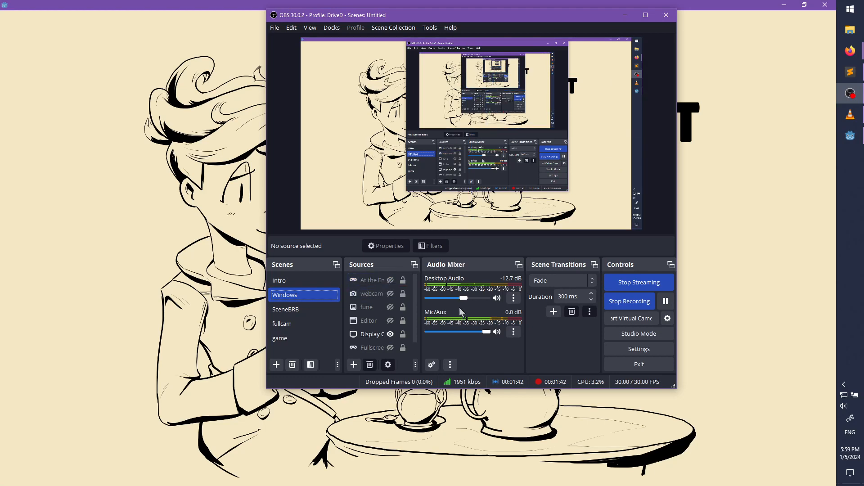
# Set the Display Capture source to the non-primary monitor and bring the Godot editor window onto that display
pyautogui.click(369, 335)
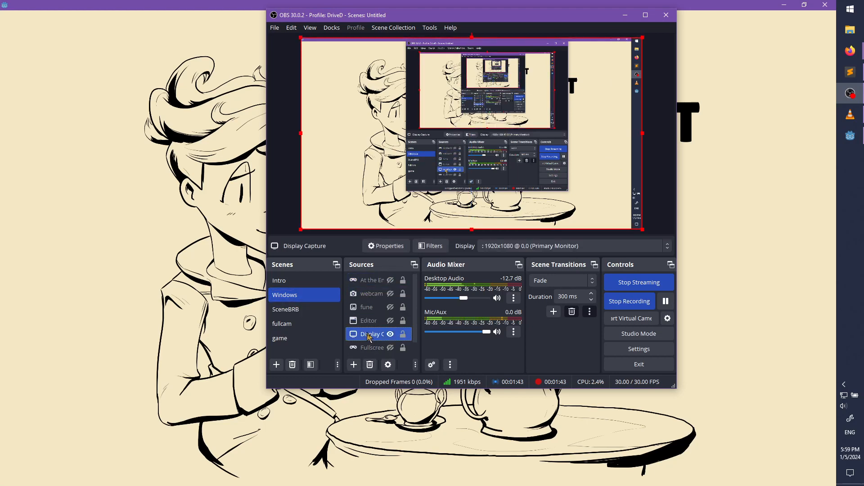
pyautogui.click(558, 246)
pyautogui.click(543, 267)
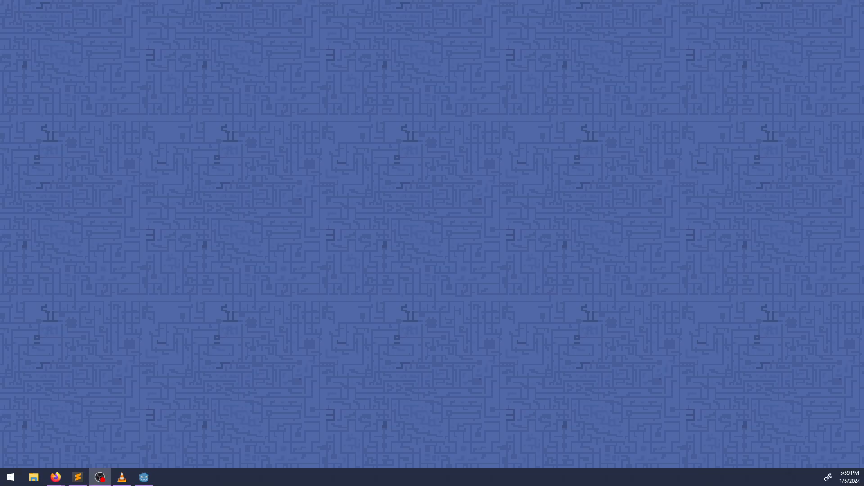
pyautogui.moveTo(198, 485); pyautogui.dragTo(335, 0)
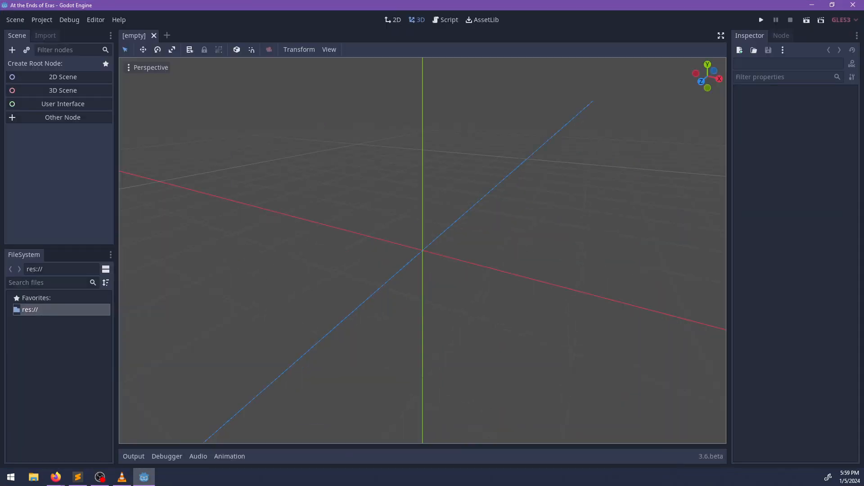
pyautogui.hotkey('alt', 'Tab')
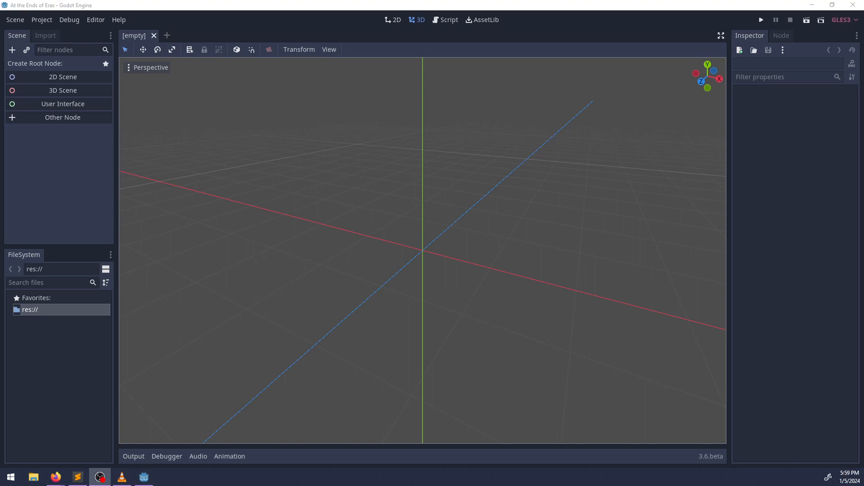
pyautogui.hotkey('alt', 'Tab')
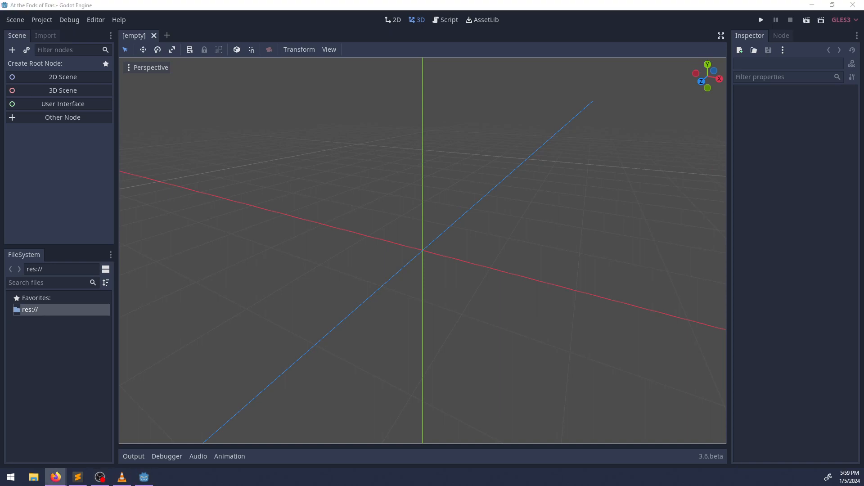
pyautogui.hotkey('alt', 'Tab')
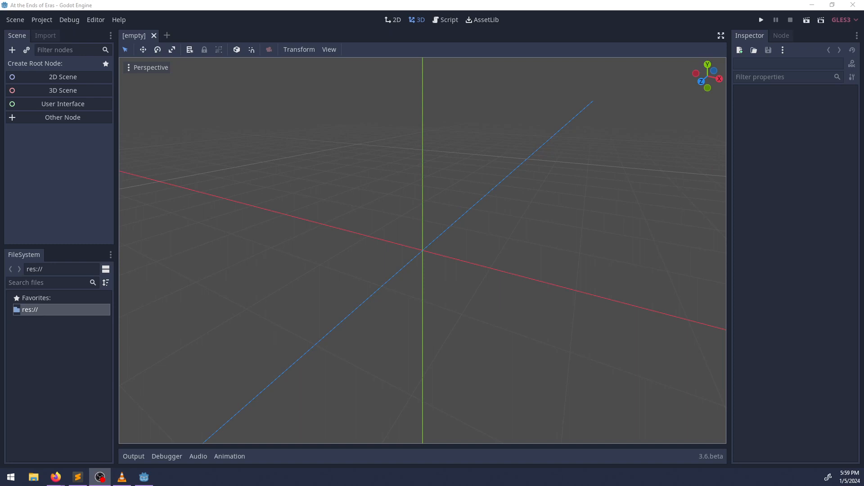
pyautogui.hotkey('alt', 'Tab')
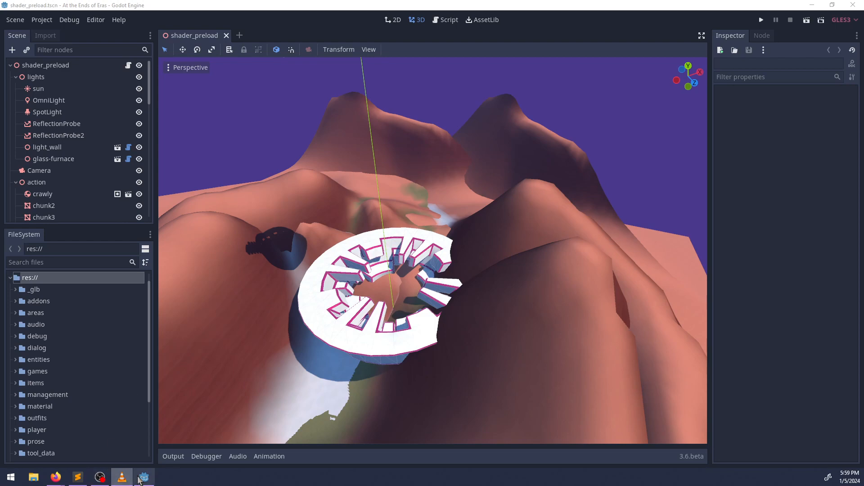
# Run the At the Ends of Eras project from the Godot editor
pyautogui.click(272, 10)
pyautogui.moveTo(301, 243); pyautogui.dragTo(296, 258, button='middle')
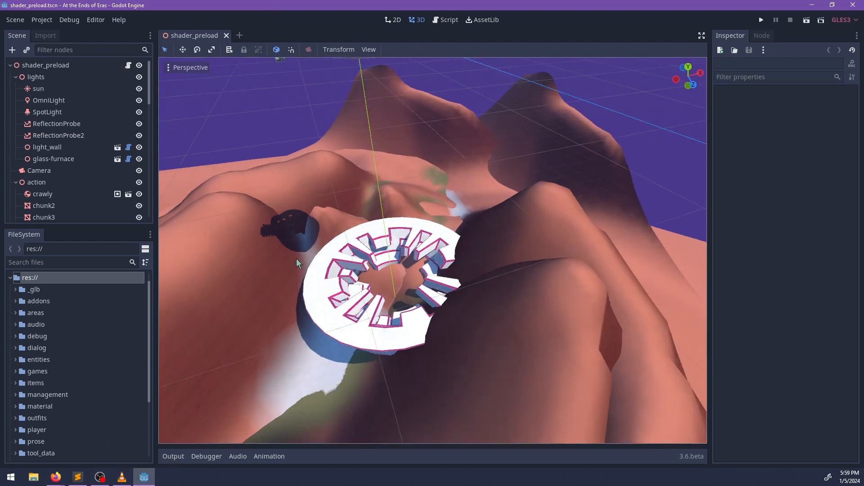
pyautogui.press('F5')
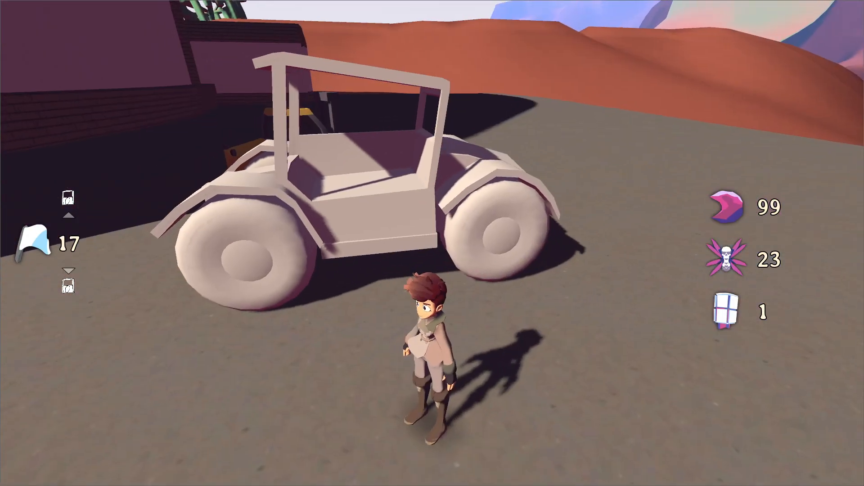
pyautogui.press('w')
pyautogui.press('w')
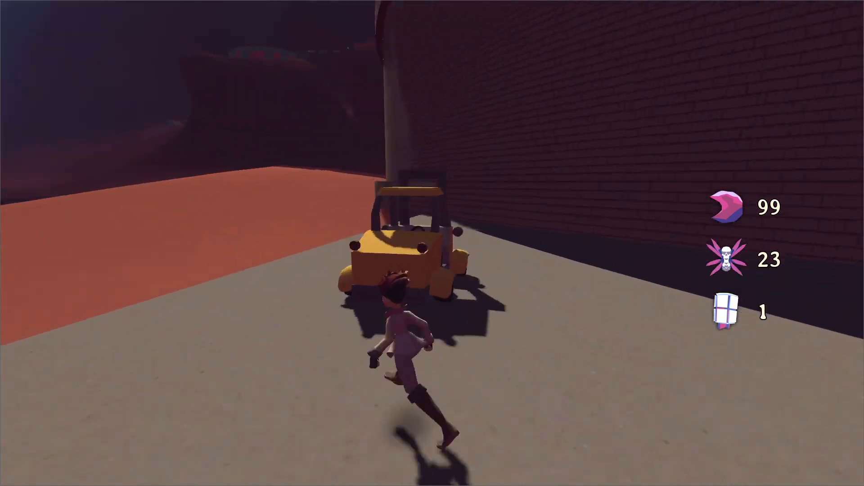
pyautogui.press('w')
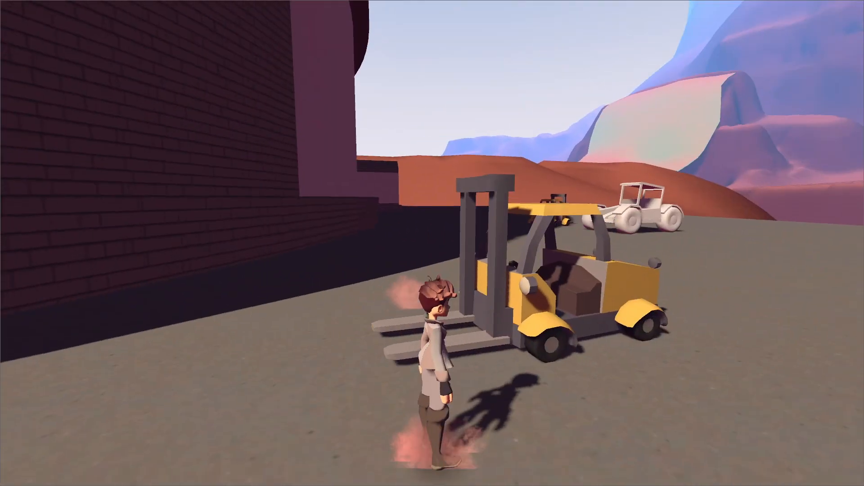
pyautogui.press('d')
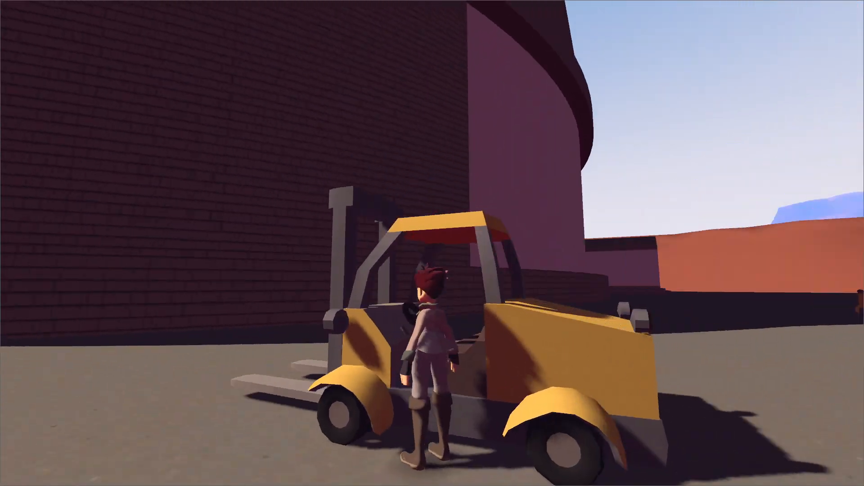
pyautogui.press('d')
pyautogui.press('w')
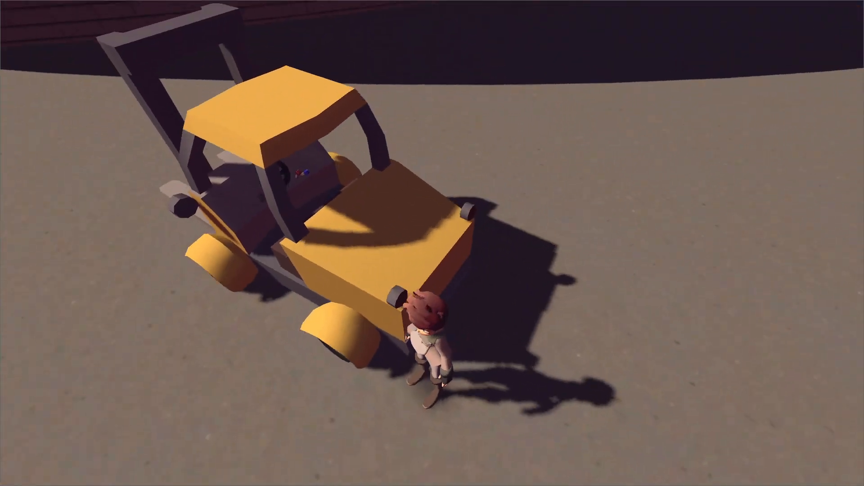
pyautogui.press('d')
pyautogui.press('space')
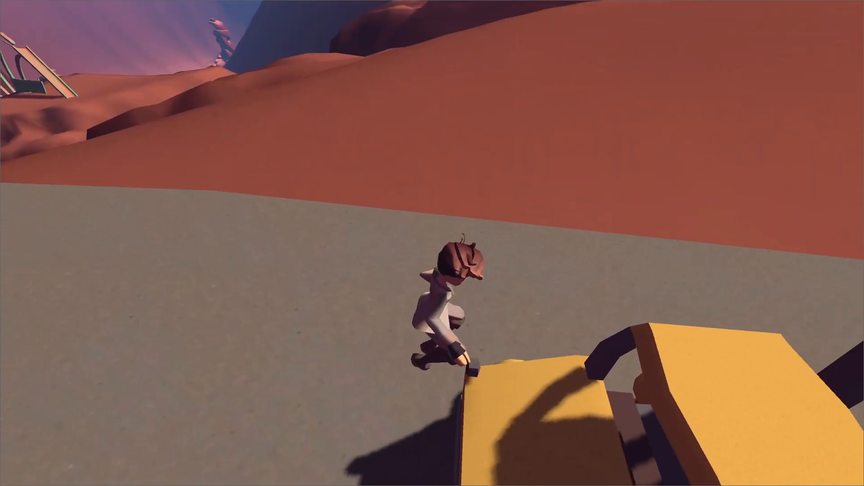
pyautogui.press('w')
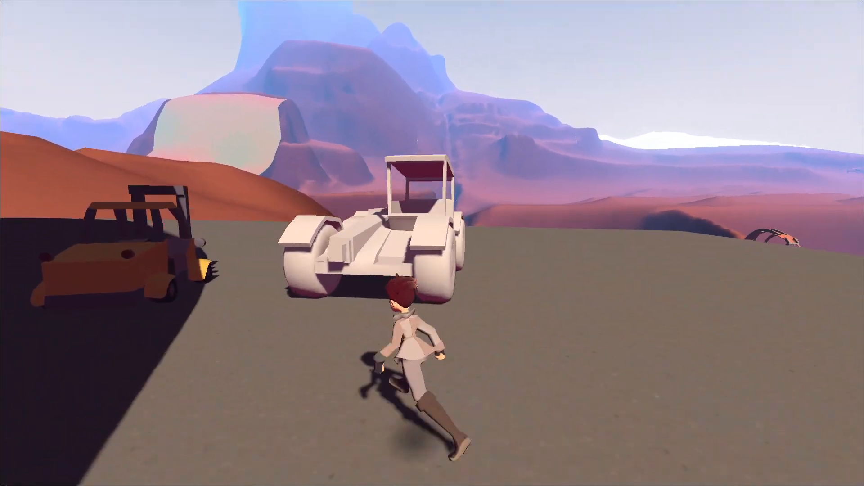
pyautogui.press('space')
pyautogui.press('d')
pyautogui.press('w')
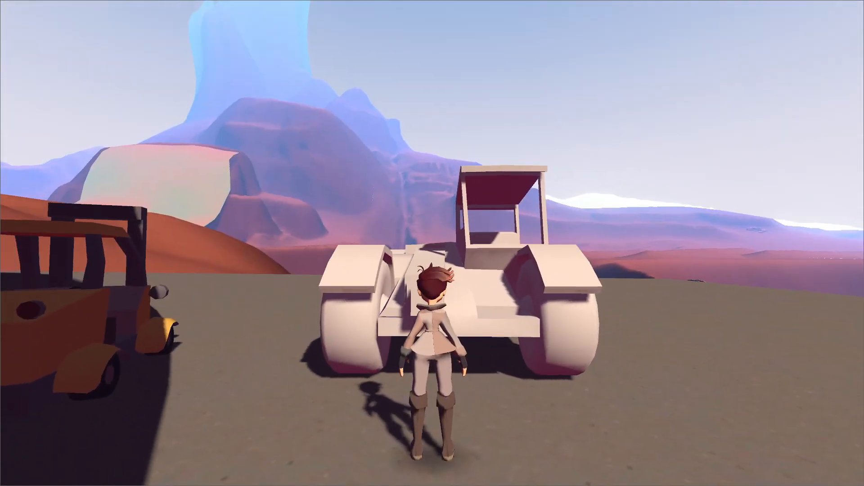
pyautogui.press('d')
pyautogui.press('d')
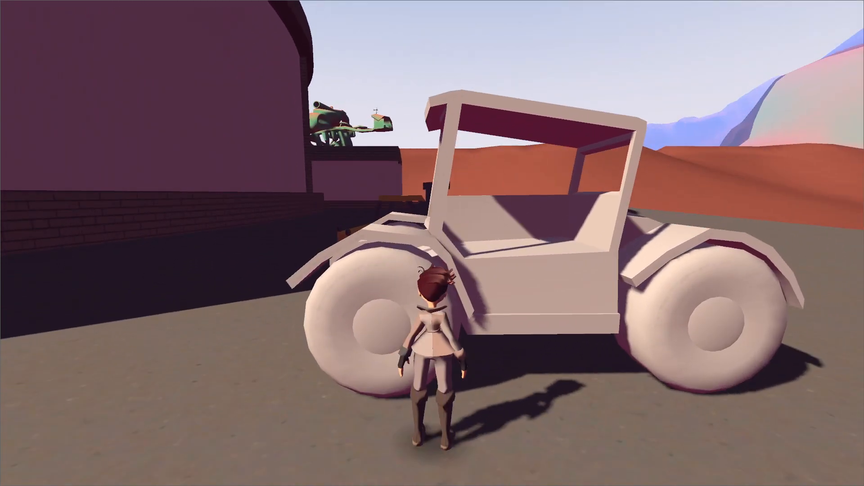
pyautogui.press('d')
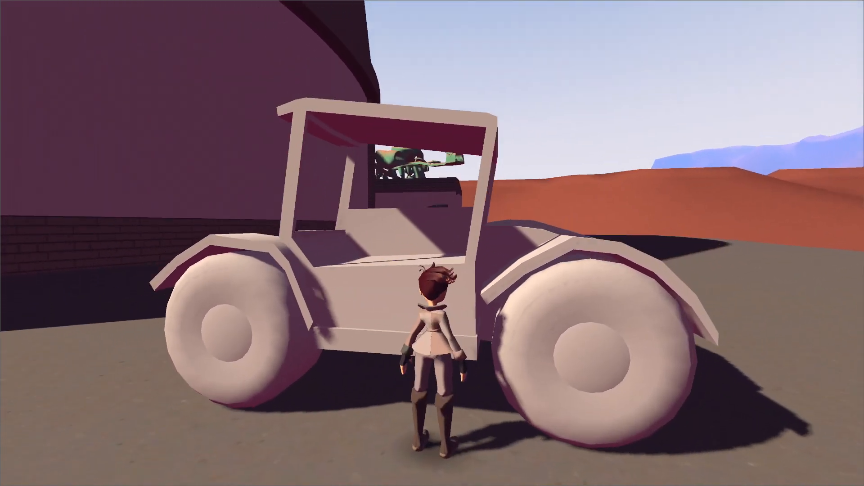
pyautogui.press('space')
pyautogui.press('space')
pyautogui.press('s')
pyautogui.press('a')
pyautogui.press('d')
pyautogui.press('d')
pyautogui.press('s')
# Save and quit the running game, and minimize the NP-ToDo window
pyautogui.press('Escape')
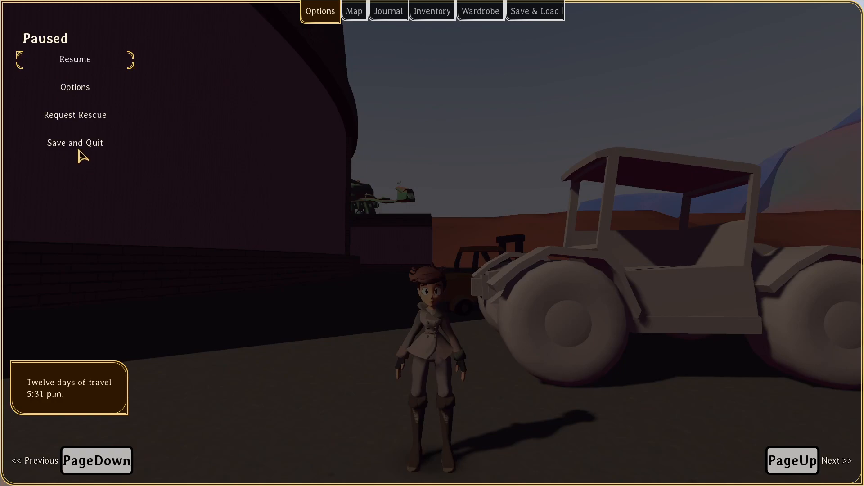
pyautogui.click(89, 148)
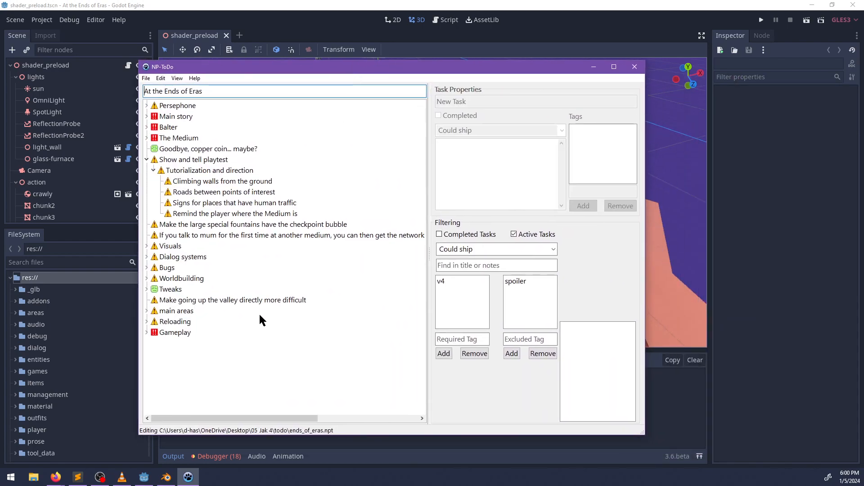
pyautogui.click(594, 67)
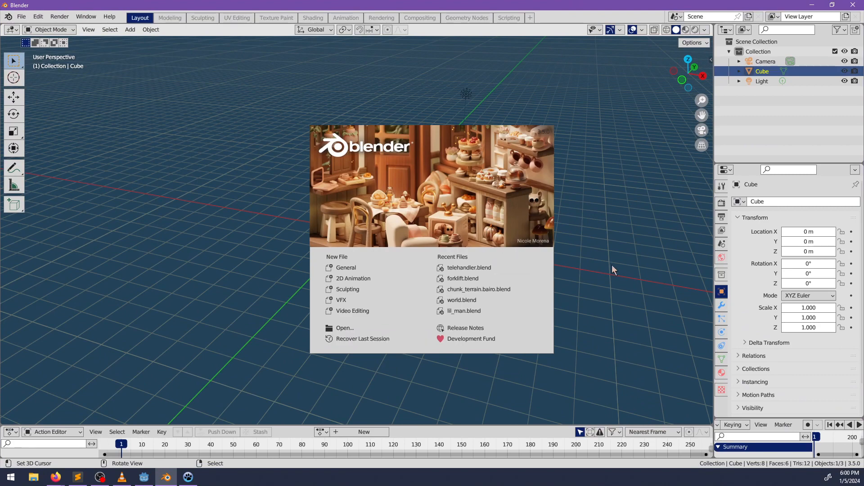
# Dismiss Blender's splash screen and delete all default objects from the scene
pyautogui.press('Escape')
pyautogui.moveTo(422, 277); pyautogui.dragTo(376, 254, button='middle')
pyautogui.press('a')
pyautogui.press('x')
pyautogui.click(399, 269)
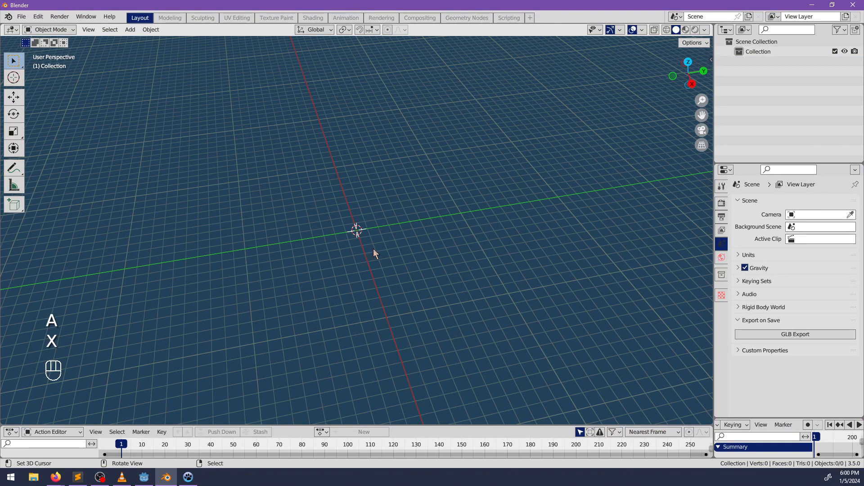
# Open telehandler.blend from the vehicles folder, discarding the changes to the current scene
pyautogui.click(21, 16)
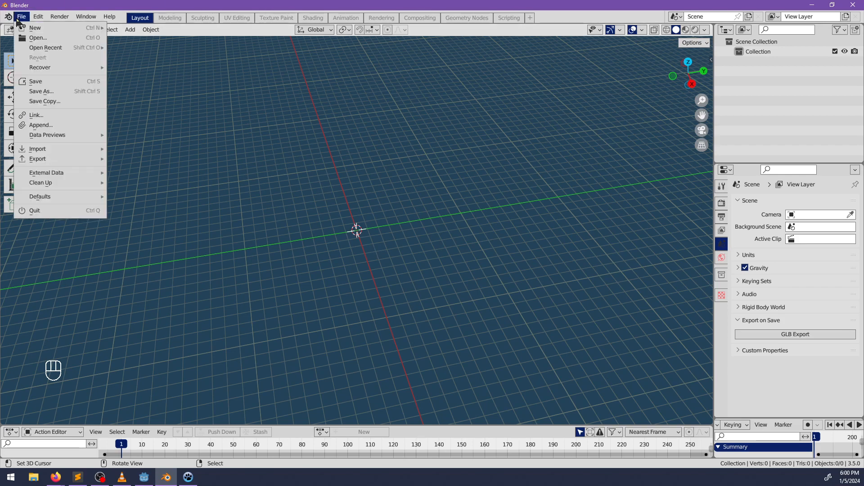
pyautogui.click(54, 39)
pyautogui.click(427, 255)
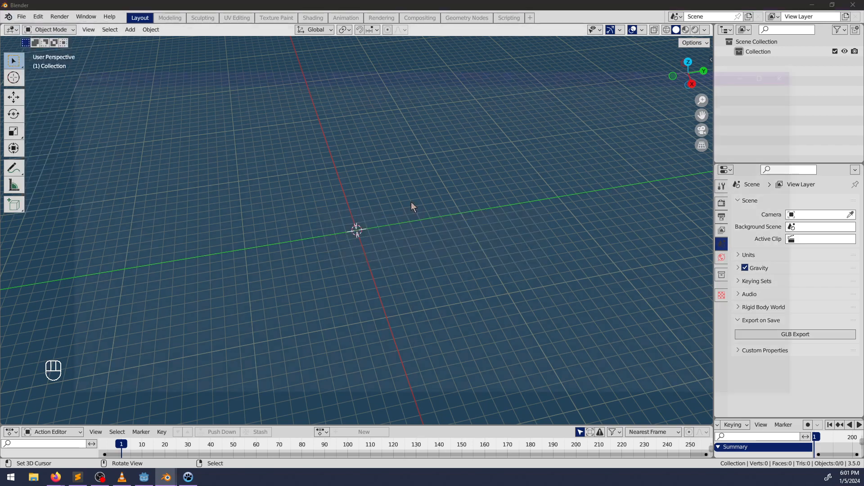
pyautogui.doubleClick(277, 138)
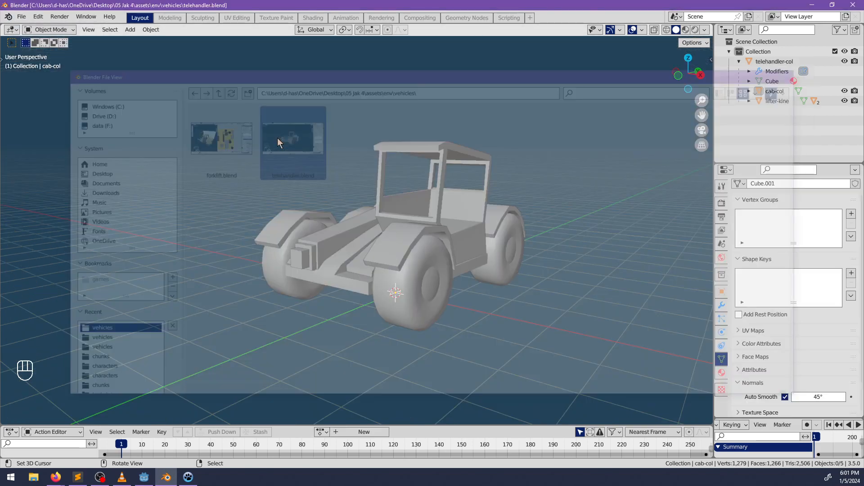
pyautogui.moveTo(423, 270); pyautogui.dragTo(373, 249, button='middle')
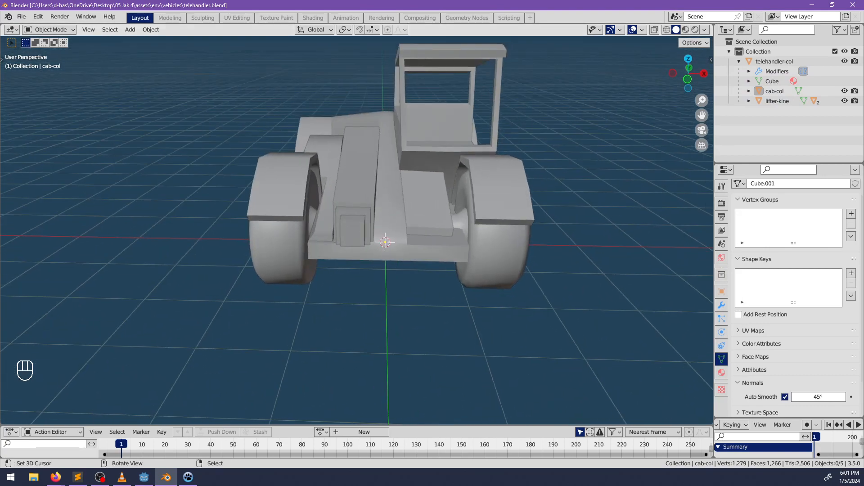
# Place the 3D cursor on the front end of the telehandler's lifter arm and add a 2 m cube there
pyautogui.hotkey('alt', 'Tab')
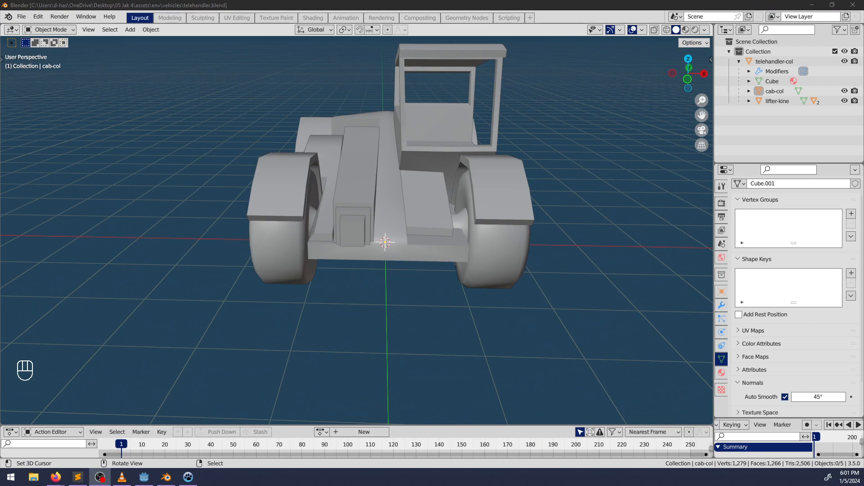
pyautogui.moveTo(423, 260); pyautogui.dragTo(370, 267, button='middle')
pyautogui.scroll(1, 387, 272)
pyautogui.click(377, 257)
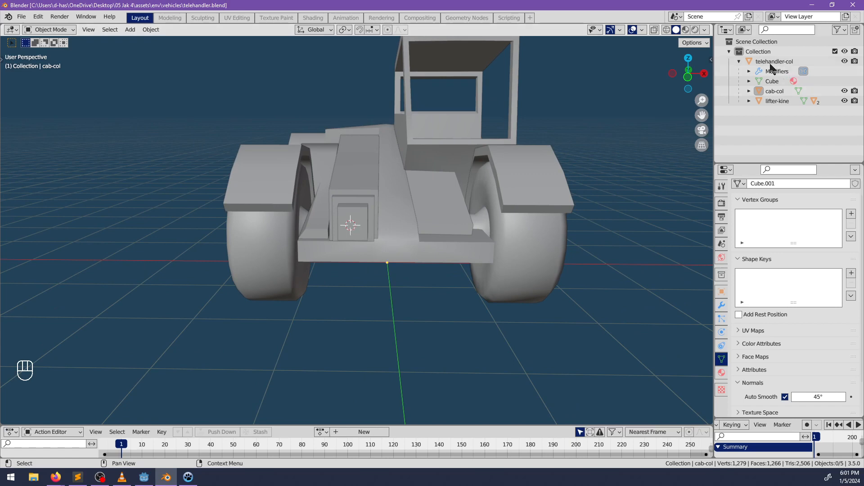
pyautogui.hotkey('shift', 'a')
pyautogui.moveTo(318, 269)
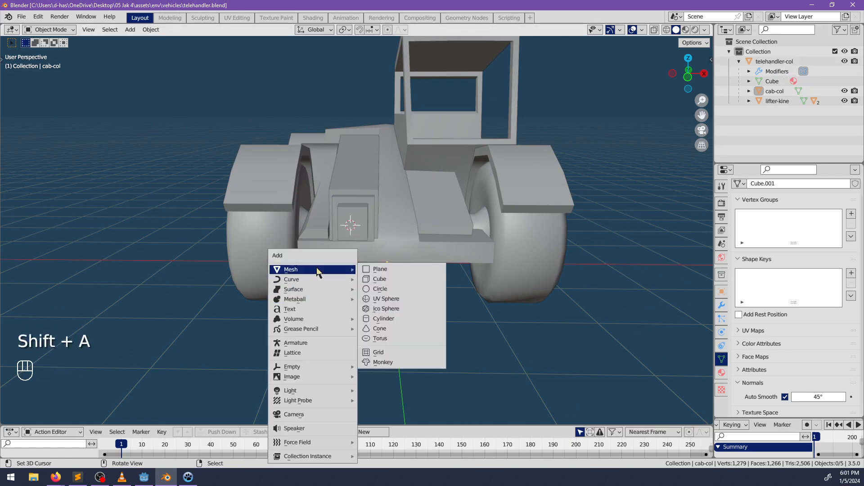
pyautogui.click(423, 280)
pyautogui.scroll(-3, 425, 271)
pyautogui.moveTo(425, 272); pyautogui.dragTo(392, 275, button='middle')
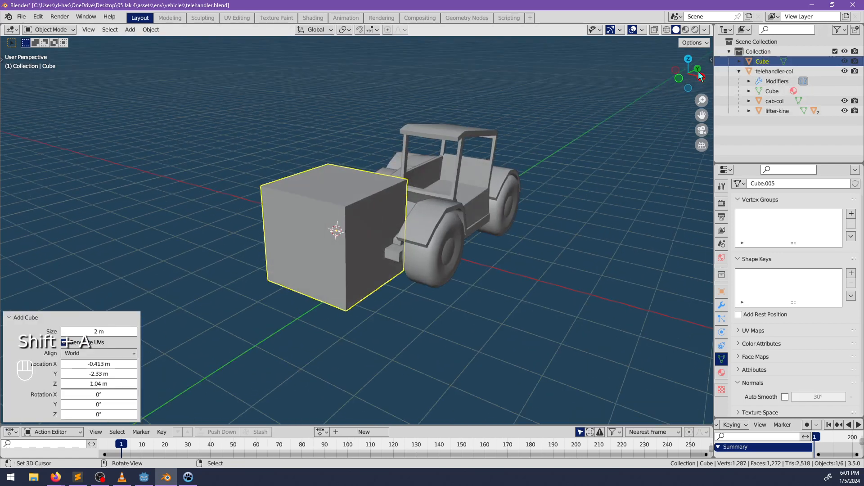
# Rename the new cube object to fork-kine
pyautogui.doubleClick(766, 63)
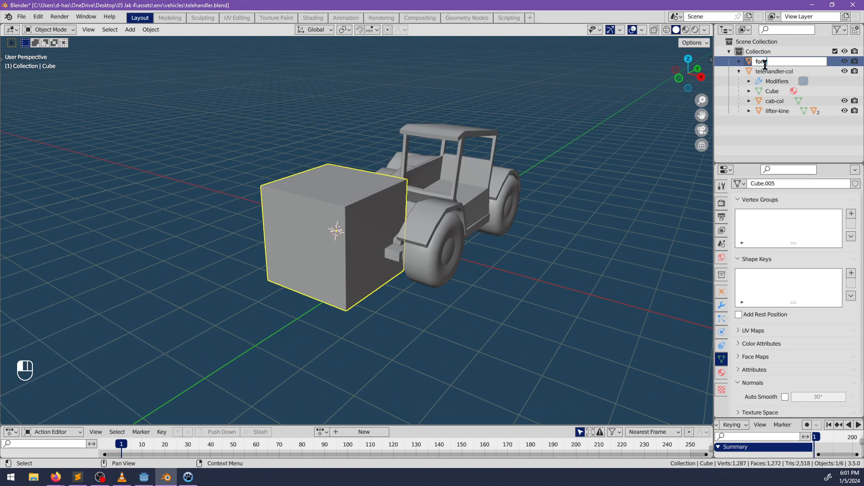
pyautogui.write('fork-kinbe')
pyautogui.press('BackSpace')
pyautogui.press('BackSpace')
pyautogui.write('e')
pyautogui.press('Return')
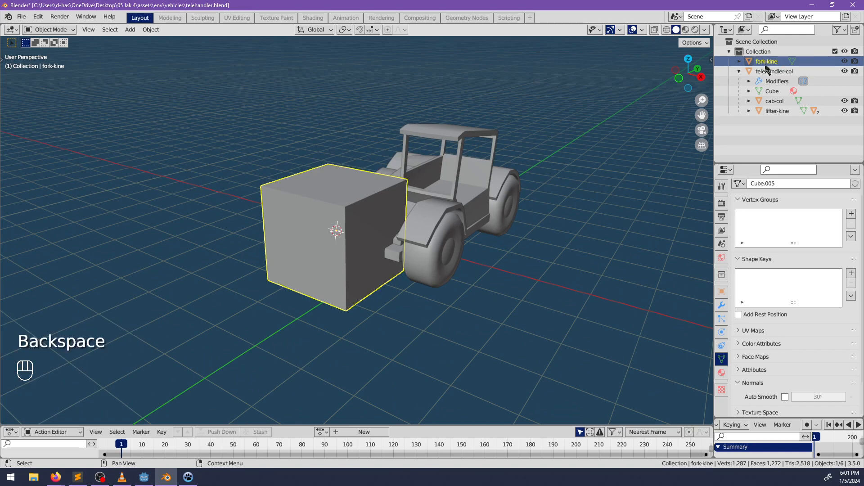
# Flatten the fork-kine mesh in Edit Mode by scaling it along Z to about 0.143
pyautogui.moveTo(484, 261); pyautogui.dragTo(476, 258, button='middle')
pyautogui.press('Tab')
pyautogui.moveTo(402, 293); pyautogui.dragTo(458, 310, button='middle')
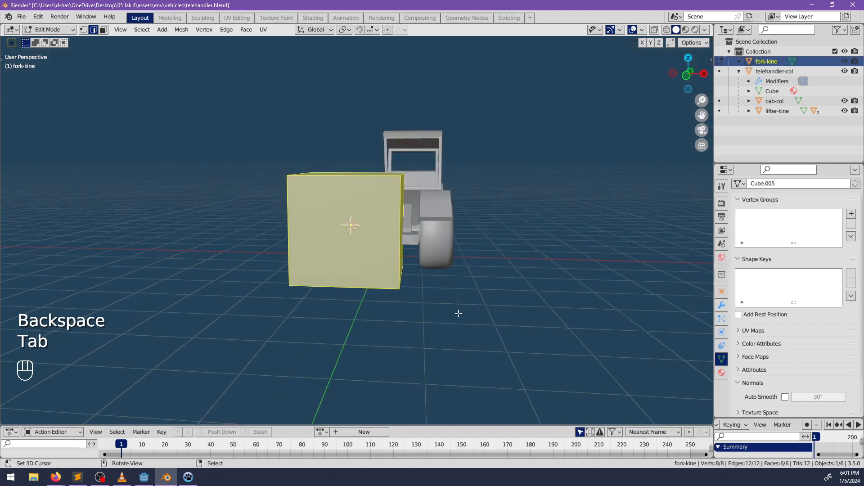
pyautogui.press('s')
pyautogui.press('z')
pyautogui.click(341, 244)
pyautogui.moveTo(341, 243); pyautogui.dragTo(453, 247, button='middle')
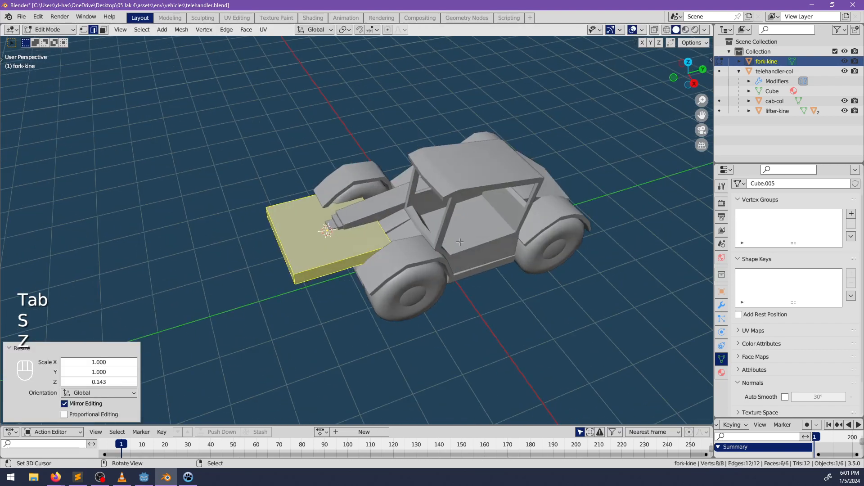
# Move the fork-kine mesh about -0.976 m along Y, out in front of the lifter arm
pyautogui.press('g')
pyautogui.press('x')
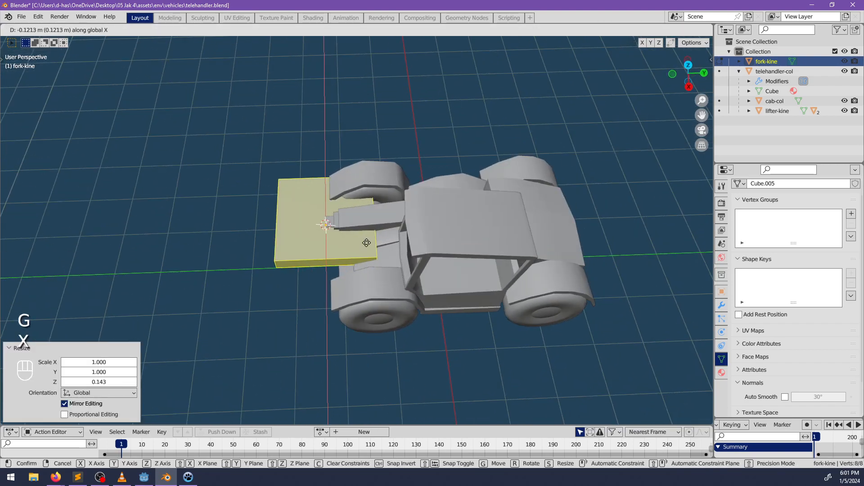
pyautogui.press('y')
pyautogui.click(366, 237)
pyautogui.moveTo(366, 237); pyautogui.dragTo(355, 216, button='middle')
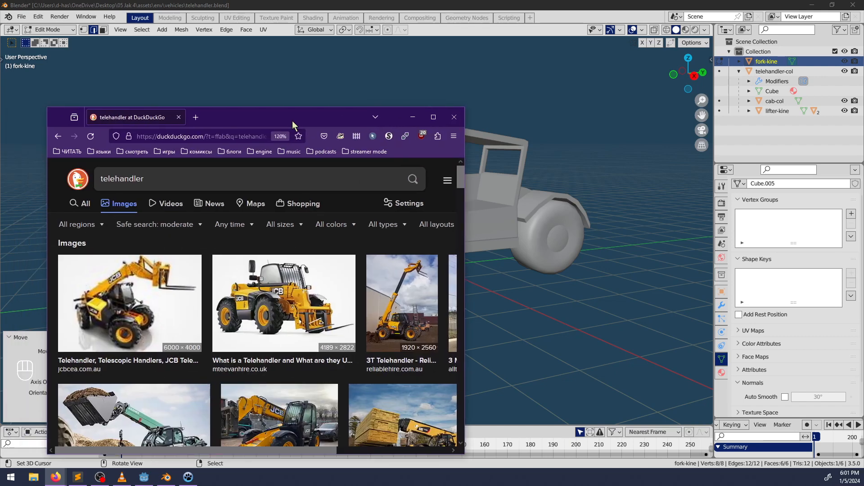
# Switch to the browser and examine telehandler reference images, enlarging the blue Genie model's fork attachment, before returning to Blender
pyautogui.moveTo(293, 121); pyautogui.dragTo(352, 72)
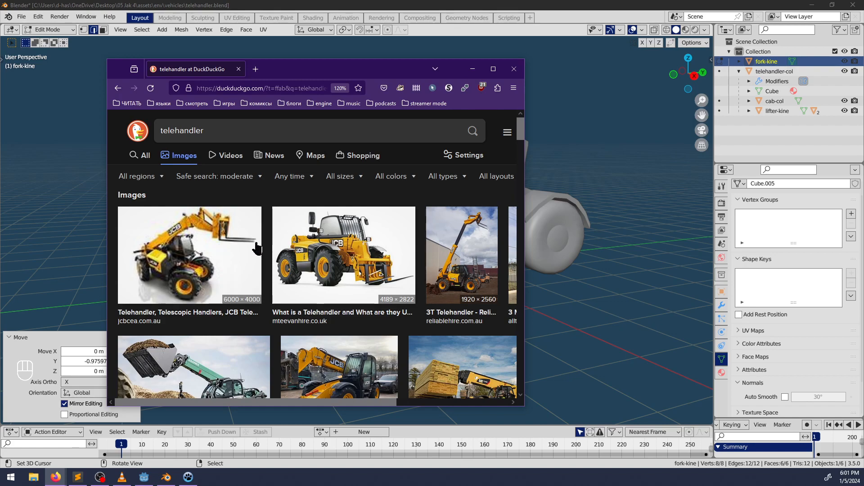
pyautogui.scroll(-5, 431, 259)
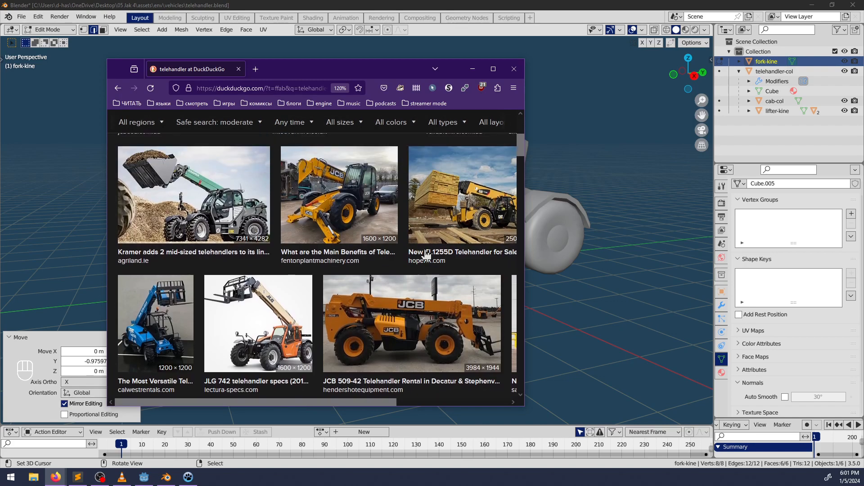
pyautogui.scroll(-1, 420, 260)
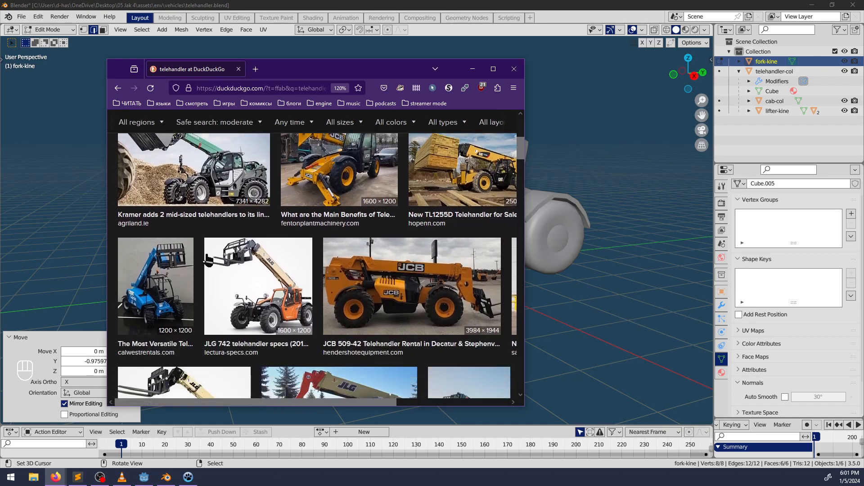
pyautogui.click(165, 261)
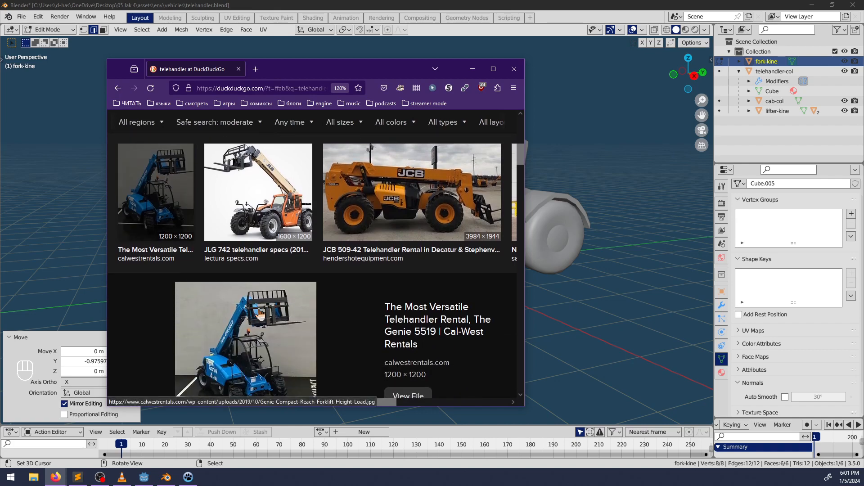
pyautogui.click(473, 69)
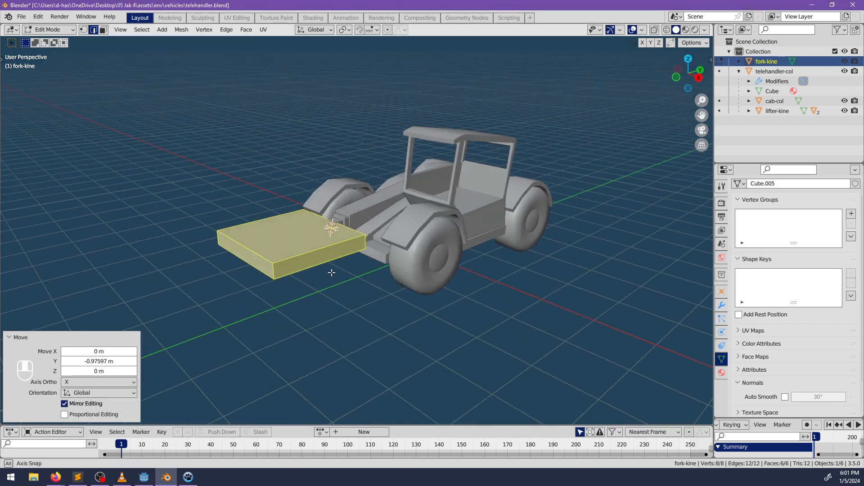
# Rotate the flattened mesh 90° about X so that it stands upright
pyautogui.write('rx')
pyautogui.write('90')
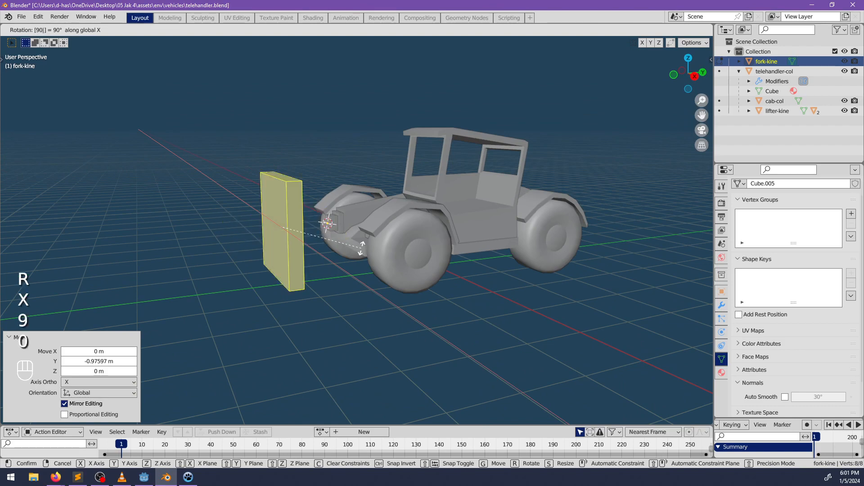
pyautogui.press('Return')
# Narrow the upright plate by scaling it along X and shorten it by scaling along Z
pyautogui.moveTo(349, 246); pyautogui.dragTo(472, 245, button='middle')
pyautogui.press('s')
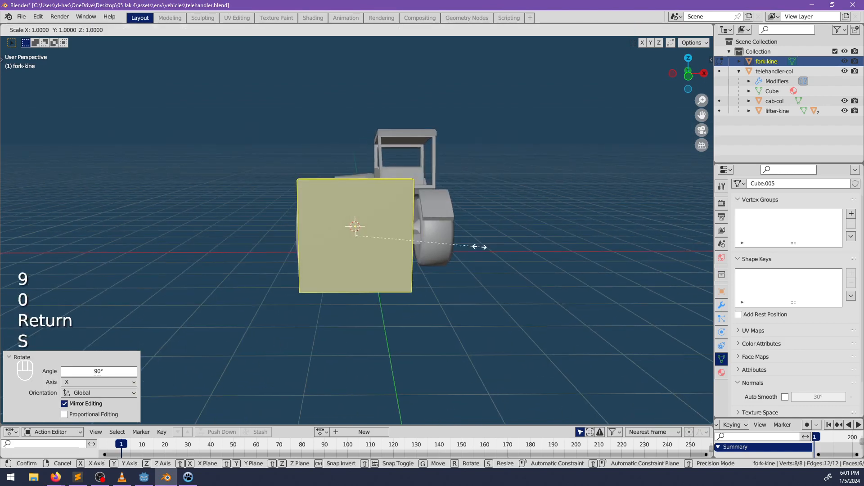
pyautogui.press('x')
pyautogui.click(440, 260)
pyautogui.press('s')
pyautogui.press('z')
pyautogui.click(401, 263)
# Add two vertical loop cuts dividing the plate's width into thirds and one centred loop cut through its thickness
pyautogui.moveTo(401, 262); pyautogui.dragTo(393, 311, button='middle')
pyautogui.scroll(1, 360, 295)
pyautogui.hotkey('ctrl', 'r')
pyautogui.scroll(1, 342, 294)
pyautogui.click(342, 294)
pyautogui.rightClick(342, 294)
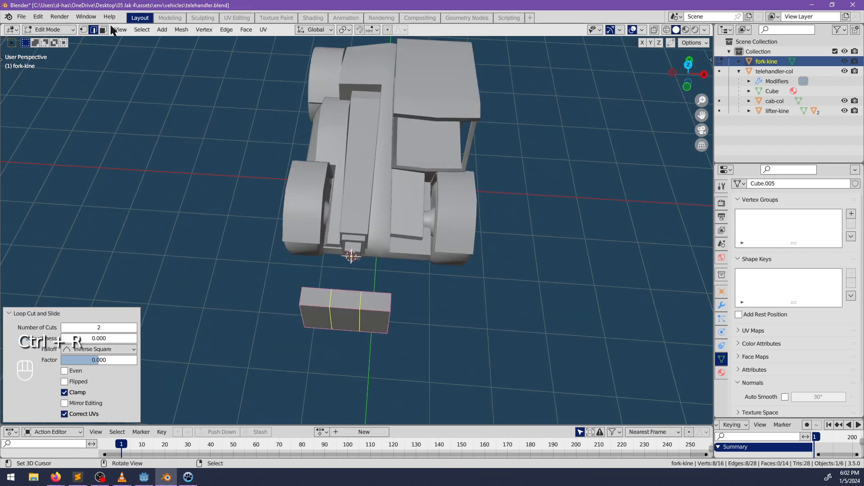
pyautogui.hotkey('ctrl', 'r')
pyautogui.click(304, 301)
pyautogui.rightClick(305, 300)
# Delete the upper and lower front edges of the plate's middle third to open a recess
pyautogui.moveTo(305, 300); pyautogui.dragTo(391, 278, button='middle')
pyautogui.rightClick(357, 272)
pyautogui.keyDown('shift'); pyautogui.rightClick(357, 309); pyautogui.keyUp('shift')
pyautogui.press('x')
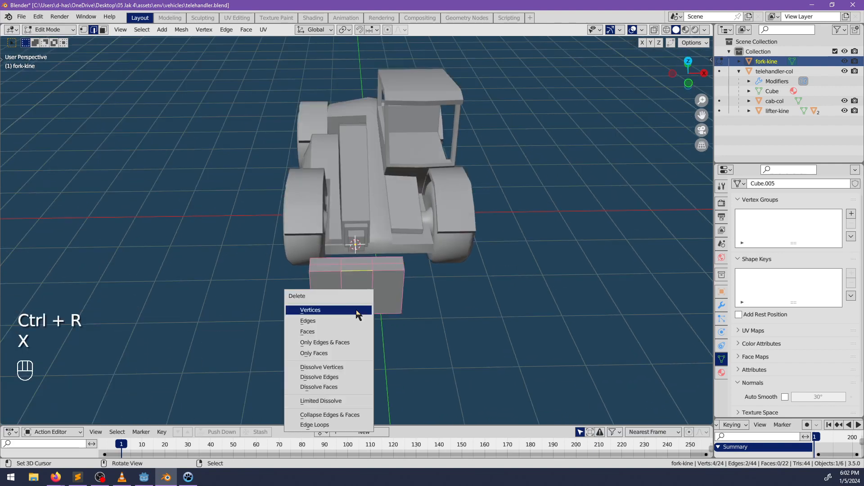
pyautogui.click(356, 311)
pyautogui.hotkey('ctrl', 'z')
pyautogui.moveTo(356, 309); pyautogui.dragTo(421, 324, button='middle')
pyautogui.press('x')
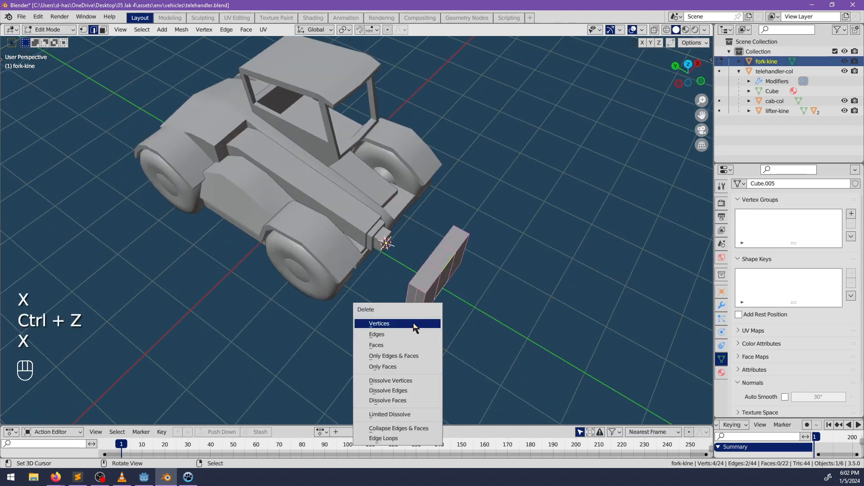
pyautogui.click(388, 335)
# Fill the open sides of the recess in the plate's middle third with new faces, and clear the selection
pyautogui.moveTo(479, 309); pyautogui.dragTo(315, 252, button='middle')
pyautogui.press('f')
pyautogui.press('f')
pyautogui.press('f')
pyautogui.hotkey('alt', 'a')
# Try to move the whole fork-kine object along Y toward the lifter arm in Object Mode
pyautogui.press('Tab')
pyautogui.press('g')
pyautogui.press('y')
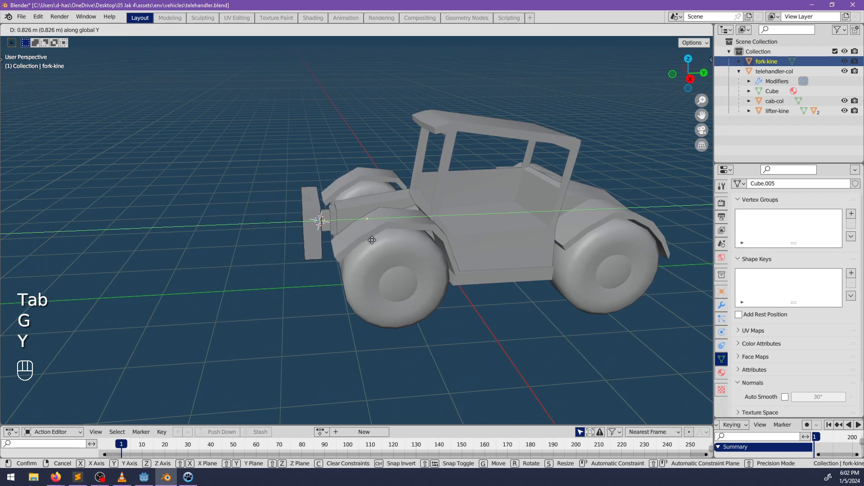
pyautogui.click(373, 246)
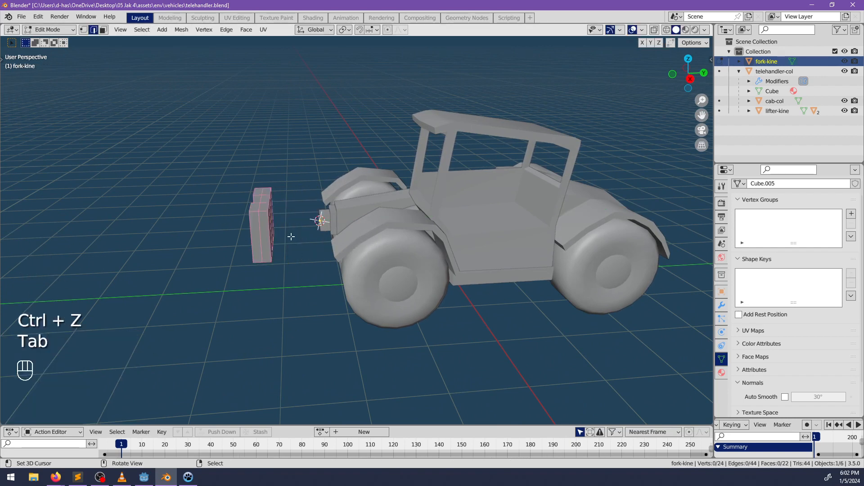
# Move the entire fork mesh along Y in Edit Mode until it meets the front end of the lifter arm
pyautogui.press('g')
pyautogui.press('y')
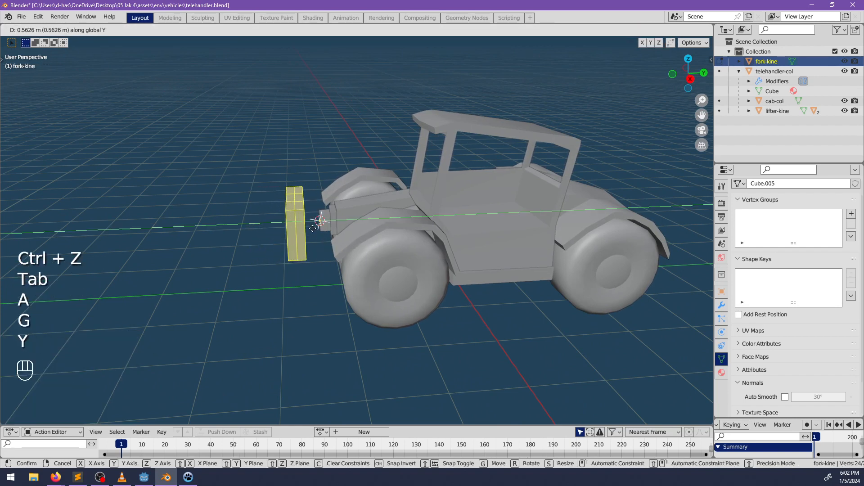
pyautogui.click(320, 227)
pyautogui.moveTo(321, 228); pyautogui.dragTo(282, 247, button='middle')
# Adjust the fork mesh's height along Z against the lifter arm, finishing with a move of about -0.035 m
pyautogui.press('g')
pyautogui.press('z')
pyautogui.click(331, 212)
pyautogui.press('g')
pyautogui.press('z')
pyautogui.click(396, 235)
pyautogui.keyDown('shift'); pyautogui.moveTo(283, 248); pyautogui.dragTo(331, 223, button='middle'); pyautogui.keyUp('shift')
pyautogui.scroll(2, 450, 229)
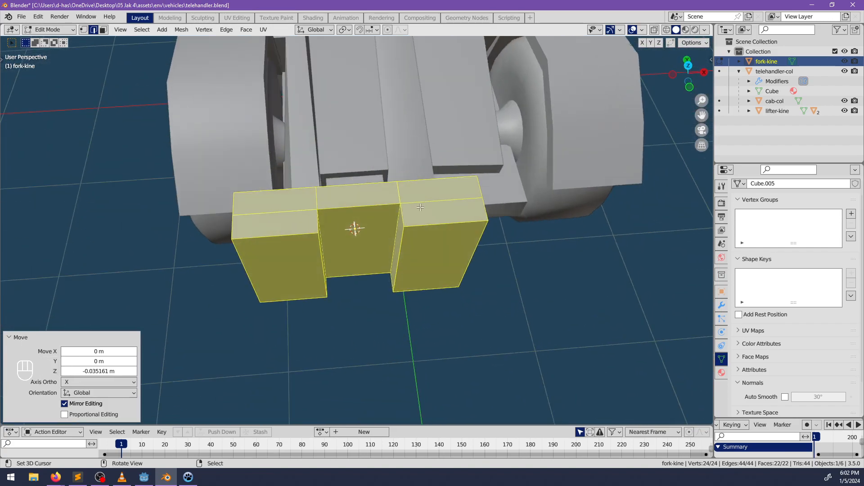
pyautogui.moveTo(388, 265)
pyautogui.mouseDown(button='middle')
pyautogui.moveTo(361, 291)
pyautogui.moveTo(411, 349)
pyautogui.moveTo(378, 284)
pyautogui.moveTo(384, 204)
pyautogui.moveTo(313, 254)
pyautogui.moveTo(353, 284)
pyautogui.moveTo(351, 309)
pyautogui.moveTo(340, 278)
pyautogui.moveTo(494, 250)
pyautogui.moveTo(400, 271)
pyautogui.mouseUp(button='middle')
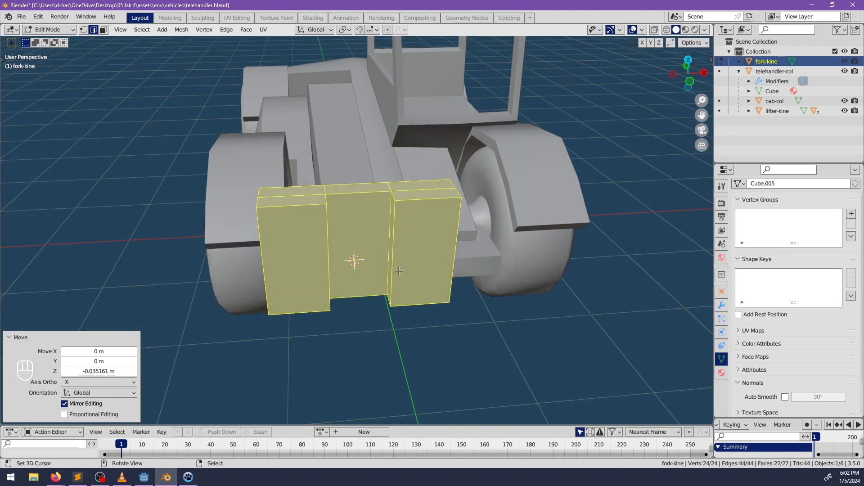
# Rename the fork-kine object to fork
pyautogui.press('Tab')
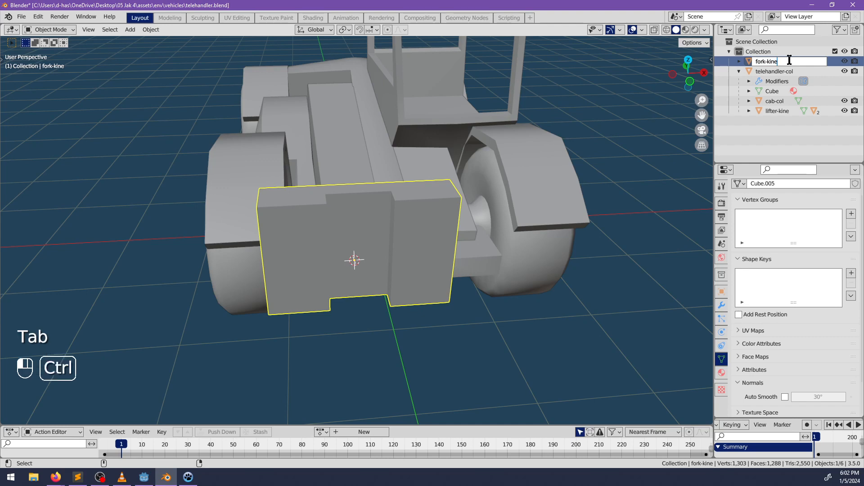
pyautogui.hotkey('ctrl', 'BackSpace')
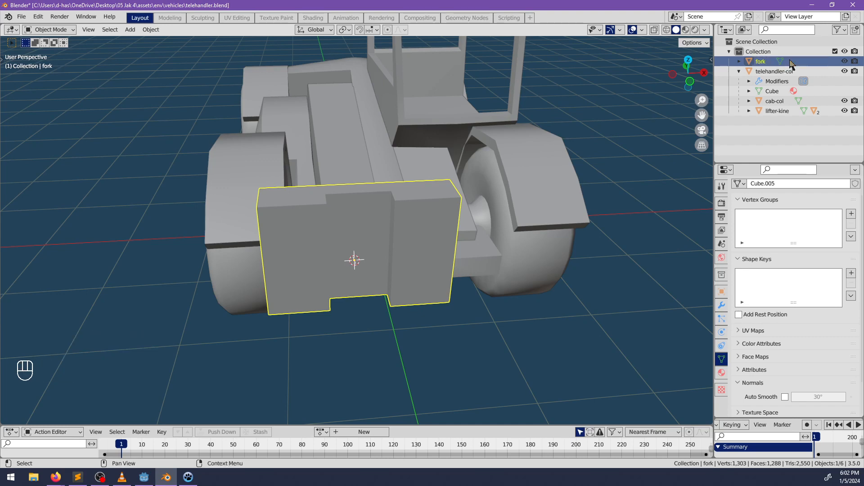
# Add a horizontal loop cut around the fork mesh near its upper edge
pyautogui.moveTo(347, 248); pyautogui.dragTo(381, 268, button='middle')
pyautogui.press('Tab')
pyautogui.hotkey('ctrl', 'r')
pyautogui.rightClick(324, 277)
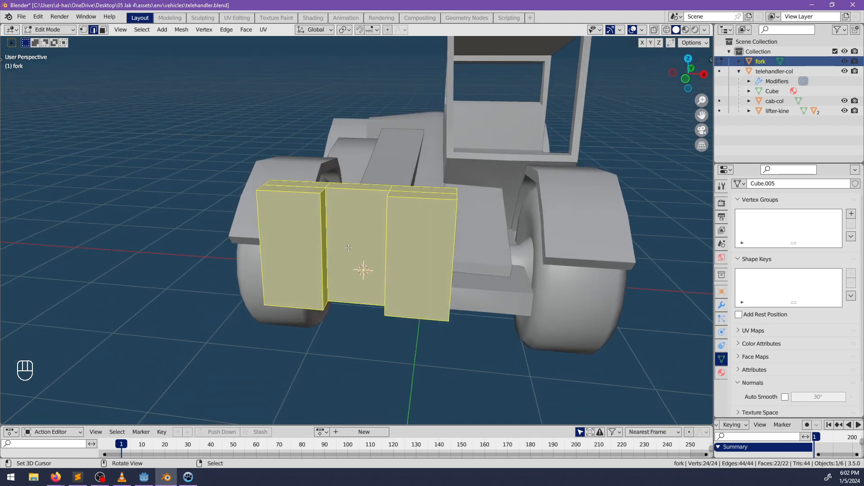
pyautogui.hotkey('ctrl', 'r')
pyautogui.click(336, 211)
pyautogui.click(335, 208)
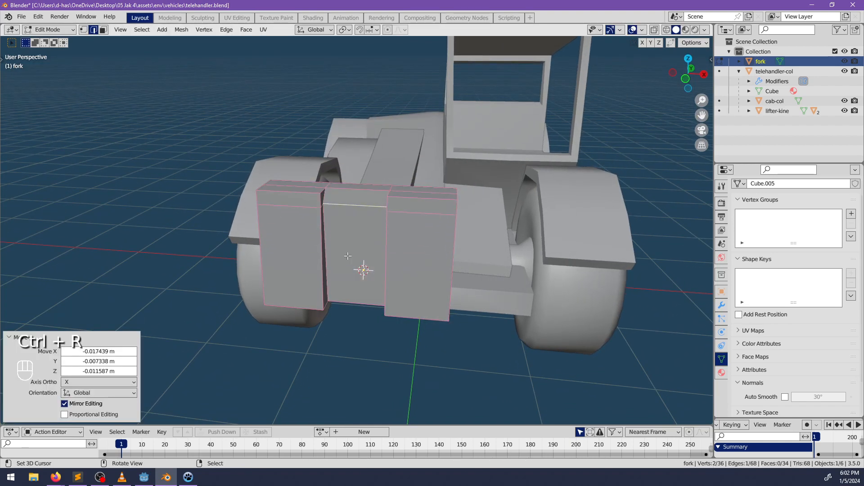
pyautogui.hotkey('ctrl', 'z')
# Add a horizontal loop cut near the fork mesh's lower edge with a slide factor of about -0.686
pyautogui.hotkey('ctrl', 'r')
pyautogui.click(323, 269)
pyautogui.click(329, 305)
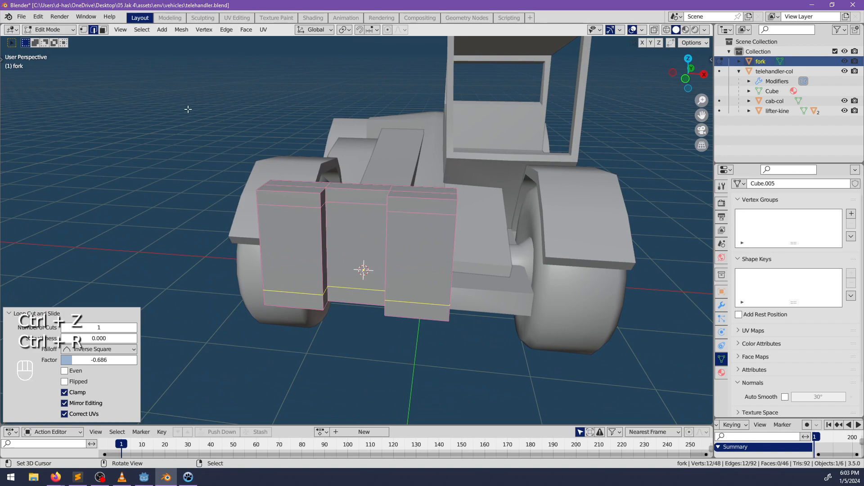
# Delete the large front and back faces of the middle section to open a window between the two uprights
pyautogui.click(104, 29)
pyautogui.click(371, 244)
pyautogui.moveTo(371, 243); pyautogui.dragTo(381, 235, button='middle')
pyautogui.press('x')
pyautogui.click(370, 235)
pyautogui.moveTo(336, 253); pyautogui.dragTo(270, 118, button='middle')
pyautogui.hotkey('ctrl', 'z')
pyautogui.press('x')
pyautogui.click(336, 265)
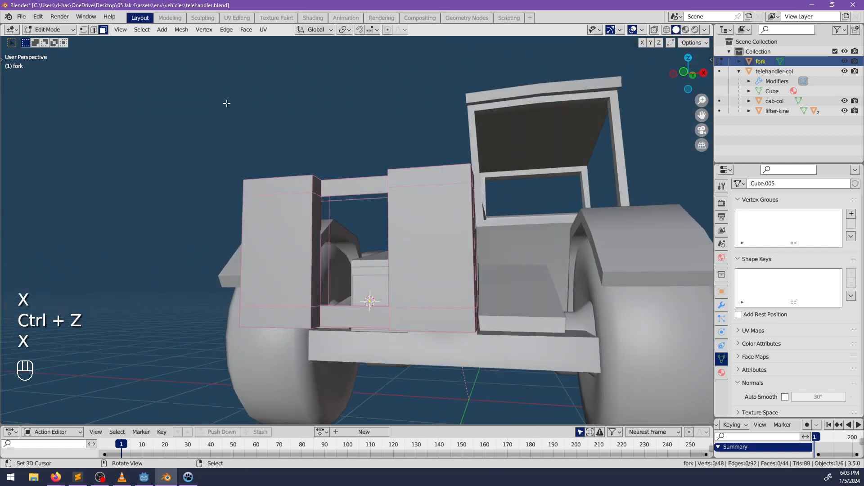
# Fill the inner walls of the window opening with new faces, and clear the selection
pyautogui.scroll(3, 349, 168)
pyautogui.press('f')
pyautogui.click(307, 177)
pyautogui.moveTo(308, 177); pyautogui.dragTo(395, 194, button='middle')
pyautogui.press('f')
pyautogui.press('f')
pyautogui.press('f')
pyautogui.press('f')
pyautogui.scroll(-4, 395, 194)
pyautogui.hotkey('alt', 'a')
# Add two vertical loop cuts to each of the fork's uprights
pyautogui.moveTo(383, 232); pyautogui.dragTo(360, 257, button='middle')
pyautogui.hotkey('ctrl', 'r')
pyautogui.scroll(1, 288, 194)
pyautogui.click(289, 194)
pyautogui.rightClick(289, 194)
pyautogui.hotkey('ctrl', 'r')
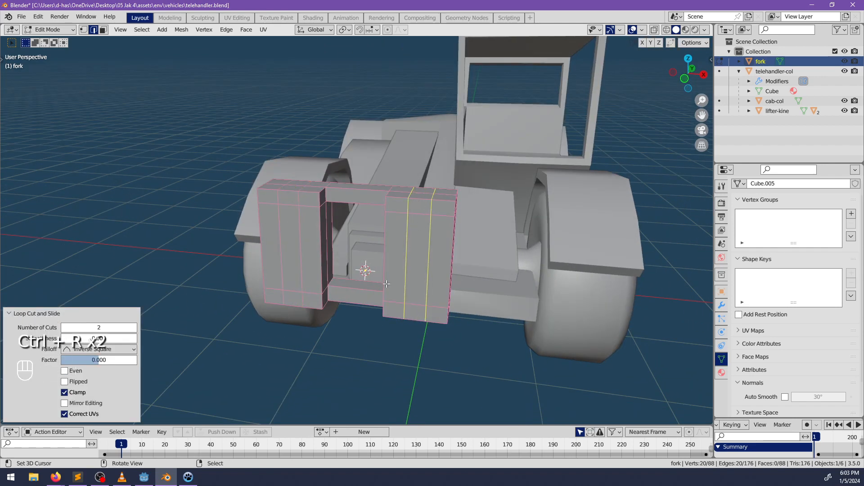
# Spread the outer vertical edge loops of both uprights by scaling them along X to about 1.085
pyautogui.keyDown('alt'); pyautogui.click(282, 237); pyautogui.keyUp('alt')
pyautogui.press('s')
pyautogui.press('x')
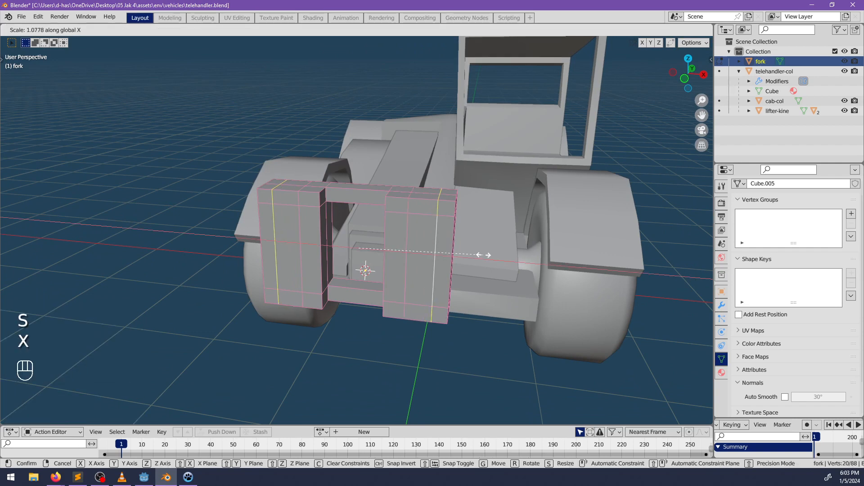
pyautogui.click(487, 255)
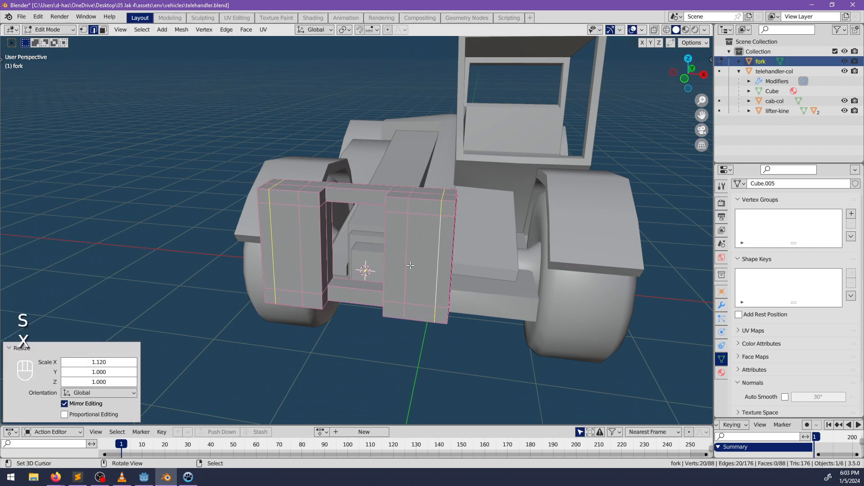
pyautogui.hotkey('ctrl', 'z')
pyautogui.press('s')
pyautogui.press('x')
pyautogui.click(469, 265)
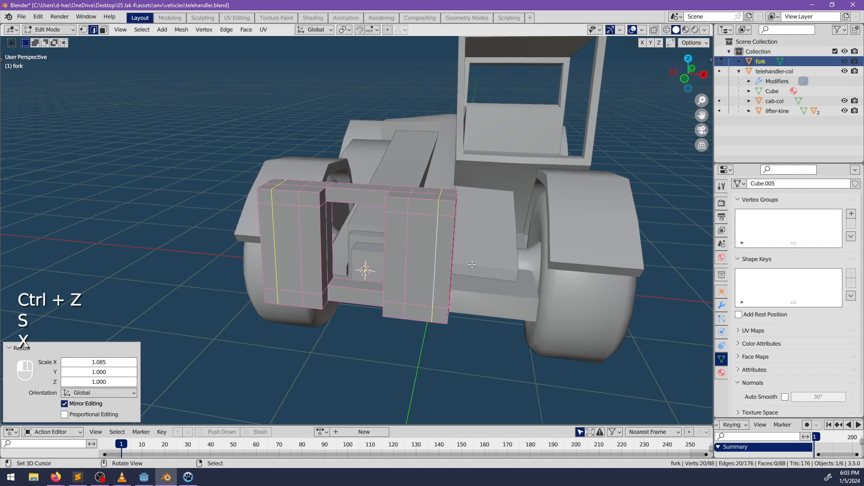
# Bring the inner vertical edge loops of both uprights closer together by scaling them along X
pyautogui.keyDown('alt'); pyautogui.click(406, 265); pyautogui.keyUp('alt')
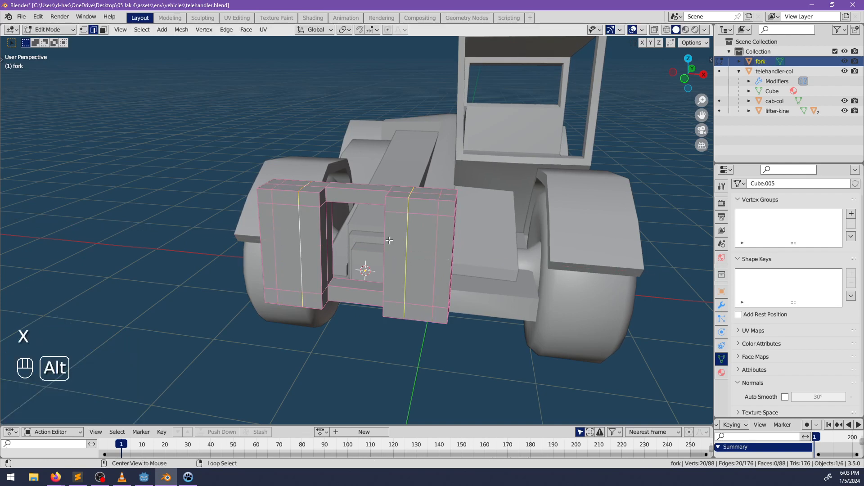
pyautogui.press('s')
pyautogui.press('x')
pyautogui.click(433, 249)
# Extrude the lower central front face of each upright about -0.981 m along Y to form two prongs
pyautogui.click(103, 30)
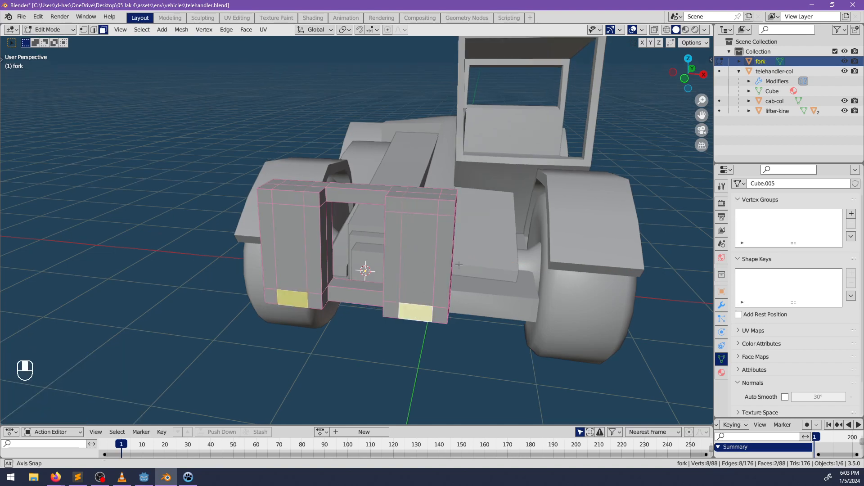
pyautogui.moveTo(460, 265); pyautogui.dragTo(396, 253, button='middle')
pyautogui.press('e')
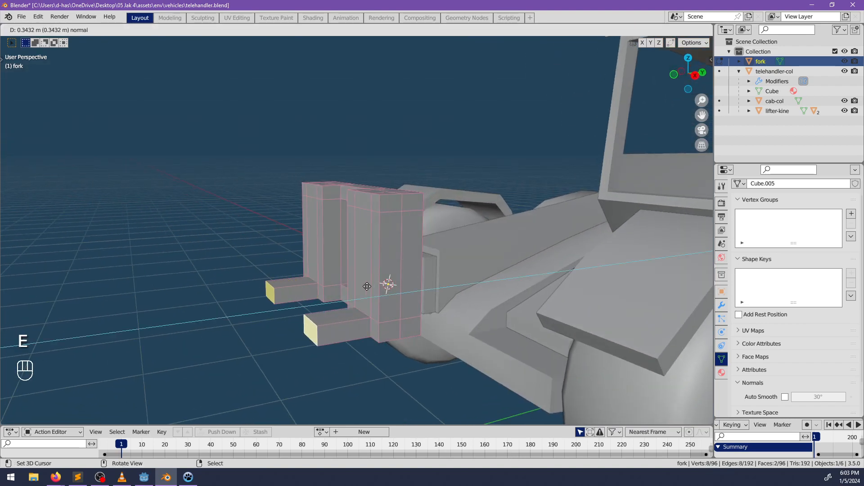
pyautogui.click(273, 302)
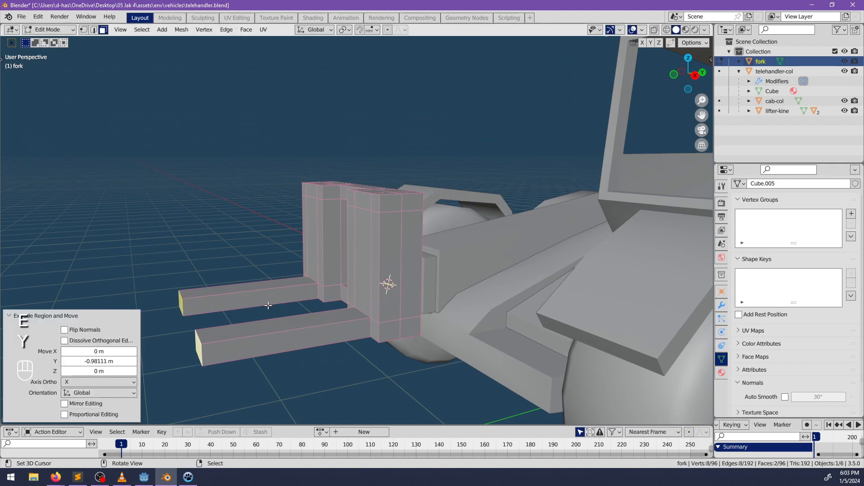
# Thin both prongs by lowering their upper faces along Z
pyautogui.click(320, 318)
pyautogui.keyDown('shift'); pyautogui.rightClick(289, 283); pyautogui.keyUp('shift')
pyautogui.moveTo(289, 283); pyautogui.dragTo(422, 293, button='middle')
pyautogui.press('g')
pyautogui.press('z')
pyautogui.click(400, 282)
# Lengthen both prongs by moving their end faces about -0.146 m along Y
pyautogui.scroll(-3, 401, 281)
pyautogui.rightClick(339, 281)
pyautogui.keyDown('shift'); pyautogui.rightClick(431, 279); pyautogui.keyUp('shift')
pyautogui.press('g')
pyautogui.press('y')
pyautogui.click(499, 318)
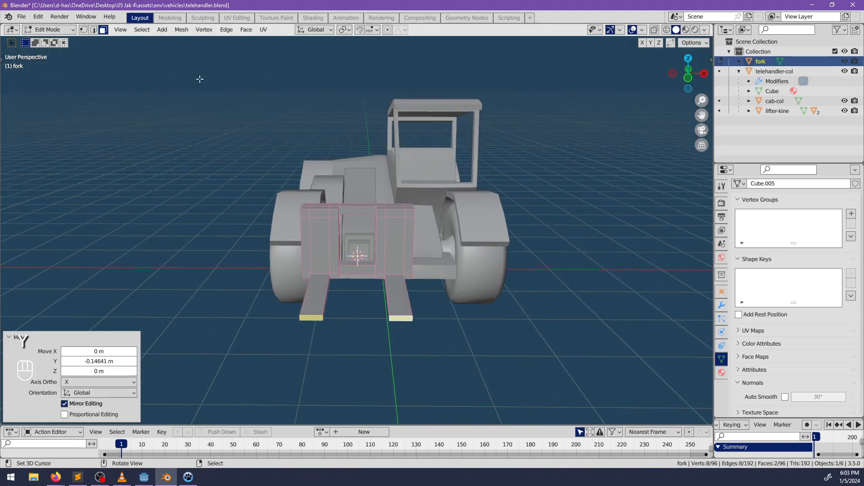
# Add one loop cut across each prong and move both cuts together along Y toward the prong tips
pyautogui.moveTo(354, 320); pyautogui.dragTo(324, 329, button='middle')
pyautogui.hotkey('ctrl', 'r')
pyautogui.click(305, 332)
pyautogui.rightClick(305, 332)
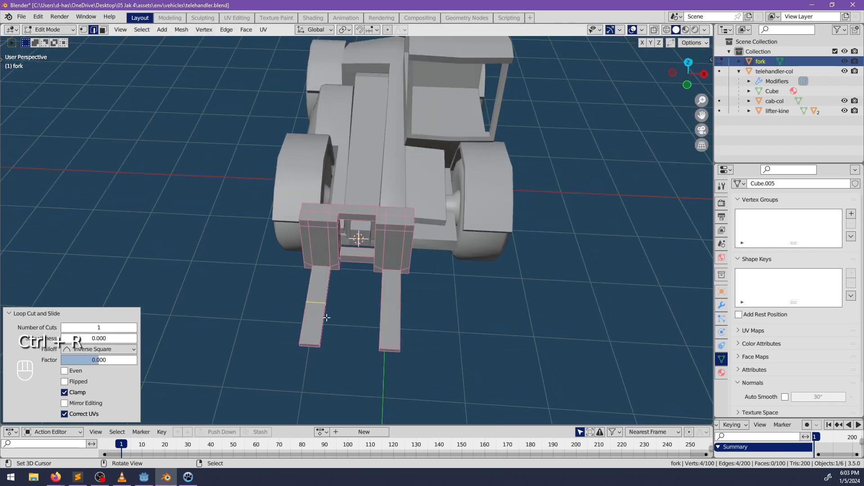
pyautogui.click(382, 312)
pyautogui.rightClick(382, 312)
pyautogui.keyDown('alt'); pyautogui.keyDown('shift'); pyautogui.rightClick(303, 302); pyautogui.keyUp('shift'); pyautogui.keyUp('alt')
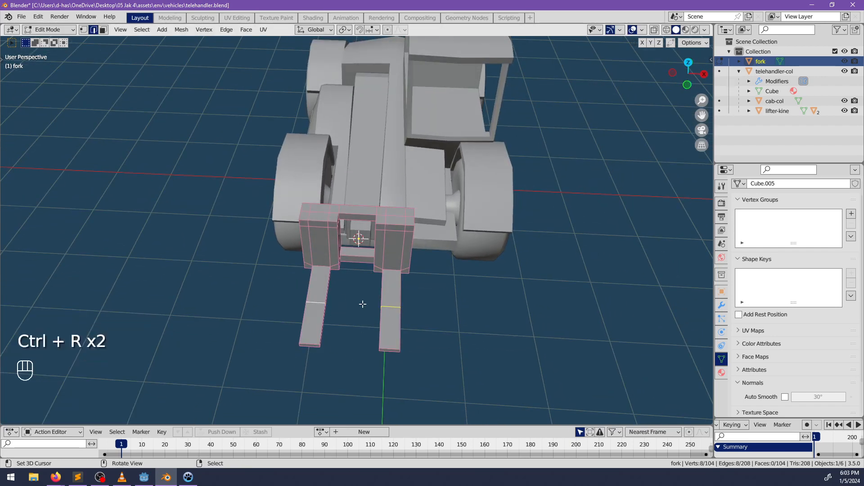
pyautogui.press('g')
pyautogui.press('y')
pyautogui.click(365, 341)
# Chamfer the uprights' fronts by moving their four vertical front corner edges about 0.044 m along Y
pyautogui.moveTo(365, 341); pyautogui.dragTo(401, 304, button='middle')
pyautogui.moveTo(380, 186); pyautogui.dragTo(377, 227, button='middle')
pyautogui.click(381, 221)
pyautogui.keyDown('ctrl'); pyautogui.click(382, 369); pyautogui.keyUp('ctrl')
pyautogui.moveTo(346, 346); pyautogui.dragTo(454, 323, button='middle')
pyautogui.keyDown('shift'); pyautogui.click(284, 216); pyautogui.keyUp('shift')
pyautogui.keyDown('ctrl'); pyautogui.click(294, 365); pyautogui.keyUp('ctrl')
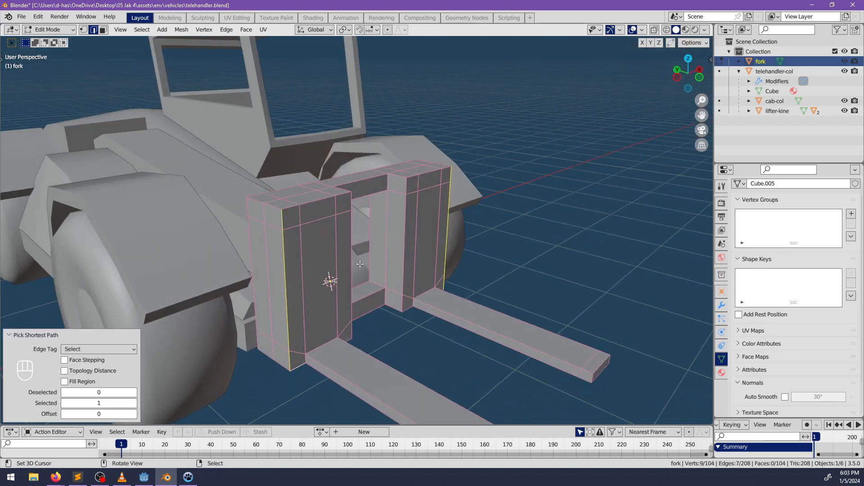
pyautogui.moveTo(357, 248); pyautogui.dragTo(331, 270, button='middle')
pyautogui.keyDown('shift'); pyautogui.click(327, 301); pyautogui.keyUp('shift')
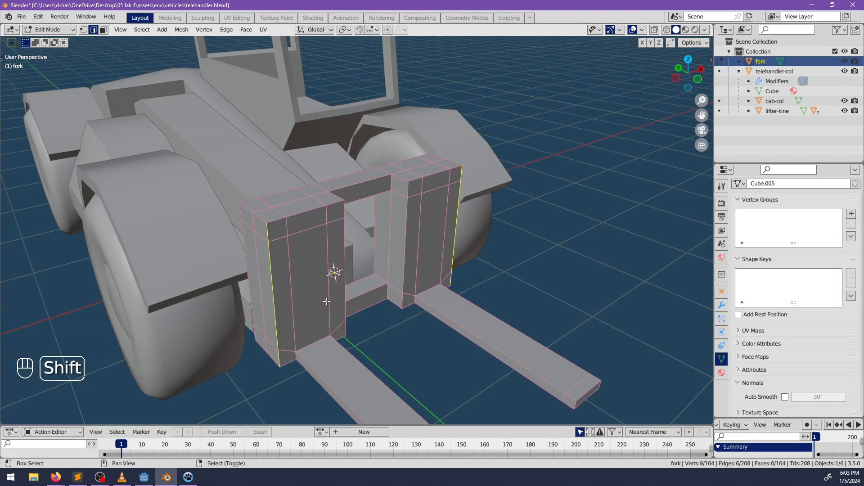
pyautogui.keyDown('ctrl'); pyautogui.click(347, 330); pyautogui.keyUp('ctrl')
pyautogui.keyDown('shift'); pyautogui.click(402, 300); pyautogui.keyUp('shift')
pyautogui.keyDown('ctrl'); pyautogui.click(408, 190); pyautogui.keyUp('ctrl')
pyautogui.moveTo(387, 313); pyautogui.dragTo(401, 223, button='middle')
pyautogui.press('g')
pyautogui.press('y')
pyautogui.click(408, 329)
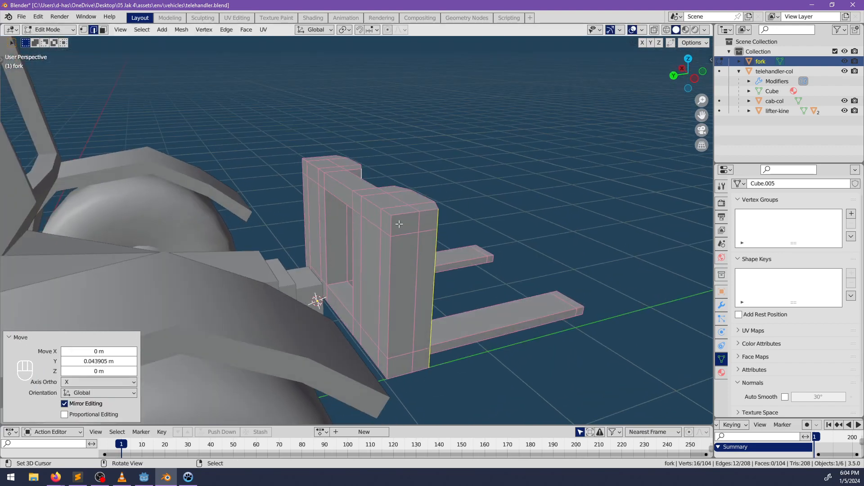
# Bevel the backs of both uprights by moving their outer rear vertical edges along Y toward the prongs
pyautogui.click(401, 223)
pyautogui.keyDown('ctrl'); pyautogui.click(385, 368); pyautogui.keyUp('ctrl')
pyautogui.moveTo(385, 368); pyautogui.dragTo(401, 262, button='middle')
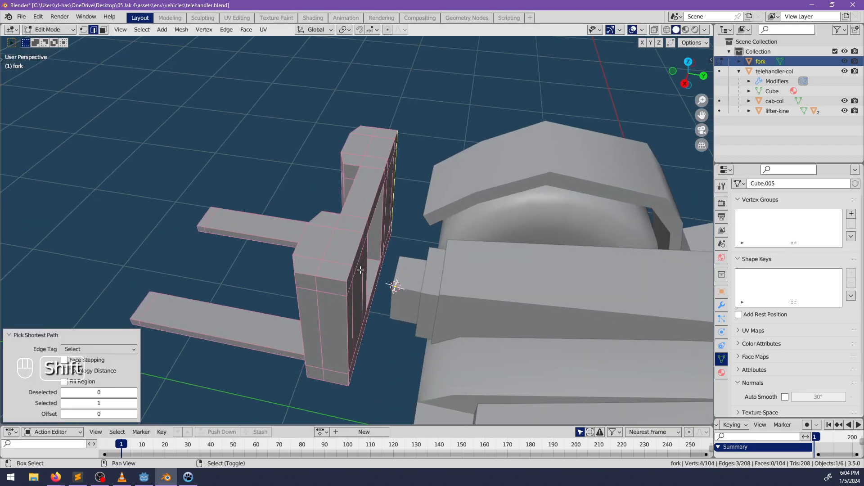
pyautogui.keyDown('shift'); pyautogui.click(343, 285); pyautogui.keyUp('shift')
pyautogui.keyDown('ctrl'); pyautogui.click(350, 377); pyautogui.keyUp('ctrl')
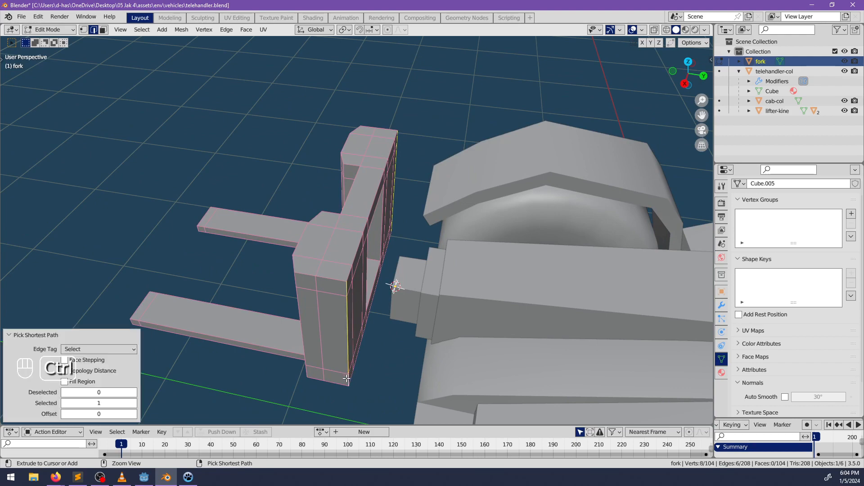
pyautogui.press('g')
pyautogui.press('y')
pyautogui.click(341, 366)
pyautogui.moveTo(341, 367); pyautogui.dragTo(359, 266, button='middle')
pyautogui.hotkey('alt', 'a')
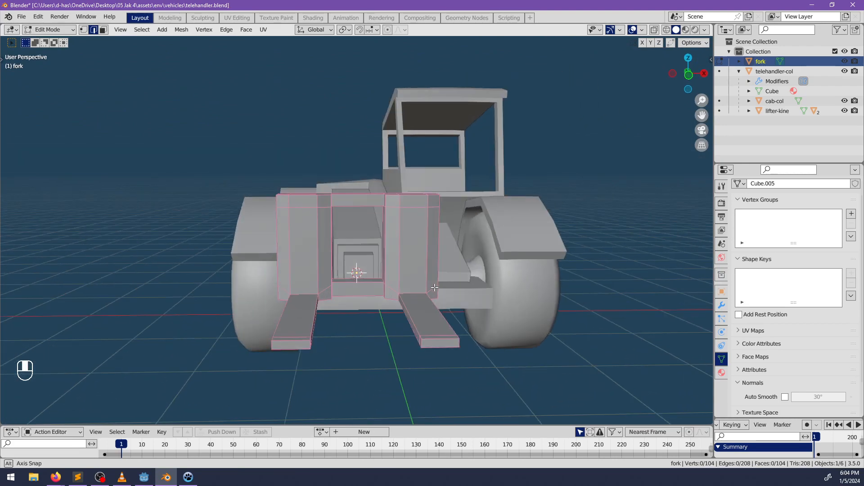
# Extrude the upper face of the lower crossbar between the uprights about 0.176 m upward
pyautogui.press('Tab')
pyautogui.scroll(4, 357, 284)
pyautogui.press('Tab')
pyautogui.click(364, 307)
pyautogui.moveTo(365, 307); pyautogui.dragTo(387, 236, button='middle')
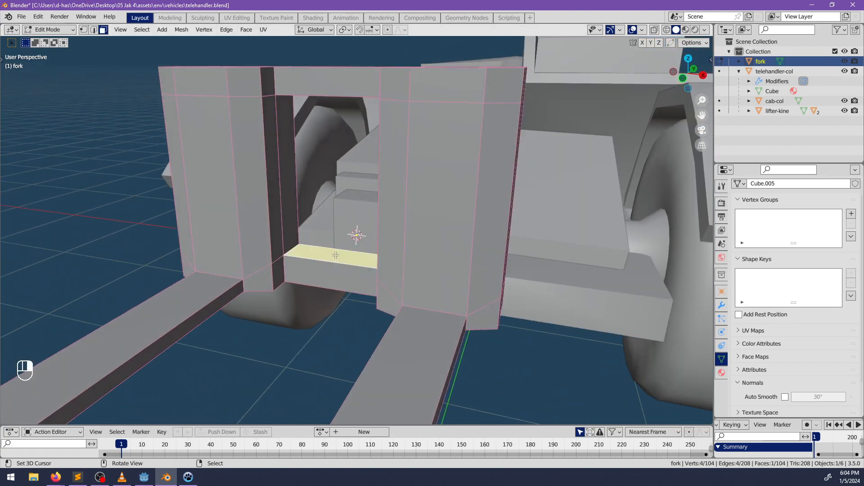
pyautogui.press('e')
pyautogui.click(353, 237)
pyautogui.moveTo(353, 237); pyautogui.dragTo(373, 222, button='middle')
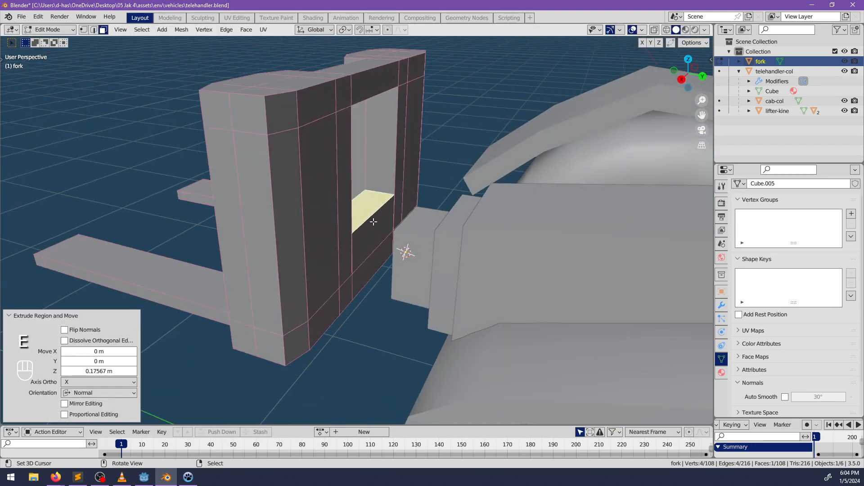
# Extrude the crossbar's central rear faces about 0.212 m toward the lifter arm and Shrink/Fatten them by -0.0343 m
pyautogui.rightClick(374, 224)
pyautogui.press('e')
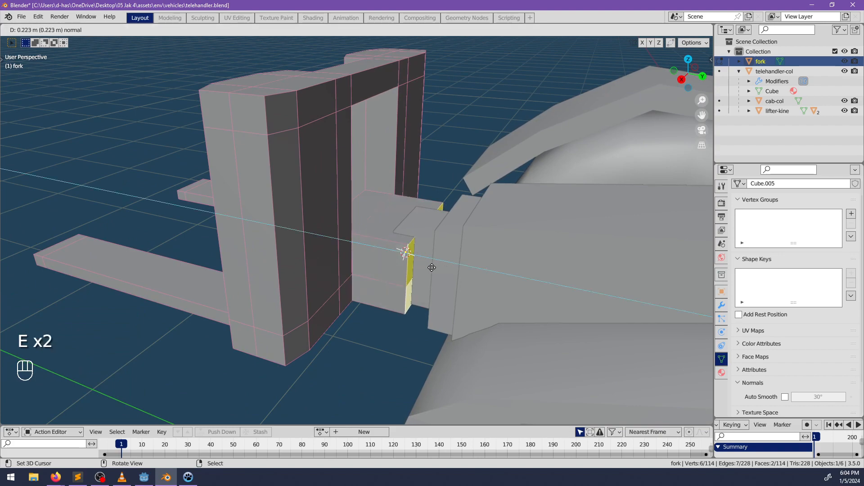
pyautogui.click(429, 266)
pyautogui.moveTo(429, 266); pyautogui.dragTo(530, 256, button='middle')
pyautogui.hotkey('alt', 's')
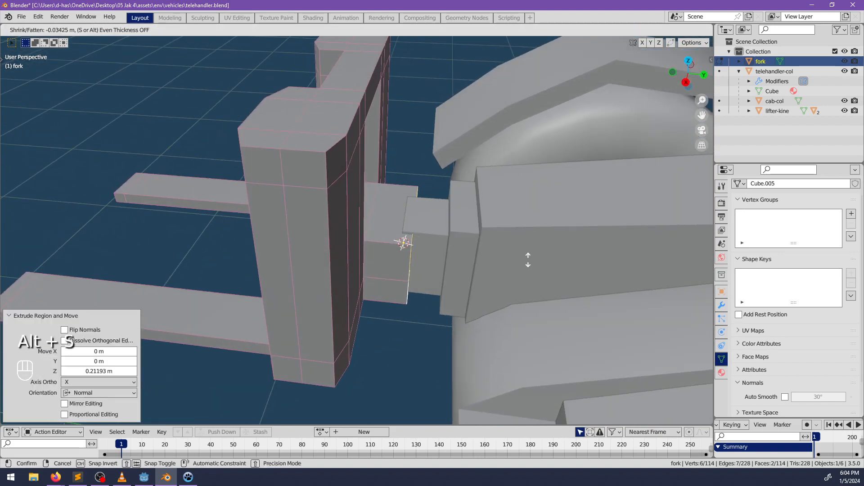
pyautogui.click(528, 259)
pyautogui.moveTo(468, 239); pyautogui.dragTo(432, 230, button='middle')
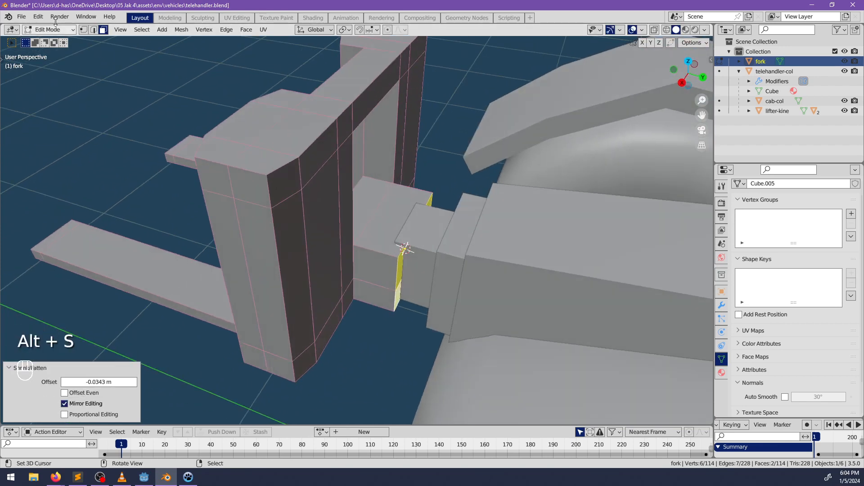
# Raise the bracket's upper edge beside the crossbar opening about 0.087 m along Z to form a slope
pyautogui.click(94, 30)
pyautogui.click(373, 221)
pyautogui.press('g')
pyautogui.press('z')
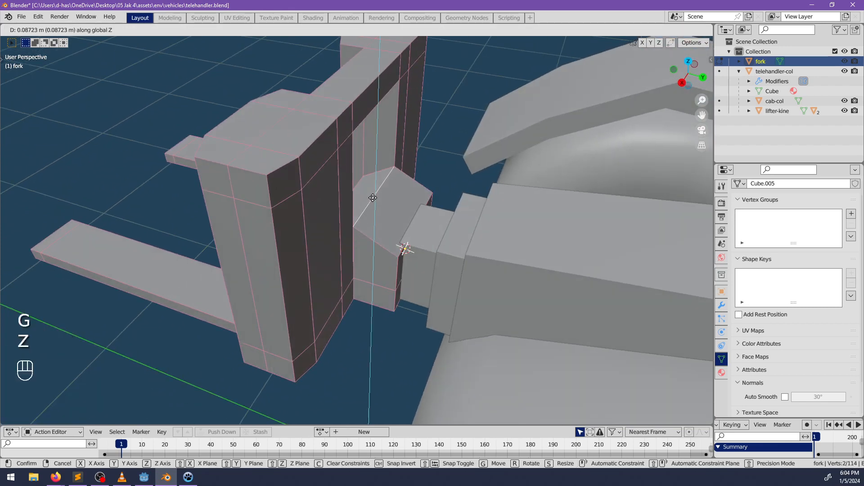
pyautogui.click(373, 198)
pyautogui.moveTo(373, 198)
pyautogui.mouseDown(button='middle')
pyautogui.moveTo(363, 244)
pyautogui.moveTo(353, 245)
pyautogui.moveTo(377, 189)
pyautogui.mouseUp(button='middle')
pyautogui.rightClick(355, 281)
pyautogui.moveTo(355, 280); pyautogui.dragTo(394, 286, button='middle')
pyautogui.press('g')
pyautogui.middleClick(288, 297)
pyautogui.press('Escape')
pyautogui.scroll(-2, 394, 286)
pyautogui.moveTo(333, 250); pyautogui.dragTo(397, 298, button='middle')
# Apply Shade Smooth to the fork and enable Auto Smooth at 30°
pyautogui.press('Tab')
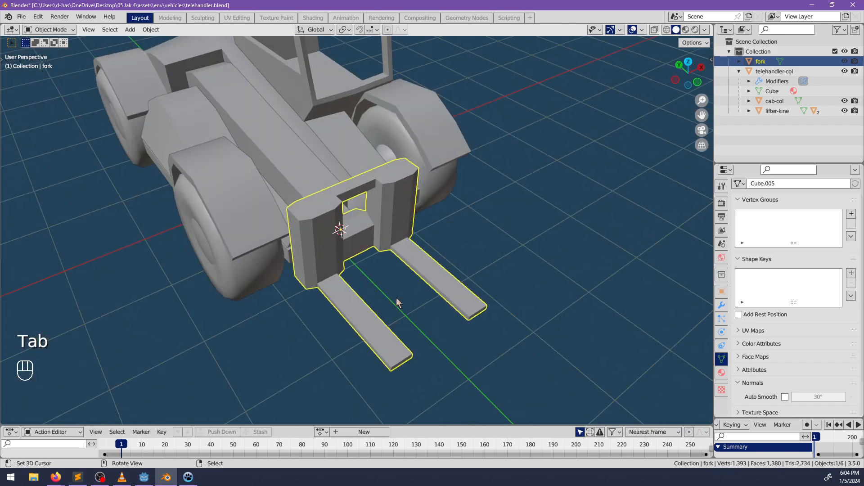
pyautogui.press('space')
pyautogui.write('smo')
pyautogui.press('Return')
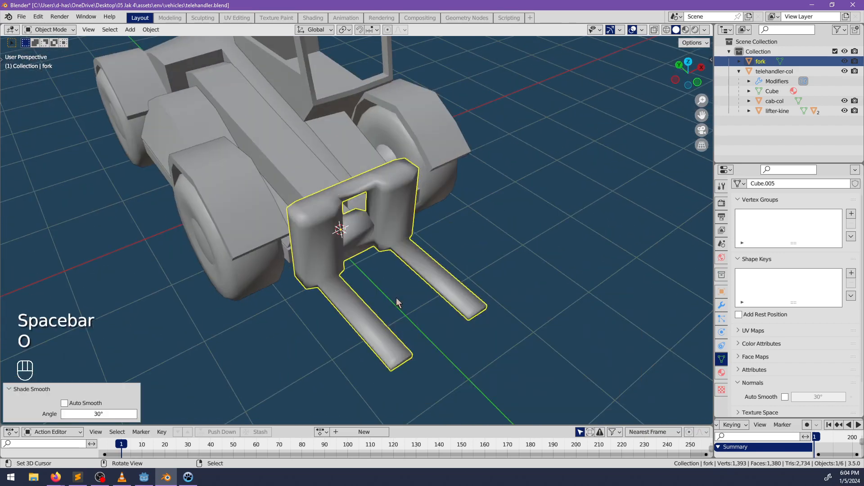
pyautogui.click(785, 397)
pyautogui.moveTo(476, 247)
pyautogui.mouseDown(button='middle')
pyautogui.moveTo(309, 204)
pyautogui.moveTo(385, 242)
pyautogui.moveTo(407, 288)
pyautogui.mouseUp(button='middle')
# Set the pivot point to Individual Origins and scale the end edges of both prong tips to 0.764
pyautogui.press('Tab')
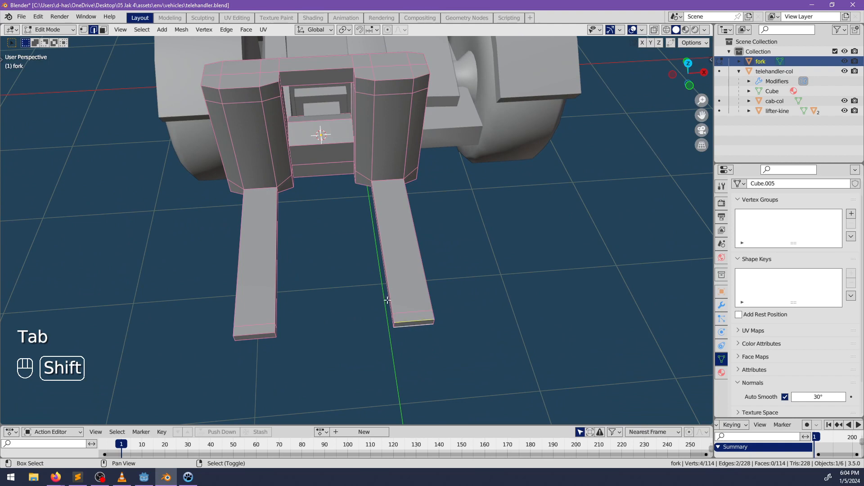
pyautogui.click(344, 32)
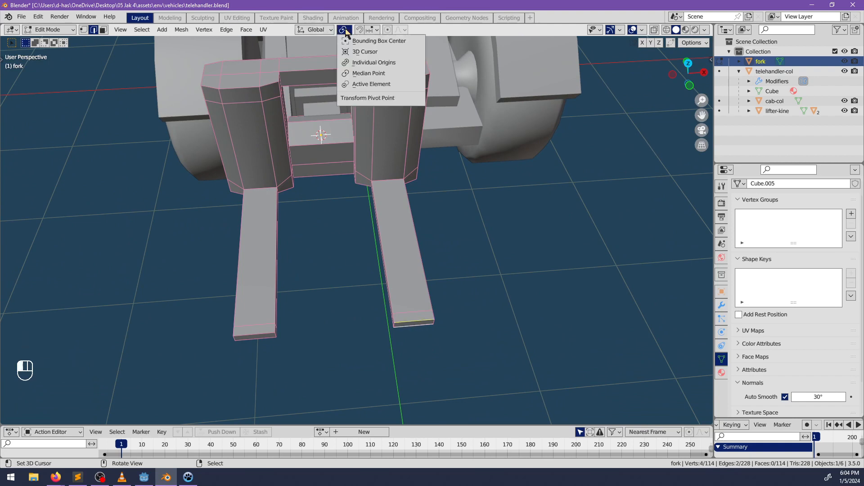
pyautogui.click(372, 65)
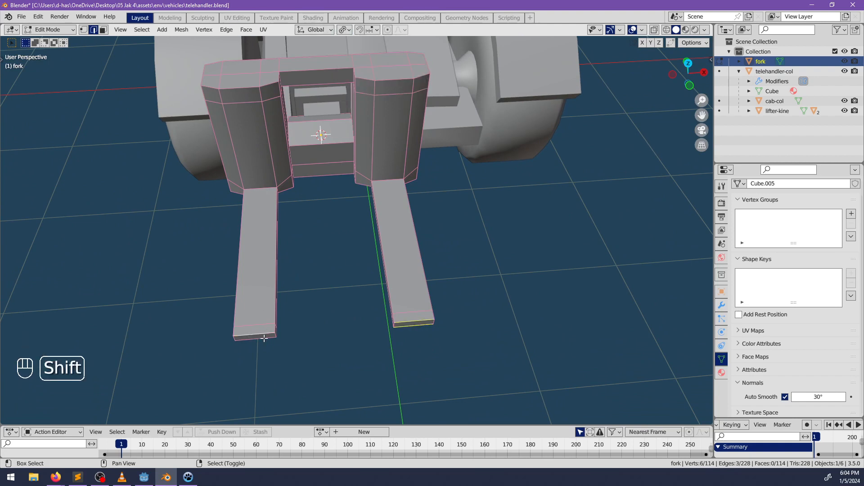
pyautogui.press('s')
pyautogui.click(400, 334)
pyautogui.moveTo(400, 332); pyautogui.dragTo(420, 276, button='middle')
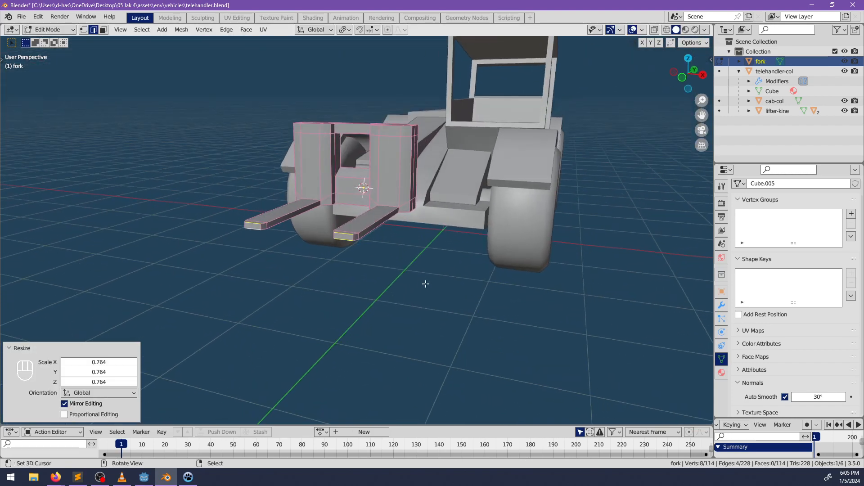
pyautogui.press('s')
pyautogui.press('z')
pyautogui.press('Escape')
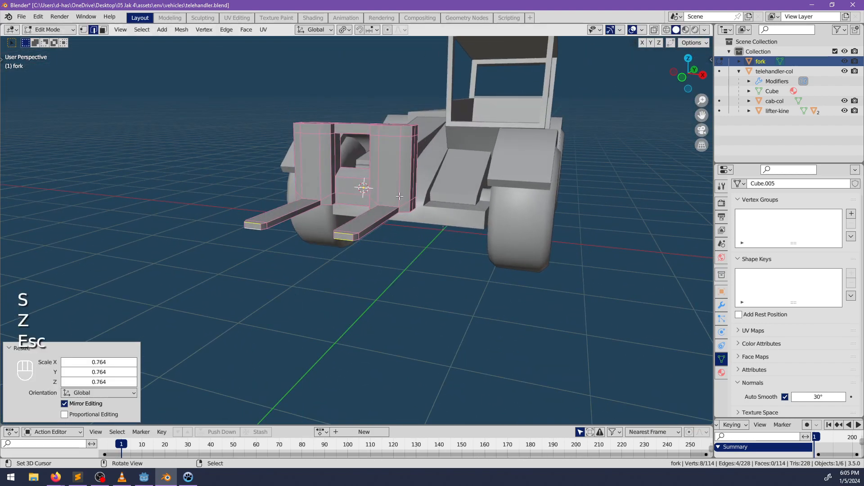
pyautogui.click(344, 29)
pyautogui.click(361, 52)
pyautogui.press('s')
pyautogui.press('z')
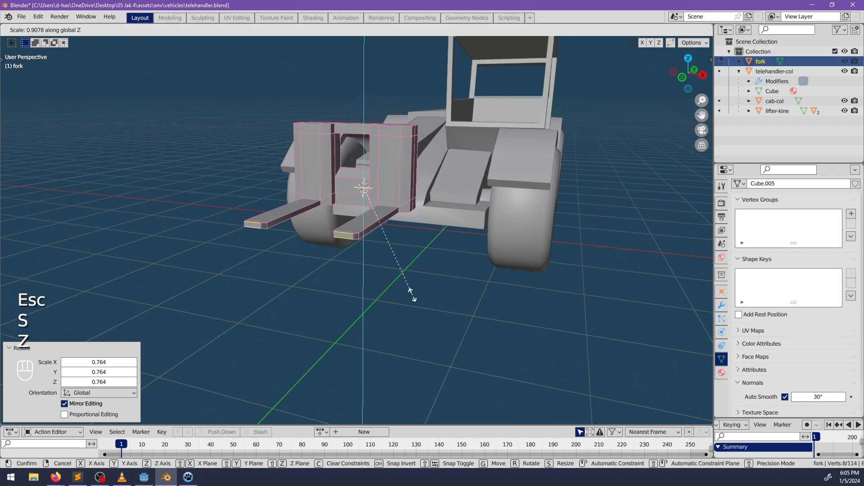
pyautogui.press('Escape')
pyautogui.click(343, 29)
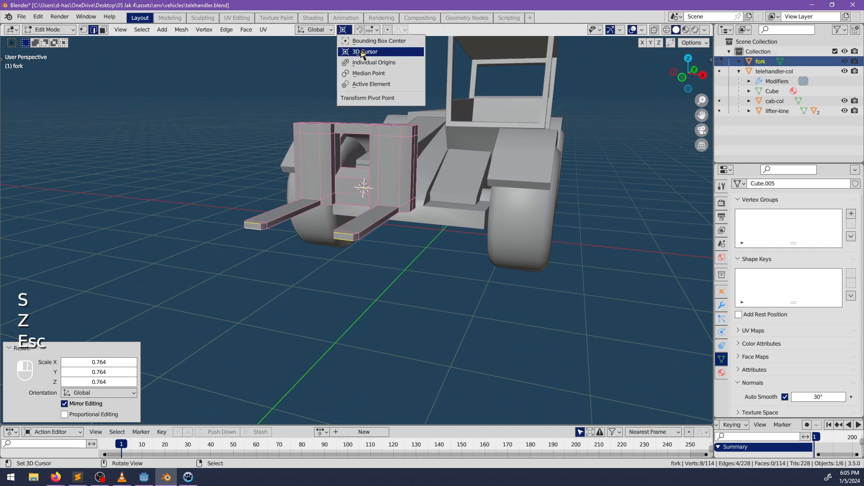
pyautogui.click(363, 63)
# Scale the selected end edges of both prong tips down along Z, then leave Edit Mode and deselect everything
pyautogui.press('s')
pyautogui.press('z')
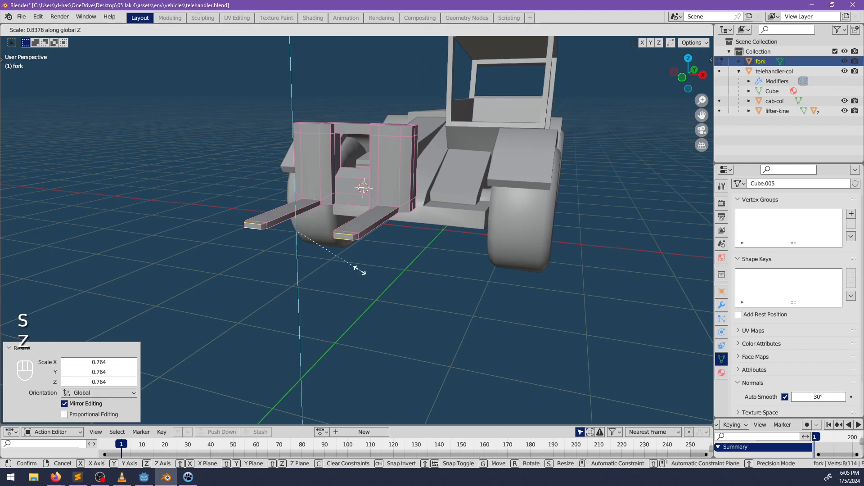
pyautogui.click(344, 260)
pyautogui.moveTo(344, 260); pyautogui.dragTo(321, 246, button='middle')
pyautogui.press('Tab')
pyautogui.scroll(-3, 418, 262)
pyautogui.hotkey('alt', 'a')
pyautogui.keyDown('shift'); pyautogui.moveTo(320, 245); pyautogui.dragTo(450, 288, button='middle'); pyautogui.keyUp('shift')
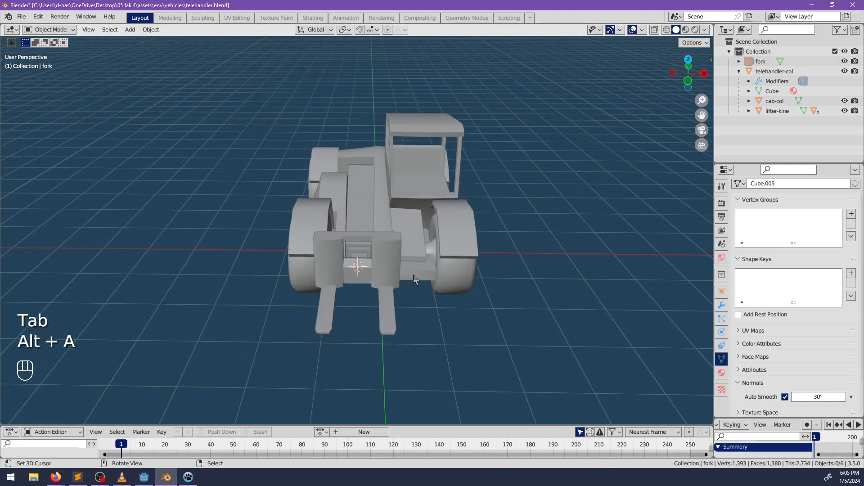
# Scale the fork's entire mesh slightly in Edit Mode
pyautogui.rightClick(394, 283)
pyautogui.press('s')
pyautogui.press('Escape')
pyautogui.press('Tab')
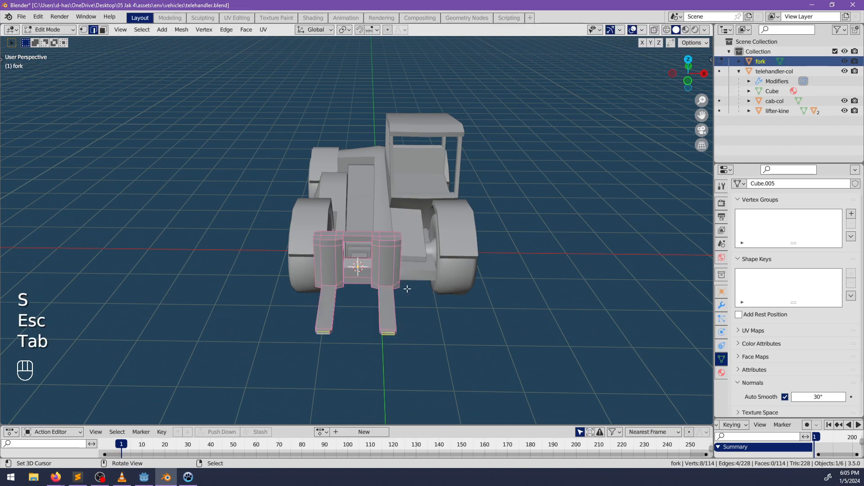
pyautogui.press('a')
pyautogui.press('s')
pyautogui.click(411, 293)
pyautogui.press('Tab')
# Move the fork object about 0.017 m along X and -0.005 m along Y against the lifter arm
pyautogui.moveTo(411, 293); pyautogui.dragTo(315, 279, button='middle')
pyautogui.press('g')
pyautogui.click(412, 353)
# Expand the lifter-kine hierarchy and parent the fork to lifter3-kine
pyautogui.keyDown('shift'); pyautogui.moveTo(315, 279); pyautogui.dragTo(421, 292, button='middle'); pyautogui.keyUp('shift')
pyautogui.scroll(4, 432, 295)
pyautogui.scroll(-2, 517, 266)
pyautogui.scroll(-4, 441, 289)
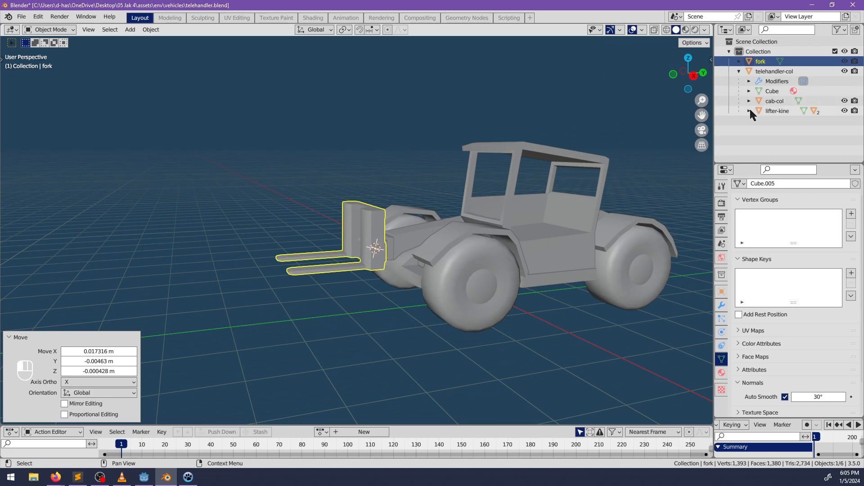
pyautogui.keyDown('shift'); pyautogui.moveTo(749, 65); pyautogui.dragTo(783, 140); pyautogui.keyUp('shift')
# Rotate lifter-kine -40.8° around X to raise the arm together with the fork
pyautogui.click(408, 251)
pyautogui.moveTo(407, 251); pyautogui.dragTo(388, 291, button='middle')
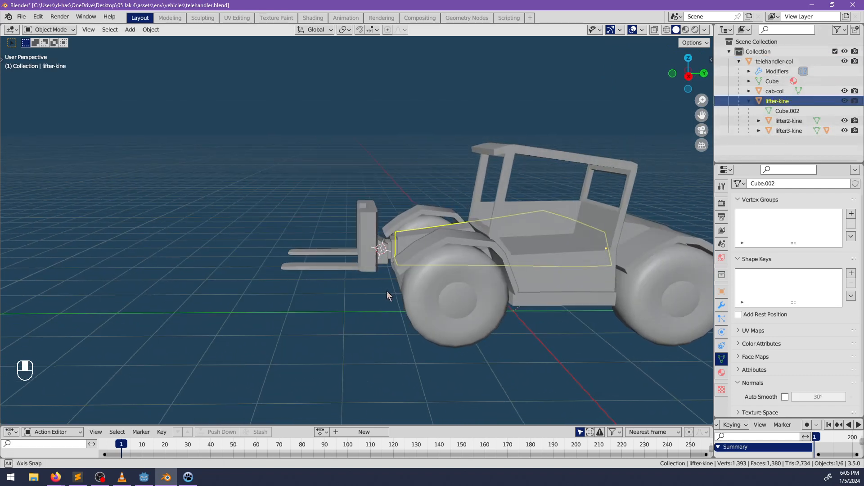
pyautogui.press('r')
pyautogui.press('x')
pyautogui.click(423, 149)
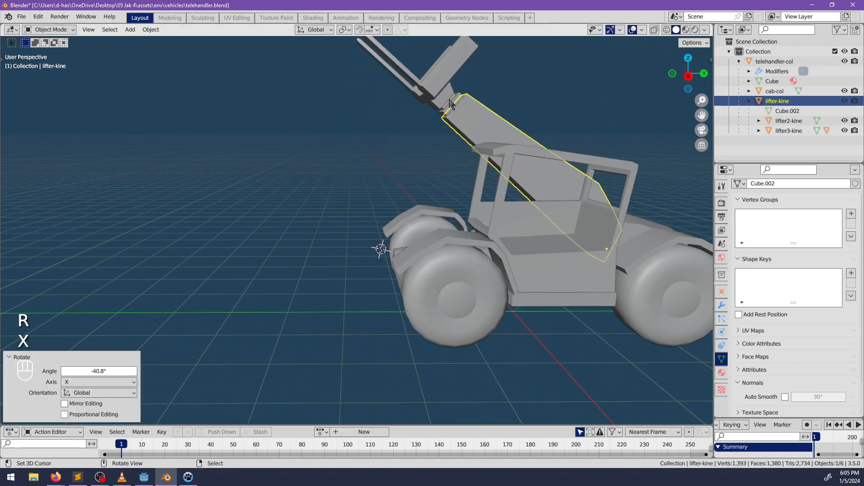
# Try tilting the raised fork around the global X axis in both directions
pyautogui.click(390, 115)
pyautogui.press('r')
pyautogui.press('x')
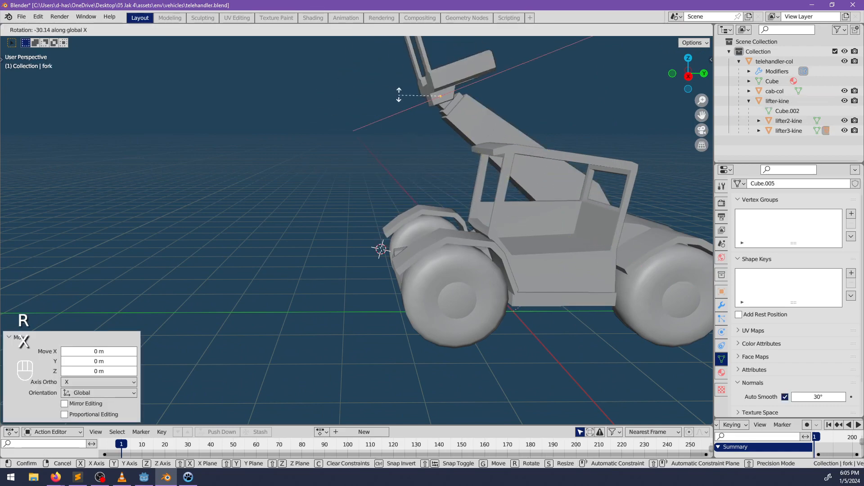
pyautogui.press('Escape')
pyautogui.scroll(-2, 428, 173)
pyautogui.moveTo(427, 174); pyautogui.dragTo(299, 248, button='middle')
pyautogui.press('r')
pyautogui.press('x')
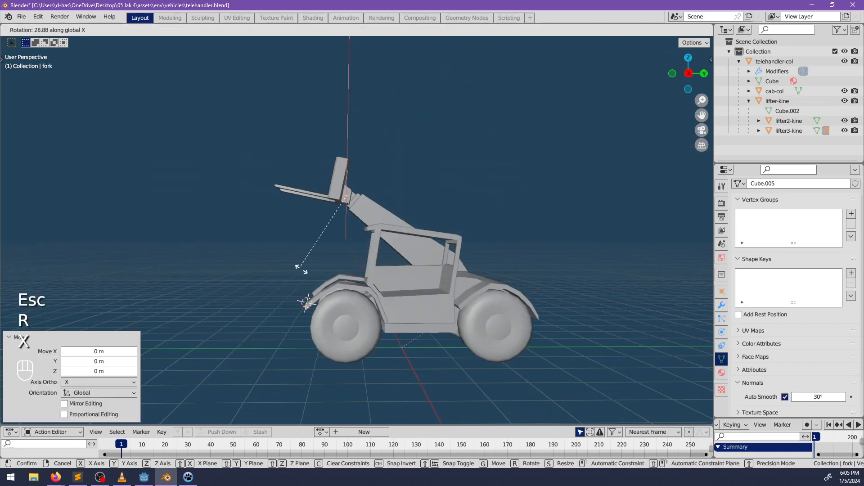
pyautogui.press('Escape')
# Move the lower rear edge of the fork's mounting bracket along its local Z axis
pyautogui.scroll(6, 327, 283)
pyautogui.press('Tab')
pyautogui.click(322, 148)
pyautogui.press('g')
pyautogui.press('z')
pyautogui.press('z')
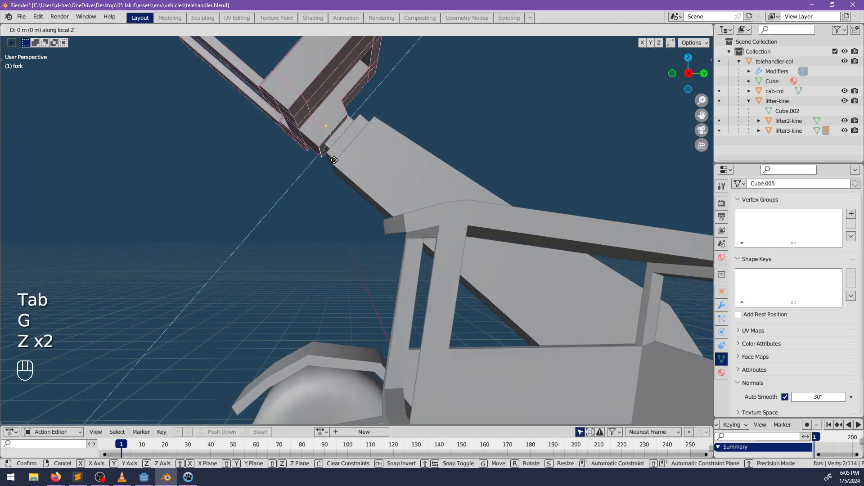
pyautogui.press('Tab')
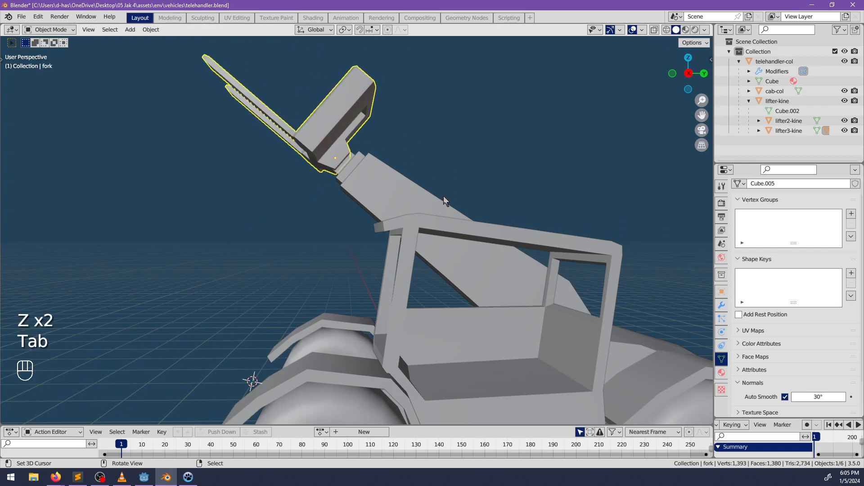
# Rotate the raised fork around its local X axis to test its clearance from the arm
pyautogui.press('r')
pyautogui.press('x')
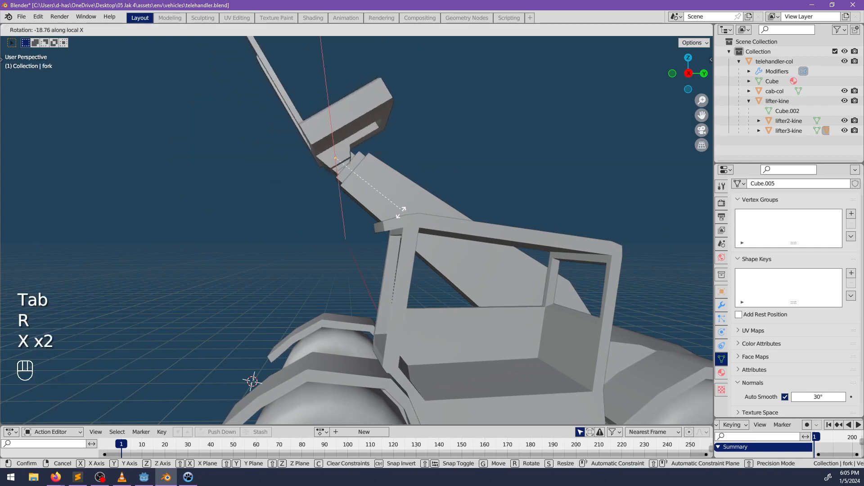
pyautogui.click(415, 123)
# Clear the rotation of the fork and of lifter-kine, and deselect everything
pyautogui.scroll(-3, 408, 139)
pyautogui.moveTo(377, 194); pyautogui.dragTo(369, 295, button='middle')
pyautogui.hotkey('alt', 'r')
pyautogui.click(356, 243)
pyautogui.hotkey('alt', 'r')
pyautogui.hotkey('alt', 'a')
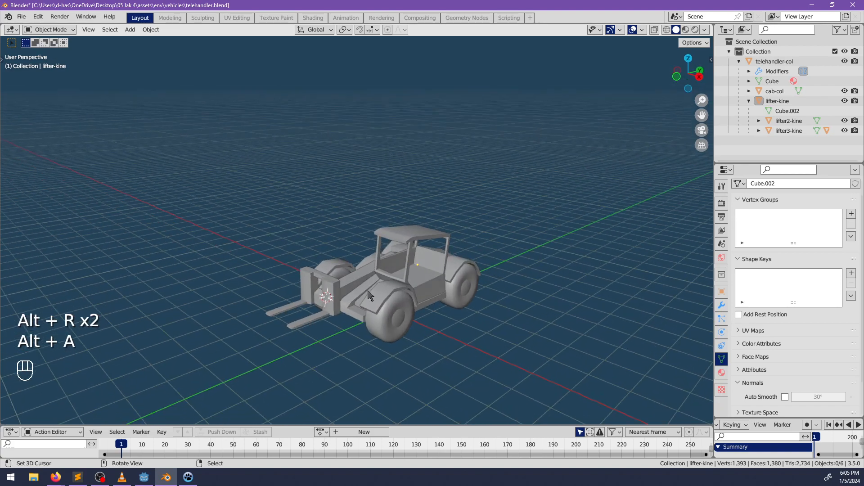
# Select the fork and try moving it along the Z axis
pyautogui.moveTo(306, 298); pyautogui.dragTo(347, 234, button='middle')
pyautogui.scroll(4, 316, 221)
pyautogui.rightClick(355, 224)
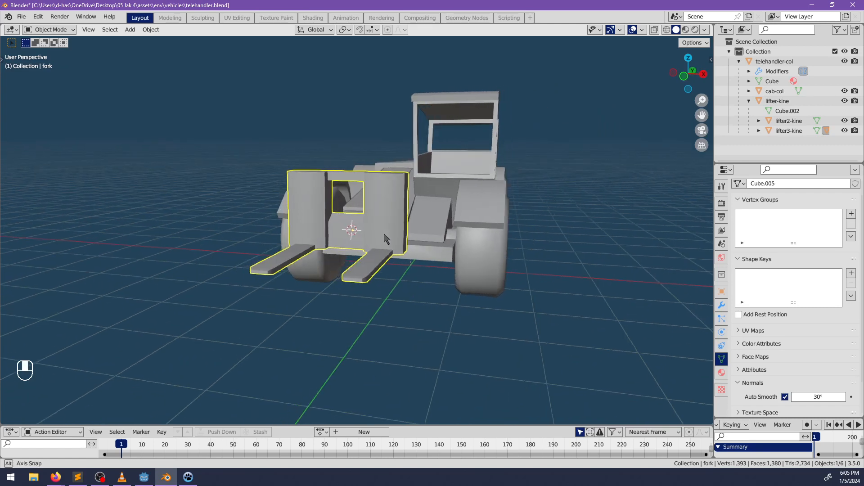
pyautogui.press('g')
pyautogui.press('z')
pyautogui.press('Escape')
pyautogui.moveTo(380, 274); pyautogui.dragTo(336, 194, button='middle')
pyautogui.press('g')
pyautogui.press('z')
pyautogui.press('Escape')
# Select all underside faces of the fork's frame and extrude them downward about 0.72 m
pyautogui.scroll(5, 337, 195)
pyautogui.press('Tab')
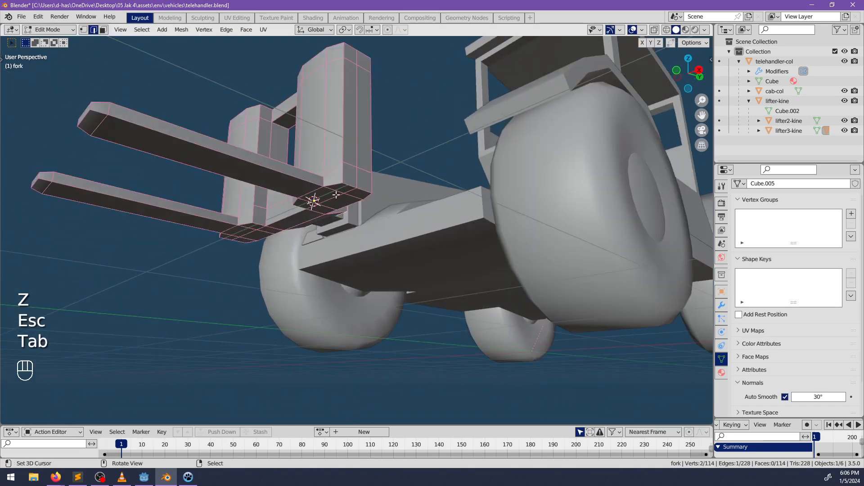
pyautogui.moveTo(119, 45); pyautogui.dragTo(379, 172, button='middle')
pyautogui.keyDown('ctrl'); pyautogui.keyDown('shift'); pyautogui.click(444, 180); pyautogui.keyUp('shift'); pyautogui.keyUp('ctrl')
pyautogui.keyDown('shift'); pyautogui.rightClick(243, 196); pyautogui.keyUp('shift')
pyautogui.keyDown('ctrl'); pyautogui.keyDown('shift'); pyautogui.rightClick(302, 200); pyautogui.keyUp('shift'); pyautogui.keyUp('ctrl')
pyautogui.keyDown('shift'); pyautogui.rightClick(340, 194); pyautogui.keyUp('shift')
pyautogui.moveTo(370, 199); pyautogui.dragTo(337, 221, button='middle')
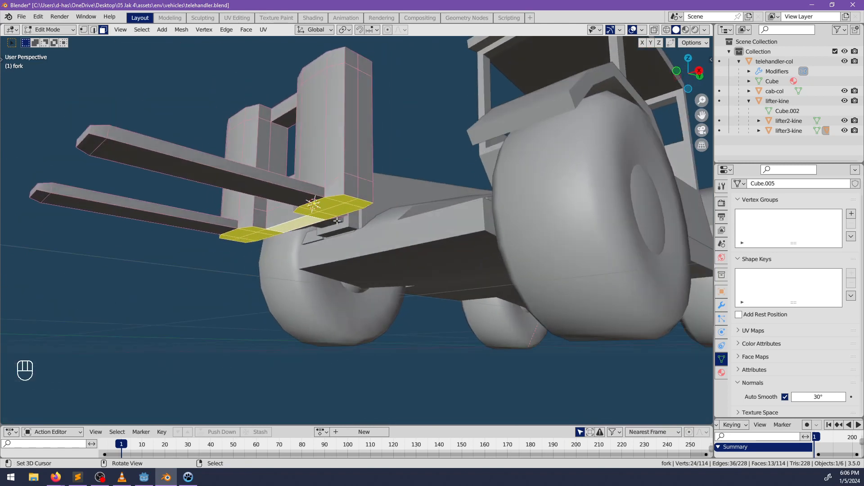
pyautogui.press('e')
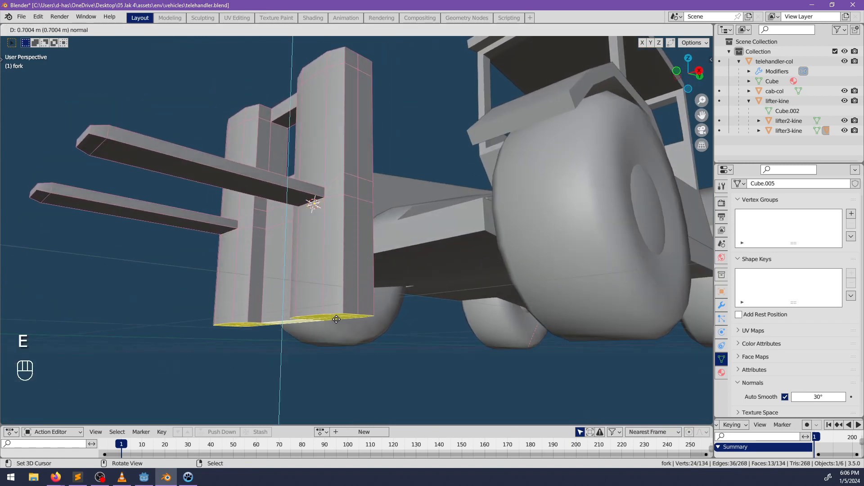
pyautogui.click(337, 318)
# Add one loop cut around the extruded section close to its lower end, with a slide factor of -0.810
pyautogui.moveTo(336, 319); pyautogui.dragTo(351, 291, button='middle')
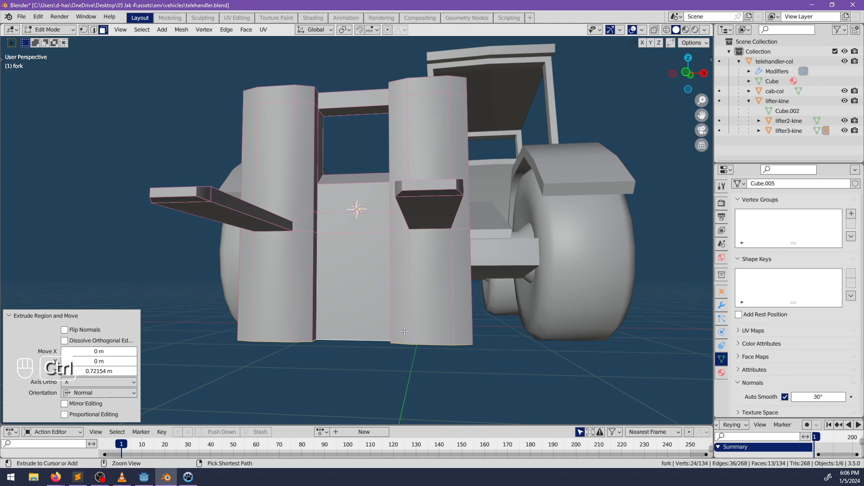
pyautogui.hotkey('ctrl', 'r')
pyautogui.click(406, 335)
pyautogui.click(406, 372)
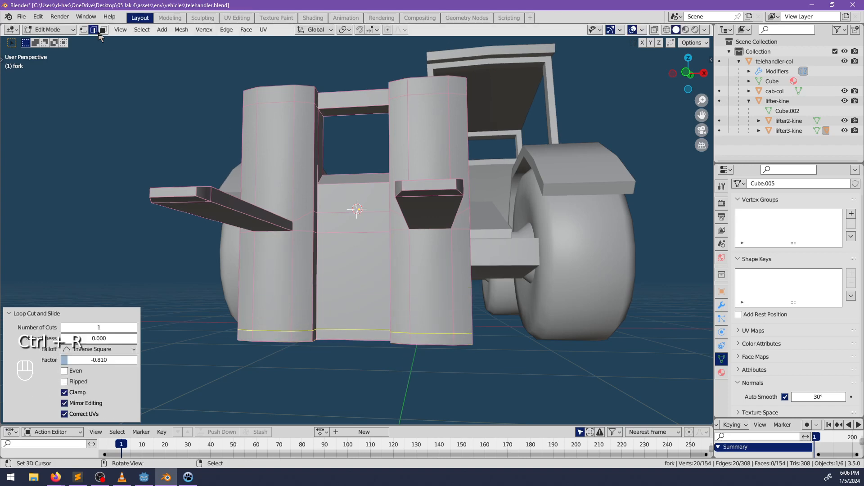
# Delete the front and rear faces of the lower panel between the two posts to open the frame
pyautogui.click(105, 30)
pyautogui.rightClick(338, 258)
pyautogui.moveTo(457, 349); pyautogui.dragTo(343, 259, button='middle')
pyautogui.keyDown('shift'); pyautogui.rightClick(293, 291); pyautogui.keyUp('shift')
pyautogui.press('x')
pyautogui.click(294, 292)
# Fill a face between the front and rear bottom edges of the new lower opening
pyautogui.scroll(3, 342, 258)
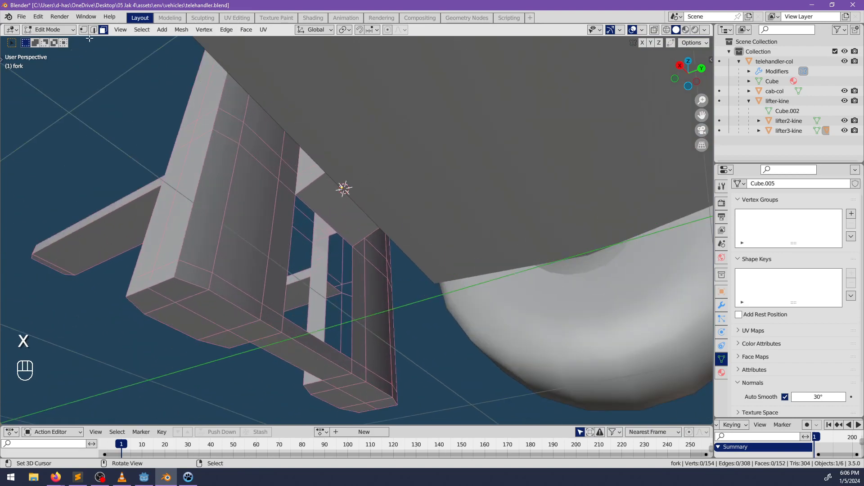
pyautogui.moveTo(391, 288); pyautogui.dragTo(323, 363, button='middle')
pyautogui.moveTo(473, 315); pyautogui.dragTo(369, 367, button='middle')
pyautogui.keyDown('shift'); pyautogui.moveTo(378, 375); pyautogui.dragTo(368, 339, button='middle'); pyautogui.keyUp('shift')
pyautogui.scroll(2, 368, 338)
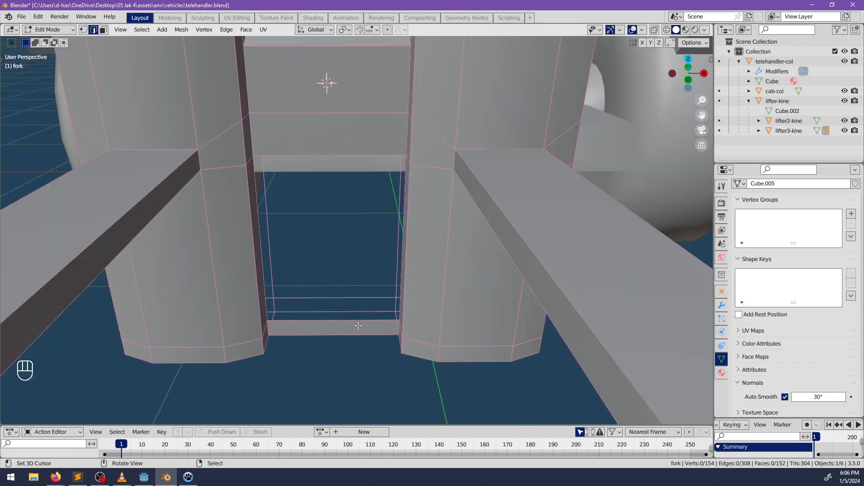
pyautogui.moveTo(333, 333); pyautogui.dragTo(334, 323)
pyautogui.hotkey('ctrl', 'z')
pyautogui.keyDown('shift'); pyautogui.click(330, 299); pyautogui.keyUp('shift')
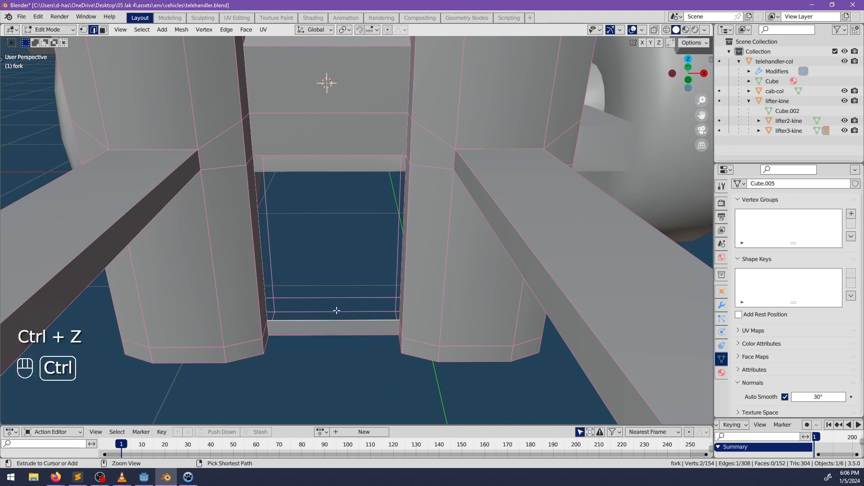
pyautogui.press('f')
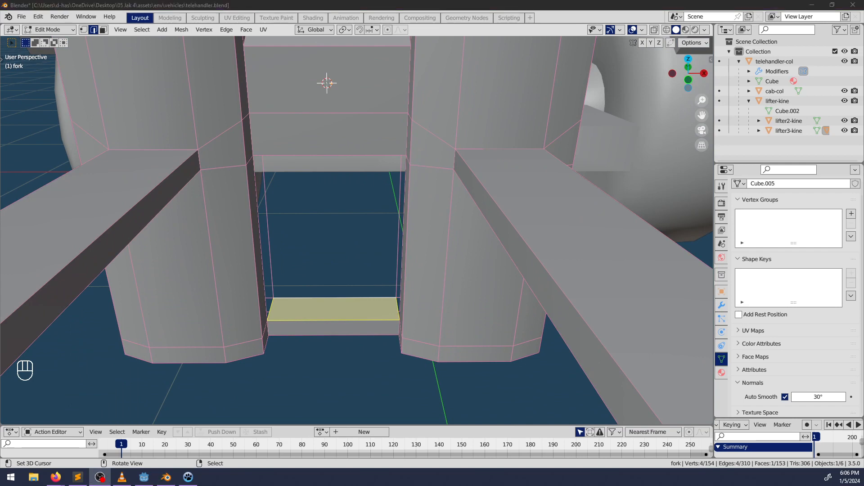
# Fill the remaining inner sides of the lower opening, deselect everything and leave Edit Mode
pyautogui.moveTo(372, 294); pyautogui.dragTo(292, 278, button='middle')
pyautogui.rightClick(406, 301)
pyautogui.press('f')
pyautogui.press('f')
pyautogui.press('f')
pyautogui.scroll(-5, 346, 264)
pyautogui.hotkey('alt', 'a')
pyautogui.press('Tab')
pyautogui.scroll(-4, 398, 290)
pyautogui.scroll(3, 399, 275)
pyautogui.moveTo(399, 274); pyautogui.dragTo(394, 270, button='middle')
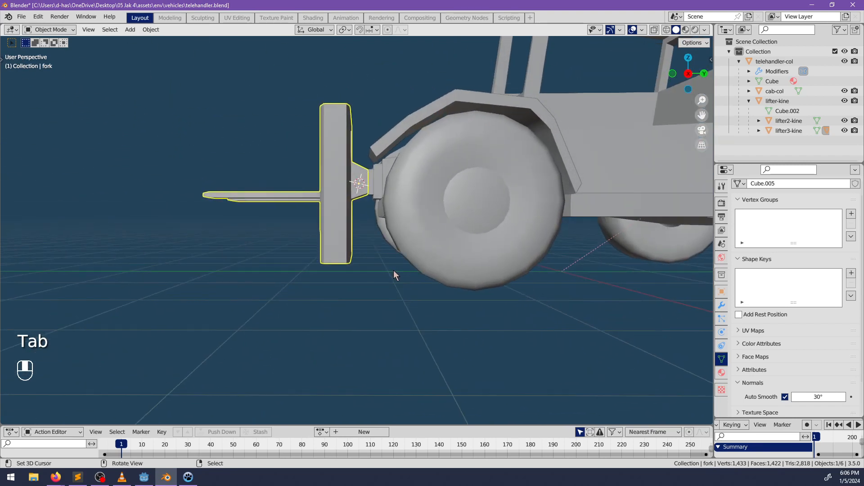
pyautogui.moveTo(353, 228); pyautogui.dragTo(481, 219, button='middle')
# Undo the recent edits back to the solid lower panel between the posts
pyautogui.press('Tab')
pyautogui.press('Tab')
pyautogui.press('Tab')
pyautogui.hotkey('ctrl', 'z')
pyautogui.hotkey('ctrl', 'z')
pyautogui.hotkey('ctrl', 'z')
pyautogui.hotkey('ctrl', 'z')
pyautogui.hotkey('ctrl', 'z')
pyautogui.hotkey('ctrl', 'z')
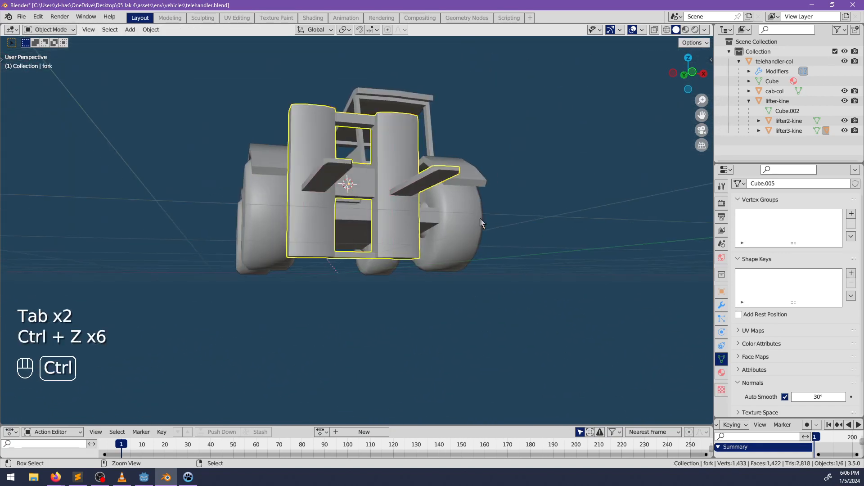
pyautogui.hotkey('ctrl', 'z')
pyautogui.hotkey('ctrl', 'z')
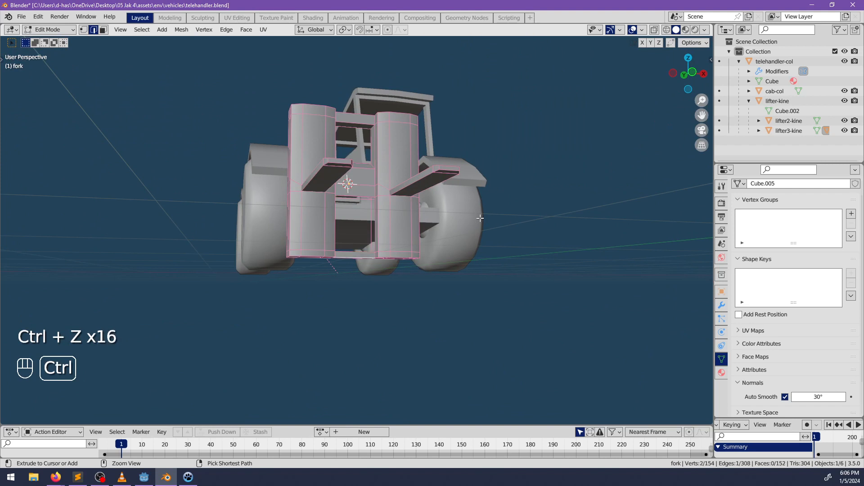
pyautogui.hotkey('ctrl', 'z')
pyautogui.hotkey('ctrl', 'z')
pyautogui.hotkey('ctrl', 'z')
pyautogui.hotkey('ctrl', 'z')
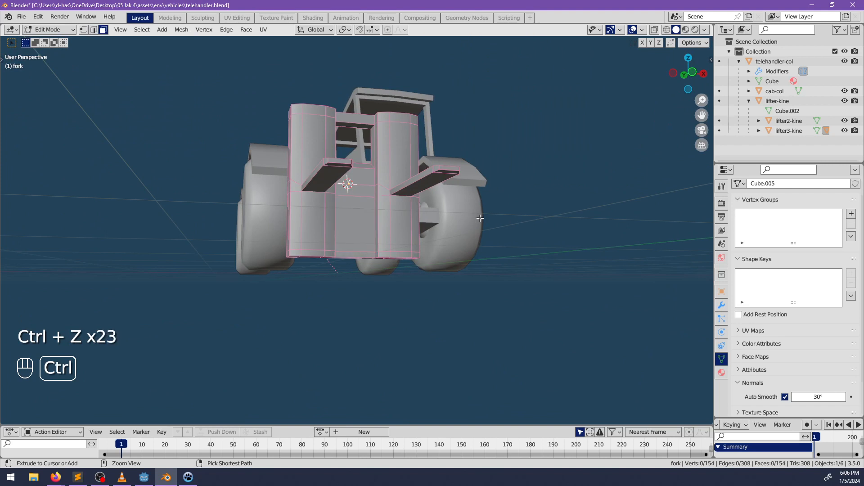
# Redo the undone edits to restore the lower opening and its inner faces
pyautogui.hotkey('ctrl', 'shift', 'z')
pyautogui.hotkey('ctrl', 'shift', 'z')
pyautogui.hotkey('ctrl', 'shift', 'z')
pyautogui.hotkey('ctrl', 'shift', 'z')
pyautogui.hotkey('ctrl', 'shift', 'z')
pyautogui.hotkey('ctrl', 'shift', 'z')
pyautogui.hotkey('ctrl', 'shift', 'z')
pyautogui.hotkey('ctrl', 'shift', 'z')
pyautogui.hotkey('ctrl', 'shift', 'z')
pyautogui.hotkey('ctrl', 'shift', 'z')
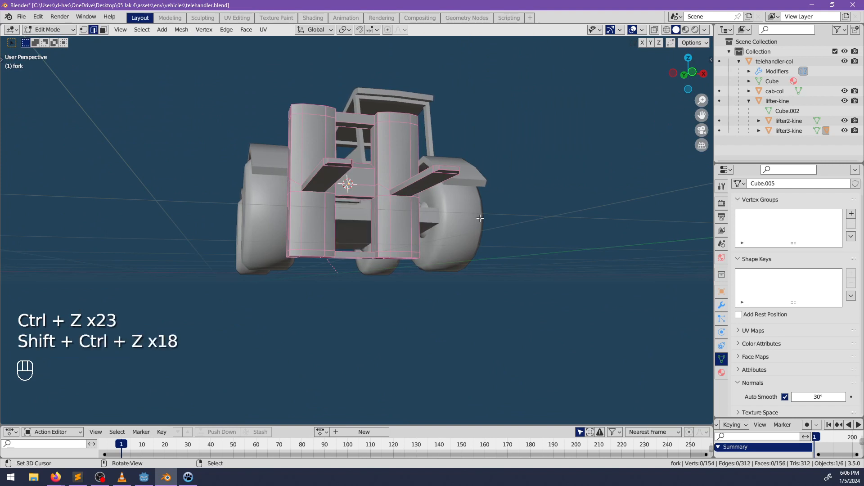
# Leave Edit Mode and rename the fork object as lidter_end
pyautogui.press('Tab')
pyautogui.moveTo(480, 218); pyautogui.dragTo(553, 245, button='middle')
pyautogui.scroll(2, 323, 259)
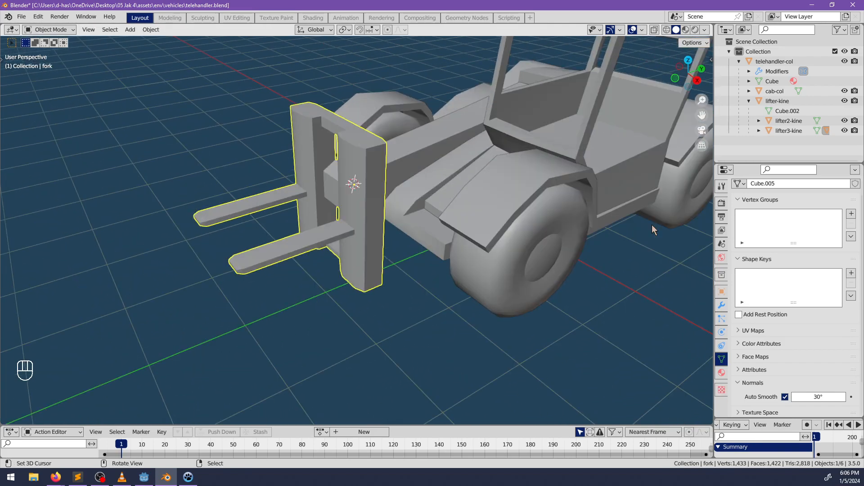
pyautogui.moveTo(611, 198); pyautogui.dragTo(275, 212, button='middle')
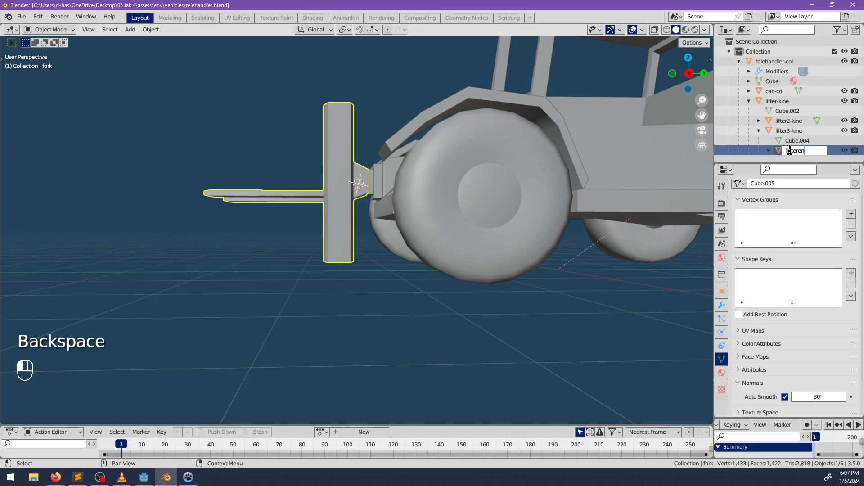
pyautogui.write('_end')
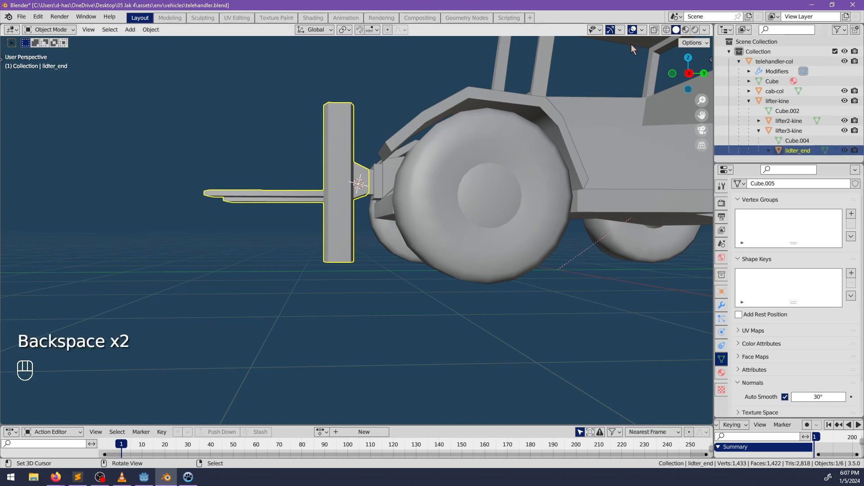
# Separate the faces of both prongs from the frame into their own object and rename it as forks
pyautogui.moveTo(344, 210); pyautogui.dragTo(353, 229, button='middle')
pyautogui.press('Tab')
pyautogui.scroll(5, 356, 231)
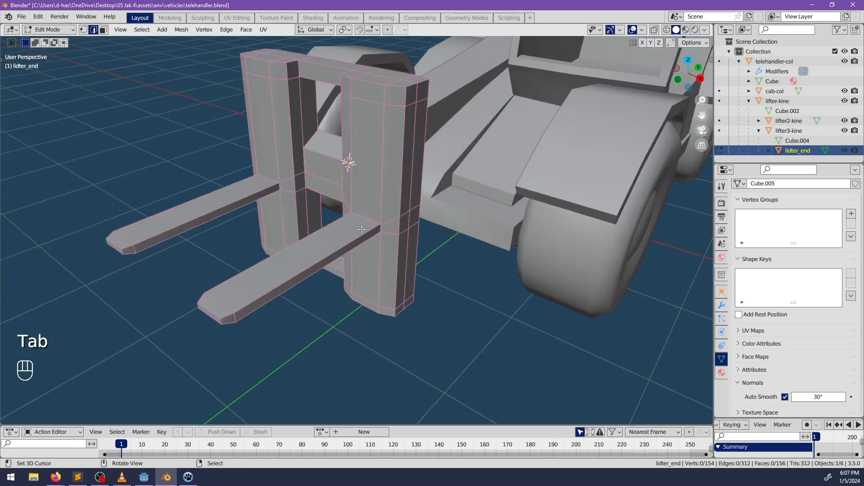
pyautogui.keyDown('alt'); pyautogui.click(273, 281); pyautogui.keyUp('alt')
pyautogui.keyDown('alt'); pyautogui.keyDown('shift'); pyautogui.click(178, 350); pyautogui.keyUp('shift'); pyautogui.keyUp('alt')
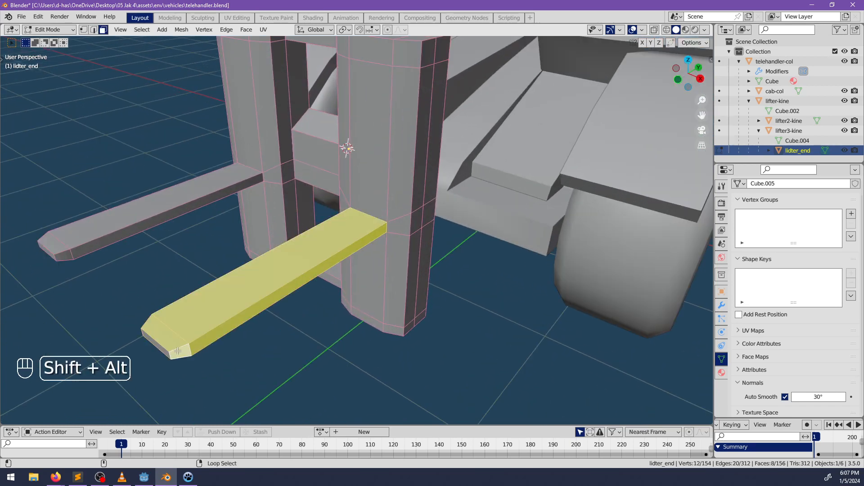
pyautogui.keyDown('alt'); pyautogui.keyDown('shift'); pyautogui.click(150, 230); pyautogui.keyUp('shift'); pyautogui.keyUp('alt')
pyautogui.keyDown('alt'); pyautogui.keyDown('shift'); pyautogui.click(61, 250); pyautogui.keyUp('shift'); pyautogui.keyUp('alt')
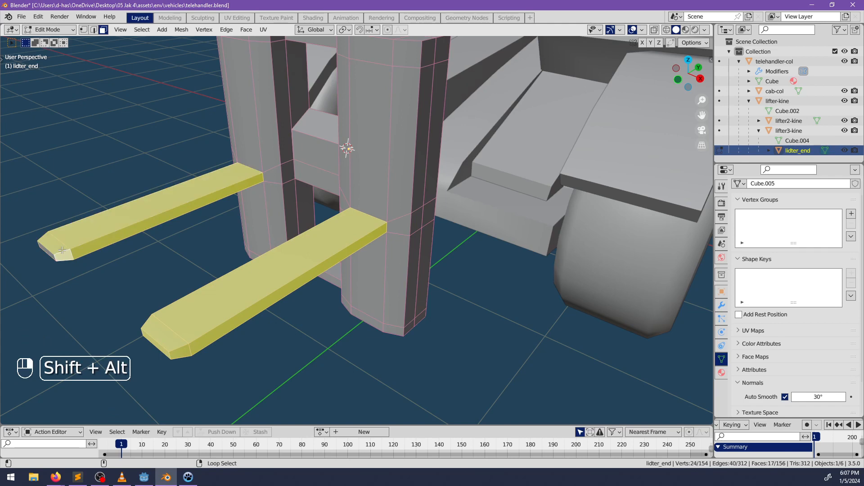
pyautogui.press('p')
pyautogui.click(199, 270)
pyautogui.press('Tab')
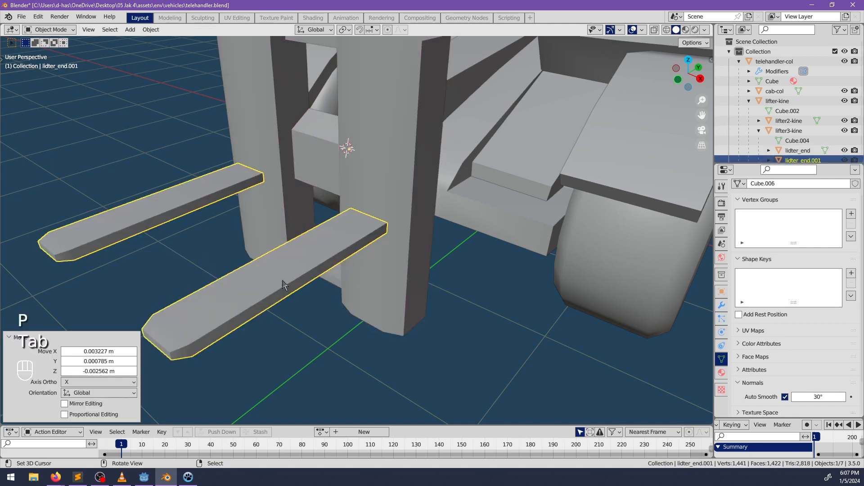
pyautogui.hotkey('ctrl', 'z')
pyautogui.scroll(-1, 810, 149)
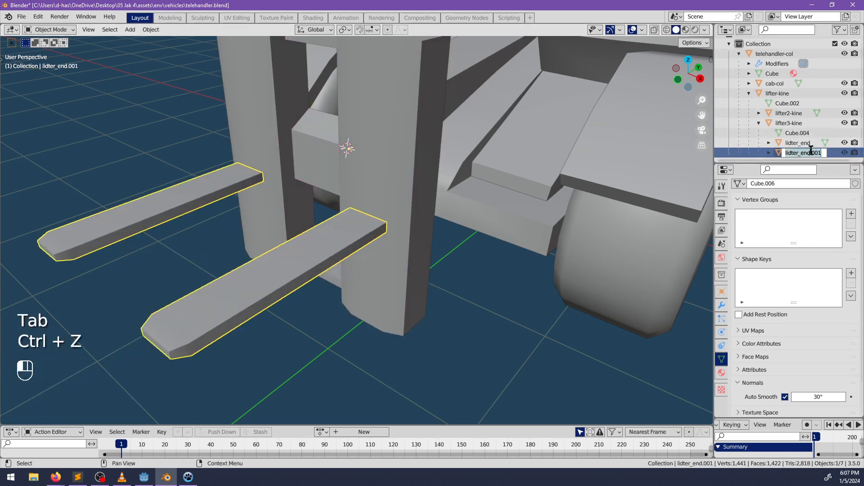
pyautogui.press('Return')
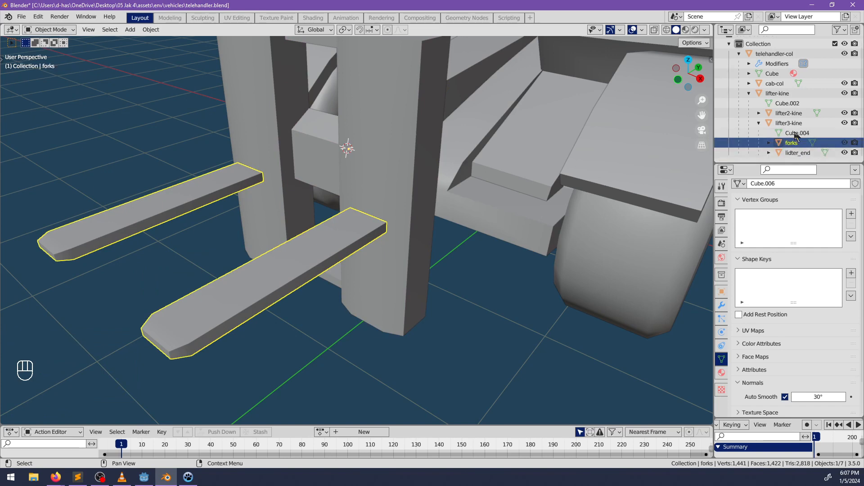
# Parent the forks object to the frame and correct the frame's name to lifter_end
pyautogui.keyDown('shift'); pyautogui.moveTo(789, 145); pyautogui.dragTo(793, 153); pyautogui.keyUp('shift')
pyautogui.doubleClick(791, 151)
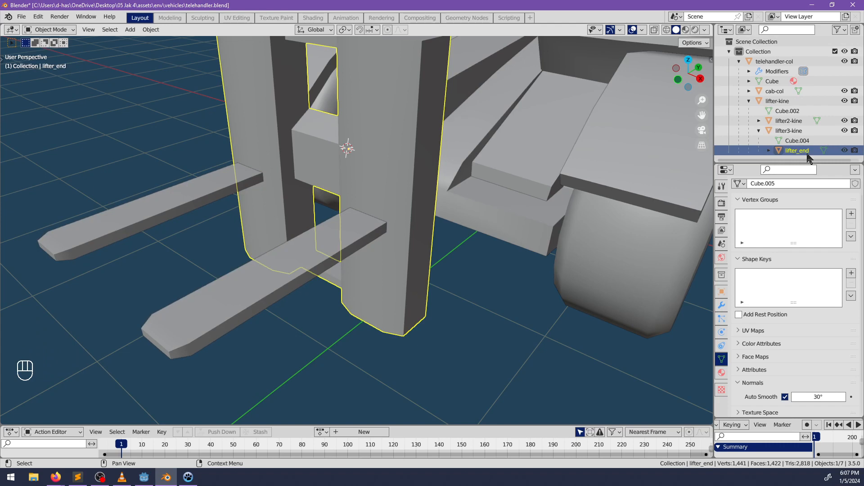
# Hide the forks object and fill the holes where the prongs met the two posts of lifter_end
pyautogui.scroll(-2, 801, 151)
pyautogui.moveTo(334, 243); pyautogui.dragTo(380, 222, button='middle')
pyautogui.click(378, 232)
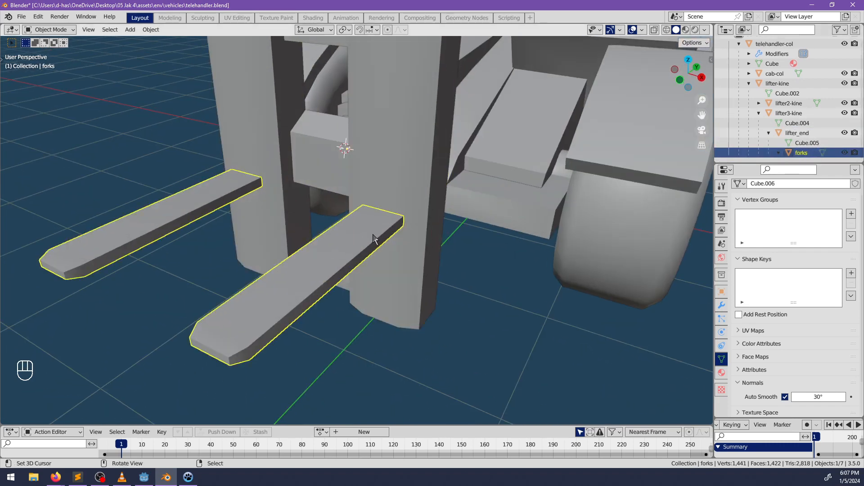
pyautogui.press('h')
pyautogui.click(401, 205)
pyautogui.press('Tab')
pyautogui.click(379, 208)
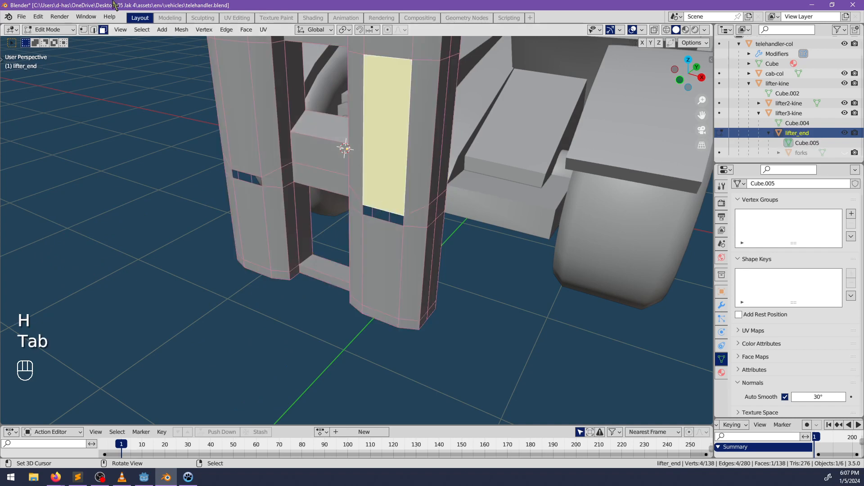
pyautogui.click(94, 30)
pyautogui.click(383, 202)
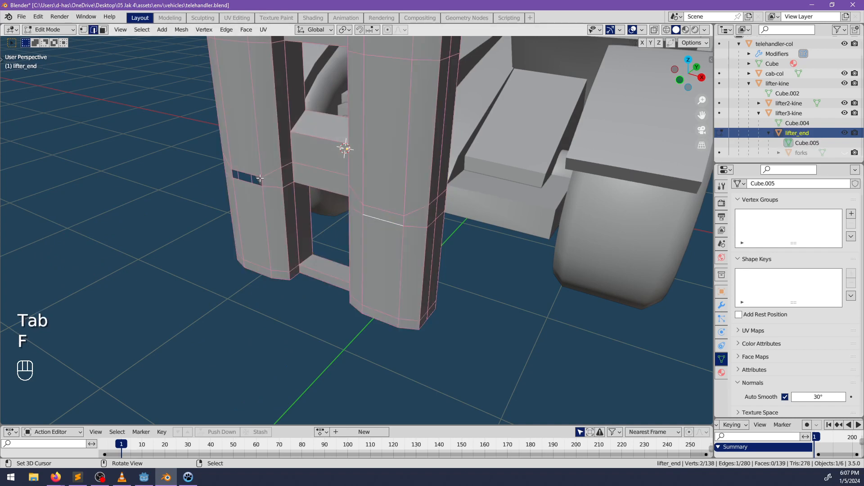
pyautogui.moveTo(252, 173); pyautogui.dragTo(358, 155, button='middle')
# Move the middle edge of the mounting bracket's rear face about 0.04 m along global Y and slide it
pyautogui.keyDown('ctrl'); pyautogui.keyDown('alt'); pyautogui.rightClick(276, 180); pyautogui.keyUp('alt'); pyautogui.keyUp('ctrl')
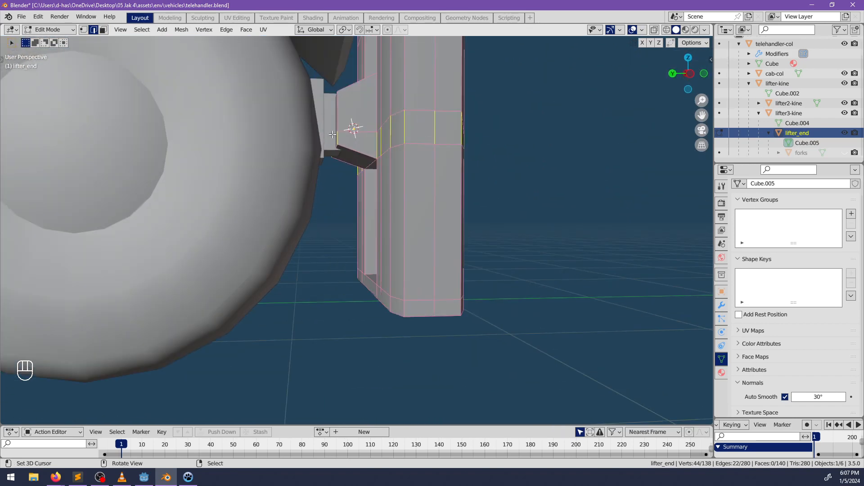
pyautogui.hotkey('alt', 'z')
pyautogui.moveTo(336, 135); pyautogui.dragTo(373, 158, button='middle')
pyautogui.press('g')
pyautogui.press('y')
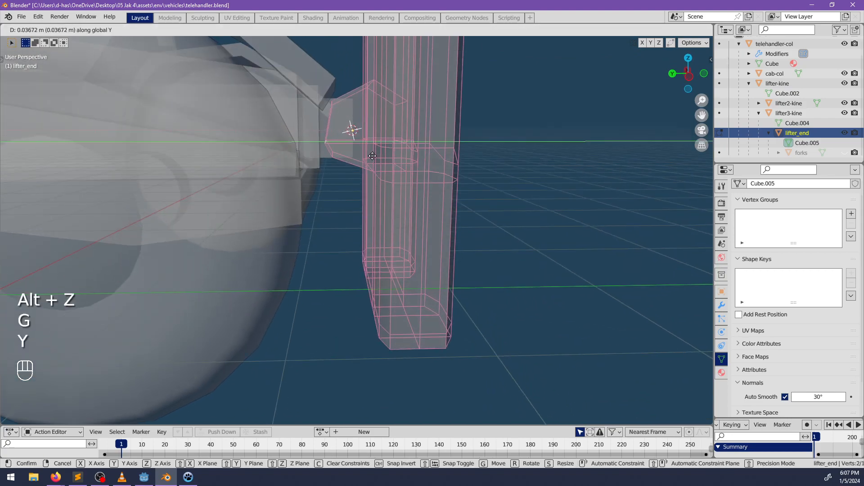
pyautogui.click(373, 156)
pyautogui.moveTo(395, 187); pyautogui.dragTo(464, 235, button='middle')
pyautogui.press('g')
pyautogui.press('g')
pyautogui.click(391, 186)
# Turn off X-ray, leave Edit Mode, deselect everything and unhide the forks object
pyautogui.hotkey('alt', 'z')
pyautogui.press('Tab')
pyautogui.hotkey('alt', 'a')
pyautogui.hotkey('alt', 'h')
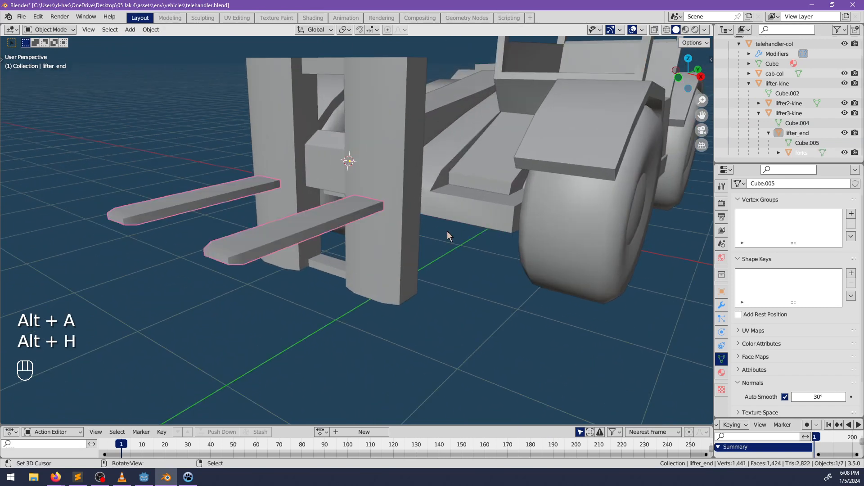
# Try lowering the forks object along global Z to the bottom of the frame
pyautogui.click(312, 223)
pyautogui.press('g')
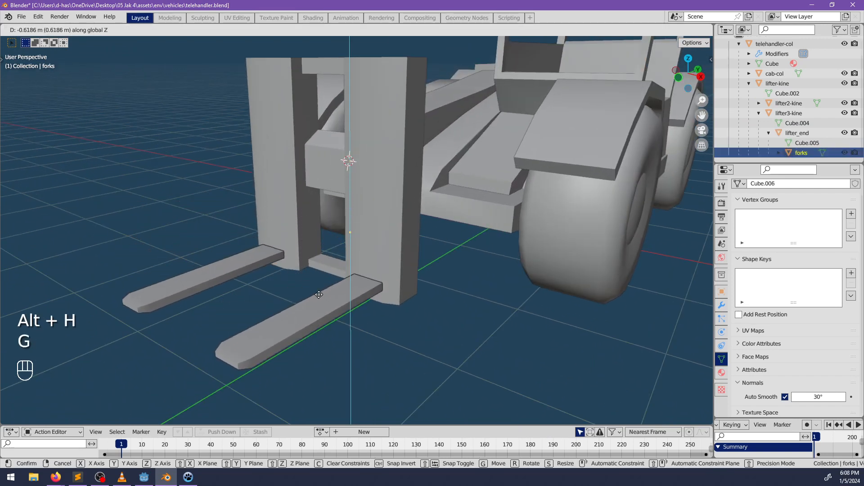
pyautogui.click(332, 301)
pyautogui.moveTo(331, 300); pyautogui.dragTo(369, 269, button='middle')
pyautogui.scroll(-3, 423, 274)
pyautogui.hotkey('ctrl', 'z')
# Lower the bottom faces of both lifter_end posts and their lower crossbar along global Z, toward the ground
pyautogui.rightClick(377, 247)
pyautogui.moveTo(433, 271); pyautogui.dragTo(387, 270, button='middle')
pyautogui.press('KP_1')
pyautogui.press('KP_3')
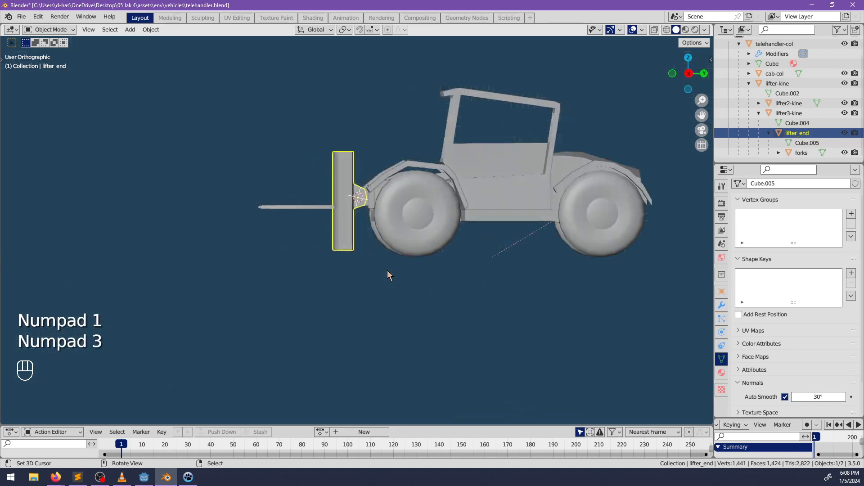
pyautogui.scroll(4, 366, 261)
pyautogui.moveTo(354, 256); pyautogui.dragTo(393, 210, button='middle')
pyautogui.press('Tab')
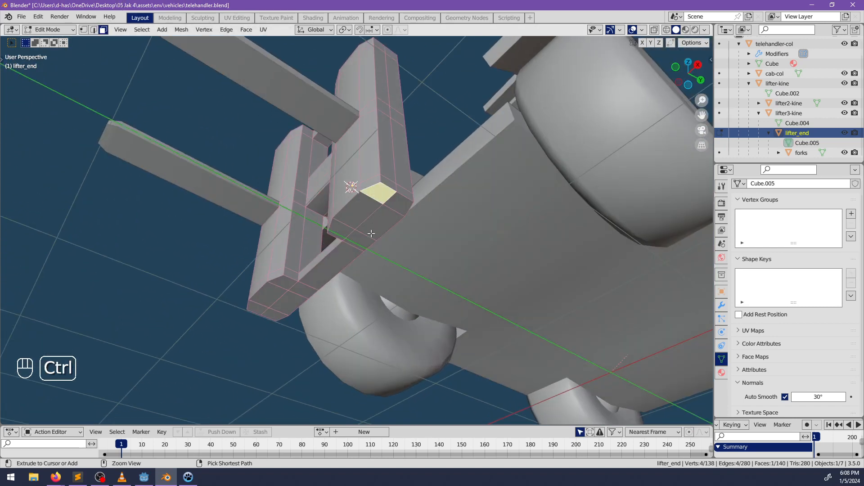
pyautogui.keyDown('ctrl'); pyautogui.click(367, 235); pyautogui.keyUp('ctrl')
pyautogui.keyDown('shift'); pyautogui.click(289, 292); pyautogui.keyUp('shift')
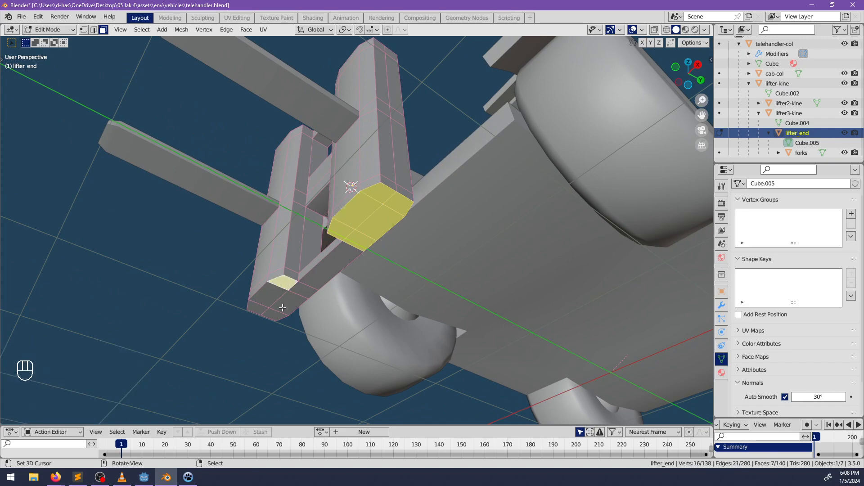
pyautogui.keyDown('ctrl'); pyautogui.keyDown('shift'); pyautogui.click(275, 311); pyautogui.keyUp('shift'); pyautogui.keyUp('ctrl')
pyautogui.moveTo(275, 310); pyautogui.dragTo(330, 280, button='middle')
pyautogui.keyDown('shift'); pyautogui.click(336, 265); pyautogui.keyUp('shift')
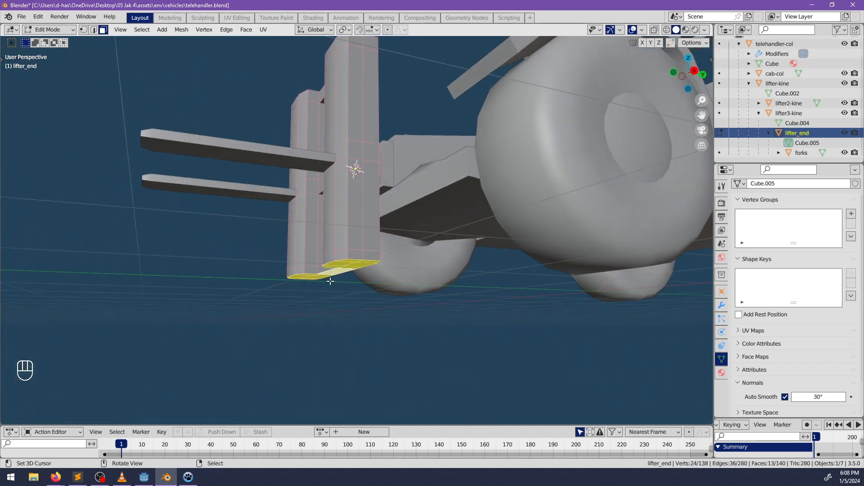
pyautogui.press('KP_1')
pyautogui.press('KP_3')
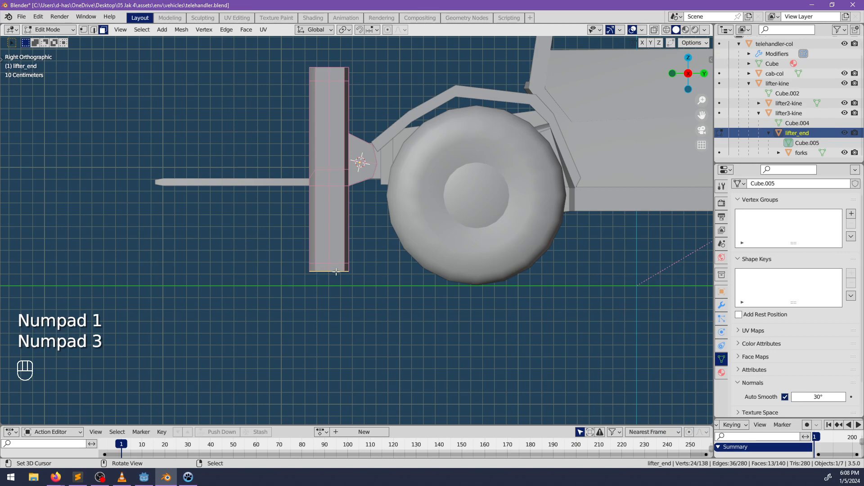
pyautogui.press('g')
pyautogui.press('z')
pyautogui.click(339, 292)
# Deselect the lifter_end faces, leave Edit Mode and select the forks object
pyautogui.moveTo(339, 292); pyautogui.dragTo(331, 234, button='middle')
pyautogui.hotkey('alt', 'a')
pyautogui.press('Tab')
pyautogui.scroll(-3, 445, 283)
pyautogui.hotkey('alt', 'a')
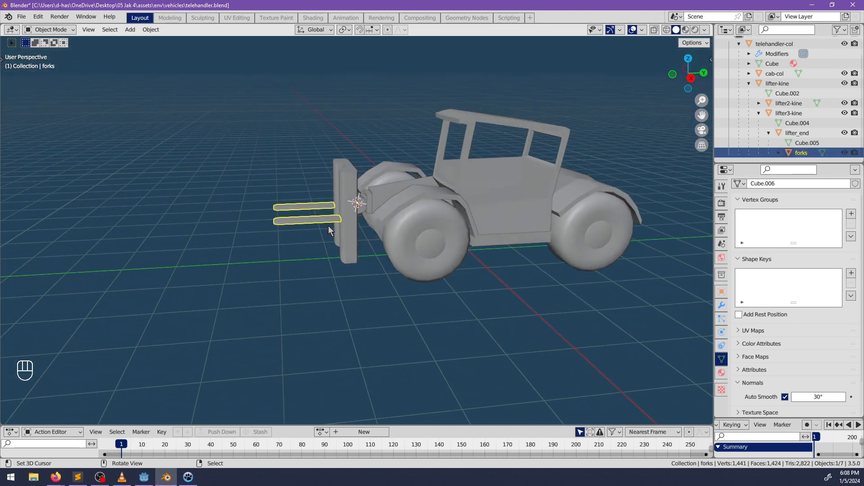
# Try lowering the forks object along global Z, and undo that move
pyautogui.press('g')
pyautogui.press('z')
pyautogui.click(343, 308)
pyautogui.moveTo(337, 306); pyautogui.dragTo(388, 277, button='middle')
pyautogui.hotkey('ctrl', 'z')
# Lower the forks along global Z to the bottom of the frame, undo the subsequent upward test move and deselect
pyautogui.scroll(2, 411, 290)
pyautogui.press('g')
pyautogui.press('z')
pyautogui.click(347, 335)
pyautogui.press('g')
pyautogui.press('z')
pyautogui.click(349, 270)
pyautogui.hotkey('ctrl', 'z')
pyautogui.hotkey('alt', 'a')
pyautogui.moveTo(403, 233); pyautogui.dragTo(458, 263, button='middle')
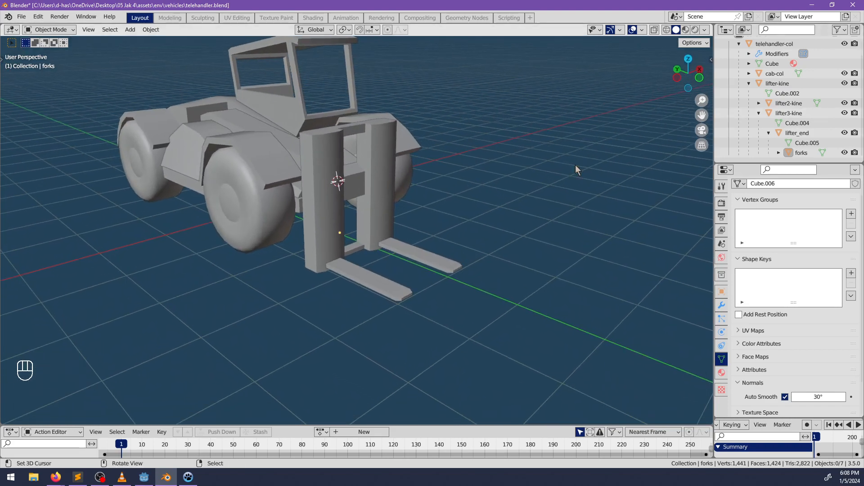
# Slide the forks up the frame along global Z and bring them back down to just above its bottom
pyautogui.scroll(3, 393, 258)
pyautogui.rightClick(404, 263)
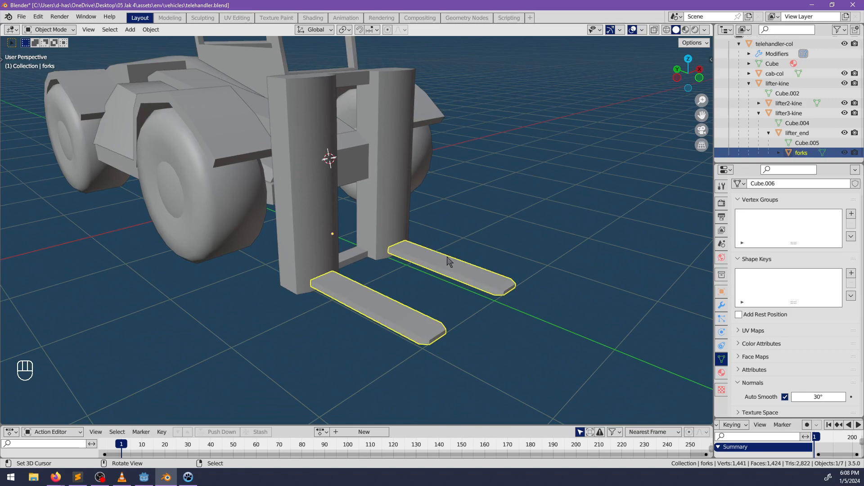
pyautogui.scroll(-3, 444, 258)
pyautogui.moveTo(336, 246); pyautogui.dragTo(388, 274, button='middle')
pyautogui.press('g')
pyautogui.press('z')
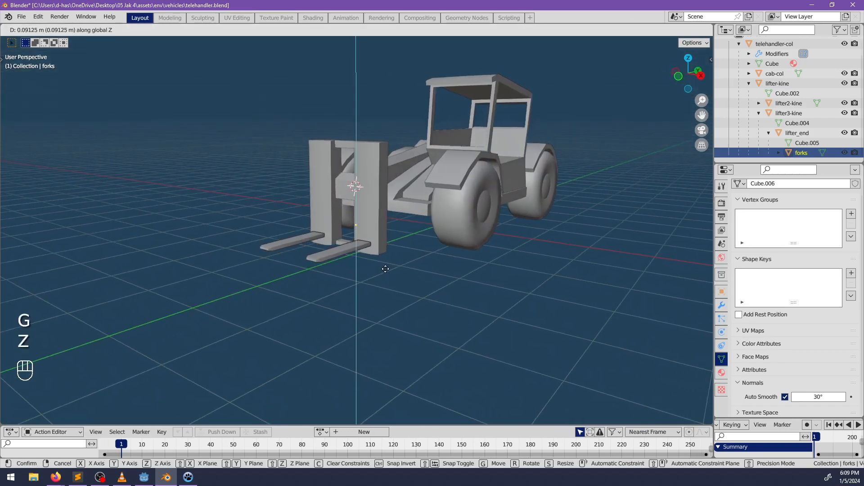
pyautogui.click(379, 181)
pyautogui.moveTo(379, 181); pyautogui.dragTo(380, 218, button='middle')
pyautogui.press('g')
pyautogui.press('z')
pyautogui.click(461, 217)
pyautogui.press('z')
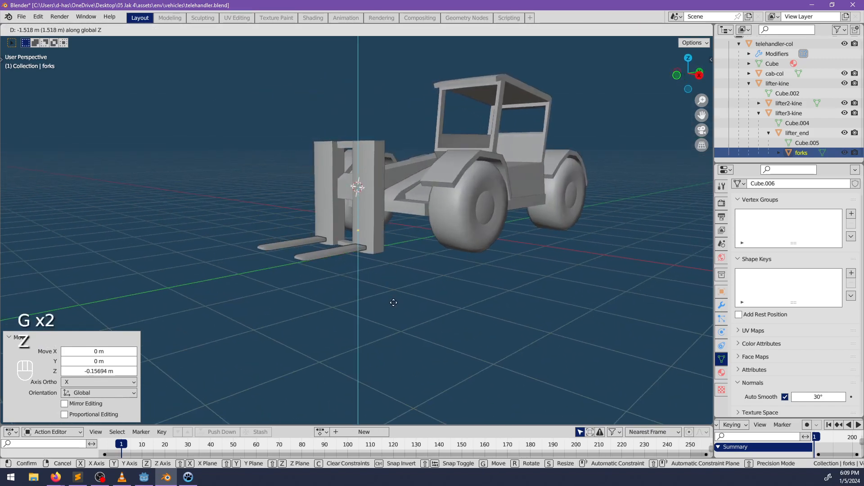
pyautogui.click(393, 302)
# Extrude the small bottom front faces under the forks on both lifter_end posts by about 0.054 m
pyautogui.moveTo(394, 302); pyautogui.dragTo(398, 230, button='middle')
pyautogui.scroll(4, 405, 250)
pyautogui.rightClick(398, 229)
pyautogui.press('Tab')
pyautogui.scroll(3, 394, 239)
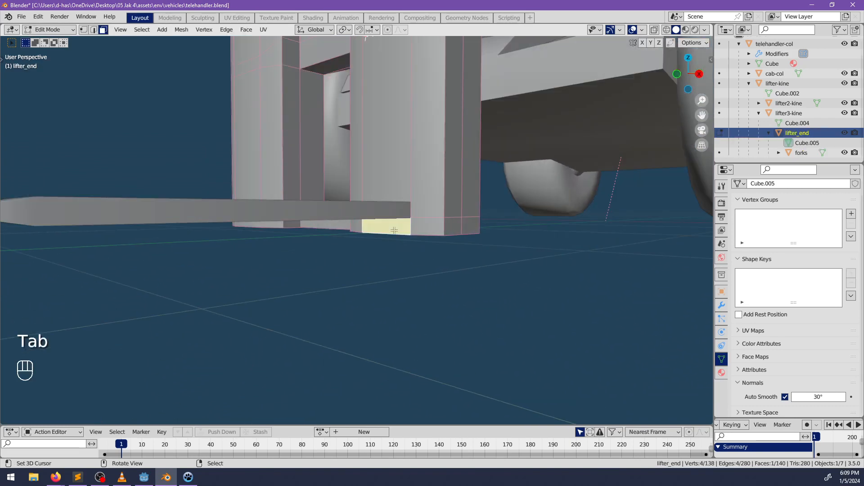
pyautogui.click(394, 230)
pyautogui.press('e')
pyautogui.click(309, 245)
pyautogui.scroll(-3, 311, 243)
pyautogui.keyDown('shift'); pyautogui.moveTo(338, 185); pyautogui.dragTo(335, 255, button='middle'); pyautogui.keyUp('shift')
pyautogui.moveTo(336, 254); pyautogui.dragTo(402, 265, button='middle')
pyautogui.press('s')
pyautogui.press('x')
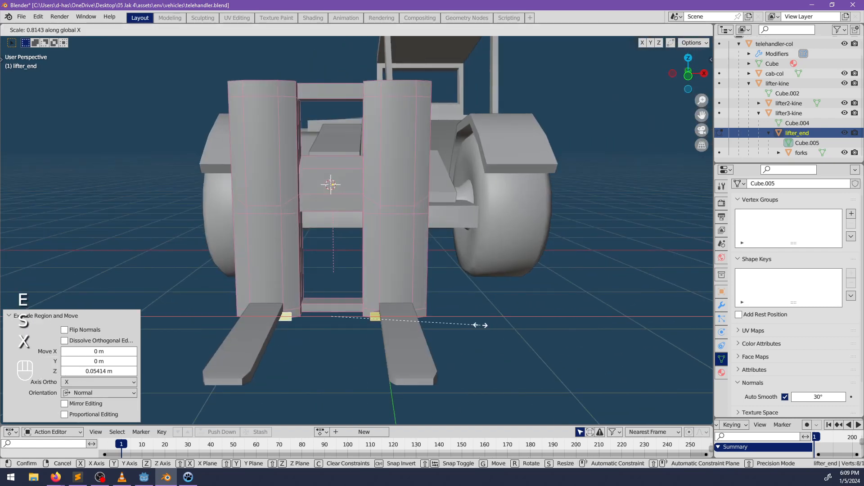
pyautogui.press('Escape')
# Change the transform pivot point and scale the two extruded bottom faces along global X
pyautogui.moveTo(481, 325); pyautogui.dragTo(390, 246, button='middle')
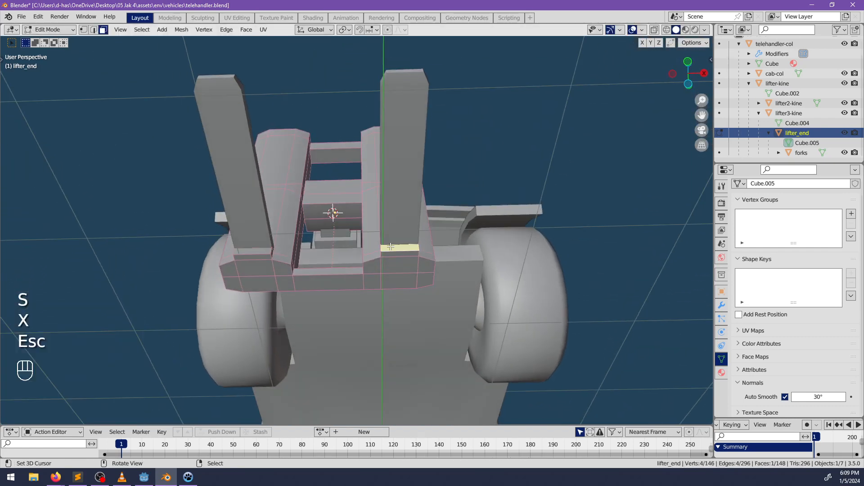
pyautogui.click(349, 30)
pyautogui.click(384, 65)
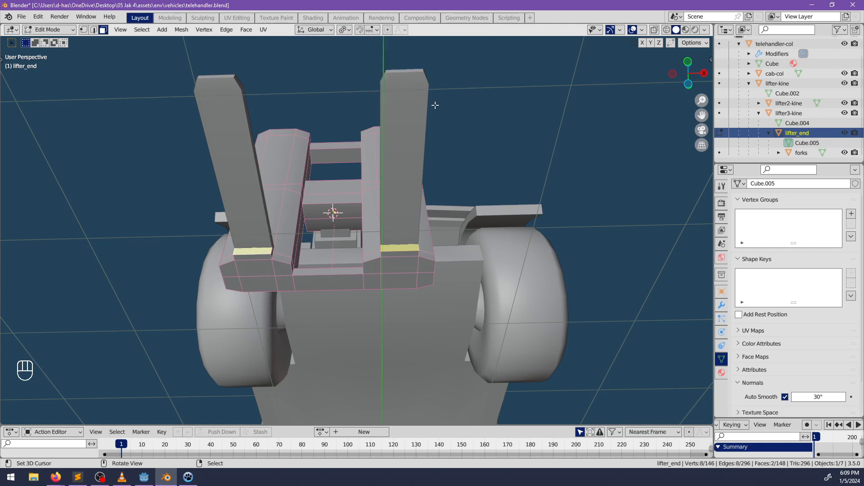
pyautogui.press('s')
pyautogui.press('x')
pyautogui.click(525, 245)
# Extrude the small top front faces of both lifter_end posts and scale them along global X
pyautogui.moveTo(419, 108); pyautogui.dragTo(429, 166, button='middle')
pyautogui.keyDown('shift'); pyautogui.moveTo(343, 119); pyautogui.dragTo(342, 163, button='middle'); pyautogui.keyUp('shift')
pyautogui.click(275, 134)
pyautogui.keyDown('shift'); pyautogui.click(402, 136); pyautogui.keyUp('shift')
pyautogui.moveTo(385, 244); pyautogui.dragTo(380, 183, button='middle')
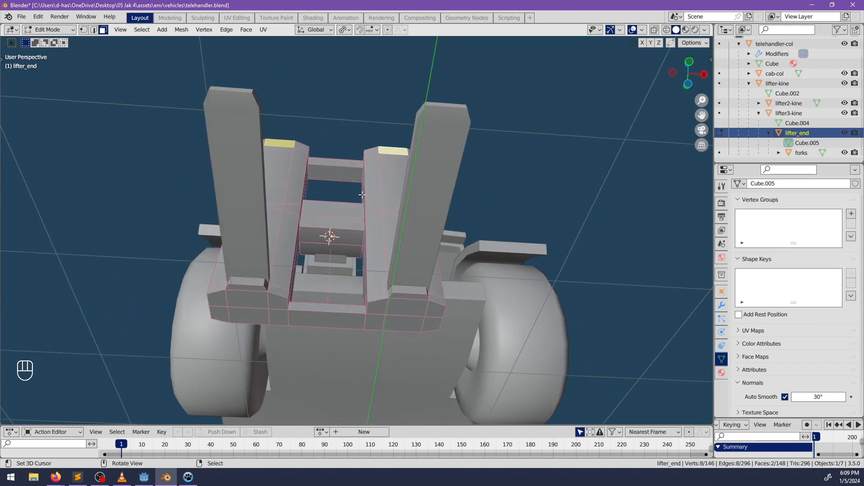
pyautogui.press('e')
pyautogui.click(368, 178)
pyautogui.press('s')
pyautogui.press('x')
pyautogui.click(426, 170)
# Move the extruded top faces of the posts along global Y
pyautogui.scroll(-3, 426, 170)
pyautogui.moveTo(425, 169); pyautogui.dragTo(391, 286, button='middle')
pyautogui.press('g')
pyautogui.press('y')
pyautogui.click(495, 232)
# Leave Edit Mode, deselect everything and save telehandler.blend
pyautogui.hotkey('alt', 'a')
pyautogui.press('Tab')
pyautogui.scroll(-5, 450, 270)
pyautogui.hotkey('alt', 'a')
pyautogui.scroll(3, 392, 287)
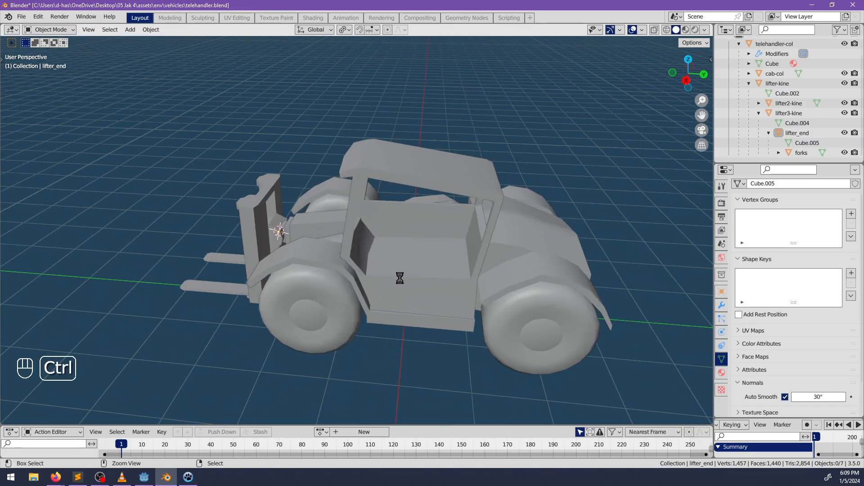
pyautogui.hotkey('ctrl', 's')
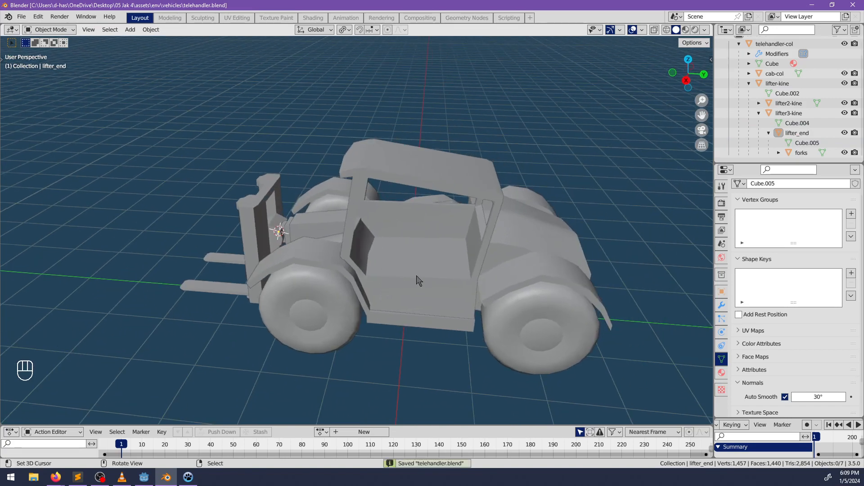
# Duplicate the inner face loop of the cab's windshield opening in place and separate the copy into a new object
pyautogui.moveTo(415, 282); pyautogui.dragTo(443, 242, button='middle')
pyautogui.scroll(2, 324, 253)
pyautogui.rightClick(353, 259)
pyautogui.press('Tab')
pyautogui.keyDown('alt'); pyautogui.click(321, 237); pyautogui.keyUp('alt')
pyautogui.hotkey('shift', 'd')
pyautogui.rightClick(432, 199)
pyautogui.press('p')
pyautogui.click(424, 226)
pyautogui.press('Tab')
# Rename the separated window object cab_window-col and parent it to cab-col
pyautogui.doubleClick(783, 83)
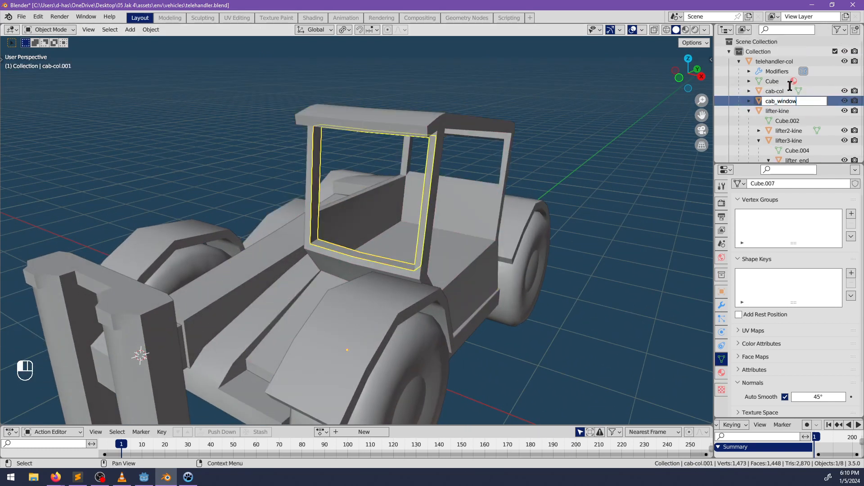
pyautogui.write('cab_window-col')
pyautogui.press('Return')
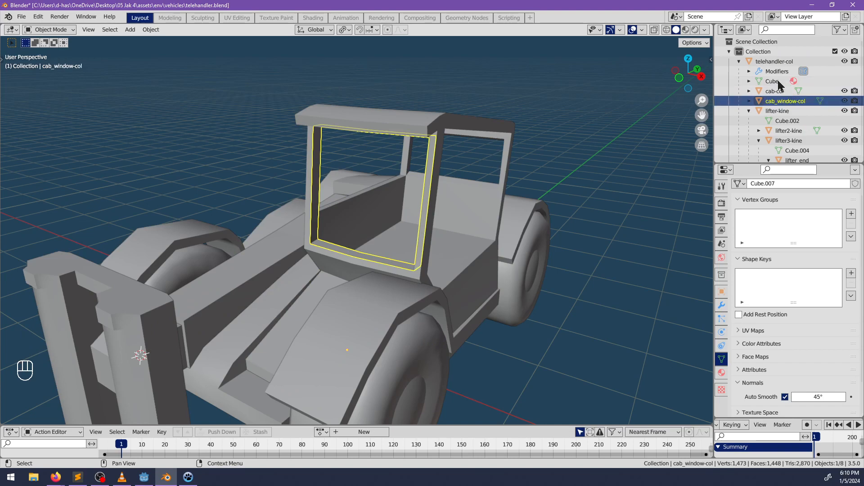
pyautogui.keyDown('shift'); pyautogui.moveTo(784, 103); pyautogui.dragTo(752, 91); pyautogui.keyUp('shift')
pyautogui.click(750, 91)
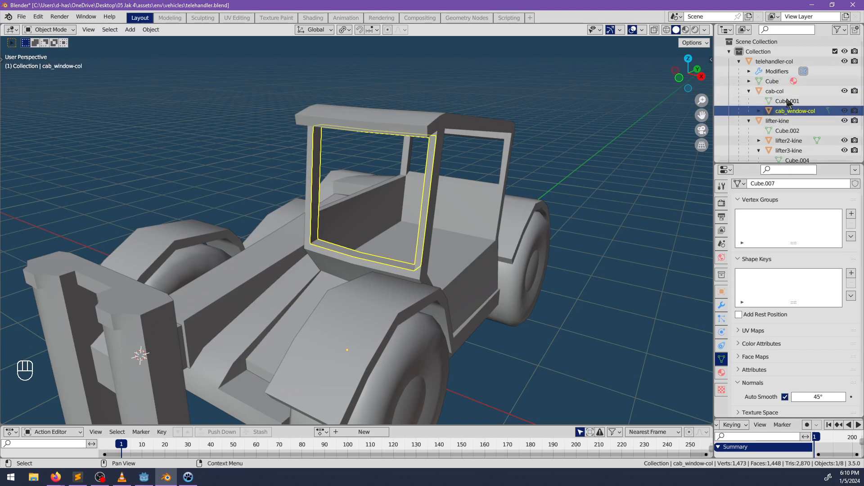
# Grid-fill the first open side of cab_window-col between its bottom and top edges
pyautogui.press('Tab')
pyautogui.moveTo(389, 238); pyautogui.dragTo(385, 253, button='middle')
pyautogui.moveTo(332, 258); pyautogui.dragTo(330, 260, button='right')
pyautogui.hotkey('ctrl', 'z')
pyautogui.moveTo(429, 297); pyautogui.dragTo(405, 183, button='middle')
pyautogui.rightClick(366, 252)
pyautogui.keyDown('shift'); pyautogui.rightClick(405, 257); pyautogui.keyUp('shift')
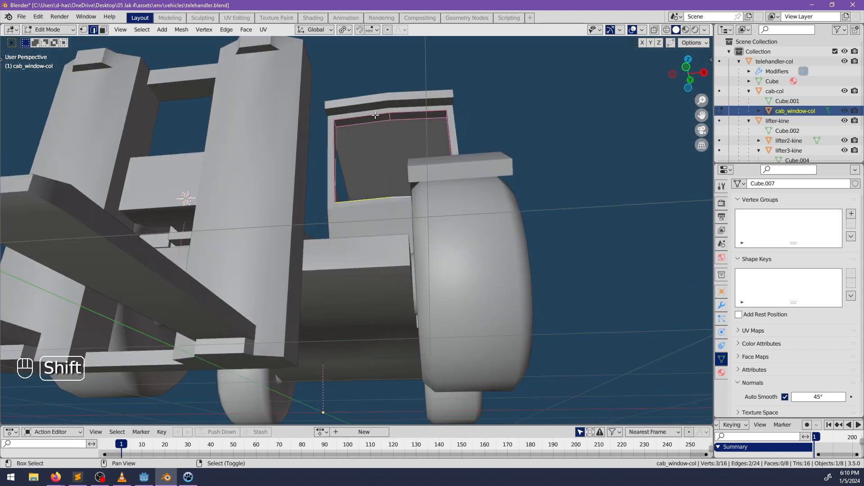
pyautogui.hotkey('ctrl', 'f')
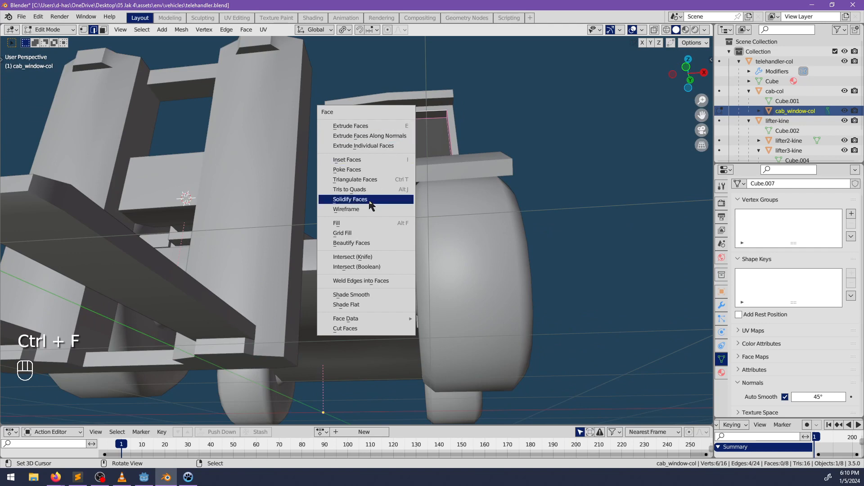
pyautogui.click(363, 235)
# Grid-fill the opposite open side of the windshield mesh to close it
pyautogui.moveTo(522, 162); pyautogui.dragTo(367, 203, button='middle')
pyautogui.rightClick(289, 230)
pyautogui.keyDown('shift'); pyautogui.rightClick(312, 226); pyautogui.keyUp('shift')
pyautogui.moveTo(313, 226); pyautogui.dragTo(339, 198, button='middle')
pyautogui.hotkey('ctrl', 'f')
pyautogui.click(329, 141)
# Flip the normals of all cab_window-col faces, deselect them and leave Edit Mode
pyautogui.hotkey('alt', 'a')
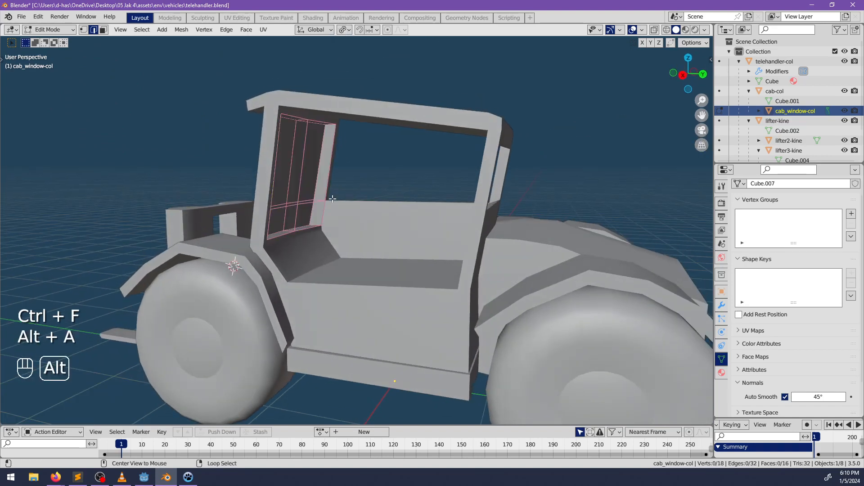
pyautogui.press('a')
pyautogui.press('a')
pyautogui.hotkey('alt', 'n')
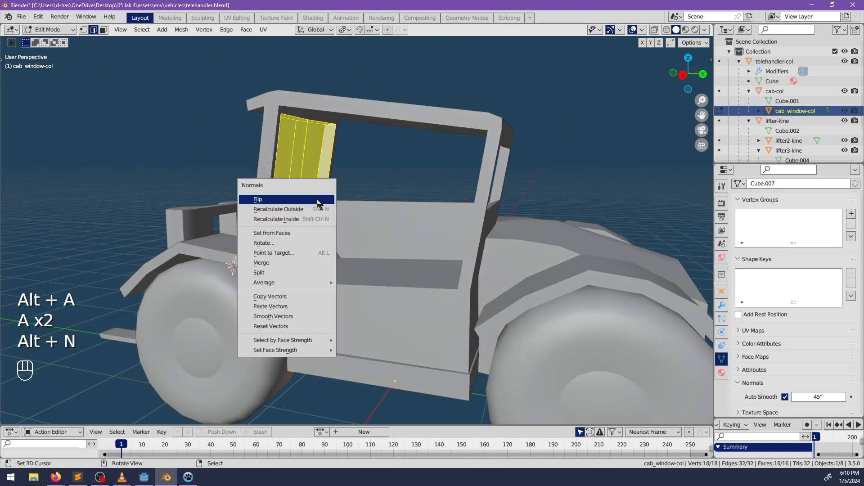
pyautogui.click(317, 201)
pyautogui.moveTo(323, 202); pyautogui.dragTo(862, 85, button='middle')
pyautogui.hotkey('alt', 'a')
pyautogui.moveTo(425, 197); pyautogui.dragTo(386, 203, button='middle')
pyautogui.press('Tab')
# Duplicate the inner face loops of the cab-col side and rear window openings in place and separate them into a new object
pyautogui.click(451, 236)
pyautogui.press('Tab')
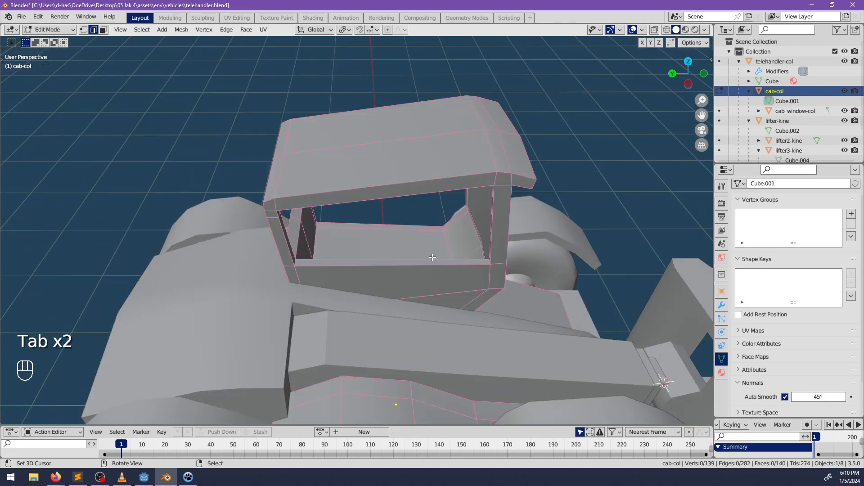
pyautogui.click(103, 31)
pyautogui.moveTo(325, 231); pyautogui.dragTo(303, 256, button='middle')
pyautogui.keyDown('alt'); pyautogui.rightClick(283, 244); pyautogui.keyUp('alt')
pyautogui.keyDown('alt'); pyautogui.keyDown('shift'); pyautogui.rightClick(288, 221); pyautogui.keyUp('shift'); pyautogui.keyUp('alt')
pyautogui.moveTo(371, 250); pyautogui.dragTo(348, 233, button='middle')
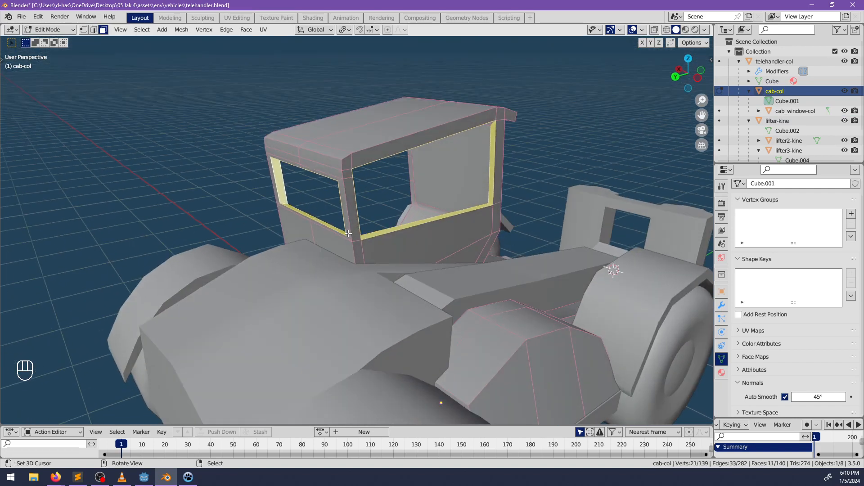
pyautogui.rightClick(326, 230)
pyautogui.moveTo(216, 247); pyautogui.dragTo(362, 267, button='middle')
pyautogui.scroll(4, 363, 287)
pyautogui.press('p')
pyautogui.click(363, 267)
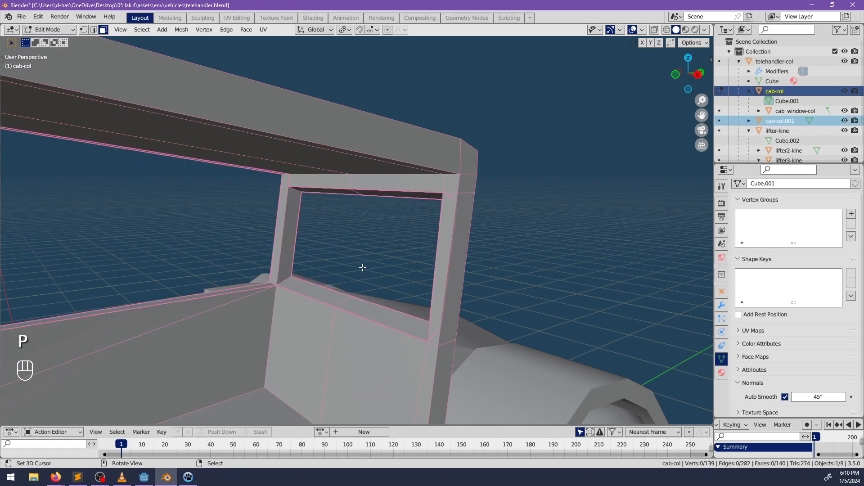
# Leave Edit Mode and join cab_window-col into cab-col.001
pyautogui.click(783, 121)
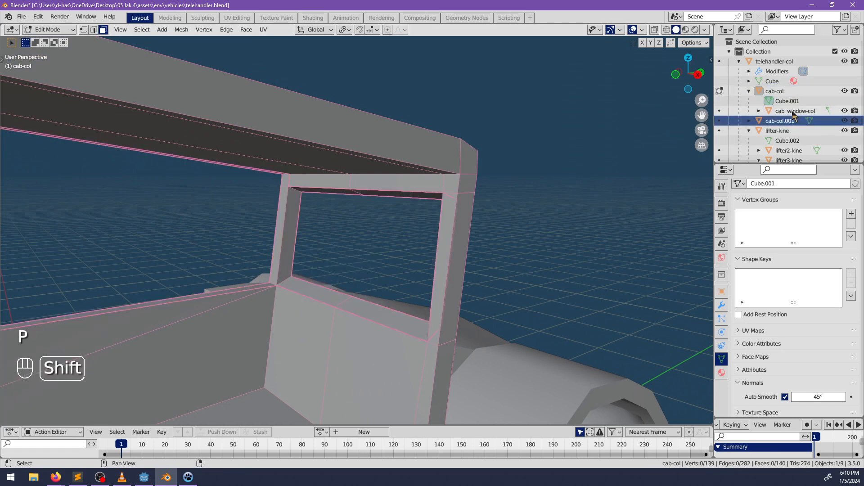
pyautogui.keyDown('shift'); pyautogui.click(793, 111); pyautogui.keyUp('shift')
pyautogui.scroll(-3, 366, 270)
pyautogui.press('Tab')
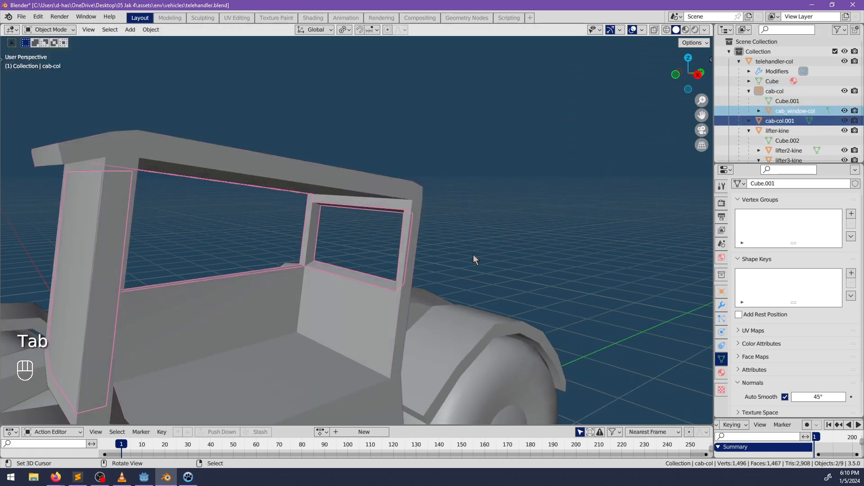
pyautogui.click(799, 122)
pyautogui.keyDown('shift'); pyautogui.click(795, 111); pyautogui.keyUp('shift')
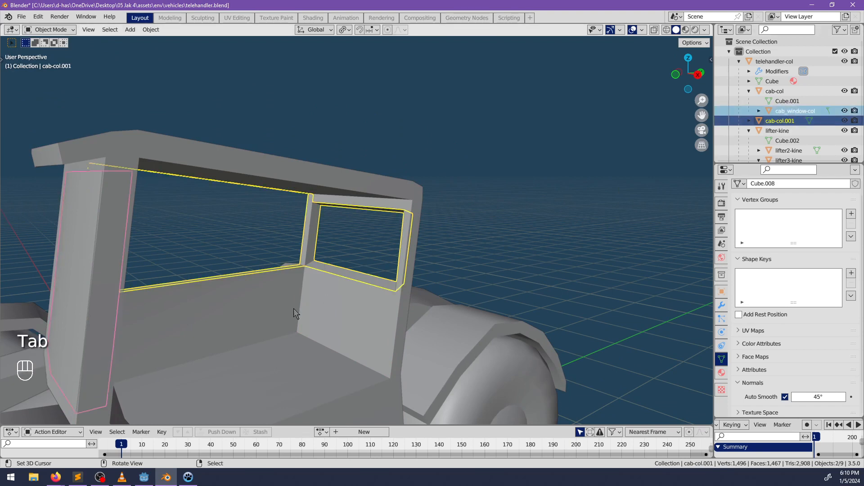
pyautogui.hotkey('ctrl', 'j')
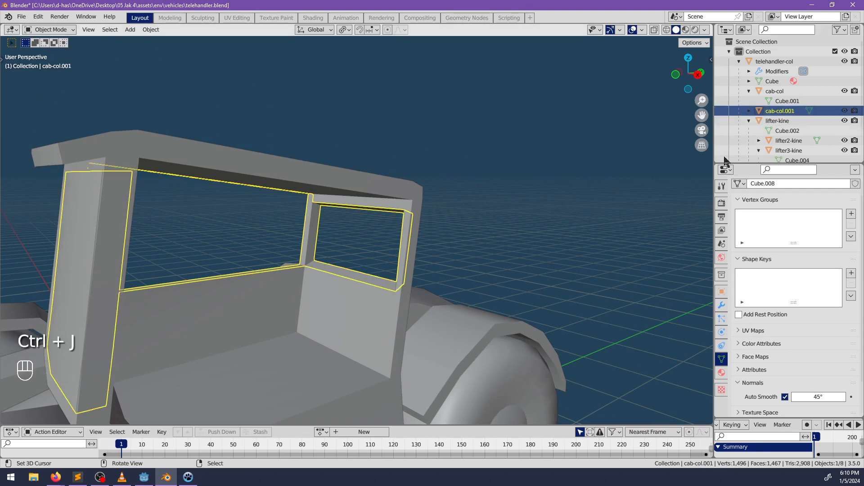
# Rename the joined window object cab_window-col
pyautogui.doubleClick(786, 110)
pyautogui.scroll(-1, 784, 111)
pyautogui.write('сфи')
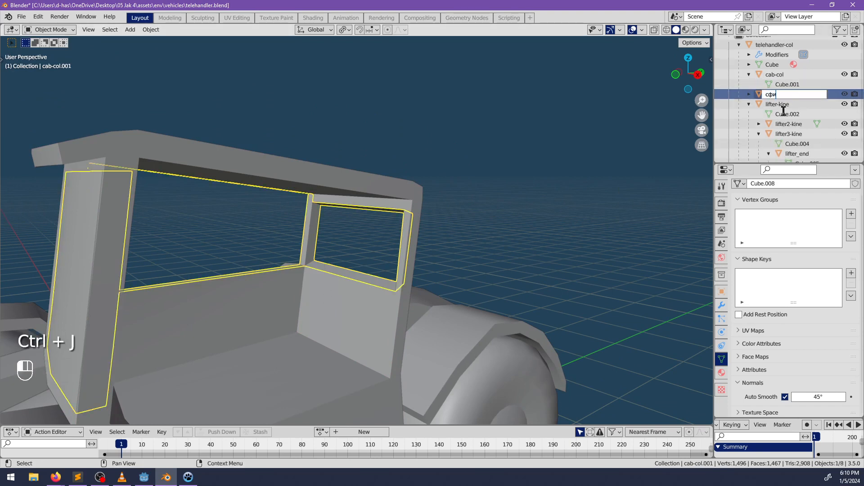
pyautogui.write('_ц')
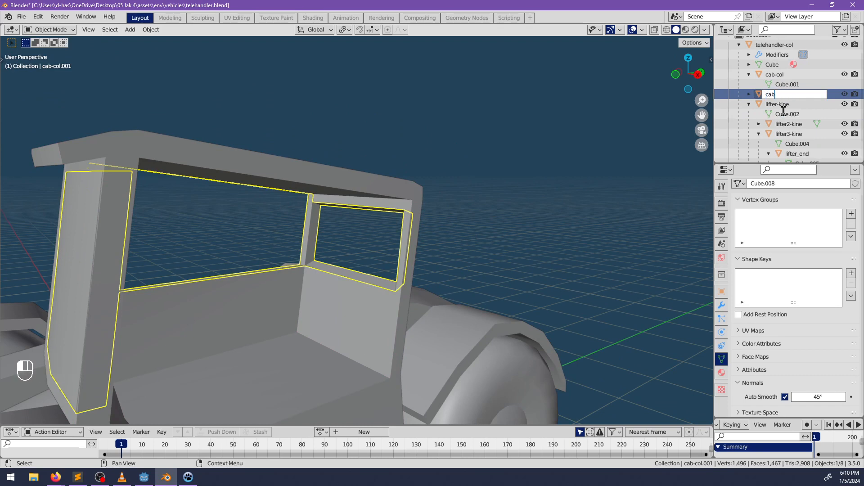
pyautogui.press('Return')
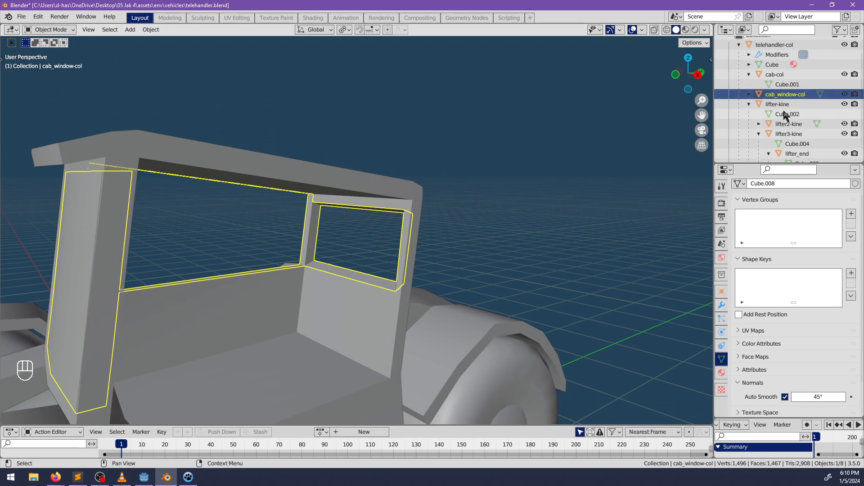
# Parent cab_window-col to cab-col and enter Edit Mode on the window mesh
pyautogui.moveTo(784, 95); pyautogui.dragTo(778, 75)
pyautogui.scroll(-2, 315, 257)
pyautogui.moveTo(339, 245); pyautogui.dragTo(337, 263, button='middle')
pyautogui.press('Tab')
pyautogui.scroll(3, 301, 255)
pyautogui.scroll(2, 336, 263)
pyautogui.moveTo(242, 190); pyautogui.dragTo(246, 202, button='middle')
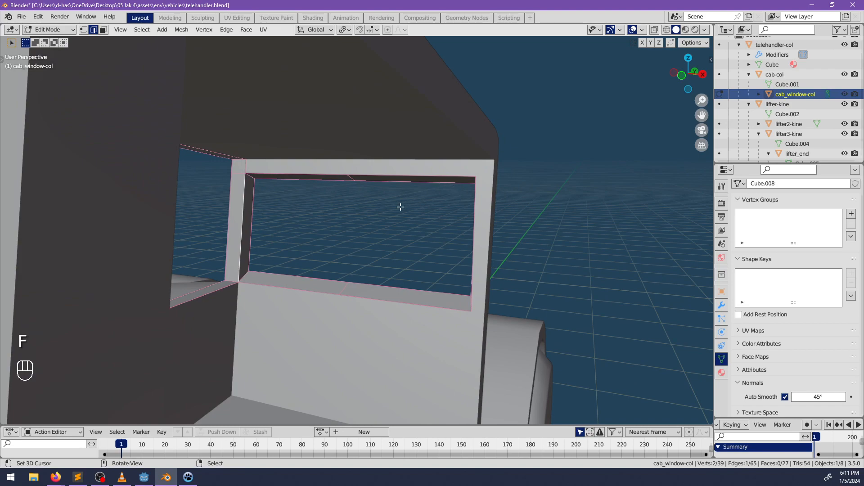
# Fill the two-part cab window opening with faces on both its inner and outer sides
pyautogui.keyDown('shift'); pyautogui.rightClick(303, 177); pyautogui.keyUp('shift')
pyautogui.keyDown('shift'); pyautogui.rightClick(310, 289); pyautogui.keyUp('shift')
pyautogui.press('f')
pyautogui.rightClick(338, 223)
pyautogui.press('f')
pyautogui.moveTo(545, 232); pyautogui.dragTo(332, 243, button='middle')
pyautogui.press('f')
pyautogui.moveTo(260, 257); pyautogui.dragTo(210, 279, button='middle')
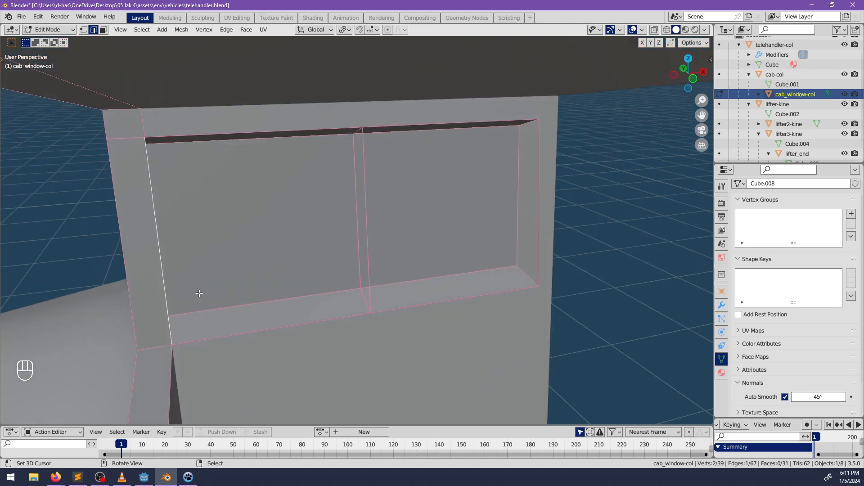
# Try to rip the upright corner edge of the two-part window, and undo the rips
pyautogui.press('v')
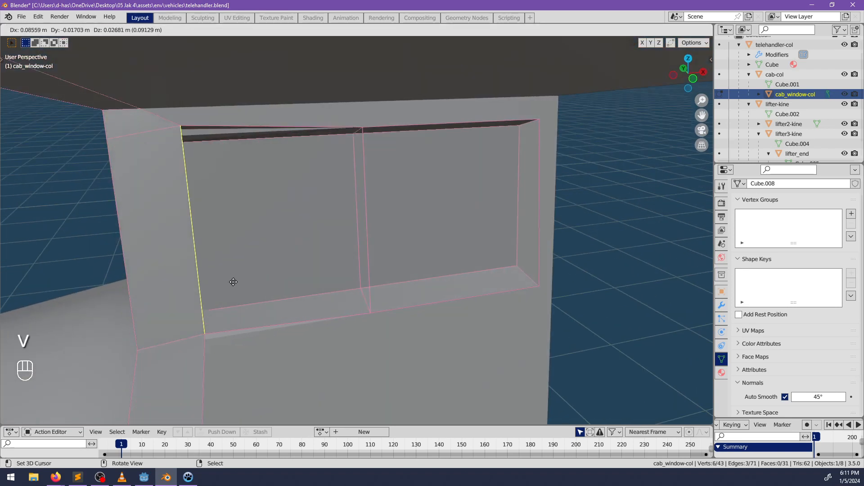
pyautogui.rightClick(231, 282)
pyautogui.press('v')
pyautogui.rightClick(162, 277)
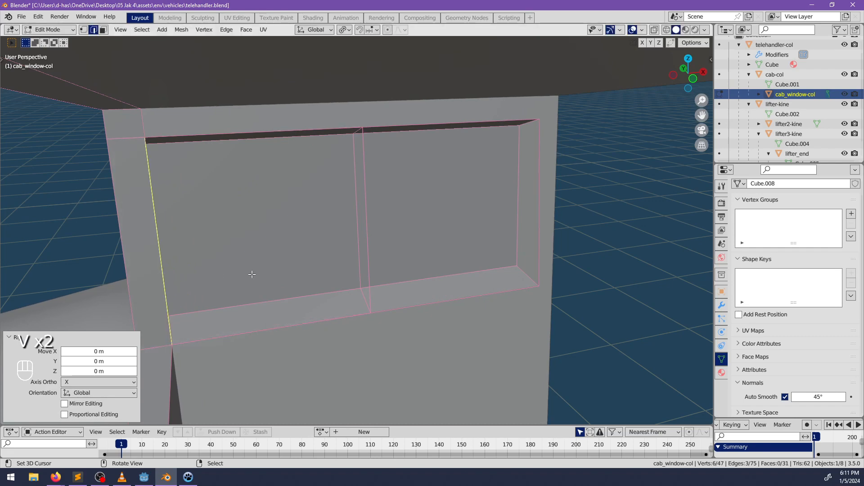
pyautogui.moveTo(258, 273); pyautogui.dragTo(218, 266, button='middle')
pyautogui.hotkey('ctrl', 'z')
pyautogui.hotkey('ctrl', 'z')
pyautogui.hotkey('ctrl', 'z')
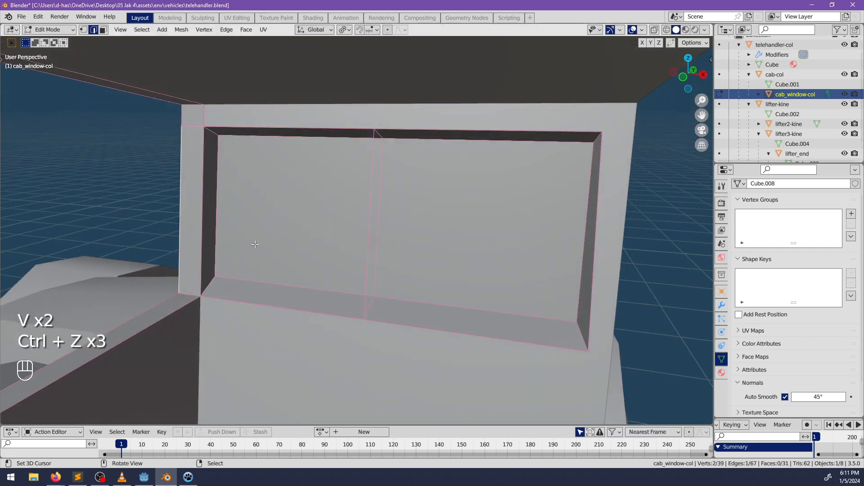
# Flip the normals of all faces in the window mesh and deselect everything
pyautogui.press('a')
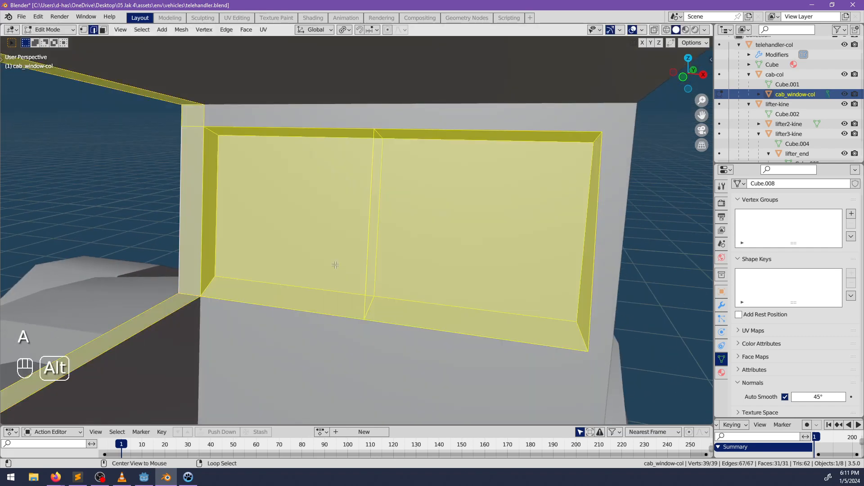
pyautogui.hotkey('alt', 'n')
pyautogui.click(335, 273)
pyautogui.hotkey('alt', 'a')
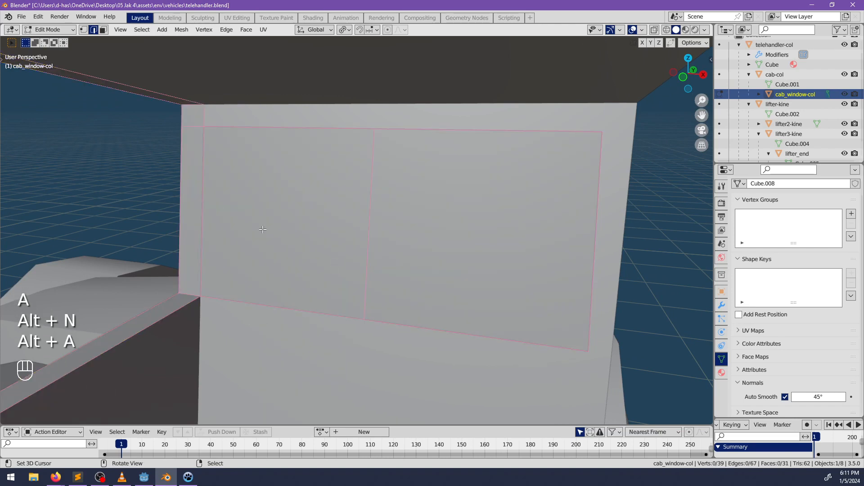
# Rip the upright corner edge of the two-part window in place and turn on X-ray display
pyautogui.moveTo(252, 225); pyautogui.dragTo(172, 183, button='middle')
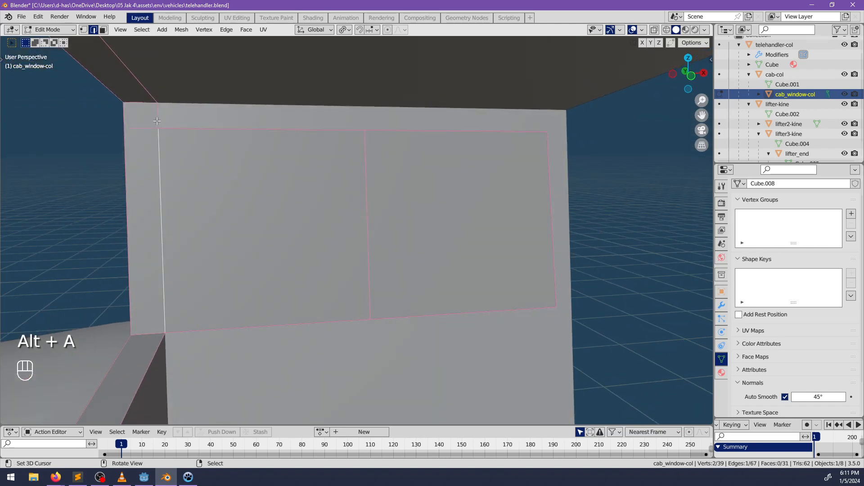
pyautogui.moveTo(255, 262); pyautogui.dragTo(197, 258, button='middle')
pyautogui.press('v')
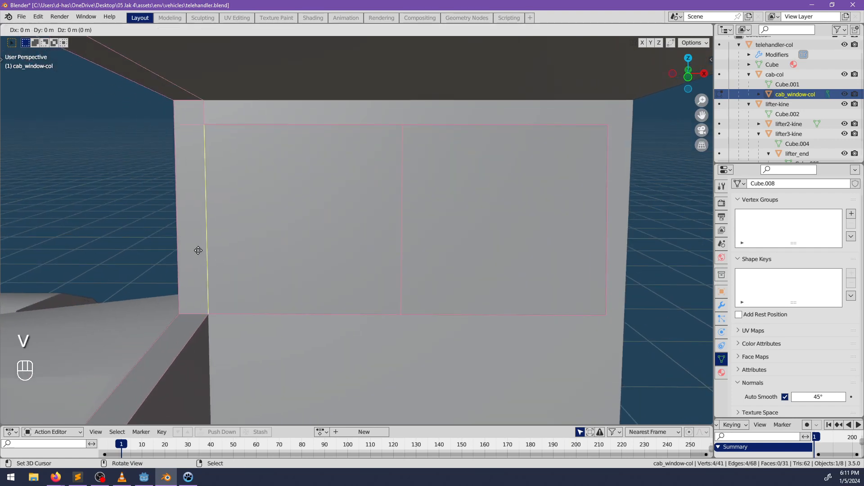
pyautogui.rightClick(236, 259)
pyautogui.moveTo(338, 185)
pyautogui.mouseDown(button='middle')
pyautogui.moveTo(324, 195)
pyautogui.moveTo(333, 171)
pyautogui.mouseUp(button='middle')
pyautogui.hotkey('alt', 'z')
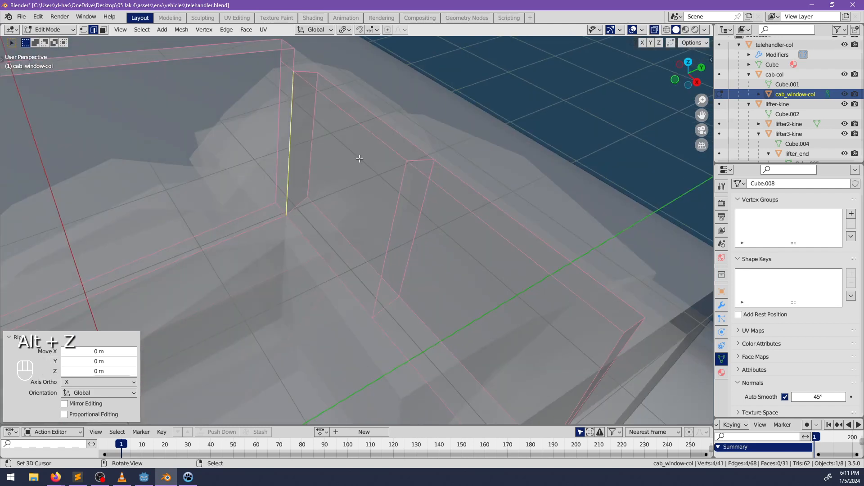
# Try moving and re-ripping the corner edge freehand, and undo both changes
pyautogui.press('g')
pyautogui.click(362, 177)
pyautogui.hotkey('ctrl', 'z')
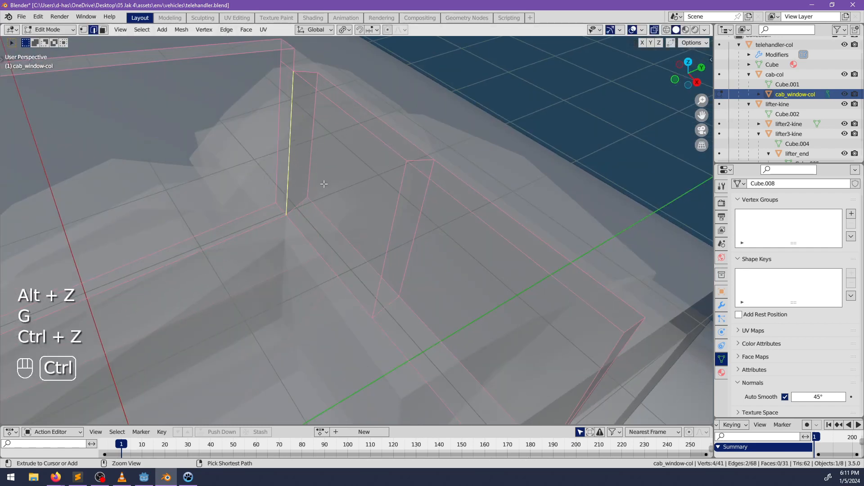
pyautogui.press('v')
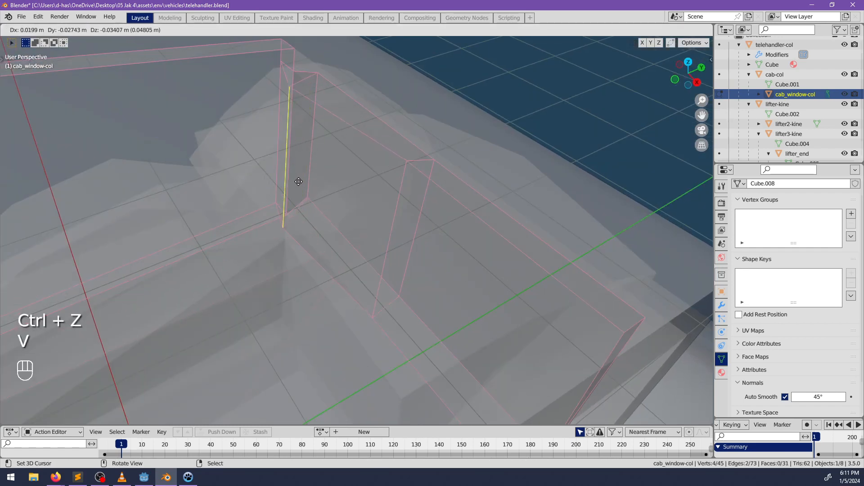
pyautogui.click(301, 180)
pyautogui.hotkey('ctrl', 'z')
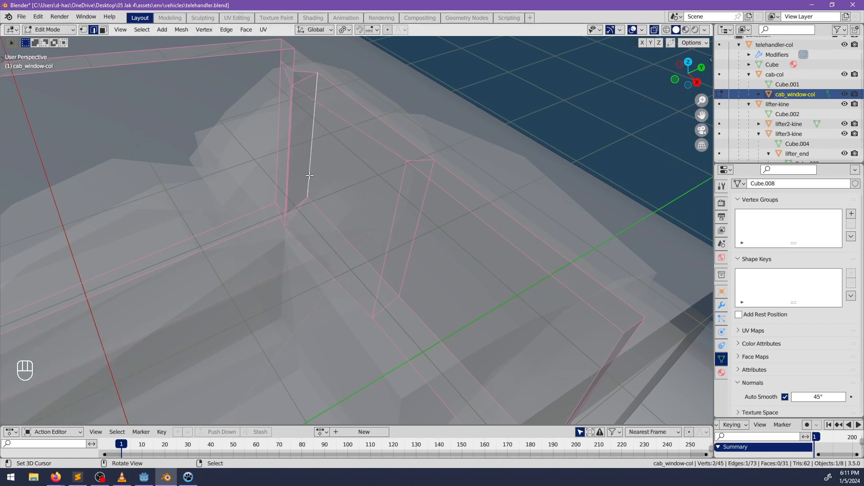
pyautogui.hotkey('ctrl', 'z')
# Rip the same upright corner edge twice more without displacing it
pyautogui.moveTo(311, 172); pyautogui.dragTo(287, 223, button='middle')
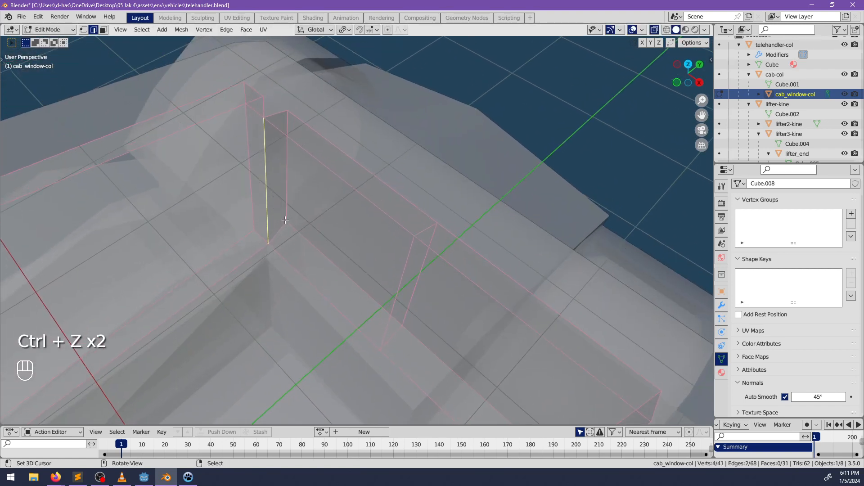
pyautogui.press('v')
pyautogui.rightClick(302, 230)
pyautogui.press('v')
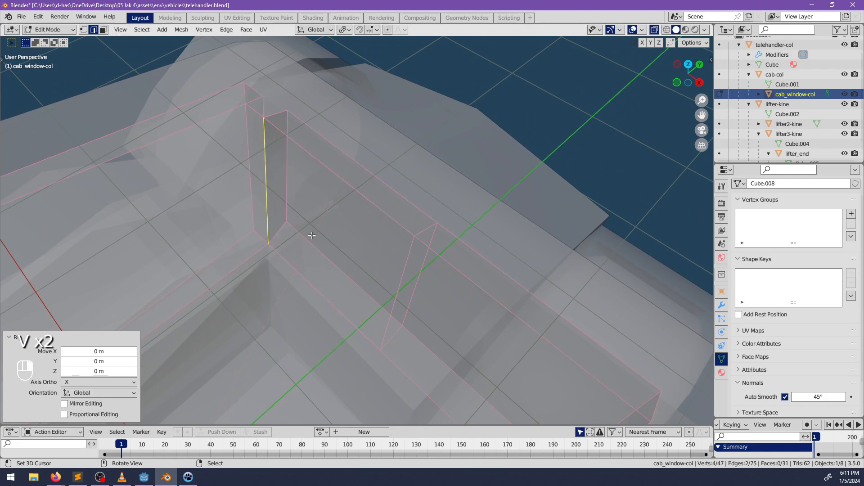
pyautogui.rightClick(312, 237)
pyautogui.press('v')
pyautogui.press('g')
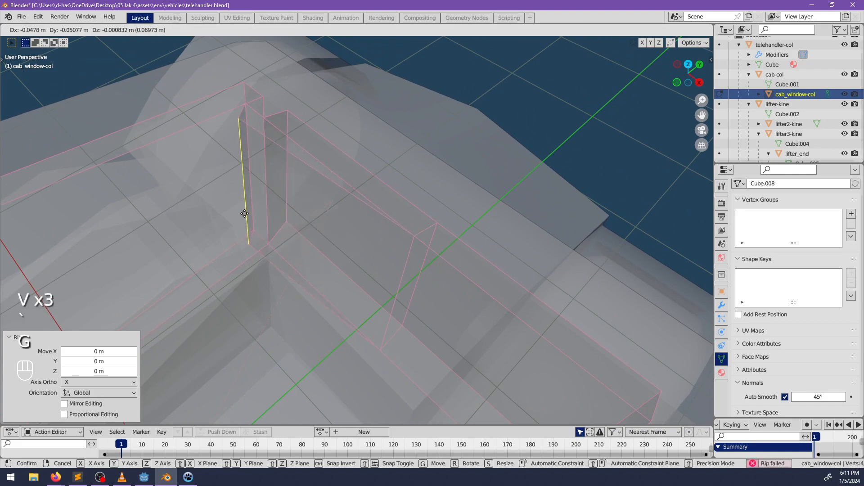
pyautogui.press('Escape')
# Pull the ripped pane edge away from the corner and delete it with its attached pane faces
pyautogui.moveTo(250, 220); pyautogui.dragTo(325, 168, button='middle')
pyautogui.press('v')
pyautogui.press('g')
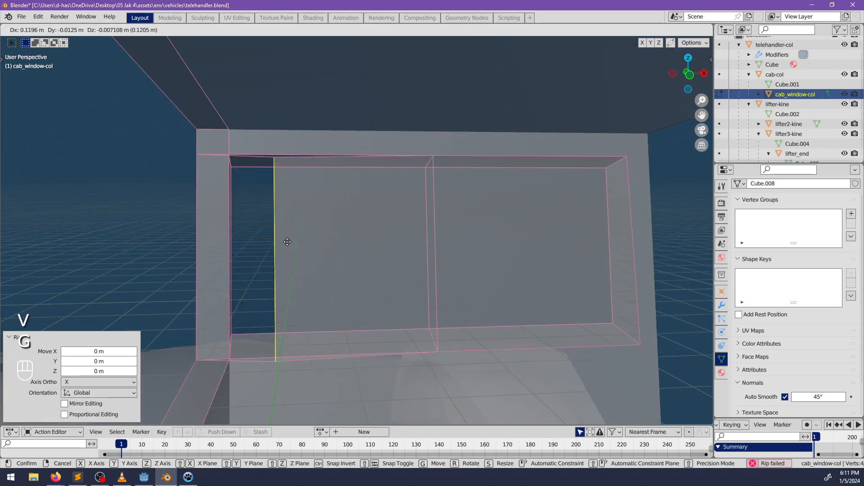
pyautogui.click(275, 248)
pyautogui.moveTo(275, 248); pyautogui.dragTo(259, 255, button='middle')
pyautogui.press('x')
pyautogui.click(331, 229)
# Examine the opened half of the two-part window and its frame corner from both sides
pyautogui.hotkey('alt', 'z')
pyautogui.click(257, 258)
pyautogui.press('g')
pyautogui.press('Escape')
pyautogui.moveTo(310, 263); pyautogui.dragTo(275, 285, button='middle')
pyautogui.keyDown('ctrl'); pyautogui.keyDown('alt'); pyautogui.click(270, 311); pyautogui.keyUp('alt'); pyautogui.keyUp('ctrl')
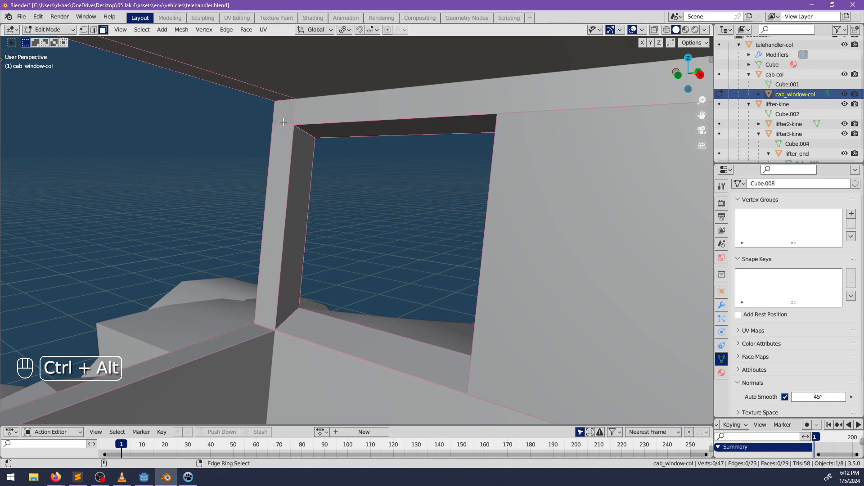
pyautogui.moveTo(283, 121); pyautogui.dragTo(355, 137, button='middle')
pyautogui.keyDown('alt'); pyautogui.scroll(-1, 354, 137); pyautogui.keyUp('alt')
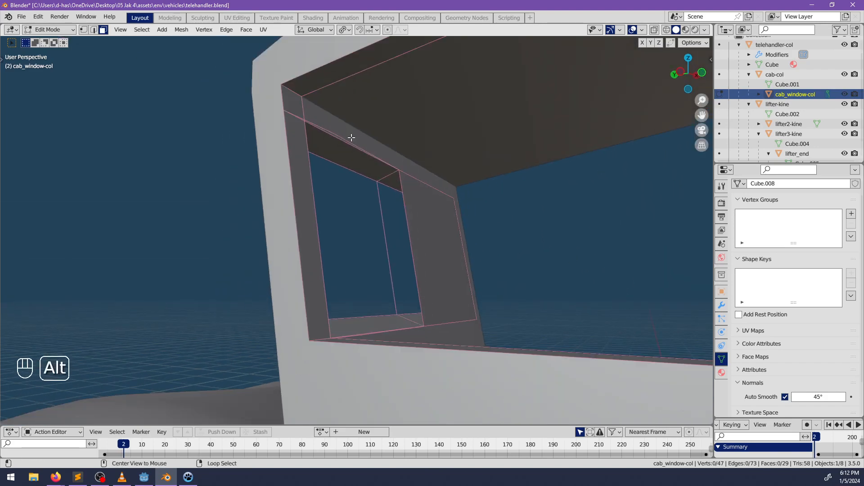
pyautogui.moveTo(188, 76); pyautogui.dragTo(331, 167, button='middle')
# Delete the loose edge along the top of the opened window half, using X-ray display
pyautogui.hotkey('alt', 'z')
pyautogui.scroll(4, 407, 177)
pyautogui.keyDown('shift'); pyautogui.moveTo(378, 128); pyautogui.dragTo(361, 135, button='middle'); pyautogui.keyUp('shift')
pyautogui.click(93, 30)
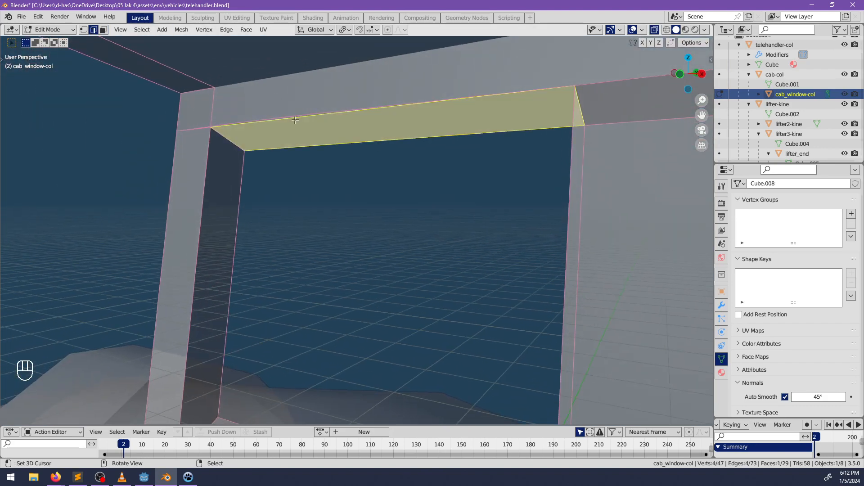
pyautogui.click(294, 116)
pyautogui.moveTo(301, 125); pyautogui.dragTo(384, 148, button='middle')
pyautogui.press('x')
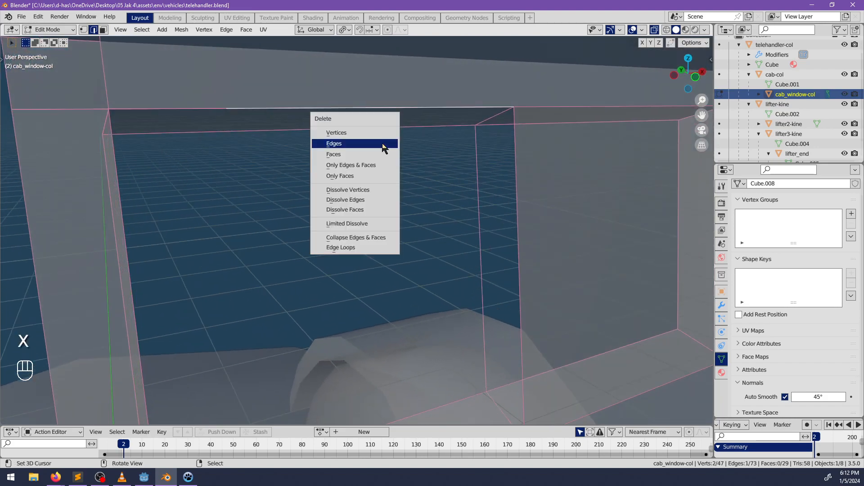
pyautogui.click(384, 144)
# Delete the two loose edges along the bottom of the opened window half
pyautogui.moveTo(208, 105); pyautogui.dragTo(229, 82, button='middle')
pyautogui.moveTo(233, 86); pyautogui.dragTo(350, 264, button='middle')
pyautogui.rightClick(300, 277)
pyautogui.keyDown('shift'); pyautogui.rightClick(261, 280); pyautogui.keyUp('shift')
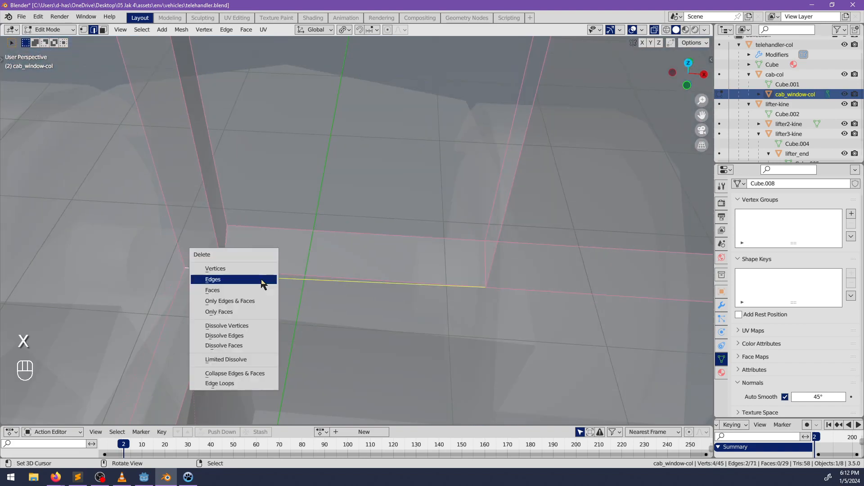
# Try to remove the small top-corner frame face by deleting its edges, and undo the deletion
pyautogui.moveTo(346, 273); pyautogui.dragTo(268, 208, button='middle')
pyautogui.hotkey('alt', 'z')
pyautogui.hotkey('alt', 'z')
pyautogui.click(256, 232)
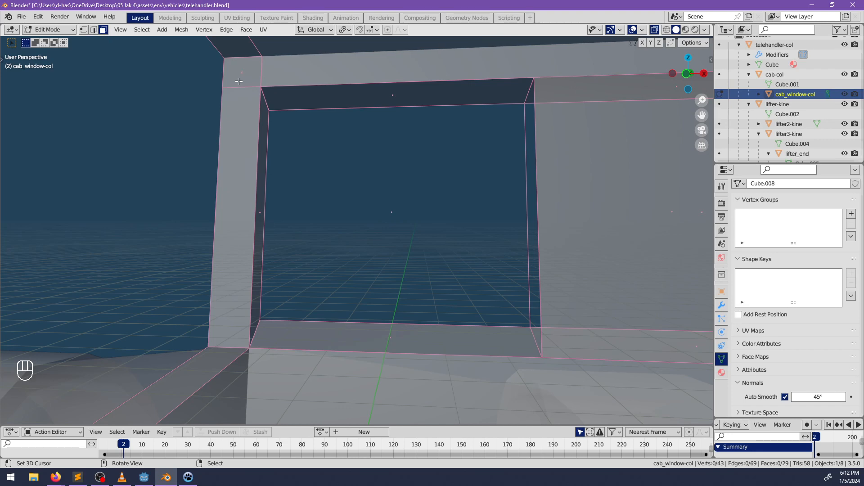
pyautogui.press('x')
pyautogui.moveTo(276, 332); pyautogui.dragTo(285, 288, button='middle')
pyautogui.click(314, 227)
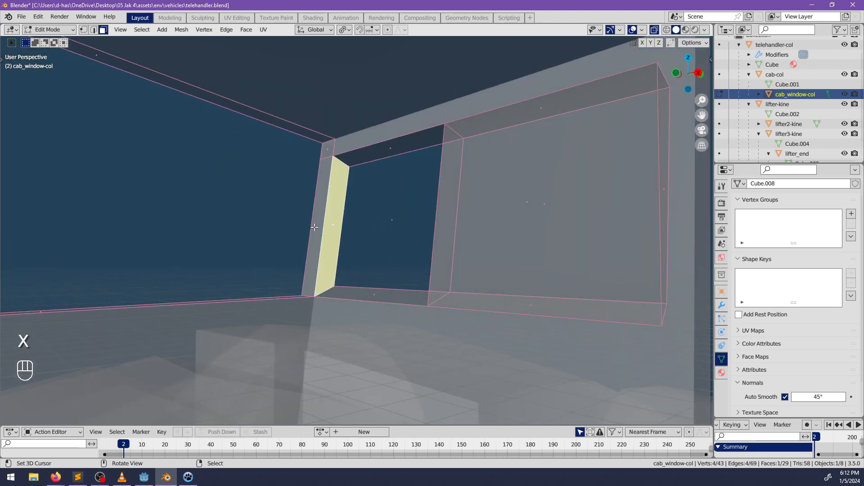
pyautogui.moveTo(309, 232); pyautogui.dragTo(354, 218, button='middle')
pyautogui.press('x')
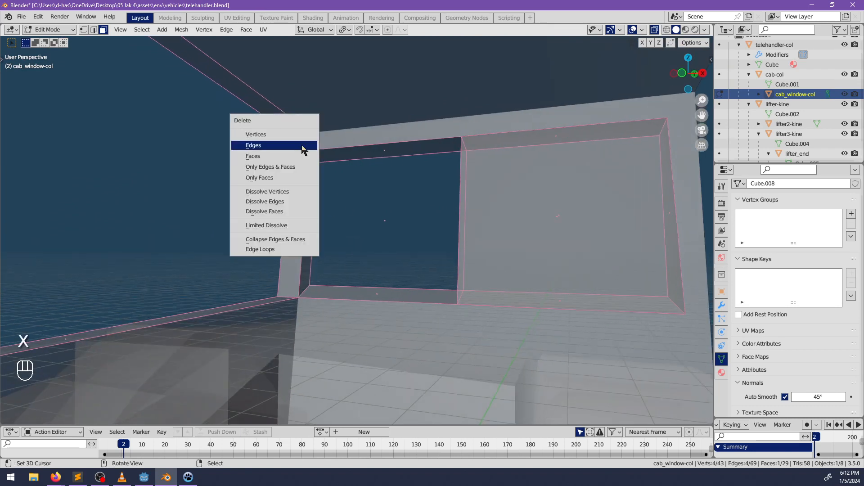
pyautogui.click(302, 145)
pyautogui.moveTo(299, 190); pyautogui.dragTo(348, 211, button='middle')
pyautogui.hotkey('ctrl', 'z')
# Delete the small top-corner frame face and the leftover upright edge below it
pyautogui.press('x')
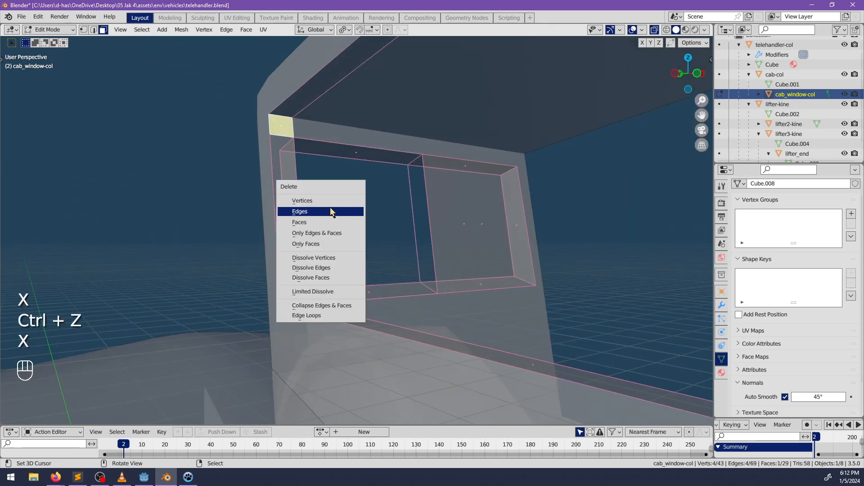
pyautogui.click(326, 223)
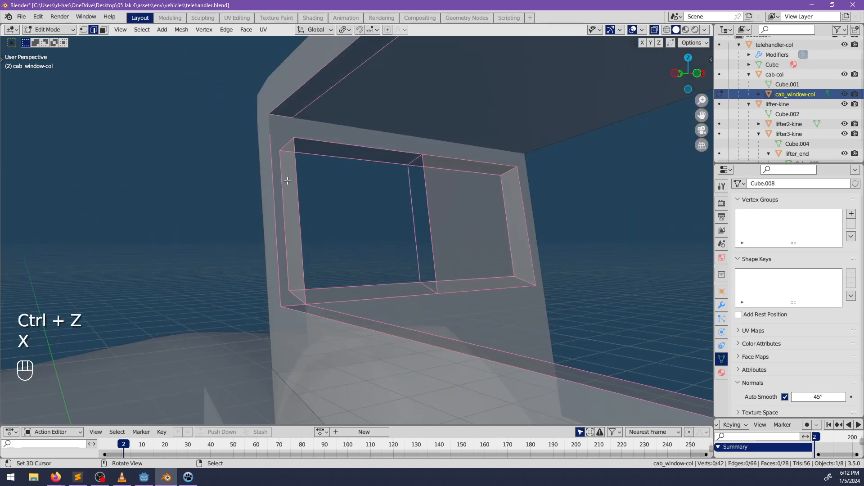
pyautogui.press('x')
pyautogui.click(253, 182)
# Undo the accidental edge move and hide the geometry linked to the two-part window frame
pyautogui.moveTo(310, 223); pyautogui.dragTo(340, 243, button='middle')
pyautogui.moveTo(320, 316); pyautogui.dragTo(321, 317, button='right')
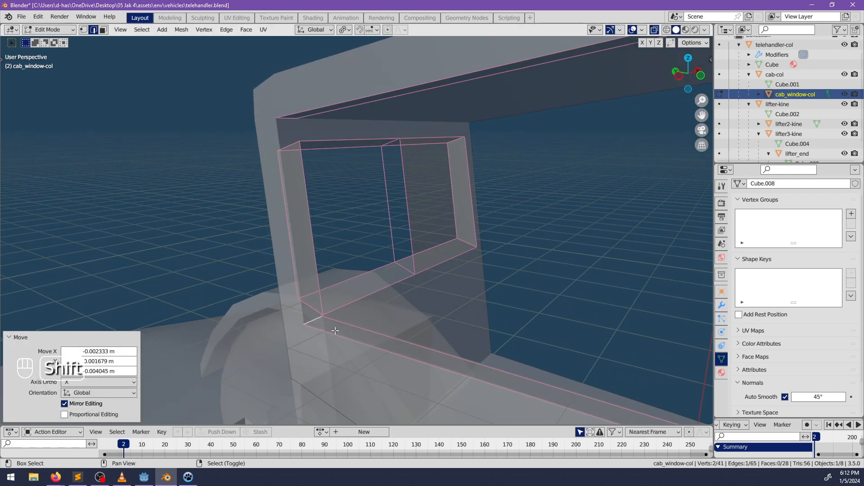
pyautogui.keyDown('shift'); pyautogui.moveTo(321, 317); pyautogui.dragTo(334, 277, button='middle'); pyautogui.keyUp('shift')
pyautogui.hotkey('ctrl', 'z')
pyautogui.scroll(2, 347, 276)
pyautogui.hotkey('alt', 'a')
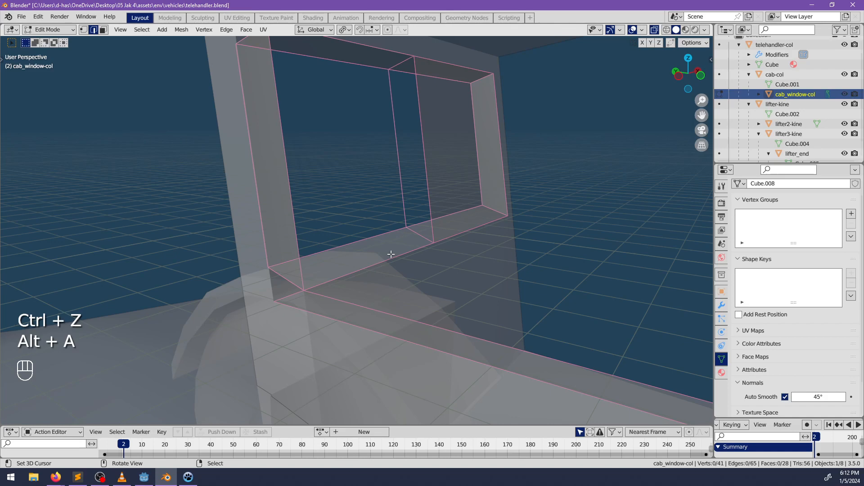
pyautogui.press('l')
pyautogui.moveTo(390, 254); pyautogui.dragTo(396, 247, button='middle')
pyautogui.press('h')
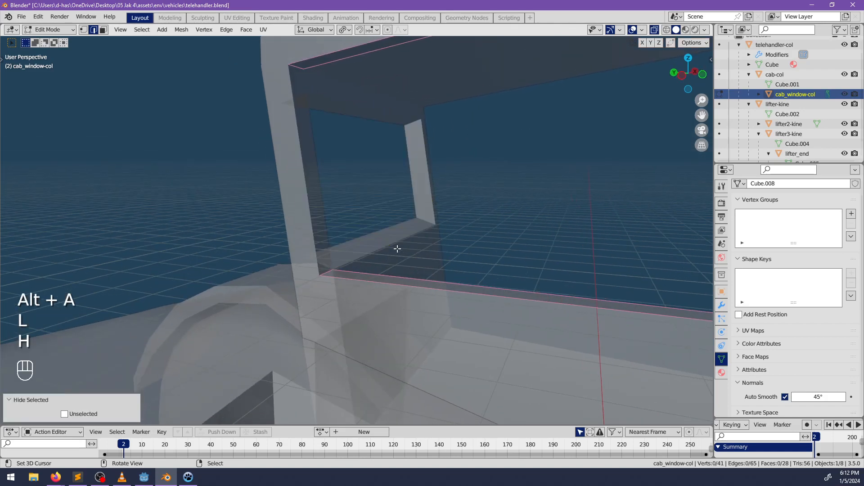
# Fill the missing upright frame faces of the large window opening between its top and bottom edges
pyautogui.click(336, 272)
pyautogui.keyDown('shift'); pyautogui.rightClick(297, 70); pyautogui.keyUp('shift')
pyautogui.press('f')
pyautogui.scroll(-3, 377, 189)
pyautogui.moveTo(377, 189); pyautogui.dragTo(348, 213, button='middle')
pyautogui.moveTo(283, 205); pyautogui.dragTo(261, 198, button='middle')
pyautogui.press('f')
pyautogui.scroll(3, 288, 210)
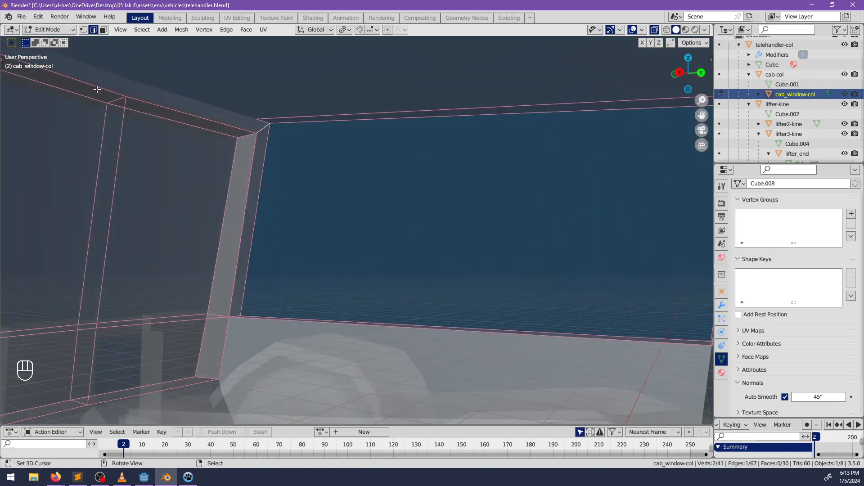
# Delete the misplaced top-corner edge and refill the upright corner face of the large window opening
pyautogui.press('x')
pyautogui.click(265, 220)
pyautogui.rightClick(265, 122)
pyautogui.moveTo(262, 232); pyautogui.dragTo(254, 132, button='middle')
pyautogui.press('g')
pyautogui.press('Escape')
pyautogui.keyDown('shift'); pyautogui.rightClick(252, 141); pyautogui.keyUp('shift')
pyautogui.press('f')
pyautogui.press('f')
pyautogui.moveTo(282, 198); pyautogui.dragTo(396, 239, button='middle')
pyautogui.hotkey('ctrl', 'z')
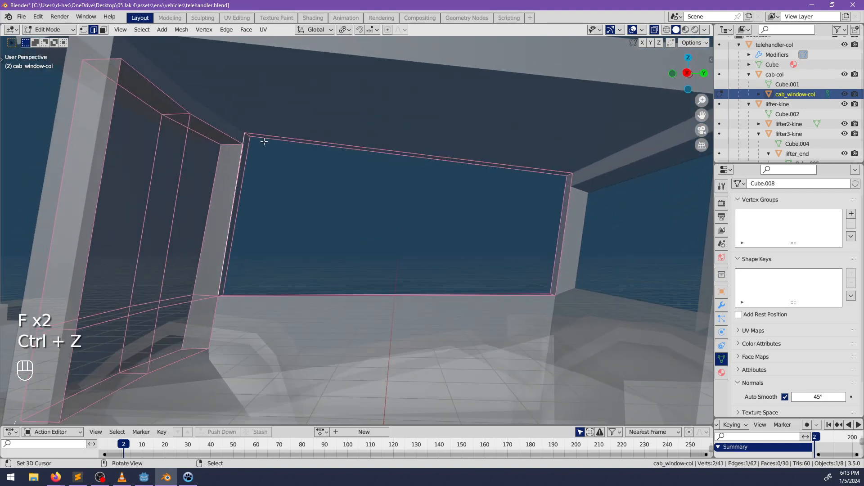
# Delete the stray duplicate upright edge at the corner of the large window opening
pyautogui.moveTo(241, 139); pyautogui.dragTo(288, 229, button='middle')
pyautogui.press('g')
pyautogui.press('Escape')
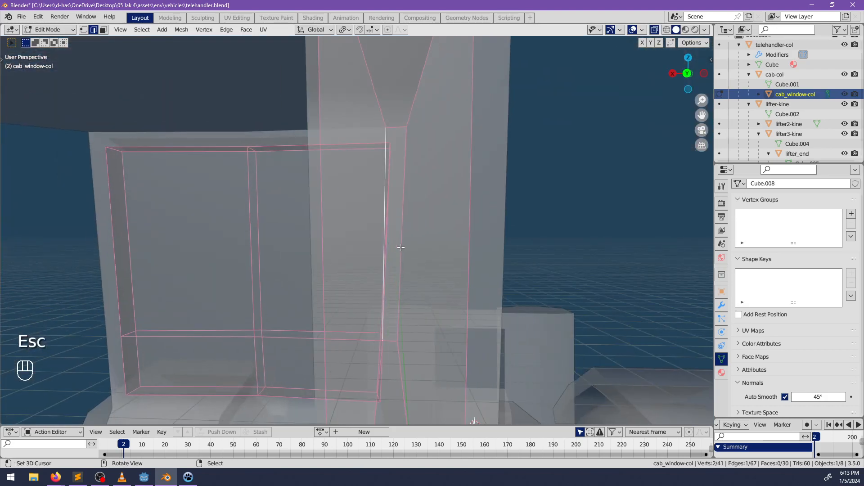
pyautogui.press('g')
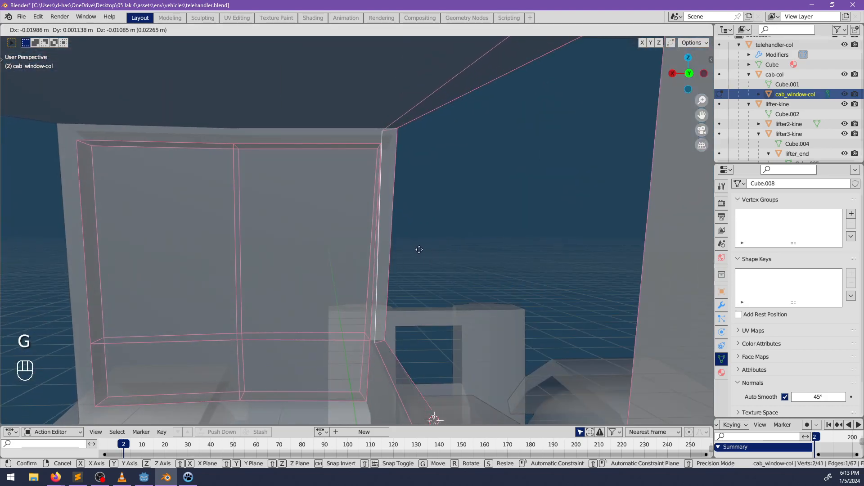
pyautogui.press('Escape')
pyautogui.moveTo(382, 251)
pyautogui.mouseDown(button='middle')
pyautogui.moveTo(373, 172)
pyautogui.moveTo(376, 235)
pyautogui.mouseUp(button='middle')
pyautogui.press('x')
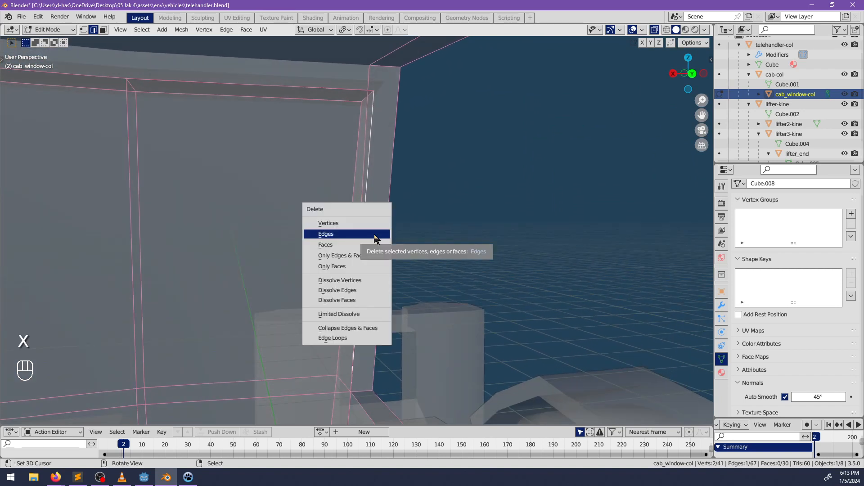
pyautogui.click(376, 236)
# Try deleting the remaining upright edge at the same window corner
pyautogui.press('x')
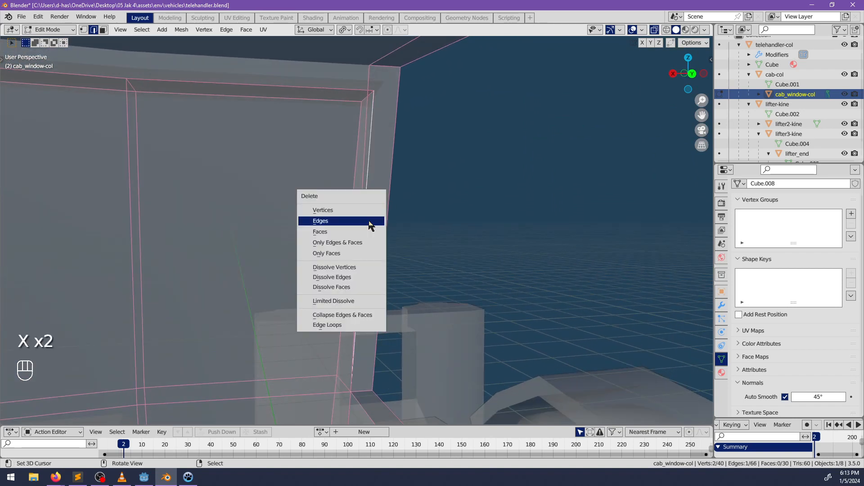
pyautogui.click(367, 221)
pyautogui.moveTo(349, 226); pyautogui.dragTo(384, 230, button='middle')
pyautogui.hotkey('ctrl', 'z')
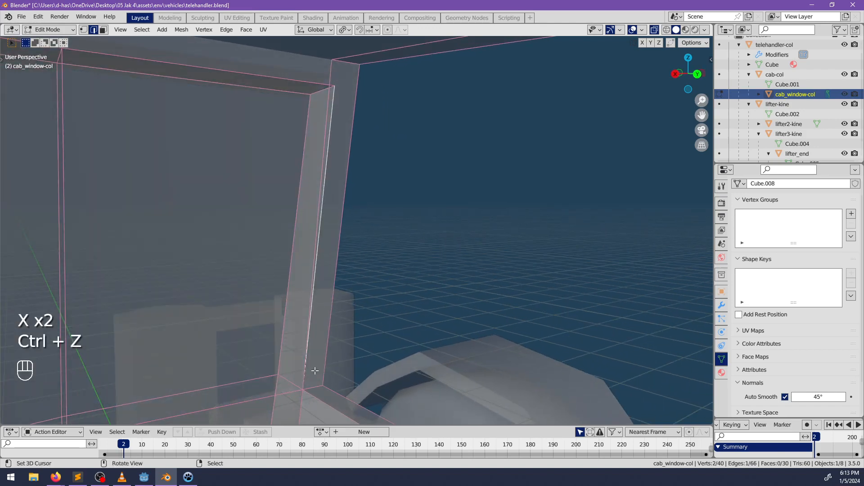
# Fill the upright corner face between the short end edges of the large window opening and turn off X-ray
pyautogui.press('g')
pyautogui.press('Escape')
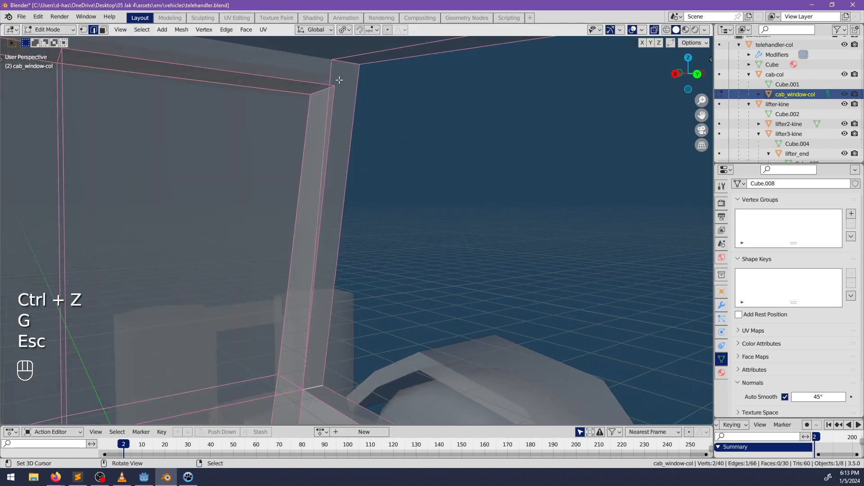
pyautogui.press('f')
pyautogui.scroll(-5, 345, 239)
pyautogui.moveTo(345, 239); pyautogui.dragTo(333, 256, button='middle')
pyautogui.hotkey('alt', 'a')
pyautogui.hotkey('alt', 'z')
pyautogui.scroll(3, 404, 238)
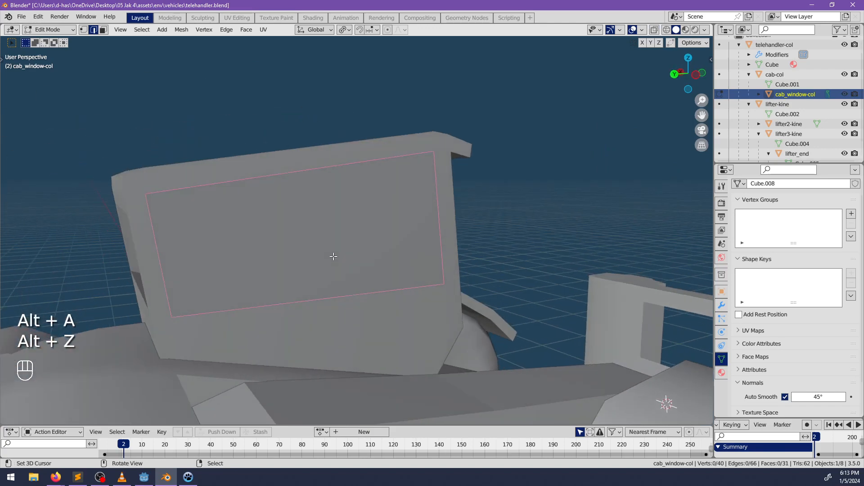
# Reveal the hidden window geometry and fill the missing inner face over the open half of the two-part window
pyautogui.hotkey('alt', 'h')
pyautogui.moveTo(165, 212); pyautogui.dragTo(160, 187, button='middle')
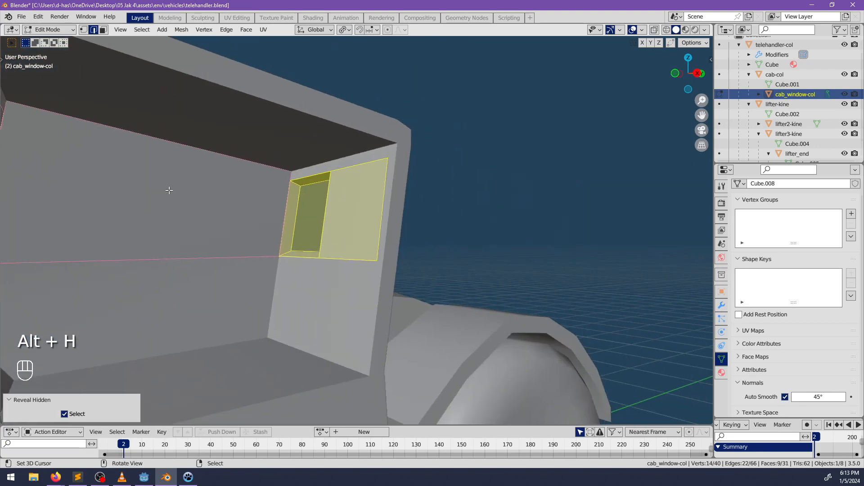
pyautogui.scroll(2, 236, 198)
pyautogui.hotkey('alt', 'a')
pyautogui.moveTo(235, 199); pyautogui.dragTo(384, 215, button='middle')
pyautogui.rightClick(301, 205)
pyautogui.press('f')
pyautogui.scroll(-3, 302, 205)
pyautogui.moveTo(384, 215); pyautogui.dragTo(491, 242, button='middle')
pyautogui.hotkey('alt', 'a')
pyautogui.scroll(-3, 340, 195)
pyautogui.press('Tab')
pyautogui.moveTo(398, 249); pyautogui.dragTo(297, 236, button='middle')
pyautogui.hotkey('alt', 'a')
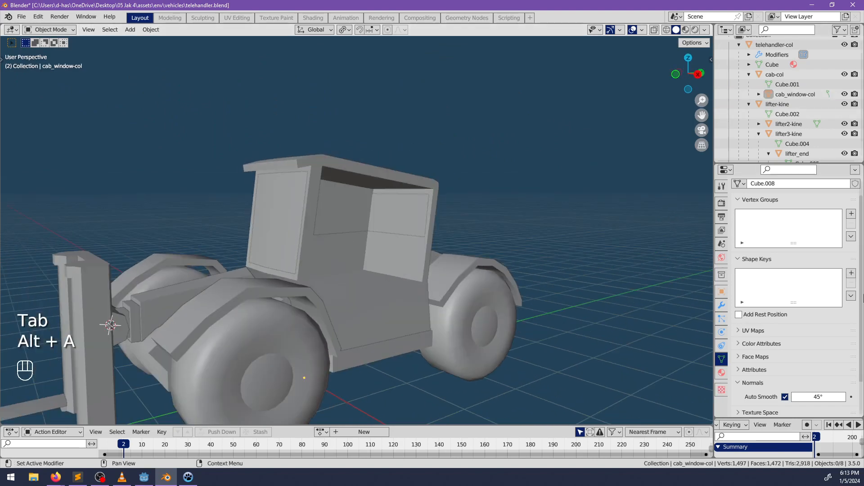
# Switch to Material Preview shading and give the cab_window-col object a new material with a light blue base color
pyautogui.press('z')
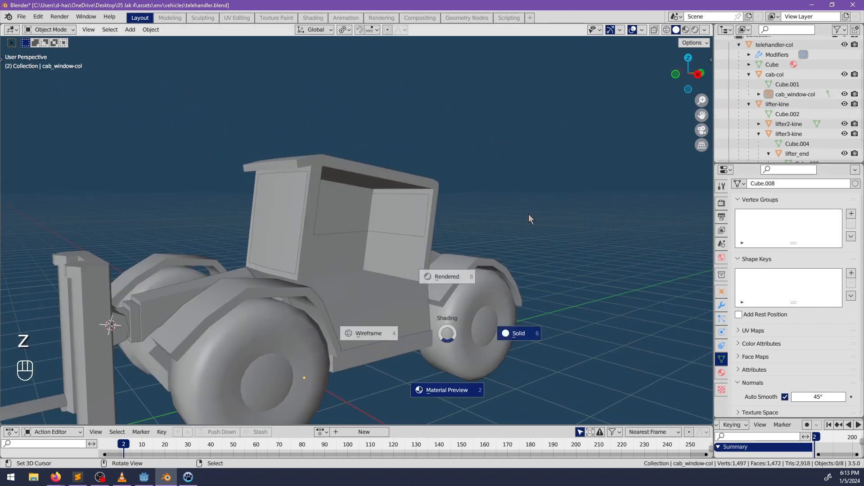
pyautogui.rightClick(282, 228)
pyautogui.moveTo(399, 232); pyautogui.dragTo(432, 248, button='middle')
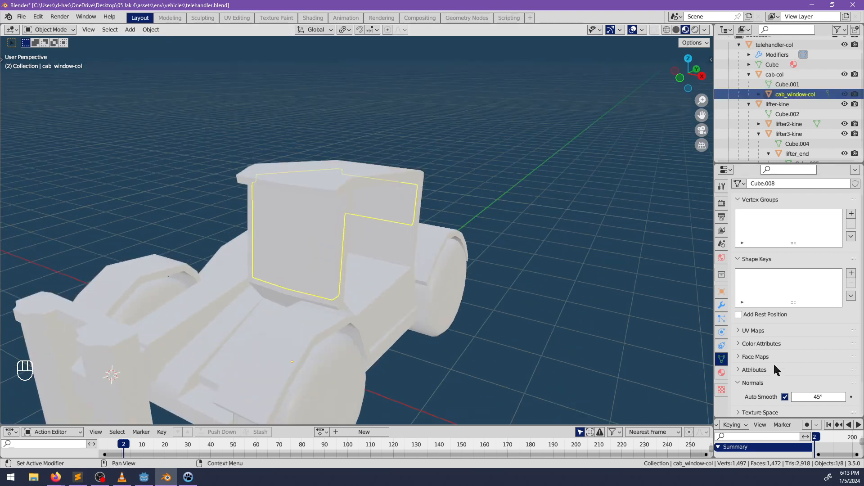
pyautogui.click(722, 372)
pyautogui.click(738, 242)
pyautogui.click(778, 248)
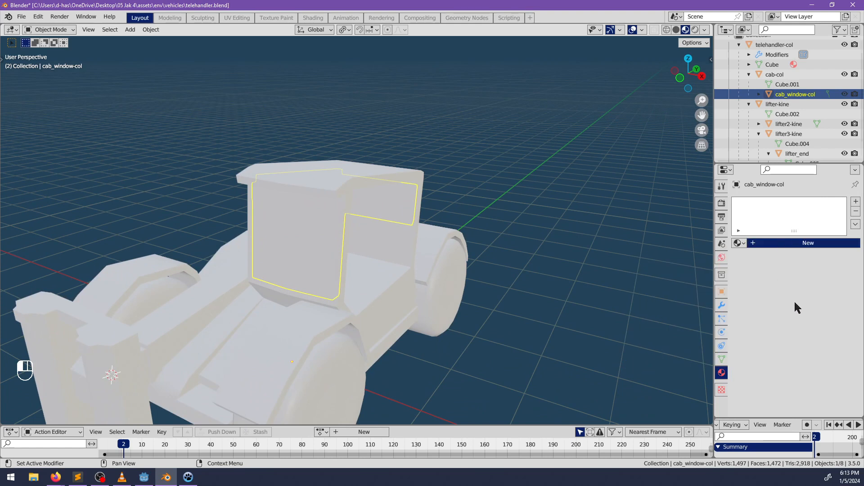
pyautogui.click(804, 345)
pyautogui.click(801, 225)
# Add a second material slot to telehandler-col and create a material in it with a dark grey base color
pyautogui.moveTo(493, 264); pyautogui.dragTo(538, 246, button='middle')
pyautogui.keyDown('shift'); pyautogui.moveTo(450, 328); pyautogui.dragTo(630, 252, button='middle'); pyautogui.keyUp('shift')
pyautogui.click(457, 282)
pyautogui.click(855, 203)
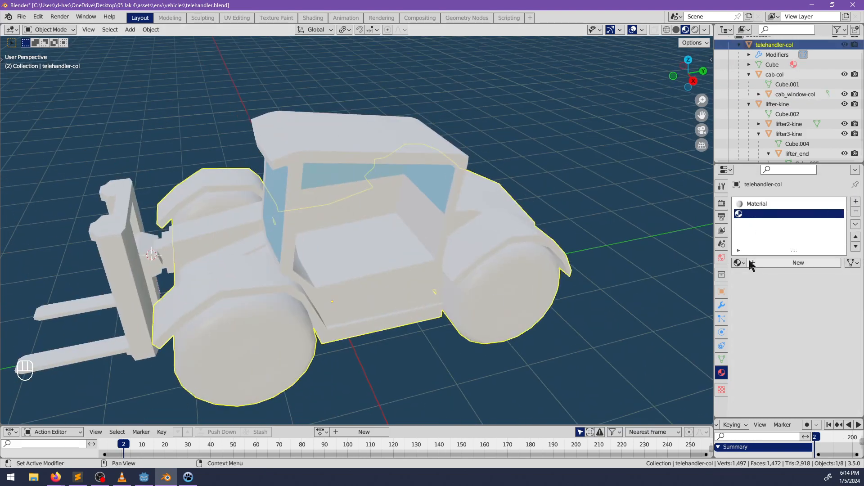
pyautogui.click(761, 263)
pyautogui.click(815, 365)
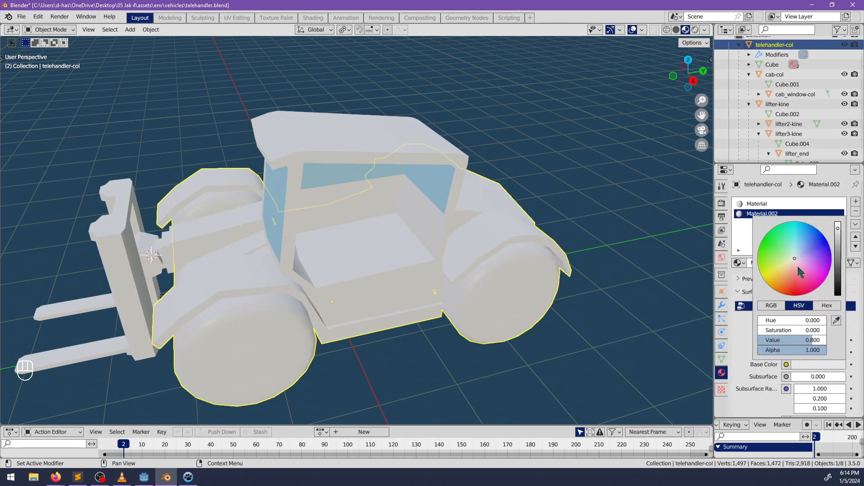
pyautogui.click(836, 270)
# Inspect the telehandler's windows and body shading from all around
pyautogui.moveTo(642, 306); pyautogui.dragTo(303, 201, button='middle')
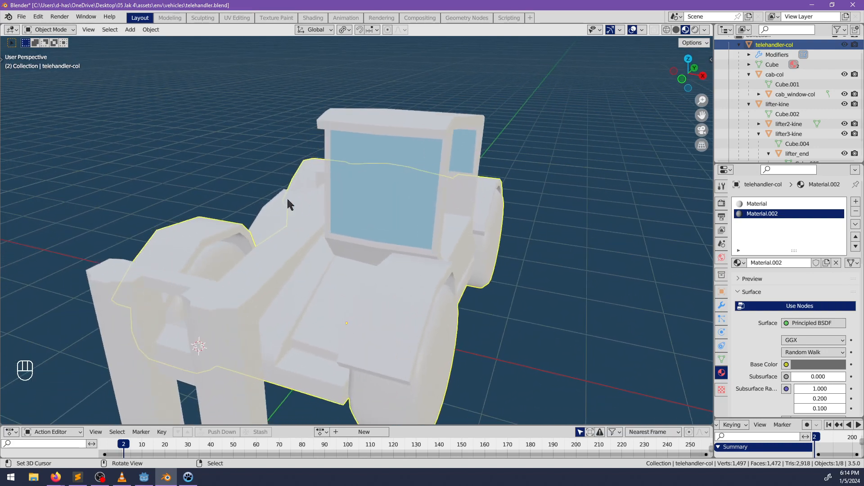
pyautogui.moveTo(514, 223); pyautogui.dragTo(423, 266, button='middle')
pyautogui.hotkey('alt', 'a')
pyautogui.moveTo(531, 247); pyautogui.dragTo(310, 259, button='middle')
pyautogui.keyDown('shift'); pyautogui.moveTo(311, 259); pyautogui.dragTo(369, 260, button='middle'); pyautogui.keyUp('shift')
pyautogui.scroll(2, 326, 274)
pyautogui.scroll(-2, 361, 258)
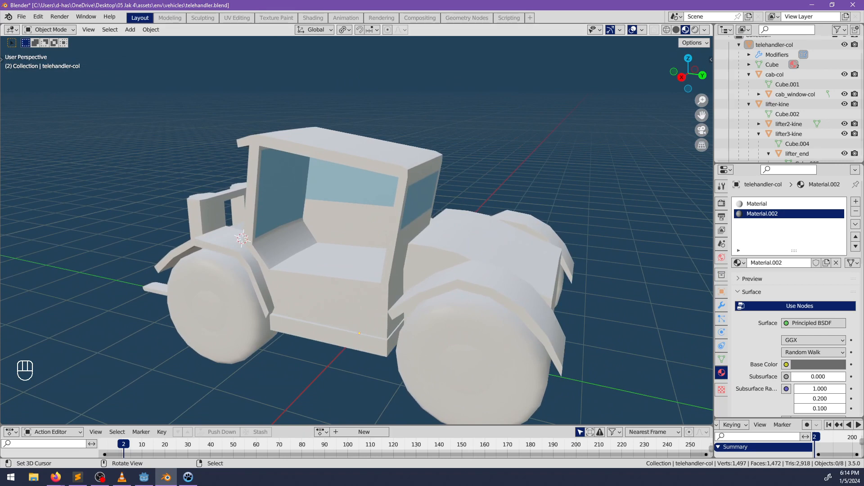
pyautogui.hotkey('alt', 'Tab')
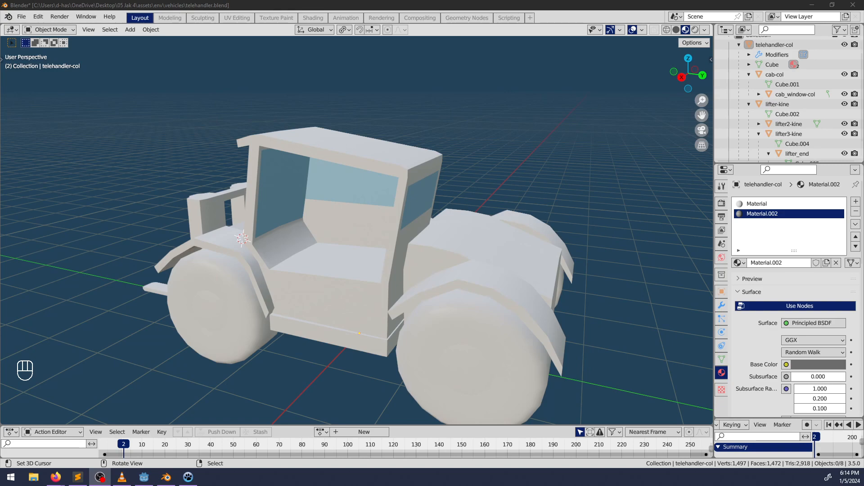
pyautogui.moveTo(364, 335); pyautogui.dragTo(401, 334, button='middle')
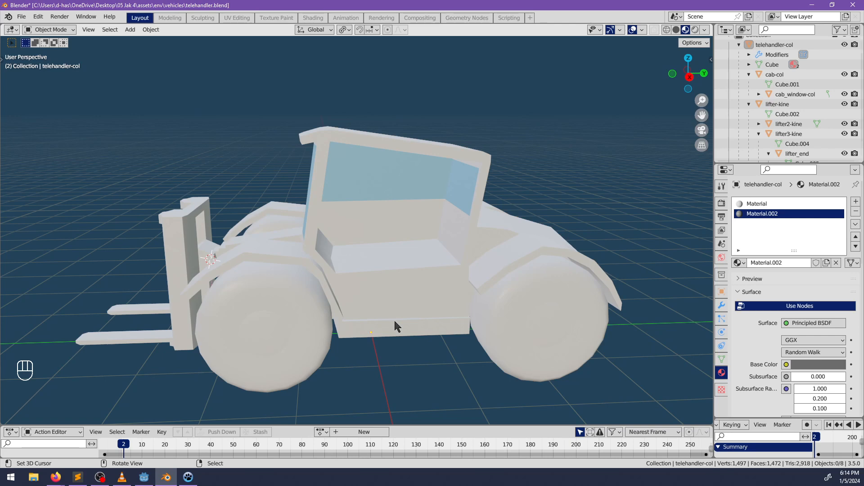
# Add a loop cut across the top section of the front fender and move it about 0.026 m in Y and 0.035 m in Z
pyautogui.moveTo(391, 315); pyautogui.dragTo(398, 247, button='middle')
pyautogui.keyDown('shift'); pyautogui.click(491, 279); pyautogui.keyUp('shift')
pyautogui.press('Tab')
pyautogui.scroll(-1, 386, 240)
pyautogui.keyDown('alt'); pyautogui.rightClick(327, 244); pyautogui.keyUp('alt')
pyautogui.scroll(2, 387, 257)
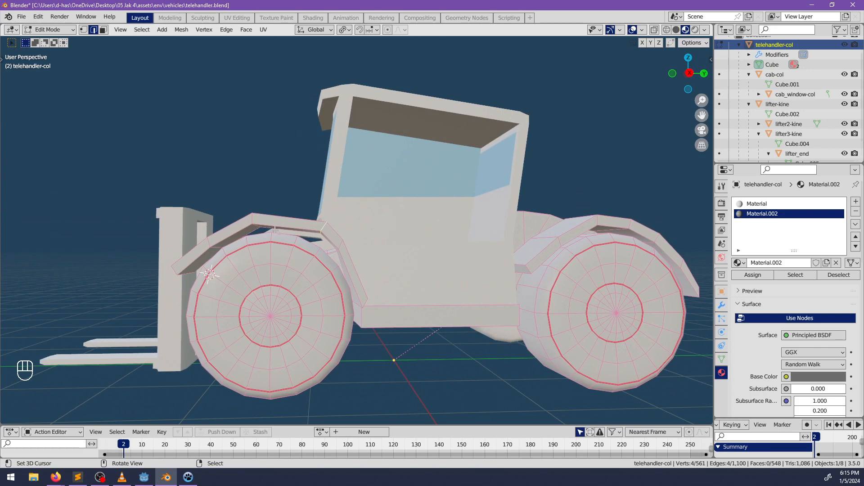
pyautogui.hotkey('ctrl', 'r')
pyautogui.click(297, 221)
pyautogui.rightClick(297, 221)
pyautogui.press('g')
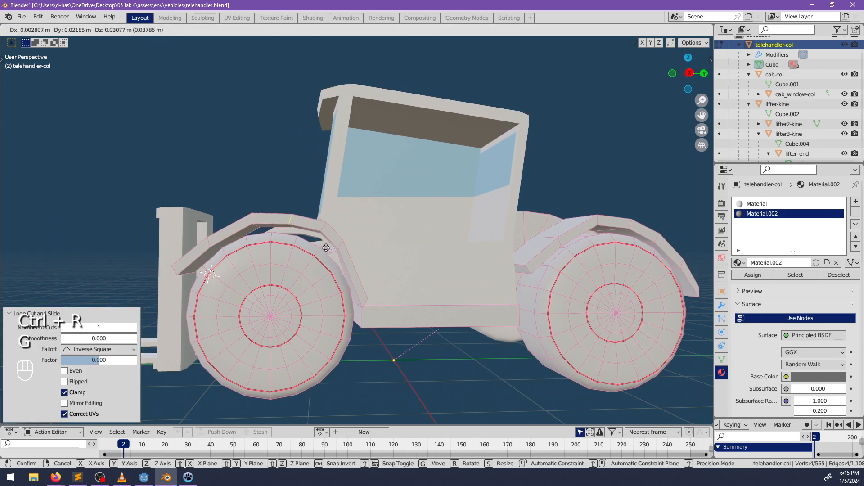
pyautogui.hotkey('shift', 'x')
pyautogui.click(326, 247)
# Select the run of narrow faces along the rear fender's inner side and fatten them by about 0.032 m
pyautogui.moveTo(327, 248)
pyautogui.mouseDown(button='middle')
pyautogui.moveTo(350, 257)
pyautogui.moveTo(321, 257)
pyautogui.mouseUp(button='middle')
pyautogui.scroll(3, 321, 257)
pyautogui.moveTo(320, 257); pyautogui.dragTo(234, 234, button='middle')
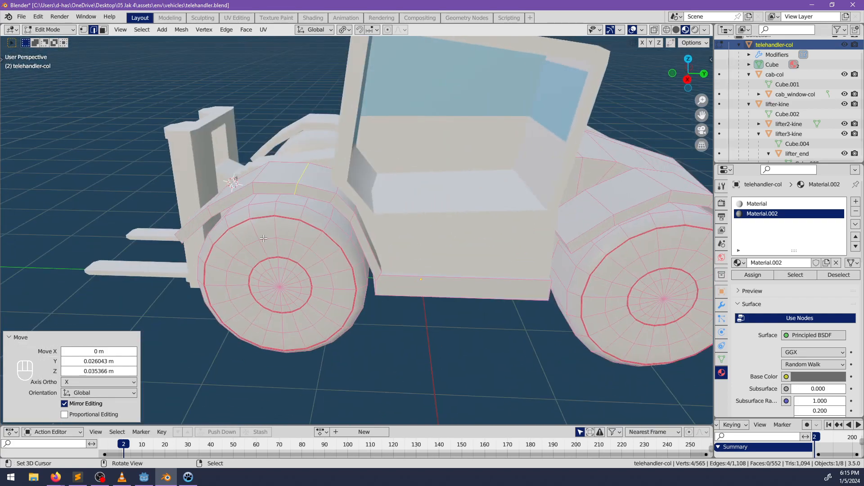
pyautogui.keyDown('shift'); pyautogui.moveTo(450, 230); pyautogui.dragTo(253, 241, button='middle'); pyautogui.keyUp('shift')
pyautogui.moveTo(432, 241); pyautogui.dragTo(222, 72, button='middle')
pyautogui.press('3')
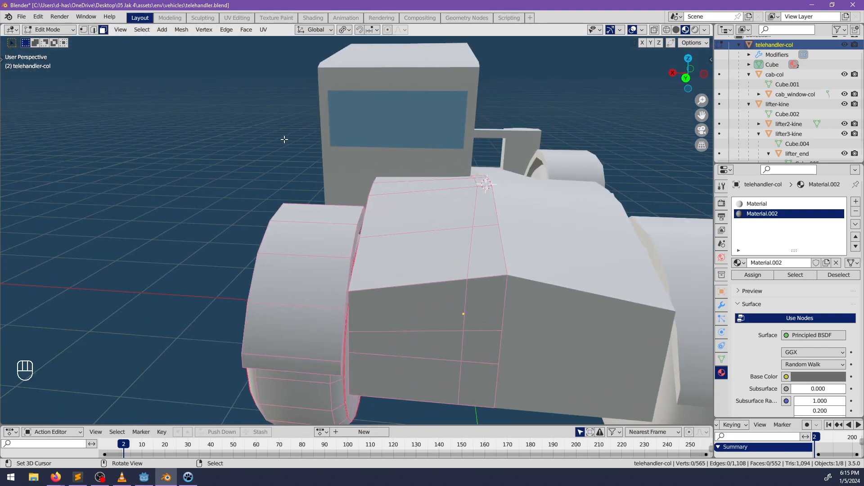
pyautogui.moveTo(340, 343); pyautogui.dragTo(323, 249, button='middle')
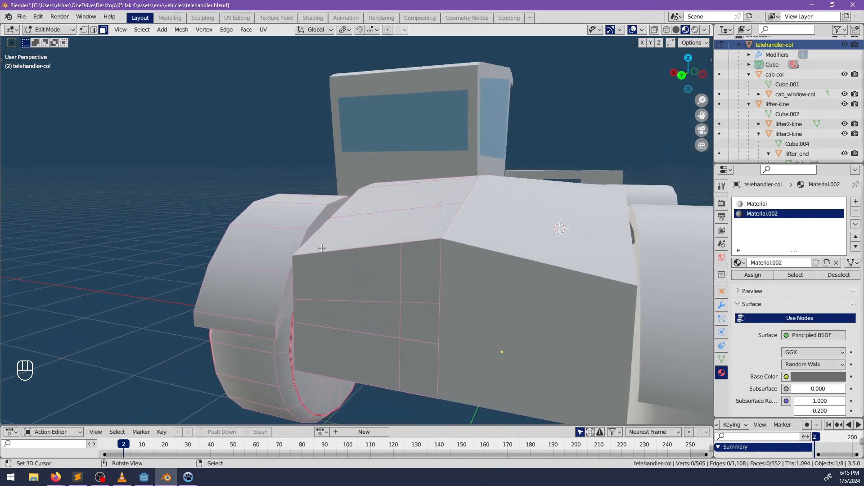
pyautogui.click(284, 300)
pyautogui.moveTo(284, 300); pyautogui.dragTo(346, 303, button='middle')
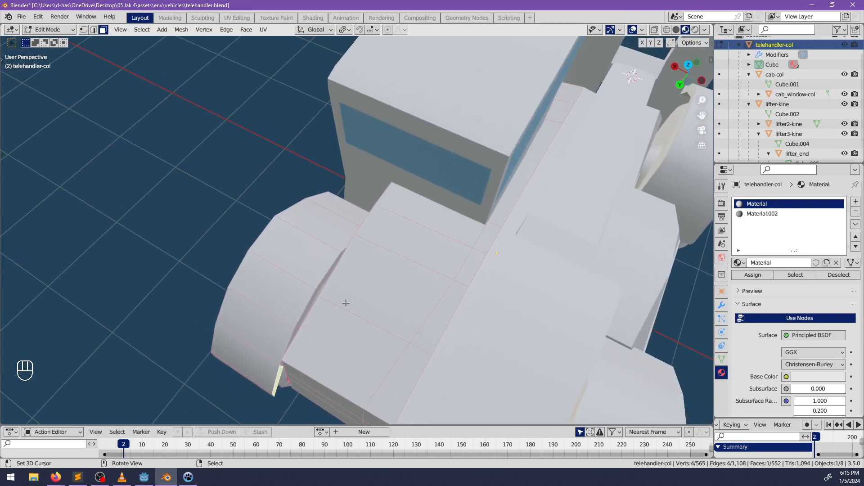
pyautogui.keyDown('ctrl'); pyautogui.click(346, 249); pyautogui.keyUp('ctrl')
pyautogui.moveTo(346, 249); pyautogui.dragTo(477, 236, button='middle')
pyautogui.hotkey('alt', 's')
pyautogui.click(402, 345)
pyautogui.moveTo(401, 344); pyautogui.dragTo(546, 286, button='middle')
pyautogui.hotkey('alt', 's')
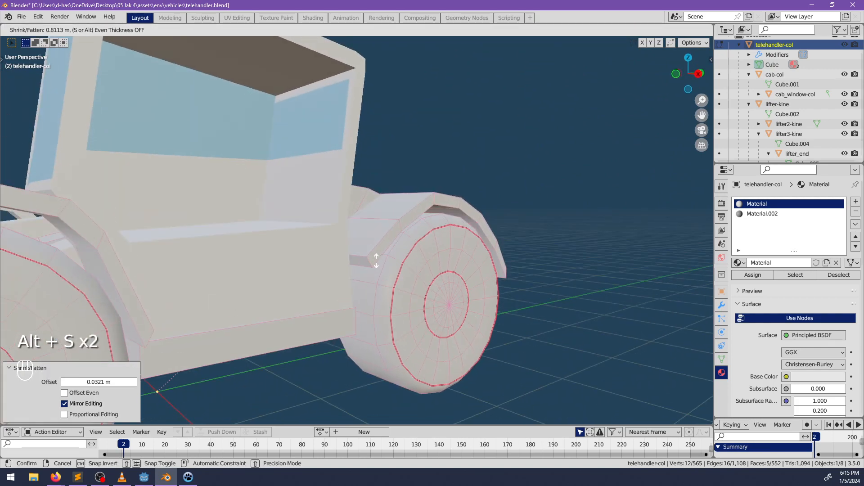
pyautogui.press('Escape')
# Add a centred lengthwise loop cut around the rear fender
pyautogui.moveTo(374, 260); pyautogui.dragTo(373, 218, button='middle')
pyautogui.hotkey('ctrl', 'r')
pyautogui.click(404, 251)
pyautogui.rightClick(404, 251)
pyautogui.moveTo(404, 251); pyautogui.dragTo(333, 263, button='middle')
pyautogui.moveTo(494, 292); pyautogui.dragTo(568, 301, button='middle')
pyautogui.hotkey('alt', 's')
pyautogui.press('Escape')
# Offset the lengthwise centre edges on top of the rear fender with Shrink/Fatten
pyautogui.click(457, 314)
pyautogui.moveTo(458, 311); pyautogui.dragTo(552, 291, button='middle')
pyautogui.moveTo(586, 256); pyautogui.dragTo(511, 289, button='middle')
pyautogui.keyDown('ctrl'); pyautogui.click(500, 323); pyautogui.keyUp('ctrl')
pyautogui.moveTo(518, 322); pyautogui.dragTo(543, 284, button='middle')
pyautogui.hotkey('alt', 's')
pyautogui.click(575, 282)
# Offset the lengthwise centre edges on the rear fender's underside by about -0.043 m with Shrink/Fatten
pyautogui.click(439, 254)
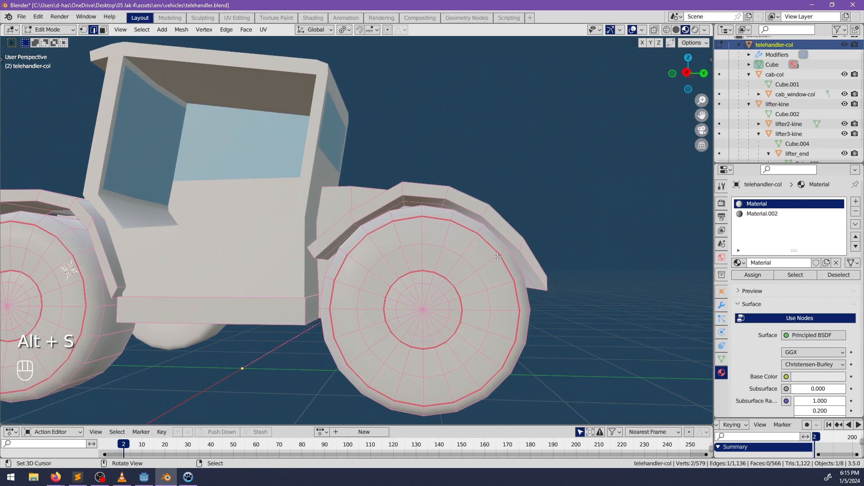
pyautogui.keyDown('ctrl'); pyautogui.click(348, 239); pyautogui.keyUp('ctrl')
pyautogui.hotkey('alt', 's')
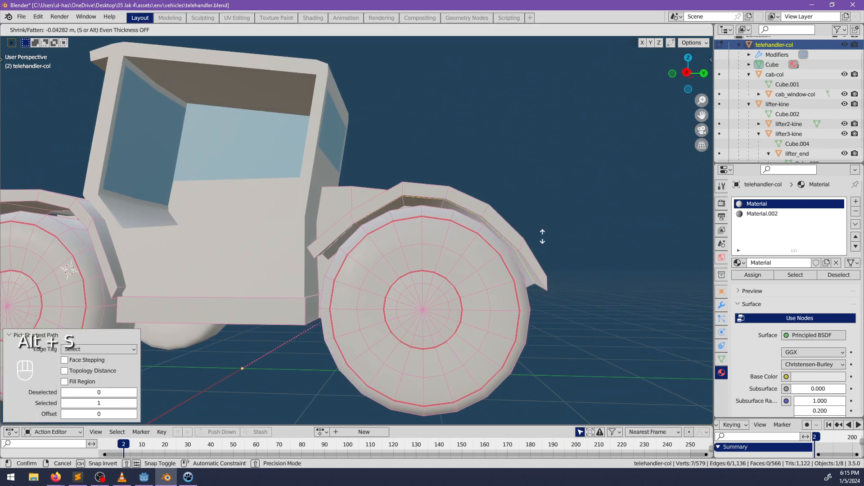
pyautogui.click(543, 235)
pyautogui.moveTo(543, 236); pyautogui.dragTo(349, 236, button='middle')
pyautogui.hotkey('alt', 'a')
pyautogui.press('Tab')
pyautogui.press('Tab')
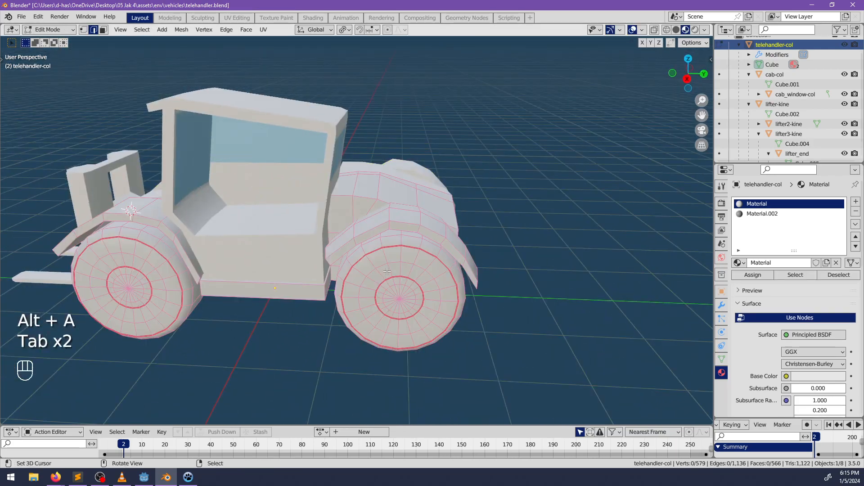
# Rotate the rear fender's upper front cross loop about X and move it about -0.137 m in Y and -0.058 m in Z
pyautogui.scroll(4, 349, 237)
pyautogui.moveTo(462, 272); pyautogui.dragTo(473, 244, button='middle')
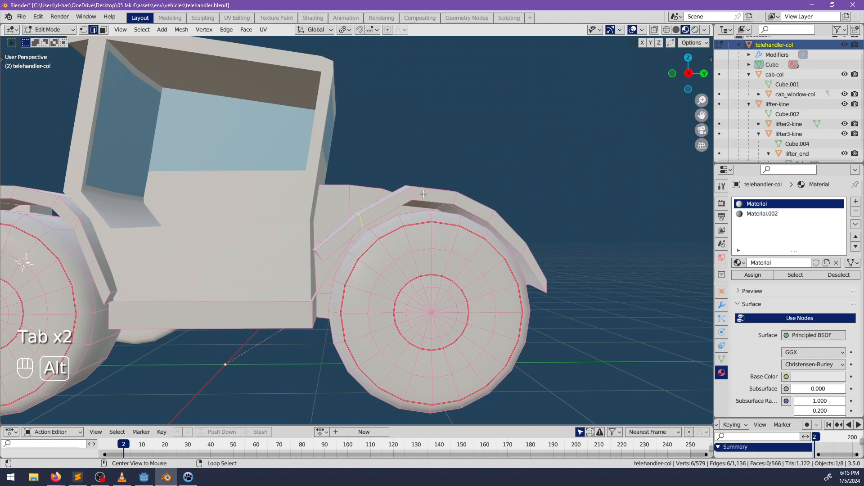
pyautogui.moveTo(425, 194); pyautogui.dragTo(550, 245, button='middle')
pyautogui.press('r')
pyautogui.press('x')
pyautogui.click(551, 215)
pyautogui.press('g')
pyautogui.hotkey('shift', 'x')
pyautogui.click(533, 217)
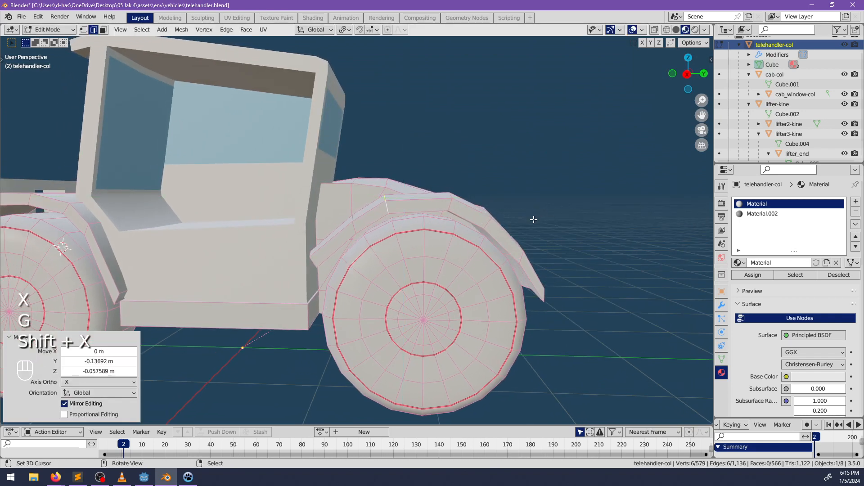
# Move the rear fender's front end edges within the YZ plane, closer to the wheel
pyautogui.moveTo(370, 233); pyautogui.dragTo(419, 266, button='middle')
pyautogui.keyDown('ctrl'); pyautogui.keyDown('shift'); pyautogui.click(329, 254); pyautogui.keyUp('shift'); pyautogui.keyUp('ctrl')
pyautogui.press('g')
pyautogui.hotkey('shift', 'x')
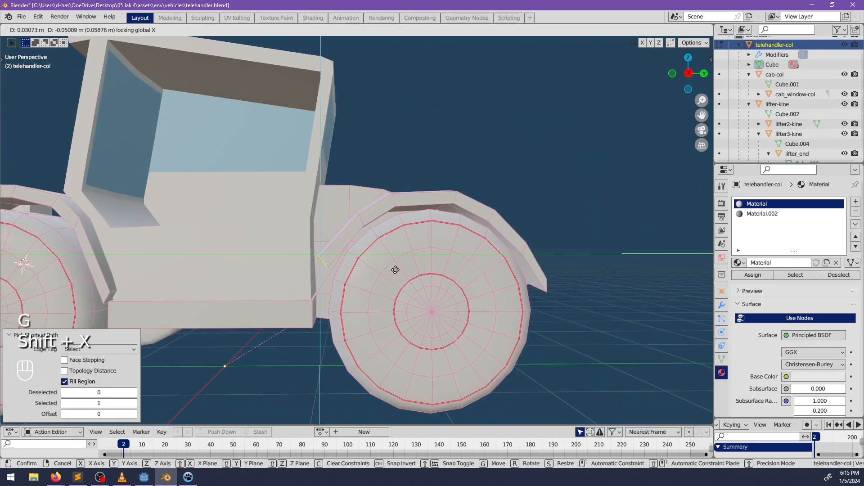
pyautogui.click(398, 270)
pyautogui.press('r')
pyautogui.press('x')
pyautogui.rightClick(420, 201)
# Refine the rear fender's arch by moving its cross edges within the YZ plane, and return to Object Mode
pyautogui.press('g')
pyautogui.hotkey('shift', 'x')
pyautogui.click(437, 254)
pyautogui.moveTo(437, 254); pyautogui.dragTo(518, 290, button='middle')
pyautogui.press('g')
pyautogui.hotkey('shift', 'x')
pyautogui.click(432, 276)
pyautogui.press('g')
pyautogui.hotkey('shift', 'x')
pyautogui.click(425, 273)
pyautogui.hotkey('alt', 'a')
pyautogui.press('Tab')
pyautogui.scroll(-4, 409, 295)
pyautogui.hotkey('alt', 'a')
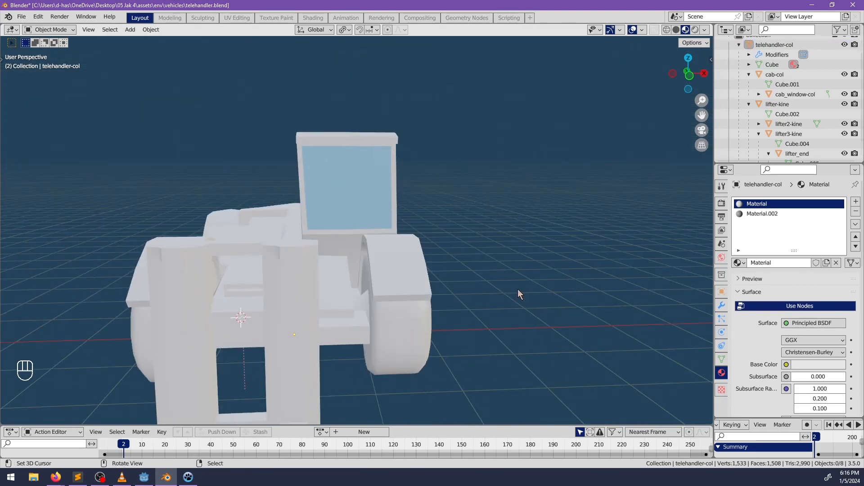
# Add a centred lengthwise loop cut around the front fender and select the short edges at its inner upper corner
pyautogui.moveTo(309, 243); pyautogui.dragTo(436, 268, button='middle')
pyautogui.click(437, 270)
pyautogui.press('Tab')
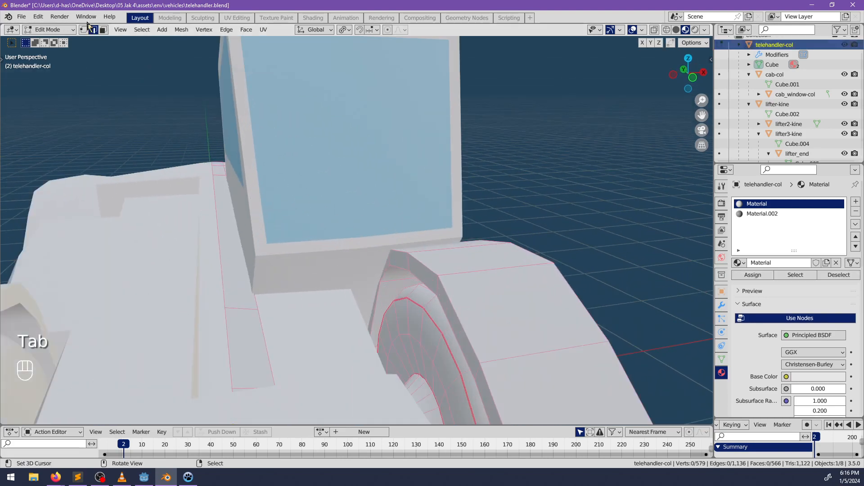
pyautogui.click(103, 29)
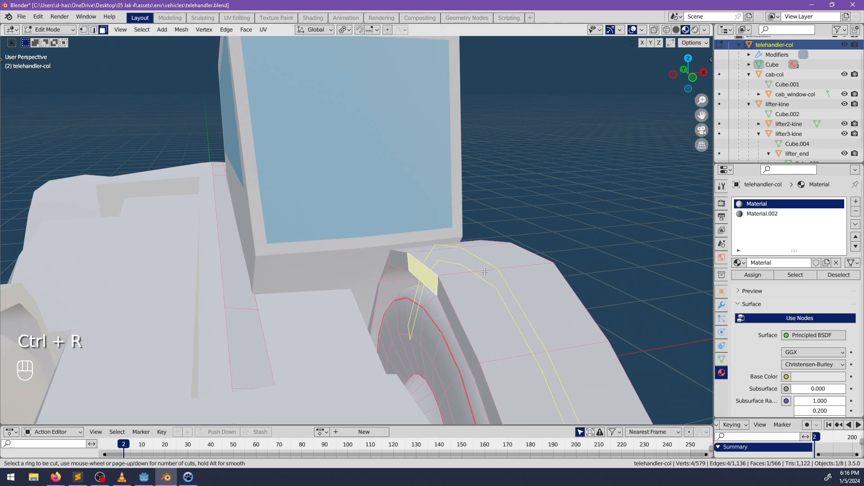
pyautogui.click(485, 271)
pyautogui.rightClick(485, 271)
pyautogui.scroll(-5, 481, 298)
pyautogui.click(385, 248)
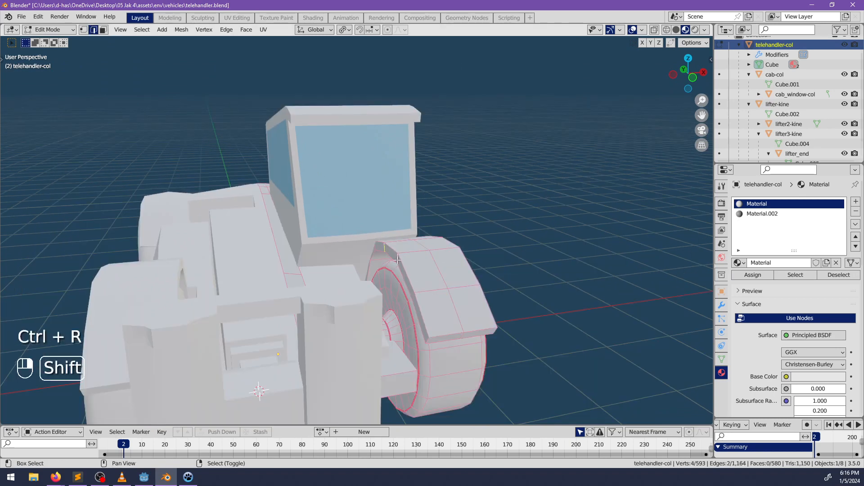
pyautogui.moveTo(399, 259); pyautogui.dragTo(436, 228, button='middle')
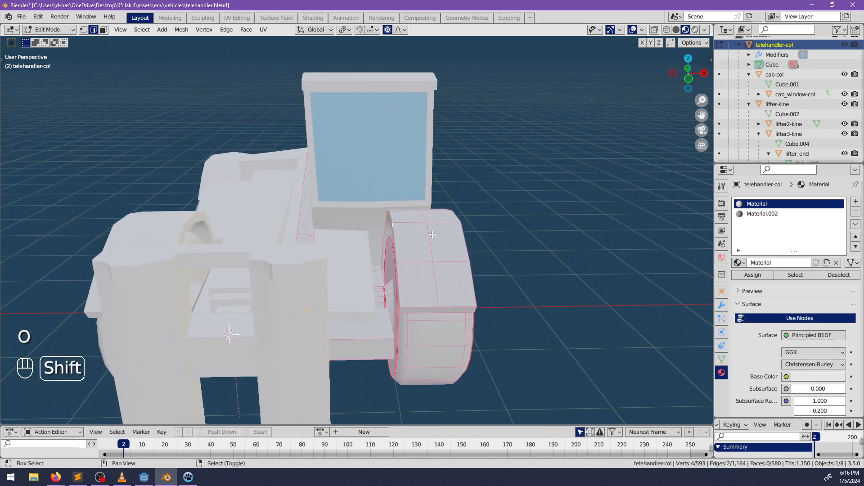
pyautogui.press('g')
pyautogui.scroll(6, 412, 237)
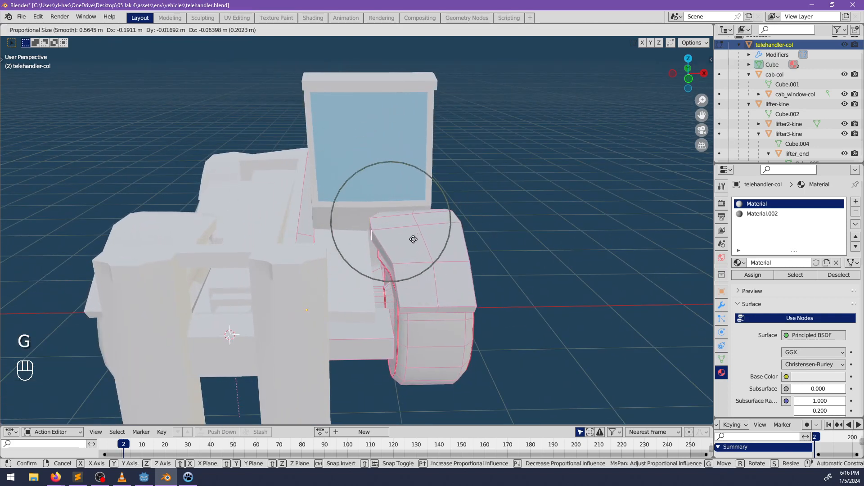
pyautogui.press('Escape')
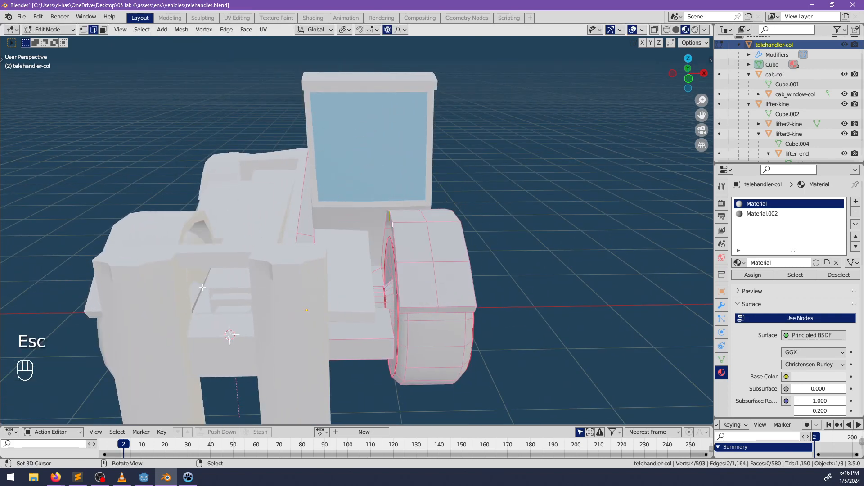
# Limit proportional editing to connected geometry and move the front fender's inner upper corner edges about -0.119 m in X
pyautogui.moveTo(220, 284); pyautogui.dragTo(405, 67, button='middle')
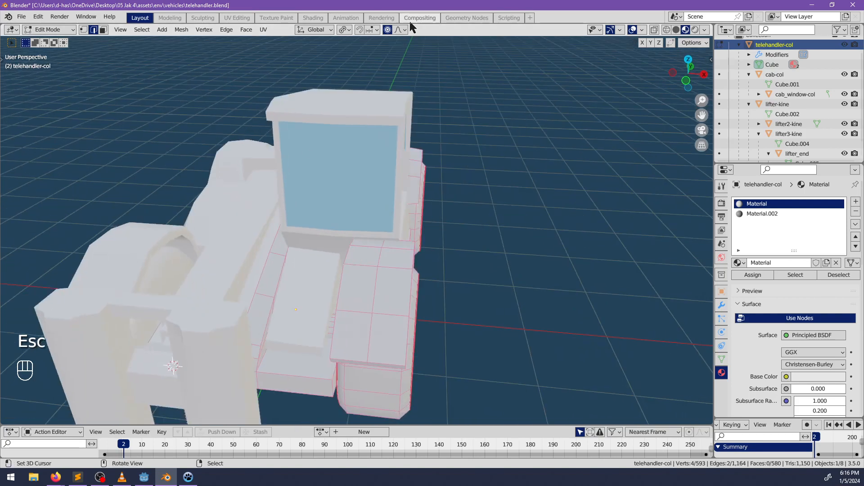
pyautogui.click(402, 30)
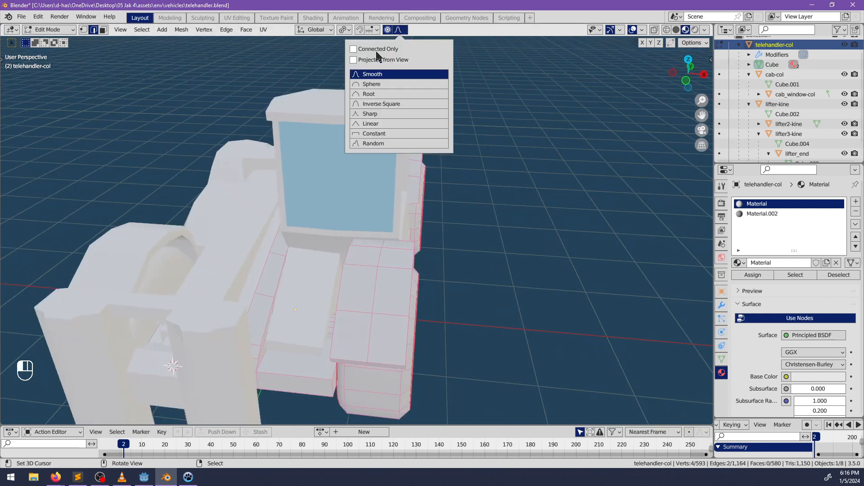
pyautogui.moveTo(455, 235); pyautogui.dragTo(500, 231, button='middle')
pyautogui.press('g')
pyautogui.click(457, 232)
pyautogui.press('r')
pyautogui.press('x')
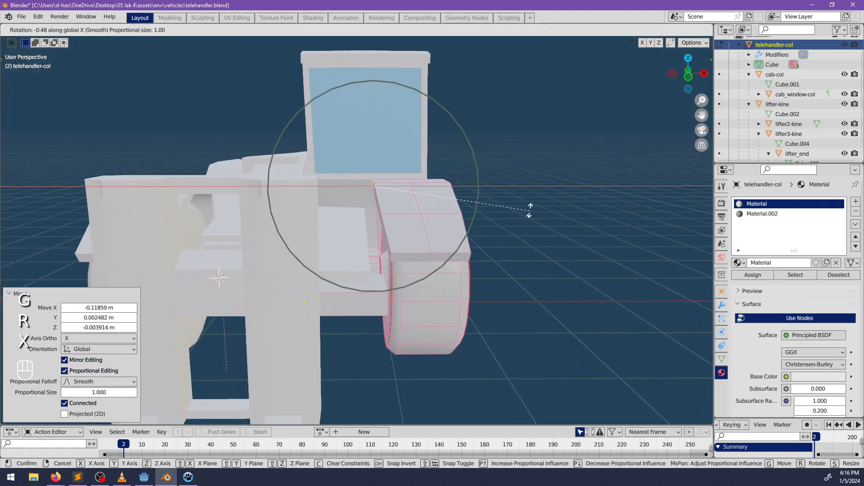
pyautogui.press('Escape')
# Rotate the front fender's inner upper corner edges -16.9° about Y and move them about -0.115 m in X and -0.050 m in Z
pyautogui.press('r')
pyautogui.press('y')
pyautogui.click(548, 151)
pyautogui.press('g')
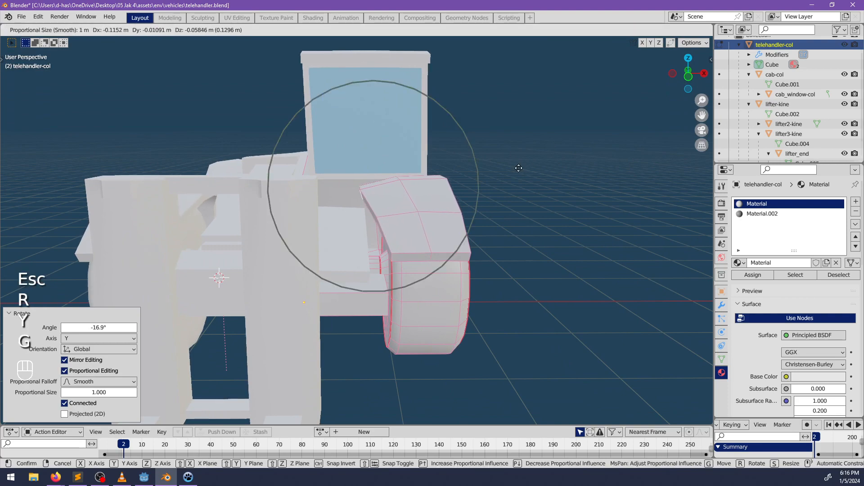
pyautogui.click(520, 168)
# Move the neighbouring inner edge of the front fender about -0.127 m in X and -0.055 m in Z with proportional editing
pyautogui.moveTo(520, 169); pyautogui.dragTo(458, 221, button='middle')
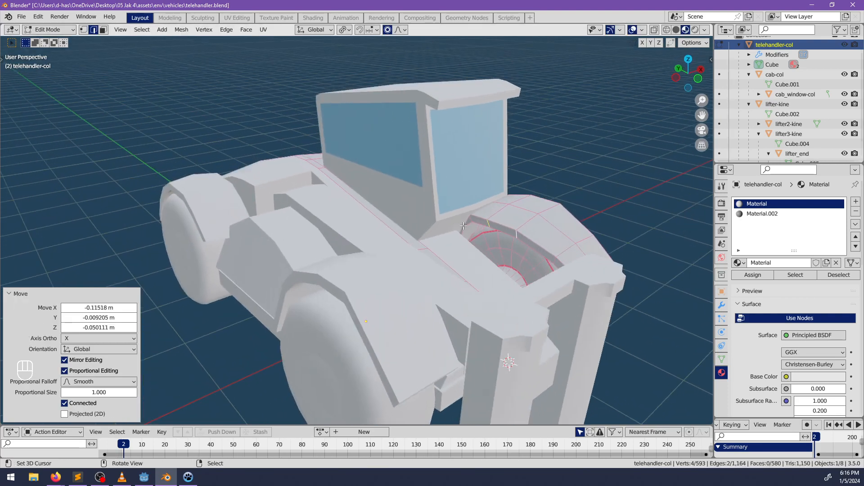
pyautogui.click(501, 225)
pyautogui.moveTo(516, 233); pyautogui.dragTo(497, 225, button='middle')
pyautogui.press('g')
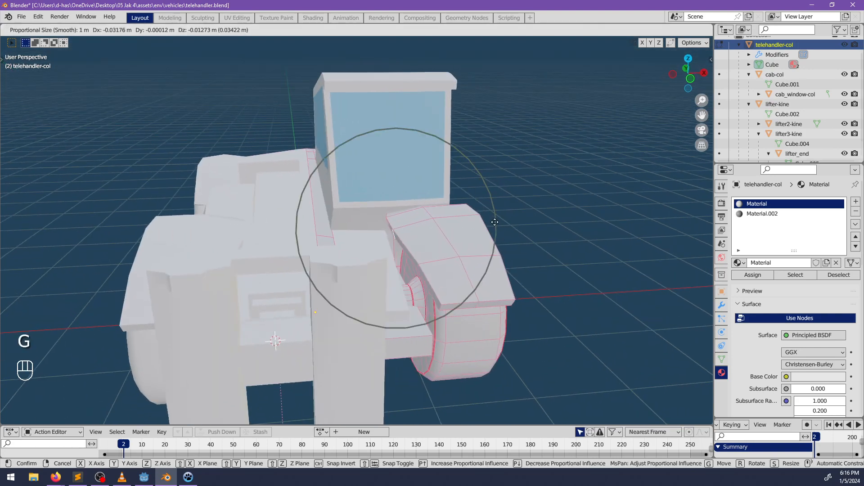
pyautogui.click(487, 227)
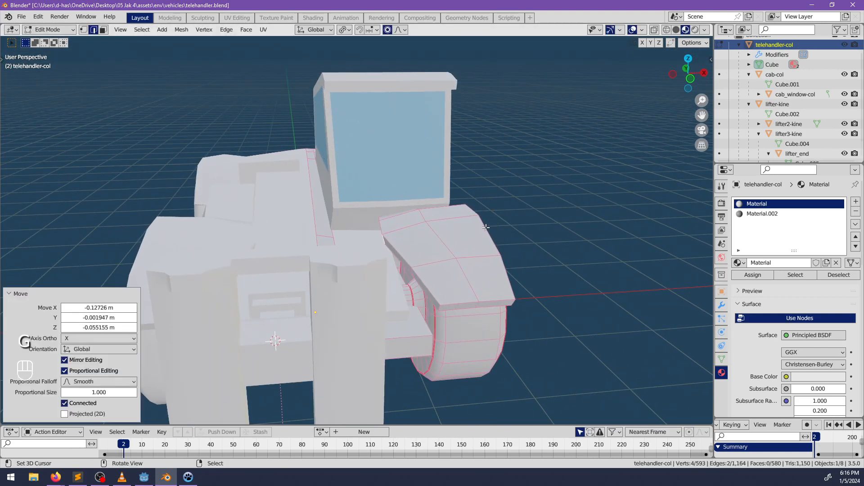
# Reposition the front fender's outer upper edges with smooth, connected proportional editing to round off its arch
pyautogui.moveTo(415, 274); pyautogui.dragTo(439, 268, button='middle')
pyautogui.hotkey('alt', 'a')
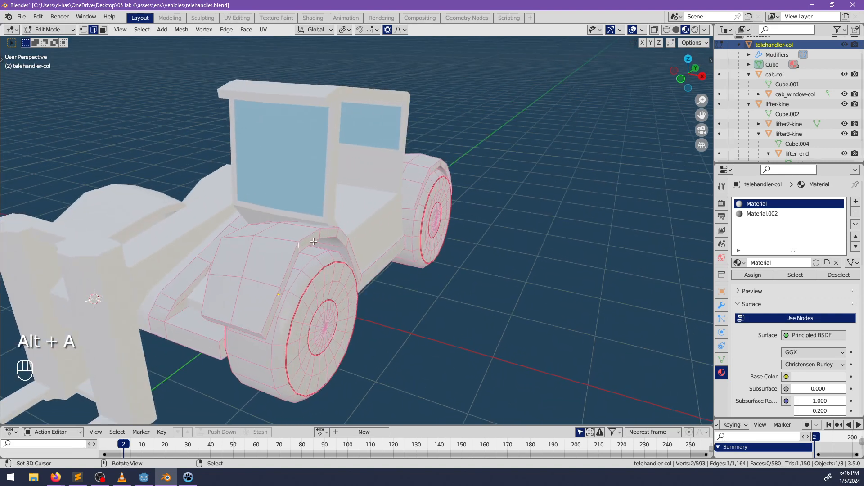
pyautogui.moveTo(339, 232); pyautogui.dragTo(606, 242, button='middle')
pyautogui.press('g')
pyautogui.click(481, 285)
pyautogui.press('g')
pyautogui.click(512, 258)
pyautogui.press('g')
pyautogui.click(407, 243)
# Refine the fender shape with another proportional edge move, check it in Object Mode and return to editing the telehandler body
pyautogui.hotkey('alt', 'a')
pyautogui.keyDown('shift'); pyautogui.moveTo(606, 242); pyautogui.dragTo(319, 237, button='middle'); pyautogui.keyUp('shift')
pyautogui.scroll(2, 460, 276)
pyautogui.moveTo(508, 216); pyautogui.dragTo(480, 173, button='middle')
pyautogui.press('g')
pyautogui.click(514, 193)
pyautogui.press('Tab')
pyautogui.click(398, 181)
pyautogui.moveTo(398, 181); pyautogui.dragTo(571, 189, button='middle')
pyautogui.click(571, 189)
pyautogui.press('Tab')
pyautogui.moveTo(525, 211); pyautogui.dragTo(201, 96, button='middle')
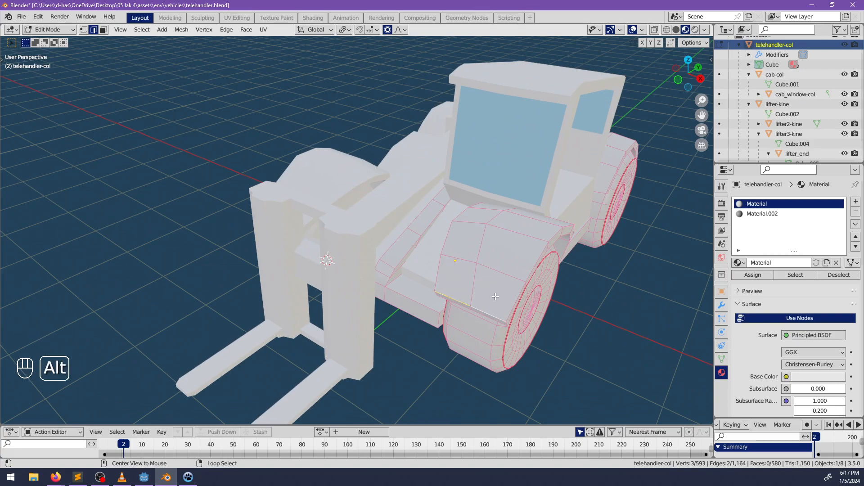
# Mark the rim edge loops of the front and rear fenders as seams and switch to face selection
pyautogui.keyDown('alt'); pyautogui.keyDown('shift'); pyautogui.click(448, 252); pyautogui.keyUp('shift'); pyautogui.keyUp('alt')
pyautogui.moveTo(482, 254); pyautogui.dragTo(391, 235, button='middle')
pyautogui.scroll(-3, 371, 304)
pyautogui.moveTo(371, 304); pyautogui.dragTo(389, 311, button='middle')
pyautogui.keyDown('shift'); pyautogui.moveTo(509, 303); pyautogui.dragTo(391, 316, button='middle'); pyautogui.keyUp('shift')
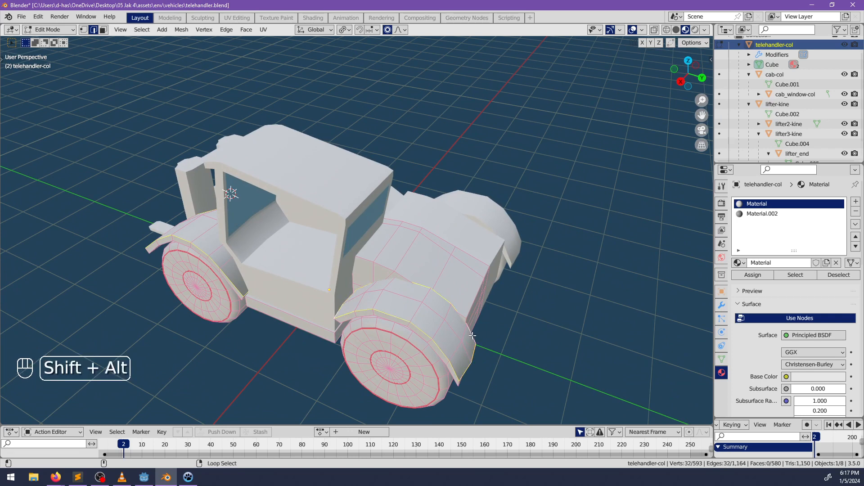
pyautogui.hotkey('ctrl', 'e')
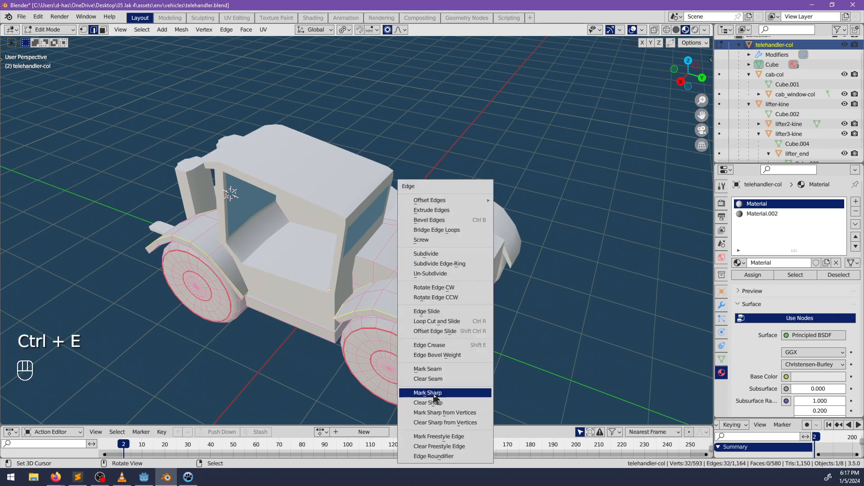
pyautogui.click(431, 370)
pyautogui.hotkey('alt', 'a')
pyautogui.moveTo(391, 245)
pyautogui.mouseDown(button='middle')
pyautogui.moveTo(416, 203)
pyautogui.moveTo(255, 225)
pyautogui.moveTo(189, 189)
pyautogui.moveTo(195, 140)
pyautogui.moveTo(244, 195)
pyautogui.moveTo(339, 200)
pyautogui.mouseUp(button='middle')
pyautogui.click(107, 31)
# Try to select the linked faces of the wheel and axle geometry with X-ray turned on
pyautogui.scroll(2, 340, 201)
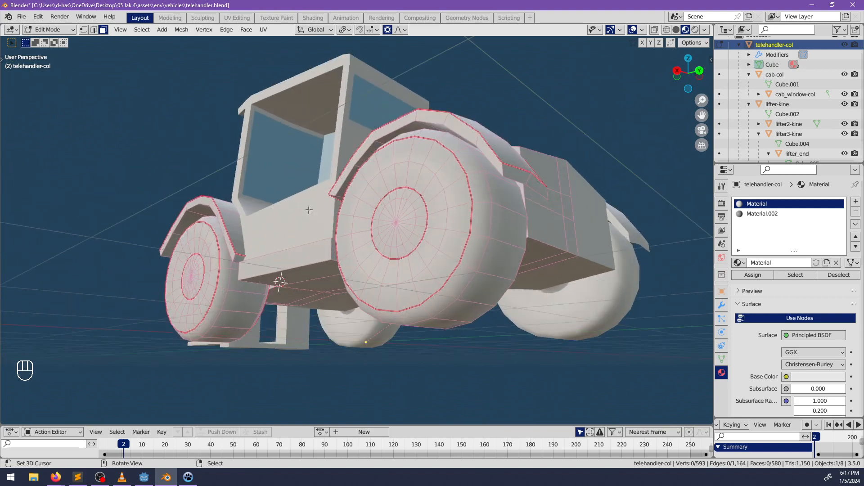
pyautogui.moveTo(266, 171); pyautogui.dragTo(207, 104, button='middle')
pyautogui.moveTo(291, 277); pyautogui.dragTo(221, 268, button='middle')
pyautogui.hotkey('alt', 'z')
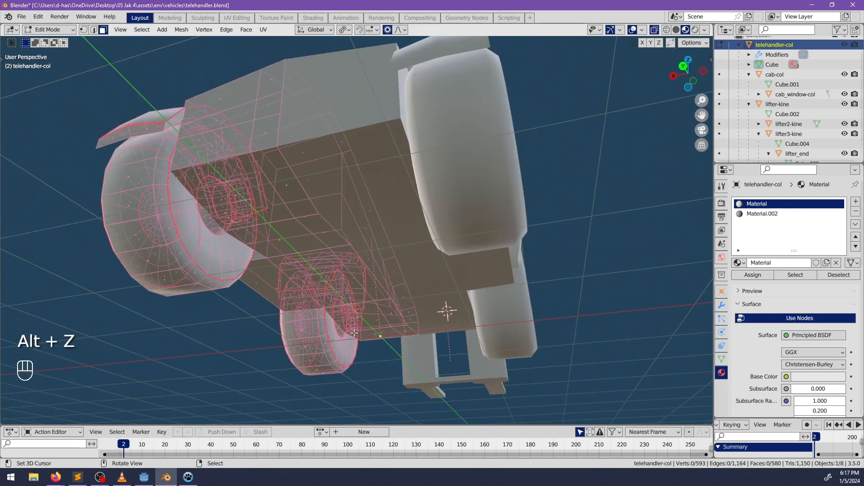
pyautogui.moveTo(345, 324); pyautogui.dragTo(291, 284, button='middle')
pyautogui.press('l')
pyautogui.hotkey('alt', 'a')
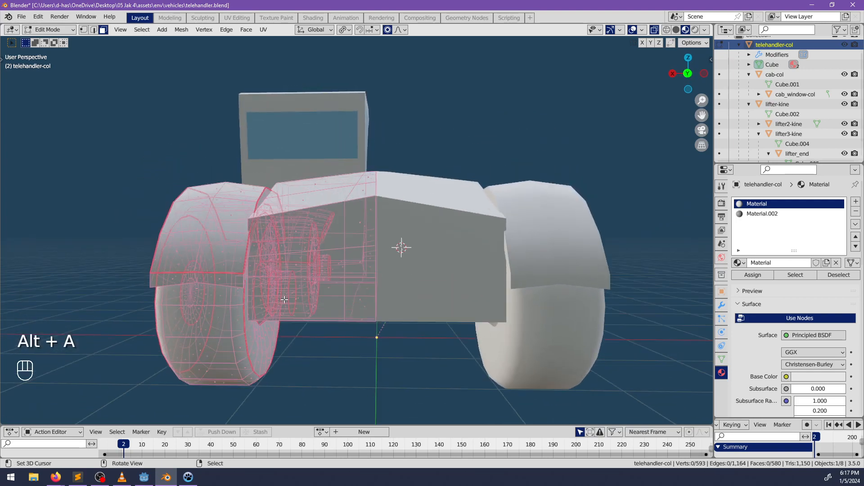
pyautogui.press('l')
pyautogui.press('l')
pyautogui.moveTo(279, 299); pyautogui.dragTo(257, 311, button='middle')
pyautogui.keyDown('shift'); pyautogui.moveTo(258, 312); pyautogui.dragTo(399, 249, button='middle'); pyautogui.keyUp('shift')
pyautogui.scroll(4, 351, 255)
pyautogui.scroll(4, 399, 249)
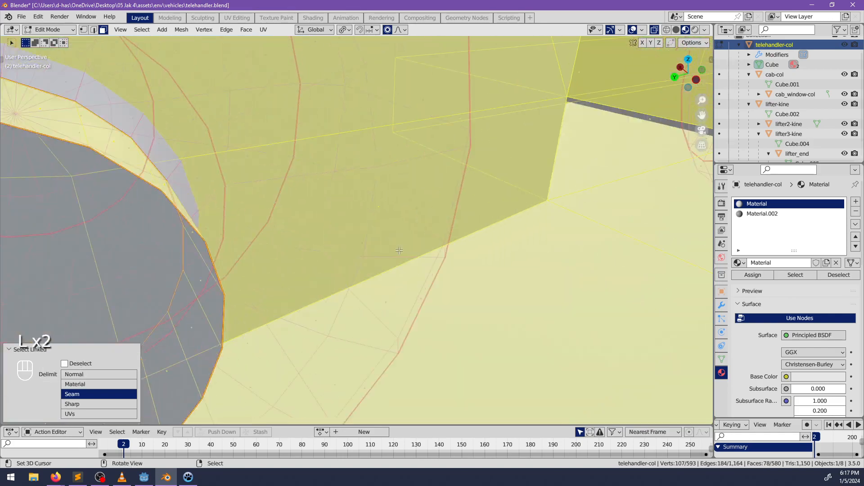
pyautogui.hotkey('alt', 'a')
# Select the axle stub's end cap and side as seam-delimited linked faces with X-ray off, and clear the selection
pyautogui.keyDown('shift'); pyautogui.moveTo(245, 247); pyautogui.dragTo(340, 227, button='middle'); pyautogui.keyUp('shift')
pyautogui.scroll(-4, 340, 227)
pyautogui.scroll(2, 353, 268)
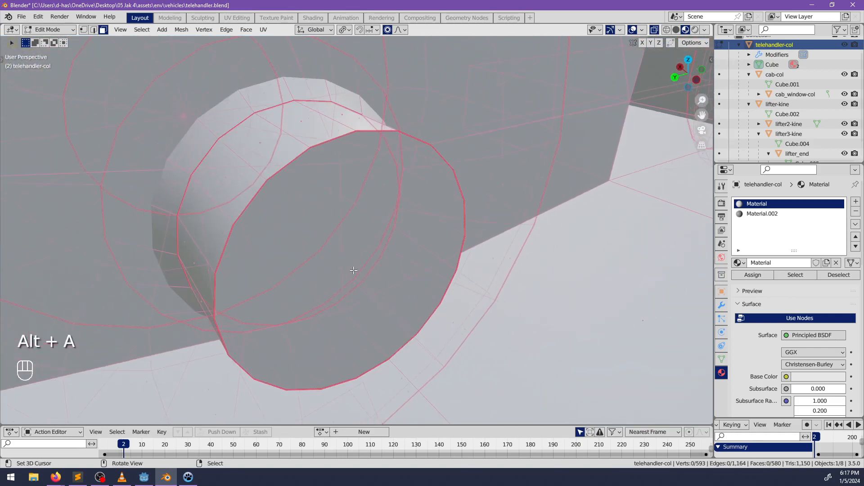
pyautogui.press('l')
pyautogui.press('l')
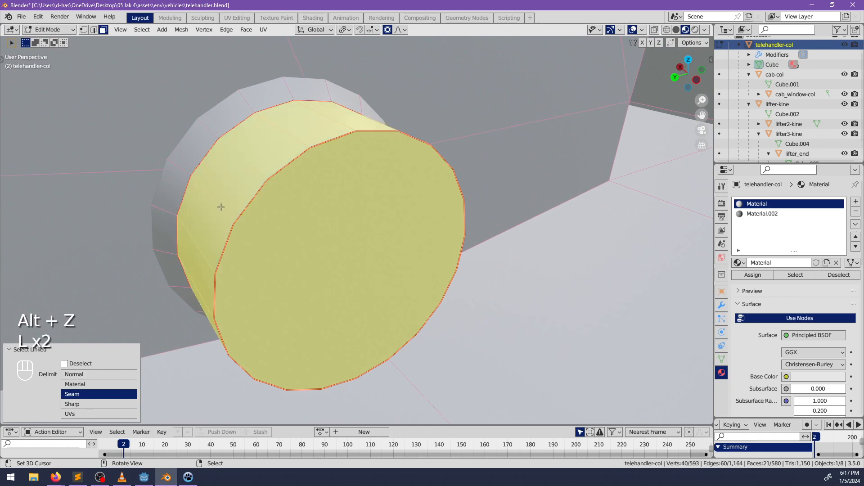
pyautogui.press('l')
pyautogui.keyDown('shift'); pyautogui.moveTo(508, 213); pyautogui.dragTo(319, 228, button='middle'); pyautogui.keyUp('shift')
pyautogui.keyDown('shift'); pyautogui.moveTo(486, 180); pyautogui.dragTo(424, 248, button='middle'); pyautogui.keyUp('shift')
pyautogui.scroll(-4, 462, 247)
pyautogui.scroll(-3, 423, 248)
pyautogui.hotkey('alt', 'a')
# Select the seam-delimited linked faces around the wheel axles and assign Material.002 to them
pyautogui.moveTo(535, 241)
pyautogui.mouseDown(button='middle')
pyautogui.moveTo(481, 231)
pyautogui.moveTo(478, 222)
pyautogui.moveTo(415, 252)
pyautogui.moveTo(540, 246)
pyautogui.mouseUp(button='middle')
pyautogui.scroll(3, 496, 225)
pyautogui.keyDown('shift'); pyautogui.moveTo(495, 246); pyautogui.dragTo(366, 265, button='middle'); pyautogui.keyUp('shift')
pyautogui.press('l')
pyautogui.moveTo(469, 231); pyautogui.dragTo(452, 239, button='middle')
pyautogui.press('l')
pyautogui.moveTo(136, 308); pyautogui.dragTo(126, 309, button='middle')
pyautogui.press('l')
pyautogui.scroll(-4, 312, 286)
pyautogui.moveTo(343, 296); pyautogui.dragTo(325, 297, button='middle')
pyautogui.keyDown('shift'); pyautogui.moveTo(325, 298); pyautogui.dragTo(332, 145, button='middle'); pyautogui.keyUp('shift')
pyautogui.click(763, 213)
pyautogui.click(752, 275)
pyautogui.hotkey('alt', 'a')
# Assign Material.002 to the linked faces of the front fender's underside and thickness
pyautogui.press('l')
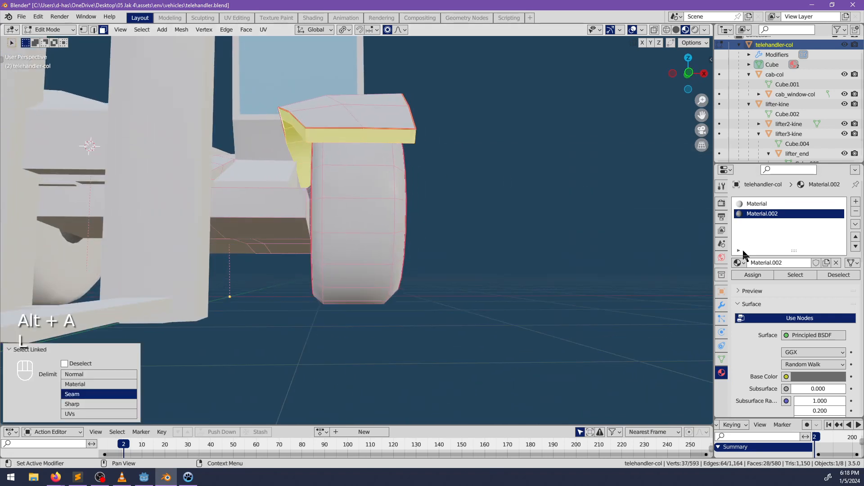
pyautogui.click(753, 276)
pyautogui.hotkey('alt', 'a')
# Select the linked faces of the main body to check where its seams delimit it
pyautogui.moveTo(441, 220); pyautogui.dragTo(414, 252, button='middle')
pyautogui.press('l')
pyautogui.scroll(-5, 215, 224)
pyautogui.scroll(3, 396, 244)
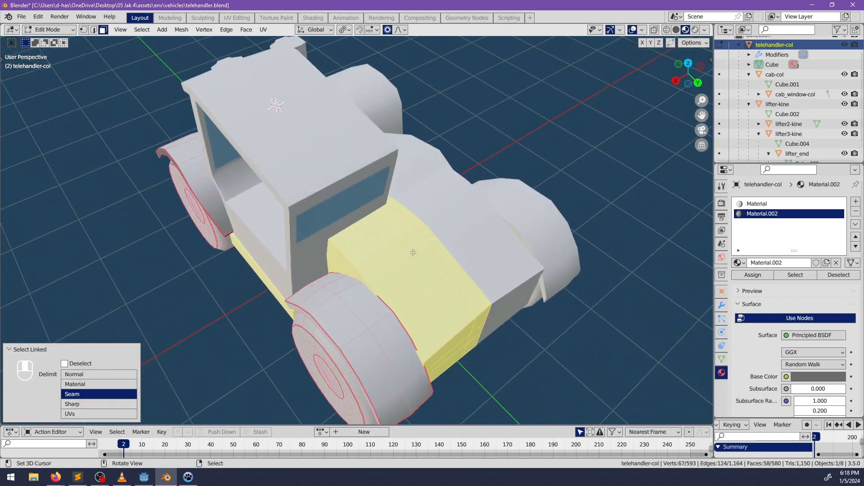
# Select the lengthwise edge path along the rear hood and down the body's back face in edge selection
pyautogui.click(94, 30)
pyautogui.moveTo(363, 220); pyautogui.dragTo(343, 234, button='middle')
pyautogui.keyDown('alt'); pyautogui.click(346, 216); pyautogui.keyUp('alt')
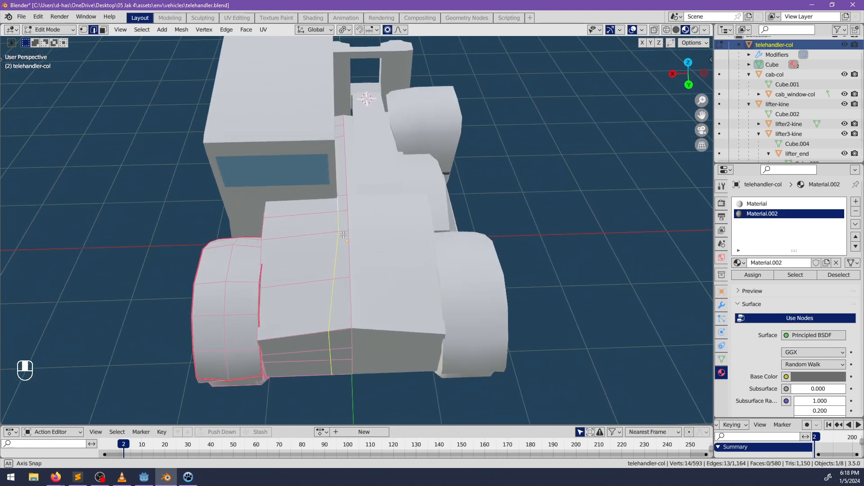
pyautogui.keyDown('ctrl'); pyautogui.click(329, 316); pyautogui.keyUp('ctrl')
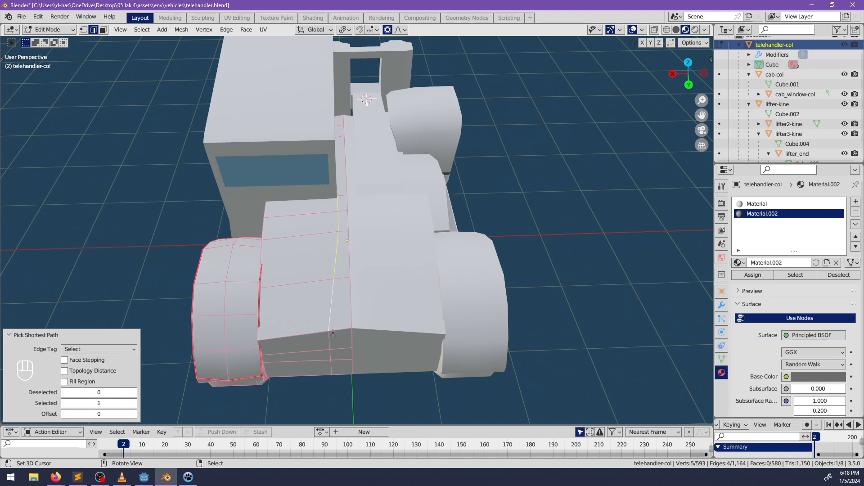
pyautogui.keyDown('shift'); pyautogui.click(340, 331); pyautogui.keyUp('shift')
pyautogui.moveTo(332, 350); pyautogui.dragTo(343, 258, button='middle')
pyautogui.keyDown('ctrl'); pyautogui.click(347, 258); pyautogui.keyUp('ctrl')
pyautogui.keyDown('shift'); pyautogui.click(329, 194); pyautogui.keyUp('shift')
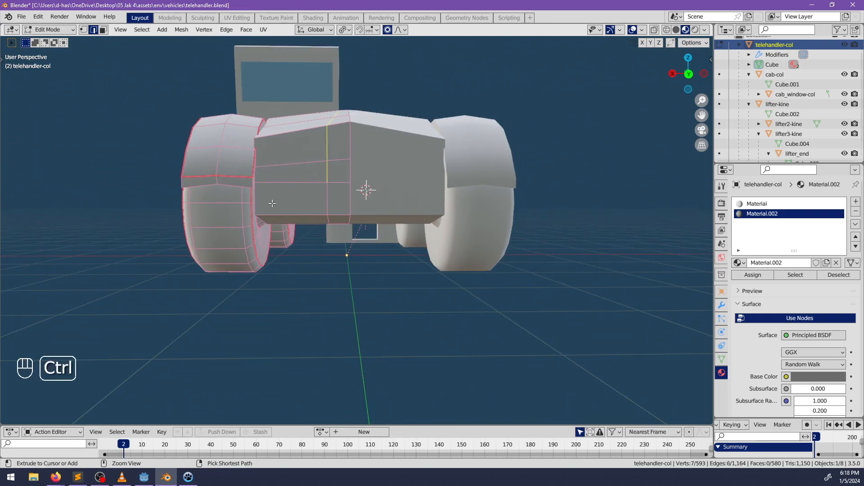
# Select the horizontal edge loop around the rear body instead, with X-ray on and the wheel viewed from the side
pyautogui.click(333, 202)
pyautogui.rightClick(333, 202)
pyautogui.moveTo(333, 202); pyautogui.dragTo(497, 233, button='middle')
pyautogui.hotkey('ctrl', 'z')
pyautogui.hotkey('alt', 'z')
pyautogui.keyDown('shift'); pyautogui.moveTo(554, 234); pyautogui.dragTo(459, 247, button='middle'); pyautogui.keyUp('shift')
pyautogui.moveTo(464, 249)
pyautogui.mouseDown(button='middle')
pyautogui.moveTo(444, 247)
pyautogui.moveTo(458, 255)
pyautogui.mouseUp(button='middle')
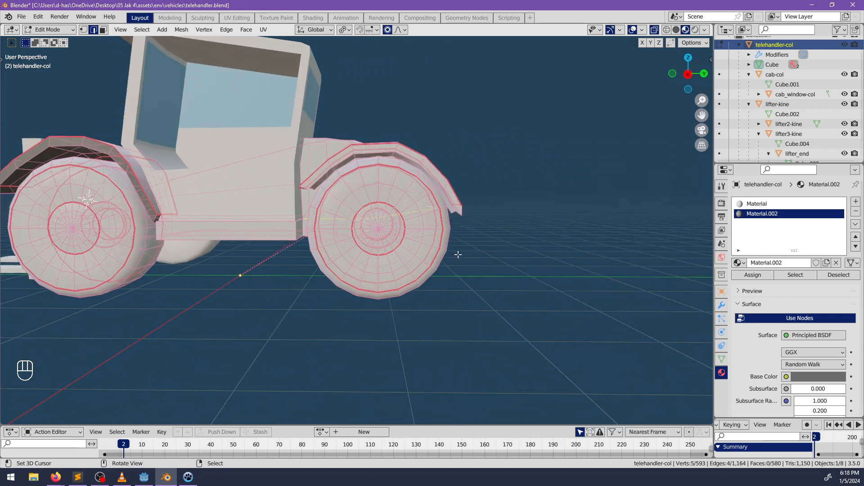
# Try to flatten the rear body's horizontal edge loop with a Z scale of 0 while proportional editing is on
pyautogui.press('s')
pyautogui.press('z')
pyautogui.press('0')
pyautogui.press('Return')
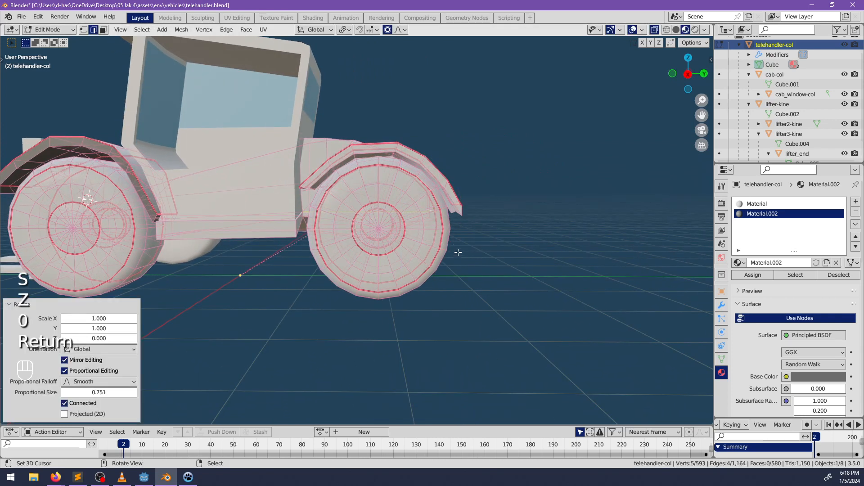
pyautogui.hotkey('ctrl', 'z')
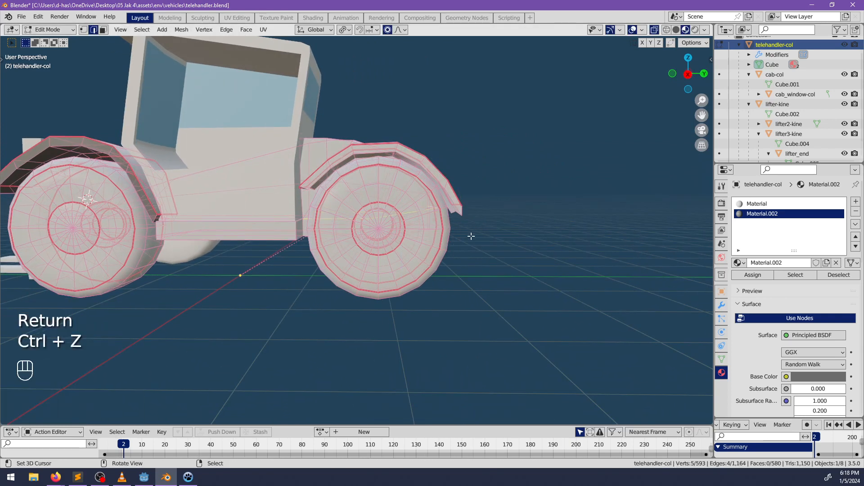
pyautogui.press('g')
pyautogui.press('z')
pyautogui.press('Escape')
# Scale the rear body's horizontal edge loop to 0 in Z without proportional editing and move it about -0.089 m in Z
pyautogui.press('s')
pyautogui.press('z')
pyautogui.press('Return')
pyautogui.press('g')
pyautogui.press('z')
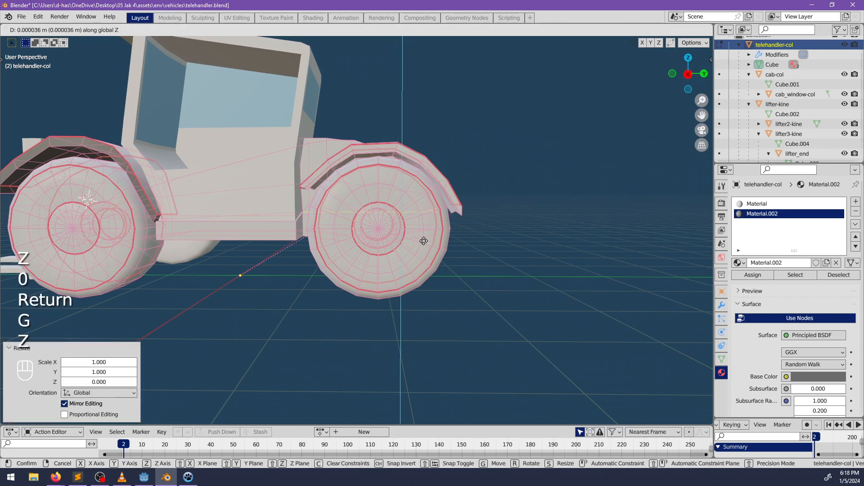
pyautogui.click(425, 248)
pyautogui.moveTo(445, 258); pyautogui.dragTo(244, 155, button='middle')
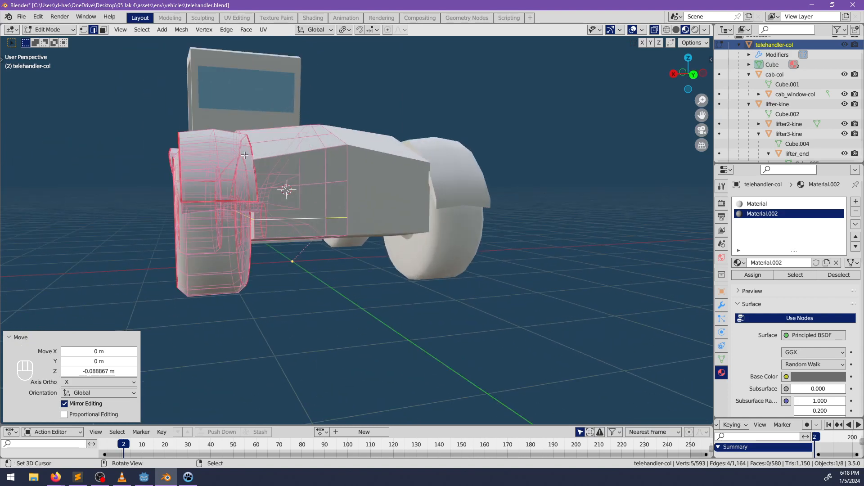
pyautogui.click(104, 29)
pyautogui.keyDown('alt'); pyautogui.click(346, 221); pyautogui.keyUp('alt')
pyautogui.moveTo(345, 220); pyautogui.dragTo(313, 230, button='middle')
pyautogui.hotkey('alt', 'a')
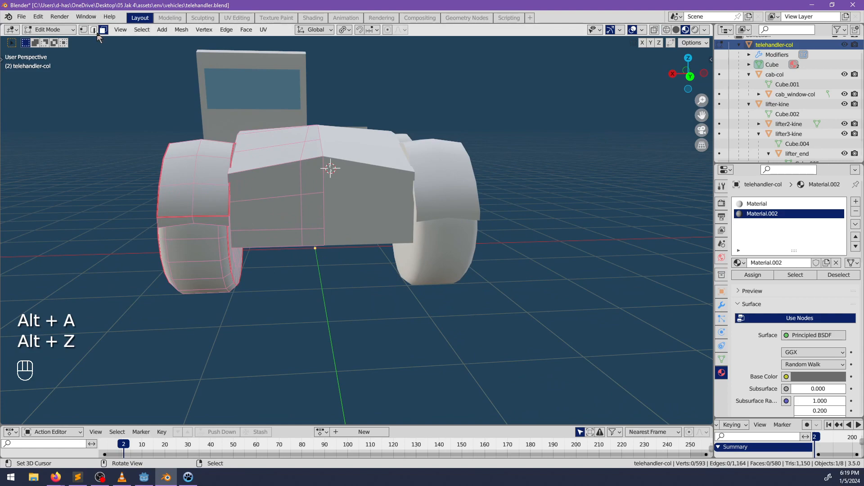
# Mark a seam along the chassis's lower horizontal edges beneath the cab and behind the rear wheel
pyautogui.moveTo(292, 228); pyautogui.dragTo(365, 275, button='middle')
pyautogui.scroll(-3, 371, 239)
pyautogui.moveTo(315, 289); pyautogui.dragTo(301, 284, button='middle')
pyautogui.hotkey('alt', 'z')
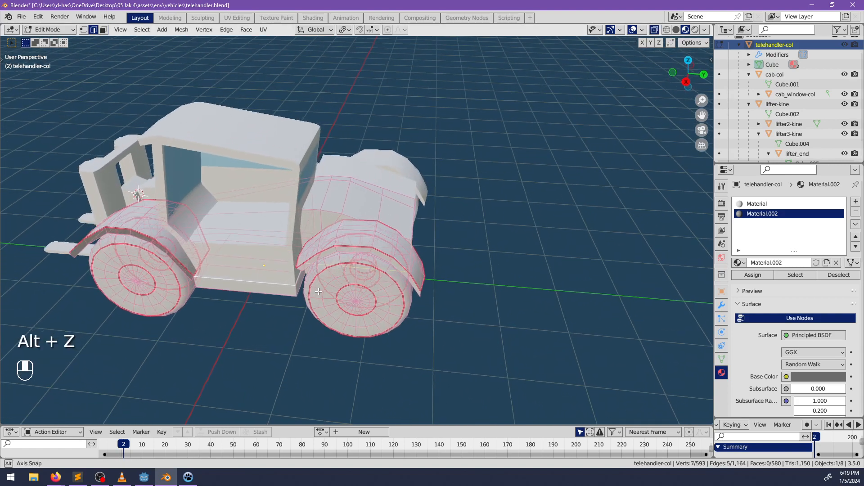
pyautogui.keyDown('shift'); pyautogui.moveTo(212, 266); pyautogui.dragTo(245, 270, button='middle'); pyautogui.keyUp('shift')
pyautogui.moveTo(245, 271); pyautogui.dragTo(338, 275, button='middle')
pyautogui.scroll(3, 339, 286)
pyautogui.moveTo(345, 310); pyautogui.dragTo(257, 260, button='middle')
pyautogui.scroll(3, 316, 306)
pyautogui.scroll(-4, 315, 308)
pyautogui.scroll(-3, 344, 216)
pyautogui.moveTo(381, 248); pyautogui.dragTo(391, 218, button='middle')
pyautogui.hotkey('ctrl', 'e')
pyautogui.click(414, 198)
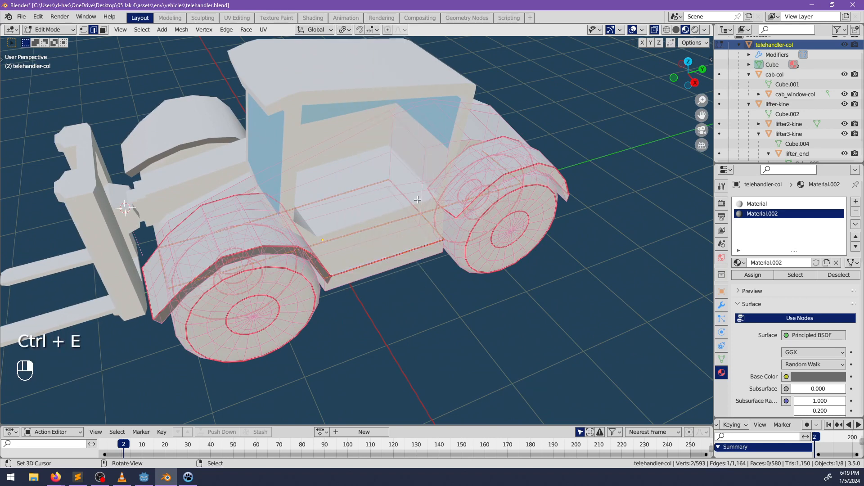
# Continue the chassis seam along the lower edge path at the front end of the body and clear the selection
pyautogui.keyDown('ctrl'); pyautogui.click(392, 115); pyautogui.keyUp('ctrl')
pyautogui.moveTo(160, 218); pyautogui.dragTo(288, 239, button='middle')
pyautogui.hotkey('alt', 'a')
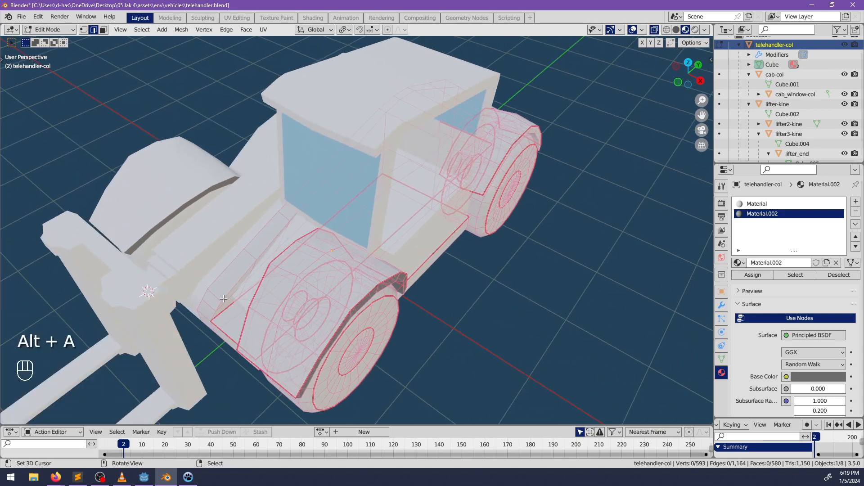
pyautogui.hotkey('ctrl', 'e')
pyautogui.click(212, 315)
pyautogui.scroll(-3, 373, 295)
pyautogui.hotkey('alt', 'a')
pyautogui.moveTo(436, 279); pyautogui.dragTo(357, 268, button='middle')
pyautogui.moveTo(388, 243); pyautogui.dragTo(329, 216, button='middle')
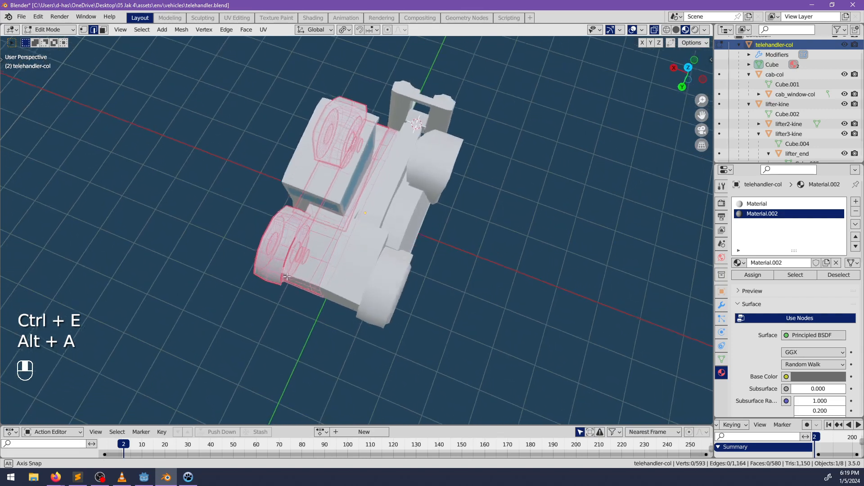
pyautogui.scroll(5, 329, 216)
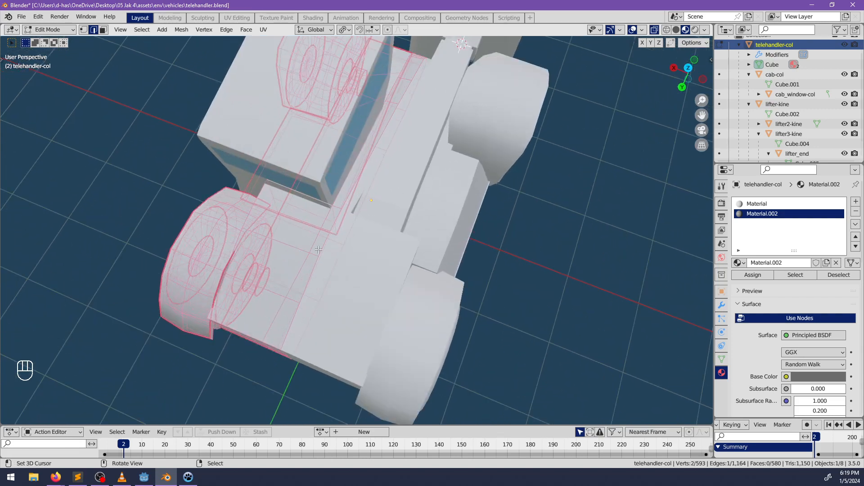
pyautogui.keyDown('ctrl'); pyautogui.click(266, 334); pyautogui.keyUp('ctrl')
pyautogui.hotkey('alt', 'z')
pyautogui.moveTo(266, 333); pyautogui.dragTo(360, 279, button='middle')
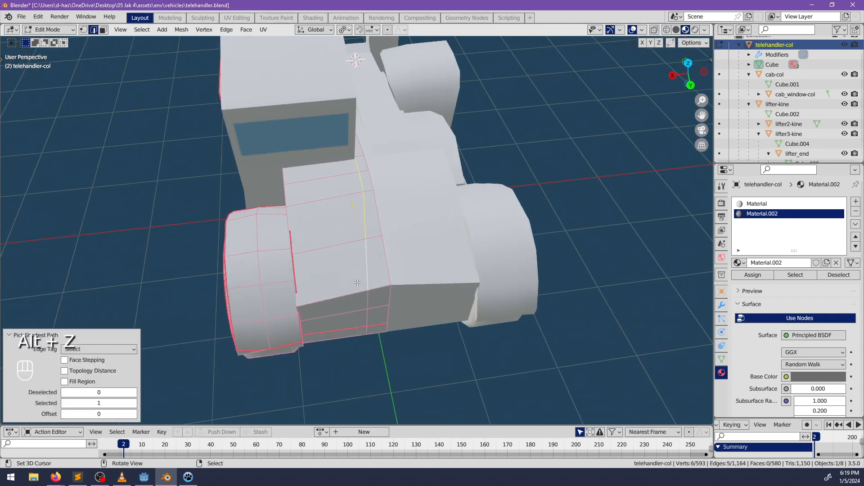
pyautogui.hotkey('alt', 'a')
# Mark a seam across the rear hood's edge behind the cab and along its upper side edge beside the fender
pyautogui.moveTo(318, 160); pyautogui.dragTo(362, 165, button='middle')
pyautogui.hotkey('alt', 'z')
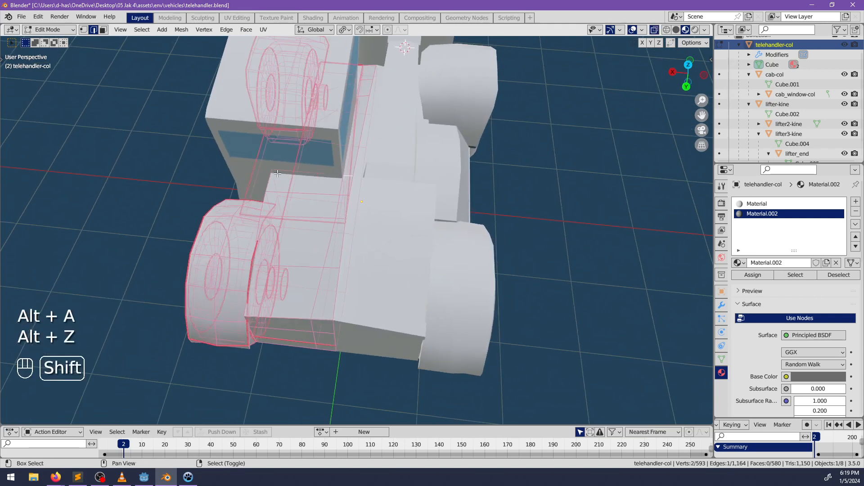
pyautogui.keyDown('ctrl'); pyautogui.click(244, 314); pyautogui.keyUp('ctrl')
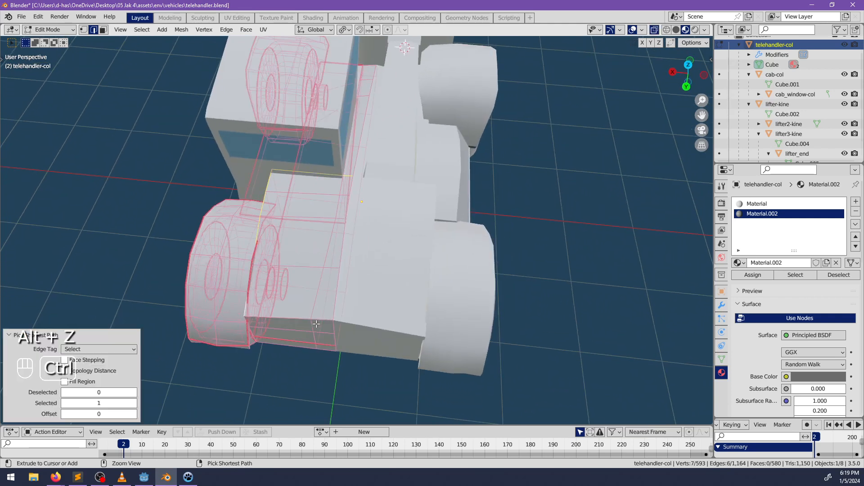
pyautogui.hotkey('ctrl', 'e')
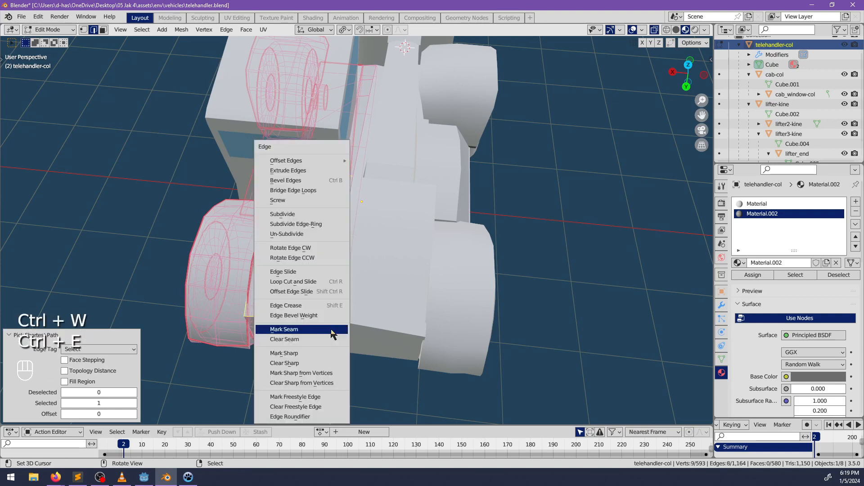
pyautogui.click(331, 330)
pyautogui.hotkey('alt', 'a')
# Mark a seam along the upper edge of the rear hood's back face
pyautogui.moveTo(352, 321); pyautogui.dragTo(323, 244, button='middle')
pyautogui.hotkey('alt', 'z')
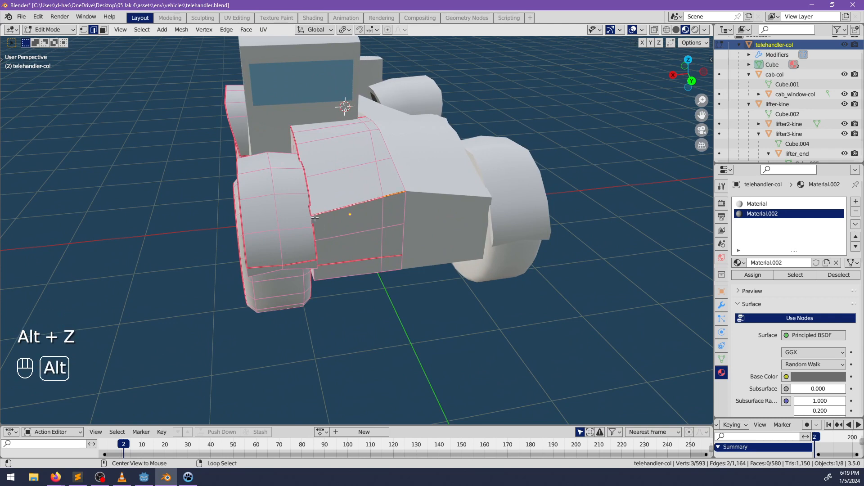
pyautogui.hotkey('ctrl', 'e')
pyautogui.click(316, 221)
pyautogui.hotkey('alt', 'a')
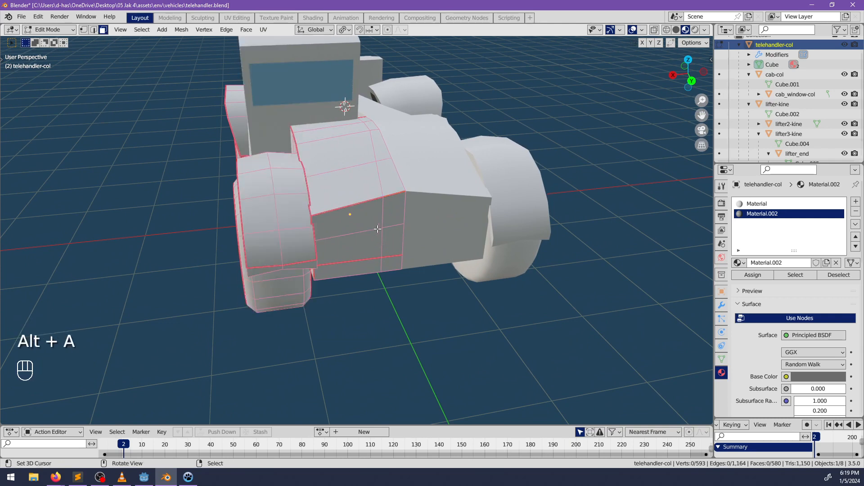
# Select the seam-bounded lower body, hood side and sill faces and assign Material.002 to them
pyautogui.press('l')
pyautogui.moveTo(361, 266); pyautogui.dragTo(385, 247, button='middle')
pyautogui.scroll(5, 365, 236)
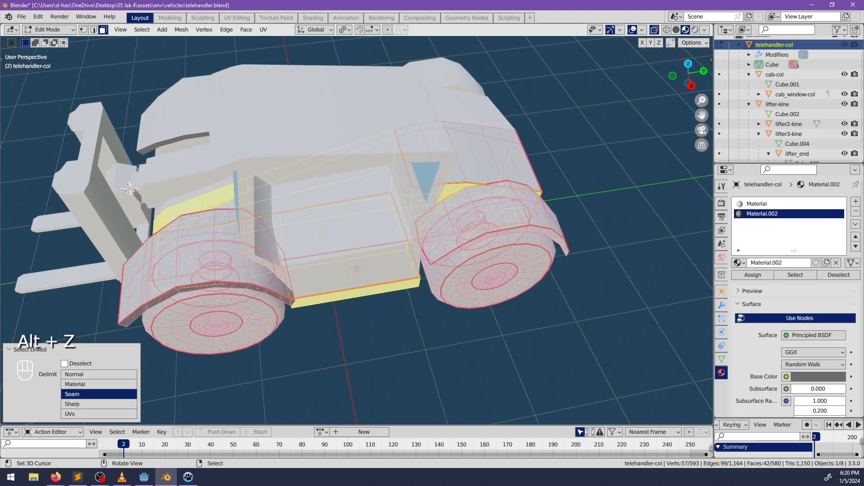
pyautogui.moveTo(325, 225); pyautogui.dragTo(417, 258, button='middle')
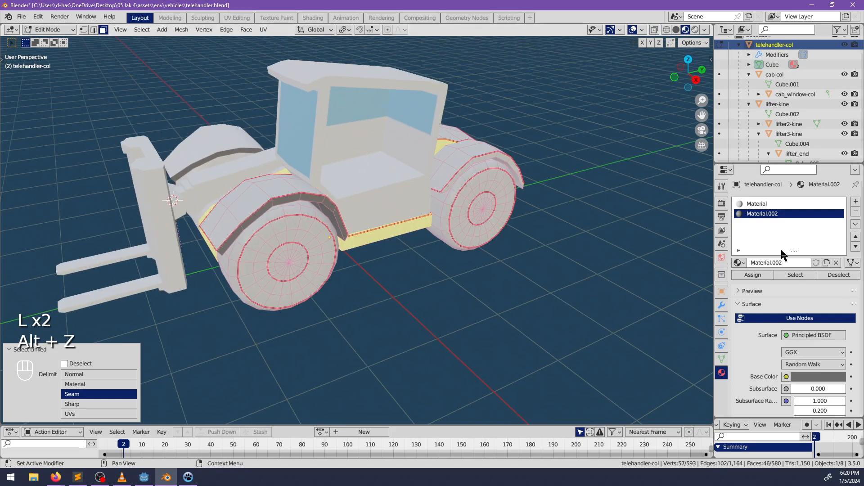
pyautogui.click(753, 276)
pyautogui.moveTo(477, 273); pyautogui.dragTo(270, 307, button='middle')
pyautogui.hotkey('alt', 'a')
# Mark the missing seam on the rear body's side just behind the cab to separate the hood side from the chassis
pyautogui.scroll(1, 291, 303)
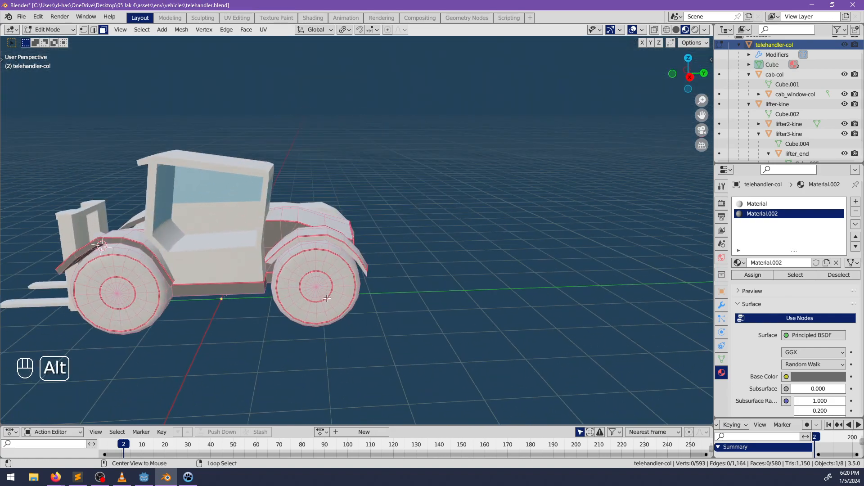
pyautogui.hotkey('alt', 'z')
pyautogui.scroll(4, 319, 278)
pyautogui.keyDown('shift'); pyautogui.moveTo(195, 234); pyautogui.dragTo(315, 234, button='middle'); pyautogui.keyUp('shift')
pyautogui.press('l')
pyautogui.hotkey('alt', 'a')
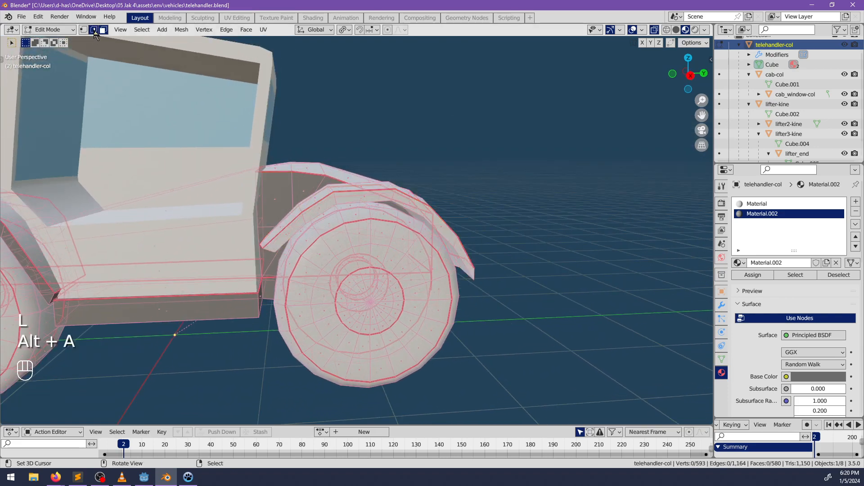
pyautogui.hotkey('ctrl', 'e')
pyautogui.click(263, 267)
pyautogui.moveTo(263, 268); pyautogui.dragTo(427, 245, button='middle')
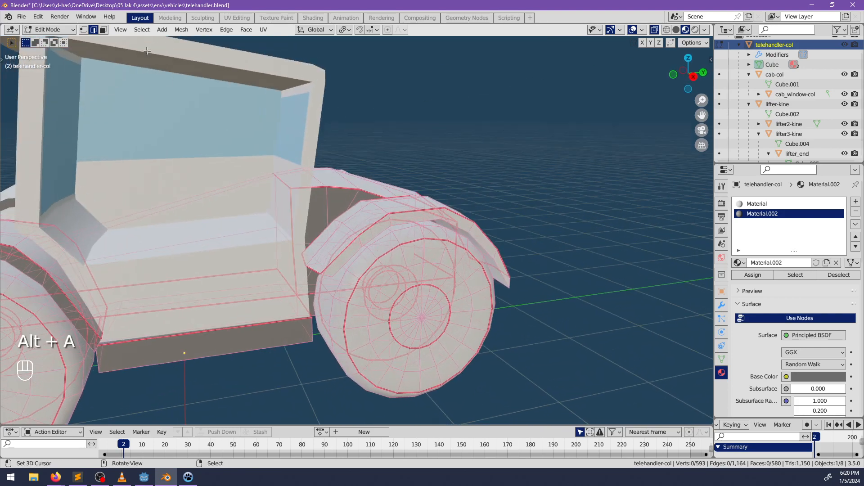
# Select the seam-bounded hood side faces above the rear wheel and assign them the first slot, Material
pyautogui.hotkey('alt', 'z')
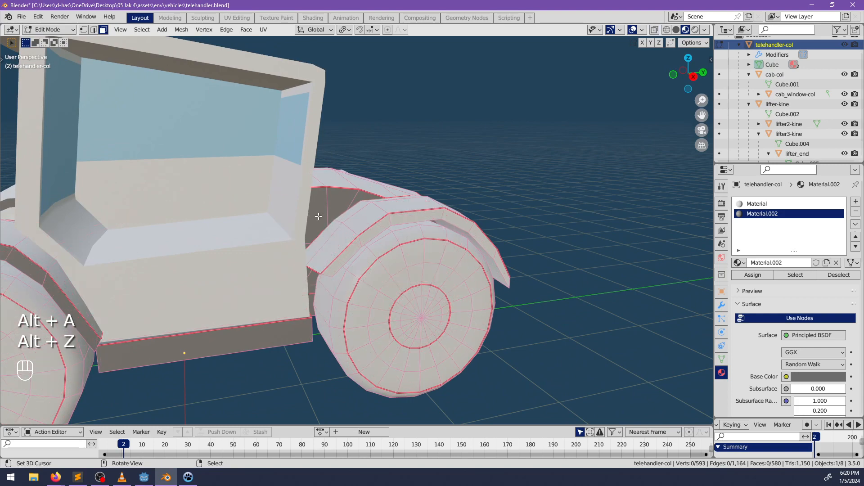
pyautogui.press('l')
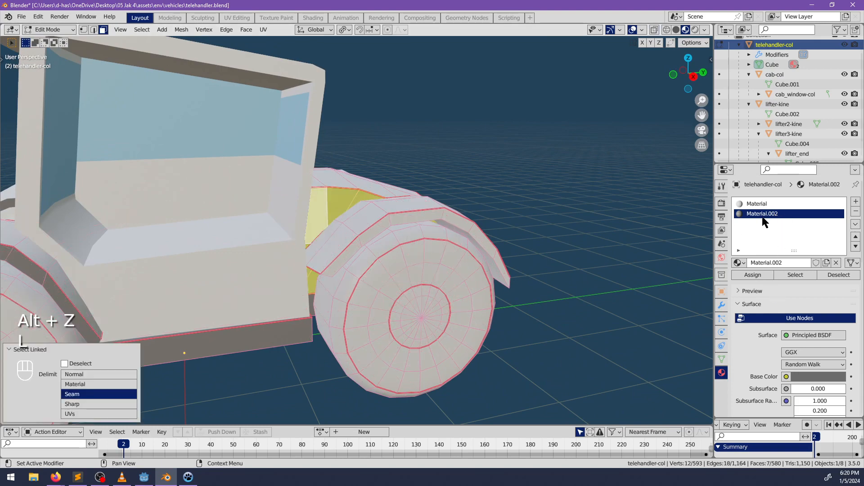
pyautogui.click(756, 205)
pyautogui.click(759, 277)
pyautogui.scroll(-3, 467, 279)
pyautogui.hotkey('alt', 'a')
# Switch to editing the cab-col mesh and select the perimeter faces around its side box, with X-ray on
pyautogui.moveTo(467, 280); pyautogui.dragTo(378, 330, button='middle')
pyautogui.scroll(1, 377, 293)
pyautogui.scroll(-1, 319, 323)
pyautogui.scroll(2, 378, 330)
pyautogui.moveTo(333, 270); pyautogui.dragTo(369, 309, button='middle')
pyautogui.press('Tab')
pyautogui.click(319, 257)
pyautogui.press('Tab')
pyautogui.moveTo(320, 257); pyautogui.dragTo(474, 218, button='middle')
pyautogui.hotkey('ctrl', 'z')
pyautogui.hotkey('alt', 'z')
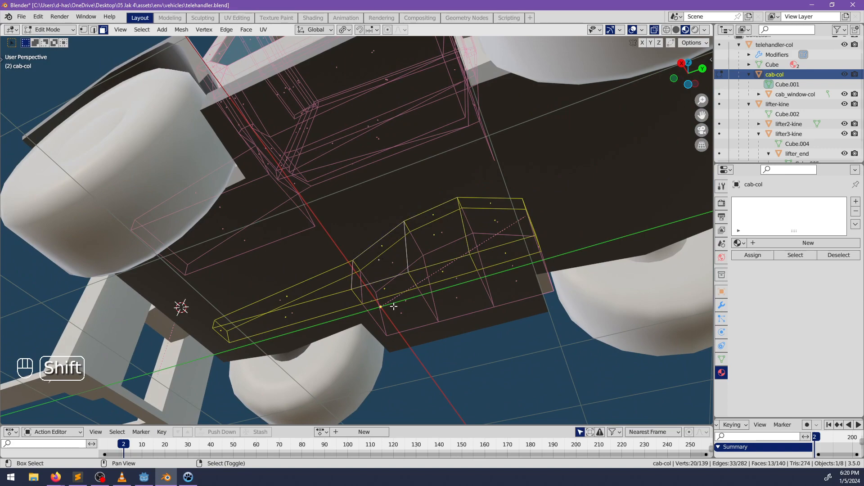
pyautogui.moveTo(531, 285); pyautogui.dragTo(419, 345, button='middle')
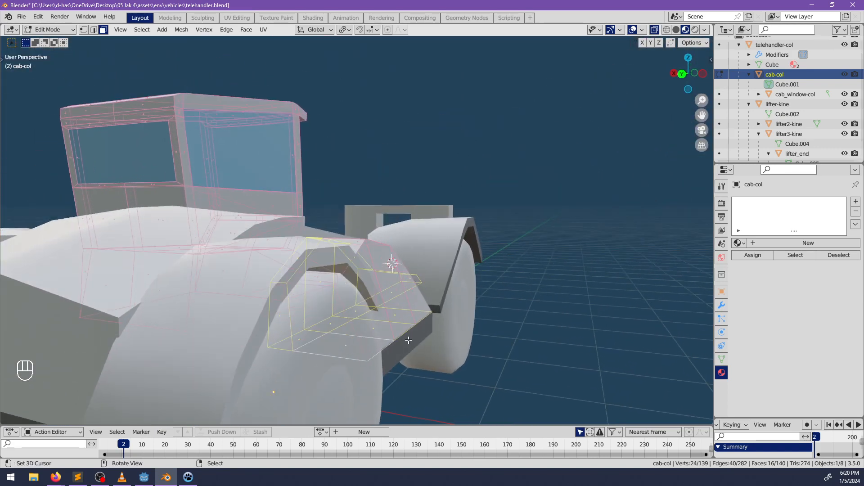
pyautogui.moveTo(403, 313)
pyautogui.mouseDown(button='middle')
pyautogui.moveTo(312, 307)
pyautogui.moveTo(347, 306)
pyautogui.moveTo(401, 329)
pyautogui.mouseUp(button='middle')
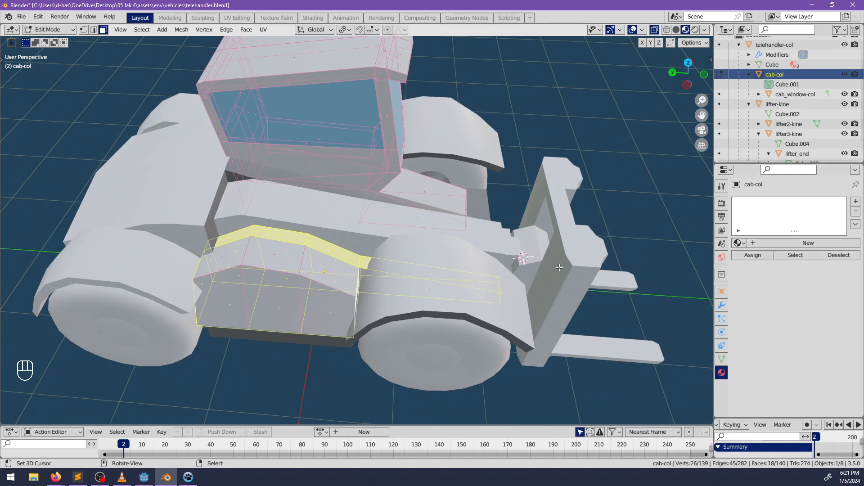
# Add two material slots to the cab and set the second one to Material.002
pyautogui.scroll(-2, 695, 242)
pyautogui.click(856, 202)
pyautogui.click(739, 263)
pyautogui.click(653, 294)
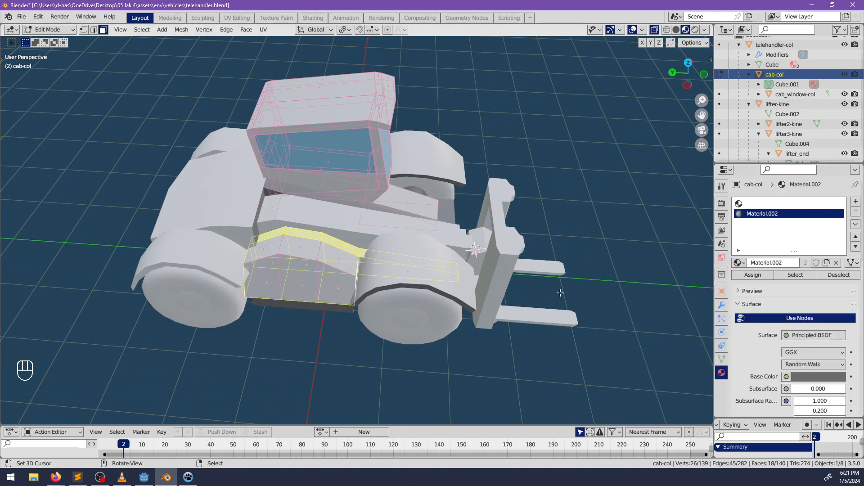
# Add the face loop around the cab roof's rim to the selected faces
pyautogui.moveTo(503, 275); pyautogui.dragTo(300, 162, button='middle')
pyautogui.moveTo(390, 206); pyautogui.dragTo(323, 187, button='middle')
pyautogui.scroll(3, 316, 197)
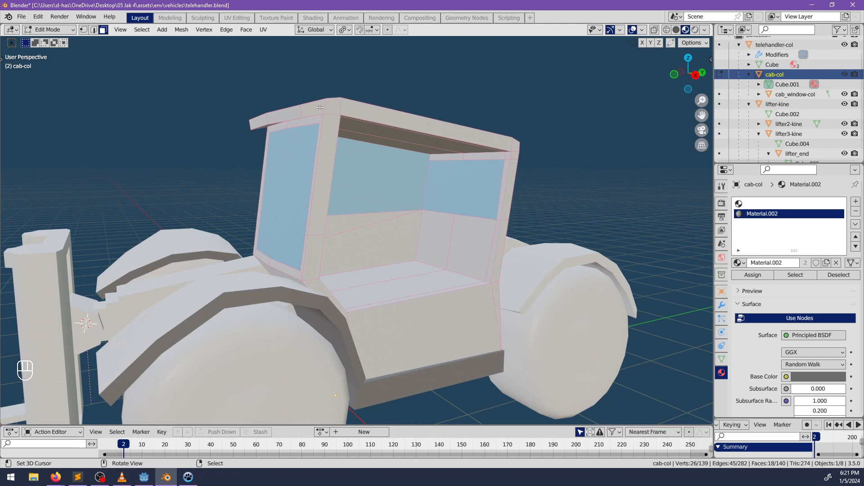
pyautogui.keyDown('alt'); pyautogui.keyDown('shift'); pyautogui.click(302, 113); pyautogui.keyUp('shift'); pyautogui.keyUp('alt')
pyautogui.keyDown('alt'); pyautogui.keyDown('shift'); pyautogui.click(315, 118); pyautogui.keyUp('shift'); pyautogui.keyUp('alt')
pyautogui.moveTo(322, 121); pyautogui.dragTo(295, 124, button='middle')
pyautogui.hotkey('ctrl', 'z')
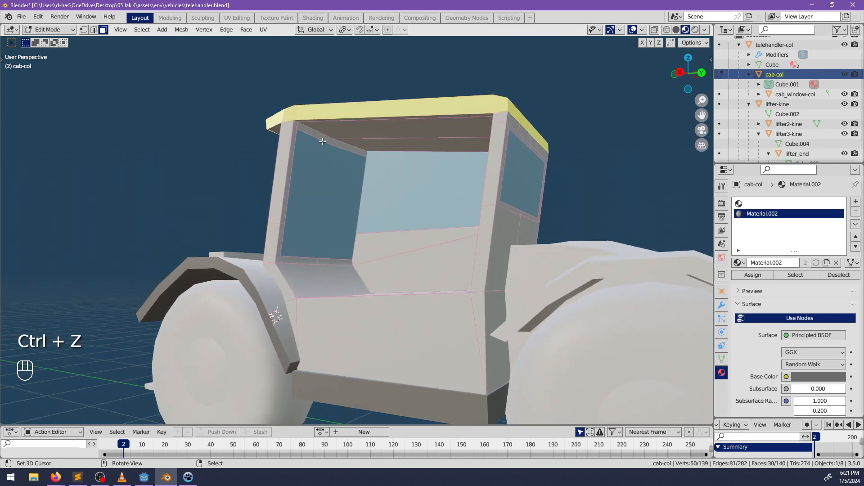
pyautogui.keyDown('shift'); pyautogui.click(294, 125); pyautogui.keyUp('shift')
# Hide the cab_window-col object and return to editing the cab mesh
pyautogui.press('Tab')
pyautogui.click(334, 212)
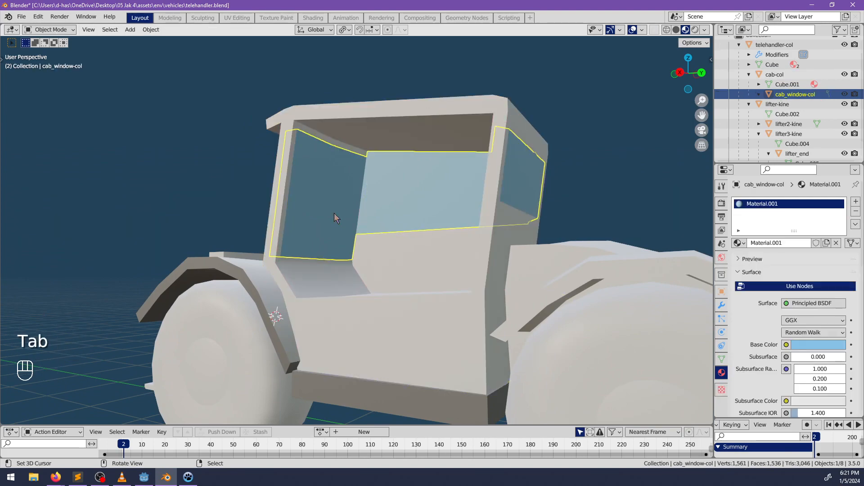
pyautogui.press('h')
pyautogui.rightClick(360, 259)
pyautogui.press('Tab')
# Mark seams along the edges outlining the outer face and top strip of the cab's side box
pyautogui.moveTo(306, 225); pyautogui.dragTo(120, 41, button='middle')
pyautogui.hotkey('alt', 'a')
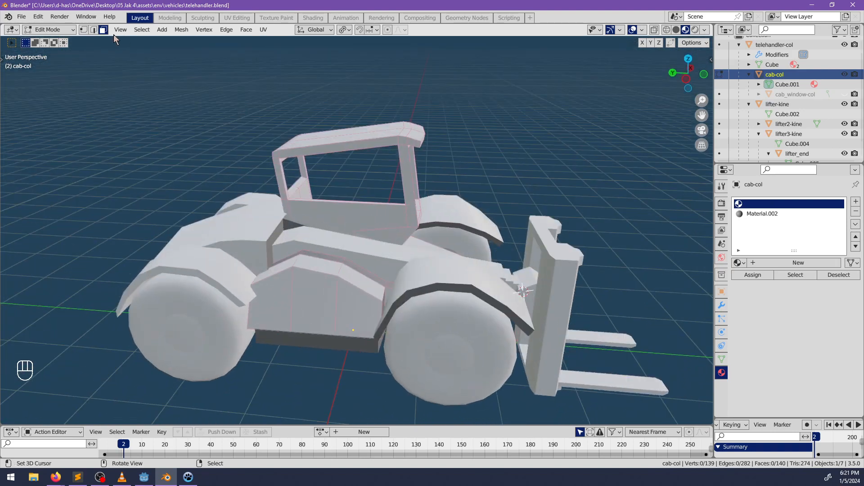
pyautogui.keyDown('ctrl'); pyautogui.click(380, 295); pyautogui.keyUp('ctrl')
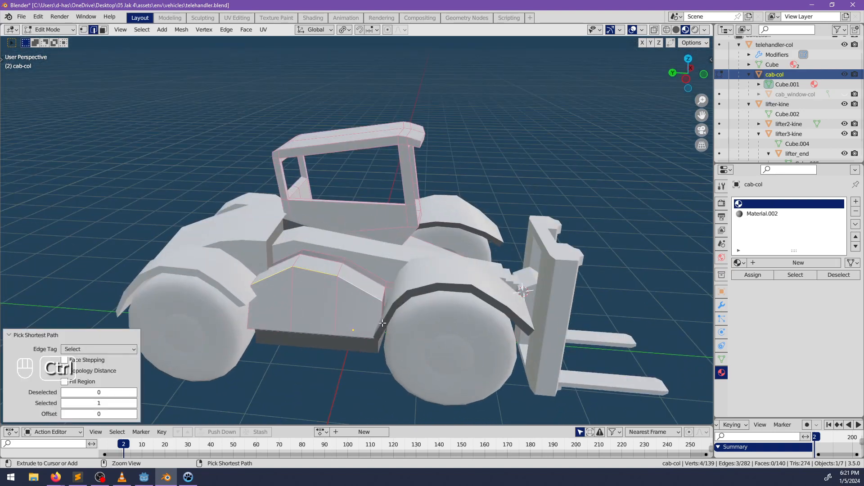
pyautogui.moveTo(254, 304); pyautogui.dragTo(340, 295, button='middle')
pyautogui.keyDown('shift'); pyautogui.click(341, 295); pyautogui.keyUp('shift')
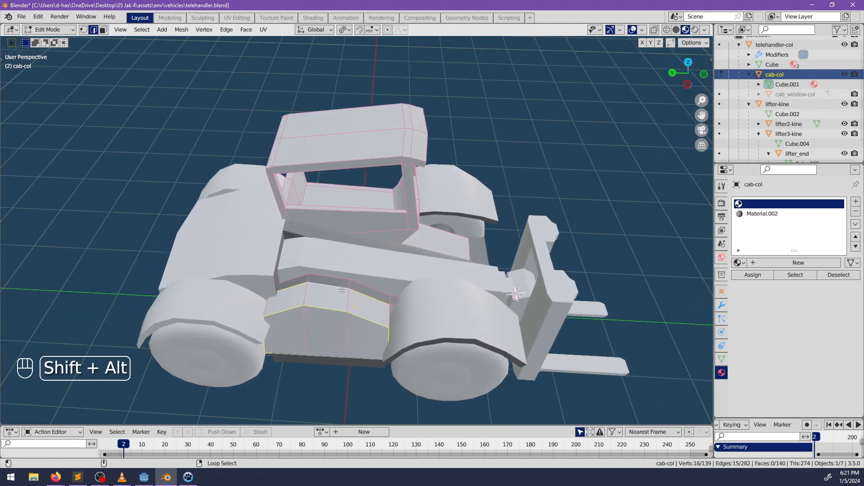
pyautogui.hotkey('ctrl', 'e')
pyautogui.click(390, 321)
# Switch to the telehandler-col body mesh and assign Material.002 to the rear fender's seam-bounded side rim
pyautogui.moveTo(390, 321); pyautogui.dragTo(477, 264, button='middle')
pyautogui.hotkey('alt', 'a')
pyautogui.press('Tab')
pyautogui.click(490, 236)
pyautogui.press('Tab')
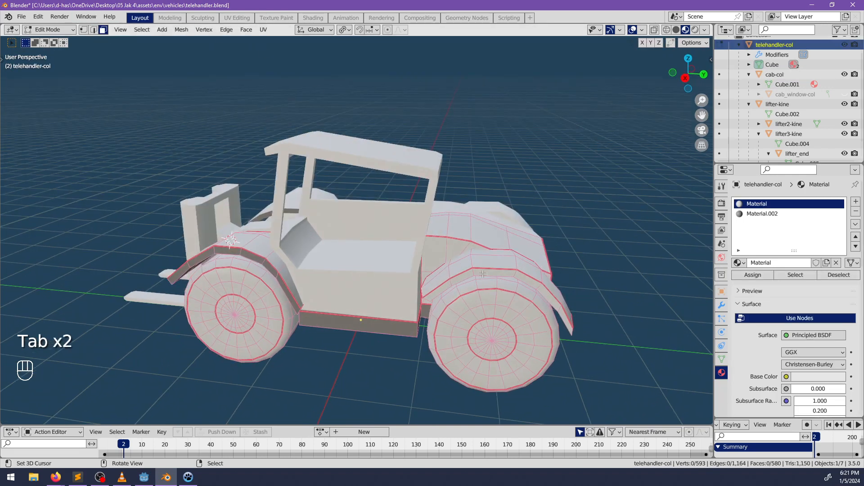
pyautogui.click(761, 215)
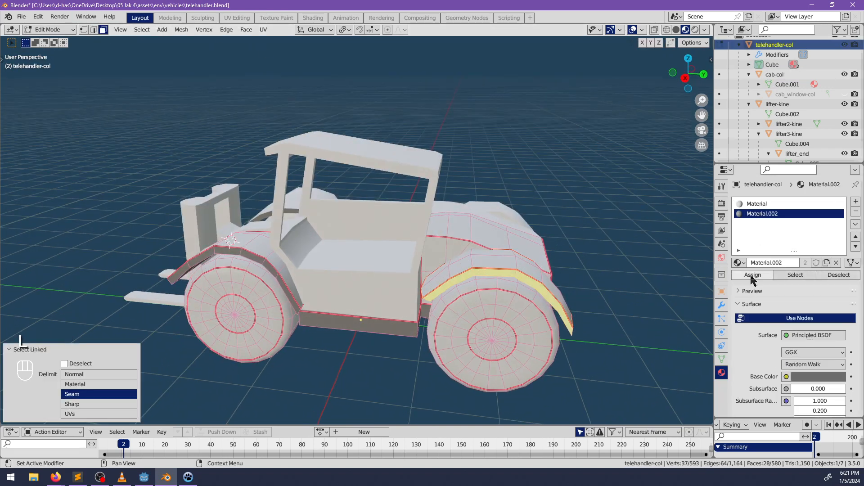
pyautogui.click(755, 274)
pyautogui.moveTo(410, 303); pyautogui.dragTo(231, 217, button='middle')
pyautogui.hotkey('alt', 'a')
# Edit the lifter_end mesh, add two material slots to it and set the second one to Material.002
pyautogui.press('Tab')
pyautogui.hotkey('alt', 'a')
pyautogui.click(385, 293)
pyautogui.scroll(3, 376, 255)
pyautogui.scroll(2, 385, 273)
pyautogui.rightClick(387, 268)
pyautogui.press('Tab')
pyautogui.click(857, 202)
pyautogui.click(856, 202)
pyautogui.click(739, 263)
pyautogui.click(702, 284)
# Select the crossbar faces between the lifter end's two masts and assign Material.002 to them
pyautogui.moveTo(361, 152); pyautogui.dragTo(367, 181, button='middle')
pyautogui.keyDown('shift'); pyautogui.moveTo(367, 181); pyautogui.dragTo(332, 213, button='middle'); pyautogui.keyUp('shift')
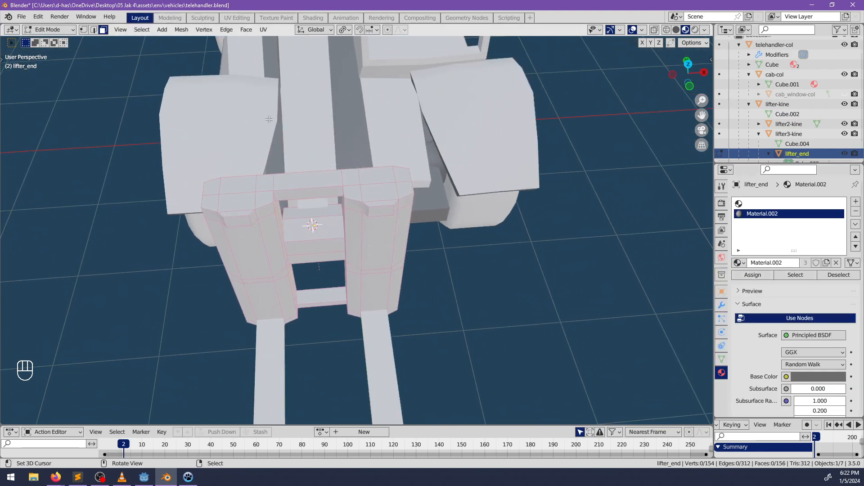
pyautogui.moveTo(222, 87); pyautogui.dragTo(317, 197, button='middle')
pyautogui.keyDown('alt'); pyautogui.keyDown('shift'); pyautogui.click(316, 240); pyautogui.keyUp('shift'); pyautogui.keyUp('alt')
pyautogui.moveTo(319, 260); pyautogui.dragTo(331, 237, button='middle')
pyautogui.keyDown('alt'); pyautogui.keyDown('shift'); pyautogui.click(325, 333); pyautogui.keyUp('shift'); pyautogui.keyUp('alt')
pyautogui.moveTo(318, 330); pyautogui.dragTo(291, 279, button='middle')
pyautogui.keyDown('shift'); pyautogui.click(366, 296); pyautogui.keyUp('shift')
pyautogui.hotkey('alt', 'z')
pyautogui.moveTo(452, 264); pyautogui.dragTo(374, 273, button='middle')
pyautogui.scroll(-2, 373, 291)
pyautogui.moveTo(356, 286); pyautogui.dragTo(382, 300, button='middle')
pyautogui.scroll(-2, 396, 293)
pyautogui.hotkey('alt', 'a')
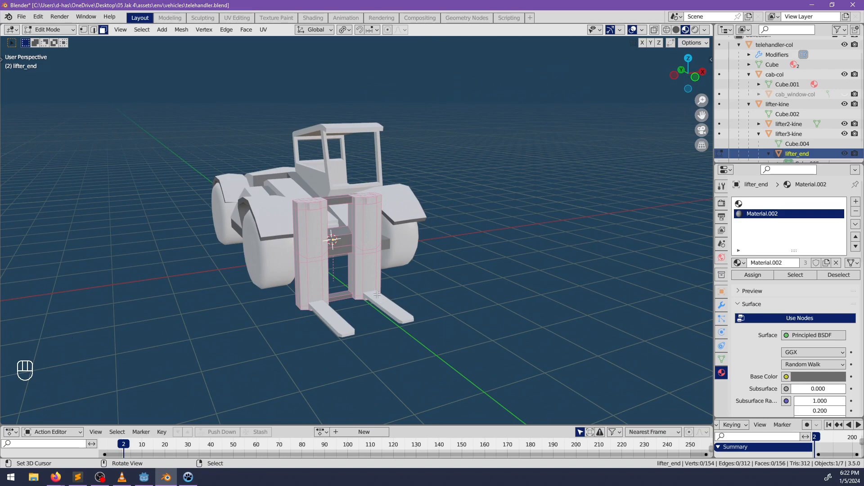
pyautogui.scroll(3, 382, 300)
pyautogui.moveTo(382, 300); pyautogui.dragTo(290, 201, button='middle')
pyautogui.keyDown('alt'); pyautogui.keyDown('shift'); pyautogui.click(290, 202); pyautogui.keyUp('shift'); pyautogui.keyUp('alt')
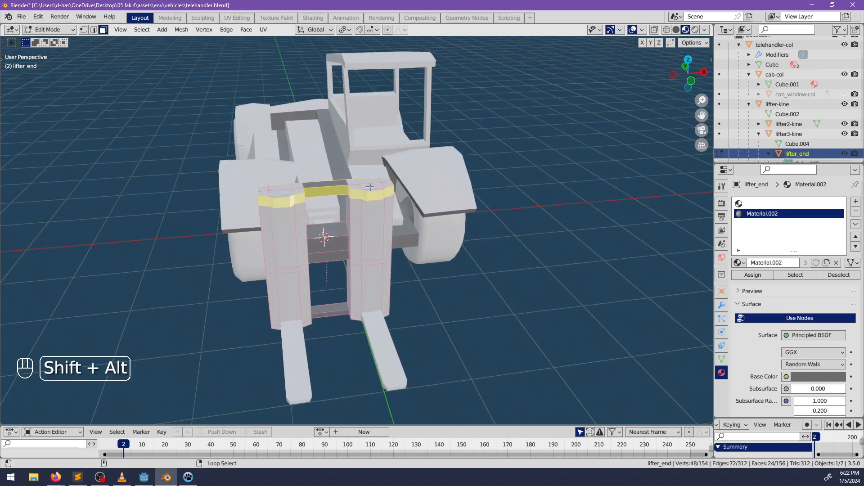
pyautogui.moveTo(356, 184); pyautogui.dragTo(270, 252, button='middle')
pyautogui.hotkey('alt', 'a')
# Select the bottom faces and lower rim of the lifter end's masts and lower crossbar, and assign Material.002 to them
pyautogui.click(250, 261)
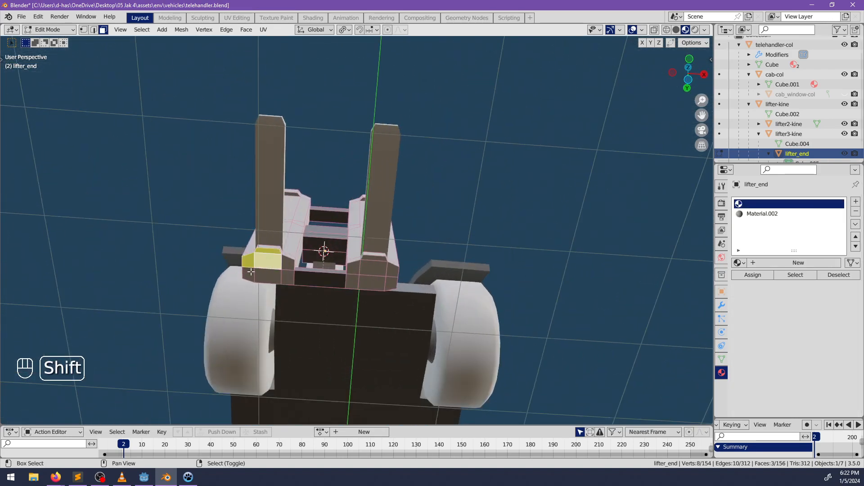
pyautogui.keyDown('ctrl'); pyautogui.keyDown('shift'); pyautogui.click(388, 281); pyautogui.keyUp('shift'); pyautogui.keyUp('ctrl')
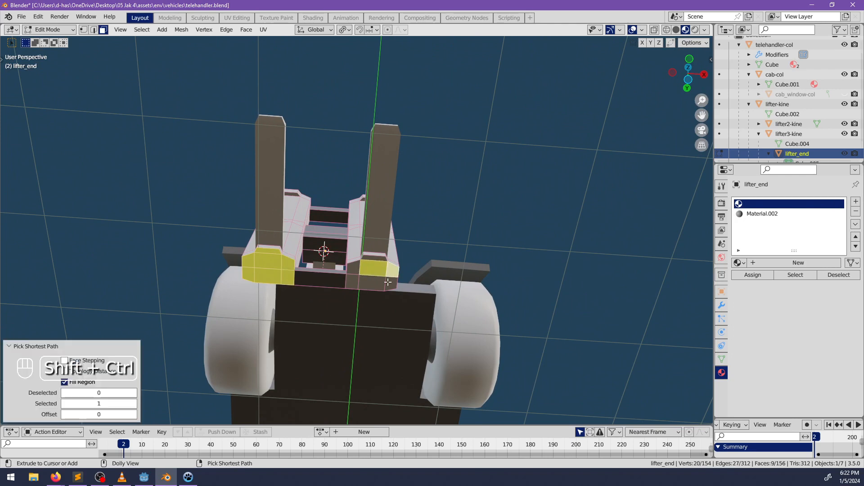
pyautogui.keyDown('ctrl'); pyautogui.keyDown('shift'); pyautogui.rightClick(375, 258); pyautogui.keyUp('shift'); pyautogui.keyUp('ctrl')
pyautogui.moveTo(375, 260); pyautogui.dragTo(377, 321, button='middle')
pyautogui.keyDown('alt'); pyautogui.keyDown('shift'); pyautogui.rightClick(376, 319); pyautogui.keyUp('shift'); pyautogui.keyUp('alt')
pyautogui.keyDown('alt'); pyautogui.keyDown('shift'); pyautogui.rightClick(375, 319); pyautogui.keyUp('shift'); pyautogui.keyUp('alt')
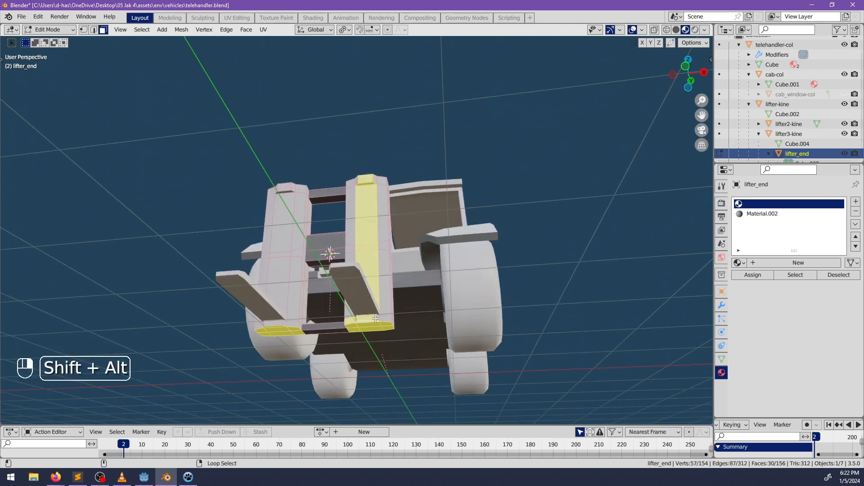
pyautogui.hotkey('ctrl', 'z')
pyautogui.keyDown('alt'); pyautogui.keyDown('shift'); pyautogui.rightClick(378, 318); pyautogui.keyUp('shift'); pyautogui.keyUp('alt')
pyautogui.scroll(1, 372, 324)
pyautogui.moveTo(372, 325); pyautogui.dragTo(378, 313, button='middle')
pyautogui.keyDown('shift'); pyautogui.rightClick(328, 330); pyautogui.keyUp('shift')
pyautogui.moveTo(328, 331); pyautogui.dragTo(391, 386, button='middle')
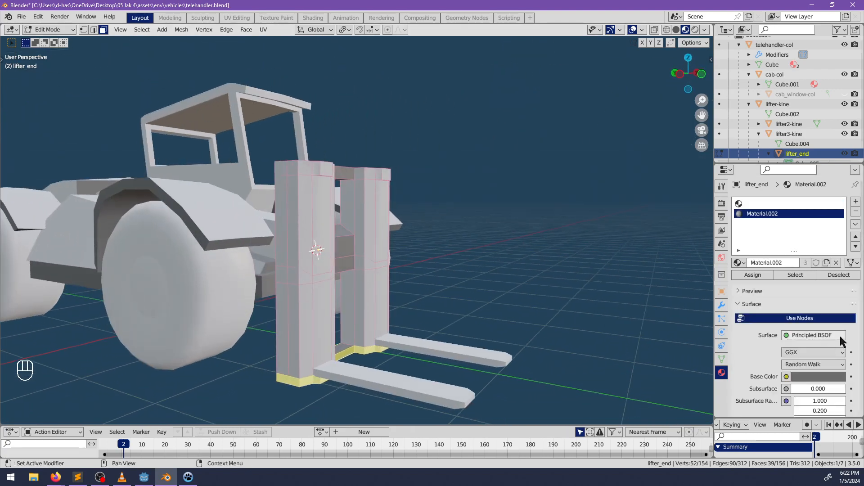
pyautogui.click(742, 274)
# Select the top caps and upper rim band of the lifter end's masts and crossbar, and assign Material.002
pyautogui.scroll(-2, 555, 286)
pyautogui.moveTo(446, 280)
pyautogui.mouseDown(button='middle')
pyautogui.moveTo(440, 293)
pyautogui.moveTo(378, 333)
pyautogui.moveTo(446, 286)
pyautogui.moveTo(415, 241)
pyautogui.moveTo(315, 228)
pyautogui.moveTo(293, 234)
pyautogui.mouseUp(button='middle')
pyautogui.hotkey('alt', 'a')
pyautogui.press('Tab')
pyautogui.press('Tab')
pyautogui.keyDown('alt'); pyautogui.keyDown('shift'); pyautogui.click(311, 228); pyautogui.keyUp('shift'); pyautogui.keyUp('alt')
pyautogui.press('c')
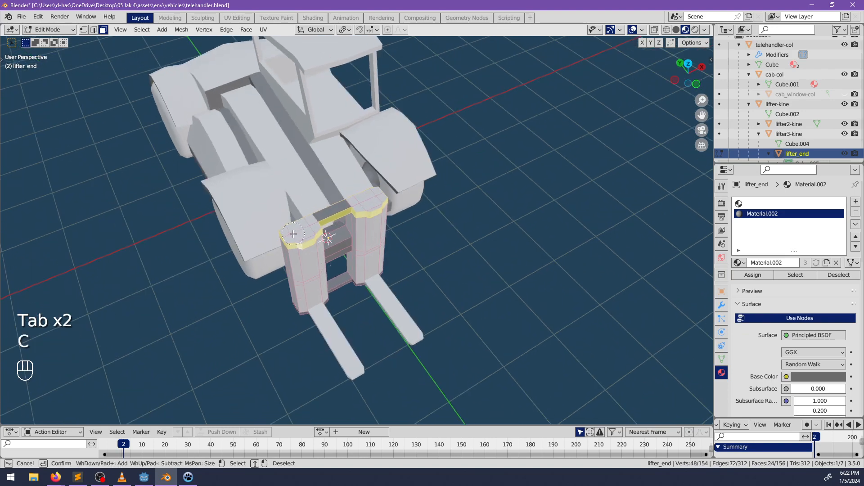
pyautogui.press('Escape')
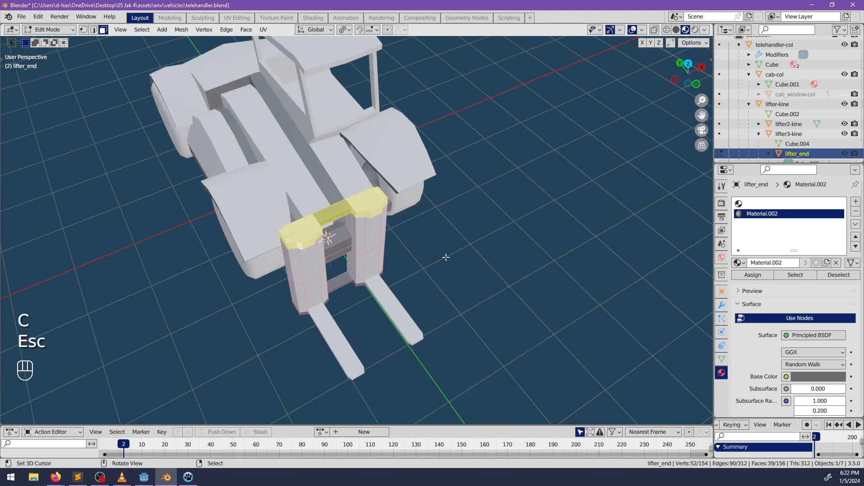
pyautogui.moveTo(447, 249); pyautogui.dragTo(457, 247, button='middle')
pyautogui.hotkey('alt', 'a')
# Select the narrow face band around the middle of the lifter end's masts and assign Material.002 to it
pyautogui.moveTo(542, 287); pyautogui.dragTo(356, 250, button='middle')
pyautogui.keyDown('alt'); pyautogui.keyDown('shift'); pyautogui.click(386, 269); pyautogui.keyUp('shift'); pyautogui.keyUp('alt')
pyautogui.click(768, 280)
pyautogui.moveTo(450, 283); pyautogui.dragTo(189, 288, button='middle')
pyautogui.hotkey('alt', 'a')
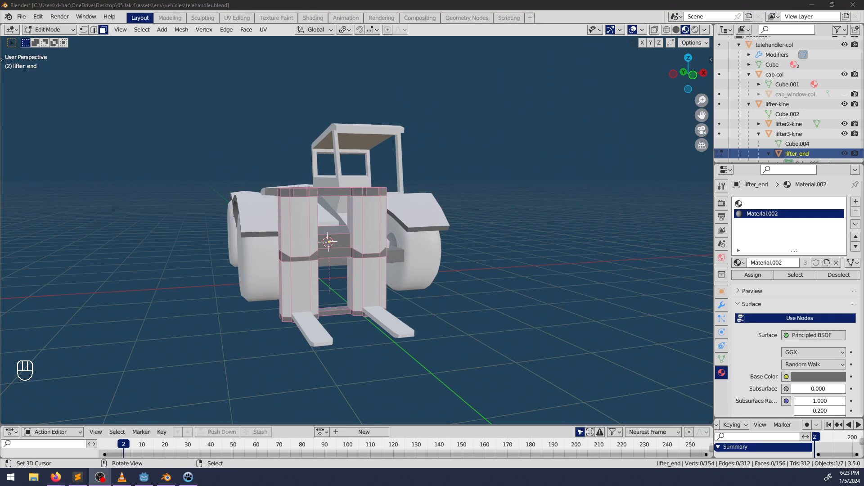
# Leave the lifter_end mesh and open the telehandler-col body mesh for editing
pyautogui.moveTo(358, 222); pyautogui.dragTo(262, 224, button='middle')
pyautogui.hotkey('alt', 'a')
pyautogui.scroll(-2, 414, 270)
pyautogui.moveTo(414, 271); pyautogui.dragTo(191, 274, button='middle')
pyautogui.keyDown('shift'); pyautogui.moveTo(192, 273); pyautogui.dragTo(422, 261, button='middle'); pyautogui.keyUp('shift')
pyautogui.scroll(1, 361, 286)
pyautogui.press('Tab')
pyautogui.press('Tab')
pyautogui.press('Tab')
pyautogui.rightClick(359, 309)
pyautogui.press('Tab')
# Select the strip of body faces directly behind the cab, running over the top and down the side, and assign Material.002
pyautogui.scroll(3, 387, 286)
pyautogui.keyDown('alt'); pyautogui.keyDown('shift'); pyautogui.rightClick(355, 246); pyautogui.keyUp('shift'); pyautogui.keyUp('alt')
pyautogui.moveTo(355, 245); pyautogui.dragTo(457, 208, button='middle')
pyautogui.keyDown('alt'); pyautogui.keyDown('shift'); pyautogui.rightClick(388, 260); pyautogui.keyUp('shift'); pyautogui.keyUp('alt')
pyautogui.hotkey('ctrl', 'z')
pyautogui.moveTo(417, 260); pyautogui.dragTo(385, 261, button='middle')
pyautogui.hotkey('alt', 'z')
pyautogui.keyDown('shift'); pyautogui.click(383, 265); pyautogui.keyUp('shift')
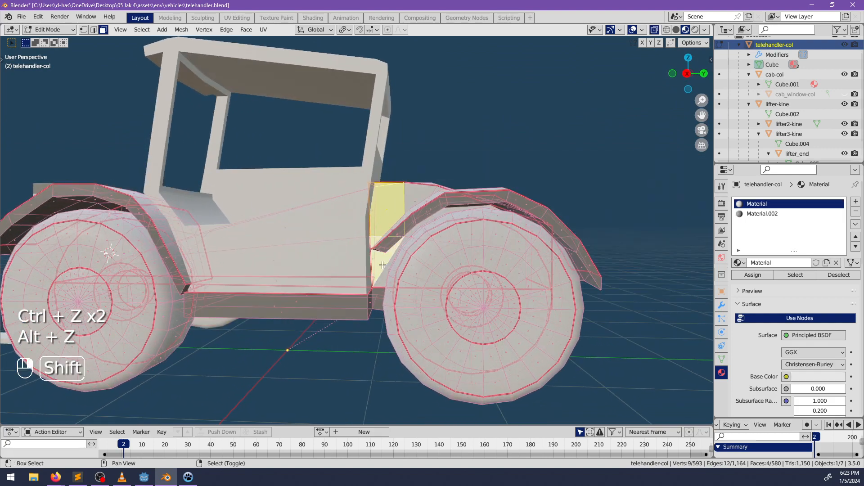
pyautogui.hotkey('ctrl', 'z')
pyautogui.keyDown('shift'); pyautogui.rightClick(379, 279); pyautogui.keyUp('shift')
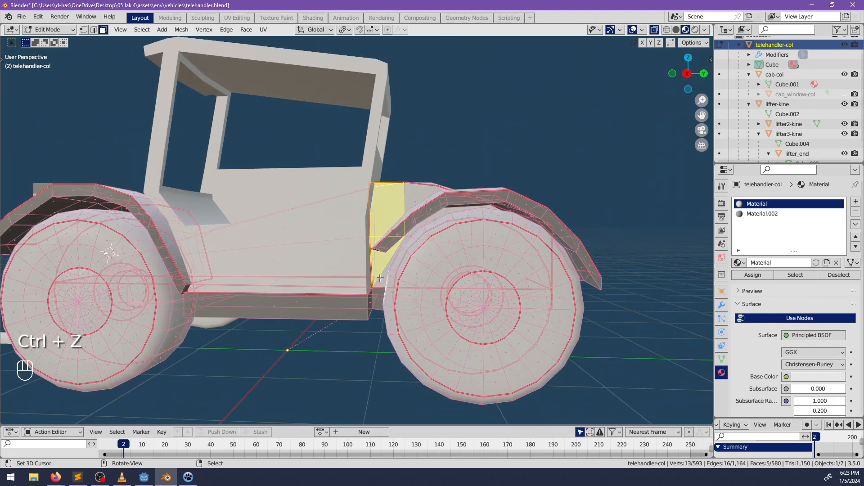
pyautogui.hotkey('alt', 'z')
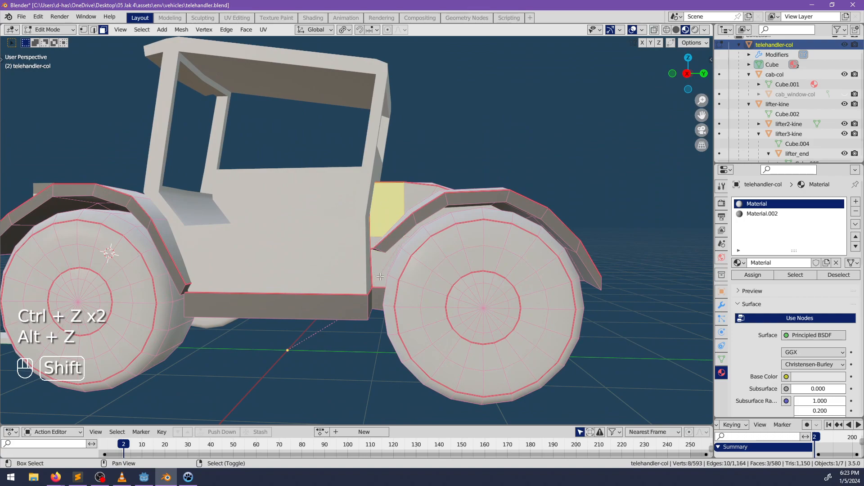
pyautogui.scroll(-2, 373, 266)
pyautogui.moveTo(446, 253); pyautogui.dragTo(396, 267, button='middle')
pyautogui.scroll(3, 396, 266)
pyautogui.click(769, 215)
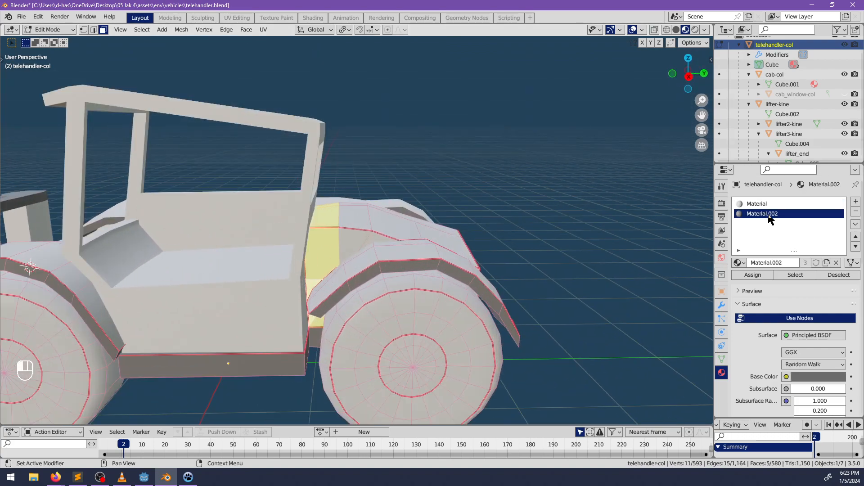
pyautogui.click(754, 275)
# Mark seams along the edges where the dark strip behind the cab meets the light engine cover
pyautogui.moveTo(396, 194); pyautogui.dragTo(361, 191, button='middle')
pyautogui.hotkey('alt', 'a')
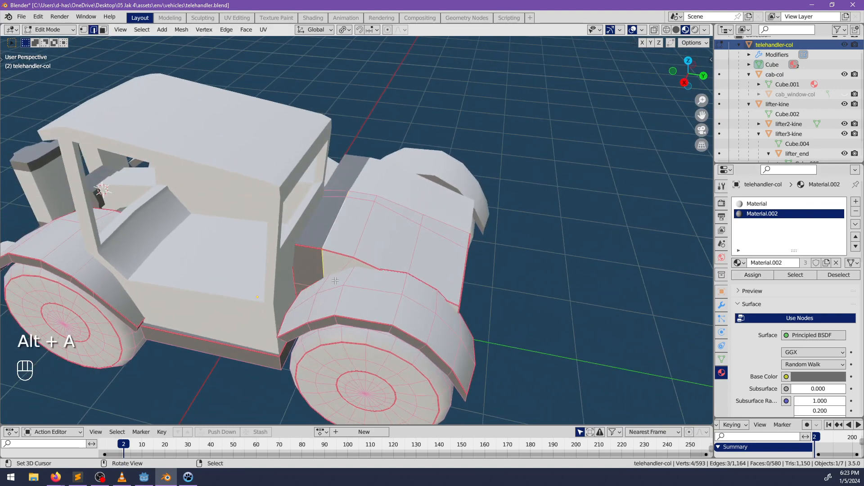
pyautogui.moveTo(332, 269); pyautogui.dragTo(349, 239, button='middle')
pyautogui.hotkey('alt', 'z')
pyautogui.moveTo(352, 298)
pyautogui.mouseDown(button='middle')
pyautogui.moveTo(364, 284)
pyautogui.moveTo(348, 310)
pyautogui.mouseUp(button='middle')
pyautogui.hotkey('alt', 'z')
pyautogui.hotkey('ctrl', 'e')
pyautogui.click(348, 308)
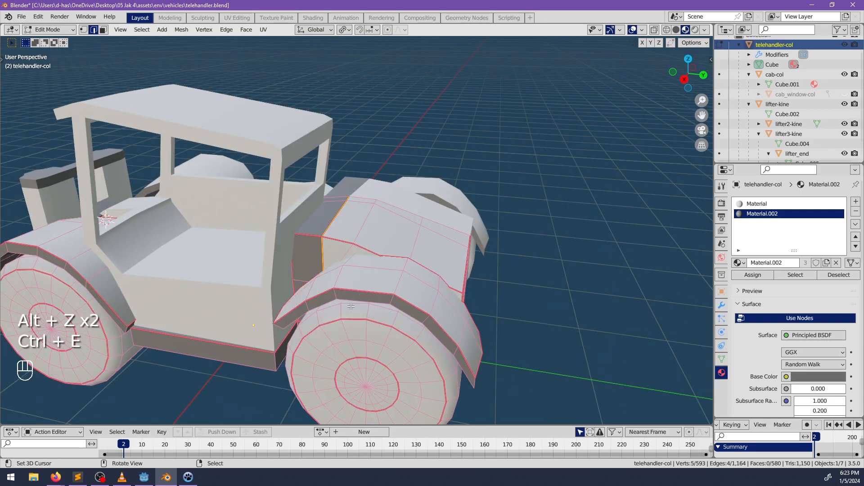
pyautogui.moveTo(391, 244); pyautogui.dragTo(566, 306, button='middle')
pyautogui.hotkey('ctrl', 'e')
pyautogui.click(333, 251)
pyautogui.hotkey('alt', 'a')
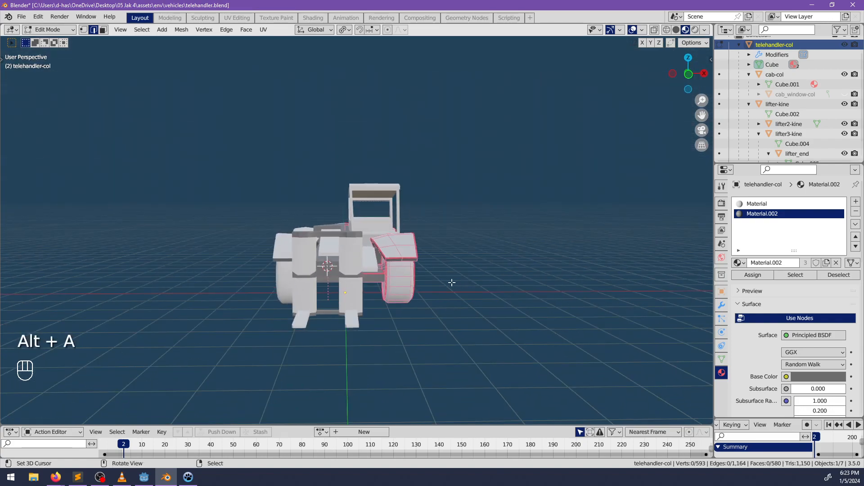
# Leave the body mesh and open the cab-col mesh for editing
pyautogui.moveTo(456, 281); pyautogui.dragTo(401, 291, button='middle')
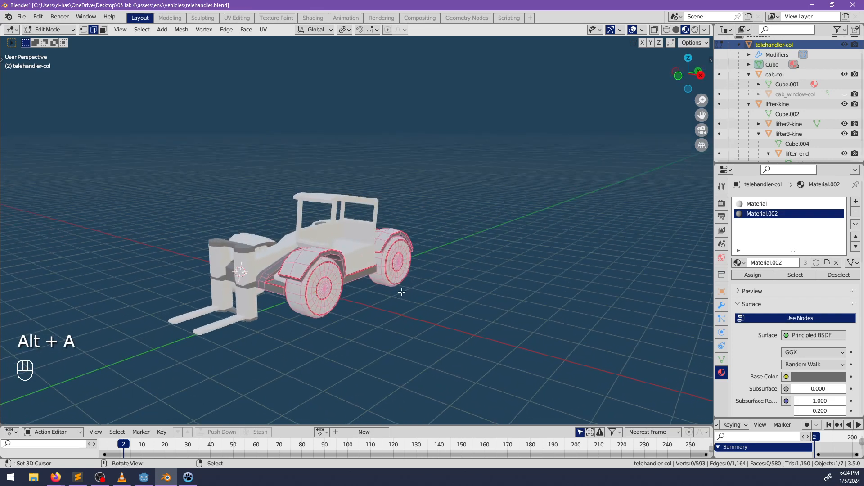
pyautogui.press('`')
pyautogui.press('Tab')
pyautogui.moveTo(402, 291); pyautogui.dragTo(383, 317, button='middle')
pyautogui.hotkey('alt', 'a')
pyautogui.scroll(3, 433, 292)
pyautogui.click(338, 251)
pyautogui.scroll(3, 409, 301)
pyautogui.press('Tab')
pyautogui.scroll(2, 377, 340)
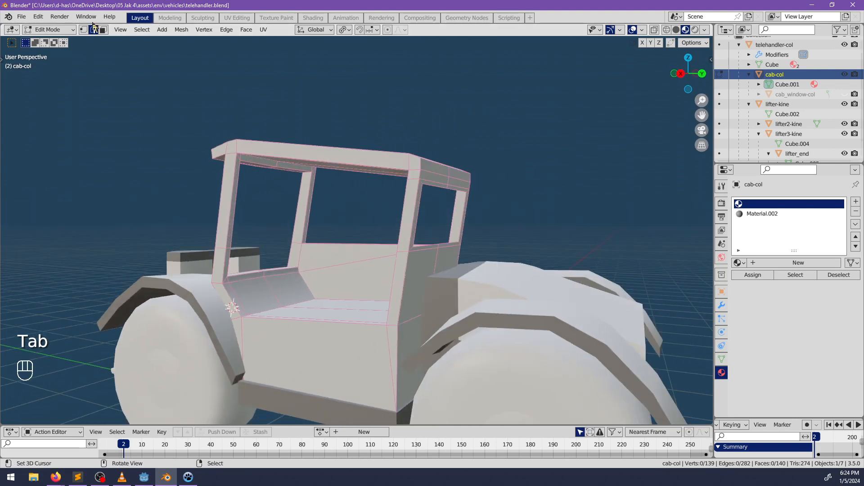
# Knife-cut a vertical line from the outer corner of the cab's rear window down to the rear panel's horizontal edge
pyautogui.rightClick(419, 193)
pyautogui.moveTo(420, 193)
pyautogui.mouseDown(button='middle')
pyautogui.moveTo(347, 213)
pyautogui.moveTo(417, 180)
pyautogui.mouseUp(button='middle')
pyautogui.hotkey('alt', 'a')
pyautogui.moveTo(391, 216); pyautogui.dragTo(408, 243, button='middle')
pyautogui.scroll(3, 407, 243)
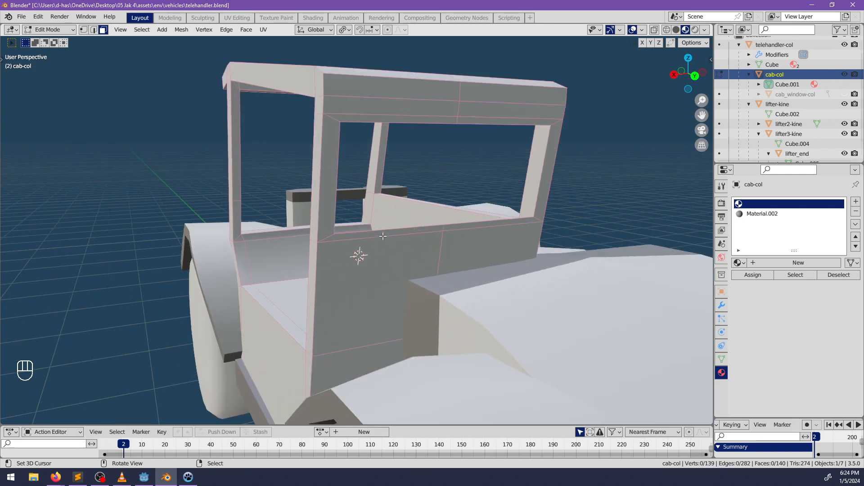
pyautogui.press('k')
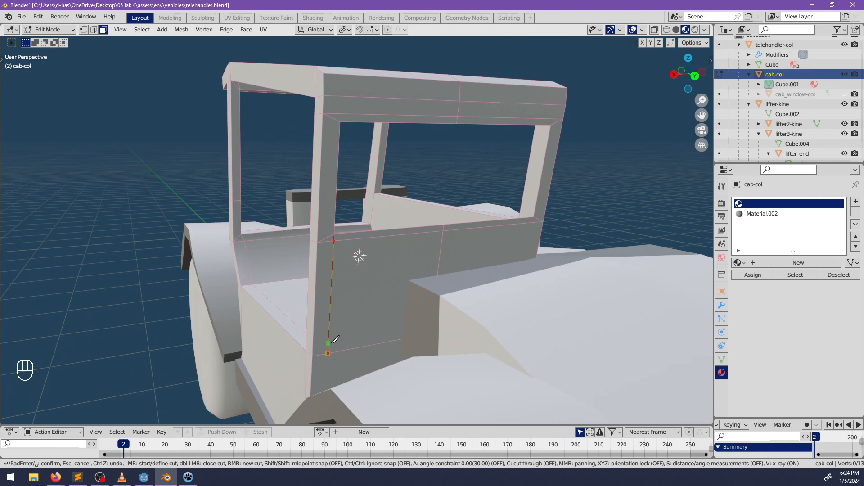
pyautogui.press('Return')
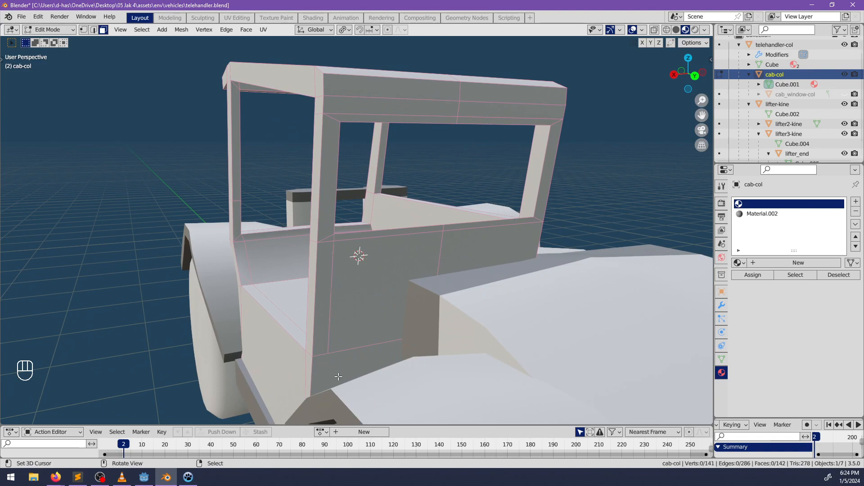
# Extend the vertical knife cut down to the bottom edge of the cab's rear panel
pyautogui.hotkey('alt', 'z')
pyautogui.scroll(-3, 338, 376)
pyautogui.moveTo(339, 377); pyautogui.dragTo(329, 311, button='middle')
pyautogui.scroll(2, 328, 311)
pyautogui.moveTo(328, 310); pyautogui.dragTo(306, 269, button='middle')
pyautogui.press('k')
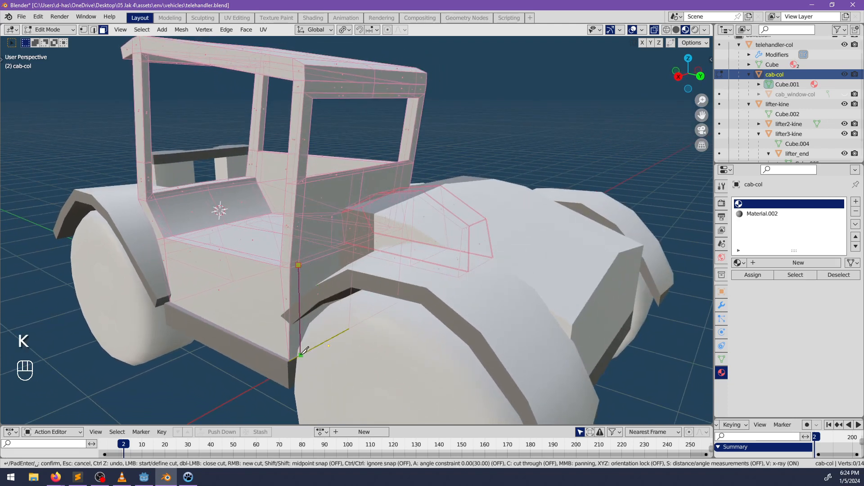
pyautogui.press('Escape')
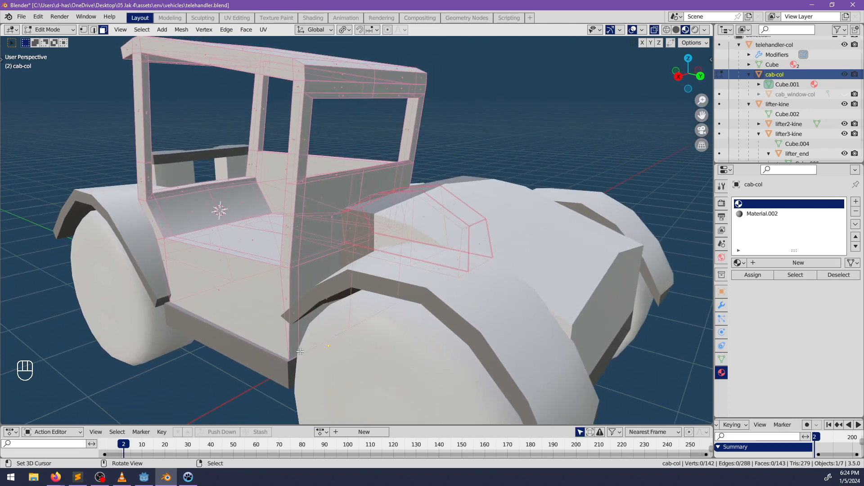
# Hide all objects except cab-col and reopen the cab mesh for editing
pyautogui.moveTo(344, 339); pyautogui.dragTo(354, 302, button='middle')
pyautogui.scroll(5, 354, 302)
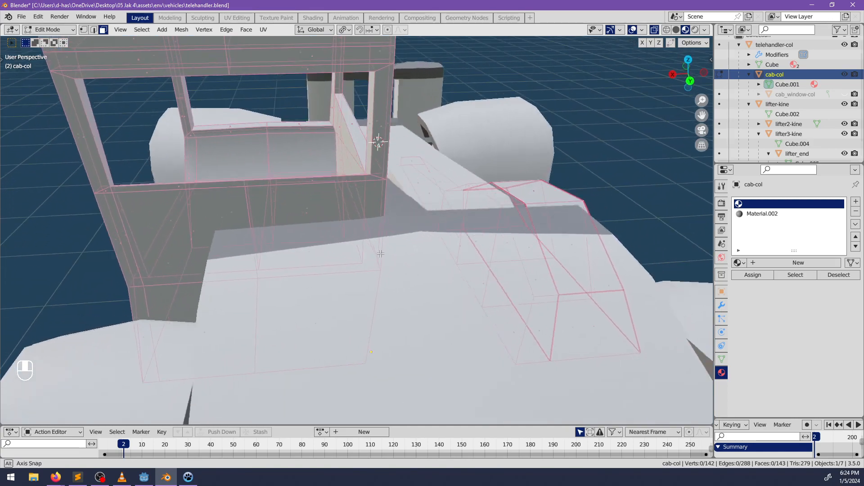
pyautogui.hotkey('alt', 'z')
pyautogui.scroll(-8, 365, 270)
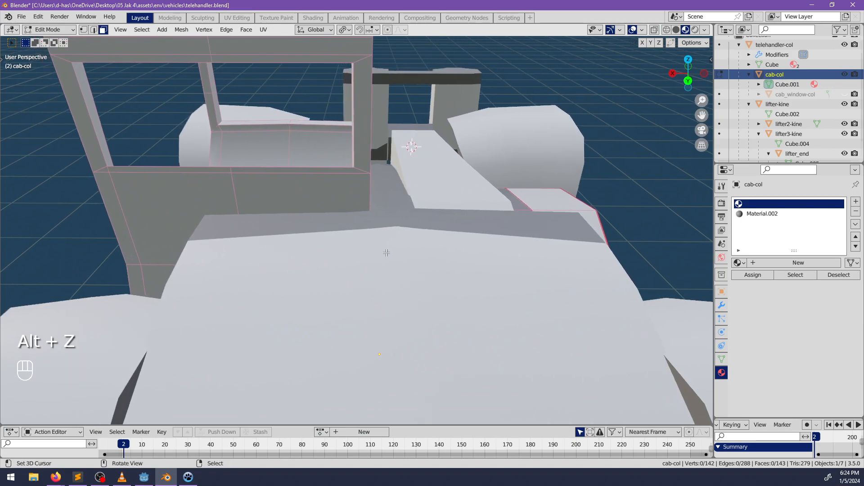
pyautogui.moveTo(365, 259); pyautogui.dragTo(368, 253, button='middle')
pyautogui.press('Tab')
pyautogui.hotkey('shift', 'h')
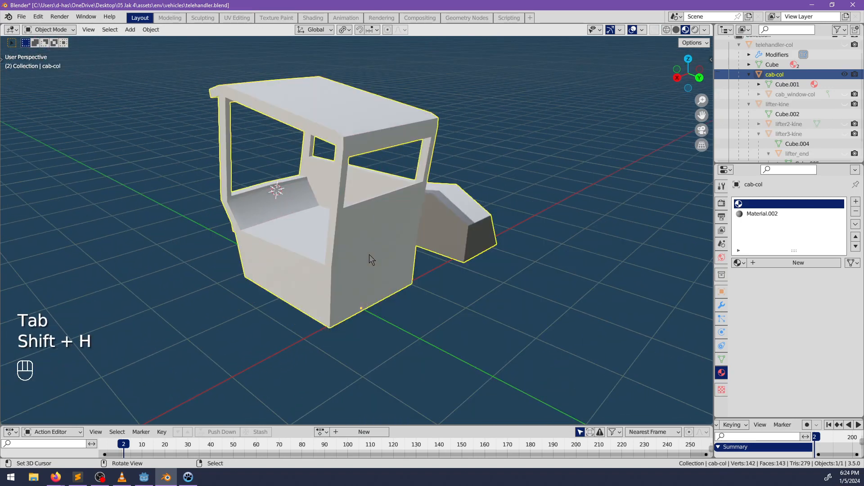
pyautogui.press('Tab')
pyautogui.moveTo(369, 261)
pyautogui.mouseDown(button='middle')
pyautogui.moveTo(365, 231)
pyautogui.moveTo(367, 256)
pyautogui.mouseUp(button='middle')
pyautogui.scroll(1, 366, 256)
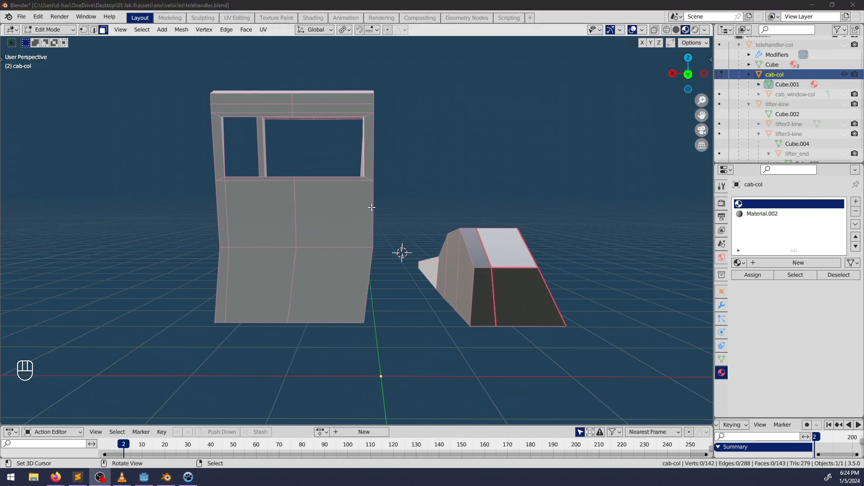
# Knife-cut a vertical line from the inner corner of the cab's rear window down to the rear panel's bottom edge
pyautogui.moveTo(407, 216); pyautogui.dragTo(378, 251, button='middle')
pyautogui.press('k')
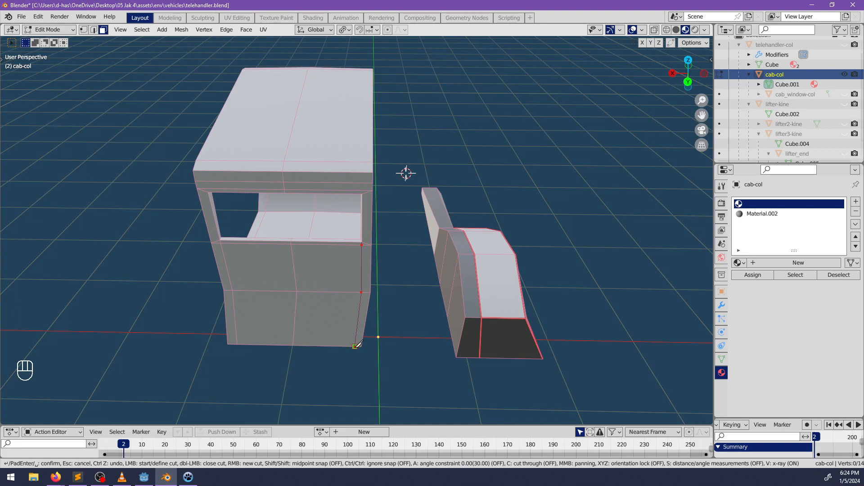
pyautogui.moveTo(392, 344); pyautogui.dragTo(423, 271, button='middle')
pyautogui.press('l')
pyautogui.hotkey('alt', 'a')
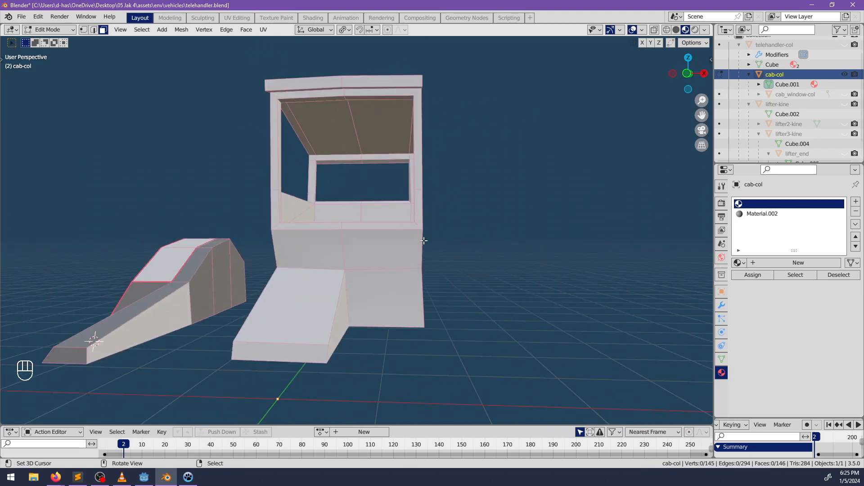
# Knife-cut vertical lines down both sides of the cab's front panel, carrying the inner one over the sloped front box
pyautogui.press('k')
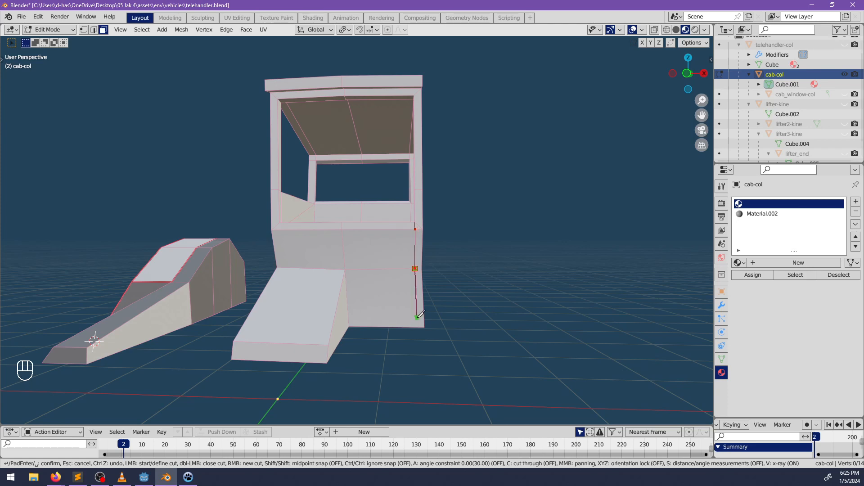
pyautogui.press('Return')
pyautogui.moveTo(403, 306); pyautogui.dragTo(328, 273, button='middle')
pyautogui.scroll(1, 327, 272)
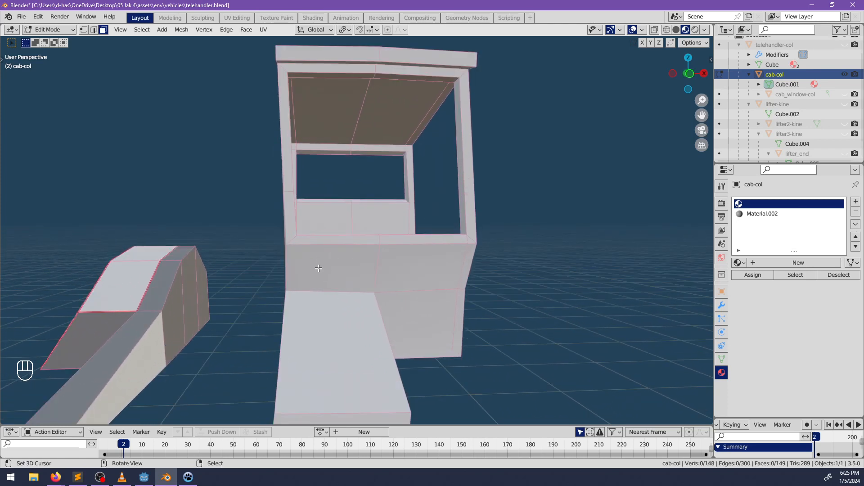
pyautogui.press('k')
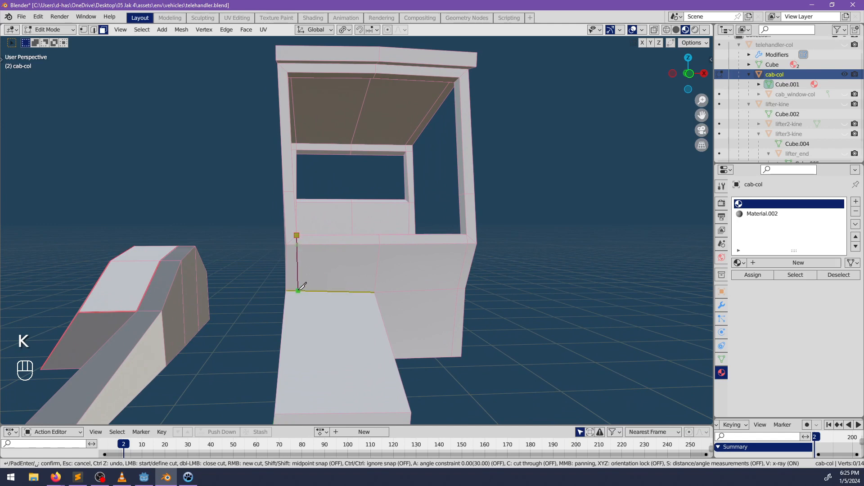
pyautogui.moveTo(297, 413); pyautogui.dragTo(324, 308, button='middle')
pyautogui.moveTo(319, 213); pyautogui.dragTo(297, 317, button='middle')
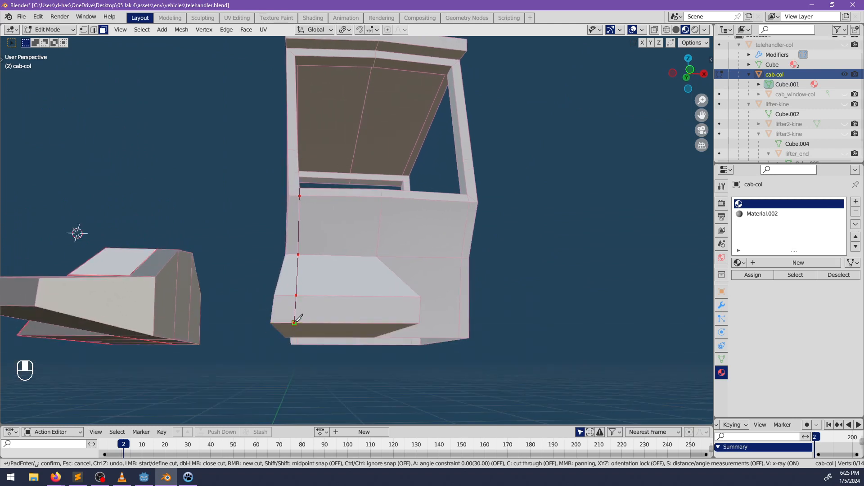
pyautogui.press('Return')
# Delete the face on the underside of the cab's sloped front box
pyautogui.moveTo(329, 321); pyautogui.dragTo(329, 266, button='middle')
pyautogui.click(332, 255)
pyautogui.press('x')
pyautogui.click(331, 269)
# Select the face loops along the cab's roof rim, rear posts and rear window frame
pyautogui.keyDown('alt'); pyautogui.click(317, 170); pyautogui.keyUp('alt')
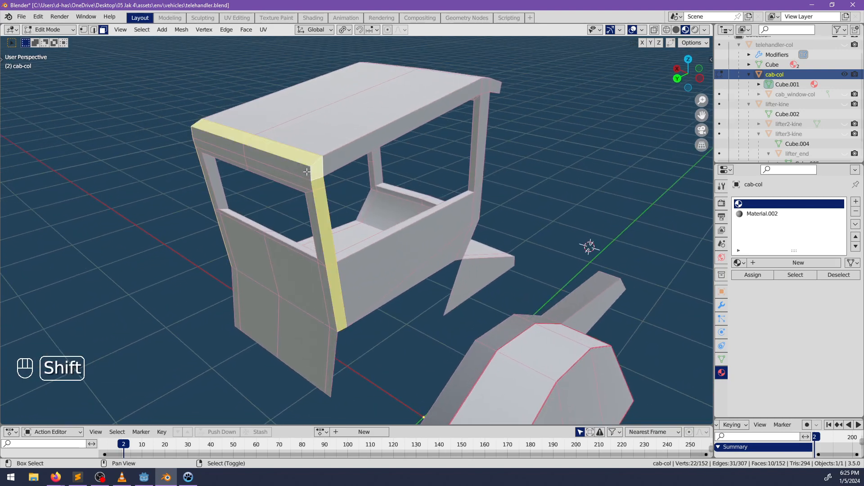
pyautogui.keyDown('alt'); pyautogui.keyDown('shift'); pyautogui.click(310, 171); pyautogui.keyUp('shift'); pyautogui.keyUp('alt')
pyautogui.moveTo(309, 172); pyautogui.dragTo(383, 130, button='middle')
pyautogui.keyDown('alt'); pyautogui.keyDown('shift'); pyautogui.click(342, 126); pyautogui.keyUp('shift'); pyautogui.keyUp('alt')
pyautogui.moveTo(363, 158); pyautogui.dragTo(434, 111, button='middle')
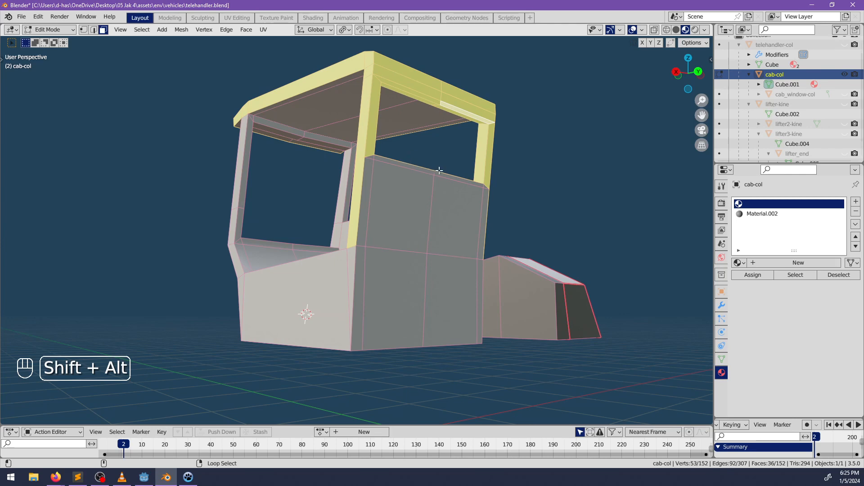
pyautogui.keyDown('alt'); pyautogui.keyDown('shift'); pyautogui.click(372, 159); pyautogui.keyUp('shift'); pyautogui.keyUp('alt')
pyautogui.keyDown('shift'); pyautogui.click(373, 149); pyautogui.keyUp('shift')
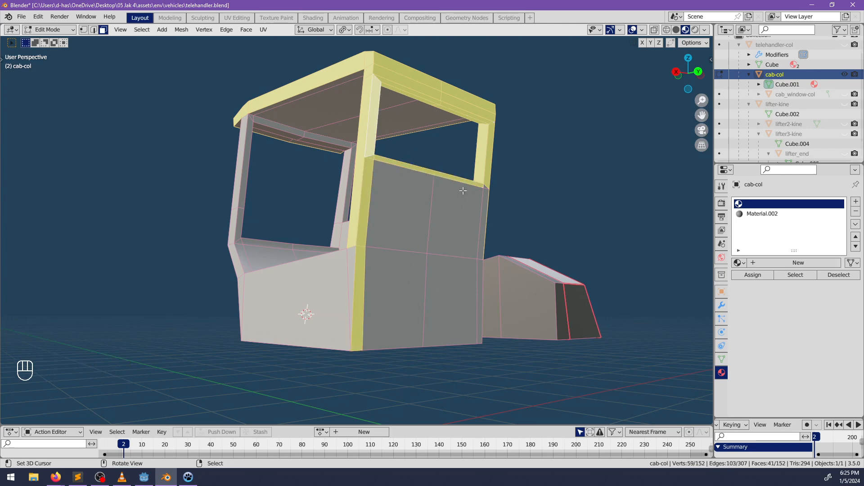
# Add the rear corner posts and the narrow strips beside the rear panel to the face selection
pyautogui.moveTo(461, 187); pyautogui.dragTo(456, 189, button='middle')
pyautogui.keyDown('shift'); pyautogui.click(432, 180); pyautogui.keyUp('shift')
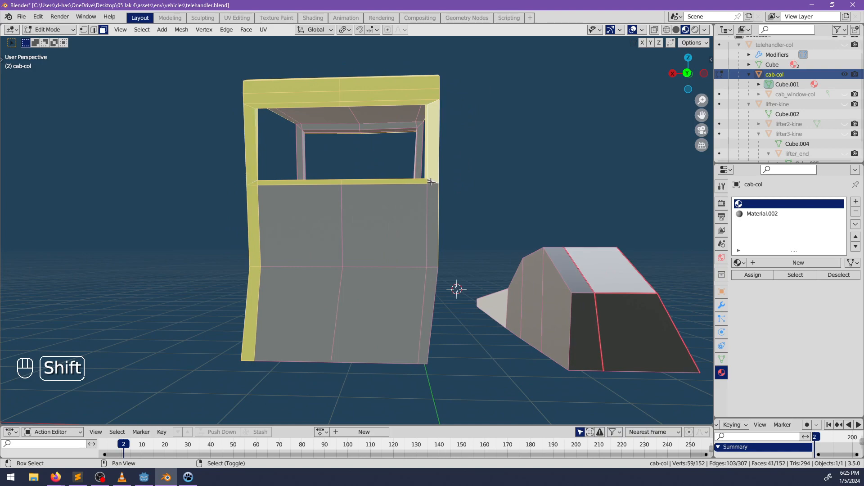
pyautogui.keyDown('shift'); pyautogui.click(428, 288); pyautogui.keyUp('shift')
pyautogui.moveTo(358, 285); pyautogui.dragTo(266, 304, button='middle')
pyautogui.keyDown('alt'); pyautogui.keyDown('shift'); pyautogui.click(442, 276); pyautogui.keyUp('shift'); pyautogui.keyUp('alt')
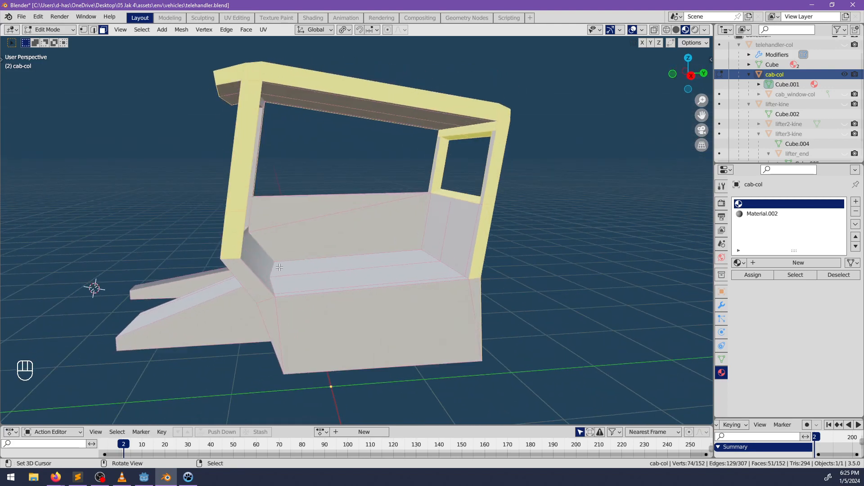
pyautogui.keyDown('alt'); pyautogui.keyDown('shift'); pyautogui.click(267, 303); pyautogui.keyUp('shift'); pyautogui.keyUp('alt')
pyautogui.hotkey('ctrl', 'z')
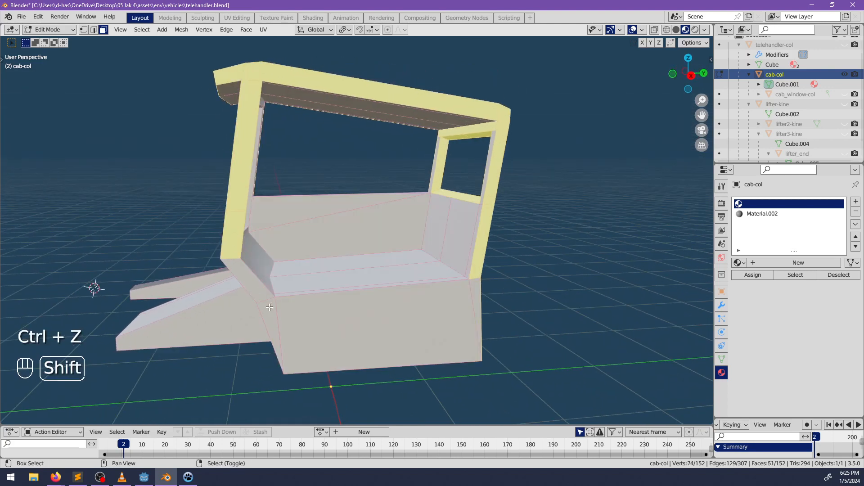
# Add the front window sill and the inner faces of the front posts to the selection with circle select
pyautogui.moveTo(261, 290); pyautogui.dragTo(216, 240, button='middle')
pyautogui.keyDown('alt'); pyautogui.keyDown('shift'); pyautogui.click(217, 239); pyautogui.keyUp('shift'); pyautogui.keyUp('alt')
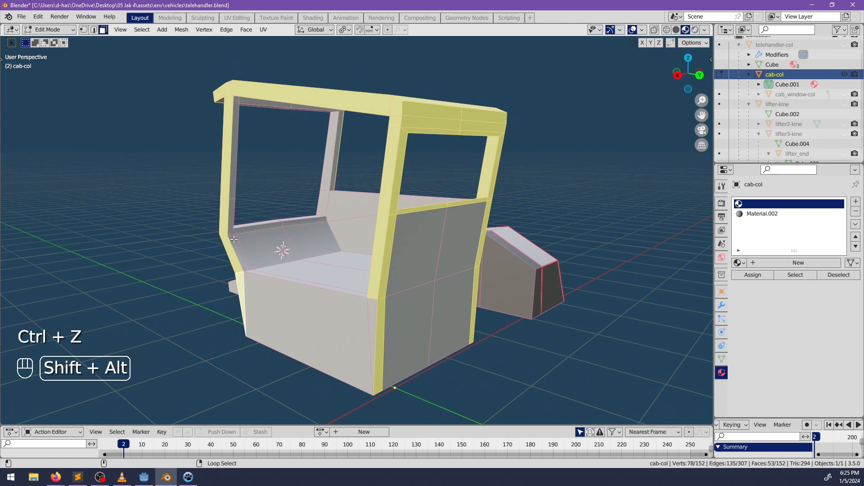
pyautogui.keyDown('alt'); pyautogui.keyDown('shift'); pyautogui.click(233, 240); pyautogui.keyUp('shift'); pyautogui.keyUp('alt')
pyautogui.hotkey('ctrl', 'z')
pyautogui.press('c')
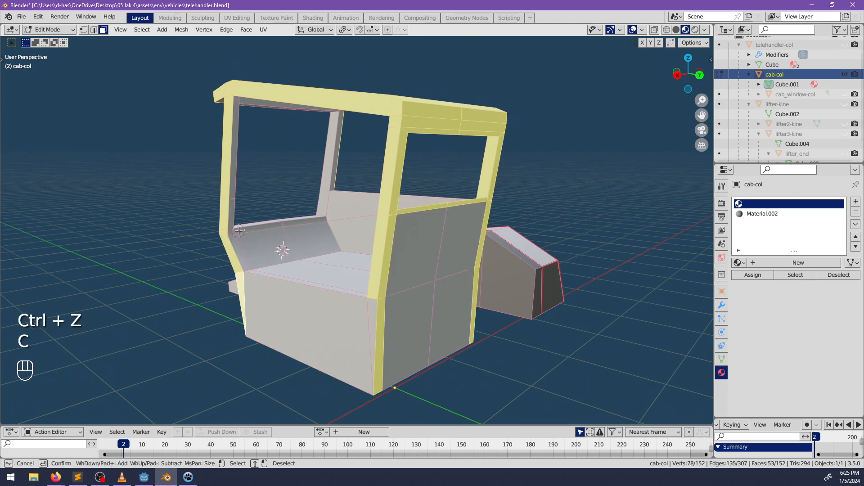
pyautogui.moveTo(234, 229); pyautogui.dragTo(277, 223)
pyautogui.moveTo(284, 248); pyautogui.dragTo(303, 246, button='middle')
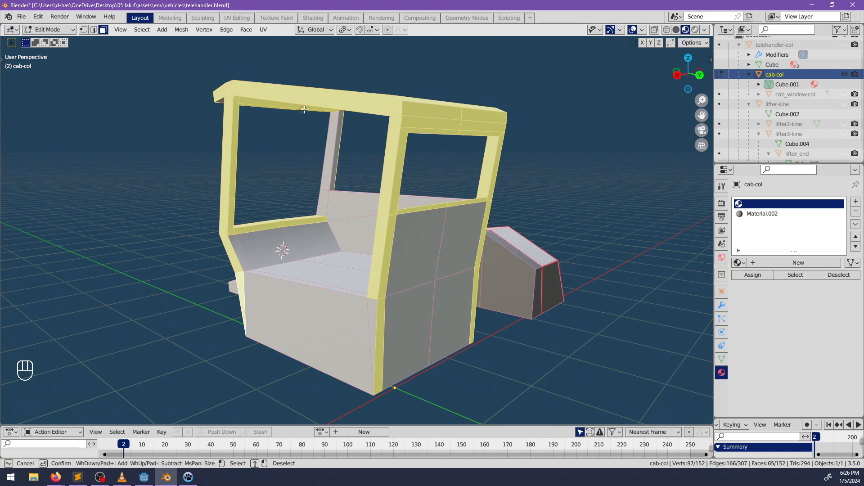
pyautogui.moveTo(311, 215); pyautogui.dragTo(324, 202)
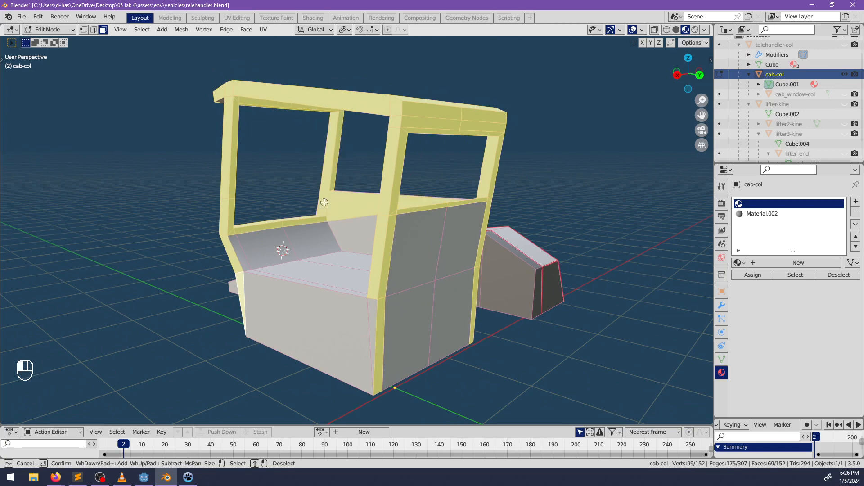
pyautogui.press('Escape')
# Add the remaining face loops around the cab's front and side window openings to the selection
pyautogui.moveTo(341, 207); pyautogui.dragTo(269, 199, button='middle')
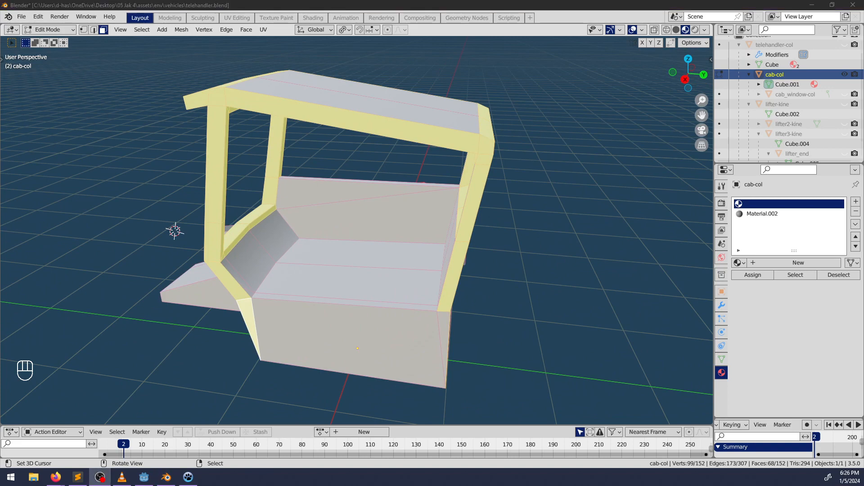
pyautogui.moveTo(240, 157); pyautogui.dragTo(351, 167, button='middle')
pyautogui.moveTo(269, 170); pyautogui.dragTo(451, 210, button='middle')
pyautogui.keyDown('alt'); pyautogui.keyDown('shift'); pyautogui.click(284, 181); pyautogui.keyUp('shift'); pyautogui.keyUp('alt')
pyautogui.keyDown('alt'); pyautogui.keyDown('shift'); pyautogui.click(429, 224); pyautogui.keyUp('shift'); pyautogui.keyUp('alt')
pyautogui.keyDown('alt'); pyautogui.keyDown('shift'); pyautogui.rightClick(401, 134); pyautogui.keyUp('shift'); pyautogui.keyUp('alt')
pyautogui.moveTo(401, 134); pyautogui.dragTo(449, 266, button='middle')
# Deselect the strip of faces directly below the cab's front window opening with circle select
pyautogui.press('c')
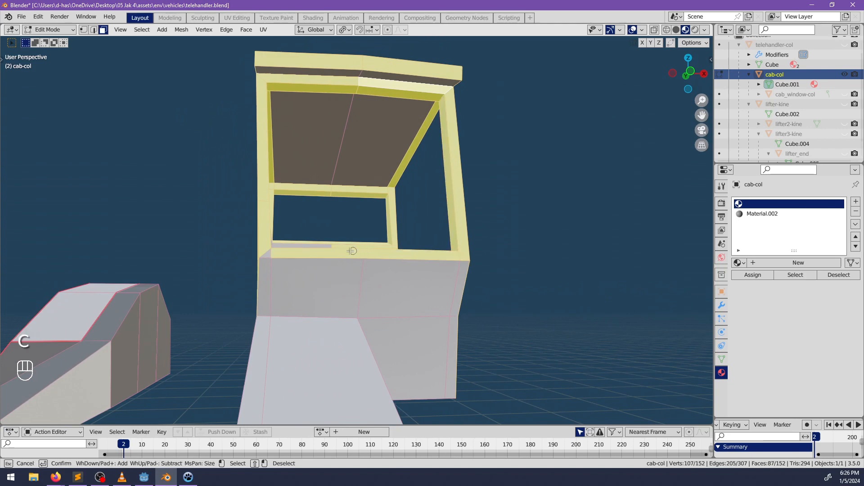
pyautogui.moveTo(363, 254)
pyautogui.mouseDown(button='middle')
pyautogui.moveTo(338, 275)
pyautogui.moveTo(288, 272)
pyautogui.moveTo(353, 262)
pyautogui.mouseUp(button='middle')
pyautogui.press('c')
pyautogui.middleClick(286, 266)
pyautogui.middleClick(269, 257)
pyautogui.middleClick(316, 258)
pyautogui.press('Escape')
# Remove the roof rim's face loop from the selection, leaving the posts and window frames selected
pyautogui.moveTo(469, 283); pyautogui.dragTo(346, 272, button='middle')
pyautogui.keyDown('shift'); pyautogui.click(269, 156); pyautogui.keyUp('shift')
pyautogui.hotkey('ctrl', 'z')
pyautogui.keyDown('alt'); pyautogui.keyDown('shift'); pyautogui.click(269, 156); pyautogui.keyUp('shift'); pyautogui.keyUp('alt')
pyautogui.moveTo(399, 221); pyautogui.dragTo(343, 222, button='middle')
pyautogui.keyDown('shift'); pyautogui.click(297, 263); pyautogui.keyUp('shift')
pyautogui.moveTo(297, 263); pyautogui.dragTo(409, 298, button='middle')
pyautogui.moveTo(343, 278); pyautogui.dragTo(383, 307, button='middle')
pyautogui.scroll(3, 283, 271)
# Loop-cut the cab's outer side panel just below its upper edge with a slide factor of 0.809
pyautogui.hotkey('ctrl', 'r')
pyautogui.press('Escape')
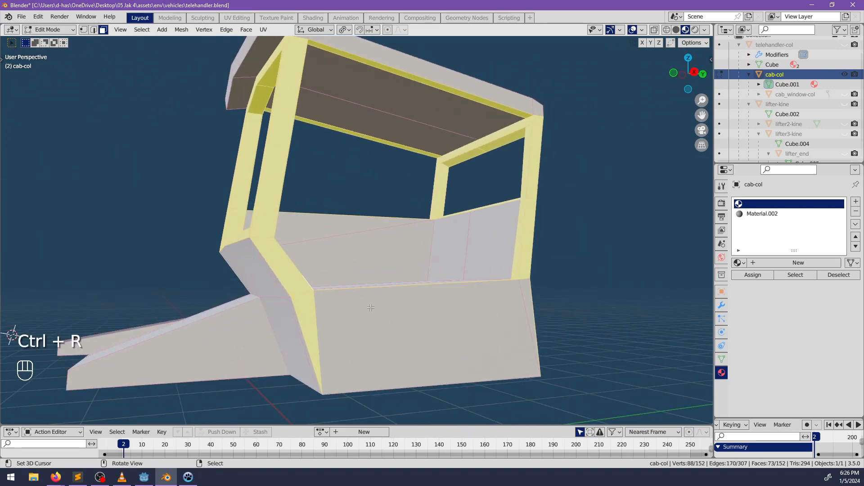
pyautogui.hotkey('ctrl', 'r')
pyautogui.click(323, 298)
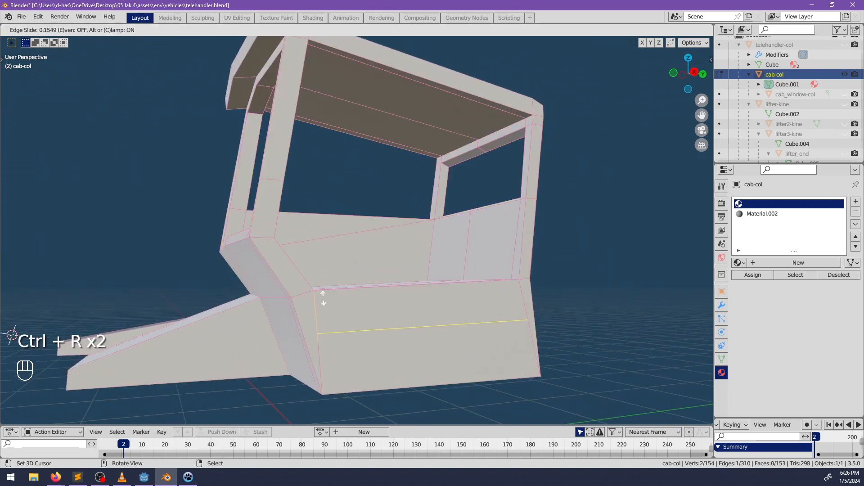
pyautogui.click(327, 266)
pyautogui.hotkey('ctrl', 'r')
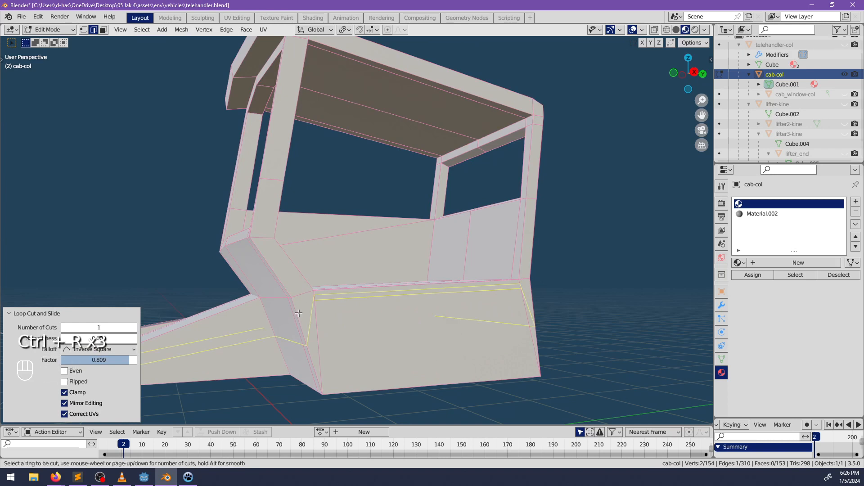
pyautogui.press('Escape')
pyautogui.moveTo(312, 312); pyautogui.dragTo(121, 93, button='middle')
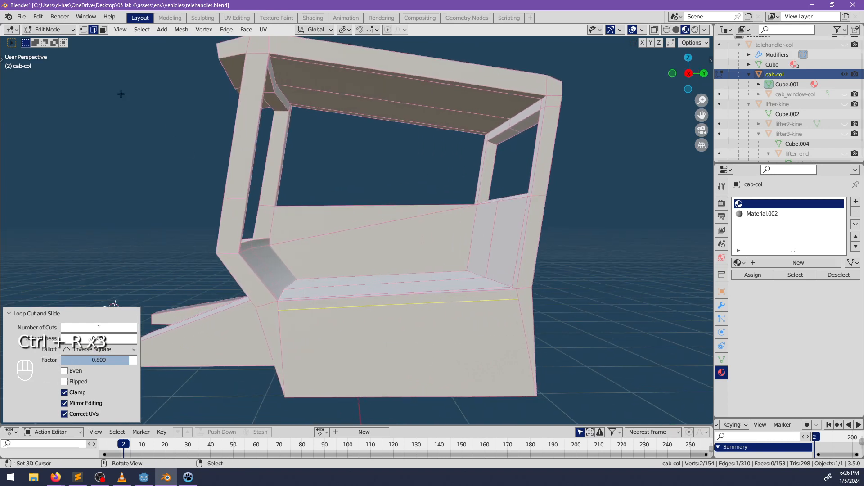
# Delete the tapered face at the side panel's front corner and loop-cut the front panel and box near their upper edge with factor 0.826
pyautogui.click(103, 29)
pyautogui.click(275, 322)
pyautogui.press('x')
pyautogui.click(276, 322)
pyautogui.moveTo(275, 322); pyautogui.dragTo(329, 324, button='middle')
pyautogui.hotkey('ctrl', 'r')
pyautogui.click(315, 318)
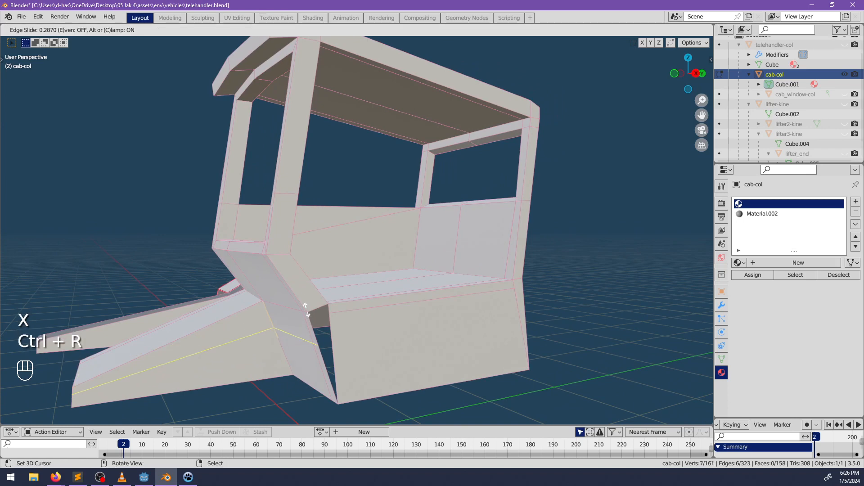
pyautogui.click(299, 287)
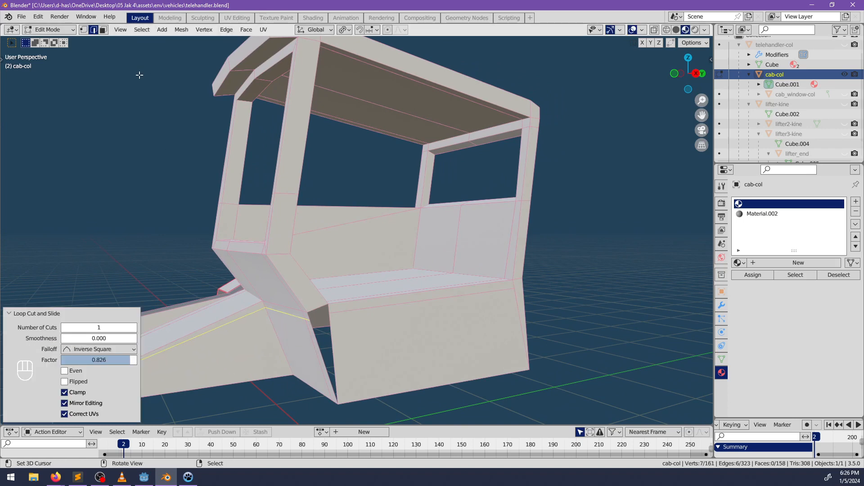
# Fill the gap at the side panel's front corner with separate upper and lower faces
pyautogui.click(103, 29)
pyautogui.click(319, 311)
pyautogui.press('f')
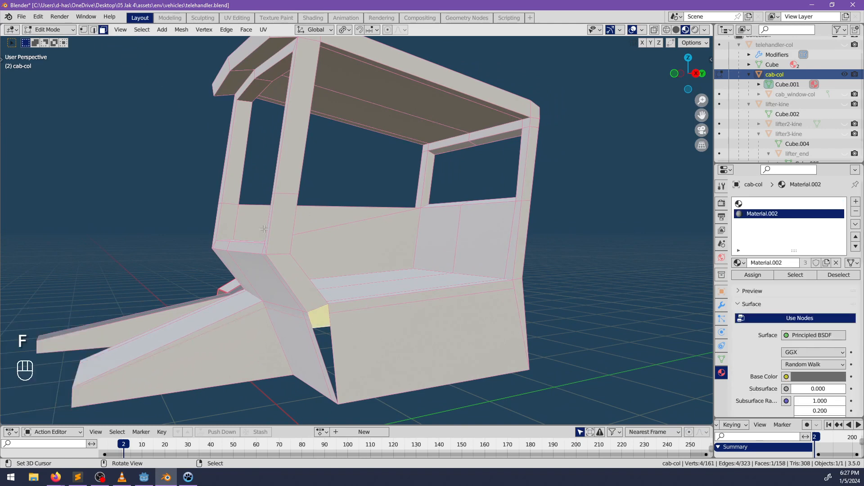
pyautogui.hotkey('ctrl', 'z')
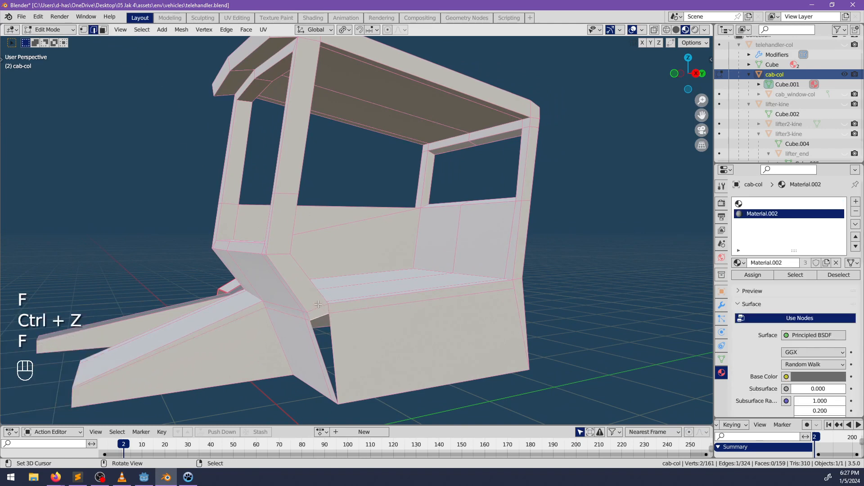
pyautogui.moveTo(341, 321); pyautogui.dragTo(364, 144, button='middle')
# Clear the selection and select the face loops around the cab's four window posts
pyautogui.hotkey('alt', 'a')
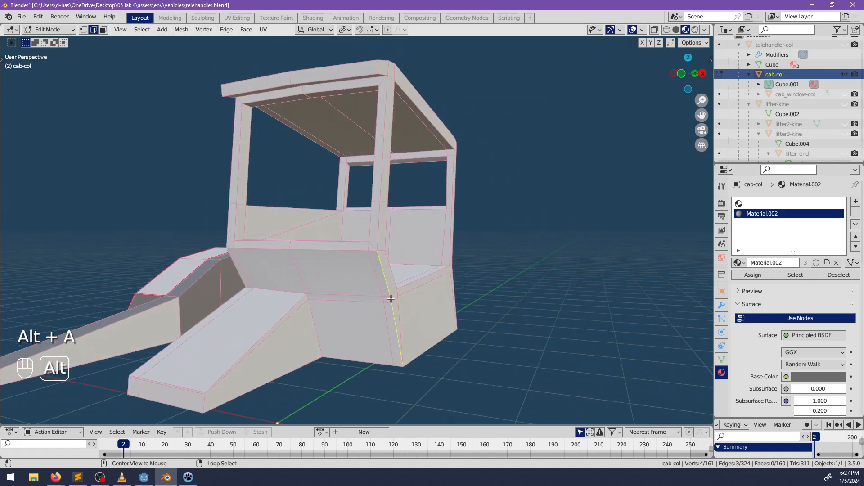
pyautogui.moveTo(398, 147); pyautogui.dragTo(388, 148, button='middle')
pyautogui.keyDown('alt'); pyautogui.keyDown('shift'); pyautogui.click(388, 149); pyautogui.keyUp('shift'); pyautogui.keyUp('alt')
pyautogui.keyDown('alt'); pyautogui.keyDown('shift'); pyautogui.click(241, 160); pyautogui.keyUp('shift'); pyautogui.keyUp('alt')
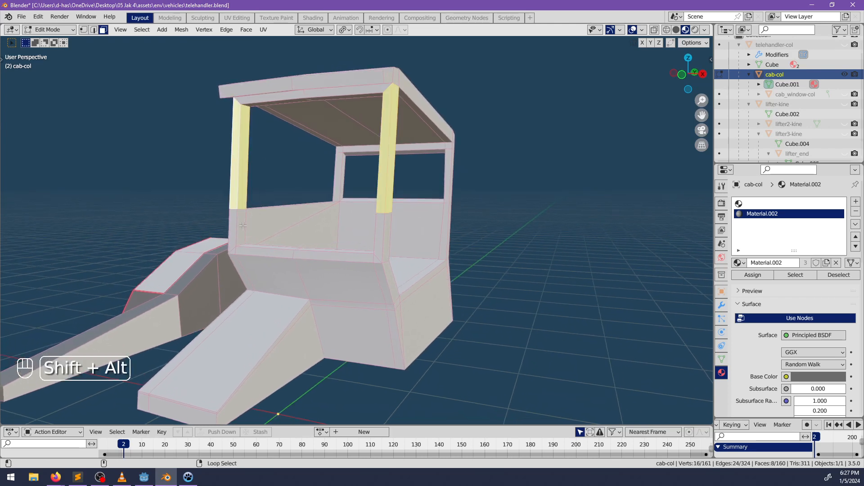
pyautogui.keyDown('alt'); pyautogui.keyDown('shift'); pyautogui.click(345, 189); pyautogui.keyUp('shift'); pyautogui.keyUp('alt')
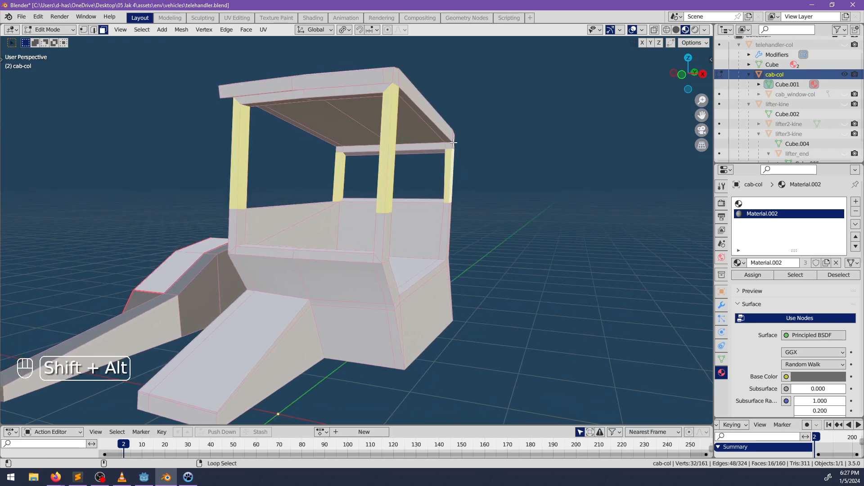
# Add the header face loop directly beneath the cab roof to the selection
pyautogui.keyDown('alt'); pyautogui.keyDown('shift'); pyautogui.click(382, 91); pyautogui.keyUp('shift'); pyautogui.keyUp('alt')
pyautogui.hotkey('ctrl', 'z')
pyautogui.keyDown('alt'); pyautogui.keyDown('shift'); pyautogui.click(303, 93); pyautogui.keyUp('shift'); pyautogui.keyUp('alt')
pyautogui.hotkey('ctrl', 'z')
pyautogui.keyDown('alt'); pyautogui.keyDown('shift'); pyautogui.click(309, 100); pyautogui.keyUp('shift'); pyautogui.keyUp('alt')
pyautogui.moveTo(309, 100); pyautogui.dragTo(255, 185, button='middle')
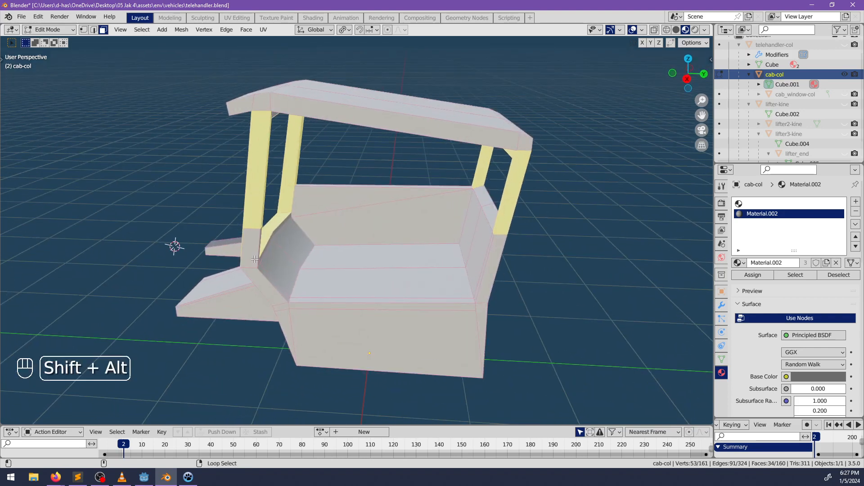
# Add the front window sill and the lower ends of the front posts to the selection
pyautogui.keyDown('alt'); pyautogui.keyDown('shift'); pyautogui.click(257, 259); pyautogui.keyUp('shift'); pyautogui.keyUp('alt')
pyautogui.moveTo(321, 241); pyautogui.dragTo(272, 235, button='middle')
pyautogui.keyDown('alt'); pyautogui.keyDown('shift'); pyautogui.click(263, 234); pyautogui.keyUp('shift'); pyautogui.keyUp('alt')
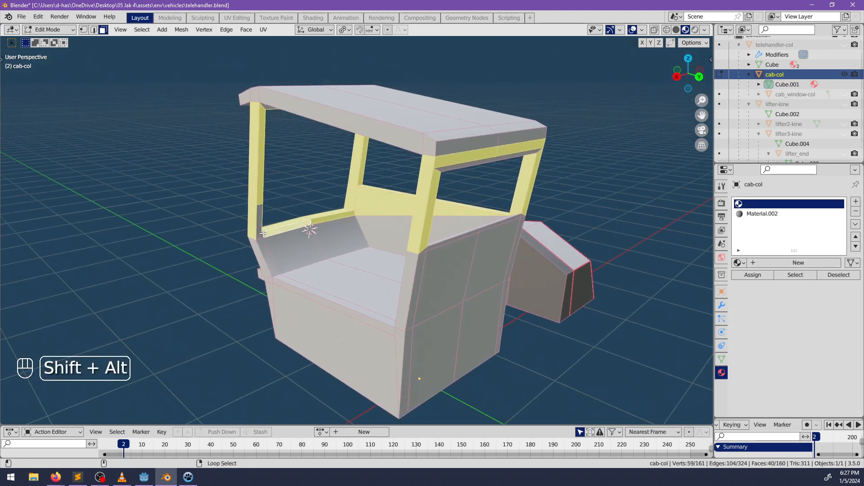
pyautogui.hotkey('ctrl', 'z')
pyautogui.press('c')
pyautogui.moveTo(279, 229)
pyautogui.mouseDown()
pyautogui.moveTo(318, 217)
pyautogui.moveTo(287, 250)
pyautogui.mouseUp()
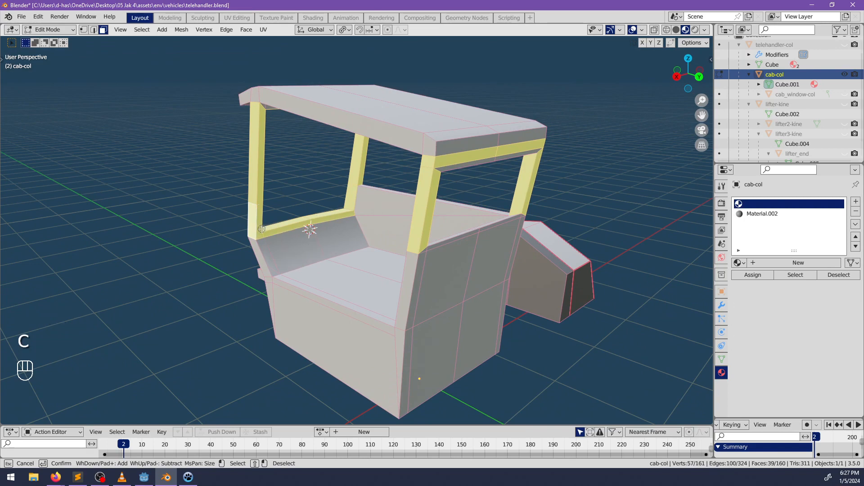
pyautogui.moveTo(303, 254); pyautogui.dragTo(363, 248, button='middle')
# Add the sill strips along the cab's side opening and rear window to the selection
pyautogui.moveTo(290, 283); pyautogui.dragTo(404, 261, button='middle')
pyautogui.keyDown('shift'); pyautogui.click(287, 300); pyautogui.keyUp('shift')
pyautogui.keyDown('ctrl'); pyautogui.click(484, 224); pyautogui.keyUp('ctrl')
pyautogui.keyDown('shift'); pyautogui.click(484, 223); pyautogui.keyUp('shift')
pyautogui.keyDown('ctrl'); pyautogui.click(515, 239); pyautogui.keyUp('ctrl')
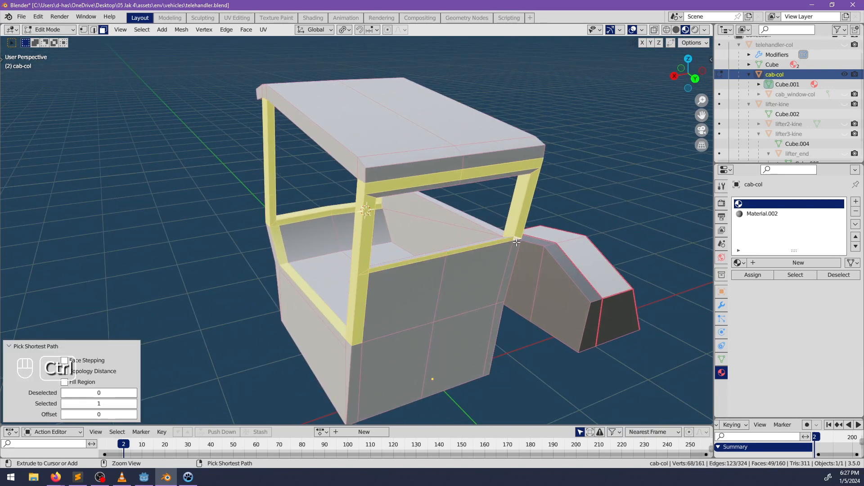
pyautogui.keyDown('shift'); pyautogui.click(514, 251); pyautogui.keyUp('shift')
# Add the rear corner strips and the narrow strip along the side panel's upper edge to the selection
pyautogui.moveTo(515, 251); pyautogui.dragTo(373, 296, button='middle')
pyautogui.keyDown('shift'); pyautogui.click(405, 308); pyautogui.keyUp('shift')
pyautogui.keyDown('shift'); pyautogui.click(312, 241); pyautogui.keyUp('shift')
pyautogui.moveTo(255, 304); pyautogui.dragTo(424, 244, button='middle')
pyautogui.keyDown('shift'); pyautogui.click(440, 303); pyautogui.keyUp('shift')
pyautogui.keyDown('shift'); pyautogui.click(476, 301); pyautogui.keyUp('shift')
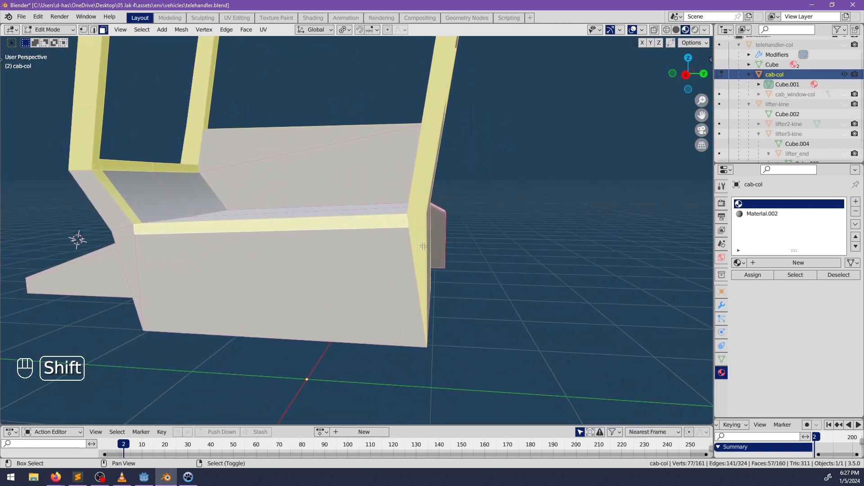
# Add the narrow upper and lower faces at the side panel's front corner and the adjoining front strips to the selection
pyautogui.keyDown('shift'); pyautogui.moveTo(212, 258); pyautogui.dragTo(344, 256, button='middle'); pyautogui.keyUp('shift')
pyautogui.keyDown('shift'); pyautogui.click(247, 231); pyautogui.keyUp('shift')
pyautogui.moveTo(247, 231); pyautogui.dragTo(265, 231, button='middle')
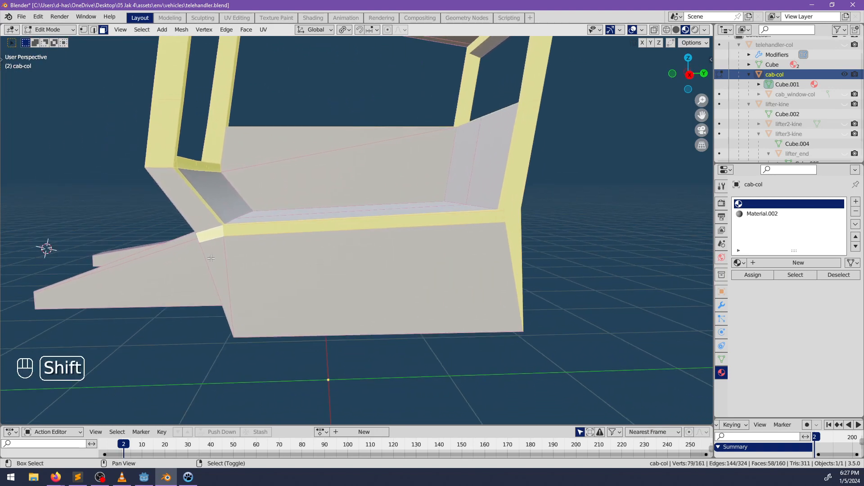
pyautogui.keyDown('shift'); pyautogui.click(218, 258); pyautogui.keyUp('shift')
pyautogui.scroll(-2, 210, 270)
pyautogui.moveTo(210, 270); pyautogui.dragTo(279, 283, button='middle')
pyautogui.keyDown('shift'); pyautogui.moveTo(252, 292); pyautogui.dragTo(287, 261, button='middle'); pyautogui.keyUp('shift')
pyautogui.moveTo(285, 257); pyautogui.dragTo(305, 290, button='middle')
pyautogui.keyDown('shift'); pyautogui.click(292, 195); pyautogui.keyUp('shift')
pyautogui.moveTo(232, 247); pyautogui.dragTo(295, 245, button='middle')
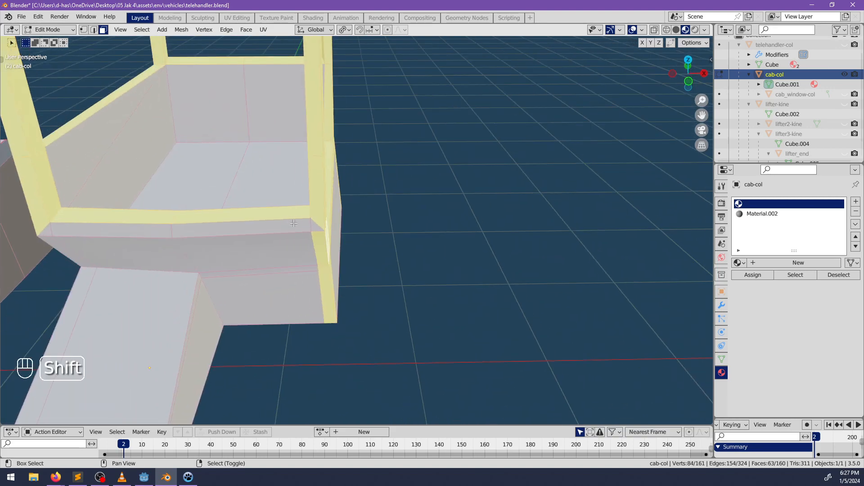
# Add the strip below the front window and the sloped front box's top, side and end faces to the selection
pyautogui.keyDown('ctrl'); pyautogui.click(55, 229); pyautogui.keyUp('ctrl')
pyautogui.keyDown('shift'); pyautogui.click(78, 265); pyautogui.keyUp('shift')
pyautogui.moveTo(78, 265); pyautogui.dragTo(265, 304, button='middle')
pyautogui.keyDown('alt'); pyautogui.keyDown('shift'); pyautogui.click(349, 293); pyautogui.keyUp('shift'); pyautogui.keyUp('alt')
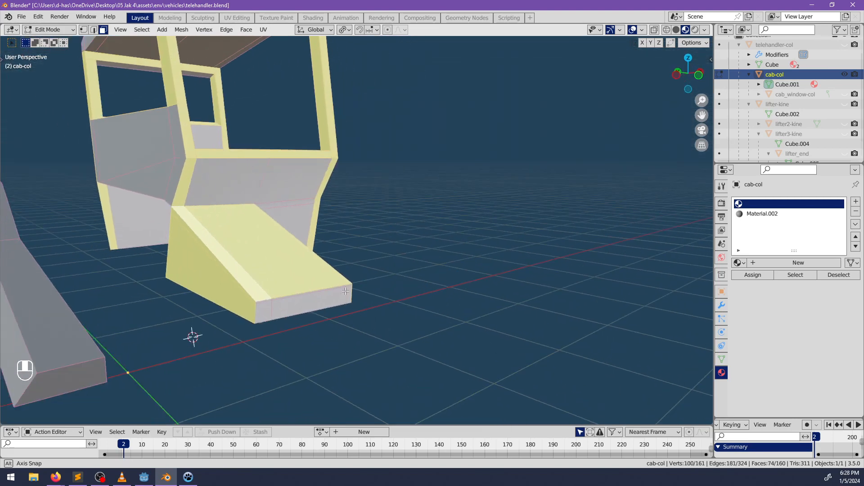
pyautogui.keyDown('alt'); pyautogui.keyDown('shift'); pyautogui.click(284, 302); pyautogui.keyUp('shift'); pyautogui.keyUp('alt')
pyautogui.moveTo(275, 225)
pyautogui.mouseDown(button='middle')
pyautogui.moveTo(191, 274)
pyautogui.moveTo(273, 225)
pyautogui.mouseUp(button='middle')
pyautogui.hotkey('ctrl', 'z')
pyautogui.keyDown('shift'); pyautogui.click(266, 270); pyautogui.keyUp('shift')
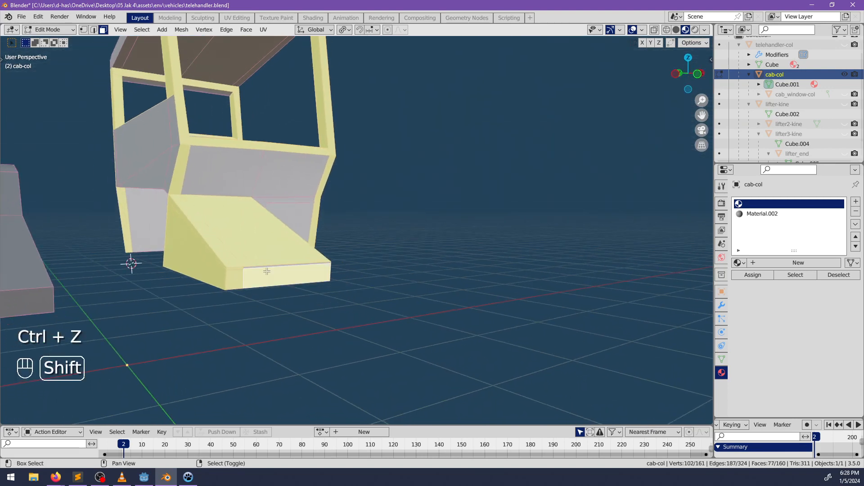
pyautogui.moveTo(266, 270); pyautogui.dragTo(418, 275, button='middle')
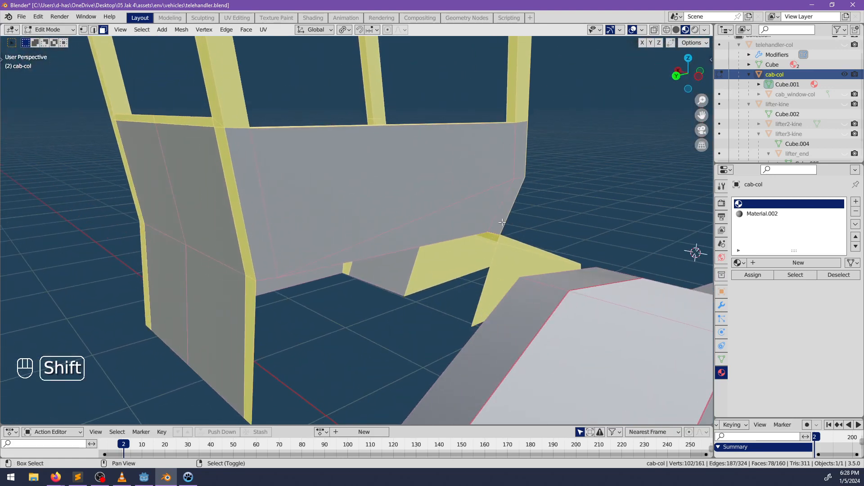
# Add the remaining rear corner strips, assign Material.002 to the selected cab trim faces, and return to Object Mode
pyautogui.keyDown('shift'); pyautogui.rightClick(260, 269); pyautogui.keyUp('shift')
pyautogui.moveTo(320, 261); pyautogui.dragTo(287, 271, button='middle')
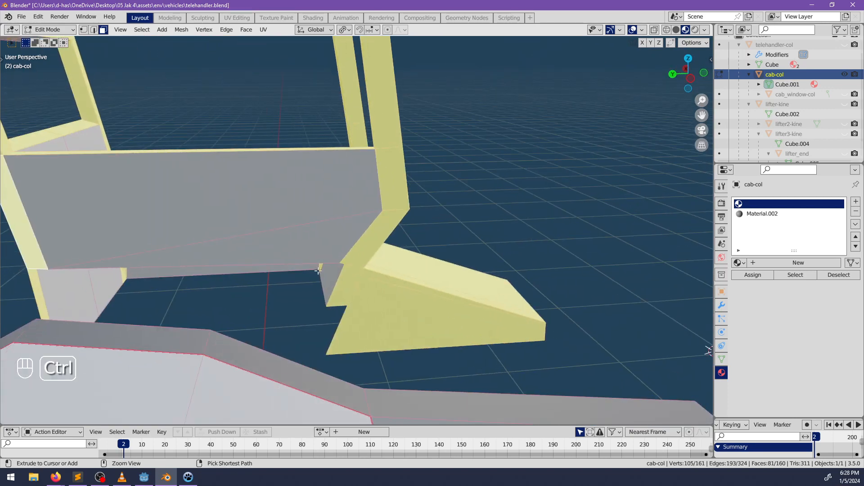
pyautogui.click(758, 216)
pyautogui.click(756, 275)
pyautogui.moveTo(473, 267); pyautogui.dragTo(327, 276, button='middle')
pyautogui.scroll(-3, 353, 261)
pyautogui.hotkey('alt', 'a')
pyautogui.press('Tab')
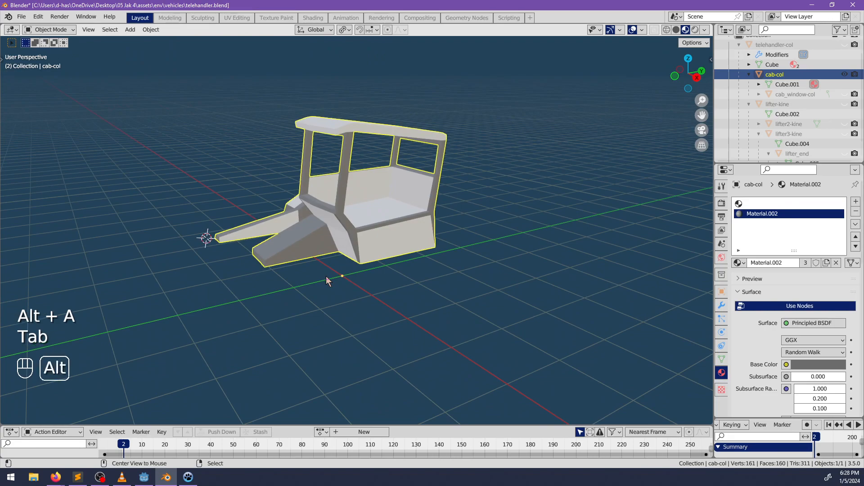
# Reveal the hidden parts of the telehandler and open cab-col for mesh editing
pyautogui.hotkey('alt', 'h')
pyautogui.moveTo(289, 245); pyautogui.dragTo(330, 270, button='middle')
pyautogui.hotkey('alt', 'a')
pyautogui.click(366, 283)
pyautogui.press('Tab')
pyautogui.press('Tab')
pyautogui.rightClick(330, 271)
pyautogui.press('Tab')
# With see-through display on, merge the short corner edges at the end of the cab's sloped front box using Collapse
pyautogui.scroll(4, 365, 281)
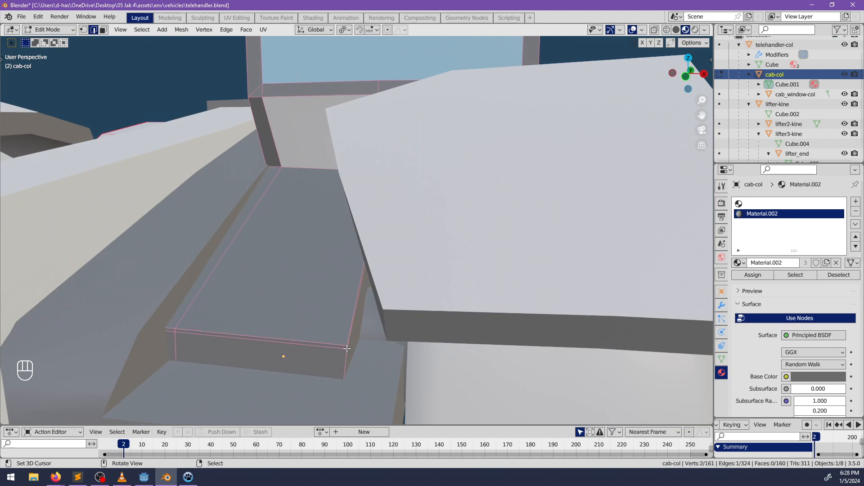
pyautogui.hotkey('alt', 'z')
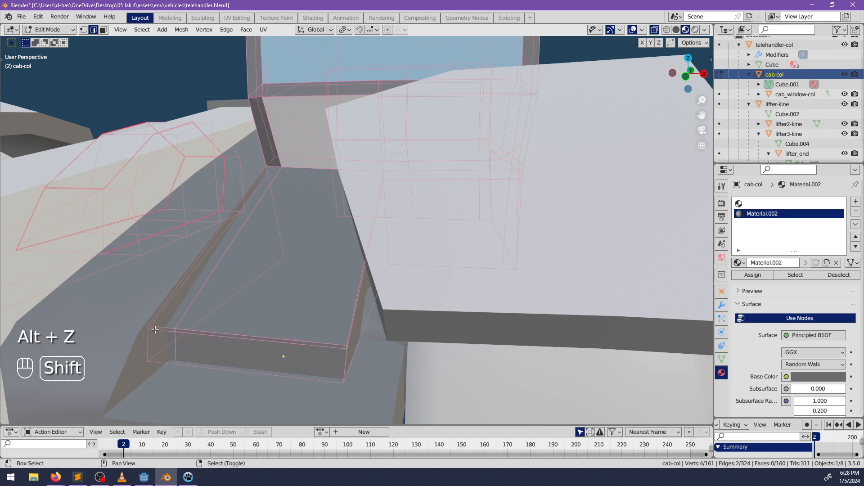
pyautogui.moveTo(173, 323); pyautogui.dragTo(370, 306, button='middle')
pyautogui.moveTo(409, 266); pyautogui.dragTo(381, 267, button='middle')
pyautogui.scroll(-4, 362, 280)
pyautogui.press('m')
pyautogui.click(324, 285)
pyautogui.scroll(3, 360, 266)
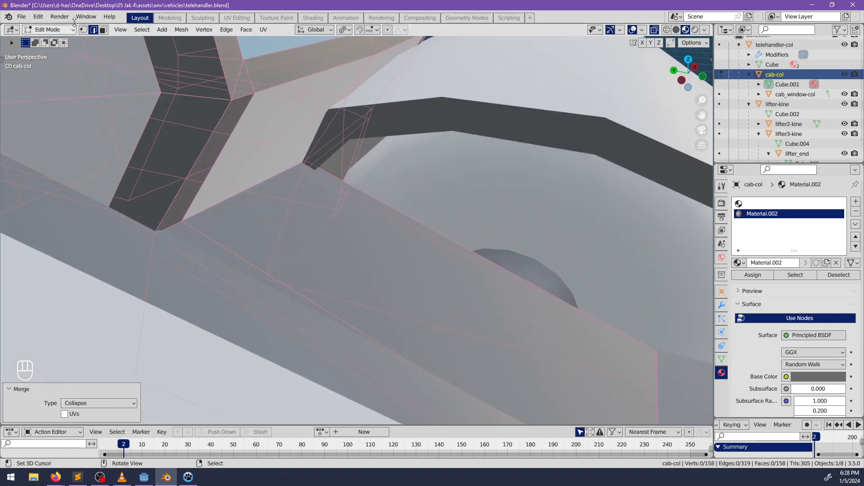
# Merge the two adjacent vertices at the base of the cab's front pillar, turn off see-through display and return to Object Mode
pyautogui.click(85, 30)
pyautogui.rightClick(156, 253)
pyautogui.keyDown('shift'); pyautogui.rightClick(161, 236); pyautogui.keyUp('shift')
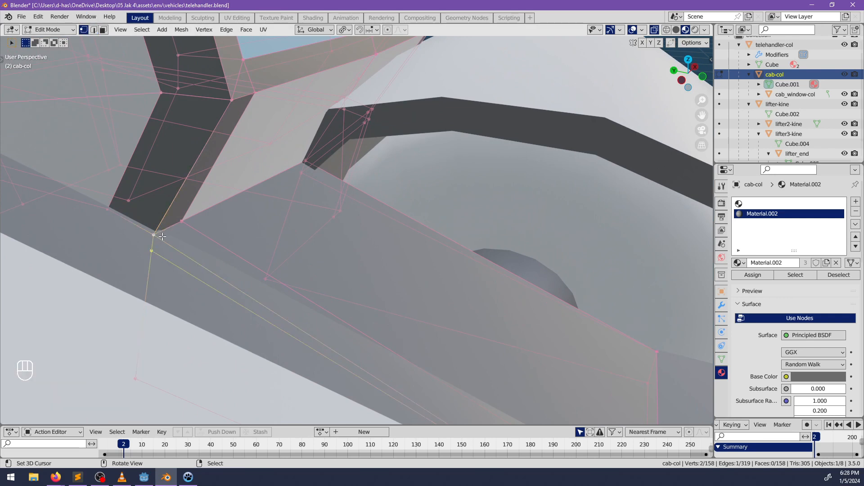
pyautogui.press('m')
pyautogui.click(153, 257)
pyautogui.moveTo(152, 258); pyautogui.dragTo(365, 169, button='middle')
pyautogui.scroll(-5, 402, 239)
pyautogui.hotkey('alt', 'z')
pyautogui.scroll(-4, 414, 248)
pyautogui.press('Tab')
pyautogui.hotkey('alt', 'a')
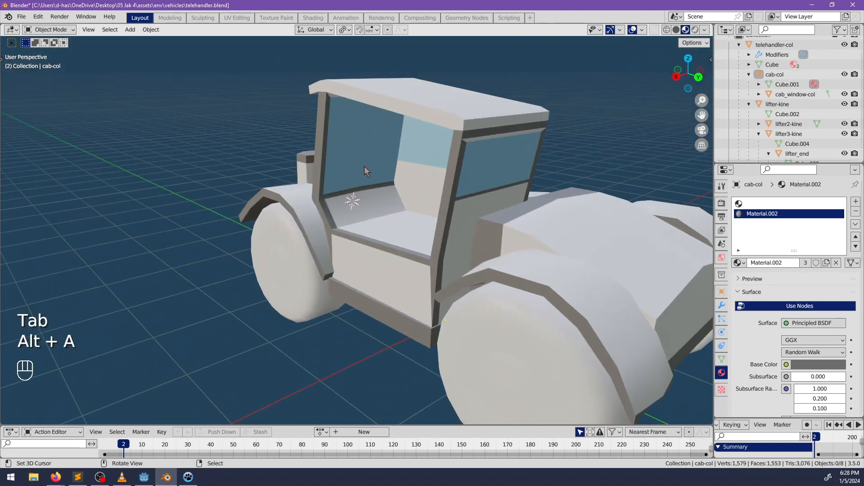
# Add two evenly spaced loop cuts across the telehandler-col side sill below the cab door opening
pyautogui.moveTo(362, 130); pyautogui.dragTo(501, 209, button='middle')
pyautogui.moveTo(444, 276); pyautogui.dragTo(339, 310, button='middle')
pyautogui.scroll(2, 333, 301)
pyautogui.rightClick(306, 309)
pyautogui.press('Tab')
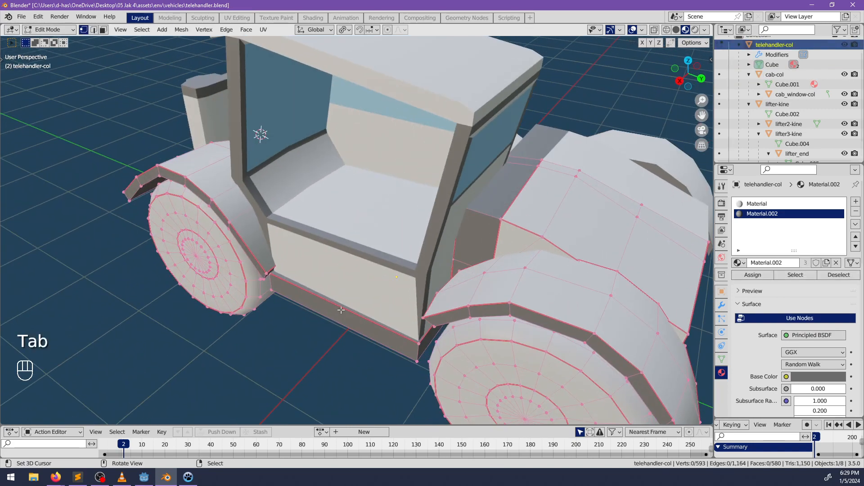
pyautogui.click(338, 310)
pyautogui.rightClick(338, 310)
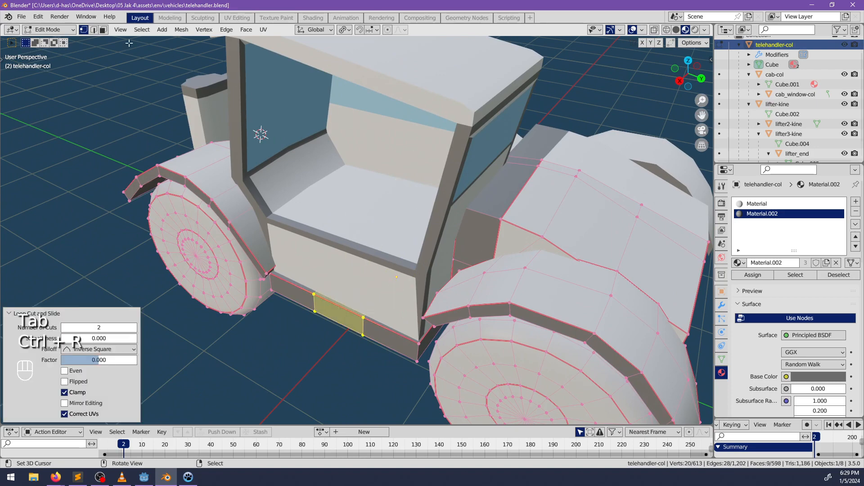
# Extrude the middle face of the side sill outward about 0.13 m to form a footstep, and return to Object Mode
pyautogui.click(103, 30)
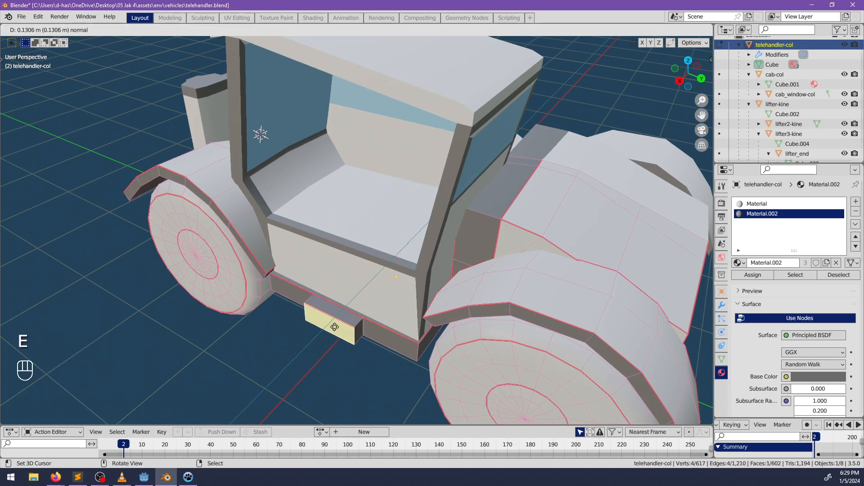
pyautogui.click(332, 329)
pyautogui.moveTo(359, 328); pyautogui.dragTo(496, 303, button='middle')
pyautogui.hotkey('alt', 'a')
pyautogui.press('Tab')
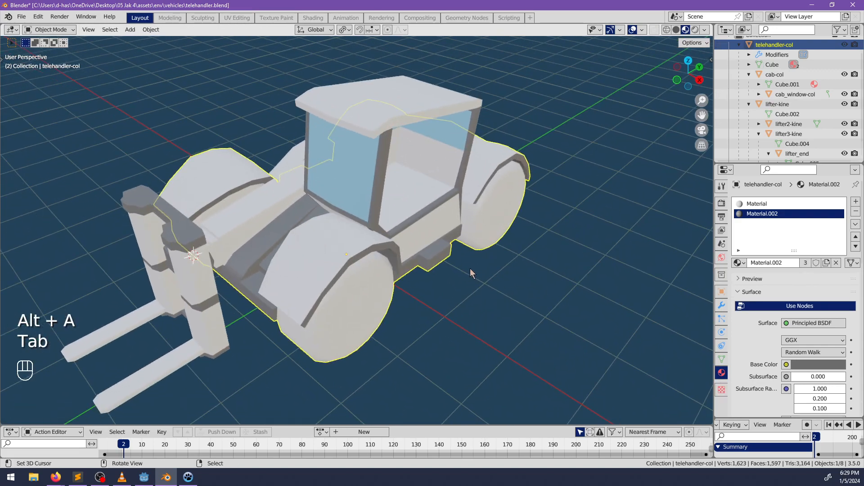
# Add a front-to-rear loop cut in cab-col through the middle of the cab floor and the sloped front panel
pyautogui.moveTo(469, 268); pyautogui.dragTo(407, 257, button='middle')
pyautogui.hotkey('alt', 'a')
pyautogui.click(406, 255)
pyautogui.press('Tab')
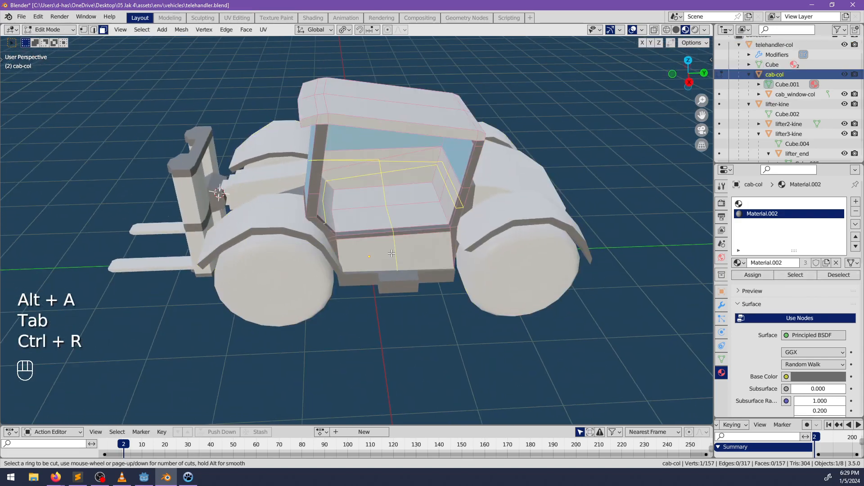
pyautogui.click(427, 237)
pyautogui.moveTo(427, 238); pyautogui.dragTo(535, 257, button='middle')
pyautogui.press('e')
pyautogui.rightClick(534, 257)
pyautogui.press('s')
pyautogui.click(473, 252)
pyautogui.moveTo(473, 252); pyautogui.dragTo(314, 255, button='middle')
pyautogui.press('g')
pyautogui.press('z')
pyautogui.click(489, 281)
pyautogui.click(394, 238)
pyautogui.click(467, 272)
pyautogui.hotkey('alt', 'a')
pyautogui.hotkey('ctrl', 'z')
pyautogui.scroll(2, 405, 288)
pyautogui.hotkey('alt', 'a')
pyautogui.scroll(2, 403, 309)
pyautogui.press('Tab')
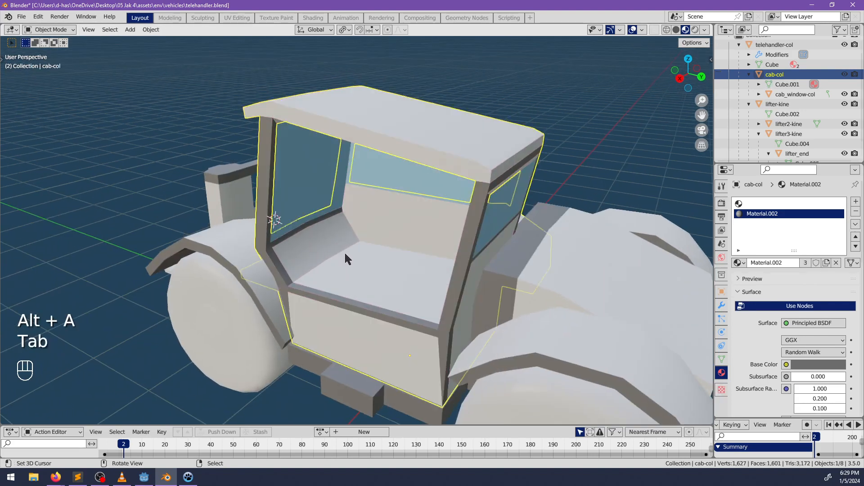
# Set the 3D cursor at the front of the cab floor in cab-col, add a cube there and scale it down
pyautogui.press('Tab')
pyautogui.hotkey('alt', 'a')
pyautogui.scroll(3, 344, 252)
pyautogui.click(291, 273)
pyautogui.keyDown('shift'); pyautogui.click(323, 252); pyautogui.keyUp('shift')
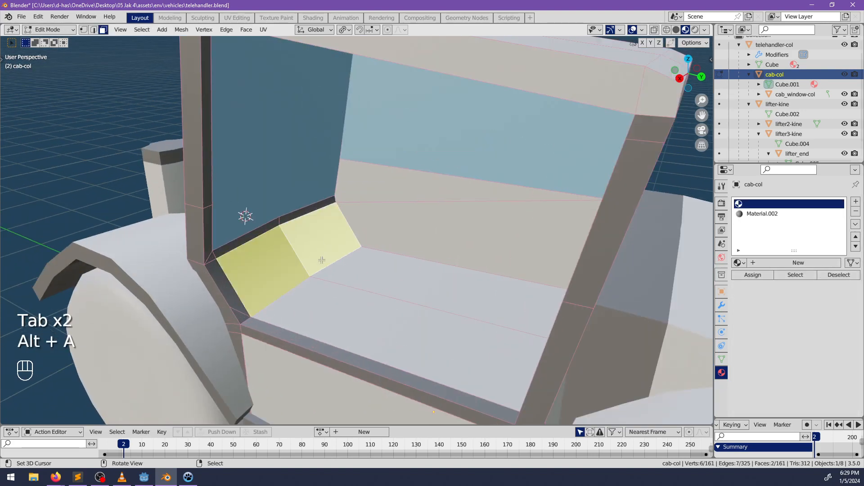
pyautogui.scroll(-3, 323, 252)
pyautogui.scroll(3, 325, 270)
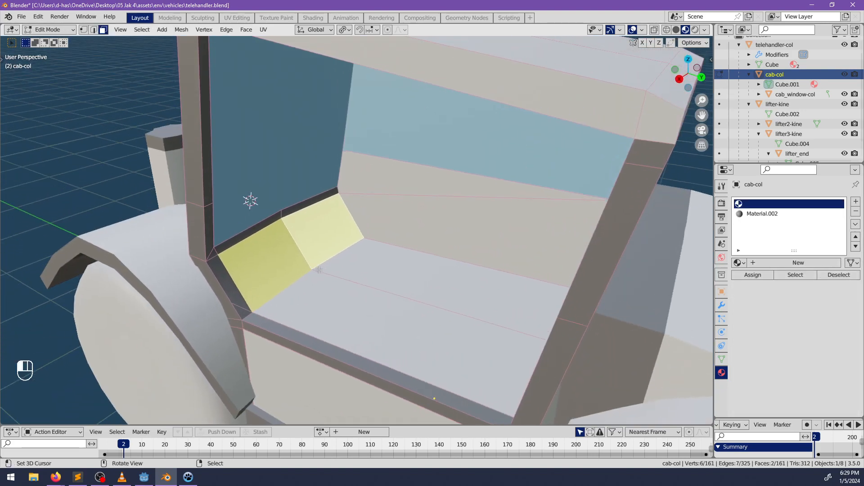
pyautogui.hotkey('shift', 'a')
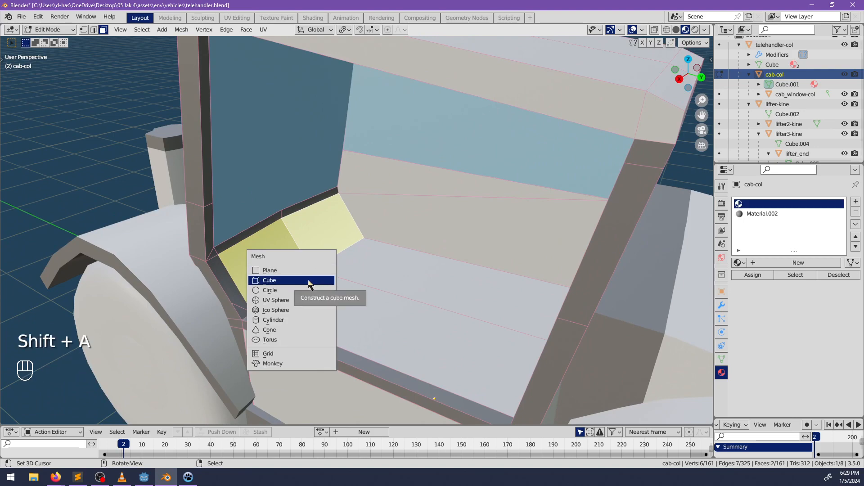
pyautogui.click(309, 281)
pyautogui.scroll(-6, 309, 281)
pyautogui.press('s')
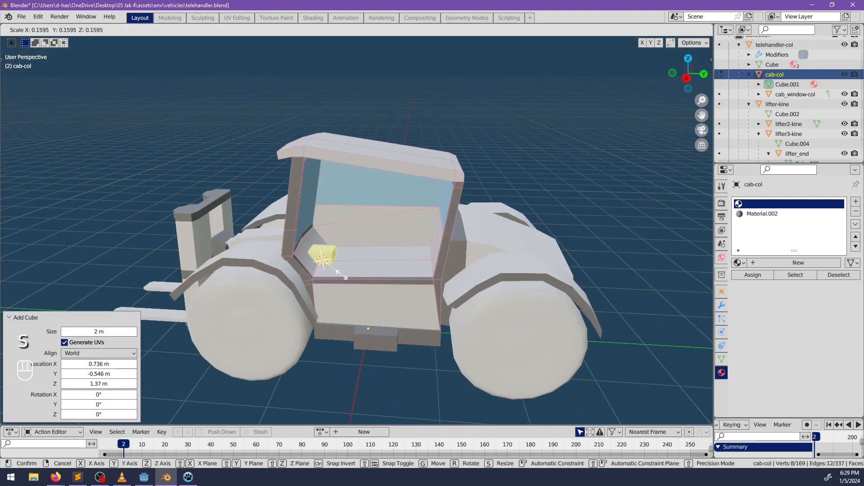
pyautogui.click(362, 275)
# Position the cube at the front of the cab floor, raised about 0.18 m and tilted 5.2° about X
pyautogui.moveTo(397, 267); pyautogui.dragTo(428, 258, button='middle')
pyautogui.press('g')
pyautogui.press('z')
pyautogui.click(380, 248)
pyautogui.scroll(2, 411, 259)
pyautogui.press('g')
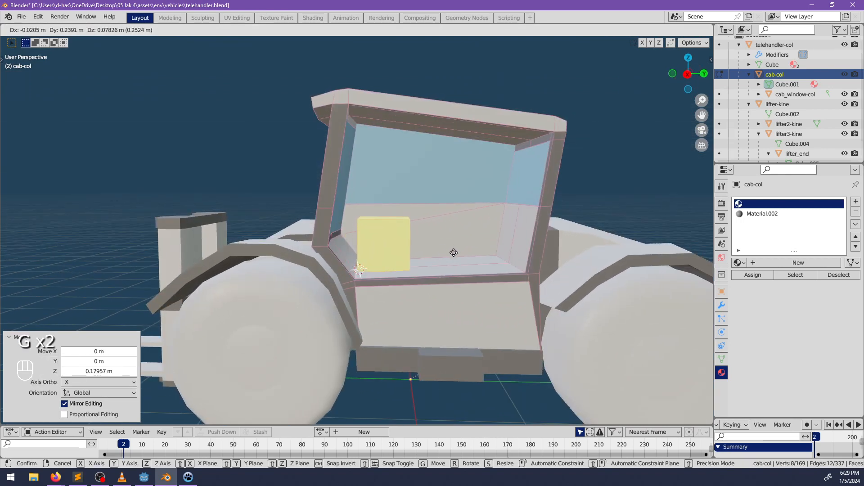
pyautogui.press('r')
pyautogui.press('x')
pyautogui.click(451, 247)
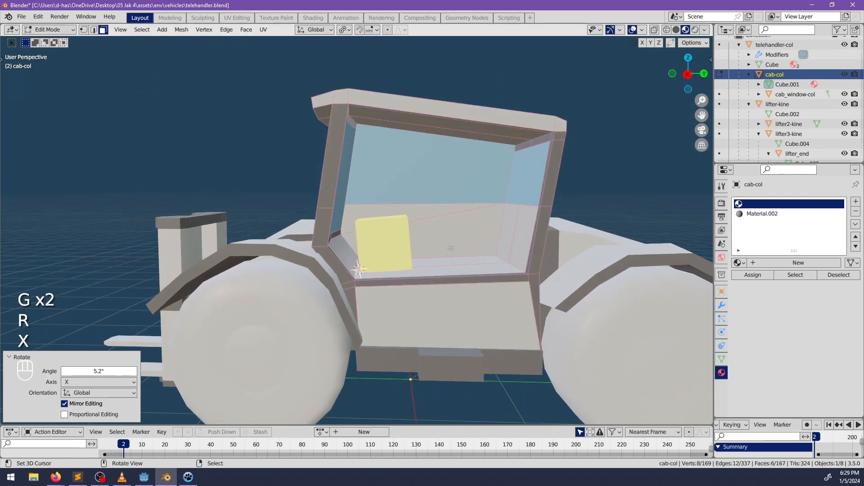
pyautogui.click(441, 251)
pyautogui.moveTo(447, 251); pyautogui.dragTo(378, 297, button='middle')
pyautogui.scroll(2, 379, 297)
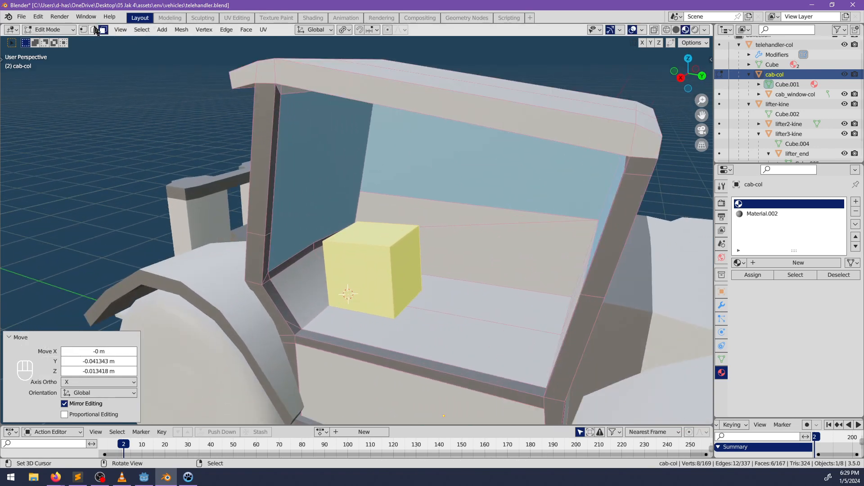
# Lower the cube's rear top edge about 0.19 m along Z to slope its top
pyautogui.click(96, 30)
pyautogui.click(410, 235)
pyautogui.press('g')
pyautogui.press('z')
pyautogui.click(406, 266)
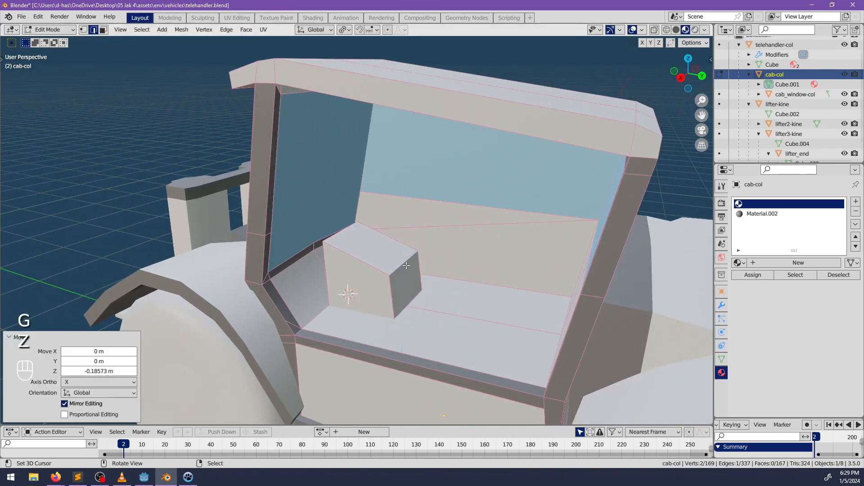
# Move the vertical edges of the box's near end along X toward the cab's open side
pyautogui.moveTo(406, 266); pyautogui.dragTo(401, 276, button='middle')
pyautogui.scroll(3, 396, 287)
pyautogui.keyDown('shift'); pyautogui.click(327, 269); pyautogui.keyUp('shift')
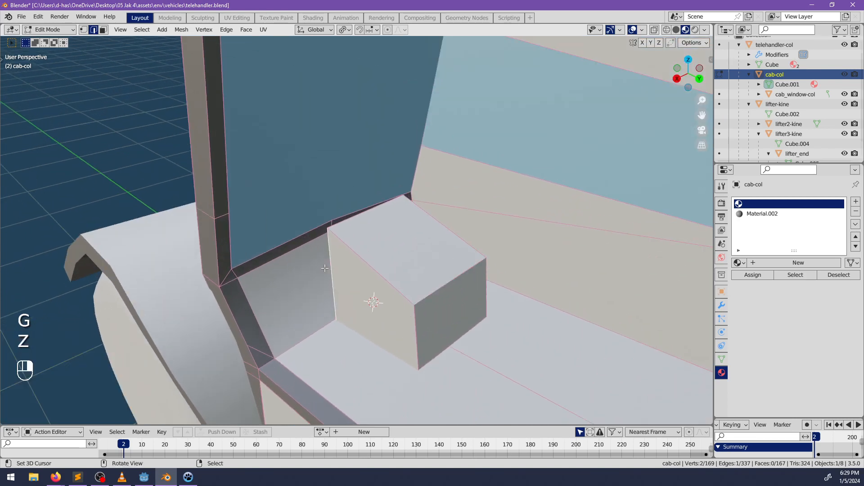
pyautogui.press('x')
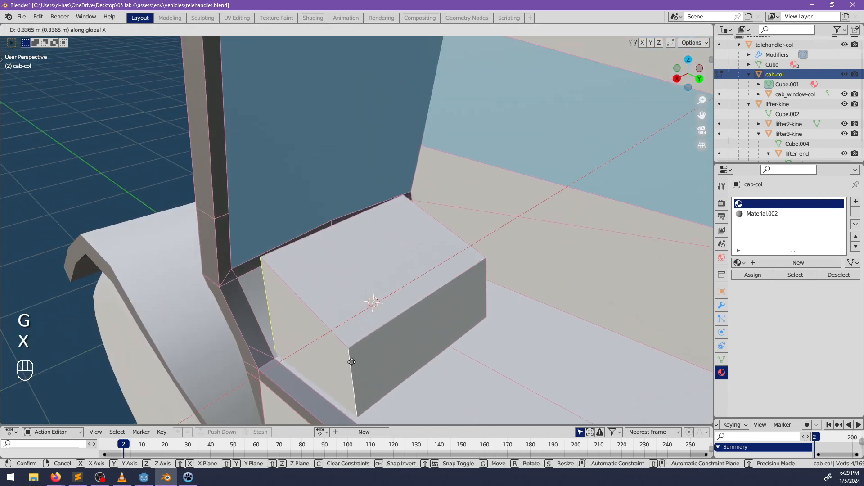
pyautogui.click(367, 359)
# Select the vertical edges at the box's far end and move them along X toward the opposite cab wall
pyautogui.moveTo(367, 359); pyautogui.dragTo(407, 228, button='middle')
pyautogui.moveTo(494, 235); pyautogui.dragTo(510, 238, button='middle')
pyautogui.rightClick(488, 189)
pyautogui.keyDown('shift'); pyautogui.rightClick(427, 319); pyautogui.keyUp('shift')
pyautogui.moveTo(427, 318); pyautogui.dragTo(444, 261, button='middle')
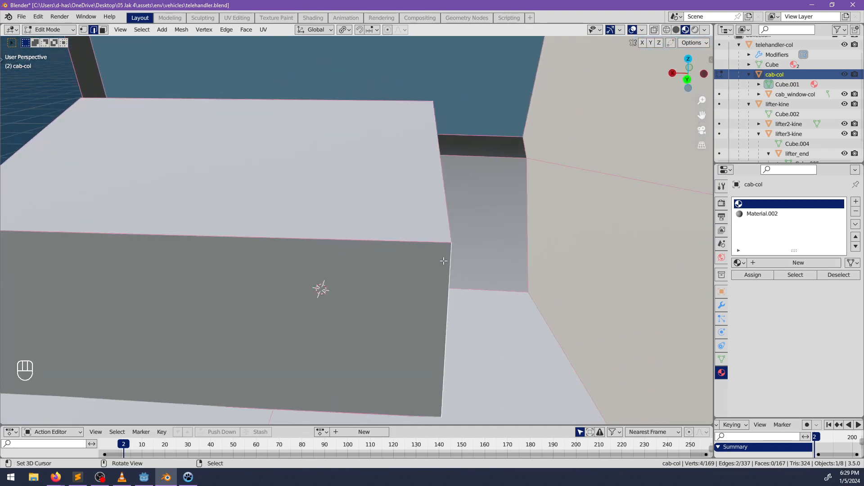
pyautogui.press('g')
pyautogui.press('x')
pyautogui.click(588, 284)
# Add a loop cut across the middle of the dashboard box and shift it along Y
pyautogui.moveTo(589, 284); pyautogui.dragTo(408, 245, button='middle')
pyautogui.click(373, 248)
pyautogui.rightClick(373, 248)
pyautogui.scroll(-3, 379, 251)
pyautogui.press('g')
pyautogui.press('y')
pyautogui.click(432, 243)
# Lower the dashboard box's front top edges along Z and scale them by 1.016
pyautogui.click(247, 182)
pyautogui.keyDown('ctrl'); pyautogui.click(234, 224); pyautogui.keyUp('ctrl')
pyautogui.press('g')
pyautogui.press('z')
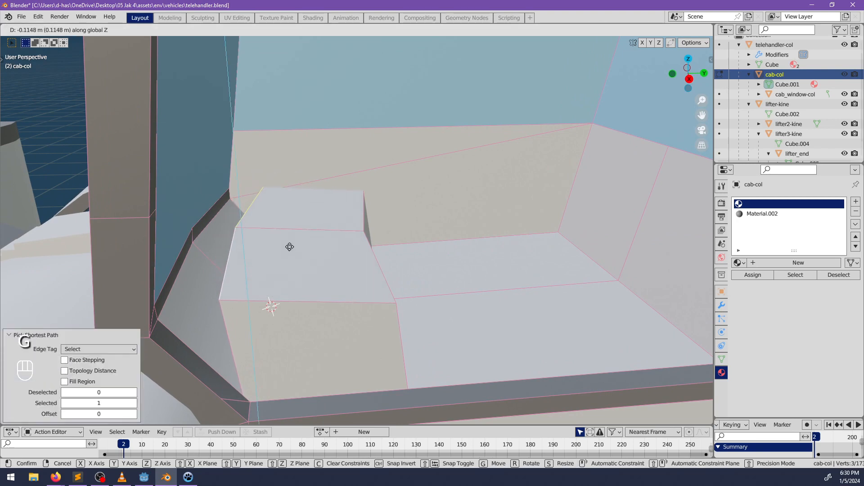
pyautogui.click(288, 259)
pyautogui.moveTo(342, 254); pyautogui.dragTo(410, 234, button='middle')
pyautogui.press('s')
pyautogui.click(391, 261)
pyautogui.scroll(-7, 440, 217)
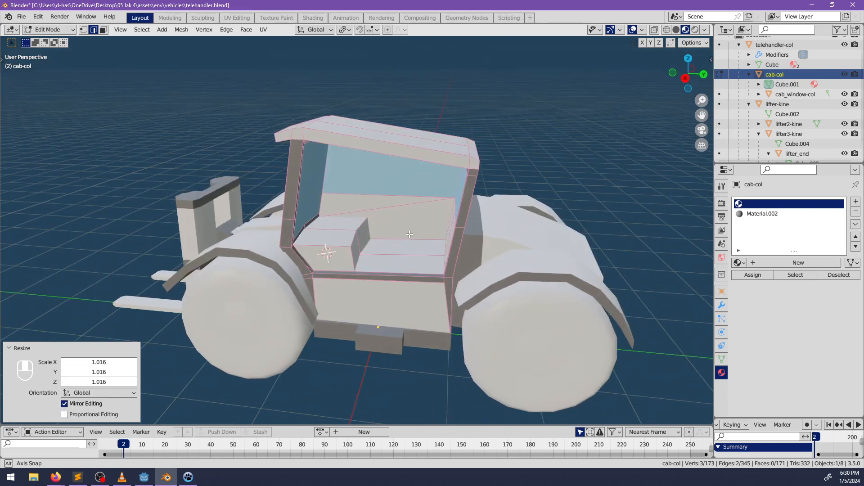
# Add a lengthwise loop cut to the dashboard box and raise its two top middle edges about 0.17 m along Z
pyautogui.scroll(4, 409, 234)
pyautogui.rightClick(315, 223)
pyautogui.keyDown('shift'); pyautogui.rightClick(312, 250); pyautogui.keyUp('shift')
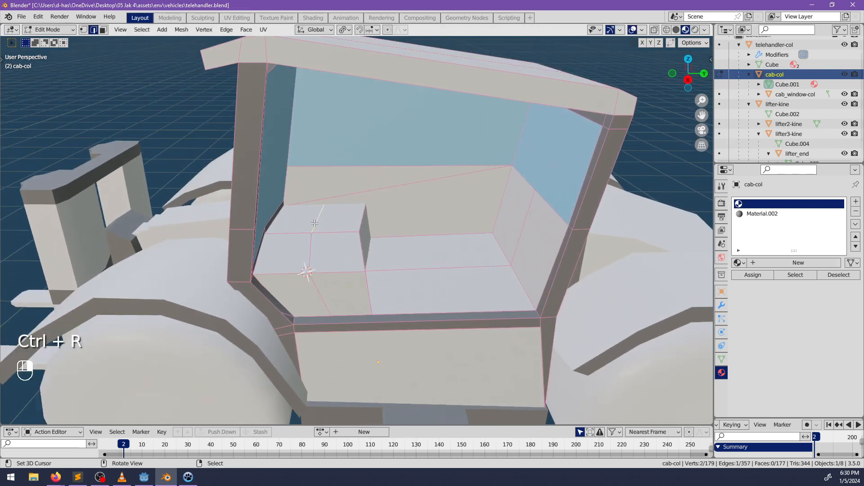
pyautogui.press('g')
pyautogui.press('z')
pyautogui.moveTo(340, 260); pyautogui.dragTo(399, 242, button='middle')
pyautogui.click(341, 214)
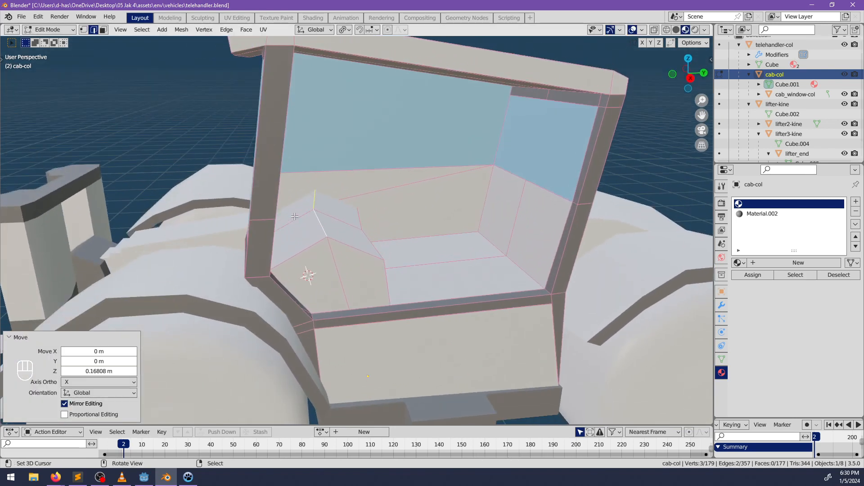
pyautogui.moveTo(360, 205); pyautogui.dragTo(320, 238, button='middle')
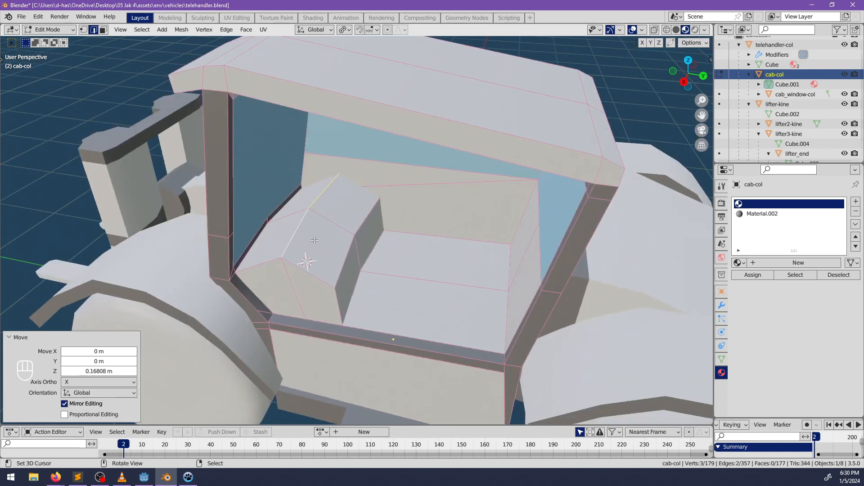
pyautogui.moveTo(346, 208); pyautogui.dragTo(380, 213, button='middle')
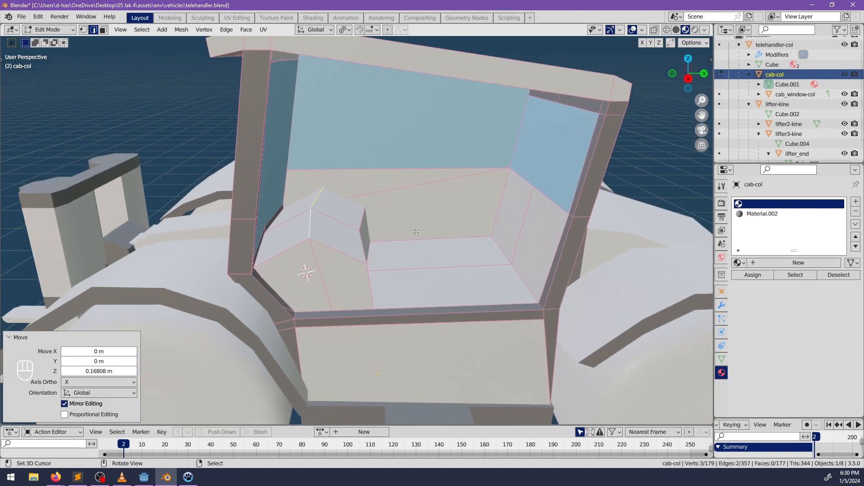
pyautogui.hotkey('alt', 'a')
# Add a second cube to cab-col toward the rear of the cab floor and scale it to 0.339
pyautogui.moveTo(427, 236); pyautogui.dragTo(406, 234, button='middle')
pyautogui.scroll(4, 392, 232)
pyautogui.press('Tab')
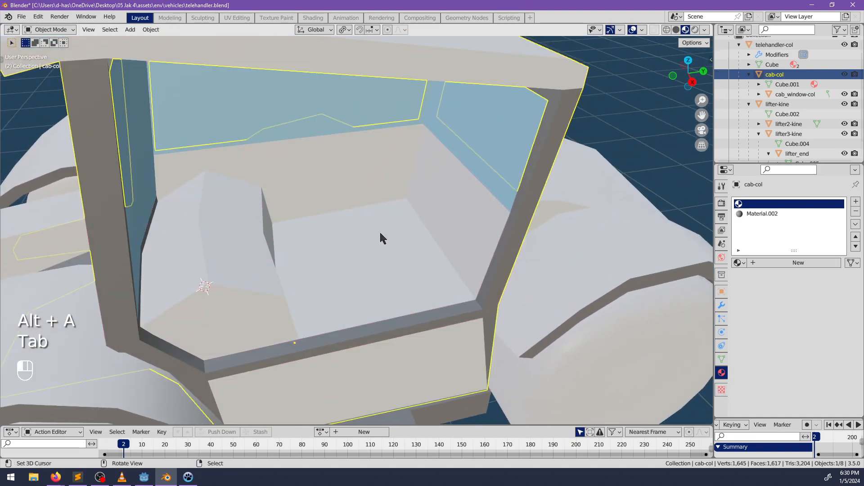
pyautogui.press('Tab')
pyautogui.hotkey('shift', 'a')
pyautogui.click(371, 235)
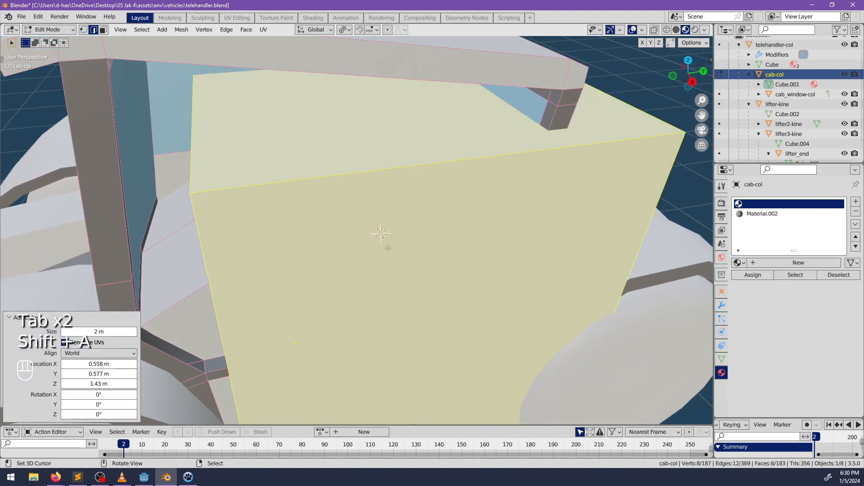
pyautogui.moveTo(380, 242); pyautogui.dragTo(459, 247, button='middle')
pyautogui.press('s')
pyautogui.click(413, 239)
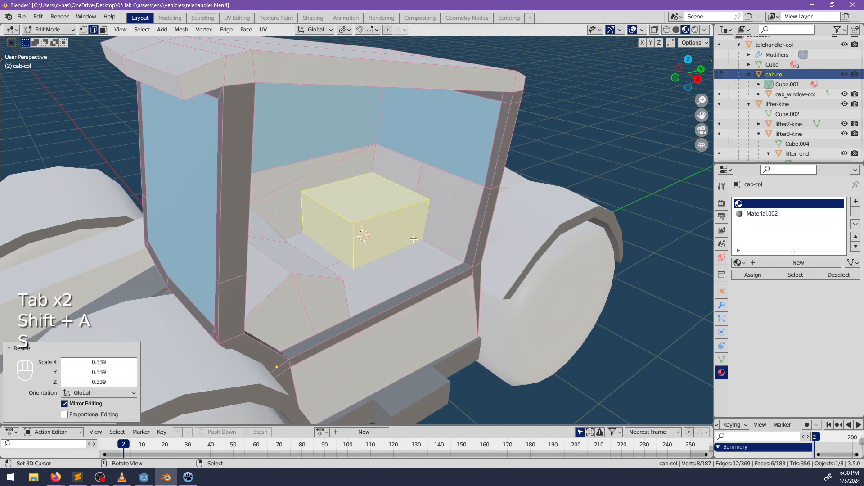
# Add a centred loop cut to the new cube and extrude its rear top face up 0.29 m as a seat back
pyautogui.hotkey('ctrl', 'r')
pyautogui.doubleClick(377, 214)
pyautogui.moveTo(377, 215); pyautogui.dragTo(347, 213, button='middle')
pyautogui.click(103, 30)
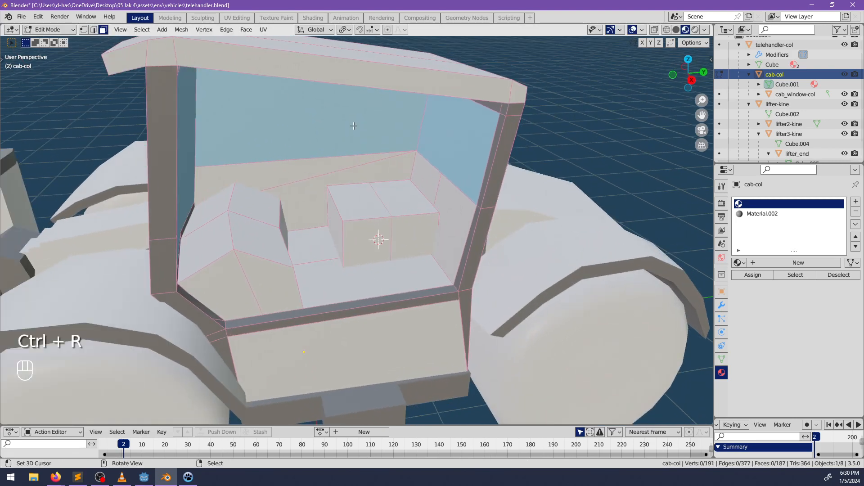
pyautogui.click(397, 170)
pyautogui.moveTo(397, 170); pyautogui.dragTo(411, 207, button='middle')
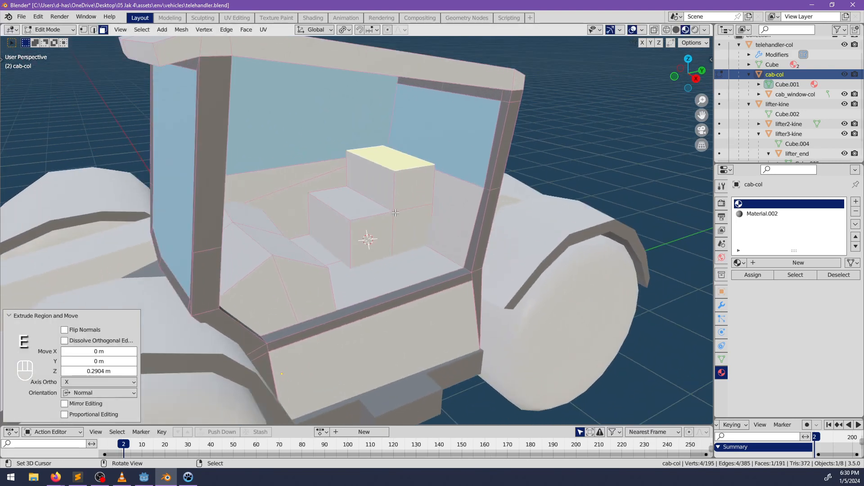
# Select the whole linked seat mesh and scale it to 0.605
pyautogui.press('l')
pyautogui.press('s')
pyautogui.click(426, 241)
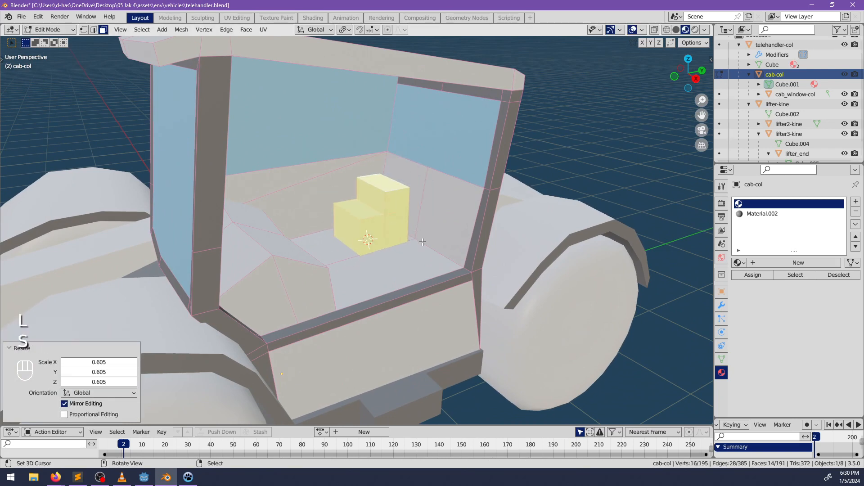
# Flatten the stepped seat block to about 0.632 of its height and reposition it inside the cab
pyautogui.press('g')
pyautogui.click(432, 218)
pyautogui.click(438, 237)
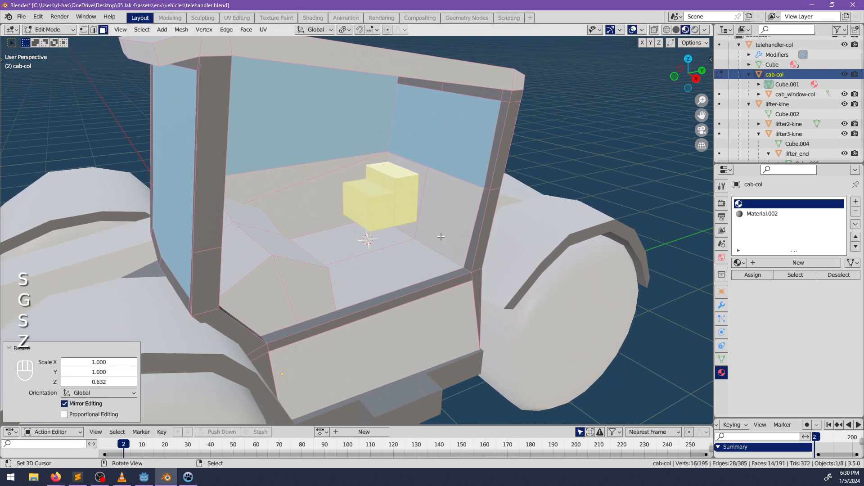
pyautogui.press('g')
pyautogui.click(446, 260)
# Position the stepped seat block on the cab floor, lowering it about 0.027 m along Z
pyautogui.moveTo(500, 239); pyautogui.dragTo(468, 269, button='middle')
pyautogui.press('g')
pyautogui.scroll(4, 372, 268)
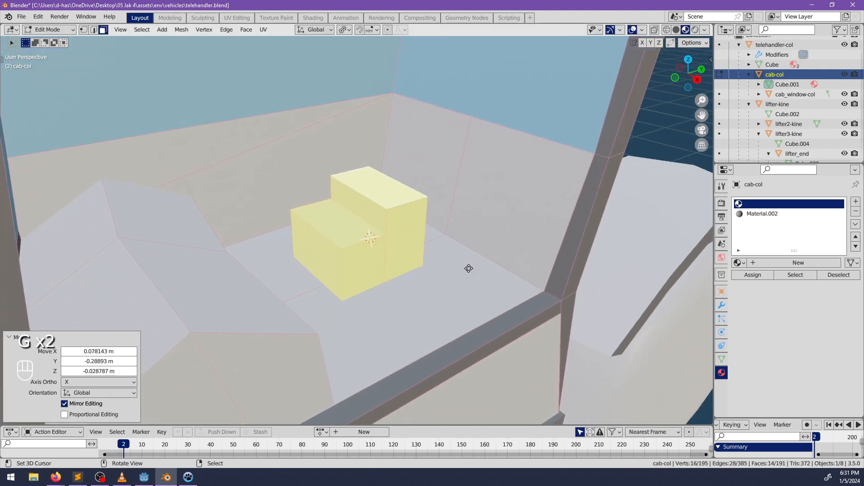
pyautogui.press('g')
pyautogui.middleClick(472, 253)
pyautogui.click(474, 260)
pyautogui.moveTo(384, 265); pyautogui.dragTo(460, 250, button='middle')
pyautogui.scroll(4, 444, 276)
pyautogui.press('g')
pyautogui.click(492, 284)
pyautogui.press('g')
pyautogui.press('z')
pyautogui.click(461, 258)
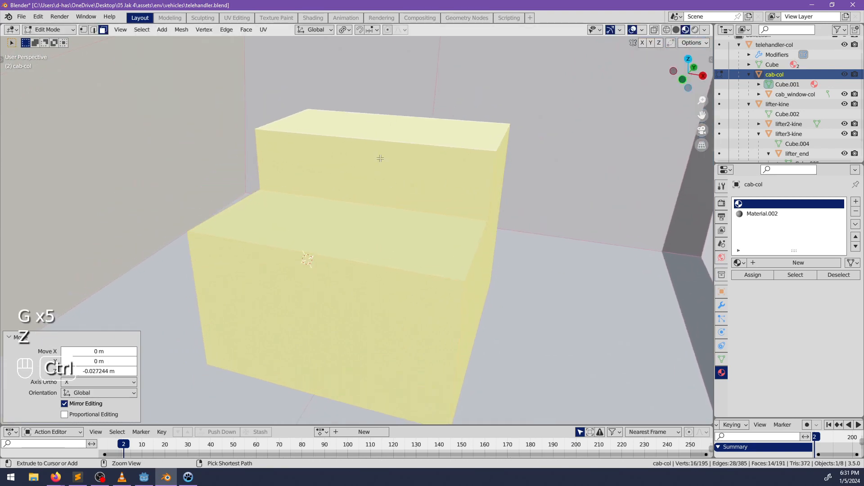
# Add one centred loop cut through the middle of the stepped seat block
pyautogui.hotkey('ctrl', 'r')
pyautogui.click(379, 159)
pyautogui.rightClick(380, 159)
pyautogui.scroll(-5, 396, 194)
pyautogui.moveTo(423, 209); pyautogui.dragTo(360, 199, button='middle')
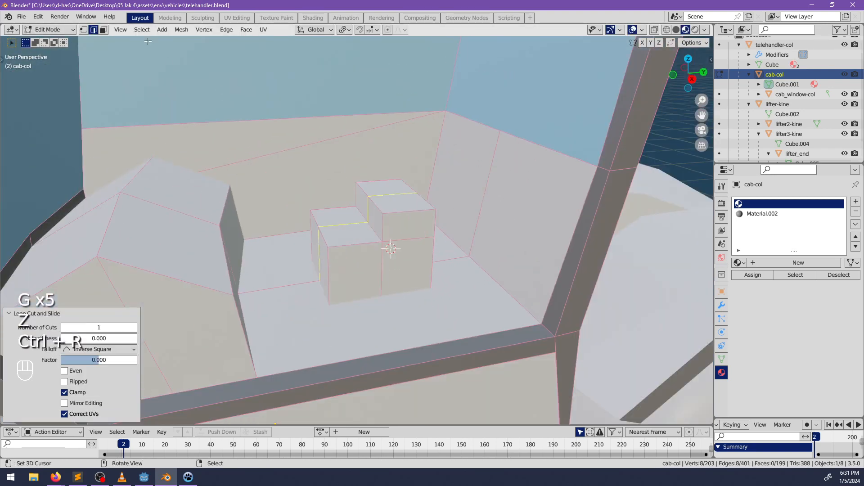
# Select the faces on one end of the seat block and extend them outward about 0.35 m with Shrink/Fatten
pyautogui.click(106, 28)
pyautogui.moveTo(247, 188); pyautogui.dragTo(345, 207, button='middle')
pyautogui.scroll(3, 338, 212)
pyautogui.moveTo(259, 221); pyautogui.dragTo(286, 228, button='middle')
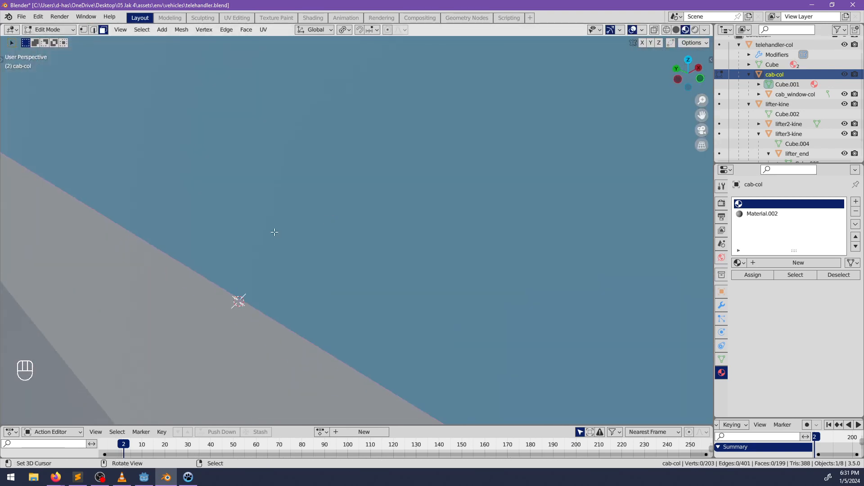
pyautogui.scroll(2, 283, 229)
pyautogui.keyDown('ctrl'); pyautogui.click(254, 319); pyautogui.keyUp('ctrl')
pyautogui.moveTo(256, 318); pyautogui.dragTo(353, 242, button='middle')
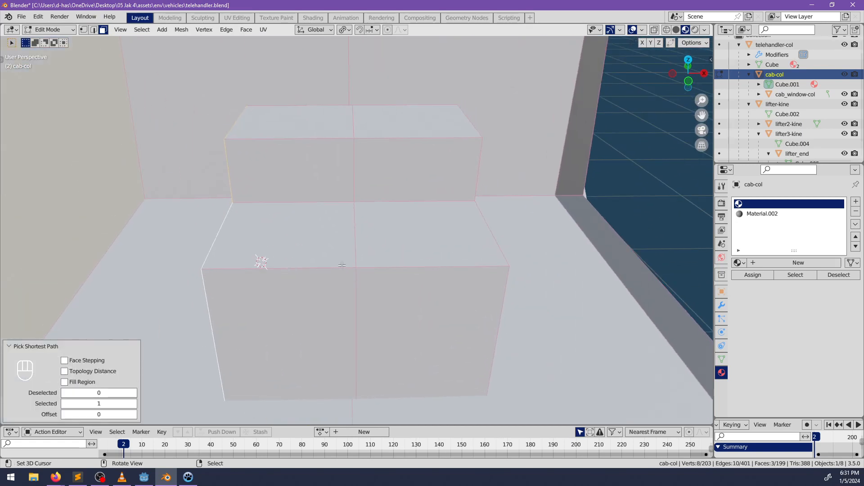
pyautogui.hotkey('alt', 's')
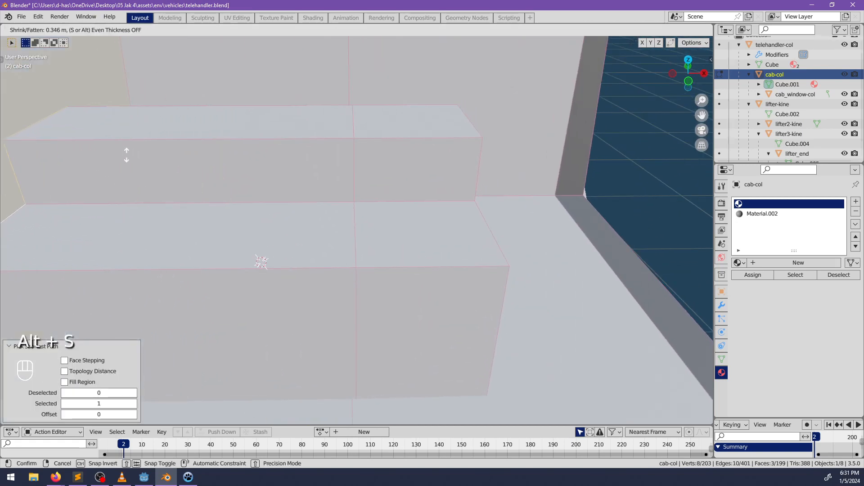
pyautogui.click(127, 151)
# Select the faces on the opposite end of the seat block and adjust its width with Shrink/Fatten
pyautogui.scroll(-3, 396, 269)
pyautogui.moveTo(394, 268); pyautogui.dragTo(339, 247, button='middle')
pyautogui.click(422, 220)
pyautogui.keyDown('ctrl'); pyautogui.click(409, 267); pyautogui.keyUp('ctrl')
pyautogui.keyDown('ctrl'); pyautogui.click(379, 273); pyautogui.keyUp('ctrl')
pyautogui.moveTo(444, 259); pyautogui.dragTo(441, 260, button='middle')
pyautogui.hotkey('alt', 's')
pyautogui.click(446, 239)
# Raise the top centre edge of the seat block's backrest along Z
pyautogui.moveTo(453, 293); pyautogui.dragTo(441, 232, button='middle')
pyautogui.click(94, 30)
pyautogui.click(373, 203)
pyautogui.press('g')
pyautogui.press('z')
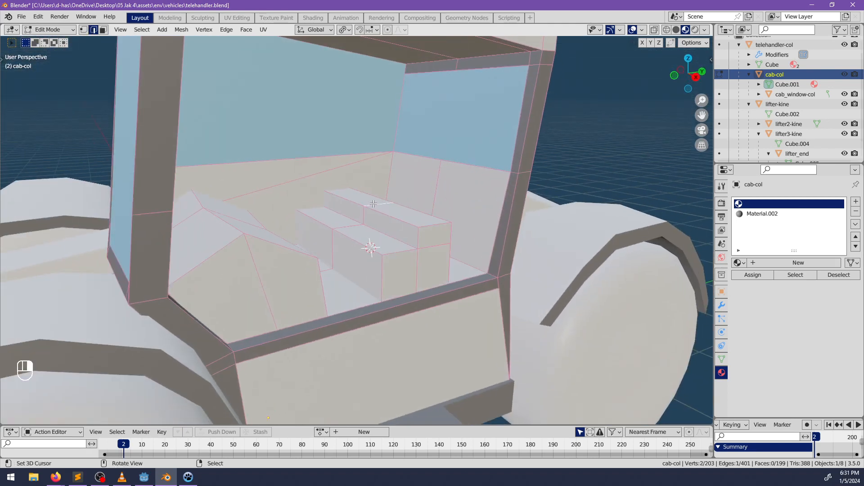
pyautogui.click(377, 188)
# Edge-slide the outer top edge of the seat block's backrest to slope its corner
pyautogui.moveTo(377, 188); pyautogui.dragTo(381, 268, button='middle')
pyautogui.keyDown('alt'); pyautogui.click(331, 243); pyautogui.keyUp('alt')
pyautogui.click(402, 264)
pyautogui.hotkey('alt', 'a')
pyautogui.press('Tab')
pyautogui.scroll(-3, 428, 283)
pyautogui.press('Tab')
pyautogui.moveTo(399, 222); pyautogui.dragTo(443, 267, button='middle')
pyautogui.scroll(3, 366, 281)
pyautogui.press('g')
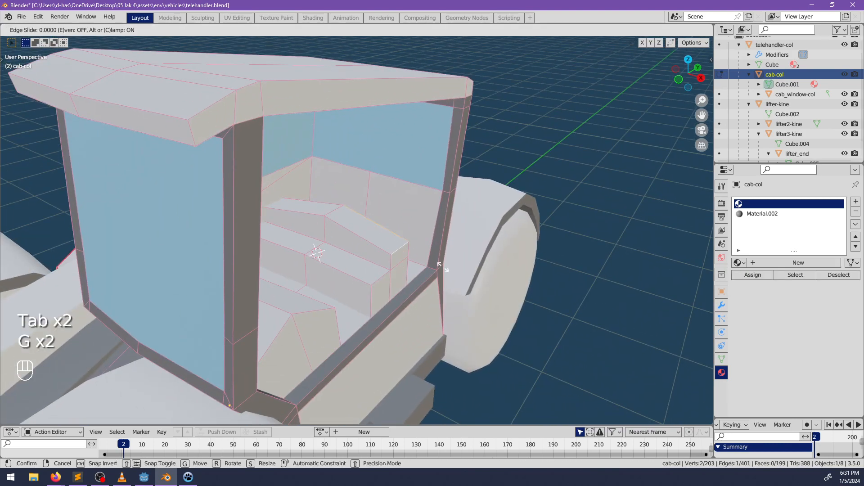
pyautogui.click(437, 265)
# Delete the entire stepped seat block from the cab mesh
pyautogui.rightClick(370, 295)
pyautogui.keyDown('ctrl'); pyautogui.rightClick(396, 296); pyautogui.keyUp('ctrl')
pyautogui.rightClick(367, 295)
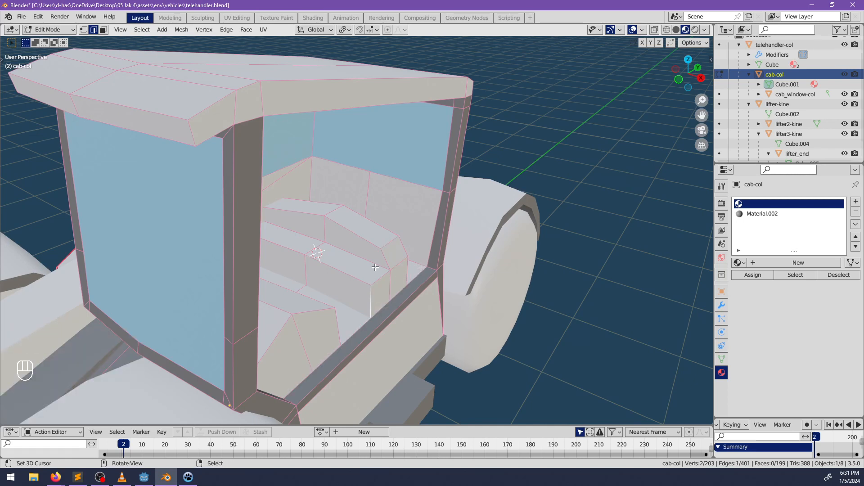
pyautogui.press('l')
pyautogui.press('x')
pyautogui.click(360, 250)
# Add a cube inside the cab, shrink it to cushion size and flatten it to about 0.234 along Z
pyautogui.hotkey('shift', 'a')
pyautogui.click(357, 272)
pyautogui.scroll(-2, 455, 321)
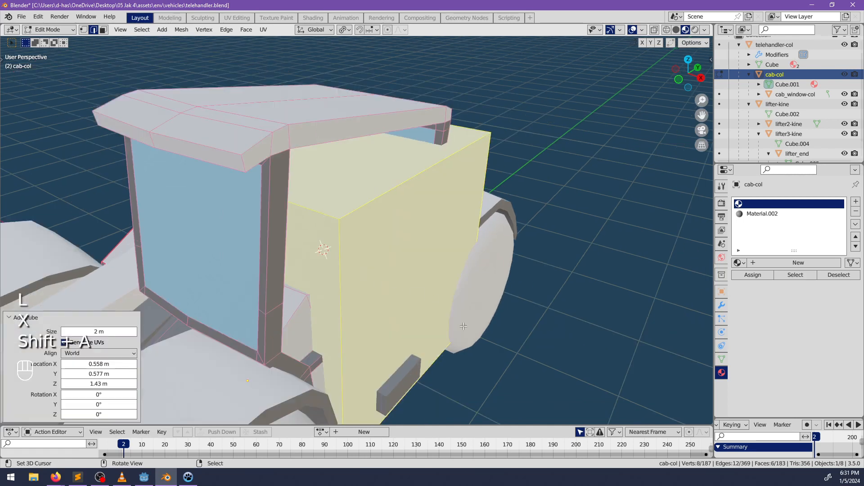
pyautogui.press('s')
pyautogui.click(405, 289)
pyautogui.press('s')
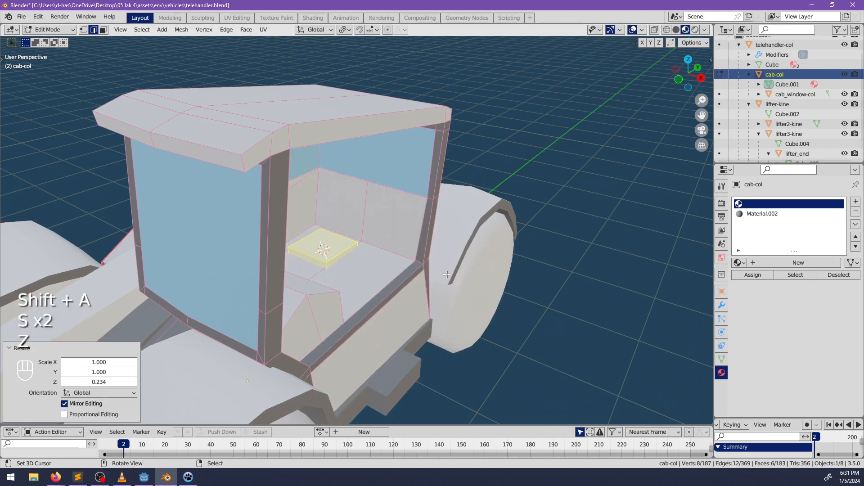
# Position the flat seat cushion above the cab floor and scale it uniformly to about 0.867
pyautogui.moveTo(443, 271); pyautogui.dragTo(356, 263, button='middle')
pyautogui.click(377, 234)
pyautogui.moveTo(378, 233); pyautogui.dragTo(384, 271, button='middle')
pyautogui.press('g')
pyautogui.press('z')
pyautogui.press('g')
pyautogui.scroll(3, 369, 273)
pyautogui.scroll(-1, 391, 282)
pyautogui.press('s')
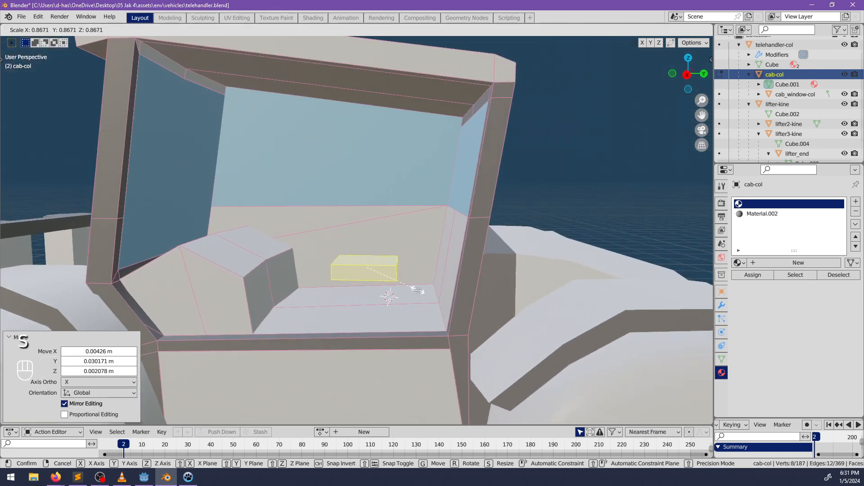
pyautogui.click(418, 290)
# Duplicate the cushion, rotate the copy 90° around X and place it behind the cushion as a backrest
pyautogui.scroll(4, 415, 298)
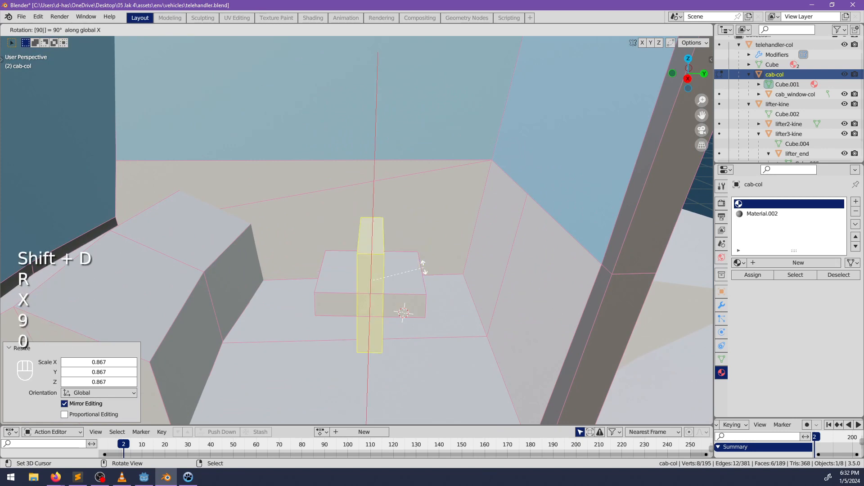
pyautogui.press('g')
pyautogui.click(440, 237)
pyautogui.moveTo(440, 237); pyautogui.dragTo(518, 266, button='middle')
pyautogui.press('g')
pyautogui.click(466, 243)
# Add two perpendicular centred loop cuts through the seat cushion
pyautogui.scroll(3, 450, 272)
pyautogui.moveTo(432, 274); pyautogui.dragTo(457, 299, button='middle')
pyautogui.keyDown('shift'); pyautogui.moveTo(457, 299); pyautogui.dragTo(493, 278, button='middle'); pyautogui.keyUp('shift')
pyautogui.scroll(-2, 465, 282)
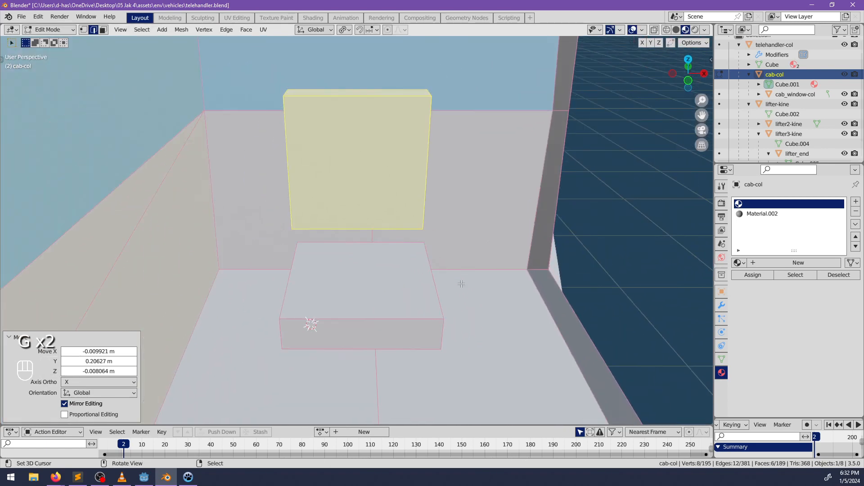
pyautogui.hotkey('ctrl', 'r')
pyautogui.click(354, 257)
pyautogui.rightClick(354, 257)
pyautogui.moveTo(323, 291); pyautogui.dragTo(417, 331, button='middle')
pyautogui.rightClick(362, 321)
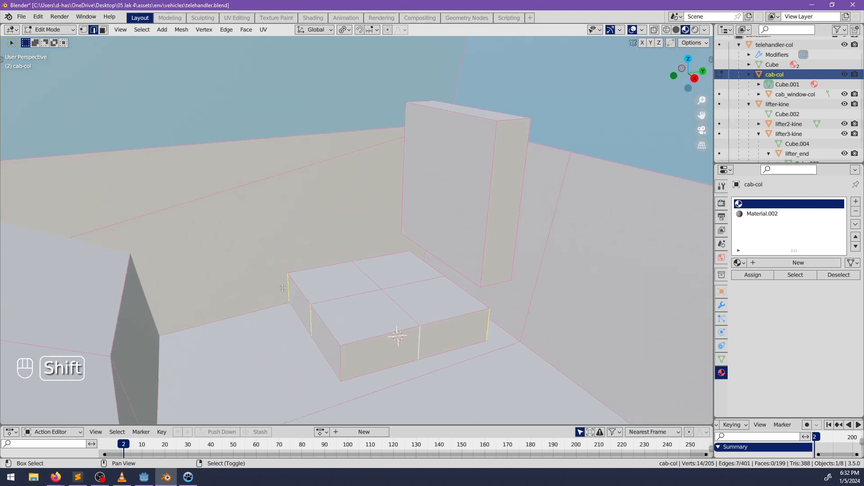
# Try to scale the cushion's middle vertical side edges in the horizontal plane
pyautogui.moveTo(516, 338); pyautogui.dragTo(442, 301, button='middle')
pyautogui.hotkey('ctrl', 'z')
pyautogui.scroll(2, 451, 305)
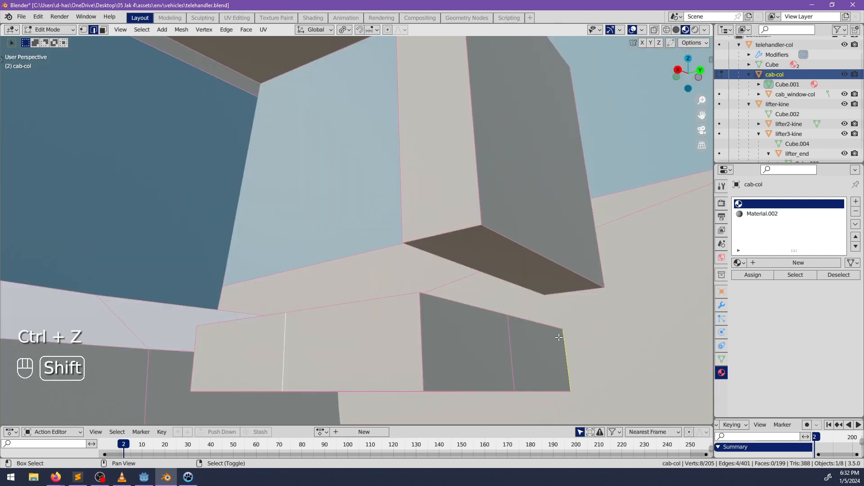
pyautogui.moveTo(531, 336); pyautogui.dragTo(458, 310, button='middle')
pyautogui.moveTo(560, 309); pyautogui.dragTo(454, 355, button='middle')
pyautogui.press('s')
pyautogui.hotkey('shift', 'z')
pyautogui.press('Escape')
pyautogui.press('s')
pyautogui.hotkey('shift', 'z')
pyautogui.press('Escape')
pyautogui.moveTo(449, 281); pyautogui.dragTo(345, 52, button='middle')
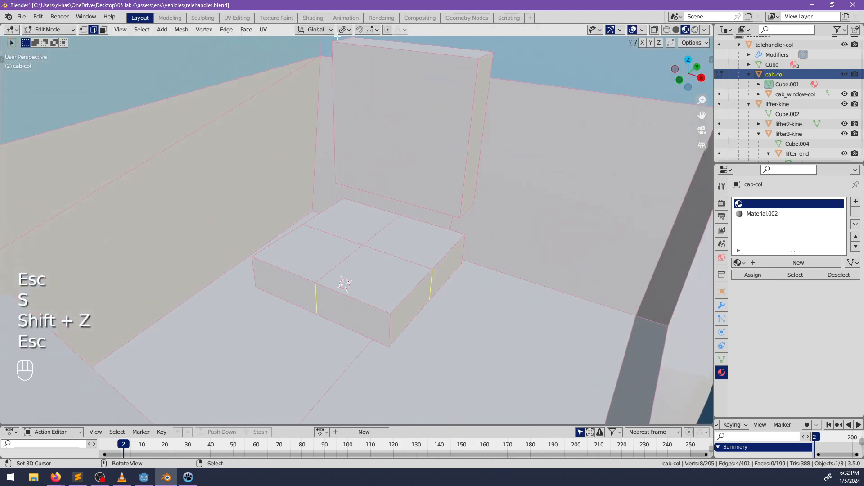
# Switch the pivot point, try scaling the cushion's side edges horizontally again, and undo the scaling
pyautogui.click(344, 29)
pyautogui.click(364, 73)
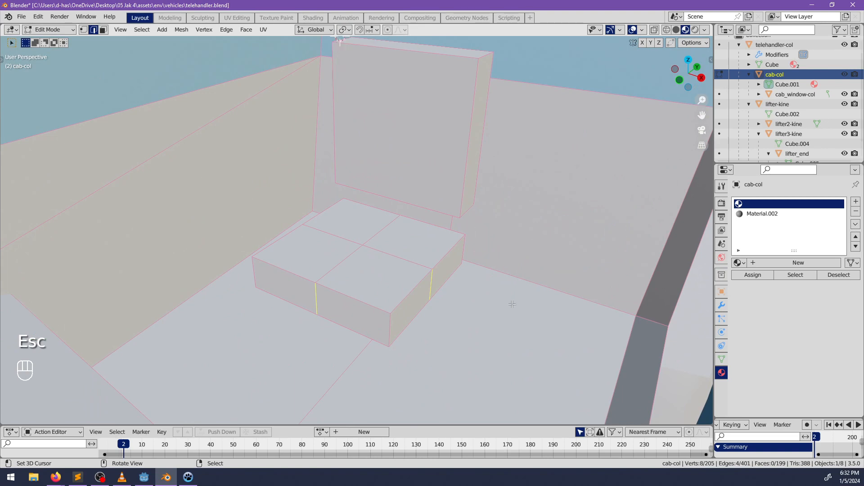
pyautogui.press('s')
pyautogui.hotkey('shift', 'z')
pyautogui.click(547, 338)
pyautogui.moveTo(547, 338); pyautogui.dragTo(384, 293, button='middle')
pyautogui.hotkey('ctrl', 'z')
# Move the cushion's front centre edge outward along Y to give the front a pointed shape
pyautogui.rightClick(310, 289)
pyautogui.hotkey('alt', 's')
pyautogui.press('Escape')
pyautogui.press('g')
pyautogui.press('y')
pyautogui.click(369, 294)
pyautogui.rightClick(391, 315)
# Add a centred vertical loop cut to the backrest and raise its top centre edge along Z
pyautogui.moveTo(330, 298); pyautogui.dragTo(451, 294, button='middle')
pyautogui.scroll(1, 405, 290)
pyautogui.moveTo(396, 291); pyautogui.dragTo(338, 275, button='middle')
pyautogui.keyDown('shift'); pyautogui.moveTo(336, 261); pyautogui.dragTo(349, 154, button='middle'); pyautogui.keyUp('shift')
pyautogui.scroll(-1, 344, 335)
pyautogui.hotkey('ctrl', 'r')
pyautogui.click(356, 286)
pyautogui.rightClick(356, 286)
pyautogui.press('g')
pyautogui.press('z')
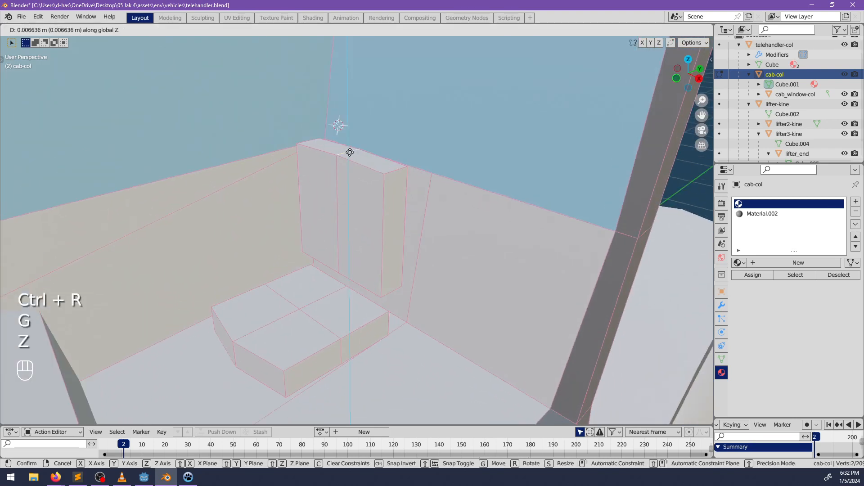
pyautogui.click(351, 144)
# Add a horizontal loop cut across the backrest and shift its rear vertical centre edges in the horizontal plane
pyautogui.rightClick(397, 206)
pyautogui.moveTo(336, 213); pyautogui.dragTo(400, 189, button='middle')
pyautogui.rightClick(330, 214)
pyautogui.keyDown('ctrl'); pyautogui.click(341, 232); pyautogui.keyUp('ctrl')
pyautogui.press('g')
pyautogui.hotkey('shift', 'z')
pyautogui.click(341, 256)
pyautogui.rightClick(400, 189)
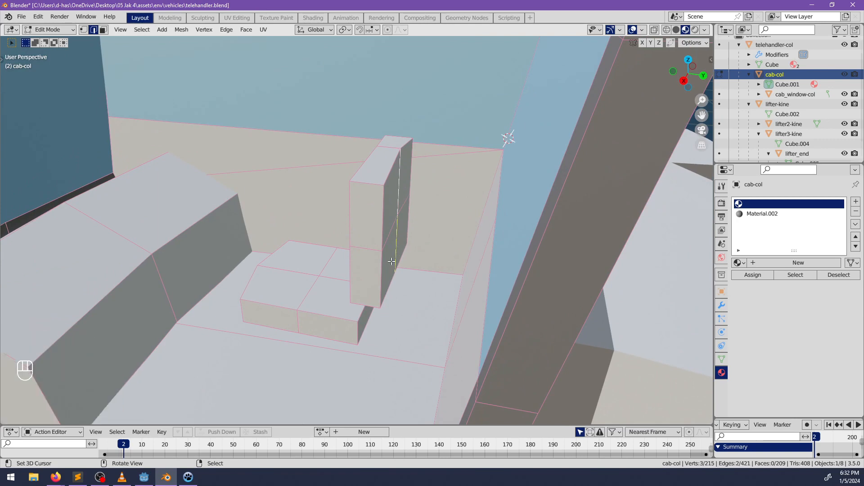
pyautogui.press('g')
pyautogui.hotkey('shift', 'z')
pyautogui.click(400, 263)
# Select the cushion's lengthwise centre edges, adjust them along Z and clear the selection
pyautogui.moveTo(399, 263); pyautogui.dragTo(364, 281, button='middle')
pyautogui.rightClick(337, 295)
pyautogui.keyDown('shift'); pyautogui.rightClick(308, 309); pyautogui.keyUp('shift')
pyautogui.moveTo(308, 309)
pyautogui.mouseDown(button='middle')
pyautogui.moveTo(335, 253)
pyautogui.moveTo(314, 296)
pyautogui.mouseUp(button='middle')
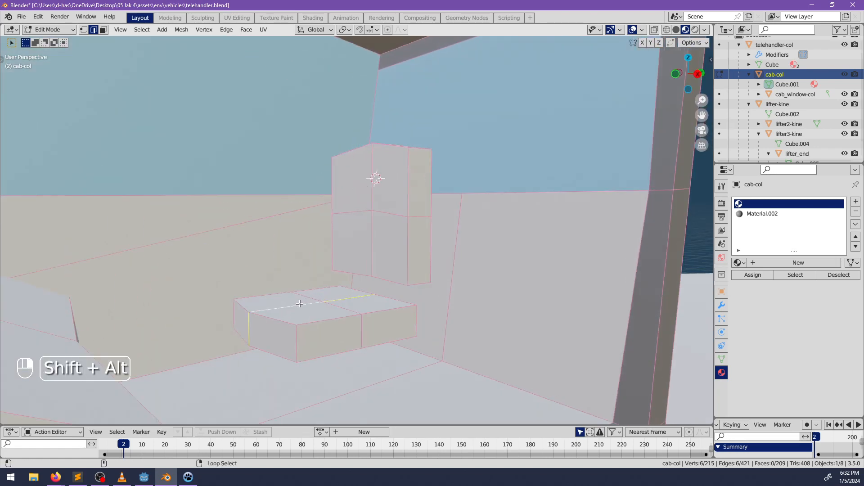
pyautogui.press('z')
pyautogui.click(299, 306)
pyautogui.scroll(-5, 299, 306)
pyautogui.hotkey('alt', 'a')
# Add a new cube with a size of 0.3 m to the cab mesh
pyautogui.moveTo(299, 306)
pyautogui.mouseDown(button='middle')
pyautogui.moveTo(350, 280)
pyautogui.moveTo(315, 304)
pyautogui.mouseUp(button='middle')
pyautogui.scroll(3, 349, 273)
pyautogui.keyDown('shift'); pyautogui.moveTo(262, 277); pyautogui.dragTo(375, 289, button='middle'); pyautogui.keyUp('shift')
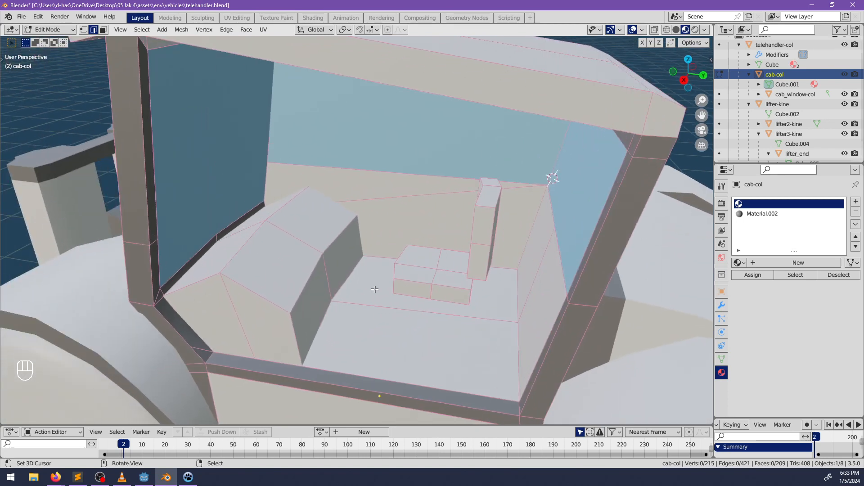
pyautogui.moveTo(517, 321); pyautogui.dragTo(497, 290, button='middle')
pyautogui.scroll(3, 396, 280)
pyautogui.keyDown('shift'); pyautogui.moveTo(498, 290); pyautogui.dragTo(428, 233, button='middle'); pyautogui.keyUp('shift')
pyautogui.moveTo(406, 285); pyautogui.dragTo(415, 323, button='middle')
pyautogui.hotkey('shift', 'a')
pyautogui.click(415, 325)
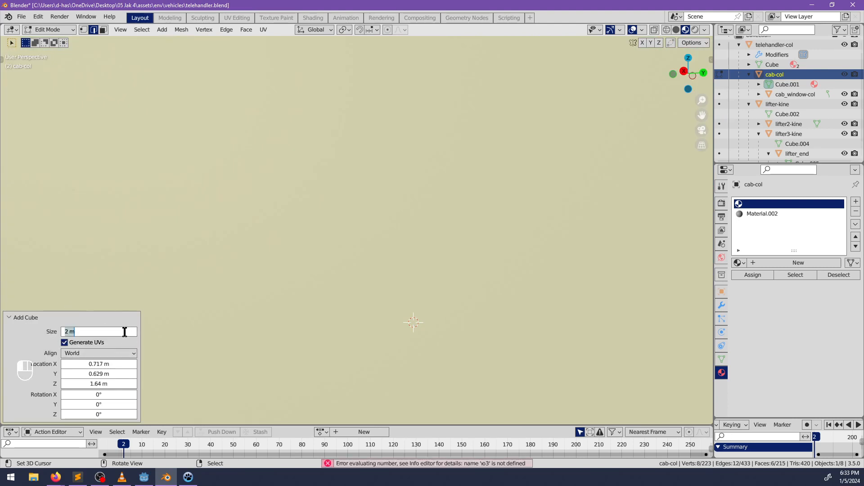
pyautogui.press('Return')
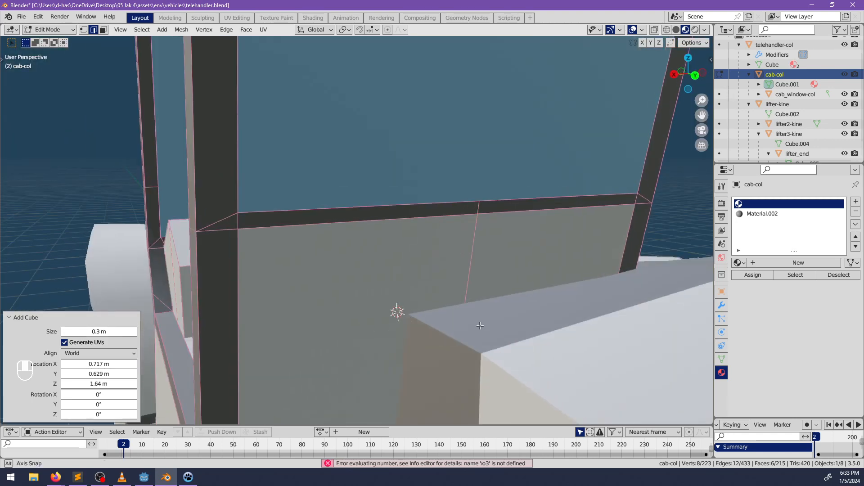
# Scale down the new cube and raise it about 0.04 m along Z, between the seat cushion and the backrest
pyautogui.press('s')
pyautogui.click(443, 302)
pyautogui.moveTo(423, 306); pyautogui.dragTo(379, 295, button='middle')
pyautogui.press('g')
pyautogui.press('z')
pyautogui.click(430, 280)
pyautogui.scroll(2, 391, 276)
pyautogui.moveTo(378, 295); pyautogui.dragTo(317, 205, button='middle')
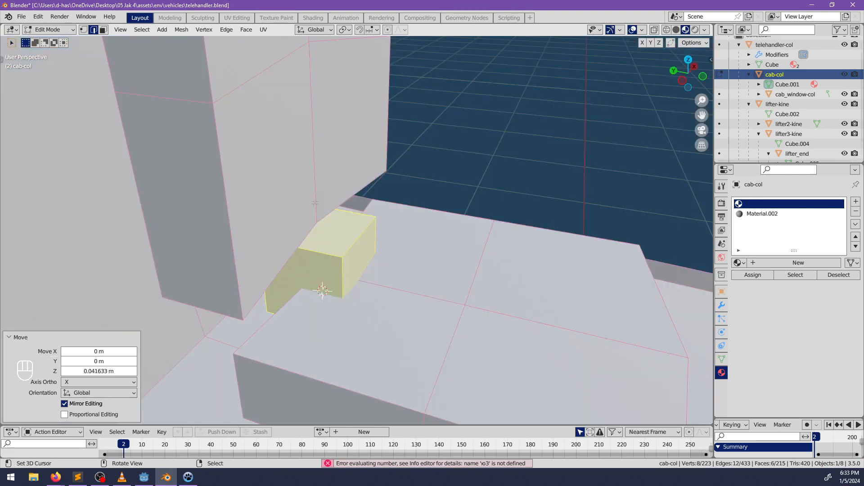
# Extrude the top face of the small block upward by about 0.03 m
pyautogui.click(103, 30)
pyautogui.click(338, 237)
pyautogui.press('e')
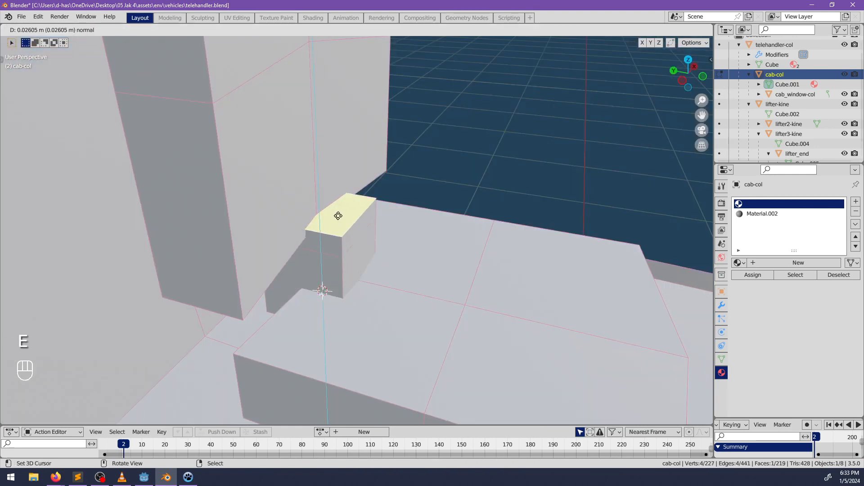
pyautogui.click(339, 216)
# Select the block's two faces on the cushion side and push them in with Shrink/Fatten to slim the bracket
pyautogui.rightClick(363, 244)
pyautogui.keyDown('shift'); pyautogui.rightClick(362, 226); pyautogui.keyUp('shift')
pyautogui.hotkey('alt', 's')
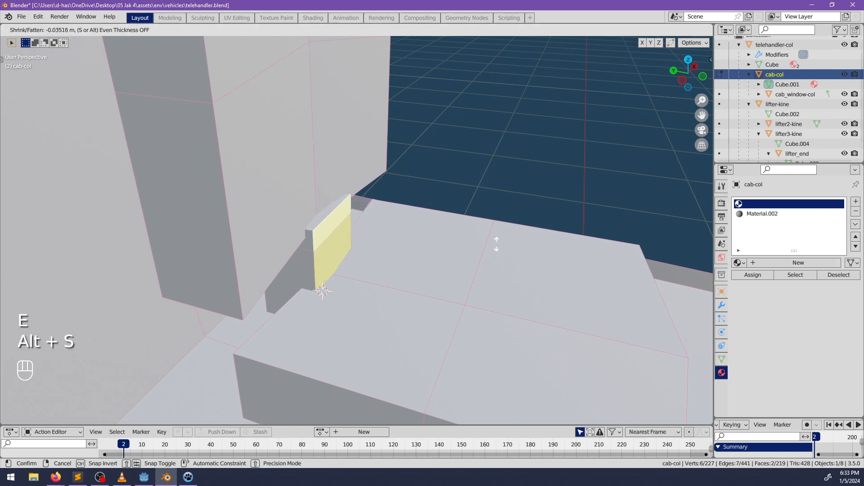
pyautogui.click(494, 253)
pyautogui.moveTo(576, 297); pyautogui.dragTo(427, 262, button='middle')
pyautogui.hotkey('alt', 's')
pyautogui.click(466, 271)
# Extrude the bracket's bottom face down below the cushion and add a centred horizontal loop cut to the extension
pyautogui.scroll(2, 427, 262)
pyautogui.rightClick(435, 251)
pyautogui.press('e')
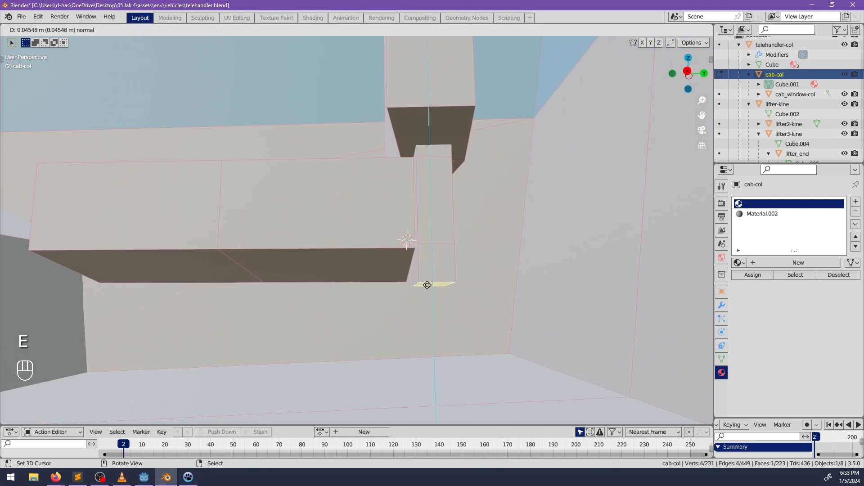
pyautogui.click(425, 302)
pyautogui.moveTo(425, 302); pyautogui.dragTo(424, 293, button='middle')
pyautogui.hotkey('ctrl', 'r')
pyautogui.click(430, 275)
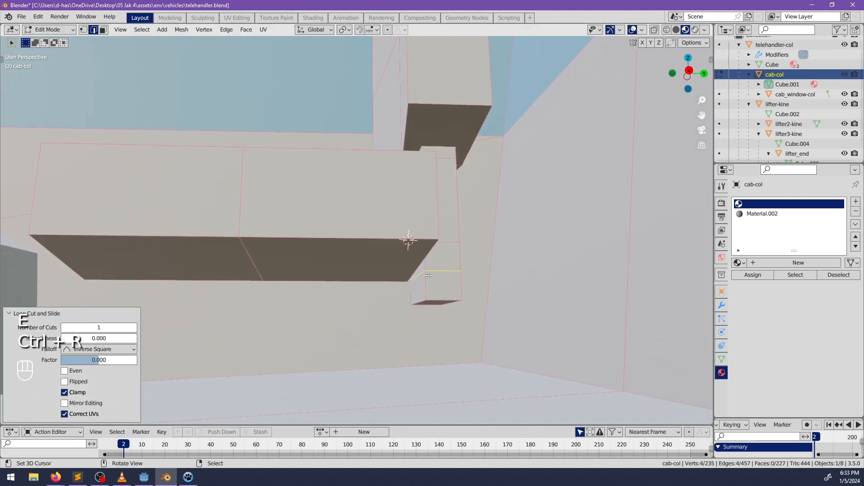
pyautogui.click(421, 285)
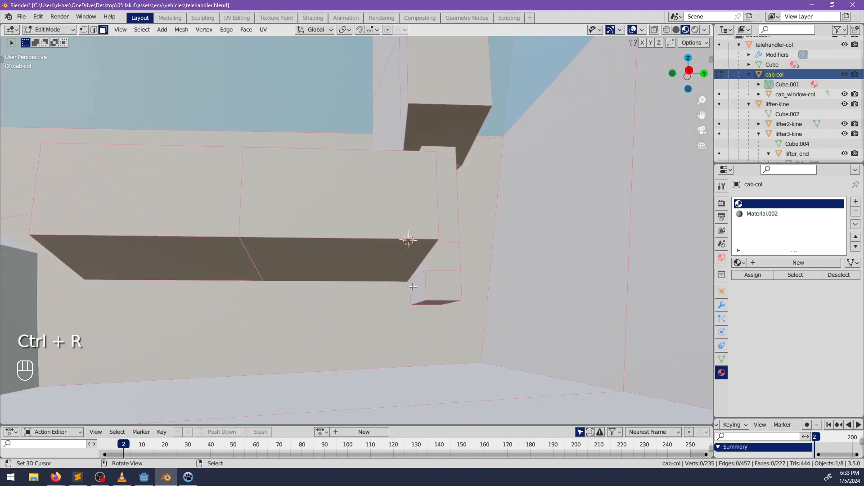
# Extrude the bracket's lower cushion-side face forward beneath the cushion and adjust the arm's length with Shrink/Fatten
pyautogui.click(413, 285)
pyautogui.press('e')
pyautogui.click(247, 291)
pyautogui.scroll(-3, 291, 316)
pyautogui.moveTo(294, 318); pyautogui.dragTo(324, 307, button='middle')
pyautogui.hotkey('alt', 's')
pyautogui.click(382, 277)
# Add a loop cut across the underseat arm and extrude its front underside face down as a leg, lengthened with Shrink/Fatten by about 0.12 m
pyautogui.click(308, 256)
pyautogui.moveTo(308, 255); pyautogui.dragTo(282, 168, button='middle')
pyautogui.click(103, 30)
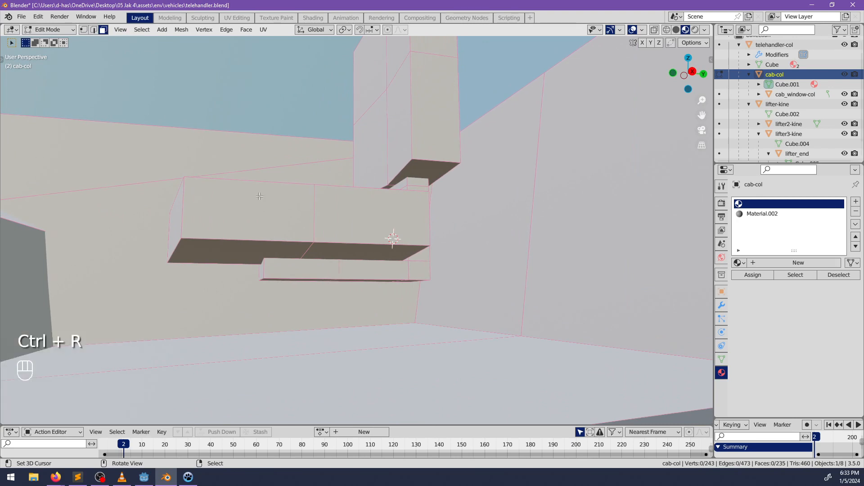
pyautogui.moveTo(295, 256); pyautogui.dragTo(299, 231, button='middle')
pyautogui.press('e')
pyautogui.click(286, 313)
pyautogui.moveTo(341, 280); pyautogui.dragTo(344, 287, button='middle')
pyautogui.hotkey('alt', 's')
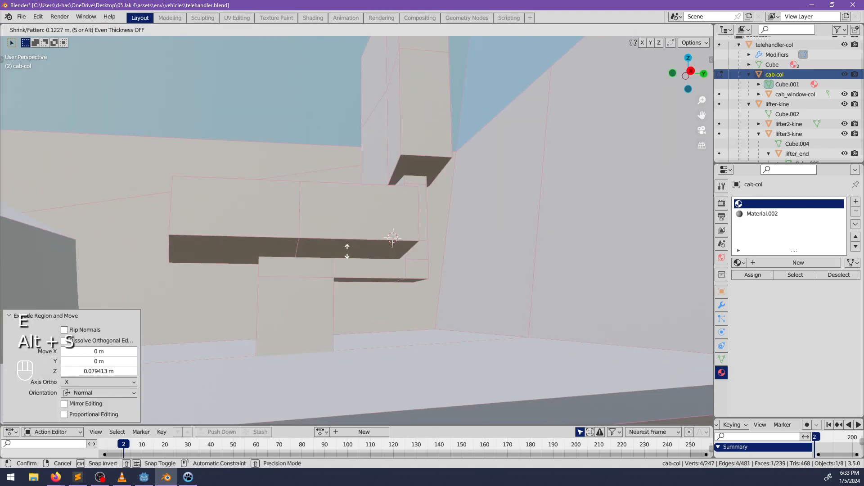
pyautogui.click(348, 249)
pyautogui.scroll(-4, 355, 271)
# Clear the selection, leave Edit Mode and inspect the seat and dashboard inside the cab from several distances
pyautogui.hotkey('alt', 'a')
pyautogui.moveTo(380, 309); pyautogui.dragTo(328, 290, button='middle')
pyautogui.press('Tab')
pyautogui.scroll(-4, 380, 290)
pyautogui.hotkey('alt', 'a')
pyautogui.scroll(3, 372, 250)
pyautogui.scroll(2, 356, 233)
pyautogui.scroll(-2, 388, 239)
pyautogui.scroll(-3, 409, 241)
pyautogui.scroll(5, 372, 248)
pyautogui.scroll(3, 372, 250)
pyautogui.moveTo(372, 251); pyautogui.dragTo(282, 252, button='middle')
pyautogui.scroll(4, 380, 272)
pyautogui.scroll(-3, 374, 255)
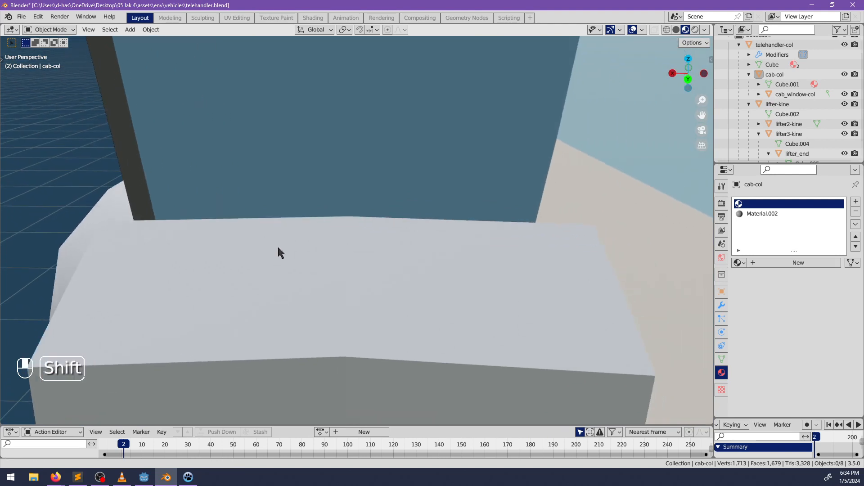
pyautogui.hotkey('shift', 'a')
pyautogui.moveTo(321, 282)
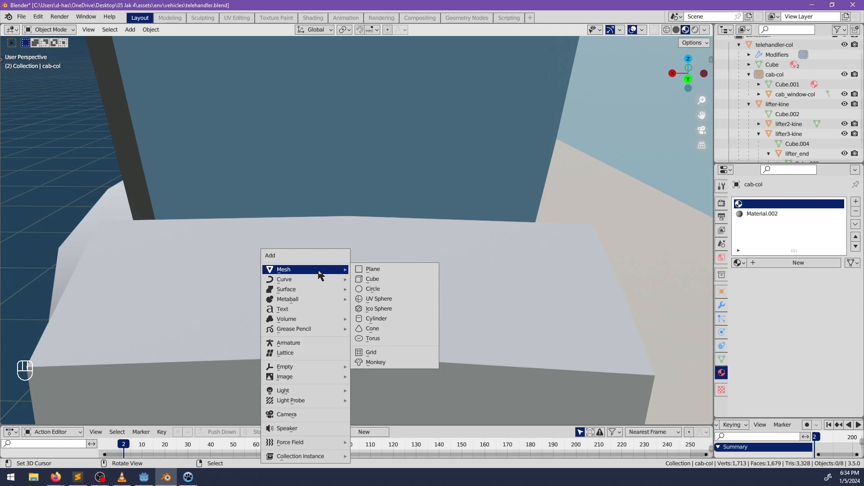
pyautogui.press('Escape')
pyautogui.scroll(-4, 328, 267)
pyautogui.moveTo(328, 267); pyautogui.dragTo(378, 272, button='middle')
pyautogui.press('Tab')
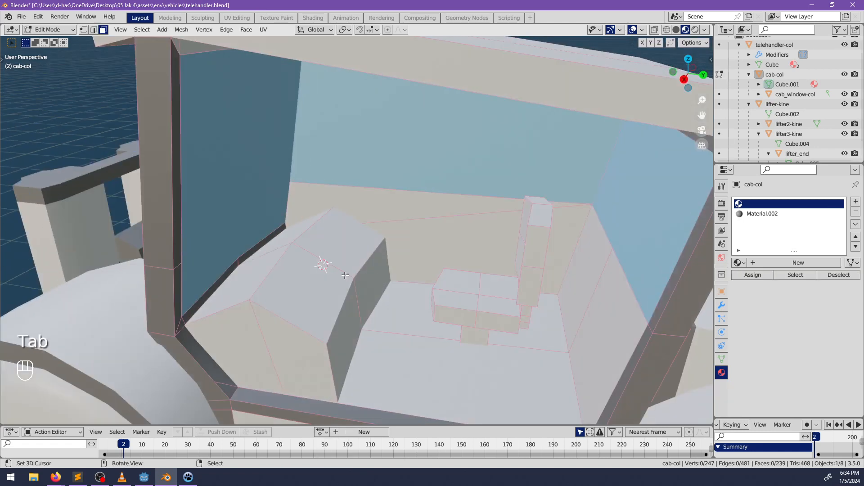
pyautogui.hotkey('shift', 'a')
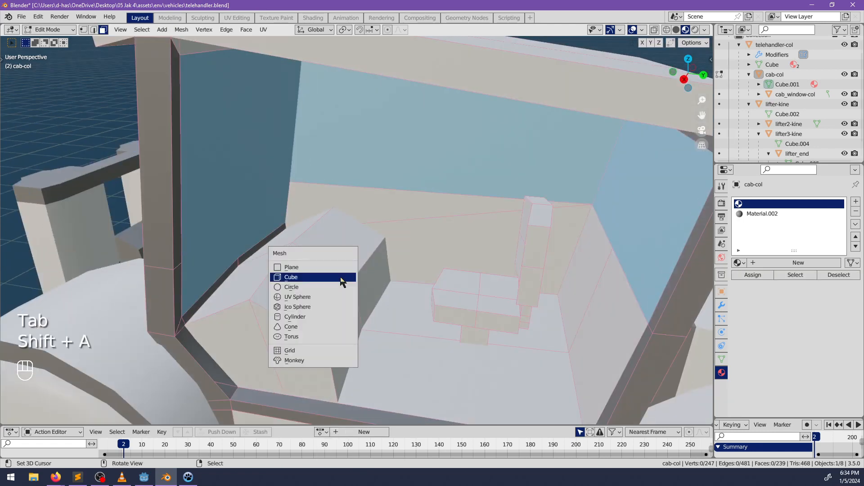
pyautogui.press('Escape')
pyautogui.press('Tab')
pyautogui.scroll(1, 783, 77)
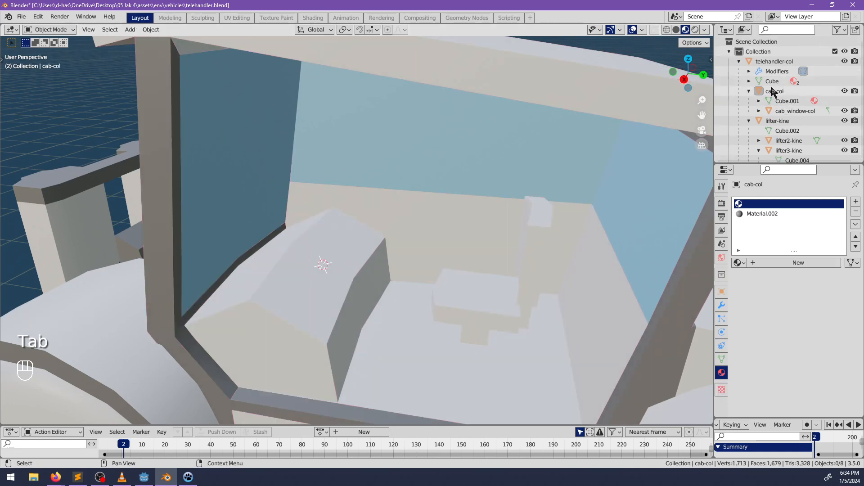
# Add a separate 0.3 m cube object at the 3D cursor on the dashboard and rename it controls
pyautogui.click(766, 92)
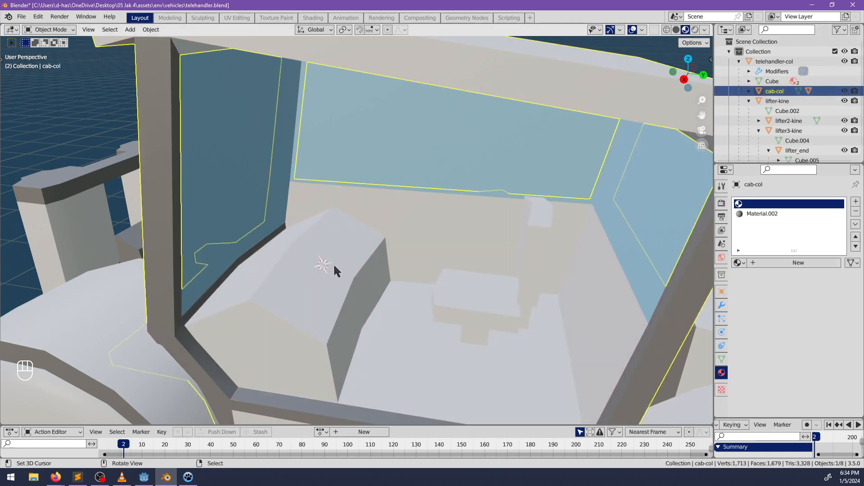
pyautogui.hotkey('shift', 'a')
pyautogui.click(370, 276)
pyautogui.scroll(-4, 703, 125)
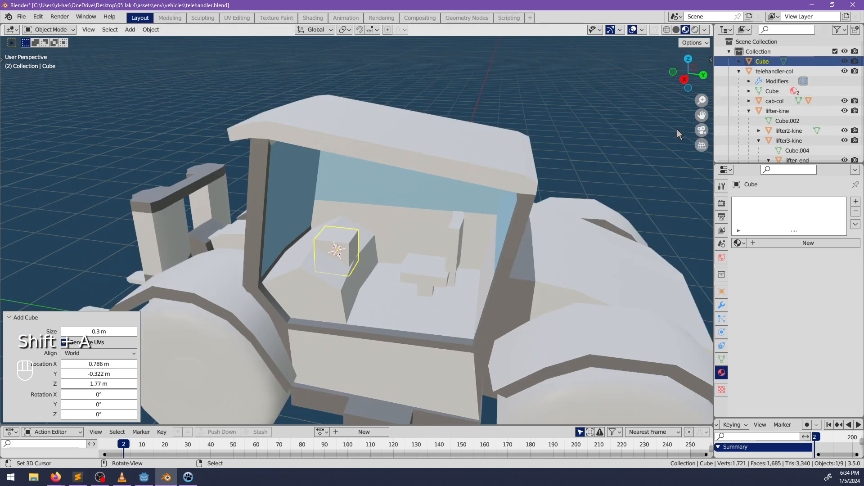
pyautogui.click(771, 64)
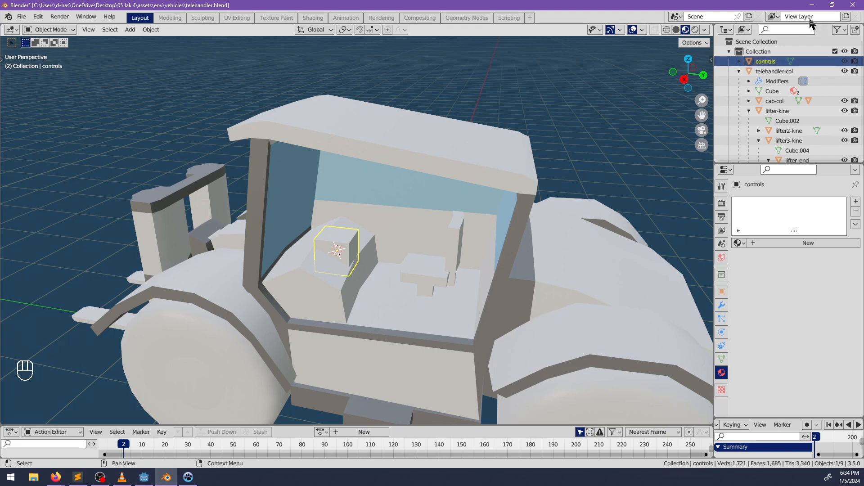
# Parent the controls object to cab-col in the object hierarchy
pyautogui.scroll(-2, 782, 79)
pyautogui.moveTo(782, 85); pyautogui.dragTo(780, 75)
pyautogui.moveTo(438, 196); pyautogui.dragTo(378, 198, button='middle')
# Reposition the controls cube on the dashboard, then snap the 3D cursor to its geometry in Edit Mode
pyautogui.scroll(4, 418, 209)
pyautogui.scroll(2, 321, 273)
pyautogui.keyDown('shift'); pyautogui.moveTo(469, 201); pyautogui.dragTo(315, 288, button='middle'); pyautogui.keyUp('shift')
pyautogui.press('g')
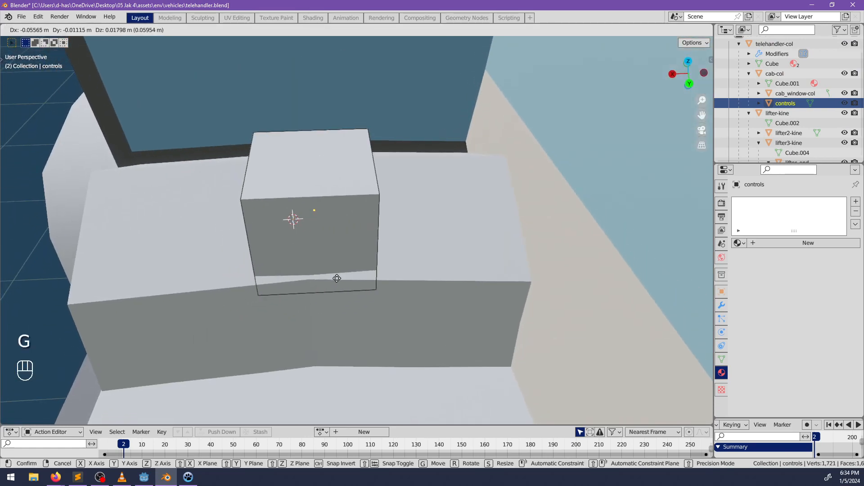
pyautogui.click(339, 258)
pyautogui.press('Tab')
pyautogui.keyDown('shift'); pyautogui.moveTo(354, 258); pyautogui.dragTo(351, 257, button='middle'); pyautogui.keyUp('shift')
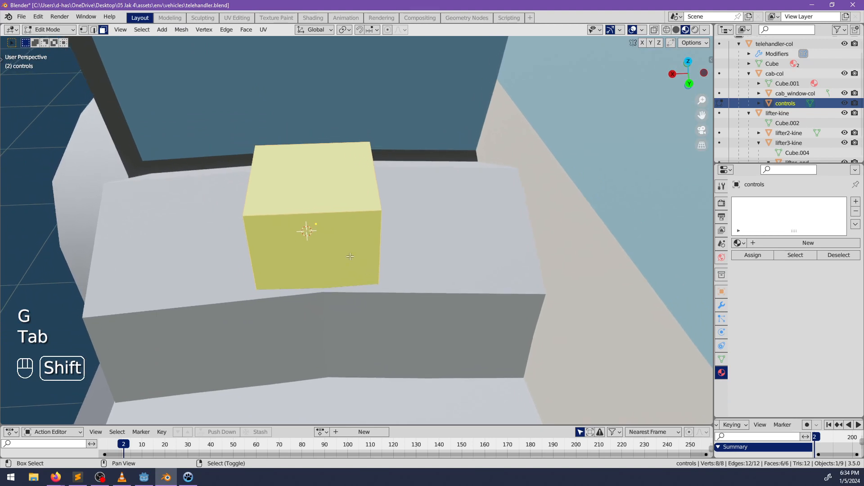
pyautogui.hotkey('shift', 's')
pyautogui.click(348, 311)
# Add a torus to the controls mesh with 12 major segments, 6 minor segments and both radii set to 0.2 m
pyautogui.hotkey('shift', 'a')
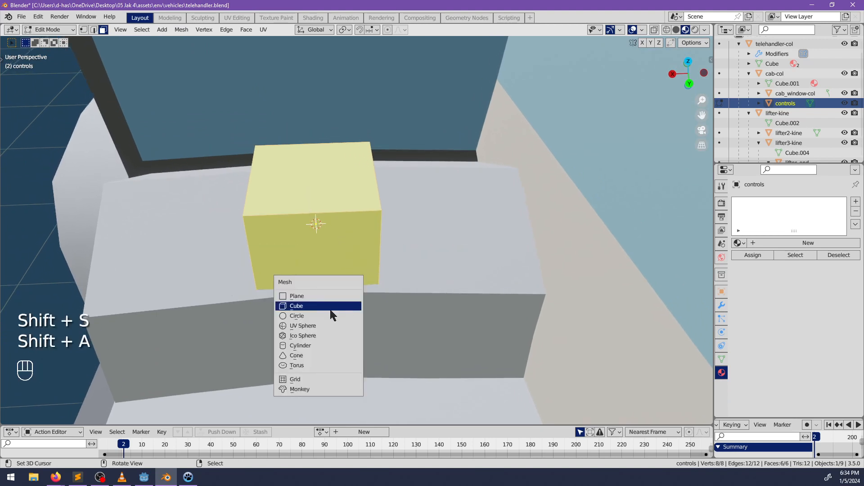
pyautogui.click(307, 366)
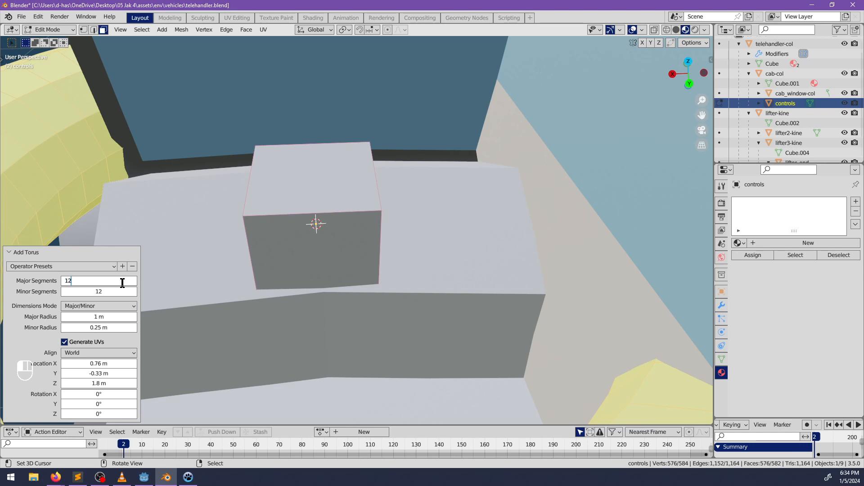
pyautogui.press('Tab')
pyautogui.press('Tab')
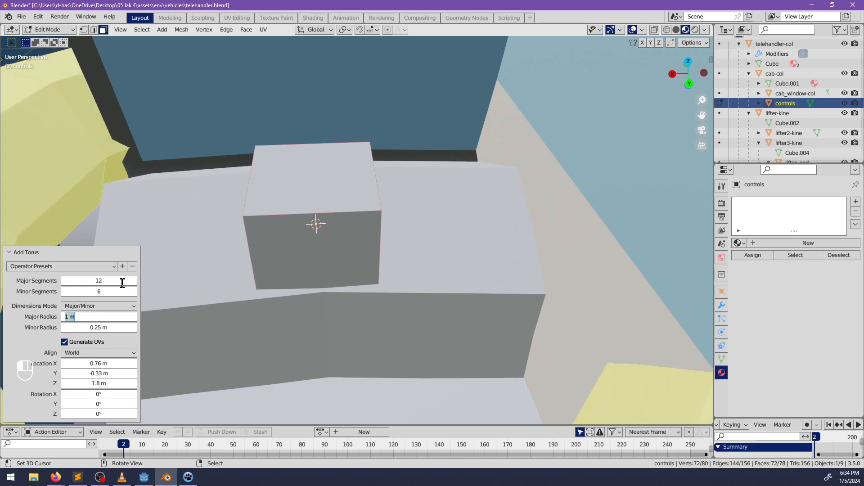
pyautogui.write('0.2')
pyautogui.press('Return')
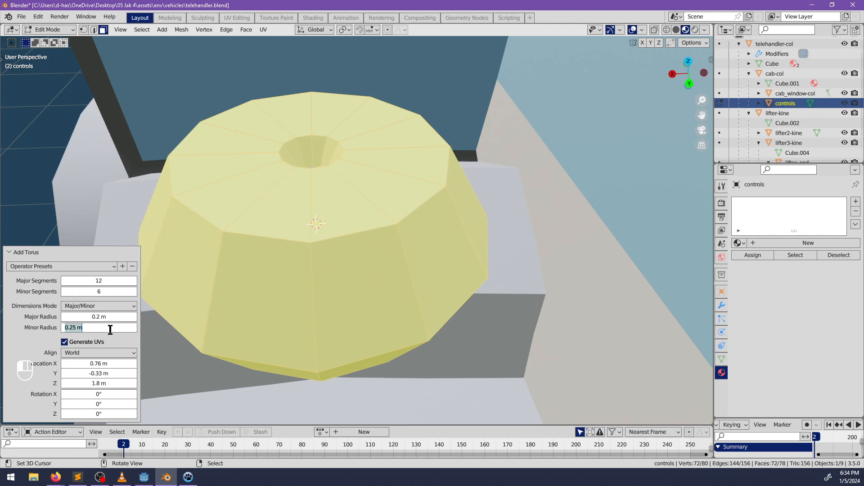
pyautogui.press('Return')
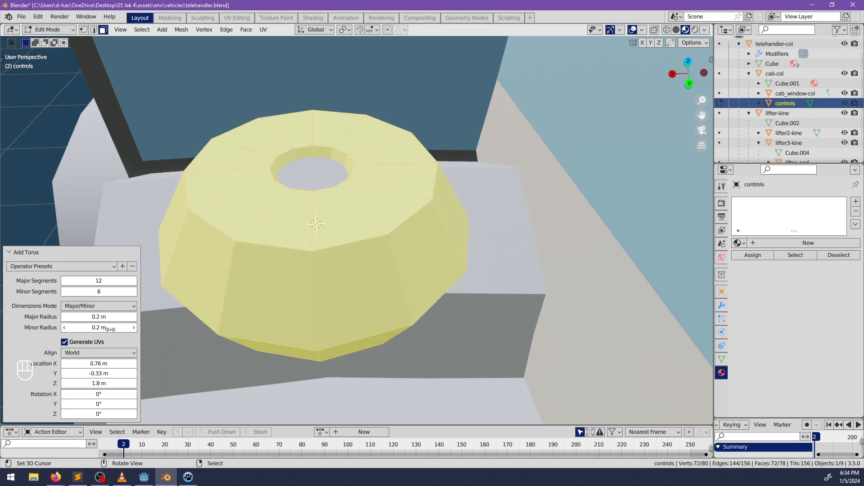
# Reduce the torus's major radius to 0.14 m and its minor radius to 0.02 m
pyautogui.moveTo(101, 317); pyautogui.dragTo(495, 214)
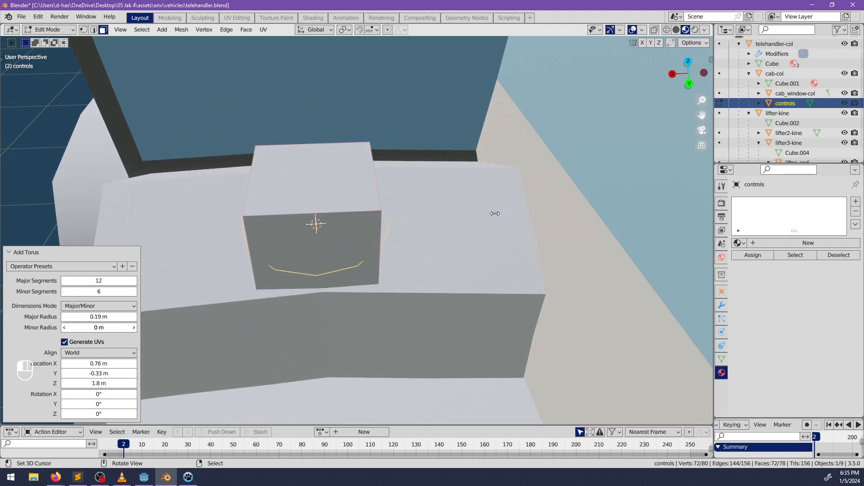
pyautogui.moveTo(333, 271); pyautogui.dragTo(328, 278, button='middle')
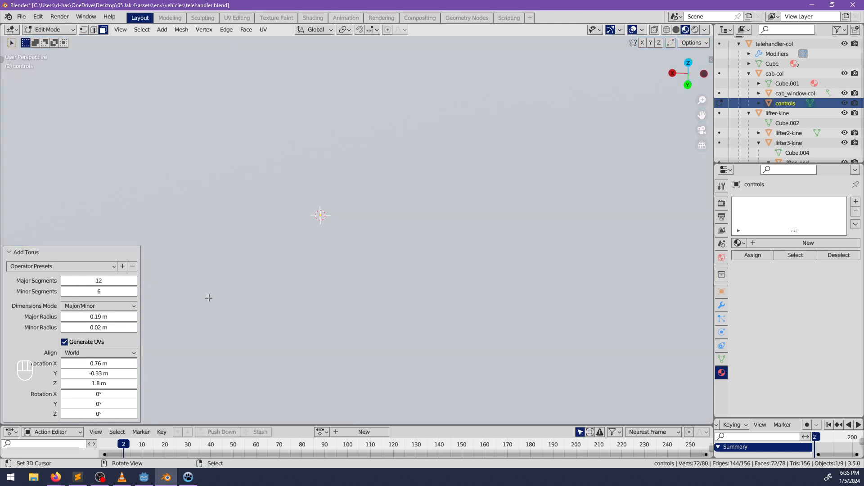
pyautogui.scroll(1, 188, 302)
pyautogui.moveTo(531, 204); pyautogui.dragTo(535, 204)
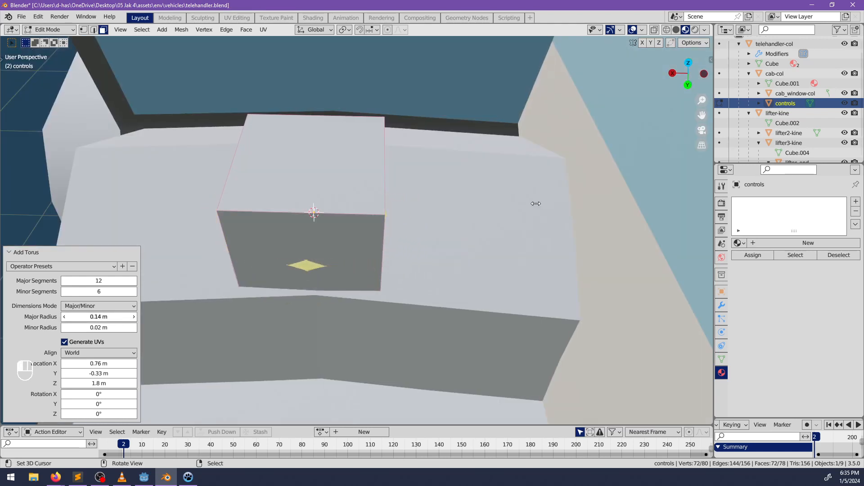
pyautogui.moveTo(144, 325); pyautogui.dragTo(403, 252, button='middle')
# Select the linked geometry of the placeholder cube in the controls mesh and delete its vertices
pyautogui.press('Tab')
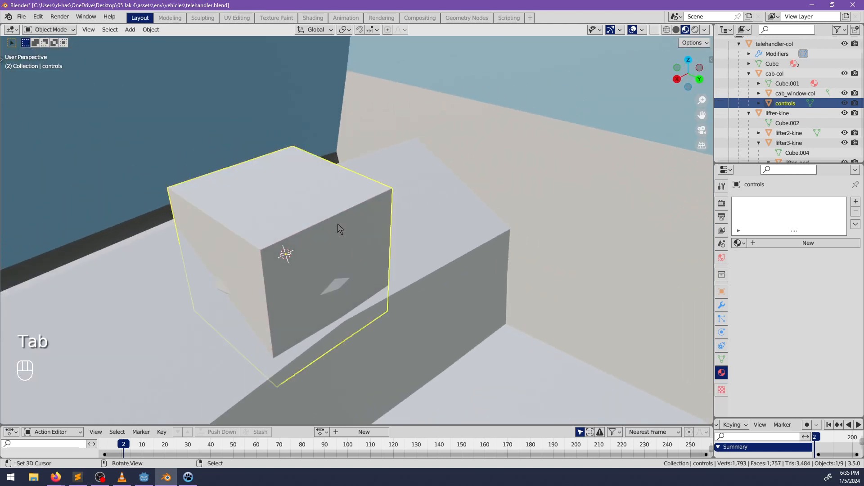
pyautogui.press('Tab')
pyautogui.press('l')
pyautogui.press('x')
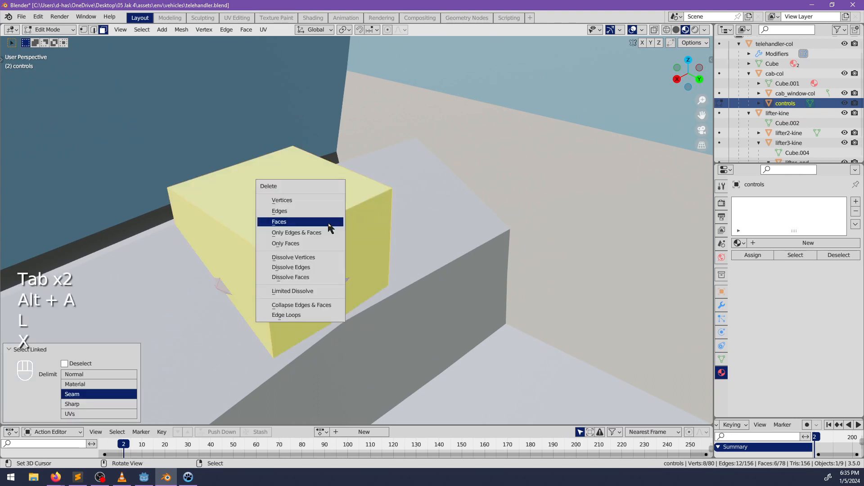
pyautogui.click(312, 200)
pyautogui.moveTo(317, 257); pyautogui.dragTo(356, 315, button='middle')
# Select the whole torus and rotate it about the X axis to tilt the steering wheel
pyautogui.press('l')
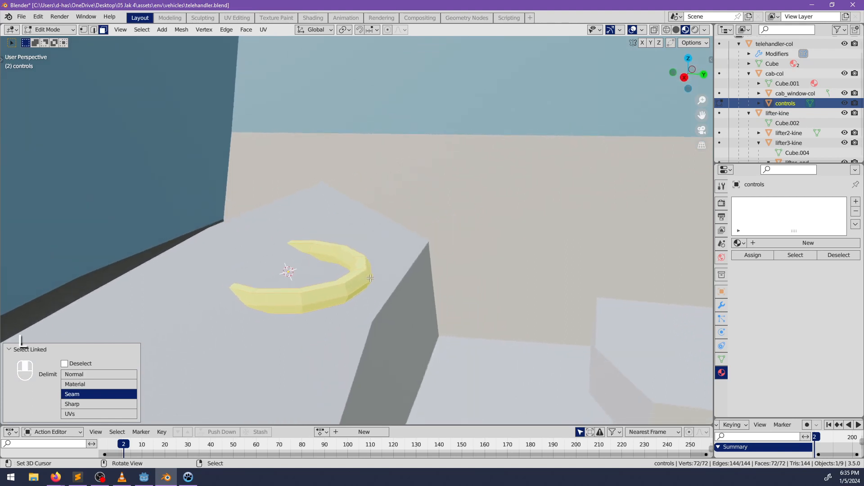
pyautogui.press('r')
pyautogui.press('x')
pyautogui.click(359, 312)
# Adjust the steering wheel's tube thickness with Shrink/Fatten and scale its overall size
pyautogui.hotkey('alt', 's')
pyautogui.click(432, 294)
pyautogui.press('s')
pyautogui.click(389, 294)
pyautogui.moveTo(390, 293); pyautogui.dragTo(446, 261, button='middle')
pyautogui.hotkey('alt', 's')
pyautogui.click(386, 305)
# Rotate the ring by -22.5° about X and move it about 0.08 m in Y and 0.06 m in Z
pyautogui.moveTo(529, 276); pyautogui.dragTo(525, 265, button='middle')
pyautogui.press('r')
pyautogui.press('x')
pyautogui.click(513, 235)
pyautogui.press('g')
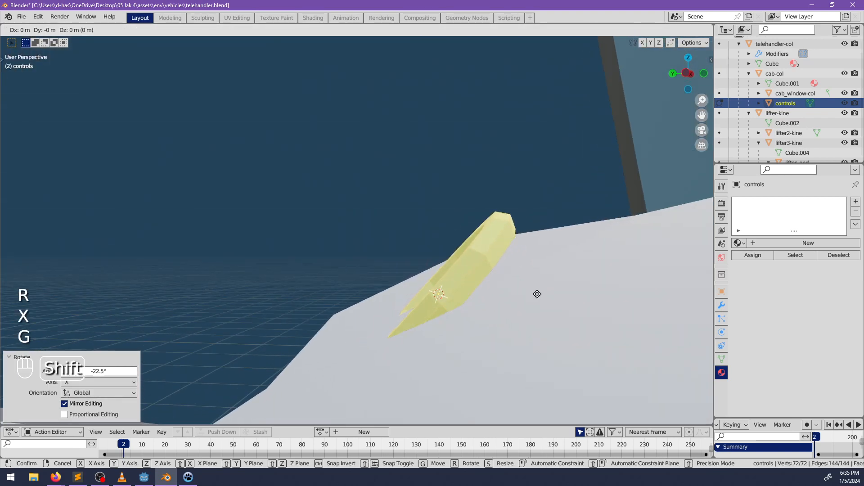
pyautogui.hotkey('shift', 'x')
pyautogui.click(450, 227)
# Tilt the ring further about the X axis and fatten its tube by an offset of 0.00212 m
pyautogui.press('r')
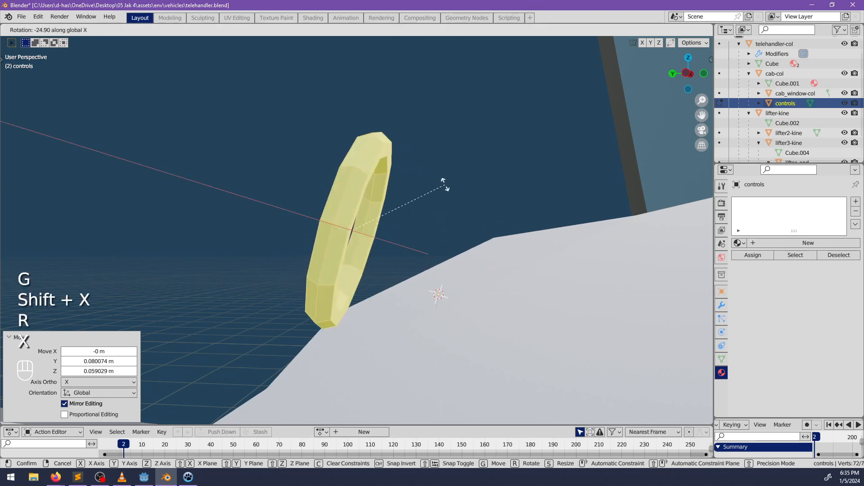
pyautogui.press('x')
pyautogui.click(386, 228)
pyautogui.moveTo(386, 228); pyautogui.dragTo(446, 310, button='middle')
pyautogui.hotkey('alt', 's')
pyautogui.click(450, 292)
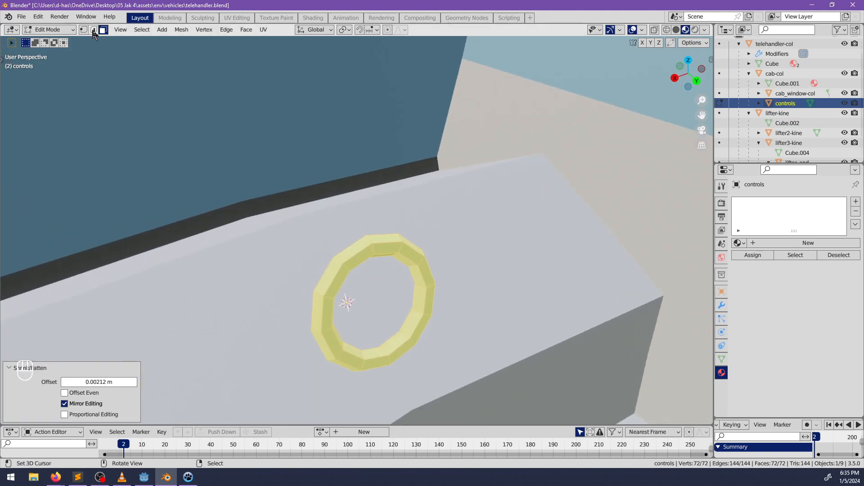
# Select the face loops of the ring's four upper segments
pyautogui.click(93, 30)
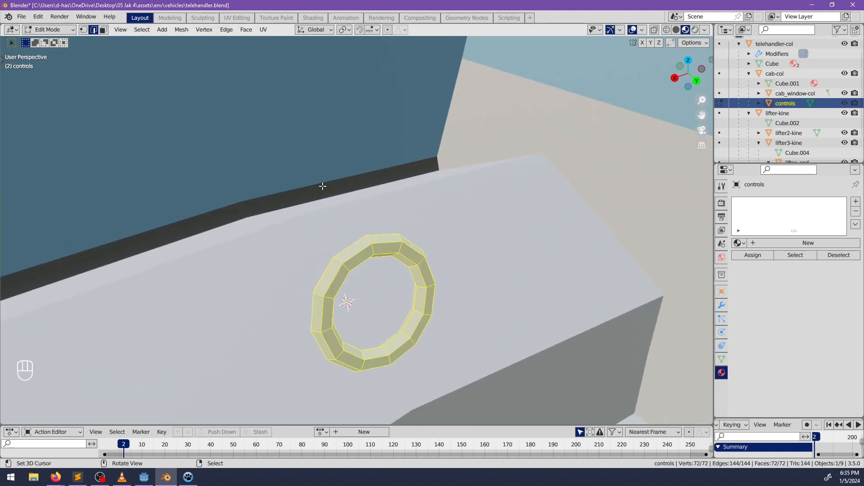
pyautogui.click(104, 29)
pyautogui.keyDown('alt'); pyautogui.keyDown('shift'); pyautogui.click(360, 248); pyautogui.keyUp('shift'); pyautogui.keyUp('alt')
pyautogui.keyDown('alt'); pyautogui.click(366, 249); pyautogui.keyUp('alt')
pyautogui.keyDown('alt'); pyautogui.keyDown('shift'); pyautogui.click(411, 256); pyautogui.keyUp('shift'); pyautogui.keyUp('alt')
pyautogui.keyDown('alt'); pyautogui.keyDown('shift'); pyautogui.rightClick(330, 266); pyautogui.keyUp('shift'); pyautogui.keyUp('alt')
# Try deleting the selected ring segments, and undo the deletion
pyautogui.press('x')
pyautogui.click(376, 276)
pyautogui.moveTo(376, 276); pyautogui.dragTo(364, 267, button='middle')
pyautogui.hotkey('ctrl', 'z')
# Delete the faces of the four upper segments so that a U-shaped steering handle remains
pyautogui.press('x')
pyautogui.click(315, 287)
pyautogui.moveTo(315, 287); pyautogui.dragTo(131, 65, button='middle')
# Select the open edge loop at one end of the U-shaped handle and fill it with a face
pyautogui.click(93, 30)
pyautogui.moveTo(311, 232); pyautogui.dragTo(314, 264, button='middle')
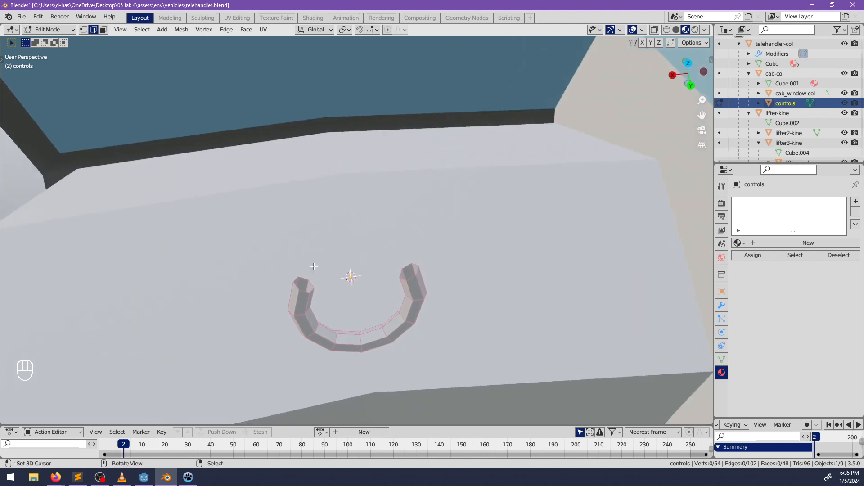
pyautogui.scroll(2, 286, 305)
pyautogui.keyDown('alt'); pyautogui.click(281, 301); pyautogui.keyUp('alt')
pyautogui.press('f')
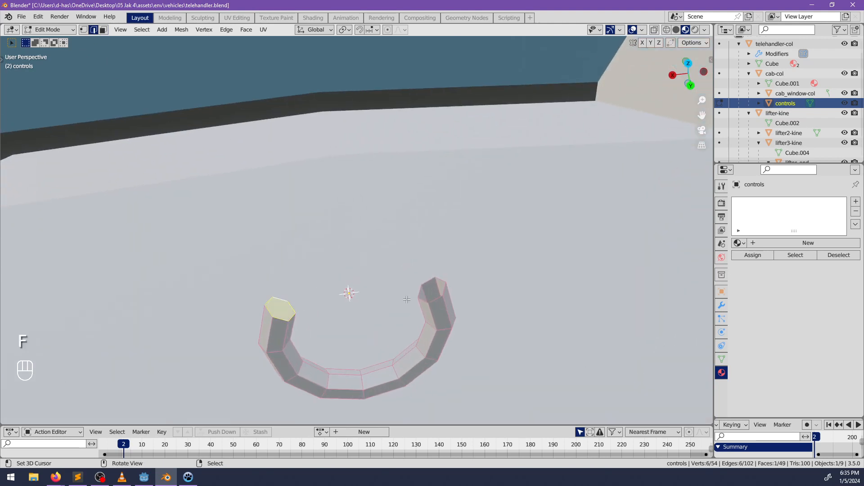
# Fill the open edge loop at the other end of the U-shaped handle with a face
pyautogui.keyDown('alt'); pyautogui.click(433, 285); pyautogui.keyUp('alt')
pyautogui.press('f')
pyautogui.hotkey('alt', 'a')
# Extrude the two inner faces at each end of the U-shaped handle and scale them inward toward each other
pyautogui.moveTo(433, 285); pyautogui.dragTo(91, 56, button='middle')
pyautogui.moveTo(206, 175); pyautogui.dragTo(191, 179, button='middle')
pyautogui.keyDown('shift'); pyautogui.rightClick(289, 282); pyautogui.keyUp('shift')
pyautogui.moveTo(376, 262); pyautogui.dragTo(294, 274, button='middle')
pyautogui.keyDown('shift'); pyautogui.rightClick(292, 273); pyautogui.keyUp('shift')
pyautogui.moveTo(341, 297); pyautogui.dragTo(432, 319, button='middle')
pyautogui.keyDown('shift'); pyautogui.rightClick(443, 300); pyautogui.keyUp('shift')
pyautogui.press('e')
pyautogui.press('s')
pyautogui.click(480, 319)
# Refine the size of the extruded arm ends with Shrink/Fatten and uniform scaling
pyautogui.hotkey('alt', 's')
pyautogui.click(487, 314)
pyautogui.press('s')
pyautogui.click(470, 321)
pyautogui.hotkey('alt', 's')
pyautogui.click(450, 327)
# Delete the facing end faces of the two extruded arms
pyautogui.moveTo(450, 327); pyautogui.dragTo(87, 58, button='middle')
pyautogui.press('x')
pyautogui.click(442, 289)
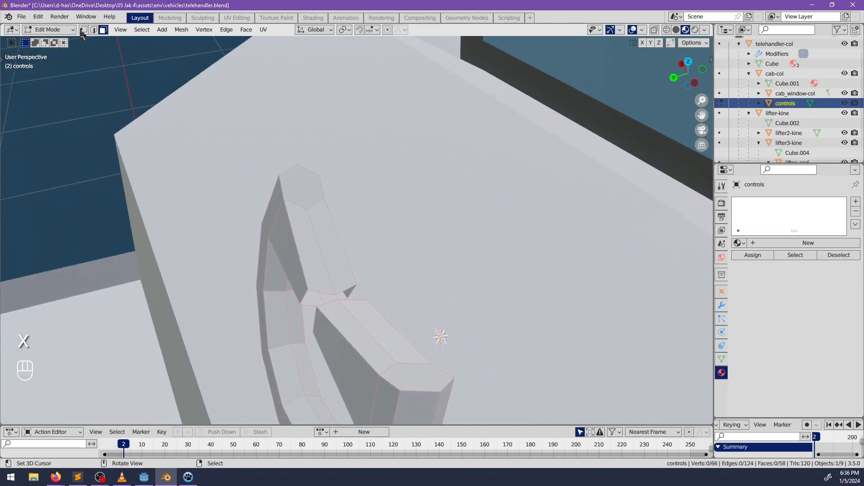
# Bridge the gap between the two arms with faces and merge the bridging edges so the arms join at the centre
pyautogui.moveTo(240, 111); pyautogui.dragTo(355, 260, button='middle')
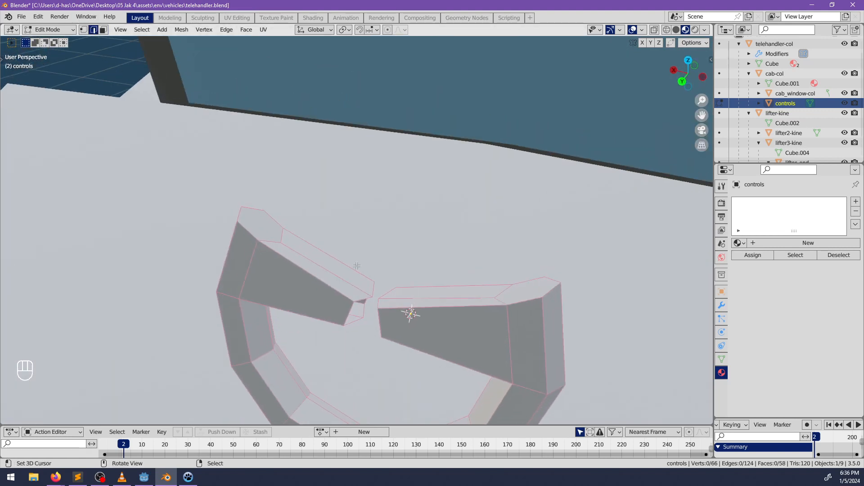
pyautogui.click(353, 310)
pyautogui.keyDown('shift'); pyautogui.click(365, 311); pyautogui.keyUp('shift')
pyautogui.press('f')
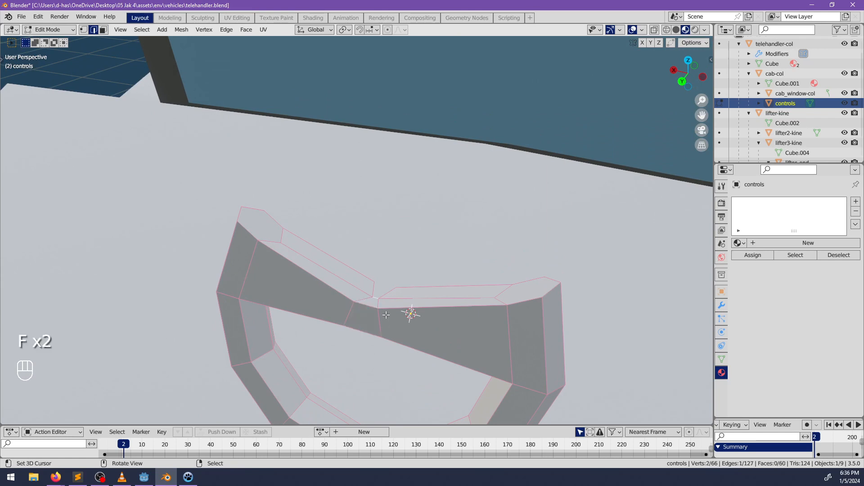
pyautogui.moveTo(376, 329); pyautogui.dragTo(389, 298, button='middle')
pyautogui.press('f')
pyautogui.press('f')
pyautogui.press('m')
pyautogui.click(413, 370)
# Raise the vertex at the middle of the crossbar's upper side along Z in two moves, the second by about 0.0059 m
pyautogui.click(84, 30)
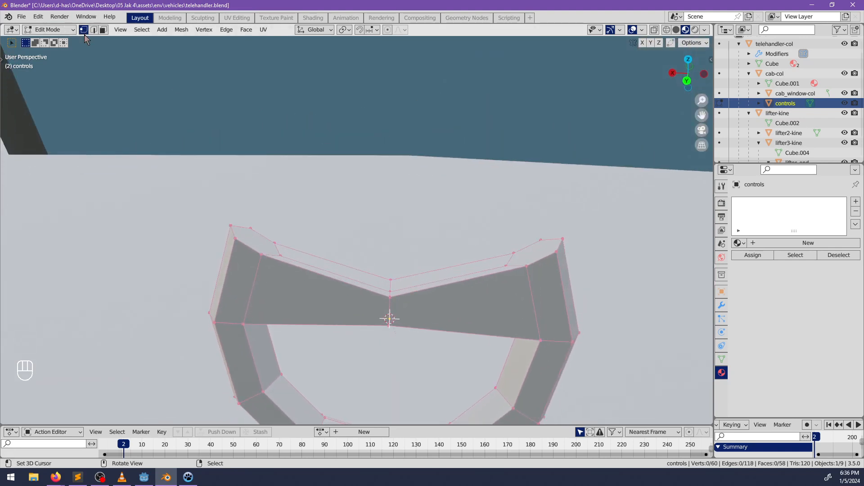
pyautogui.press('g')
pyautogui.press('z')
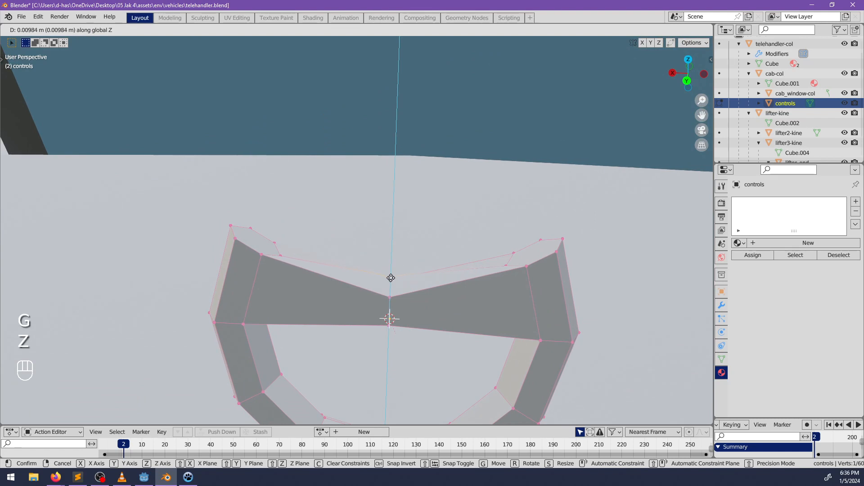
pyautogui.click(391, 281)
pyautogui.moveTo(391, 281); pyautogui.dragTo(363, 296, button='middle')
pyautogui.press('g')
pyautogui.press('z')
pyautogui.click(396, 286)
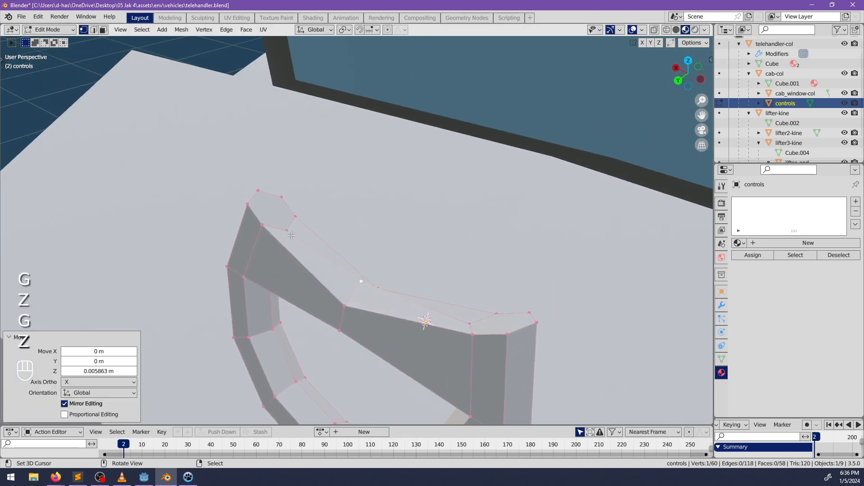
# Select the matching upper vertices at both outer ends of the crossbar and move them along Z
pyautogui.rightClick(290, 234)
pyautogui.moveTo(316, 252); pyautogui.dragTo(322, 254, button='middle')
pyautogui.keyDown('shift'); pyautogui.rightClick(478, 320); pyautogui.keyUp('shift')
pyautogui.press('g')
pyautogui.press('z')
pyautogui.click(479, 305)
# Cut an edge between two vertices across the top face at each end of the handle with the Knife tool
pyautogui.moveTo(479, 306); pyautogui.dragTo(411, 303, button='middle')
pyautogui.hotkey('alt', 'a')
pyautogui.press('k')
pyautogui.click(422, 311)
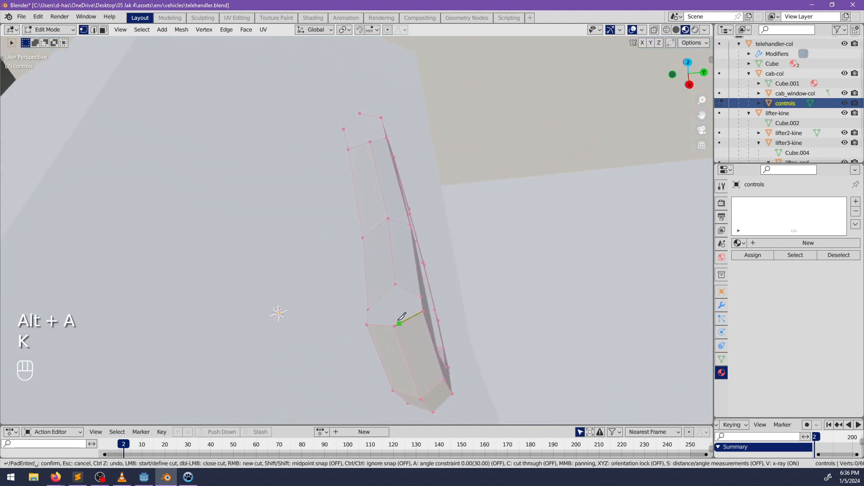
pyautogui.click(395, 284)
pyautogui.press('Return')
pyautogui.moveTo(444, 256); pyautogui.dragTo(451, 275, button='middle')
pyautogui.keyDown('ctrl'); pyautogui.rightClick(358, 113); pyautogui.keyUp('ctrl')
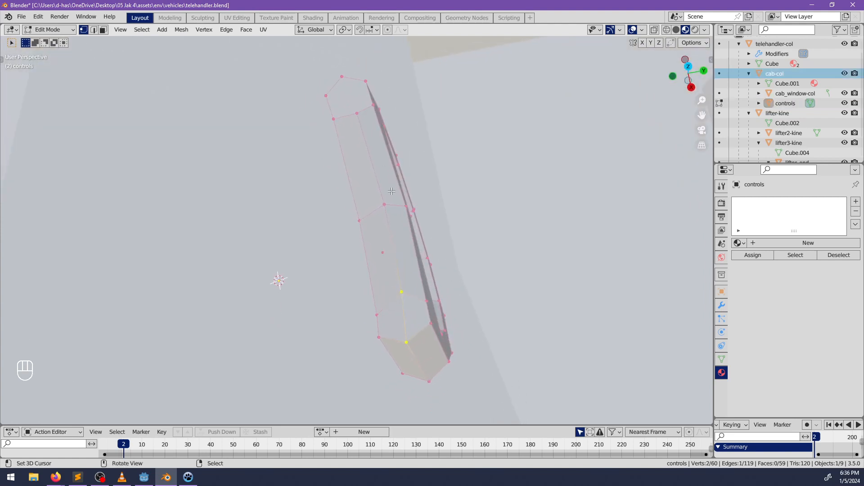
pyautogui.press('k')
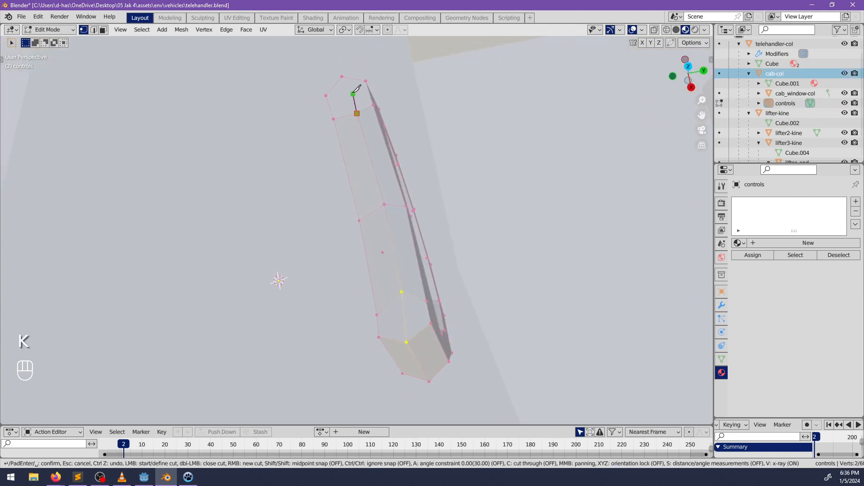
pyautogui.click(342, 77)
pyautogui.press('Return')
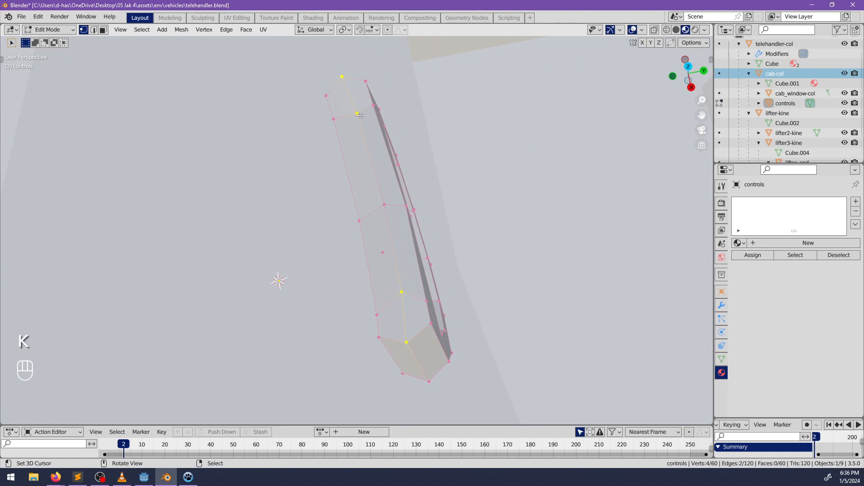
# Edge-slide the vertex path along the top of the crossbar by about 0.12 and leave mesh editing
pyautogui.keyDown('ctrl'); pyautogui.click(397, 293); pyautogui.keyUp('ctrl')
pyautogui.press('g')
pyautogui.press('g')
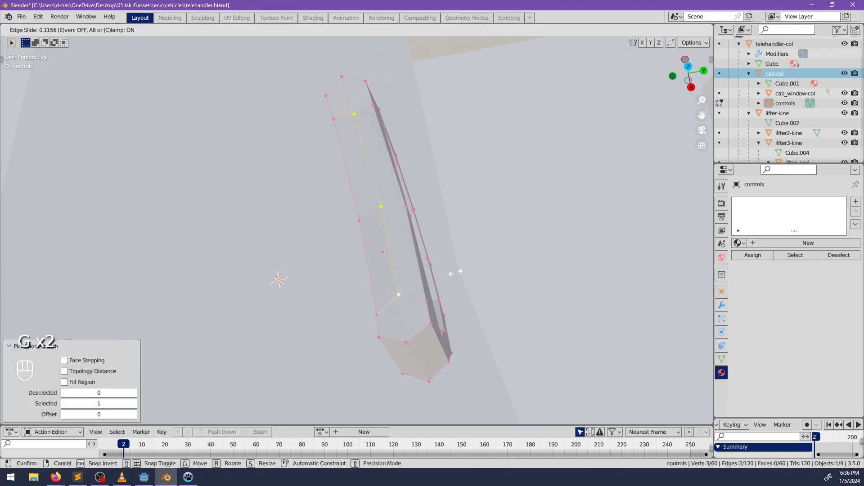
pyautogui.click(454, 273)
pyautogui.moveTo(453, 274); pyautogui.dragTo(348, 252, button='middle')
pyautogui.hotkey('alt', 'a')
pyautogui.press('Tab')
pyautogui.scroll(-3, 445, 293)
pyautogui.hotkey('alt', 'a')
pyautogui.scroll(-6, 443, 293)
pyautogui.scroll(5, 394, 285)
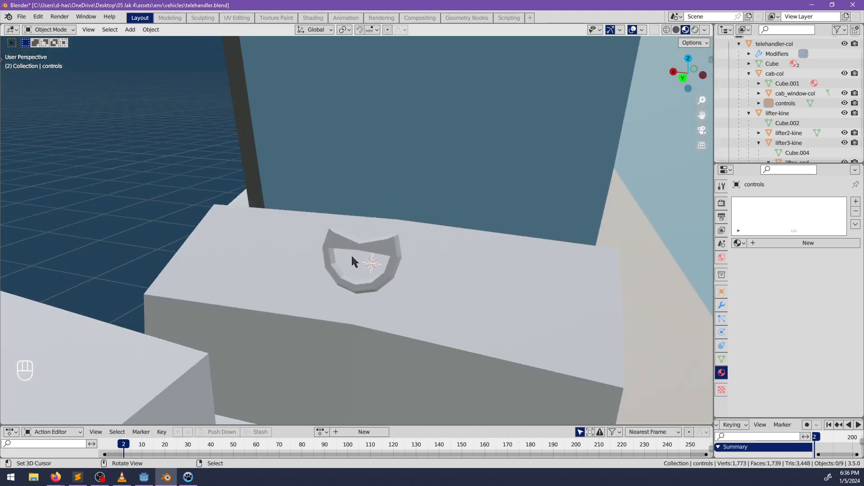
# Add a centred loop cut across each half of the handle's crossbar
pyautogui.scroll(5, 347, 252)
pyautogui.press('Tab')
pyautogui.moveTo(383, 279); pyautogui.dragTo(391, 245, button='middle')
pyautogui.hotkey('ctrl', 'r')
pyautogui.click(383, 266)
pyautogui.rightClick(383, 266)
pyautogui.hotkey('ctrl', 'r')
pyautogui.click(352, 267)
pyautogui.rightClick(352, 267)
pyautogui.scroll(4, 391, 246)
pyautogui.rightClick(402, 286)
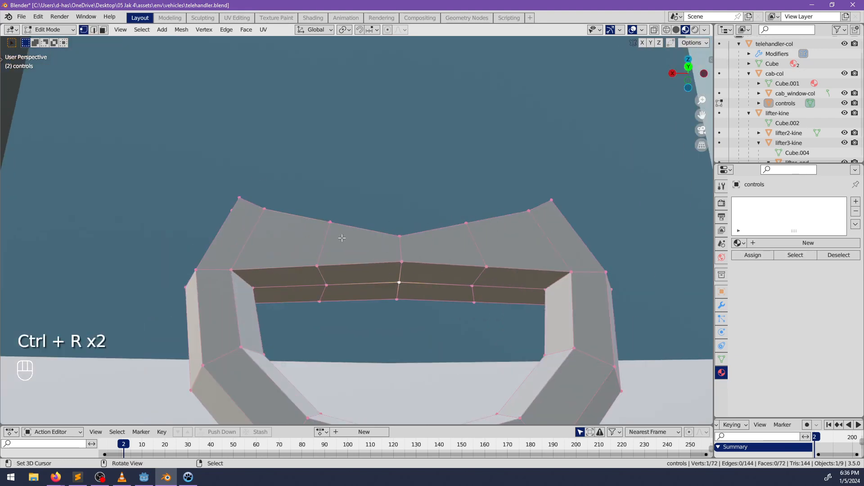
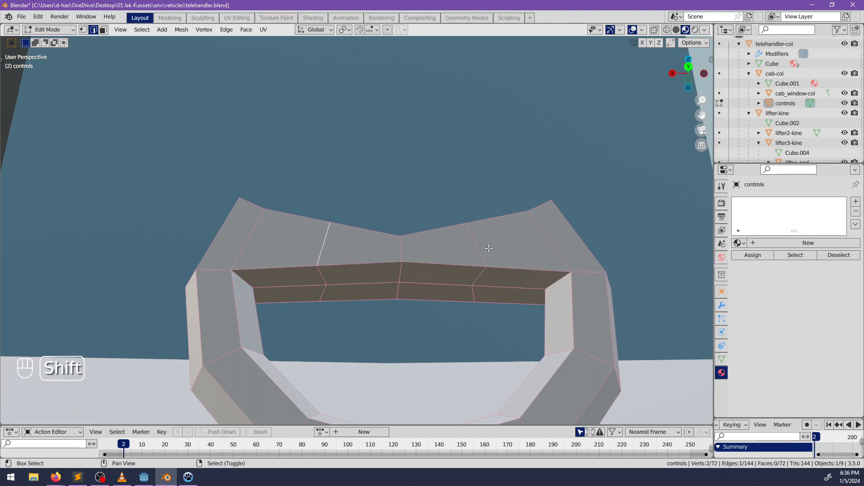
pyautogui.press('g')
pyautogui.press('g')
pyautogui.press('Escape')
pyautogui.moveTo(563, 259); pyautogui.dragTo(310, 277, button='middle')
pyautogui.keyDown('alt'); pyautogui.rightClick(310, 285); pyautogui.keyUp('alt')
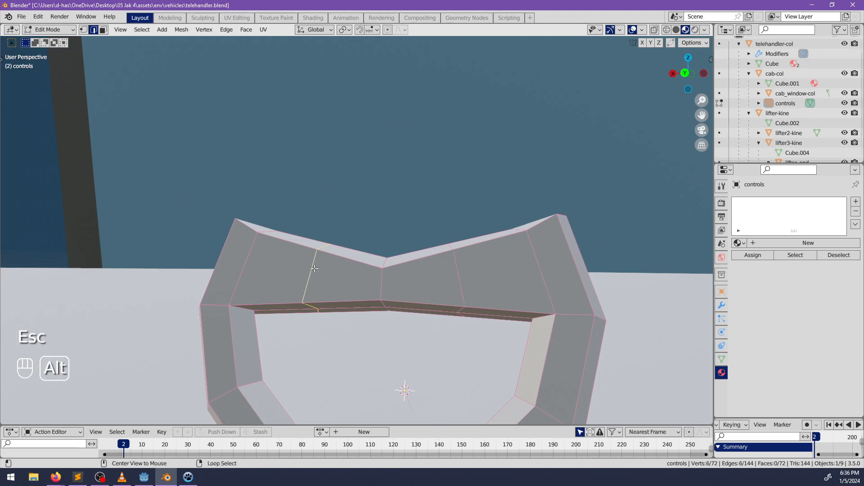
pyautogui.keyDown('alt'); pyautogui.keyDown('shift'); pyautogui.rightClick(475, 280); pyautogui.keyUp('shift'); pyautogui.keyUp('alt')
pyautogui.moveTo(479, 285); pyautogui.dragTo(143, 74, button='middle')
# Select the four faces on the underside of the crossbar's middle and extrude them downward into a hub block
pyautogui.click(377, 288)
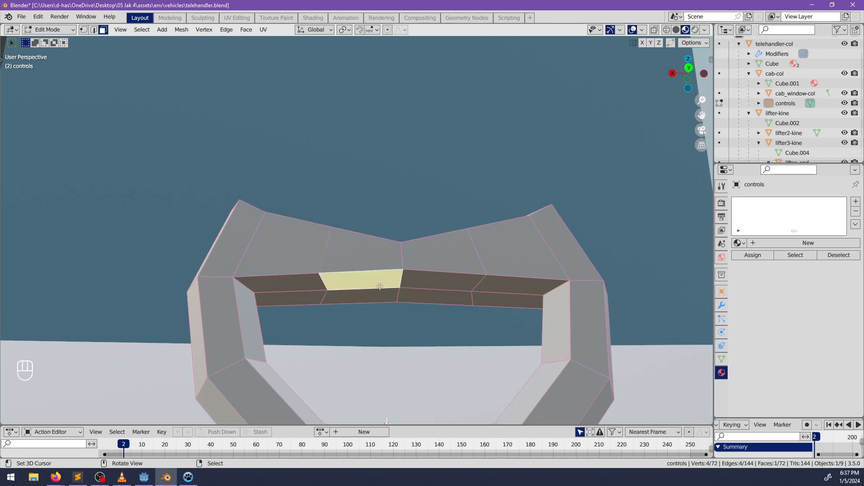
pyautogui.keyDown('shift'); pyautogui.click(444, 280); pyautogui.keyUp('shift')
pyautogui.keyDown('shift'); pyautogui.click(411, 296); pyautogui.keyUp('shift')
pyautogui.press('e')
pyautogui.press('Escape')
pyautogui.hotkey('ctrl', 'z')
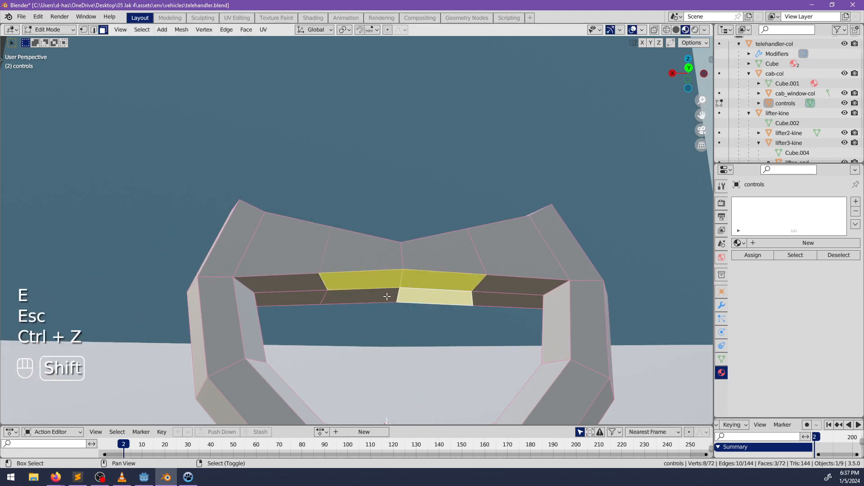
pyautogui.press('e')
pyautogui.click(387, 320)
# Scale the selected side edges of the hub block along X by a factor of 1.213
pyautogui.moveTo(386, 320); pyautogui.dragTo(412, 312, button='middle')
pyautogui.click(93, 30)
pyautogui.click(421, 303)
pyautogui.press('s')
pyautogui.press('x')
pyautogui.click(465, 294)
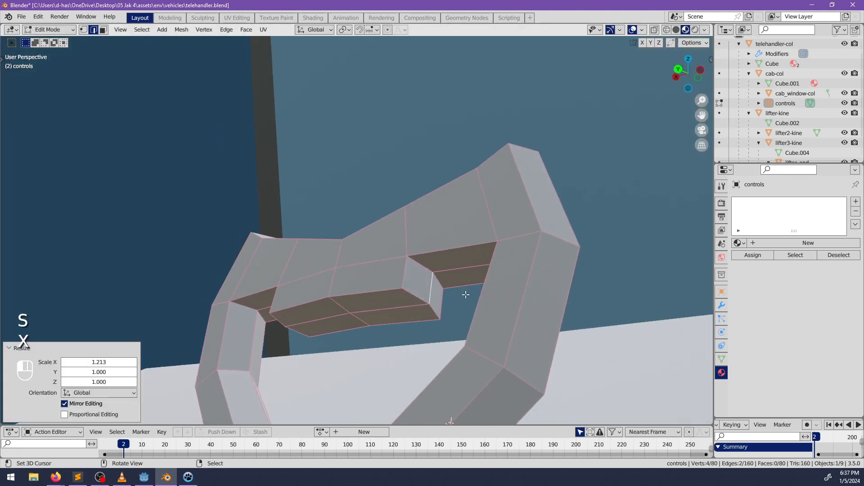
# Select the face loop around the hub block and scale it along X
pyautogui.moveTo(465, 294); pyautogui.dragTo(362, 241, button='middle')
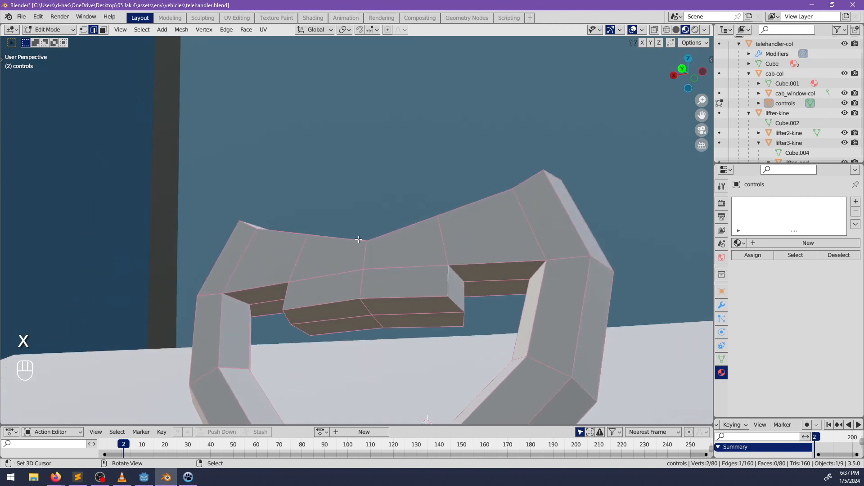
pyautogui.keyDown('alt'); pyautogui.click(501, 288); pyautogui.keyUp('alt')
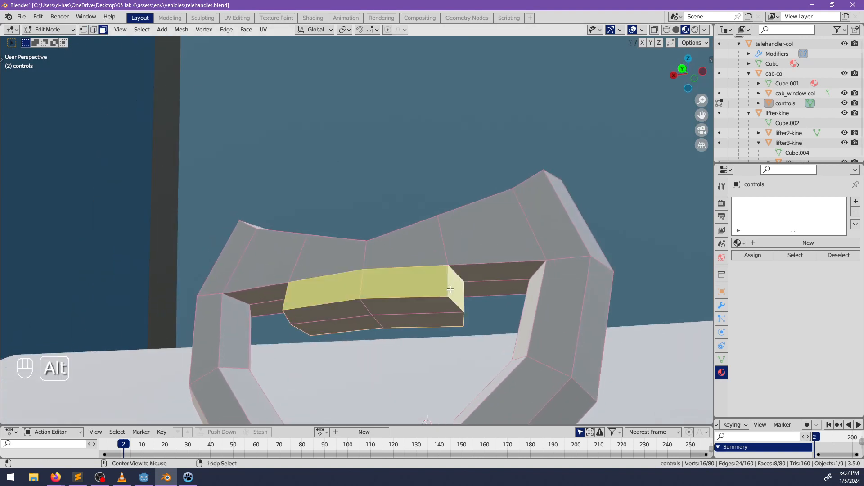
pyautogui.press('s')
pyautogui.press('x')
pyautogui.click(488, 309)
# Scale the crossbar's middle section along X to make it narrower
pyautogui.moveTo(488, 309); pyautogui.dragTo(270, 197, button='middle')
pyautogui.click(97, 30)
pyautogui.moveTo(360, 210); pyautogui.dragTo(407, 202, button='middle')
pyautogui.rightClick(388, 270)
pyautogui.moveTo(448, 292); pyautogui.dragTo(126, 59, button='middle')
pyautogui.press('s')
pyautogui.press('x')
pyautogui.click(487, 303)
pyautogui.hotkey('alt', 'a')
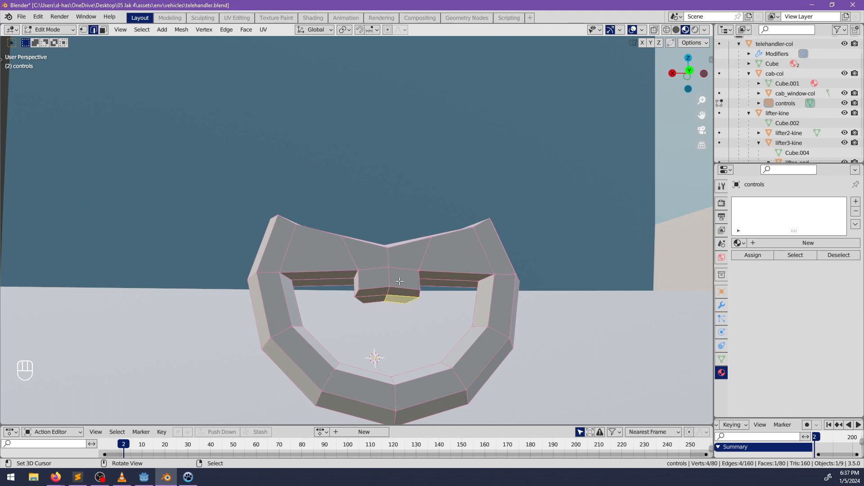
# Reshape the selected underside faces of the hub block with Shrink/Fatten and scaling, and leave mesh editing
pyautogui.moveTo(400, 299); pyautogui.dragTo(392, 255, button='middle')
pyautogui.hotkey('alt', 's')
pyautogui.click(470, 304)
pyautogui.hotkey('alt', 's')
pyautogui.click(482, 238)
pyautogui.press('s')
pyautogui.click(526, 321)
pyautogui.hotkey('alt', 's')
pyautogui.click(534, 366)
pyautogui.hotkey('alt', 'a')
pyautogui.press('Tab')
# Shade the controls object smooth and enable Auto Smooth with a 45° angle
pyautogui.scroll(-5, 422, 270)
pyautogui.click(370, 261)
pyautogui.press('space')
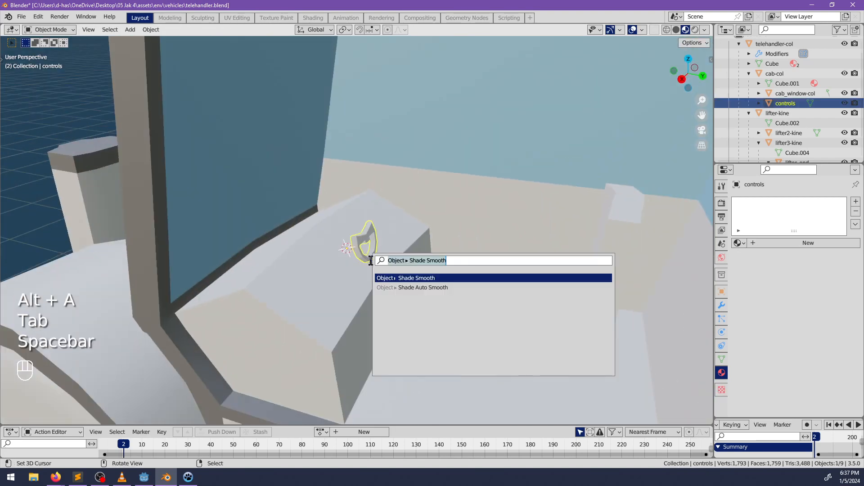
pyautogui.press('Return')
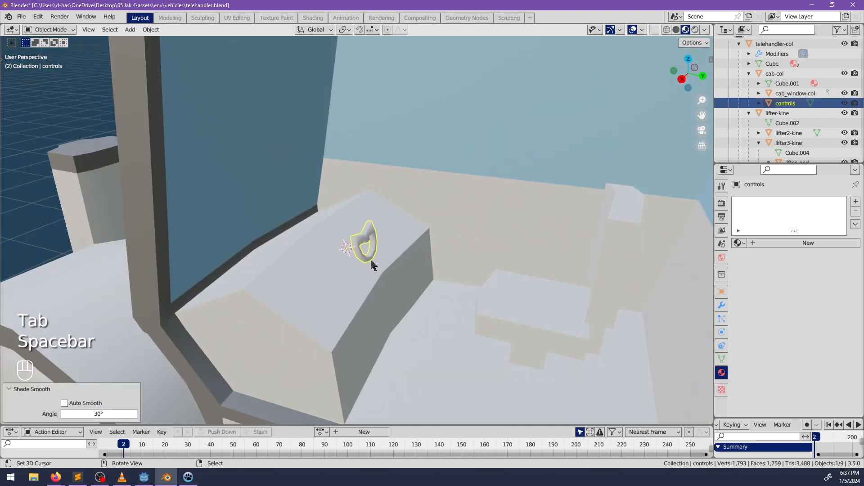
pyautogui.click(722, 307)
pyautogui.click(722, 359)
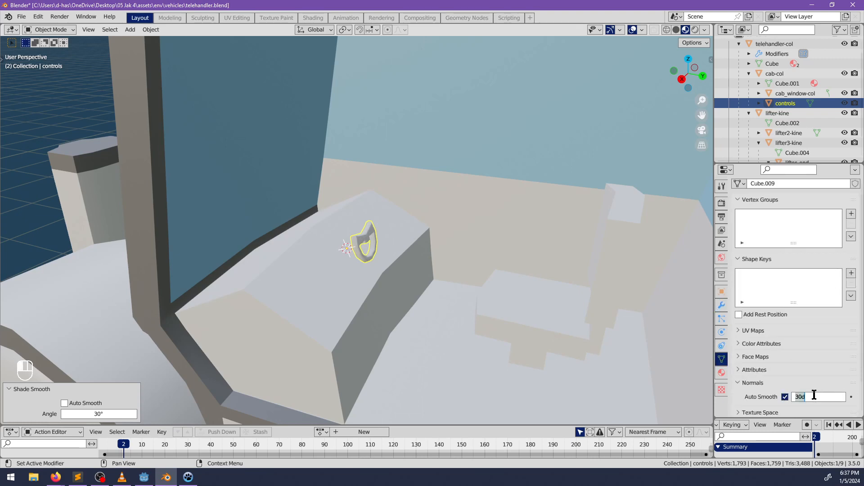
# Move the controls object along Y toward the driver's seat
pyautogui.moveTo(586, 310); pyautogui.dragTo(405, 279, button='middle')
pyautogui.hotkey('alt', 'a')
pyautogui.click(296, 272)
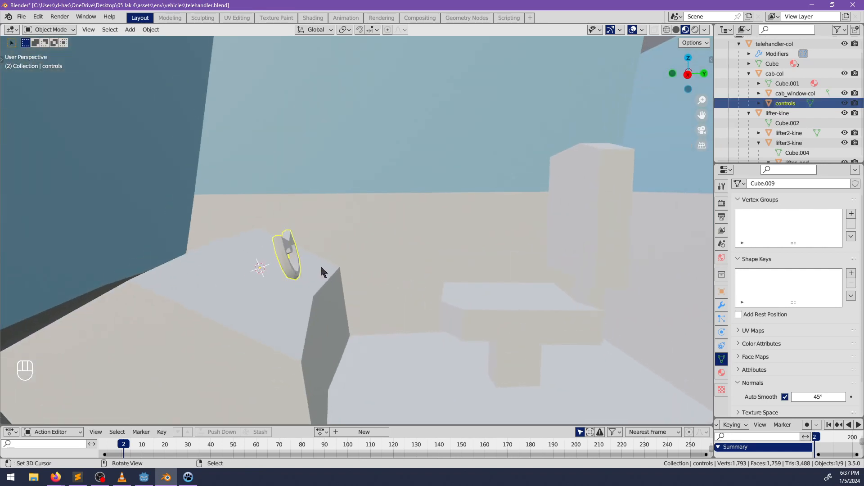
pyautogui.press('g')
pyautogui.press('y')
pyautogui.click(357, 272)
# Try to extend the handle's hub toward the console by extruding its faces and by moving them along Y
pyautogui.scroll(2, 333, 257)
pyautogui.press('Tab')
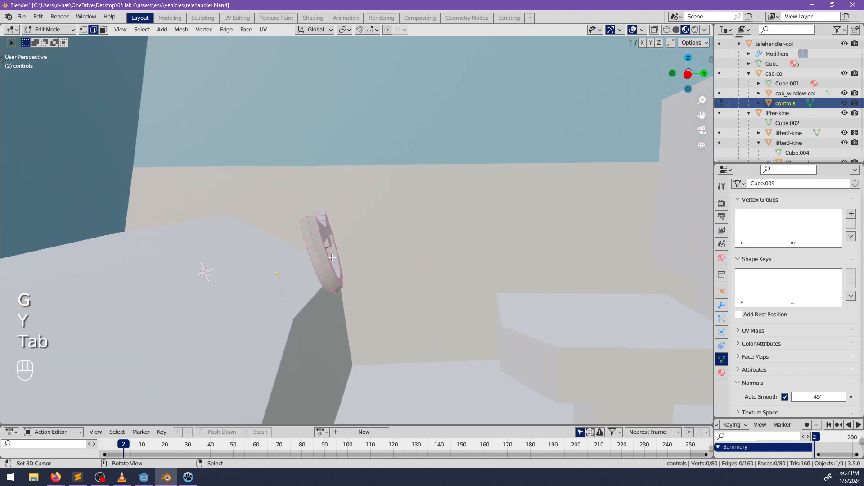
pyautogui.moveTo(332, 257); pyautogui.dragTo(383, 262, button='middle')
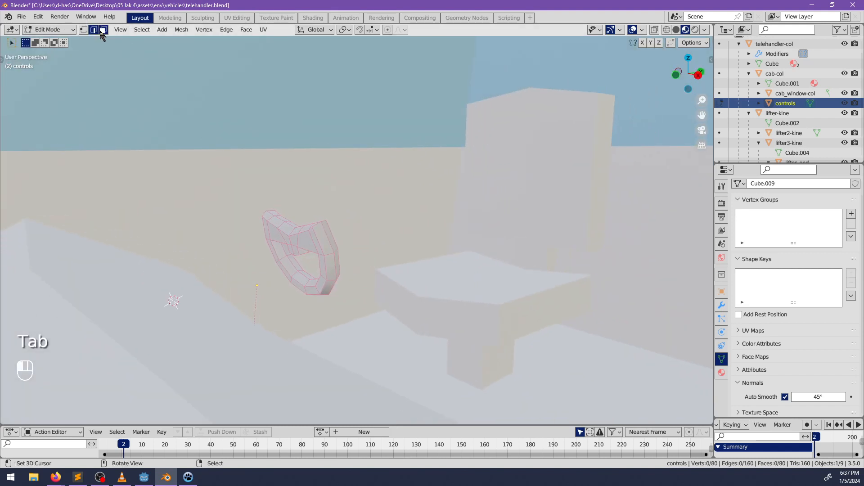
pyautogui.keyDown('ctrl'); pyautogui.click(292, 252); pyautogui.keyUp('ctrl')
pyautogui.press('e')
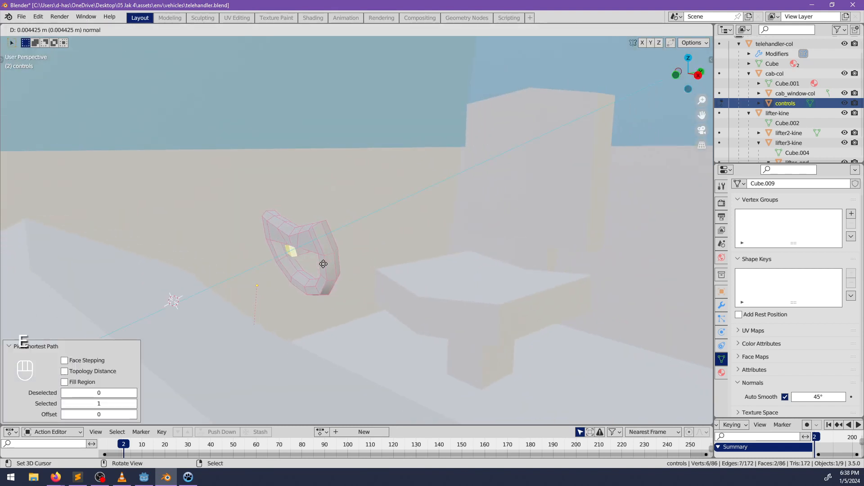
pyautogui.click(207, 326)
pyautogui.moveTo(207, 327); pyautogui.dragTo(337, 301, button='middle')
pyautogui.hotkey('ctrl', 'z')
pyautogui.press('g')
pyautogui.press('y')
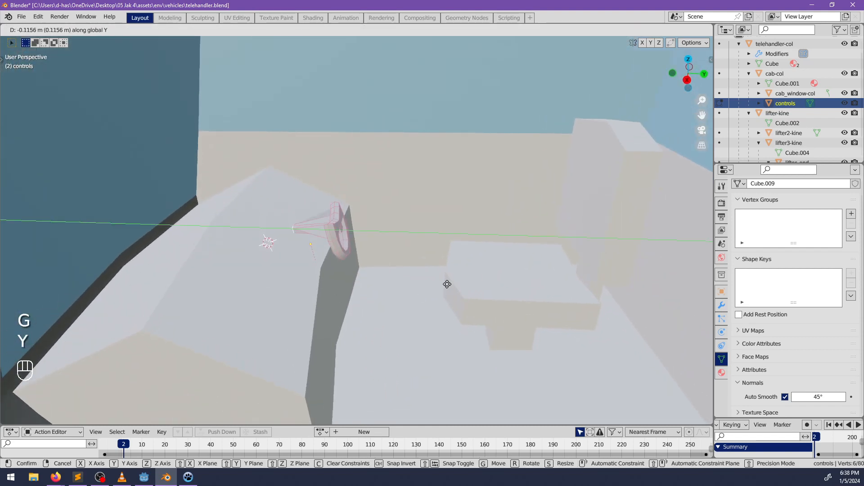
pyautogui.press('Escape')
# Move the whole controls object along Y and Z to reposition the handle at the console
pyautogui.hotkey('alt', 'a')
pyautogui.press('a')
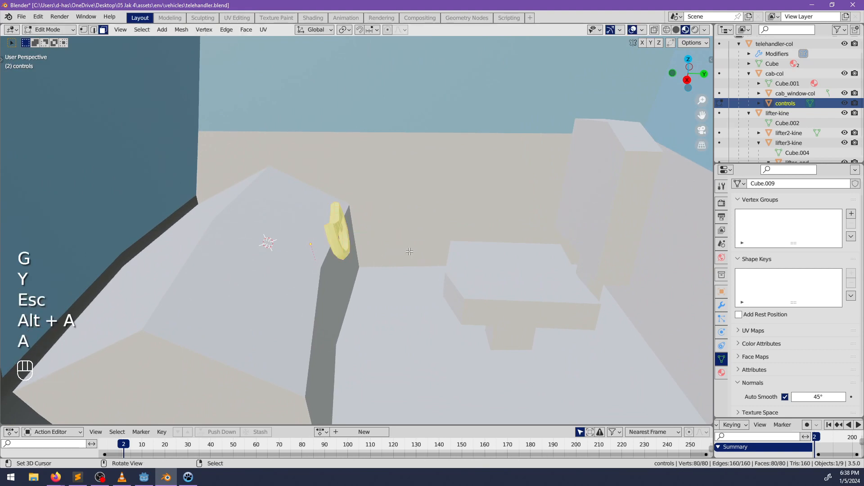
pyautogui.press('Tab')
pyautogui.press('g')
pyautogui.press('y')
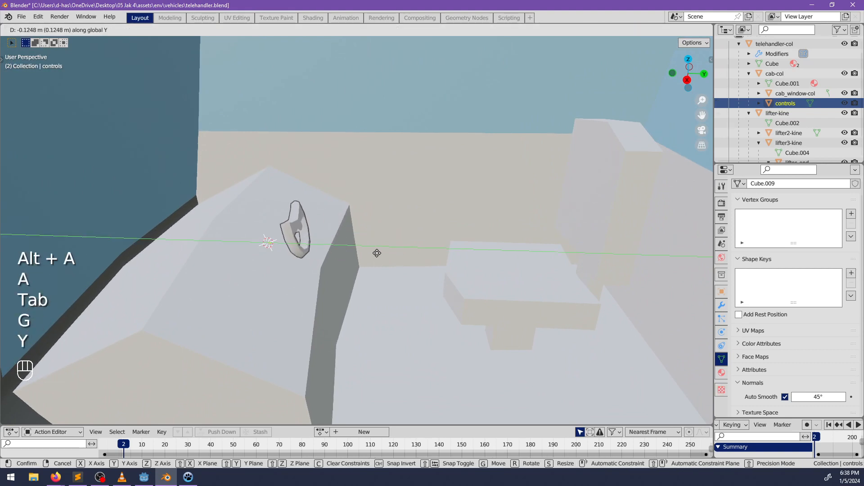
pyautogui.click(372, 251)
pyautogui.press('g')
pyautogui.press('z')
pyautogui.click(380, 264)
# Fine-tune the controls object's placement along Y, and lower it about 0.004 m along Z
pyautogui.moveTo(380, 264); pyautogui.dragTo(416, 281, button='middle')
pyautogui.press('g')
pyautogui.press('y')
pyautogui.click(407, 249)
pyautogui.press('g')
pyautogui.press('z')
pyautogui.click(391, 255)
pyautogui.scroll(3, 432, 237)
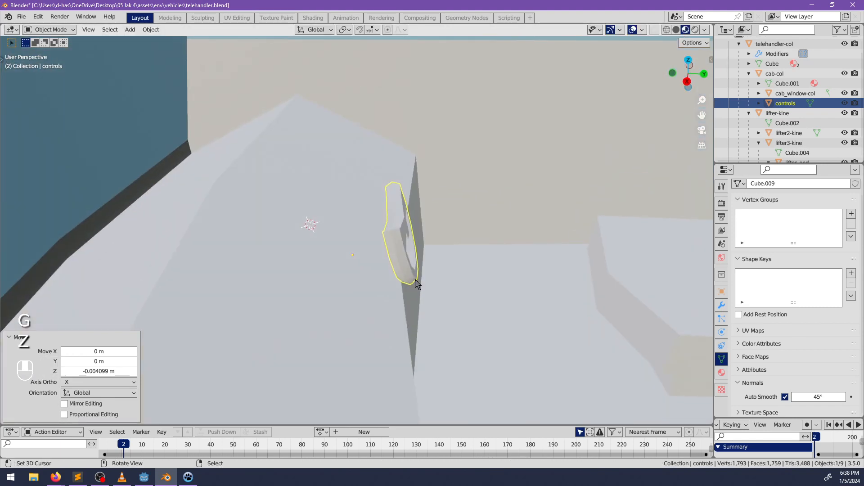
pyautogui.scroll(3, 389, 273)
pyautogui.press('Tab')
pyautogui.hotkey('shift', 'a')
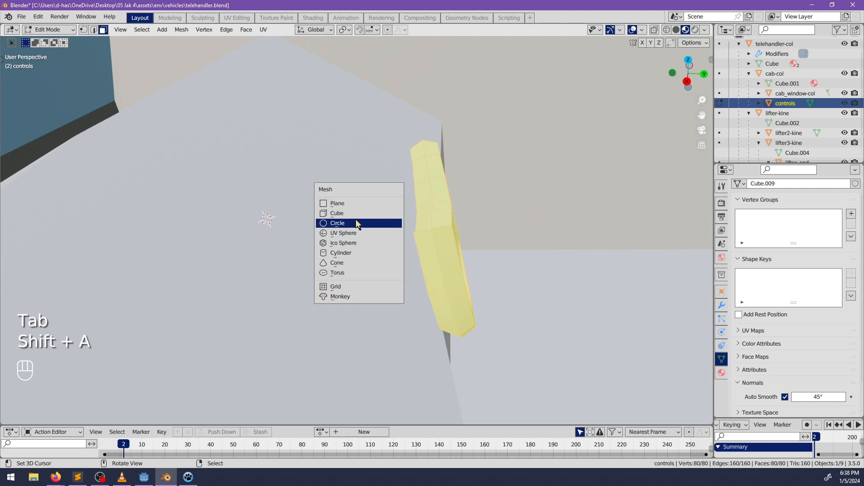
pyautogui.scroll(-3, 396, 270)
pyautogui.moveTo(401, 265); pyautogui.dragTo(299, 270, button='middle')
pyautogui.press('Tab')
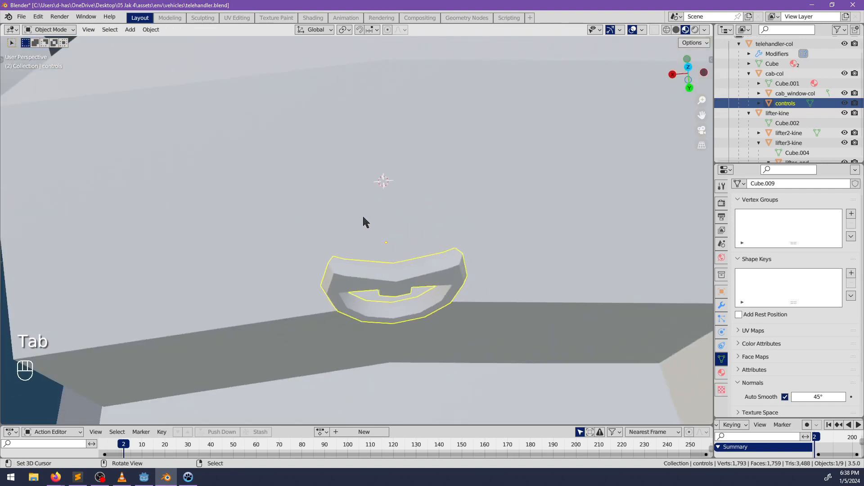
# Snap the 3D cursor to the controls object and add an 8-vertex cylinder there in the cab mesh
pyautogui.hotkey('shift', 's')
pyautogui.click(392, 325)
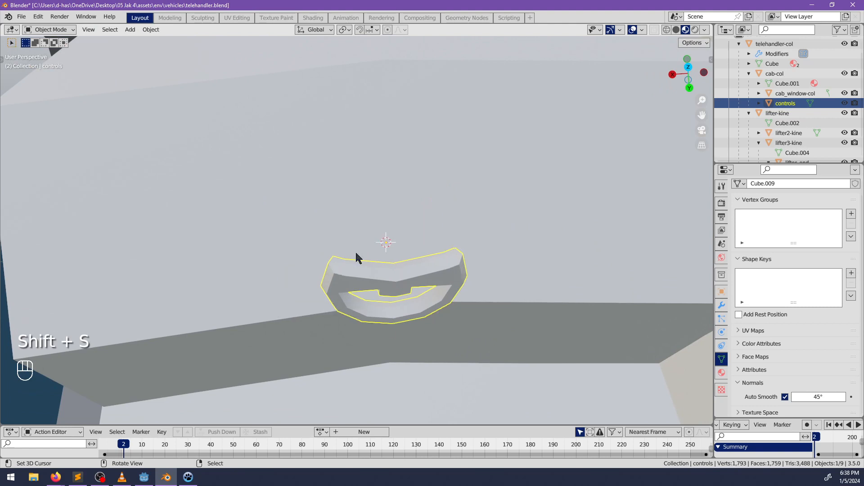
pyautogui.click(278, 234)
pyautogui.press('Tab')
pyautogui.moveTo(278, 234); pyautogui.dragTo(331, 250, button='middle')
pyautogui.hotkey('shift', 'a')
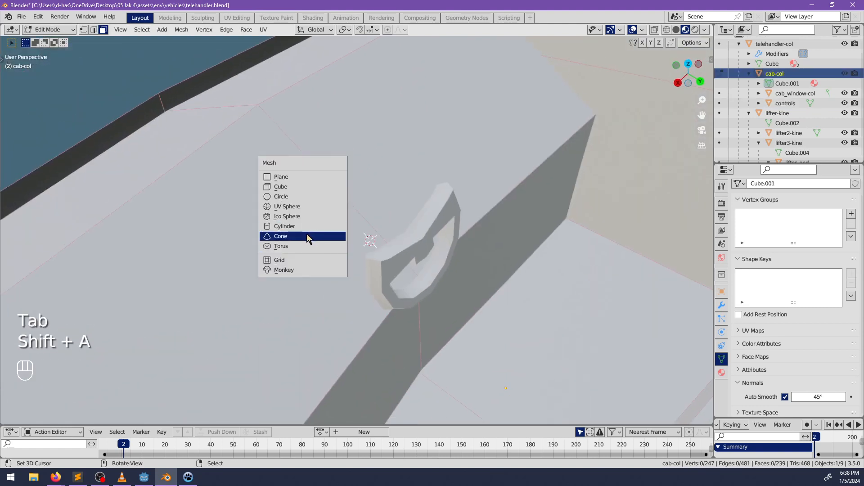
pyautogui.click(284, 226)
pyautogui.moveTo(167, 277); pyautogui.dragTo(147, 288, button='middle')
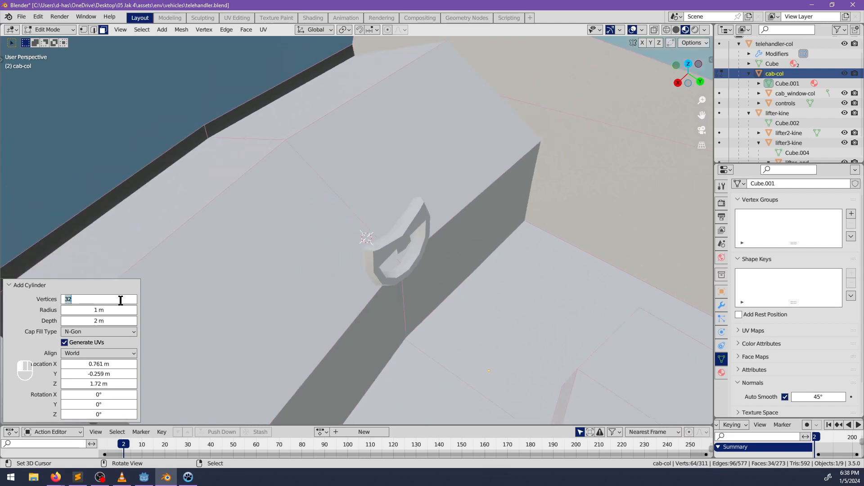
pyautogui.scroll(-10, 288, 266)
pyautogui.moveTo(357, 260); pyautogui.dragTo(373, 250, button='middle')
# Scale the new cylinder to 0.112 and rotate it about -68.7° around X
pyautogui.press('s')
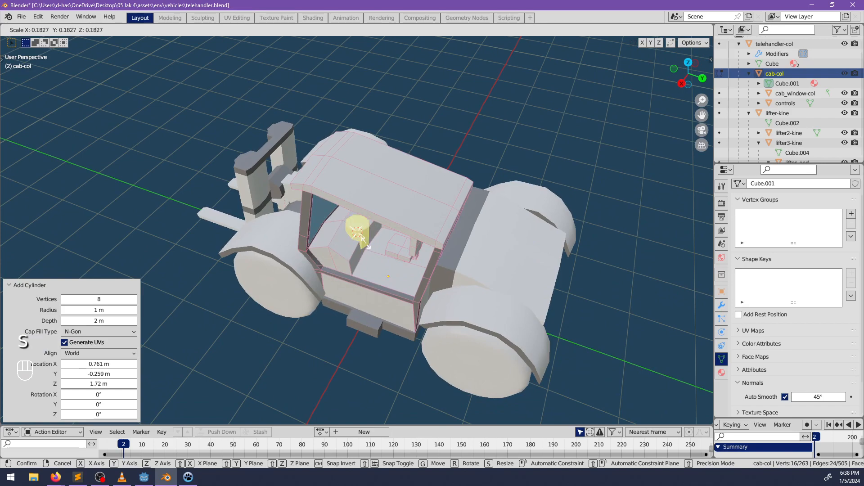
pyautogui.click(363, 240)
pyautogui.scroll(8, 363, 240)
pyautogui.press('r')
pyautogui.press('x')
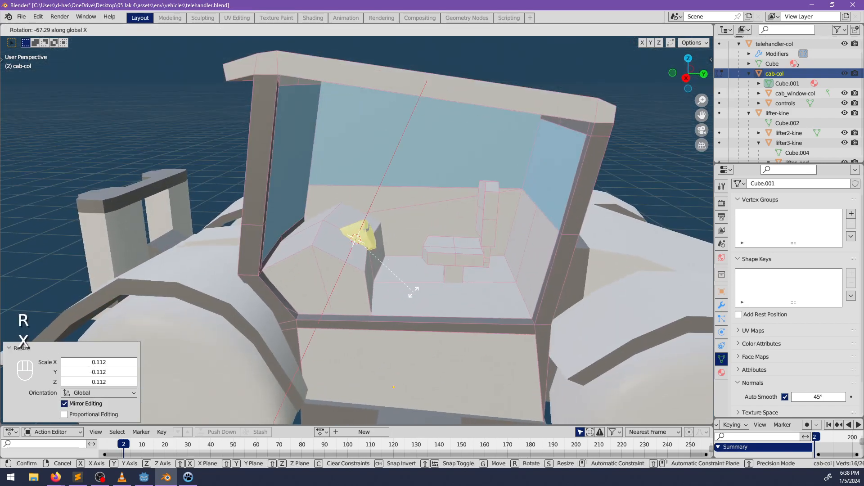
pyautogui.click(412, 294)
# Slim the cylinder with Shrink/Fatten and move it along Y to sit behind the steering handle
pyautogui.scroll(3, 456, 233)
pyautogui.hotkey('alt', 's')
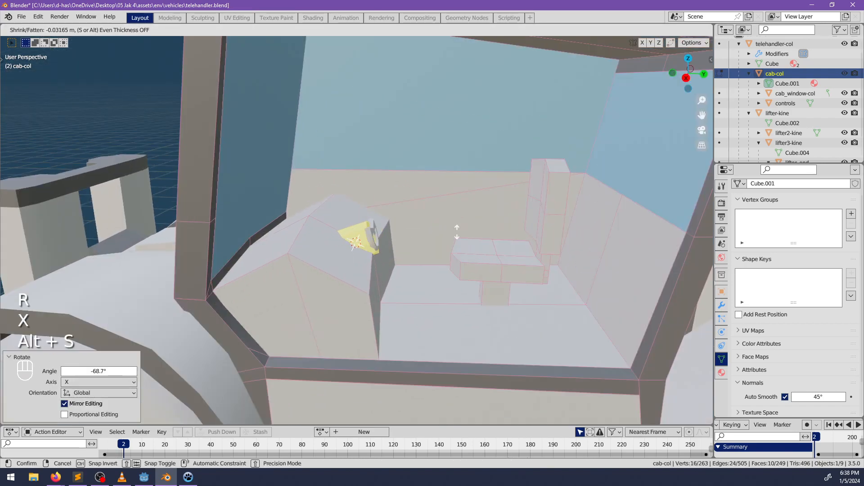
pyautogui.click(455, 233)
pyautogui.scroll(3, 455, 234)
pyautogui.moveTo(456, 233); pyautogui.dragTo(476, 262, button='middle')
pyautogui.press('g')
pyautogui.press('y')
pyautogui.click(450, 237)
pyautogui.scroll(4, 398, 277)
pyautogui.press('g')
pyautogui.press('y')
pyautogui.click(404, 293)
# Apply Shade Smooth to the selected cylinder's faces
pyautogui.press('space')
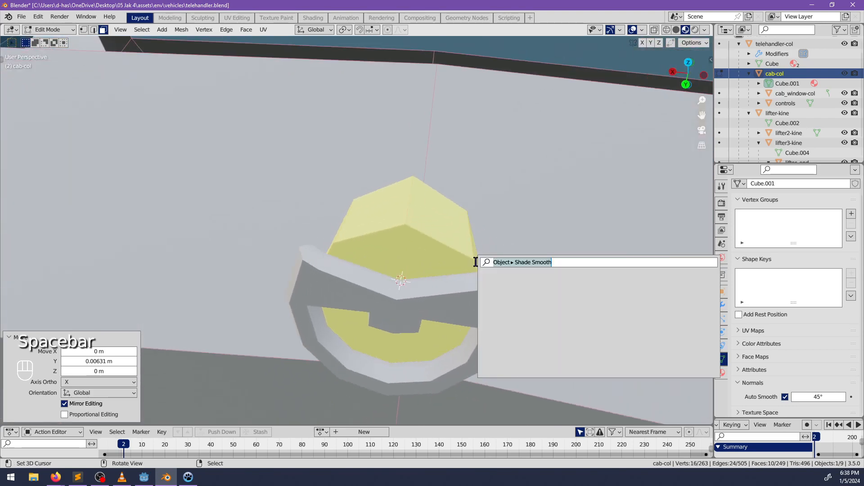
pyautogui.write('sn')
pyautogui.press('BackSpace')
pyautogui.write('moo')
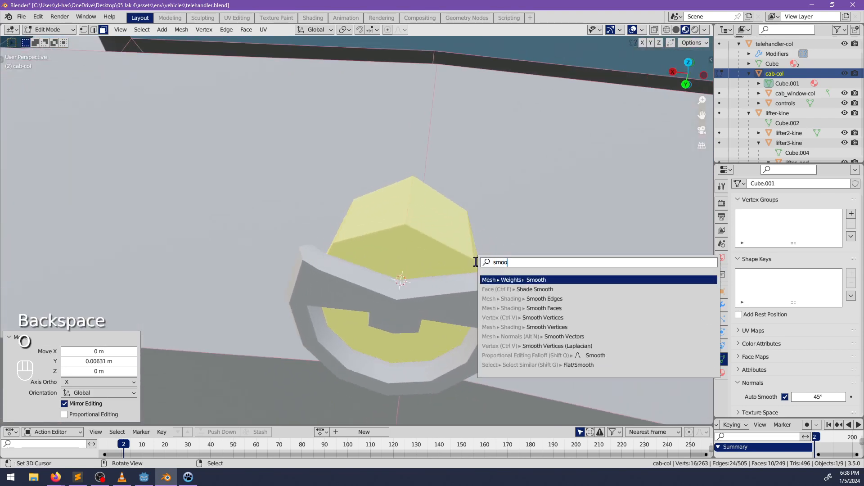
pyautogui.press('Down')
pyautogui.press('Return')
# Select all faces of the cab mesh, shade them smooth, and leave mesh editing
pyautogui.moveTo(426, 214); pyautogui.dragTo(493, 216, button='middle')
pyautogui.hotkey('alt', 'a')
pyautogui.moveTo(396, 254); pyautogui.dragTo(414, 221, button='middle')
pyautogui.scroll(-6, 469, 239)
pyautogui.press('a')
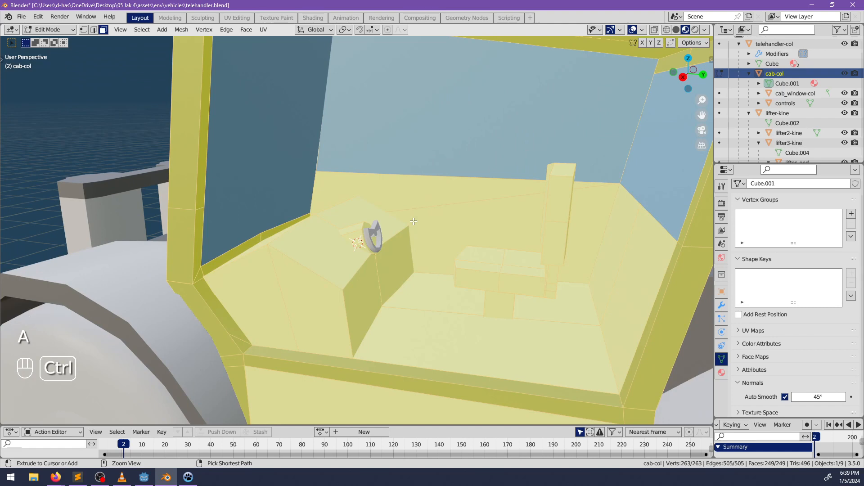
pyautogui.hotkey('ctrl', 'f')
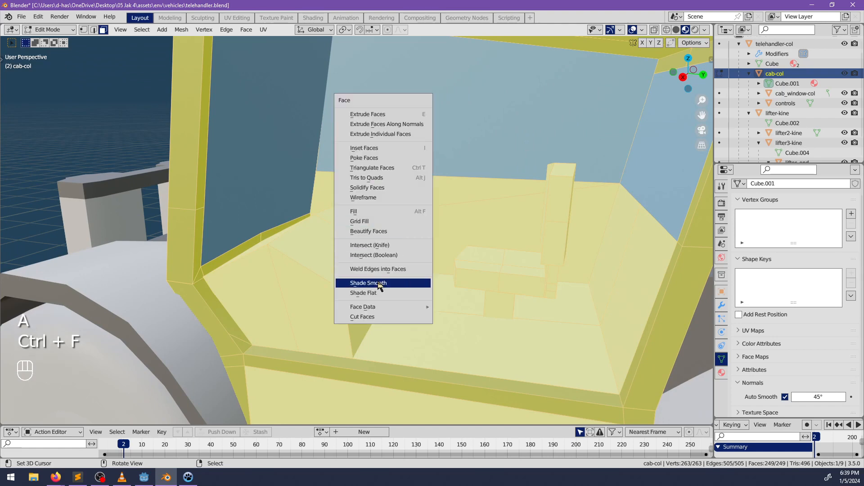
pyautogui.click(396, 282)
pyautogui.scroll(8, 383, 225)
pyautogui.press('Tab')
# Push out the handle hub's underside faces by 0.0137 m with Shrink/Fatten and scale them with the X axis locked
pyautogui.moveTo(390, 249); pyautogui.dragTo(411, 203, button='middle')
pyautogui.click(427, 249)
pyautogui.press('Tab')
pyautogui.scroll(3, 266, 234)
pyautogui.scroll(3, 314, 202)
pyautogui.rightClick(253, 200)
pyautogui.keyDown('shift'); pyautogui.rightClick(267, 213); pyautogui.keyUp('shift')
pyautogui.hotkey('alt', 's')
pyautogui.click(294, 222)
pyautogui.press('s')
pyautogui.hotkey('shift', 'x')
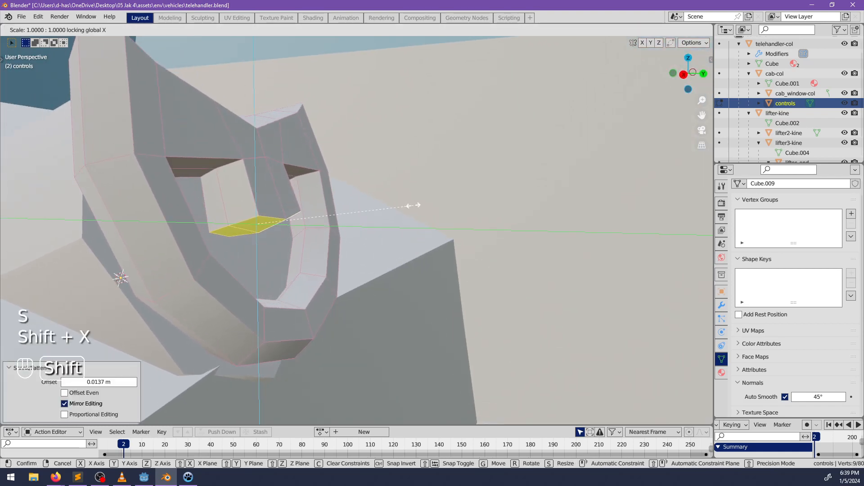
pyautogui.click(392, 209)
# Select the hub's back faces with X-ray and extrude them about 0.025 m toward the console, leaving mesh editing
pyautogui.keyDown('shift'); pyautogui.moveTo(319, 228); pyautogui.dragTo(382, 221, button='middle'); pyautogui.keyUp('shift')
pyautogui.hotkey('alt', 'z')
pyautogui.rightClick(388, 212)
pyautogui.keyDown('ctrl'); pyautogui.rightClick(334, 216); pyautogui.keyUp('ctrl')
pyautogui.moveTo(480, 200); pyautogui.dragTo(436, 213, button='middle')
pyautogui.press('e')
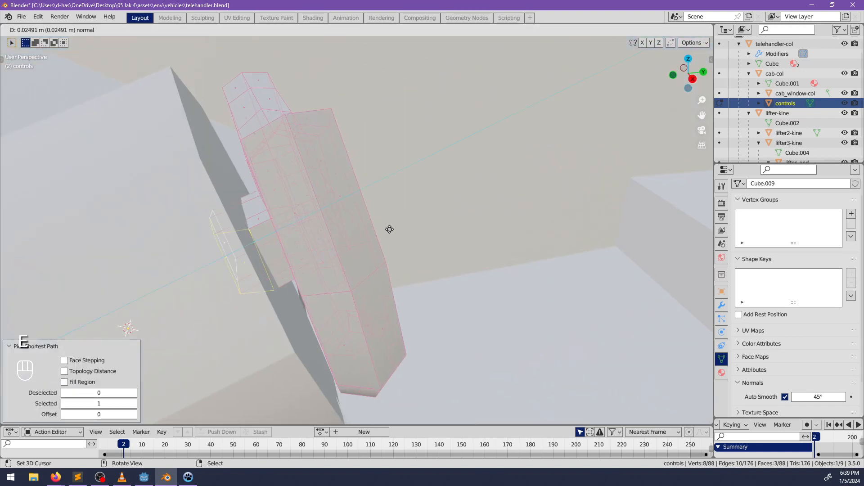
pyautogui.click(389, 229)
pyautogui.hotkey('alt', 'z')
pyautogui.scroll(-3, 409, 239)
pyautogui.press('Tab')
# Check the handle against the console, clear the selection, and save the telehandler file
pyautogui.moveTo(409, 239); pyautogui.dragTo(359, 194, button='middle')
pyautogui.scroll(-4, 371, 237)
pyautogui.scroll(-4, 442, 236)
pyautogui.hotkey('alt', 'a')
pyautogui.scroll(2, 424, 264)
pyautogui.scroll(2, 367, 290)
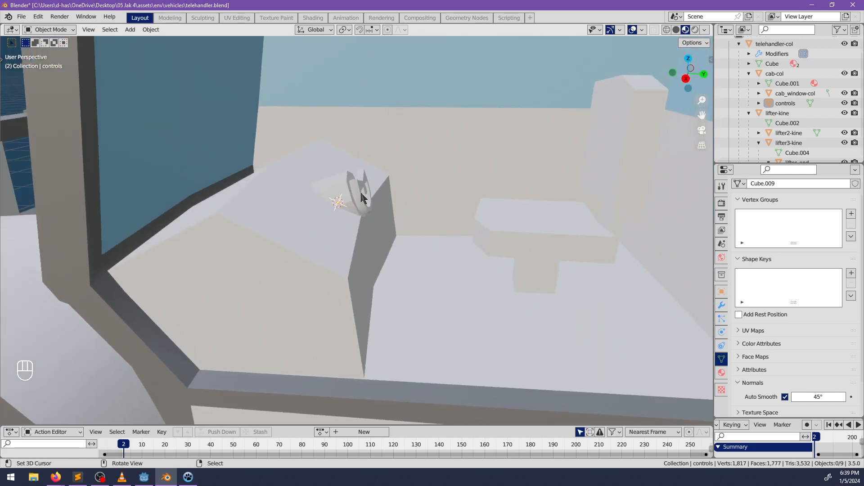
pyautogui.click(358, 193)
pyautogui.moveTo(423, 216); pyautogui.dragTo(419, 255, button='middle')
pyautogui.hotkey('alt', 'a')
pyautogui.scroll(-5, 447, 262)
pyautogui.hotkey('ctrl', 's')
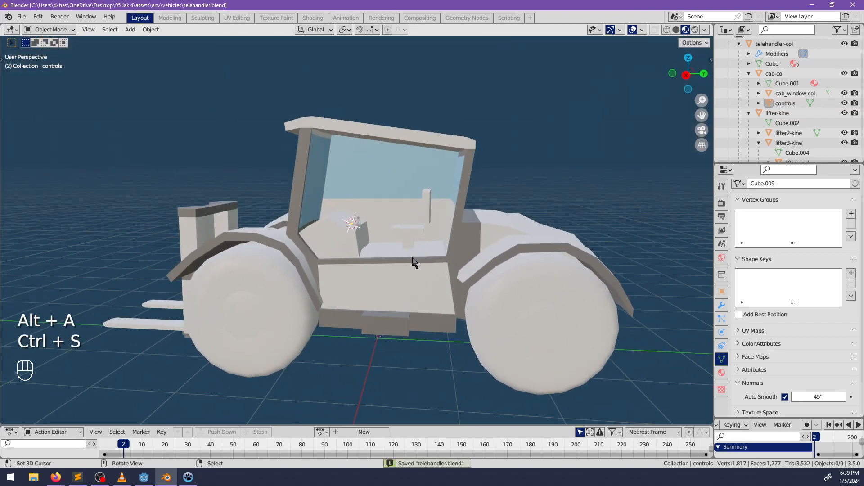
pyautogui.scroll(4, 343, 228)
pyautogui.rightClick(344, 228)
pyautogui.press('Tab')
pyautogui.moveTo(346, 220); pyautogui.dragTo(318, 225, button='middle')
pyautogui.rightClick(318, 224)
pyautogui.scroll(3, 353, 240)
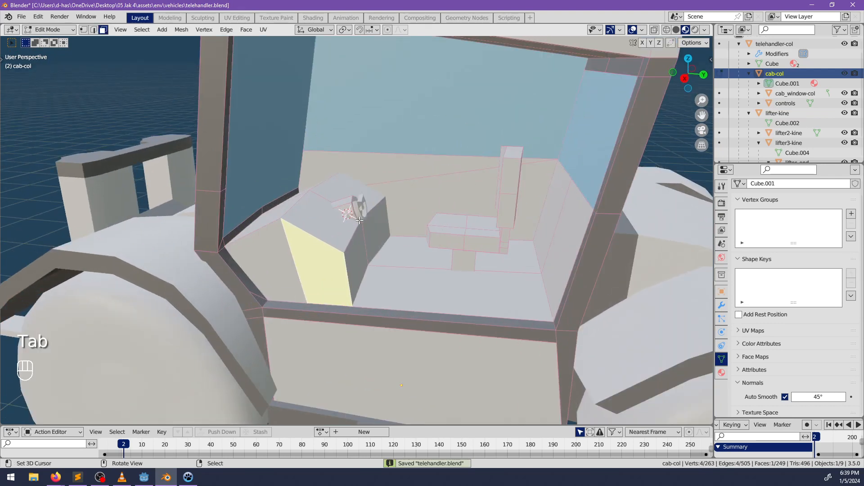
pyautogui.press('Tab')
pyautogui.hotkey('alt', 'a')
pyautogui.hotkey('ctrl', 's')
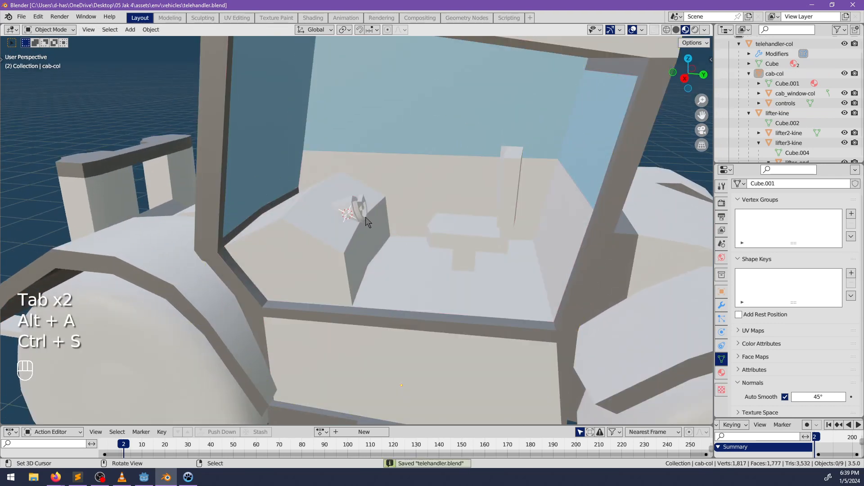
# Scale the controls object up by 1.604 and apply its scale
pyautogui.rightClick(370, 222)
pyautogui.press('s')
pyautogui.click(428, 241)
pyautogui.hotkey('ctrl', 'a')
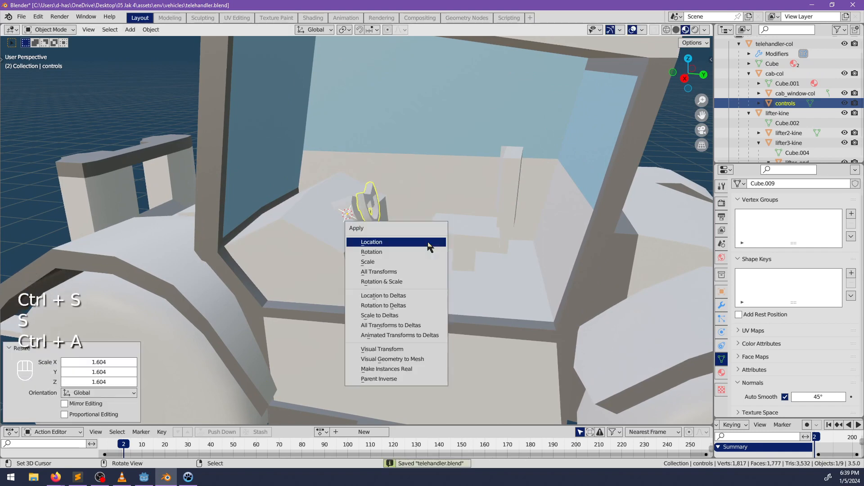
pyautogui.click(412, 261)
# Move the enlarged controls object about -0.026 m along Y
pyautogui.scroll(3, 409, 258)
pyautogui.moveTo(397, 279); pyautogui.dragTo(437, 251, button='middle')
pyautogui.press('g')
pyautogui.press('y')
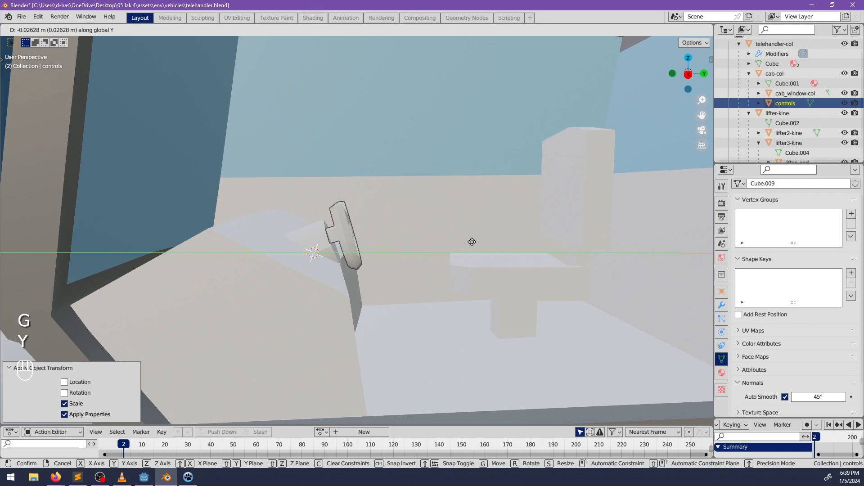
pyautogui.click(471, 242)
pyautogui.press('g')
pyautogui.press('z')
pyautogui.rightClick(475, 232)
# Open the cab mesh for editing and try to select the seat's linked parts
pyautogui.scroll(-4, 477, 236)
pyautogui.click(439, 261)
pyautogui.press('Tab')
pyautogui.hotkey('alt', 'a')
pyautogui.moveTo(445, 256); pyautogui.dragTo(438, 276, button='middle')
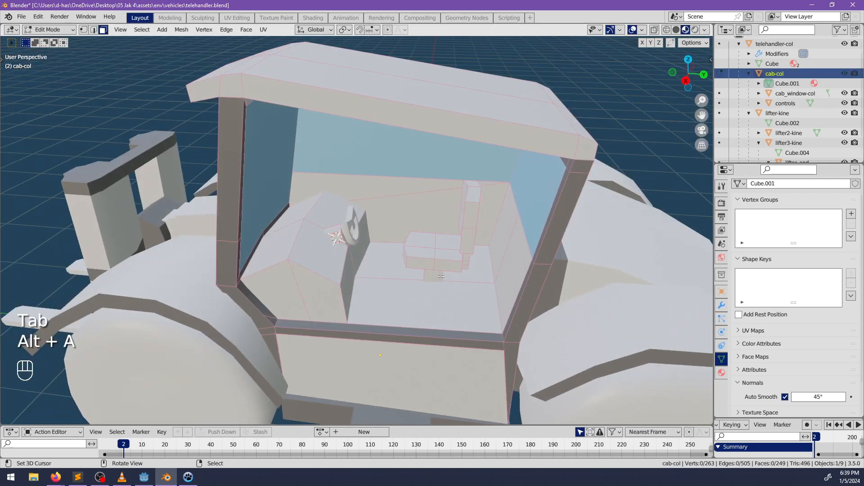
pyautogui.press('l')
pyautogui.press('l')
pyautogui.press('l')
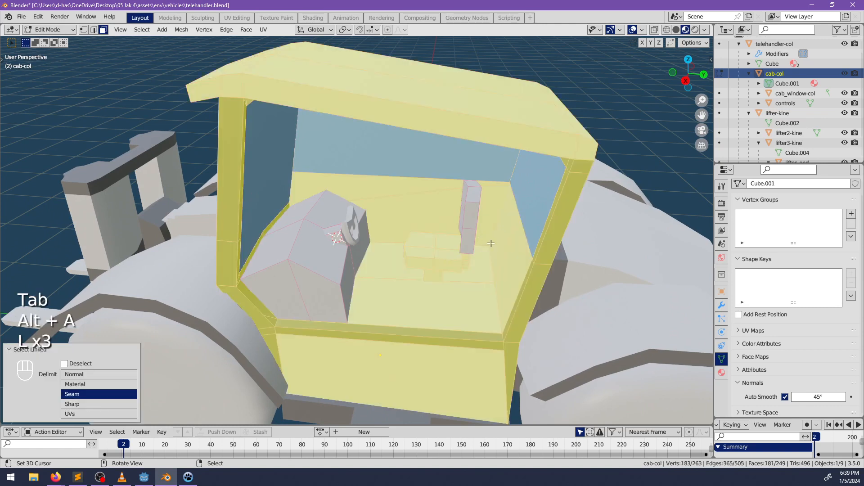
pyautogui.hotkey('alt', 'a')
# Select the linked cushion, pedestal and backrest of the seat, move them along Y toward the console, and leave mesh editing
pyautogui.moveTo(463, 241); pyautogui.dragTo(436, 274, button='middle')
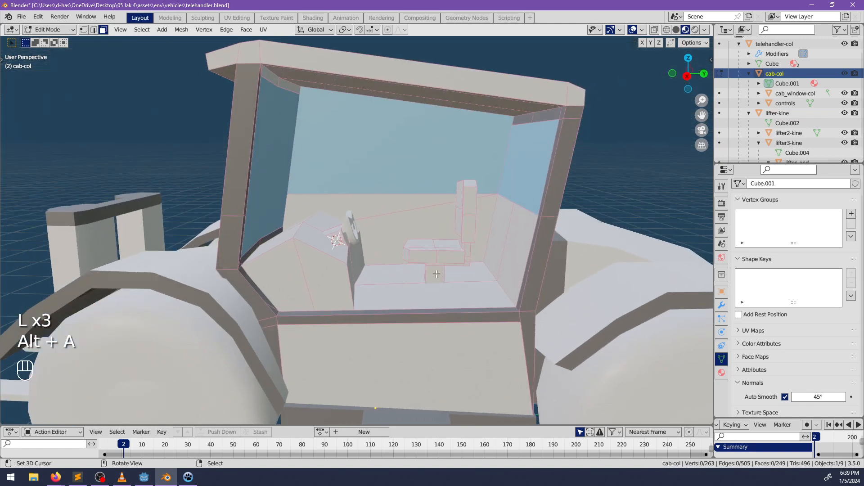
pyautogui.press('l')
pyautogui.press('l')
pyautogui.press('l')
pyautogui.press('g')
pyautogui.press('y')
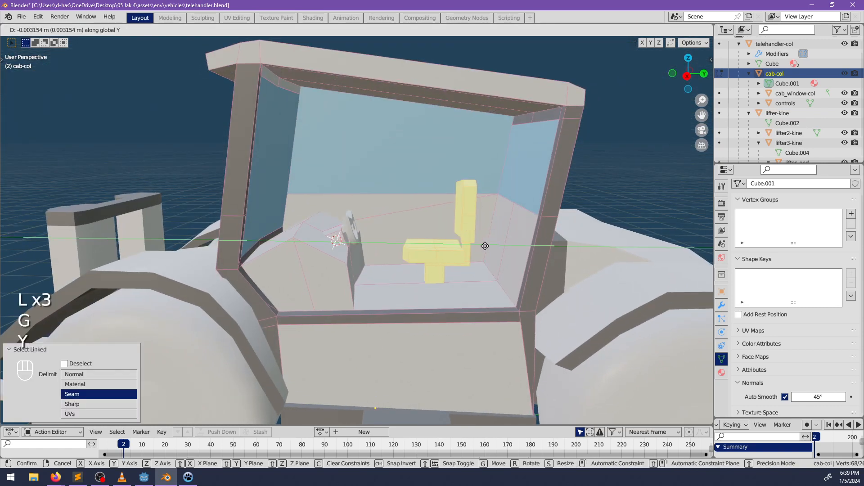
pyautogui.click(469, 245)
pyautogui.moveTo(469, 245); pyautogui.dragTo(457, 246, button='middle')
pyautogui.hotkey('alt', 'a')
pyautogui.scroll(-4, 456, 247)
pyautogui.press('Tab')
# Clear the selection and save telehandler.blend
pyautogui.moveTo(405, 263); pyautogui.dragTo(384, 268, button='middle')
pyautogui.hotkey('alt', 'a')
pyautogui.scroll(-3, 433, 282)
pyautogui.hotkey('ctrl', 's')
# Switch to Godot, search the project files for "tele", and open telehandler.tscn
pyautogui.click(144, 477)
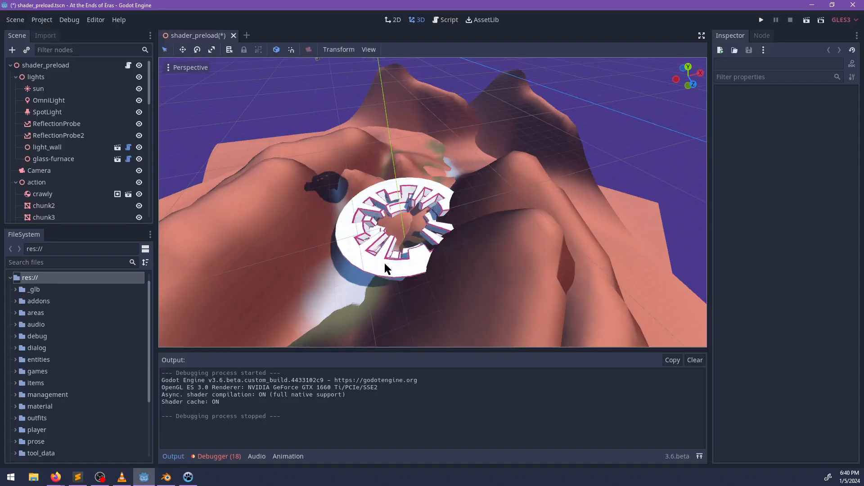
pyautogui.click(99, 262)
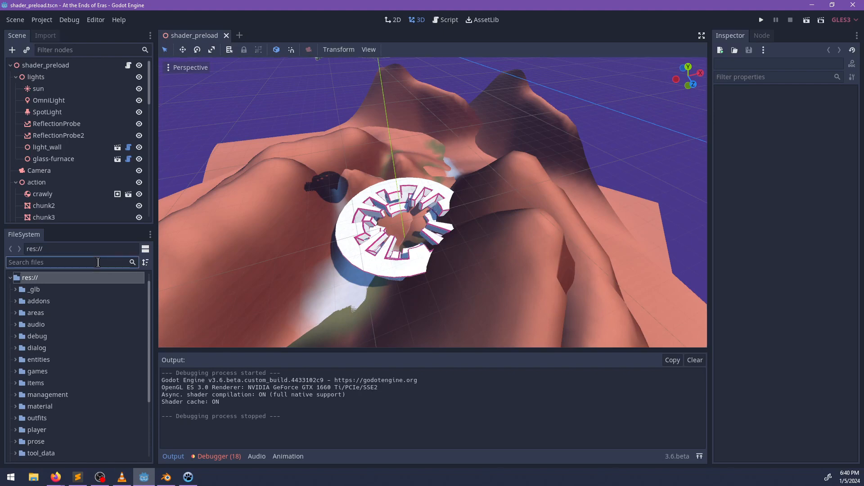
pyautogui.write('tele')
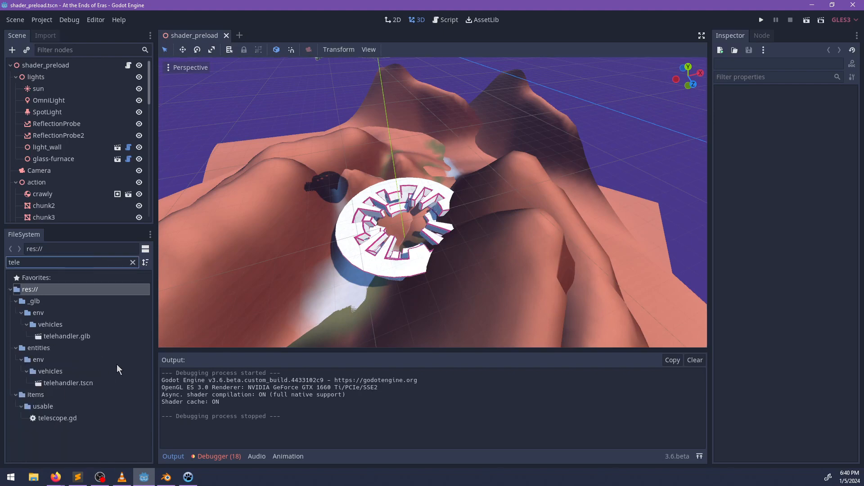
pyautogui.doubleClick(94, 382)
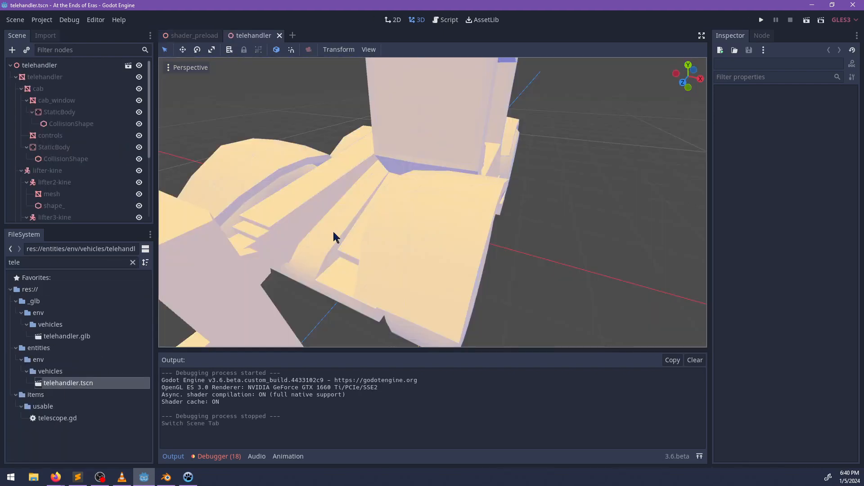
# Select the cab_window mesh in the 3D scene and expand its Material properties
pyautogui.moveTo(390, 76); pyautogui.dragTo(396, 165, button='middle')
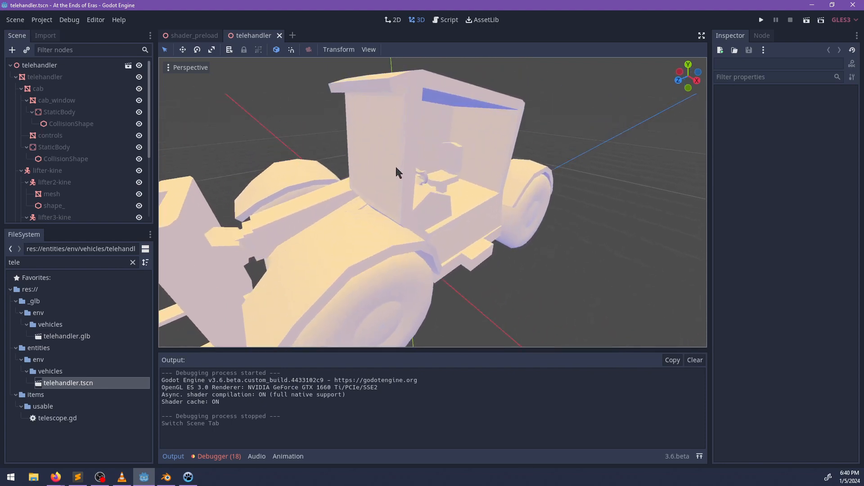
pyautogui.click(395, 165)
pyautogui.click(737, 167)
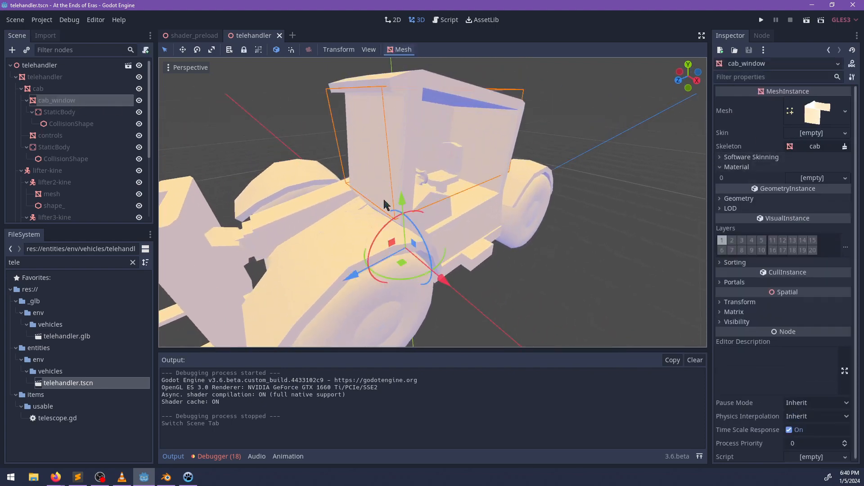
# Search the project files for "gem", assign gem_transparent.shader to material slot 0 of cab_window, and open that material for editing
pyautogui.doubleClick(111, 265)
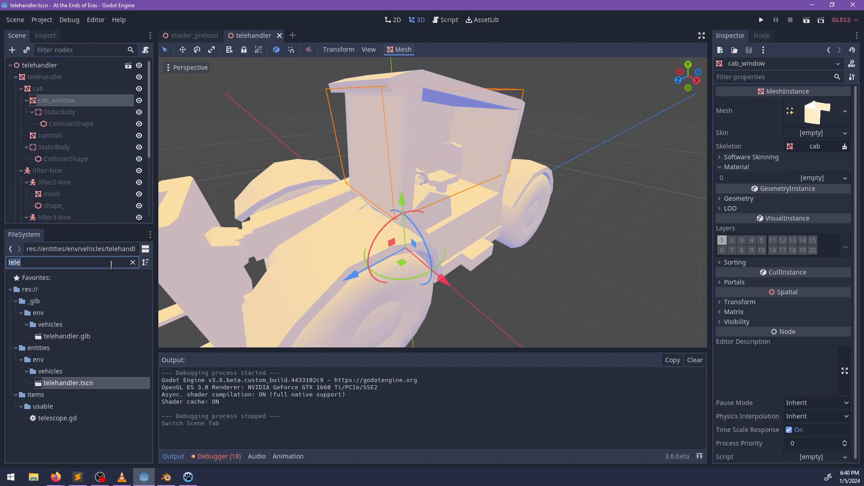
pyautogui.write('gem')
pyautogui.scroll(-10, 94, 370)
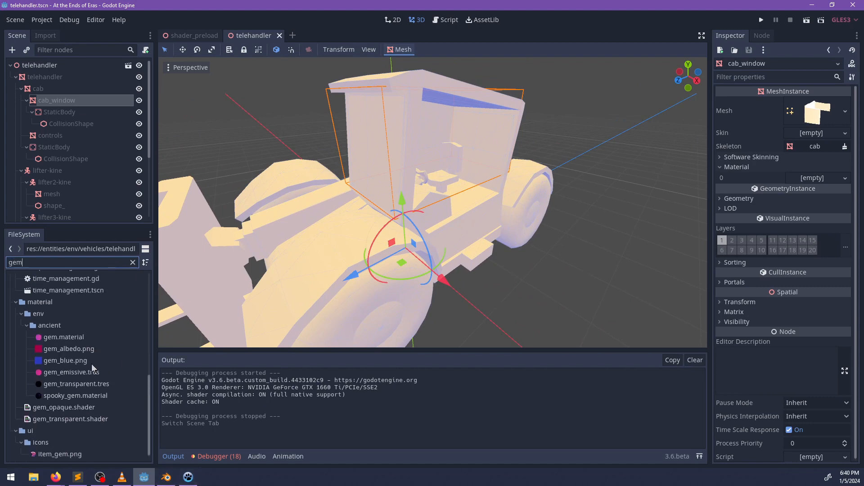
pyautogui.moveTo(70, 420); pyautogui.dragTo(817, 179)
pyautogui.click(818, 186)
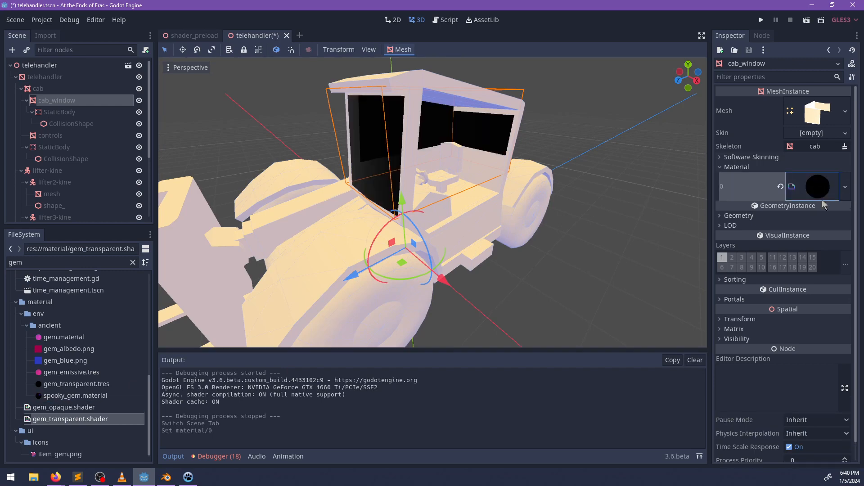
# Expand the material's Shader Param settings and set Albedo to the light grey d7dbd3
pyautogui.click(745, 323)
pyautogui.click(756, 313)
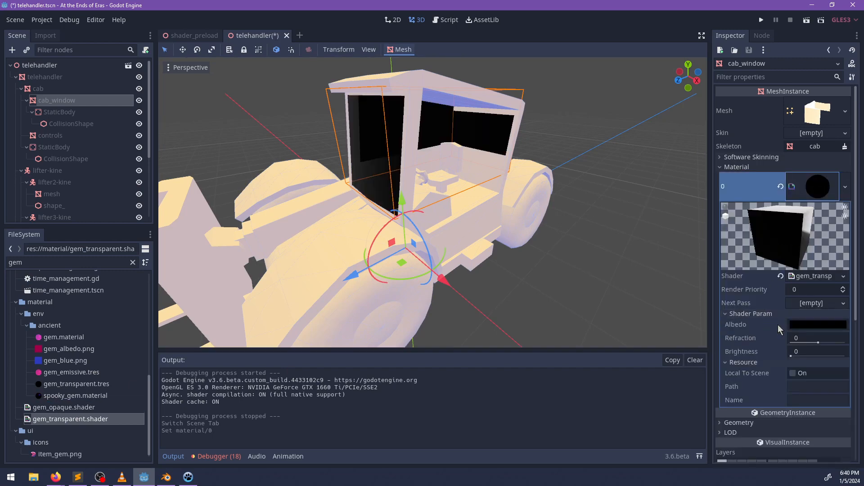
pyautogui.click(829, 326)
pyautogui.moveTo(745, 131); pyautogui.dragTo(665, 120)
pyautogui.click(788, 132)
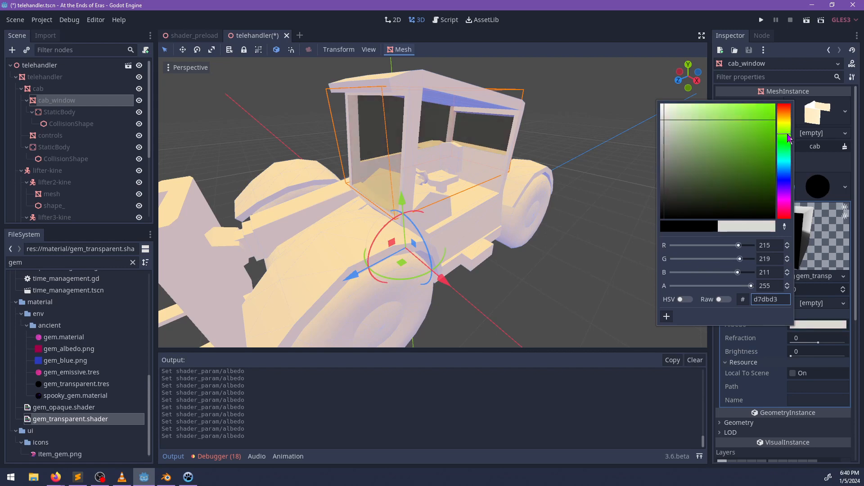
# Try Refraction values of 0.02 and 0.002 on the cab window material, viewing the glass after each
pyautogui.moveTo(450, 216)
pyautogui.mouseDown(button='middle')
pyautogui.moveTo(378, 236)
pyautogui.moveTo(440, 234)
pyautogui.moveTo(455, 222)
pyautogui.mouseUp(button='middle')
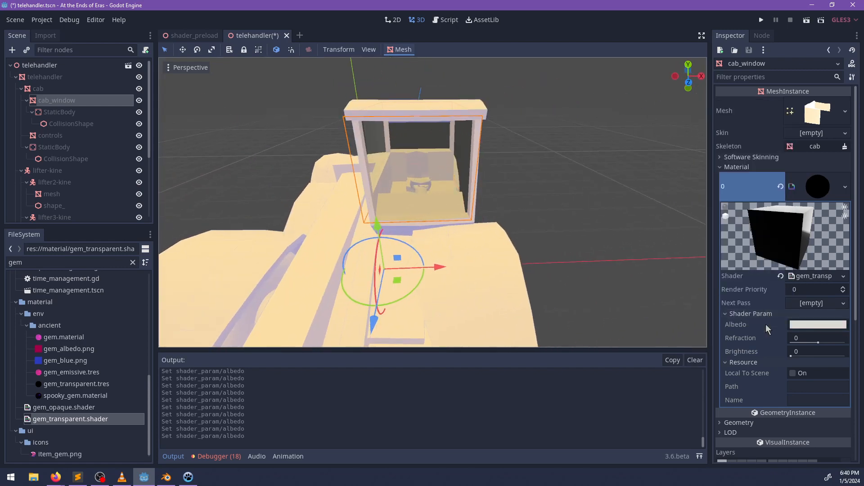
pyautogui.click(805, 338)
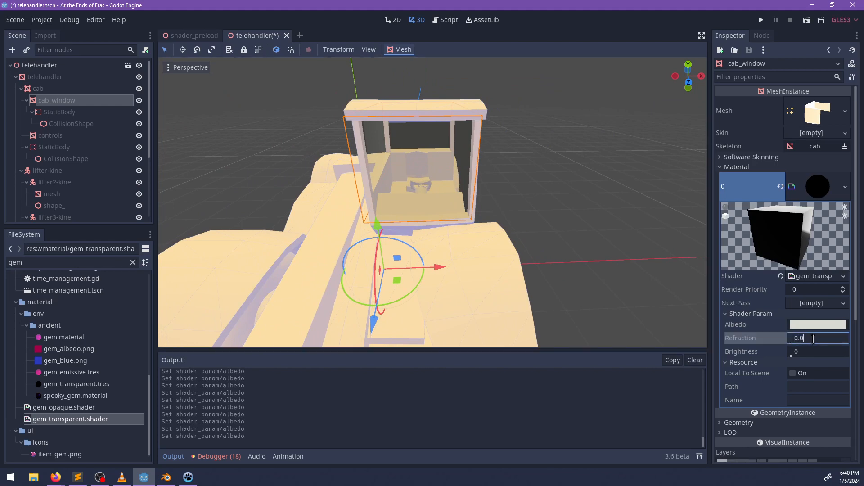
pyautogui.press('Return')
pyautogui.moveTo(501, 204); pyautogui.dragTo(473, 230, button='middle')
pyautogui.scroll(3, 475, 223)
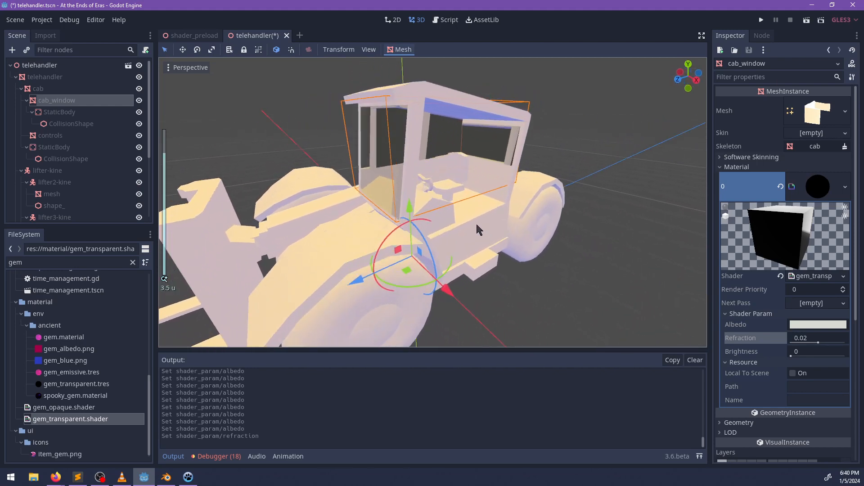
pyautogui.click(808, 340)
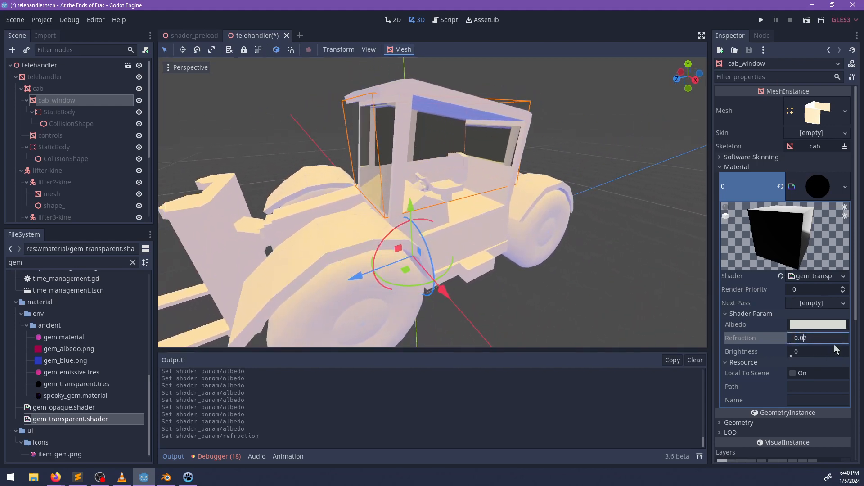
pyautogui.press('Return')
pyautogui.moveTo(506, 279); pyautogui.dragTo(571, 268, button='middle')
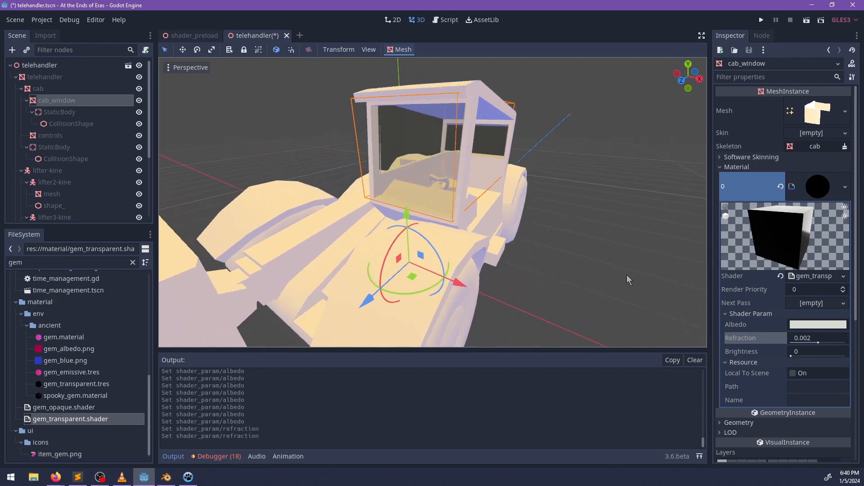
# Set the cab window material's Refraction to 0.005 and adjust its Brightness
pyautogui.click(831, 338)
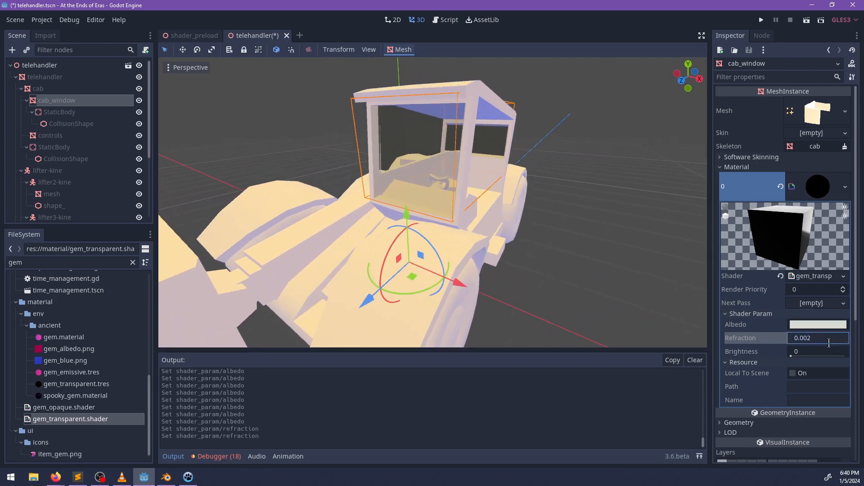
pyautogui.moveTo(601, 293); pyautogui.dragTo(650, 308, button='middle')
pyautogui.scroll(5, 519, 243)
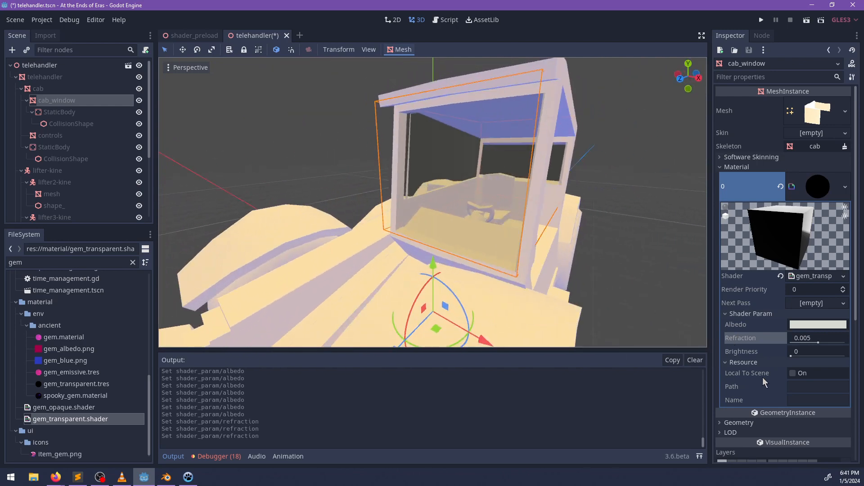
pyautogui.moveTo(792, 355); pyautogui.dragTo(706, 353)
# Expand the Material properties of the controls mesh, and select the main telehandler body mesh to show its material slots
pyautogui.scroll(-4, 515, 226)
pyautogui.moveTo(515, 231); pyautogui.dragTo(405, 252, button='middle')
pyautogui.click(49, 138)
pyautogui.scroll(-2, 521, 214)
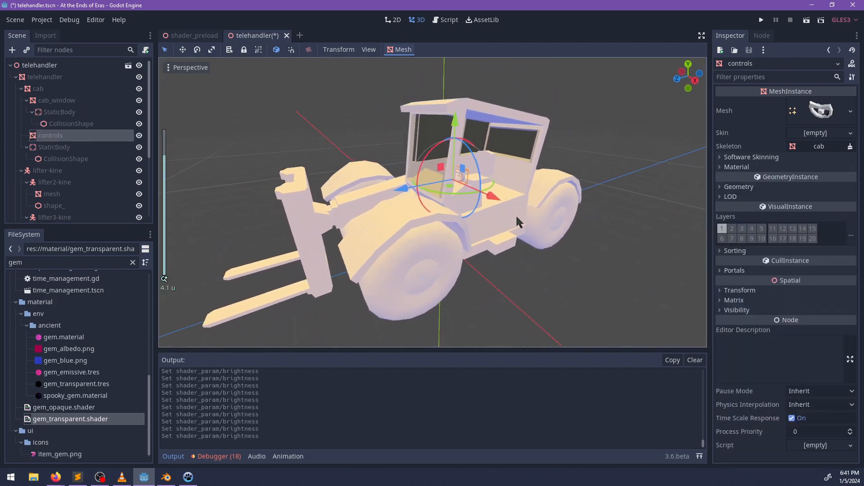
pyautogui.moveTo(521, 214); pyautogui.dragTo(477, 211, button='middle')
pyautogui.click(734, 168)
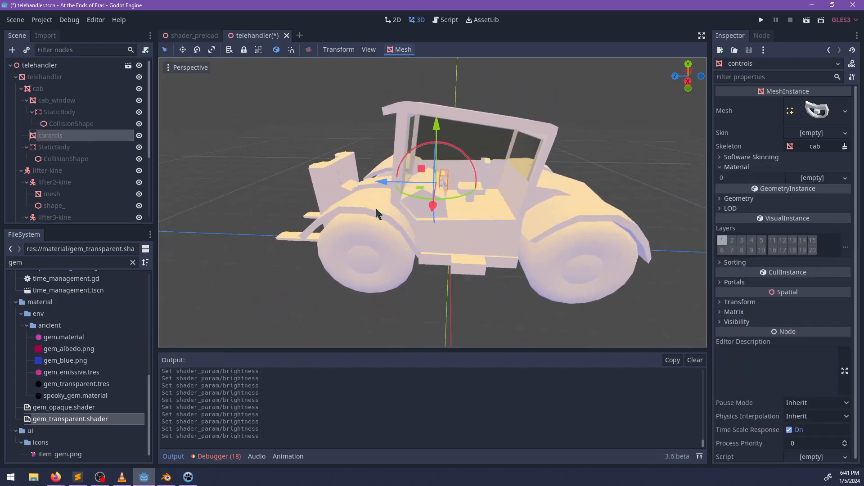
pyautogui.click(377, 214)
pyautogui.click(734, 167)
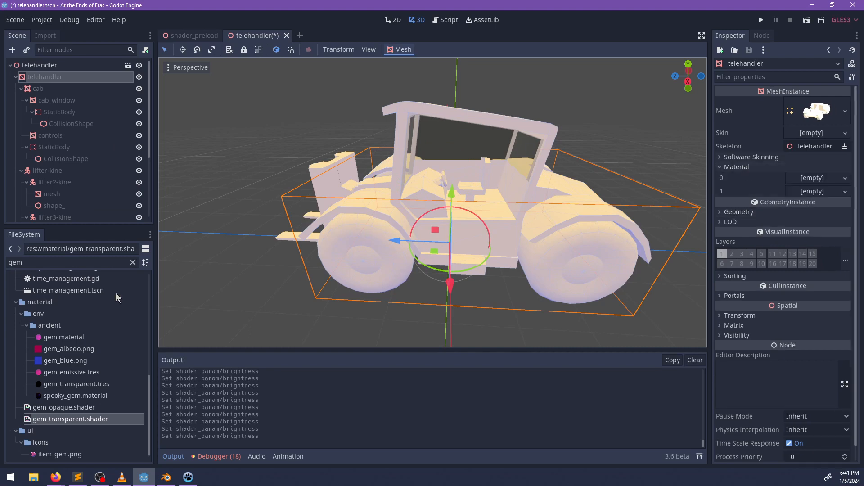
# Search the project files for "metal" and look through the available metal materials
pyautogui.click(60, 262)
pyautogui.write('metal')
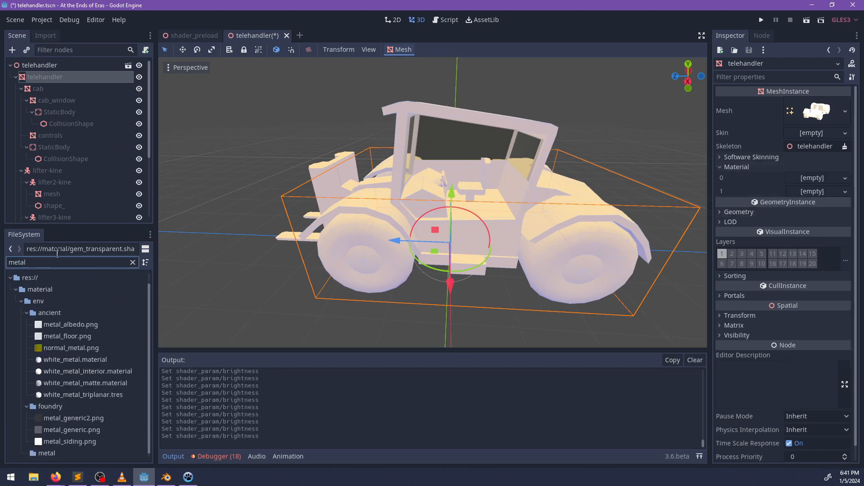
pyautogui.scroll(-1, 106, 306)
pyautogui.scroll(1, 88, 314)
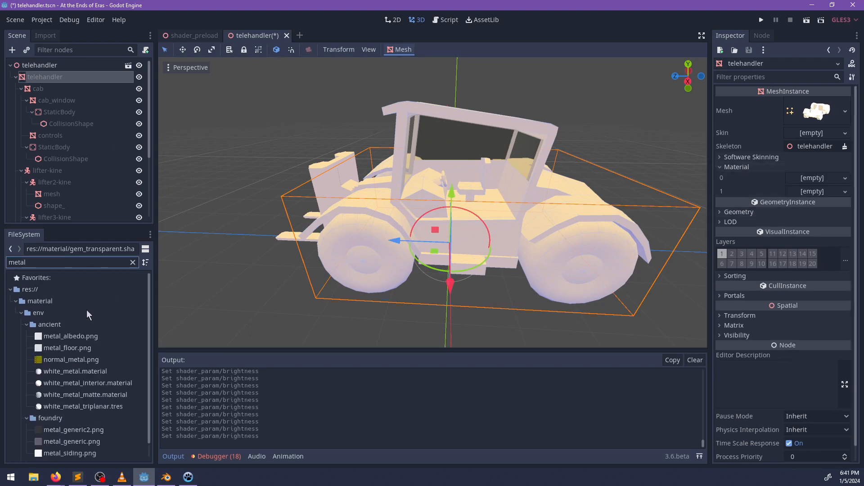
# Search the project files for "fork" and open forklift.tscn
pyautogui.press('BackSpace')
pyautogui.press('BackSpace')
pyautogui.press('BackSpace')
pyautogui.press('BackSpace')
pyautogui.press('BackSpace')
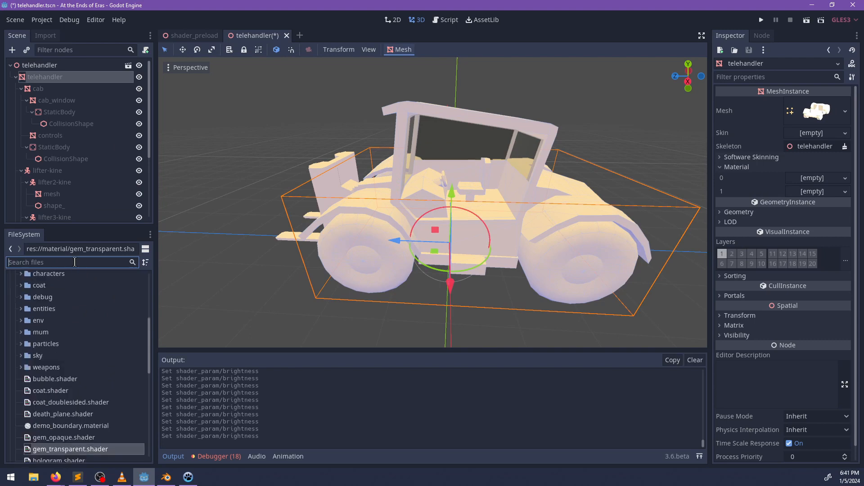
pyautogui.write('fork')
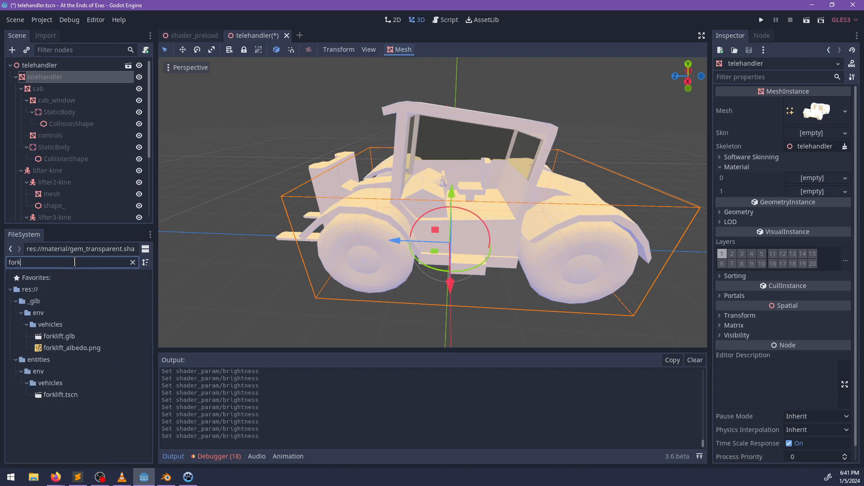
pyautogui.doubleClick(59, 398)
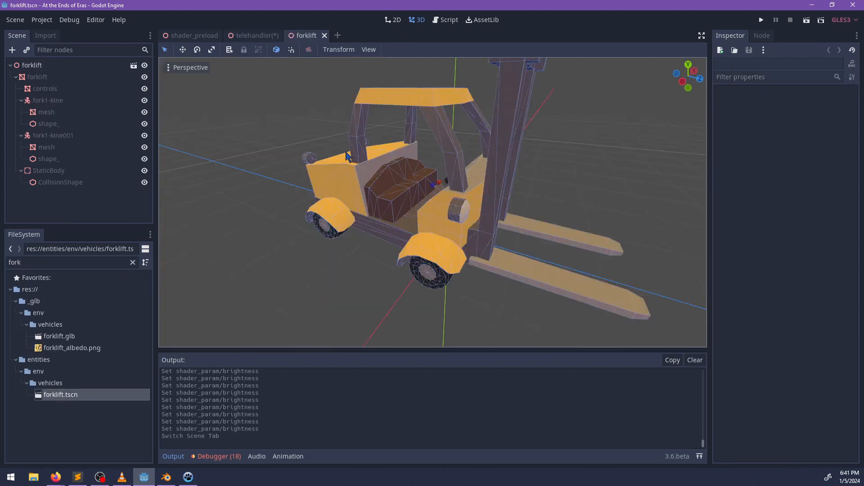
# Select the forklift body mesh and save its slot 1 material as metal_trim.material in the vehicles folder
pyautogui.click(391, 233)
pyautogui.click(809, 216)
pyautogui.click(845, 217)
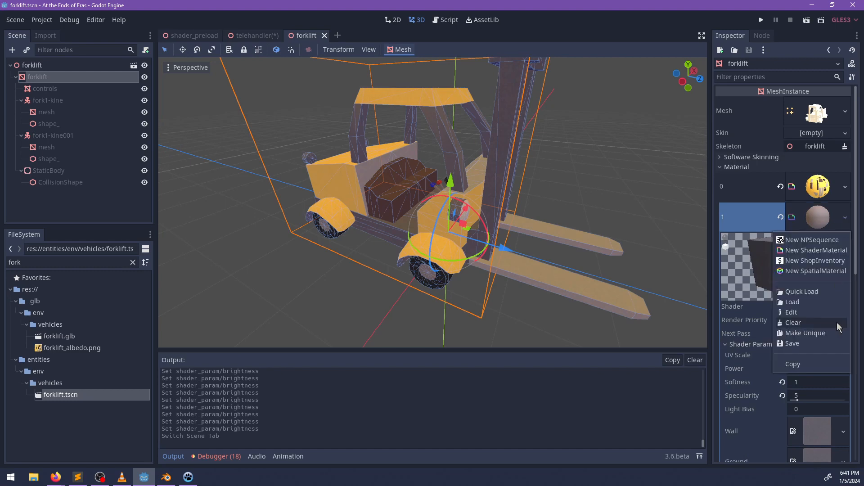
pyautogui.click(801, 344)
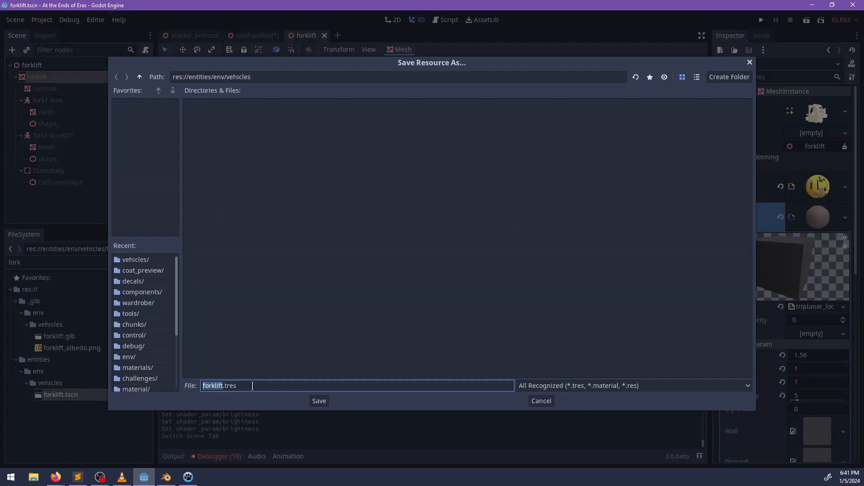
pyautogui.click(556, 388)
pyautogui.click(557, 397)
pyautogui.moveTo(285, 386); pyautogui.dragTo(178, 388)
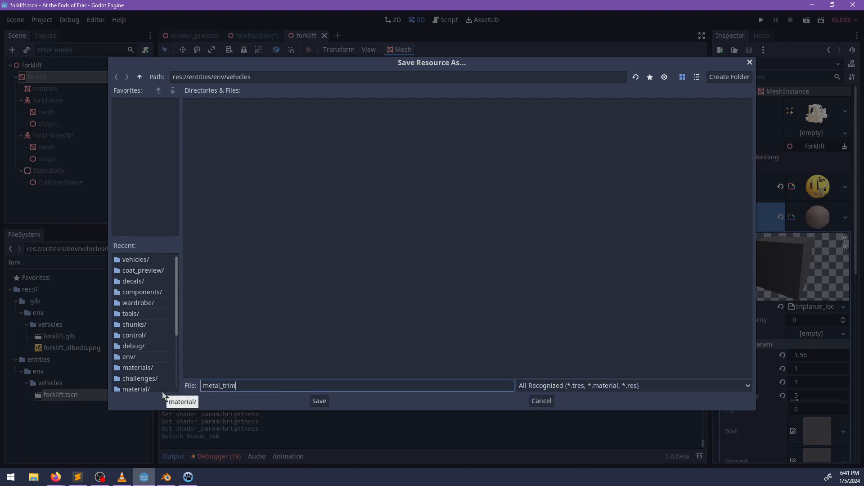
pyautogui.press('Return')
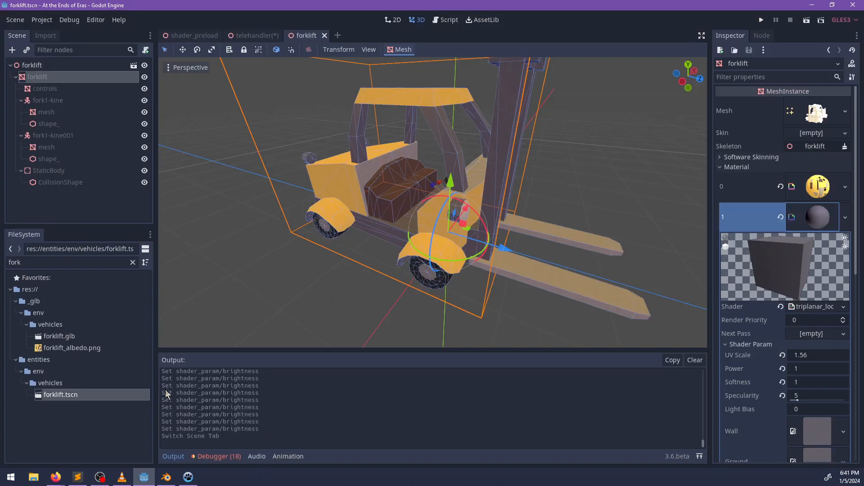
pyautogui.click(63, 264)
pyautogui.write('mat')
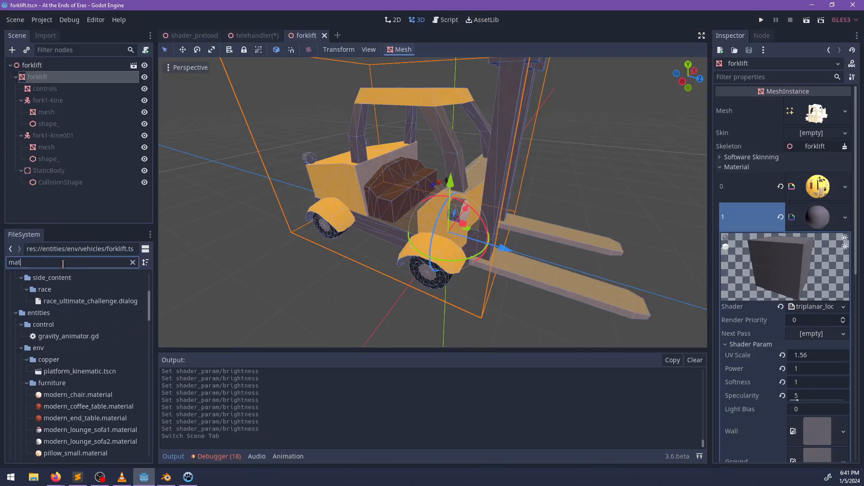
pyautogui.write('er')
pyautogui.press('BackSpace')
pyautogui.press('BackSpace')
pyautogui.press('BackSpace')
pyautogui.press('BackSpace')
pyautogui.press('BackSpace')
pyautogui.press('BackSpace')
pyautogui.press('BackSpace')
pyautogui.press('BackSpace')
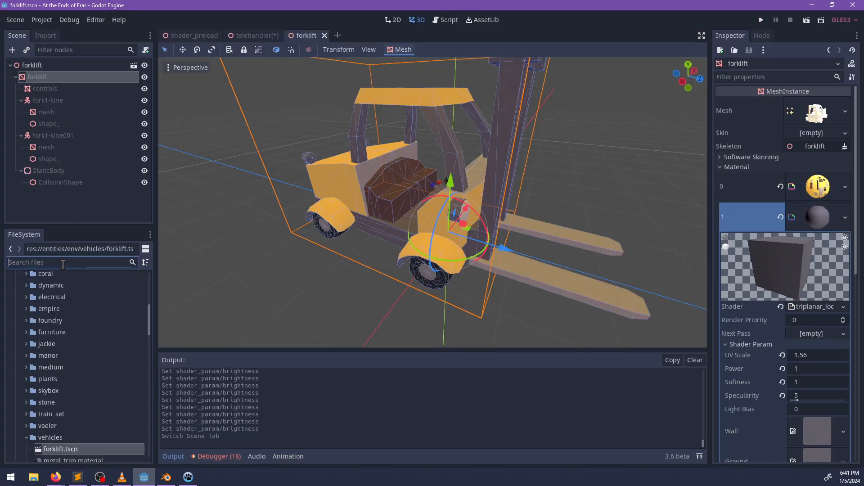
# Search the files for "metal", return to the telehandler scene, and assign metal_trim.material to the body mesh's material slot 1
pyautogui.write('metal')
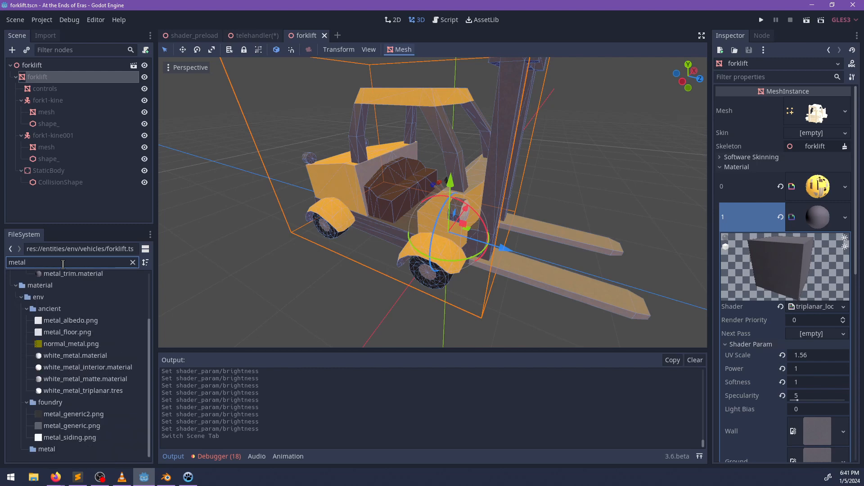
pyautogui.click(254, 36)
pyautogui.scroll(1, 120, 365)
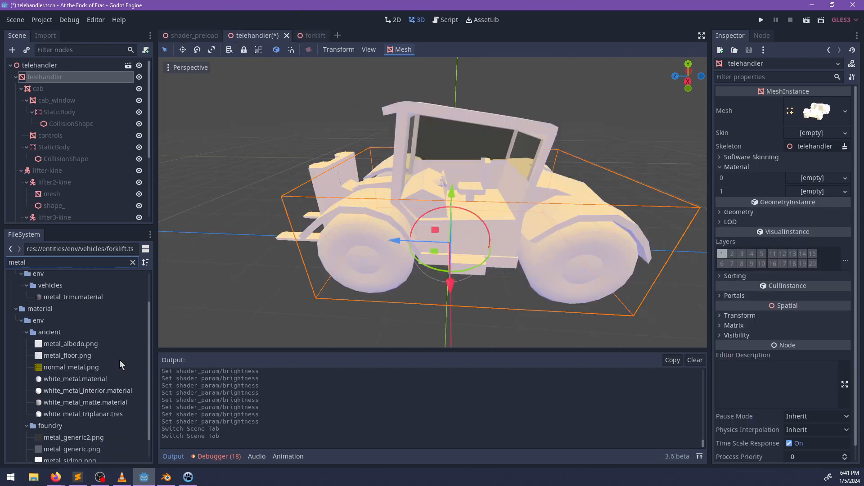
pyautogui.moveTo(53, 298); pyautogui.dragTo(740, 206)
pyautogui.moveTo(806, 195); pyautogui.dragTo(807, 194)
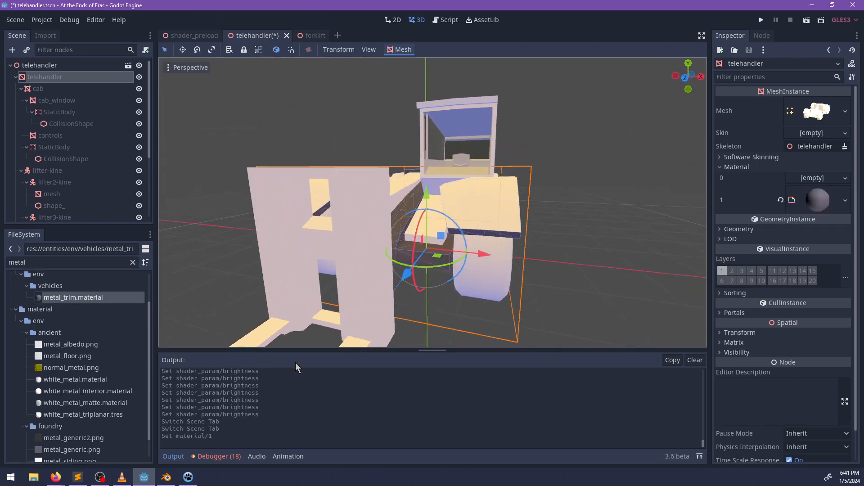
pyautogui.click(188, 480)
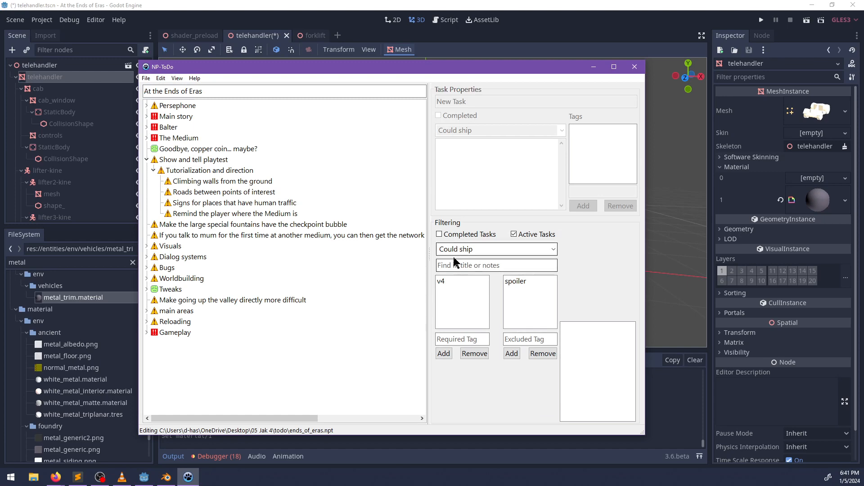
pyautogui.click(594, 68)
# Select the lifter_end mesh behind the forks, expand its Material properties, and assign metal_trim.material to slot 1
pyautogui.moveTo(463, 176); pyautogui.dragTo(392, 210, button='middle')
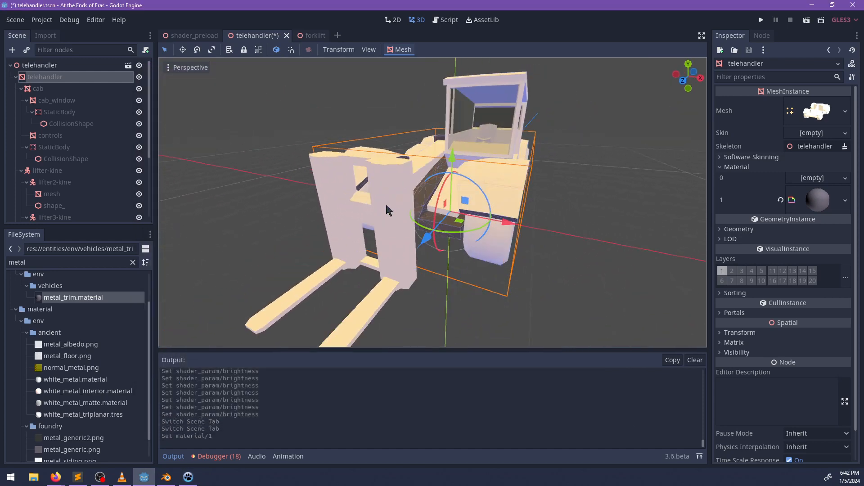
pyautogui.click(390, 209)
pyautogui.scroll(-2, 80, 188)
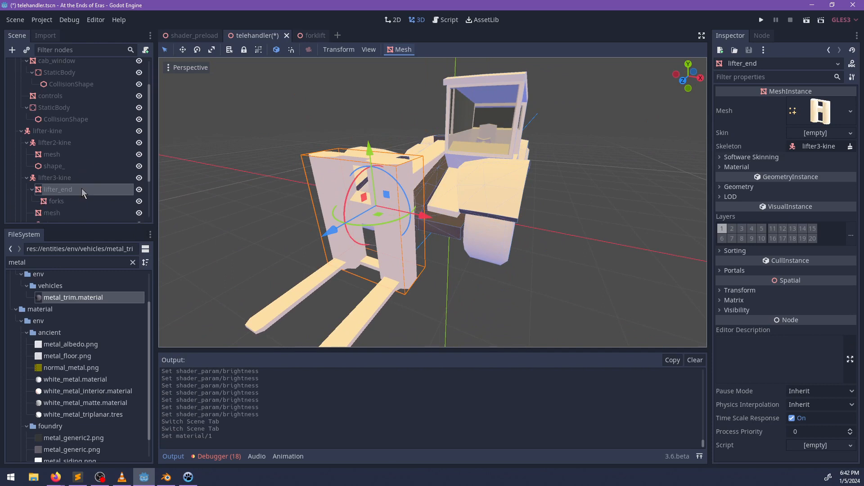
pyautogui.click(736, 167)
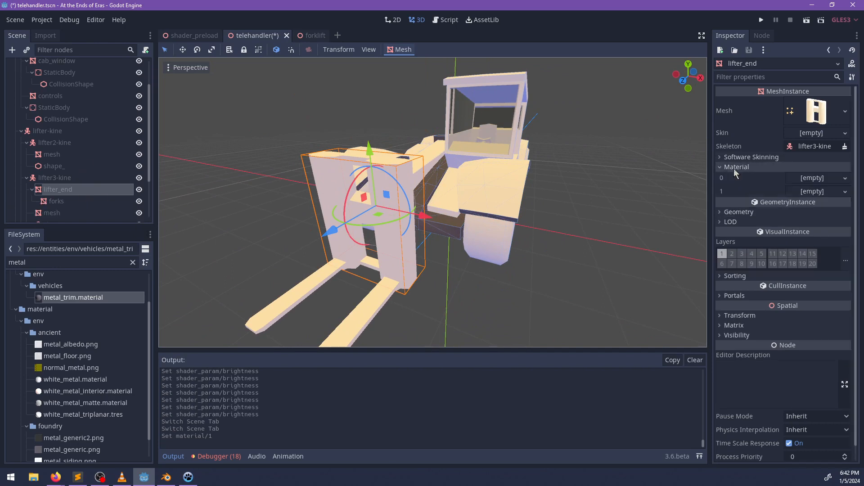
pyautogui.keyDown('ctrl'); pyautogui.click(52, 154); pyautogui.keyUp('ctrl')
pyautogui.click(67, 190)
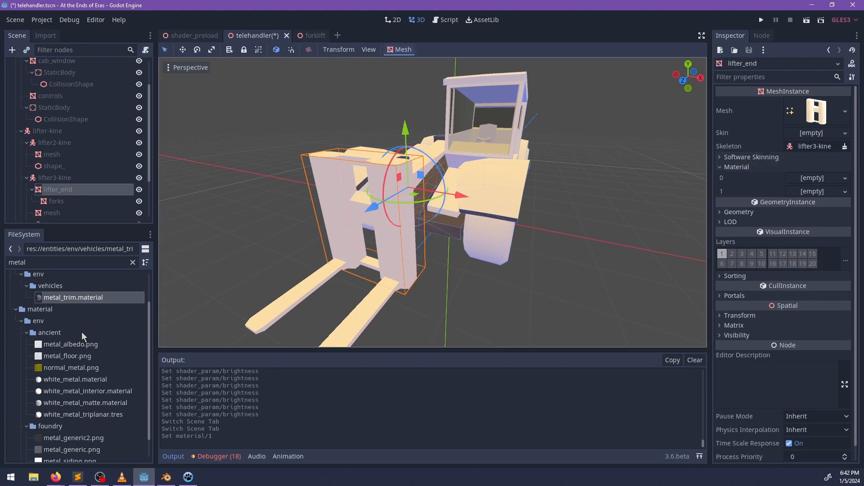
pyautogui.moveTo(796, 194); pyautogui.dragTo(795, 193)
# Select the cab mesh, expand its Material properties, and assign metal_trim.material to slot 1
pyautogui.moveTo(701, 214); pyautogui.dragTo(584, 114, button='middle')
pyautogui.click(585, 114)
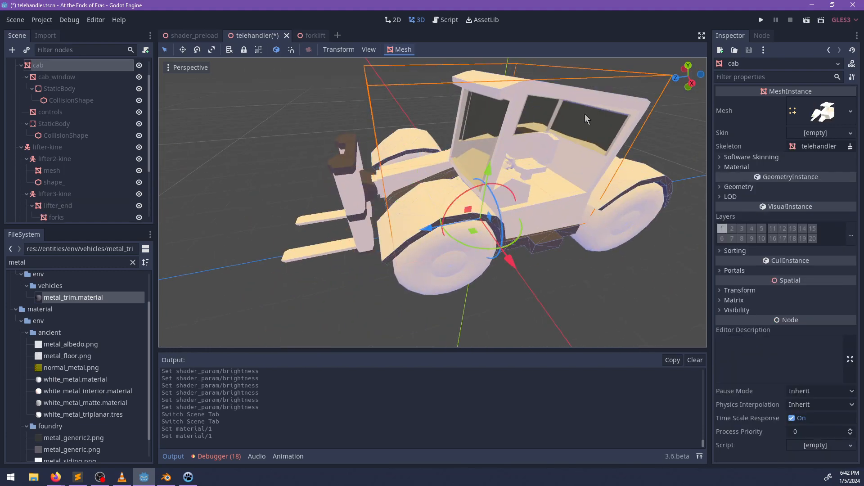
pyautogui.click(747, 167)
pyautogui.moveTo(74, 298); pyautogui.dragTo(680, 184)
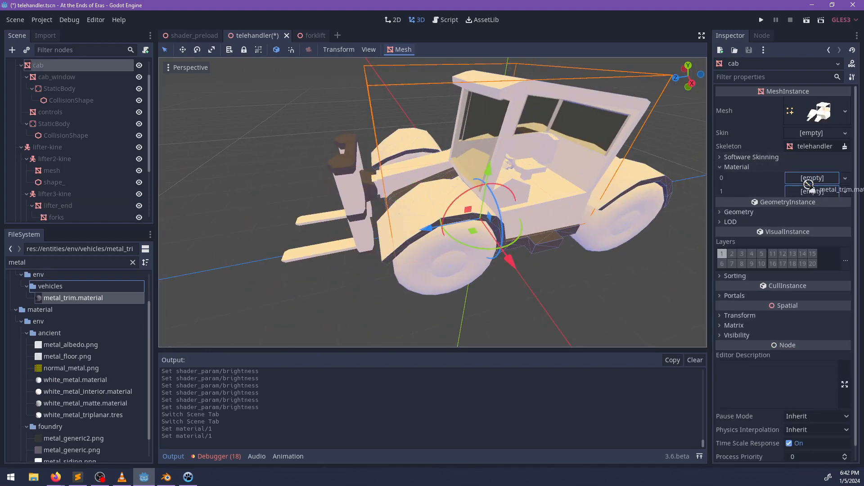
pyautogui.moveTo(810, 192); pyautogui.dragTo(810, 192)
# Save the telehandler scene and run the project
pyautogui.moveTo(535, 245); pyautogui.dragTo(484, 239, button='middle')
pyautogui.scroll(5, 484, 239)
pyautogui.moveTo(433, 219); pyautogui.dragTo(431, 196, button='middle')
pyautogui.moveTo(303, 218); pyautogui.dragTo(498, 176, button='middle')
pyautogui.scroll(-5, 562, 187)
pyautogui.moveTo(562, 188); pyautogui.dragTo(432, 208, button='middle')
pyautogui.scroll(-5, 439, 214)
pyautogui.hotkey('ctrl', 's')
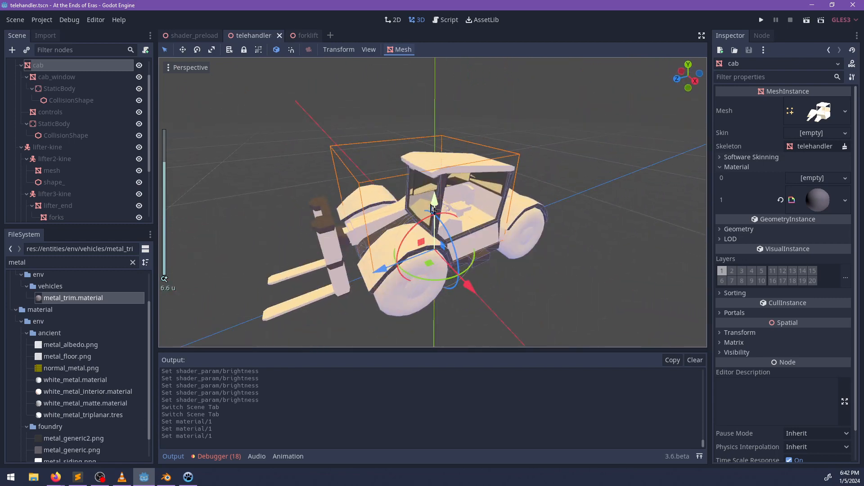
pyautogui.press('F5')
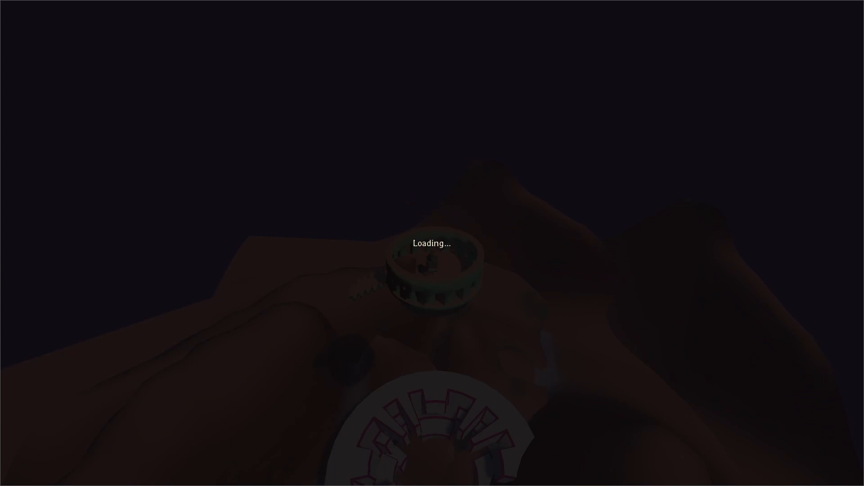
# Walk the game character up to the telehandler and climb into its cab
pyautogui.press('w')
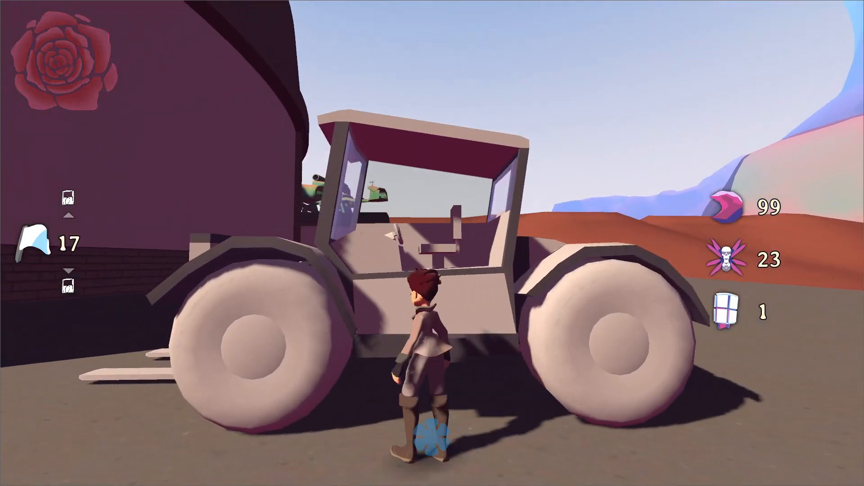
pyautogui.press('space')
pyautogui.press('space')
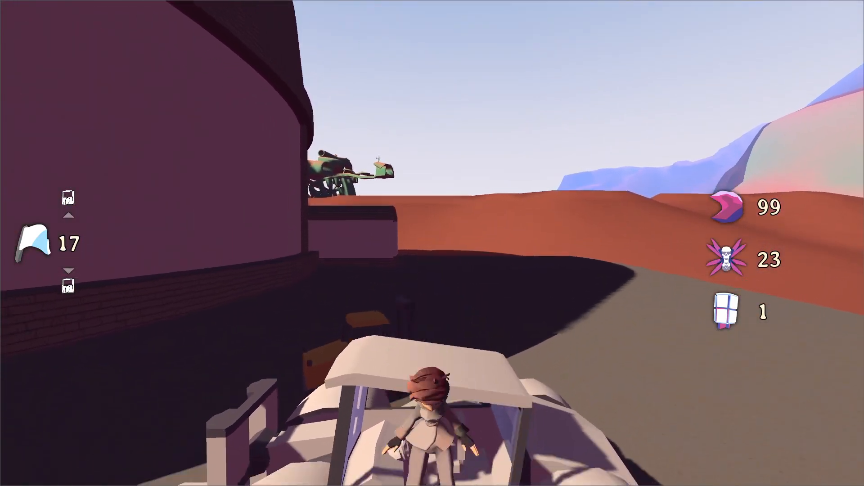
pyautogui.press('space')
pyautogui.press('w')
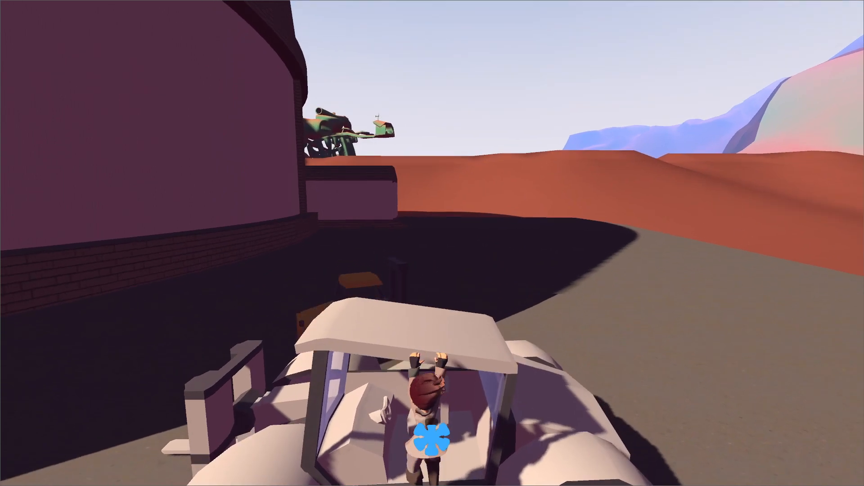
pyautogui.press('space')
pyautogui.press('w')
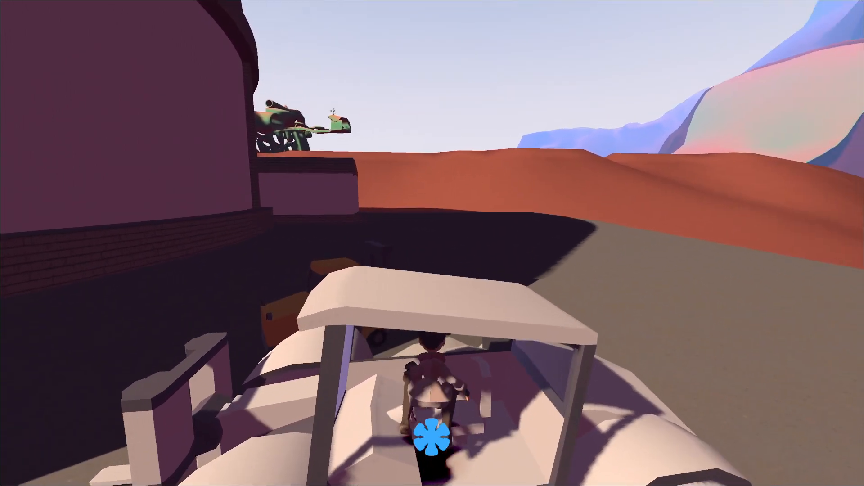
# Examine the cab interior and windows around the controls and seat in the game, and return to the Godot editor
pyautogui.press('a')
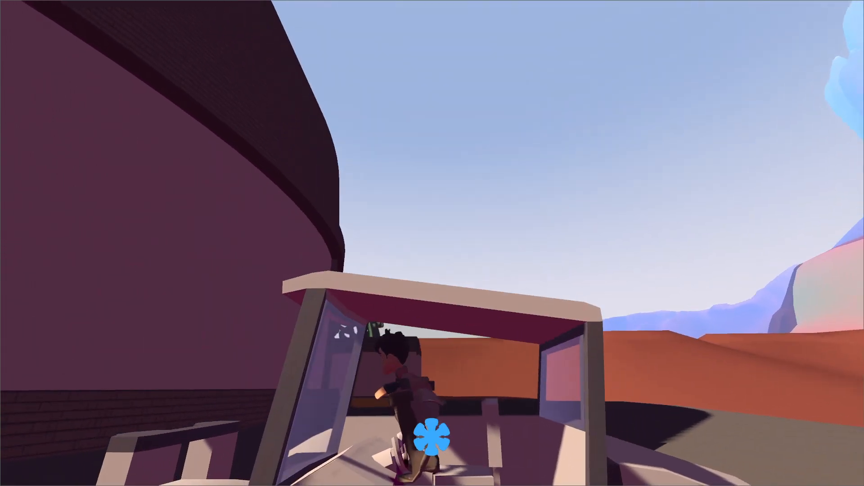
pyautogui.press('d')
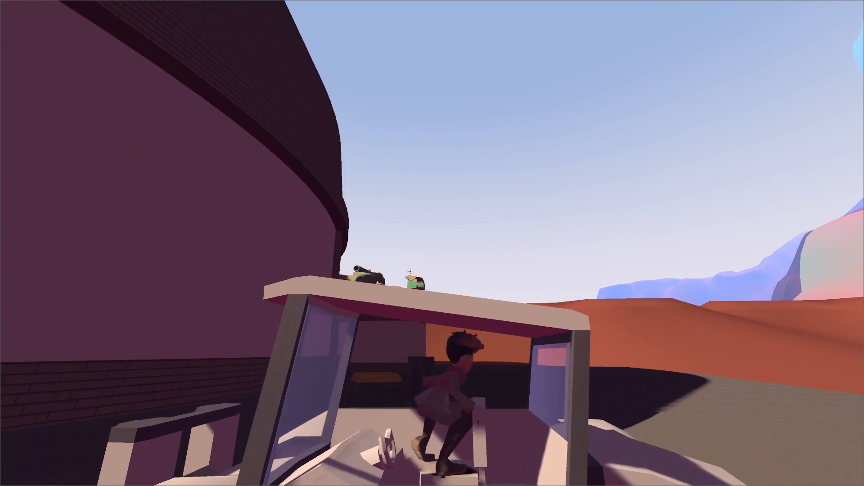
pyautogui.press('e')
pyautogui.press('e')
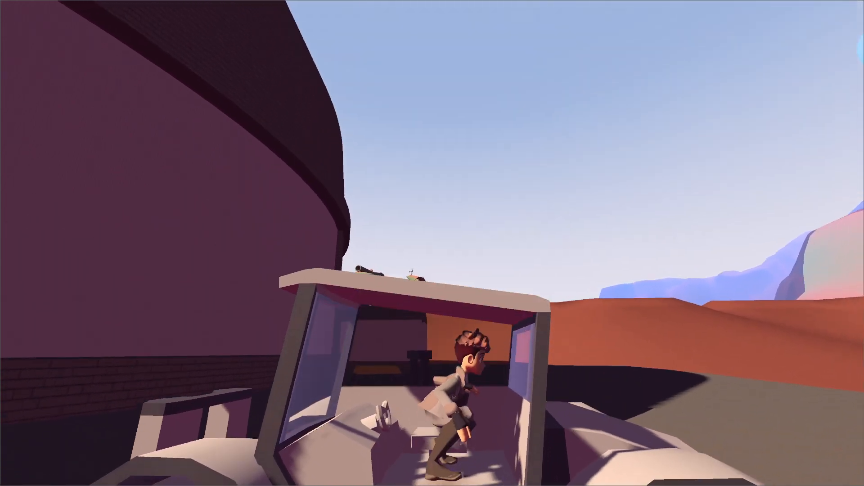
pyautogui.press('s')
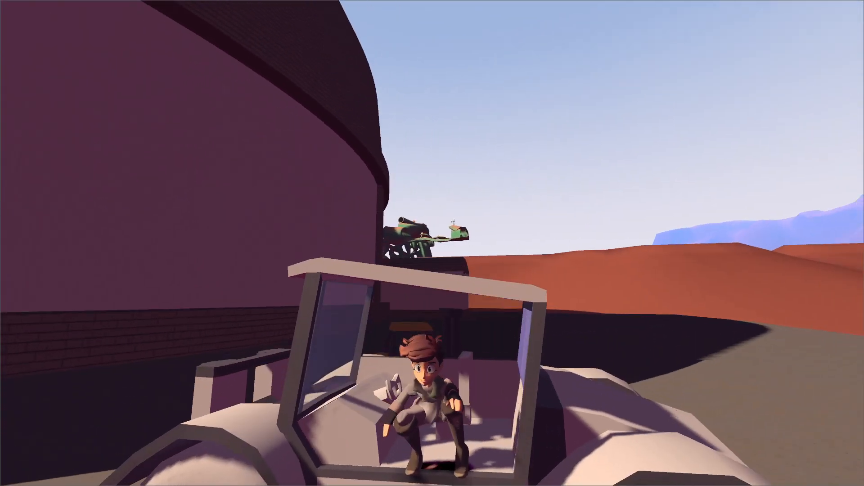
pyautogui.press('Escape')
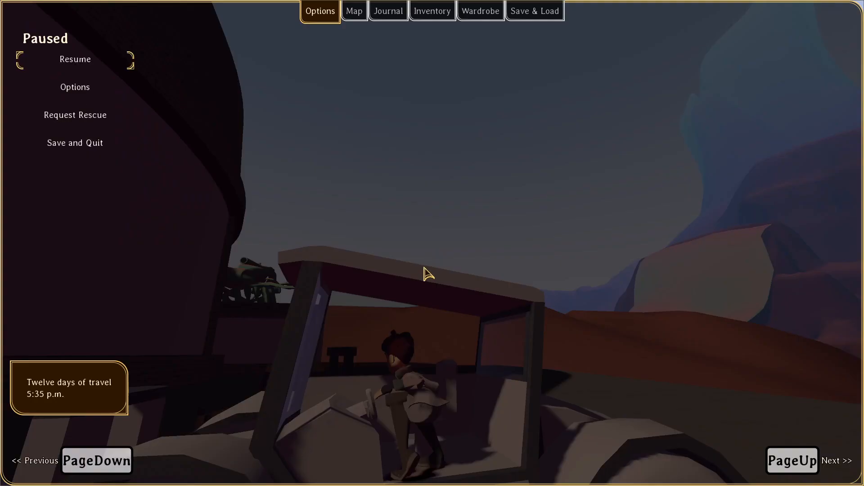
pyautogui.press('Escape')
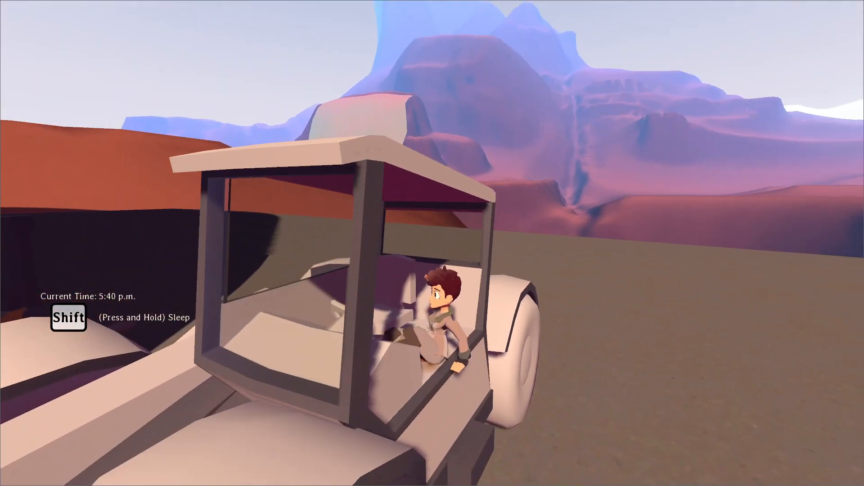
pyautogui.press('Escape')
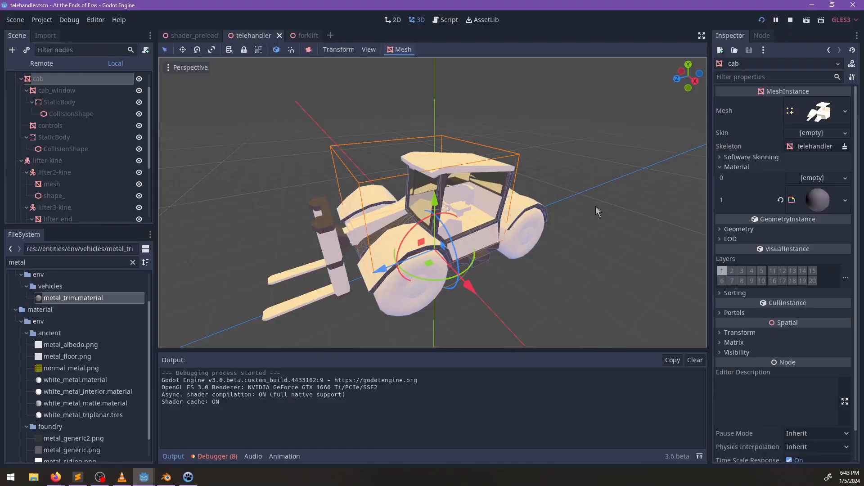
# Darken the Albedo colour of the cab_window glass shader to a slightly yellower grey and save the scene
pyautogui.scroll(5, 593, 208)
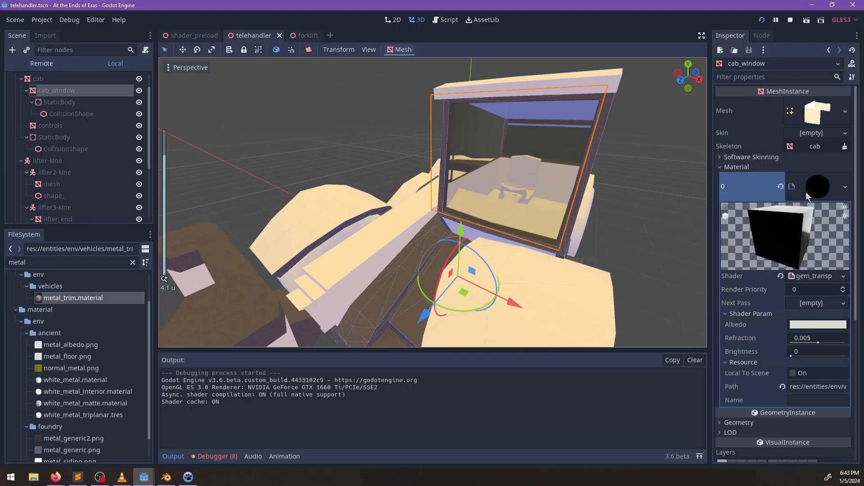
pyautogui.click(809, 324)
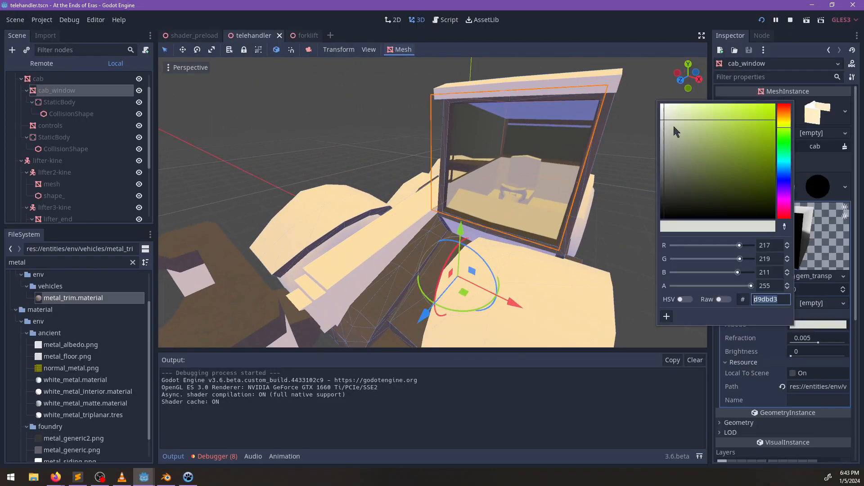
pyautogui.moveTo(666, 117); pyautogui.dragTo(672, 132)
pyautogui.moveTo(604, 219); pyautogui.dragTo(655, 234, button='middle')
pyautogui.hotkey('ctrl', 's')
# Switch back to the game, resume it, and take the character out of the cab to view the glass from outside
pyautogui.hotkey('alt', 'Tab')
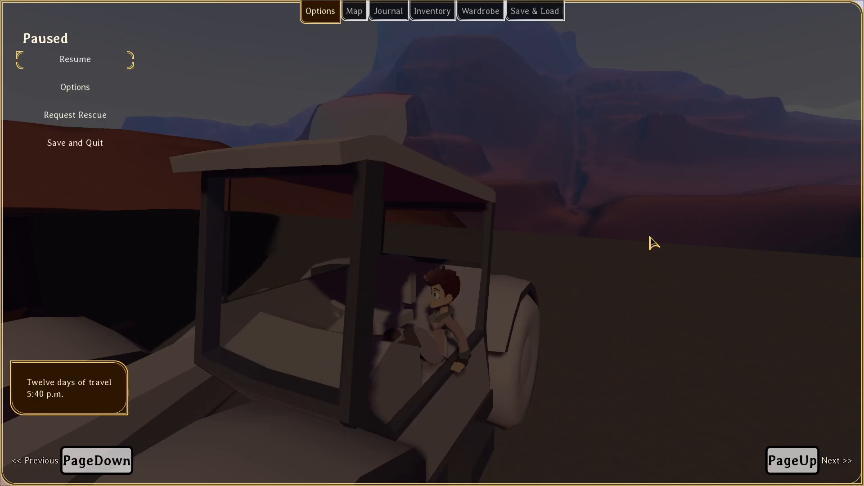
pyautogui.press('Escape')
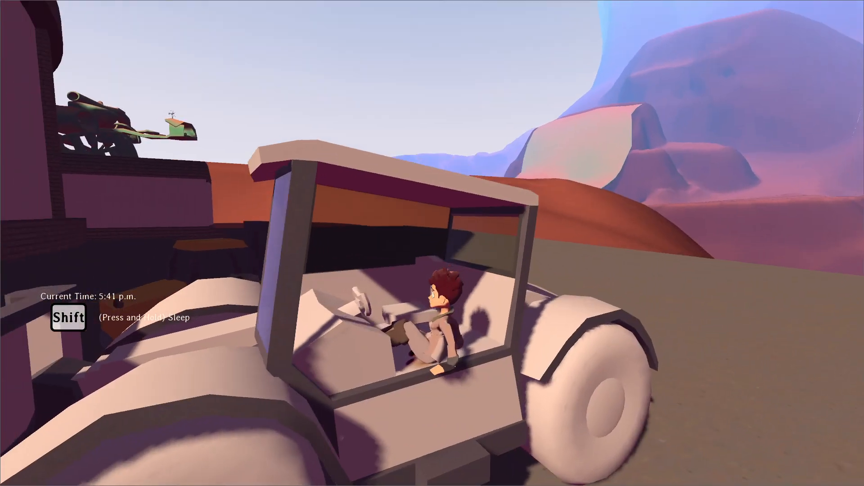
pyautogui.press('e')
pyautogui.press('s')
pyautogui.press('w')
pyautogui.press('space')
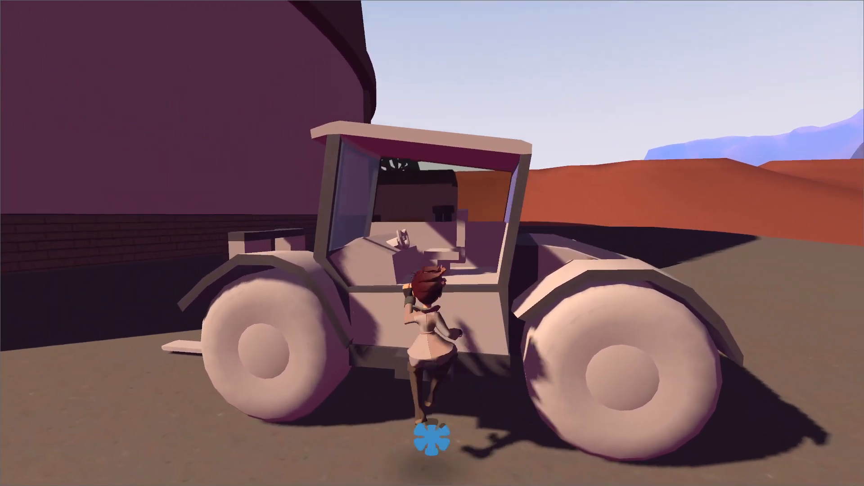
# Climb back into the cab and sit the character down to check the seat fit and the glass
pyautogui.press('w')
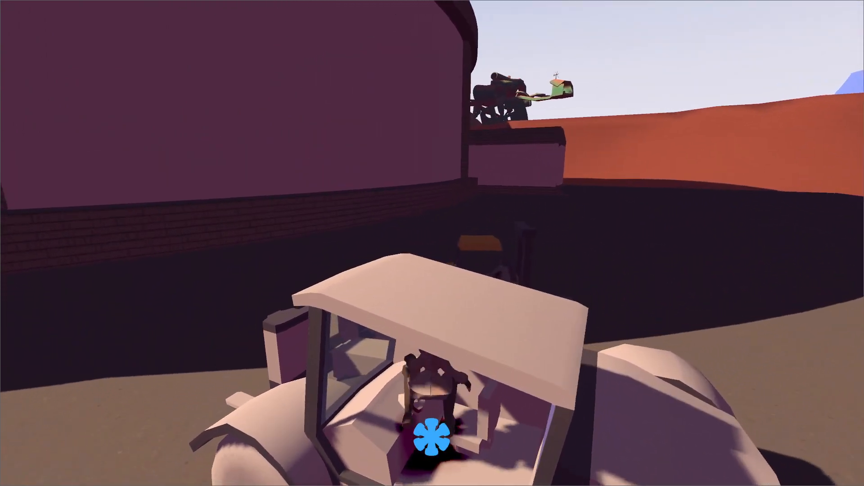
pyautogui.press('a')
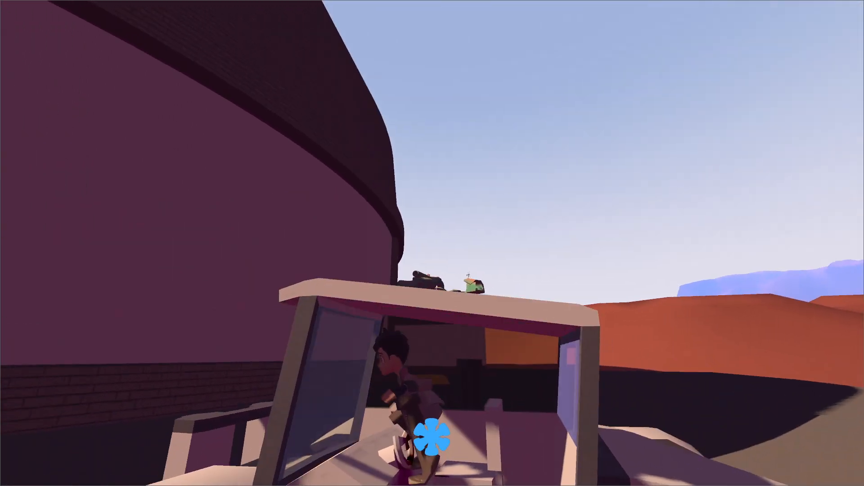
pyautogui.press('e')
pyautogui.press('space')
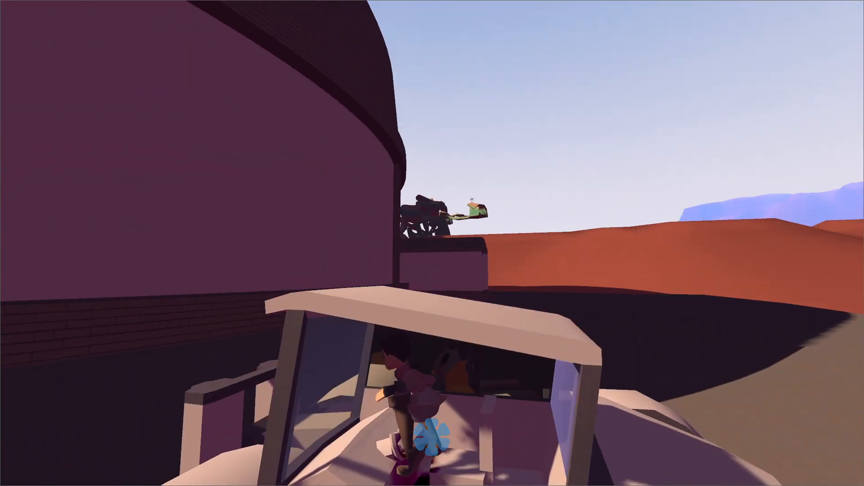
pyautogui.press('e')
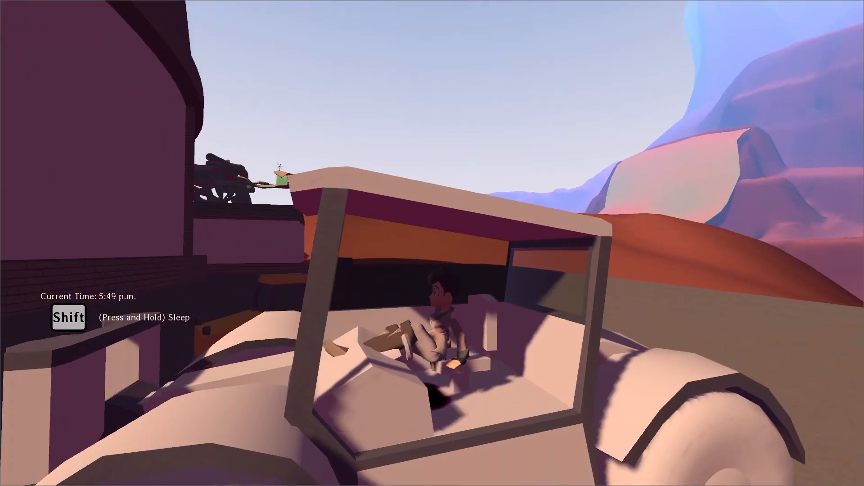
# Stop the running game and switch to the telehandler model in Blender
pyautogui.press('F8')
pyautogui.moveTo(601, 260); pyautogui.dragTo(509, 254, button='middle')
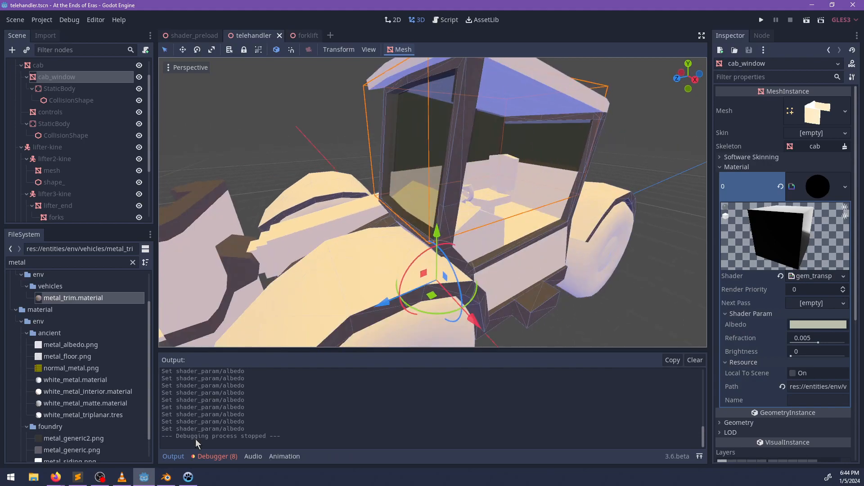
pyautogui.click(166, 477)
pyautogui.moveTo(333, 341); pyautogui.dragTo(345, 244, button='middle')
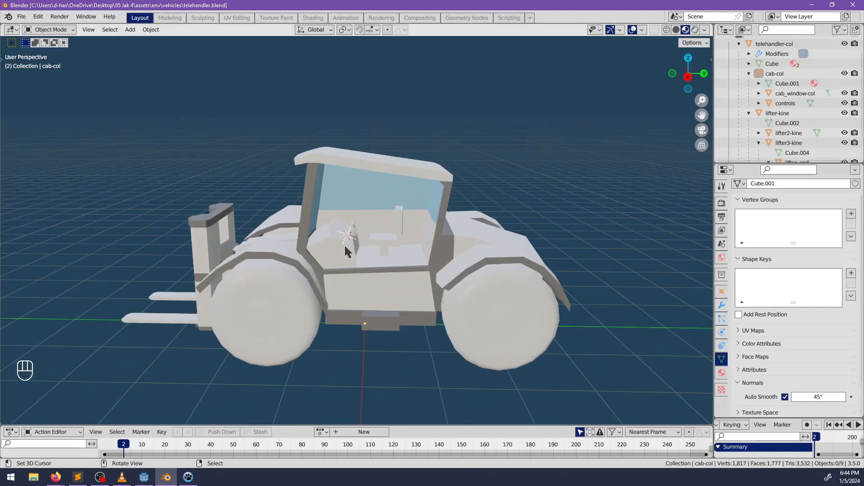
# Edit the cab-col mesh, select the linked driver's seat parts, and raise them along Z
pyautogui.press('Tab')
pyautogui.scroll(5, 350, 254)
pyautogui.scroll(4, 349, 254)
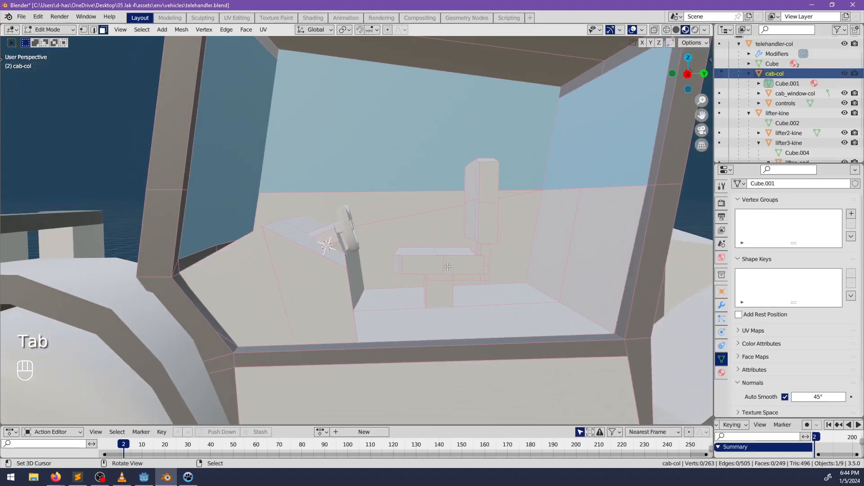
pyautogui.press('l')
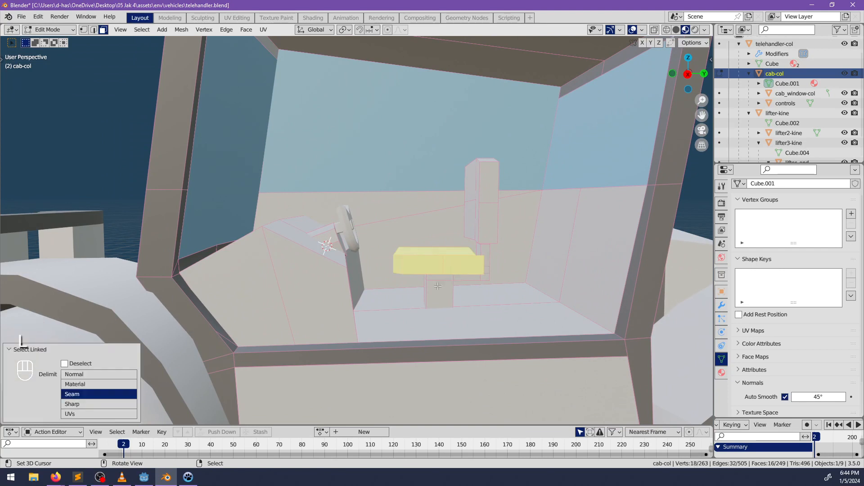
pyautogui.press('l')
pyautogui.moveTo(497, 215); pyautogui.dragTo(373, 285, button='middle')
pyautogui.press('g')
pyautogui.press('z')
pyautogui.click(471, 234)
# Select the bottom face of the seat post and move it about 0.093 m down along Z to the cab floor
pyautogui.scroll(3, 452, 295)
pyautogui.scroll(2, 468, 332)
pyautogui.scroll(3, 372, 285)
pyautogui.rightClick(377, 324)
pyautogui.press('g')
pyautogui.press('z')
pyautogui.click(383, 419)
pyautogui.scroll(-6, 393, 245)
pyautogui.moveTo(397, 202); pyautogui.dragTo(363, 228, button='middle')
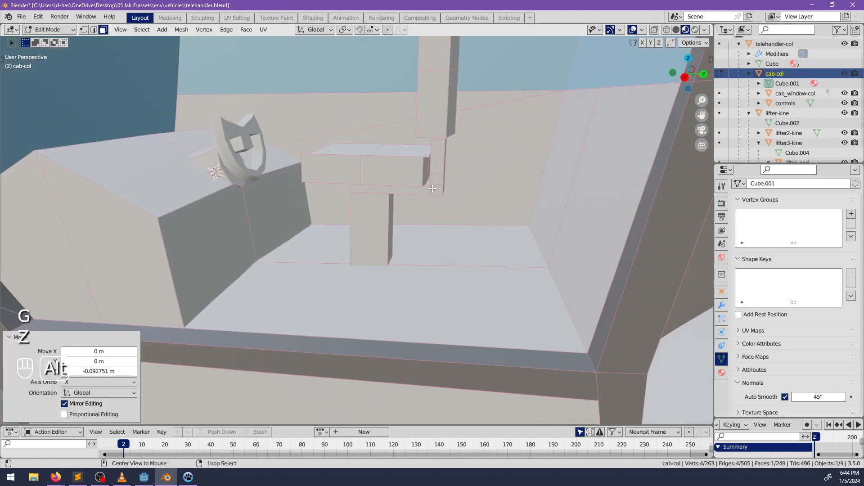
# Select the linked seat post and bracket faces and assign Material.002 to them
pyautogui.hotkey('alt', 'a')
pyautogui.press('l')
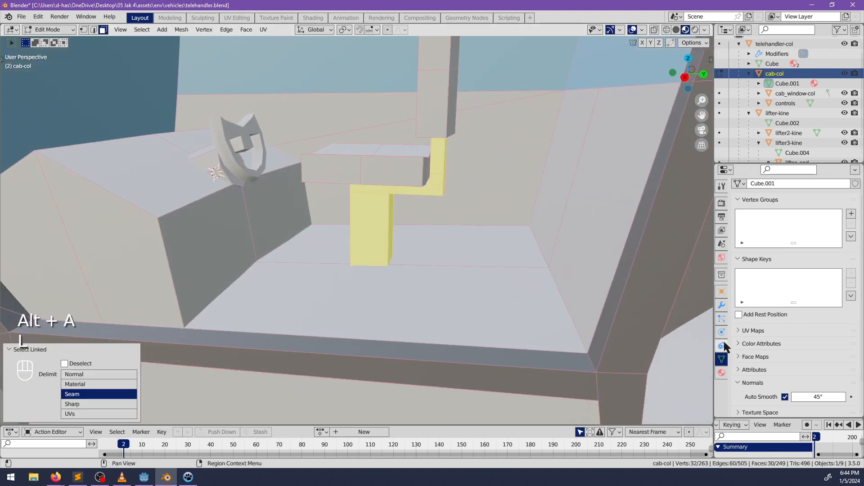
pyautogui.click(722, 373)
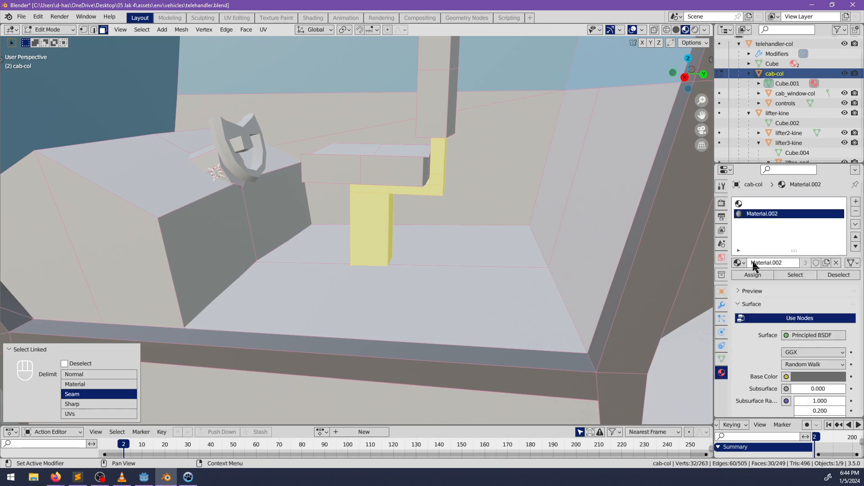
pyautogui.click(754, 277)
pyautogui.scroll(-3, 339, 238)
pyautogui.hotkey('alt', 'a')
# Select the outline edge loops of the seat cushion and backrest and mark them as seams
pyautogui.moveTo(340, 238); pyautogui.dragTo(318, 231, button='middle')
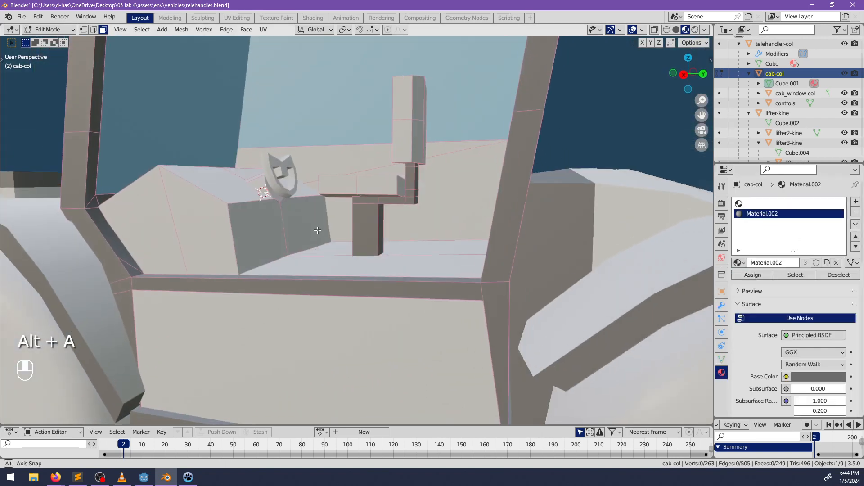
pyautogui.keyDown('shift'); pyautogui.moveTo(288, 188); pyautogui.dragTo(323, 227, button='middle'); pyautogui.keyUp('shift')
pyautogui.moveTo(212, 96); pyautogui.dragTo(380, 213, button='middle')
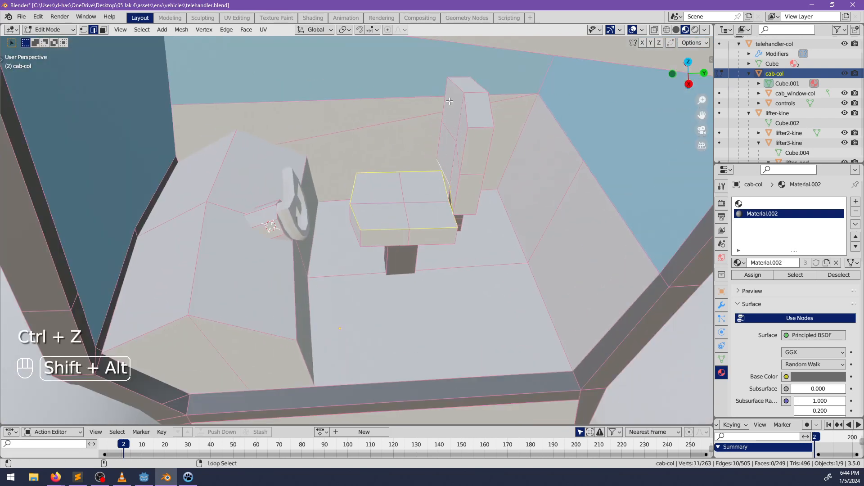
pyautogui.moveTo(465, 167); pyautogui.dragTo(482, 138, button='middle')
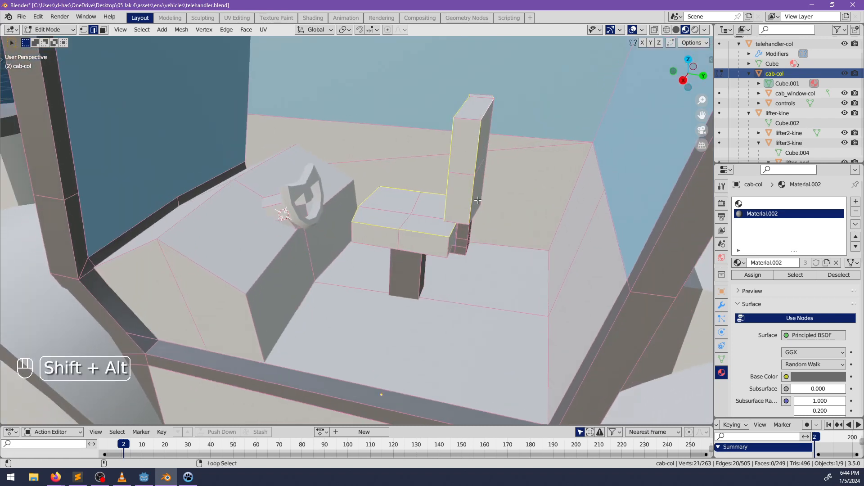
pyautogui.moveTo(499, 122); pyautogui.dragTo(422, 234, button='middle')
pyautogui.hotkey('alt', 'z')
pyautogui.hotkey('alt', 'z')
pyautogui.moveTo(372, 243); pyautogui.dragTo(411, 252, button='middle')
pyautogui.scroll(4, 361, 237)
pyautogui.moveTo(369, 275); pyautogui.dragTo(588, 205, button='middle')
pyautogui.moveTo(575, 155); pyautogui.dragTo(404, 214, button='middle')
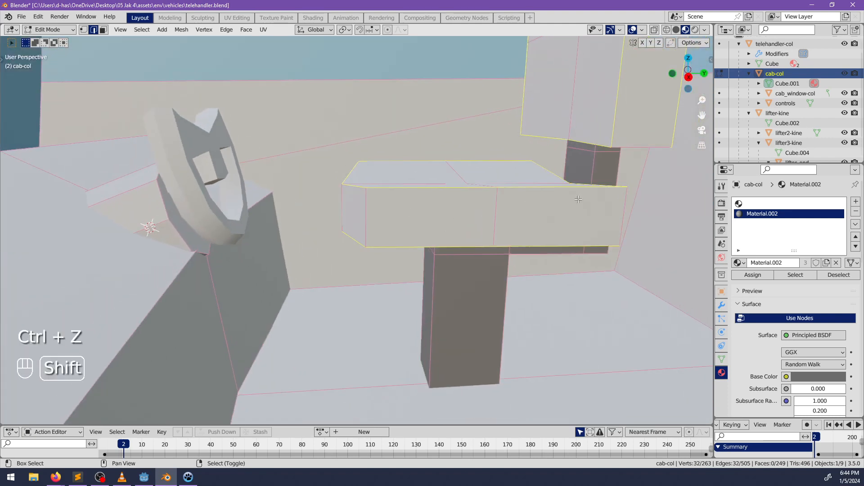
pyautogui.hotkey('ctrl', 'e')
pyautogui.click(502, 210)
# Mark the rear corner edges of the seat cushion as seams
pyautogui.moveTo(526, 213); pyautogui.dragTo(422, 224, button='middle')
pyautogui.hotkey('alt', 'a')
pyautogui.moveTo(499, 216)
pyautogui.mouseDown(button='middle')
pyautogui.moveTo(536, 219)
pyautogui.moveTo(516, 234)
pyautogui.moveTo(494, 228)
pyautogui.mouseUp(button='middle')
pyautogui.hotkey('alt', 'z')
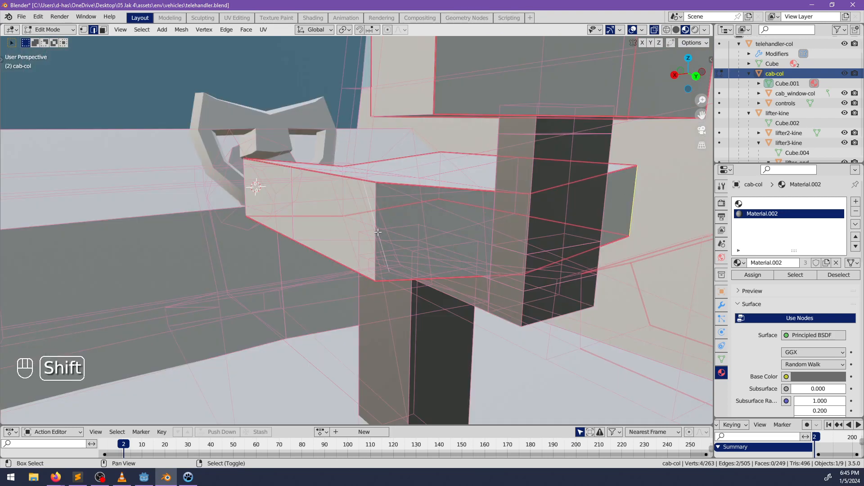
pyautogui.hotkey('alt', 'z')
pyautogui.moveTo(583, 198); pyautogui.dragTo(517, 145, button='middle')
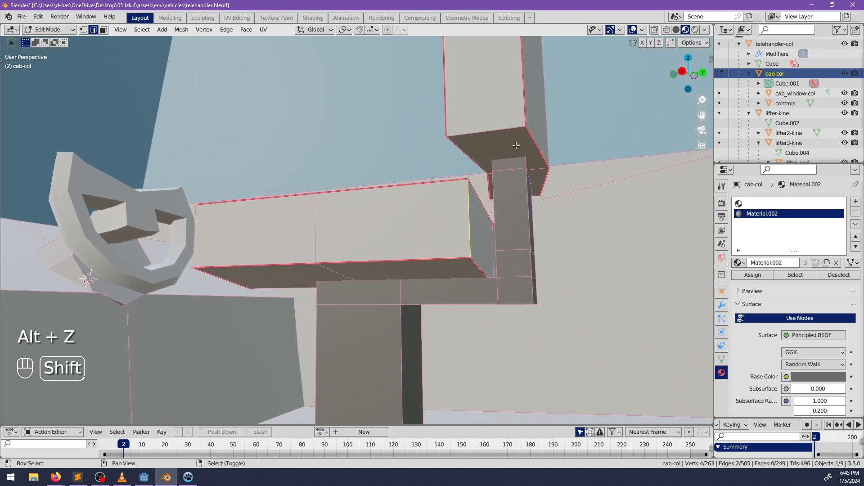
pyautogui.hotkey('ctrl', 'e')
pyautogui.click(539, 204)
# Mark seams on the remaining corner edges of the seat cushion and backrest
pyautogui.scroll(-4, 518, 194)
pyautogui.moveTo(488, 183); pyautogui.dragTo(499, 228, button='middle')
pyautogui.hotkey('alt', 'a')
pyautogui.moveTo(436, 195); pyautogui.dragTo(468, 88, button='middle')
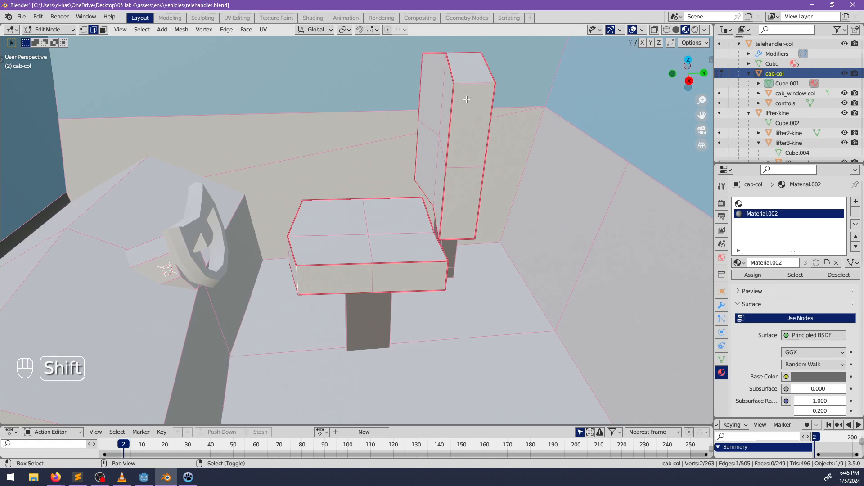
pyautogui.moveTo(430, 113); pyautogui.dragTo(446, 246, button='middle')
pyautogui.keyDown('shift'); pyautogui.click(323, 308); pyautogui.keyUp('shift')
pyautogui.moveTo(324, 309); pyautogui.dragTo(238, 112, button='middle')
pyautogui.keyDown('shift'); pyautogui.click(217, 98); pyautogui.keyUp('shift')
pyautogui.hotkey('ctrl', 'e')
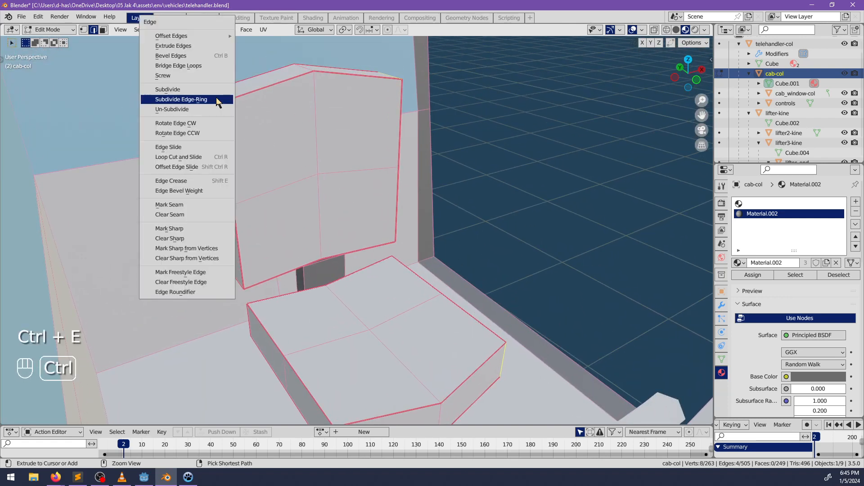
pyautogui.click(190, 207)
pyautogui.moveTo(191, 207); pyautogui.dragTo(400, 212, button='middle')
pyautogui.hotkey('alt', 'a')
pyautogui.scroll(-3, 393, 208)
pyautogui.press('Tab')
pyautogui.scroll(1, 345, 234)
pyautogui.keyDown('shift'); pyautogui.moveTo(344, 234); pyautogui.dragTo(368, 229, button='middle'); pyautogui.keyUp('shift')
pyautogui.press('Tab')
pyautogui.scroll(1, 316, 280)
pyautogui.scroll(2, 316, 280)
pyautogui.moveTo(316, 280); pyautogui.dragTo(305, 287, button='middle')
pyautogui.scroll(-3, 297, 232)
pyautogui.hotkey('alt', 'a')
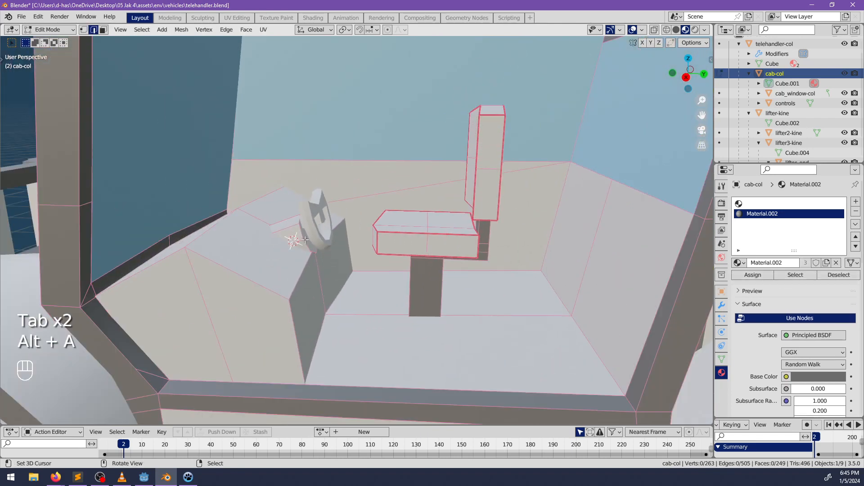
# Select the cab-col, controls and cab_window-col objects and open them together in Edit Mode
pyautogui.press('Tab')
pyautogui.keyDown('shift'); pyautogui.rightClick(313, 235); pyautogui.keyUp('shift')
pyautogui.scroll(-2, 272, 269)
pyautogui.keyDown('shift'); pyautogui.rightClick(188, 239); pyautogui.keyUp('shift')
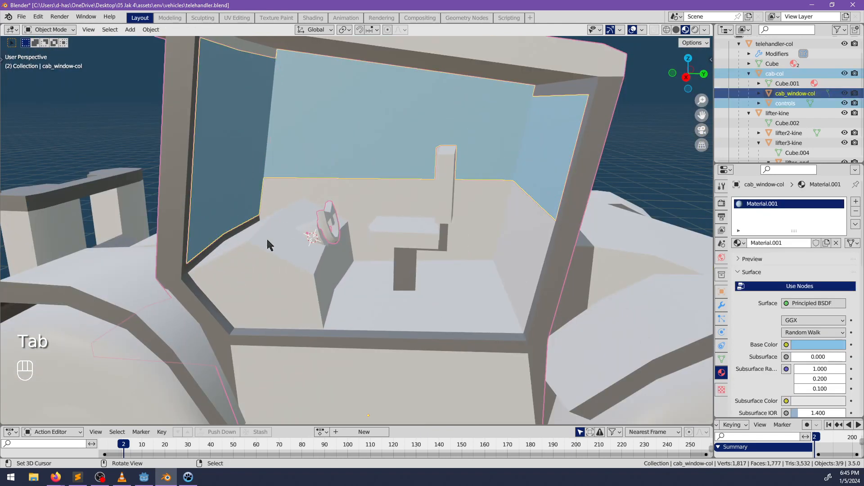
pyautogui.press('Tab')
pyautogui.scroll(2, 380, 255)
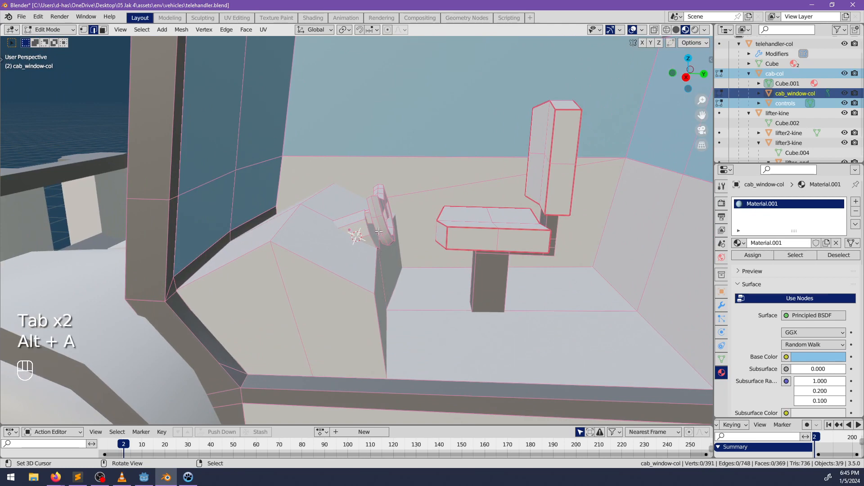
# Select the linked steering wheel together with the upper dashboard faces and raise them along Z
pyautogui.press('l')
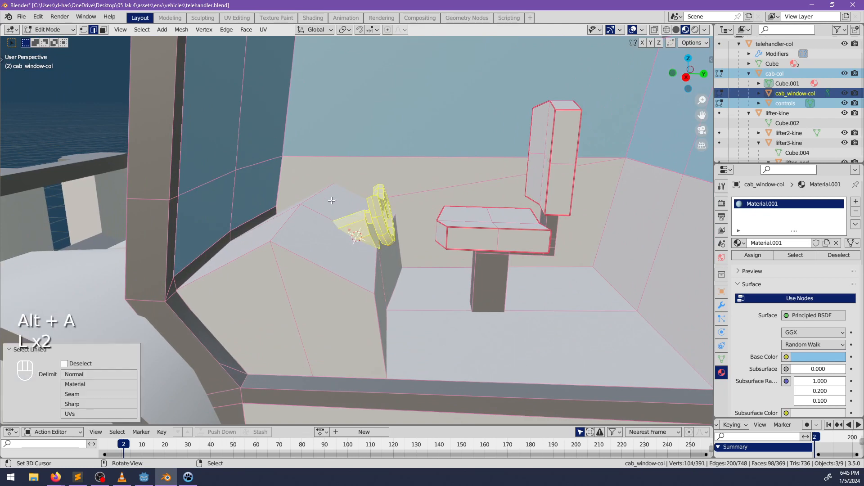
pyautogui.keyDown('shift'); pyautogui.rightClick(322, 230); pyautogui.keyUp('shift')
pyautogui.click(105, 29)
pyautogui.moveTo(344, 192); pyautogui.dragTo(349, 208, button='middle')
pyautogui.keyDown('shift'); pyautogui.rightClick(332, 222); pyautogui.keyUp('shift')
pyautogui.keyDown('shift'); pyautogui.rightClick(333, 201); pyautogui.keyUp('shift')
pyautogui.keyDown('shift'); pyautogui.rightClick(292, 197); pyautogui.keyUp('shift')
pyautogui.moveTo(292, 197); pyautogui.dragTo(467, 268, button='middle')
pyautogui.press('g')
pyautogui.press('z')
pyautogui.click(401, 209)
# Select the outer faces of the frame strip running along the lower edge of the windshield
pyautogui.moveTo(505, 257); pyautogui.dragTo(285, 351, button='middle')
pyautogui.hotkey('alt', 'z')
pyautogui.hotkey('alt', 'z')
pyautogui.click(285, 353)
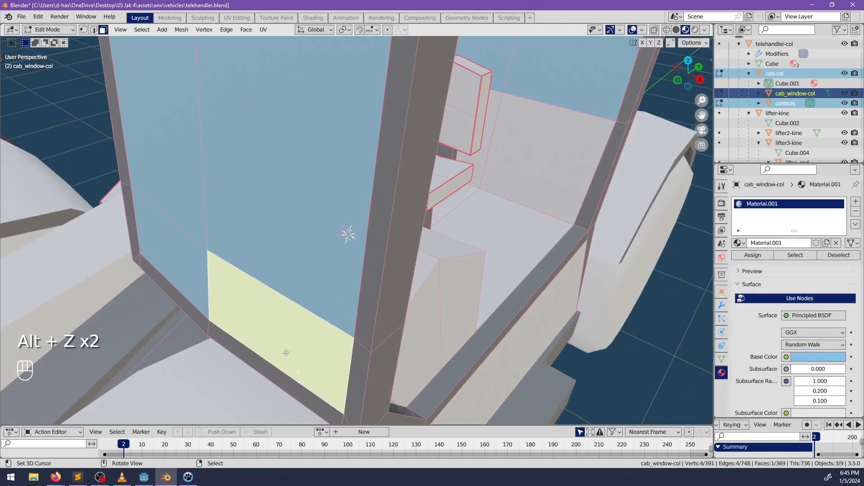
pyautogui.keyDown('shift'); pyautogui.moveTo(243, 317); pyautogui.dragTo(358, 269, button='middle'); pyautogui.keyUp('shift')
pyautogui.scroll(3, 324, 301)
pyautogui.click(397, 291)
pyautogui.moveTo(397, 290); pyautogui.dragTo(493, 295, button='middle')
pyautogui.keyDown('ctrl'); pyautogui.click(207, 280); pyautogui.keyUp('ctrl')
pyautogui.moveTo(252, 280); pyautogui.dragTo(349, 287, button='middle')
pyautogui.keyDown('shift'); pyautogui.click(451, 284); pyautogui.keyUp('shift')
pyautogui.scroll(-4, 477, 277)
pyautogui.moveTo(517, 269); pyautogui.dragTo(326, 255, button='middle')
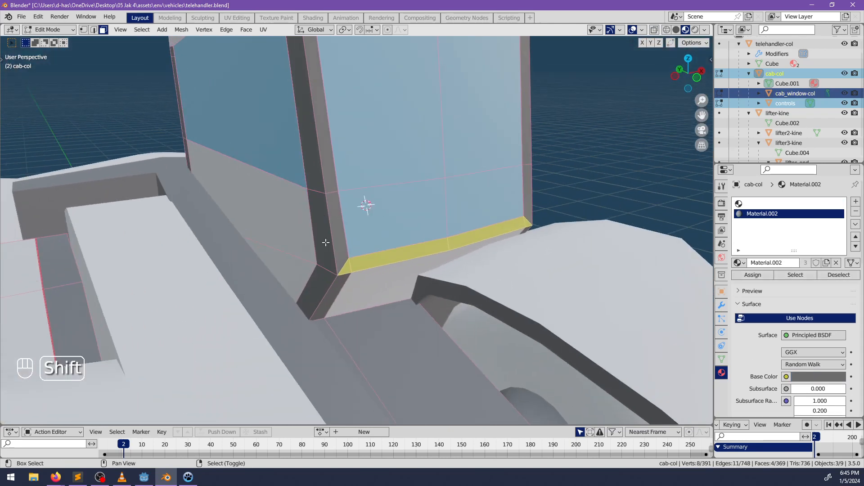
# Add the inner faces of the lower frame strip and the windshield's lowest glass faces to the selection
pyautogui.moveTo(435, 263); pyautogui.dragTo(218, 299, button='middle')
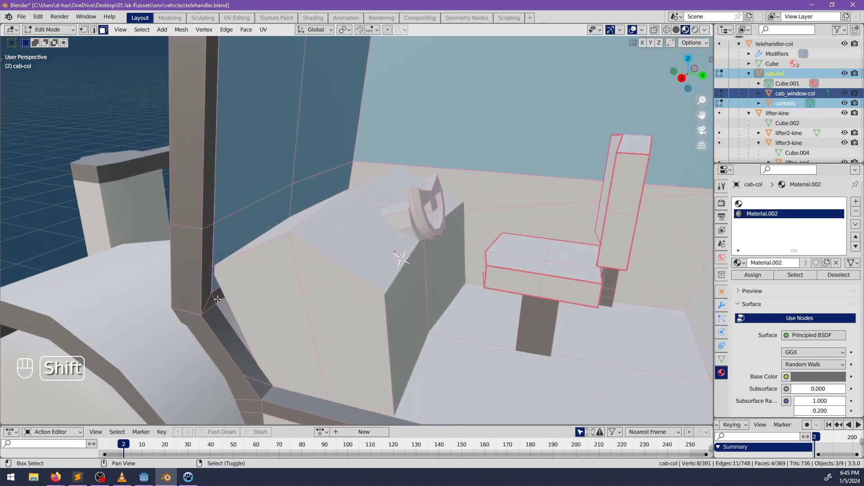
pyautogui.moveTo(343, 219); pyautogui.dragTo(327, 234, button='middle')
pyautogui.scroll(4, 382, 177)
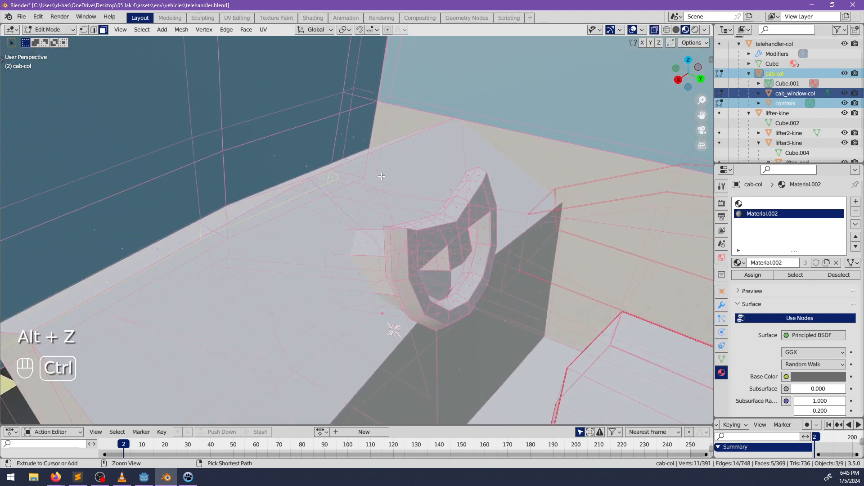
pyautogui.moveTo(416, 214); pyautogui.dragTo(436, 306, button='middle')
pyautogui.hotkey('alt', 'z')
pyautogui.scroll(-3, 392, 234)
pyautogui.scroll(3, 377, 255)
pyautogui.hotkey('alt', 'z')
pyautogui.keyDown('shift'); pyautogui.click(432, 300); pyautogui.keyUp('shift')
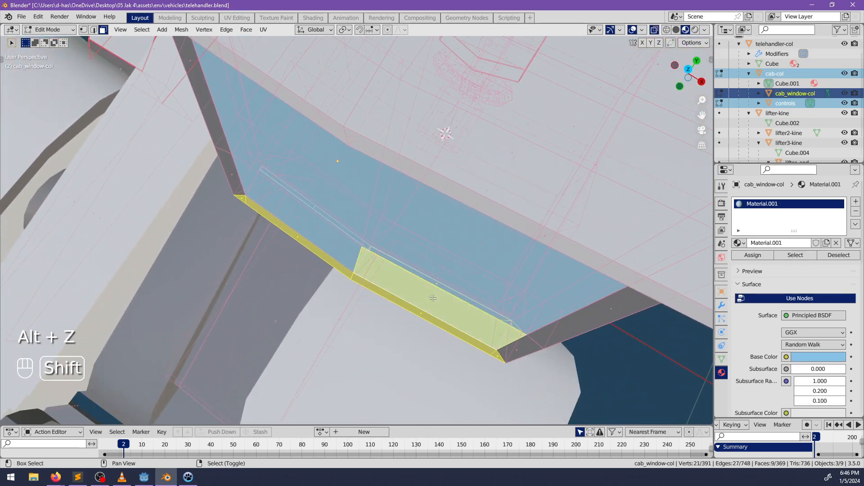
pyautogui.moveTo(366, 290); pyautogui.dragTo(418, 257, button='middle')
pyautogui.keyDown('shift'); pyautogui.click(465, 227); pyautogui.keyUp('shift')
pyautogui.moveTo(465, 227); pyautogui.dragTo(338, 222, button='middle')
pyautogui.hotkey('alt', 'z')
pyautogui.press('g')
pyautogui.press('z')
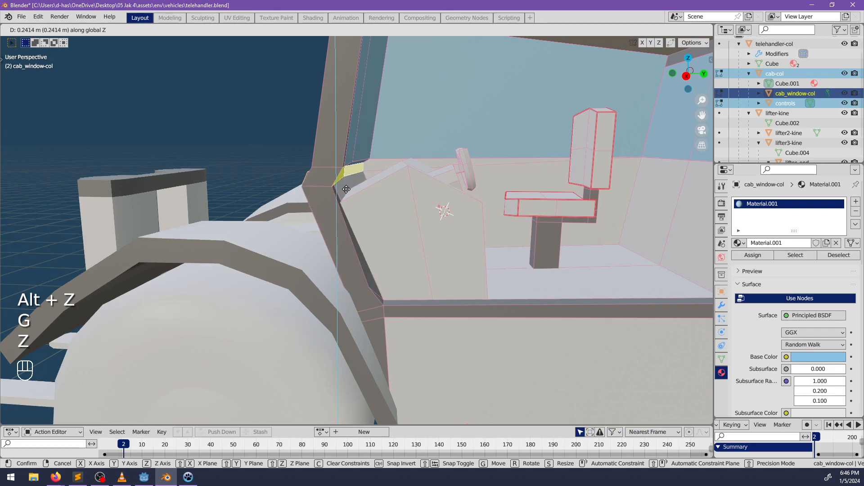
pyautogui.press('Escape')
# Raise the selected lower windshield frame and glass faces about 0.17 m along Z
pyautogui.moveTo(347, 194)
pyautogui.mouseDown(button='middle')
pyautogui.moveTo(450, 208)
pyautogui.moveTo(334, 194)
pyautogui.mouseUp(button='middle')
pyautogui.press('g')
pyautogui.press('z')
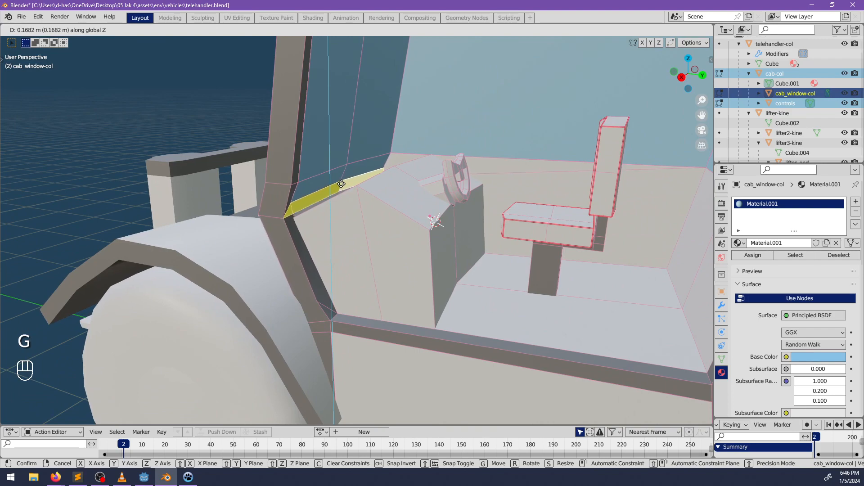
pyautogui.click(342, 188)
# Edge-slide the windshield glass's horizontal edges upward with a factor of -0.289
pyautogui.moveTo(343, 188); pyautogui.dragTo(378, 204, button='middle')
pyautogui.click(92, 31)
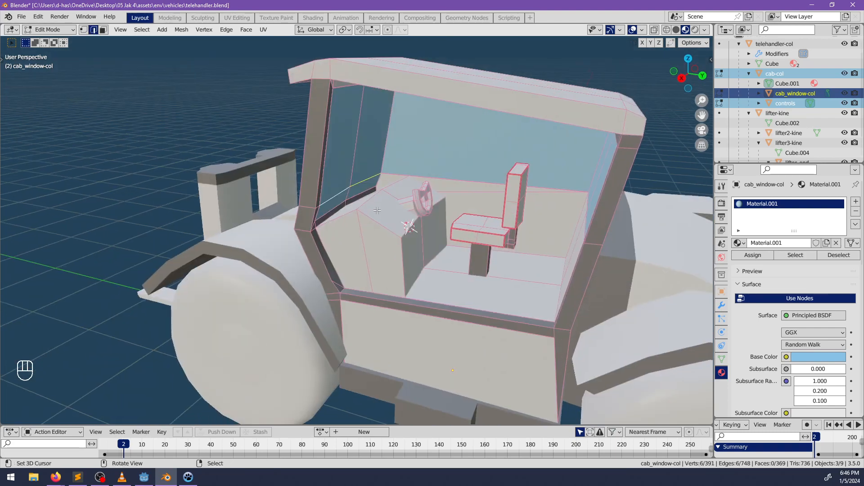
pyautogui.press('g')
pyautogui.press('g')
pyautogui.click(377, 194)
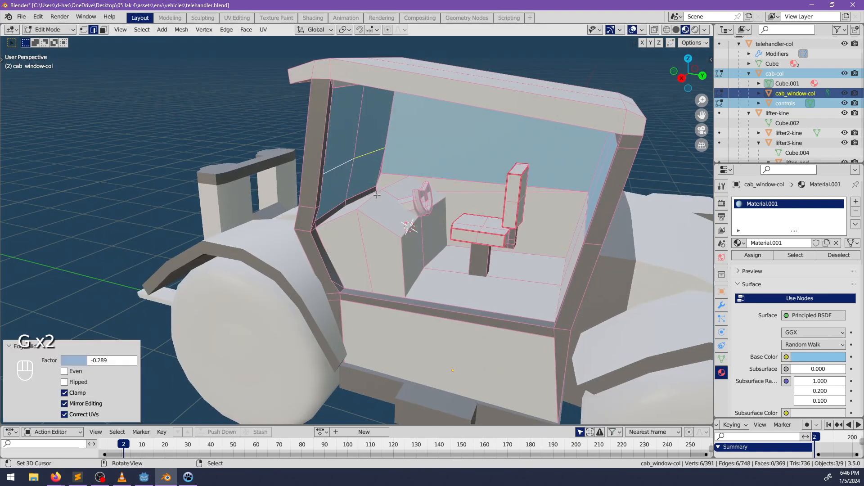
# Edge-slide the horizontal edge loop around the front cab pillar upward with a factor of -0.305
pyautogui.keyDown('alt'); pyautogui.click(314, 208); pyautogui.keyUp('alt')
pyautogui.press('g')
pyautogui.press('g')
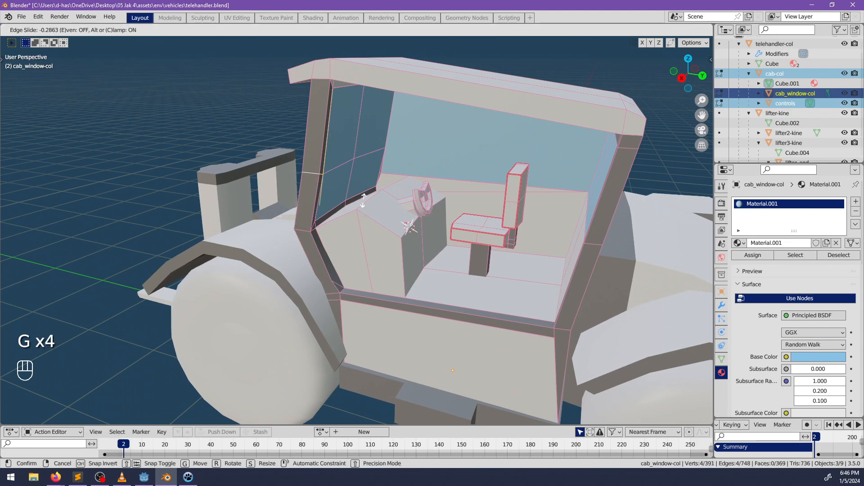
pyautogui.click(363, 202)
# Try to edge-slide the edges at the far front pillar beside the windshield, and undo the change
pyautogui.keyDown('shift'); pyautogui.moveTo(400, 194); pyautogui.dragTo(386, 221, button='middle'); pyautogui.keyUp('shift')
pyautogui.scroll(5, 396, 220)
pyautogui.moveTo(445, 220); pyautogui.dragTo(393, 228, button='middle')
pyautogui.scroll(3, 373, 254)
pyautogui.hotkey('alt', 'z')
pyautogui.scroll(-5, 383, 236)
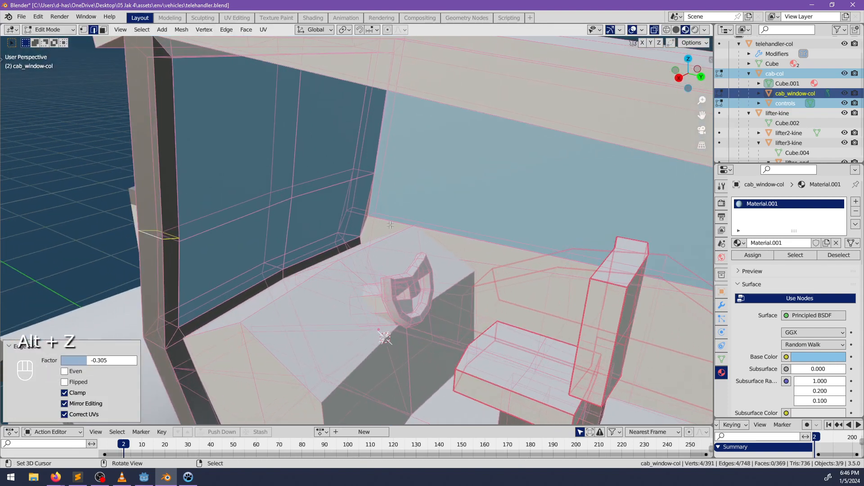
pyautogui.moveTo(321, 255); pyautogui.dragTo(426, 269, button='middle')
pyautogui.hotkey('alt', 'z')
pyautogui.press('g')
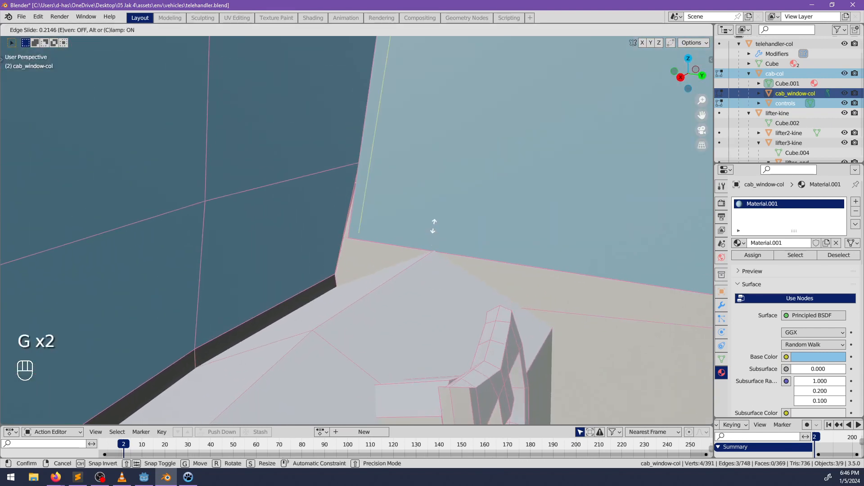
pyautogui.click(437, 205)
pyautogui.moveTo(437, 206); pyautogui.dragTo(359, 258, button='middle')
pyautogui.press('g')
pyautogui.press('g')
pyautogui.press('Escape')
pyautogui.hotkey('ctrl', 'z')
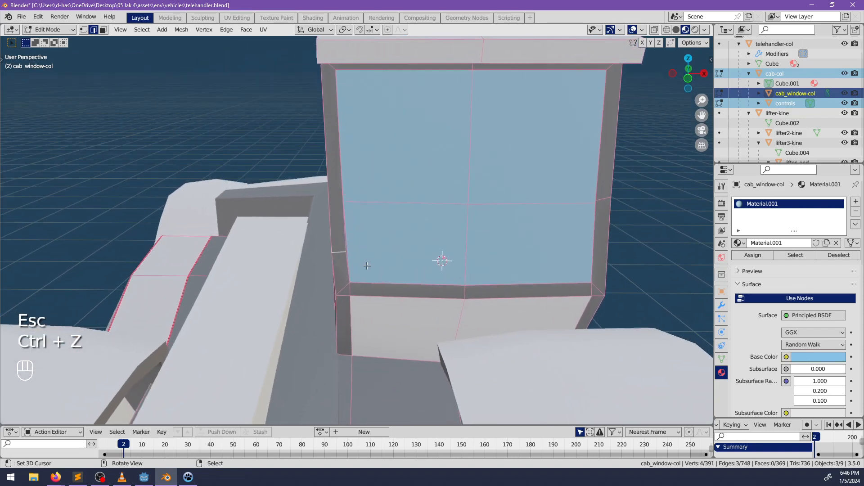
# Edit cab_window-col on its own and hide its linked windshield glass faces
pyautogui.scroll(-3, 427, 234)
pyautogui.press('Tab')
pyautogui.press('Tab')
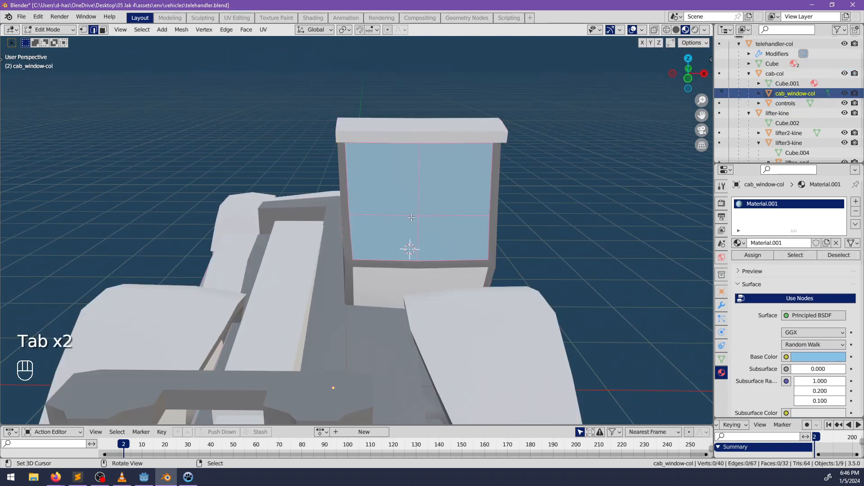
pyautogui.press('l')
pyautogui.press('h')
pyautogui.moveTo(411, 218); pyautogui.dragTo(388, 271, button='middle')
pyautogui.press('Tab')
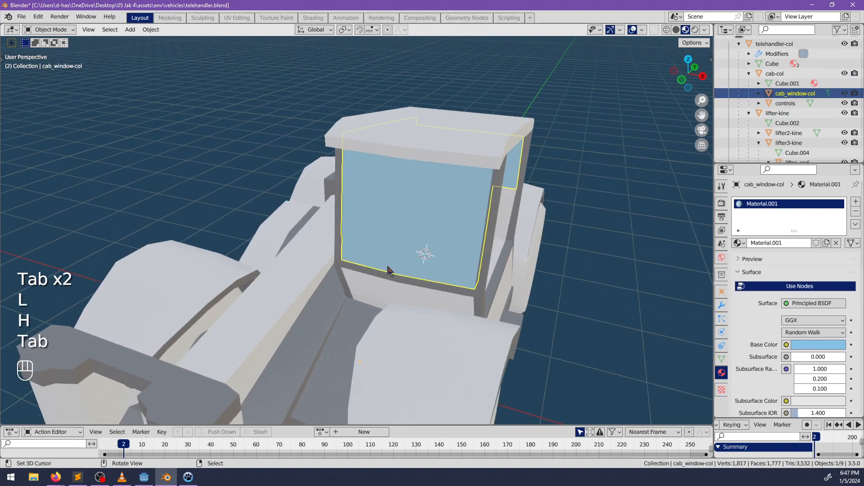
# Select cab-col together with cab_window-col, open both in Edit Mode and clear the mesh selection
pyautogui.keyDown('shift'); pyautogui.click(390, 283); pyautogui.keyUp('shift')
pyautogui.click(411, 251)
pyautogui.keyDown('shift'); pyautogui.click(380, 286); pyautogui.keyUp('shift')
pyautogui.press('Tab')
pyautogui.moveTo(421, 275); pyautogui.dragTo(411, 246, button='middle')
pyautogui.hotkey('alt', 'a')
# Dissolve the horizontal edge loop around the front pillar on the door side of the cab
pyautogui.scroll(4, 344, 252)
pyautogui.keyDown('alt'); pyautogui.click(334, 249); pyautogui.keyUp('alt')
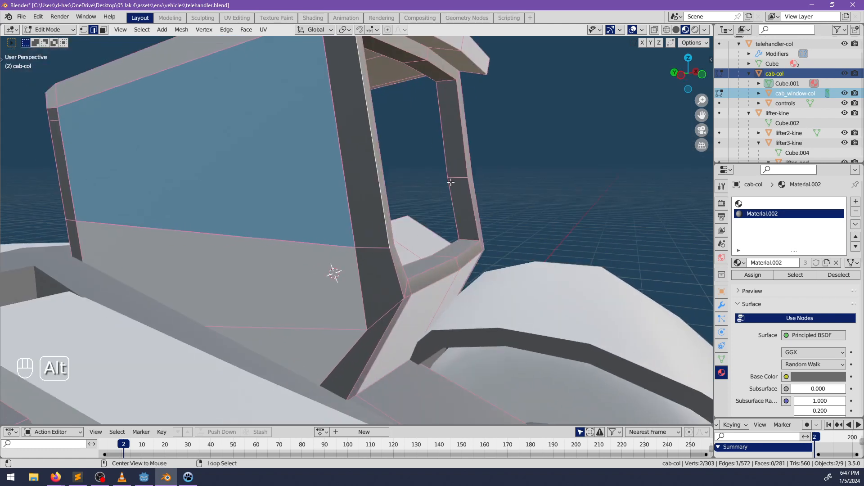
pyautogui.moveTo(506, 204); pyautogui.dragTo(483, 215, button='middle')
pyautogui.press('x')
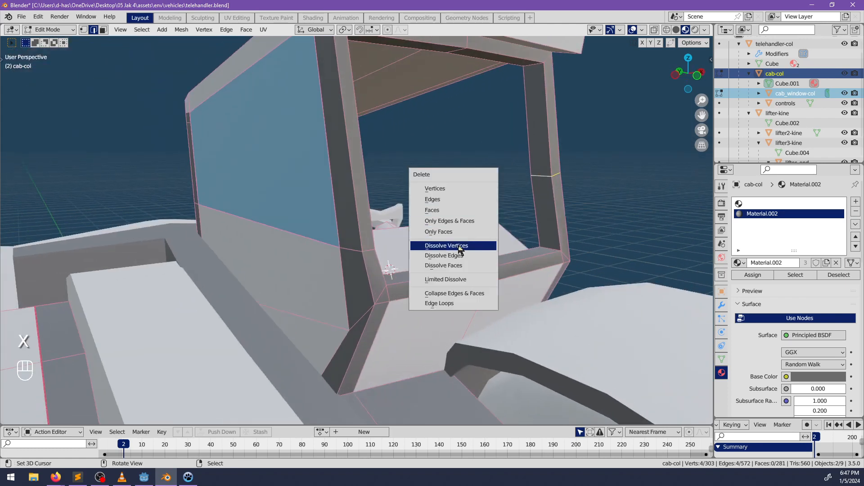
pyautogui.click(457, 260)
pyautogui.moveTo(457, 260); pyautogui.dragTo(439, 280, button='middle')
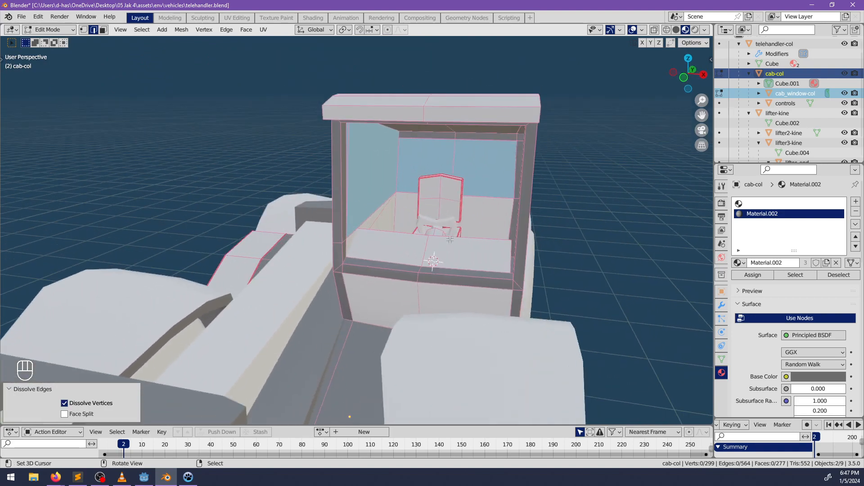
# Edge-slide the short horizontal edge on the other front pillar, first by -0.541 and again by 0.113
pyautogui.scroll(3, 347, 247)
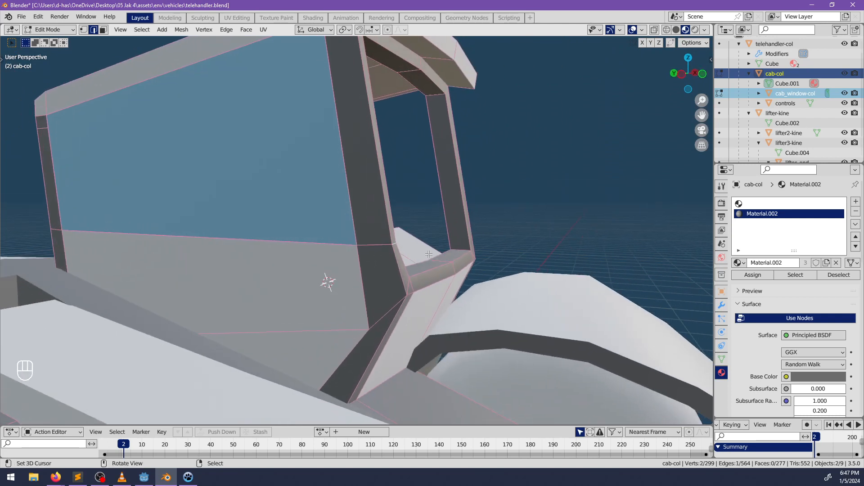
pyautogui.press('g')
pyautogui.press('g')
pyautogui.click(452, 317)
pyautogui.press('g')
pyautogui.press('g')
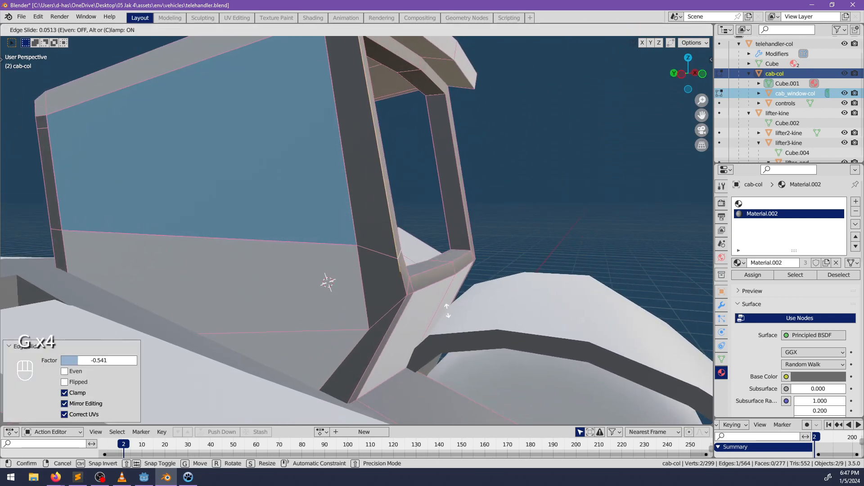
pyautogui.click(447, 300)
# Flatten the selected pillar edge by scaling it to 0 along Z
pyautogui.moveTo(447, 300); pyautogui.dragTo(402, 302, button='middle')
pyautogui.press('s')
pyautogui.press('z')
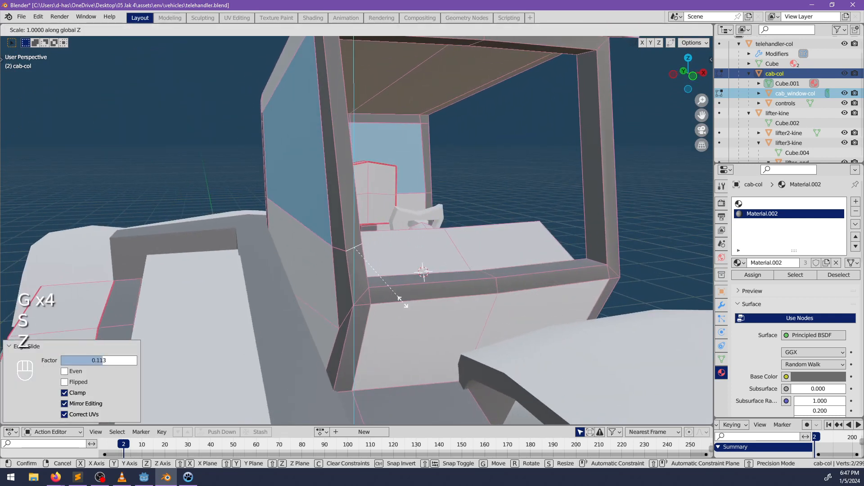
pyautogui.press('0')
pyautogui.press('Return')
# Edge-slide the flattened front pillar edge by 0.797, adjust its position further and clear the selection
pyautogui.scroll(-1, 362, 99)
pyautogui.moveTo(362, 98); pyautogui.dragTo(241, 90, button='middle')
pyautogui.press('g')
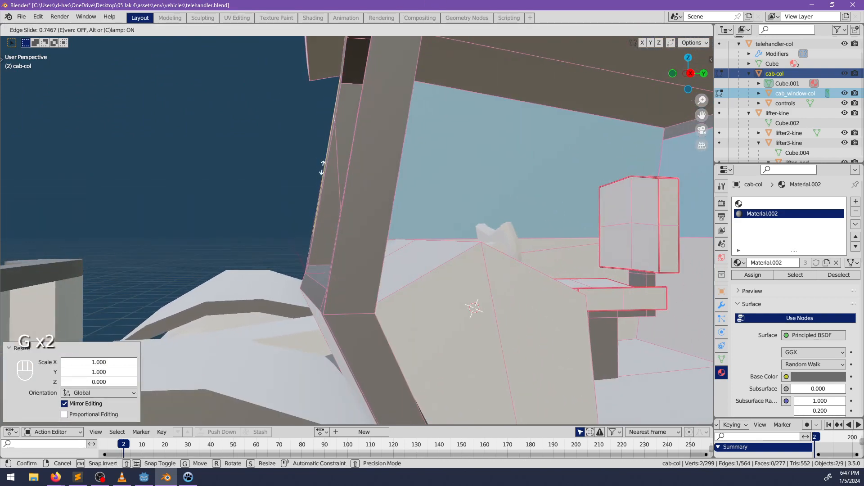
pyautogui.click(323, 167)
pyautogui.press('g')
pyautogui.press('g')
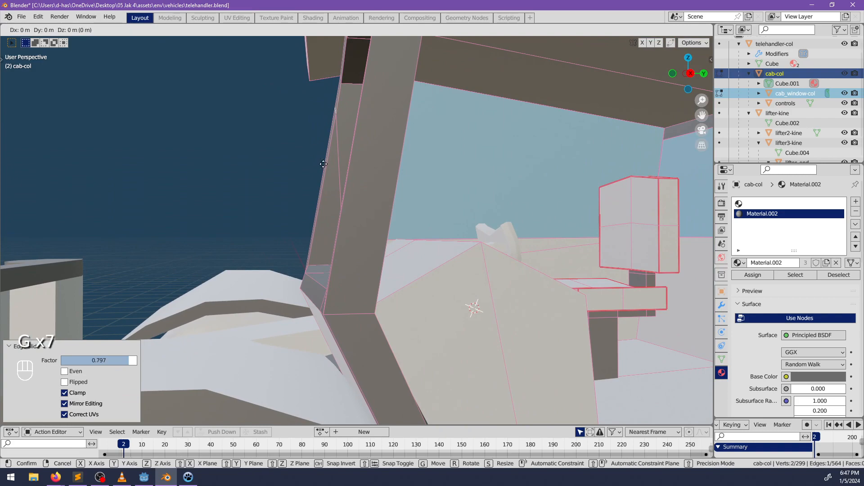
pyautogui.click(325, 238)
pyautogui.moveTo(325, 239); pyautogui.dragTo(370, 257, button='middle')
pyautogui.press('g')
pyautogui.click(381, 267)
pyautogui.hotkey('alt', 'a')
pyautogui.scroll(-4, 385, 261)
pyautogui.scroll(5, 387, 233)
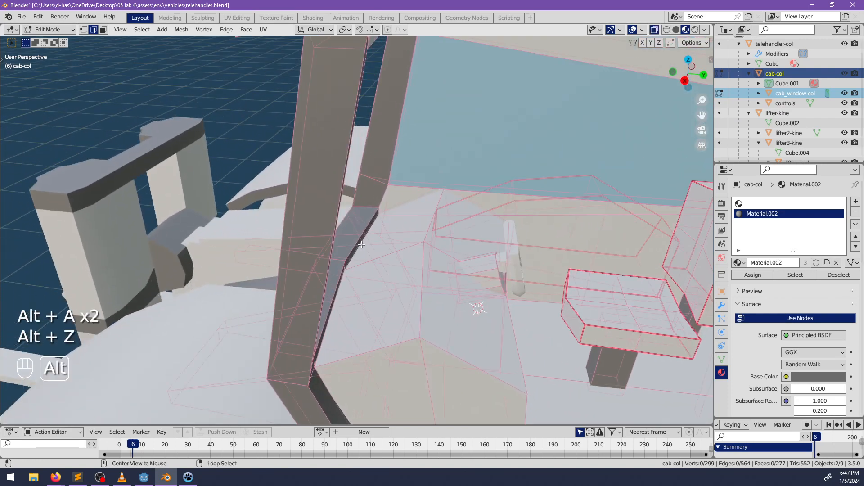
# Try to move the edge beside the windshield sill along Z
pyautogui.hotkey('alt', 'z')
pyautogui.moveTo(342, 288); pyautogui.dragTo(358, 245, button='middle')
pyautogui.press('g')
pyautogui.press('z')
pyautogui.click(358, 264)
pyautogui.hotkey('ctrl', 'z')
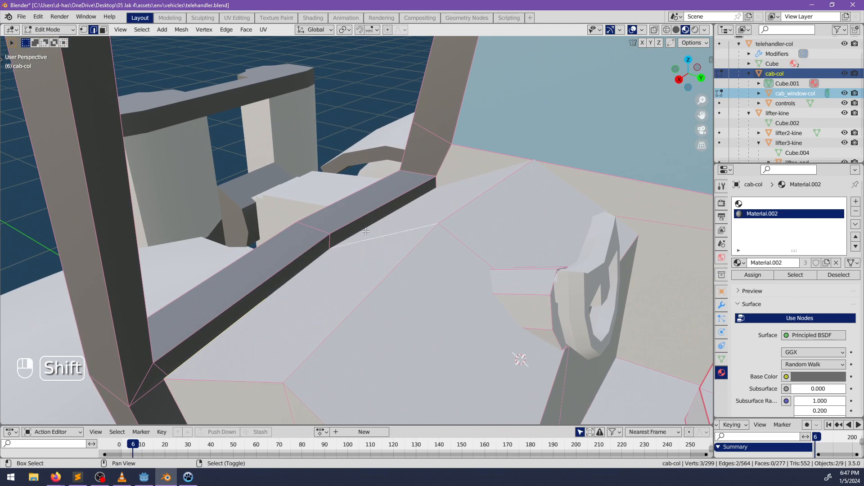
# Raise the dashboard's two front edges beneath the windshield sill by 0.045308 m along Z and scale them slightly
pyautogui.keyDown('alt'); pyautogui.middleClick(361, 241); pyautogui.keyUp('alt')
pyautogui.moveTo(361, 242); pyautogui.dragTo(376, 261, button='middle')
pyautogui.hotkey('alt', 'z')
pyautogui.moveTo(395, 229); pyautogui.dragTo(286, 267, button='middle')
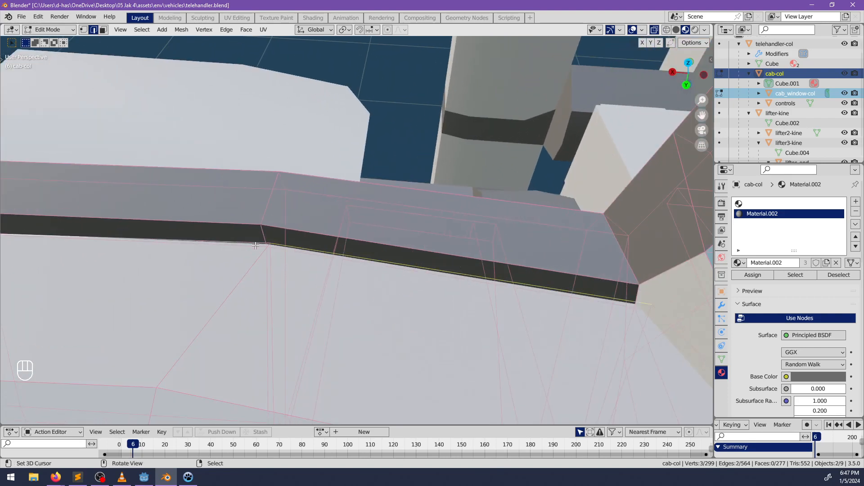
pyautogui.hotkey('alt', 'z')
pyautogui.scroll(-4, 261, 298)
pyautogui.moveTo(264, 318); pyautogui.dragTo(489, 267, button='middle')
pyautogui.press('g')
pyautogui.press('z')
pyautogui.click(348, 268)
pyautogui.press('s')
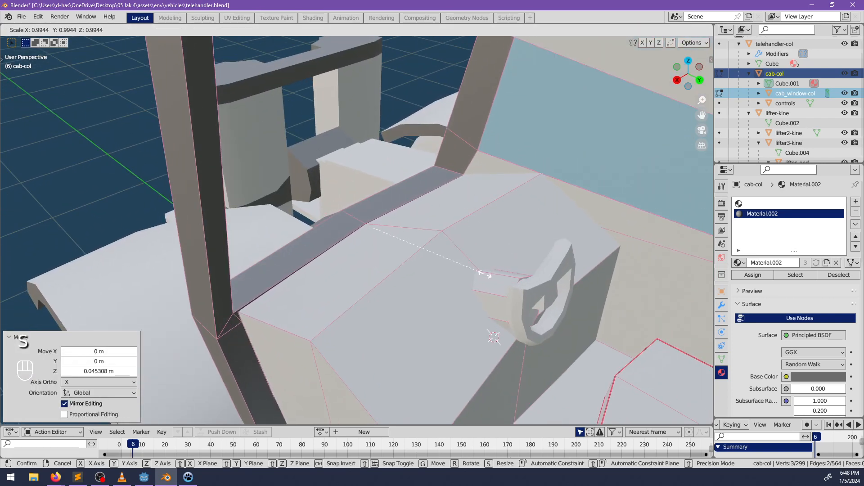
pyautogui.click(489, 274)
# Reposition the dashboard's front edges against the windshield sill and fine-tune their height along Z
pyautogui.moveTo(489, 275); pyautogui.dragTo(443, 245, button='middle')
pyautogui.press('g')
pyautogui.click(507, 256)
pyautogui.press('g')
pyautogui.press('z')
pyautogui.click(498, 263)
# Reopen only cab-col in Edit Mode, select all linked parts of the driver's seat and move them along Z
pyautogui.hotkey('alt', 'a')
pyautogui.press('Tab')
pyautogui.hotkey('alt', 'a')
pyautogui.press('Tab')
pyautogui.keyDown('shift'); pyautogui.moveTo(444, 246); pyautogui.dragTo(445, 270, button='middle'); pyautogui.keyUp('shift')
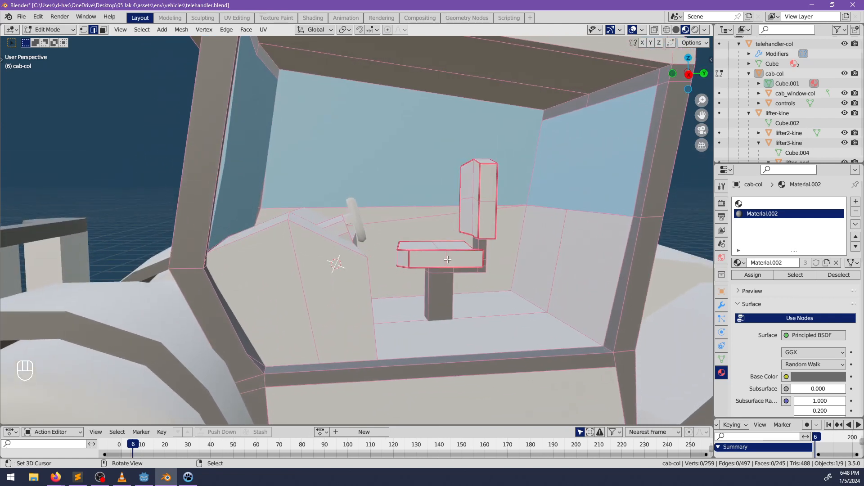
pyautogui.press('l')
pyautogui.press('g')
pyautogui.press('z')
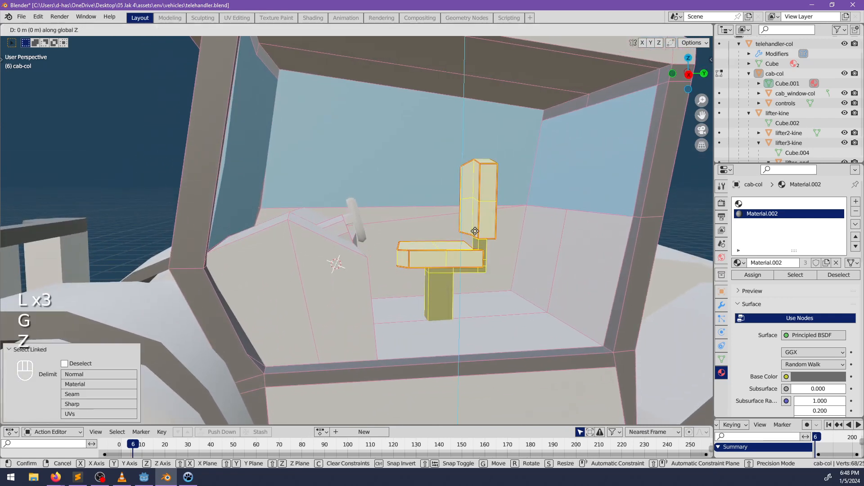
pyautogui.click(477, 237)
pyautogui.scroll(-2, 478, 236)
pyautogui.moveTo(466, 245); pyautogui.dragTo(365, 245, button='middle')
# Add one centred horizontal loop cut around the dashboard block in cab-col
pyautogui.hotkey('alt', 'a')
pyautogui.press('Tab')
pyautogui.click(315, 274)
pyautogui.press('Tab')
pyautogui.scroll(3, 359, 243)
pyautogui.hotkey('ctrl', 'r')
pyautogui.click(358, 242)
pyautogui.rightClick(358, 242)
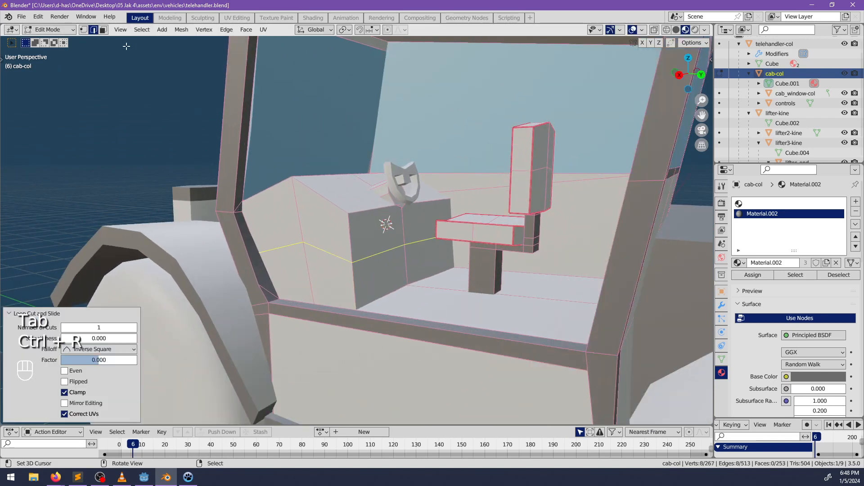
# Delete the four faces around the rear of the dashboard block below the new edge loop
pyautogui.click(104, 31)
pyautogui.keyDown('alt'); pyautogui.click(356, 283); pyautogui.keyUp('alt')
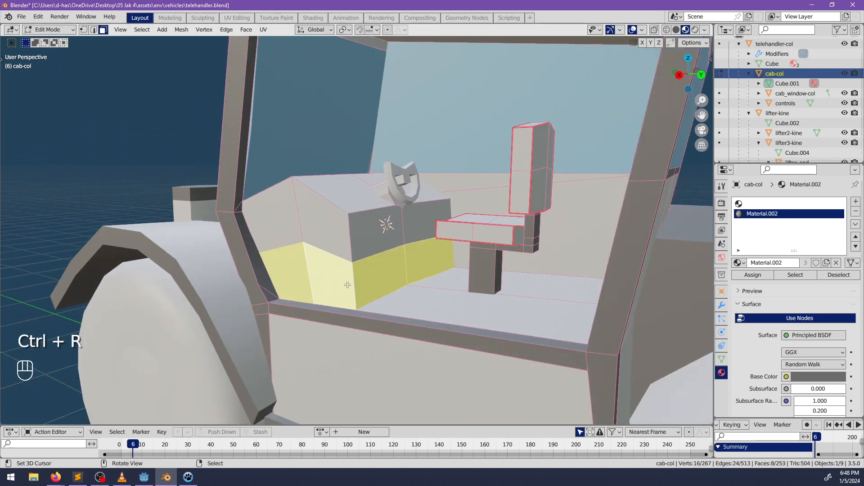
pyautogui.click(350, 287)
pyautogui.keyDown('ctrl'); pyautogui.click(458, 266); pyautogui.keyUp('ctrl')
pyautogui.hotkey('alt', 'z')
pyautogui.moveTo(458, 266); pyautogui.dragTo(477, 255, button='middle')
pyautogui.hotkey('alt', 'z')
pyautogui.keyDown('shift'); pyautogui.click(433, 254); pyautogui.keyUp('shift')
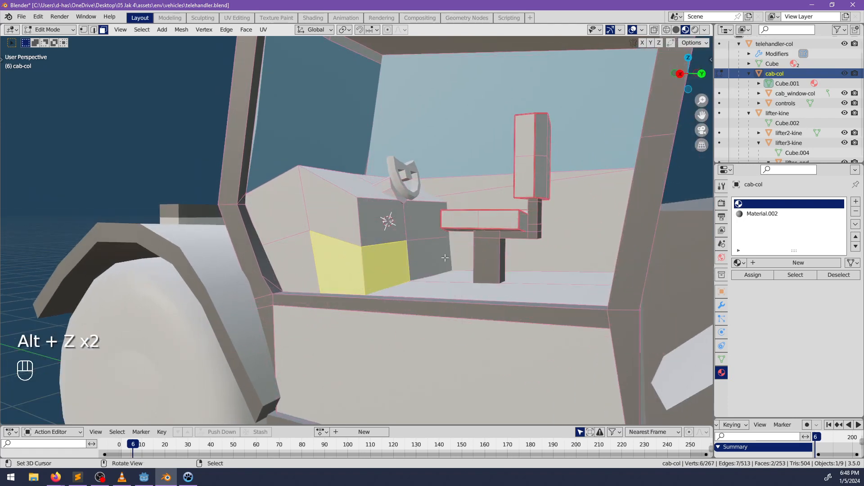
pyautogui.moveTo(432, 253); pyautogui.dragTo(452, 277, button='middle')
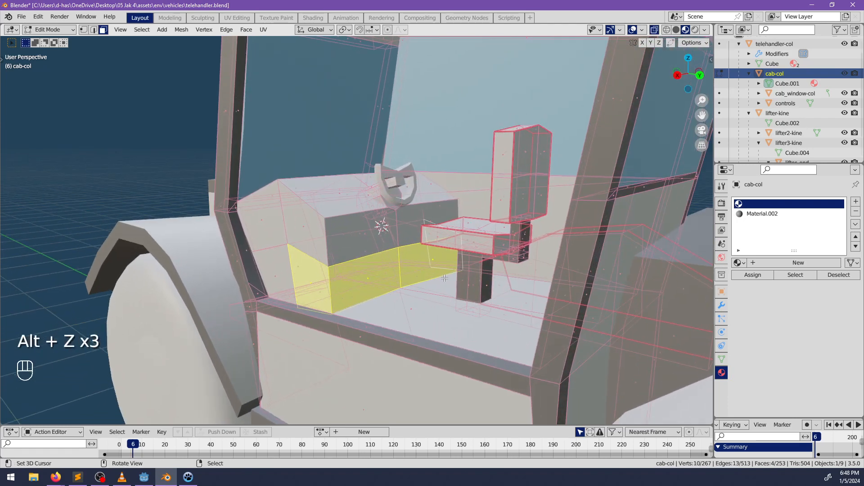
pyautogui.press('x')
pyautogui.click(421, 238)
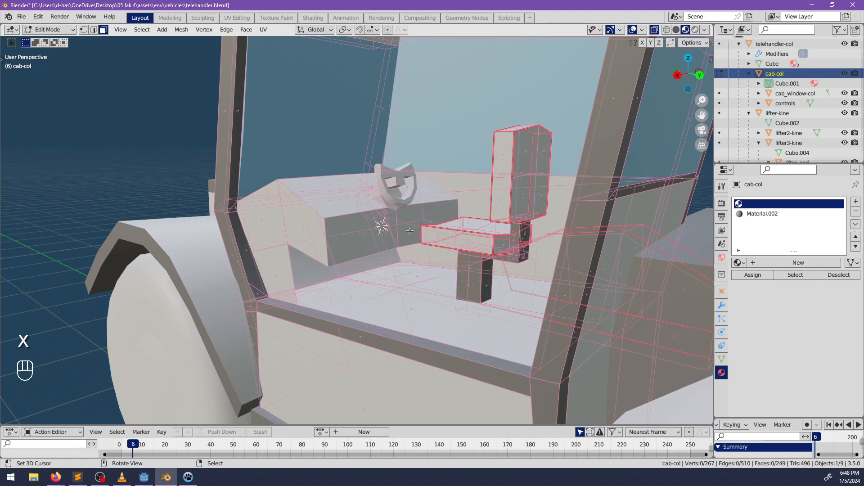
# Edge-slide the dashboard's lower rear edges above the new opening by a factor of 0.338
pyautogui.keyDown('alt'); pyautogui.middleClick(446, 253); pyautogui.keyUp('alt')
pyautogui.moveTo(430, 256)
pyautogui.mouseDown(button='middle')
pyautogui.moveTo(411, 240)
pyautogui.moveTo(440, 267)
pyautogui.mouseUp(button='middle')
pyautogui.press('g')
pyautogui.press('g')
pyautogui.click(441, 261)
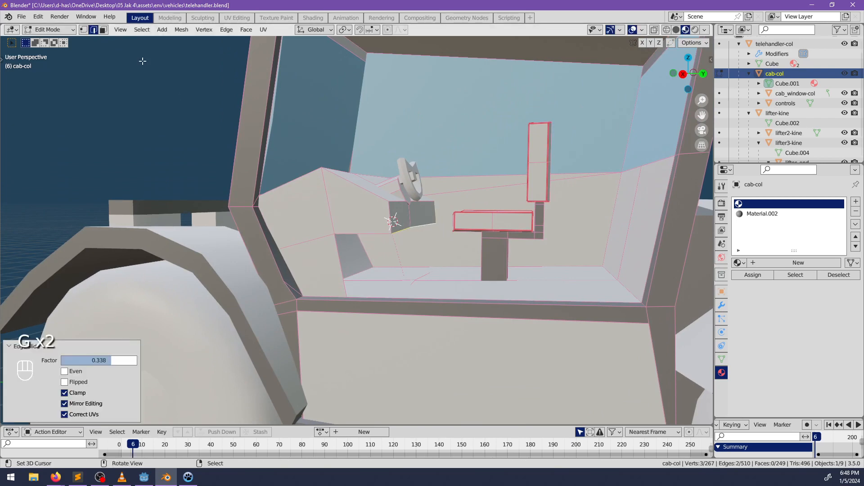
# Vertex-slide the two side vertices at the dashboard opening's edge by a factor of 0.466
pyautogui.click(83, 30)
pyautogui.keyDown('shift'); pyautogui.moveTo(395, 247); pyautogui.dragTo(431, 234, button='middle'); pyautogui.keyUp('shift')
pyautogui.hotkey('alt', 'z')
pyautogui.scroll(2, 421, 227)
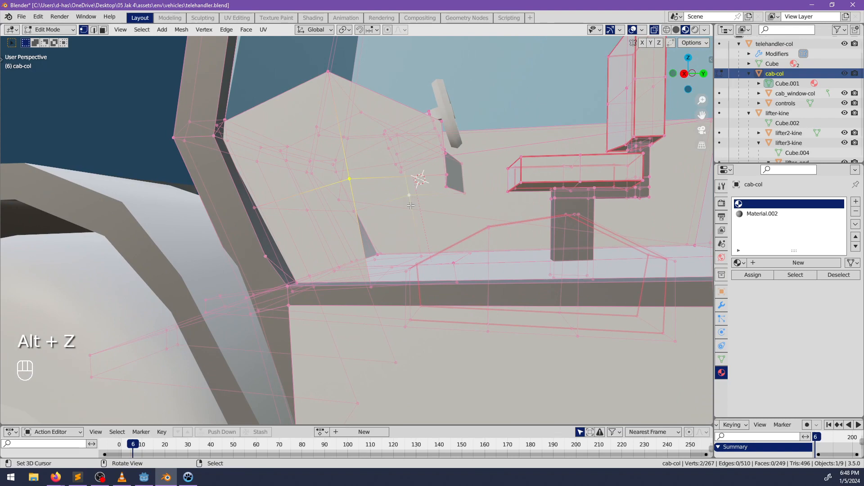
pyautogui.press('g')
pyautogui.press('g')
pyautogui.click(420, 232)
pyautogui.moveTo(454, 226); pyautogui.dragTo(424, 207, button='middle')
pyautogui.hotkey('alt', 'z')
pyautogui.scroll(-4, 439, 246)
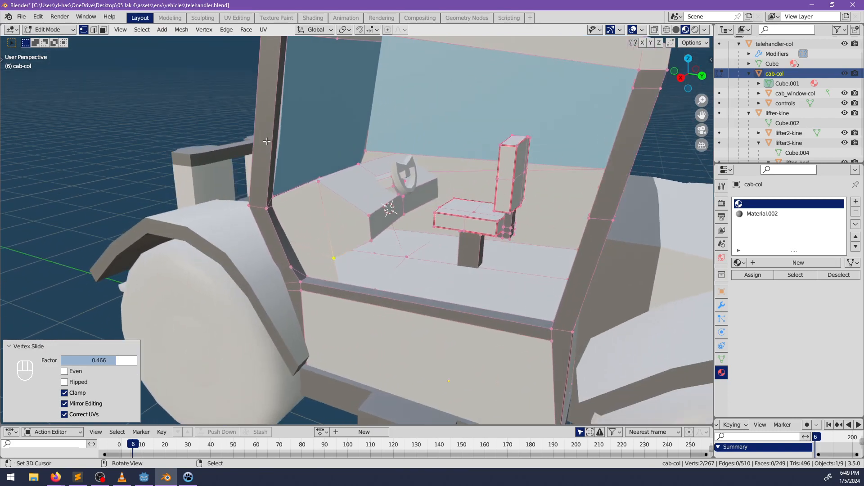
# Try a Grid Fill across the boundary edges of the opening under the dashboard
pyautogui.click(103, 29)
pyautogui.moveTo(116, 44); pyautogui.dragTo(231, 33, button='middle')
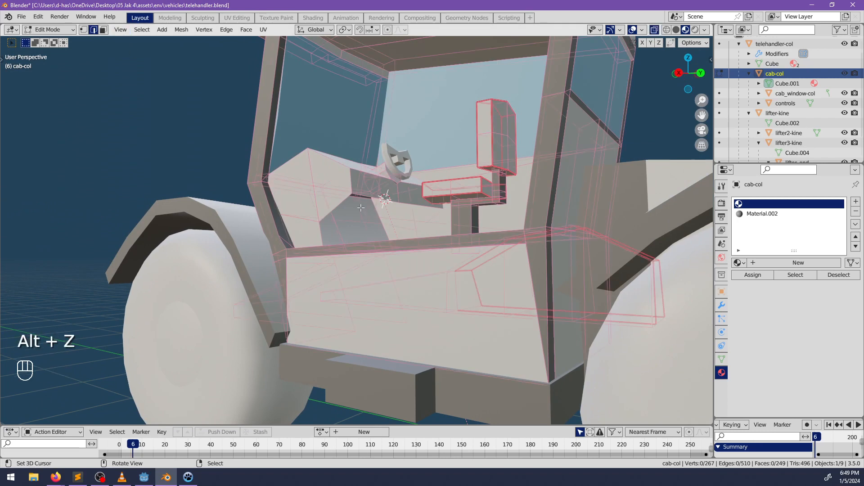
pyautogui.moveTo(324, 235); pyautogui.dragTo(409, 230, button='middle')
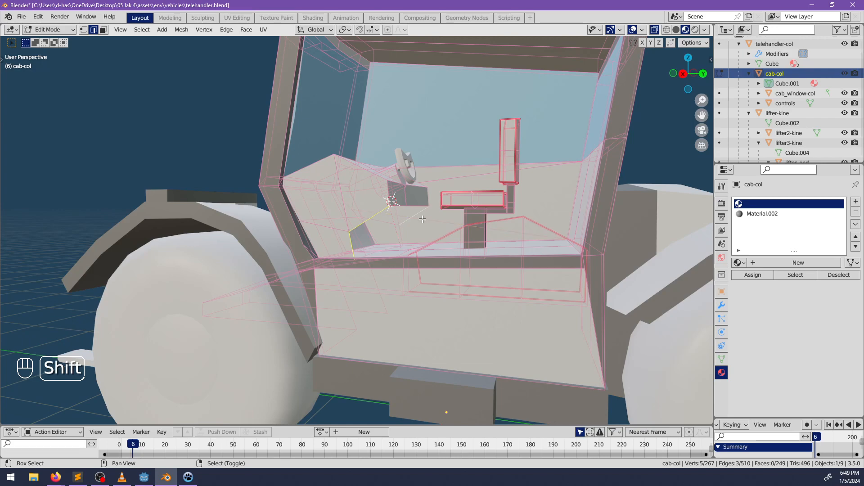
pyautogui.hotkey('ctrl', 'f')
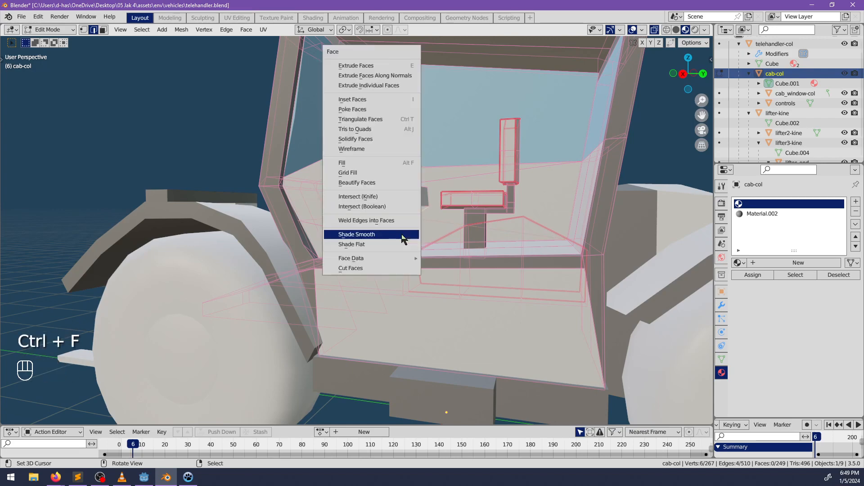
pyautogui.click(364, 176)
pyautogui.moveTo(364, 177); pyautogui.dragTo(289, 252, button='middle')
pyautogui.hotkey('alt', 'a')
pyautogui.scroll(4, 367, 261)
pyautogui.moveTo(366, 260); pyautogui.dragTo(409, 288, button='middle')
pyautogui.scroll(-4, 455, 267)
pyautogui.hotkey('ctrl', 'z')
pyautogui.hotkey('ctrl', 'z')
# Dissolve the two edges running across the cab floor behind the dashboard opening
pyautogui.hotkey('alt', 'z')
pyautogui.keyDown('shift'); pyautogui.moveTo(86, 347); pyautogui.dragTo(272, 347, button='middle'); pyautogui.keyUp('shift')
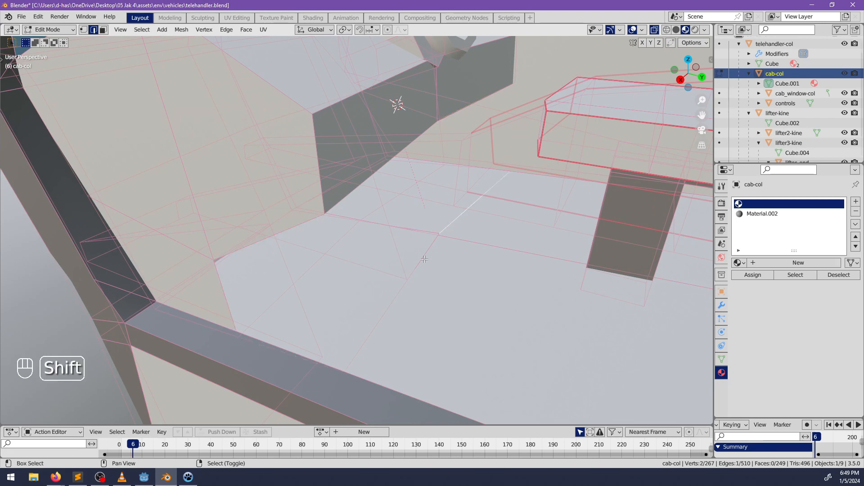
pyautogui.keyDown('shift'); pyautogui.click(433, 248); pyautogui.keyUp('shift')
pyautogui.press('x')
pyautogui.click(412, 250)
# Close the opening under the dashboard with Grid Fill and clear the selection
pyautogui.moveTo(424, 216); pyautogui.dragTo(456, 135, button='middle')
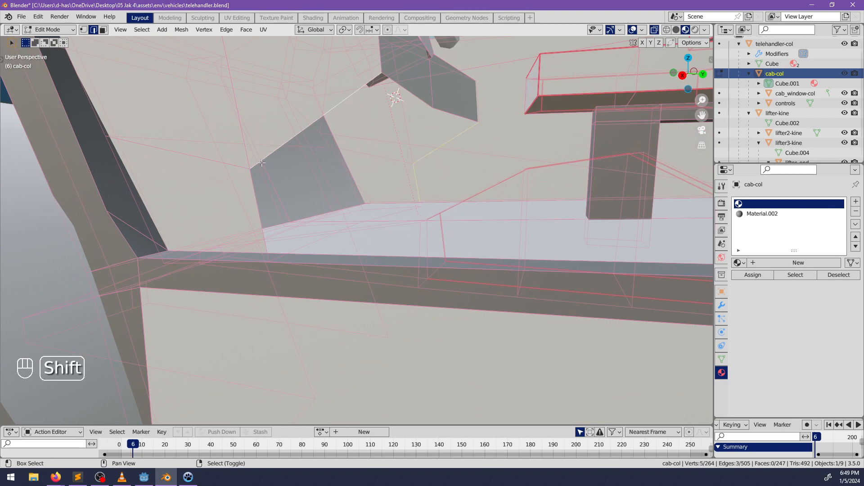
pyautogui.hotkey('ctrl', 'f')
pyautogui.click(254, 188)
pyautogui.scroll(-2, 356, 200)
pyautogui.hotkey('alt', 'a')
pyautogui.hotkey('alt', 'z')
pyautogui.scroll(-4, 366, 204)
pyautogui.hotkey('alt', 'a')
# Open cab-col and cab_window-col together in Edit Mode
pyautogui.moveTo(387, 211); pyautogui.dragTo(376, 253, button='middle')
pyautogui.keyDown('shift'); pyautogui.moveTo(376, 253); pyautogui.dragTo(311, 248, button='middle'); pyautogui.keyUp('shift')
pyautogui.scroll(-3, 399, 233)
pyautogui.scroll(4, 414, 251)
pyautogui.scroll(4, 351, 245)
pyautogui.moveTo(405, 253); pyautogui.dragTo(446, 260, button='middle')
pyautogui.scroll(4, 401, 250)
pyautogui.press('Tab')
pyautogui.click(384, 236)
pyautogui.press('Tab')
# Select the overlapping pillar and window corner vertices at the front side window and move them -0.020826 m along Y
pyautogui.hotkey('alt', 'z')
pyautogui.keyDown('shift'); pyautogui.click(401, 260); pyautogui.keyUp('shift')
pyautogui.rightClick(402, 258)
pyautogui.hotkey('alt', 'z')
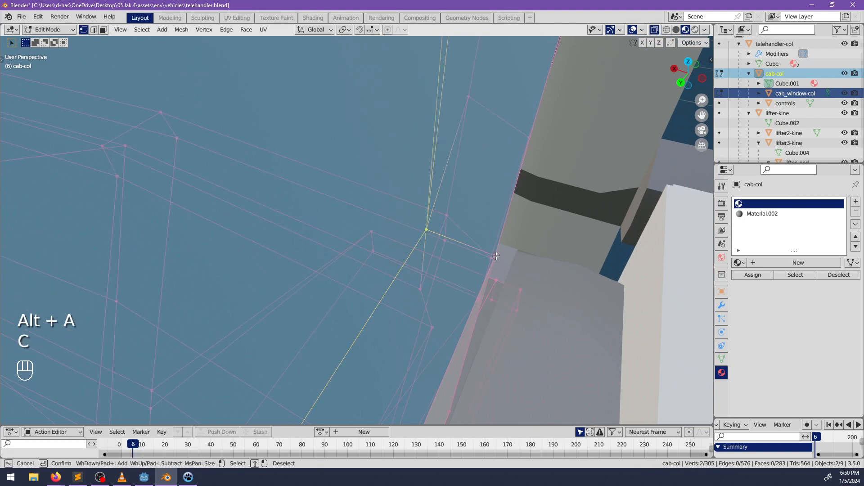
pyautogui.press('Escape')
pyautogui.moveTo(504, 257)
pyautogui.mouseDown(button='middle')
pyautogui.moveTo(513, 266)
pyautogui.moveTo(495, 270)
pyautogui.moveTo(316, 252)
pyautogui.moveTo(288, 277)
pyautogui.moveTo(232, 270)
pyautogui.moveTo(398, 264)
pyautogui.mouseUp(button='middle')
pyautogui.hotkey('alt', 'z')
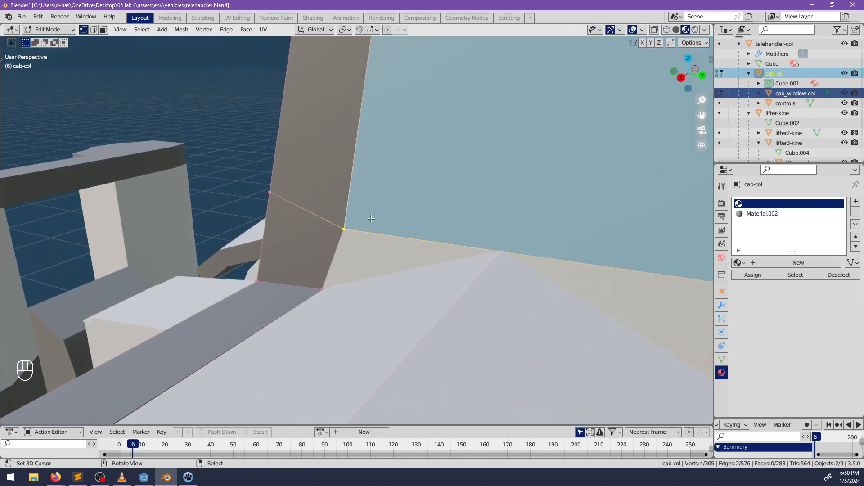
pyautogui.moveTo(375, 215); pyautogui.dragTo(394, 205, button='middle')
pyautogui.press('g')
pyautogui.click(387, 202)
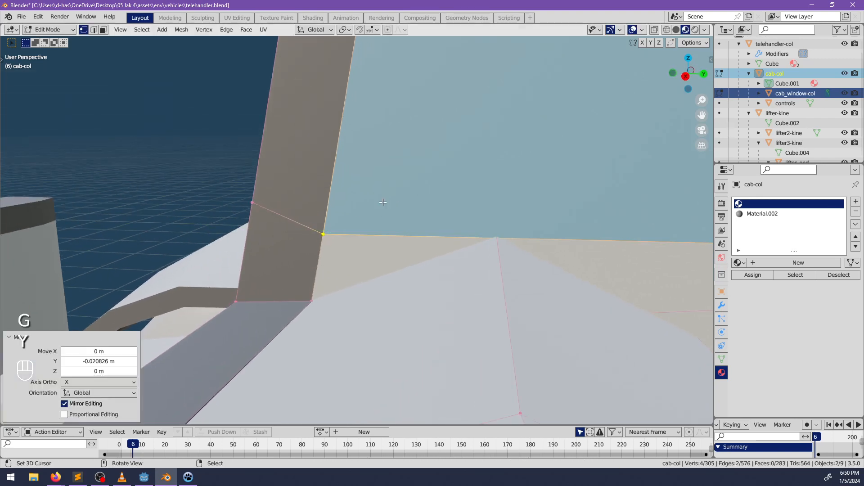
pyautogui.press('g')
pyautogui.press('z')
pyautogui.rightClick(384, 191)
# Check the pillar and window corners, clear the mesh selection and return to Object Mode
pyautogui.moveTo(384, 191); pyautogui.dragTo(409, 249, button='middle')
pyautogui.hotkey('alt', 'h')
pyautogui.scroll(-4, 385, 236)
pyautogui.hotkey('alt', 'a')
pyautogui.scroll(4, 360, 238)
pyautogui.moveTo(274, 243); pyautogui.dragTo(409, 252, button='middle')
pyautogui.rightClick(358, 265)
pyautogui.moveTo(358, 266); pyautogui.dragTo(316, 226, button='middle')
pyautogui.scroll(1, 325, 247)
pyautogui.scroll(-5, 281, 247)
pyautogui.hotkey('alt', 'a')
pyautogui.press('Tab')
pyautogui.scroll(-3, 433, 232)
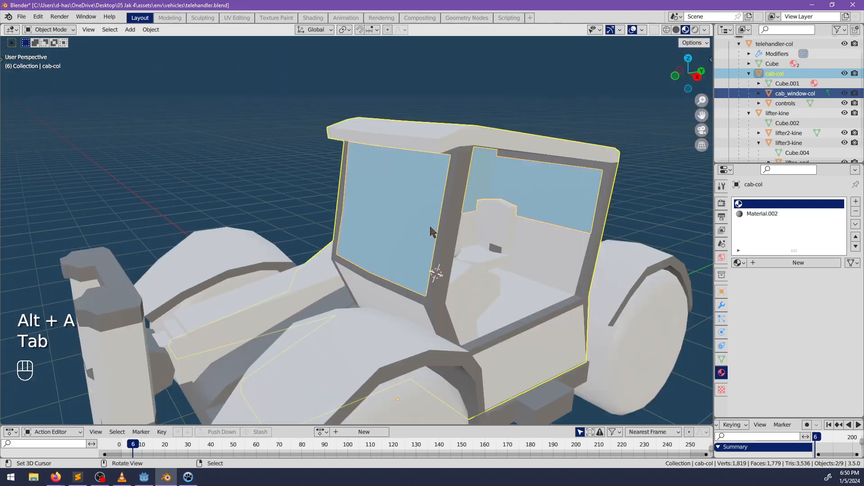
# Inspect the cab's front window frame and select the cab_window-col object
pyautogui.scroll(-1, 439, 232)
pyautogui.hotkey('alt', 'a')
pyautogui.moveTo(439, 234); pyautogui.dragTo(473, 204, button='middle')
pyautogui.scroll(2, 410, 235)
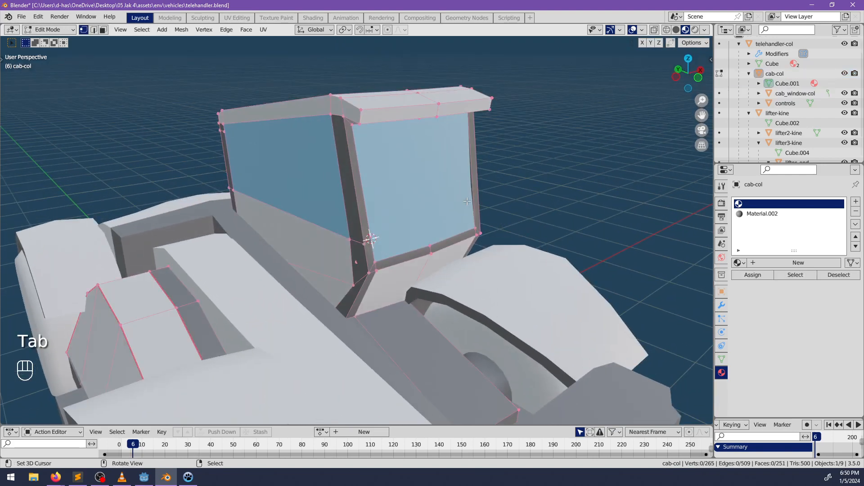
pyautogui.keyDown('shift'); pyautogui.moveTo(401, 225); pyautogui.dragTo(301, 276, button='middle'); pyautogui.keyUp('shift')
pyautogui.scroll(2, 333, 265)
pyautogui.moveTo(387, 243); pyautogui.dragTo(436, 232, button='middle')
pyautogui.press('Tab')
pyautogui.rightClick(350, 256)
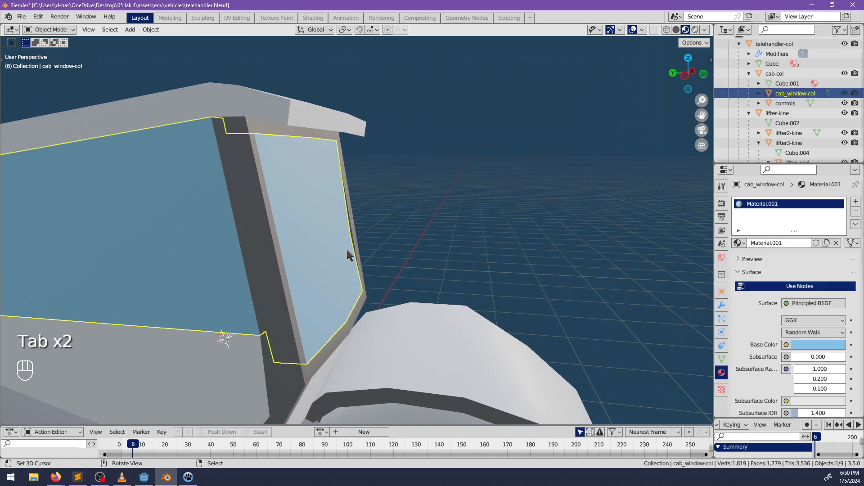
# Try to push the front window's middle edge row along its normals with Shrink/Fatten, and undo the attempt
pyautogui.press('Tab')
pyautogui.keyDown('alt'); pyautogui.rightClick(344, 240); pyautogui.keyUp('alt')
pyautogui.moveTo(345, 241); pyautogui.dragTo(289, 270, button='middle')
pyautogui.hotkey('alt', 's')
pyautogui.click(404, 240)
pyautogui.hotkey('alt', 'a')
pyautogui.press('Tab')
pyautogui.hotkey('alt', 'a')
pyautogui.scroll(-4, 396, 265)
pyautogui.moveTo(431, 251); pyautogui.dragTo(359, 240, button='middle')
pyautogui.scroll(5, 393, 244)
pyautogui.hotkey('ctrl', 'z')
pyautogui.hotkey('ctrl', 'z')
pyautogui.hotkey('ctrl', 'z')
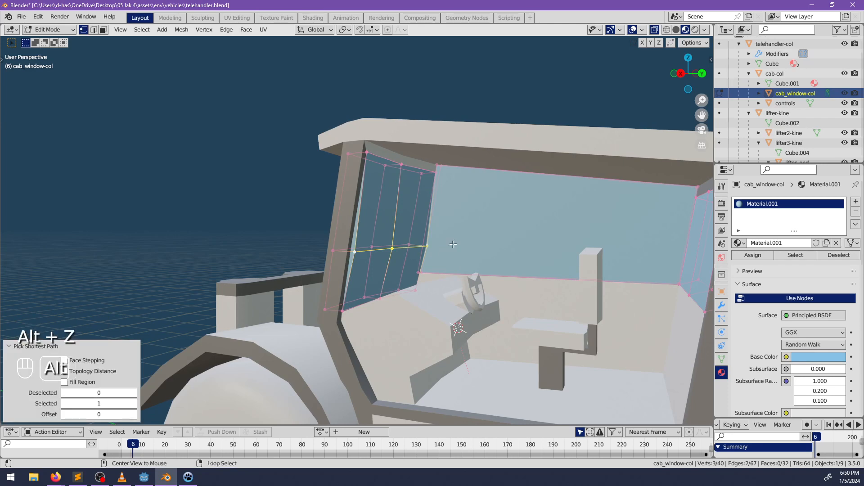
# Shrink/Fatten the selected middle edge row of the front window by about -0.037 m and return to Object Mode
pyautogui.moveTo(454, 245); pyautogui.dragTo(486, 247, button='middle')
pyautogui.hotkey('alt', 's')
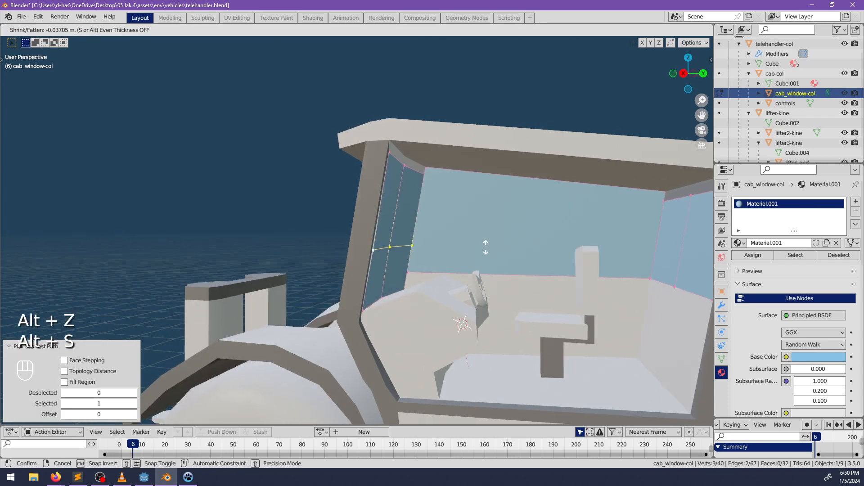
pyautogui.click(486, 248)
pyautogui.press('Tab')
pyautogui.hotkey('alt', 'a')
pyautogui.keyDown('shift'); pyautogui.moveTo(473, 248); pyautogui.dragTo(467, 220, button='middle'); pyautogui.keyUp('shift')
pyautogui.scroll(4, 428, 231)
pyautogui.scroll(-5, 436, 205)
# Select the four inner faces of the front window glass and shrink/fatten them to pull the glass back from the frame
pyautogui.press('Tab')
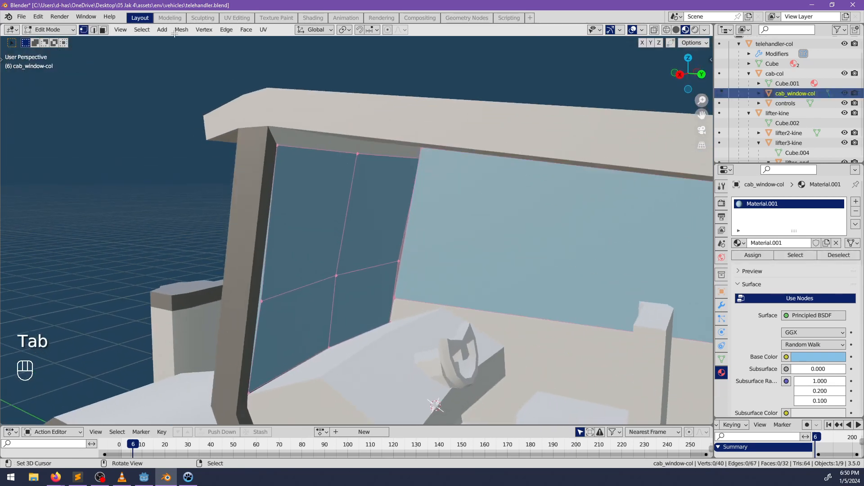
pyautogui.click(280, 210)
pyautogui.keyDown('shift'); pyautogui.click(360, 221); pyautogui.keyUp('shift')
pyautogui.keyDown('shift'); pyautogui.click(360, 306); pyautogui.keyUp('shift')
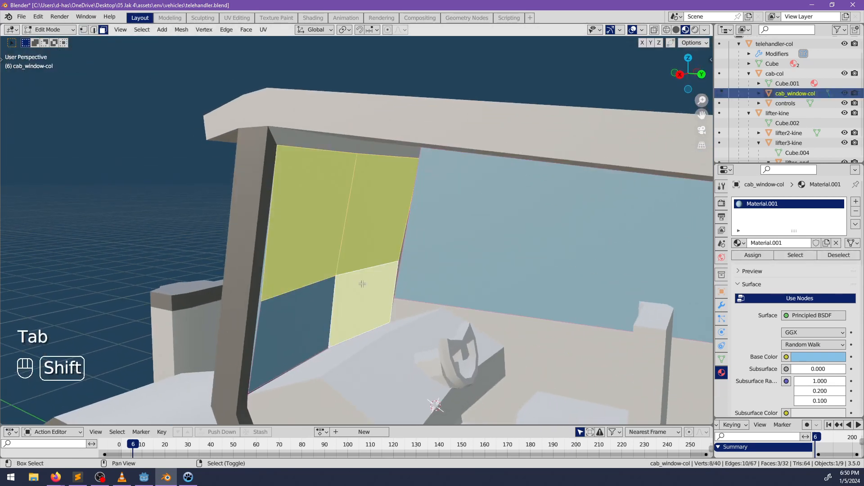
pyautogui.keyDown('shift'); pyautogui.click(293, 333); pyautogui.keyUp('shift')
pyautogui.click(546, 249)
pyautogui.moveTo(544, 250); pyautogui.dragTo(432, 105, button='middle')
pyautogui.hotkey('alt', 'a')
pyautogui.press('Tab')
pyautogui.scroll(1, 444, 229)
pyautogui.hotkey('alt', 'a')
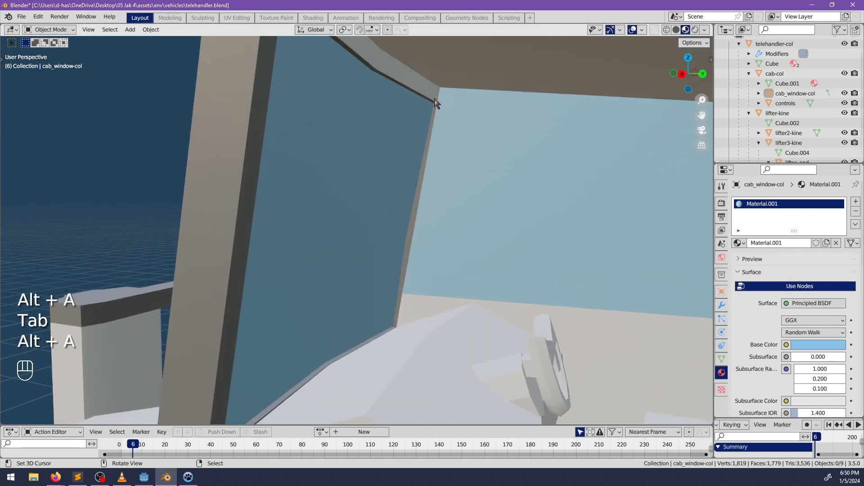
# Select the four outer faces of the front window glass and shrink/fatten them into the frame
pyautogui.moveTo(490, 254); pyautogui.dragTo(383, 261, button='middle')
pyautogui.keyDown('shift'); pyautogui.moveTo(299, 272); pyautogui.dragTo(273, 153, button='middle'); pyautogui.keyUp('shift')
pyautogui.press('Tab')
pyautogui.click(274, 153)
pyautogui.keyDown('ctrl'); pyautogui.keyDown('shift'); pyautogui.click(439, 228); pyautogui.keyUp('shift'); pyautogui.keyUp('ctrl')
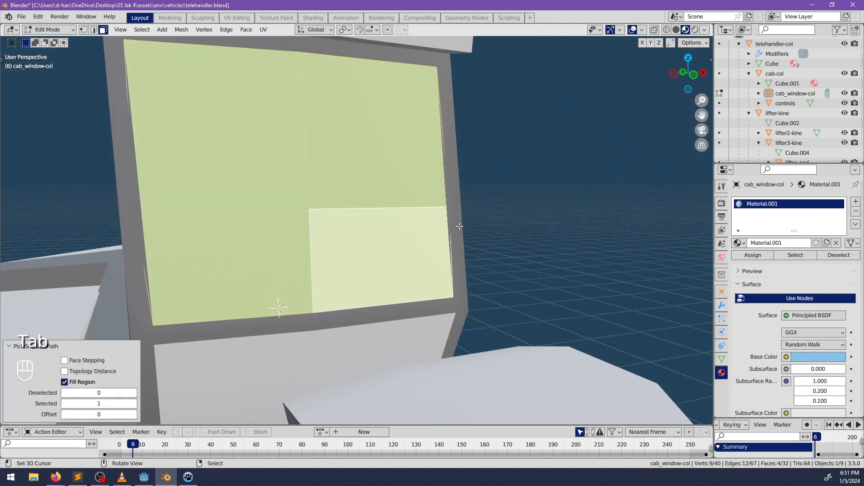
pyautogui.click(538, 210)
pyautogui.hotkey('alt', 'a')
pyautogui.moveTo(492, 216); pyautogui.dragTo(485, 279, button='middle')
pyautogui.press('Tab')
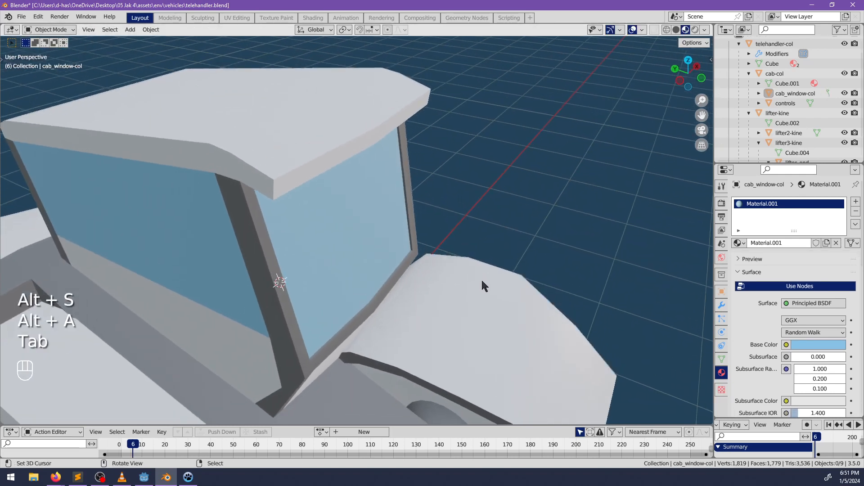
# Shrink/Fatten the outer and inner faces of the closed side window so the glass sits inside its frame
pyautogui.press('Tab')
pyautogui.rightClick(220, 278)
pyautogui.keyDown('shift'); pyautogui.moveTo(220, 278); pyautogui.dragTo(252, 241, button='middle'); pyautogui.keyUp('shift')
pyautogui.click(320, 269)
pyautogui.scroll(3, 390, 261)
pyautogui.keyDown('shift'); pyautogui.moveTo(252, 241); pyautogui.dragTo(301, 250, button='middle'); pyautogui.keyUp('shift')
pyautogui.rightClick(352, 191)
pyautogui.moveTo(352, 191); pyautogui.dragTo(411, 188, button='middle')
pyautogui.hotkey('alt', 's')
pyautogui.click(416, 188)
# Select the two inner faces of the rear window and shrink/fatten them by about -0.016 m
pyautogui.keyDown('shift'); pyautogui.moveTo(572, 203); pyautogui.dragTo(456, 214, button='middle'); pyautogui.keyUp('shift')
pyautogui.rightClick(494, 213)
pyautogui.keyDown('shift'); pyautogui.rightClick(539, 222); pyautogui.keyUp('shift')
pyautogui.hotkey('alt', 's')
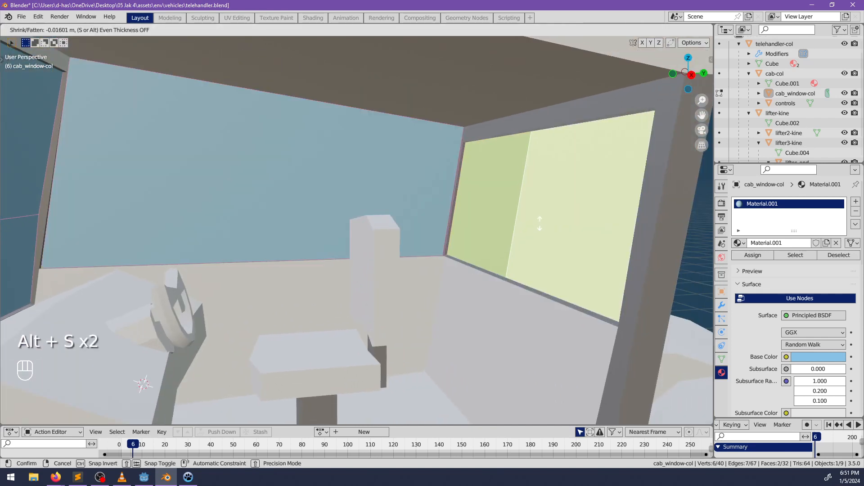
pyautogui.click(539, 223)
# Shrink/Fatten the two outer faces of the rear window, clear the selection and return to Object Mode
pyautogui.keyDown('shift'); pyautogui.moveTo(533, 222); pyautogui.dragTo(423, 225, button='middle'); pyautogui.keyUp('shift')
pyautogui.moveTo(423, 225); pyautogui.dragTo(366, 228, button='middle')
pyautogui.rightClick(369, 227)
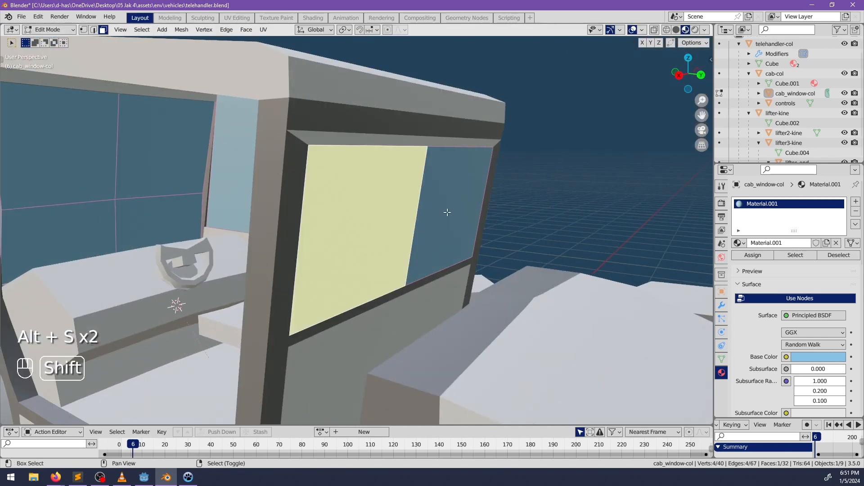
pyautogui.keyDown('shift'); pyautogui.rightClick(436, 219); pyautogui.keyUp('shift')
pyautogui.hotkey('alt', 's')
pyautogui.click(524, 203)
pyautogui.hotkey('alt', 'a')
pyautogui.moveTo(524, 204); pyautogui.dragTo(238, 241, button='middle')
pyautogui.press('Tab')
pyautogui.hotkey('alt', 'a')
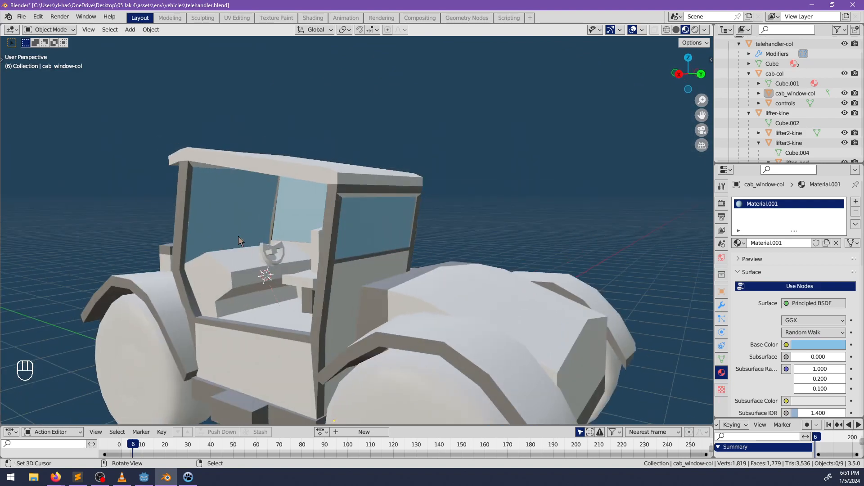
# Check the cab-col mesh in Edit Mode, return to Object Mode and save telehandler.blend
pyautogui.moveTo(208, 212); pyautogui.dragTo(349, 242, button='middle')
pyautogui.moveTo(349, 242)
pyautogui.keyDown('shift'); pyautogui.mouseDown(button='middle')
pyautogui.moveTo(368, 249)
pyautogui.moveTo(302, 254)
pyautogui.moveTo(279, 267)
pyautogui.moveTo(341, 252)
pyautogui.mouseUp(button='middle'); pyautogui.keyUp('shift')
pyautogui.click(353, 247)
pyautogui.press('Tab')
pyautogui.scroll(2, 354, 247)
pyautogui.moveTo(401, 247); pyautogui.dragTo(340, 280, button='middle')
pyautogui.press('Tab')
pyautogui.scroll(-4, 407, 257)
pyautogui.hotkey('alt', 'a')
pyautogui.hotkey('ctrl', 's')
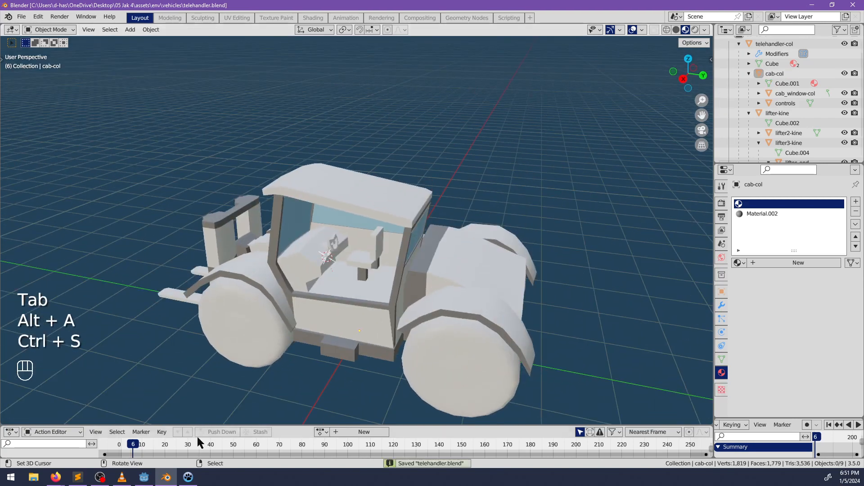
# Switch to Godot, run the project and seat the character inside the telehandler's cab to test it
pyautogui.click(144, 477)
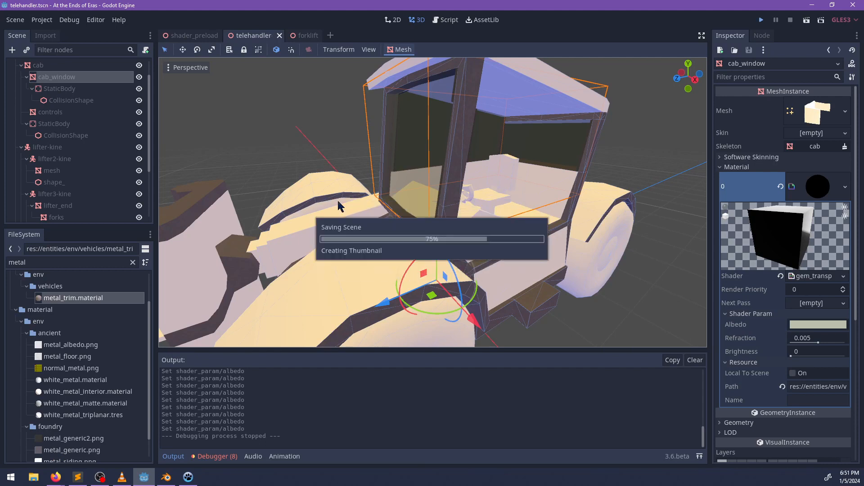
pyautogui.press('F5')
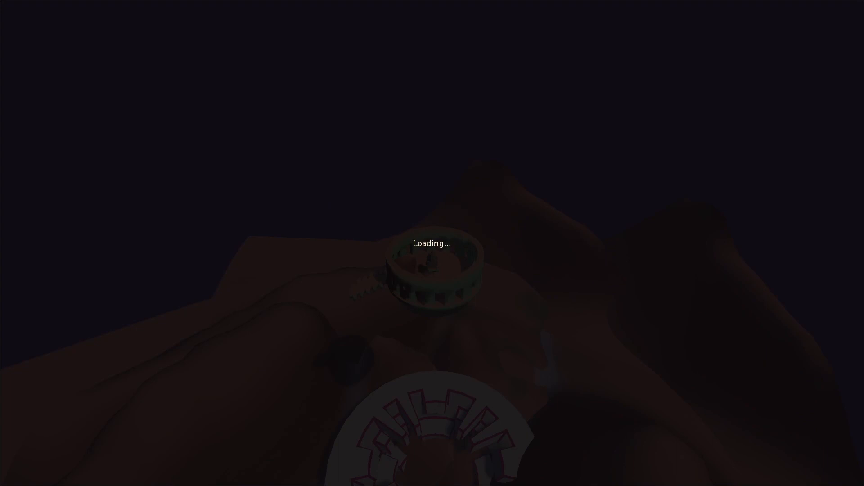
pyautogui.press('w')
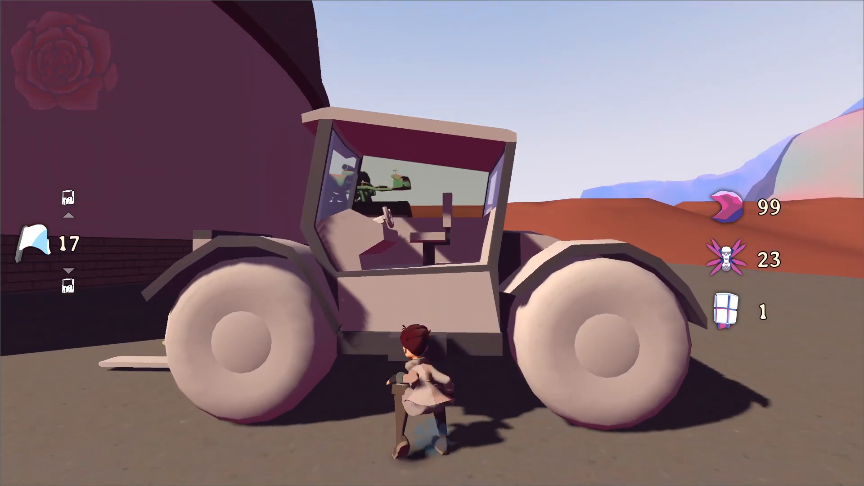
pyautogui.press('space')
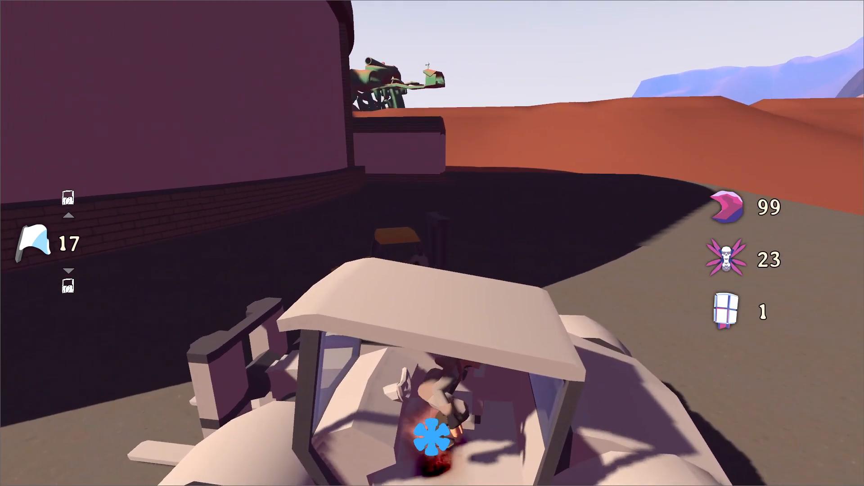
pyautogui.press('a')
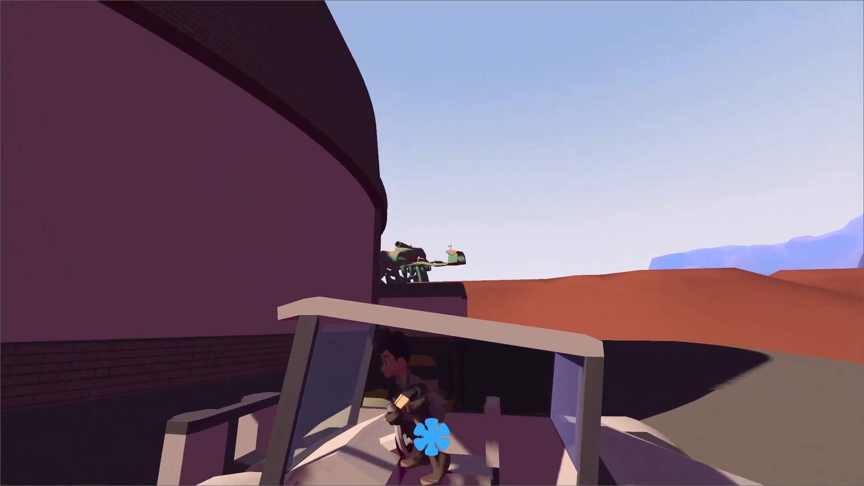
pyautogui.press('e')
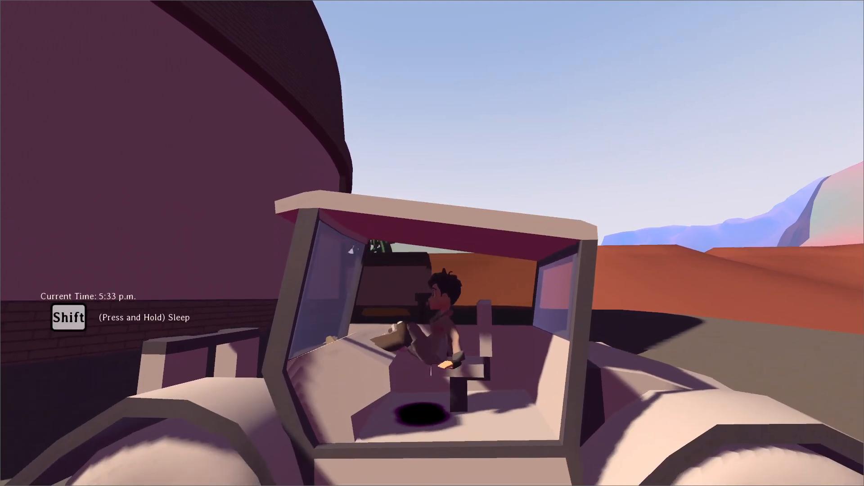
# Pause and resume the game, get the character out of the cab, close the game and switch back to Blender
pyautogui.press('Escape')
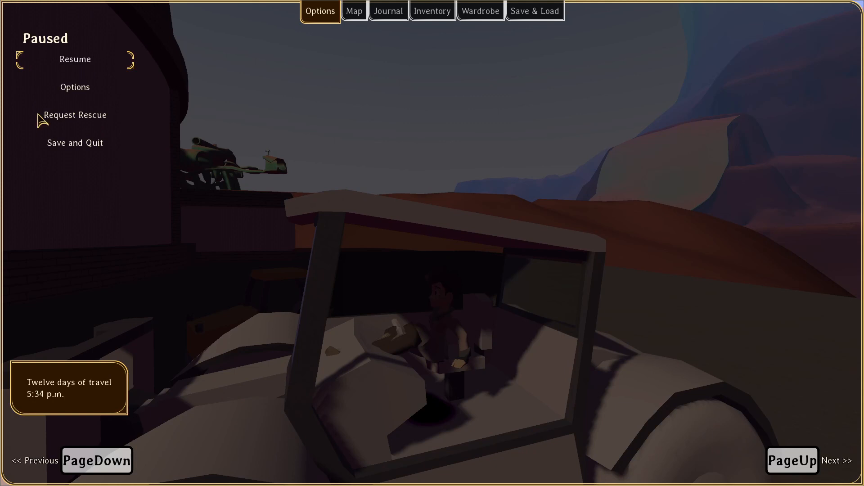
pyautogui.click(95, 64)
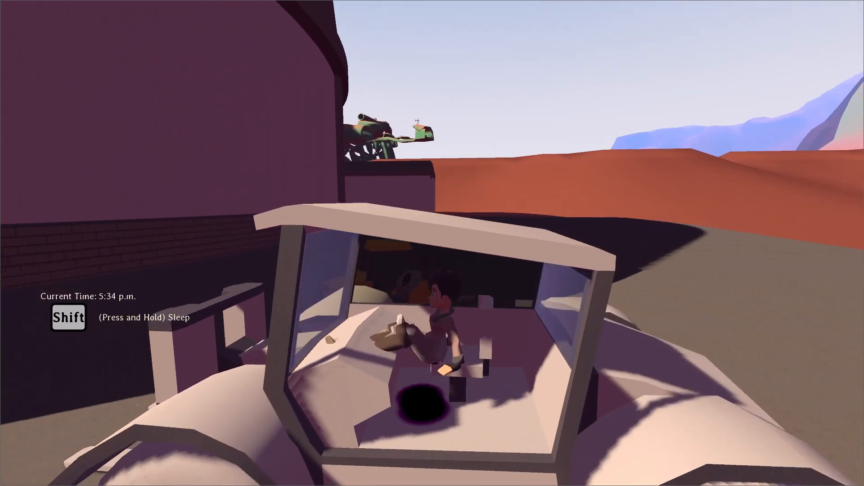
pyautogui.press('e')
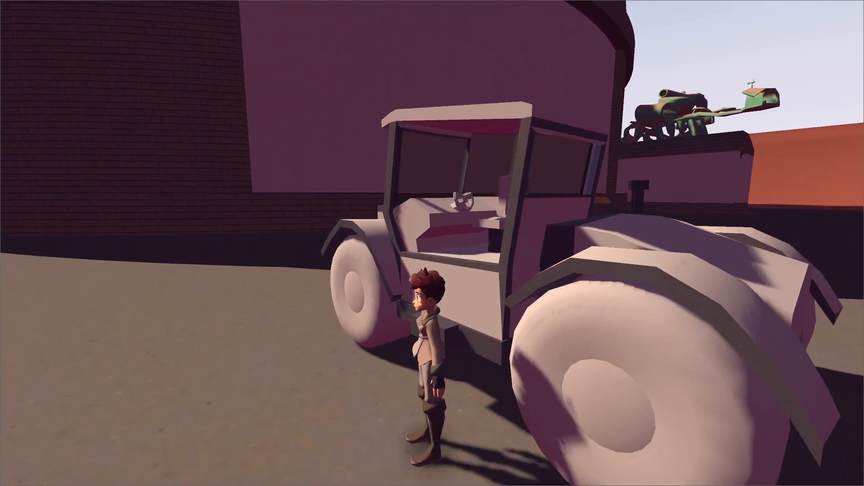
pyautogui.hotkey('alt', 'F4')
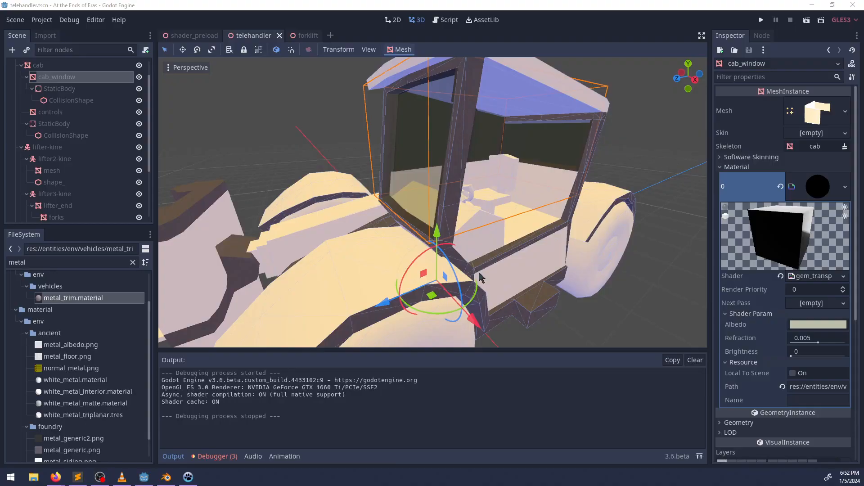
pyautogui.hotkey('alt', 'Tab')
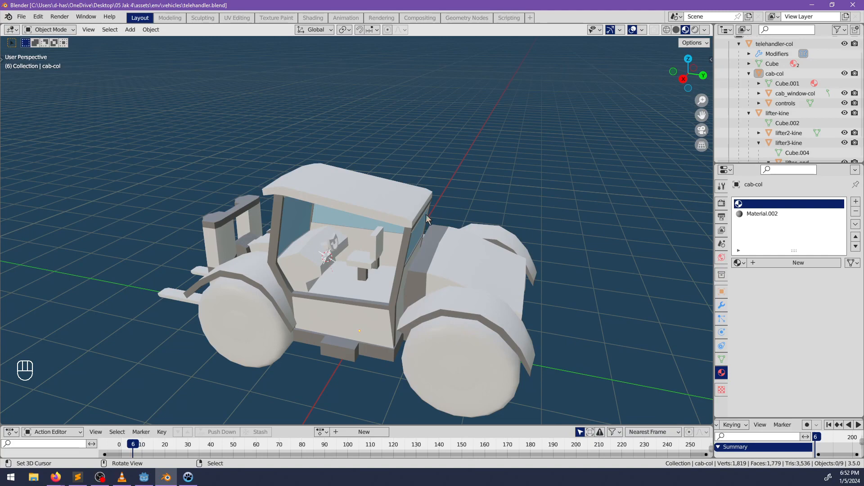
# Open the controls object in Edit Mode and scale the whole steering wheel mesh
pyautogui.moveTo(426, 214); pyautogui.dragTo(368, 230, button='middle')
pyautogui.scroll(4, 368, 230)
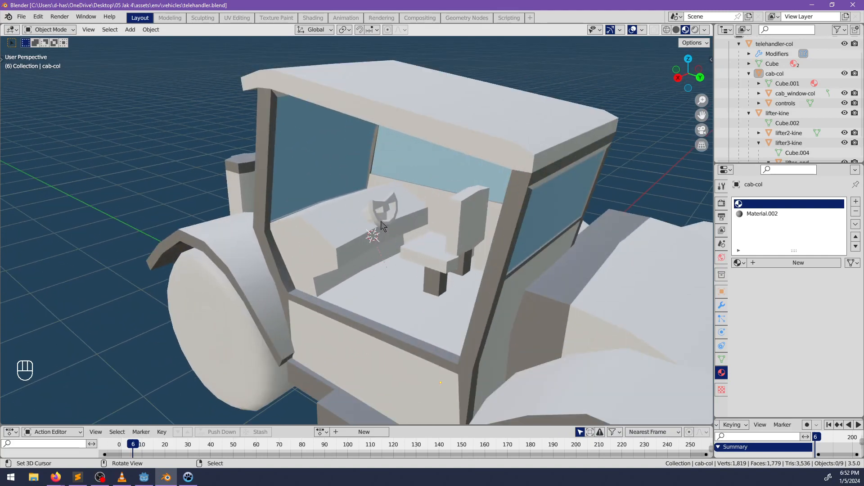
pyautogui.rightClick(383, 219)
pyautogui.press('Tab')
pyautogui.scroll(3, 403, 230)
pyautogui.keyDown('shift'); pyautogui.moveTo(424, 223); pyautogui.dragTo(336, 214, button='middle'); pyautogui.keyUp('shift')
pyautogui.press('a')
pyautogui.press('s')
pyautogui.click(405, 237)
pyautogui.keyDown('alt'); pyautogui.click(332, 215); pyautogui.keyUp('alt')
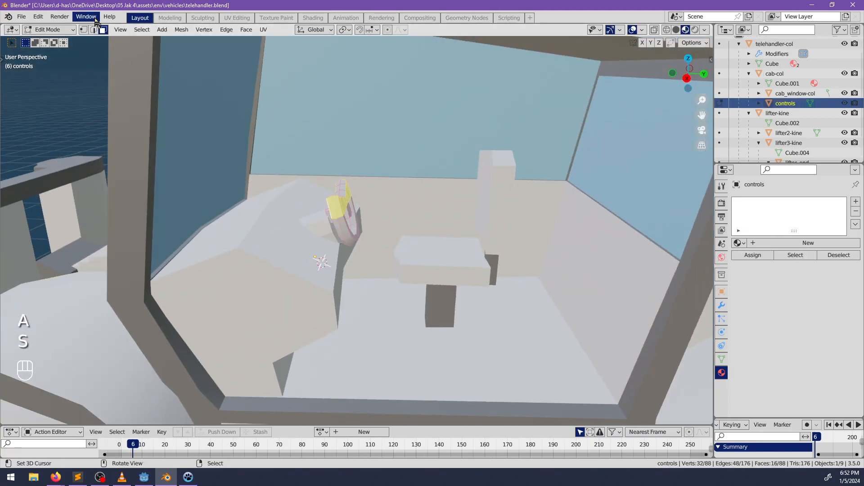
# Move the controls object down about 0.02 m along Z and shift it along Y to fit the dashboard
pyautogui.keyDown('shift'); pyautogui.moveTo(352, 215); pyautogui.dragTo(374, 228, button='middle'); pyautogui.keyUp('shift')
pyautogui.scroll(3, 417, 222)
pyautogui.scroll(3, 373, 227)
pyautogui.press('Tab')
pyautogui.moveTo(433, 220); pyautogui.dragTo(455, 212, button='middle')
pyautogui.press('g')
pyautogui.press('z')
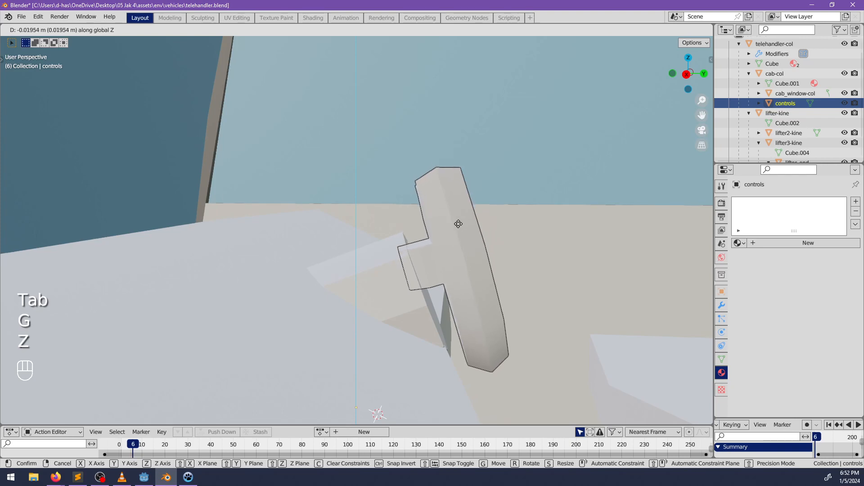
pyautogui.click(460, 226)
pyautogui.press('g')
pyautogui.press('y')
pyautogui.click(466, 227)
# Select the edge loop around the steering wheel's outer rim and mark it as a seam
pyautogui.keyDown('shift'); pyautogui.moveTo(489, 219); pyautogui.dragTo(458, 182, button='middle'); pyautogui.keyUp('shift')
pyautogui.moveTo(458, 182); pyautogui.dragTo(365, 199, button='middle')
pyautogui.keyDown('shift'); pyautogui.moveTo(365, 198); pyautogui.dragTo(306, 214, button='middle'); pyautogui.keyUp('shift')
pyautogui.press('Tab')
pyautogui.keyDown('alt'); pyautogui.click(307, 213); pyautogui.keyUp('alt')
pyautogui.hotkey('ctrl', 'e')
pyautogui.click(358, 216)
# Select the edge loops around the steering wheel's inner openings and hub and mark them as seams
pyautogui.scroll(6, 353, 220)
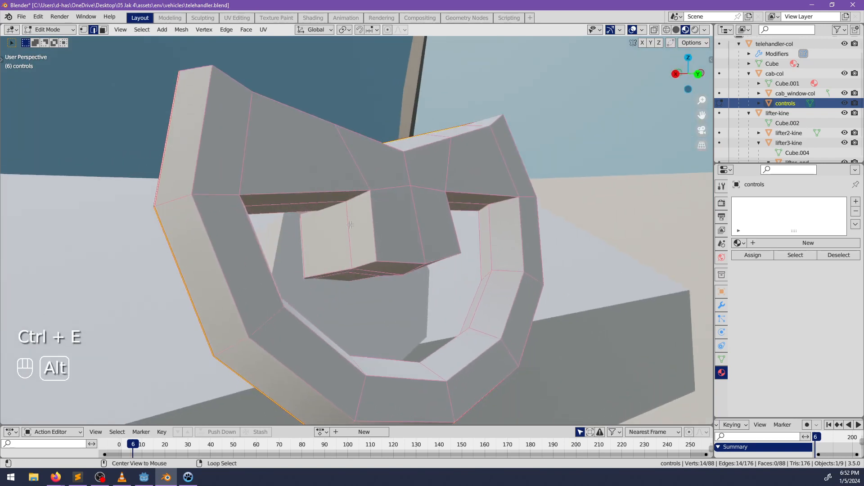
pyautogui.keyDown('shift'); pyautogui.click(350, 225); pyautogui.keyUp('shift')
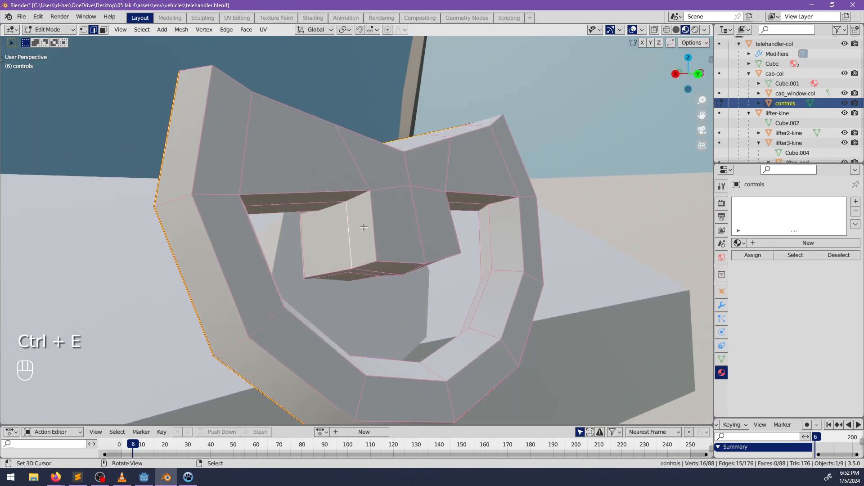
pyautogui.keyDown('alt'); pyautogui.keyDown('shift'); pyautogui.click(346, 212); pyautogui.keyUp('shift'); pyautogui.keyUp('alt')
pyautogui.moveTo(346, 211); pyautogui.dragTo(377, 272, button='middle')
pyautogui.hotkey('ctrl', 'e')
pyautogui.click(363, 211)
pyautogui.scroll(5, 420, 214)
pyautogui.scroll(-7, 420, 213)
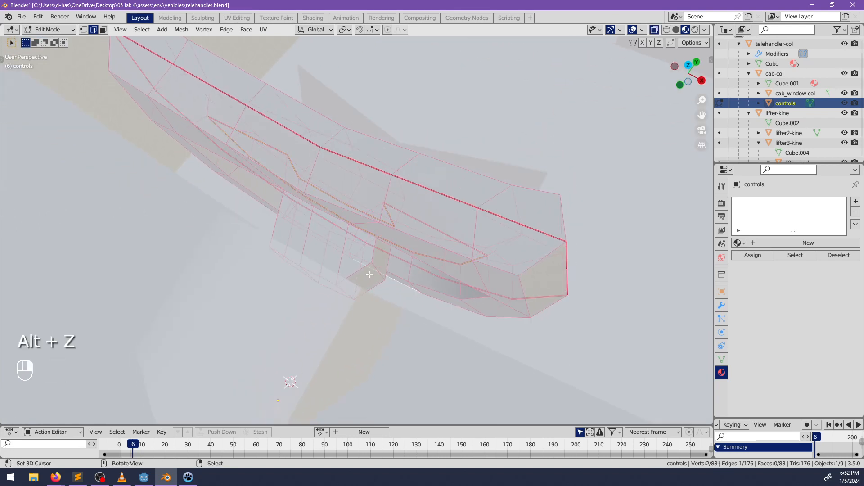
# Try to rotate the steering wheel hub's back end faces -16.8° about Z and move them horizontally with Z locked
pyautogui.moveTo(195, 163); pyautogui.dragTo(474, 279, button='middle')
pyautogui.keyDown('ctrl'); pyautogui.keyDown('shift'); pyautogui.click(365, 304); pyautogui.keyUp('shift'); pyautogui.keyUp('ctrl')
pyautogui.hotkey('alt', 'z')
pyautogui.press('r')
pyautogui.press('z')
pyautogui.click(429, 302)
pyautogui.press('g')
pyautogui.hotkey('shift', 'z')
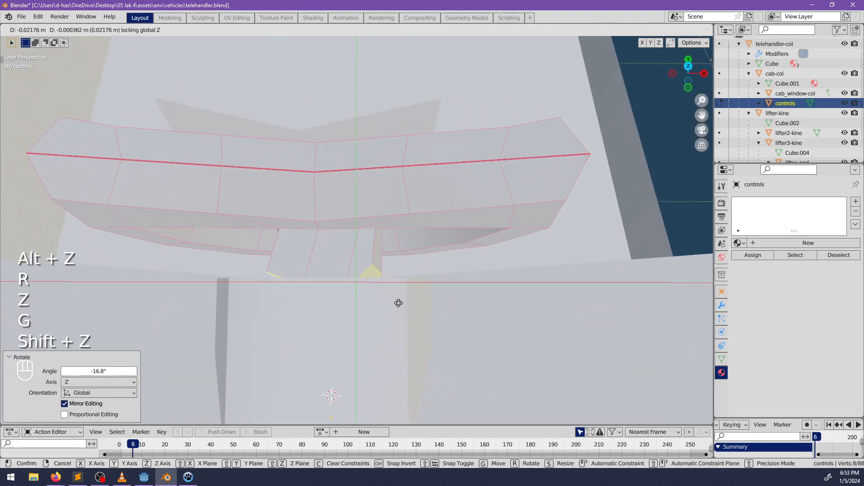
pyautogui.click(410, 300)
# Try to reposition the hub's back end faces along Z, and undo the last moves
pyautogui.moveTo(410, 299); pyautogui.dragTo(266, 214, button='middle')
pyautogui.press('g')
pyautogui.press('z')
pyautogui.click(366, 213)
pyautogui.press('g')
pyautogui.press('z')
pyautogui.click(395, 257)
pyautogui.hotkey('ctrl', 'z')
pyautogui.moveTo(456, 278); pyautogui.dragTo(428, 286, button='middle')
pyautogui.hotkey('ctrl', 'z')
pyautogui.hotkey('ctrl', 'z')
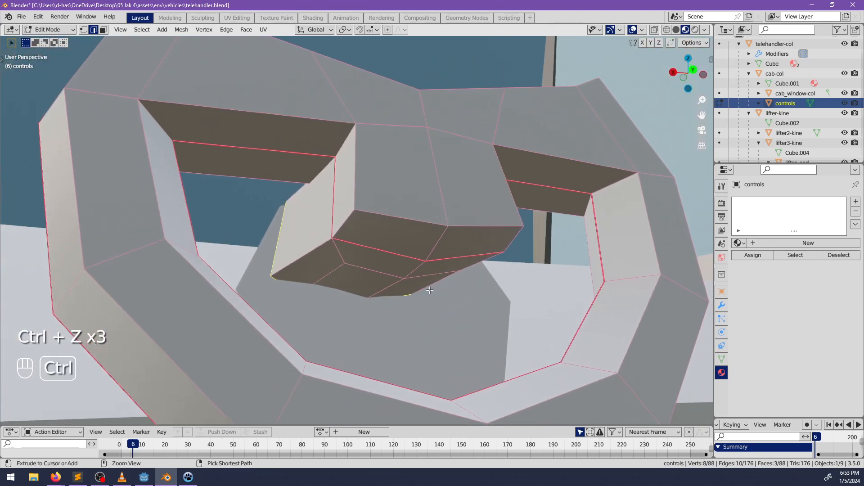
# Delete the selected back end vertices of the steering wheel hub
pyautogui.press('x')
pyautogui.click(386, 289)
pyautogui.keyDown('shift'); pyautogui.moveTo(370, 287); pyautogui.dragTo(518, 295, button='middle'); pyautogui.keyUp('shift')
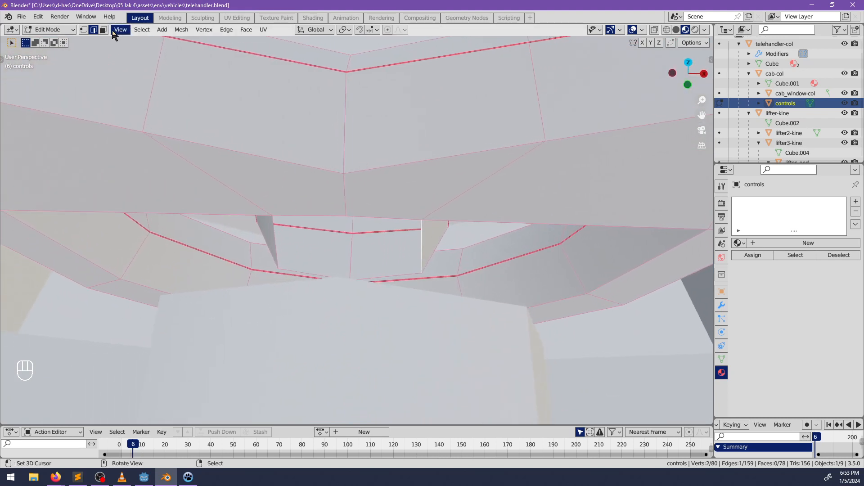
# Fill the open back of the steering wheel hub with two new faces, starting from its side edge
pyautogui.click(331, 215)
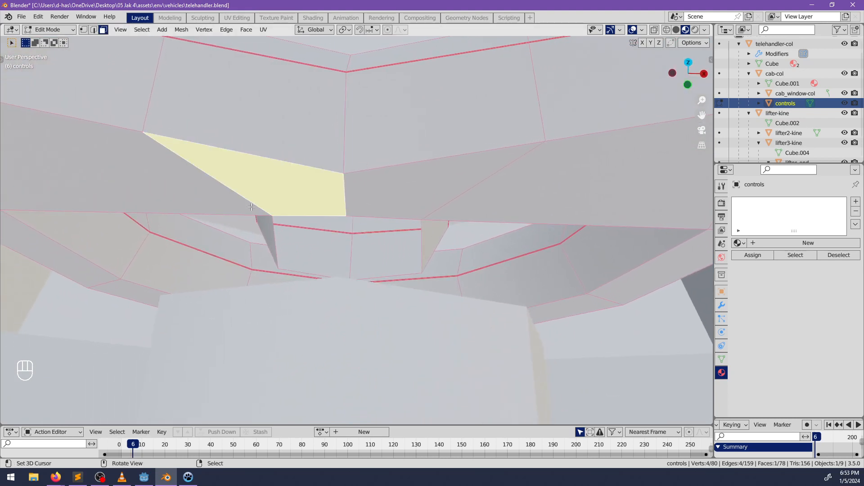
pyautogui.click(94, 30)
pyautogui.click(273, 227)
pyautogui.press('f')
pyautogui.press('f')
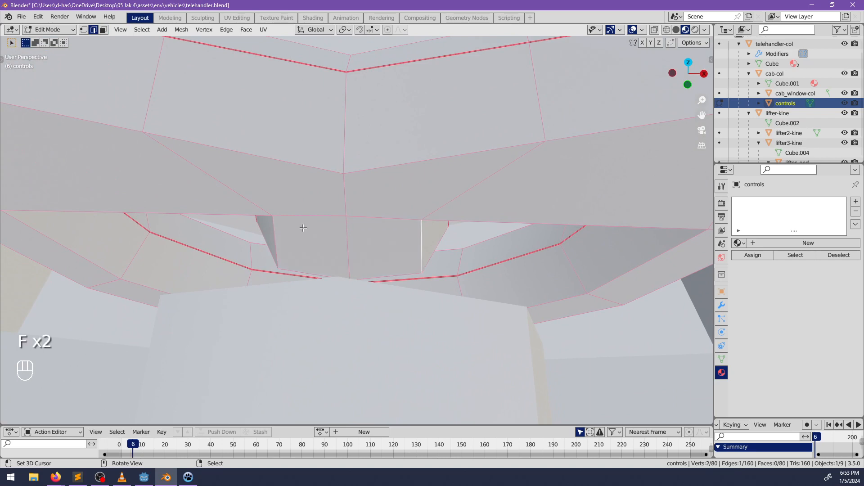
# Select the two faces at the back of the steering wheel hub and extrude them 0.04153 m toward the dashboard
pyautogui.click(304, 234)
pyautogui.keyDown('shift'); pyautogui.click(359, 228); pyautogui.keyUp('shift')
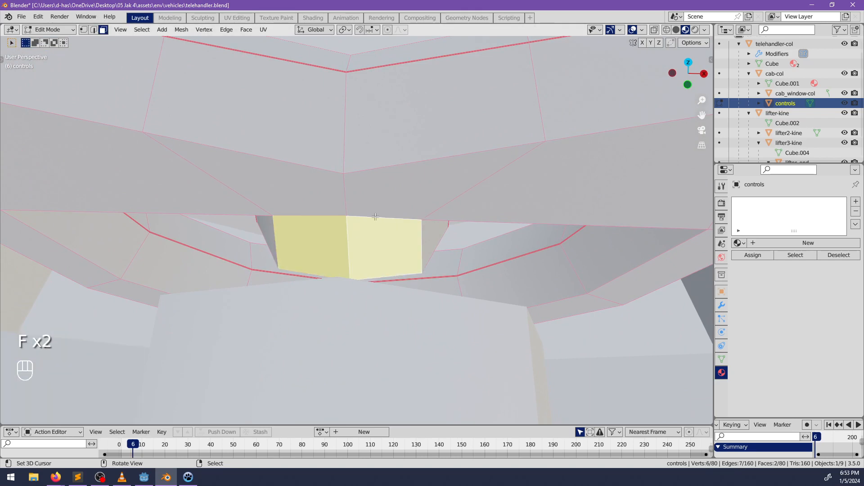
pyautogui.moveTo(358, 228); pyautogui.dragTo(401, 228, button='middle')
pyautogui.press('e')
pyautogui.click(398, 288)
pyautogui.moveTo(397, 288); pyautogui.dragTo(324, 171, button='middle')
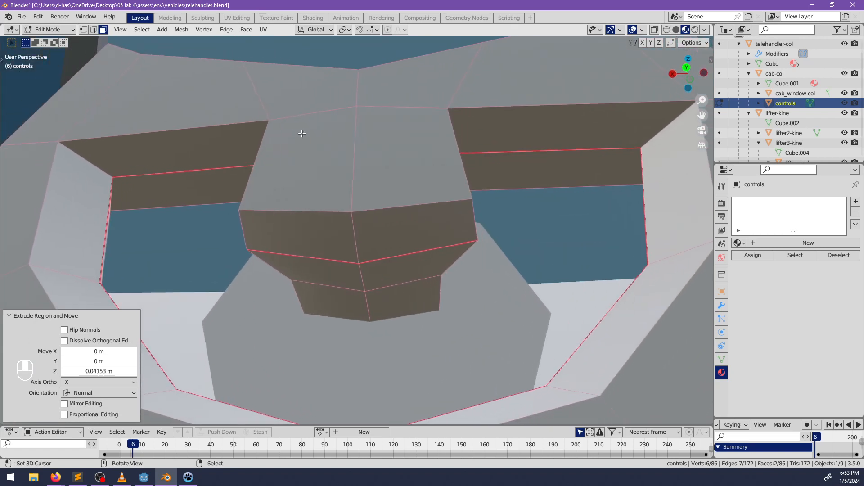
# Mark seams on the edge loops around the extruded back of the steering wheel hub
pyautogui.hotkey('alt', 'a')
pyautogui.keyDown('alt'); pyautogui.keyDown('shift'); pyautogui.click(343, 287); pyautogui.keyUp('shift'); pyautogui.keyUp('alt')
pyautogui.moveTo(342, 287); pyautogui.dragTo(395, 293, button='middle')
pyautogui.hotkey('ctrl', 'e')
pyautogui.click(385, 319)
pyautogui.keyDown('alt'); pyautogui.keyDown('shift'); pyautogui.click(352, 199); pyautogui.keyUp('shift'); pyautogui.keyUp('alt')
pyautogui.hotkey('ctrl', 'e')
pyautogui.click(353, 204)
pyautogui.hotkey('alt', 'a')
# Select the faces of the hub's extruded back and assign them Material.002 in a second material slot on the controls
pyautogui.moveTo(378, 230); pyautogui.dragTo(196, 59, button='middle')
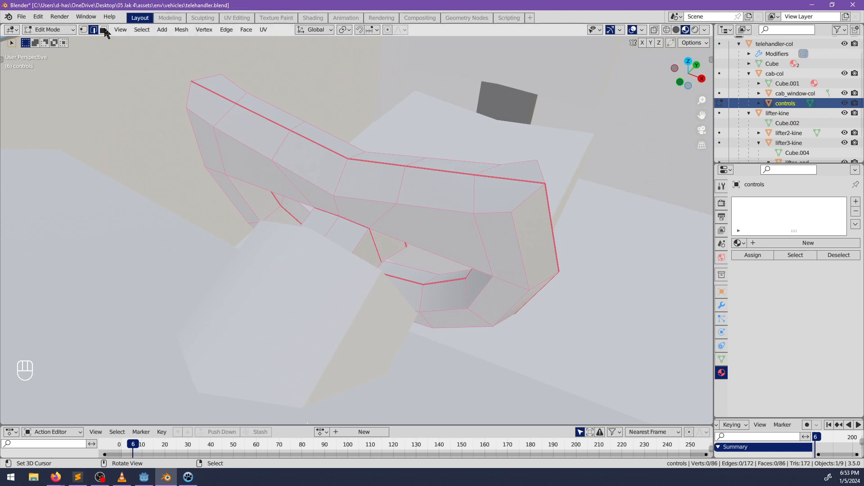
pyautogui.keyDown('alt'); pyautogui.click(358, 244); pyautogui.keyUp('alt')
pyautogui.hotkey('alt', 'z')
pyautogui.moveTo(358, 245); pyautogui.dragTo(334, 274, button='middle')
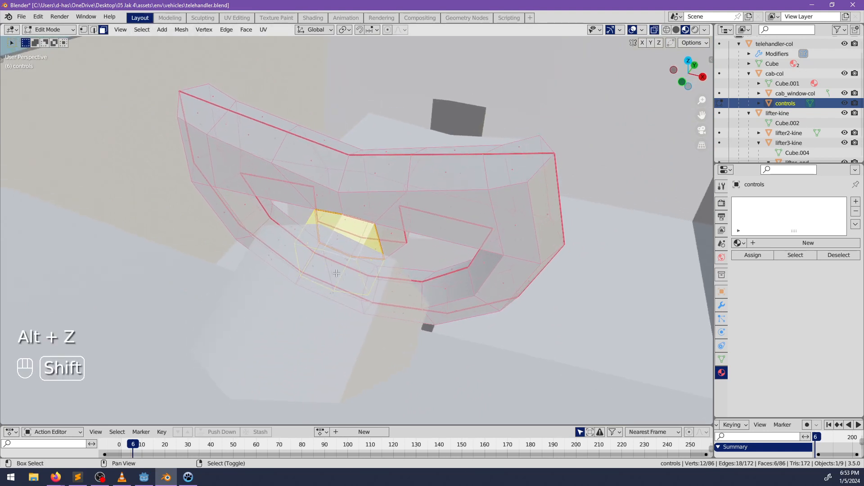
pyautogui.hotkey('alt', 'z')
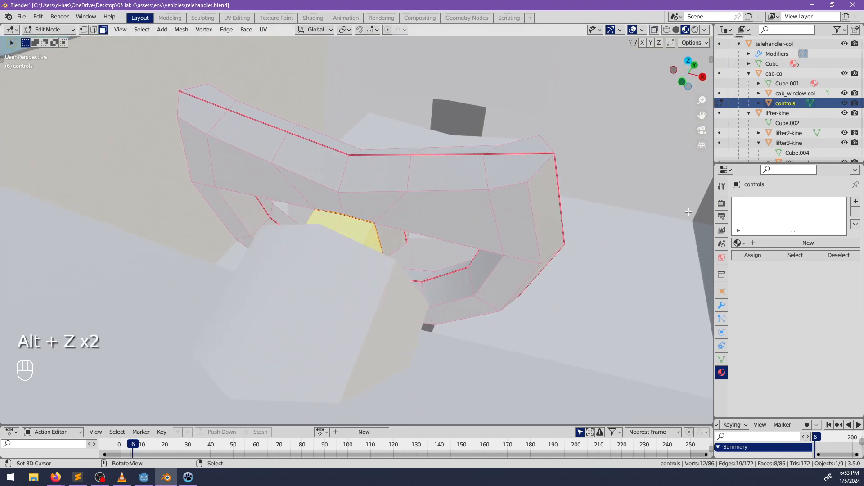
pyautogui.click(855, 202)
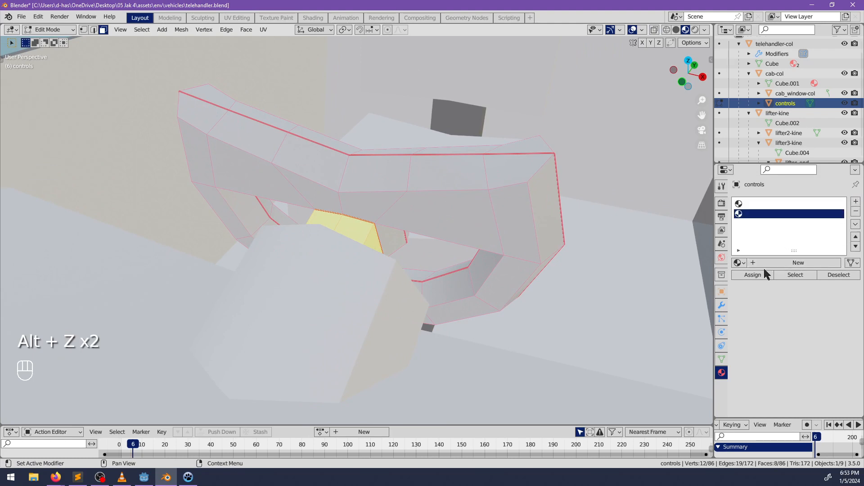
pyautogui.moveTo(457, 251); pyautogui.dragTo(383, 235, button='middle')
pyautogui.hotkey('alt', 'a')
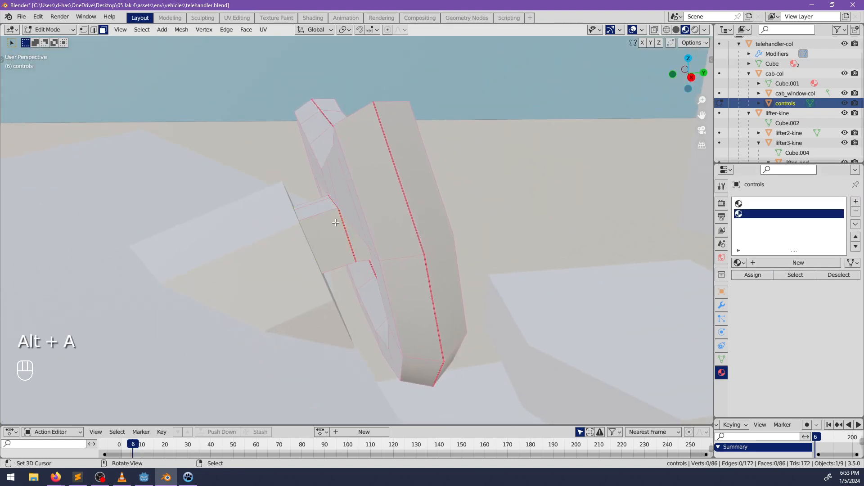
pyautogui.click(739, 263)
pyautogui.click(673, 296)
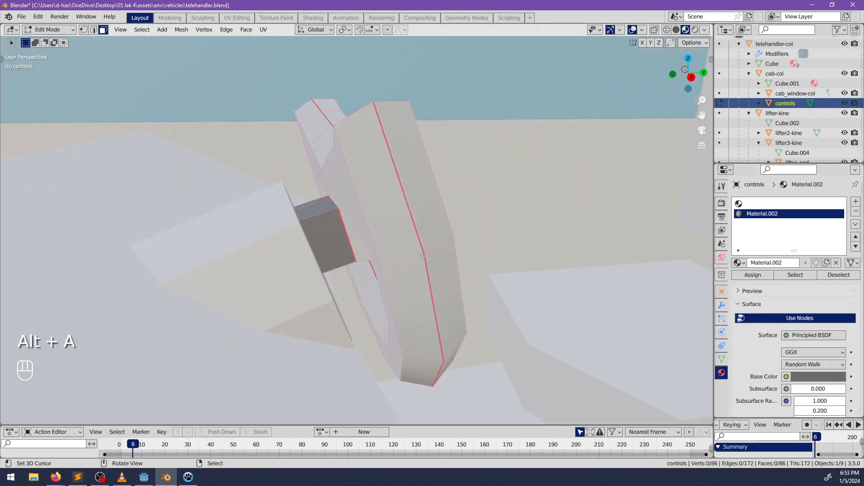
# Finish editing the controls and open the cab-col mesh for editing
pyautogui.scroll(-3, 408, 243)
pyautogui.moveTo(408, 244); pyautogui.dragTo(311, 245, button='middle')
pyautogui.press('Tab')
pyautogui.hotkey('alt', 'a')
pyautogui.click(310, 244)
pyautogui.press('Tab')
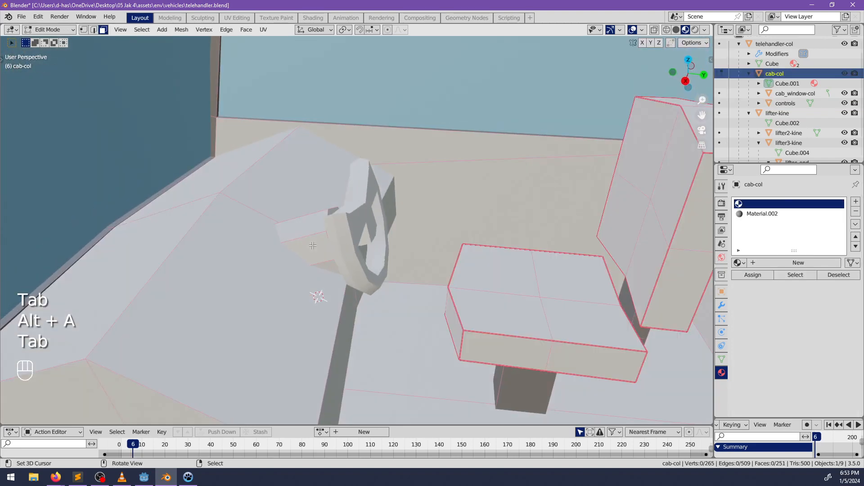
# Add a cylinder with 5 vertices to the cab mesh beside the steering wheel
pyautogui.moveTo(354, 271); pyautogui.dragTo(268, 272, button='middle')
pyautogui.keyDown('shift'); pyautogui.moveTo(481, 218); pyautogui.dragTo(378, 225, button='middle'); pyautogui.keyUp('shift')
pyautogui.scroll(3, 438, 247)
pyautogui.hotkey('shift', 'a')
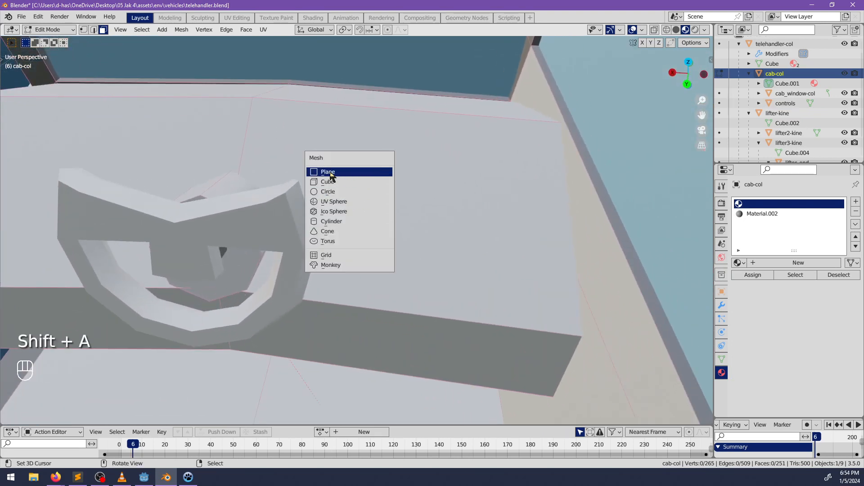
pyautogui.click(346, 222)
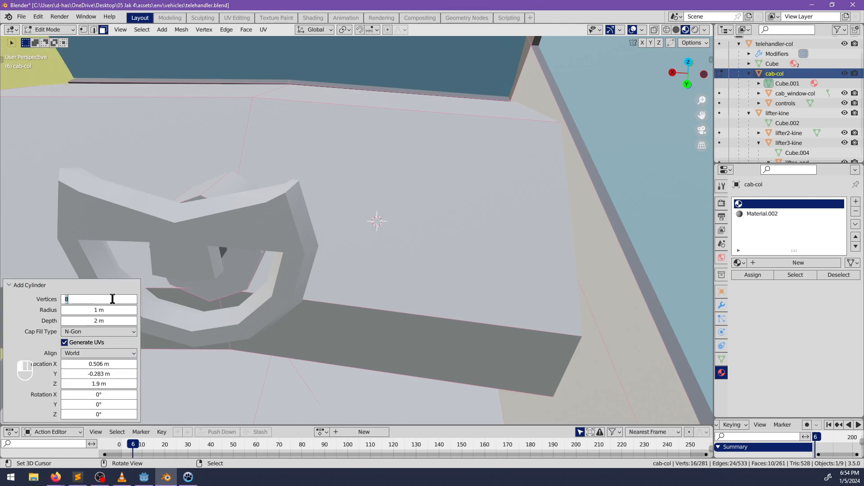
pyautogui.write('5')
pyautogui.press('Return')
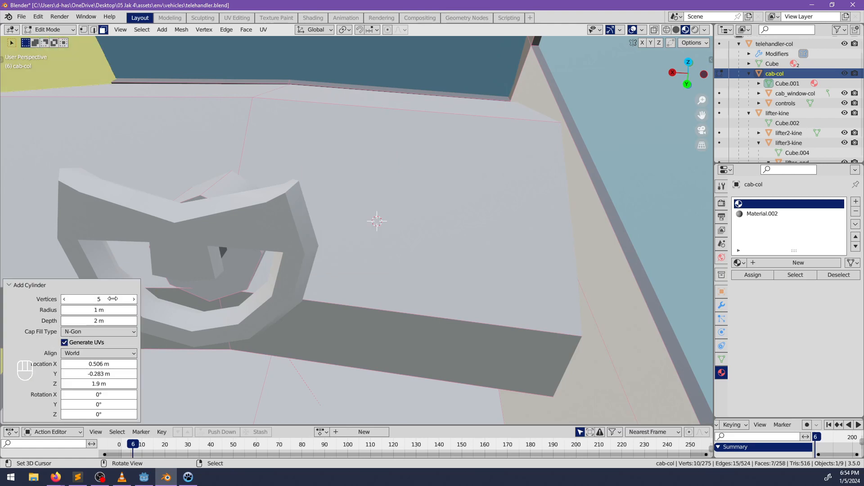
# Set the new cylinder's radius to 0.1 m and its depth to 0.25 m
pyautogui.scroll(-5, 231, 161)
pyautogui.keyDown('shift'); pyautogui.moveTo(233, 165); pyautogui.dragTo(275, 193, button='middle'); pyautogui.keyUp('shift')
pyautogui.scroll(-3, 275, 192)
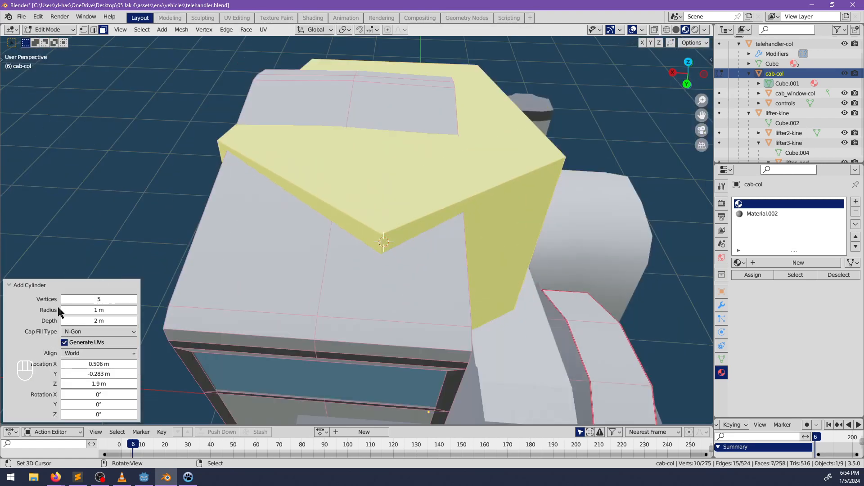
pyautogui.press('Tab')
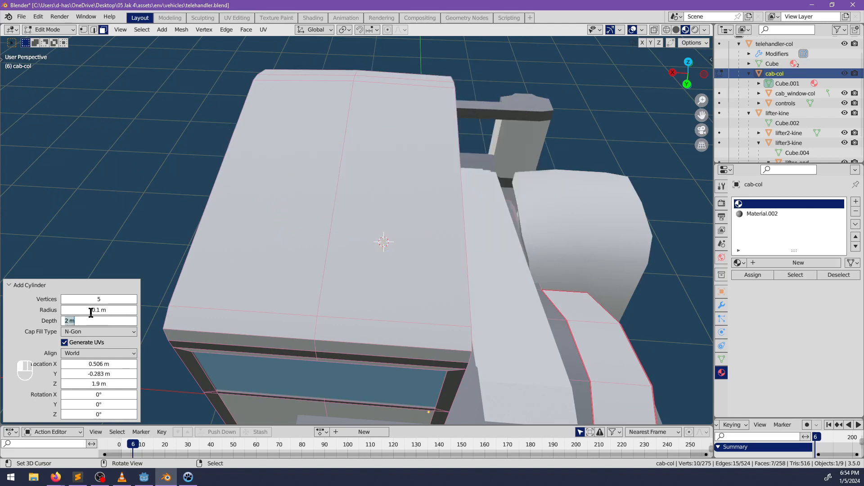
pyautogui.scroll(9, 350, 309)
pyautogui.moveTo(365, 301); pyautogui.dragTo(444, 257, button='middle')
pyautogui.keyDown('shift'); pyautogui.moveTo(406, 269); pyautogui.dragTo(220, 335, button='middle'); pyautogui.keyUp('shift')
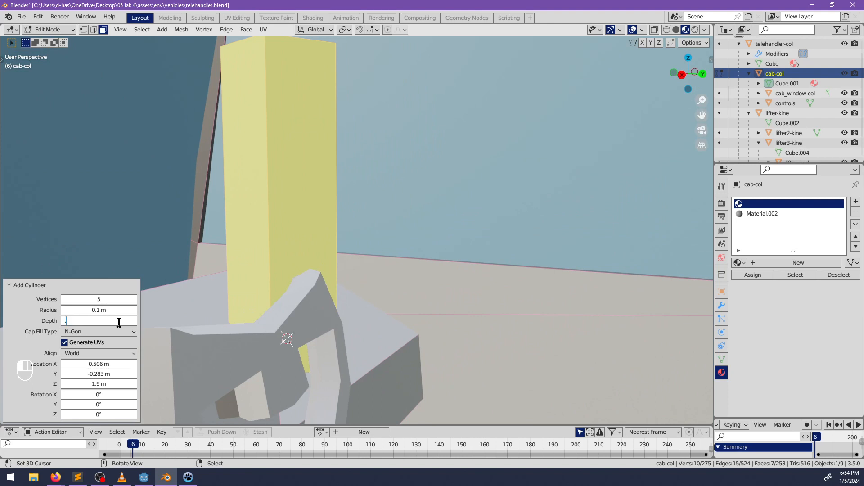
pyautogui.press('Return')
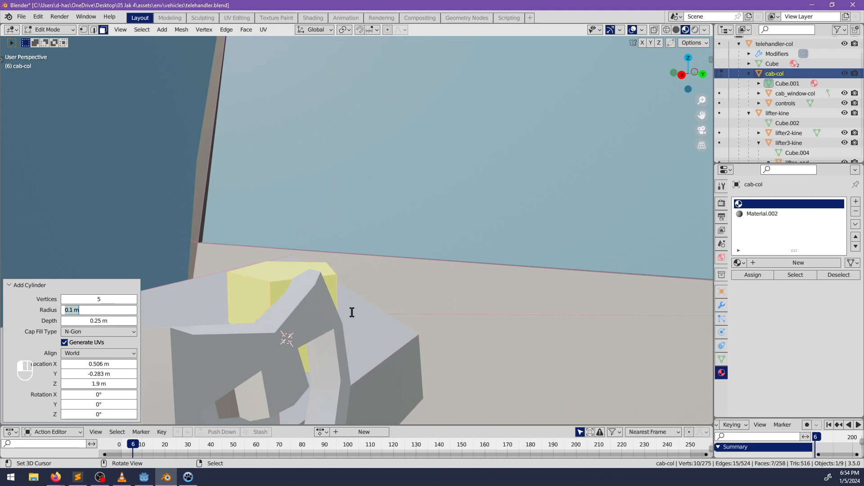
# Scale the cylinder to about 0.110 in X and Y, excluding Z, to form a thin lever
pyautogui.click(393, 298)
pyautogui.moveTo(393, 298); pyautogui.dragTo(368, 336, button='middle')
pyautogui.press('s')
pyautogui.hotkey('shift', 'z')
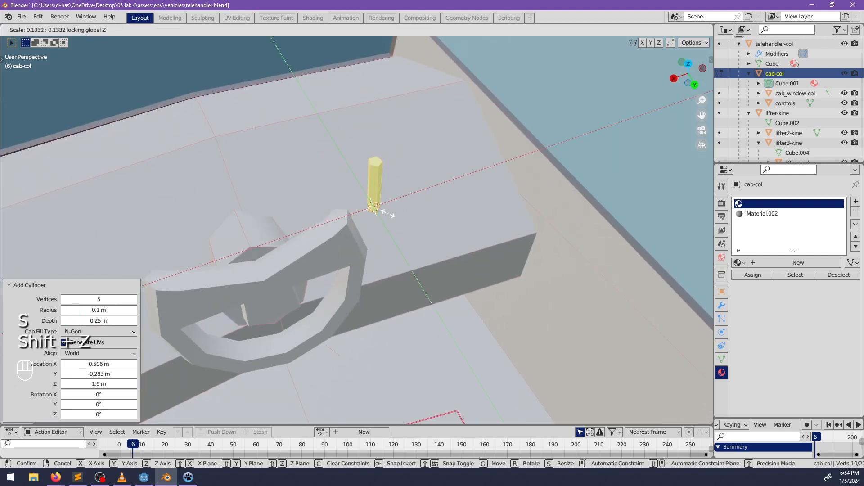
pyautogui.click(391, 210)
# Move the thin lever to the dashboard area beside the steering wheel
pyautogui.moveTo(391, 209); pyautogui.dragTo(346, 292, button='middle')
pyautogui.press('g')
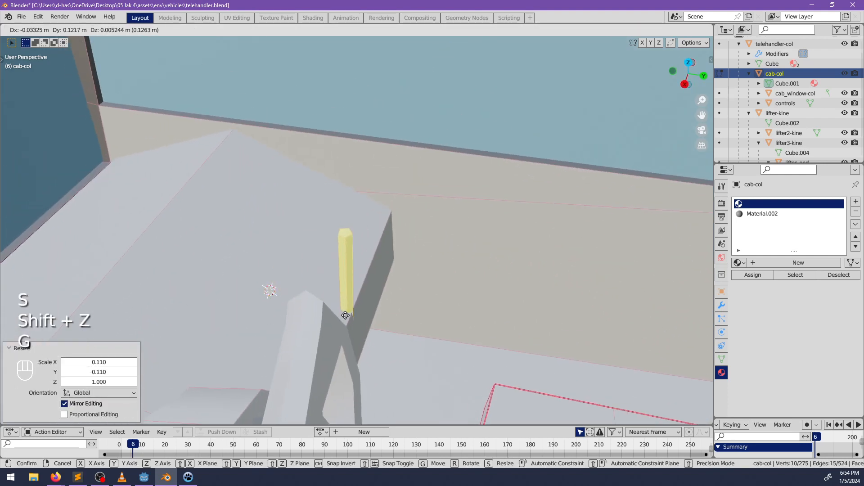
pyautogui.click(351, 254)
pyautogui.moveTo(351, 256); pyautogui.dragTo(276, 210, button='middle')
pyautogui.press('g')
pyautogui.click(436, 313)
# Scale the lever to about 0.724 along Z and rotate it about -44.4° around X
pyautogui.keyDown('shift'); pyautogui.moveTo(459, 341); pyautogui.dragTo(568, 319, button='middle'); pyautogui.keyUp('shift')
pyautogui.press('s')
pyautogui.press('z')
pyautogui.click(410, 270)
pyautogui.press('r')
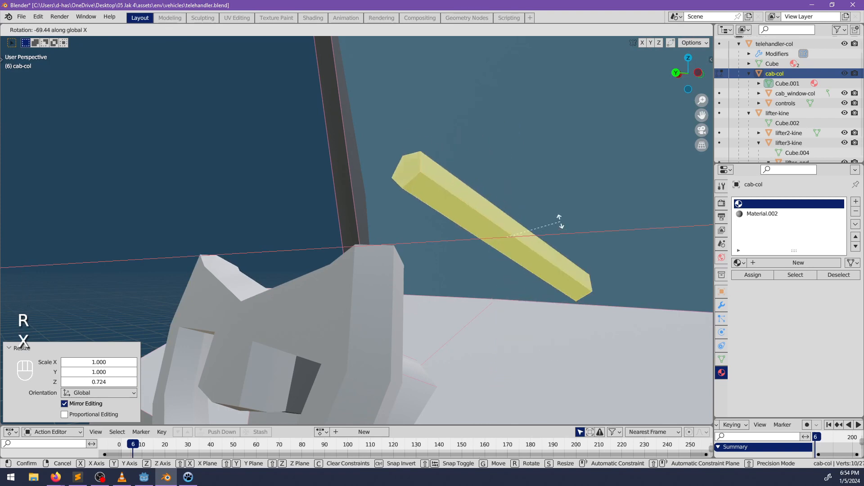
pyautogui.press('x')
pyautogui.click(558, 249)
# Position the tilted lever so its lower end sits in the dashboard next to the steering wheel
pyautogui.keyDown('shift'); pyautogui.moveTo(557, 249); pyautogui.dragTo(552, 194, button='middle'); pyautogui.keyUp('shift')
pyautogui.press('g')
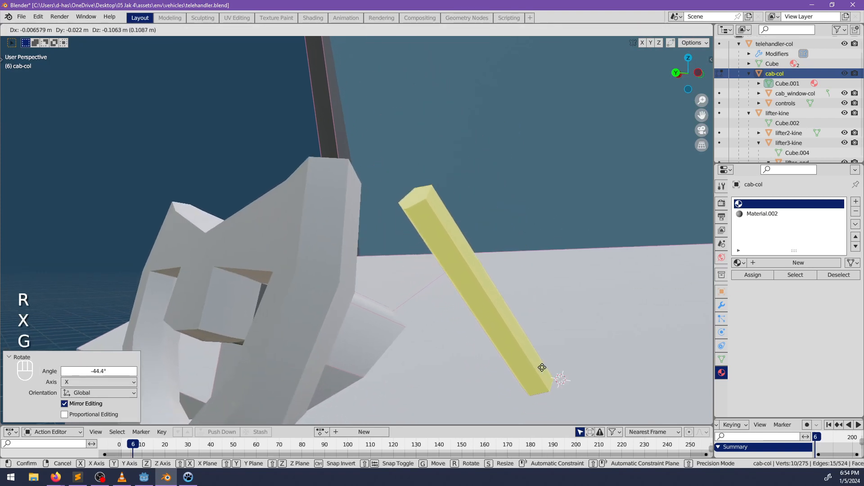
pyautogui.click(545, 381)
pyautogui.keyDown('shift'); pyautogui.moveTo(545, 380); pyautogui.dragTo(503, 325, button='middle'); pyautogui.keyUp('shift')
pyautogui.moveTo(558, 334); pyautogui.dragTo(499, 358, button='middle')
pyautogui.press('g')
pyautogui.click(433, 380)
# Assign Material.002 to all faces of the lever
pyautogui.moveTo(434, 380); pyautogui.dragTo(419, 274, button='middle')
pyautogui.click(749, 214)
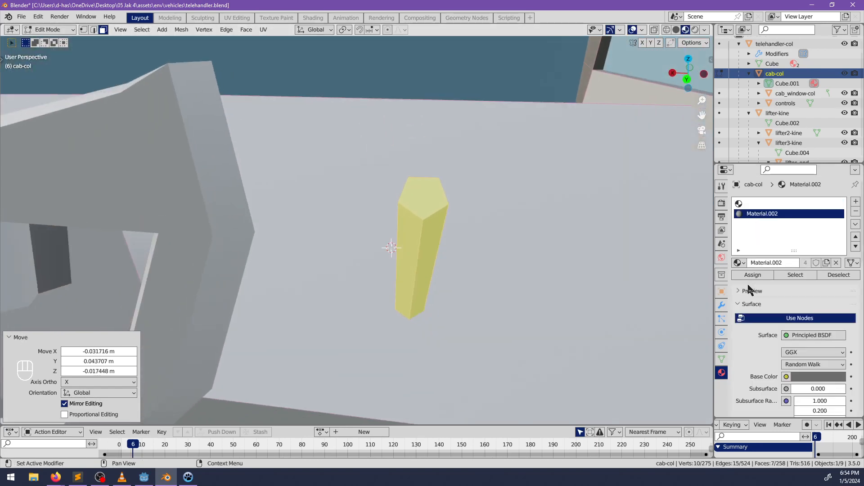
pyautogui.click(753, 274)
# Select the lever's upper end face and extrude it outward along its normal
pyautogui.moveTo(189, 225); pyautogui.dragTo(112, 210, button='middle')
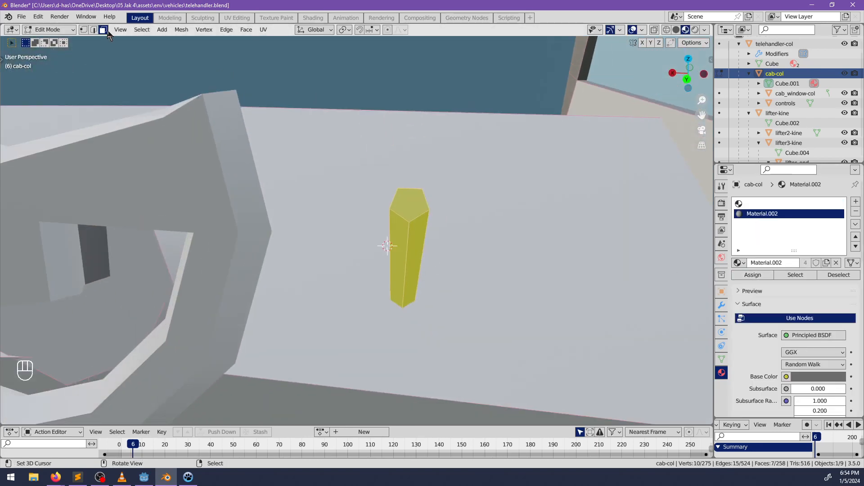
pyautogui.click(391, 198)
pyautogui.moveTo(391, 198); pyautogui.dragTo(433, 172, button='middle')
pyautogui.press('e')
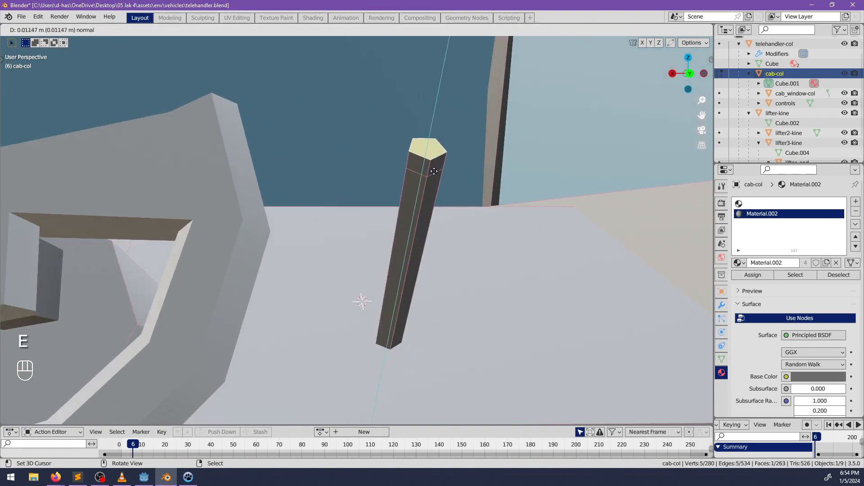
pyautogui.click(445, 137)
# Add one centred loop cut to the extruded tip and scale it to about 1.903 to form a knob
pyautogui.hotkey('ctrl', 'r')
pyautogui.click(437, 134)
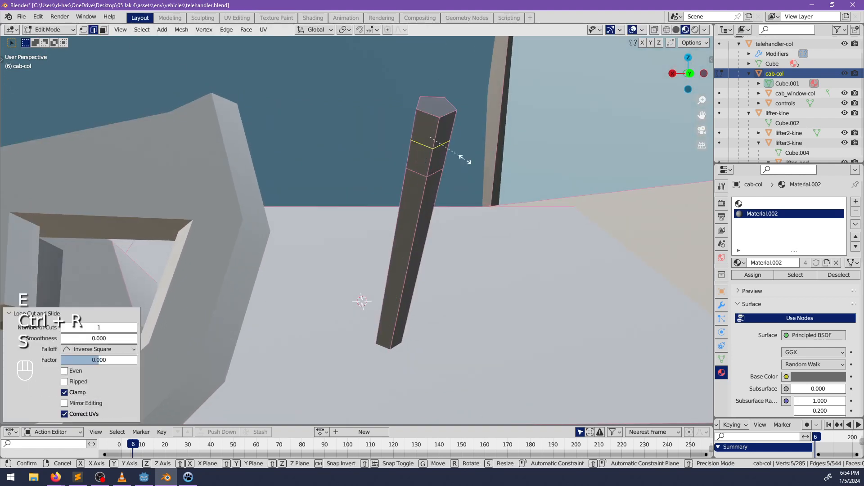
pyautogui.press('s')
pyautogui.click(487, 180)
# Select the whole linked lever and place a duplicate beside it on the dashboard
pyautogui.scroll(-3, 487, 181)
pyautogui.moveTo(396, 211); pyautogui.dragTo(444, 256, button='middle')
pyautogui.scroll(-3, 444, 257)
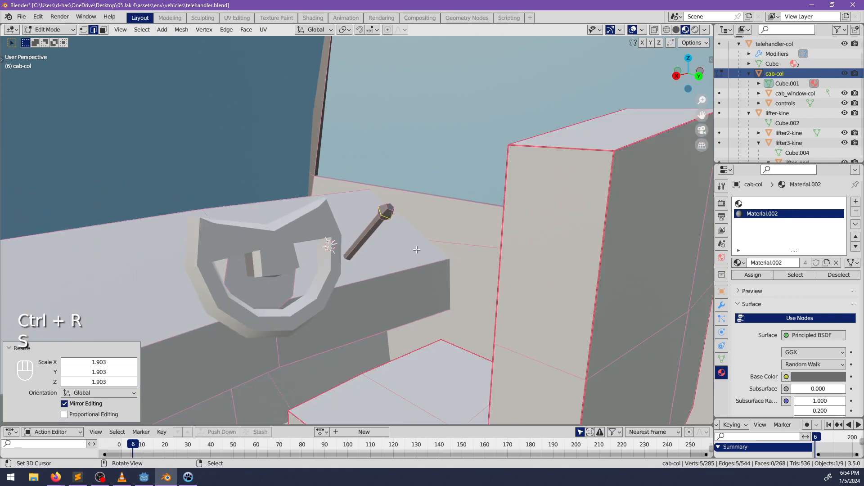
pyautogui.moveTo(378, 241); pyautogui.dragTo(411, 259, button='middle')
pyautogui.scroll(3, 369, 235)
pyautogui.hotkey('alt', 'a')
pyautogui.press('l')
pyautogui.moveTo(368, 233); pyautogui.dragTo(382, 275, button='middle')
pyautogui.hotkey('shift', 'd')
pyautogui.click(398, 257)
# Rotate the duplicated lever around X and reposition it on the dashboard
pyautogui.press('r')
pyautogui.moveTo(383, 274); pyautogui.dragTo(450, 271, button='middle')
pyautogui.press('x')
pyautogui.click(441, 259)
pyautogui.press('g')
pyautogui.click(400, 280)
# Duplicate the lever again, rotate the copy about -20.3° around X, and move it into line with the others
pyautogui.hotkey('shift', 'd')
pyautogui.click(404, 302)
pyautogui.press('r')
pyautogui.press('x')
pyautogui.click(452, 321)
pyautogui.press('g')
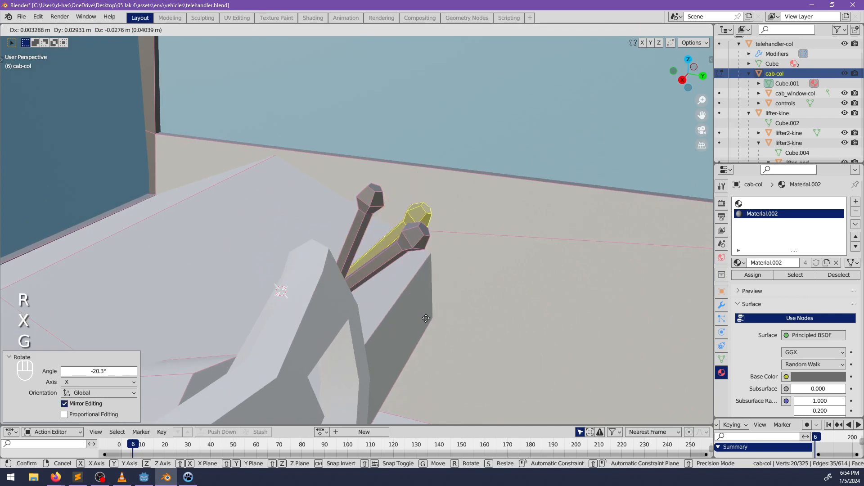
pyautogui.click(432, 322)
# Adjust the position of the newest lever and place one more duplicate next to it as the fourth lever
pyautogui.moveTo(431, 322); pyautogui.dragTo(383, 226, button='middle')
pyautogui.press('g')
pyautogui.click(448, 305)
pyautogui.hotkey('shift', 'd')
pyautogui.click(431, 296)
pyautogui.scroll(-4, 289, 261)
pyautogui.moveTo(287, 298); pyautogui.dragTo(275, 284, button='middle')
pyautogui.scroll(4, 288, 281)
pyautogui.moveTo(396, 265); pyautogui.dragTo(360, 243, button='middle')
pyautogui.scroll(4, 362, 255)
pyautogui.scroll(4, 390, 250)
pyautogui.scroll(-4, 390, 251)
# Select the edge loops where the knobs meet the lever shafts and mark them as seams
pyautogui.hotkey('alt', 'a')
pyautogui.keyDown('alt'); pyautogui.keyDown('shift'); pyautogui.click(365, 224); pyautogui.keyUp('shift'); pyautogui.keyUp('alt')
pyautogui.keyDown('alt'); pyautogui.keyDown('shift'); pyautogui.rightClick(382, 247); pyautogui.keyUp('shift'); pyautogui.keyUp('alt')
pyautogui.scroll(4, 360, 243)
pyautogui.scroll(-3, 361, 243)
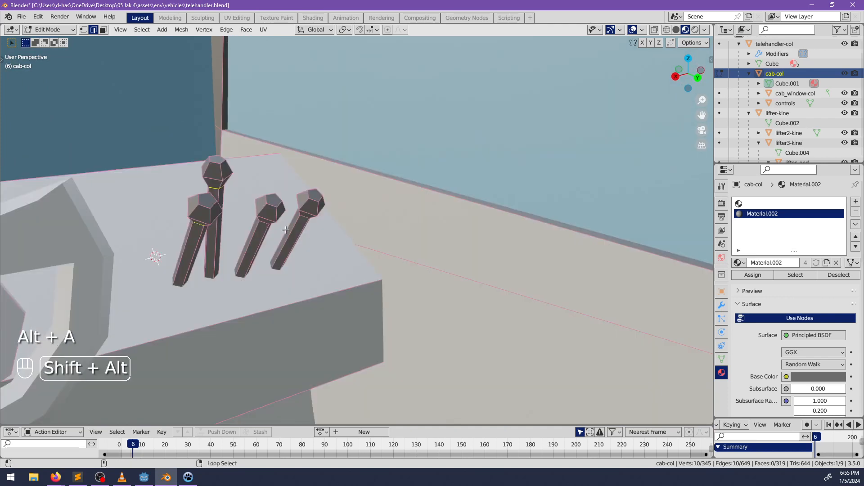
pyautogui.hotkey('ctrl', 'e')
pyautogui.click(307, 219)
# Select an edge path along the knob of each of the four levers and mark the paths as seams
pyautogui.moveTo(307, 218); pyautogui.dragTo(273, 210, button='middle')
pyautogui.keyDown('ctrl'); pyautogui.rightClick(290, 201); pyautogui.keyUp('ctrl')
pyautogui.keyDown('shift'); pyautogui.rightClick(278, 176); pyautogui.keyUp('shift')
pyautogui.keyDown('ctrl'); pyautogui.rightClick(281, 164); pyautogui.keyUp('ctrl')
pyautogui.keyDown('shift'); pyautogui.rightClick(335, 209); pyautogui.keyUp('shift')
pyautogui.keyDown('ctrl'); pyautogui.rightClick(341, 201); pyautogui.keyUp('ctrl')
pyautogui.keyDown('shift'); pyautogui.rightClick(367, 203); pyautogui.keyUp('shift')
pyautogui.keyDown('ctrl'); pyautogui.rightClick(374, 197); pyautogui.keyUp('ctrl')
pyautogui.hotkey('ctrl', 'e')
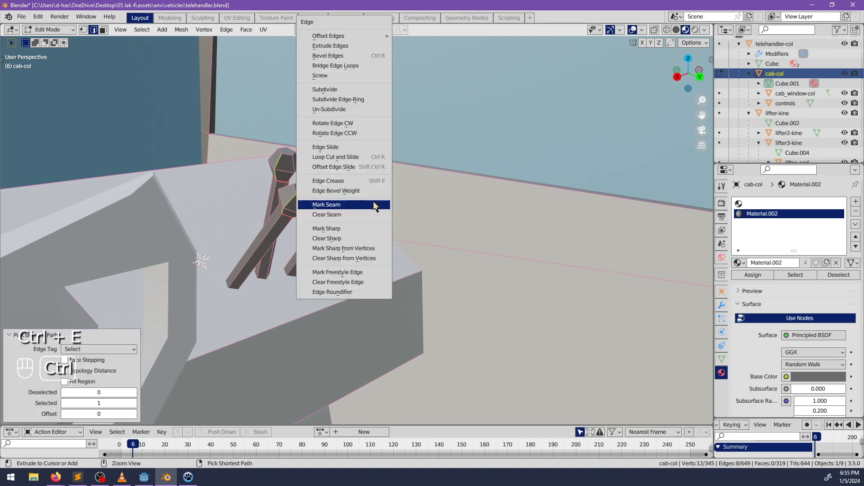
pyautogui.click(374, 204)
pyautogui.hotkey('alt', 'a')
pyautogui.moveTo(374, 206); pyautogui.dragTo(324, 243, button='middle')
pyautogui.keyDown('shift'); pyautogui.rightClick(278, 247); pyautogui.keyUp('shift')
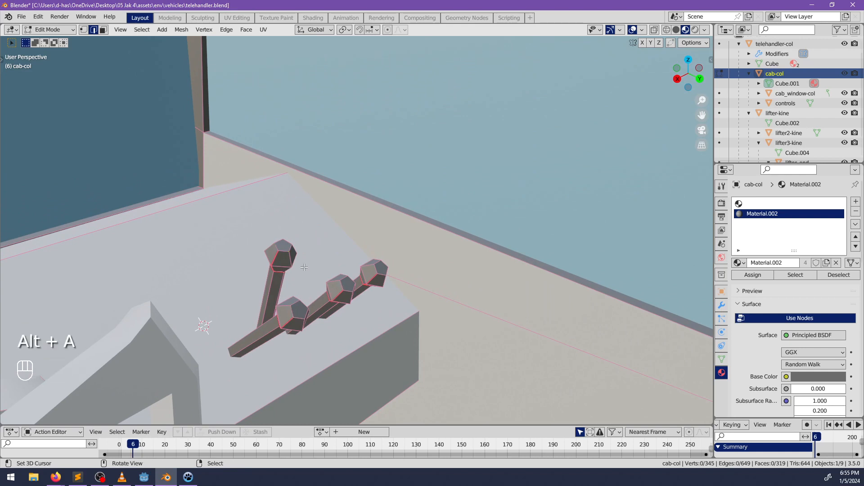
pyautogui.press('l')
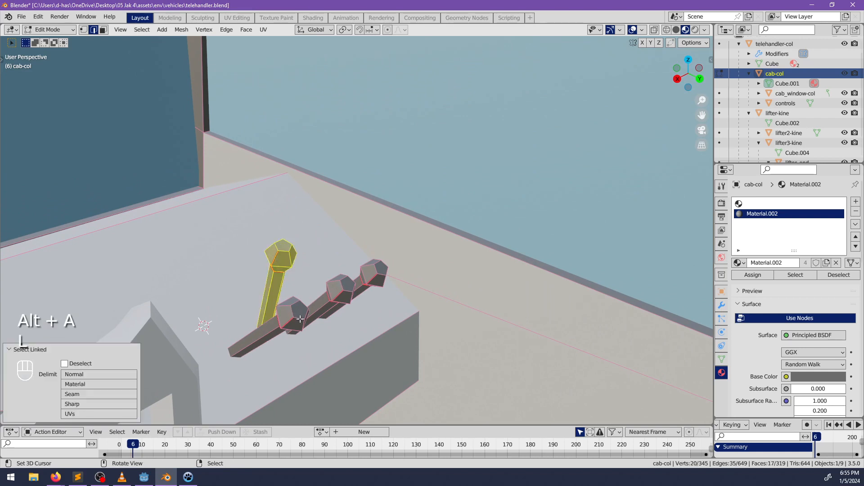
pyautogui.hotkey('alt', 'a')
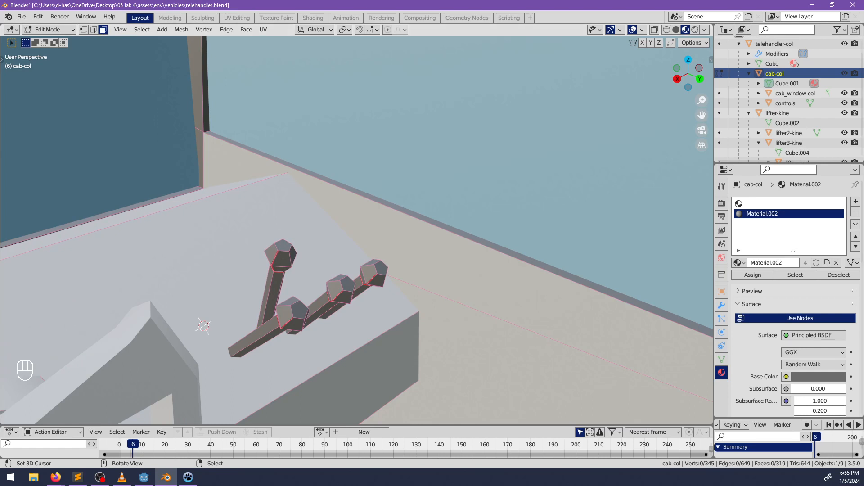
pyautogui.hotkey('alt', 'Tab')
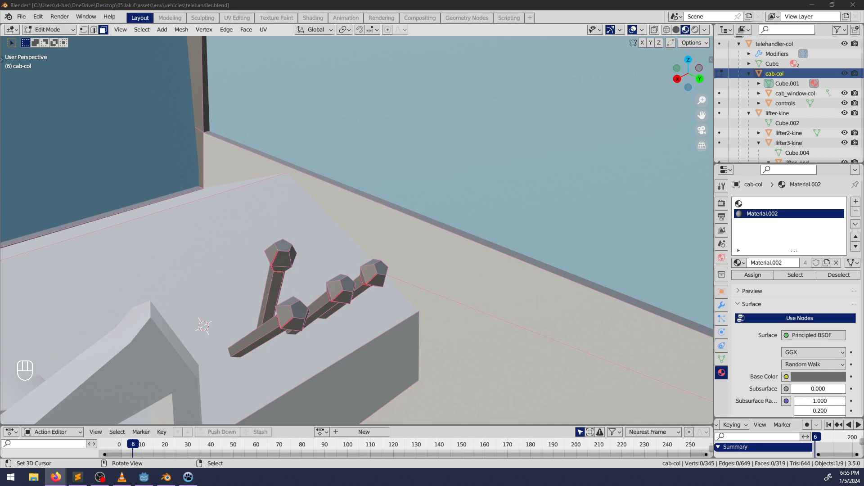
pyautogui.click(349, 7)
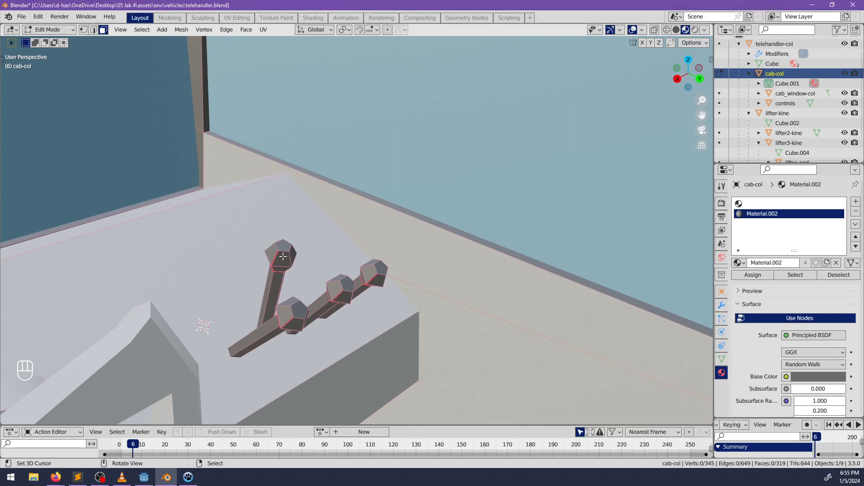
# Select the linked faces of all four lever knobs, delimited by seams and excluding the cab walls
pyautogui.press('l')
pyautogui.press('l')
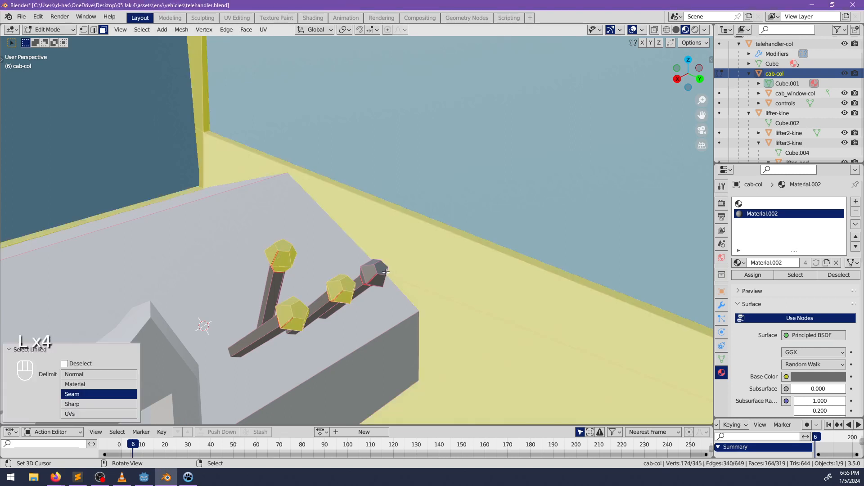
pyautogui.hotkey('shift', 'l')
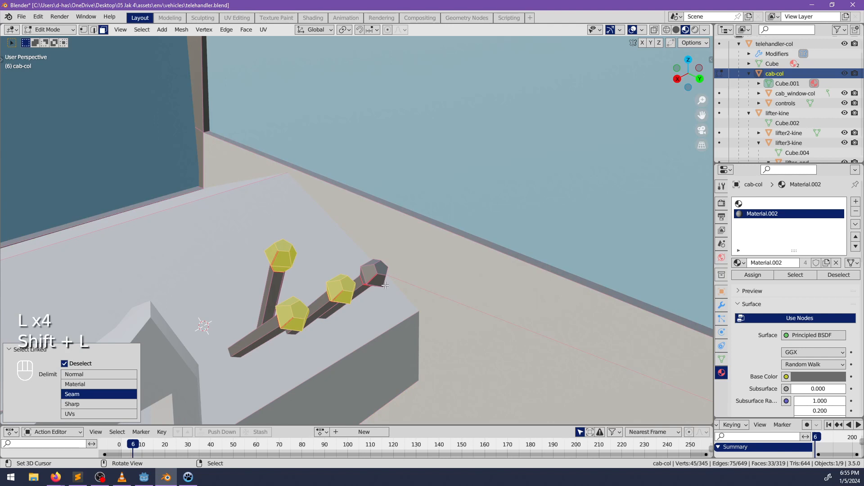
pyautogui.press('l')
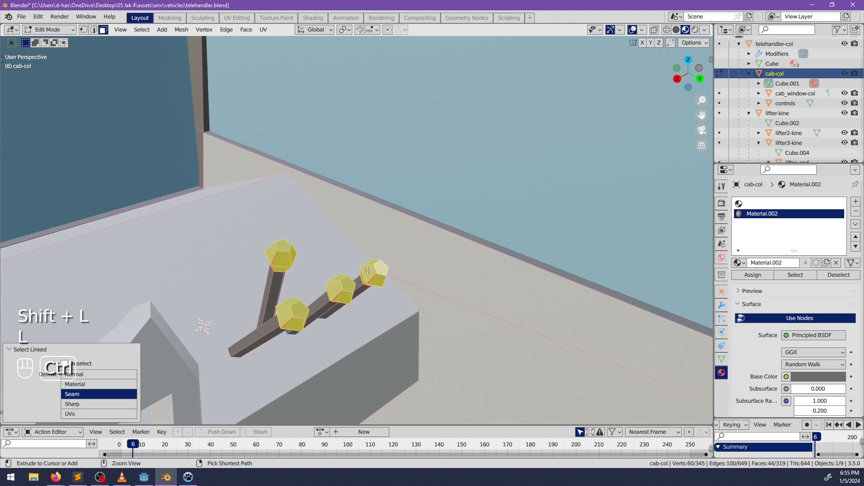
pyautogui.hotkey('ctrl', 'e')
pyautogui.press('Escape')
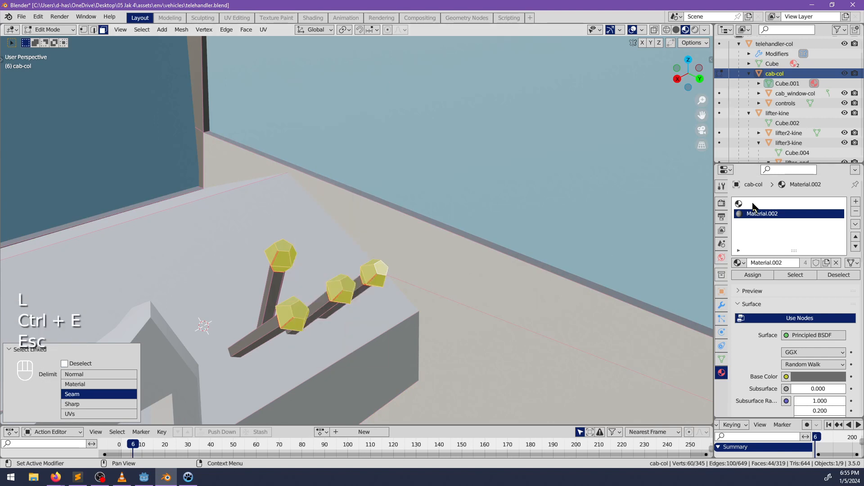
# Assign the unnamed first material slot to the selected lever knobs and clear the selection
pyautogui.click(788, 203)
pyautogui.scroll(3, 385, 307)
pyautogui.hotkey('alt', 'a')
pyautogui.moveTo(386, 307); pyautogui.dragTo(449, 260, button='middle')
pyautogui.scroll(-3, 384, 269)
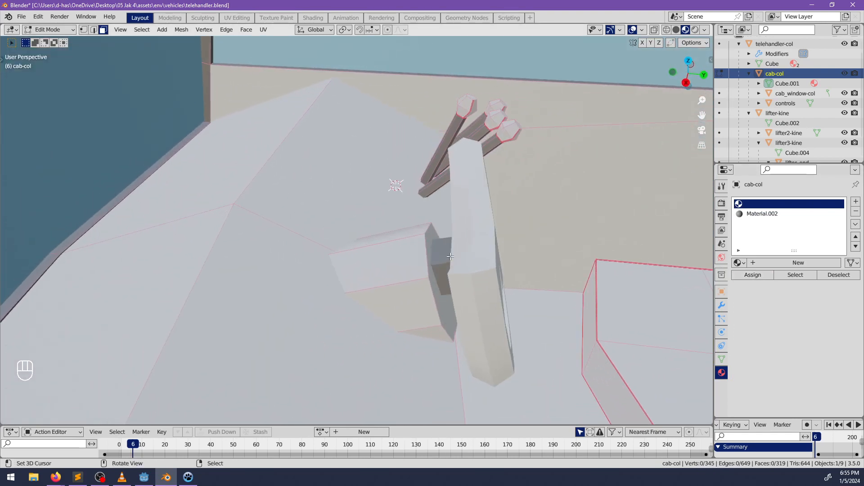
pyautogui.keyDown('shift'); pyautogui.moveTo(478, 183); pyautogui.dragTo(387, 198, button='middle'); pyautogui.keyUp('shift')
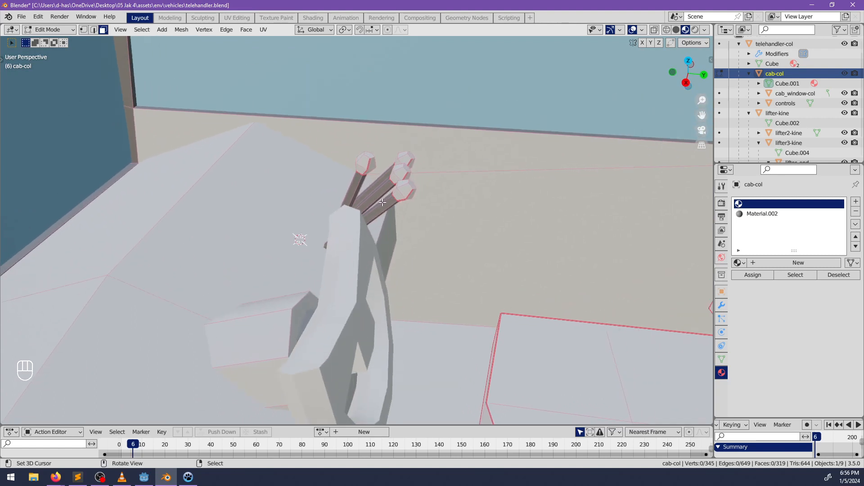
pyautogui.press('l')
pyautogui.press('l')
pyautogui.press('l')
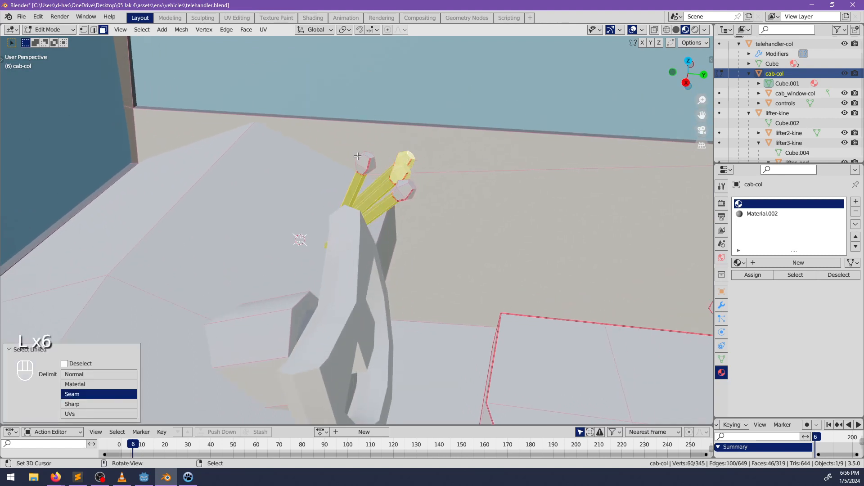
pyautogui.hotkey('alt', 'a')
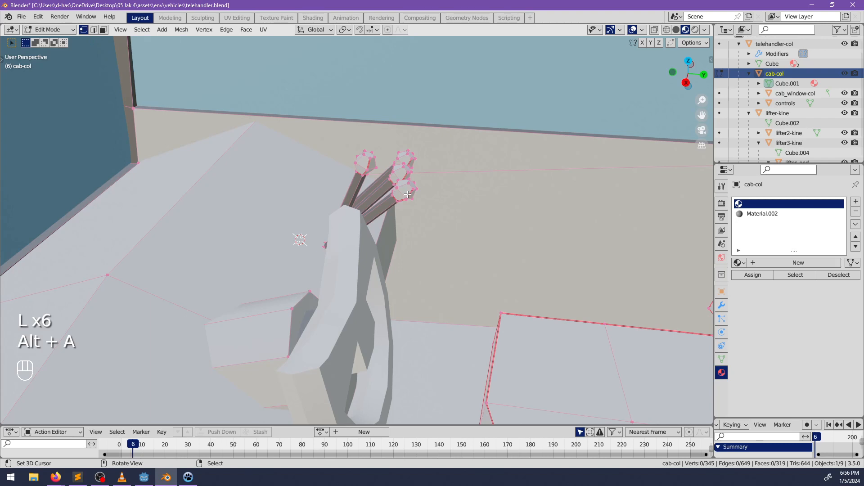
# Separate the four complete levers from the cab mesh and join them into the steering wheel's controls object
pyautogui.press('l')
pyautogui.scroll(-3, 367, 157)
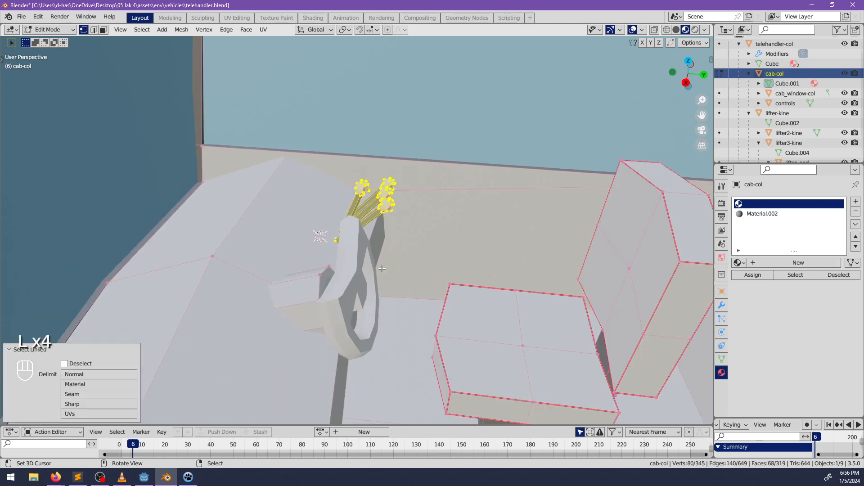
pyautogui.press('Tab')
pyautogui.press('Tab')
pyautogui.press('p')
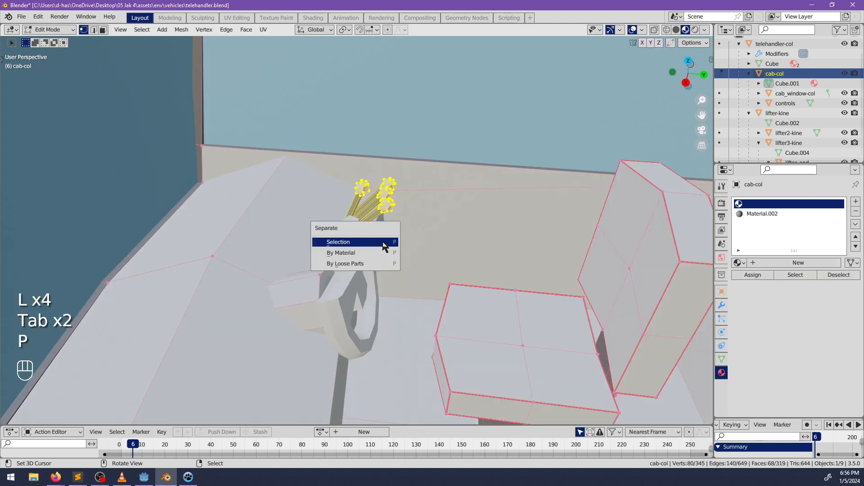
pyautogui.click(383, 242)
pyautogui.press('Tab')
pyautogui.keyDown('shift'); pyautogui.click(384, 201); pyautogui.keyUp('shift')
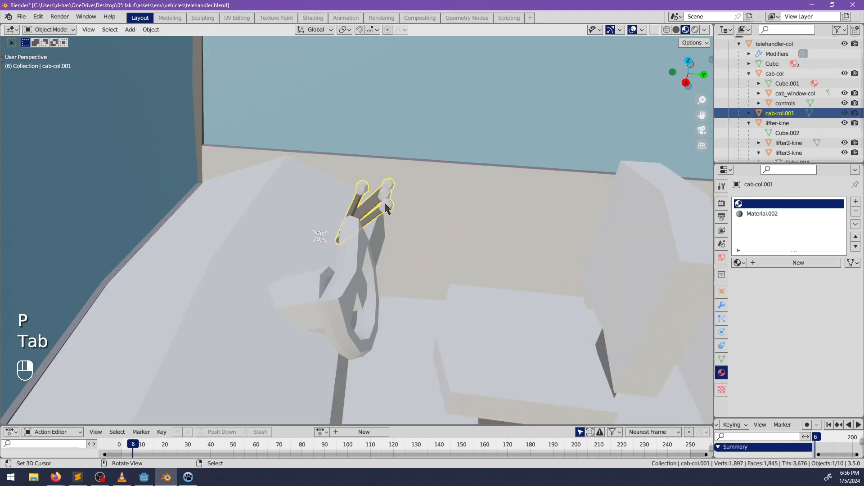
pyautogui.keyDown('shift'); pyautogui.click(359, 264); pyautogui.keyUp('shift')
pyautogui.hotkey('ctrl', 'j')
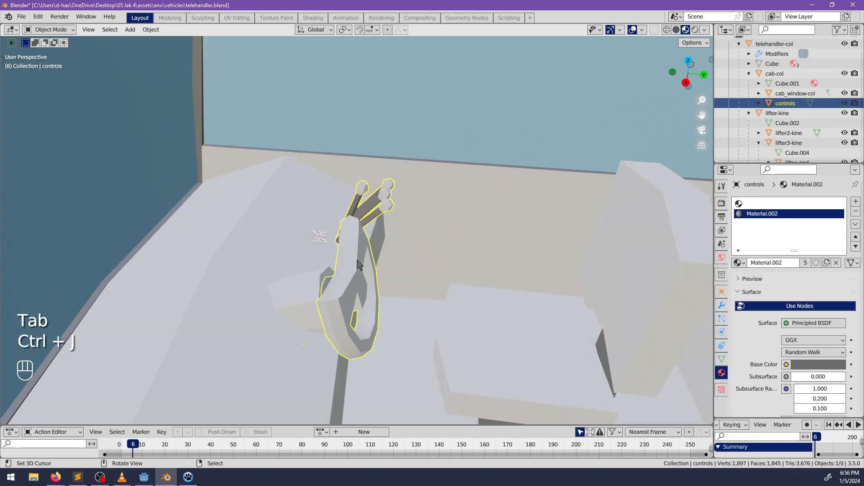
# Add a cube to the controls mesh at the 3D cursor on the cab floor and scale it down to pedal size
pyautogui.moveTo(367, 259)
pyautogui.mouseDown(button='middle')
pyautogui.moveTo(335, 258)
pyautogui.moveTo(360, 247)
pyautogui.mouseUp(button='middle')
pyautogui.keyDown('shift'); pyautogui.moveTo(360, 247); pyautogui.dragTo(395, 233, button='middle'); pyautogui.keyUp('shift')
pyautogui.keyDown('shift'); pyautogui.moveTo(395, 232); pyautogui.dragTo(321, 290, button='middle'); pyautogui.keyUp('shift')
pyautogui.press('Tab')
pyautogui.hotkey('shift', 'a')
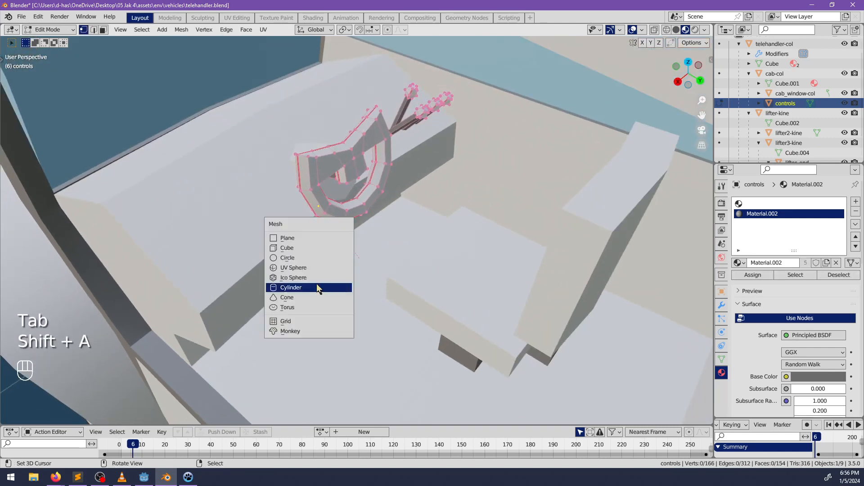
pyautogui.click(310, 249)
pyautogui.moveTo(310, 248); pyautogui.dragTo(398, 272, button='middle')
pyautogui.press('s')
pyautogui.click(363, 279)
# Scale the pedal block along Y and tilt it around the X axis
pyautogui.press('s')
pyautogui.press('y')
pyautogui.click(419, 285)
pyautogui.press('r')
pyautogui.press('x')
pyautogui.click(411, 305)
pyautogui.keyDown('shift'); pyautogui.moveTo(412, 306); pyautogui.dragTo(383, 288, button='middle'); pyautogui.keyUp('shift')
pyautogui.scroll(3, 382, 288)
pyautogui.moveTo(529, 268); pyautogui.dragTo(442, 285, button='middle')
# Scale the pedal along X, move it about 0.087 m along X, and turn it slightly around Z
pyautogui.press('s')
pyautogui.press('x')
pyautogui.click(469, 270)
pyautogui.press('g')
pyautogui.click(410, 264)
pyautogui.press('r')
pyautogui.press('z')
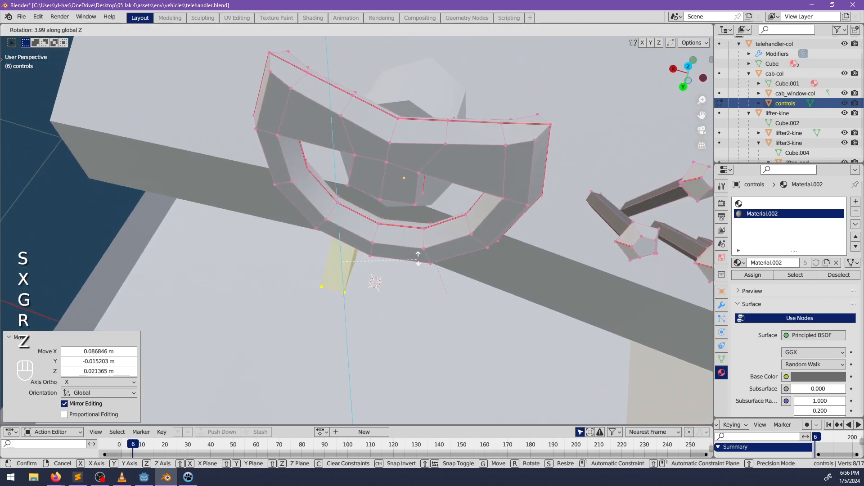
pyautogui.click(414, 260)
# Duplicate the pedal about 0.2 m along negative X, then adjust the copy's Z rotation and position
pyautogui.moveTo(414, 260); pyautogui.dragTo(445, 284, button='middle')
pyautogui.hotkey('shift', 'd')
pyautogui.click(493, 268)
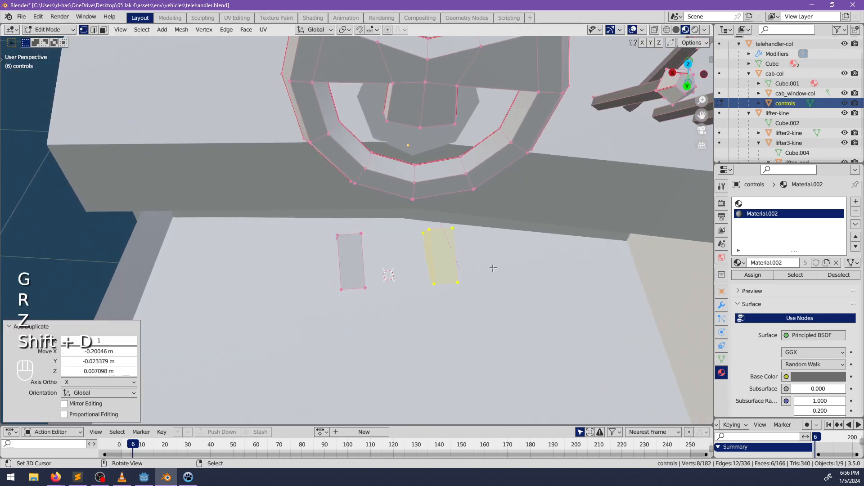
pyautogui.press('r')
pyautogui.press('z')
pyautogui.click(488, 276)
pyautogui.press('g')
pyautogui.click(486, 295)
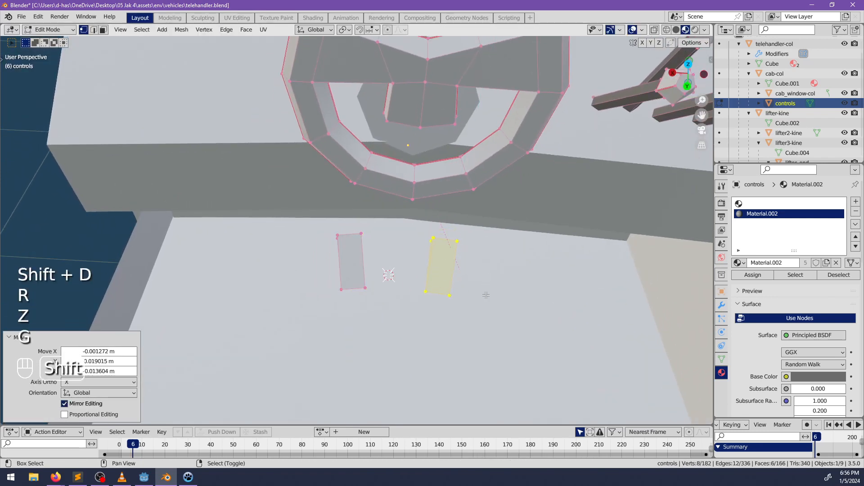
# Duplicate the second pedal about 0.07 m along negative X to make a third pedal beside it
pyautogui.hotkey('shift', 'd')
pyautogui.click(517, 300)
pyautogui.press('s')
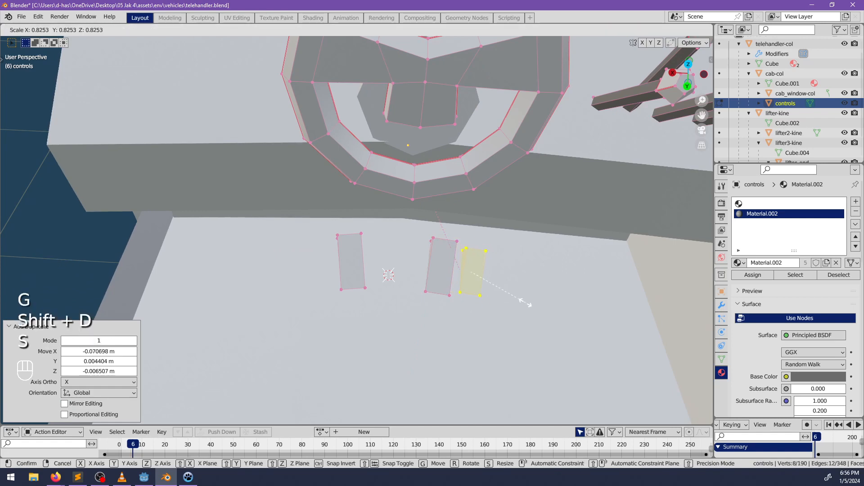
pyautogui.press('x')
pyautogui.press('Escape')
pyautogui.moveTo(512, 299); pyautogui.dragTo(297, 200, button='middle')
# Adjust two faces of the pedals with Shrink/Fatten and clear the selection
pyautogui.scroll(3, 438, 269)
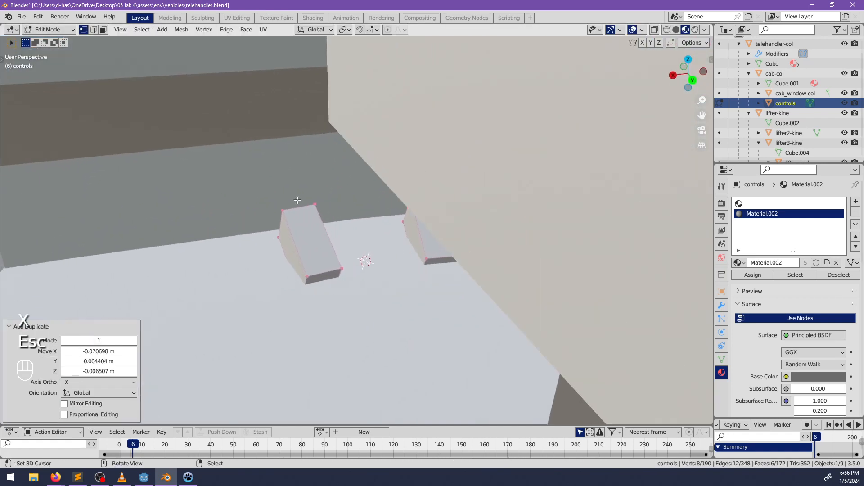
pyautogui.click(102, 29)
pyautogui.moveTo(382, 304); pyautogui.dragTo(479, 265, button='middle')
pyautogui.click(477, 240)
pyautogui.hotkey('alt', 's')
pyautogui.click(495, 257)
pyautogui.click(446, 243)
pyautogui.hotkey('alt', 's')
pyautogui.click(506, 262)
pyautogui.moveTo(451, 250); pyautogui.dragTo(430, 262, button='middle')
pyautogui.scroll(-3, 458, 251)
pyautogui.hotkey('alt', 'a')
# Add another cube to the controls mesh on the dashboard beside the steering wheel
pyautogui.scroll(-3, 450, 265)
pyautogui.scroll(-5, 431, 259)
pyautogui.press('Tab')
pyautogui.hotkey('alt', 'a')
pyautogui.scroll(3, 415, 233)
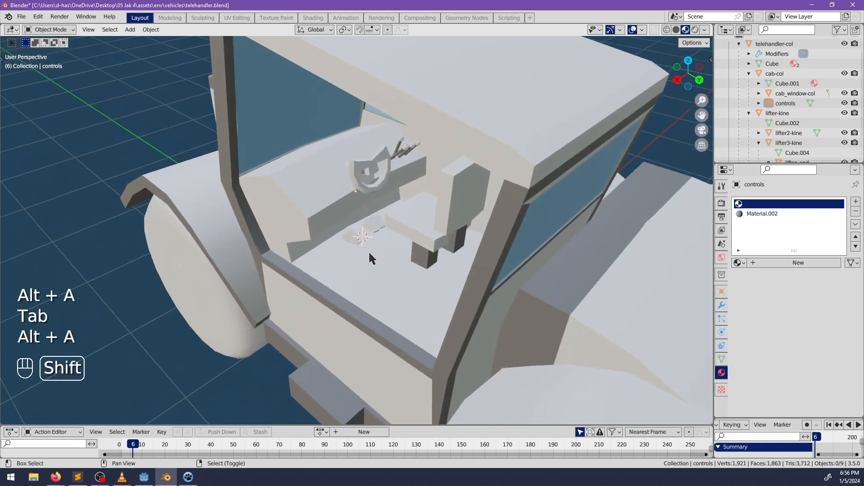
pyautogui.scroll(4, 434, 285)
pyautogui.press('Tab')
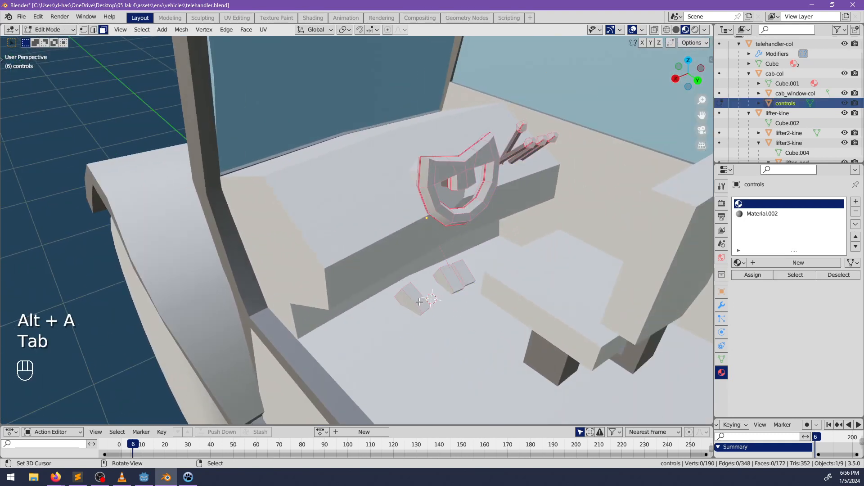
pyautogui.moveTo(416, 298); pyautogui.dragTo(424, 296, button='middle')
pyautogui.hotkey('shift', 'a')
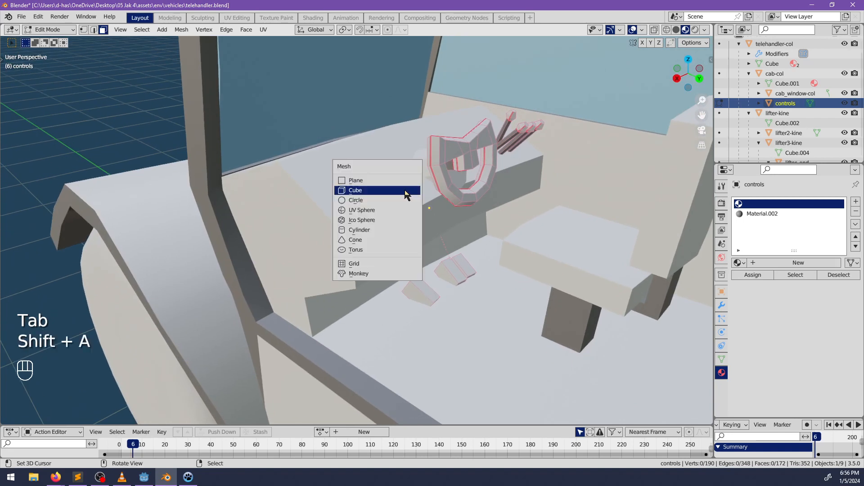
pyautogui.click(404, 188)
# Rotate the new cube around X and scale it down to a small block on the dashboard
pyautogui.press('r')
pyautogui.moveTo(403, 189); pyautogui.dragTo(487, 198, button='middle')
pyautogui.press('x')
pyautogui.click(483, 250)
pyautogui.press('s')
pyautogui.click(450, 192)
pyautogui.keyDown('shift'); pyautogui.moveTo(486, 198); pyautogui.dragTo(356, 243, button='middle'); pyautogui.keyUp('shift')
pyautogui.scroll(2, 461, 231)
pyautogui.press('s')
pyautogui.click(441, 225)
pyautogui.hotkey('shift', 'd')
pyautogui.click(397, 239)
pyautogui.press('x')
pyautogui.click(367, 243)
# Switch to editing the cab object and add a 0.3 m cube on the floor behind the seat
pyautogui.scroll(-3, 330, 217)
pyautogui.scroll(-6, 409, 221)
pyautogui.hotkey('alt', 'a')
pyautogui.press('Tab')
pyautogui.hotkey('alt', 'a')
pyautogui.scroll(2, 360, 252)
pyautogui.scroll(2, 356, 244)
pyautogui.moveTo(356, 242); pyautogui.dragTo(334, 228, button='middle')
pyautogui.click(336, 233)
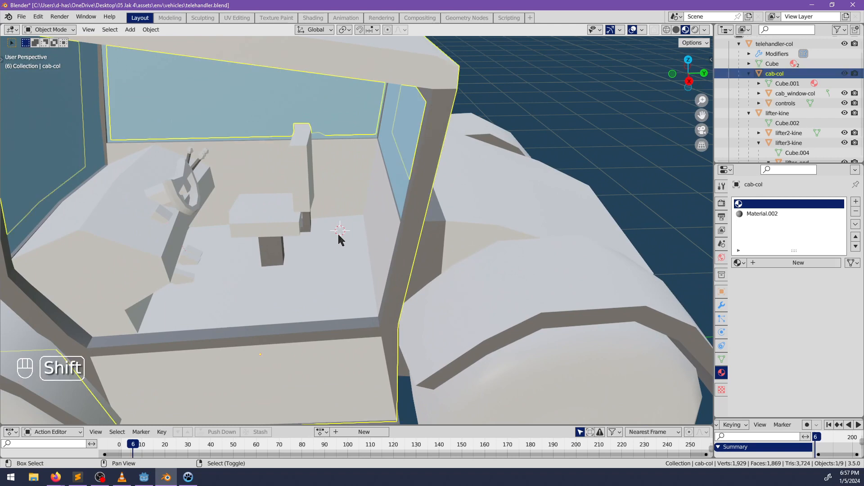
pyautogui.press('Tab')
pyautogui.hotkey('shift', 'a')
pyautogui.click(340, 235)
pyautogui.scroll(-4, 342, 239)
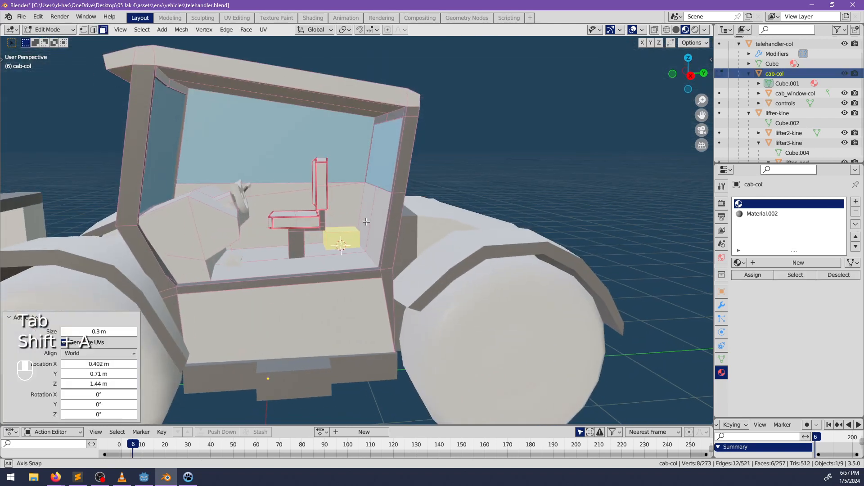
# Raise the cube about 0.125 m and move it back along Y against the cab's rear wall
pyautogui.press('g')
pyautogui.press('z')
pyautogui.click(371, 210)
pyautogui.scroll(4, 382, 225)
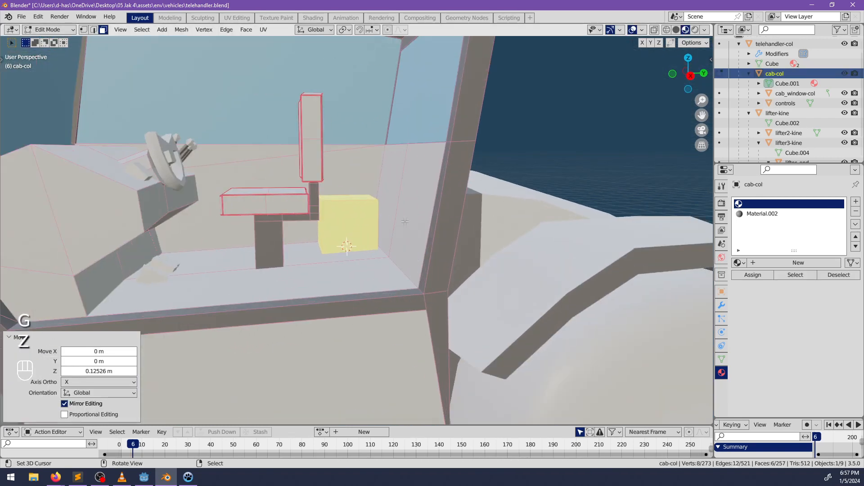
pyautogui.press('g')
pyautogui.press('y')
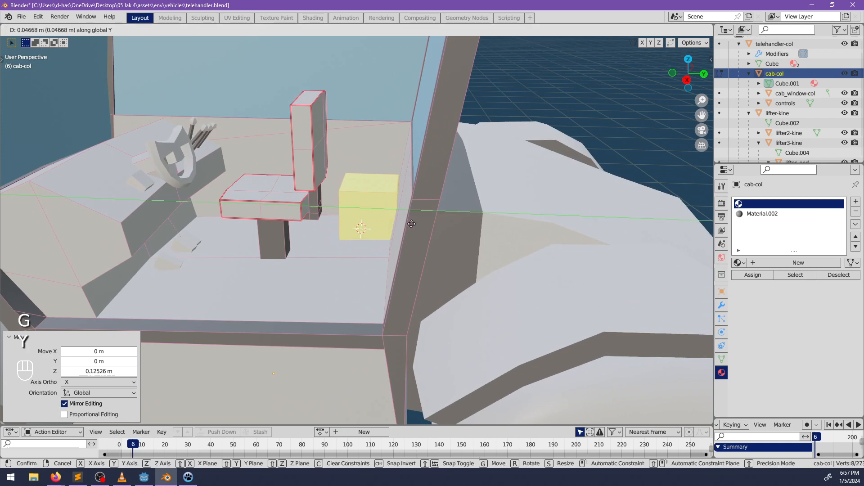
pyautogui.click(413, 224)
# Move the cube's upper rear edge along Y to meet the slanted rear wall
pyautogui.click(94, 31)
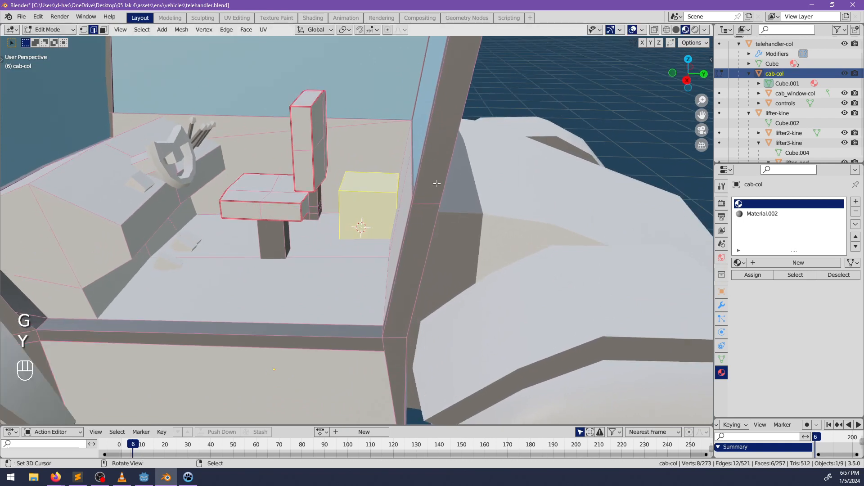
pyautogui.rightClick(399, 182)
pyautogui.moveTo(425, 191); pyautogui.dragTo(442, 218, button='middle')
pyautogui.press('g')
pyautogui.press('y')
pyautogui.click(447, 215)
# Extend the box's side face by 0.759 m with Shrink/Fatten toward the cab's open side
pyautogui.click(104, 31)
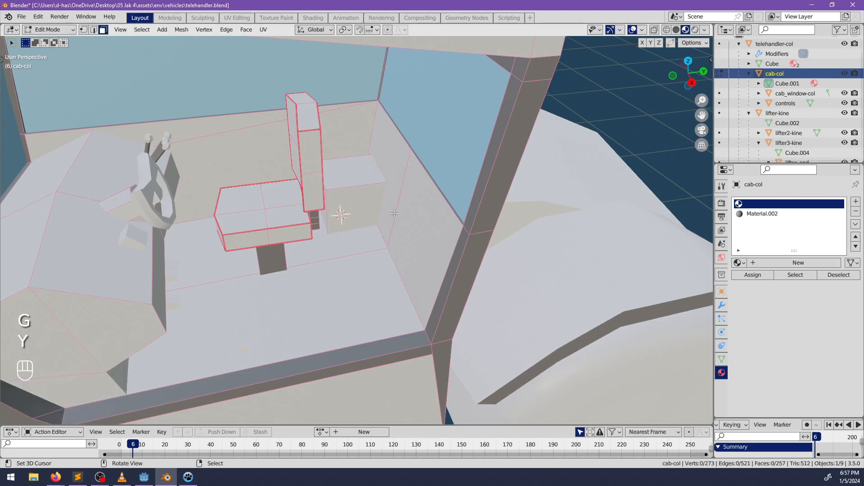
pyautogui.rightClick(396, 217)
pyautogui.hotkey('alt', 's')
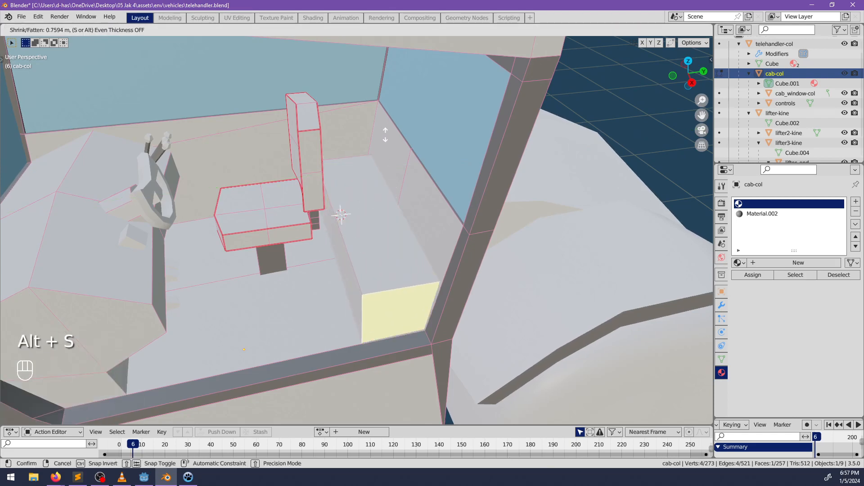
pyautogui.click(387, 135)
# Extend the box's opposite side face with Shrink/Fatten toward the far cab wall
pyautogui.moveTo(386, 135); pyautogui.dragTo(400, 210, button='middle')
pyautogui.hotkey('alt', 'z')
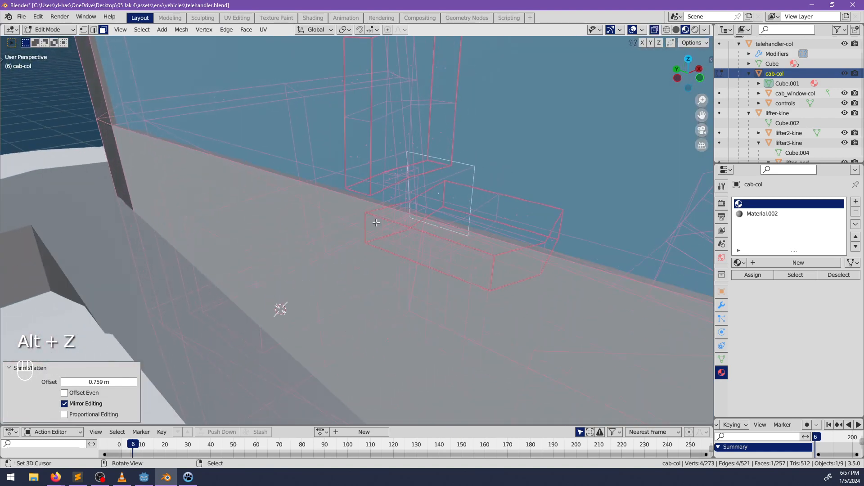
pyautogui.hotkey('alt', 'z')
pyautogui.moveTo(293, 270); pyautogui.dragTo(347, 248, button='middle')
pyautogui.hotkey('alt', 's')
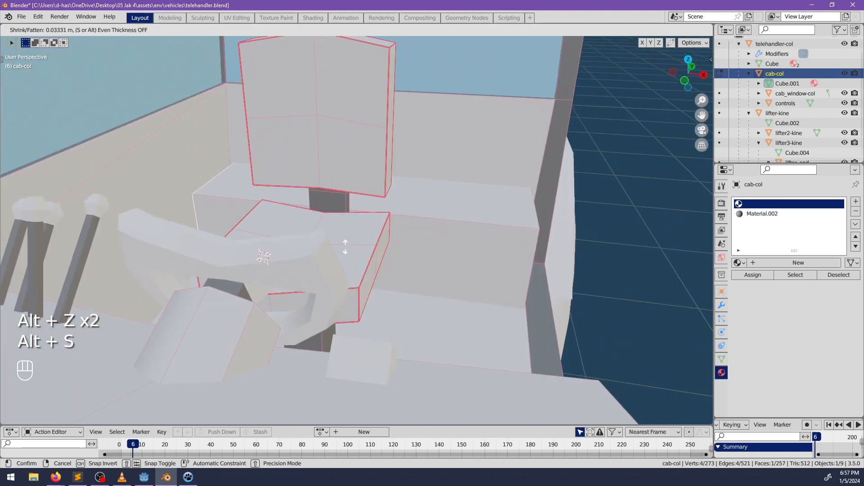
pyautogui.click(341, 242)
# Clear the selection, leave Edit Mode on the cab, and save the file
pyautogui.moveTo(465, 255); pyautogui.dragTo(363, 257, button='middle')
pyautogui.hotkey('alt', 'a')
pyautogui.scroll(-4, 364, 240)
pyautogui.press('Tab')
pyautogui.press('Tab')
pyautogui.hotkey('alt', 'a')
pyautogui.scroll(-2, 370, 223)
pyautogui.scroll(-1, 350, 249)
pyautogui.press('Tab')
pyautogui.hotkey('alt', 'a')
pyautogui.hotkey('ctrl', 's')
# Select the controls object in the cab and open its mesh for editing
pyautogui.scroll(2, 461, 277)
pyautogui.scroll(8, 355, 250)
pyautogui.rightClick(382, 252)
pyautogui.press('Tab')
pyautogui.scroll(2, 402, 246)
pyautogui.keyDown('shift'); pyautogui.moveTo(363, 258); pyautogui.dragTo(323, 273, button='middle'); pyautogui.keyUp('shift')
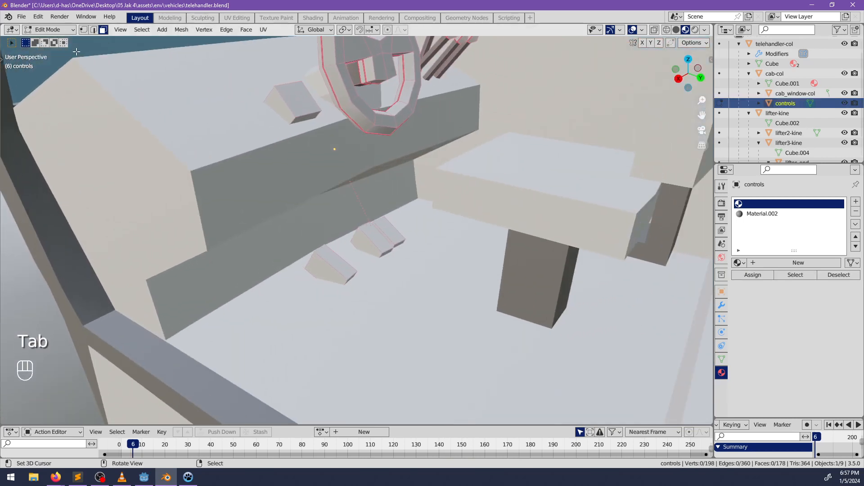
# Mark seams around the sloped top faces of the three floor pedals and the wedge block beside the steering wheel
pyautogui.scroll(2, 320, 255)
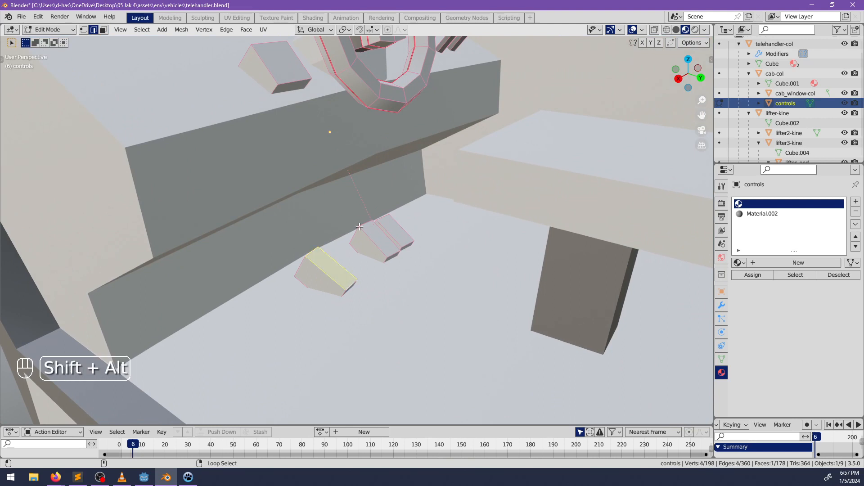
pyautogui.keyDown('ctrl'); pyautogui.keyDown('shift'); pyautogui.rightClick(398, 251); pyautogui.keyUp('shift'); pyautogui.keyUp('ctrl')
pyautogui.keyDown('shift'); pyautogui.rightClick(385, 214); pyautogui.keyUp('shift')
pyautogui.keyDown('ctrl'); pyautogui.keyDown('shift'); pyautogui.rightClick(407, 245); pyautogui.keyUp('shift'); pyautogui.keyUp('ctrl')
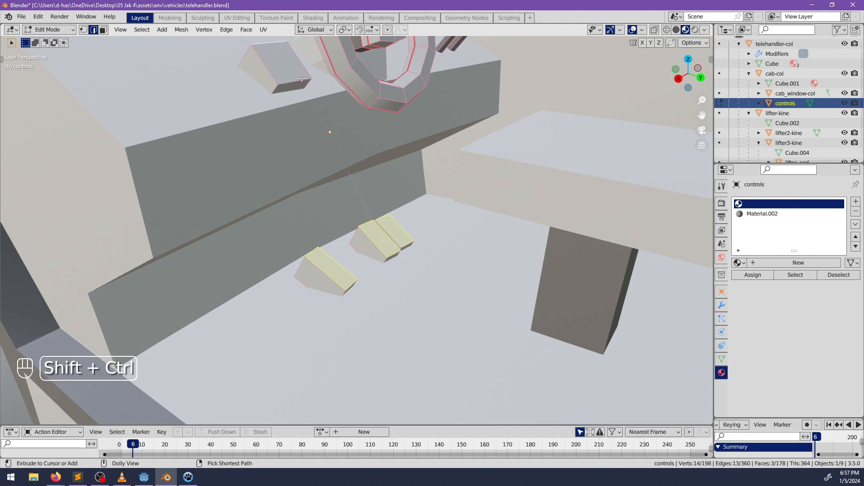
pyautogui.keyDown('ctrl'); pyautogui.keyDown('shift'); pyautogui.rightClick(278, 67); pyautogui.keyUp('shift'); pyautogui.keyUp('ctrl')
pyautogui.keyDown('shift'); pyautogui.rightClick(275, 91); pyautogui.keyUp('shift')
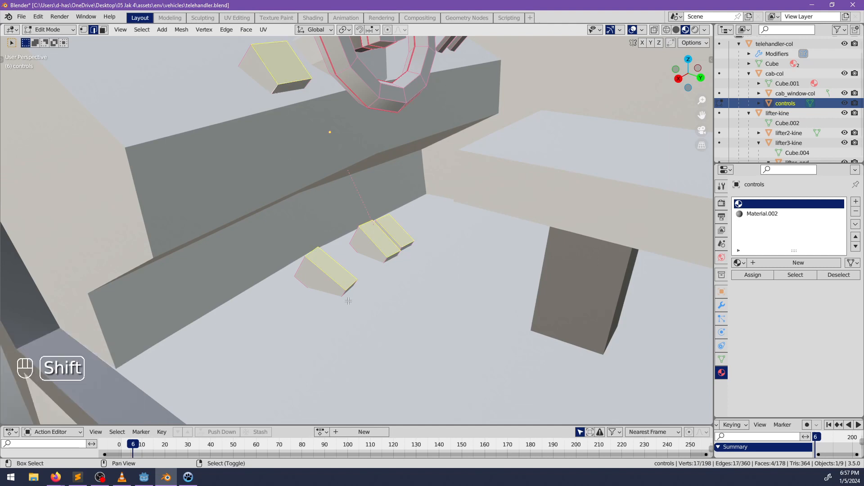
pyautogui.hotkey('ctrl', 'e')
pyautogui.click(399, 253)
pyautogui.moveTo(400, 252); pyautogui.dragTo(464, 185, button='middle')
pyautogui.hotkey('alt', 'a')
pyautogui.scroll(-2, 423, 224)
pyautogui.moveTo(421, 225); pyautogui.dragTo(437, 220, button='middle')
pyautogui.click(103, 30)
pyautogui.hotkey('alt', 'z')
pyautogui.moveTo(324, 252); pyautogui.dragTo(350, 242, button='middle')
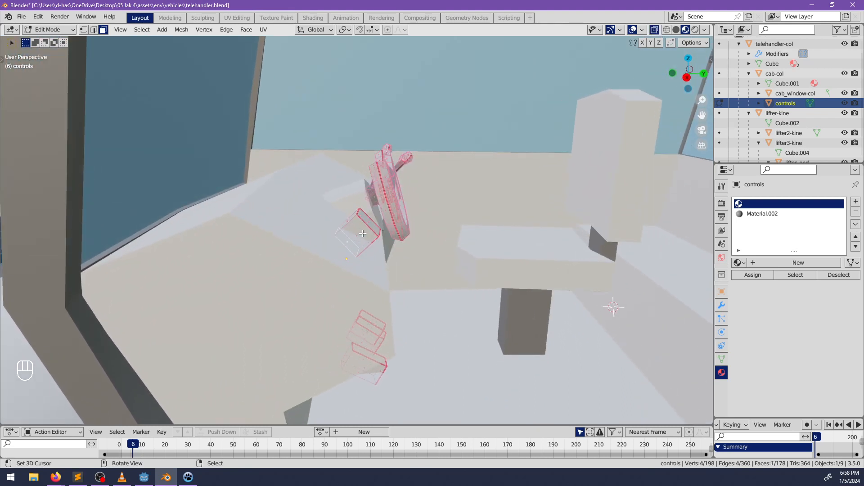
pyautogui.moveTo(418, 313); pyautogui.dragTo(392, 325, button='middle')
pyautogui.press('l')
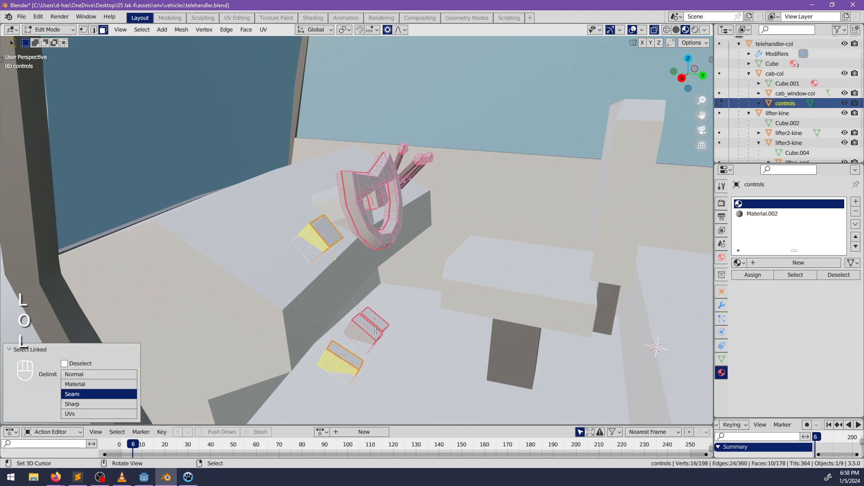
pyautogui.hotkey('alt', 'a')
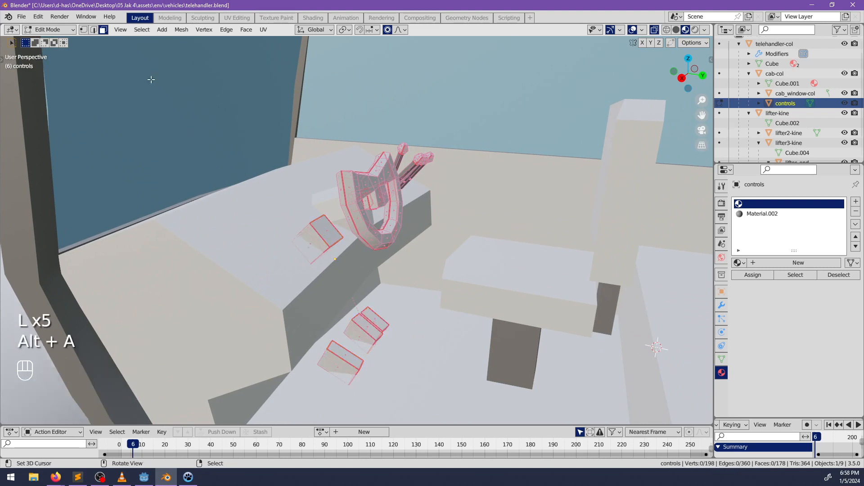
# Assign Material.002 to the entire wedge block on the dashboard and all three floor pedals
pyautogui.click(92, 19)
pyautogui.click(93, 30)
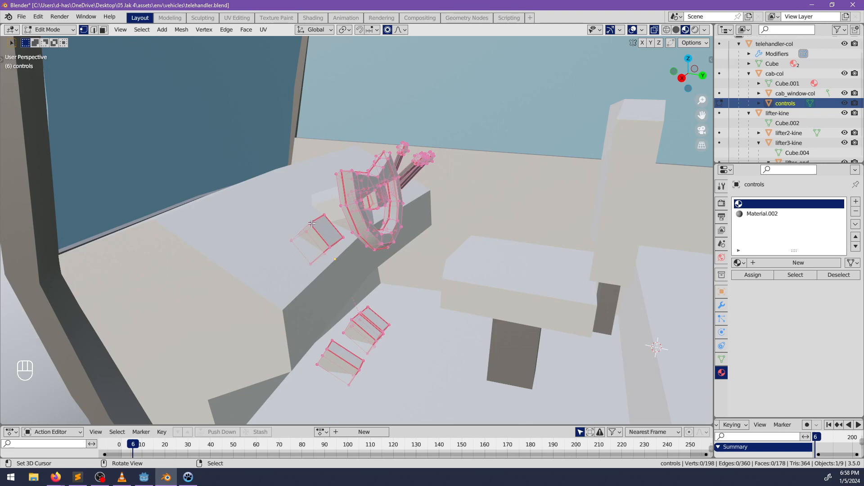
pyautogui.press('l')
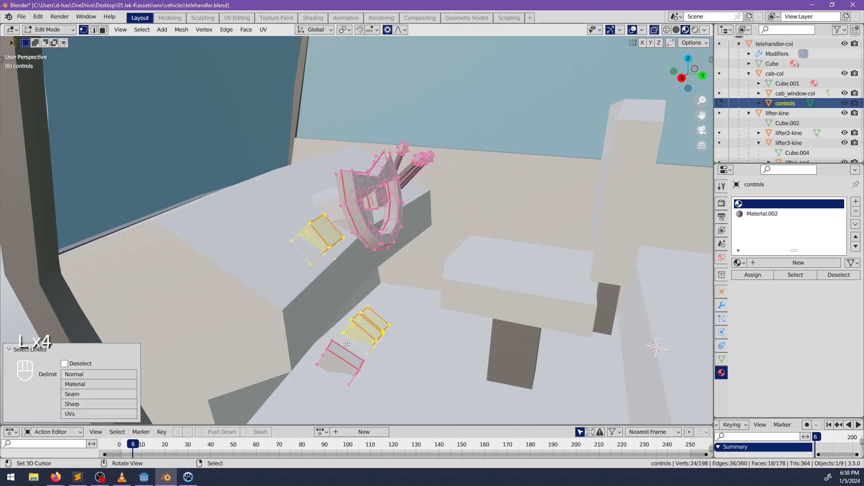
pyautogui.click(766, 214)
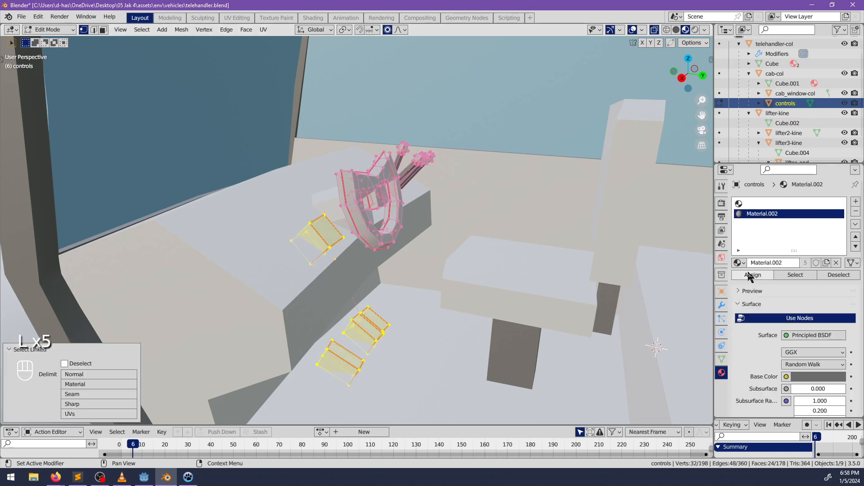
pyautogui.click(754, 275)
pyautogui.press('Tab')
pyautogui.hotkey('alt', 'a')
# Assign the empty first material slot to the sloped top faces of the dashboard wedge and the three pedals
pyautogui.scroll(-4, 373, 243)
pyautogui.moveTo(375, 241); pyautogui.dragTo(397, 261, button='middle')
pyautogui.scroll(2, 403, 243)
pyautogui.scroll(1, 397, 261)
pyautogui.press('Tab')
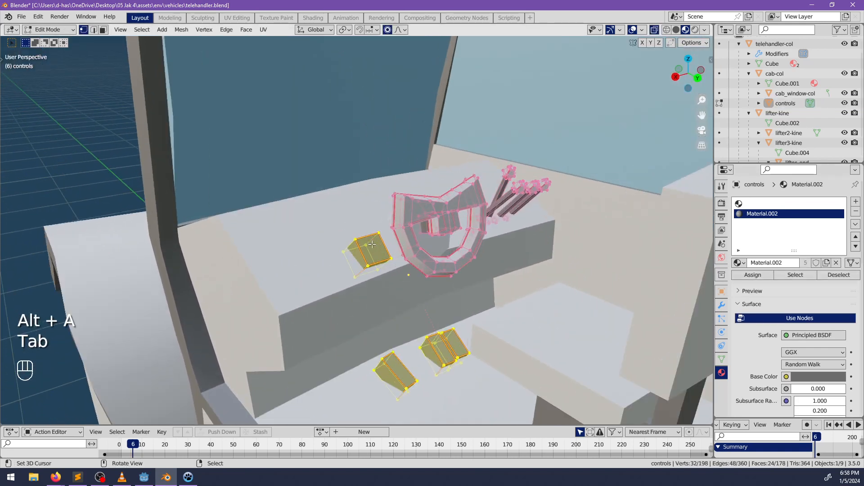
pyautogui.scroll(1, 378, 257)
pyautogui.hotkey('alt', 'a')
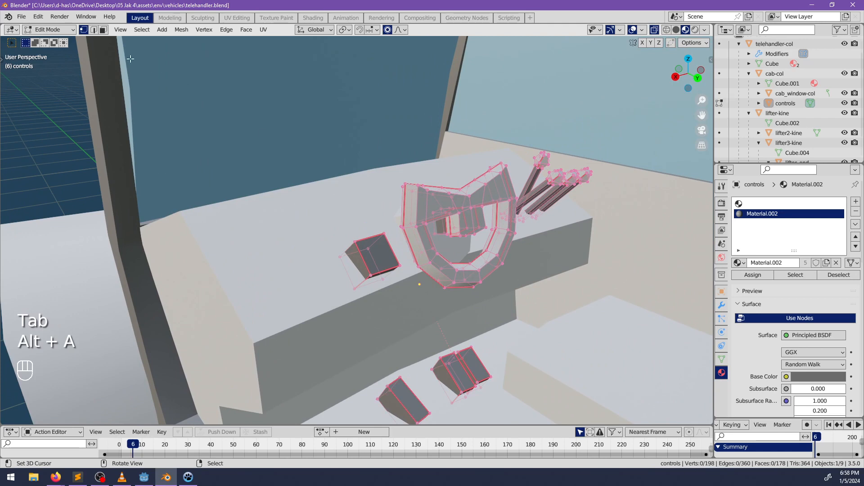
pyautogui.keyDown('shift'); pyautogui.click(403, 395); pyautogui.keyUp('shift')
pyautogui.keyDown('shift'); pyautogui.click(457, 370); pyautogui.keyUp('shift')
pyautogui.keyDown('shift'); pyautogui.click(476, 365); pyautogui.keyUp('shift')
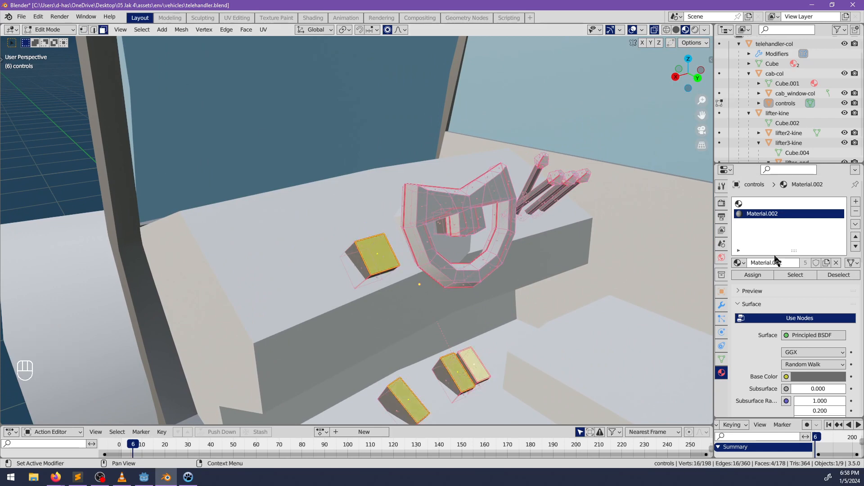
pyautogui.click(766, 203)
pyautogui.click(753, 276)
pyautogui.scroll(-3, 459, 269)
pyautogui.hotkey('alt', 'a')
# Finish editing the controls and open the cab-col mesh for editing
pyautogui.moveTo(459, 269); pyautogui.dragTo(412, 262, button='middle')
pyautogui.press('Tab')
pyautogui.scroll(-3, 406, 256)
pyautogui.hotkey('alt', 'a')
pyautogui.keyDown('shift'); pyautogui.moveTo(445, 273); pyautogui.dragTo(366, 244, button='middle'); pyautogui.keyUp('shift')
pyautogui.rightClick(378, 250)
pyautogui.press('Tab')
pyautogui.scroll(2, 405, 254)
pyautogui.moveTo(432, 256); pyautogui.dragTo(416, 261, button='middle')
pyautogui.hotkey('alt', 'z')
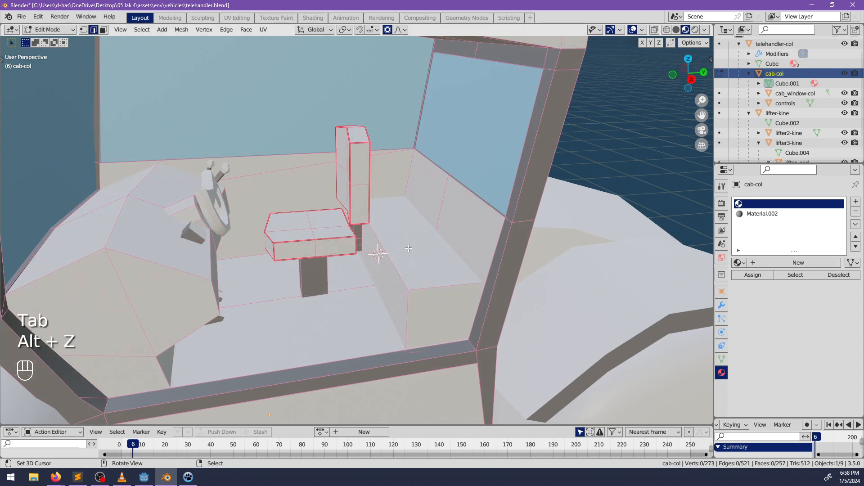
pyautogui.rightClick(430, 283)
pyautogui.hotkey('ctrl', 'z')
pyautogui.keyDown('ctrl'); pyautogui.keyDown('shift'); pyautogui.rightClick(391, 202); pyautogui.keyUp('shift'); pyautogui.keyUp('ctrl')
pyautogui.moveTo(390, 202); pyautogui.dragTo(403, 231, button='middle')
pyautogui.hotkey('alt', 'a')
# Mark the boundary edges of the rear box's top face as seams
pyautogui.hotkey('alt', 'z')
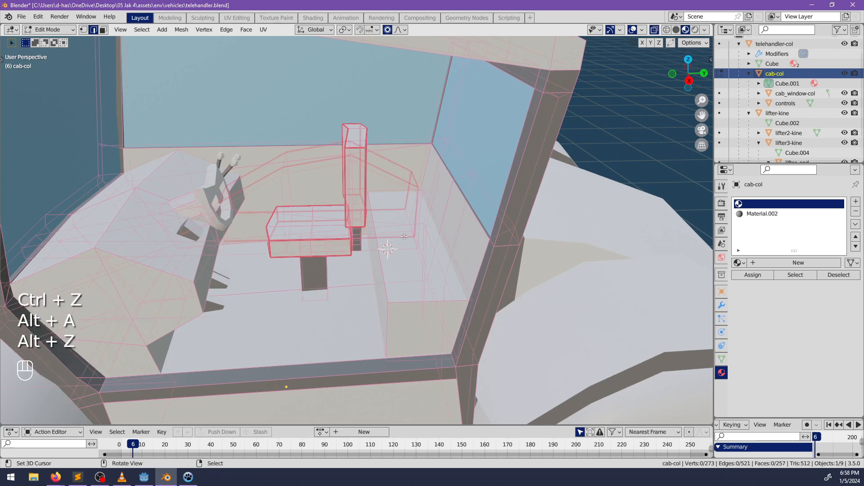
pyautogui.keyDown('ctrl'); pyautogui.keyDown('shift'); pyautogui.rightClick(407, 300); pyautogui.keyUp('shift'); pyautogui.keyUp('ctrl')
pyautogui.hotkey('ctrl', 'r')
pyautogui.hotkey('ctrl', 'e')
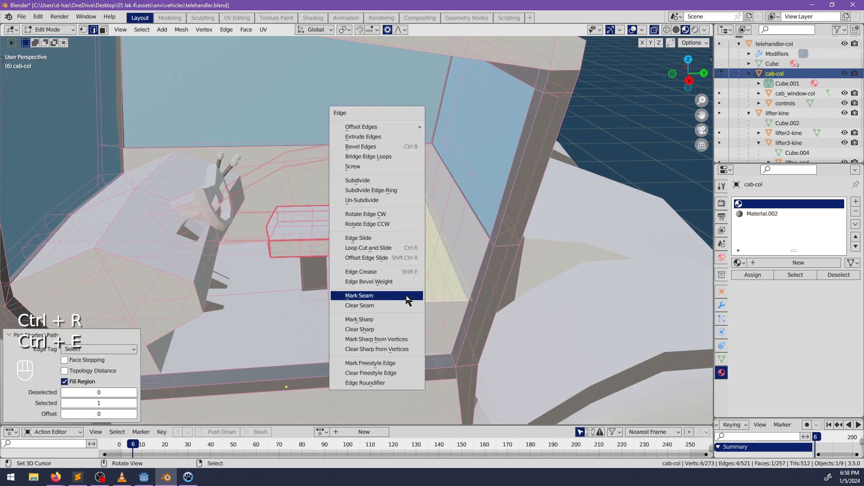
pyautogui.click(407, 297)
# Delete the hidden face of the rear box behind the seat
pyautogui.moveTo(404, 302); pyautogui.dragTo(264, 206, button='middle')
pyautogui.click(103, 30)
pyautogui.press('x')
pyautogui.click(387, 302)
pyautogui.hotkey('alt', 'z')
# Mark seams along the dashboard's upper ridge and down the side edges of its sloped top panel
pyautogui.click(265, 206)
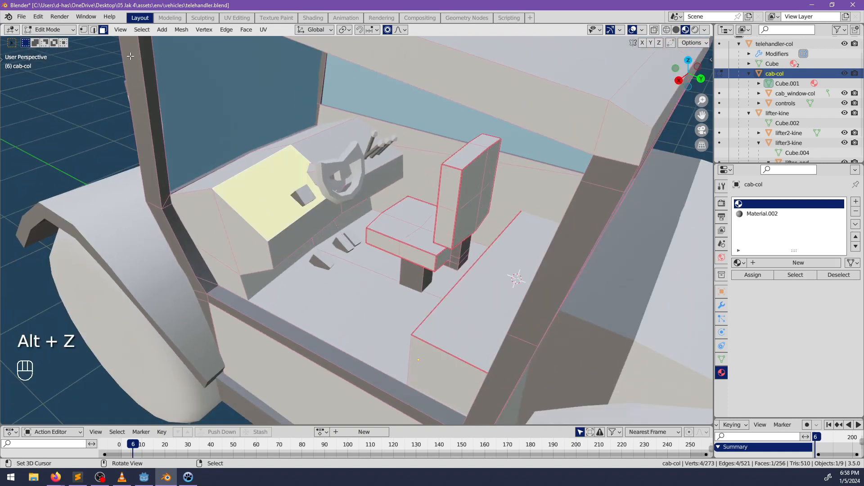
pyautogui.click(95, 31)
pyautogui.click(239, 215)
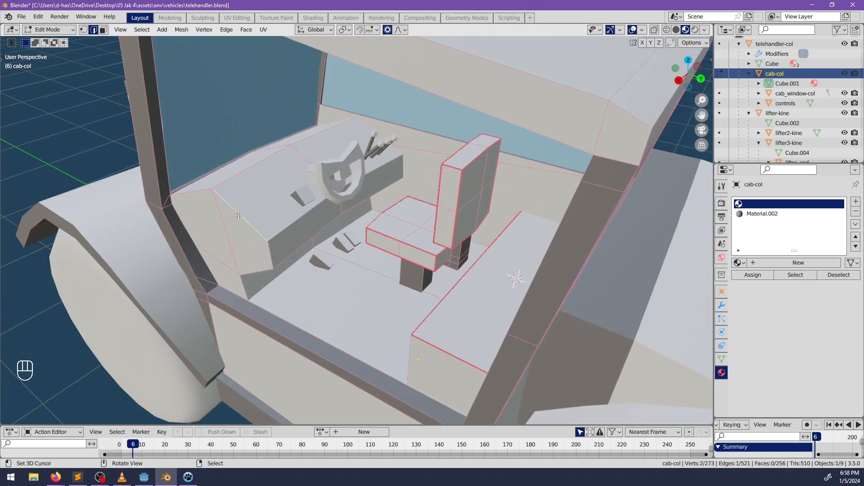
pyautogui.keyDown('ctrl'); pyautogui.keyDown('shift'); pyautogui.click(374, 129); pyautogui.keyUp('shift'); pyautogui.keyUp('ctrl')
pyautogui.keyDown('ctrl'); pyautogui.click(330, 130); pyautogui.keyUp('ctrl')
pyautogui.keyDown('ctrl'); pyautogui.click(252, 220); pyautogui.keyUp('ctrl')
pyautogui.hotkey('alt', 'z')
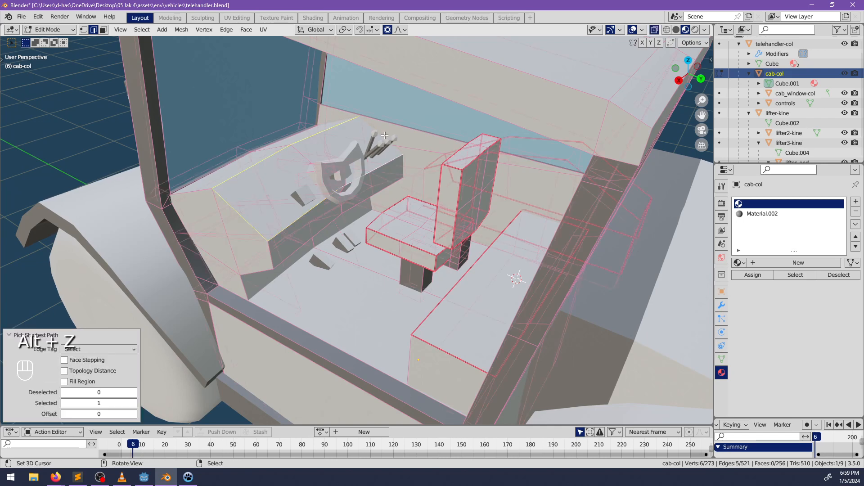
pyautogui.keyDown('shift'); pyautogui.rightClick(386, 137); pyautogui.keyUp('shift')
pyautogui.hotkey('ctrl', 'e')
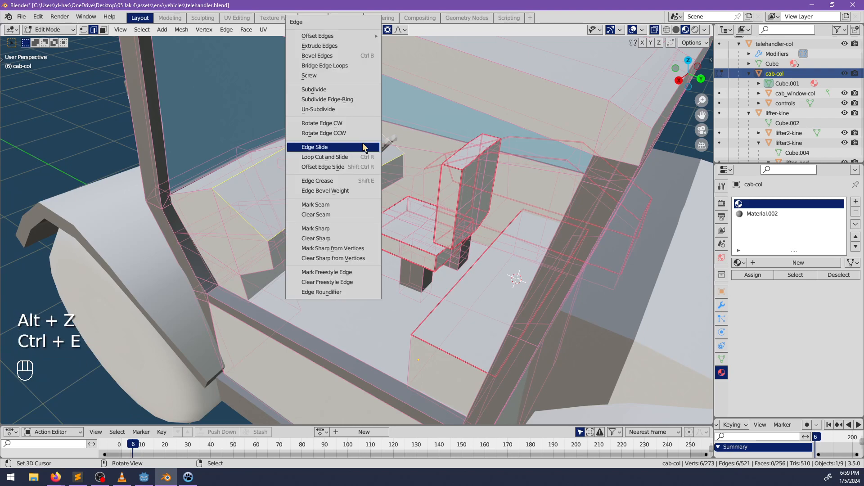
pyautogui.click(340, 205)
pyautogui.moveTo(334, 225); pyautogui.dragTo(366, 222, button='middle')
pyautogui.hotkey('alt', 'a')
pyautogui.hotkey('alt', 'z')
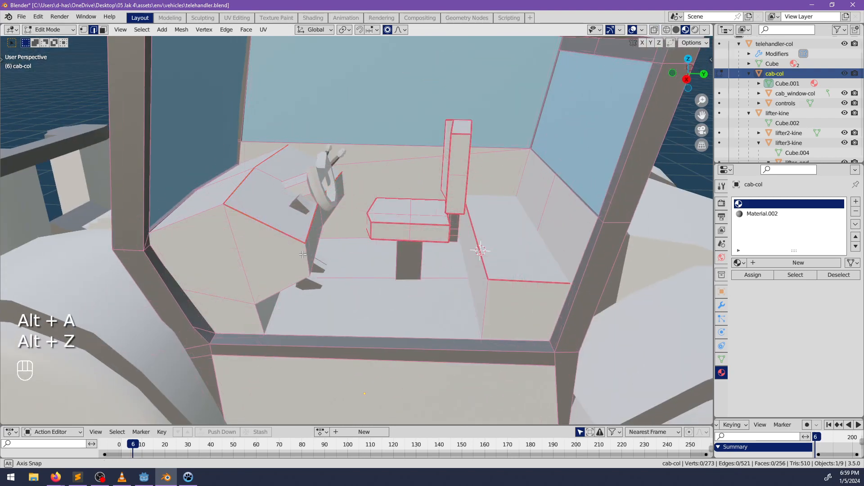
# Mark seams down the side edges of the dashboard's lower seat-facing panels, from the sloped top to the floor
pyautogui.moveTo(305, 254); pyautogui.dragTo(280, 238, button='middle')
pyautogui.keyDown('ctrl'); pyautogui.click(248, 299); pyautogui.keyUp('ctrl')
pyautogui.hotkey('alt', 'z')
pyautogui.moveTo(248, 299); pyautogui.dragTo(363, 218, button='middle')
pyautogui.hotkey('alt', 'z')
pyautogui.hotkey('alt', 'z')
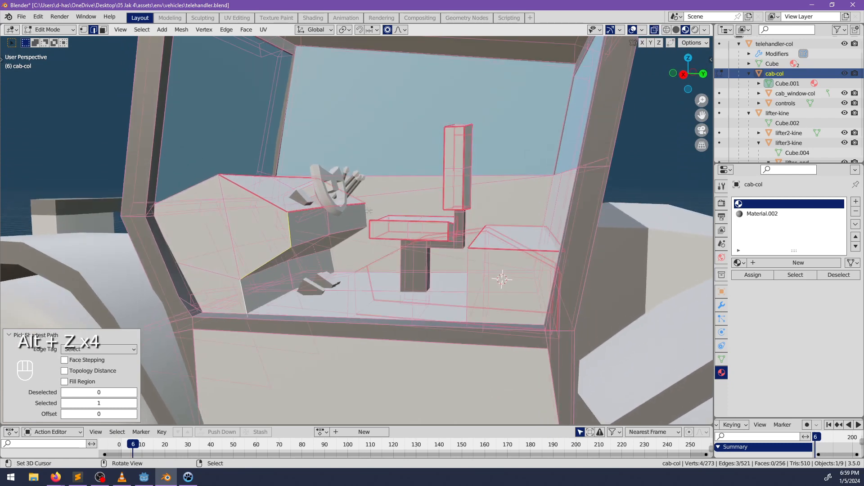
pyautogui.keyDown('ctrl'); pyautogui.click(332, 265); pyautogui.keyUp('ctrl')
pyautogui.hotkey('ctrl', 'e')
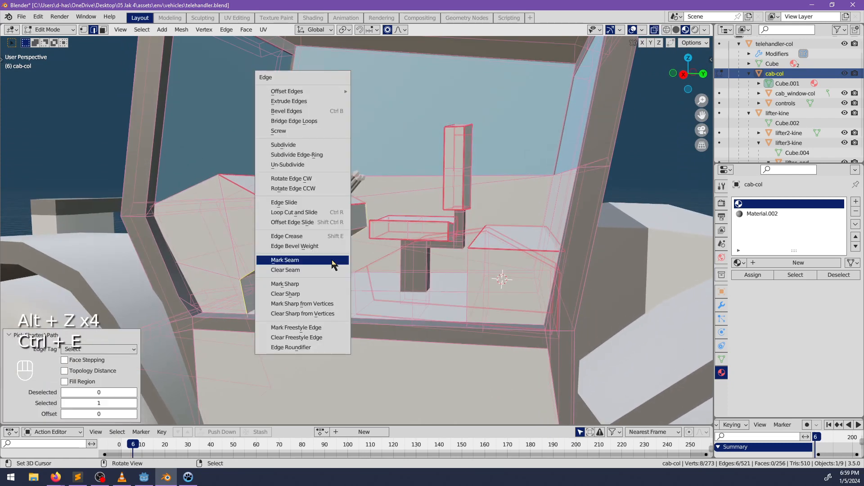
pyautogui.click(332, 265)
# Isolate the dashboard piece by hiding all other geometry of the cab mesh
pyautogui.hotkey('alt', 'z')
pyautogui.moveTo(332, 265); pyautogui.dragTo(280, 255, button='middle')
pyautogui.moveTo(279, 256); pyautogui.dragTo(321, 233, button='middle')
pyautogui.hotkey('alt', 'z')
pyautogui.press('Tab')
pyautogui.press('Tab')
pyautogui.hotkey('alt', 'z')
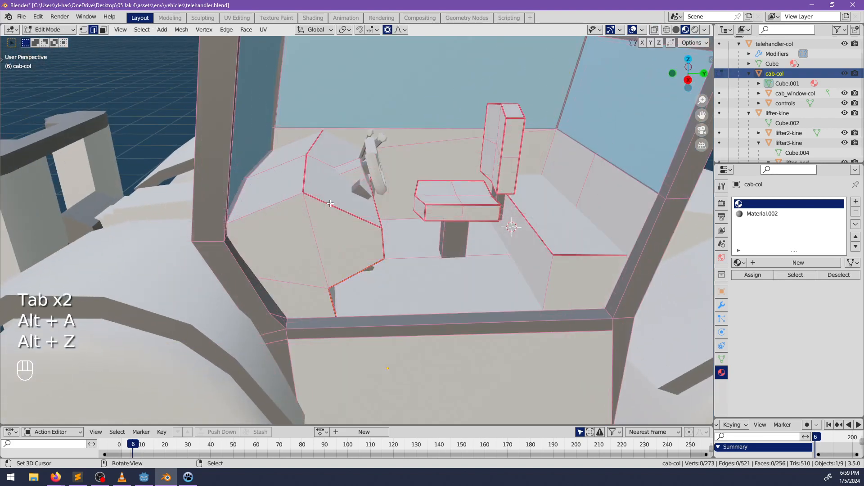
pyautogui.press('l')
pyautogui.hotkey('shift', 'h')
# Delete the dashboard's hidden faces, including those on its underside, and reveal the rest of the cab mesh
pyautogui.moveTo(268, 246); pyautogui.dragTo(338, 225, button='middle')
pyautogui.click(103, 32)
pyautogui.rightClick(319, 266)
pyautogui.moveTo(275, 259); pyautogui.dragTo(313, 268, button='middle')
pyautogui.keyDown('ctrl'); pyautogui.keyDown('shift'); pyautogui.rightClick(263, 293); pyautogui.keyUp('shift'); pyautogui.keyUp('ctrl')
pyautogui.moveTo(262, 293); pyautogui.dragTo(373, 389, button='middle')
pyautogui.keyDown('shift'); pyautogui.rightClick(315, 288); pyautogui.keyUp('shift')
pyautogui.keyDown('shift'); pyautogui.rightClick(373, 389); pyautogui.keyUp('shift')
pyautogui.press('x')
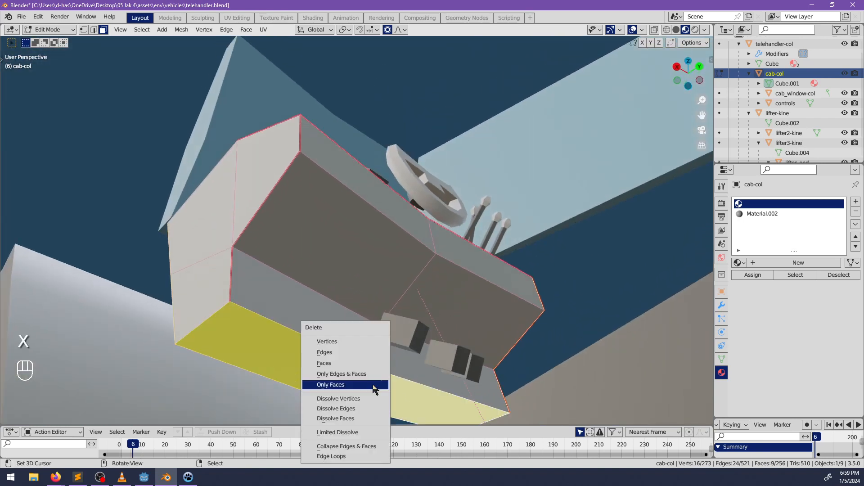
pyautogui.click(355, 363)
pyautogui.moveTo(333, 255); pyautogui.dragTo(197, 80, button='middle')
pyautogui.hotkey('alt', 'h')
pyautogui.hotkey('alt', 'a')
# Mark a further seam on the cab mesh, clear the selection, and leave Edit Mode
pyautogui.hotkey('alt', 'z')
pyautogui.moveTo(298, 237); pyautogui.dragTo(256, 204, button='middle')
pyautogui.hotkey('ctrl', 'e')
pyautogui.click(285, 231)
pyautogui.hotkey('alt', 'z')
pyautogui.moveTo(285, 231); pyautogui.dragTo(316, 188, button='middle')
pyautogui.hotkey('alt', 'a')
pyautogui.scroll(-3, 292, 223)
pyautogui.press('Tab')
# Hide the cab windows and the main telehandler-col body
pyautogui.click(316, 188)
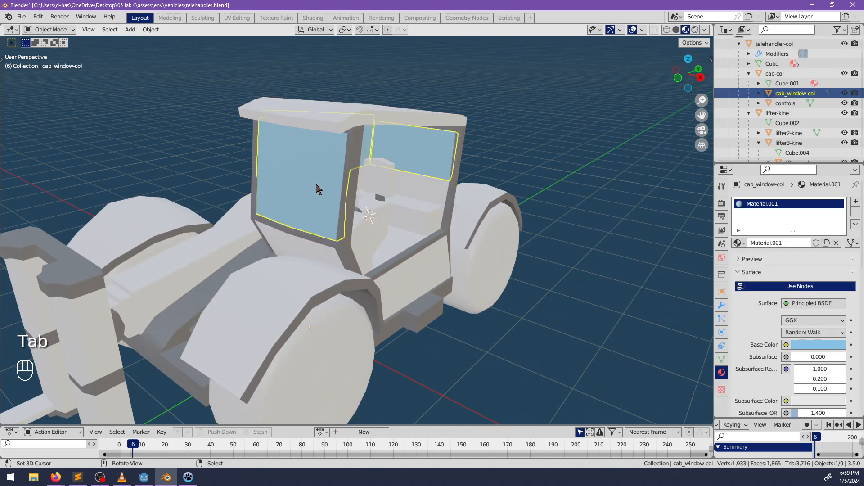
pyautogui.press('h')
pyautogui.click(329, 247)
pyautogui.press('Tab')
pyautogui.moveTo(328, 247); pyautogui.dragTo(255, 230, button='middle')
pyautogui.press('Tab')
pyautogui.click(534, 312)
pyautogui.press('h')
# Hide the fork carriage and all the lifter arm parts, including lifter-kine
pyautogui.click(255, 230)
pyautogui.keyDown('shift'); pyautogui.click(186, 241); pyautogui.keyUp('shift')
pyautogui.keyDown('shift'); pyautogui.click(182, 240); pyautogui.keyUp('shift')
pyautogui.keyDown('shift'); pyautogui.click(178, 237); pyautogui.keyUp('shift')
pyautogui.keyDown('shift'); pyautogui.click(169, 236); pyautogui.keyUp('shift')
pyautogui.keyDown('shift'); pyautogui.click(210, 218); pyautogui.keyUp('shift')
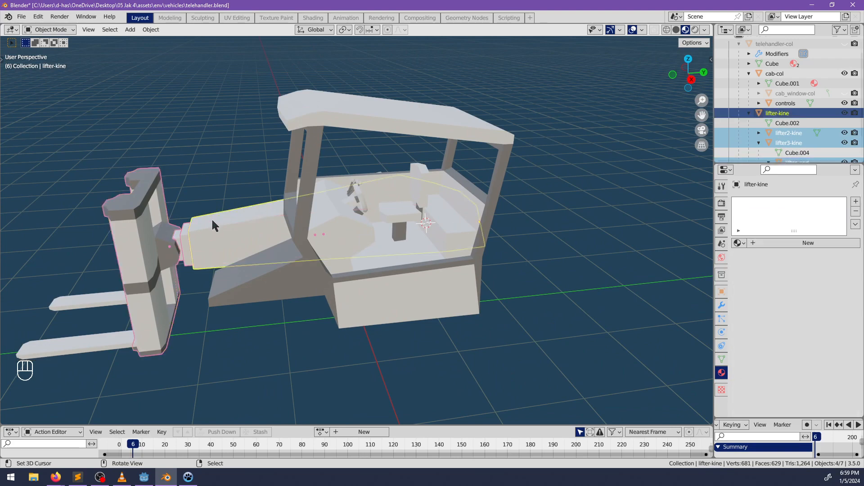
pyautogui.press('h')
# Mark seams around the lower rear panel of the cab-col mesh
pyautogui.click(373, 264)
pyautogui.press('Tab')
pyautogui.moveTo(373, 264); pyautogui.dragTo(366, 237, button='middle')
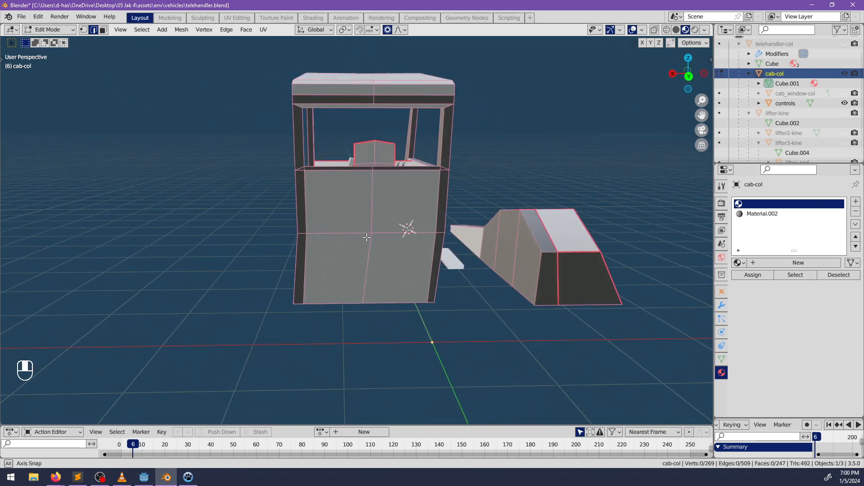
pyautogui.keyDown('alt'); pyautogui.keyDown('shift'); pyautogui.click(310, 210); pyautogui.keyUp('shift'); pyautogui.keyUp('alt')
pyautogui.keyDown('ctrl'); pyautogui.click(305, 273); pyautogui.keyUp('ctrl')
pyautogui.keyDown('shift'); pyautogui.click(409, 170); pyautogui.keyUp('shift')
pyautogui.hotkey('ctrl', 'z')
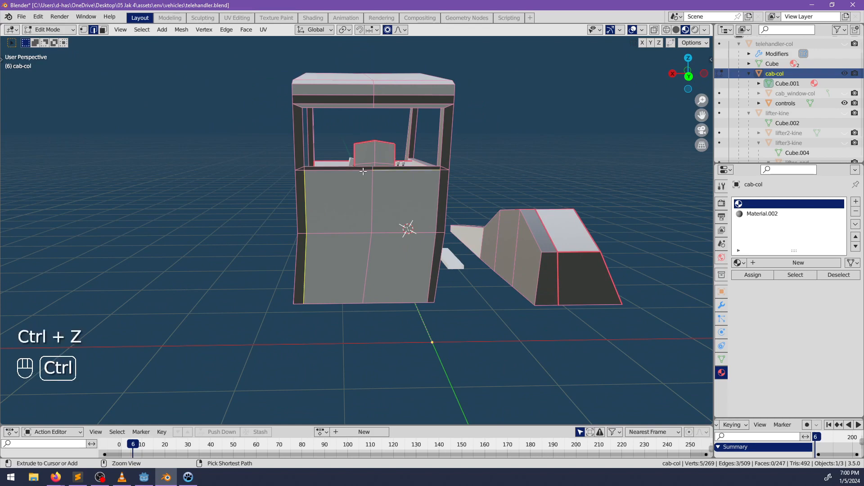
pyautogui.keyDown('ctrl'); pyautogui.click(431, 266); pyautogui.keyUp('ctrl')
pyautogui.hotkey('ctrl', 'e')
pyautogui.click(432, 272)
# Mark seams along the outer edge loops of the cab roof and clear the selection
pyautogui.moveTo(432, 272); pyautogui.dragTo(391, 147, button='middle')
pyautogui.keyDown('alt'); pyautogui.rightClick(395, 130); pyautogui.keyUp('alt')
pyautogui.keyDown('alt'); pyautogui.keyDown('shift'); pyautogui.rightClick(329, 110); pyautogui.keyUp('shift'); pyautogui.keyUp('alt')
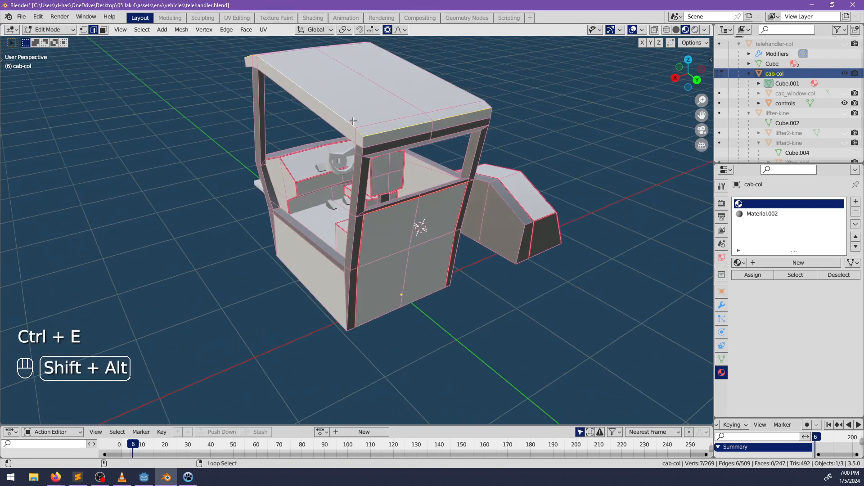
pyautogui.moveTo(462, 90); pyautogui.dragTo(458, 122, button='middle')
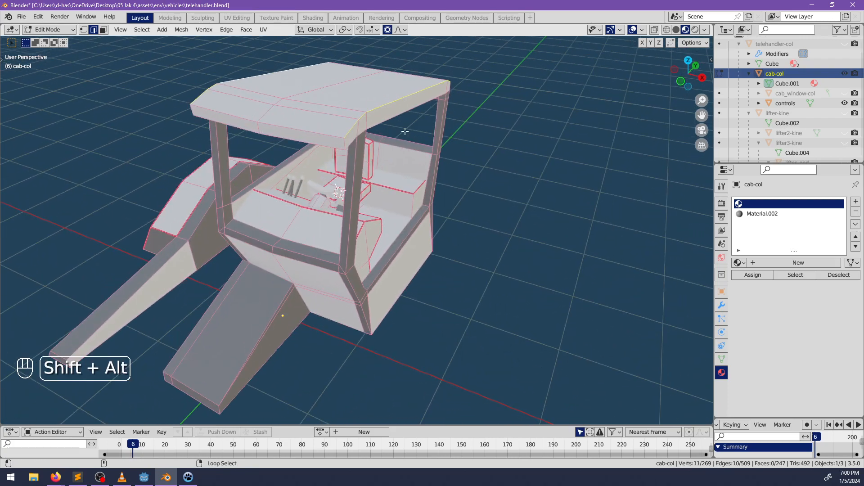
pyautogui.moveTo(323, 130); pyautogui.dragTo(404, 112, button='middle')
pyautogui.keyDown('shift'); pyautogui.click(404, 111); pyautogui.keyUp('shift')
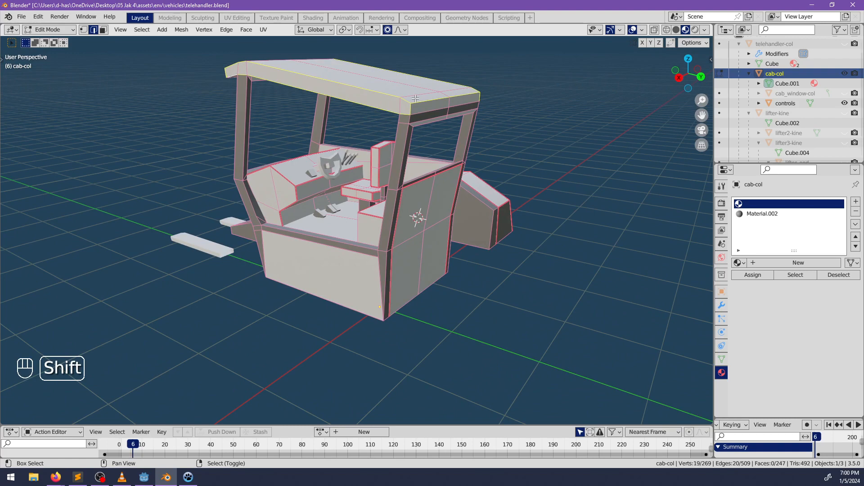
pyautogui.moveTo(450, 104); pyautogui.dragTo(361, 113, button='middle')
pyautogui.keyDown('alt'); pyautogui.keyDown('shift'); pyautogui.click(315, 142); pyautogui.keyUp('shift'); pyautogui.keyUp('alt')
pyautogui.keyDown('alt'); pyautogui.keyDown('shift'); pyautogui.click(449, 135); pyautogui.keyUp('shift'); pyautogui.keyUp('alt')
pyautogui.keyDown('alt'); pyautogui.keyDown('shift'); pyautogui.click(360, 113); pyautogui.keyUp('shift'); pyautogui.keyUp('alt')
pyautogui.keyDown('alt'); pyautogui.keyDown('shift'); pyautogui.click(360, 113); pyautogui.keyUp('shift'); pyautogui.keyUp('alt')
pyautogui.hotkey('ctrl', 'e')
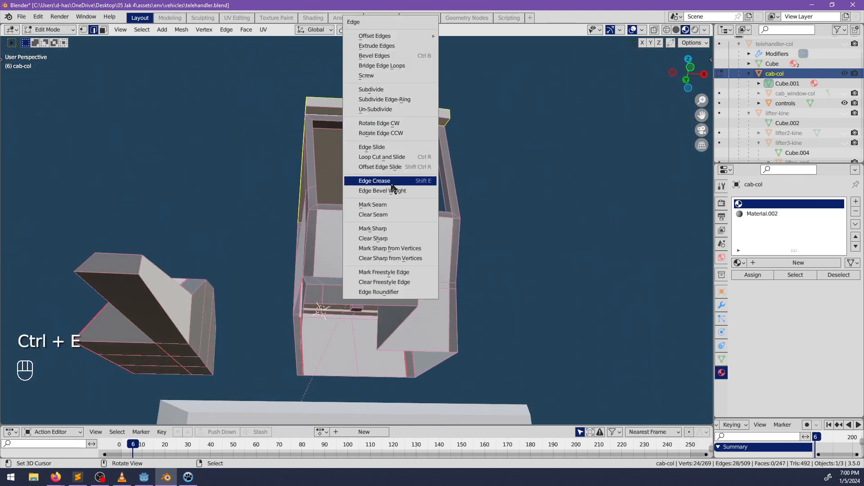
pyautogui.click(387, 205)
pyautogui.moveTo(387, 205); pyautogui.dragTo(501, 186, button='middle')
pyautogui.hotkey('alt', 'a')
# Mark a seam along the lower front edges of the cab roof and clear the selection
pyautogui.moveTo(426, 160); pyautogui.dragTo(353, 136, button='middle')
pyautogui.rightClick(315, 124)
pyautogui.keyDown('shift'); pyautogui.rightClick(346, 118); pyautogui.keyUp('shift')
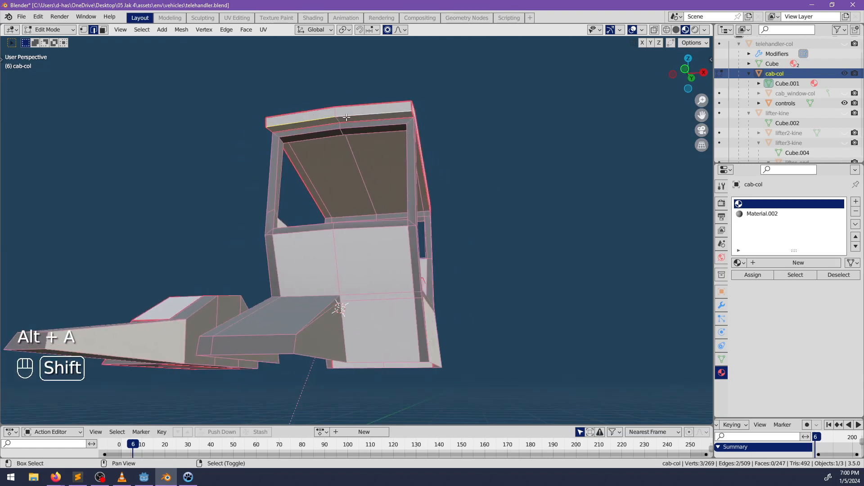
pyautogui.hotkey('ctrl', 'e')
pyautogui.click(308, 206)
pyautogui.hotkey('alt', 'a')
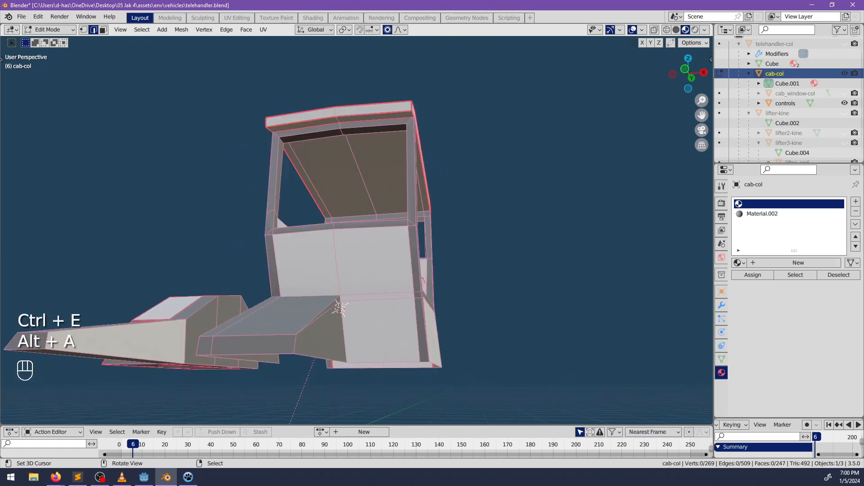
pyautogui.hotkey('alt', 'Tab')
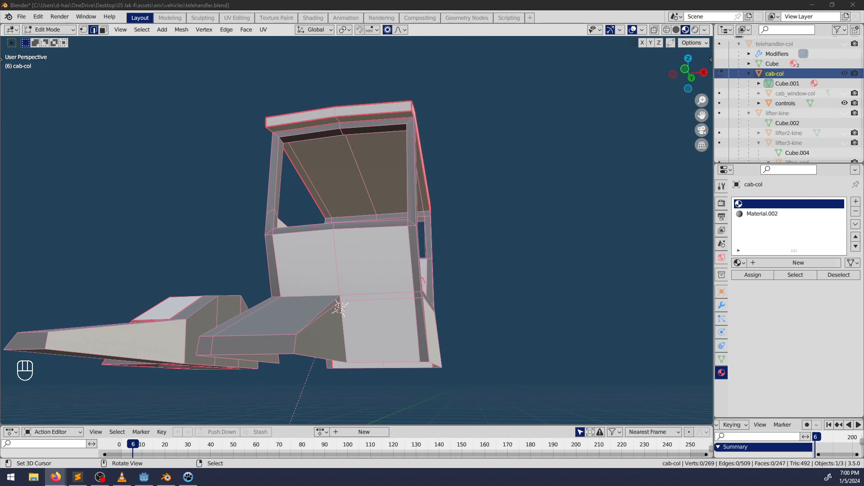
pyautogui.hotkey('alt', 'Tab')
pyautogui.moveTo(428, 218); pyautogui.dragTo(286, 215, button='middle')
pyautogui.press('Tab')
pyautogui.moveTo(482, 221); pyautogui.dragTo(325, 221, button='middle')
pyautogui.press('Tab')
pyautogui.hotkey('alt', 'a')
# Mark seams along the edges of the cab's exterior side panels below the window openings
pyautogui.keyDown('shift'); pyautogui.moveTo(375, 296); pyautogui.dragTo(356, 264, button='middle'); pyautogui.keyUp('shift')
pyautogui.scroll(1, 282, 232)
pyautogui.click(269, 237)
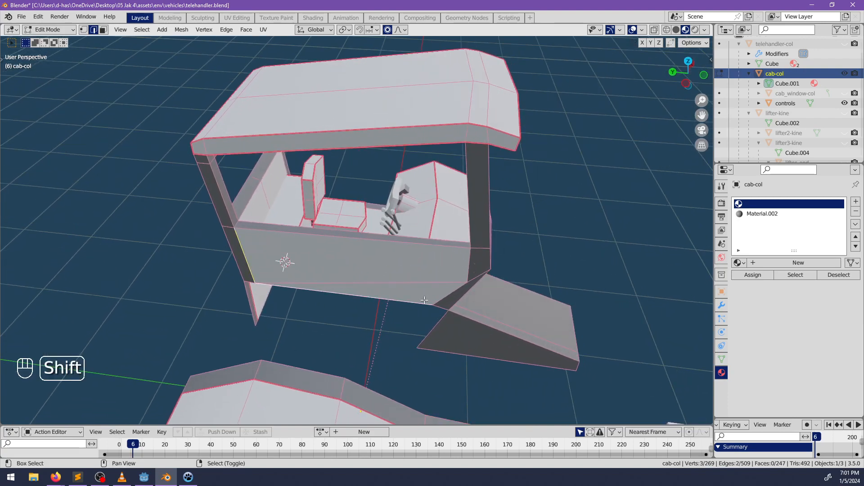
pyautogui.hotkey('ctrl', 'e')
pyautogui.click(415, 268)
pyautogui.moveTo(414, 269); pyautogui.dragTo(283, 275, button='middle')
pyautogui.hotkey('alt', 'a')
pyautogui.hotkey('ctrl', 'e')
pyautogui.click(285, 276)
pyautogui.hotkey('alt', 'a')
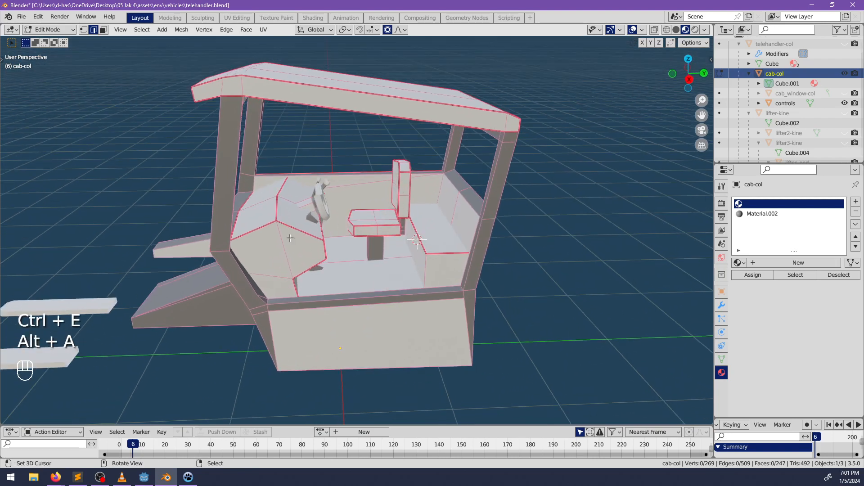
# Hide the dashboard and mark seams around the cab's interior front wall behind it
pyautogui.press('l')
pyautogui.press('h')
pyautogui.moveTo(290, 230); pyautogui.dragTo(311, 217, button='middle')
pyautogui.rightClick(294, 208)
pyautogui.rightClick(352, 194)
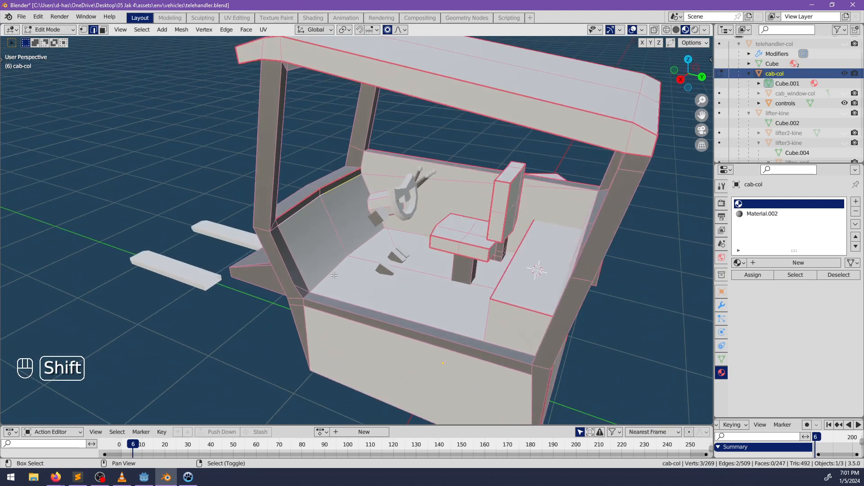
pyautogui.keyDown('shift'); pyautogui.rightClick(363, 242); pyautogui.keyUp('shift')
pyautogui.moveTo(348, 247); pyautogui.dragTo(357, 221, button='middle')
pyautogui.keyDown('shift'); pyautogui.rightClick(355, 216); pyautogui.keyUp('shift')
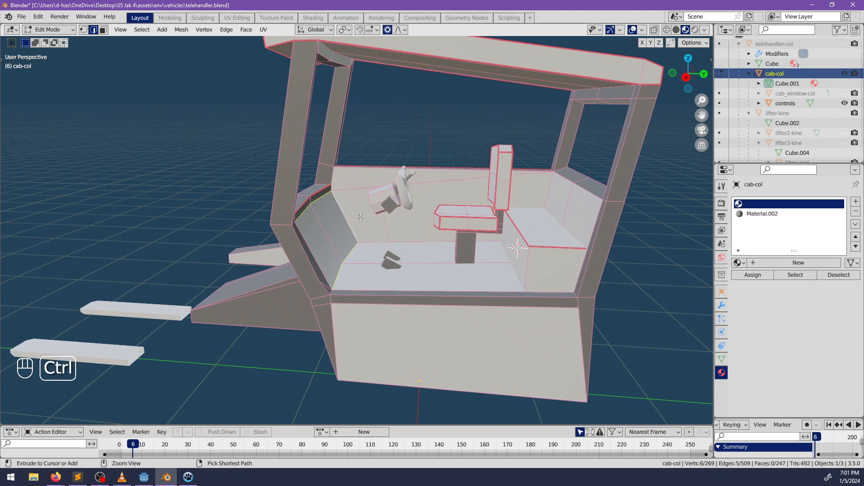
pyautogui.hotkey('ctrl', 'e')
pyautogui.click(362, 217)
# Mark a seam down the rear corner of the cab's far interior side wall
pyautogui.keyDown('shift'); pyautogui.rightClick(335, 175); pyautogui.keyUp('shift')
pyautogui.moveTo(335, 175); pyautogui.dragTo(487, 203, button='middle')
pyautogui.hotkey('ctrl', 'z')
pyautogui.keyDown('shift'); pyautogui.rightClick(382, 234); pyautogui.keyUp('shift')
pyautogui.hotkey('ctrl', 'e')
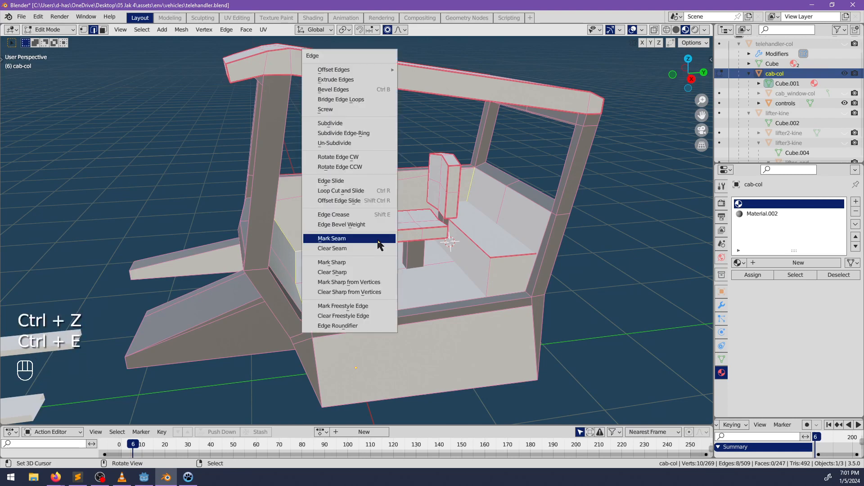
pyautogui.click(376, 238)
# Mark seams along the far side wall's floor edge and on a remaining edge of the interior front wall
pyautogui.keyDown('shift'); pyautogui.rightClick(392, 174); pyautogui.keyUp('shift')
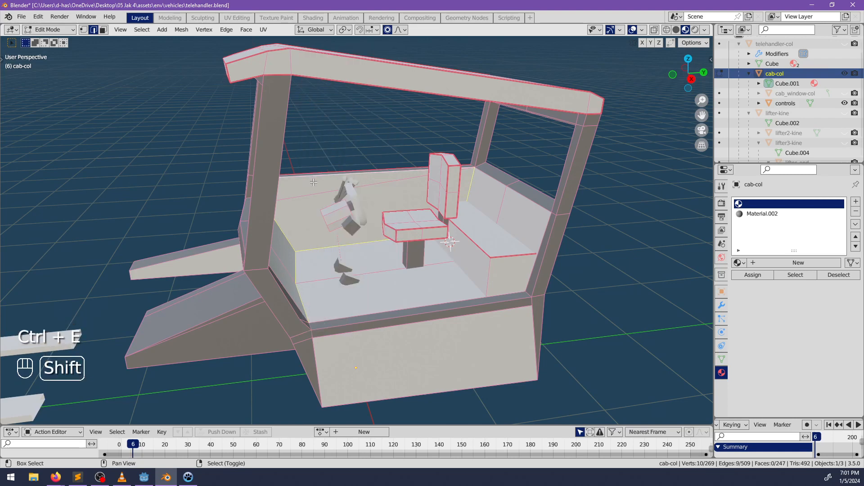
pyautogui.moveTo(405, 189); pyautogui.dragTo(385, 228, button='middle')
pyautogui.hotkey('ctrl', 'e')
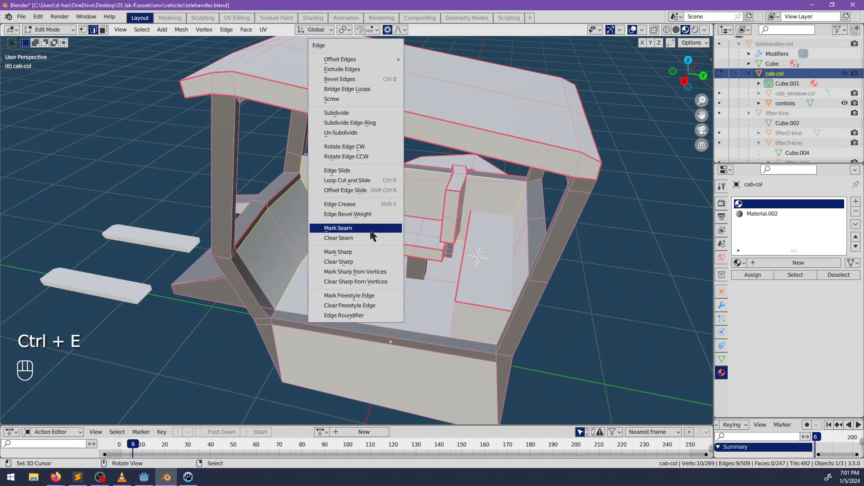
pyautogui.click(371, 231)
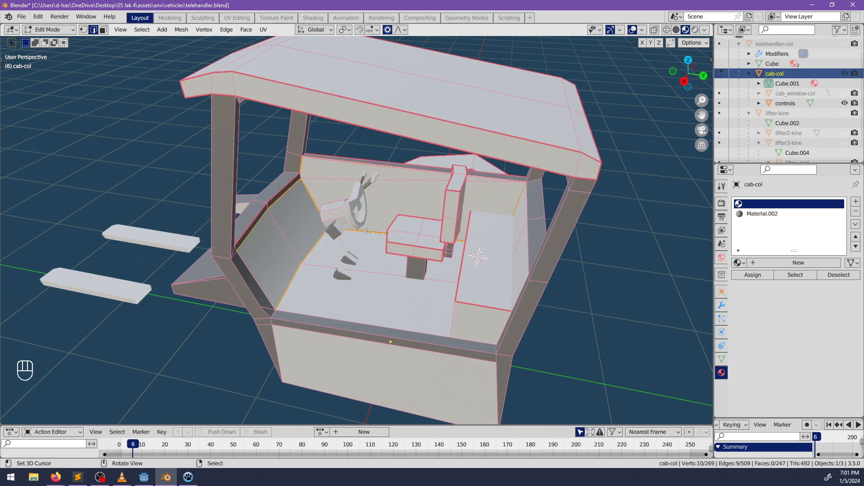
pyautogui.click(289, 272)
pyautogui.hotkey('ctrl', 'e')
pyautogui.click(261, 276)
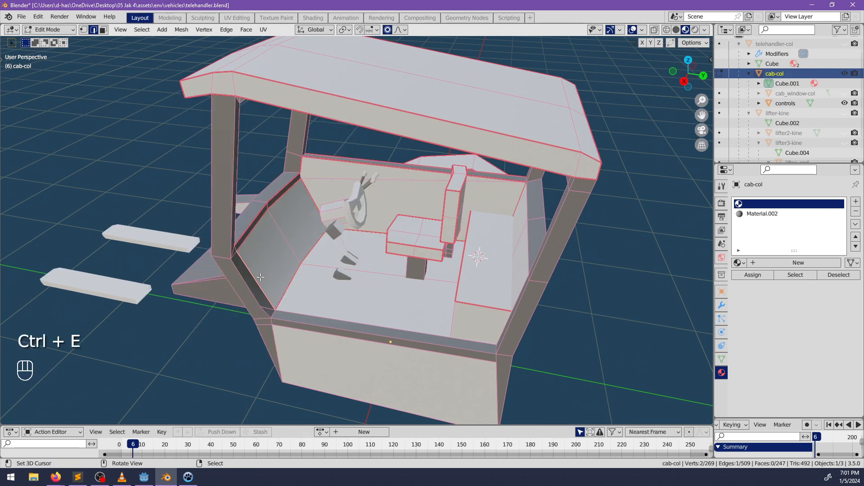
pyautogui.hotkey('alt', 'a')
# Mark a seam along the near side edge of the cab's interior rear wall
pyautogui.moveTo(270, 279); pyautogui.dragTo(382, 305, button='middle')
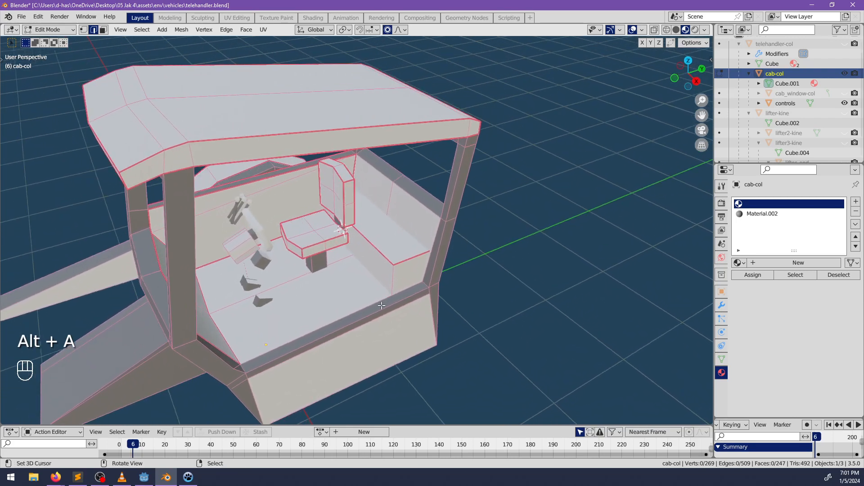
pyautogui.keyDown('shift'); pyautogui.click(440, 230); pyautogui.keyUp('shift')
pyautogui.hotkey('ctrl', 'e')
pyautogui.click(378, 231)
pyautogui.hotkey('alt', 'a')
# Hide the box behind the seat and mark a seam where the cab floor meets the rear wall
pyautogui.press('l')
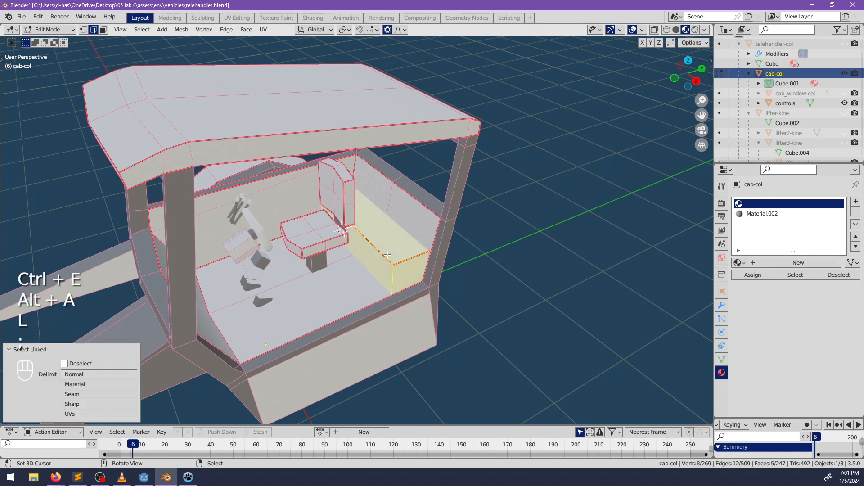
pyautogui.press('h')
pyautogui.keyDown('alt'); pyautogui.click(391, 254); pyautogui.keyUp('alt')
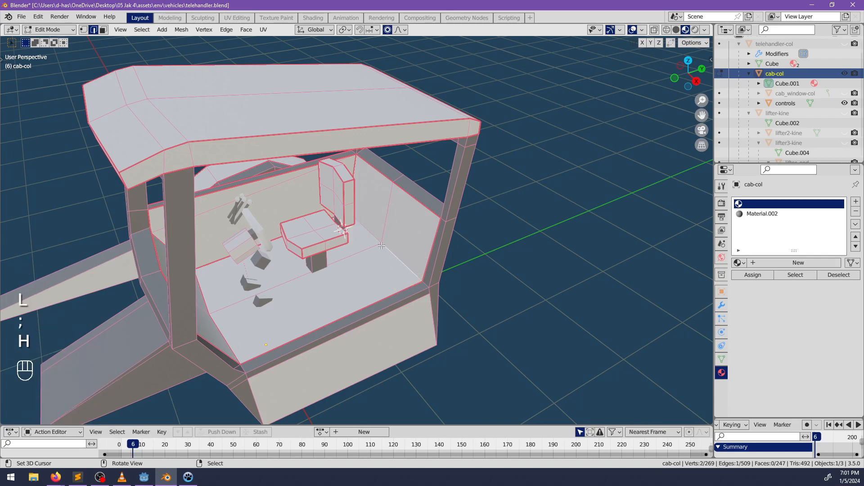
pyautogui.hotkey('ctrl', 'e')
pyautogui.click(381, 242)
pyautogui.moveTo(380, 242)
pyautogui.mouseDown(button='middle')
pyautogui.moveTo(383, 266)
pyautogui.moveTo(343, 261)
pyautogui.moveTo(375, 253)
pyautogui.mouseUp(button='middle')
pyautogui.hotkey('alt', 'a')
# Mark two further seams on interior edges near the front of the cab floor
pyautogui.scroll(1, 255, 257)
pyautogui.moveTo(255, 257); pyautogui.dragTo(288, 252, button='middle')
pyautogui.keyDown('alt'); pyautogui.click(260, 256); pyautogui.keyUp('alt')
pyautogui.hotkey('ctrl', 'e')
pyautogui.click(269, 250)
pyautogui.keyDown('alt'); pyautogui.rightClick(259, 278); pyautogui.keyUp('alt')
pyautogui.hotkey('ctrl', 'e')
pyautogui.click(260, 277)
pyautogui.hotkey('alt', 'a')
# Select the seam-bounded cab interior region and assign Material.002 to it
pyautogui.press('l')
pyautogui.click(762, 213)
pyautogui.click(755, 277)
pyautogui.scroll(-2, 405, 291)
pyautogui.hotkey('alt', 'a')
# Mark seams around the cab's exterior front panel and its lower exterior side panel
pyautogui.moveTo(364, 277); pyautogui.dragTo(398, 282, button='middle')
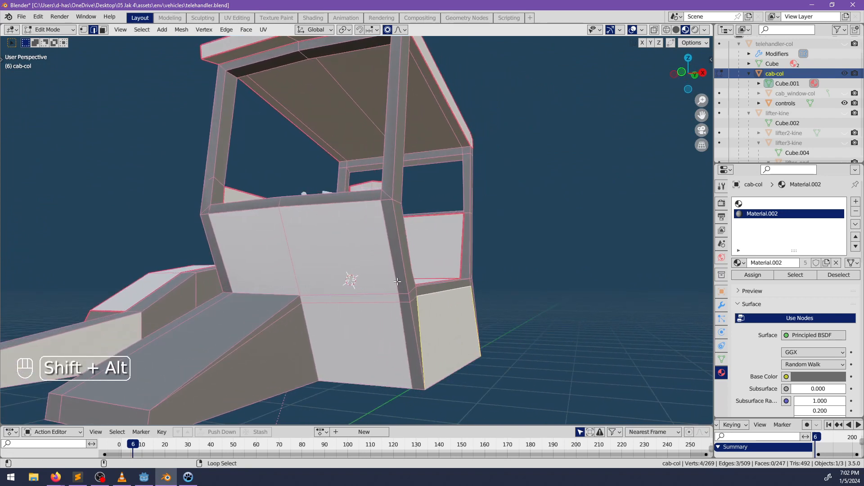
pyautogui.hotkey('ctrl', 'z')
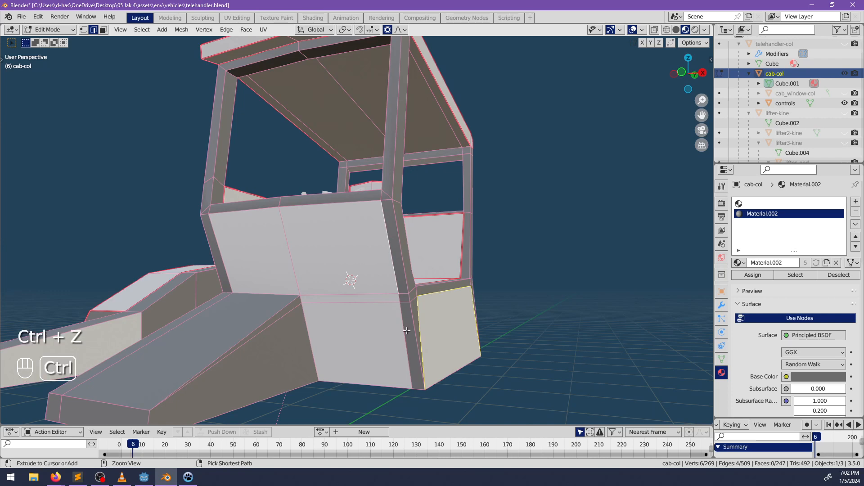
pyautogui.keyDown('ctrl'); pyautogui.rightClick(406, 339); pyautogui.keyUp('ctrl')
pyautogui.keyDown('shift'); pyautogui.rightClick(311, 202); pyautogui.keyUp('shift')
pyautogui.keyDown('shift'); pyautogui.rightClick(259, 209); pyautogui.keyUp('shift')
pyautogui.moveTo(255, 236); pyautogui.dragTo(311, 258, button='middle')
pyautogui.moveTo(366, 316); pyautogui.dragTo(293, 302, button='middle')
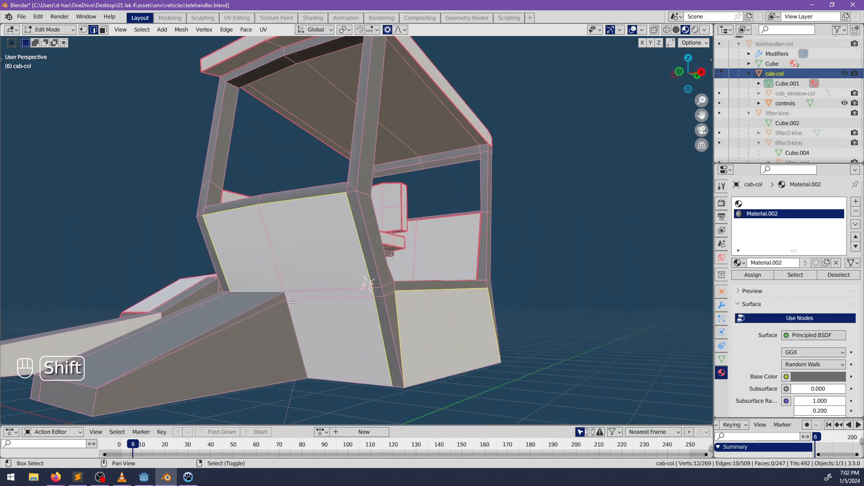
pyautogui.keyDown('ctrl'); pyautogui.rightClick(297, 332); pyautogui.keyUp('ctrl')
pyautogui.hotkey('ctrl', 'e')
pyautogui.click(297, 333)
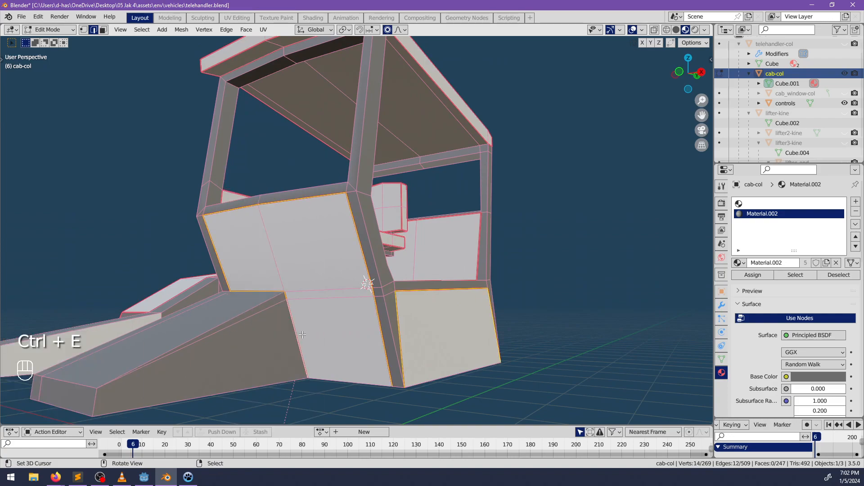
pyautogui.scroll(-2, 371, 296)
pyautogui.hotkey('alt', 'a')
# Reveal the hidden cab geometry, leave Edit Mode, and unhide all the telehandler's objects
pyautogui.moveTo(372, 296); pyautogui.dragTo(400, 312, button='middle')
pyautogui.moveTo(479, 299); pyautogui.dragTo(355, 311, button='middle')
pyautogui.scroll(2, 322, 251)
pyautogui.keyDown('shift'); pyautogui.moveTo(252, 306); pyautogui.dragTo(275, 268, button='middle'); pyautogui.keyUp('shift')
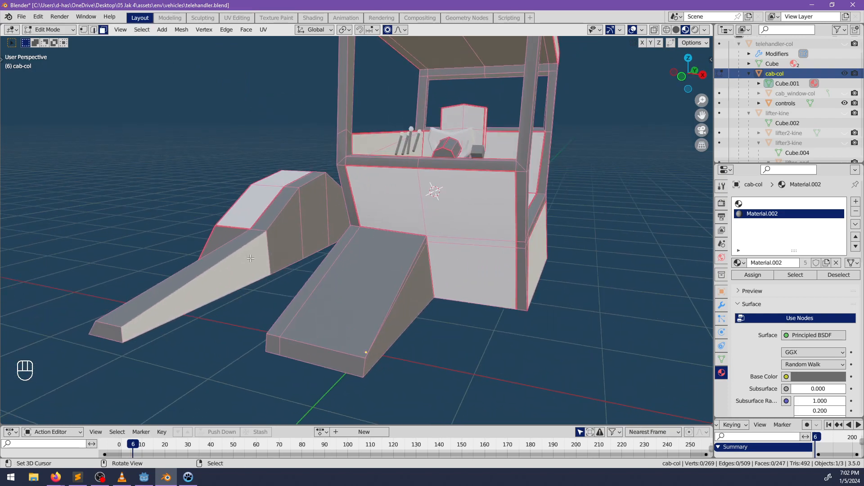
pyautogui.hotkey('alt', 'h')
pyautogui.press('Tab')
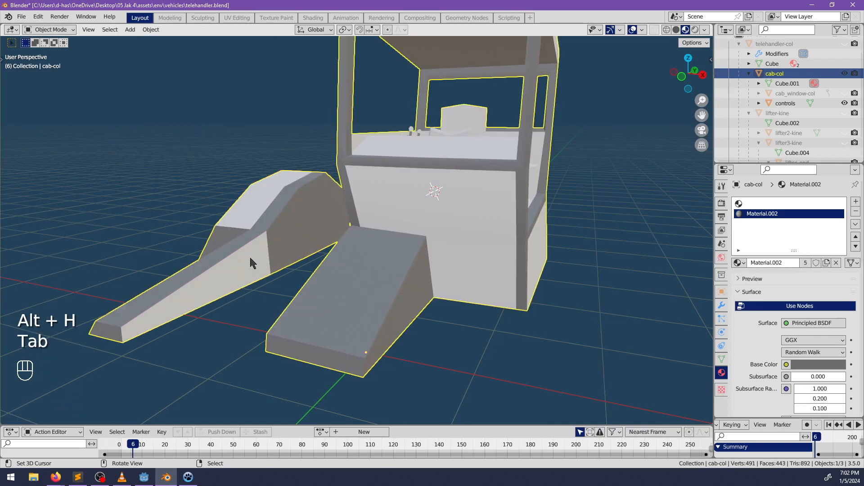
pyautogui.hotkey('alt', 'h')
# Rotate the lifter arm about the X axis to clear the view of the cab body
pyautogui.moveTo(247, 255); pyautogui.dragTo(389, 251, button='middle')
pyautogui.click(209, 212)
pyautogui.press('r')
pyautogui.press('x')
pyautogui.click(285, 123)
# Mark seams around selected faces on the cab mesh's side section beside the lifter arm
pyautogui.moveTo(285, 123); pyautogui.dragTo(318, 228, button='middle')
pyautogui.click(280, 226)
pyautogui.press('Tab')
pyautogui.keyDown('shift'); pyautogui.click(280, 227); pyautogui.keyUp('shift')
pyautogui.keyDown('shift'); pyautogui.click(324, 198); pyautogui.keyUp('shift')
pyautogui.hotkey('ctrl', 'e')
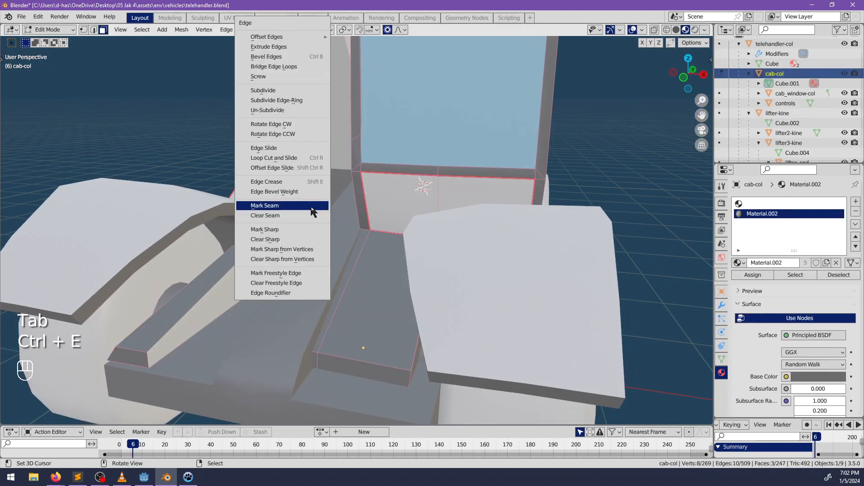
# Assign the first material slot to the selected inner side faces of cab-col and mark their bordering edge loop as a seam
pyautogui.click(768, 205)
pyautogui.click(753, 276)
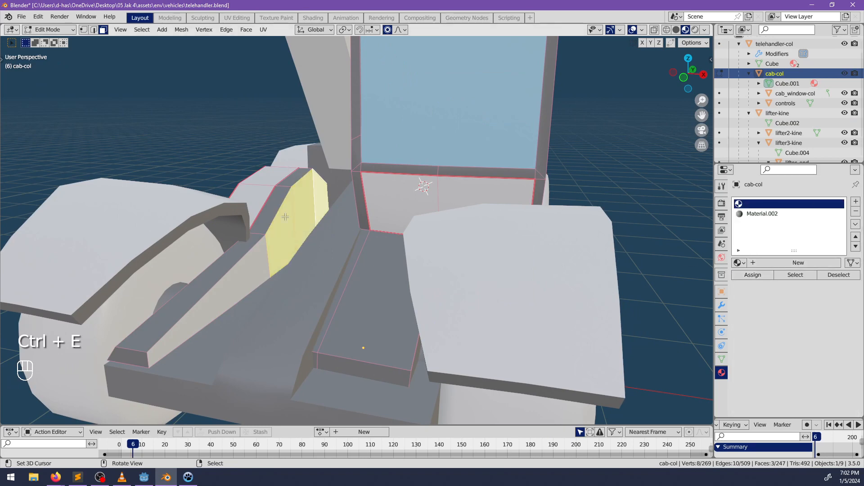
pyautogui.click(93, 29)
pyautogui.keyDown('alt'); pyautogui.click(276, 205); pyautogui.keyUp('alt')
pyautogui.hotkey('ctrl', 'e')
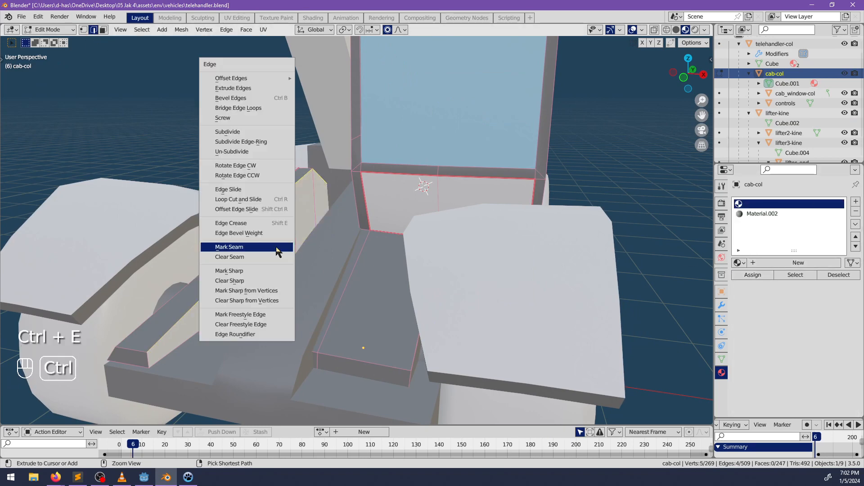
pyautogui.click(276, 251)
# Mark the additional edges at the rear of the same cab-col side panel as a seam, using X-ray
pyautogui.hotkey('alt', 'z')
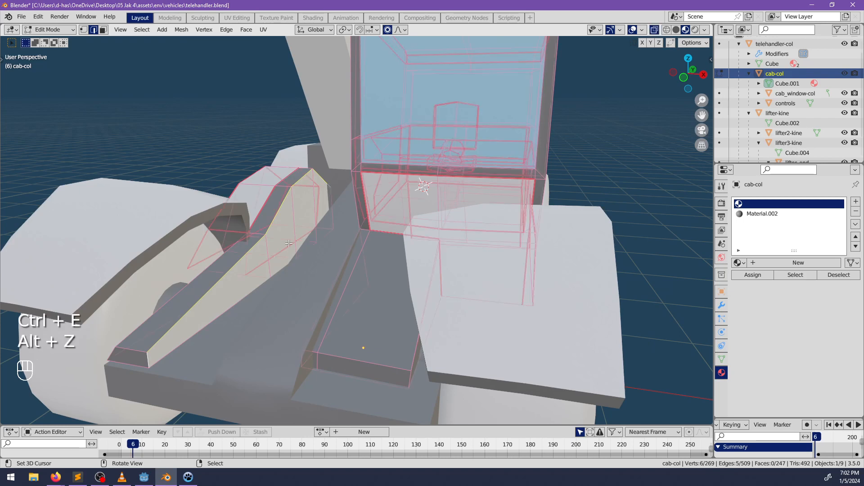
pyautogui.moveTo(311, 191); pyautogui.dragTo(313, 203, button='middle')
pyautogui.keyDown('shift'); pyautogui.rightClick(322, 206); pyautogui.keyUp('shift')
pyautogui.hotkey('ctrl', 'e')
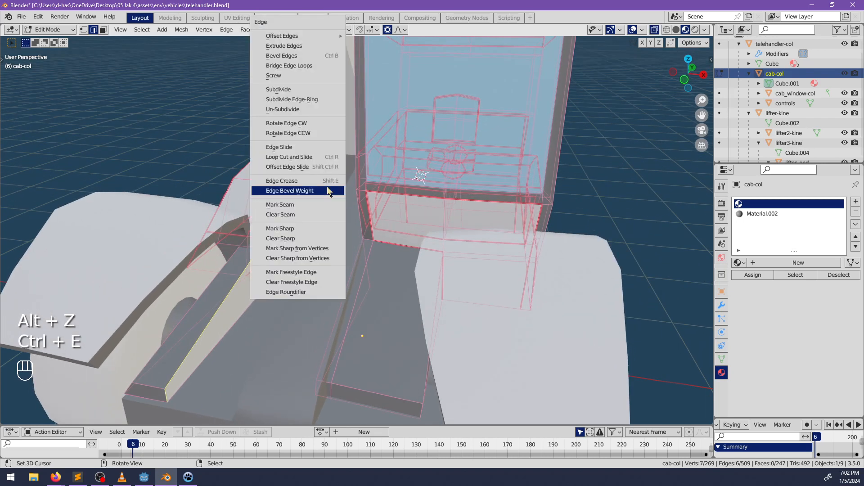
pyautogui.click(294, 207)
pyautogui.scroll(-5, 292, 206)
pyautogui.hotkey('alt', 'a')
# Return to object mode and clear the rotation of the lifter boom
pyautogui.moveTo(260, 201); pyautogui.dragTo(170, 229, button='middle')
pyautogui.press('Tab')
pyautogui.click(301, 184)
pyautogui.hotkey('alt', 'r')
pyautogui.hotkey('alt', 'a')
# Examine the marked seams on the cab-col mesh in edit mode with X-ray turned off
pyautogui.click(347, 249)
pyautogui.press('Tab')
pyautogui.scroll(3, 359, 272)
pyautogui.hotkey('alt', 'z')
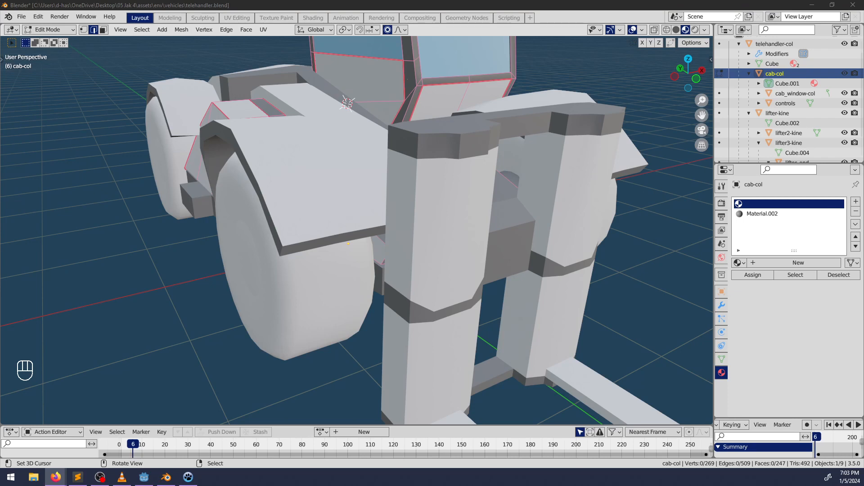
pyautogui.hotkey('alt', 'Tab')
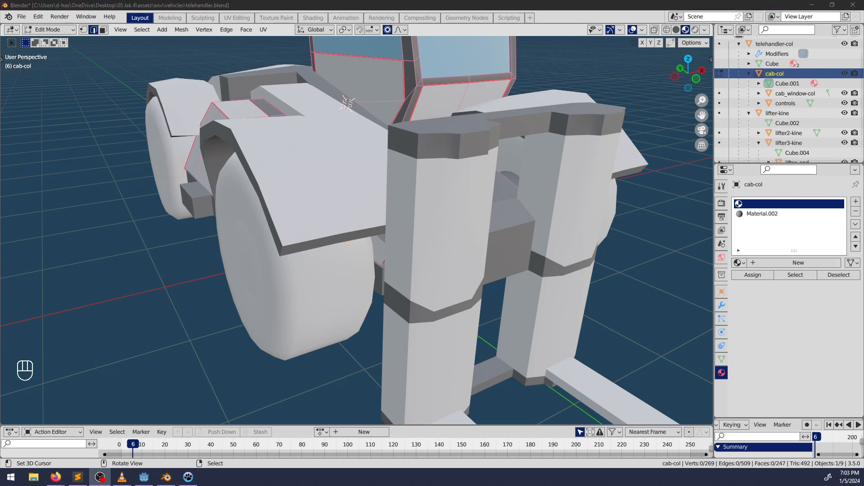
pyautogui.moveTo(408, 252)
pyautogui.mouseDown(button='middle')
pyautogui.moveTo(371, 235)
pyautogui.moveTo(335, 234)
pyautogui.moveTo(396, 259)
pyautogui.mouseUp(button='middle')
pyautogui.scroll(-3, 359, 234)
pyautogui.press('Tab')
# Select the lifter_end object and open its mesh for editing
pyautogui.keyDown('shift'); pyautogui.moveTo(466, 215); pyautogui.dragTo(391, 279, button='middle'); pyautogui.keyUp('shift')
pyautogui.hotkey('alt', 'a')
pyautogui.rightClick(347, 248)
pyautogui.moveTo(307, 297)
pyautogui.mouseDown(button='middle')
pyautogui.moveTo(291, 261)
pyautogui.moveTo(436, 273)
pyautogui.moveTo(318, 312)
pyautogui.moveTo(272, 288)
pyautogui.moveTo(361, 260)
pyautogui.moveTo(314, 283)
pyautogui.mouseUp(button='middle')
pyautogui.press('Tab')
pyautogui.hotkey('alt', 'a')
pyautogui.press('Tab')
pyautogui.click(269, 279)
pyautogui.press('Tab')
# Mark seams along the edge loops bordering the dark middle bands on both lifter_end columns
pyautogui.moveTo(372, 263); pyautogui.dragTo(425, 244, button='middle')
pyautogui.scroll(3, 396, 255)
pyautogui.keyDown('shift'); pyautogui.click(341, 246); pyautogui.keyUp('shift')
pyautogui.moveTo(316, 267)
pyautogui.mouseDown(button='middle')
pyautogui.moveTo(422, 292)
pyautogui.moveTo(338, 281)
pyautogui.moveTo(318, 266)
pyautogui.mouseUp(button='middle')
pyautogui.scroll(4, 369, 259)
pyautogui.moveTo(383, 261); pyautogui.dragTo(336, 237, button='middle')
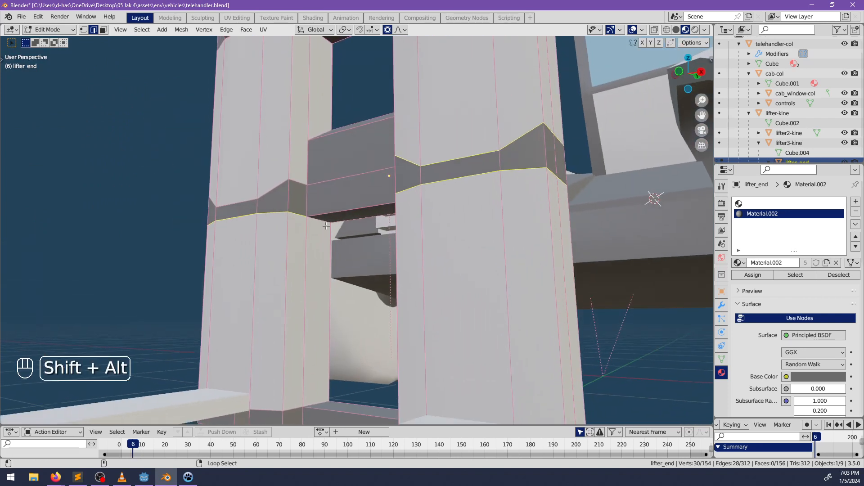
pyautogui.hotkey('ctrl', 'e')
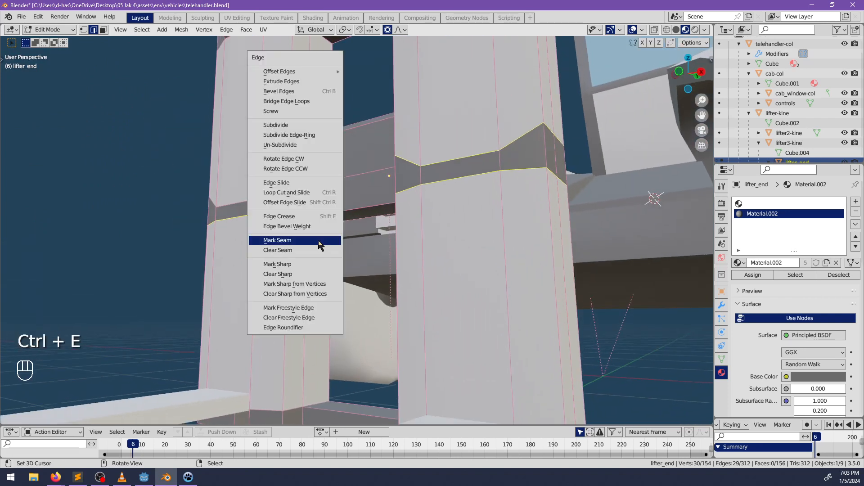
pyautogui.click(318, 245)
# Mark seams along the upper edge loops of the dark bottom bands on both lifter_end columns, using X-ray
pyautogui.moveTo(318, 245); pyautogui.dragTo(260, 300, button='middle')
pyautogui.hotkey('alt', 'z')
pyautogui.keyDown('alt'); pyautogui.keyDown('shift'); pyautogui.click(341, 300); pyautogui.keyUp('shift'); pyautogui.keyUp('alt')
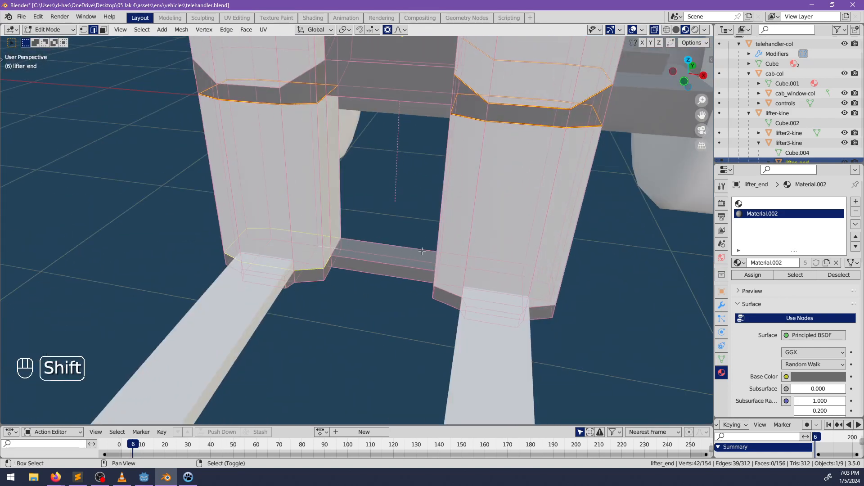
pyautogui.moveTo(366, 250); pyautogui.dragTo(405, 254, button='middle')
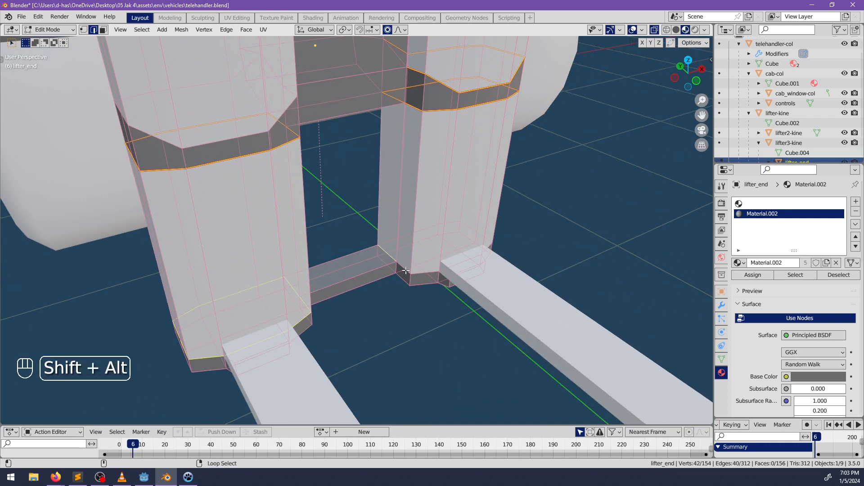
pyautogui.moveTo(466, 270); pyautogui.dragTo(389, 256, button='middle')
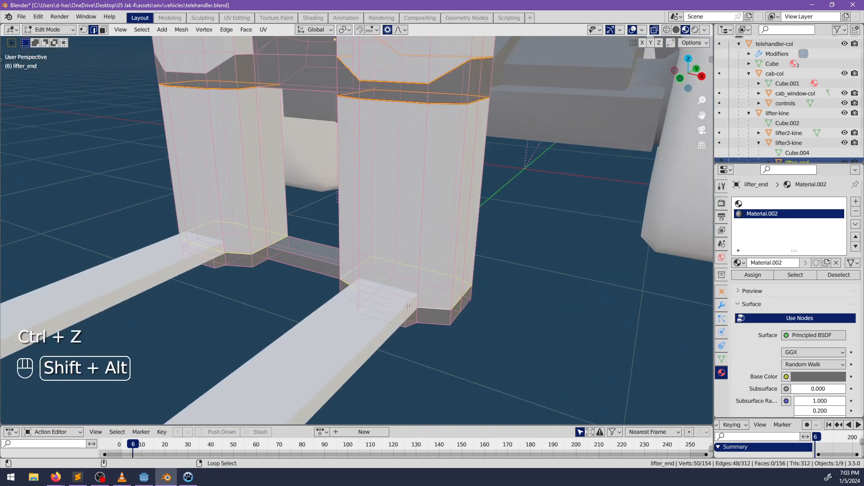
pyautogui.hotkey('ctrl', 'e')
pyautogui.click(392, 303)
pyautogui.hotkey('alt', 'a')
# Mark additional seam edges around the middle bands of lifter_end and turn X-ray off
pyautogui.moveTo(392, 303); pyautogui.dragTo(352, 283, button='middle')
pyautogui.scroll(4, 351, 253)
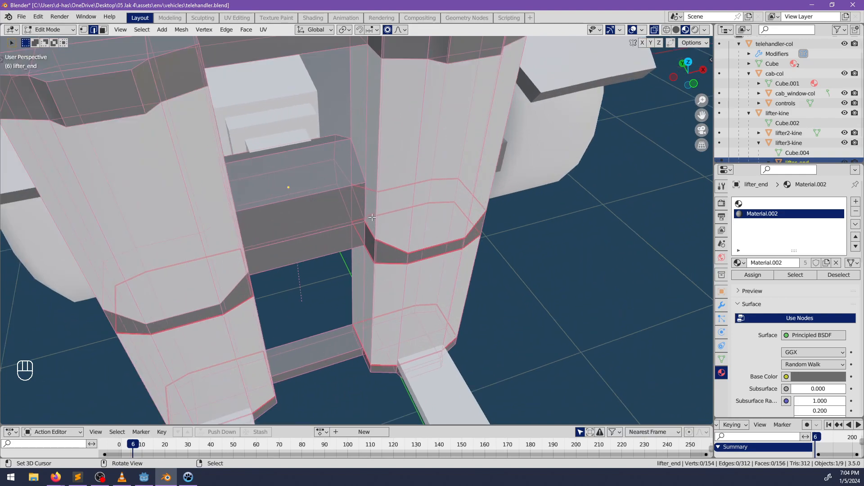
pyautogui.moveTo(371, 220); pyautogui.dragTo(305, 265, button='middle')
pyautogui.hotkey('ctrl', 'e')
pyautogui.click(407, 286)
pyautogui.scroll(-1, 407, 287)
pyautogui.hotkey('alt', 'a')
pyautogui.hotkey('alt', 'z')
# Mark seams along the lower edge loops of the dark top bands on both lifter_end columns and turn X-ray on
pyautogui.keyDown('shift'); pyautogui.moveTo(306, 264); pyautogui.dragTo(333, 130, button='middle'); pyautogui.keyUp('shift')
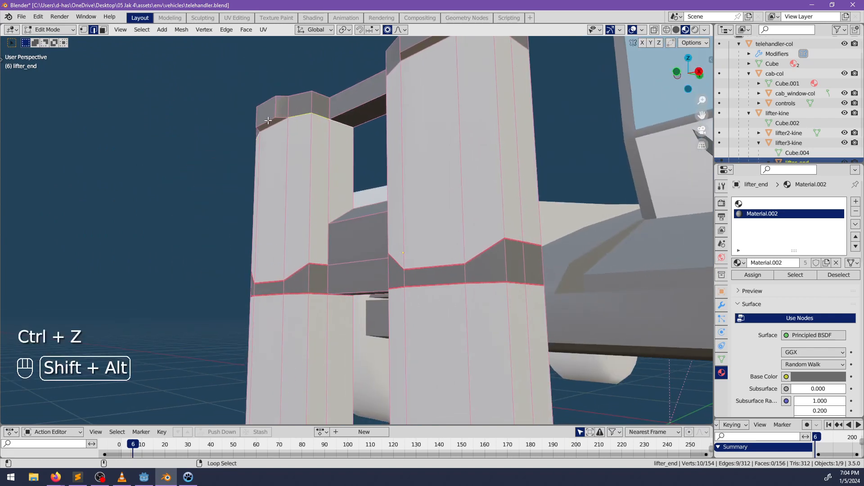
pyautogui.moveTo(371, 135); pyautogui.dragTo(408, 169, button='middle')
pyautogui.keyDown('alt'); pyautogui.keyDown('shift'); pyautogui.rightClick(455, 115); pyautogui.keyUp('shift'); pyautogui.keyUp('alt')
pyautogui.keyDown('alt'); pyautogui.keyDown('shift'); pyautogui.rightClick(492, 116); pyautogui.keyUp('shift'); pyautogui.keyUp('alt')
pyautogui.moveTo(362, 152); pyautogui.dragTo(390, 254, button='middle')
pyautogui.hotkey('ctrl', 'e')
pyautogui.click(407, 234)
pyautogui.hotkey('alt', 'a')
pyautogui.hotkey('alt', 'z')
# Leave lifter_end and open the forks mesh for editing
pyautogui.scroll(-1, 441, 270)
pyautogui.moveTo(439, 271); pyautogui.dragTo(419, 302, button='middle')
pyautogui.press('Tab')
pyautogui.rightClick(396, 372)
pyautogui.press('Tab')
pyautogui.keyDown('shift'); pyautogui.moveTo(329, 366); pyautogui.dragTo(337, 273, button='middle'); pyautogui.keyUp('shift')
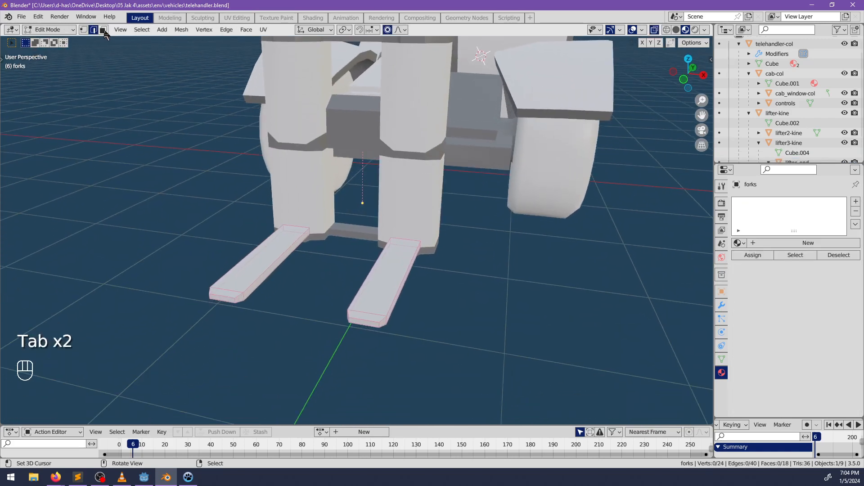
# Mark seams along the long edge loops and around the tip faces of both forks, and leave edit mode
pyautogui.moveTo(432, 245); pyautogui.dragTo(382, 249, button='middle')
pyautogui.moveTo(308, 300); pyautogui.dragTo(433, 267, button='middle')
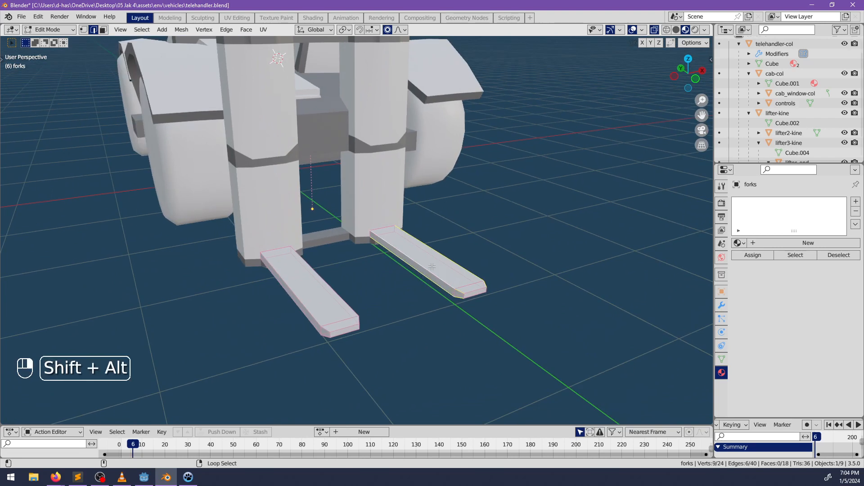
pyautogui.keyDown('ctrl'); pyautogui.keyDown('shift'); pyautogui.click(473, 295); pyautogui.keyUp('shift'); pyautogui.keyUp('ctrl')
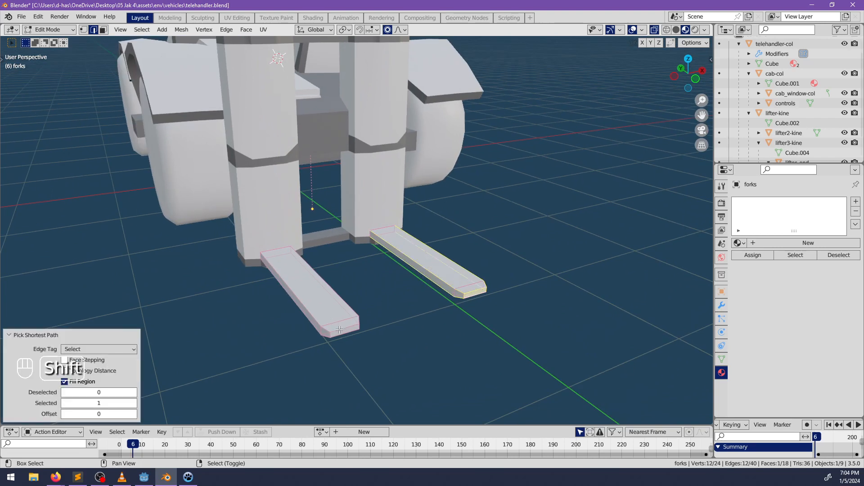
pyautogui.hotkey('ctrl', 'z')
pyautogui.hotkey('ctrl', 'z')
pyautogui.moveTo(347, 328); pyautogui.dragTo(356, 294, button='middle')
pyautogui.keyDown('ctrl'); pyautogui.keyDown('shift'); pyautogui.click(343, 313); pyautogui.keyUp('shift'); pyautogui.keyUp('ctrl')
pyautogui.keyDown('alt'); pyautogui.keyDown('shift'); pyautogui.click(357, 293); pyautogui.keyUp('shift'); pyautogui.keyUp('alt')
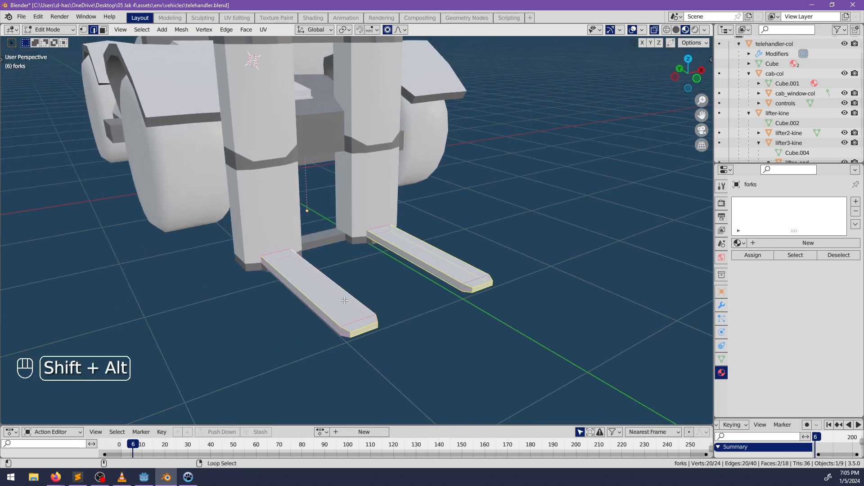
pyautogui.hotkey('ctrl', 'e')
pyautogui.click(320, 315)
pyautogui.moveTo(321, 315); pyautogui.dragTo(356, 252, button='middle')
pyautogui.hotkey('alt', 'a')
pyautogui.press('Tab')
# Open the lifter boom mesh for editing and mark a seam around its front end
pyautogui.keyDown('shift'); pyautogui.moveTo(356, 252); pyautogui.dragTo(395, 235, button='middle'); pyautogui.keyUp('shift')
pyautogui.scroll(3, 383, 238)
pyautogui.rightClick(350, 242)
pyautogui.press('Tab')
pyautogui.moveTo(445, 200); pyautogui.dragTo(161, 53, button='middle')
pyautogui.hotkey('ctrl', 'e')
pyautogui.click(316, 294)
pyautogui.moveTo(316, 294); pyautogui.dragTo(306, 294, button='middle')
# Edit lifter-kine, lifter2-kine and lifter3-kine together and mark the boundaries of their selected front end faces as seams
pyautogui.press('Tab')
pyautogui.press('Tab')
pyautogui.press('Tab')
pyautogui.click(292, 301)
pyautogui.keyDown('shift'); pyautogui.click(306, 280); pyautogui.keyUp('shift')
pyautogui.keyDown('shift'); pyautogui.click(325, 272); pyautogui.keyUp('shift')
pyautogui.press('Tab')
pyautogui.click(294, 295)
pyautogui.hotkey('ctrl', 'e')
pyautogui.click(278, 312)
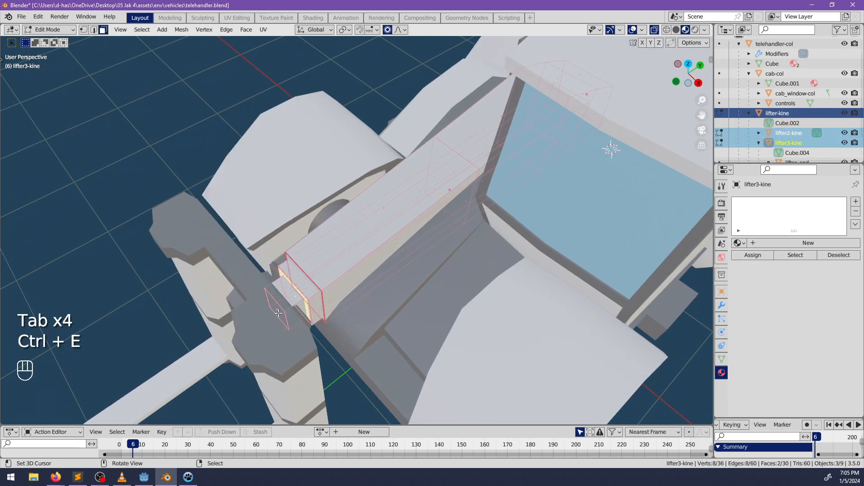
# Select the rear end faces of the three boom sections and mark their boundaries as seams
pyautogui.moveTo(256, 101); pyautogui.dragTo(393, 271, button='middle')
pyautogui.scroll(2, 393, 271)
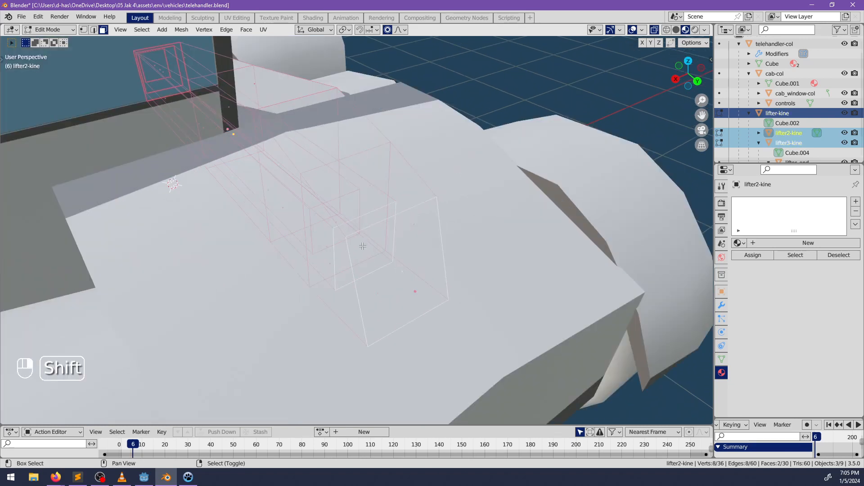
pyautogui.hotkey('ctrl', 'e')
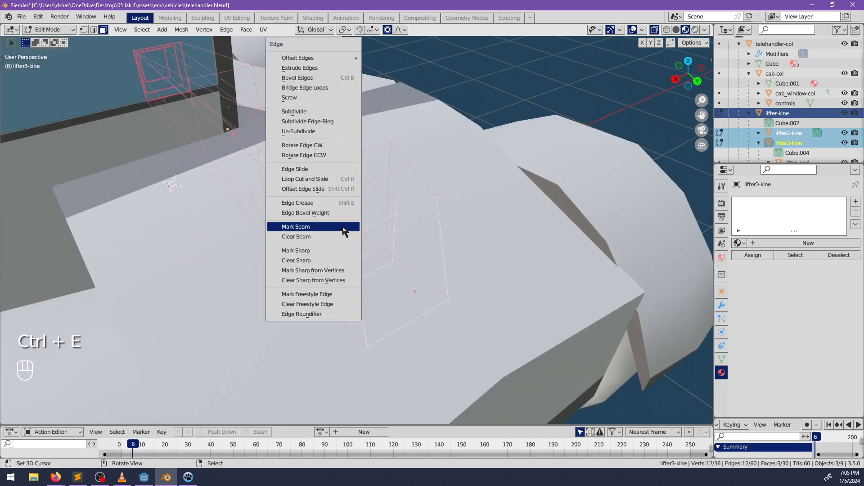
pyautogui.click(344, 230)
# Mark a lengthwise seam along one lower edge of each of the three boom sections
pyautogui.scroll(-2, 351, 239)
pyautogui.moveTo(370, 258); pyautogui.dragTo(351, 273, button='middle')
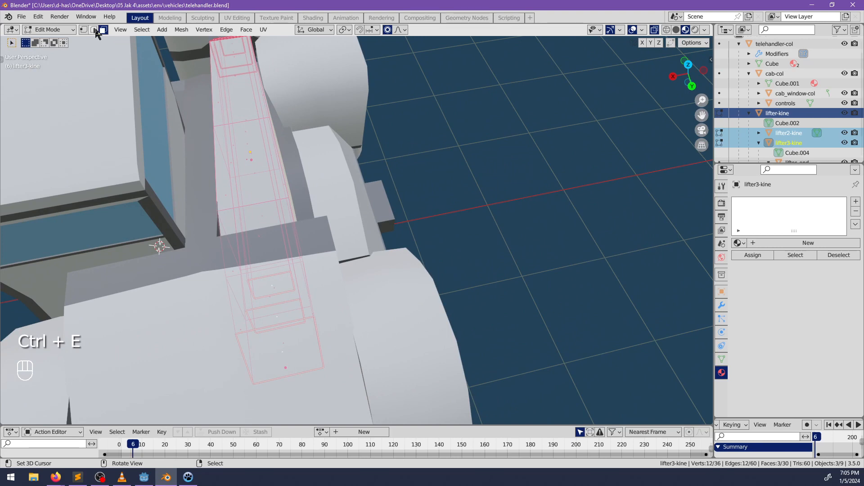
pyautogui.moveTo(316, 257); pyautogui.dragTo(351, 225, button='middle')
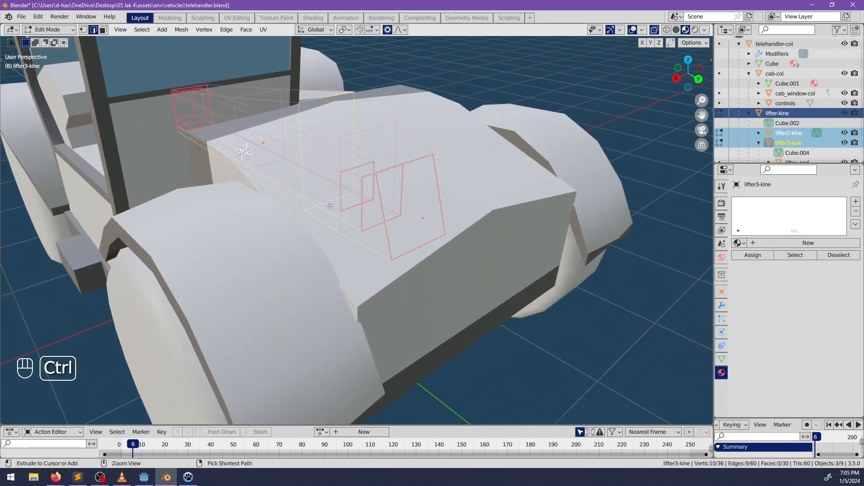
pyautogui.hotkey('ctrl', 'z')
pyautogui.hotkey('ctrl', 'e')
pyautogui.click(339, 219)
# Try rotating the three boom sections about the global X axis, and undo the rotation
pyautogui.moveTo(349, 225); pyautogui.dragTo(430, 263, button='middle')
pyautogui.press('Tab')
pyautogui.press('r')
pyautogui.press('x')
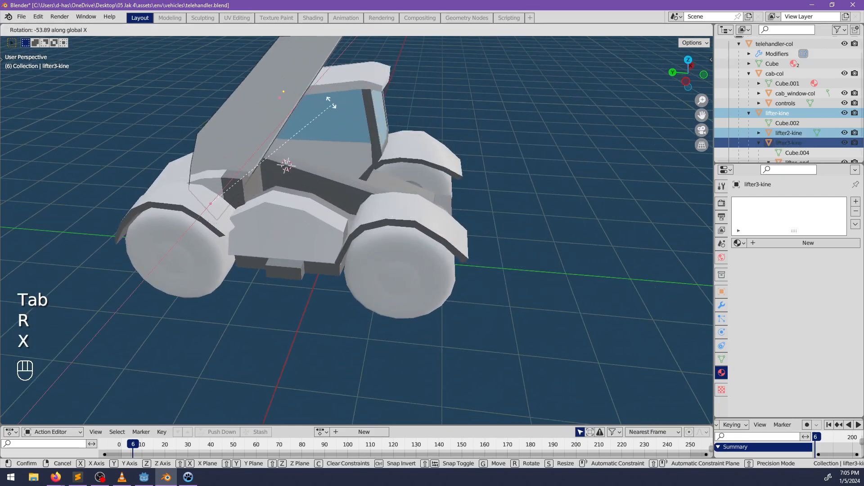
pyautogui.click(307, 142)
pyautogui.moveTo(307, 141); pyautogui.dragTo(417, 242, button='middle')
pyautogui.hotkey('ctrl', 'z')
# Rotate the boom sections about their local X axis to check the mesh, and clear their rotation
pyautogui.press('r')
pyautogui.press('x')
pyautogui.press('x')
pyautogui.click(455, 176)
pyautogui.moveTo(455, 175); pyautogui.dragTo(410, 256, button='middle')
pyautogui.press('Tab')
pyautogui.press('Tab')
pyautogui.hotkey('alt', 'r')
pyautogui.hotkey('alt', 'a')
# Examine the seams on the telehandler-col body and the neighbouring parts in edit mode
pyautogui.click(354, 221)
pyautogui.press('Tab')
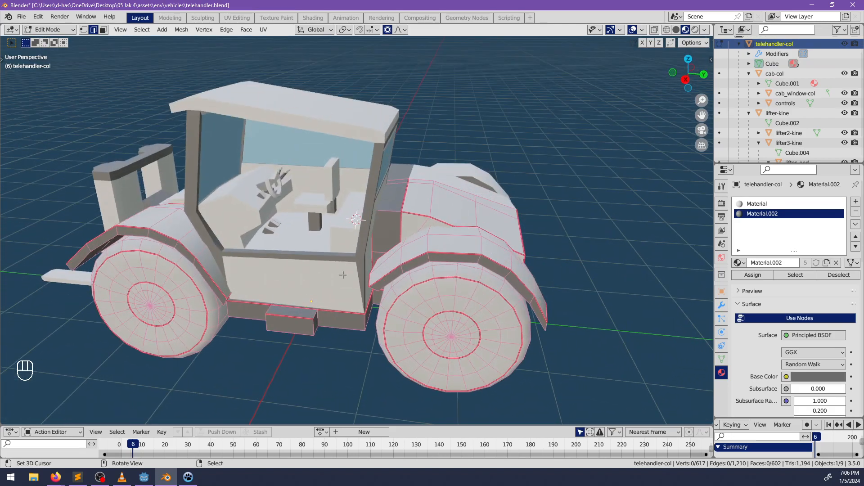
pyautogui.moveTo(305, 271); pyautogui.dragTo(352, 281, button='middle')
pyautogui.press('Tab')
pyautogui.scroll(-2, 376, 274)
pyautogui.hotkey('alt', 'a')
pyautogui.click(367, 269)
pyautogui.press('Tab')
pyautogui.press('Tab')
pyautogui.moveTo(424, 272); pyautogui.dragTo(371, 216, button='middle')
pyautogui.hotkey('alt', 'a')
# Try tilting lifter-kine about the X axis, and undo the rotation
pyautogui.click(371, 216)
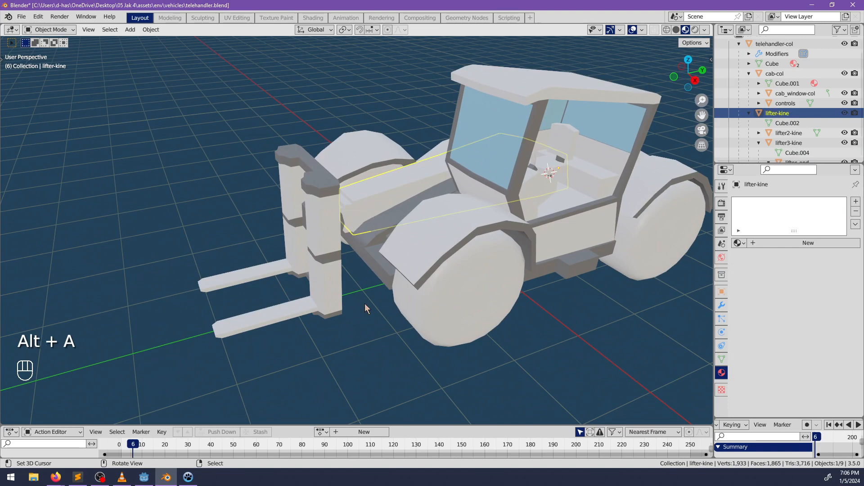
pyautogui.press('r')
pyautogui.press('x')
pyautogui.click(388, 260)
pyautogui.hotkey('ctrl', 'z')
# Open telehandler-col for editing, delete the linked geometry of the rear wheel, and return to object mode
pyautogui.press('Tab')
pyautogui.keyDown('shift'); pyautogui.moveTo(455, 280); pyautogui.dragTo(372, 248, button='middle'); pyautogui.keyUp('shift')
pyautogui.press('Tab')
pyautogui.rightClick(372, 248)
pyautogui.press('Tab')
pyautogui.moveTo(369, 291); pyautogui.dragTo(377, 295, button='middle')
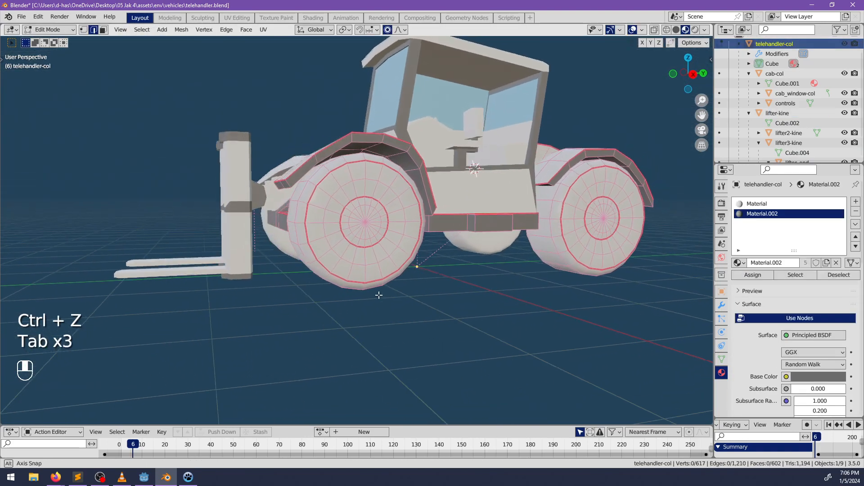
pyautogui.keyDown('shift'); pyautogui.moveTo(515, 282); pyautogui.dragTo(328, 261, button='middle'); pyautogui.keyUp('shift')
pyautogui.press('l')
pyautogui.press('x')
pyautogui.click(444, 240)
pyautogui.press('Tab')
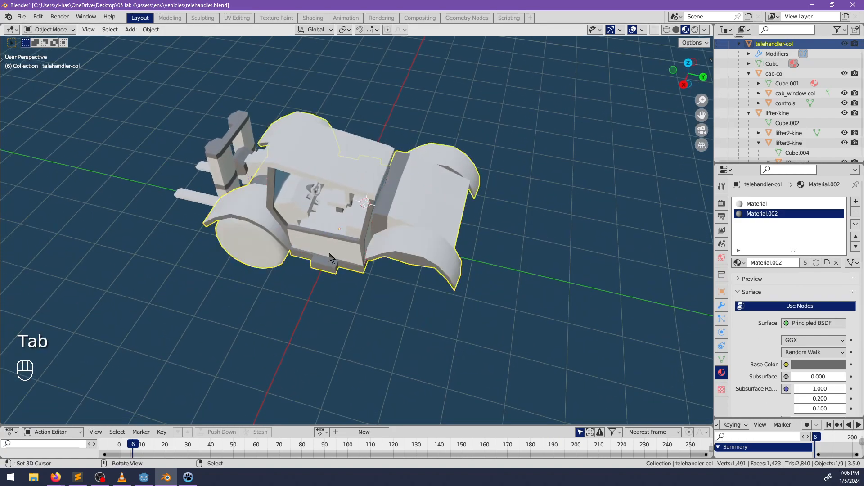
# Select the telehandler body, cab, controls, lifter end and forks together, with the forks as the active object
pyautogui.keyDown('shift'); pyautogui.click(333, 245); pyautogui.keyUp('shift')
pyautogui.keyDown('shift'); pyautogui.click(317, 192); pyautogui.keyUp('shift')
pyautogui.moveTo(309, 296); pyautogui.dragTo(288, 275, button='middle')
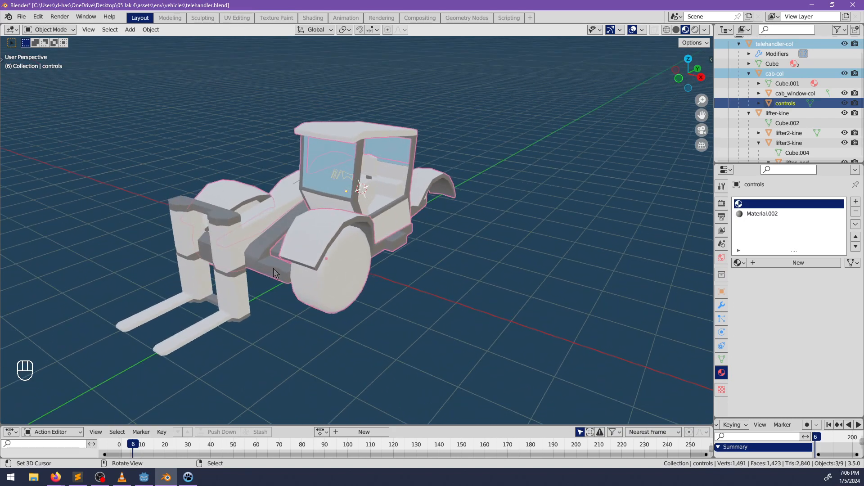
pyautogui.keyDown('shift'); pyautogui.rightClick(243, 295); pyautogui.keyUp('shift')
pyautogui.keyDown('shift'); pyautogui.rightClick(213, 324); pyautogui.keyUp('shift')
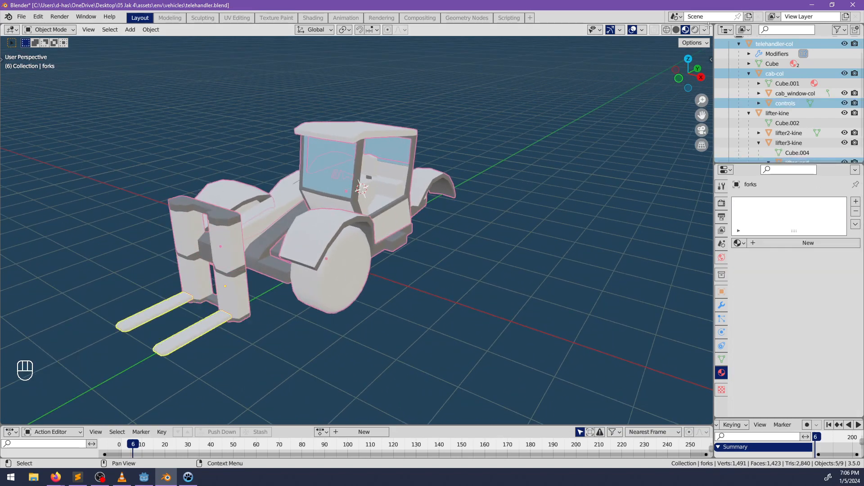
# Split the 3D viewport vertically, turn the new area into a UV Editor and widen it
pyautogui.moveTo(712, 24); pyautogui.dragTo(473, 27)
pyautogui.click(484, 32)
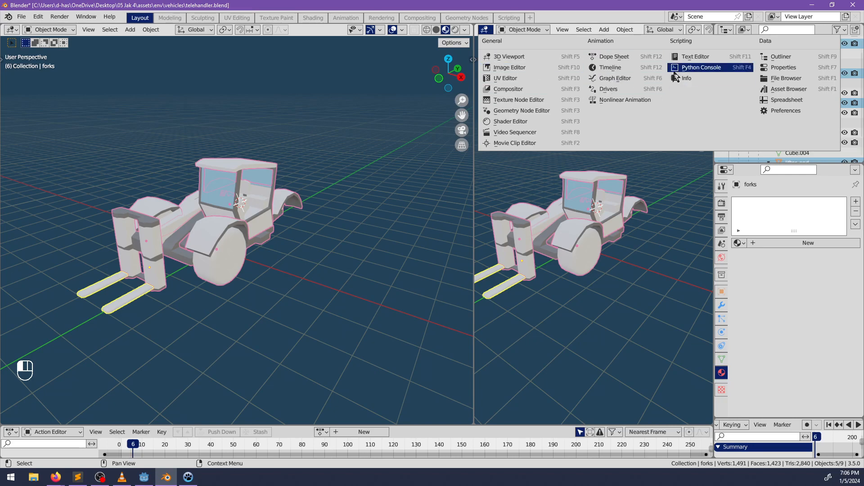
pyautogui.click(505, 78)
pyautogui.moveTo(474, 210); pyautogui.dragTo(414, 210)
# Unwrap all geometry of the five selected parts in edit mode and inspect the resulting UV islands
pyautogui.press('Tab')
pyautogui.press('a')
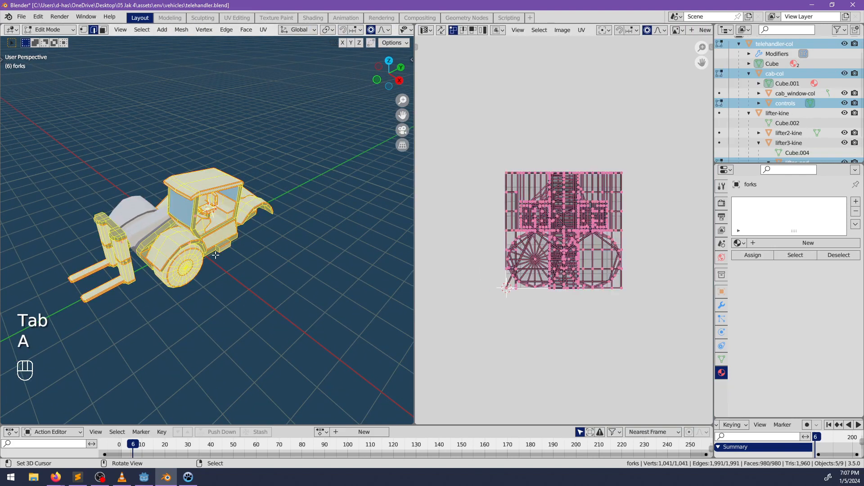
pyautogui.press('u')
pyautogui.click(216, 257)
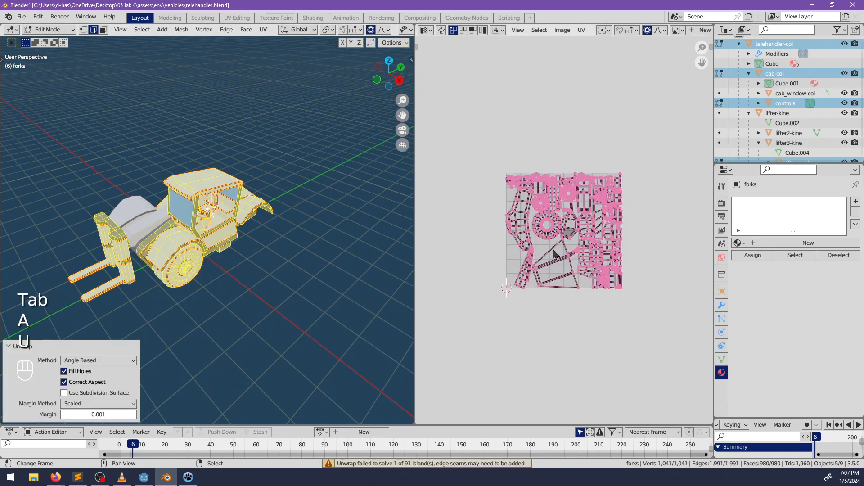
pyautogui.scroll(3, 580, 255)
pyautogui.scroll(2, 503, 283)
pyautogui.moveTo(297, 285); pyautogui.dragTo(417, 329, button='middle')
pyautogui.moveTo(307, 298); pyautogui.dragTo(396, 328, button='middle')
# Enable UV sync selection and select all geometry of the open parts
pyautogui.click(459, 299)
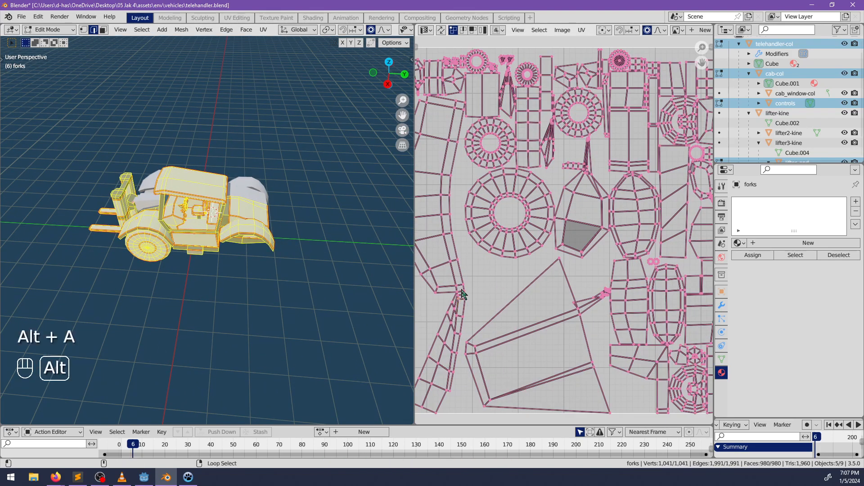
pyautogui.hotkey('alt', 'a')
pyautogui.hotkey('alt', 'a')
pyautogui.hotkey('ctrl', 'z')
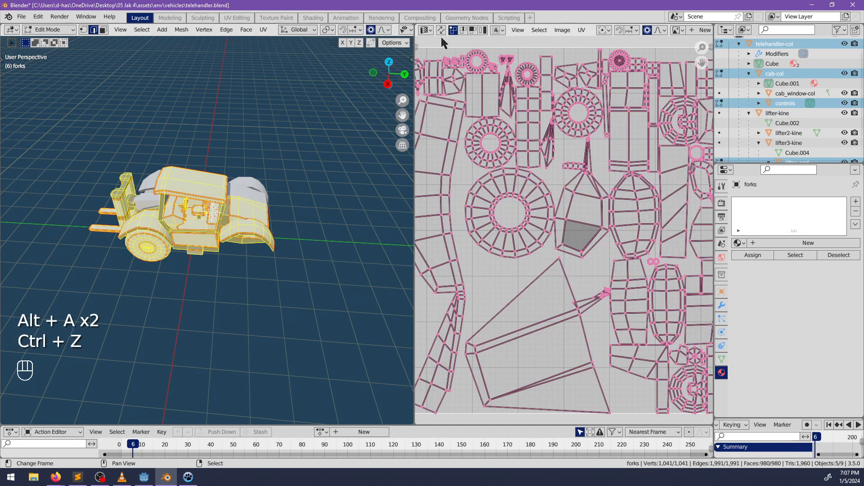
pyautogui.hotkey('alt', 'a')
pyautogui.press('l')
pyautogui.moveTo(241, 285); pyautogui.dragTo(214, 234, button='middle')
pyautogui.press('a')
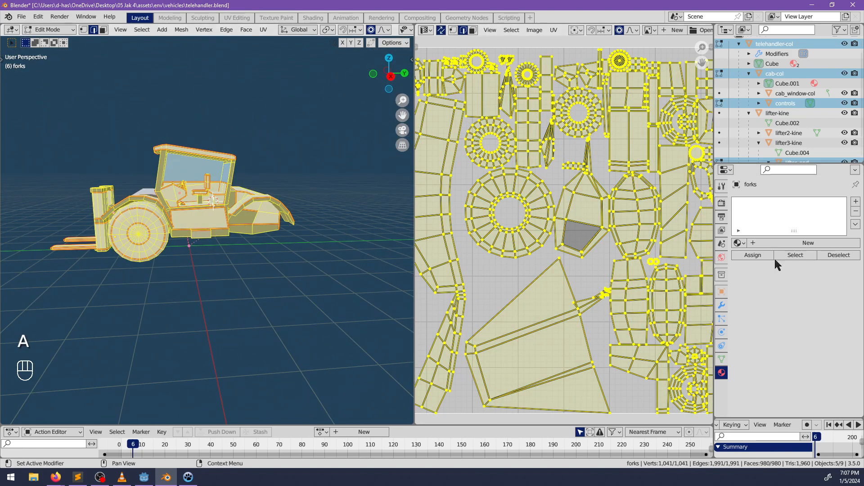
# Clear the mesh selection, make cab-col active and select the faces of its empty first material slot
pyautogui.hotkey('alt', 'a')
pyautogui.press('Tab')
pyautogui.keyDown('shift'); pyautogui.click(185, 239); pyautogui.keyUp('shift')
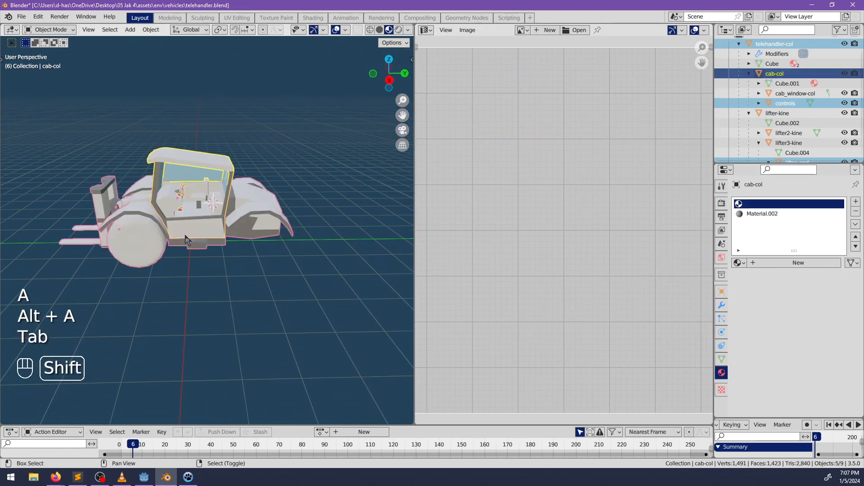
pyautogui.moveTo(238, 250); pyautogui.dragTo(219, 265, button='middle')
pyautogui.press('Tab')
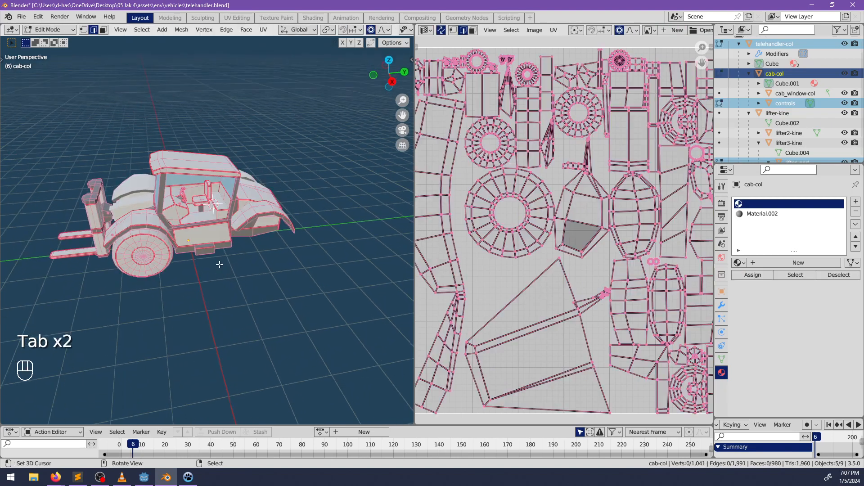
pyautogui.click(783, 275)
pyautogui.moveTo(168, 276); pyautogui.dragTo(203, 286, button='middle')
pyautogui.press('Tab')
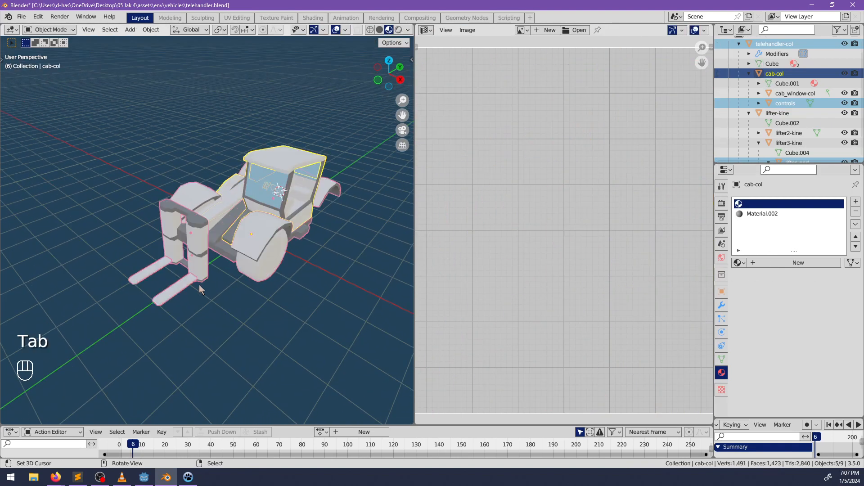
# Open only the forks for editing, select all their geometry and return to object mode
pyautogui.keyDown('shift'); pyautogui.click(177, 292); pyautogui.keyUp('shift')
pyautogui.press('Tab')
pyautogui.press('a')
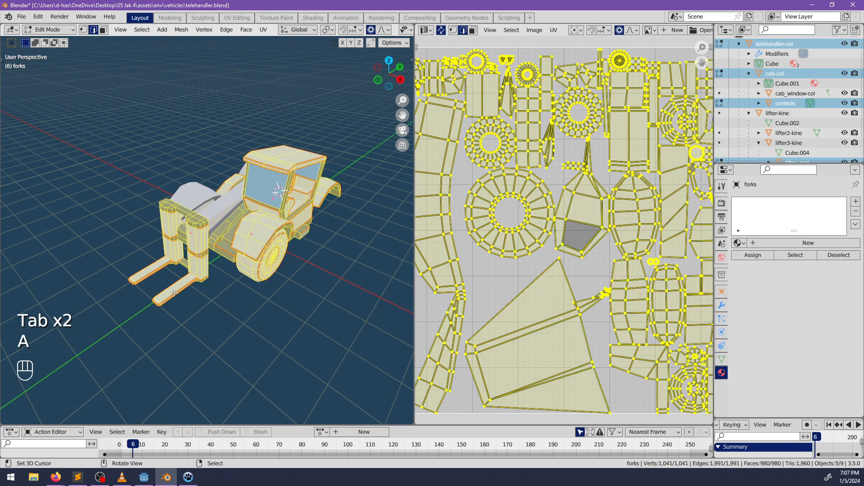
pyautogui.hotkey('ctrl', 'z')
pyautogui.press('Tab')
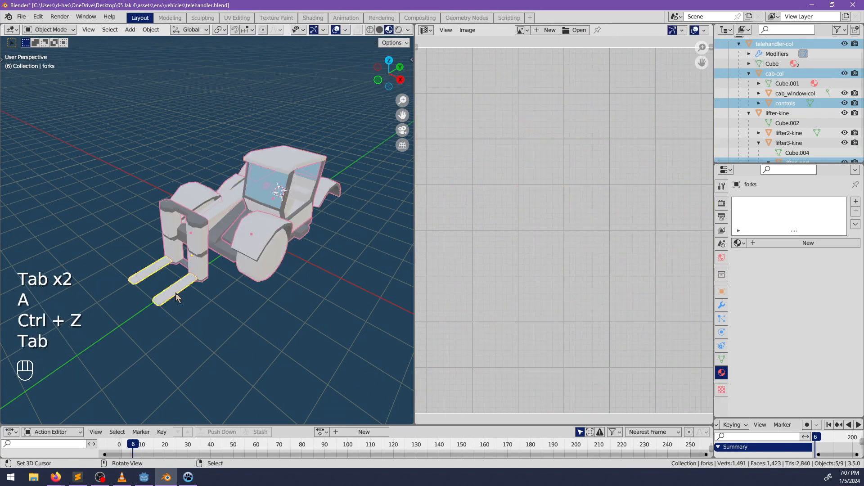
pyautogui.click(175, 293)
pyautogui.press('Tab')
pyautogui.press('a')
pyautogui.press('Tab')
# Open lifter-kine for editing, select all its geometry and return to object mode
pyautogui.click(196, 264)
pyautogui.press('Tab')
pyautogui.press('Tab')
pyautogui.press('Tab')
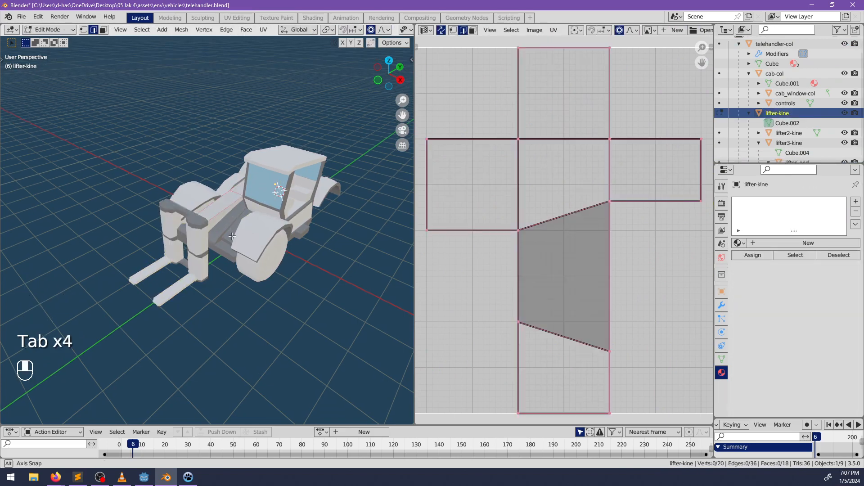
pyautogui.scroll(1, 231, 236)
pyautogui.press('a')
pyautogui.scroll(1, 233, 232)
pyautogui.moveTo(229, 222); pyautogui.dragTo(178, 246, button='middle')
pyautogui.press('Tab')
# Select all geometry of lifter2-kine and lifter3-kine, editing each boom section in turn
pyautogui.click(171, 237)
pyautogui.press('Tab')
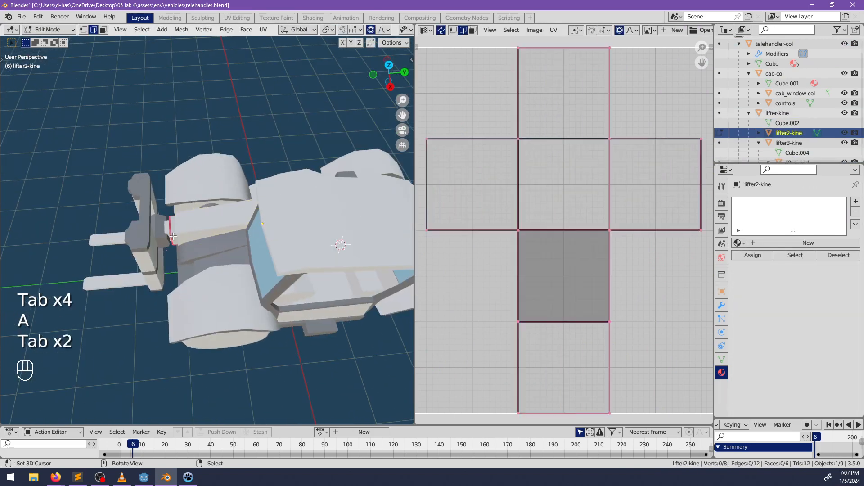
pyautogui.press('a')
pyautogui.press('Tab')
pyautogui.click(166, 233)
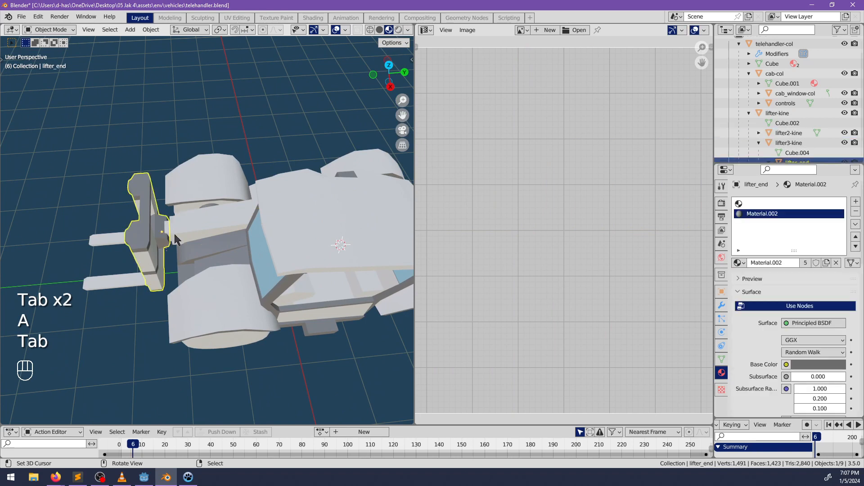
pyautogui.click(169, 234)
pyautogui.moveTo(169, 234); pyautogui.dragTo(232, 241, button='middle')
pyautogui.press('Tab')
pyautogui.press('a')
pyautogui.press('Tab')
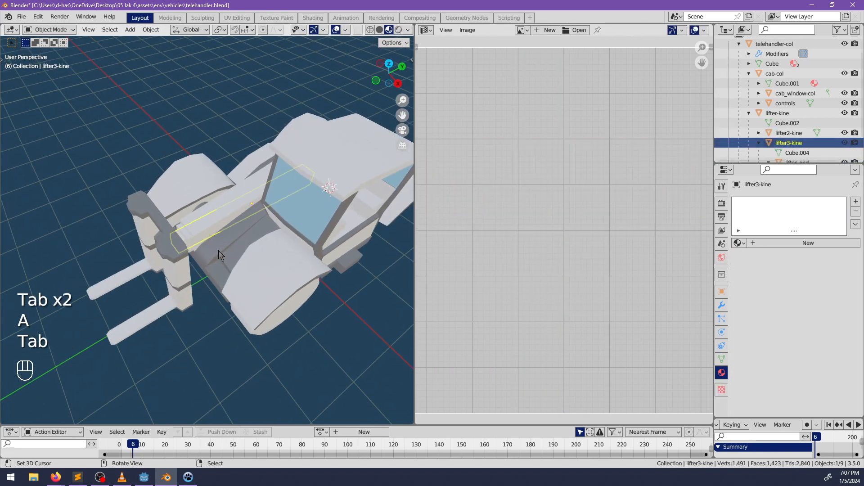
# Open telehandler-col for editing and select the faces assigned to Material
pyautogui.click(189, 205)
pyautogui.press('Tab')
pyautogui.moveTo(189, 205); pyautogui.dragTo(290, 255, button='middle')
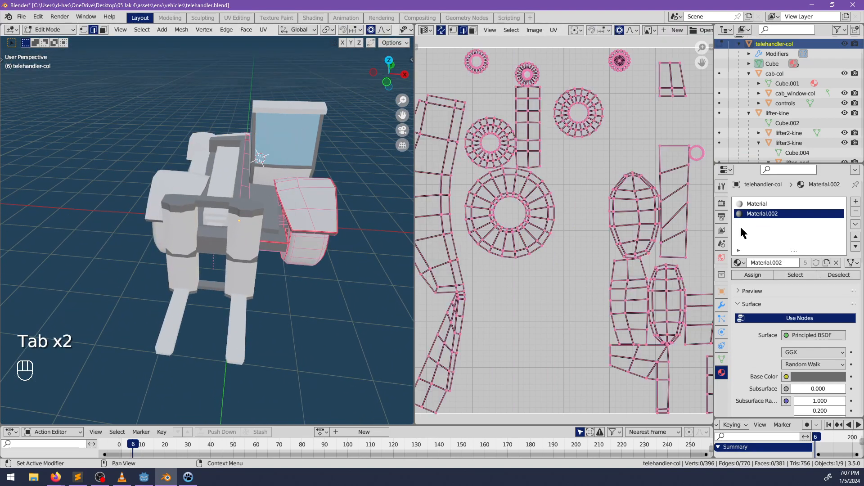
pyautogui.click(760, 204)
pyautogui.click(796, 275)
pyautogui.moveTo(345, 212); pyautogui.dragTo(244, 234, button='middle')
pyautogui.press('Tab')
# Open the controls for editing, clear their selection and select the faces of their empty first material slot
pyautogui.rightClick(292, 195)
pyautogui.press('Tab')
pyautogui.press('Tab')
pyautogui.rightClick(240, 192)
pyautogui.press('Tab')
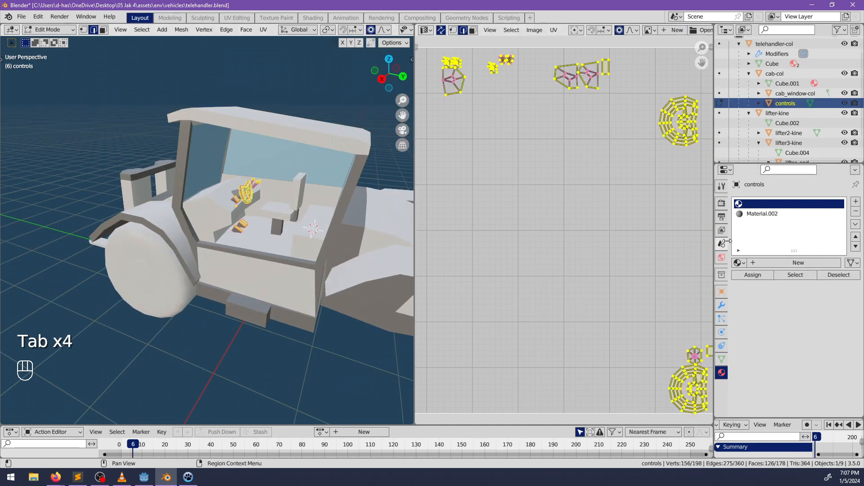
pyautogui.hotkey('alt', 'a')
pyautogui.click(789, 273)
pyautogui.scroll(-3, 274, 264)
pyautogui.press('Tab')
pyautogui.moveTo(274, 263); pyautogui.dragTo(312, 267, button='middle')
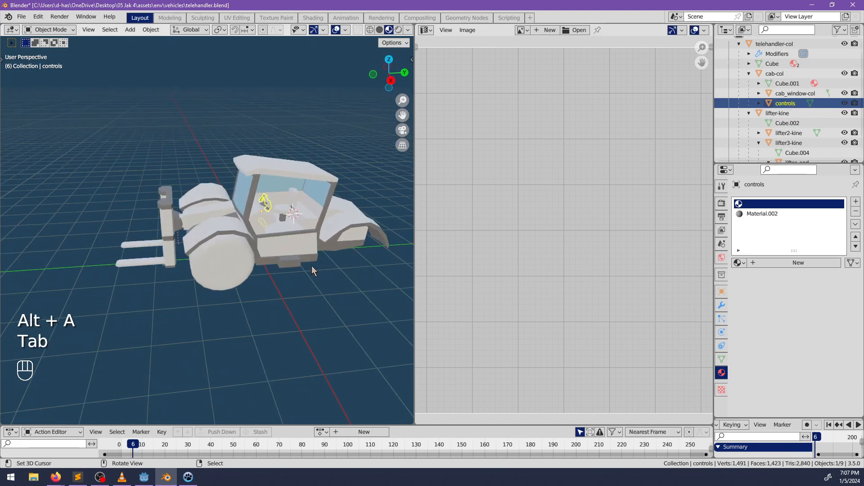
# Open all telehandler parts together in edit mode and unwrap their selected faces
pyautogui.keyDown('shift'); pyautogui.rightClick(282, 216); pyautogui.keyUp('shift')
pyautogui.press('a')
pyautogui.press('Tab')
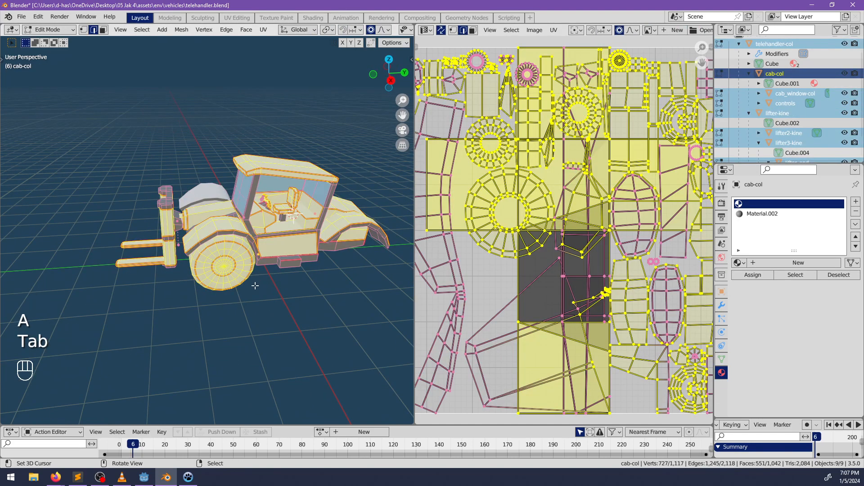
pyautogui.press('u')
pyautogui.click(255, 286)
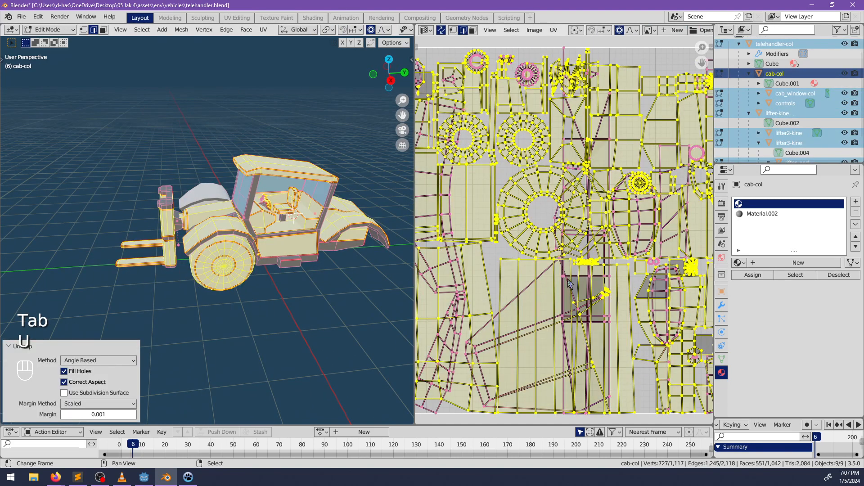
# Turn off UV sync selection and examine the unwrapped islands and the vehicle's underside
pyautogui.scroll(-2, 564, 280)
pyautogui.moveTo(342, 243); pyautogui.dragTo(330, 216, button='middle')
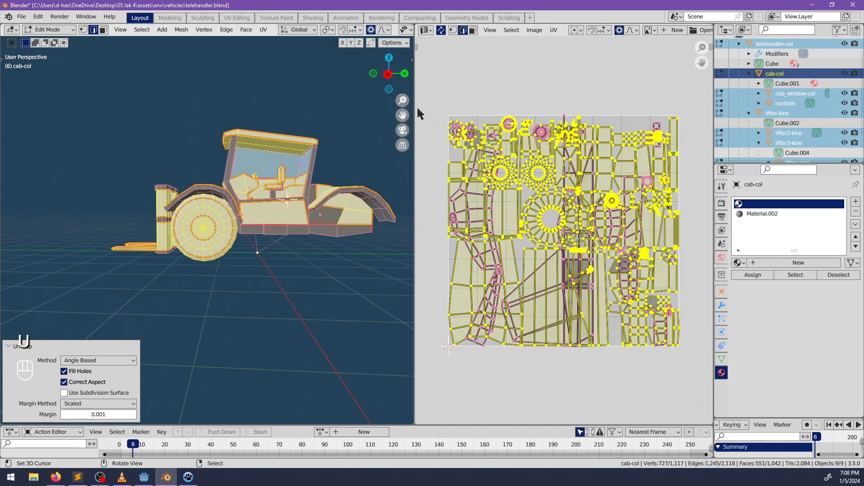
pyautogui.click(442, 30)
pyautogui.scroll(2, 575, 274)
pyautogui.scroll(-1, 567, 279)
pyautogui.moveTo(576, 280)
pyautogui.mouseDown(button='middle')
pyautogui.moveTo(551, 278)
pyautogui.moveTo(576, 280)
pyautogui.mouseUp(button='middle')
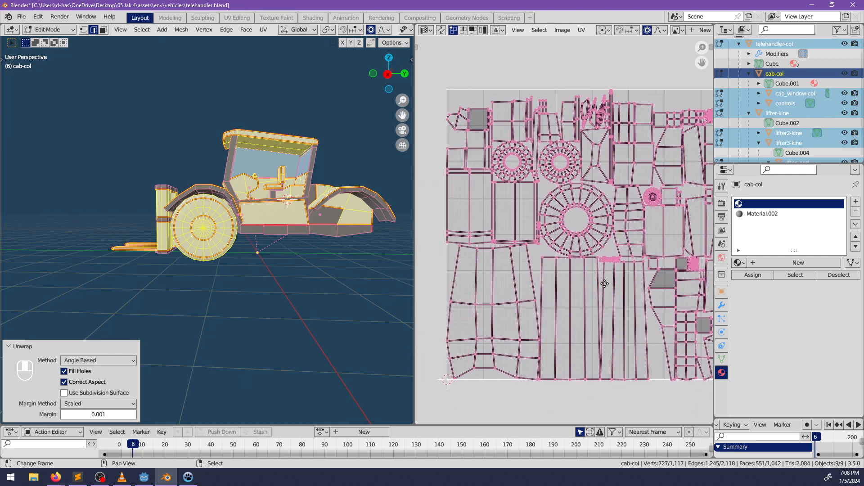
pyautogui.scroll(-1, 577, 283)
pyautogui.moveTo(239, 264); pyautogui.dragTo(223, 121, button='middle')
pyautogui.scroll(2, 563, 231)
pyautogui.scroll(3, 135, 113)
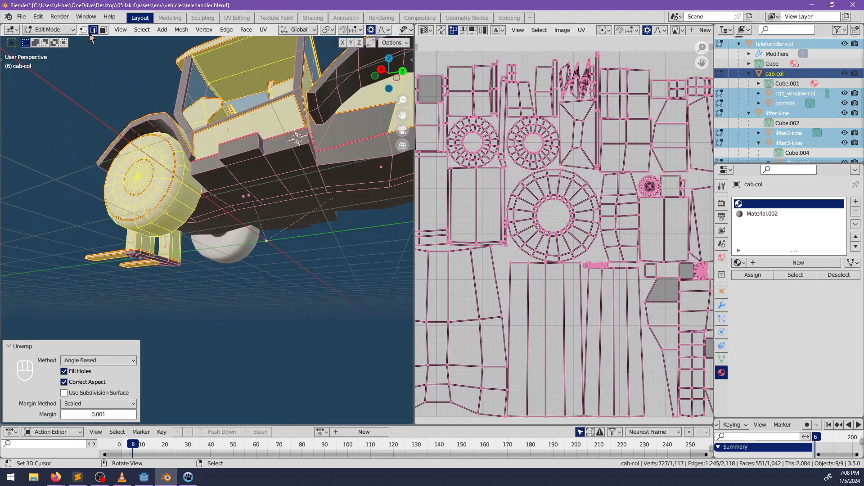
# Select a path of edges on the front wheel's tyre and mark it as a seam
pyautogui.moveTo(164, 209); pyautogui.dragTo(164, 228)
pyautogui.moveTo(227, 269); pyautogui.dragTo(153, 227, button='middle')
pyautogui.hotkey('ctrl', 'z')
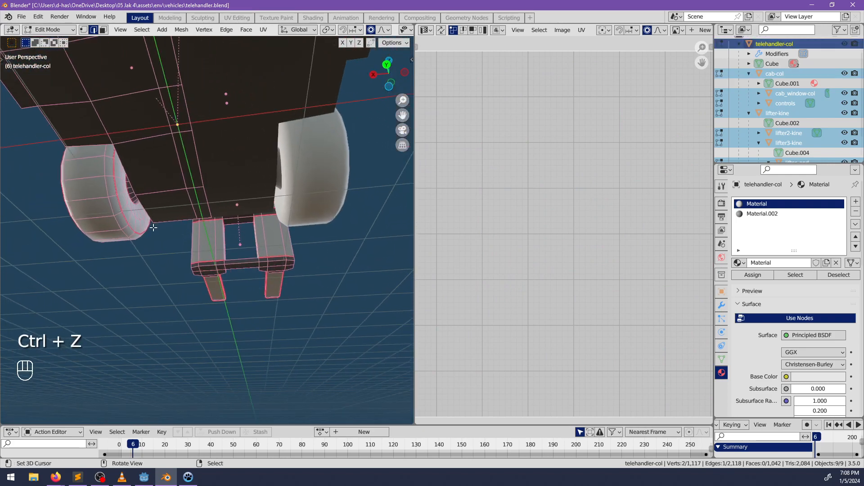
pyautogui.keyDown('ctrl'); pyautogui.click(112, 201); pyautogui.keyUp('ctrl')
pyautogui.hotkey('ctrl', 'e')
pyautogui.click(113, 204)
pyautogui.moveTo(113, 203); pyautogui.dragTo(251, 295, button='middle')
pyautogui.scroll(-2, 315, 274)
# Clear the selection, select telehandler-col's faces assigned to Material and return to object mode
pyautogui.hotkey('alt', 'a')
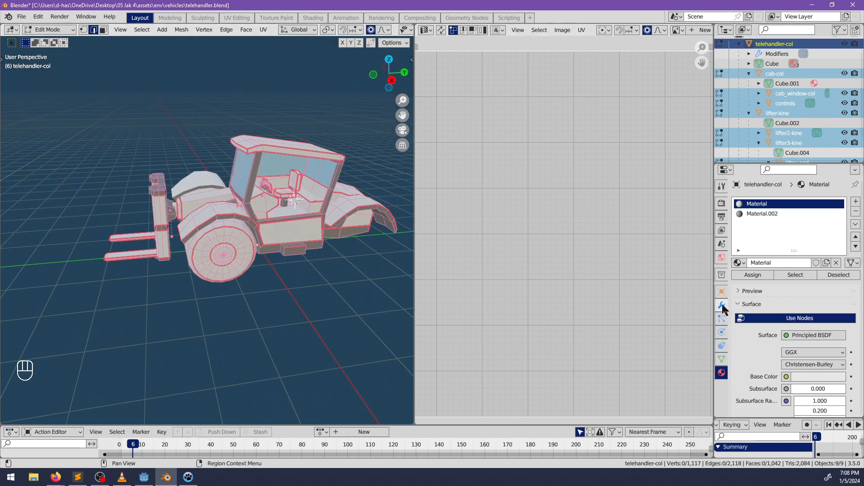
pyautogui.click(784, 274)
pyautogui.press('Tab')
# Edit cab-col on its own and select the faces of its empty first material slot
pyautogui.click(287, 236)
pyautogui.press('Tab')
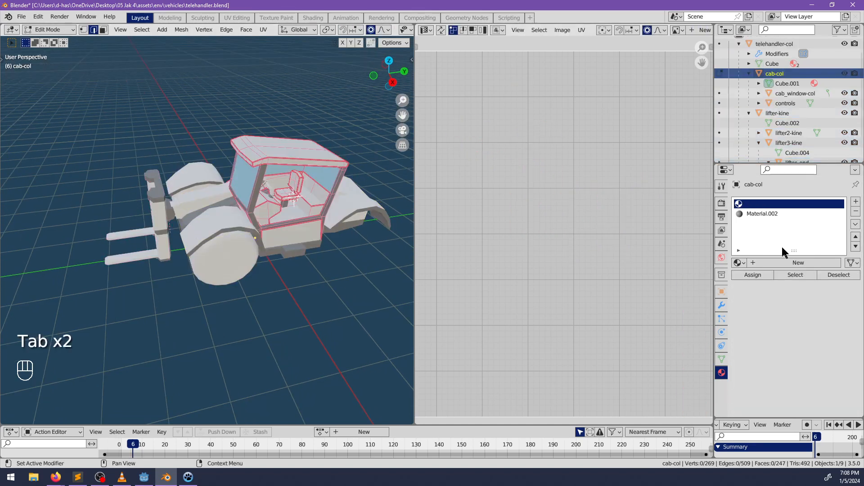
pyautogui.click(791, 275)
pyautogui.moveTo(215, 212); pyautogui.dragTo(250, 230, button='middle')
pyautogui.press('Tab')
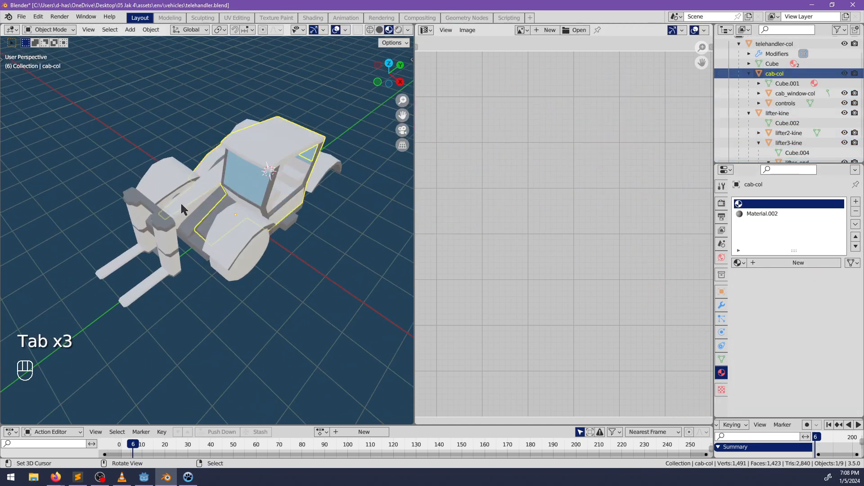
# Open the three boom sections and the forks together for editing and select all their geometry
pyautogui.rightClick(181, 210)
pyautogui.keyDown('shift'); pyautogui.moveTo(180, 210); pyautogui.dragTo(207, 241, button='middle'); pyautogui.keyUp('shift')
pyautogui.scroll(2, 209, 241)
pyautogui.keyDown('shift'); pyautogui.rightClick(214, 243); pyautogui.keyUp('shift')
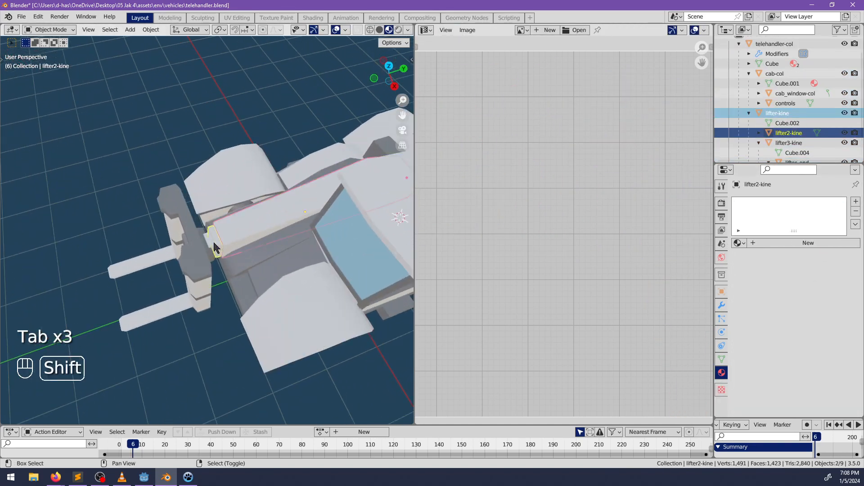
pyautogui.rightClick(198, 270)
pyautogui.press('Tab')
pyautogui.press('a')
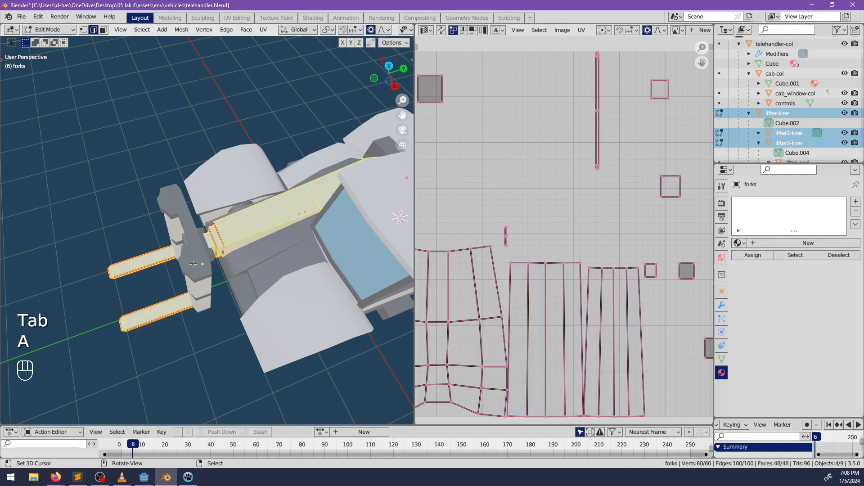
pyautogui.press('Tab')
# Select the faces of lifter_end's empty first material slot in edit mode and return to object mode
pyautogui.press('Tab')
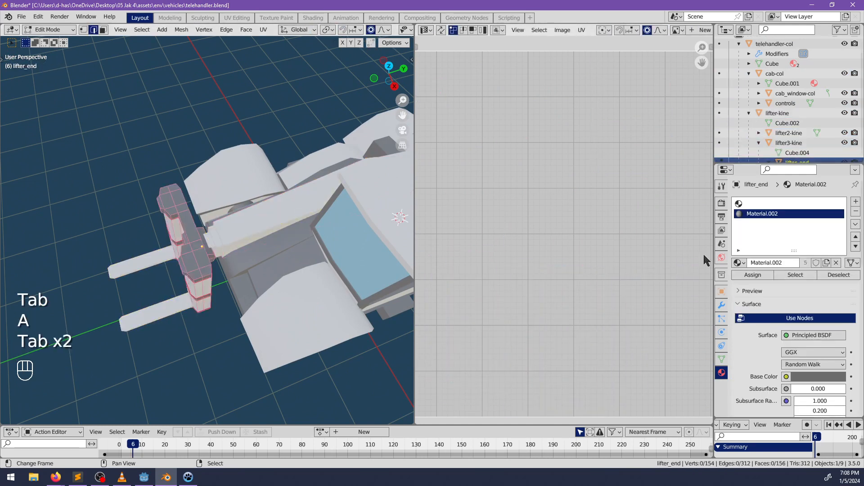
pyautogui.click(766, 204)
pyautogui.click(784, 275)
pyautogui.press('Tab')
# Select all telehandler parts with the forks active and open them together in edit mode
pyautogui.moveTo(269, 274); pyautogui.dragTo(280, 241, button='middle')
pyautogui.scroll(-1, 261, 252)
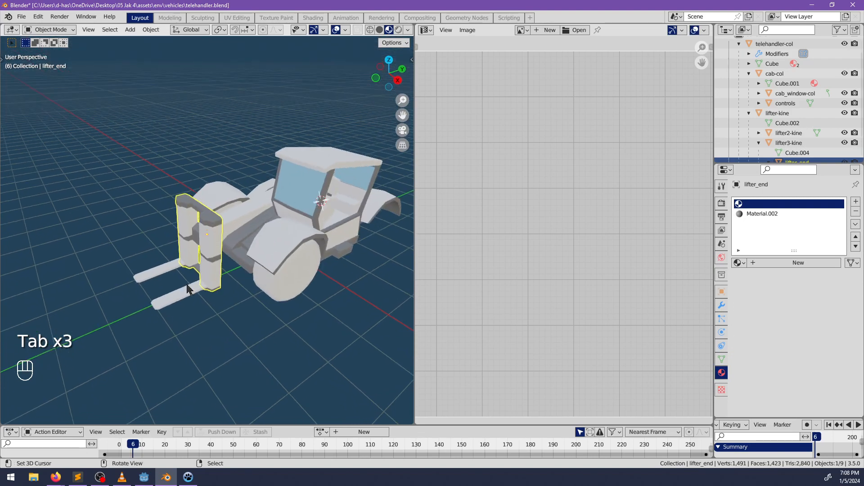
pyautogui.rightClick(188, 291)
pyautogui.press('a')
pyautogui.press('Tab')
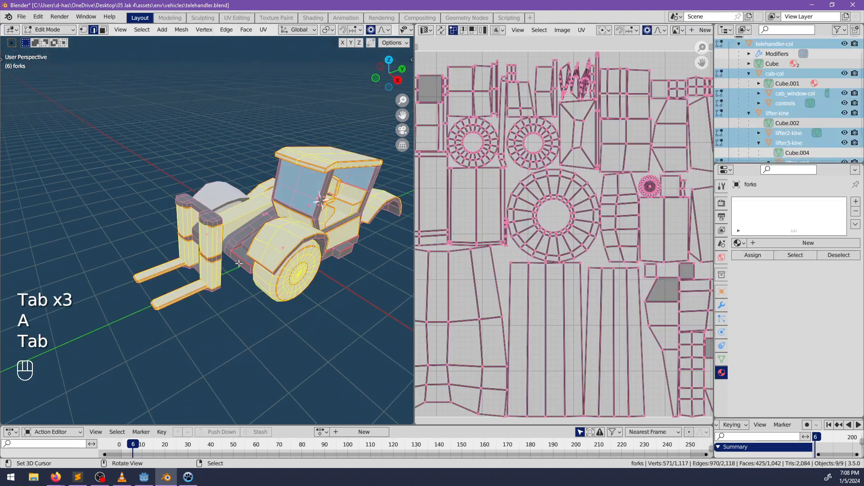
pyautogui.moveTo(262, 281); pyautogui.dragTo(1, 249, button='middle')
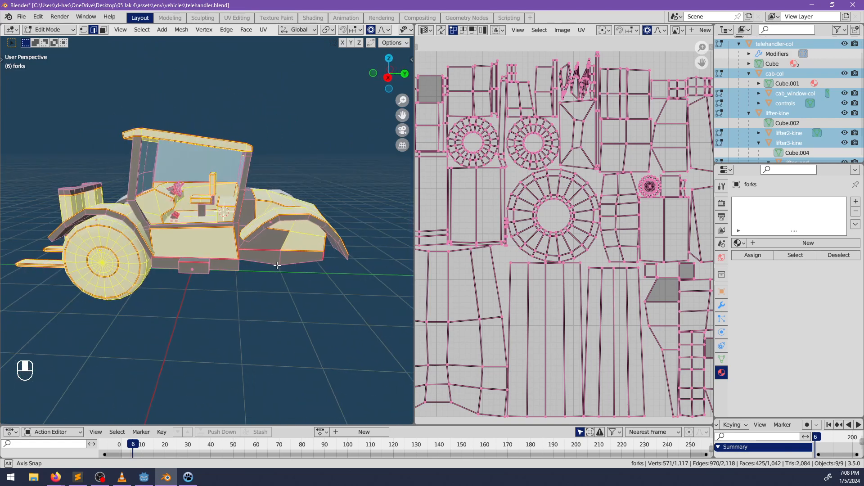
# Unwrap the selected faces of all the telehandler parts together
pyautogui.click(252, 266)
pyautogui.press('Home')
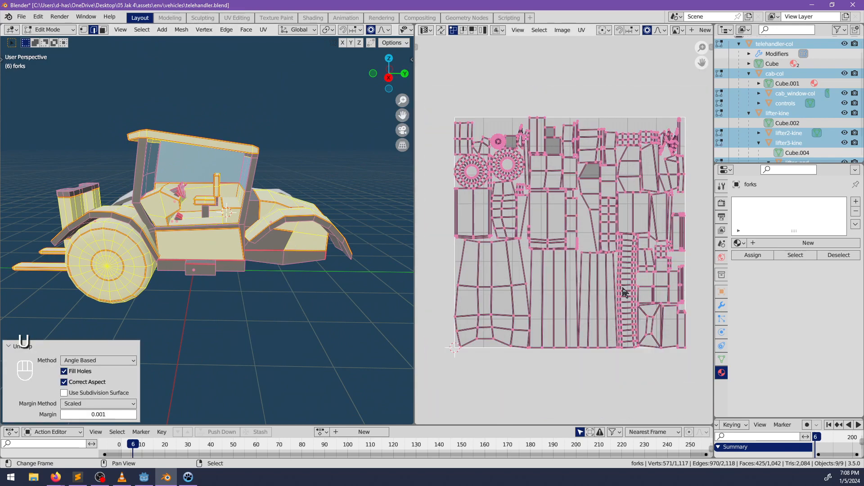
pyautogui.moveTo(643, 299); pyautogui.dragTo(578, 305, button='middle')
pyautogui.scroll(3, 579, 305)
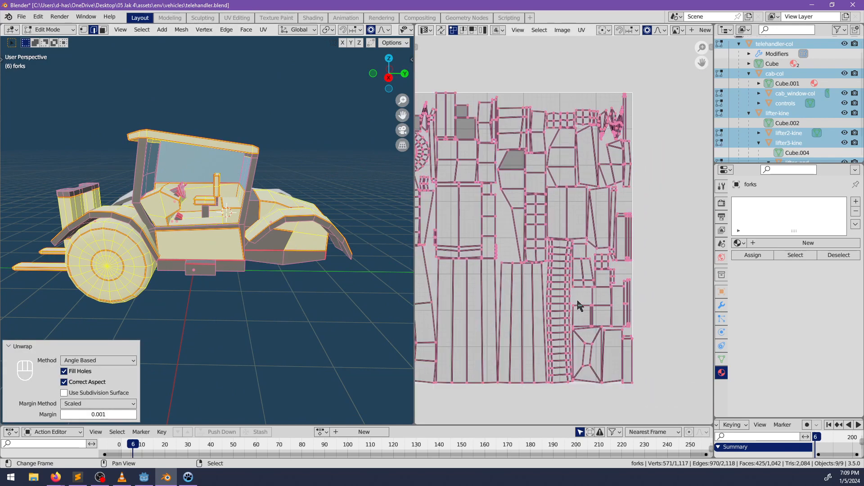
# Select all the UV islands and set the pivot point to Individual Origins
pyautogui.press('a')
pyautogui.scroll(-2, 541, 229)
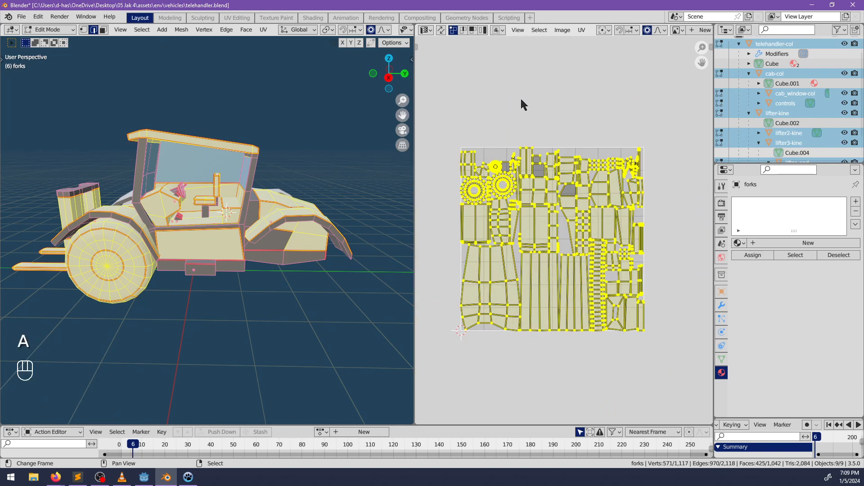
pyautogui.click(582, 30)
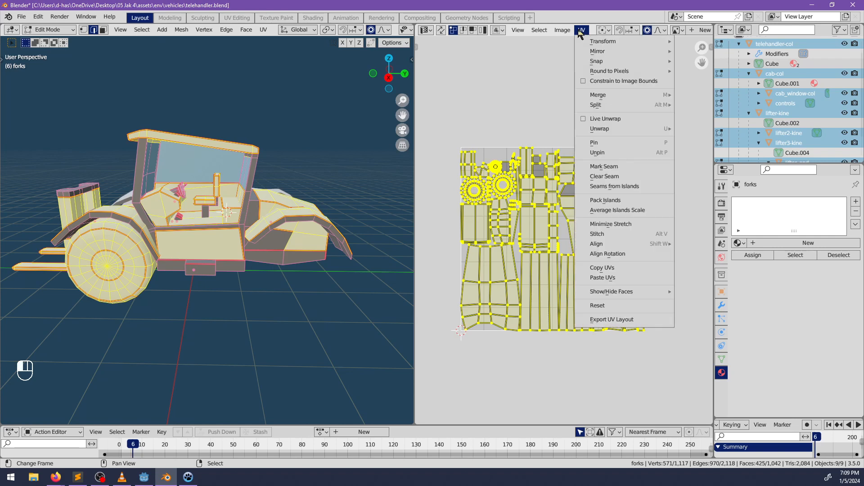
pyautogui.click(581, 32)
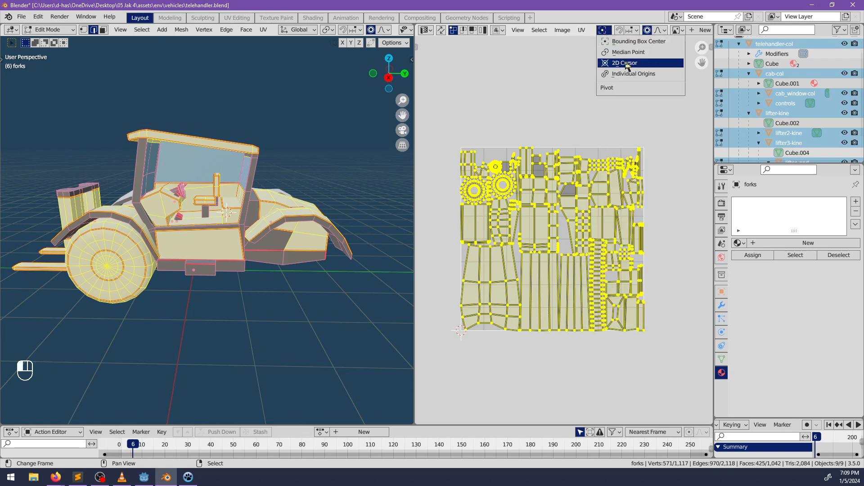
pyautogui.moveTo(603, 322); pyautogui.dragTo(571, 298, button='middle')
# Turn off proportional editing in the UV editor and scale all islands down slightly about their own origins
pyautogui.press('s')
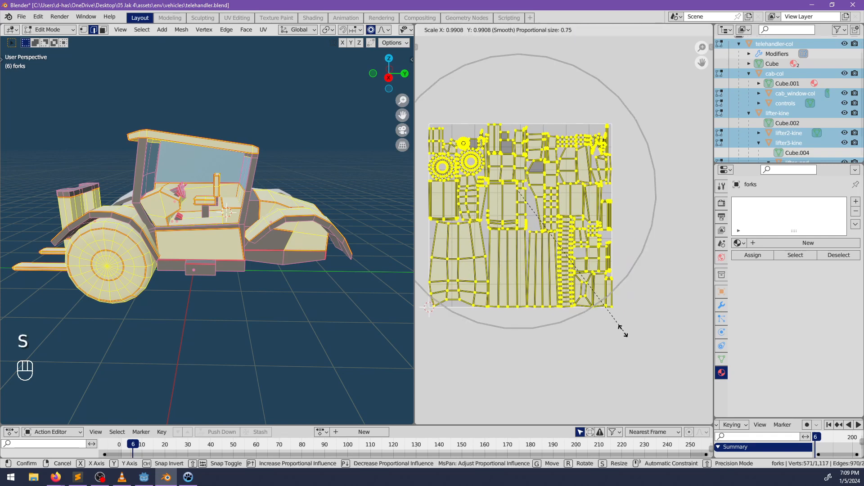
pyautogui.press('Escape')
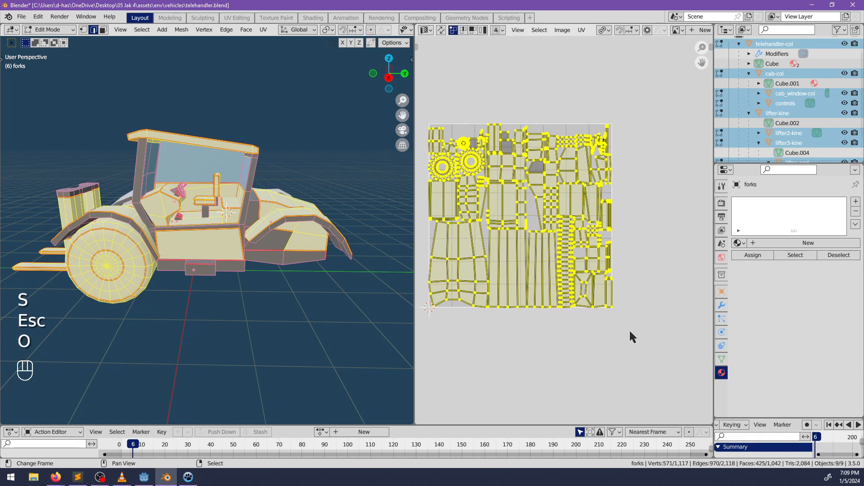
pyautogui.press('s')
pyautogui.scroll(3, 593, 293)
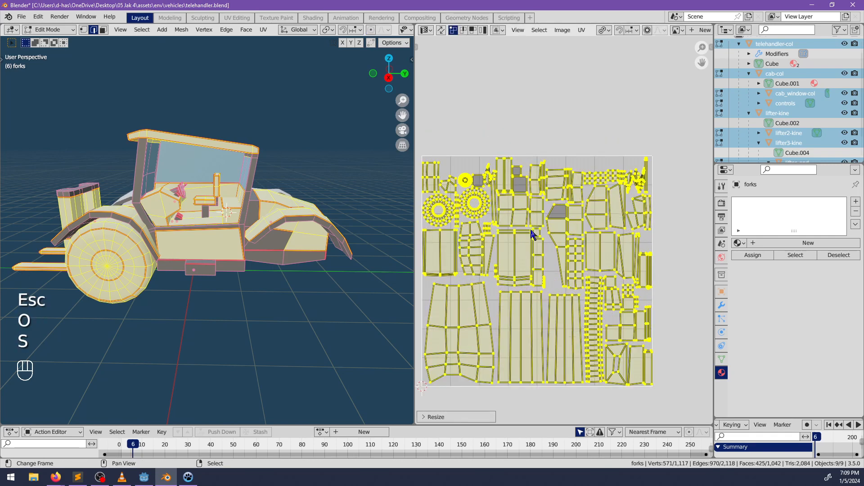
# Maximize the UV editor to inspect the islands for distortion, then restore the layout
pyautogui.hotkey('ctrl', 'space')
pyautogui.scroll(5, 461, 223)
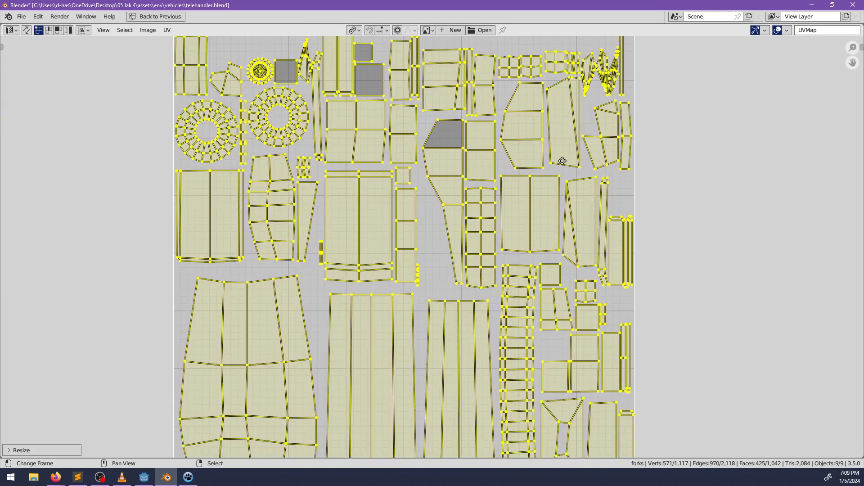
pyautogui.scroll(4, 456, 255)
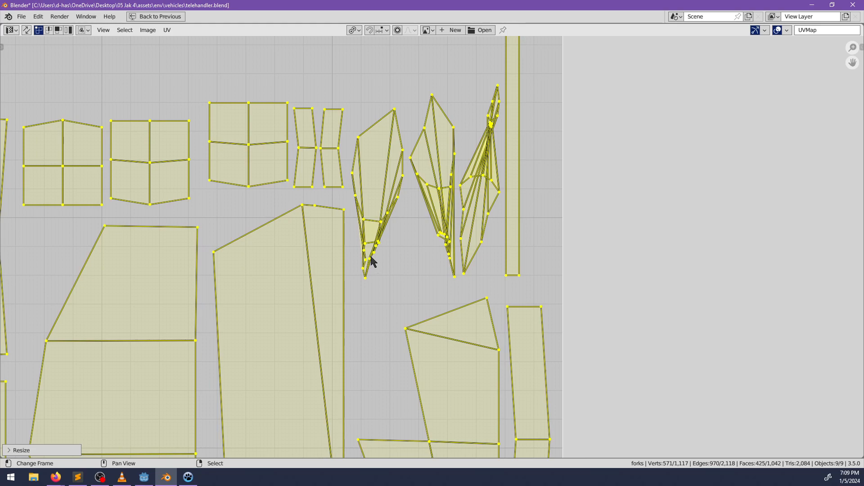
pyautogui.scroll(-10, 443, 200)
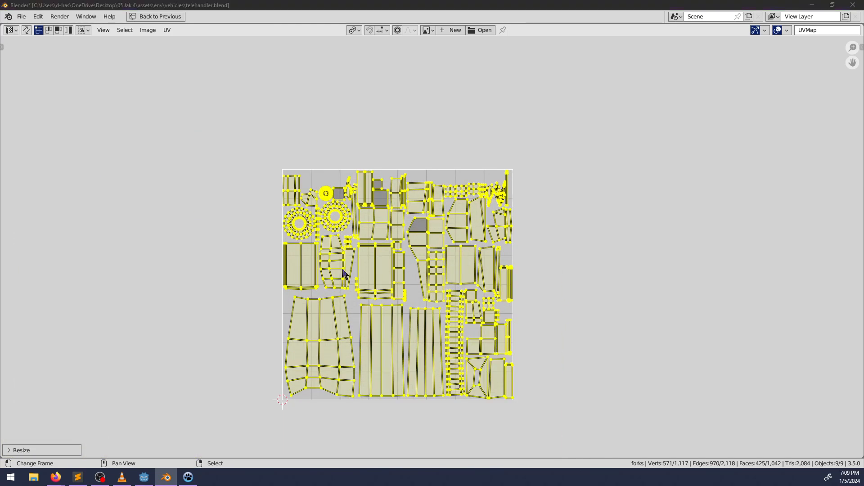
pyautogui.click(376, 271)
pyautogui.hotkey('ctrl', 'space')
# Edit the cab controls on their own, select the faces of the empty first material slot, and return to object mode
pyautogui.moveTo(375, 272); pyautogui.dragTo(220, 244, button='middle')
pyautogui.keyDown('shift'); pyautogui.moveTo(162, 235); pyautogui.dragTo(242, 241, button='middle'); pyautogui.keyUp('shift')
pyautogui.scroll(3, 242, 240)
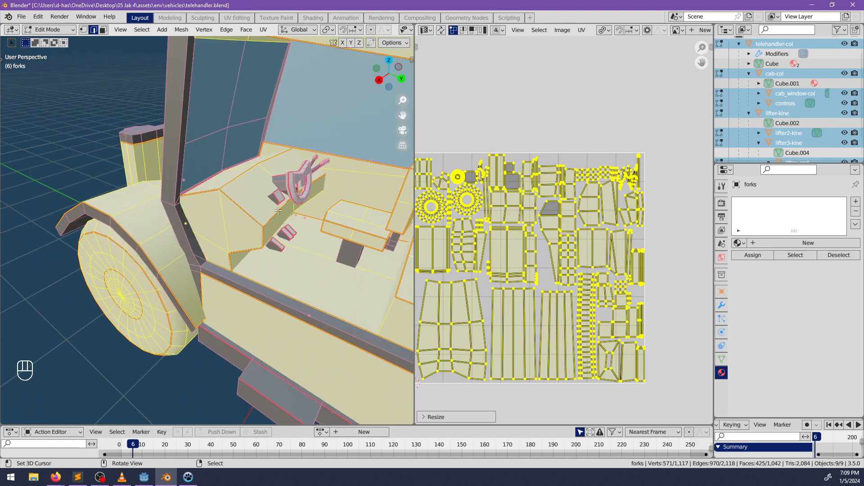
pyautogui.press('Tab')
pyautogui.click(294, 192)
pyautogui.press('Tab')
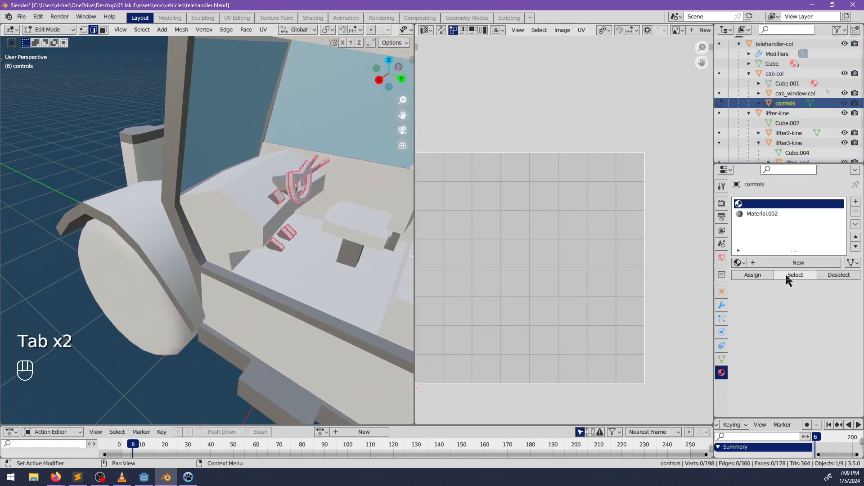
pyautogui.press('Tab')
# Select all telehandler parts, open them together in edit mode and unwrap the selected faces again
pyautogui.scroll(-3, 247, 250)
pyautogui.moveTo(248, 251); pyautogui.dragTo(298, 250, button='middle')
pyautogui.press('a')
pyautogui.press('Tab')
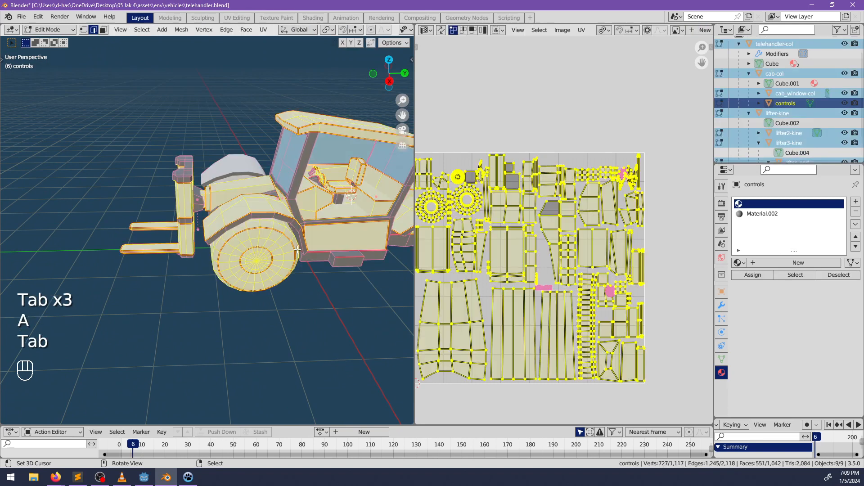
pyautogui.press('u')
pyautogui.click(298, 250)
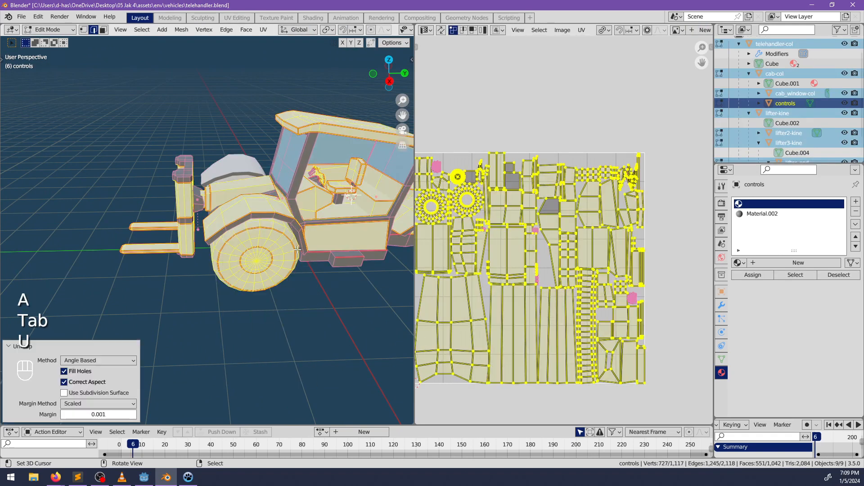
# Scale all the UV islands down slightly about their individual origins, then clear the UV selection
pyautogui.press('a')
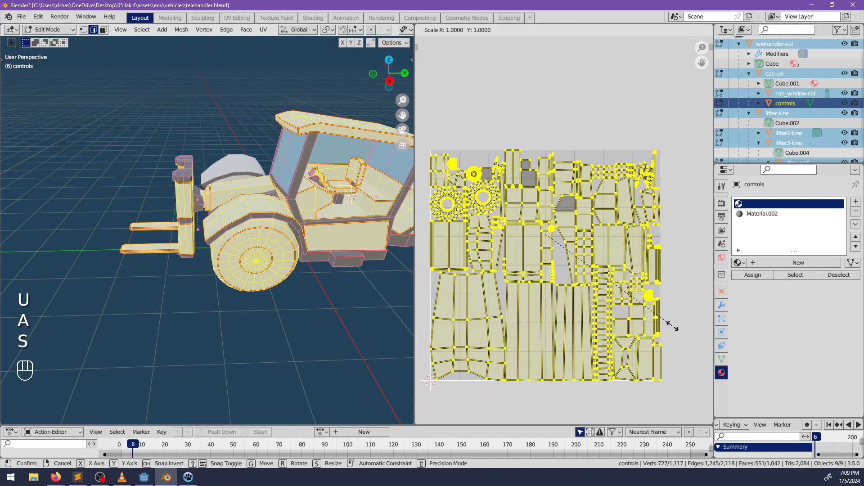
pyautogui.scroll(4, 506, 240)
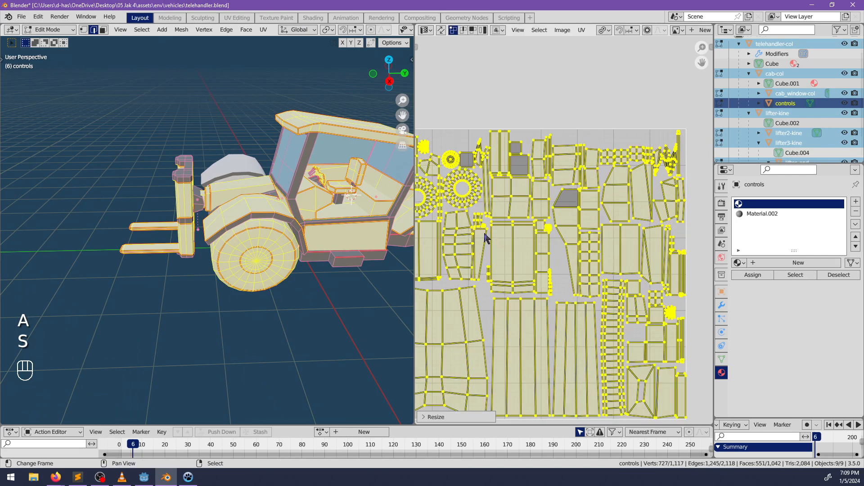
pyautogui.hotkey('alt', 'a')
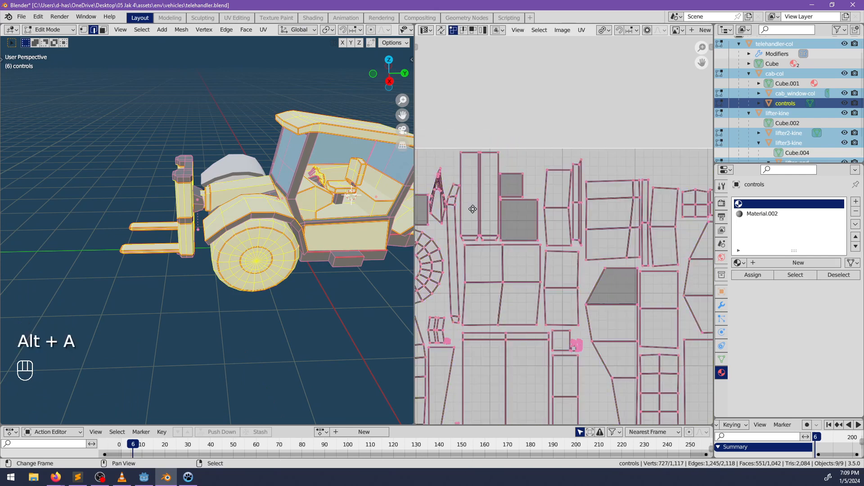
# Turn on UV sync selection and deselect all geometry
pyautogui.scroll(1, 481, 212)
pyautogui.click(442, 32)
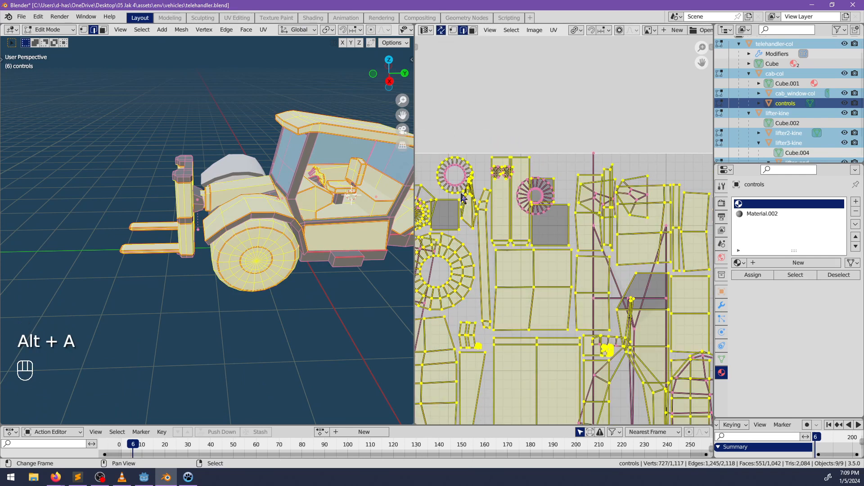
pyautogui.hotkey('alt', 'a')
# Select the edges of lifter_end's distorted island near the fork carriage and mark them as seams
pyautogui.moveTo(204, 218); pyautogui.dragTo(243, 225, button='middle')
pyautogui.keyDown('shift'); pyautogui.moveTo(243, 225); pyautogui.dragTo(265, 265, button='middle'); pyautogui.keyUp('shift')
pyautogui.moveTo(266, 265); pyautogui.dragTo(290, 274, button='middle')
pyautogui.scroll(2, 217, 150)
pyautogui.rightClick(224, 210)
pyautogui.scroll(-3, 295, 255)
pyautogui.scroll(3, 164, 258)
pyautogui.moveTo(164, 258); pyautogui.dragTo(207, 243, button='middle')
pyautogui.keyDown('shift'); pyautogui.moveTo(207, 243); pyautogui.dragTo(186, 241, button='middle'); pyautogui.keyUp('shift')
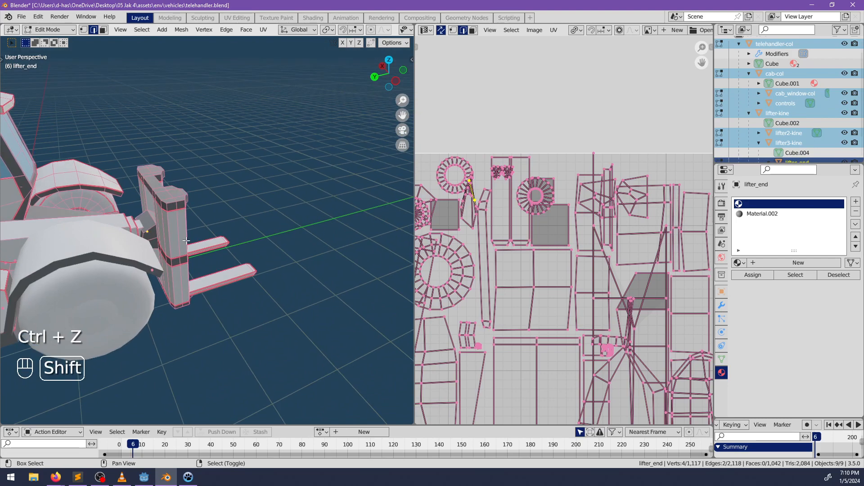
pyautogui.hotkey('ctrl', 'e')
pyautogui.click(173, 287)
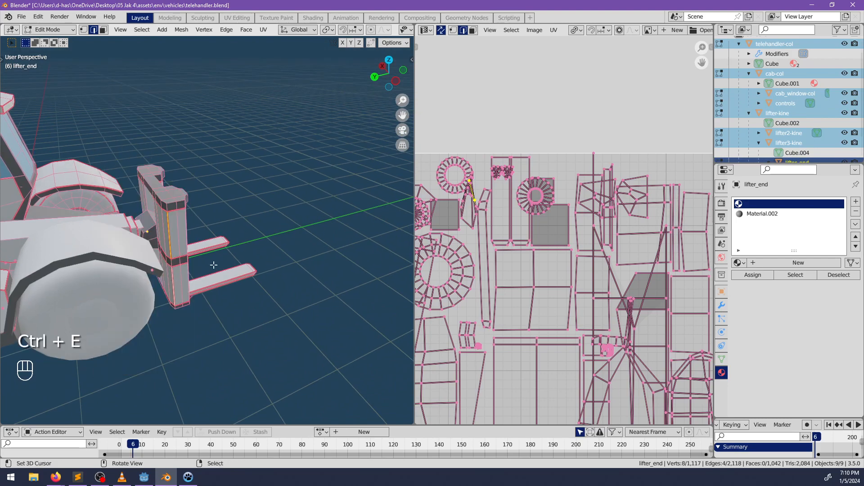
# Deselect everything and select the faces of lifter_end's empty first material slot across the open parts
pyautogui.hotkey('alt', 'a')
pyautogui.scroll(-3, 174, 286)
pyautogui.moveTo(174, 286); pyautogui.dragTo(157, 250, button='middle')
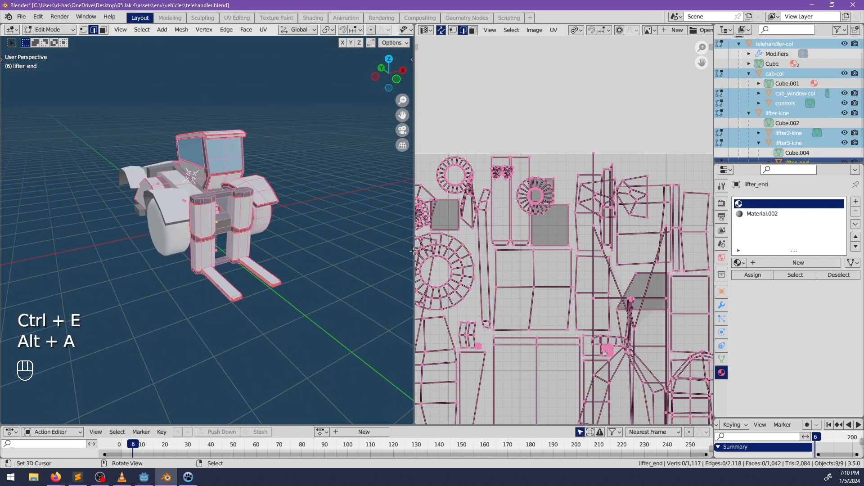
pyautogui.click(800, 276)
pyautogui.moveTo(305, 255); pyautogui.dragTo(203, 238, button='middle')
pyautogui.scroll(2, 203, 239)
pyautogui.keyDown('shift'); pyautogui.moveTo(271, 243); pyautogui.dragTo(158, 252, button='middle'); pyautogui.keyUp('shift')
pyautogui.moveTo(157, 252); pyautogui.dragTo(185, 299, button='middle')
# Edit telehandler-col on its own and select the faces of its first material slot
pyautogui.press('Tab')
pyautogui.rightClick(191, 302)
pyautogui.press('Tab')
pyautogui.click(792, 275)
pyautogui.moveTo(274, 252); pyautogui.dragTo(249, 236, button='middle')
# Check which faces are selected on the controls and on cab-col in edit mode
pyautogui.press('Tab')
pyautogui.rightClick(225, 220)
pyautogui.press('Tab')
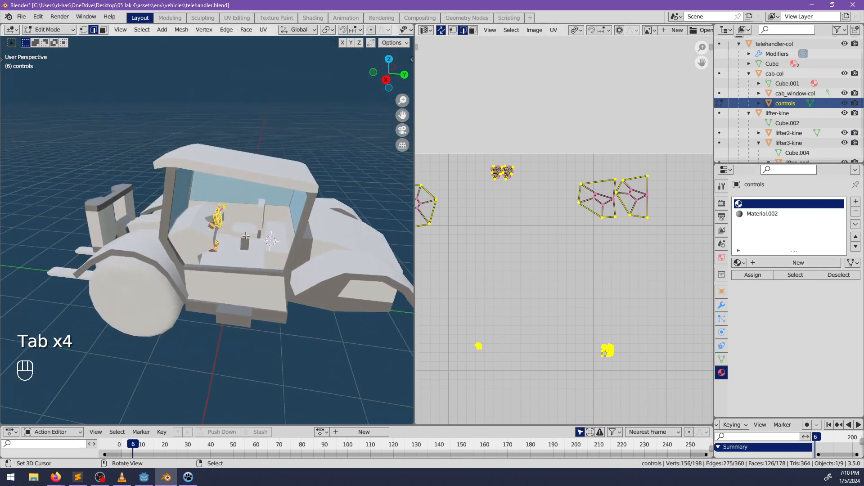
pyautogui.press('Tab')
pyautogui.rightClick(249, 236)
pyautogui.press('Tab')
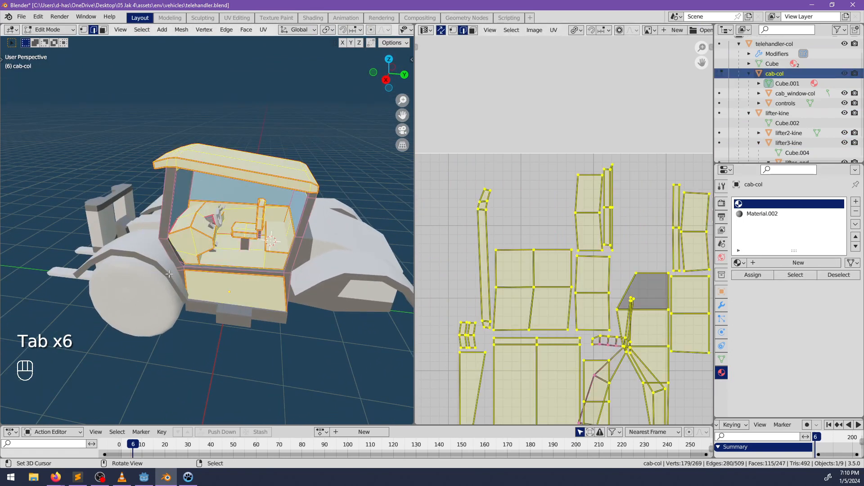
# Open all telehandler parts together in edit mode and add the linked geometry of the forks and boom sections to the selection
pyautogui.press('Tab')
pyautogui.press('a')
pyautogui.press('Tab')
pyautogui.moveTo(202, 280); pyautogui.dragTo(164, 313, button='middle')
pyautogui.press('l')
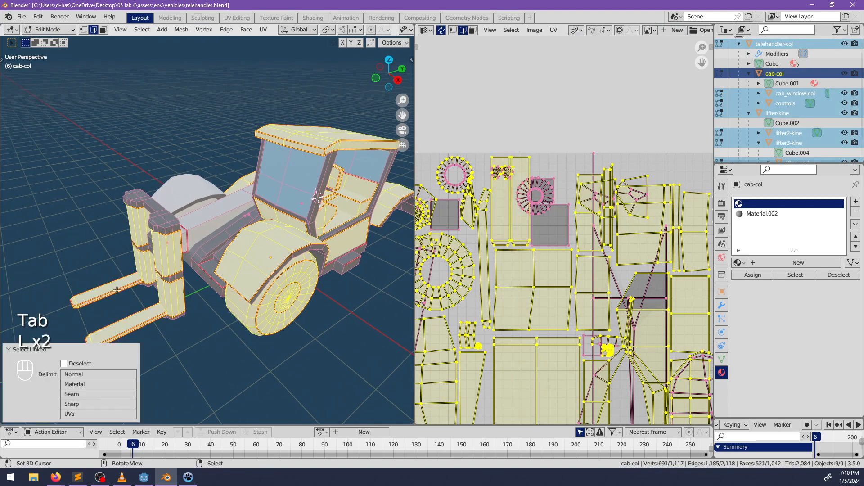
pyautogui.moveTo(184, 258); pyautogui.dragTo(178, 241, button='middle')
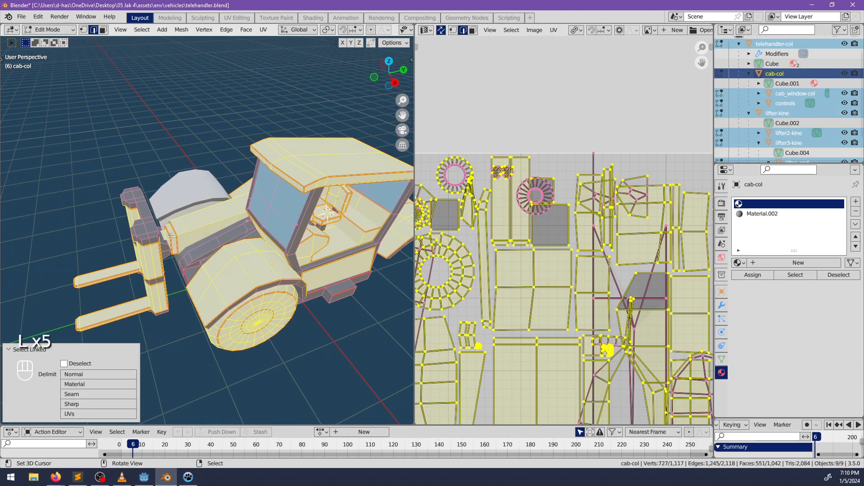
# Unwrap the selected faces of all parts with the new seams in place
pyautogui.press('u')
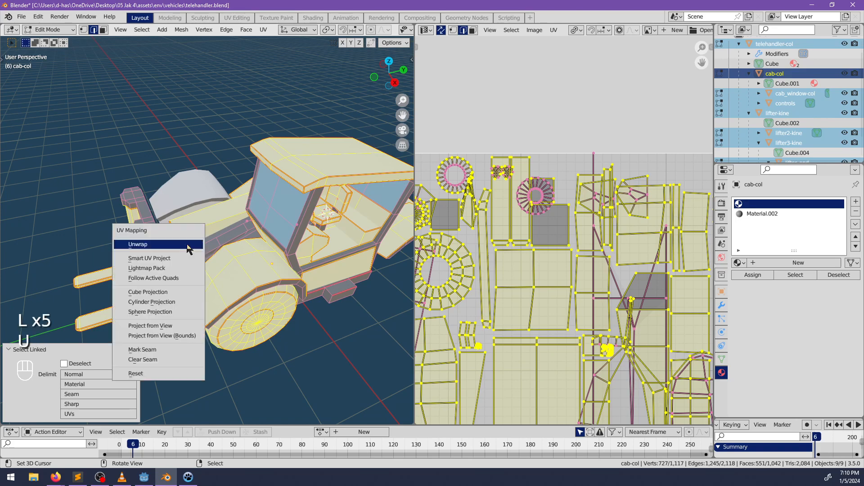
pyautogui.click(187, 244)
pyautogui.scroll(-2, 579, 251)
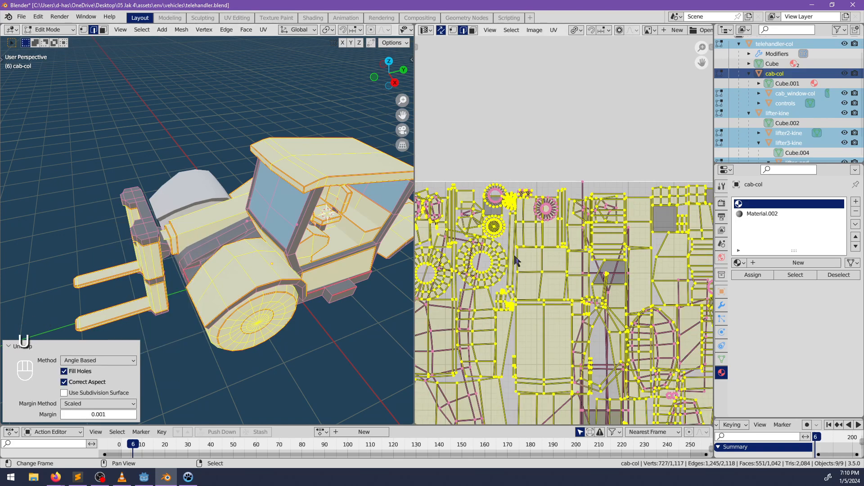
pyautogui.scroll(-2, 529, 275)
pyautogui.moveTo(211, 223); pyautogui.dragTo(160, 213, button='middle')
pyautogui.scroll(-2, 560, 235)
pyautogui.moveTo(551, 308); pyautogui.dragTo(548, 257, button='middle')
pyautogui.scroll(2, 548, 257)
pyautogui.scroll(1, 549, 261)
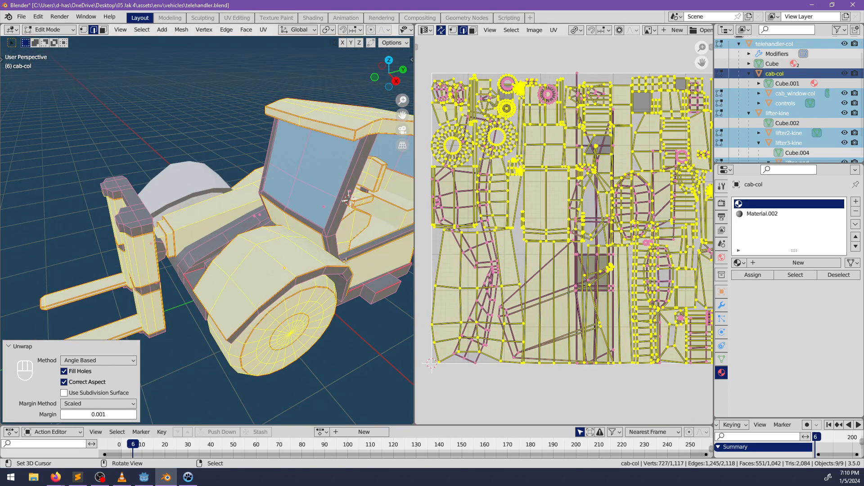
pyautogui.scroll(-2, 302, 292)
# Turn off UV sync selection and look over the newly unwrapped islands
pyautogui.click(441, 30)
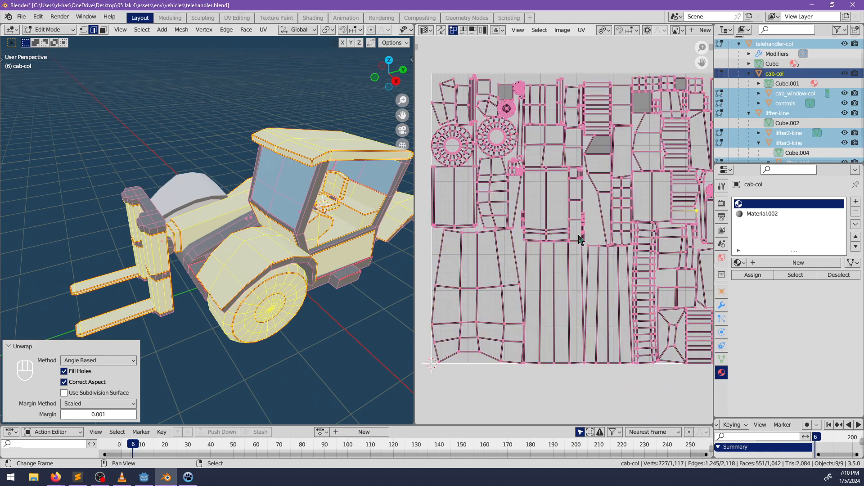
pyautogui.scroll(-2, 580, 236)
pyautogui.moveTo(610, 264); pyautogui.dragTo(630, 268, button='middle')
pyautogui.scroll(2, 585, 274)
pyautogui.scroll(3, 541, 276)
pyautogui.scroll(-2, 537, 272)
pyautogui.moveTo(502, 248); pyautogui.dragTo(552, 273, button='middle')
pyautogui.scroll(-1, 547, 270)
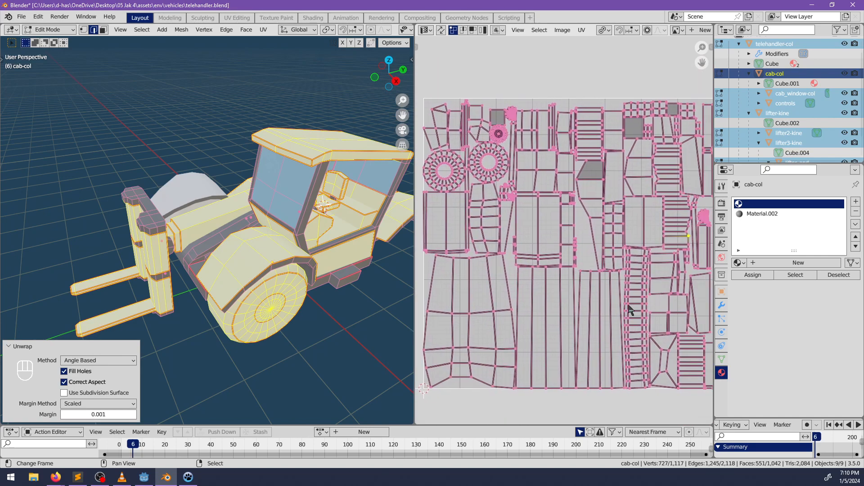
# Select all the UV islands, scale them down slightly about their individual origins, and clear the selection
pyautogui.press('a')
pyautogui.press('s')
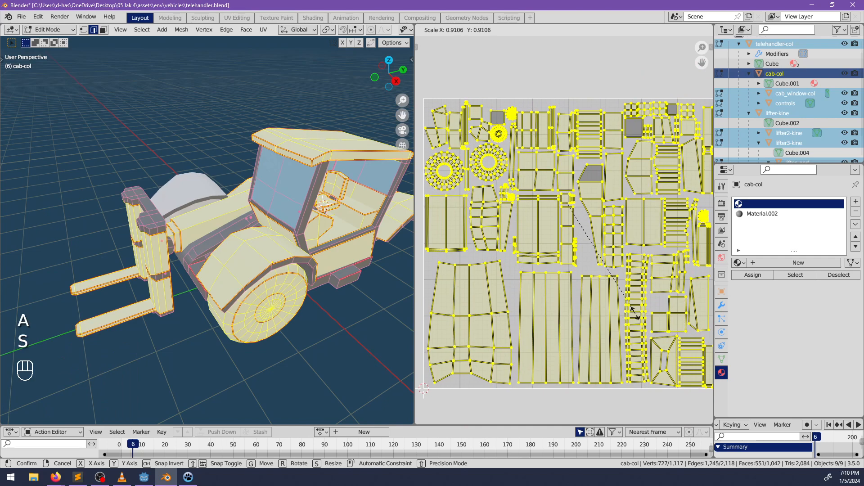
pyautogui.moveTo(647, 300); pyautogui.dragTo(576, 289, button='middle')
pyautogui.press('s')
pyautogui.click(668, 315)
pyautogui.scroll(-1, 544, 301)
pyautogui.scroll(-1, 544, 301)
pyautogui.hotkey('alt', 'a')
# Open telehandler-col alone in edit mode with none of its geometry selected
pyautogui.moveTo(316, 295); pyautogui.dragTo(272, 304, button='middle')
pyautogui.press('Tab')
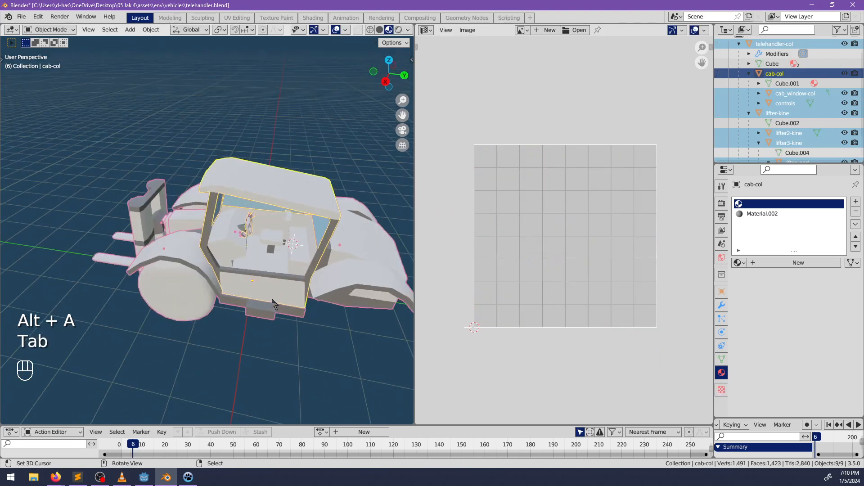
pyautogui.moveTo(272, 265); pyautogui.dragTo(187, 265, button='middle')
pyautogui.hotkey('alt', 'a')
pyautogui.click(210, 275)
pyautogui.press('Tab')
pyautogui.hotkey('alt', 'a')
# Duplicate the front wheel about 3 m along the Y axis to the rear fender
pyautogui.press('l')
pyautogui.hotkey('shift', 'd')
pyautogui.press('y')
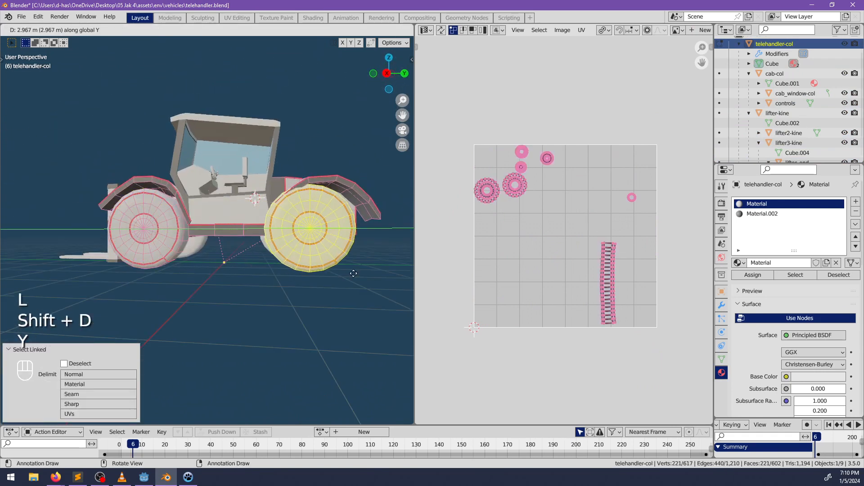
pyautogui.click(367, 277)
# Adjust the duplicated wheel's position along the Y axis under the rear fender and deselect it
pyautogui.moveTo(367, 277); pyautogui.dragTo(124, 291, button='middle')
pyautogui.scroll(4, 309, 282)
pyautogui.press('g')
pyautogui.press('y')
pyautogui.click(365, 301)
pyautogui.scroll(-4, 288, 289)
pyautogui.hotkey('alt', 'a')
# Return to object mode, clear the selection and select the cab
pyautogui.scroll(-4, 270, 298)
pyautogui.press('Tab')
pyautogui.hotkey('alt', 'a')
pyautogui.scroll(2, 293, 309)
pyautogui.scroll(4, 249, 313)
pyautogui.keyDown('shift'); pyautogui.moveTo(124, 291); pyautogui.dragTo(208, 301, button='middle'); pyautogui.keyUp('shift')
pyautogui.scroll(2, 211, 271)
pyautogui.click(213, 230)
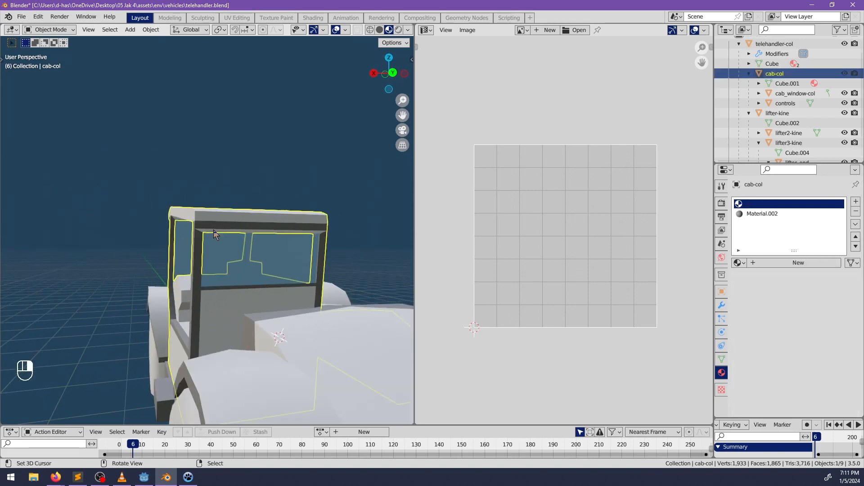
# Assign Material.002 to the two narrow faces above the cab's rear window and return to object mode with nothing selected
pyautogui.press('Tab')
pyautogui.click(247, 230)
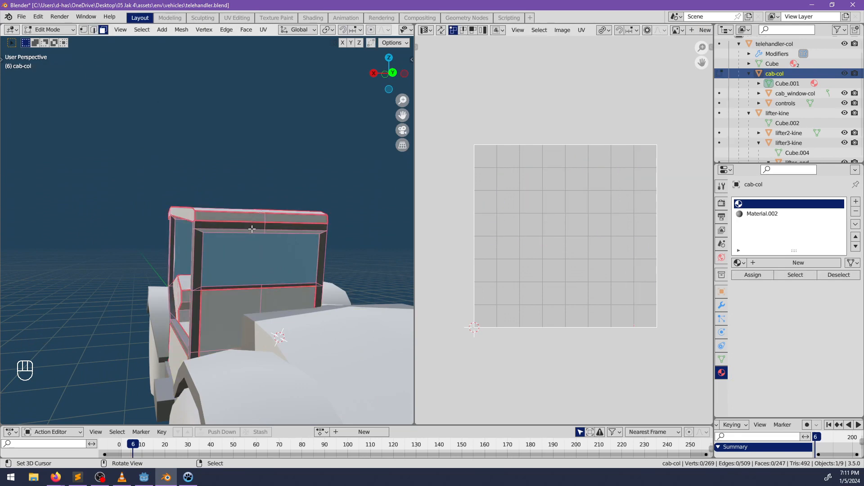
pyautogui.click(266, 229)
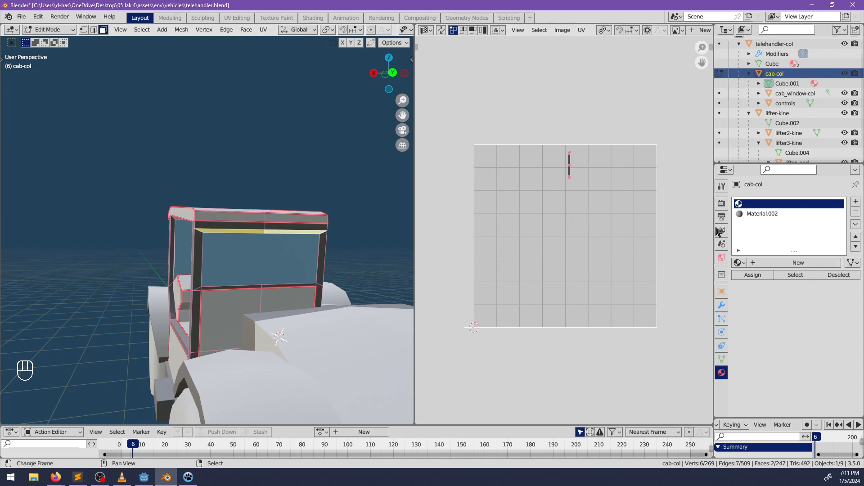
pyautogui.click(765, 214)
pyautogui.click(791, 275)
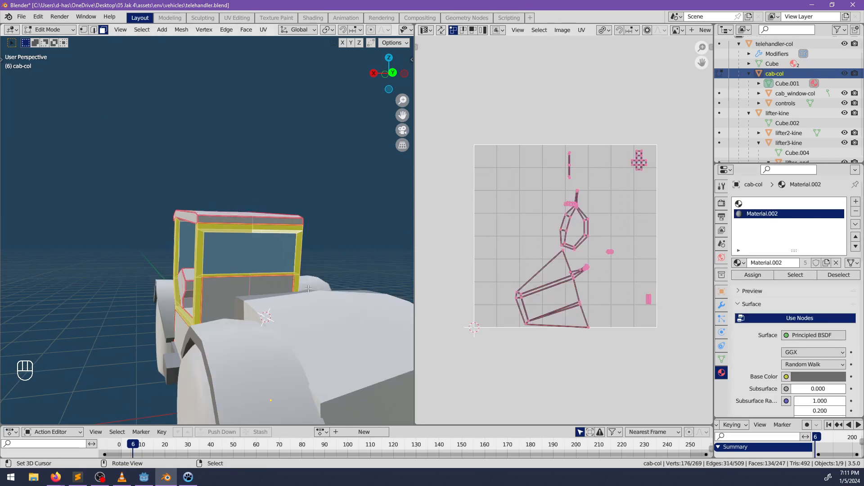
pyautogui.click(261, 232)
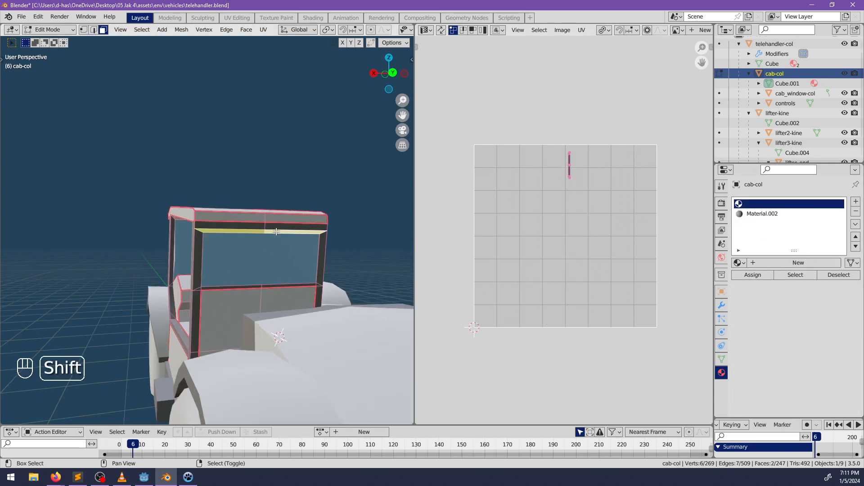
pyautogui.hotkey('alt', 'a')
pyautogui.scroll(3, 217, 288)
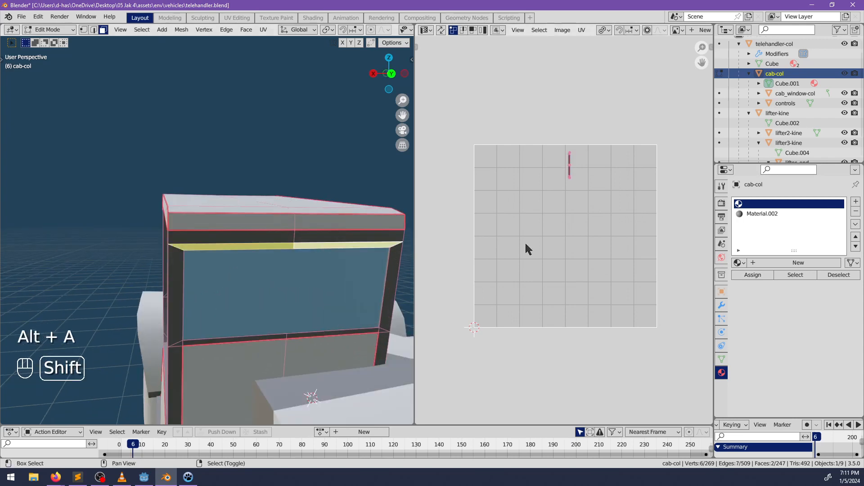
pyautogui.click(756, 215)
pyautogui.click(760, 276)
pyautogui.scroll(-2, 255, 291)
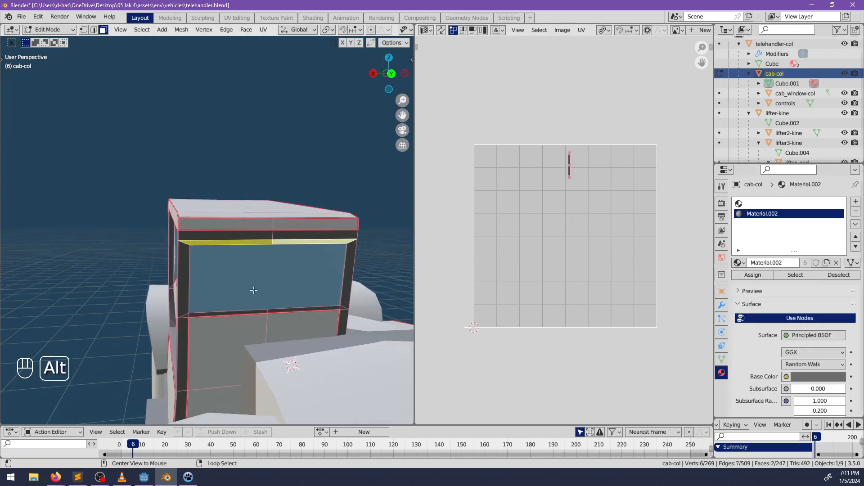
pyautogui.hotkey('alt', 'a')
pyautogui.moveTo(255, 291); pyautogui.dragTo(284, 292, button='middle')
pyautogui.press('Tab')
pyautogui.hotkey('alt', 'a')
# Briefly hide the cab's windows to check the interior, show them again and clear the selection
pyautogui.scroll(5, 231, 277)
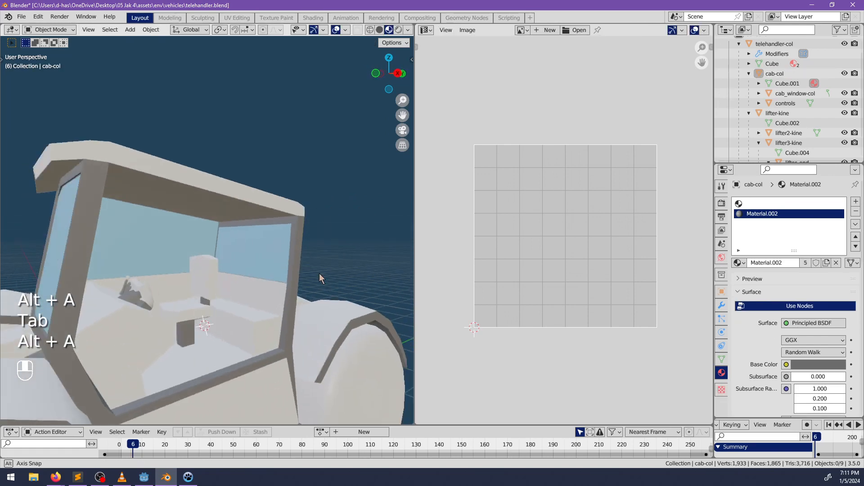
pyautogui.keyDown('shift'); pyautogui.moveTo(309, 251); pyautogui.dragTo(270, 308, button='middle'); pyautogui.keyUp('shift')
pyautogui.click(247, 260)
pyautogui.scroll(-2, 250, 268)
pyautogui.scroll(-4, 250, 268)
pyautogui.hotkey('alt', 'a')
pyautogui.scroll(3, 211, 251)
pyautogui.click(212, 251)
pyautogui.press('h')
pyautogui.hotkey('alt', 'h')
pyautogui.hotkey('alt', 'a')
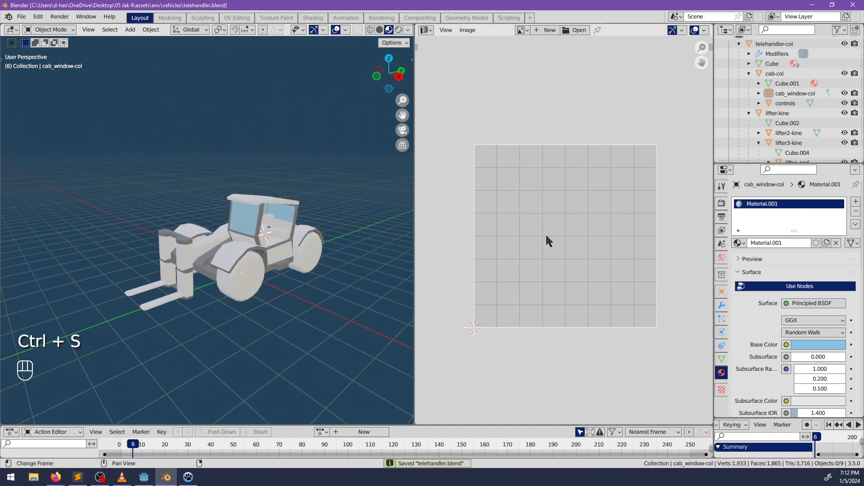
# Create a new material in the cab's empty slot and use an Image Texture as its base color
pyautogui.click(304, 271)
pyautogui.press('Tab')
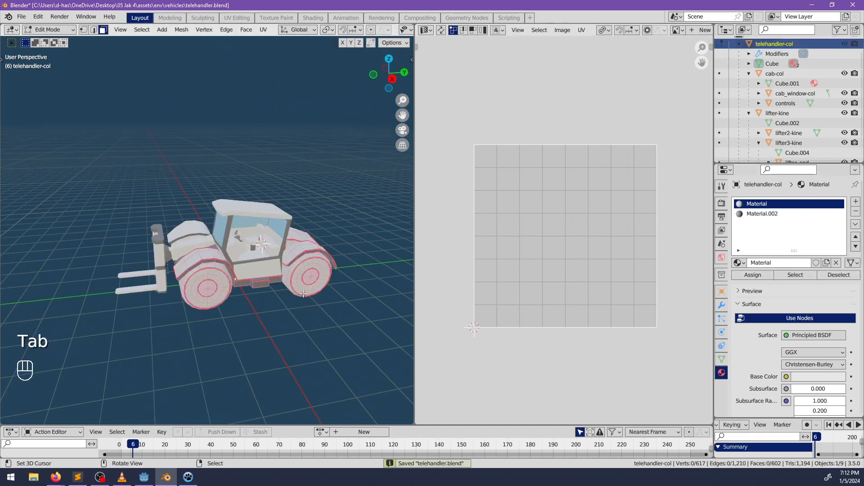
pyautogui.moveTo(304, 293); pyautogui.dragTo(265, 252, button='middle')
pyautogui.press('Tab')
pyautogui.keyDown('shift'); pyautogui.click(241, 253); pyautogui.keyUp('shift')
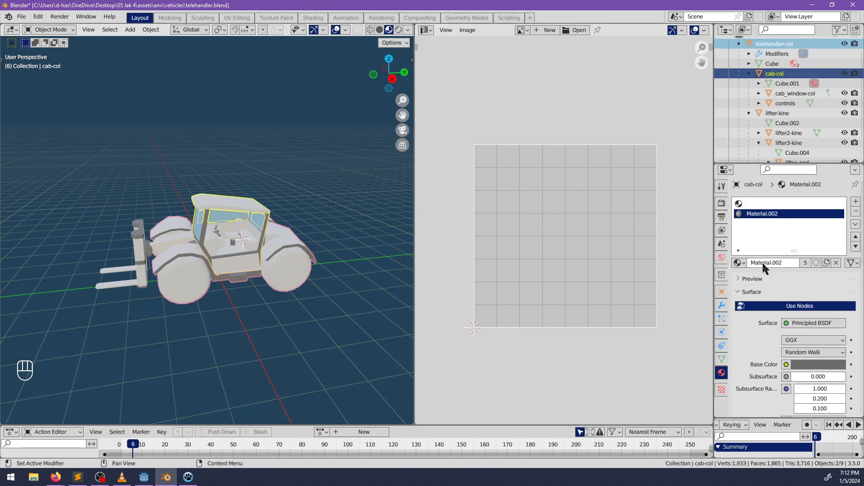
pyautogui.click(758, 204)
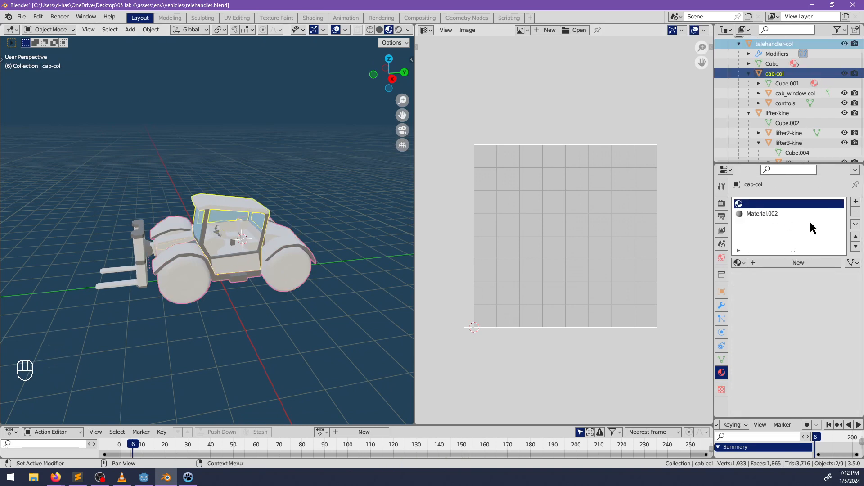
pyautogui.click(769, 263)
pyautogui.scroll(-3, 823, 343)
pyautogui.click(787, 310)
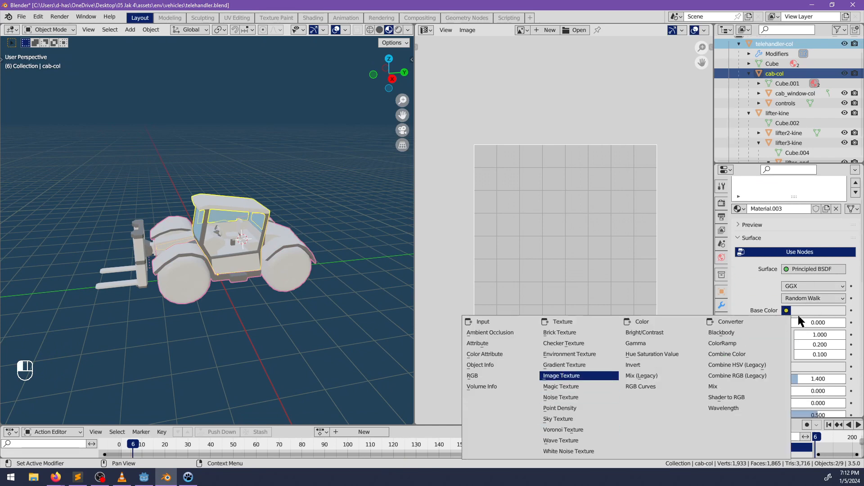
pyautogui.press('Return')
# Start a new 2048 × 2048 px image for the texture and name it telehandler_albedo
pyautogui.click(759, 324)
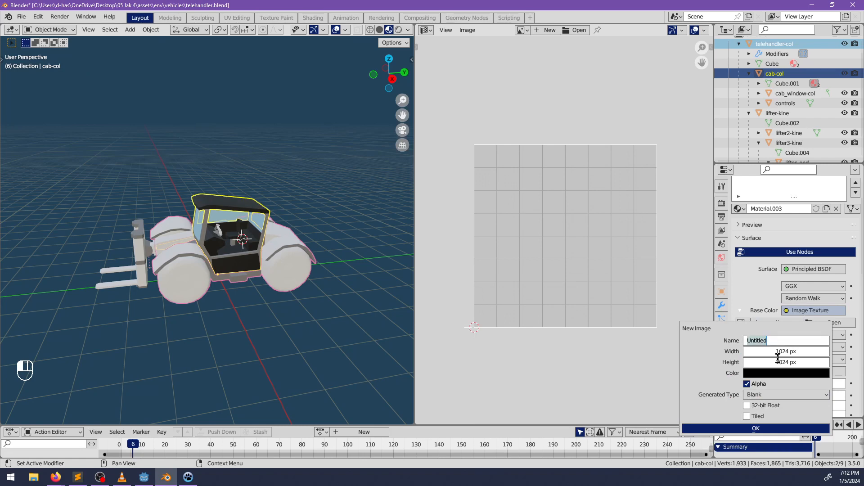
pyautogui.write('еудурфт')
pyautogui.hotkey('ctrl', 'BackSpace')
pyautogui.write('telehandler-alb')
pyautogui.press('BackSpace')
pyautogui.press('BackSpace')
pyautogui.press('BackSpace')
pyautogui.press('BackSpace')
pyautogui.write('_albedo')
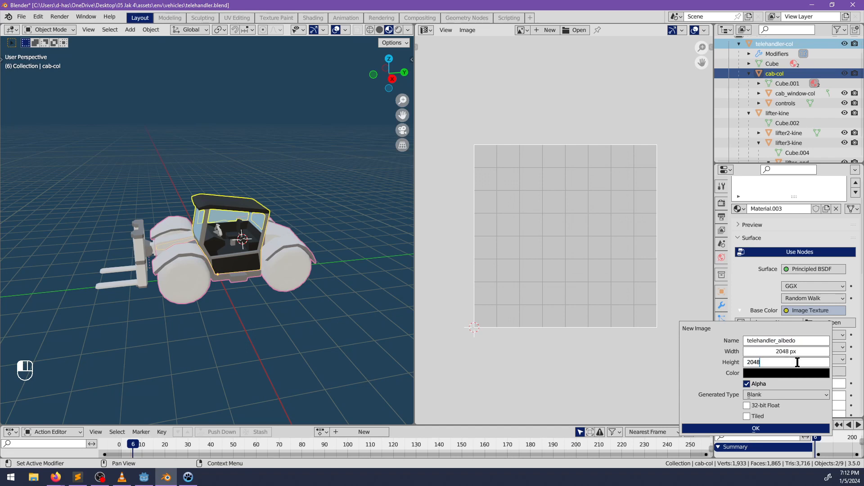
# Give the new image a yellow fill with hue 0.136 and saturation 0.713, and create it
pyautogui.click(788, 378)
pyautogui.moveTo(820, 267)
pyautogui.mouseDown()
pyautogui.moveTo(806, 252)
pyautogui.moveTo(759, 284)
pyautogui.mouseUp()
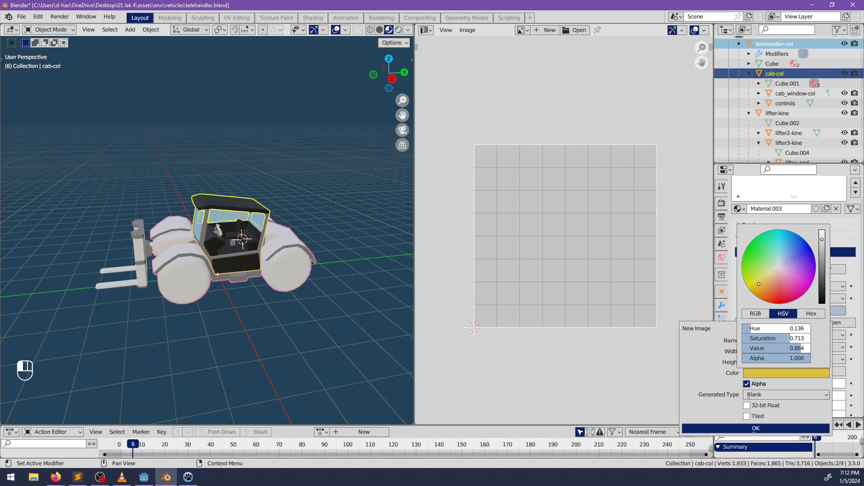
pyautogui.moveTo(822, 240); pyautogui.dragTo(822, 237)
pyautogui.click(733, 429)
# Replace the material in telehandler-col's first slot with Material.003
pyautogui.moveTo(250, 302)
pyautogui.mouseDown(button='middle')
pyautogui.moveTo(277, 314)
pyautogui.moveTo(271, 294)
pyautogui.moveTo(240, 299)
pyautogui.mouseUp(button='middle')
pyautogui.scroll(2, 278, 314)
pyautogui.rightClick(136, 297)
pyautogui.moveTo(137, 302); pyautogui.dragTo(156, 300, button='middle')
pyautogui.scroll(3, 757, 206)
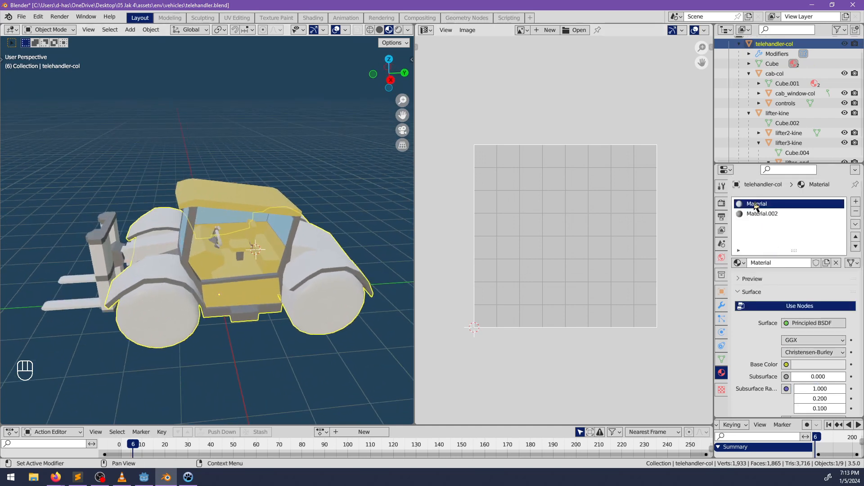
pyautogui.click(740, 263)
pyautogui.click(676, 308)
# Select the lifter sections, lifter end and forks, assign Material.003 to the forks and try applying it to the whole selection
pyautogui.moveTo(180, 259); pyautogui.dragTo(197, 257, button='middle')
pyautogui.rightClick(192, 253)
pyautogui.keyDown('shift'); pyautogui.moveTo(145, 276); pyautogui.dragTo(198, 272, button='middle'); pyautogui.keyUp('shift')
pyautogui.keyDown('shift'); pyautogui.rightClick(195, 283); pyautogui.keyUp('shift')
pyautogui.keyDown('shift'); pyautogui.rightClick(191, 281); pyautogui.keyUp('shift')
pyautogui.keyDown('shift'); pyautogui.rightClick(190, 277); pyautogui.keyUp('shift')
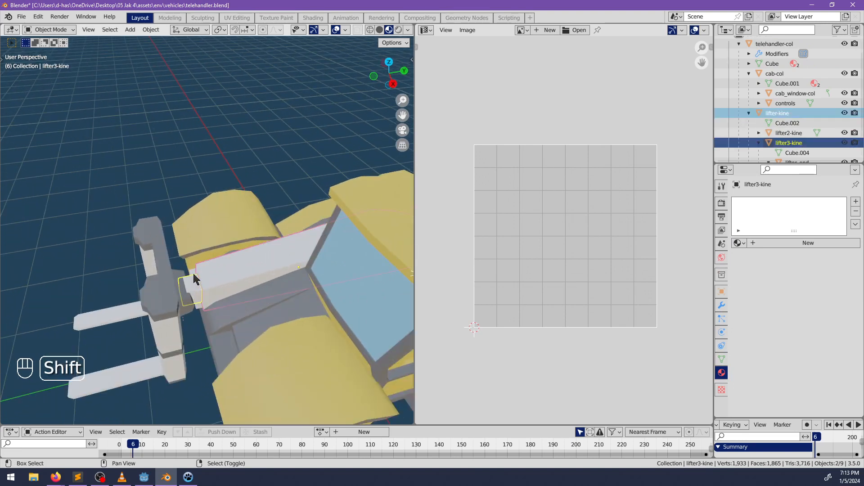
pyautogui.keyDown('shift'); pyautogui.rightClick(193, 269); pyautogui.keyUp('shift')
pyautogui.keyDown('shift'); pyautogui.rightClick(143, 260); pyautogui.keyUp('shift')
pyautogui.moveTo(148, 272); pyautogui.dragTo(165, 255, button='middle')
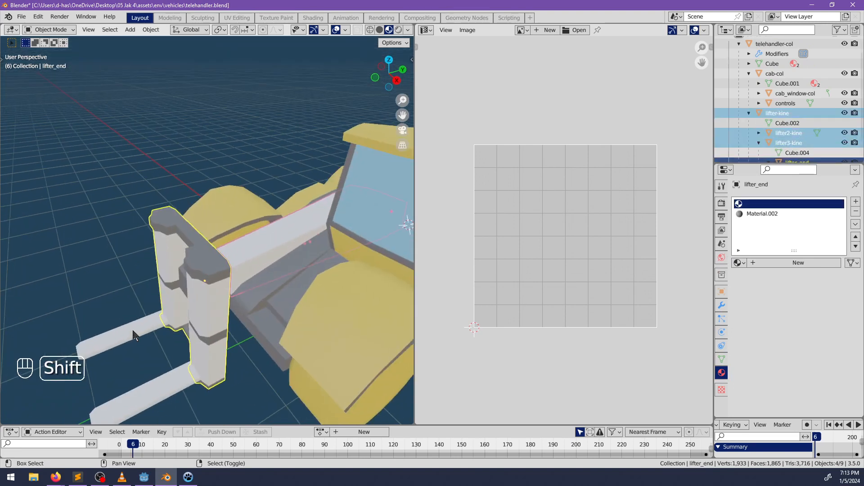
pyautogui.keyDown('shift'); pyautogui.rightClick(134, 334); pyautogui.keyUp('shift')
pyautogui.click(741, 243)
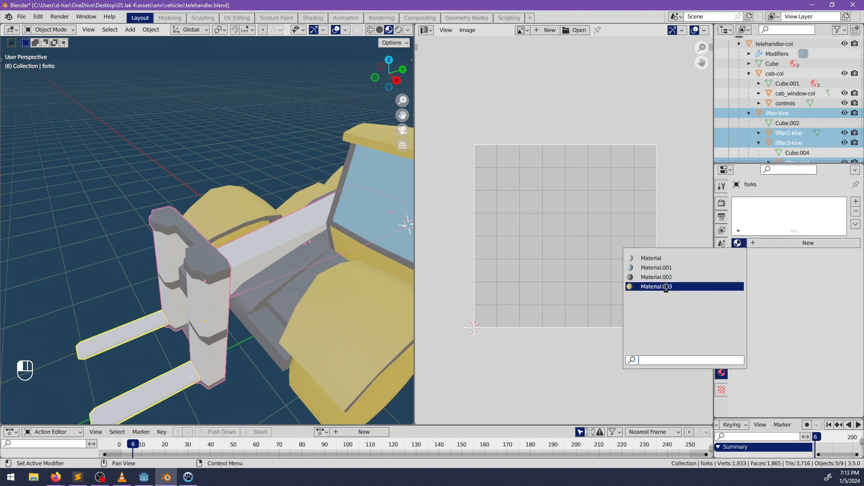
pyautogui.click(658, 287)
pyautogui.moveTo(252, 288); pyautogui.dragTo(294, 294, button='middle')
pyautogui.click(738, 243)
pyautogui.keyDown('alt'); pyautogui.click(702, 285); pyautogui.keyUp('alt')
# Assign Material.003 to the empty first material slot of lifter_end
pyautogui.moveTo(148, 288); pyautogui.dragTo(212, 286, button='middle')
pyautogui.rightClick(215, 282)
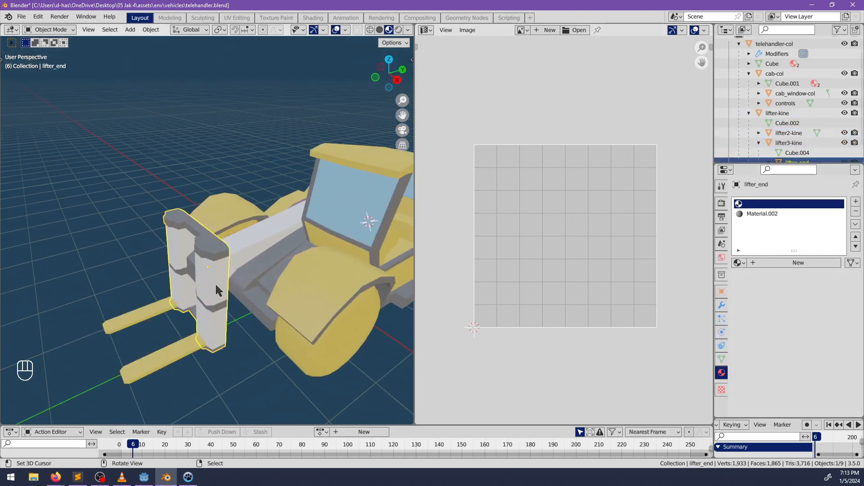
pyautogui.click(738, 262)
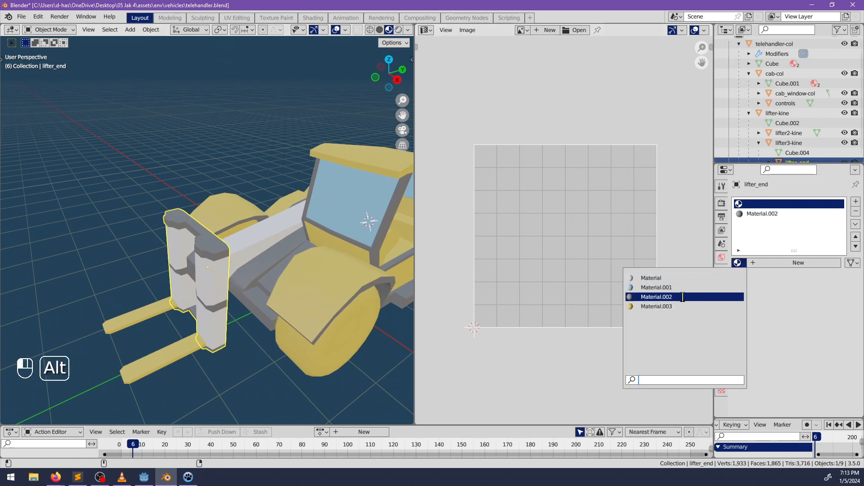
pyautogui.keyDown('alt'); pyautogui.click(673, 306); pyautogui.keyUp('alt')
# Assign Material.003 to the innermost boom section, lifter3-kine
pyautogui.moveTo(351, 261); pyautogui.dragTo(230, 271, button='middle')
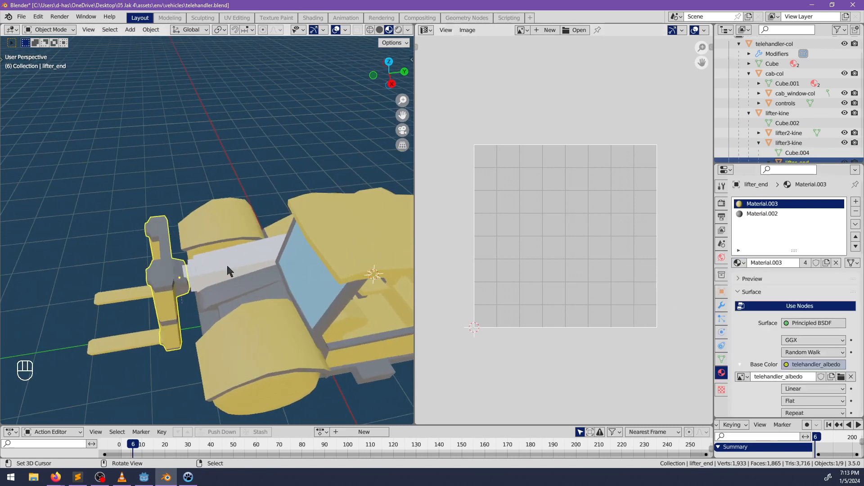
pyautogui.rightClick(188, 271)
pyautogui.rightClick(186, 273)
pyautogui.scroll(5, 189, 297)
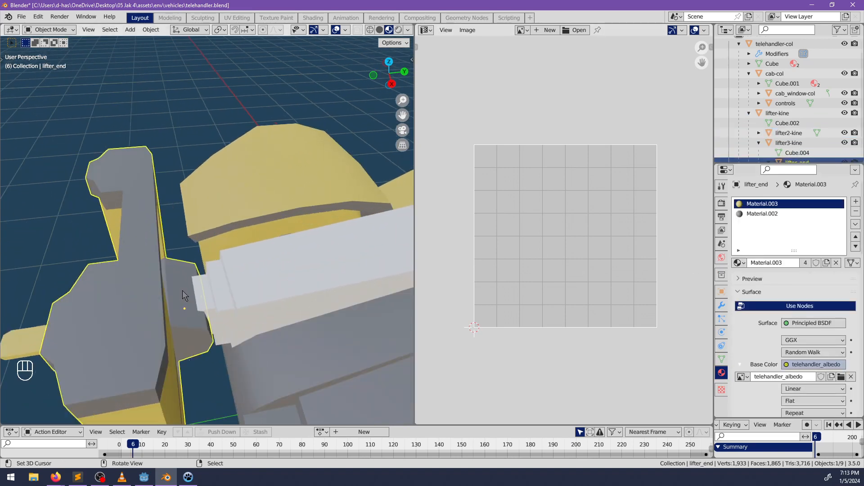
pyautogui.rightClick(340, 310)
pyautogui.click(739, 243)
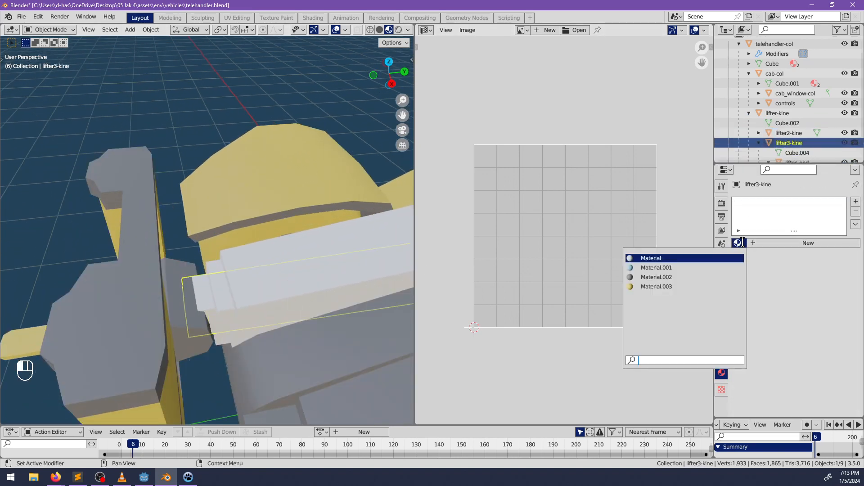
pyautogui.click(648, 288)
# Assign Material.003 to the boom sections lifter2-kine and lifter-kine, and clear the selection
pyautogui.rightClick(230, 299)
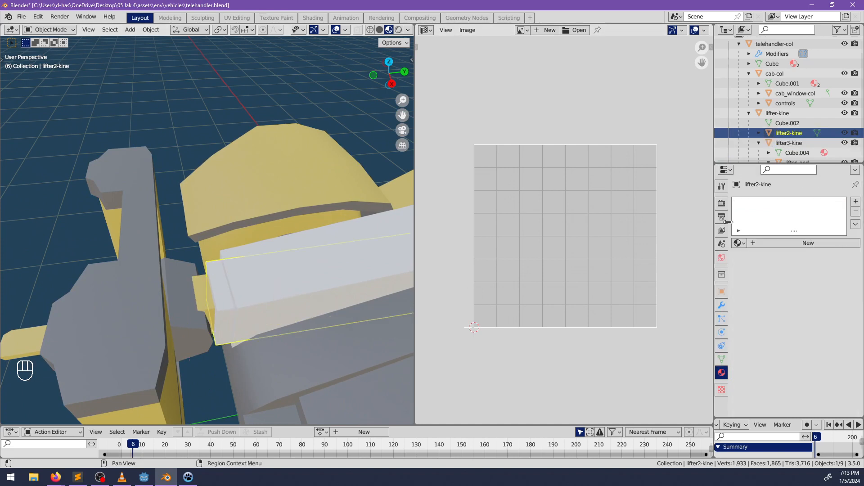
pyautogui.click(739, 243)
pyautogui.click(648, 286)
pyautogui.rightClick(314, 291)
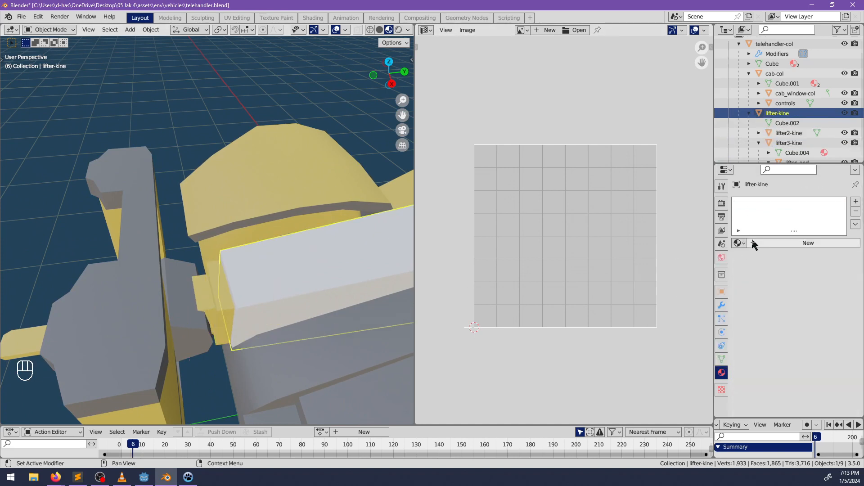
pyautogui.click(739, 243)
pyautogui.click(648, 287)
pyautogui.scroll(-3, 219, 306)
pyautogui.hotkey('alt', 'a')
# Assign Material.003 to the empty first slot of the cab controls and save the file
pyautogui.moveTo(220, 306); pyautogui.dragTo(279, 311, button='middle')
pyautogui.scroll(3, 276, 252)
pyautogui.rightClick(263, 232)
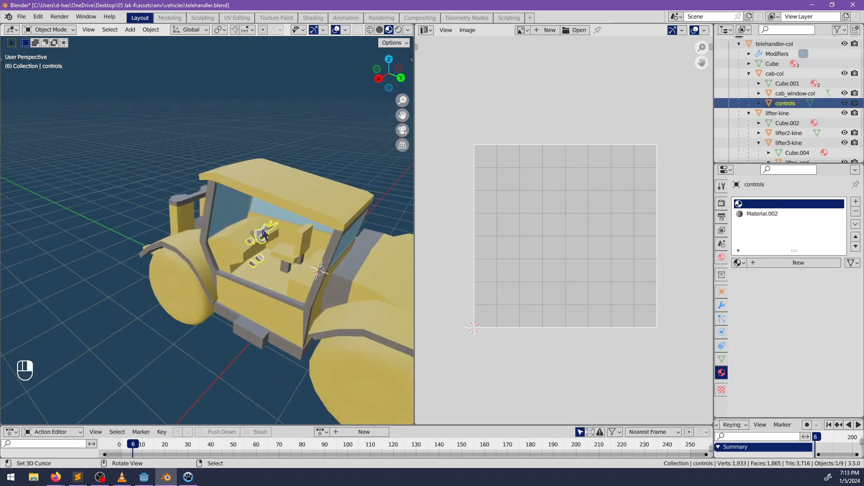
pyautogui.click(738, 262)
pyautogui.click(656, 304)
pyautogui.hotkey('alt', 'a')
pyautogui.moveTo(207, 282); pyautogui.dragTo(246, 280, button='middle')
pyautogui.hotkey('ctrl', 's')
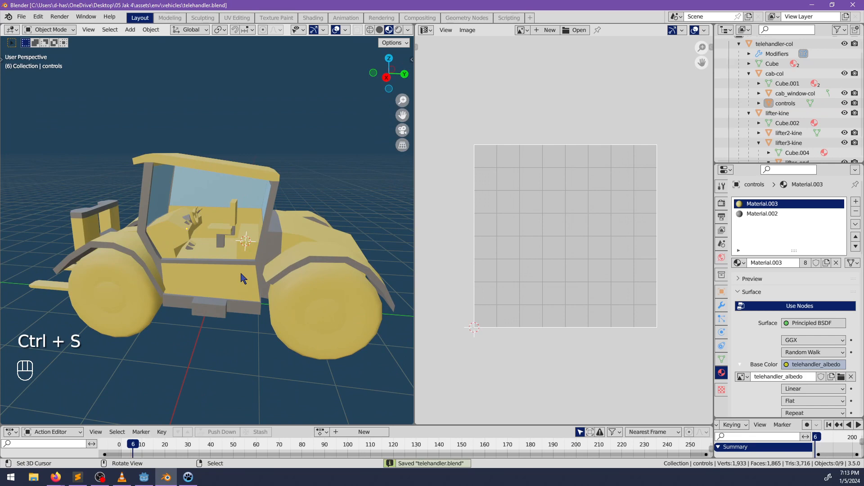
# Open telehandler-col in edit mode and select the front tyre's side rings and tread, leaving out the hub
pyautogui.moveTo(242, 278); pyautogui.dragTo(144, 285, button='middle')
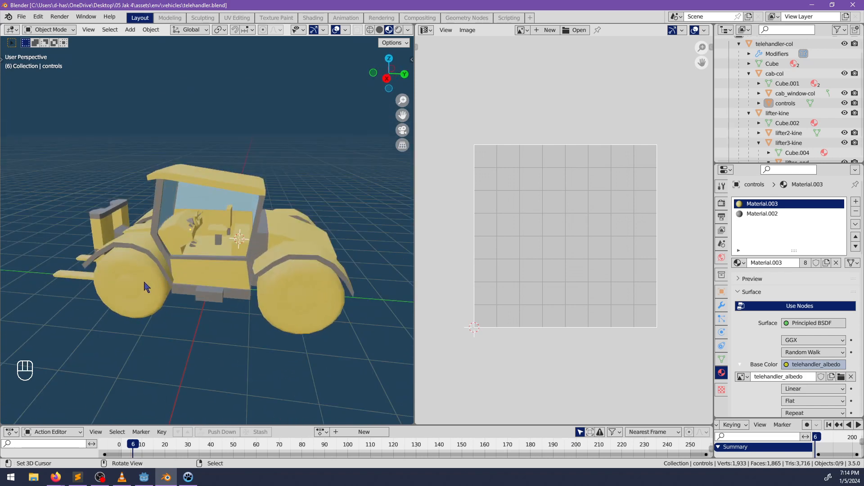
pyautogui.click(144, 285)
pyautogui.keyDown('shift'); pyautogui.moveTo(152, 317); pyautogui.dragTo(331, 243, button='middle'); pyautogui.keyUp('shift')
pyautogui.press('Tab')
pyautogui.keyDown('shift'); pyautogui.moveTo(279, 295); pyautogui.dragTo(223, 278, button='middle'); pyautogui.keyUp('shift')
pyautogui.scroll(3, 223, 278)
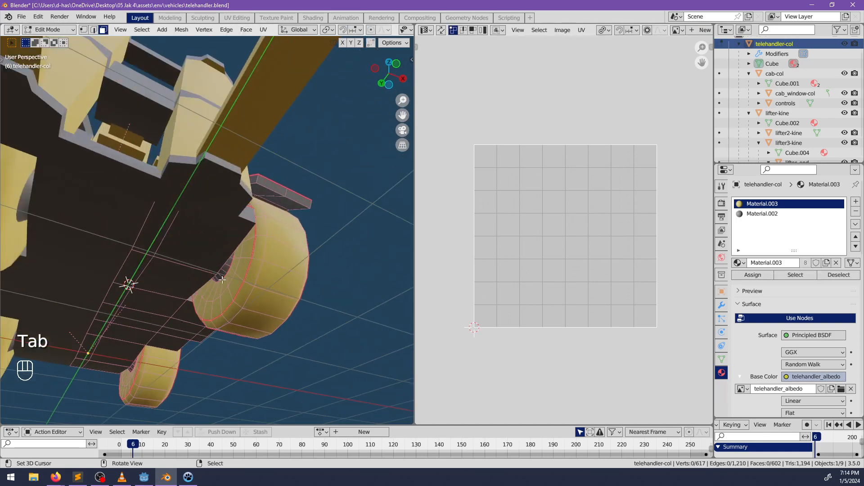
pyautogui.press('l')
pyautogui.press('l')
pyautogui.moveTo(284, 275)
pyautogui.mouseDown(button='middle')
pyautogui.moveTo(198, 299)
pyautogui.moveTo(246, 285)
pyautogui.moveTo(234, 291)
pyautogui.mouseUp(button='middle')
pyautogui.press('l')
# Switch to Texture Paint mode with painting masked to the selected faces, and choose the Fill tool
pyautogui.hotkey('ctrl', 'Tab')
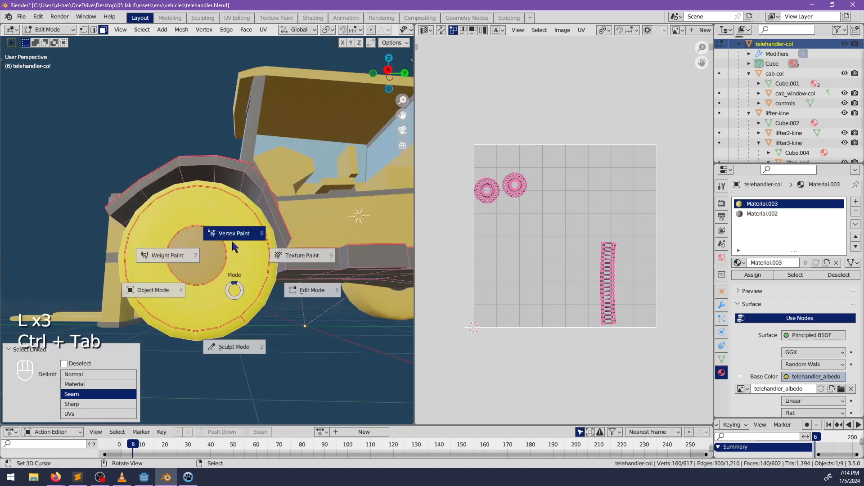
pyautogui.click(290, 252)
pyautogui.click(84, 29)
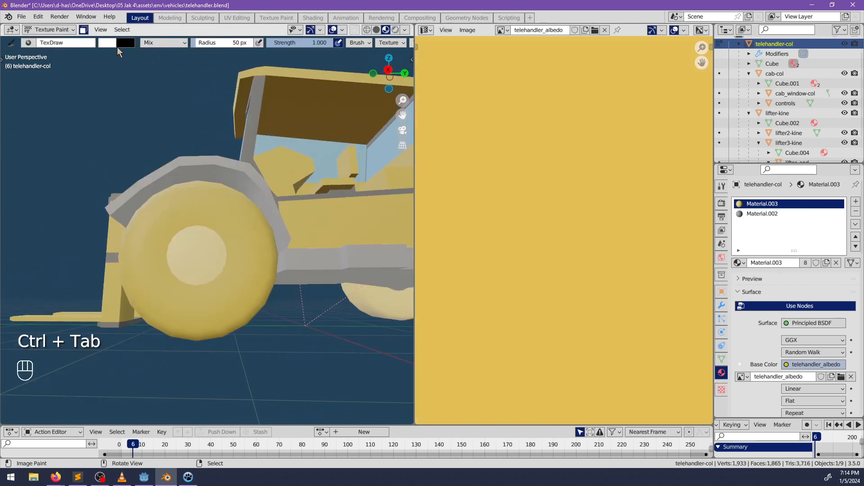
pyautogui.click(28, 43)
pyautogui.press('n')
pyautogui.press('n')
pyautogui.press('t')
pyautogui.click(13, 128)
# Set the paint color to a medium-dark grey and fill the masked front tyre faces with it
pyautogui.click(107, 43)
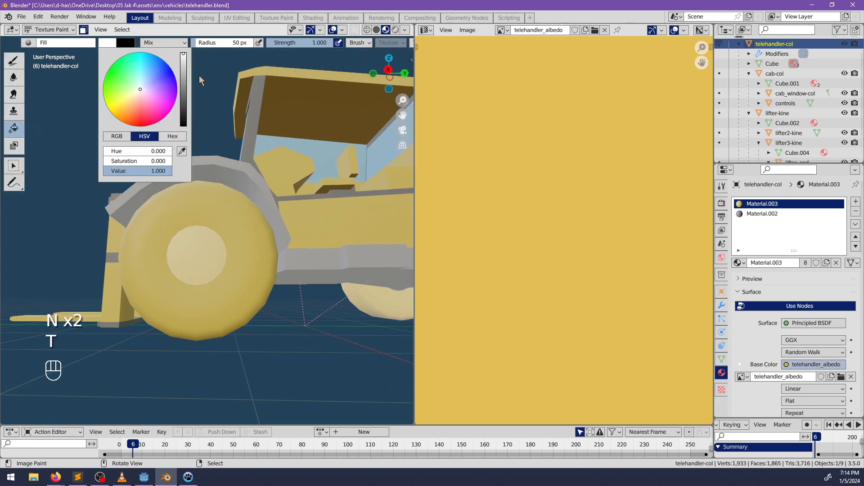
pyautogui.click(183, 99)
pyautogui.moveTo(305, 235); pyautogui.dragTo(322, 241, button='middle')
pyautogui.click(245, 262)
pyautogui.scroll(-3, 245, 270)
pyautogui.moveTo(241, 290); pyautogui.dragTo(261, 306, button='middle')
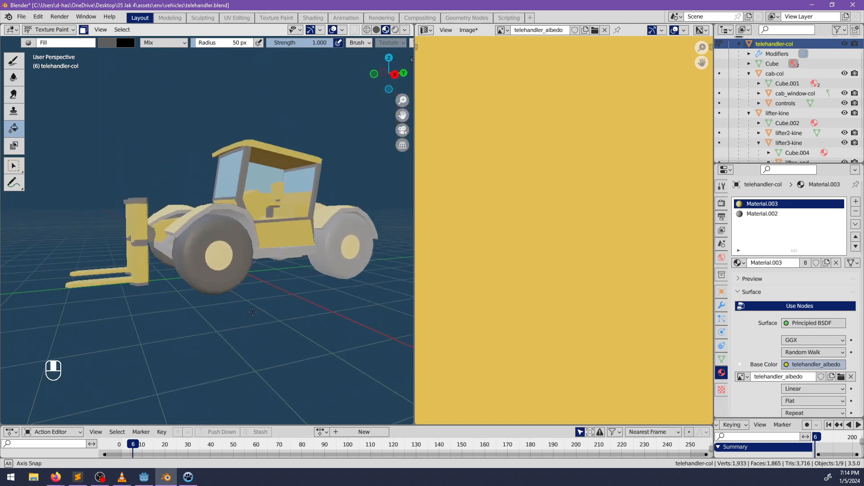
# Darken the grey paint color and refill the front tyre's masked faces
pyautogui.click(107, 43)
pyautogui.scroll(-5, 565, 288)
pyautogui.click(239, 245)
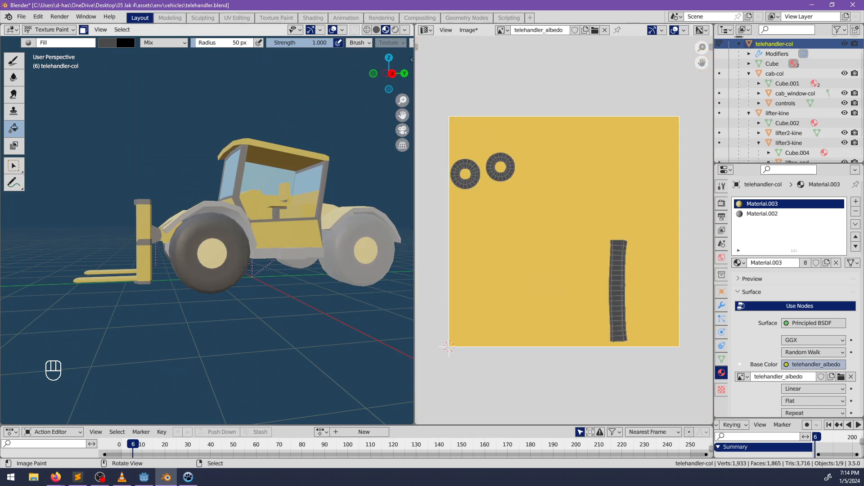
# Select the front wheel's hub faces in edit mode and return to Texture Paint mode
pyautogui.moveTo(236, 248); pyautogui.dragTo(224, 261, button='middle')
pyautogui.scroll(2, 223, 261)
pyautogui.press('Tab')
pyautogui.rightClick(198, 271)
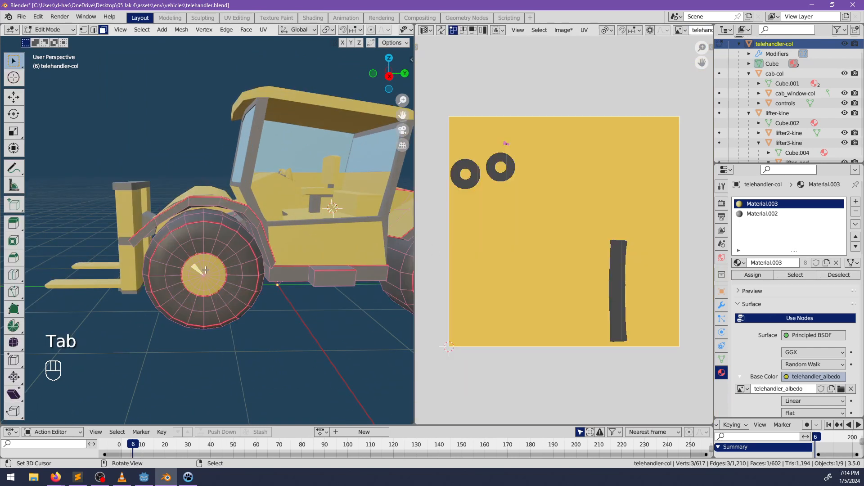
pyautogui.press('c')
pyautogui.moveTo(198, 270)
pyautogui.mouseDown()
pyautogui.moveTo(187, 276)
pyautogui.moveTo(192, 299)
pyautogui.moveTo(212, 291)
pyautogui.moveTo(219, 271)
pyautogui.mouseUp()
pyautogui.moveTo(234, 278)
pyautogui.mouseDown(button='middle')
pyautogui.moveTo(212, 300)
pyautogui.moveTo(171, 307)
pyautogui.mouseUp(button='middle')
pyautogui.press('Escape')
pyautogui.press('Tab')
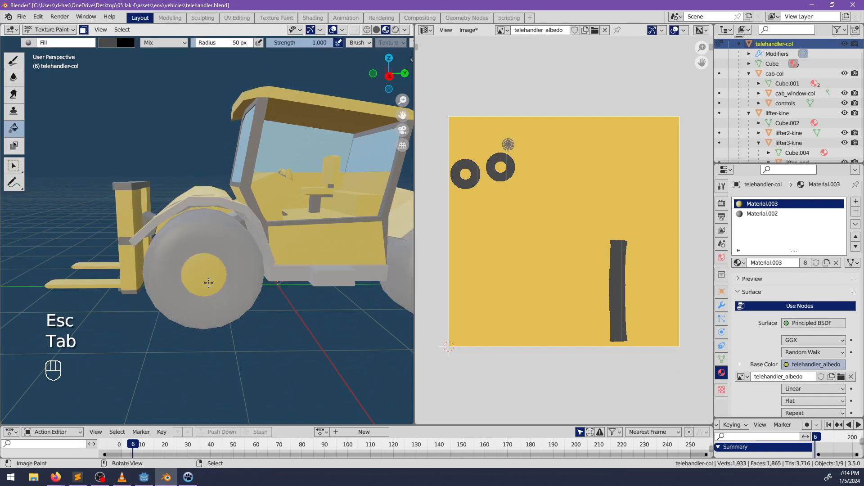
# Set the paint color to a light grey with value 0.624 and fill the masked front wheel hub
pyautogui.click(106, 42)
pyautogui.moveTo(182, 106); pyautogui.dragTo(183, 80)
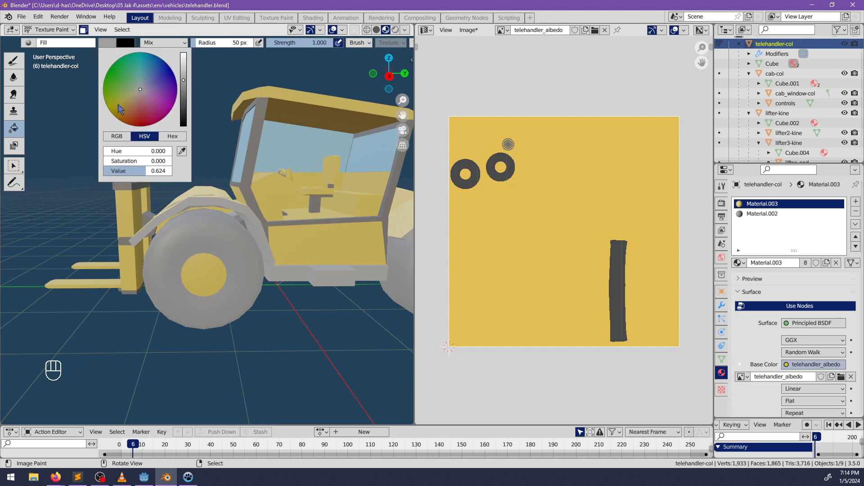
pyautogui.click(181, 282)
# Clear the face selection and inspect the painted tyres and hubs around the whole vehicle
pyautogui.press('Tab')
pyautogui.moveTo(181, 283)
pyautogui.mouseDown(button='middle')
pyautogui.moveTo(315, 227)
pyautogui.moveTo(281, 253)
pyautogui.mouseUp(button='middle')
pyautogui.hotkey('alt', 'a')
pyautogui.scroll(-3, 281, 252)
pyautogui.scroll(-5, 265, 268)
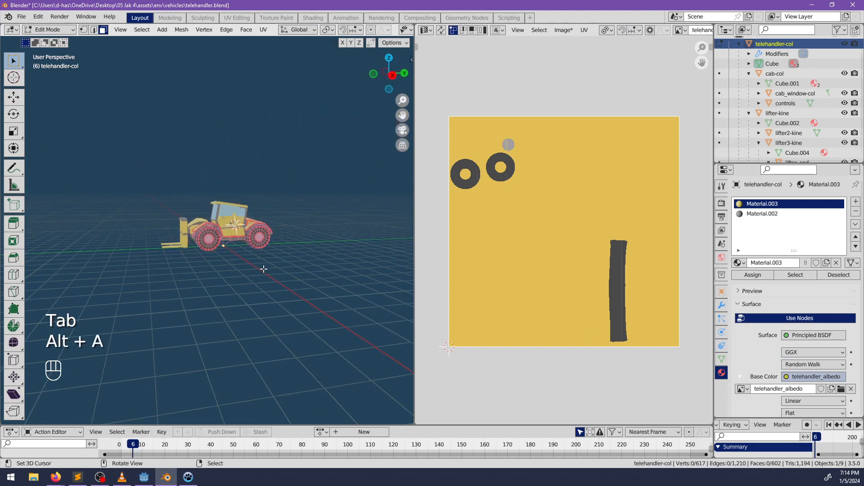
pyautogui.press('Tab')
pyautogui.scroll(2, 250, 266)
pyautogui.scroll(4, 249, 266)
pyautogui.moveTo(194, 259); pyautogui.dragTo(214, 240, button='middle')
pyautogui.scroll(-8, 225, 268)
pyautogui.scroll(3, 264, 258)
pyautogui.moveTo(263, 258)
pyautogui.mouseDown(button='middle')
pyautogui.moveTo(241, 258)
pyautogui.moveTo(288, 248)
pyautogui.mouseUp(button='middle')
pyautogui.scroll(2, 241, 258)
pyautogui.press('Tab')
pyautogui.moveTo(216, 270)
pyautogui.keyDown('alt'); pyautogui.mouseDown(button='middle')
pyautogui.moveTo(225, 261)
pyautogui.moveTo(217, 267)
pyautogui.mouseUp(button='middle'); pyautogui.keyUp('alt')
pyautogui.moveTo(217, 267); pyautogui.dragTo(194, 307, button='middle')
pyautogui.moveTo(193, 307)
pyautogui.keyDown('shift'); pyautogui.mouseDown(button='middle')
pyautogui.moveTo(247, 227)
pyautogui.moveTo(243, 241)
pyautogui.moveTo(185, 240)
pyautogui.mouseUp(button='middle'); pyautogui.keyUp('shift')
pyautogui.scroll(2, 225, 248)
pyautogui.press('Tab')
pyautogui.press('Tab')
pyautogui.moveTo(288, 225)
pyautogui.keyDown('shift'); pyautogui.mouseDown(button='middle')
pyautogui.moveTo(225, 252)
pyautogui.moveTo(204, 241)
pyautogui.moveTo(222, 266)
pyautogui.mouseUp(button='middle'); pyautogui.keyUp('shift')
pyautogui.scroll(-4, 230, 253)
pyautogui.press('Tab')
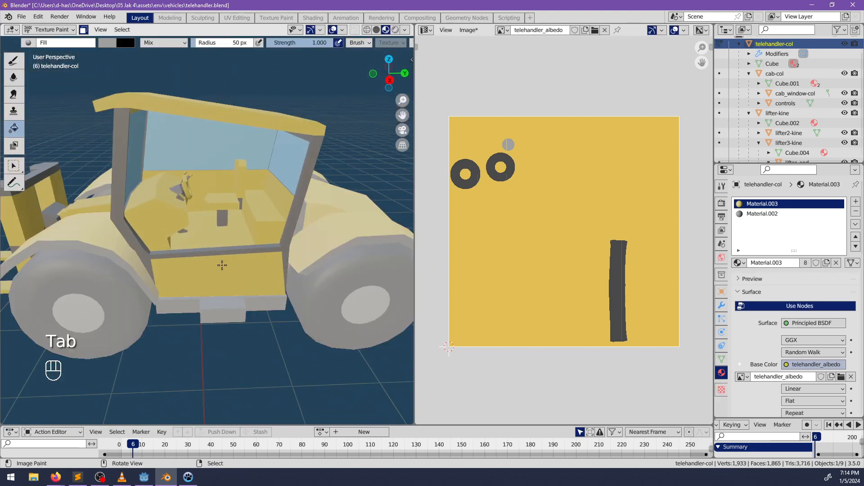
pyautogui.scroll(-1, 224, 266)
# Isolate telehandler-col in local view, examine its chassis and fenders, and return to the full model
pyautogui.press('Tab')
pyautogui.press('KP_Divide')
pyautogui.scroll(-1, 231, 265)
pyautogui.moveTo(247, 234); pyautogui.dragTo(205, 247, button='middle')
pyautogui.press('Tab')
pyautogui.moveTo(284, 253)
pyautogui.mouseDown(button='middle')
pyautogui.moveTo(187, 225)
pyautogui.moveTo(231, 202)
pyautogui.moveTo(148, 232)
pyautogui.moveTo(189, 200)
pyautogui.moveTo(268, 247)
pyautogui.moveTo(250, 282)
pyautogui.moveTo(269, 284)
pyautogui.moveTo(247, 276)
pyautogui.mouseUp(button='middle')
pyautogui.press('Tab')
pyautogui.scroll(2, 256, 279)
pyautogui.press('Tab')
pyautogui.press('Tab')
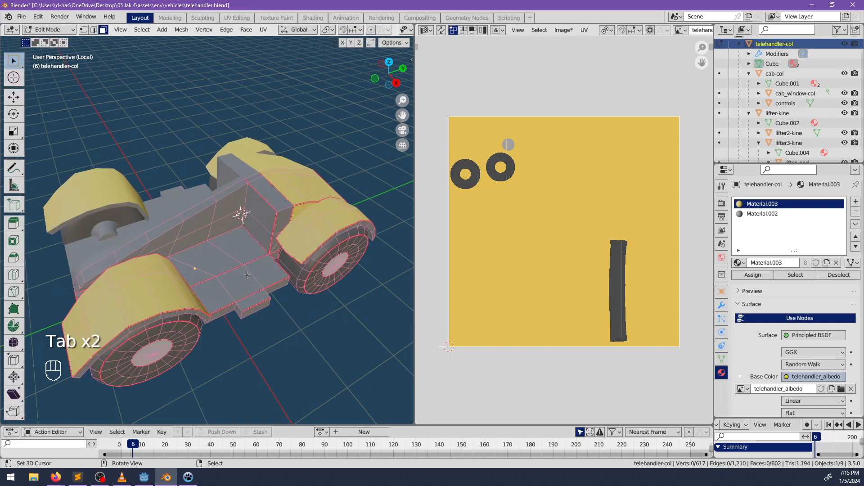
pyautogui.press('KP_Divide')
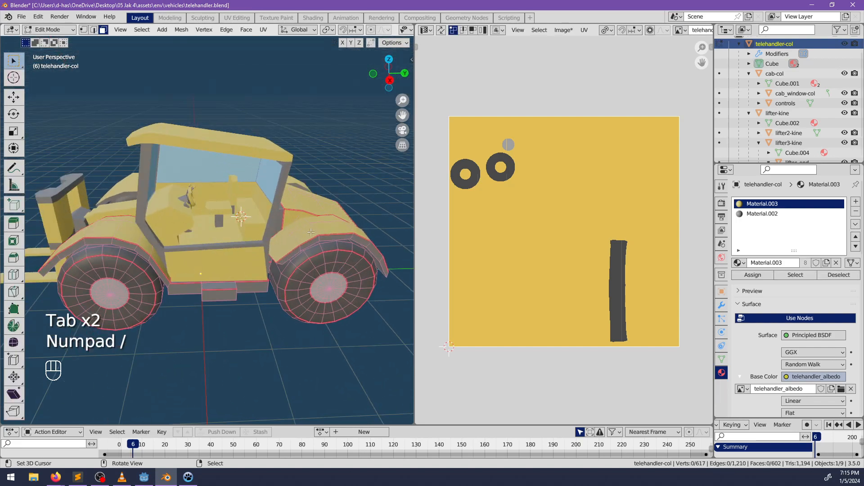
pyautogui.press('Tab')
pyautogui.press('Tab')
# Select cab-col in Object Mode, isolate it in local view and open it in edit mode at the seat
pyautogui.hotkey('ctrl', 'Tab')
pyautogui.rightClick(214, 264)
pyautogui.press('Tab')
pyautogui.moveTo(215, 263); pyautogui.dragTo(220, 237, button='middle')
pyautogui.press('Tab')
pyautogui.press('KP_Divide')
pyautogui.press('Tab')
pyautogui.scroll(-4, 290, 269)
pyautogui.keyDown('shift'); pyautogui.moveTo(220, 237); pyautogui.dragTo(276, 231, button='middle'); pyautogui.keyUp('shift')
pyautogui.scroll(3, 230, 225)
pyautogui.keyDown('shift'); pyautogui.moveTo(277, 231); pyautogui.dragTo(219, 240, button='middle'); pyautogui.keyUp('shift')
pyautogui.scroll(3, 220, 240)
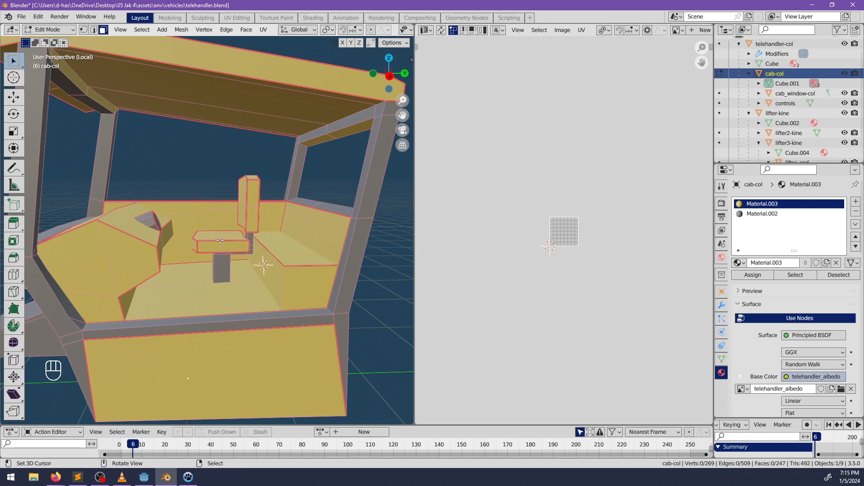
pyautogui.press('l')
pyautogui.press('l')
pyautogui.moveTo(253, 204); pyautogui.dragTo(189, 166, button='middle')
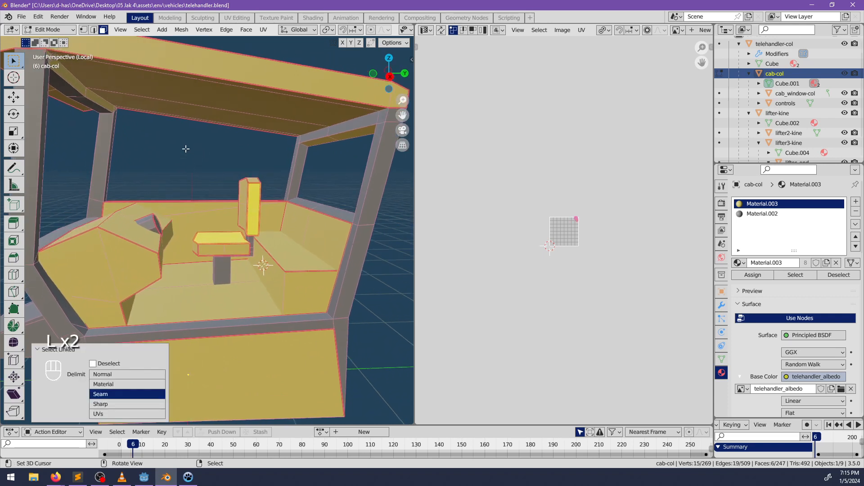
# Use edge select mode to select all linked geometry of the seat cushion and backrest, starting from a cleared selection
pyautogui.click(96, 29)
pyautogui.hotkey('alt', 'a')
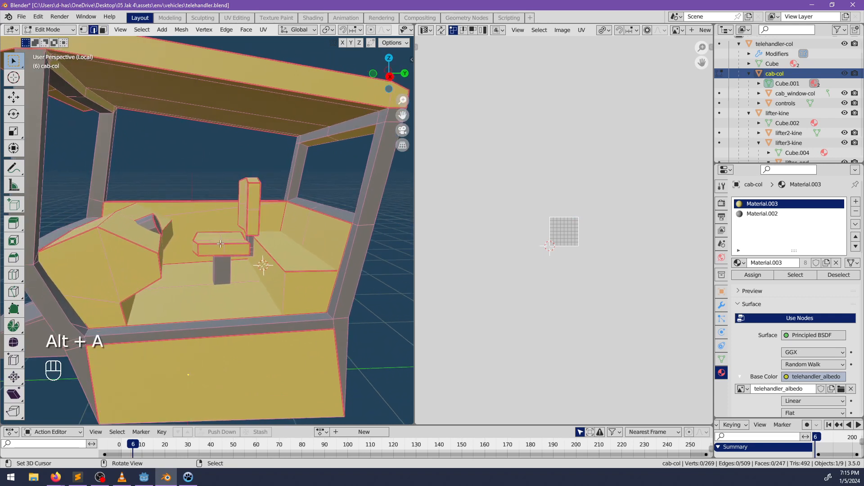
pyautogui.press('l')
pyautogui.press('l')
pyautogui.press('Tab')
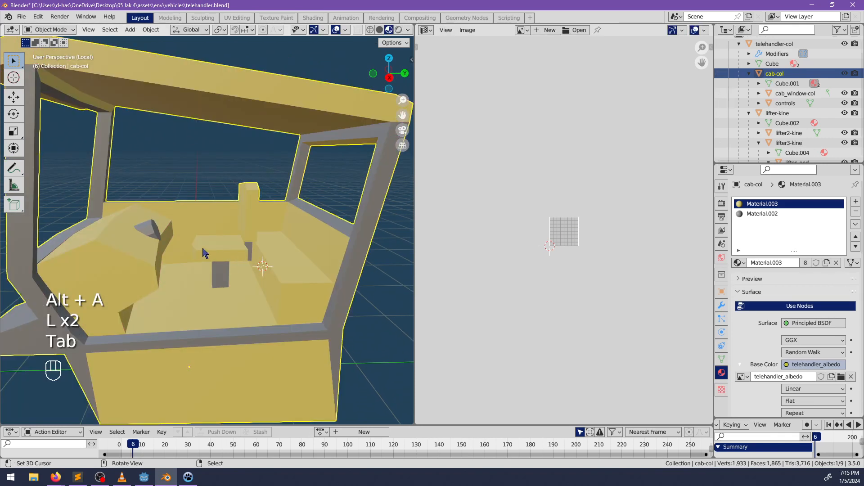
pyautogui.press('Tab')
# Switch the cab to Texture Paint mode and set a dark muted purple with hue 0.714 and saturation 0.243
pyautogui.hotkey('ctrl', 'Tab')
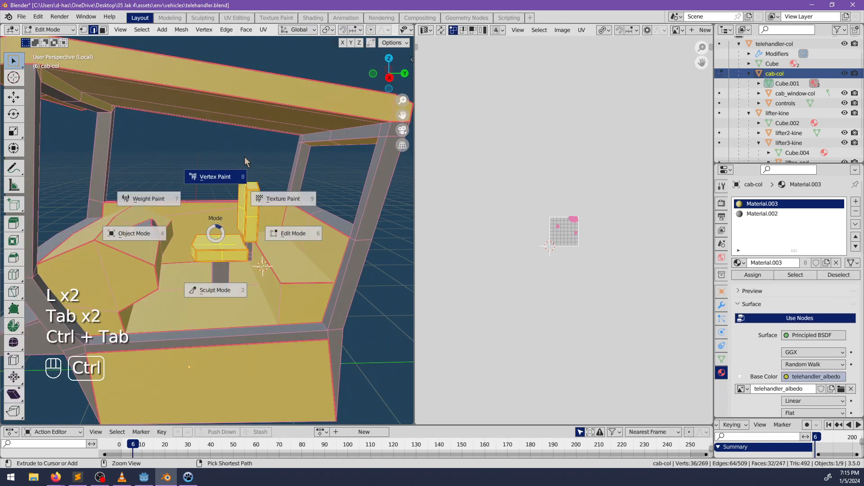
pyautogui.click(260, 203)
pyautogui.click(109, 42)
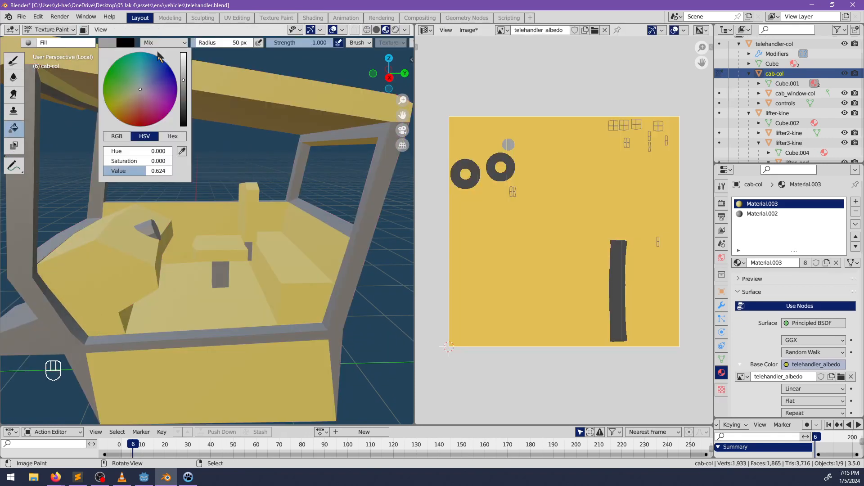
pyautogui.click(140, 93)
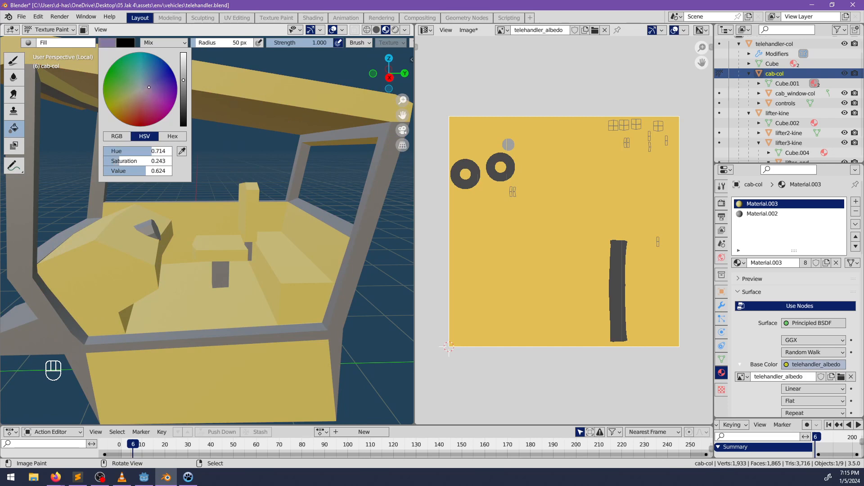
pyautogui.click(183, 91)
pyautogui.moveTo(183, 94); pyautogui.dragTo(183, 98)
# Undo the unmasked fill of the cab, enable face-selection masking and fill only the seat with the dark purple
pyautogui.click(222, 249)
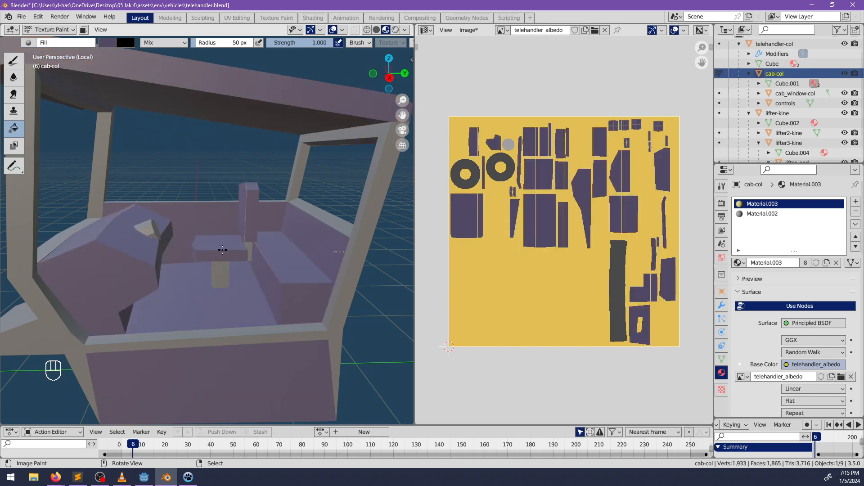
pyautogui.hotkey('ctrl', 'z')
pyautogui.click(84, 29)
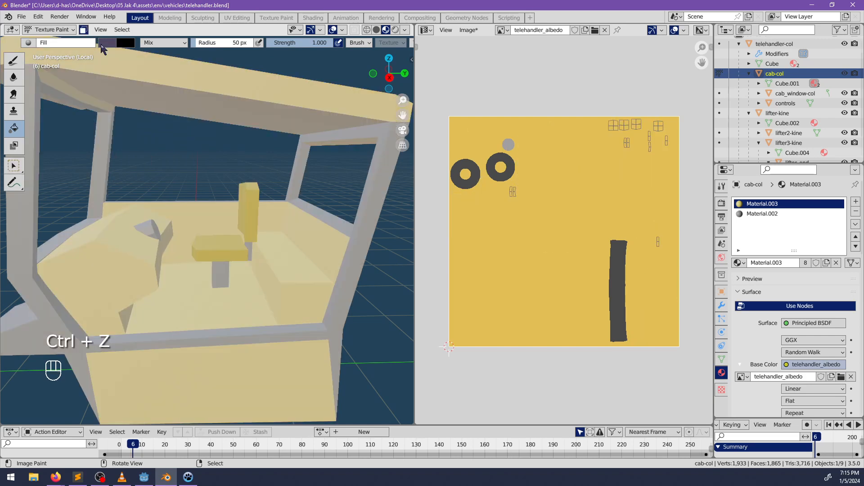
pyautogui.click(224, 258)
# Replace the seat selection with the cab's interior floor and side-box faces, bounded by seams and excluding the frame
pyautogui.moveTo(289, 268)
pyautogui.mouseDown(button='middle')
pyautogui.moveTo(252, 288)
pyautogui.moveTo(313, 284)
pyautogui.moveTo(306, 261)
pyautogui.mouseUp(button='middle')
pyautogui.press('Tab')
pyautogui.moveTo(306, 261)
pyautogui.keyDown('shift'); pyautogui.mouseDown(button='middle')
pyautogui.moveTo(302, 275)
pyautogui.moveTo(227, 284)
pyautogui.moveTo(163, 230)
pyautogui.moveTo(137, 179)
pyautogui.mouseUp(button='middle'); pyautogui.keyUp('shift')
pyautogui.hotkey('alt', 'a')
pyautogui.press('l')
pyautogui.hotkey('alt', 'a')
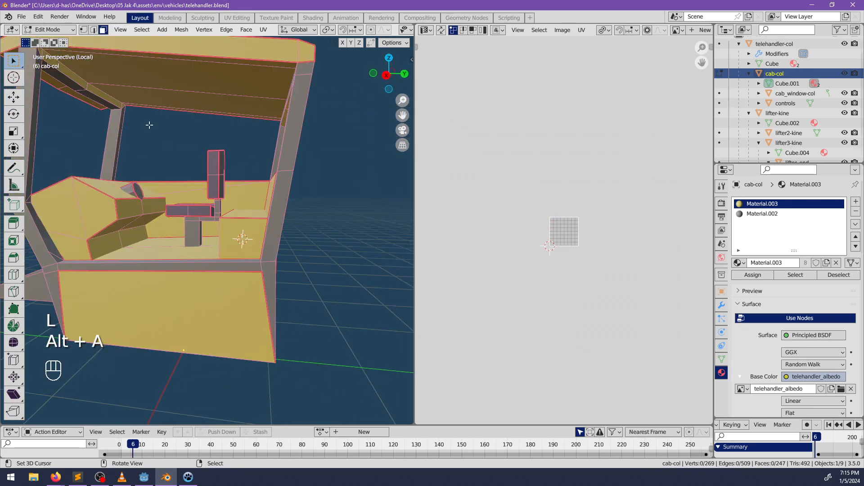
pyautogui.moveTo(113, 68); pyautogui.dragTo(221, 281, button='middle')
pyautogui.press('l')
pyautogui.press('l')
pyautogui.press('l')
pyautogui.press('l')
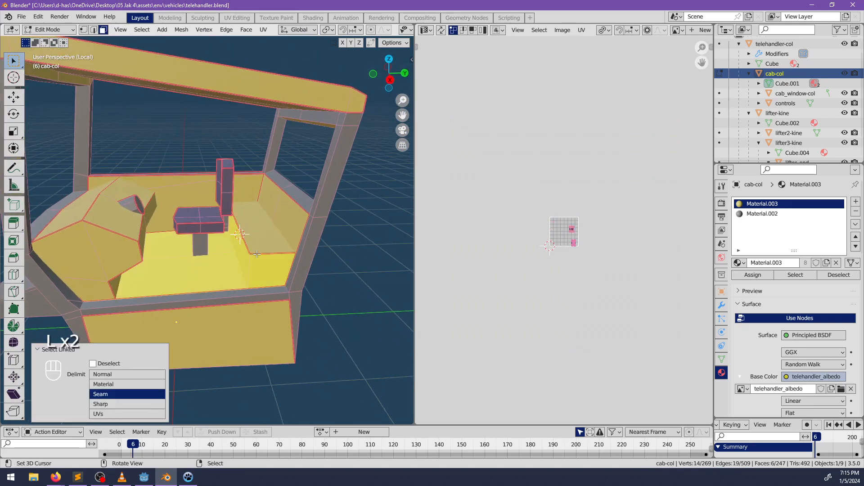
pyautogui.press('l')
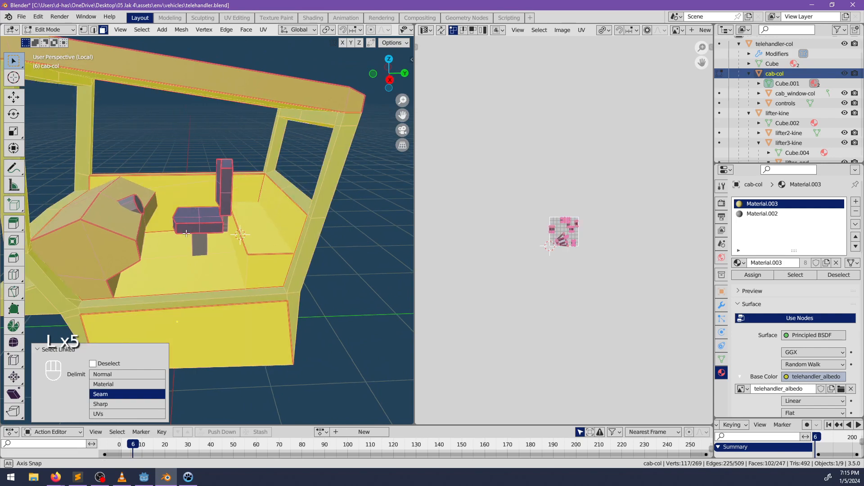
pyautogui.hotkey('ctrl', 'z')
pyautogui.moveTo(196, 232); pyautogui.dragTo(240, 190, button='middle')
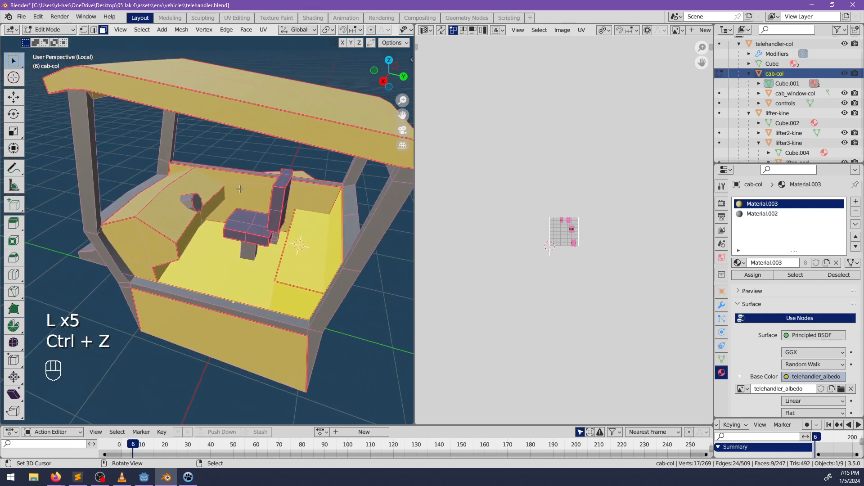
# Add the remaining interior wall and dashboard console faces to the cab selection
pyautogui.keyDown('shift'); pyautogui.rightClick(240, 179); pyautogui.keyUp('shift')
pyautogui.keyDown('shift'); pyautogui.rightClick(235, 197); pyautogui.keyUp('shift')
pyautogui.moveTo(183, 253); pyautogui.dragTo(241, 224, button='middle')
pyautogui.press('l')
pyautogui.press('l')
pyautogui.press('l')
pyautogui.press('l')
# In Texture Paint mode, fill the selected cab interior with a light grey of hue 0.625, saturation 0.009 and value 0.703
pyautogui.hotkey('ctrl', 'Tab')
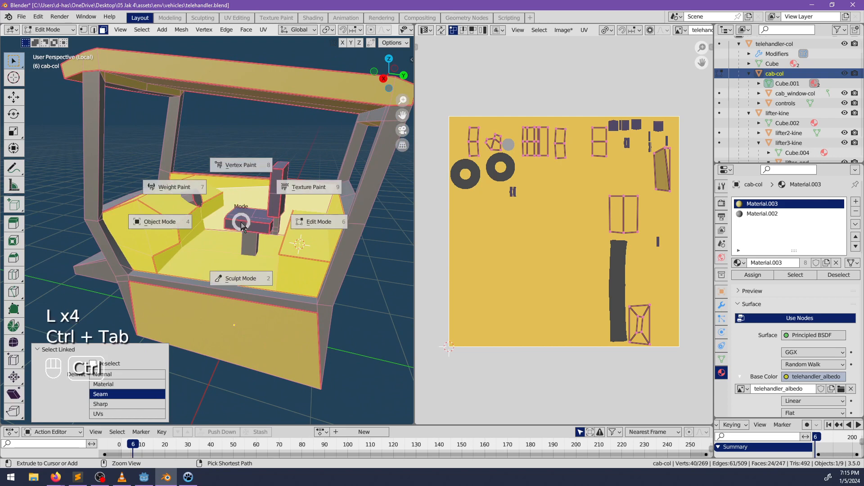
pyautogui.click(185, 228)
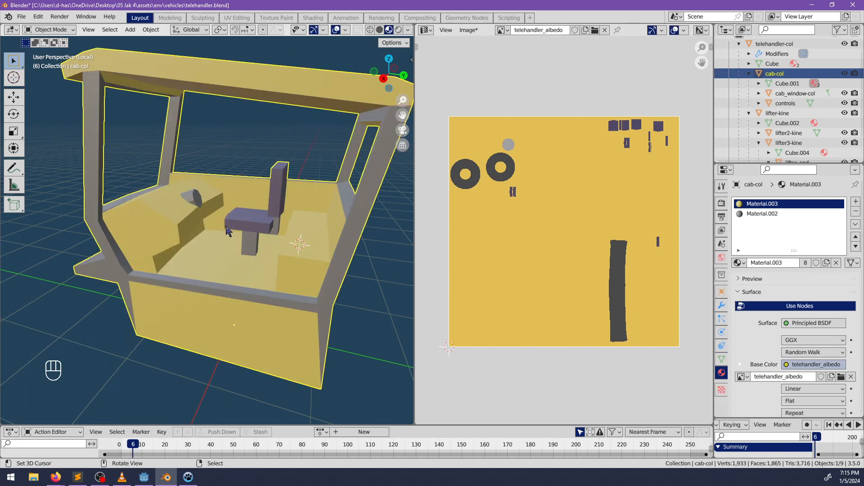
pyautogui.hotkey('ctrl', 'Tab')
pyautogui.click(290, 189)
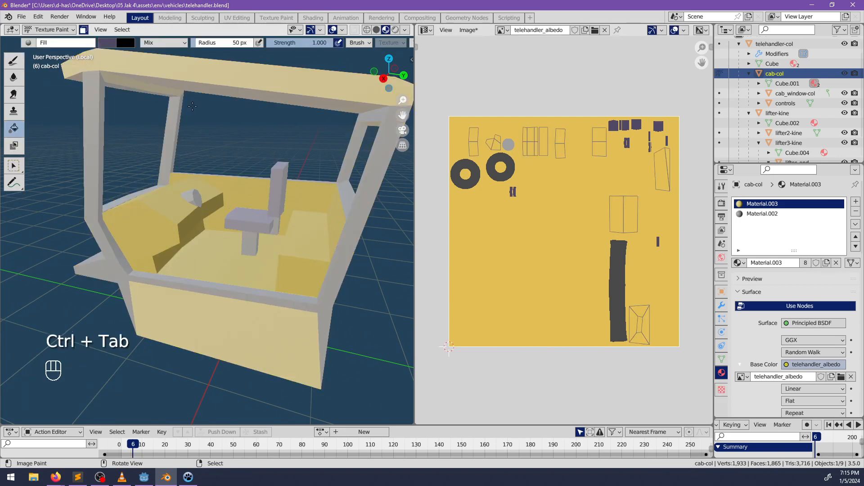
pyautogui.click(108, 43)
pyautogui.moveTo(186, 94); pyautogui.dragTo(184, 75)
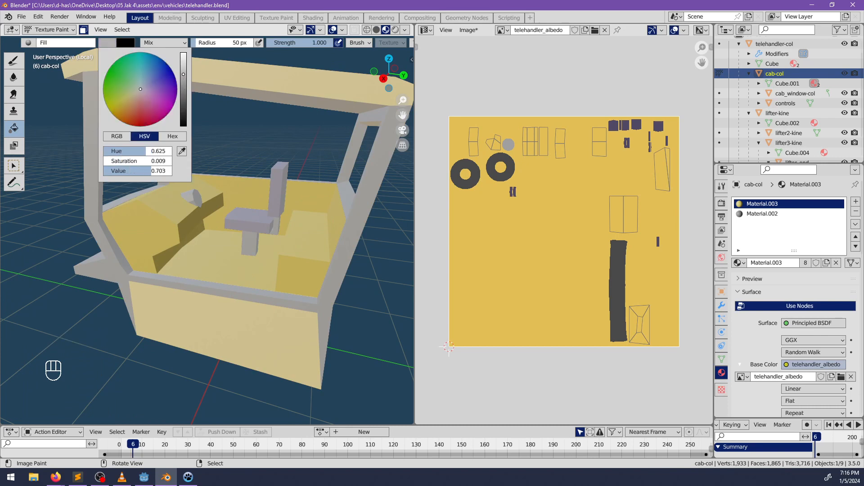
pyautogui.click(218, 254)
# Return to edit mode and select only the two cab floor faces
pyautogui.moveTo(243, 258)
pyautogui.mouseDown(button='middle')
pyautogui.moveTo(266, 272)
pyautogui.moveTo(235, 250)
pyautogui.mouseUp(button='middle')
pyautogui.hotkey('ctrl', 'Tab')
pyautogui.click(178, 252)
pyautogui.moveTo(180, 251); pyautogui.dragTo(248, 272, button='middle')
pyautogui.press('Tab')
pyautogui.click(225, 261)
# Switch back to Texture Paint mode, darken the grey and fill the masked cab floor with it
pyautogui.hotkey('ctrl', 'Tab')
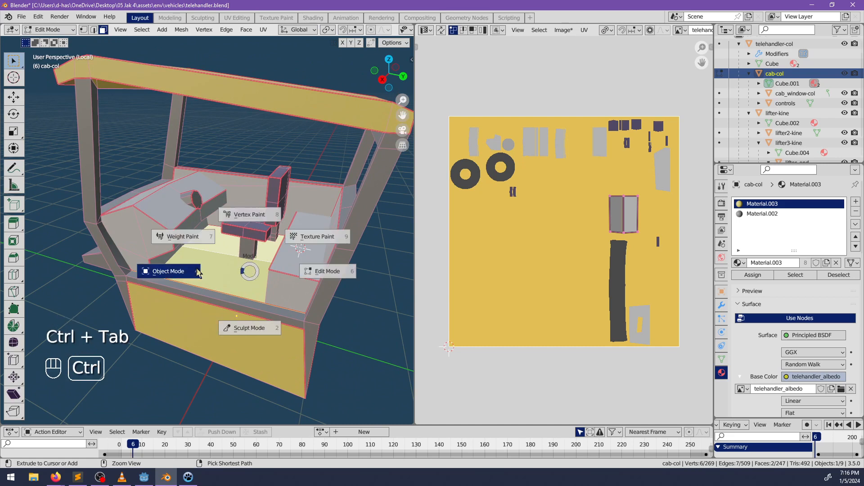
pyautogui.click(197, 271)
pyautogui.hotkey('ctrl', 'Tab')
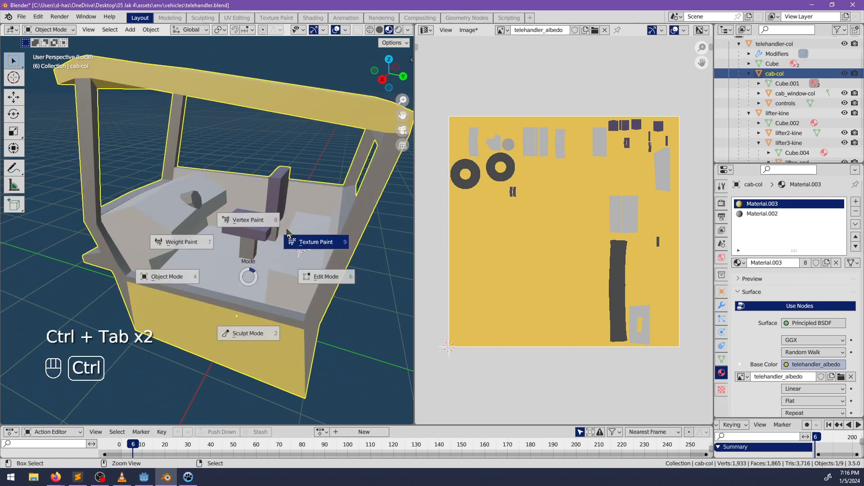
pyautogui.click(310, 235)
pyautogui.click(112, 43)
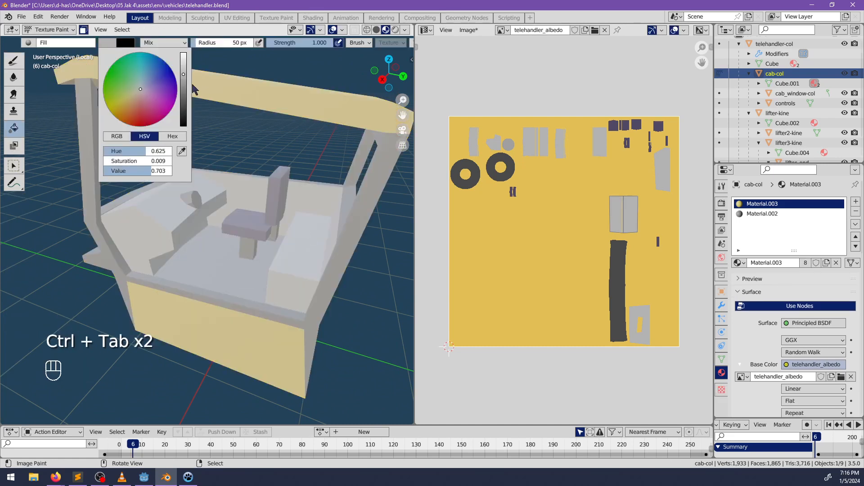
pyautogui.moveTo(207, 263); pyautogui.dragTo(312, 255, button='middle')
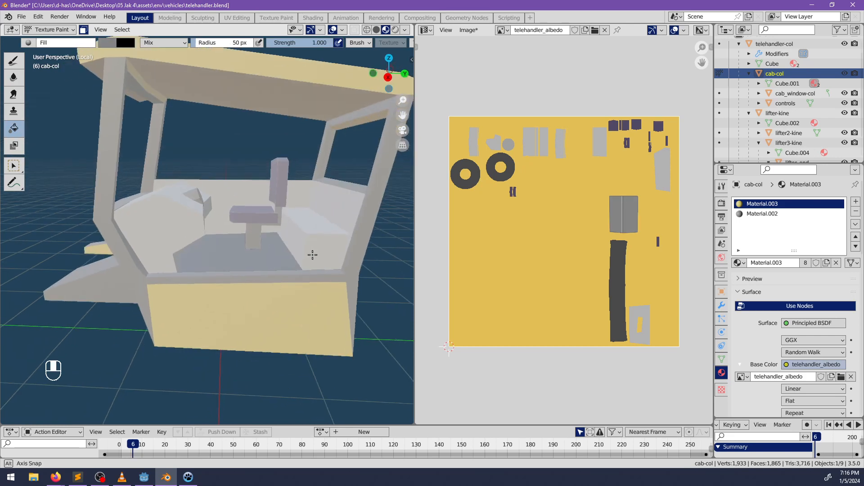
# Select the top and side faces of the raised box behind the seat and fill them with the darker grey
pyautogui.press('Tab')
pyautogui.hotkey('alt', 'a')
pyautogui.scroll(-5, 267, 249)
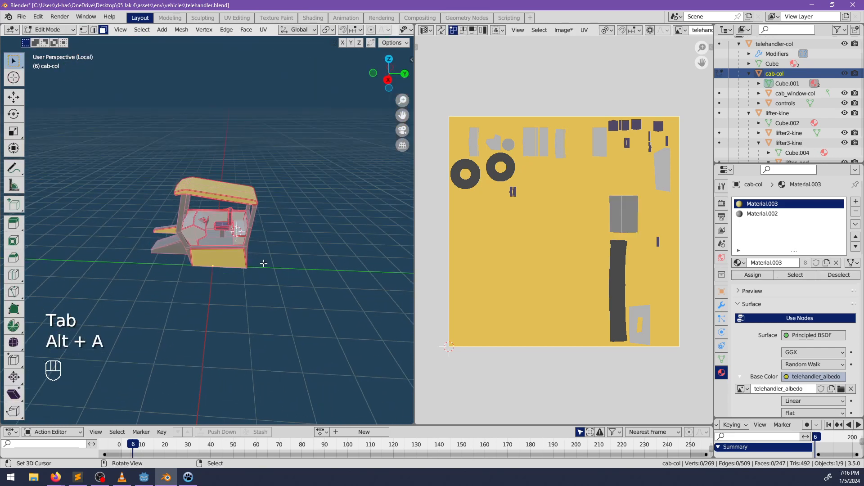
pyautogui.press('Tab')
pyautogui.scroll(5, 296, 241)
pyautogui.press('Tab')
pyautogui.keyDown('shift'); pyautogui.rightClick(281, 249); pyautogui.keyUp('shift')
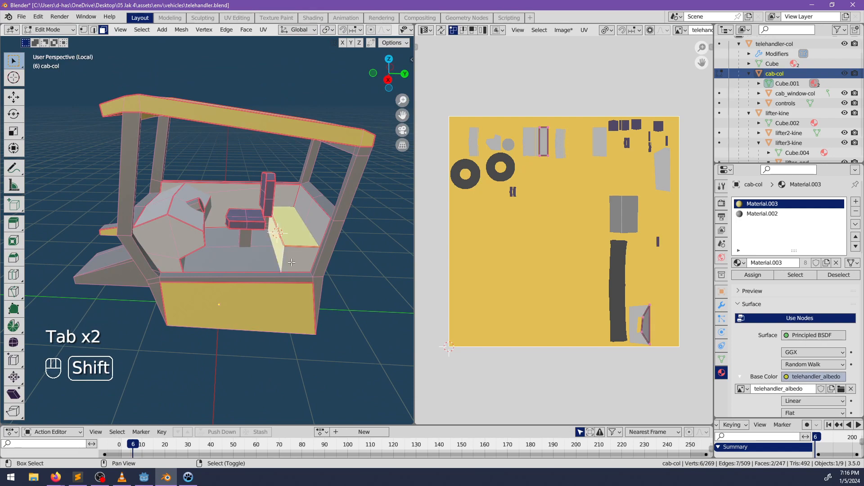
pyautogui.keyDown('shift'); pyautogui.rightClick(297, 258); pyautogui.keyUp('shift')
pyautogui.moveTo(296, 258); pyautogui.dragTo(282, 252, button='middle')
pyautogui.scroll(5, 282, 252)
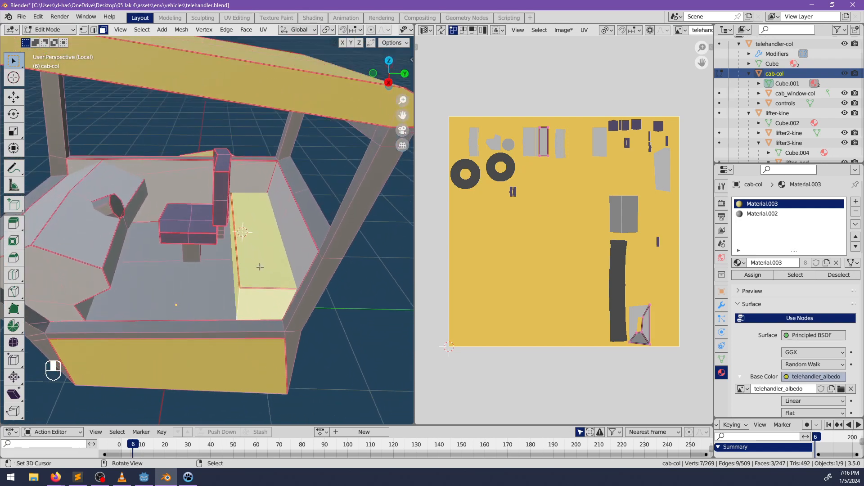
pyautogui.press('Tab')
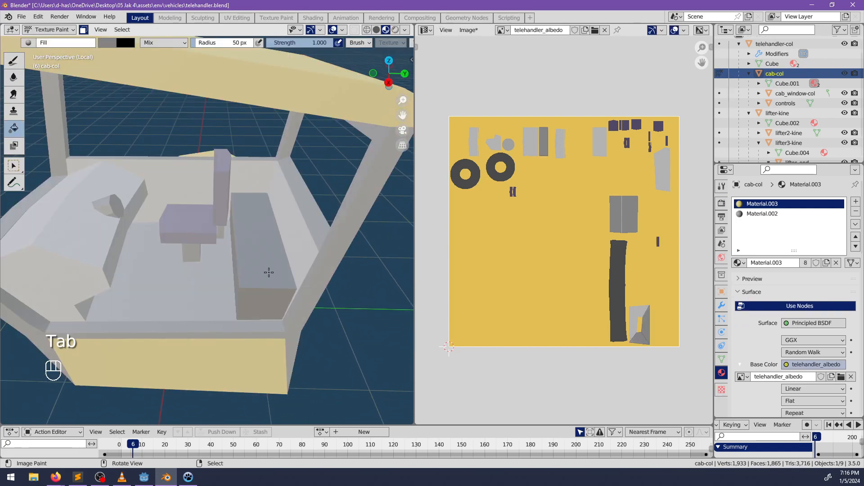
# Use X-ray to select the two hidden wall faces behind the raised box, delete them, and turn X-ray off
pyautogui.press('Tab')
pyautogui.hotkey('alt', 'a')
pyautogui.moveTo(266, 272); pyautogui.dragTo(128, 239, button='middle')
pyautogui.hotkey('alt', 'z')
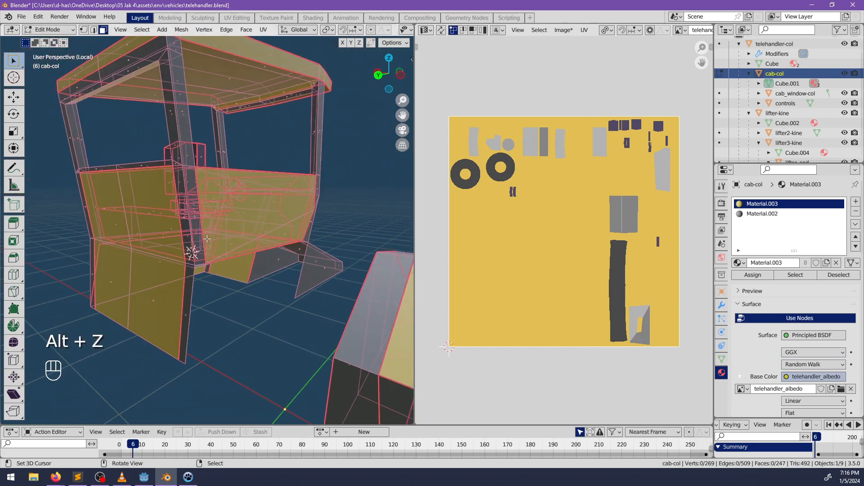
pyautogui.moveTo(192, 254); pyautogui.dragTo(270, 254, button='middle')
pyautogui.keyDown('shift'); pyautogui.rightClick(202, 254); pyautogui.keyUp('shift')
pyautogui.moveTo(202, 254)
pyautogui.mouseDown(button='middle')
pyautogui.moveTo(266, 269)
pyautogui.moveTo(287, 264)
pyautogui.mouseUp(button='middle')
pyautogui.press('z')
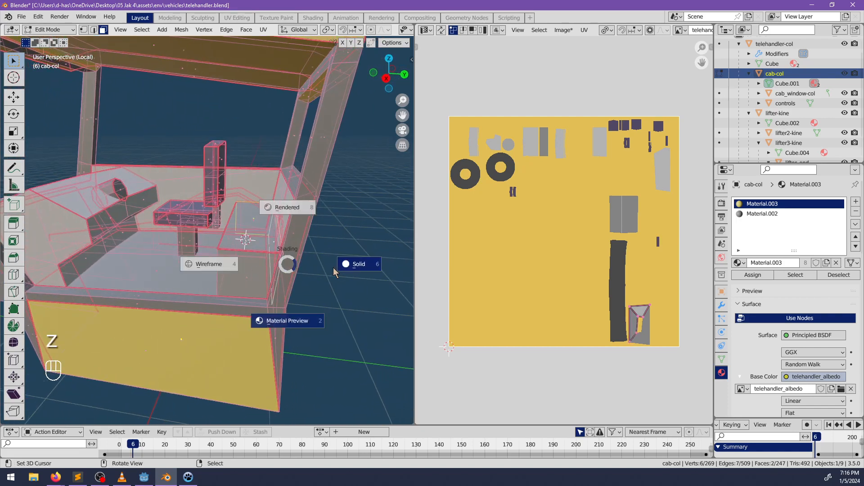
pyautogui.press('Escape')
pyautogui.press('x')
pyautogui.click(259, 245)
pyautogui.hotkey('alt', 'z')
pyautogui.moveTo(245, 239); pyautogui.dragTo(210, 212, button='middle')
pyautogui.scroll(-6, 211, 212)
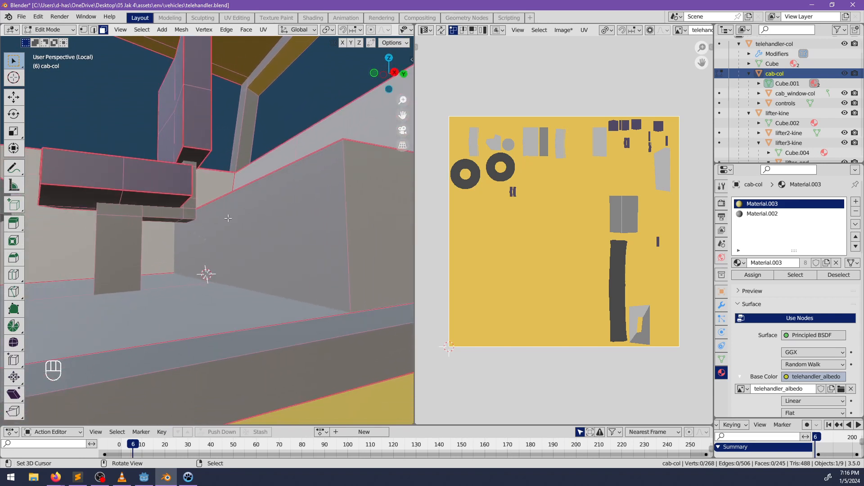
# Clear the cab selection, leave local view to show the whole telehandler, and return to Object Mode
pyautogui.press('Tab')
pyautogui.scroll(-4, 223, 257)
pyautogui.moveTo(223, 259); pyautogui.dragTo(128, 242, button='middle')
pyautogui.hotkey('alt', 'a')
pyautogui.press('Tab')
pyautogui.hotkey('alt', 'a')
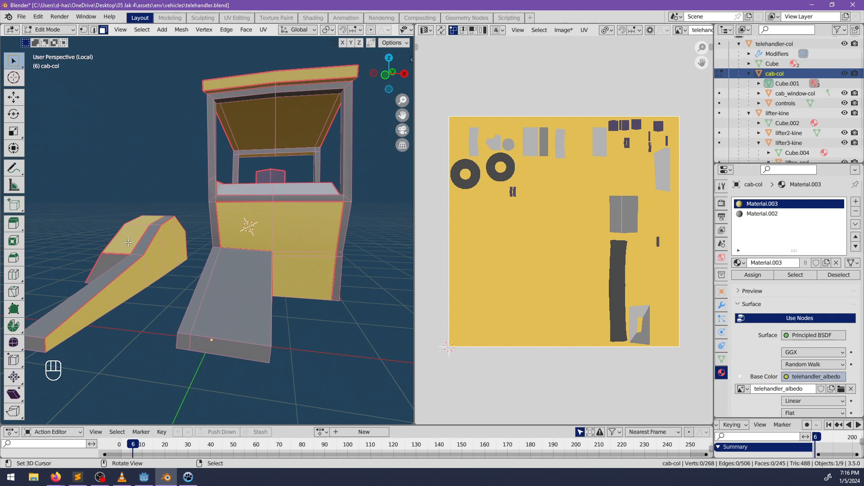
pyautogui.press('KP_Divide')
pyautogui.moveTo(192, 258); pyautogui.dragTo(188, 279, button='middle')
pyautogui.hotkey('alt', 'a')
pyautogui.rightClick(164, 255)
pyautogui.press('Tab')
pyautogui.press('Tab')
pyautogui.hotkey('ctrl', 'Tab')
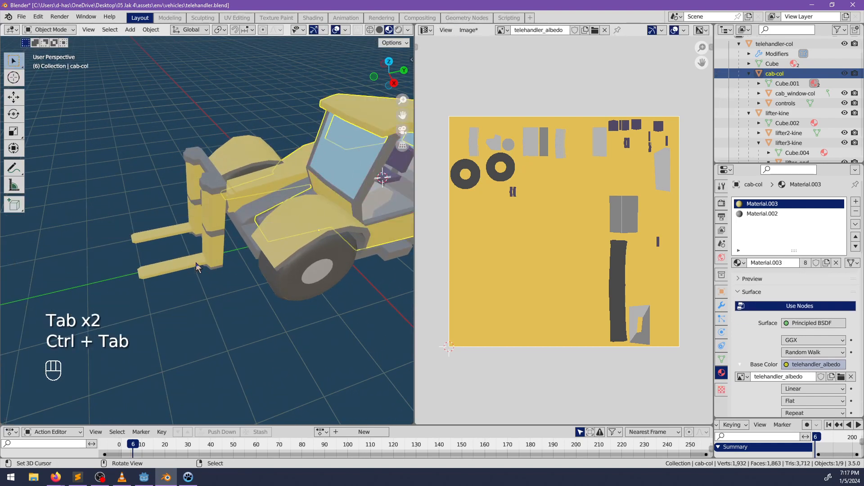
# Select the forks, switch them to Texture Paint mode and fill them with light grey
pyautogui.click(197, 266)
pyautogui.press('Tab')
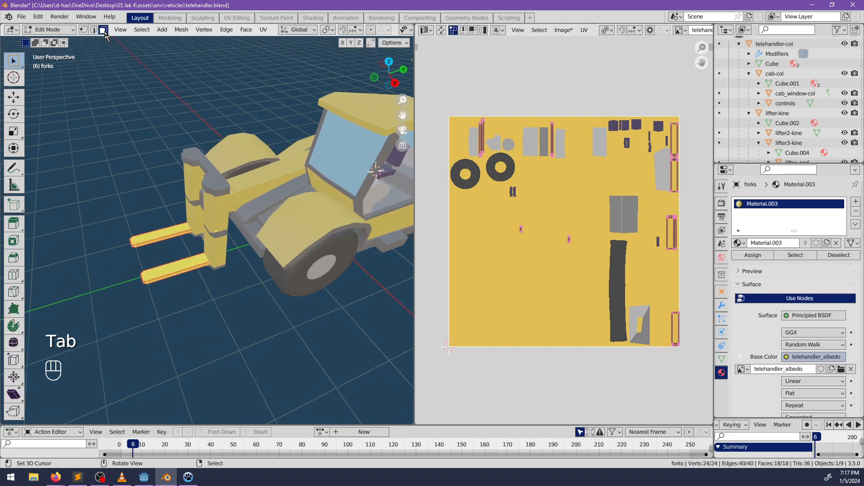
pyautogui.hotkey('ctrl', 'Tab')
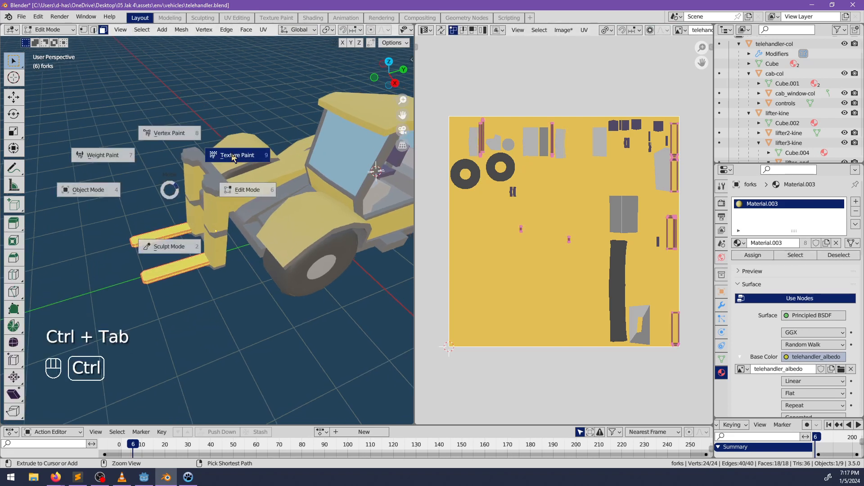
pyautogui.click(235, 155)
pyautogui.click(112, 44)
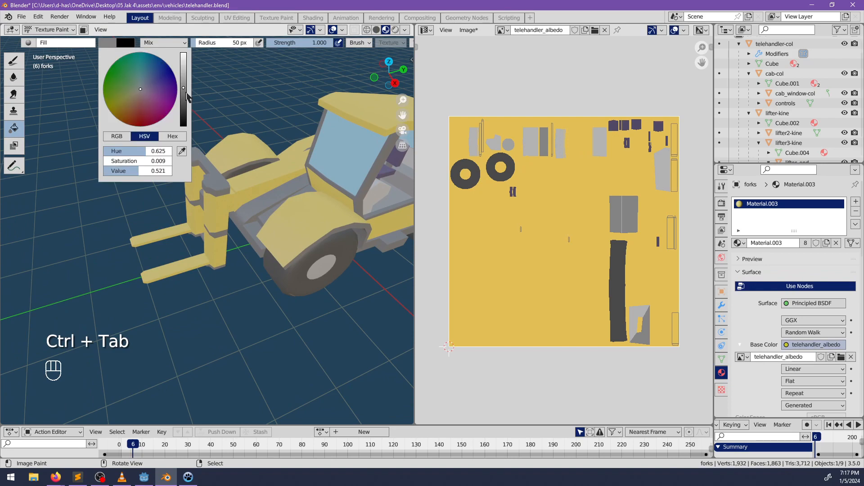
pyautogui.click(189, 258)
pyautogui.moveTo(189, 259); pyautogui.dragTo(288, 215, button='middle')
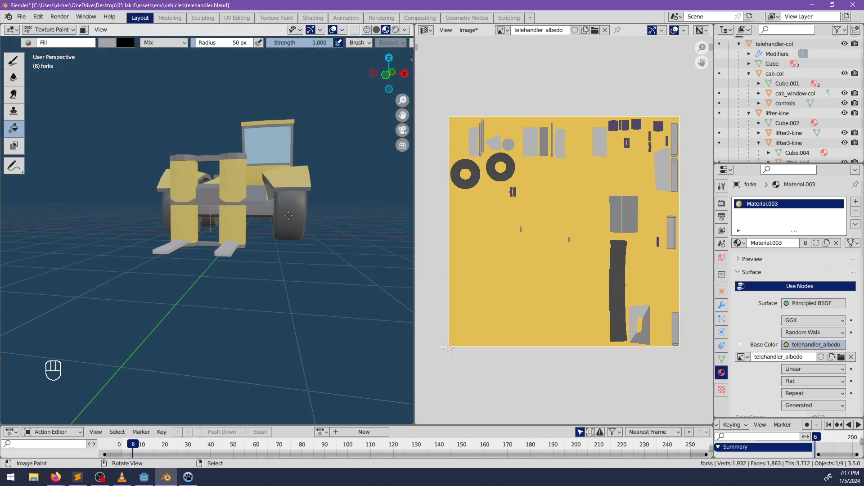
# Return to Object Mode, select the controls object inside the cab and isolate it in local view
pyautogui.hotkey('ctrl', 'Tab')
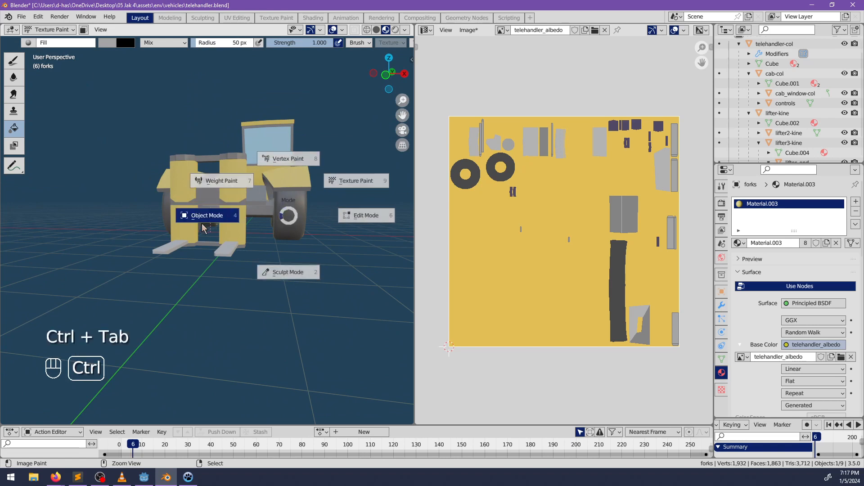
pyautogui.click(205, 226)
pyautogui.scroll(2, 536, 230)
pyautogui.moveTo(584, 320); pyautogui.dragTo(599, 280, button='middle')
pyautogui.moveTo(301, 223); pyautogui.dragTo(217, 271, button='middle')
pyautogui.rightClick(209, 221)
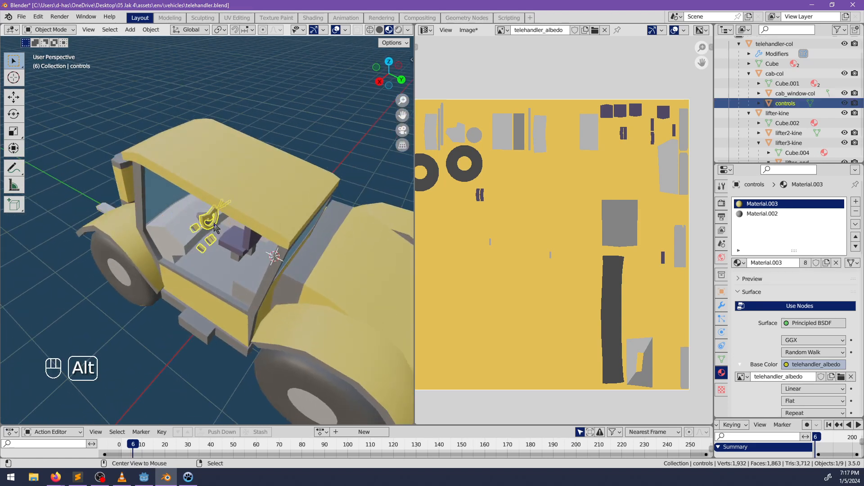
pyautogui.press('KP_Divide')
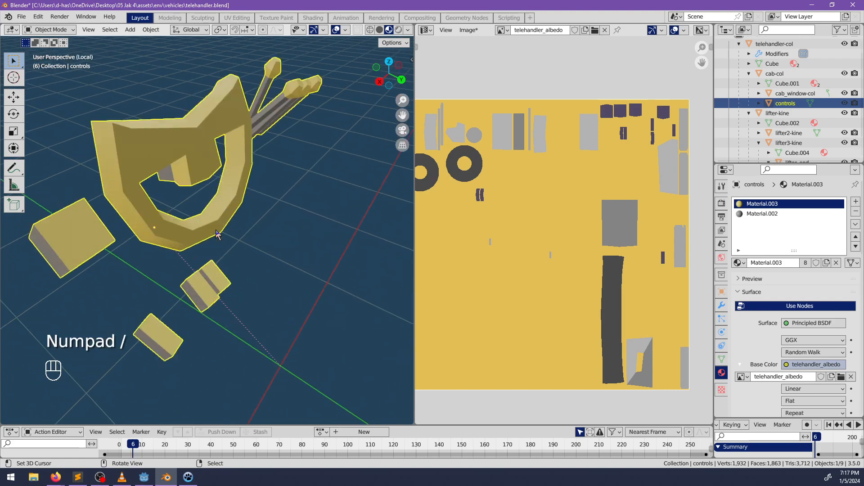
# Enter edit mode on the controls and select only the top faces of the three pedals
pyautogui.scroll(-3, 243, 113)
pyautogui.moveTo(261, 170); pyautogui.dragTo(213, 154, button='middle')
pyautogui.keyDown('shift'); pyautogui.moveTo(217, 198); pyautogui.dragTo(213, 215, button='middle'); pyautogui.keyUp('shift')
pyautogui.scroll(1, 212, 216)
pyautogui.press('Tab')
pyautogui.keyDown('shift'); pyautogui.moveTo(202, 259); pyautogui.dragTo(263, 185, button='middle'); pyautogui.keyUp('shift')
pyautogui.hotkey('alt', 'a')
pyautogui.keyDown('shift'); pyautogui.click(243, 256); pyautogui.keyUp('shift')
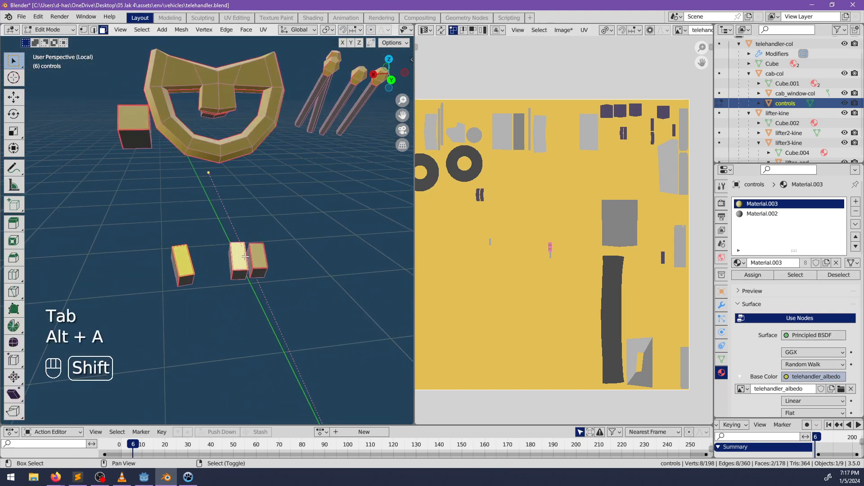
# Switch to Texture Paint mode, fill the entire controls mesh with light grey, and turn on face selection masking
pyautogui.hotkey('ctrl', 'Tab')
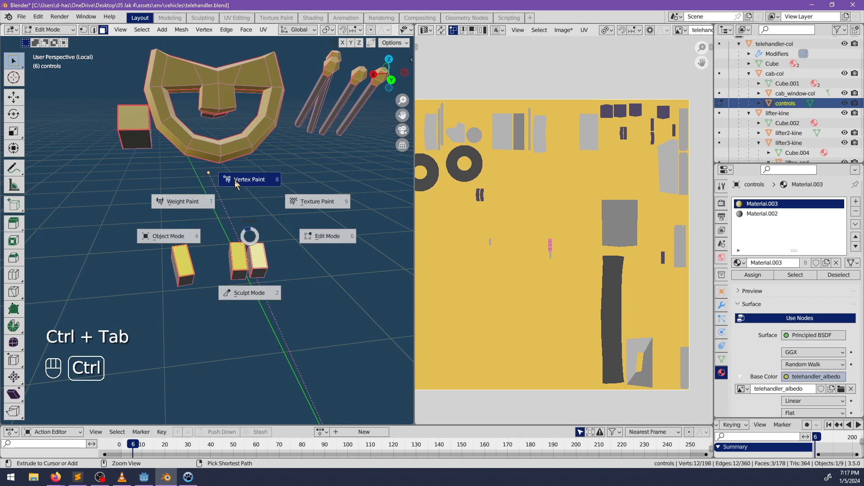
pyautogui.click(325, 206)
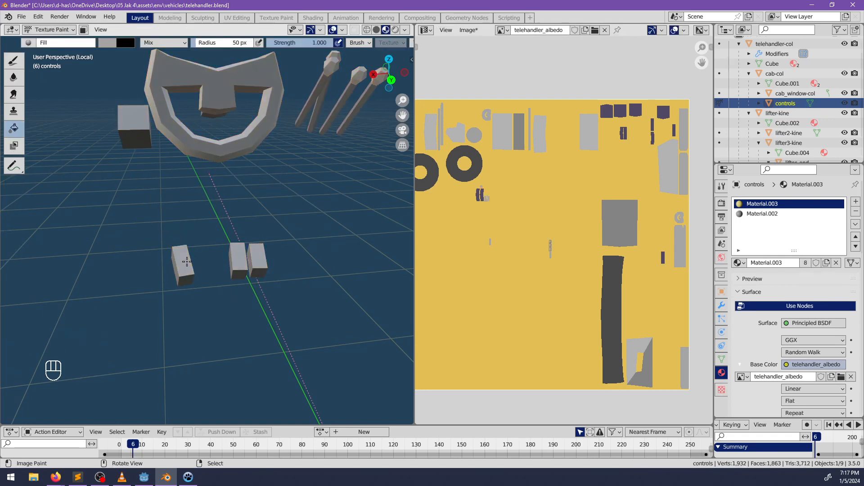
pyautogui.moveTo(180, 91); pyautogui.dragTo(114, 75, button='middle')
pyautogui.scroll(2, 114, 74)
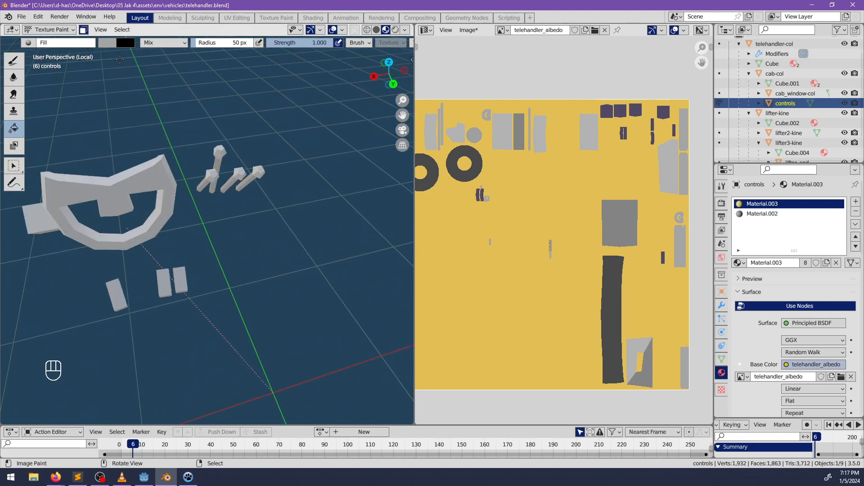
# Return to edit mode and select only the four lever knobs as seam-delimited linked faces
pyautogui.scroll(3, 226, 170)
pyautogui.press('Tab')
pyautogui.hotkey('alt', 'a')
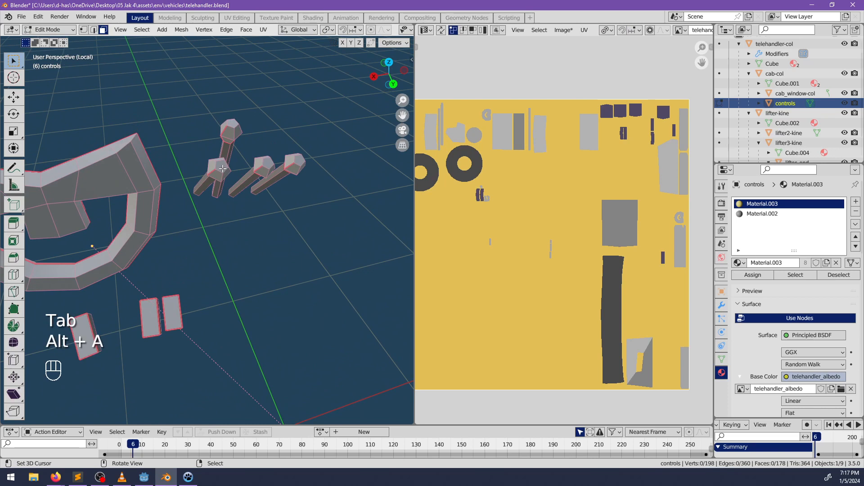
pyautogui.press('l')
pyautogui.moveTo(303, 162); pyautogui.dragTo(289, 170, button='middle')
pyautogui.hotkey('alt', 'a')
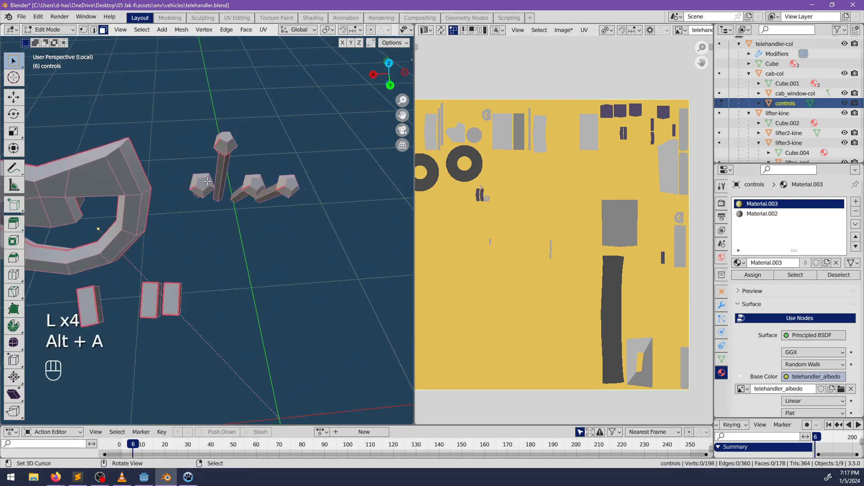
pyautogui.press('l')
# Switch to Texture Paint mode, fill the four masked lever knobs with red, and refill them with a brighter red
pyautogui.hotkey('ctrl', 'Tab')
pyautogui.press('Tab')
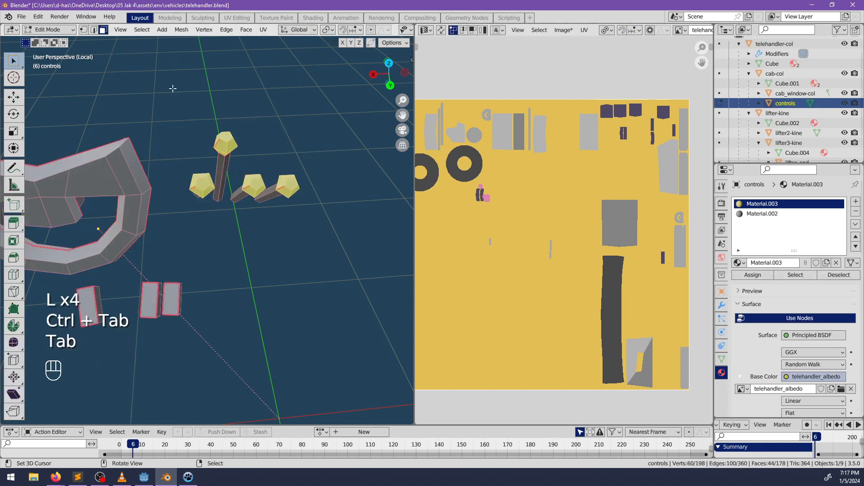
pyautogui.hotkey('ctrl', 'Tab')
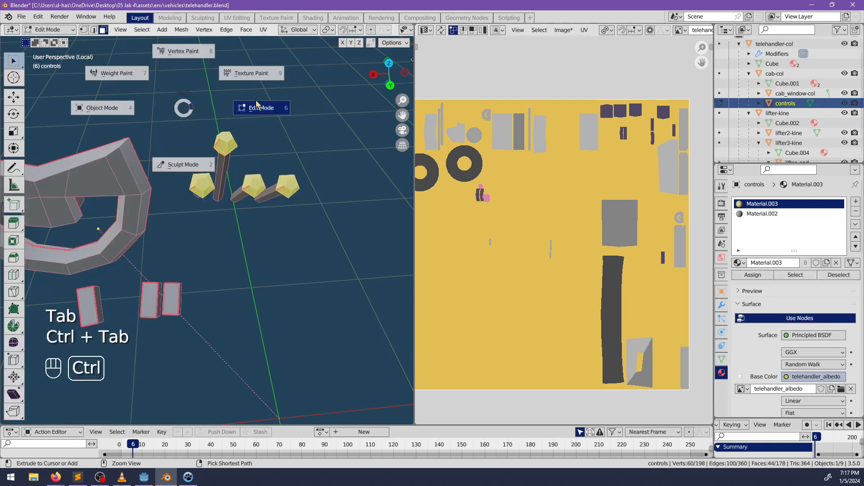
pyautogui.click(227, 70)
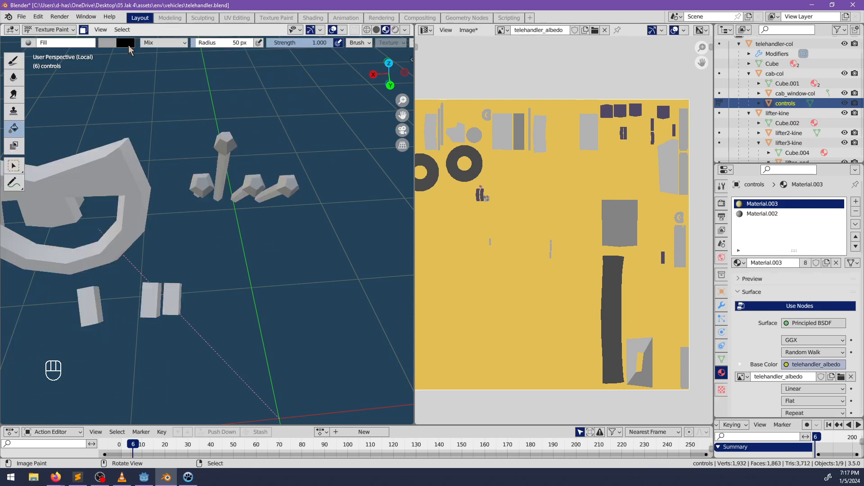
pyautogui.click(108, 43)
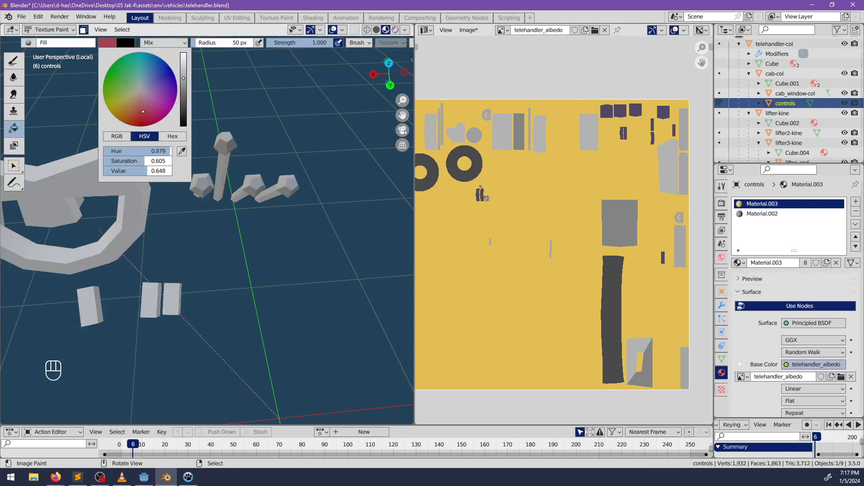
pyautogui.click(228, 146)
pyautogui.moveTo(271, 161); pyautogui.dragTo(336, 133, button='middle')
pyautogui.click(108, 45)
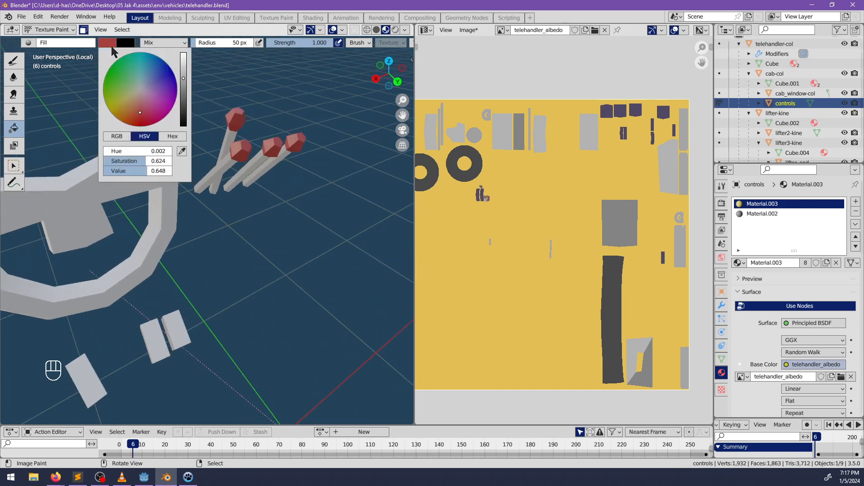
pyautogui.moveTo(183, 78); pyautogui.dragTo(183, 69)
pyautogui.click(236, 120)
# Return to edit mode on the controls and select only the two lever knobs farthest from the steering wheel
pyautogui.scroll(-2, 252, 135)
pyautogui.hotkey('ctrl', 'Tab')
pyautogui.click(216, 155)
pyautogui.hotkey('alt', 'a')
pyautogui.moveTo(231, 164); pyautogui.dragTo(190, 200, button='middle')
pyautogui.scroll(4, 198, 198)
pyautogui.press('Tab')
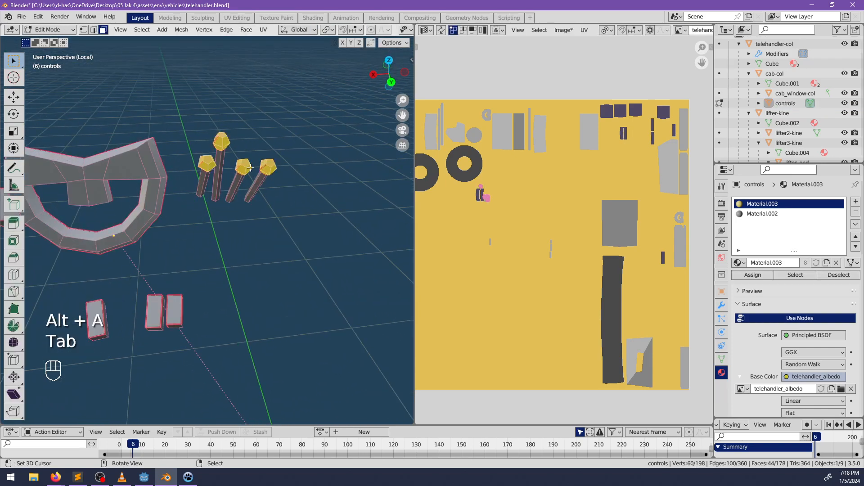
pyautogui.moveTo(237, 183); pyautogui.dragTo(247, 191, button='middle')
pyautogui.hotkey('alt', 'a')
pyautogui.press('l')
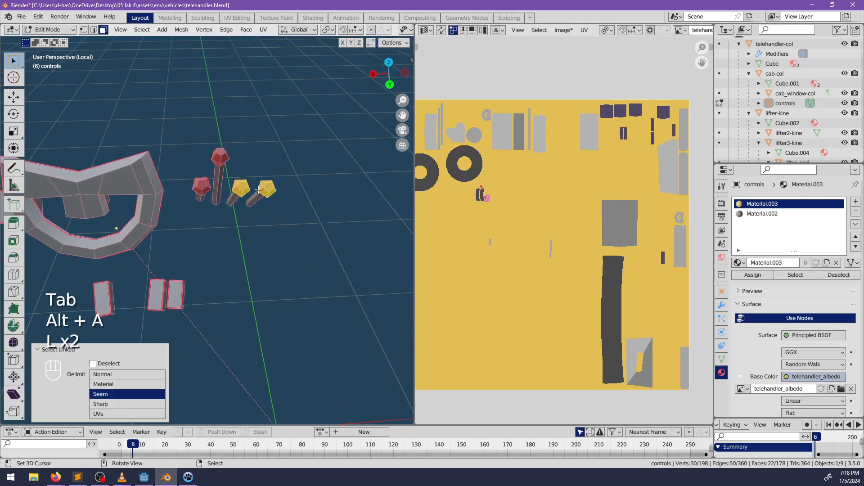
# Switch to Texture Paint mode, change the brush color to blue and fill the two masked knobs
pyautogui.hotkey('ctrl', 'Tab')
pyautogui.click(212, 188)
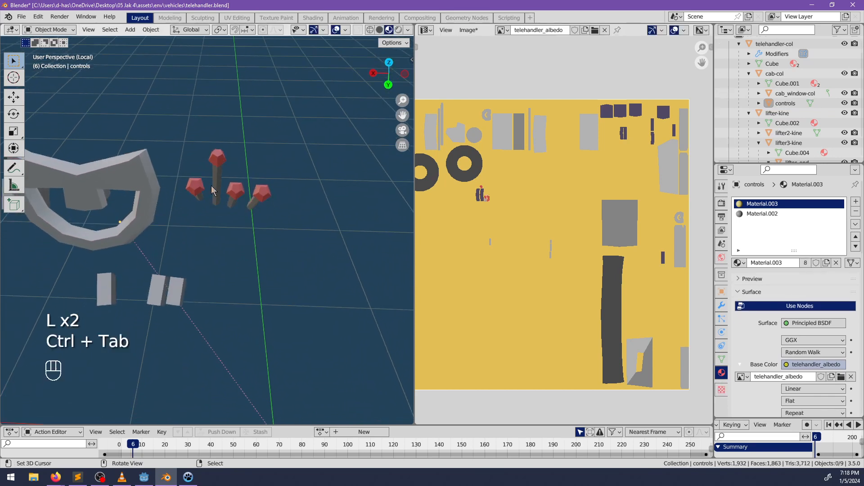
pyautogui.hotkey('ctrl', 'Tab')
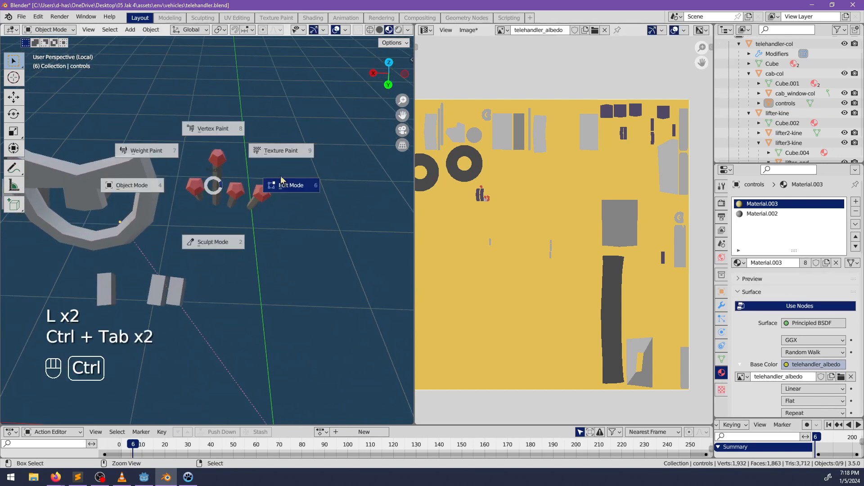
pyautogui.click(291, 156)
pyautogui.click(107, 43)
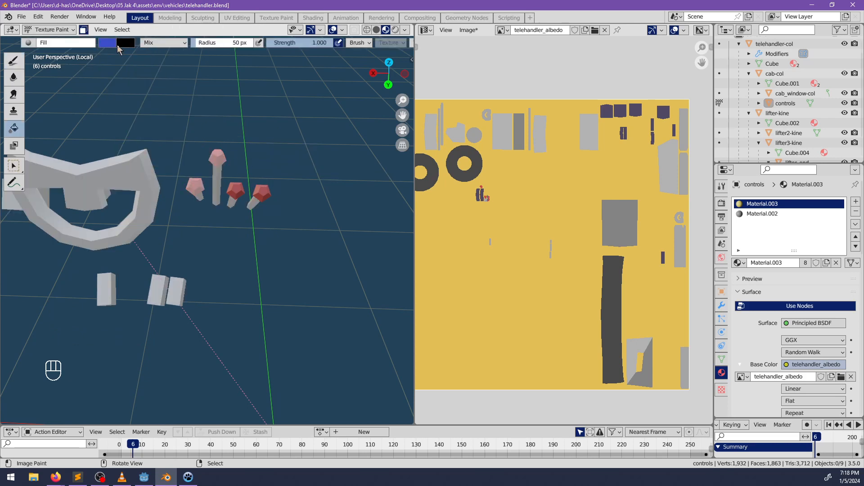
pyautogui.click(110, 43)
pyautogui.click(186, 83)
pyautogui.click(239, 188)
pyautogui.moveTo(240, 189); pyautogui.dragTo(330, 168, button='middle')
# Return to Object Mode, select the controls object and try to run Shade Smooth on it
pyautogui.hotkey('ctrl', 'Tab')
pyautogui.click(271, 173)
pyautogui.scroll(-3, 271, 173)
pyautogui.hotkey('alt', 'a')
pyautogui.moveTo(264, 182)
pyautogui.mouseDown(button='middle')
pyautogui.moveTo(293, 174)
pyautogui.moveTo(188, 185)
pyautogui.moveTo(207, 171)
pyautogui.moveTo(271, 175)
pyautogui.moveTo(252, 177)
pyautogui.mouseUp(button='middle')
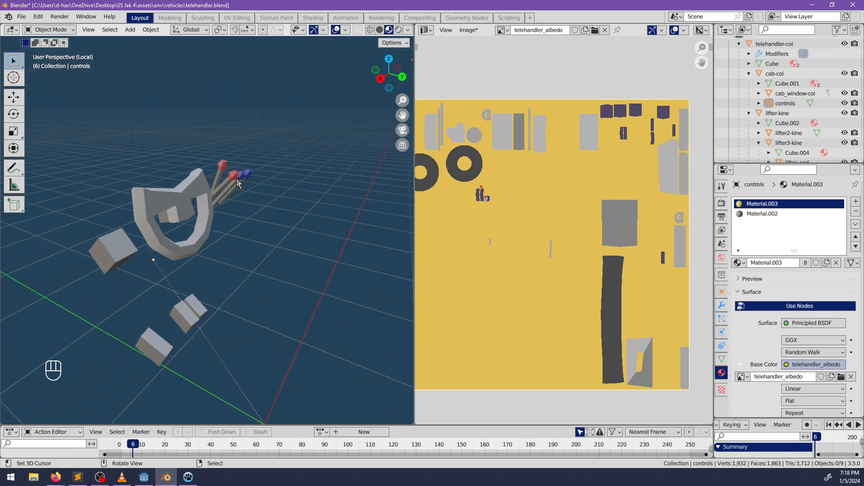
pyautogui.click(236, 178)
pyautogui.press('space')
pyautogui.press('Return')
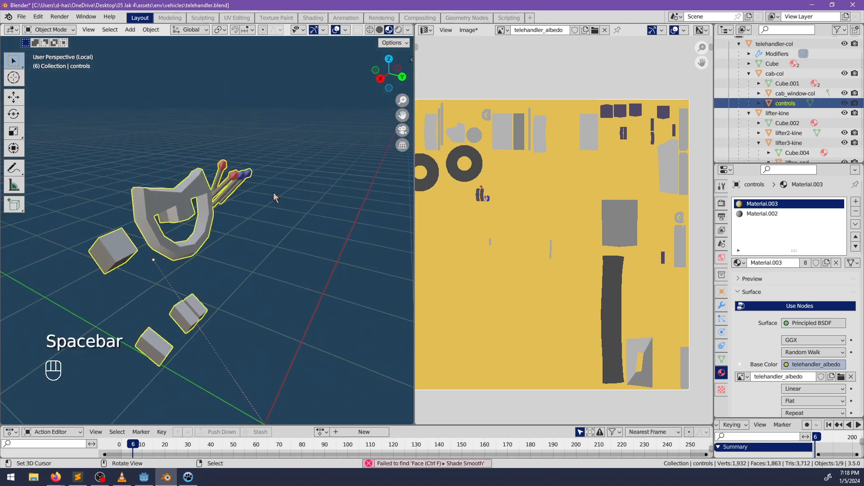
# Apply Shade Smooth to all faces of the controls in edit mode and return to Object Mode
pyautogui.press('Tab')
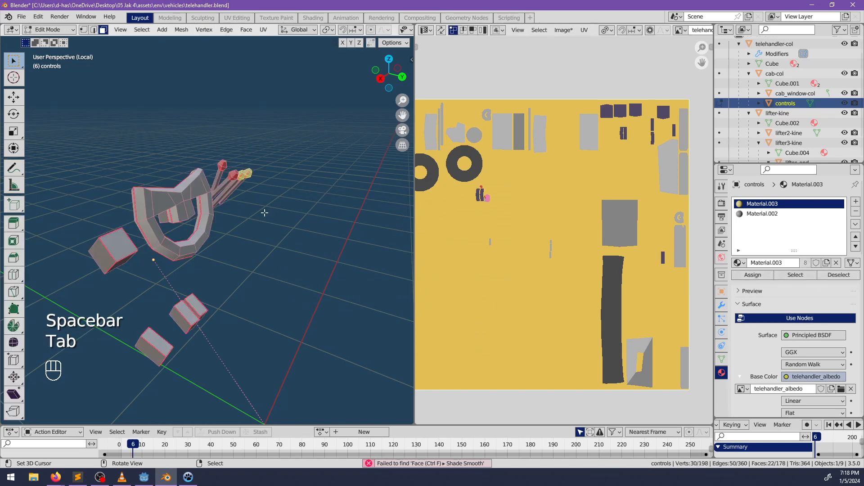
pyautogui.press('a')
pyautogui.hotkey('ctrl', 'f')
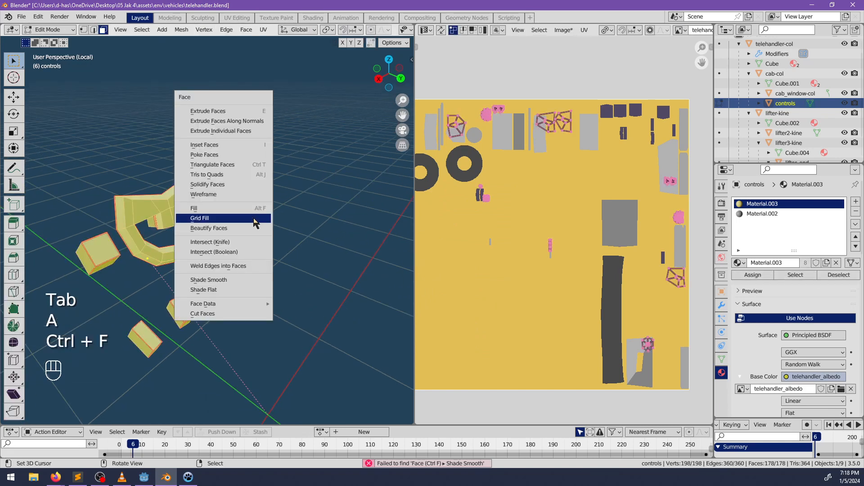
pyautogui.click(233, 280)
pyautogui.moveTo(228, 280); pyautogui.dragTo(268, 239, button='middle')
pyautogui.press('Tab')
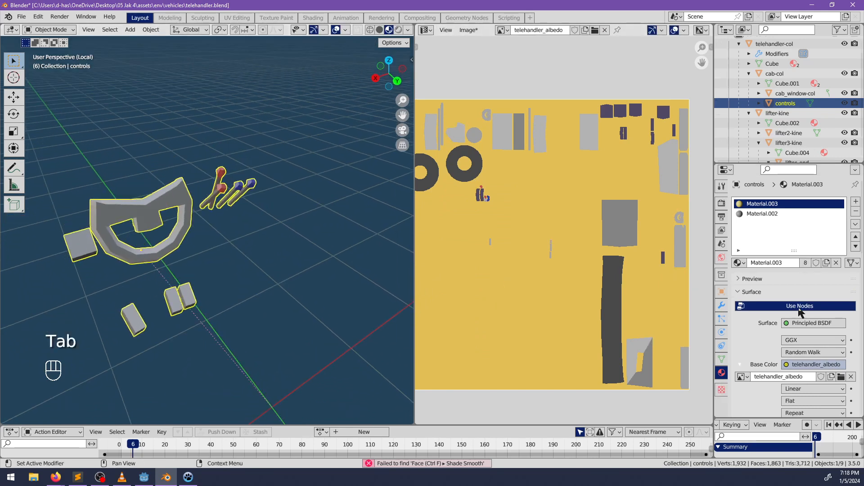
# Adjust the controls mesh's Auto Smooth angle, trying 80° and settling on 70°
pyautogui.scroll(-6, 794, 315)
pyautogui.click(722, 361)
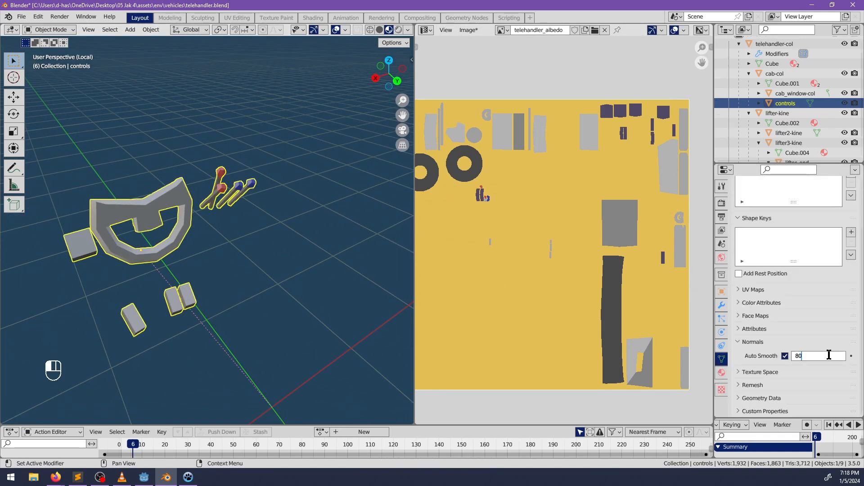
pyautogui.click(829, 356)
pyautogui.write('80')
pyautogui.press('Return')
pyautogui.moveTo(205, 271); pyautogui.dragTo(353, 274, button='middle')
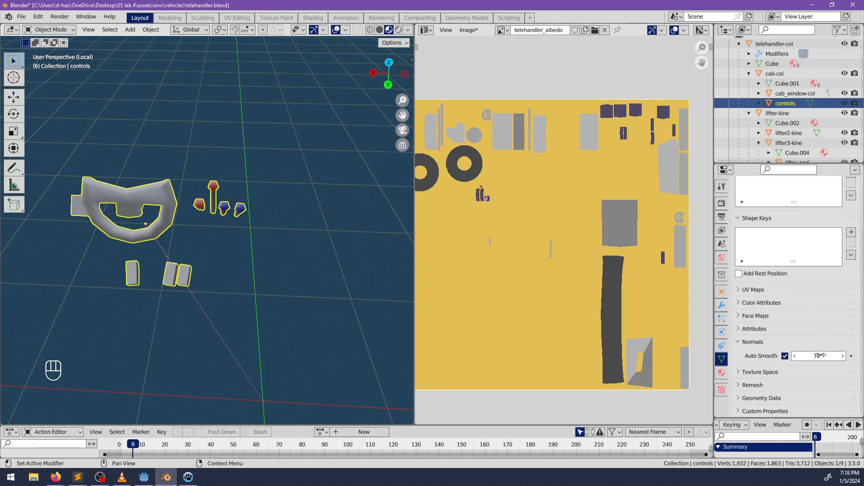
# In edge select mode, select the loops bordering the steering wheel's flat upper edge and mark them sharp
pyautogui.moveTo(290, 210); pyautogui.dragTo(173, 185, button='middle')
pyautogui.keyDown('shift'); pyautogui.moveTo(194, 189); pyautogui.dragTo(268, 245, button='middle'); pyautogui.keyUp('shift')
pyautogui.scroll(3, 270, 243)
pyautogui.moveTo(327, 225); pyautogui.dragTo(240, 235, button='middle')
pyautogui.press('Tab')
pyautogui.keyDown('alt'); pyautogui.click(235, 231); pyautogui.keyUp('alt')
pyautogui.click(93, 29)
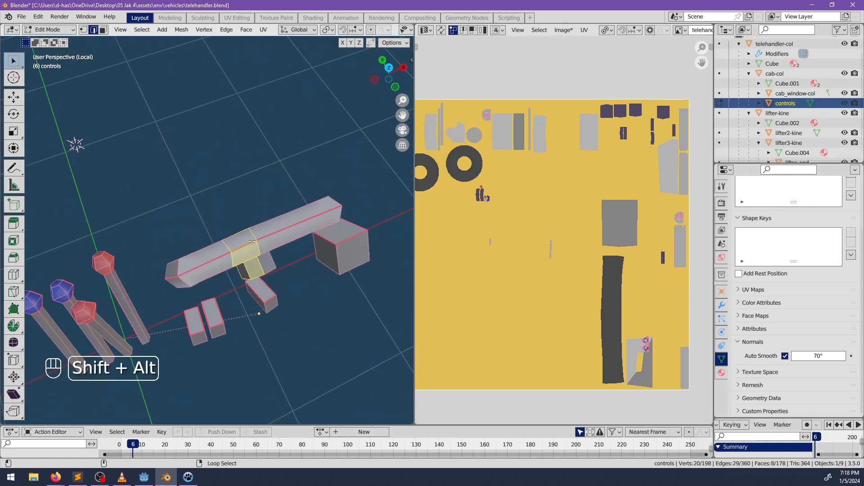
pyautogui.keyDown('alt'); pyautogui.click(265, 232); pyautogui.keyUp('alt')
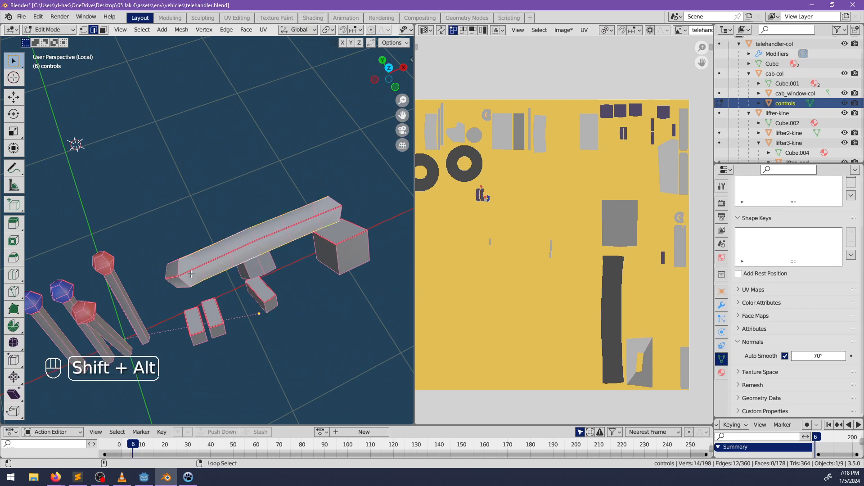
pyautogui.hotkey('ctrl', 'e')
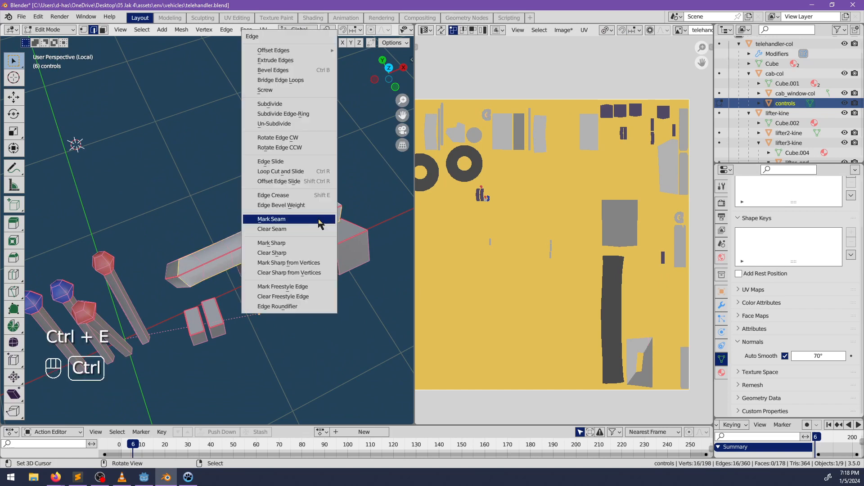
pyautogui.click(285, 246)
# Select the edge loops where the four lever knobs meet their shafts and mark them sharp
pyautogui.keyDown('shift'); pyautogui.moveTo(130, 288); pyautogui.dragTo(165, 228, button='middle'); pyautogui.keyUp('shift')
pyautogui.keyDown('alt'); pyautogui.rightClick(171, 216); pyautogui.keyUp('alt')
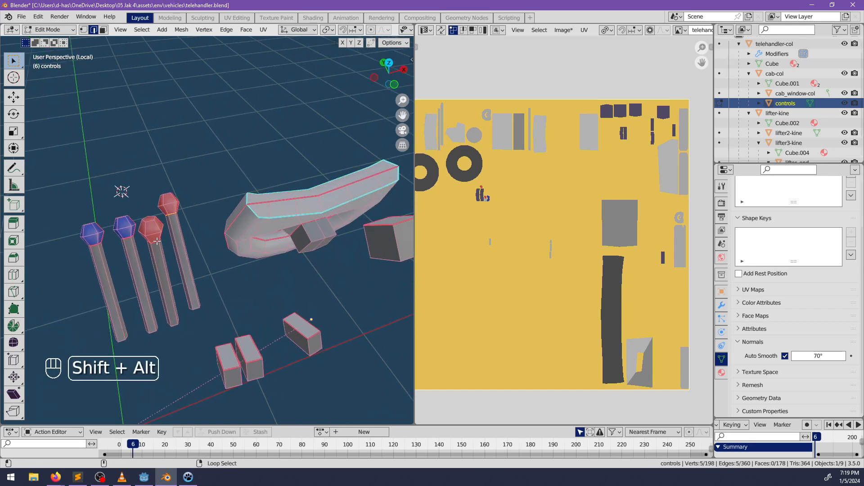
pyautogui.keyDown('alt'); pyautogui.keyDown('shift'); pyautogui.rightClick(95, 245); pyautogui.keyUp('shift'); pyautogui.keyUp('alt')
pyautogui.hotkey('ctrl', 'e')
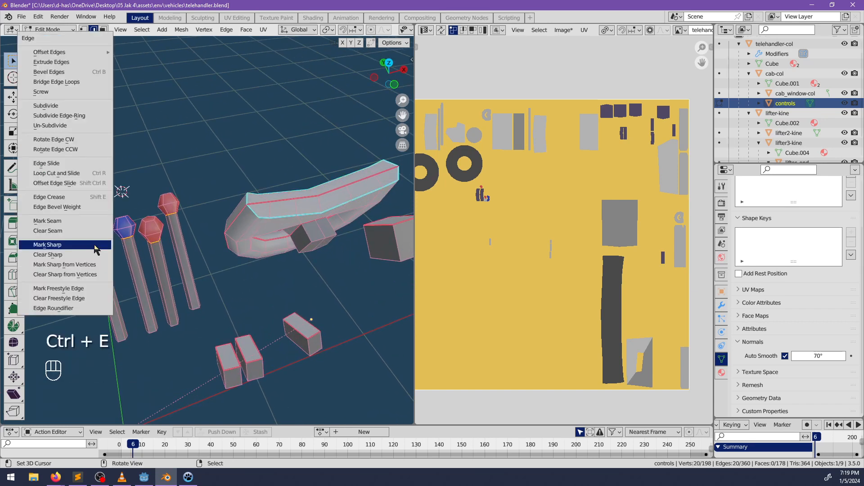
pyautogui.click(96, 244)
# Clear the selection, return to Object Mode and set the controls' Auto Smooth angle to 83.7°
pyautogui.moveTo(95, 244); pyautogui.dragTo(353, 242, button='middle')
pyautogui.hotkey('alt', 'a')
pyautogui.press('Tab')
pyautogui.hotkey('alt', 'a')
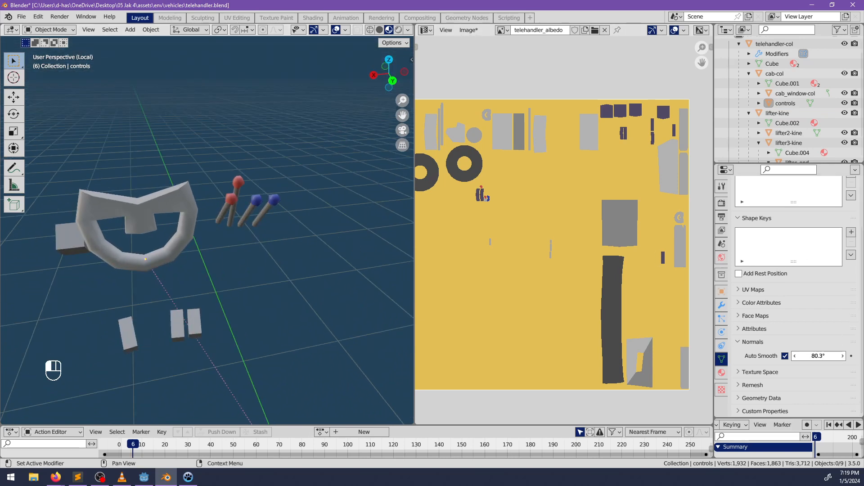
pyautogui.moveTo(818, 356); pyautogui.dragTo(838, 356)
pyautogui.moveTo(255, 272); pyautogui.dragTo(149, 229, button='middle')
# Mark the edges under the steering wheel's crossbar and around its central hub as sharp, and return to Object Mode
pyautogui.press('Tab')
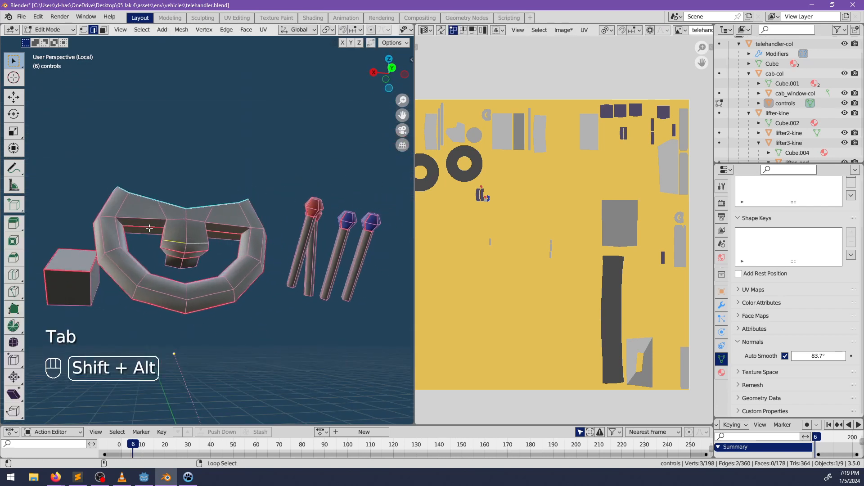
pyautogui.moveTo(231, 225); pyautogui.dragTo(198, 247, button='middle')
pyautogui.keyDown('alt'); pyautogui.keyDown('shift'); pyautogui.rightClick(217, 218); pyautogui.keyUp('shift'); pyautogui.keyUp('alt')
pyautogui.keyDown('alt'); pyautogui.keyDown('shift'); pyautogui.rightClick(319, 234); pyautogui.keyUp('shift'); pyautogui.keyUp('alt')
pyautogui.moveTo(302, 261); pyautogui.dragTo(222, 239, button='middle')
pyautogui.keyDown('alt'); pyautogui.keyDown('shift'); pyautogui.rightClick(222, 239); pyautogui.keyUp('shift'); pyautogui.keyUp('alt')
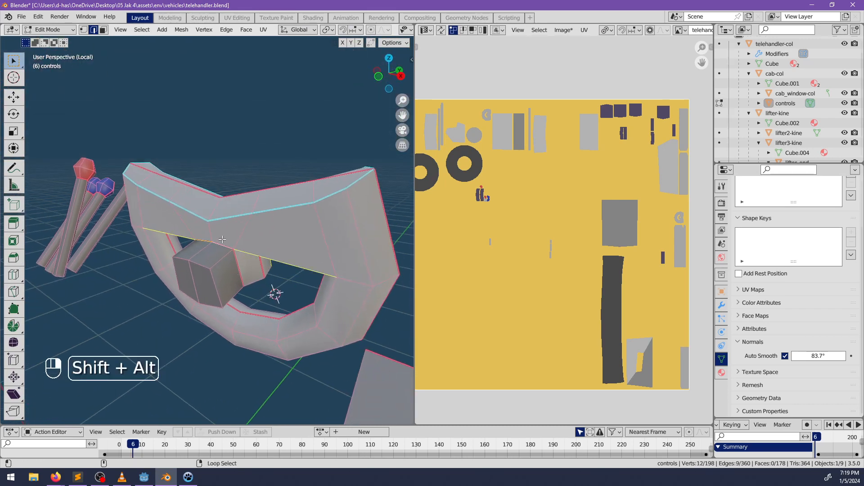
pyautogui.moveTo(205, 302); pyautogui.dragTo(280, 216, button='middle')
pyautogui.keyDown('alt'); pyautogui.keyDown('shift'); pyautogui.rightClick(274, 256); pyautogui.keyUp('shift'); pyautogui.keyUp('alt')
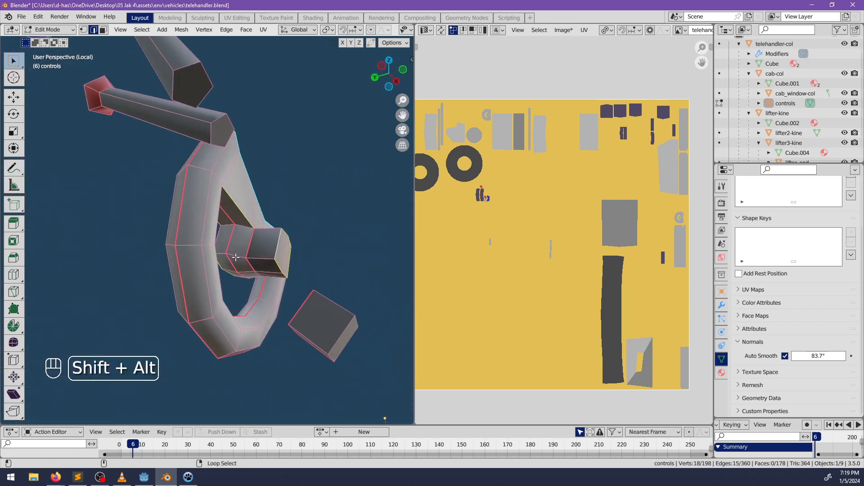
pyautogui.hotkey('ctrl', 'e')
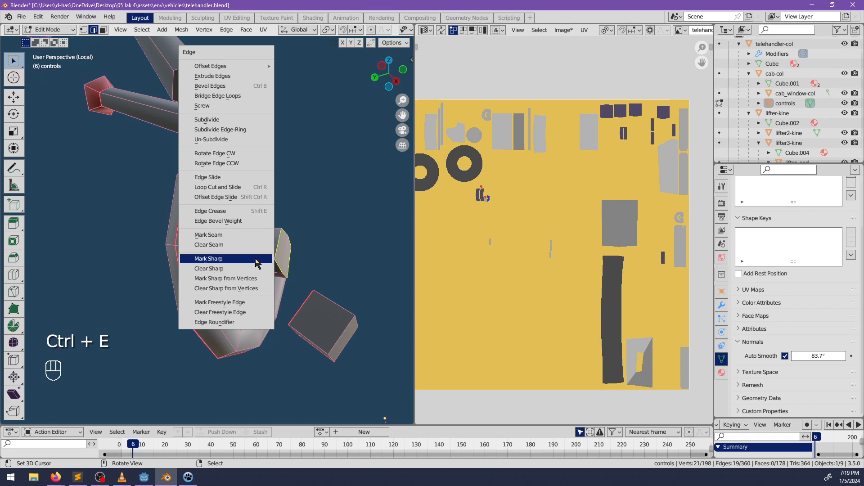
pyautogui.click(246, 251)
pyautogui.moveTo(173, 263); pyautogui.dragTo(313, 280, button='middle')
pyautogui.hotkey('alt', 'a')
pyautogui.press('Tab')
# Mark one more edge loop on the steering wheel as sharp and return to Object Mode with nothing selected
pyautogui.scroll(2, 255, 280)
pyautogui.press('Tab')
pyautogui.moveTo(260, 271); pyautogui.dragTo(234, 288, button='middle')
pyautogui.keyDown('alt'); pyautogui.click(269, 245); pyautogui.keyUp('alt')
pyautogui.hotkey('ctrl', 'e')
pyautogui.click(237, 252)
pyautogui.hotkey('alt', 'a')
pyautogui.press('Tab')
pyautogui.scroll(-3, 265, 260)
pyautogui.hotkey('alt', 'a')
pyautogui.moveTo(311, 291); pyautogui.dragTo(259, 277, button='middle')
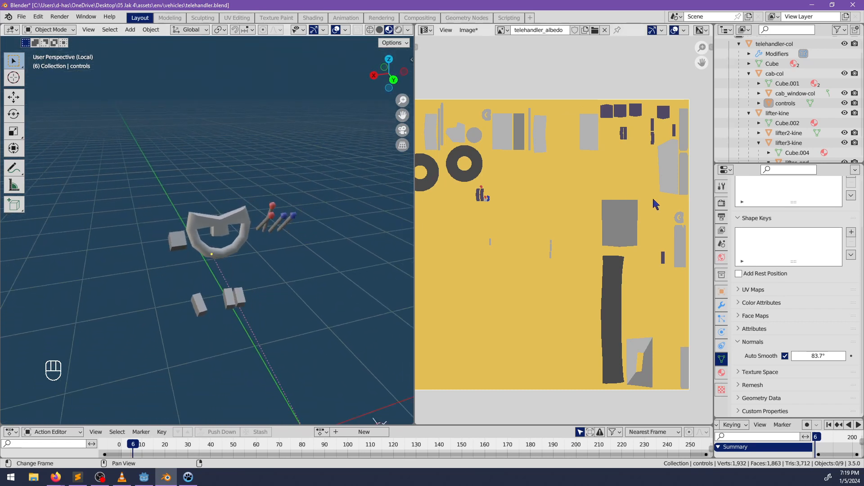
# Exit local view, enter Edit Mode on the controls and select all linked geometry of the steering wheel
pyautogui.scroll(-3, 654, 201)
pyautogui.scroll(2, 639, 207)
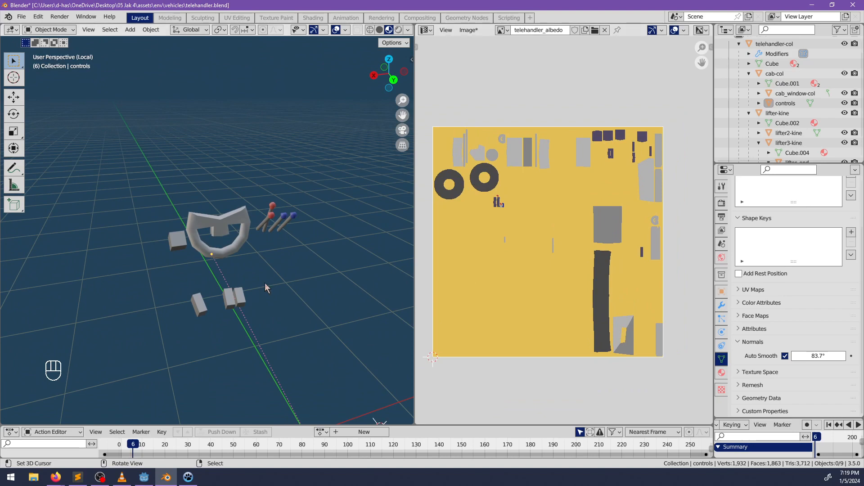
pyautogui.press('KP_Divide')
pyautogui.moveTo(265, 283); pyautogui.dragTo(197, 267, button='middle')
pyautogui.hotkey('alt', 'a')
pyautogui.scroll(5, 235, 267)
pyautogui.click(245, 265)
pyautogui.press('Tab')
pyautogui.scroll(3, 246, 265)
pyautogui.hotkey('alt', 'a')
pyautogui.press('l')
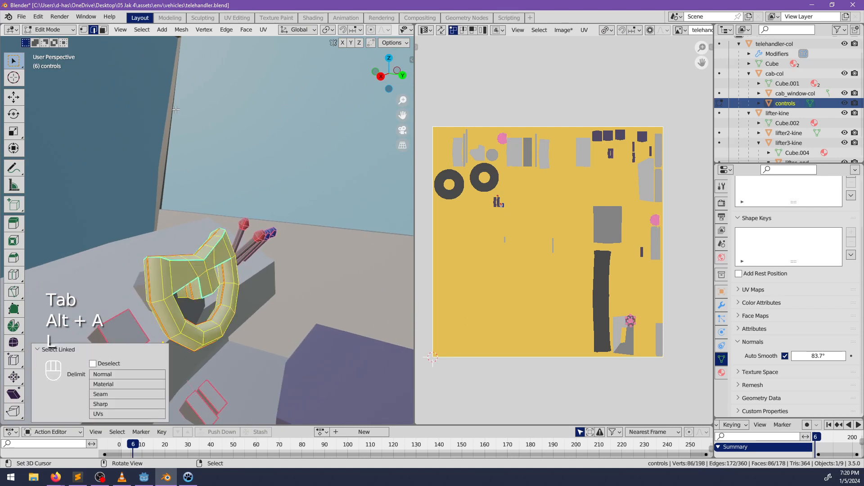
# Switch to Texture Paint mode and try filling the steering wheel with dark blue
pyautogui.hotkey('ctrl', 'Tab')
pyautogui.click(182, 125)
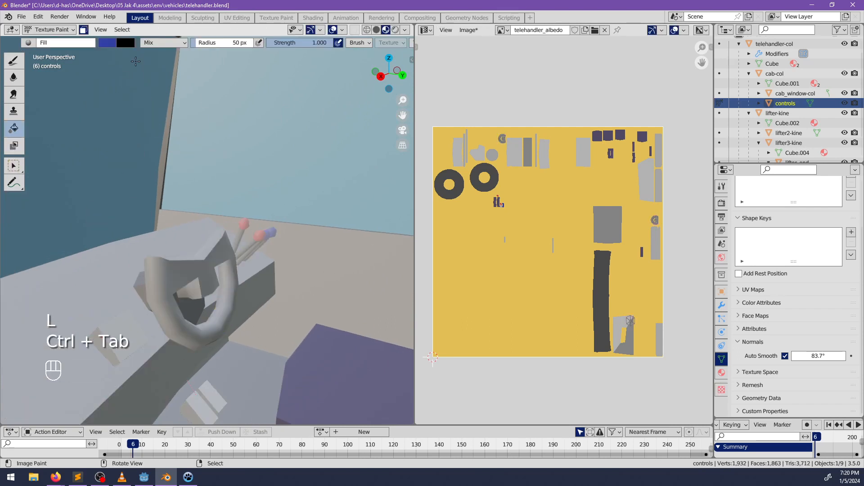
pyautogui.click(106, 47)
pyautogui.click(179, 99)
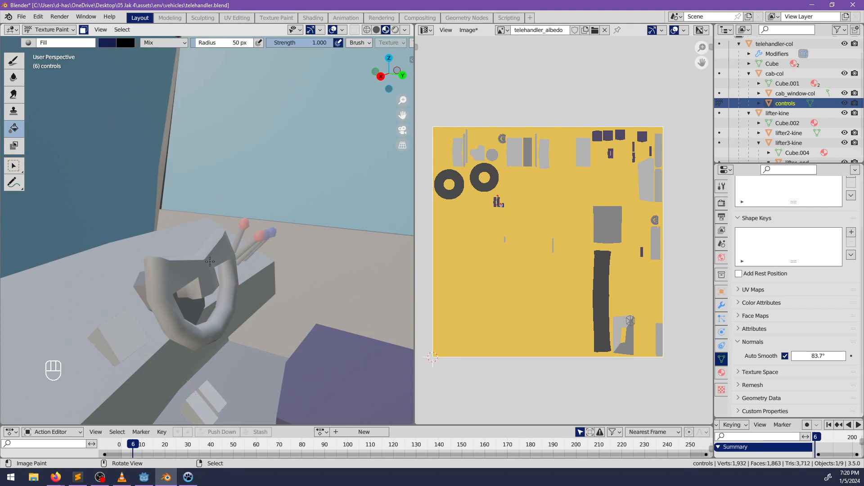
pyautogui.click(242, 254)
# Change the brush color to dark grey with value 0.297, refill the steering wheel and return to Object Mode
pyautogui.click(113, 47)
pyautogui.click(146, 86)
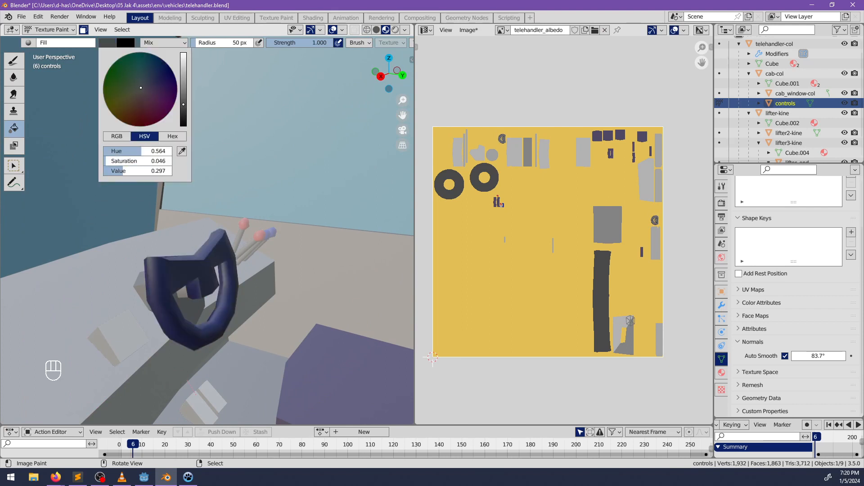
pyautogui.click(203, 278)
pyautogui.scroll(-5, 203, 278)
pyautogui.hotkey('ctrl', 'Tab')
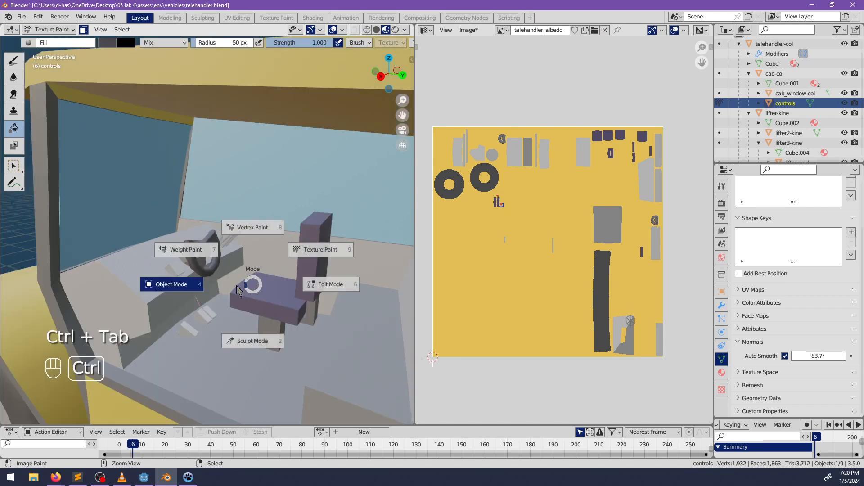
pyautogui.click(244, 286)
# Deselect everything and save the Blender file
pyautogui.hotkey('alt', 'a')
pyautogui.scroll(-5, 247, 306)
pyautogui.moveTo(247, 307); pyautogui.dragTo(271, 288, button='middle')
pyautogui.scroll(5, 271, 288)
pyautogui.hotkey('ctrl', 's')
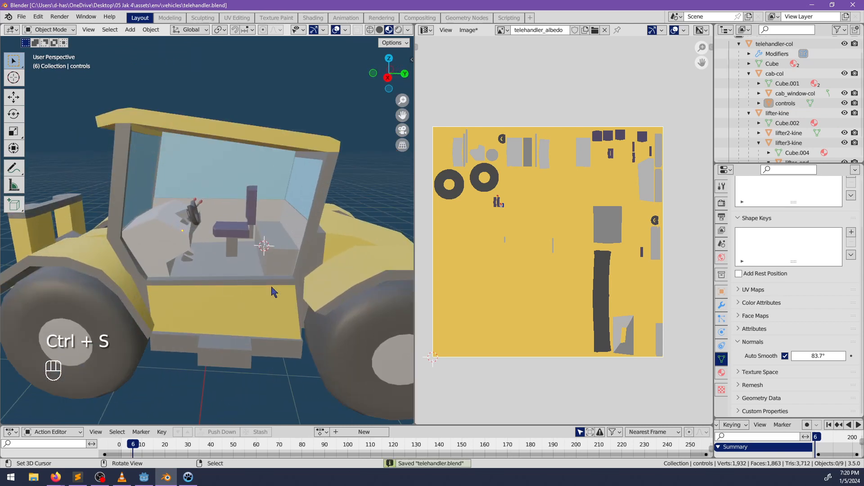
# Save the painted texture as telehandler_albedo.png in the vehicles folder
pyautogui.scroll(-5, 251, 287)
pyautogui.moveTo(250, 287); pyautogui.dragTo(151, 270, button='middle')
pyautogui.scroll(-4, 535, 213)
pyautogui.scroll(3, 537, 187)
pyautogui.click(473, 31)
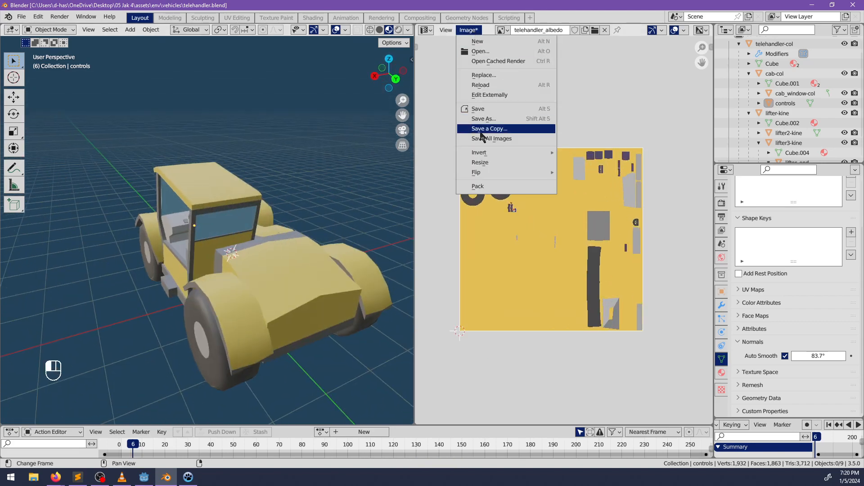
pyautogui.click(481, 112)
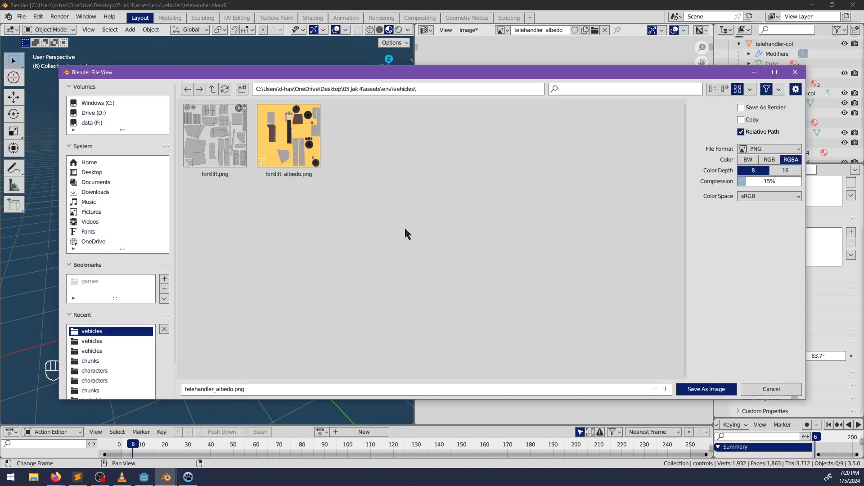
pyautogui.click(703, 386)
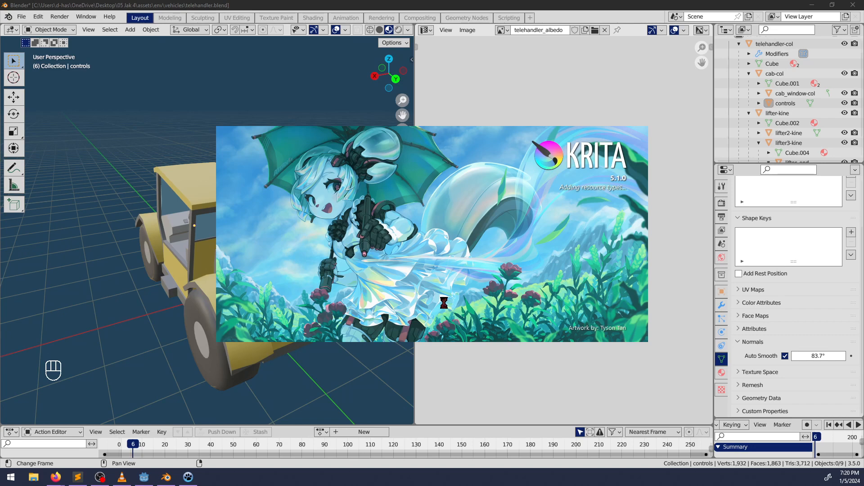
# Select the inner boom sections lifter2-kine and lifter3-kine and enter Edit Mode on both
pyautogui.click(241, 3)
pyautogui.moveTo(146, 306); pyautogui.dragTo(279, 315, button='middle')
pyautogui.keyDown('shift'); pyautogui.moveTo(216, 279); pyautogui.dragTo(279, 275, button='middle'); pyautogui.keyUp('shift')
pyautogui.scroll(2, 243, 275)
pyautogui.moveTo(221, 270); pyautogui.dragTo(182, 276, button='middle')
pyautogui.scroll(5, 181, 281)
pyautogui.click(179, 298)
pyautogui.click(173, 302)
pyautogui.keyDown('shift'); pyautogui.click(173, 300); pyautogui.keyUp('shift')
pyautogui.press('Tab')
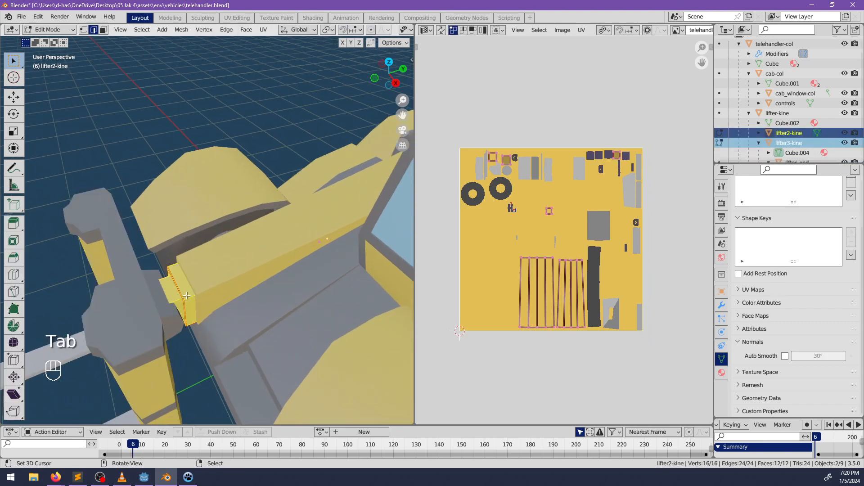
# Switch to Texture Paint mode, lighten the brush color to light grey and fill the lifter2-kine boom section
pyautogui.hotkey('ctrl', 'Tab')
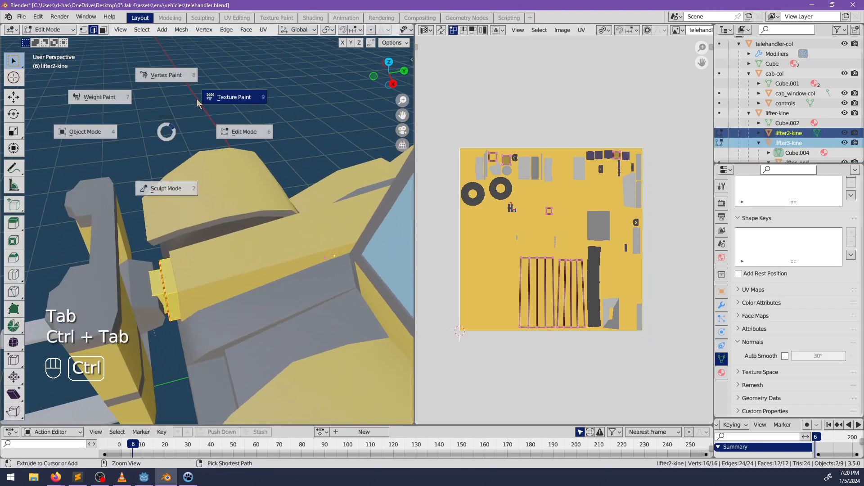
pyautogui.click(222, 84)
pyautogui.click(107, 43)
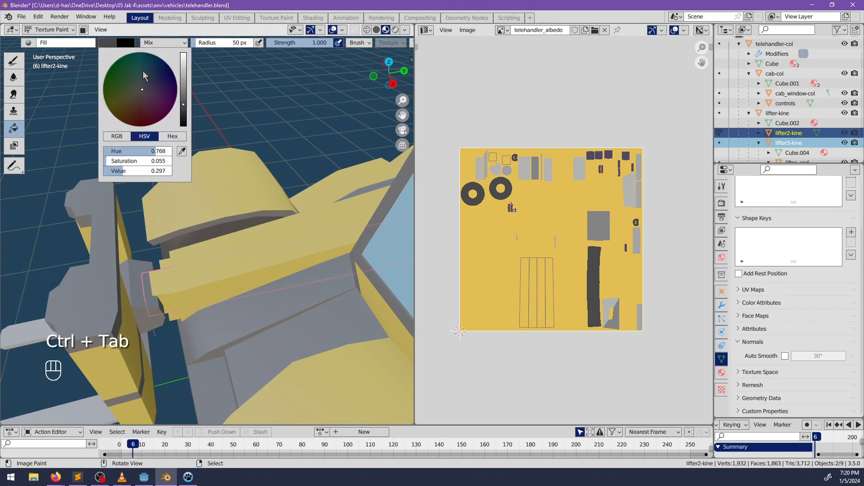
pyautogui.click(184, 85)
pyautogui.click(173, 292)
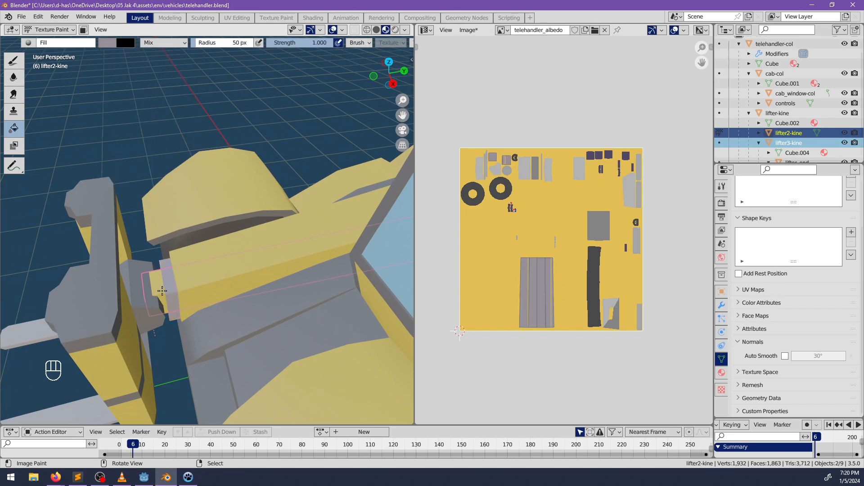
# Select the lifter3-kine boom section, fill it with the same light grey and return to Object Mode
pyautogui.press('Tab')
pyautogui.click(160, 293)
pyautogui.press('Tab')
pyautogui.hotkey('ctrl', 'Tab')
pyautogui.hotkey('ctrl', 'Tab')
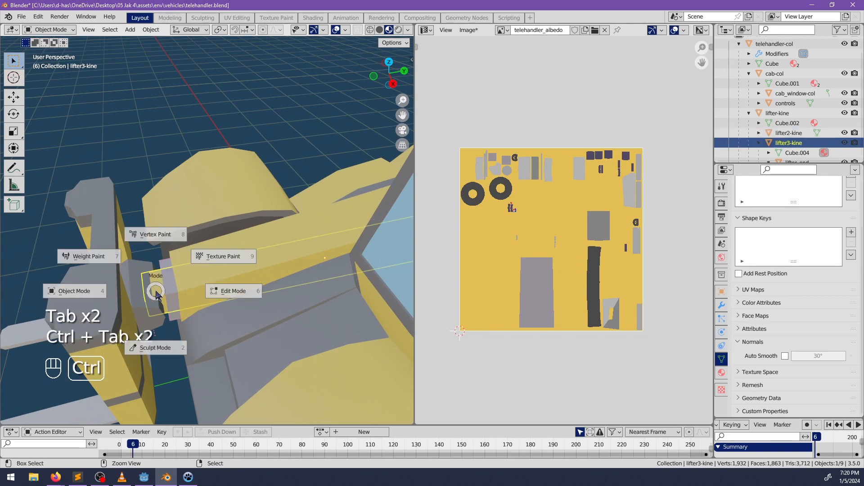
pyautogui.click(160, 290)
pyautogui.hotkey('ctrl', 'Tab')
pyautogui.click(168, 303)
# Deselect the boom section and save the Blender file again
pyautogui.scroll(-4, 243, 320)
pyautogui.hotkey('alt', 'a')
pyautogui.moveTo(273, 326)
pyautogui.mouseDown(button='middle')
pyautogui.moveTo(351, 266)
pyautogui.moveTo(235, 298)
pyautogui.moveTo(228, 310)
pyautogui.mouseUp(button='middle')
pyautogui.hotkey('ctrl', 's')
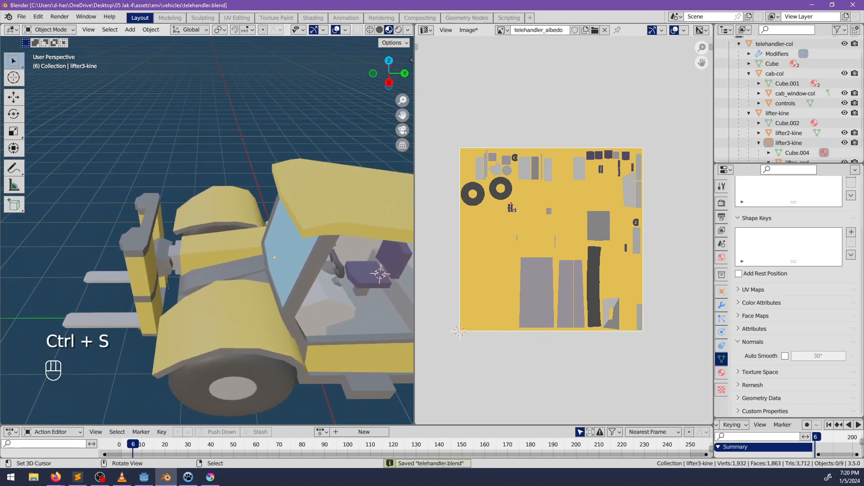
# Switch to Krita and open telehandler_albedo.png from the vehicles folder
pyautogui.moveTo(0, 168); pyautogui.dragTo(349, 3)
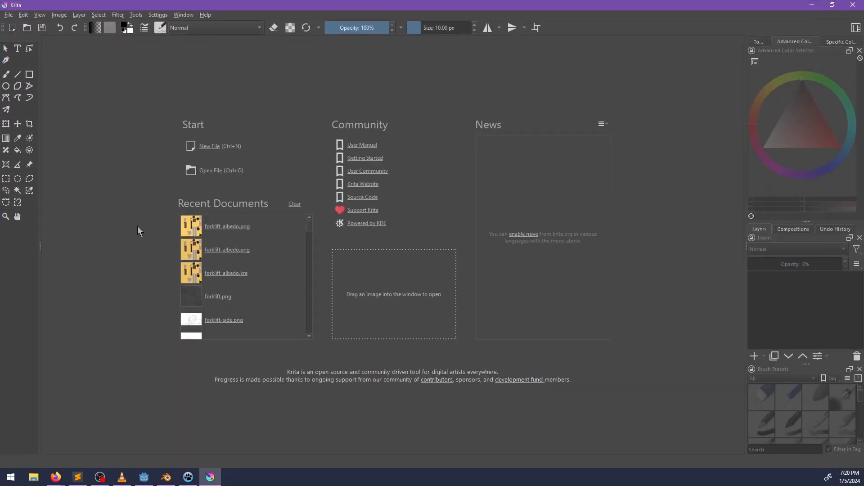
pyautogui.hotkey('ctrl', 'o')
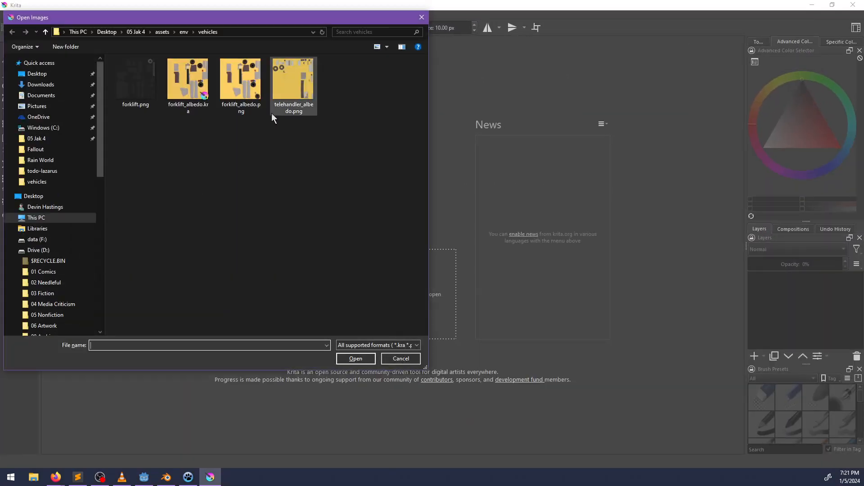
pyautogui.doubleClick(294, 83)
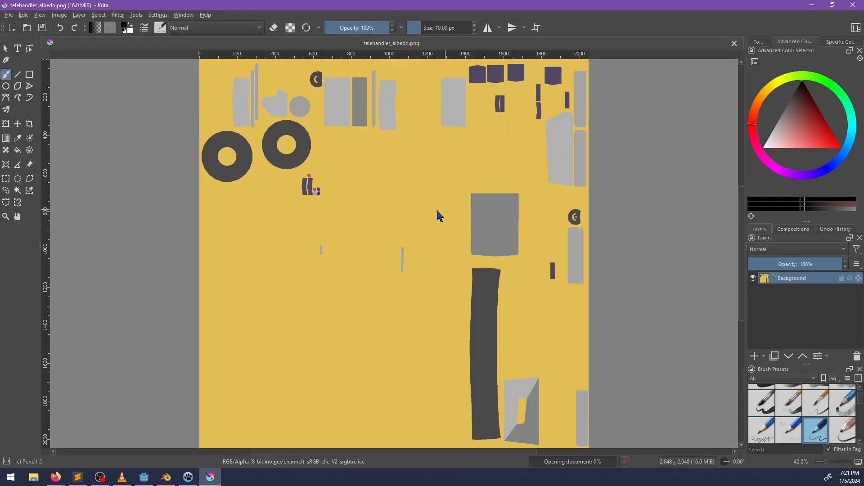
pyautogui.scroll(-1, 429, 212)
pyautogui.scroll(1, 427, 214)
pyautogui.moveTo(431, 213); pyautogui.dragTo(388, 228, button='middle')
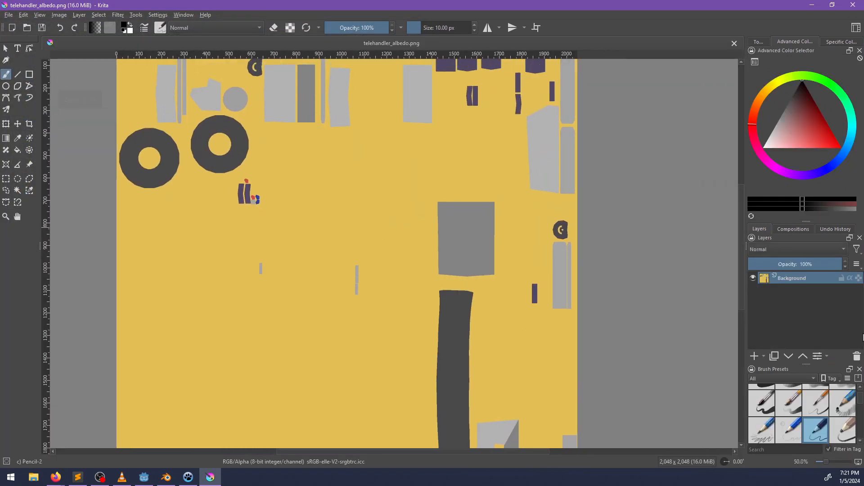
# Add a new paint layer above the background, choose white as the foreground color and fill the layer
pyautogui.click(754, 357)
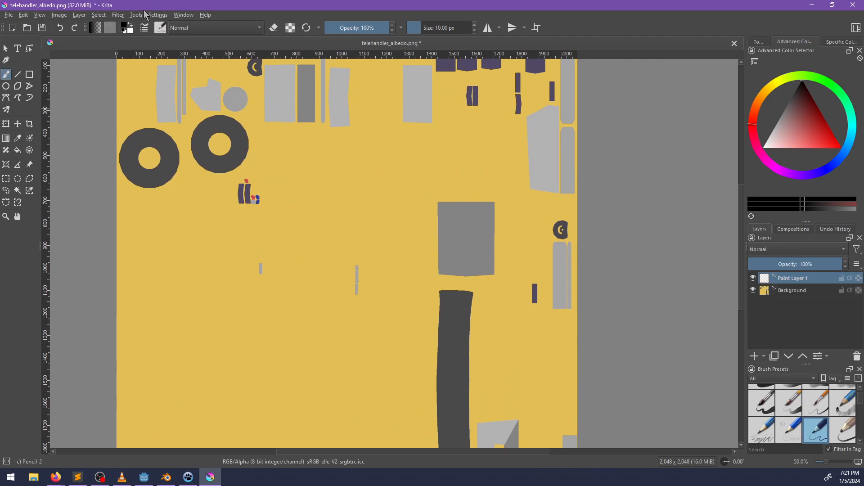
pyautogui.click(8, 15)
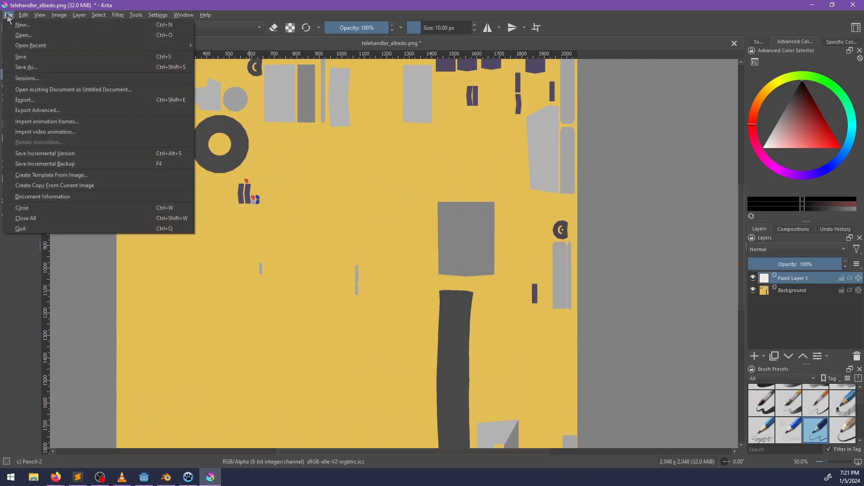
pyautogui.click(9, 17)
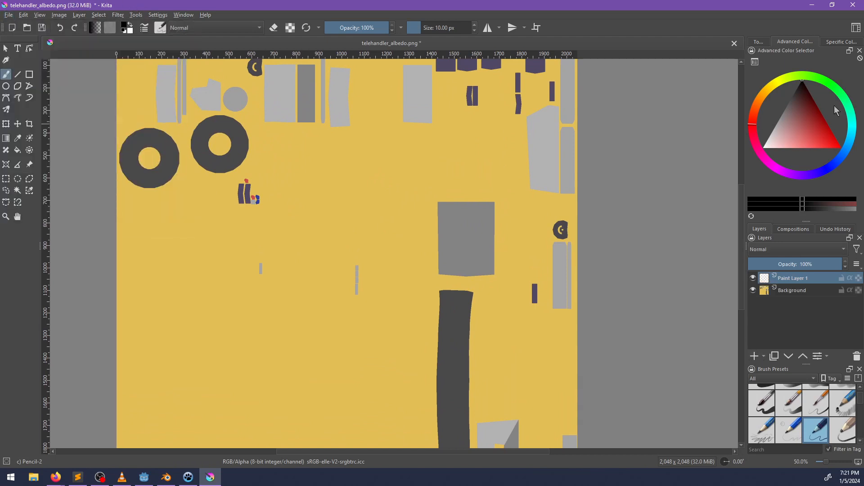
pyautogui.click(764, 147)
pyautogui.hotkey('shift', 'BackSpace')
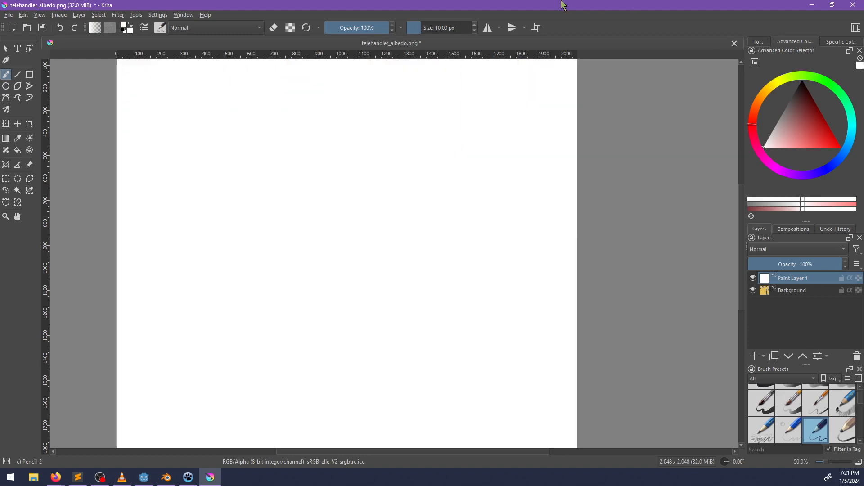
# Apply the Random Noise filter to the white paint layer with its level raised to the maximum
pyautogui.click(119, 15)
pyautogui.moveTo(144, 131)
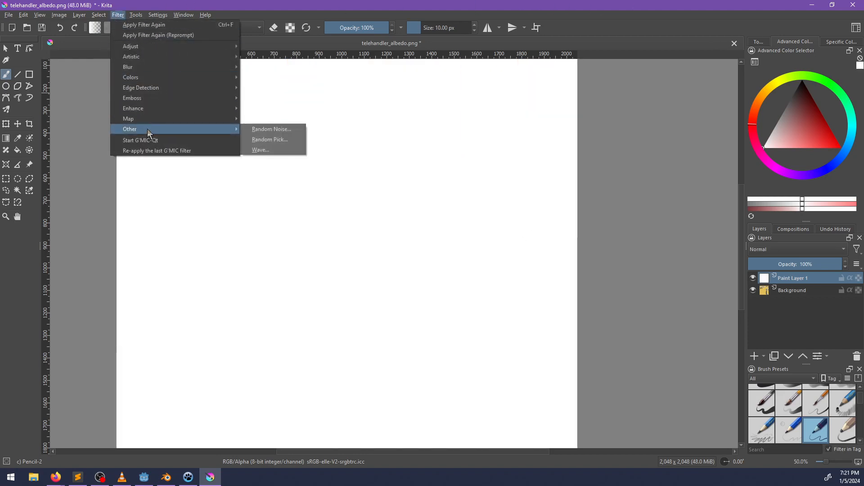
pyautogui.click(255, 131)
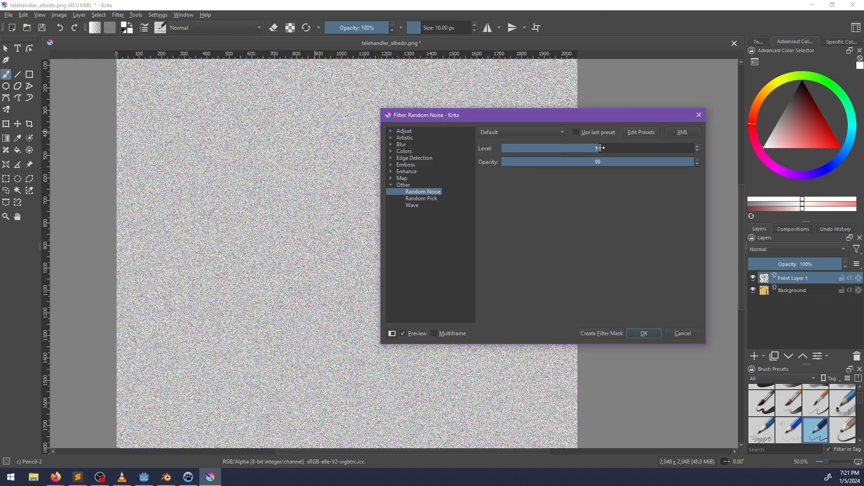
pyautogui.moveTo(600, 148); pyautogui.dragTo(697, 149)
pyautogui.click(644, 334)
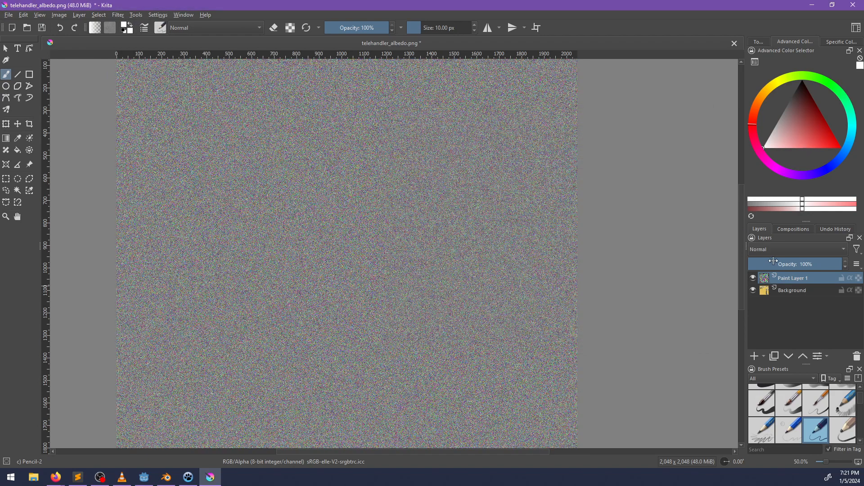
# Set the noise layer's opacity to 54% and its blending mode to Multiply
pyautogui.click(799, 262)
pyautogui.click(784, 251)
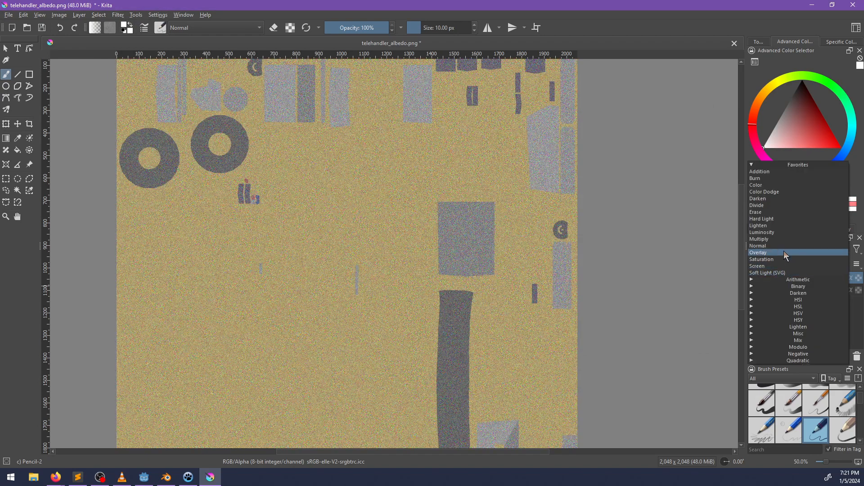
pyautogui.click(782, 239)
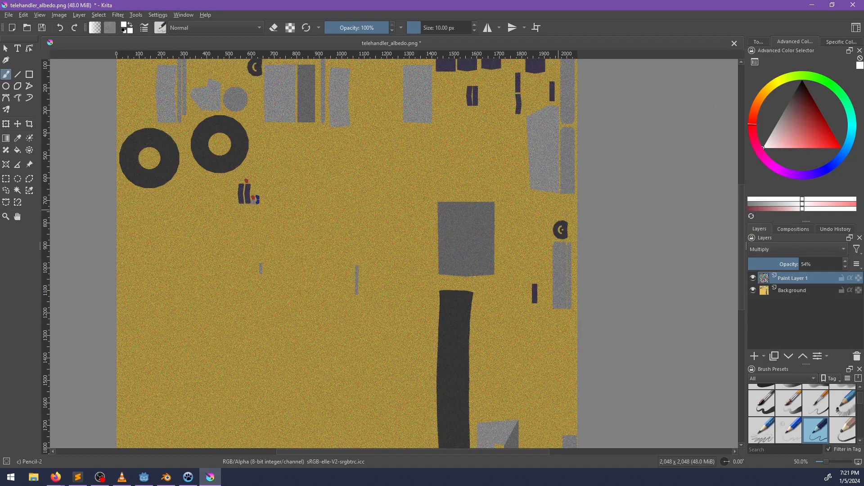
# Apply an HSV/HSL adjustment to the noise layer with saturation -64 and lightness 54, and check the grain across the texture
pyautogui.click(118, 15)
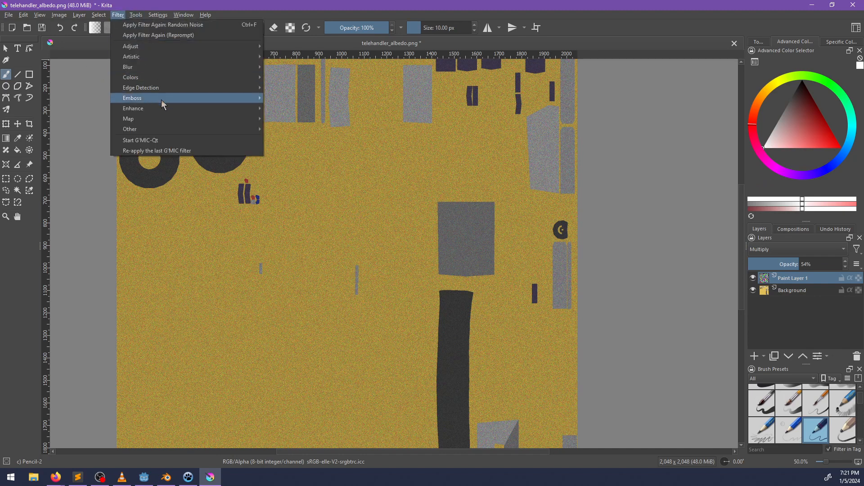
pyautogui.moveTo(243, 46)
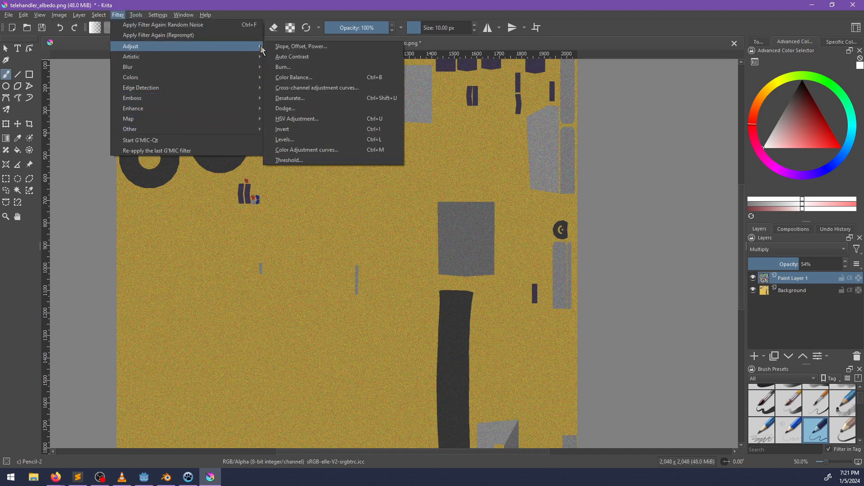
pyautogui.click(297, 120)
pyautogui.click(535, 176)
pyautogui.click(633, 189)
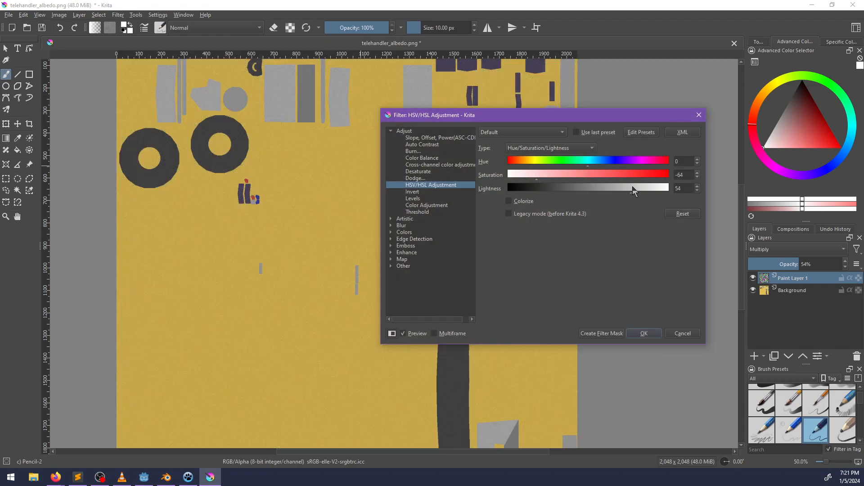
pyautogui.click(644, 333)
pyautogui.keyDown('ctrl'); pyautogui.scroll(2, 309, 147); pyautogui.keyUp('ctrl')
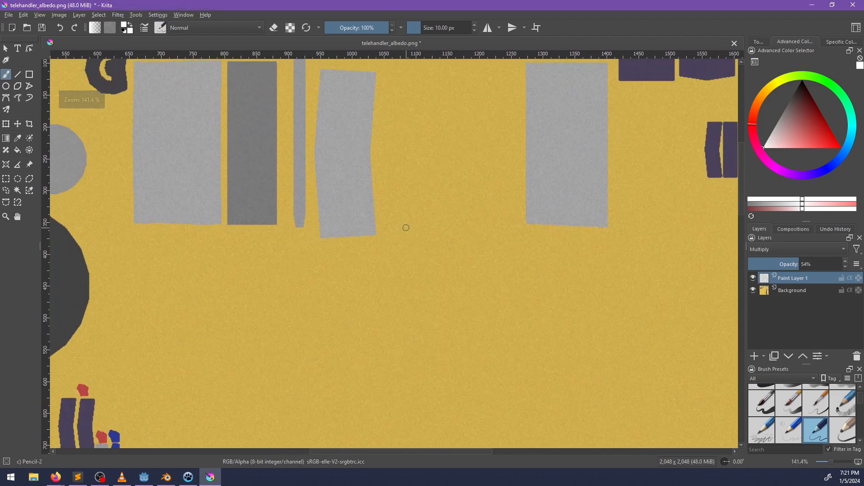
pyautogui.keyDown('ctrl'); pyautogui.scroll(-3, 403, 232); pyautogui.keyUp('ctrl')
pyautogui.moveTo(403, 232); pyautogui.dragTo(310, 163, button='middle')
pyautogui.scroll(3, 437, 229)
pyautogui.moveTo(470, 240); pyautogui.dragTo(347, 230, button='middle')
# Save the layered texture as the Krita document telehandler_albedo.kra in the assets/env/vehicles folder
pyautogui.hotkey('ctrl', 's')
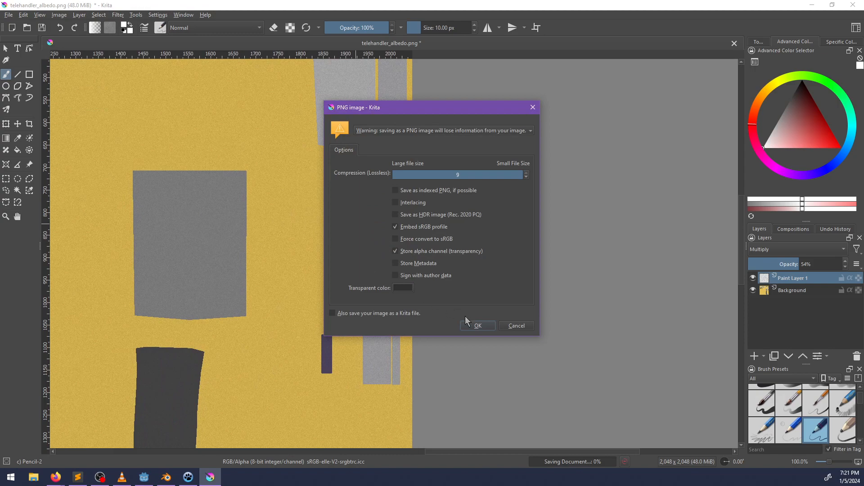
pyautogui.click(477, 325)
pyautogui.hotkey('ctrl', 'shift', 's')
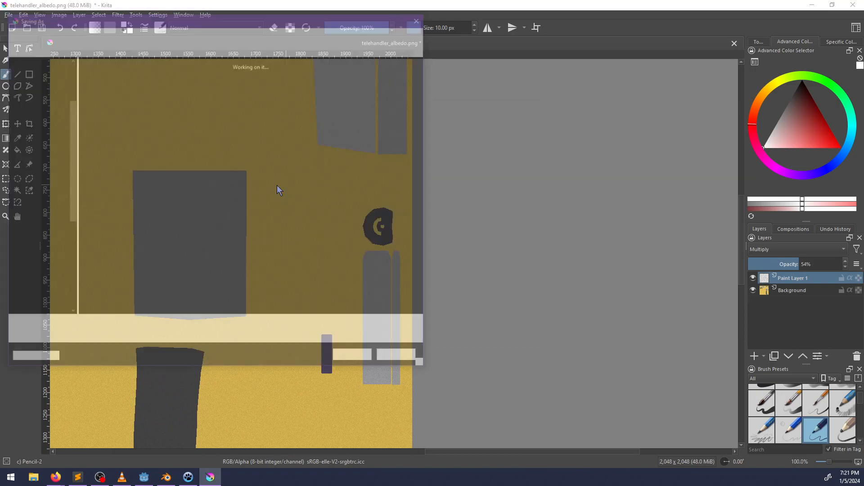
pyautogui.click(119, 340)
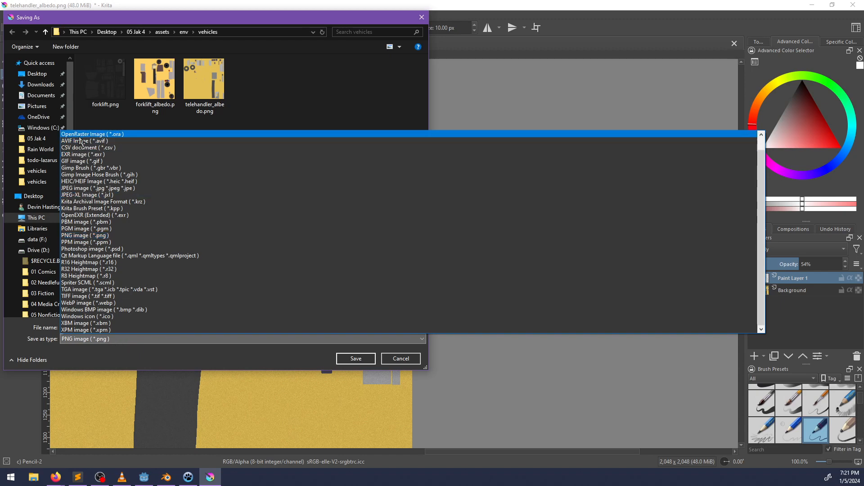
pyautogui.scroll(1, 122, 295)
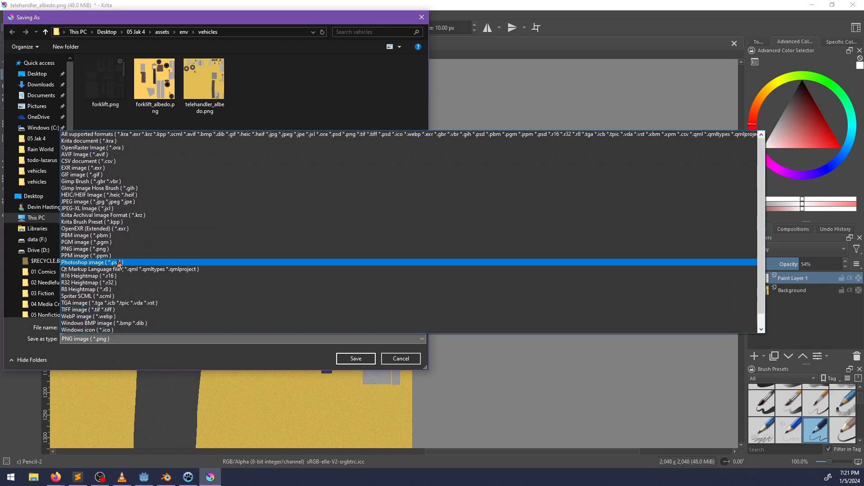
pyautogui.click(88, 142)
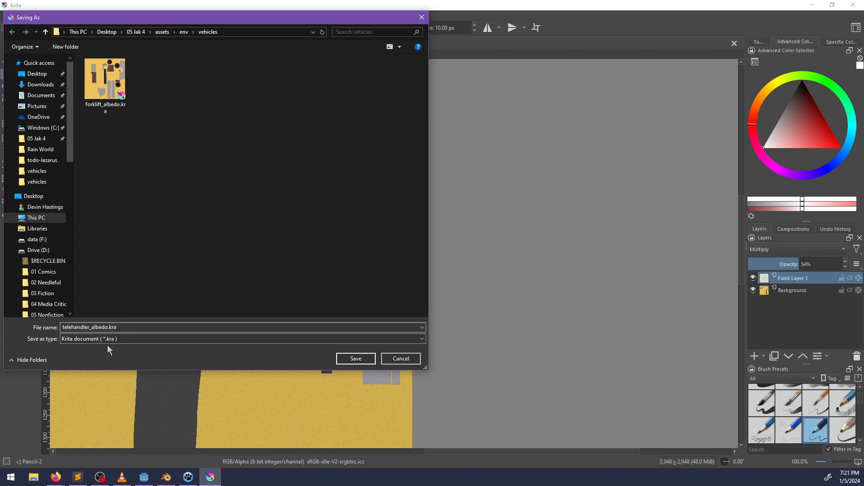
pyautogui.click(356, 359)
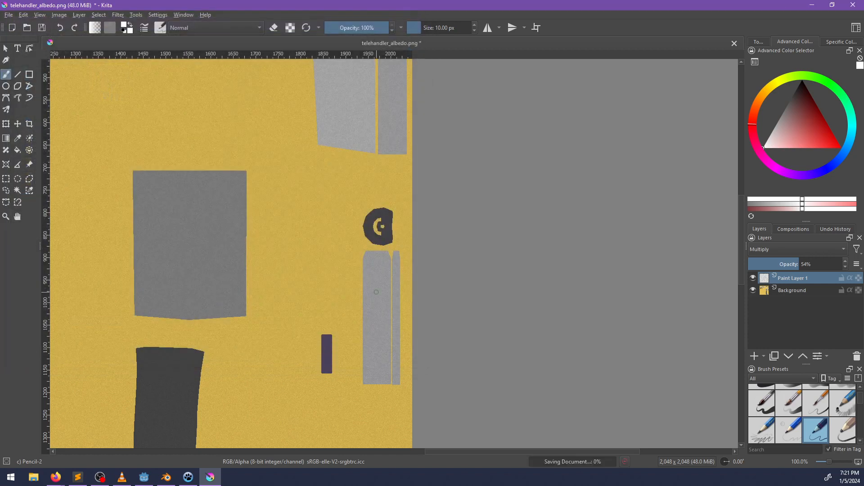
# Export the texture as a PNG image into the 05 Jak 4 project's _glb/env/vehicles folder, keeping the default PNG options
pyautogui.hotkey('ctrl', 'shift', 'e')
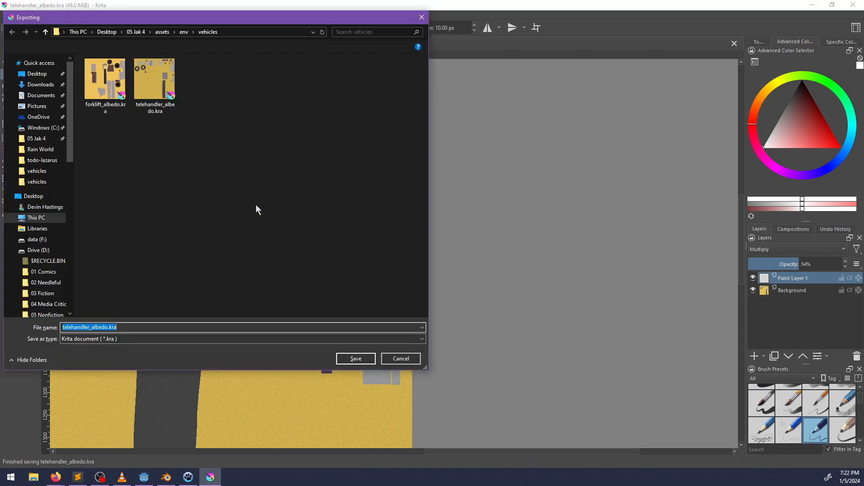
pyautogui.click(36, 139)
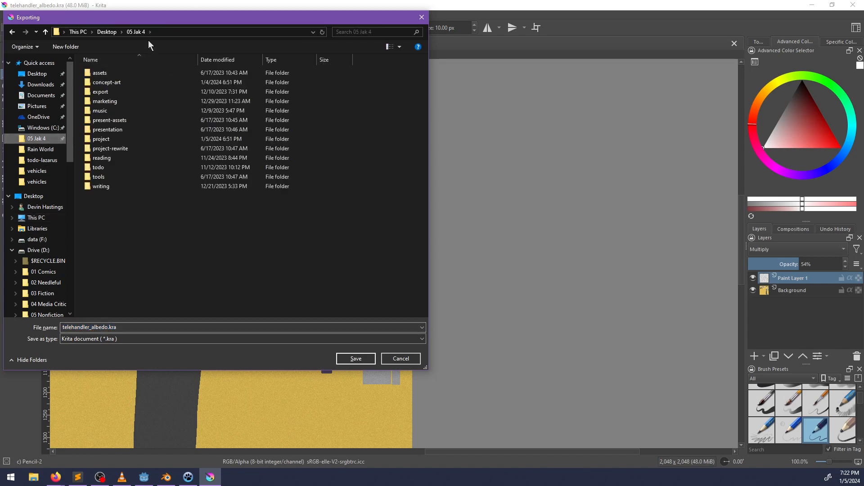
pyautogui.click(105, 139)
pyautogui.doubleClick(104, 138)
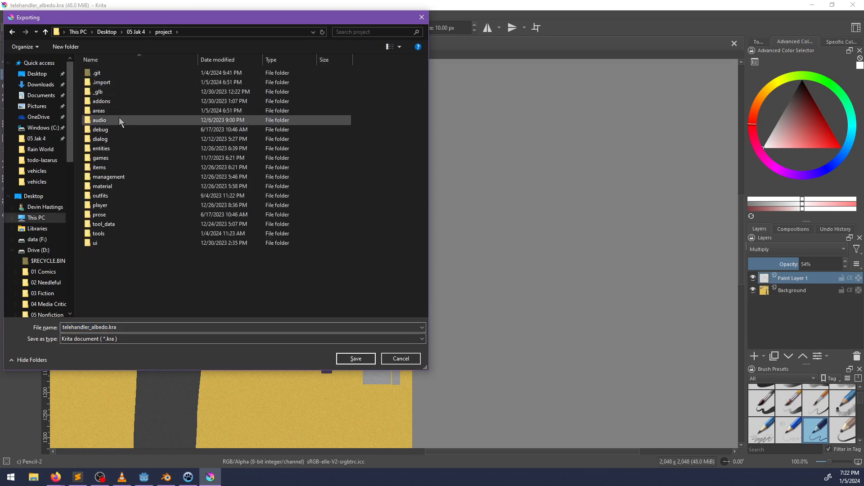
pyautogui.doubleClick(107, 93)
pyautogui.click(109, 117)
pyautogui.doubleClick(108, 118)
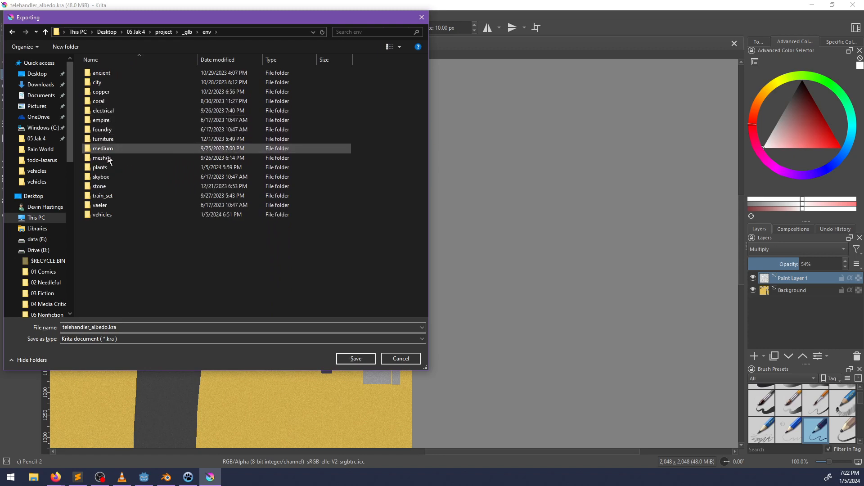
pyautogui.doubleClick(102, 215)
pyautogui.click(137, 339)
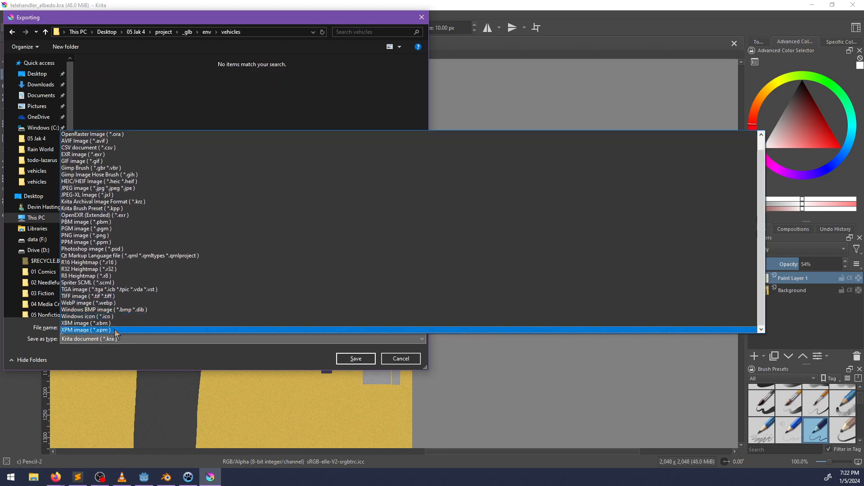
pyautogui.click(113, 235)
pyautogui.click(363, 357)
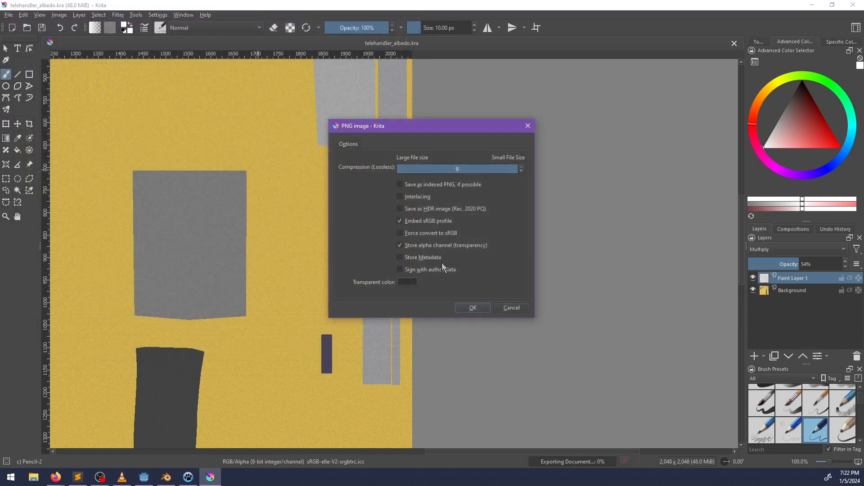
pyautogui.click(472, 306)
# Switch to Godot, let the exported texture import, and save the telehandler scene
pyautogui.click(143, 480)
pyautogui.scroll(-5, 352, 224)
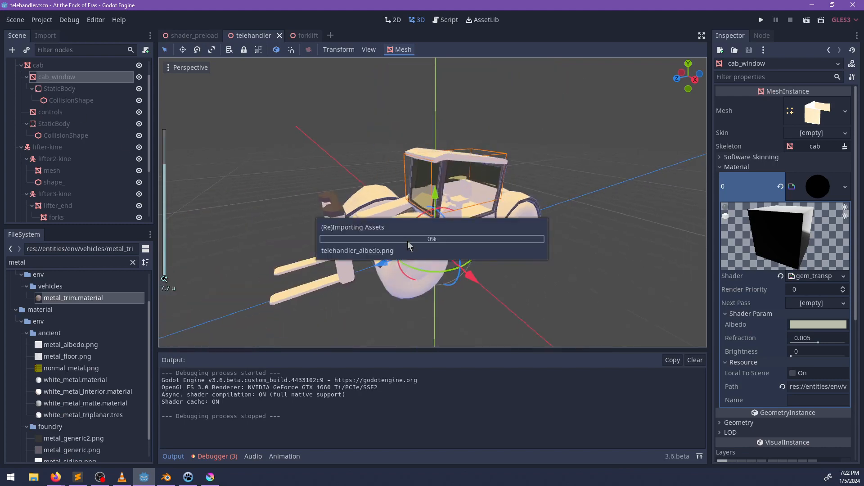
pyautogui.hotkey('ctrl', 's')
# Select the lifter-kine mesh together with the lifter3-kine mesh, lifter_end and forks nodes
pyautogui.scroll(5, 392, 292)
pyautogui.moveTo(393, 291); pyautogui.dragTo(450, 222, button='middle')
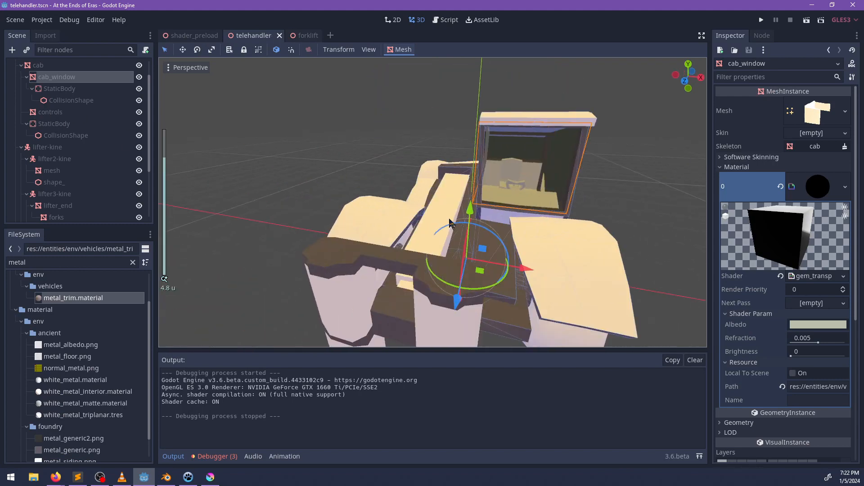
pyautogui.click(442, 191)
pyautogui.moveTo(533, 230); pyautogui.dragTo(463, 192, button='middle')
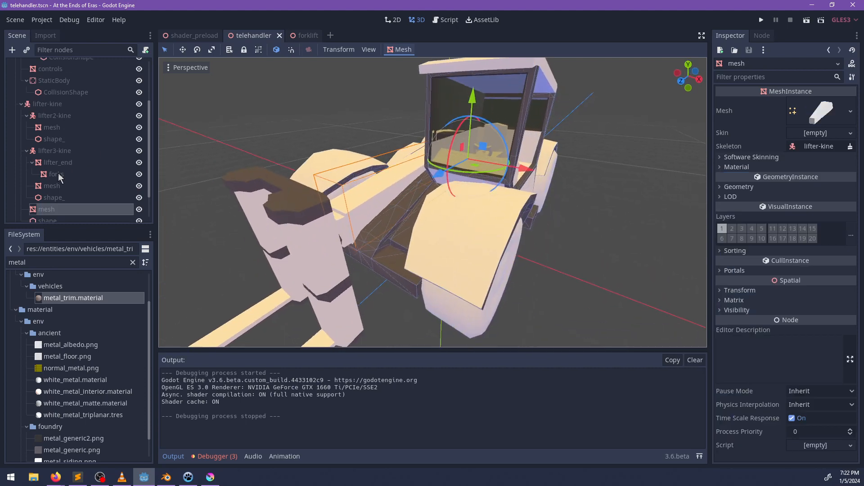
pyautogui.keyDown('ctrl'); pyautogui.click(52, 186); pyautogui.keyUp('ctrl')
pyautogui.click(736, 167)
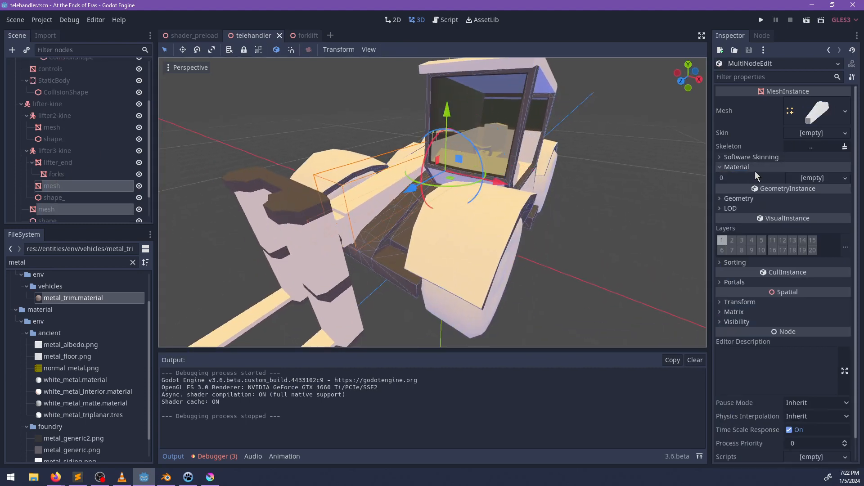
pyautogui.scroll(-2, 614, 204)
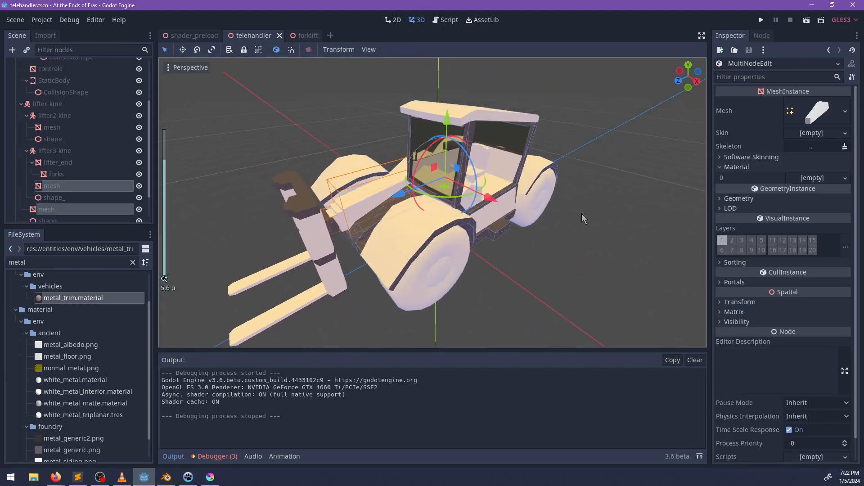
pyautogui.keyDown('ctrl'); pyautogui.click(54, 174); pyautogui.keyUp('ctrl')
pyautogui.scroll(5, 57, 171)
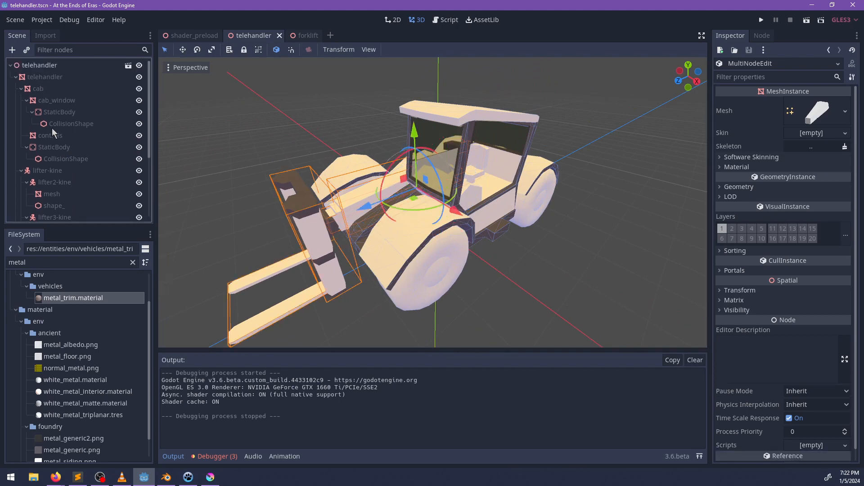
# Add the controls, cab and telehandler body meshes to the selection, leaving cab_window out
pyautogui.keyDown('ctrl'); pyautogui.click(53, 135); pyautogui.keyUp('ctrl')
pyautogui.keyDown('ctrl'); pyautogui.click(45, 101); pyautogui.keyUp('ctrl')
pyautogui.keyDown('ctrl'); pyautogui.click(44, 102); pyautogui.keyUp('ctrl')
pyautogui.keyDown('ctrl'); pyautogui.click(37, 90); pyautogui.keyUp('ctrl')
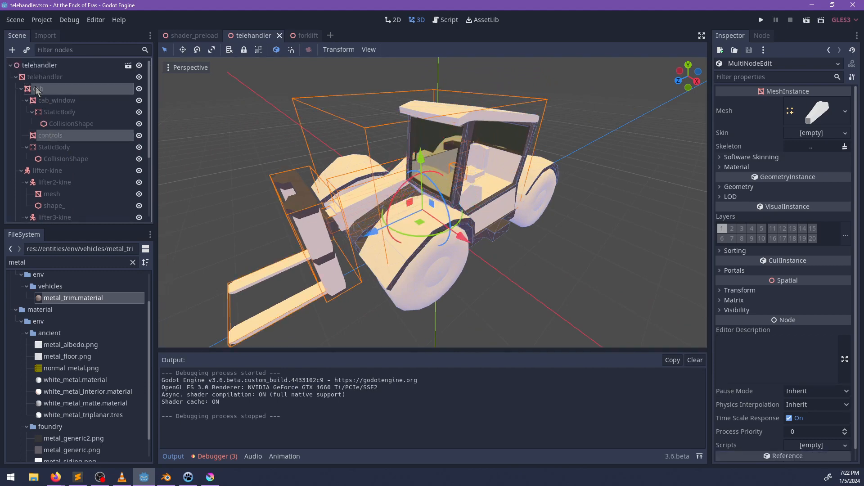
pyautogui.keyDown('ctrl'); pyautogui.click(41, 79); pyautogui.keyUp('ctrl')
pyautogui.scroll(-5, 58, 158)
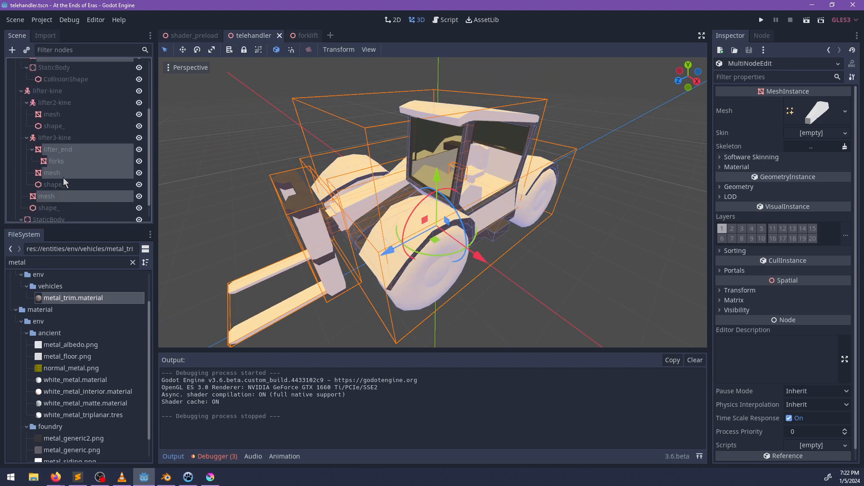
pyautogui.scroll(5, 63, 179)
# Find main_spatial.shader in the project files, assign it to material slot 0 of the selected meshes and expand the new material
pyautogui.click(734, 167)
pyautogui.click(62, 261)
pyautogui.write('main')
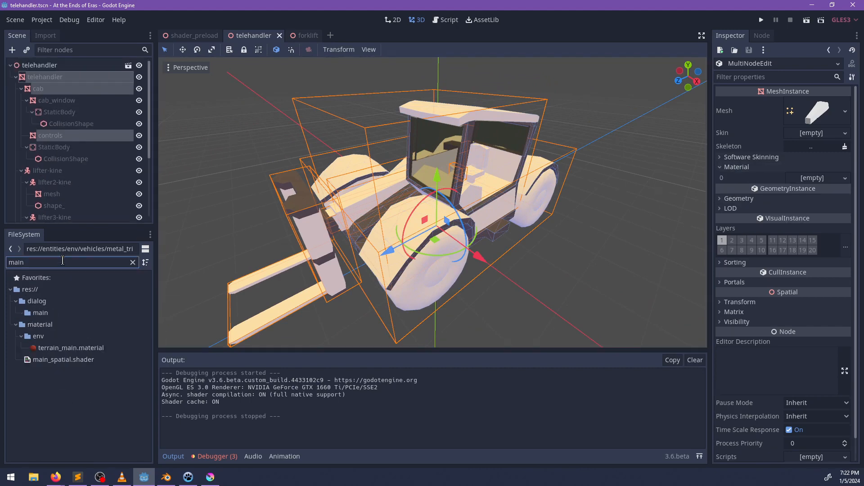
pyautogui.moveTo(81, 356); pyautogui.dragTo(819, 186)
pyautogui.click(819, 185)
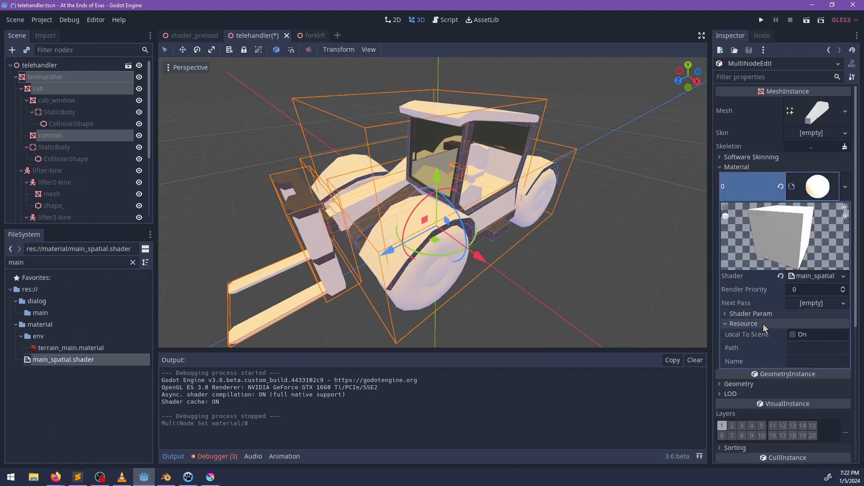
# Assign telehandler_albedo.png as the shared material's main texture and set its subsurface scattering to -1
pyautogui.doubleClick(84, 262)
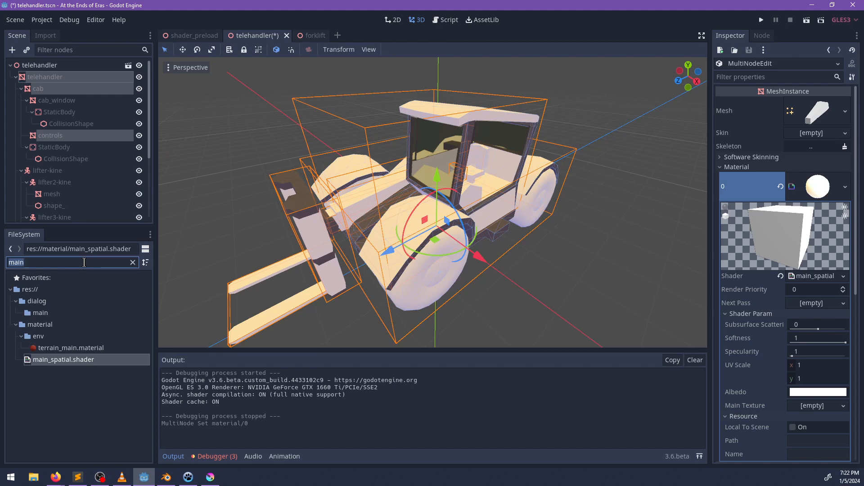
pyautogui.write('tele')
pyautogui.moveTo(90, 348); pyautogui.dragTo(816, 406)
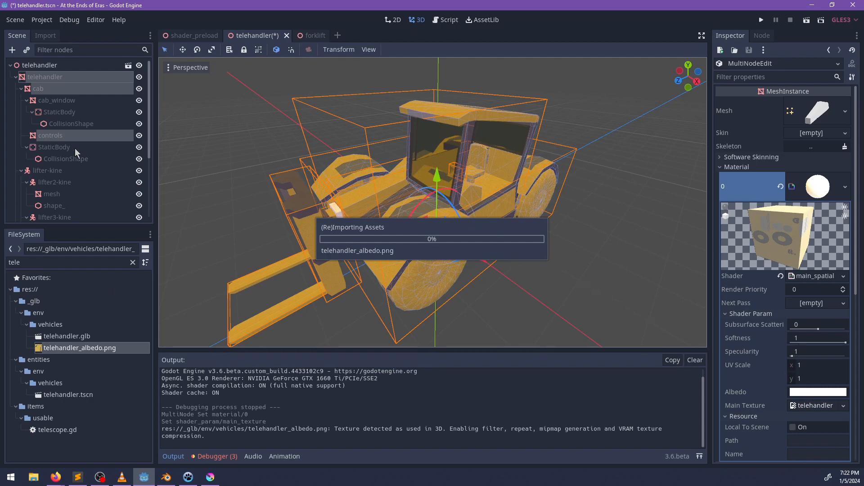
pyautogui.scroll(-4, 78, 176)
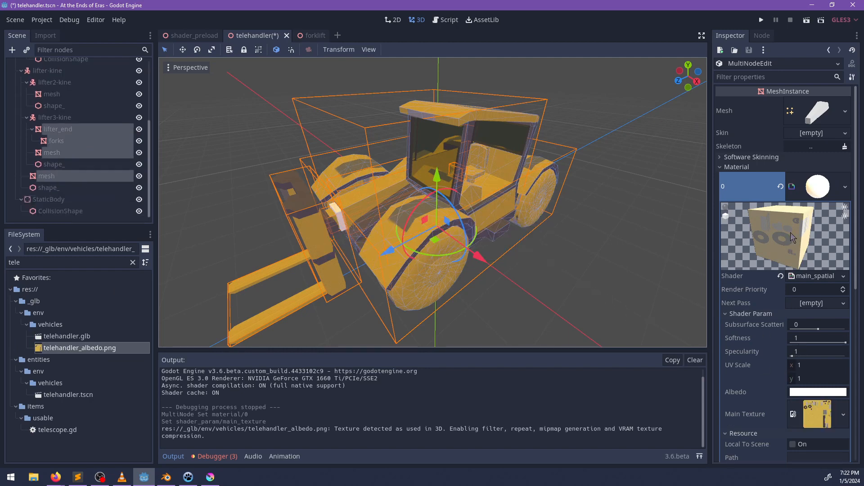
pyautogui.moveTo(824, 327); pyautogui.dragTo(773, 329)
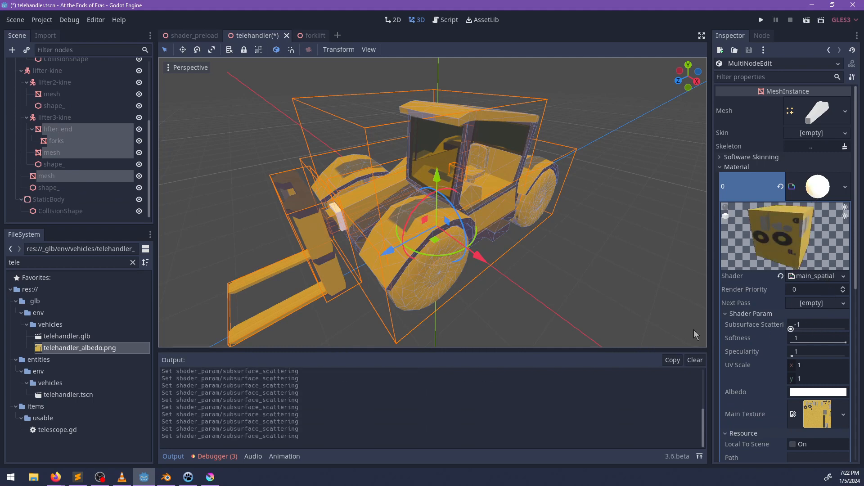
# Set the shared material's softness to 0.91 and raise its specularity to about 3.35
pyautogui.moveTo(846, 344); pyautogui.dragTo(840, 344)
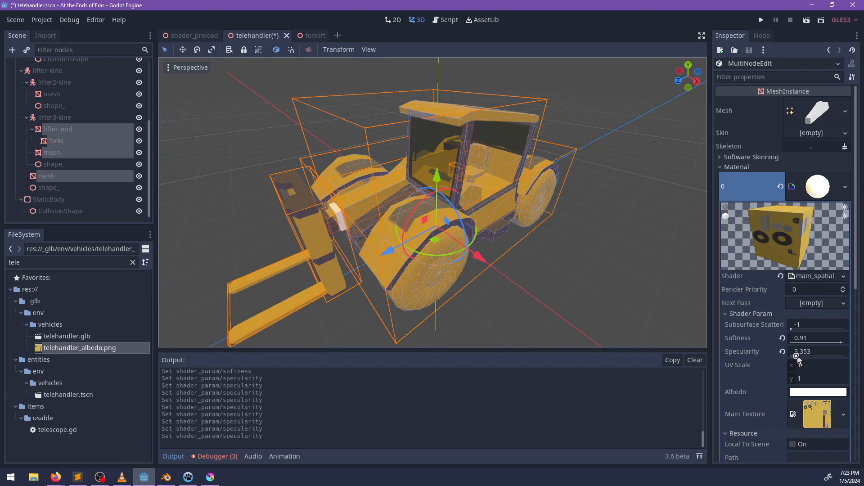
pyautogui.click(813, 192)
# Copy the shared material and paste it into material slot 0 of the lifter2-kine mesh
pyautogui.rightClick(813, 193)
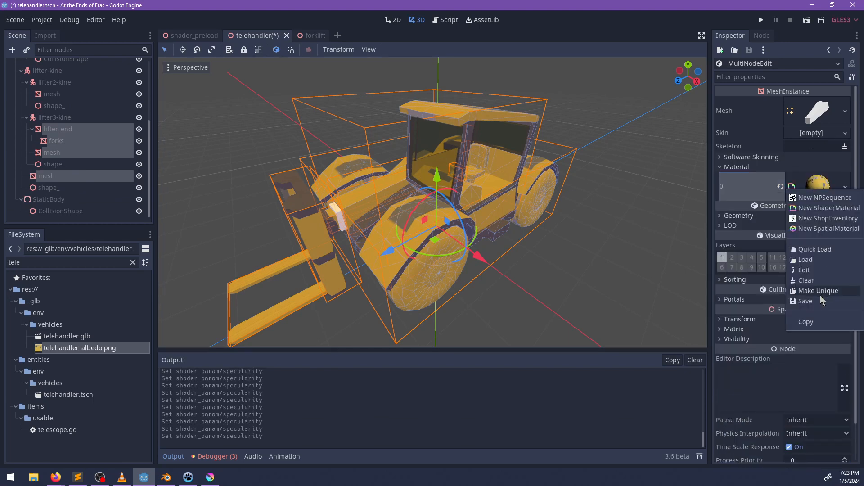
pyautogui.click(811, 322)
pyautogui.moveTo(511, 249); pyautogui.dragTo(501, 275, button='middle')
pyautogui.scroll(1, 60, 137)
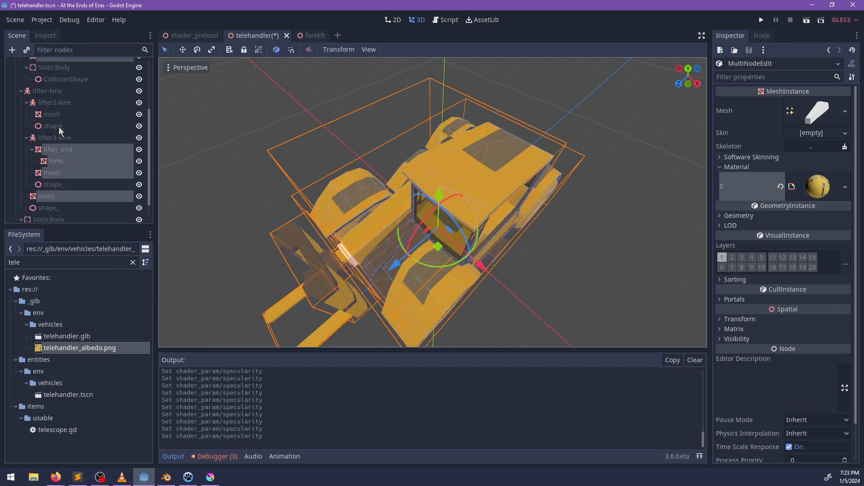
pyautogui.click(57, 115)
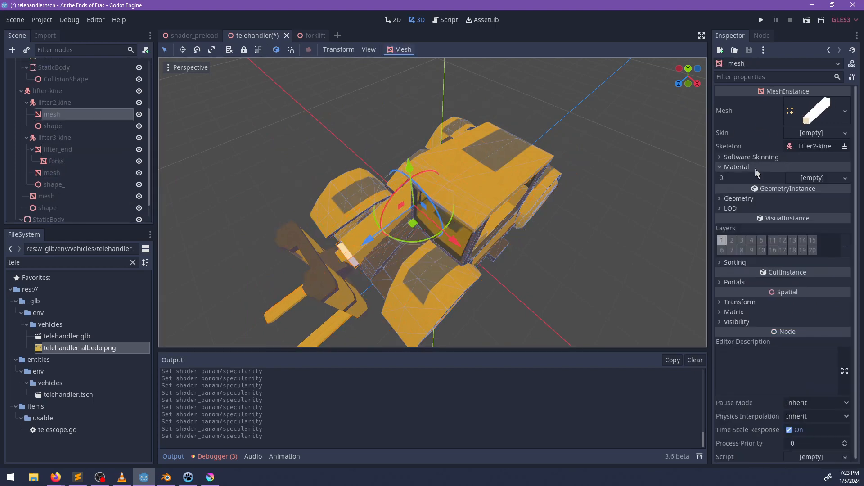
pyautogui.click(806, 179)
pyautogui.click(806, 270)
# Save the telehandler scene, close all open scenes and reopen telehandler.tscn
pyautogui.moveTo(563, 247); pyautogui.dragTo(372, 108, button='middle')
pyautogui.hotkey('ctrl', 's')
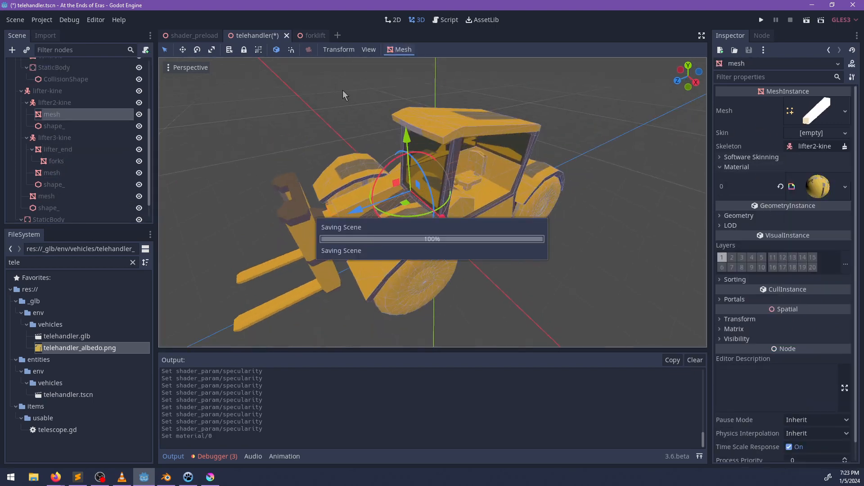
pyautogui.rightClick(257, 39)
pyautogui.click(281, 165)
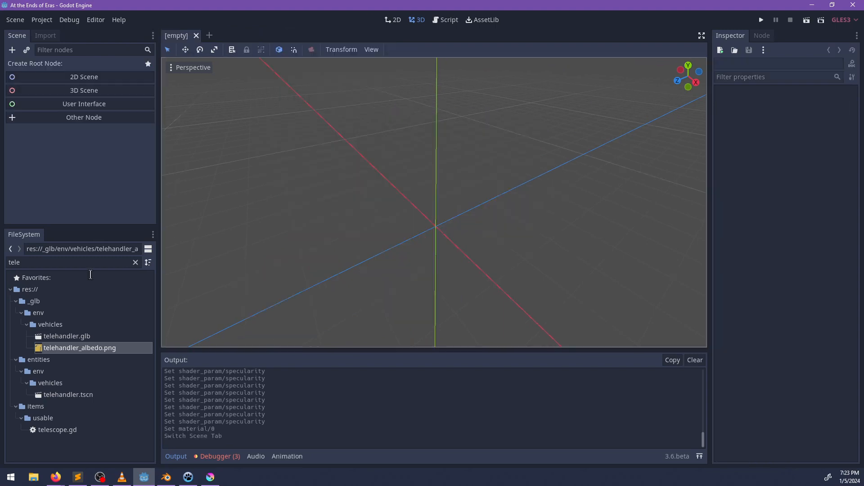
pyautogui.doubleClick(78, 395)
pyautogui.moveTo(292, 269); pyautogui.dragTo(378, 203, button='middle')
pyautogui.scroll(5, 378, 204)
# Run the game, examine the textured telehandler in the game world, and return to the editor
pyautogui.press('F5')
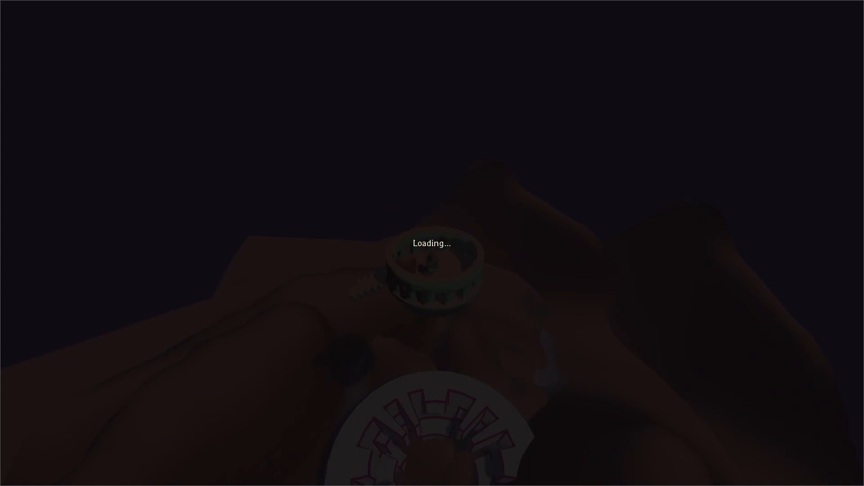
pyautogui.press('Escape')
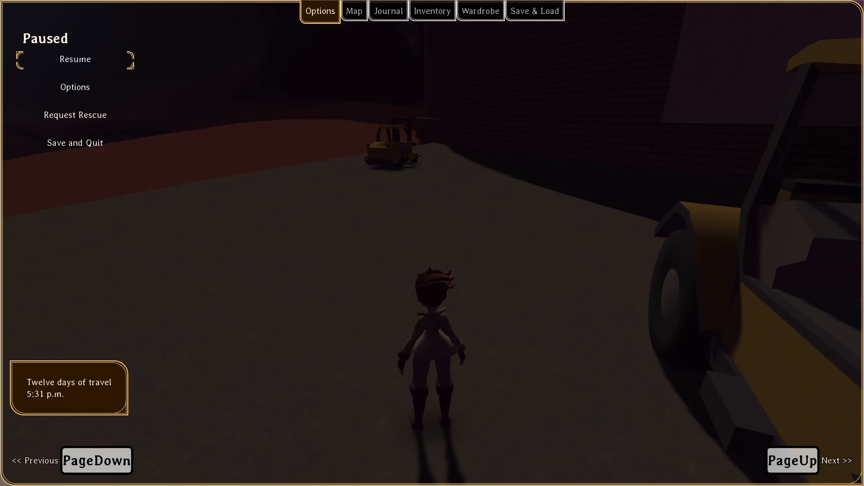
pyautogui.press('Escape')
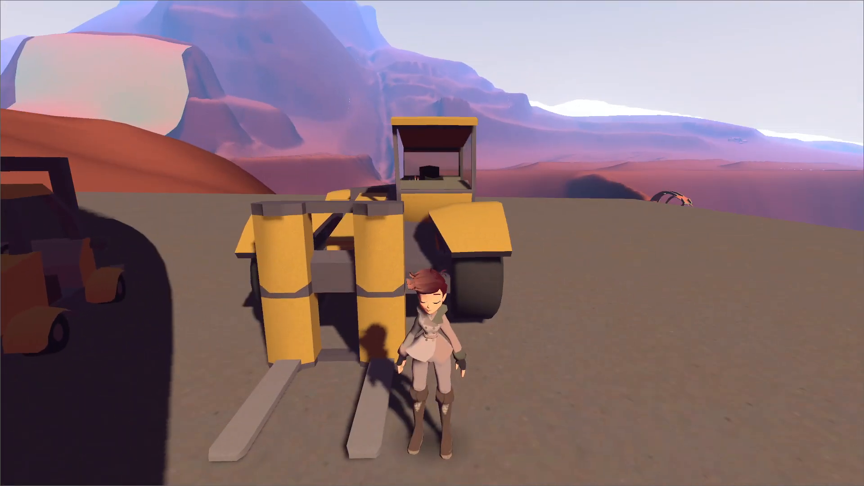
pyautogui.press('Escape')
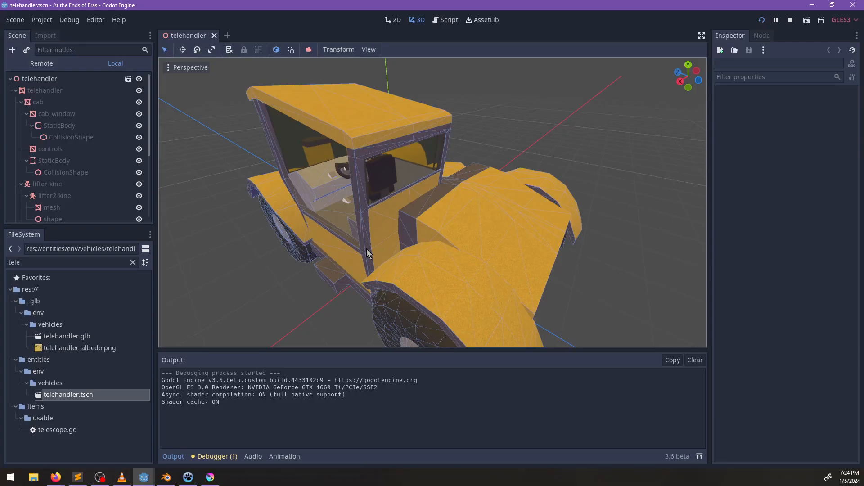
# Add an AnimationPlayer node under the telehandler root node
pyautogui.moveTo(405, 203); pyautogui.dragTo(495, 214, button='middle')
pyautogui.keyDown('shift'); pyautogui.moveTo(496, 213); pyautogui.dragTo(407, 222, button='middle'); pyautogui.keyUp('shift')
pyautogui.scroll(2, 406, 223)
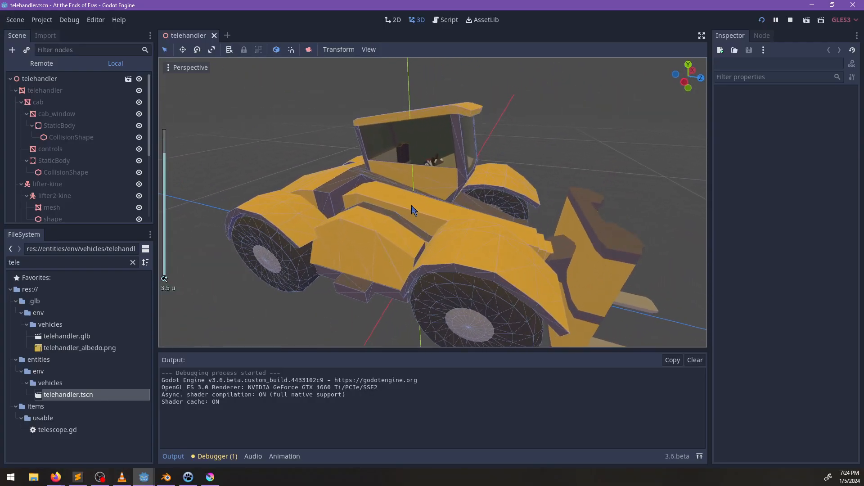
pyautogui.click(412, 207)
pyautogui.scroll(4, 95, 142)
pyautogui.scroll(1, 95, 142)
pyautogui.click(50, 81)
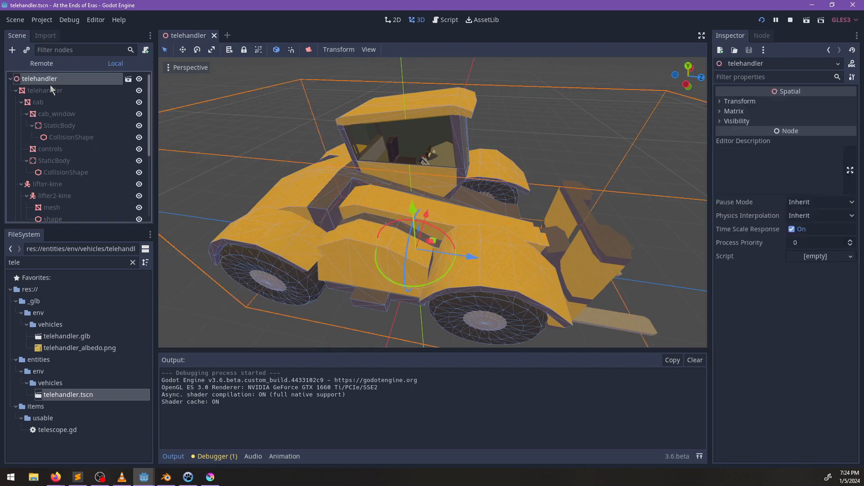
pyautogui.hotkey('ctrl', 'a')
pyautogui.write('animation')
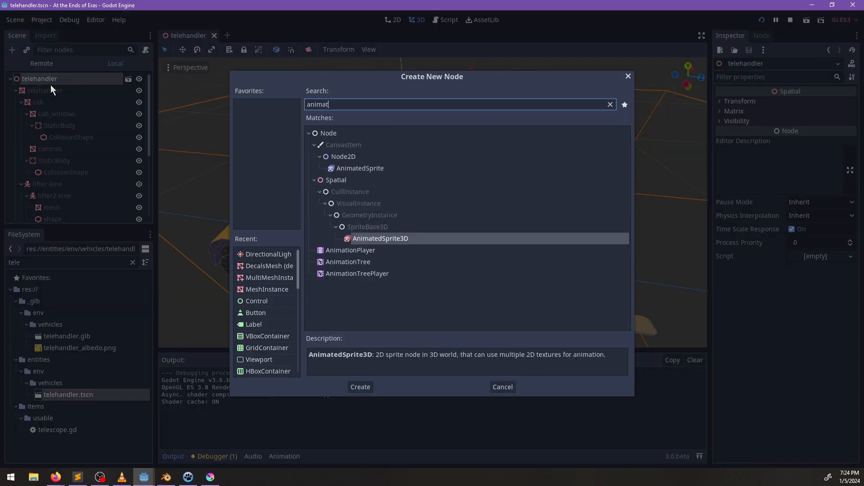
pyautogui.press('Return')
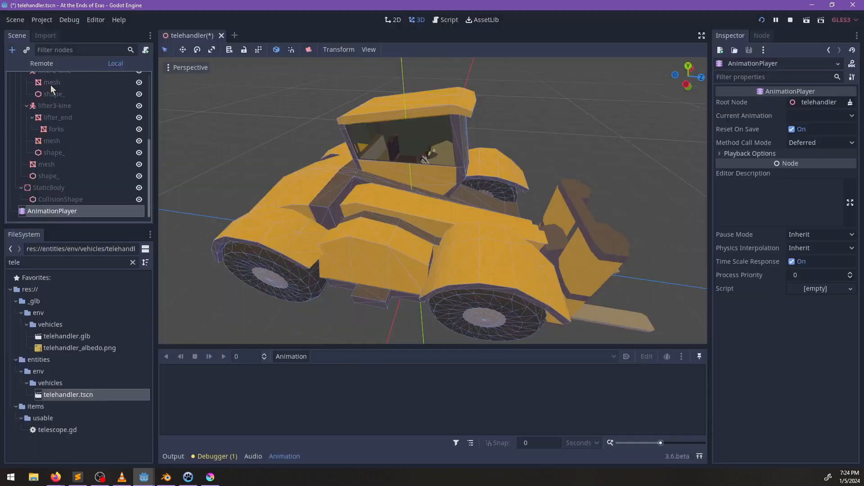
# Create a new animation named lift in the AnimationPlayer
pyautogui.click(279, 358)
pyautogui.click(293, 294)
pyautogui.write('exten')
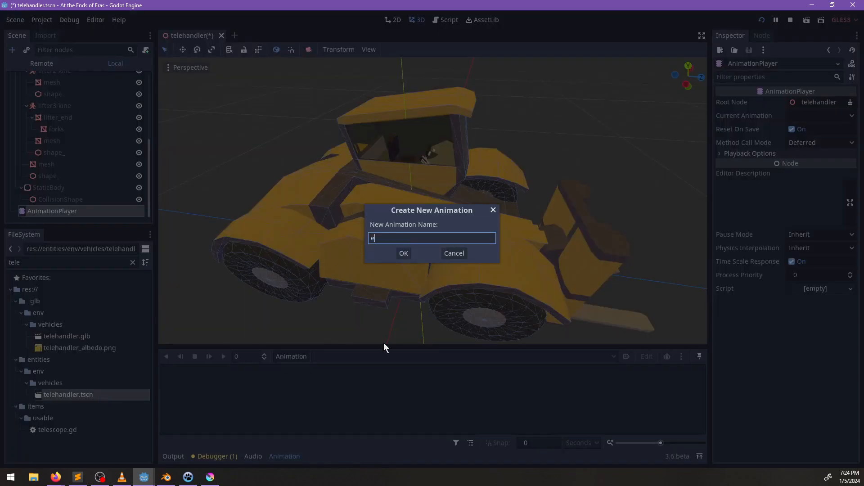
pyautogui.press('BackSpace')
pyautogui.press('BackSpace')
pyautogui.press('BackSpace')
pyautogui.press('BackSpace')
pyautogui.press('BackSpace')
pyautogui.write('lift')
pyautogui.press('Return')
# Create a rotation_degrees track for lifter-kine with a RESET track, keying its resting rotation at 0 seconds
pyautogui.scroll(-3, 391, 284)
pyautogui.moveTo(396, 284); pyautogui.dragTo(288, 258, button='middle')
pyautogui.scroll(5, 45, 184)
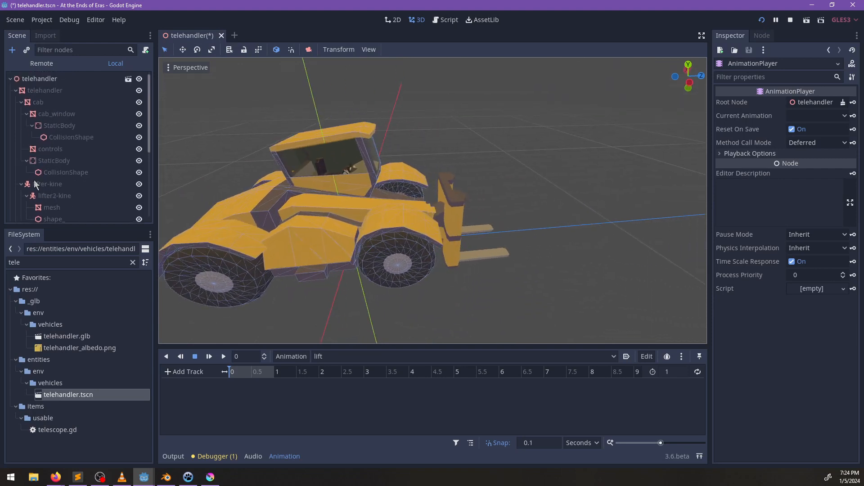
pyautogui.click(36, 184)
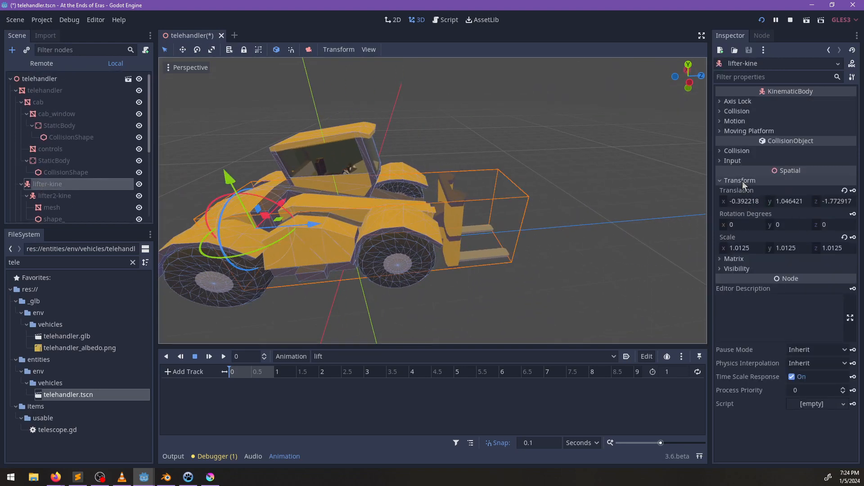
pyautogui.click(853, 191)
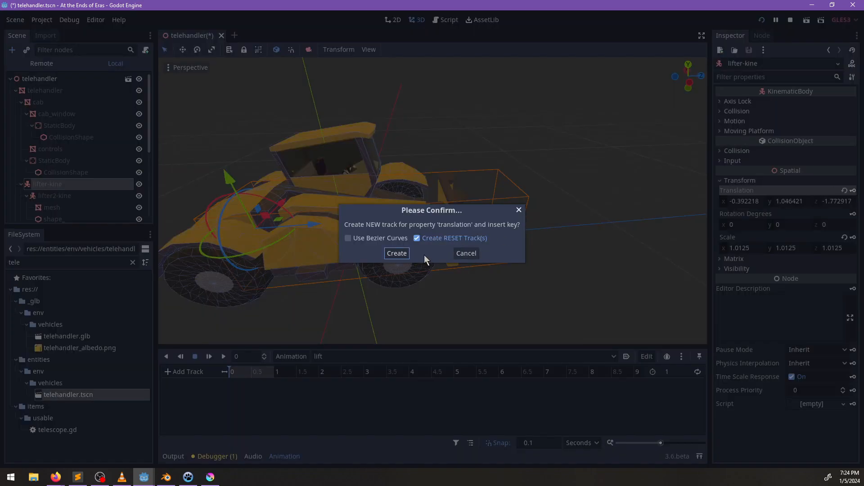
pyautogui.click(466, 254)
pyautogui.click(853, 214)
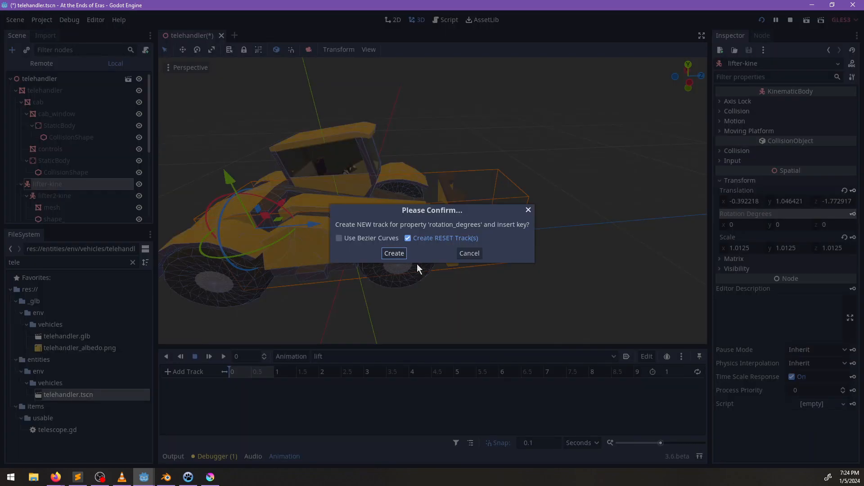
pyautogui.click(394, 253)
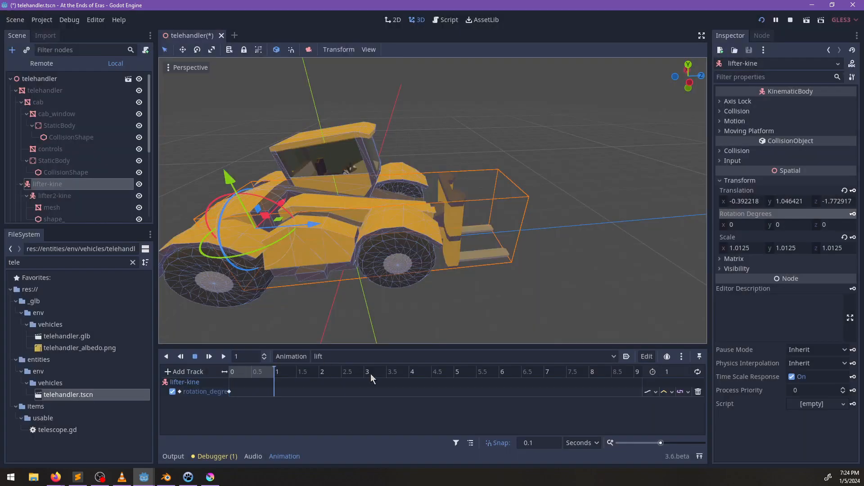
# Set the lift animation's length to 3 seconds
pyautogui.click(675, 373)
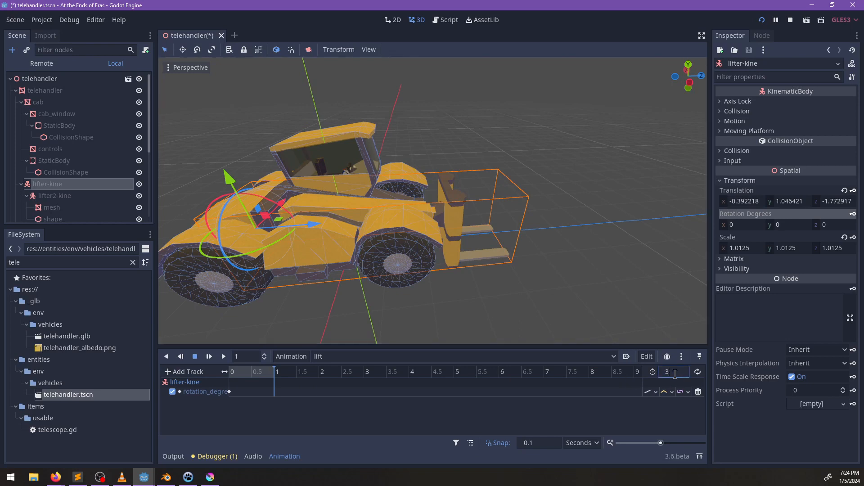
pyautogui.write('3')
pyautogui.press('Return')
# Raise lifter-kine to about -36.13 degrees on X and place this rotation key at 2 seconds
pyautogui.click(341, 253)
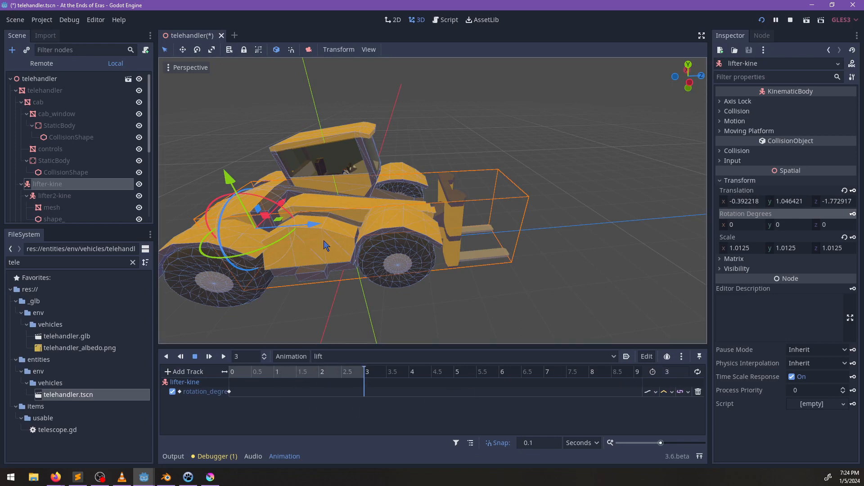
pyautogui.moveTo(277, 202); pyautogui.dragTo(204, 179)
pyautogui.keyDown('shift'); pyautogui.moveTo(426, 203); pyautogui.dragTo(472, 219, button='middle'); pyautogui.keyUp('shift')
pyautogui.moveTo(304, 218); pyautogui.dragTo(588, 234)
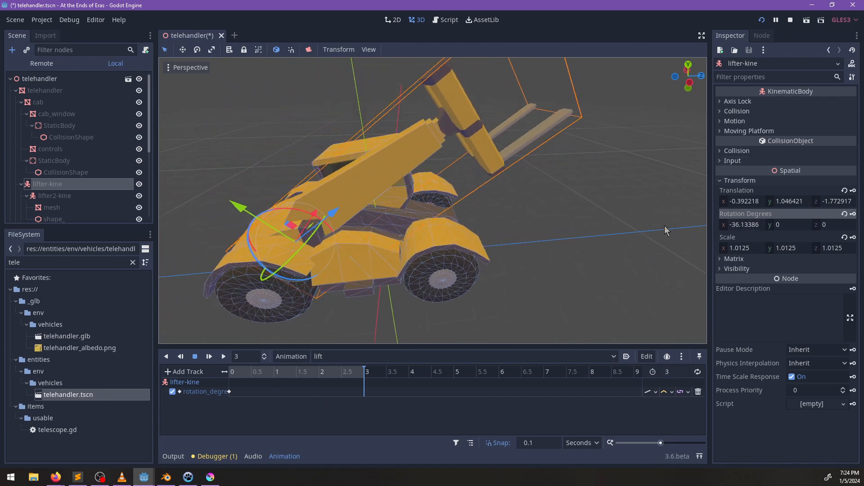
pyautogui.scroll(-2, 512, 256)
pyautogui.moveTo(499, 258)
pyautogui.mouseDown(button='middle')
pyautogui.moveTo(506, 249)
pyautogui.moveTo(501, 256)
pyautogui.mouseUp(button='middle')
pyautogui.click(346, 372)
pyautogui.moveTo(346, 373); pyautogui.dragTo(346, 393)
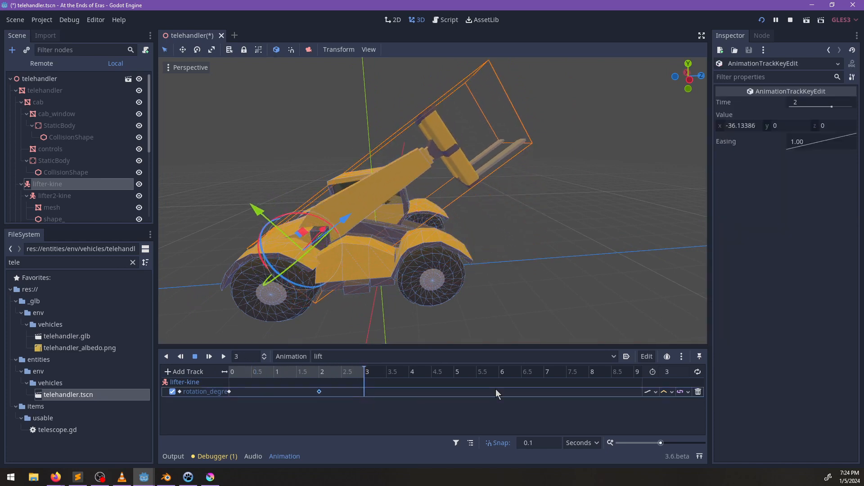
# Extend the lift animation's length to 4 seconds
pyautogui.click(681, 370)
pyautogui.write('4')
pyautogui.press('Return')
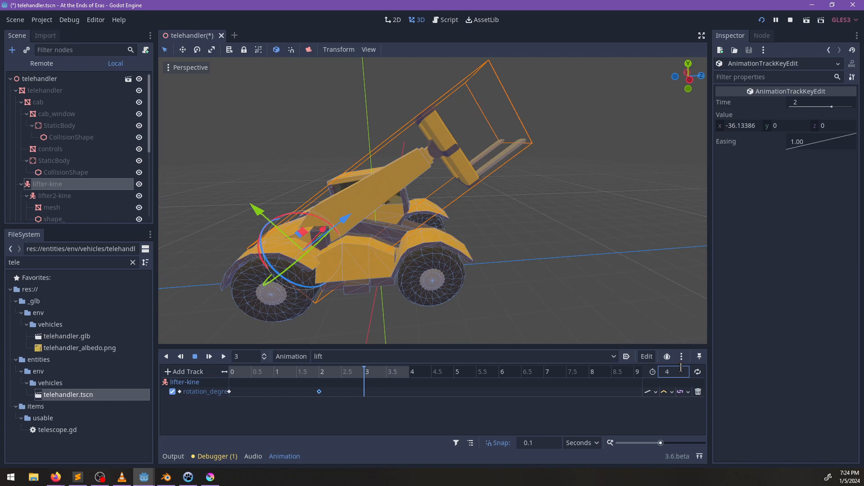
# Try to slide lifter2-kine outward along the lifter arm, and undo the move
pyautogui.scroll(5, 463, 198)
pyautogui.scroll(-2, 73, 170)
pyautogui.click(69, 159)
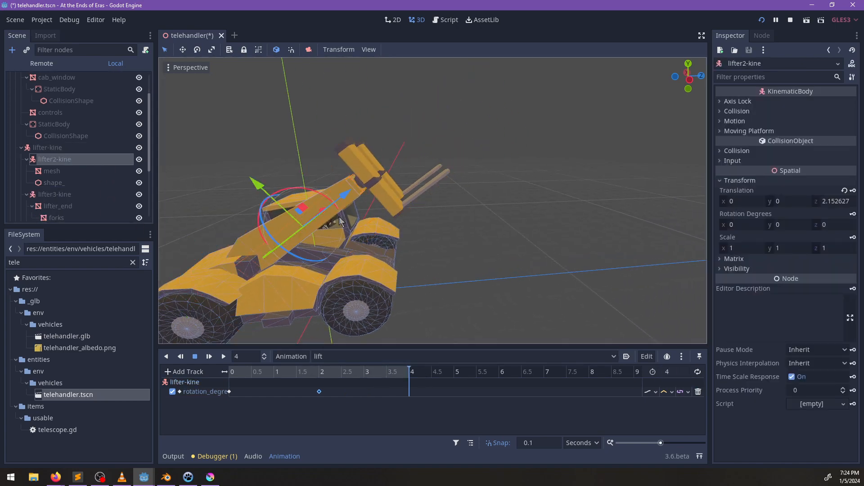
pyautogui.moveTo(349, 191); pyautogui.dragTo(367, 179)
pyautogui.hotkey('ctrl', 'z')
# Collapse the lifter2-kine and lifter3-kine branches in the node tree and save the scene
pyautogui.click(27, 160)
pyautogui.click(26, 171)
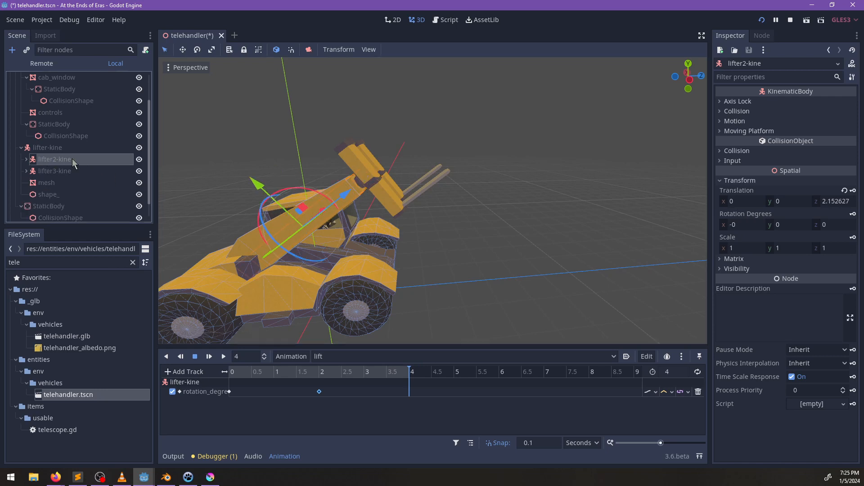
pyautogui.hotkey('ctrl', 's')
# Switch to Blender, parent lifter3-kine to lifter2-kine, and save the telehandler file
pyautogui.click(166, 478)
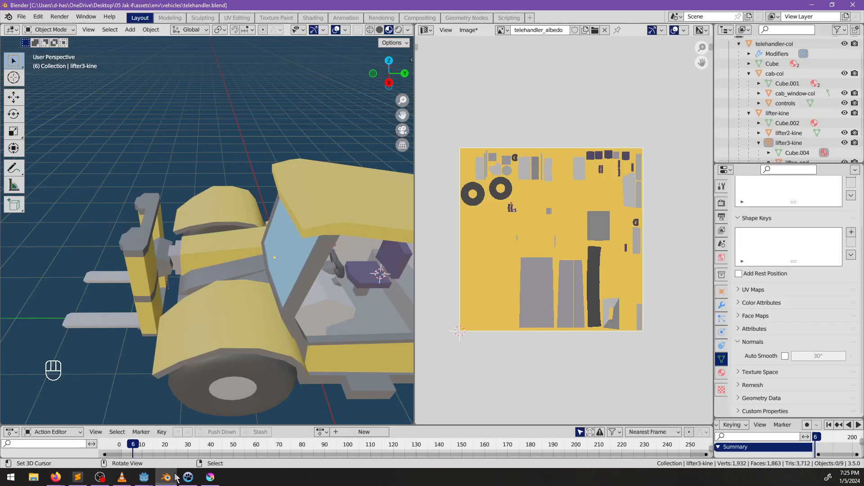
pyautogui.scroll(-3, 772, 118)
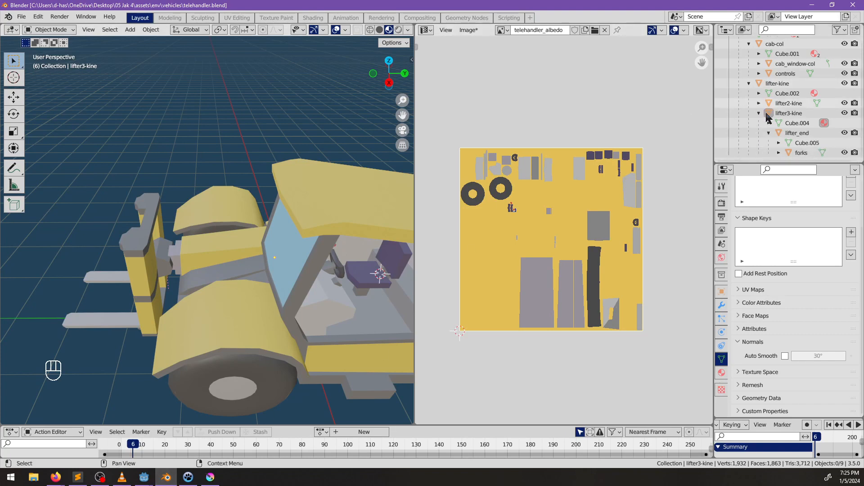
pyautogui.click(760, 113)
pyautogui.keyDown('shift'); pyautogui.moveTo(785, 153); pyautogui.dragTo(788, 143); pyautogui.keyUp('shift')
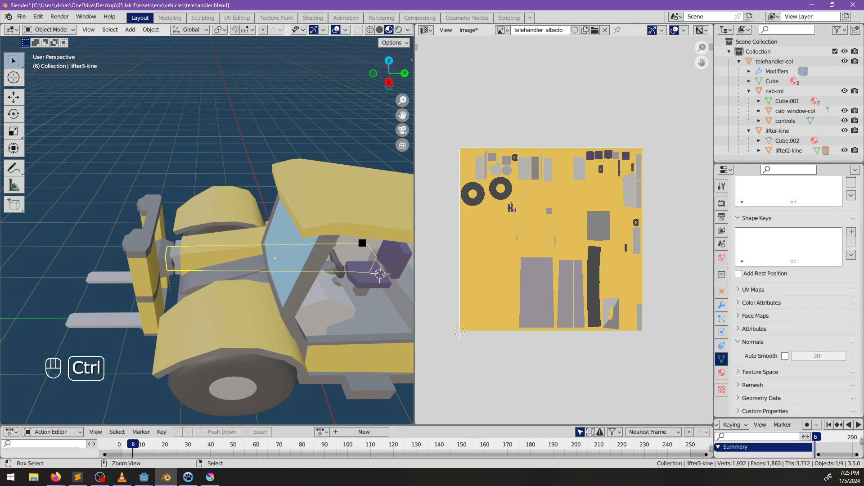
pyautogui.hotkey('ctrl', 's')
pyautogui.moveTo(222, 247); pyautogui.dragTo(273, 247, button='middle')
# Return to Godot, close the telehandler scene and reopen telehandler.tscn with the reimported model
pyautogui.hotkey('alt', 'Tab')
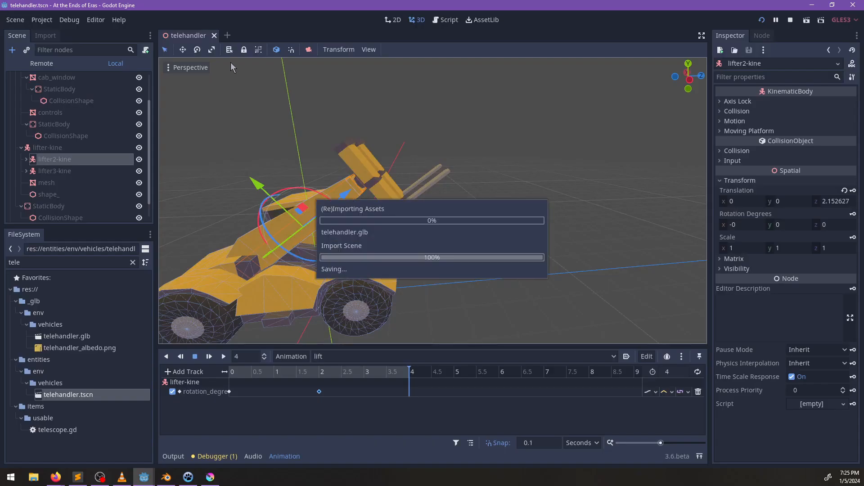
pyautogui.click(214, 35)
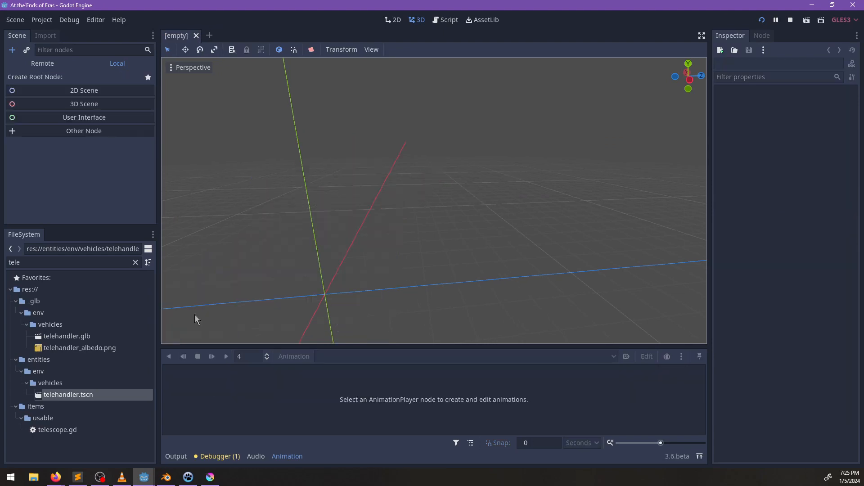
pyautogui.doubleClick(74, 399)
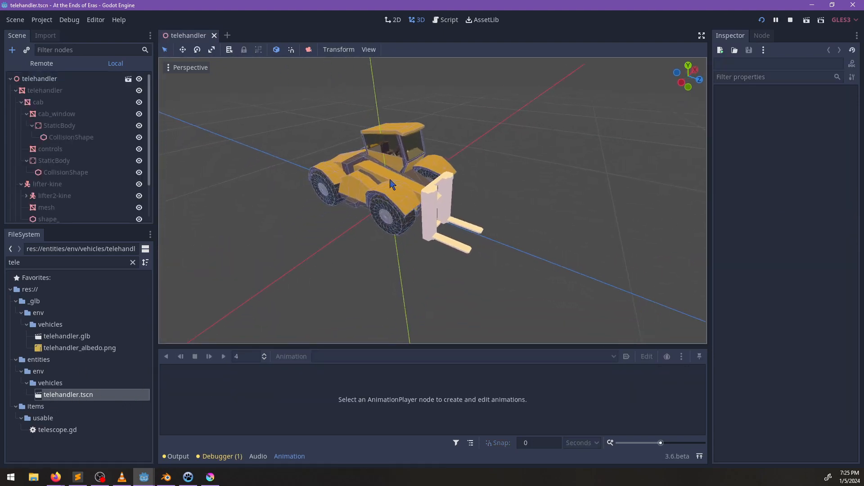
# Inspect the forks, lifter_end and lifter2-kine nodes, and copy the yellow material from the mesh directly under lifter-kine
pyautogui.scroll(5, 385, 226)
pyautogui.scroll(4, 385, 226)
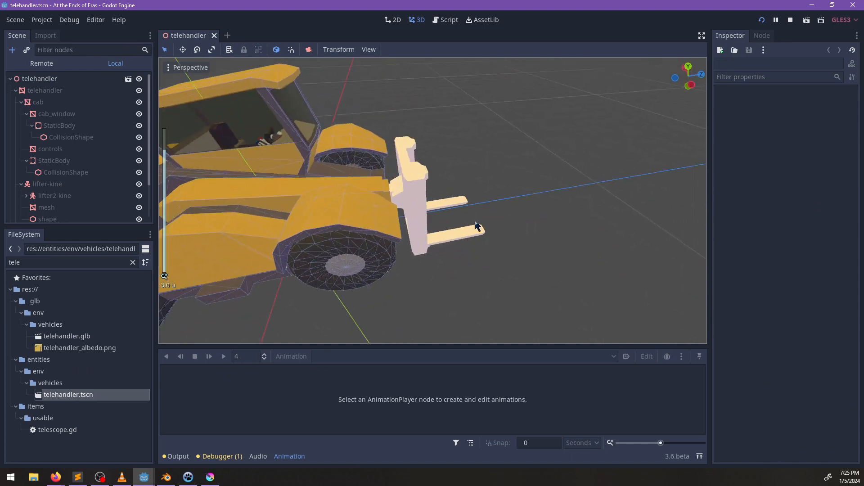
pyautogui.click(402, 195)
pyautogui.scroll(-1, 54, 193)
pyautogui.click(62, 168)
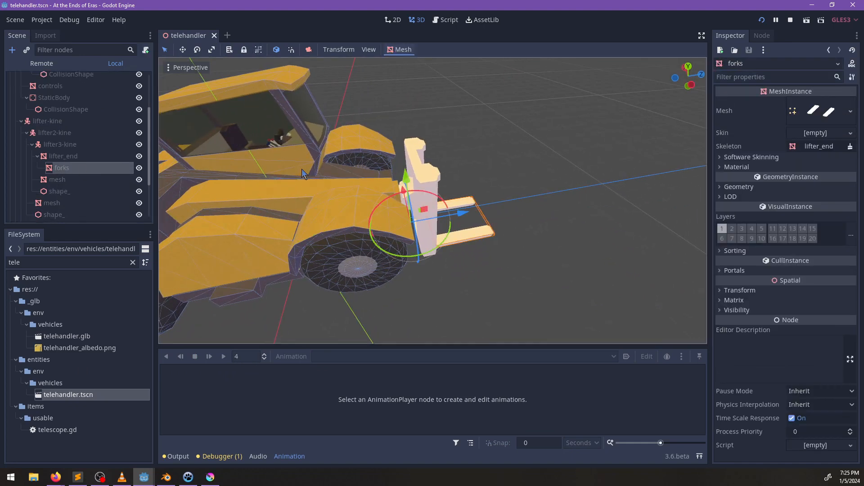
pyautogui.click(63, 156)
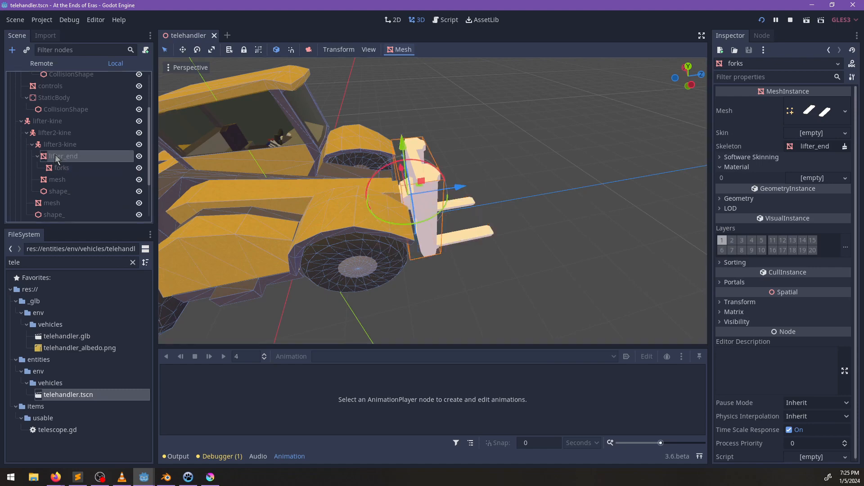
pyautogui.click(55, 132)
pyautogui.scroll(-2, 94, 190)
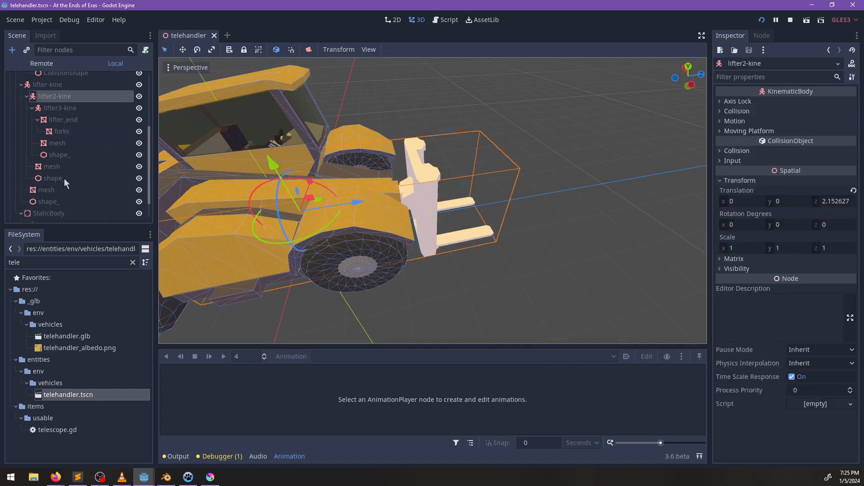
pyautogui.click(47, 189)
pyautogui.click(745, 187)
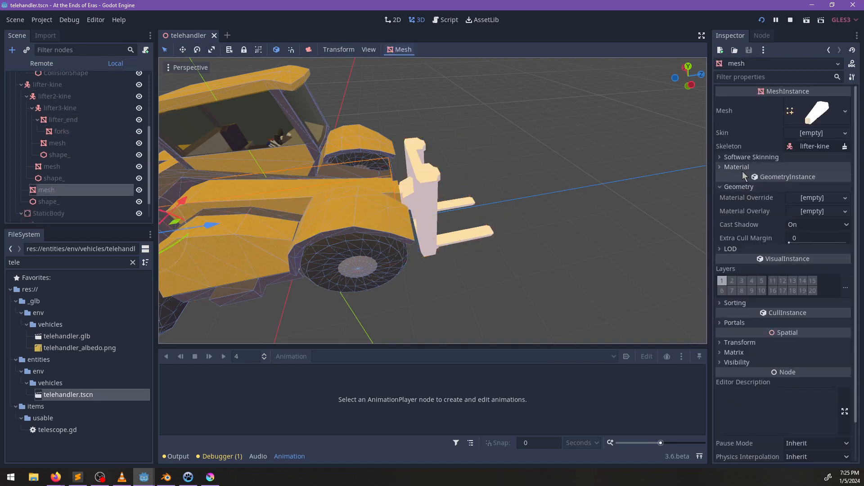
pyautogui.click(741, 167)
pyautogui.click(845, 186)
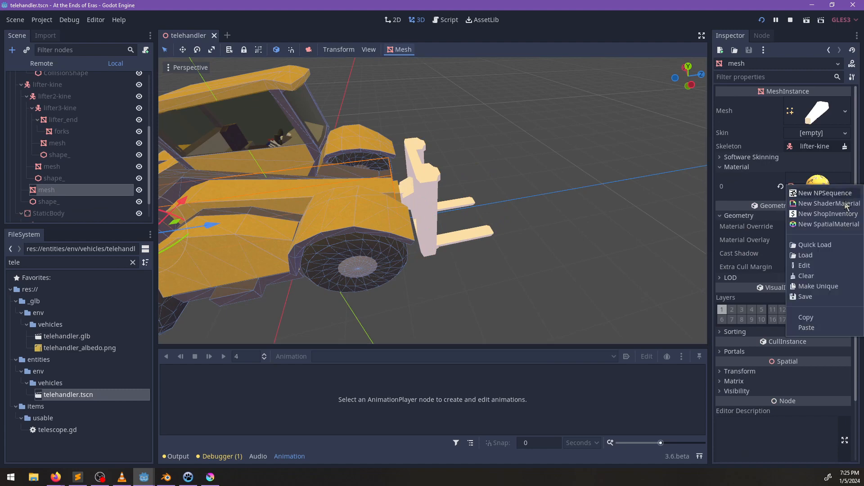
pyautogui.click(823, 316)
# Paste the copied yellow material onto the lifter2-kine mesh, the lifter3-kine mesh, forks and lifter_end together
pyautogui.click(58, 166)
pyautogui.keyDown('ctrl'); pyautogui.click(61, 142); pyautogui.keyUp('ctrl')
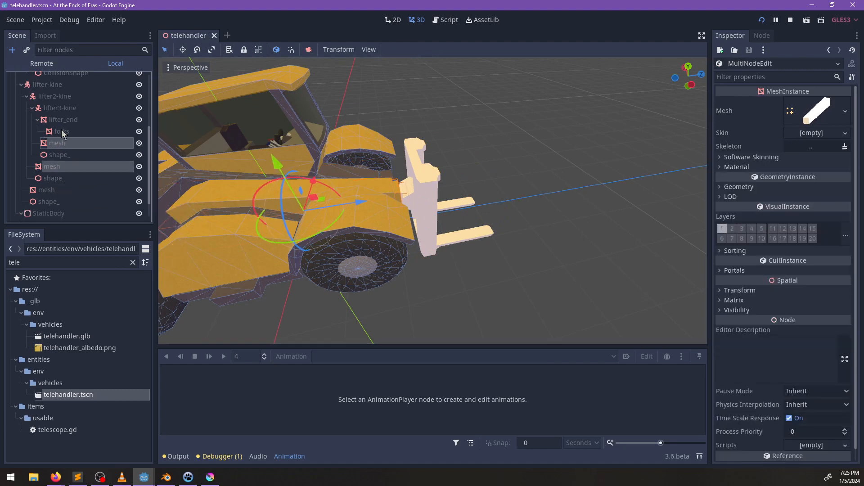
pyautogui.keyDown('ctrl'); pyautogui.click(62, 131); pyautogui.keyUp('ctrl')
pyautogui.keyDown('ctrl'); pyautogui.click(63, 119); pyautogui.keyUp('ctrl')
pyautogui.click(737, 167)
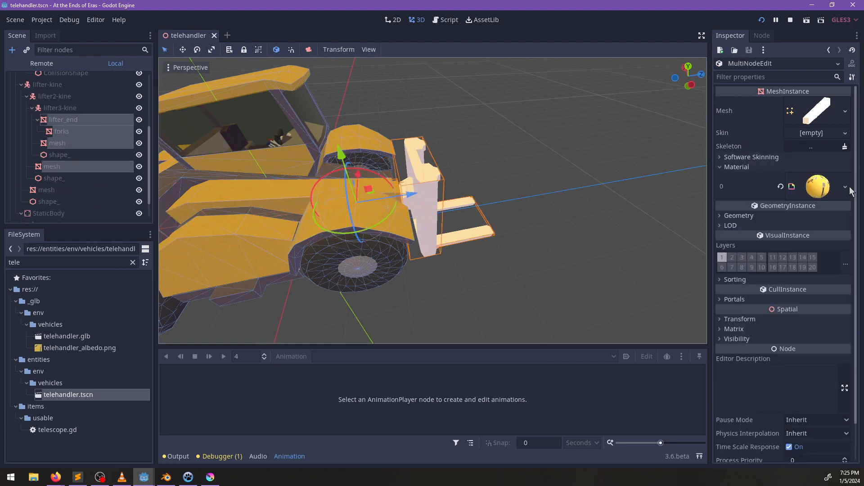
pyautogui.click(845, 187)
pyautogui.click(794, 344)
pyautogui.moveTo(489, 247); pyautogui.dragTo(498, 228, button='middle')
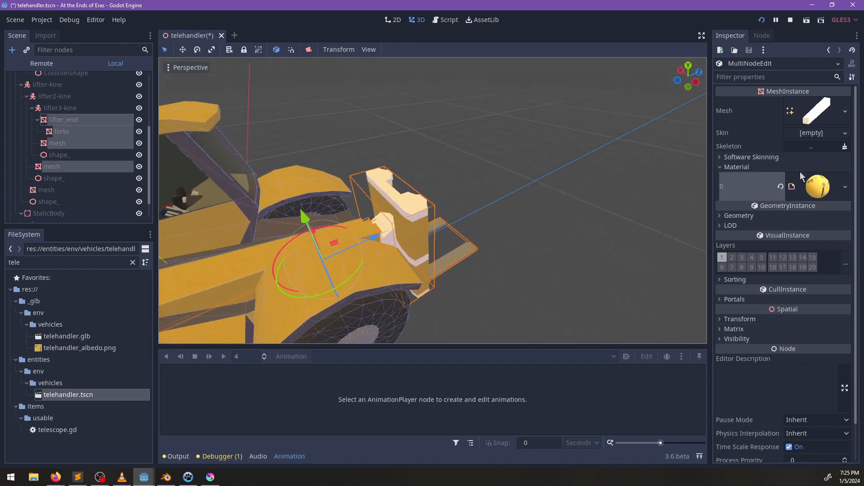
# Search the project files for "metal", assign metal_trim.material to lifter_end's material slot 1, and save the scene
pyautogui.click(765, 167)
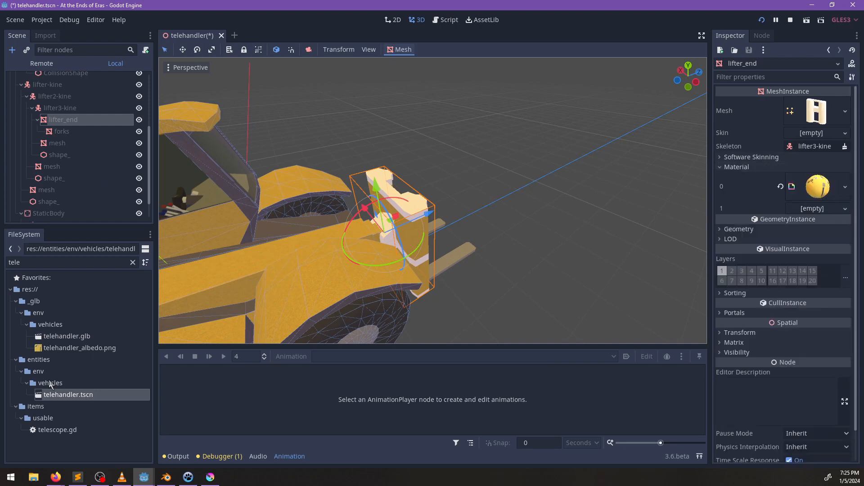
pyautogui.doubleClick(54, 263)
pyautogui.write('metal')
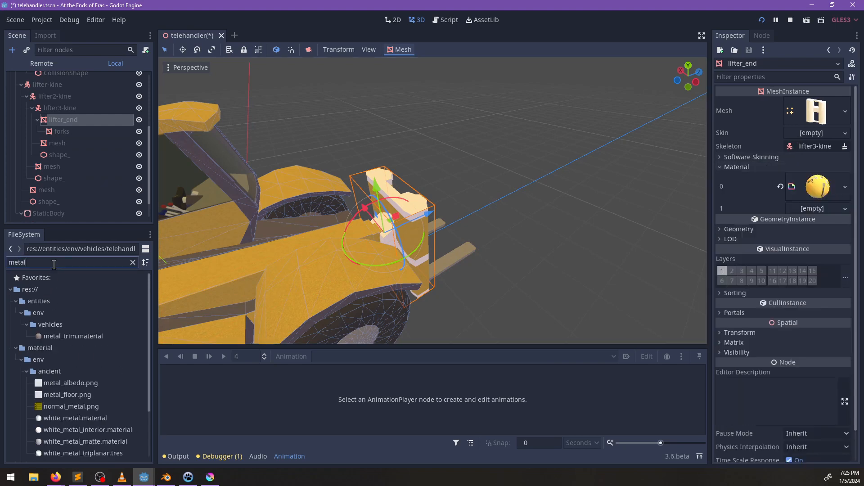
pyautogui.moveTo(67, 338); pyautogui.dragTo(813, 209)
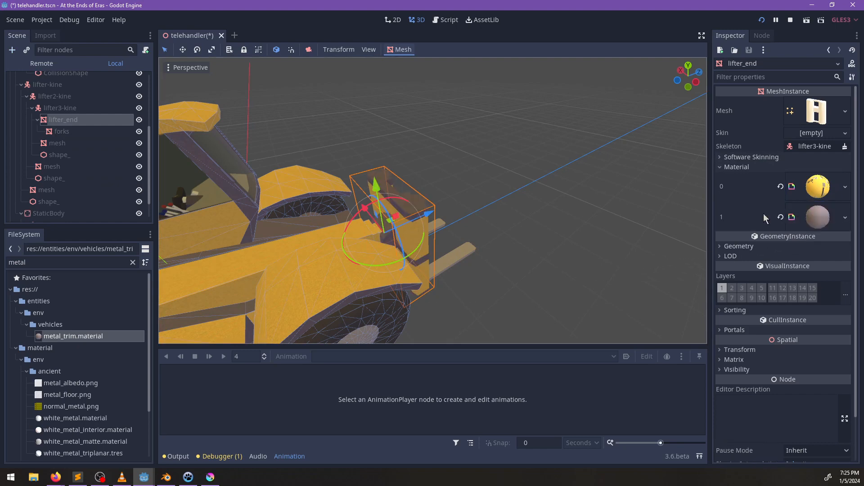
pyautogui.press('f')
pyautogui.moveTo(365, 212); pyautogui.dragTo(513, 218, button='middle')
pyautogui.hotkey('ctrl', 's')
# Select the AnimationPlayer and load its lift animation
pyautogui.scroll(-2, 74, 149)
pyautogui.click(50, 211)
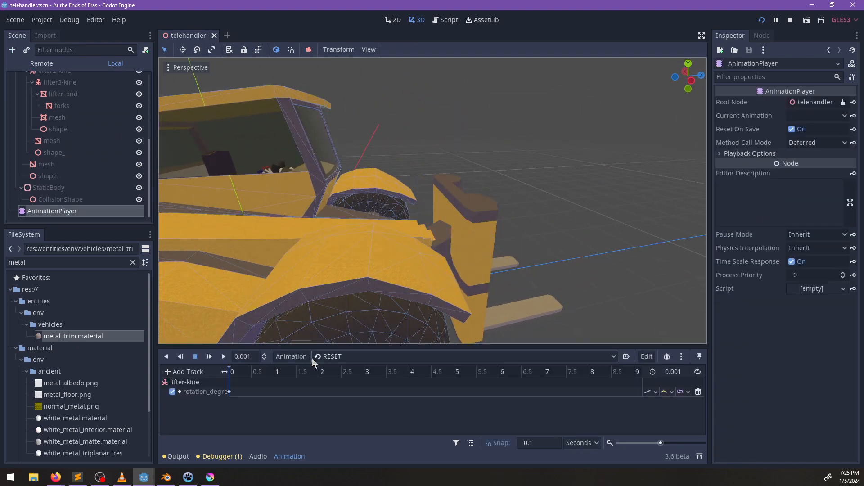
pyautogui.click(359, 363)
pyautogui.click(350, 379)
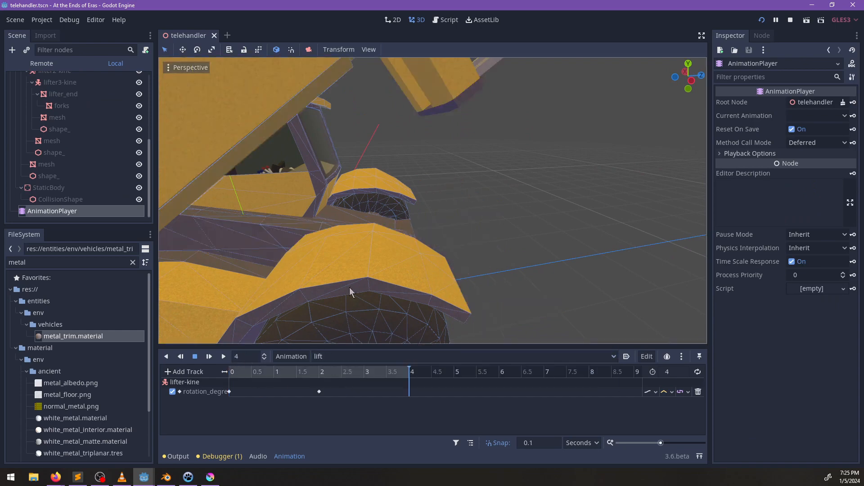
# Slide lifter2-kine outward along the raised arm to a Z translation of about 5.04
pyautogui.scroll(-3, 410, 223)
pyautogui.keyDown('shift'); pyautogui.moveTo(452, 182); pyautogui.dragTo(460, 236, button='middle'); pyautogui.keyUp('shift')
pyautogui.scroll(4, 461, 237)
pyautogui.click(383, 185)
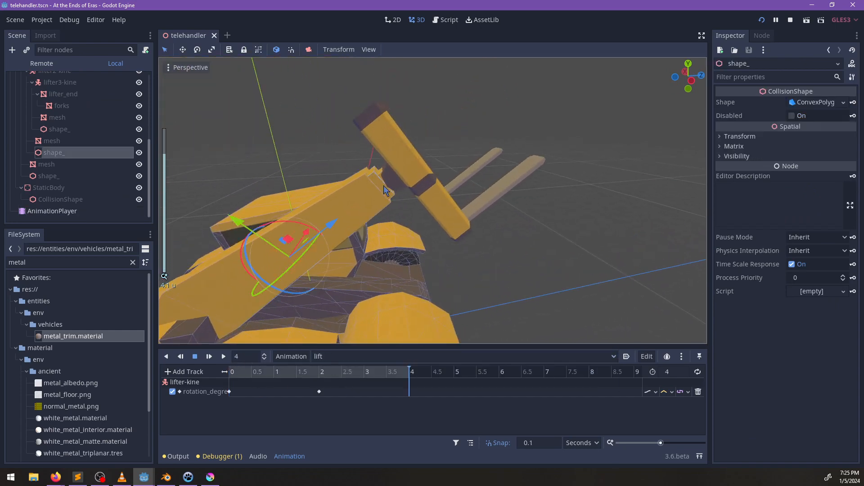
pyautogui.scroll(2, 50, 171)
pyautogui.click(33, 119)
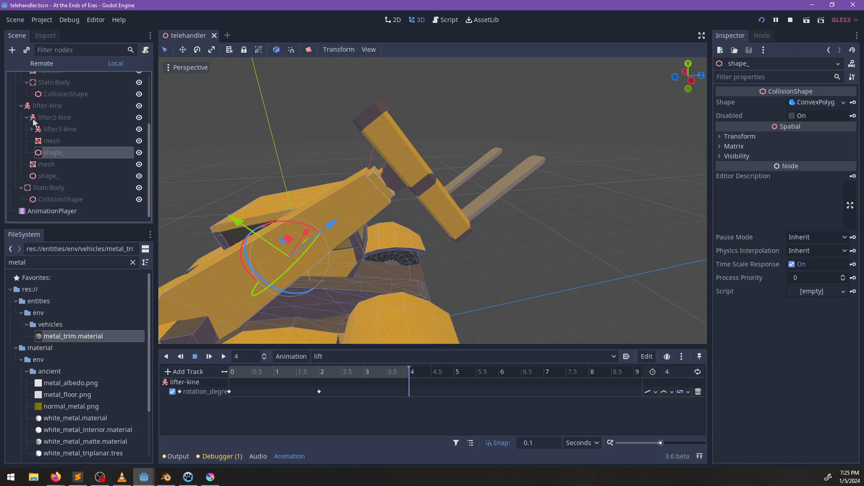
pyautogui.click(43, 118)
pyautogui.scroll(-4, 349, 226)
pyautogui.moveTo(381, 206); pyautogui.dragTo(505, 144)
pyautogui.moveTo(504, 143); pyautogui.dragTo(188, 181, button='middle')
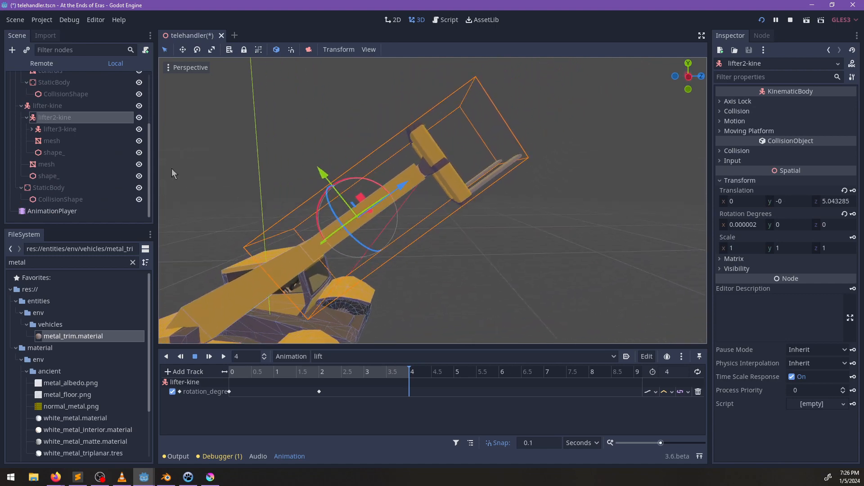
# Slide lifter3-kine outward along the arm to a Z translation of about 2.94
pyautogui.click(77, 130)
pyautogui.moveTo(413, 185); pyautogui.dragTo(522, 126)
pyautogui.keyDown('shift'); pyautogui.moveTo(494, 176); pyautogui.dragTo(461, 197, button='middle'); pyautogui.keyUp('shift')
pyautogui.moveTo(478, 128); pyautogui.dragTo(477, 129)
pyautogui.scroll(-4, 469, 224)
pyautogui.moveTo(471, 221); pyautogui.dragTo(447, 250, button='middle')
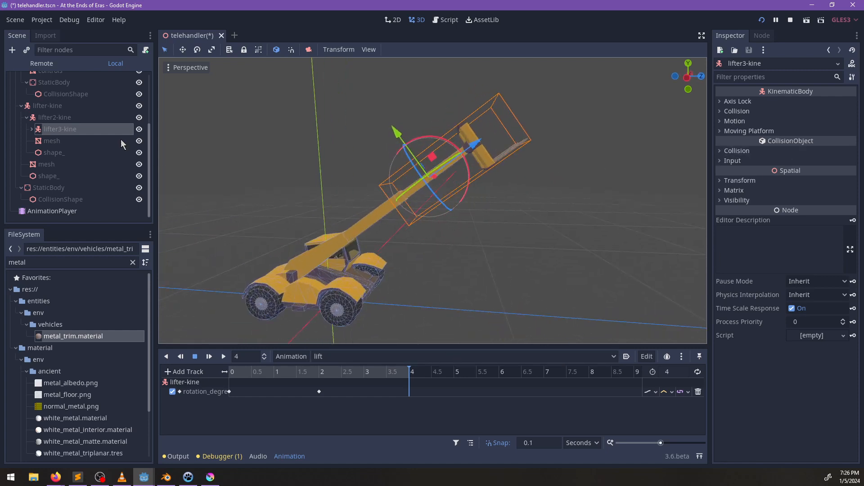
# Key the translations of lifter3-kine and lifter2-kine at 4 seconds in the lift animation, creating new tracks with RESET tracks
pyautogui.click(757, 180)
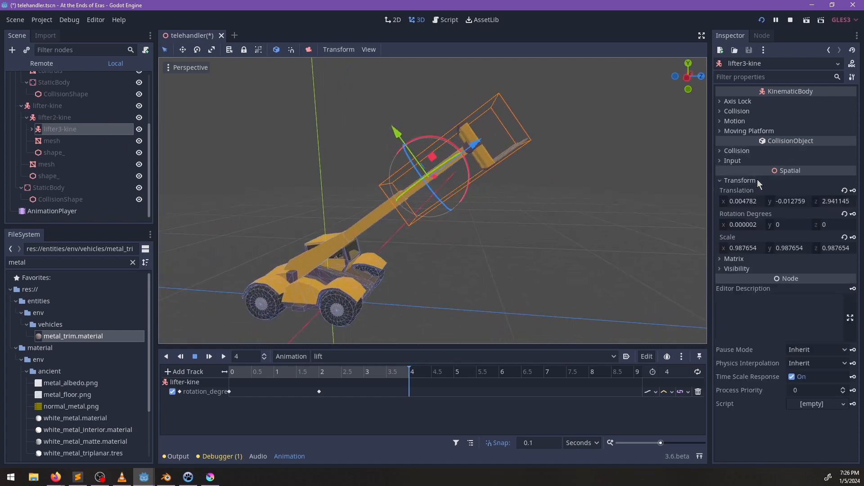
pyautogui.click(853, 190)
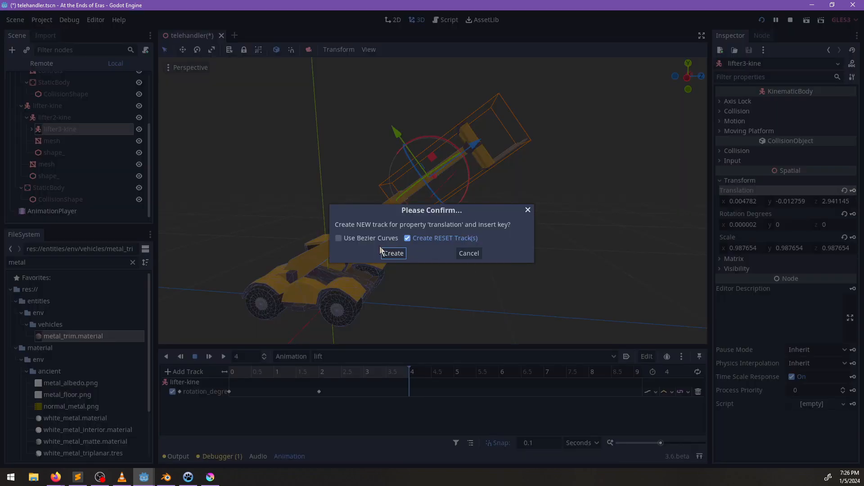
pyautogui.click(393, 253)
pyautogui.click(64, 118)
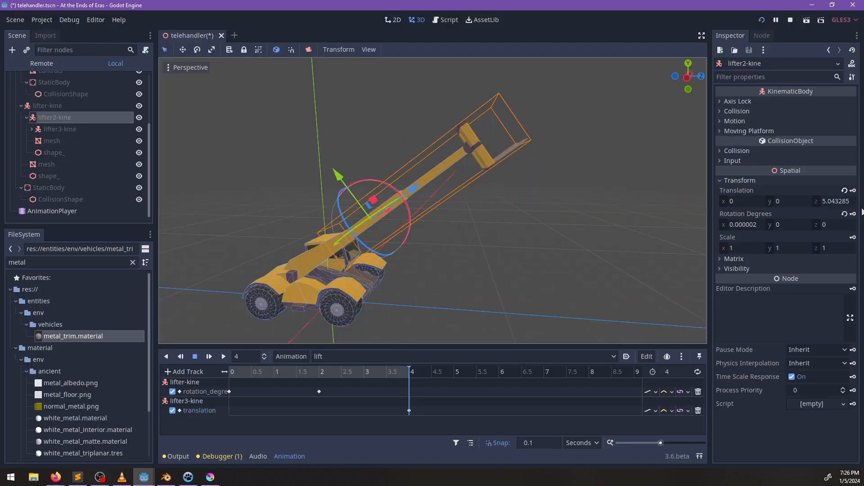
pyautogui.click(853, 191)
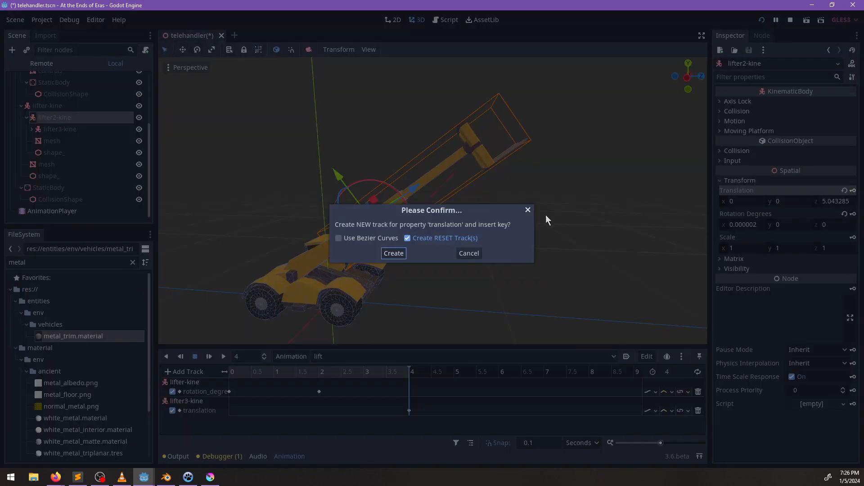
pyautogui.click(393, 254)
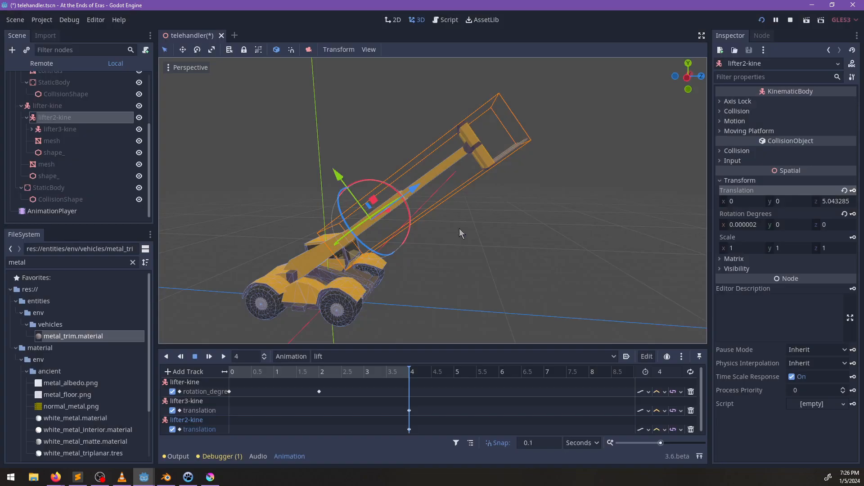
# Select lifter_end, scrub the lift animation back to 0 seconds, and examine the lowered arm's pose
pyautogui.click(31, 129)
pyautogui.click(55, 140)
pyautogui.moveTo(401, 374); pyautogui.dragTo(229, 388)
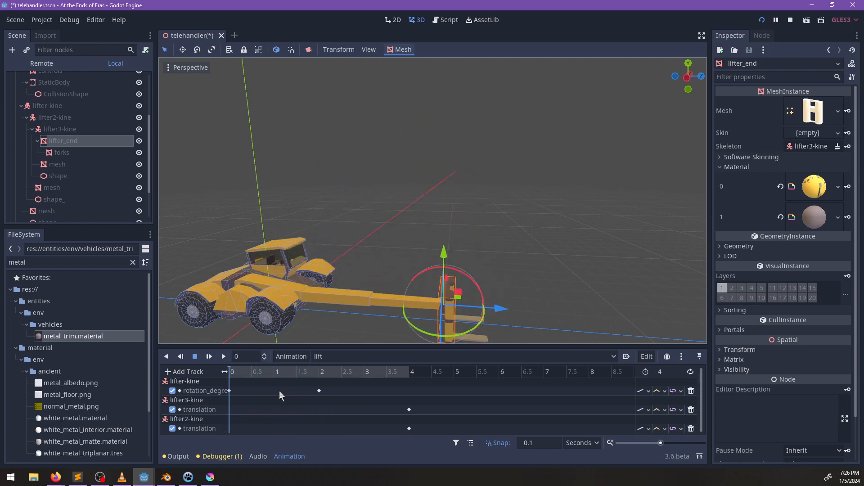
pyautogui.scroll(-3, 61, 169)
pyautogui.moveTo(315, 239); pyautogui.dragTo(365, 262, button='middle')
pyautogui.click(365, 262)
# Switch the AnimationPlayer to the RESET animation and play it from the start
pyautogui.click(372, 356)
pyautogui.click(340, 367)
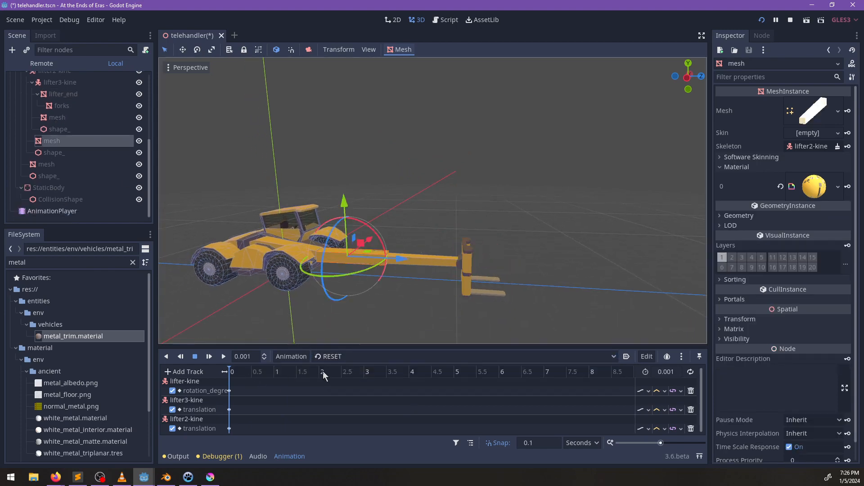
pyautogui.scroll(-3, 306, 315)
pyautogui.click(209, 358)
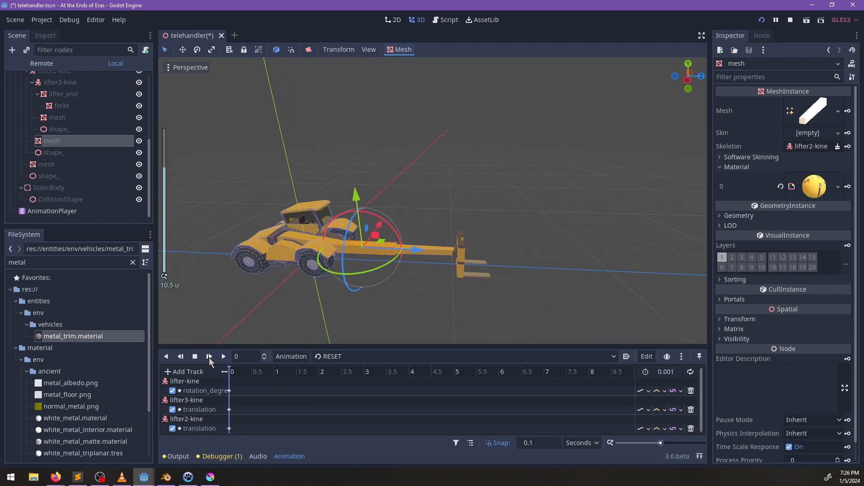
# Try to slide the lifter2-kine mesh back along the arm, and undo the move
pyautogui.keyDown('shift'); pyautogui.moveTo(276, 335); pyautogui.dragTo(344, 279, button='middle'); pyautogui.keyUp('shift')
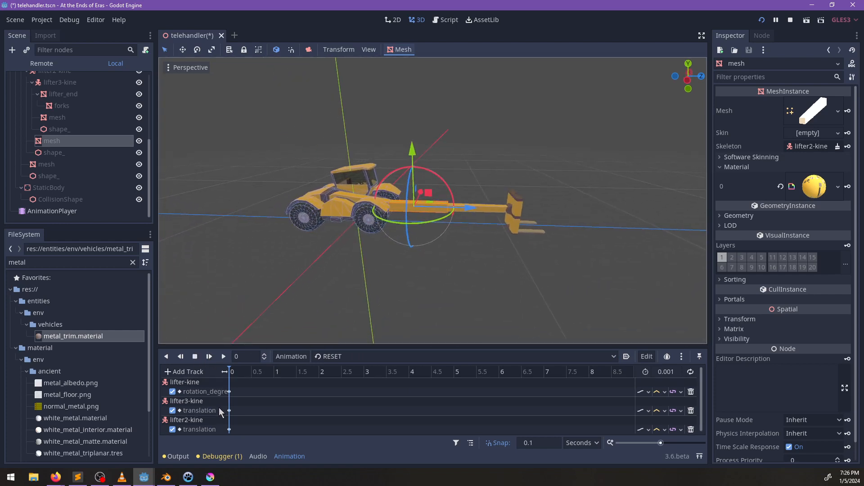
pyautogui.scroll(4, 402, 245)
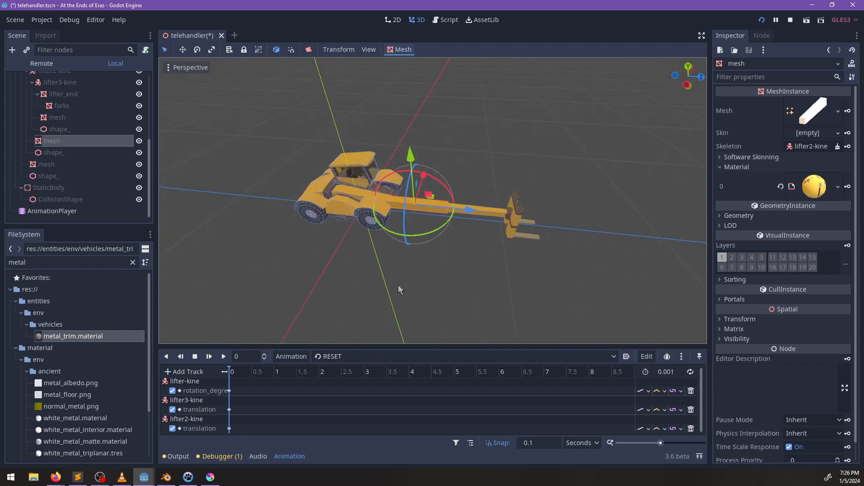
pyautogui.moveTo(449, 218); pyautogui.dragTo(420, 217)
pyautogui.hotkey('ctrl', 'z')
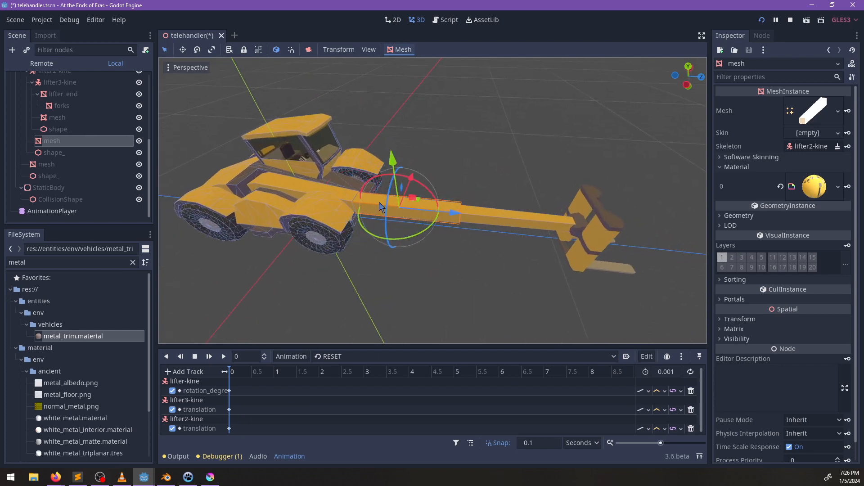
# Collapse the lifter3-kine branch and reset that node's translation to its default
pyautogui.scroll(3, 55, 166)
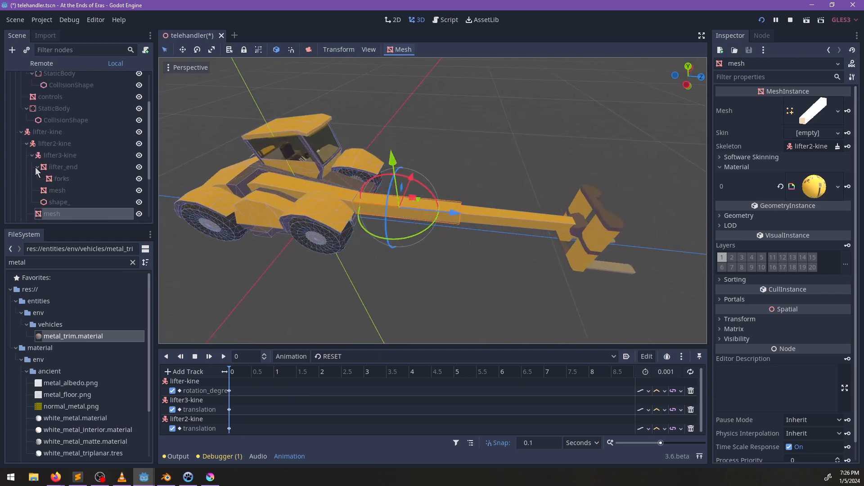
pyautogui.click(33, 156)
pyautogui.click(59, 156)
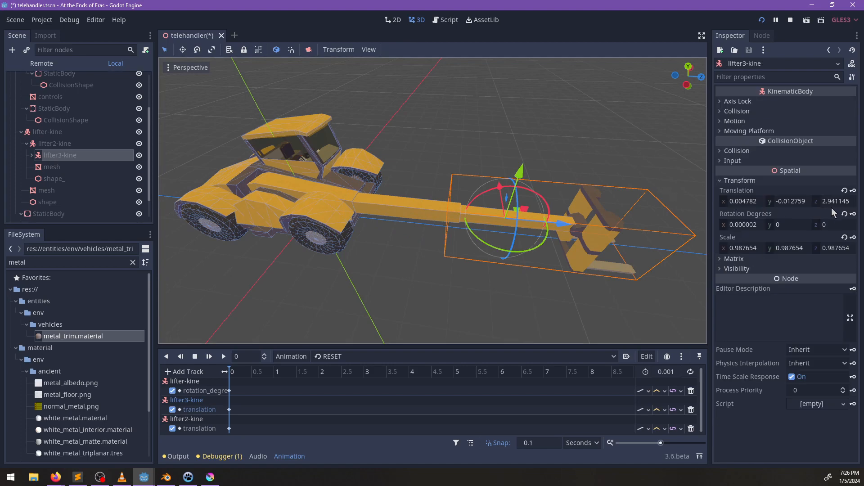
pyautogui.click(845, 191)
pyautogui.scroll(4, 450, 261)
pyautogui.moveTo(450, 260); pyautogui.dragTo(444, 227, button='middle')
# Reset lifter2-kine's translation to its default, and slide the node outward to a Z translation of about 2.21
pyautogui.click(54, 143)
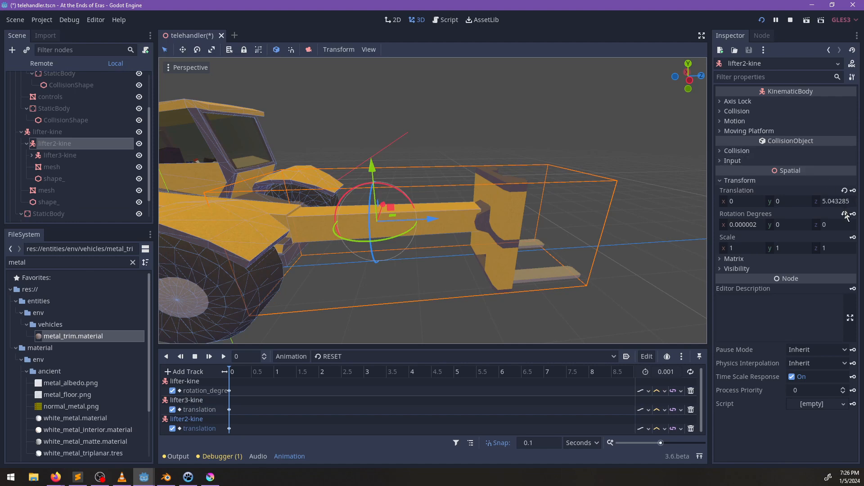
pyautogui.click(845, 191)
pyautogui.keyDown('shift'); pyautogui.moveTo(450, 187); pyautogui.dragTo(423, 211, button='middle'); pyautogui.keyUp('shift')
pyautogui.scroll(-6, 356, 219)
pyautogui.moveTo(356, 220); pyautogui.dragTo(330, 234, button='middle')
pyautogui.moveTo(328, 228); pyautogui.dragTo(403, 229)
pyautogui.scroll(4, 439, 238)
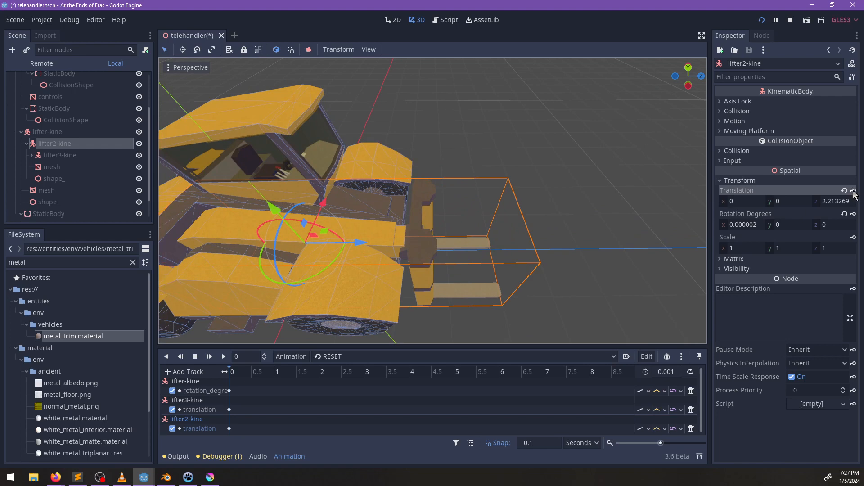
# Slide lifter3-kine slightly outward to a Z translation of about 0.14
pyautogui.click(76, 155)
pyautogui.moveTo(358, 243); pyautogui.dragTo(373, 247)
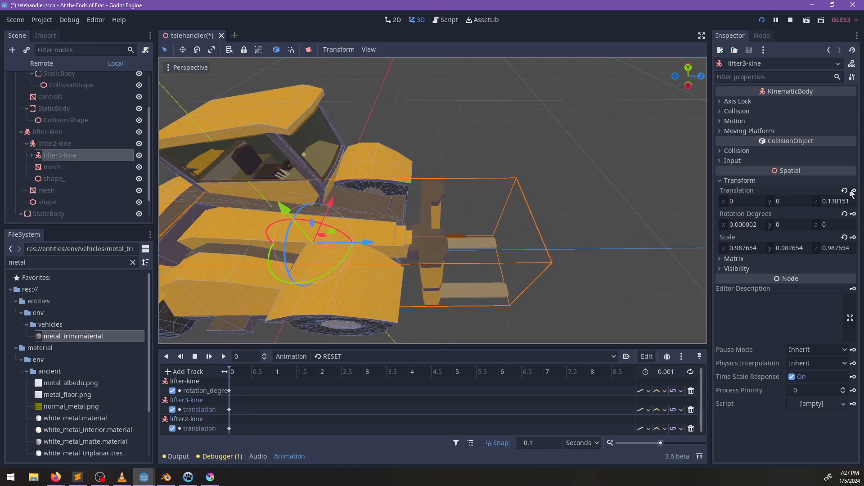
pyautogui.scroll(-5, 485, 270)
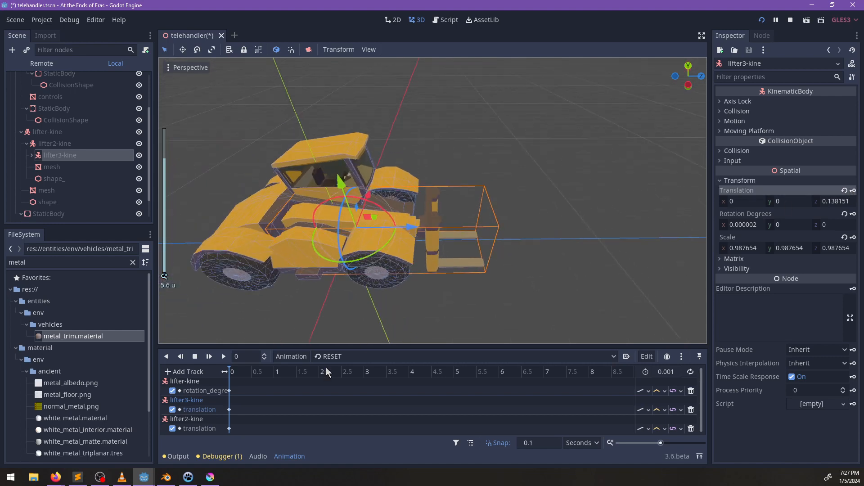
# Switch between the RESET and lift animations to compare the lifter arm's poses, ending on RESET
pyautogui.click(351, 358)
pyautogui.click(338, 381)
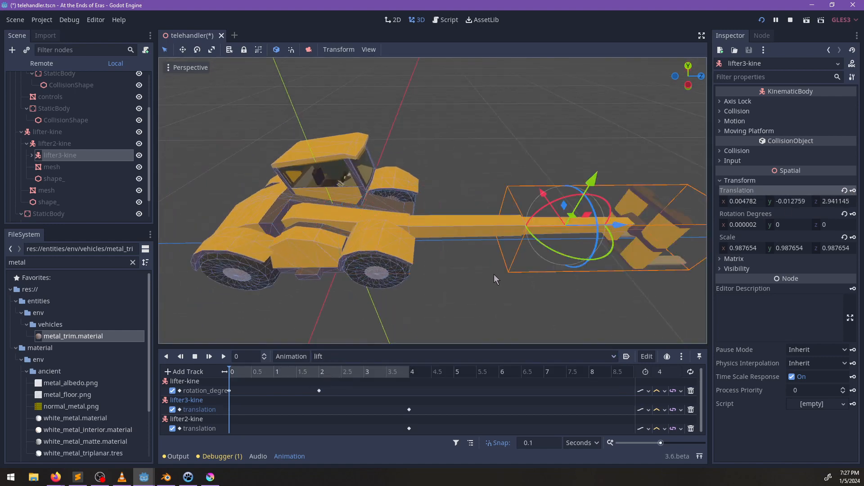
pyautogui.scroll(1, 422, 291)
pyautogui.scroll(1, 421, 290)
pyautogui.click(339, 358)
pyautogui.click(334, 370)
pyautogui.click(330, 356)
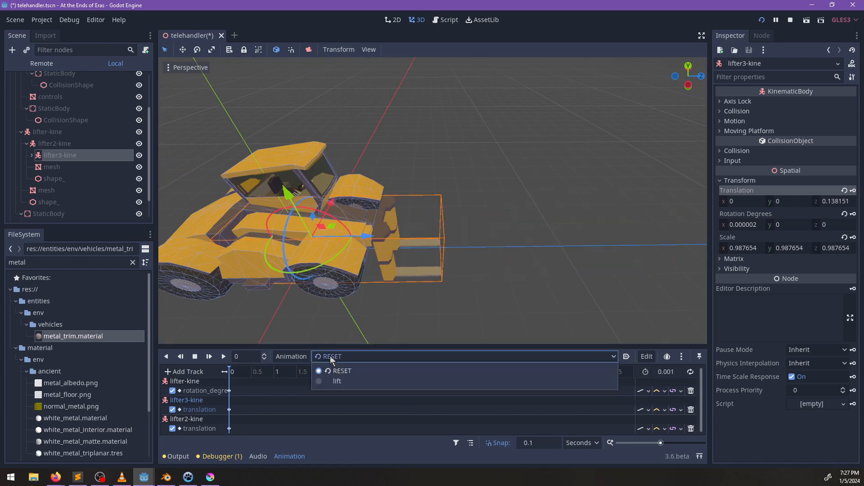
pyautogui.click(331, 382)
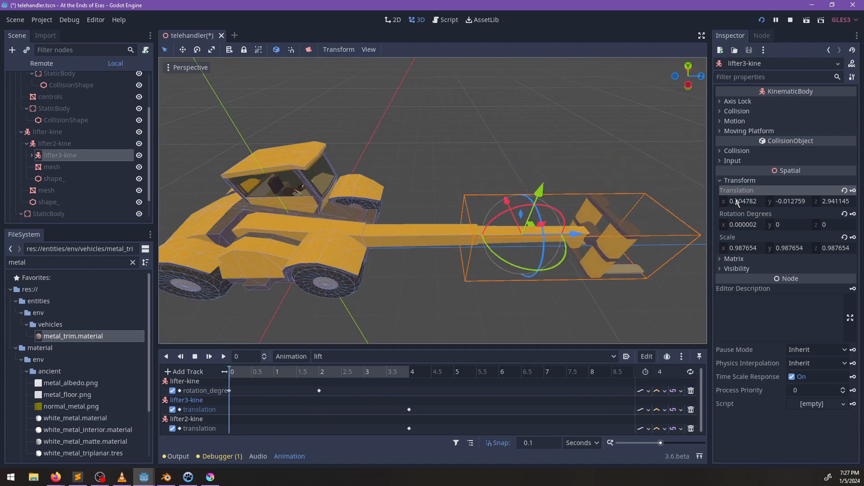
pyautogui.click(342, 360)
pyautogui.click(336, 371)
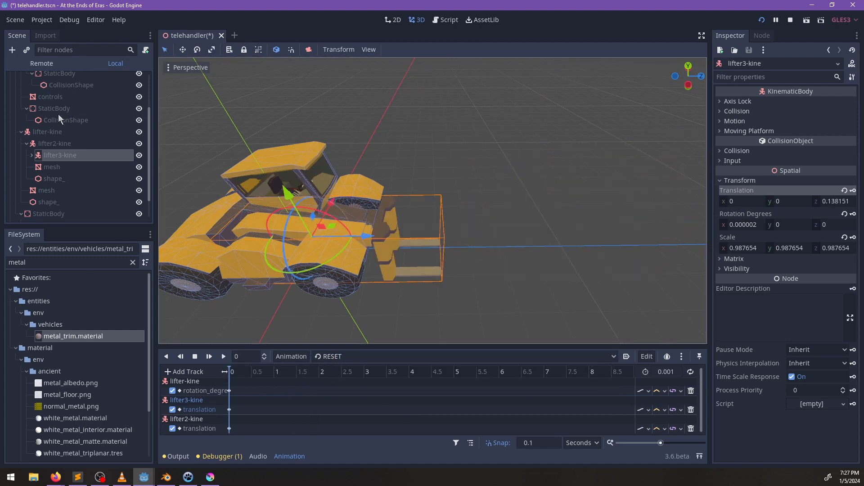
# Restore lifter2-kine's whole transform matrix to its default in the RESET animation
pyautogui.click(53, 143)
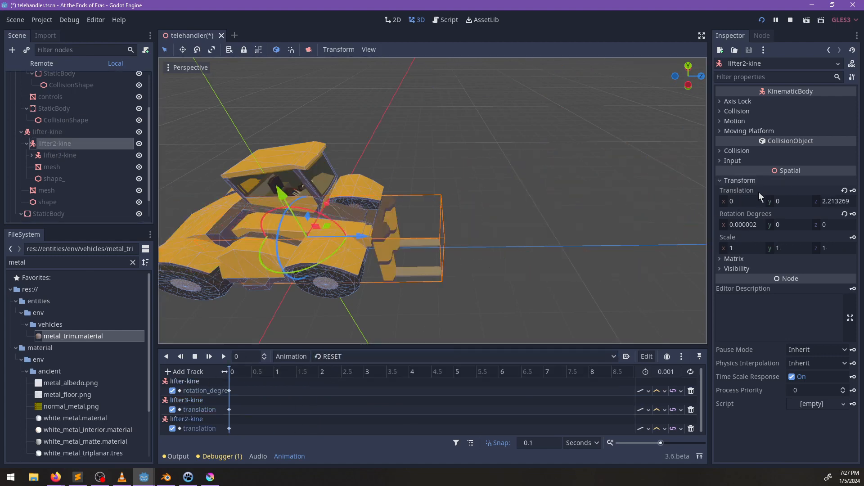
pyautogui.rightClick(742, 191)
pyautogui.click(707, 201)
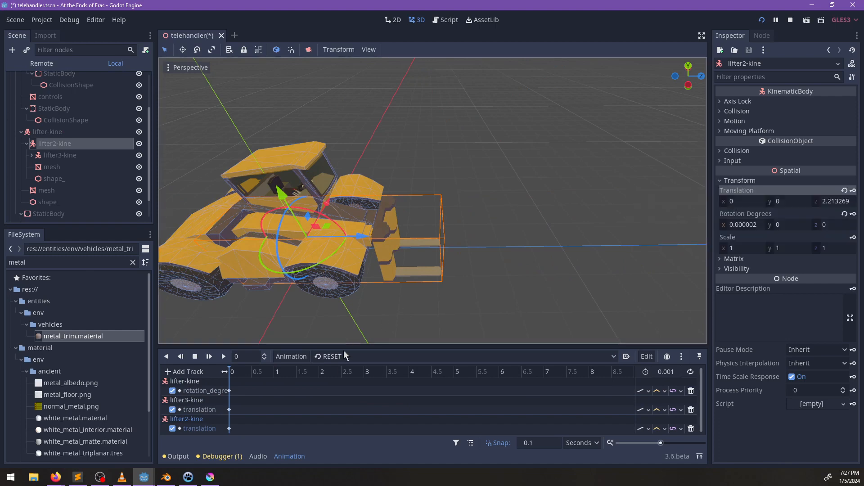
pyautogui.rightClick(740, 189)
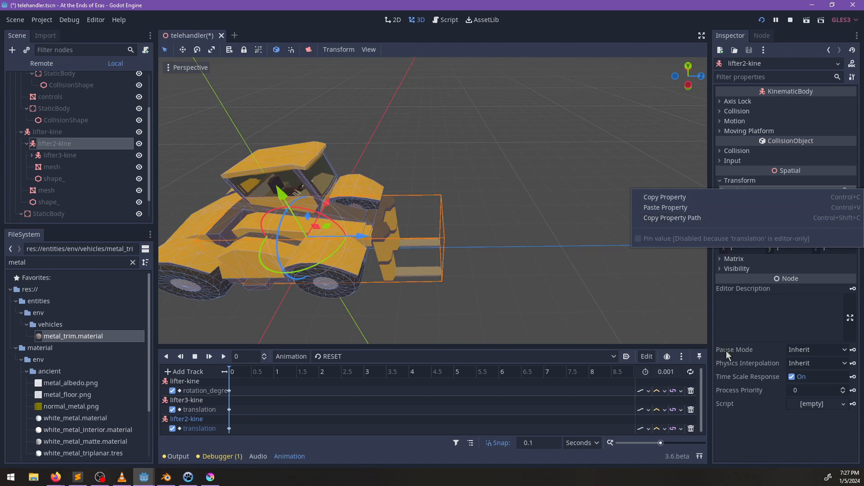
pyautogui.click(735, 425)
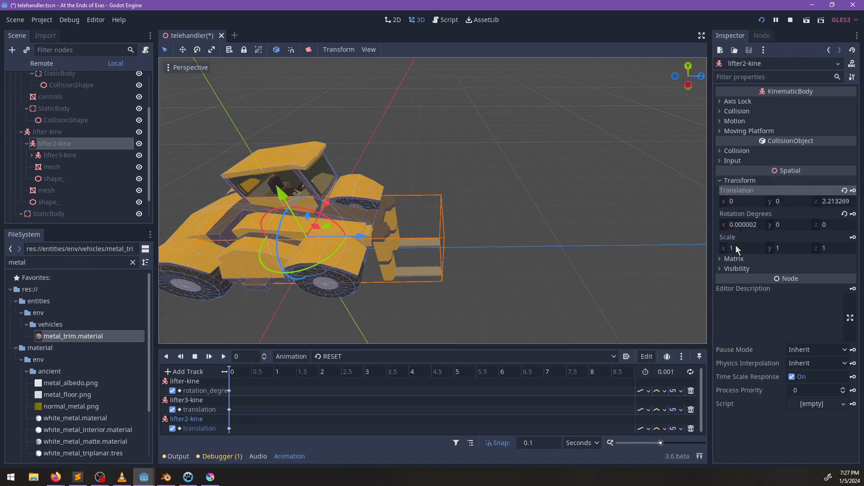
pyautogui.click(734, 259)
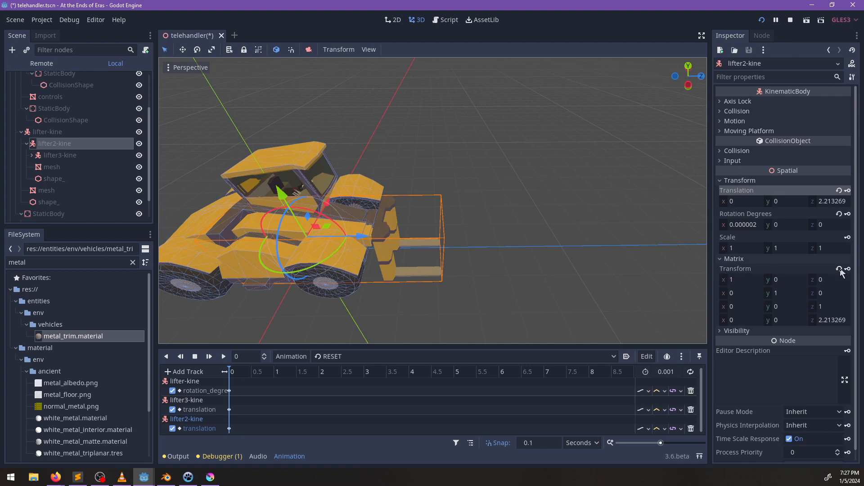
pyautogui.click(839, 269)
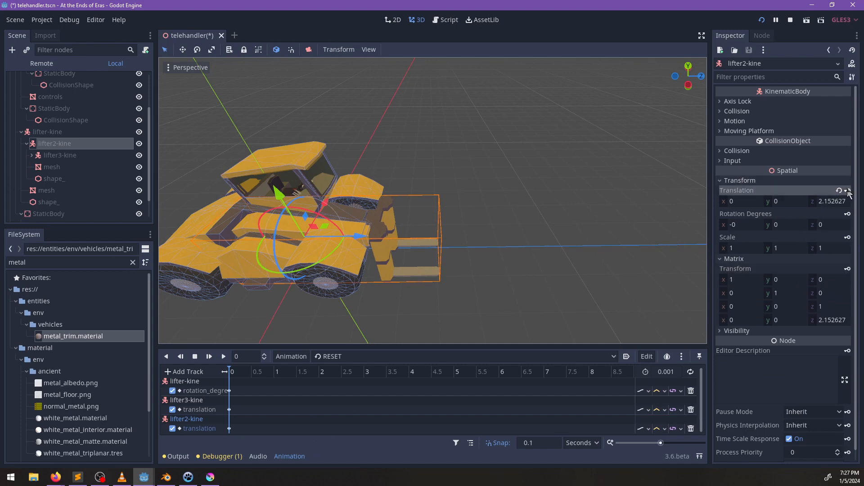
# Reset lifter3-kine's translation, and restore its whole transform matrix to its default
pyautogui.click(66, 156)
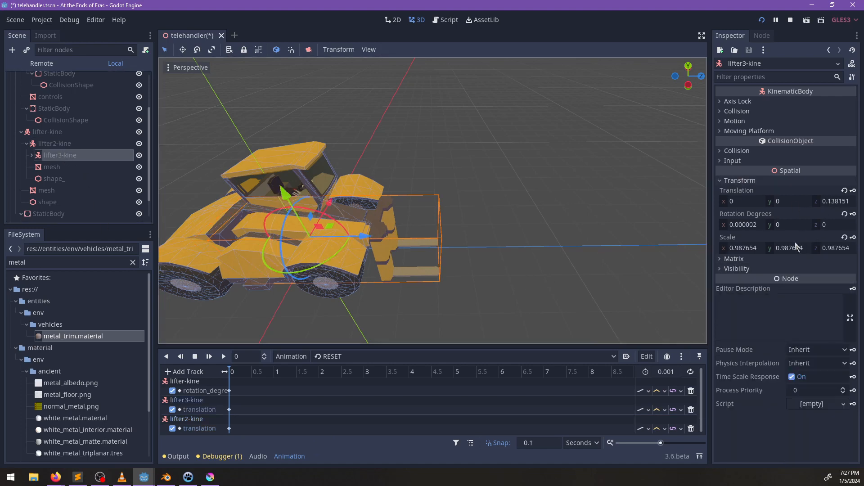
pyautogui.click(743, 268)
pyautogui.click(734, 258)
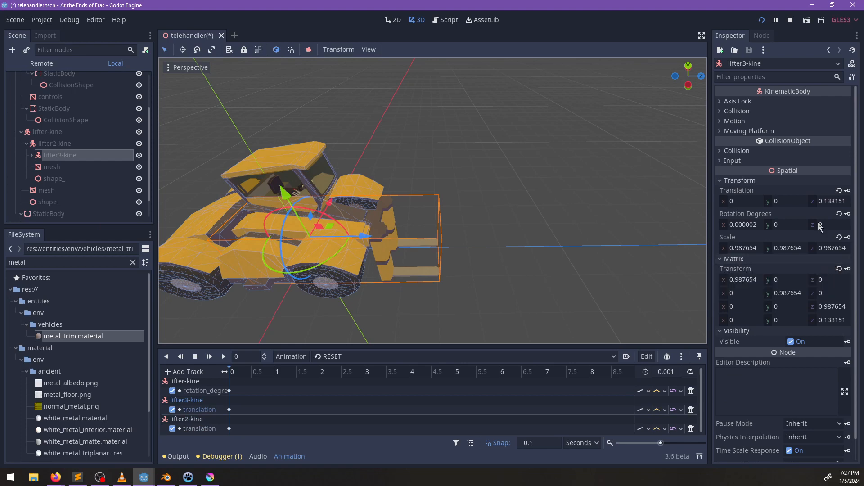
pyautogui.click(839, 191)
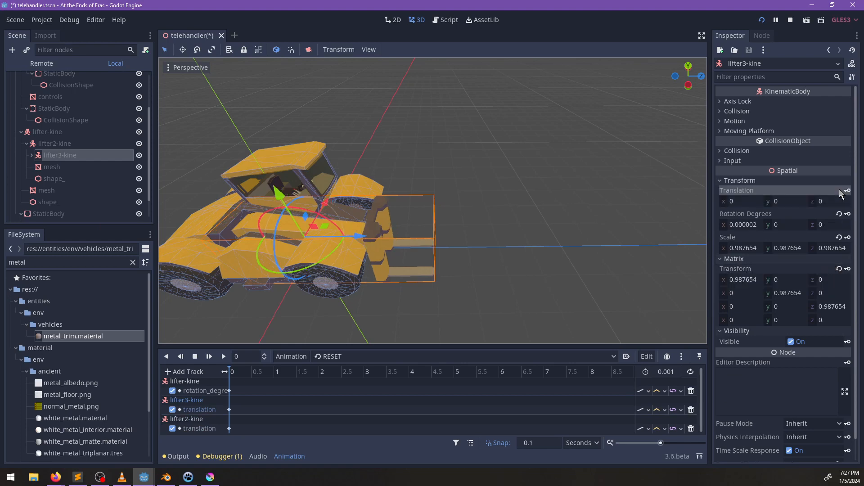
pyautogui.click(839, 269)
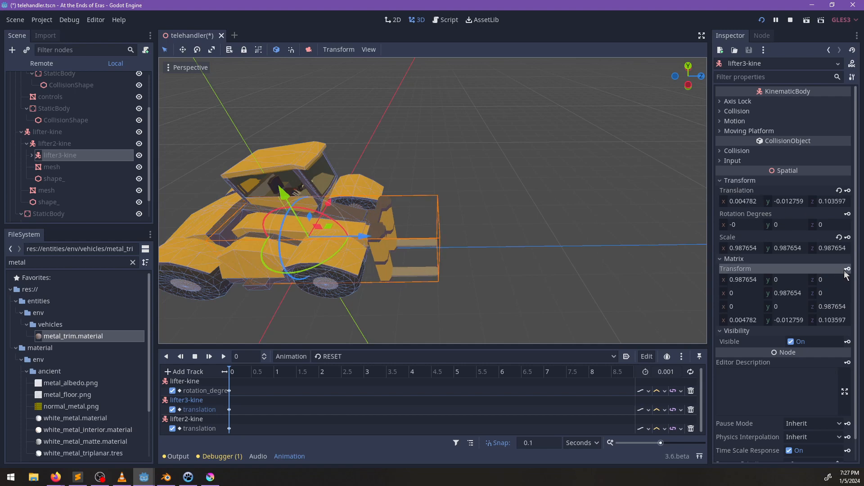
pyautogui.click(847, 269)
pyautogui.click(381, 253)
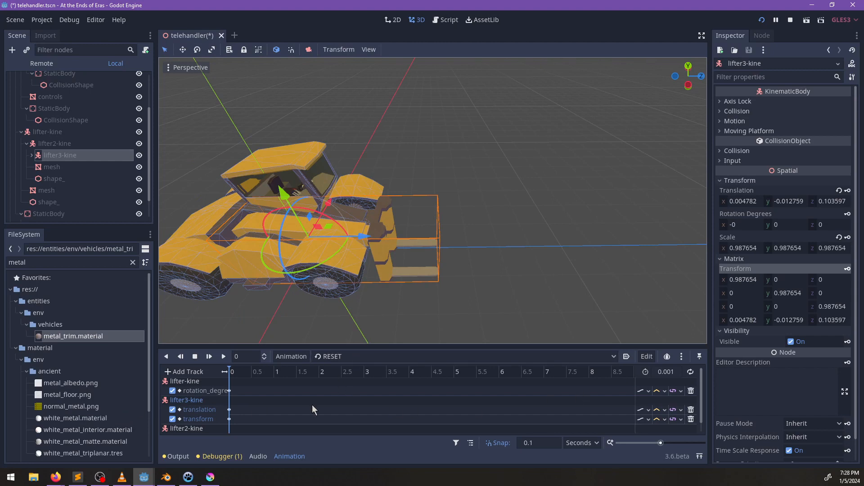
pyautogui.click(691, 418)
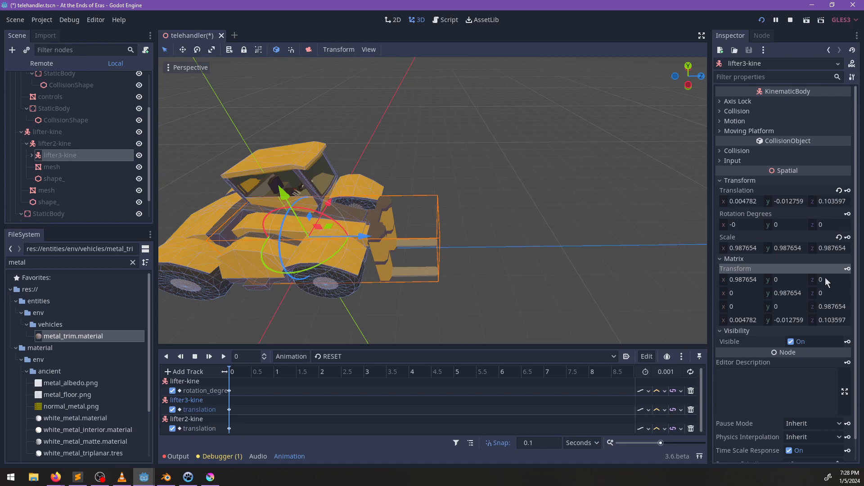
# Key lifter3-kine's default translation at time 0 in both the RESET and lift animations
pyautogui.click(848, 192)
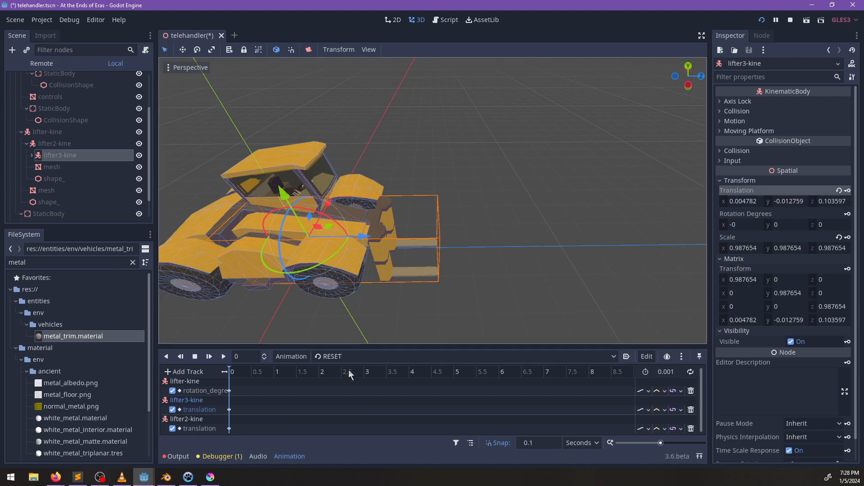
pyautogui.moveTo(379, 258); pyautogui.dragTo(354, 302, button='middle')
pyautogui.click(353, 357)
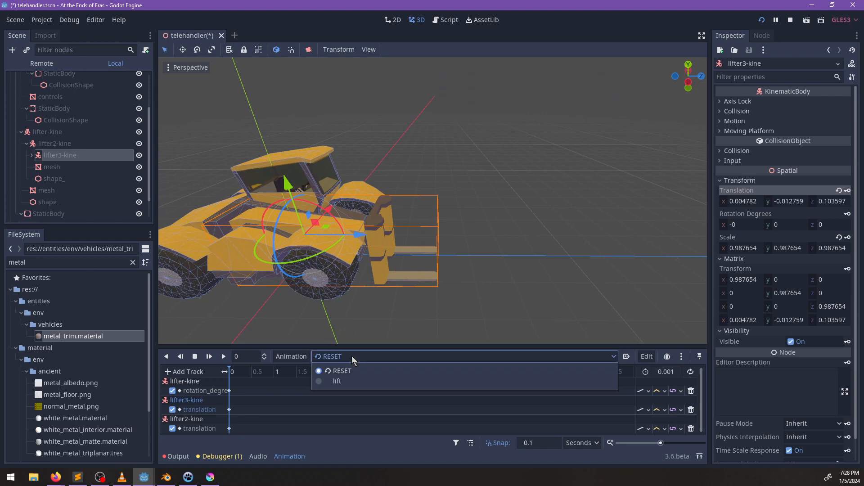
pyautogui.click(344, 384)
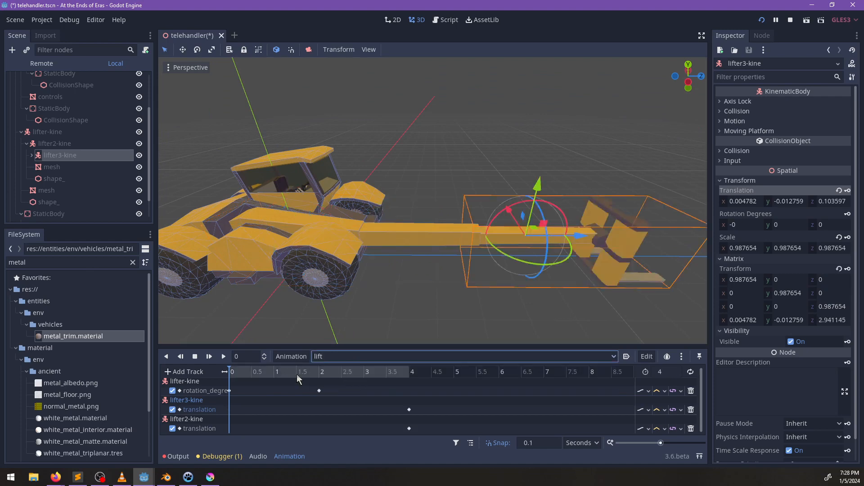
pyautogui.click(840, 269)
pyautogui.click(848, 191)
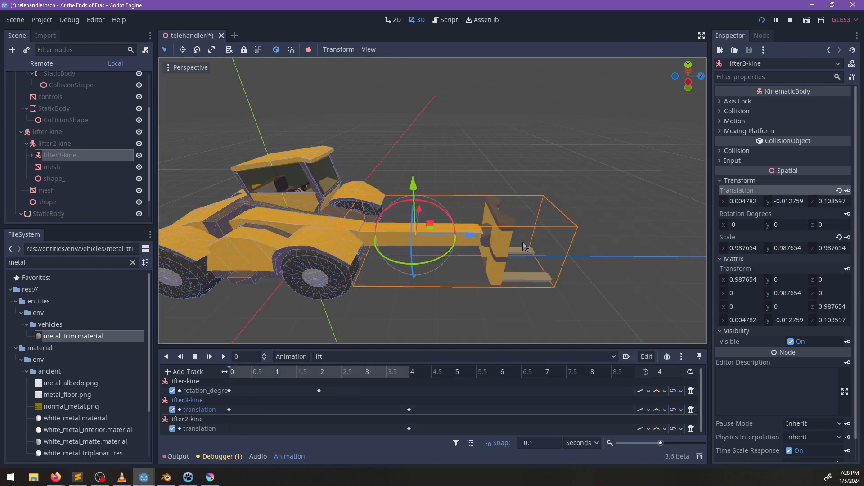
# Key lifter2-kine's default translation at time 0 of the lift animation, and play the animation back
pyautogui.click(67, 143)
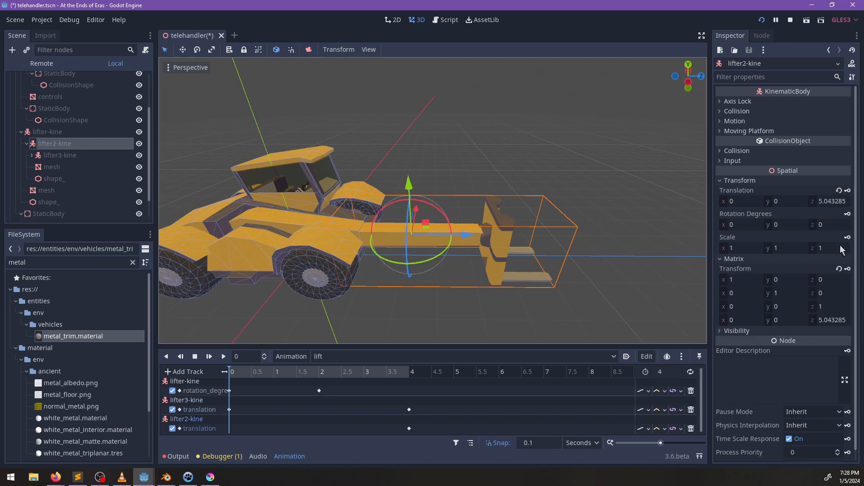
pyautogui.click(839, 269)
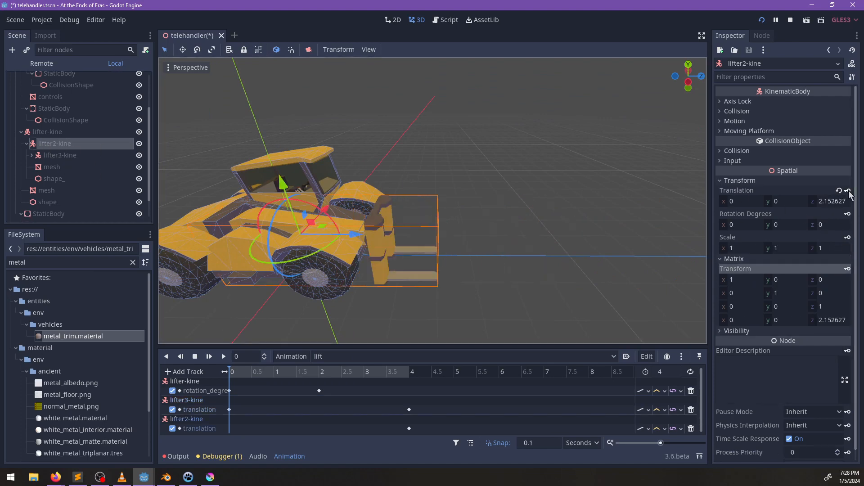
pyautogui.click(848, 191)
pyautogui.click(209, 358)
pyautogui.scroll(-5, 353, 266)
pyautogui.moveTo(352, 268); pyautogui.dragTo(404, 292, button='middle')
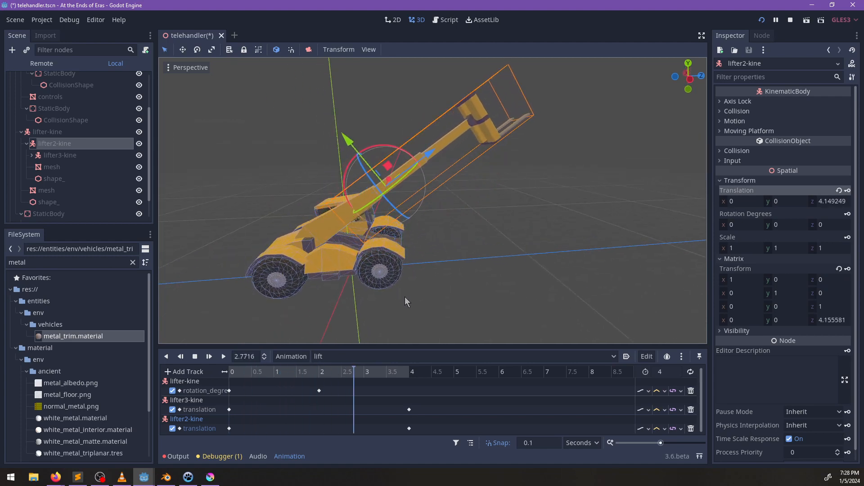
# Duplicate the starting translation keys of lifter3-kine and lifter2-kine at 2 seconds, and preview the lift animation
pyautogui.moveTo(369, 373); pyautogui.dragTo(318, 389)
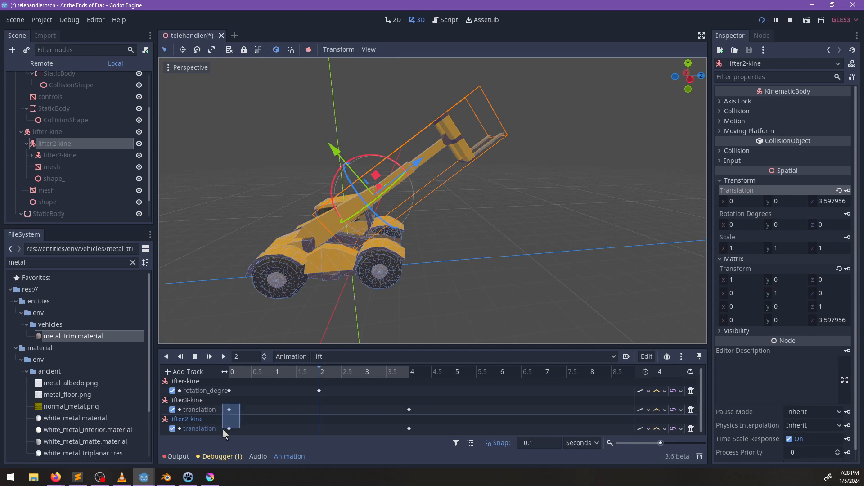
pyautogui.moveTo(223, 426); pyautogui.dragTo(224, 427)
pyautogui.rightClick(320, 409)
pyautogui.click(354, 427)
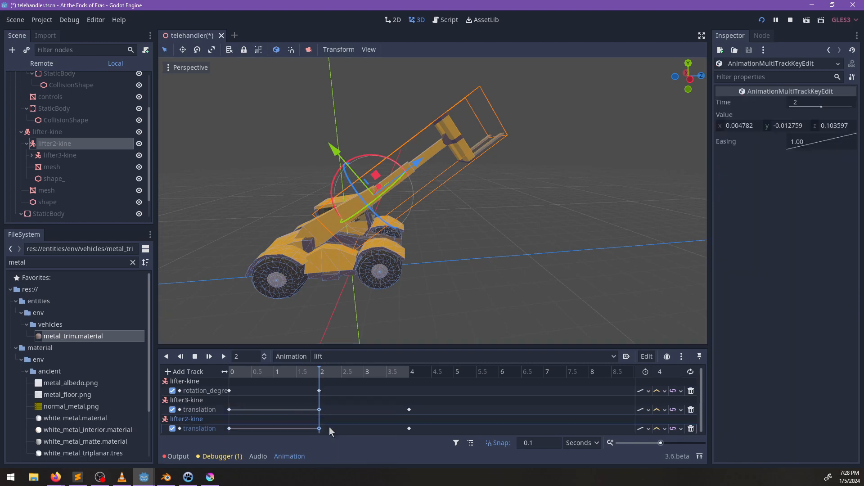
pyautogui.click(209, 356)
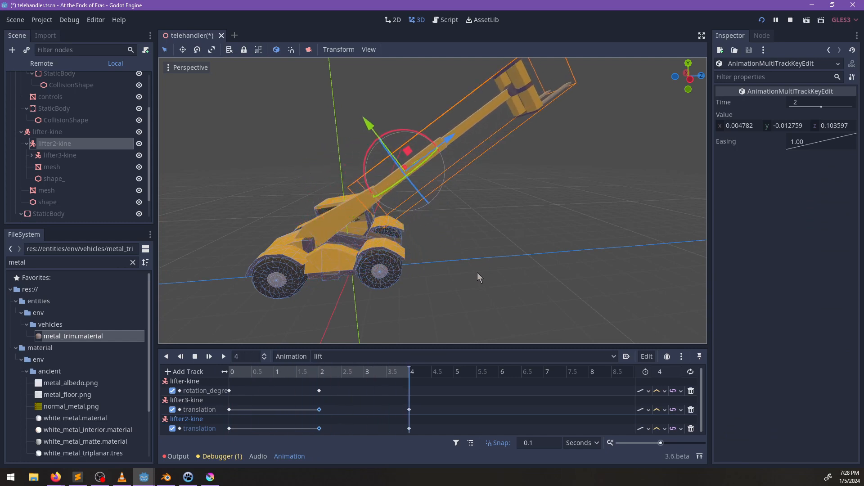
# Move lifter3-kine's middle translation key to 3 seconds, and extend the lift animation's length to 8 seconds
pyautogui.moveTo(405, 371); pyautogui.dragTo(320, 375)
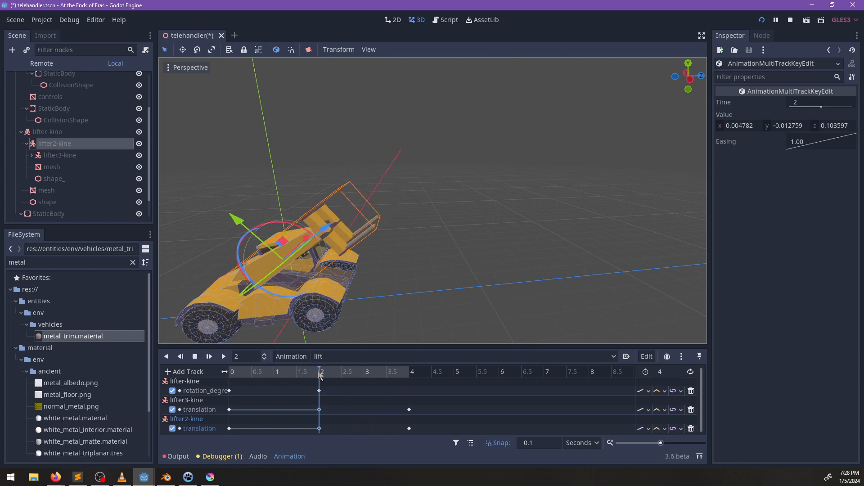
pyautogui.click(320, 409)
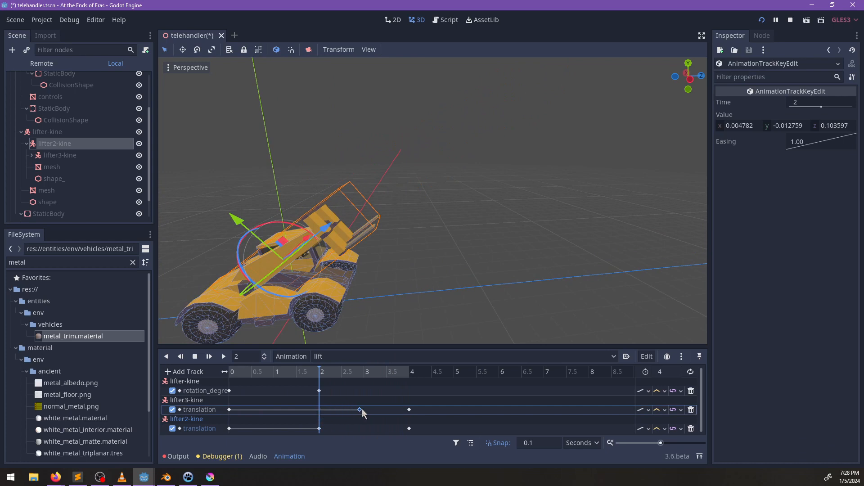
pyautogui.click(674, 371)
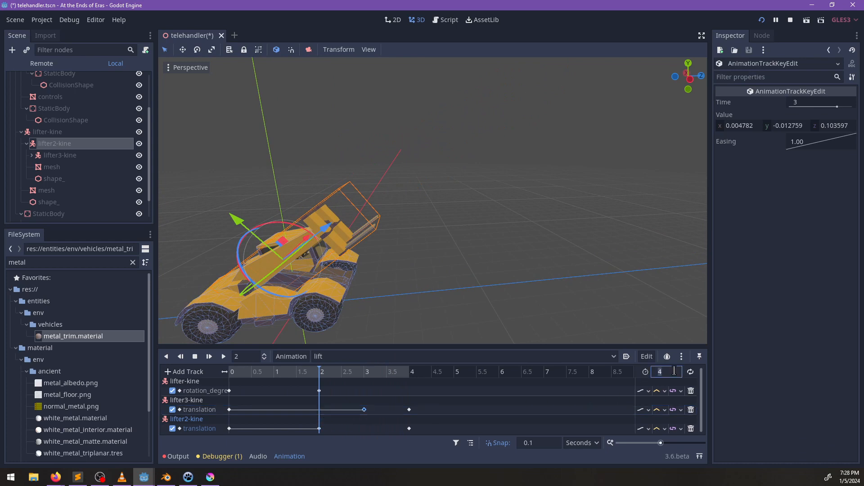
pyautogui.write('8')
pyautogui.press('Return')
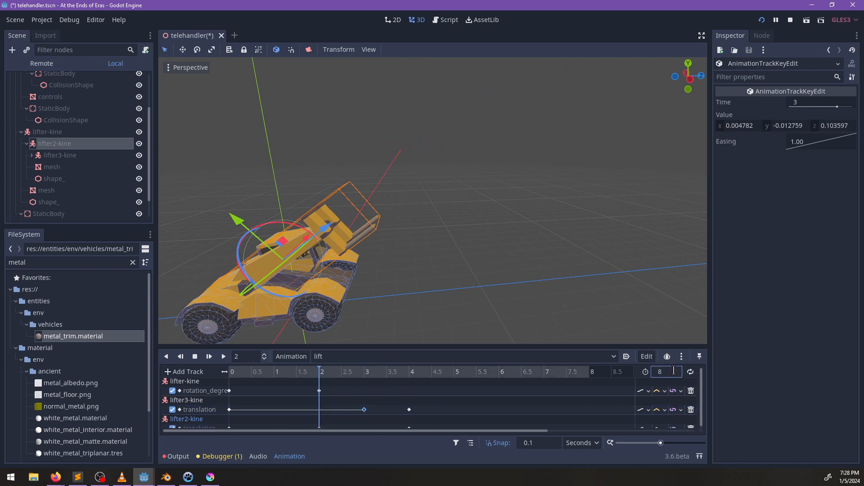
# Move lifter3-kine's last two translation keys to 4 and 6 seconds, and play the lift animation from the start
pyautogui.scroll(-1, 442, 386)
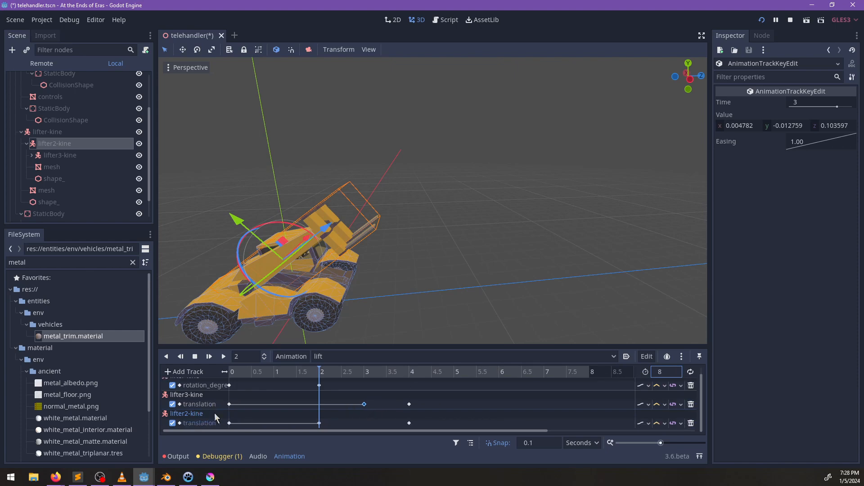
pyautogui.moveTo(407, 423)
pyautogui.mouseDown()
pyautogui.moveTo(361, 425)
pyautogui.moveTo(407, 425)
pyautogui.mouseUp()
pyautogui.moveTo(363, 404); pyautogui.dragTo(500, 403)
pyautogui.moveTo(401, 404); pyautogui.dragTo(409, 406)
pyautogui.moveTo(403, 373); pyautogui.dragTo(349, 372)
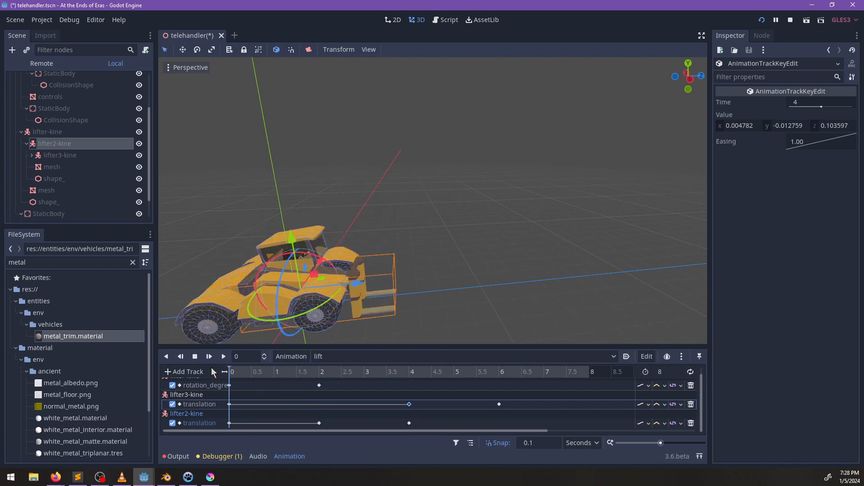
pyautogui.click(209, 357)
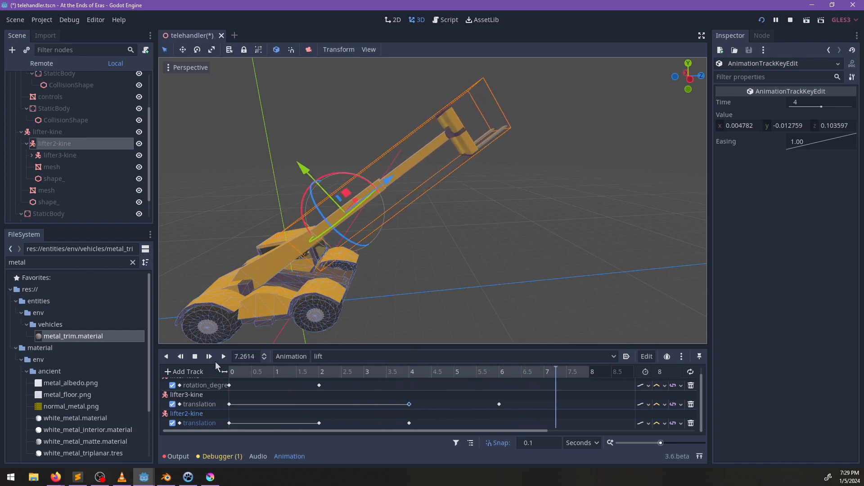
# Move lifter3-kine's middle translation key and lifter2-kine's last translation key to 3.9 seconds, and scrub the lift animation back to 0
pyautogui.moveTo(410, 408); pyautogui.dragTo(406, 409)
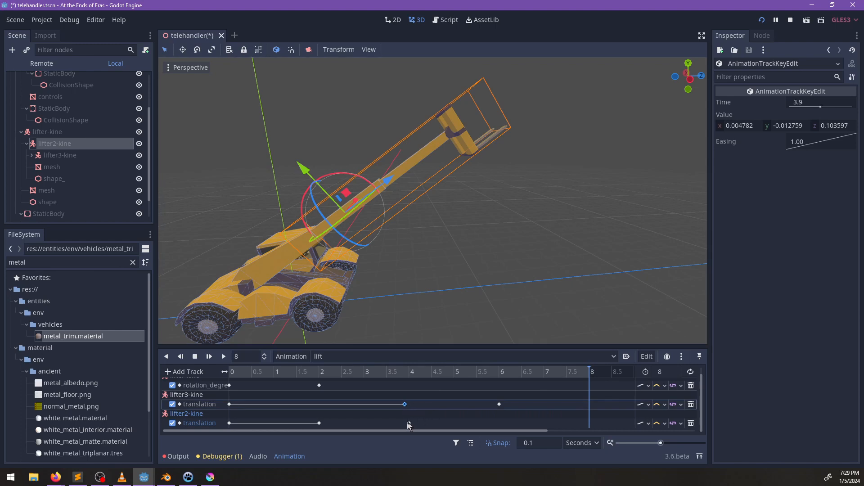
pyautogui.click(409, 423)
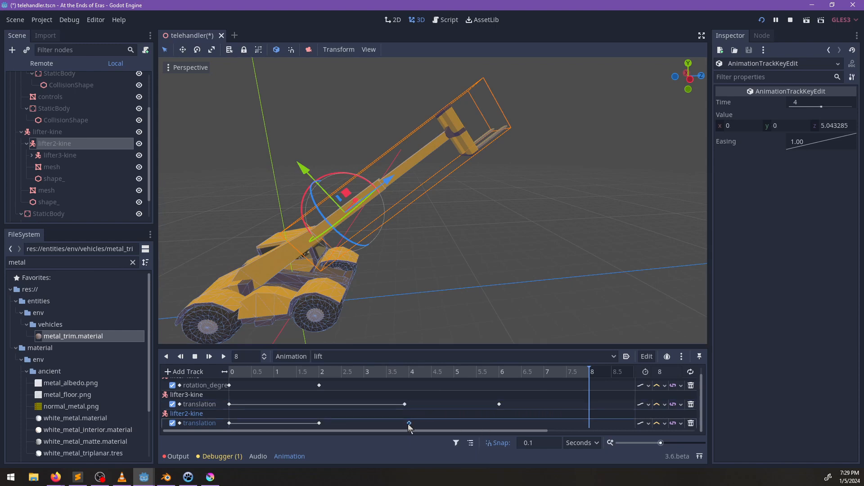
pyautogui.moveTo(410, 422); pyautogui.dragTo(410, 423)
pyautogui.click(204, 356)
pyautogui.moveTo(374, 374); pyautogui.dragTo(296, 372)
pyautogui.scroll(-5, 396, 297)
pyautogui.moveTo(407, 298)
pyautogui.mouseDown(button='middle')
pyautogui.moveTo(367, 285)
pyautogui.moveTo(369, 319)
pyautogui.moveTo(394, 306)
pyautogui.mouseUp(button='middle')
pyautogui.moveTo(298, 374); pyautogui.dragTo(228, 375)
pyautogui.moveTo(350, 288); pyautogui.dragTo(171, 210, button='middle')
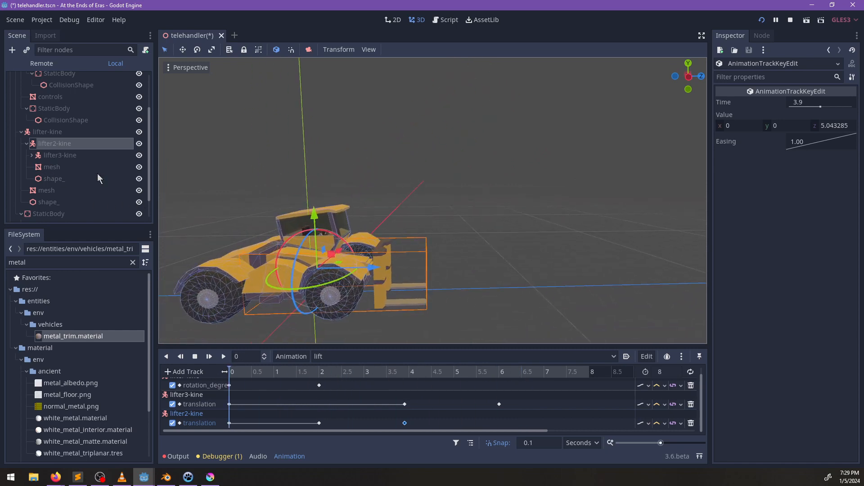
# Add a KinematicBody as a child of the lifter_end mesh and name it lifter
pyautogui.click(387, 295)
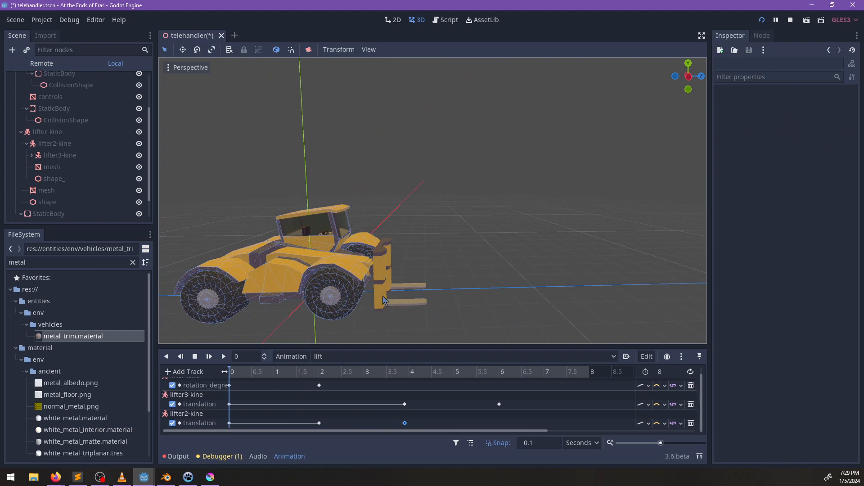
pyautogui.click(385, 292)
pyautogui.keyDown('shift'); pyautogui.moveTo(396, 290); pyautogui.dragTo(444, 277, button='middle'); pyautogui.keyUp('shift')
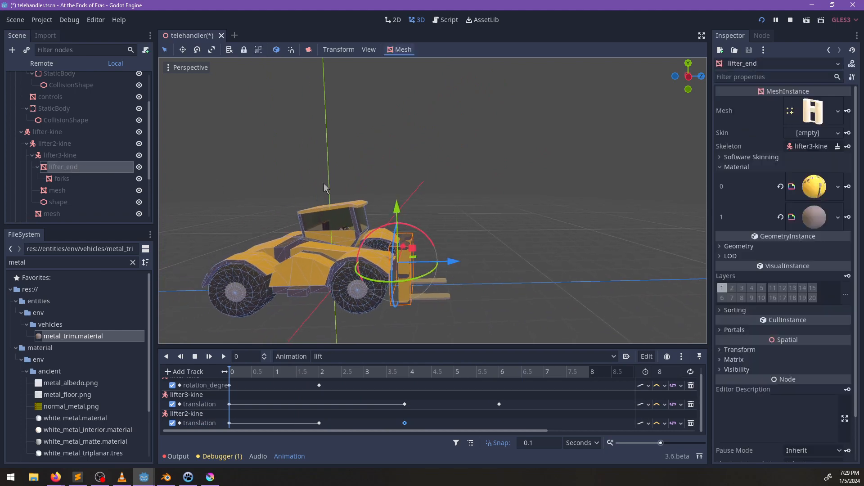
pyautogui.hotkey('ctrl', 'a')
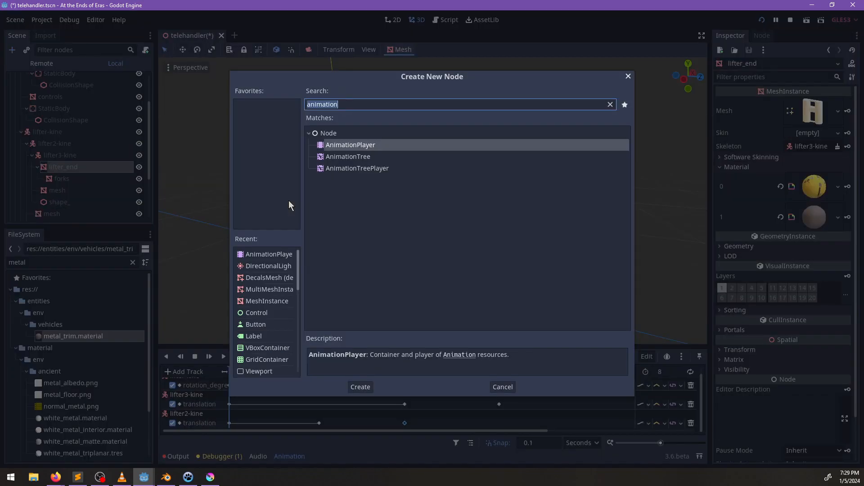
pyautogui.write('kine')
pyautogui.press('Return')
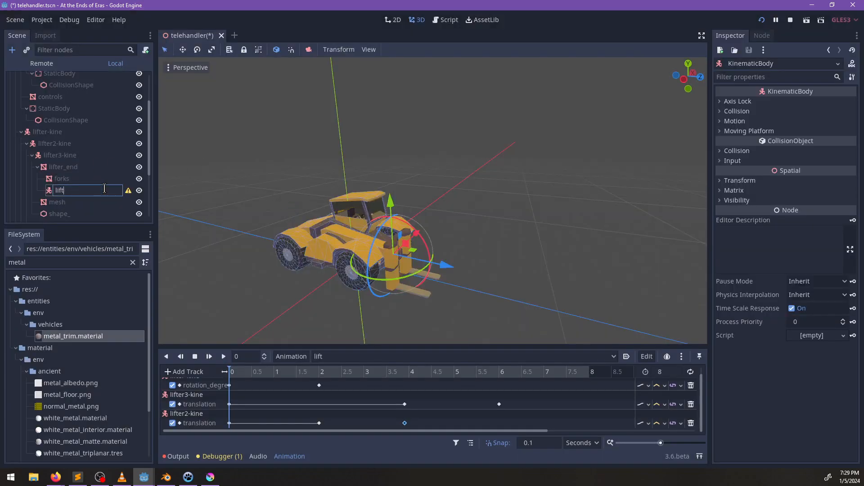
# Try to generate multiple convex collision siblings from the forks mesh
pyautogui.click(81, 179)
pyautogui.press('f')
pyautogui.scroll(4, 504, 187)
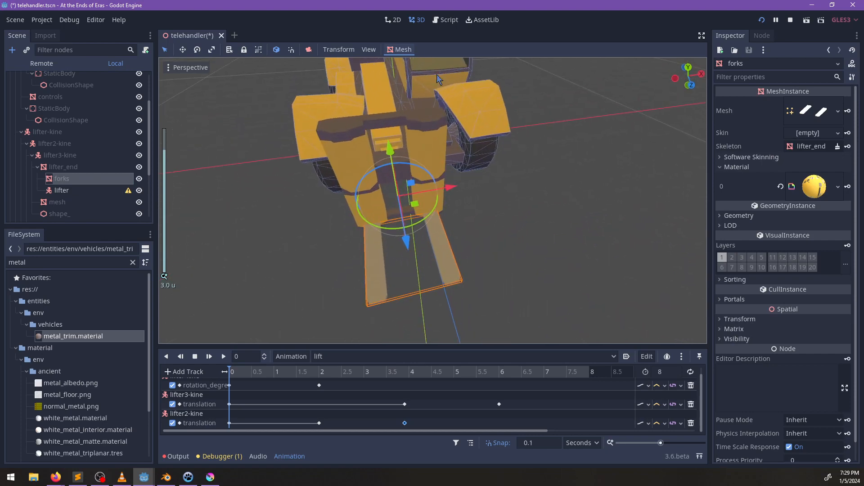
pyautogui.click(410, 49)
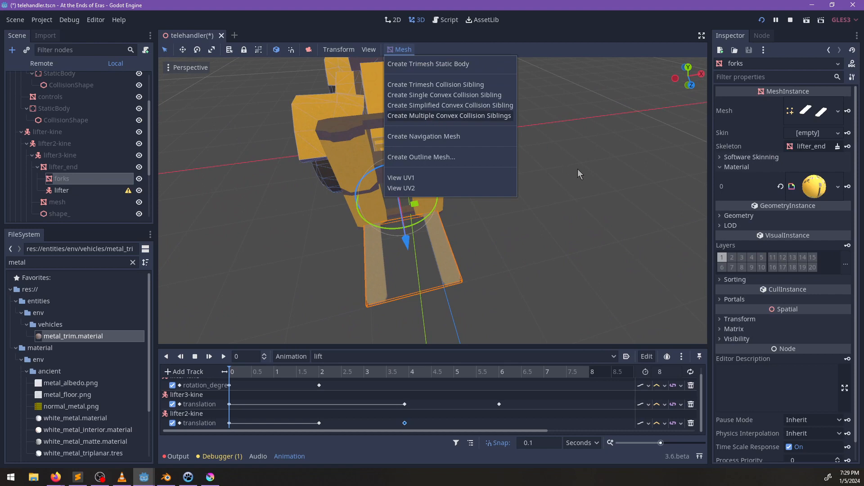
# Delete all the convex collision shapes generated beside the forks mesh
pyautogui.scroll(-3, 115, 186)
pyautogui.click(101, 145)
pyautogui.scroll(-5, 100, 166)
pyautogui.keyDown('shift'); pyautogui.click(99, 180); pyautogui.keyUp('shift')
pyautogui.scroll(5, 455, 252)
pyautogui.moveTo(454, 252); pyautogui.dragTo(532, 152, button='middle')
pyautogui.scroll(5, 560, 197)
pyautogui.moveTo(560, 197); pyautogui.dragTo(448, 208, button='middle')
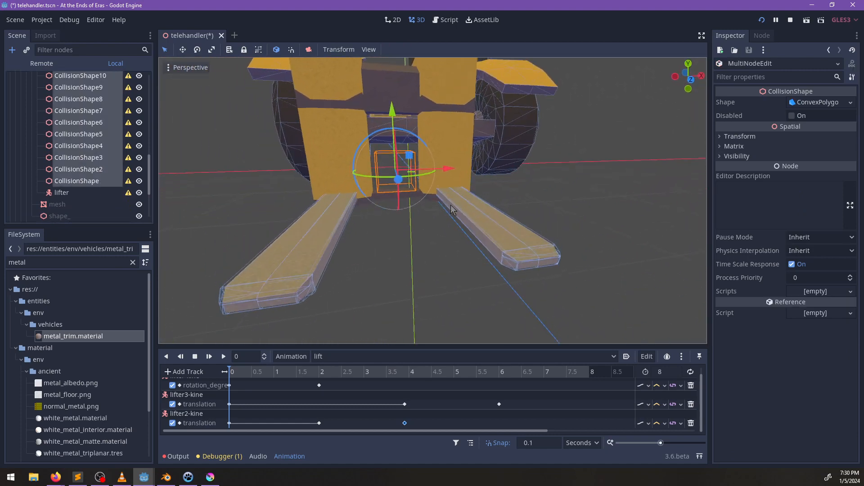
pyautogui.press('Delete')
pyautogui.press('Return')
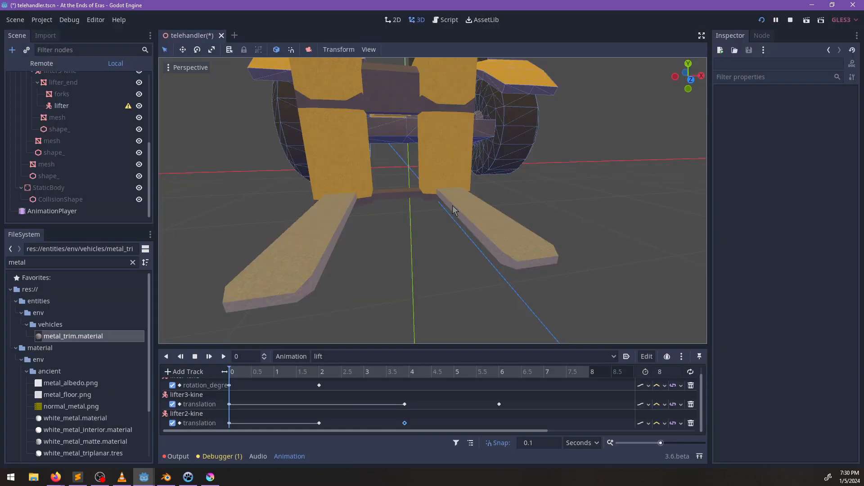
# Add a CollisionShape under the lifter body and assign it a new BoxShape
pyautogui.click(66, 107)
pyautogui.moveTo(404, 185); pyautogui.dragTo(440, 251, button='middle')
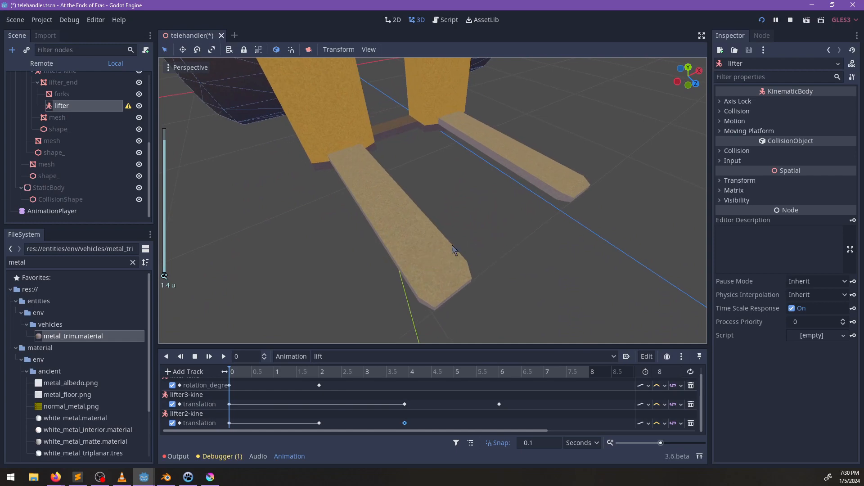
pyautogui.hotkey('ctrl', 'a')
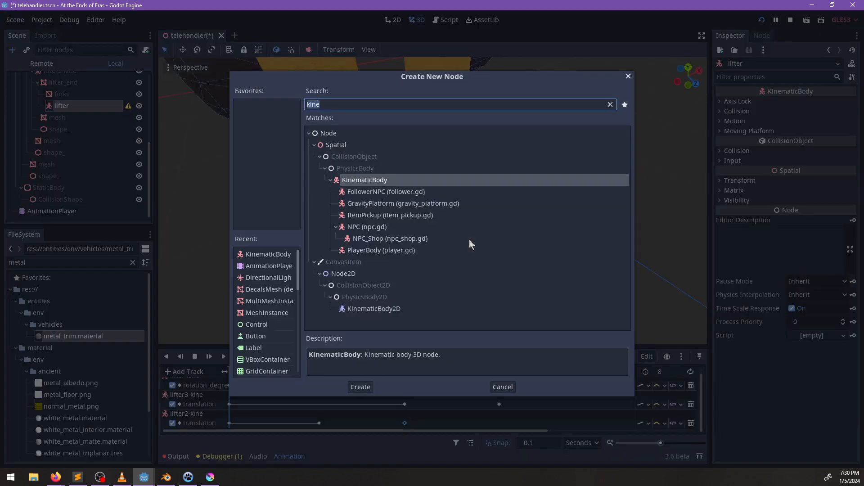
pyautogui.write('shape')
pyautogui.press('Return')
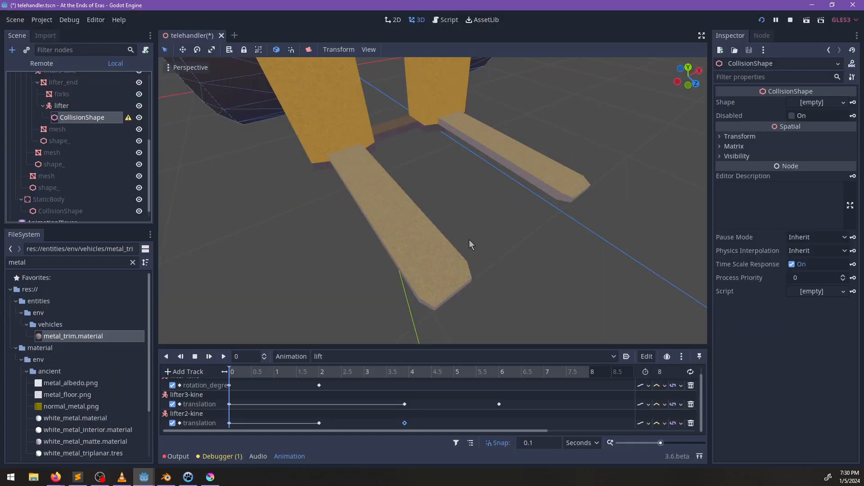
pyautogui.click(812, 104)
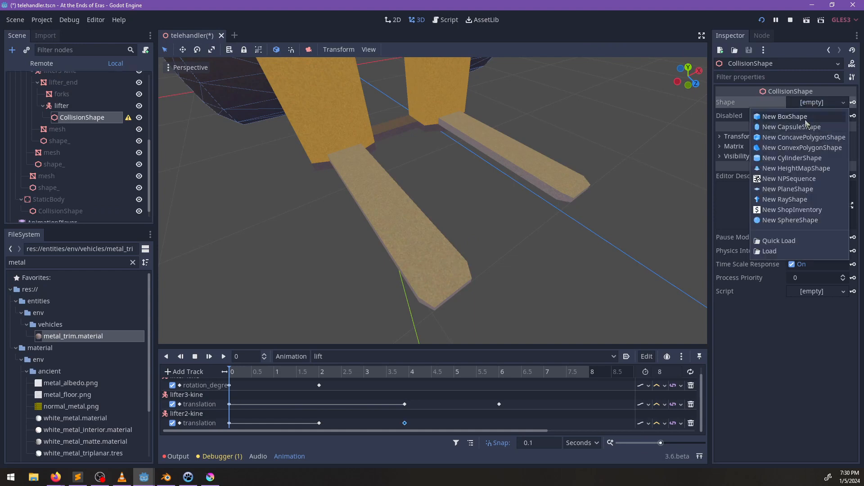
pyautogui.click(785, 117)
# Shrink the collision box's width and height extents to about 0.15 and 0.09
pyautogui.scroll(-5, 503, 182)
pyautogui.moveTo(503, 182); pyautogui.dragTo(425, 160, button='middle')
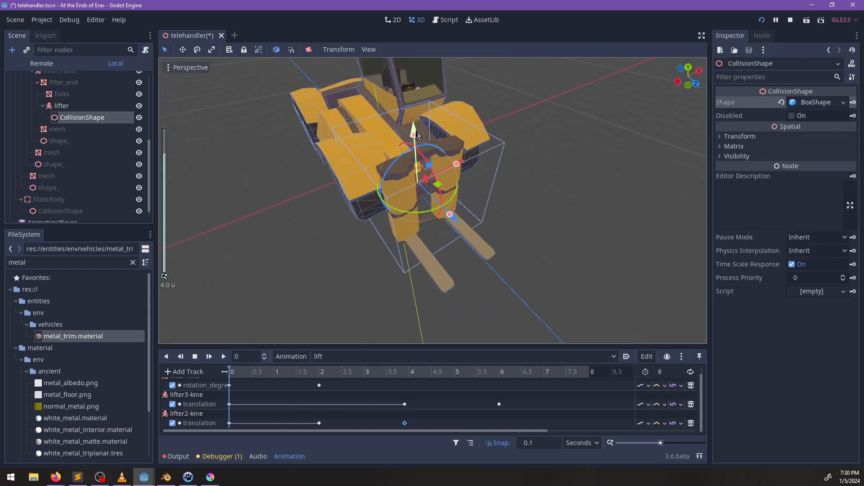
pyautogui.moveTo(462, 162); pyautogui.dragTo(430, 179)
pyautogui.moveTo(493, 173); pyautogui.dragTo(463, 185, button='middle')
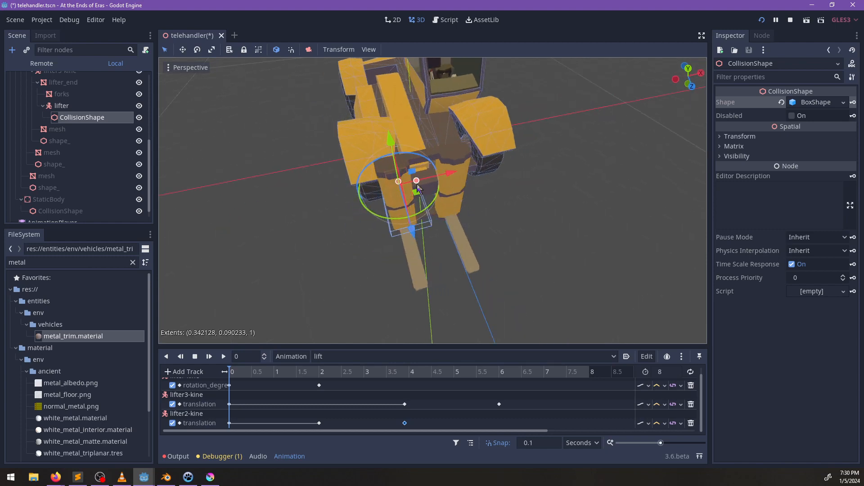
pyautogui.moveTo(448, 178); pyautogui.dragTo(443, 182)
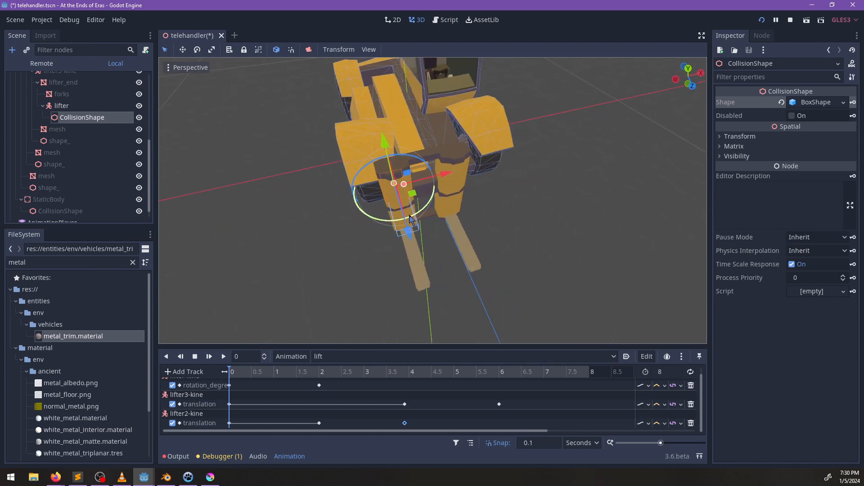
pyautogui.moveTo(406, 221); pyautogui.dragTo(513, 144, button='middle')
pyautogui.scroll(2, 433, 176)
pyautogui.moveTo(422, 178); pyautogui.dragTo(423, 180)
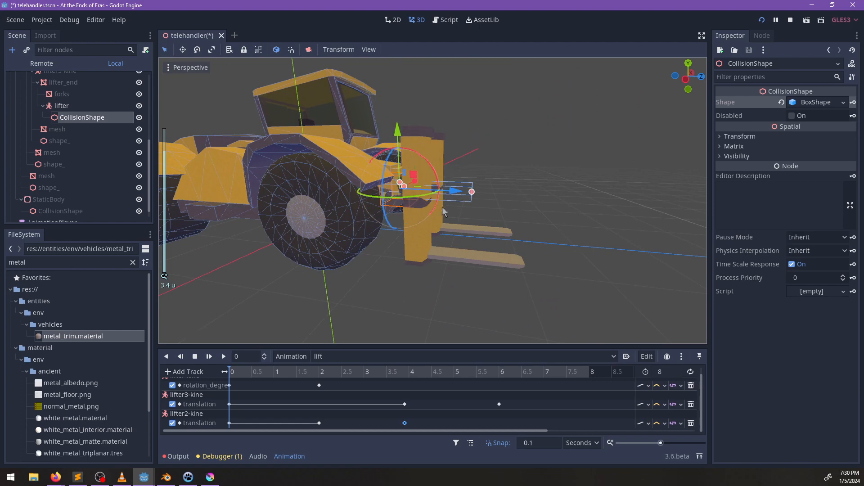
# Move the collision box down and forward onto one of the forks, and line it up sideways
pyautogui.moveTo(445, 202); pyautogui.dragTo(464, 188, button='middle')
pyautogui.moveTo(421, 168); pyautogui.dragTo(481, 236)
pyautogui.press('f')
pyautogui.scroll(7, 519, 242)
pyautogui.moveTo(536, 221); pyautogui.dragTo(441, 220, button='middle')
pyautogui.moveTo(458, 204); pyautogui.dragTo(454, 203)
pyautogui.moveTo(485, 214); pyautogui.dragTo(472, 182, button='middle')
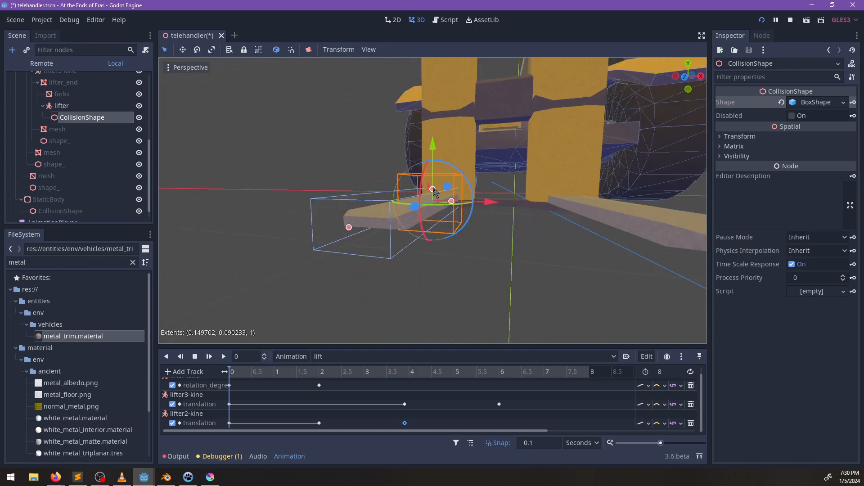
# Fit the collision box to the fork with extents of about 0.131, 0.034 and 0.854
pyautogui.moveTo(430, 197); pyautogui.dragTo(431, 197)
pyautogui.moveTo(445, 187); pyautogui.dragTo(396, 242, button='middle')
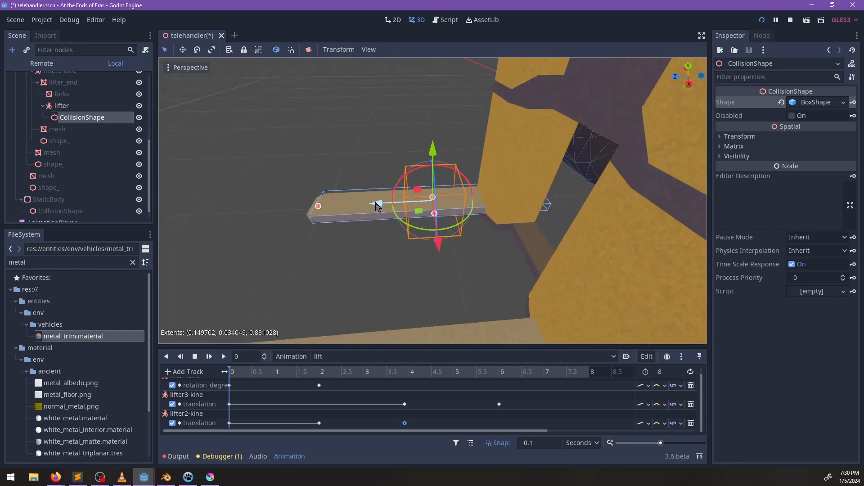
pyautogui.moveTo(378, 207); pyautogui.dragTo(368, 208)
pyautogui.moveTo(348, 210); pyautogui.dragTo(474, 264, button='middle')
pyautogui.scroll(5, 409, 252)
pyautogui.moveTo(470, 156); pyautogui.dragTo(472, 158)
pyautogui.moveTo(426, 261); pyautogui.dragTo(523, 263, button='middle')
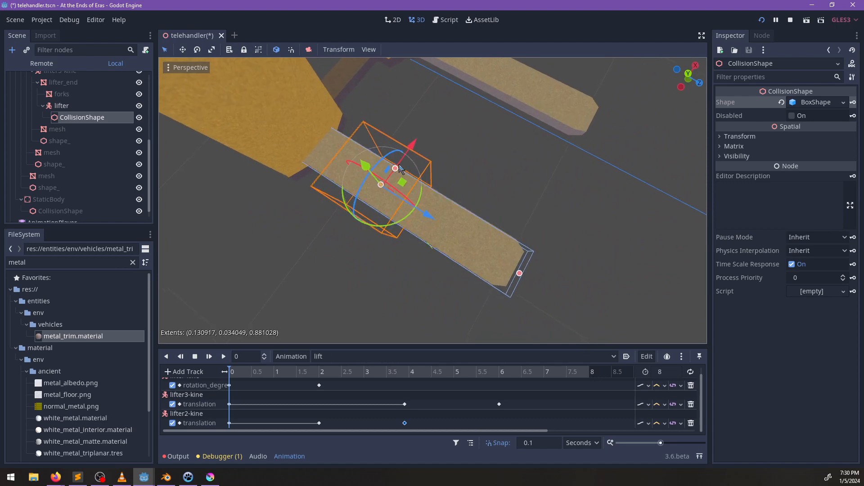
pyautogui.moveTo(415, 145); pyautogui.dragTo(496, 198, button='middle')
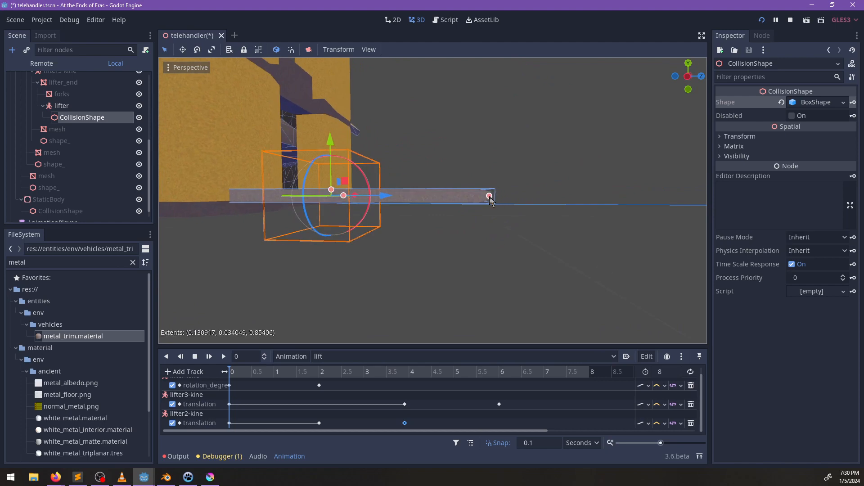
# Shorten the collision box to a length extent of about 0.803 and center it on the fork
pyautogui.moveTo(365, 236); pyautogui.dragTo(426, 266, button='middle')
pyautogui.scroll(-5, 472, 202)
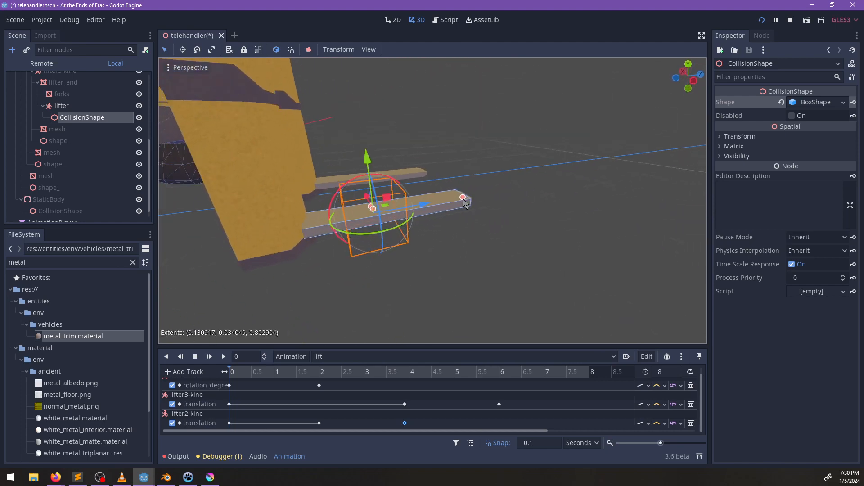
pyautogui.moveTo(426, 205); pyautogui.dragTo(432, 205)
pyautogui.moveTo(435, 208); pyautogui.dragTo(406, 237, button='middle')
pyautogui.scroll(9, 409, 220)
pyautogui.moveTo(314, 192); pyautogui.dragTo(326, 197)
pyautogui.moveTo(331, 203); pyautogui.dragTo(455, 236, button='middle')
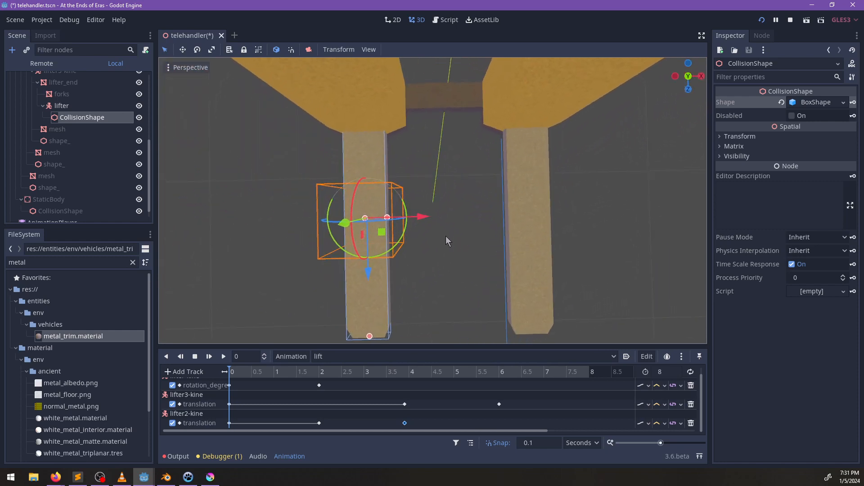
pyautogui.scroll(4, 475, 245)
pyautogui.moveTo(408, 246); pyautogui.dragTo(409, 245)
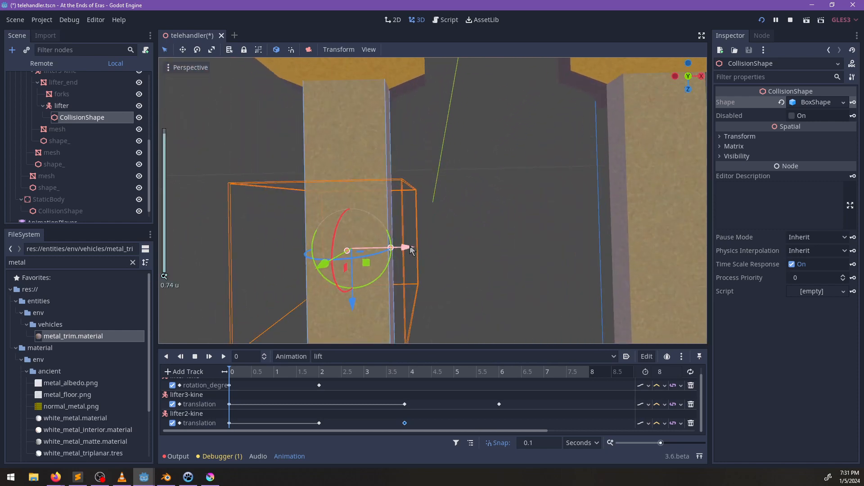
# Duplicate the fitted collision box and move the copy onto the other fork
pyautogui.scroll(-5, 409, 244)
pyautogui.keyDown('shift'); pyautogui.moveTo(410, 245); pyautogui.dragTo(463, 93, button='middle'); pyautogui.keyUp('shift')
pyautogui.scroll(-5, 486, 178)
pyautogui.moveTo(486, 177); pyautogui.dragTo(401, 212, button='middle')
pyautogui.hotkey('ctrl', 'd')
pyautogui.moveTo(401, 212); pyautogui.dragTo(509, 267)
pyautogui.scroll(5, 542, 258)
pyautogui.moveTo(527, 226); pyautogui.dragTo(527, 274, button='middle')
pyautogui.scroll(-8, 509, 234)
# Generate multiple convex collision siblings from the lifter_end mesh
pyautogui.moveTo(498, 223); pyautogui.dragTo(414, 112, button='middle')
pyautogui.click(428, 179)
pyautogui.click(402, 50)
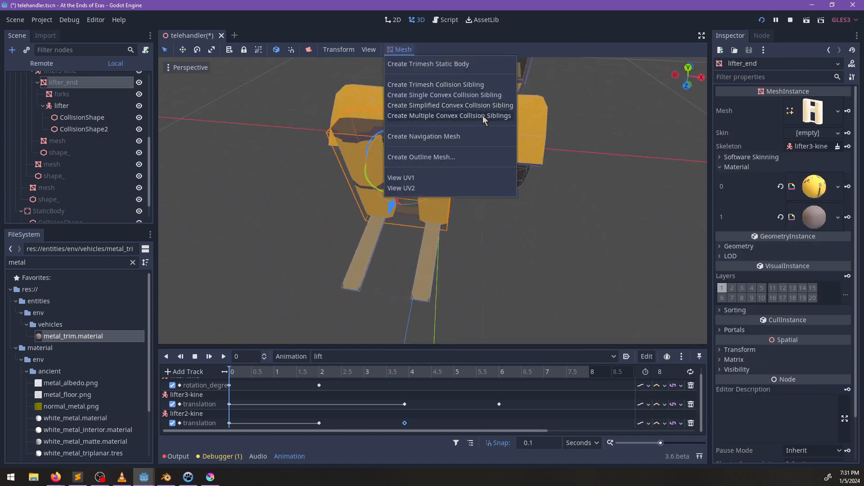
# Try generating multiple convex collision siblings from the lifter_end mesh
pyautogui.click(422, 118)
pyautogui.moveTo(475, 212); pyautogui.dragTo(225, 161, button='middle')
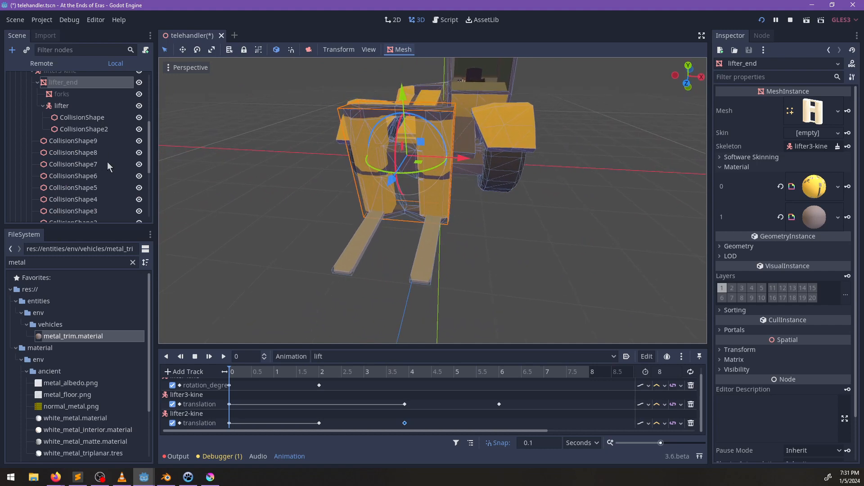
pyautogui.scroll(-2, 87, 148)
# Delete the generated sibling shapes from CollisionShape9 through CollisionShape, keeping those inside the lifter body
pyautogui.click(84, 104)
pyautogui.moveTo(441, 189); pyautogui.dragTo(441, 135, button='middle')
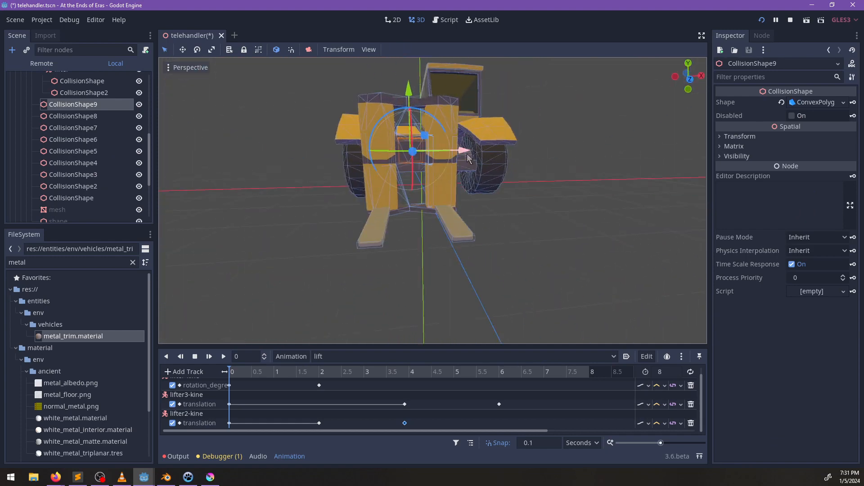
pyautogui.scroll(5, 441, 182)
pyautogui.scroll(-3, 468, 234)
pyautogui.moveTo(468, 231)
pyautogui.mouseDown(button='middle')
pyautogui.moveTo(430, 218)
pyautogui.moveTo(495, 228)
pyautogui.moveTo(462, 213)
pyautogui.moveTo(463, 227)
pyautogui.mouseUp(button='middle')
pyautogui.keyDown('shift'); pyautogui.click(88, 200); pyautogui.keyUp('shift')
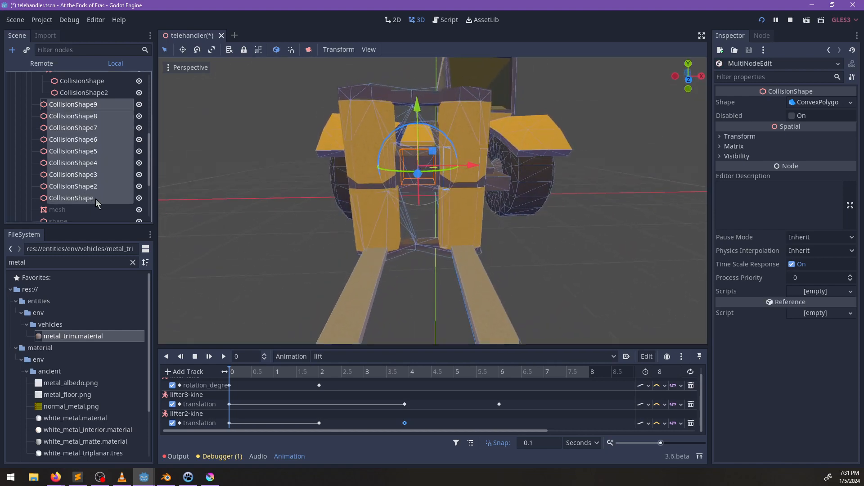
pyautogui.press('Delete')
# Add a new CollisionShape node under the lifter body and give it a new BoxShape
pyautogui.moveTo(439, 197); pyautogui.dragTo(470, 234, button='middle')
pyautogui.scroll(2, 49, 140)
pyautogui.click(62, 118)
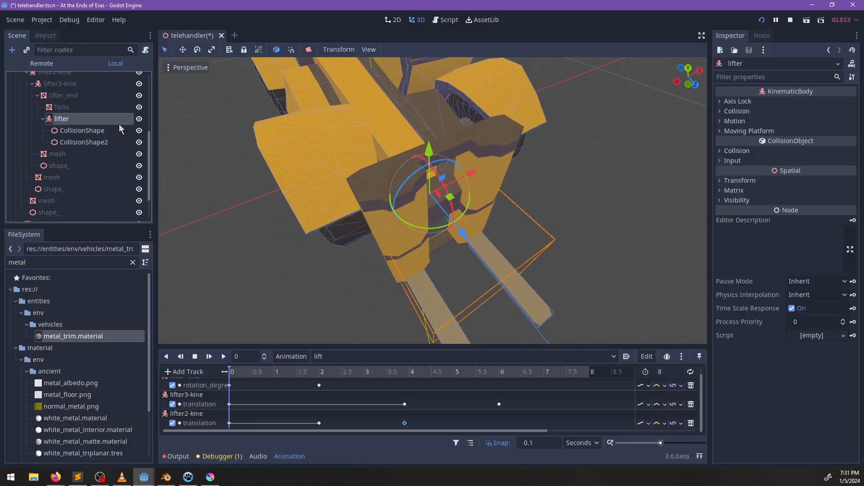
pyautogui.hotkey('ctrl', 'a')
pyautogui.press('Return')
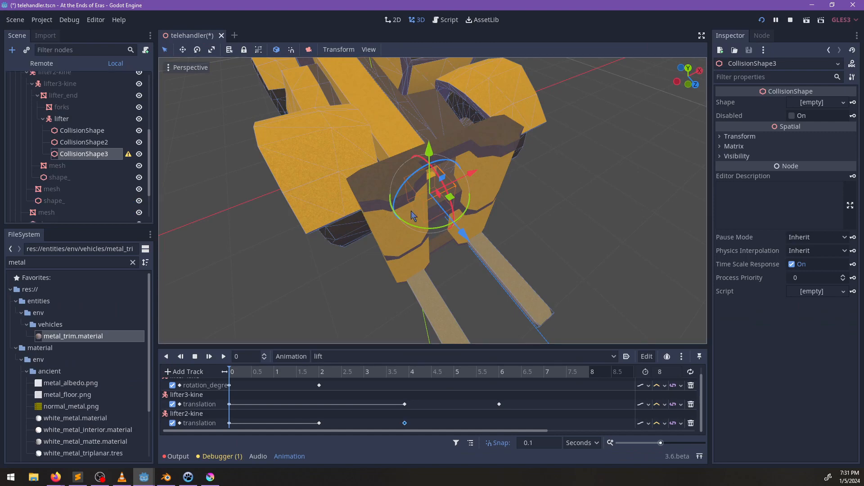
pyautogui.moveTo(402, 221); pyautogui.dragTo(387, 214, button='middle')
pyautogui.click(811, 105)
pyautogui.click(806, 116)
# Flatten the new collision box vertically and raise it to the upper end of the lifter frame
pyautogui.moveTo(496, 189); pyautogui.dragTo(430, 124, button='middle')
pyautogui.moveTo(430, 122); pyautogui.dragTo(431, 197)
pyautogui.moveTo(430, 153); pyautogui.dragTo(430, 77)
pyautogui.moveTo(430, 140); pyautogui.dragTo(548, 225, button='middle')
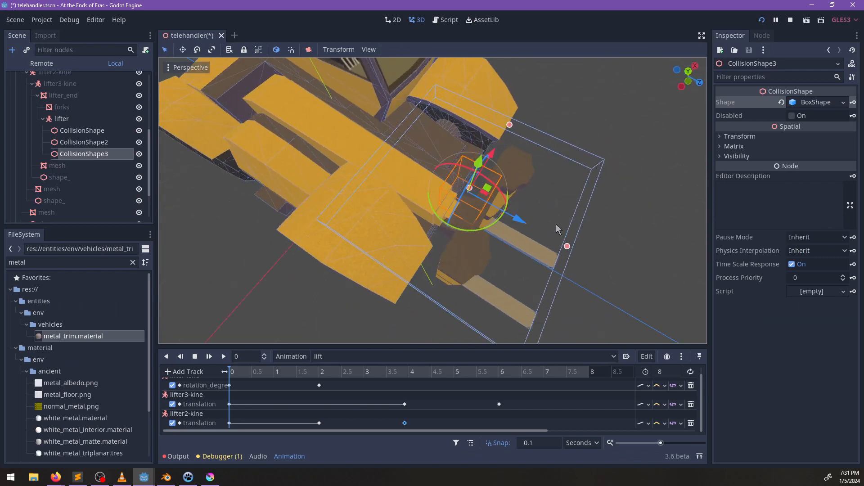
# Thin the collision box to a depth extent of about 0.073 and line it up with the upper crossbar
pyautogui.moveTo(568, 247); pyautogui.dragTo(546, 228)
pyautogui.scroll(5, 531, 217)
pyautogui.moveTo(491, 212); pyautogui.dragTo(550, 230, button='middle')
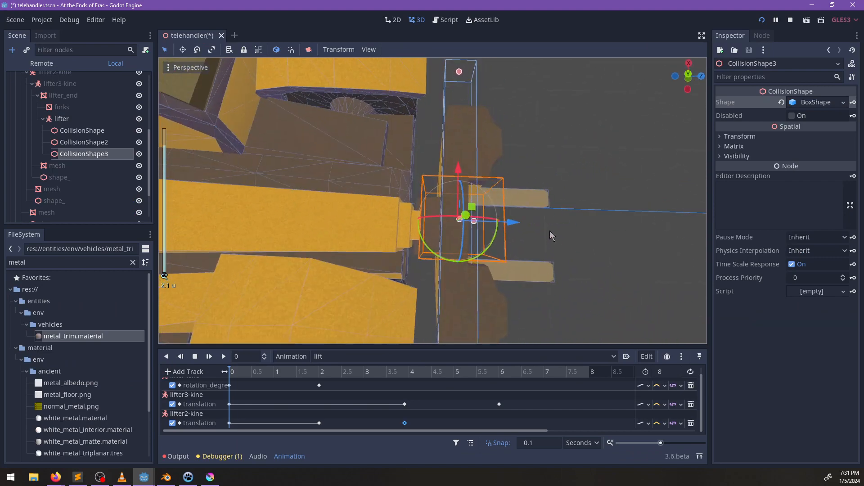
pyautogui.scroll(3, 550, 231)
pyautogui.moveTo(451, 235); pyautogui.dragTo(457, 236)
pyautogui.scroll(-7, 481, 231)
# Narrow the collision box to a width extent of about 0.754 and lower it onto the upper crossbar
pyautogui.moveTo(481, 231); pyautogui.dragTo(367, 194, button='middle')
pyautogui.scroll(4, 546, 172)
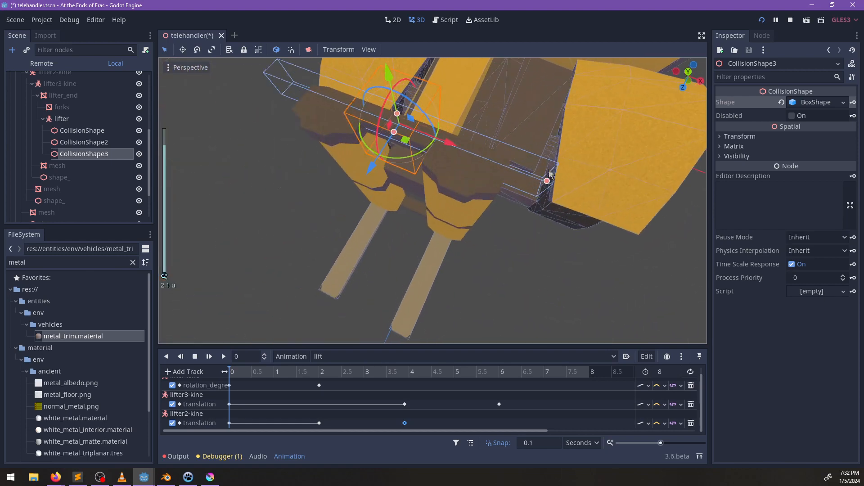
pyautogui.moveTo(537, 189); pyautogui.dragTo(411, 125, button='middle')
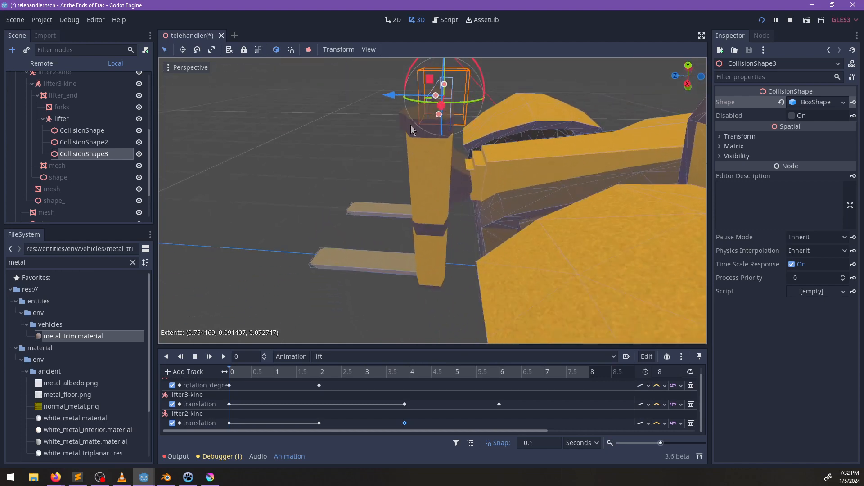
pyautogui.keyDown('shift'); pyautogui.moveTo(452, 145); pyautogui.dragTo(464, 194, button='middle'); pyautogui.keyUp('shift')
pyautogui.scroll(4, 473, 180)
pyautogui.keyDown('shift'); pyautogui.moveTo(472, 92); pyautogui.dragTo(447, 134, button='middle'); pyautogui.keyUp('shift')
pyautogui.moveTo(439, 100); pyautogui.dragTo(440, 117)
pyautogui.moveTo(441, 117); pyautogui.dragTo(398, 238, button='middle')
pyautogui.scroll(2, 444, 260)
pyautogui.moveTo(474, 227); pyautogui.dragTo(482, 209, button='middle')
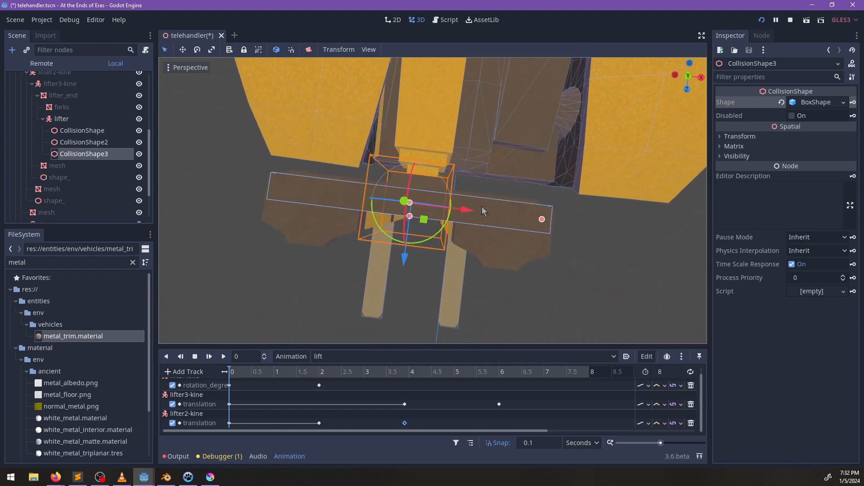
# Fit the box to the upper crossbar with extents of about 0.769, 0.049 and 0.073, adjusting its depth and height position
pyautogui.moveTo(409, 255); pyautogui.dragTo(404, 256)
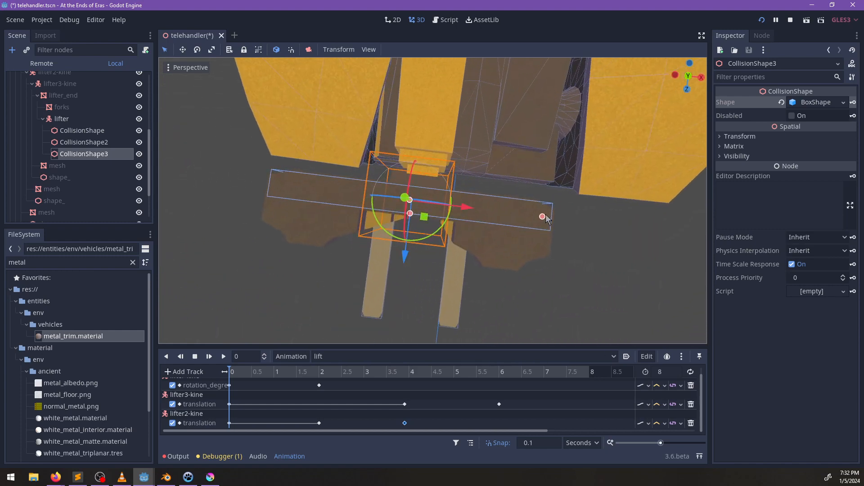
pyautogui.moveTo(509, 245); pyautogui.dragTo(291, 161, button='middle')
pyautogui.scroll(2, 479, 251)
pyautogui.moveTo(427, 170); pyautogui.dragTo(467, 136, button='middle')
pyautogui.moveTo(503, 143); pyautogui.dragTo(496, 157)
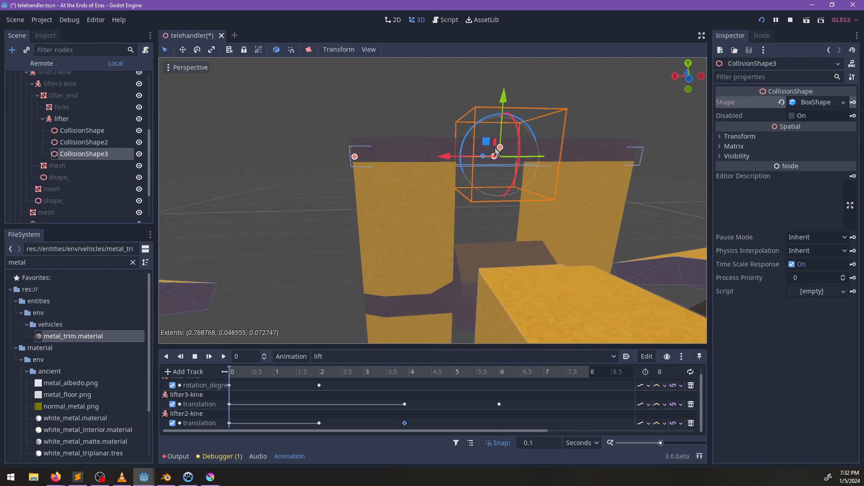
pyautogui.moveTo(505, 96); pyautogui.dragTo(509, 86)
# Duplicate the upper crossbar's collision box, move the copy down near the lower crossbar, and make its shape unique
pyautogui.moveTo(533, 180); pyautogui.dragTo(388, 179, button='middle')
pyautogui.scroll(-8, 388, 176)
pyautogui.keyDown('shift'); pyautogui.moveTo(463, 148); pyautogui.dragTo(474, 122, button='middle'); pyautogui.keyUp('shift')
pyautogui.hotkey('ctrl', 'd')
pyautogui.moveTo(474, 122); pyautogui.dragTo(471, 252)
pyautogui.press('f')
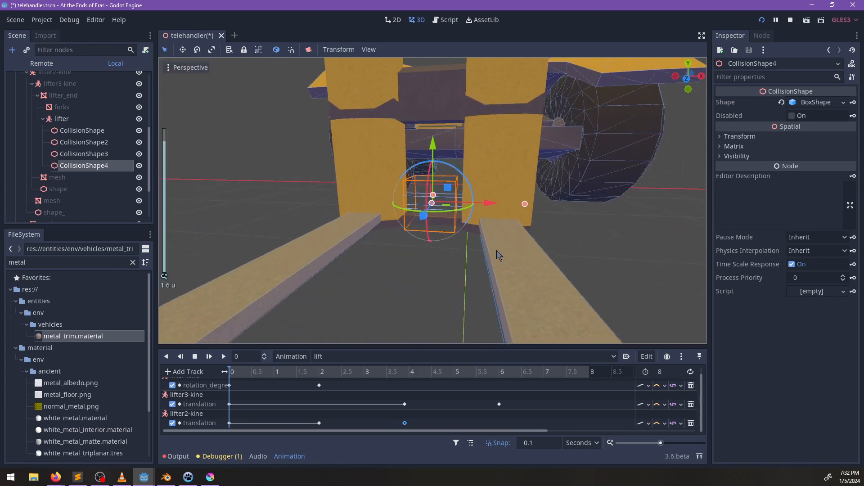
pyautogui.click(843, 102)
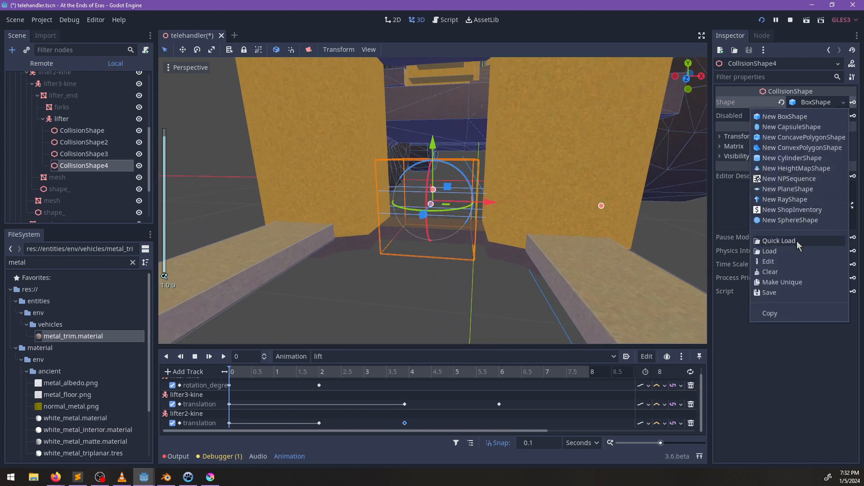
pyautogui.click(799, 285)
# Lower the duplicated box onto the lower crossbar and reduce its vertical extent to about 0.036
pyautogui.scroll(8, 447, 247)
pyautogui.moveTo(469, 226); pyautogui.dragTo(458, 239, button='middle')
pyautogui.moveTo(433, 145); pyautogui.dragTo(437, 184)
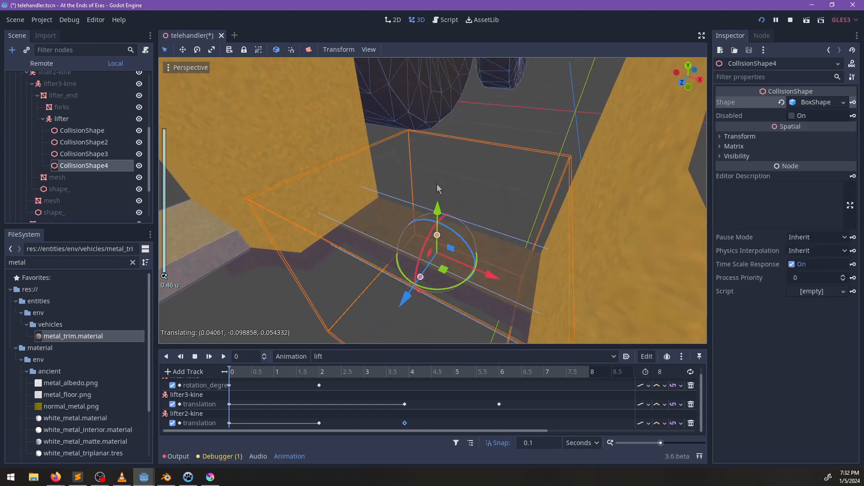
pyautogui.hotkey('ctrl', 'z')
pyautogui.moveTo(466, 196); pyautogui.dragTo(490, 165, button='middle')
pyautogui.moveTo(434, 145); pyautogui.dragTo(440, 209)
pyautogui.moveTo(439, 209); pyautogui.dragTo(430, 171, button='middle')
pyautogui.moveTo(433, 177); pyautogui.dragTo(433, 185)
pyautogui.moveTo(433, 145); pyautogui.dragTo(432, 143)
# Fit the lower crossbar's box in depth with an extent of about 0.083, shifting it about 0.005 along Z
pyautogui.moveTo(437, 180); pyautogui.dragTo(507, 218, button='middle')
pyautogui.scroll(2, 507, 218)
pyautogui.moveTo(489, 203); pyautogui.dragTo(496, 207)
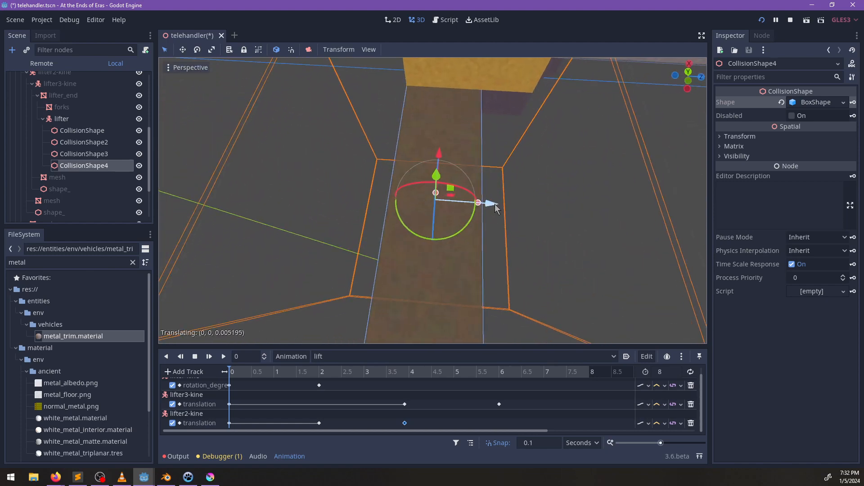
# Duplicate the lower crossbar's box, move the copy to the base of the +X fork post, and make its shape unique
pyautogui.scroll(-6, 416, 205)
pyautogui.moveTo(417, 205); pyautogui.dragTo(442, 261, button='middle')
pyautogui.scroll(-6, 450, 164)
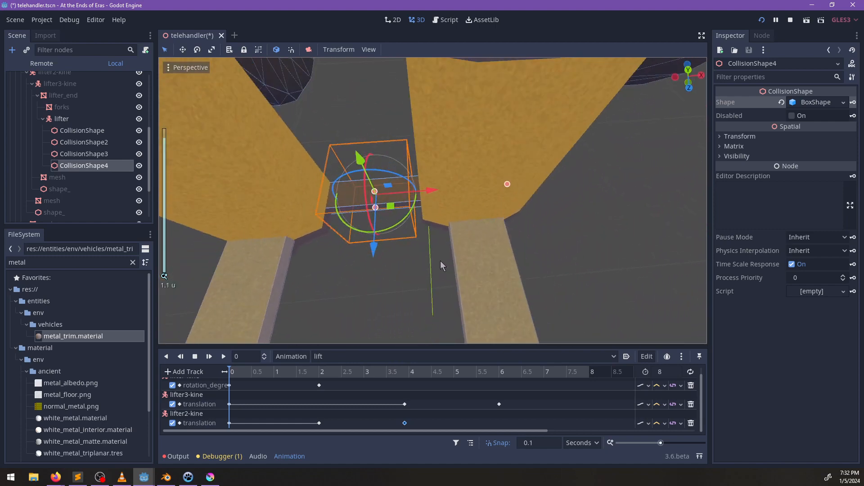
pyautogui.hotkey('ctrl', 'd')
pyautogui.moveTo(391, 208); pyautogui.dragTo(498, 228)
pyautogui.click(844, 105)
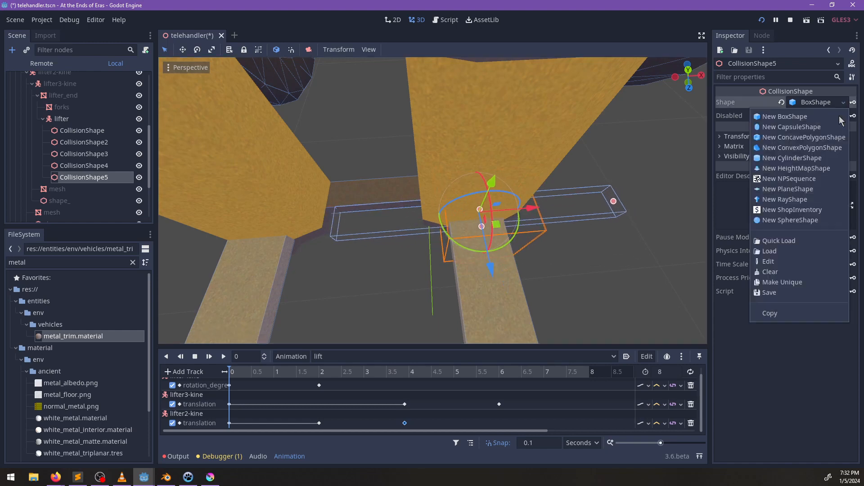
pyautogui.click(799, 283)
# Narrow the copied box to the fork post's width, with a width extent of about 0.275
pyautogui.moveTo(614, 202); pyautogui.dragTo(547, 208)
pyautogui.scroll(5, 541, 231)
pyautogui.moveTo(486, 199); pyautogui.dragTo(478, 199)
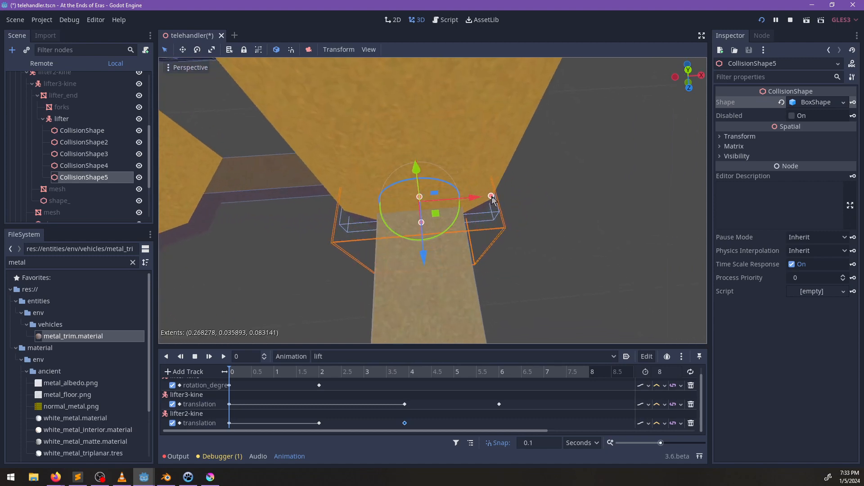
pyautogui.moveTo(491, 200); pyautogui.dragTo(517, 155, button='middle')
pyautogui.scroll(-12, 492, 179)
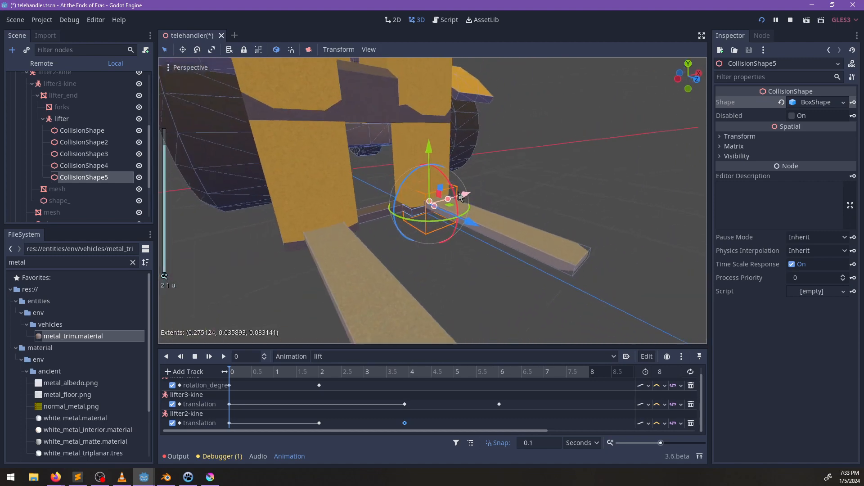
# Raise the box to the fork post's mid-height and stretch it vertically to cover the full post
pyautogui.keyDown('shift'); pyautogui.moveTo(412, 202); pyautogui.dragTo(407, 216, button='middle'); pyautogui.keyUp('shift')
pyautogui.moveTo(424, 217); pyautogui.dragTo(432, 115)
pyautogui.moveTo(423, 161); pyautogui.dragTo(424, 103)
pyautogui.moveTo(417, 131); pyautogui.dragTo(440, 197, button='middle')
pyautogui.scroll(2, 439, 195)
# Fit the post's collision box in plan, with extents of about 0.223 in width and 0.149 in depth
pyautogui.moveTo(434, 190); pyautogui.dragTo(457, 206)
pyautogui.moveTo(506, 226); pyautogui.dragTo(479, 245, button='middle')
pyautogui.scroll(-6, 479, 244)
pyautogui.press('KP_7')
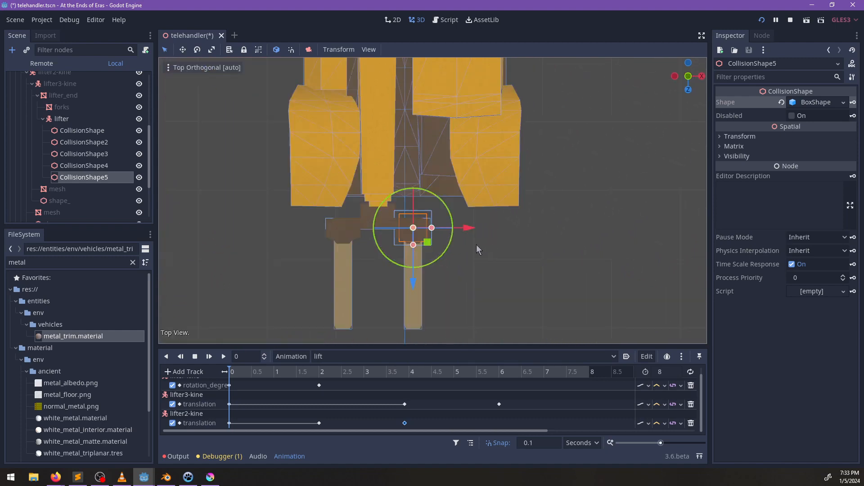
pyautogui.scroll(5, 477, 245)
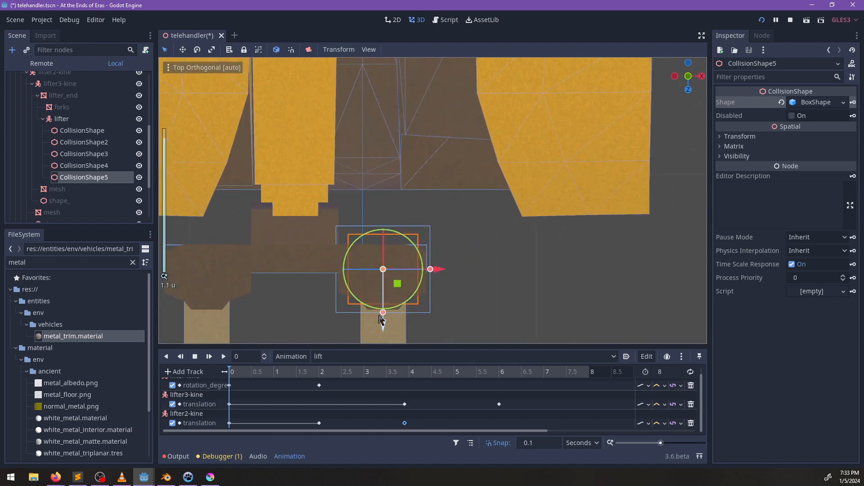
pyautogui.moveTo(391, 316); pyautogui.dragTo(389, 330)
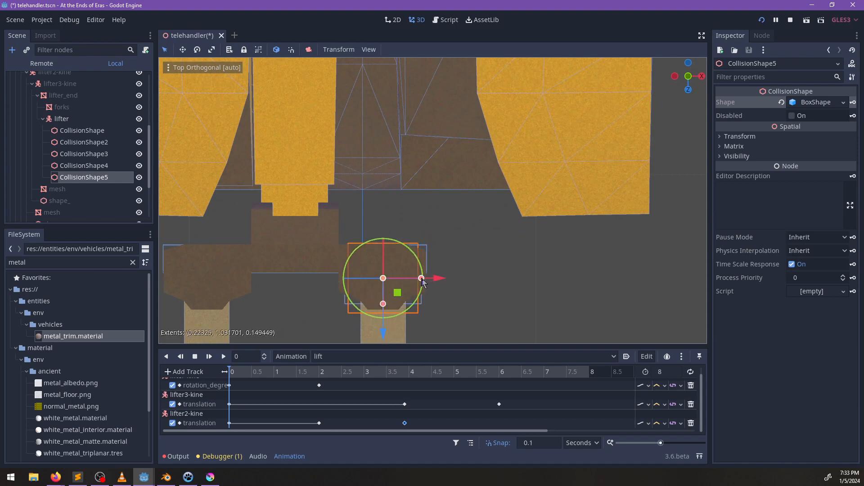
# Fine-tune the post box's height and vertical position so it spans the fork post from end to end
pyautogui.moveTo(428, 282); pyautogui.dragTo(432, 111, button='middle')
pyautogui.scroll(2, 446, 216)
pyautogui.scroll(-2, 429, 114)
pyautogui.moveTo(427, 107)
pyautogui.mouseDown()
pyautogui.moveTo(427, 129)
pyautogui.moveTo(423, 118)
pyautogui.mouseUp()
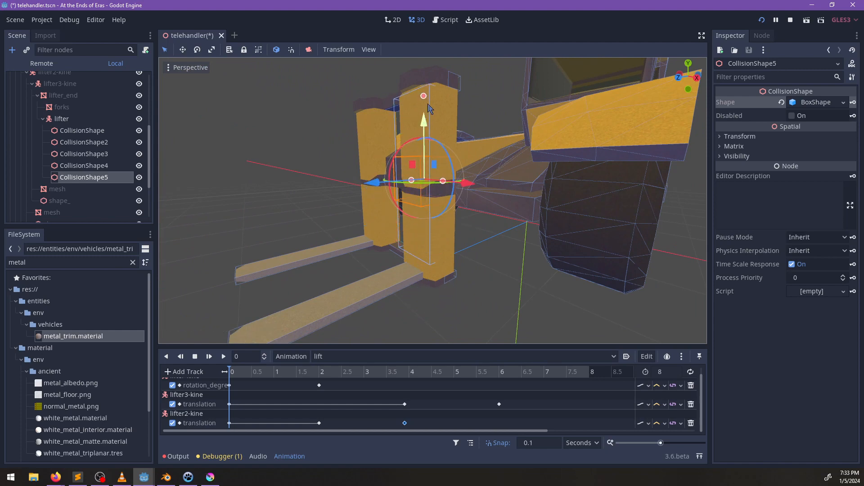
pyautogui.moveTo(427, 82); pyautogui.dragTo(428, 79)
pyautogui.moveTo(469, 180); pyautogui.dragTo(452, 136, button='middle')
pyautogui.scroll(3, 448, 121)
pyautogui.scroll(-2, 447, 113)
pyautogui.moveTo(436, 118); pyautogui.dragTo(438, 123)
pyautogui.moveTo(441, 126); pyautogui.dragTo(421, 150, button='middle')
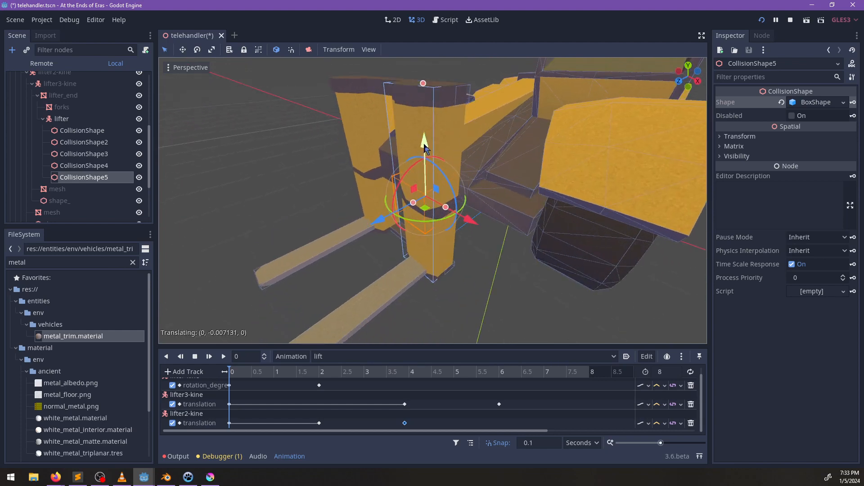
# Duplicate the post's collision box and move the copy along X onto the other fork post
pyautogui.moveTo(416, 103); pyautogui.dragTo(477, 225, button='middle')
pyautogui.scroll(2, 435, 153)
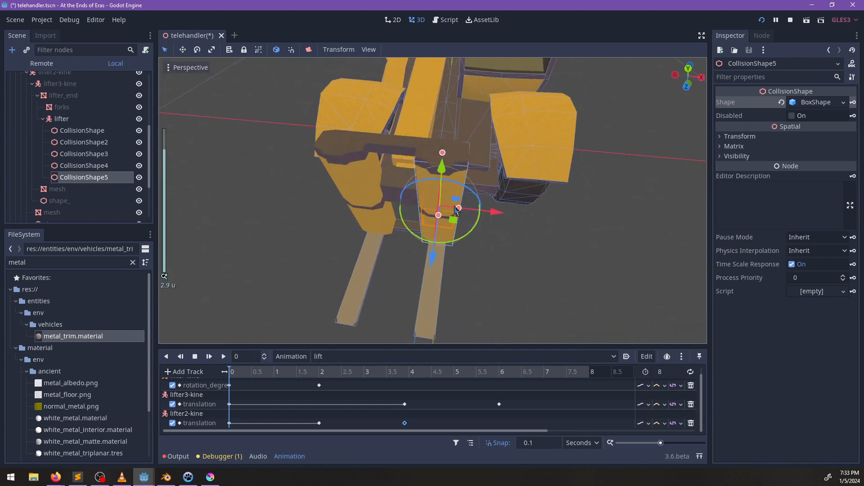
pyautogui.hotkey('ctrl', 'd')
pyautogui.moveTo(495, 211); pyautogui.dragTo(418, 209)
# Add another CollisionShape node under the lifter body and give it a new CylinderShape
pyautogui.moveTo(418, 209); pyautogui.dragTo(446, 238, button='middle')
pyautogui.scroll(3, 431, 198)
pyautogui.scroll(4, 461, 240)
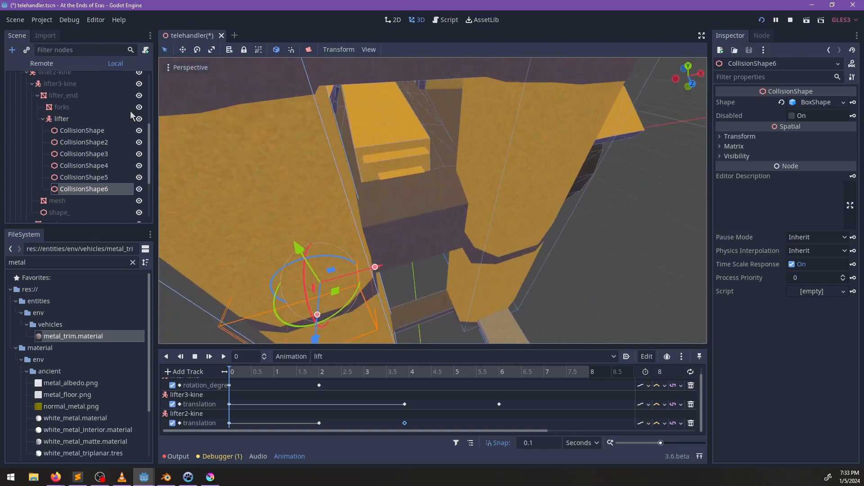
pyautogui.click(83, 120)
pyautogui.hotkey('ctrl', 'a')
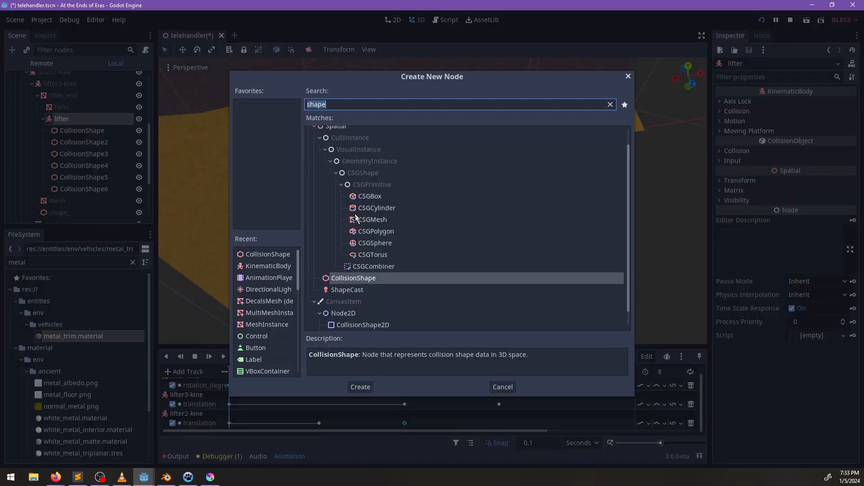
pyautogui.press('Return')
pyautogui.click(813, 103)
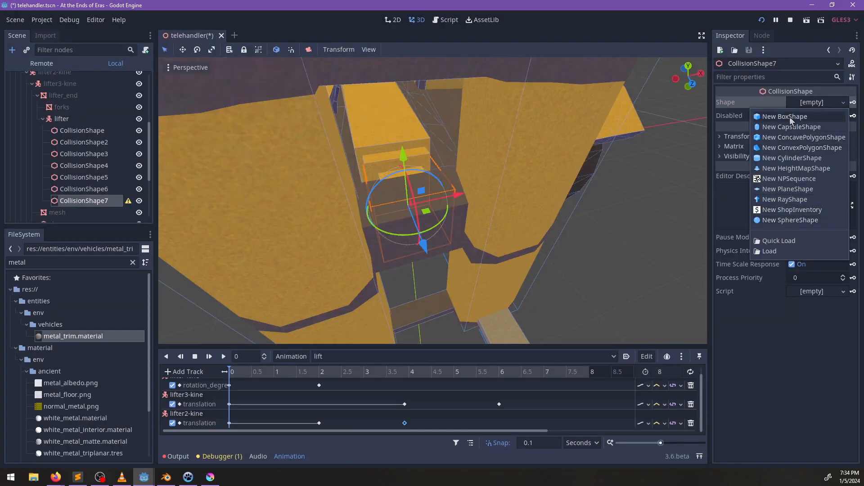
pyautogui.click(792, 158)
# Shrink the collision cylinder's radius and height toward the size of the bracket between the fork posts
pyautogui.scroll(-4, 510, 214)
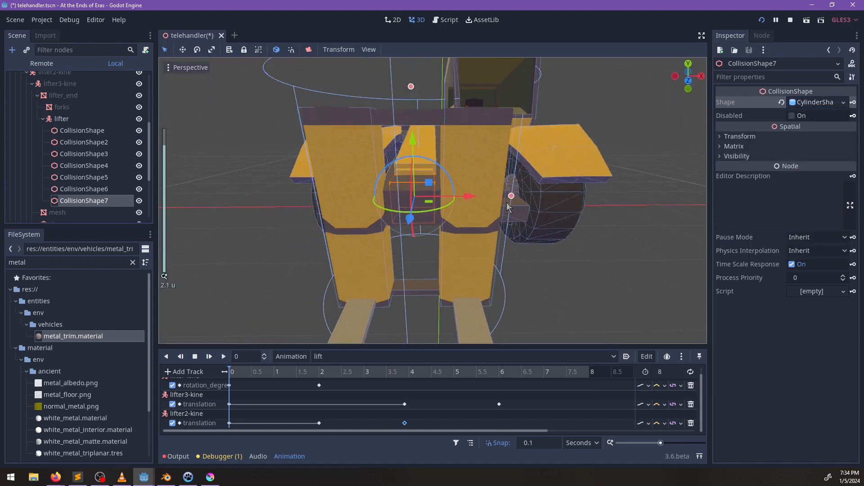
pyautogui.moveTo(509, 198); pyautogui.dragTo(450, 187)
pyautogui.moveTo(409, 82); pyautogui.dragTo(414, 130)
pyautogui.hotkey('ctrl', 'z')
pyautogui.moveTo(410, 86); pyautogui.dragTo(413, 137)
# Rotate the collision cylinder about Z so it lies horizontally between the fork posts, and adjust its size
pyautogui.moveTo(436, 173); pyautogui.dragTo(445, 224)
pyautogui.scroll(5, 417, 203)
pyautogui.moveTo(417, 203); pyautogui.dragTo(464, 242, button='middle')
pyautogui.scroll(-1, 459, 244)
pyautogui.moveTo(428, 240); pyautogui.dragTo(418, 218)
pyautogui.moveTo(412, 203); pyautogui.dragTo(404, 247, button='middle')
pyautogui.scroll(-3, 403, 220)
# Position and fit the horizontal collision cylinder around the central bracket between the two fork posts
pyautogui.moveTo(359, 247); pyautogui.dragTo(404, 189)
pyautogui.moveTo(450, 182); pyautogui.dragTo(490, 104, button='middle')
pyautogui.moveTo(414, 216); pyautogui.dragTo(413, 215)
pyautogui.moveTo(413, 215); pyautogui.dragTo(476, 134, button='middle')
pyautogui.scroll(3, 470, 134)
pyautogui.moveTo(386, 238); pyautogui.dragTo(410, 225, button='middle')
pyautogui.moveTo(386, 245); pyautogui.dragTo(387, 251)
# Save the telehandler scene and restart the running game with the new collision shapes
pyautogui.moveTo(515, 110); pyautogui.dragTo(571, 221, button='middle')
pyautogui.scroll(-6, 518, 177)
pyautogui.scroll(-3, 563, 169)
pyautogui.scroll(-5, 506, 204)
pyautogui.hotkey('ctrl', 's')
pyautogui.hotkey('alt', 'Tab')
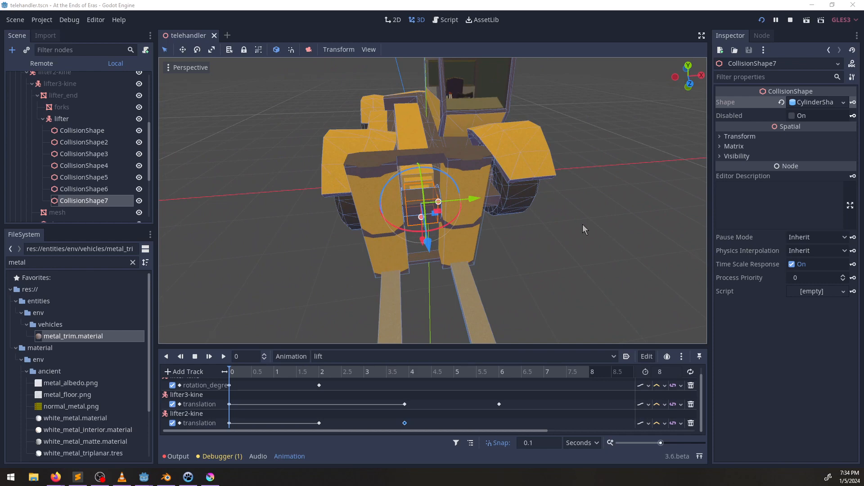
pyautogui.click(792, 20)
pyautogui.hotkey('ctrl', 's')
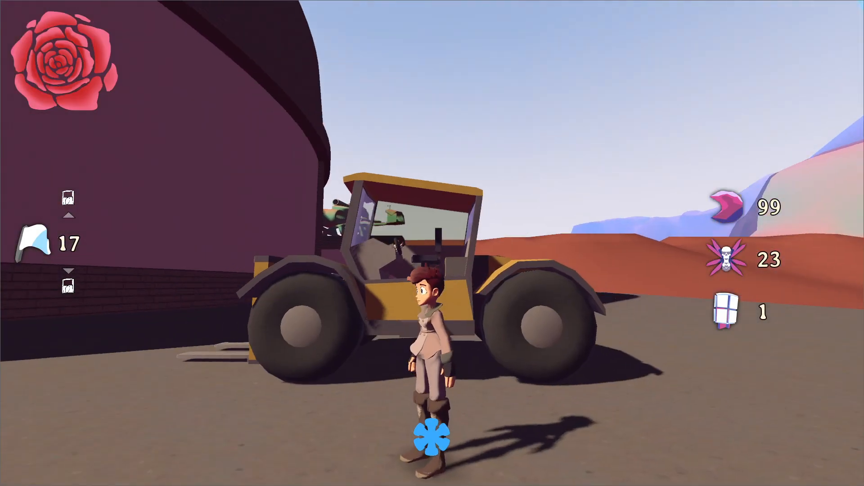
# Test the telehandler's collision in the game by running and jumping onto its cab and fork frame
pyautogui.press('w')
pyautogui.press('space')
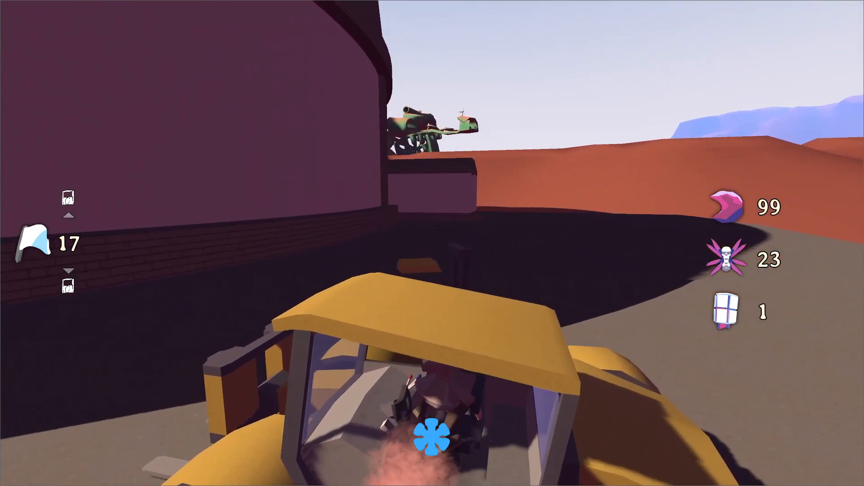
pyautogui.press('s')
pyautogui.press('w')
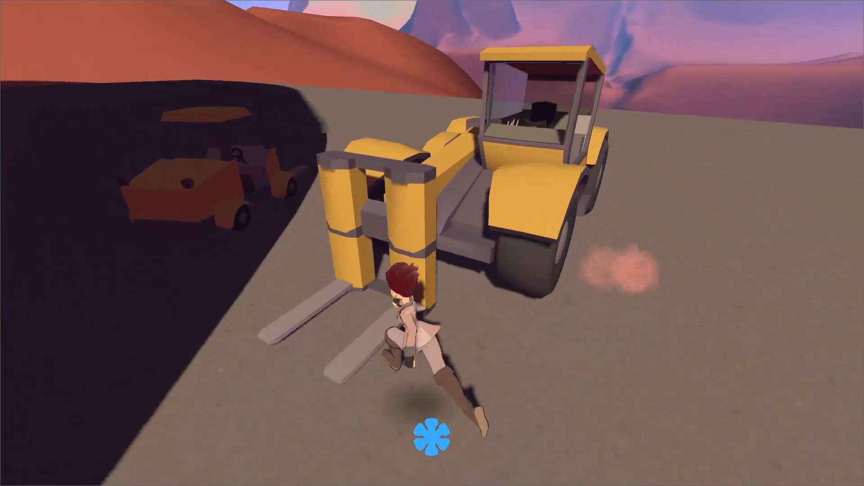
pyautogui.press('w')
pyautogui.press('space')
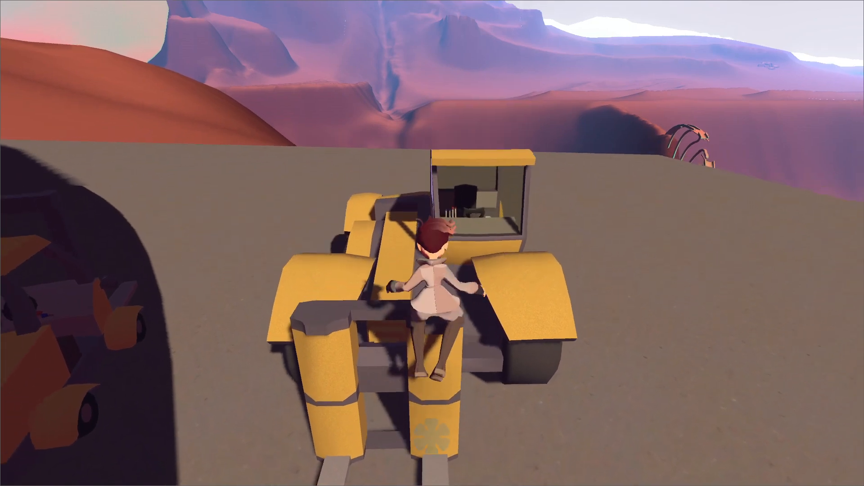
# Test standing on the telehandler's fork frame and lowered forks, then pause the game and switch to the Godot editor
pyautogui.press('s')
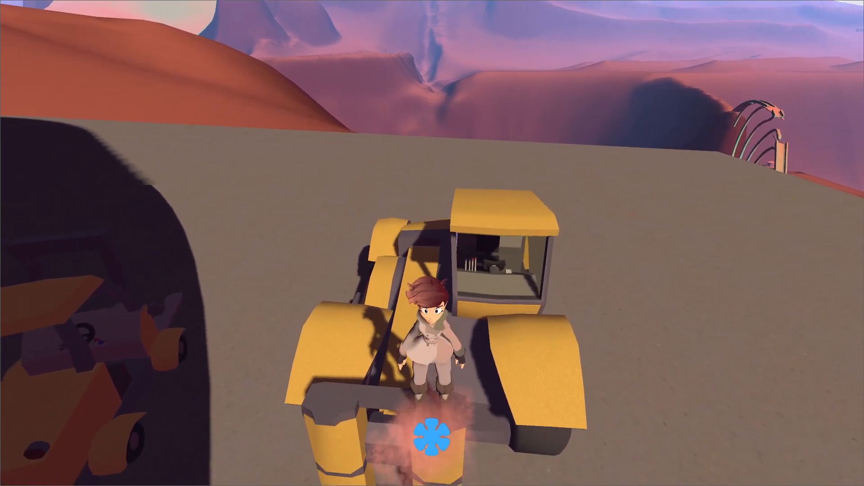
pyautogui.press('w')
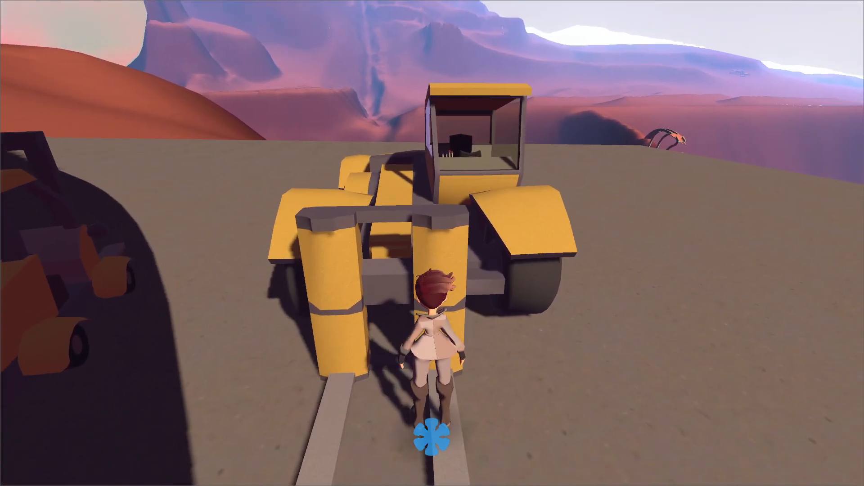
pyautogui.press('Escape')
pyautogui.hotkey('alt', 'Tab')
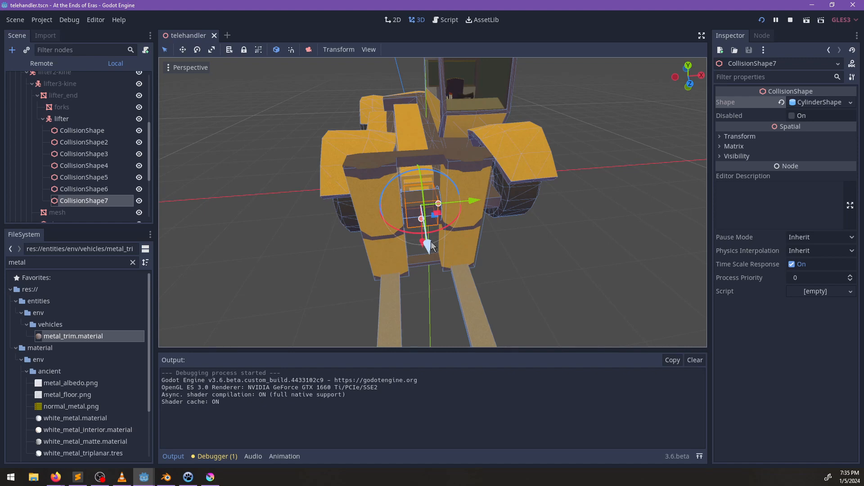
# Collapse the lifter node, select the AnimationPlayer and examine its available signals
pyautogui.click(42, 119)
pyautogui.click(94, 212)
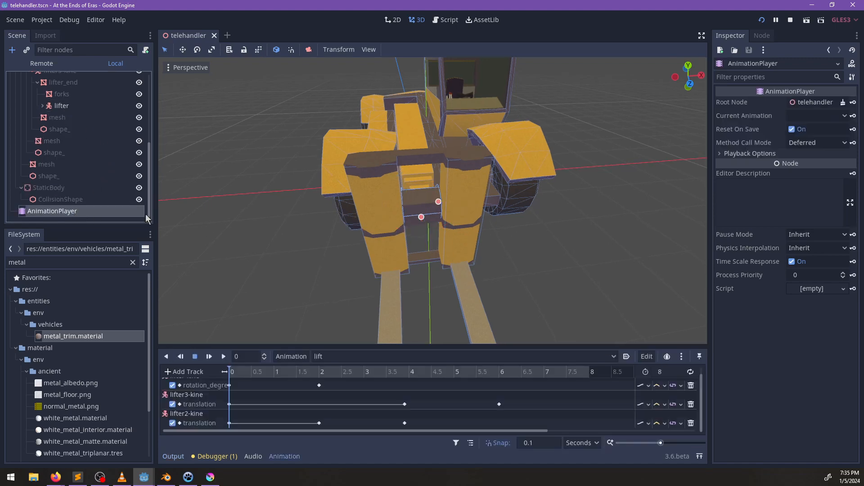
pyautogui.scroll(-4, 552, 280)
pyautogui.moveTo(570, 247); pyautogui.dragTo(686, 131, button='middle')
pyautogui.click(761, 36)
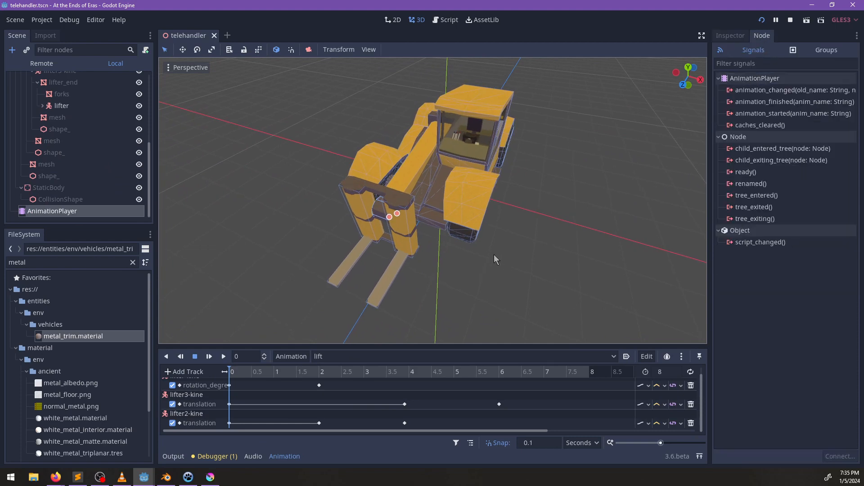
pyautogui.moveTo(499, 271); pyautogui.dragTo(484, 287, button='middle')
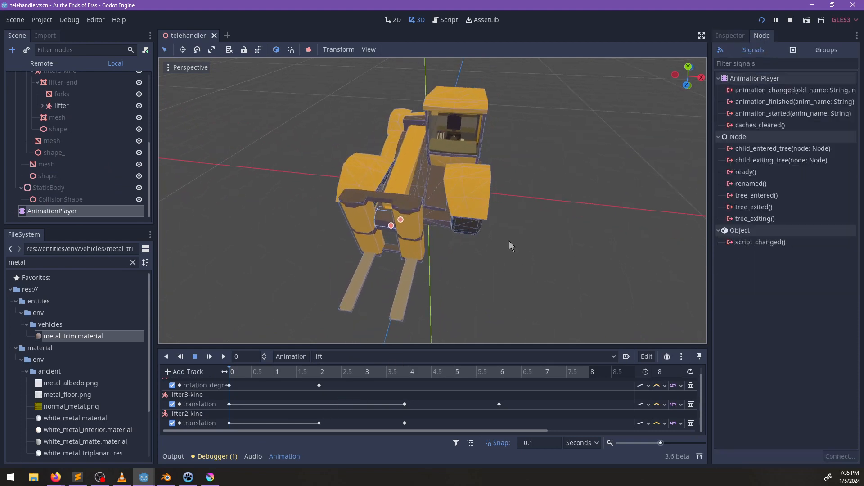
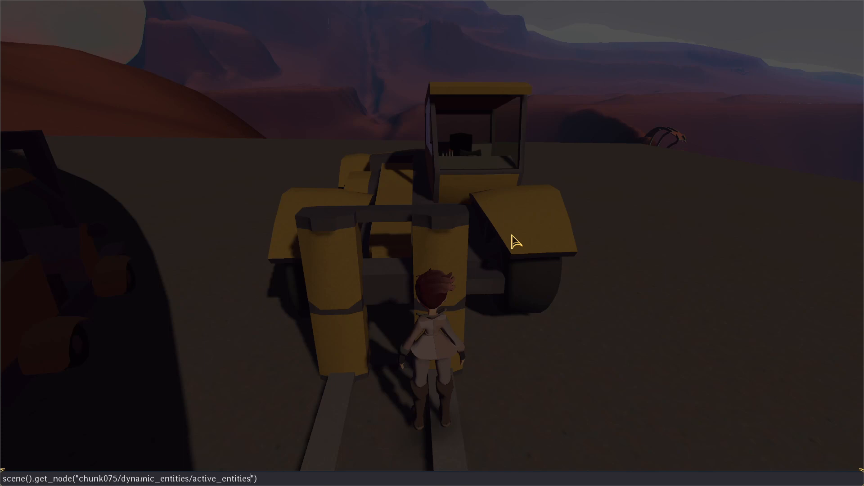
# Close the in-game console, jump onto the lowered fork frame, then pause the game and return to Godot
pyautogui.press('Escape')
pyautogui.press('w')
pyautogui.press('space')
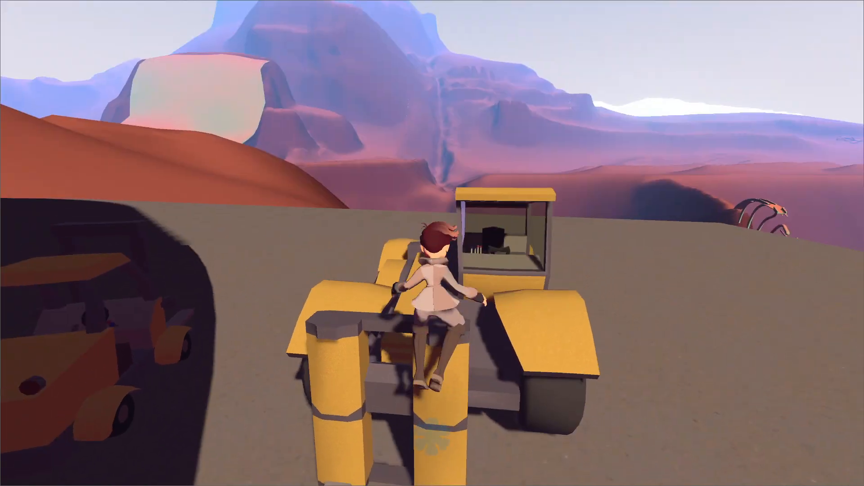
pyautogui.press('space')
pyautogui.press('Escape')
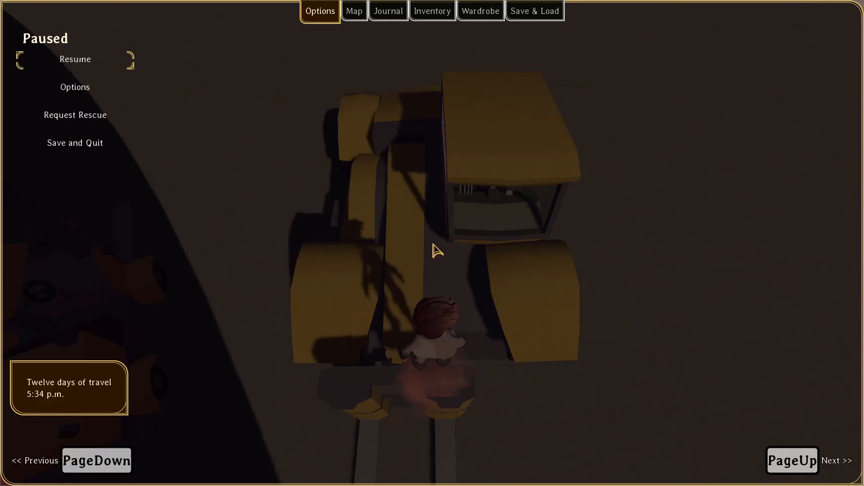
pyautogui.hotkey('alt', 'Tab')
# Set the AnimationPlayer's current animation to lift
pyautogui.click(732, 39)
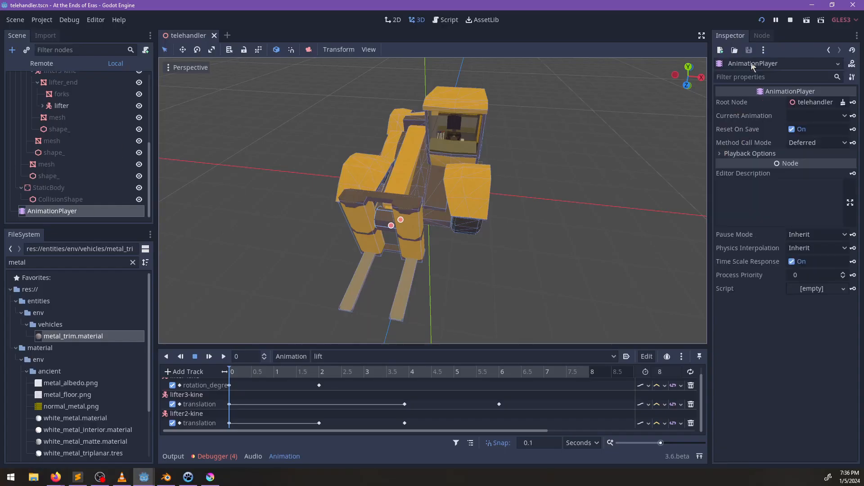
pyautogui.click(799, 116)
pyautogui.click(802, 151)
pyautogui.click(699, 207)
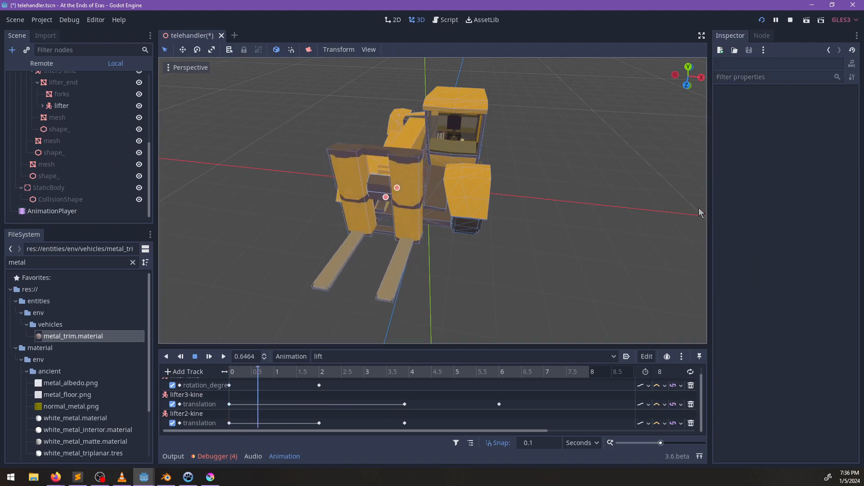
# Ride the rising forks in the game and jump onto the fork frame, then pause and return to Godot
pyautogui.hotkey('alt', 'Tab')
pyautogui.press('Escape')
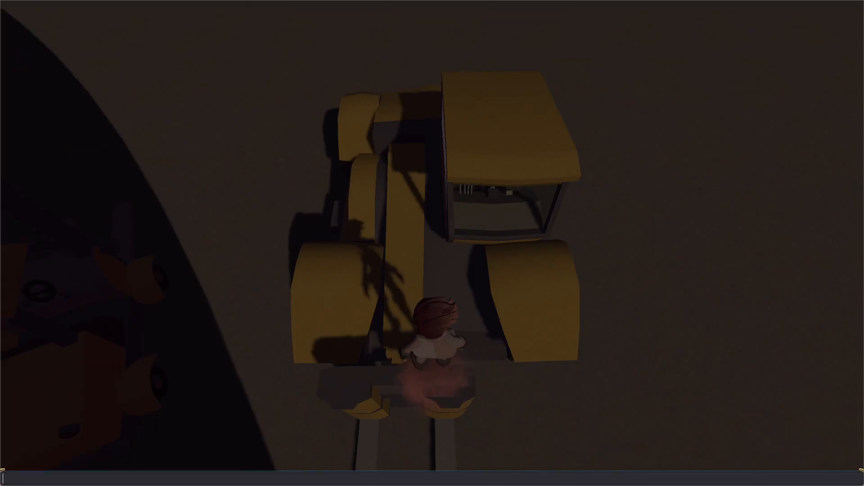
pyautogui.press('Escape')
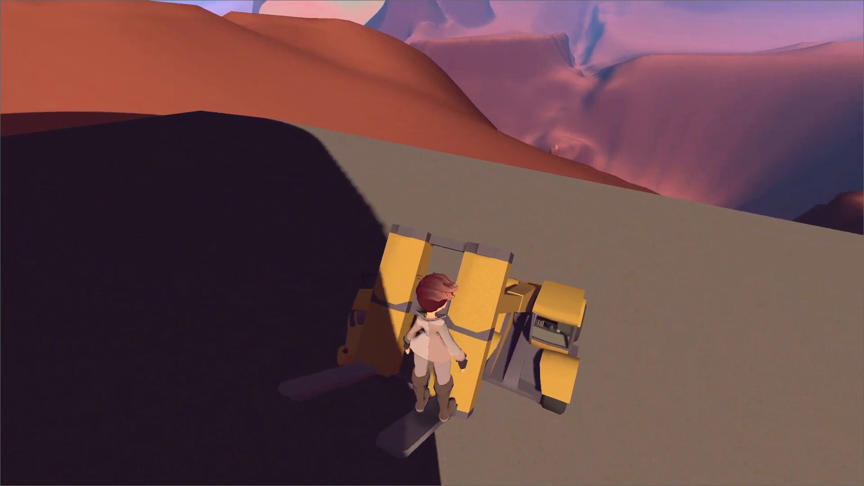
pyautogui.press('space')
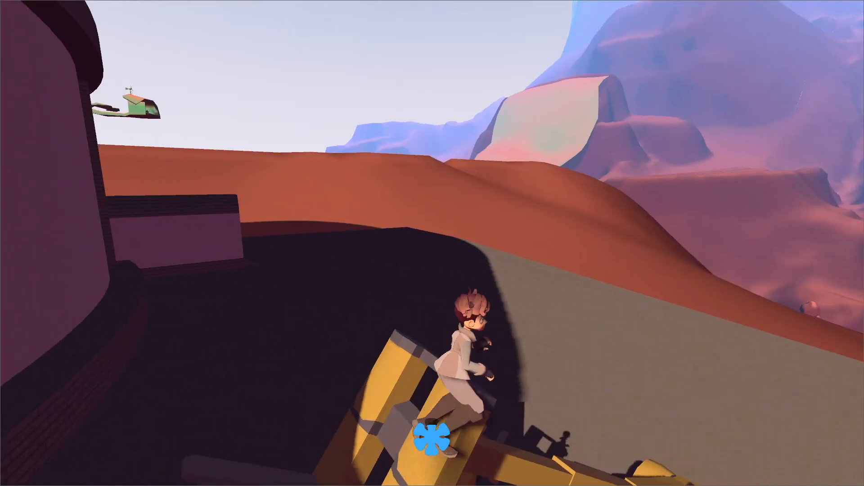
pyautogui.press('Escape')
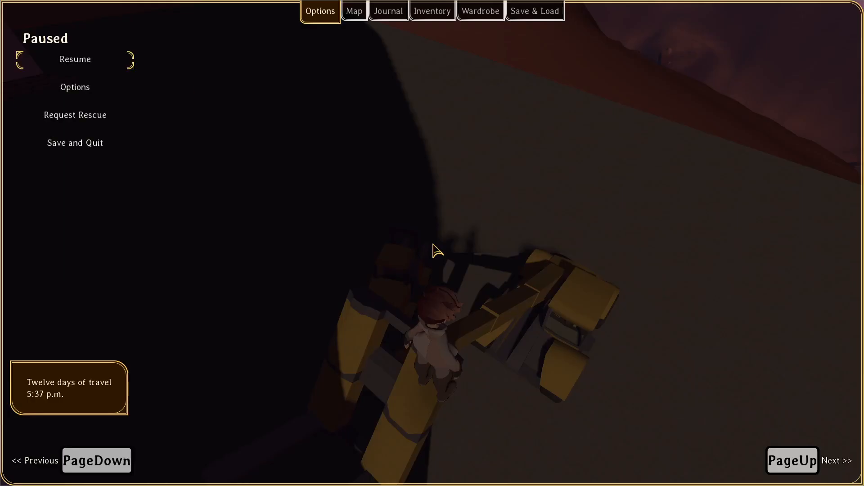
pyautogui.hotkey('alt', 'Tab')
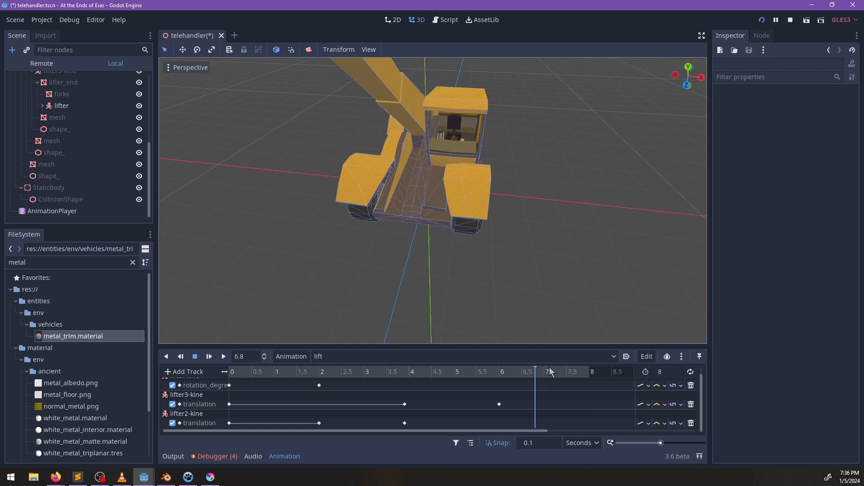
# Select the lifter_end mesh and move the lift animation's playhead to 2 seconds
pyautogui.scroll(-5, 464, 239)
pyautogui.moveTo(464, 239); pyautogui.dragTo(382, 211, button='middle')
pyautogui.keyDown('shift'); pyautogui.moveTo(383, 211); pyautogui.dragTo(436, 297, button='middle'); pyautogui.keyUp('shift')
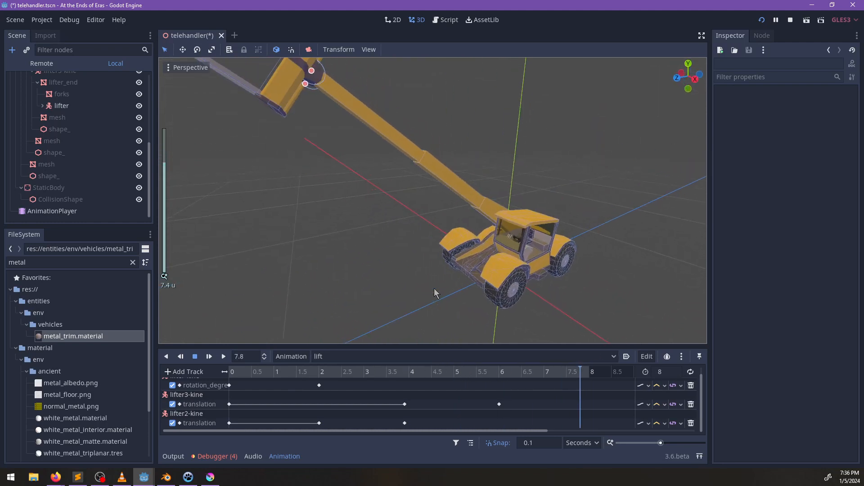
pyautogui.scroll(3, 50, 198)
pyautogui.click(55, 167)
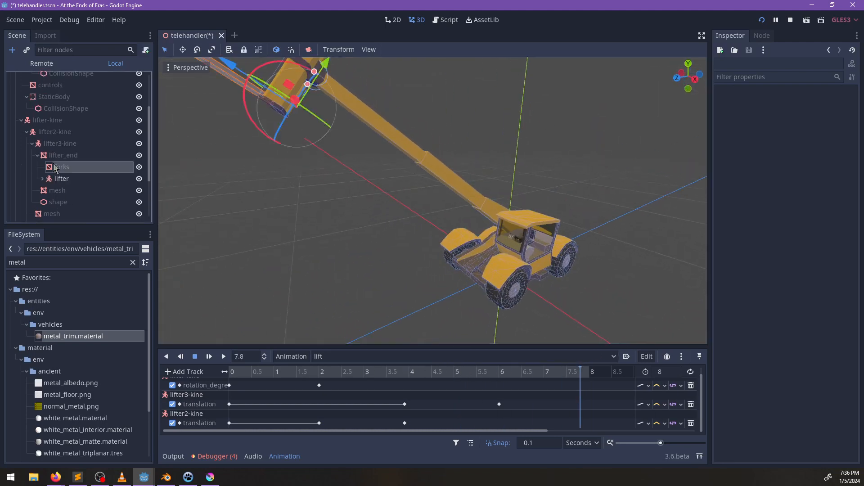
pyautogui.click(61, 155)
pyautogui.click(296, 373)
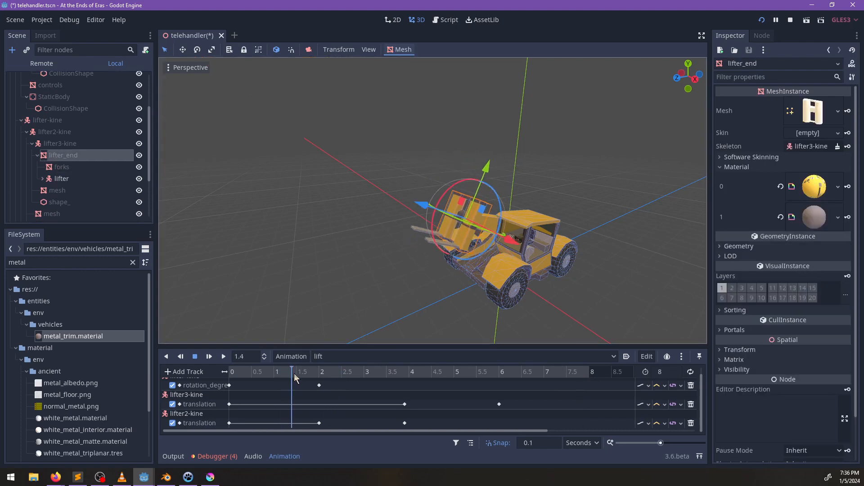
# Try rotating lifter_end about its X axis to level the forks at 2 seconds
pyautogui.moveTo(360, 311); pyautogui.dragTo(352, 254, button='middle')
pyautogui.scroll(6, 423, 206)
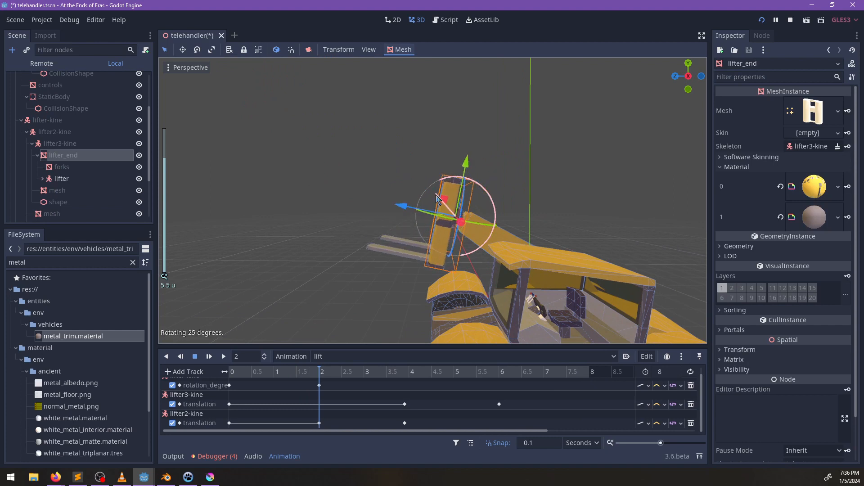
pyautogui.moveTo(436, 194); pyautogui.dragTo(435, 201)
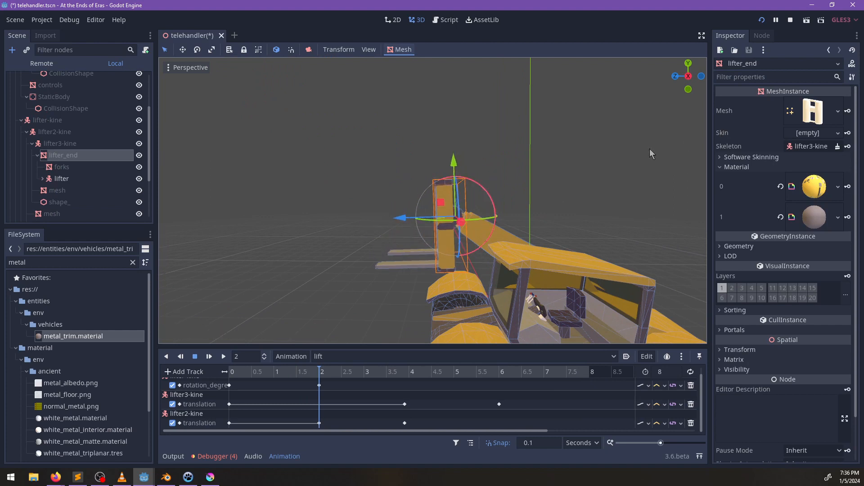
pyautogui.moveTo(479, 214); pyautogui.dragTo(509, 218)
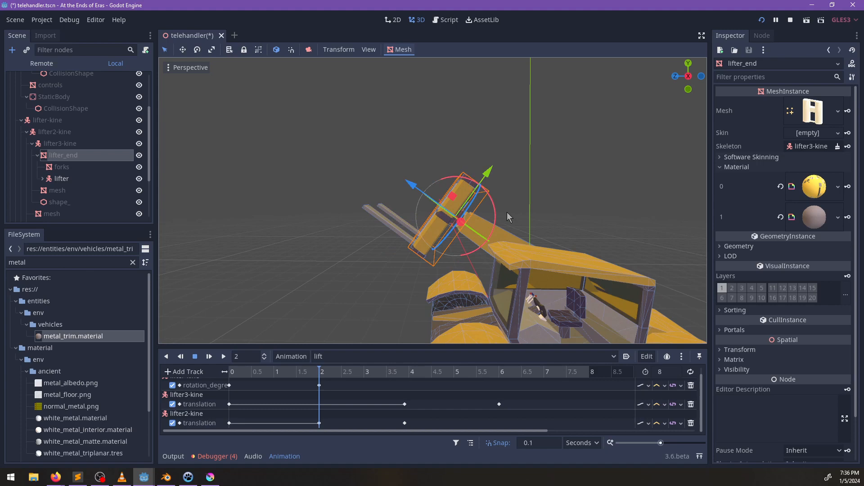
# Create a rotation_degrees track with a RESET track for lifter_end and key its rotation at 0 seconds
pyautogui.click(758, 36)
pyautogui.click(738, 36)
pyautogui.moveTo(319, 380); pyautogui.dragTo(222, 372)
pyautogui.click(740, 350)
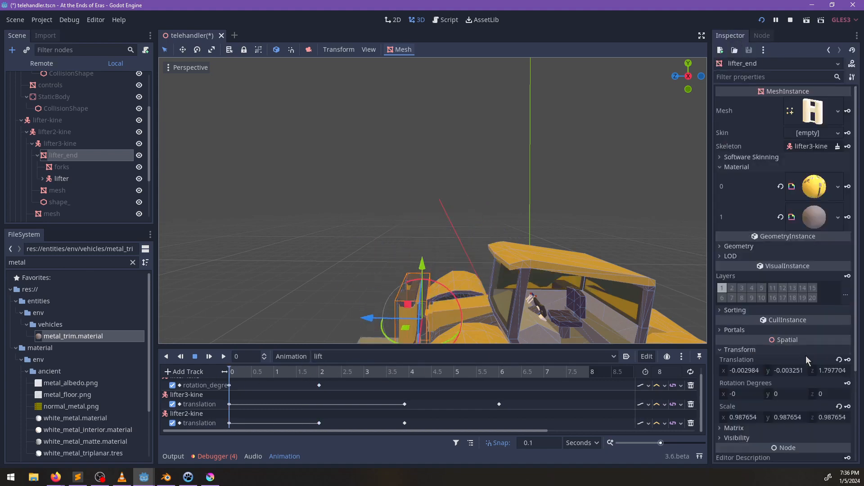
pyautogui.click(848, 384)
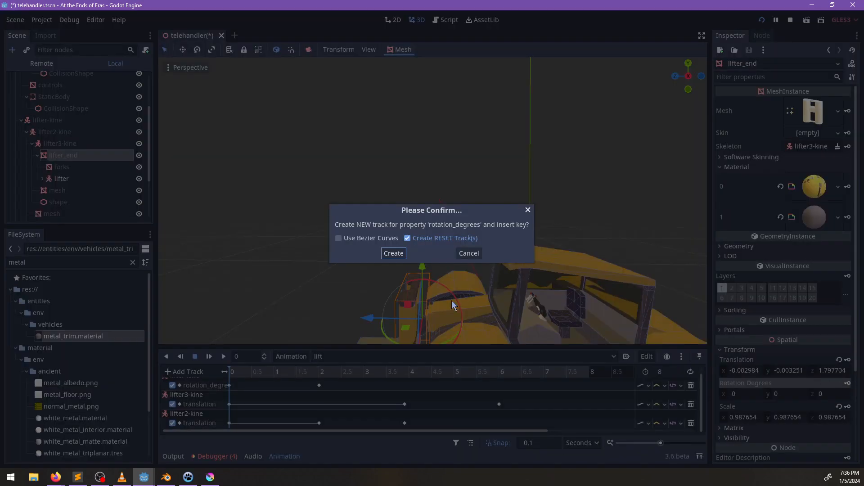
pyautogui.click(393, 254)
# At 2 seconds, rotate lifter_end about 37.4° on X to level the forks, key it and preview the remaining lift
pyautogui.moveTo(276, 378); pyautogui.dragTo(319, 380)
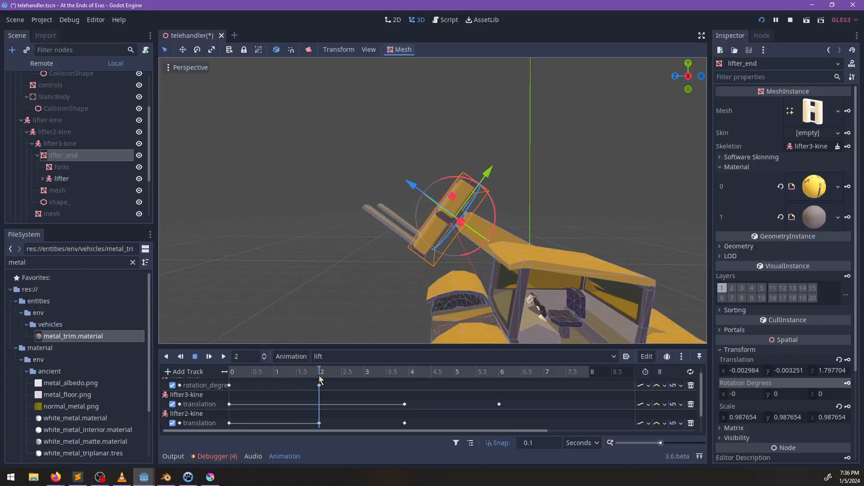
pyautogui.moveTo(454, 179); pyautogui.dragTo(439, 193)
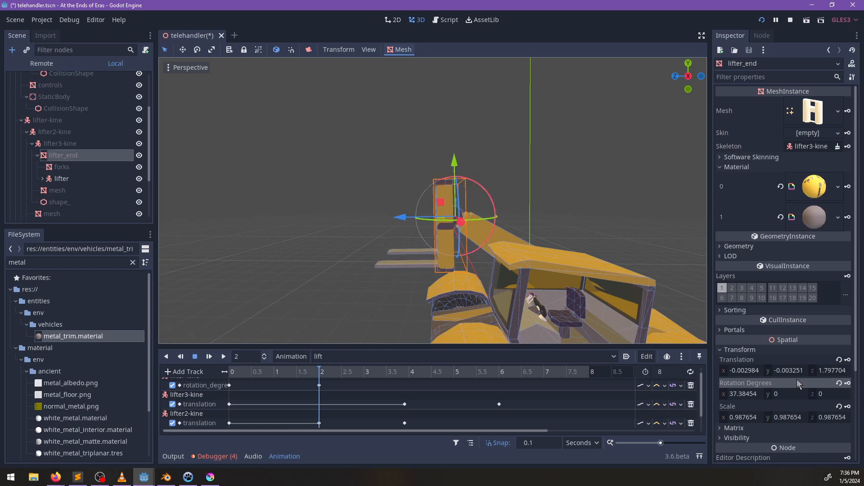
pyautogui.moveTo(364, 372); pyautogui.dragTo(505, 373)
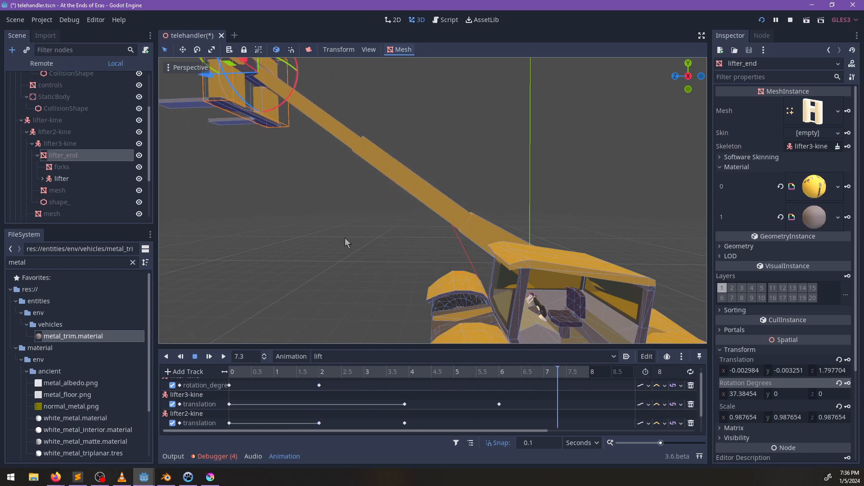
# Save the telehandler scene and switch back to the running game
pyautogui.scroll(-6, 396, 263)
pyautogui.moveTo(326, 225); pyautogui.dragTo(382, 234, button='middle')
pyautogui.hotkey('ctrl', 's')
pyautogui.scroll(-5, 353, 233)
pyautogui.hotkey('alt', 'Tab')
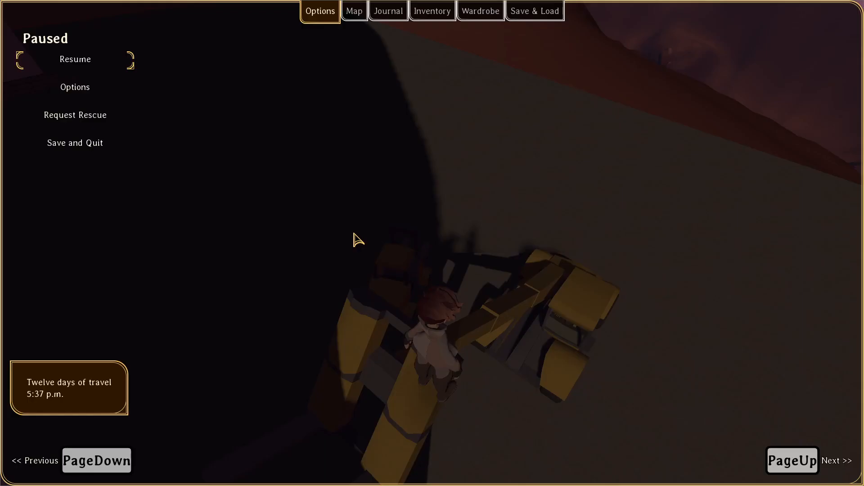
# Resume the game, run around the telehandler and jump up beside its raised boom
pyautogui.press('Escape')
pyautogui.press('d')
pyautogui.press('w')
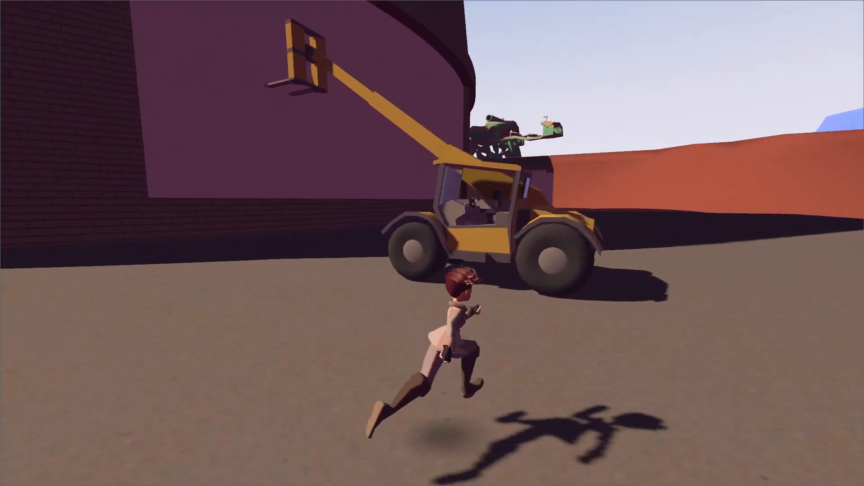
pyautogui.press('space')
pyautogui.press('space')
pyautogui.press('space')
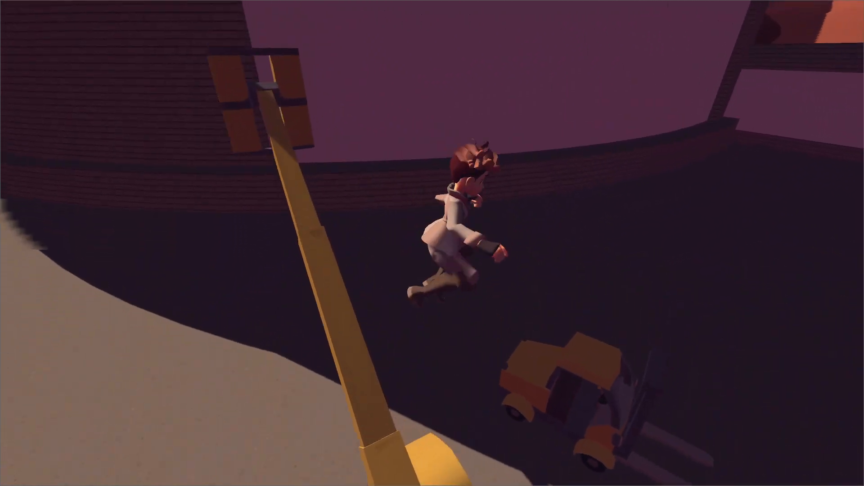
# Approach the raised lifter past the forklift and jump onto its fork frame to test the collision
pyautogui.press('a')
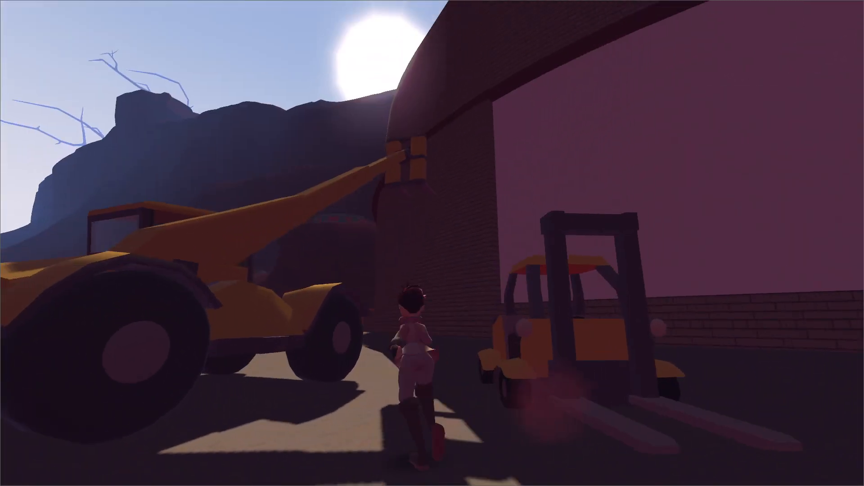
pyautogui.press('space')
pyautogui.press('space')
pyautogui.press('w')
pyautogui.press('w')
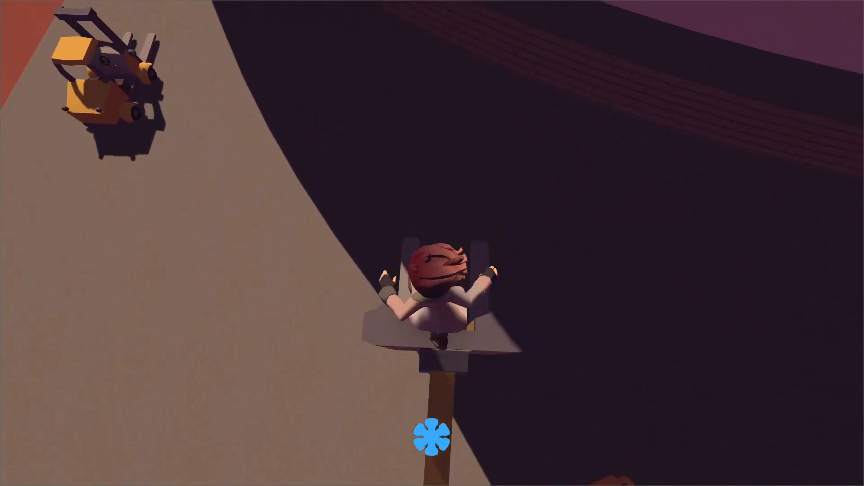
pyautogui.press('w')
pyautogui.press('s')
pyautogui.press('w')
pyautogui.press('w')
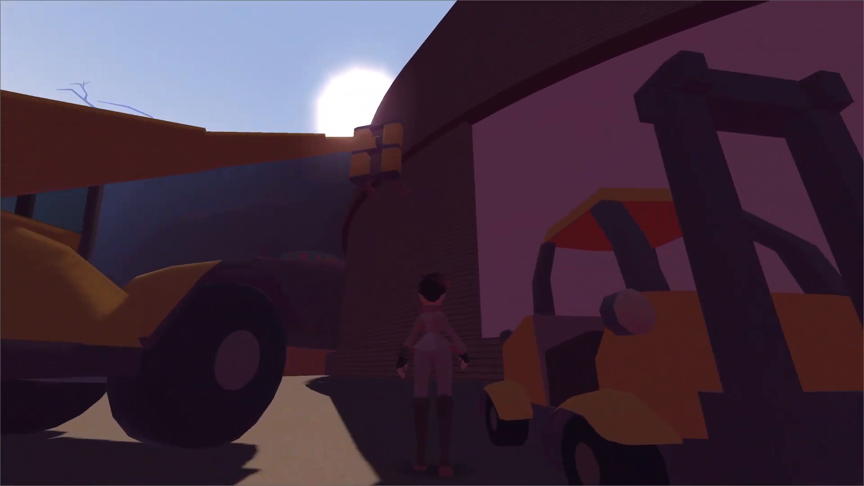
# Inspect the raised forks from below, then run back toward the front of the telehandler
pyautogui.press('s')
pyautogui.press('w')
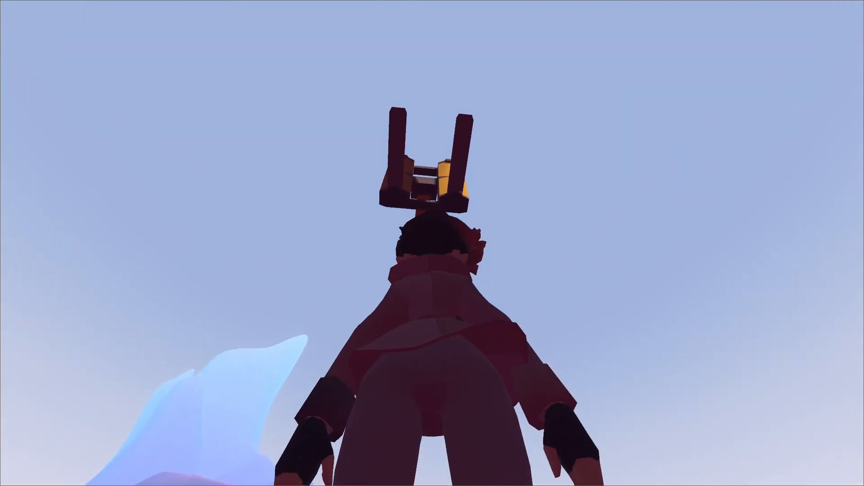
pyautogui.press('w')
pyautogui.press('d')
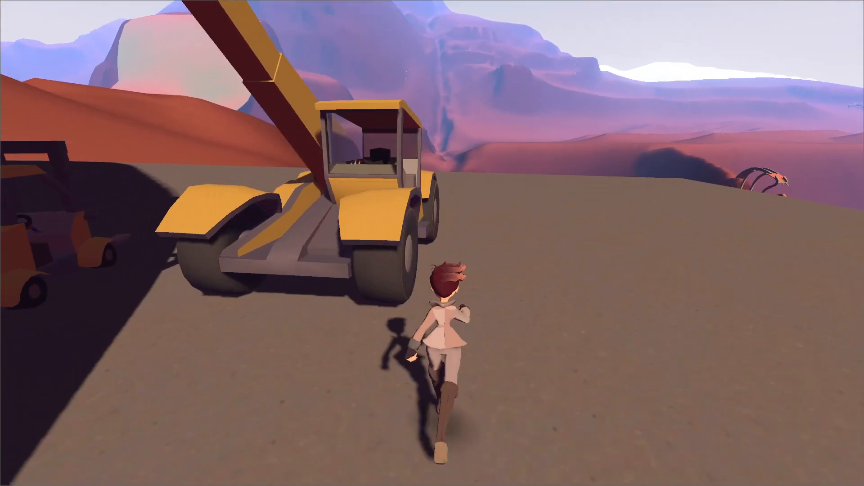
# Jump onto the telehandler and run up its raised boom to the fork frame to test the lifter's collision
pyautogui.press('space')
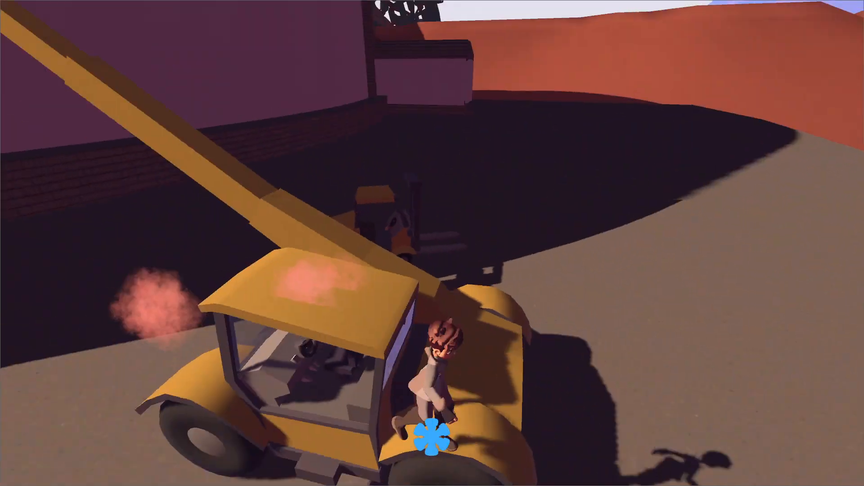
pyautogui.press('d')
pyautogui.press('w')
pyautogui.press('w')
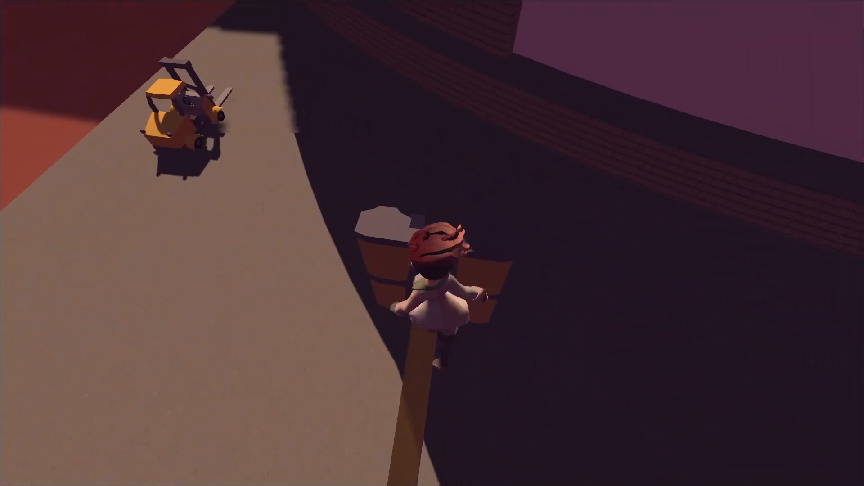
pyautogui.press('w')
pyautogui.press('space')
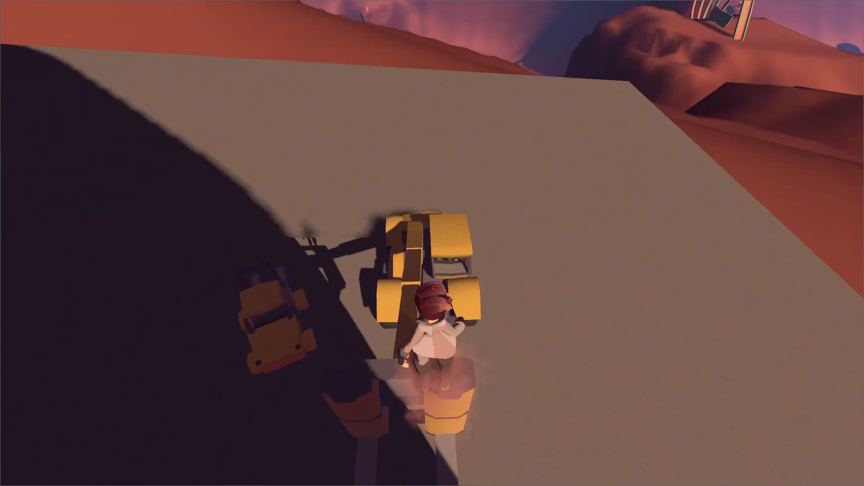
# Drop down from the fork frame and circle past the forklift to the rear of the telehandler
pyautogui.press('w')
pyautogui.press('a')
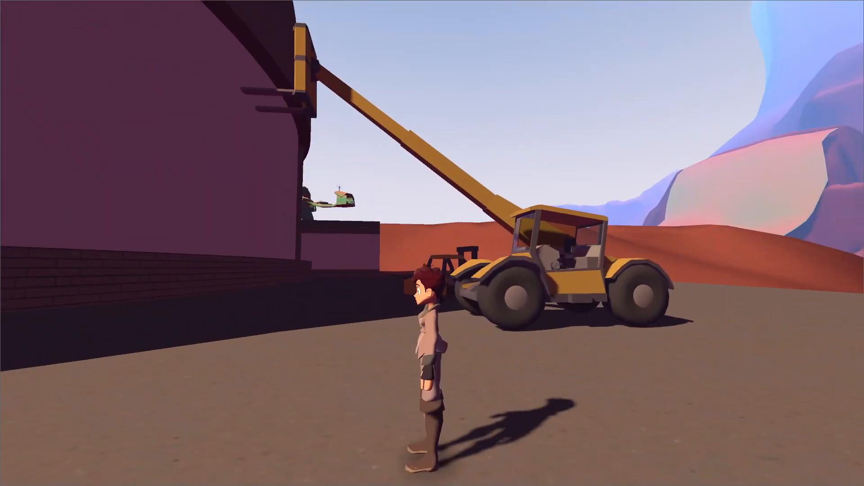
pyautogui.press('w')
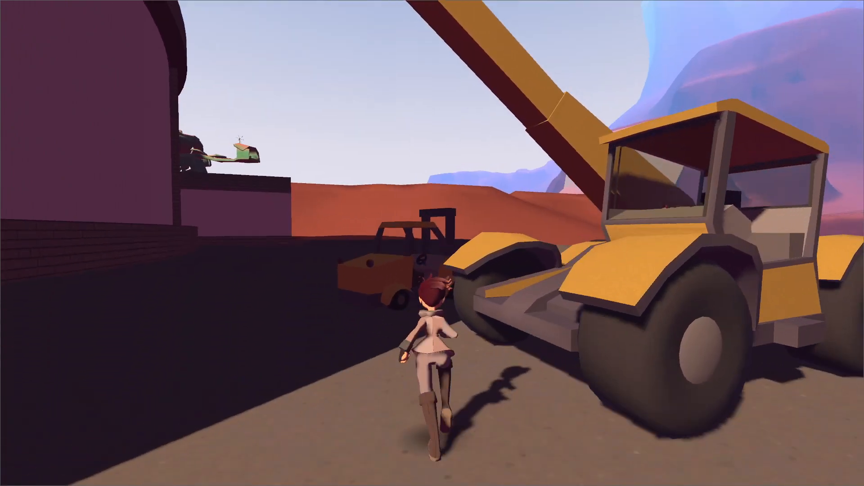
pyautogui.press('w')
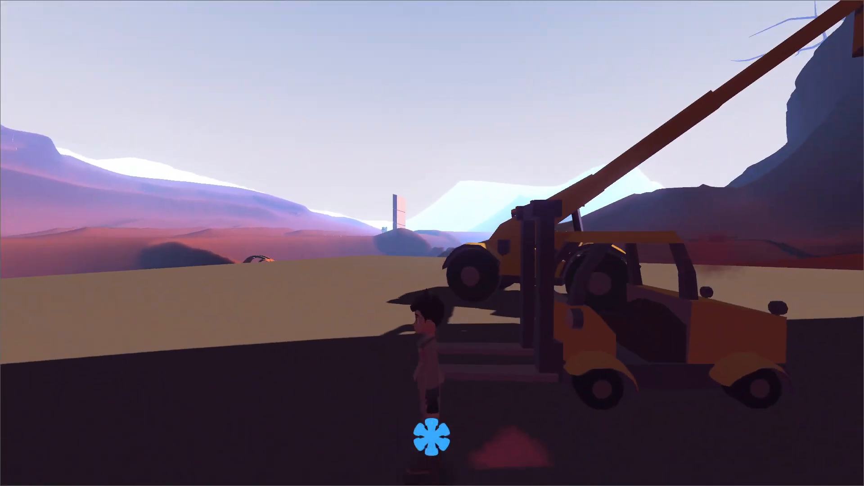
pyautogui.press('w')
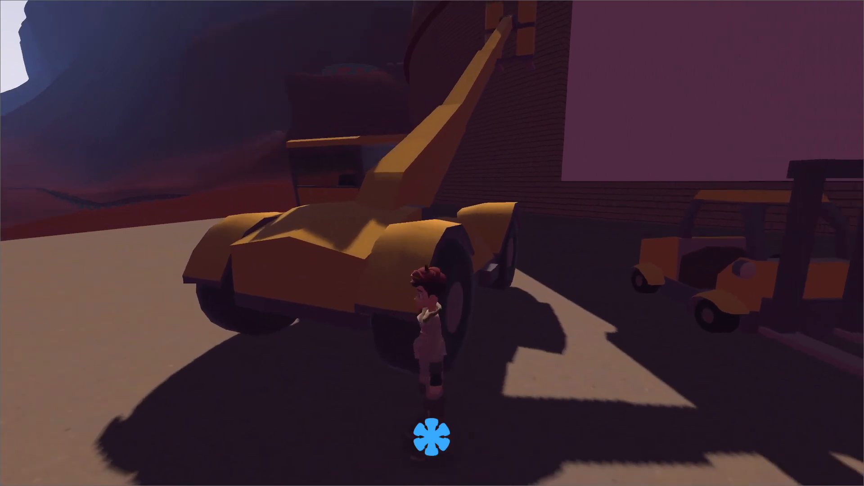
# Climb the telehandler from behind and test the boom's collision again by running up to the fork frame
pyautogui.press('space')
pyautogui.press('w')
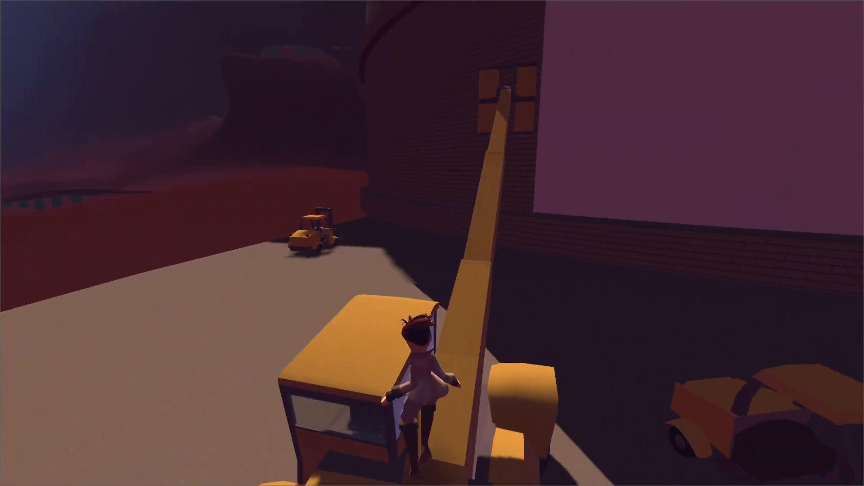
pyautogui.press('w')
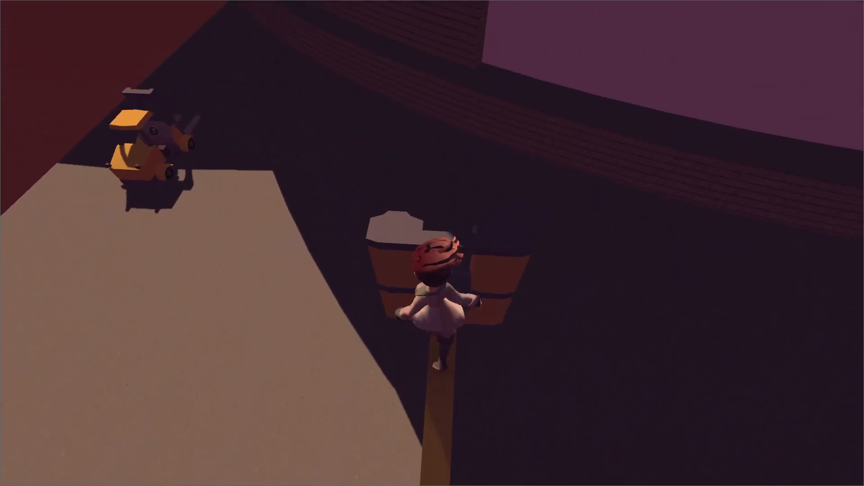
pyautogui.press('w')
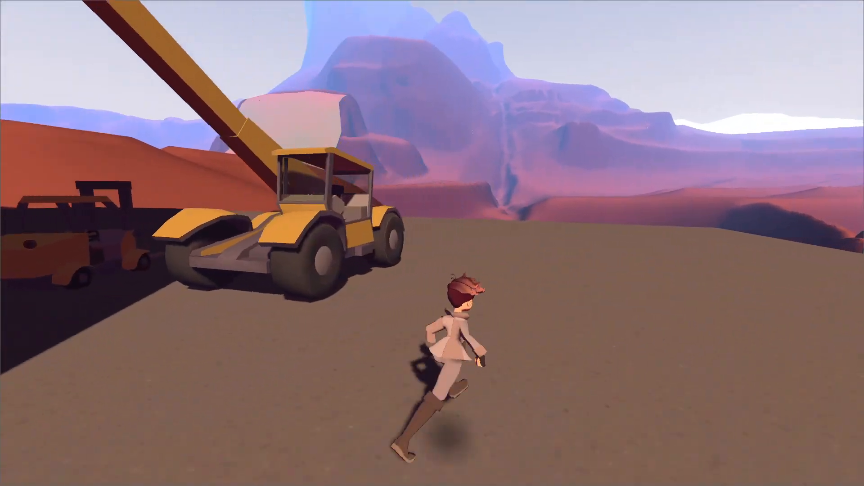
# Run out from the front of the telehandler, pause the game and return to the Godot editor
pyautogui.press('s')
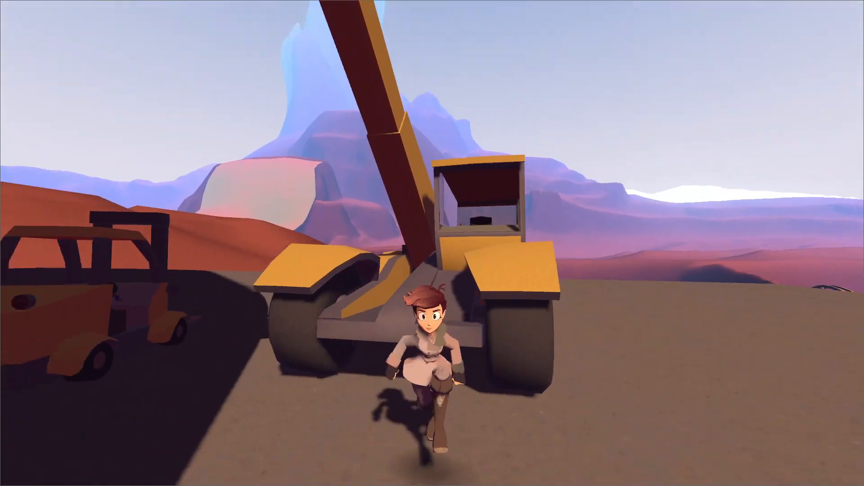
pyautogui.press('d')
pyautogui.press('Escape')
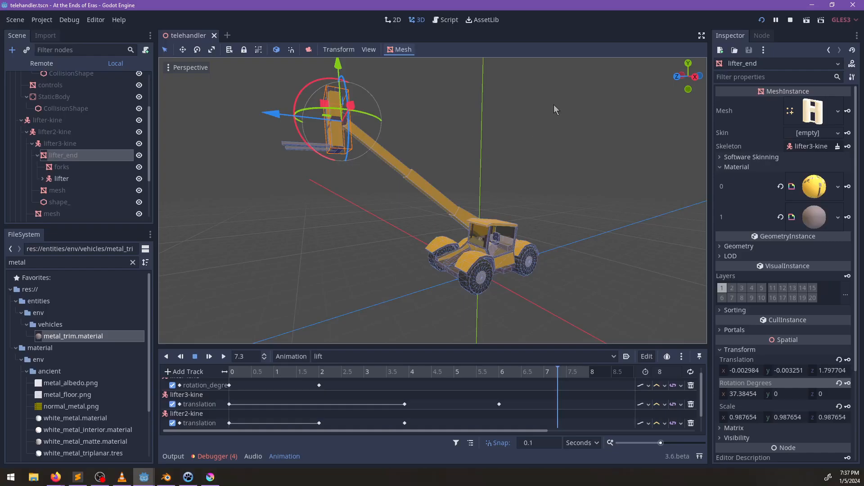
# Select the telehandler scene's AnimationPlayer node and choose an entry for its Current Animation property
pyautogui.scroll(3, 76, 106)
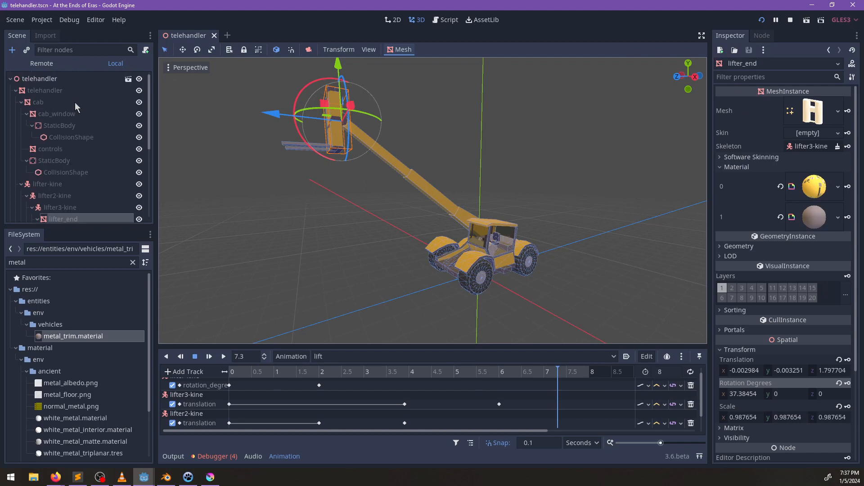
pyautogui.click(40, 79)
pyautogui.scroll(-3, 81, 158)
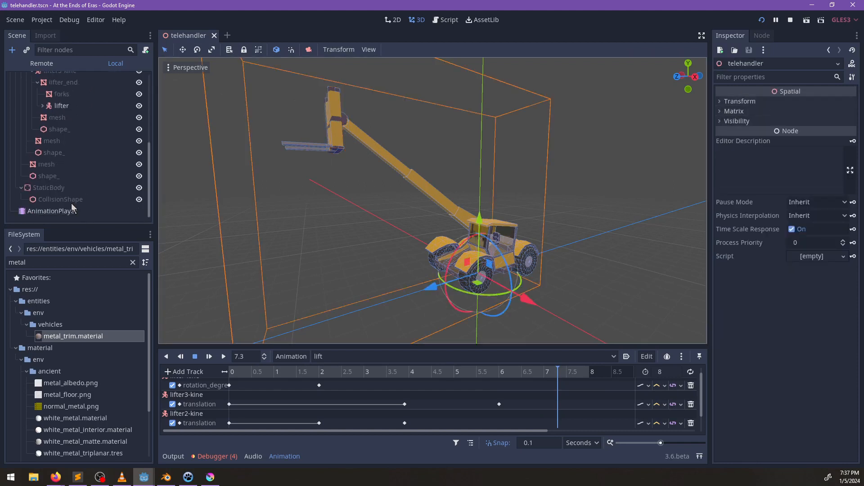
pyautogui.click(69, 210)
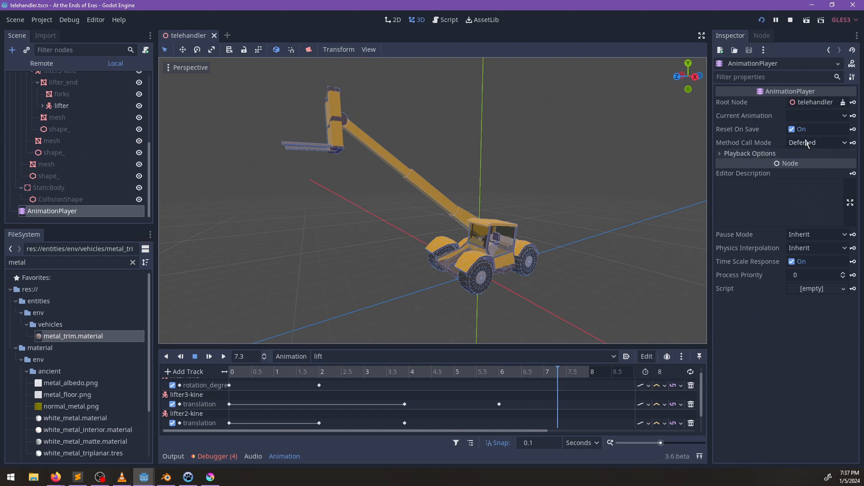
pyautogui.click(795, 118)
pyautogui.click(797, 128)
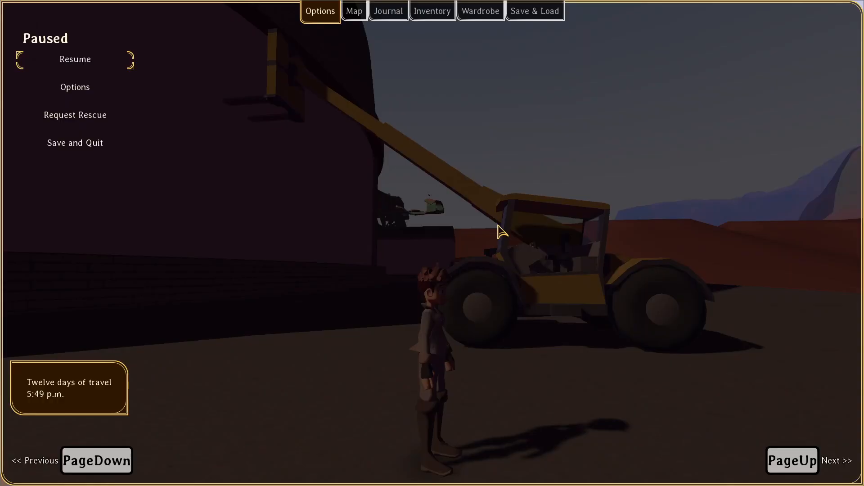
# Resume the game, look back at the raised lifter and run away from it toward the platform's edge
pyautogui.press('Escape')
pyautogui.press('s')
pyautogui.press('a')
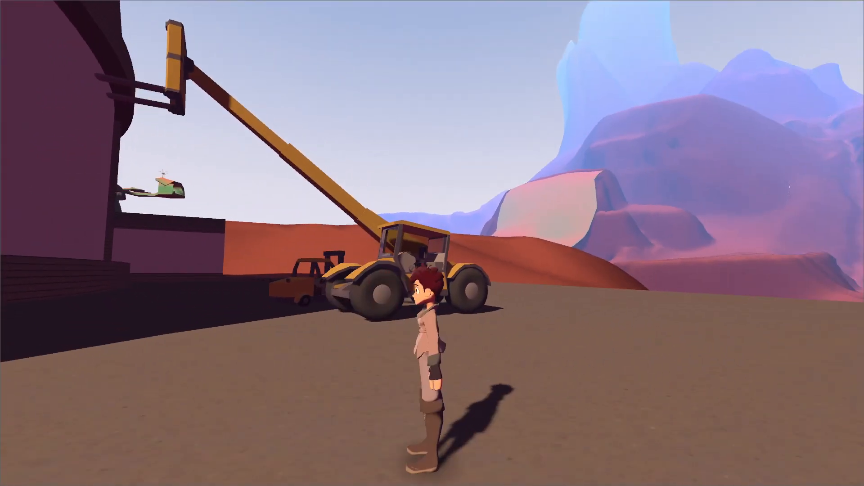
pyautogui.press('w')
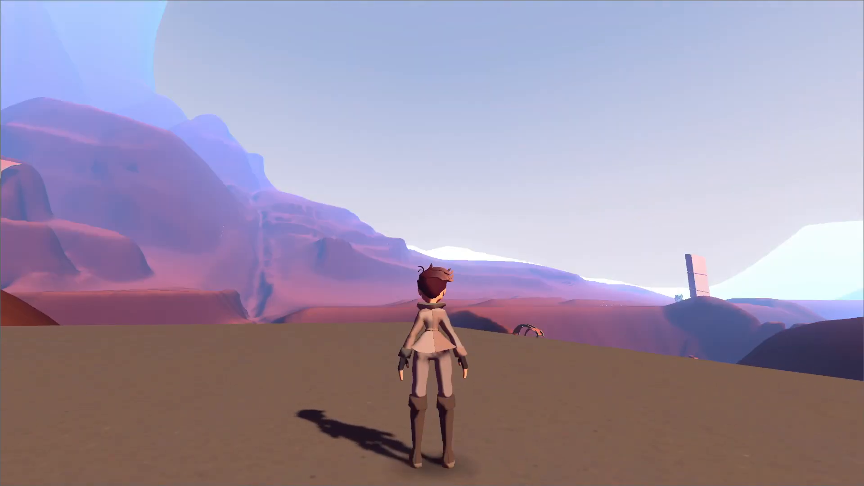
pyautogui.press('w')
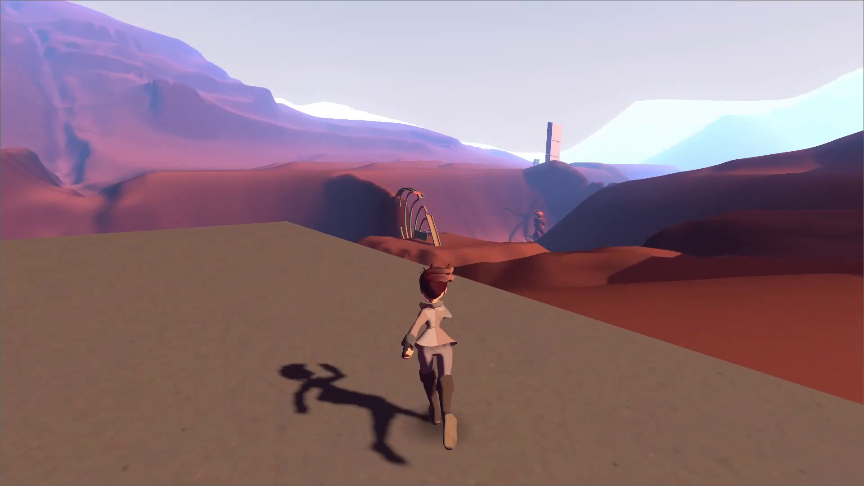
# Rerun the previous command in the game's developer console at the DEMO barrier and run onward into the desert
pyautogui.press('`')
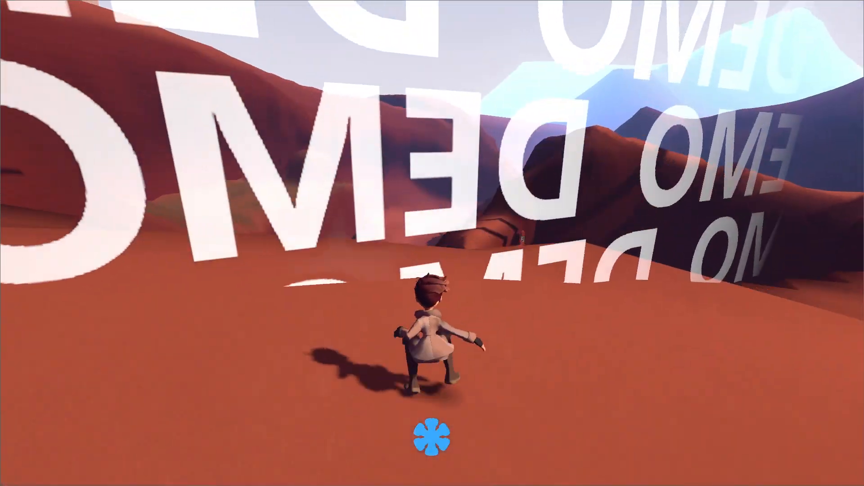
pyautogui.press('`')
pyautogui.press('Return')
pyautogui.press('w')
pyautogui.press('`')
pyautogui.press('Up')
pyautogui.press('Return')
pyautogui.press('w')
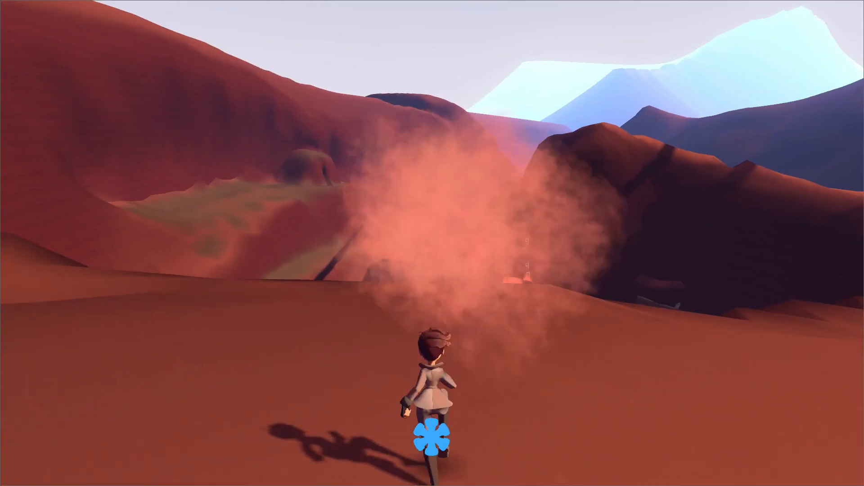
# Ride through the shaded canyon village, looking over its huts and rock formations, and continue on foot over a hut roof
pyautogui.press('space')
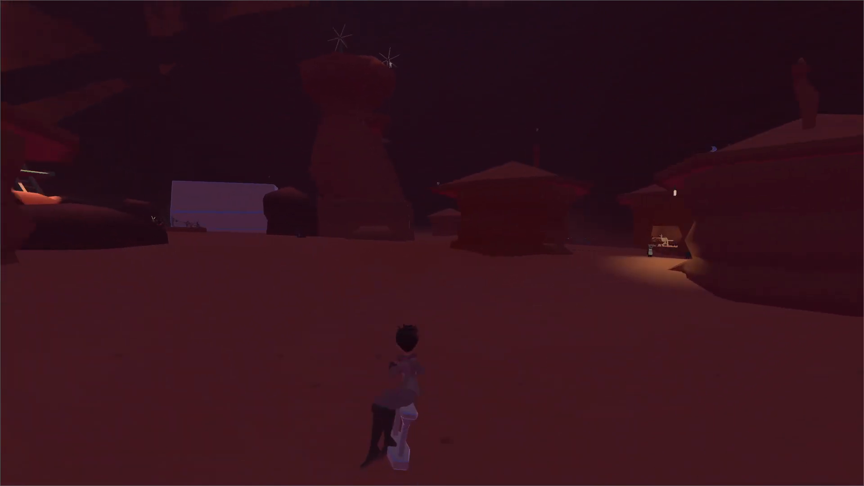
pyautogui.press('w')
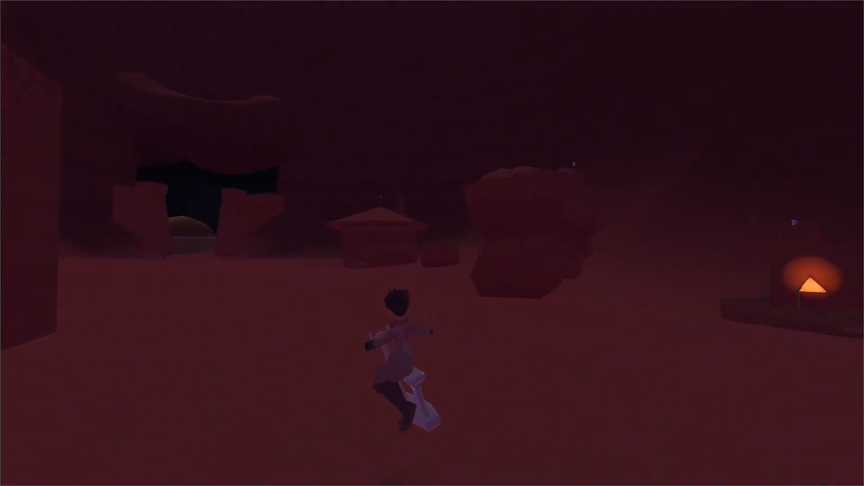
pyautogui.press('space')
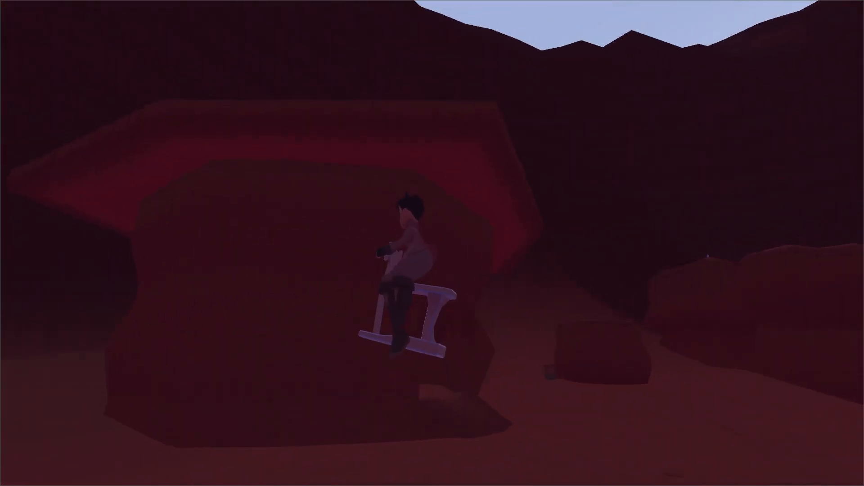
pyautogui.press('w')
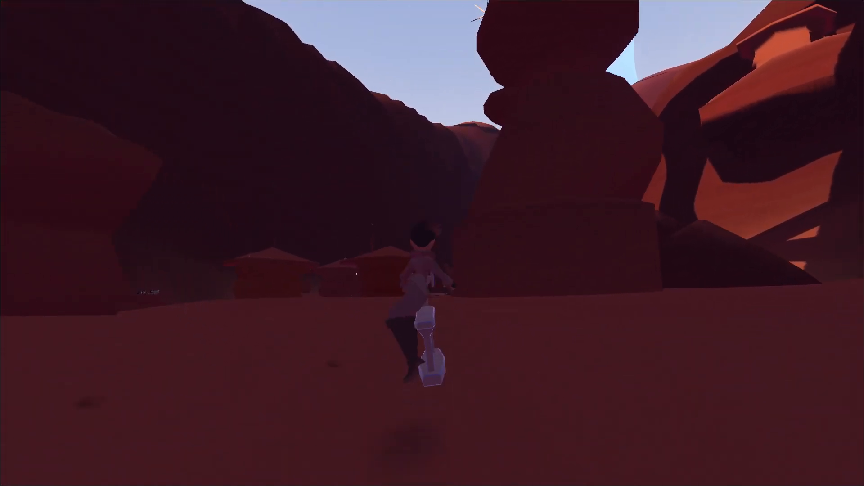
pyautogui.press('w')
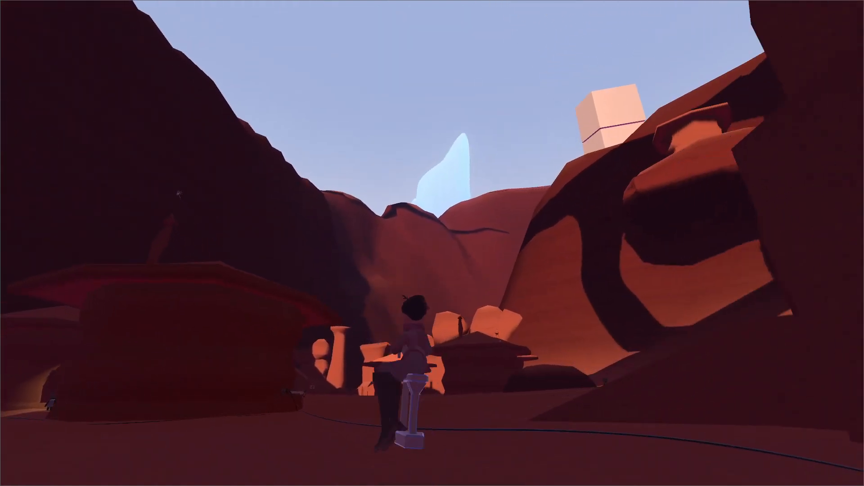
pyautogui.press('w')
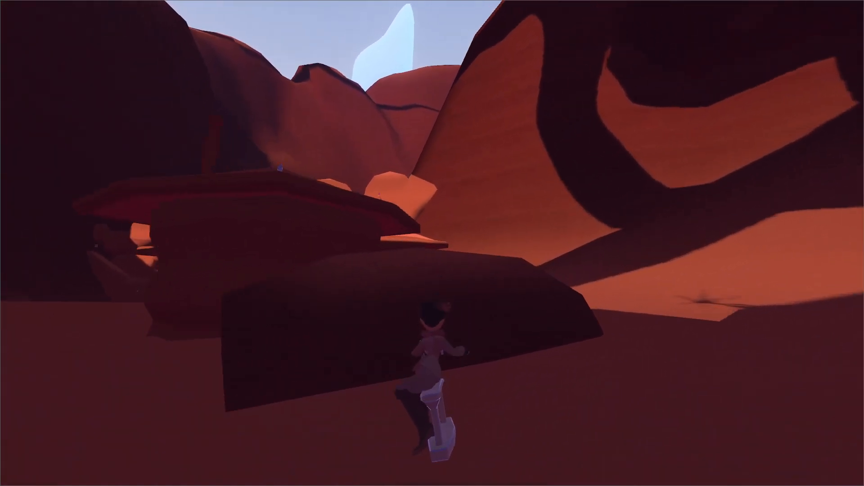
pyautogui.press('w')
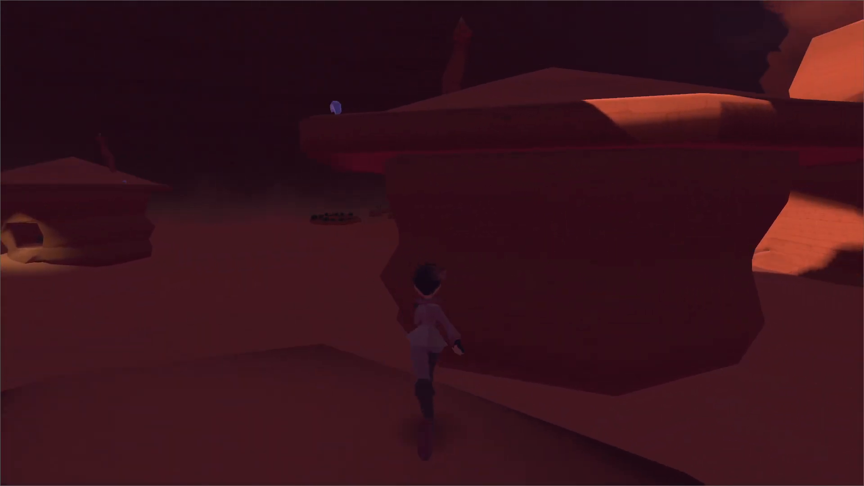
pyautogui.press('w')
# Set the game's time of day to noon with the console command set_time(12) and run across the roof
pyautogui.press('`')
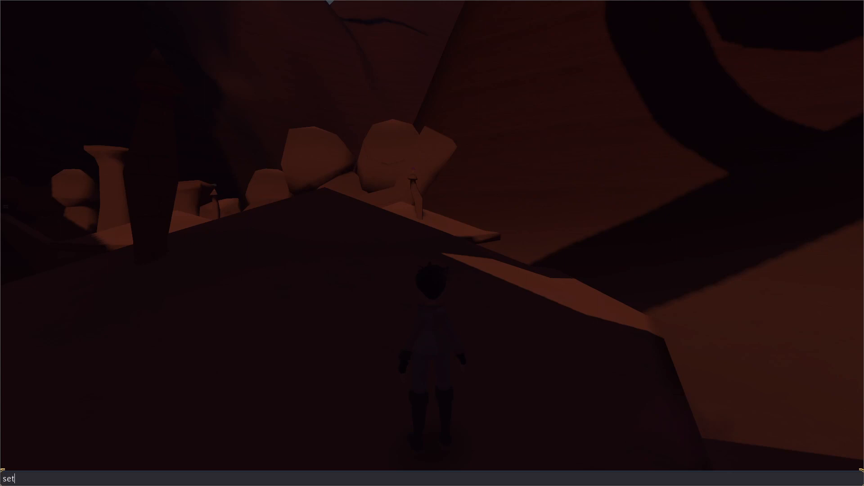
pyautogui.write('set_time(12)')
pyautogui.press('Return')
pyautogui.press('w')
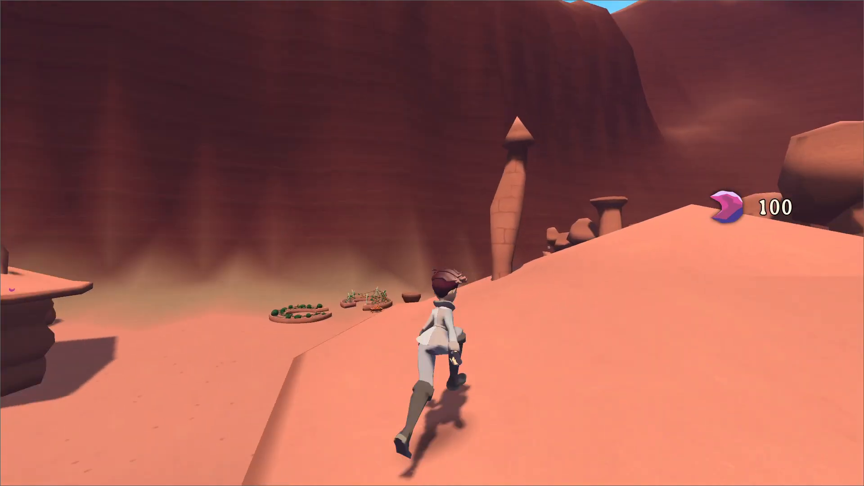
# Save the game to the autosave through the developer console and quit the running game
pyautogui.press('`')
pyautogui.write('sa')
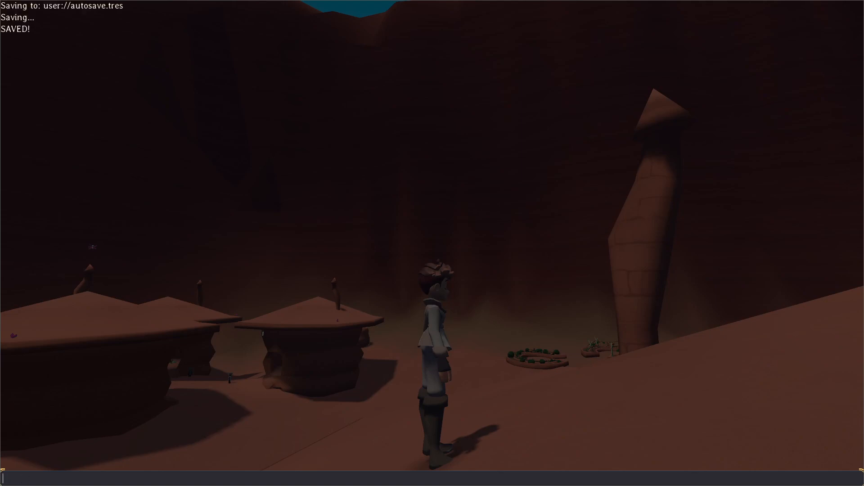
pyautogui.hotkey('alt', 'F4')
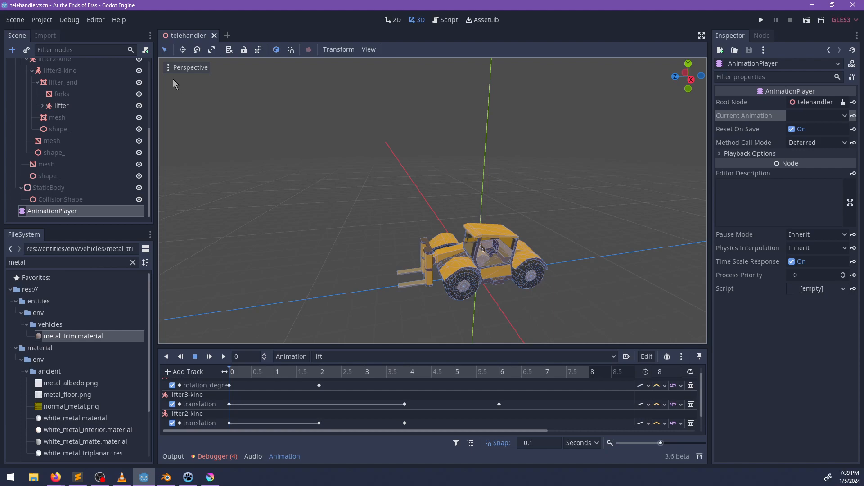
# Switch to Krita and move its window with telehandler_albedo.kra open
pyautogui.hotkey('alt', 'Tab')
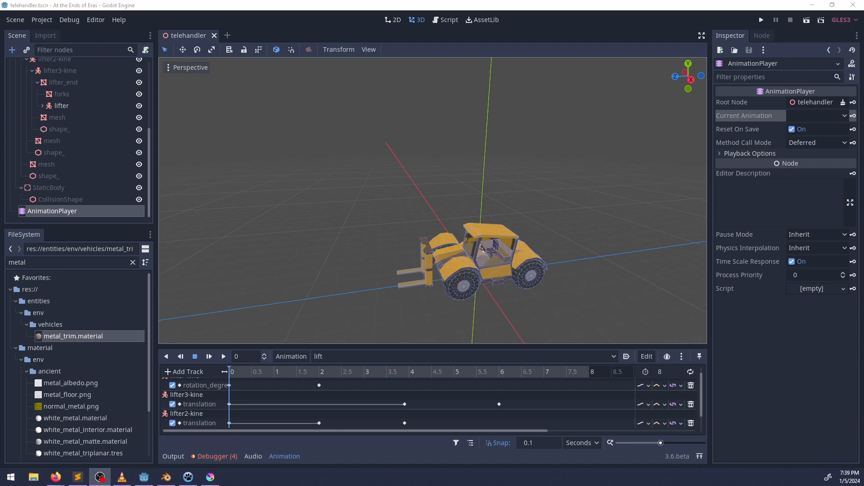
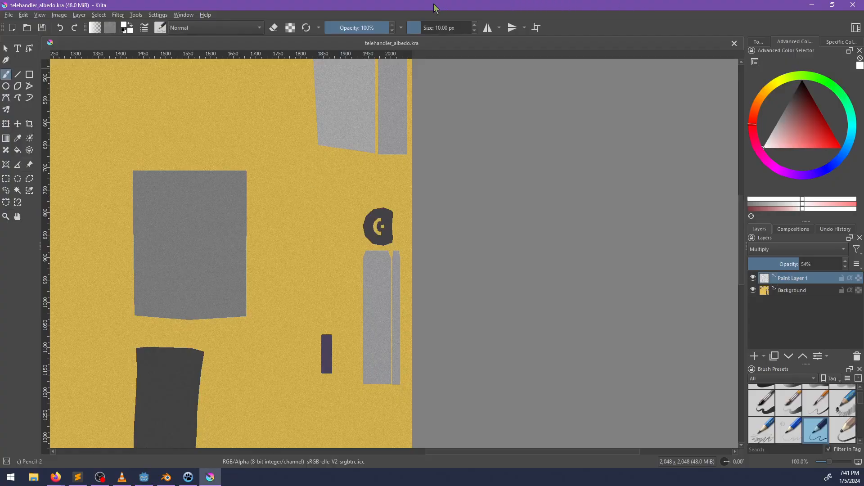
pyautogui.moveTo(424, 8); pyautogui.dragTo(0, 165)
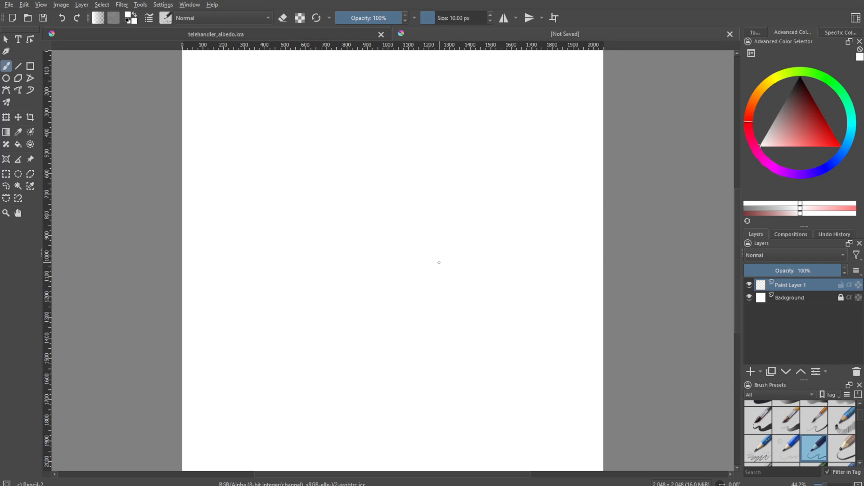
# Show the new unsaved document in canvas-only view and set the brush colour to black
pyautogui.press('Tab')
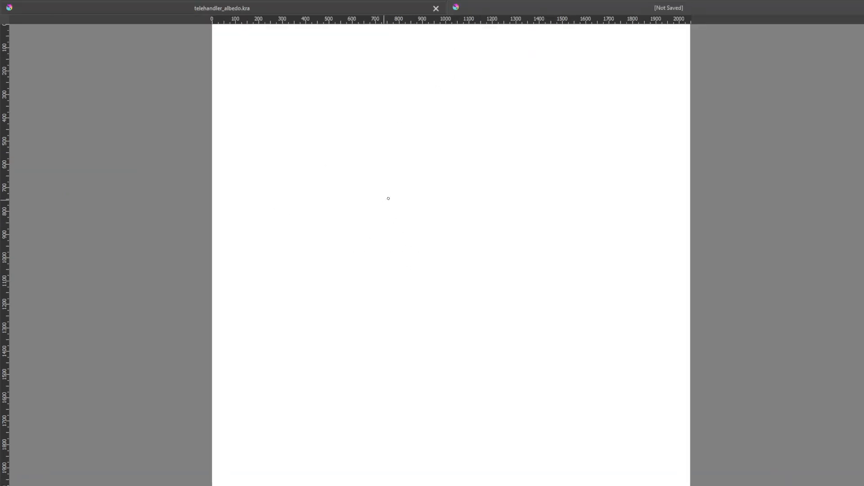
pyautogui.moveTo(292, 127); pyautogui.dragTo(297, 166, button='middle')
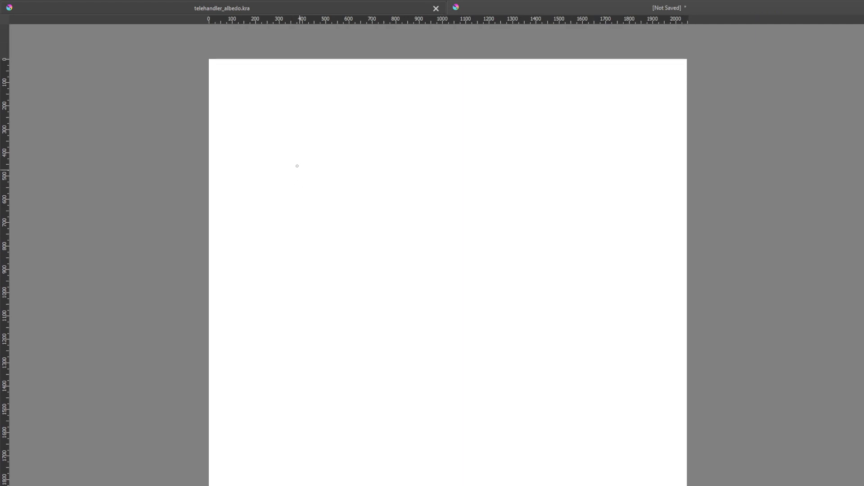
pyautogui.rightClick(289, 193)
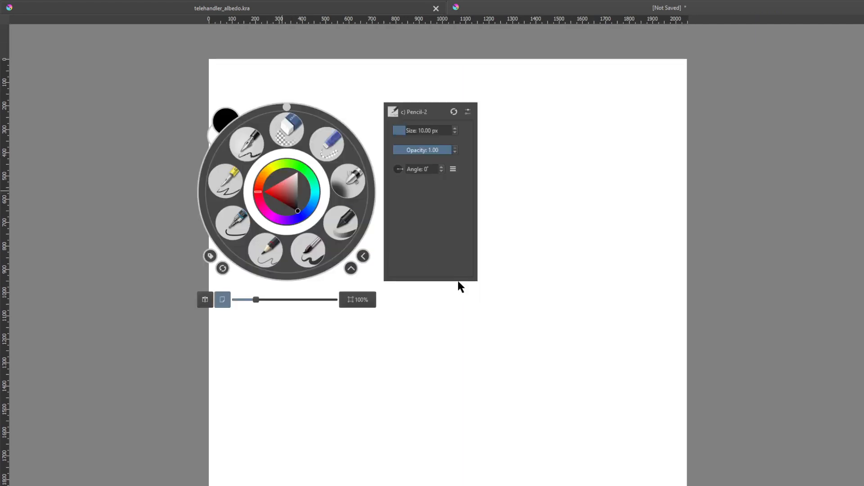
pyautogui.click(382, 268)
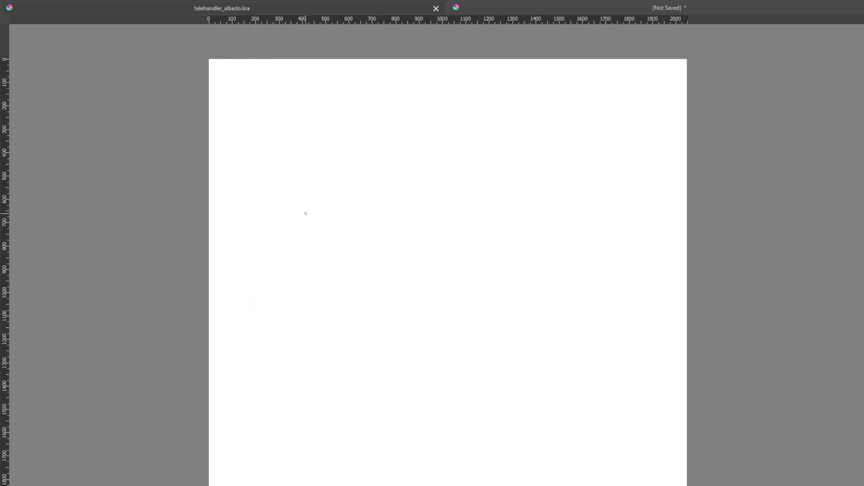
# Sketch the slanted left wall and flat roofline of a tapered hut in the upper left area of the canvas
pyautogui.scroll(1, 323, 233)
pyautogui.scroll(1, 288, 204)
pyautogui.moveTo(261, 162)
pyautogui.mouseDown(button='middle')
pyautogui.moveTo(372, 276)
pyautogui.moveTo(326, 263)
pyautogui.moveTo(262, 301)
pyautogui.mouseUp(button='middle')
pyautogui.moveTo(186, 137); pyautogui.dragTo(177, 221)
pyautogui.hotkey('ctrl', 'z')
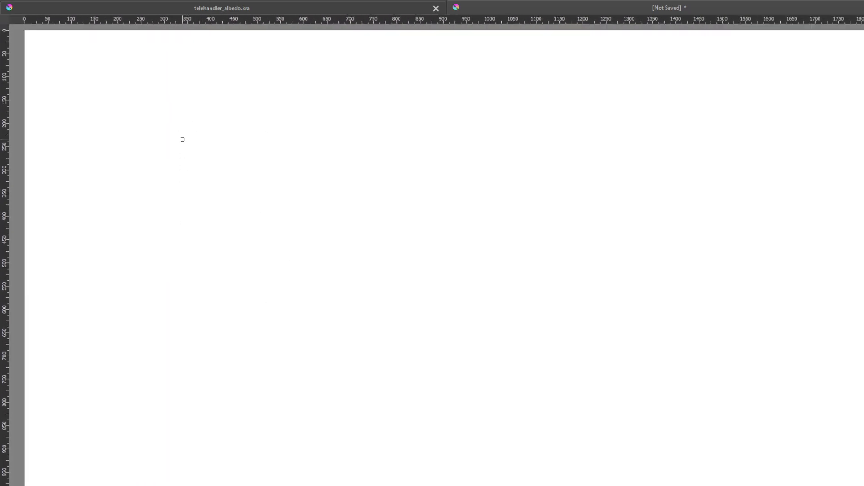
pyautogui.moveTo(182, 141)
pyautogui.mouseDown()
pyautogui.moveTo(165, 314)
pyautogui.moveTo(232, 135)
pyautogui.moveTo(322, 129)
pyautogui.mouseUp()
pyautogui.hotkey('ctrl', 'z')
pyautogui.hotkey('ctrl', 'z')
pyautogui.moveTo(197, 144); pyautogui.dragTo(307, 140)
pyautogui.moveTo(241, 145)
pyautogui.mouseDown()
pyautogui.moveTo(334, 137)
pyautogui.moveTo(345, 195)
pyautogui.mouseUp()
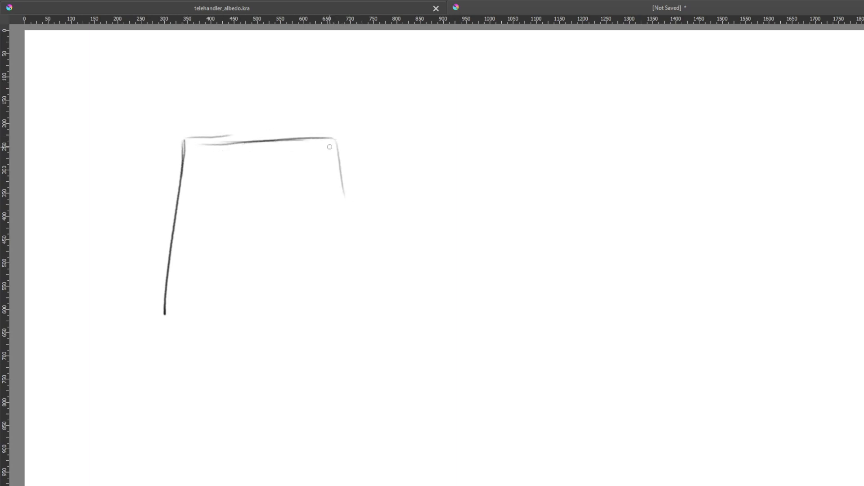
# Sketch the hut's right wall slanting outward from the roofline down to the level of the left wall's foot
pyautogui.moveTo(329, 144); pyautogui.dragTo(359, 266)
pyautogui.moveTo(347, 205); pyautogui.dragTo(371, 308)
pyautogui.moveTo(356, 280); pyautogui.dragTo(366, 318)
pyautogui.hotkey('ctrl', 'z')
pyautogui.hotkey('ctrl', 'z')
pyautogui.moveTo(333, 145); pyautogui.dragTo(370, 299)
pyautogui.hotkey('ctrl', 'z')
pyautogui.moveTo(335, 162); pyautogui.dragTo(351, 272)
pyautogui.moveTo(346, 200); pyautogui.dragTo(359, 305)
pyautogui.moveTo(353, 267); pyautogui.dragTo(358, 312)
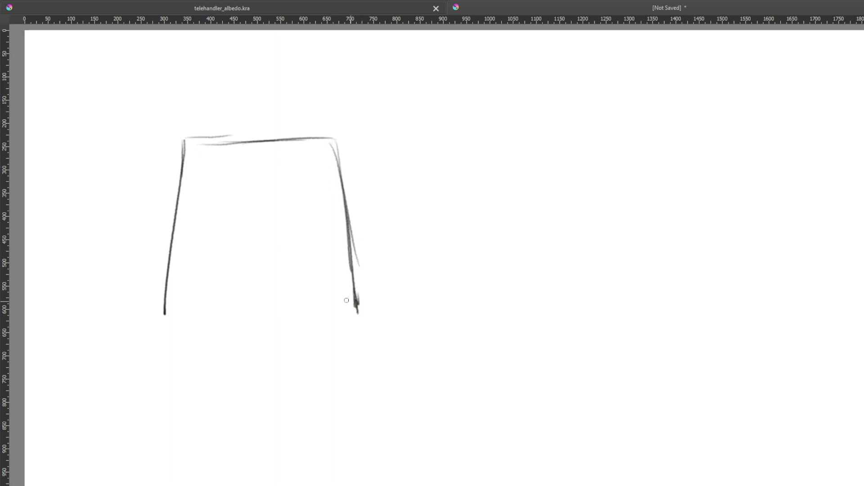
# Draw a small arrow pointing at the hut's left wall and close the outline with a ground line
pyautogui.moveTo(158, 234); pyautogui.dragTo(173, 236)
pyautogui.hotkey('ctrl', 'z')
pyautogui.moveTo(148, 197); pyautogui.dragTo(175, 215)
pyautogui.moveTo(161, 222); pyautogui.dragTo(176, 217)
pyautogui.moveTo(167, 317); pyautogui.dragTo(343, 312)
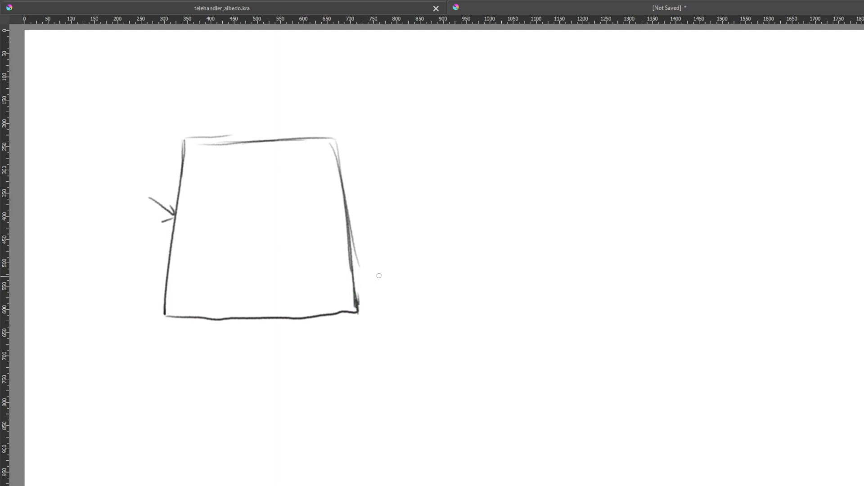
pyautogui.moveTo(496, 258)
pyautogui.mouseDown(button='middle')
pyautogui.moveTo(460, 267)
pyautogui.moveTo(436, 254)
pyautogui.mouseUp(button='middle')
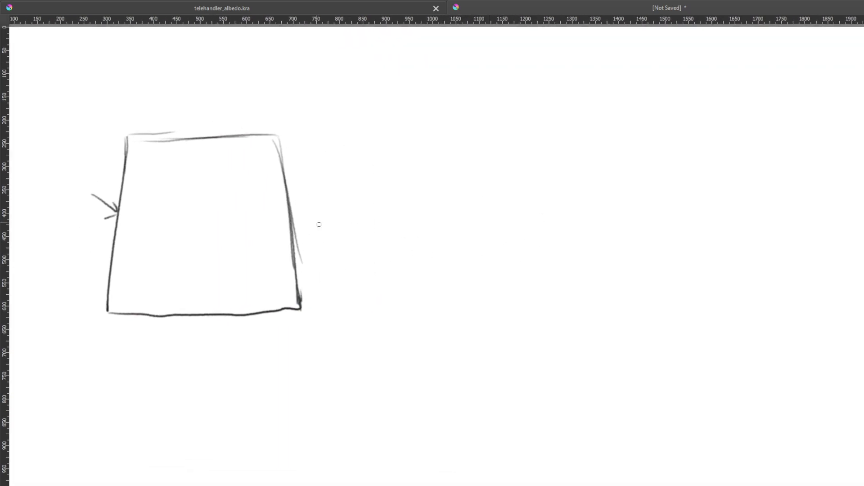
# Sketch an arched doorway on the hut's ground line, undoing the misplaced strokes
pyautogui.moveTo(170, 315)
pyautogui.mouseDown()
pyautogui.moveTo(170, 257)
pyautogui.moveTo(197, 274)
pyautogui.mouseUp()
pyautogui.hotkey('ctrl', 'z')
pyautogui.moveTo(169, 310)
pyautogui.mouseDown()
pyautogui.moveTo(173, 270)
pyautogui.moveTo(191, 261)
pyautogui.moveTo(211, 310)
pyautogui.moveTo(187, 233)
pyautogui.mouseUp()
pyautogui.hotkey('ctrl', 'z')
pyautogui.hotkey('ctrl', 'z')
pyautogui.hotkey('ctrl', 'z')
pyautogui.hotkey('ctrl', 'z')
pyautogui.moveTo(170, 313)
pyautogui.mouseDown()
pyautogui.moveTo(184, 257)
pyautogui.moveTo(208, 264)
pyautogui.moveTo(215, 309)
pyautogui.mouseUp()
# Draw a dashed floor line across the hut's middle and a small rounded window near its upper right corner
pyautogui.moveTo(121, 229); pyautogui.dragTo(284, 229)
pyautogui.hotkey('ctrl', 'z')
pyautogui.moveTo(256, 181)
pyautogui.mouseDown()
pyautogui.moveTo(257, 171)
pyautogui.moveTo(280, 185)
pyautogui.moveTo(272, 161)
pyautogui.moveTo(279, 189)
pyautogui.moveTo(259, 193)
pyautogui.mouseUp()
pyautogui.hotkey('ctrl', 'z')
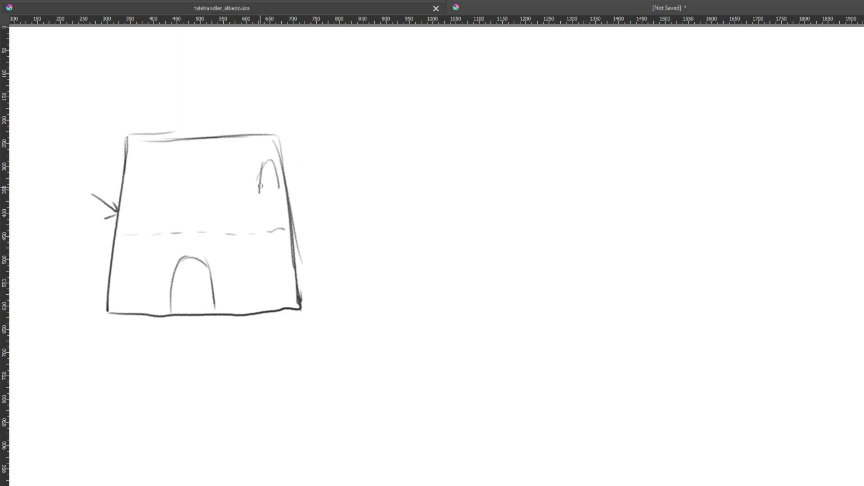
pyautogui.hotkey('ctrl', 'z')
pyautogui.moveTo(266, 161); pyautogui.dragTo(273, 191)
pyautogui.hotkey('ctrl', 'z')
pyautogui.hotkey('ctrl', 'z')
pyautogui.hotkey('ctrl', 'z')
# Mark a short vertical line inside the hut's left wall, just below the dashed floor line
pyautogui.moveTo(269, 263); pyautogui.dragTo(272, 278)
pyautogui.hotkey('ctrl', 'z')
pyautogui.hotkey('ctrl', 'z')
pyautogui.moveTo(117, 259); pyautogui.dragTo(123, 280)
pyautogui.hotkey('ctrl', 'z')
pyautogui.hotkey('ctrl', 'z')
pyautogui.moveTo(115, 249); pyautogui.dragTo(120, 269)
pyautogui.moveTo(385, 217)
pyautogui.mouseDown(button='middle')
pyautogui.moveTo(333, 211)
pyautogui.moveTo(383, 201)
pyautogui.mouseUp(button='middle')
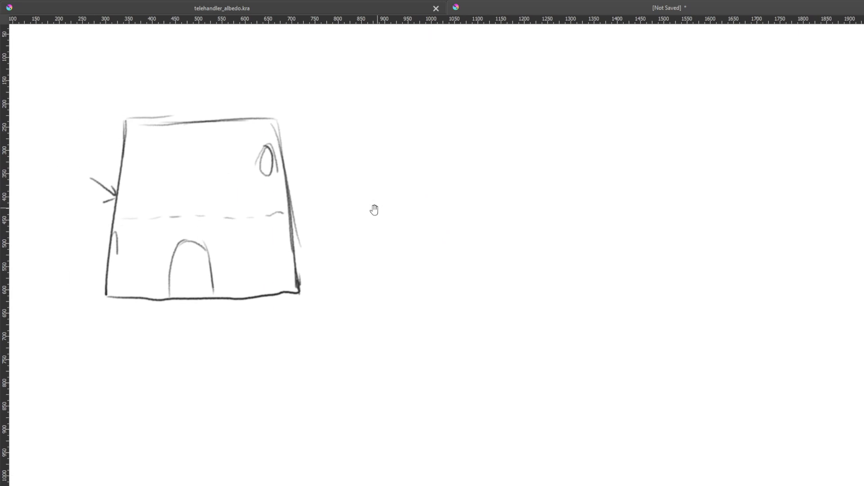
# Sketch a circle about 100 px wide to the right of the hut as the front of a stove
pyautogui.moveTo(377, 263)
pyautogui.mouseDown()
pyautogui.moveTo(392, 225)
pyautogui.moveTo(391, 236)
pyautogui.moveTo(410, 230)
pyautogui.moveTo(429, 250)
pyautogui.moveTo(425, 241)
pyautogui.moveTo(429, 253)
pyautogui.moveTo(386, 278)
pyautogui.mouseUp()
pyautogui.hotkey('ctrl', 'z')
pyautogui.hotkey('ctrl', 'z')
pyautogui.hotkey('ctrl', 'z')
pyautogui.moveTo(381, 245)
pyautogui.mouseDown()
pyautogui.moveTo(389, 268)
pyautogui.moveTo(401, 276)
pyautogui.moveTo(420, 268)
pyautogui.mouseUp()
pyautogui.moveTo(395, 276); pyautogui.dragTo(426, 267)
pyautogui.moveTo(424, 244); pyautogui.dragTo(427, 267)
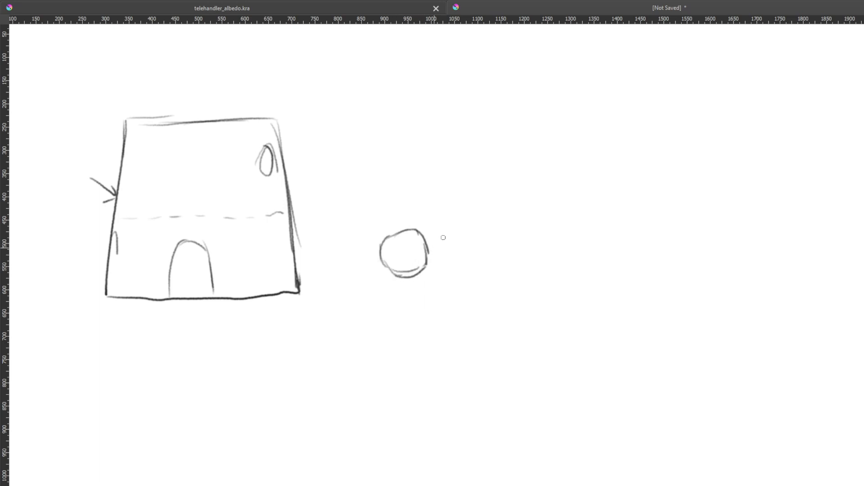
# Extend the circle back into a cylindrical stove body and give it four short legs
pyautogui.moveTo(389, 237)
pyautogui.mouseDown()
pyautogui.moveTo(423, 225)
pyautogui.moveTo(453, 252)
pyautogui.moveTo(431, 299)
pyautogui.mouseUp()
pyautogui.hotkey('ctrl', 'z')
pyautogui.hotkey('ctrl', 'z')
pyautogui.moveTo(444, 257)
pyautogui.mouseDown()
pyautogui.moveTo(453, 287)
pyautogui.moveTo(444, 285)
pyautogui.mouseUp()
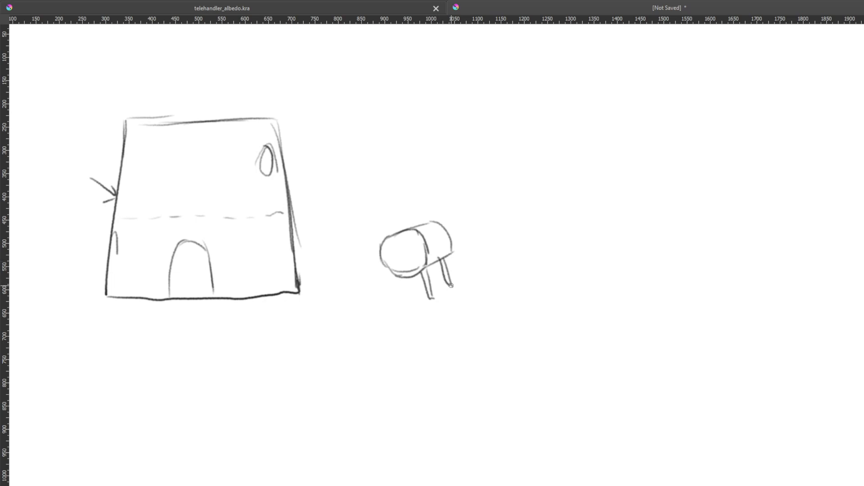
pyautogui.moveTo(394, 274)
pyautogui.mouseDown()
pyautogui.moveTo(388, 300)
pyautogui.moveTo(409, 286)
pyautogui.mouseUp()
pyautogui.hotkey('ctrl', 'z')
pyautogui.hotkey('ctrl', 'z')
# Draw a tall stovepipe with a bend rising from the top of the stove body
pyautogui.moveTo(420, 228); pyautogui.dragTo(418, 160)
pyautogui.moveTo(431, 227); pyautogui.dragTo(444, 103)
pyautogui.moveTo(418, 160)
pyautogui.mouseDown()
pyautogui.moveTo(429, 145)
pyautogui.moveTo(433, 88)
pyautogui.mouseUp()
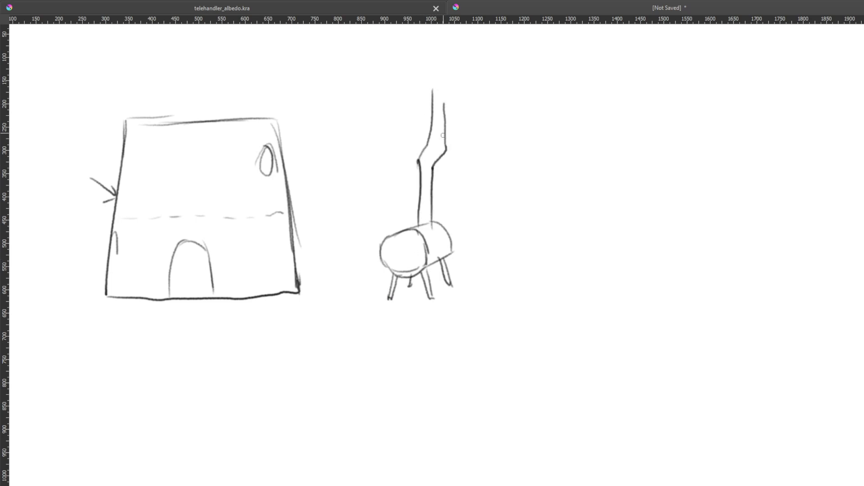
pyautogui.moveTo(446, 148)
pyautogui.mouseDown()
pyautogui.moveTo(448, 70)
pyautogui.moveTo(445, 92)
pyautogui.mouseUp()
# Add a narrow ledge under the stove's front and a round door inside its front face
pyautogui.moveTo(379, 270)
pyautogui.mouseDown()
pyautogui.moveTo(417, 271)
pyautogui.moveTo(380, 277)
pyautogui.moveTo(393, 277)
pyautogui.mouseUp()
pyautogui.hotkey('ctrl', 'z')
pyautogui.moveTo(387, 239); pyautogui.dragTo(425, 250)
pyautogui.hotkey('ctrl', 'z')
pyautogui.hotkey('ctrl', 'z')
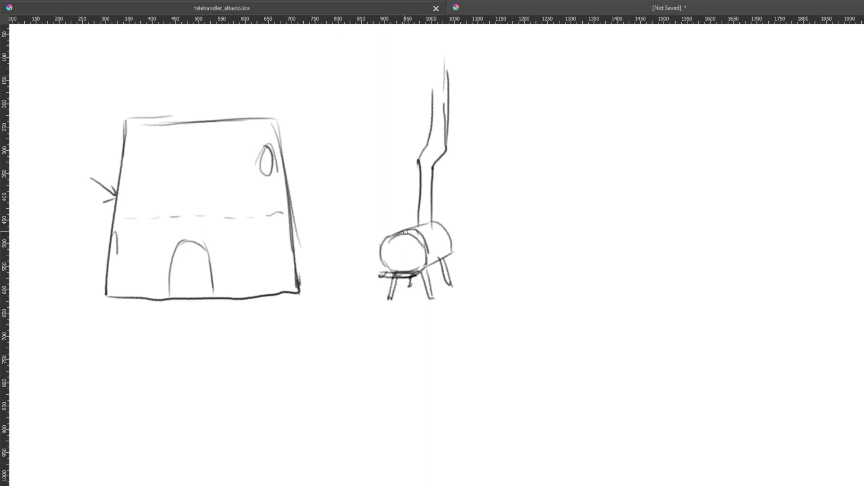
# Square off the top of the stove body with straight box edges around the cylinder
pyautogui.moveTo(383, 229)
pyautogui.mouseDown()
pyautogui.moveTo(434, 235)
pyautogui.moveTo(401, 234)
pyautogui.moveTo(422, 234)
pyautogui.moveTo(426, 250)
pyautogui.moveTo(451, 224)
pyautogui.moveTo(453, 253)
pyautogui.mouseUp()
pyautogui.hotkey('ctrl', 'z')
pyautogui.hotkey('ctrl', 'z')
pyautogui.hotkey('ctrl', 'z')
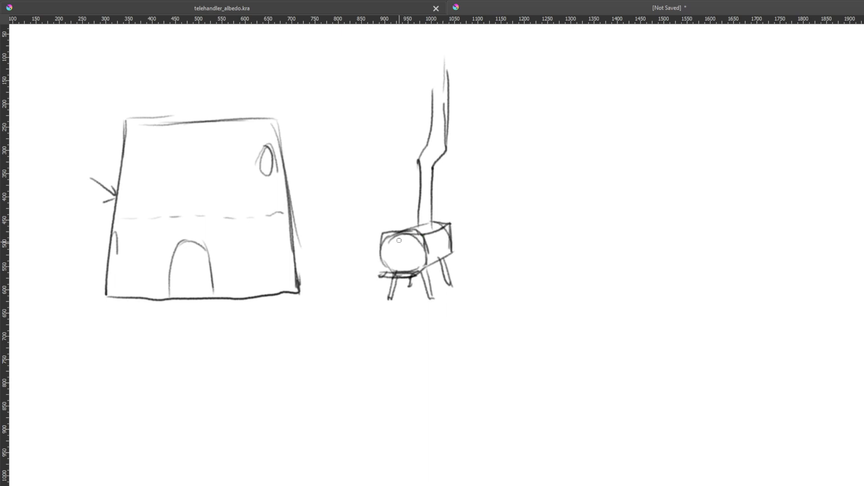
pyautogui.moveTo(407, 228); pyautogui.dragTo(380, 233)
# Sketch a tilted oval about 315 px wide in the empty area below the hut as a building's rounded roof rim
pyautogui.moveTo(574, 200)
pyautogui.mouseDown(button='middle')
pyautogui.moveTo(504, 197)
pyautogui.moveTo(526, 210)
pyautogui.moveTo(592, 186)
pyautogui.mouseUp(button='middle')
pyautogui.moveTo(484, 249); pyautogui.dragTo(572, 189, button='middle')
pyautogui.moveTo(399, 271)
pyautogui.mouseDown(button='middle')
pyautogui.moveTo(461, 185)
pyautogui.moveTo(442, 125)
pyautogui.mouseUp(button='middle')
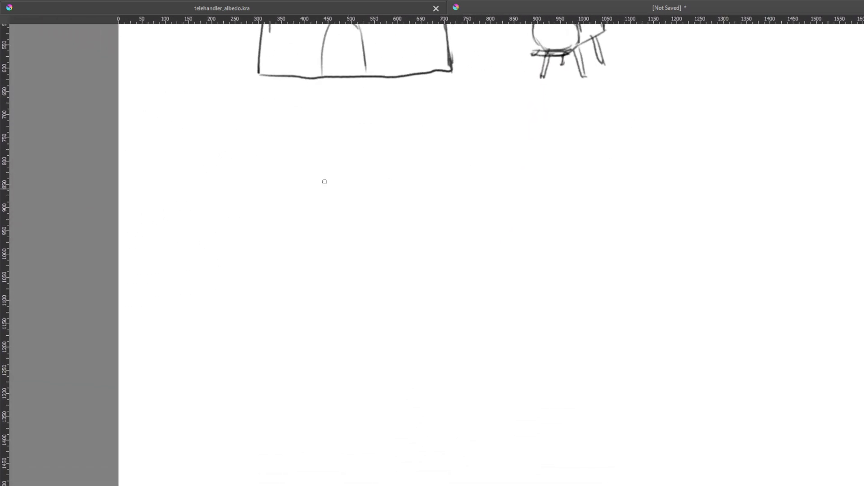
pyautogui.hotkey('ctrl', 'z')
pyautogui.moveTo(262, 205)
pyautogui.mouseDown()
pyautogui.moveTo(245, 331)
pyautogui.moveTo(243, 318)
pyautogui.mouseUp()
pyautogui.hotkey('ctrl', 'z')
pyautogui.moveTo(264, 209); pyautogui.dragTo(245, 340)
pyautogui.hotkey('ctrl', 'z')
pyautogui.moveTo(284, 303)
pyautogui.mouseDown()
pyautogui.moveTo(351, 253)
pyautogui.moveTo(370, 264)
pyautogui.moveTo(372, 241)
pyautogui.moveTo(335, 235)
pyautogui.mouseUp()
pyautogui.hotkey('ctrl', 'z')
pyautogui.hotkey('ctrl', 'z')
pyautogui.moveTo(284, 266); pyautogui.dragTo(283, 305)
pyautogui.hotkey('ctrl', 'z')
pyautogui.moveTo(282, 272)
pyautogui.mouseDown()
pyautogui.moveTo(303, 305)
pyautogui.moveTo(357, 307)
pyautogui.mouseUp()
pyautogui.hotkey('ctrl', 'z')
# Add inner rim lines inside the oval and a curved arc over its top
pyautogui.moveTo(285, 317)
pyautogui.mouseDown()
pyautogui.moveTo(355, 326)
pyautogui.moveTo(396, 296)
pyautogui.mouseUp()
pyautogui.moveTo(340, 259); pyautogui.dragTo(405, 271)
pyautogui.moveTo(291, 263)
pyautogui.mouseDown()
pyautogui.moveTo(356, 244)
pyautogui.moveTo(297, 245)
pyautogui.moveTo(353, 233)
pyautogui.mouseUp()
pyautogui.hotkey('ctrl', 'z')
pyautogui.moveTo(406, 268); pyautogui.dragTo(421, 346)
pyautogui.hotkey('ctrl', 'z')
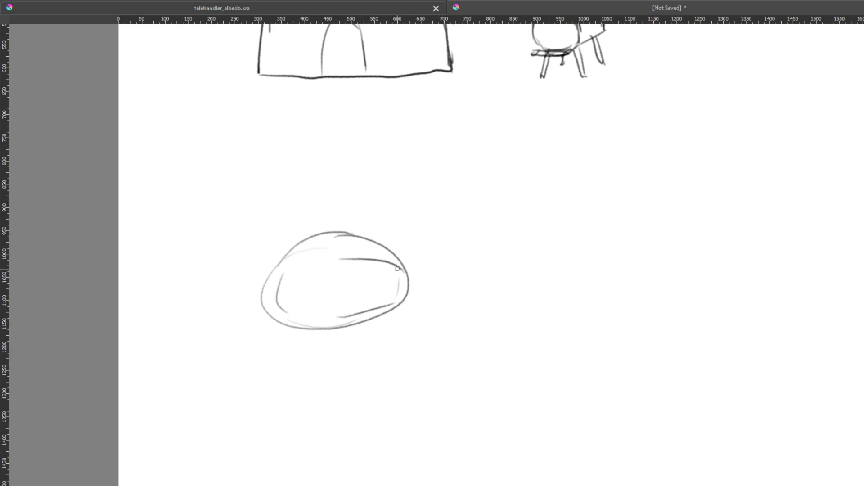
# Draw side walls down from the oval and join them with a rounded base to form the building's front volume
pyautogui.moveTo(407, 270); pyautogui.dragTo(422, 346)
pyautogui.moveTo(267, 277); pyautogui.dragTo(256, 353)
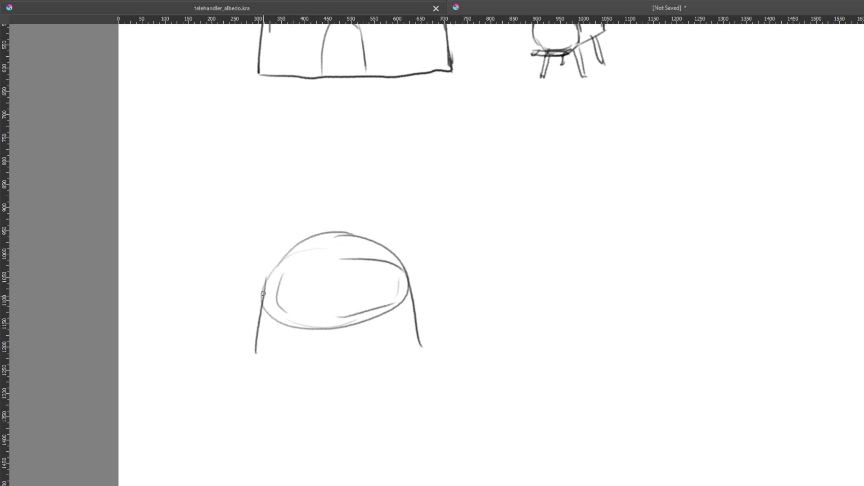
pyautogui.moveTo(261, 297)
pyautogui.mouseDown()
pyautogui.moveTo(255, 388)
pyautogui.moveTo(307, 408)
pyautogui.mouseUp()
pyautogui.hotkey('ctrl', 'z')
pyautogui.moveTo(261, 349)
pyautogui.mouseDown()
pyautogui.moveTo(293, 426)
pyautogui.moveTo(322, 429)
pyautogui.mouseUp()
pyautogui.moveTo(303, 426); pyautogui.dragTo(385, 423)
pyautogui.moveTo(421, 394); pyautogui.dragTo(370, 426)
pyautogui.moveTo(418, 339); pyautogui.dragTo(415, 389)
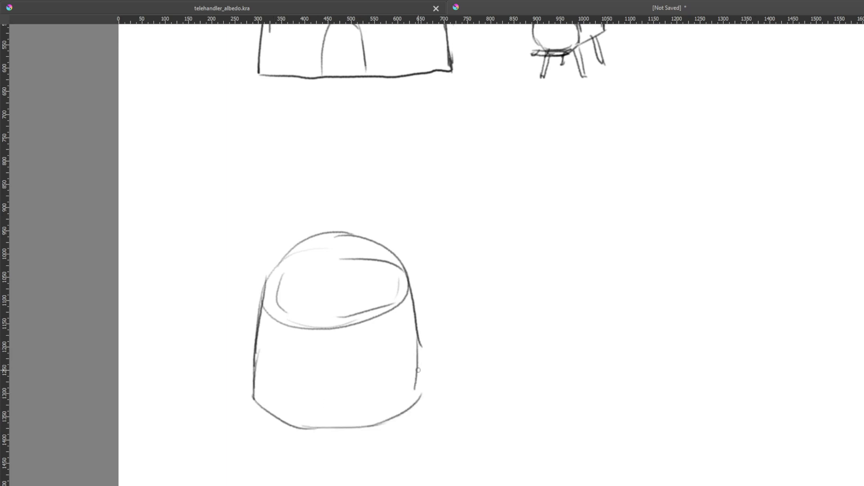
# Draw two receding roof edges back from the oval and connect them with a far edge
pyautogui.moveTo(414, 295); pyautogui.dragTo(474, 239)
pyautogui.hotkey('ctrl', 'z')
pyautogui.moveTo(412, 295); pyautogui.dragTo(464, 245)
pyautogui.moveTo(350, 229)
pyautogui.mouseDown()
pyautogui.moveTo(384, 206)
pyautogui.moveTo(363, 214)
pyautogui.moveTo(400, 179)
pyautogui.moveTo(472, 187)
pyautogui.mouseUp()
pyautogui.hotkey('ctrl', 'z')
pyautogui.hotkey('ctrl', 'z')
pyautogui.hotkey('ctrl', 'z')
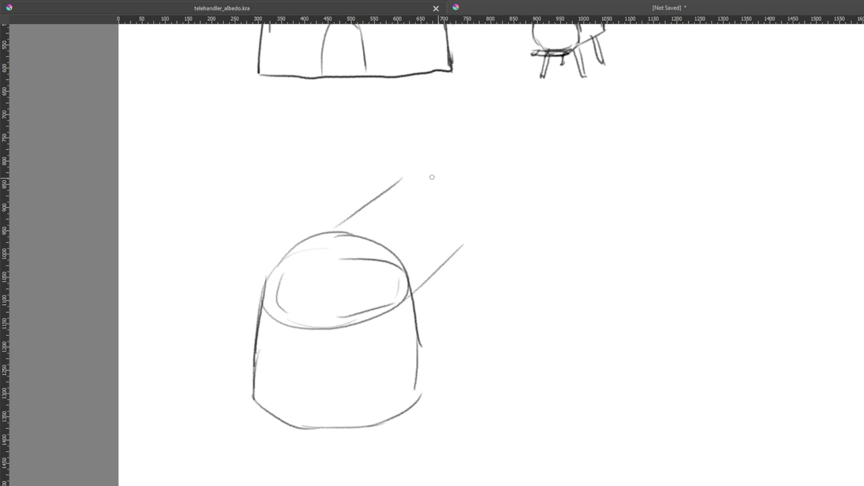
pyautogui.moveTo(405, 177); pyautogui.dragTo(482, 198)
pyautogui.hotkey('ctrl', 'z')
pyautogui.moveTo(403, 173)
pyautogui.mouseDown()
pyautogui.moveTo(492, 193)
pyautogui.moveTo(499, 203)
pyautogui.mouseUp()
pyautogui.moveTo(456, 260)
pyautogui.mouseDown()
pyautogui.moveTo(495, 210)
pyautogui.moveTo(452, 255)
pyautogui.mouseUp()
pyautogui.hotkey('ctrl', 'z')
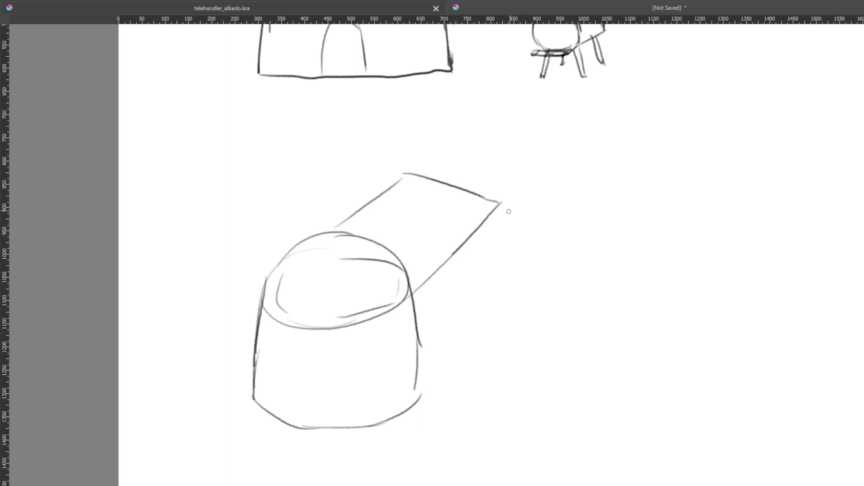
# Add the rear section's vertical corner and bottom edge, and draw a small circle on its far roof edge
pyautogui.moveTo(504, 201); pyautogui.dragTo(487, 289)
pyautogui.hotkey('ctrl', 'z')
pyautogui.moveTo(501, 202); pyautogui.dragTo(485, 301)
pyautogui.hotkey('ctrl', 'z')
pyautogui.moveTo(500, 203)
pyautogui.mouseDown()
pyautogui.moveTo(495, 299)
pyautogui.moveTo(444, 362)
pyautogui.mouseUp()
pyautogui.hotkey('ctrl', 'z')
pyautogui.moveTo(496, 300); pyautogui.dragTo(428, 360)
pyautogui.moveTo(479, 317); pyautogui.dragTo(422, 370)
pyautogui.moveTo(445, 165); pyautogui.dragTo(448, 173)
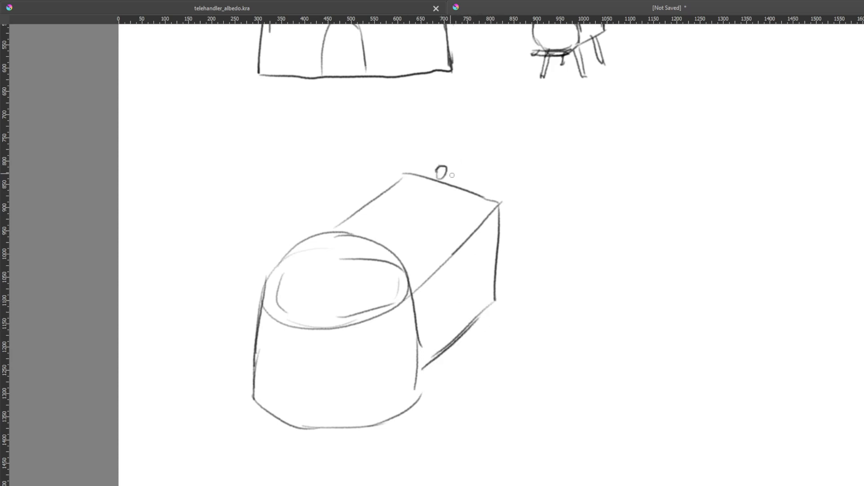
# Strengthen the front volume's right wall and round its lower right corner, undoing stray strokes
pyautogui.moveTo(458, 225); pyautogui.dragTo(484, 330)
pyautogui.hotkey('ctrl', 'z')
pyautogui.moveTo(416, 325); pyautogui.dragTo(426, 385)
pyautogui.hotkey('ctrl', 'z')
pyautogui.moveTo(419, 334)
pyautogui.mouseDown()
pyautogui.moveTo(432, 381)
pyautogui.moveTo(413, 407)
pyautogui.mouseUp()
pyautogui.hotkey('ctrl', 'z')
# Draw a flat rectangular slab about 275 px wide in the empty area to the right of the perspective building
pyautogui.moveTo(450, 187); pyautogui.dragTo(410, 312, button='middle')
pyautogui.moveTo(520, 316)
pyautogui.mouseDown(button='middle')
pyautogui.moveTo(432, 266)
pyautogui.moveTo(399, 187)
pyautogui.mouseUp(button='middle')
pyautogui.moveTo(463, 247); pyautogui.dragTo(409, 276, button='middle')
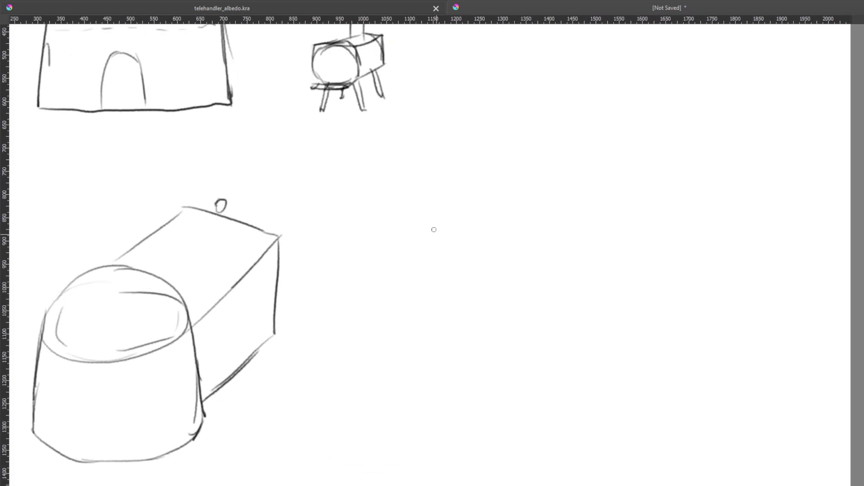
pyautogui.moveTo(437, 194); pyautogui.dragTo(415, 303)
pyautogui.hotkey('ctrl', 'z')
pyautogui.moveTo(440, 191); pyautogui.dragTo(408, 332)
pyautogui.hotkey('ctrl', 'z')
pyautogui.hotkey('ctrl', 'z')
pyautogui.moveTo(417, 241)
pyautogui.mouseDown()
pyautogui.moveTo(416, 217)
pyautogui.moveTo(534, 215)
pyautogui.moveTo(544, 230)
pyautogui.mouseUp()
# Draw two walls slanting outward and down from the underside of the rectangular slab
pyautogui.moveTo(426, 240)
pyautogui.mouseDown()
pyautogui.moveTo(544, 239)
pyautogui.moveTo(545, 303)
pyautogui.mouseUp()
pyautogui.hotkey('ctrl', 'z')
pyautogui.moveTo(526, 239); pyautogui.dragTo(553, 343)
pyautogui.hotkey('ctrl', 'z')
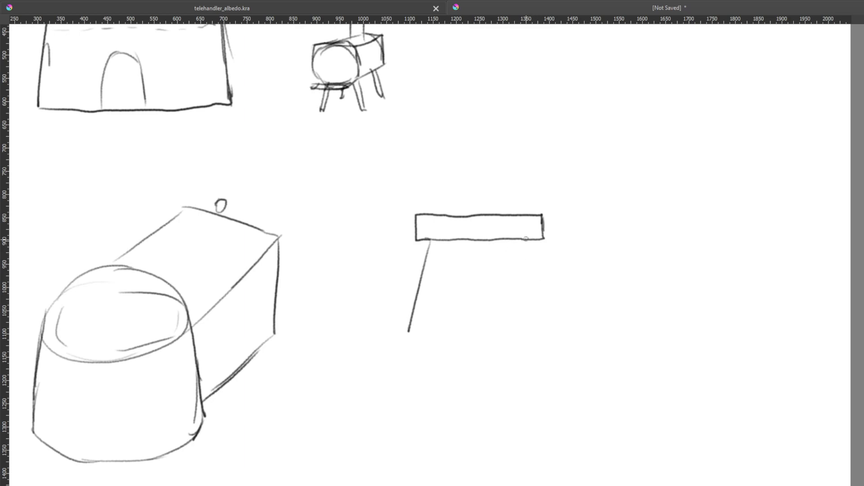
pyautogui.moveTo(527, 240); pyautogui.dragTo(548, 335)
# Close the slab-roofed hut with a base line and extend its right wall to meet it
pyautogui.moveTo(408, 336); pyautogui.dragTo(497, 350)
pyautogui.moveTo(547, 242); pyautogui.dragTo(542, 248)
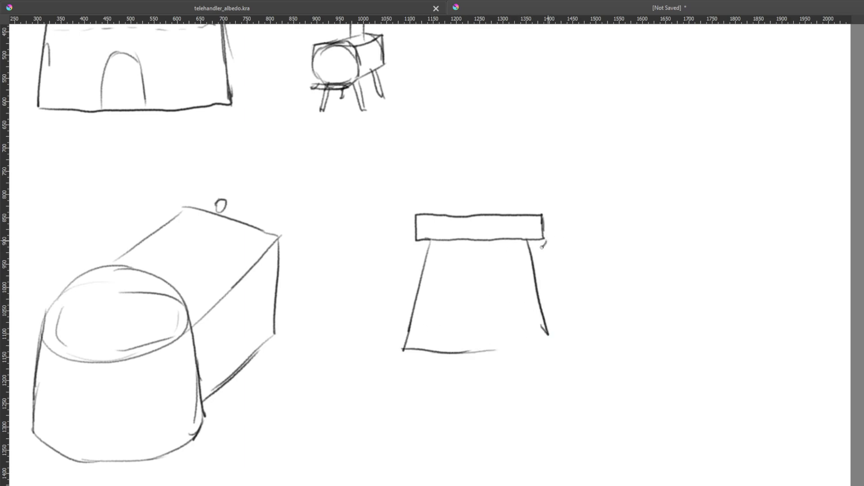
pyautogui.moveTo(464, 353); pyautogui.dragTo(558, 349)
pyautogui.hotkey('ctrl', 'z')
pyautogui.hotkey('ctrl', 'z')
pyautogui.moveTo(546, 323); pyautogui.dragTo(555, 349)
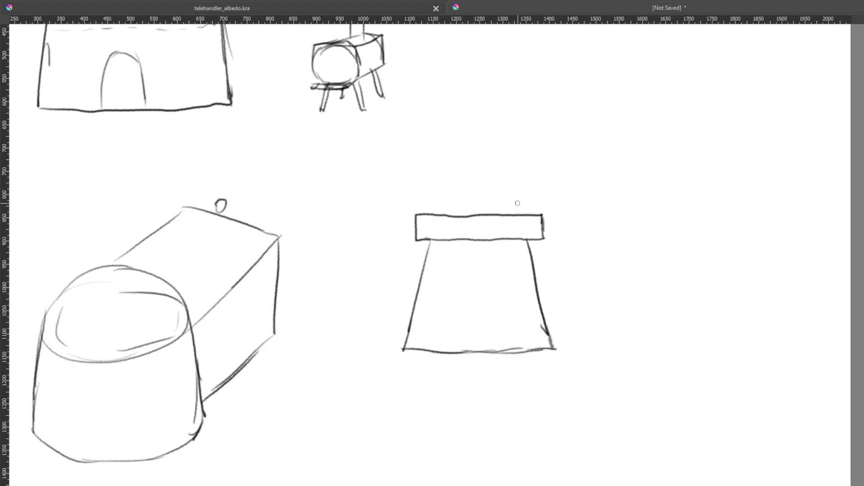
pyautogui.moveTo(408, 176)
pyautogui.mouseDown(button='middle')
pyautogui.moveTo(533, 164)
pyautogui.moveTo(557, 280)
pyautogui.mouseUp(button='middle')
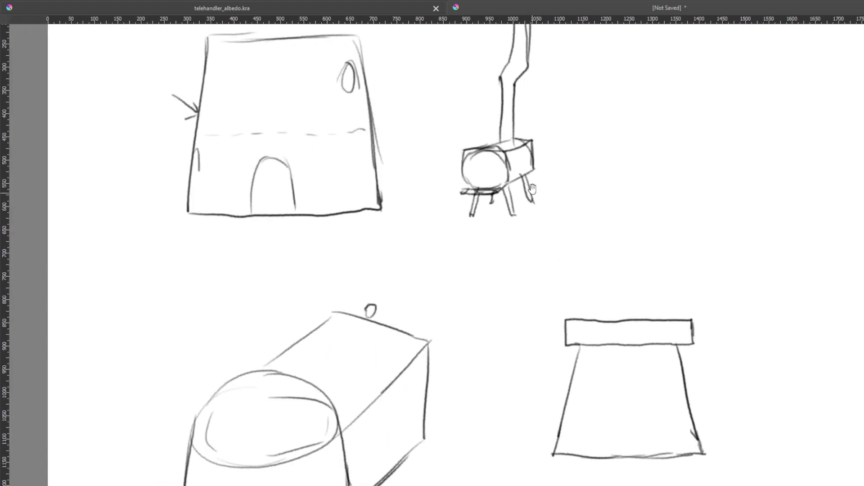
# Draw a low two-sided roof line across the hut's rectangular slab, peaking near the middle of its upper edge
pyautogui.moveTo(557, 148)
pyautogui.mouseDown(button='middle')
pyautogui.moveTo(538, 258)
pyautogui.moveTo(522, 177)
pyautogui.mouseUp(button='middle')
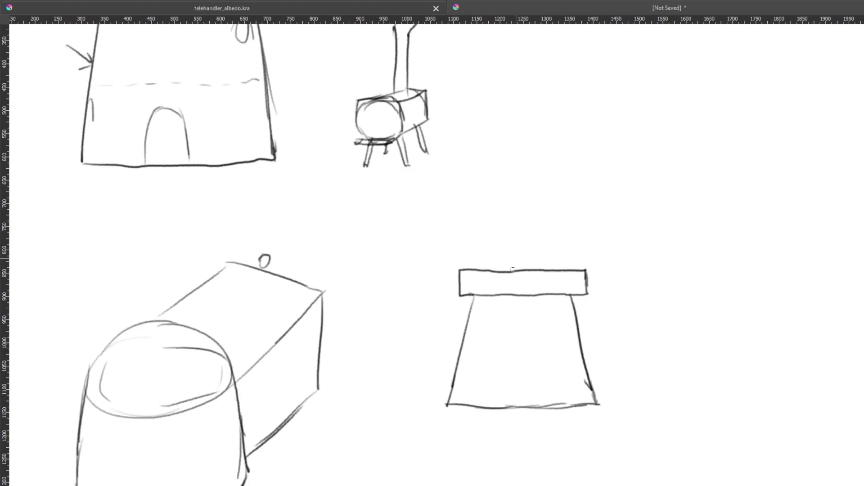
pyautogui.hotkey('ctrl', 'z')
pyautogui.hotkey('ctrl', 'shift', 'z')
pyautogui.hotkey('ctrl', 'shift', 'z')
pyautogui.moveTo(458, 297)
pyautogui.mouseDown()
pyautogui.moveTo(522, 267)
pyautogui.moveTo(581, 295)
pyautogui.mouseUp()
pyautogui.hotkey('ctrl', 'z')
pyautogui.hotkey('ctrl', 'z')
pyautogui.moveTo(510, 266); pyautogui.dragTo(584, 295)
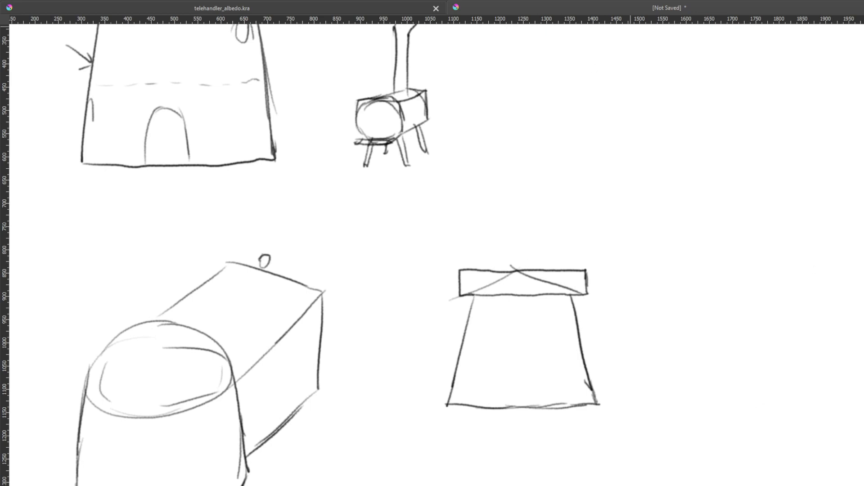
pyautogui.moveTo(457, 204)
pyautogui.mouseDown(button='middle')
pyautogui.moveTo(446, 141)
pyautogui.moveTo(468, 214)
pyautogui.moveTo(401, 323)
pyautogui.mouseUp(button='middle')
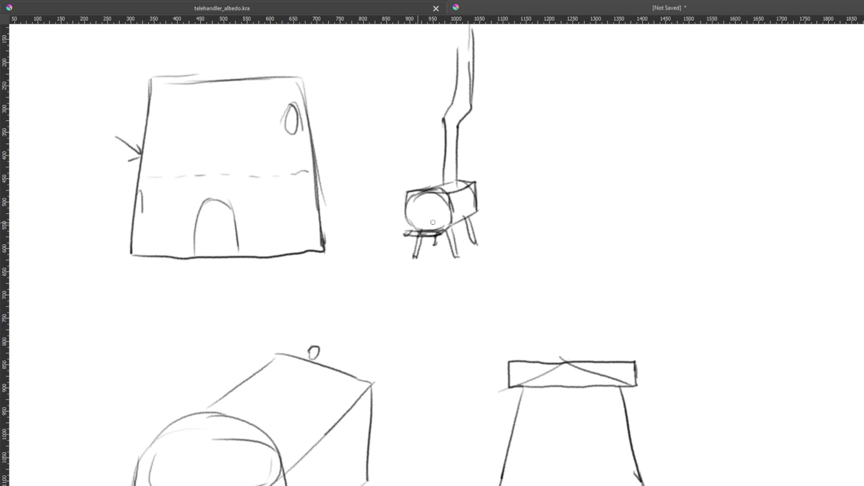
pyautogui.moveTo(610, 171)
pyautogui.mouseDown()
pyautogui.moveTo(512, 176)
pyautogui.moveTo(624, 172)
pyautogui.moveTo(515, 178)
pyautogui.mouseUp()
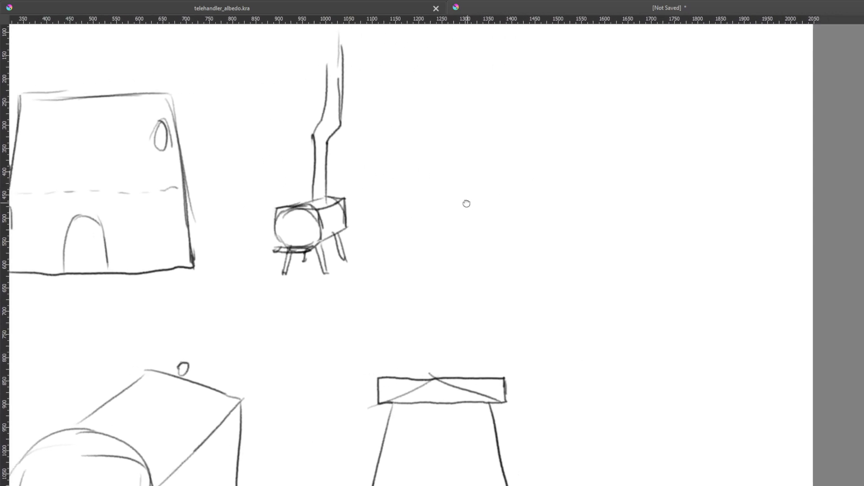
pyautogui.moveTo(467, 204); pyautogui.dragTo(539, 194, button='middle')
pyautogui.moveTo(537, 103); pyautogui.dragTo(546, 253)
pyautogui.hotkey('ctrl', 'z')
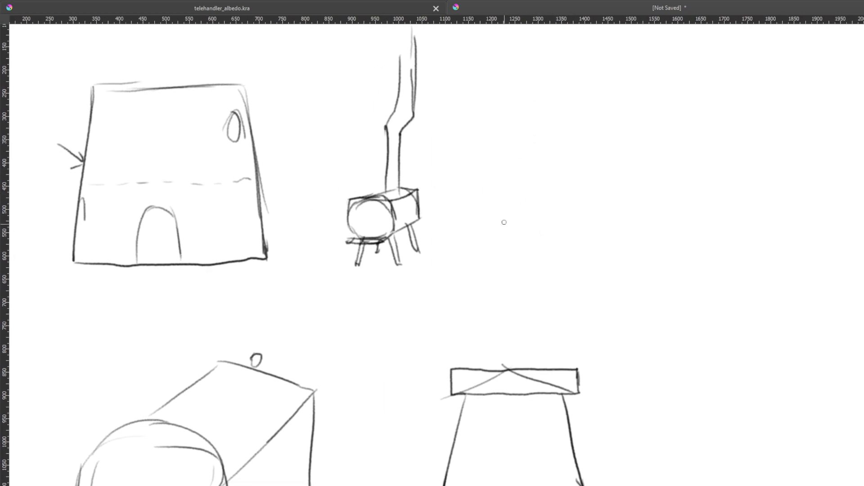
pyautogui.moveTo(497, 263)
pyautogui.mouseDown()
pyautogui.moveTo(519, 197)
pyautogui.moveTo(593, 176)
pyautogui.mouseUp()
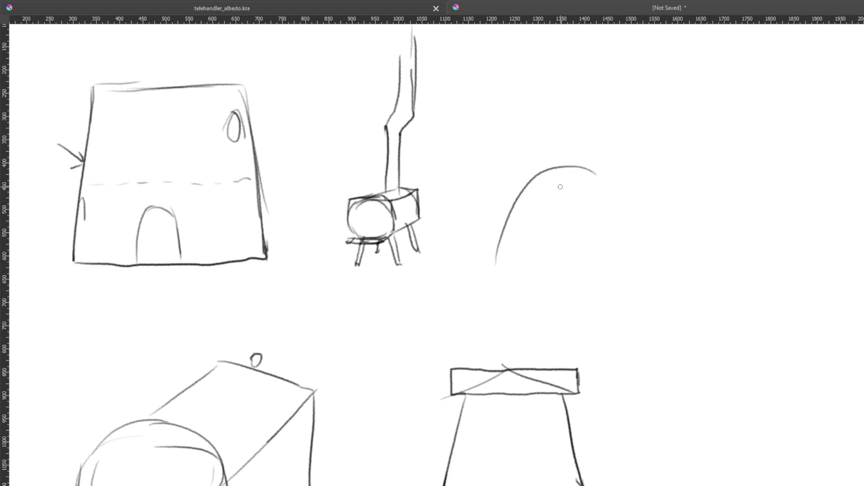
pyautogui.hotkey('ctrl', 'z')
# Draw a tall round-topped doorway about 180 px wide with a base line in the empty area to the right of the stove
pyautogui.moveTo(510, 278)
pyautogui.mouseDown()
pyautogui.moveTo(513, 152)
pyautogui.moveTo(544, 138)
pyautogui.moveTo(573, 172)
pyautogui.mouseUp()
pyautogui.moveTo(570, 149); pyautogui.dragTo(589, 222)
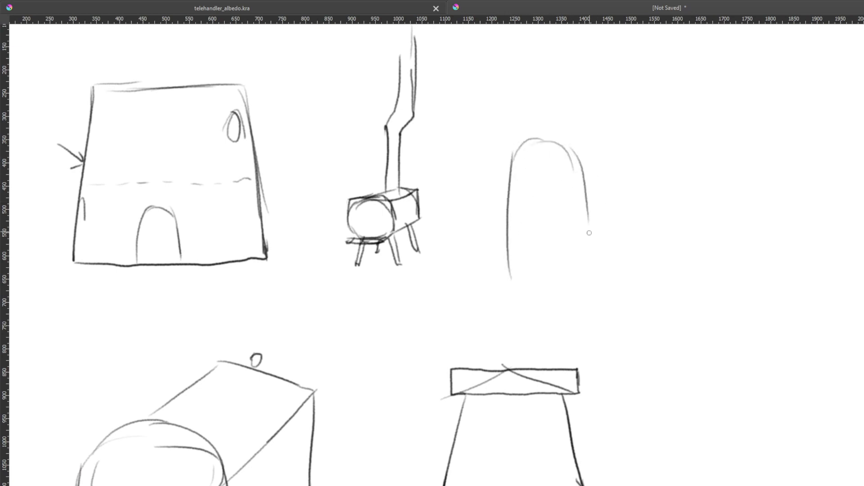
pyautogui.moveTo(585, 185); pyautogui.dragTo(595, 266)
pyautogui.hotkey('ctrl', 'z')
pyautogui.moveTo(576, 150)
pyautogui.mouseDown()
pyautogui.moveTo(590, 198)
pyautogui.moveTo(592, 275)
pyautogui.mouseUp()
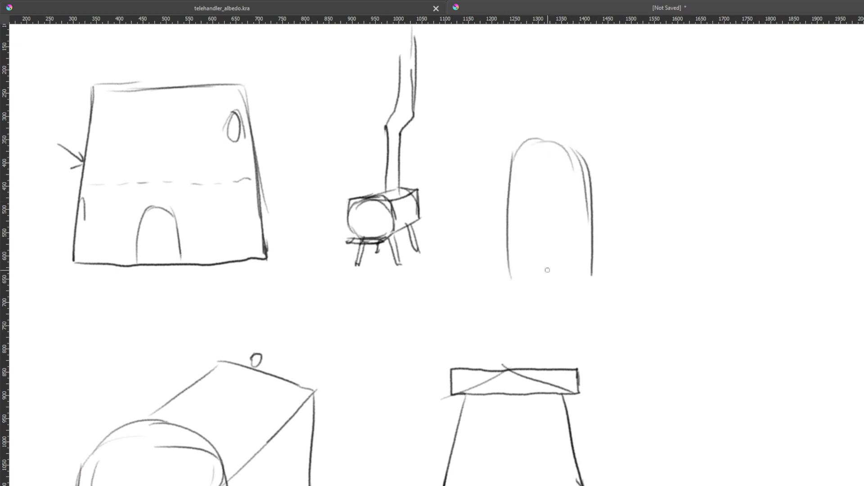
pyautogui.moveTo(508, 244)
pyautogui.mouseDown()
pyautogui.moveTo(505, 286)
pyautogui.moveTo(598, 278)
pyautogui.mouseUp()
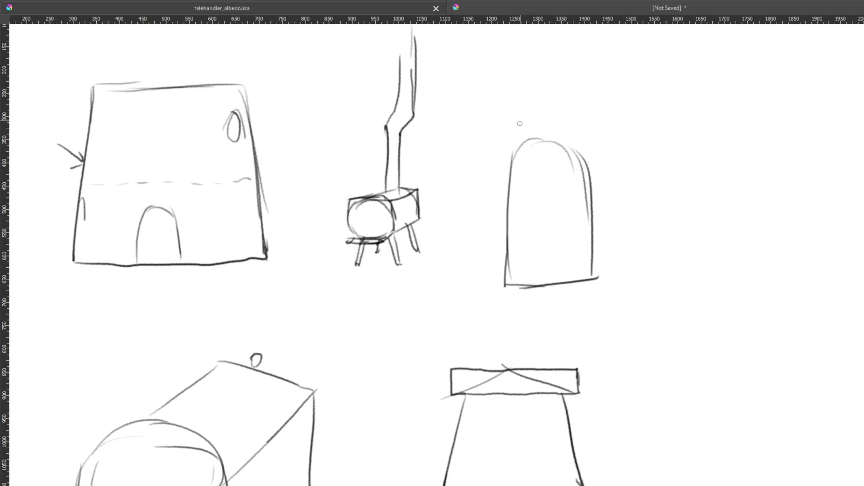
# Sketch a sagging awning with flat end pieces on both sides above the arched doorway
pyautogui.moveTo(503, 111); pyautogui.dragTo(564, 111)
pyautogui.hotkey('ctrl', 'z')
pyautogui.moveTo(501, 112); pyautogui.dragTo(525, 100)
pyautogui.hotkey('ctrl', 'z')
pyautogui.moveTo(594, 111)
pyautogui.mouseDown()
pyautogui.moveTo(650, 114)
pyautogui.moveTo(652, 130)
pyautogui.moveTo(595, 125)
pyautogui.moveTo(652, 131)
pyautogui.mouseUp()
pyautogui.moveTo(495, 111)
pyautogui.mouseDown()
pyautogui.moveTo(523, 119)
pyautogui.moveTo(500, 109)
pyautogui.mouseUp()
pyautogui.hotkey('ctrl', 'z')
pyautogui.moveTo(488, 115)
pyautogui.mouseDown()
pyautogui.moveTo(527, 120)
pyautogui.moveTo(506, 129)
pyautogui.moveTo(527, 130)
pyautogui.moveTo(593, 112)
pyautogui.moveTo(635, 127)
pyautogui.moveTo(645, 118)
pyautogui.mouseUp()
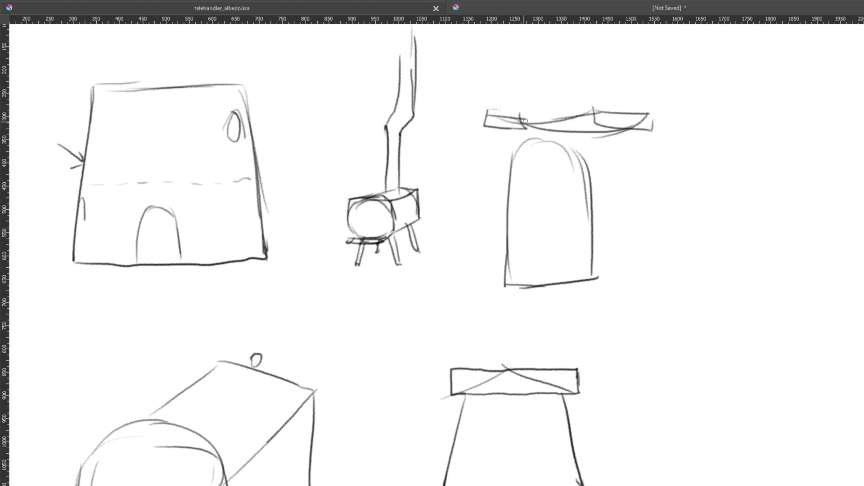
pyautogui.moveTo(600, 171)
pyautogui.mouseDown(button='middle')
pyautogui.moveTo(571, 200)
pyautogui.moveTo(585, 206)
pyautogui.mouseUp(button='middle')
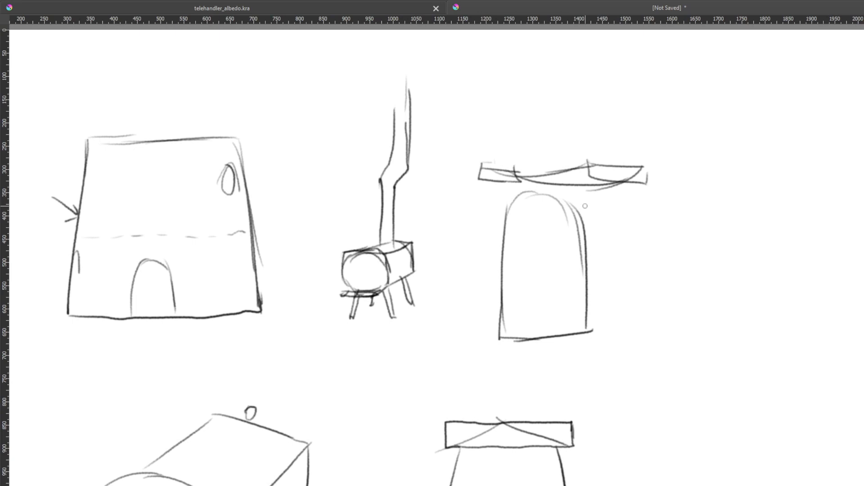
pyautogui.moveTo(495, 201); pyautogui.dragTo(538, 122, button='middle')
pyautogui.moveTo(452, 175); pyautogui.dragTo(519, 172, button='middle')
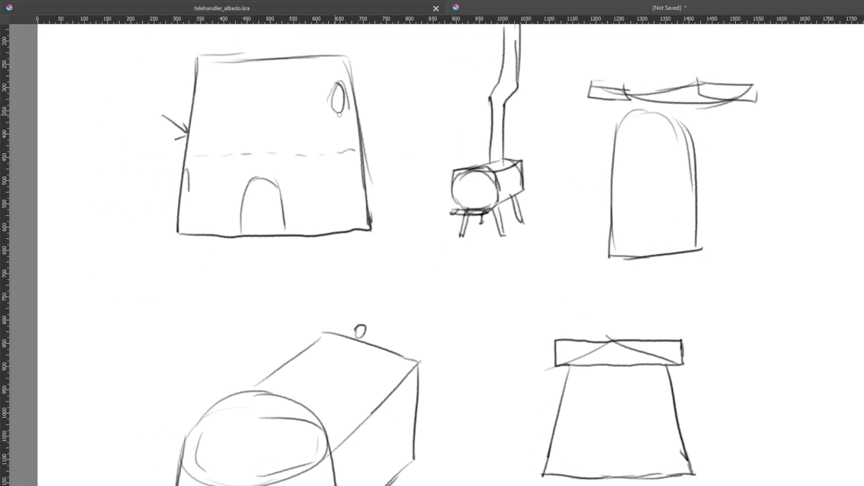
pyautogui.hotkey('ctrl', 'z')
pyautogui.moveTo(339, 80)
pyautogui.mouseDown()
pyautogui.moveTo(327, 116)
pyautogui.moveTo(336, 108)
pyautogui.mouseUp()
pyautogui.moveTo(455, 136)
pyautogui.mouseDown(button='middle')
pyautogui.moveTo(420, 191)
pyautogui.moveTo(325, 218)
pyautogui.mouseUp(button='middle')
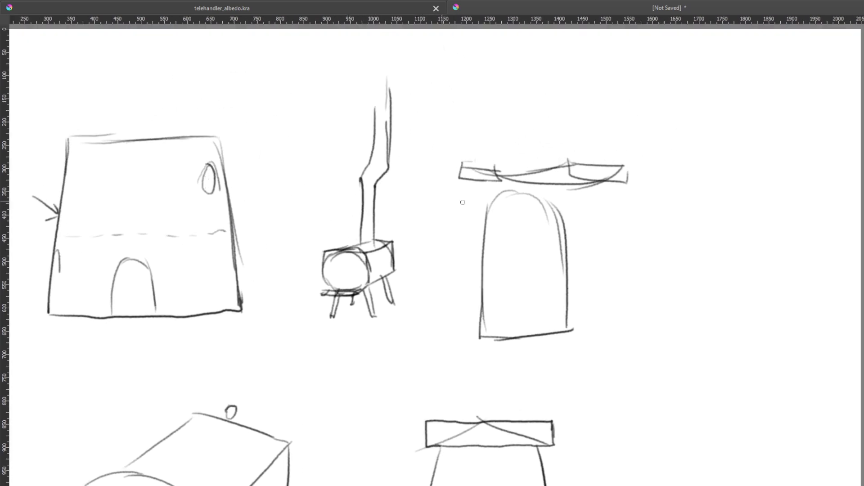
pyautogui.moveTo(509, 205)
pyautogui.mouseDown(button='middle')
pyautogui.moveTo(438, 200)
pyautogui.moveTo(534, 194)
pyautogui.moveTo(547, 217)
pyautogui.moveTo(549, 201)
pyautogui.mouseUp(button='middle')
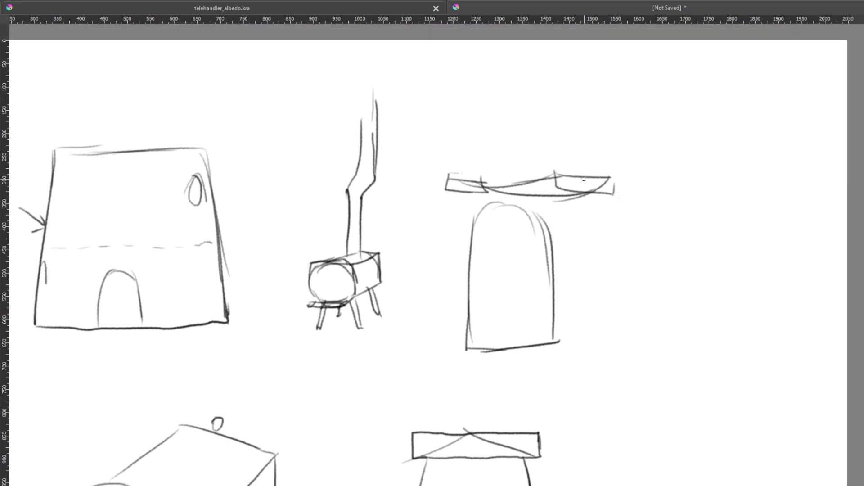
pyautogui.moveTo(587, 176); pyautogui.dragTo(580, 166)
pyautogui.hotkey('ctrl', 'z')
pyautogui.moveTo(584, 307); pyautogui.dragTo(590, 161, button='middle')
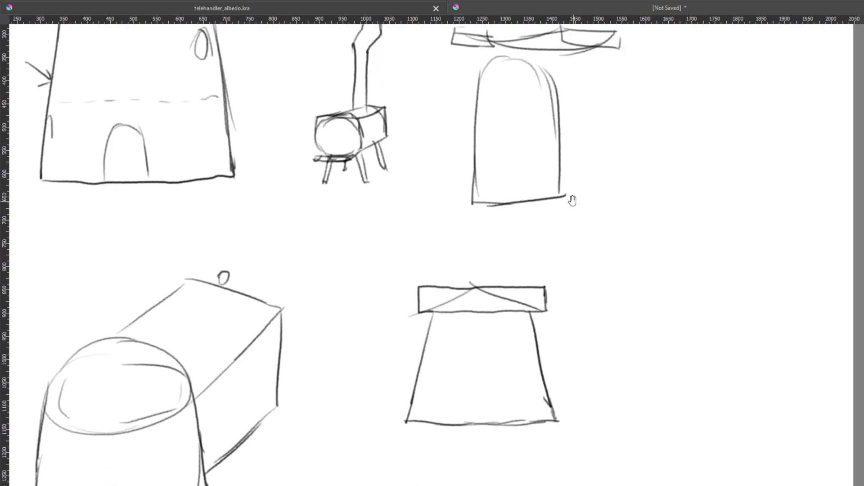
pyautogui.moveTo(513, 201); pyautogui.dragTo(704, 303, button='middle')
pyautogui.moveTo(600, 255); pyautogui.dragTo(399, 195, button='middle')
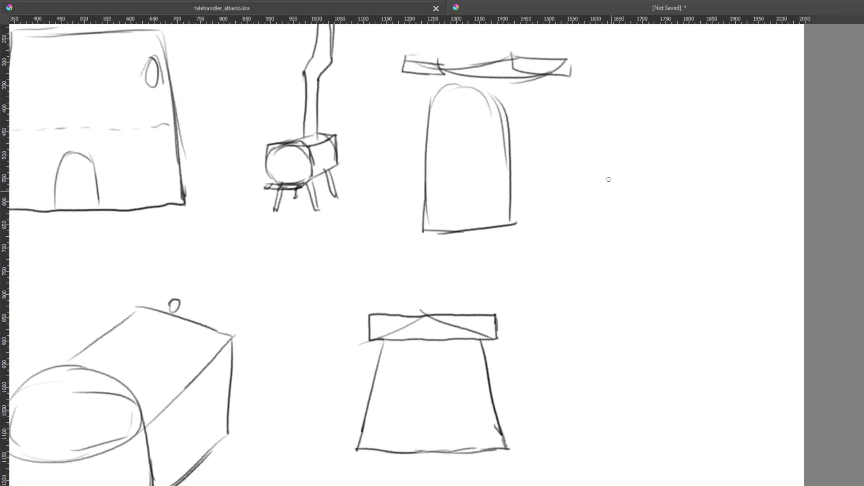
# Draw an upright oval window about 180 px wide to the right of the arched doorway
pyautogui.moveTo(611, 128)
pyautogui.mouseDown()
pyautogui.moveTo(609, 207)
pyautogui.moveTo(623, 202)
pyautogui.mouseUp()
pyautogui.hotkey('ctrl', 'z')
pyautogui.moveTo(645, 133)
pyautogui.mouseDown()
pyautogui.moveTo(679, 180)
pyautogui.moveTo(595, 150)
pyautogui.moveTo(643, 132)
pyautogui.mouseUp()
pyautogui.hotkey('ctrl', 'z')
pyautogui.moveTo(584, 126); pyautogui.dragTo(710, 130)
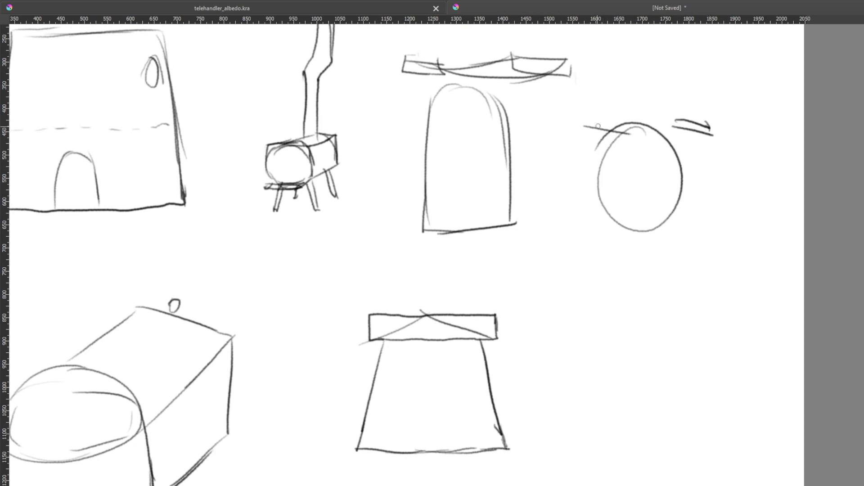
pyautogui.moveTo(588, 125)
pyautogui.mouseDown()
pyautogui.moveTo(619, 137)
pyautogui.moveTo(700, 131)
pyautogui.moveTo(703, 118)
pyautogui.mouseUp()
pyautogui.hotkey('ctrl', 'z')
pyautogui.hotkey('ctrl', 'z')
pyautogui.hotkey('ctrl', 'z')
pyautogui.hotkey('ctrl', 'z')
pyautogui.hotkey('ctrl', 'z')
pyautogui.hotkey('ctrl', 'z')
pyautogui.moveTo(651, 102); pyautogui.dragTo(705, 136)
pyautogui.hotkey('ctrl', 'z')
pyautogui.hotkey('ctrl', 'z')
pyautogui.moveTo(584, 115); pyautogui.dragTo(620, 149)
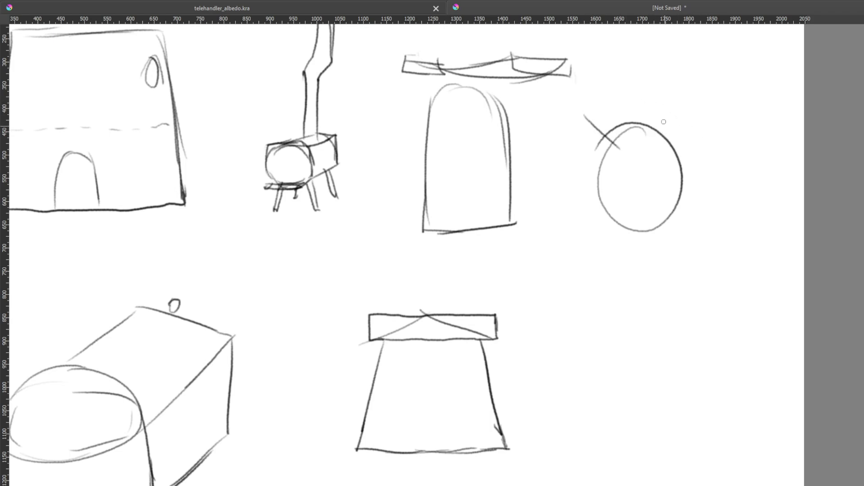
pyautogui.moveTo(658, 106); pyautogui.dragTo(705, 142)
pyautogui.hotkey('ctrl', 'z')
pyautogui.hotkey('ctrl', 'z')
# Sketch an awning over the oval window, with slanting end pieces on both sides and a sagging curve between them
pyautogui.moveTo(594, 101); pyautogui.dragTo(595, 141)
pyautogui.moveTo(679, 104); pyautogui.dragTo(712, 139)
pyautogui.moveTo(601, 102)
pyautogui.mouseDown()
pyautogui.moveTo(606, 142)
pyautogui.moveTo(581, 144)
pyautogui.moveTo(700, 92)
pyautogui.moveTo(685, 92)
pyautogui.mouseUp()
pyautogui.hotkey('ctrl', 'z')
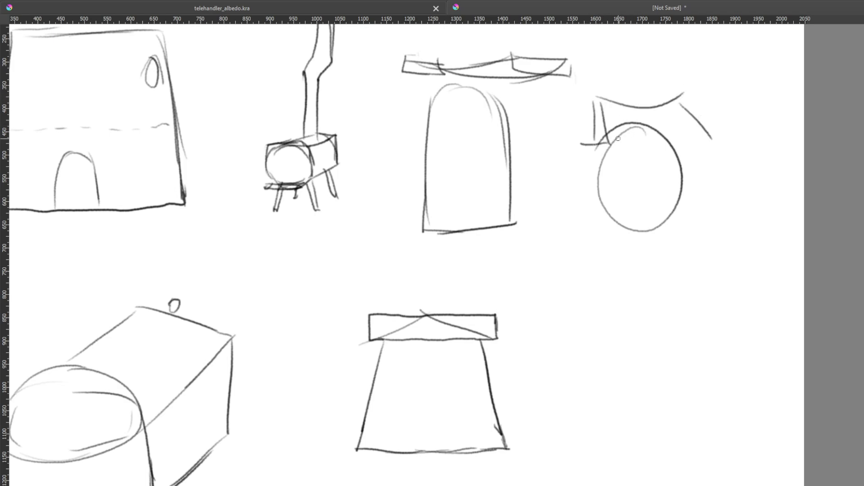
pyautogui.moveTo(602, 153); pyautogui.dragTo(717, 144)
pyautogui.moveTo(681, 91); pyautogui.dragTo(728, 139)
pyautogui.moveTo(705, 180)
pyautogui.mouseDown()
pyautogui.moveTo(622, 207)
pyautogui.moveTo(636, 195)
pyautogui.moveTo(600, 187)
pyautogui.moveTo(656, 176)
pyautogui.moveTo(565, 249)
pyautogui.moveTo(655, 222)
pyautogui.mouseUp()
pyautogui.moveTo(661, 277); pyautogui.dragTo(612, 250)
pyautogui.moveTo(607, 294); pyautogui.dragTo(649, 187)
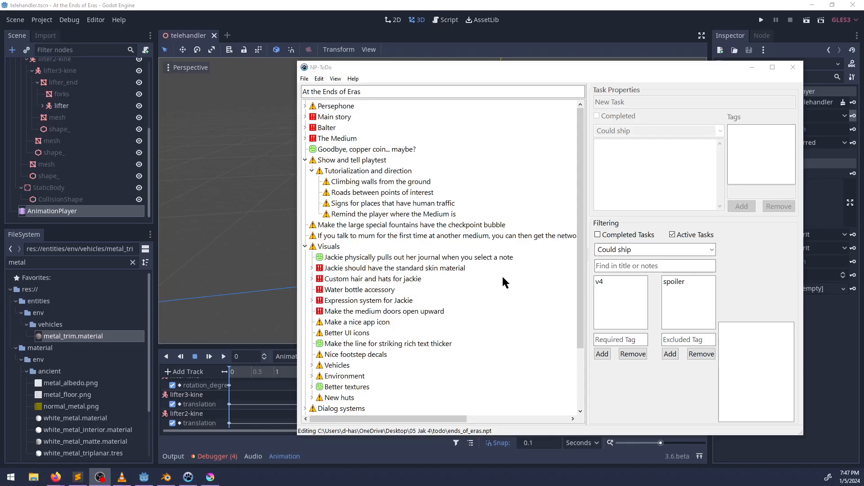
# In NP-ToDo, mark the Forklift and Crane thing tasks under Vehicles as completed
pyautogui.scroll(-4, 383, 293)
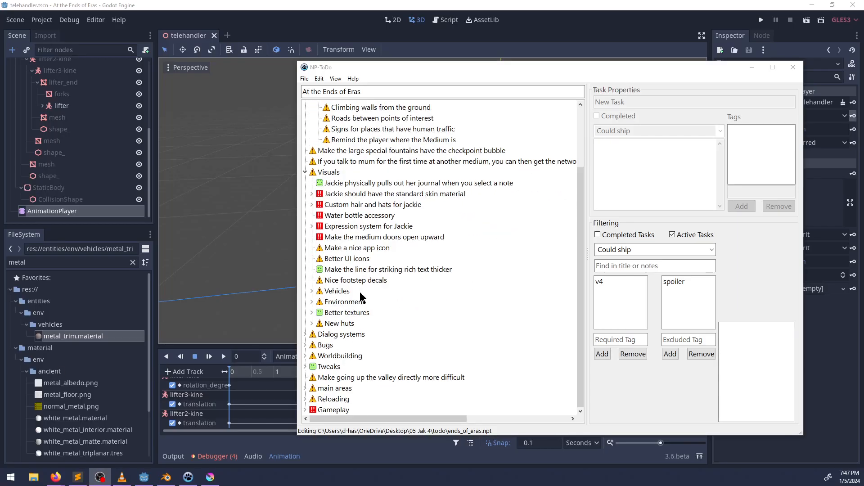
pyautogui.click(315, 290)
pyautogui.click(340, 303)
pyautogui.rightClick(340, 302)
pyautogui.click(367, 308)
pyautogui.rightClick(351, 313)
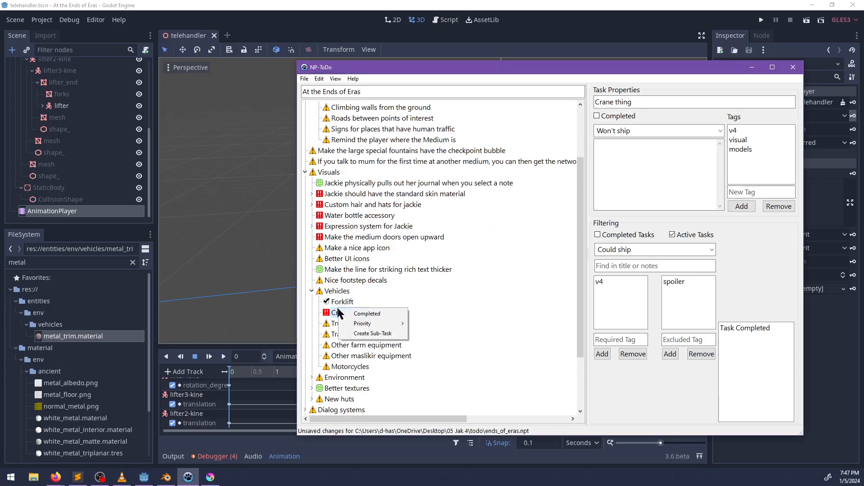
pyautogui.click(370, 317)
# Add a sub-task named "Basic" to the New Veshar hut models task under Environment
pyautogui.scroll(-2, 347, 327)
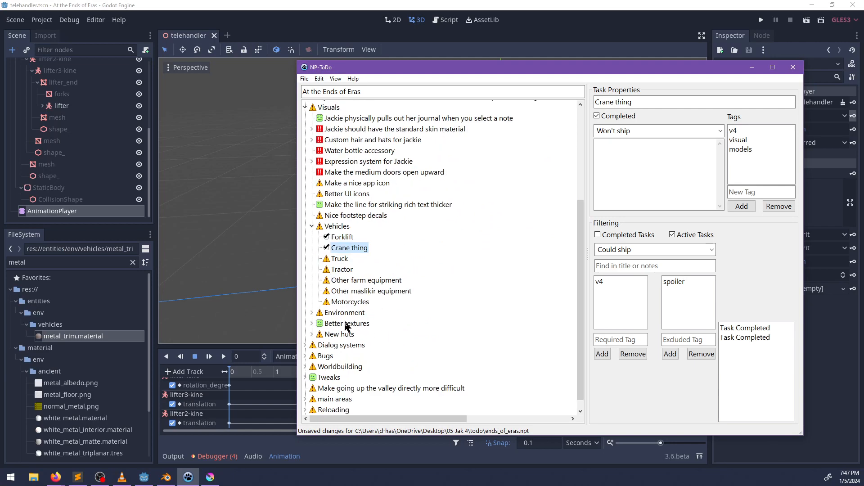
pyautogui.click(311, 324)
pyautogui.click(311, 324)
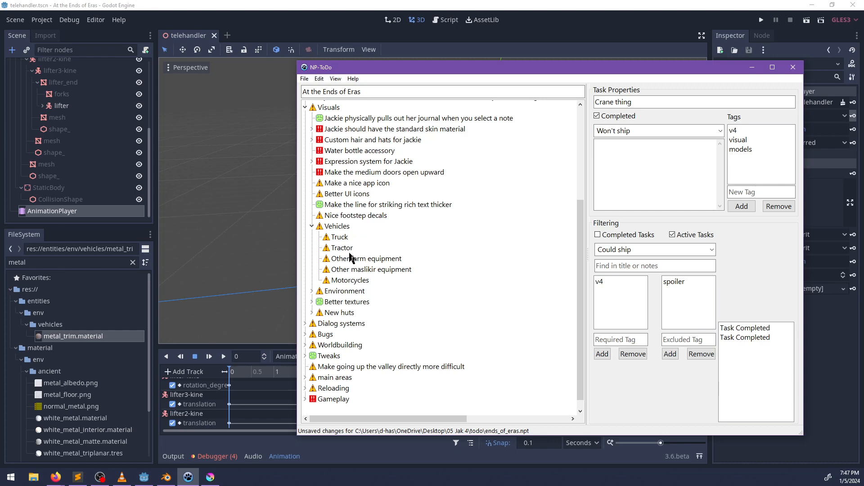
pyautogui.click(313, 291)
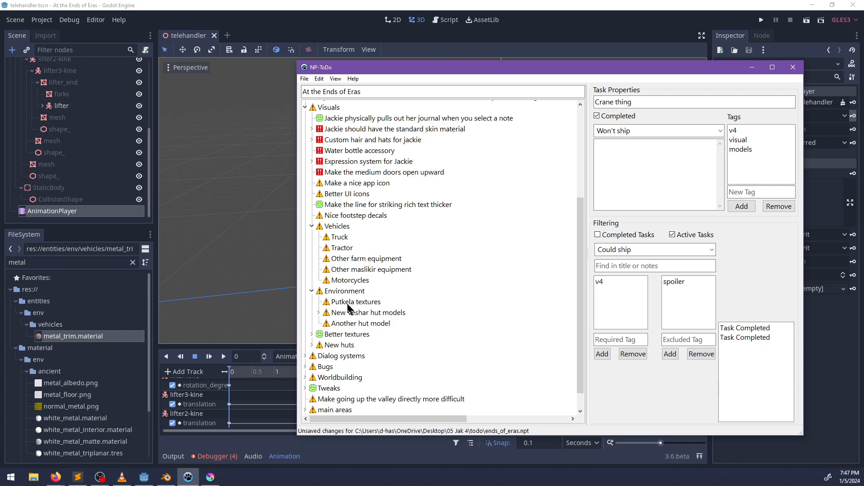
pyautogui.click(319, 313)
pyautogui.click(335, 312)
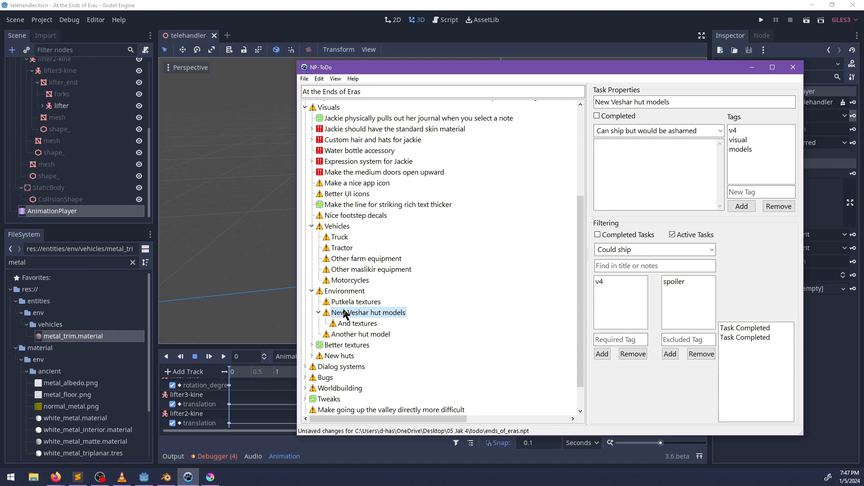
pyautogui.hotkey('ctrl', 'n')
pyautogui.press('F2')
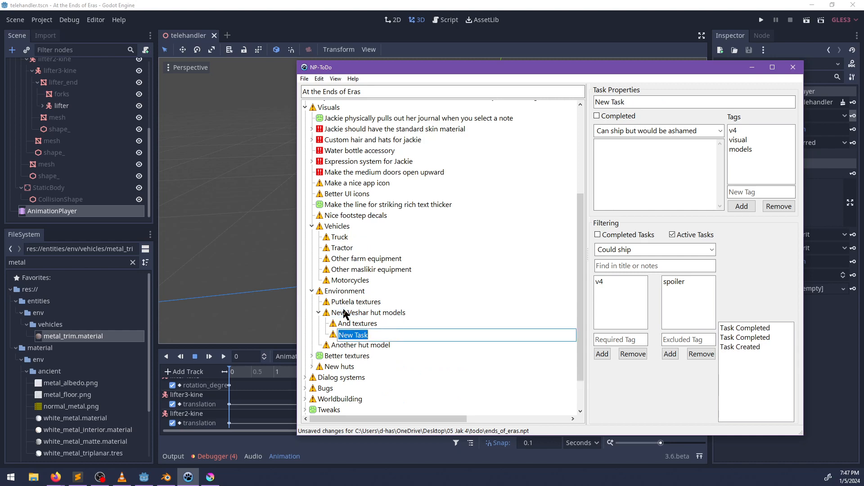
pyautogui.write('Basic')
pyautogui.press('Return')
# Add a sub-task named "With rectangular addon" below Basic in the New Veshar hut models task
pyautogui.hotkey('ctrl', 'n')
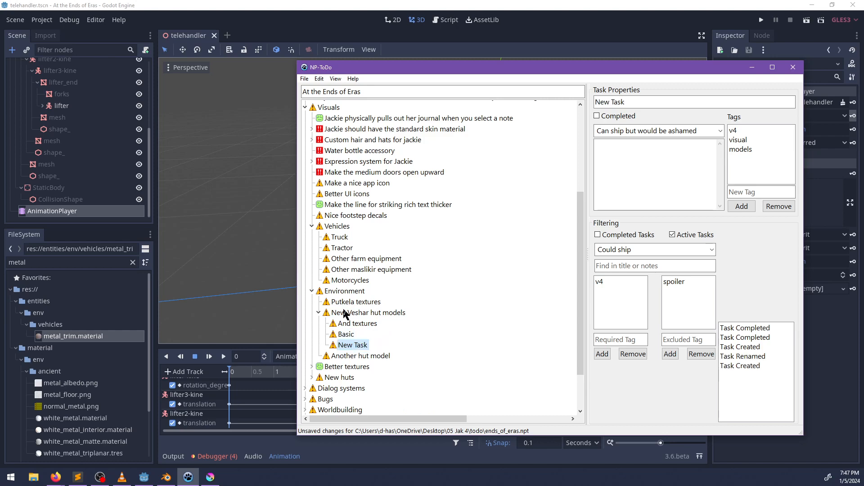
pyautogui.press('F2')
pyautogui.write('With ')
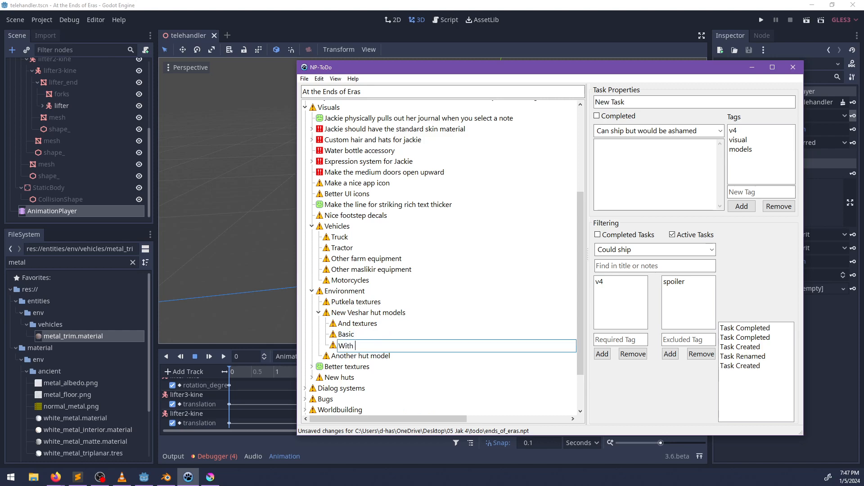
pyautogui.write('req')
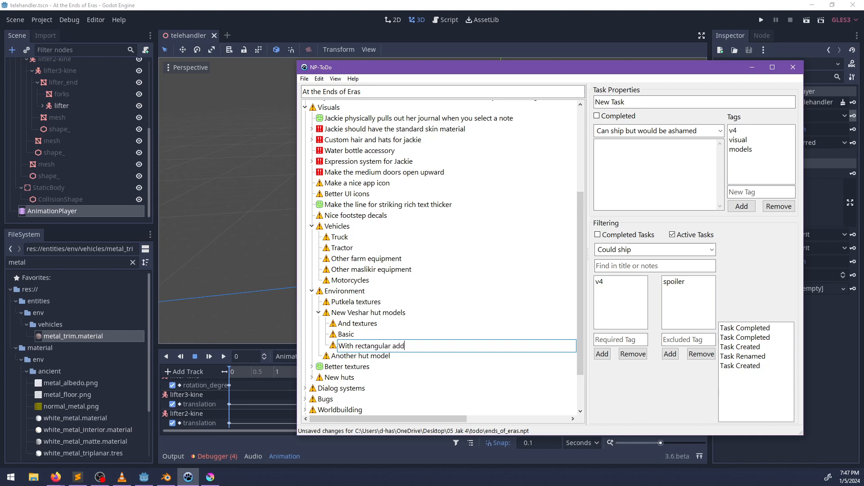
pyautogui.press('Return')
# Add a sub-task named "Door awnings" to the New Veshar hut models task
pyautogui.hotkey('ctrl', 'n')
pyautogui.press('F2')
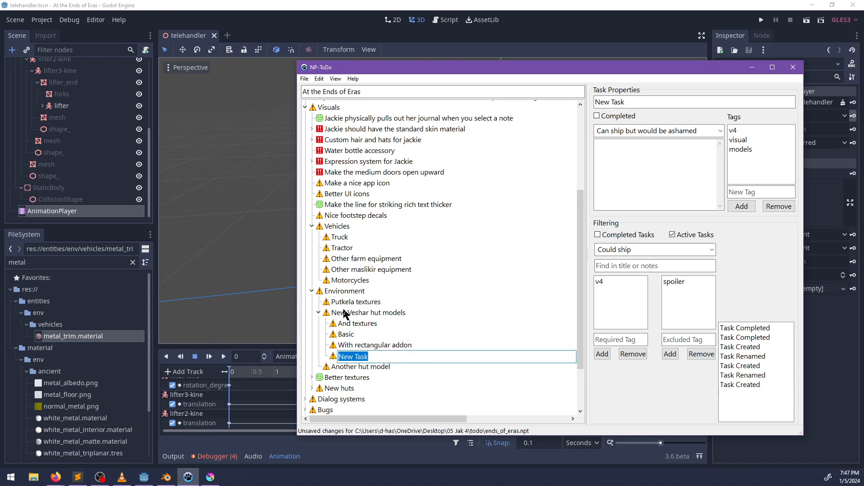
pyautogui.write('With adoor auw')
pyautogui.press('BackSpace')
pyautogui.press('BackSpace')
pyautogui.press('BackSpace')
pyautogui.press('BackSpace')
pyautogui.press('BackSpace')
pyautogui.press('BackSpace')
pyautogui.press('BackSpace')
pyautogui.press('BackSpace')
pyautogui.press('BackSpace')
pyautogui.press('BackSpace')
pyautogui.press('BackSpace')
pyautogui.press('BackSpace')
pyautogui.press('BackSpace')
pyautogui.write('Door')
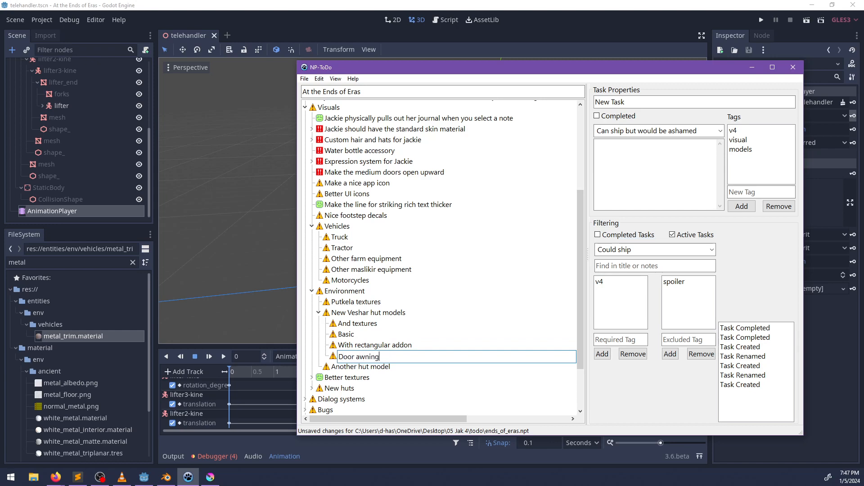
pyautogui.write('s')
pyautogui.press('Return')
# Add a sub-task named "Window awnings" to the New Veshar hut models task
pyautogui.press('Return')
pyautogui.press('F2')
pyautogui.write('Win')
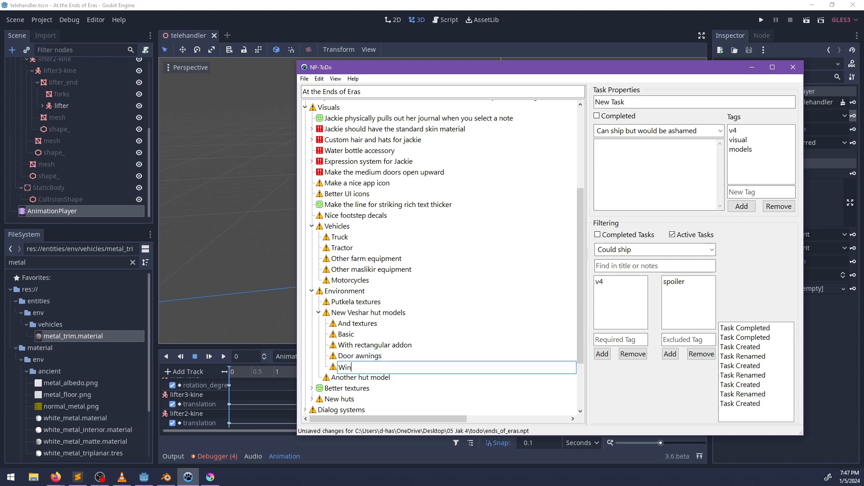
pyautogui.write('dow awnings')
pyautogui.press('Return')
# Add a sub-task named "Window curtains" to the New Veshar hut models task
pyautogui.press('Return')
pyautogui.press('F2')
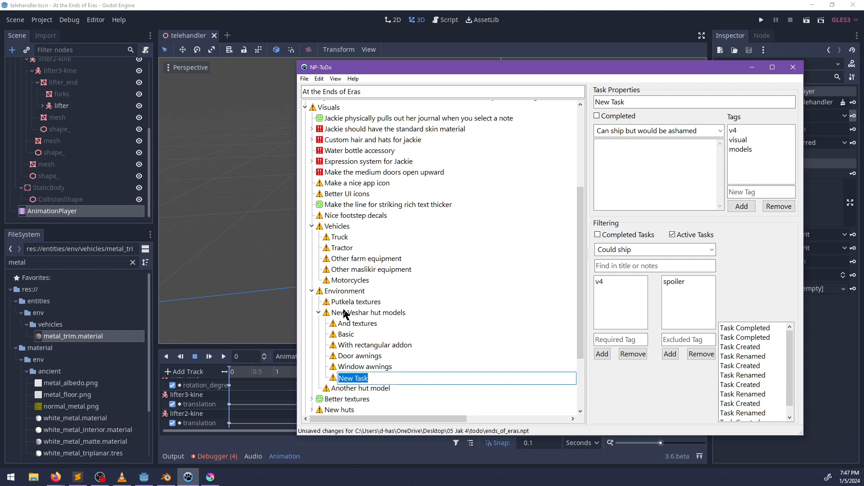
pyautogui.write('Window curtains')
pyautogui.press('Return')
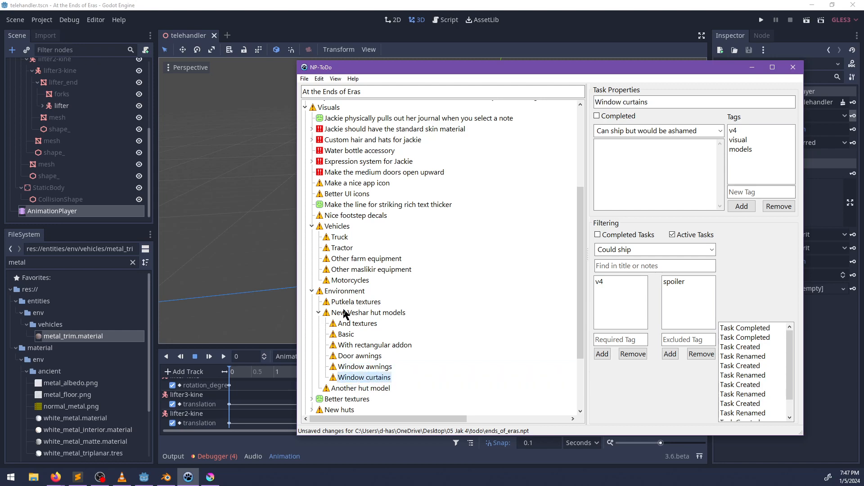
# Add a sub-task named "Hut with lip preventing climbing" to the New Veshar hut models task
pyautogui.press('Return')
pyautogui.press('F2')
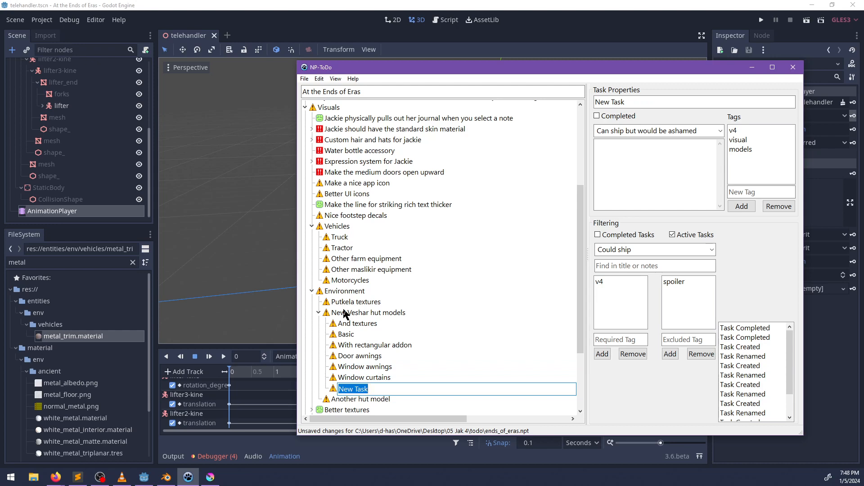
pyautogui.write('Hut with lip preve')
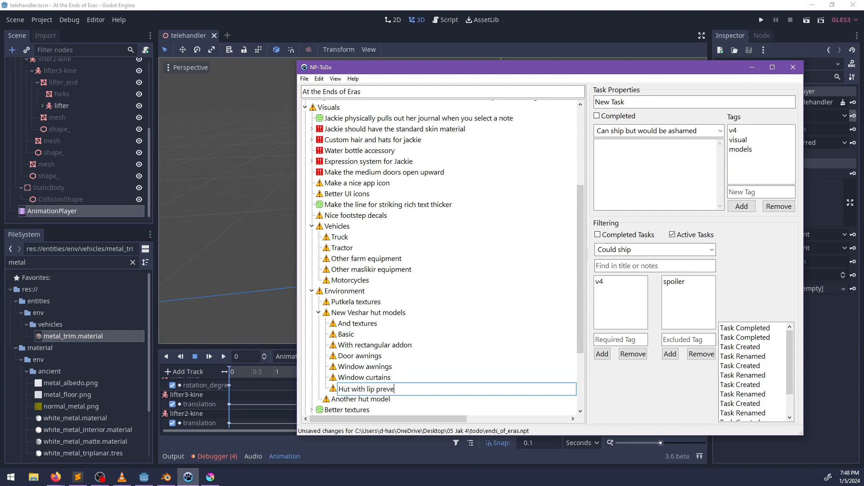
pyautogui.write('nting climbing')
pyautogui.press('Return')
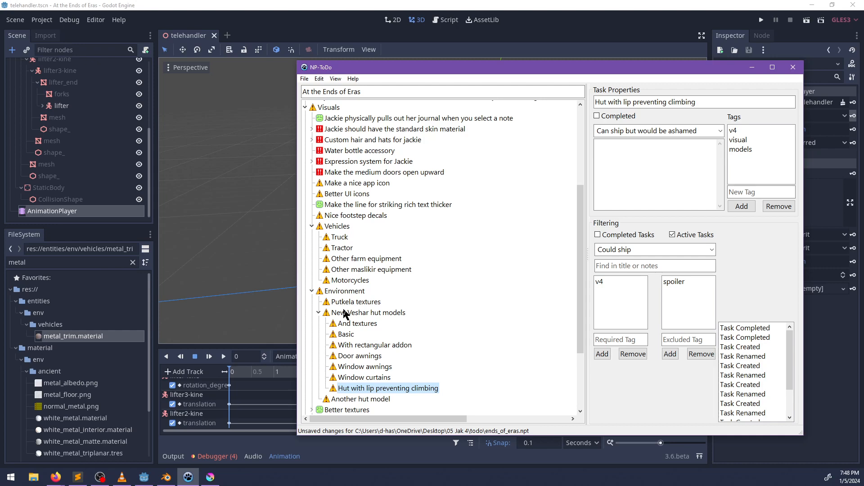
# Add a sub-task named "Logs sticking out in convenient places to ledge grab" to the New Veshar hut models task and save the list
pyautogui.press('Return')
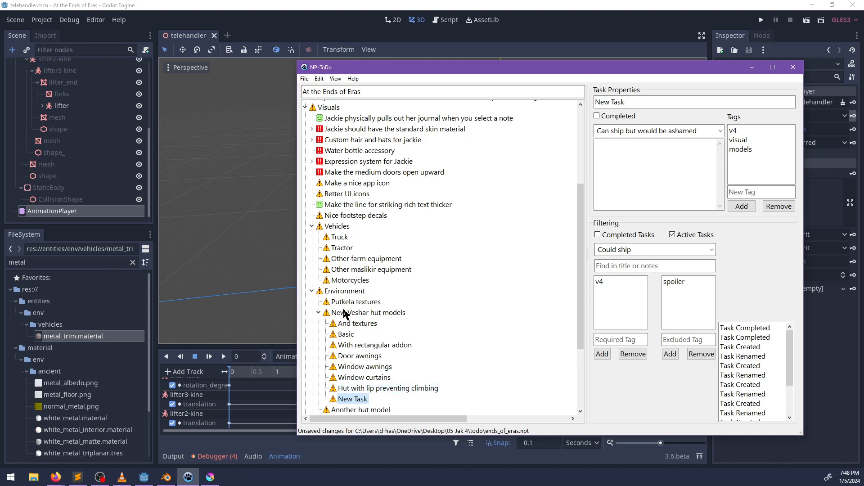
pyautogui.press('F2')
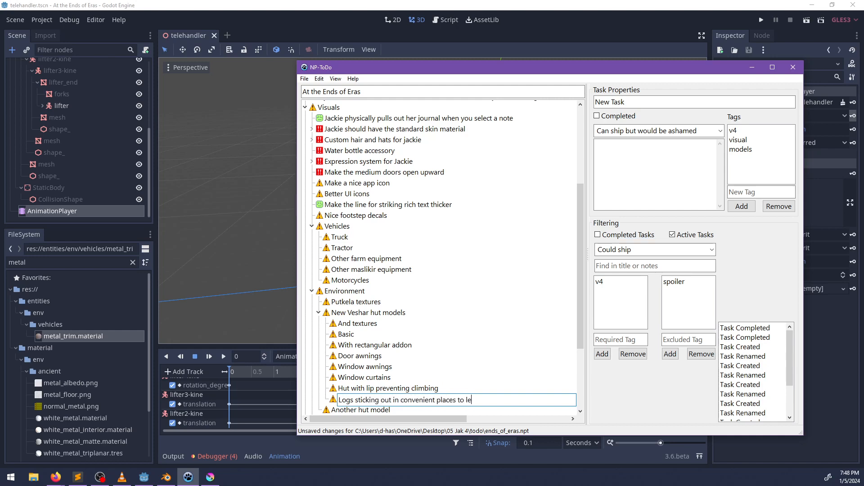
pyautogui.write('b')
pyautogui.press('Return')
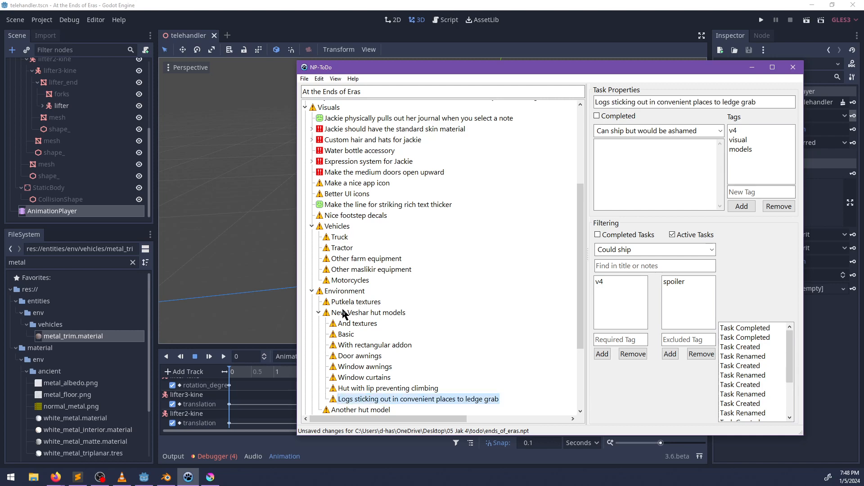
pyautogui.scroll(-1, 425, 371)
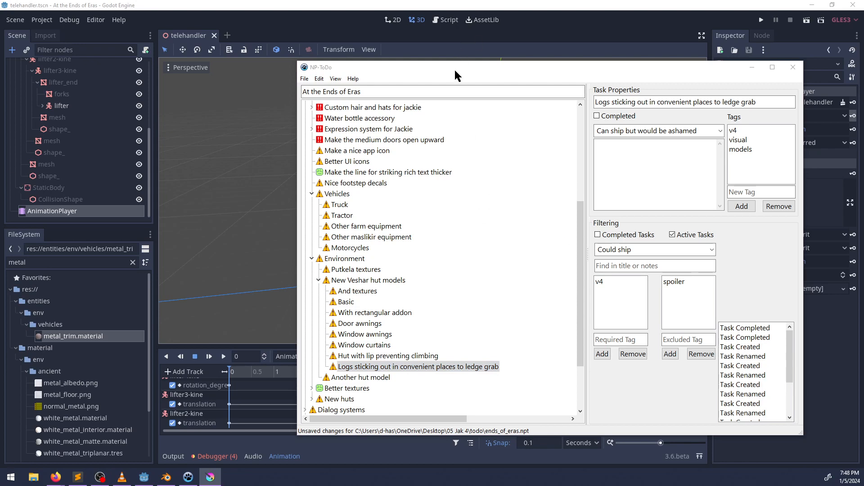
pyautogui.moveTo(456, 71); pyautogui.dragTo(378, 74)
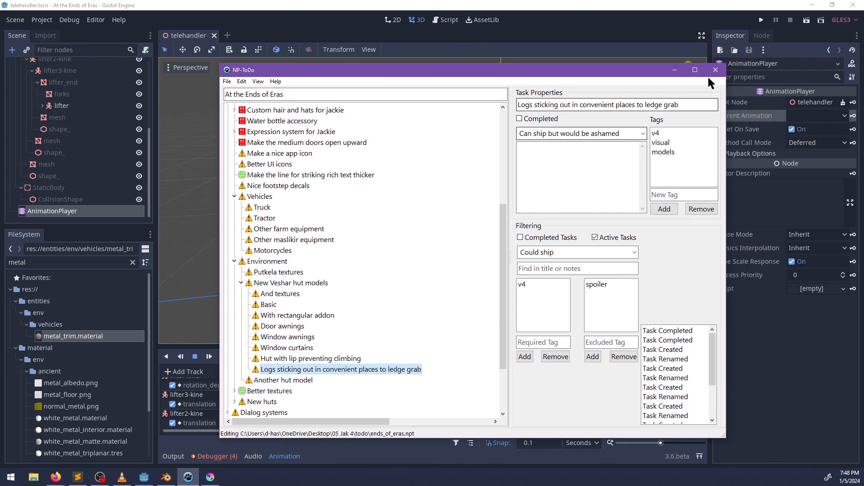
# Switch to Blender and start a new General file, saving the telehandler file and its modified image
pyautogui.click(167, 477)
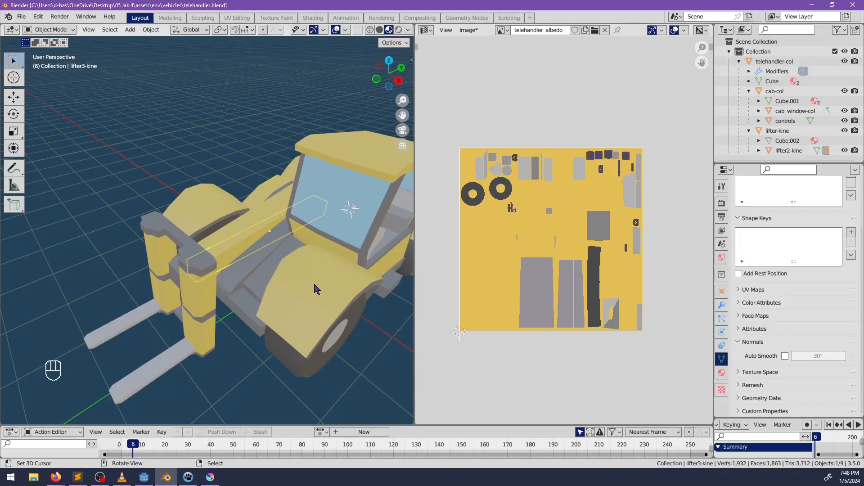
pyautogui.moveTo(317, 289); pyautogui.dragTo(237, 45, button='middle')
pyautogui.hotkey('ctrl', 'n')
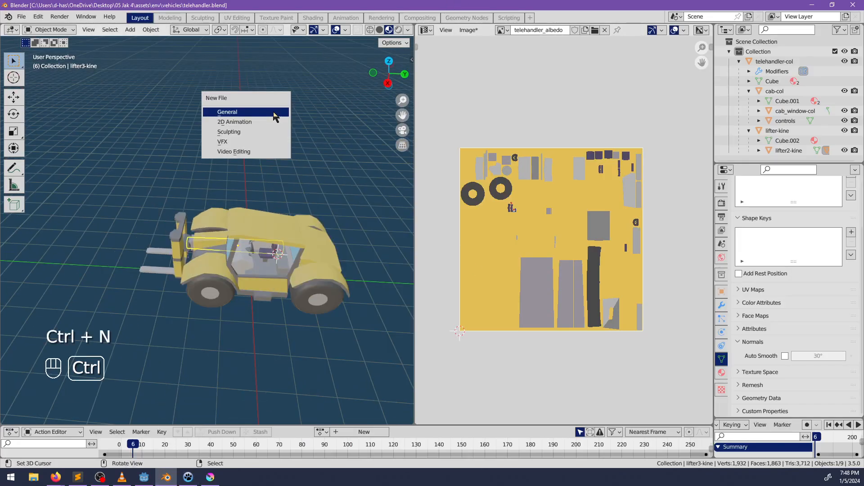
pyautogui.click(275, 112)
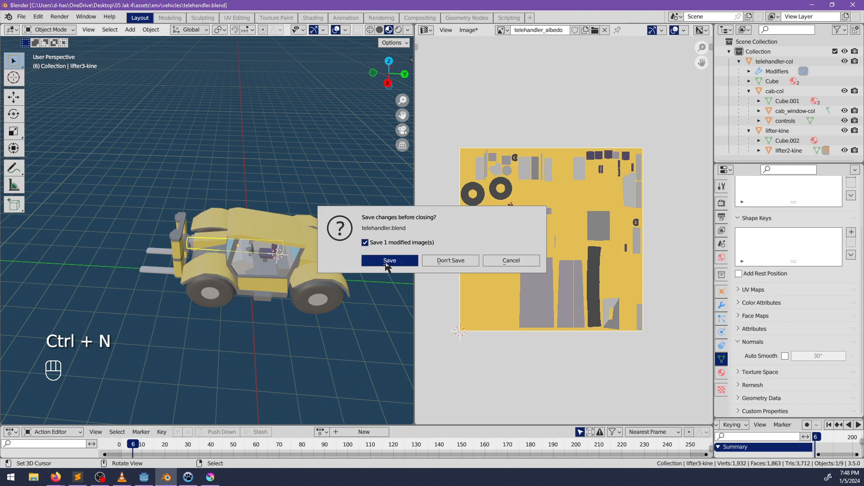
pyautogui.click(386, 263)
# Delete the default objects and add a mesh cylinder with 24 vertices, a 6 m radius and a 6 m depth
pyautogui.press('a')
pyautogui.press('x')
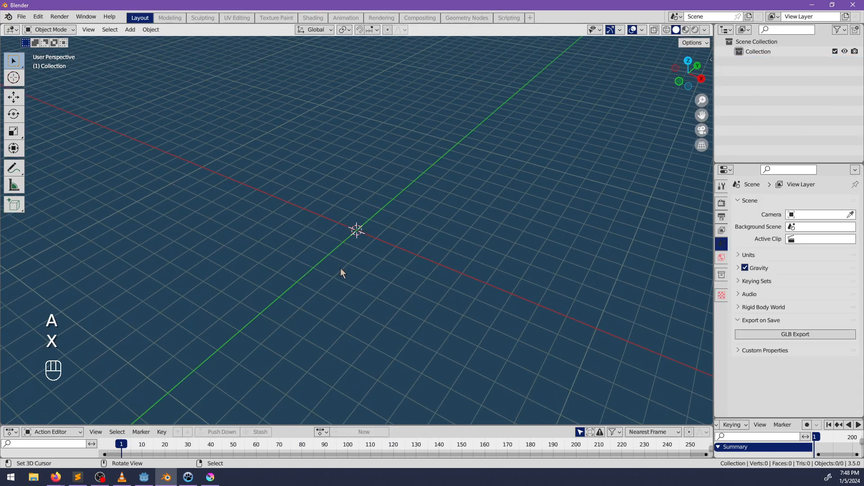
pyautogui.hotkey('shift', 'a')
pyautogui.moveTo(359, 269)
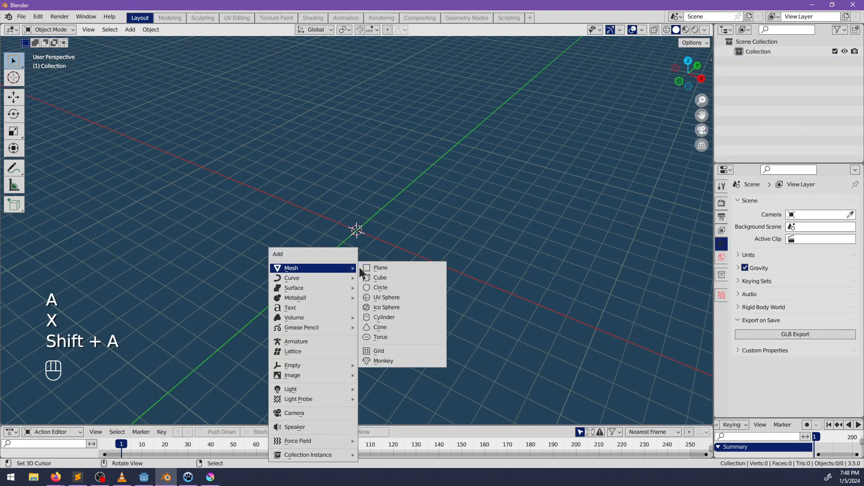
pyautogui.click(381, 317)
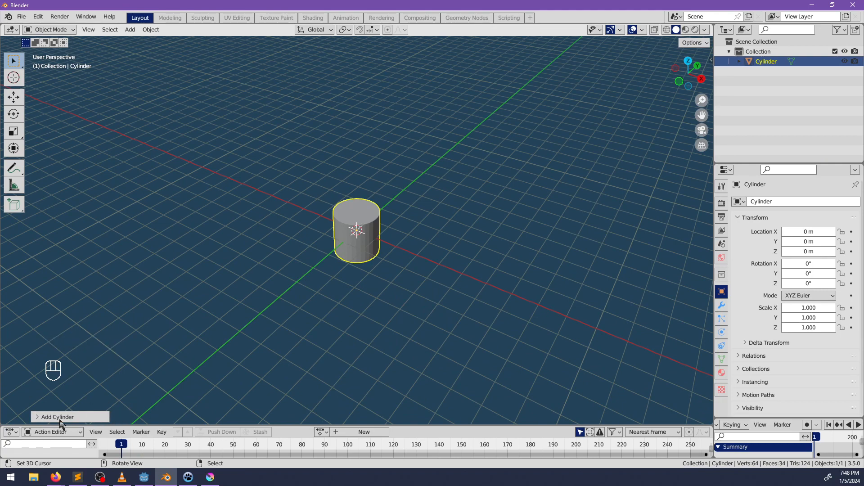
pyautogui.click(60, 419)
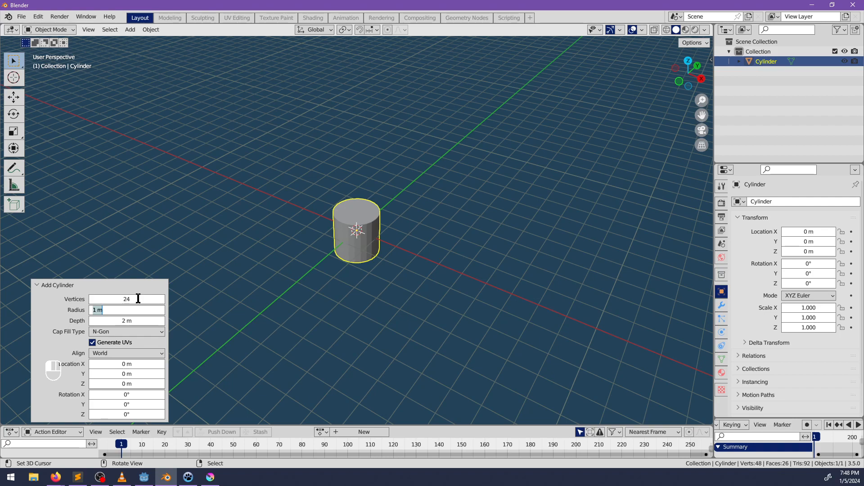
pyautogui.press('Tab')
pyautogui.write('6')
pyautogui.press('Return')
pyautogui.scroll(-5, 240, 287)
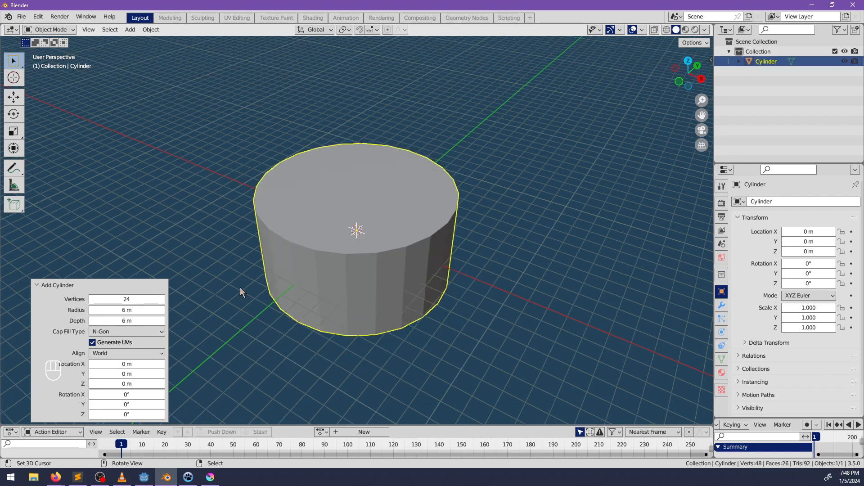
# Try a 5 m radius for the new cylinder and settle on 4 m
pyautogui.moveTo(338, 295)
pyautogui.mouseDown(button='middle')
pyautogui.moveTo(374, 276)
pyautogui.moveTo(324, 289)
pyautogui.mouseUp(button='middle')
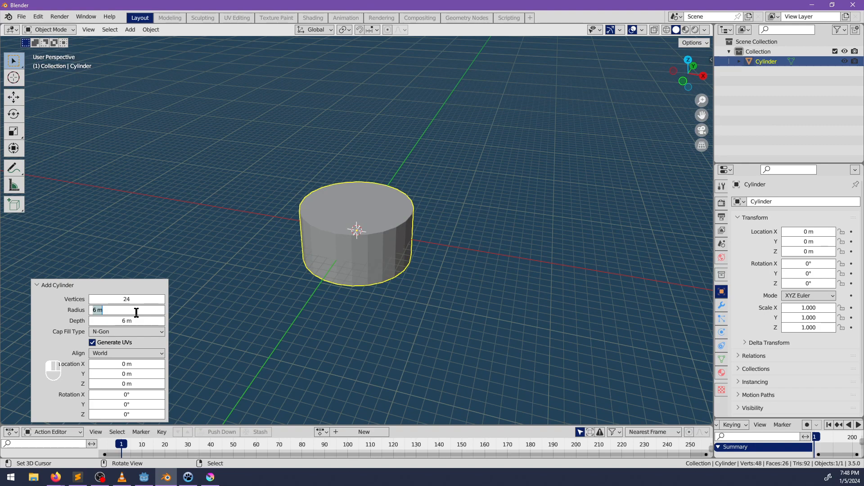
pyautogui.press('Return')
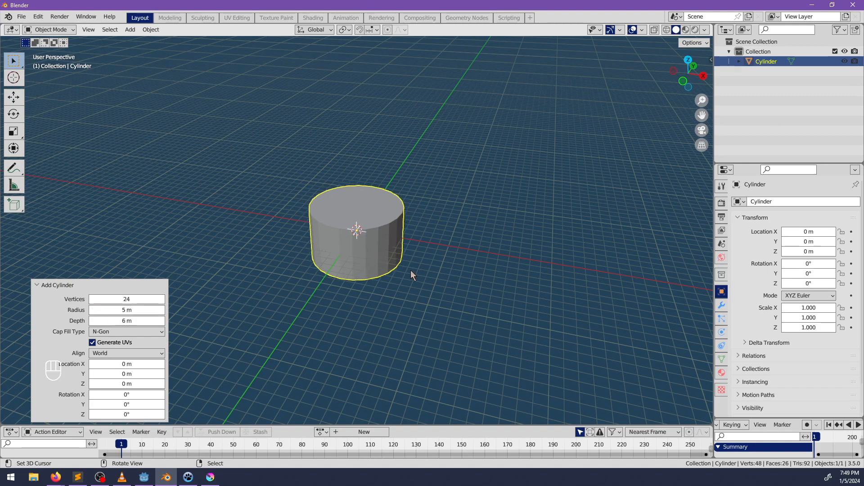
pyautogui.moveTo(411, 270); pyautogui.dragTo(412, 269, button='middle')
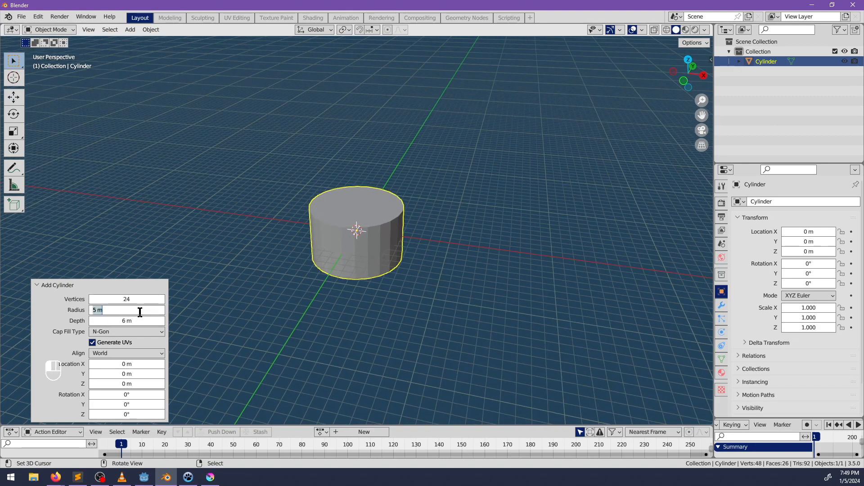
pyautogui.write('4')
pyautogui.press('Return')
# Move the cylinder up 3 m along Z so its base sits on the ground plane
pyautogui.moveTo(439, 315); pyautogui.dragTo(435, 308, button='middle')
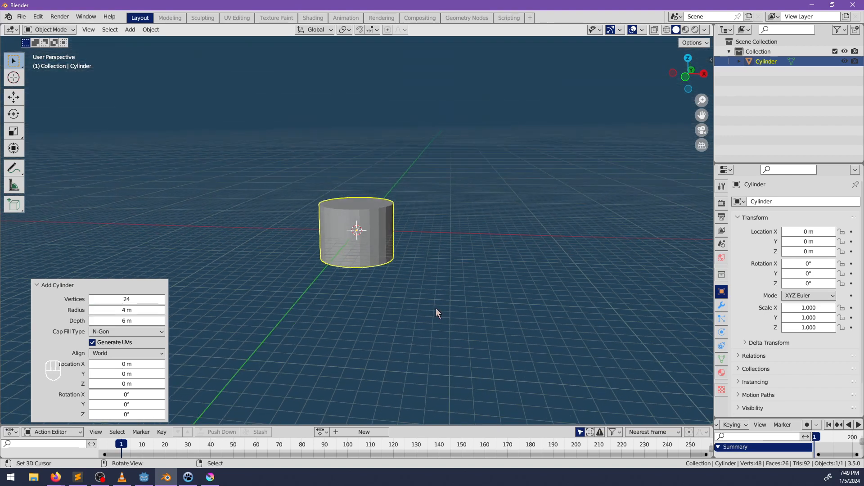
pyautogui.press('g')
pyautogui.press('z')
pyautogui.press('3')
pyautogui.press('Return')
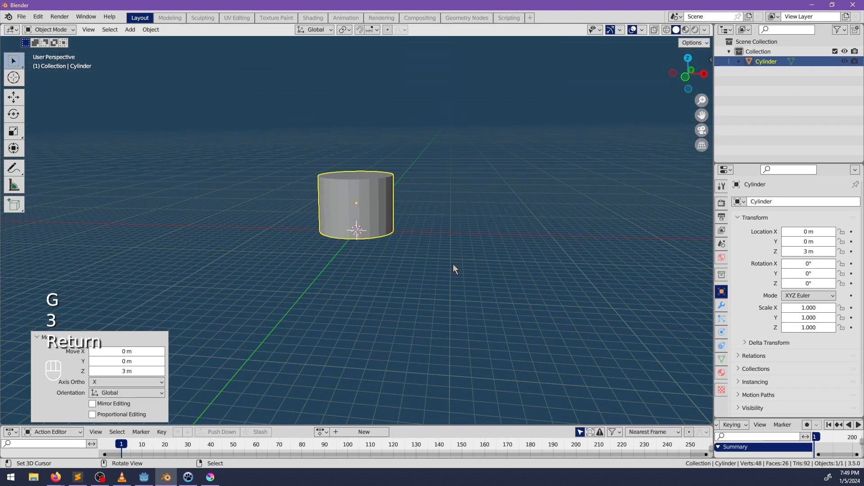
pyautogui.press('KP_1')
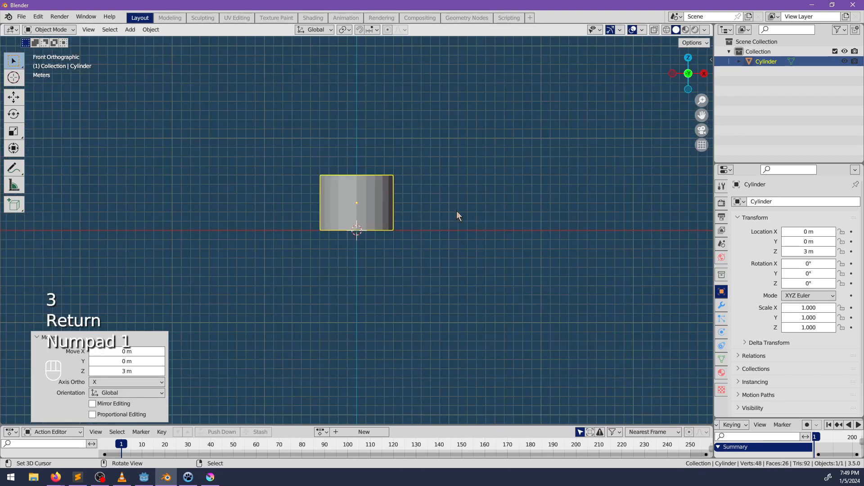
# Scale the whole cylinder mesh to about 0.82 in X and Y, keeping its height
pyautogui.moveTo(458, 216); pyautogui.dragTo(426, 268, button='middle')
pyautogui.press('Tab')
pyautogui.press('s')
pyautogui.hotkey('shift', 'z')
pyautogui.click(446, 253)
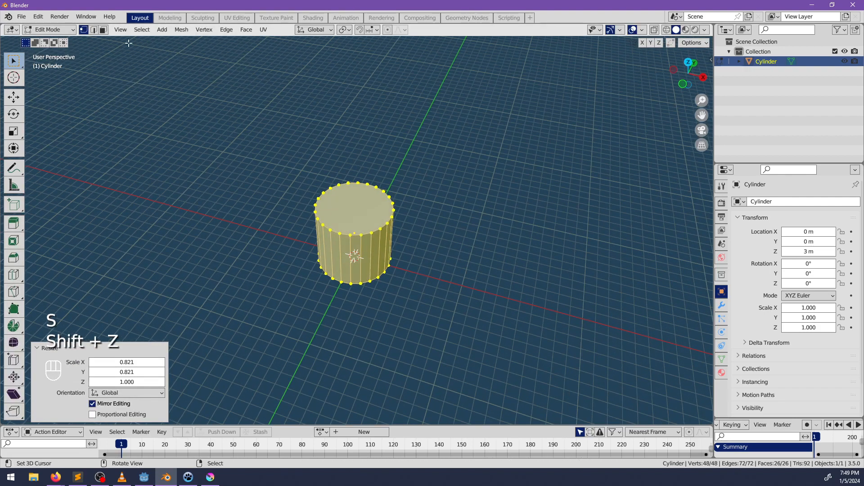
# Taper the cylinder by scaling its top face to about 0.85 in X and Y
pyautogui.click(103, 29)
pyautogui.click(354, 208)
pyautogui.press('s')
pyautogui.hotkey('shift', 'z')
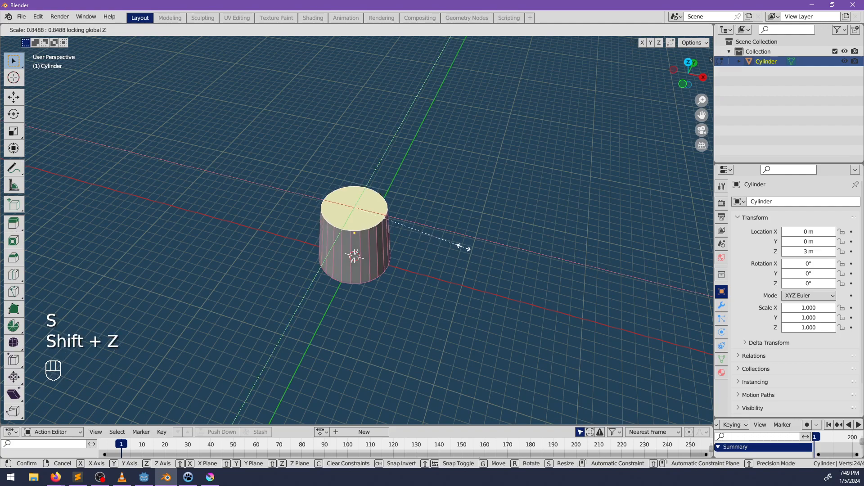
pyautogui.click(464, 248)
# Extrude the top face inward to form a rim, and extrude the inner face down about 0.32 m
pyautogui.moveTo(464, 247); pyautogui.dragTo(449, 230, button='middle')
pyautogui.scroll(2, 477, 244)
pyautogui.press('e')
pyautogui.press('s')
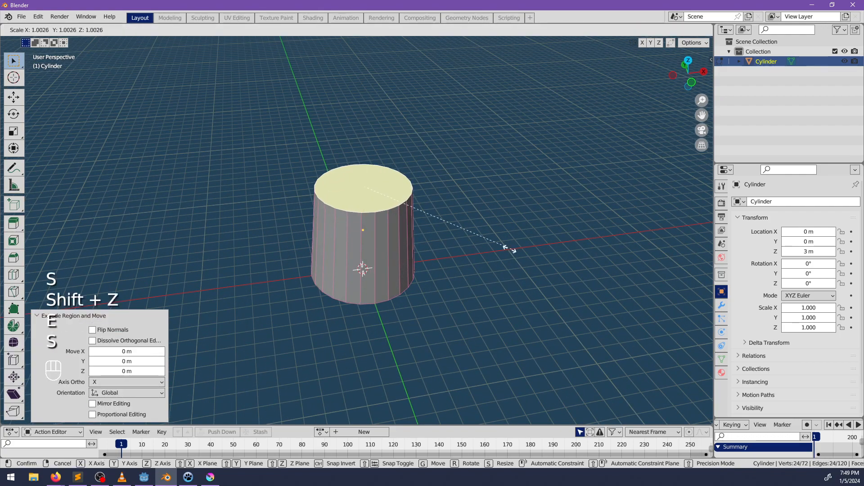
pyautogui.click(484, 246)
pyautogui.press('e')
pyautogui.click(469, 233)
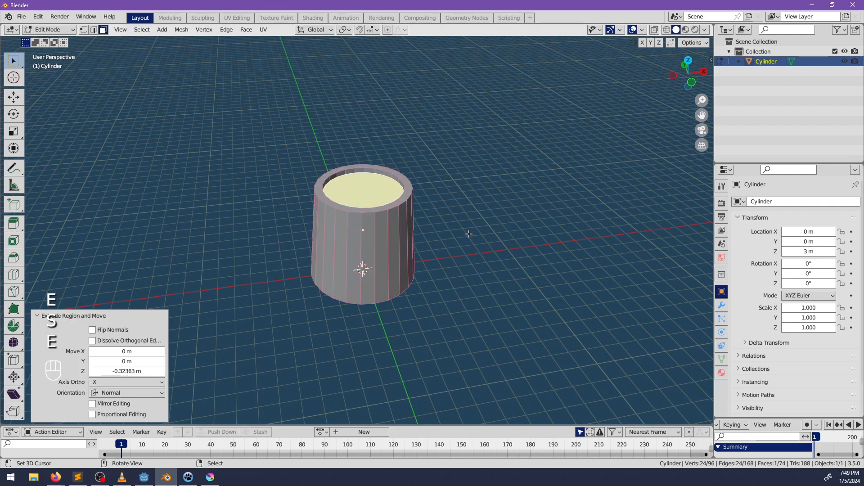
# Return to Object Mode and apply Shade Smooth to the cylinder
pyautogui.moveTo(469, 234); pyautogui.dragTo(424, 234, button='middle')
pyautogui.press('Tab')
pyautogui.press('space')
pyautogui.write('s')
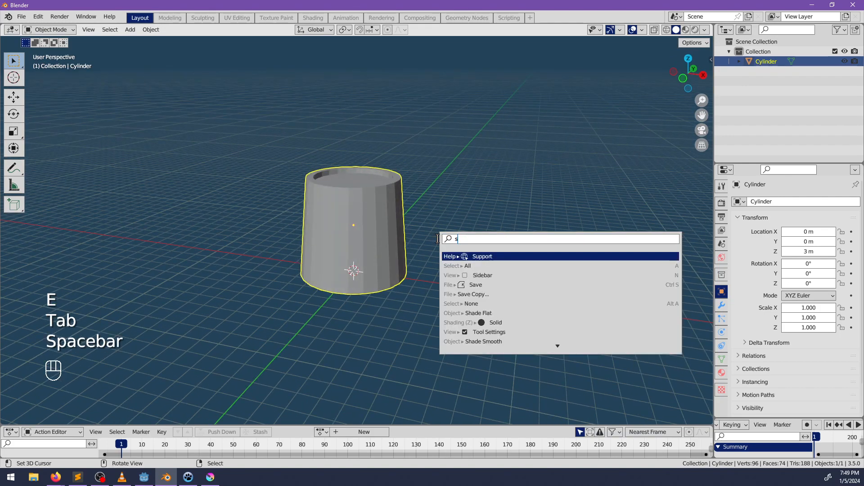
pyautogui.write('m')
pyautogui.press('Return')
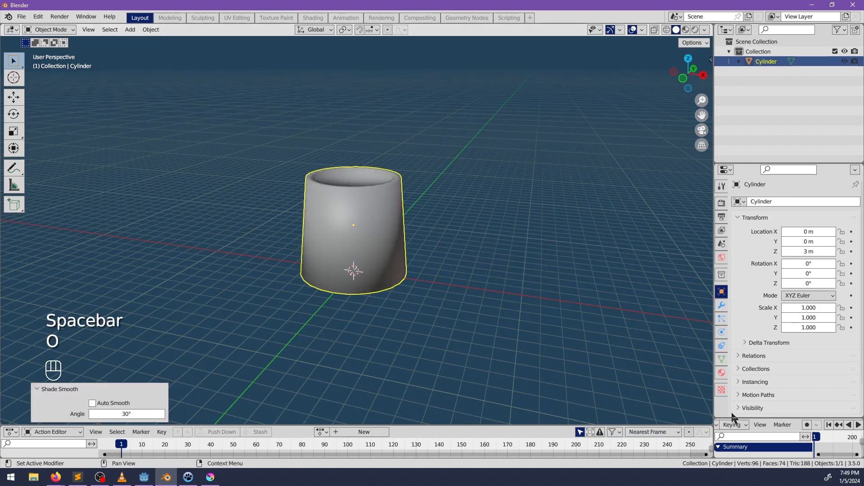
# Add a Bevel modifier with a 0.1 m amount to the cylinder
pyautogui.click(722, 305)
pyautogui.click(722, 373)
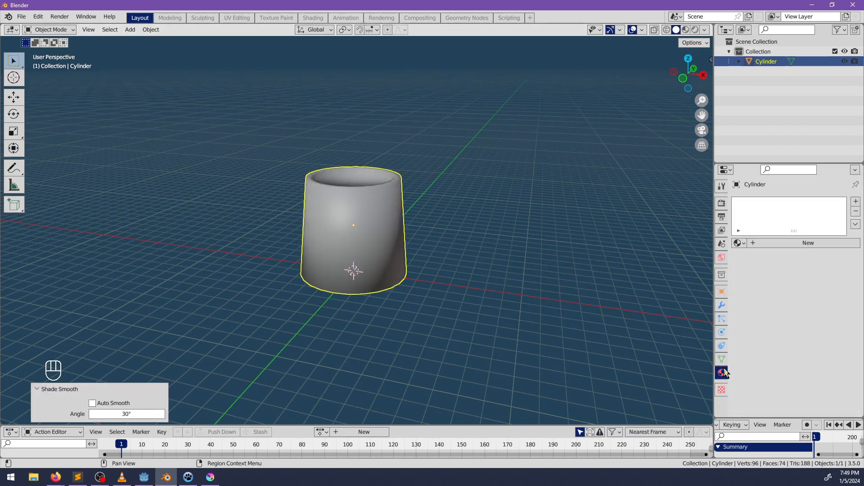
pyautogui.click(722, 306)
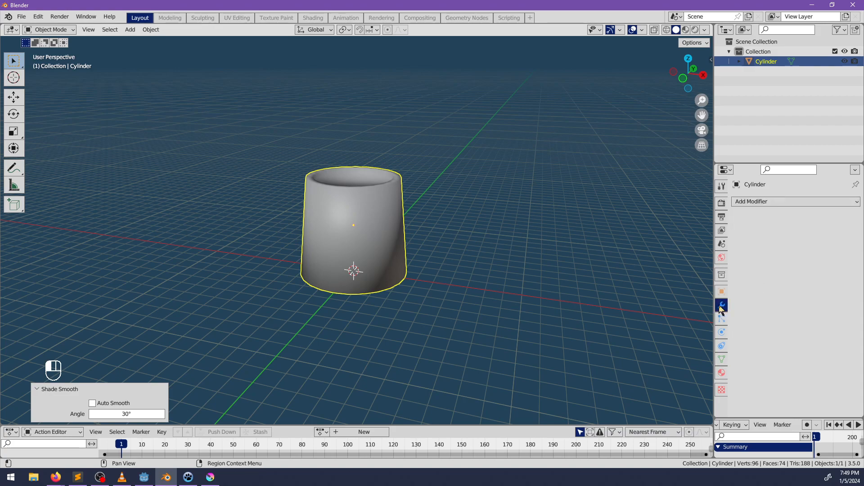
pyautogui.click(757, 202)
pyautogui.click(648, 237)
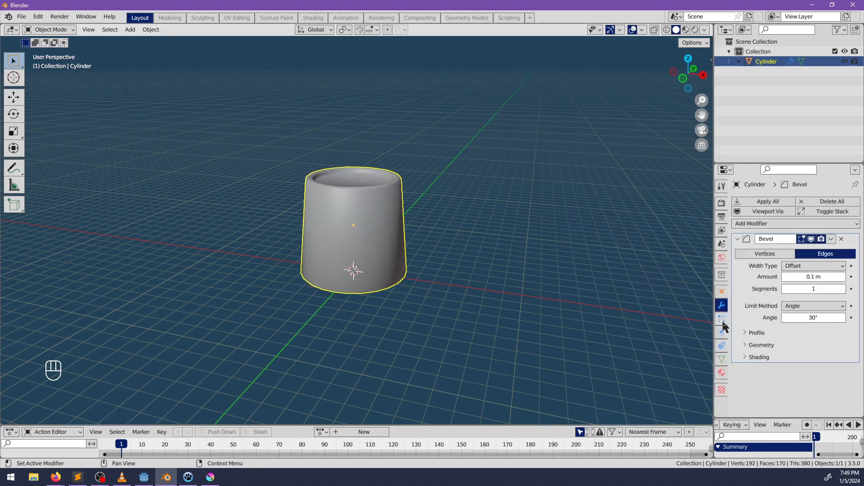
pyautogui.moveTo(653, 292); pyautogui.dragTo(482, 302, button='middle')
pyautogui.scroll(3, 481, 301)
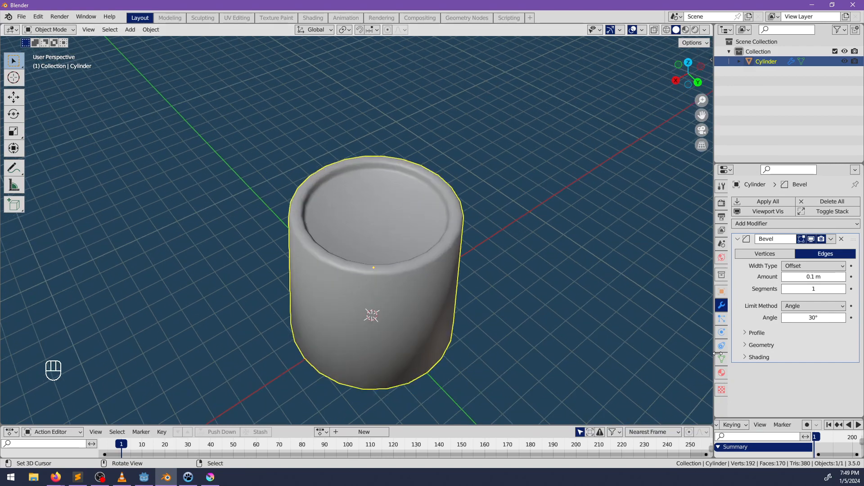
# Turn on Harden Normals in the Bevel modifier's shading settings
pyautogui.click(762, 346)
pyautogui.scroll(-4, 762, 350)
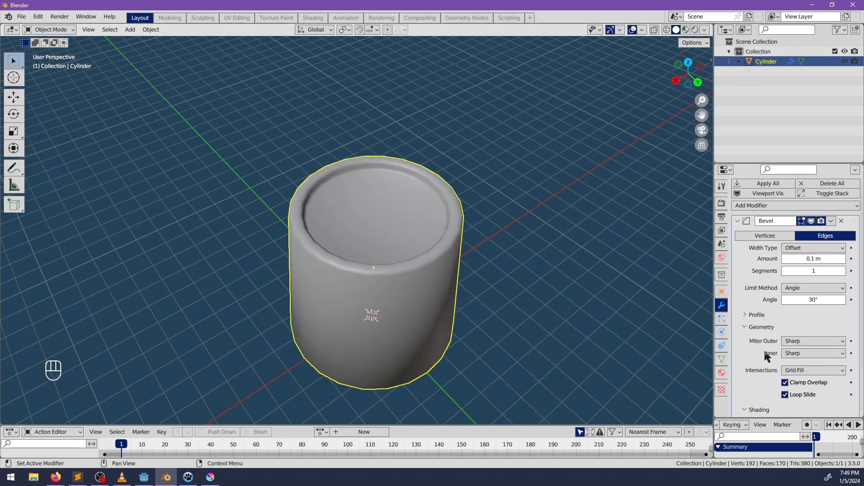
pyautogui.click(764, 350)
pyautogui.click(787, 363)
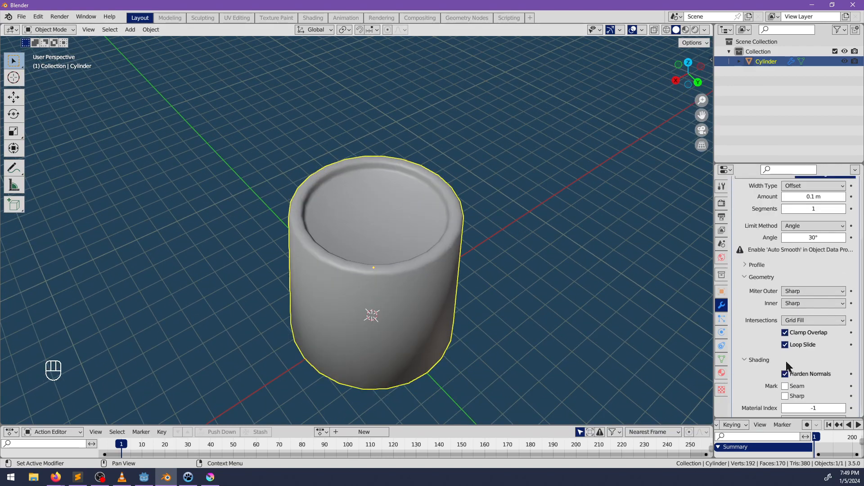
pyautogui.click(785, 374)
pyautogui.click(785, 362)
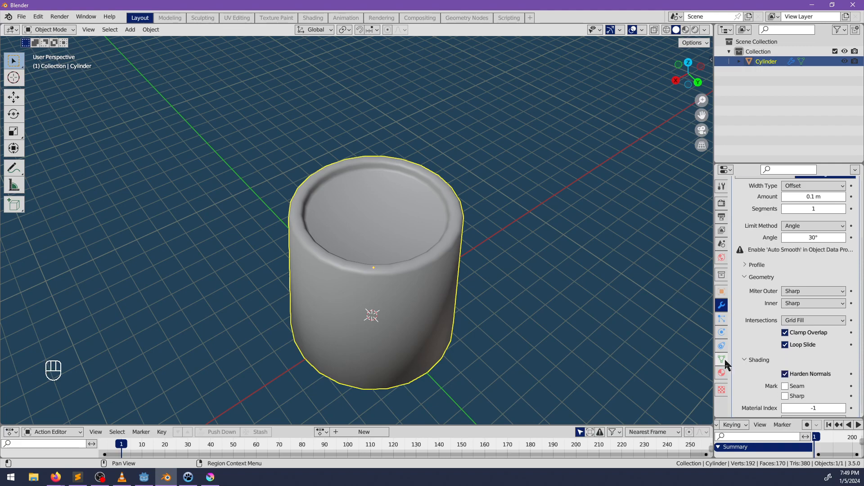
# Enable Auto Smooth in the cylinder's normals settings
pyautogui.moveTo(707, 349)
pyautogui.mouseDown(button='middle')
pyautogui.moveTo(580, 309)
pyautogui.moveTo(615, 285)
pyautogui.moveTo(711, 345)
pyautogui.mouseUp(button='middle')
pyautogui.click(721, 359)
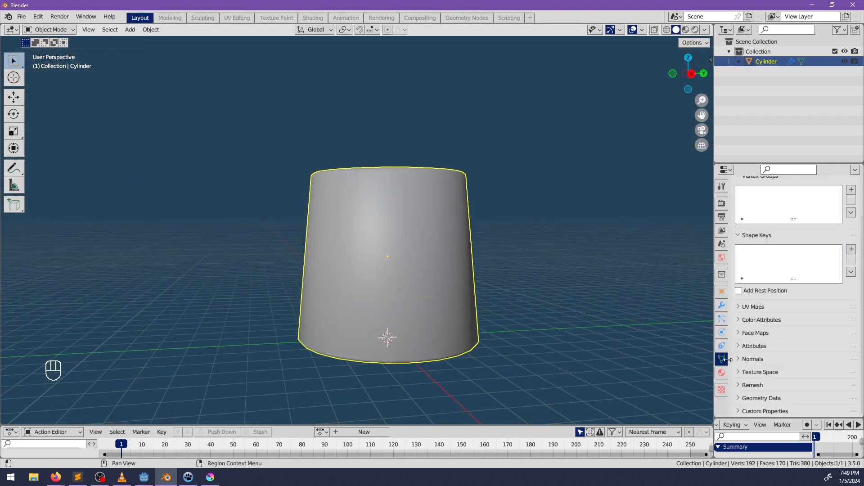
pyautogui.click(764, 359)
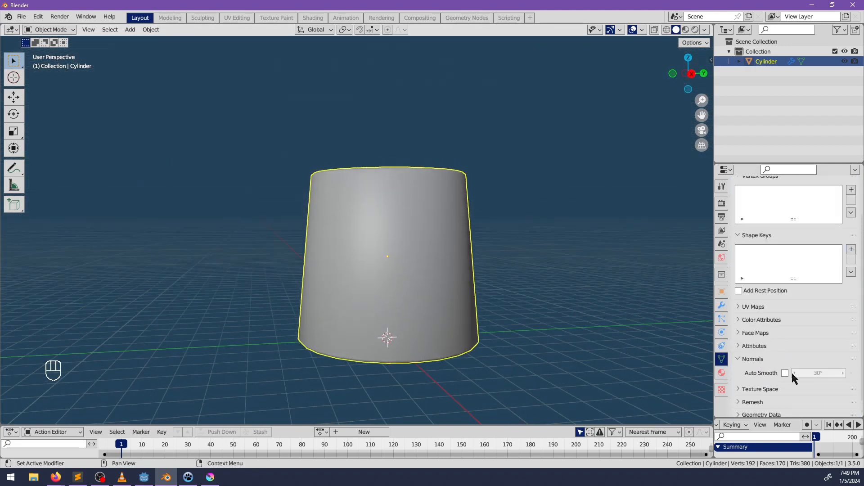
pyautogui.click(785, 373)
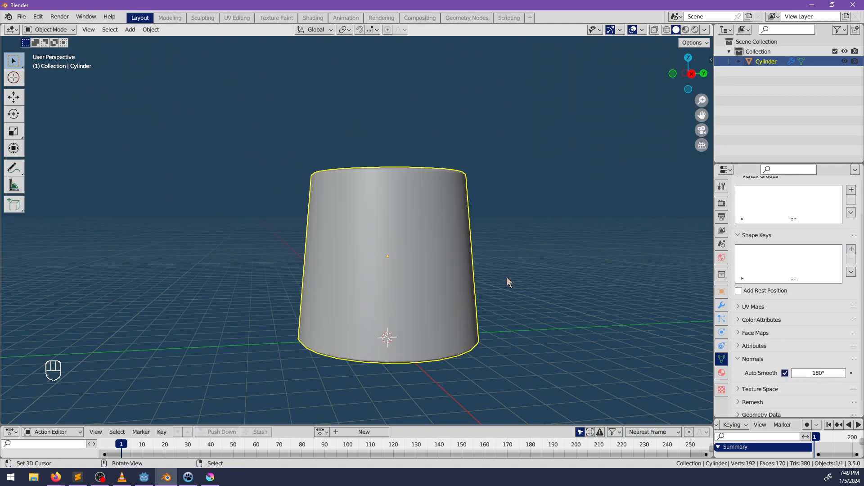
# Examine the cylinder's smoothed shading from several sides
pyautogui.moveTo(507, 277); pyautogui.dragTo(388, 284, button='middle')
pyautogui.keyDown('shift'); pyautogui.moveTo(393, 277); pyautogui.dragTo(341, 288, button='middle'); pyautogui.keyUp('shift')
pyautogui.scroll(2, 436, 298)
pyautogui.scroll(-3, 260, 208)
pyautogui.scroll(3, 341, 288)
pyautogui.moveTo(303, 220); pyautogui.dragTo(529, 261, button='middle')
pyautogui.scroll(-2, 402, 266)
pyautogui.scroll(2, 389, 258)
# Enter Edit Mode and add a horizontal loop cut around the wall, slid close to the base
pyautogui.press('Tab')
pyautogui.moveTo(427, 250); pyautogui.dragTo(466, 257, button='middle')
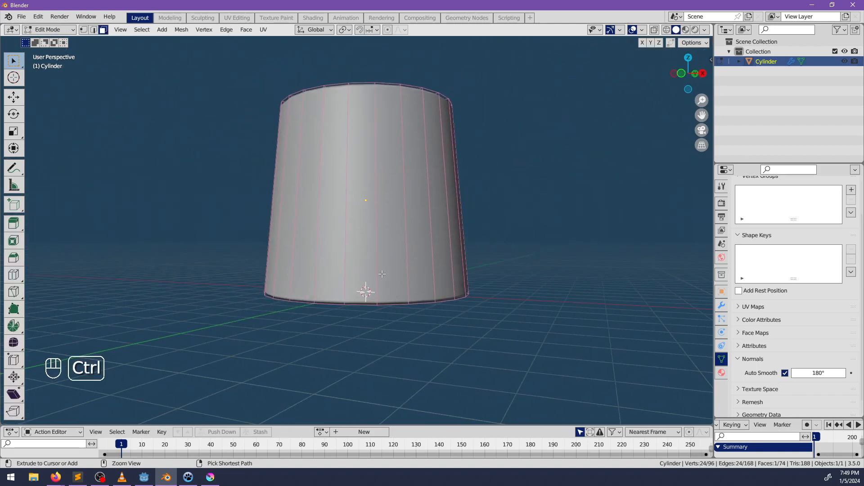
pyautogui.hotkey('ctrl', 'r')
pyautogui.click(382, 274)
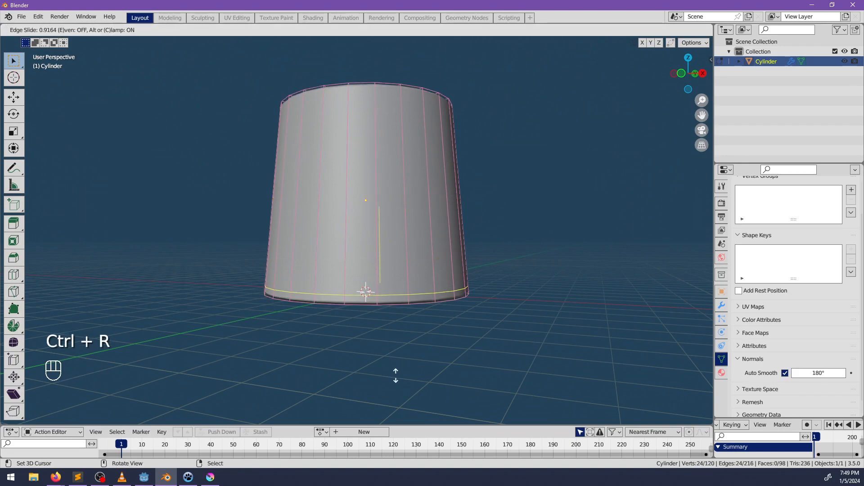
pyautogui.click(396, 376)
# Add a horizontal loop cut around the wall at about mid-height
pyautogui.moveTo(396, 375); pyautogui.dragTo(378, 300, button='middle')
pyautogui.moveTo(390, 180); pyautogui.dragTo(319, 193, button='middle')
pyautogui.keyDown('shift'); pyautogui.moveTo(357, 250); pyautogui.dragTo(361, 205, button='middle'); pyautogui.keyUp('shift')
pyautogui.moveTo(430, 212); pyautogui.dragTo(468, 201, button='middle')
pyautogui.hotkey('ctrl', 'r')
pyautogui.click(382, 235)
pyautogui.click(383, 236)
# Add a horizontal loop cut around the upper wall, slid close to the top edge
pyautogui.keyDown('shift'); pyautogui.moveTo(468, 201); pyautogui.dragTo(449, 257, button='middle'); pyautogui.keyUp('shift')
pyautogui.scroll(-1, 448, 257)
pyautogui.moveTo(444, 236); pyautogui.dragTo(432, 260, button='middle')
pyautogui.hotkey('ctrl', 'r')
pyautogui.click(374, 155)
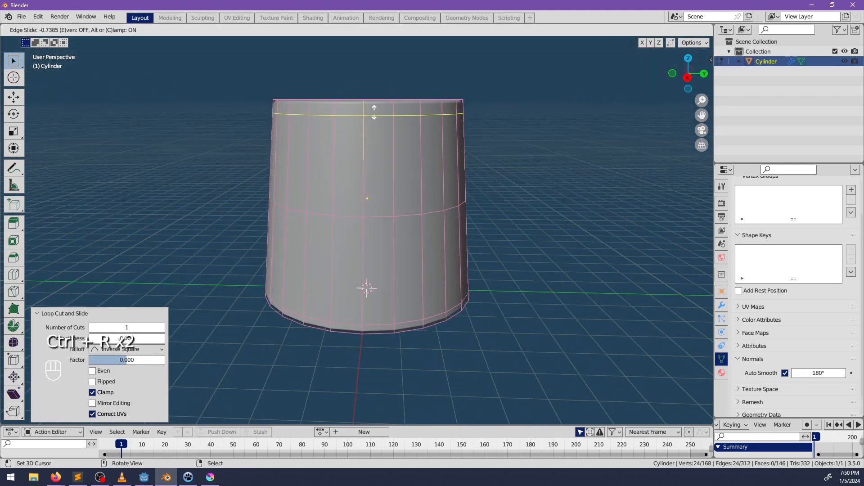
pyautogui.click(374, 113)
# Select the edge loop near the base and nudge it slightly along the Z axis
pyautogui.moveTo(374, 112); pyautogui.dragTo(396, 288, button='middle')
pyautogui.keyDown('alt'); pyautogui.click(396, 299); pyautogui.keyUp('alt')
pyautogui.press('g')
pyautogui.press('z')
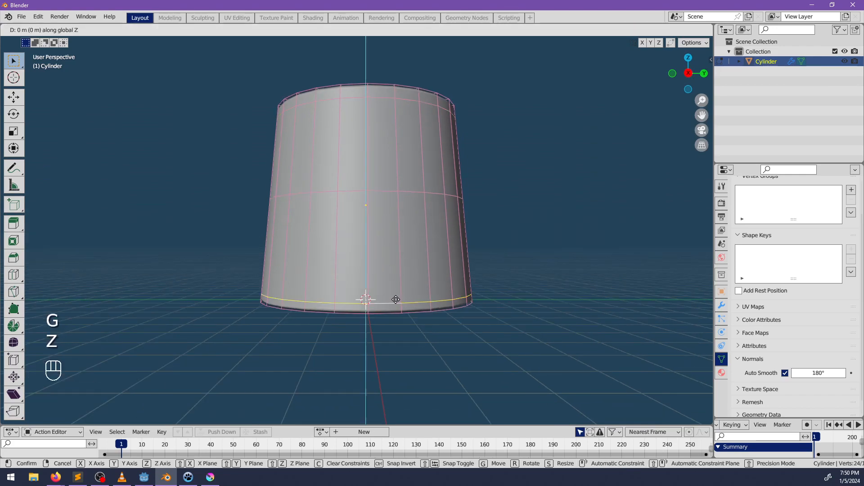
pyautogui.click(396, 298)
# Switch to face selection and extrude the cylinder's bottom face downward
pyautogui.click(104, 33)
pyautogui.moveTo(261, 315); pyautogui.dragTo(281, 264, button='middle')
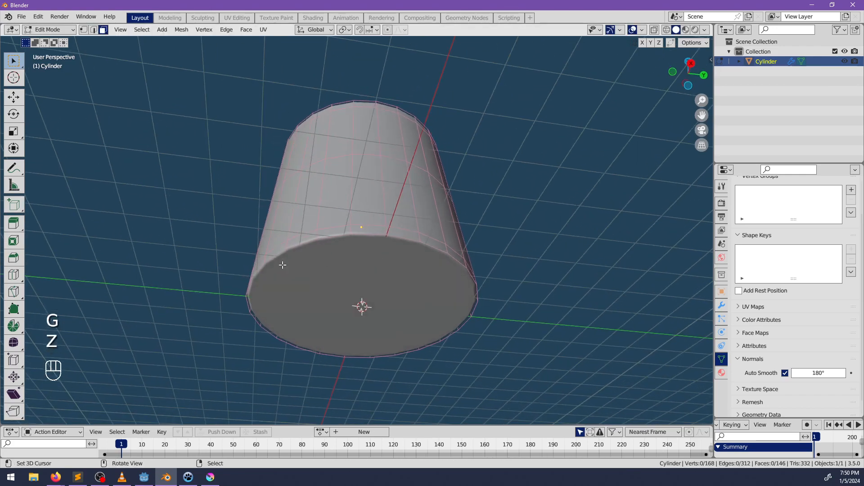
pyautogui.rightClick(299, 268)
pyautogui.press('e')
pyautogui.click(372, 287)
# Add a horizontal loop cut around the lower wall, slid just beneath the mid-height loop
pyautogui.moveTo(430, 269); pyautogui.dragTo(365, 232, button='middle')
pyautogui.click(334, 296)
pyautogui.keyDown('shift'); pyautogui.click(354, 290); pyautogui.keyUp('shift')
pyautogui.hotkey('ctrl', 'r')
pyautogui.click(365, 230)
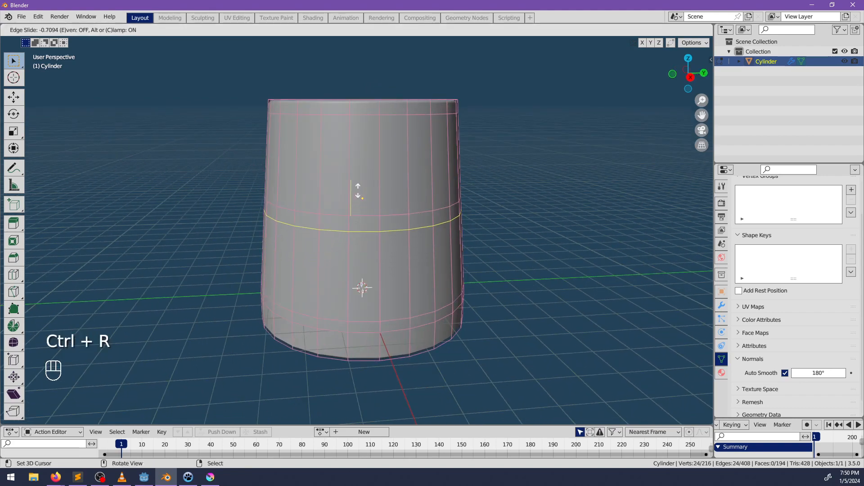
pyautogui.click(364, 229)
pyautogui.click(369, 253)
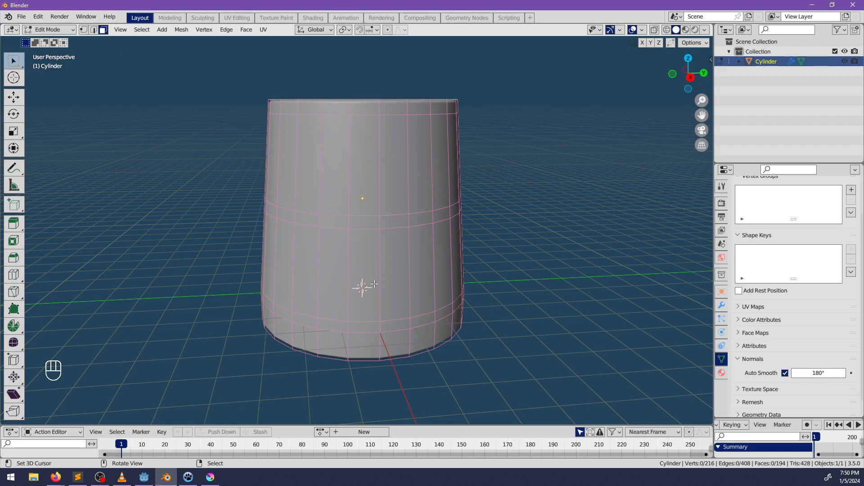
# Delete the two adjacent front faces of the lower wall to open a doorway
pyautogui.moveTo(332, 222); pyautogui.dragTo(410, 300)
pyautogui.press('x')
pyautogui.click(399, 288)
# Slide the doorway's two upper corner vertices down by a factor of about 0.2 to give it a pointed top
pyautogui.moveTo(361, 287); pyautogui.dragTo(276, 149, button='middle')
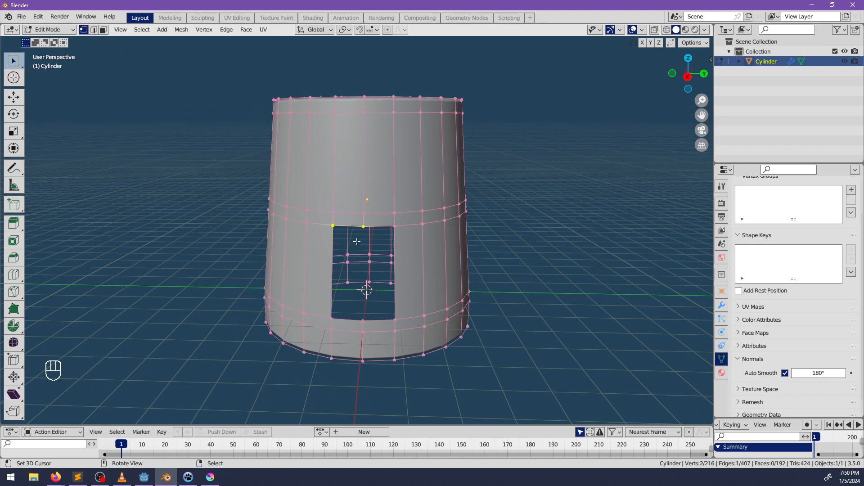
pyautogui.keyDown('shift'); pyautogui.click(394, 226); pyautogui.keyUp('shift')
pyautogui.press('g')
pyautogui.press('g')
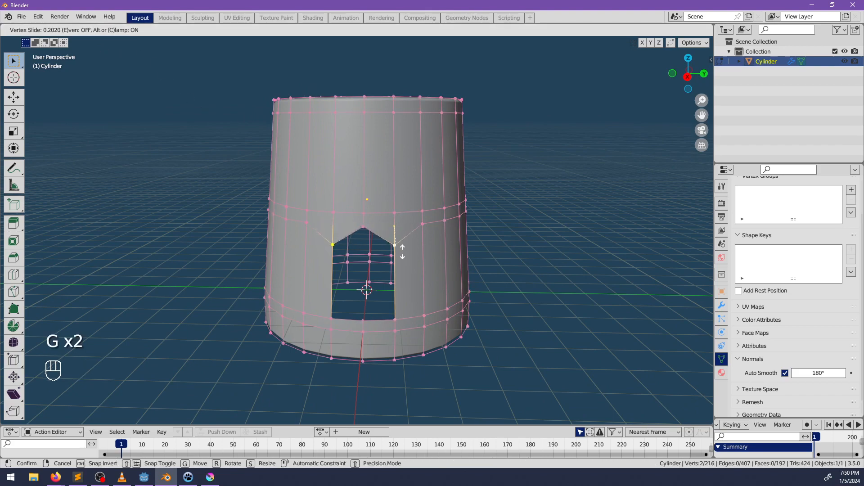
pyautogui.click(403, 252)
# Move the vertex at the doorway's peak along the Z axis
pyautogui.moveTo(433, 252); pyautogui.dragTo(422, 231, button='middle')
pyautogui.click(344, 201)
pyautogui.press('g')
pyautogui.press('z')
pyautogui.click(348, 210)
# Check the shape of the doorway up close in Object Mode, and return to Edit Mode
pyautogui.keyDown('shift'); pyautogui.moveTo(402, 272); pyautogui.dragTo(374, 319, button='middle'); pyautogui.keyUp('shift')
pyautogui.scroll(1, 468, 266)
pyautogui.scroll(3, 519, 299)
pyautogui.keyDown('shift'); pyautogui.moveTo(441, 332); pyautogui.dragTo(437, 268, button='middle'); pyautogui.keyUp('shift')
pyautogui.press('Tab')
pyautogui.scroll(-3, 434, 280)
pyautogui.press('Tab')
# Select the edge loop around the doorway and extrude it about 0.17 m inward along the X axis
pyautogui.hotkey('alt', 'a')
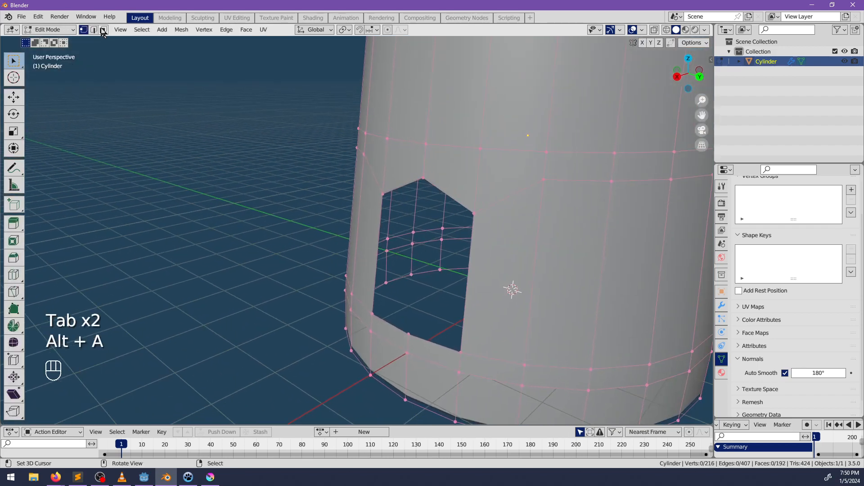
pyautogui.click(94, 30)
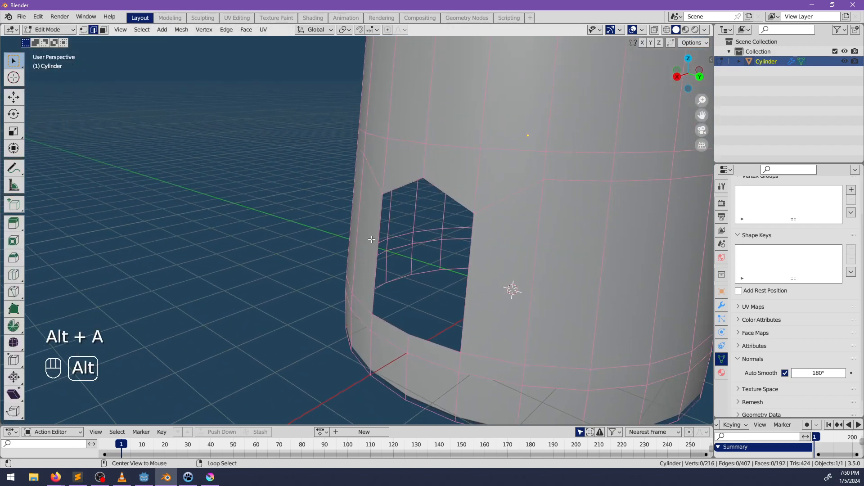
pyautogui.keyDown('alt'); pyautogui.click(378, 227); pyautogui.keyUp('alt')
pyautogui.moveTo(378, 227); pyautogui.dragTo(402, 283, button='middle')
pyautogui.press('e')
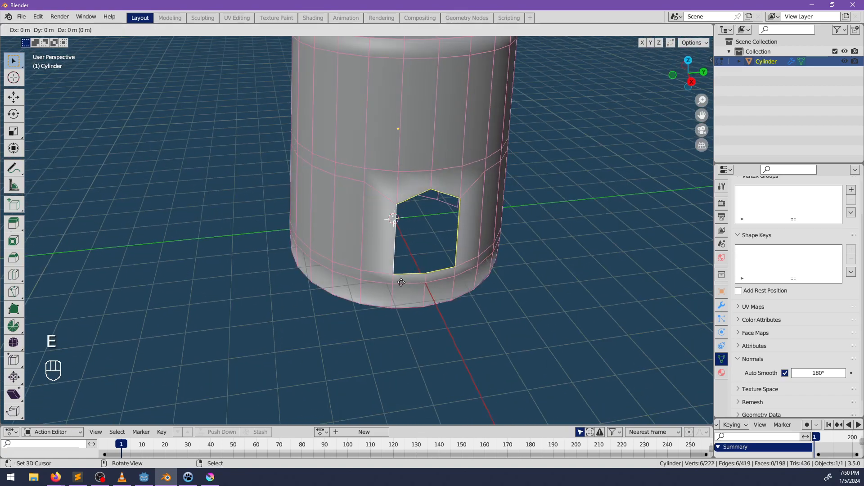
pyautogui.rightClick(401, 282)
pyautogui.press('g')
pyautogui.press('x')
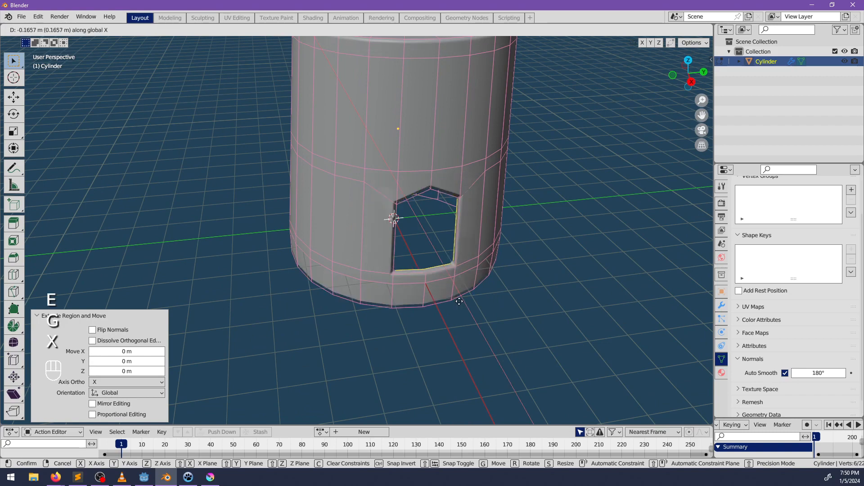
pyautogui.click(458, 297)
# Select the lower wall faces all the way around the back, leaving out the face directly beside each side of the doorway
pyautogui.keyDown('shift'); pyautogui.moveTo(456, 287); pyautogui.dragTo(398, 277, button='middle'); pyautogui.keyUp('shift')
pyautogui.scroll(1, 404, 289)
pyautogui.scroll(-1, 346, 254)
pyautogui.click(104, 30)
pyautogui.click(280, 201)
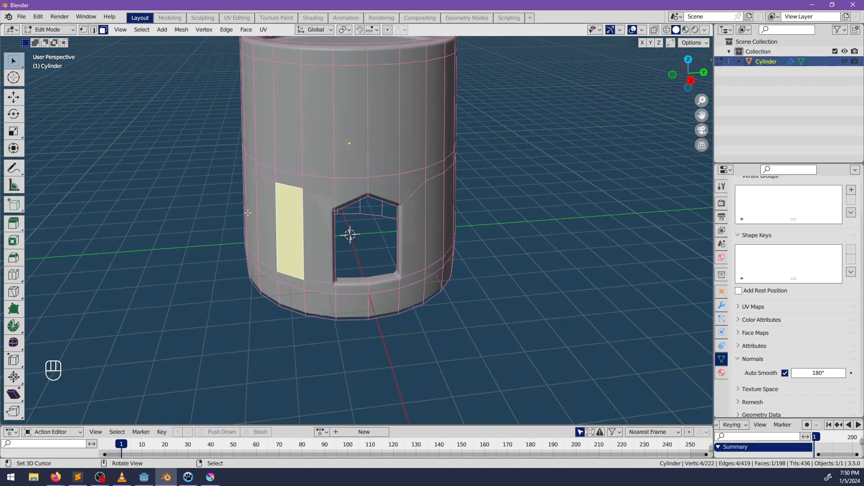
pyautogui.moveTo(280, 201); pyautogui.dragTo(513, 264, button='middle')
pyautogui.keyDown('ctrl'); pyautogui.click(485, 223); pyautogui.keyUp('ctrl')
pyautogui.hotkey('ctrl', 'z')
pyautogui.keyDown('ctrl'); pyautogui.rightClick(492, 271); pyautogui.keyUp('ctrl')
pyautogui.keyDown('ctrl'); pyautogui.rightClick(422, 235); pyautogui.keyUp('ctrl')
pyautogui.moveTo(420, 236); pyautogui.dragTo(419, 273, button='middle')
# Duplicate the selected wall faces in place and scale the copy to 0.95 in X and Y only
pyautogui.hotkey('shift', 'd')
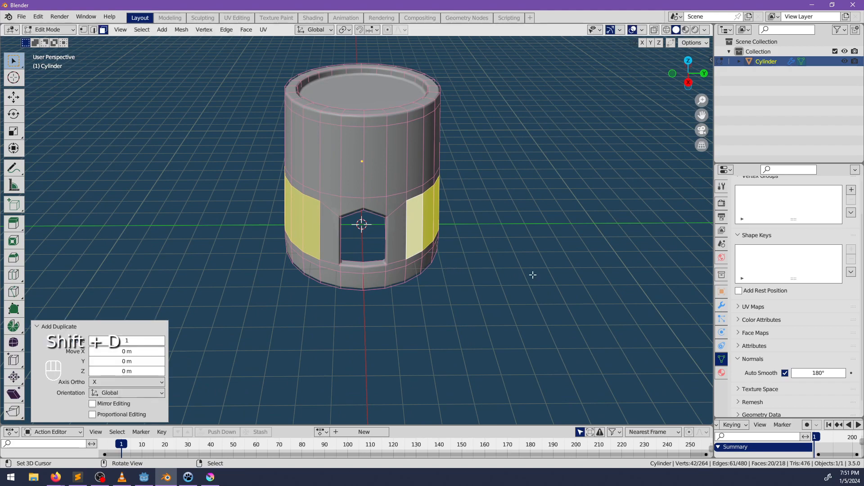
pyautogui.press('s')
pyautogui.hotkey('shift', 'z')
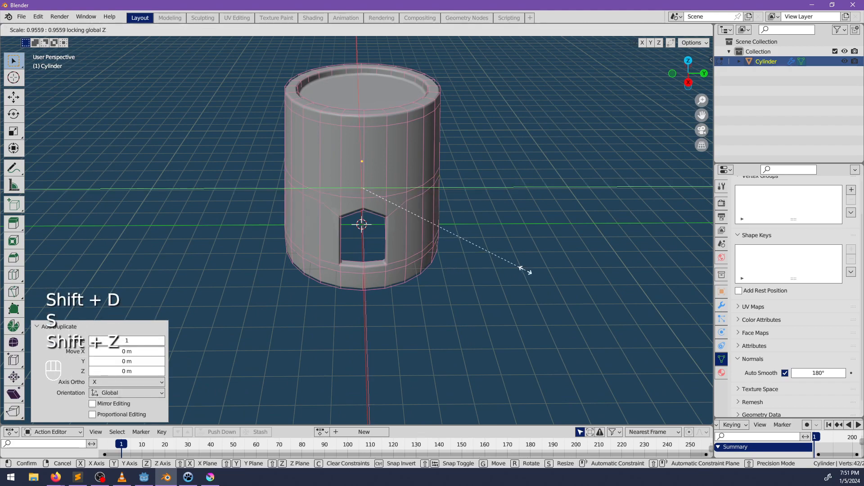
pyautogui.click(524, 270)
# Recalculate the duplicated wall faces' normals to point inside
pyautogui.scroll(2, 499, 269)
pyautogui.keyDown('alt'); pyautogui.middleClick(363, 227); pyautogui.keyUp('alt')
pyautogui.moveTo(392, 241); pyautogui.dragTo(419, 214, button='middle')
pyautogui.scroll(3, 390, 230)
pyautogui.scroll(2, 506, 160)
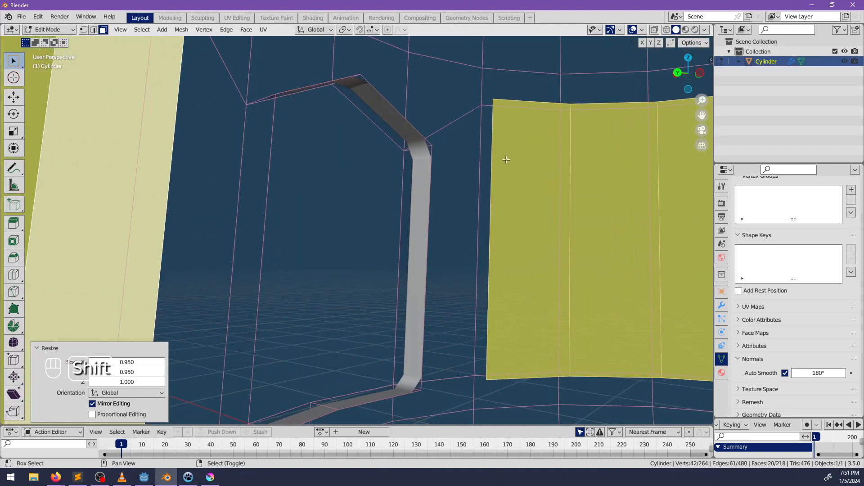
pyautogui.moveTo(506, 160); pyautogui.dragTo(270, 174, button='middle')
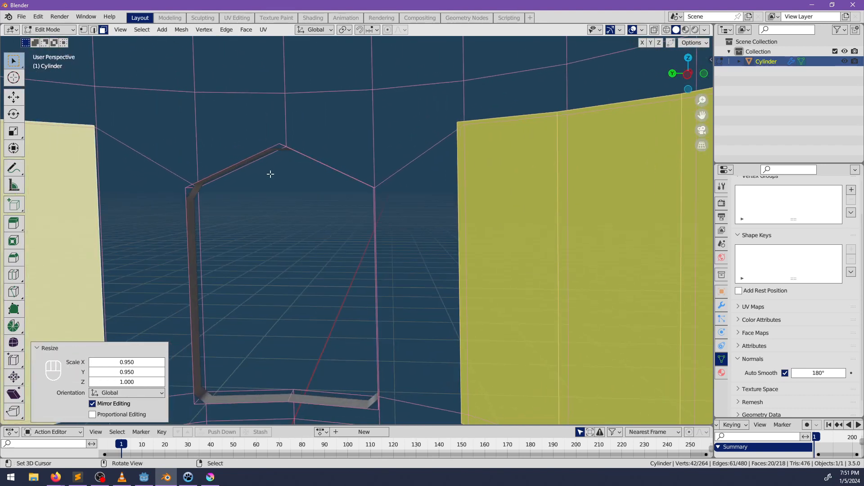
pyautogui.hotkey('alt', 'n')
pyautogui.click(418, 246)
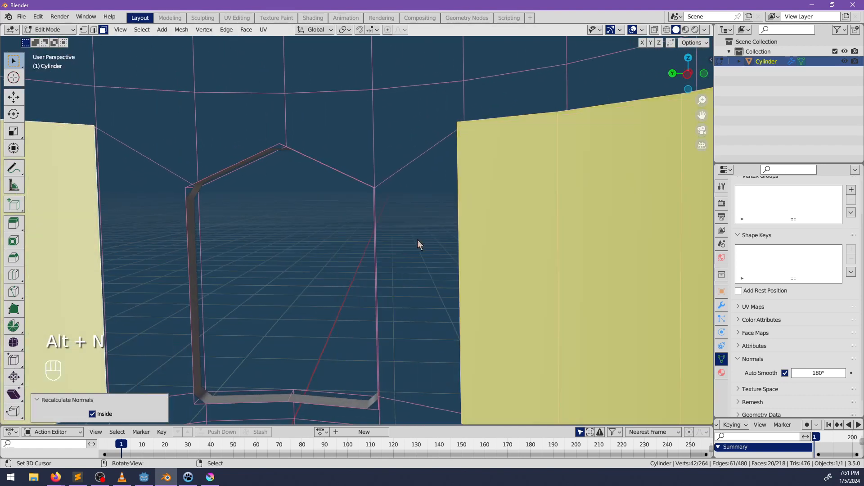
# Switch to edge selection and fill the gaps between the inner wall and both sides of the doorway frame with faces
pyautogui.click(92, 32)
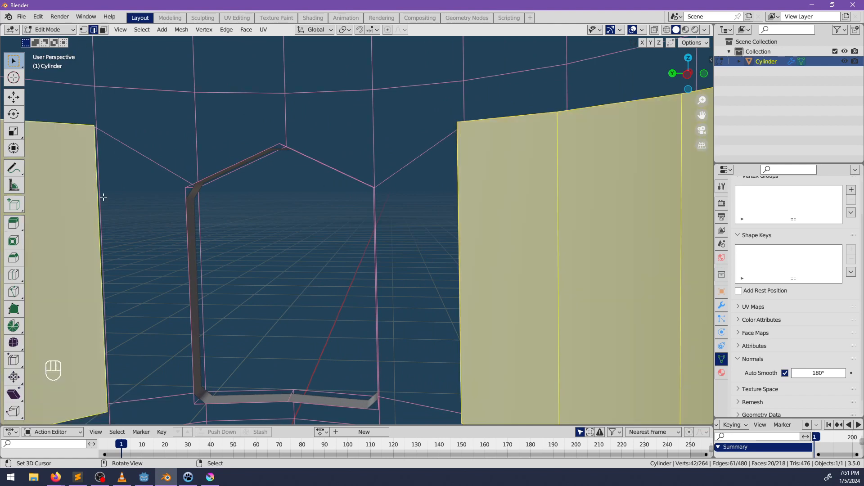
pyautogui.rightClick(104, 197)
pyautogui.moveTo(108, 197); pyautogui.dragTo(137, 224, button='middle')
pyautogui.press('f')
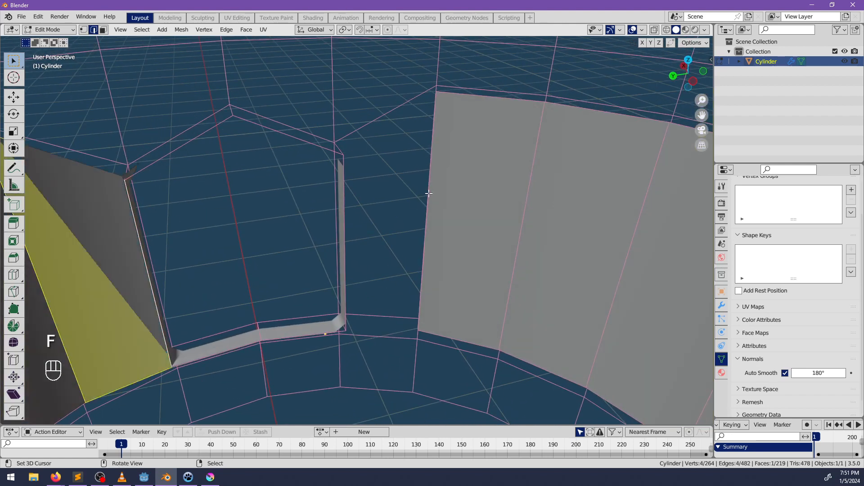
pyautogui.hotkey('ctrl', 'z')
pyautogui.moveTo(427, 198); pyautogui.dragTo(180, 211, button='middle')
pyautogui.press('f')
pyautogui.click(176, 212)
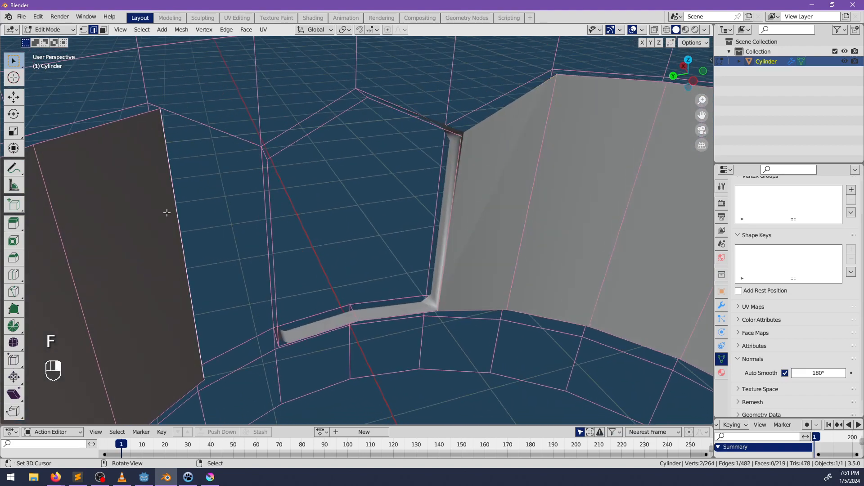
pyautogui.press('f')
# Select the inner wall's upper edge loop, including the doorway top, and extrude it up about 0.5 m along Z
pyautogui.keyDown('alt'); pyautogui.click(283, 144); pyautogui.keyUp('alt')
pyautogui.moveTo(284, 145); pyautogui.dragTo(373, 256, button='middle')
pyautogui.press('e')
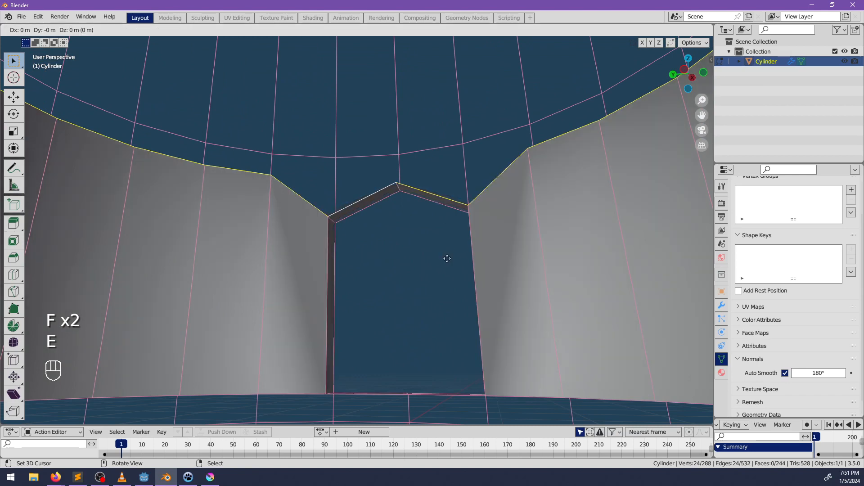
pyautogui.press('z')
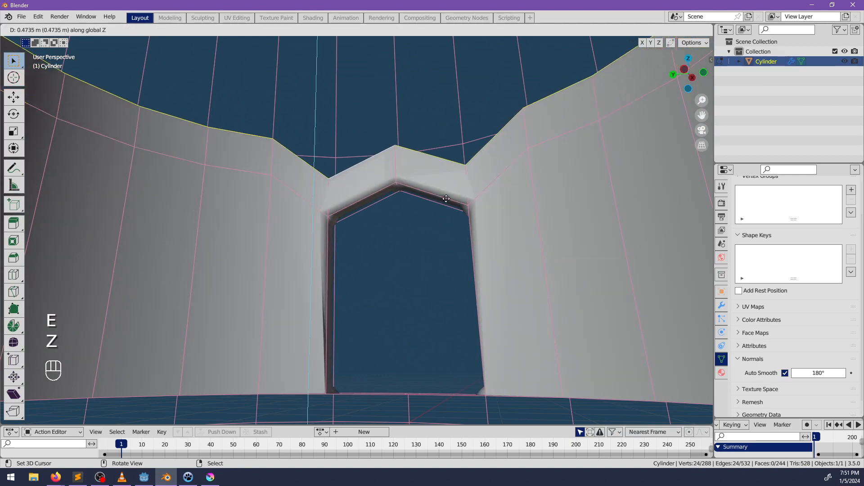
pyautogui.click(448, 196)
# Flatten the extruded loop by scaling it to 0 on Z, and scale it uniformly to 0.952
pyautogui.press('s')
pyautogui.press('z')
pyautogui.press('0')
pyautogui.press('Return')
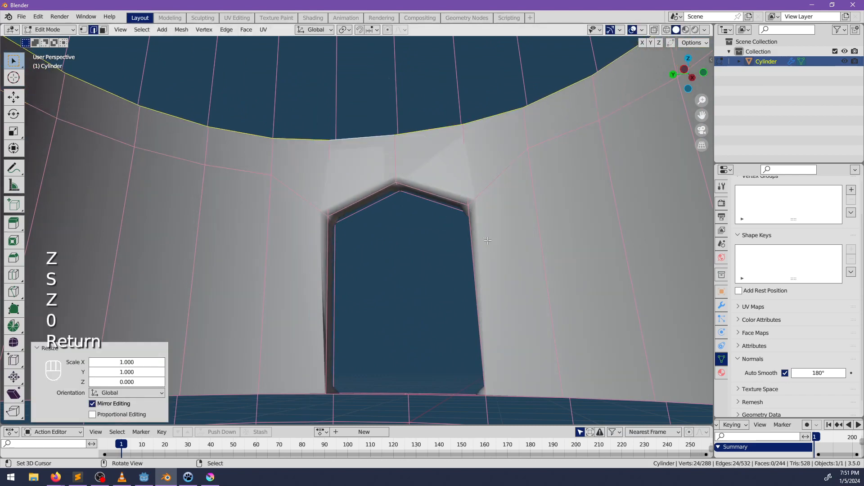
pyautogui.press('s')
pyautogui.click(476, 203)
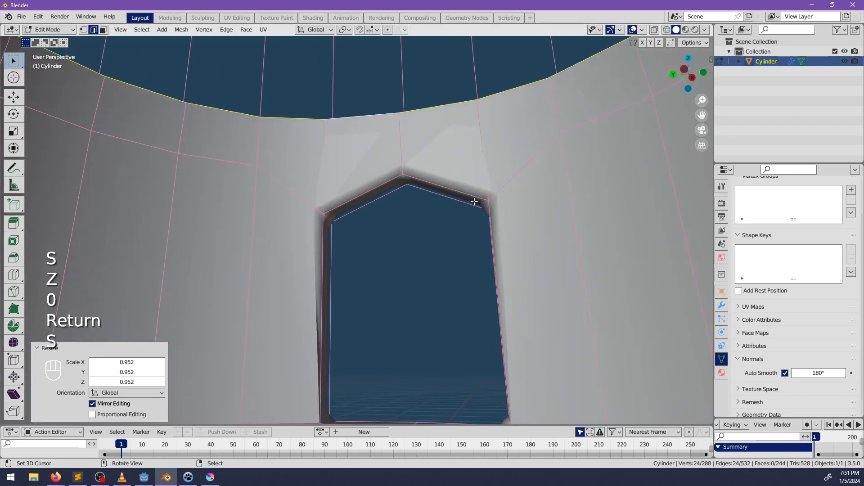
# Widen the inner wall's upper edge loop by scaling it to 1.034 in X and Y only
pyautogui.moveTo(466, 194); pyautogui.dragTo(446, 241, button='middle')
pyautogui.scroll(-5, 415, 211)
pyautogui.moveTo(415, 211); pyautogui.dragTo(540, 185, button='middle')
pyautogui.keyDown('shift'); pyautogui.moveTo(432, 252); pyautogui.dragTo(450, 406, button='middle'); pyautogui.keyUp('shift')
pyautogui.scroll(-3, 349, 226)
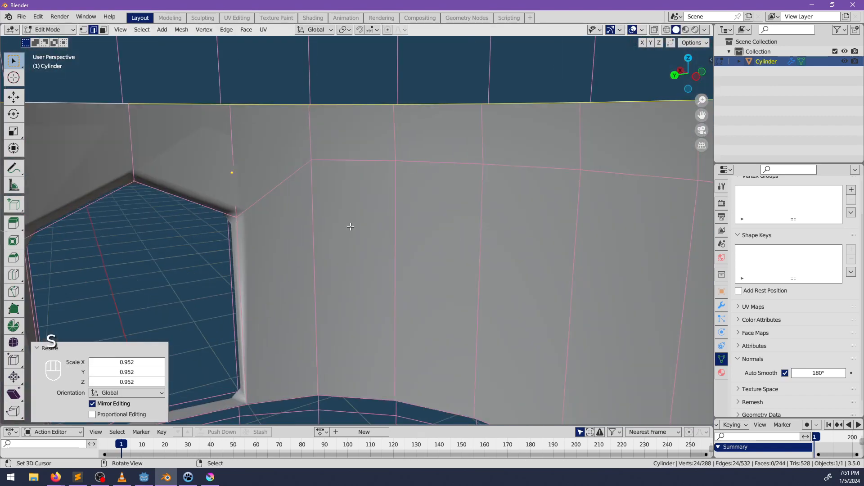
pyautogui.moveTo(350, 226); pyautogui.dragTo(378, 211, button='middle')
pyautogui.keyDown('shift'); pyautogui.moveTo(351, 189); pyautogui.dragTo(435, 223, button='middle'); pyautogui.keyUp('shift')
pyautogui.press('s')
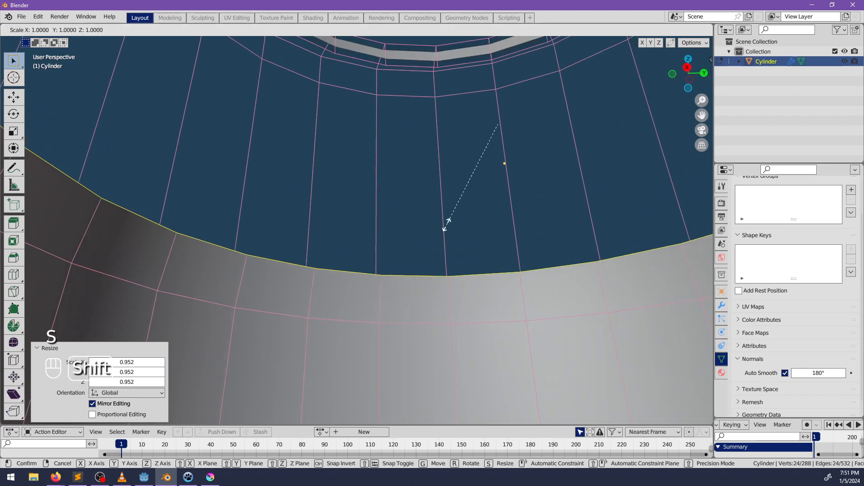
pyautogui.hotkey('shift', 'z')
pyautogui.click(433, 225)
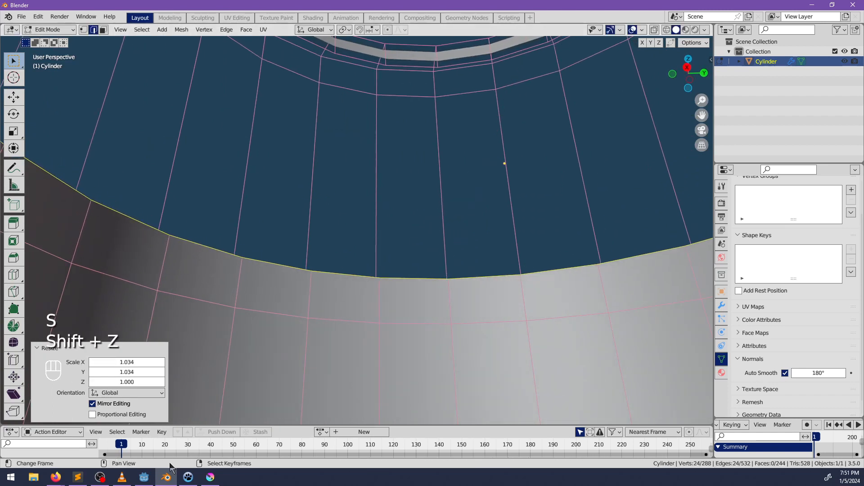
# Switch to NP-ToDo and add the tasks "Has a ladder" under Basic and "Wood stove" under New Veshar hut models
pyautogui.click(82, 478)
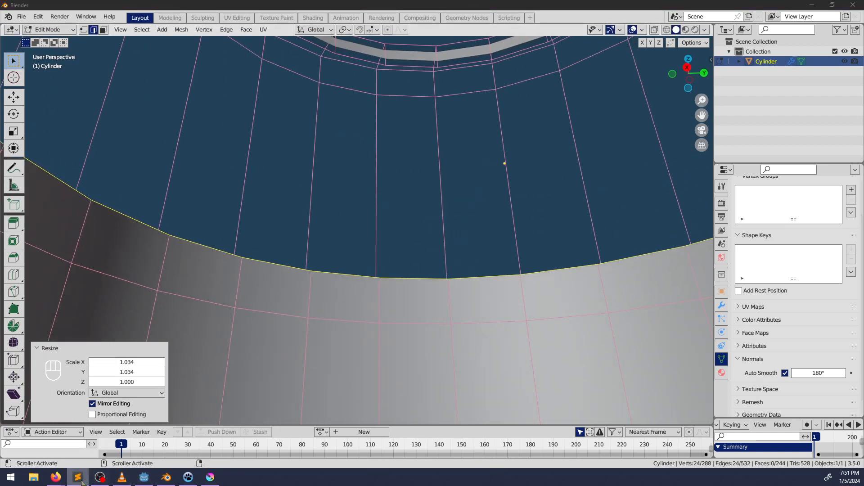
pyautogui.hotkey('alt', 'Tab')
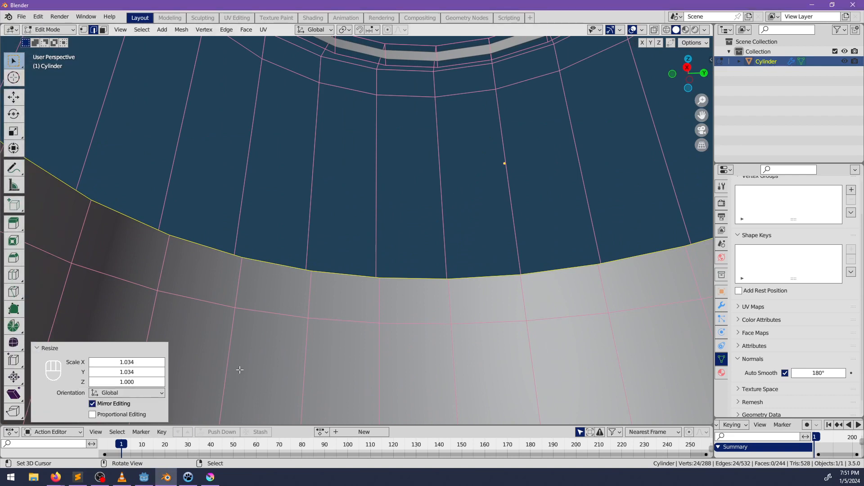
pyautogui.click(189, 479)
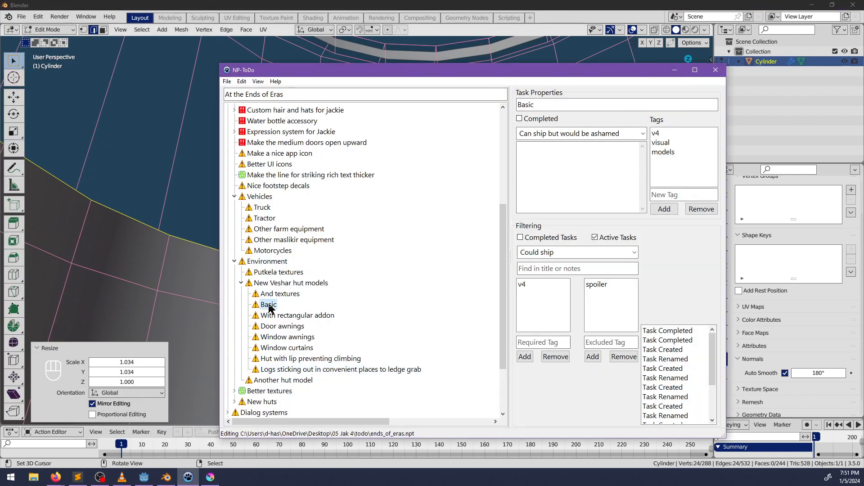
pyautogui.hotkey('ctrl', 'n')
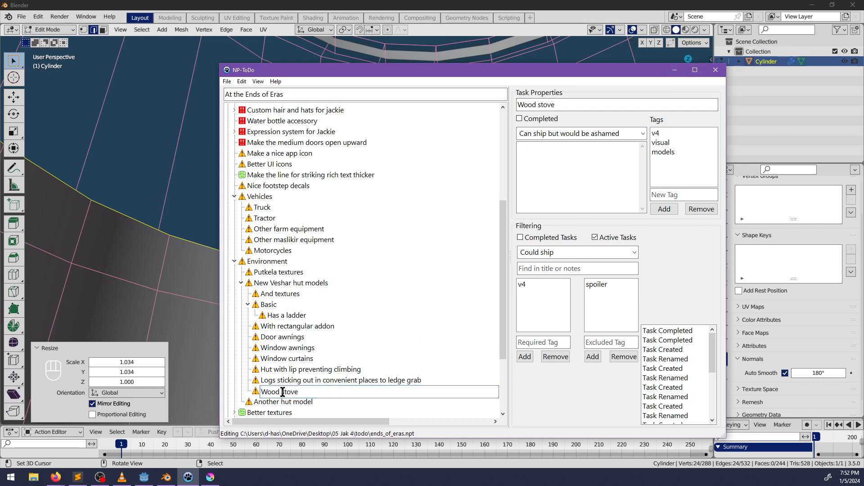
pyautogui.click(306, 381)
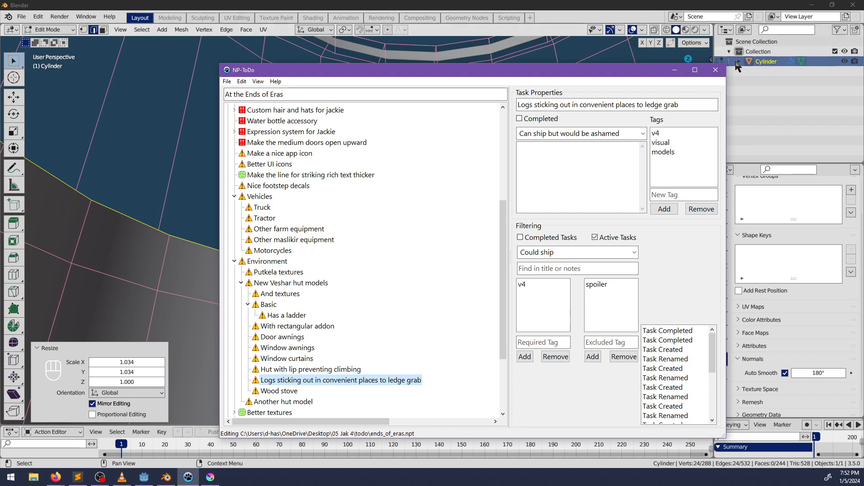
pyautogui.click(673, 72)
# Use face selection to pick the doorway frame's sloping top face and show its transform values
pyautogui.moveTo(419, 216); pyautogui.dragTo(379, 264, button='middle')
pyautogui.keyDown('shift'); pyautogui.moveTo(379, 264); pyautogui.dragTo(341, 270, button='middle'); pyautogui.keyUp('shift')
pyautogui.scroll(-6, 382, 270)
pyautogui.moveTo(430, 268); pyautogui.dragTo(447, 235, button='middle')
pyautogui.scroll(-3, 480, 260)
pyautogui.scroll(3, 430, 230)
pyautogui.click(103, 30)
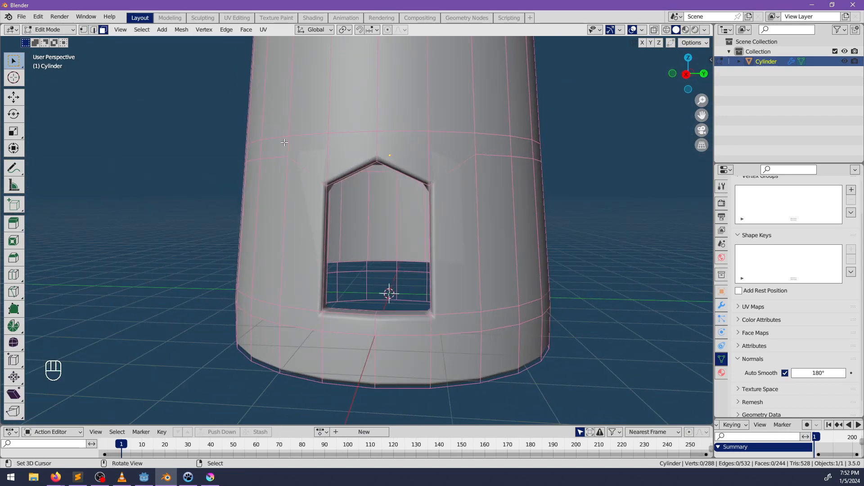
pyautogui.moveTo(310, 148); pyautogui.dragTo(328, 140, button='middle')
pyautogui.moveTo(360, 199); pyautogui.dragTo(319, 207, button='middle')
pyautogui.press('n')
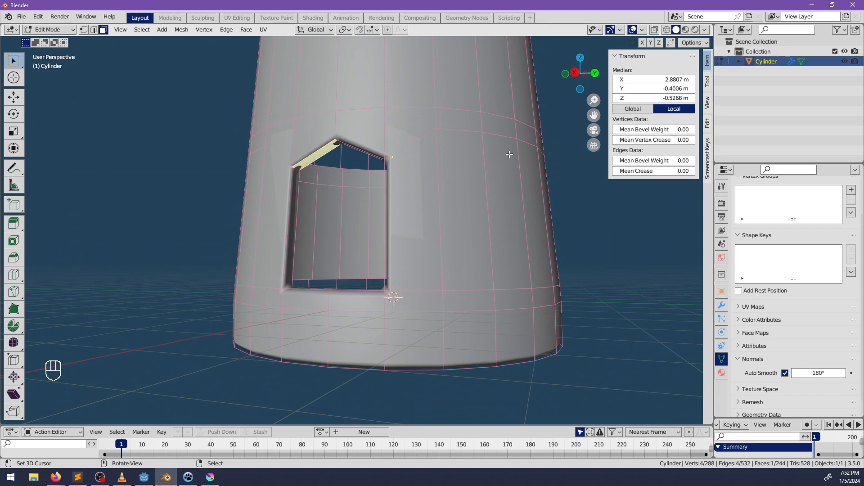
# Extrude the inner wall's lower edge loop down along Z and fill it with a floor face
pyautogui.moveTo(360, 200); pyautogui.dragTo(332, 176, button='middle')
pyautogui.moveTo(433, 192); pyautogui.dragTo(458, 276, button='middle')
pyautogui.scroll(3, 481, 232)
pyautogui.moveTo(459, 275); pyautogui.dragTo(349, 257, button='middle')
pyautogui.moveTo(350, 257); pyautogui.dragTo(495, 292, button='middle')
pyautogui.press('e')
pyautogui.press('z')
pyautogui.click(403, 279)
pyautogui.press('f')
# Extrude the floor face, scale it to 0.493, and merge its vertices at the centre
pyautogui.scroll(-2, 543, 288)
pyautogui.press('e')
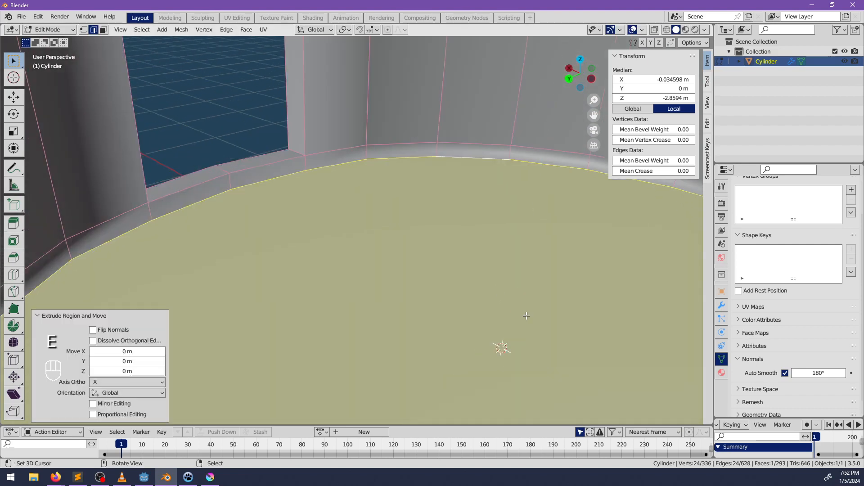
pyautogui.press('s')
pyautogui.click(540, 314)
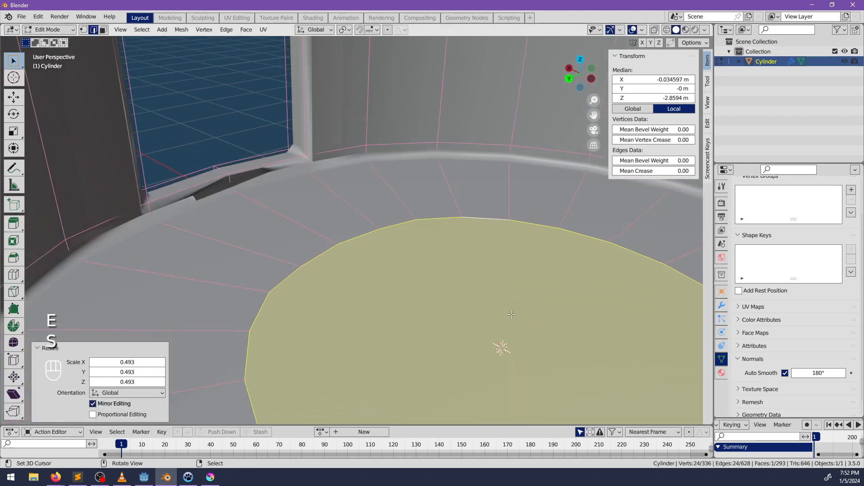
pyautogui.press('m')
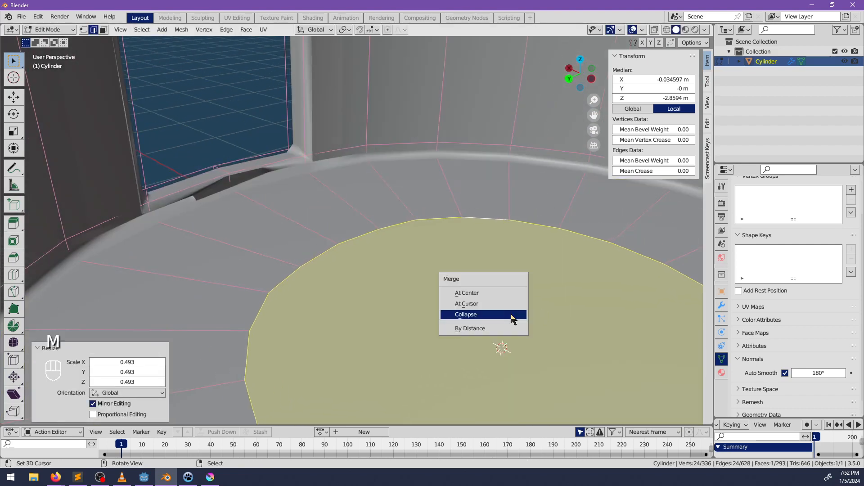
pyautogui.click(488, 293)
# Enable X-ray display and select the floor's outer edge loop where it meets the inner wall
pyautogui.keyDown('shift'); pyautogui.moveTo(347, 207); pyautogui.dragTo(367, 241, button='middle'); pyautogui.keyUp('shift')
pyautogui.hotkey('alt', 'z')
pyautogui.rightClick(373, 228)
pyautogui.press('g')
pyautogui.press('Escape')
pyautogui.scroll(-1, 393, 287)
pyautogui.hotkey('alt', 'z')
pyautogui.hotkey('alt', 'z')
pyautogui.keyDown('alt'); pyautogui.click(370, 242); pyautogui.keyUp('alt')
pyautogui.moveTo(438, 251); pyautogui.dragTo(387, 232, button='middle')
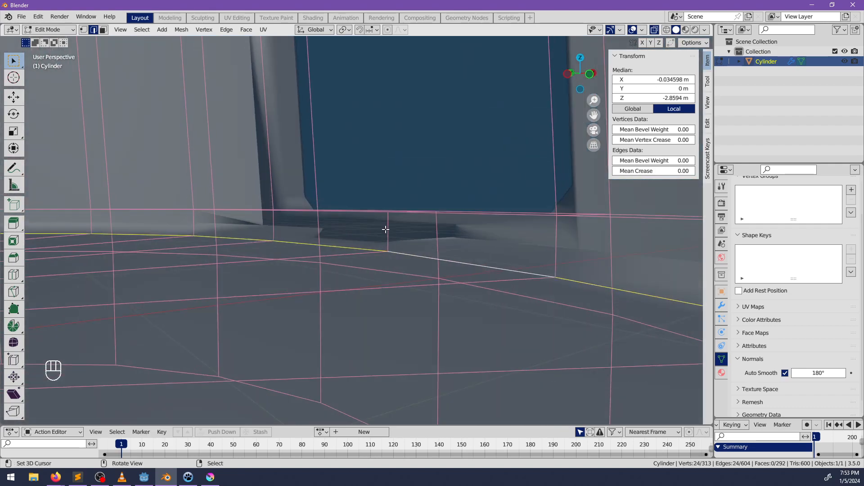
pyautogui.press('g')
pyautogui.press('z')
pyautogui.hotkey('alt', 'z')
pyautogui.press('Escape')
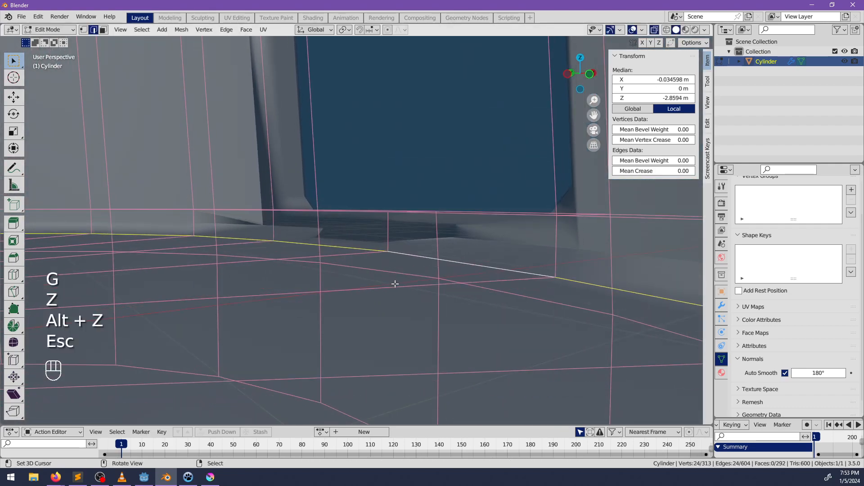
# Turn off X-ray display and lower the floor's outer edge loop about 0.075 m along Z
pyautogui.hotkey('alt', 'z')
pyautogui.press('g')
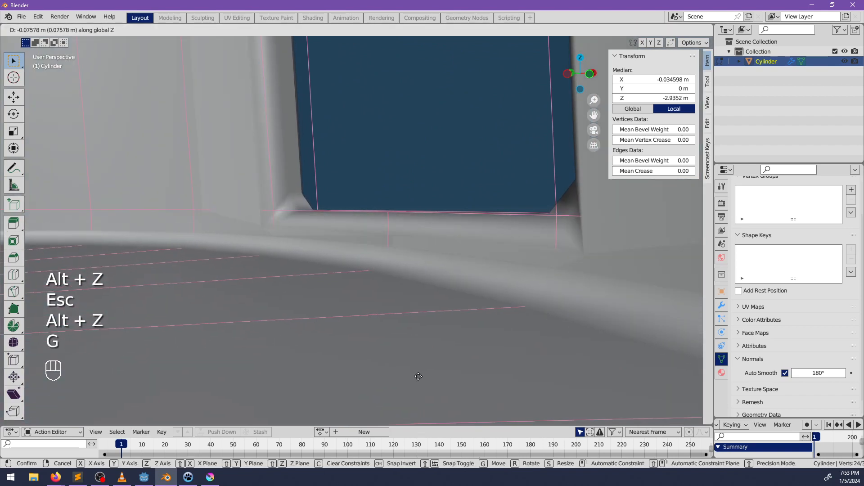
pyautogui.click(420, 260)
# Try lowering the floor's outer edge loop another 0.018 m along Z, and undo that move
pyautogui.moveTo(421, 259); pyautogui.dragTo(353, 224, button='middle')
pyautogui.press('g')
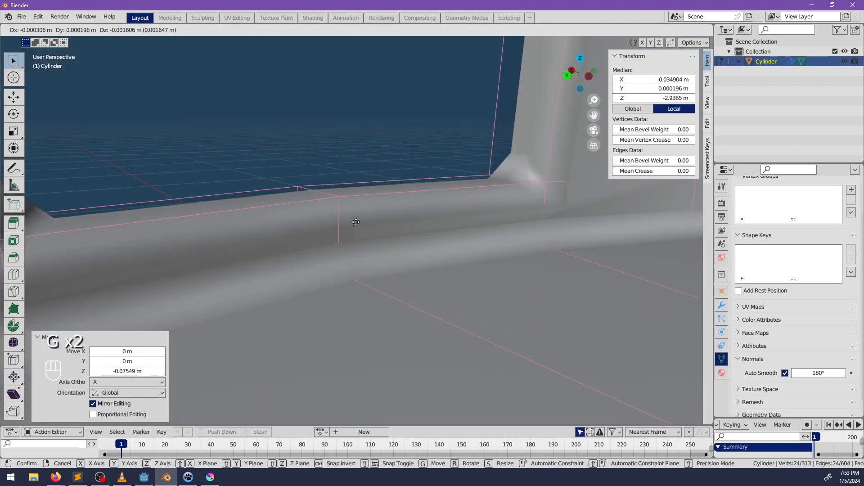
pyautogui.press('z')
pyautogui.click(377, 243)
pyautogui.scroll(-4, 411, 282)
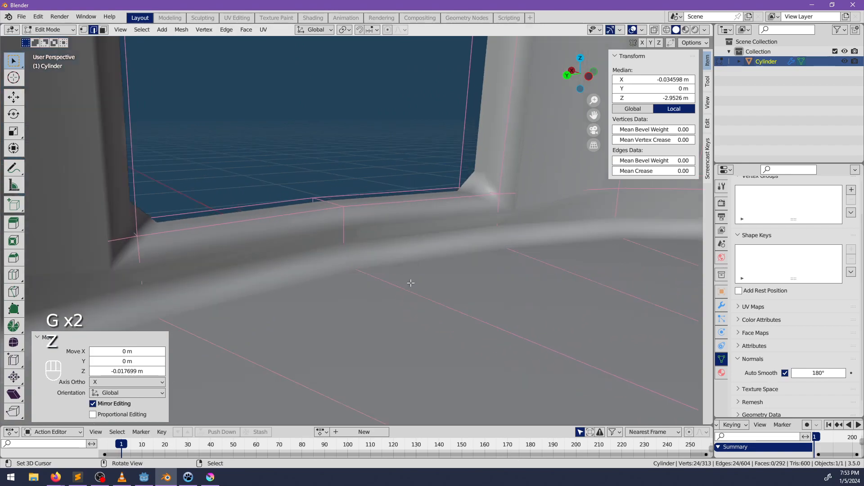
pyautogui.moveTo(451, 267); pyautogui.dragTo(191, 83, button='middle')
pyautogui.hotkey('ctrl', 'z')
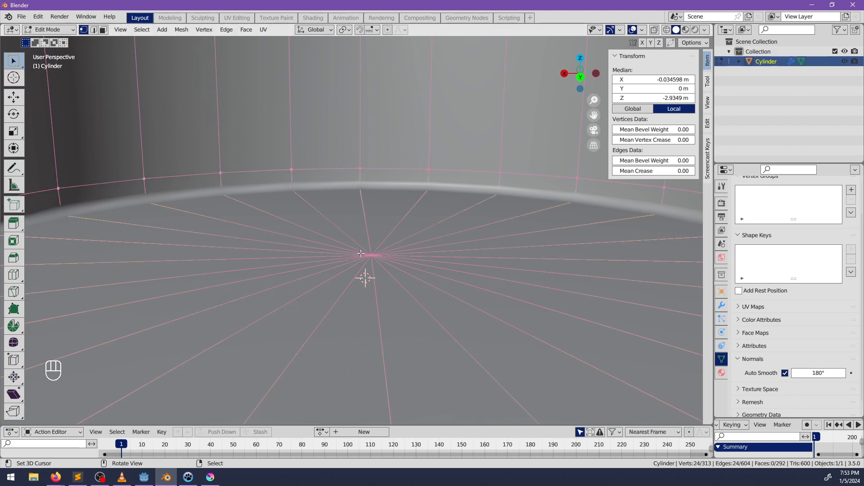
# Move the floor's centre vertex along Z, deselect everything, and return to Object Mode
pyautogui.click(361, 253)
pyautogui.moveTo(360, 253)
pyautogui.mouseDown(button='middle')
pyautogui.moveTo(525, 206)
pyautogui.moveTo(373, 231)
pyautogui.moveTo(467, 225)
pyautogui.moveTo(419, 255)
pyautogui.moveTo(393, 256)
pyautogui.moveTo(377, 219)
pyautogui.moveTo(378, 252)
pyautogui.mouseUp(button='middle')
pyautogui.press('g')
pyautogui.press('z')
pyautogui.click(394, 254)
pyautogui.hotkey('alt', 'a')
pyautogui.scroll(-5, 419, 255)
pyautogui.press('Tab')
pyautogui.moveTo(378, 253); pyautogui.dragTo(396, 173, button='middle')
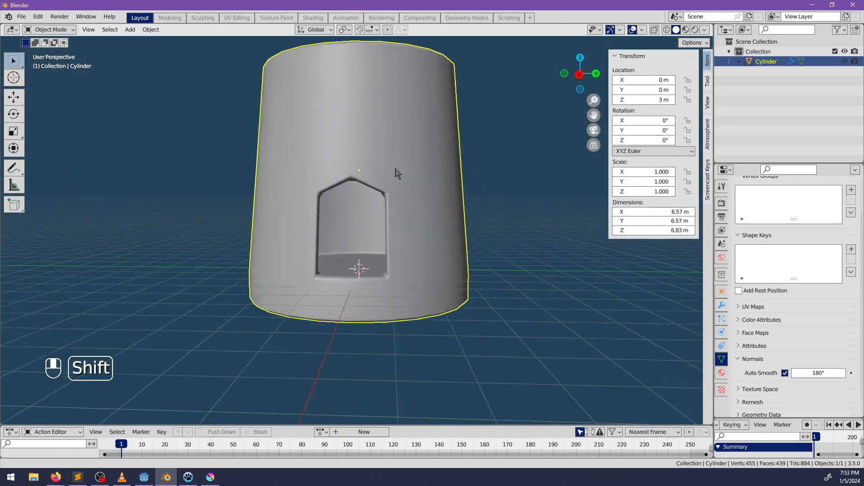
# Reopen the hut in Edit Mode and add the task "Some with interior roof access" under New Veshar hut models in NP-ToDo
pyautogui.scroll(4, 363, 218)
pyautogui.keyDown('shift'); pyautogui.moveTo(363, 218); pyautogui.dragTo(398, 220, button='middle'); pyautogui.keyUp('shift')
pyautogui.scroll(4, 398, 220)
pyautogui.press('Tab')
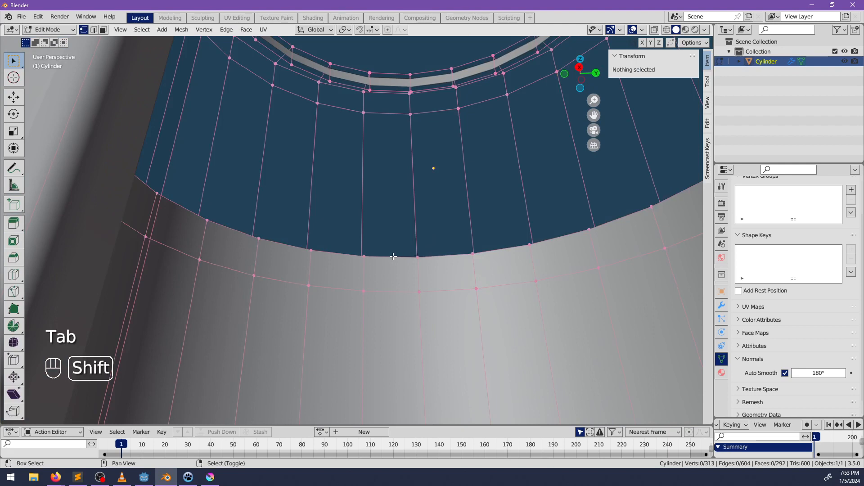
pyautogui.hotkey('alt', 'Tab')
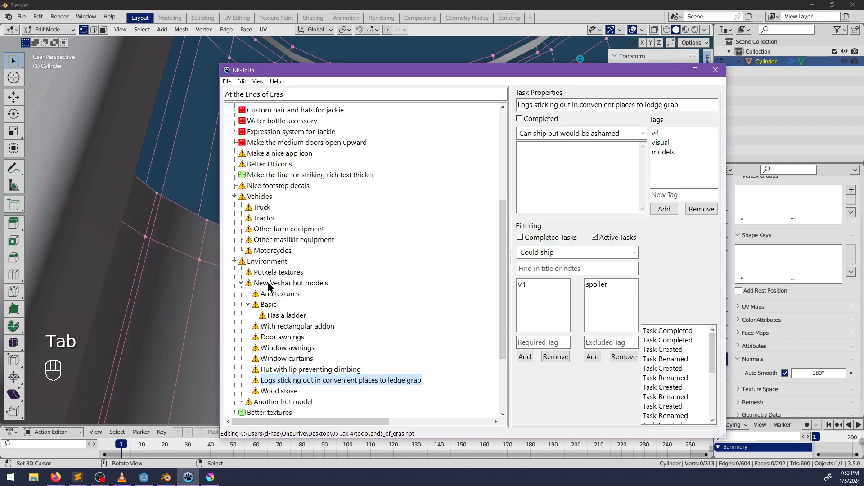
pyautogui.click(269, 287)
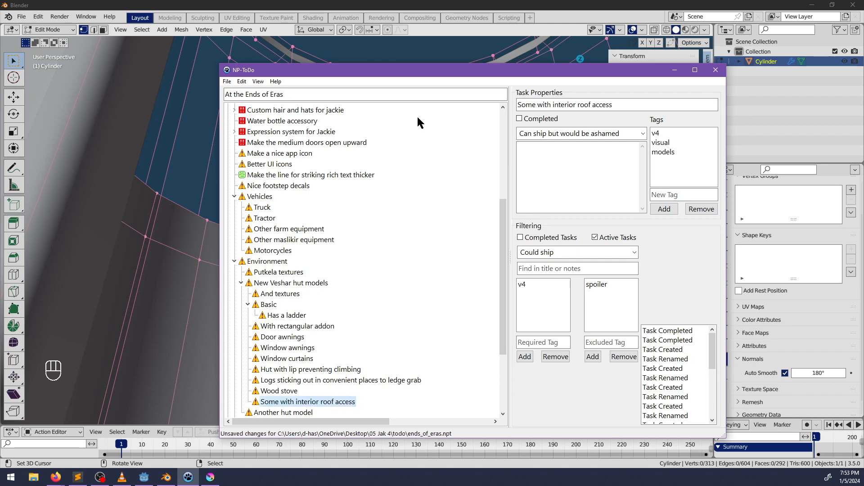
pyautogui.click(675, 71)
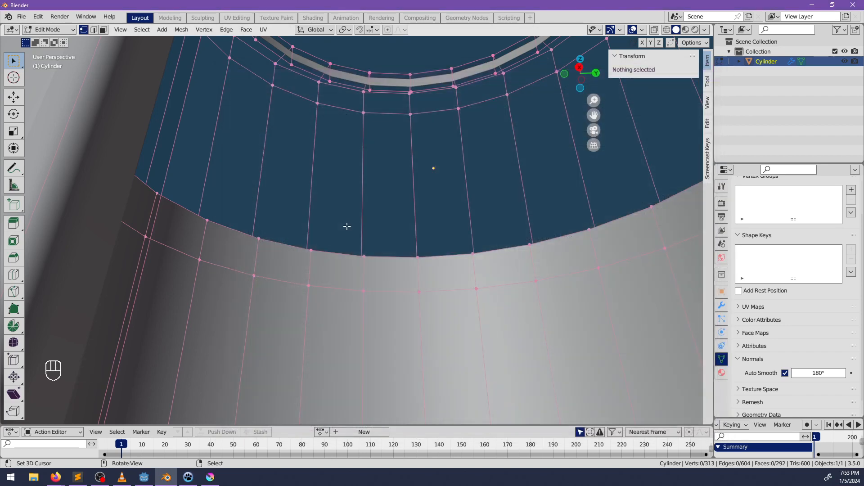
# Select the inner wall's upper edge loop and extrude it up about 2.85 m along Z
pyautogui.moveTo(347, 226)
pyautogui.mouseDown(button='middle')
pyautogui.moveTo(407, 177)
pyautogui.moveTo(362, 233)
pyautogui.mouseUp(button='middle')
pyautogui.keyDown('alt'); pyautogui.rightClick(367, 254); pyautogui.keyUp('alt')
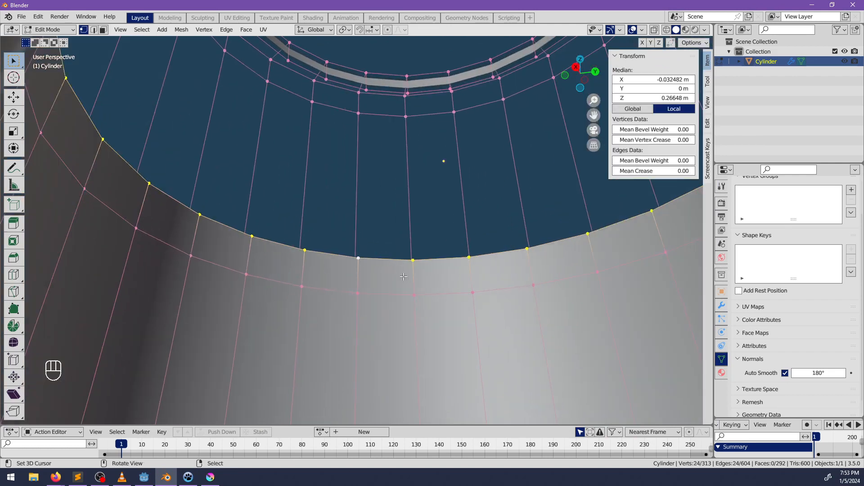
pyautogui.press('e')
pyautogui.press('z')
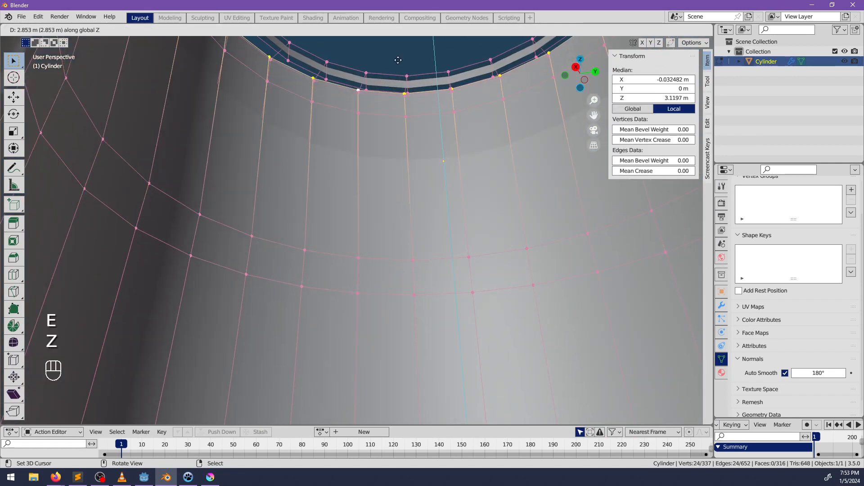
pyautogui.click(399, 61)
# Scale the extruded loop inward uniformly and lower it about 0.466 m along Z
pyautogui.keyDown('shift'); pyautogui.moveTo(478, 159); pyautogui.dragTo(462, 211, button='middle'); pyautogui.keyUp('shift')
pyautogui.press('s')
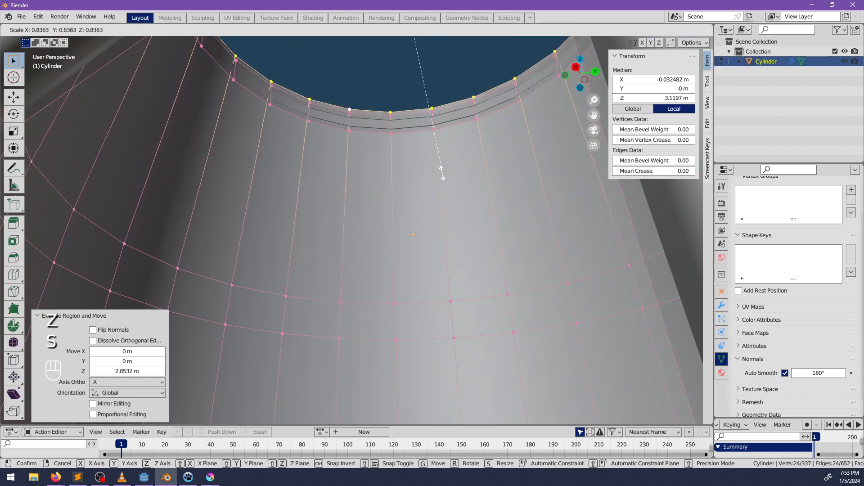
pyautogui.click(415, 156)
pyautogui.press('g')
pyautogui.press('z')
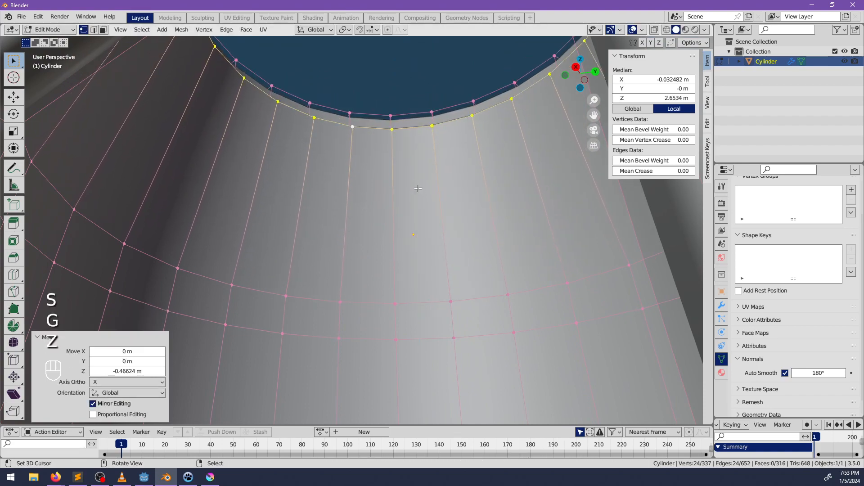
pyautogui.click(422, 194)
# With X-ray display on, scale the inner wall's top loop to 1.2 in X and Y only and lower it about 0.184 m
pyautogui.keyDown('shift'); pyautogui.moveTo(422, 194); pyautogui.dragTo(507, 225, button='middle'); pyautogui.keyUp('shift')
pyautogui.scroll(-4, 383, 201)
pyautogui.scroll(-5, 441, 225)
pyautogui.hotkey('alt', 'z')
pyautogui.scroll(3, 507, 226)
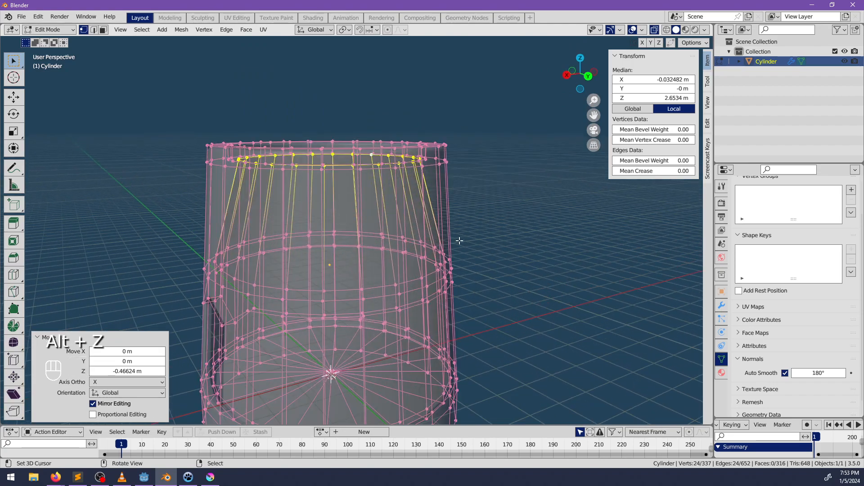
pyautogui.press('s')
pyautogui.hotkey('shift', 'z')
pyautogui.click(488, 252)
pyautogui.press('g')
pyautogui.press('z')
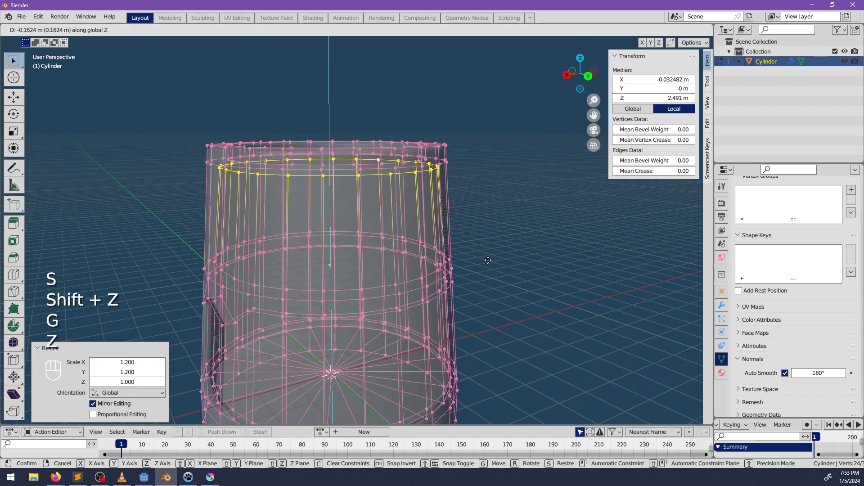
pyautogui.click(488, 262)
pyautogui.moveTo(488, 261); pyautogui.dragTo(438, 151, button='middle')
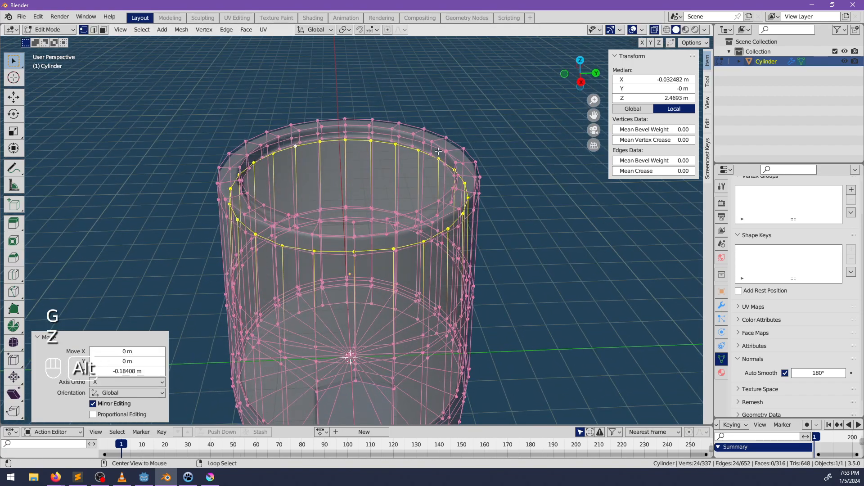
pyautogui.press('g')
pyautogui.moveTo(513, 214); pyautogui.dragTo(485, 194, button='middle')
pyautogui.press('z')
pyautogui.click(494, 174)
# Fill the inner wall's top edge loop with a ceiling face
pyautogui.keyDown('alt'); pyautogui.rightClick(424, 186); pyautogui.keyUp('alt')
pyautogui.moveTo(428, 193); pyautogui.dragTo(480, 225, button='middle')
pyautogui.keyDown('alt'); pyautogui.rightClick(455, 170); pyautogui.keyUp('alt')
pyautogui.press('f')
pyautogui.click(480, 225)
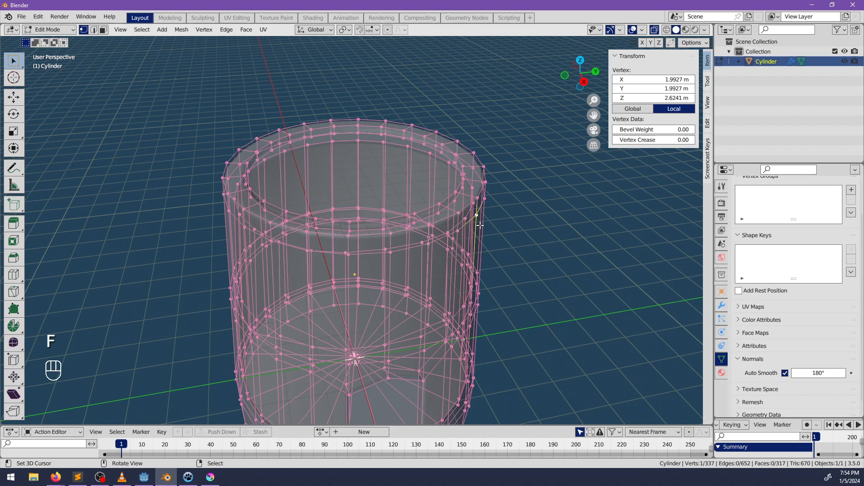
# Select the ceiling's edge loop, extrude and scale it inward, and merge its vertices at the centre
pyautogui.keyDown('alt'); pyautogui.rightClick(401, 242); pyautogui.keyUp('alt')
pyautogui.moveTo(402, 243); pyautogui.dragTo(410, 261, button='middle')
pyautogui.press('e')
pyautogui.rightClick(541, 264)
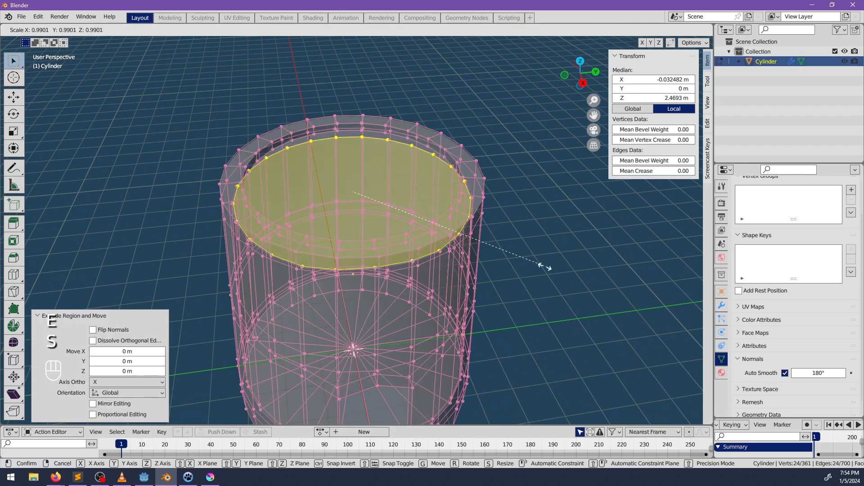
pyautogui.press('s')
pyautogui.click(492, 258)
pyautogui.press('m')
pyautogui.click(495, 258)
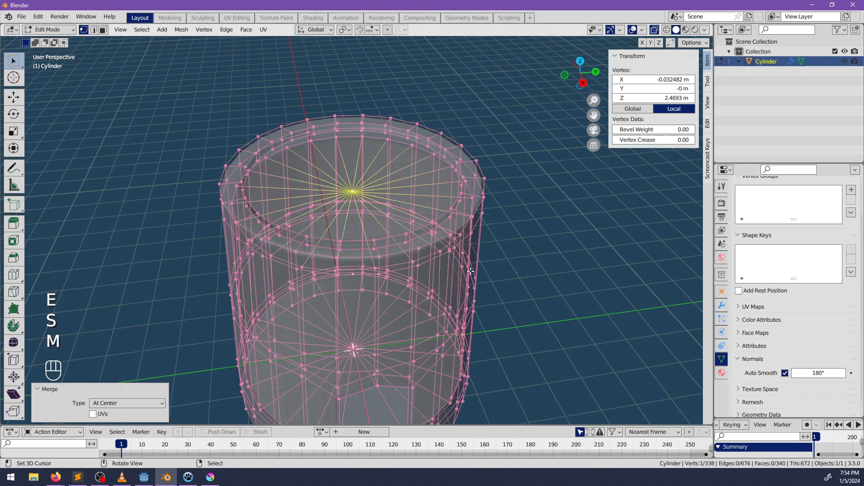
# Turn off X-ray display and frame the top of the doorway from inside the hut
pyautogui.moveTo(495, 258); pyautogui.dragTo(345, 234, button='middle')
pyautogui.hotkey('alt', 'z')
pyautogui.scroll(5, 455, 211)
pyautogui.scroll(3, 436, 195)
pyautogui.moveTo(345, 234)
pyautogui.mouseDown(button='middle')
pyautogui.moveTo(324, 225)
pyautogui.moveTo(347, 239)
pyautogui.mouseUp(button='middle')
pyautogui.keyDown('shift'); pyautogui.moveTo(346, 238); pyautogui.dragTo(339, 208, button='middle'); pyautogui.keyUp('shift')
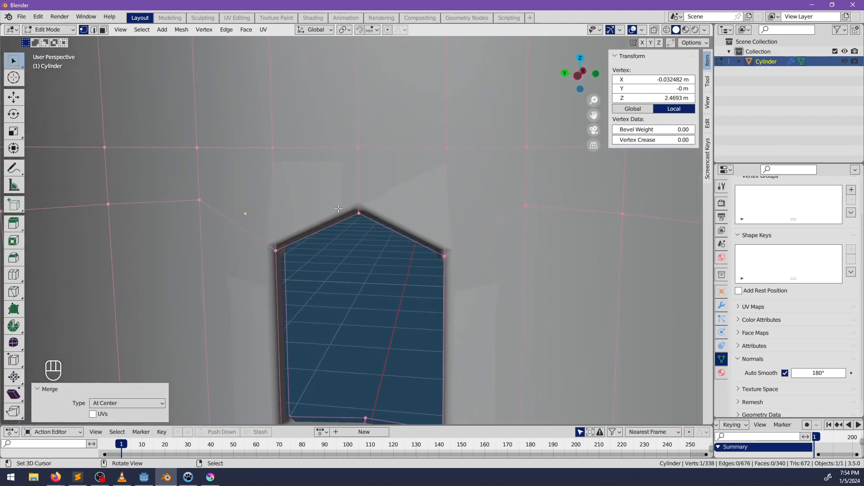
pyautogui.keyDown('alt'); pyautogui.click(314, 148); pyautogui.keyUp('alt')
pyautogui.press('g')
pyautogui.press('z')
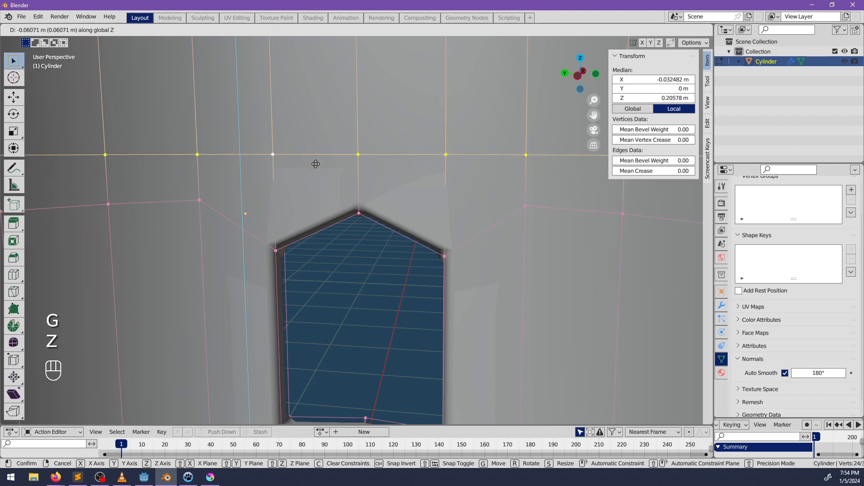
pyautogui.press('Escape')
pyautogui.press('g')
pyautogui.press('Escape')
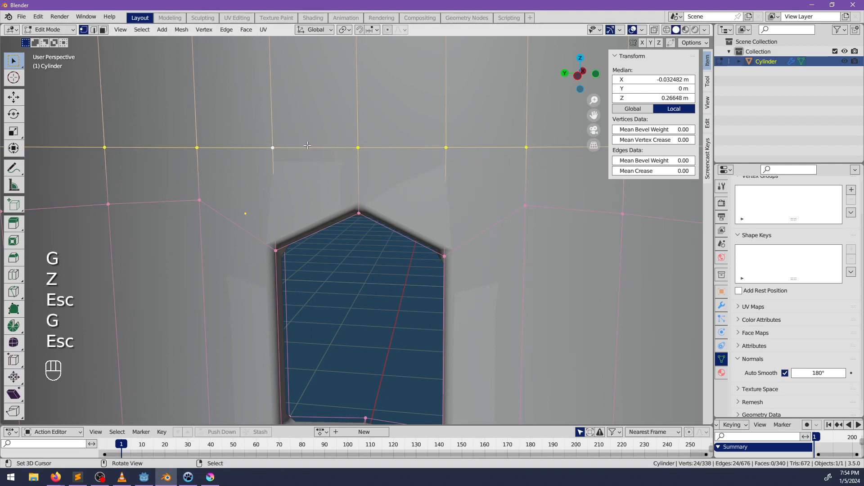
# Add a horizontal loop cut around the wall above the doorway's existing loop and edge-slide it down by a factor of about 0.86
pyautogui.click(272, 125)
pyautogui.rightClick(271, 124)
pyautogui.moveTo(358, 180); pyautogui.dragTo(375, 146, button='middle')
pyautogui.press('g')
pyautogui.press('g')
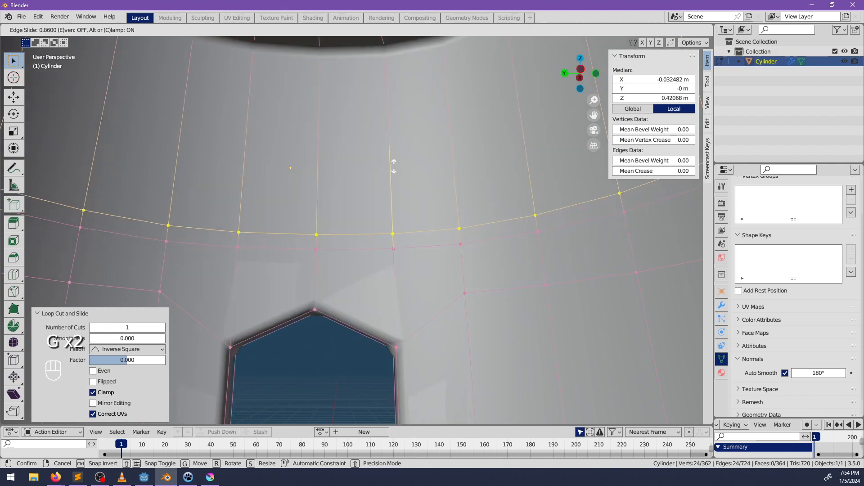
pyautogui.click(361, 234)
# Lower the loop just above the doorway about 0.27 m along Z, and the new loop above it about 0.168 m
pyautogui.press('g')
pyautogui.press('g')
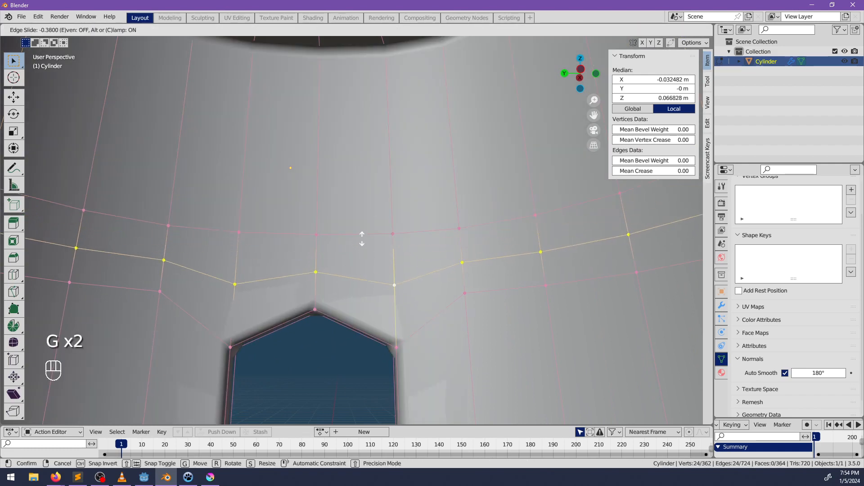
pyautogui.press('Escape')
pyautogui.press('g')
pyautogui.press('z')
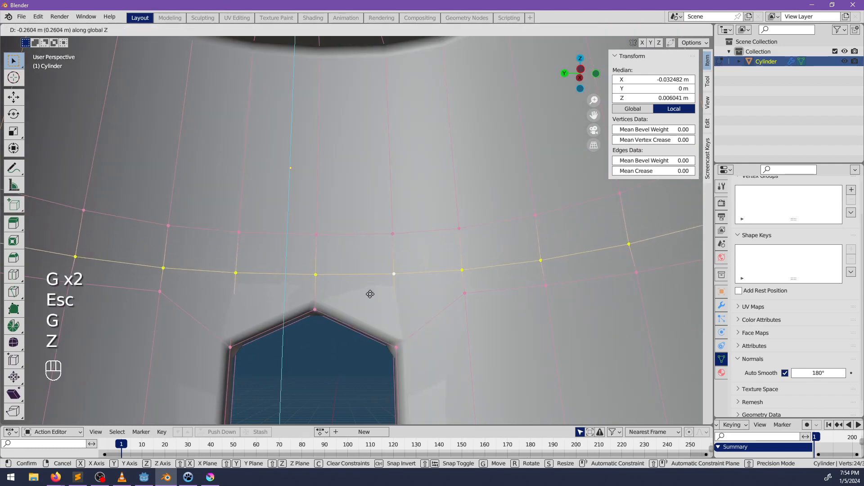
pyautogui.click(370, 294)
pyautogui.press('g')
pyautogui.click(346, 263)
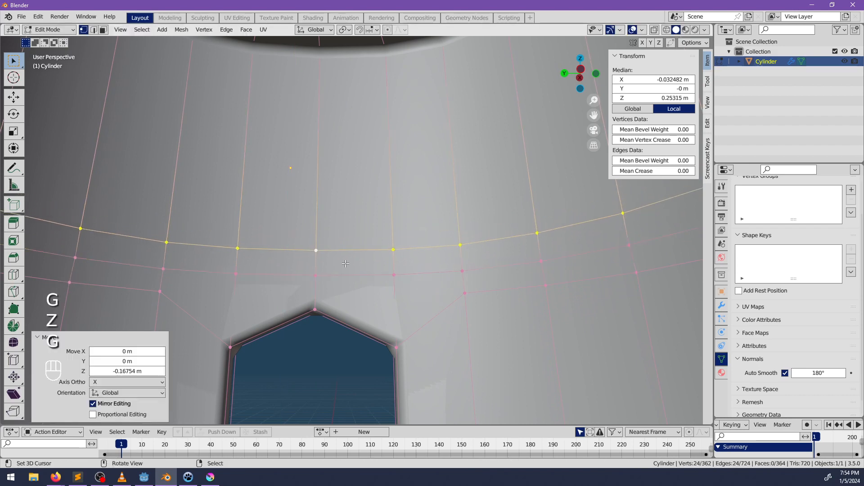
# Delete the ring of wall faces between the two loops above the doorway
pyautogui.click(102, 29)
pyautogui.keyDown('alt'); pyautogui.click(316, 254); pyautogui.keyUp('alt')
pyautogui.press('x')
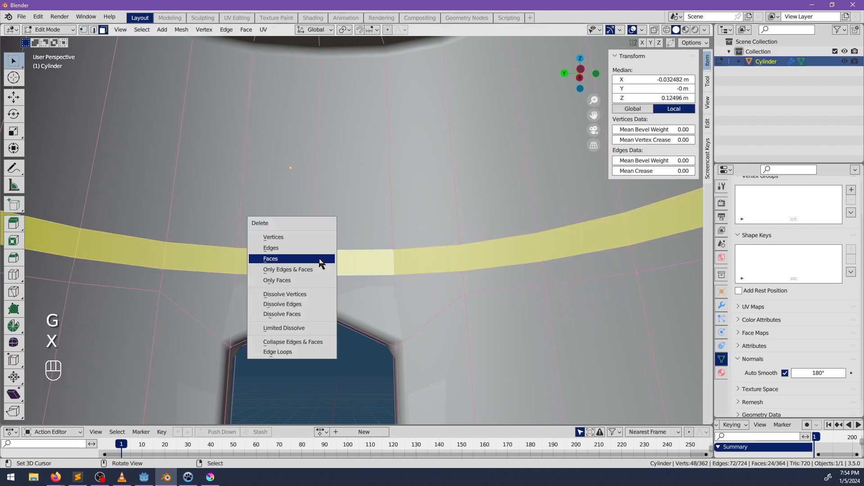
pyautogui.click(319, 257)
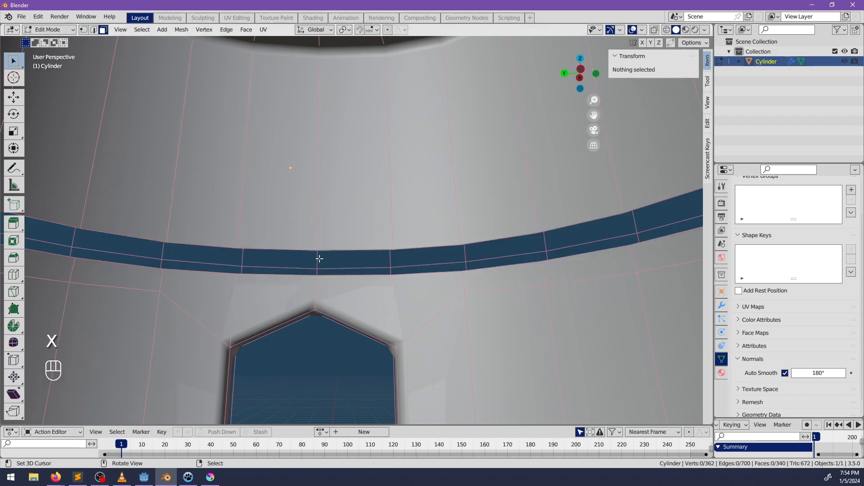
# Cap the gap's lower edge loop with a face, extrude it scaled inward to 0.433, and merge its vertices at the centre
pyautogui.keyDown('alt'); pyautogui.click(275, 271); pyautogui.keyUp('alt')
pyautogui.press('f')
pyautogui.moveTo(288, 256); pyautogui.dragTo(342, 292, button='middle')
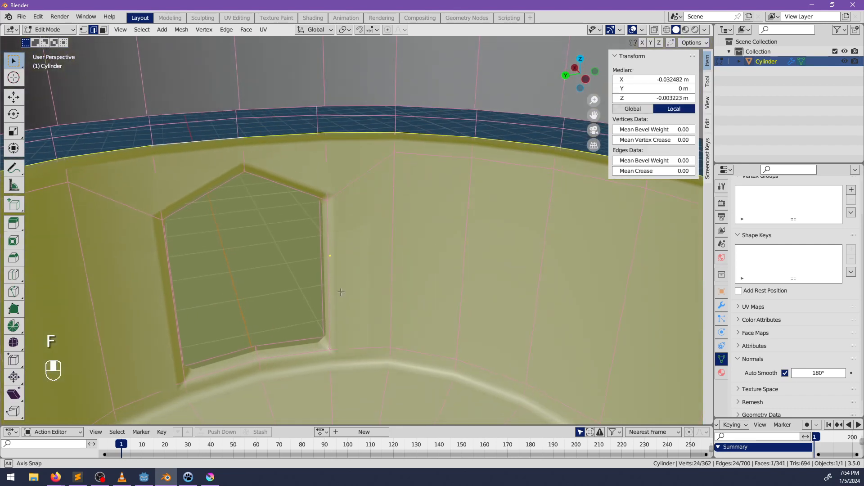
pyautogui.press('e')
pyautogui.rightClick(341, 292)
pyautogui.press('s')
pyautogui.click(418, 285)
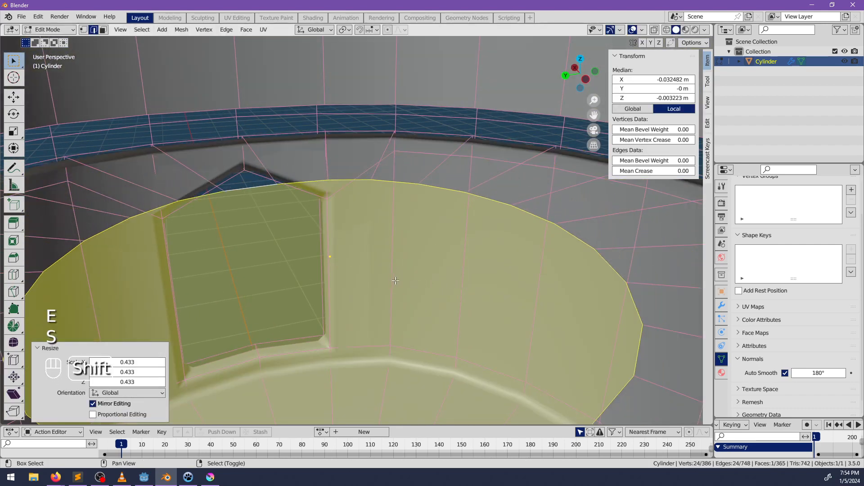
pyautogui.keyDown('shift'); pyautogui.moveTo(395, 281); pyautogui.dragTo(455, 313, button='middle'); pyautogui.keyUp('shift')
pyautogui.press('m')
pyautogui.click(455, 313)
# Extrude the gap's upper edge loop, scale it inward to 0.601, and merge its vertices at the centre
pyautogui.keyDown('alt'); pyautogui.rightClick(320, 129); pyautogui.keyUp('alt')
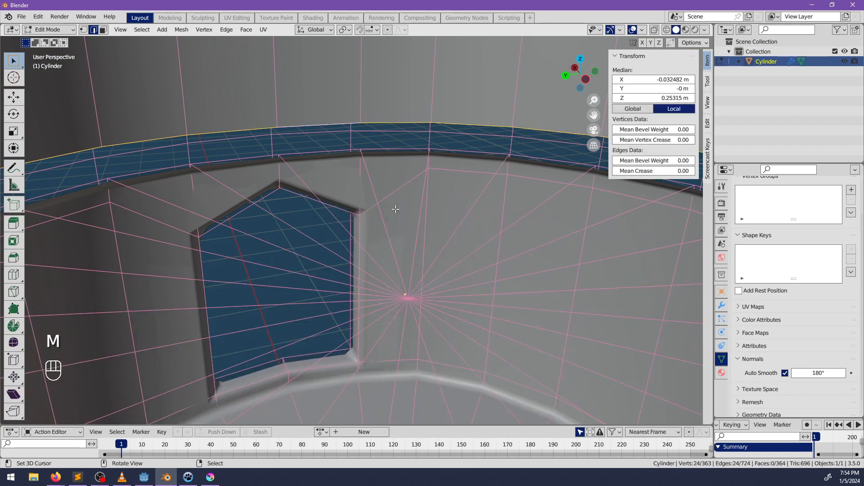
pyautogui.press('e')
pyautogui.rightClick(429, 236)
pyautogui.hotkey('ctrl', 'z')
pyautogui.keyDown('shift'); pyautogui.moveTo(470, 229); pyautogui.dragTo(415, 270, button='middle'); pyautogui.keyUp('shift')
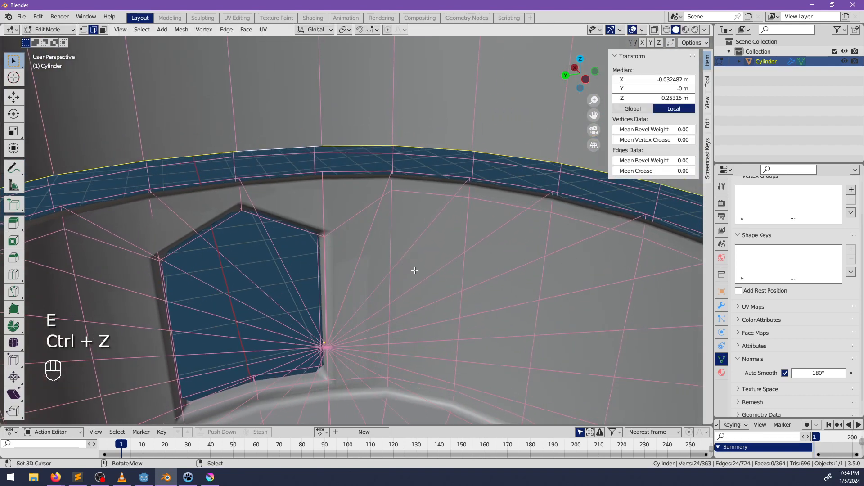
pyautogui.press('e')
pyautogui.rightClick(484, 283)
pyautogui.press('s')
pyautogui.click(469, 285)
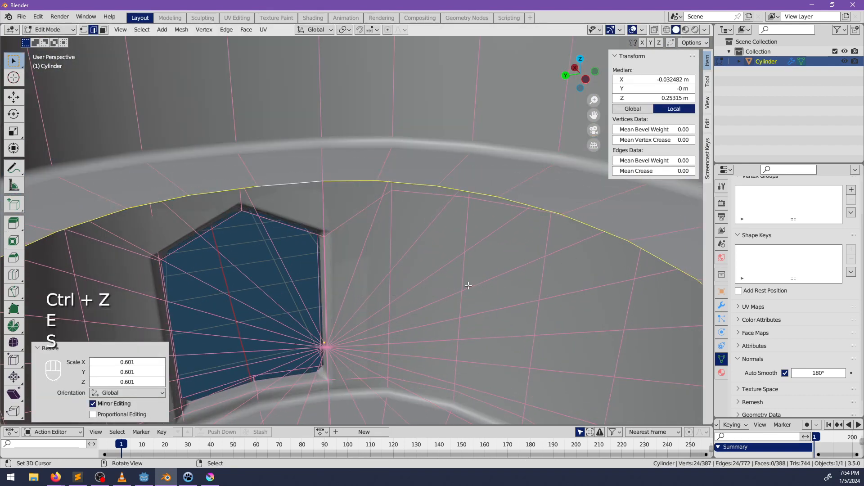
pyautogui.press('m')
pyautogui.click(468, 285)
# Leave Edit Mode with the whole hut exterior in view
pyautogui.moveTo(468, 286); pyautogui.dragTo(489, 284, button='middle')
pyautogui.keyDown('shift'); pyautogui.moveTo(303, 189); pyautogui.dragTo(432, 187, button='middle'); pyautogui.keyUp('shift')
pyautogui.scroll(-8, 371, 210)
pyautogui.moveTo(379, 222); pyautogui.dragTo(386, 253, button='middle')
pyautogui.scroll(5, 331, 262)
pyautogui.scroll(-2, 402, 223)
pyautogui.press('Tab')
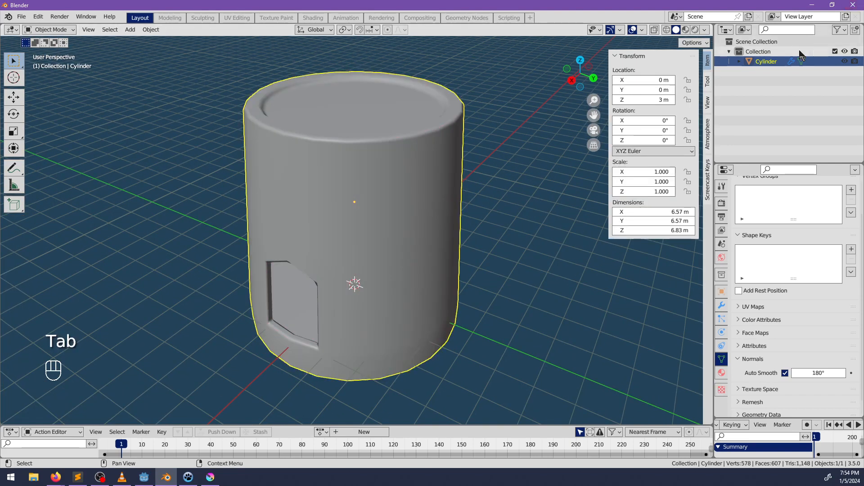
# Rename the Cylinder object as hut_veshar_base-col
pyautogui.doubleClick(766, 61)
pyautogui.press('BackSpace')
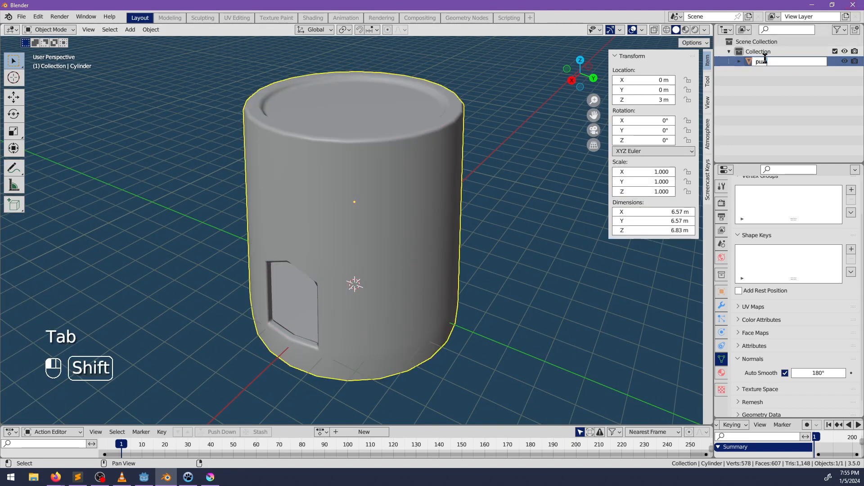
pyautogui.write('hit')
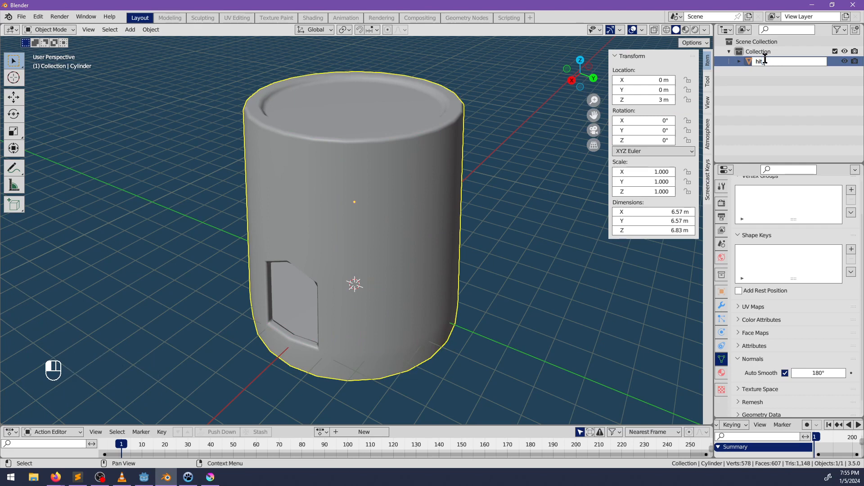
pyautogui.press('BackSpace')
pyautogui.press('BackSpace')
pyautogui.write('ut')
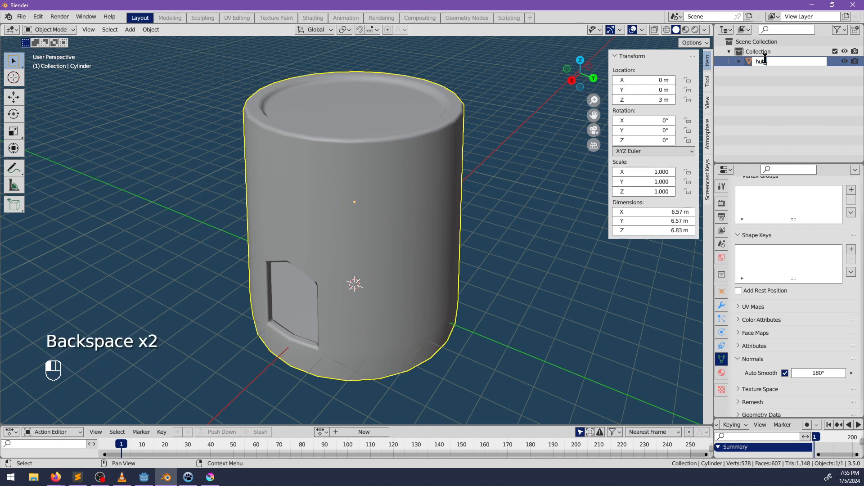
pyautogui.write('_veshar')
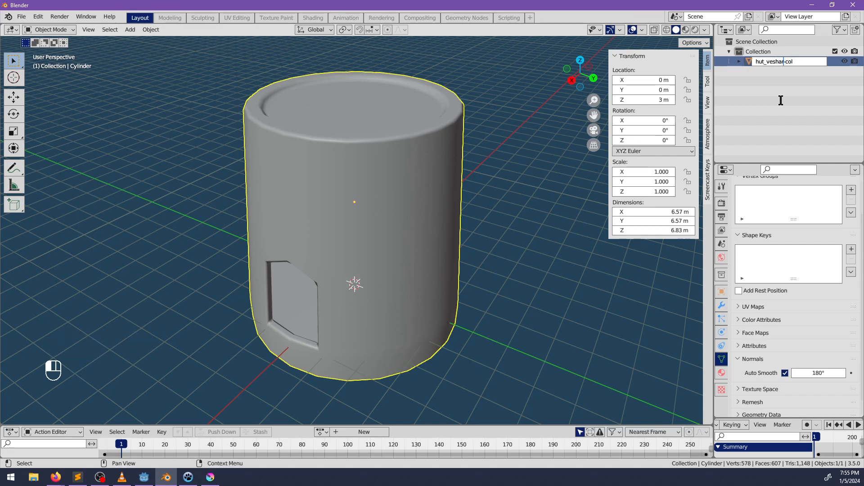
pyautogui.write('_base')
pyautogui.press('Return')
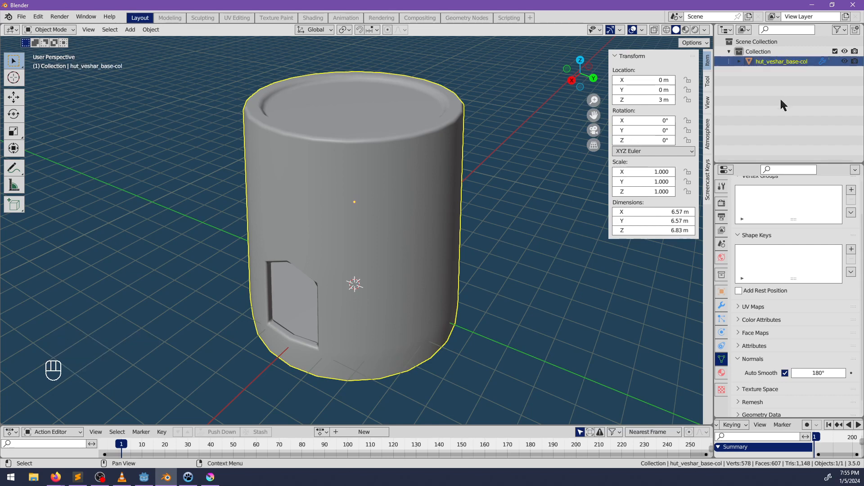
# Start saving the Blender file and create and open a new veshar folder inside assets\env
pyautogui.hotkey('ctrl', 's')
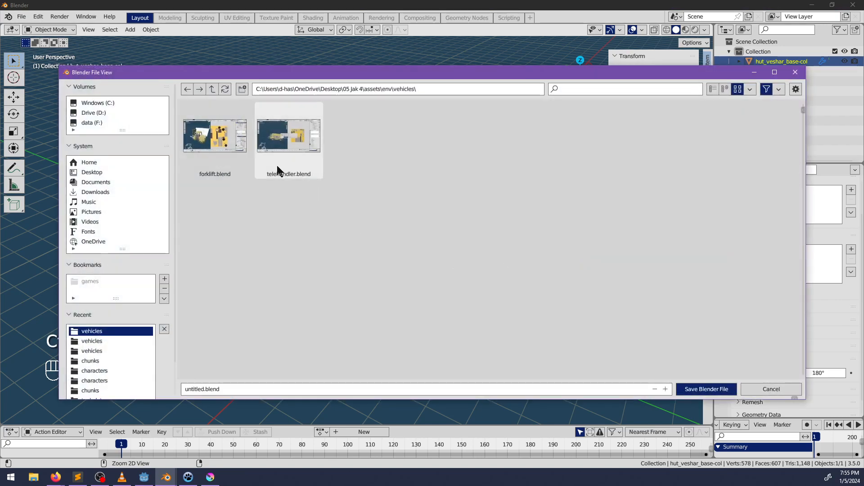
pyautogui.click(212, 90)
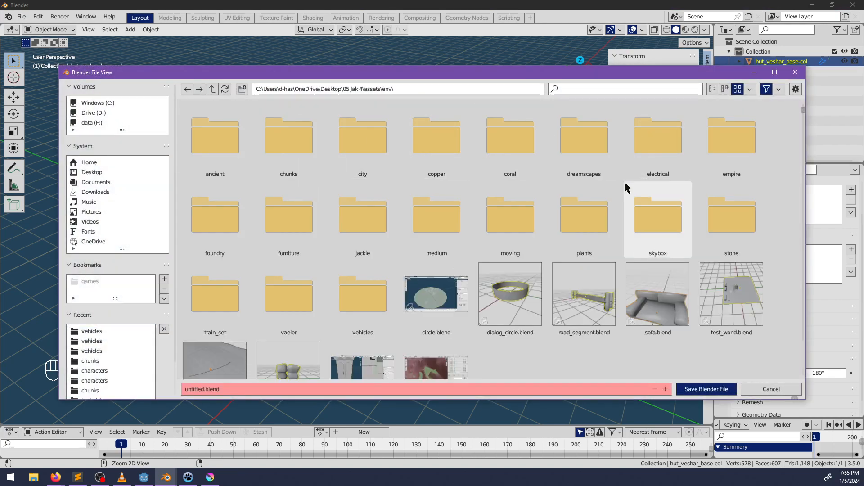
pyautogui.click(244, 93)
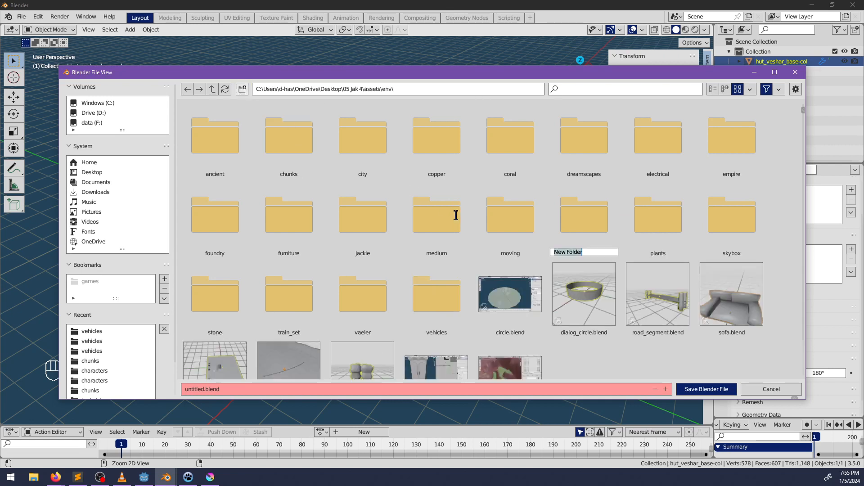
pyautogui.write('ves')
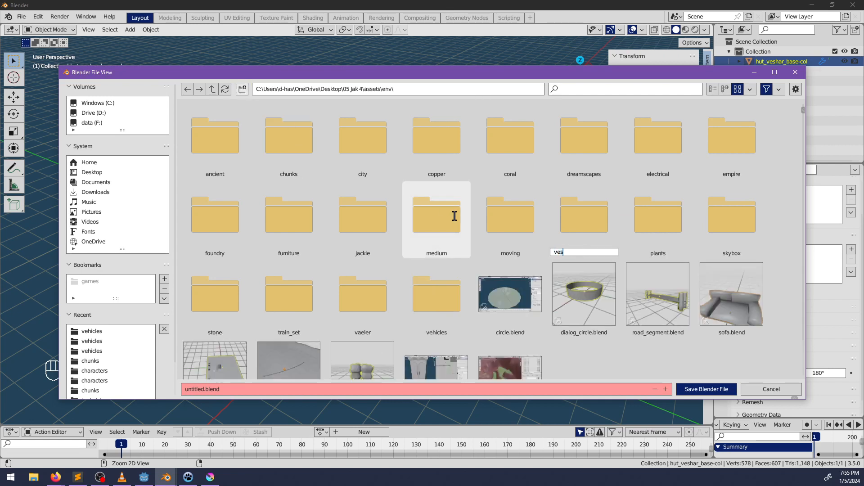
pyautogui.write('har')
pyautogui.press('Return')
pyautogui.press('Return')
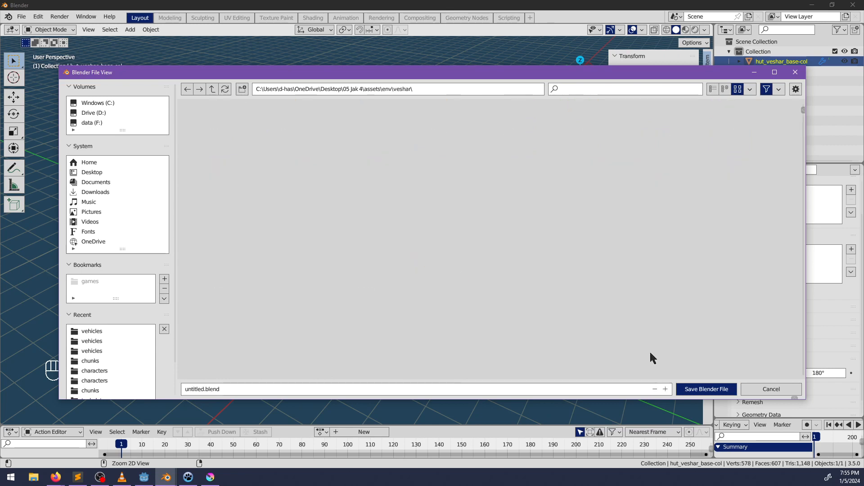
# Save the file as hut_veshar_base in the veshar folder
pyautogui.click(359, 390)
pyautogui.write('hut')
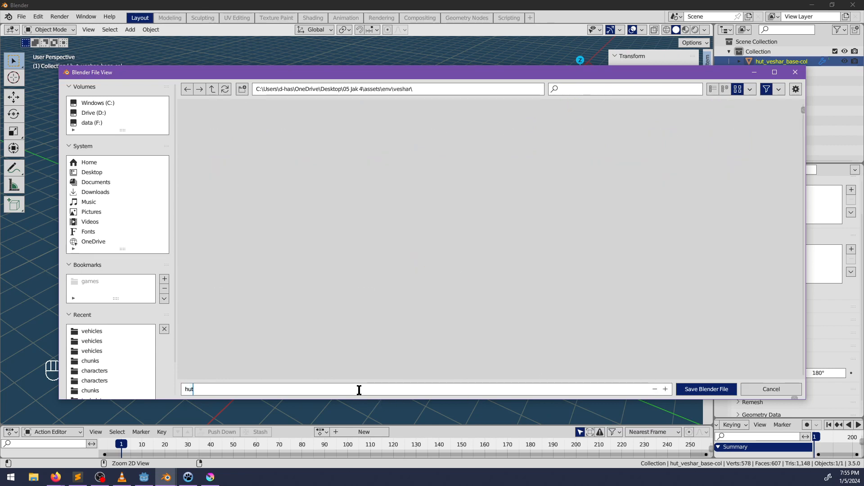
pyautogui.write('_veshar_base')
pyautogui.press('Return')
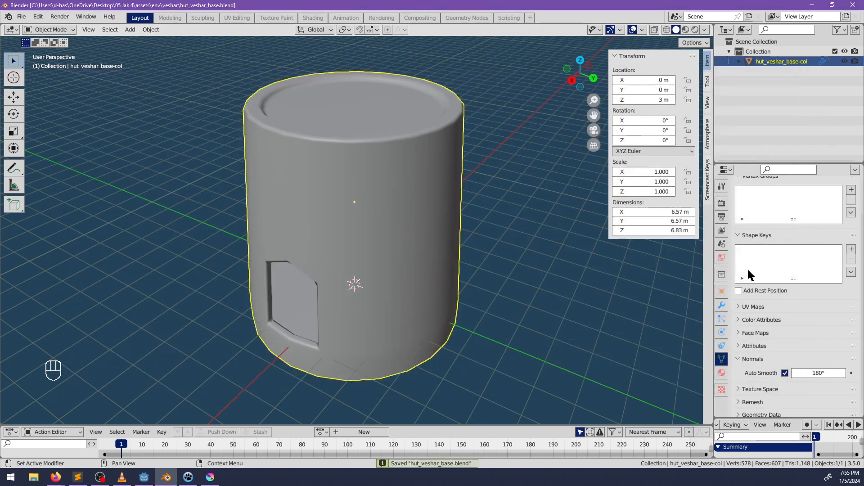
# Start the scene's GLB export and create and open a new veshar folder inside project\_glb\env
pyautogui.click(722, 243)
pyautogui.click(801, 334)
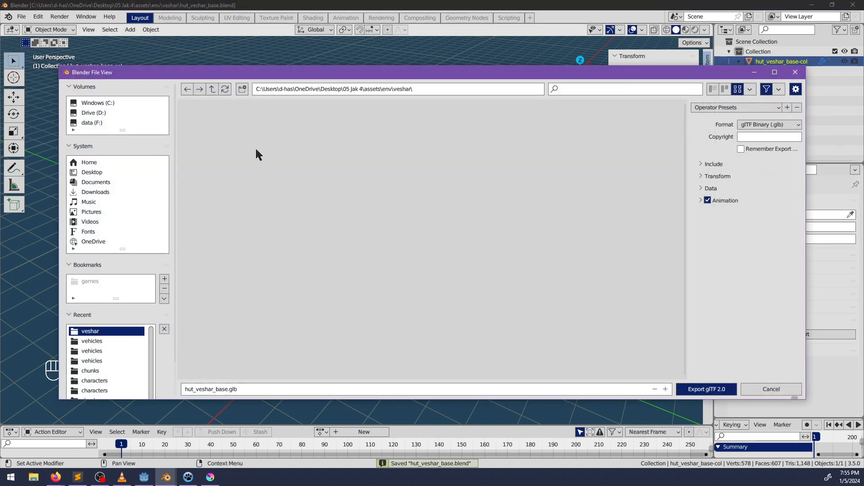
pyautogui.click(101, 342)
pyautogui.click(101, 351)
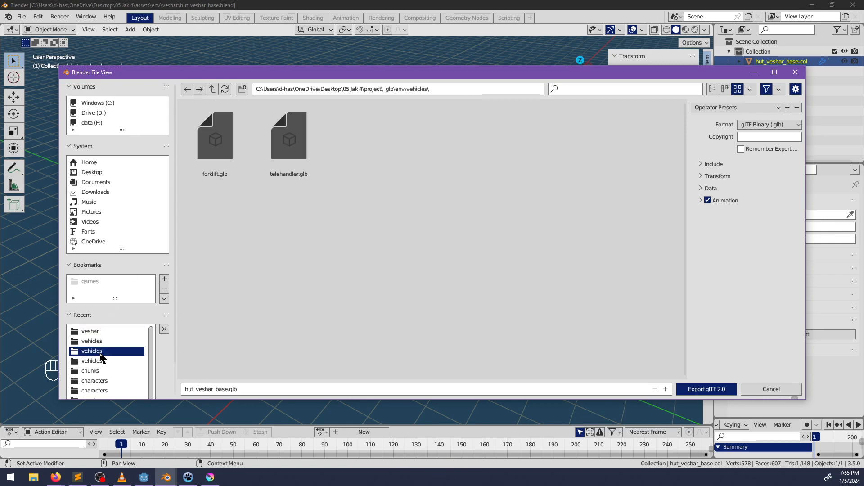
pyautogui.click(212, 89)
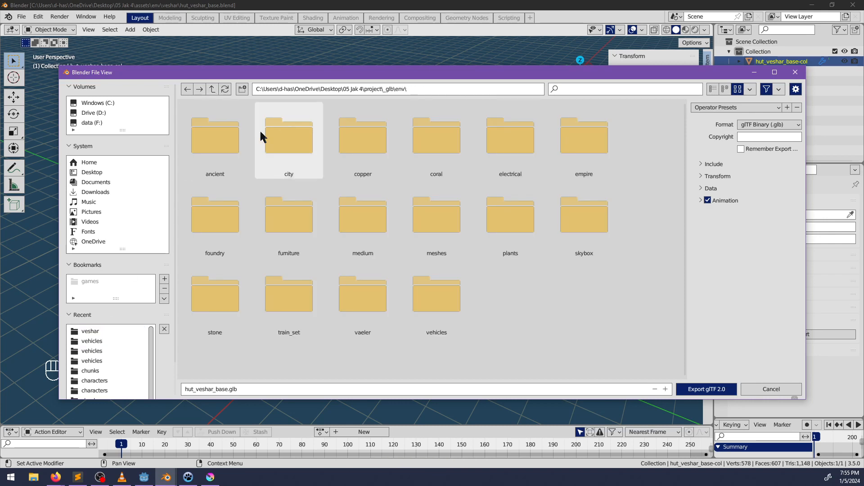
pyautogui.click(242, 88)
pyautogui.write('veshar')
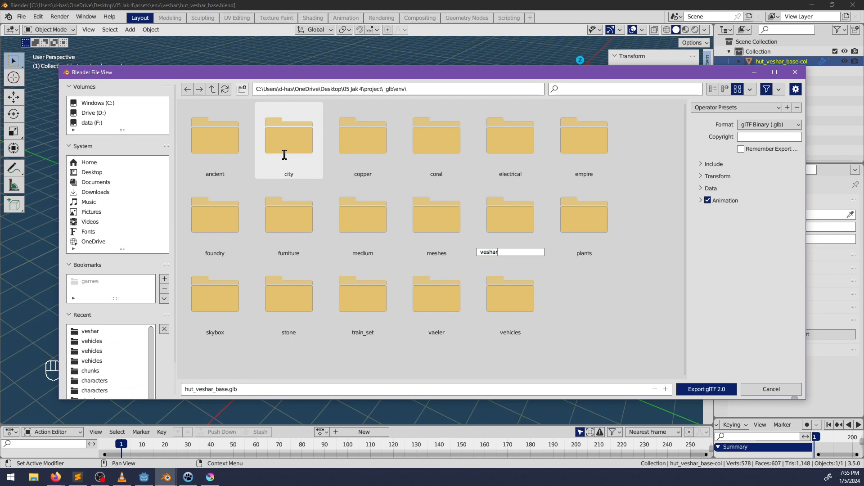
pyautogui.press('Return')
pyautogui.doubleClick(515, 312)
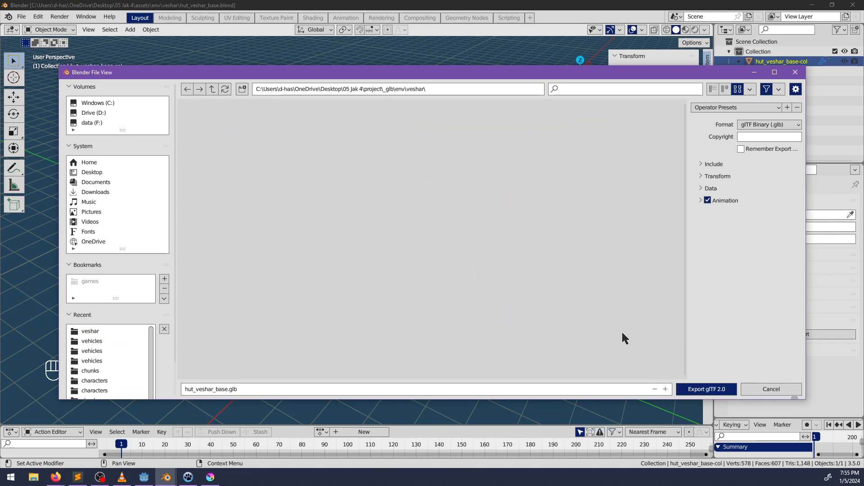
# Export hut_veshar_base.glb with remembered export settings enabled and materials set to Placeholder
pyautogui.click(740, 149)
pyautogui.click(710, 188)
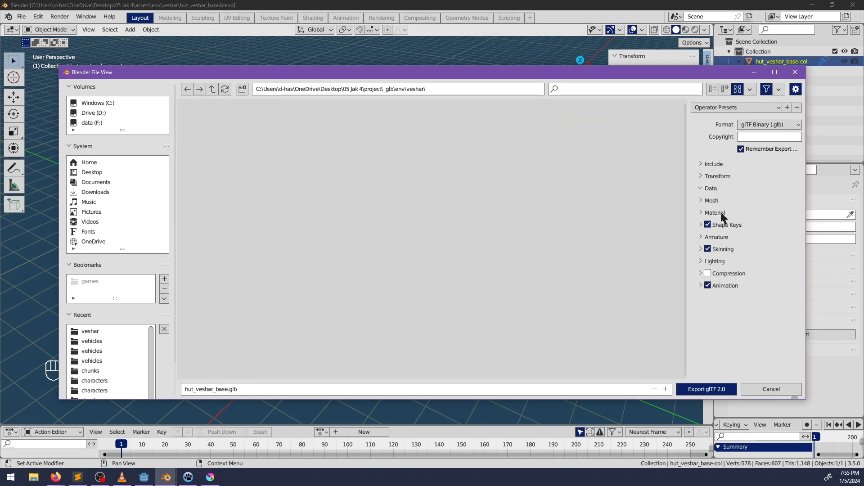
pyautogui.click(714, 212)
pyautogui.click(745, 231)
pyautogui.click(747, 256)
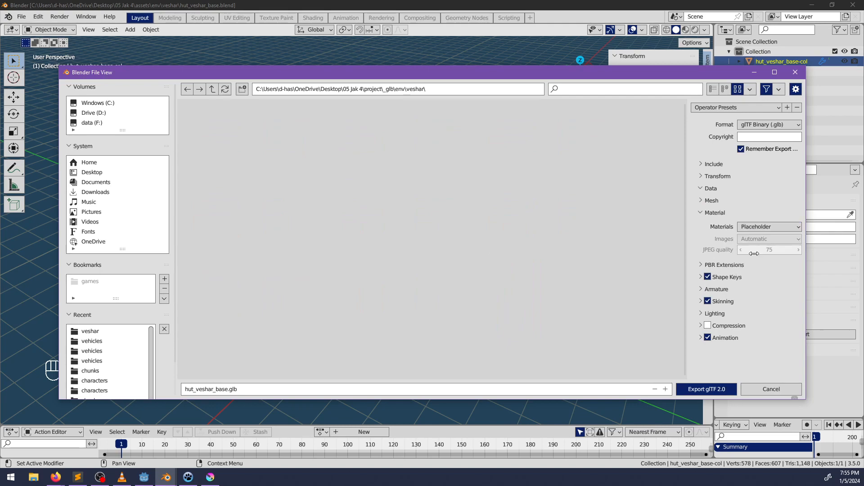
pyautogui.click(714, 389)
pyautogui.moveTo(441, 317); pyautogui.dragTo(432, 291, button='middle')
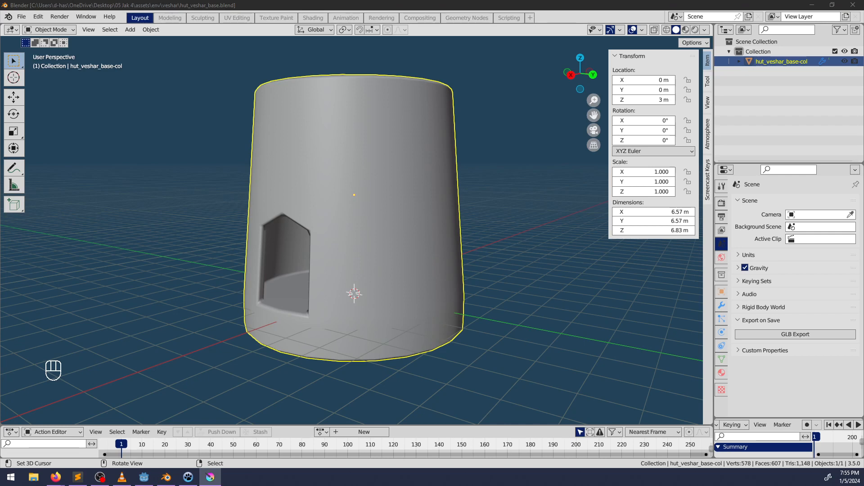
pyautogui.hotkey('alt', 'Tab')
pyautogui.hotkey('alt', 'Tab')
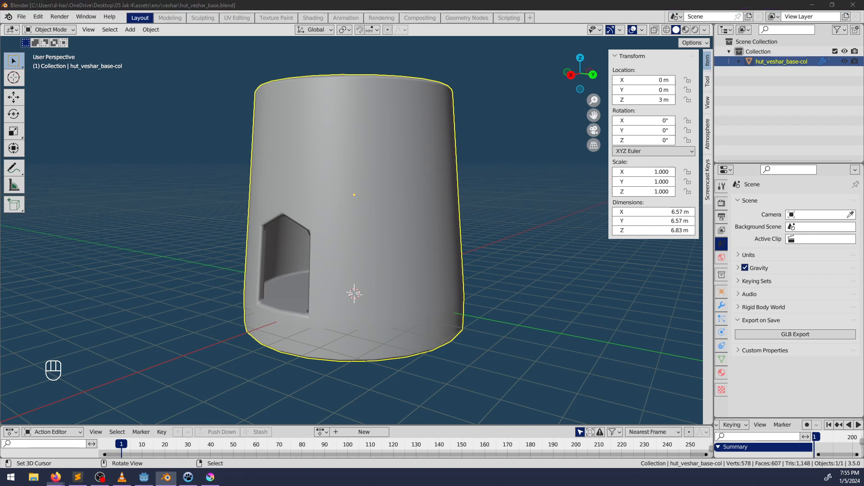
pyautogui.hotkey('alt', 'Tab')
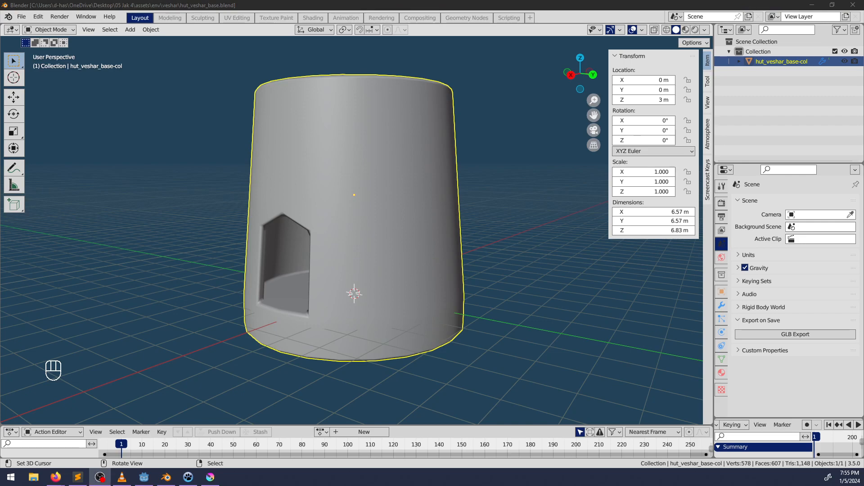
pyautogui.moveTo(303, 242); pyautogui.dragTo(378, 229, button='middle')
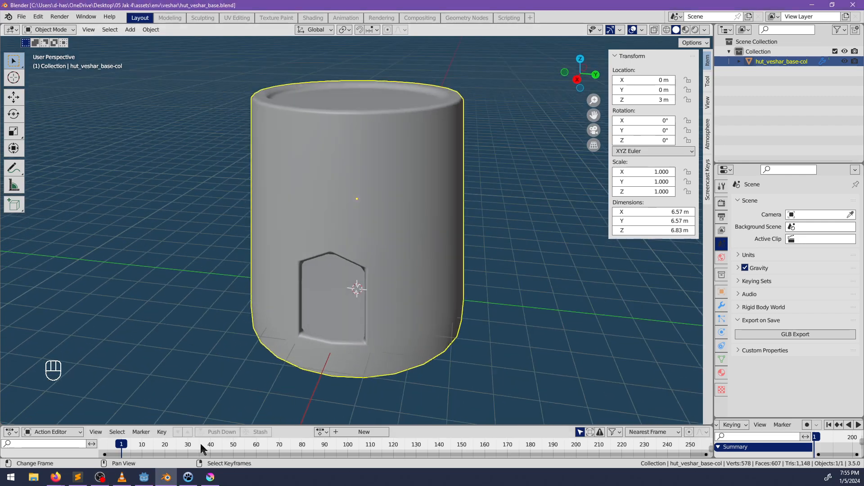
# Switch to Godot, save the telehandler scene and close it
pyautogui.hotkey('alt', 'Tab')
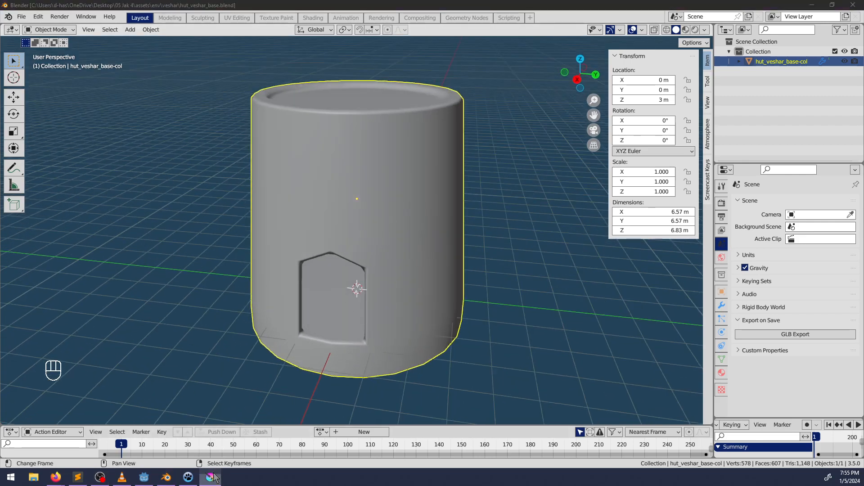
pyautogui.moveTo(170, 480)
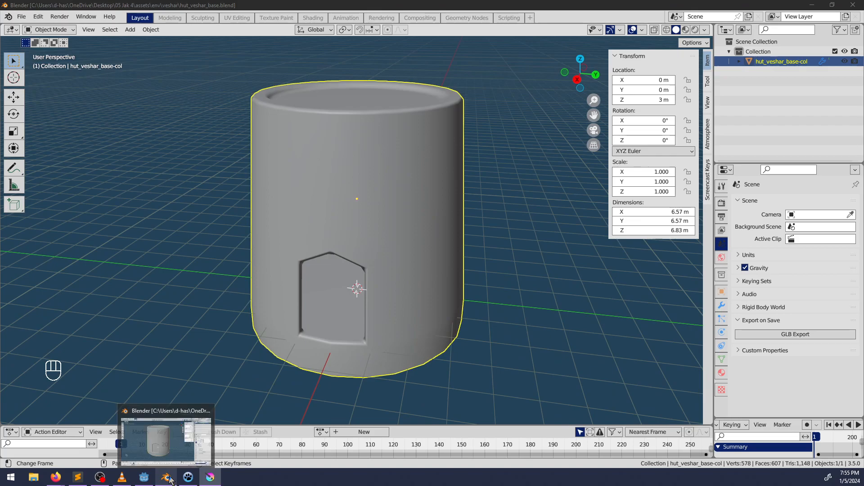
pyautogui.click(144, 477)
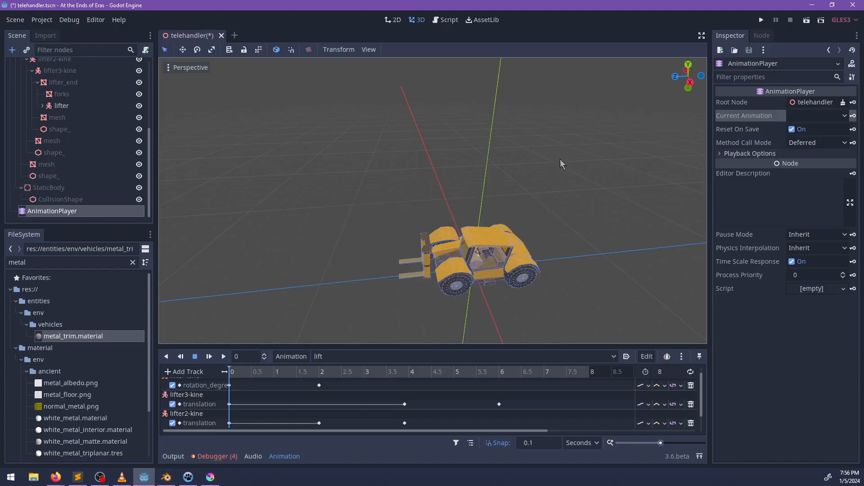
pyautogui.moveTo(560, 159); pyautogui.dragTo(392, 196, button='middle')
pyautogui.hotkey('ctrl', 's')
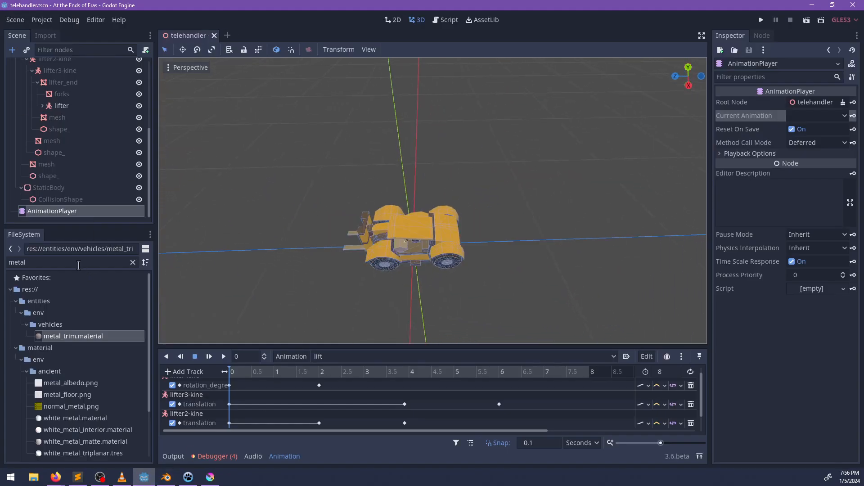
pyautogui.click(214, 36)
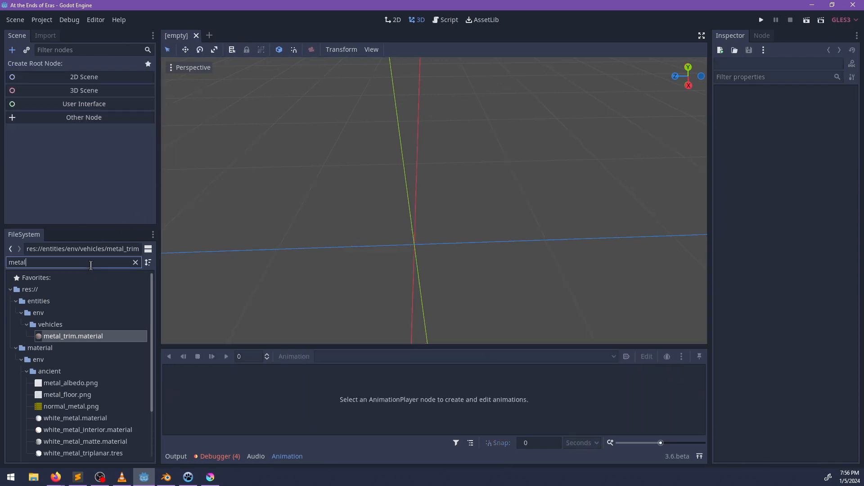
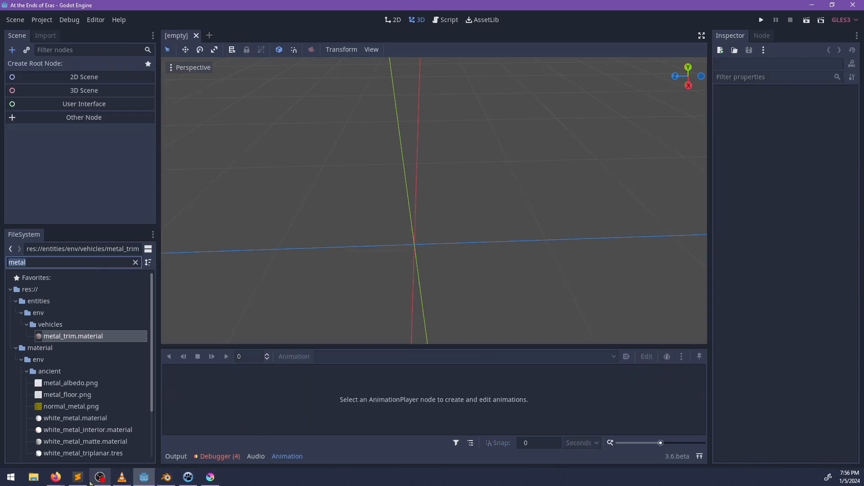
# Open Windows PowerShell and change to the OneDrive\Desktop\05 Jak 4\project directory
pyautogui.click(292, 478)
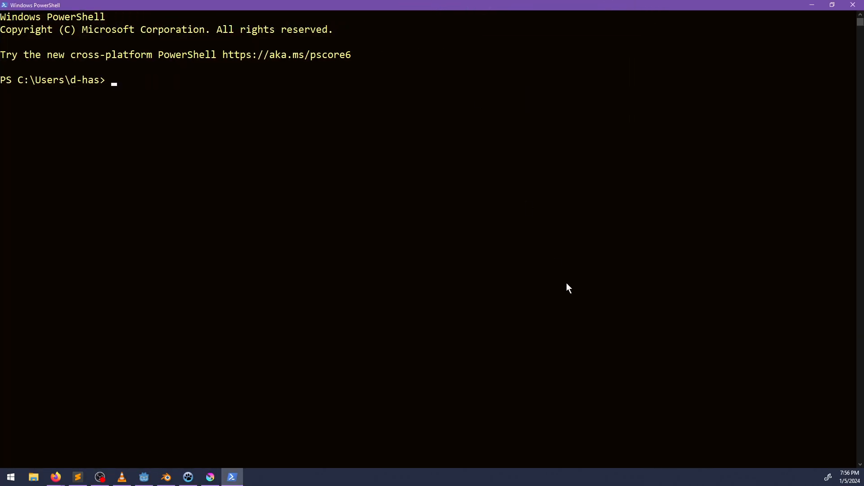
pyautogui.press('Tab')
pyautogui.write('Des')
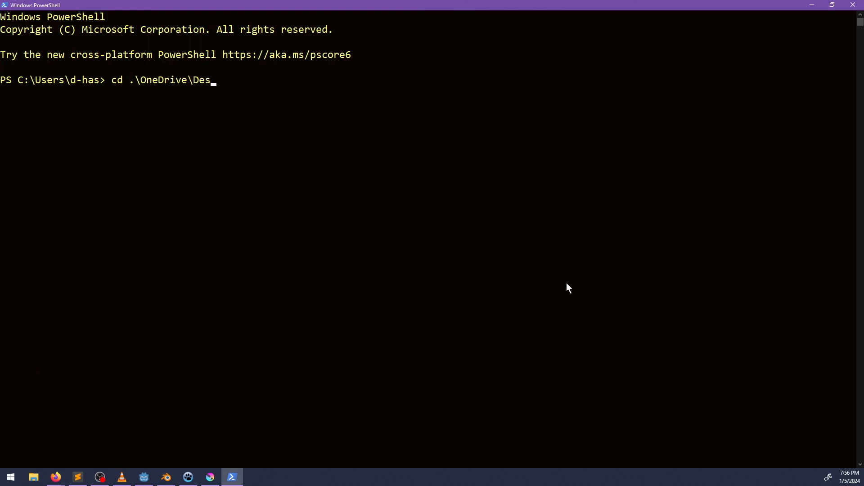
pyautogui.press('Tab')
pyautogui.write('05')
pyautogui.press('Tab')
pyautogui.write('pe')
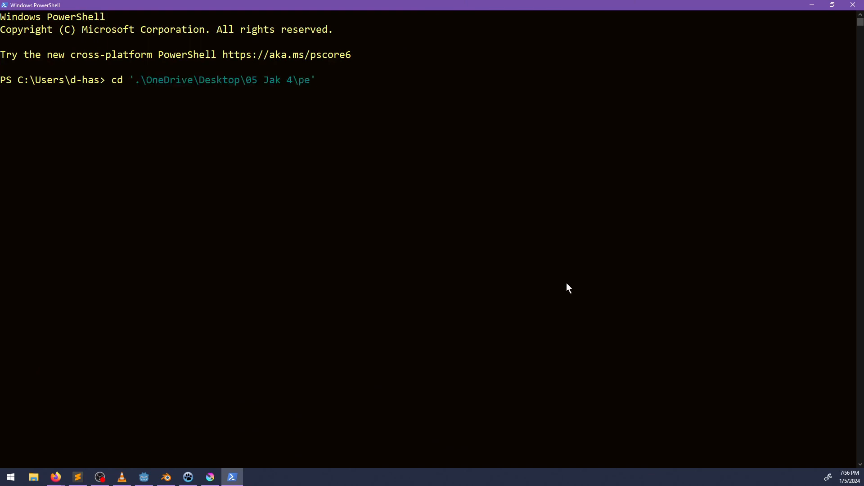
pyautogui.write('oj')
pyautogui.press('BackSpace')
pyautogui.press('BackSpace')
pyautogui.press('BackSpace')
pyautogui.press('BackSpace')
pyautogui.write('proj')
pyautogui.press('Tab')
pyautogui.press('Return')
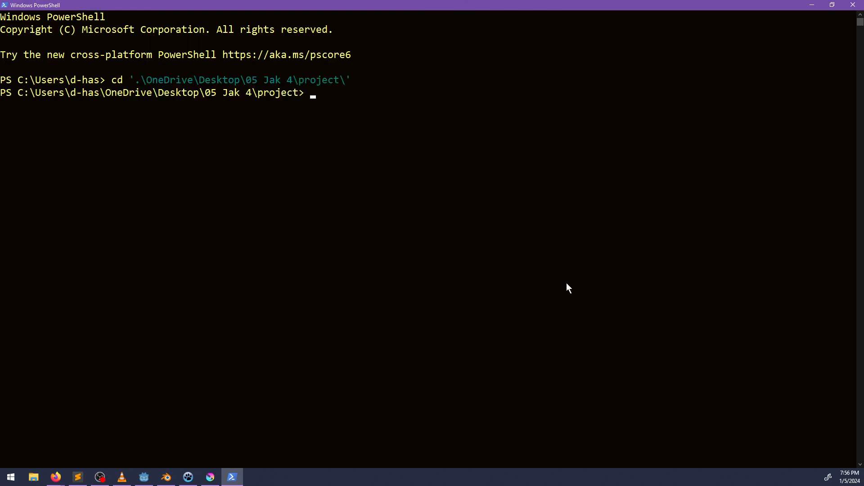
# Check the repository's git status and stage the _glb\env\vehicles folder
pyautogui.write('git status')
pyautogui.press('Return')
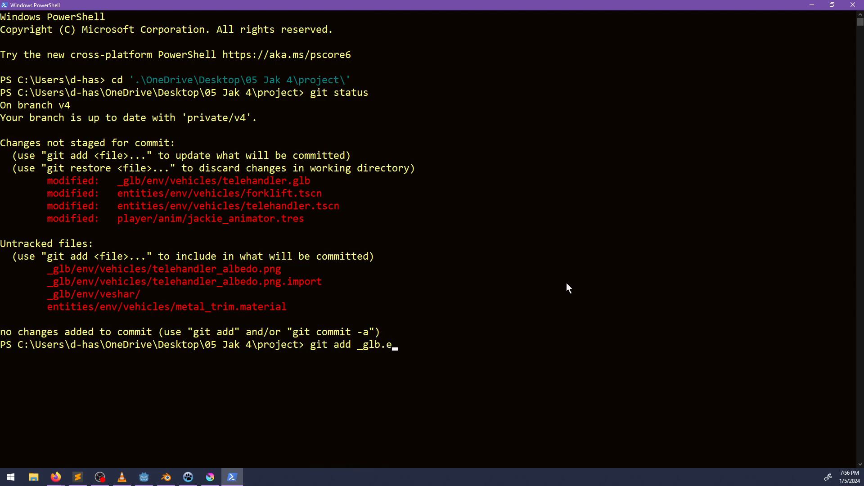
pyautogui.write('git add _glb/env/vehi')
pyautogui.press('Tab')
pyautogui.press('Return')
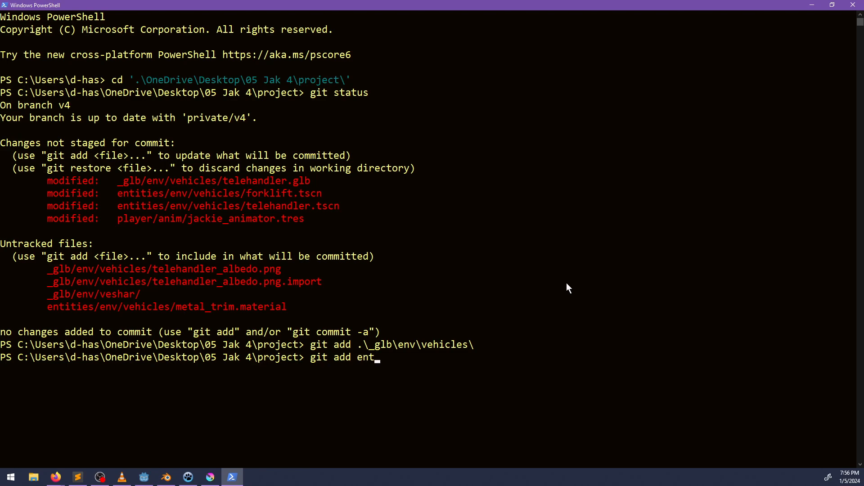
# Stage the entities folder and check the git status again
pyautogui.write('git add ent')
pyautogui.press('Tab')
pyautogui.press('Return')
pyautogui.write('git status')
pyautogui.press('Return')
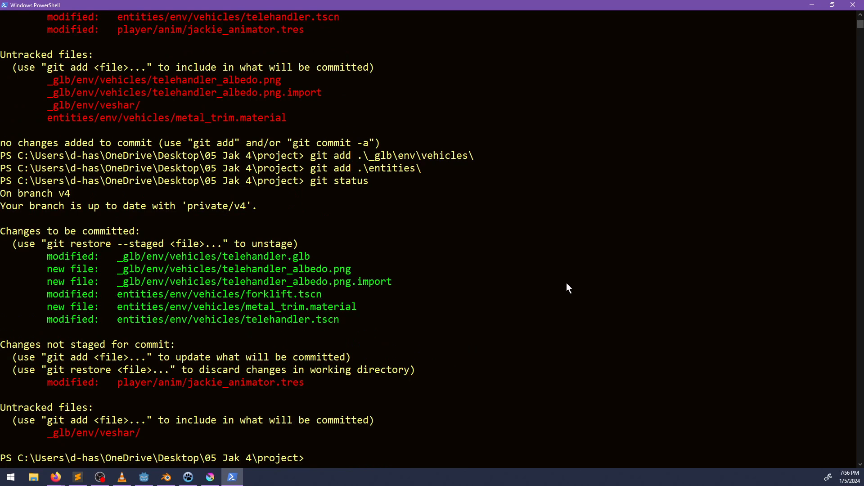
# Commit the staged files with the message "Finished first pass on telehandler"
pyautogui.write('git commit -m "Finish')
pyautogui.write('ed first pass on')
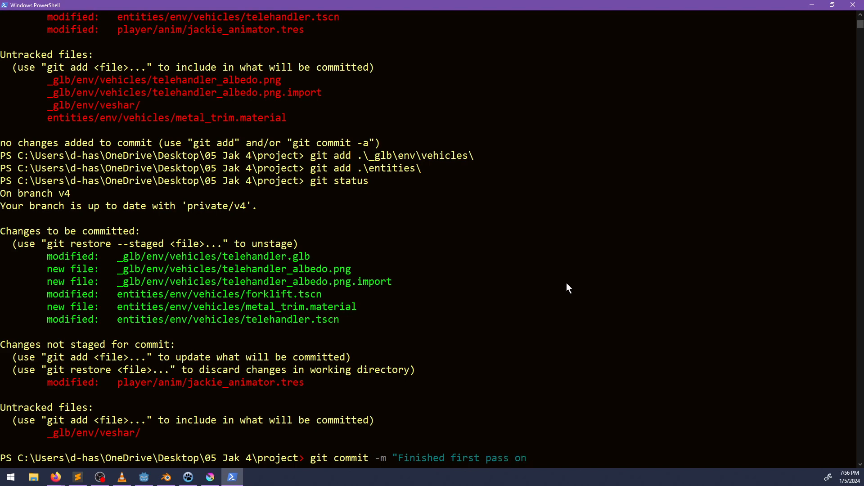
pyautogui.write(' telehandler"')
pyautogui.press('Return')
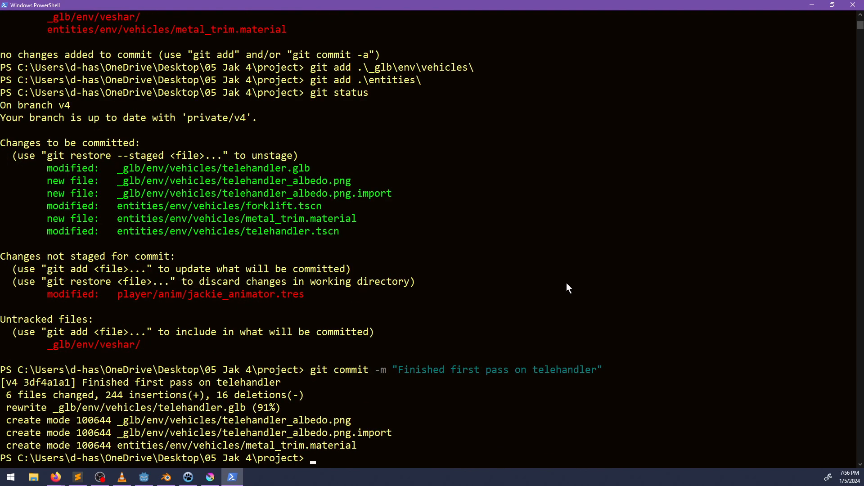
# Return to Godot, search the project files for veshar and create a new inherited scene from hut_veshar_base.glb
pyautogui.click(812, 5)
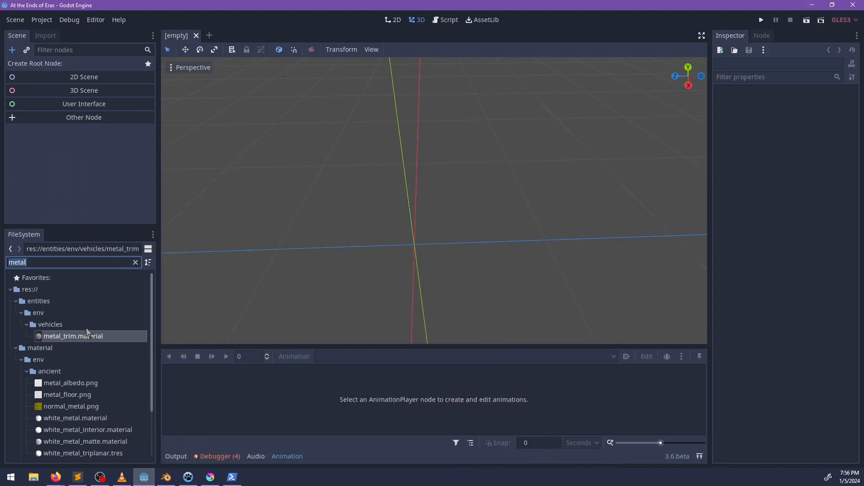
pyautogui.write('veshar')
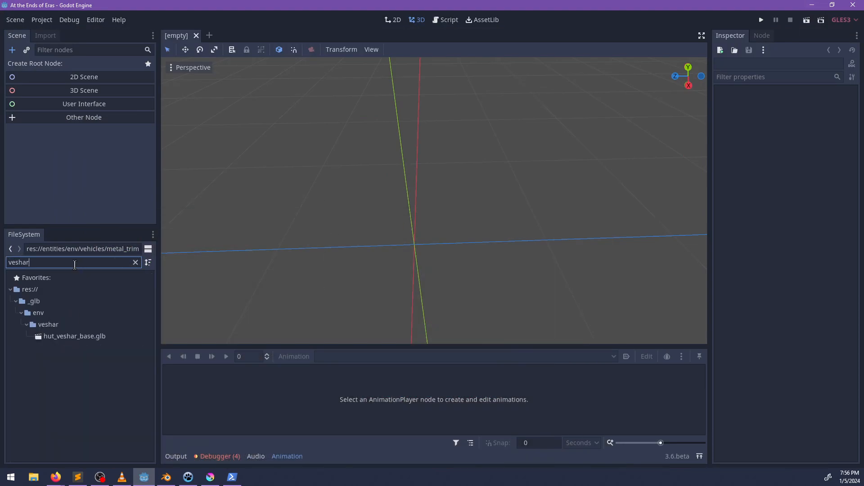
pyautogui.click(87, 338)
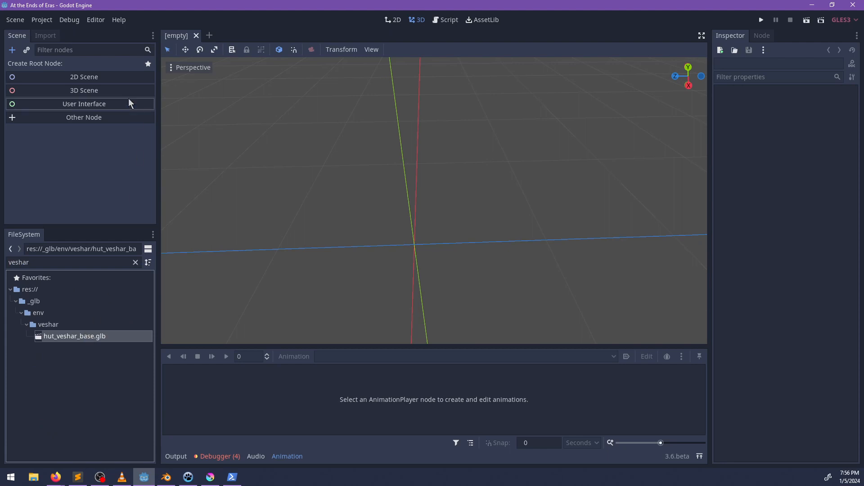
pyautogui.doubleClick(94, 338)
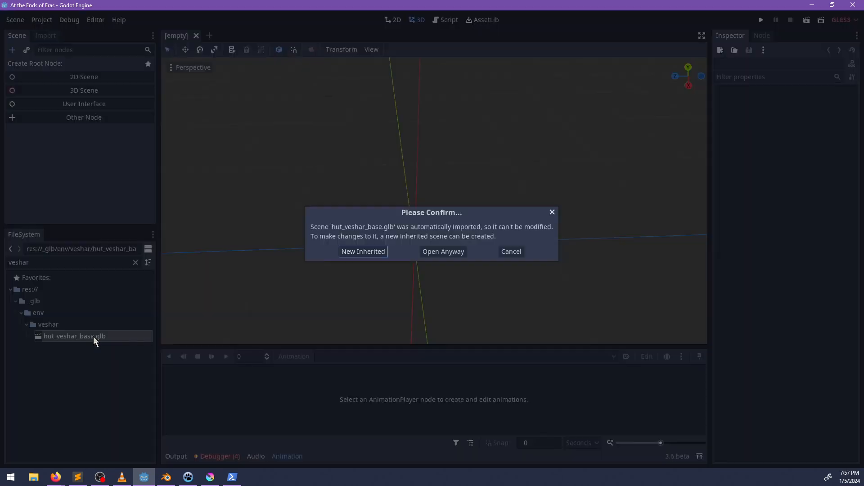
pyautogui.click(378, 251)
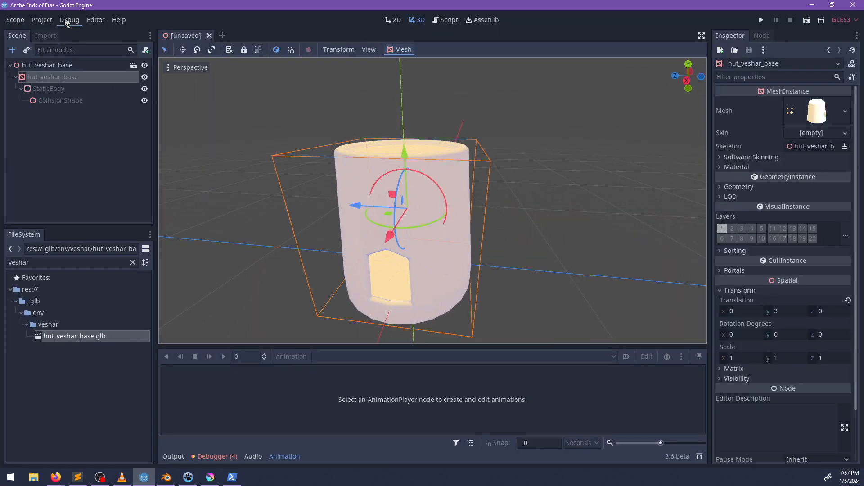
# Enable collision layer 9 on the hut's StaticBody
pyautogui.click(407, 202)
pyautogui.click(58, 89)
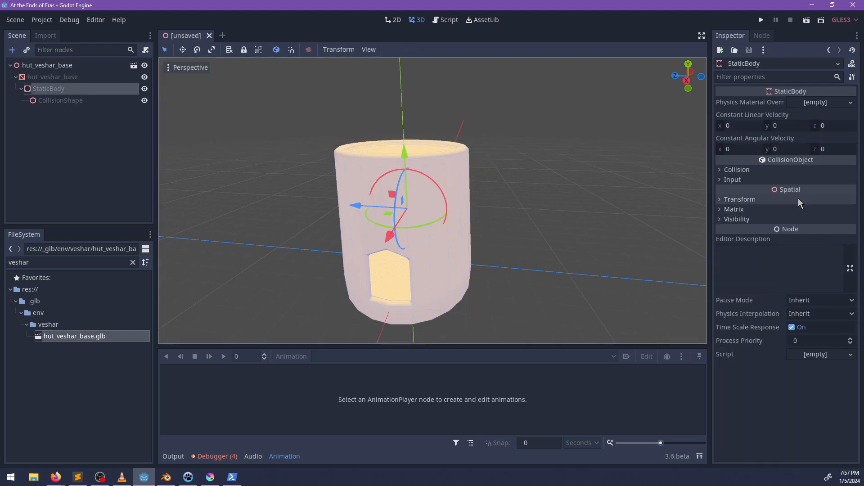
pyautogui.click(737, 169)
pyautogui.click(767, 191)
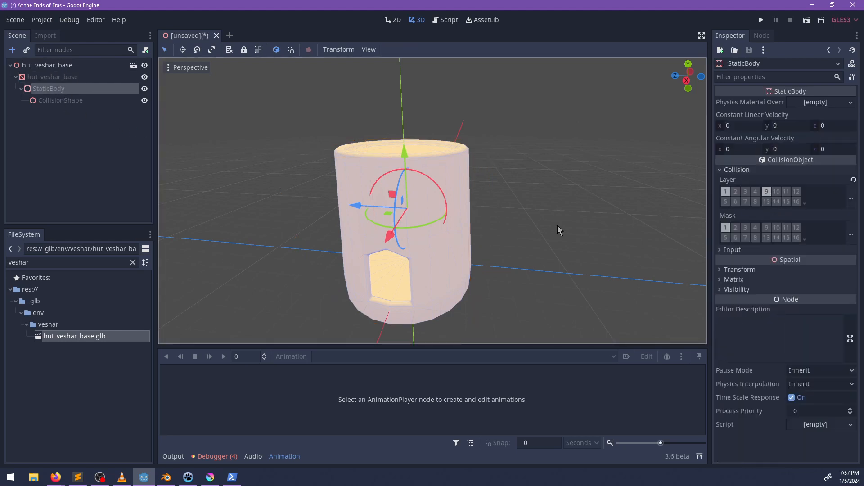
# Find bricks.material in the project files and assign it to material slot 0 of the hut mesh
pyautogui.moveTo(557, 225); pyautogui.dragTo(544, 228, button='middle')
pyautogui.click(57, 77)
pyautogui.click(86, 260)
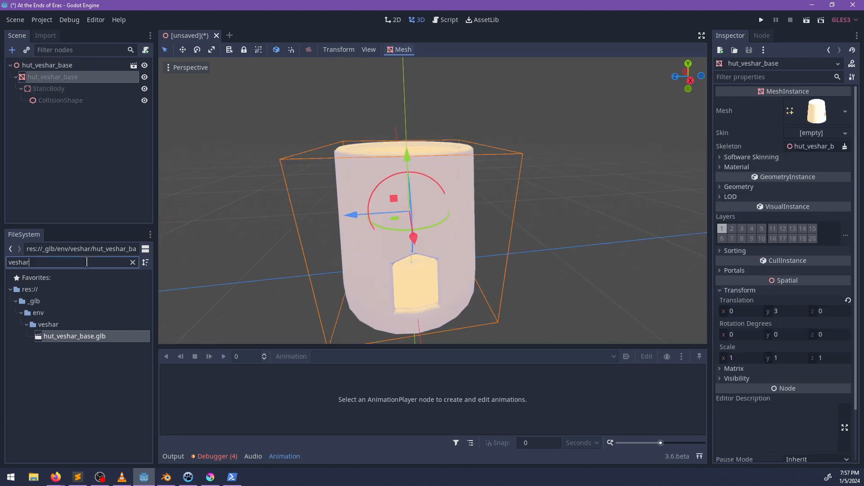
pyautogui.write('vesharbri')
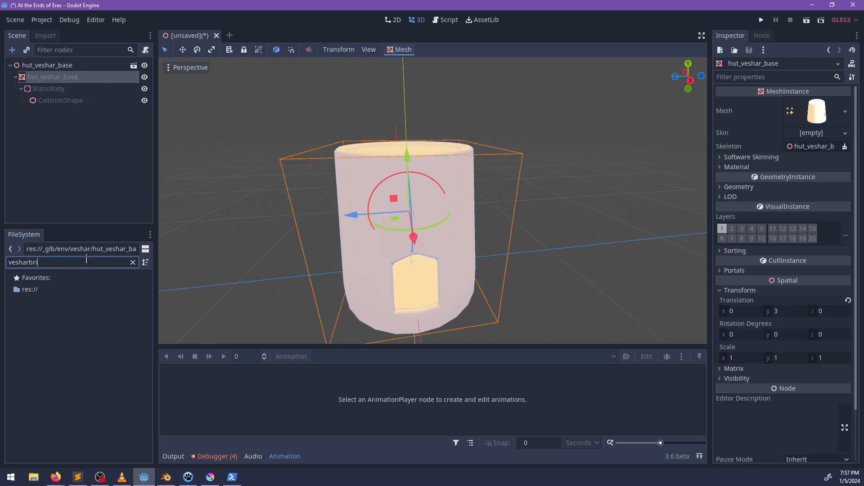
pyautogui.hotkey('ctrl', 'a')
pyautogui.write('brick')
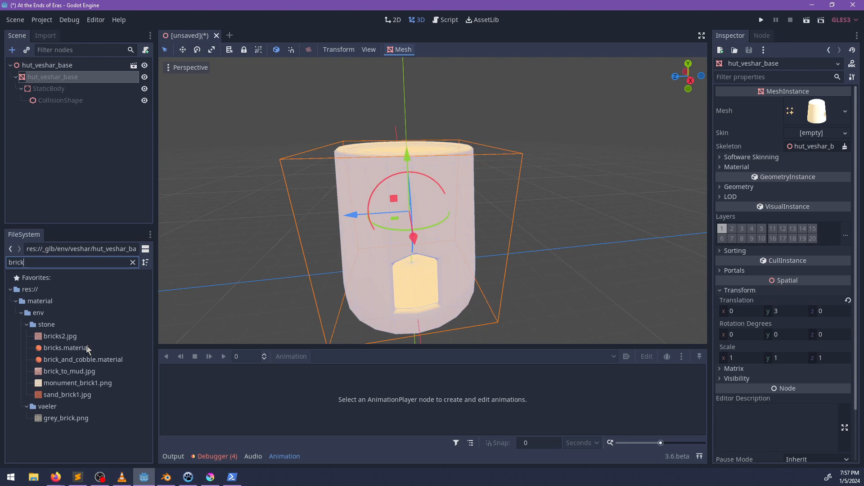
pyautogui.moveTo(87, 350); pyautogui.dragTo(748, 173)
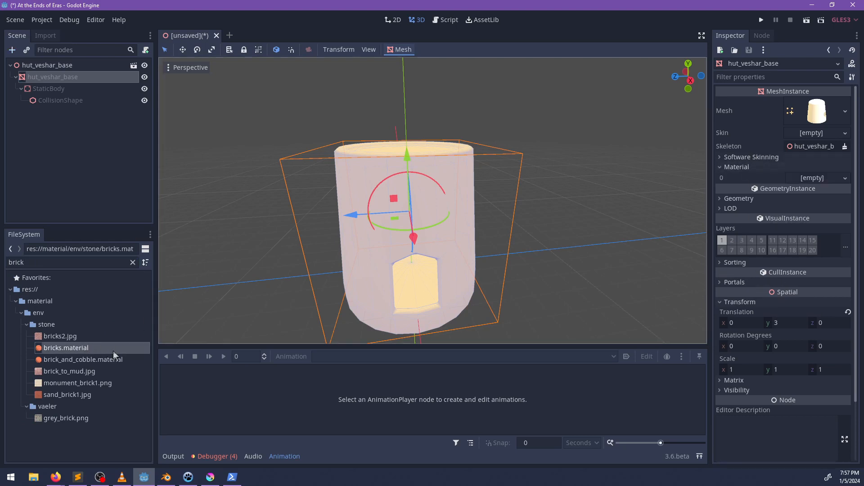
pyautogui.moveTo(113, 355); pyautogui.dragTo(816, 181)
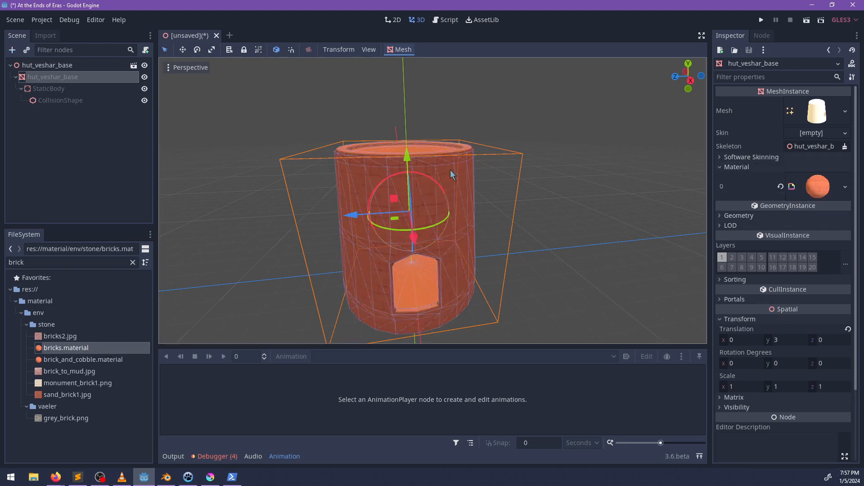
# Search the project files for 112 and open the chunk112.tscn scene
pyautogui.click(101, 264)
pyautogui.hotkey('ctrl', 'a')
pyautogui.write('112')
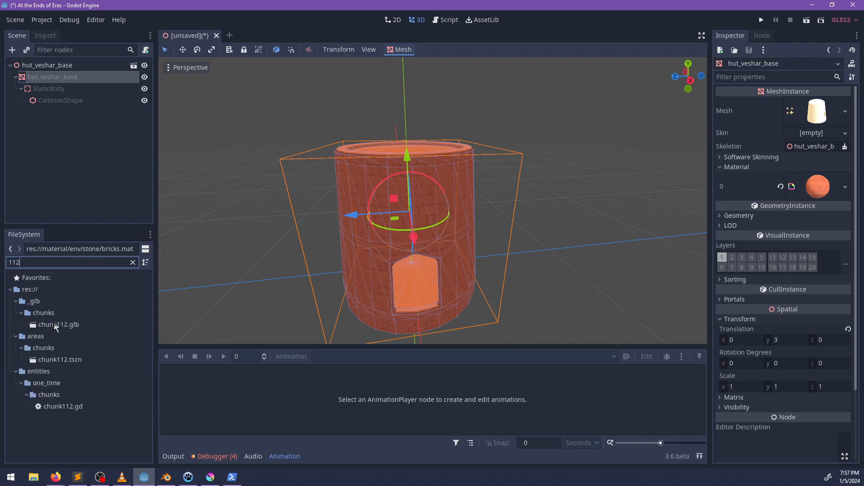
pyautogui.click(63, 363)
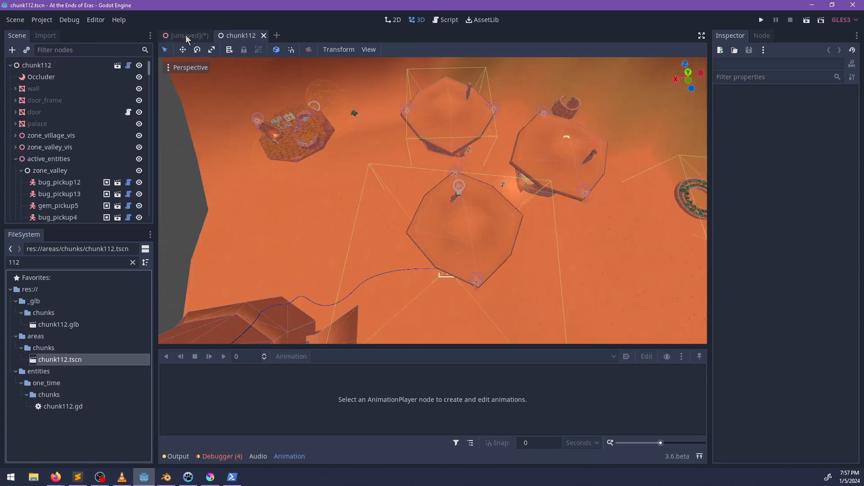
# Save the unsaved hut scene as hut_veshar_base.tscn in a new veshar folder inside res://entities/env
pyautogui.click(186, 36)
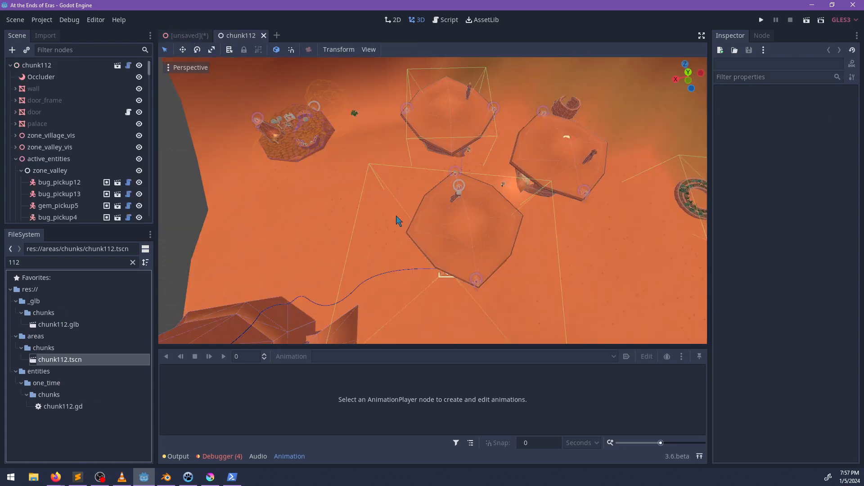
pyautogui.hotkey('ctrl', 's')
pyautogui.click(140, 77)
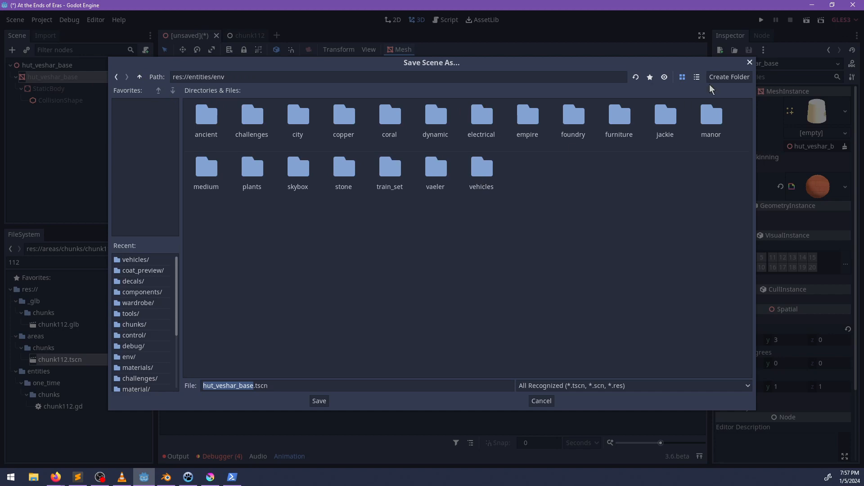
pyautogui.click(729, 77)
pyautogui.write('veshar')
pyautogui.press('Return')
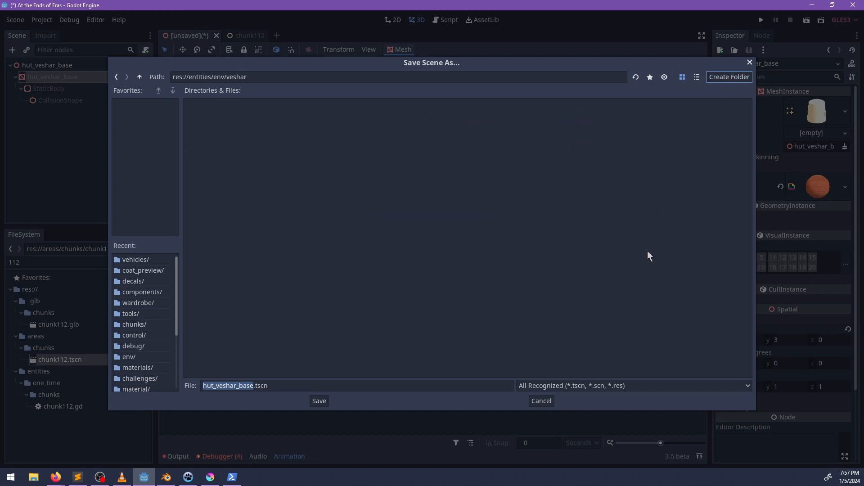
pyautogui.click(320, 401)
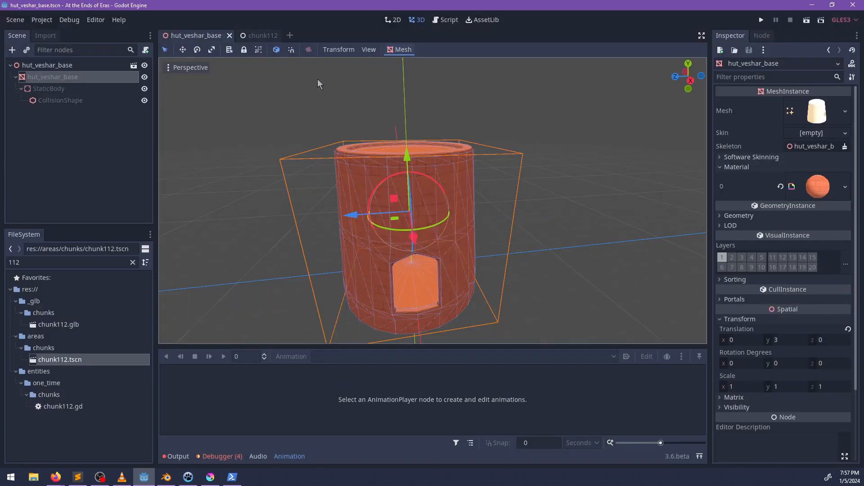
# Switch to the chunk112 scene and search the project files for veshar
pyautogui.click(250, 35)
pyautogui.moveTo(518, 239); pyautogui.dragTo(266, 287, button='middle')
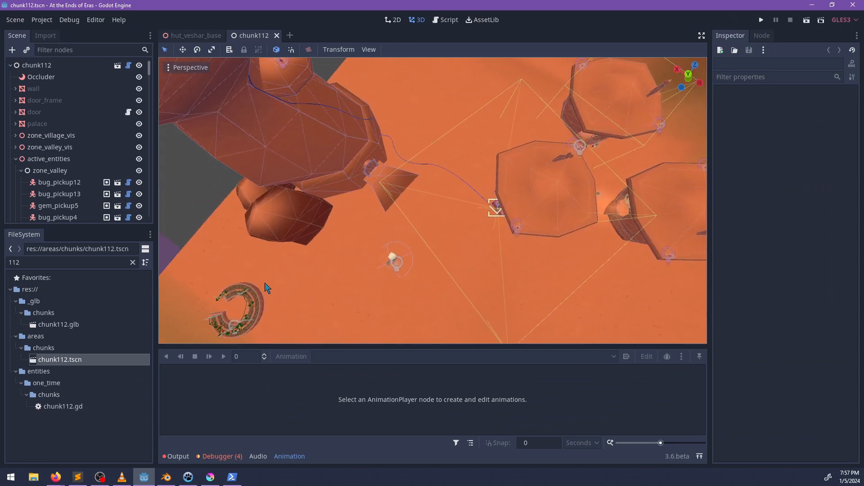
pyautogui.doubleClick(72, 262)
pyautogui.write('vbe')
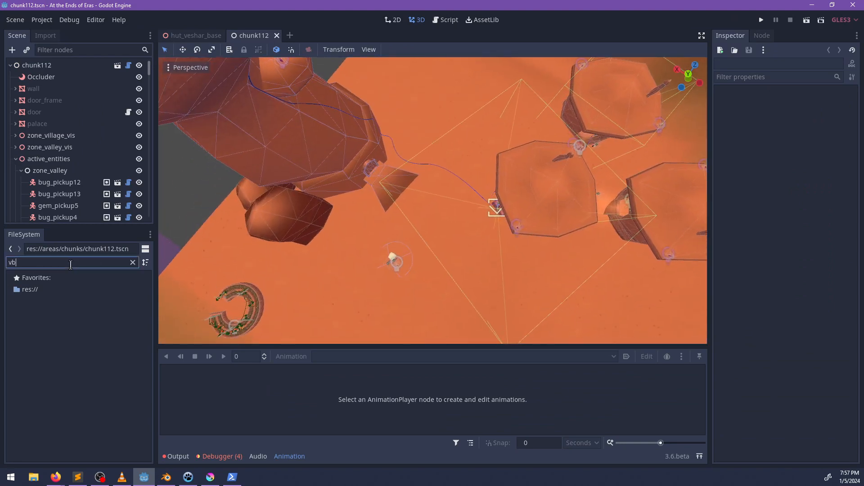
pyautogui.press('BackSpace')
pyautogui.write('eshar')
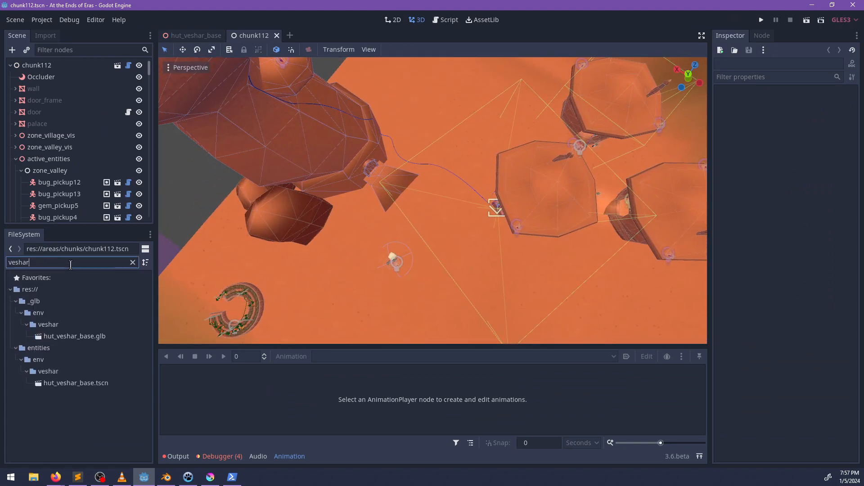
# Collapse active_entities and place an instance of hut_veshar_base.tscn in the village under zone_village_vis
pyautogui.click(16, 158)
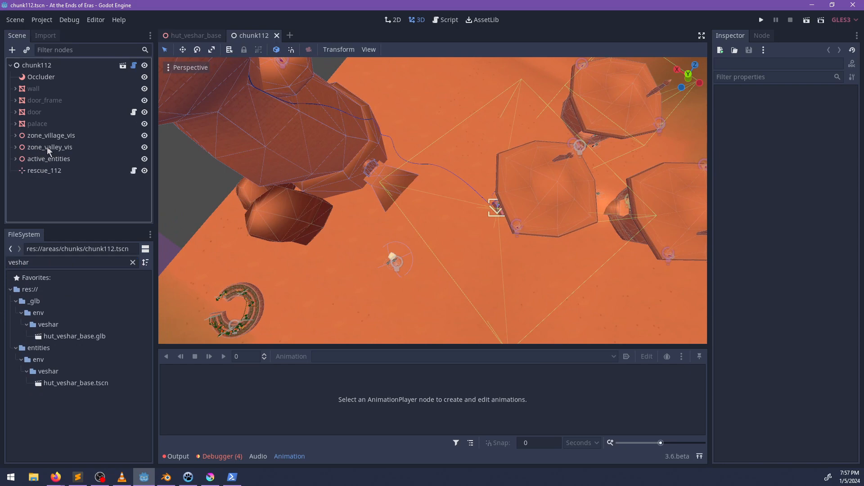
pyautogui.click(50, 136)
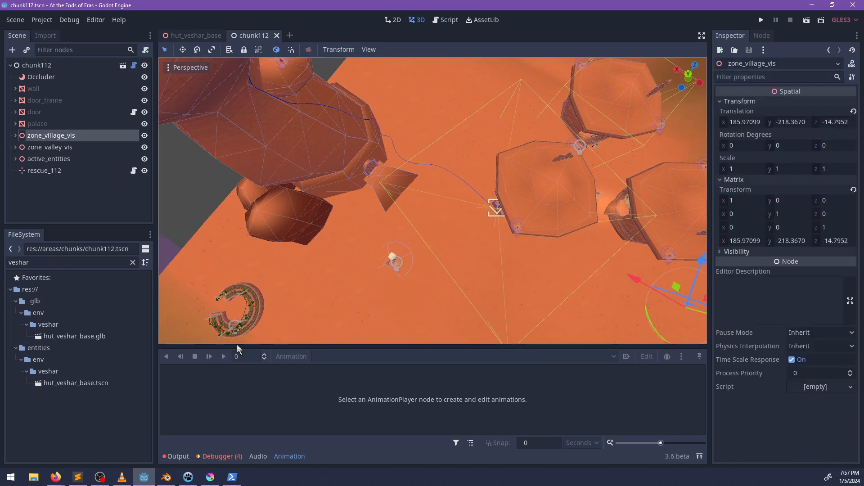
pyautogui.moveTo(80, 384); pyautogui.dragTo(471, 229)
pyautogui.moveTo(470, 229)
pyautogui.mouseDown(button='middle')
pyautogui.moveTo(547, 186)
pyautogui.moveTo(470, 229)
pyautogui.mouseUp(button='middle')
pyautogui.scroll(5, 470, 229)
pyautogui.click(383, 188)
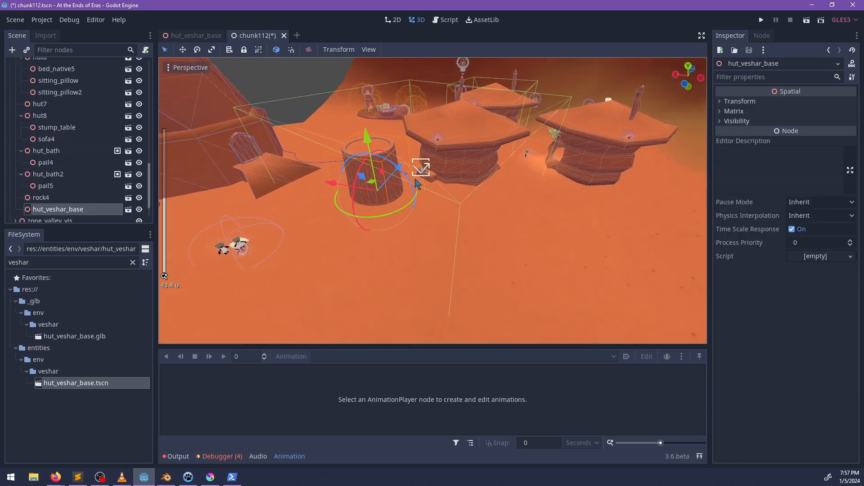
# Move the new hut across the village so it stands right beside an existing flat-roofed hut
pyautogui.moveTo(388, 189); pyautogui.dragTo(533, 246, button='middle')
pyautogui.moveTo(478, 260); pyautogui.dragTo(523, 130)
pyautogui.press('f')
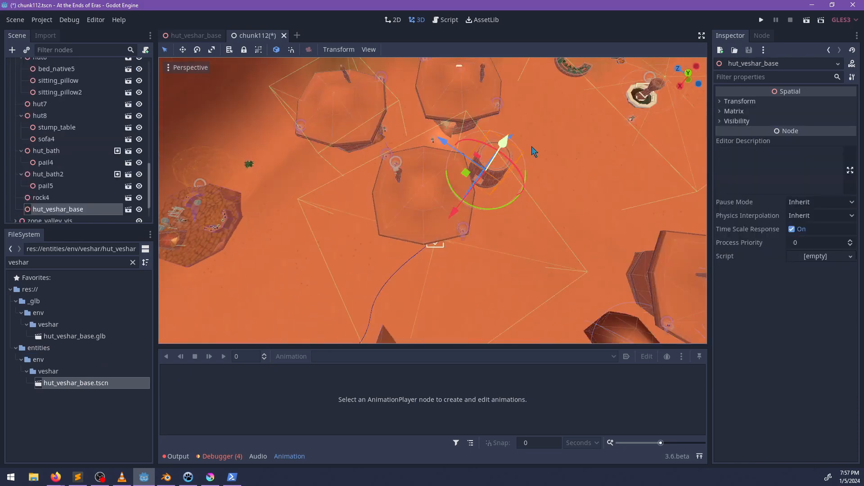
# Examine the hut's size and doorway against the neighbouring buildings and the penguin character
pyautogui.scroll(8, 510, 260)
pyautogui.moveTo(510, 261); pyautogui.dragTo(492, 178, button='middle')
pyautogui.scroll(14, 450, 178)
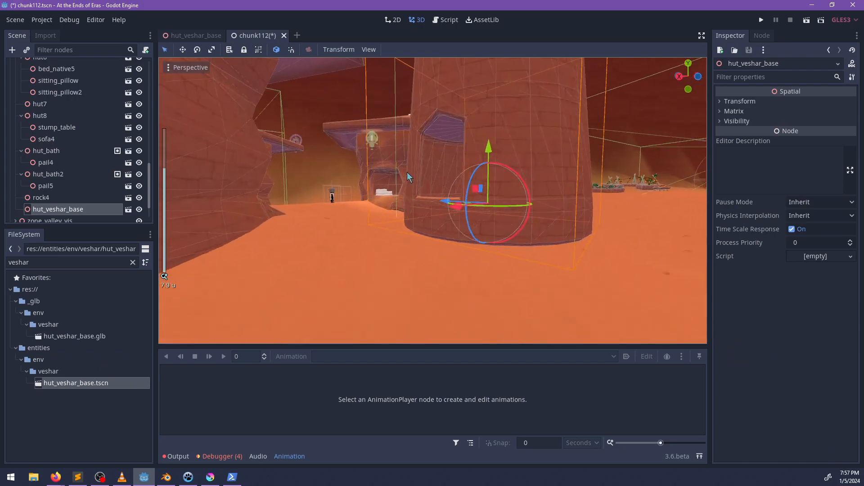
pyautogui.moveTo(410, 179); pyautogui.dragTo(630, 198, button='middle')
pyautogui.scroll(-10, 561, 195)
pyautogui.scroll(8, 442, 199)
pyautogui.keyDown('shift'); pyautogui.moveTo(560, 195); pyautogui.dragTo(326, 209, button='middle'); pyautogui.keyUp('shift')
pyautogui.moveTo(326, 209); pyautogui.dragTo(297, 217)
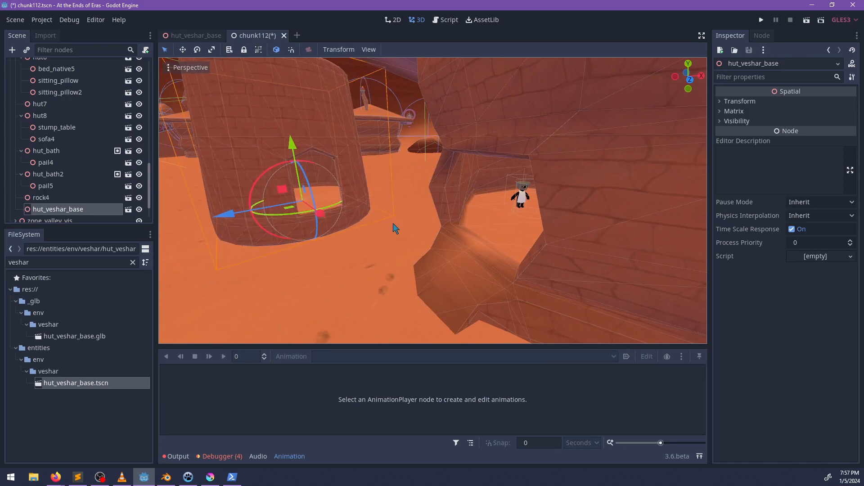
pyautogui.scroll(-2, 481, 219)
pyautogui.moveTo(484, 220); pyautogui.dragTo(399, 255, button='middle')
pyautogui.scroll(-8, 493, 171)
pyautogui.scroll(-4, 412, 247)
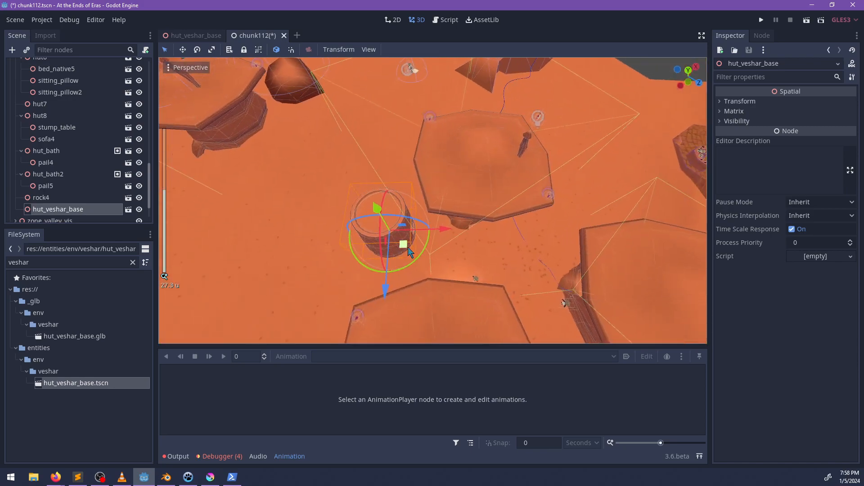
# Move the hut onto the open sand near the two penguin characters and raise it slightly
pyautogui.moveTo(402, 245); pyautogui.dragTo(398, 119)
pyautogui.press('f')
pyautogui.scroll(8, 464, 198)
pyautogui.moveTo(466, 203); pyautogui.dragTo(381, 148, button='middle')
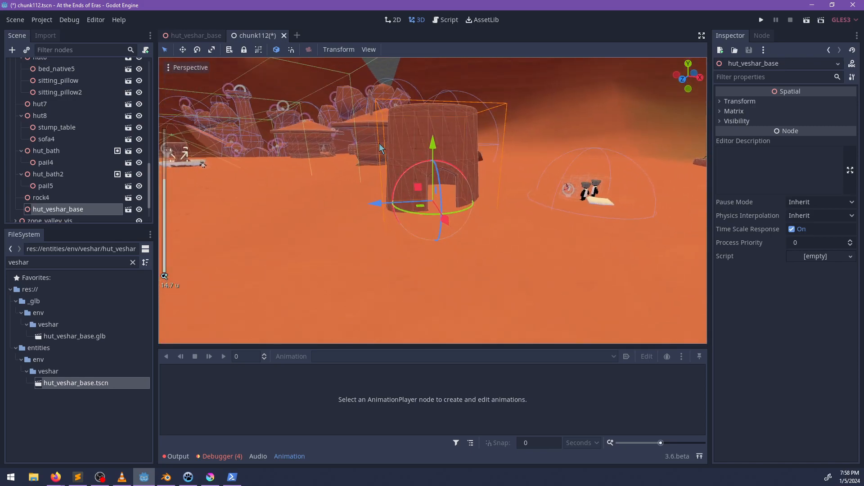
pyautogui.moveTo(433, 137); pyautogui.dragTo(433, 129)
pyautogui.moveTo(453, 155); pyautogui.dragTo(454, 225, button='middle')
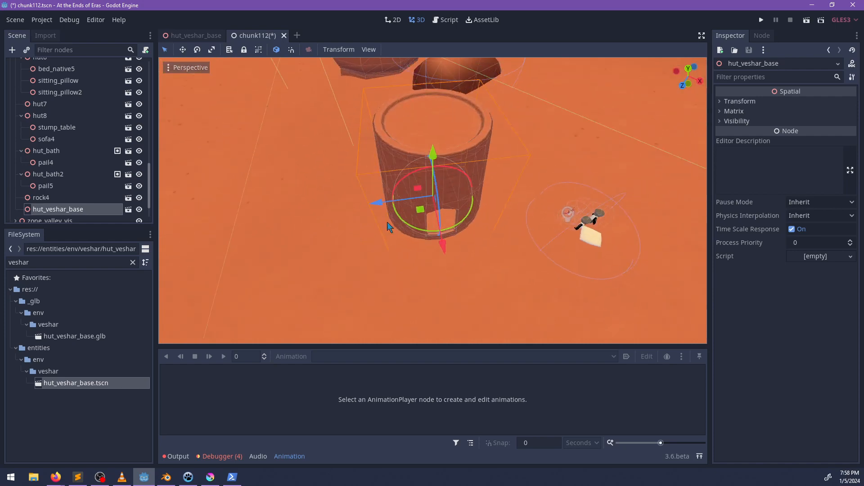
pyautogui.moveTo(423, 208); pyautogui.dragTo(509, 169)
pyautogui.scroll(2, 562, 98)
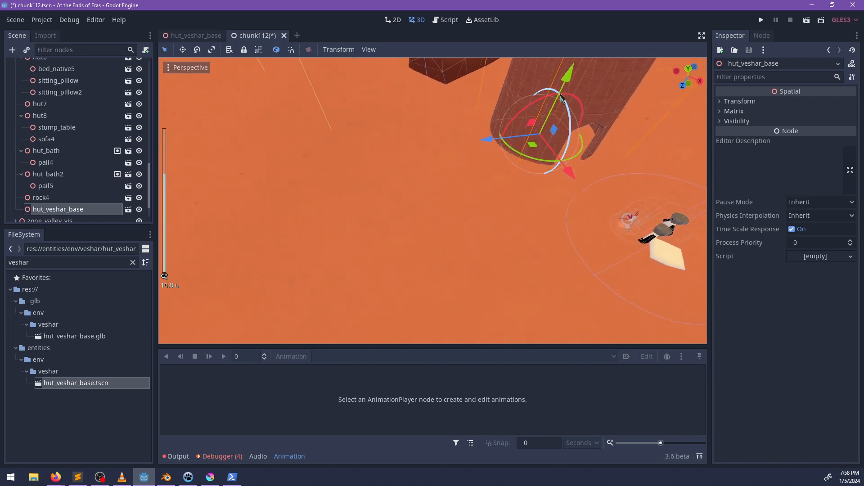
pyautogui.moveTo(580, 133); pyautogui.dragTo(424, 207, button='middle')
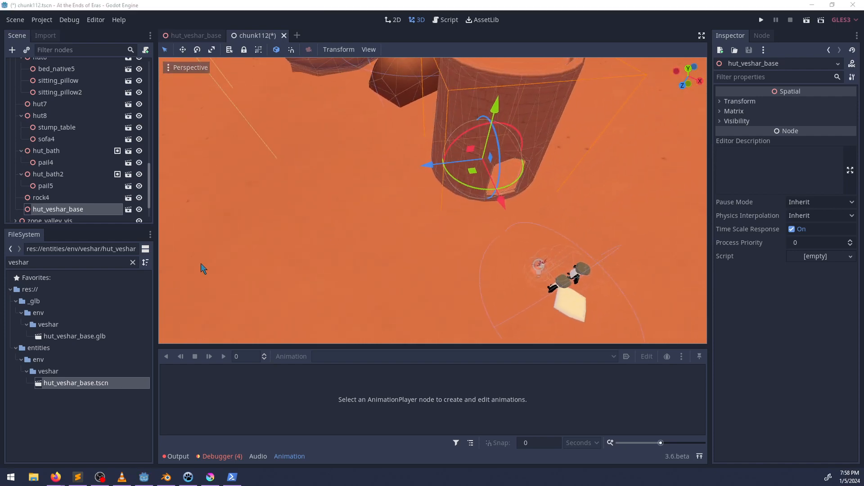
# Switch to Blender and scale the entire hut mesh by 1.5 in X and Y, leaving Z fixed
pyautogui.hotkey('alt', 'Tab')
pyautogui.moveTo(376, 275); pyautogui.dragTo(374, 303, button='middle')
pyautogui.press('Tab')
pyautogui.press('a')
pyautogui.scroll(-2, 410, 307)
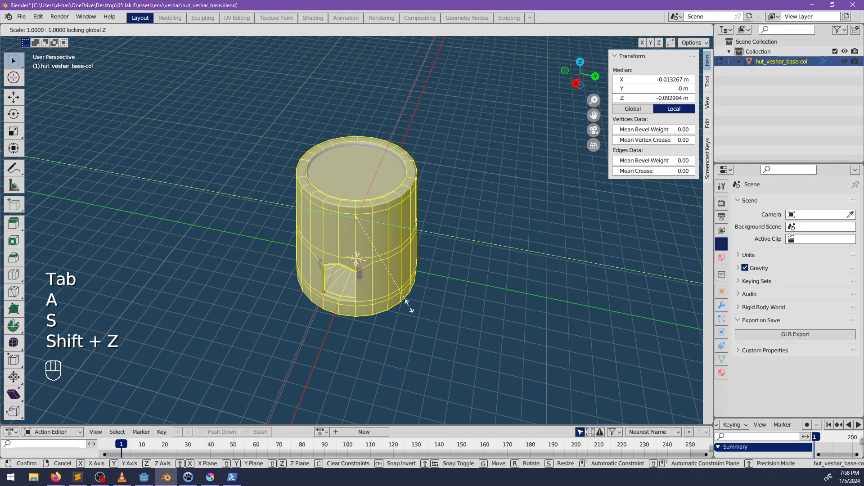
pyautogui.write('.5')
pyautogui.press('Return')
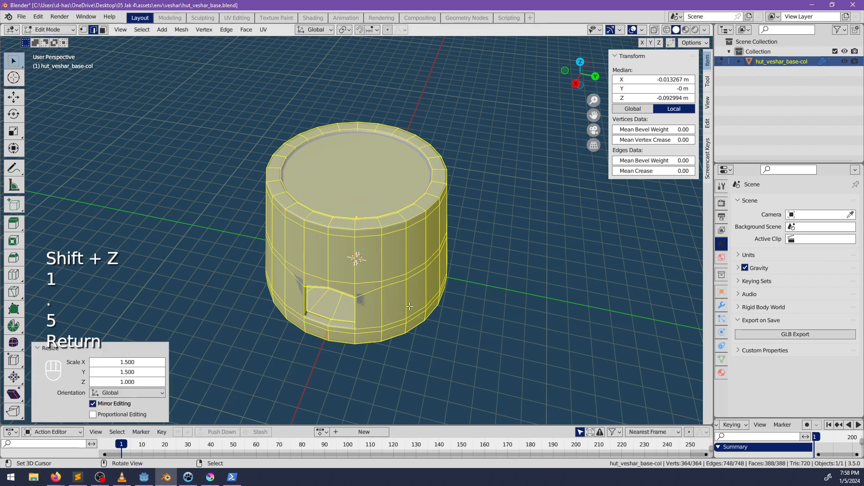
# Inspect the widened hut and its doorway from outside in Object Mode, and save hut_veshar_base.blend
pyautogui.press('Tab')
pyautogui.hotkey('alt', 'a')
pyautogui.moveTo(432, 195); pyautogui.dragTo(445, 271, button='middle')
pyautogui.scroll(3, 438, 201)
pyautogui.press('Tab')
pyautogui.moveTo(376, 137); pyautogui.dragTo(387, 113, button='middle')
pyautogui.press('Tab')
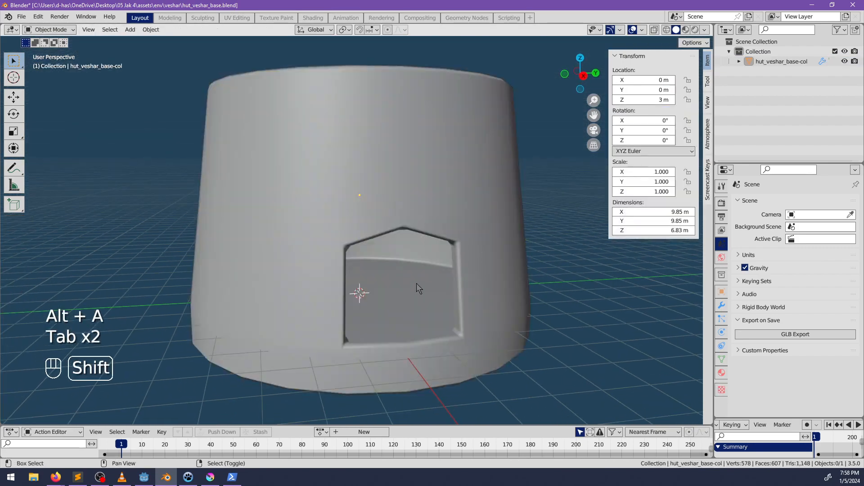
pyautogui.keyDown('shift'); pyautogui.moveTo(417, 282); pyautogui.dragTo(374, 217, button='middle'); pyautogui.keyUp('shift')
pyautogui.scroll(2, 373, 218)
pyautogui.scroll(-3, 374, 218)
pyautogui.moveTo(397, 176); pyautogui.dragTo(339, 227, button='middle')
pyautogui.scroll(-2, 340, 228)
pyautogui.hotkey('ctrl', 's')
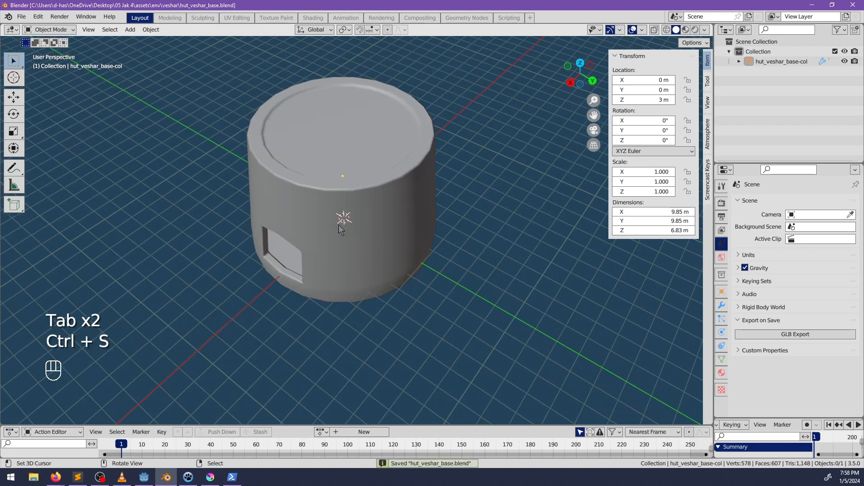
# Scale the inner edge loop of the hut's top rim outward horizontally to thin the rim, and save the file
pyautogui.press('Tab')
pyautogui.scroll(2, 304, 157)
pyautogui.keyDown('alt'); pyautogui.click(320, 95); pyautogui.keyUp('alt')
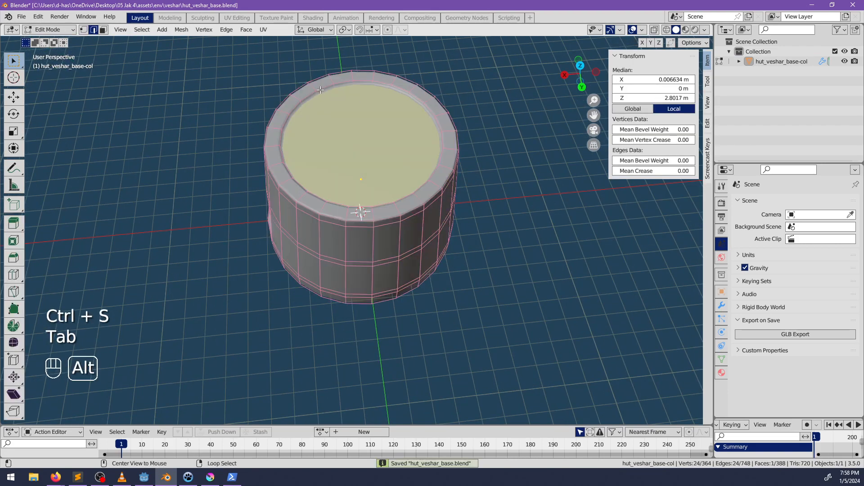
pyautogui.keyDown('alt'); pyautogui.click(320, 90); pyautogui.keyUp('alt')
pyautogui.moveTo(320, 90); pyautogui.dragTo(388, 113, button='middle')
pyautogui.press('s')
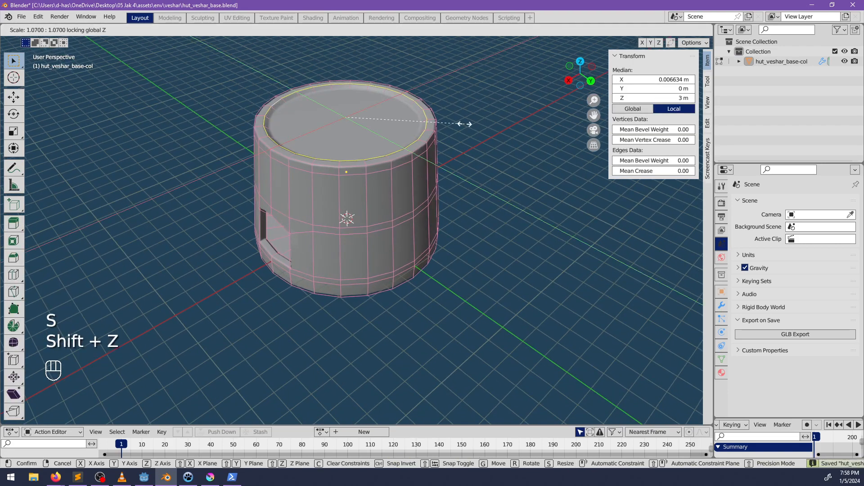
pyautogui.press('Escape')
pyautogui.moveTo(465, 124); pyautogui.dragTo(405, 126, button='middle')
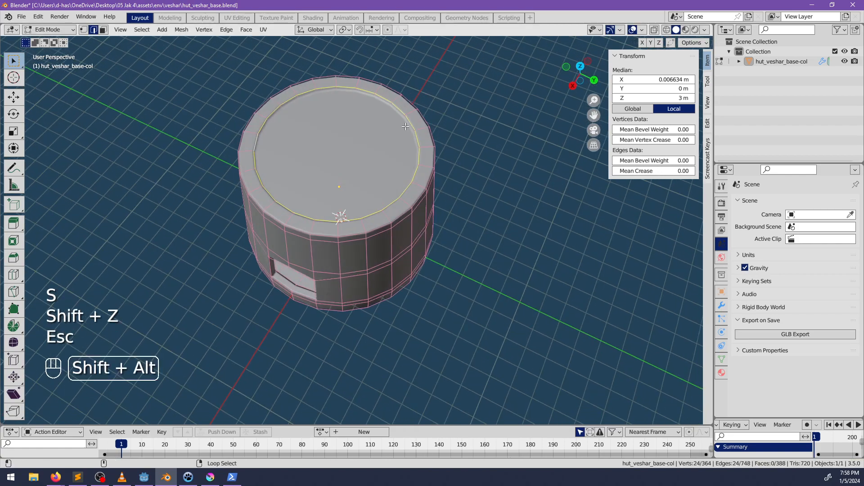
pyautogui.click(477, 161)
pyautogui.press('Tab')
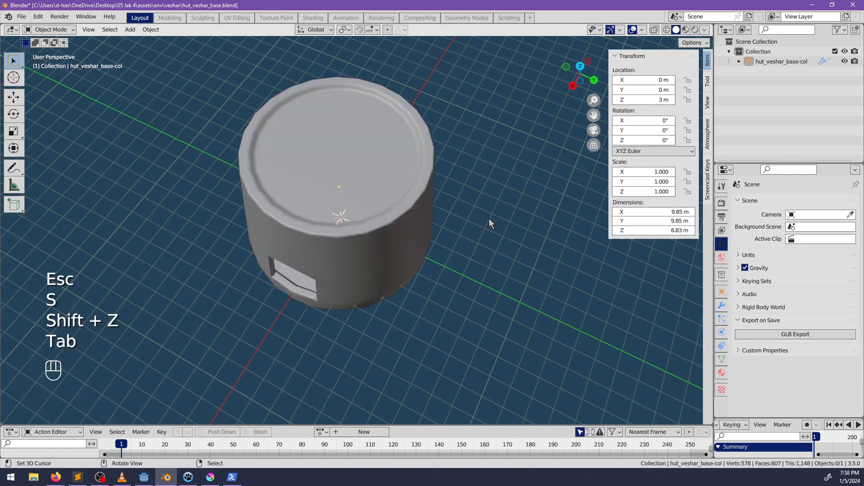
pyautogui.hotkey('alt', 'a')
pyautogui.moveTo(489, 218); pyautogui.dragTo(355, 201, button='middle')
pyautogui.hotkey('ctrl', 's')
# Scale the edge loop around the hut's interior floor to about 0.926 and adjust its height along global Z
pyautogui.scroll(3, 447, 175)
pyautogui.scroll(3, 442, 198)
pyautogui.press('Tab')
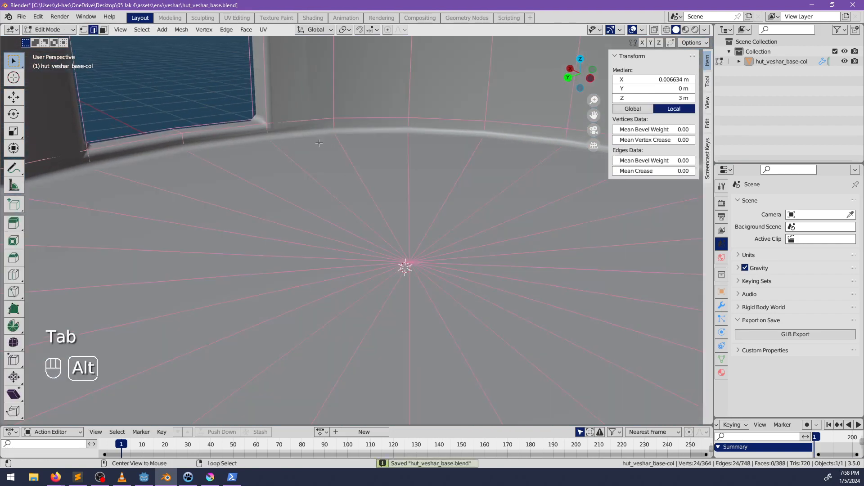
pyautogui.moveTo(329, 143); pyautogui.dragTo(330, 202, button='middle')
pyautogui.press('s')
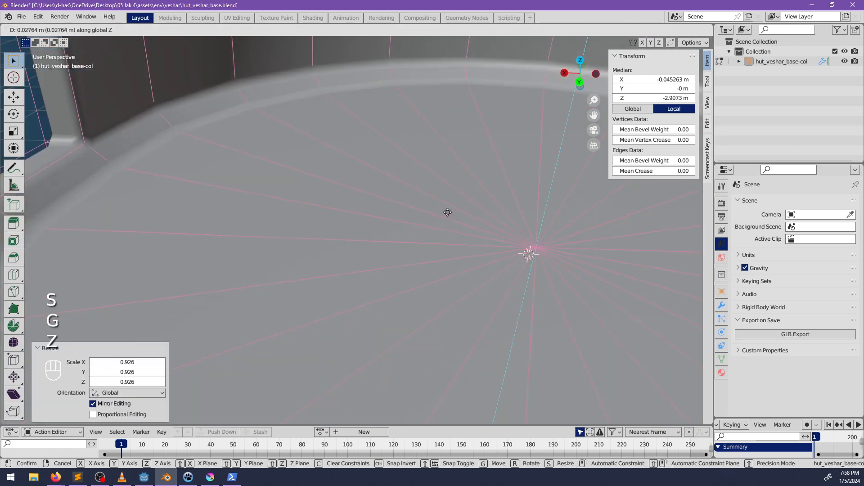
pyautogui.moveTo(447, 208); pyautogui.dragTo(381, 227, button='middle')
pyautogui.scroll(-3, 602, 185)
pyautogui.scroll(-3, 445, 209)
pyautogui.press('Tab')
# Check the hut's doorway and interior in X-ray and wireframe display, and save the Blender file
pyautogui.scroll(4, 444, 234)
pyautogui.press('Tab')
pyautogui.press('Tab')
pyautogui.hotkey('alt', 'z')
pyautogui.moveTo(295, 237)
pyautogui.mouseDown(button='middle')
pyautogui.moveTo(372, 231)
pyautogui.moveTo(396, 245)
pyautogui.moveTo(458, 251)
pyautogui.moveTo(552, 237)
pyautogui.moveTo(457, 230)
pyautogui.moveTo(377, 245)
pyautogui.moveTo(297, 220)
pyautogui.moveTo(279, 235)
pyautogui.moveTo(301, 243)
pyautogui.moveTo(290, 241)
pyautogui.moveTo(305, 257)
pyautogui.moveTo(410, 214)
pyautogui.moveTo(415, 196)
pyautogui.moveTo(330, 252)
pyautogui.mouseUp(button='middle')
pyautogui.hotkey('alt', 'z')
pyautogui.hotkey('shift', 'z')
pyautogui.hotkey('shift', 'z')
pyautogui.scroll(-3, 410, 214)
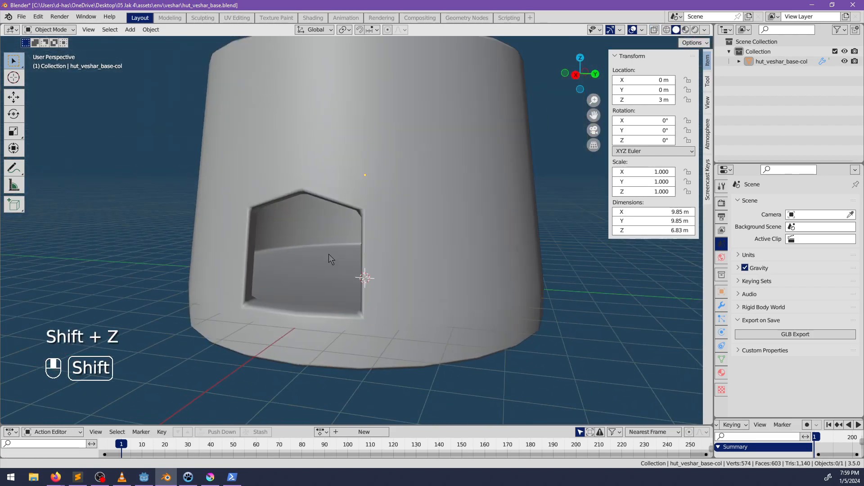
pyautogui.scroll(-3, 353, 247)
pyautogui.hotkey('ctrl', 's')
# Switch to Godot, save chunk112, close the open scenes, and reopen chunk112.tscn by searching the project files for 112
pyautogui.hotkey('alt', 'Tab')
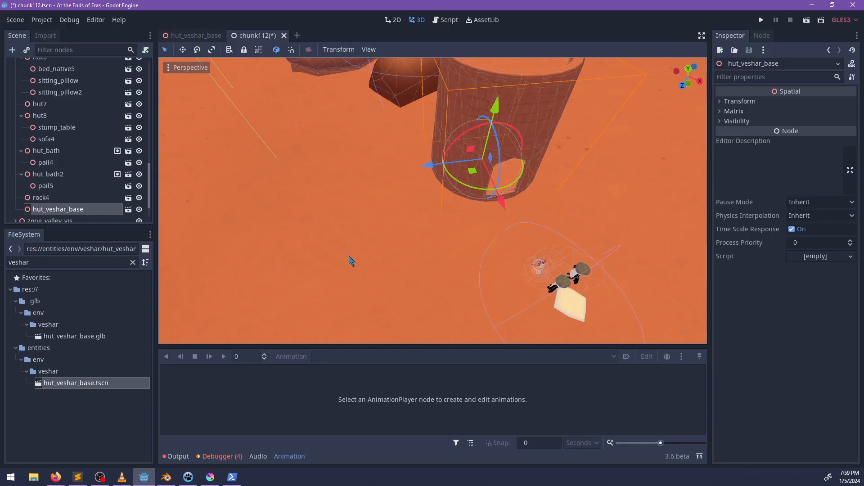
pyautogui.keyDown('shift'); pyautogui.moveTo(388, 245); pyautogui.dragTo(340, 251, button='middle'); pyautogui.keyUp('shift')
pyautogui.hotkey('ctrl', 's')
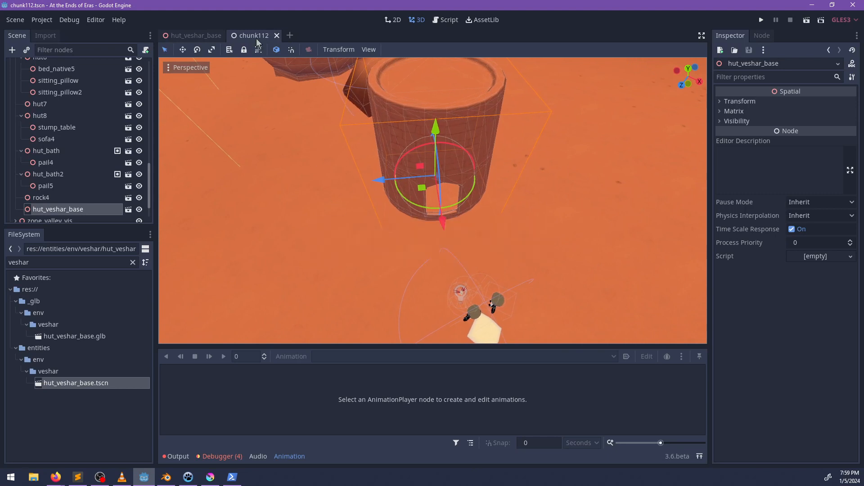
pyautogui.click(293, 170)
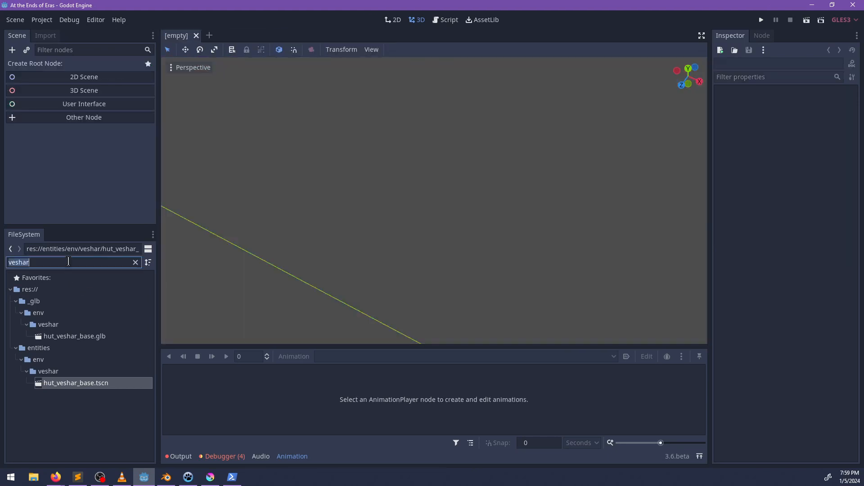
pyautogui.click(68, 360)
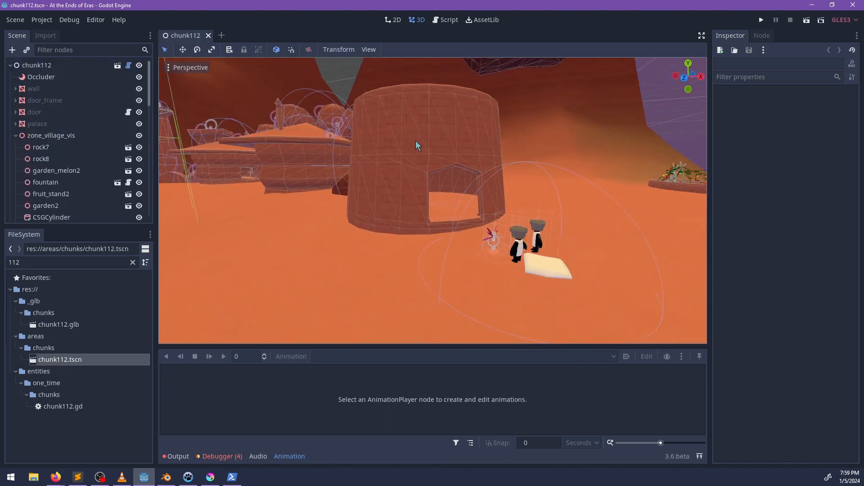
# Examine the updated hut in the village from several sides, checking its proportions and brick texture
pyautogui.moveTo(415, 140); pyautogui.dragTo(280, 155, button='middle')
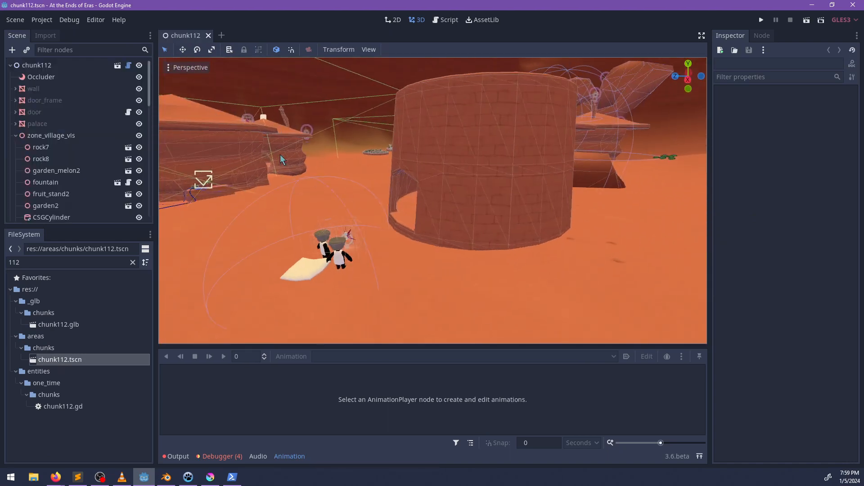
pyautogui.moveTo(489, 174); pyautogui.dragTo(566, 182, button='middle')
pyautogui.scroll(-6, 480, 212)
pyautogui.scroll(5, 423, 188)
pyautogui.scroll(-3, 479, 232)
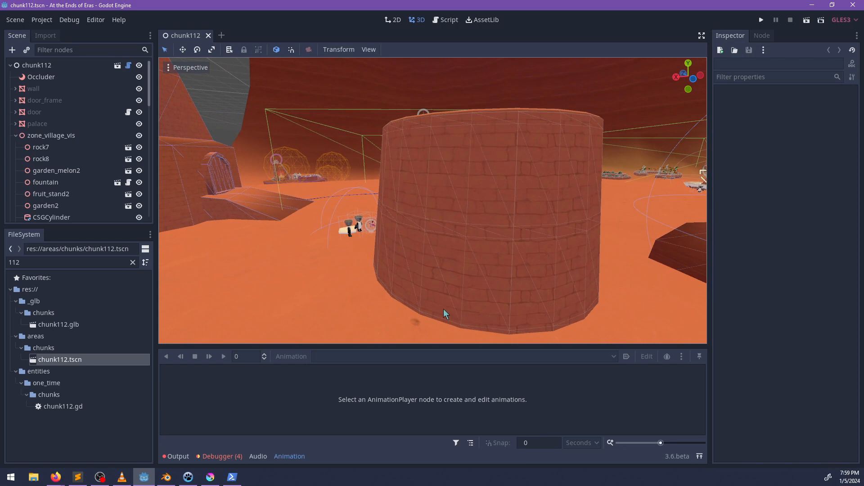
pyautogui.moveTo(506, 266); pyautogui.dragTo(288, 286, button='middle')
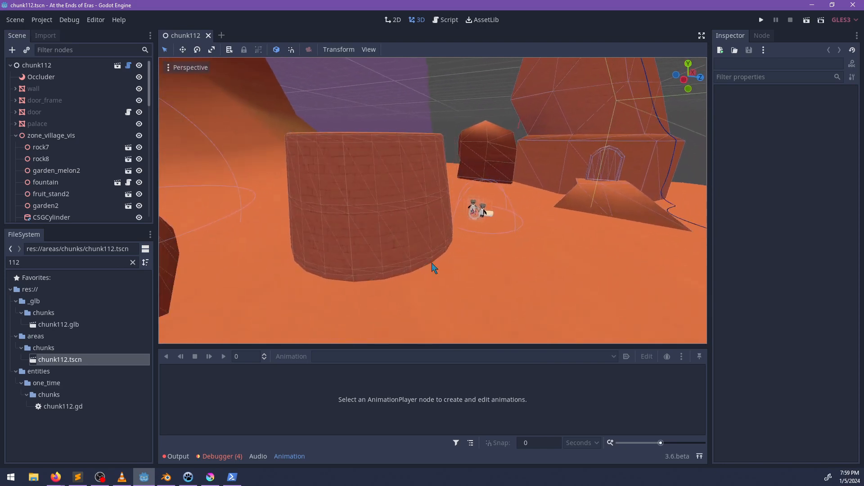
# Save chunk112, run the scene as a game, and bring the character to the new hut's doorway
pyautogui.hotkey('ctrl', 's')
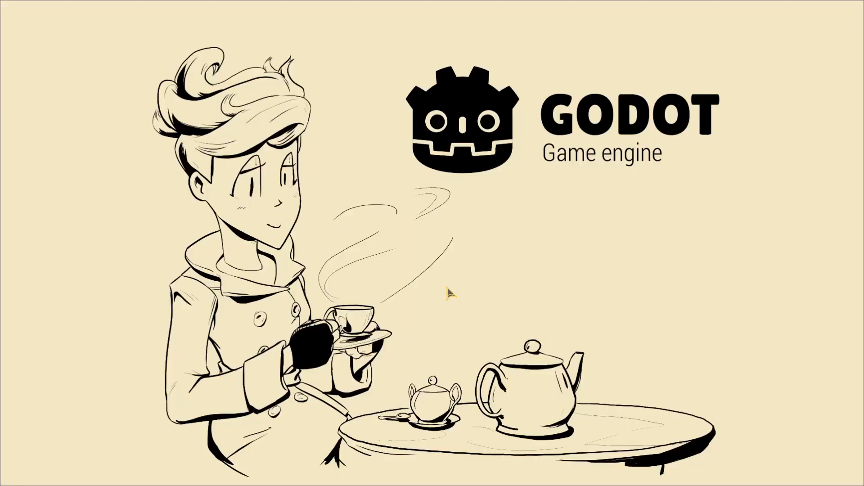
pyautogui.press('F6')
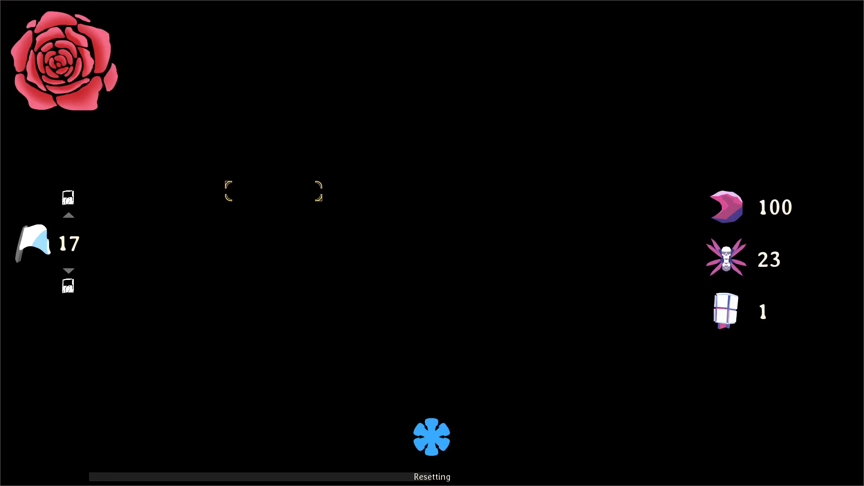
pyautogui.press('w')
pyautogui.press('w')
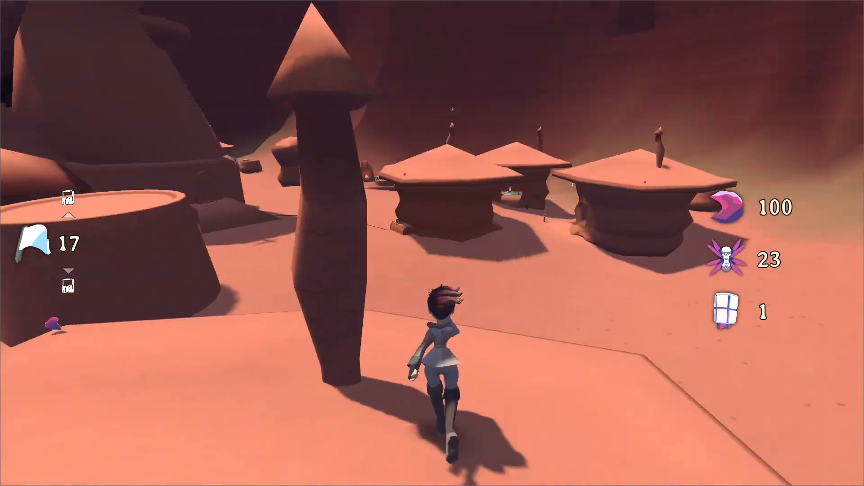
pyautogui.press('w')
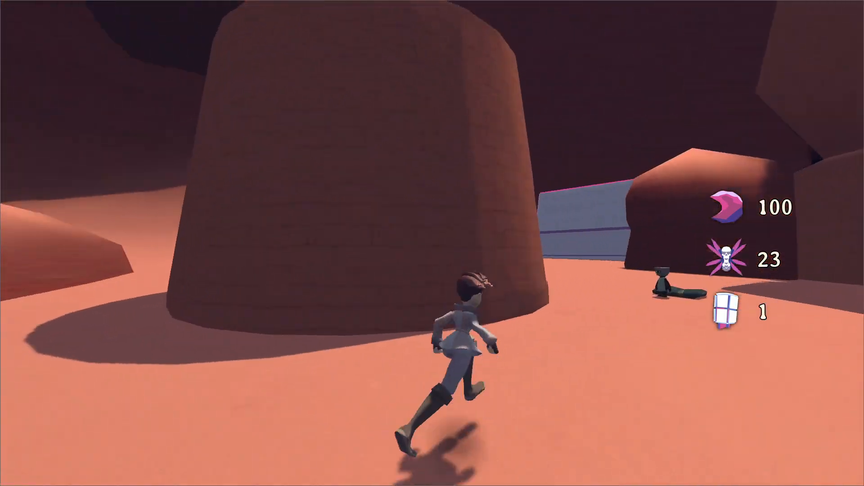
pyautogui.press('w')
pyautogui.press('space')
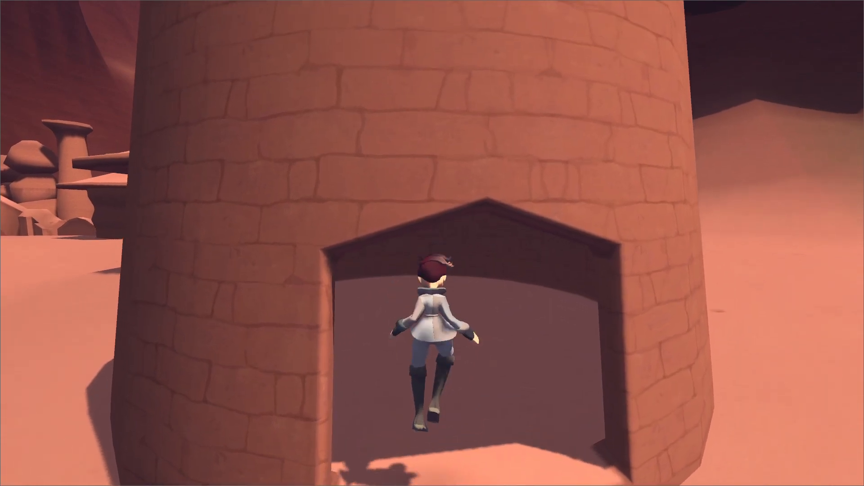
# Test the new hut's collision by moving the character around its doorway and onto its flat roof
pyautogui.press('s')
pyautogui.press('a')
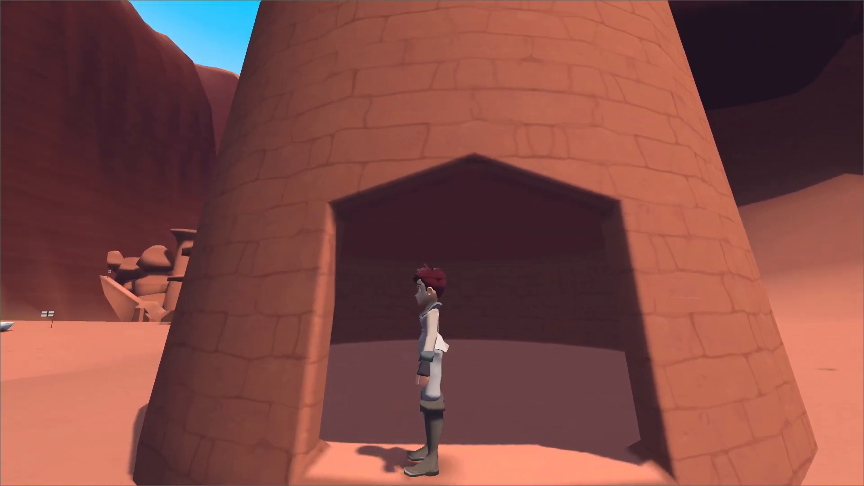
pyautogui.press('space')
pyautogui.press('a')
pyautogui.press('w')
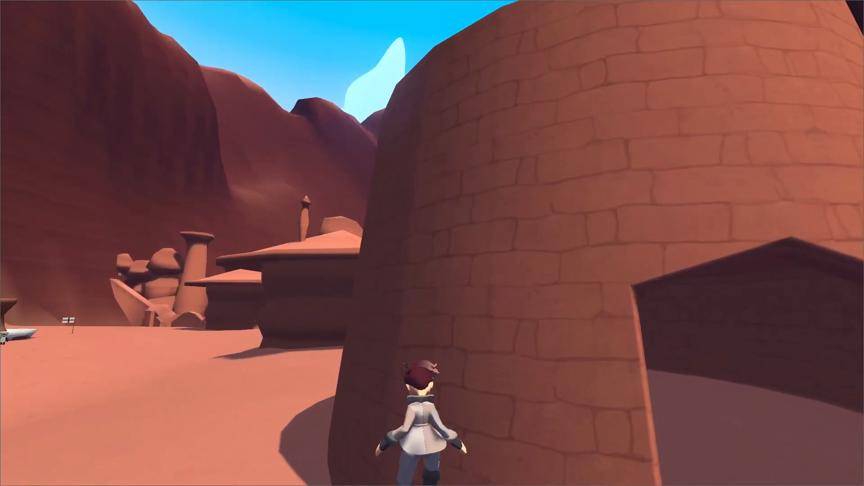
pyautogui.press('space')
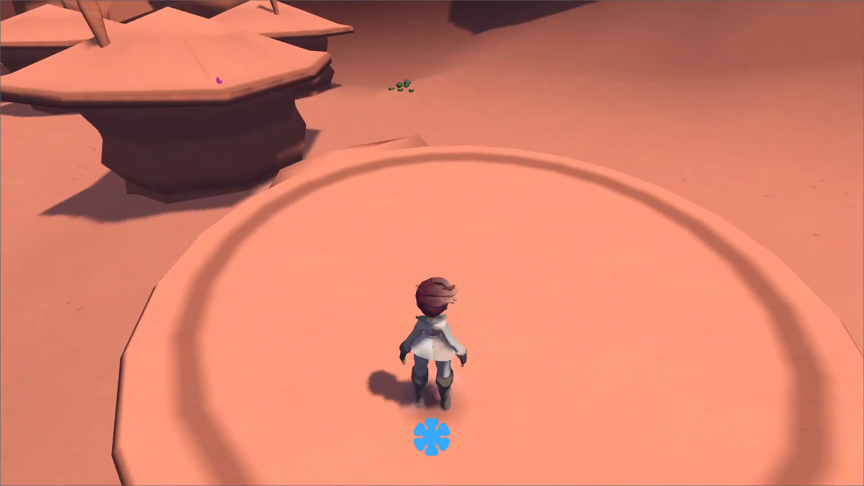
pyautogui.press('w')
pyautogui.press('space')
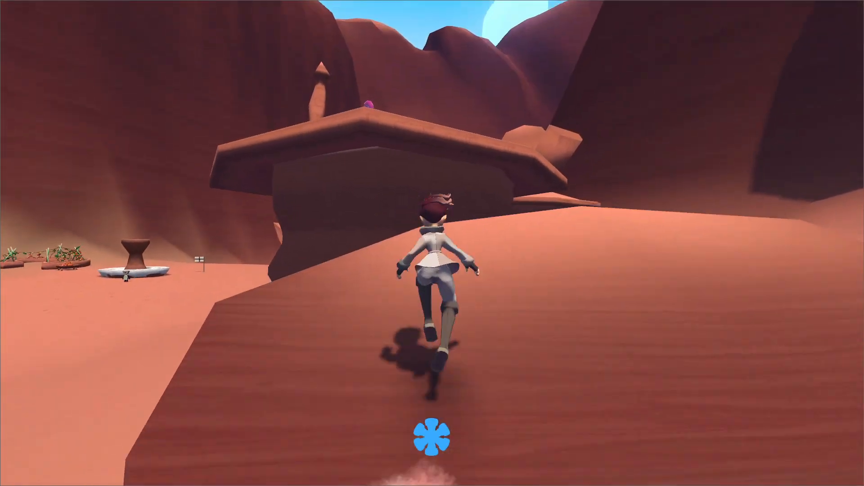
# Examine the neighbouring hut's doorway and interior with the two villagers and couch for comparison
pyautogui.press('w')
pyautogui.press('w')
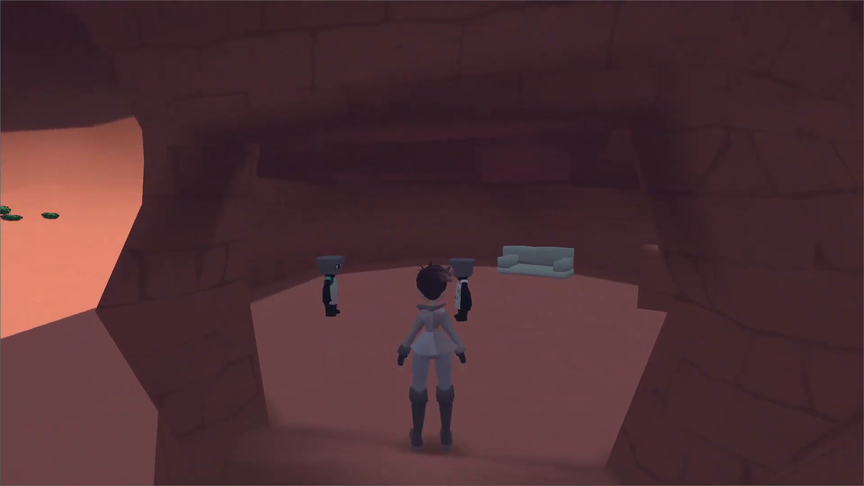
pyautogui.press('s')
pyautogui.press('w')
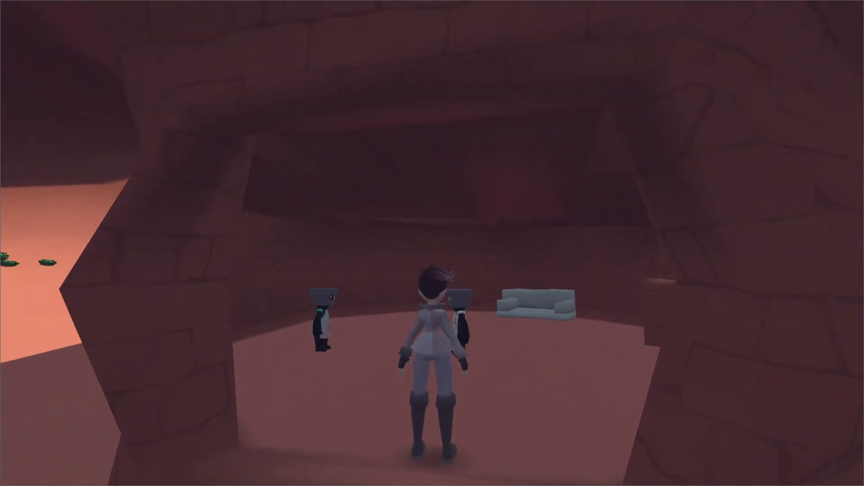
pyautogui.press('a')
pyautogui.press('w')
pyautogui.press('space')
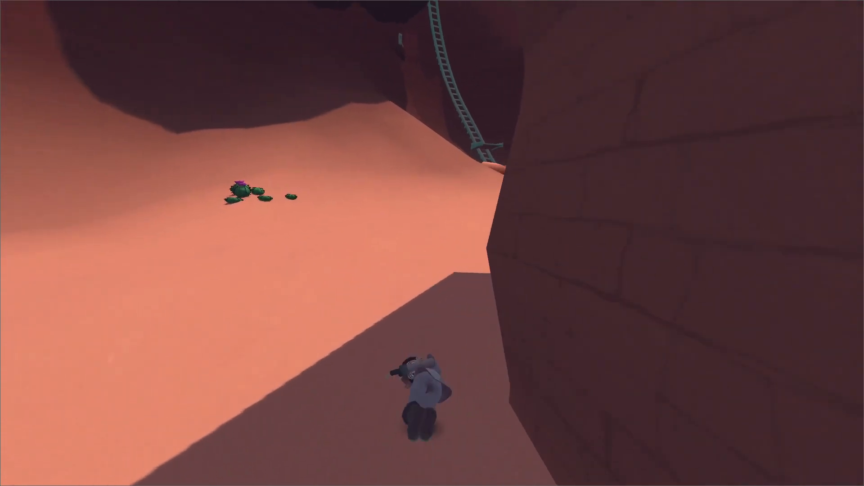
# Test getting the character over the new hut's raised door sill, examining the entrance height from outside
pyautogui.press('space')
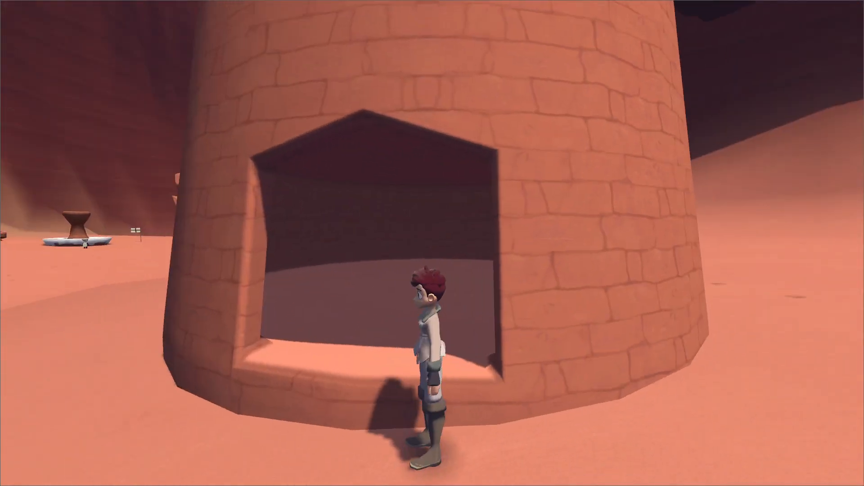
pyautogui.press('space')
pyautogui.press('w')
pyautogui.press('a')
pyautogui.press('s')
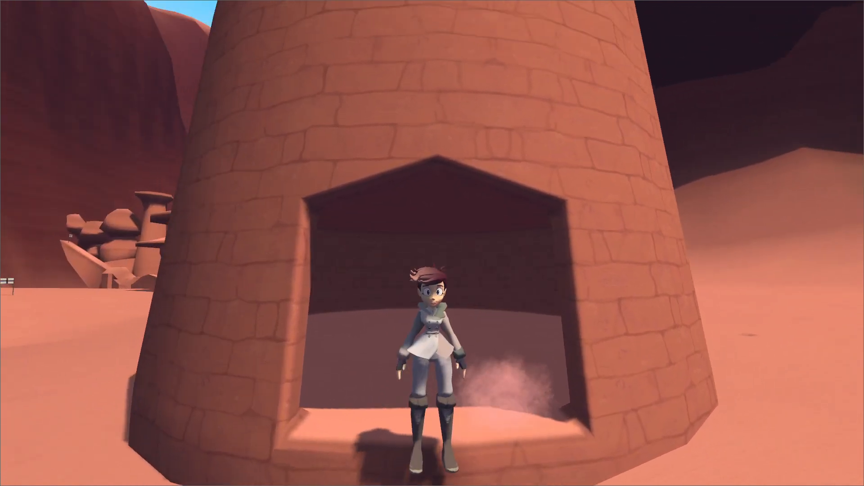
pyautogui.press('w')
pyautogui.press('s')
pyautogui.press('s')
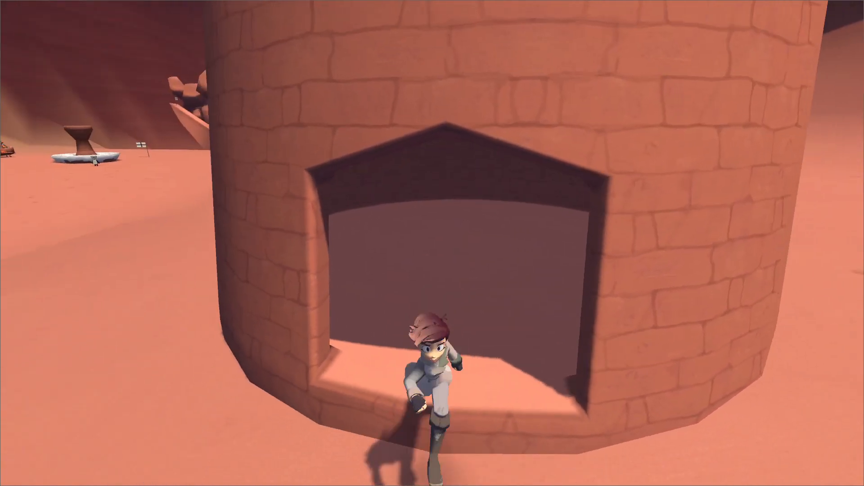
pyautogui.press('w')
pyautogui.press('d')
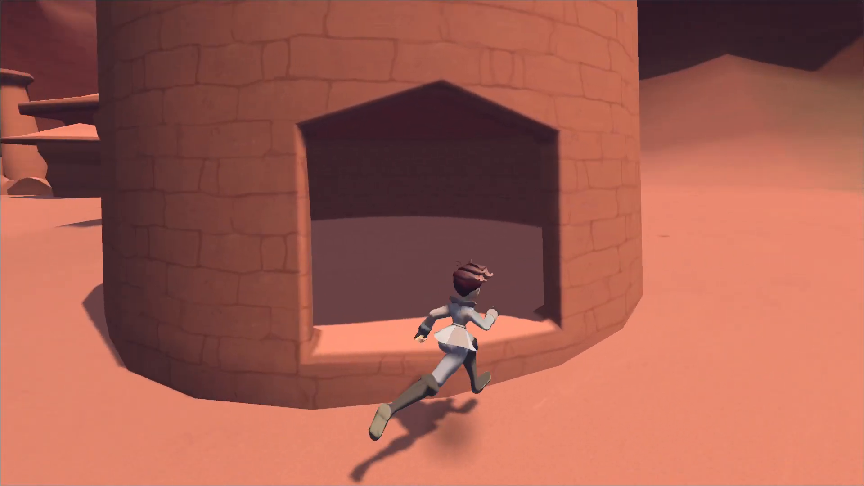
# Leave the game, switch to Blender, and open the hut mesh for face editing near its doorway
pyautogui.press('Escape')
pyautogui.hotkey('alt', 'Tab')
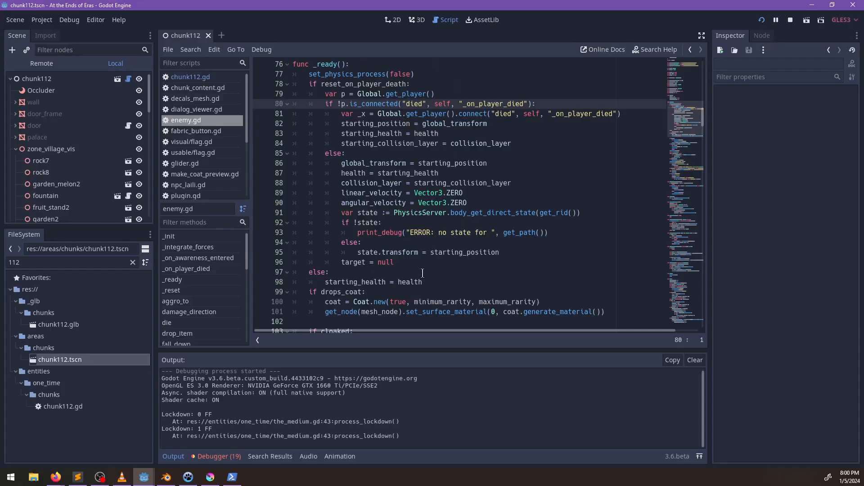
pyautogui.hotkey('alt', 'Tab')
pyautogui.moveTo(438, 315); pyautogui.dragTo(348, 324, button='middle')
pyautogui.rightClick(347, 324)
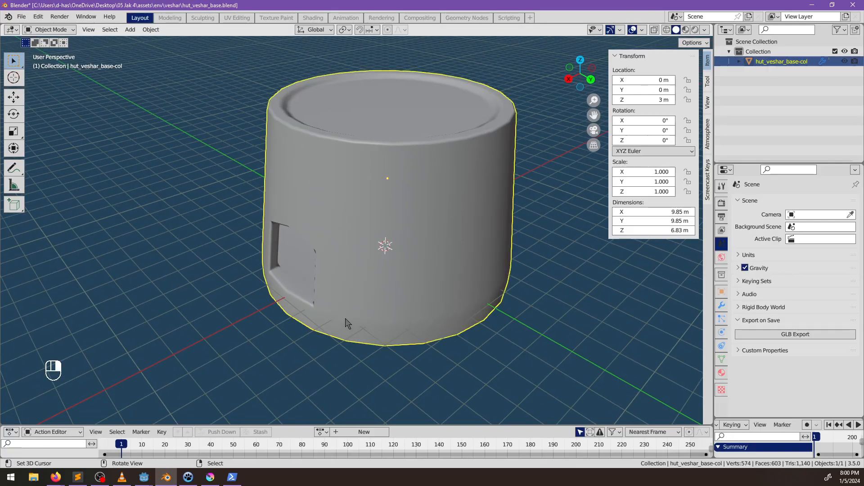
pyautogui.press('Tab')
pyautogui.keyDown('shift'); pyautogui.moveTo(180, 167); pyautogui.dragTo(213, 134, button='middle'); pyautogui.keyUp('shift')
pyautogui.scroll(2, 214, 134)
pyautogui.click(103, 29)
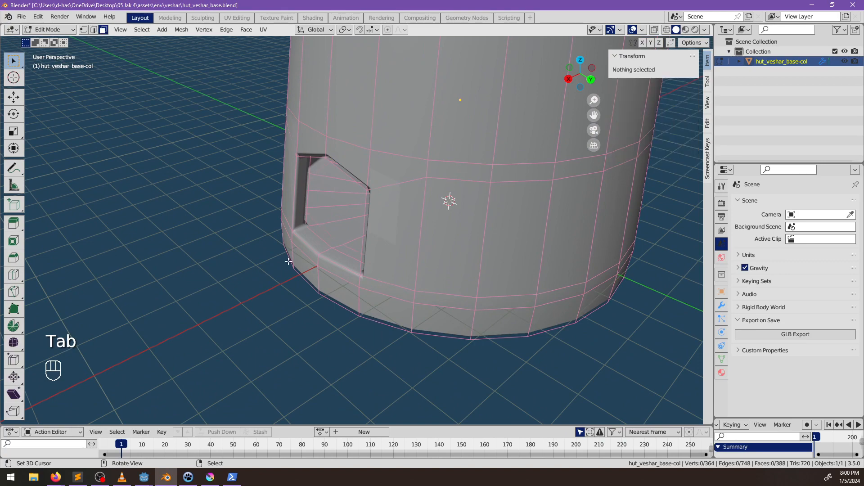
# Extrude the wall faces below the doorway outward into a step and scale its front to 0.79 along global Z
pyautogui.click(297, 251)
pyautogui.keyDown('ctrl'); pyautogui.keyDown('shift'); pyautogui.rightClick(331, 286); pyautogui.keyUp('shift'); pyautogui.keyUp('ctrl')
pyautogui.moveTo(377, 282); pyautogui.dragTo(326, 254, button='middle')
pyautogui.press('e')
pyautogui.click(329, 284)
pyautogui.press('g')
pyautogui.press('z')
pyautogui.click(330, 295)
pyautogui.click(337, 301)
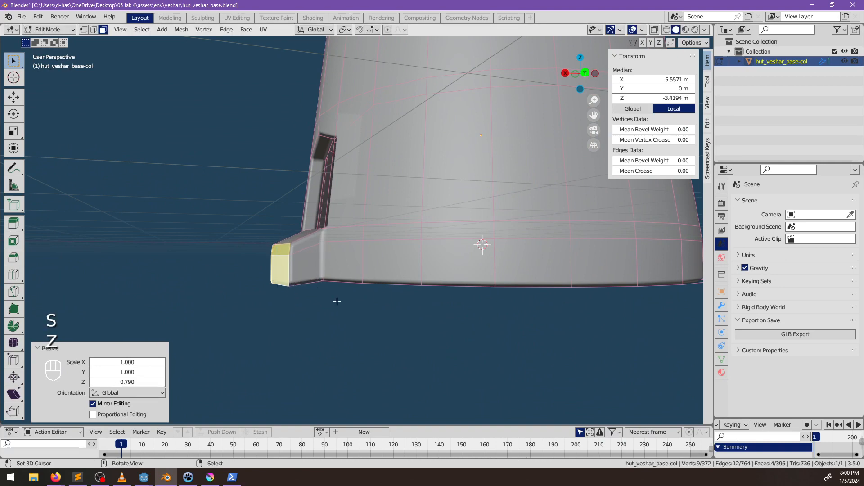
# Undo the last change to the step and adjust the height of its lower front edges
pyautogui.moveTo(351, 291); pyautogui.dragTo(417, 293, button='middle')
pyautogui.hotkey('ctrl', 'z')
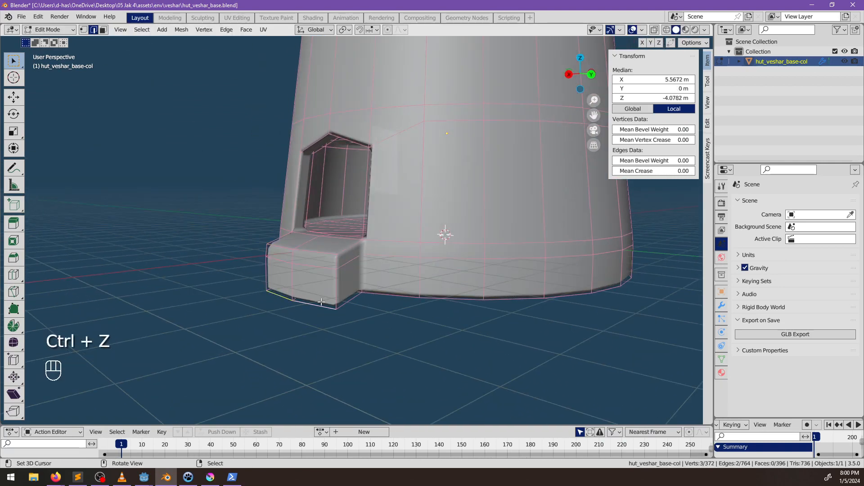
pyautogui.click(318, 287)
pyautogui.moveTo(318, 287); pyautogui.dragTo(482, 291, button='middle')
# Move the step's front faces about 0.8 m outward along global X and lower them along global Z
pyautogui.keyDown('ctrl'); pyautogui.keyDown('shift'); pyautogui.click(393, 251); pyautogui.keyUp('shift'); pyautogui.keyUp('ctrl')
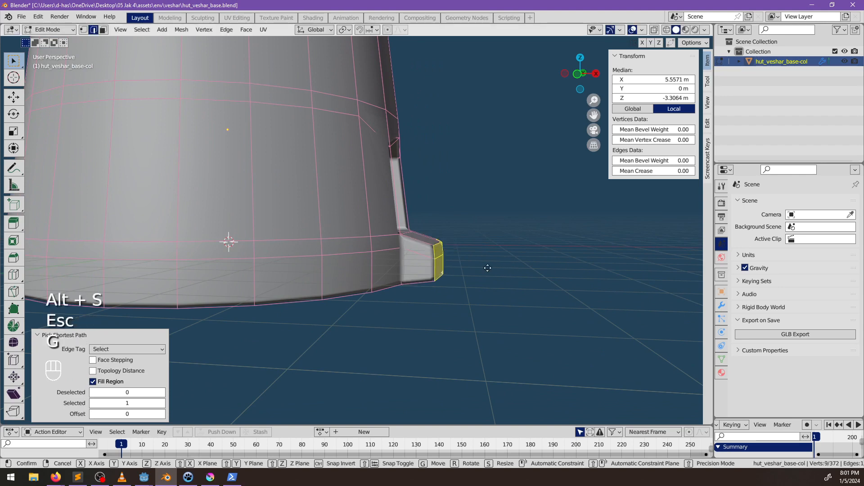
pyautogui.click(516, 271)
pyautogui.press('g')
pyautogui.press('z')
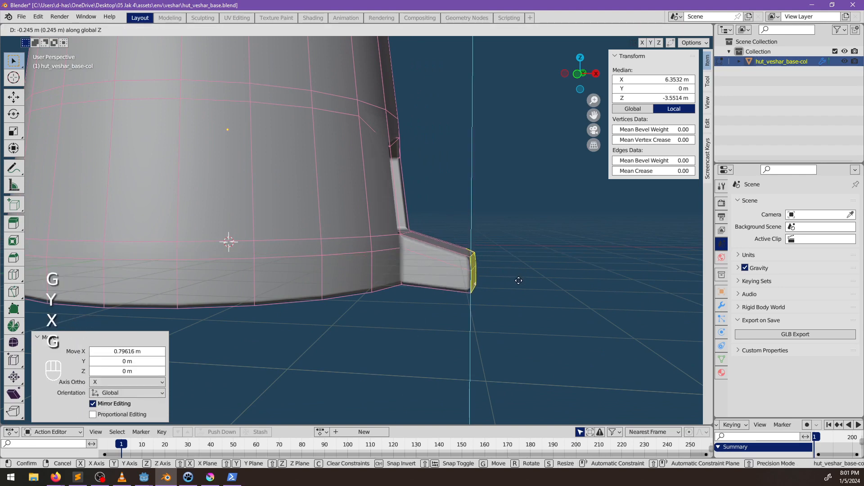
# Raise the lower front edges of the doorway step about 0.2 m along global Z
pyautogui.moveTo(484, 289); pyautogui.dragTo(427, 294, button='middle')
pyautogui.rightClick(447, 302)
pyautogui.keyDown('ctrl'); pyautogui.rightClick(482, 295); pyautogui.keyUp('ctrl')
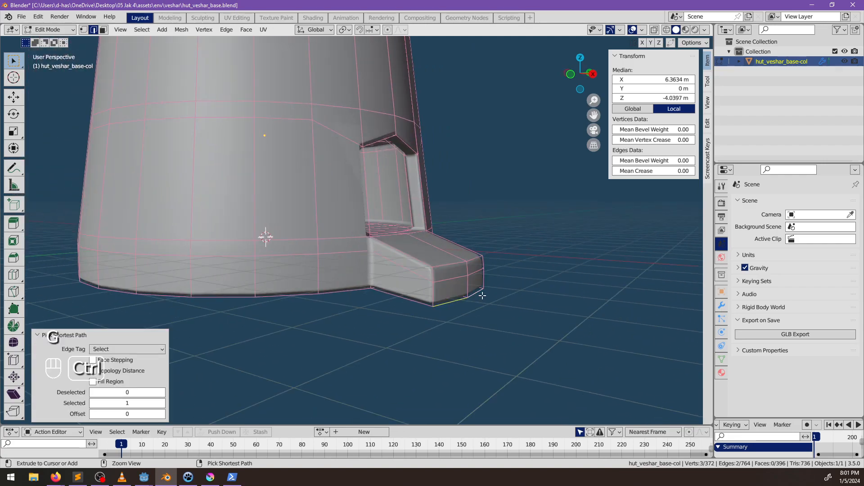
pyautogui.press('g')
pyautogui.press('z')
pyautogui.moveTo(482, 295)
pyautogui.mouseDown(button='middle')
pyautogui.moveTo(538, 284)
pyautogui.moveTo(472, 284)
pyautogui.mouseUp(button='middle')
pyautogui.click(536, 276)
pyautogui.scroll(-5, 537, 276)
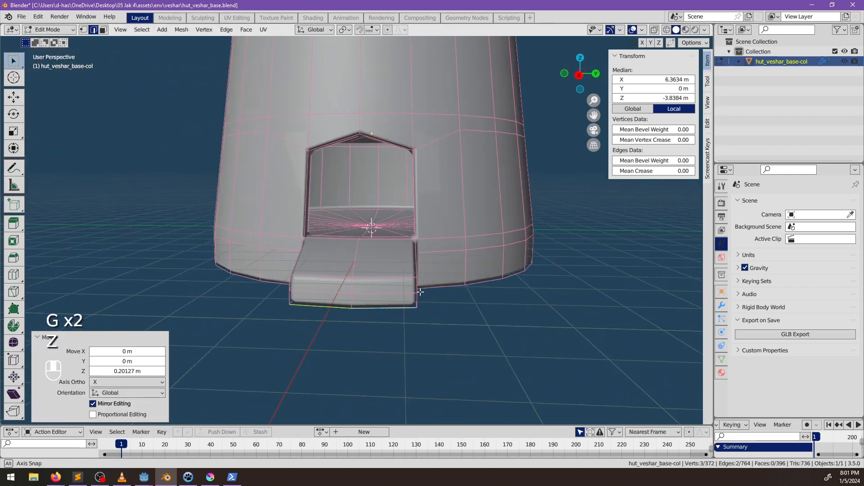
# Check the step in Object Mode and lower its upper front edges along global Z to form a ramp
pyautogui.press('Tab')
pyautogui.moveTo(426, 316); pyautogui.dragTo(389, 265, button='middle')
pyautogui.press('Tab')
pyautogui.scroll(2, 349, 275)
pyautogui.keyDown('ctrl'); pyautogui.keyDown('shift'); pyautogui.click(366, 308); pyautogui.keyUp('shift'); pyautogui.keyUp('ctrl')
pyautogui.moveTo(366, 308); pyautogui.dragTo(323, 287, button='middle')
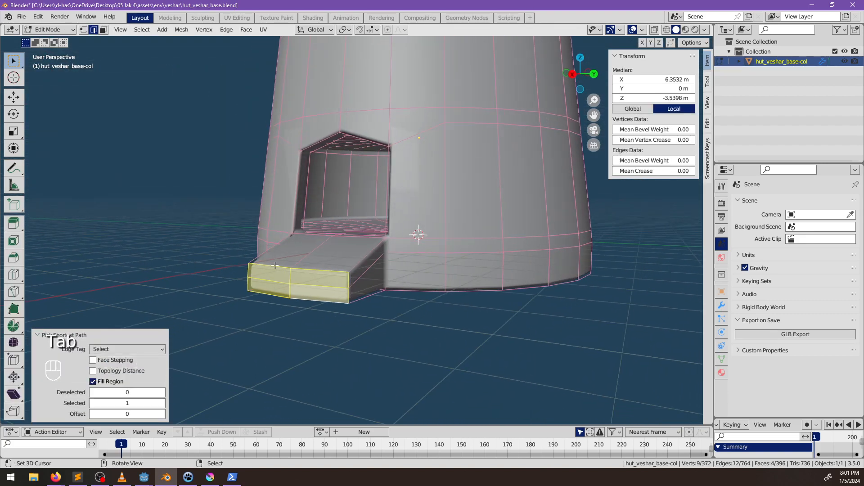
pyautogui.click(329, 296)
# Move the ramp's front faces about 0.68 m farther outward along global X
pyautogui.keyDown('ctrl'); pyautogui.keyDown('shift'); pyautogui.click(343, 292); pyautogui.keyUp('shift'); pyautogui.keyUp('ctrl')
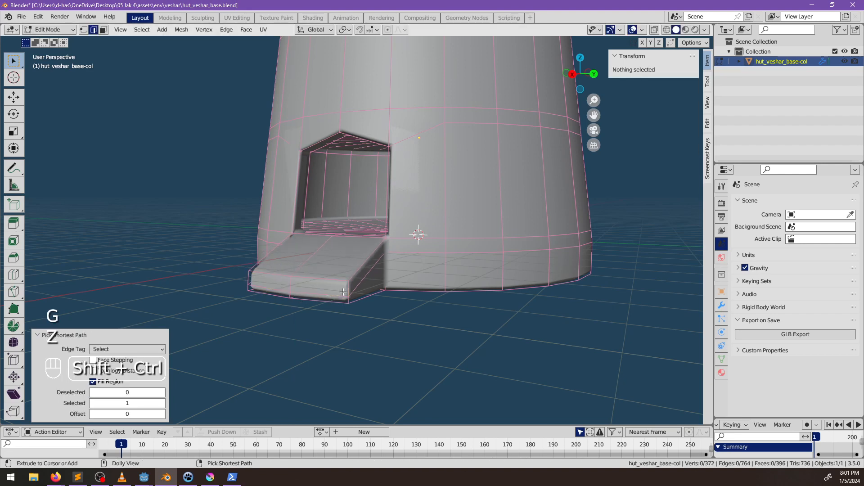
pyautogui.click(266, 271)
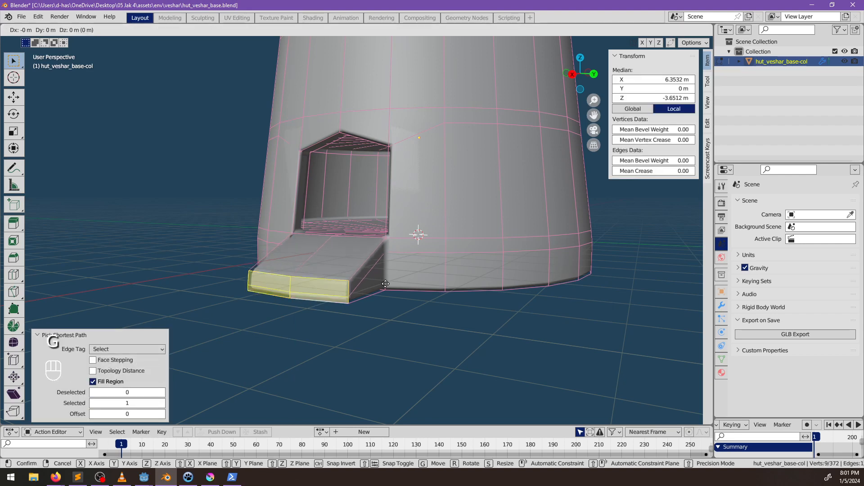
pyautogui.click(365, 294)
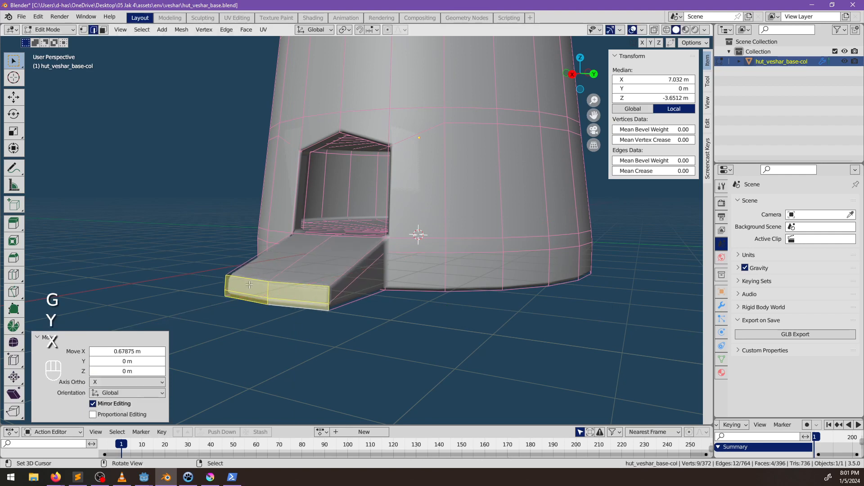
# Finish editing the hut collision mesh, deselect everything and save hut_veshar_base.blend
pyautogui.click(298, 291)
pyautogui.press('Tab')
pyautogui.moveTo(298, 292); pyautogui.dragTo(471, 280, button='middle')
pyautogui.hotkey('alt', 'a')
pyautogui.hotkey('ctrl', 's')
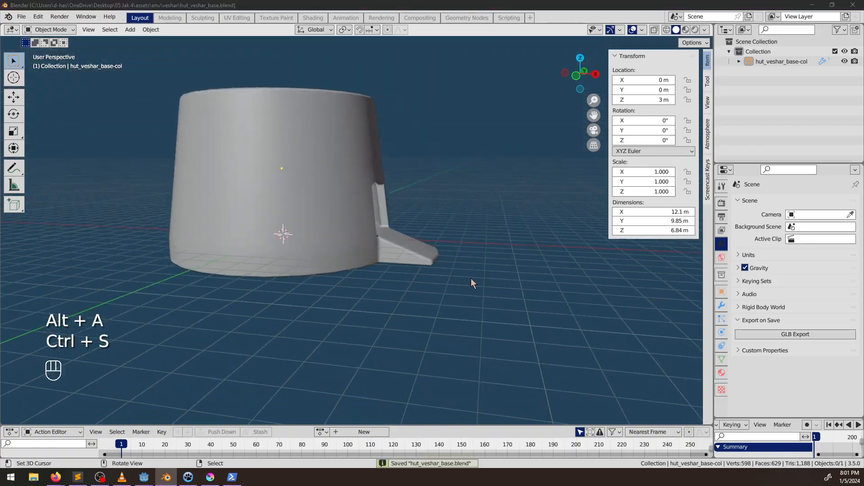
# Switch to the running game, walk the character to the tower hut's doorway and quit the game
pyautogui.hotkey('alt', 'Tab')
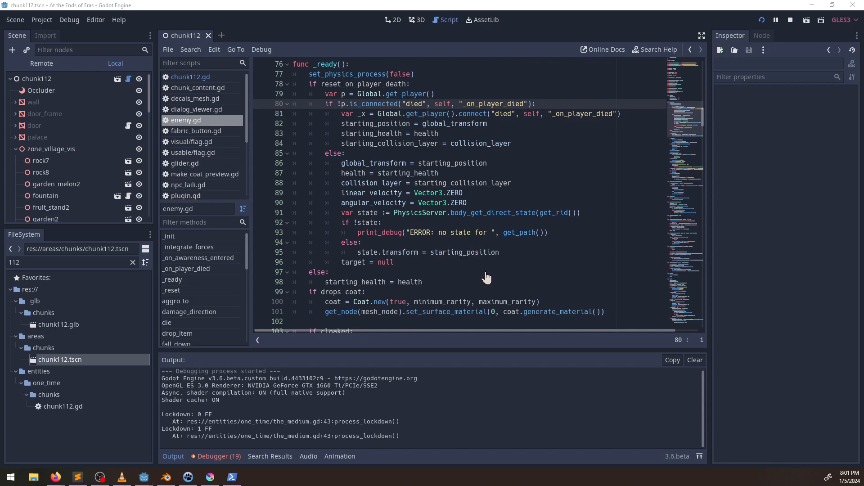
pyautogui.hotkey('alt', 'Tab')
pyautogui.press('Escape')
pyautogui.press('w')
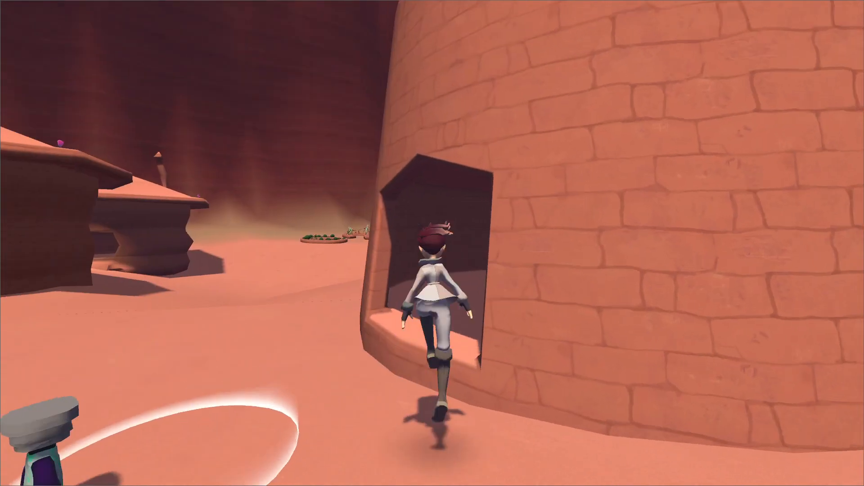
pyautogui.press('`')
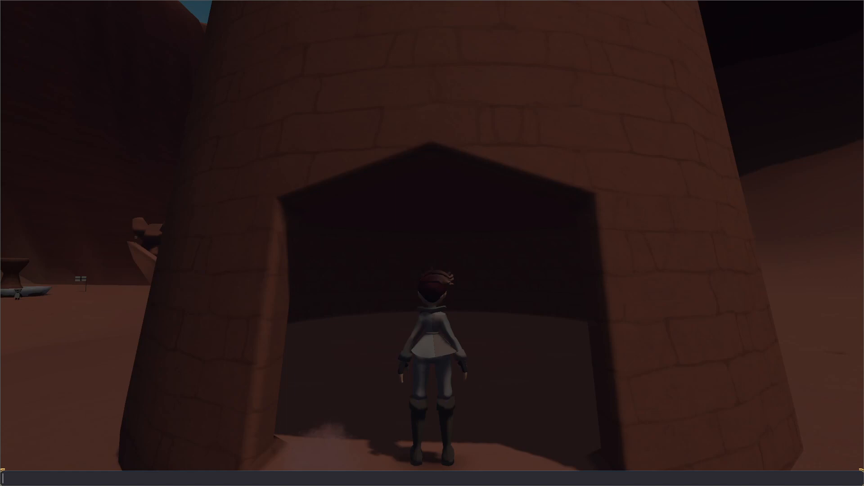
pyautogui.press('`')
pyautogui.press('`')
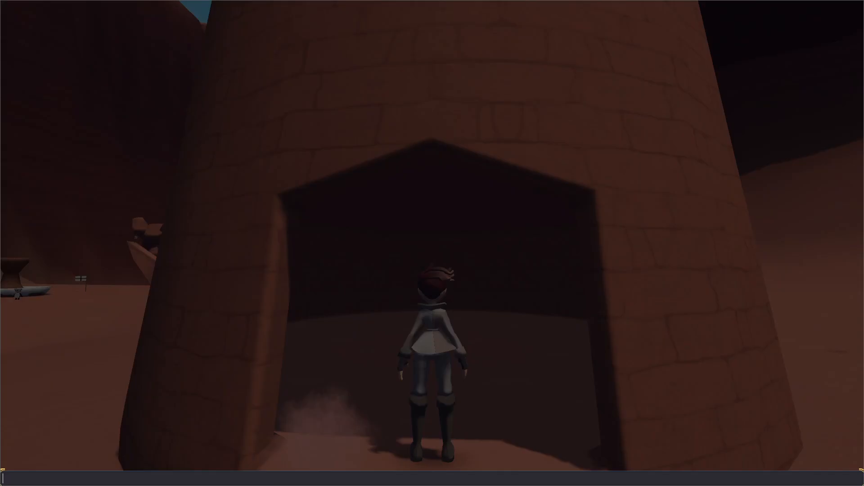
pyautogui.press('`')
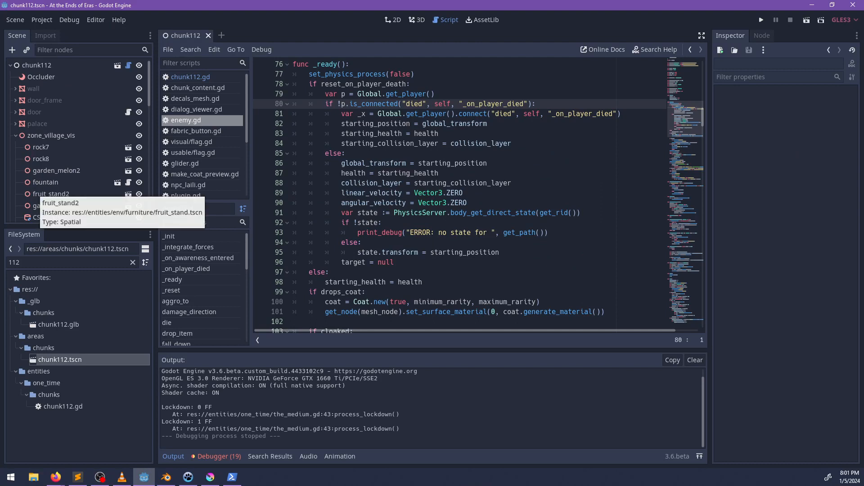
# Run the Godot project again and test walking the character up the tower hut's ramp to its doorway
pyautogui.hotkey('alt', 'Tab')
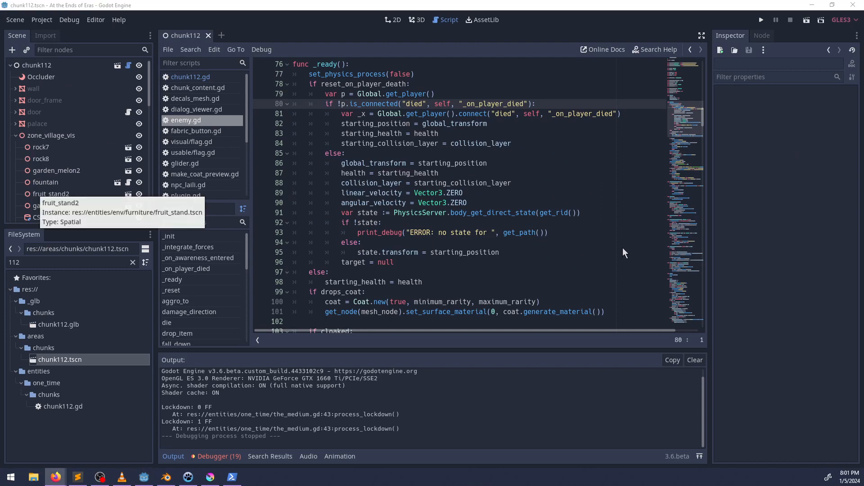
pyautogui.hotkey('alt', 'Tab')
pyautogui.press('F5')
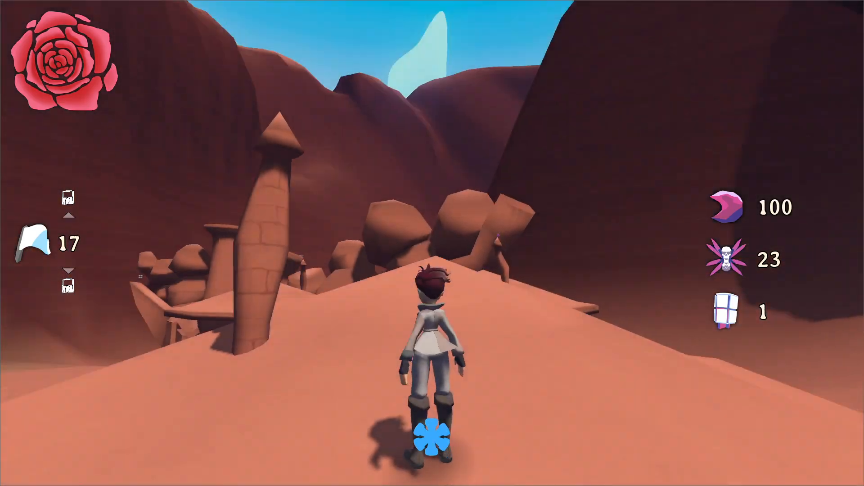
pyautogui.press('w')
pyautogui.press('space')
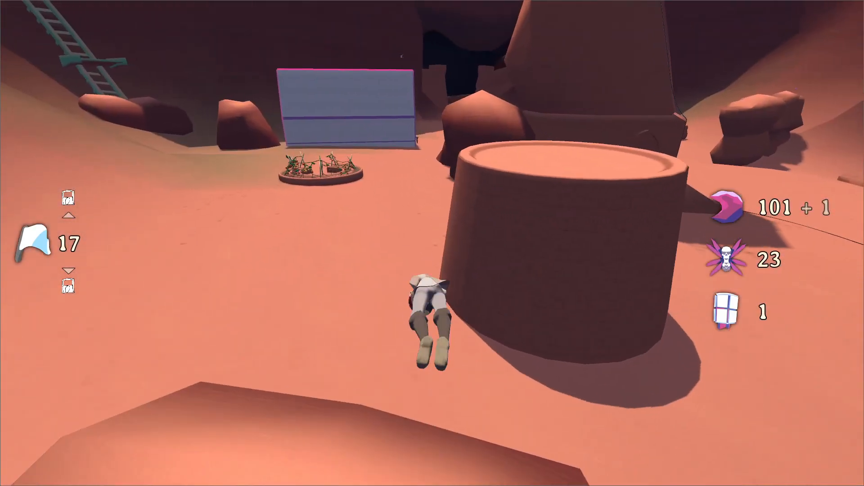
pyautogui.press('`')
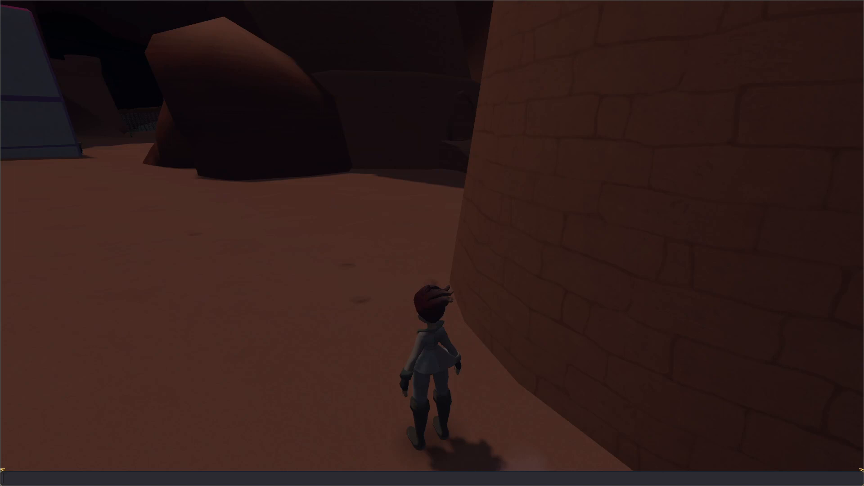
pyautogui.press('`')
pyautogui.press('w')
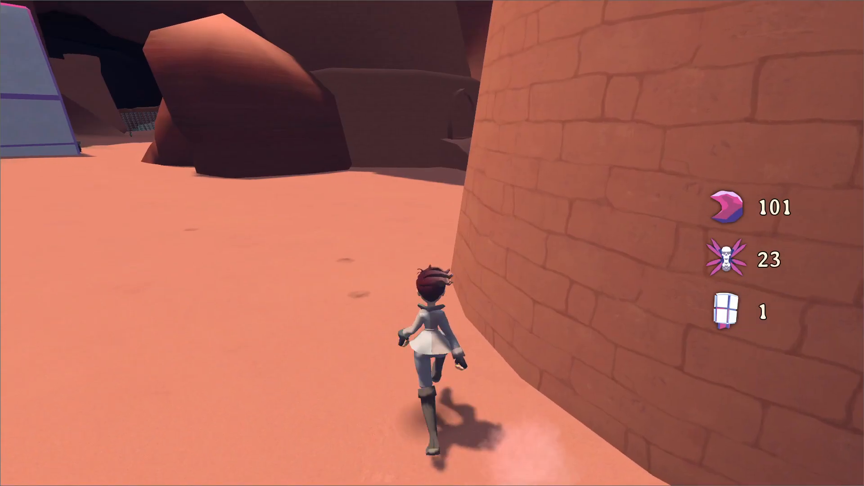
pyautogui.press('space')
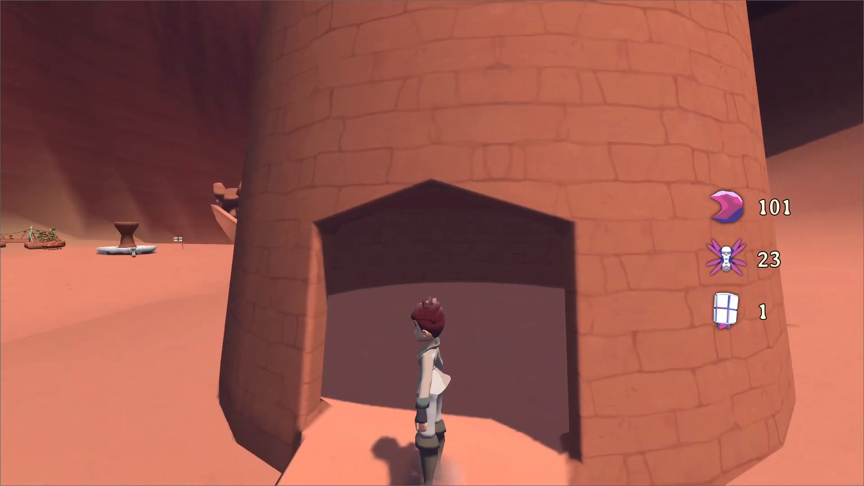
pyautogui.press('w')
pyautogui.press('space')
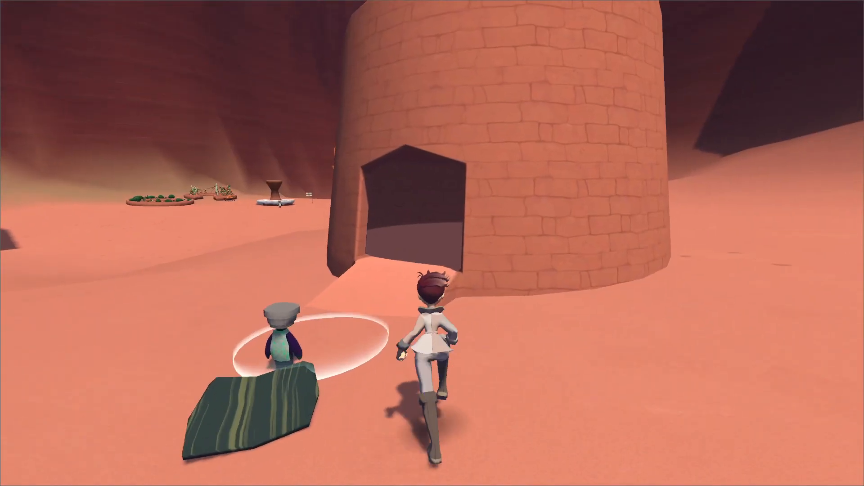
# Move the character through a neighbouring hut to compare its doorway and interior with the tower hut
pyautogui.press('space')
pyautogui.press('space')
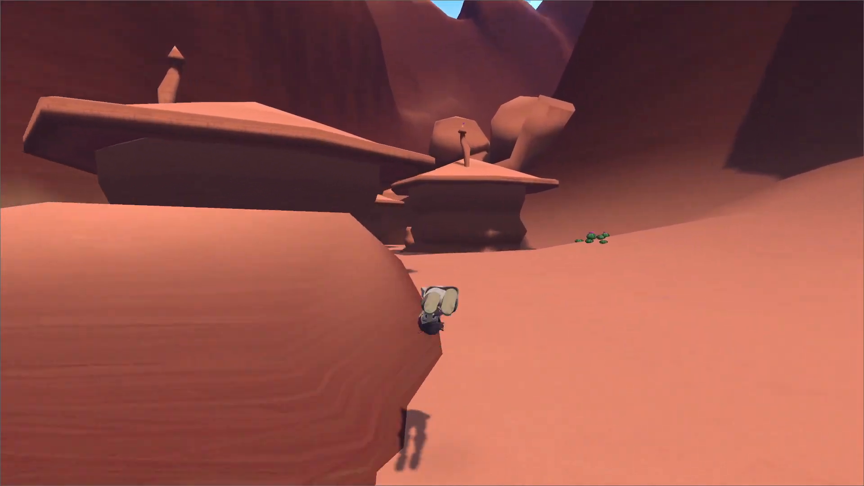
pyautogui.press('w')
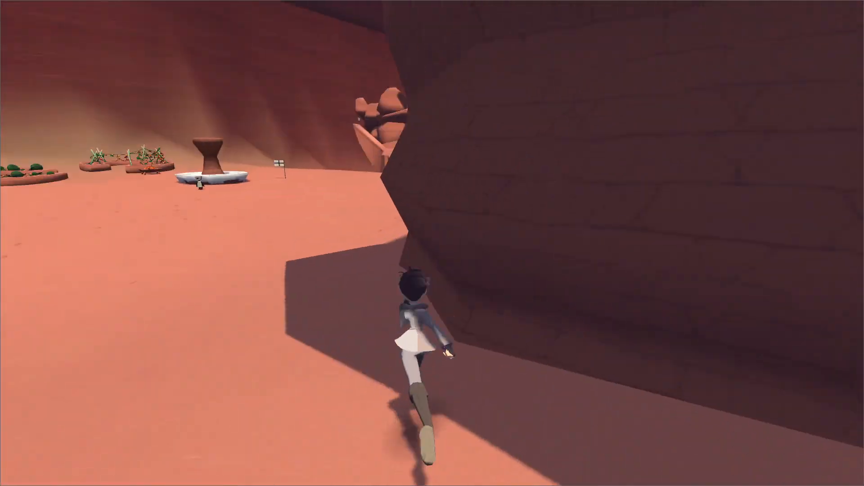
pyautogui.press('w')
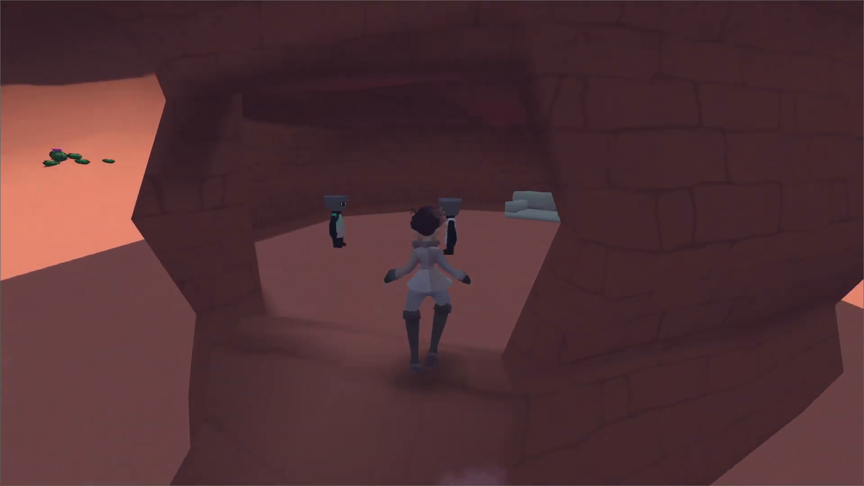
pyautogui.press('w')
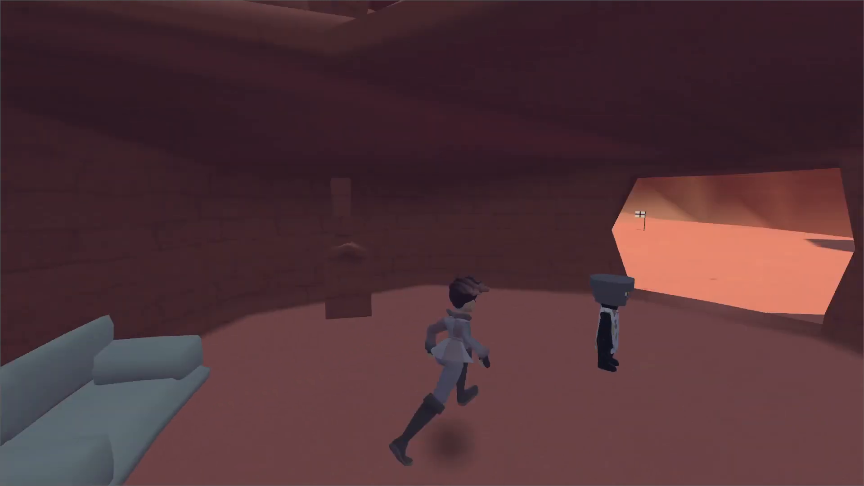
pyautogui.press('w')
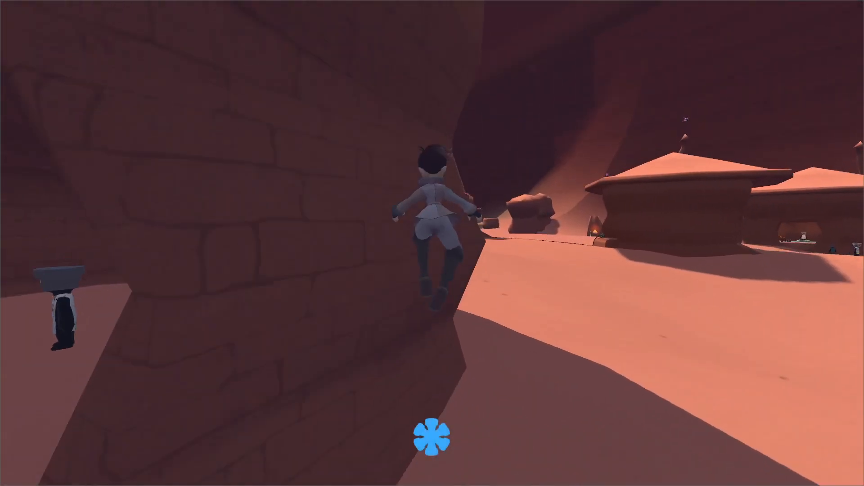
pyautogui.press('w')
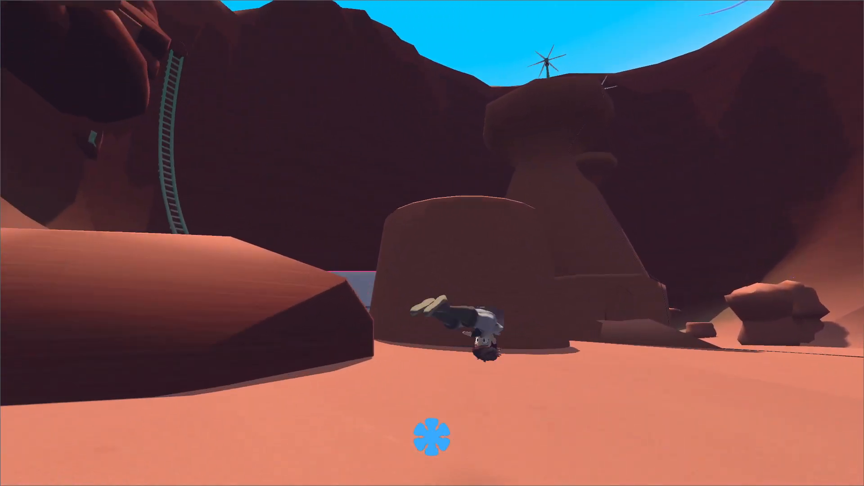
# Walk the character in and out of the tower hut over its ramp, checking the doorway, and save and quit the game
pyautogui.press('w')
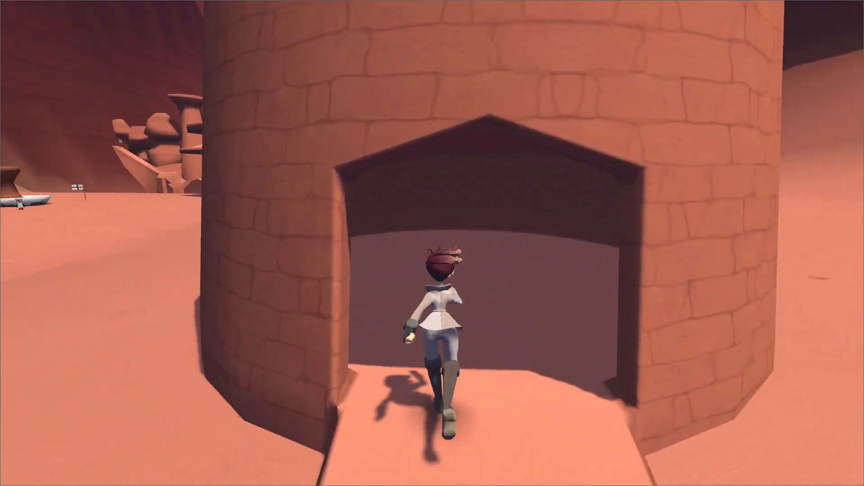
pyautogui.press('a')
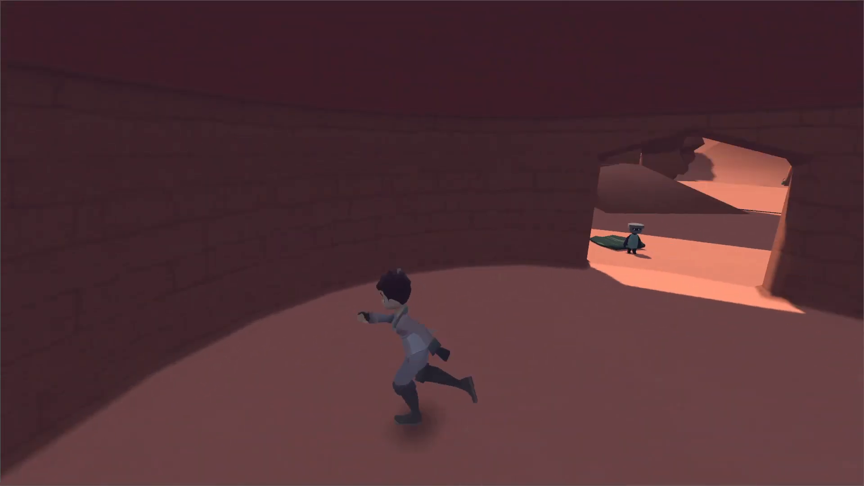
pyautogui.press('s')
pyautogui.press('a')
pyautogui.press('s')
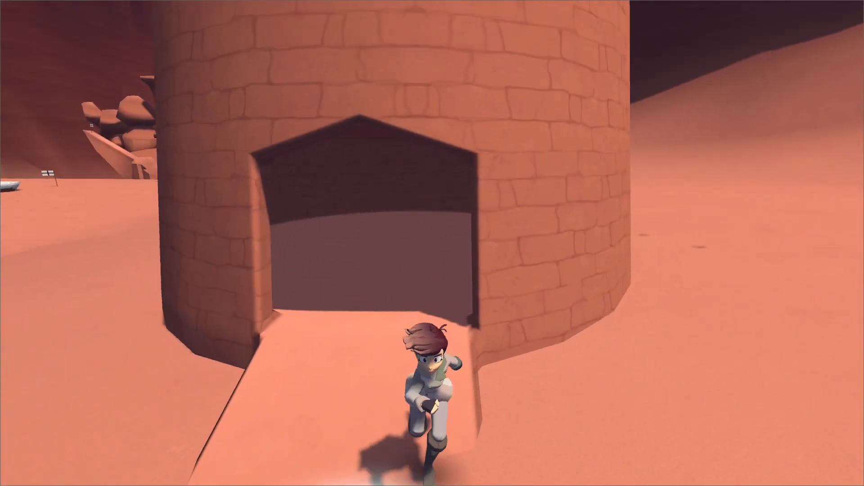
pyautogui.press('w')
pyautogui.press('s')
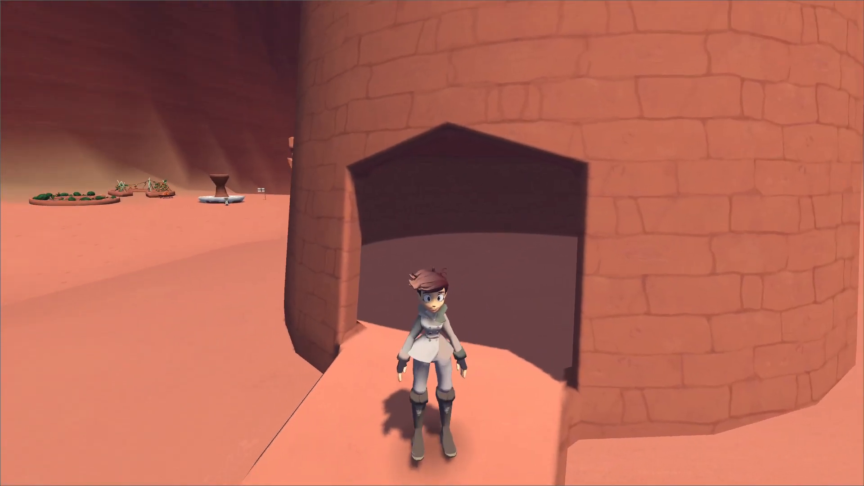
pyautogui.press('Escape')
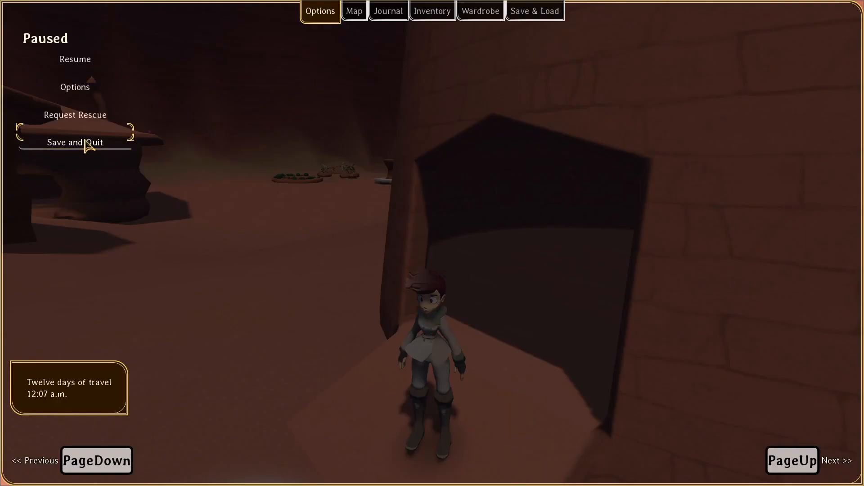
pyautogui.click(85, 144)
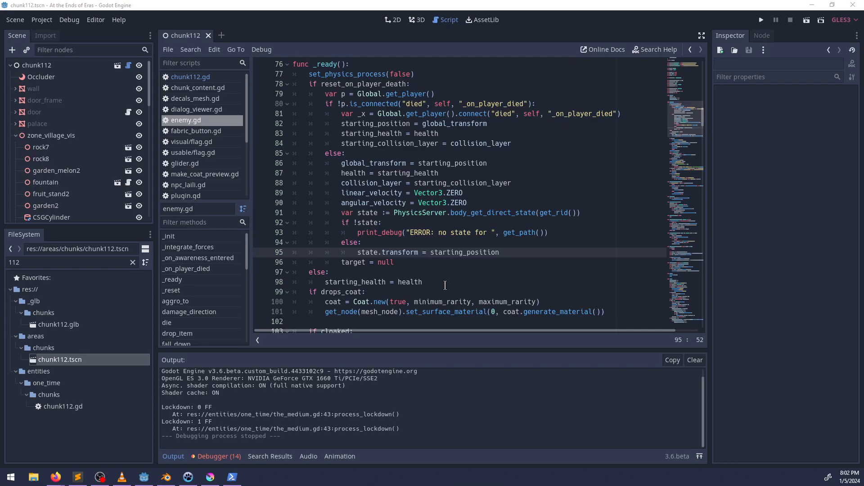
# Switch to Blender, open the hut collision mesh for editing and select the two faces above the doorway
pyautogui.hotkey('alt', 'Tab')
pyautogui.moveTo(453, 281); pyautogui.dragTo(386, 273, button='middle')
pyautogui.scroll(2, 373, 274)
pyautogui.keyDown('shift'); pyautogui.moveTo(385, 233); pyautogui.dragTo(362, 247, button='middle'); pyautogui.keyUp('shift')
pyautogui.scroll(2, 374, 274)
pyautogui.click(427, 251)
pyautogui.scroll(1, 354, 276)
pyautogui.moveTo(367, 247); pyautogui.dragTo(381, 194, button='middle')
pyautogui.press('Tab')
pyautogui.scroll(2, 415, 248)
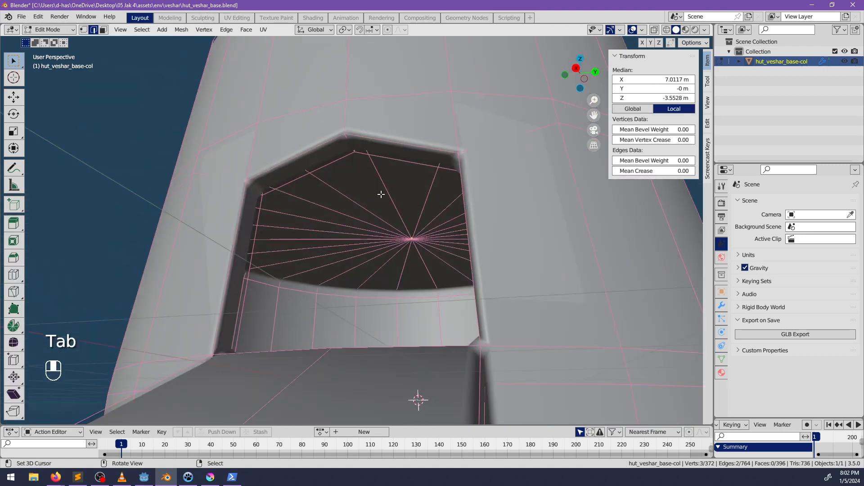
pyautogui.moveTo(343, 174); pyautogui.dragTo(452, 214, button='middle')
pyautogui.keyDown('ctrl'); pyautogui.keyDown('shift'); pyautogui.click(469, 205); pyautogui.keyUp('shift'); pyautogui.keyUp('ctrl')
# Try lowering the doorway's upper faces about 0.44 m along Z and undo the move
pyautogui.press('g')
pyautogui.press('z')
pyautogui.click(452, 257)
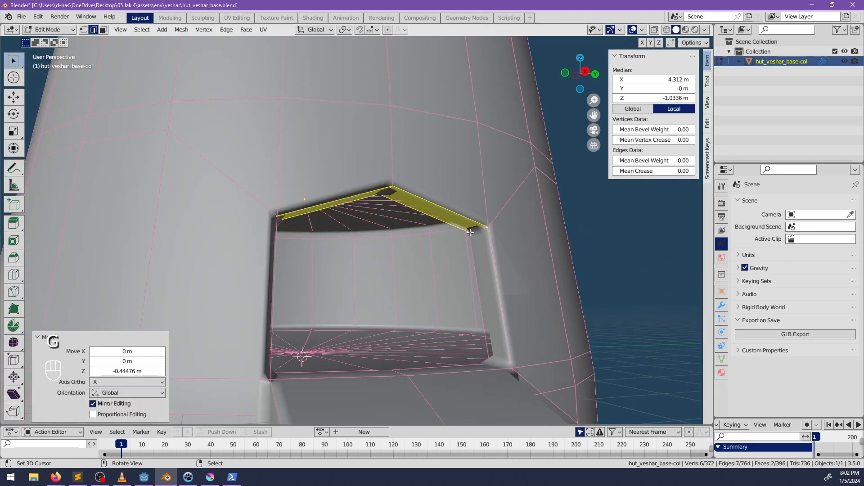
pyautogui.moveTo(452, 257); pyautogui.dragTo(549, 245, button='middle')
pyautogui.press('Escape')
pyautogui.hotkey('ctrl', 'z')
# Lower the two faces above the doorway about 0.20 m along Z
pyautogui.press('g')
pyautogui.press('z')
pyautogui.click(514, 235)
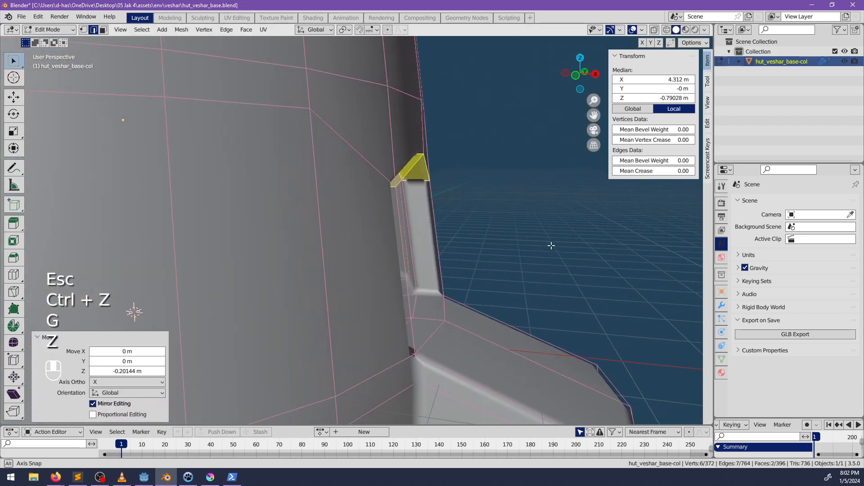
pyautogui.press('g')
# Select the outer wall's edge loop at the doorway's upper corners and flatten it along Z with a scale of 0.105
pyautogui.keyDown('alt'); pyautogui.click(270, 122); pyautogui.keyUp('alt')
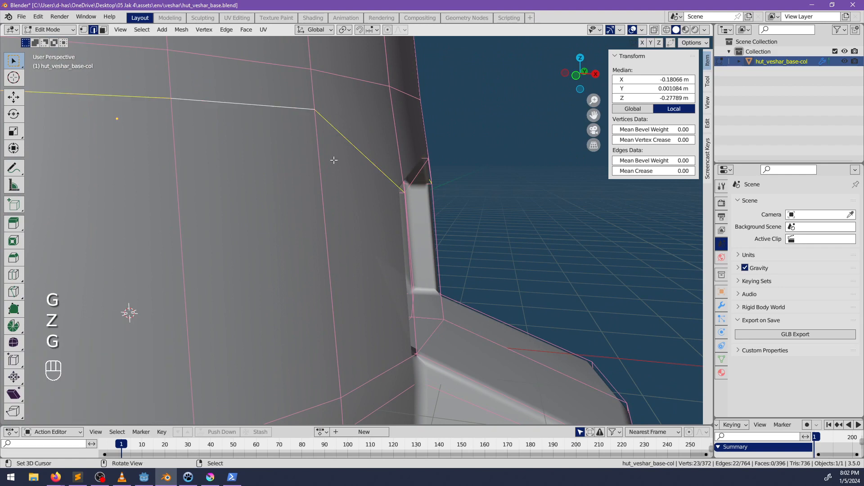
pyautogui.moveTo(270, 122); pyautogui.dragTo(318, 186, button='middle')
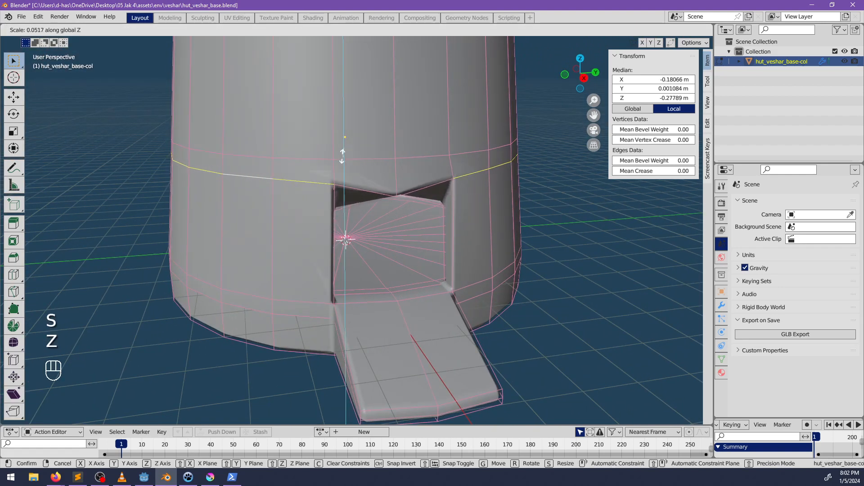
pyautogui.click(344, 170)
pyautogui.press('g')
pyautogui.press('z')
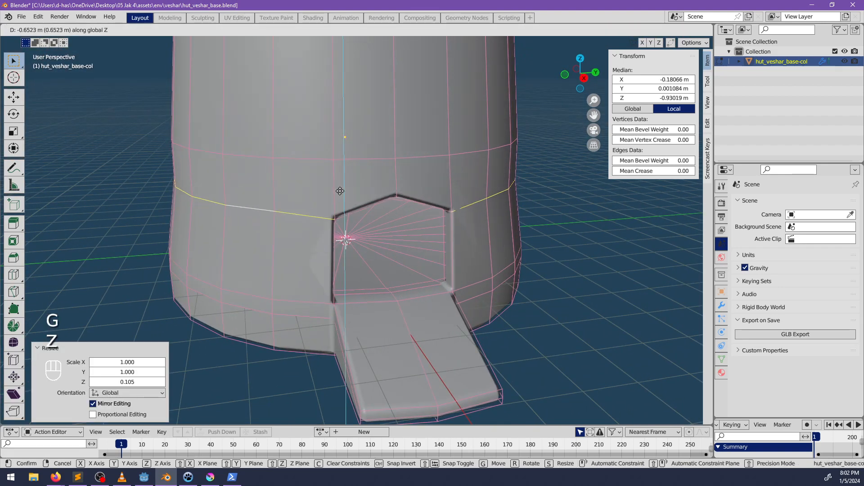
pyautogui.press('Escape')
# Edge-slide the flattened outer loop down along the wall toward the doorway's upper corners
pyautogui.press('g')
pyautogui.press('g')
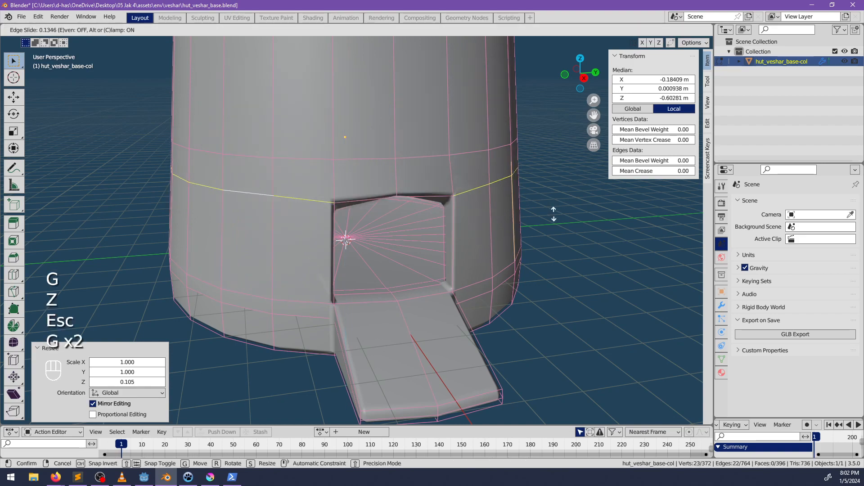
pyautogui.click(548, 224)
# Edge-slide the inner wall's horizontal edge loop down to the doorway's upper inner corners
pyautogui.moveTo(548, 224); pyautogui.dragTo(402, 172, button='middle')
pyautogui.press('g')
pyautogui.press('g')
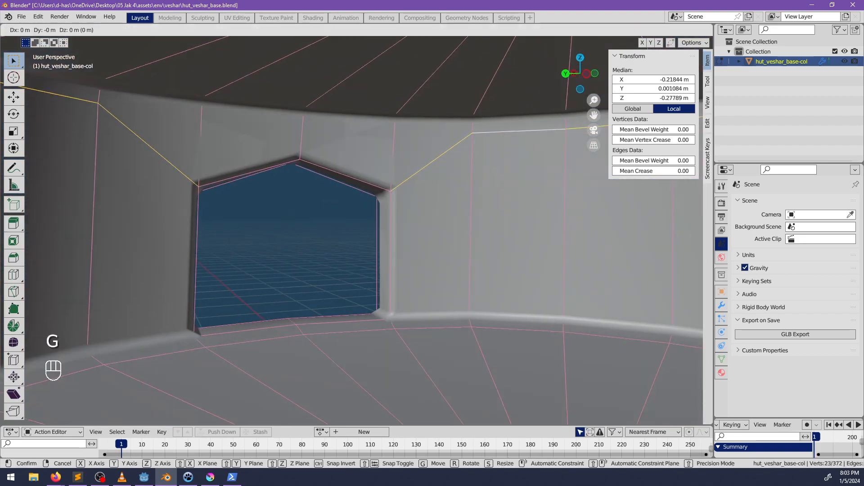
pyautogui.click(510, 156)
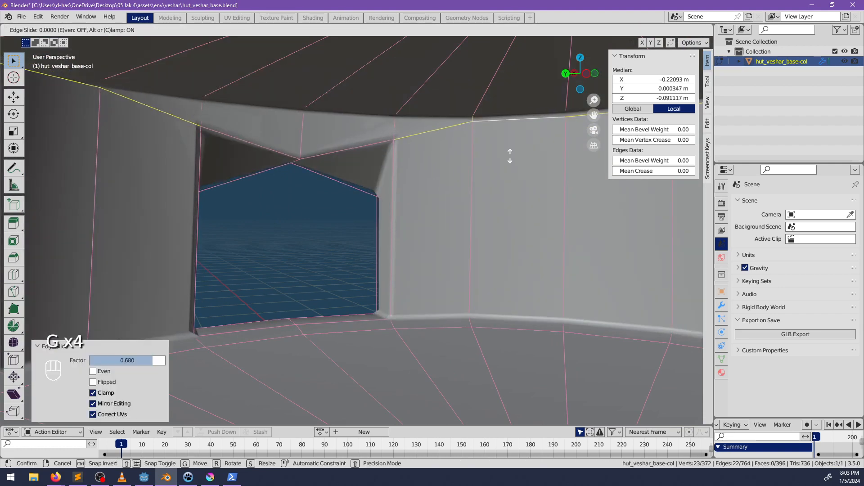
pyautogui.press('Escape')
pyautogui.keyDown('alt'); pyautogui.keyDown('shift'); pyautogui.click(333, 156); pyautogui.keyUp('shift'); pyautogui.keyUp('alt')
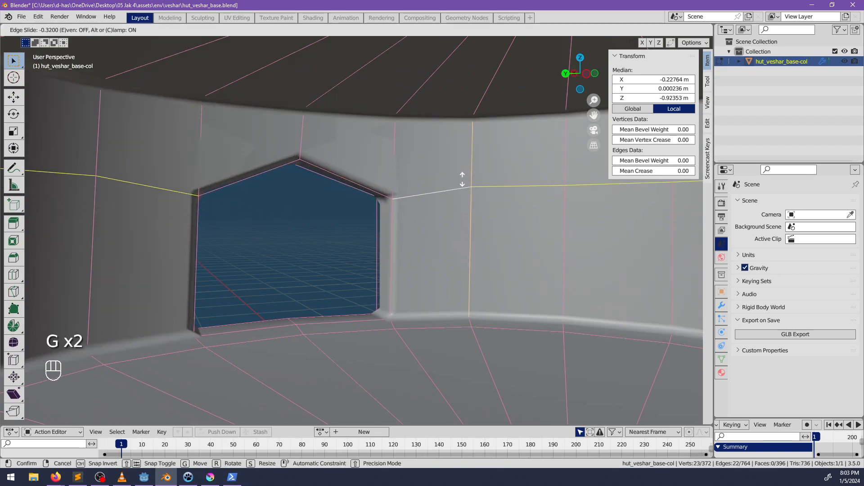
pyautogui.click(462, 179)
pyautogui.moveTo(462, 181); pyautogui.dragTo(370, 253, button='middle')
pyautogui.hotkey('alt', 'a')
# Try rotating a section of the hut's top rim about Z with proportional editing at a size of about 1.95
pyautogui.press('Tab')
pyautogui.scroll(-5, 370, 253)
pyautogui.moveTo(374, 221); pyautogui.dragTo(404, 257, button='middle')
pyautogui.press('Tab')
pyautogui.keyDown('shift'); pyautogui.moveTo(435, 199); pyautogui.dragTo(420, 239, button='middle'); pyautogui.keyUp('shift')
pyautogui.rightClick(394, 220)
pyautogui.keyDown('ctrl'); pyautogui.keyDown('shift'); pyautogui.rightClick(415, 100); pyautogui.keyUp('shift'); pyautogui.keyUp('ctrl')
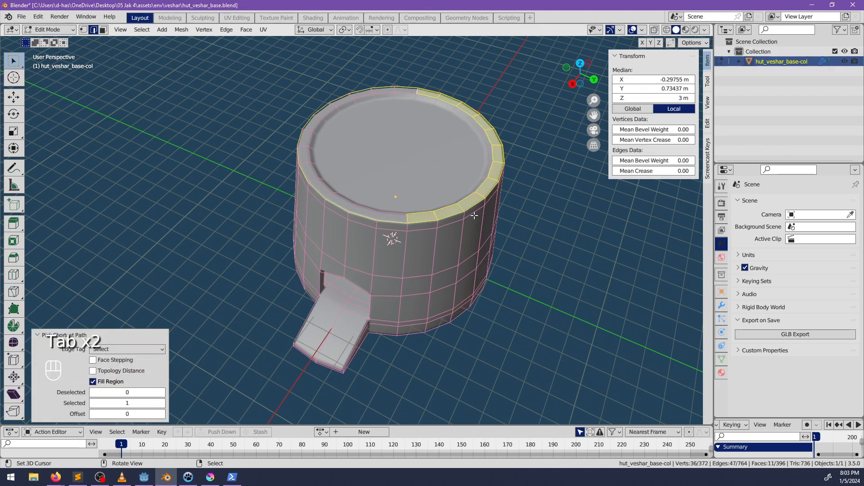
pyautogui.press('o')
pyautogui.moveTo(518, 260); pyautogui.dragTo(550, 231, button='middle')
pyautogui.press('r')
pyautogui.click(517, 258)
pyautogui.press('Escape')
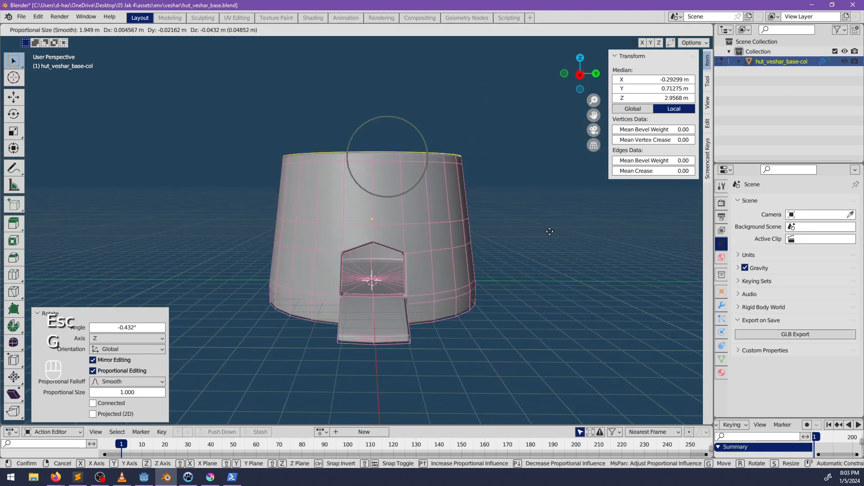
pyautogui.press('r')
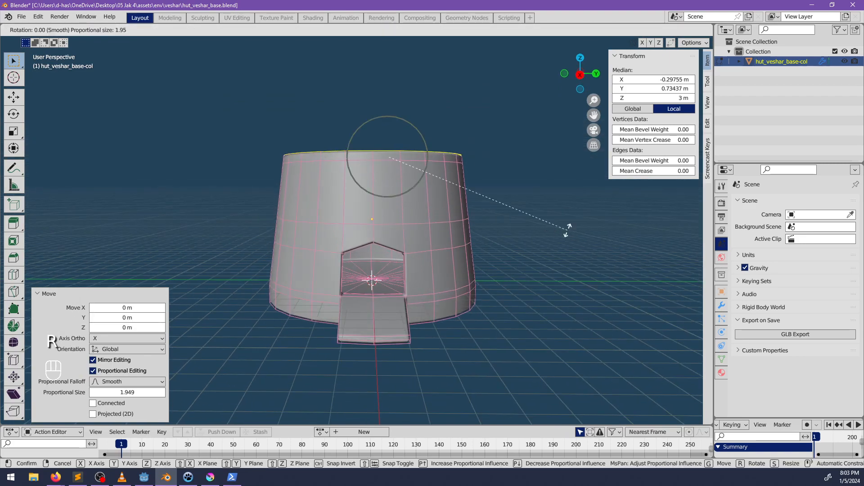
pyautogui.click(567, 231)
pyautogui.moveTo(567, 231); pyautogui.dragTo(468, 250, button='middle')
pyautogui.press('r')
pyautogui.press('z')
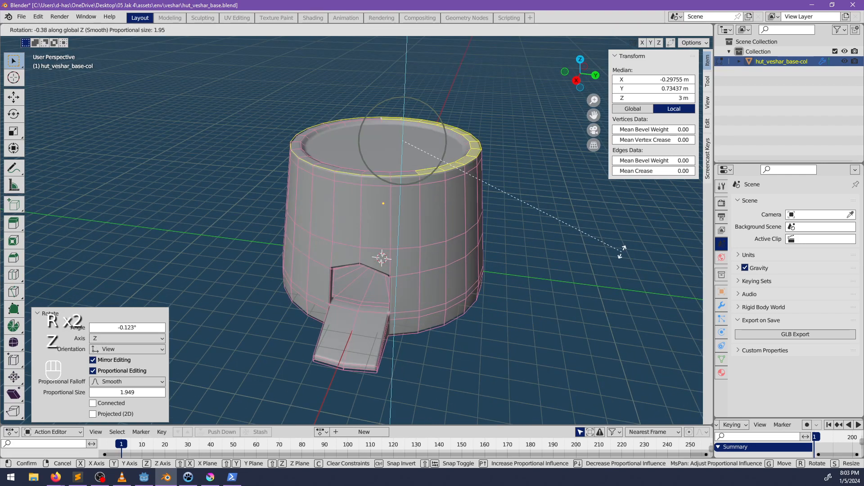
pyautogui.click(468, 250)
# Try rotating a single vertical edge on the outer wall in the view plane with proportional editing
pyautogui.rightClick(465, 238)
pyautogui.moveTo(577, 248); pyautogui.dragTo(542, 216, button='middle')
pyautogui.press('r')
pyautogui.click(532, 220)
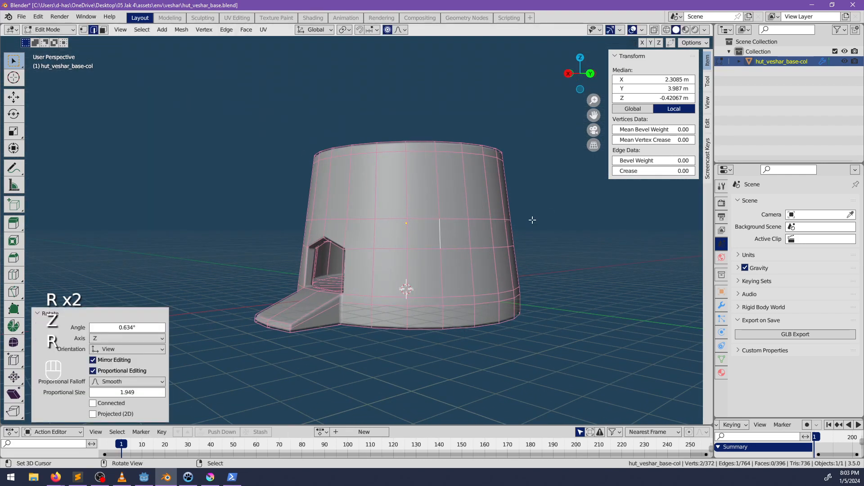
# Examine the wall and ceiling of the hut's lower room from the inside
pyautogui.moveTo(412, 255); pyautogui.dragTo(464, 249, button='middle')
pyautogui.hotkey('alt', 'a')
pyautogui.scroll(4, 454, 259)
pyautogui.press('Tab')
pyautogui.scroll(4, 435, 277)
pyautogui.moveTo(435, 277); pyautogui.dragTo(426, 261, button='middle')
pyautogui.keyDown('shift'); pyautogui.moveTo(426, 261); pyautogui.dragTo(440, 209, button='middle'); pyautogui.keyUp('shift')
pyautogui.moveTo(453, 270); pyautogui.dragTo(428, 302, button='middle')
pyautogui.keyDown('shift'); pyautogui.moveTo(428, 302); pyautogui.dragTo(344, 270, button='middle'); pyautogui.keyUp('shift')
pyautogui.press('Tab')
pyautogui.keyDown('shift'); pyautogui.moveTo(533, 265); pyautogui.dragTo(241, 242, button='middle'); pyautogui.keyUp('shift')
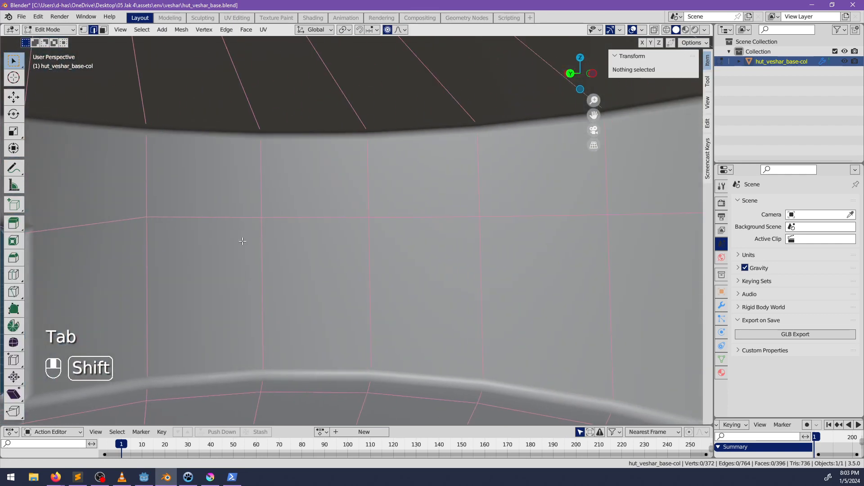
pyautogui.moveTo(351, 230); pyautogui.dragTo(361, 252, button='middle')
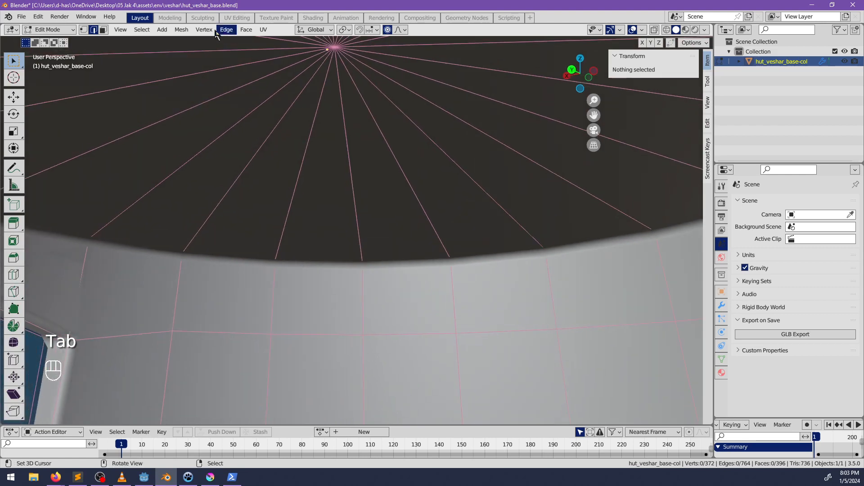
# Select three neighbouring triangular faces of the lower room's ceiling and delete them
pyautogui.rightClick(328, 217)
pyautogui.keyDown('ctrl'); pyautogui.rightClick(453, 213); pyautogui.keyUp('ctrl')
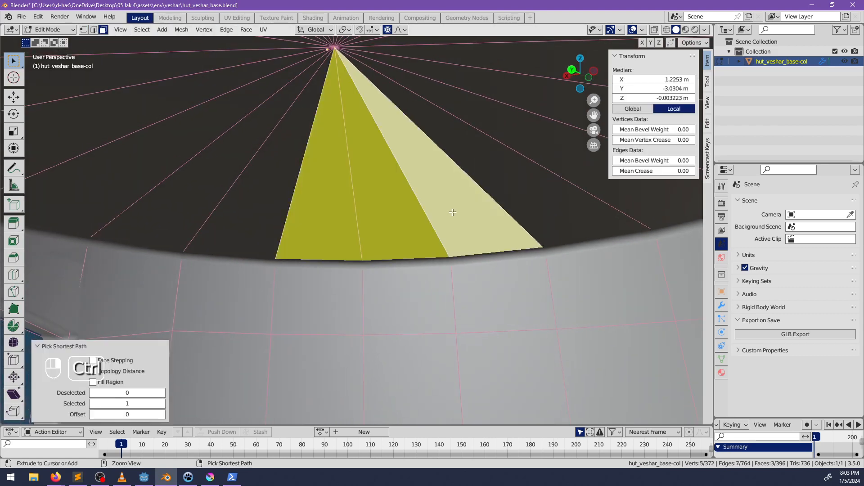
pyautogui.press('x')
pyautogui.moveTo(414, 220); pyautogui.dragTo(325, 219, button='middle')
pyautogui.click(444, 230)
# Delete the three triangular upper-floor faces directly above the opening in the ceiling
pyautogui.rightClick(325, 219)
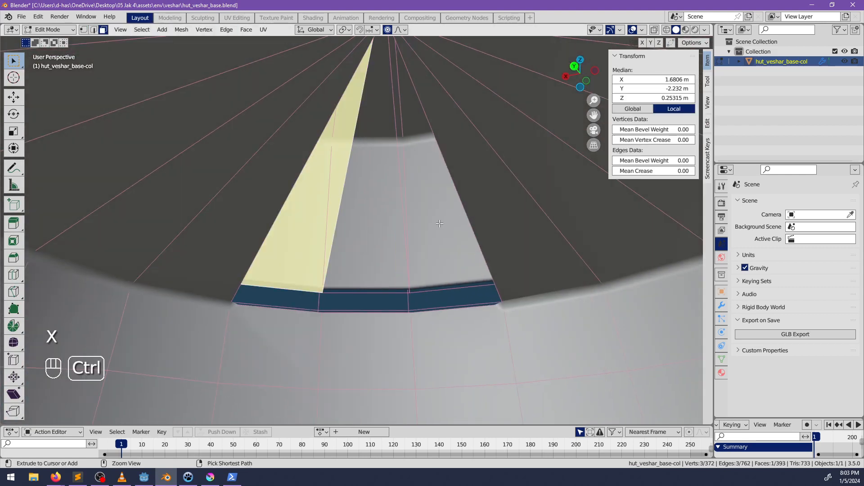
pyautogui.keyDown('ctrl'); pyautogui.rightClick(451, 218); pyautogui.keyUp('ctrl')
pyautogui.press('x')
pyautogui.click(452, 219)
pyautogui.moveTo(451, 219); pyautogui.dragTo(428, 237, button='middle')
pyautogui.scroll(-5, 462, 301)
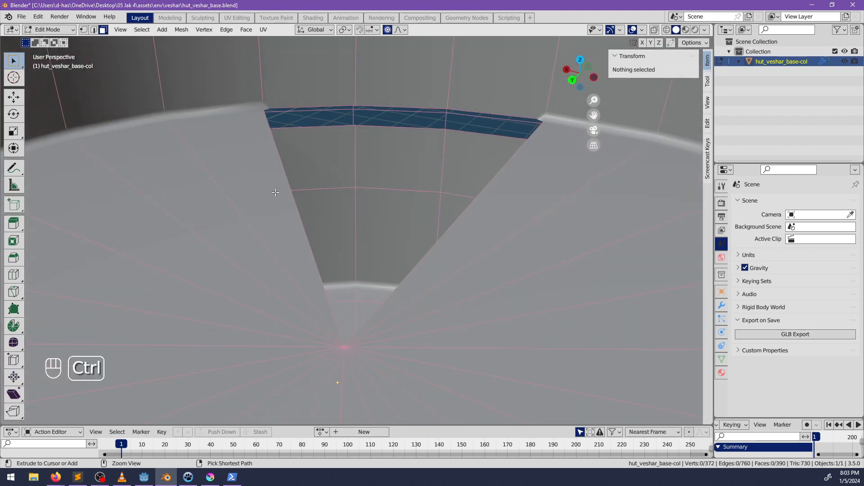
# Try adding a loop cut across the upper floor's triangular faces beside the opening
pyautogui.hotkey('ctrl', 'r')
pyautogui.click(275, 191)
pyautogui.rightClick(277, 191)
pyautogui.rightClick(280, 192)
pyautogui.hotkey('ctrl', 'z')
# Circle-select all remaining triangular faces of the ceiling and the upper floor and delete them
pyautogui.rightClick(262, 228)
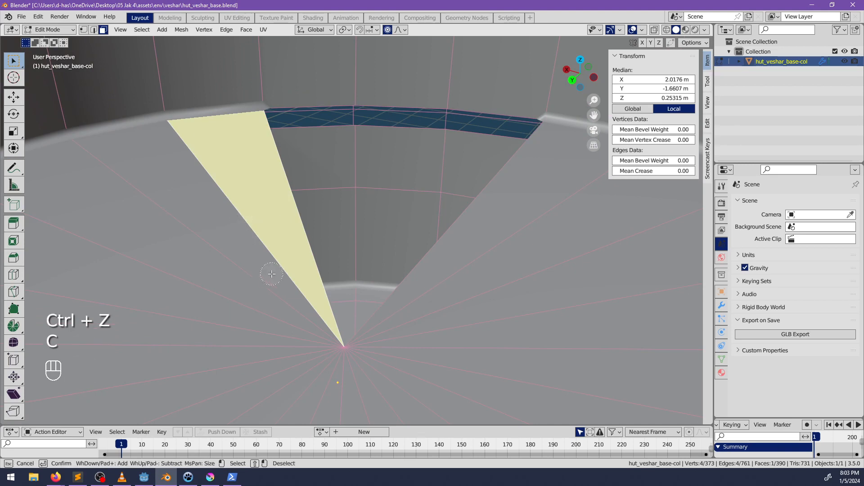
pyautogui.moveTo(272, 274)
pyautogui.mouseDown()
pyautogui.moveTo(377, 367)
pyautogui.moveTo(405, 324)
pyautogui.moveTo(401, 317)
pyautogui.mouseUp()
pyautogui.press('Escape')
pyautogui.moveTo(399, 318); pyautogui.dragTo(406, 252, button='middle')
pyautogui.keyDown('shift'); pyautogui.moveTo(357, 102); pyautogui.dragTo(351, 168, button='middle'); pyautogui.keyUp('shift')
pyautogui.press('c')
pyautogui.moveTo(332, 148)
pyautogui.mouseDown()
pyautogui.moveTo(340, 166)
pyautogui.moveTo(473, 112)
pyautogui.moveTo(562, 252)
pyautogui.moveTo(450, 234)
pyautogui.mouseUp()
pyautogui.press('Escape')
pyautogui.press('x')
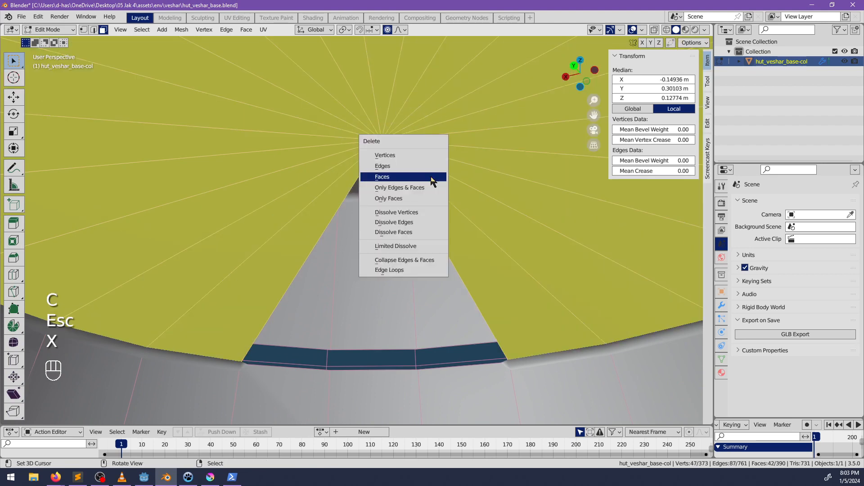
pyautogui.click(431, 181)
# Extrude the upper open edge loop and, with proportional editing off, scale it inward into a ring-shaped ledge
pyautogui.moveTo(431, 181); pyautogui.dragTo(133, 46, button='middle')
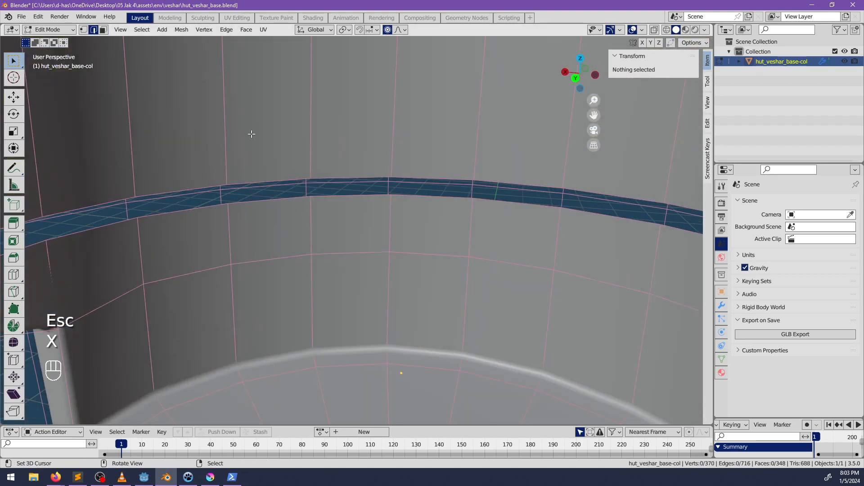
pyautogui.keyDown('alt'); pyautogui.rightClick(359, 173); pyautogui.keyUp('alt')
pyautogui.moveTo(449, 218); pyautogui.dragTo(462, 242, button='middle')
pyautogui.press('e')
pyautogui.rightClick(469, 242)
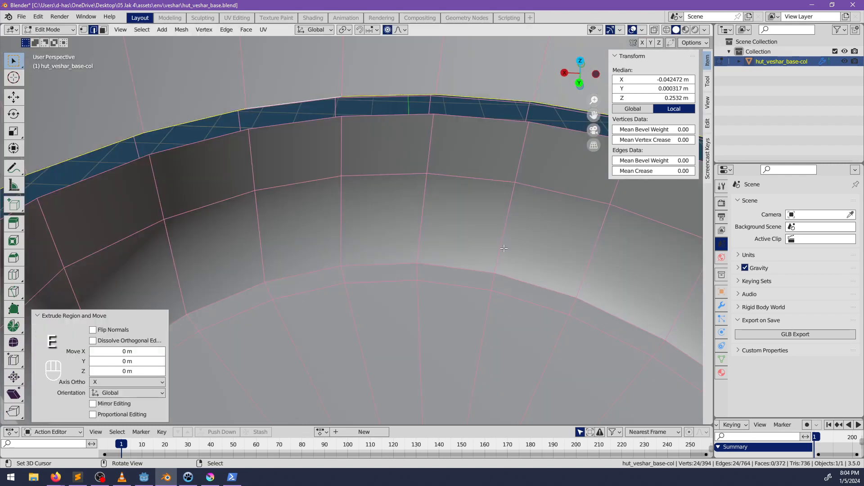
pyautogui.press('s')
pyautogui.press('Escape')
pyautogui.press('o')
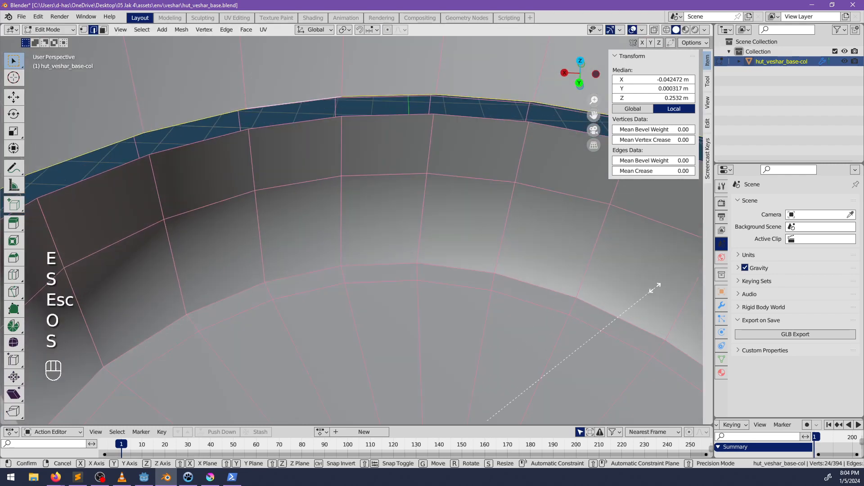
pyautogui.click(621, 290)
# Extrude the lower open edge loop and scale it inward by a factor of 0.813
pyautogui.moveTo(421, 259)
pyautogui.mouseDown(button='middle')
pyautogui.moveTo(415, 224)
pyautogui.moveTo(450, 268)
pyautogui.moveTo(427, 261)
pyautogui.mouseUp(button='middle')
pyautogui.keyDown('alt'); pyautogui.rightClick(408, 238); pyautogui.keyUp('alt')
pyautogui.press('e')
pyautogui.rightClick(581, 282)
pyautogui.press('s')
pyautogui.click(578, 290)
# Scale the lower ledge's inner edge loop back outward by a factor of 1.108
pyautogui.keyDown('shift'); pyautogui.moveTo(328, 194); pyautogui.dragTo(360, 174, button='middle'); pyautogui.keyUp('shift')
pyautogui.moveTo(373, 207); pyautogui.dragTo(448, 230, button='middle')
pyautogui.hotkey('alt', 's')
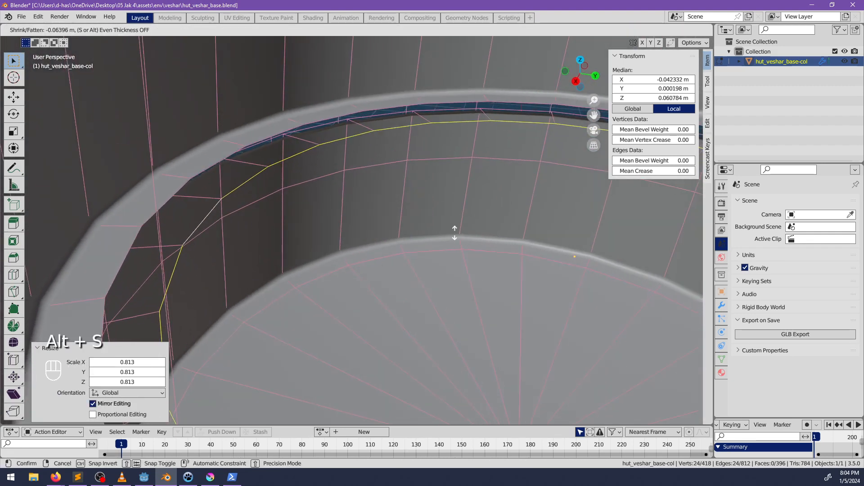
pyautogui.press('Escape')
pyautogui.press('s')
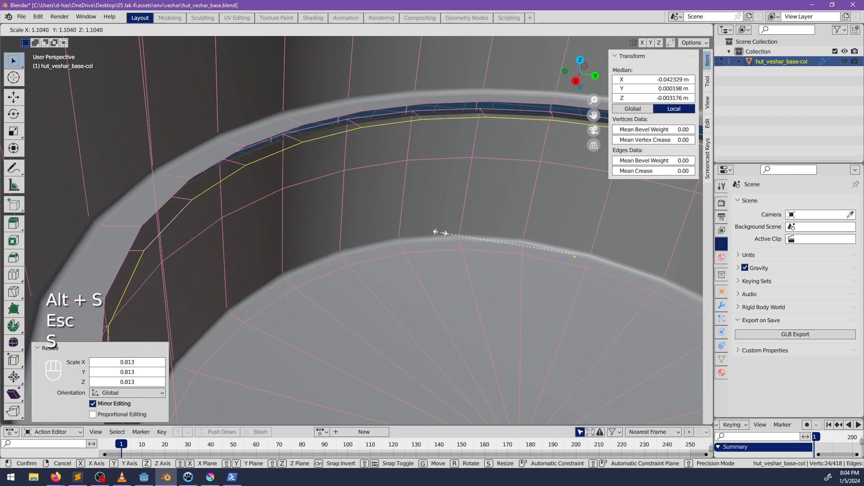
pyautogui.keyDown('shift'); pyautogui.moveTo(285, 231); pyautogui.dragTo(330, 252, button='middle'); pyautogui.keyUp('shift')
pyautogui.moveTo(334, 250); pyautogui.dragTo(351, 166, button='middle')
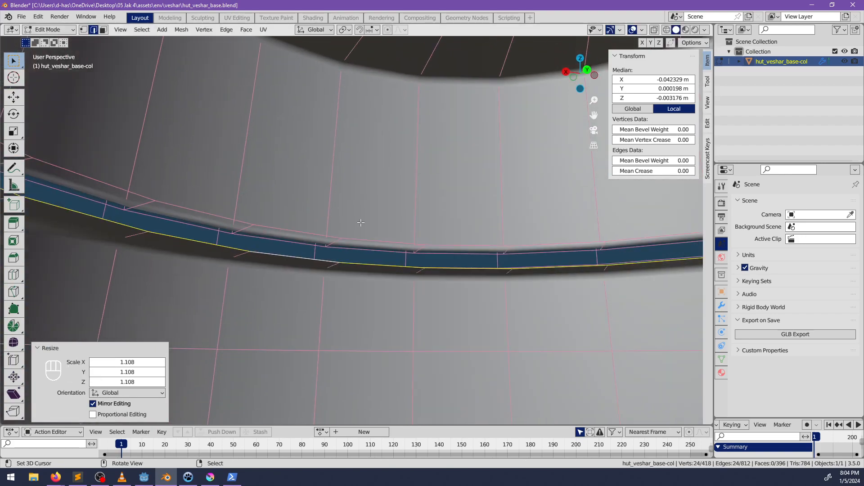
# Delete one matching face from both the upper and lower ledge rings to open a gap beside the wall
pyautogui.moveTo(361, 222); pyautogui.dragTo(376, 239, button='middle')
pyautogui.scroll(2, 377, 238)
pyautogui.keyDown('shift'); pyautogui.moveTo(377, 239); pyautogui.dragTo(380, 220, button='middle'); pyautogui.keyUp('shift')
pyautogui.scroll(-2, 380, 220)
pyautogui.moveTo(288, 234)
pyautogui.mouseDown(button='middle')
pyautogui.moveTo(271, 247)
pyautogui.moveTo(300, 244)
pyautogui.mouseUp(button='middle')
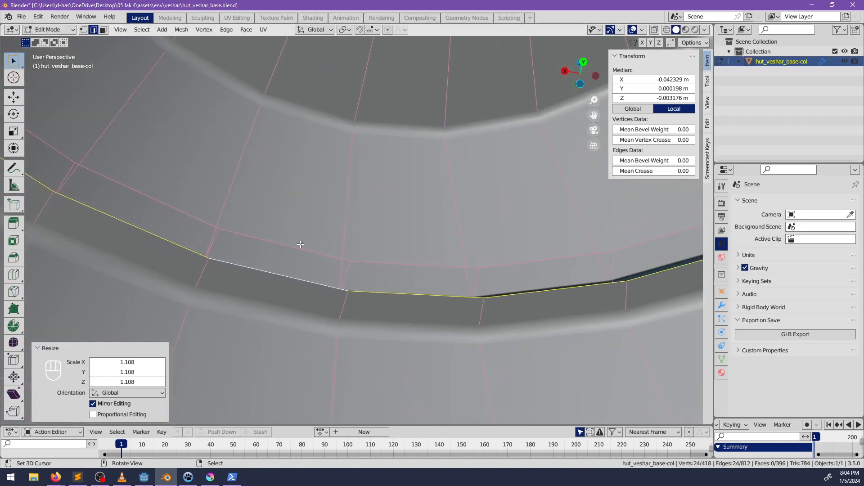
pyautogui.click(380, 294)
pyautogui.press('x')
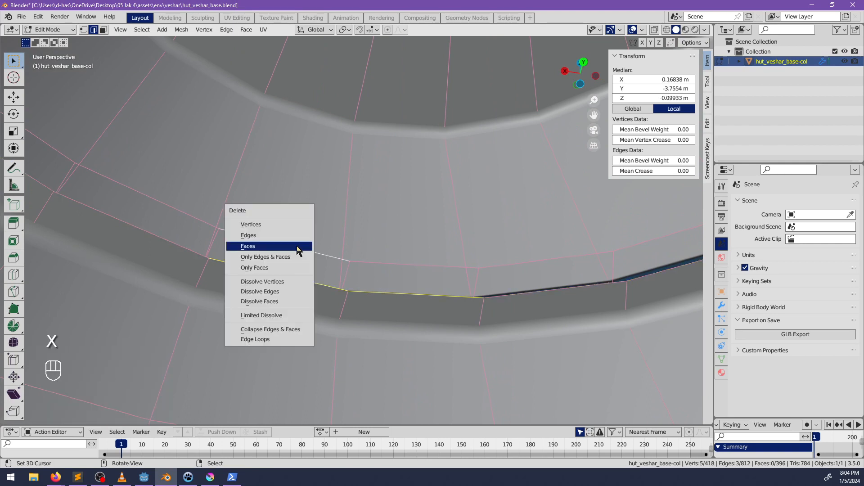
pyautogui.click(280, 274)
pyautogui.press('x')
pyautogui.moveTo(295, 243); pyautogui.dragTo(318, 263, button='middle')
pyautogui.press('x')
pyautogui.click(300, 248)
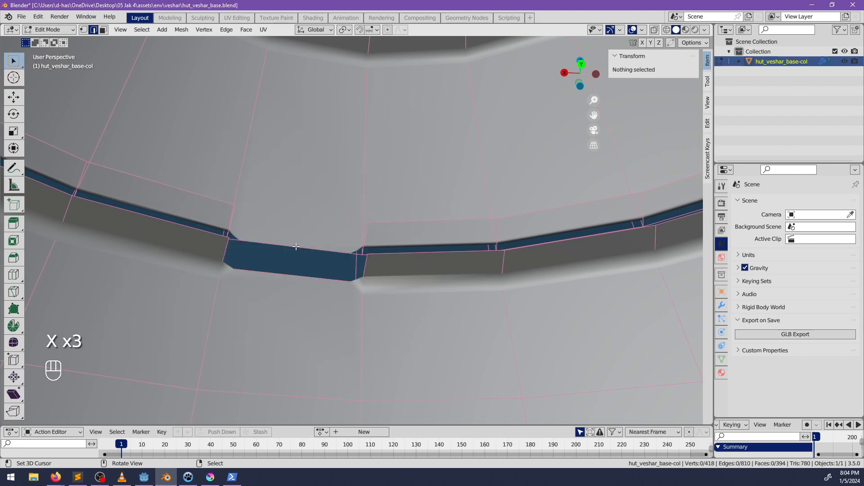
# Fill the open sides of the gap between the upper and lower ledge rings with new faces
pyautogui.moveTo(248, 198); pyautogui.dragTo(228, 252, button='middle')
pyautogui.moveTo(329, 127); pyautogui.dragTo(288, 167, button='middle')
pyautogui.keyDown('shift'); pyautogui.moveTo(288, 167); pyautogui.dragTo(367, 219, button='middle'); pyautogui.keyUp('shift')
pyautogui.rightClick(415, 121)
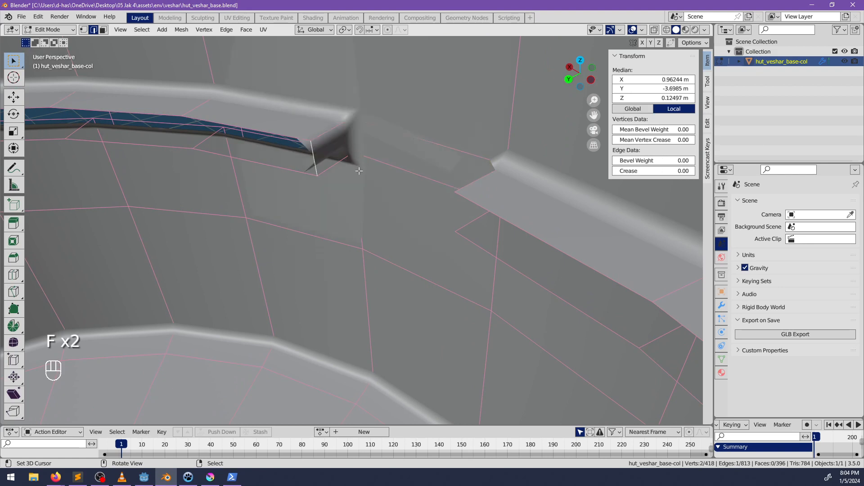
pyautogui.moveTo(359, 171); pyautogui.dragTo(374, 191, button='middle')
pyautogui.press('f')
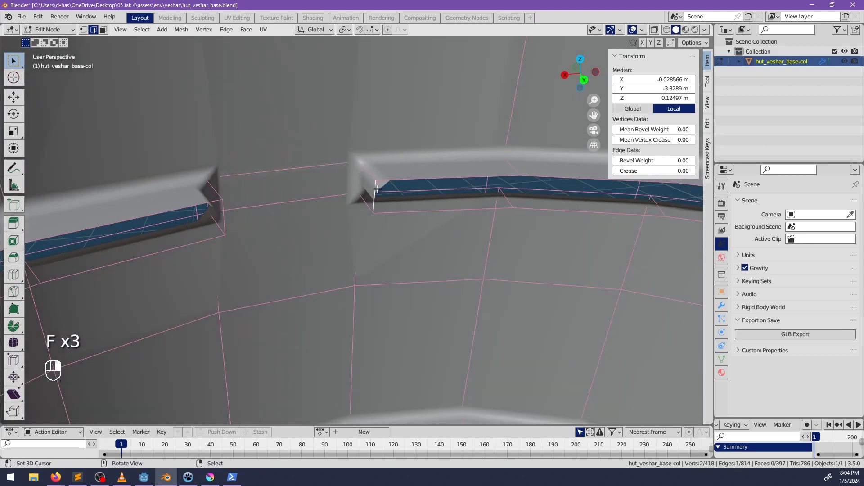
# Try filling more faces from the vertical edge at the gap's inner corner and undo them
pyautogui.press('f')
pyautogui.press('f')
pyautogui.hotkey('ctrl', 'z')
pyautogui.hotkey('ctrl', 'z')
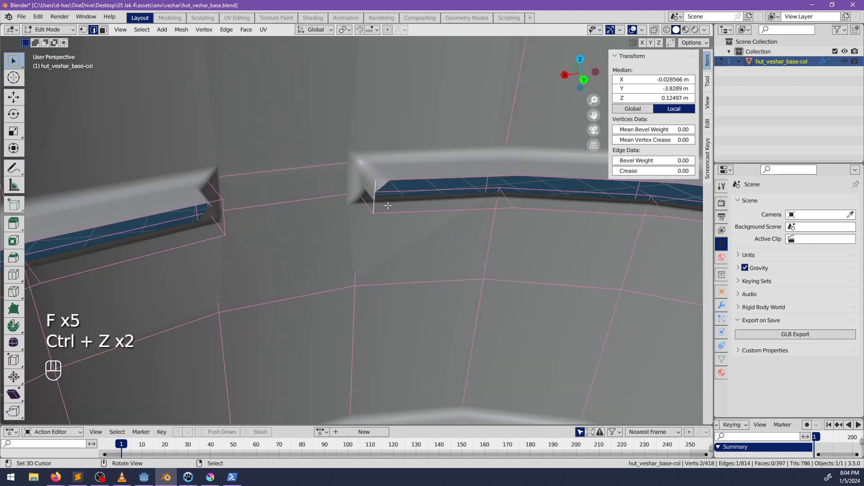
pyautogui.moveTo(407, 199); pyautogui.dragTo(472, 216, button='middle')
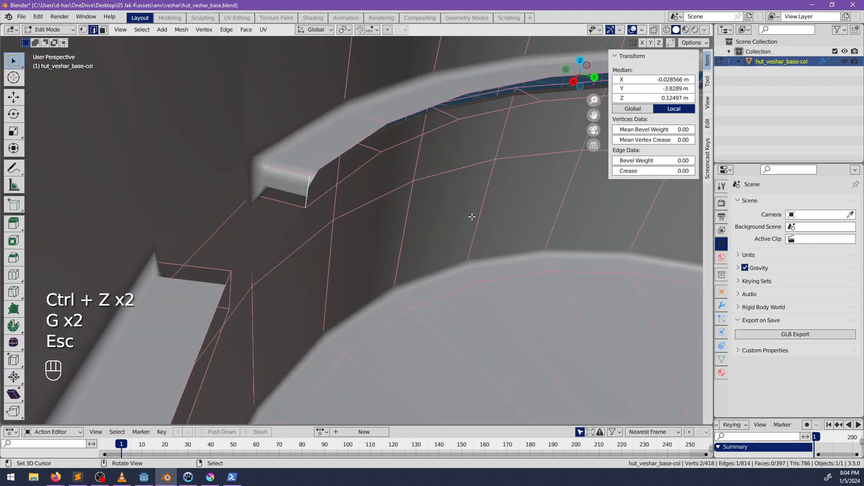
pyautogui.press('g')
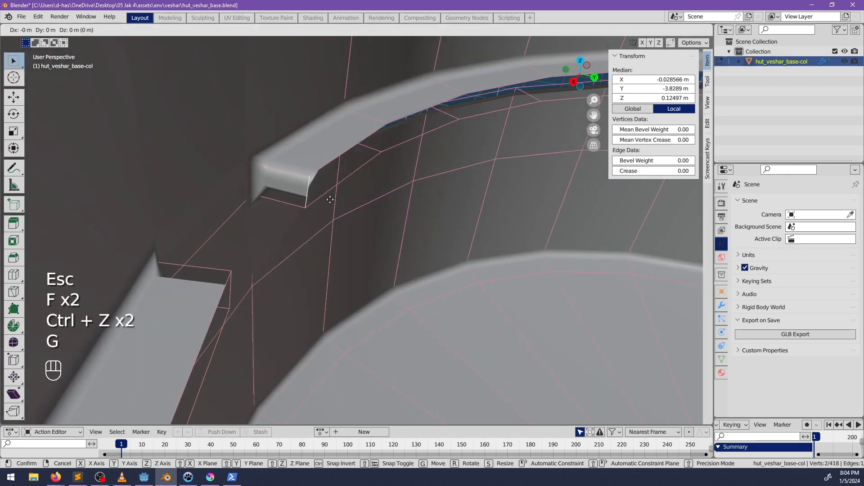
pyautogui.press('Escape')
# Move the vertical edge at the gap's inner corner horizontally, locking Z, to widen the opening
pyautogui.moveTo(371, 227); pyautogui.dragTo(311, 236, button='middle')
pyautogui.keyDown('shift'); pyautogui.moveTo(312, 236); pyautogui.dragTo(363, 258, button='middle'); pyautogui.keyUp('shift')
pyautogui.press('g')
pyautogui.hotkey('shift', 'z')
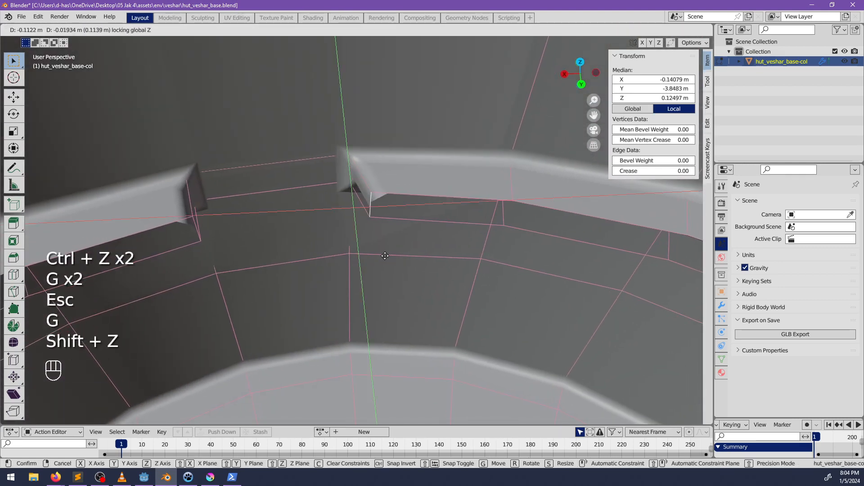
pyautogui.click(398, 257)
pyautogui.moveTo(241, 228); pyautogui.dragTo(242, 179, button='middle')
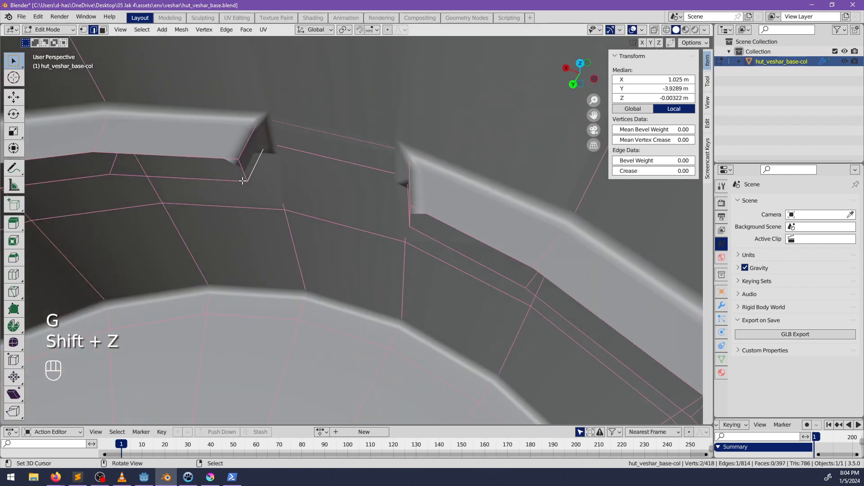
pyautogui.click(246, 177)
pyautogui.press('g')
pyautogui.hotkey('shift', 'z')
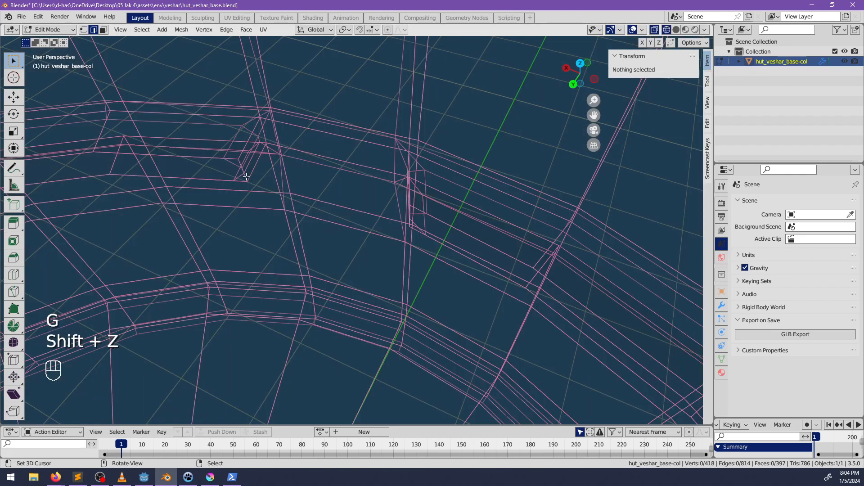
pyautogui.hotkey('alt', 'z')
pyautogui.hotkey('alt', 'z')
pyautogui.hotkey('shift', 'z')
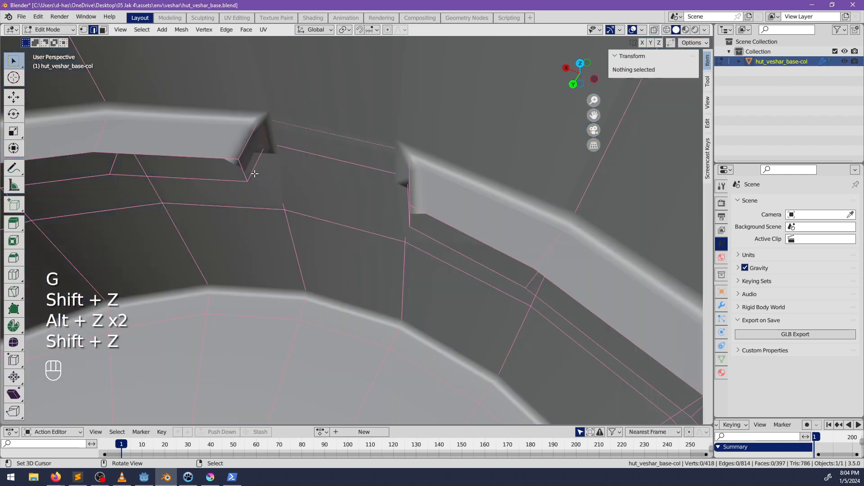
# Move the vertical inner edge on the gap's opposite side about 0.27 m in X and 0.07 m in Y
pyautogui.keyDown('shift'); pyautogui.moveTo(304, 194); pyautogui.dragTo(434, 214, button='middle'); pyautogui.keyUp('shift')
pyautogui.rightClick(425, 262)
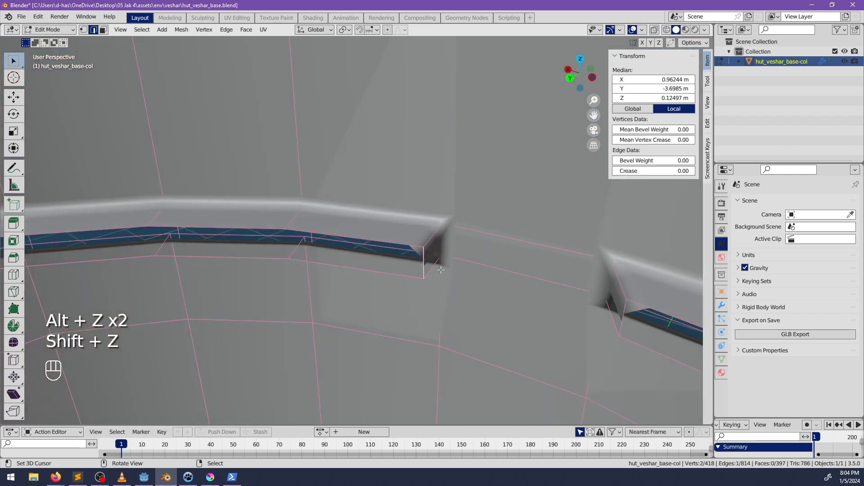
pyautogui.press('g')
pyautogui.hotkey('shift', 'z')
pyautogui.click(411, 272)
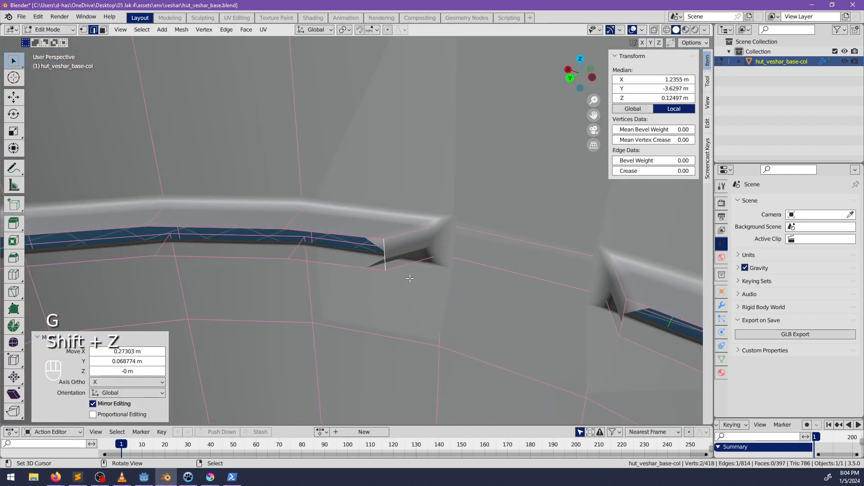
# Try shrinking or fattening the column of wall faces at the ledge gap and undo it
pyautogui.moveTo(409, 277); pyautogui.dragTo(459, 275, button='middle')
pyautogui.moveTo(459, 276); pyautogui.dragTo(409, 203, button='middle')
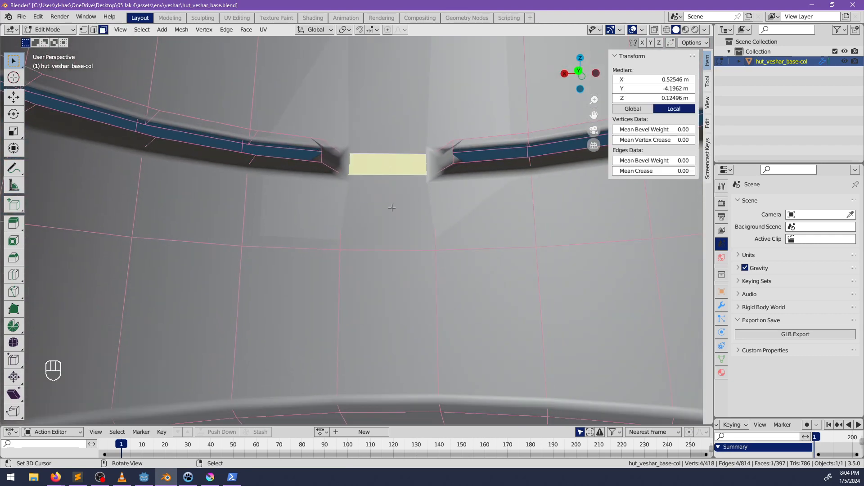
pyautogui.keyDown('ctrl'); pyautogui.click(401, 305); pyautogui.keyUp('ctrl')
pyautogui.hotkey('alt', 's')
pyautogui.moveTo(402, 305); pyautogui.dragTo(440, 274, button='middle')
pyautogui.hotkey('ctrl', 'z')
pyautogui.keyDown('shift'); pyautogui.click(437, 194); pyautogui.keyUp('shift')
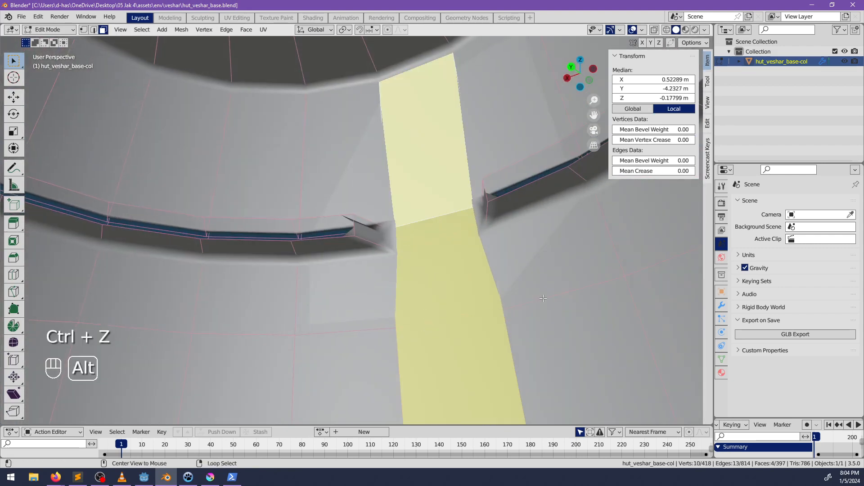
pyautogui.click(546, 301)
# Extrude the ledge's upper and lower inner edge loops and scale them inward to 0.836 in X and Y, locking Z
pyautogui.press('Tab')
pyautogui.moveTo(545, 301); pyautogui.dragTo(469, 321, button='middle')
pyautogui.press('Tab')
pyautogui.keyDown('shift'); pyautogui.moveTo(369, 238); pyautogui.dragTo(468, 245, button='middle'); pyautogui.keyUp('shift')
pyautogui.hotkey('alt', 'a')
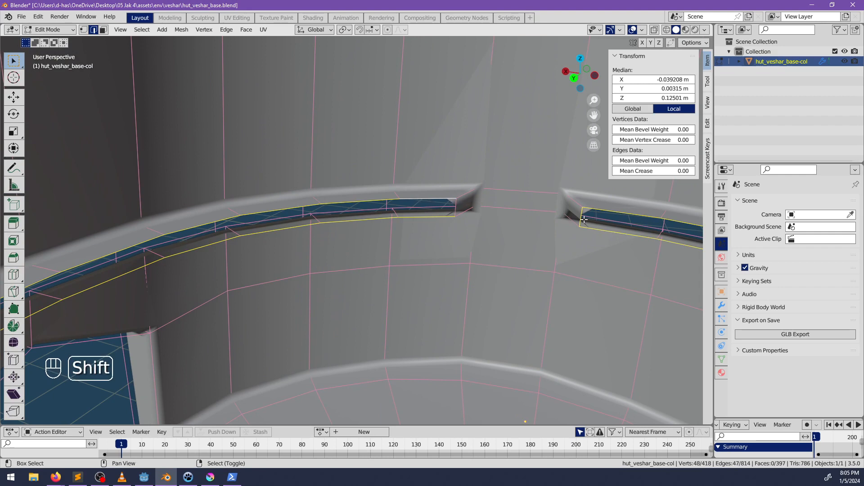
pyautogui.keyDown('shift'); pyautogui.moveTo(594, 227); pyautogui.dragTo(479, 225, button='middle'); pyautogui.keyUp('shift')
pyautogui.moveTo(478, 224); pyautogui.dragTo(491, 252, button='middle')
pyautogui.scroll(-2, 492, 254)
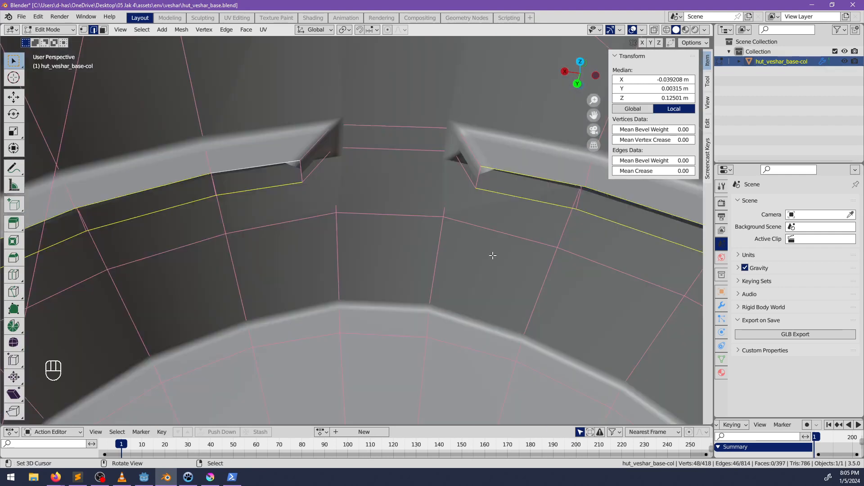
pyautogui.press('e')
pyautogui.rightClick(497, 256)
pyautogui.hotkey('shift', 'z')
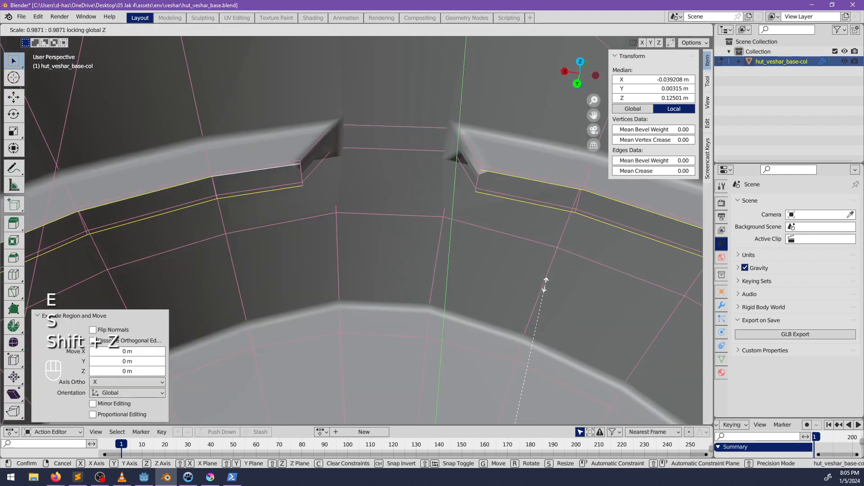
pyautogui.click(467, 385)
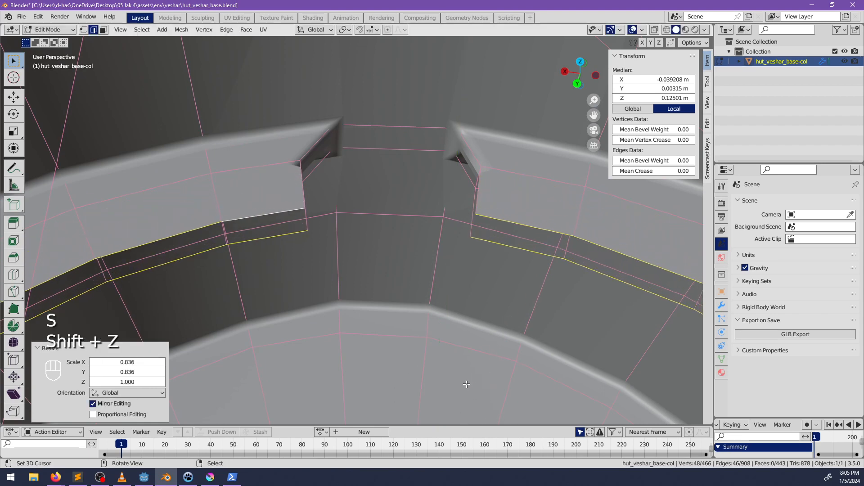
# Fill faces at the ledge gap, including one joining the vertical edges at its two inner ends
pyautogui.moveTo(429, 320); pyautogui.dragTo(459, 265, button='middle')
pyautogui.press('f')
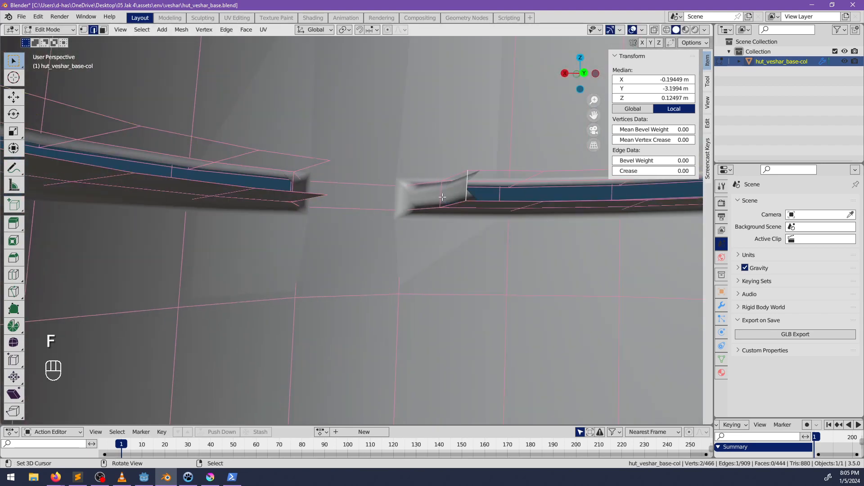
pyautogui.moveTo(446, 190); pyautogui.dragTo(330, 159, button='middle')
pyautogui.moveTo(348, 200); pyautogui.dragTo(457, 199, button='middle')
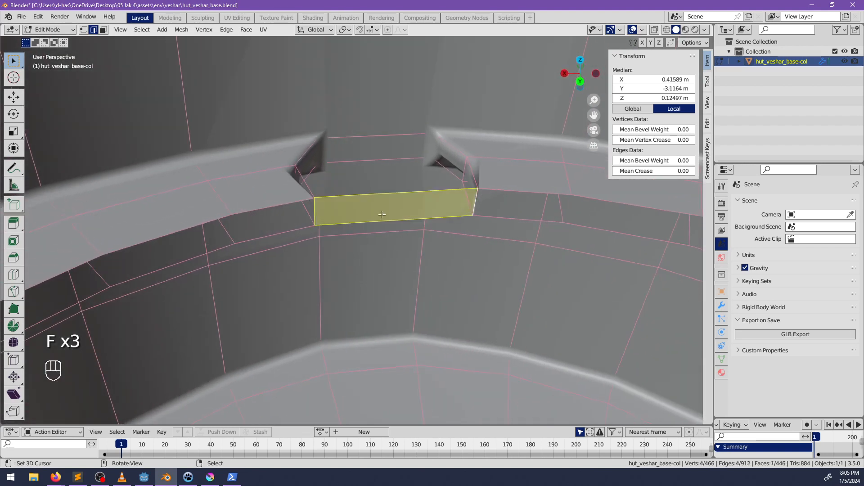
pyautogui.moveTo(348, 234); pyautogui.dragTo(366, 228, button='middle')
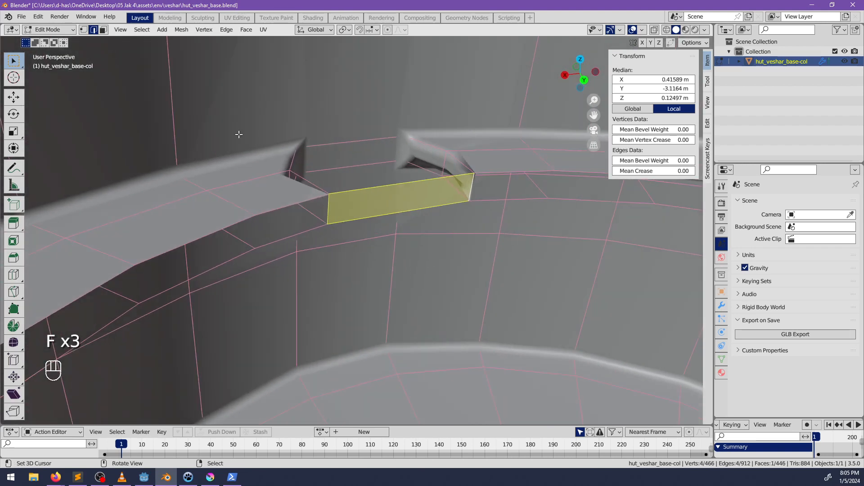
pyautogui.moveTo(366, 243); pyautogui.dragTo(425, 267, button='middle')
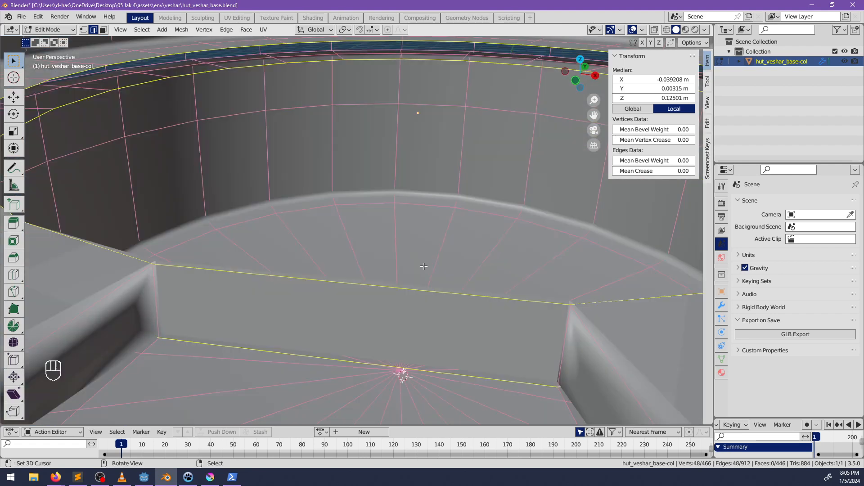
# Extrude the closed upper and lower inner loops and scale them farther inward, locking Z
pyautogui.press('e')
pyautogui.rightClick(428, 272)
pyautogui.press('s')
pyautogui.hotkey('shift', 'z')
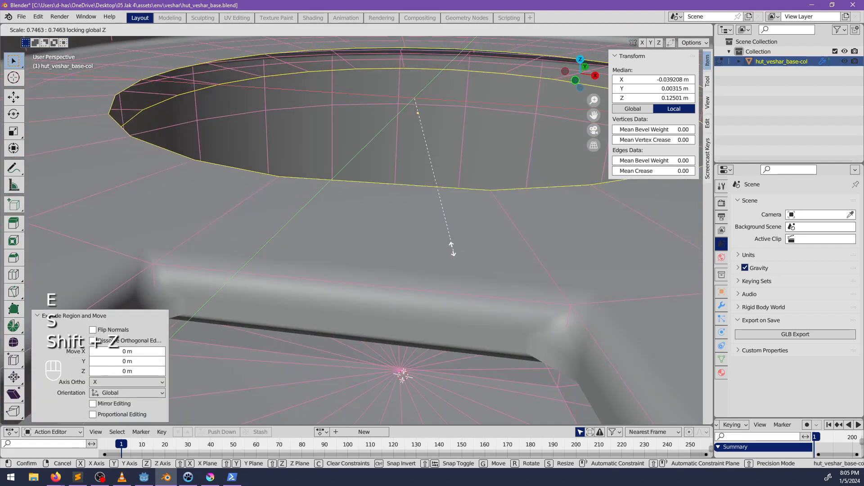
pyautogui.click(434, 228)
# Merge the floor's upper and lower inner edge loops at their centers to close the floor
pyautogui.moveTo(434, 228); pyautogui.dragTo(340, 258, button='middle')
pyautogui.moveTo(224, 264)
pyautogui.mouseDown(button='middle')
pyautogui.moveTo(280, 284)
pyautogui.moveTo(228, 270)
pyautogui.moveTo(234, 266)
pyautogui.mouseUp(button='middle')
pyautogui.press('f')
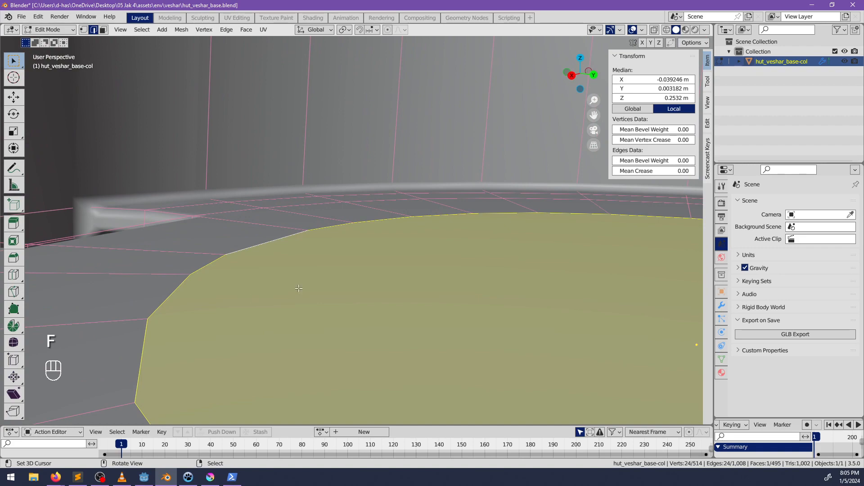
pyautogui.click(270, 288)
pyautogui.moveTo(300, 289); pyautogui.dragTo(217, 265, button='middle')
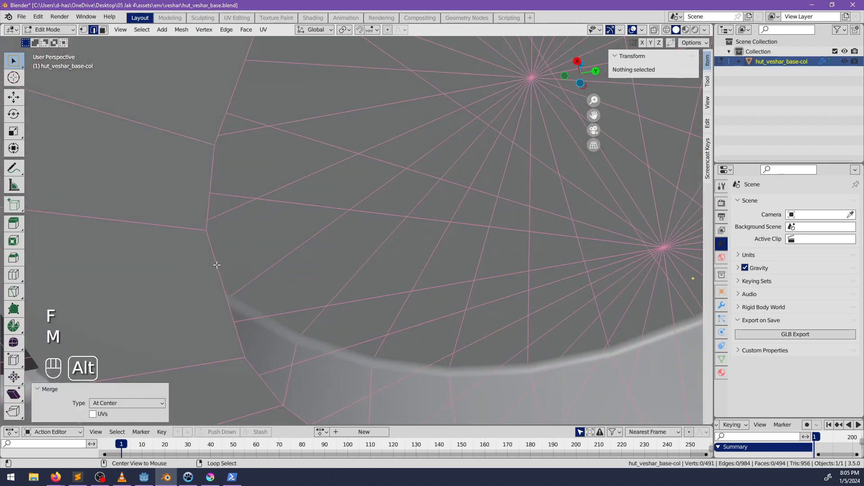
pyautogui.keyDown('alt'); pyautogui.click(216, 266); pyautogui.keyUp('alt')
pyautogui.click(216, 265)
pyautogui.scroll(-2, 357, 203)
# Scale the two vertical edges at the floor opening's inner corners to 0.704 in X and Y, locking Z
pyautogui.moveTo(357, 203); pyautogui.dragTo(342, 315, button='middle')
pyautogui.keyDown('shift'); pyautogui.moveTo(315, 243); pyautogui.dragTo(202, 257, button='middle'); pyautogui.keyUp('shift')
pyautogui.click(147, 269)
pyautogui.moveTo(147, 270); pyautogui.dragTo(248, 283, button='middle')
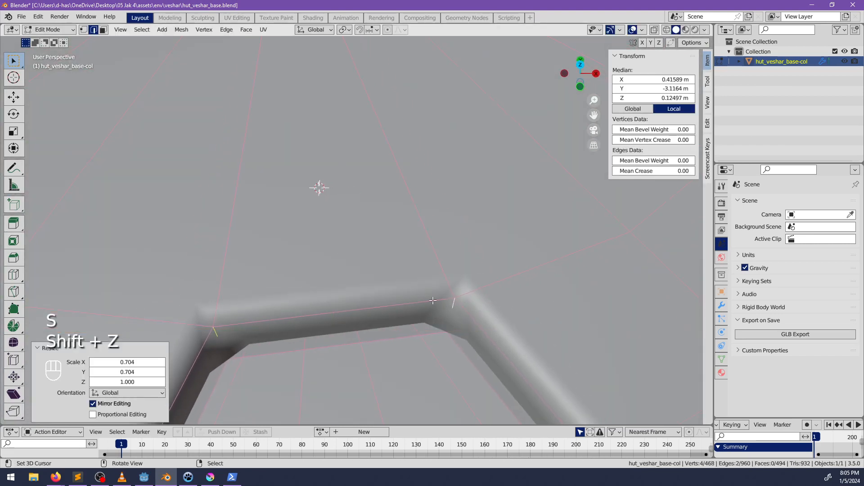
pyautogui.moveTo(433, 301); pyautogui.dragTo(391, 265, button='middle')
# Leave Edit Mode and examine the hut collision mesh from the inside and outside
pyautogui.press('Tab')
pyautogui.scroll(-3, 475, 239)
pyautogui.hotkey('alt', 'a')
pyautogui.scroll(5, 346, 220)
pyautogui.scroll(-8, 272, 302)
pyautogui.scroll(6, 314, 242)
pyautogui.keyDown('shift'); pyautogui.moveTo(323, 235); pyautogui.dragTo(375, 262, button='middle'); pyautogui.keyUp('shift')
pyautogui.scroll(2, 375, 262)
pyautogui.moveTo(382, 189); pyautogui.dragTo(365, 257, button='middle')
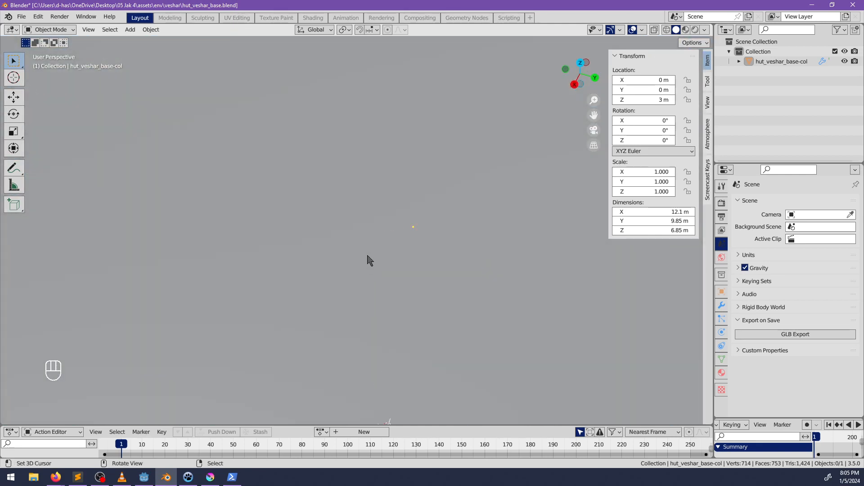
pyautogui.scroll(-10, 369, 260)
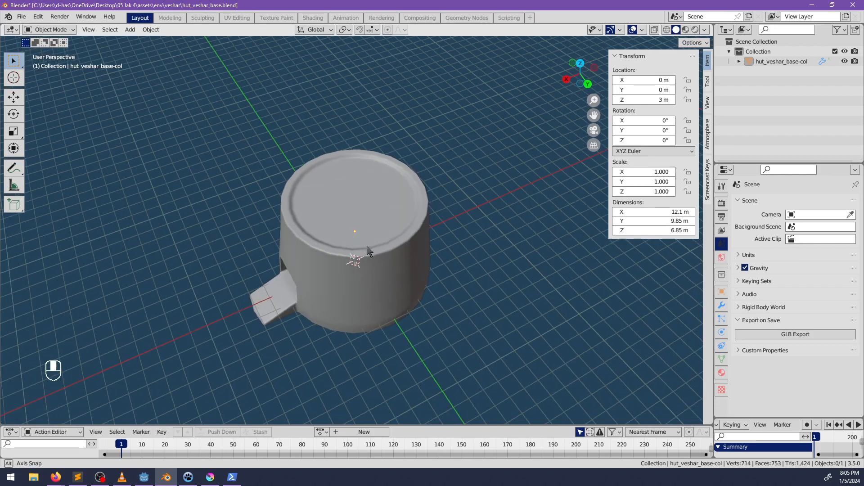
# Select the hut's upper outer wall face loops, above the doorway, in Edit Mode and hide them
pyautogui.click(384, 252)
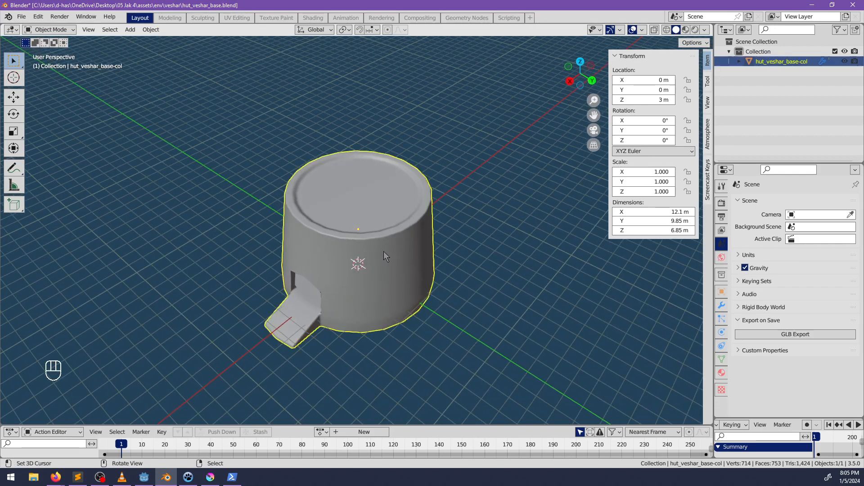
pyautogui.moveTo(384, 251); pyautogui.dragTo(282, 140, button='middle')
pyautogui.press('Tab')
pyautogui.hotkey('alt', 'a')
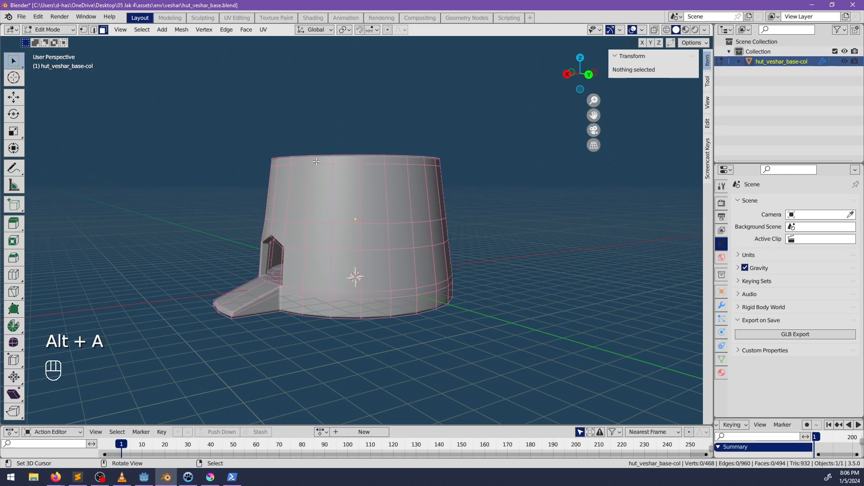
pyautogui.keyDown('alt'); pyautogui.click(335, 157); pyautogui.keyUp('alt')
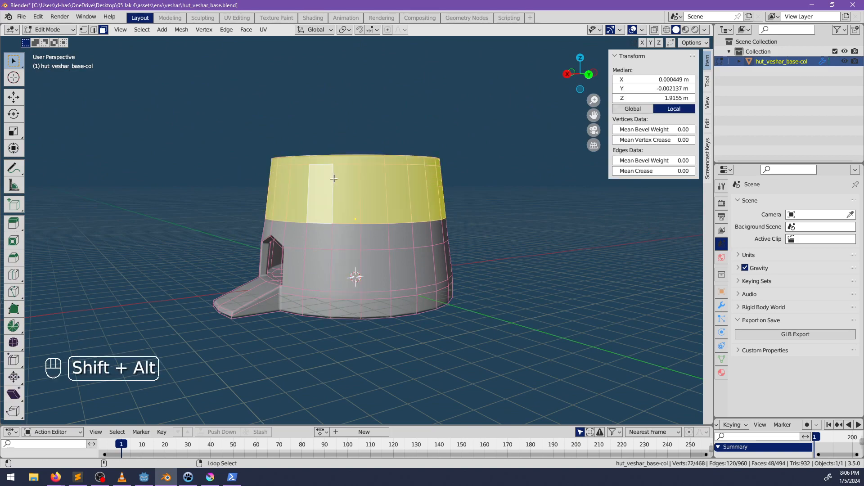
pyautogui.moveTo(340, 269); pyautogui.dragTo(361, 267, button='middle')
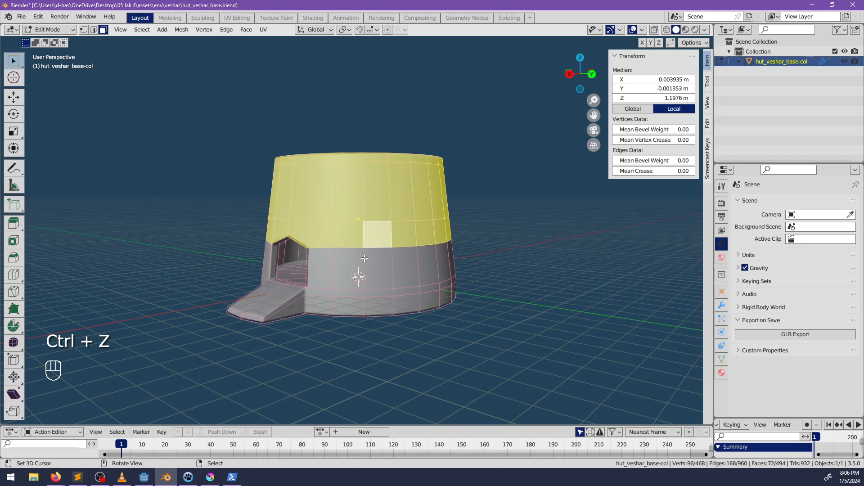
pyautogui.press('h')
# Select the remaining outer wall faces level with the doorway and hide them
pyautogui.click(328, 270)
pyautogui.moveTo(329, 271); pyautogui.dragTo(343, 270, button='middle')
pyautogui.keyDown('ctrl'); pyautogui.click(397, 261); pyautogui.keyUp('ctrl')
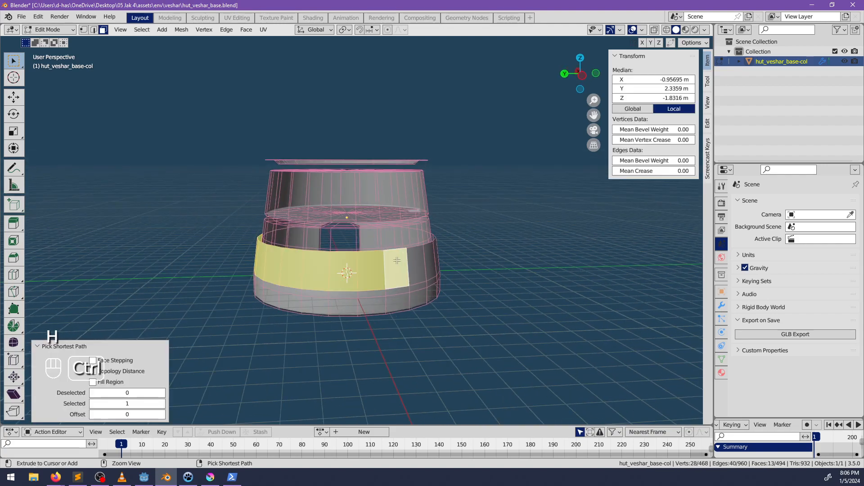
pyautogui.moveTo(446, 263); pyautogui.dragTo(384, 249, button='middle')
pyautogui.keyDown('ctrl'); pyautogui.click(398, 269); pyautogui.keyUp('ctrl')
pyautogui.press('h')
# Examine the exposed interior floors, ledge opening and doorway from all around the hut
pyautogui.scroll(2, 424, 258)
pyautogui.press('Tab')
pyautogui.press('Tab')
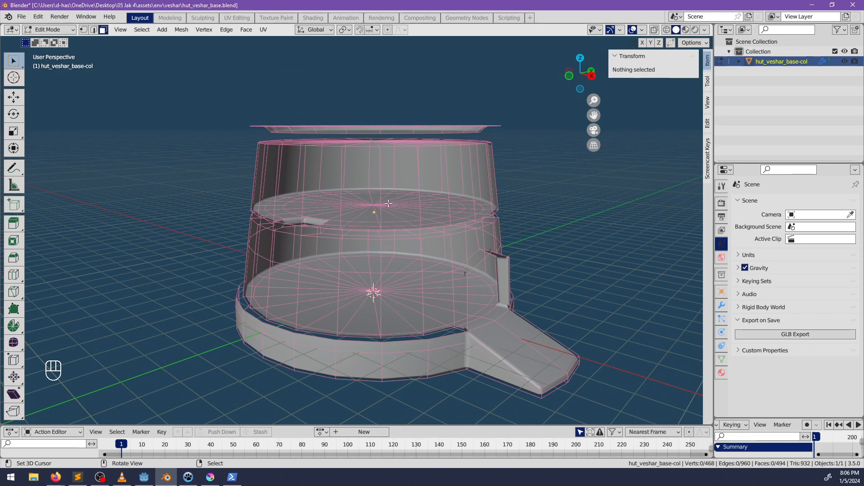
pyautogui.moveTo(388, 204); pyautogui.dragTo(459, 284, button='middle')
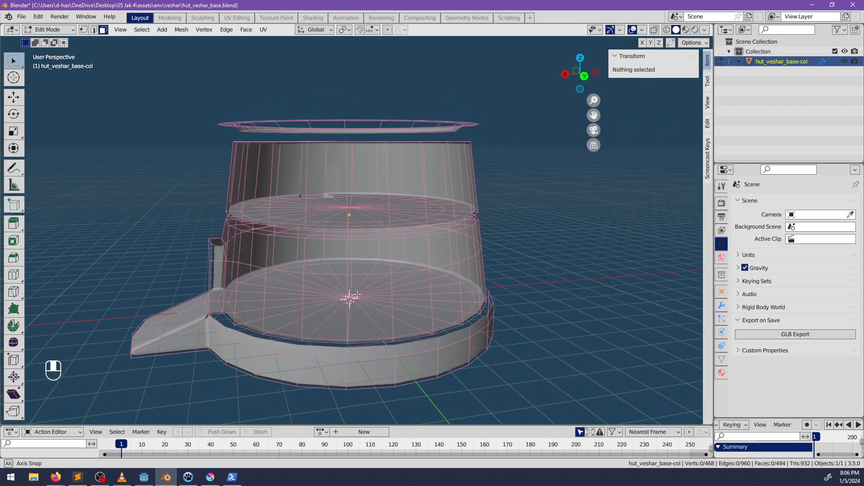
pyautogui.moveTo(357, 295); pyautogui.dragTo(448, 285, button='middle')
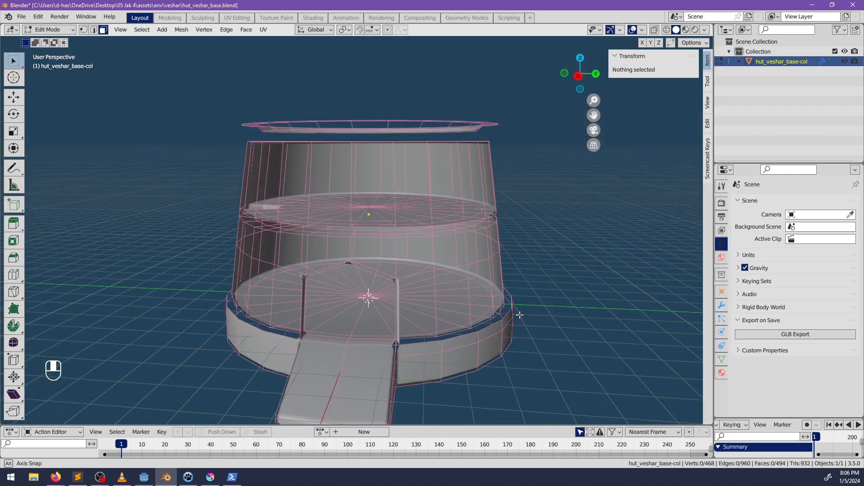
pyautogui.moveTo(520, 315); pyautogui.dragTo(354, 304, button='middle')
pyautogui.moveTo(446, 306); pyautogui.dragTo(394, 287, button='middle')
# Unhide all faces, deselect everything, return to Object Mode and save the file
pyautogui.hotkey('alt', 'h')
pyautogui.hotkey('alt', 'a')
pyautogui.press('Tab')
pyautogui.hotkey('ctrl', 's')
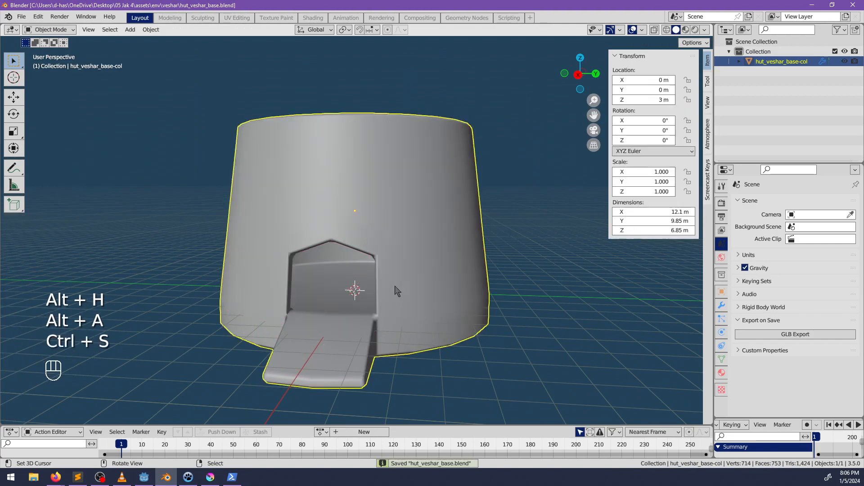
pyautogui.moveTo(402, 217); pyautogui.dragTo(450, 256, button='middle')
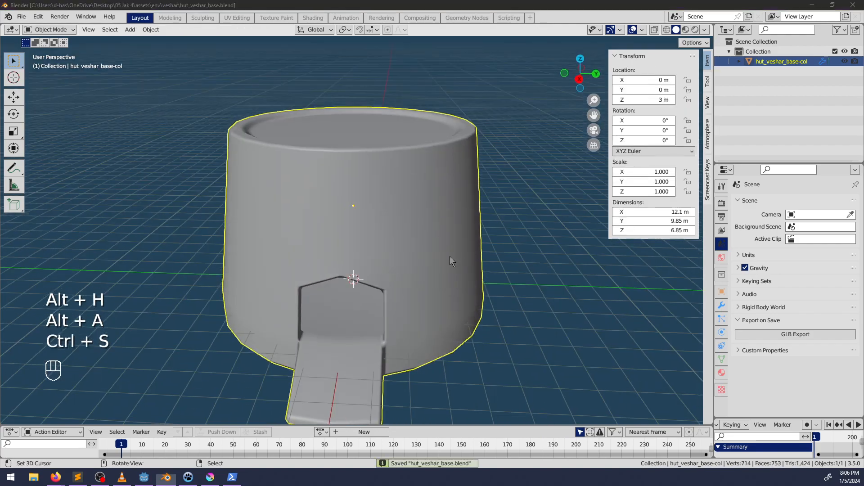
# Switch to the running game and run the character through the hut's doorway
pyautogui.hotkey('alt', 'Tab')
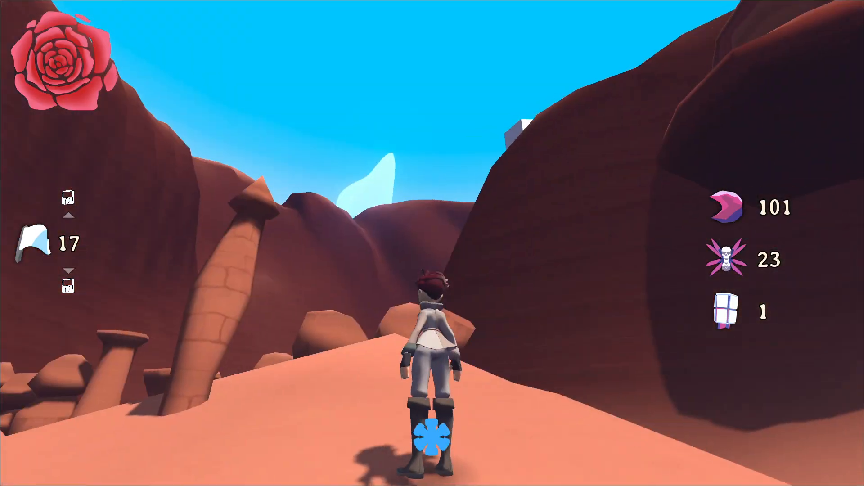
pyautogui.press('w')
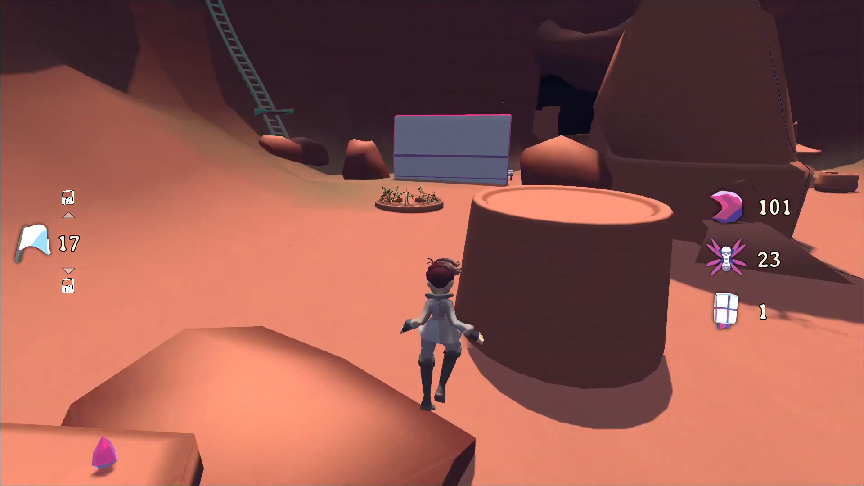
pyautogui.press('w')
pyautogui.press('space')
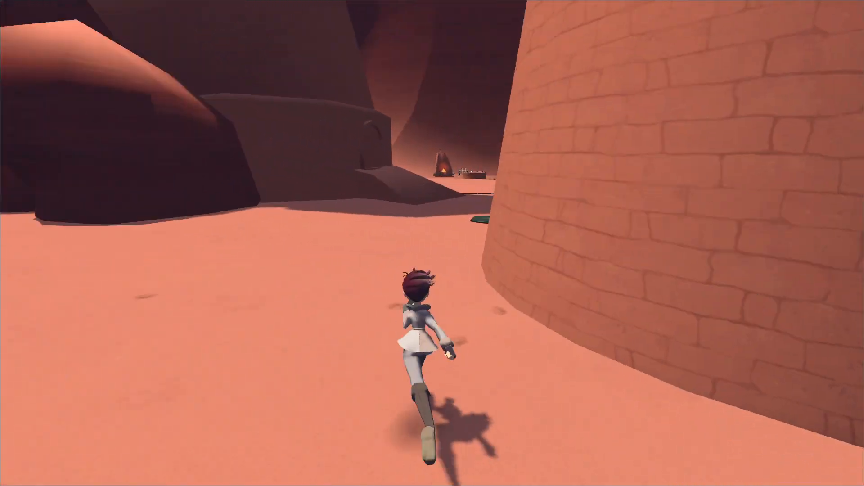
pyautogui.press('w')
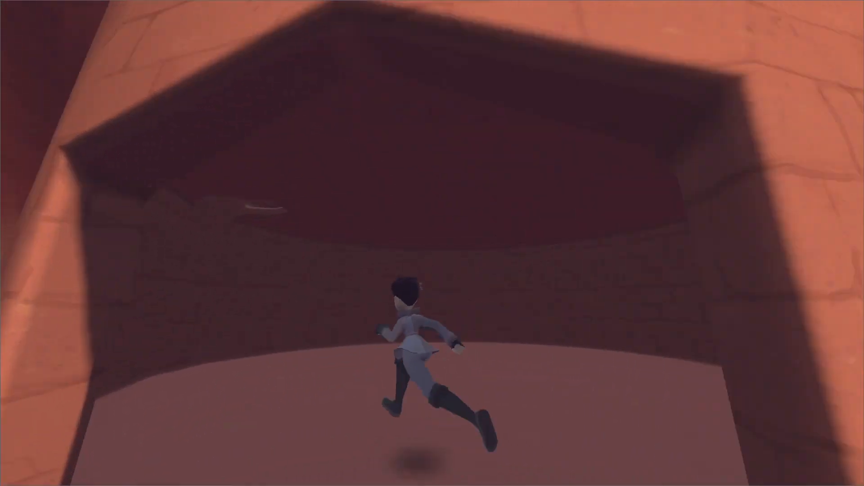
# Run and jump the character around the hut's interior to examine its walls, opening and doorway
pyautogui.press('w')
pyautogui.press('w')
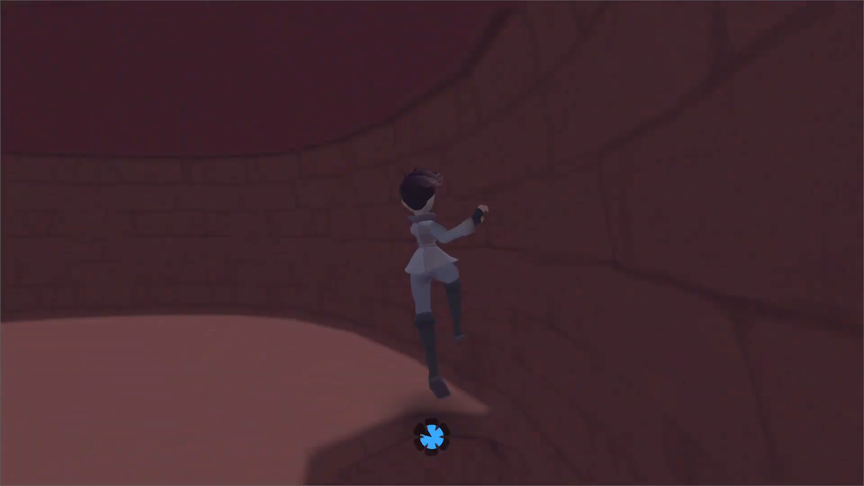
pyautogui.press('w')
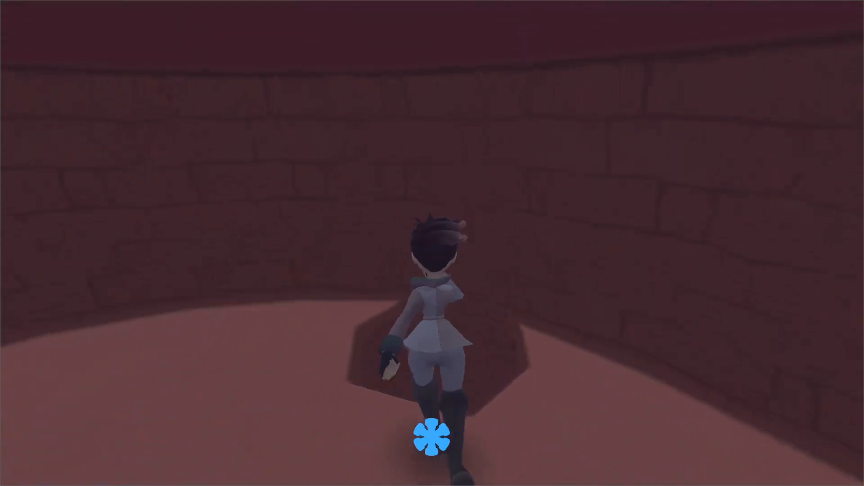
pyautogui.press('d')
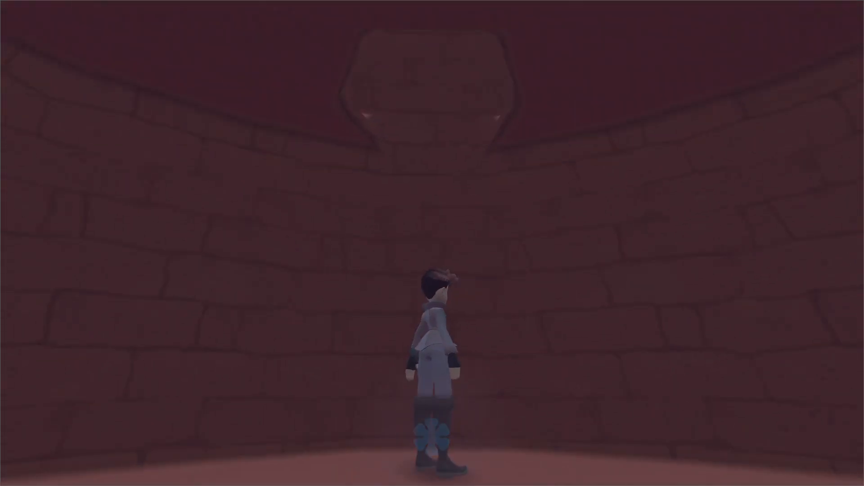
pyautogui.press('space')
pyautogui.press('w')
pyautogui.press('w')
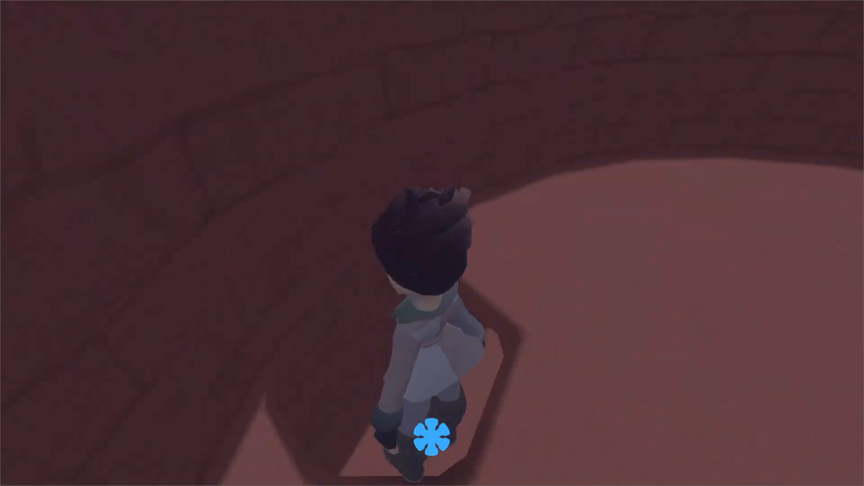
pyautogui.press('w')
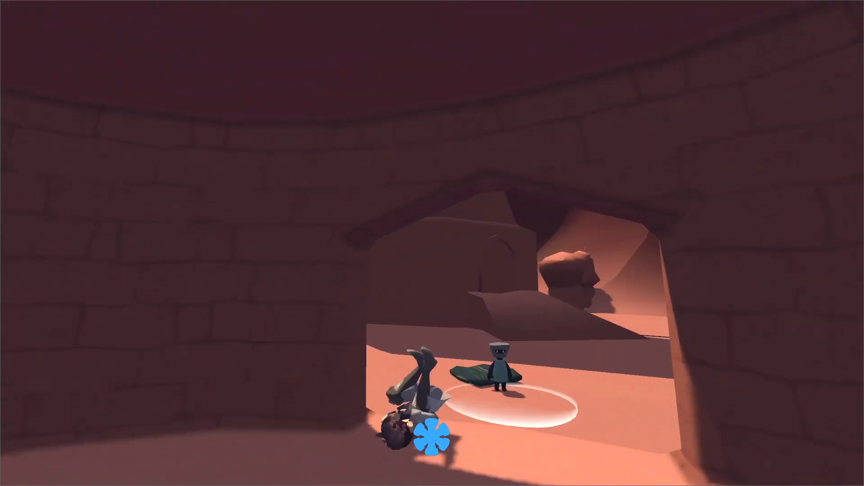
# Run the character out to a neighbouring hut and up through its ceiling opening, examine the upper floor and collect the crystal
pyautogui.press('w')
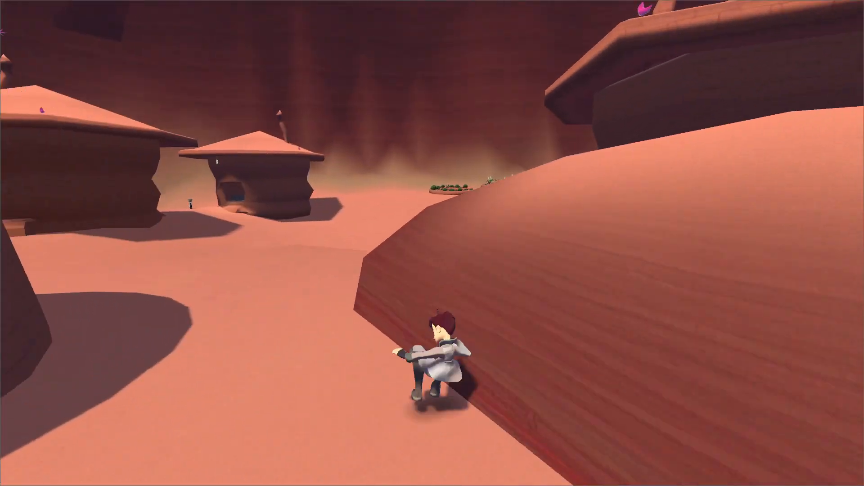
pyautogui.press('space')
pyautogui.press('w')
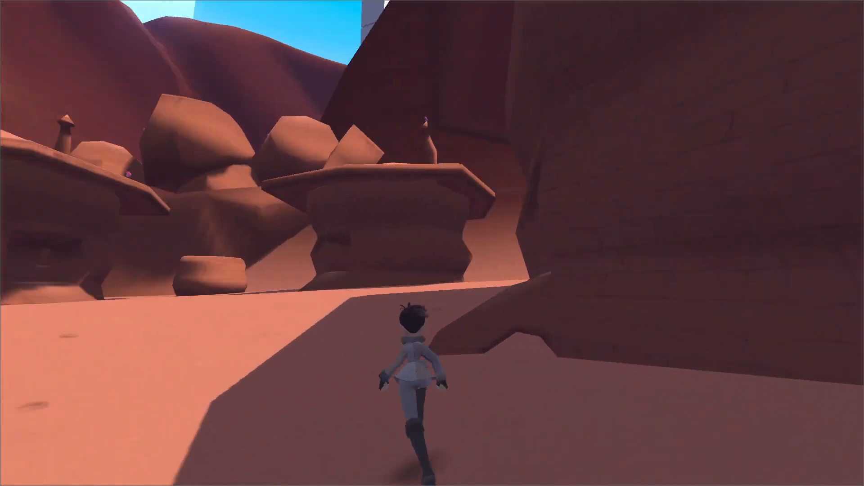
pyautogui.press('w')
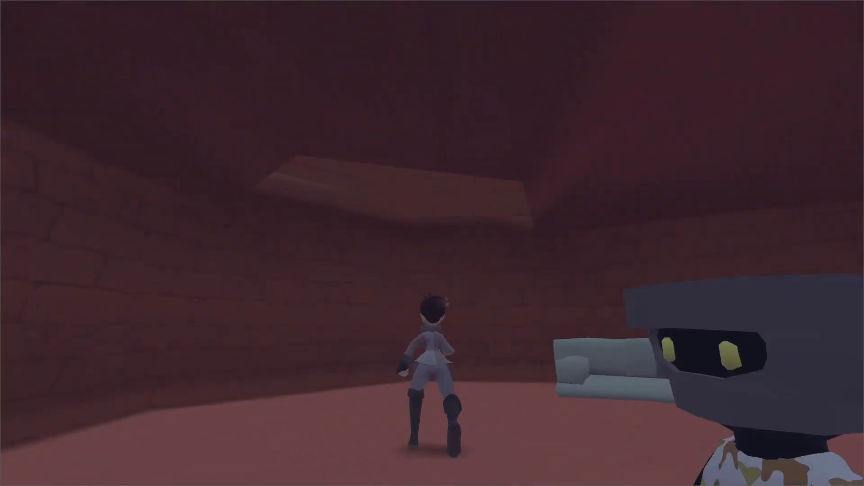
pyautogui.press('w')
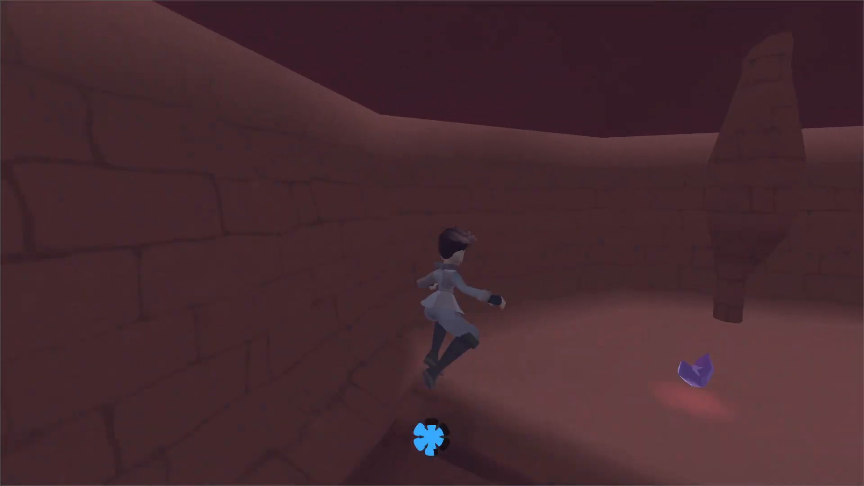
pyautogui.press('w')
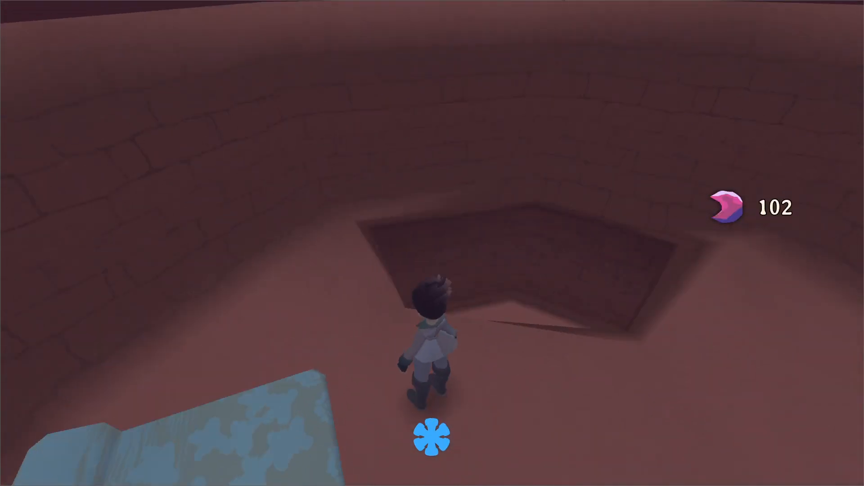
pyautogui.press('w')
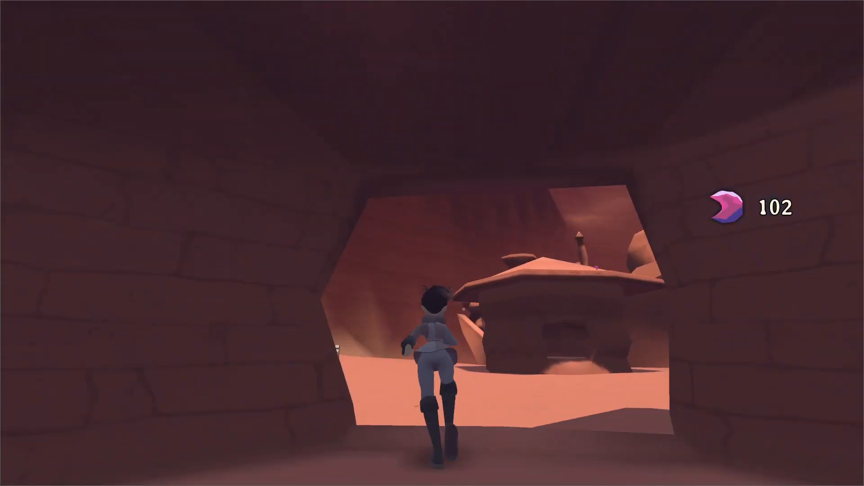
# Run the character back across the village to the round brick hut and in through its ramped doorway
pyautogui.press('w')
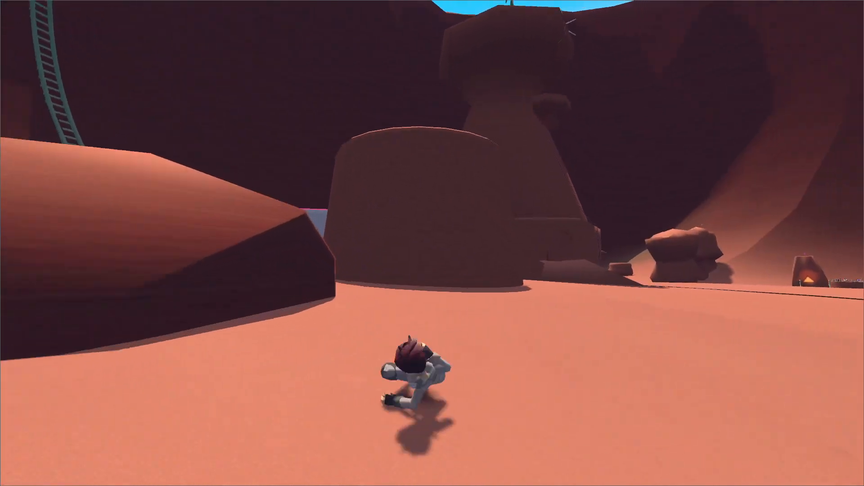
pyautogui.press('w')
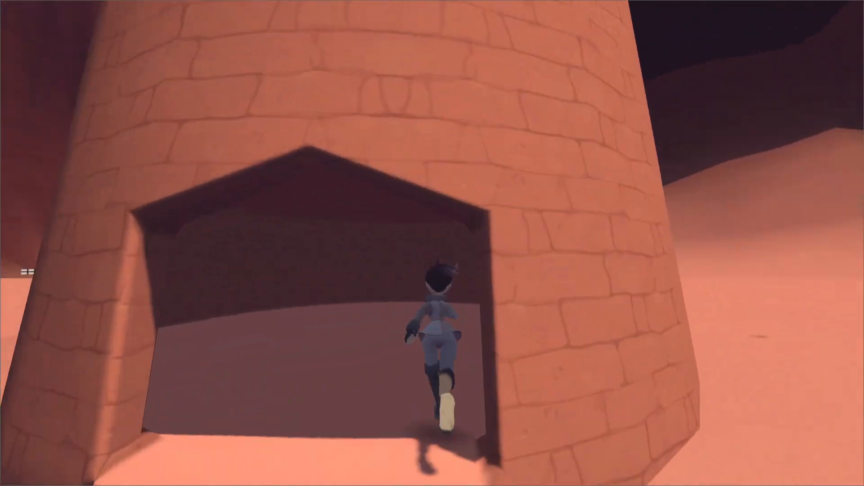
pyautogui.press('w')
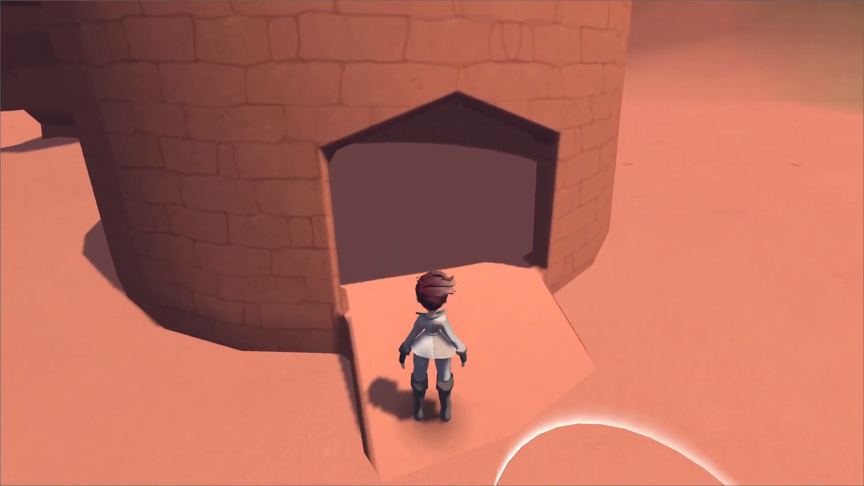
pyautogui.press('w')
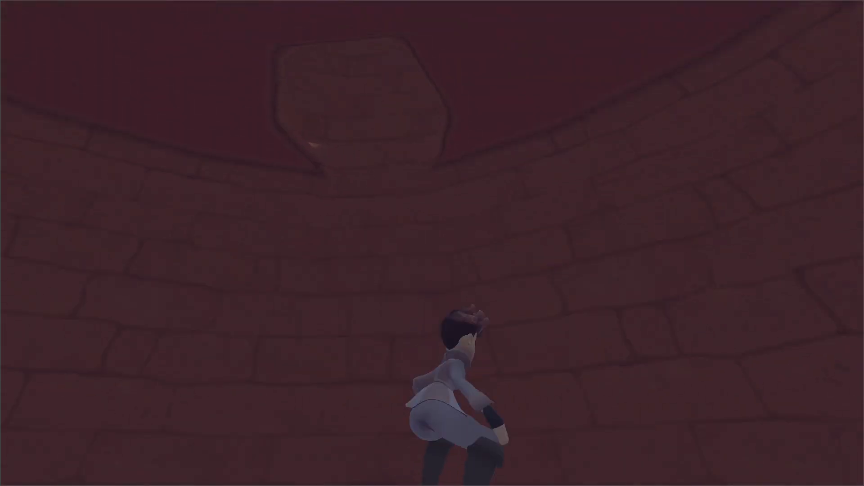
# Jump the character up through the hut's ceiling opening and move around the upper floor to examine the corner opening
pyautogui.press('space')
pyautogui.press('w')
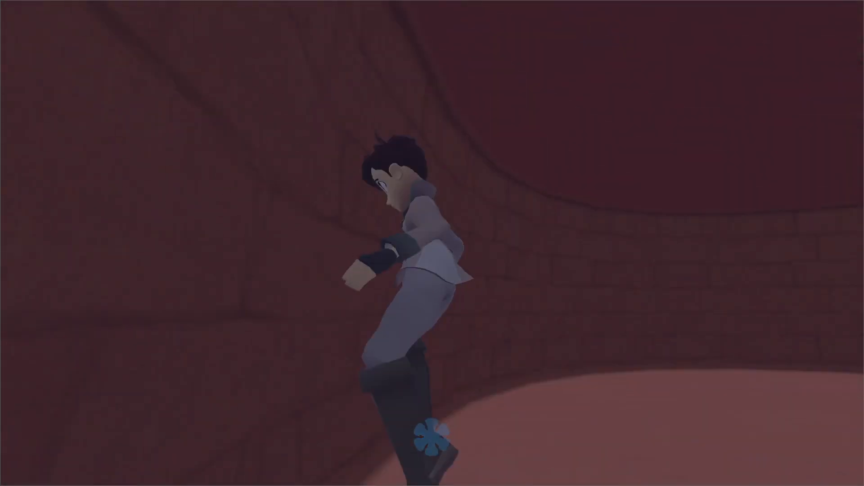
pyautogui.press('w')
pyautogui.press('s')
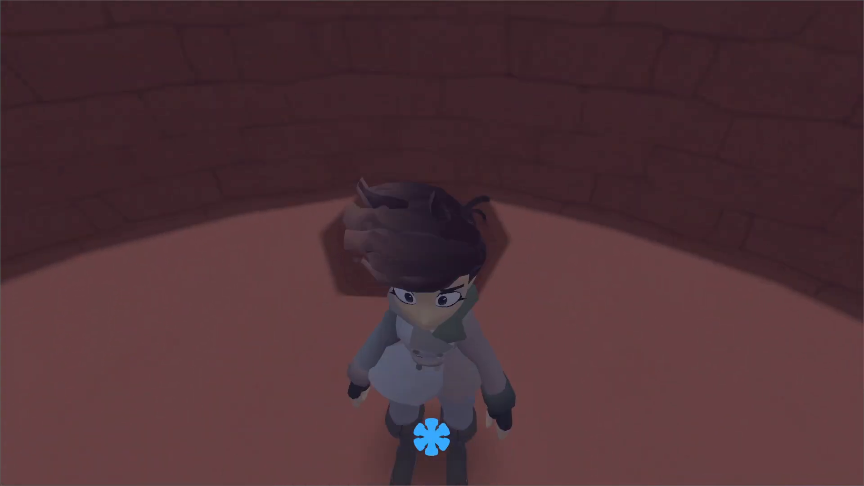
pyautogui.press('w')
pyautogui.press('d')
pyautogui.press('a')
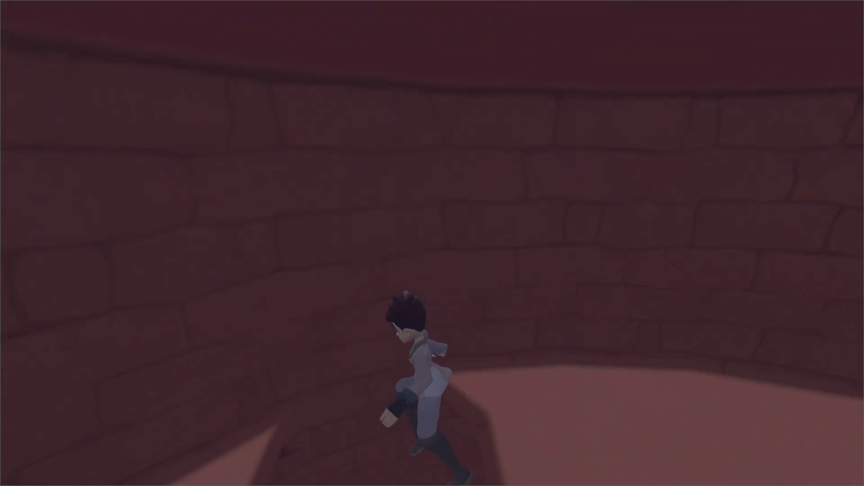
# Take the character back down to the hut's ground floor and follow the wall to the doorway
pyautogui.press('d')
pyautogui.press('w')
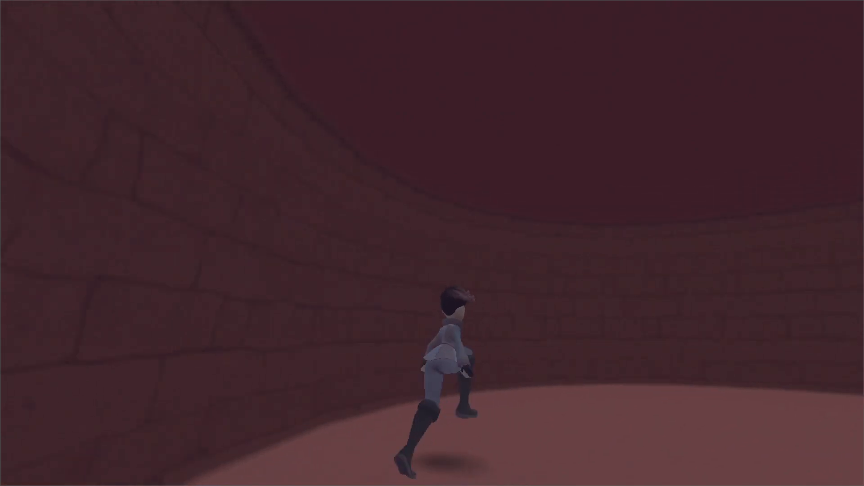
pyautogui.press('a')
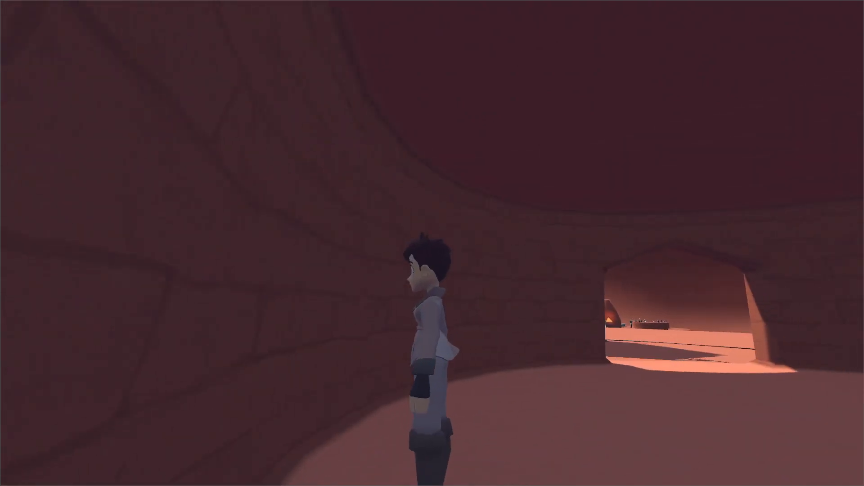
pyautogui.press('w')
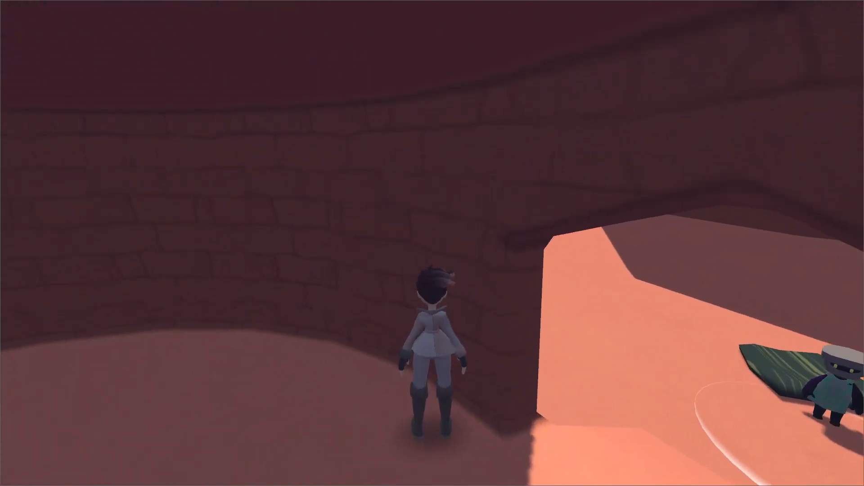
# Pause the game, look at the character against the doorway in the Wardrobe view and resume playing
pyautogui.press('Escape')
pyautogui.press('Escape')
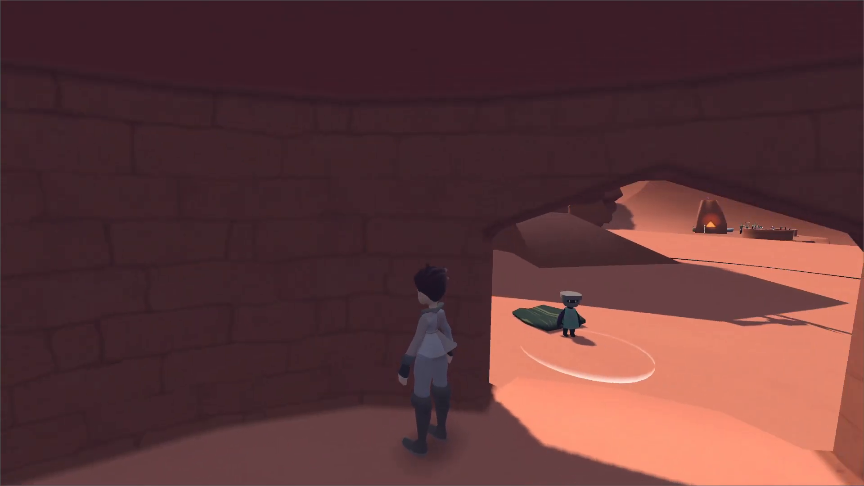
pyautogui.press('d')
pyautogui.press('Escape')
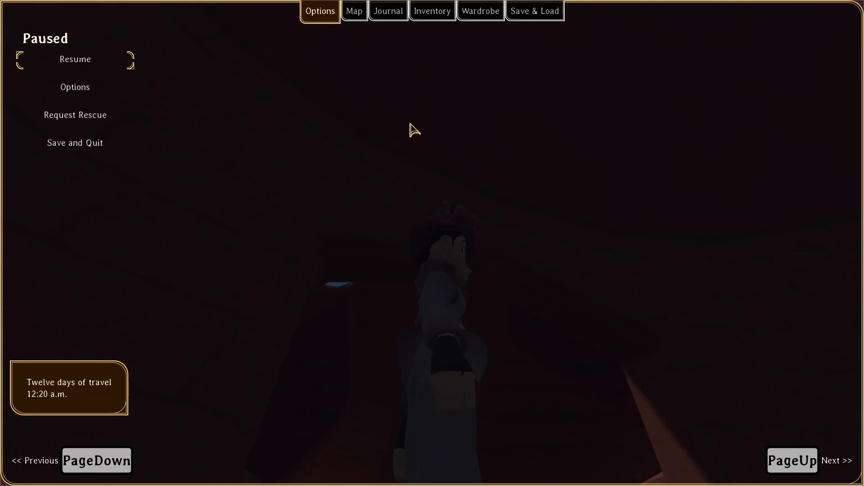
pyautogui.click(479, 12)
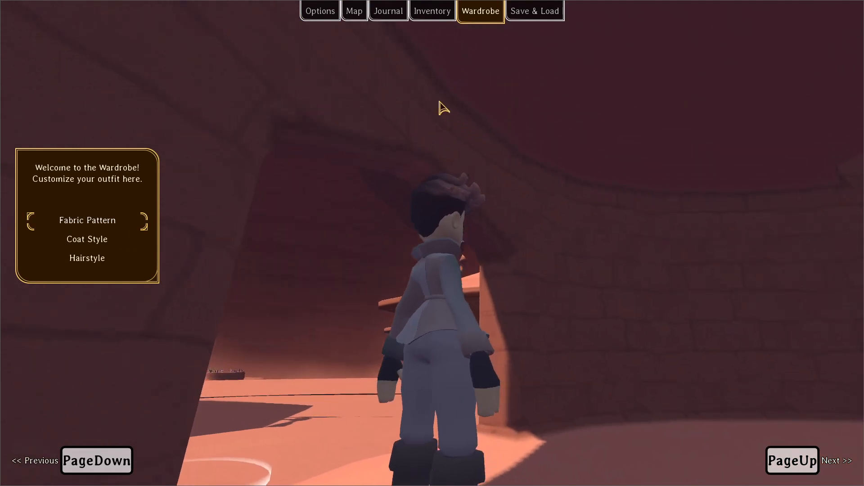
pyautogui.press('Escape')
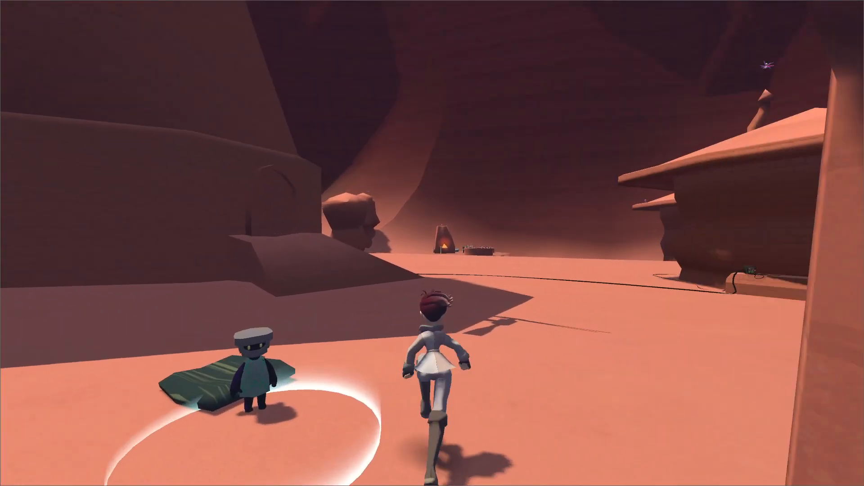
# Run and jump the character around the outside of the hut and onto its roof, and examine the interior again
pyautogui.press('space')
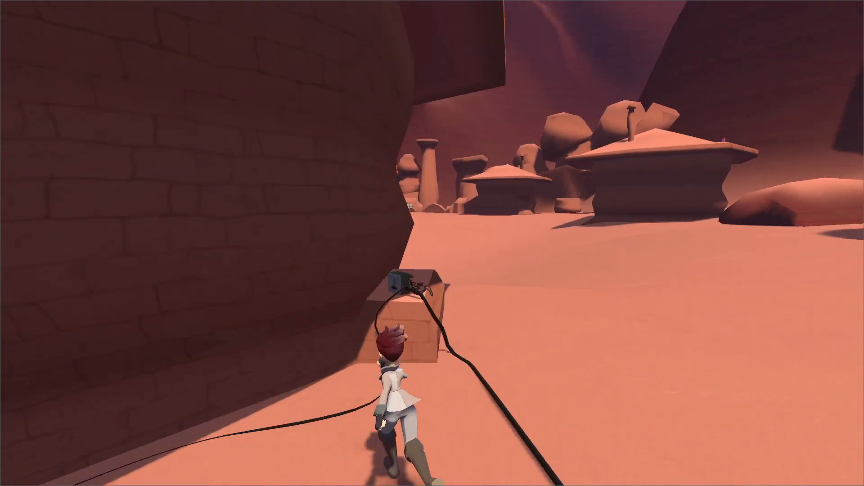
pyautogui.press('space')
pyautogui.press('space')
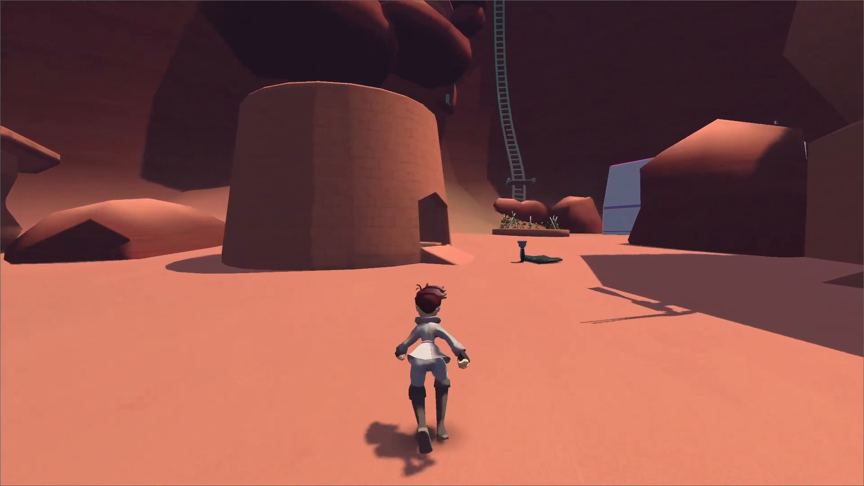
pyautogui.press('space')
pyautogui.press('space')
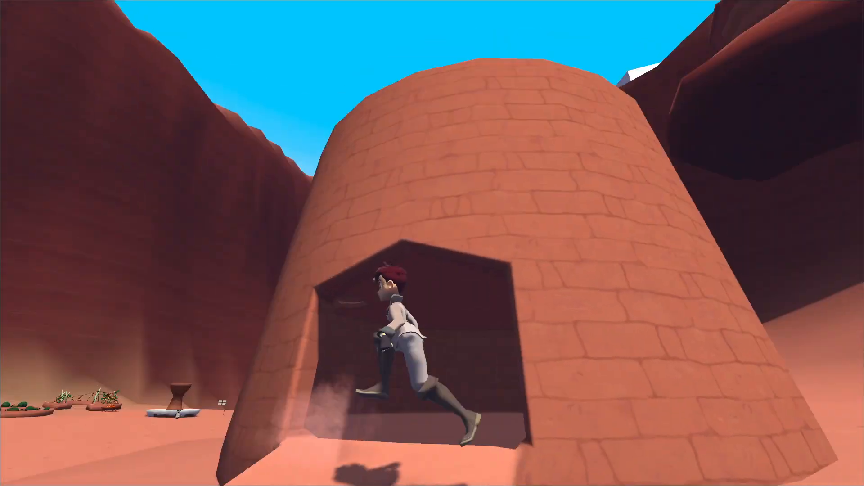
pyautogui.press('space')
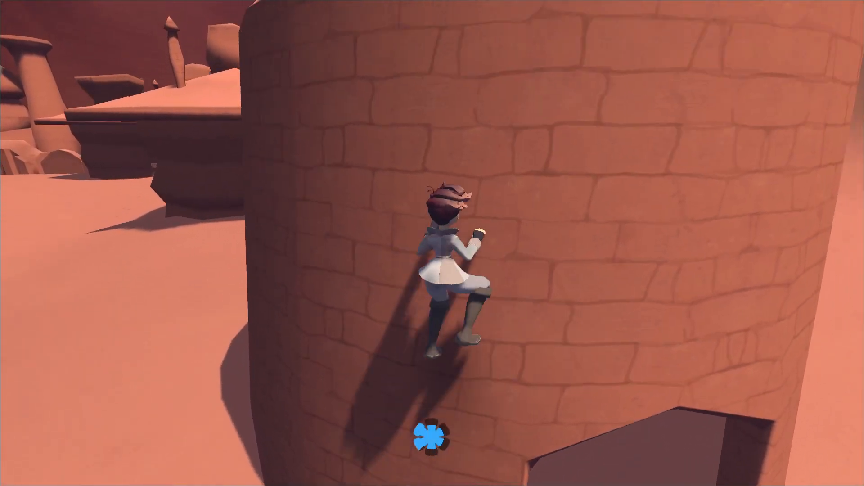
pyautogui.press('s')
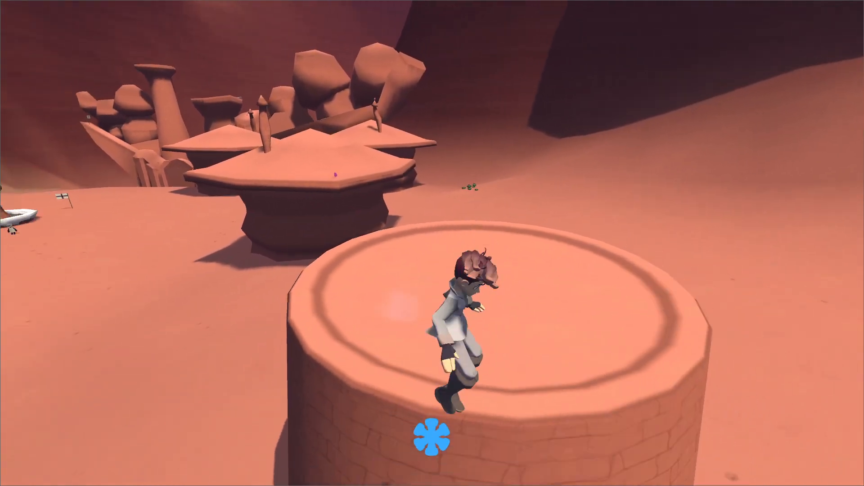
pyautogui.press('w')
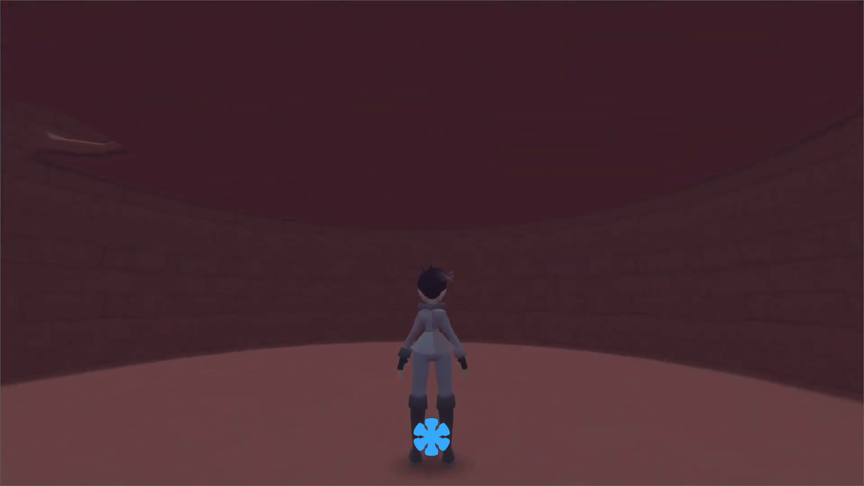
# Stop the running game, switch to Blender and enter Edit Mode on the hut_veshar_base-col mesh
pyautogui.press('F8')
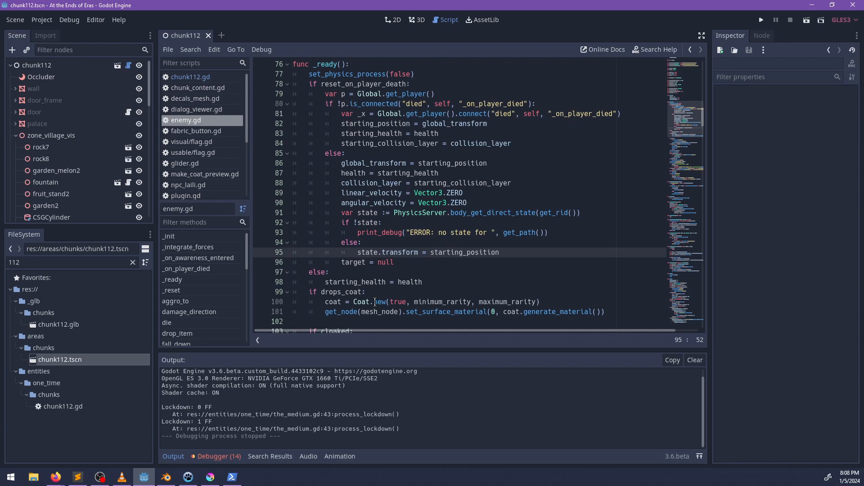
pyautogui.click(168, 479)
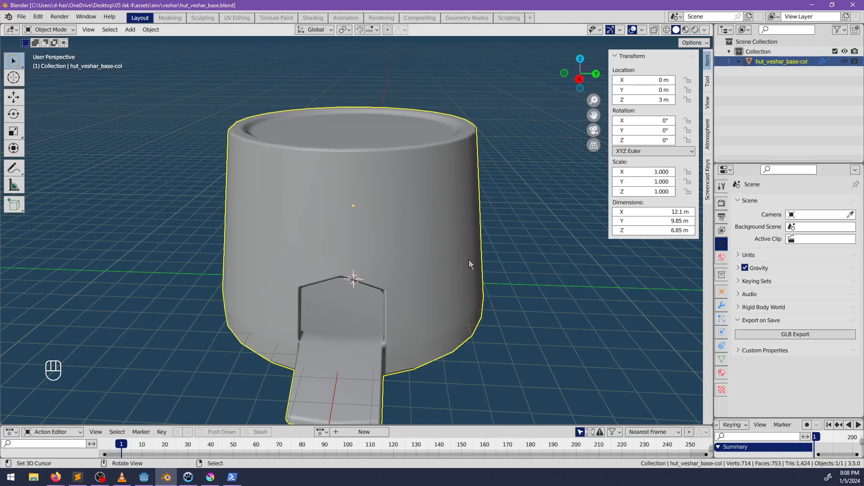
pyautogui.moveTo(469, 259); pyautogui.dragTo(414, 236, button='middle')
pyautogui.press('Tab')
# Cut one horizontal edge loop around the hut's walls at mid-doorway height with a slide factor of -0.382
pyautogui.moveTo(428, 275); pyautogui.dragTo(458, 241, button='middle')
pyautogui.scroll(4, 353, 240)
pyautogui.moveTo(353, 241); pyautogui.dragTo(311, 246, button='middle')
pyautogui.hotkey('ctrl', 'r')
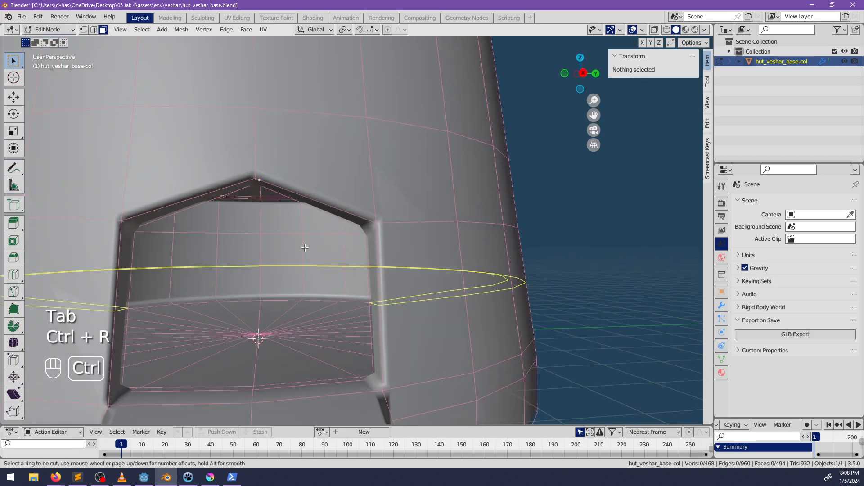
pyautogui.click(305, 247)
pyautogui.click(306, 239)
# Delete two adjacent faces above the new edge loop from both the inner and outer side walls, creating a see-through hole
pyautogui.scroll(5, 394, 244)
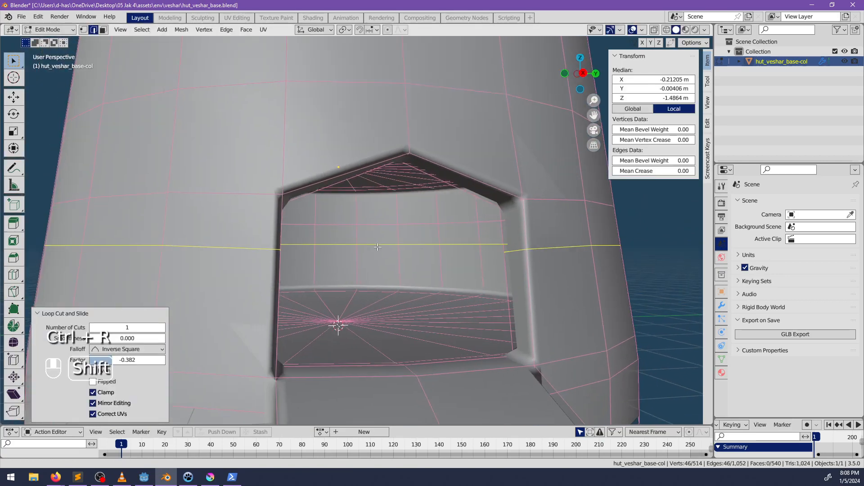
pyautogui.moveTo(363, 247); pyautogui.dragTo(204, 95, button='middle')
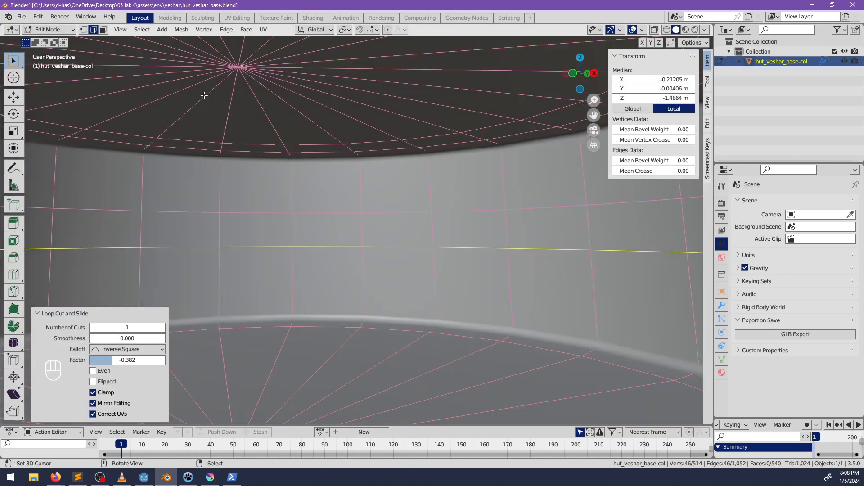
pyautogui.click(104, 31)
pyautogui.keyDown('shift'); pyautogui.click(345, 232); pyautogui.keyUp('shift')
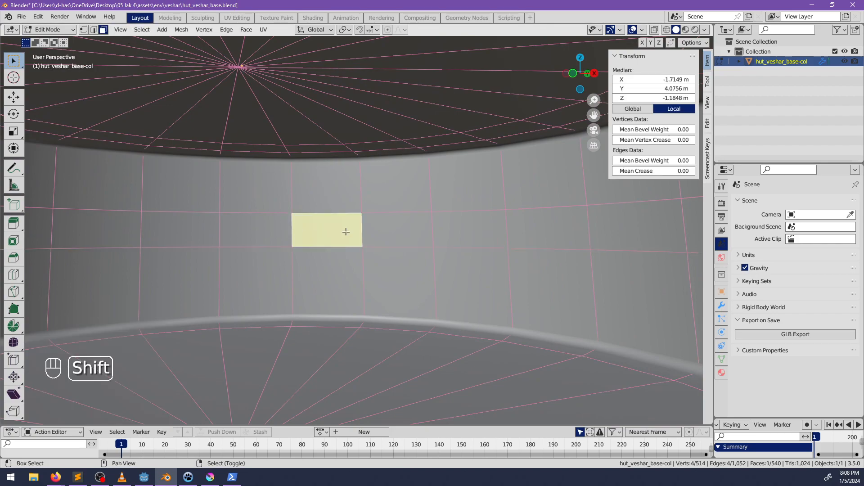
pyautogui.scroll(-8, 456, 235)
pyautogui.moveTo(347, 295); pyautogui.dragTo(378, 296, button='middle')
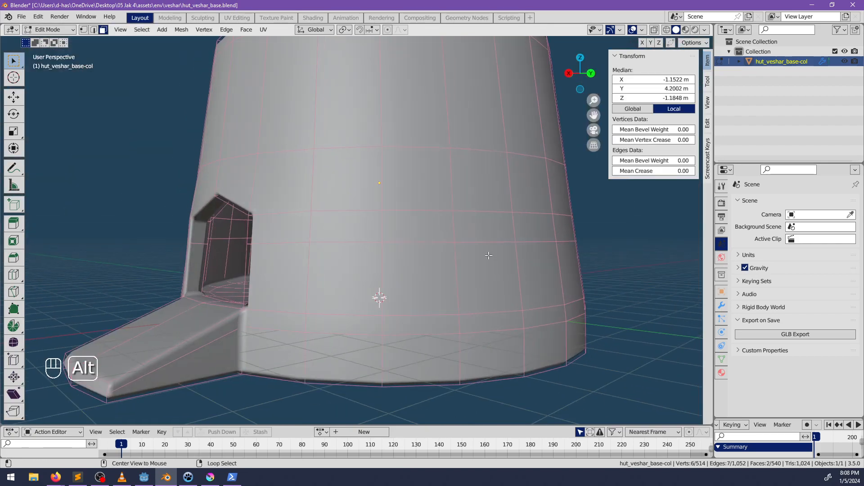
pyautogui.hotkey('alt', 'z')
pyautogui.moveTo(475, 272); pyautogui.dragTo(450, 284, button='middle')
pyautogui.hotkey('alt', 'z')
pyautogui.keyDown('shift'); pyautogui.rightClick(374, 340); pyautogui.keyUp('shift')
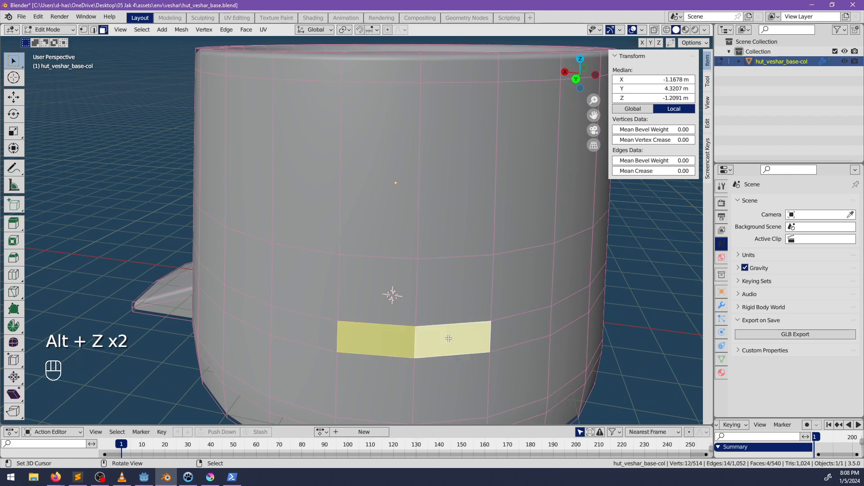
pyautogui.press('x')
pyautogui.click(449, 338)
pyautogui.hotkey('ctrl', 'z')
pyautogui.press('x')
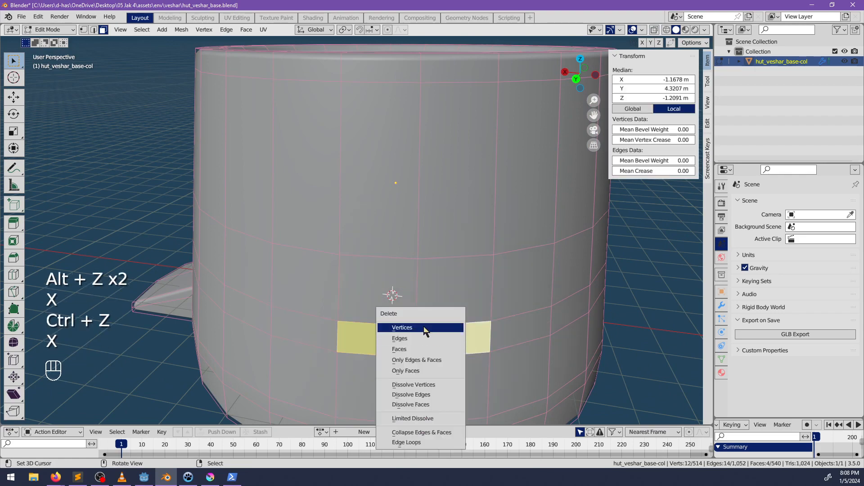
pyautogui.click(422, 350)
# Raise the inner and outer vertices at the middle of the hole's upper edge about 0.195 m along Z
pyautogui.keyDown('shift'); pyautogui.moveTo(425, 343); pyautogui.dragTo(389, 288, button='middle'); pyautogui.keyUp('shift')
pyautogui.scroll(1, 394, 281)
pyautogui.moveTo(400, 274); pyautogui.dragTo(414, 257, button='middle')
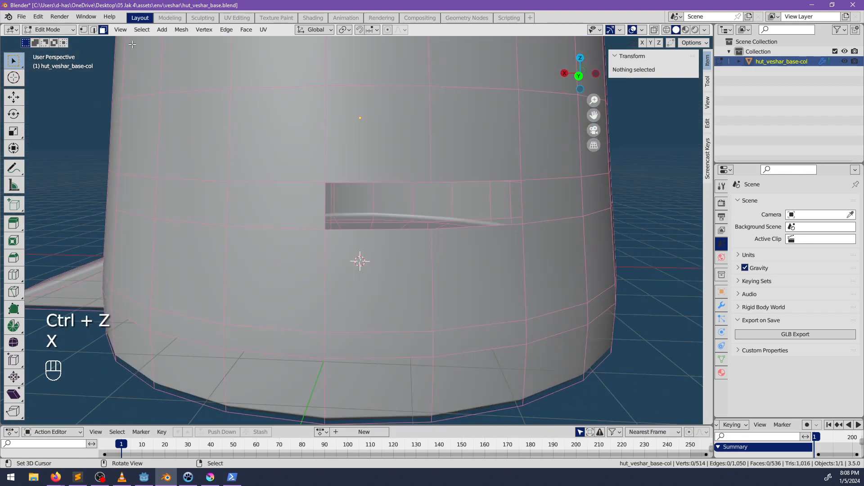
pyautogui.click(87, 30)
pyautogui.moveTo(390, 192); pyautogui.dragTo(445, 170, button='middle')
pyautogui.keyDown('shift'); pyautogui.moveTo(445, 170); pyautogui.dragTo(366, 196, button='middle'); pyautogui.keyUp('shift')
pyautogui.moveTo(366, 196); pyautogui.dragTo(407, 132, button='middle')
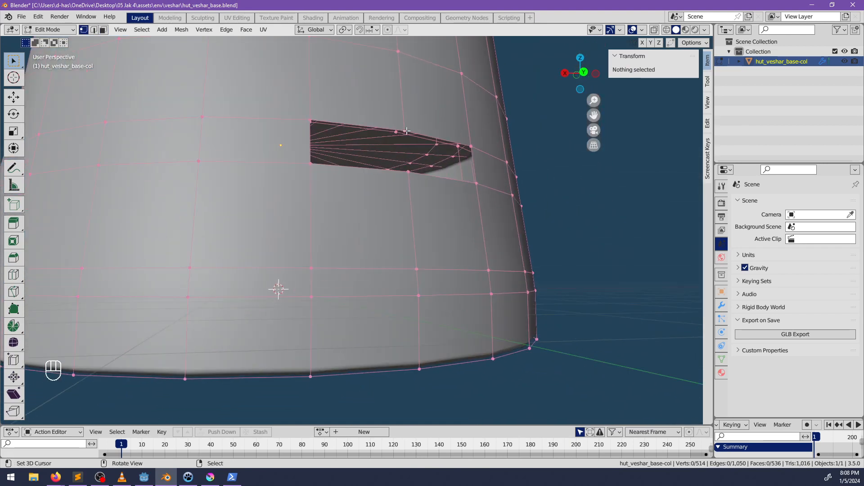
pyautogui.keyDown('shift'); pyautogui.click(397, 131); pyautogui.keyUp('shift')
pyautogui.press('z')
pyautogui.click(421, 159)
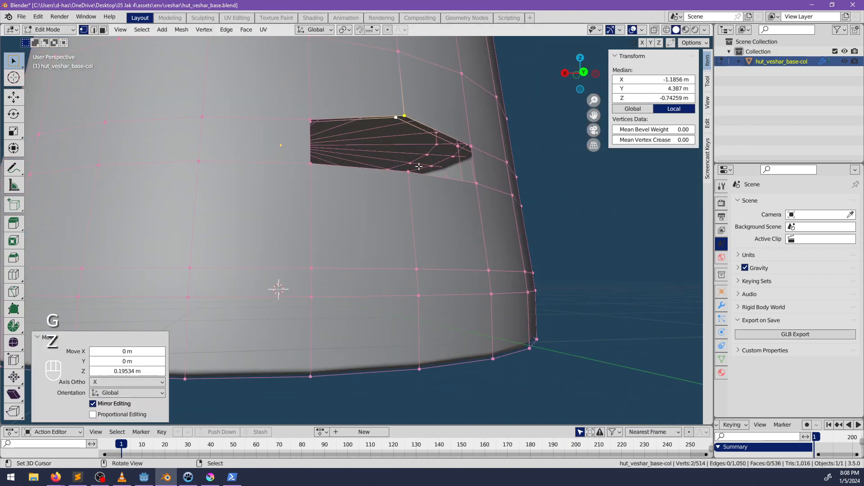
# Lower the inner and outer vertices at the middle of the hole's lower edge about 0.194 m along Z
pyautogui.moveTo(394, 253); pyautogui.dragTo(391, 274, button='middle')
pyautogui.rightClick(395, 271)
pyautogui.press('g')
pyautogui.press('z')
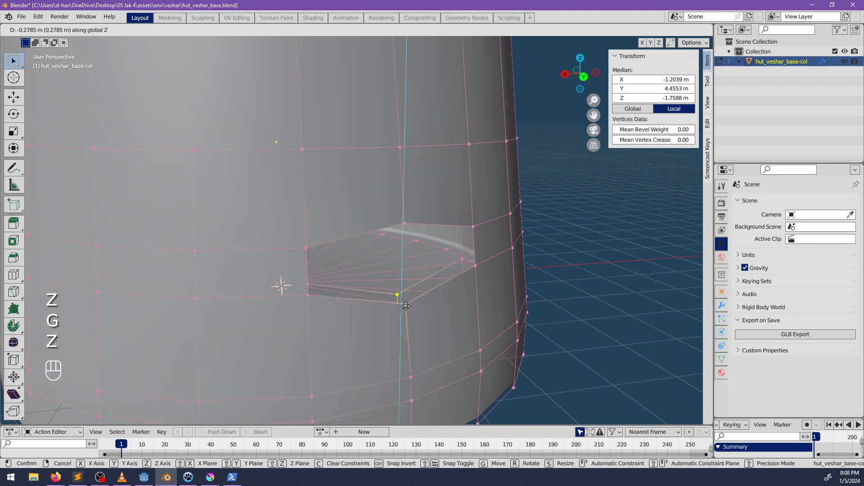
pyautogui.click(407, 298)
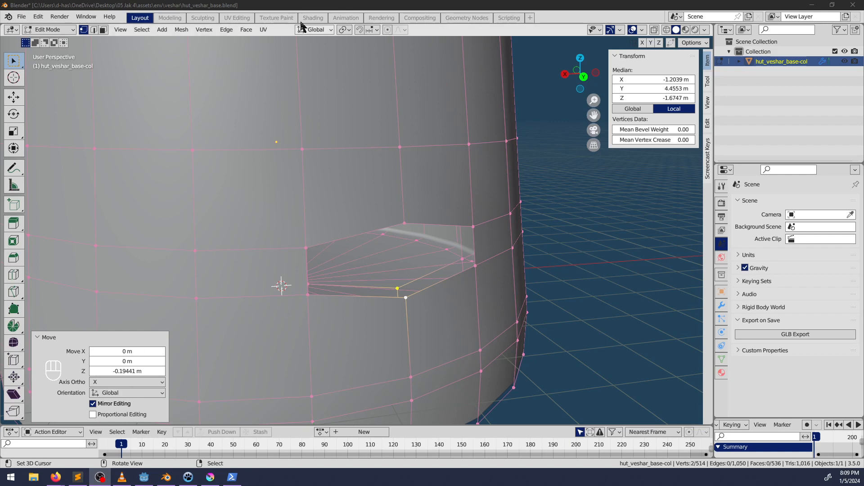
# Fill the gap between the inner and outer walls with faces all around the hexagonal hole's rim
pyautogui.click(301, 5)
pyautogui.moveTo(343, 225); pyautogui.dragTo(131, 83, button='middle')
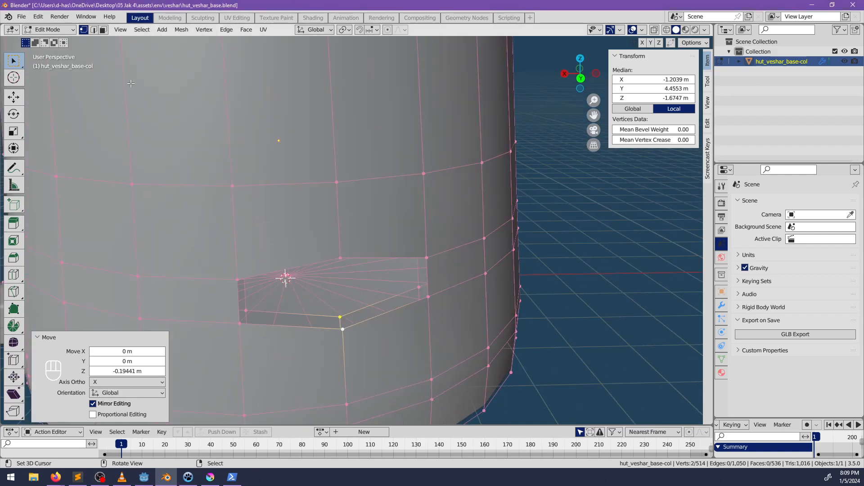
pyautogui.click(94, 30)
pyautogui.click(325, 314)
pyautogui.keyDown('shift'); pyautogui.click(323, 330); pyautogui.keyUp('shift')
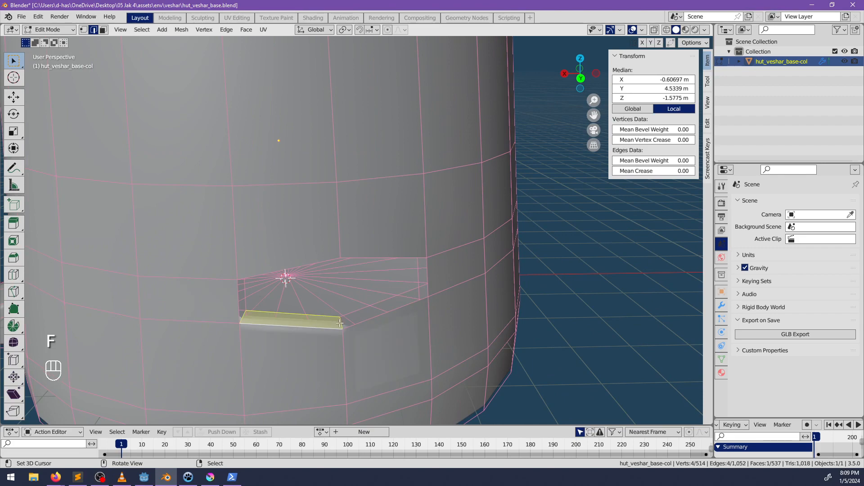
pyautogui.press('f')
pyautogui.moveTo(439, 321); pyautogui.dragTo(405, 292, button='middle')
pyautogui.press('f')
pyautogui.hotkey('alt', 'a')
# Examine the hexagonal opening up close in Object Mode and return to Edit Mode
pyautogui.scroll(-3, 331, 314)
pyautogui.press('Tab')
pyautogui.scroll(5, 407, 327)
pyautogui.scroll(-3, 328, 310)
pyautogui.scroll(3, 401, 310)
pyautogui.moveTo(328, 311); pyautogui.dragTo(280, 303, button='middle')
pyautogui.scroll(5, 410, 299)
pyautogui.scroll(-3, 281, 303)
pyautogui.press('Tab')
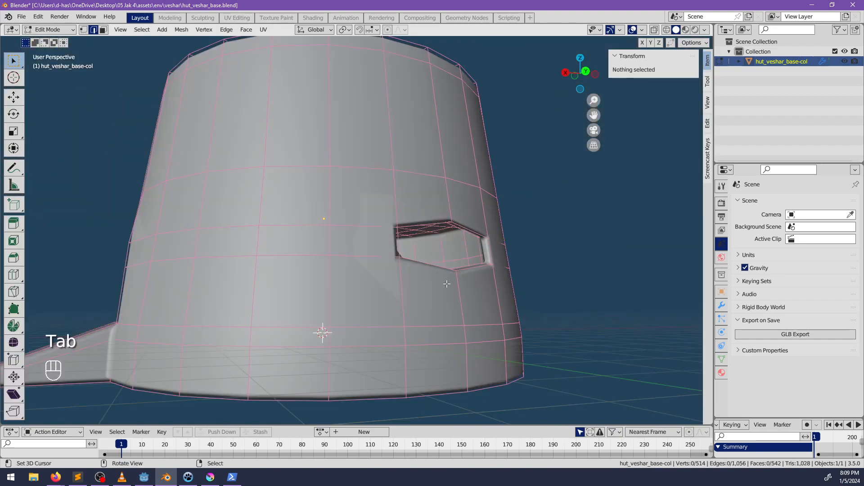
# Move the opening's two side rim faces towards each other to narrow it, by about 0.32 m and 0.40 m in X
pyautogui.moveTo(446, 284); pyautogui.dragTo(378, 301, button='middle')
pyautogui.click(302, 259)
pyautogui.press('g')
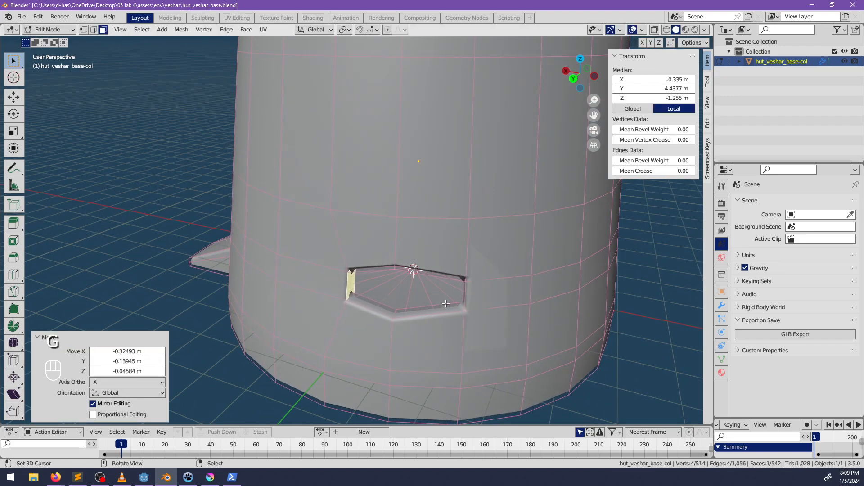
pyautogui.moveTo(446, 304); pyautogui.dragTo(548, 257, button='middle')
pyautogui.press('g')
pyautogui.click(450, 283)
pyautogui.press('g')
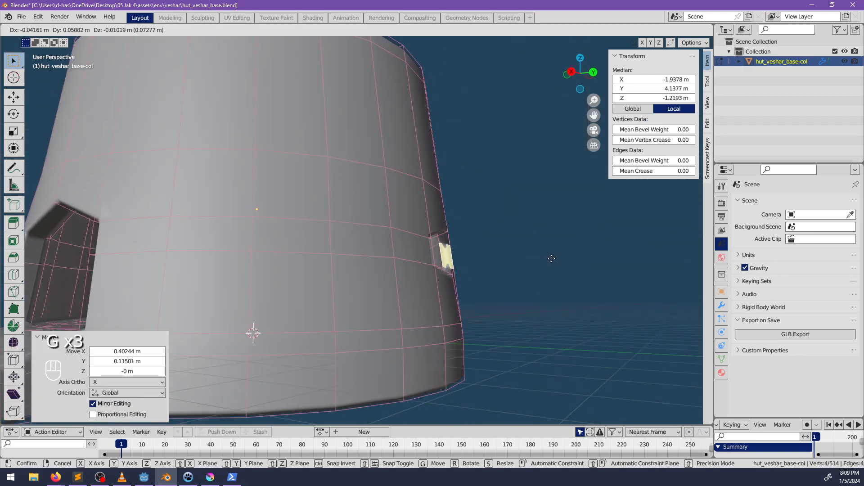
pyautogui.click(550, 259)
# Check the narrowed opening in Object Mode, and raise its two sill faces about 0.22 m along Z
pyautogui.press('Tab')
pyautogui.scroll(-1, 504, 280)
pyautogui.moveTo(495, 283); pyautogui.dragTo(286, 310, button='middle')
pyautogui.hotkey('alt', 'a')
pyautogui.scroll(4, 414, 297)
pyautogui.keyDown('shift'); pyautogui.moveTo(287, 310); pyautogui.dragTo(288, 286, button='middle'); pyautogui.keyUp('shift')
pyautogui.press('Tab')
pyautogui.rightClick(486, 325)
pyautogui.press('g')
pyautogui.press('z')
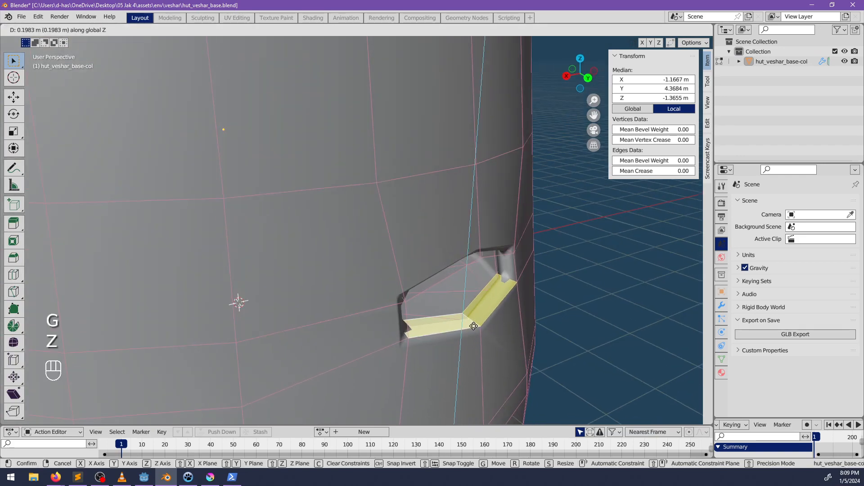
pyautogui.click(470, 325)
# Examine the raised sill and the opening's overall shape on the hut from outside in Object Mode
pyautogui.moveTo(450, 325); pyautogui.dragTo(497, 302, button='middle')
pyautogui.scroll(-4, 383, 295)
pyautogui.press('Tab')
pyautogui.scroll(-2, 373, 295)
pyautogui.hotkey('alt', 'a')
pyautogui.moveTo(446, 288); pyautogui.dragTo(365, 296, button='middle')
pyautogui.press('Tab')
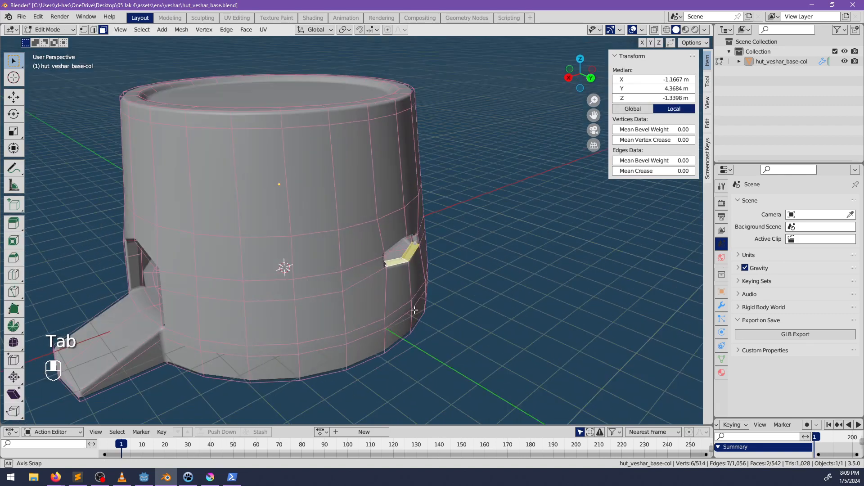
pyautogui.scroll(4, 404, 287)
pyautogui.scroll(-3, 407, 284)
# Move the outer vertical edges at both sides of the opening outwards, the first by about 0.19 m in Y
pyautogui.moveTo(363, 327); pyautogui.dragTo(126, 78, button='middle')
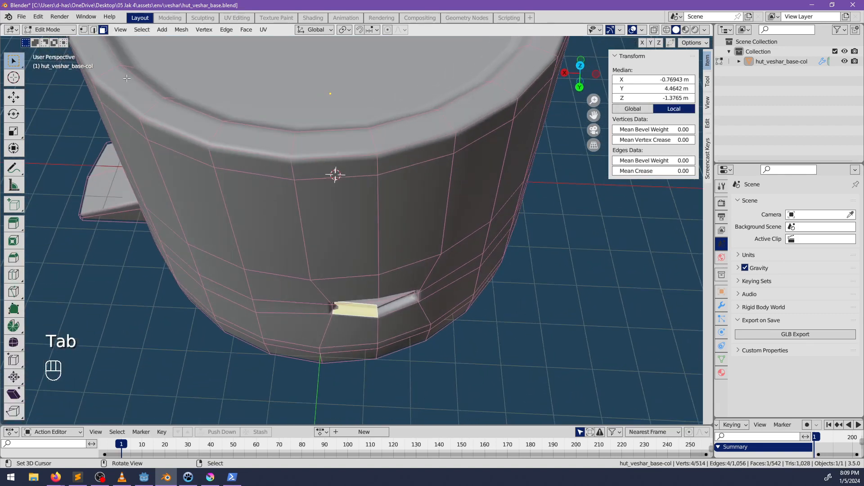
pyautogui.click(94, 29)
pyautogui.moveTo(372, 332); pyautogui.dragTo(354, 353, button='middle')
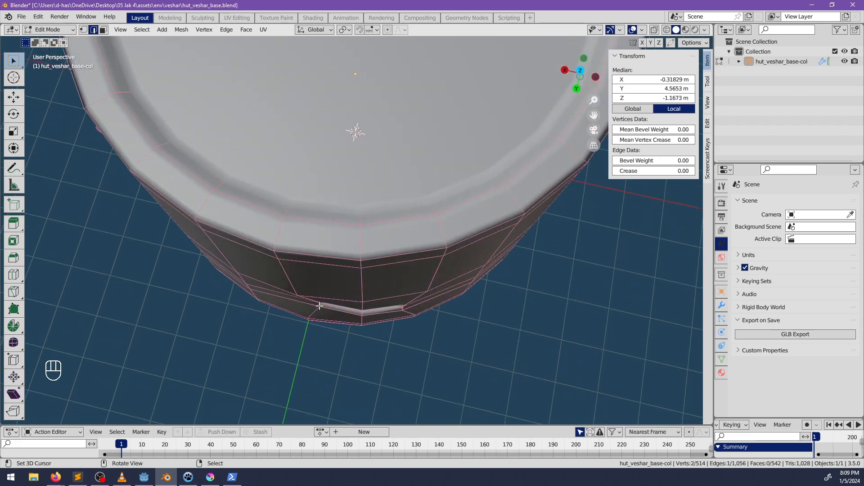
pyautogui.press('g')
pyautogui.click(315, 316)
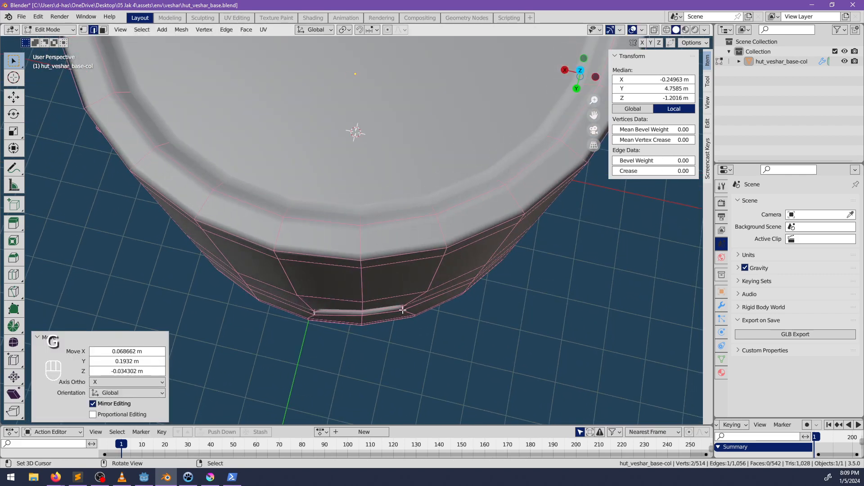
pyautogui.rightClick(402, 310)
pyautogui.press('g')
pyautogui.click(409, 312)
# Cut two evenly spaced horizontal edge loops around the upper inner and outer walls with a slide factor of 0
pyautogui.moveTo(409, 312); pyautogui.dragTo(271, 261, button='middle')
pyautogui.scroll(3, 381, 276)
pyautogui.press('Tab')
pyautogui.moveTo(366, 273); pyautogui.dragTo(344, 260, button='middle')
pyautogui.press('Tab')
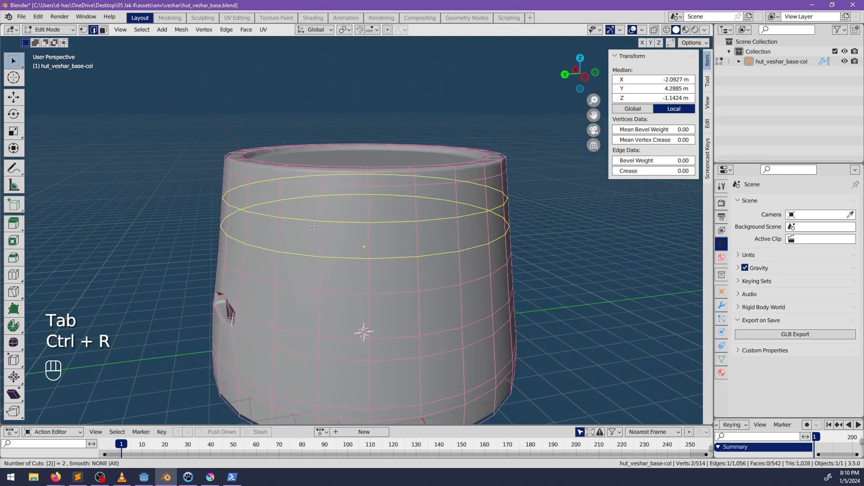
pyautogui.click(314, 225)
pyautogui.moveTo(314, 226); pyautogui.dragTo(493, 268, button='middle')
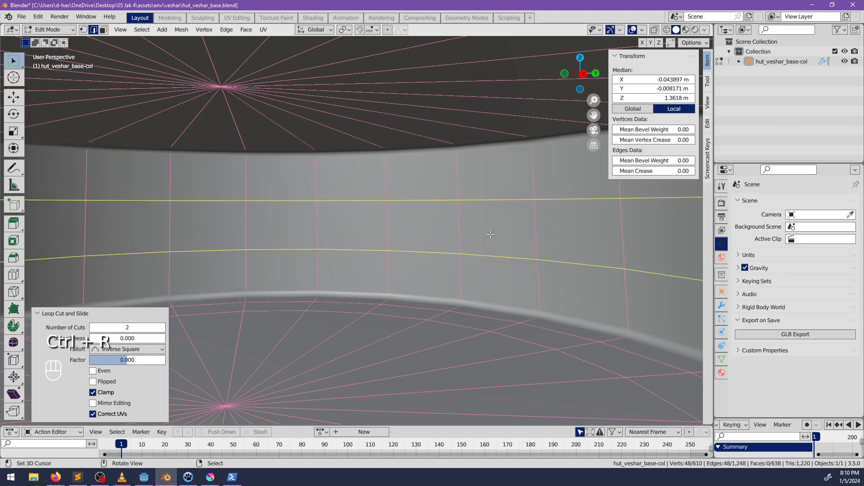
# Delete two adjacent faces between the new loops from both the inner and outer upper walls, using X-ray display
pyautogui.hotkey('alt', 'z')
pyautogui.moveTo(496, 236); pyautogui.dragTo(519, 239, button='middle')
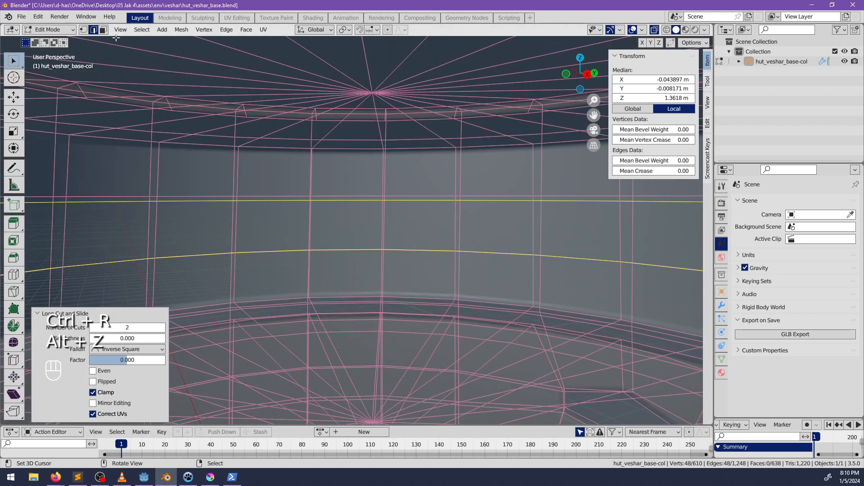
pyautogui.click(103, 30)
pyautogui.click(274, 235)
pyautogui.keyDown('shift'); pyautogui.click(346, 225); pyautogui.keyUp('shift')
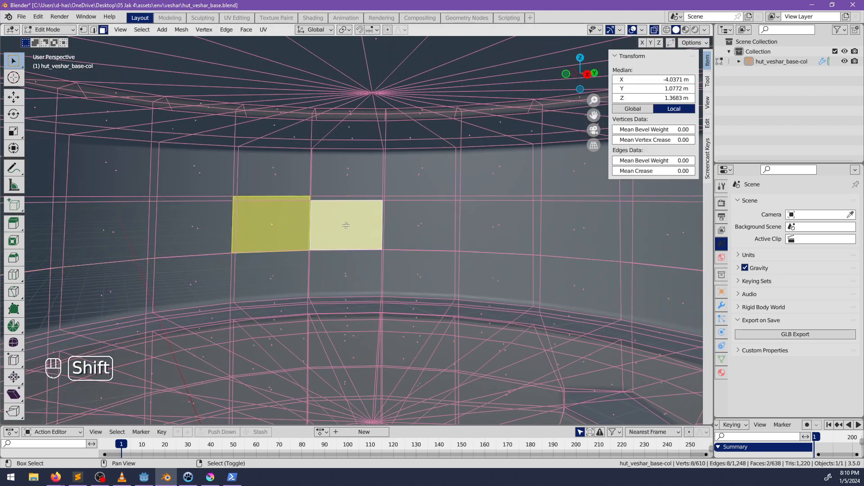
pyautogui.press('x')
pyautogui.click(279, 219)
pyautogui.hotkey('alt', 'z')
# Slide the outer wall's edge loops at the upper hole's top and bottom edges upwards
pyautogui.moveTo(280, 220); pyautogui.dragTo(359, 267, button='middle')
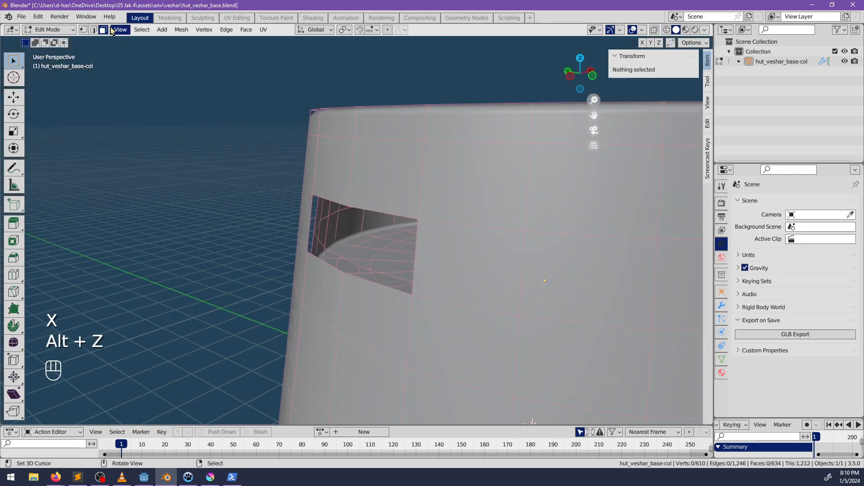
pyautogui.keyDown('alt'); pyautogui.click(348, 199); pyautogui.keyUp('alt')
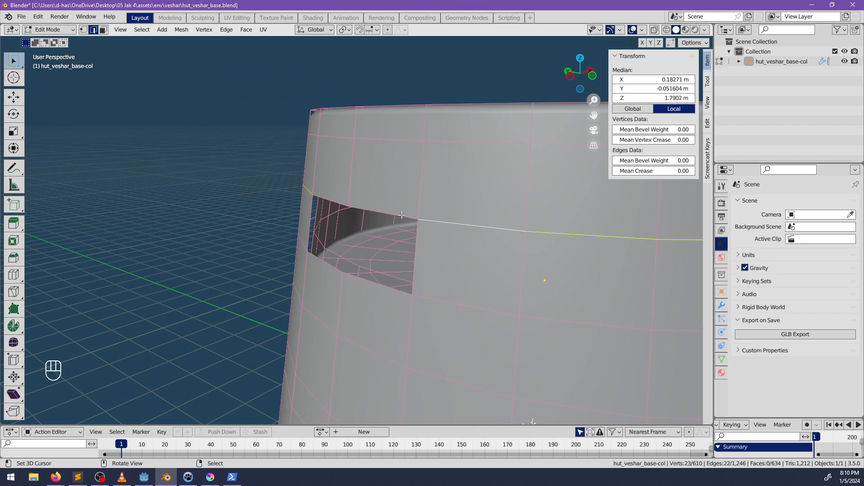
pyautogui.click(424, 190)
pyautogui.keyDown('alt'); pyautogui.click(473, 303); pyautogui.keyUp('alt')
pyautogui.press('g')
pyautogui.press('g')
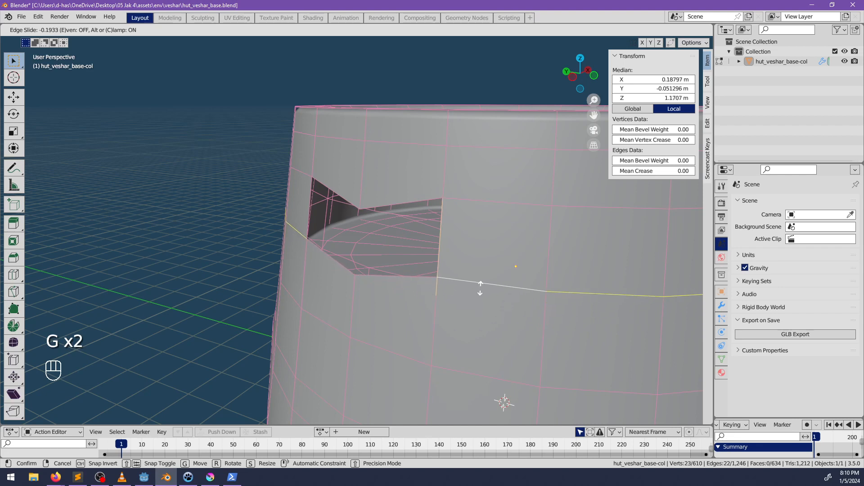
pyautogui.click(480, 283)
# Raise the outer vertices at the middle of the upper hole's top and bottom edges about 0.34 m along Z
pyautogui.click(83, 30)
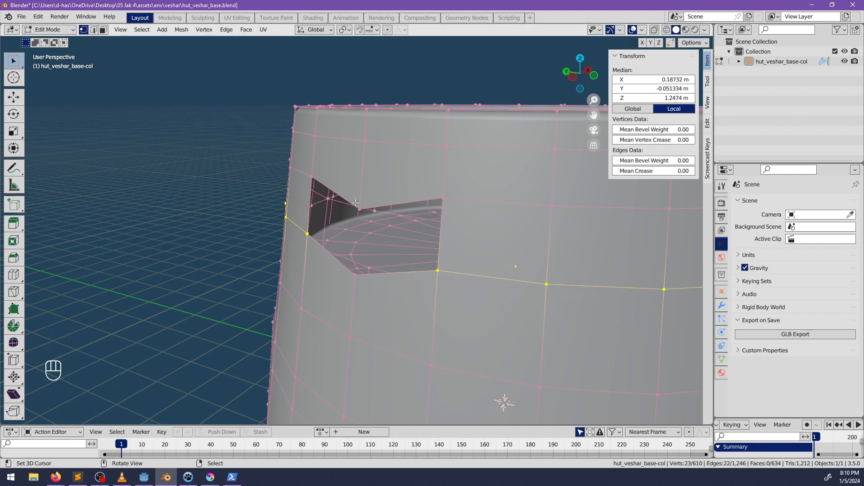
pyautogui.press('g')
pyautogui.press('z')
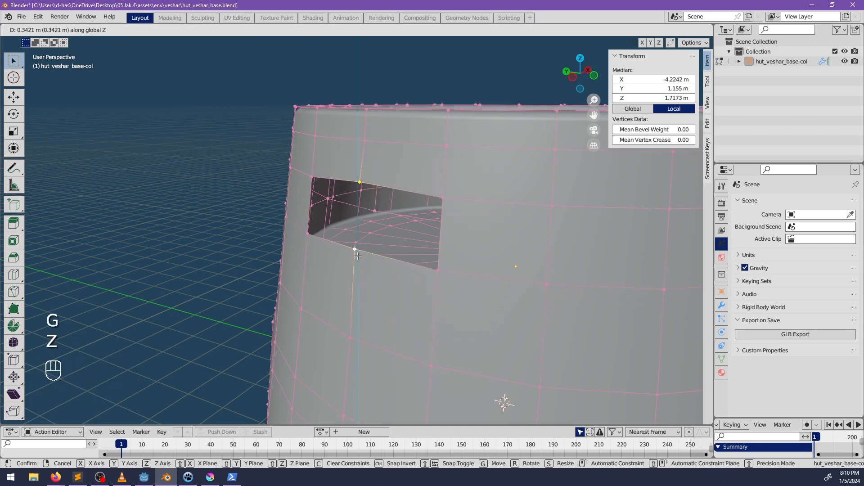
pyautogui.click(358, 256)
# Slide the inner wall's edge loops at the upper hole's top and bottom edges upwards to match the outer hole
pyautogui.moveTo(358, 256); pyautogui.dragTo(446, 260, button='middle')
pyautogui.keyDown('alt'); pyautogui.click(455, 261); pyautogui.keyUp('alt')
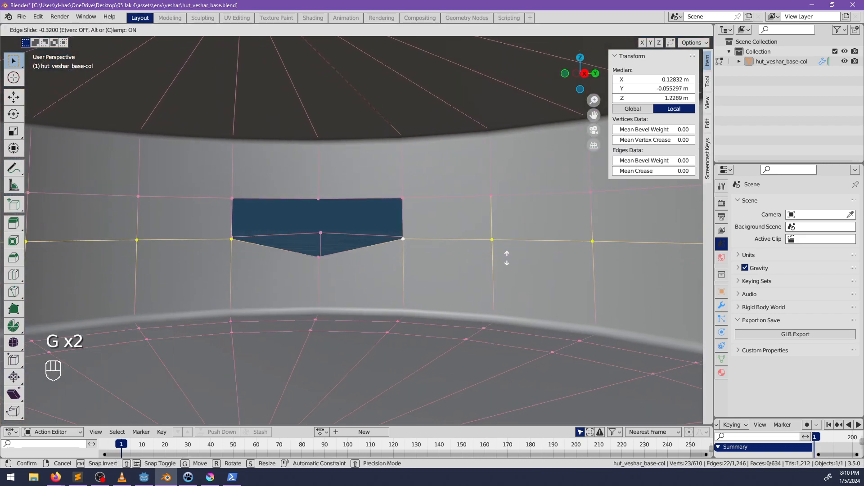
pyautogui.click(507, 257)
pyautogui.keyDown('alt'); pyautogui.click(457, 197); pyautogui.keyUp('alt')
pyautogui.press('g')
pyautogui.press('g')
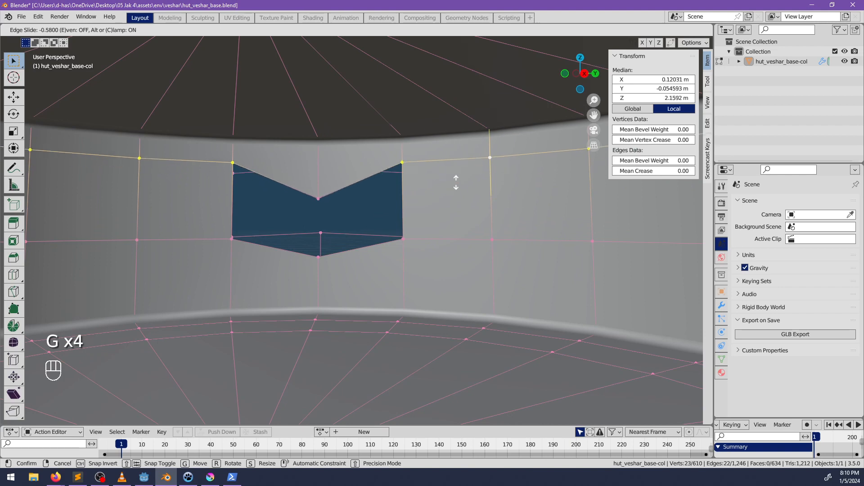
pyautogui.click(458, 188)
pyautogui.keyDown('alt'); pyautogui.click(440, 242); pyautogui.keyUp('alt')
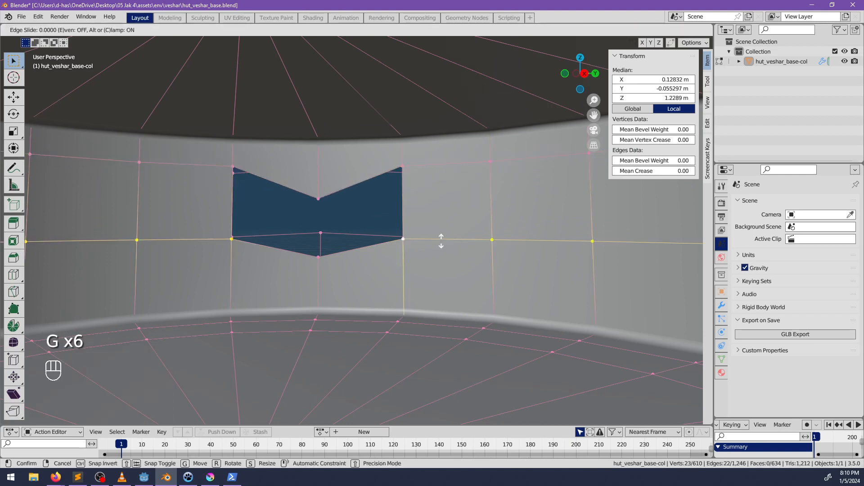
pyautogui.click(441, 241)
# Raise the inner vertices at the middle of the upper hole's bottom and top edges level with its corners
pyautogui.click(318, 256)
pyautogui.press('g')
pyautogui.click(311, 234)
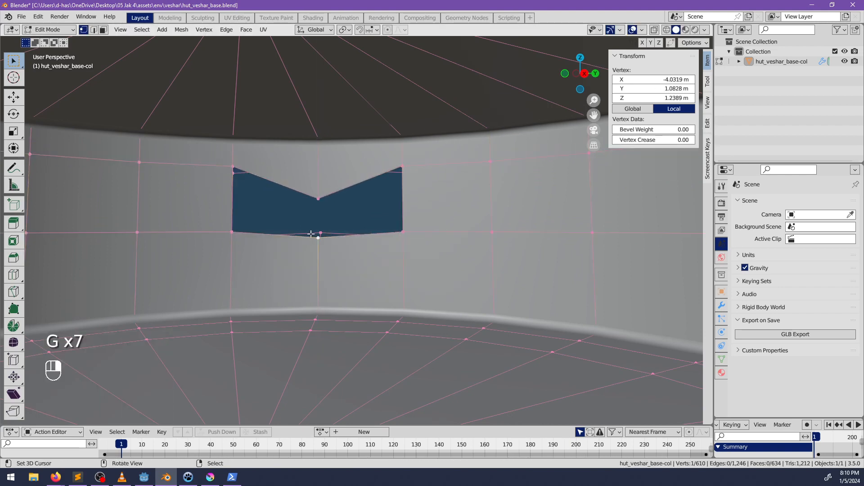
pyautogui.moveTo(371, 240); pyautogui.dragTo(302, 199, button='middle')
pyautogui.press('g')
pyautogui.press('z')
pyautogui.click(325, 172)
pyautogui.click(241, 167)
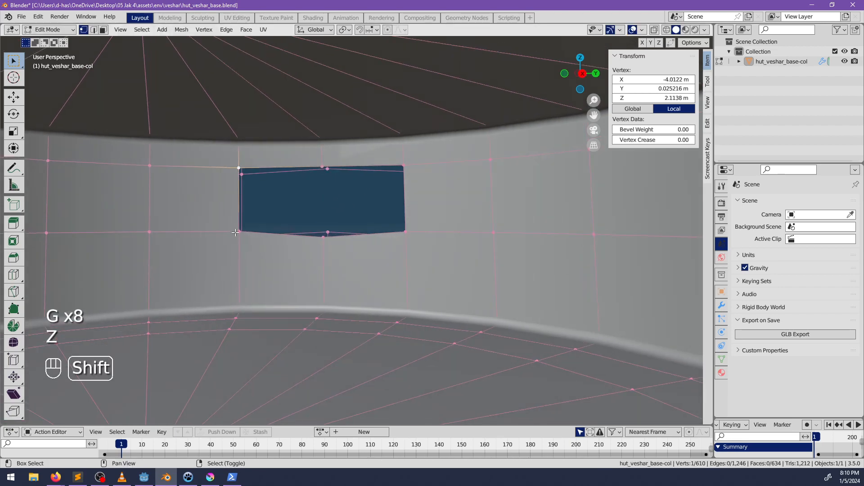
# Move the two side edges of the inner wall's upper hole towards its middle and scale each one down
pyautogui.press('g')
pyautogui.click(284, 253)
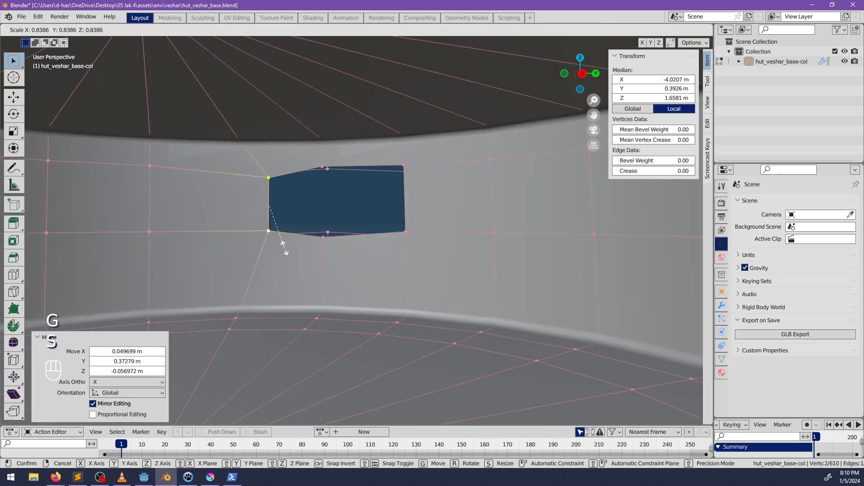
pyautogui.click(285, 249)
pyautogui.click(404, 165)
pyautogui.keyDown('ctrl'); pyautogui.click(407, 232); pyautogui.keyUp('ctrl')
pyautogui.press('g')
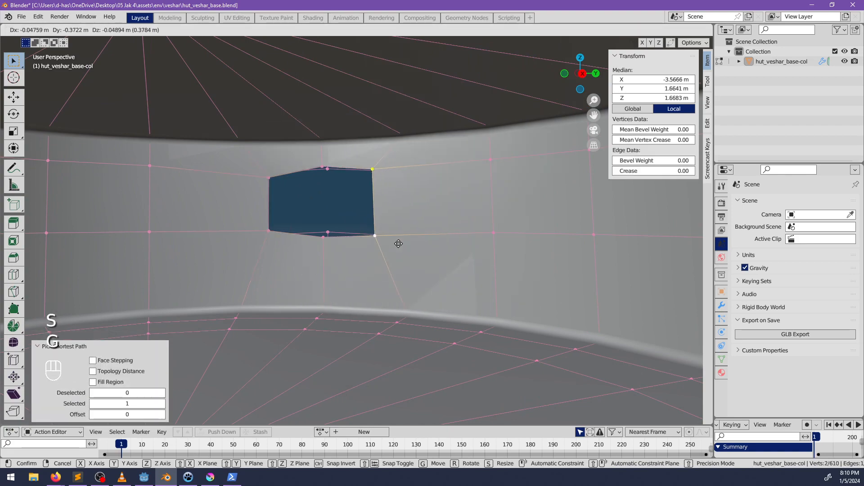
pyautogui.click(398, 243)
pyautogui.press('s')
pyautogui.click(390, 234)
# Adjust the position of the inner hole's narrowed side edge to follow the curve of the wall
pyautogui.moveTo(327, 197); pyautogui.dragTo(312, 238, button='middle')
pyautogui.hotkey('alt', 'z')
pyautogui.press('g')
pyautogui.click(310, 231)
pyautogui.keyDown('shift'); pyautogui.click(311, 238); pyautogui.keyUp('shift')
pyautogui.moveTo(354, 286); pyautogui.dragTo(339, 268, button='middle')
pyautogui.press('g')
pyautogui.click(335, 265)
pyautogui.moveTo(464, 259); pyautogui.dragTo(313, 219, button='middle')
pyautogui.hotkey('alt', 'z')
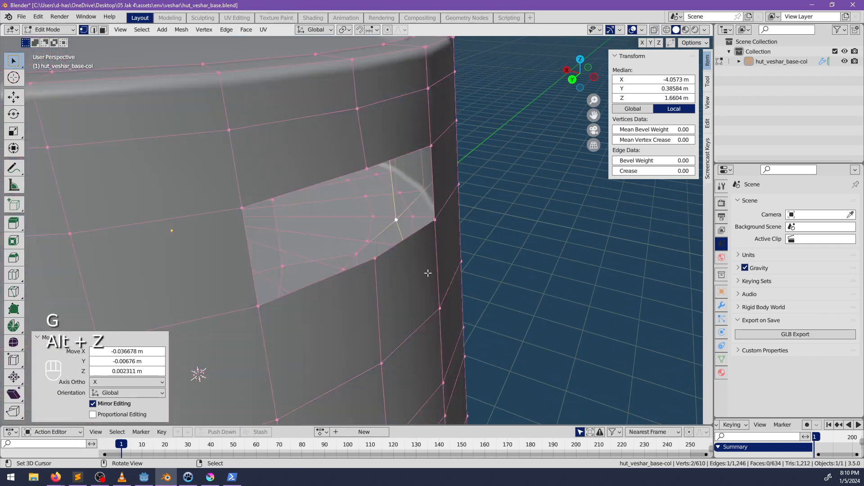
# Move one side edge of the outer wall's upper hole inward, constrained to the horizontal plane
pyautogui.moveTo(428, 272); pyautogui.dragTo(369, 286, button='middle')
pyautogui.click(207, 171)
pyautogui.keyDown('shift'); pyautogui.click(213, 261); pyautogui.keyUp('shift')
pyautogui.moveTo(214, 263); pyautogui.dragTo(297, 298, button='middle')
pyautogui.click(276, 291)
pyautogui.press('g')
pyautogui.hotkey('shift', 'z')
pyautogui.click(333, 324)
# Scale the outer hole's opposite side edge and move it inward horizontally to match the inner opening
pyautogui.rightClick(452, 226)
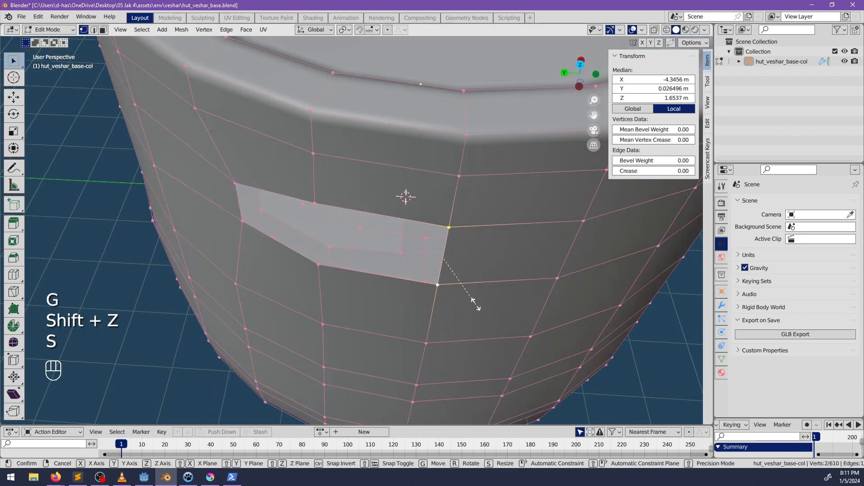
pyautogui.click(468, 282)
pyautogui.moveTo(468, 283); pyautogui.dragTo(397, 189, button='middle')
pyautogui.press('g')
pyautogui.hotkey('shift', 'z')
pyautogui.click(445, 318)
pyautogui.press('g')
pyautogui.hotkey('shift', 'z')
pyautogui.click(416, 278)
pyautogui.press('s')
pyautogui.press('z')
pyautogui.click(424, 240)
# Adjust the inner hole's two upper corner vertices, moving one along Z and sliding the other down by a factor of 0.143
pyautogui.click(389, 165)
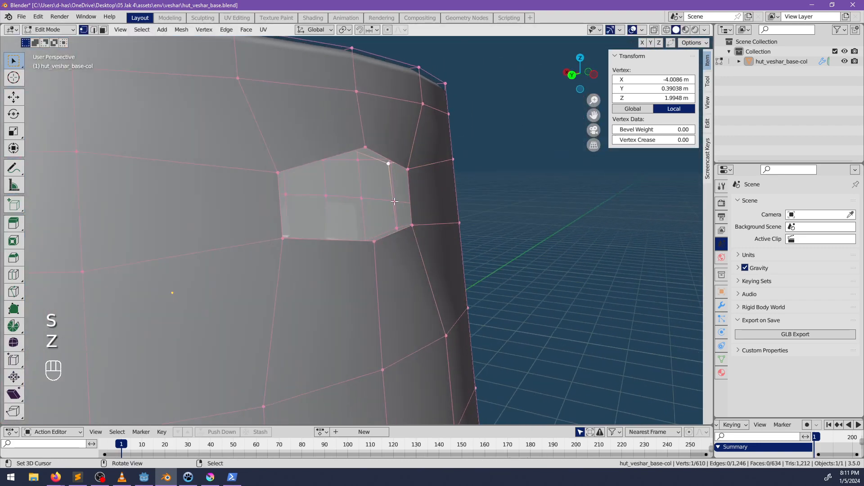
pyautogui.press('z')
pyautogui.click(432, 247)
pyautogui.moveTo(432, 247); pyautogui.dragTo(311, 252, button='middle')
pyautogui.click(266, 239)
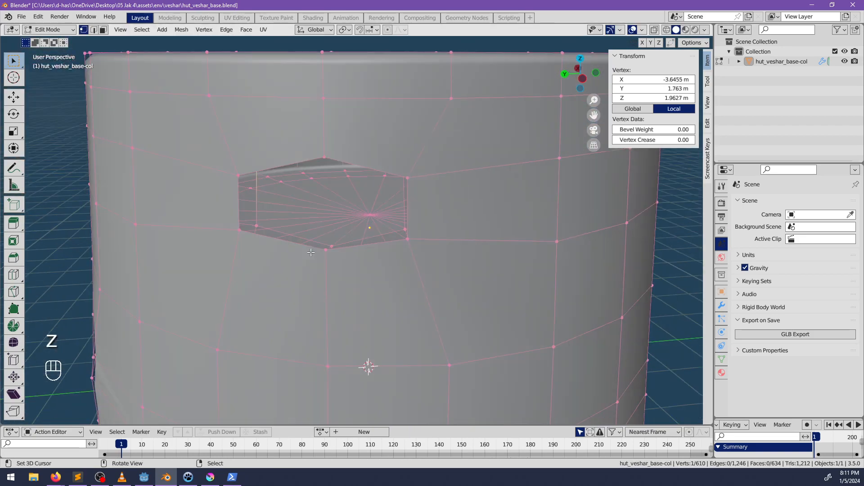
pyautogui.click(308, 256)
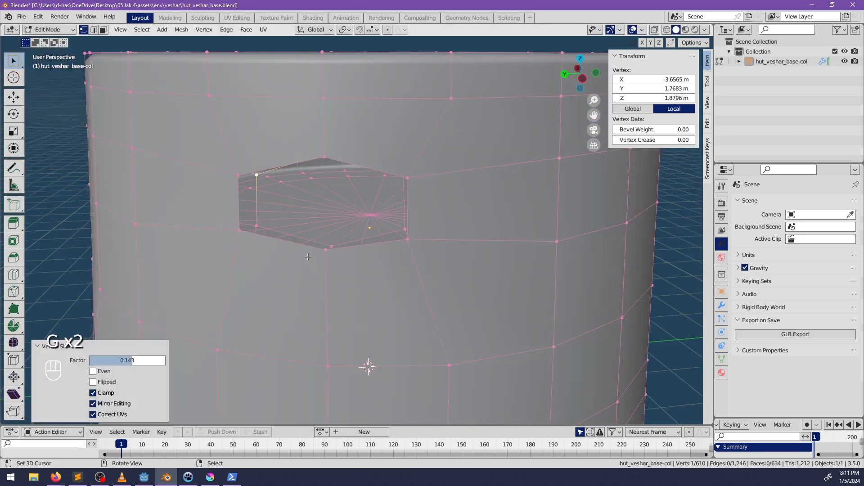
# Fill the gap between the inner and outer rims of the upper hole with faces all the way round
pyautogui.click(93, 29)
pyautogui.keyDown('shift'); pyautogui.click(261, 197); pyautogui.keyUp('shift')
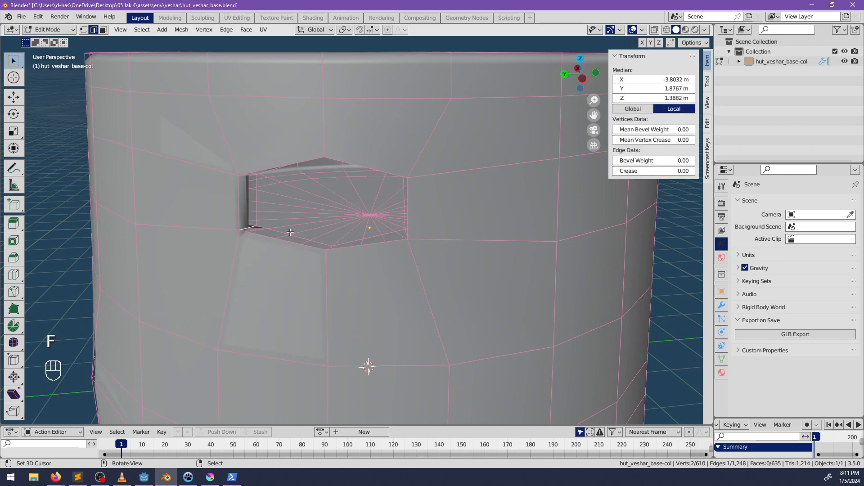
pyautogui.press('f')
pyautogui.press('f')
pyautogui.moveTo(289, 232); pyautogui.dragTo(356, 236, button='middle')
pyautogui.press('f')
pyautogui.press('f')
pyautogui.press('f')
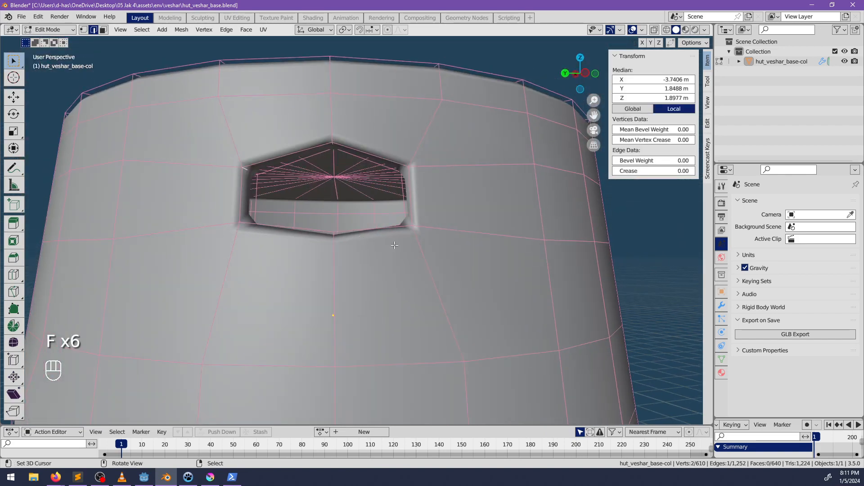
# Leave mesh editing and examine the finished upper window opening from several sides
pyautogui.scroll(-5, 394, 245)
pyautogui.hotkey('alt', 'a')
pyautogui.press('Tab')
pyautogui.moveTo(299, 252); pyautogui.dragTo(223, 291, button='middle')
pyautogui.scroll(6, 367, 267)
pyautogui.scroll(-4, 349, 273)
pyautogui.scroll(-4, 478, 277)
pyautogui.moveTo(293, 293); pyautogui.dragTo(341, 264, button='middle')
# Delete the two adjacent outer faces and the two matching inner faces in the lower wall beside the doorway
pyautogui.click(377, 279)
pyautogui.hotkey('alt', 'a')
pyautogui.press('Tab')
pyautogui.click(103, 30)
pyautogui.scroll(4, 328, 252)
pyautogui.hotkey('alt', 'z')
pyautogui.click(333, 228)
pyautogui.keyDown('shift'); pyautogui.click(352, 262); pyautogui.keyUp('shift')
pyautogui.press('x')
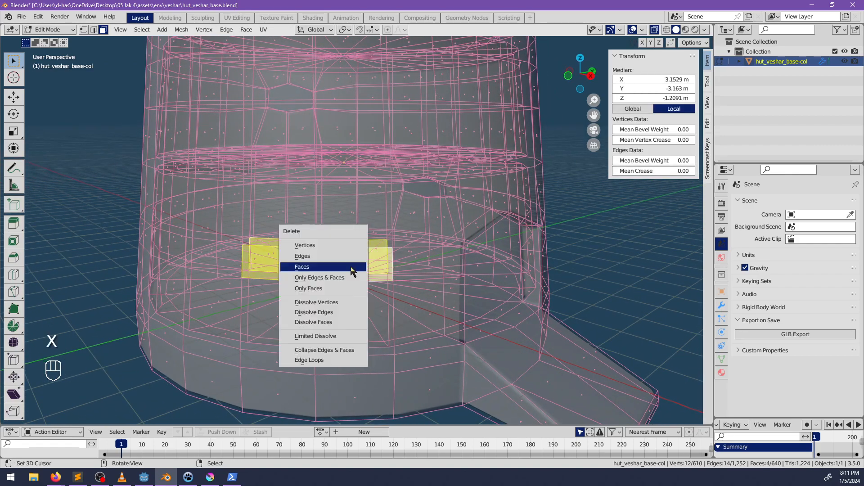
pyautogui.click(351, 269)
pyautogui.hotkey('alt', 'z')
pyautogui.scroll(-3, 350, 270)
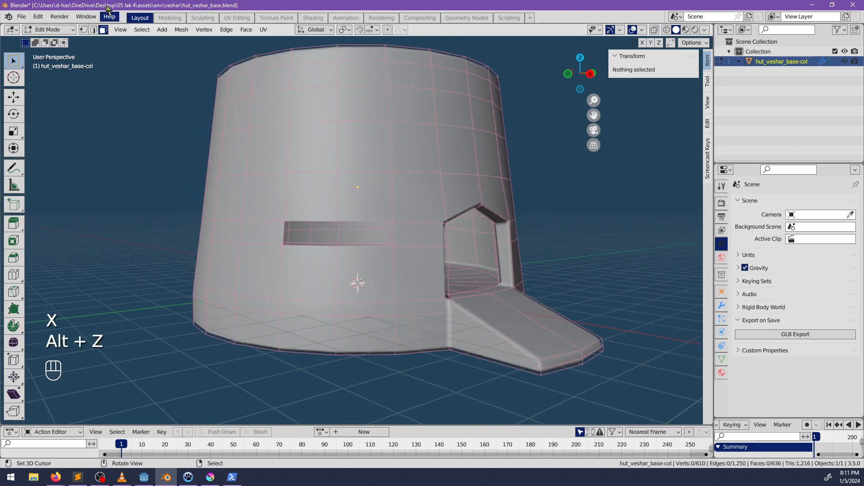
# Bridge the inner and outer rims of the new lower window with faces on every side
pyautogui.scroll(3, 274, 229)
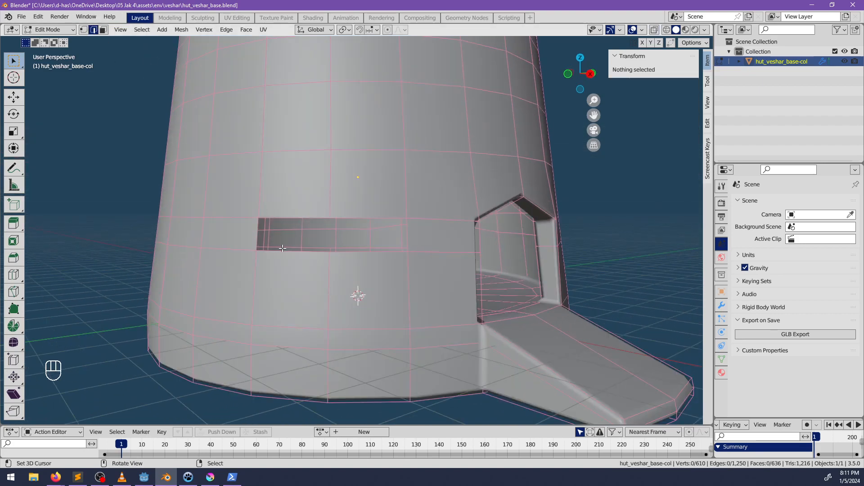
pyautogui.moveTo(282, 249); pyautogui.dragTo(248, 326, button='middle')
pyautogui.click(248, 326)
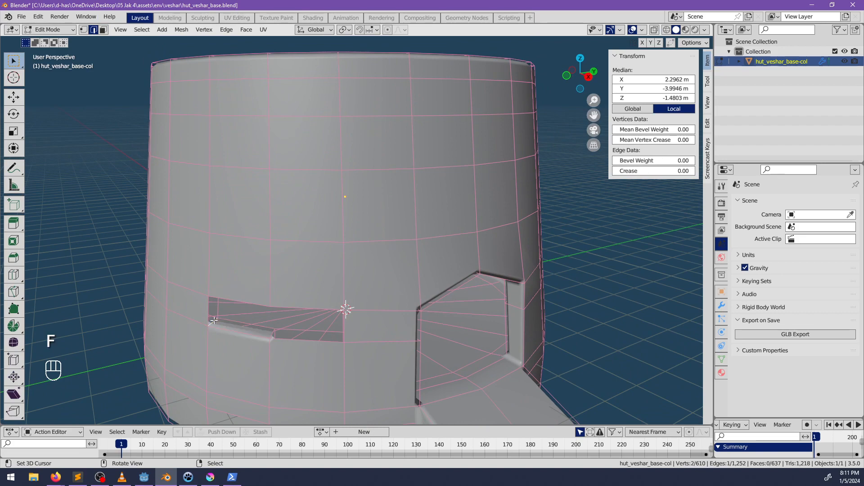
pyautogui.press('f')
pyautogui.moveTo(322, 318); pyautogui.dragTo(493, 205, button='middle')
pyautogui.moveTo(451, 260); pyautogui.dragTo(419, 325, button='middle')
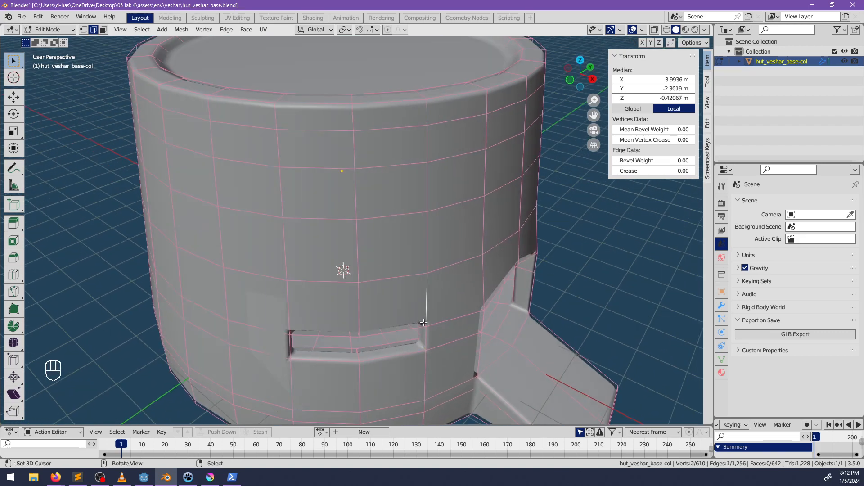
# Slide the lower window's two side edges inward on both wall layers to narrow the opening
pyautogui.hotkey('alt', 'z')
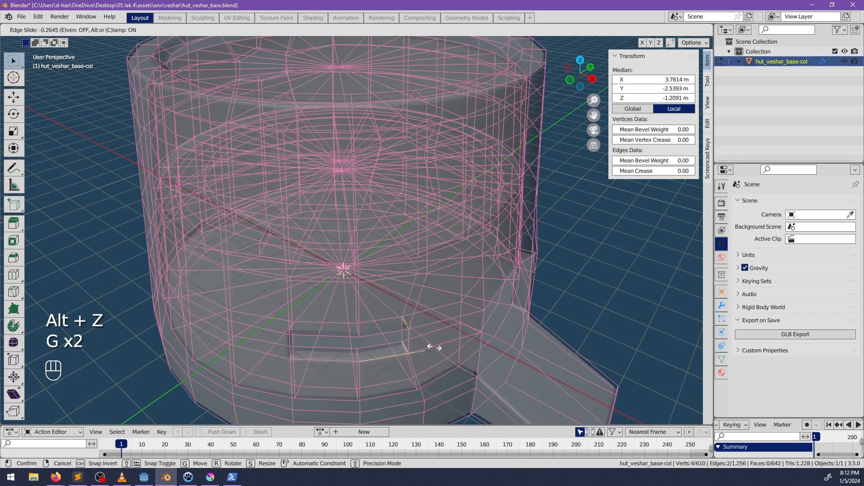
pyautogui.click(391, 340)
pyautogui.click(292, 329)
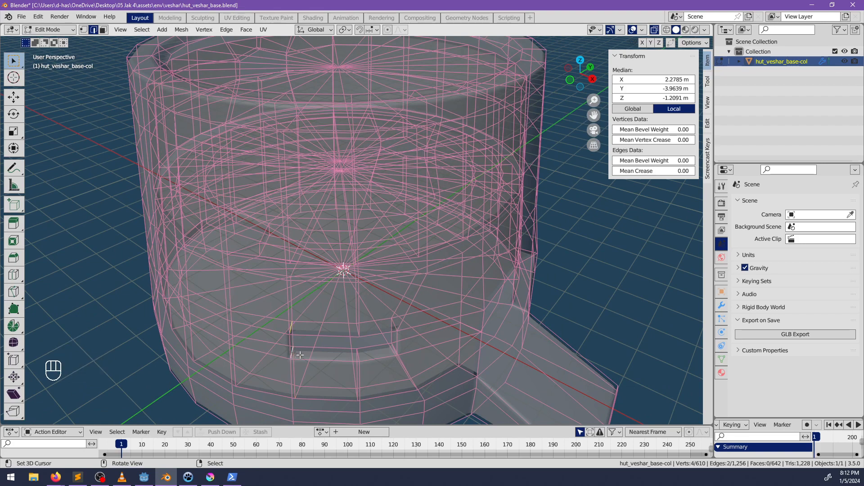
pyautogui.click(323, 355)
pyautogui.hotkey('alt', 'z')
# Lower the lower window's bottom middle rim edge about 0.24 m along Z and raise its top middle rim edge
pyautogui.moveTo(325, 355); pyautogui.dragTo(402, 150, button='middle')
pyautogui.click(351, 254)
pyautogui.press('g')
pyautogui.click(353, 270)
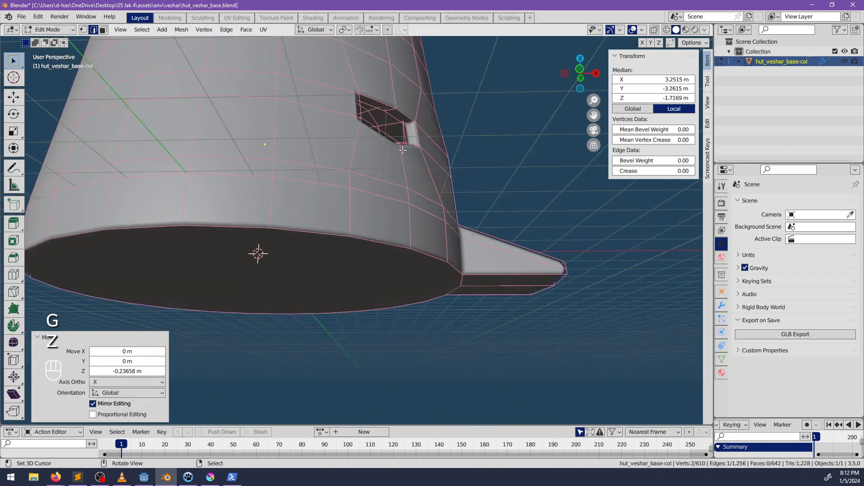
pyautogui.rightClick(389, 111)
pyautogui.press('g')
pyautogui.press('z')
pyautogui.click(392, 103)
# Inspect the hut's window, doorway and ramp, switching between mesh editing and Object Mode
pyautogui.scroll(-4, 440, 163)
pyautogui.moveTo(446, 207); pyautogui.dragTo(460, 279, button='middle')
pyautogui.hotkey('alt', 'a')
pyautogui.press('Tab')
pyautogui.hotkey('alt', 'a')
pyautogui.scroll(-2, 354, 256)
pyautogui.press('Tab')
pyautogui.scroll(4, 400, 279)
pyautogui.scroll(3, 421, 286)
pyautogui.keyDown('ctrl'); pyautogui.keyDown('alt'); pyautogui.click(464, 309); pyautogui.keyUp('alt'); pyautogui.keyUp('ctrl')
pyautogui.click(463, 302)
pyautogui.scroll(-4, 463, 302)
pyautogui.hotkey('alt', 'a')
pyautogui.press('Tab')
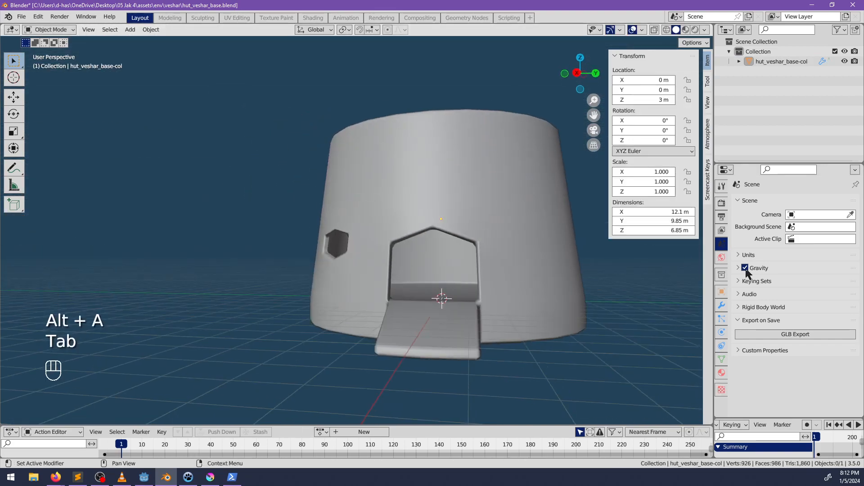
# Try a Subdivision Surface modifier both above and below the Bevel modifier, and remove it
pyautogui.click(721, 306)
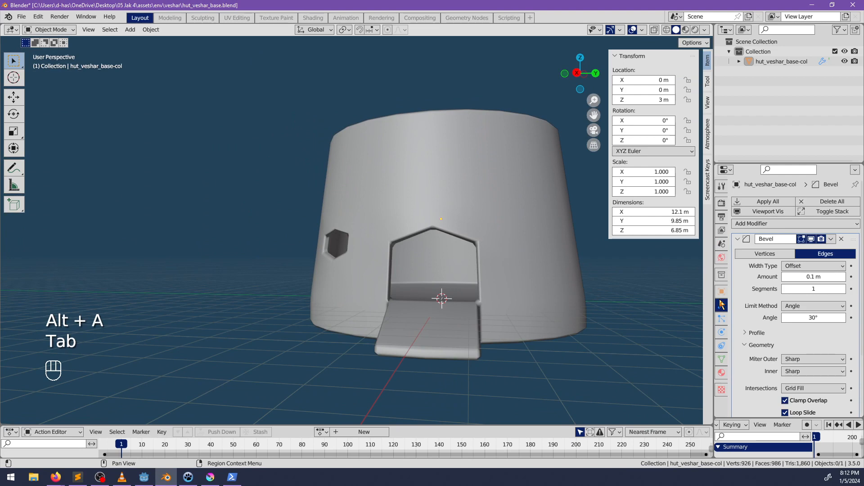
pyautogui.click(746, 223)
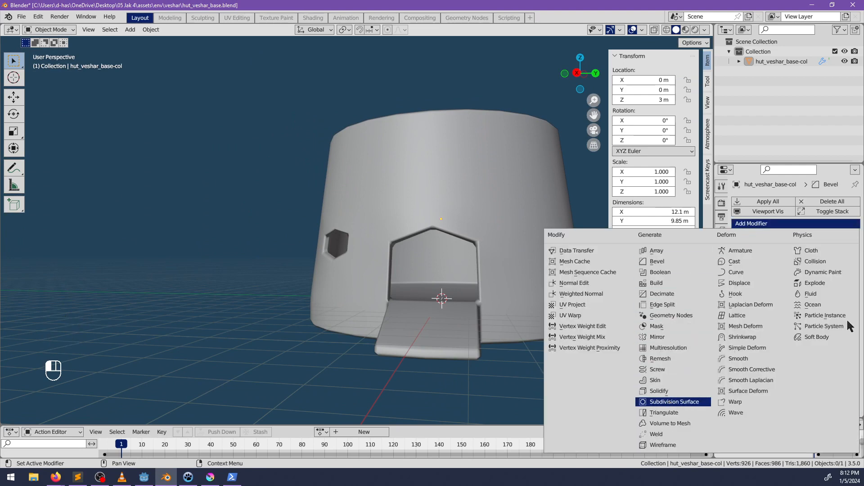
pyautogui.press('Return')
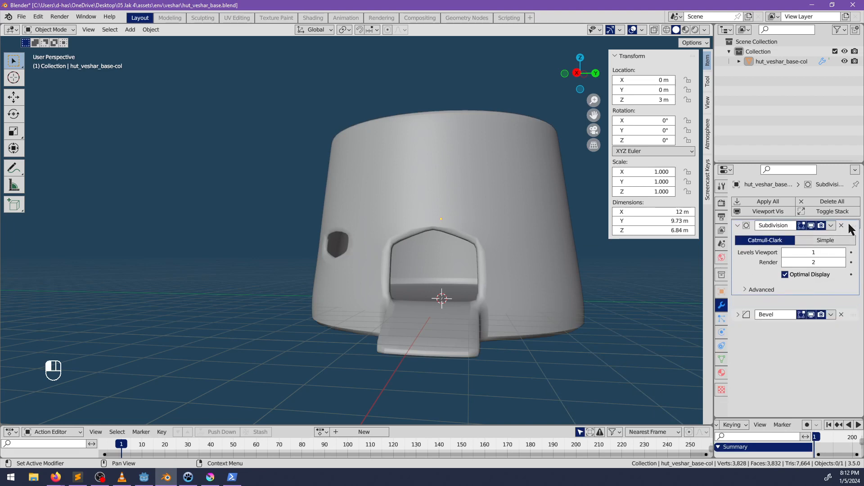
pyautogui.moveTo(843, 217); pyautogui.dragTo(843, 218)
pyautogui.moveTo(477, 345); pyautogui.dragTo(739, 336, button='middle')
pyautogui.moveTo(575, 314); pyautogui.dragTo(527, 334, button='middle')
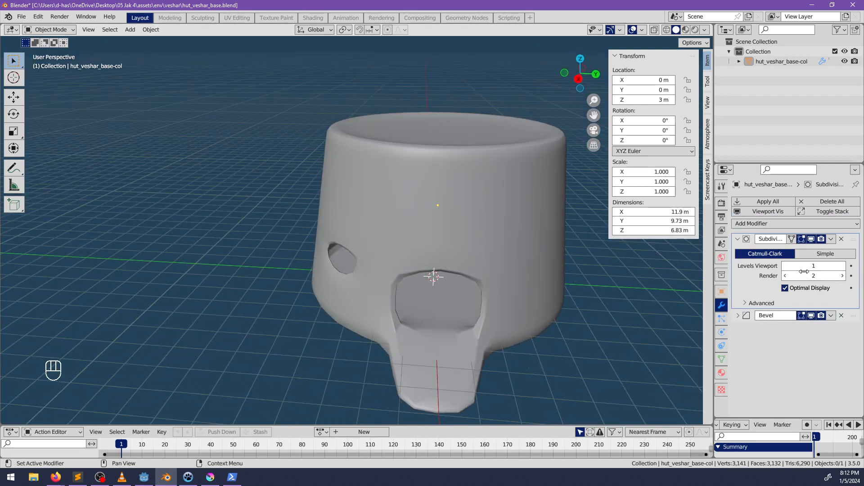
pyautogui.moveTo(849, 306); pyautogui.dragTo(833, 317)
pyautogui.moveTo(855, 280); pyautogui.dragTo(849, 328)
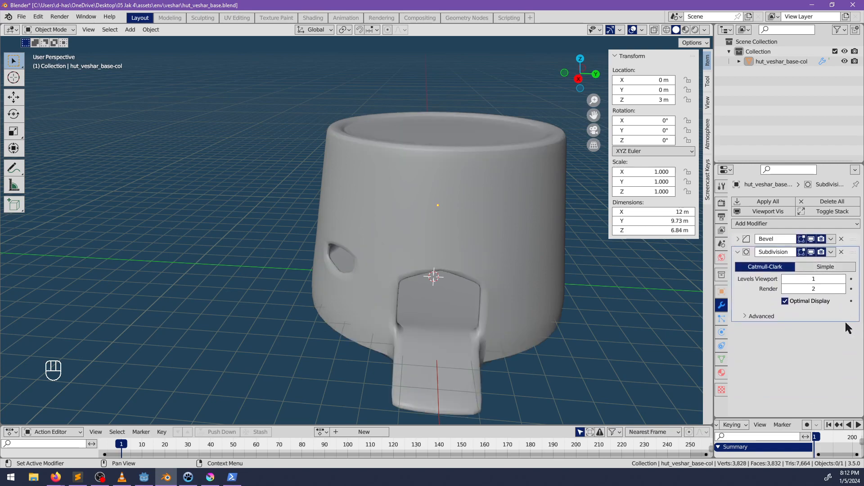
pyautogui.moveTo(499, 323); pyautogui.dragTo(639, 311, button='middle')
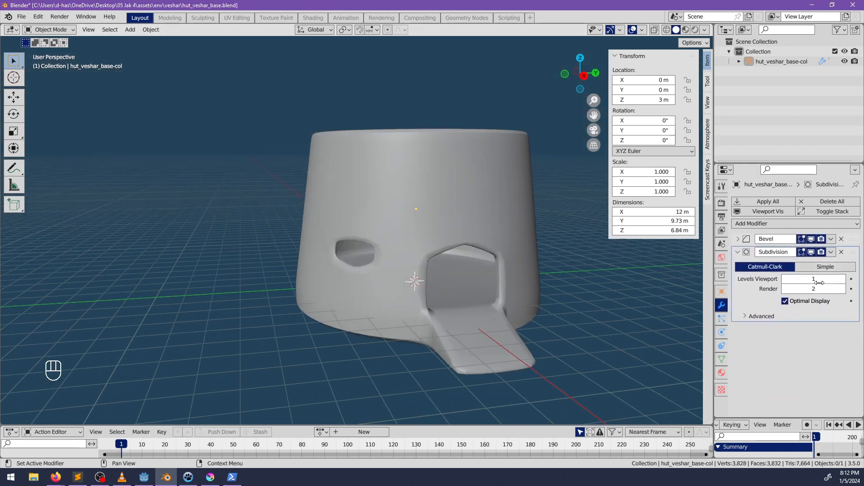
pyautogui.click(841, 252)
# Save the hut_veshar_base.blend file
pyautogui.moveTo(704, 277); pyautogui.dragTo(517, 295, button='middle')
pyautogui.scroll(-4, 500, 296)
pyautogui.moveTo(418, 287)
pyautogui.mouseDown(button='middle')
pyautogui.moveTo(525, 275)
pyautogui.moveTo(420, 280)
pyautogui.moveTo(365, 271)
pyautogui.moveTo(335, 255)
pyautogui.moveTo(429, 265)
pyautogui.moveTo(413, 282)
pyautogui.mouseUp(button='middle')
pyautogui.hotkey('ctrl', 's')
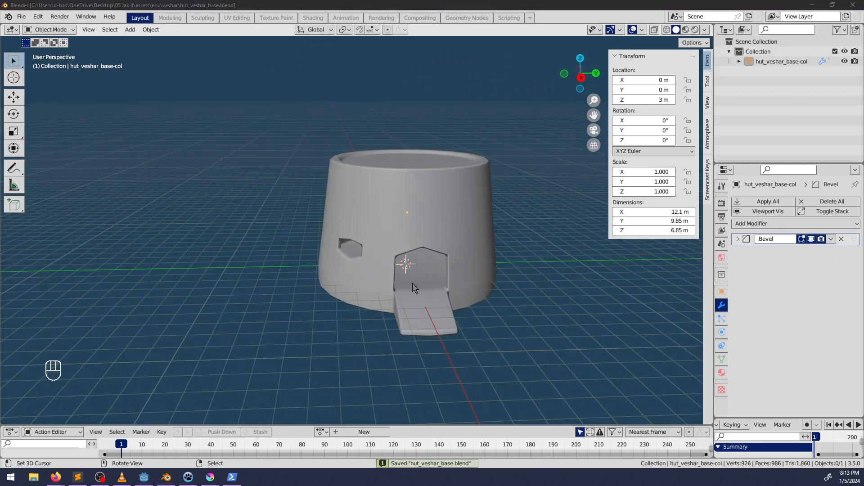
# Switch to Godot Engine, run the game project, and execute save() in the in-game console
pyautogui.hotkey('alt', 'Tab')
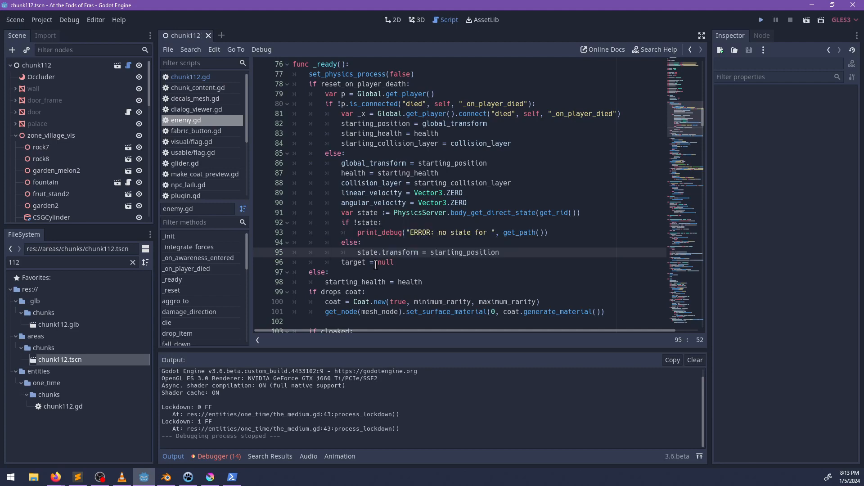
pyautogui.press('F5')
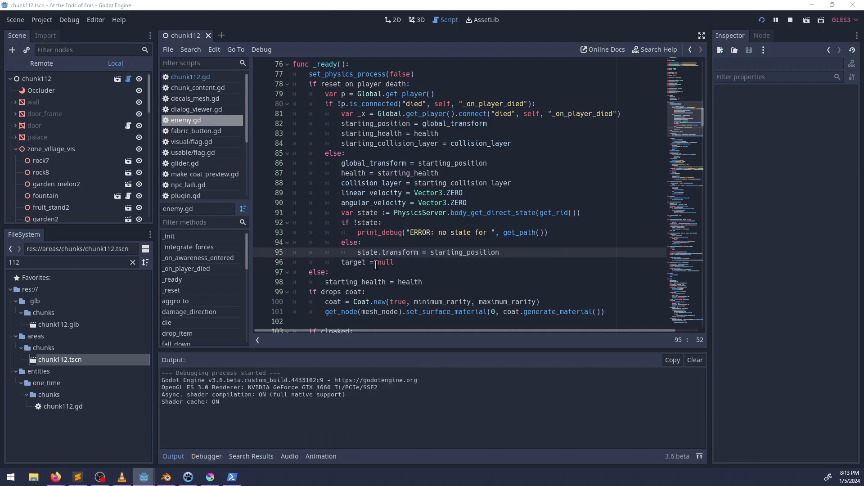
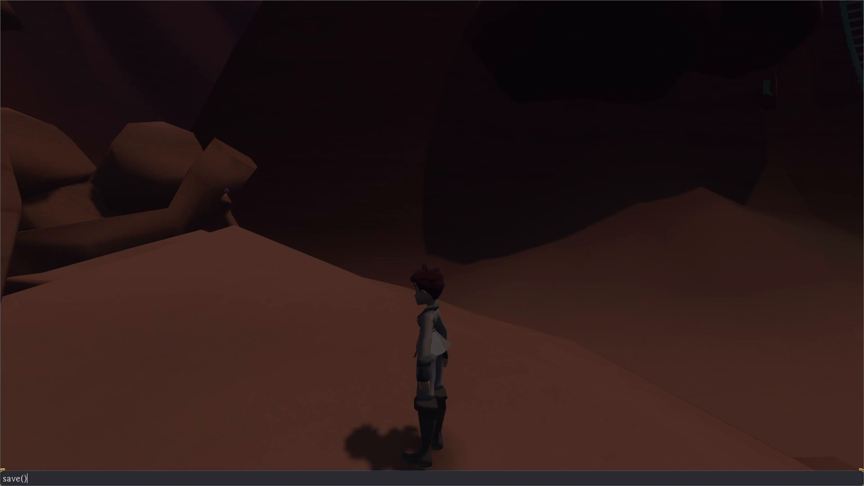
pyautogui.press('Return')
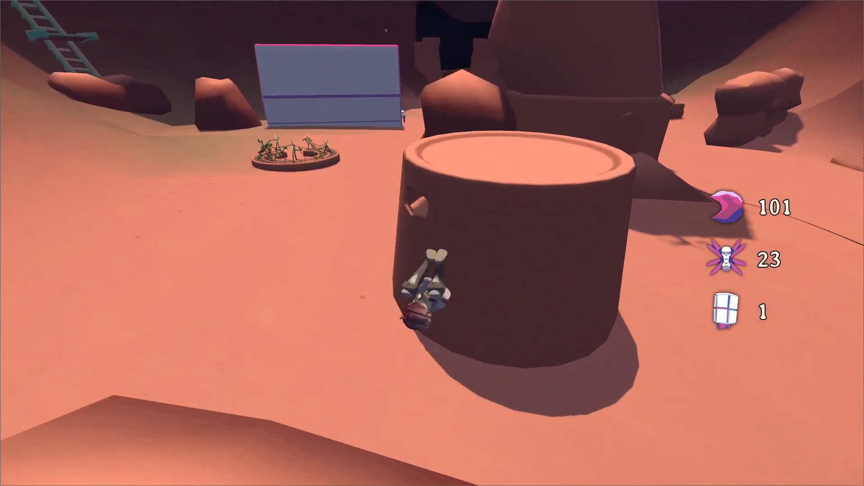
# Playtest the hut by jumping the character up to its upper window opening and running around the outside
pyautogui.press('space')
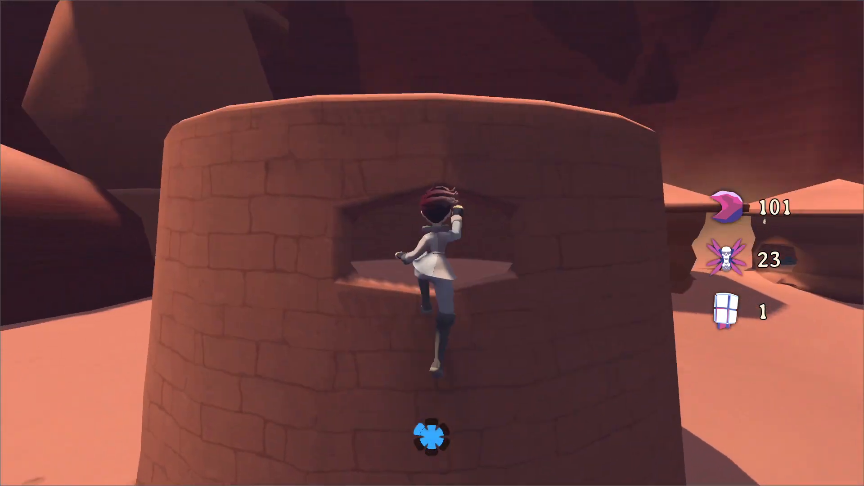
pyautogui.press('space')
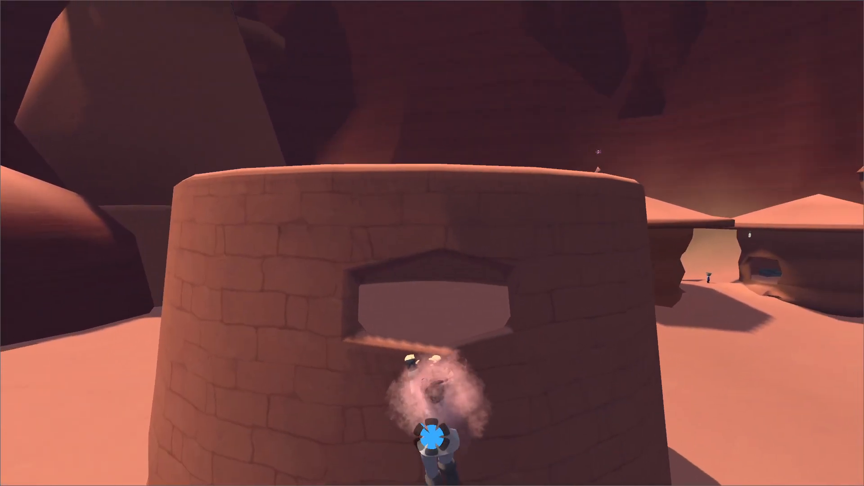
pyautogui.press('space')
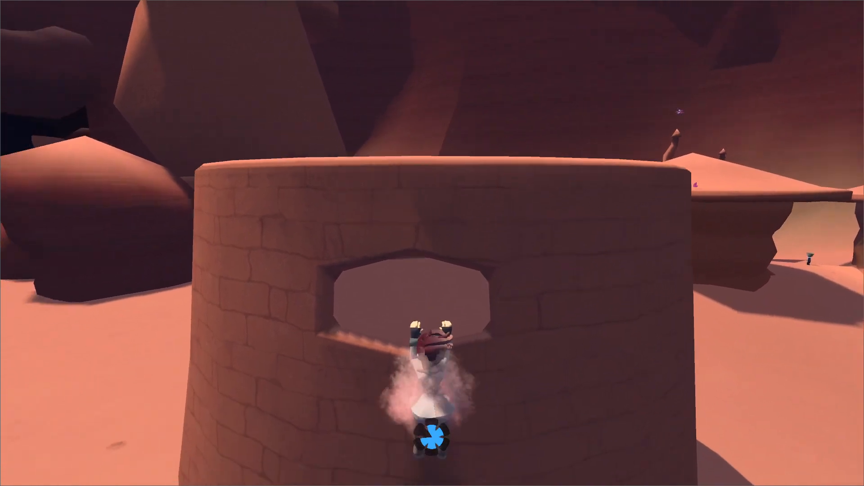
pyautogui.press('space')
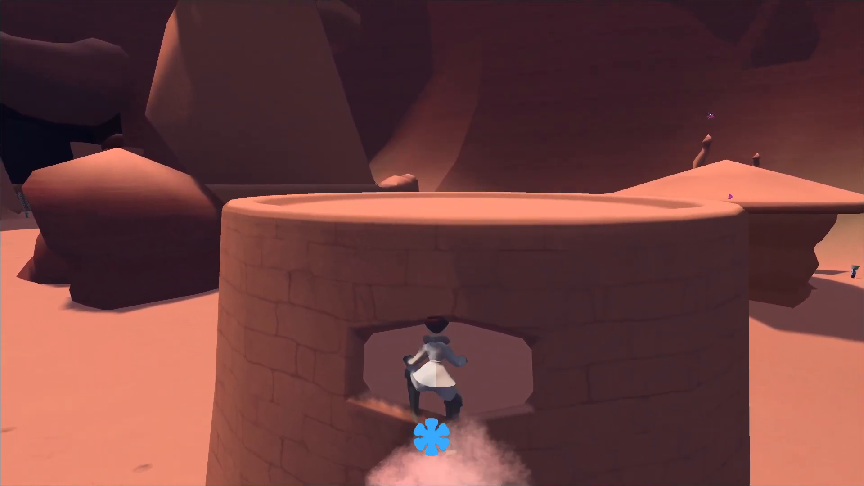
pyautogui.press('w')
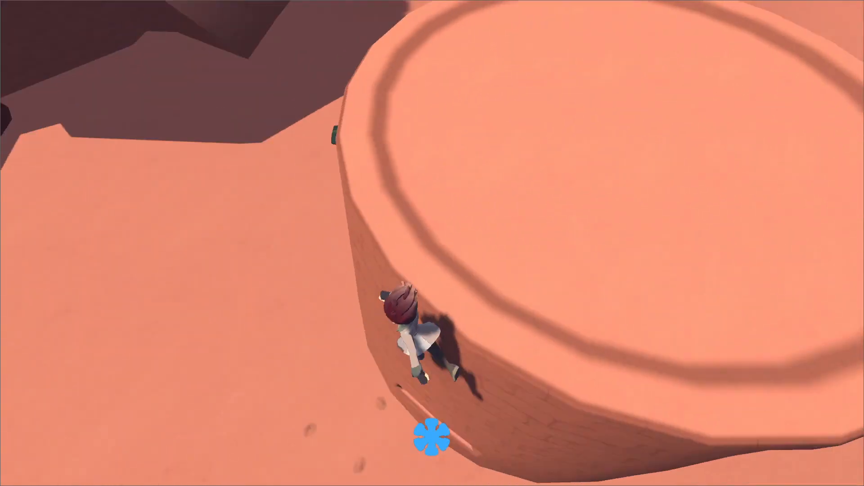
pyautogui.press('d')
pyautogui.press('w')
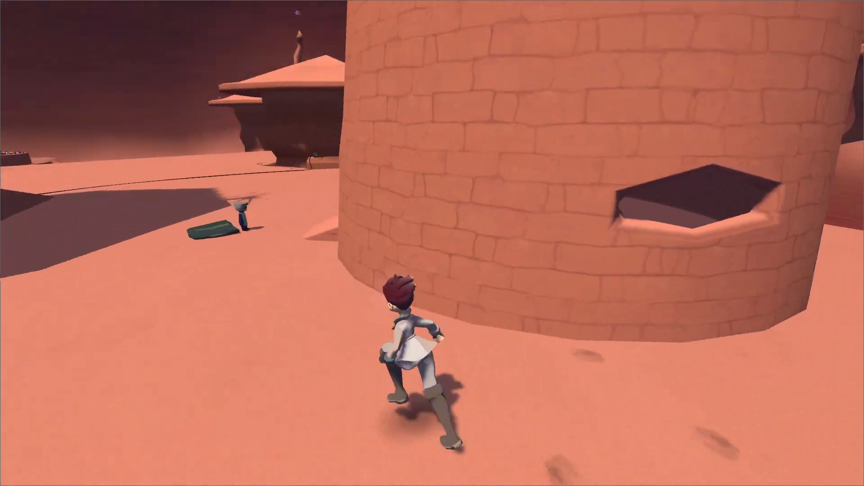
# Run the character into the hut and save the game through the in-game console
pyautogui.press('w')
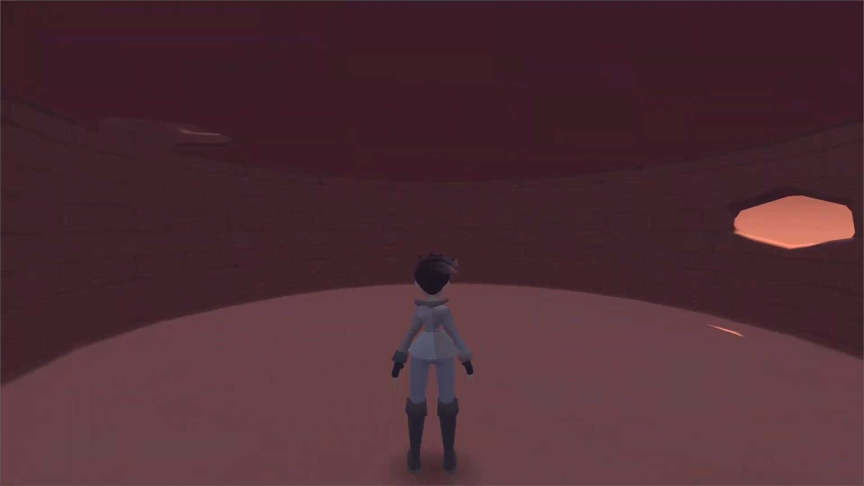
pyautogui.press('`')
pyautogui.press('`')
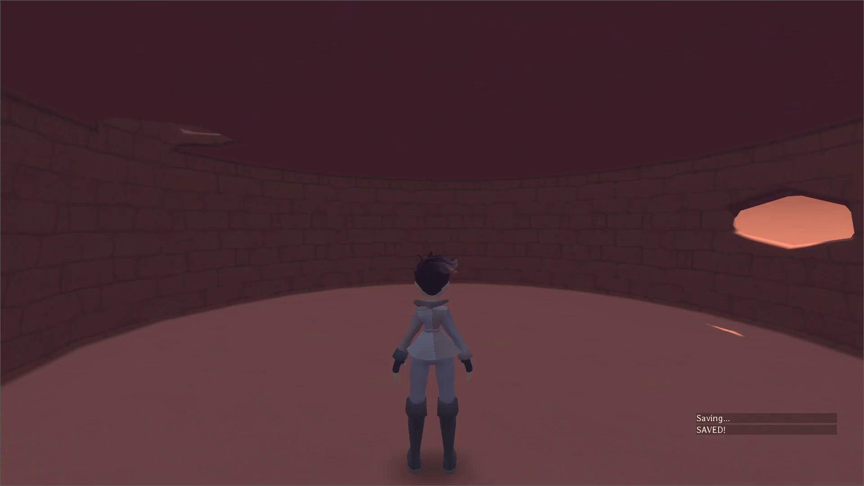
# Test jumping along the hut's interior wall near its openings, and bring the character out onto the doorway ramp
pyautogui.press('w')
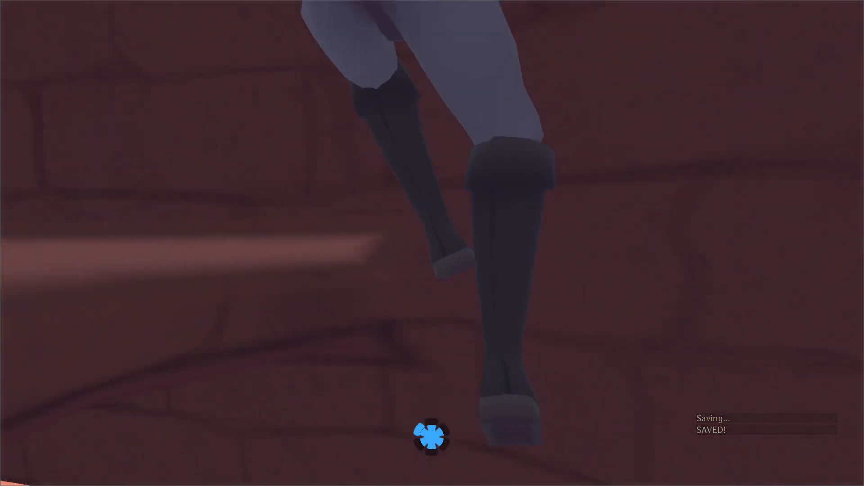
pyautogui.press('w')
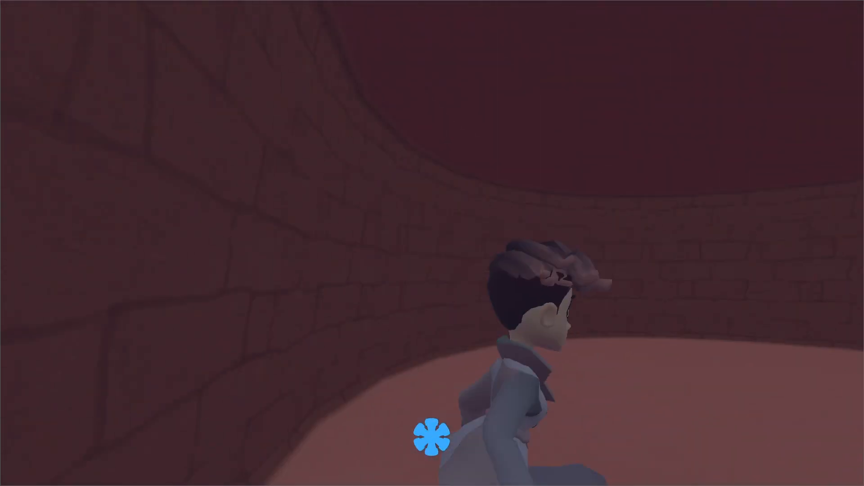
pyautogui.press('w')
pyautogui.press('w')
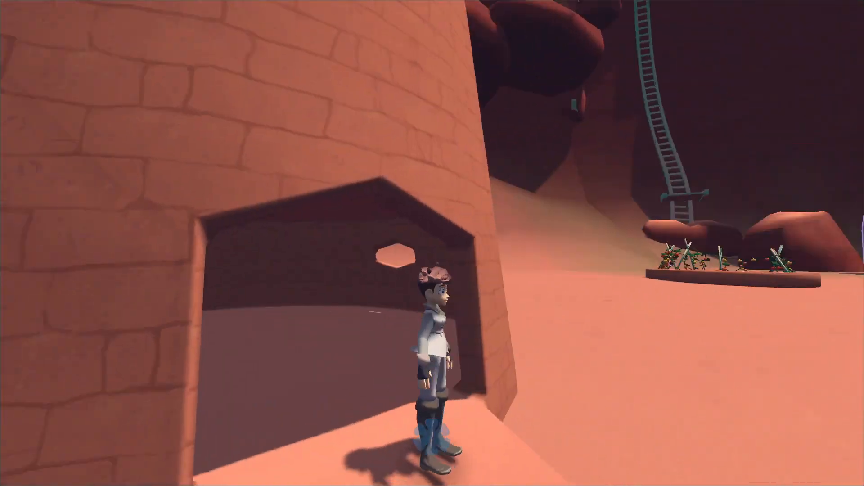
# Playtest the doorway ramp by jumping the character around its edge and the door frame, and back away from the hut
pyautogui.press('a')
pyautogui.press('w')
pyautogui.press('space')
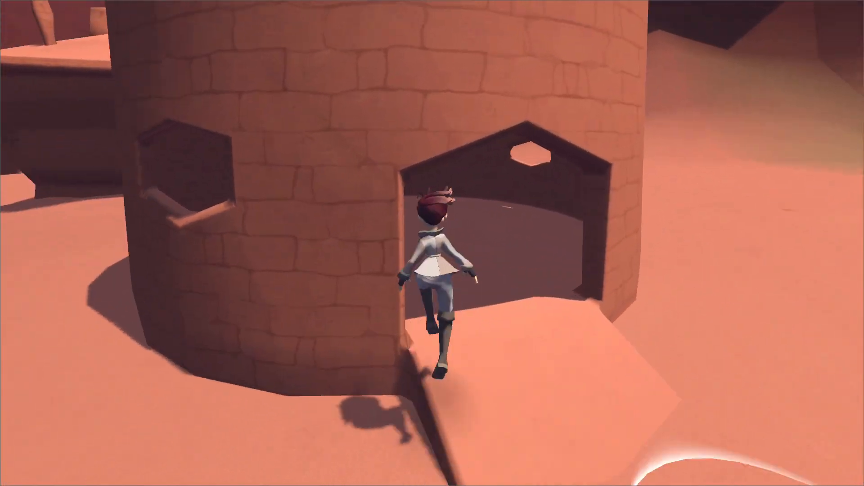
pyautogui.press('a')
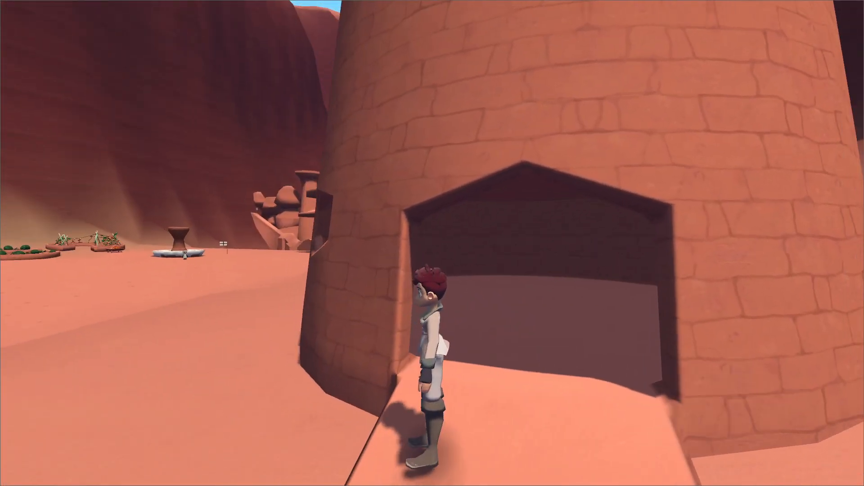
pyautogui.press('w')
pyautogui.press('space')
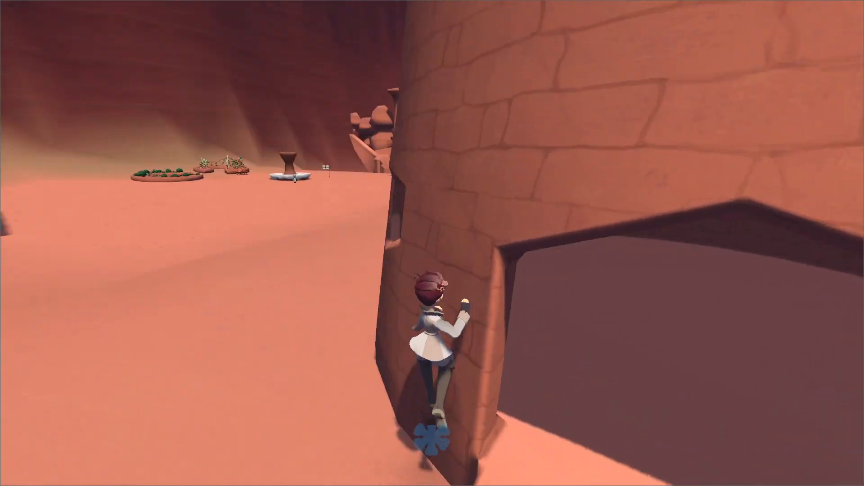
pyautogui.press('s')
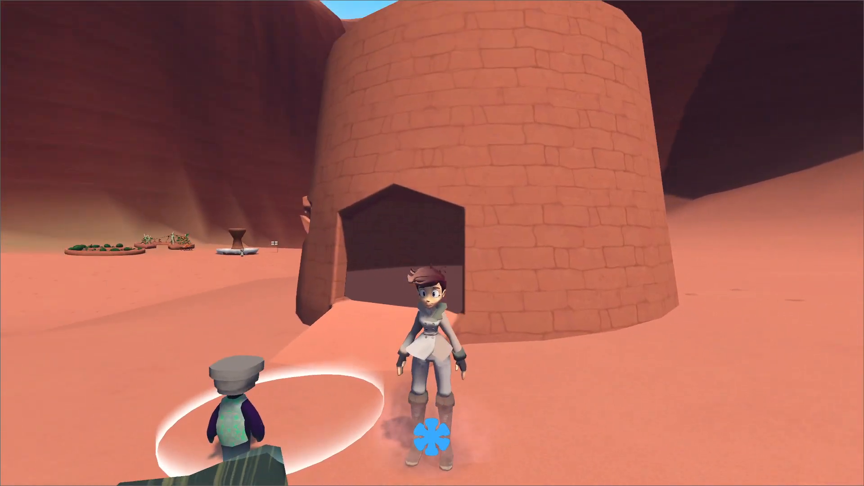
# Run the character around the outside wall past the window openings and return inside the hut
pyautogui.press('w')
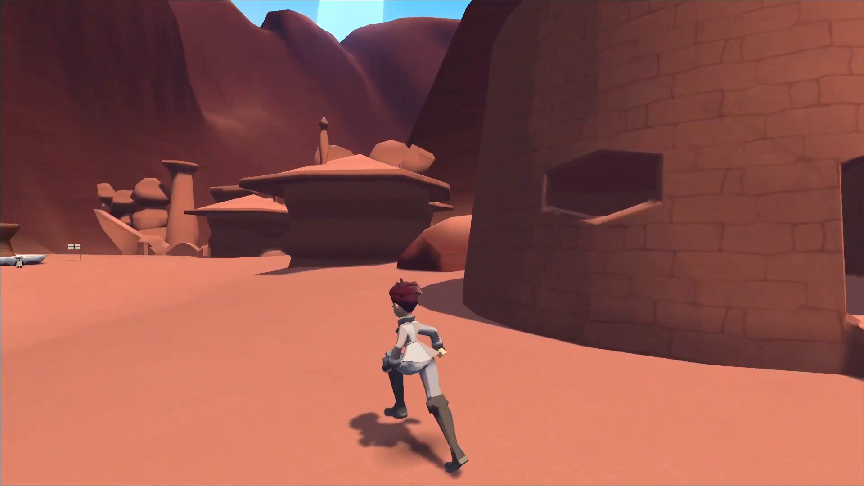
pyautogui.press('d')
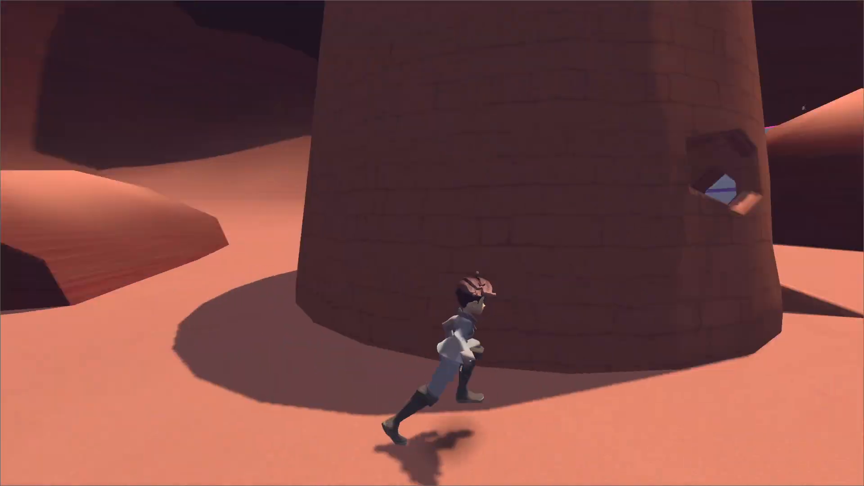
pyautogui.press('w')
pyautogui.press('space')
pyautogui.press('w')
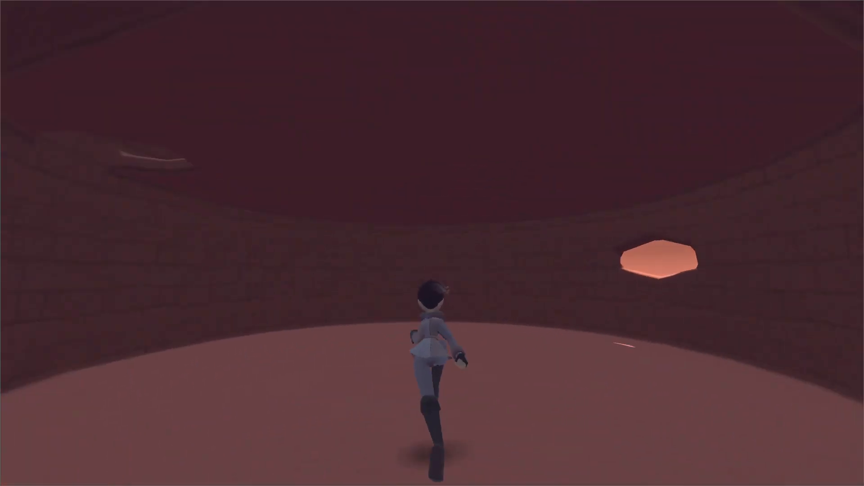
# Test jumps toward the upper opening from inside the hut, circle the interior wall, and exit beside the doorway
pyautogui.press('w')
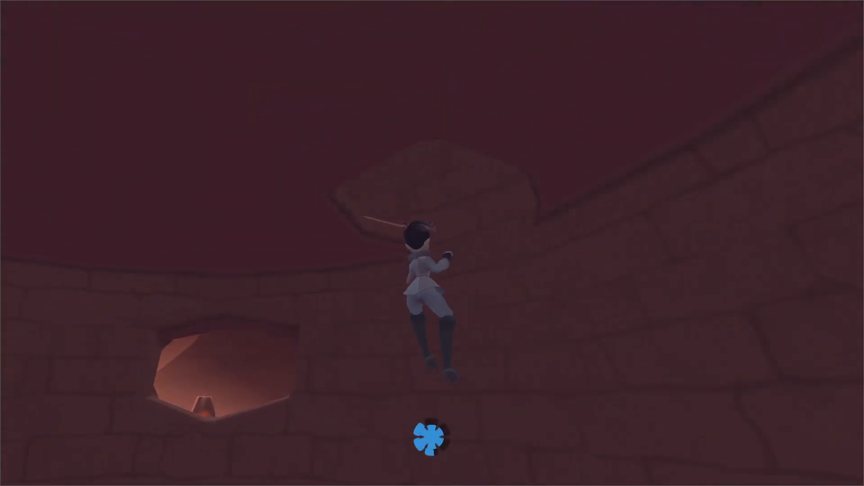
pyautogui.press('w')
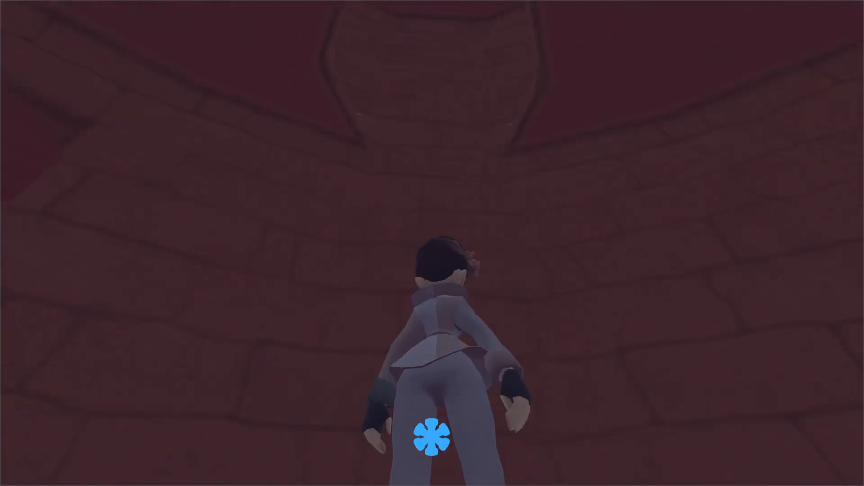
pyautogui.press('space')
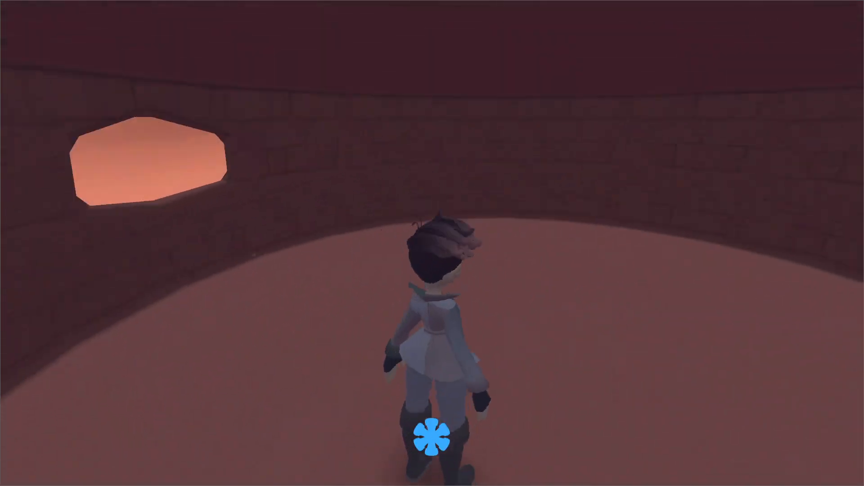
pyautogui.press('w')
pyautogui.press('space')
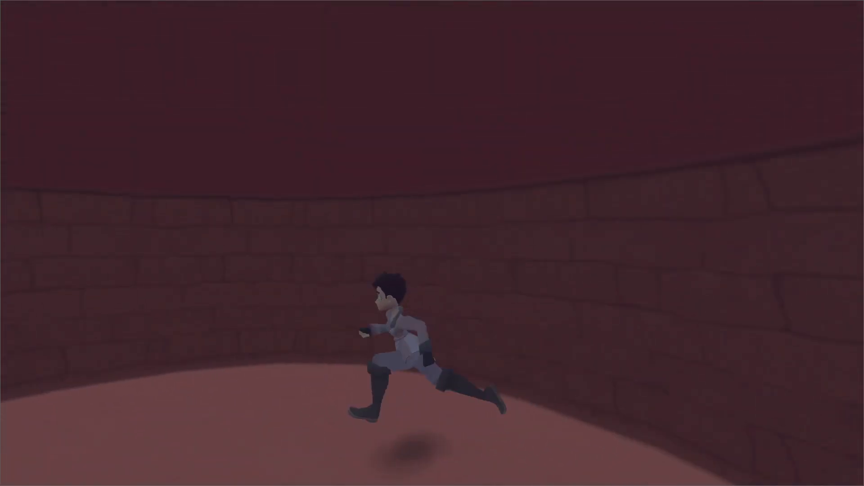
pyautogui.press('w')
pyautogui.press('a')
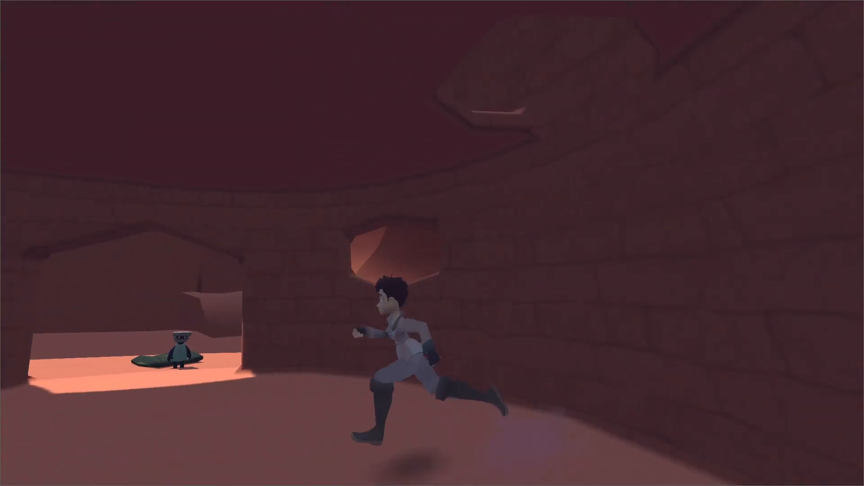
pyautogui.press('w')
pyautogui.press('d')
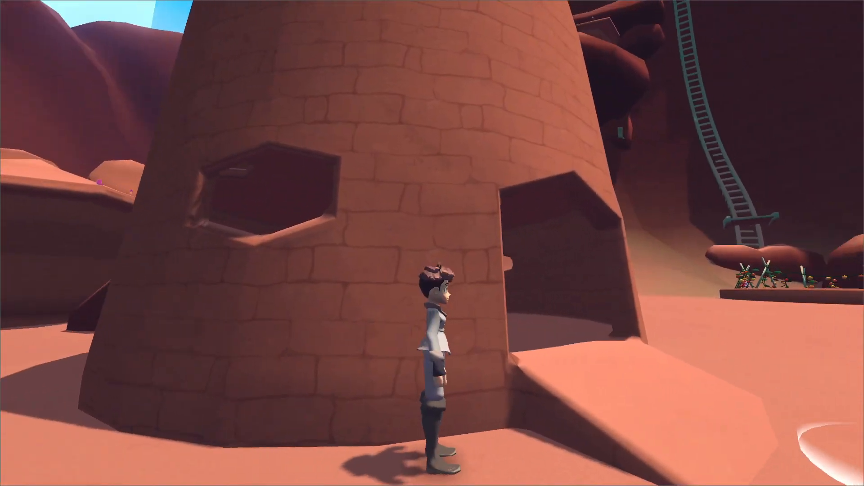
# Climb the character onto the hut's flat roof, jump around on it, and drop back down in front of the doorway
pyautogui.press('w')
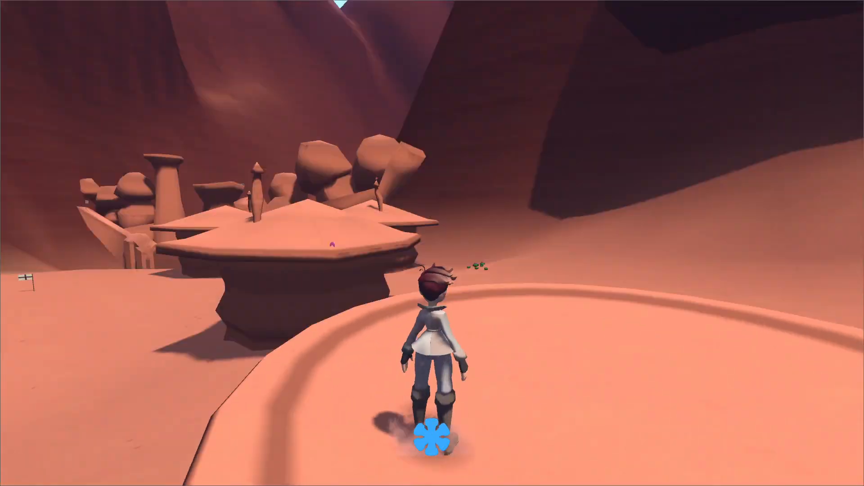
pyautogui.press('s')
pyautogui.press('s')
pyautogui.press('space')
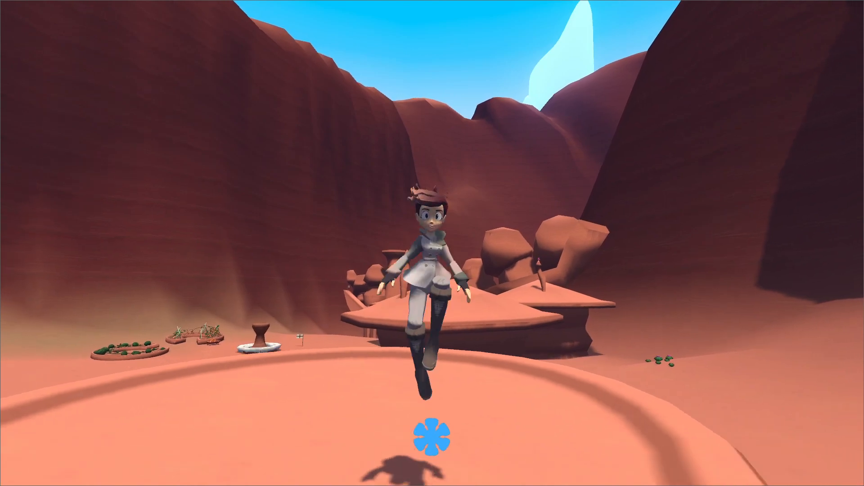
pyautogui.press('w')
pyautogui.press('s')
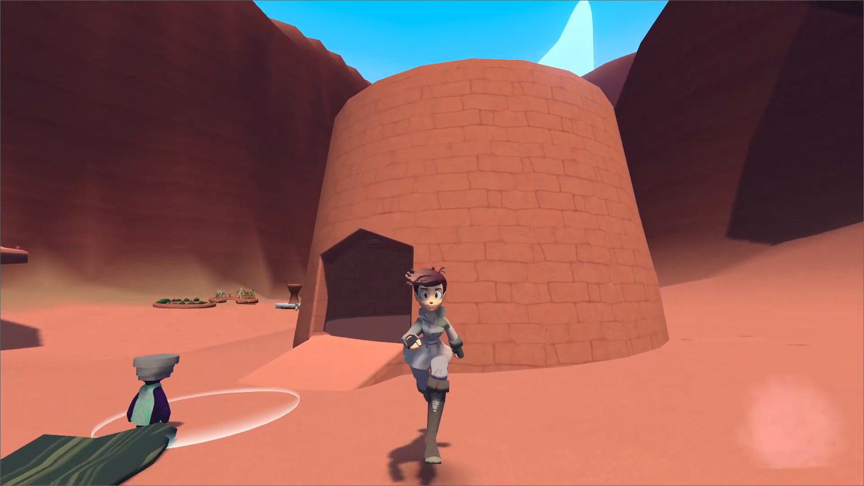
# Run the character to the hut's side window, get up onto the roof, and test jumping over the roof's rim
pyautogui.press('w')
pyautogui.press('space')
pyautogui.press('d')
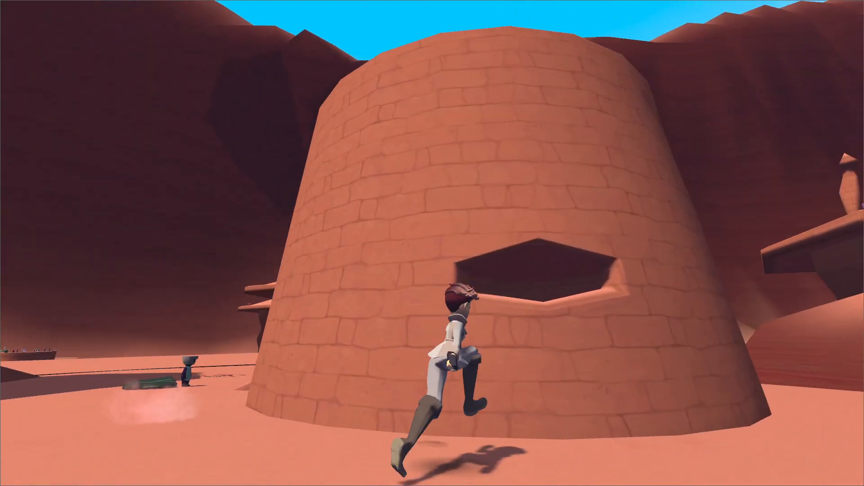
pyautogui.press('space')
pyautogui.press('w')
pyautogui.press('space')
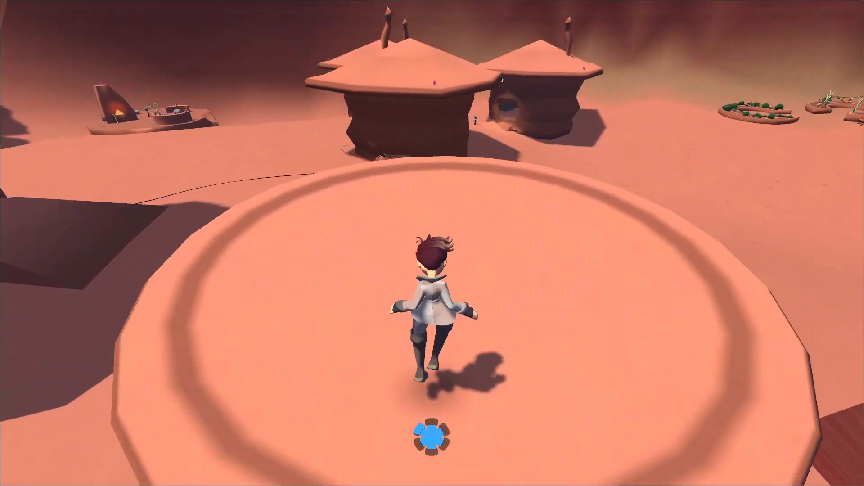
pyautogui.press('s')
pyautogui.press('space')
pyautogui.press('w')
pyautogui.press('space')
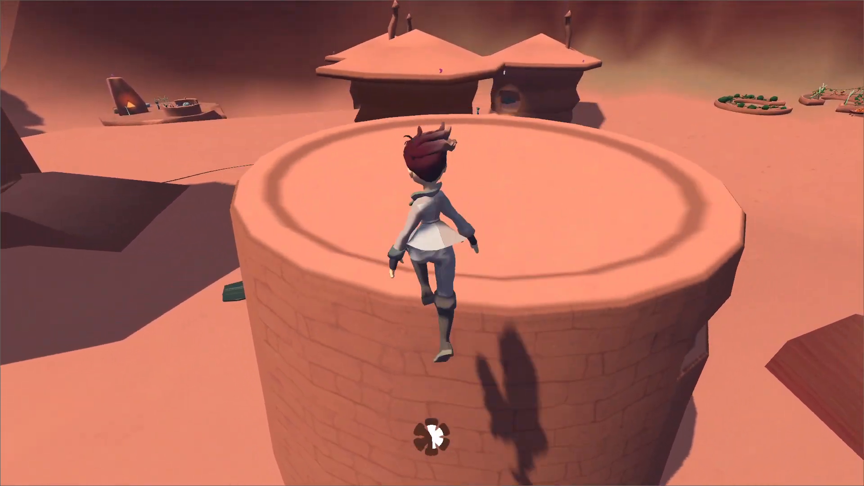
pyautogui.press('space')
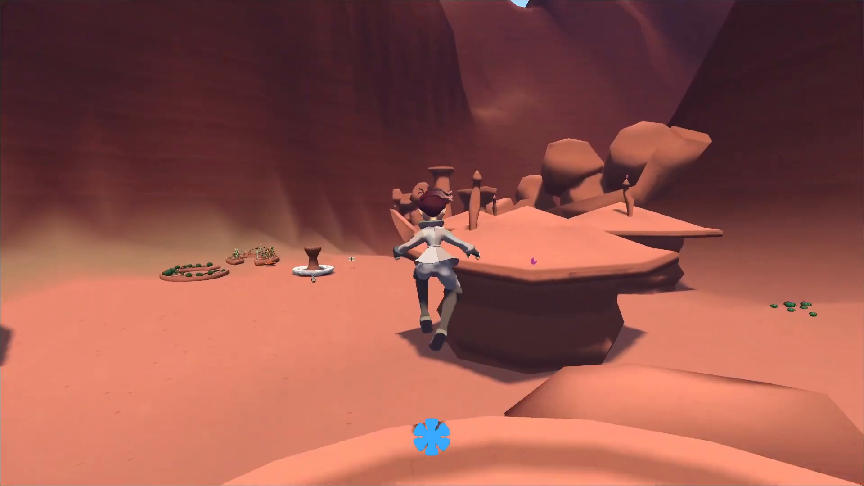
# Test climbing the hut's shaded windowless wall up to the roof, and leap off to the ground beyond
pyautogui.press('w')
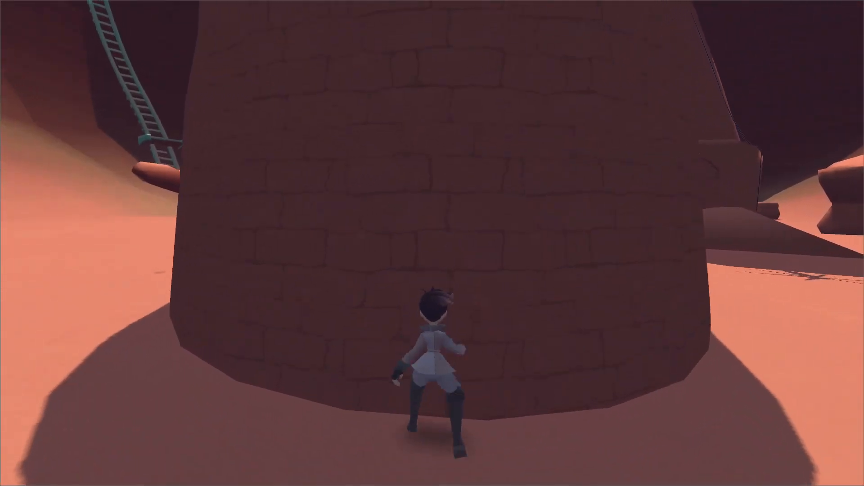
pyautogui.press('space')
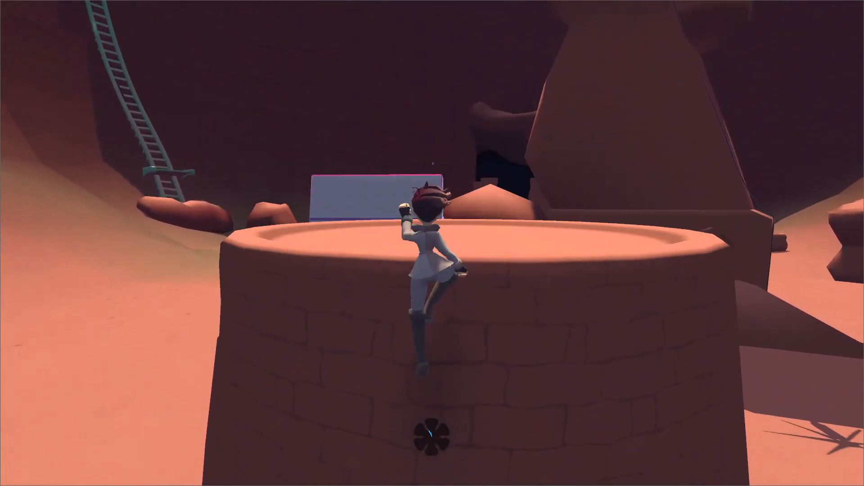
pyautogui.press('space')
pyautogui.press('space')
pyautogui.press('space')
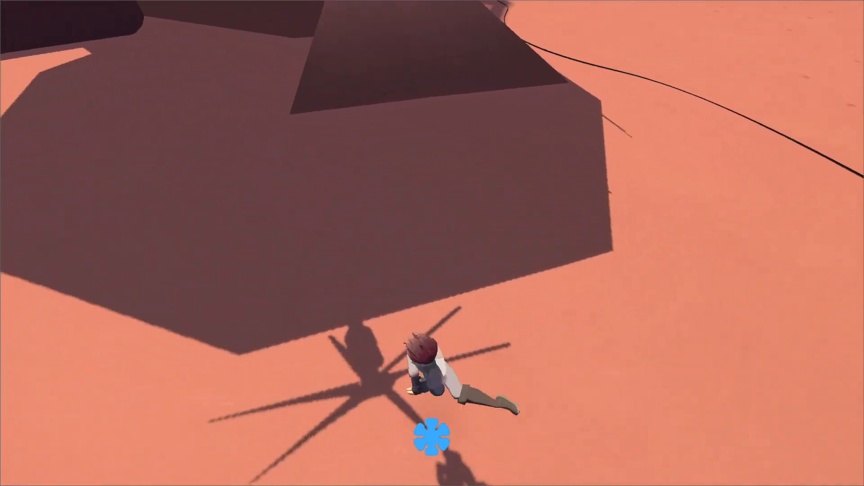
# Run the character back into the hut, inspect the interior openings, and end the playtest
pyautogui.press('w')
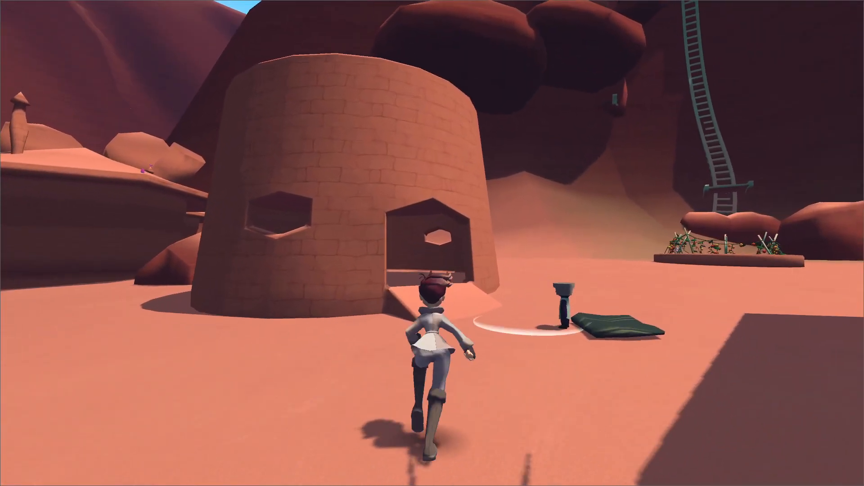
pyautogui.press('w')
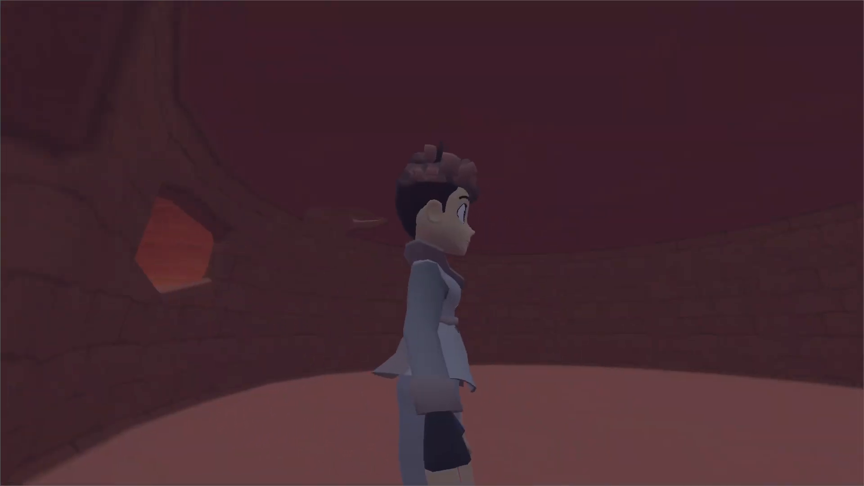
pyautogui.press('Escape')
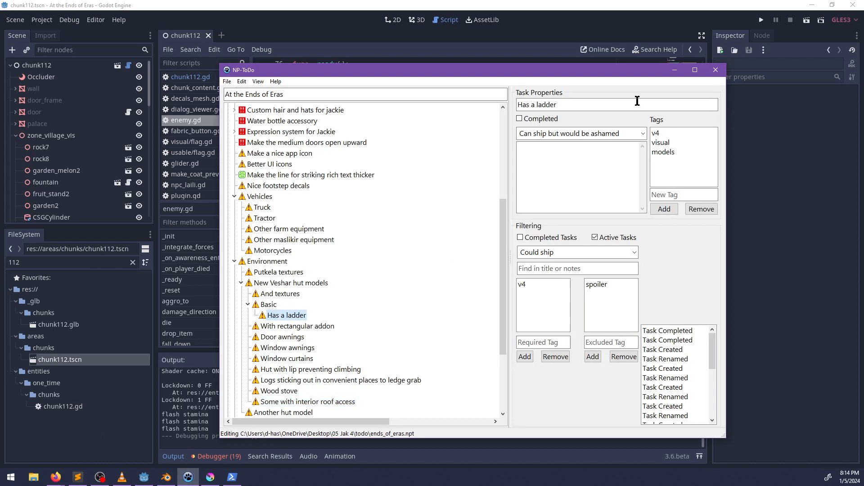
# Switch to Blender and add a plane mesh at the 3D cursor beside the hut's upper opening
pyautogui.click(211, 479)
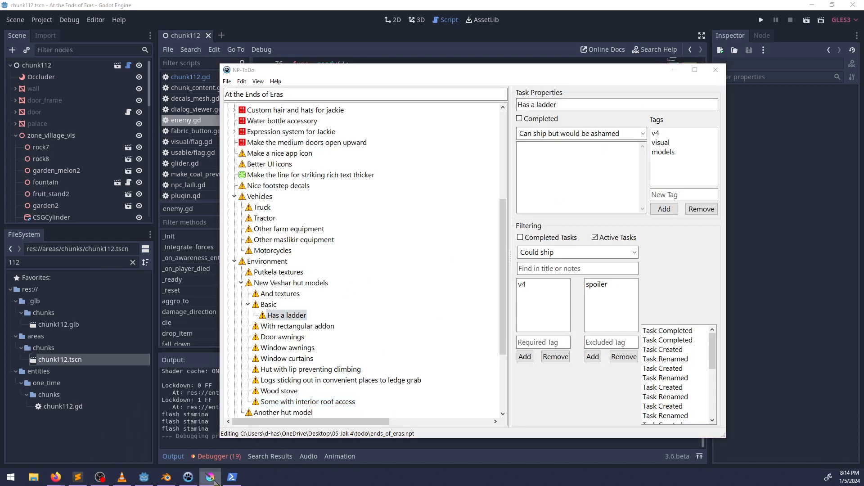
pyautogui.click(166, 478)
pyautogui.scroll(2, 498, 244)
pyautogui.moveTo(473, 248); pyautogui.dragTo(468, 221, button='middle')
pyautogui.scroll(4, 504, 221)
pyautogui.moveTo(518, 221); pyautogui.dragTo(462, 255, button='middle')
pyautogui.scroll(3, 462, 258)
pyautogui.keyDown('shift'); pyautogui.moveTo(505, 272); pyautogui.dragTo(427, 247, button='middle'); pyautogui.keyUp('shift')
pyautogui.moveTo(418, 241); pyautogui.dragTo(394, 204, button='middle')
pyautogui.scroll(2, 402, 170)
pyautogui.hotkey('shift', 'a')
pyautogui.moveTo(427, 202)
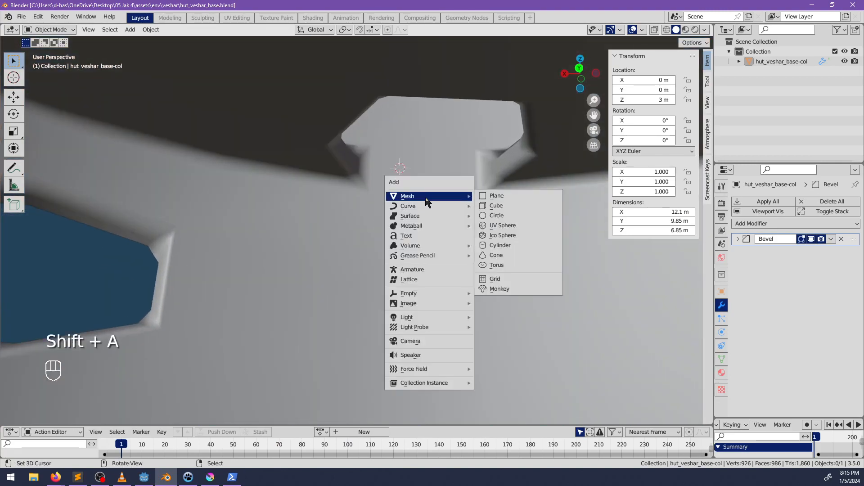
pyautogui.click(502, 198)
# Rotate the new plane 90° about the X axis so it stands upright
pyautogui.moveTo(428, 231); pyautogui.dragTo(471, 227, button='middle')
pyautogui.press('r')
pyautogui.press('x')
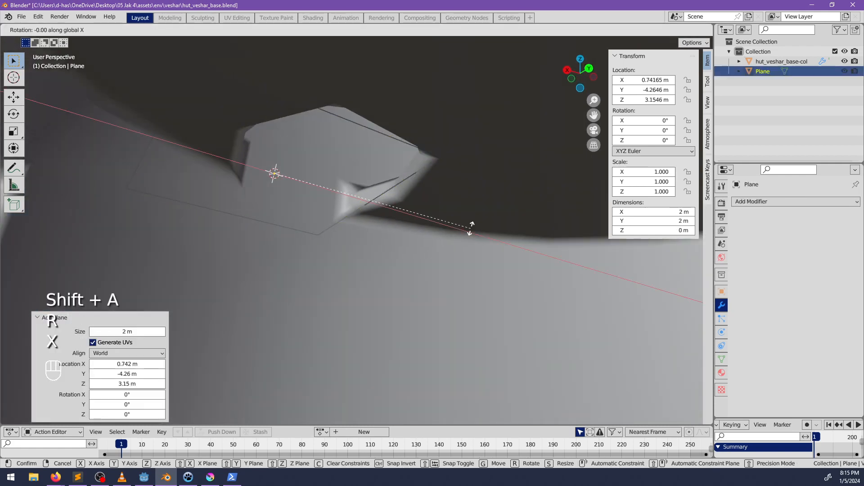
pyautogui.press('Return')
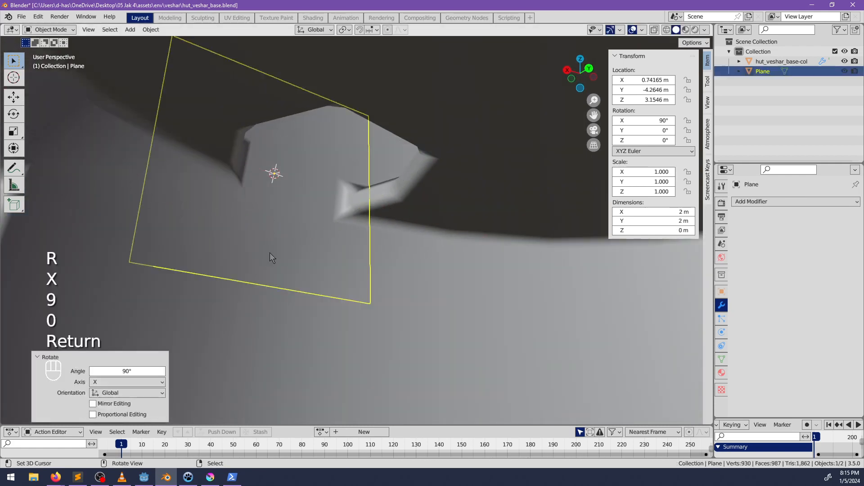
# Move the upright plane closer to the hut's upper opening and rotate it 180° about the X axis
pyautogui.moveTo(269, 252); pyautogui.dragTo(308, 244, button='middle')
pyautogui.press('g')
pyautogui.click(321, 245)
pyautogui.write('r')
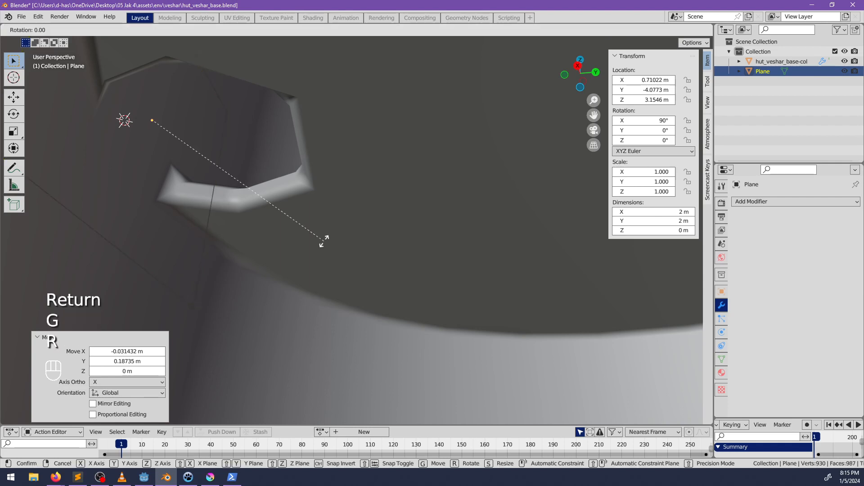
pyautogui.write('x180')
pyautogui.press('Return')
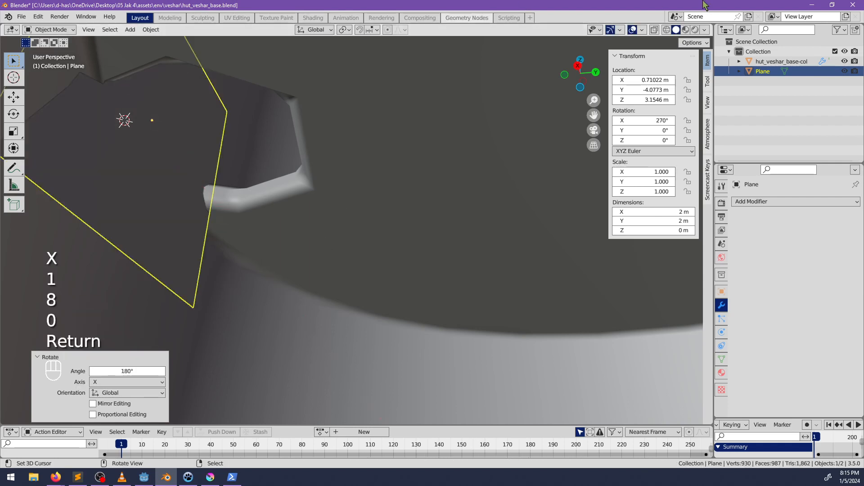
# Rename the plane to ladder-col and parent it to hut_veshar_base-col
pyautogui.doubleClick(767, 75)
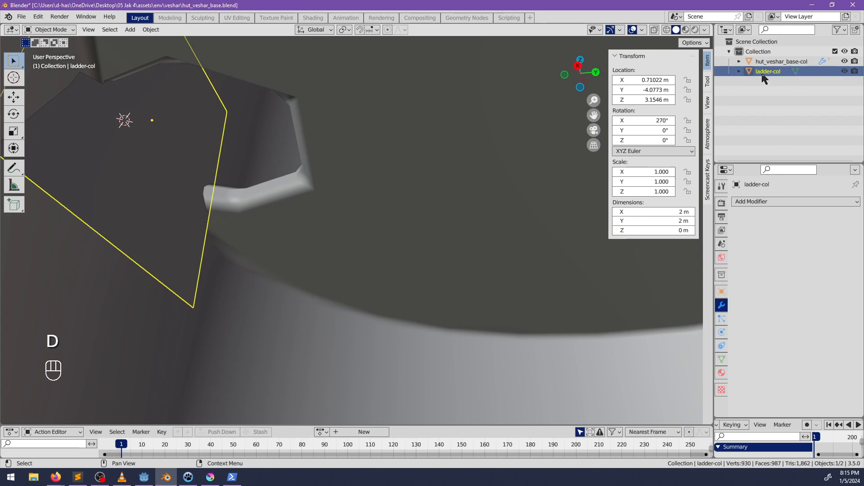
pyautogui.keyDown('shift'); pyautogui.moveTo(762, 74); pyautogui.dragTo(768, 62); pyautogui.keyUp('shift')
pyautogui.click(740, 62)
# Scale the ladder-col mesh narrower along the X axis so it fits within the floor opening's width
pyautogui.moveTo(265, 139)
pyautogui.mouseDown(button='middle')
pyautogui.moveTo(246, 144)
pyautogui.moveTo(275, 148)
pyautogui.mouseUp(button='middle')
pyautogui.keyDown('shift'); pyautogui.moveTo(275, 149); pyautogui.dragTo(414, 180, button='middle'); pyautogui.keyUp('shift')
pyautogui.keyDown('shift'); pyautogui.moveTo(414, 180); pyautogui.dragTo(451, 201, button='middle'); pyautogui.keyUp('shift')
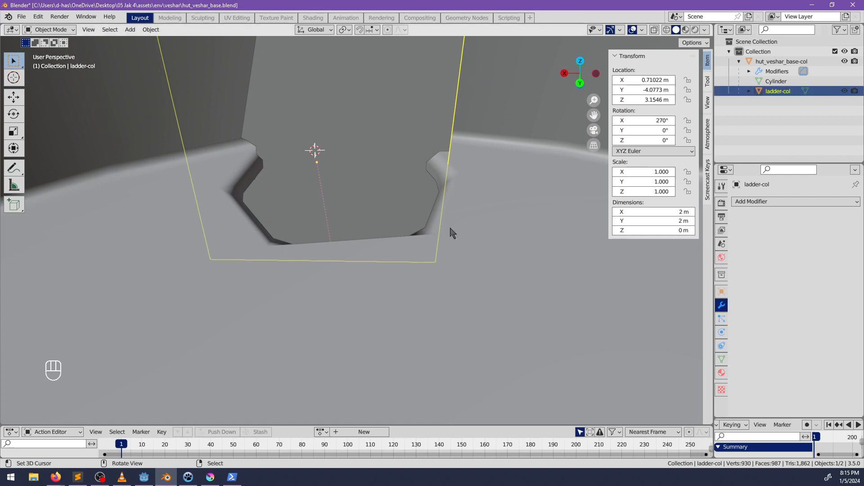
pyautogui.moveTo(452, 234); pyautogui.dragTo(501, 226, button='middle')
pyautogui.press('Tab')
pyautogui.press('s')
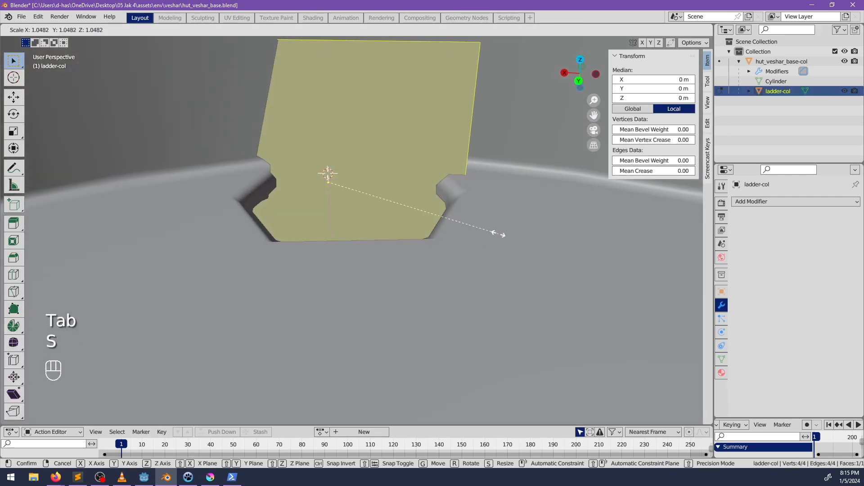
pyautogui.press('x')
pyautogui.click(405, 212)
# Rotate the ladder mesh about 10.6° about the Z axis and reposition it over the floor opening
pyautogui.moveTo(384, 214); pyautogui.dragTo(370, 260, button='middle')
pyautogui.scroll(3, 380, 263)
pyautogui.press('r')
pyautogui.press('z')
pyautogui.click(395, 242)
pyautogui.press('g')
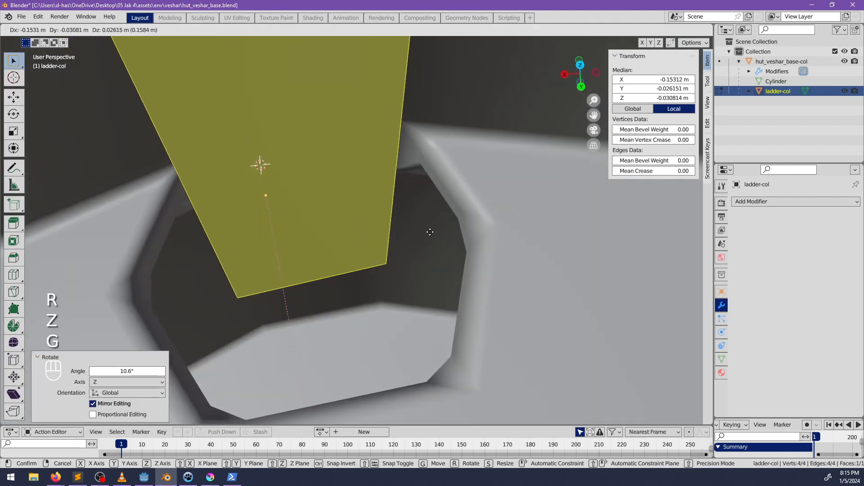
pyautogui.click(428, 231)
# Extrude the ladder's top edge in place and scale the new edge to about 0.585
pyautogui.moveTo(428, 231); pyautogui.dragTo(389, 295, button='middle')
pyautogui.keyDown('shift'); pyautogui.moveTo(389, 295); pyautogui.dragTo(420, 284, button='middle'); pyautogui.keyUp('shift')
pyautogui.moveTo(377, 246); pyautogui.dragTo(327, 239, button='middle')
pyautogui.click(103, 29)
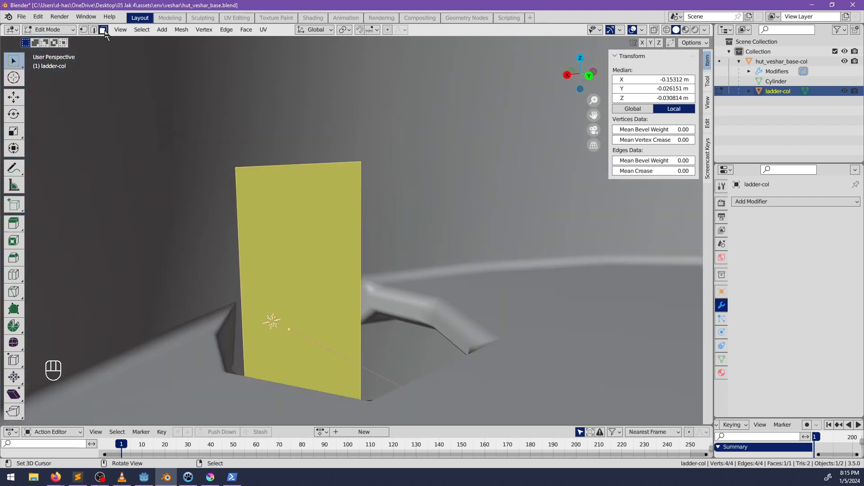
pyautogui.moveTo(270, 166); pyautogui.dragTo(346, 191, button='middle')
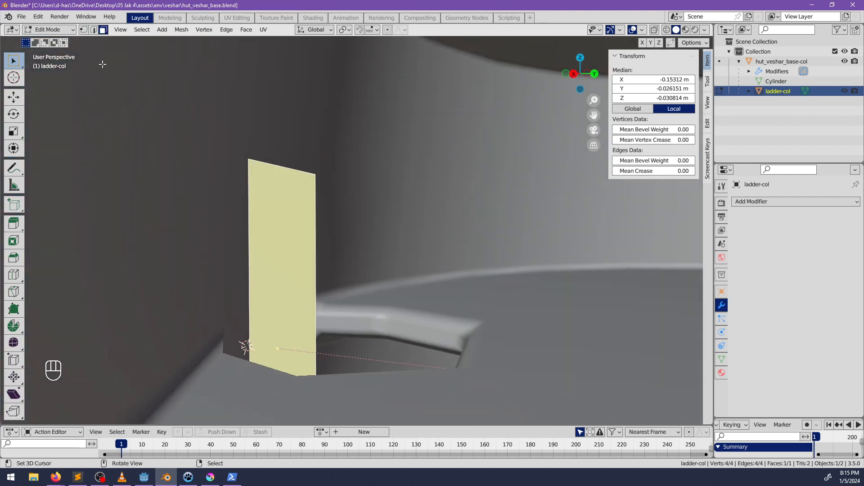
pyautogui.click(95, 31)
pyautogui.rightClick(294, 172)
pyautogui.moveTo(280, 201); pyautogui.dragTo(257, 215, button='middle')
pyautogui.press('e')
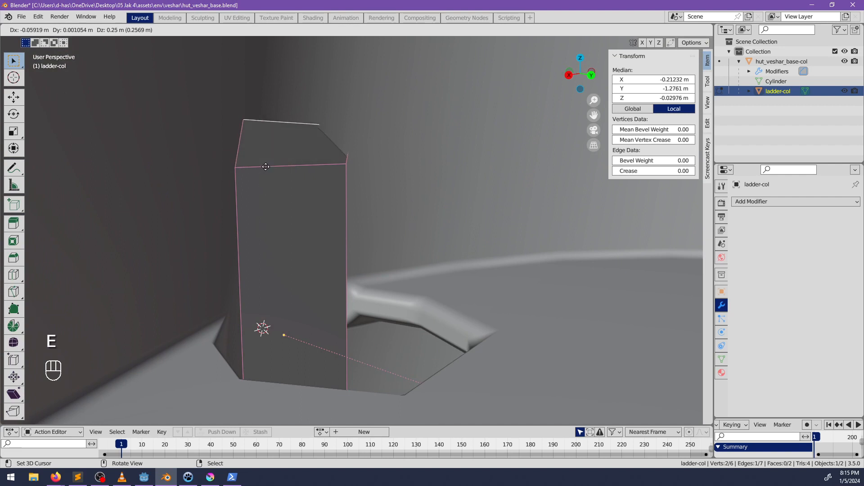
pyautogui.press('s')
pyautogui.click(270, 160)
# Raise the new top edge about 0.23 m along Z and widen it slightly
pyautogui.press('g')
pyautogui.press('z')
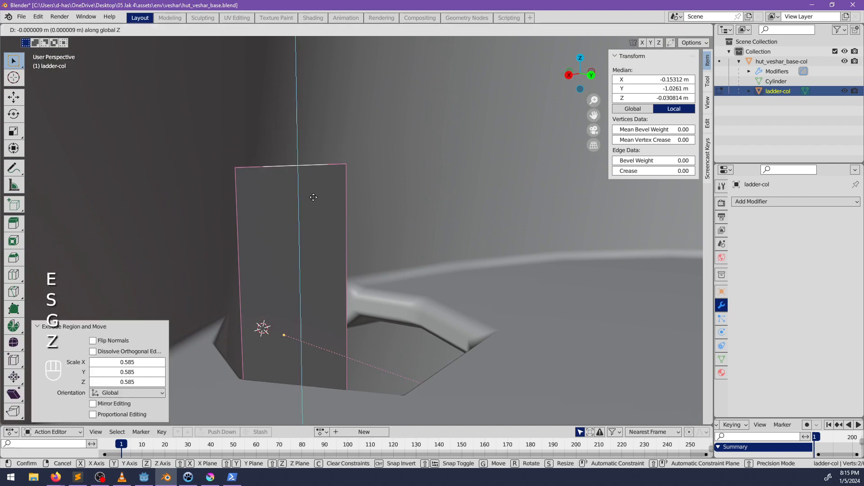
pyautogui.click(316, 158)
pyautogui.moveTo(316, 158); pyautogui.dragTo(320, 197, button='middle')
pyautogui.press('s')
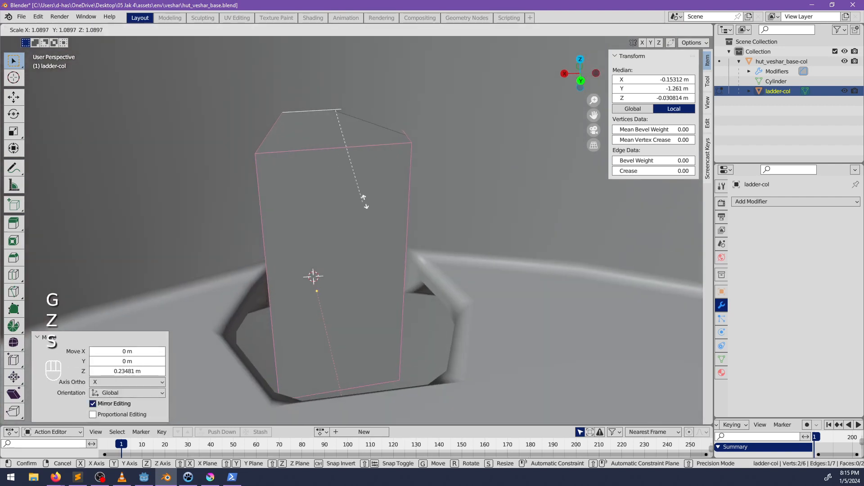
pyautogui.click(436, 199)
# Extrude both side edges of the ladder, scale them slightly outward, and shift them back toward the wall as side flanges
pyautogui.keyDown('alt'); pyautogui.click(264, 203); pyautogui.keyUp('alt')
pyautogui.keyDown('alt'); pyautogui.keyDown('shift'); pyautogui.rightClick(406, 202); pyautogui.keyUp('shift'); pyautogui.keyUp('alt')
pyautogui.moveTo(406, 204); pyautogui.dragTo(463, 282, button='middle')
pyautogui.scroll(2, 463, 282)
pyautogui.press('e')
pyautogui.rightClick(470, 282)
pyautogui.press('s')
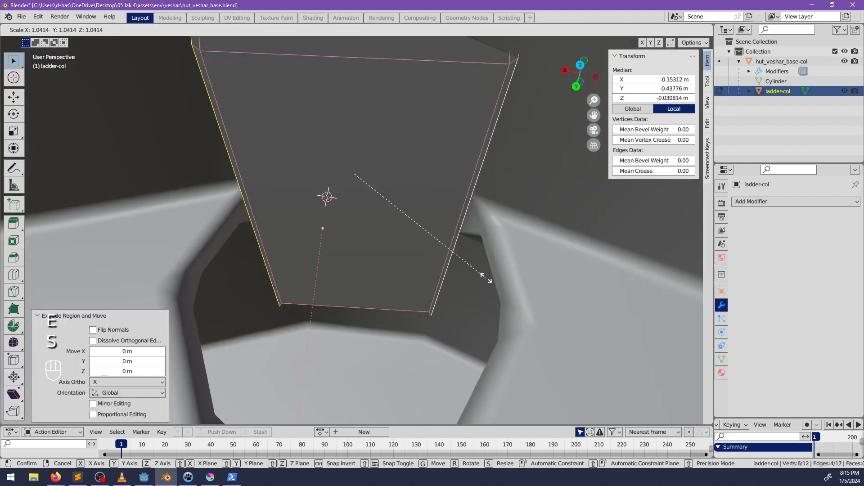
pyautogui.click(497, 276)
pyautogui.moveTo(497, 276); pyautogui.dragTo(412, 215, button='middle')
pyautogui.press('g')
pyautogui.click(433, 265)
# Add one centred horizontal loop cut across the ladder and move it back toward the wall
pyautogui.moveTo(412, 215); pyautogui.dragTo(377, 189, button='middle')
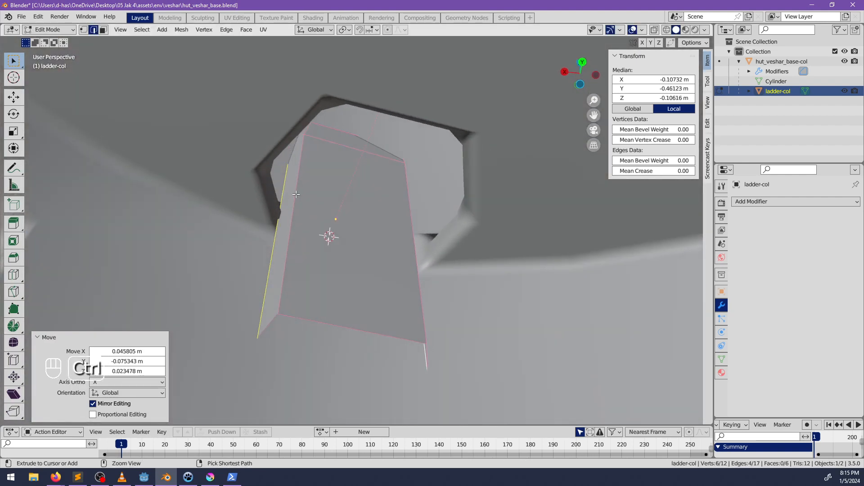
pyautogui.hotkey('ctrl', 'r')
pyautogui.click(377, 233)
pyautogui.rightClick(377, 233)
pyautogui.moveTo(377, 235); pyautogui.dragTo(366, 207, button='middle')
pyautogui.press('g')
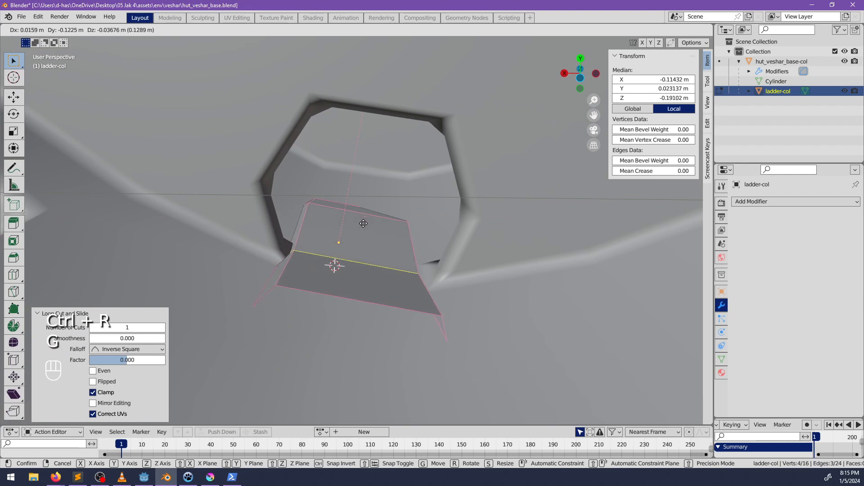
pyautogui.click(368, 271)
# Move the ladder's bottom edge loop toward the wall and rotate it to follow the wall's curve
pyautogui.keyDown('alt'); pyautogui.click(368, 299); pyautogui.keyUp('alt')
pyautogui.press('g')
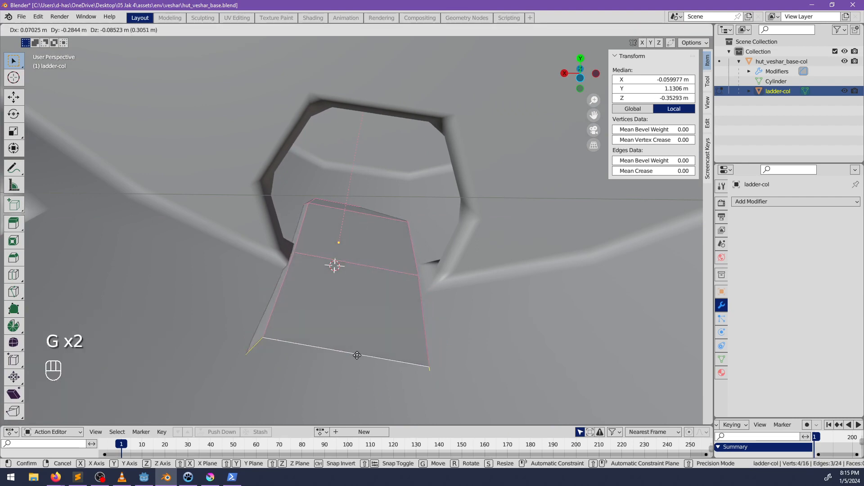
pyautogui.click(361, 349)
pyautogui.moveTo(398, 314); pyautogui.dragTo(399, 293, button='middle')
pyautogui.press('g')
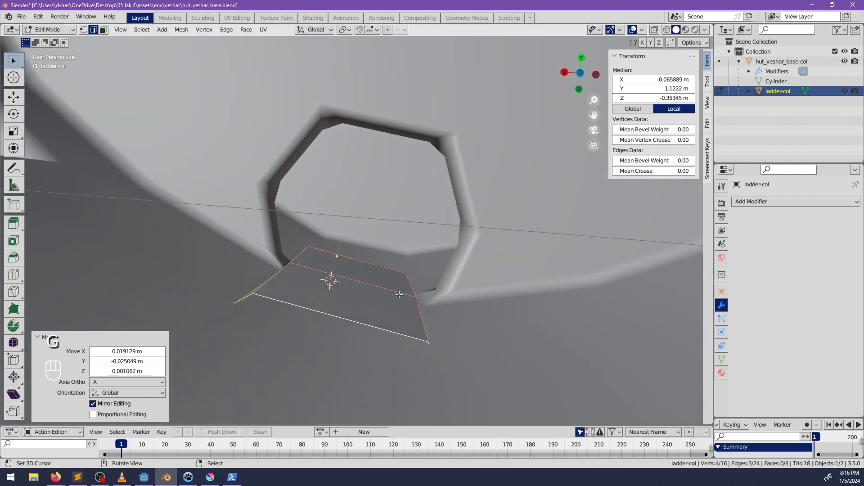
pyautogui.press('r')
pyautogui.click(499, 343)
# Rotate the ladder's middle and upper edge loops slightly to follow the wall's angle
pyautogui.keyDown('alt'); pyautogui.rightClick(363, 291); pyautogui.keyUp('alt')
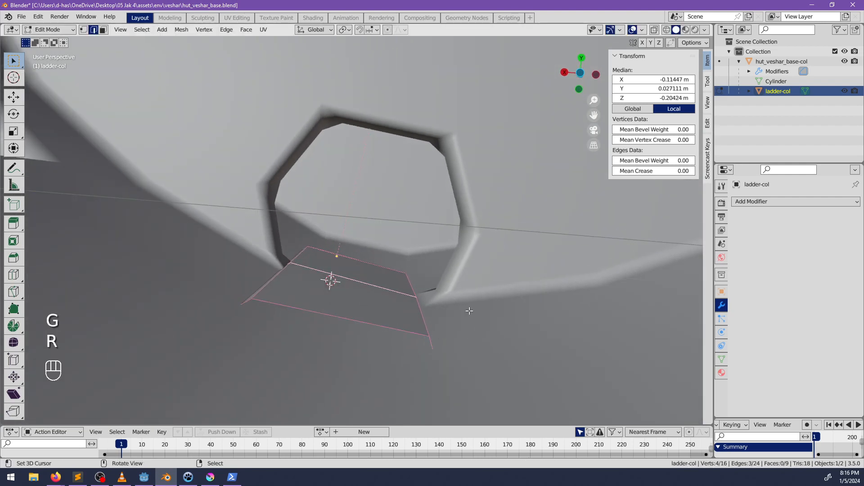
pyautogui.press('r')
pyautogui.click(479, 308)
pyautogui.keyDown('alt'); pyautogui.rightClick(372, 266); pyautogui.keyUp('alt')
pyautogui.moveTo(383, 270); pyautogui.dragTo(437, 290, button='middle')
pyautogui.press('r')
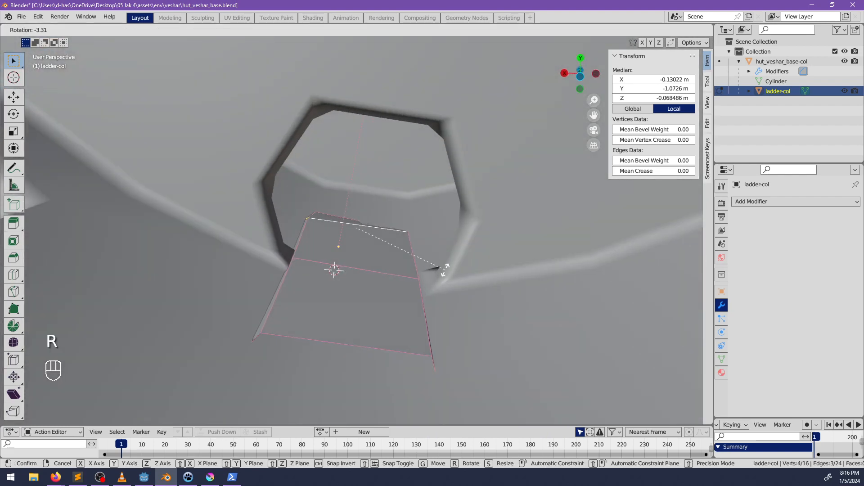
pyautogui.click(441, 272)
# Select the ladder's topmost edge loop and move it slightly up and toward the wall
pyautogui.rightClick(336, 217)
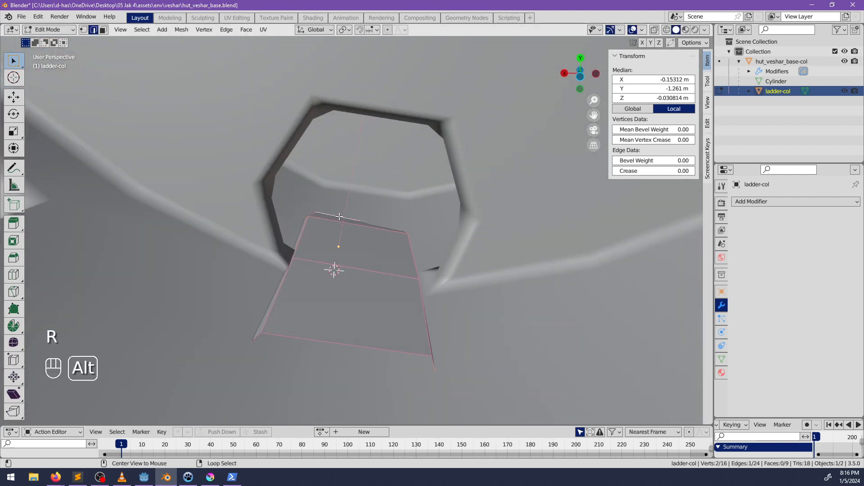
pyautogui.keyDown('alt'); pyautogui.rightClick(337, 218); pyautogui.keyUp('alt')
pyautogui.moveTo(340, 216); pyautogui.dragTo(363, 288, button='middle')
pyautogui.keyDown('shift'); pyautogui.moveTo(368, 123); pyautogui.dragTo(386, 240, button='middle'); pyautogui.keyUp('shift')
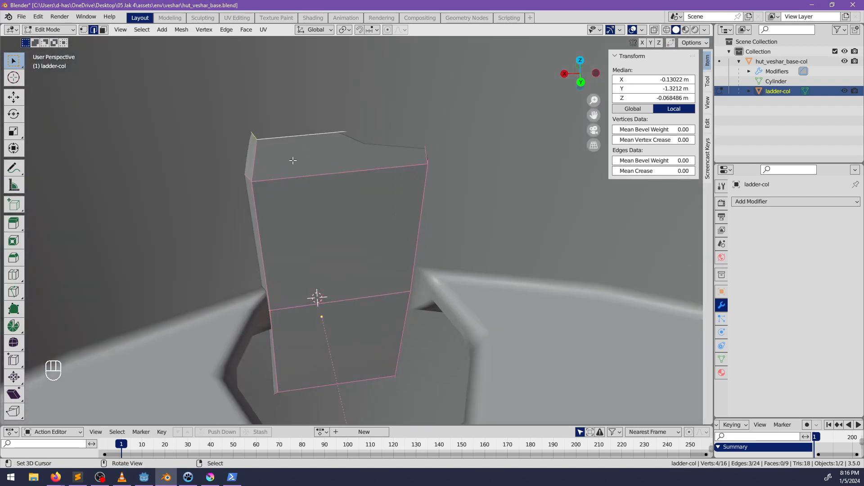
pyautogui.moveTo(293, 161); pyautogui.dragTo(365, 170, button='middle')
pyautogui.press('g')
pyautogui.click(358, 166)
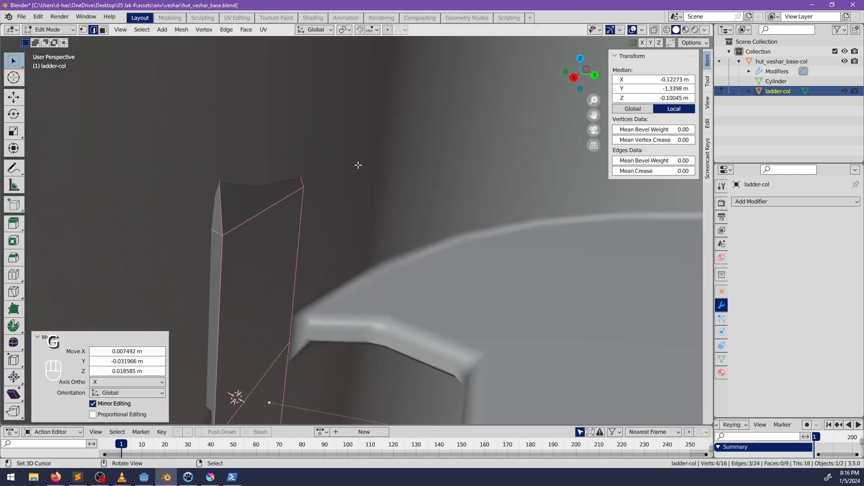
# Rotate the edge loop just below the ladder's top about -2.16° about the Z axis
pyautogui.keyDown('alt'); pyautogui.rightClick(259, 214); pyautogui.keyUp('alt')
pyautogui.moveTo(309, 231); pyautogui.dragTo(332, 242, button='middle')
pyautogui.press('r')
pyautogui.press('z')
pyautogui.click(332, 245)
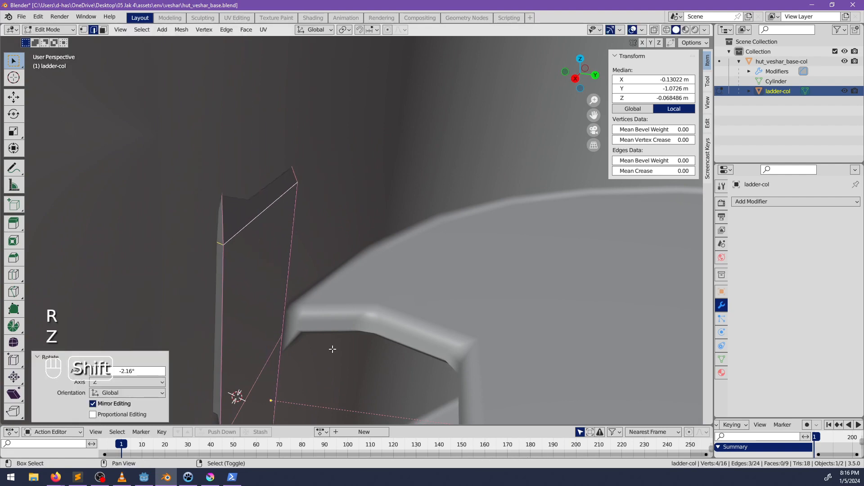
# Narrow the ladder's upper edge loop, and scale the middle edge loop to about 0.883
pyautogui.moveTo(332, 349); pyautogui.dragTo(334, 286, button='middle')
pyautogui.press('s')
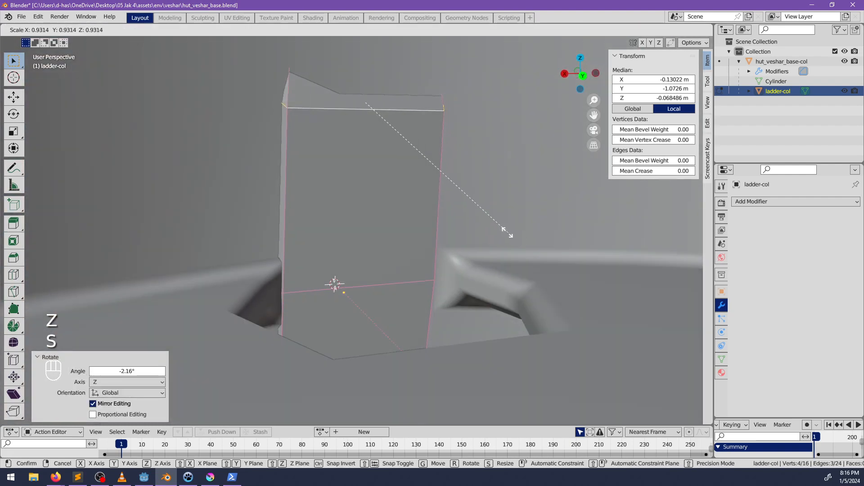
pyautogui.click(495, 227)
pyautogui.keyDown('alt'); pyautogui.rightClick(411, 285); pyautogui.keyUp('alt')
pyautogui.press('s')
pyautogui.click(477, 285)
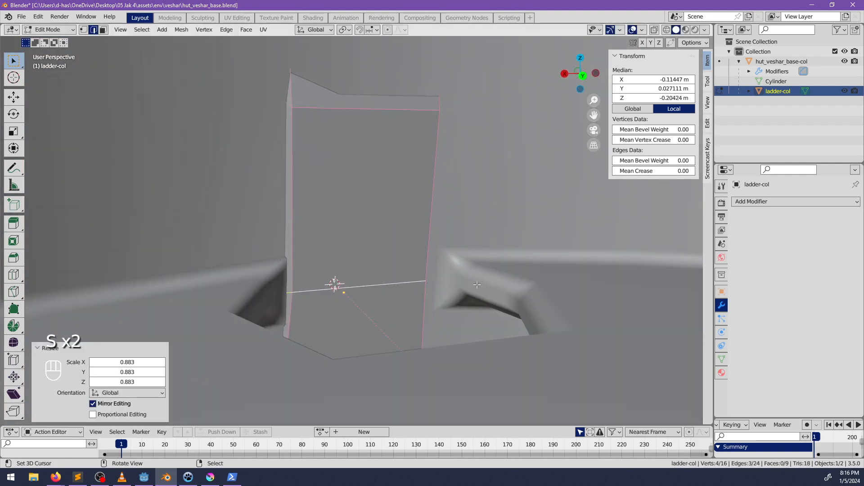
# Scale the ladder's bottom edge loop to about 0.912
pyautogui.keyDown('shift'); pyautogui.moveTo(474, 297); pyautogui.dragTo(478, 189, button='middle'); pyautogui.keyUp('shift')
pyautogui.keyDown('shift'); pyautogui.moveTo(429, 286); pyautogui.dragTo(419, 234, button='middle'); pyautogui.keyUp('shift')
pyautogui.keyDown('alt'); pyautogui.rightClick(390, 266); pyautogui.keyUp('alt')
pyautogui.moveTo(407, 308); pyautogui.dragTo(397, 277, button='middle')
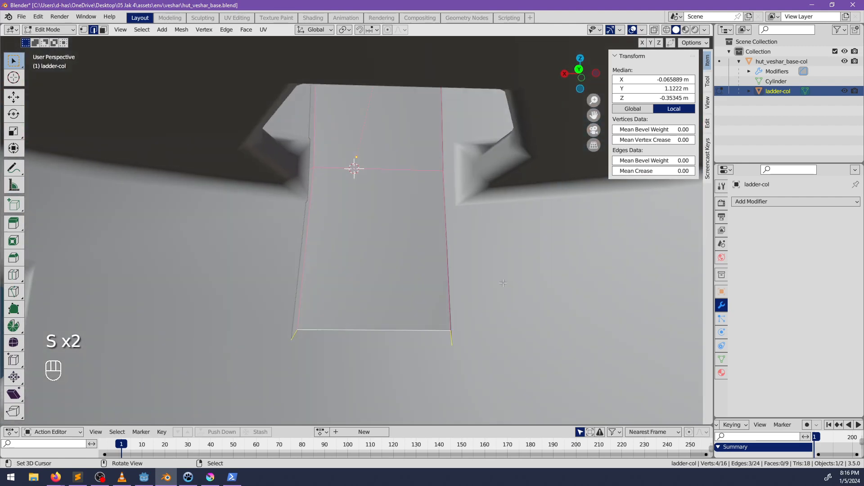
pyautogui.press('s')
pyautogui.click(487, 283)
# Extrude the ladder's bottom edges about 1.79 m down the wall to the hut floor
pyautogui.keyDown('shift'); pyautogui.moveTo(484, 289); pyautogui.dragTo(482, 173, button='middle'); pyautogui.keyUp('shift')
pyautogui.scroll(-1, 468, 189)
pyautogui.moveTo(342, 245); pyautogui.dragTo(408, 257, button='middle')
pyautogui.press('e')
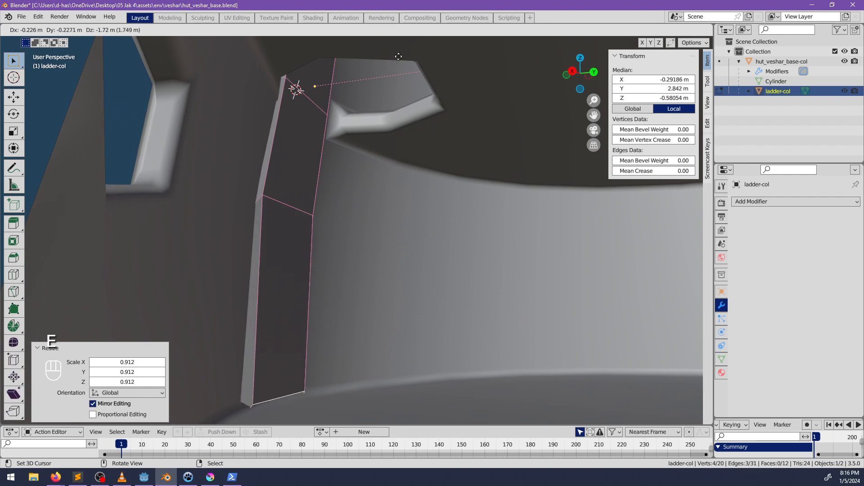
pyautogui.click(399, 65)
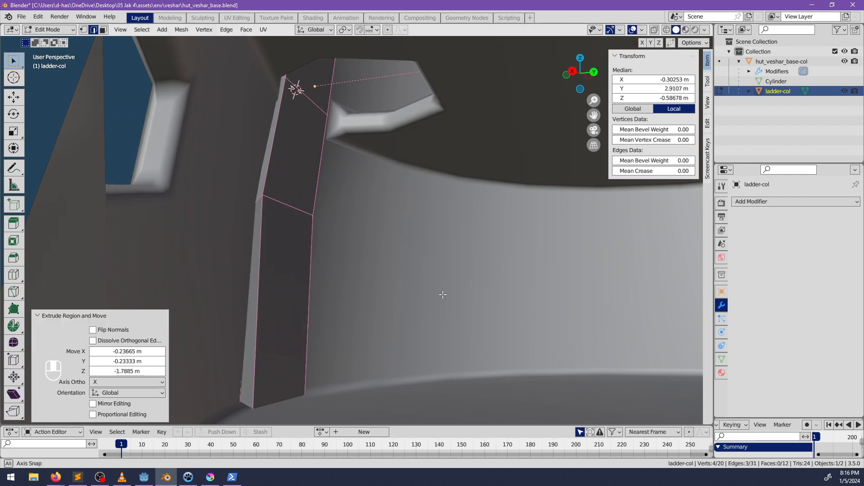
# Reposition the ladder's bottom edge loop so it lines up with the wall where it meets the floor
pyautogui.moveTo(443, 295); pyautogui.dragTo(391, 274, button='middle')
pyautogui.press('g')
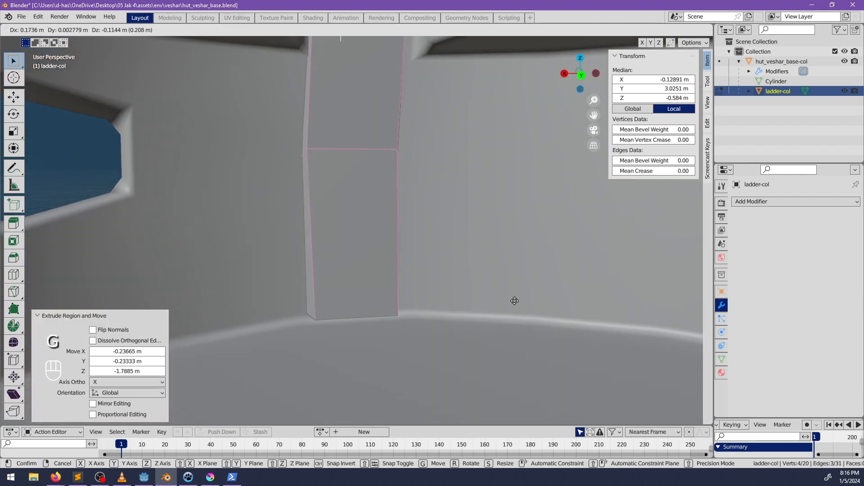
pyautogui.click(511, 304)
pyautogui.moveTo(511, 304); pyautogui.dragTo(418, 235, button='middle')
pyautogui.moveTo(537, 293); pyautogui.dragTo(501, 275, button='middle')
pyautogui.press('g')
pyautogui.click(500, 287)
# Add a horizontal loop cut to the ladder's lowest section and shift the bottom edge loop sideways along the wall base
pyautogui.doubleClick(405, 249)
pyautogui.moveTo(405, 249); pyautogui.dragTo(422, 261, button='middle')
pyautogui.keyDown('alt'); pyautogui.rightClick(426, 327); pyautogui.keyUp('alt')
pyautogui.moveTo(453, 317); pyautogui.dragTo(426, 326, button='middle')
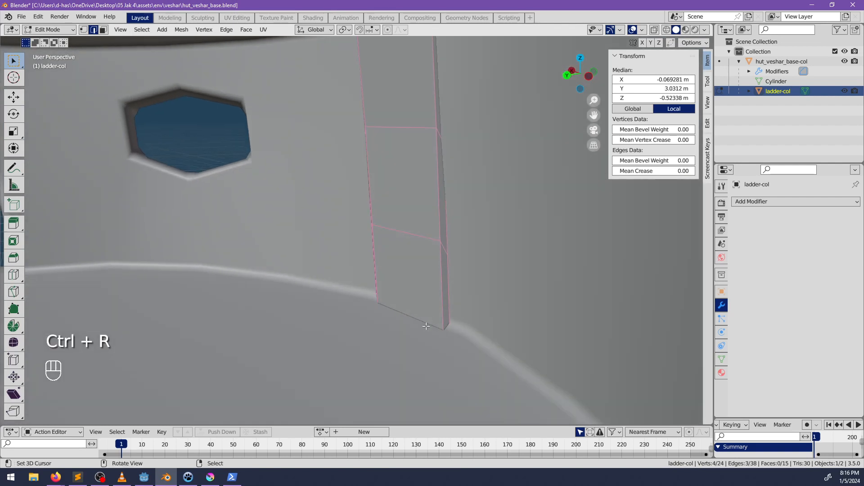
pyautogui.press('g')
pyautogui.click(466, 327)
# Pull the lowest outer edges of both side flanges back into the hut wall
pyautogui.keyDown('alt'); pyautogui.rightClick(446, 308); pyautogui.keyUp('alt')
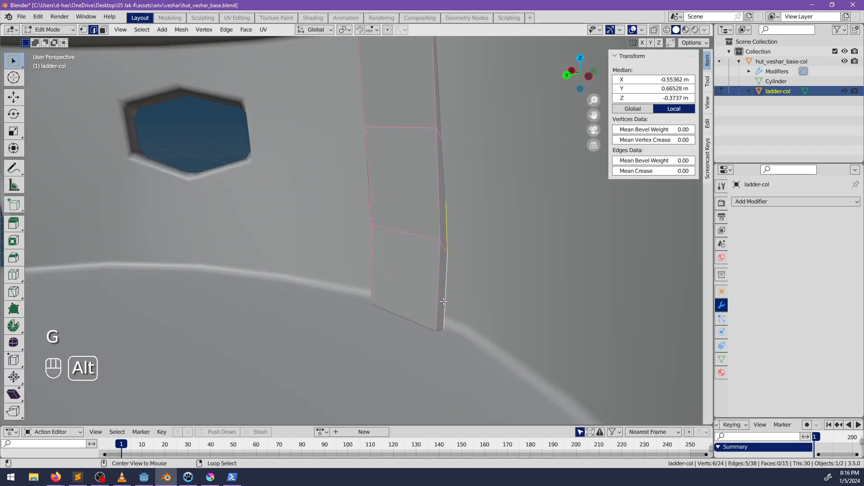
pyautogui.press('g')
pyautogui.press('Escape')
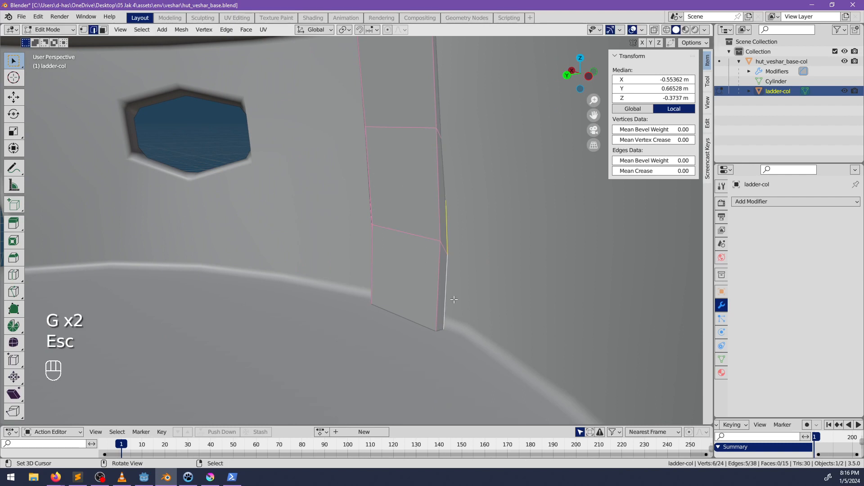
pyautogui.rightClick(455, 300)
pyautogui.press('g')
pyautogui.click(473, 306)
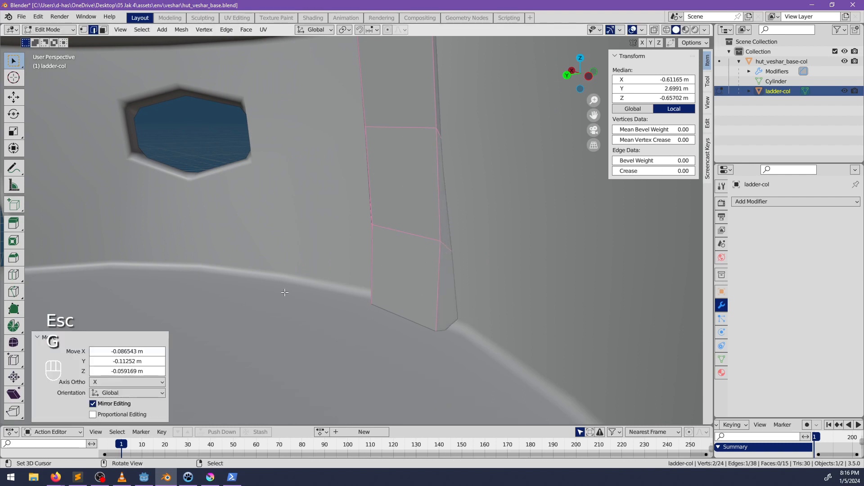
pyautogui.moveTo(284, 290); pyautogui.dragTo(399, 290, button='middle')
pyautogui.moveTo(248, 293); pyautogui.dragTo(295, 273, button='middle')
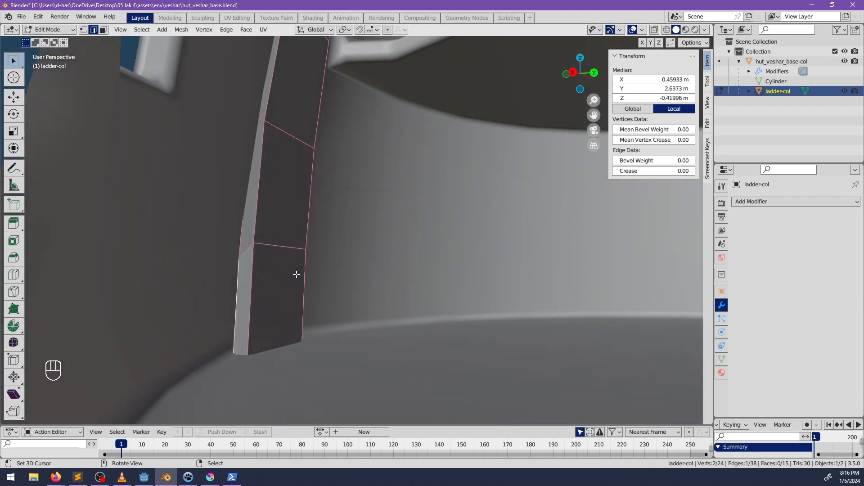
pyautogui.press('g')
pyautogui.click(285, 293)
# Select all faces of the ladder mesh with its lowest front face active, and reset their UVs
pyautogui.moveTo(397, 210); pyautogui.dragTo(380, 253, button='middle')
pyautogui.press('Tab')
pyautogui.press('Tab')
pyautogui.press('a')
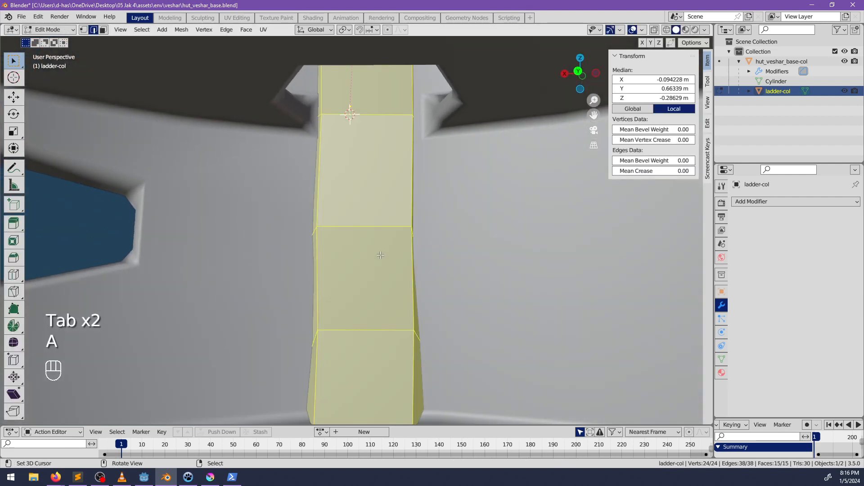
pyautogui.click(103, 30)
pyautogui.keyDown('shift'); pyautogui.click(356, 340); pyautogui.keyUp('shift')
pyautogui.keyDown('shift'); pyautogui.click(356, 340); pyautogui.keyUp('shift')
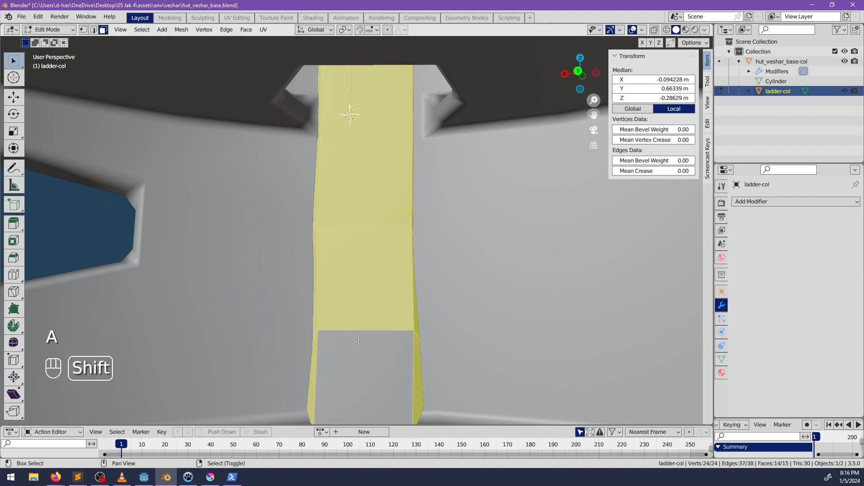
pyautogui.keyDown('shift'); pyautogui.click(358, 343); pyautogui.keyUp('shift')
pyautogui.press('u')
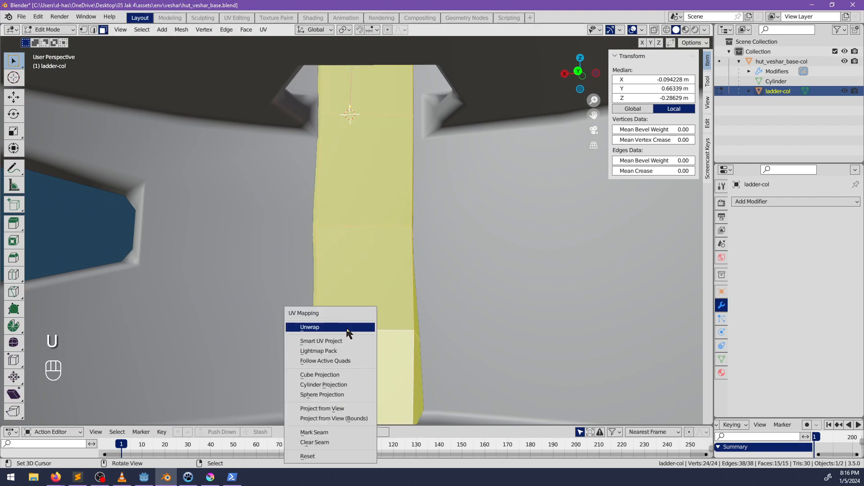
pyautogui.click(328, 457)
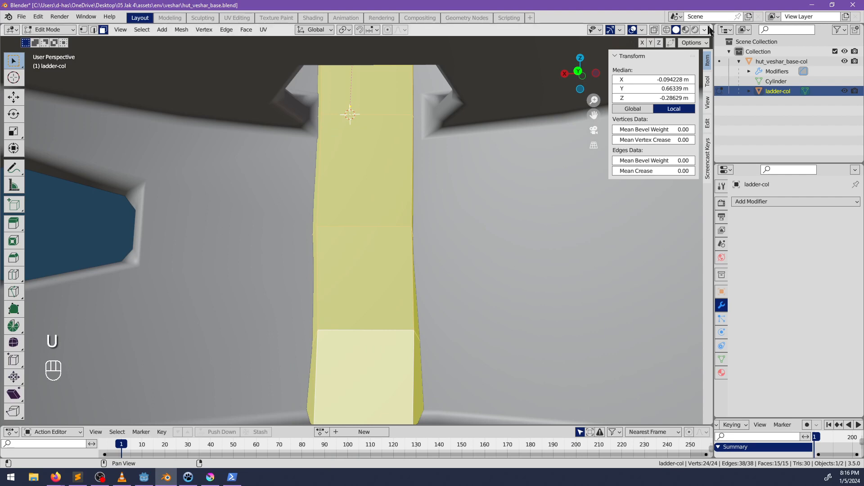
# Split the 3D viewport vertically and turn the new area into a UV Editor
pyautogui.moveTo(700, 25); pyautogui.dragTo(484, 45)
pyautogui.click(495, 30)
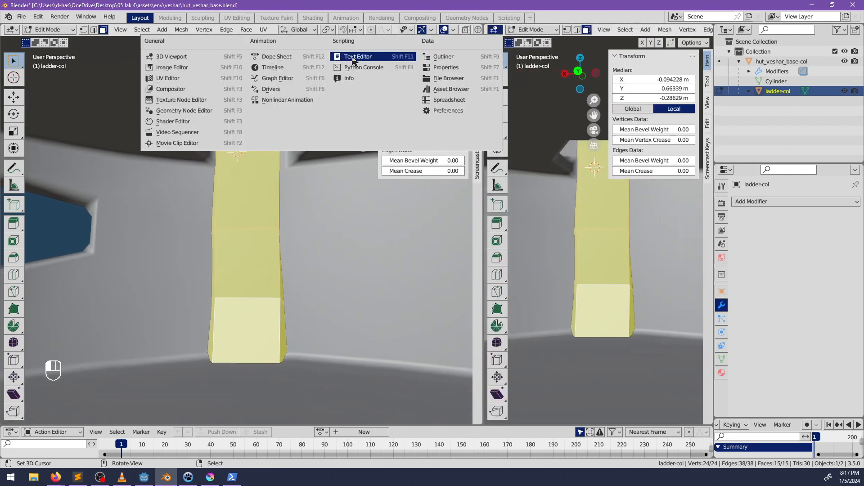
pyautogui.click(192, 78)
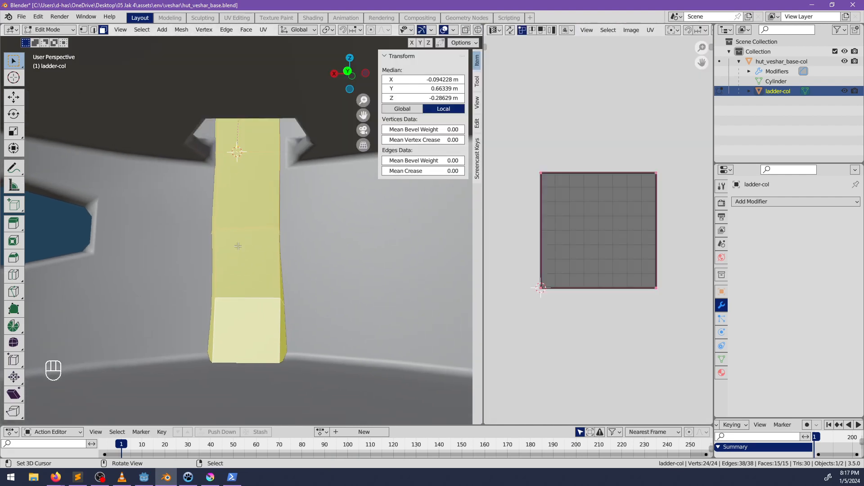
# Unwrap the ladder faces with Follow Active Quads, using the Length Average edge length mode
pyautogui.press('u')
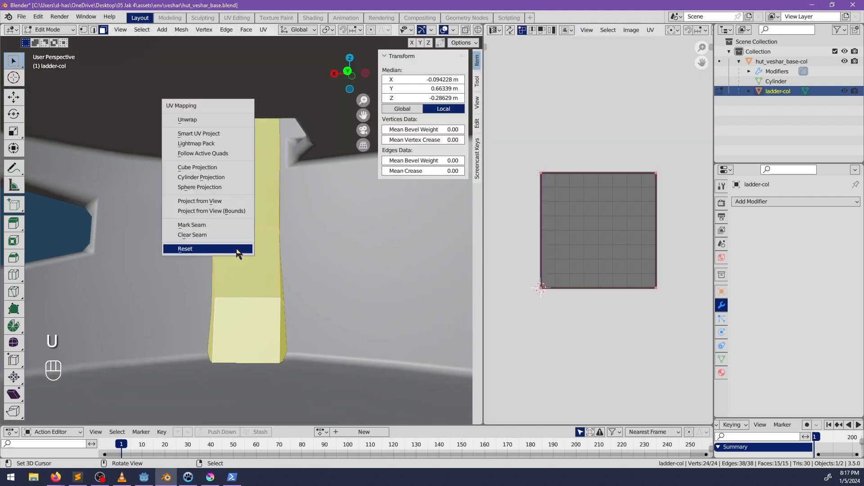
pyautogui.click(219, 154)
pyautogui.click(218, 179)
pyautogui.scroll(-4, 628, 301)
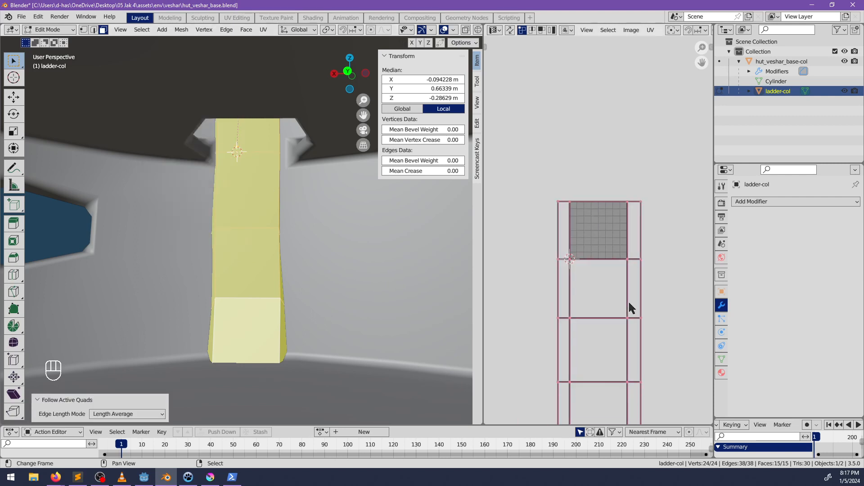
# Rotate the ladder's entire UV layout by 180° about the X axis
pyautogui.press('a')
pyautogui.write('rx')
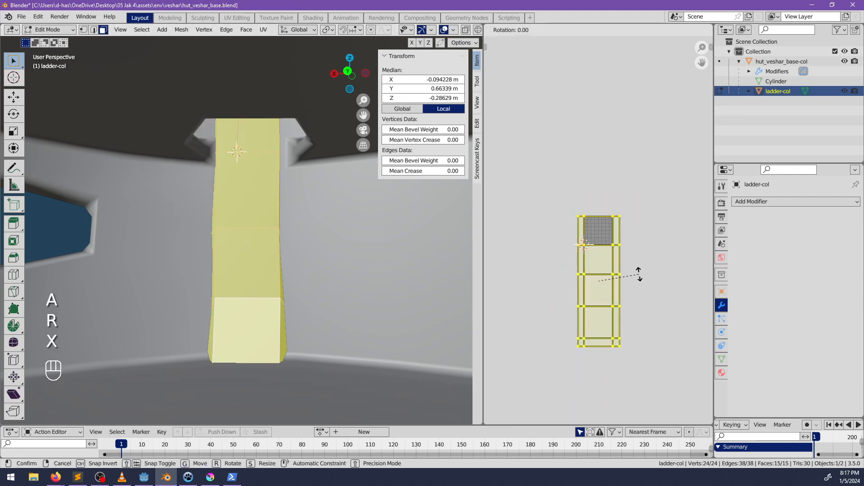
pyautogui.write('180')
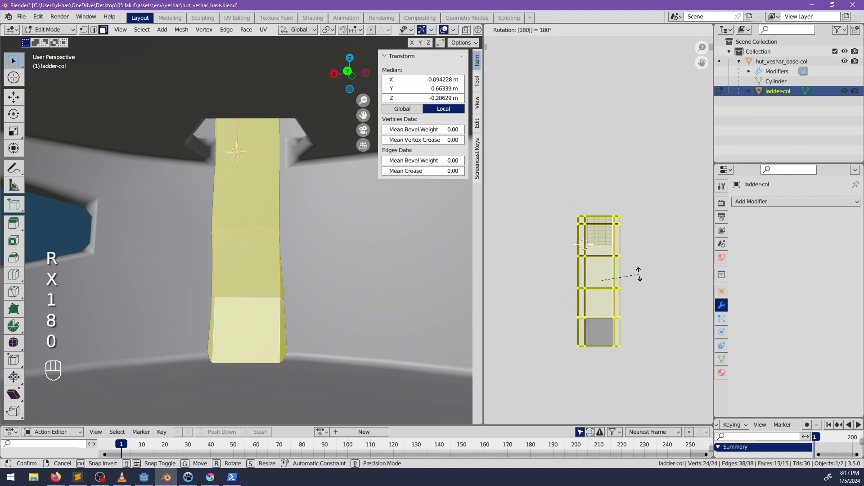
pyautogui.press('Return')
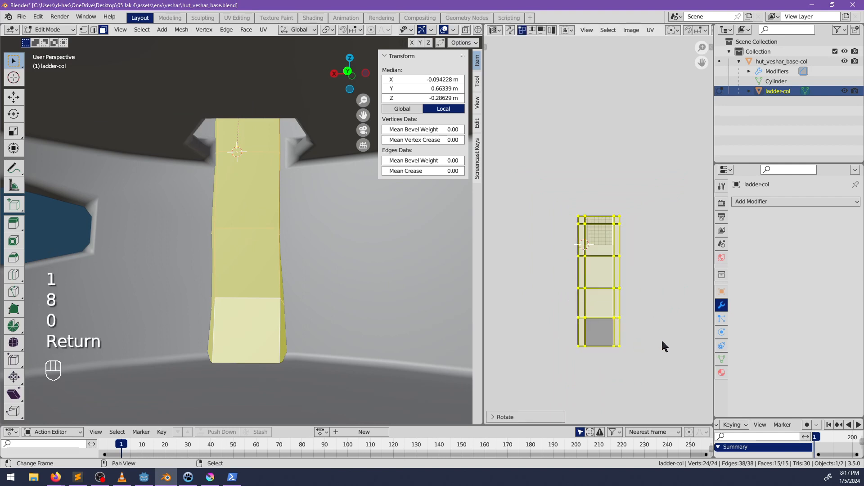
pyautogui.press('s')
pyautogui.press('x')
pyautogui.press('Escape')
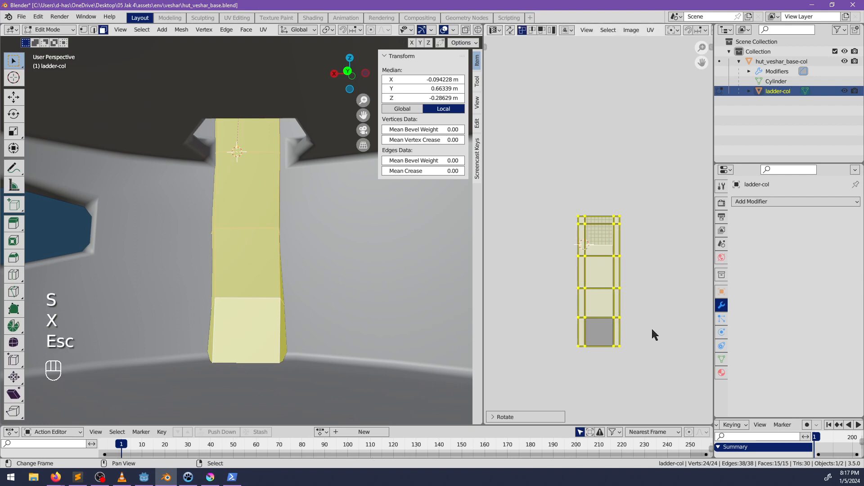
# Scale the ladder's UV layout down to the width of the UV square and move it to align with the square's upper edge
pyautogui.press('s')
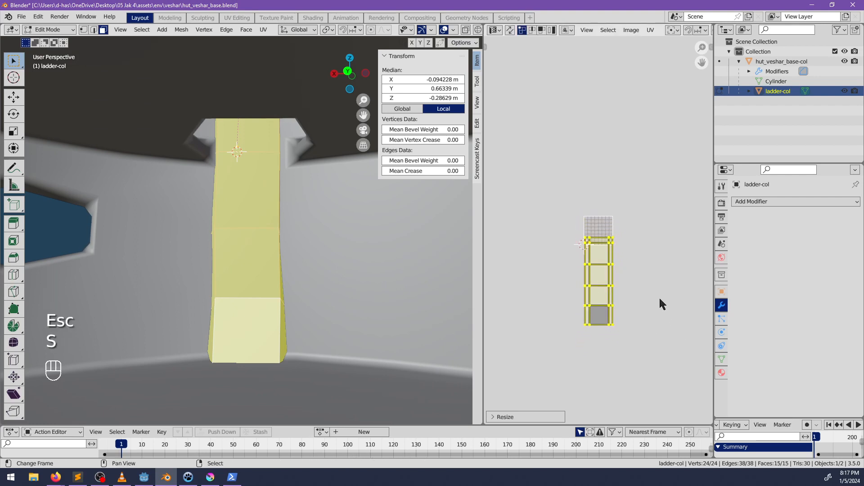
pyautogui.press('shift')
pyautogui.click(642, 363)
pyautogui.press('g')
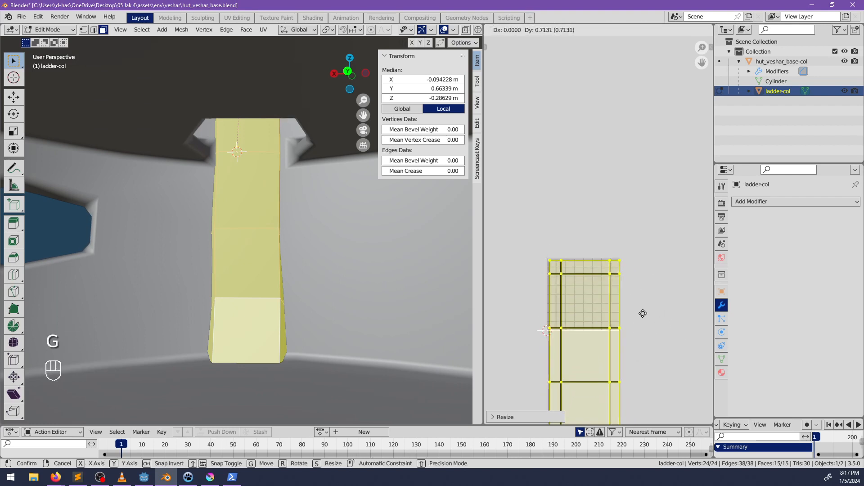
pyautogui.click(643, 314)
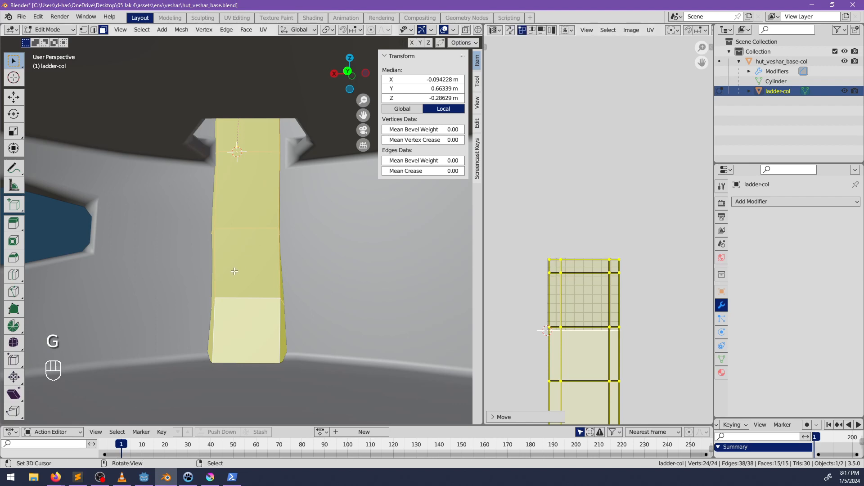
pyautogui.moveTo(234, 271); pyautogui.dragTo(289, 311, button='middle')
pyautogui.scroll(-1, 641, 321)
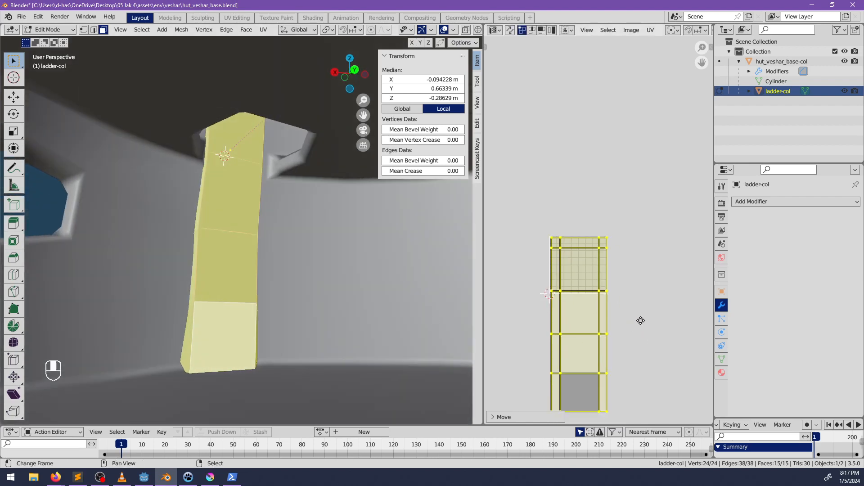
pyautogui.moveTo(640, 321); pyautogui.dragTo(623, 297, button='middle')
pyautogui.press('g')
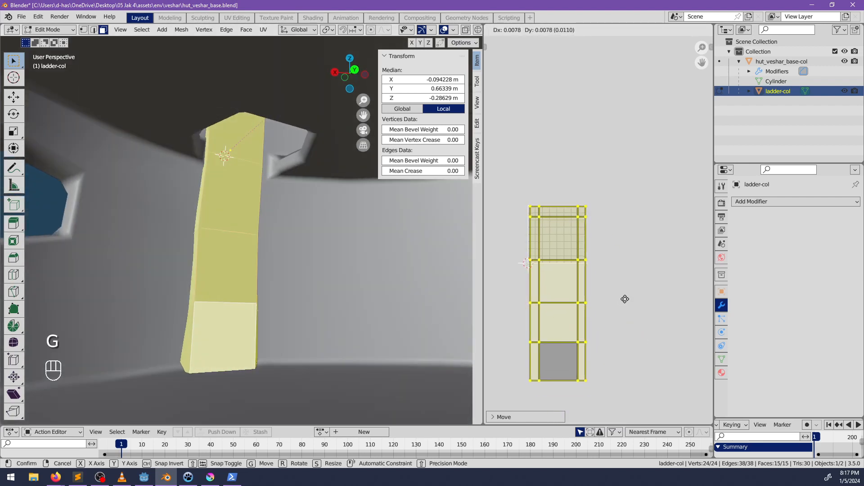
pyautogui.click(625, 299)
# Leave mesh editing and apply smooth shading to the ladder-col object
pyautogui.moveTo(284, 276); pyautogui.dragTo(263, 199, button='middle')
pyautogui.moveTo(322, 306); pyautogui.dragTo(363, 346, button='middle')
pyautogui.moveTo(308, 202)
pyautogui.keyDown('shift'); pyautogui.mouseDown(button='middle')
pyautogui.moveTo(299, 276)
pyautogui.moveTo(325, 227)
pyautogui.moveTo(293, 245)
pyautogui.moveTo(296, 211)
pyautogui.mouseUp(button='middle'); pyautogui.keyUp('shift')
pyautogui.press('Tab')
pyautogui.hotkey('alt', 'a')
pyautogui.click(293, 201)
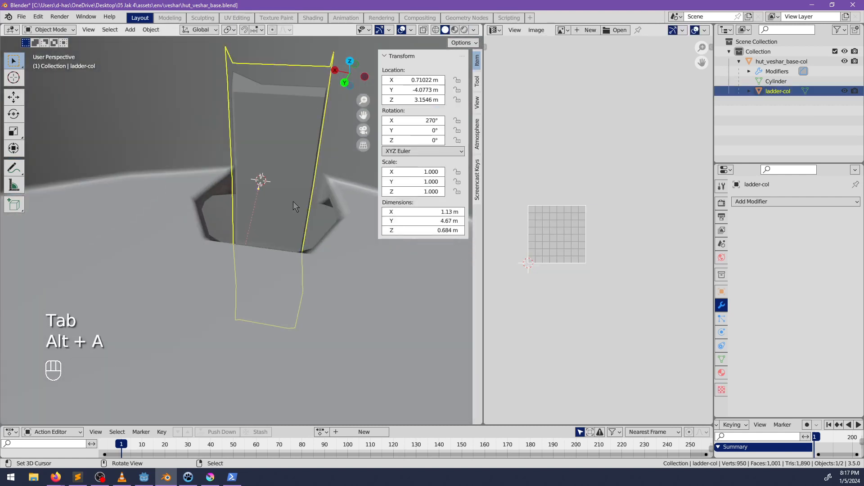
pyautogui.press('space')
pyautogui.press('Return')
pyautogui.hotkey('alt', 'a')
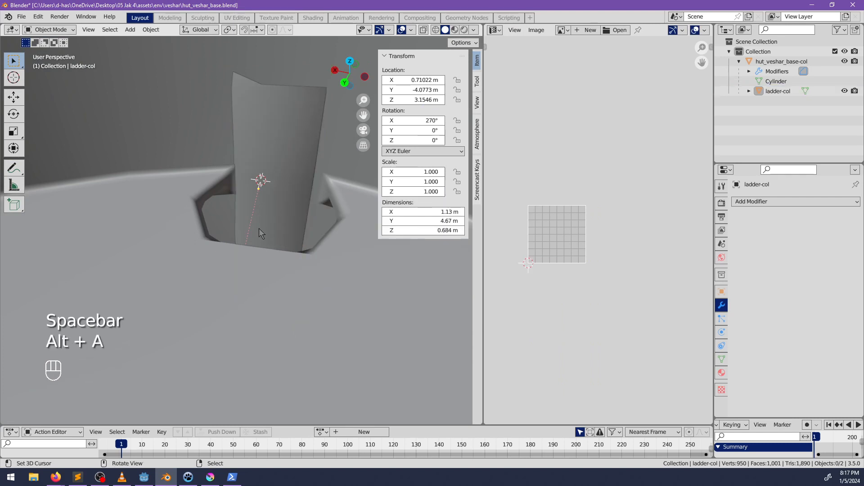
# Move the ladder's lowest front face horizontally about 0.1 m out from the wall, keeping its height fixed
pyautogui.moveTo(259, 228); pyautogui.dragTo(263, 258, button='middle')
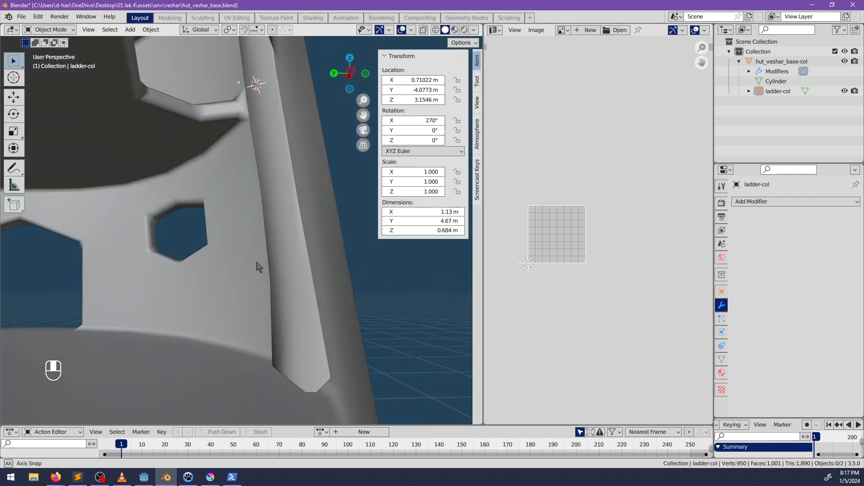
pyautogui.press('Tab')
pyautogui.click(295, 355)
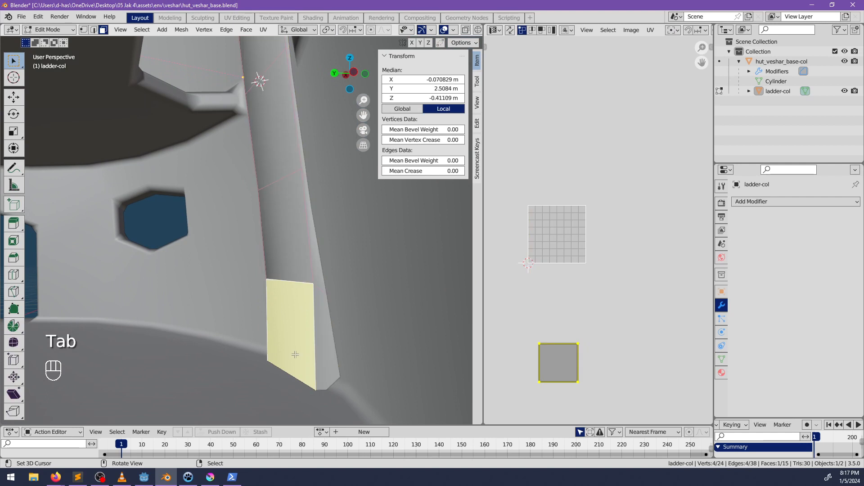
pyautogui.press('g')
pyautogui.hotkey('shift', 'z')
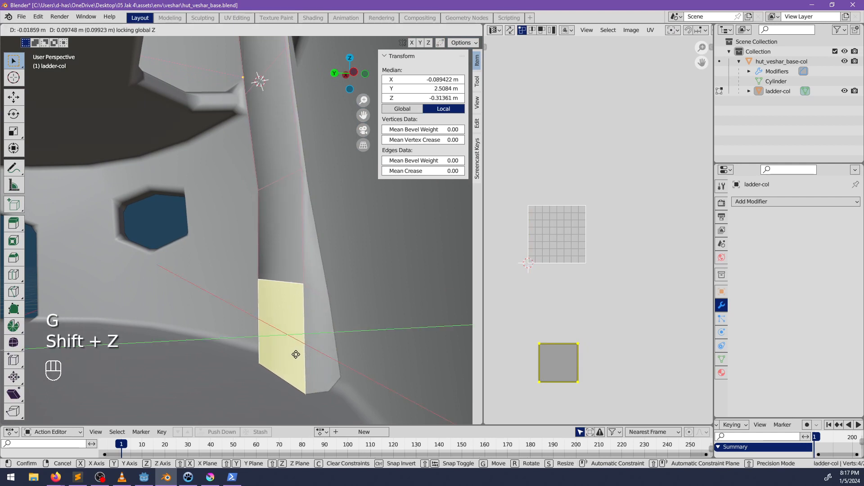
pyautogui.click(294, 354)
# Tilt the ladder's lowest front face about its local X axis and adjust its position at the wall base
pyautogui.moveTo(292, 331); pyautogui.dragTo(330, 308, button='middle')
pyautogui.press('r')
pyautogui.press('x')
pyautogui.press('x')
pyautogui.click(383, 317)
pyautogui.press('g')
pyautogui.click(367, 328)
# Deselect the ladder geometry, return to Object Mode and save hut_veshar_base.blend
pyautogui.hotkey('alt', 'a')
pyautogui.press('Tab')
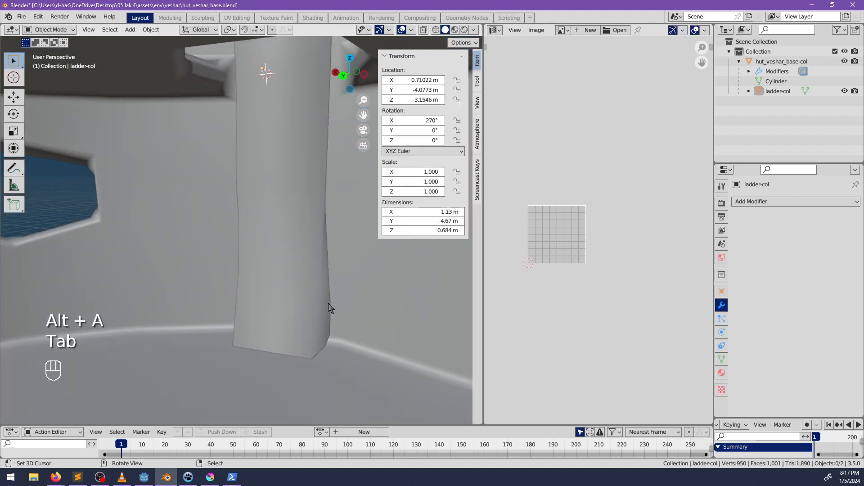
pyautogui.moveTo(274, 301); pyautogui.dragTo(244, 412, button='middle')
pyautogui.hotkey('ctrl', 's')
# Switch to Krita and create a new document of 256 by 256 pixels
pyautogui.click(215, 477)
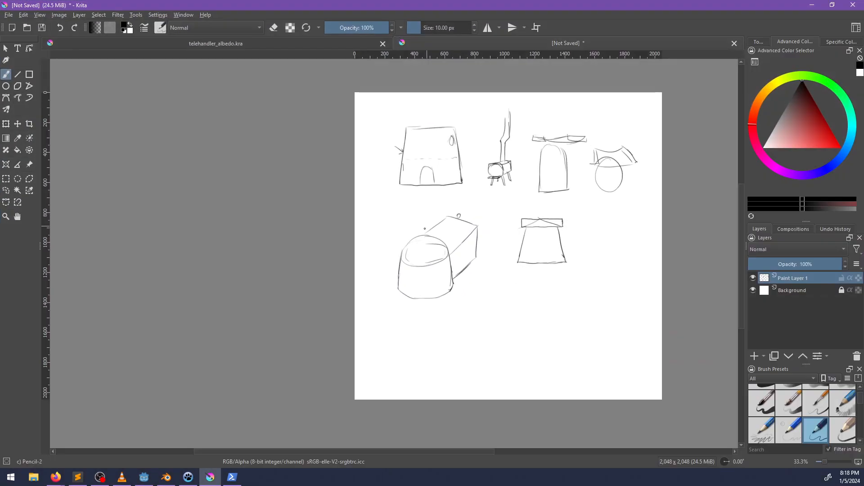
pyautogui.hotkey('ctrl', 'n')
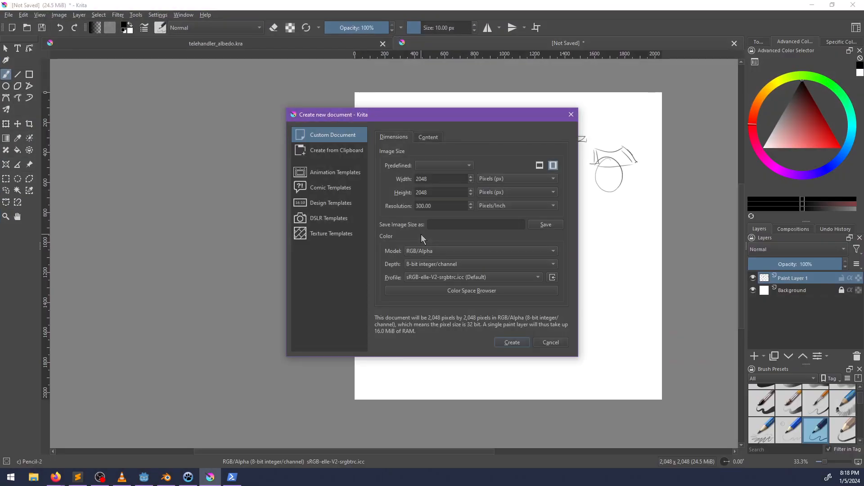
pyautogui.click(438, 176)
pyautogui.write('256')
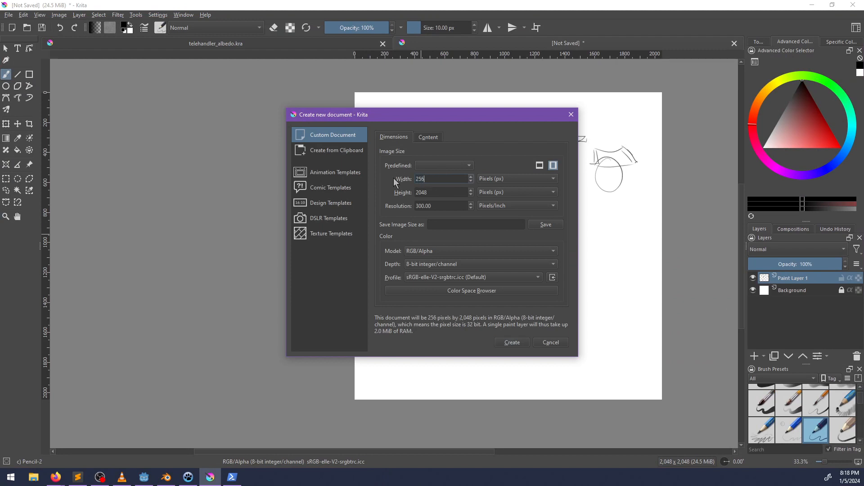
pyautogui.press('Tab')
pyautogui.write('256')
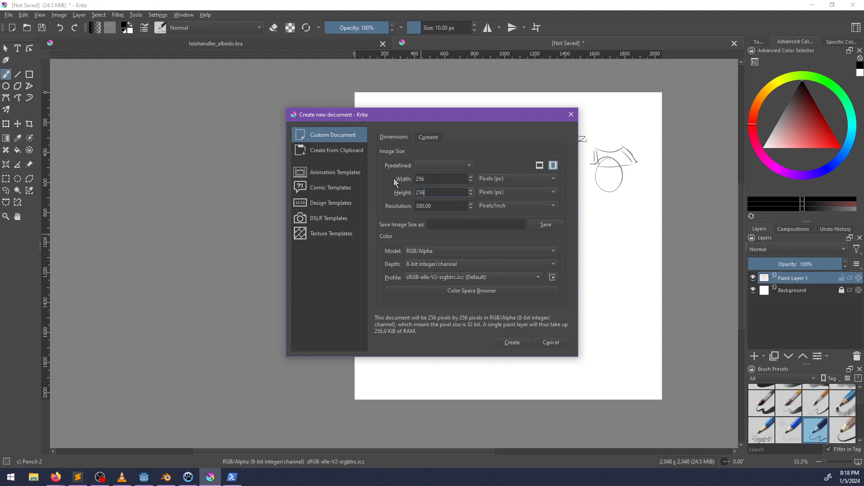
pyautogui.click(513, 342)
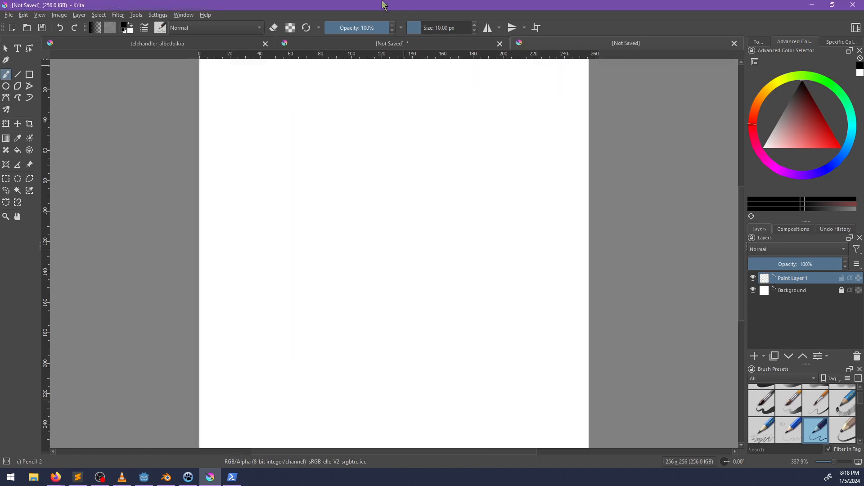
# Switch to OBS and make the Editor source, which captures the Krita window, visible in the Windows scene
pyautogui.moveTo(383, 1); pyautogui.dragTo(0, 4)
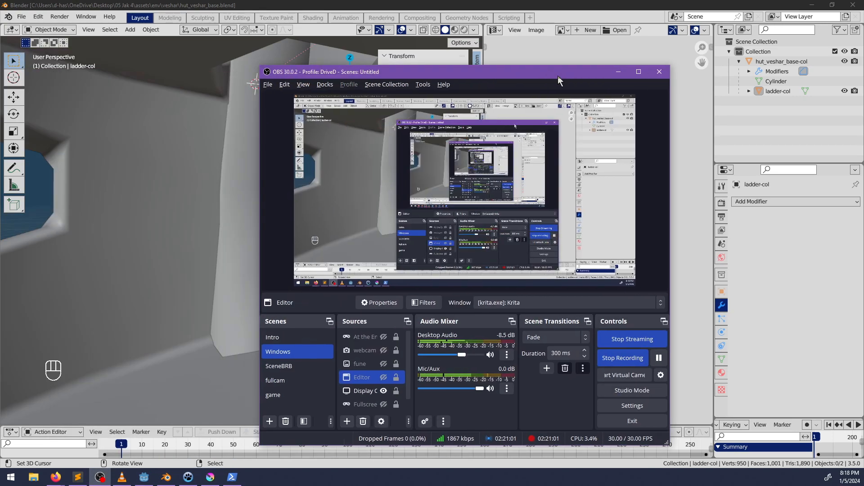
pyautogui.moveTo(558, 76); pyautogui.dragTo(352, 77)
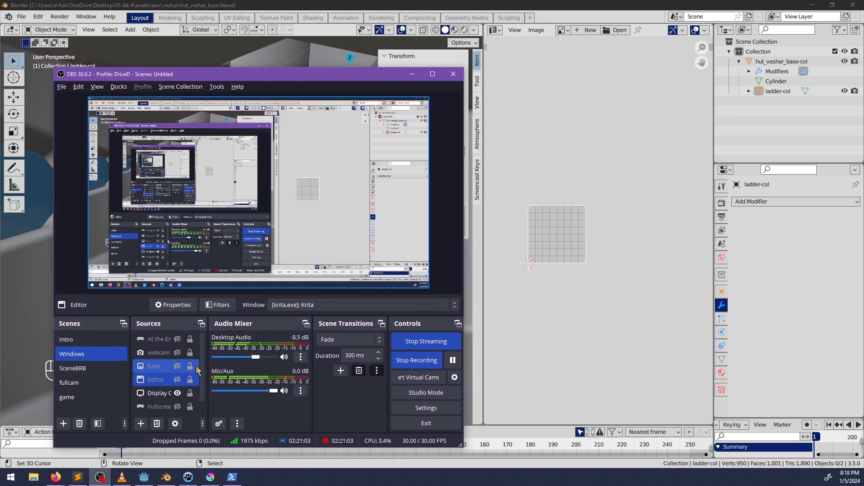
pyautogui.click(177, 381)
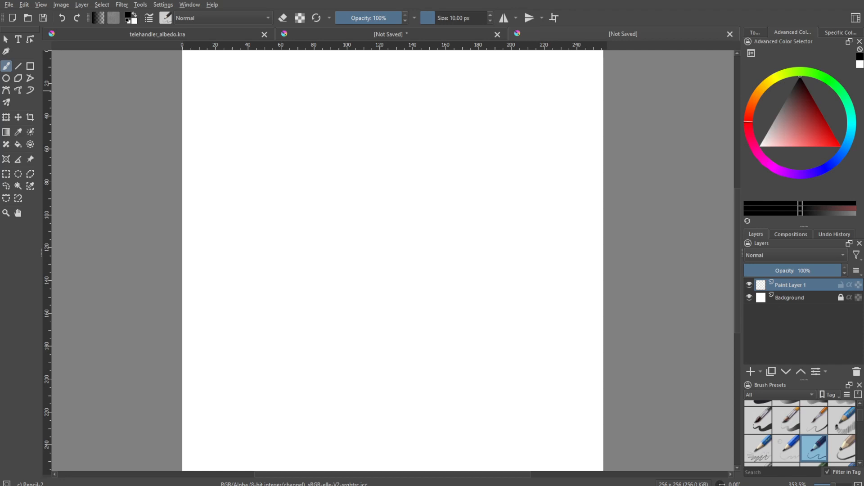
pyautogui.click(229, 157)
pyautogui.hotkey('ctrl', 'z')
pyautogui.rightClick(322, 187)
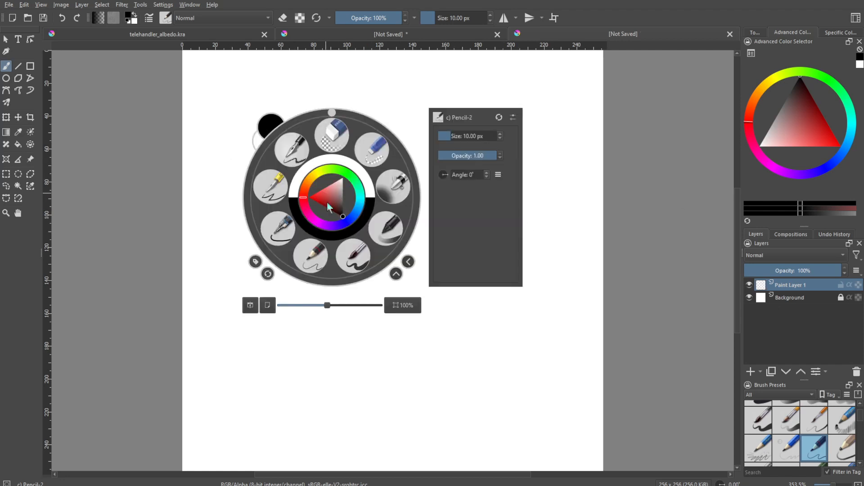
pyautogui.click(129, 23)
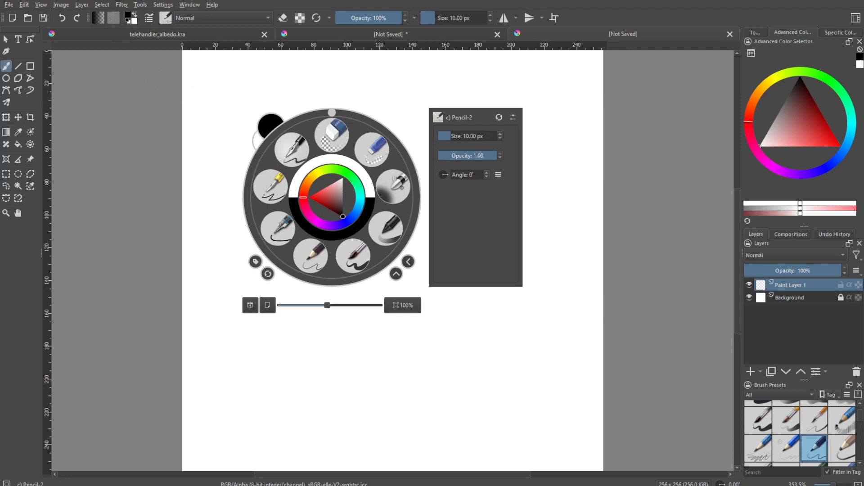
pyautogui.click(644, 311)
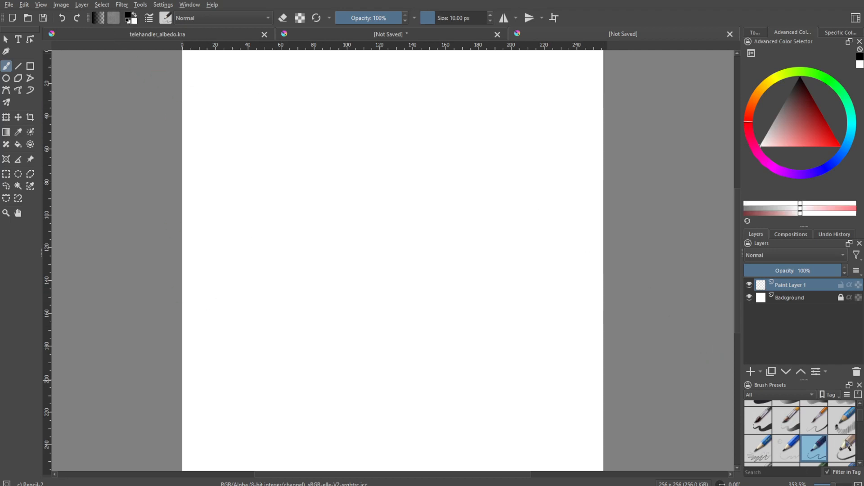
pyautogui.moveTo(862, 425); pyautogui.dragTo(858, 406)
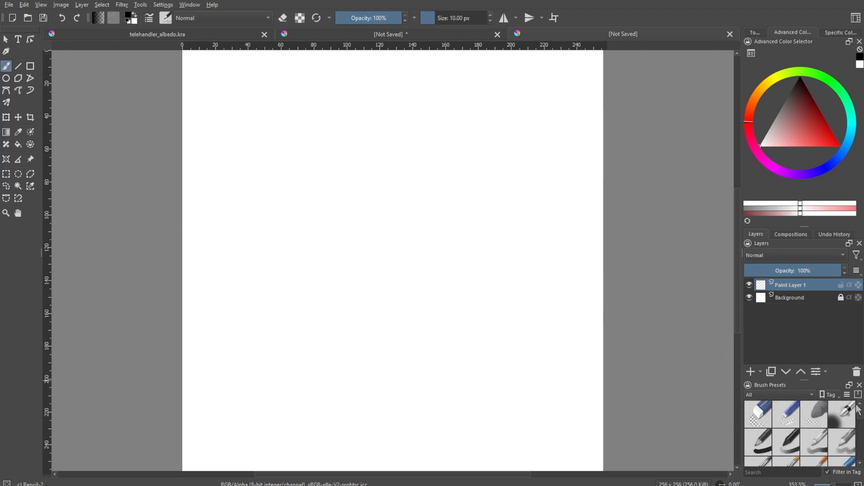
pyautogui.click(784, 445)
pyautogui.moveTo(231, 198)
pyautogui.mouseDown()
pyautogui.moveTo(424, 179)
pyautogui.moveTo(462, 189)
pyautogui.moveTo(484, 220)
pyautogui.mouseUp()
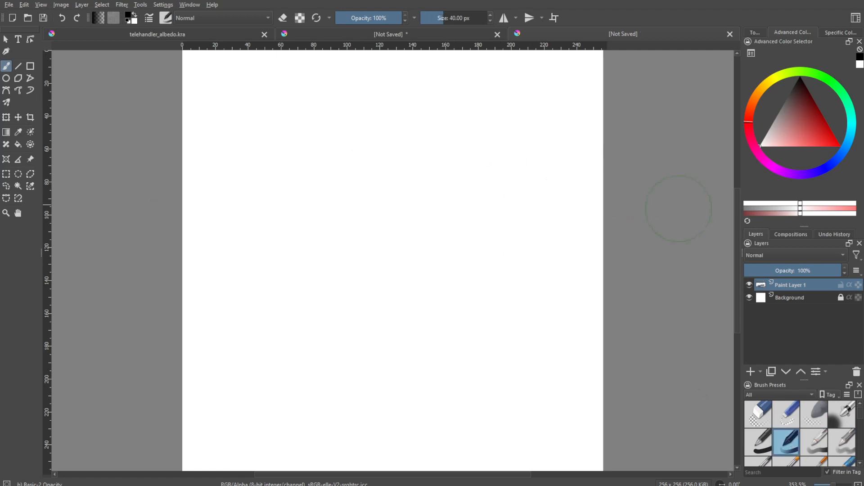
pyautogui.hotkey('ctrl', 'z')
pyautogui.click(758, 442)
# Set the foreground colour to a very dark brown with an orange hue and try it with the Basic-1 brush
pyautogui.moveTo(803, 110); pyautogui.dragTo(787, 79)
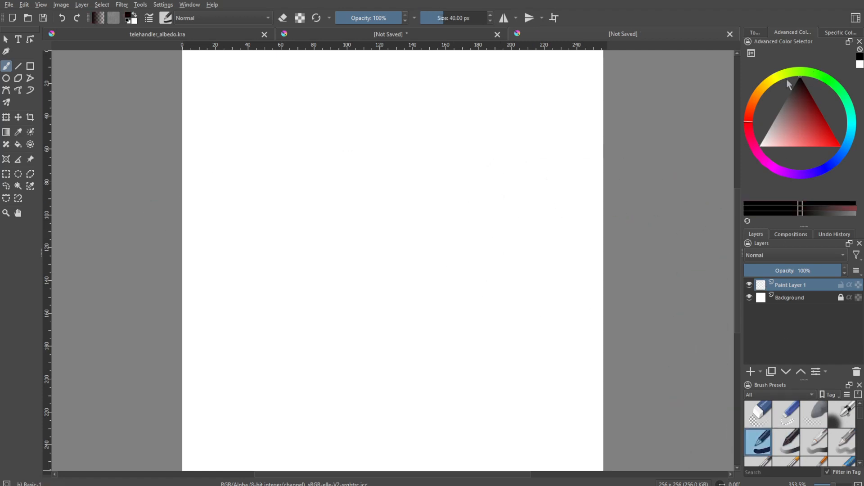
pyautogui.moveTo(747, 113)
pyautogui.mouseDown()
pyautogui.moveTo(747, 125)
pyautogui.moveTo(749, 104)
pyautogui.mouseUp()
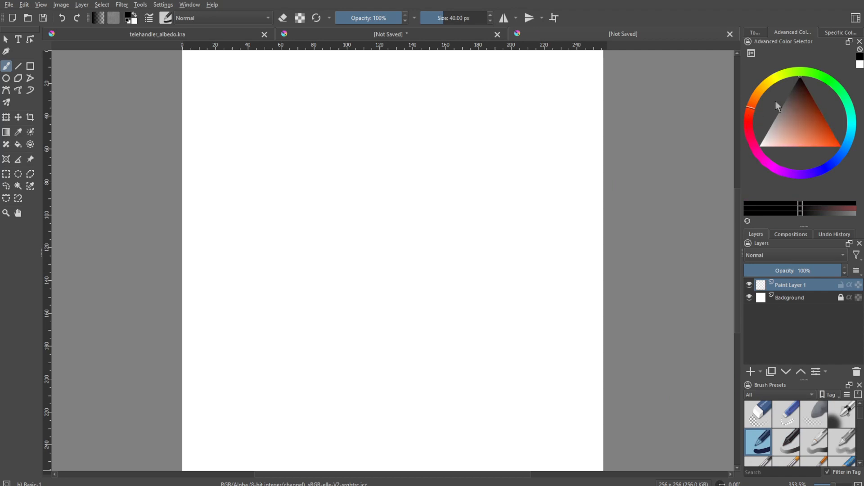
pyautogui.moveTo(809, 107); pyautogui.dragTo(803, 92)
pyautogui.click(799, 93)
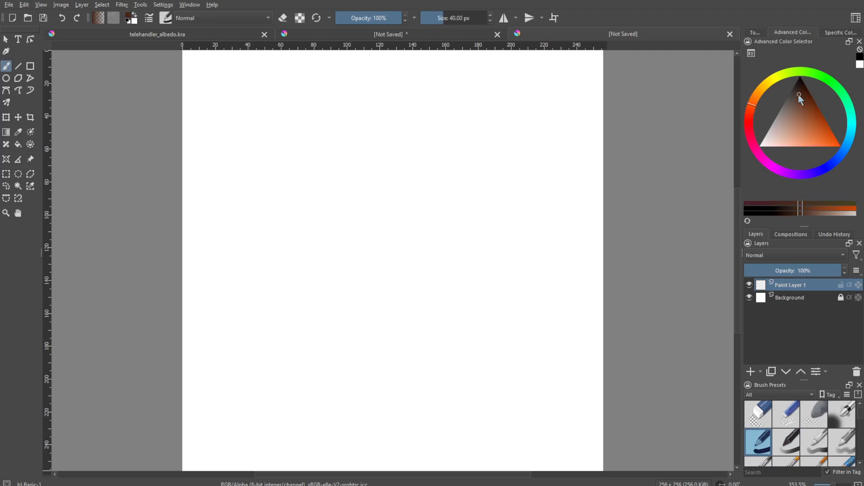
pyautogui.click(800, 92)
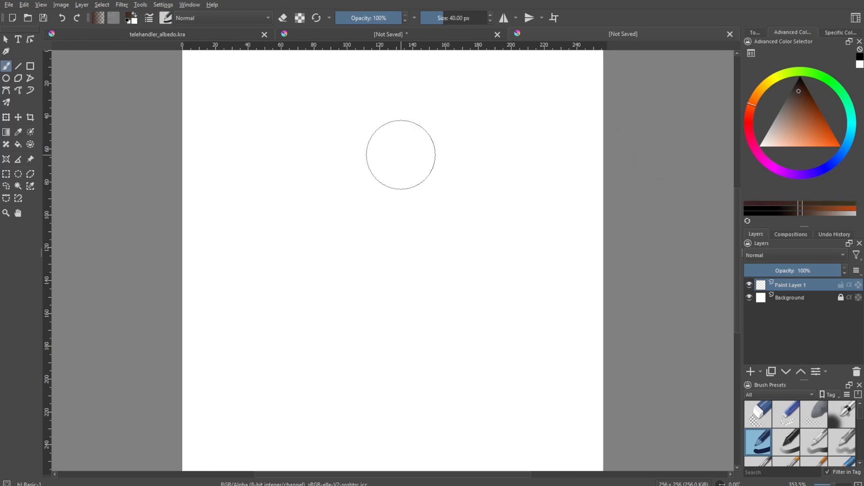
pyautogui.moveTo(290, 155); pyautogui.dragTo(492, 150)
pyautogui.hotkey('ctrl', 'z')
# Switch to the Ink-2 Fineliner brush at 5 px and make a trial stroke on the canvas
pyautogui.rightClick(430, 186)
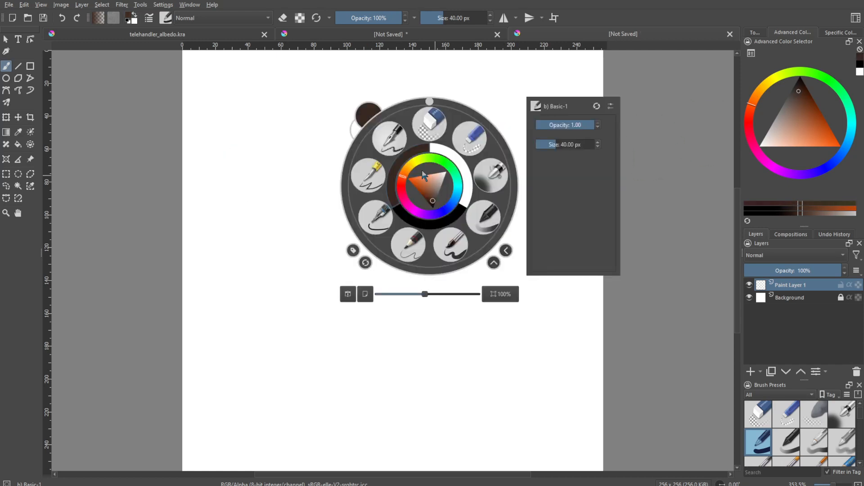
pyautogui.click(373, 221)
pyautogui.moveTo(218, 150); pyautogui.dragTo(483, 133)
pyautogui.hotkey('ctrl', 'z')
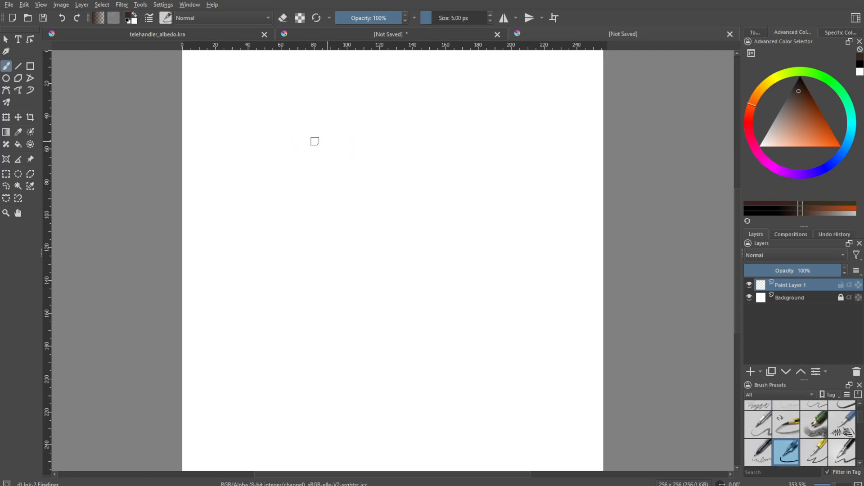
# Draw a closed horizontal rung outline about 220 px wide and 25 px tall near the canvas's upper edge
pyautogui.moveTo(215, 120); pyautogui.dragTo(574, 135)
pyautogui.hotkey('ctrl', 'z')
pyautogui.moveTo(225, 112)
pyautogui.mouseDown()
pyautogui.moveTo(579, 105)
pyautogui.moveTo(576, 129)
pyautogui.mouseUp()
pyautogui.moveTo(223, 113)
pyautogui.mouseDown()
pyautogui.moveTo(222, 150)
pyautogui.moveTo(578, 151)
pyautogui.moveTo(580, 118)
pyautogui.mouseUp()
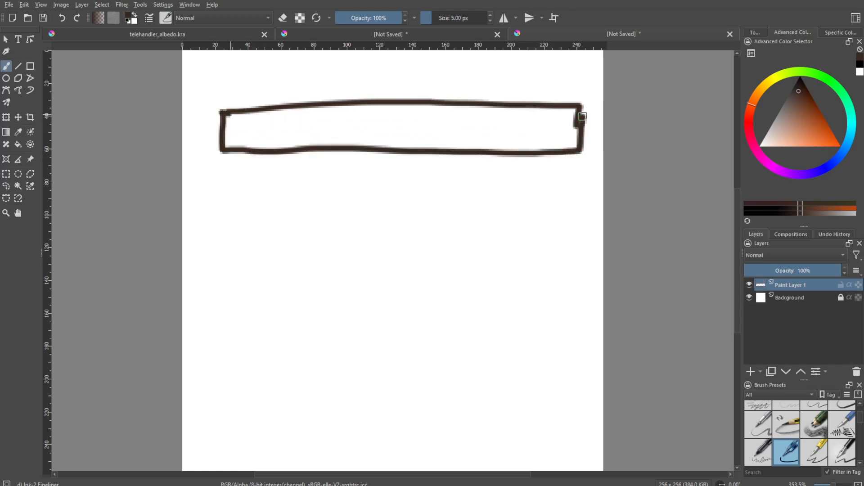
pyautogui.press('d')
pyautogui.press('f')
pyautogui.click(351, 128)
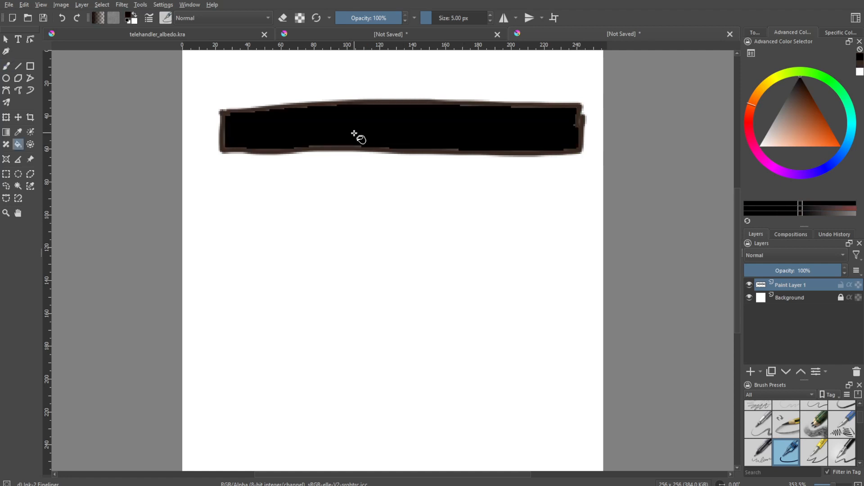
pyautogui.press('b')
pyautogui.hotkey('ctrl', 'z')
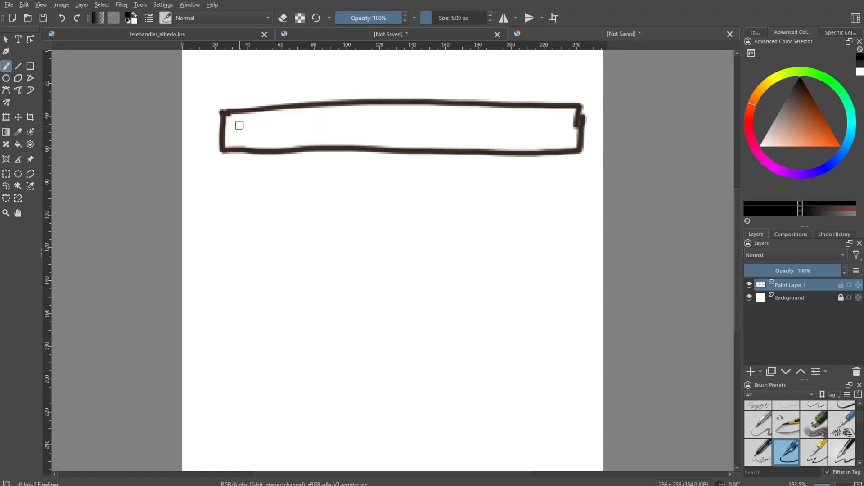
pyautogui.moveTo(239, 125)
pyautogui.mouseDown()
pyautogui.moveTo(231, 116)
pyautogui.moveTo(424, 109)
pyautogui.mouseUp()
pyautogui.hotkey('ctrl', 'z')
# Fill the first rung with the dark brown sampled from its outline and paint over the gaps along its edges
pyautogui.keyDown('ctrl'); pyautogui.click(223, 120); pyautogui.keyUp('ctrl')
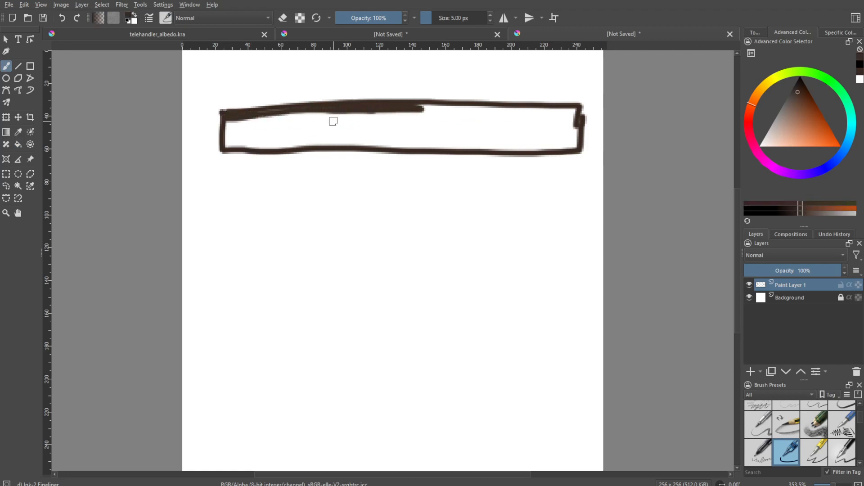
pyautogui.press('f')
pyautogui.click(349, 133)
pyautogui.press('b')
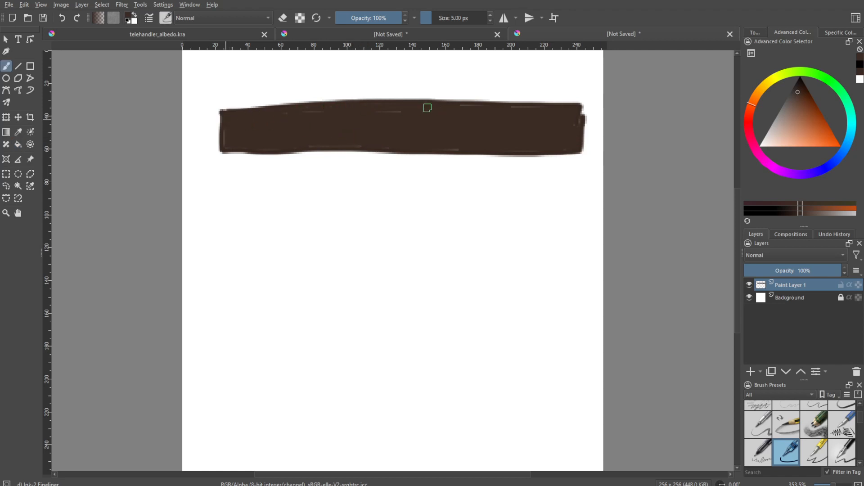
pyautogui.moveTo(428, 107); pyautogui.dragTo(535, 106)
pyautogui.moveTo(230, 128); pyautogui.dragTo(224, 145)
# Draw a second closed rung outline, about 215 px wide, below the filled one
pyautogui.moveTo(221, 188); pyautogui.dragTo(497, 178)
pyautogui.hotkey('ctrl', 'z')
pyautogui.moveTo(226, 190)
pyautogui.mouseDown()
pyautogui.moveTo(579, 184)
pyautogui.moveTo(577, 236)
pyautogui.mouseUp()
pyautogui.moveTo(227, 189)
pyautogui.mouseDown()
pyautogui.moveTo(227, 221)
pyautogui.moveTo(580, 236)
pyautogui.mouseUp()
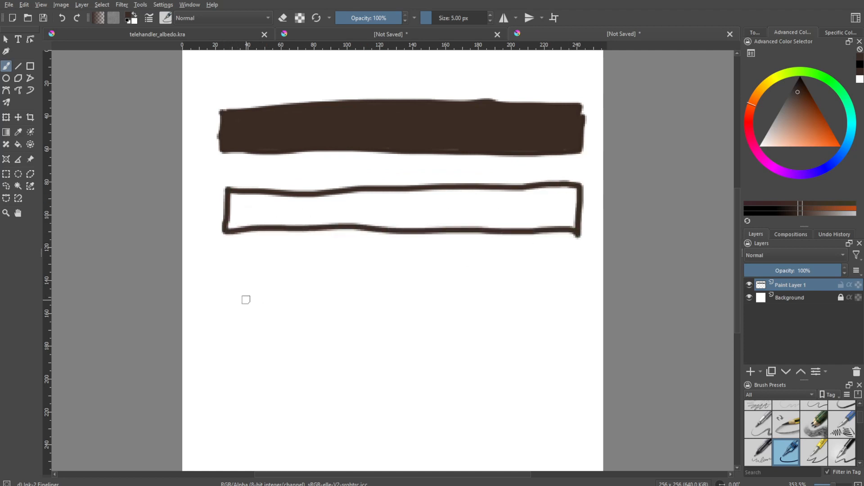
# Turn on wrap-around mode and draw the third and fourth rung outlines below the second
pyautogui.moveTo(228, 268)
pyautogui.mouseDown()
pyautogui.moveTo(230, 279)
pyautogui.moveTo(288, 262)
pyautogui.moveTo(585, 268)
pyautogui.moveTo(578, 307)
pyautogui.moveTo(254, 309)
pyautogui.moveTo(229, 305)
pyautogui.moveTo(228, 296)
pyautogui.mouseUp()
pyautogui.press('w')
pyautogui.moveTo(326, 361); pyautogui.dragTo(326, 286, button='middle')
pyautogui.moveTo(233, 258)
pyautogui.mouseDown()
pyautogui.moveTo(232, 307)
pyautogui.moveTo(582, 300)
pyautogui.moveTo(582, 265)
pyautogui.moveTo(229, 258)
pyautogui.mouseUp()
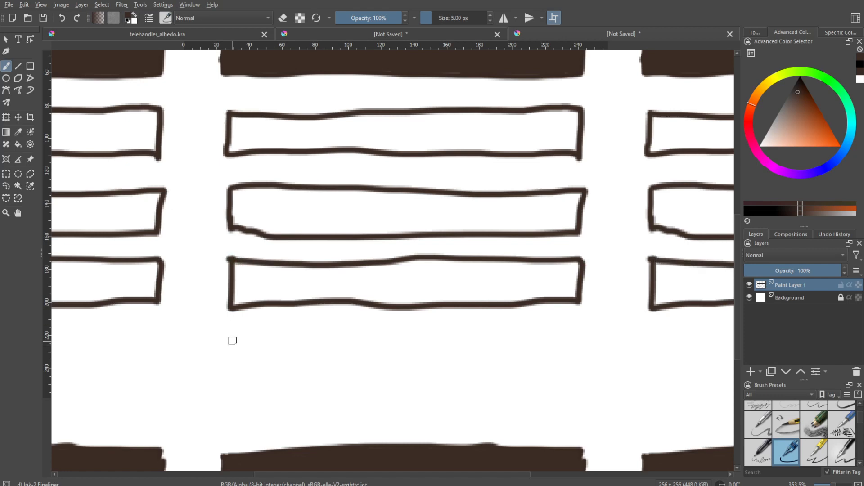
# Draw the fifth rung outline and a narrower sixth one across the tile's lower seam
pyautogui.moveTo(232, 370)
pyautogui.mouseDown()
pyautogui.moveTo(232, 337)
pyautogui.moveTo(565, 325)
pyautogui.moveTo(574, 361)
pyautogui.mouseUp()
pyautogui.moveTo(232, 369)
pyautogui.mouseDown()
pyautogui.moveTo(233, 380)
pyautogui.moveTo(523, 373)
pyautogui.moveTo(572, 367)
pyautogui.moveTo(575, 358)
pyautogui.mouseUp()
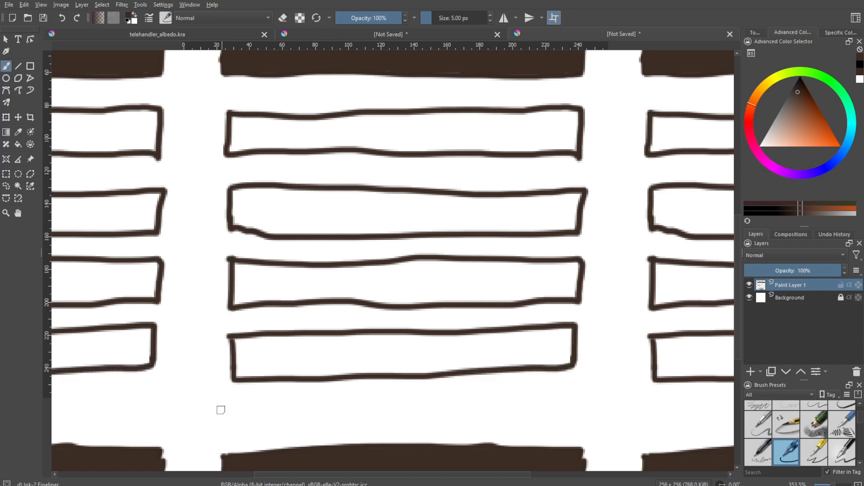
pyautogui.moveTo(229, 405); pyautogui.dragTo(525, 383)
pyautogui.hotkey('ctrl', 'z')
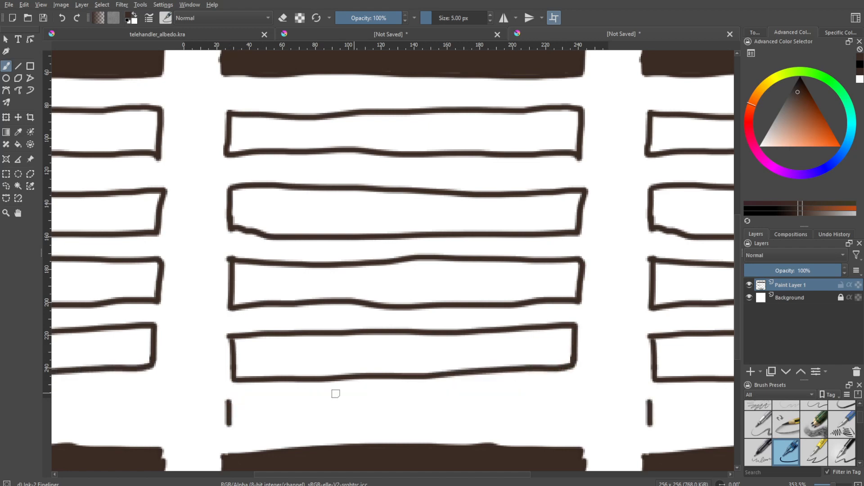
pyautogui.moveTo(230, 401)
pyautogui.mouseDown()
pyautogui.moveTo(563, 393)
pyautogui.moveTo(572, 424)
pyautogui.moveTo(231, 433)
pyautogui.moveTo(572, 427)
pyautogui.moveTo(573, 418)
pyautogui.mouseUp()
# Check how the rung outlines tile vertically by switching wrap-around mode off and on again
pyautogui.moveTo(590, 191); pyautogui.dragTo(578, 381)
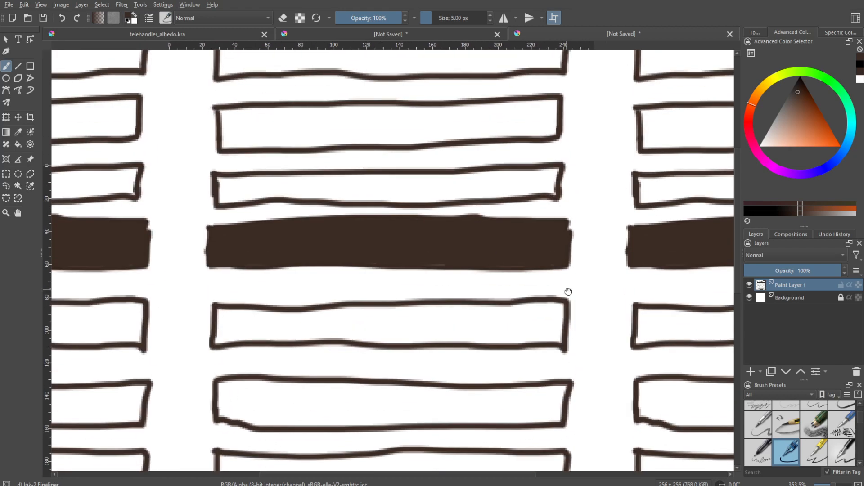
pyautogui.moveTo(565, 280); pyautogui.dragTo(572, 427)
pyautogui.press('w')
pyautogui.moveTo(562, 396); pyautogui.dragTo(590, 185)
pyautogui.moveTo(562, 283); pyautogui.dragTo(583, 161)
pyautogui.press('w')
pyautogui.moveTo(565, 255); pyautogui.dragTo(534, 373)
# Fill the five remaining rung outlines with the dark brown foreground colour
pyautogui.press('f')
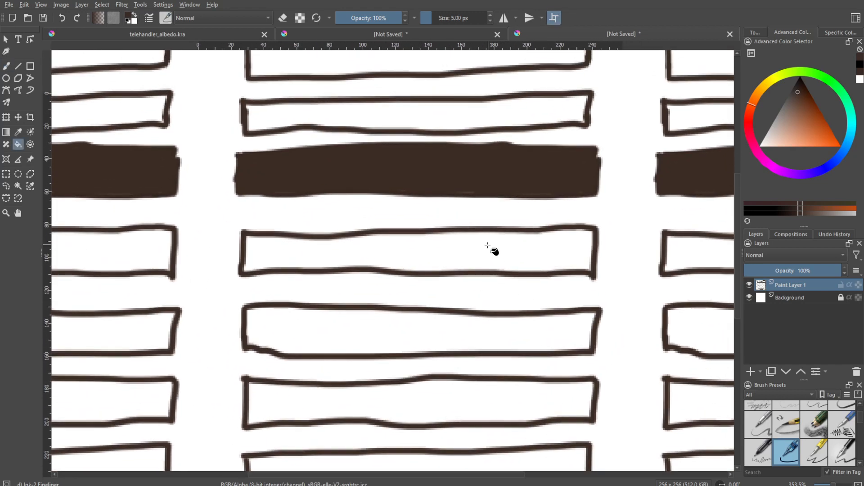
pyautogui.click(494, 249)
pyautogui.click(481, 329)
pyautogui.moveTo(480, 328); pyautogui.dragTo(489, 280)
pyautogui.moveTo(489, 376); pyautogui.dragTo(488, 335)
pyautogui.click(488, 334)
pyautogui.click(489, 389)
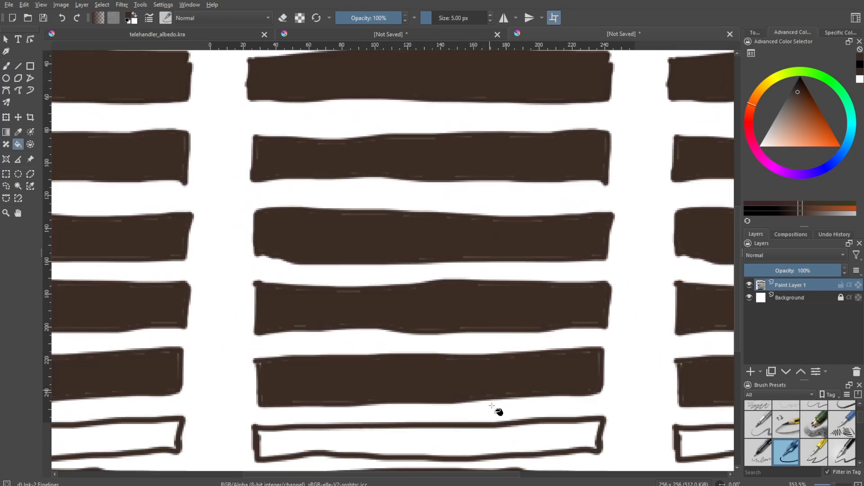
pyautogui.click(497, 443)
pyautogui.moveTo(514, 387); pyautogui.dragTo(511, 305)
pyautogui.moveTo(524, 245); pyautogui.dragTo(533, 167)
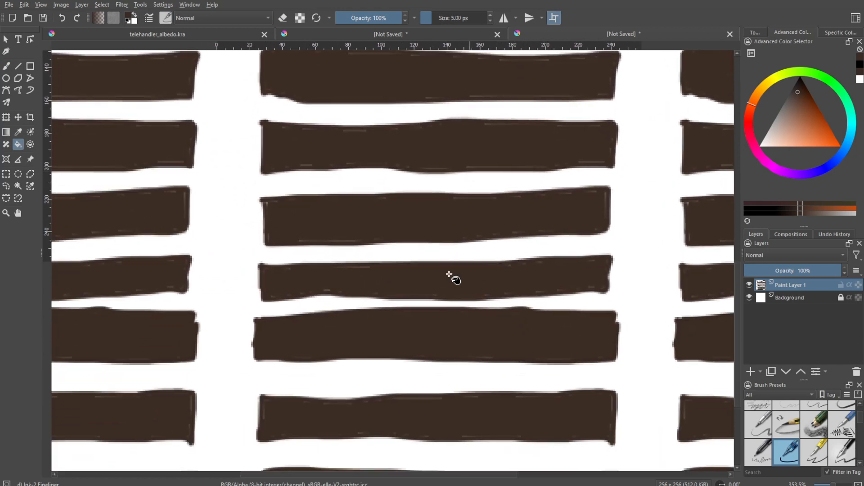
# Erase a strip along the first rung's upper edge to widen the gap to the rung above it
pyautogui.press('b')
pyautogui.press('e')
pyautogui.moveTo(276, 311); pyautogui.dragTo(626, 309)
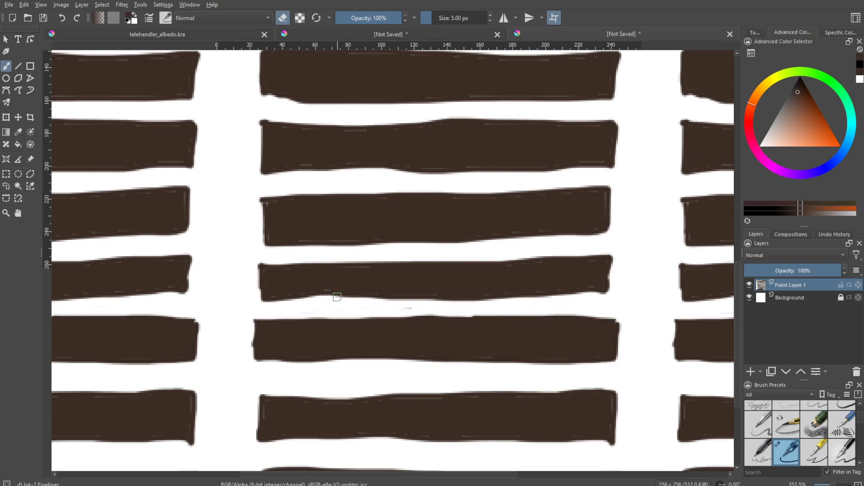
# Paint over the pale fill gaps inside the fifth and sixth rungs with dark brown strokes
pyautogui.press('e')
pyautogui.moveTo(289, 292); pyautogui.dragTo(468, 295)
pyautogui.moveTo(574, 288)
pyautogui.mouseDown()
pyautogui.moveTo(600, 289)
pyautogui.moveTo(607, 266)
pyautogui.mouseUp()
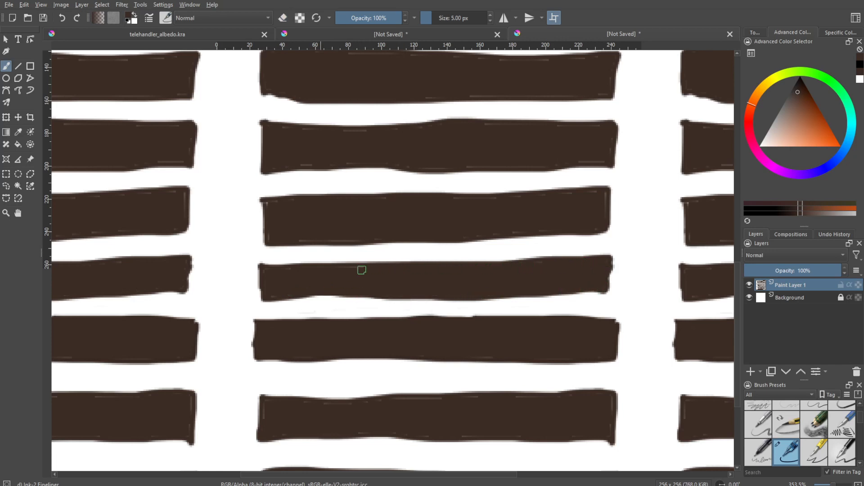
pyautogui.moveTo(331, 239); pyautogui.dragTo(439, 234)
pyautogui.moveTo(266, 210); pyautogui.dragTo(333, 199)
pyautogui.moveTo(478, 201); pyautogui.dragTo(549, 196)
pyautogui.moveTo(579, 212)
pyautogui.mouseDown(button='middle')
pyautogui.moveTo(540, 323)
pyautogui.moveTo(563, 225)
pyautogui.moveTo(575, 219)
pyautogui.mouseUp(button='middle')
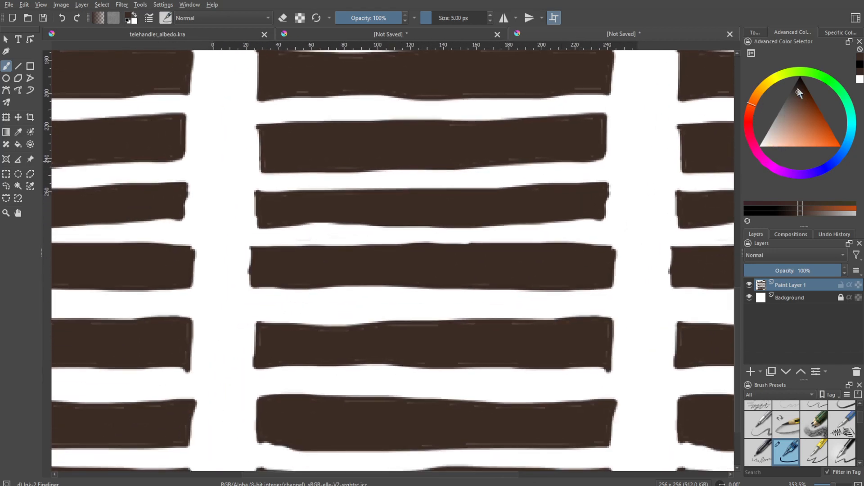
# Try a more saturated reddish-brown painting colour
pyautogui.click(804, 103)
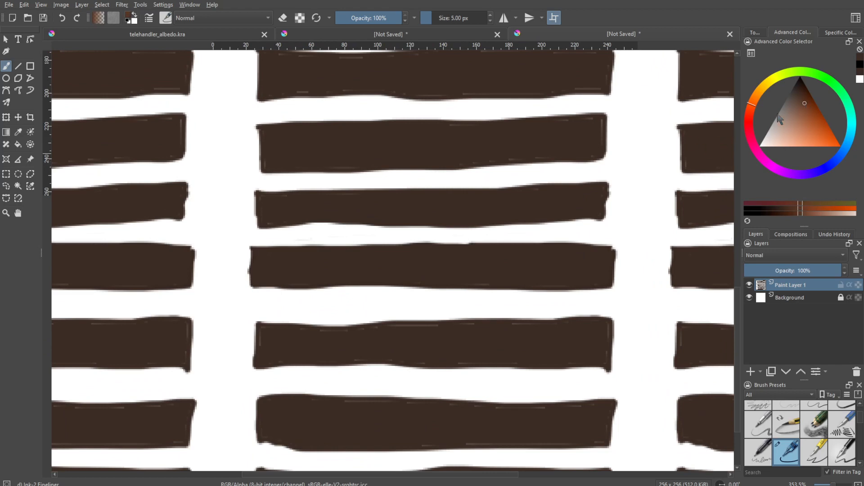
pyautogui.moveTo(750, 105); pyautogui.dragTo(750, 113)
pyautogui.moveTo(803, 117); pyautogui.dragTo(808, 117)
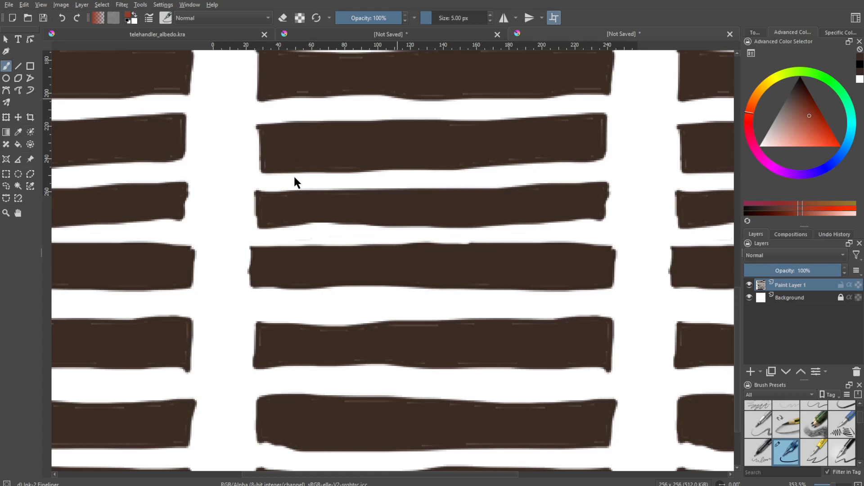
# Open sand_brick1.jpg, sample its brick-red colour and return to the ladder texture document
pyautogui.doubleClick(306, 191)
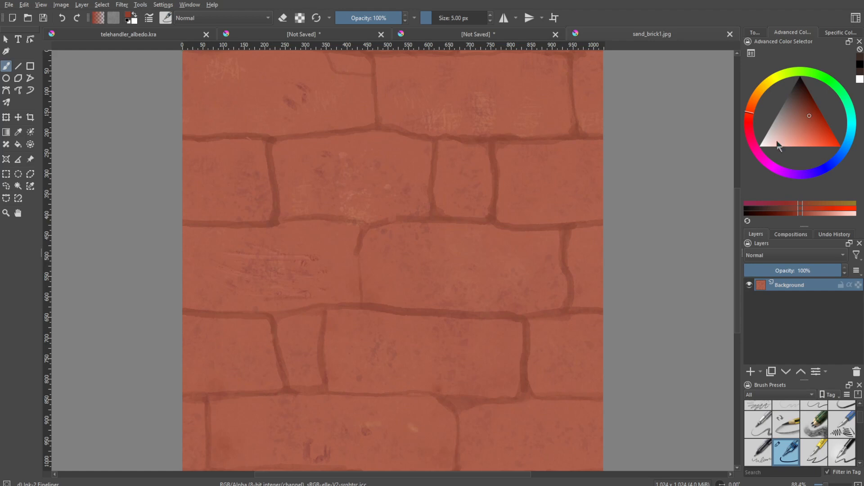
pyautogui.keyDown('ctrl'); pyautogui.click(336, 246); pyautogui.keyUp('ctrl')
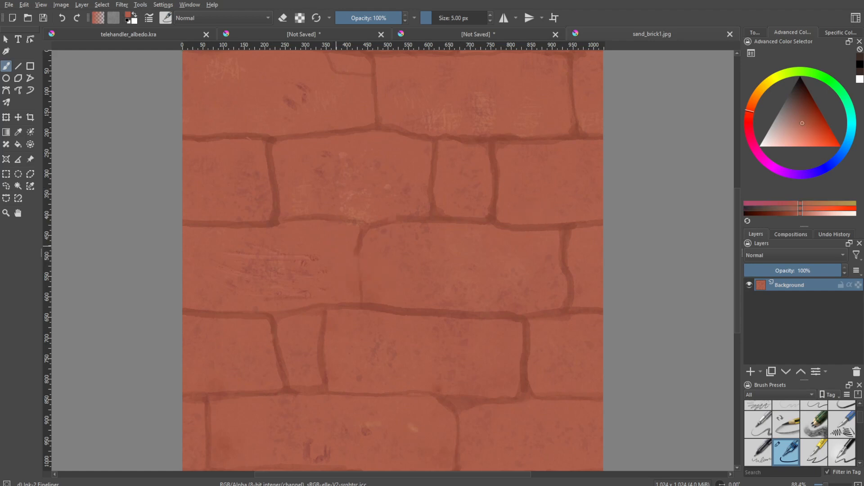
pyautogui.click(483, 37)
pyautogui.moveTo(586, 205); pyautogui.dragTo(548, 226, button='middle')
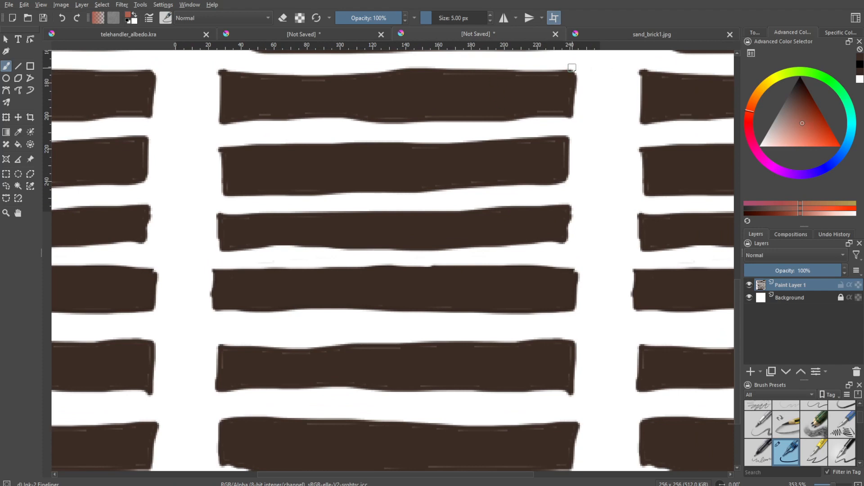
# Paint a wavy brick-red vertical line over the rungs' right ends, continuing across the tile seam and redoing unsatisfactory strokes
pyautogui.moveTo(570, 63); pyautogui.dragTo(593, 80)
pyautogui.moveTo(590, 68); pyautogui.dragTo(576, 157, button='middle')
pyautogui.hotkey('ctrl', 'z')
pyautogui.moveTo(550, 136)
pyautogui.mouseDown()
pyautogui.moveTo(564, 181)
pyautogui.moveTo(558, 228)
pyautogui.moveTo(548, 224)
pyautogui.moveTo(556, 365)
pyautogui.moveTo(543, 428)
pyautogui.mouseUp()
pyautogui.hotkey('ctrl', 'z')
pyautogui.moveTo(545, 332); pyautogui.dragTo(550, 361)
pyautogui.moveTo(568, 412); pyautogui.dragTo(576, 307, button='middle')
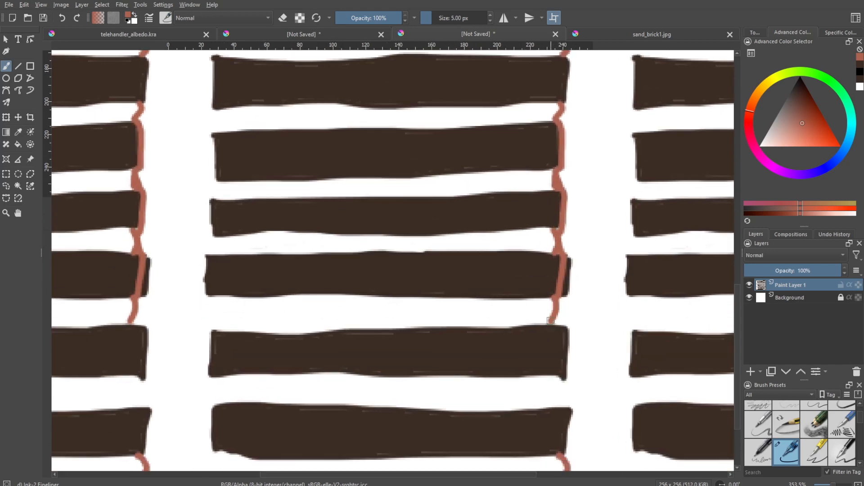
pyautogui.moveTo(547, 322)
pyautogui.mouseDown()
pyautogui.moveTo(558, 346)
pyautogui.moveTo(553, 378)
pyautogui.mouseUp()
pyautogui.moveTo(559, 382); pyautogui.dragTo(557, 341, button='middle')
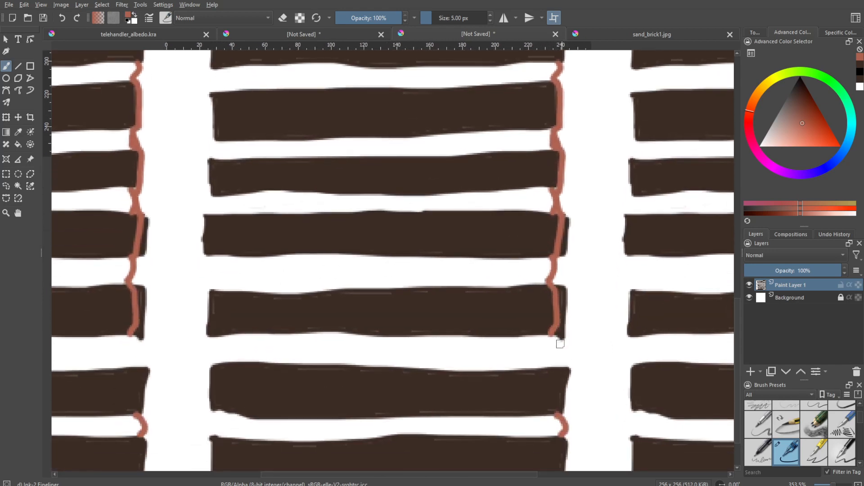
pyautogui.moveTo(550, 338)
pyautogui.mouseDown()
pyautogui.moveTo(563, 369)
pyautogui.moveTo(556, 357)
pyautogui.moveTo(556, 410)
pyautogui.mouseUp()
pyautogui.hotkey('ctrl', 'z')
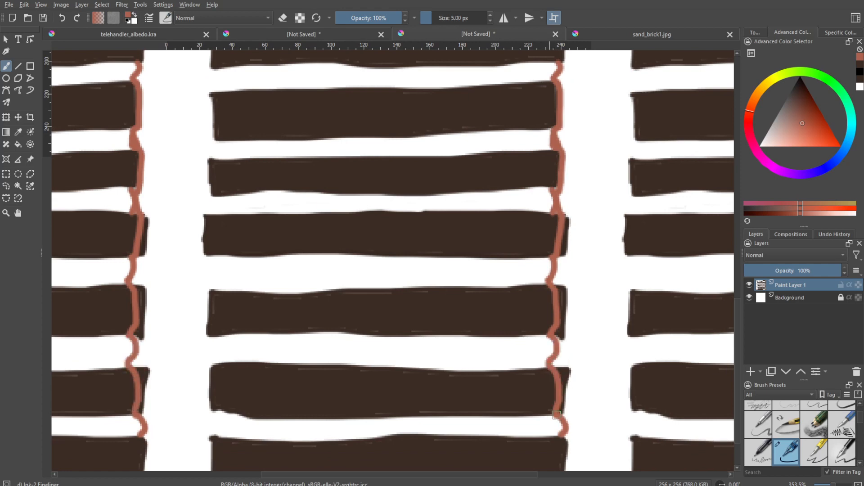
# Close the remaining gap in the brick-red line along the rungs' right ends with one more stroke
pyautogui.moveTo(586, 373)
pyautogui.mouseDown(button='middle')
pyautogui.moveTo(542, 316)
pyautogui.moveTo(561, 316)
pyautogui.mouseUp(button='middle')
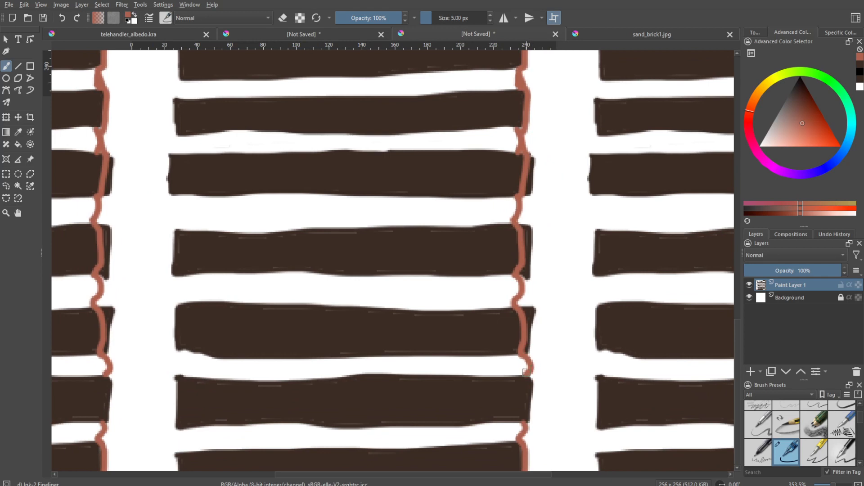
pyautogui.moveTo(525, 373); pyautogui.dragTo(524, 421)
pyautogui.moveTo(552, 307); pyautogui.dragTo(527, 386, button='middle')
pyautogui.moveTo(537, 214); pyautogui.dragTo(535, 353, button='middle')
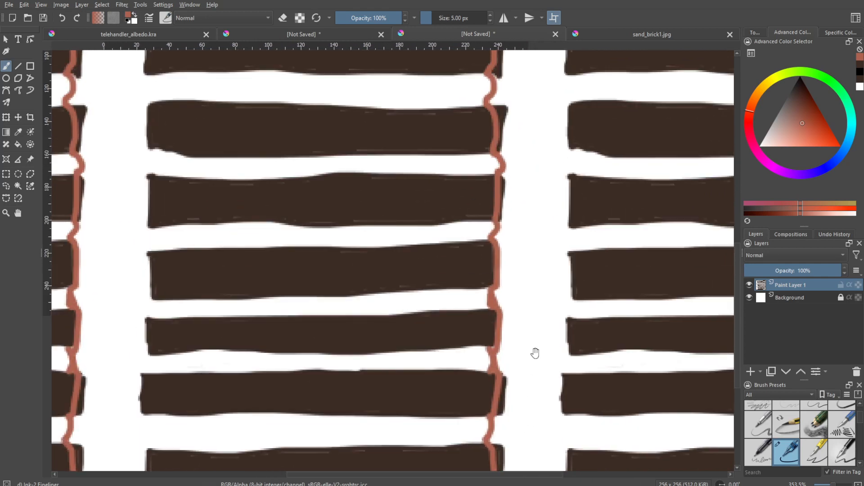
# Paint a wavy brick-red vertical line over the rungs' left ends, continuing it across the tile seam until it closes
pyautogui.moveTo(576, 173); pyautogui.dragTo(579, 415)
pyautogui.hotkey('ctrl', 'z')
pyautogui.moveTo(579, 414); pyautogui.dragTo(563, 341, button='middle')
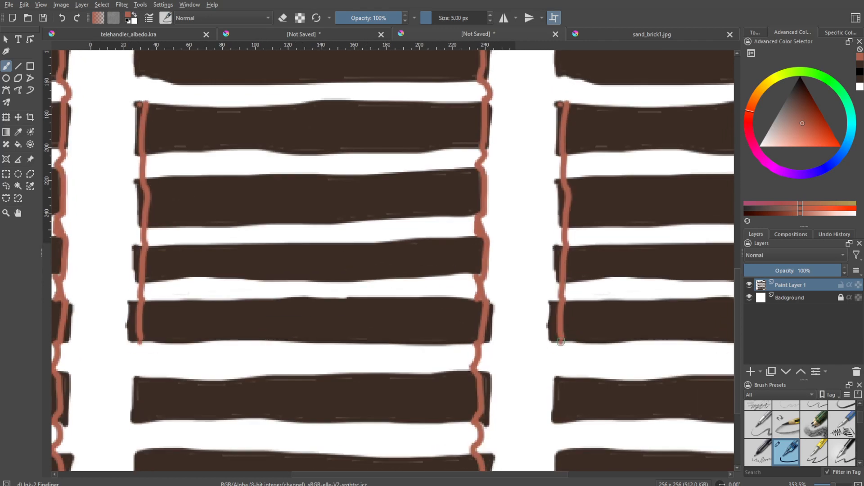
pyautogui.moveTo(561, 340); pyautogui.dragTo(564, 423)
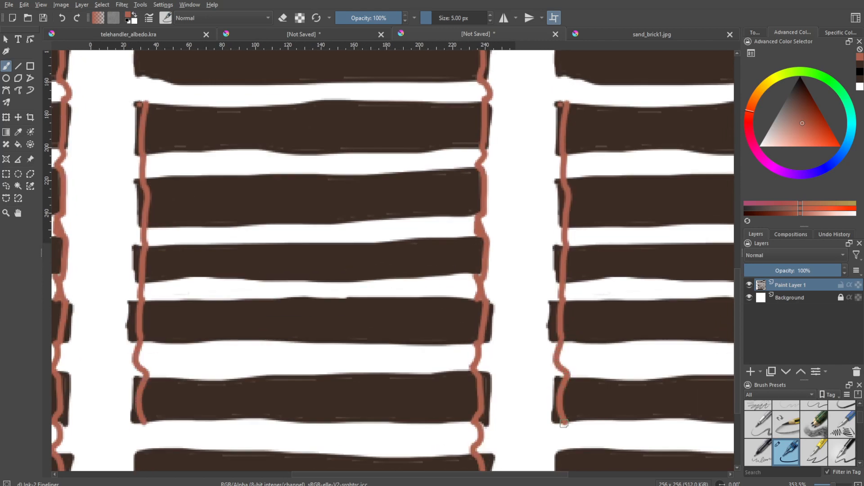
pyautogui.moveTo(564, 423); pyautogui.dragTo(566, 334, button='middle')
pyautogui.moveTo(563, 332); pyautogui.dragTo(561, 430)
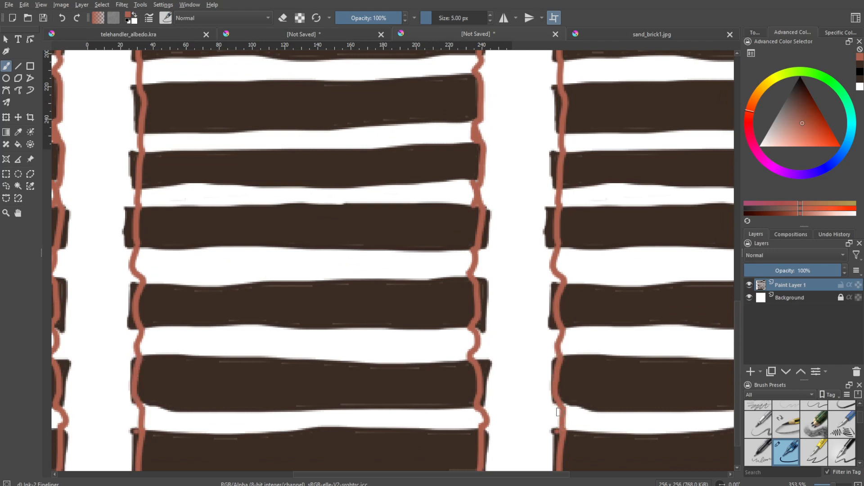
# Fill the white area between the two wavy vertical lines with brick red to form the ladder's side posts
pyautogui.press('f')
pyautogui.click(527, 347)
pyautogui.click(501, 353)
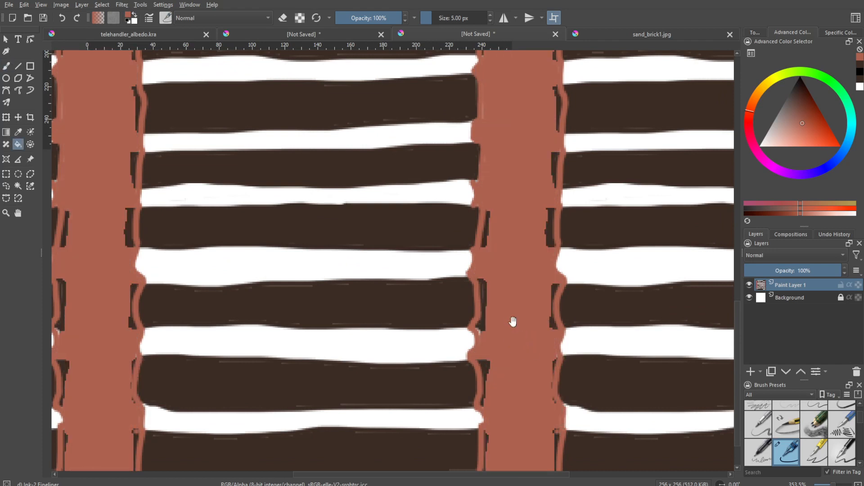
pyautogui.moveTo(503, 328); pyautogui.dragTo(531, 339, button='middle')
# Paint brick red over the dark rung ends sticking into both edges of the filled post
pyautogui.press('b')
pyautogui.moveTo(511, 298)
pyautogui.mouseDown()
pyautogui.moveTo(511, 308)
pyautogui.moveTo(509, 291)
pyautogui.mouseUp()
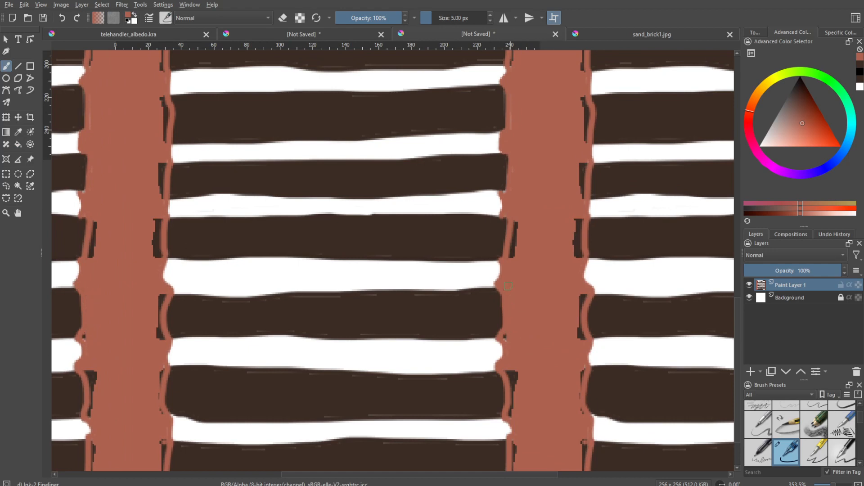
pyautogui.moveTo(516, 251); pyautogui.dragTo(511, 258)
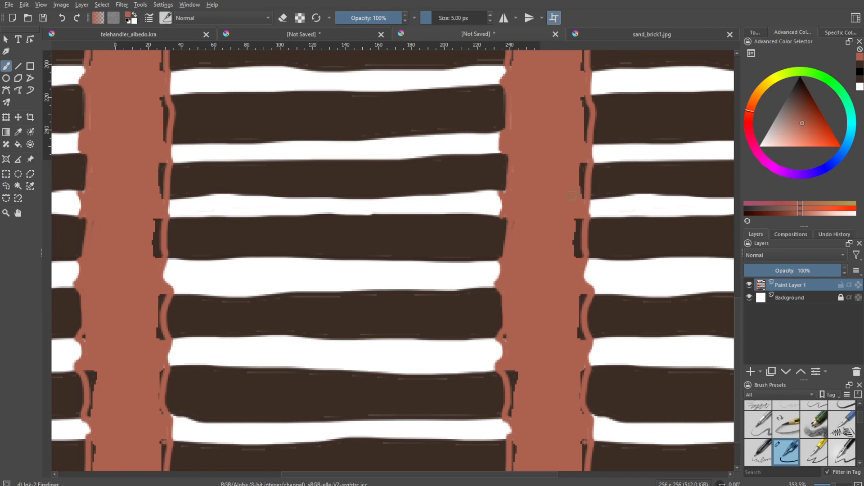
pyautogui.moveTo(580, 190)
pyautogui.mouseDown()
pyautogui.moveTo(583, 163)
pyautogui.moveTo(583, 187)
pyautogui.mouseUp()
pyautogui.moveTo(584, 223)
pyautogui.mouseDown()
pyautogui.moveTo(581, 254)
pyautogui.moveTo(575, 236)
pyautogui.mouseUp()
pyautogui.moveTo(581, 294); pyautogui.dragTo(581, 383)
# Hide the Background layer and paint brick red over the remaining dark slivers along the post's edges
pyautogui.click(749, 297)
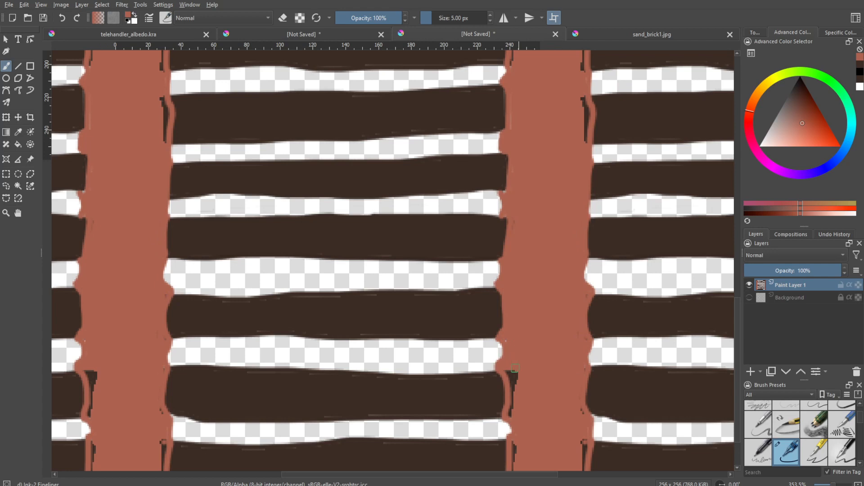
pyautogui.moveTo(515, 369); pyautogui.dragTo(509, 389)
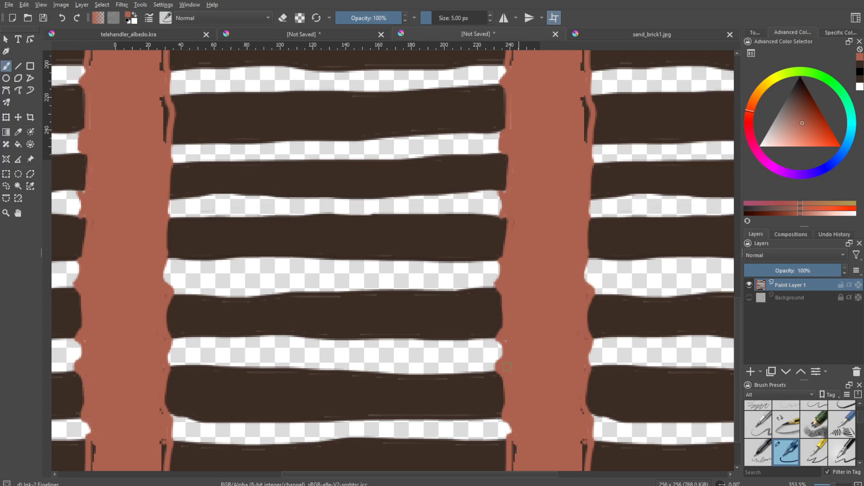
pyautogui.moveTo(529, 393); pyautogui.dragTo(536, 330, button='middle')
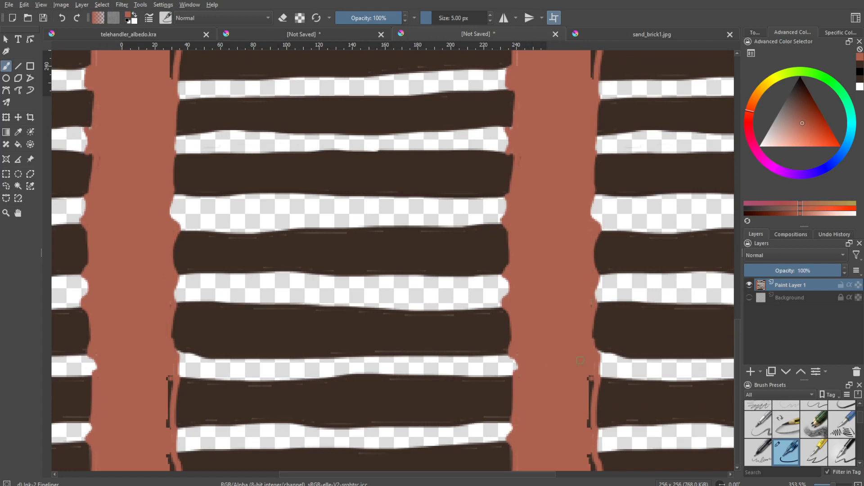
pyautogui.moveTo(587, 375); pyautogui.dragTo(592, 460)
pyautogui.moveTo(562, 160); pyautogui.dragTo(569, 386, button='middle')
pyautogui.moveTo(597, 279); pyautogui.dragTo(599, 253)
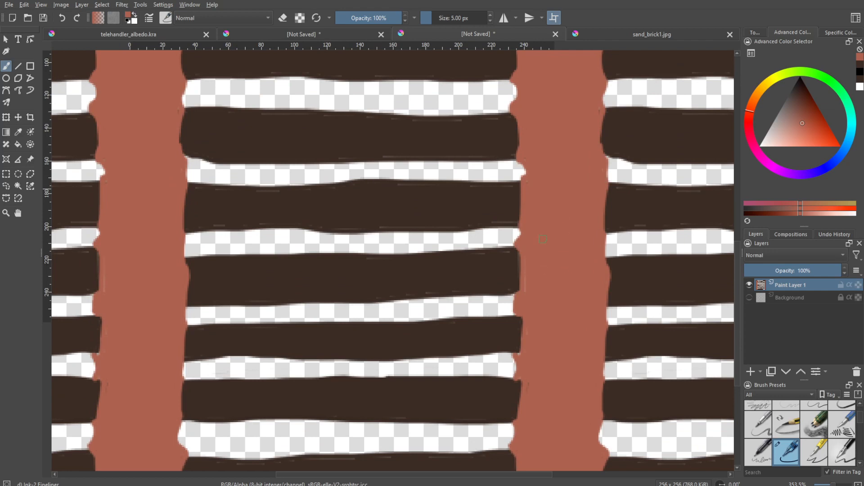
pyautogui.moveTo(524, 328)
pyautogui.mouseDown()
pyautogui.moveTo(521, 351)
pyautogui.moveTo(521, 338)
pyautogui.mouseUp()
pyautogui.click(356, 362)
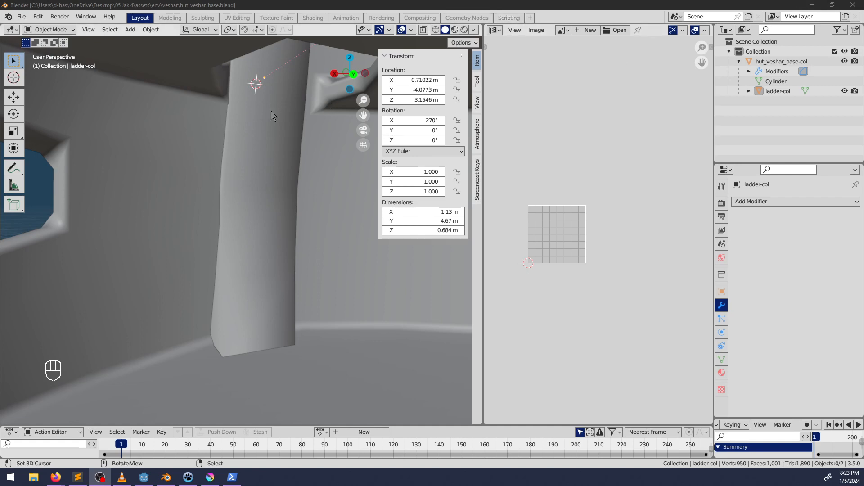
# Save hut_veshar_base.blend in Blender, switch to Godot and close the chunk112 scene
pyautogui.hotkey('ctrl', 's')
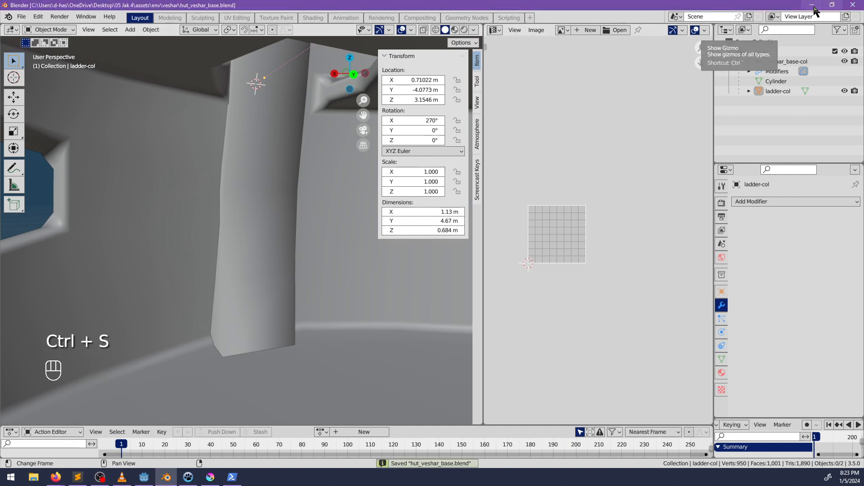
pyautogui.click(812, 5)
pyautogui.click(407, 18)
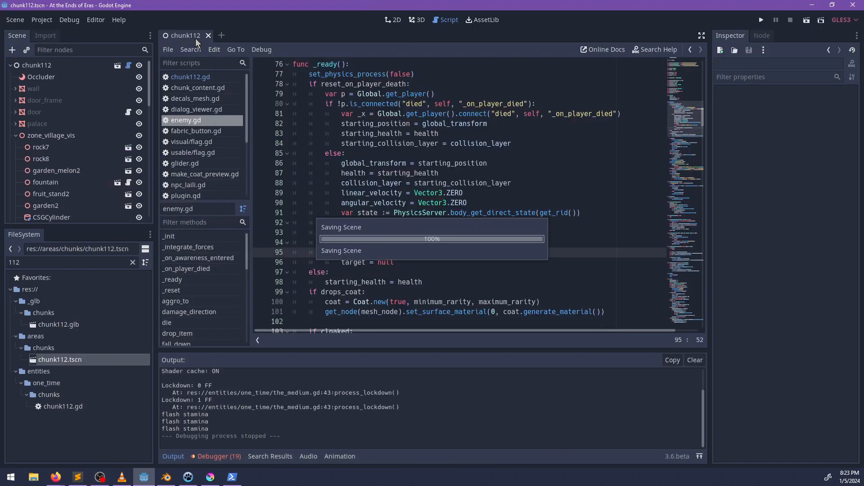
pyautogui.click(208, 36)
# Search the project files for "veshar" and open hut_veshar_base.tscn in the 3D view
pyautogui.doubleClick(81, 265)
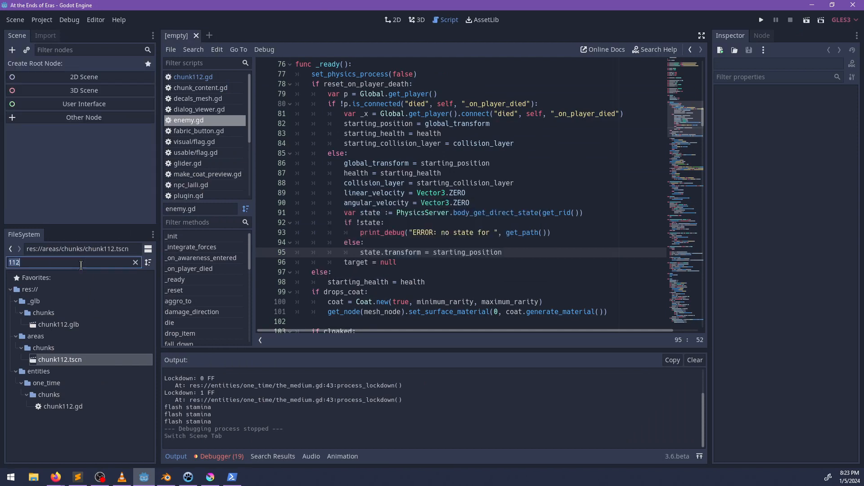
pyautogui.write('veshar')
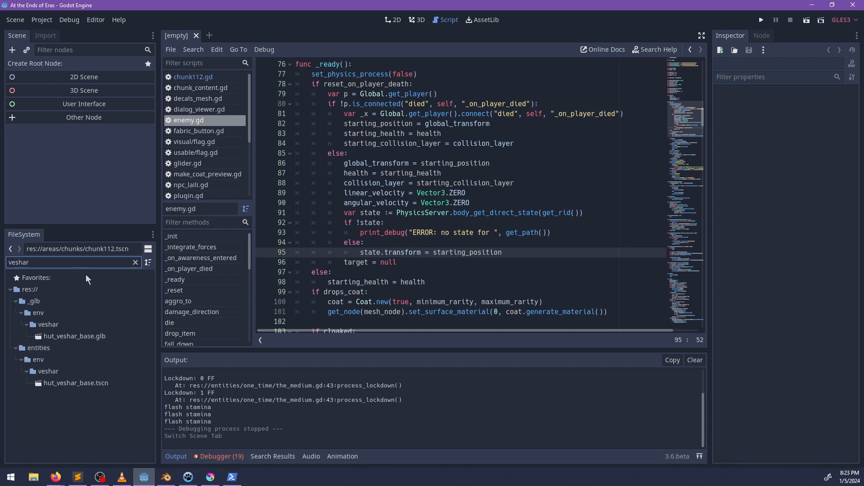
pyautogui.doubleClick(87, 383)
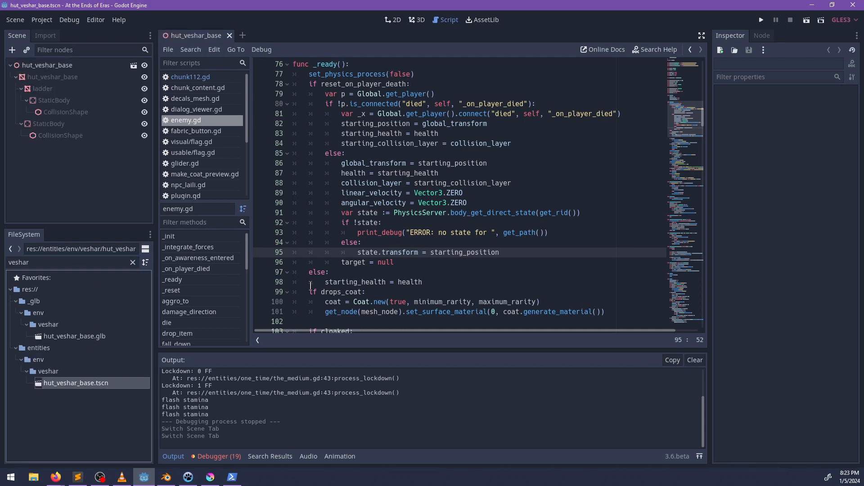
pyautogui.click(414, 19)
# Select the white ladder mesh inside the hut
pyautogui.scroll(6, 464, 234)
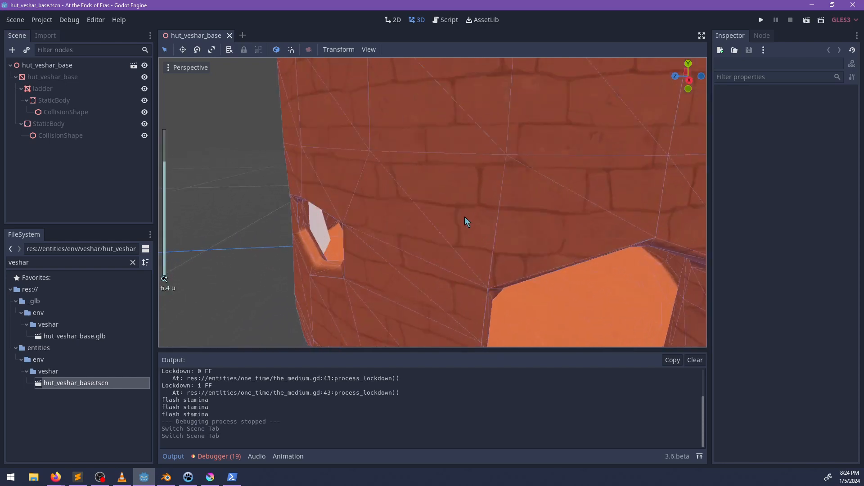
pyautogui.scroll(8, 465, 217)
pyautogui.moveTo(549, 216); pyautogui.dragTo(431, 219, button='middle')
pyautogui.click(419, 234)
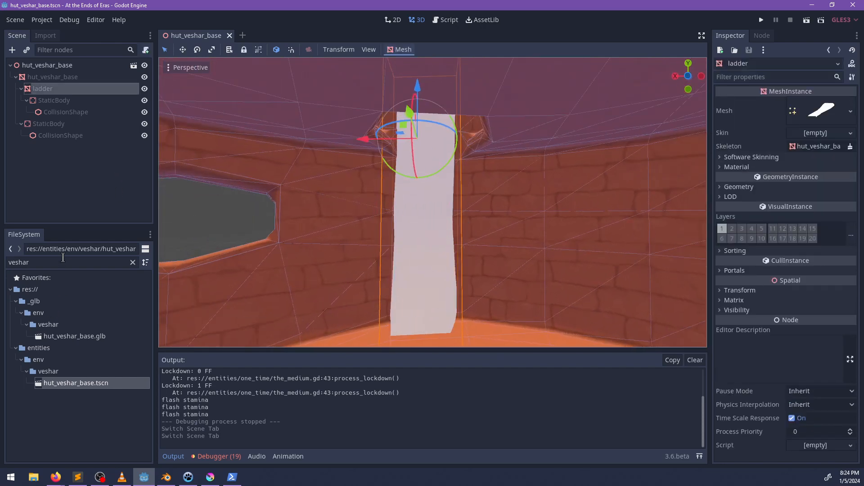
# Find transparent.shader in the project files and assign it to the ladder's material slot 0
pyautogui.doubleClick(63, 258)
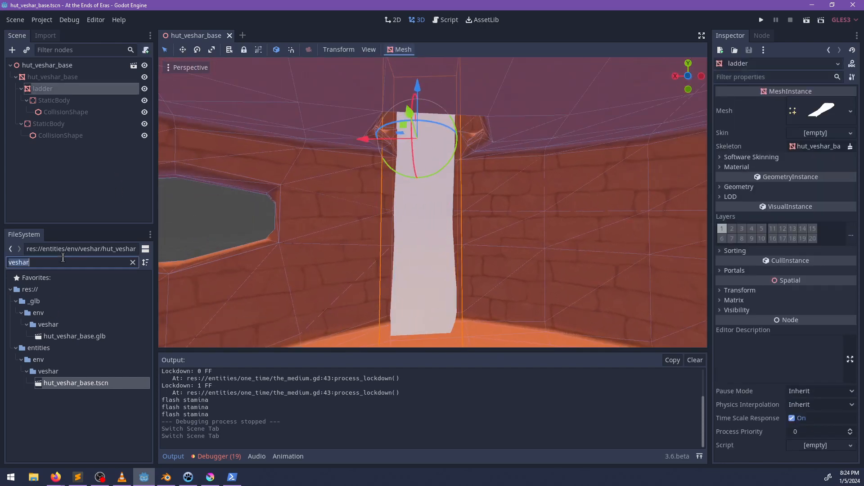
pyautogui.write('transpa')
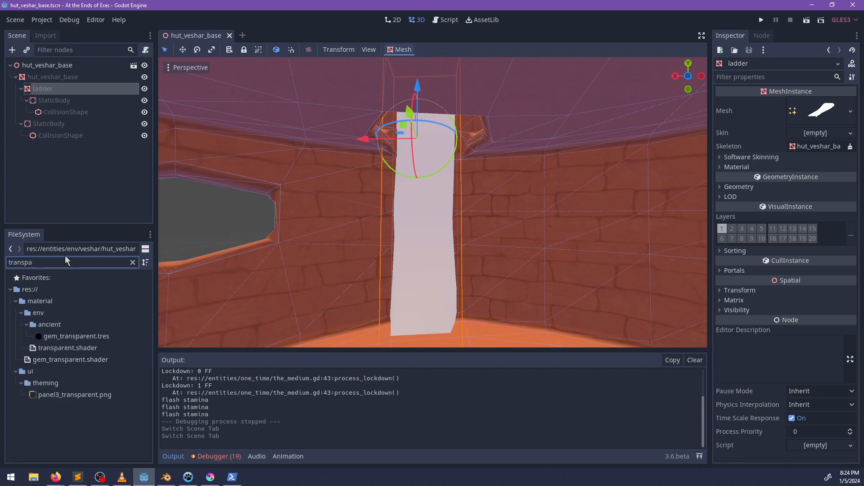
pyautogui.click(724, 172)
pyautogui.moveTo(79, 347); pyautogui.dragTo(813, 185)
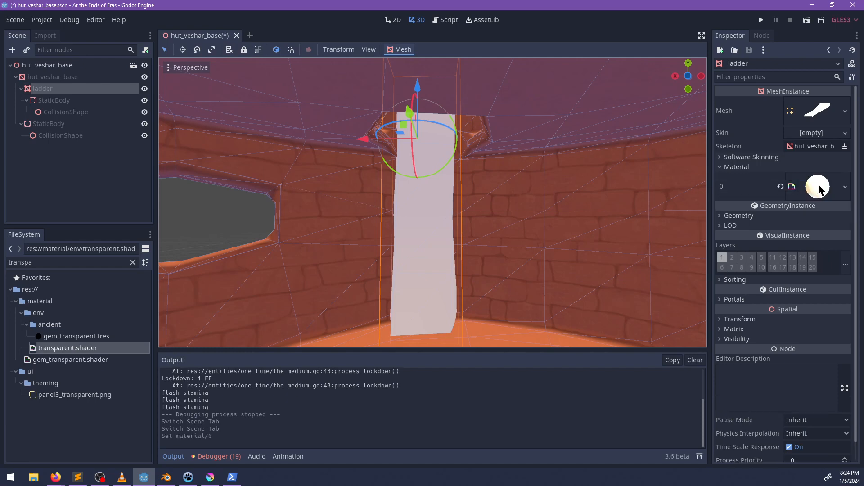
# Assign wall_ladder.png as the ladder material's Main Texture and set its subsurface scattering to -1
pyautogui.click(818, 187)
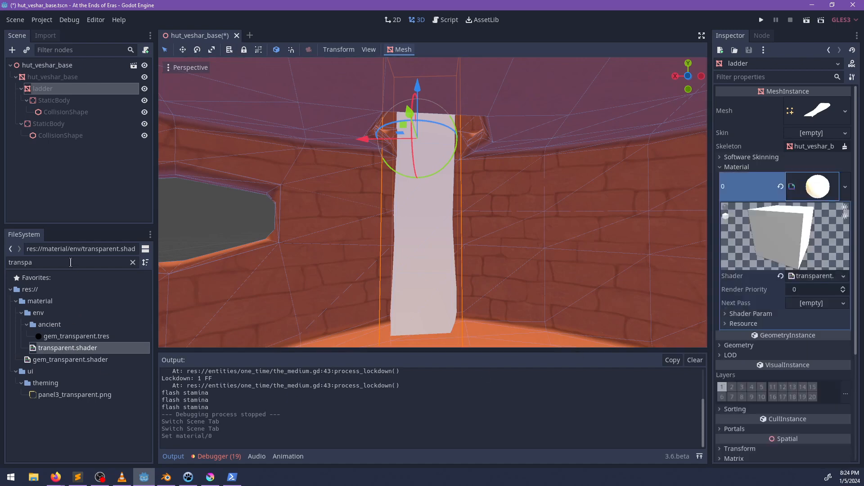
pyautogui.doubleClick(70, 262)
pyautogui.write('ladder')
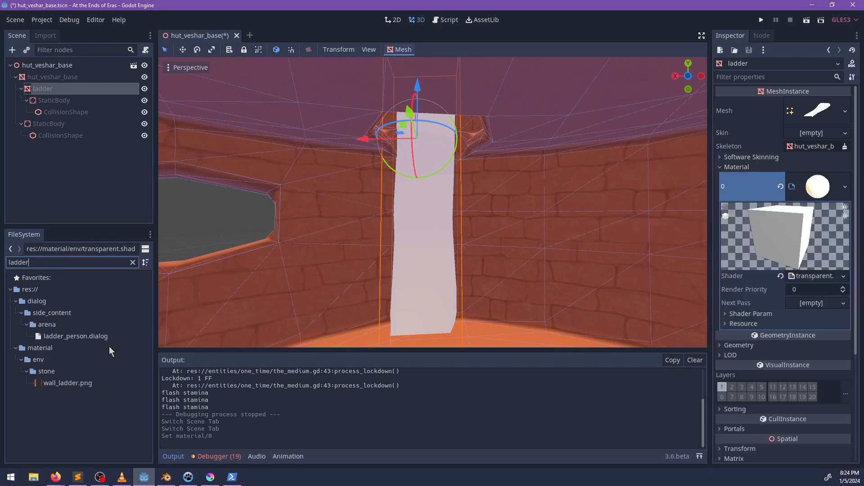
pyautogui.moveTo(63, 384); pyautogui.dragTo(818, 381)
pyautogui.moveTo(820, 331); pyautogui.dragTo(777, 327)
# Examine the textured ladder inside the hut up close and from several angles, checking the rung spacing
pyautogui.moveTo(432, 224); pyautogui.dragTo(380, 237, button='middle')
pyautogui.scroll(4, 506, 249)
pyautogui.scroll(2, 500, 240)
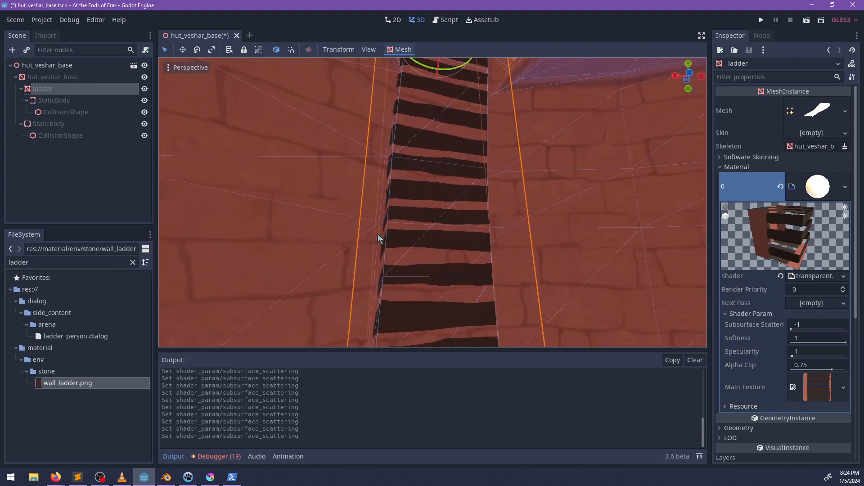
pyautogui.scroll(-2, 457, 257)
pyautogui.moveTo(514, 216); pyautogui.dragTo(469, 161, button='middle')
pyautogui.scroll(2, 500, 279)
pyautogui.scroll(-2, 484, 209)
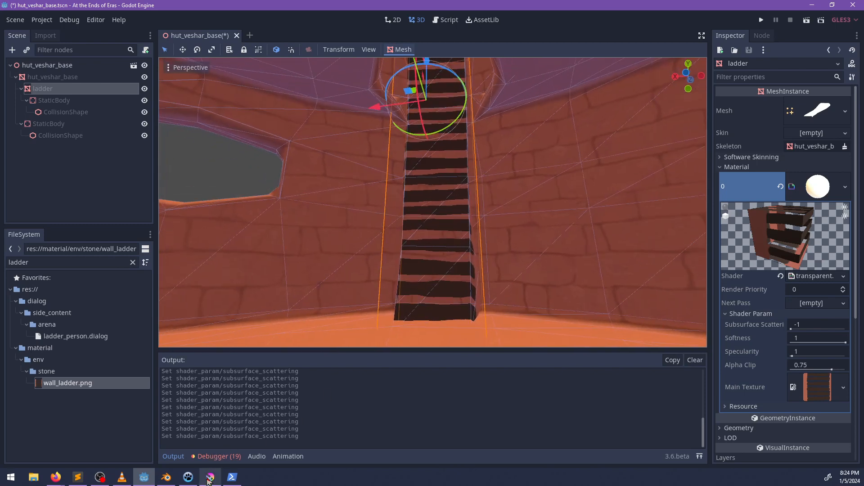
# Switch to Blender and scale all of ladder-col's UVs along Y to about 0.76
pyautogui.click(167, 477)
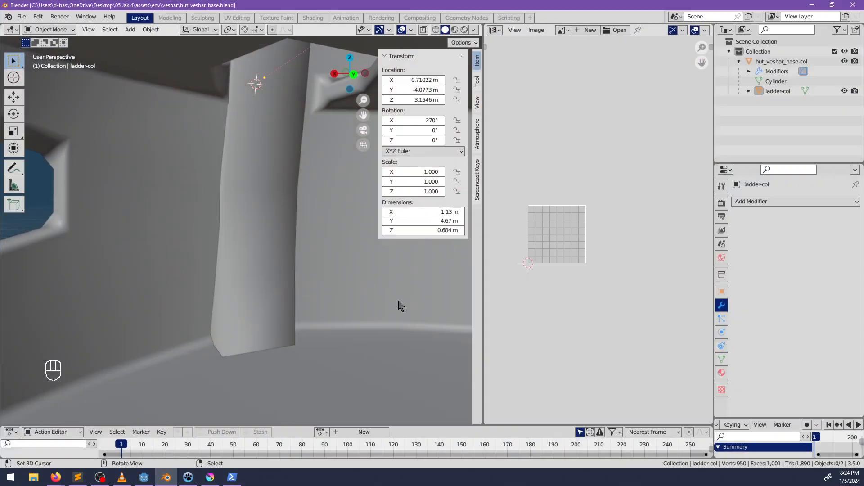
pyautogui.press('Tab')
pyautogui.press('a')
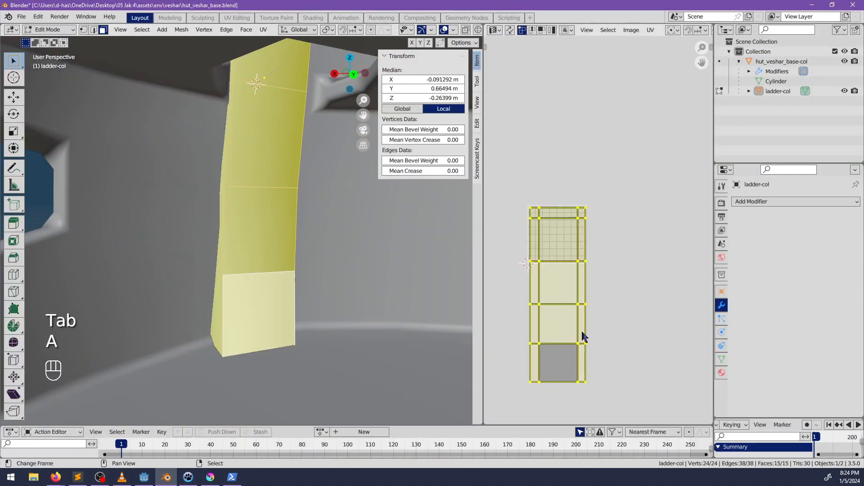
pyautogui.press('s')
pyautogui.press('y')
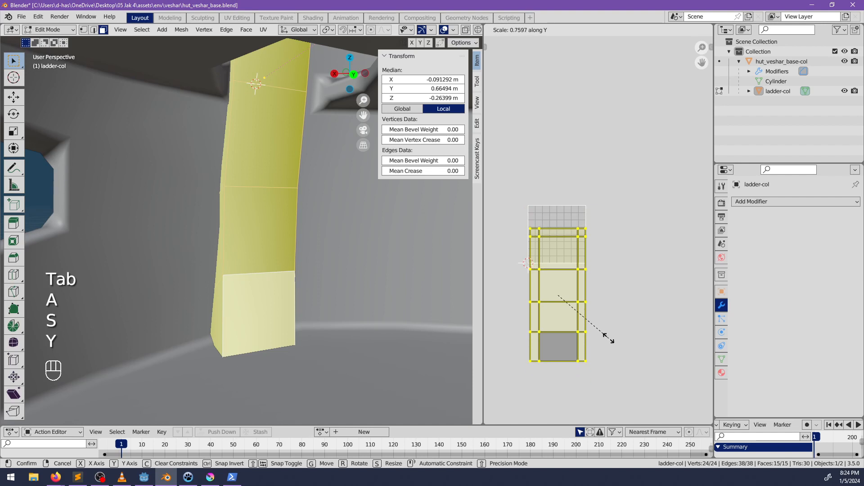
pyautogui.click(608, 336)
# Move the ladder's UVs up so their upper edge meets the top of the image tile
pyautogui.scroll(3, 625, 340)
pyautogui.press('g')
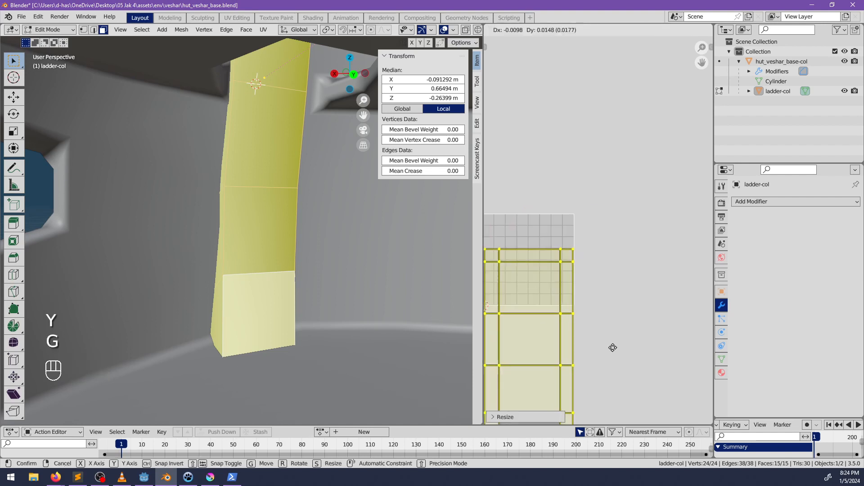
pyautogui.click(611, 317)
pyautogui.moveTo(599, 325); pyautogui.dragTo(637, 307, button='middle')
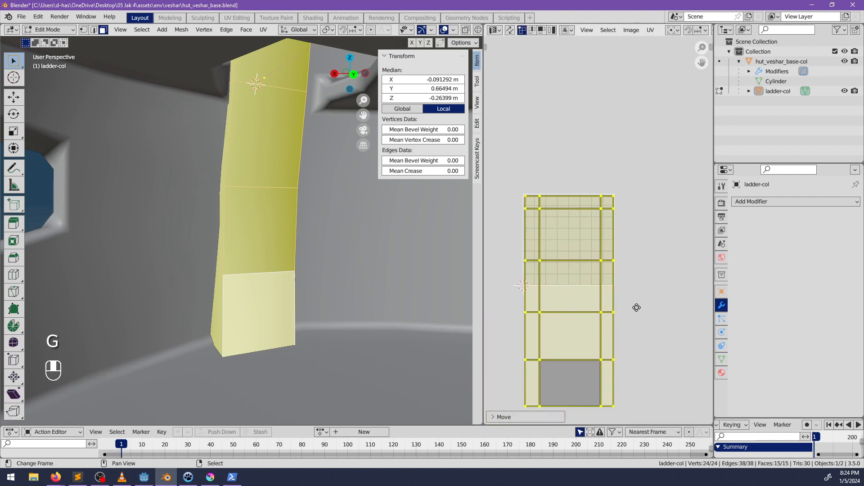
pyautogui.scroll(-1, 659, 322)
# Return ladder-col to Object Mode and save hut_veshar_base.blend
pyautogui.moveTo(315, 234); pyautogui.dragTo(320, 337, button='middle')
pyautogui.moveTo(241, 319); pyautogui.dragTo(270, 288, button='middle')
pyautogui.keyDown('shift'); pyautogui.moveTo(326, 314); pyautogui.dragTo(326, 253, button='middle'); pyautogui.keyUp('shift')
pyautogui.press('Tab')
pyautogui.hotkey('ctrl', 's')
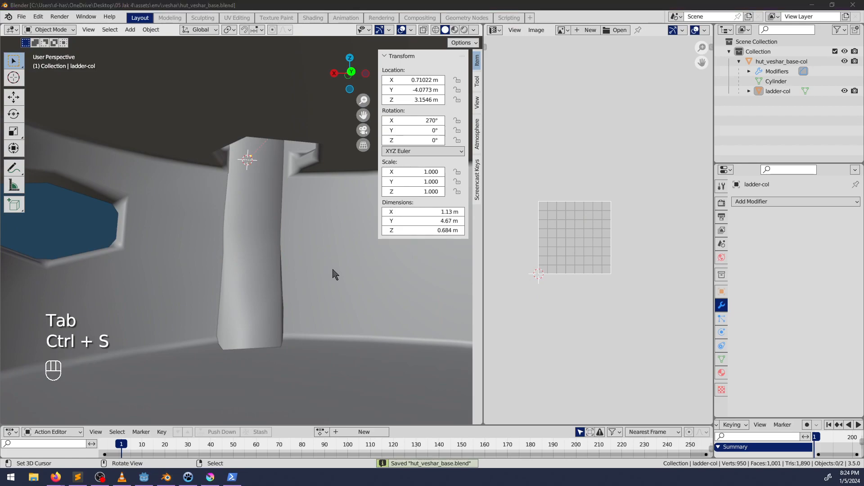
# Scale all of ladder-col's UVs along Y to about 1.9 in Blender
pyautogui.hotkey('alt', 'Tab')
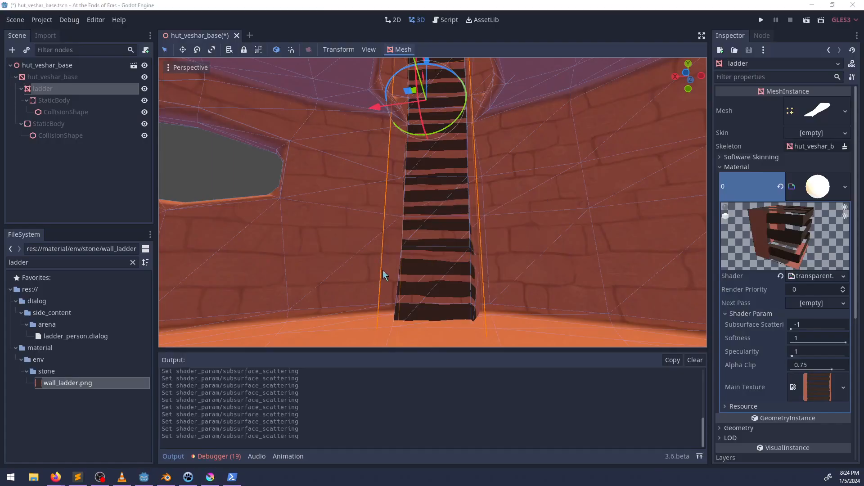
pyautogui.hotkey('alt', 'Tab')
pyautogui.press('Tab')
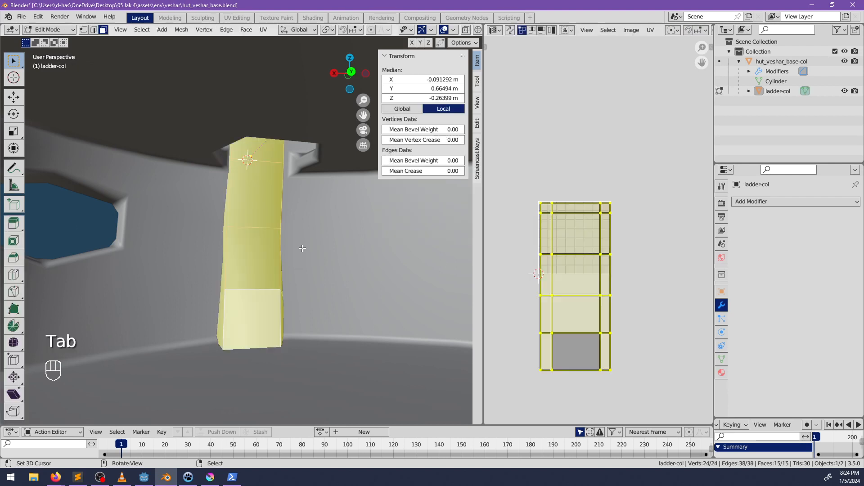
pyautogui.press('s')
pyautogui.press('y')
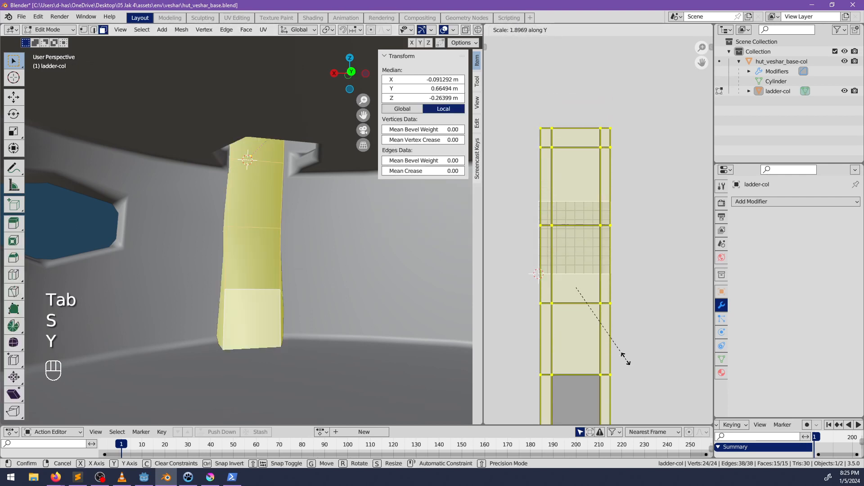
pyautogui.click(625, 358)
# Move the ladder's stretched UVs down slightly along Y, return to Object Mode and save hut_veshar_base.blend
pyautogui.press('g')
pyautogui.press('y')
pyautogui.click(622, 252)
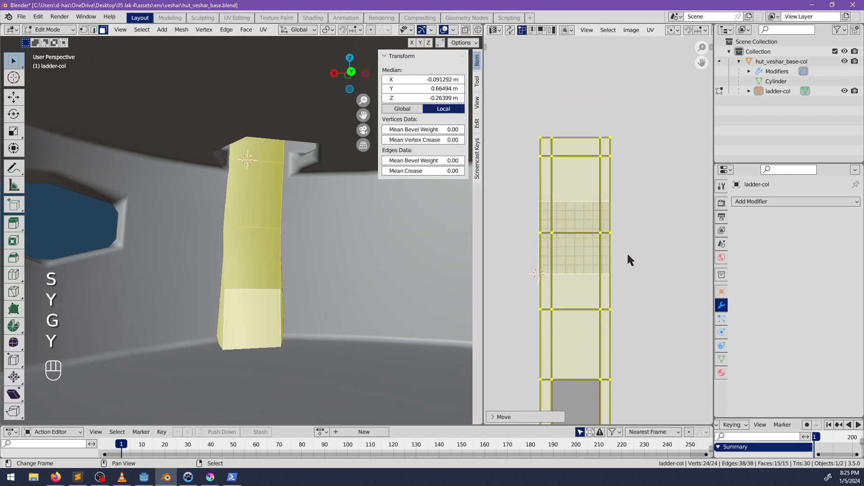
pyautogui.press('Tab')
pyautogui.hotkey('ctrl', 's')
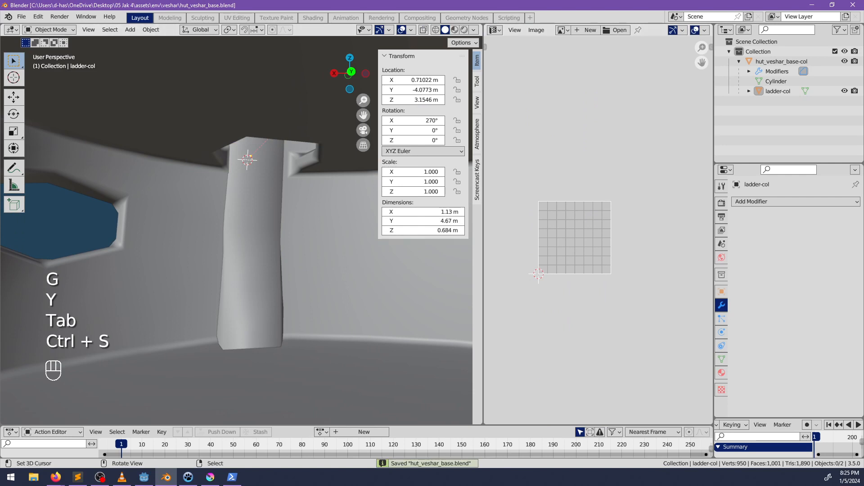
# Check the reimported ladder's rung spacing in Godot and return to Blender
pyautogui.hotkey('alt', 'Tab')
pyautogui.hotkey('alt', 'Tab')
pyautogui.hotkey('alt', 'Tab')
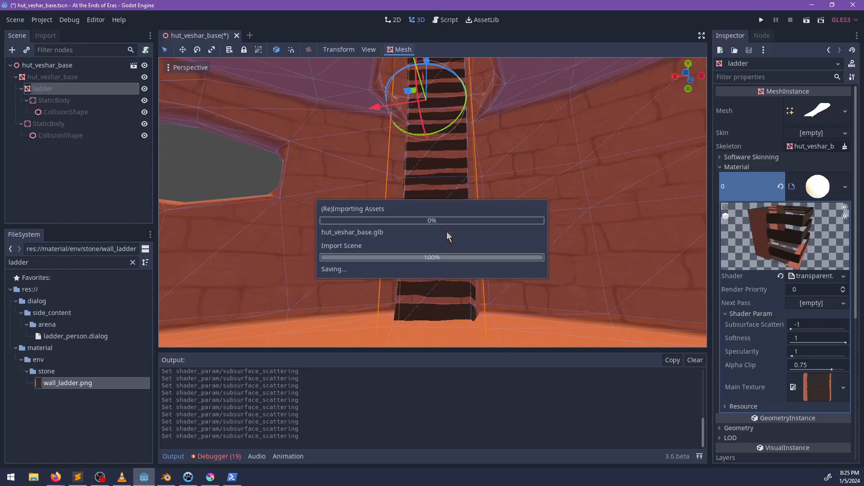
pyautogui.hotkey('alt', 'Tab')
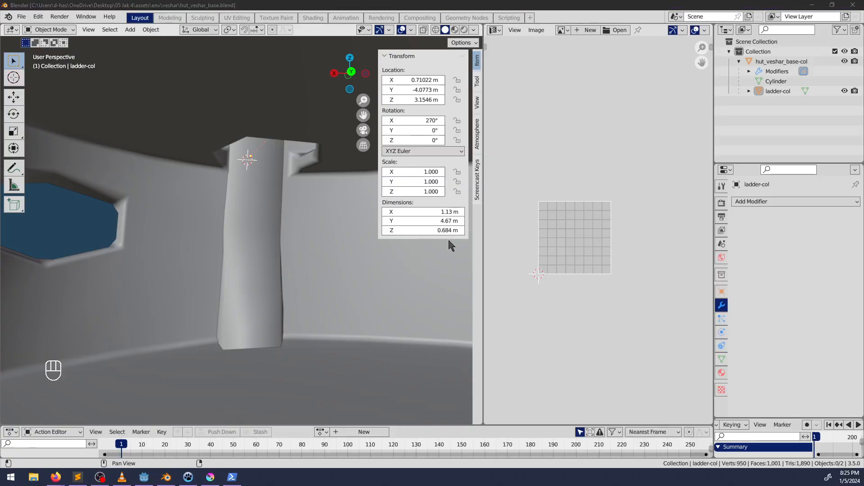
# Undo the recent scaling and moving of ladder-col's UVs, back to before the Y scale of about 0.76
pyautogui.press('Tab')
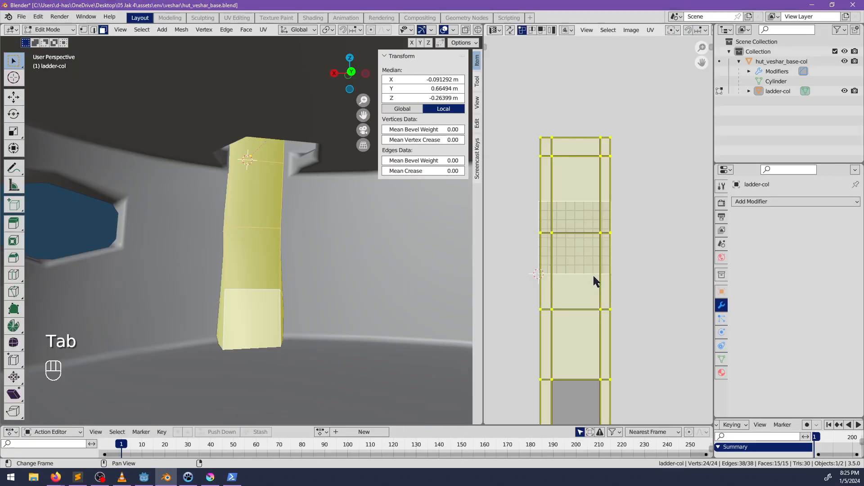
pyautogui.hotkey('ctrl', 'z')
pyautogui.hotkey('ctrl', 'z')
pyautogui.hotkey('ctrl', 'z')
pyautogui.hotkey('ctrl', 'z')
pyautogui.hotkey('ctrl', 'z')
pyautogui.hotkey('ctrl', 'z')
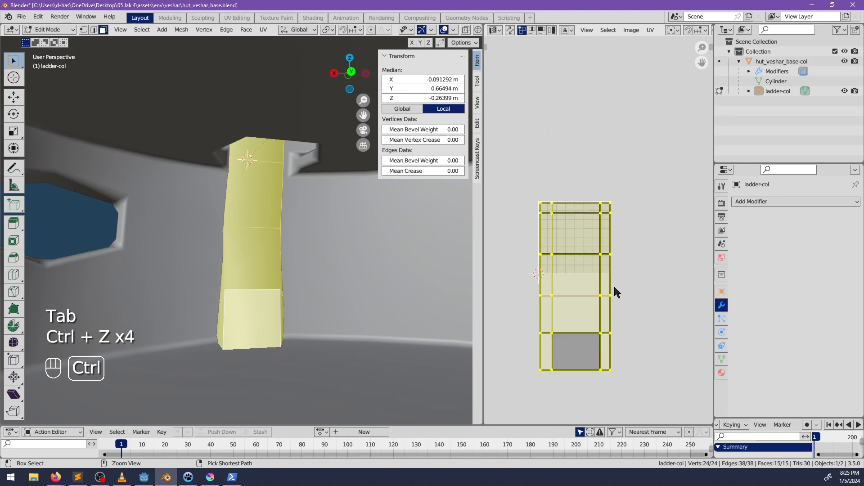
pyautogui.hotkey('ctrl', 'z')
pyautogui.hotkey('ctrl', 'z')
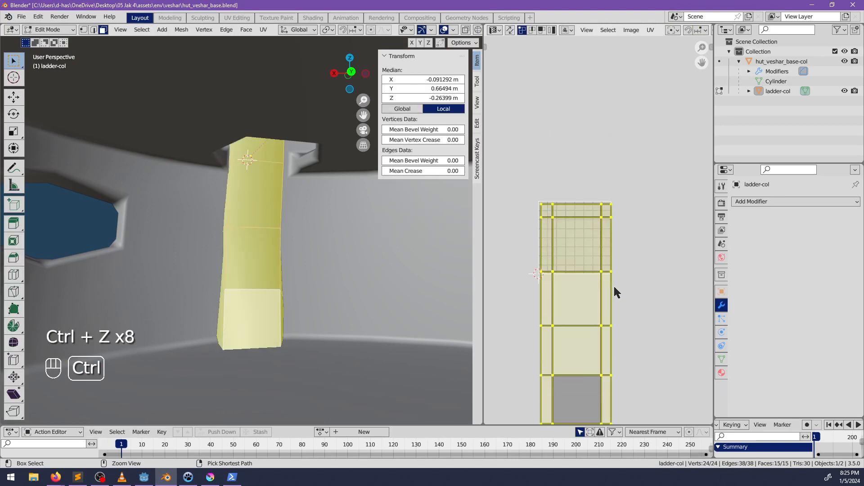
# Nudge the ladder's UVs about -0.012 in X and 0.012 in Y, return to Object Mode and save hut_veshar_base.blend
pyautogui.press('Tab')
pyautogui.press('Tab')
pyautogui.press('g')
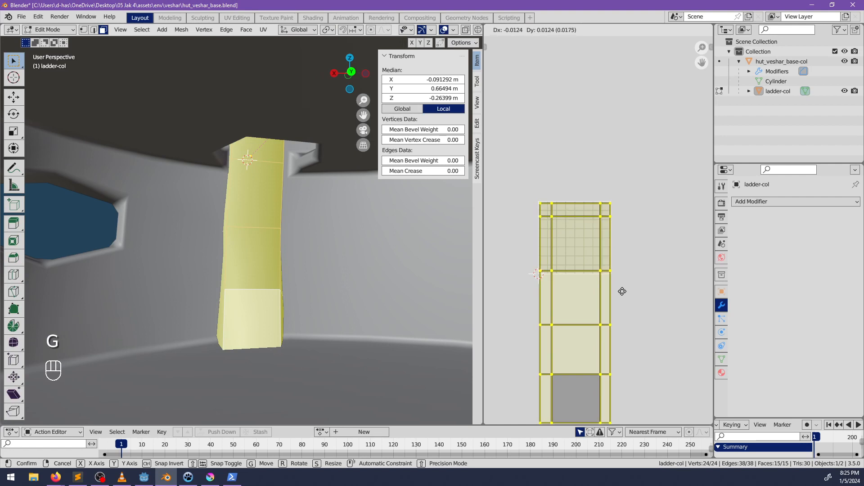
pyautogui.click(623, 290)
pyautogui.press('Tab')
pyautogui.hotkey('alt', 'a')
pyautogui.hotkey('ctrl', 's')
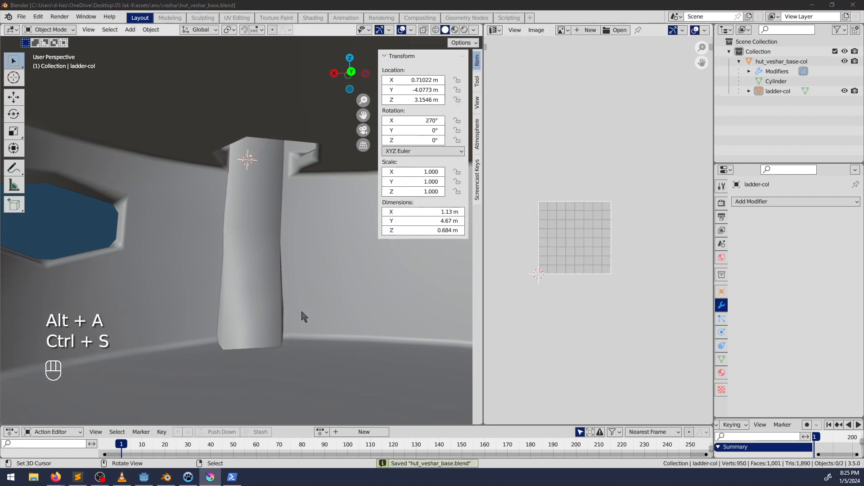
# Switch to Godot and examine the reimported ladder's rungs up close and along its full height
pyautogui.hotkey('alt', 'Tab')
pyautogui.moveTo(503, 233); pyautogui.dragTo(459, 246, button='middle')
pyautogui.scroll(3, 477, 250)
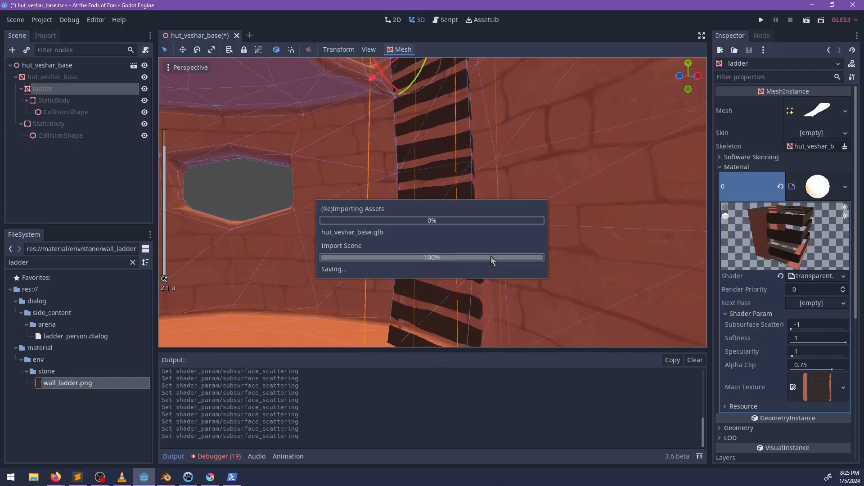
pyautogui.keyDown('shift'); pyautogui.moveTo(514, 277); pyautogui.dragTo(491, 265, button='middle'); pyautogui.keyUp('shift')
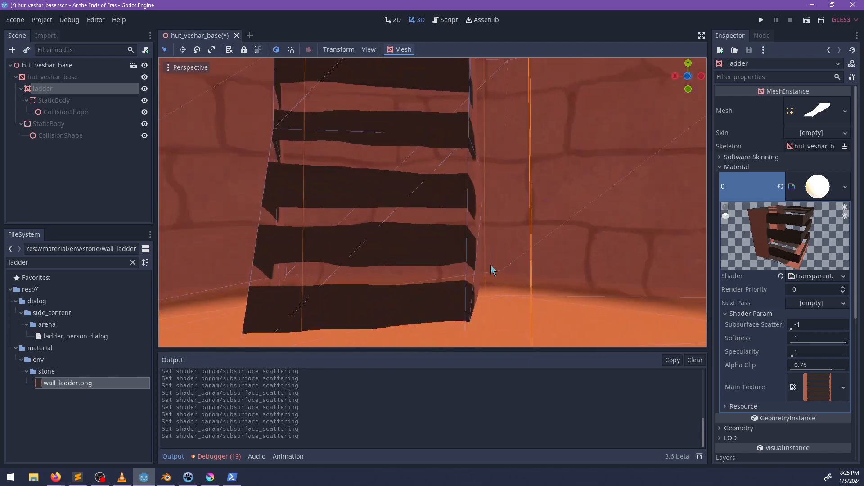
pyautogui.scroll(-5, 490, 264)
pyautogui.keyDown('shift'); pyautogui.moveTo(424, 101); pyautogui.dragTo(449, 252, button='middle'); pyautogui.keyUp('shift')
pyautogui.keyDown('shift'); pyautogui.moveTo(498, 66); pyautogui.dragTo(429, 228, button='middle'); pyautogui.keyUp('shift')
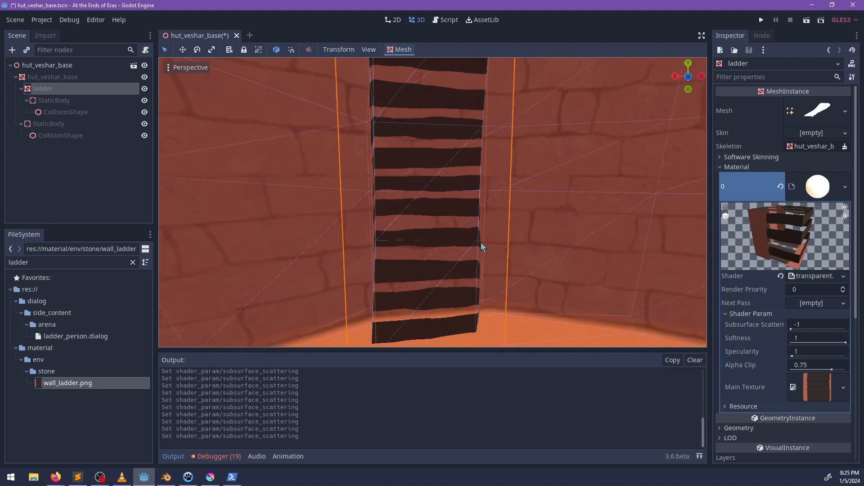
pyautogui.scroll(-3, 480, 242)
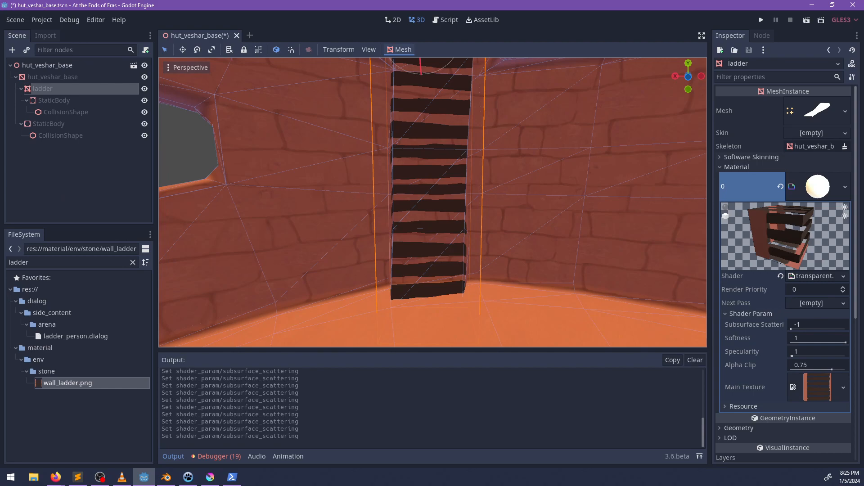
# Switch to Krita, clear Paint Layer 1 of wall_ladder.kra and turn off the wrap-around view
pyautogui.moveTo(0, 72); pyautogui.dragTo(384, 1)
pyautogui.scroll(-5, 386, 245)
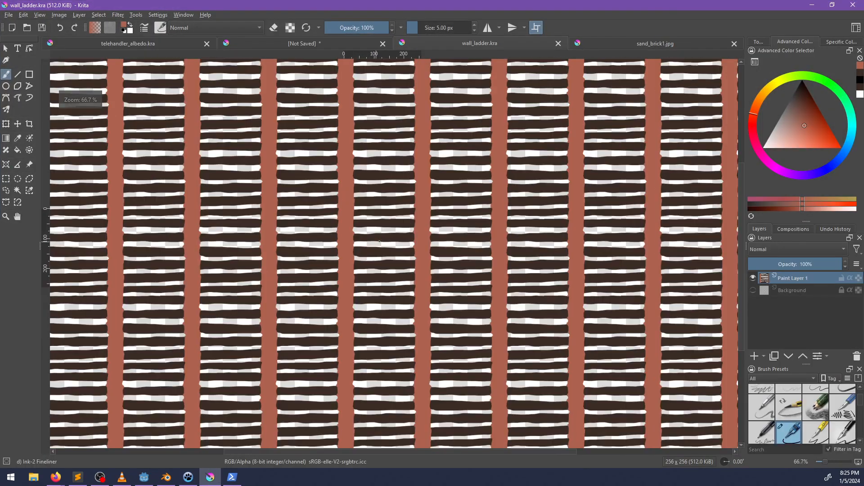
pyautogui.moveTo(379, 242); pyautogui.dragTo(347, 258, button='middle')
pyautogui.press('Delete')
pyautogui.press('Tab')
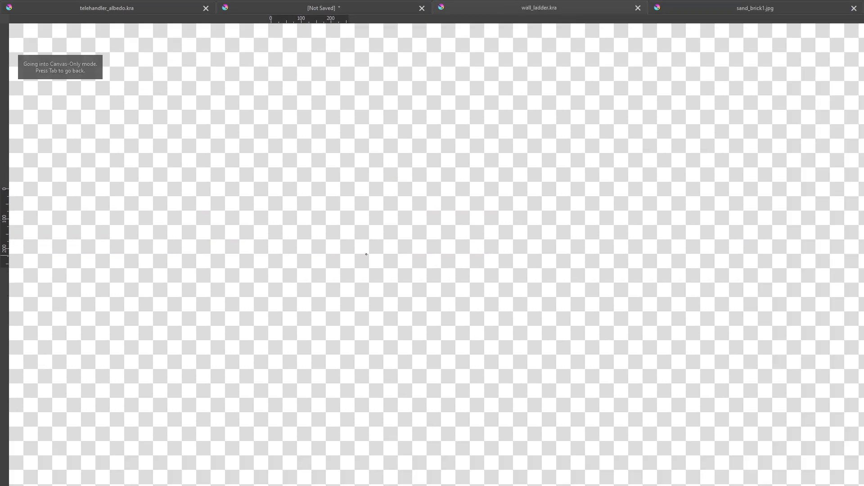
pyautogui.press('Tab')
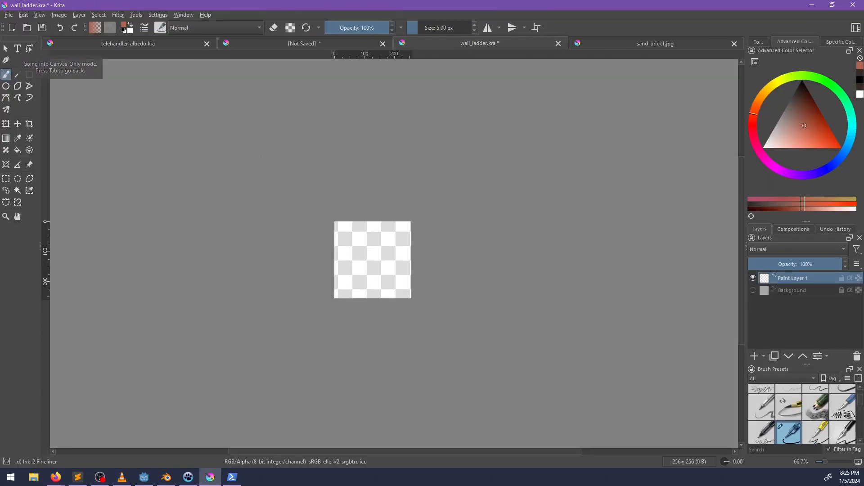
# Choose the Line tool and show the empty ladder canvas at 100%
pyautogui.click(17, 76)
pyautogui.scroll(1, 328, 221)
pyautogui.moveTo(331, 235); pyautogui.dragTo(301, 230, button='middle')
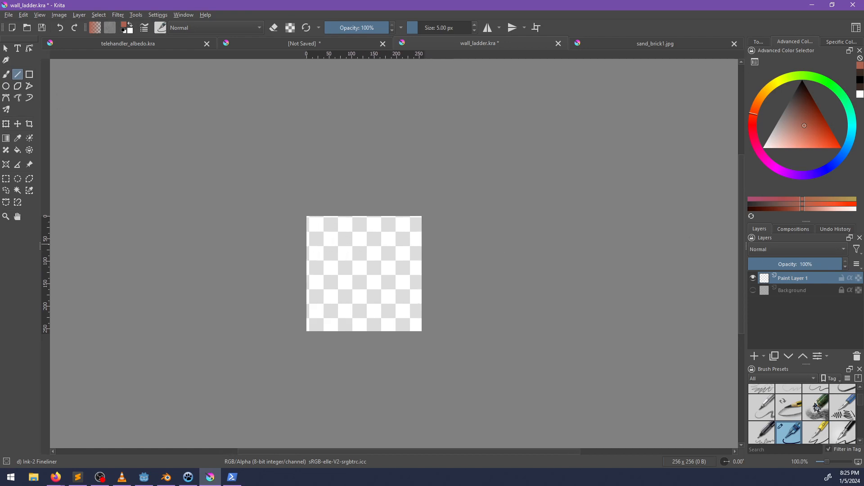
# Try straight lines across the upper part of the canvas with the 5 px Ink-2 Fineliner, undoing each
pyautogui.scroll(-2, 818, 408)
pyautogui.moveTo(287, 230)
pyautogui.mouseDown()
pyautogui.moveTo(468, 233)
pyautogui.moveTo(470, 242)
pyautogui.mouseUp()
pyautogui.press('w')
pyautogui.hotkey('ctrl', 'z')
pyautogui.press('w')
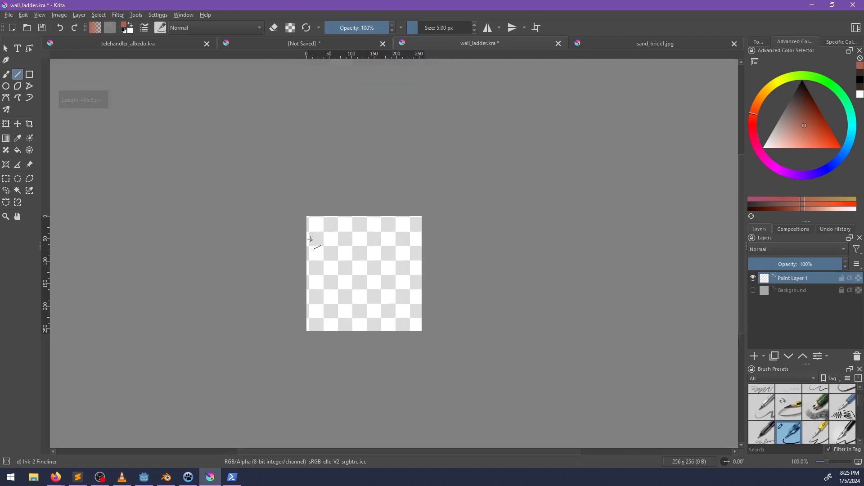
pyautogui.moveTo(301, 234); pyautogui.dragTo(450, 236)
pyautogui.hotkey('ctrl', 'z')
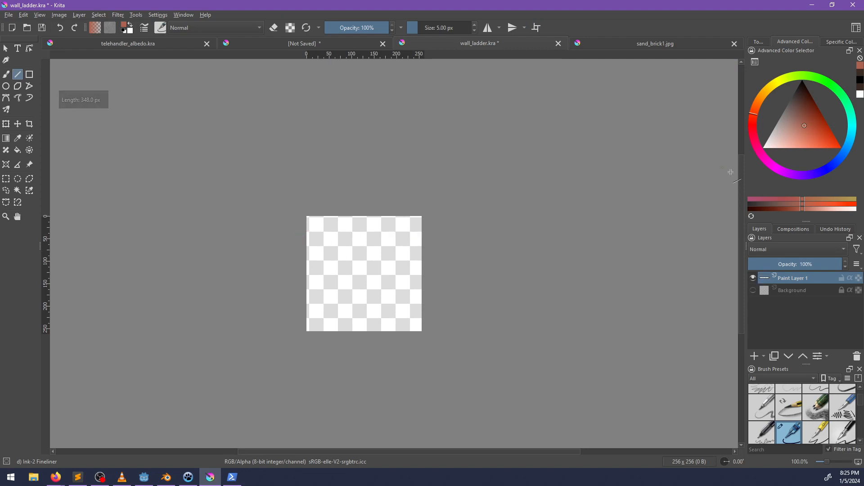
# Switch to the Basic-1 brush preset, try and undo one line, and set the brush size to 15 px
pyautogui.scroll(2, 813, 405)
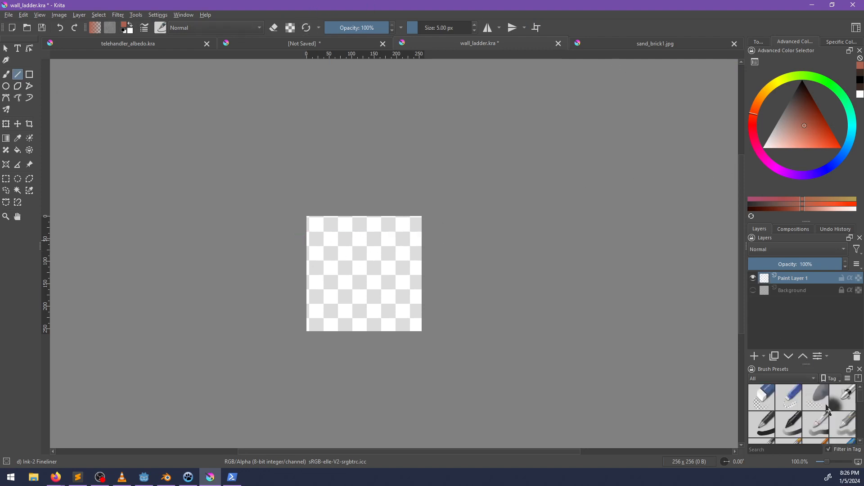
pyautogui.click(773, 427)
pyautogui.moveTo(285, 236); pyautogui.dragTo(476, 235)
pyautogui.hotkey('ctrl', 'z')
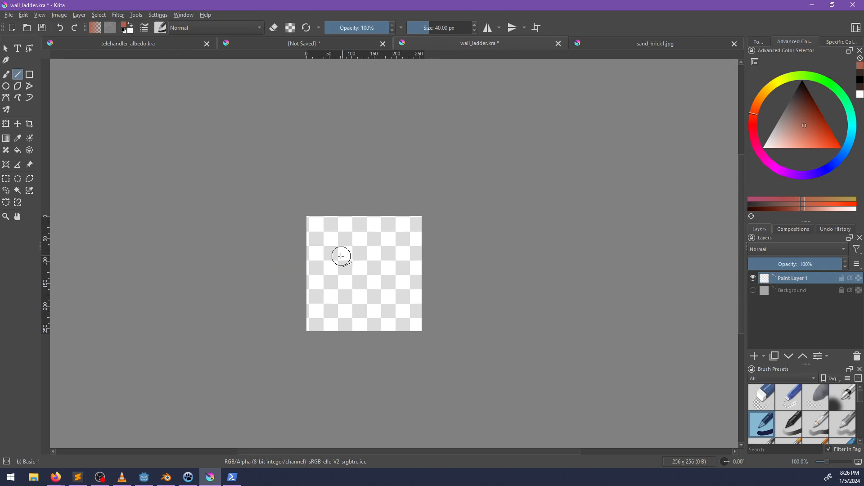
pyautogui.press('[')
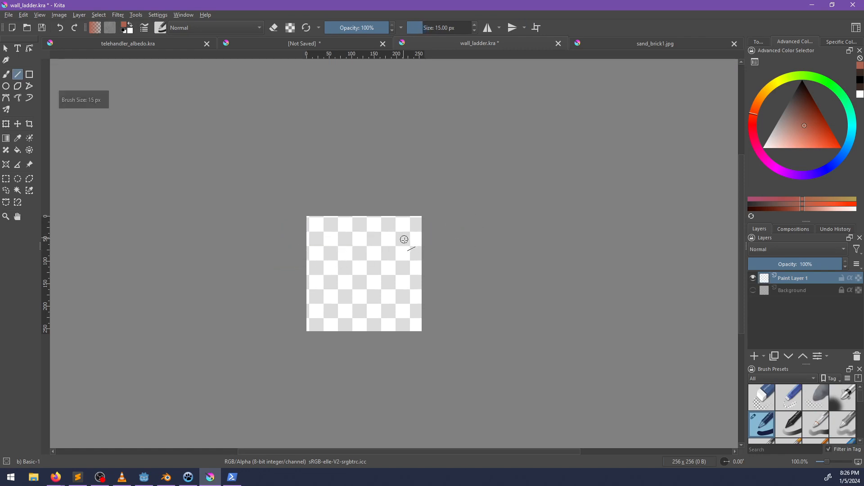
# Set the foreground colour to a very dark brown with its hue shifted towards orange
pyautogui.click(859, 95)
pyautogui.moveTo(807, 96); pyautogui.dragTo(802, 94)
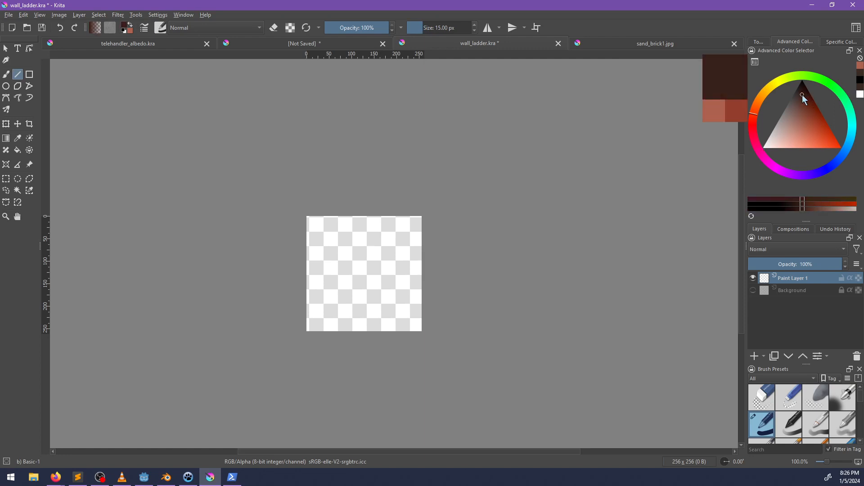
pyautogui.moveTo(755, 113); pyautogui.dragTo(763, 107)
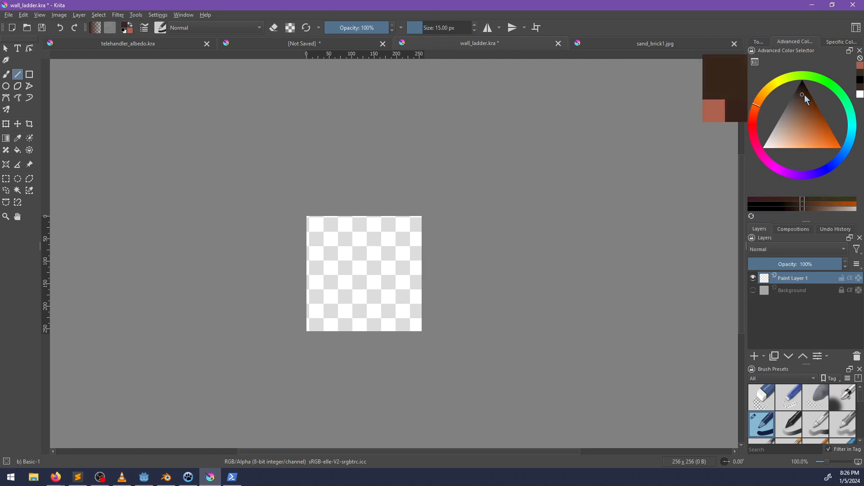
# Try two parallel horizontal dark brown lines across the upper part of the canvas and undo both
pyautogui.moveTo(304, 233); pyautogui.dragTo(463, 233)
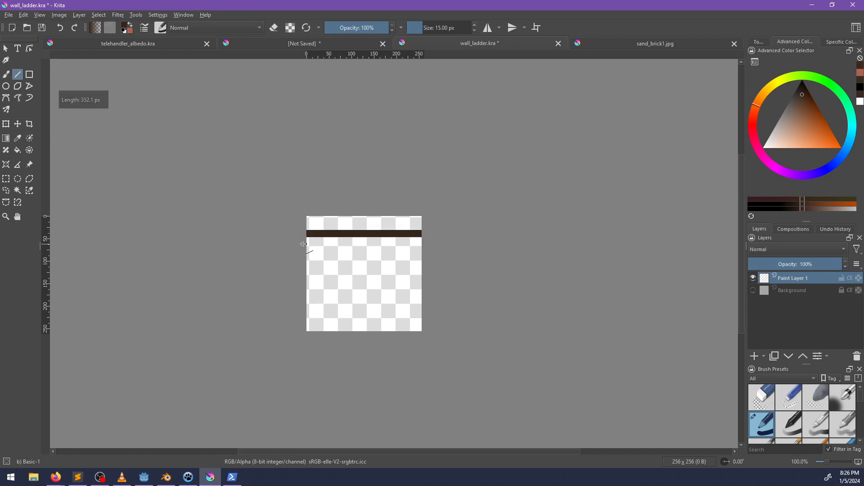
pyautogui.moveTo(410, 251); pyautogui.dragTo(463, 246)
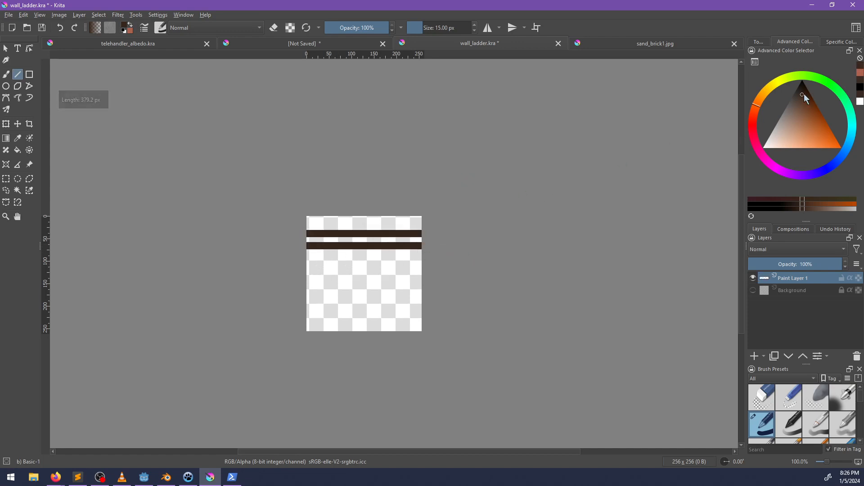
pyautogui.hotkey('ctrl', 'z')
pyautogui.hotkey('ctrl', 'z')
# Lighten the foreground colour to a medium-dark brown
pyautogui.moveTo(804, 96); pyautogui.dragTo(803, 101)
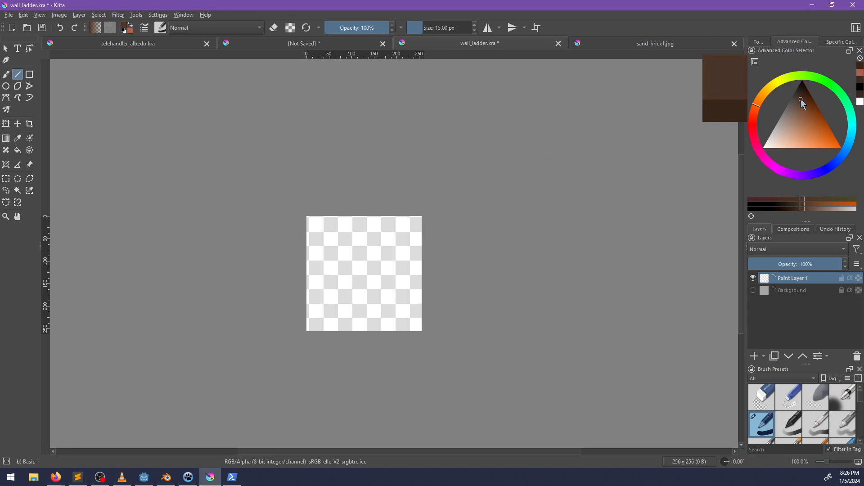
# Draw four evenly spaced horizontal brown lines with the Line tool across the canvas, from about 22 px to 98 px down
pyautogui.moveTo(304, 228); pyautogui.dragTo(436, 236)
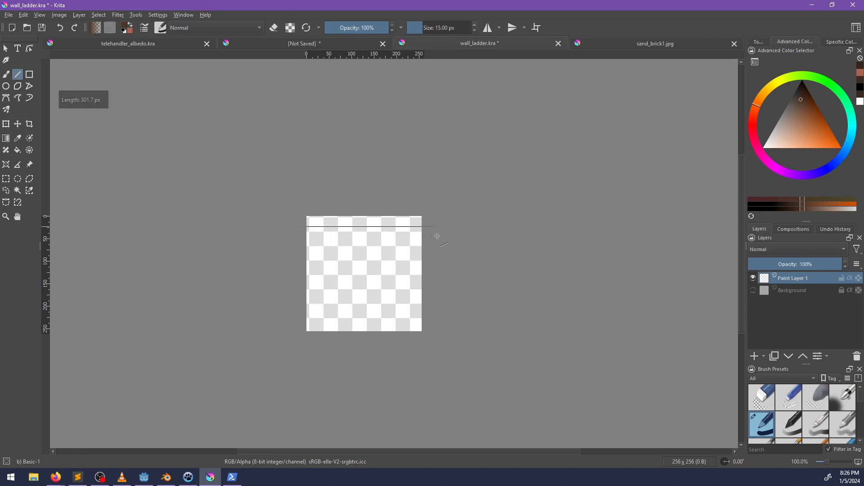
pyautogui.moveTo(377, 238); pyautogui.dragTo(456, 238)
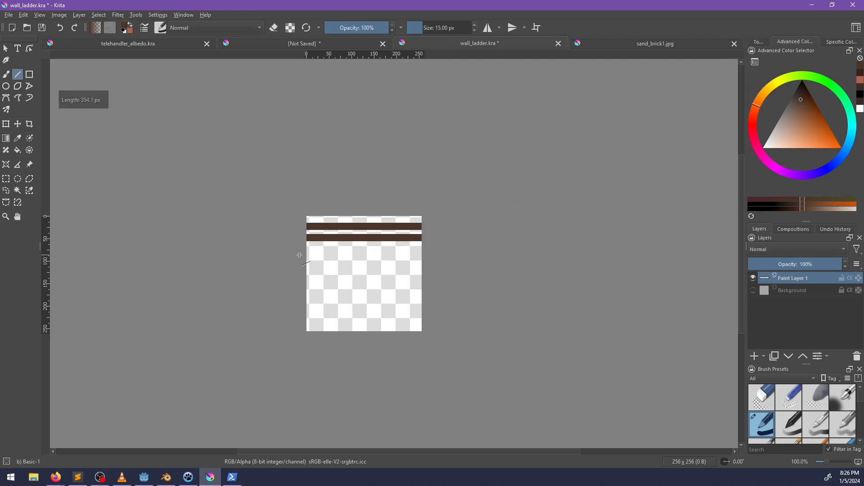
pyautogui.moveTo(301, 249)
pyautogui.mouseDown()
pyautogui.moveTo(450, 250)
pyautogui.moveTo(454, 270)
pyautogui.mouseUp()
pyautogui.hotkey('ctrl', 'z')
pyautogui.keyDown('shift'); pyautogui.moveTo(297, 261); pyautogui.dragTo(471, 265); pyautogui.keyUp('shift')
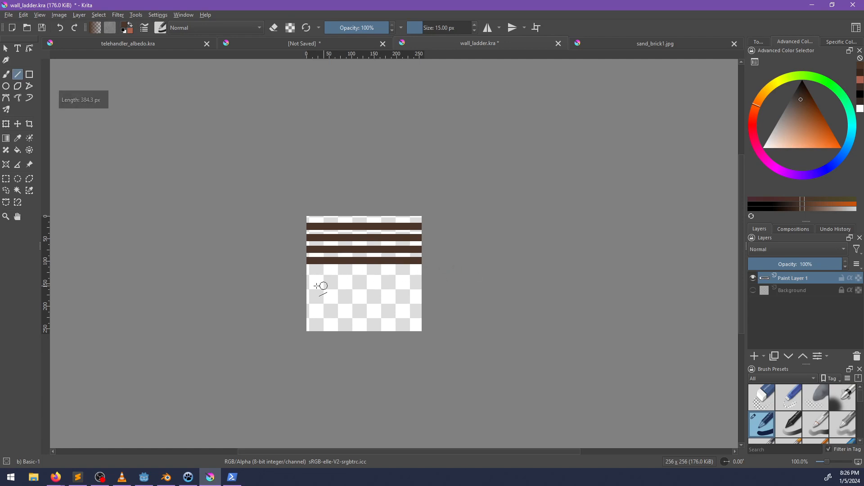
# Draw a fifth horizontal brown line below the others at about 127 px down, redoing it until it is level
pyautogui.keyDown('shift'); pyautogui.moveTo(301, 274); pyautogui.dragTo(476, 275); pyautogui.keyUp('shift')
pyautogui.hotkey('ctrl', 'z')
pyautogui.scroll(1, 401, 292)
pyautogui.moveTo(383, 300); pyautogui.dragTo(368, 296, button='middle')
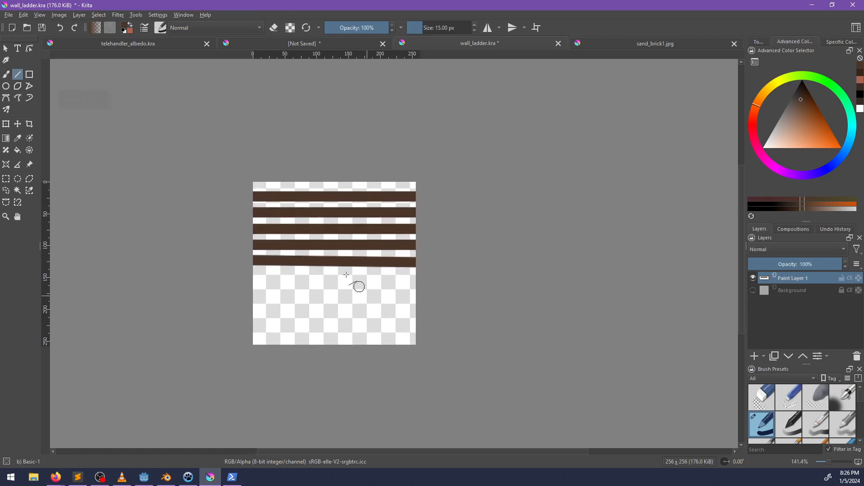
pyautogui.hotkey('ctrl', 'z')
pyautogui.keyDown('shift'); pyautogui.moveTo(253, 261); pyautogui.dragTo(452, 270); pyautogui.keyUp('shift')
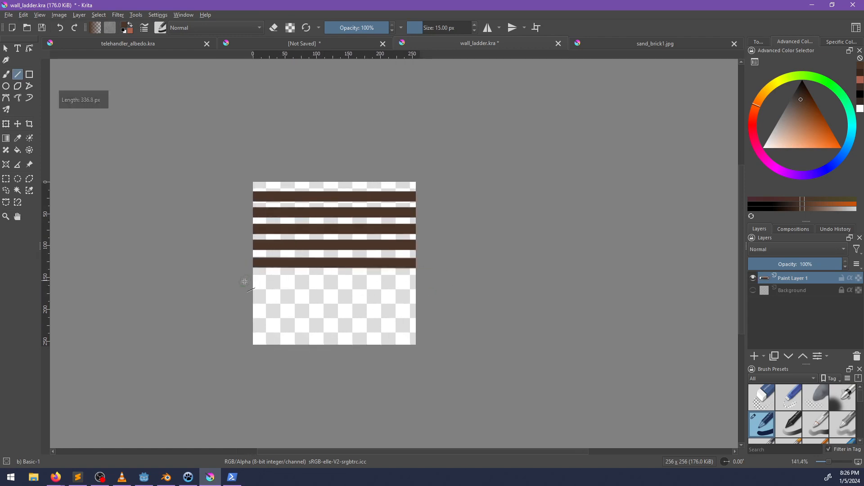
# Continue the evenly spaced horizontal brown lines down the lower part of the canvas to about 231 px
pyautogui.moveTo(244, 281)
pyautogui.mouseDown()
pyautogui.moveTo(473, 289)
pyautogui.moveTo(251, 283)
pyautogui.moveTo(452, 285)
pyautogui.moveTo(444, 280)
pyautogui.mouseUp()
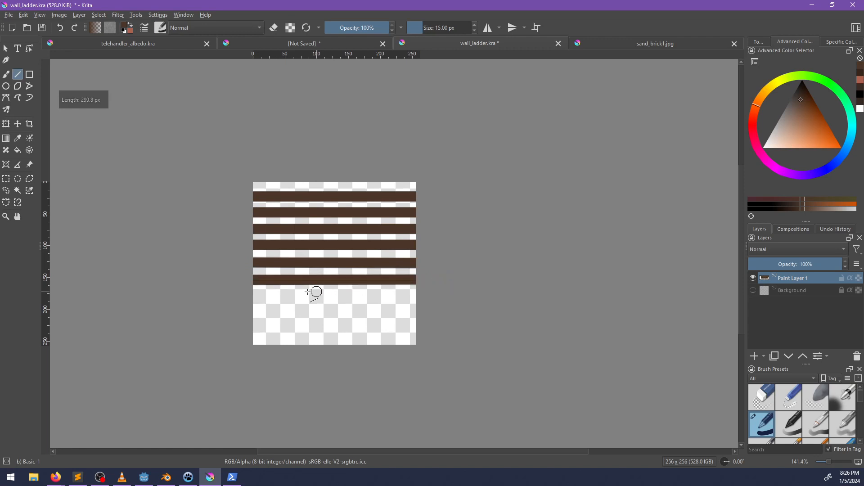
pyautogui.moveTo(252, 294); pyautogui.dragTo(437, 295)
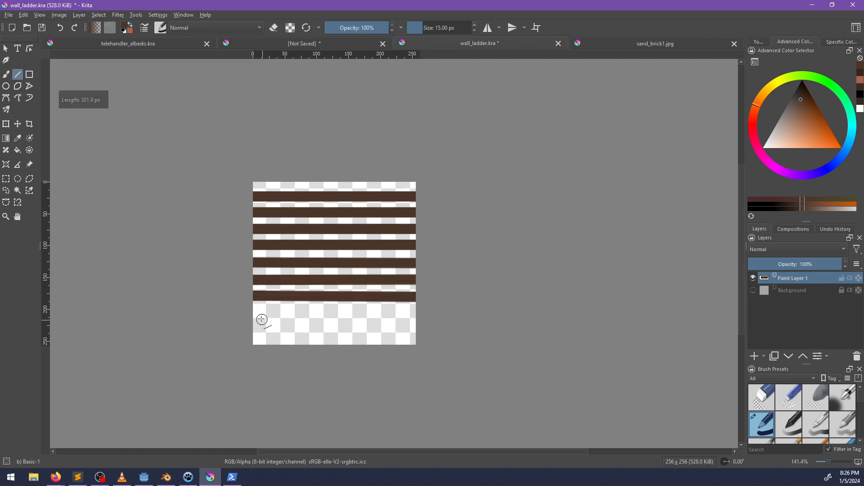
pyautogui.moveTo(253, 314); pyautogui.dragTo(460, 329)
# Turn on wrap-around mode and draw a horizontal brown line across the canvas's top seam
pyautogui.press('w')
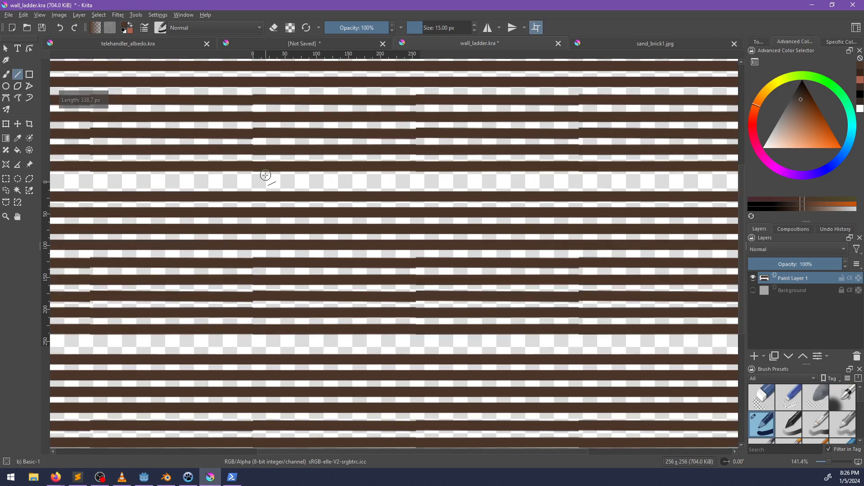
pyautogui.moveTo(258, 182); pyautogui.dragTo(424, 186)
pyautogui.press('w')
pyautogui.press('w')
# Undo the drawn lines back to the first one near the canvas's top edge
pyautogui.hotkey('ctrl', 'z')
pyautogui.hotkey('ctrl', 'z')
pyautogui.hotkey('ctrl', 'z')
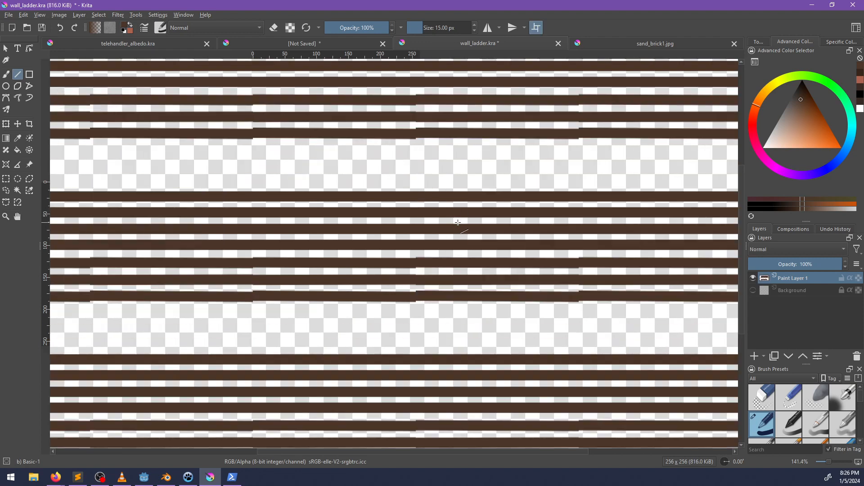
pyautogui.hotkey('ctrl', 'z')
pyautogui.hotkey('ctrl', 'z')
pyautogui.hotkey('ctrl', 'z')
pyautogui.hotkey('ctrl', 'z')
pyautogui.hotkey('ctrl', 'z')
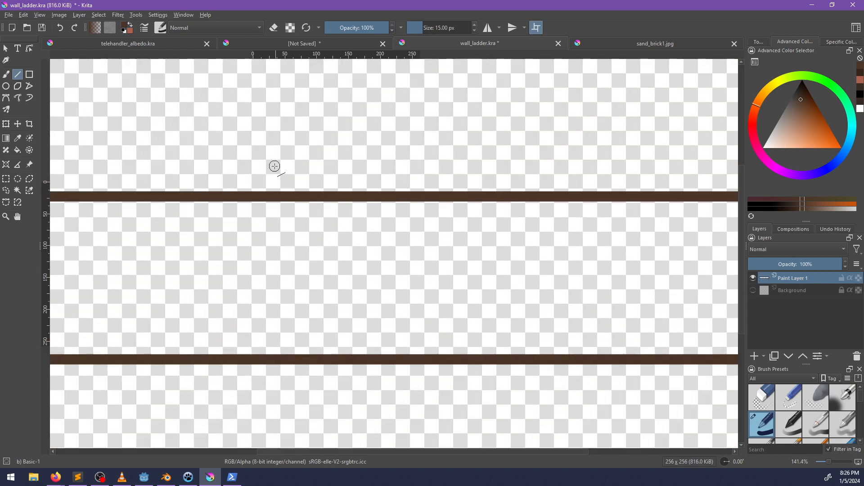
# Try a horizontal line along the top seam, compare it with wrap-around mode off, and undo all the lines
pyautogui.moveTo(273, 182)
pyautogui.mouseDown()
pyautogui.moveTo(456, 179)
pyautogui.moveTo(463, 172)
pyautogui.moveTo(392, 161)
pyautogui.moveTo(381, 170)
pyautogui.moveTo(426, 172)
pyautogui.mouseUp()
pyautogui.press('w')
pyautogui.press('w')
pyautogui.hotkey('ctrl', 'z')
pyautogui.hotkey('ctrl', 'z')
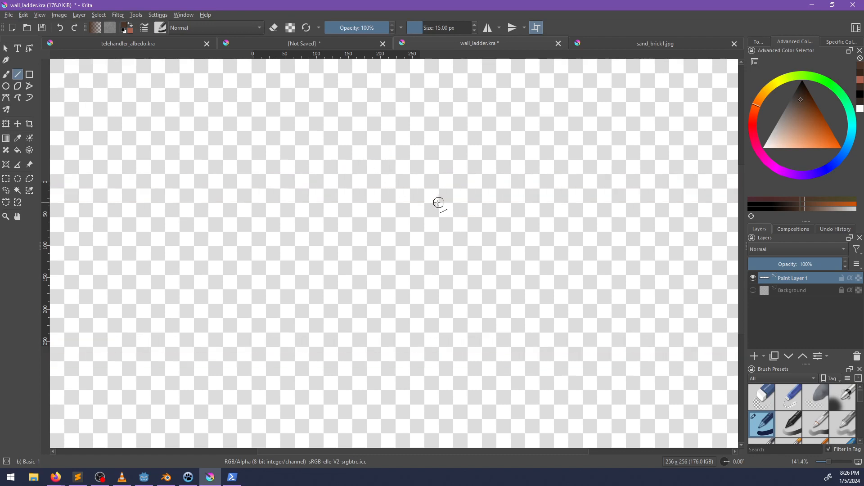
# Draw two horizontal brown lines across the tiled canvas at about 51 px and 80 px down
pyautogui.moveTo(301, 215); pyautogui.dragTo(517, 216)
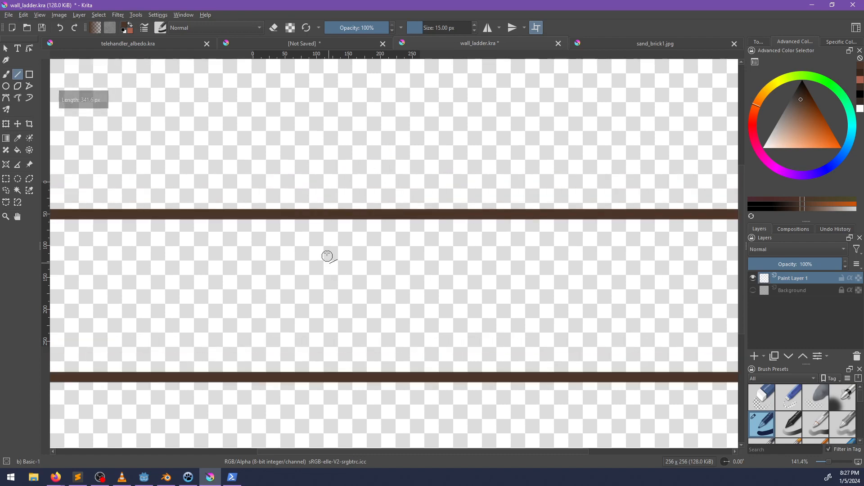
pyautogui.moveTo(335, 234); pyautogui.dragTo(549, 242)
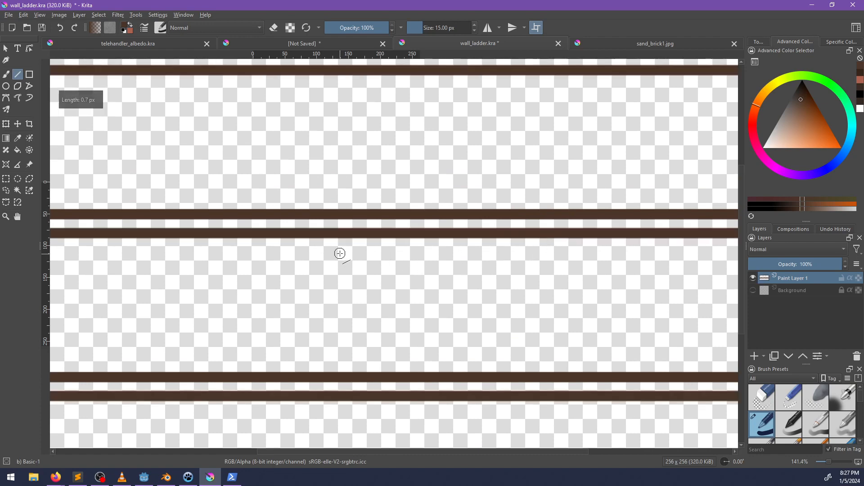
pyautogui.moveTo(340, 254); pyautogui.dragTo(566, 248)
pyautogui.hotkey('ctrl', 'z')
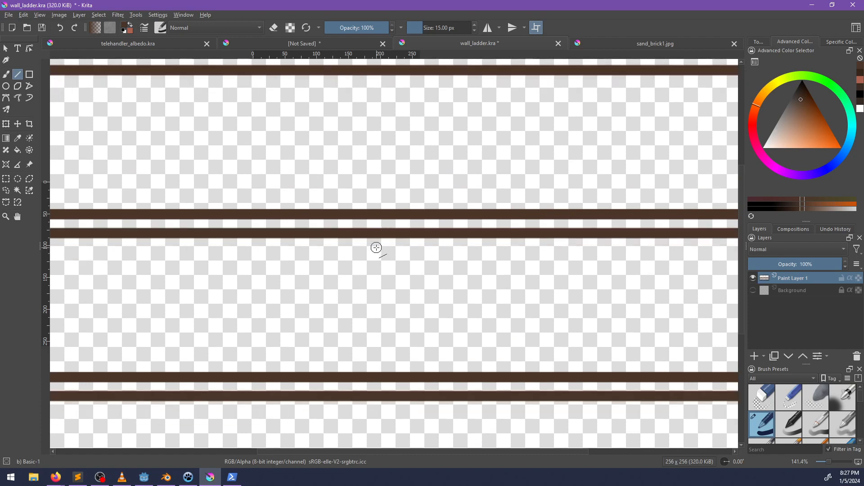
# Draw a third horizontal line at about 103 px and a fourth at about 128 px, redoing the fourth until its ends meet
pyautogui.moveTo(377, 247); pyautogui.dragTo(559, 259)
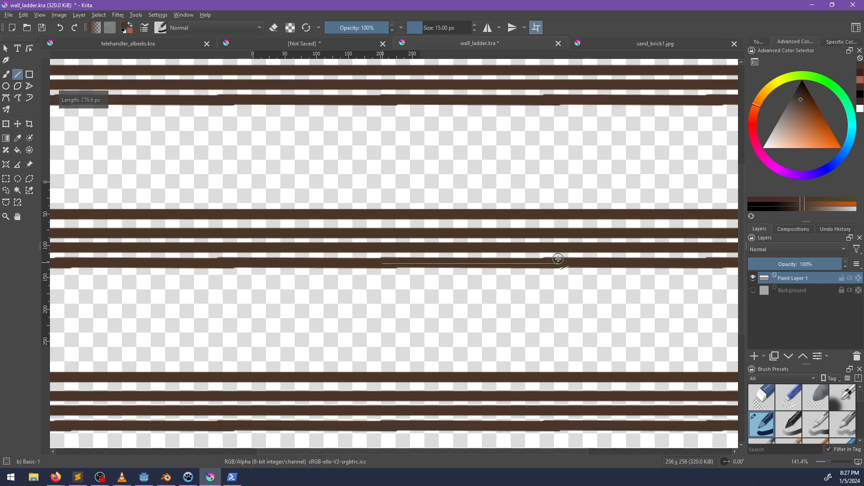
pyautogui.hotkey('ctrl', 'z')
pyautogui.keyDown('shift'); pyautogui.moveTo(357, 263); pyautogui.dragTo(568, 256); pyautogui.keyUp('shift')
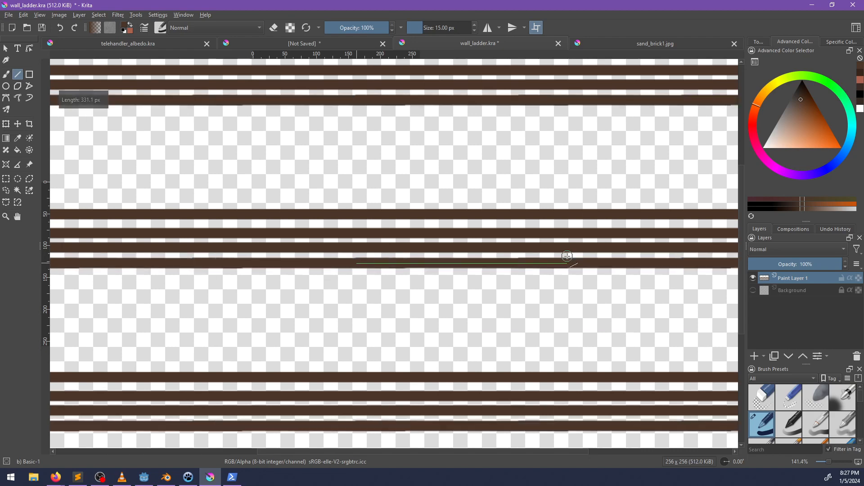
pyautogui.hotkey('ctrl', 'z')
pyautogui.keyDown('shift'); pyautogui.moveTo(351, 263); pyautogui.dragTo(567, 255); pyautogui.keyUp('shift')
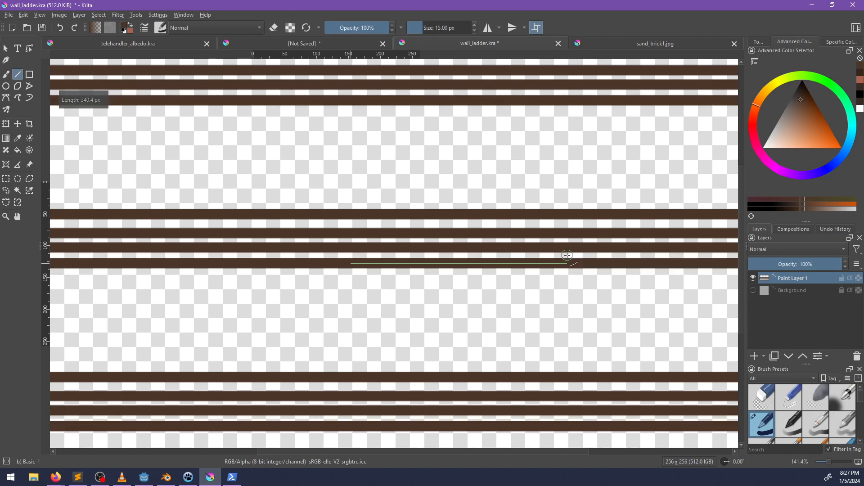
# Draw a fifth horizontal line at about 155 px and a sixth at about 178 px down
pyautogui.keyDown('shift'); pyautogui.moveTo(315, 280); pyautogui.dragTo(512, 280); pyautogui.keyUp('shift')
pyautogui.keyDown('shift'); pyautogui.moveTo(317, 307); pyautogui.dragTo(486, 303); pyautogui.keyUp('shift')
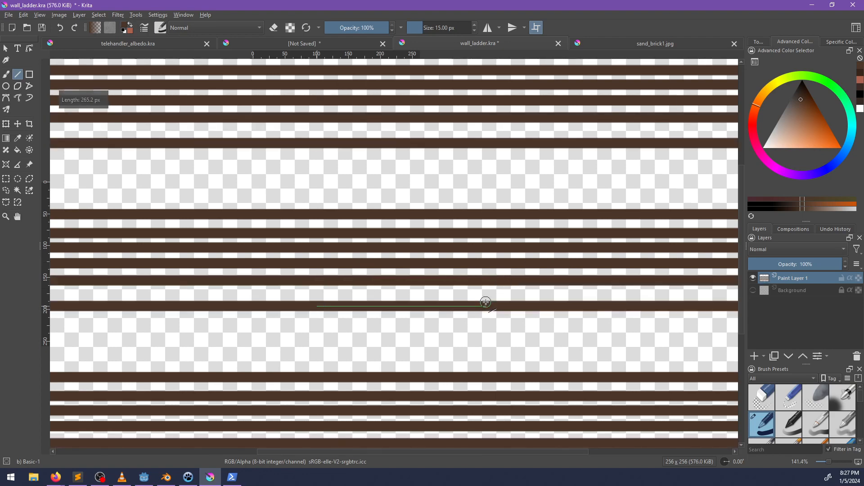
pyautogui.hotkey('ctrl', 'z')
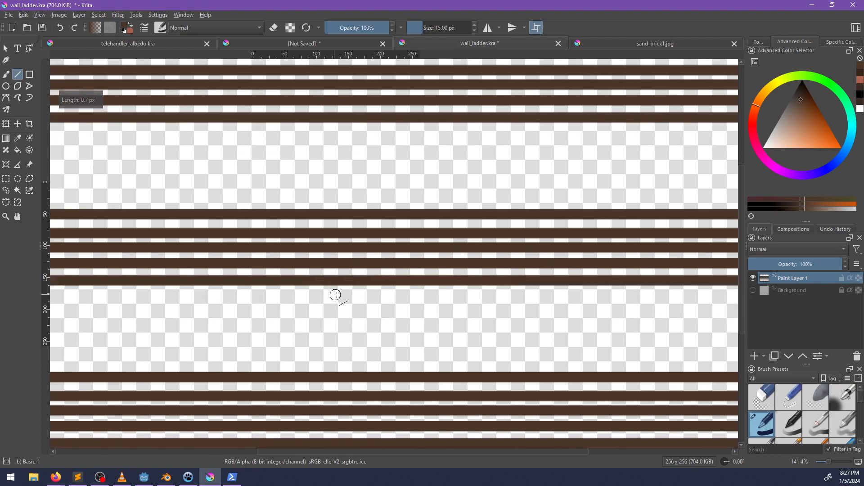
pyautogui.keyDown('shift'); pyautogui.moveTo(336, 295); pyautogui.dragTo(498, 293); pyautogui.keyUp('shift')
# Draw a seventh horizontal line at about 204 px and an eighth at about 230 px down
pyautogui.keyDown('shift'); pyautogui.moveTo(352, 308); pyautogui.dragTo(479, 308); pyautogui.keyUp('shift')
pyautogui.hotkey('ctrl', 'z')
pyautogui.keyDown('shift'); pyautogui.moveTo(366, 307); pyautogui.dragTo(544, 309); pyautogui.keyUp('shift')
pyautogui.hotkey('ctrl', 'z')
pyautogui.hotkey('ctrl', 'z')
pyautogui.keyDown('shift'); pyautogui.moveTo(371, 312); pyautogui.dragTo(543, 314); pyautogui.keyUp('shift')
pyautogui.keyDown('shift'); pyautogui.moveTo(376, 328); pyautogui.dragTo(552, 332); pyautogui.keyUp('shift')
# Try to draw a ninth horizontal line along the canvas's bottom seam, undoing each attempt
pyautogui.keyDown('shift'); pyautogui.moveTo(385, 345); pyautogui.dragTo(515, 336); pyautogui.keyUp('shift')
pyautogui.hotkey('ctrl', 'z')
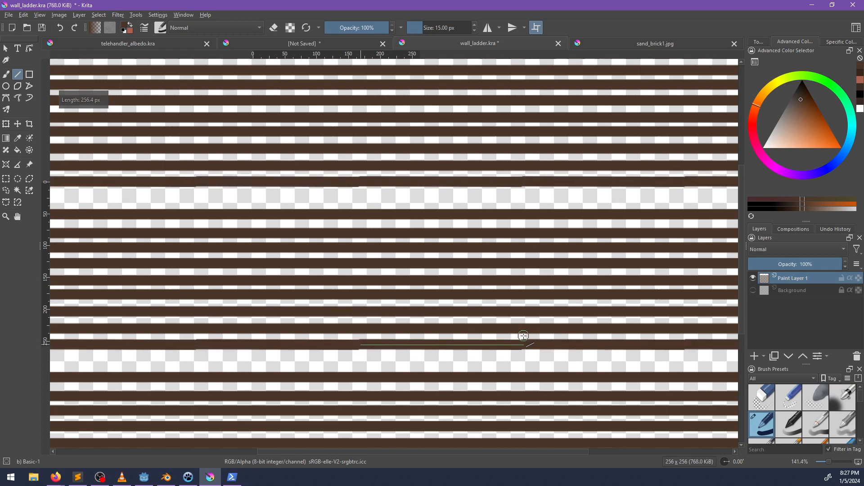
pyautogui.keyDown('shift'); pyautogui.moveTo(523, 336); pyautogui.dragTo(523, 335); pyautogui.keyUp('shift')
pyautogui.hotkey('ctrl', 'z')
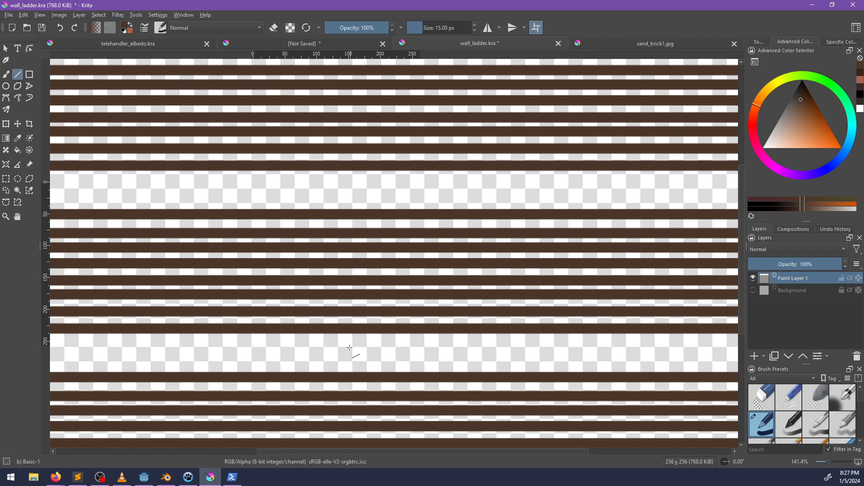
pyautogui.keyDown('shift'); pyautogui.moveTo(358, 342); pyautogui.dragTo(518, 340); pyautogui.keyUp('shift')
pyautogui.keyDown('shift'); pyautogui.moveTo(412, 344); pyautogui.dragTo(521, 336); pyautogui.keyUp('shift')
pyautogui.hotkey('ctrl', 'z')
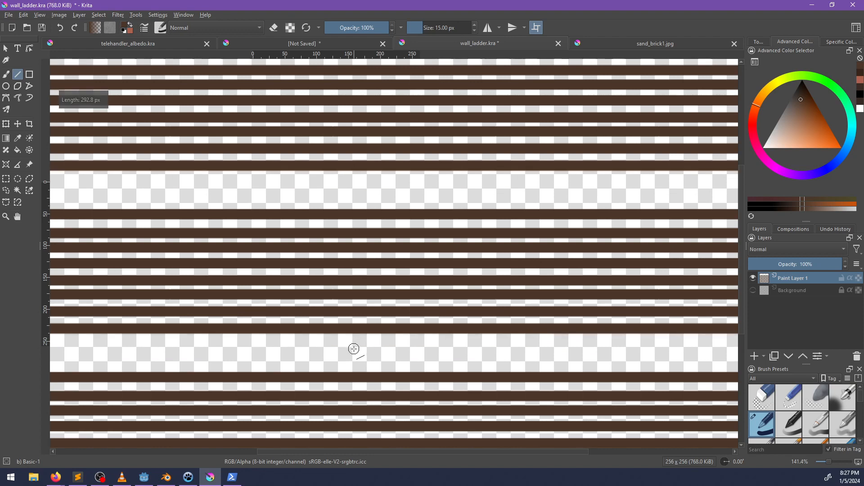
pyautogui.keyDown('shift'); pyautogui.moveTo(354, 345); pyautogui.dragTo(521, 344); pyautogui.keyUp('shift')
pyautogui.hotkey('ctrl', 'z')
# Draw two horizontal brown lines in the gap between the bottom seam and the next tile's first line
pyautogui.keyDown('shift'); pyautogui.moveTo(351, 351); pyautogui.dragTo(496, 351); pyautogui.keyUp('shift')
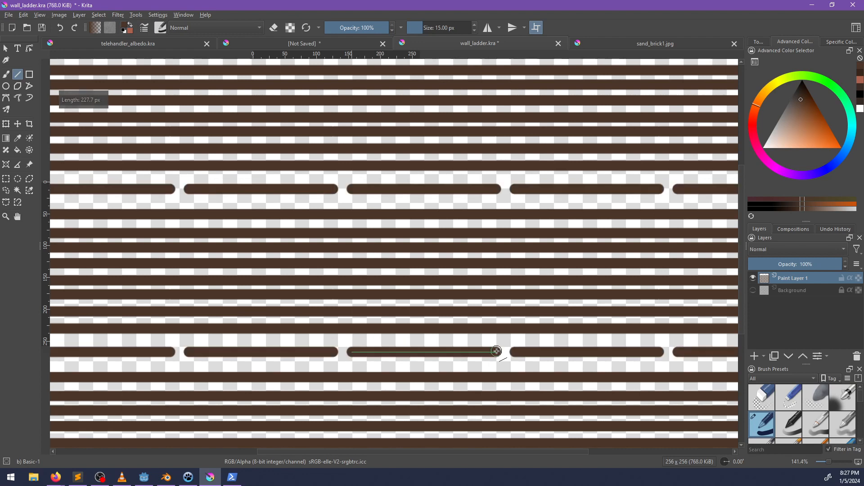
pyautogui.hotkey('ctrl', 'z')
pyautogui.moveTo(349, 365)
pyautogui.keyDown('shift'); pyautogui.mouseDown()
pyautogui.moveTo(514, 365)
pyautogui.moveTo(495, 351)
pyautogui.mouseUp(); pyautogui.keyUp('shift')
pyautogui.hotkey('ctrl', 'z')
pyautogui.keyDown('shift'); pyautogui.moveTo(362, 351); pyautogui.dragTo(469, 352); pyautogui.keyUp('shift')
pyautogui.keyDown('shift'); pyautogui.moveTo(548, 347); pyautogui.dragTo(517, 348); pyautogui.keyUp('shift')
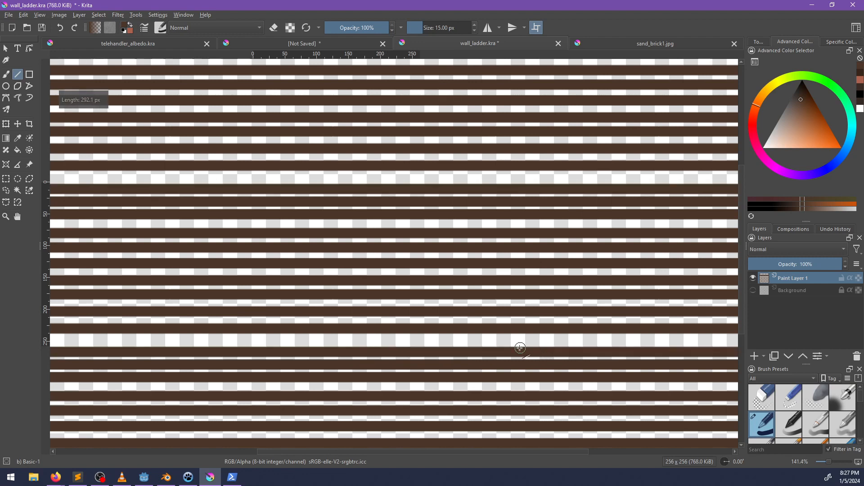
# Undo the recent lines back to the first two horizontal lines
pyautogui.hotkey('ctrl', 'z')
pyautogui.hotkey('ctrl', 'z')
pyautogui.hotkey('ctrl', 'z')
pyautogui.hotkey('ctrl', 'z')
pyautogui.hotkey('ctrl', 'z')
pyautogui.hotkey('ctrl', 'z')
pyautogui.hotkey('ctrl', 'z')
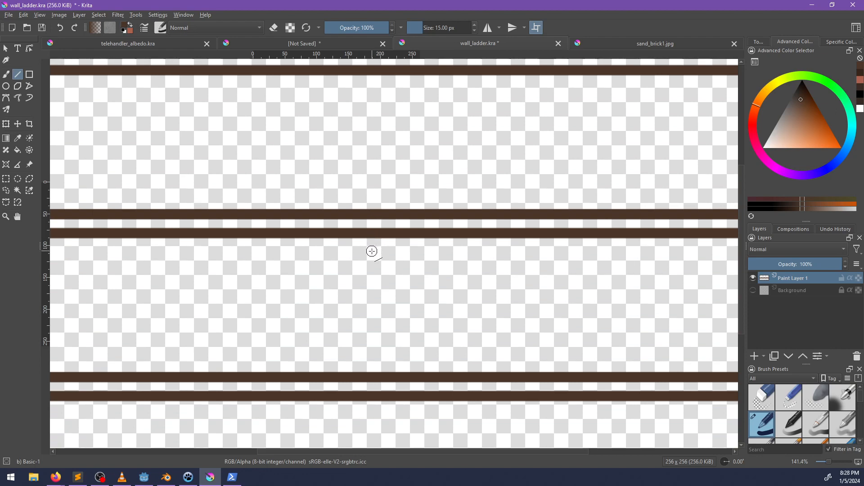
# Draw evenly spaced third and fourth horizontal brown lines at about 108 px and 136 px down
pyautogui.keyDown('shift'); pyautogui.moveTo(372, 251); pyautogui.dragTo(549, 249); pyautogui.keyUp('shift')
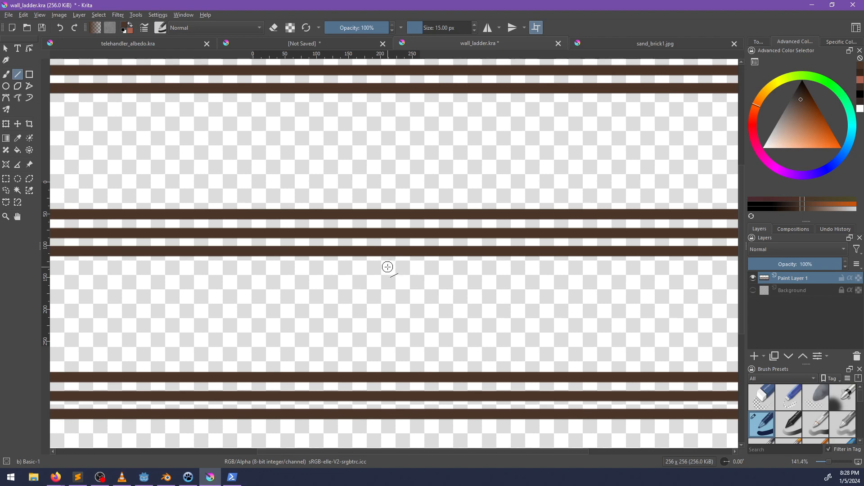
pyautogui.moveTo(388, 267); pyautogui.dragTo(624, 258)
pyautogui.hotkey('ctrl', 'z')
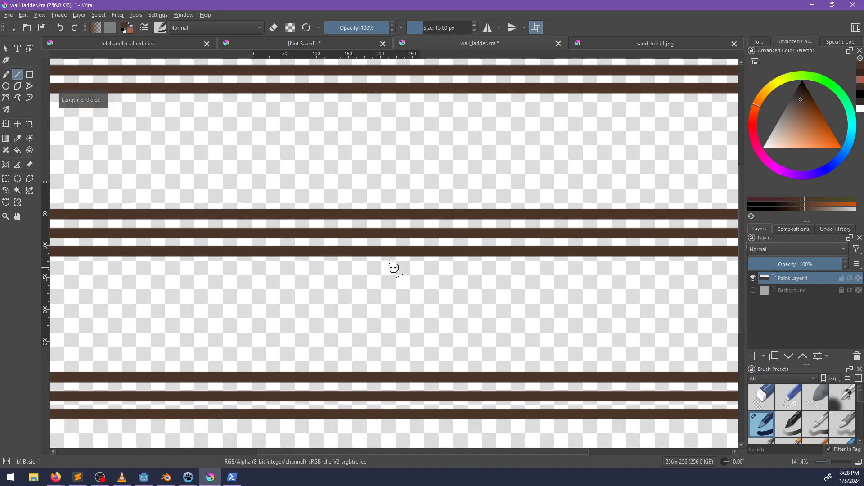
pyautogui.moveTo(383, 268); pyautogui.dragTo(386, 269)
pyautogui.moveTo(386, 269); pyautogui.dragTo(562, 264)
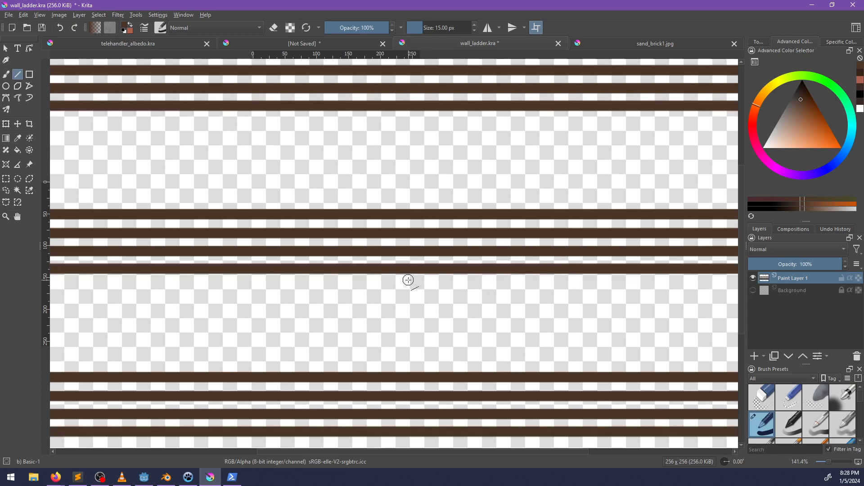
# Draw three more horizontal brown lines at about 165 px, 190 px and 216 px down
pyautogui.moveTo(400, 286); pyautogui.dragTo(569, 287)
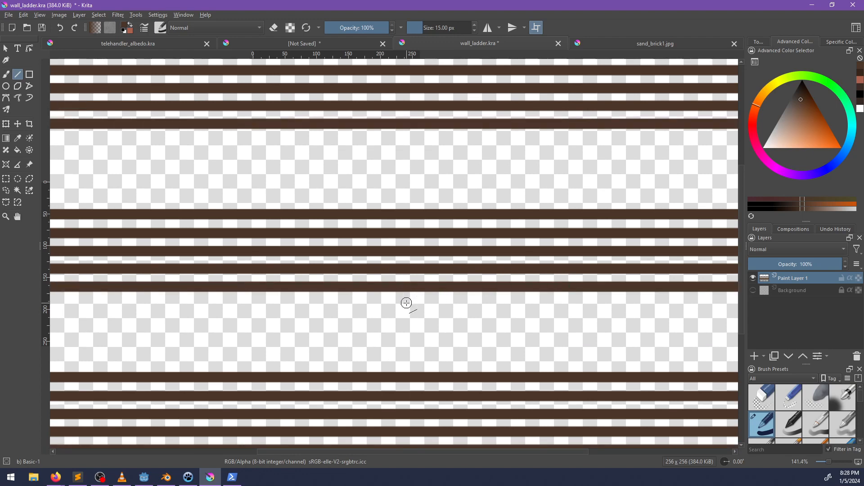
pyautogui.moveTo(407, 303); pyautogui.dragTo(564, 302)
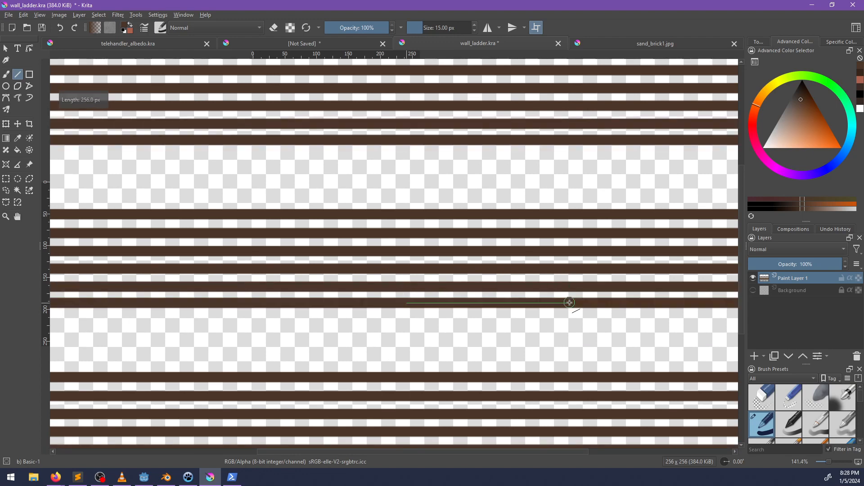
pyautogui.moveTo(397, 319); pyautogui.dragTo(568, 319)
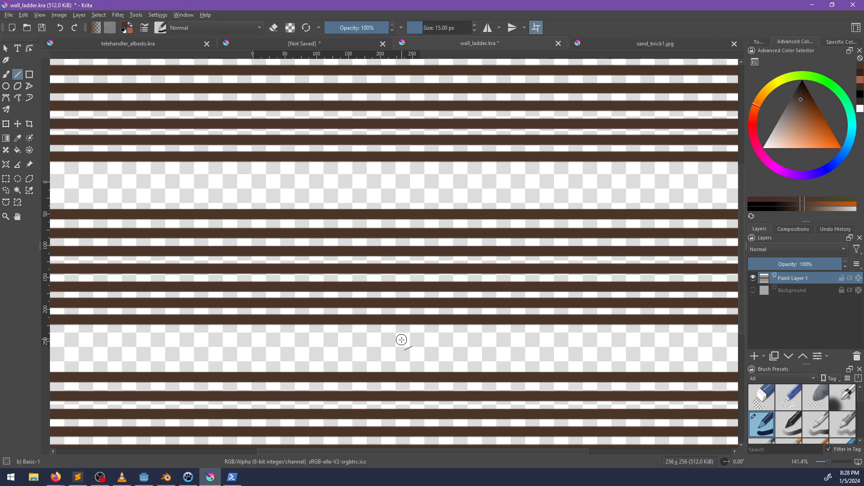
# Try to draw an eighth horizontal line near the canvas's bottom edge at different heights, undoing each attempt
pyautogui.moveTo(402, 340); pyautogui.dragTo(556, 342)
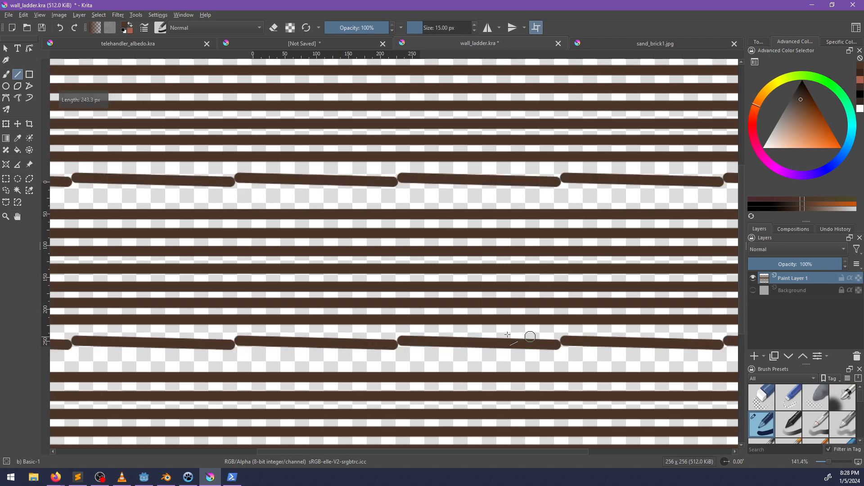
pyautogui.hotkey('ctrl', 'z')
pyautogui.moveTo(395, 332); pyautogui.dragTo(572, 341)
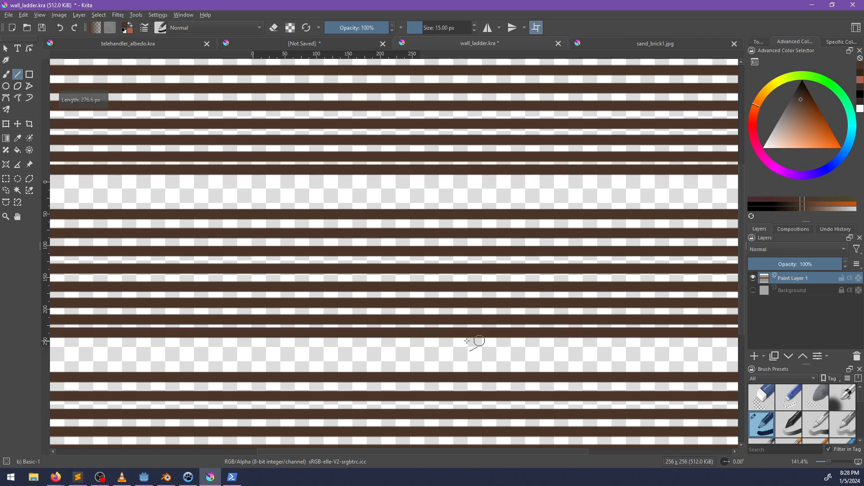
pyautogui.hotkey('ctrl', 'z')
pyautogui.moveTo(398, 338); pyautogui.dragTo(559, 340)
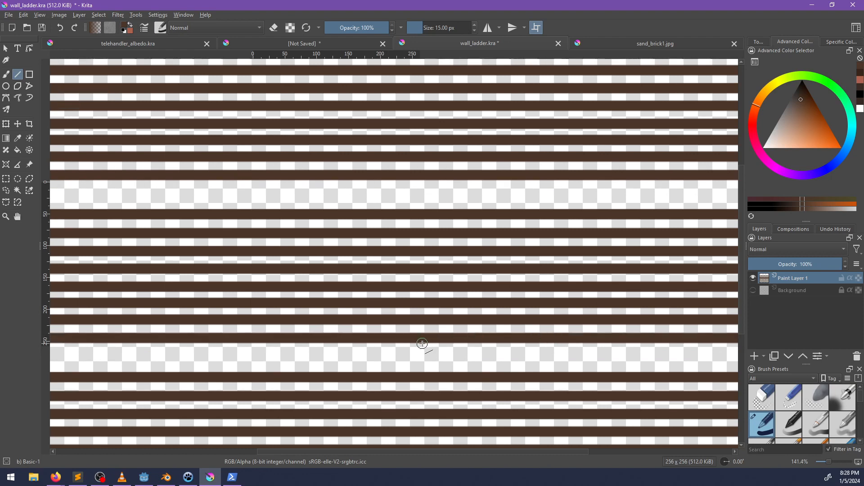
pyautogui.hotkey('ctrl', 'z')
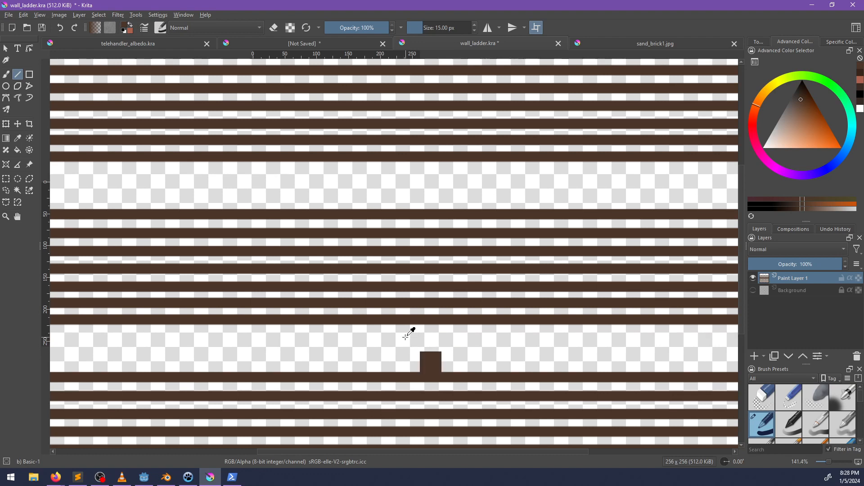
# Undo all the brown horizontal lines back to an empty paint layer
pyautogui.hotkey('ctrl', 'z')
pyautogui.hotkey('ctrl', 'z')
pyautogui.hotkey('ctrl', 'z')
pyautogui.hotkey('ctrl', 'z')
pyautogui.hotkey('ctrl', 'z')
pyautogui.hotkey('ctrl', 'z')
pyautogui.hotkey('ctrl', 'z')
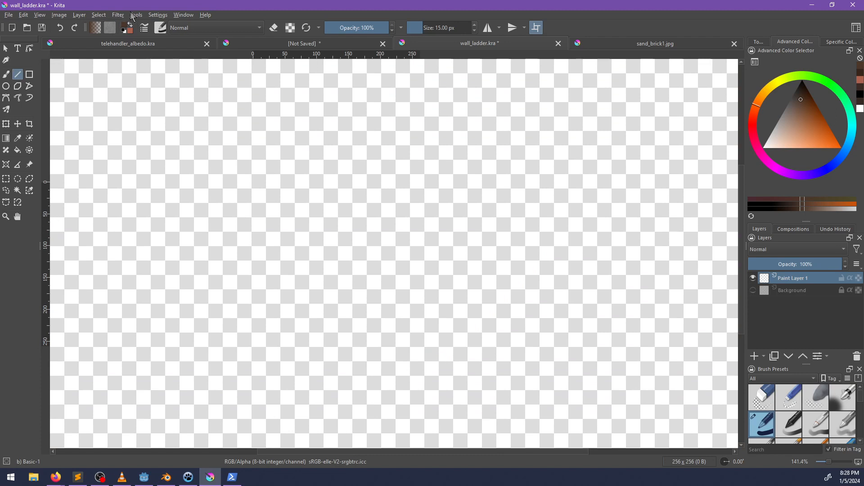
# Show the grid over the canvas and bring up the Line tool's options
pyautogui.click(162, 16)
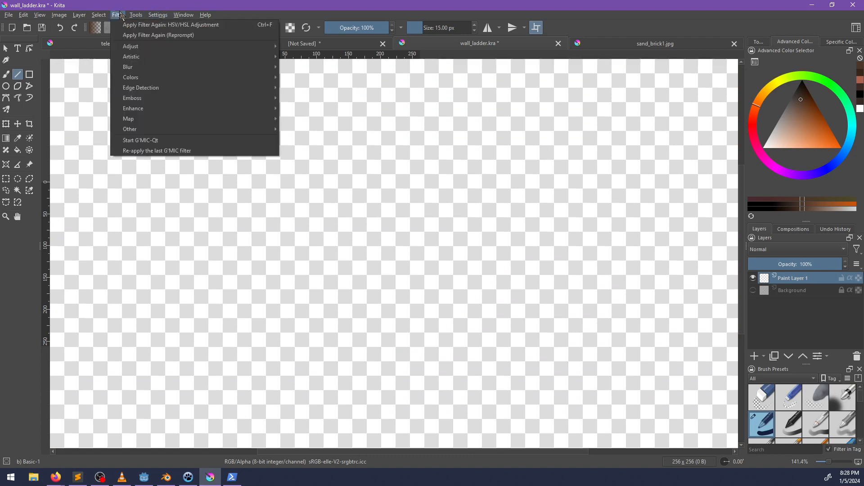
pyautogui.moveTo(79, 16)
pyautogui.moveTo(40, 15)
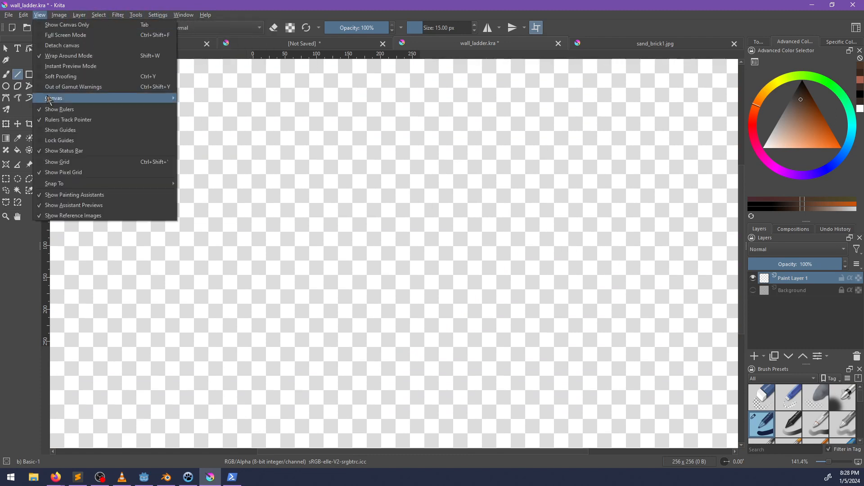
pyautogui.click(70, 162)
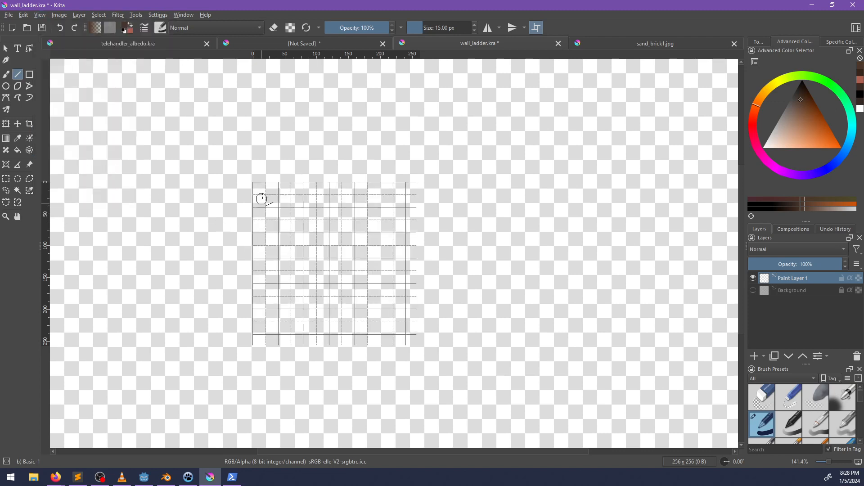
pyautogui.keyDown('ctrl'); pyautogui.scroll(1, 279, 194); pyautogui.keyUp('ctrl')
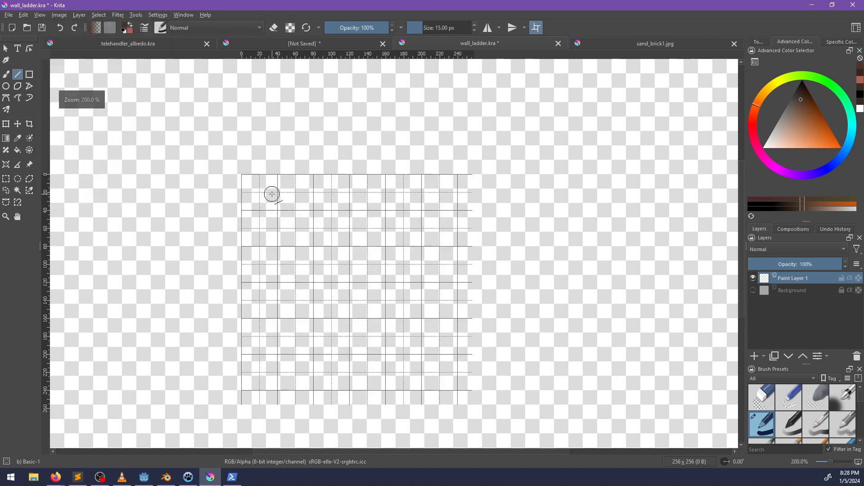
pyautogui.click(759, 41)
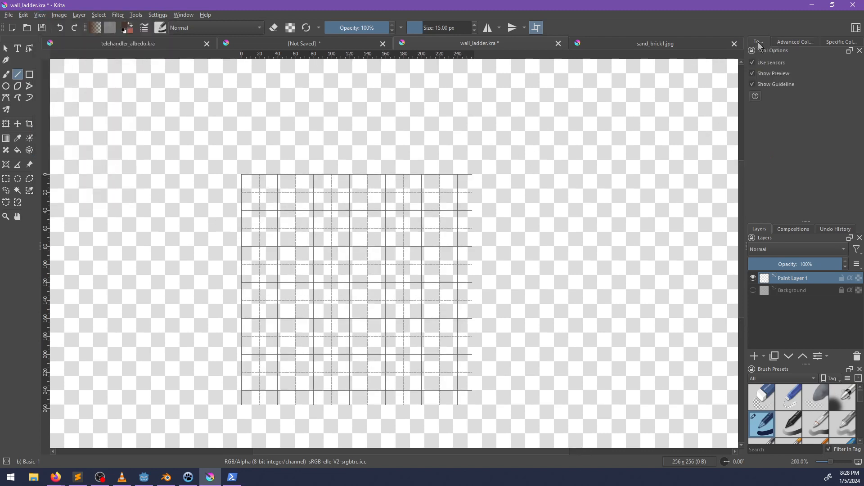
pyautogui.click(792, 42)
pyautogui.click(759, 43)
# Draw four full-width horizontal brown lines along the grid at about 0, 28, 60 and 90 px down
pyautogui.moveTo(241, 175); pyautogui.dragTo(469, 176)
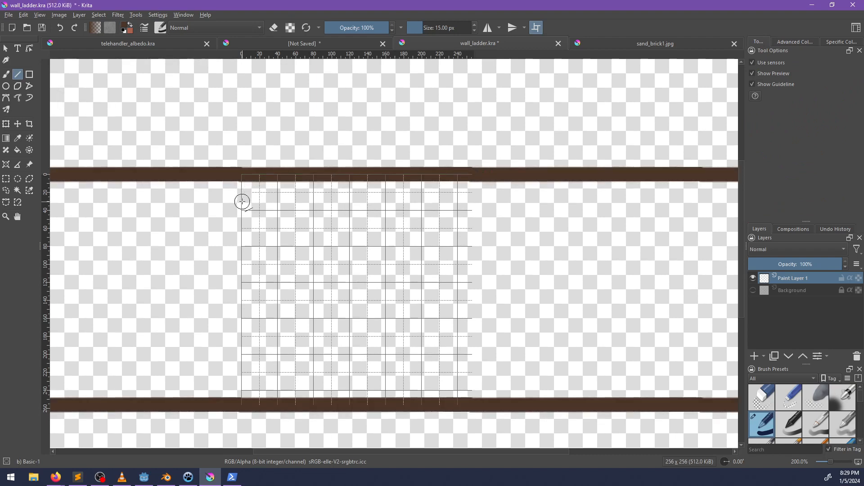
pyautogui.moveTo(241, 200); pyautogui.dragTo(470, 200)
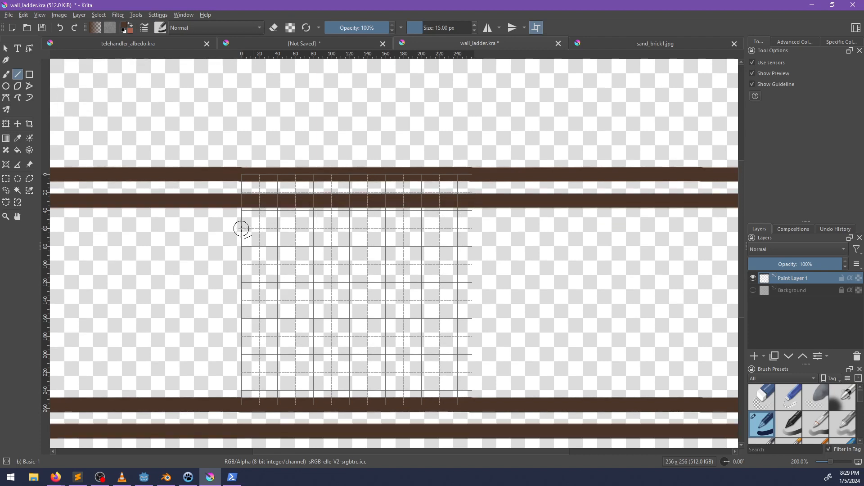
pyautogui.moveTo(241, 228); pyautogui.dragTo(473, 230)
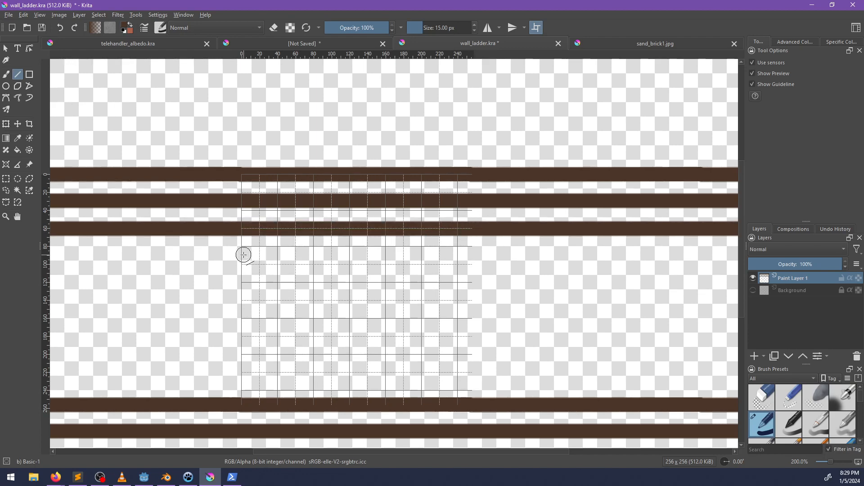
pyautogui.moveTo(241, 256); pyautogui.dragTo(471, 256)
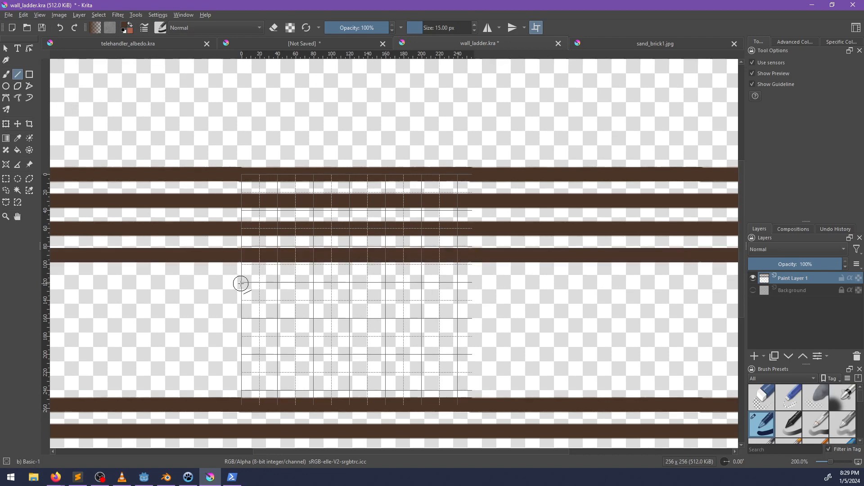
# Draw four more full-width horizontal brown lines at about 120, 150, 180 and 208 px down
pyautogui.moveTo(241, 282); pyautogui.dragTo(472, 283)
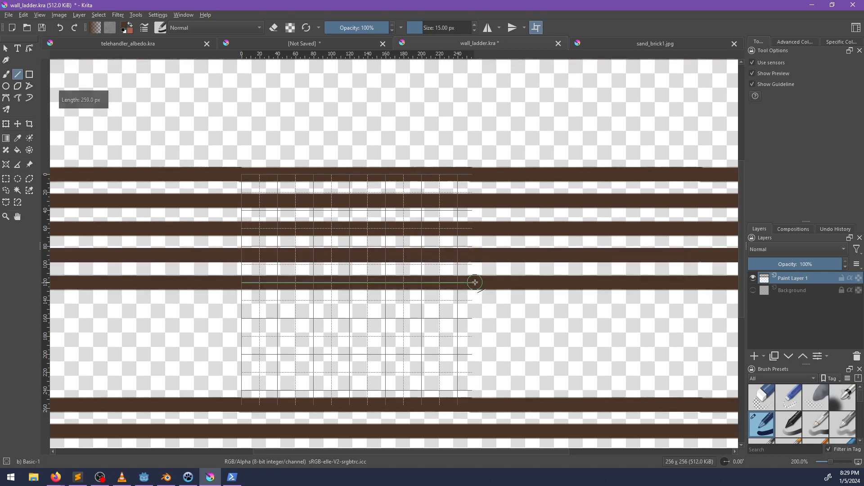
pyautogui.moveTo(241, 310); pyautogui.dragTo(480, 310)
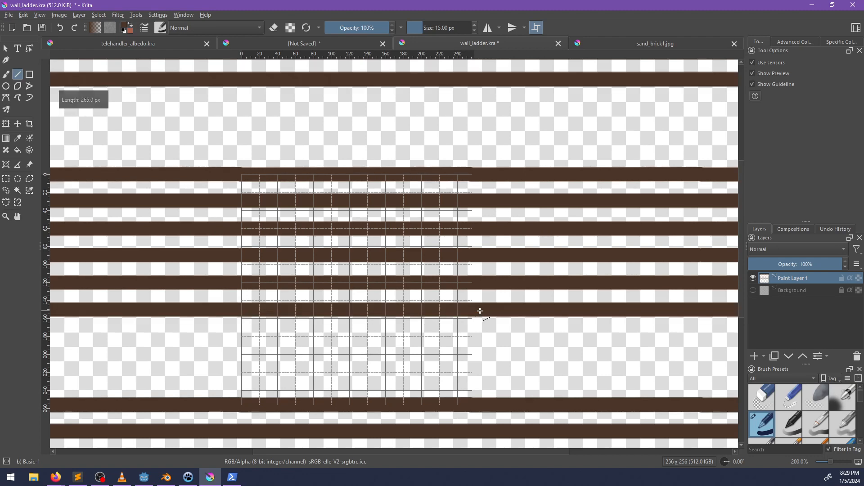
pyautogui.moveTo(241, 336); pyautogui.dragTo(481, 338)
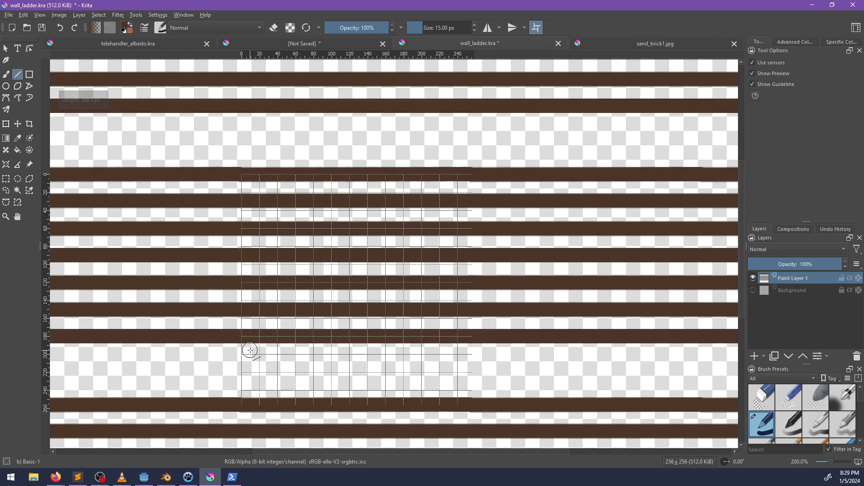
pyautogui.moveTo(243, 361); pyautogui.dragTo(473, 361)
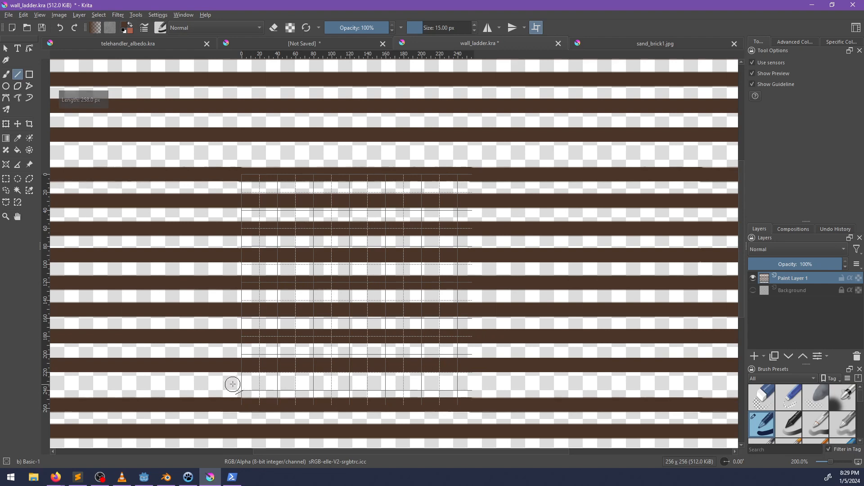
# Reduce the brush size to 11 px and draw a thinner ninth horizontal line at about 234 px down
pyautogui.moveTo(241, 380); pyautogui.dragTo(481, 381)
pyautogui.hotkey('ctrl', 'z')
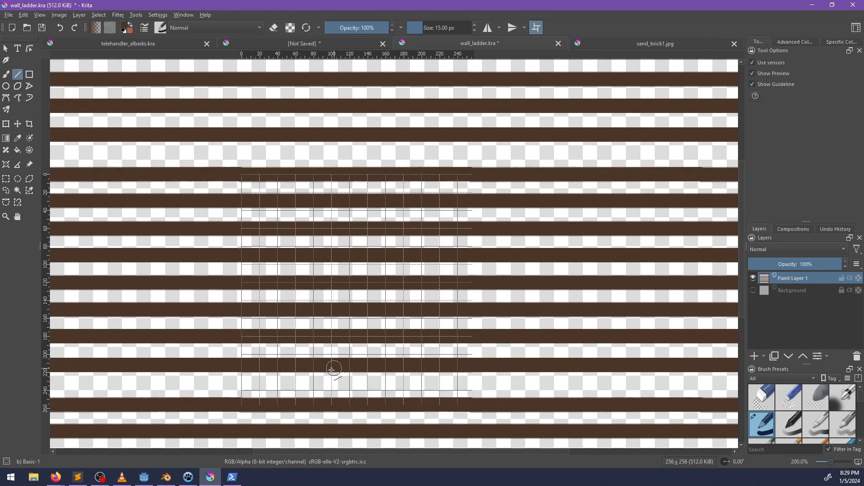
pyautogui.press('[')
pyautogui.press('[')
pyautogui.press('[')
pyautogui.moveTo(242, 385); pyautogui.dragTo(535, 394)
# Examine how the lines tile by switching wrap-around mode off and on at different zoom levels
pyautogui.scroll(-3, 492, 387)
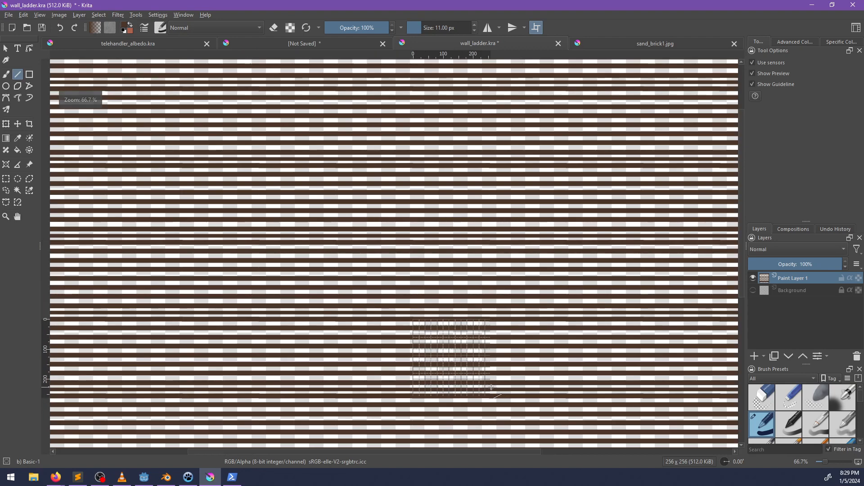
pyautogui.press('w')
pyautogui.moveTo(518, 369); pyautogui.dragTo(446, 347, button='middle')
pyautogui.press('w')
pyautogui.scroll(2, 446, 346)
pyautogui.moveTo(409, 290); pyautogui.dragTo(469, 285, button='middle')
pyautogui.scroll(-2, 495, 341)
pyautogui.scroll(-1, 432, 327)
pyautogui.scroll(2, 449, 321)
pyautogui.press('w')
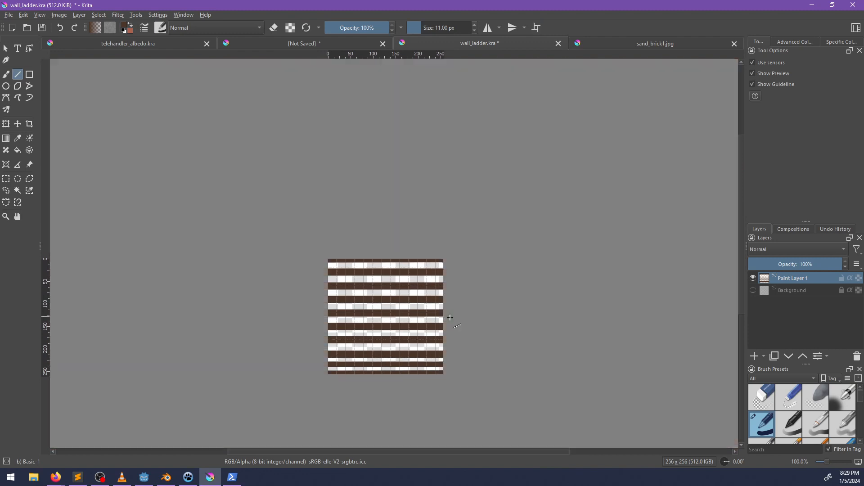
pyautogui.scroll(2, 424, 318)
pyautogui.moveTo(425, 318); pyautogui.dragTo(465, 317, button='middle')
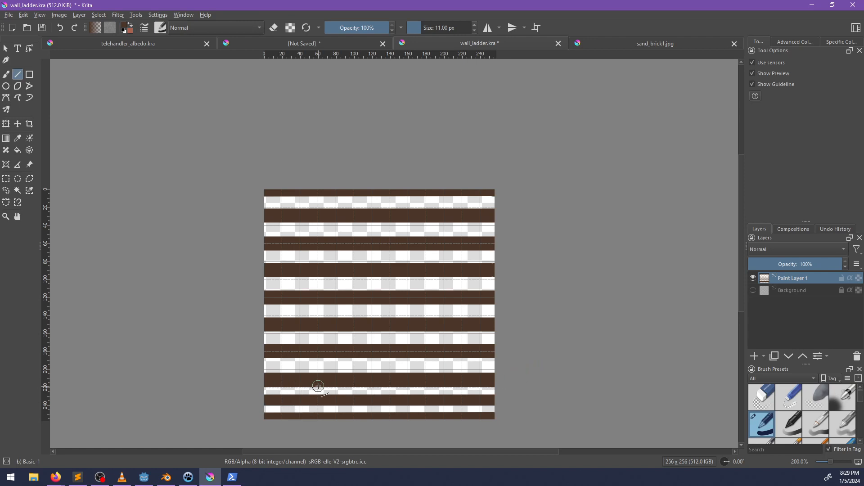
pyautogui.press('w')
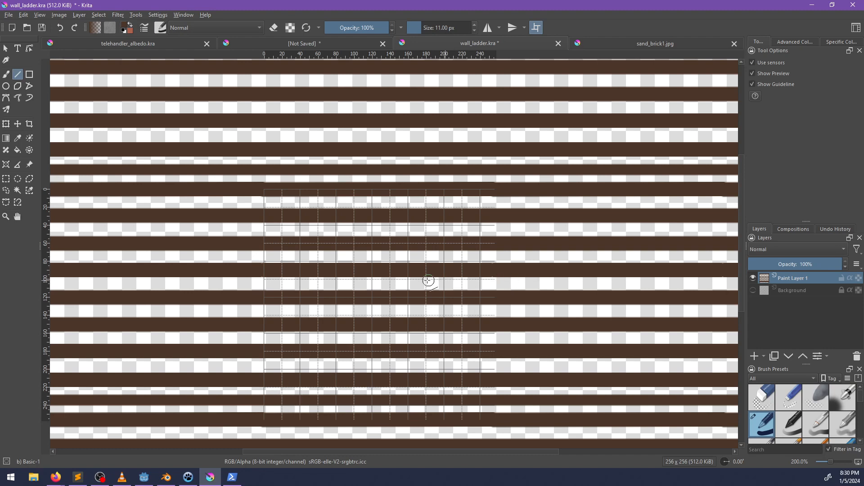
pyautogui.moveTo(417, 250); pyautogui.dragTo(396, 259, button='middle')
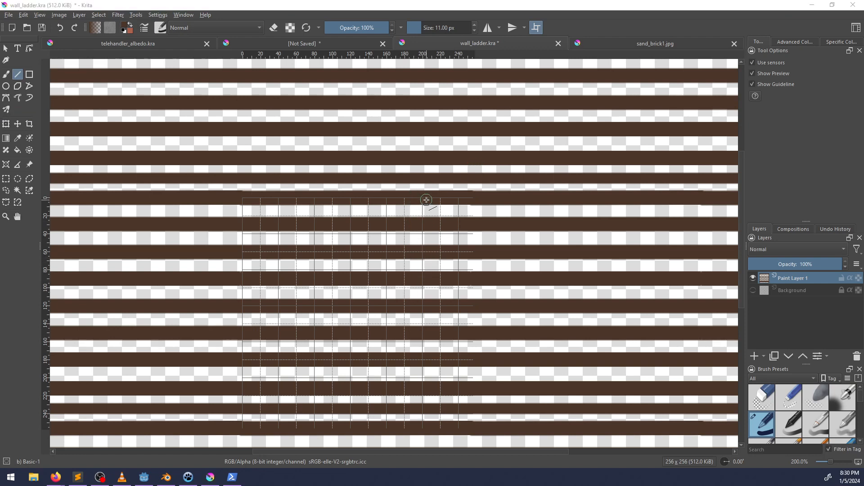
# Swap the painting colour to the reddish background colour and change from the Line tool to the freehand brush
pyautogui.press('x')
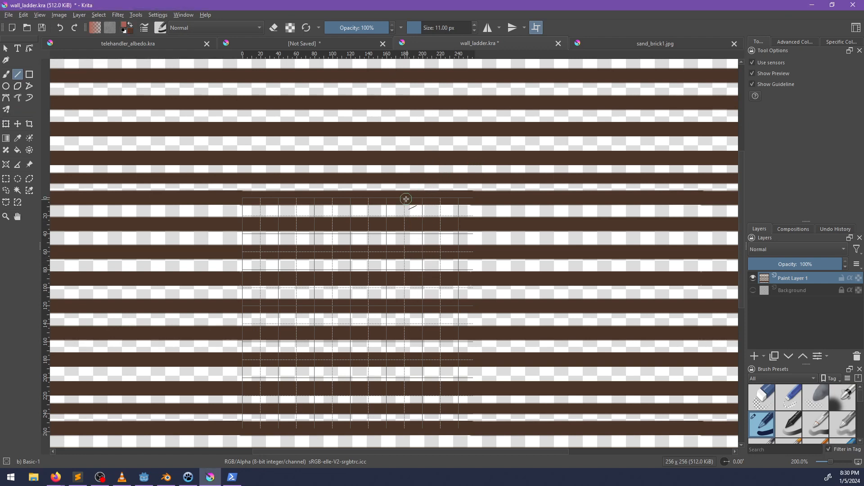
pyautogui.moveTo(433, 194); pyautogui.dragTo(428, 229)
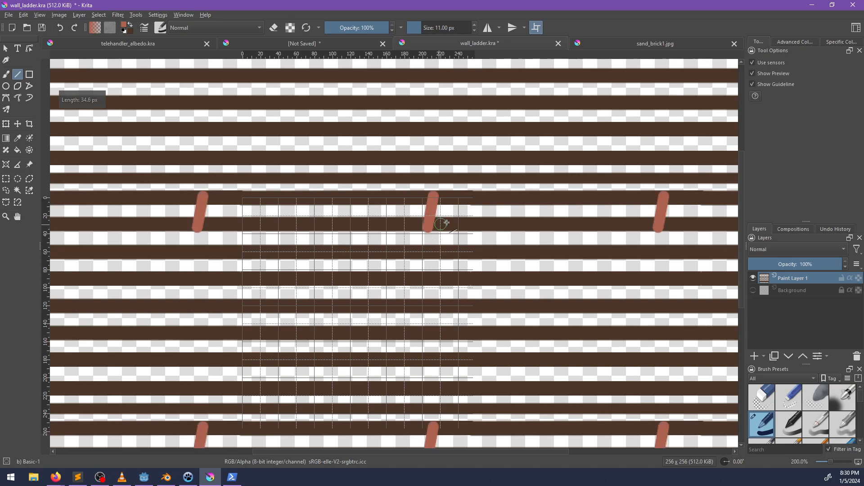
pyautogui.hotkey('ctrl', 'z')
pyautogui.press('b')
pyautogui.click(422, 194)
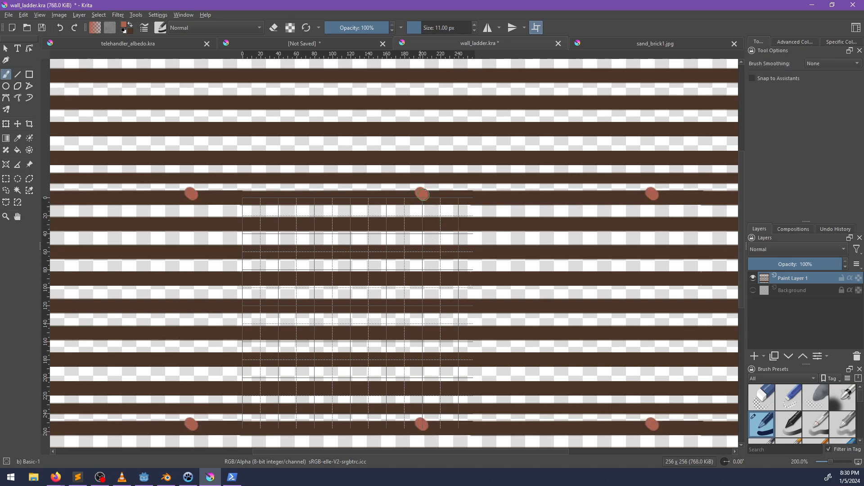
pyautogui.moveTo(421, 194)
pyautogui.mouseDown()
pyautogui.moveTo(432, 225)
pyautogui.moveTo(420, 419)
pyautogui.mouseUp()
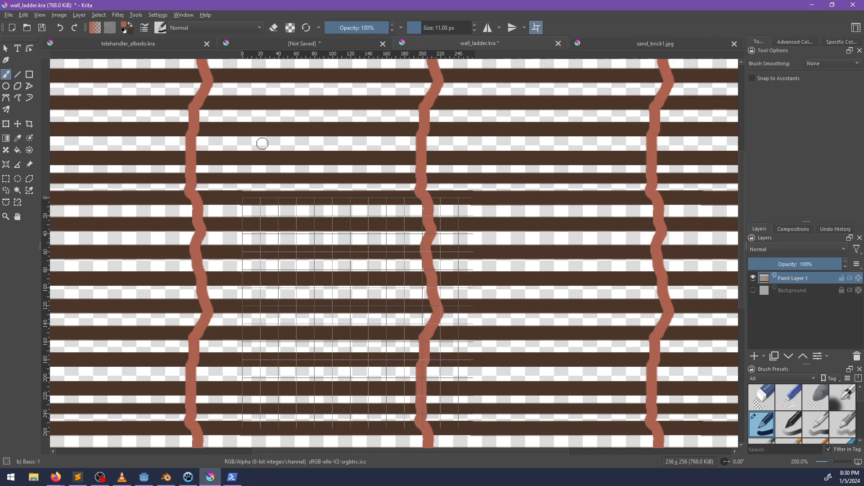
pyautogui.moveTo(279, 189); pyautogui.dragTo(274, 252)
pyautogui.hotkey('ctrl', 'z')
pyautogui.moveTo(275, 189)
pyautogui.mouseDown()
pyautogui.moveTo(266, 201)
pyautogui.moveTo(274, 228)
pyautogui.mouseUp()
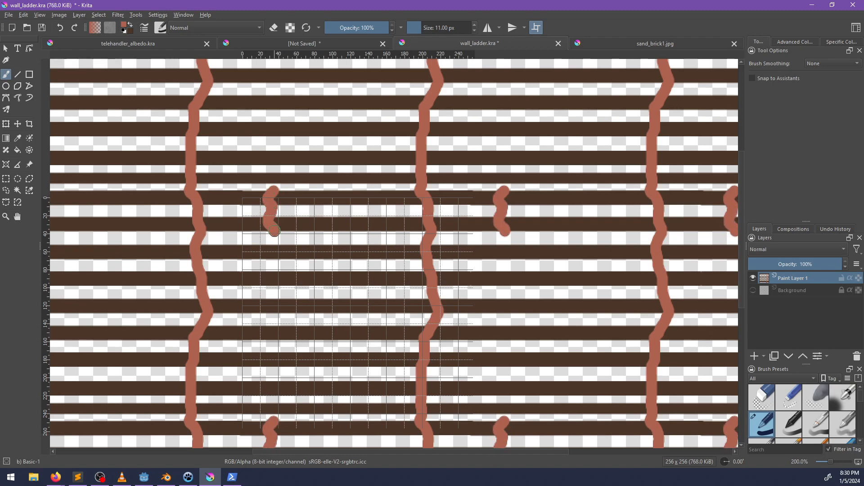
pyautogui.press('Delete')
# Paint a wavy reddish vertical stroke over the line ends at about 210 px across, down the full tile height
pyautogui.moveTo(430, 194)
pyautogui.mouseDown()
pyautogui.moveTo(435, 295)
pyautogui.moveTo(426, 281)
pyautogui.mouseUp()
pyautogui.press('x')
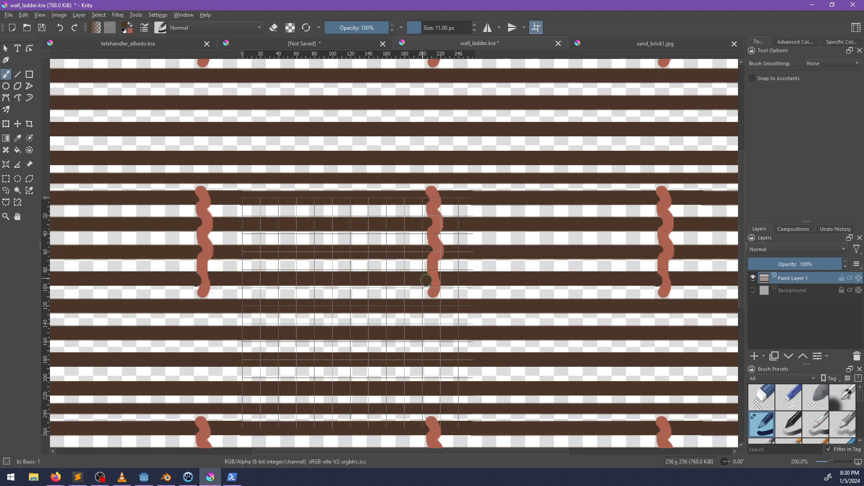
pyautogui.hotkey('ctrl', 'z')
pyautogui.moveTo(433, 296); pyautogui.dragTo(435, 413)
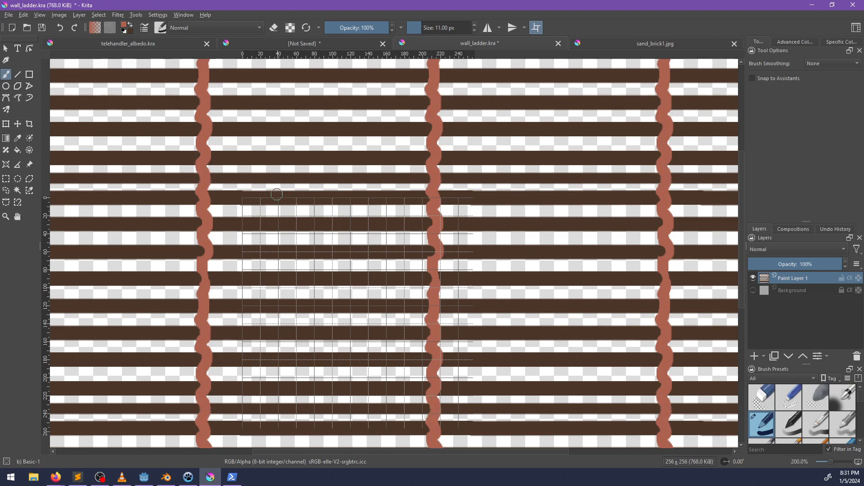
# Paint a second wavy reddish vertical stroke at about 40 px across, down the full tile height
pyautogui.moveTo(275, 192); pyautogui.dragTo(281, 295)
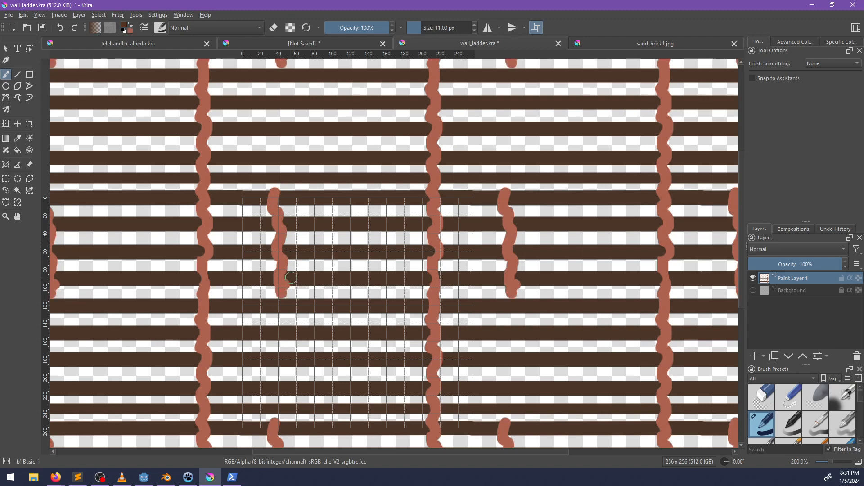
pyautogui.press('x')
pyautogui.moveTo(279, 295); pyautogui.dragTo(277, 417)
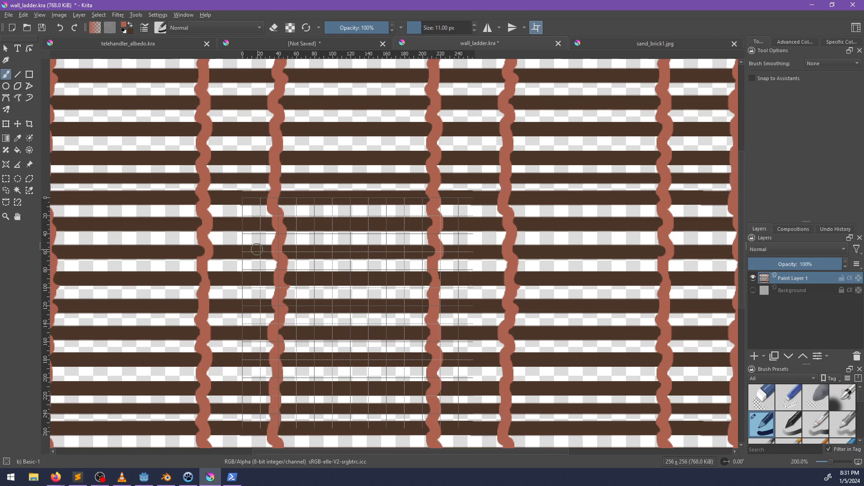
# Fill the wrap-around area between the two wavy strokes solidly with the reddish colour, covering the brown lines there
pyautogui.moveTo(256, 205)
pyautogui.mouseDown()
pyautogui.moveTo(249, 270)
pyautogui.moveTo(266, 203)
pyautogui.moveTo(267, 231)
pyautogui.mouseUp()
pyautogui.moveTo(271, 249)
pyautogui.mouseDown()
pyautogui.moveTo(246, 191)
pyautogui.moveTo(227, 252)
pyautogui.moveTo(214, 211)
pyautogui.moveTo(219, 323)
pyautogui.mouseUp()
pyautogui.moveTo(208, 269)
pyautogui.mouseDown()
pyautogui.moveTo(218, 338)
pyautogui.moveTo(210, 315)
pyautogui.moveTo(210, 383)
pyautogui.mouseUp()
pyautogui.moveTo(214, 347)
pyautogui.mouseDown()
pyautogui.moveTo(213, 421)
pyautogui.moveTo(222, 407)
pyautogui.moveTo(231, 430)
pyautogui.mouseUp()
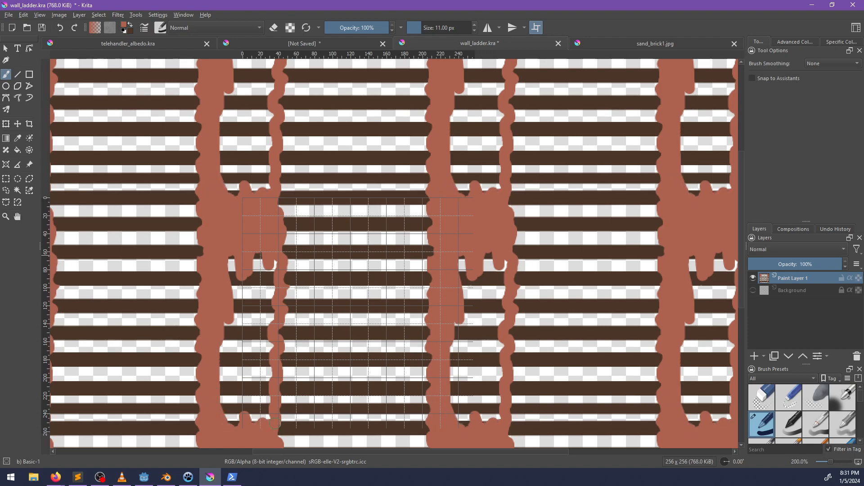
pyautogui.moveTo(273, 391)
pyautogui.mouseDown()
pyautogui.moveTo(272, 263)
pyautogui.moveTo(275, 317)
pyautogui.mouseUp()
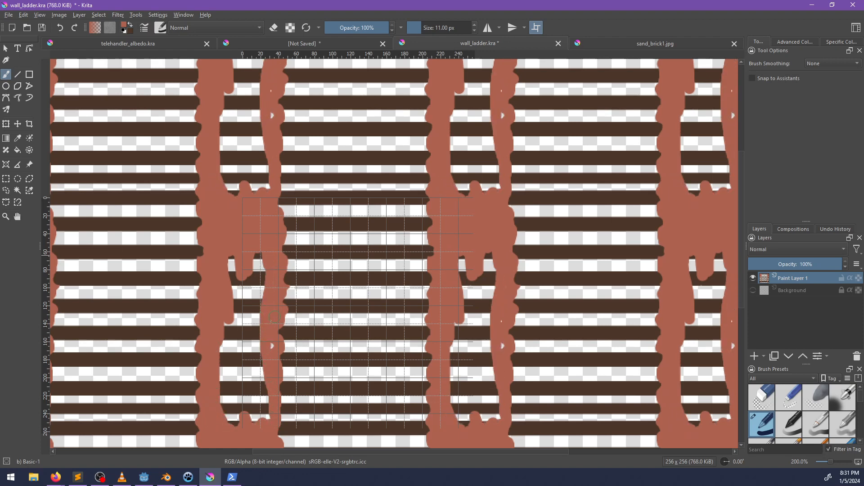
pyautogui.moveTo(268, 363); pyautogui.dragTo(268, 337)
pyautogui.moveTo(269, 388)
pyautogui.mouseDown()
pyautogui.moveTo(256, 407)
pyautogui.moveTo(263, 423)
pyautogui.moveTo(264, 275)
pyautogui.moveTo(252, 297)
pyautogui.moveTo(228, 285)
pyautogui.moveTo(243, 344)
pyautogui.moveTo(242, 392)
pyautogui.moveTo(252, 374)
pyautogui.moveTo(259, 437)
pyautogui.moveTo(252, 400)
pyautogui.moveTo(239, 410)
pyautogui.moveTo(226, 342)
pyautogui.moveTo(224, 392)
pyautogui.mouseUp()
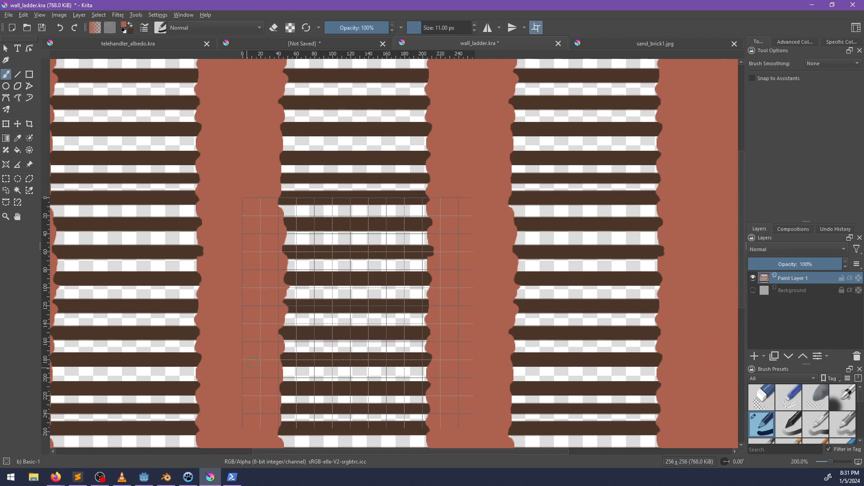
# Save wall_ladder.kra and export the texture as wall_ladder.png in the stone folder, replacing the existing file
pyautogui.keyDown('ctrl'); pyautogui.scroll(-1, 253, 363); pyautogui.keyUp('ctrl')
pyautogui.hotkey('ctrl', 's')
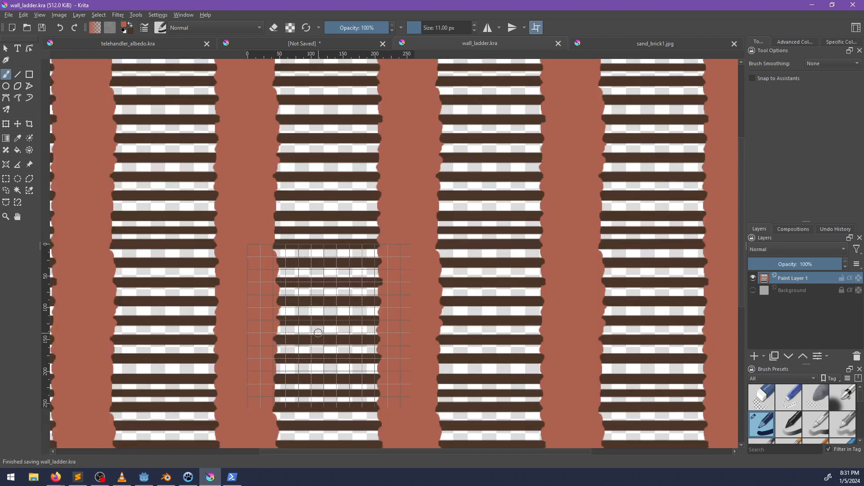
pyautogui.hotkey('ctrl', 'shift', 'e')
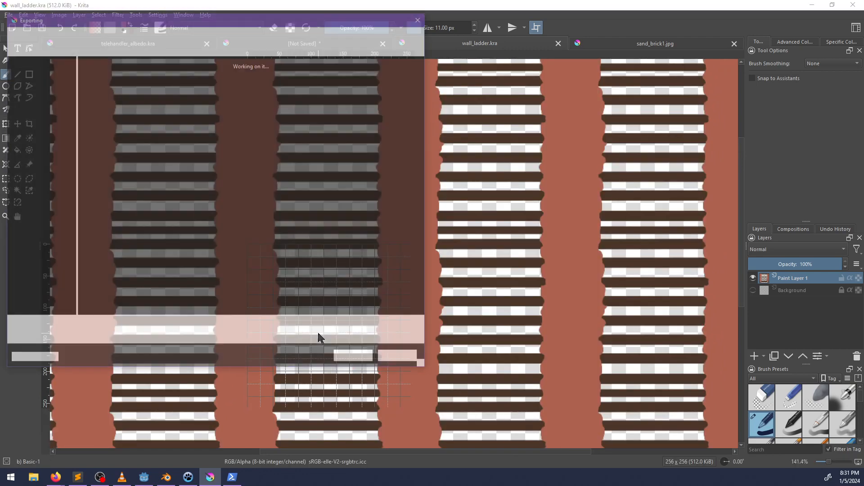
pyautogui.click(353, 358)
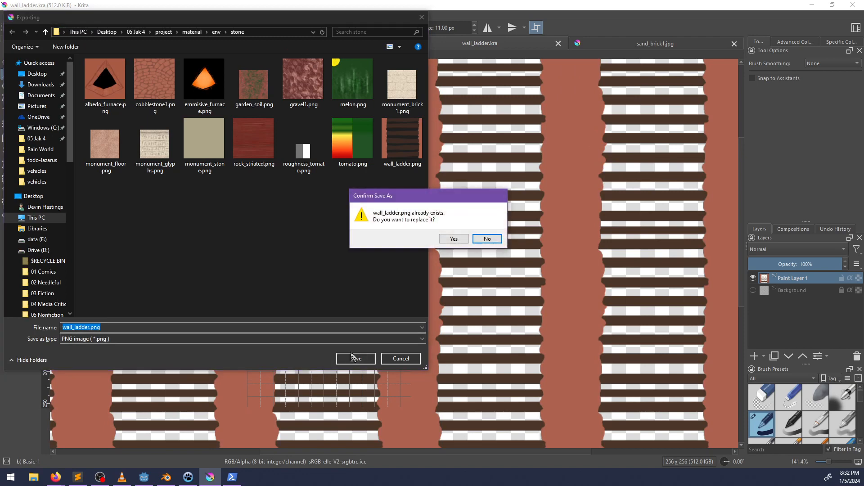
pyautogui.click(452, 238)
pyautogui.click(457, 300)
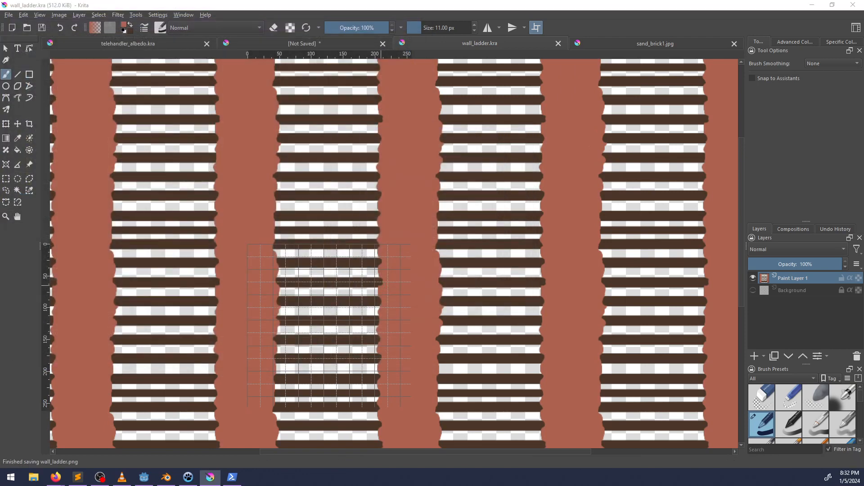
# Switch to Godot Engine and save the hut_veshar_base scene, bringing the upper part of the ladder into view
pyautogui.hotkey('alt', 'Tab')
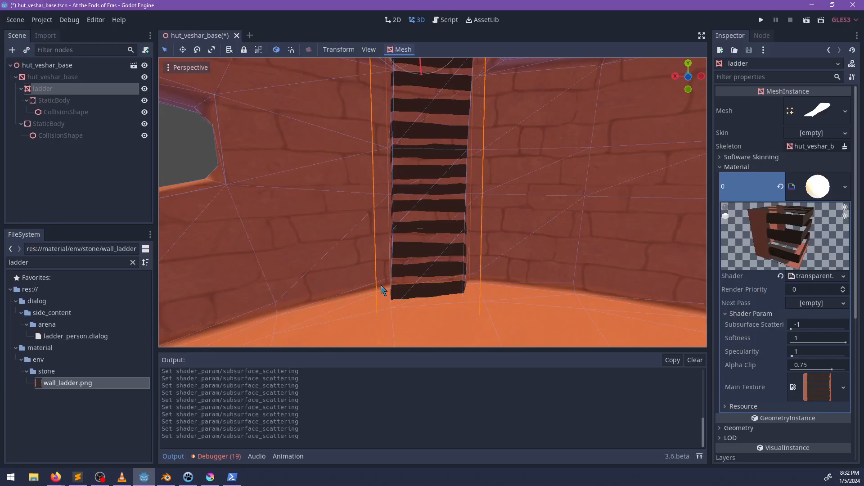
pyautogui.hotkey('ctrl', 's')
pyautogui.moveTo(435, 266); pyautogui.dragTo(197, 94, button='middle')
# Add the StaticBody under the ladder mesh to a new group named "ladder"
pyautogui.click(77, 101)
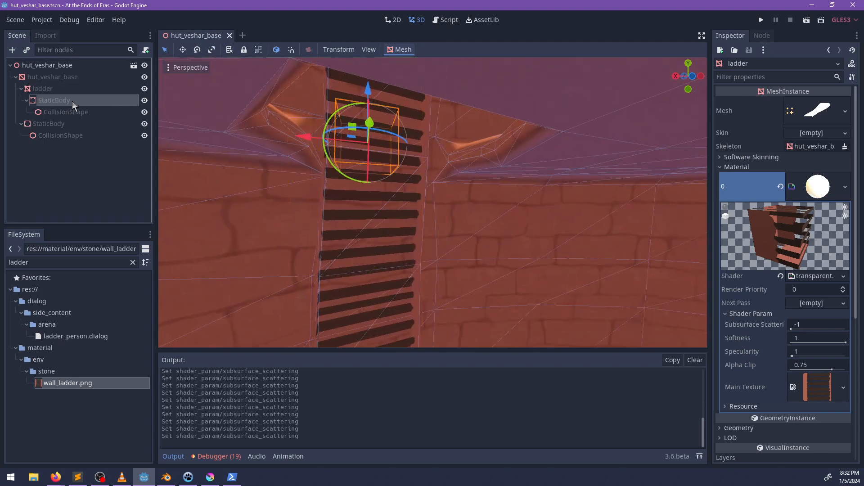
pyautogui.click(759, 37)
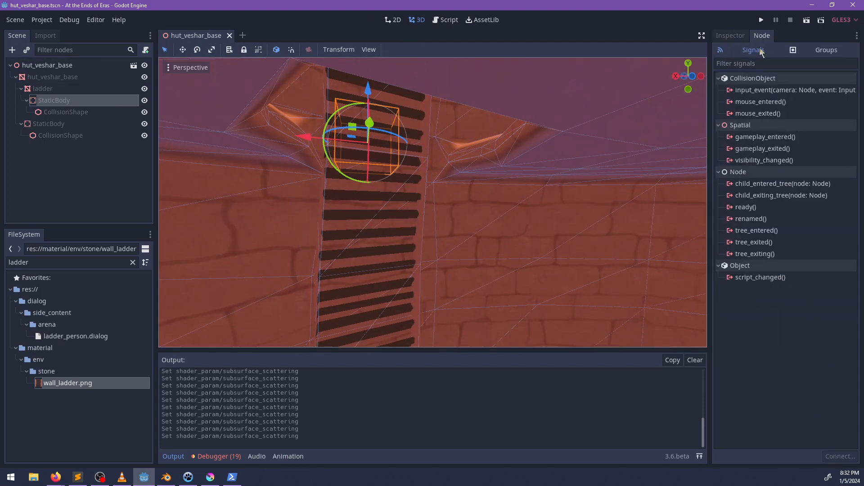
pyautogui.click(813, 51)
pyautogui.click(784, 66)
pyautogui.click(782, 77)
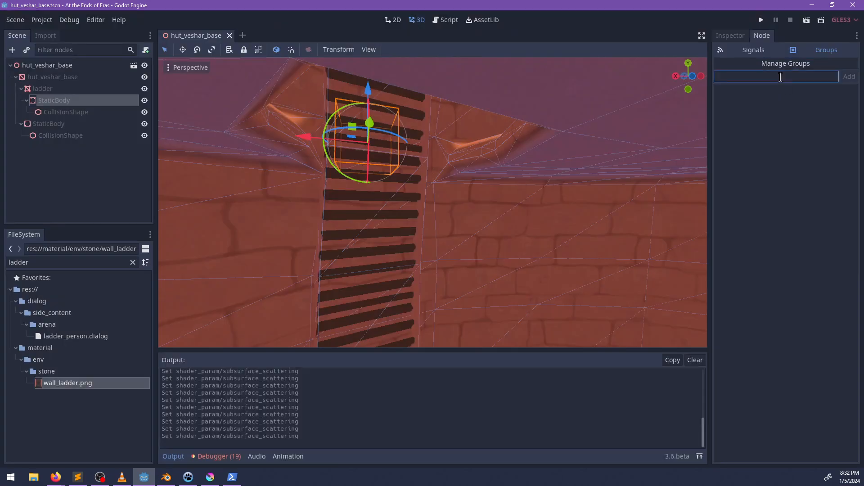
pyautogui.write('ladder')
pyautogui.press('Return')
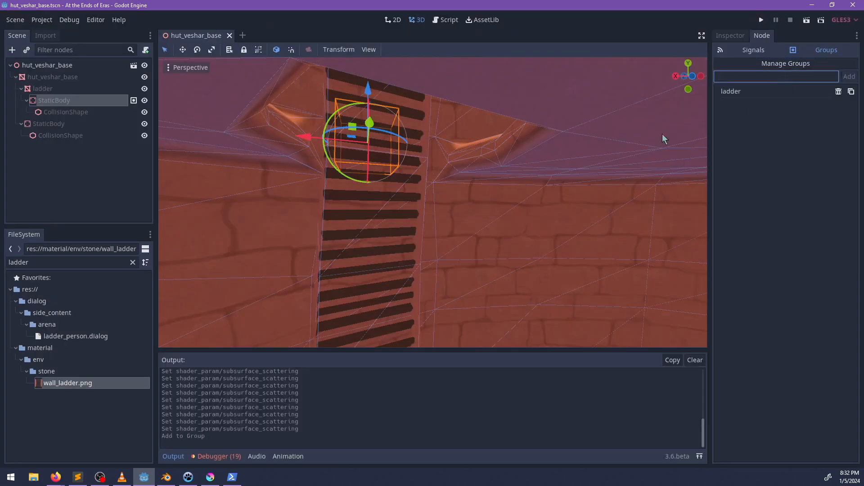
# Run the project and test climbing up and down the wall ladder inside the hut with the character
pyautogui.press('F5')
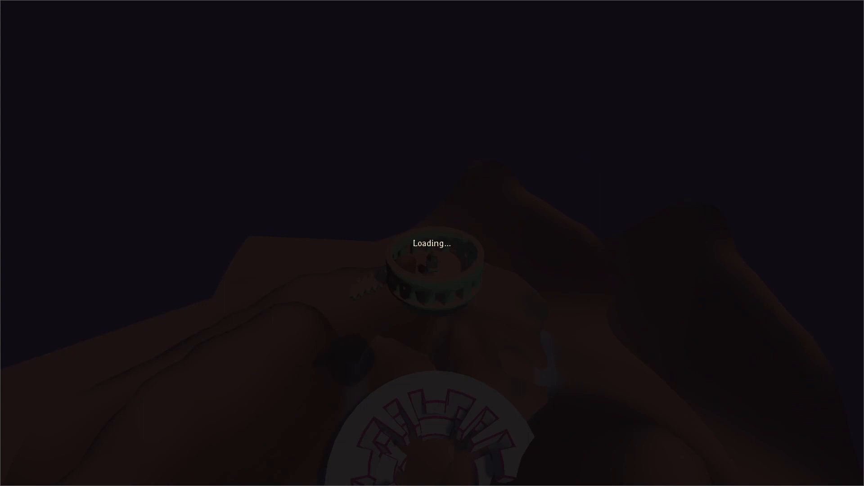
pyautogui.press('w')
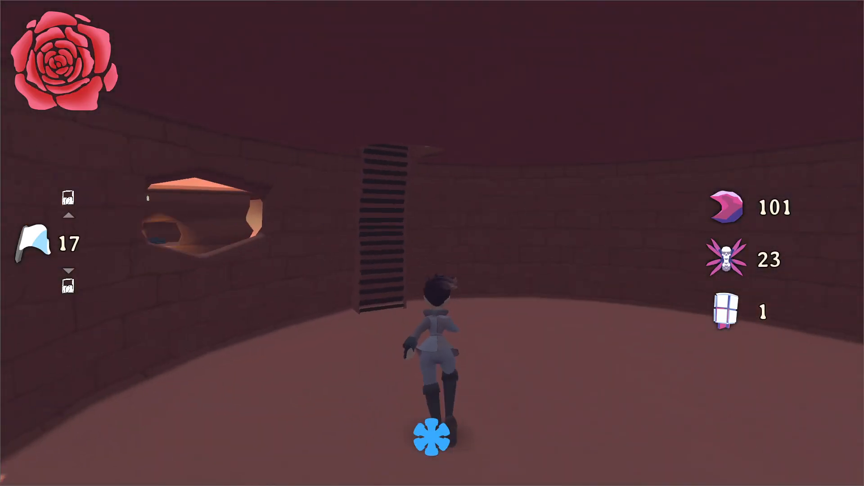
pyautogui.press('w')
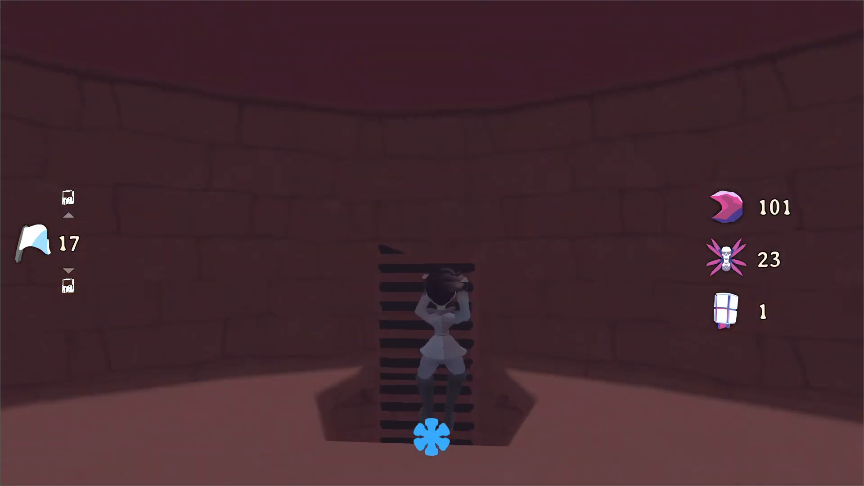
pyautogui.press('w')
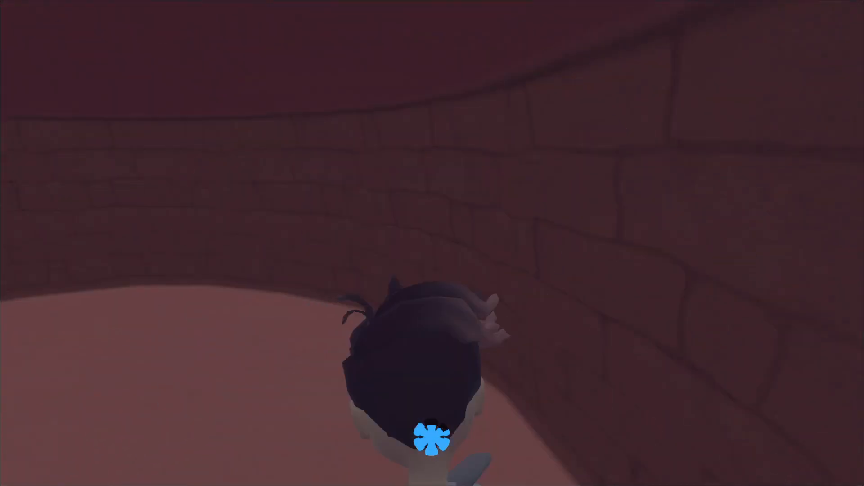
pyautogui.press('w')
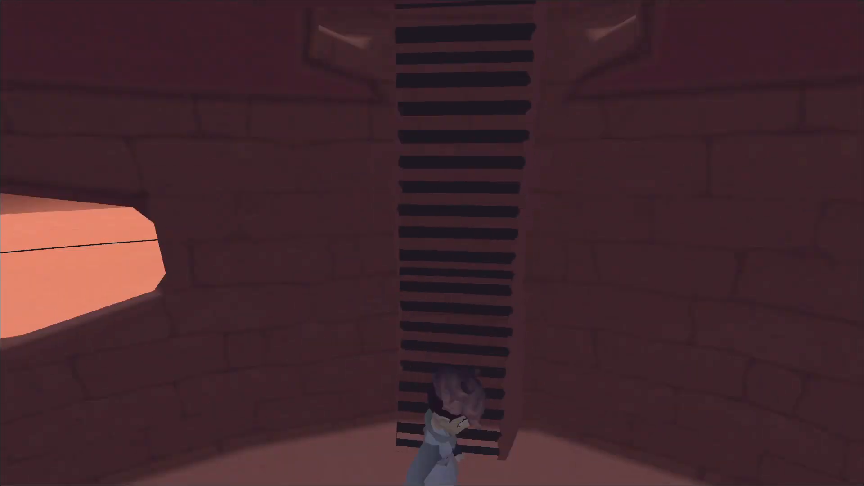
pyautogui.press('w')
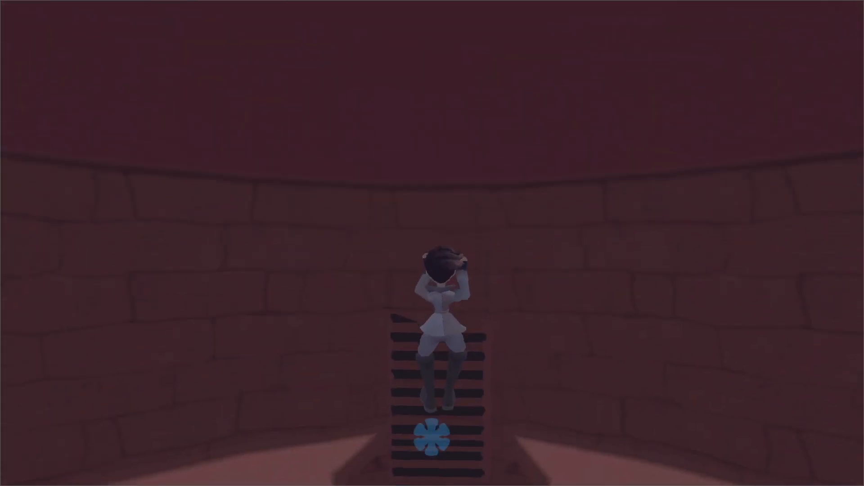
pyautogui.press('s')
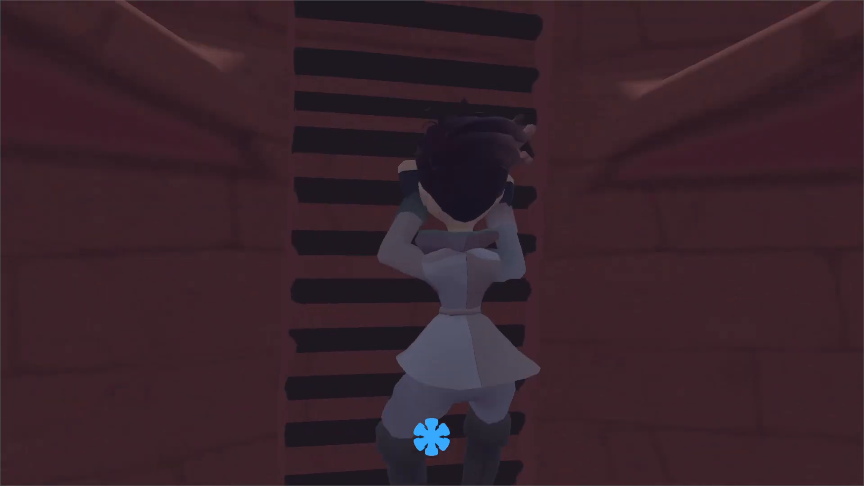
pyautogui.press('w')
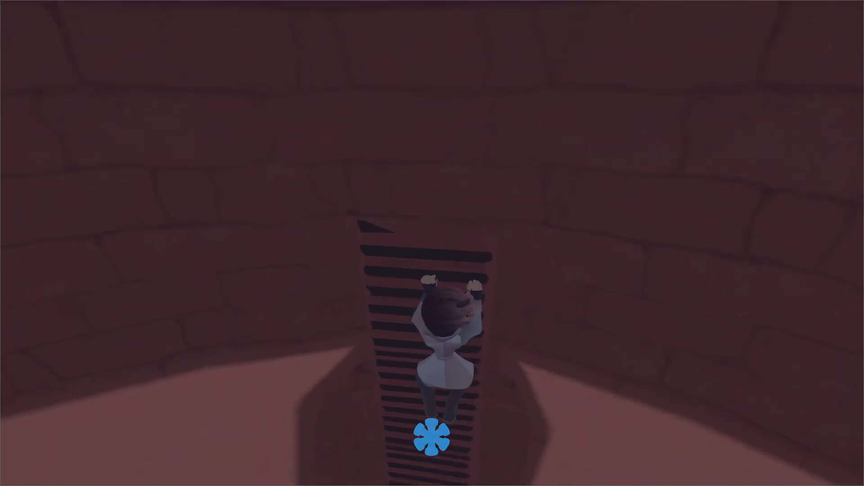
pyautogui.press('a')
pyautogui.press('d')
pyautogui.press('w')
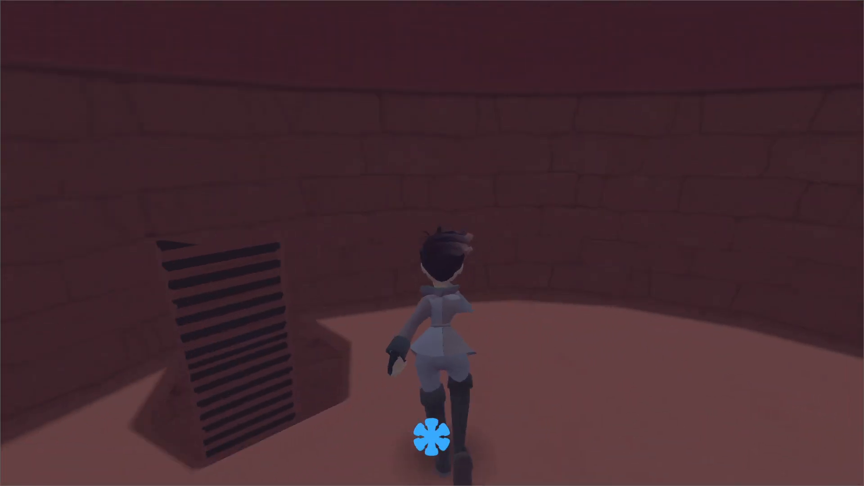
# Walk around the hut interior to examine the ladder and walls in the running game, and close the game
pyautogui.press('w')
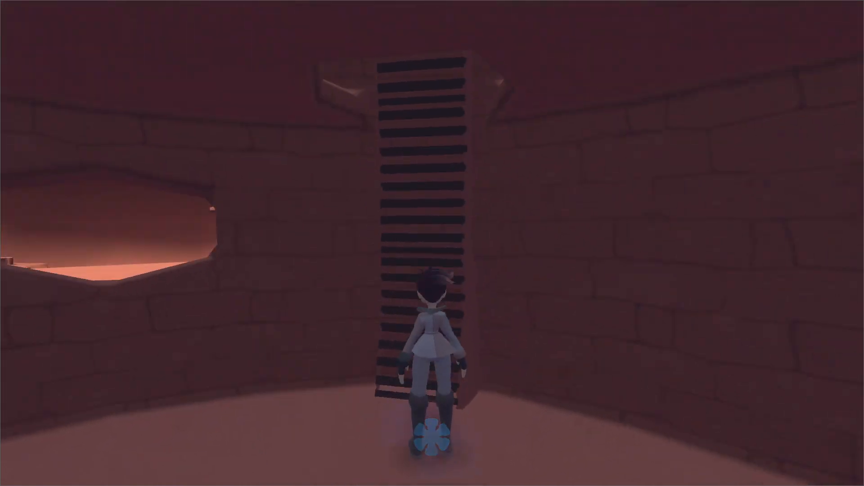
pyautogui.press('a')
pyautogui.press('s')
pyautogui.press('d')
pyautogui.press('w')
pyautogui.press('a')
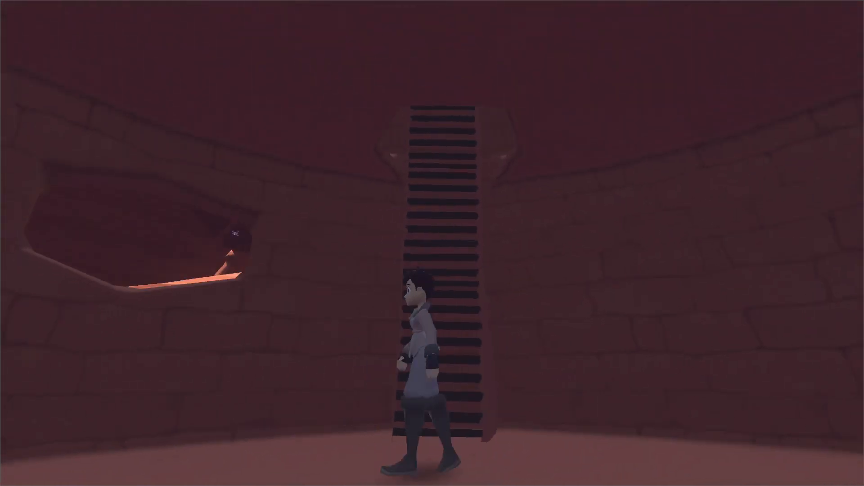
pyautogui.press('w')
pyautogui.press('space')
pyautogui.press('d')
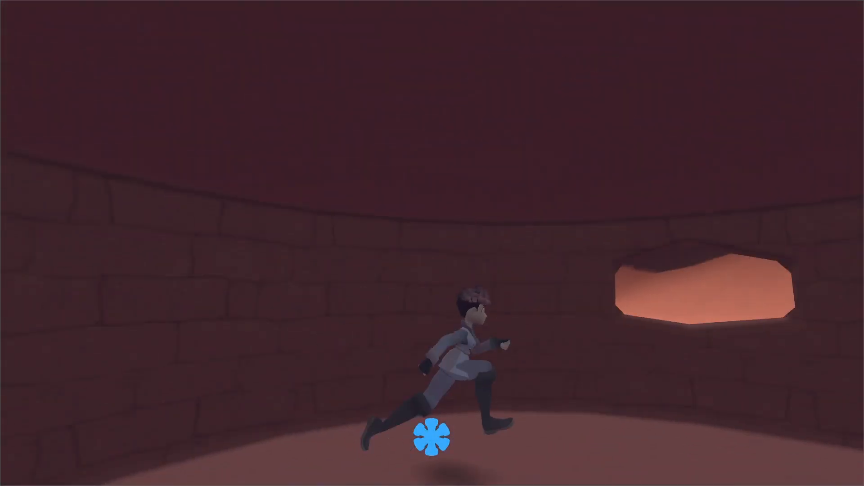
pyautogui.press('w')
pyautogui.press('a')
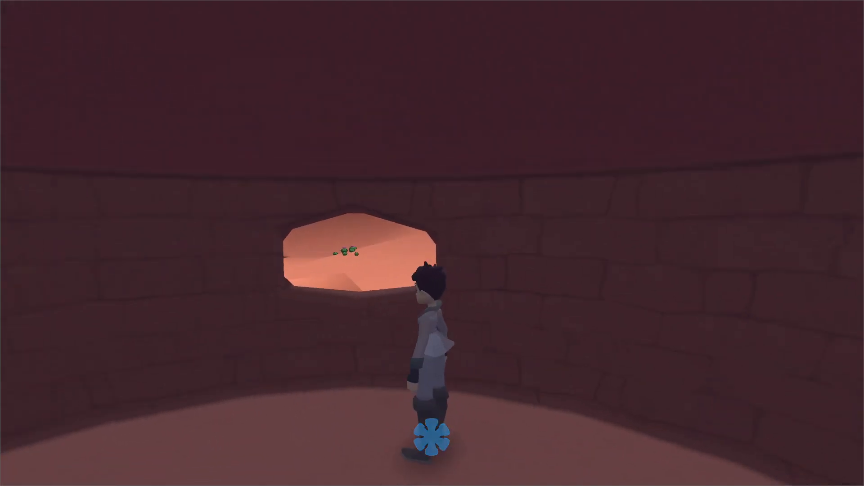
pyautogui.press('w')
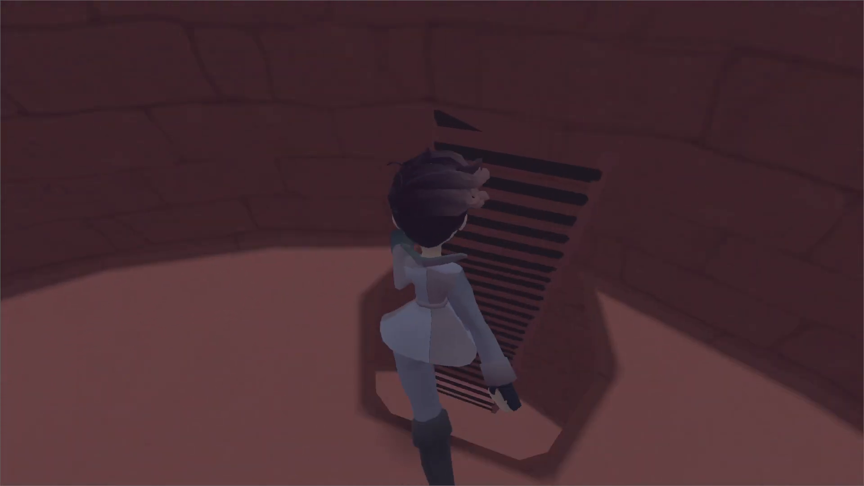
pyautogui.hotkey('alt', 'F4')
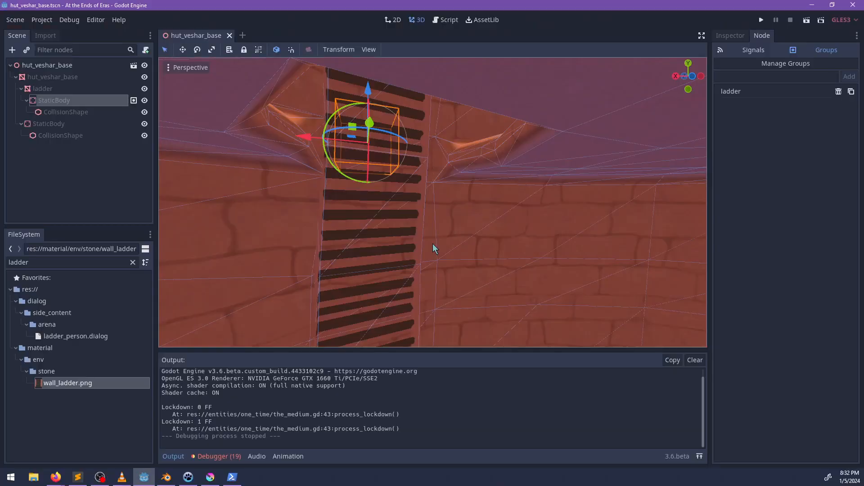
# Switch to Krita, add a paint layer above the ladder layer, reset the colours to black and white, and fill it white
pyautogui.hotkey('alt', 'Tab')
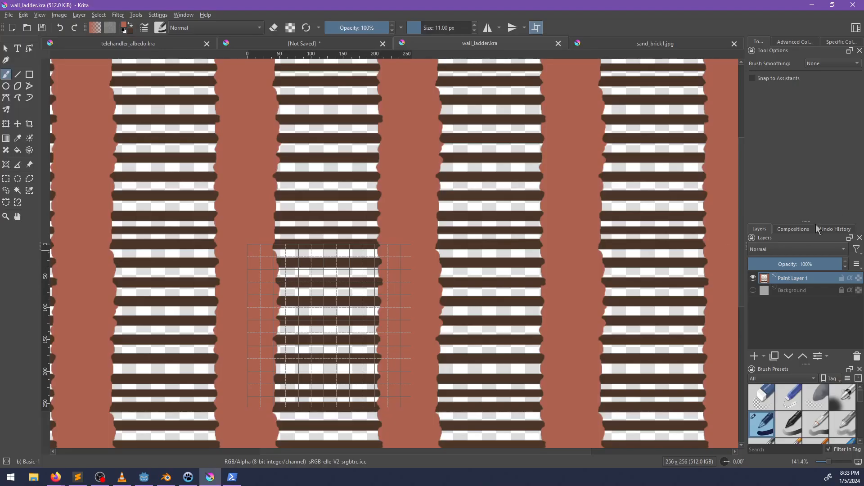
pyautogui.click(755, 357)
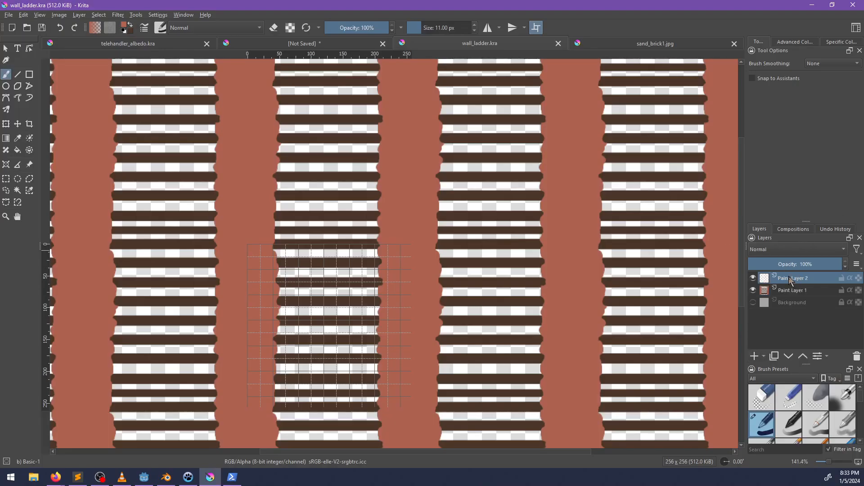
pyautogui.rightClick(790, 280)
pyautogui.press('Escape')
pyautogui.click(123, 31)
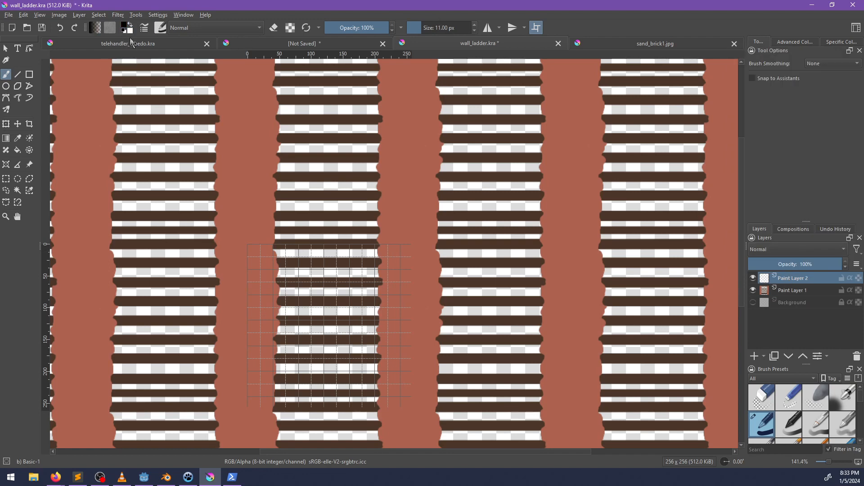
pyautogui.press('BackSpace')
# Apply the Random Noise filter to the white layer with level 99 and opacity 99
pyautogui.click(118, 14)
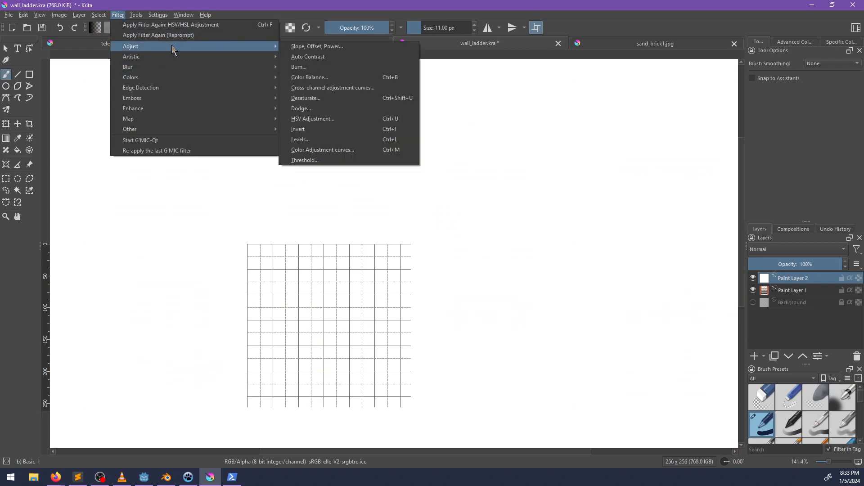
pyautogui.moveTo(176, 130)
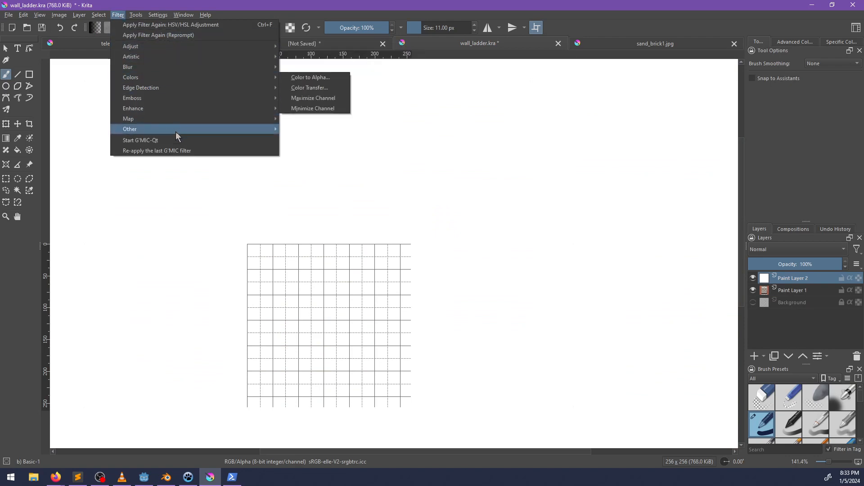
pyautogui.click(325, 131)
pyautogui.moveTo(584, 152); pyautogui.dragTo(693, 149)
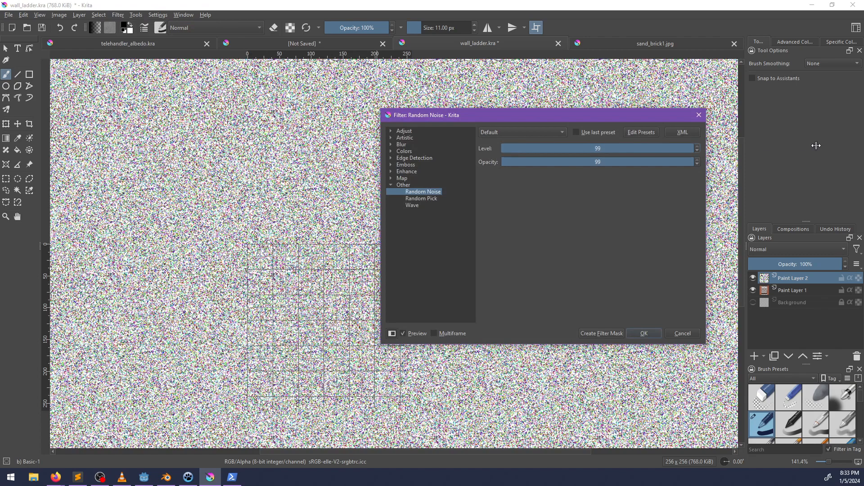
pyautogui.click(645, 334)
# Set the noise layer's opacity to 40% and its blending mode to Multiply
pyautogui.moveTo(805, 265); pyautogui.dragTo(786, 269)
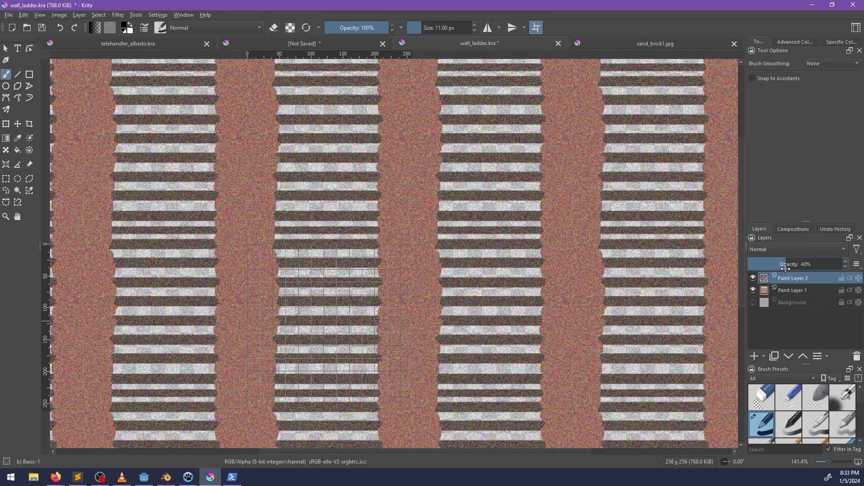
pyautogui.click(784, 252)
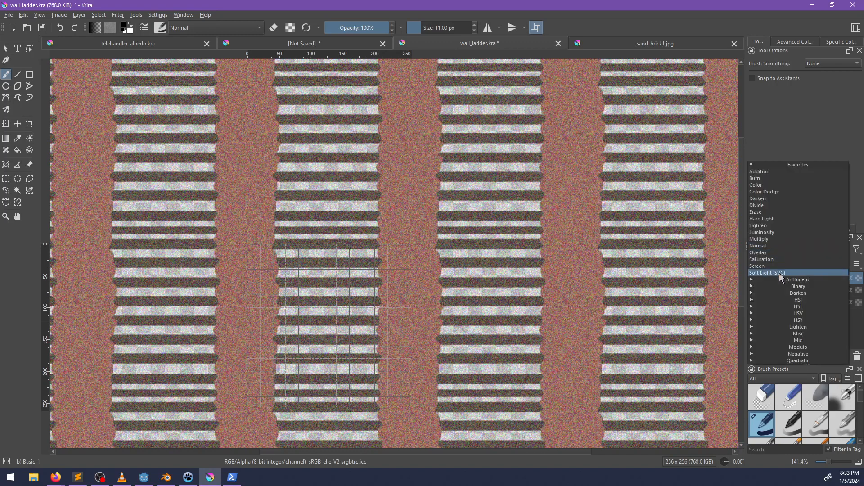
pyautogui.click(775, 235)
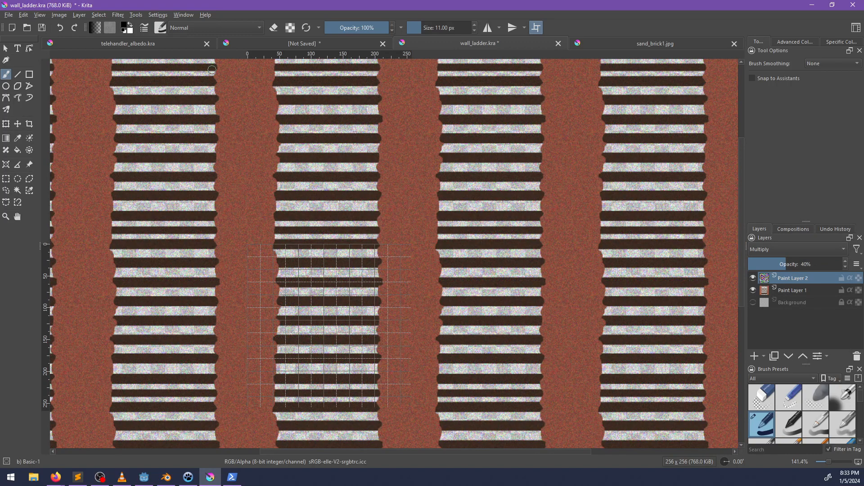
# Apply an HSV/HSL Adjustment to the noise layer with saturation -82 and lightness 40
pyautogui.click(125, 16)
pyautogui.moveTo(204, 45)
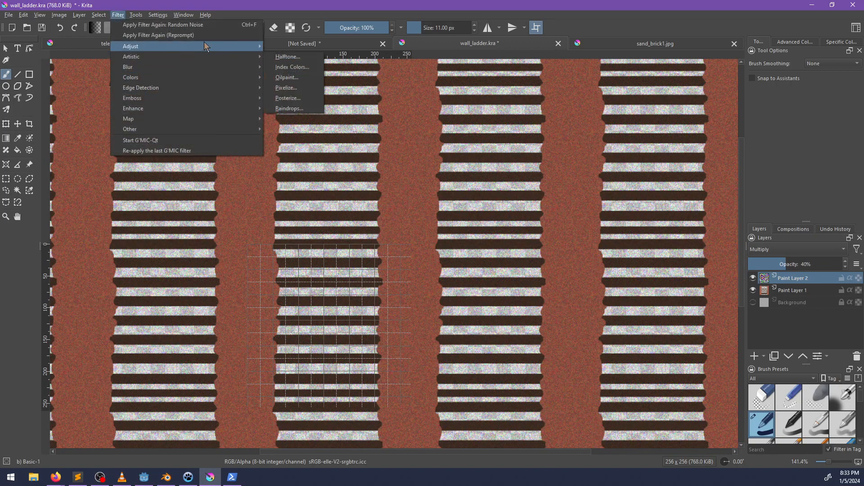
pyautogui.click(319, 119)
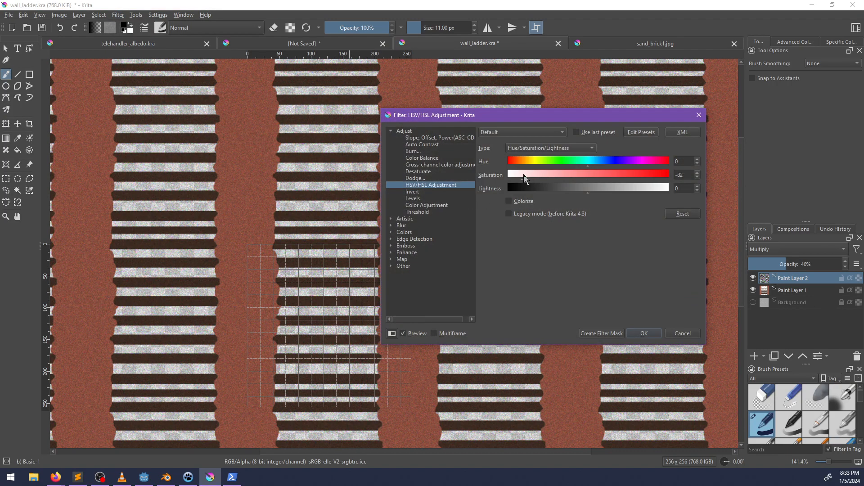
pyautogui.click(614, 188)
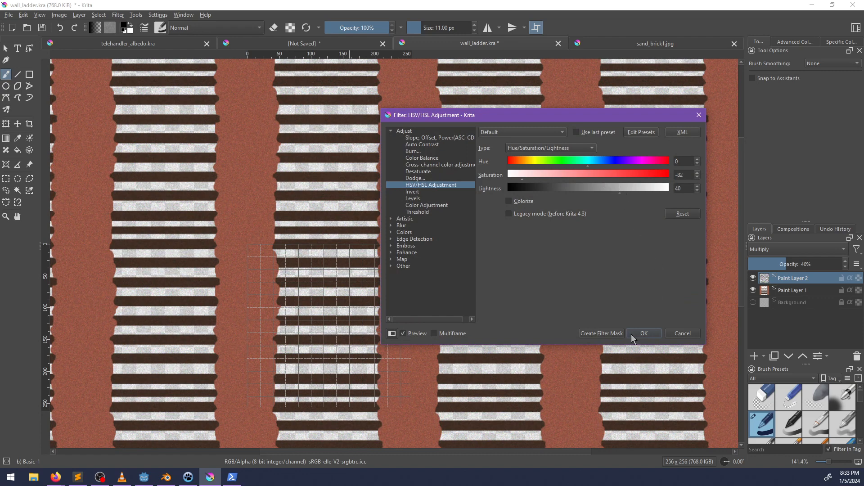
pyautogui.click(648, 334)
# Duplicate the ladder layer, Paint Layer 1
pyautogui.click(800, 294)
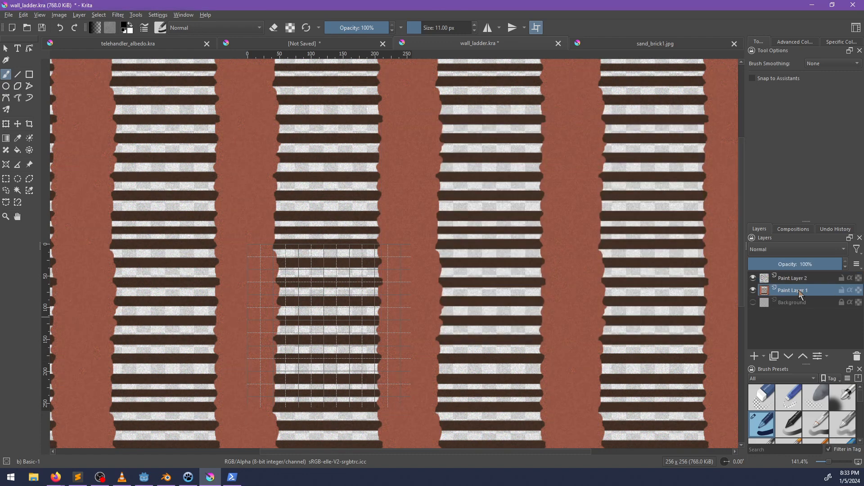
pyautogui.rightClick(801, 293)
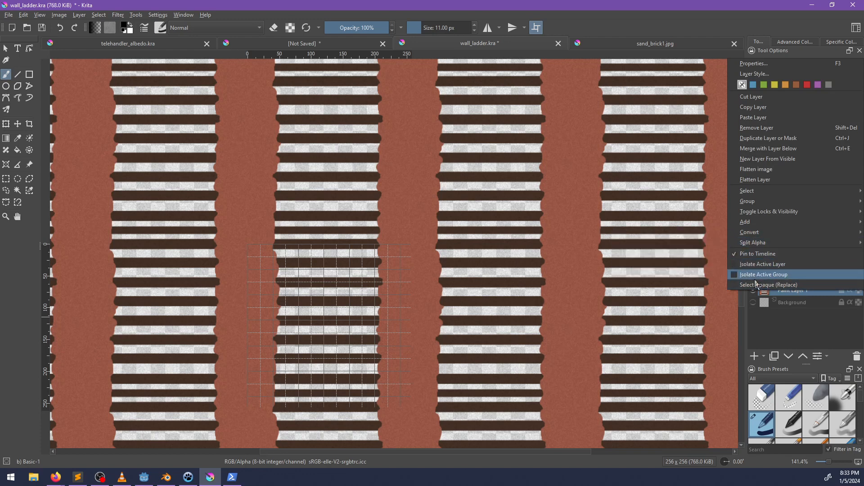
pyautogui.click(522, 307)
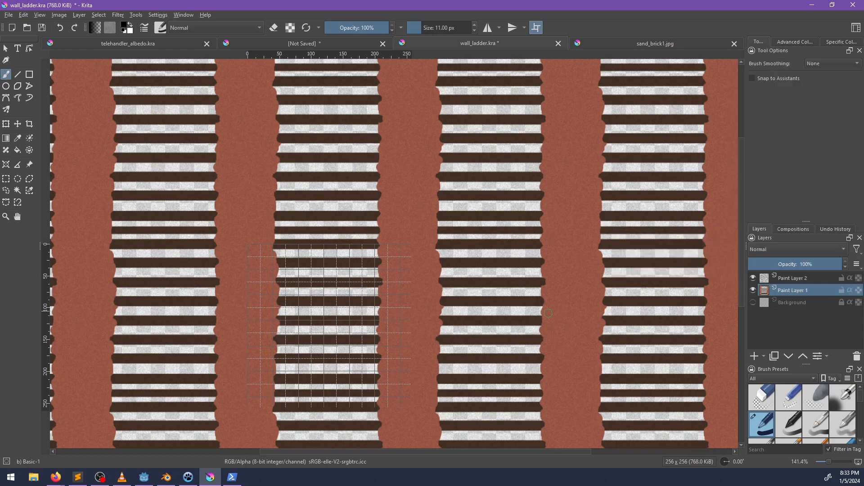
pyautogui.click(774, 357)
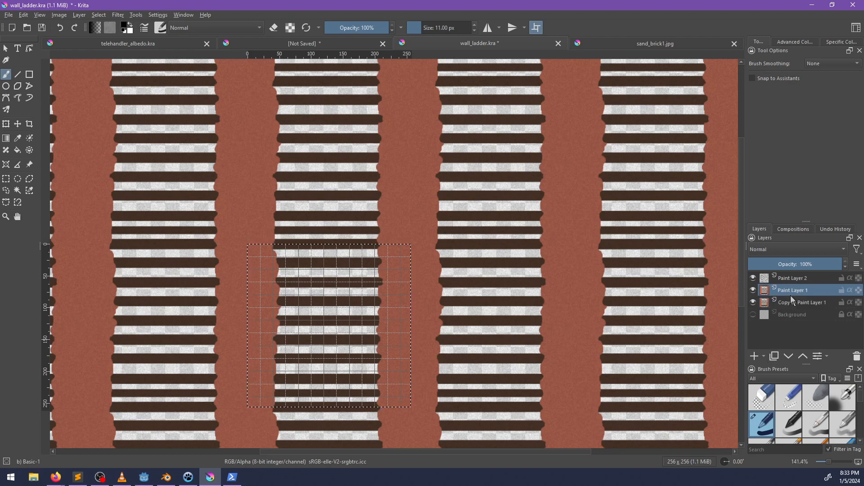
# Apply a Gaussian Blur to the copy of Paint Layer 1 that lies beneath the original
pyautogui.click(793, 302)
pyautogui.click(118, 15)
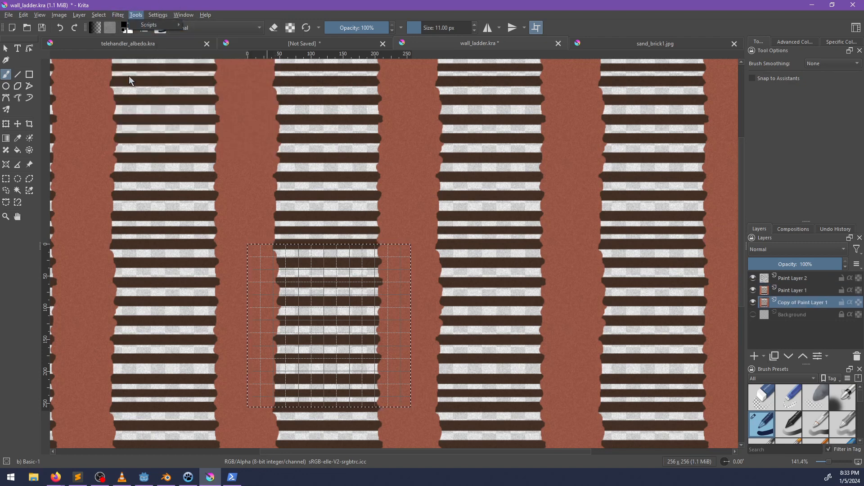
pyautogui.moveTo(128, 72)
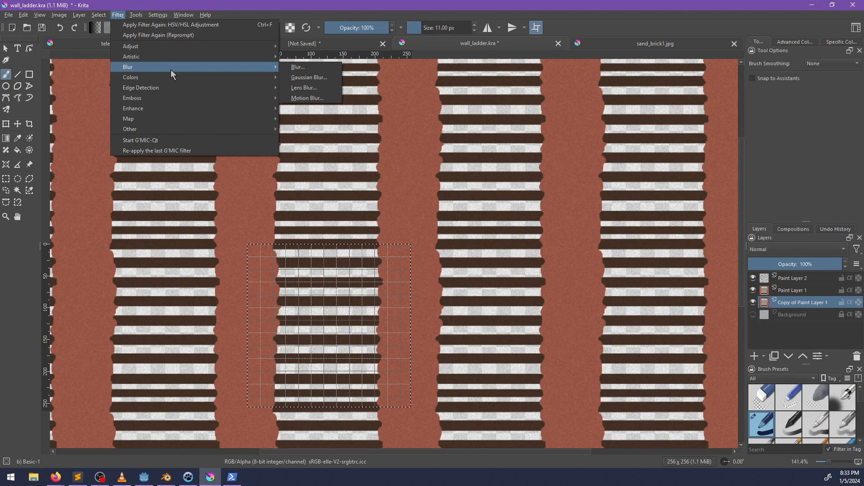
pyautogui.click(310, 78)
pyautogui.click(583, 149)
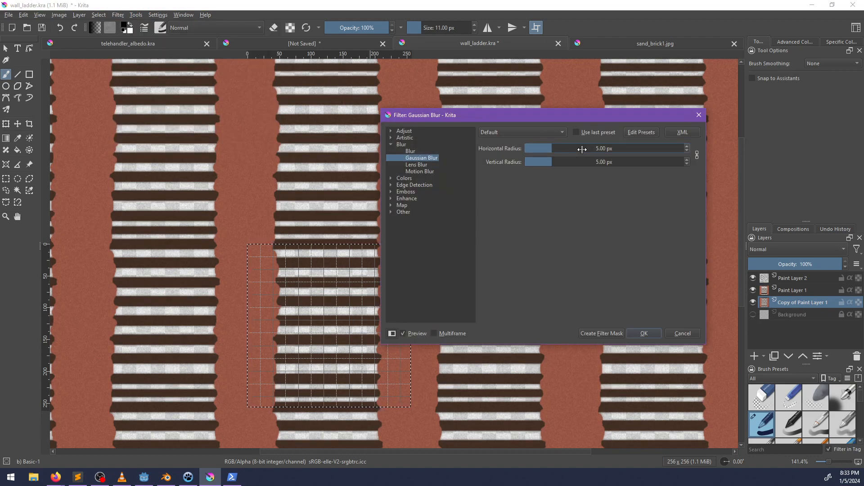
pyautogui.moveTo(577, 149); pyautogui.dragTo(564, 148)
pyautogui.click(645, 334)
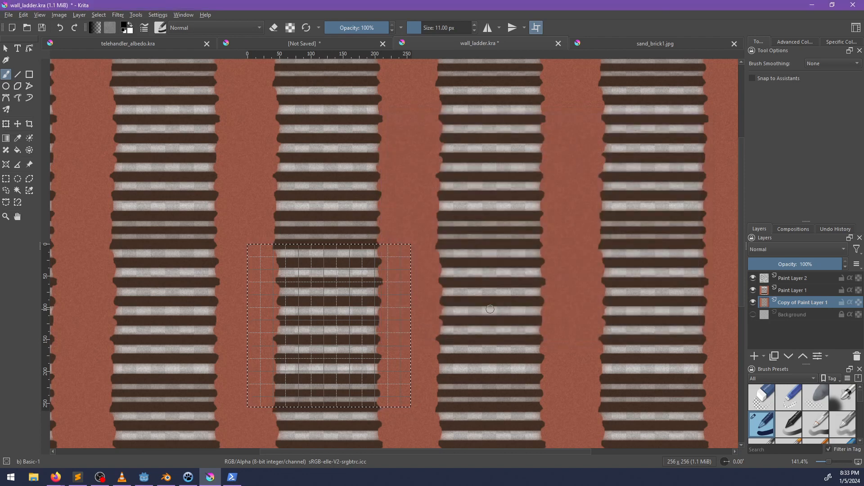
# Delete the blurred copy of Paint Layer 1
pyautogui.moveTo(490, 309); pyautogui.dragTo(520, 302, button='middle')
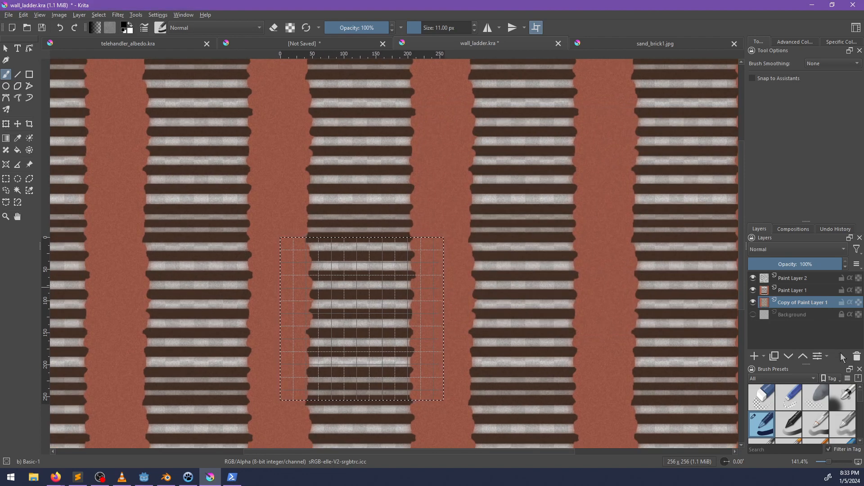
pyautogui.click(857, 356)
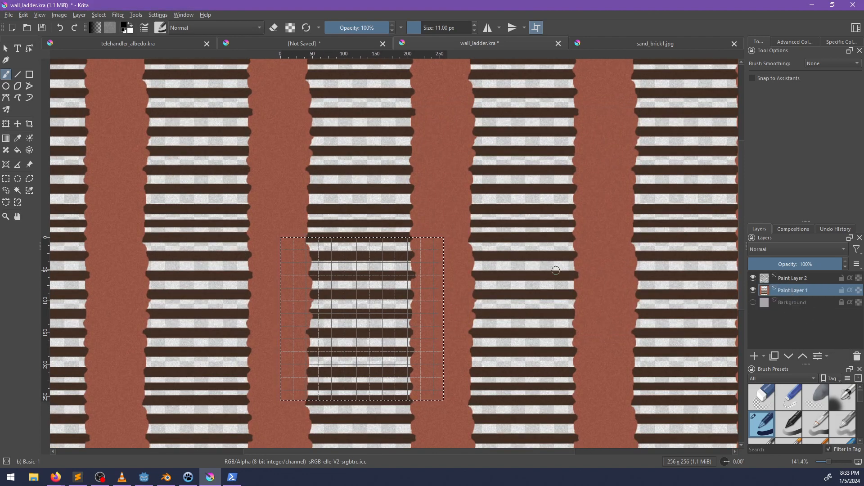
pyautogui.scroll(2, 407, 307)
pyautogui.moveTo(362, 342)
pyautogui.mouseDown(button='middle')
pyautogui.moveTo(372, 336)
pyautogui.moveTo(350, 353)
pyautogui.mouseUp(button='middle')
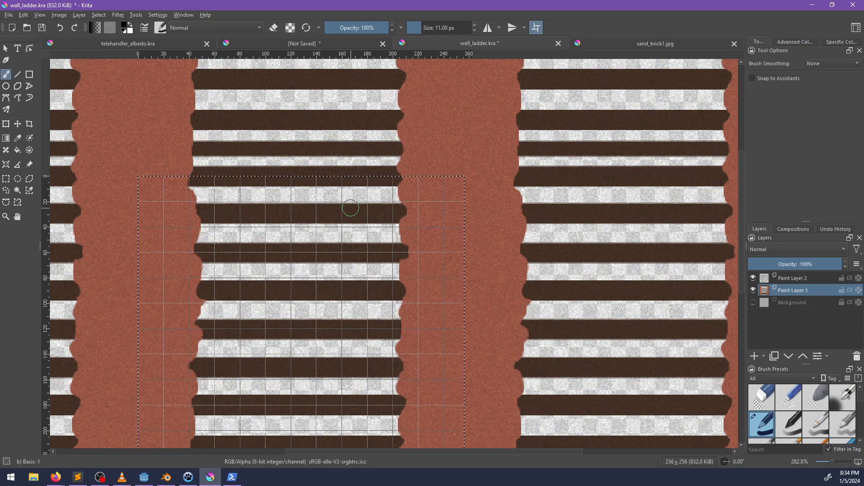
# Switch between the other open window and the ladder texture to examine and compare the two
pyautogui.hotkey('alt', 'Tab')
pyautogui.moveTo(312, 164); pyautogui.dragTo(458, 202, button='middle')
pyautogui.scroll(-8, 421, 243)
pyautogui.scroll(-12, 422, 243)
pyautogui.scroll(8, 463, 236)
pyautogui.scroll(9, 462, 249)
pyautogui.scroll(8, 508, 216)
pyautogui.hotkey('alt', 'Tab')
pyautogui.moveTo(371, 260); pyautogui.dragTo(430, 213, button='middle')
pyautogui.scroll(-1, 392, 247)
pyautogui.moveTo(378, 239); pyautogui.dragTo(352, 219, button='middle')
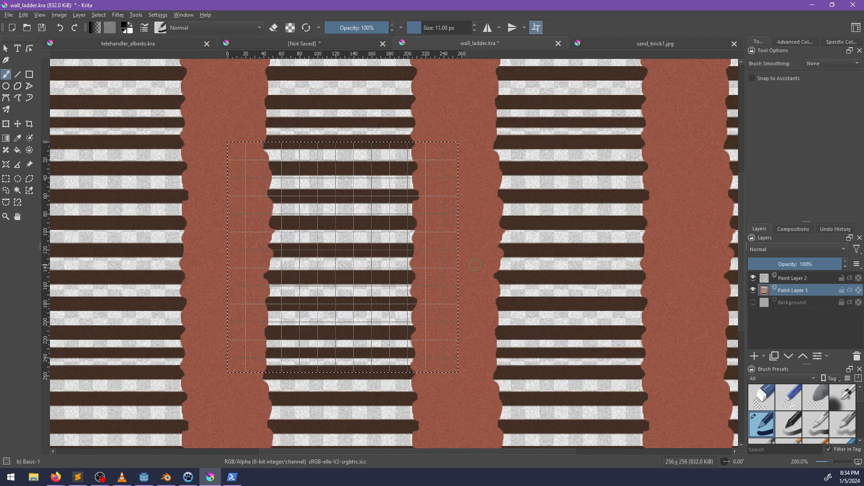
pyautogui.hotkey('alt', 'Tab')
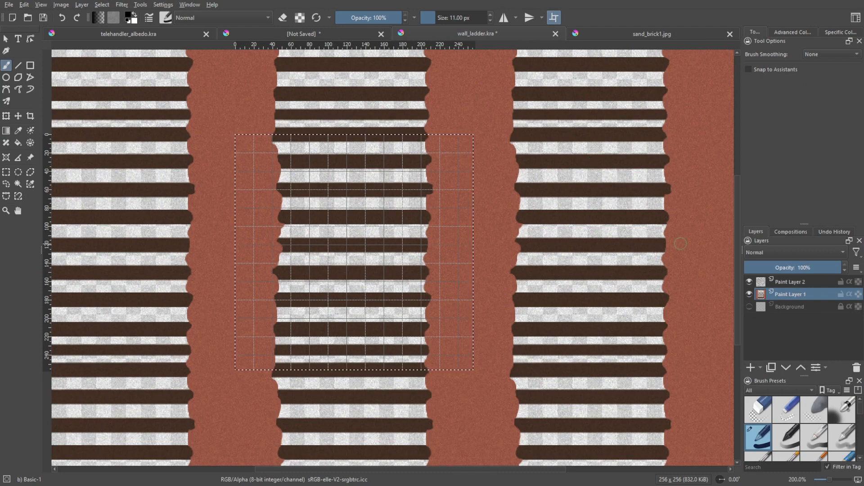
# Lower the opacity of the noise layer, Paint Layer 2, to 26%
pyautogui.moveTo(443, 261); pyautogui.dragTo(460, 296, button='middle')
pyautogui.scroll(2, 494, 226)
pyautogui.scroll(-1, 559, 284)
pyautogui.moveTo(561, 284); pyautogui.dragTo(518, 280, button='middle')
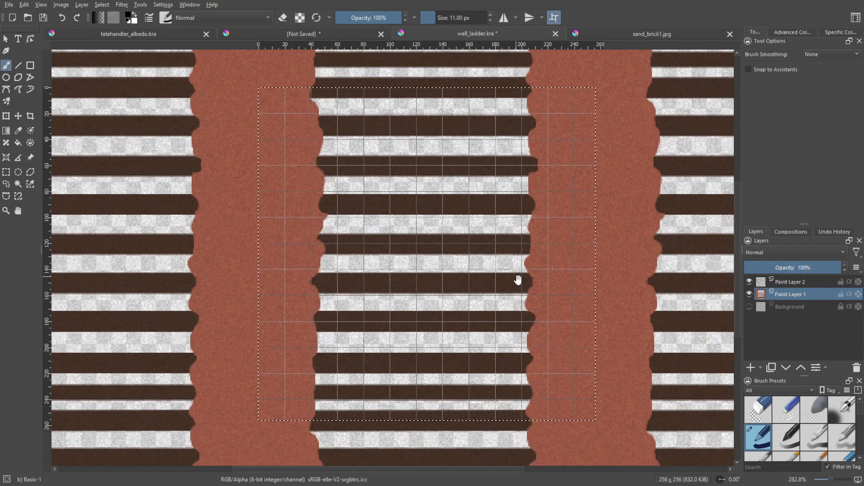
pyautogui.click(801, 282)
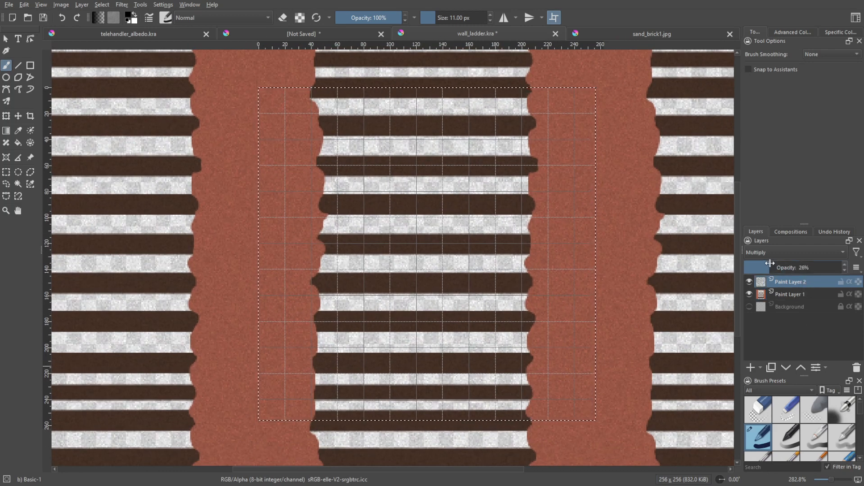
# Choose the Airbrush Soft brush and reduce its size to 35 px
pyautogui.click(831, 415)
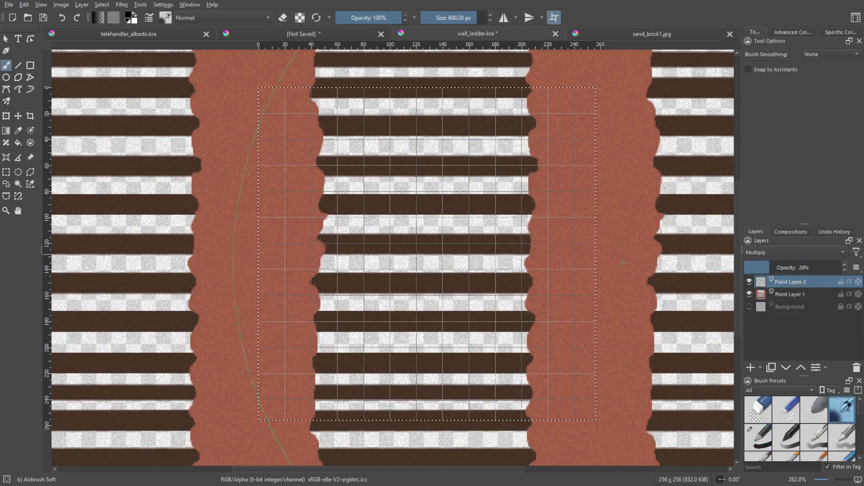
pyautogui.keyDown('shift'); pyautogui.moveTo(552, 238); pyautogui.dragTo(68, 239); pyautogui.keyUp('shift')
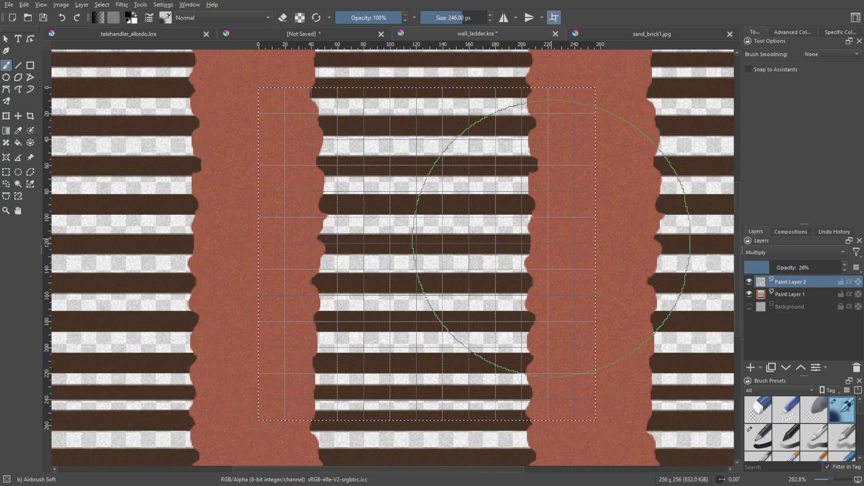
pyautogui.keyDown('shift'); pyautogui.moveTo(413, 238); pyautogui.dragTo(495, 246); pyautogui.keyUp('shift')
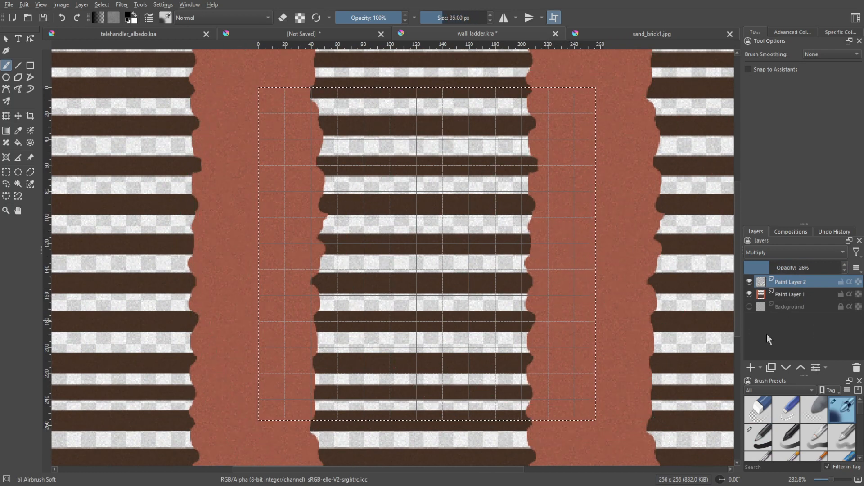
# Put Paint Layer 1 into a group and add a paint layer named "highlights" above it inside the group
pyautogui.click(785, 298)
pyautogui.hotkey('ctrl', 'g')
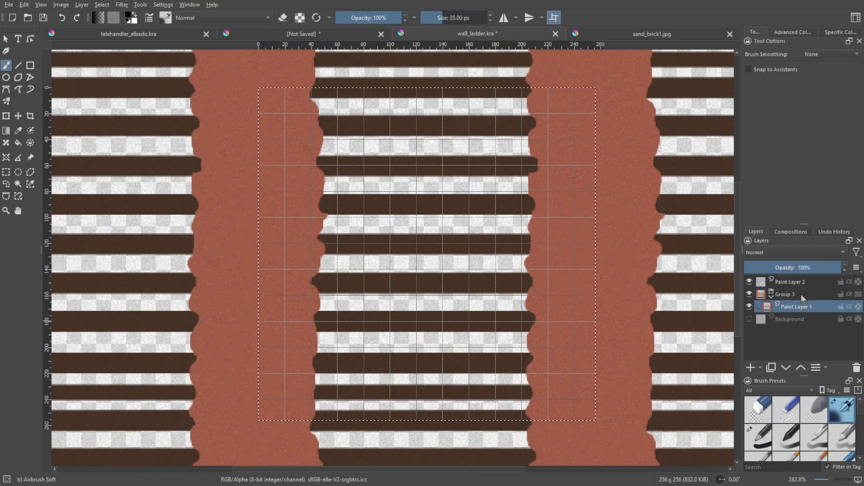
pyautogui.click(750, 368)
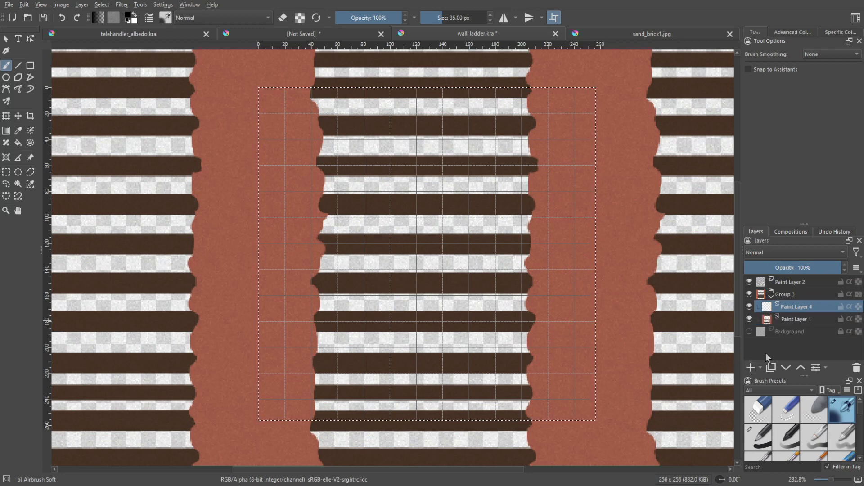
pyautogui.doubleClick(805, 308)
pyautogui.write('highligh')
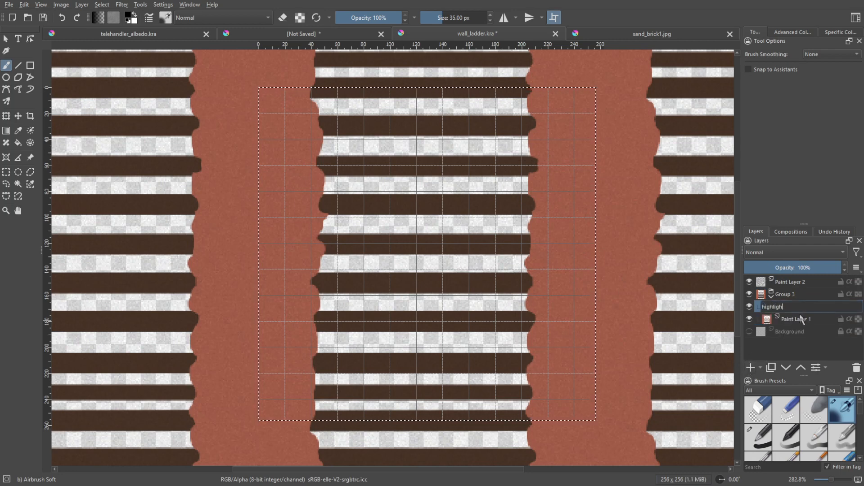
pyautogui.write('ts')
pyautogui.press('Return')
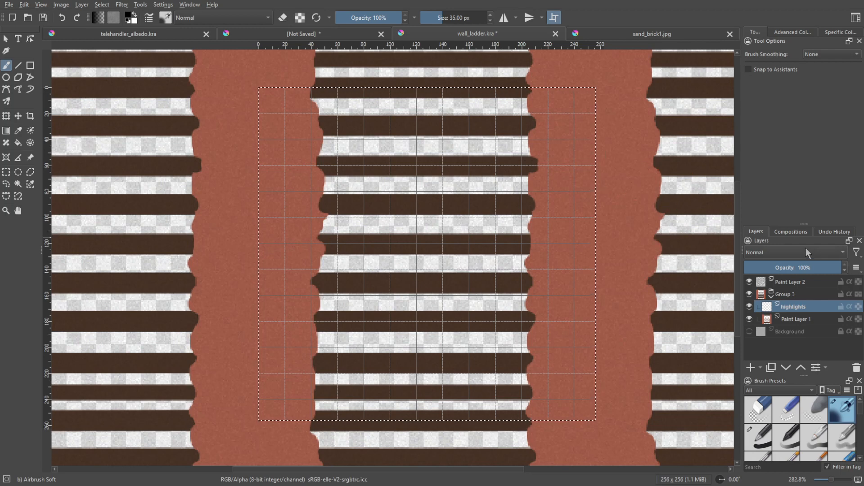
# Choose the Basic-3 Flow brush for painting on the highlights layer
pyautogui.click(794, 231)
pyautogui.click(761, 231)
pyautogui.rightClick(621, 238)
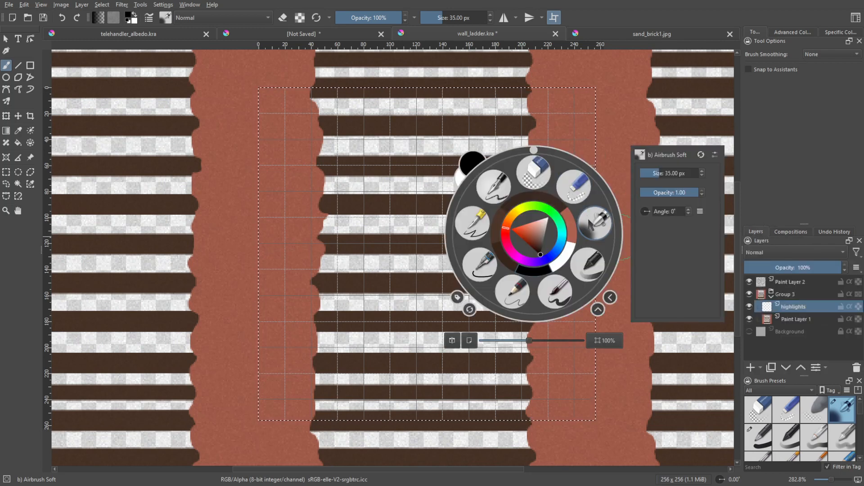
pyautogui.click(591, 224)
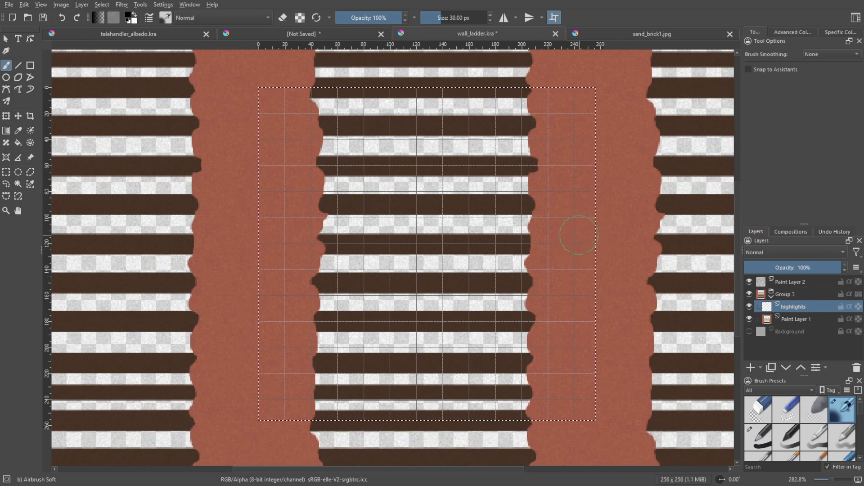
pyautogui.click(816, 438)
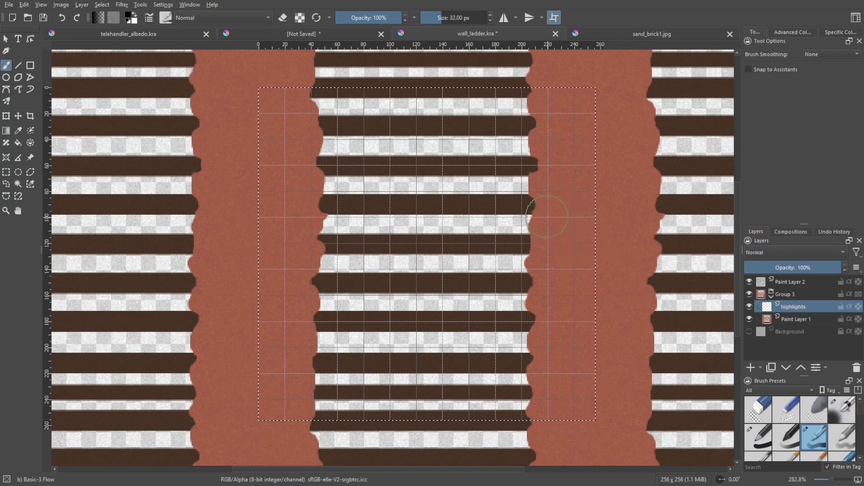
# Pick a pale orange-beige painting colour and shrink the brush to 9 px
pyautogui.click(792, 31)
pyautogui.moveTo(790, 109)
pyautogui.mouseDown()
pyautogui.moveTo(772, 125)
pyautogui.moveTo(759, 98)
pyautogui.mouseUp()
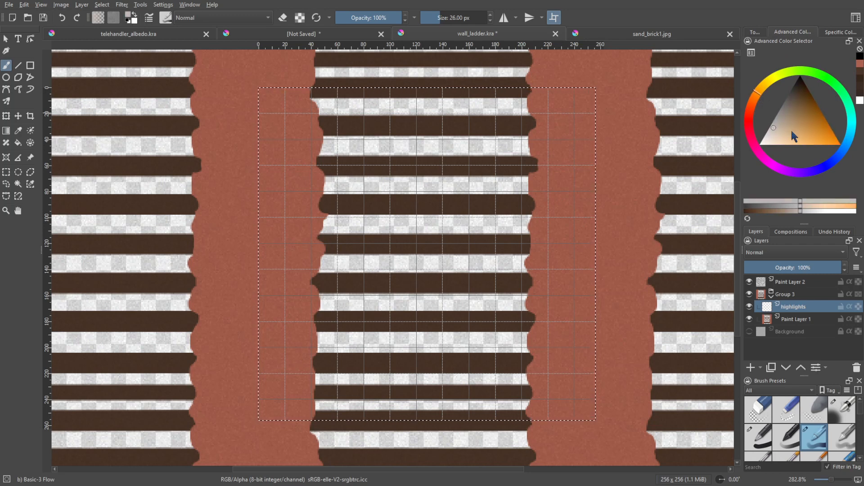
pyautogui.moveTo(794, 136); pyautogui.dragTo(782, 141)
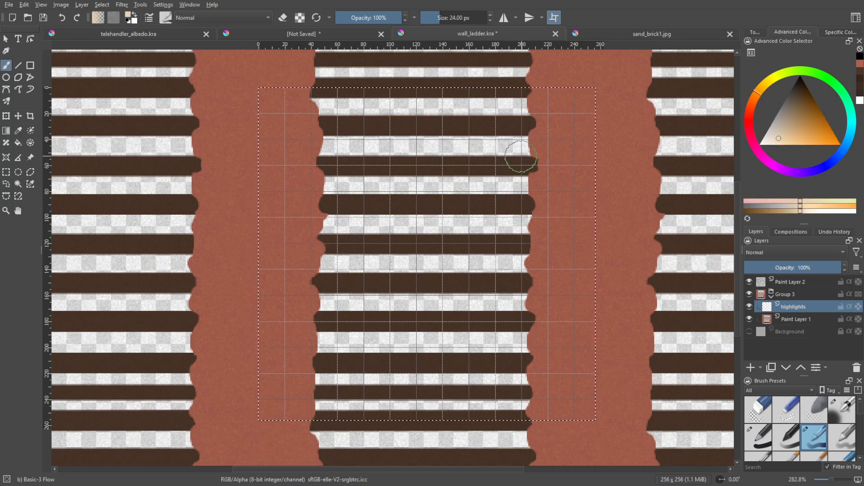
pyautogui.press('[')
pyautogui.press('[')
pyautogui.press('[')
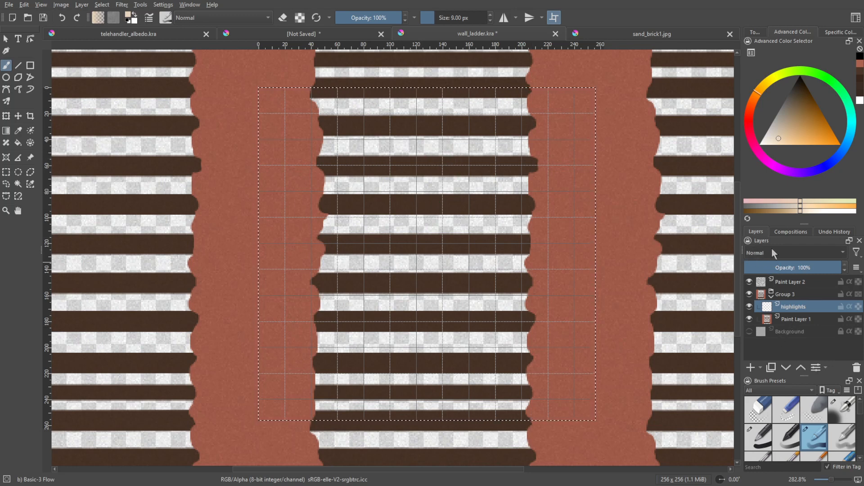
# Set the highlights layer's blending mode to Lighten and paint a pale highlight along the upper edge of the rung near the 60 px mark
pyautogui.click(767, 231)
pyautogui.moveTo(335, 157); pyautogui.dragTo(355, 157)
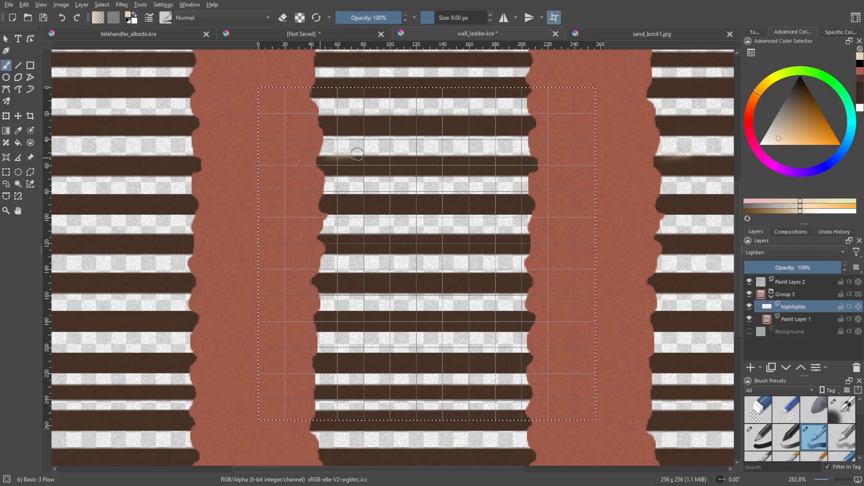
pyautogui.moveTo(344, 158); pyautogui.dragTo(452, 161)
pyautogui.hotkey('ctrl', 'z')
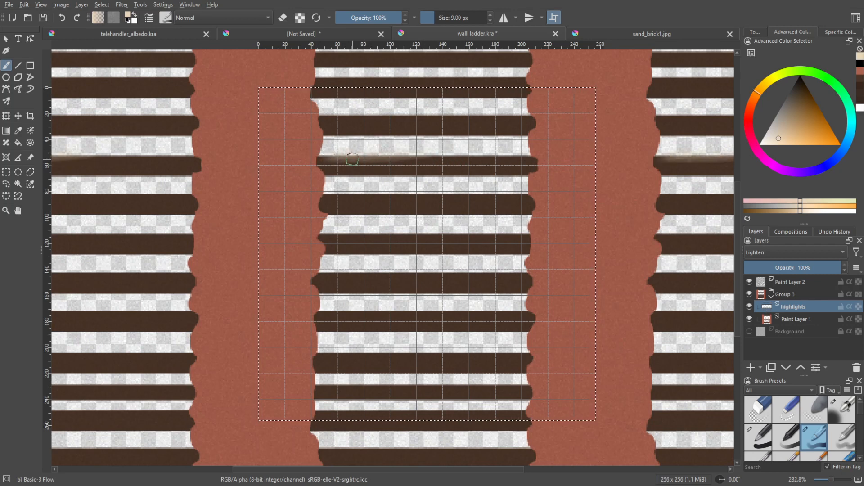
pyautogui.moveTo(323, 160); pyautogui.dragTo(533, 161)
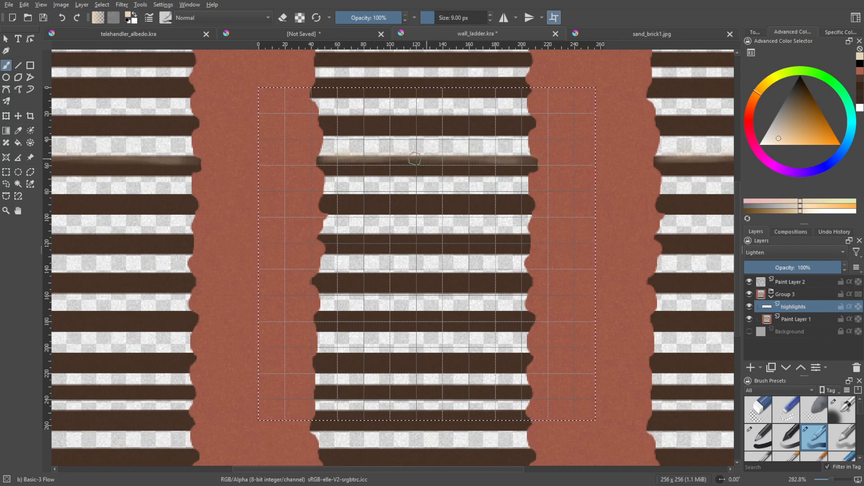
pyautogui.moveTo(414, 159); pyautogui.dragTo(496, 160)
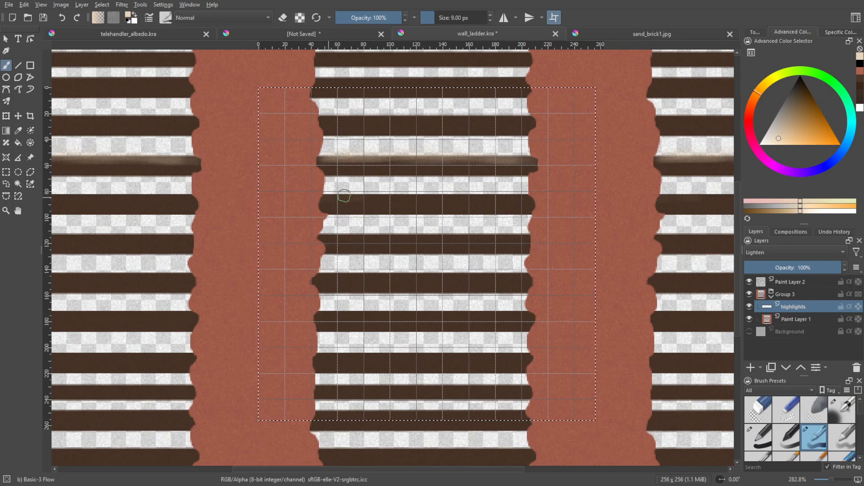
# Paint pale highlights along the upper edges of the rungs near the 90 and 120 px marks and hide the grid
pyautogui.moveTo(372, 195); pyautogui.dragTo(496, 194)
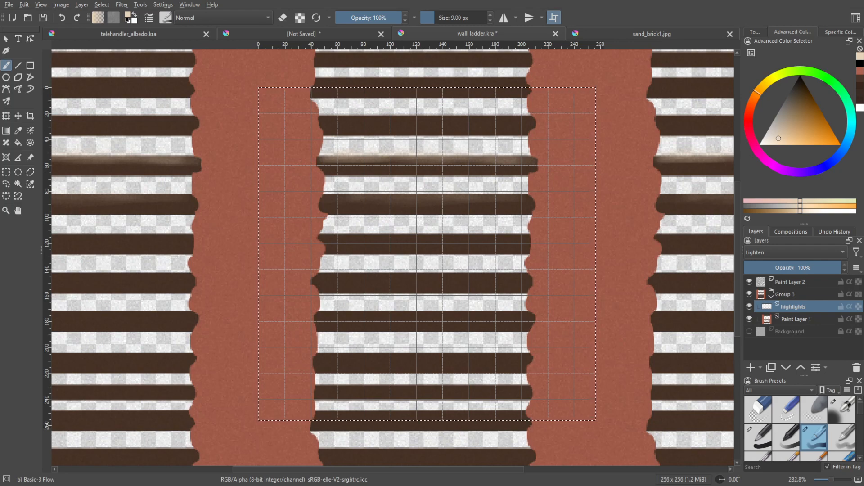
pyautogui.moveTo(367, 214); pyautogui.dragTo(372, 187, button='middle')
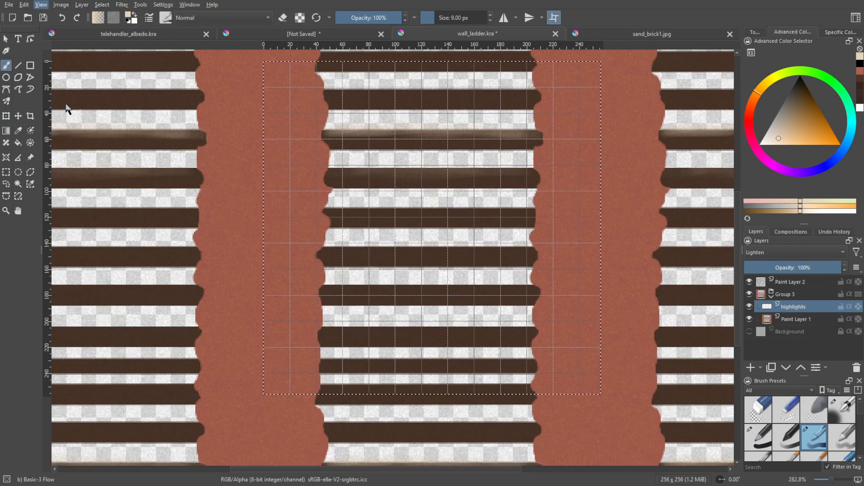
pyautogui.click(61, 156)
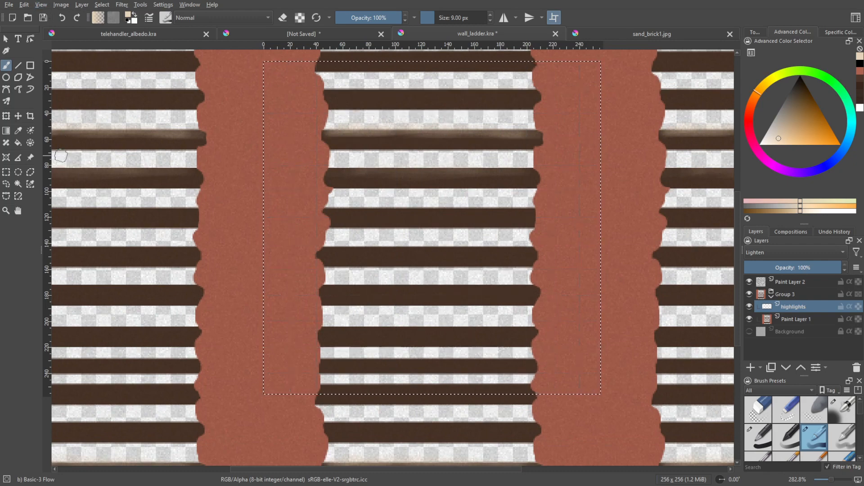
pyautogui.moveTo(411, 221); pyautogui.dragTo(409, 206, button='middle')
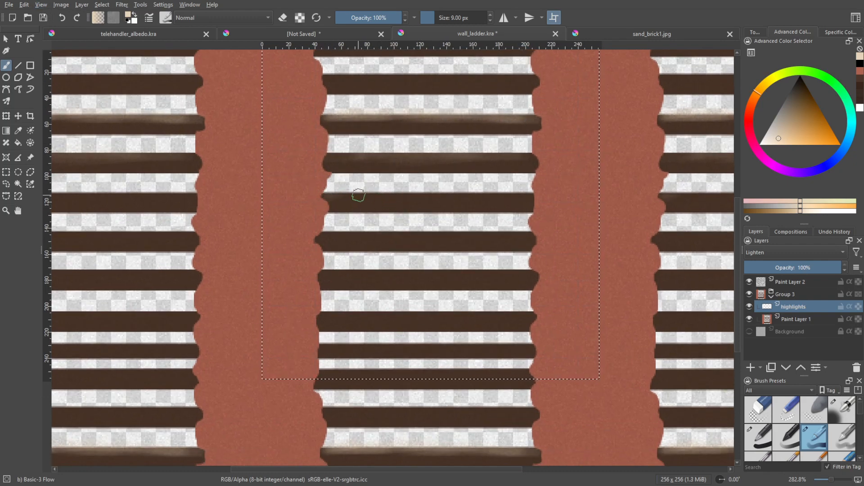
pyautogui.moveTo(324, 197); pyautogui.dragTo(534, 197)
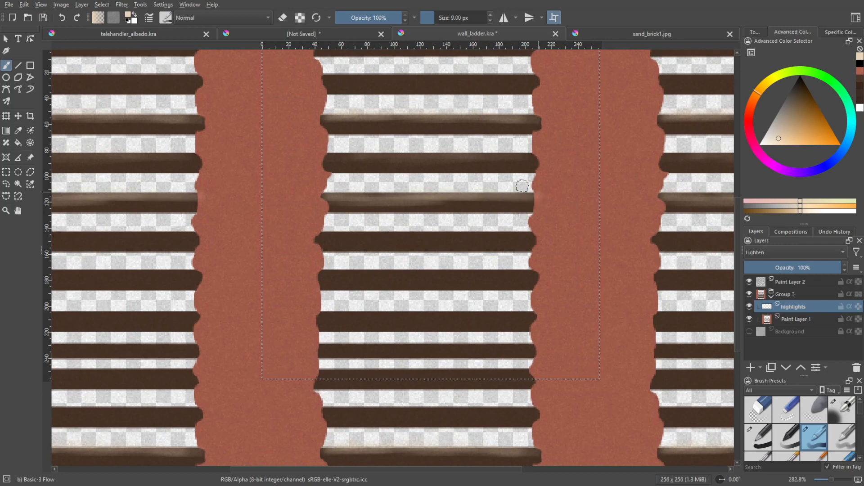
# Erase the lower parts of the highlights on the rungs near the 60 and 120 px marks
pyautogui.press('e')
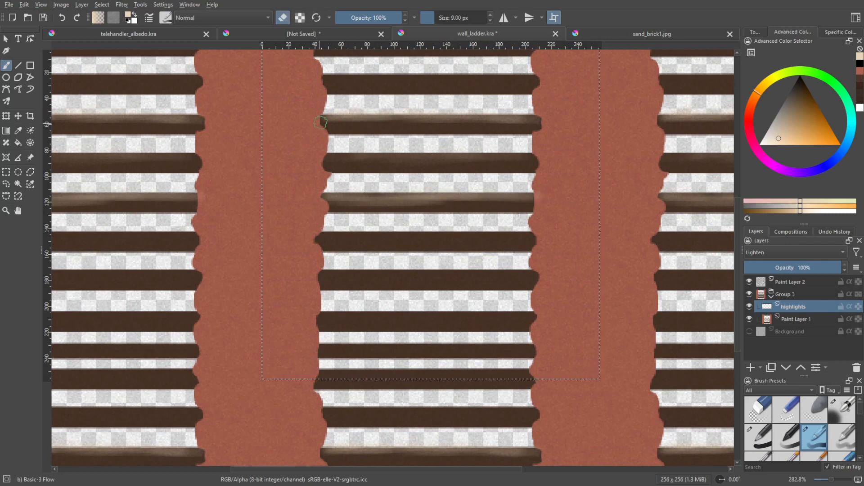
pyautogui.moveTo(343, 123); pyautogui.dragTo(536, 127)
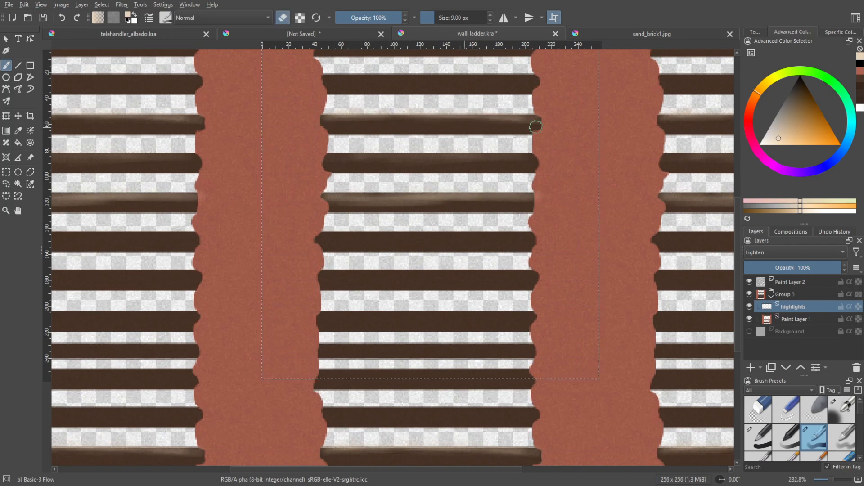
pyautogui.press('e')
pyautogui.press('e')
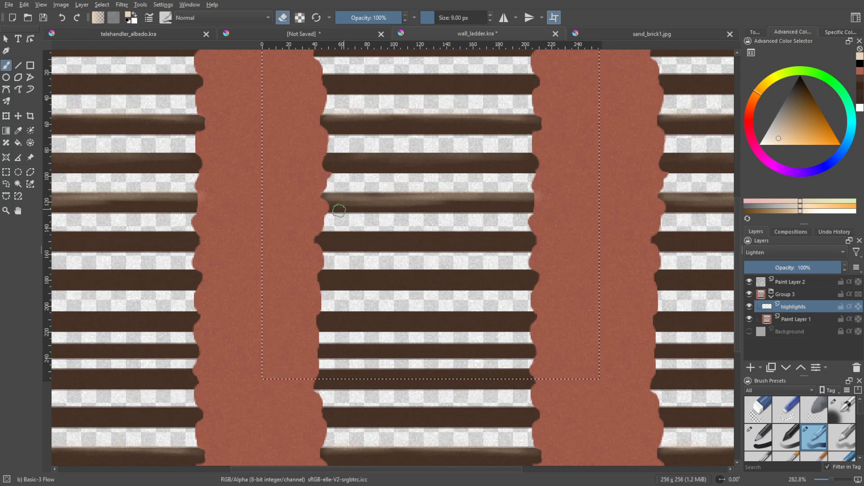
pyautogui.moveTo(375, 207); pyautogui.dragTo(520, 203)
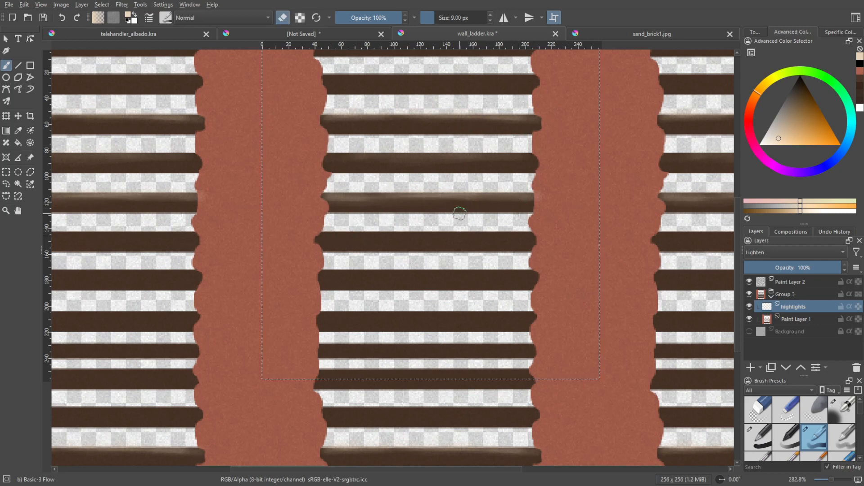
# Paint pale highlights along the upper edges of the four rungs between the 140 and 240 px marks
pyautogui.press('e')
pyautogui.moveTo(324, 233); pyautogui.dragTo(535, 235)
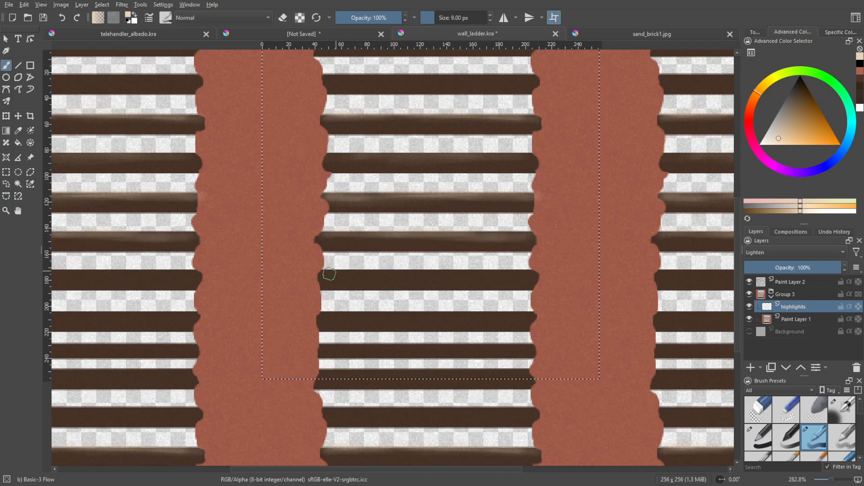
pyautogui.moveTo(329, 274)
pyautogui.mouseDown()
pyautogui.moveTo(538, 273)
pyautogui.moveTo(524, 272)
pyautogui.mouseUp()
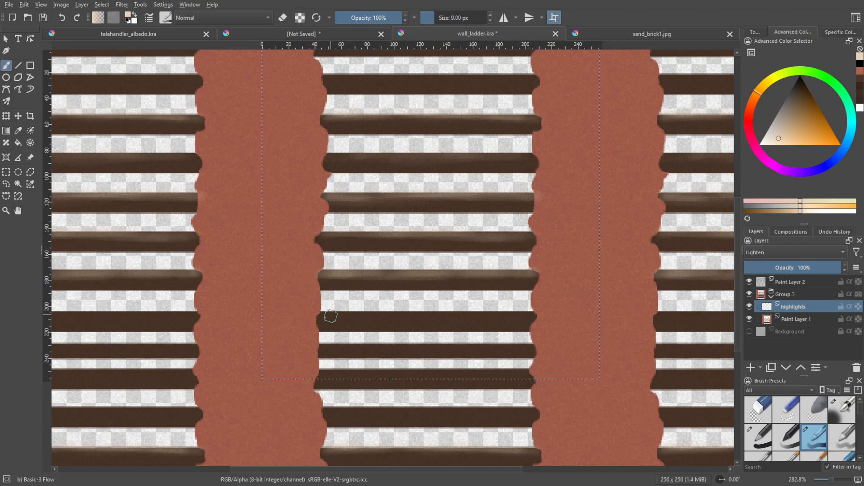
pyautogui.moveTo(320, 315); pyautogui.dragTo(474, 316)
pyautogui.moveTo(388, 320); pyautogui.dragTo(503, 322)
pyautogui.hotkey('ctrl', 'z')
pyautogui.moveTo(418, 314); pyautogui.dragTo(536, 319)
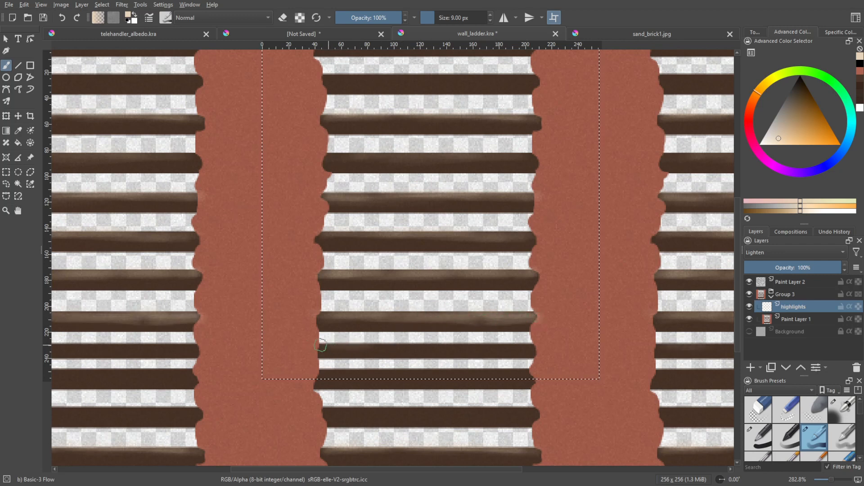
pyautogui.moveTo(320, 345); pyautogui.dragTo(481, 346)
pyautogui.moveTo(412, 342); pyautogui.dragTo(522, 347)
# Strengthen the highlight on the rung near the 90 px mark and erase its lower edge
pyautogui.moveTo(427, 128); pyautogui.dragTo(401, 187, button='middle')
pyautogui.moveTo(300, 215); pyautogui.dragTo(458, 222)
pyautogui.moveTo(353, 218); pyautogui.dragTo(491, 220)
pyautogui.moveTo(437, 214); pyautogui.dragTo(526, 215)
pyautogui.press('e')
pyautogui.moveTo(334, 222); pyautogui.dragTo(470, 226)
# Paint a pale highlight along the upper edge of the rung near the 30 px mark, undoing unwanted strokes
pyautogui.press('e')
pyautogui.moveTo(299, 136); pyautogui.dragTo(423, 142)
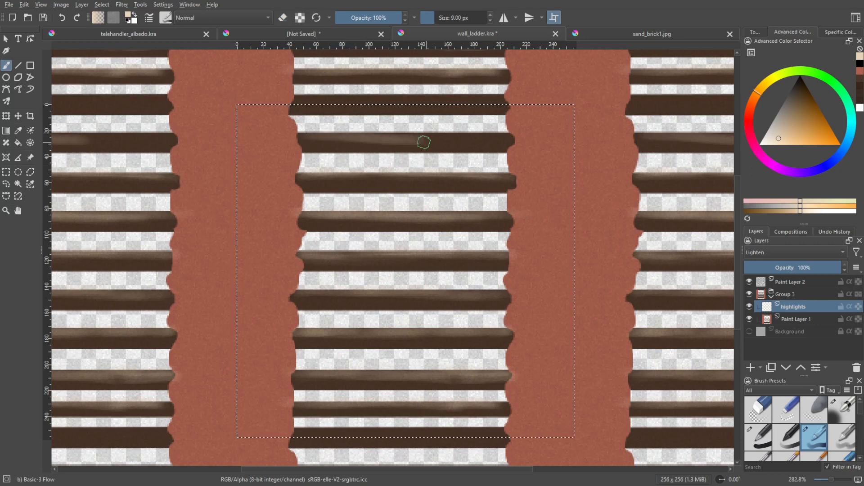
pyautogui.hotkey('ctrl', 'z')
pyautogui.moveTo(298, 136); pyautogui.dragTo(446, 141)
pyautogui.moveTo(386, 136)
pyautogui.mouseDown()
pyautogui.moveTo(510, 137)
pyautogui.moveTo(381, 131)
pyautogui.mouseUp()
pyautogui.hotkey('ctrl', 'z')
pyautogui.hotkey('ctrl', 'z')
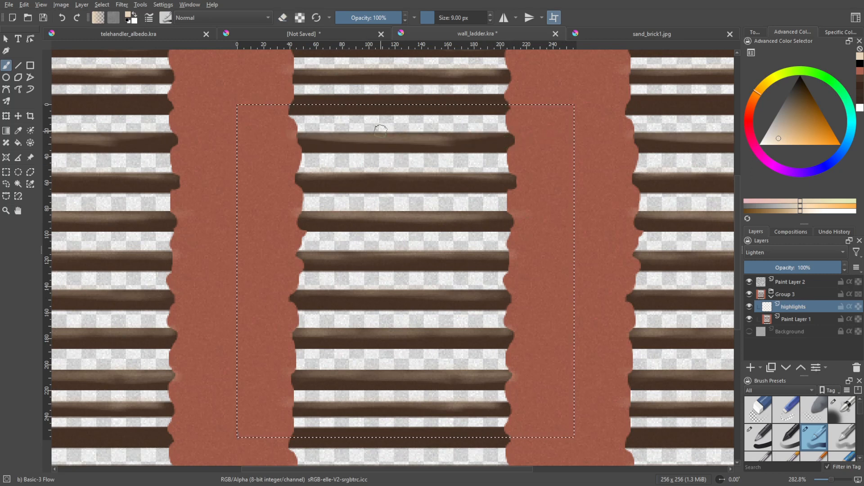
# Paint a pale highlight along the upper edge of the rung at the 0 px mark, redoing one unwanted stroke
pyautogui.moveTo(298, 95); pyautogui.dragTo(391, 94)
pyautogui.moveTo(456, 97); pyautogui.dragTo(338, 103)
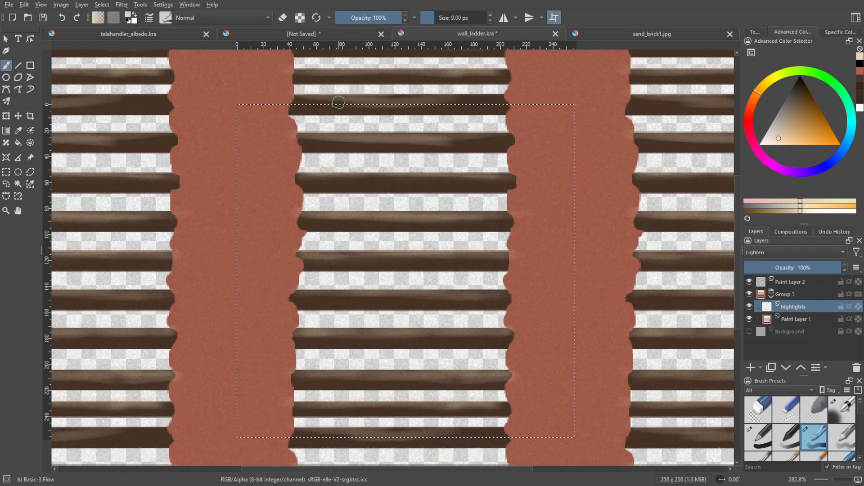
pyautogui.hotkey('ctrl', 'z')
pyautogui.moveTo(446, 97); pyautogui.dragTo(336, 100)
pyautogui.moveTo(495, 95)
pyautogui.mouseDown()
pyautogui.moveTo(377, 92)
pyautogui.moveTo(427, 98)
pyautogui.mouseUp()
# Soften the highlight on the rung near the 90 px mark with light eraser strokes
pyautogui.moveTo(469, 130); pyautogui.dragTo(456, 167, button='middle')
pyautogui.press('e')
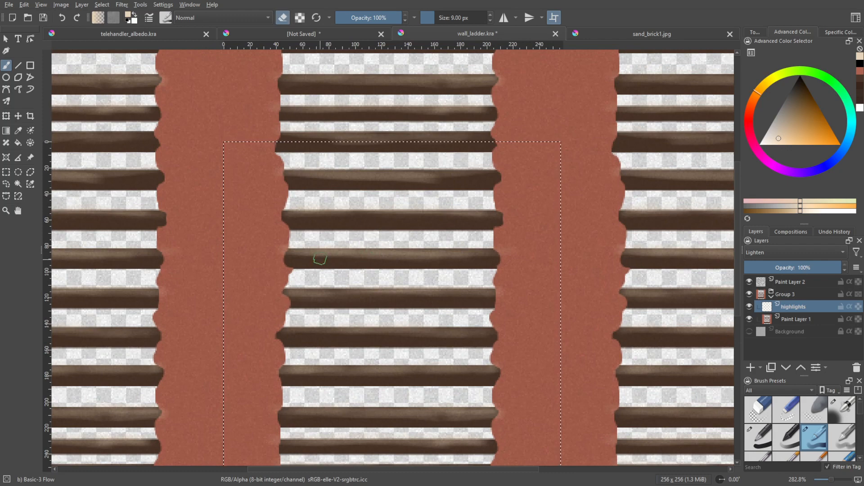
pyautogui.moveTo(331, 253); pyautogui.dragTo(481, 255)
pyautogui.moveTo(270, 246); pyautogui.dragTo(324, 250)
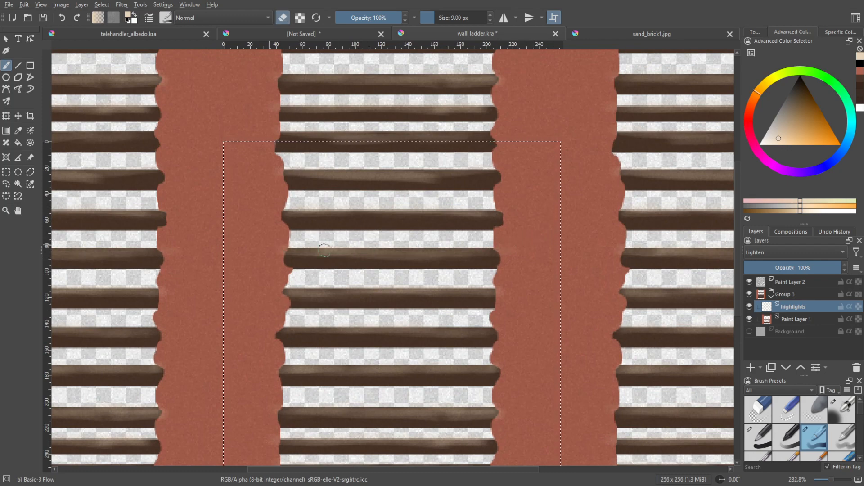
pyautogui.moveTo(282, 263); pyautogui.dragTo(295, 219, button='middle')
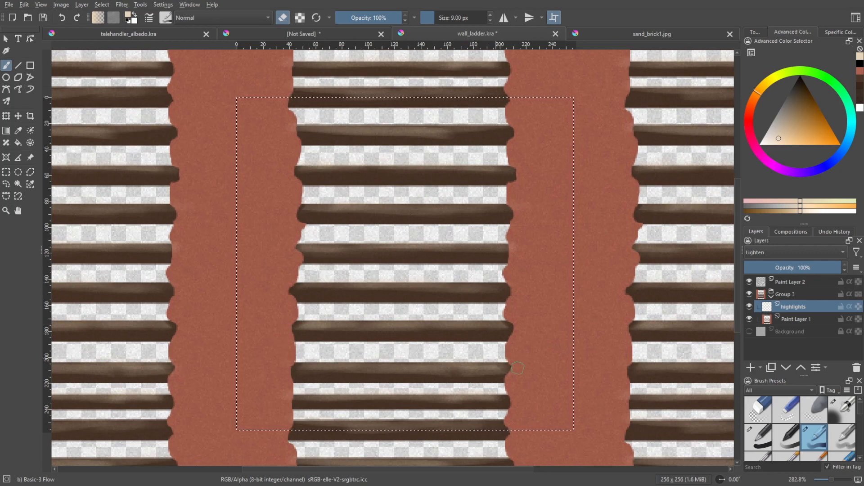
# Touch up the highlight along the upper edge of the rung near the 60 px mark
pyautogui.moveTo(528, 372); pyautogui.dragTo(542, 328, button='middle')
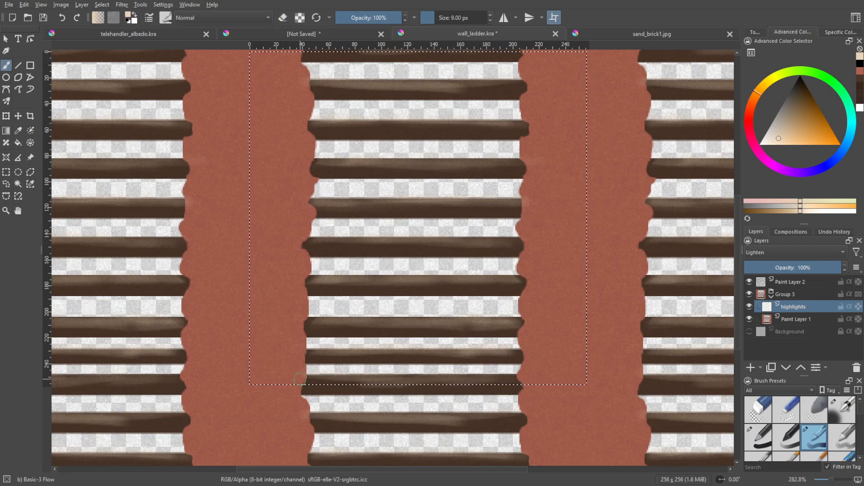
pyautogui.press('w')
pyautogui.moveTo(531, 290)
pyautogui.mouseDown(button='middle')
pyautogui.moveTo(510, 353)
pyautogui.moveTo(531, 331)
pyautogui.mouseUp(button='middle')
pyautogui.press('w')
pyautogui.press('e')
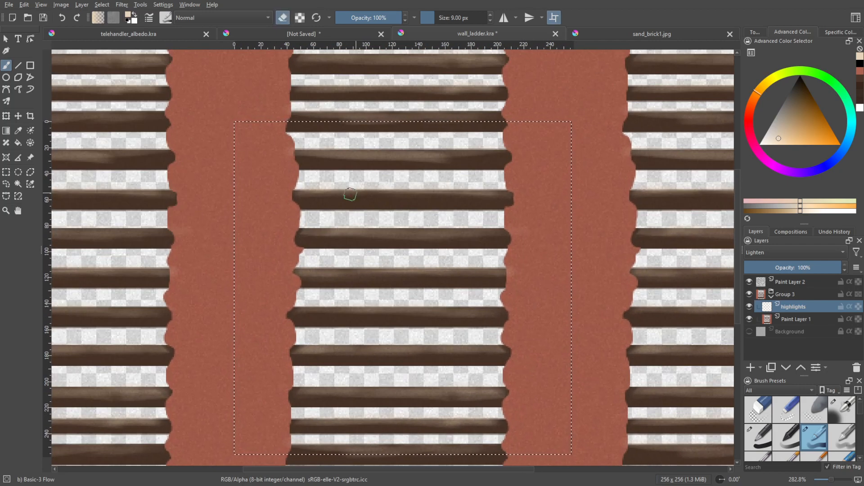
pyautogui.press('e')
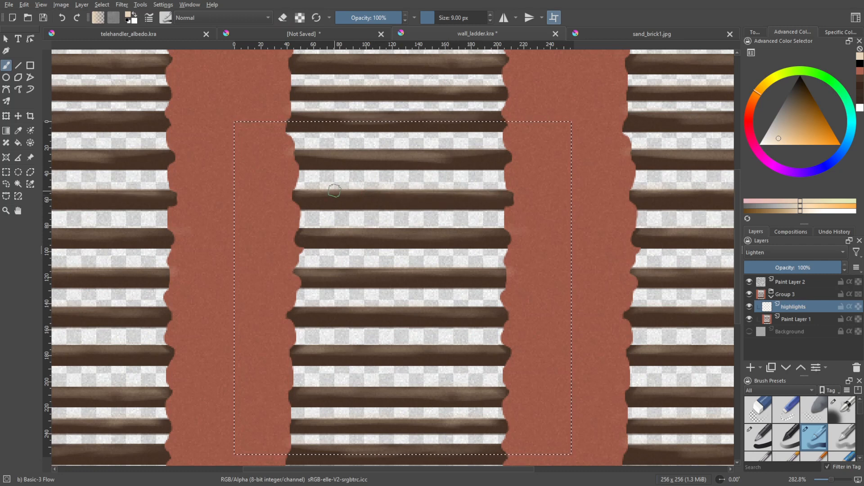
pyautogui.moveTo(334, 191); pyautogui.dragTo(492, 189)
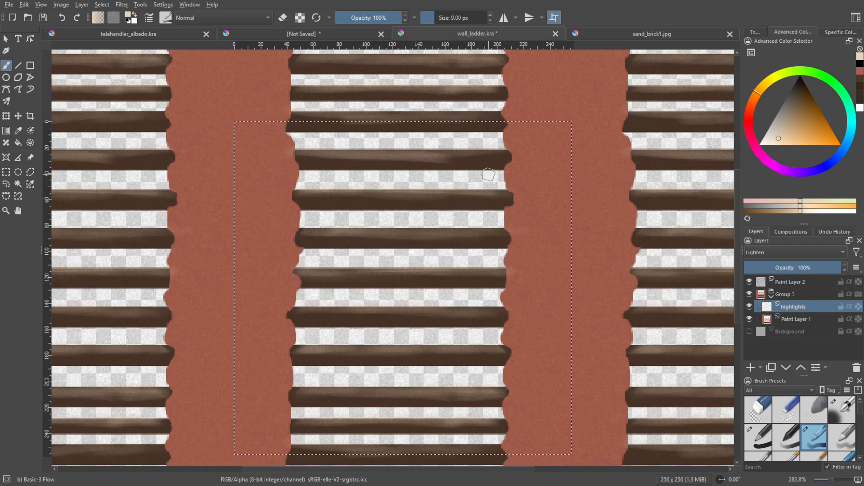
# Choose the Airbrush Soft brush and enlarge it to 26 px
pyautogui.moveTo(506, 247)
pyautogui.mouseDown(button='middle')
pyautogui.moveTo(475, 303)
pyautogui.moveTo(500, 222)
pyautogui.moveTo(515, 281)
pyautogui.mouseUp(button='middle')
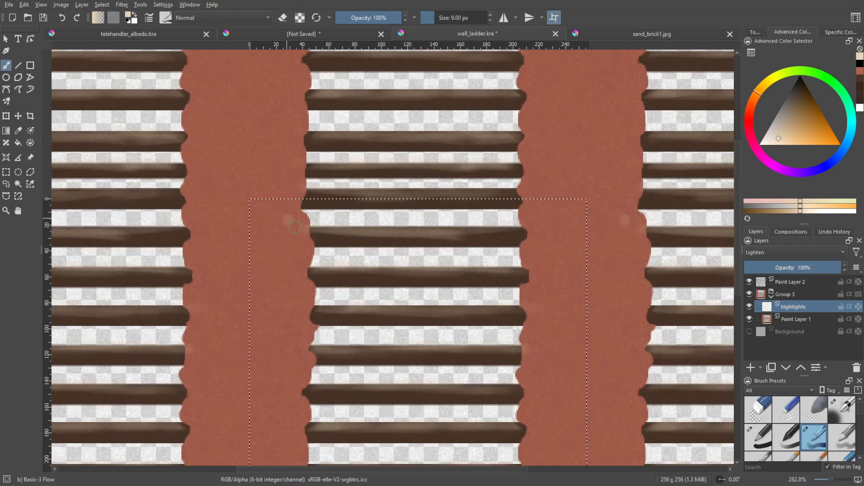
pyautogui.press(']')
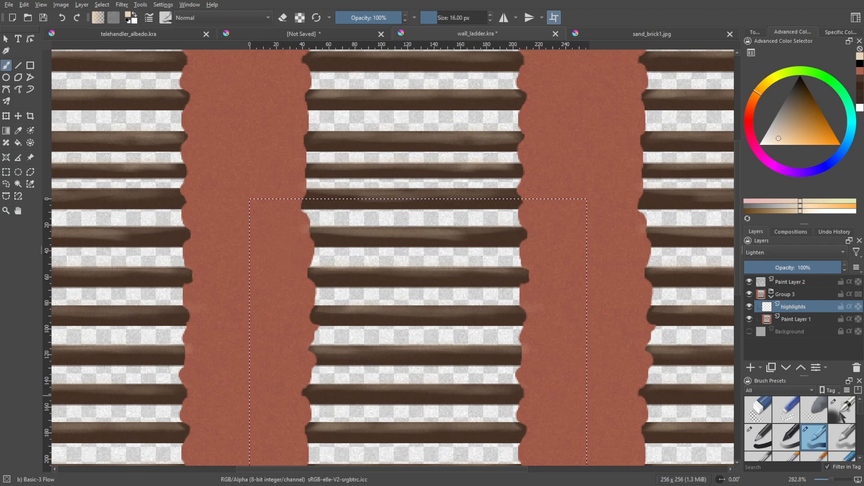
pyautogui.click(842, 411)
pyautogui.press(']')
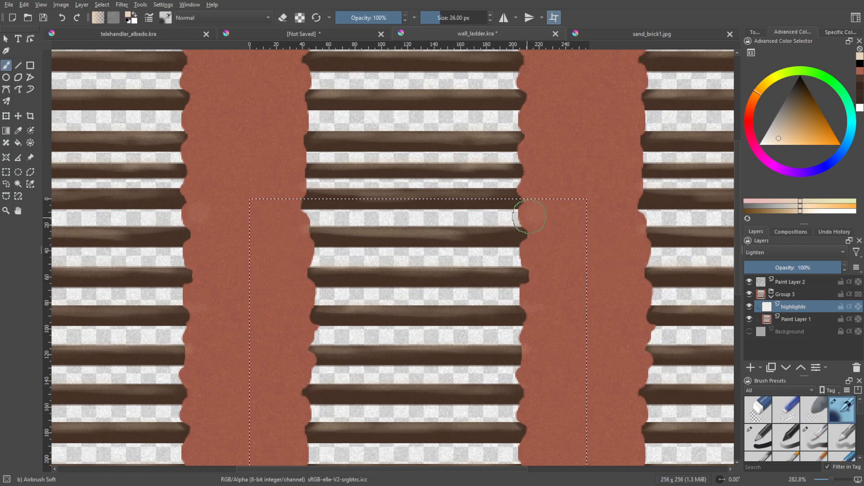
# Airbrush soft pale patches on the red column beside the rungs between the 0 and 100 px marks
pyautogui.moveTo(540, 238)
pyautogui.mouseDown()
pyautogui.moveTo(524, 248)
pyautogui.moveTo(535, 243)
pyautogui.mouseUp()
pyautogui.moveTo(540, 278); pyautogui.dragTo(546, 247, button='middle')
pyautogui.moveTo(586, 193)
pyautogui.mouseDown()
pyautogui.moveTo(557, 204)
pyautogui.moveTo(571, 194)
pyautogui.moveTo(549, 179)
pyautogui.moveTo(552, 189)
pyautogui.mouseUp()
pyautogui.moveTo(543, 257); pyautogui.dragTo(574, 250)
pyautogui.hotkey('ctrl', 'shift', 'a')
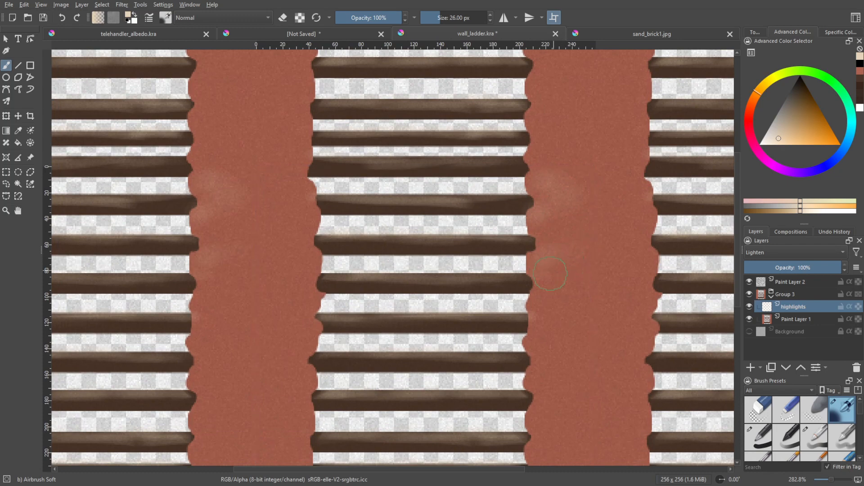
pyautogui.moveTo(553, 291); pyautogui.dragTo(557, 240, button='middle')
pyautogui.moveTo(557, 241)
pyautogui.mouseDown()
pyautogui.moveTo(542, 254)
pyautogui.moveTo(559, 256)
pyautogui.moveTo(571, 244)
pyautogui.mouseUp()
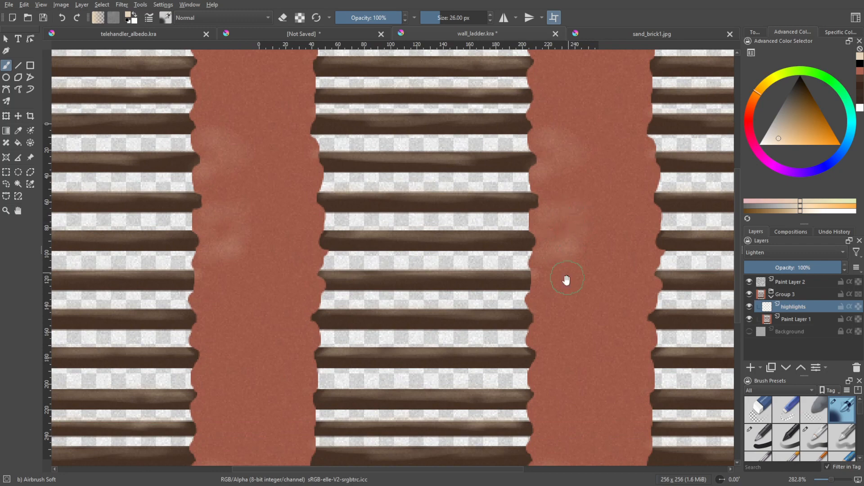
# Airbrush more soft pale patches over the rest of the red column, including across the tile's top and bottom seam
pyautogui.moveTo(566, 283); pyautogui.dragTo(575, 238, button='middle')
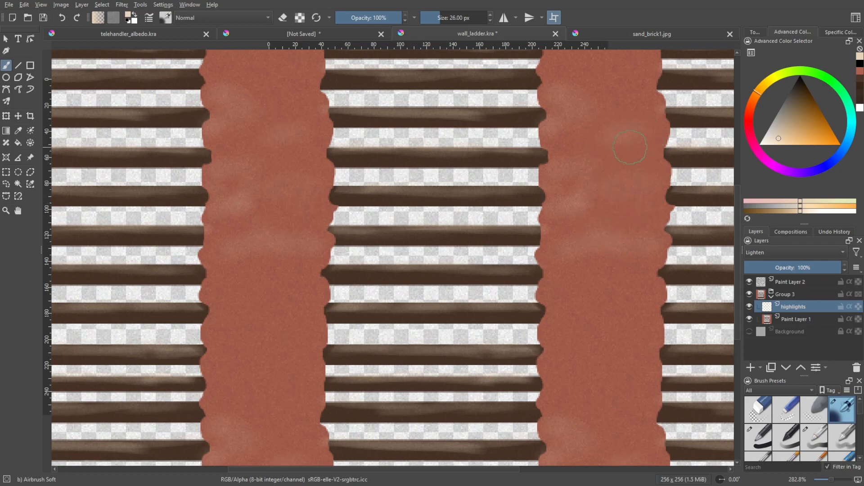
pyautogui.moveTo(630, 161); pyautogui.dragTo(601, 208, button='middle')
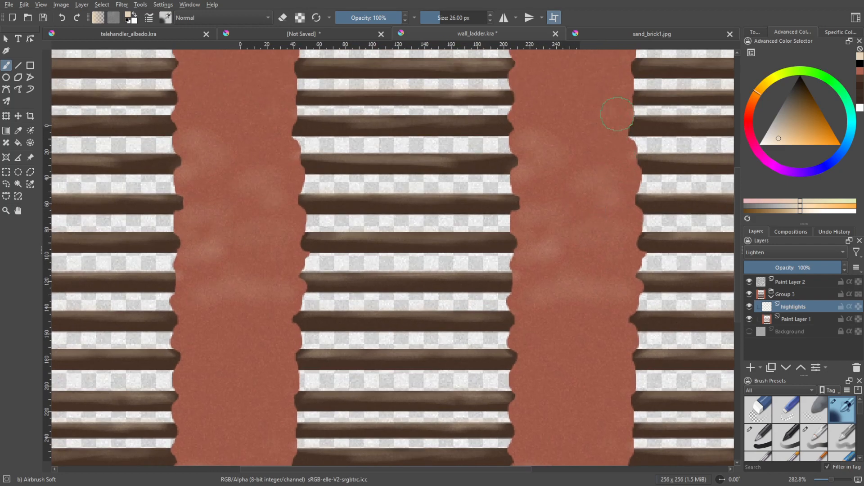
pyautogui.moveTo(618, 114); pyautogui.dragTo(526, 116)
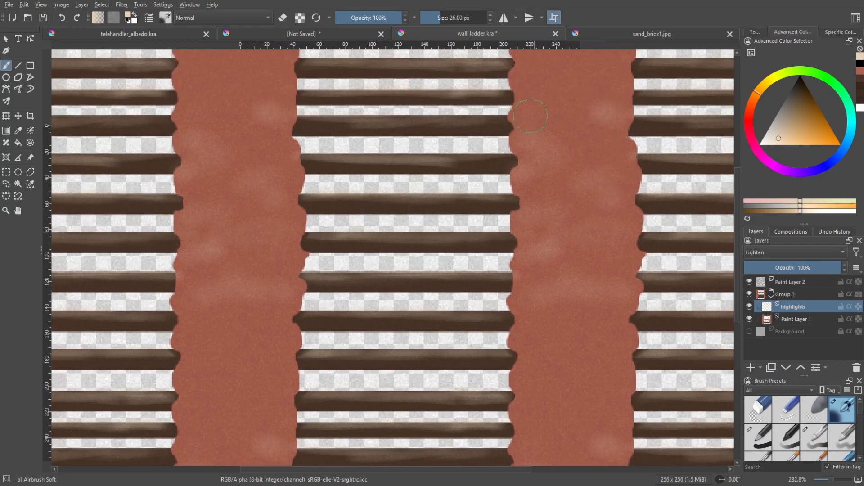
pyautogui.moveTo(556, 284); pyautogui.dragTo(579, 225, button='middle')
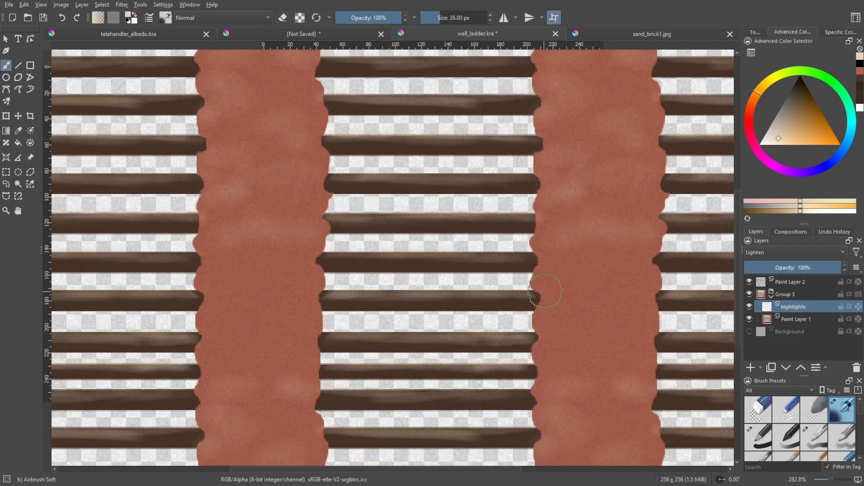
pyautogui.moveTo(553, 291); pyautogui.dragTo(551, 290)
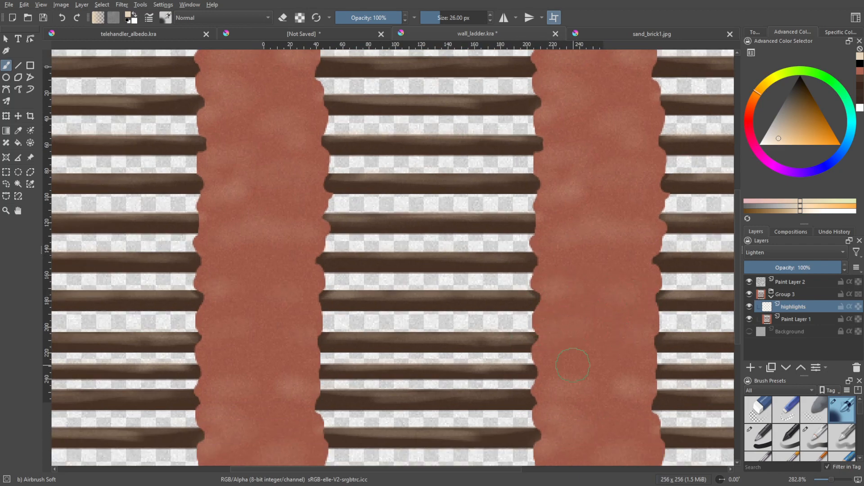
# Pick a near-black painting colour and make Paint Layer 1 the active layer
pyautogui.moveTo(630, 360); pyautogui.dragTo(641, 329, button='middle')
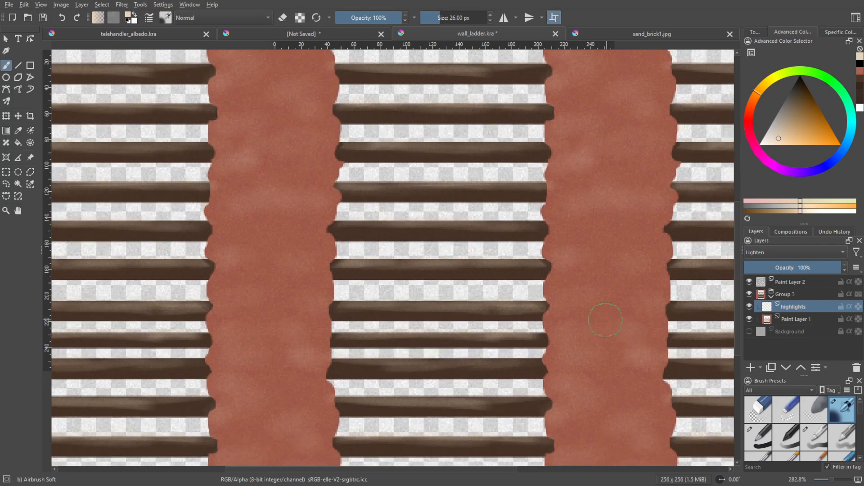
pyautogui.click(800, 90)
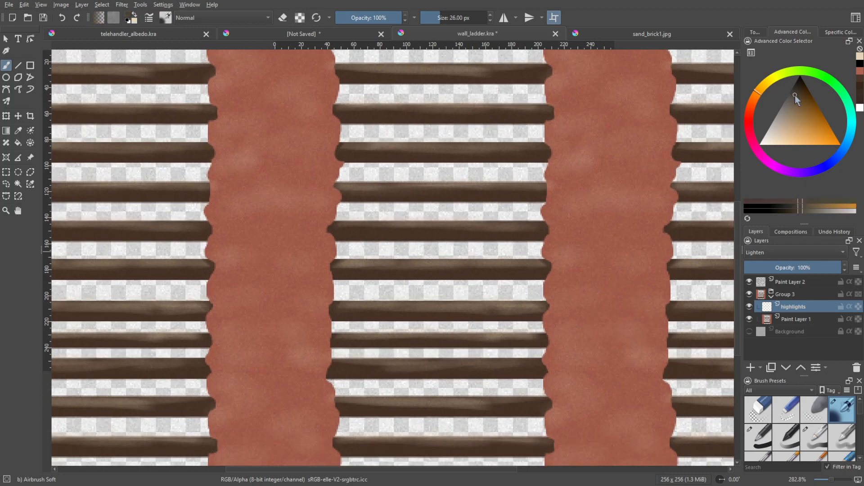
pyautogui.click(783, 320)
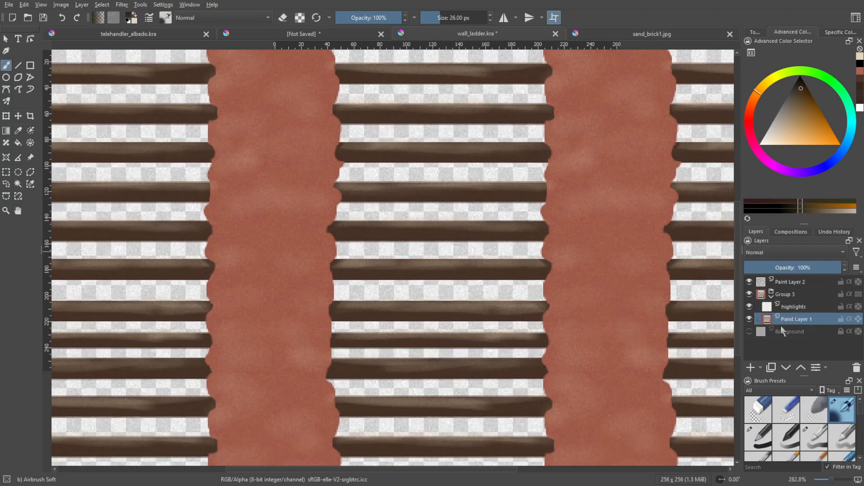
# Add a Multiply paint layer above Paint Layer 1 and airbrush soft dark patches on the lower half of the red column
pyautogui.click(752, 368)
pyautogui.click(770, 243)
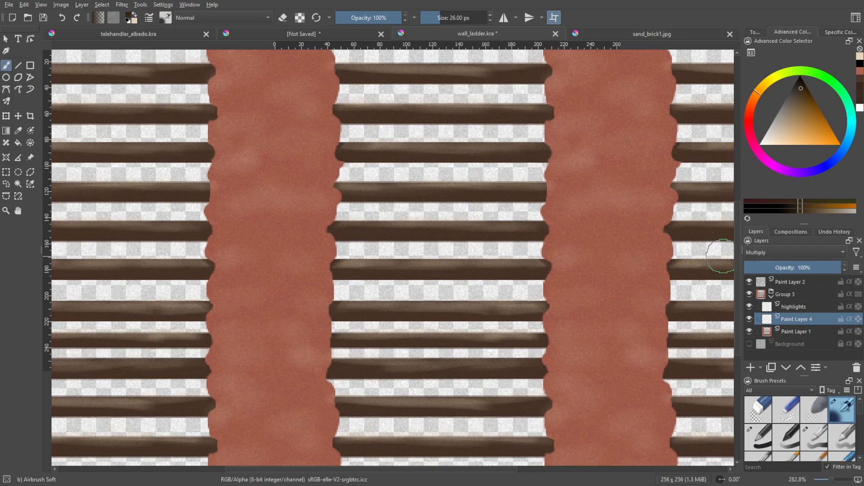
pyautogui.moveTo(555, 286)
pyautogui.mouseDown()
pyautogui.moveTo(574, 289)
pyautogui.moveTo(581, 279)
pyautogui.moveTo(563, 323)
pyautogui.moveTo(600, 324)
pyautogui.mouseUp()
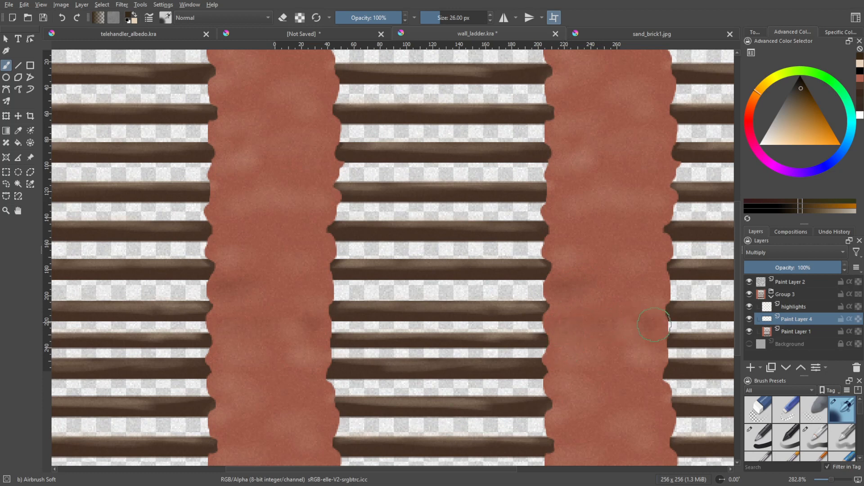
pyautogui.moveTo(654, 325); pyautogui.dragTo(657, 321)
pyautogui.moveTo(654, 283)
pyautogui.mouseDown()
pyautogui.moveTo(664, 286)
pyautogui.moveTo(668, 238)
pyautogui.moveTo(675, 241)
pyautogui.moveTo(677, 166)
pyautogui.mouseUp()
pyautogui.moveTo(680, 167); pyautogui.dragTo(652, 199, button='middle')
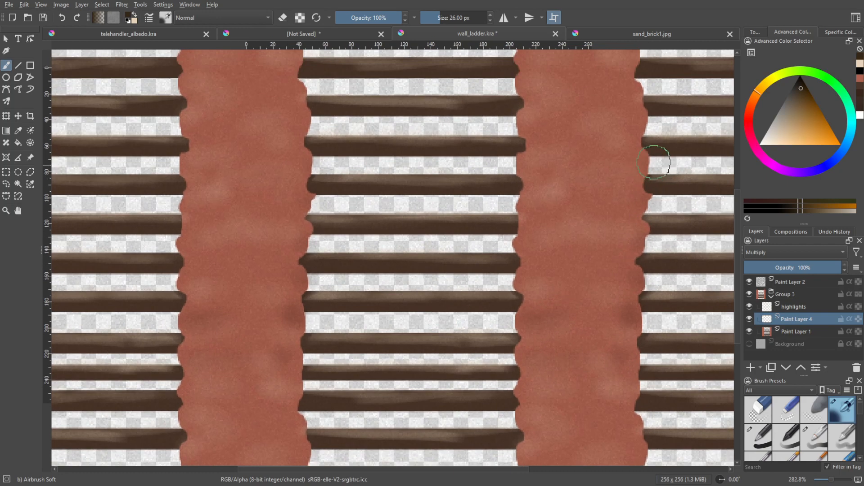
# Airbrush more soft dark patches along both scalloped edges of the red column and check the texture with wraparound mode off
pyautogui.moveTo(654, 162); pyautogui.dragTo(658, 164)
pyautogui.moveTo(652, 117); pyautogui.dragTo(634, 167, button='middle')
pyautogui.moveTo(635, 167); pyautogui.dragTo(623, 97)
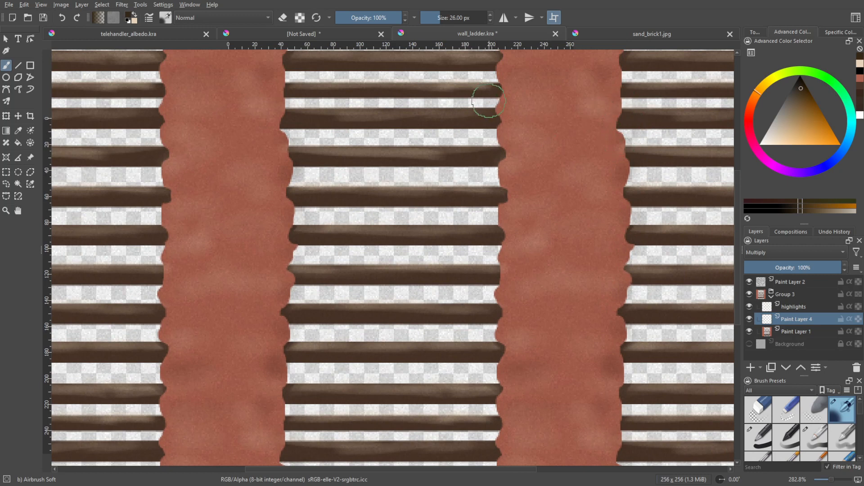
pyautogui.moveTo(488, 101)
pyautogui.mouseDown()
pyautogui.moveTo(513, 161)
pyautogui.moveTo(502, 181)
pyautogui.moveTo(499, 173)
pyautogui.moveTo(521, 193)
pyautogui.moveTo(493, 227)
pyautogui.moveTo(500, 270)
pyautogui.moveTo(502, 235)
pyautogui.moveTo(505, 243)
pyautogui.moveTo(498, 300)
pyautogui.moveTo(499, 286)
pyautogui.moveTo(491, 297)
pyautogui.moveTo(505, 342)
pyautogui.mouseUp()
pyautogui.moveTo(513, 326); pyautogui.dragTo(512, 304, button='middle')
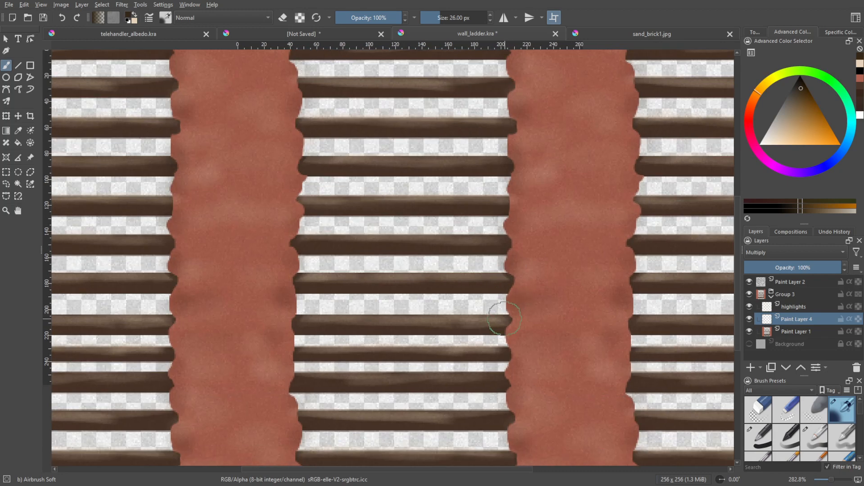
pyautogui.moveTo(504, 333); pyautogui.dragTo(503, 341)
pyautogui.moveTo(521, 335); pyautogui.dragTo(541, 281, button='middle')
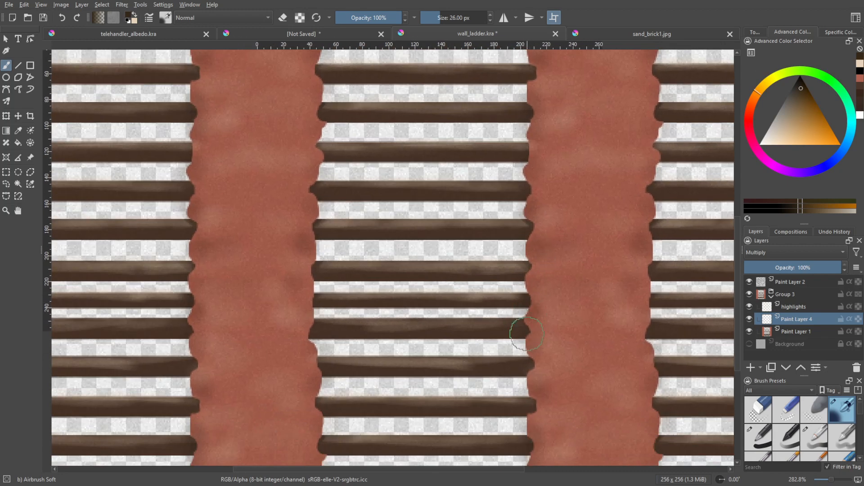
pyautogui.press('w')
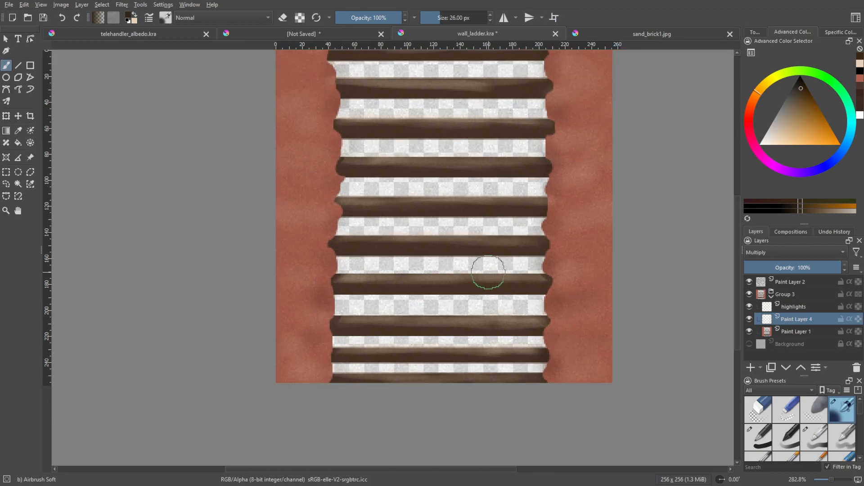
pyautogui.moveTo(506, 242); pyautogui.dragTo(494, 286, button='middle')
pyautogui.press('w')
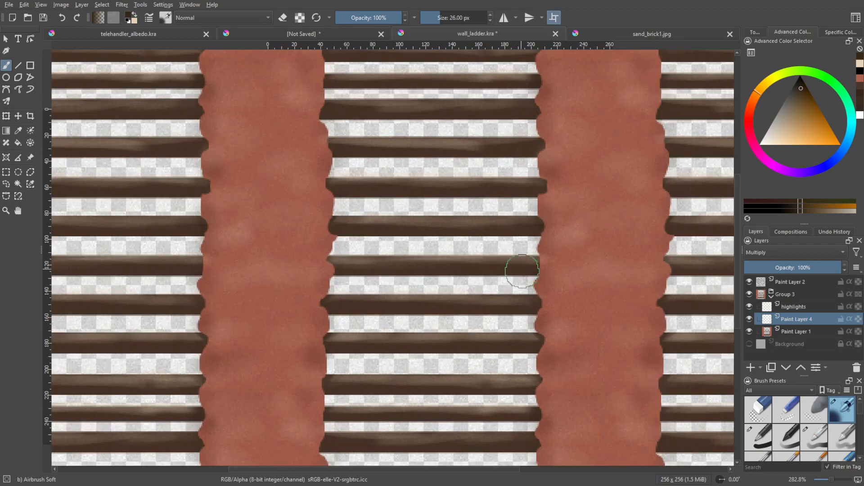
# Make Paint Layer 1 the active layer and pick a muted dark red painting colour
pyautogui.click(790, 333)
pyautogui.moveTo(755, 109); pyautogui.dragTo(750, 124)
pyautogui.click(797, 115)
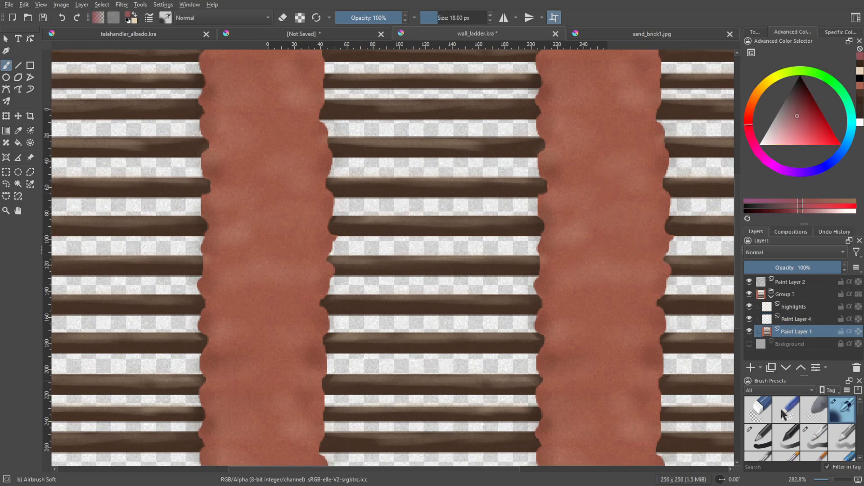
# Try small specks on the red column with the 5 px Ink-2 Fineliner brush at reduced opacity
pyautogui.rightClick(521, 257)
pyautogui.click(487, 282)
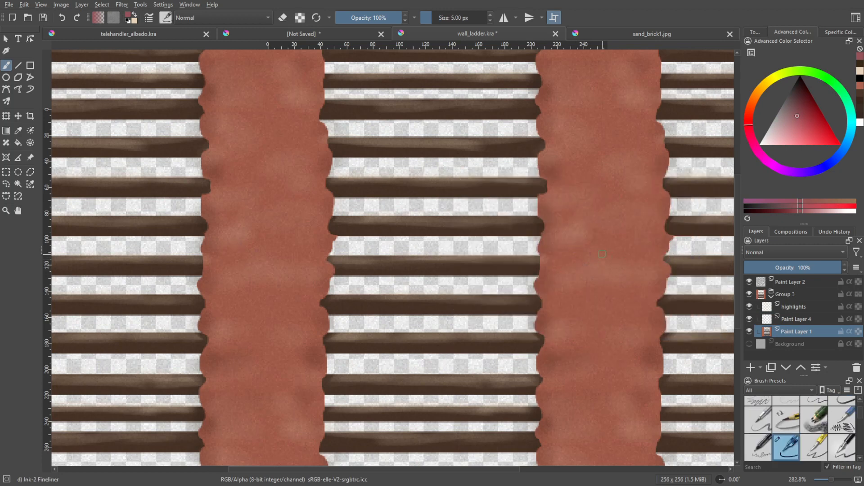
pyautogui.keyDown('ctrl'); pyautogui.click(593, 248); pyautogui.keyUp('ctrl')
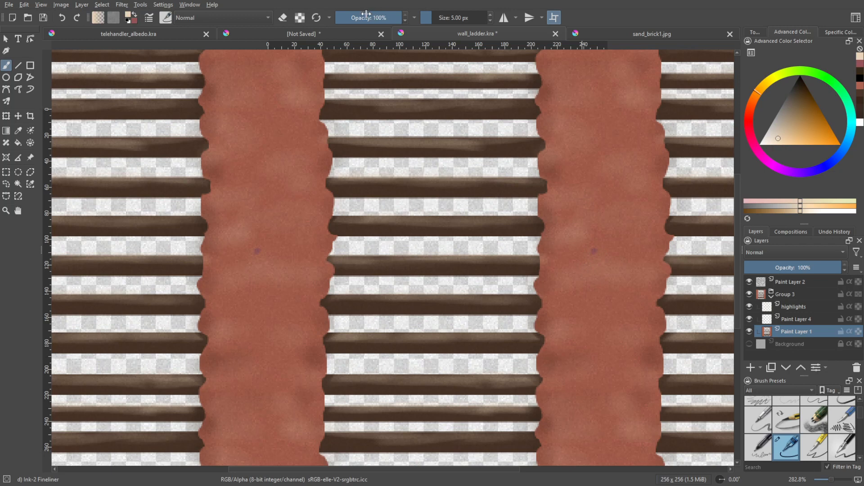
pyautogui.moveTo(367, 14); pyautogui.dragTo(370, 31)
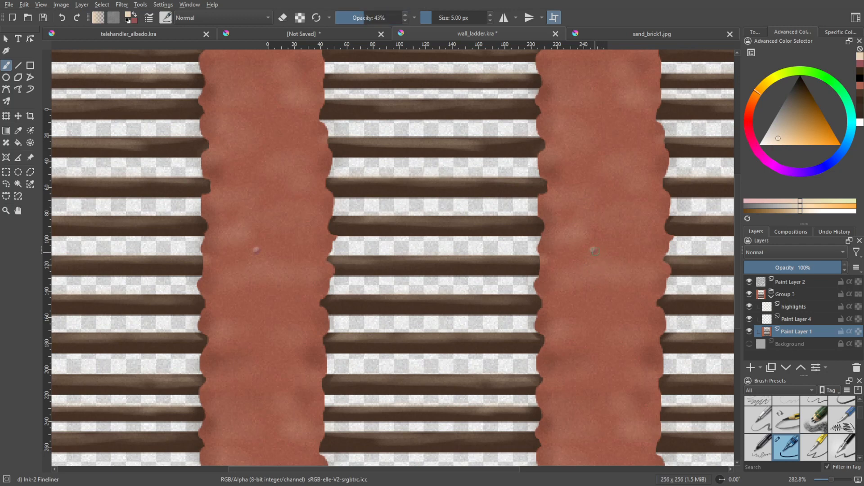
pyautogui.click(792, 307)
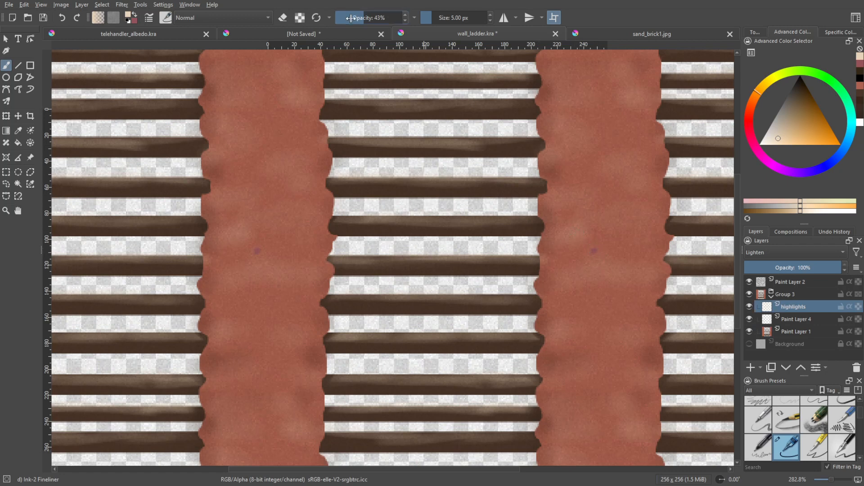
pyautogui.moveTo(350, 18); pyautogui.dragTo(346, 18)
pyautogui.keyDown('ctrl'); pyautogui.click(613, 275); pyautogui.keyUp('ctrl')
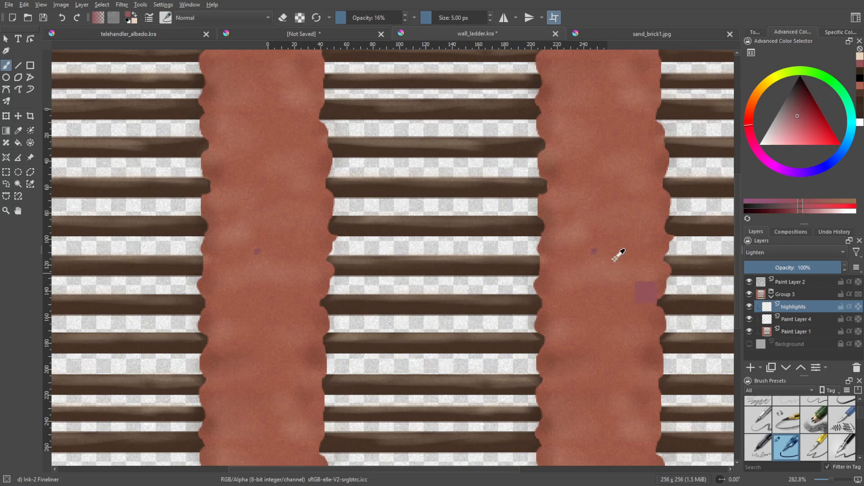
pyautogui.moveTo(611, 317); pyautogui.dragTo(579, 293, button='middle')
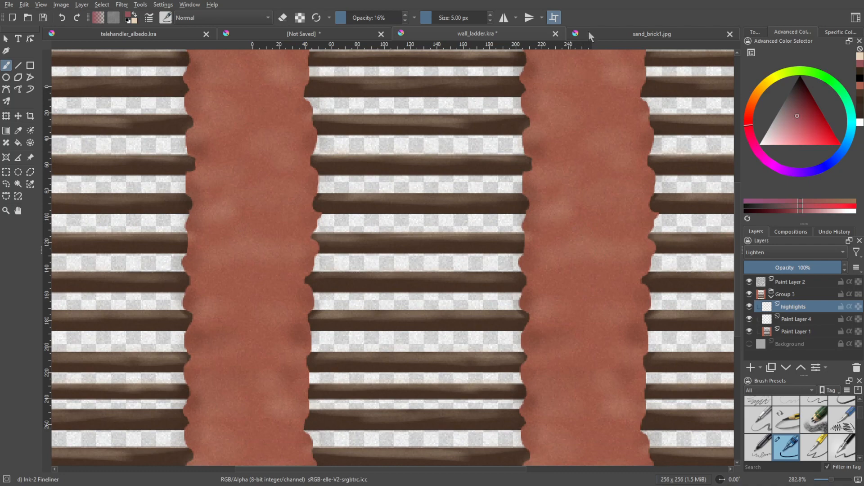
# Look at the brick surface in sand_brick1.jpg and choose the Dry Bristles brush for wall_ladder.kra
pyautogui.click(620, 29)
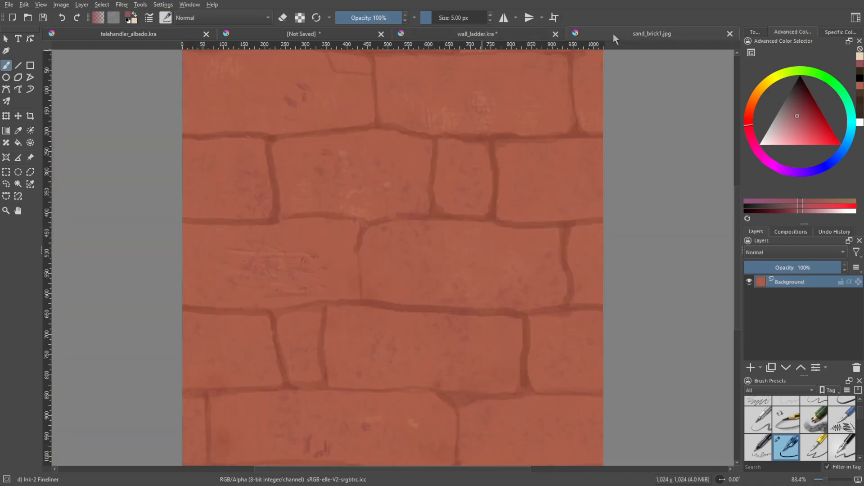
pyautogui.click(529, 33)
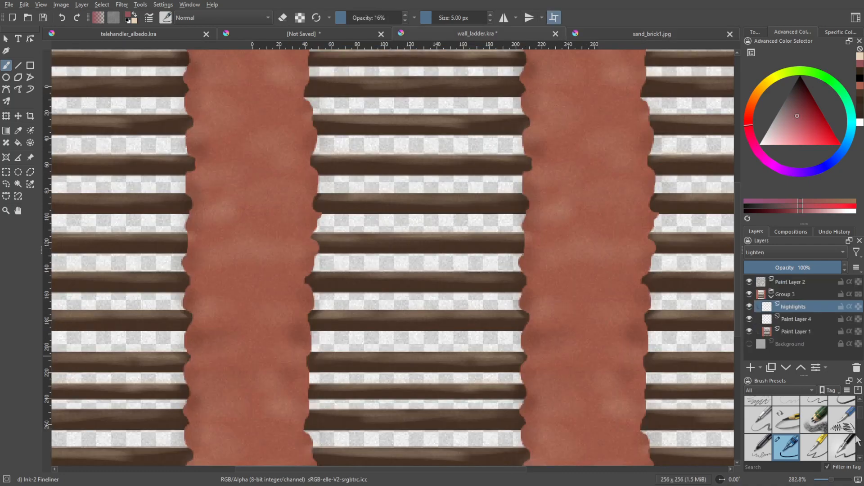
pyautogui.scroll(-10, 862, 422)
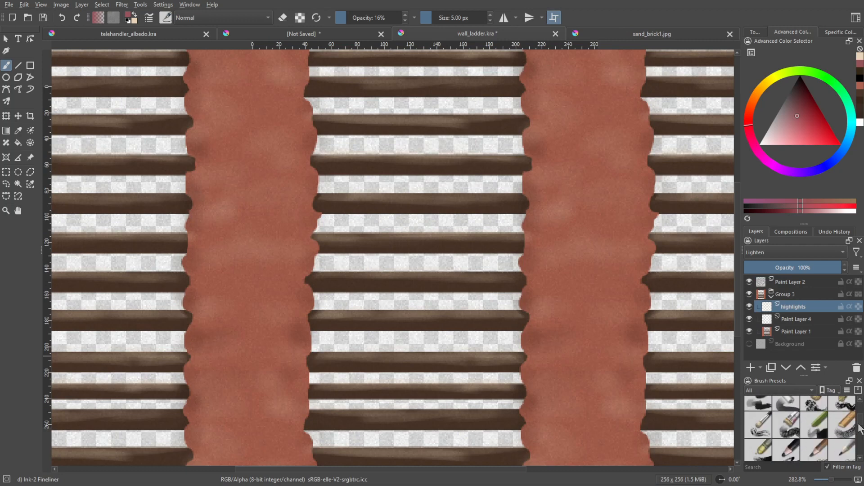
pyautogui.click(814, 408)
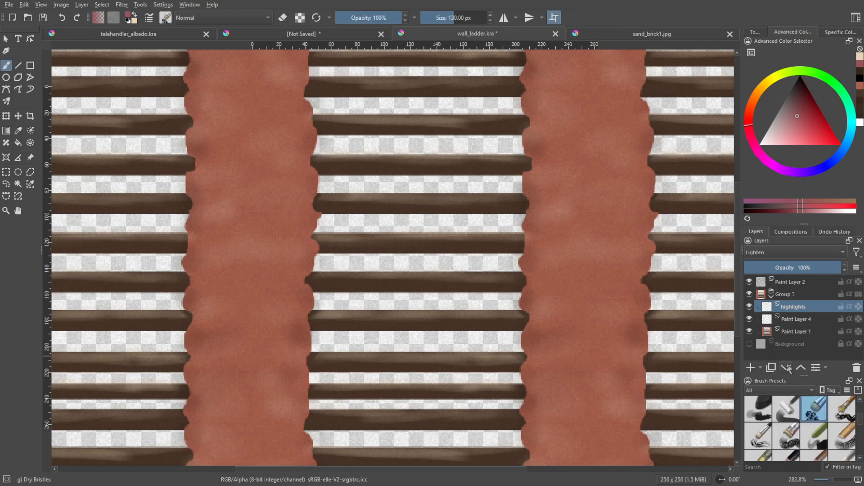
# Add a normal paint layer directly above Paint Layer 1 and test Dry Bristles strokes in a darker muted red on the column
pyautogui.click(784, 334)
pyautogui.click(751, 368)
pyautogui.moveTo(579, 250)
pyautogui.mouseDown()
pyautogui.moveTo(581, 274)
pyautogui.moveTo(630, 276)
pyautogui.mouseUp()
pyautogui.hotkey('ctrl', 'z')
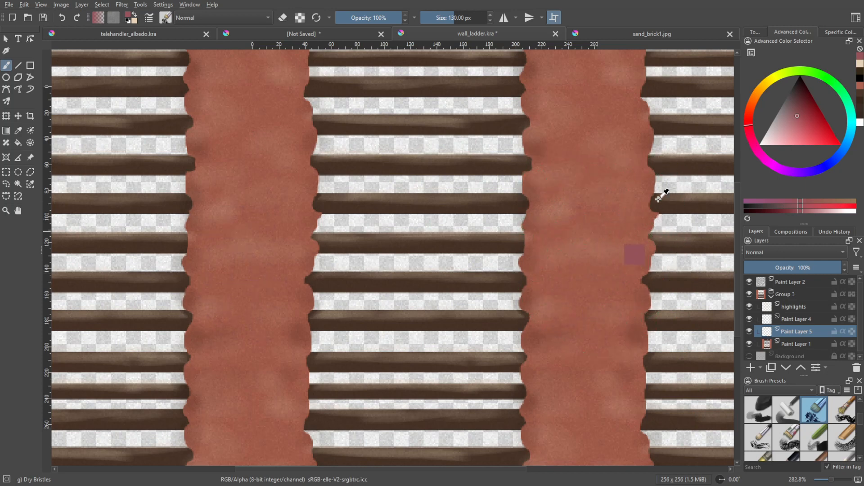
pyautogui.click(796, 106)
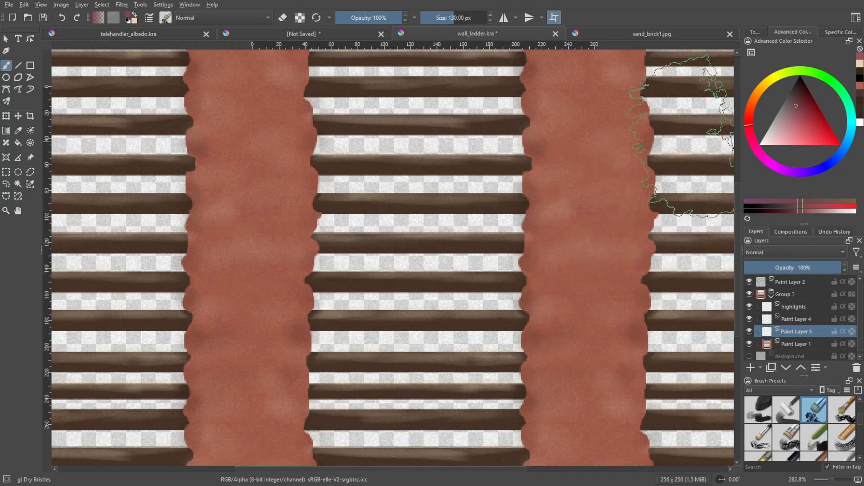
pyautogui.moveTo(577, 279)
pyautogui.mouseDown()
pyautogui.moveTo(581, 360)
pyautogui.moveTo(581, 311)
pyautogui.mouseUp()
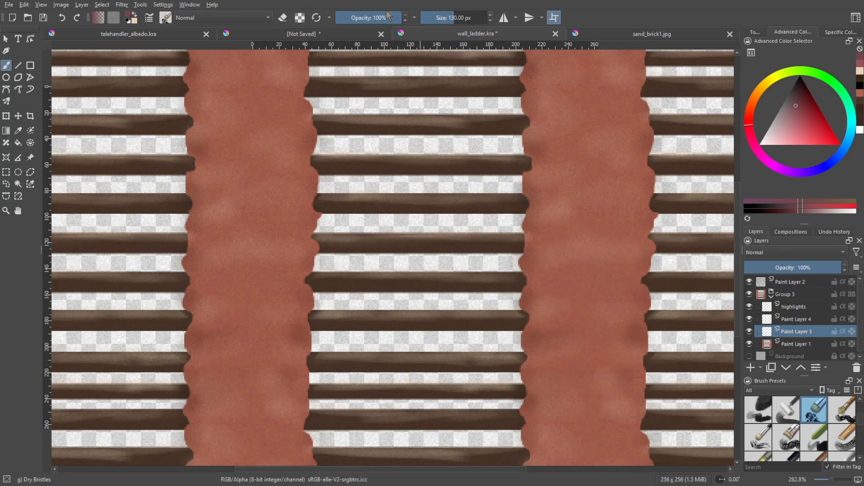
# Lower the brush opacity to 24% and brush darker red bristle texture over the length of the red column
pyautogui.click(351, 18)
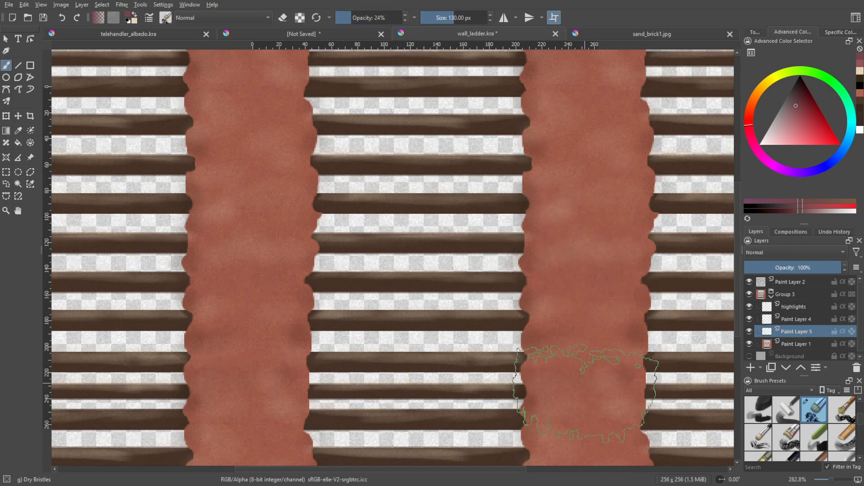
pyautogui.scroll(-3, 585, 383)
pyautogui.scroll(-4, 581, 303)
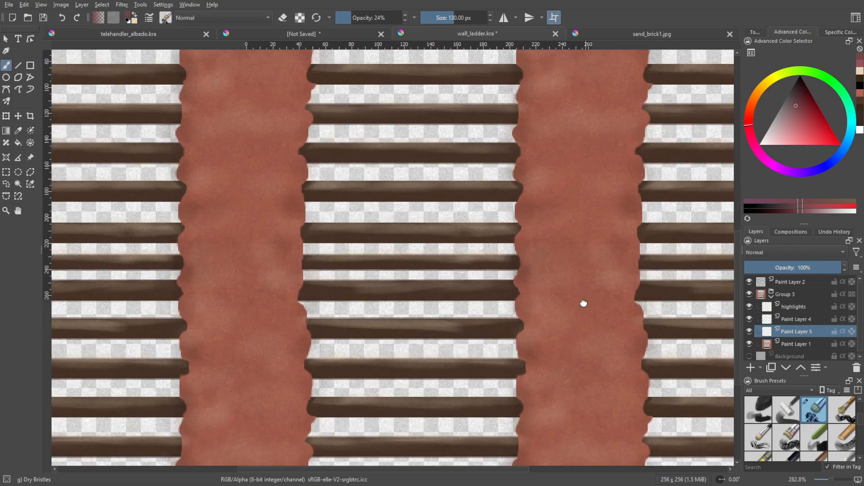
pyautogui.scroll(-3, 535, 363)
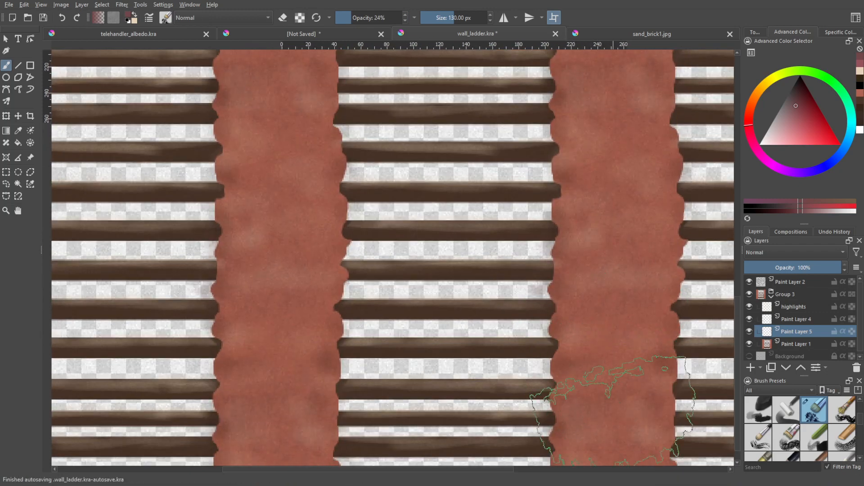
pyautogui.scroll(-4, 585, 369)
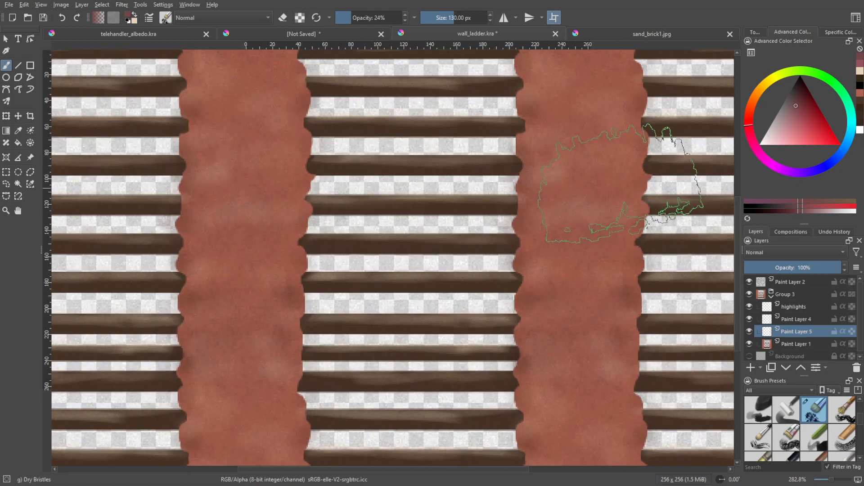
# Switch to a pale tan colour at 8% brush opacity and brush faint light bristle texture over the red column
pyautogui.press('x')
pyautogui.moveTo(585, 221); pyautogui.dragTo(577, 210)
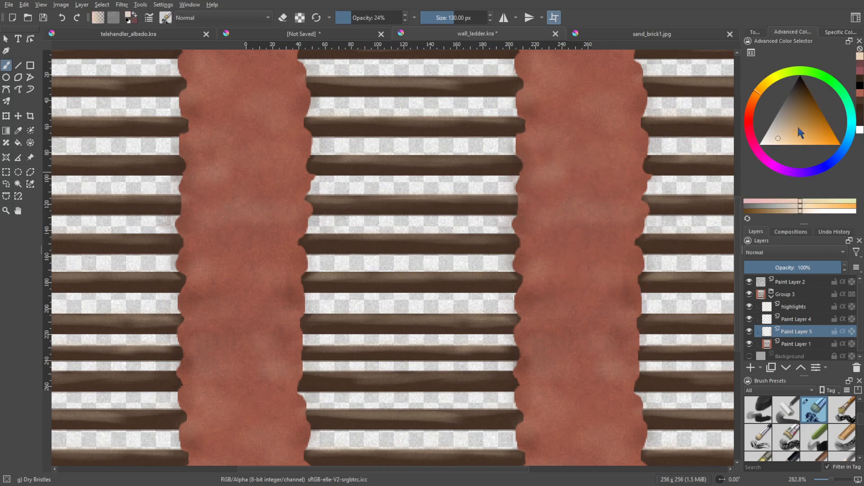
pyautogui.click(342, 17)
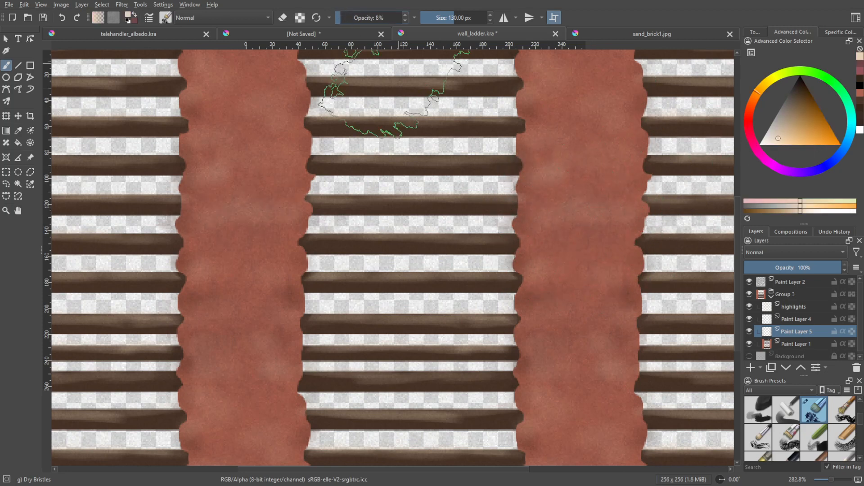
pyautogui.click(789, 130)
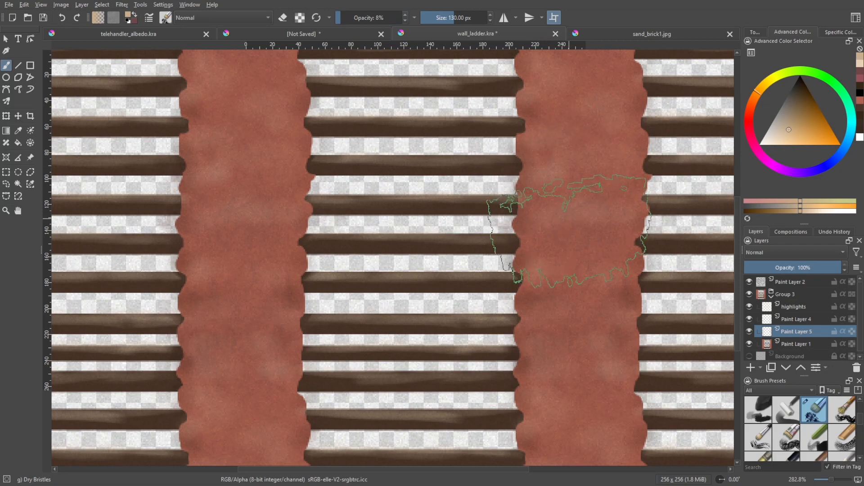
pyautogui.moveTo(576, 384); pyautogui.dragTo(579, 321, button='middle')
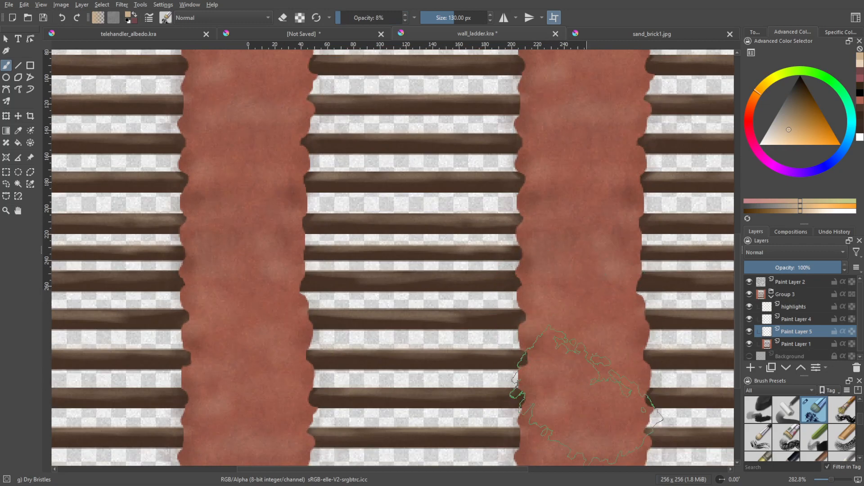
pyautogui.moveTo(605, 269); pyautogui.dragTo(591, 306, button='middle')
# Pick a lighter muted red, raise the brush opacity to 33% and brush bristle texture over the red column
pyautogui.click(748, 120)
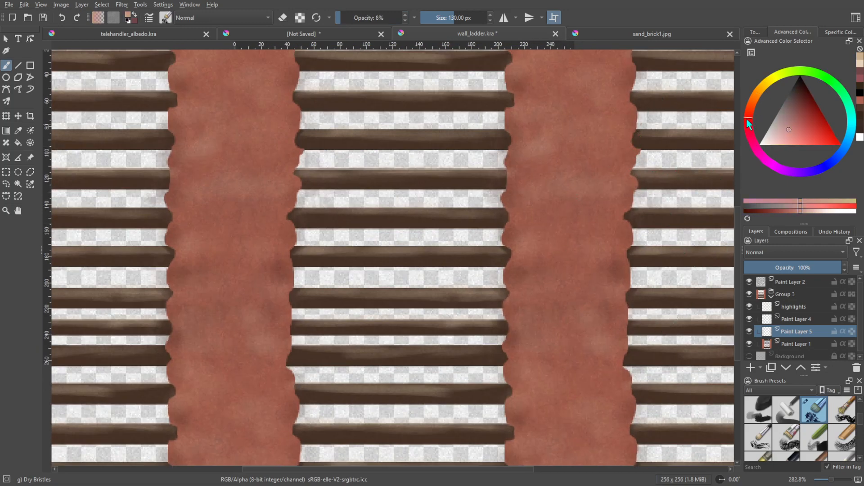
pyautogui.click(795, 127)
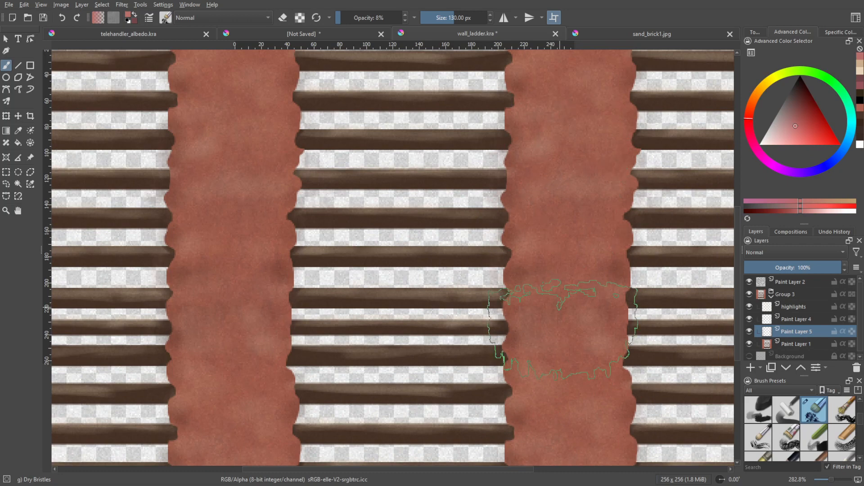
pyautogui.click(358, 17)
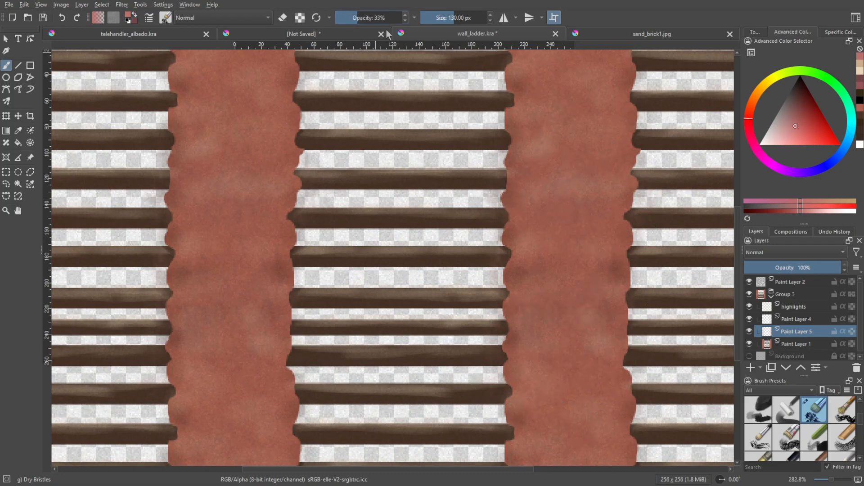
pyautogui.moveTo(529, 212)
pyautogui.mouseDown()
pyautogui.moveTo(545, 234)
pyautogui.moveTo(559, 345)
pyautogui.mouseUp()
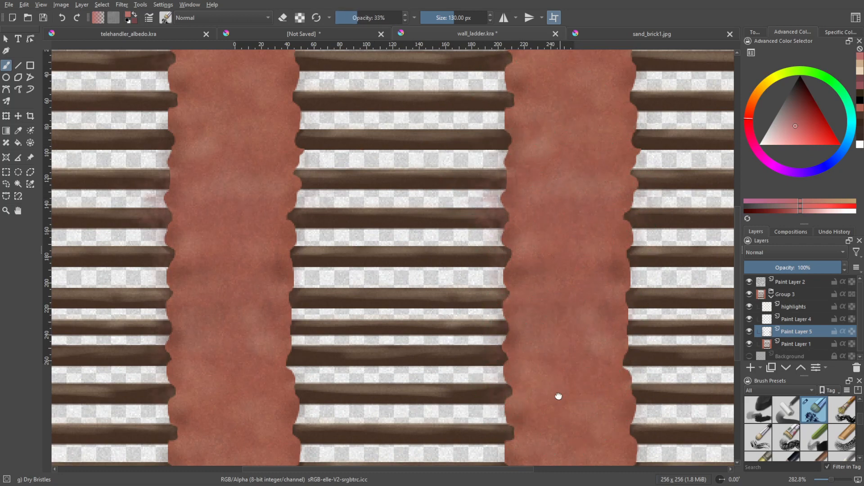
pyautogui.moveTo(558, 398); pyautogui.dragTo(563, 267, button='middle')
pyautogui.moveTo(557, 304); pyautogui.dragTo(545, 467, button='middle')
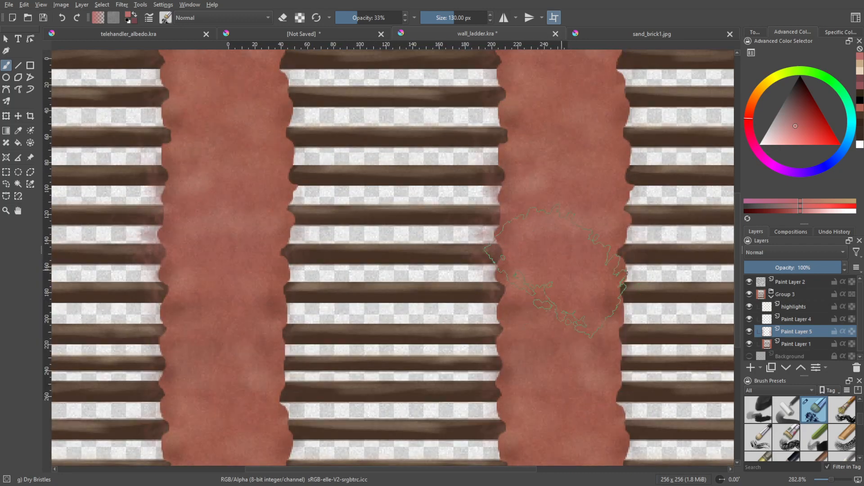
# Switch to the Eraser Circle preset at 100% opacity and 50 px and erase the red spill along the red column's left edge
pyautogui.moveTo(558, 126); pyautogui.dragTo(540, 246, button='middle')
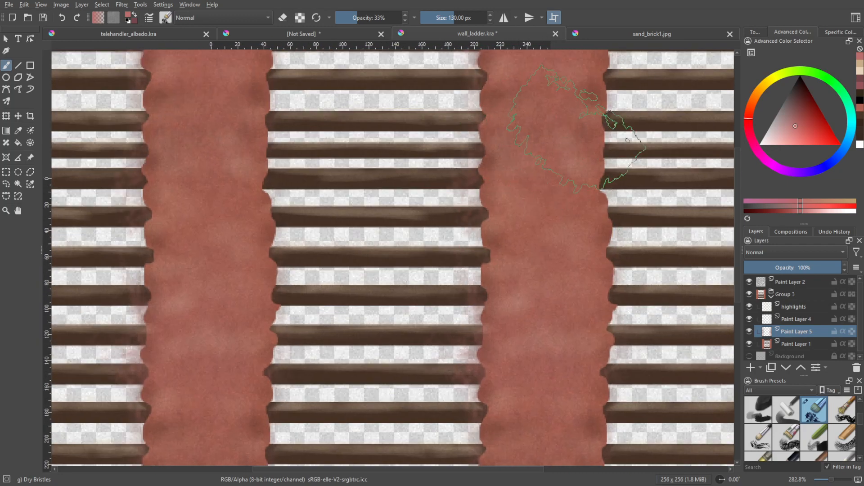
pyautogui.press('w')
pyautogui.moveTo(560, 332)
pyautogui.mouseDown(button='middle')
pyautogui.moveTo(572, 260)
pyautogui.moveTo(559, 322)
pyautogui.mouseUp(button='middle')
pyautogui.press('w')
pyautogui.press('e')
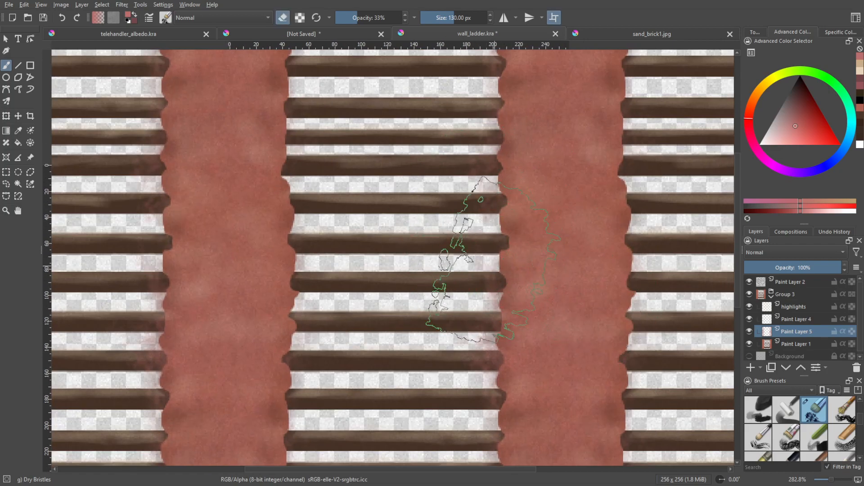
pyautogui.rightClick(481, 220)
pyautogui.click(480, 169)
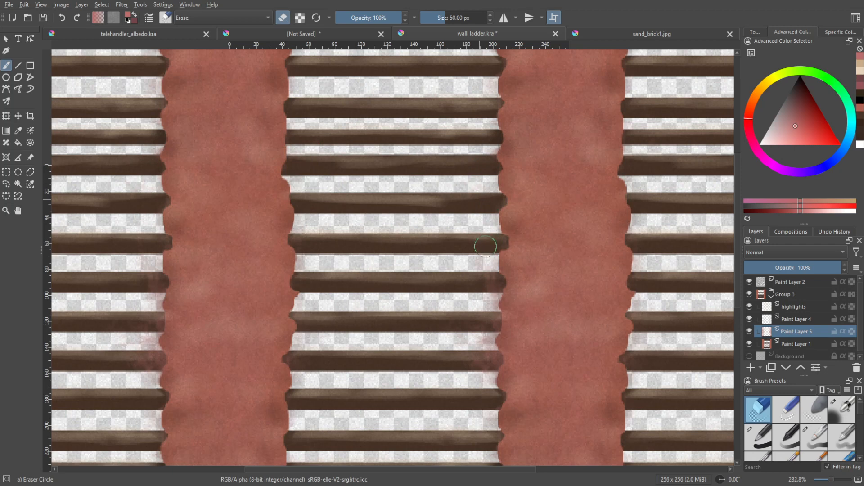
pyautogui.moveTo(486, 246)
pyautogui.mouseDown()
pyautogui.moveTo(478, 275)
pyautogui.moveTo(487, 287)
pyautogui.moveTo(483, 363)
pyautogui.mouseUp()
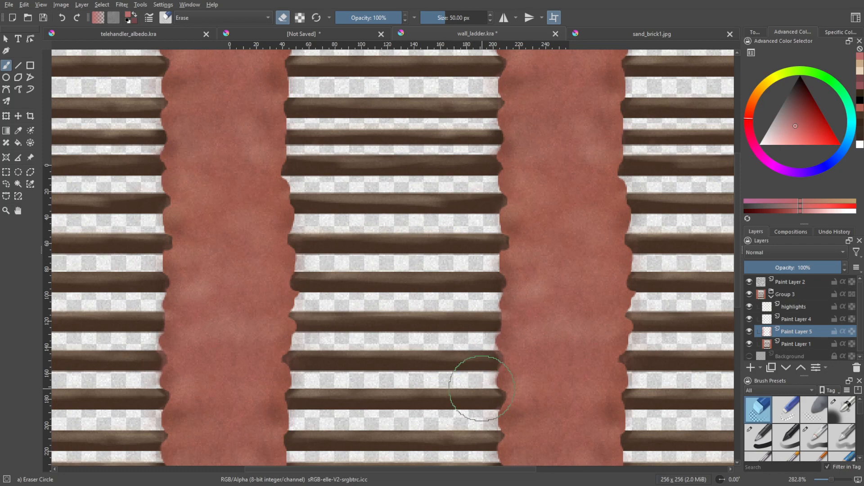
pyautogui.moveTo(377, 360); pyautogui.dragTo(406, 294, button='middle')
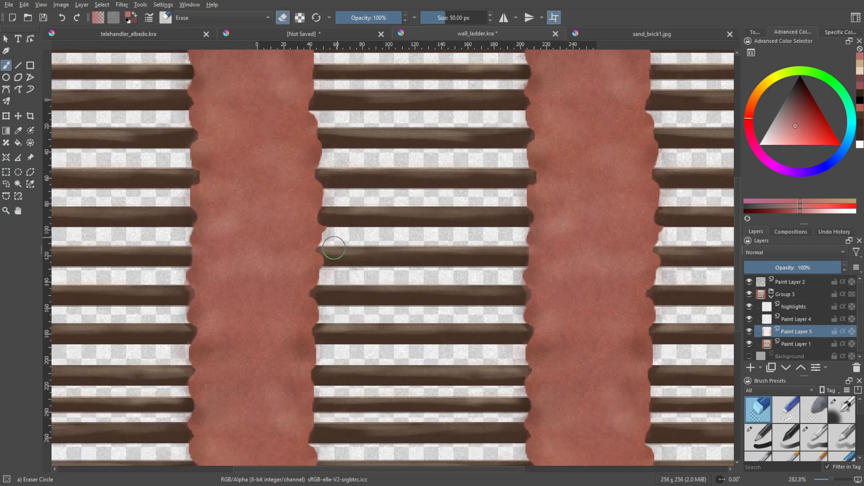
# Erase the remaining red spill from the rungs and gaps along both edges of the red column on Paint Layer 5
pyautogui.moveTo(334, 248); pyautogui.dragTo(334, 244)
pyautogui.moveTo(337, 210); pyautogui.dragTo(338, 212)
pyautogui.moveTo(379, 386); pyautogui.dragTo(399, 300, button='middle')
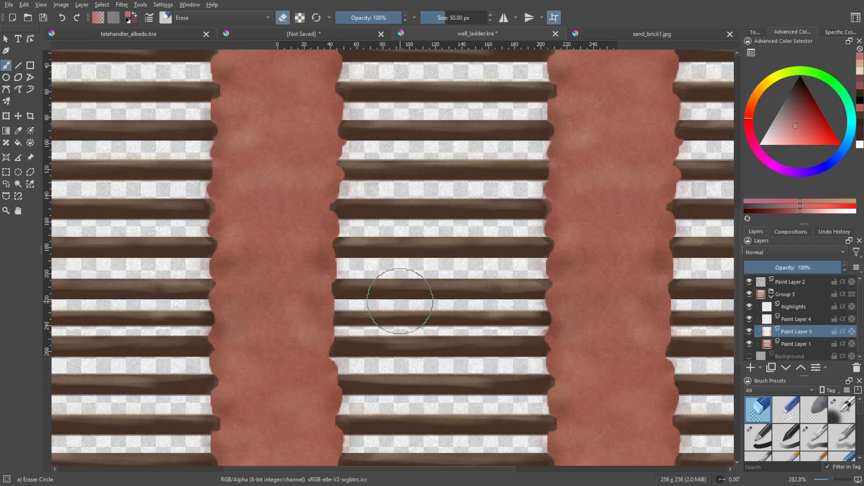
pyautogui.moveTo(525, 297); pyautogui.dragTo(532, 332)
pyautogui.moveTo(370, 303); pyautogui.dragTo(354, 322)
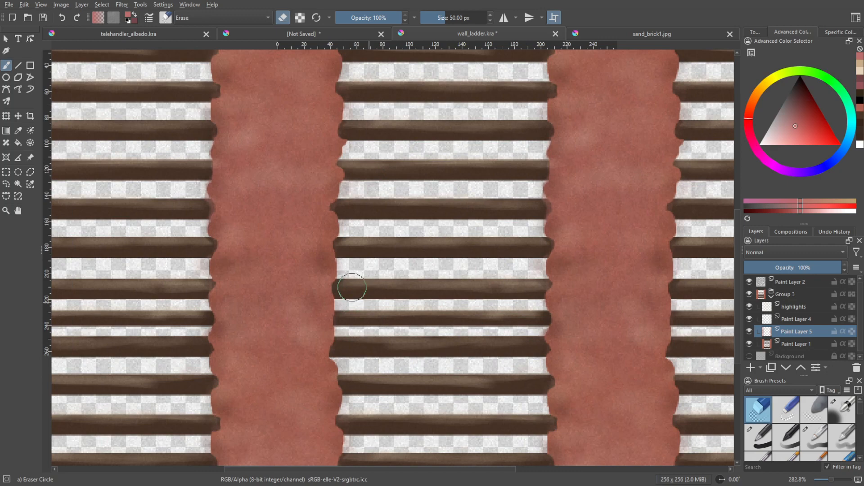
pyautogui.moveTo(352, 287); pyautogui.dragTo(354, 280)
pyautogui.moveTo(469, 326); pyautogui.dragTo(457, 262, button='middle')
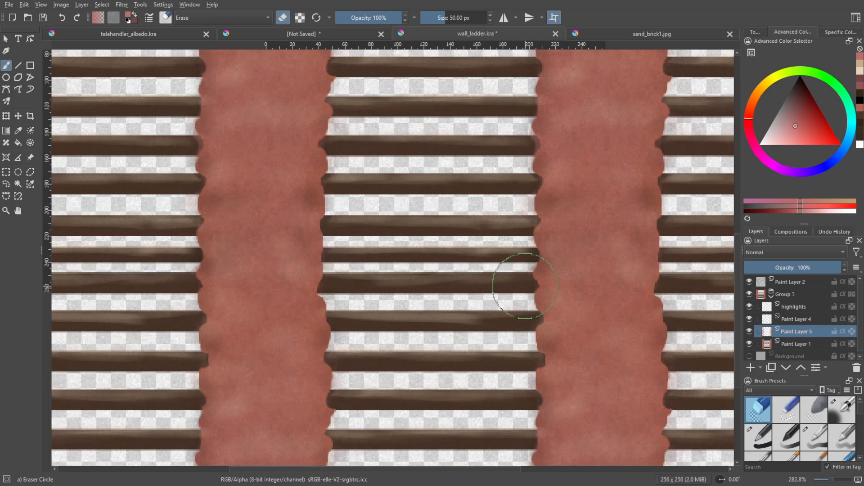
pyautogui.moveTo(524, 298); pyautogui.dragTo(523, 304)
# Hide Paint Layer 2, copy the whole canvas of Group 3, show Paint Layer 2 again and collapse the group
pyautogui.click(749, 283)
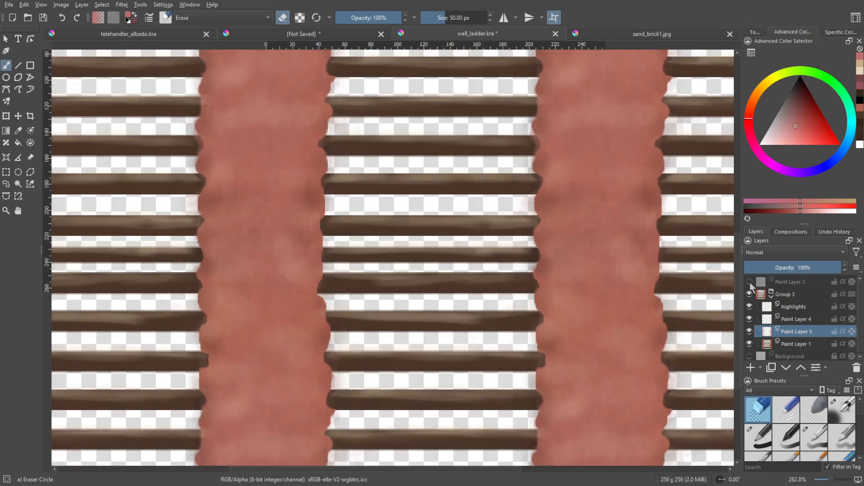
pyautogui.click(782, 297)
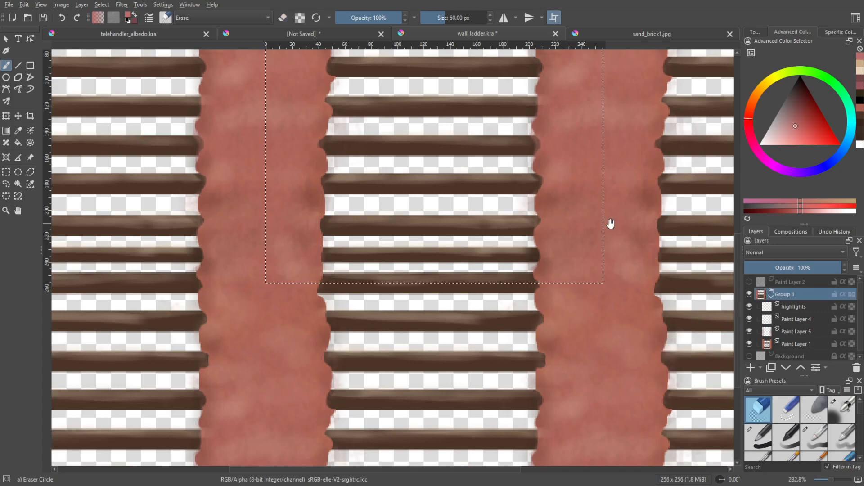
pyautogui.moveTo(611, 223); pyautogui.dragTo(608, 343, button='middle')
pyautogui.click(750, 283)
pyautogui.click(772, 296)
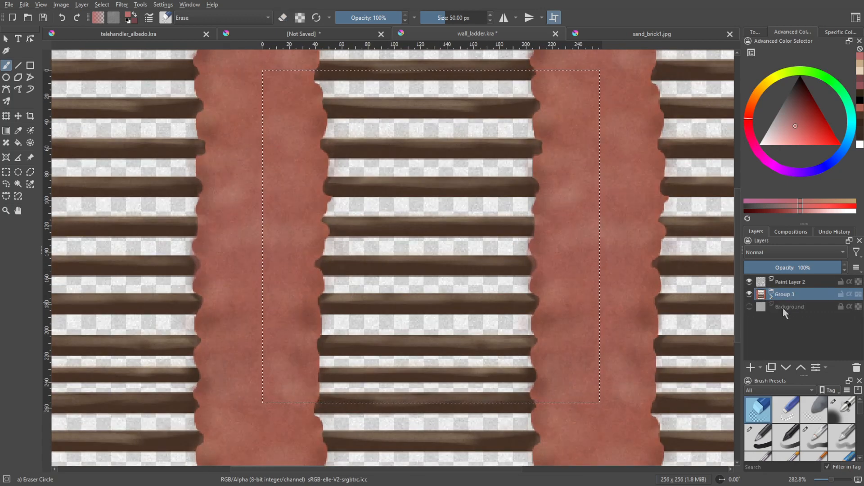
# Paste the copied artwork as a layer directly above Background, turn off wrap-around mode and save wall_ladder.kra
pyautogui.click(783, 310)
pyautogui.hotkey('ctrl', 'v')
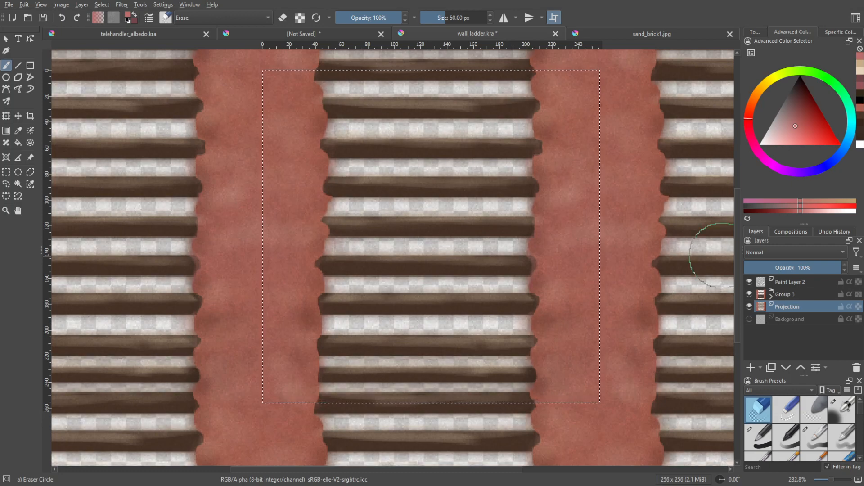
pyautogui.press('w')
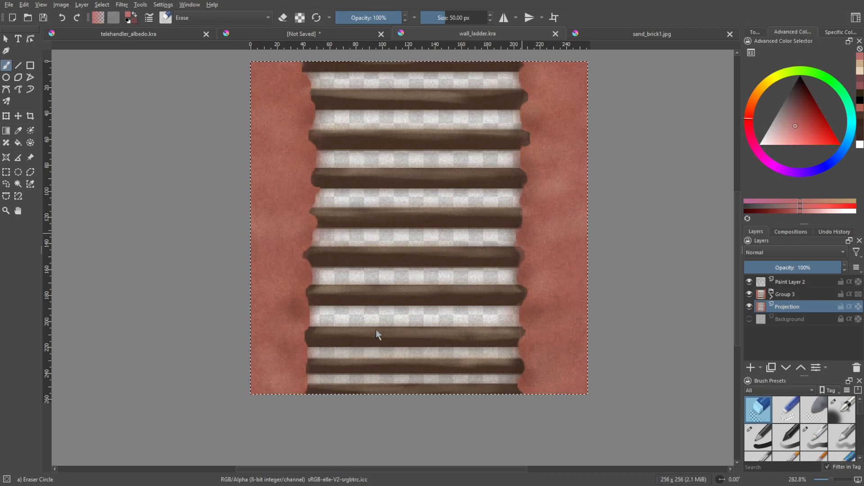
pyautogui.hotkey('ctrl', 's')
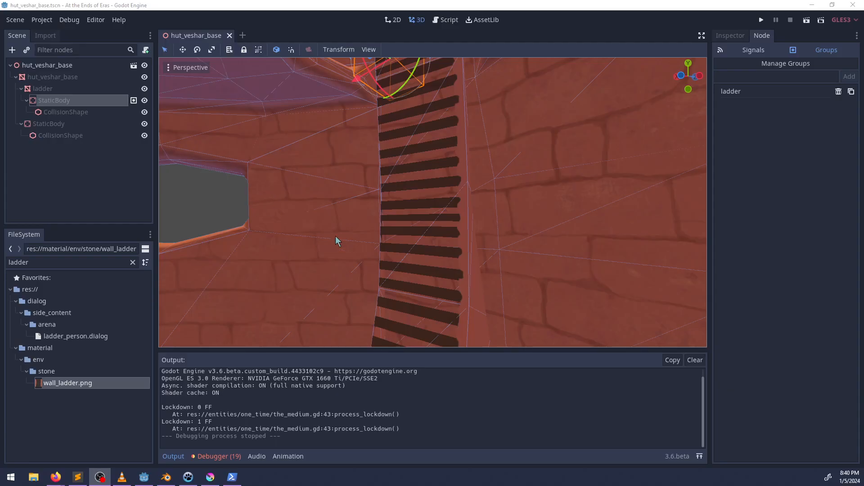
# Switch to Godot and examine the updated ladder texture in the hut from several angles
pyautogui.moveTo(336, 236); pyautogui.dragTo(434, 242, button='middle')
pyautogui.keyDown('shift'); pyautogui.moveTo(501, 240); pyautogui.dragTo(447, 235, button='middle'); pyautogui.keyUp('shift')
pyautogui.keyDown('shift'); pyautogui.moveTo(453, 193); pyautogui.dragTo(456, 222, button='middle'); pyautogui.keyUp('shift')
pyautogui.keyDown('shift'); pyautogui.moveTo(457, 173); pyautogui.dragTo(482, 240, button='middle'); pyautogui.keyUp('shift')
pyautogui.keyDown('shift'); pyautogui.moveTo(482, 241); pyautogui.dragTo(458, 145, button='middle'); pyautogui.keyUp('shift')
pyautogui.keyDown('shift'); pyautogui.moveTo(483, 215); pyautogui.dragTo(406, 138, button='middle'); pyautogui.keyUp('shift')
pyautogui.moveTo(422, 222); pyautogui.dragTo(519, 219, button='middle')
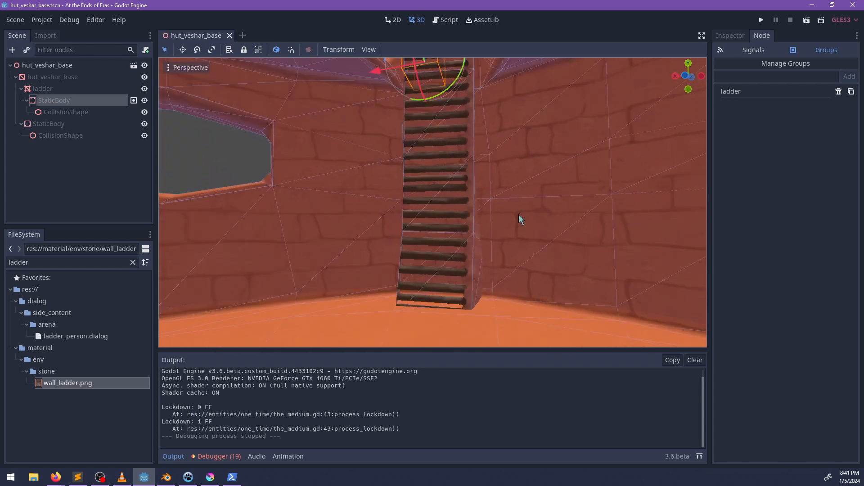
# Run the game, walk the character to the ladder inside the hut and jump onto it
pyautogui.press('F5')
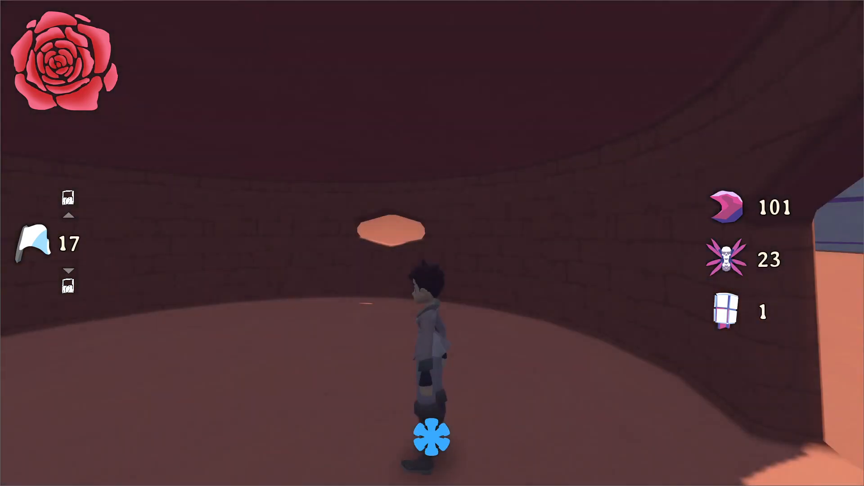
pyautogui.press('s')
pyautogui.press('w')
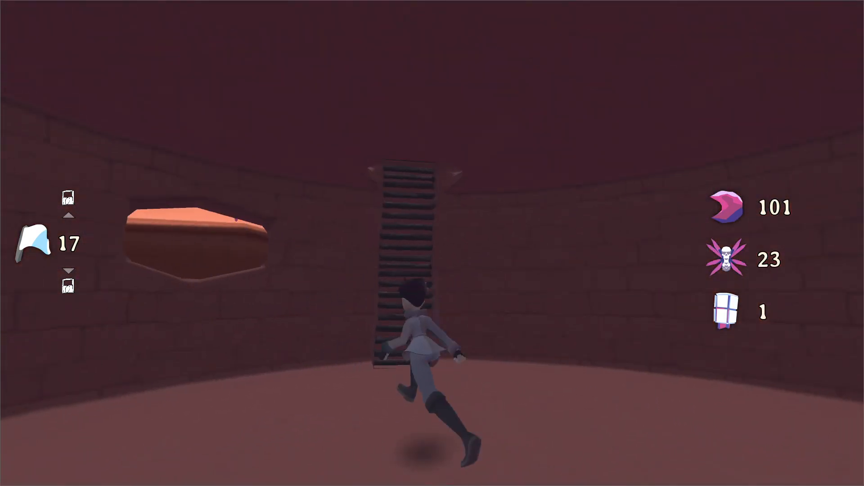
pyautogui.press('space')
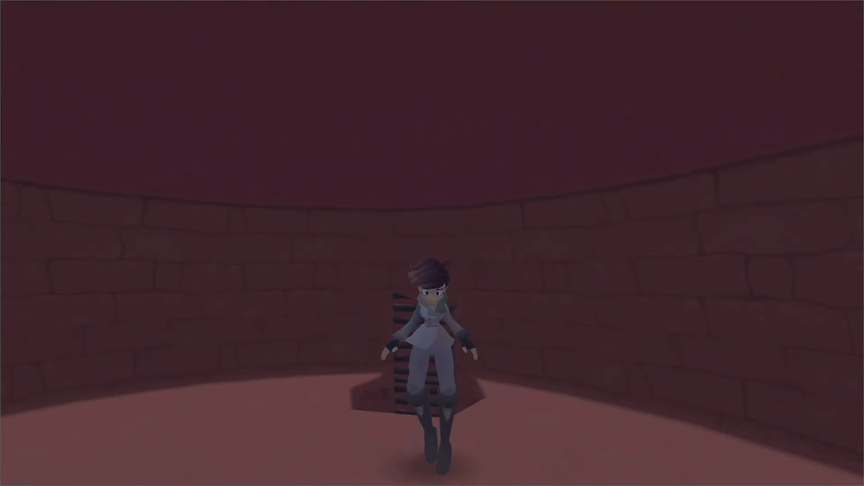
pyautogui.press('w')
pyautogui.press('w')
pyautogui.press('space')
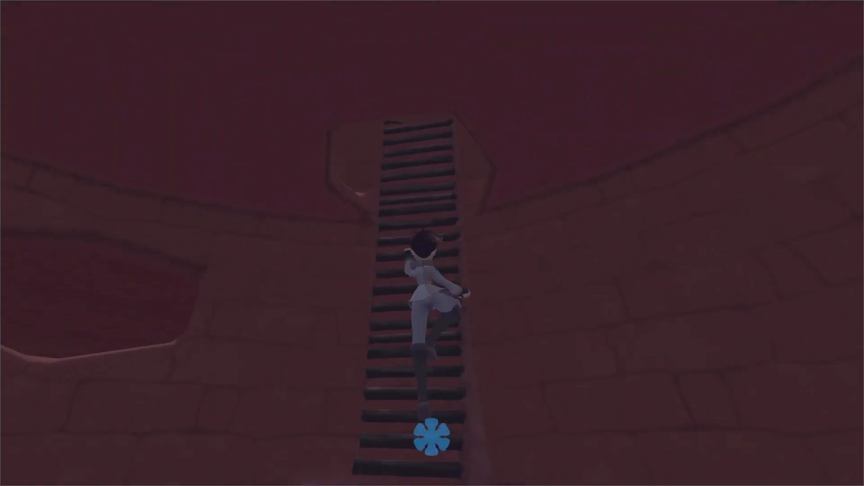
# Test climbing by repeatedly jumping onto and off the hut's ladder from different directions
pyautogui.press('a')
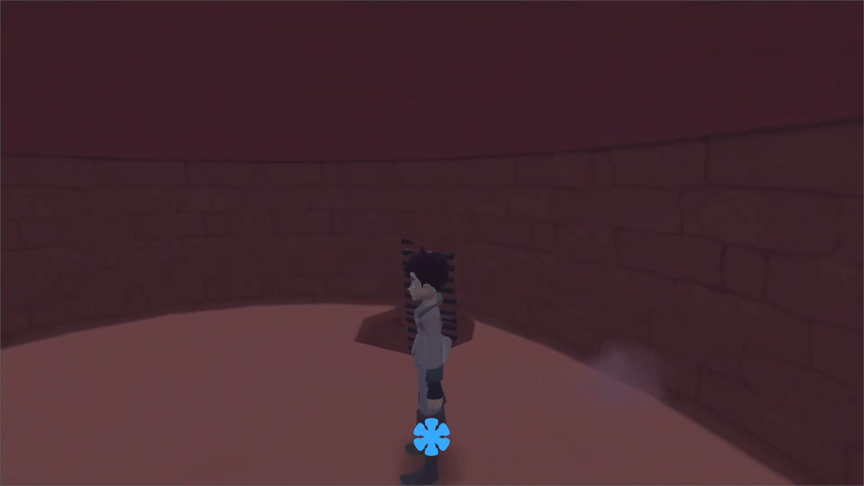
pyautogui.press('w')
pyautogui.press('space')
pyautogui.press('w')
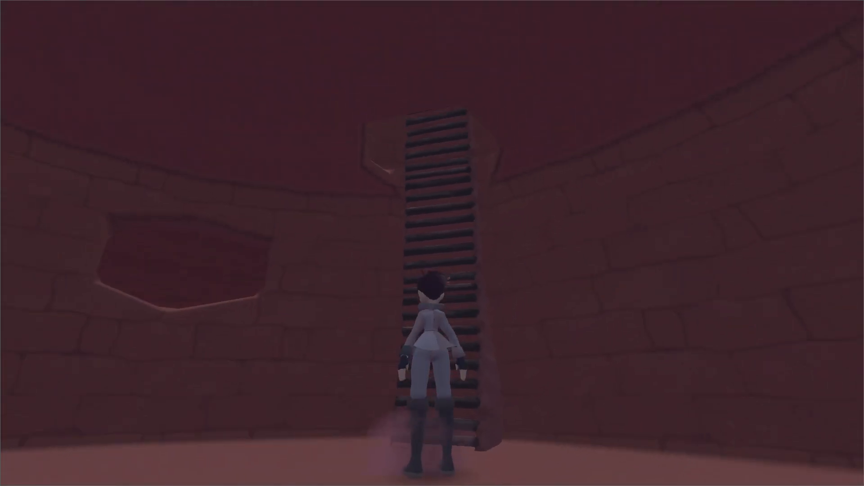
pyautogui.press('w')
pyautogui.press('space')
pyautogui.press('d')
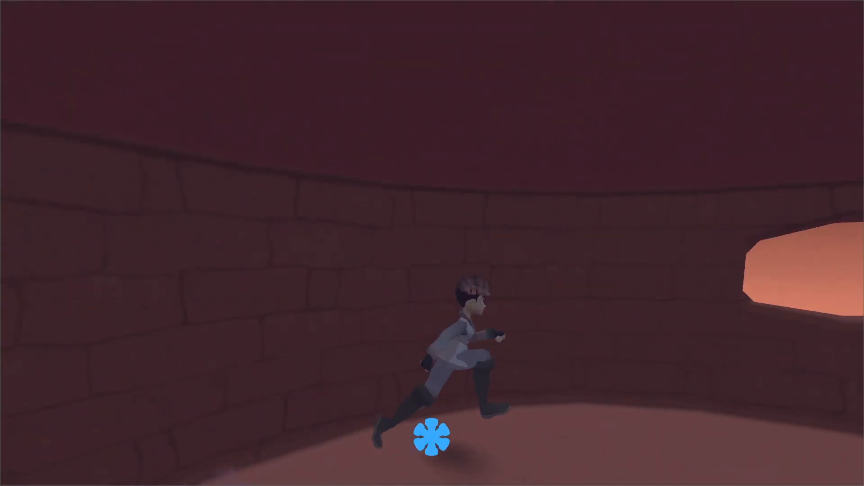
pyautogui.press('a')
pyautogui.press('w')
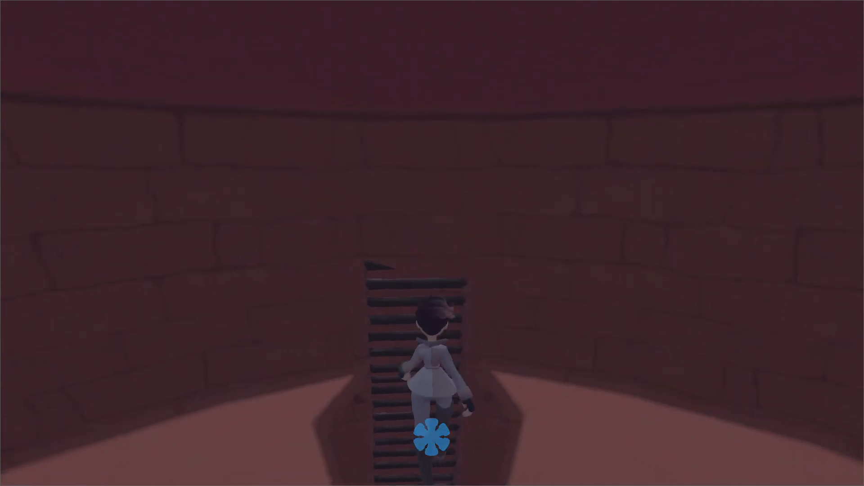
pyautogui.press('w')
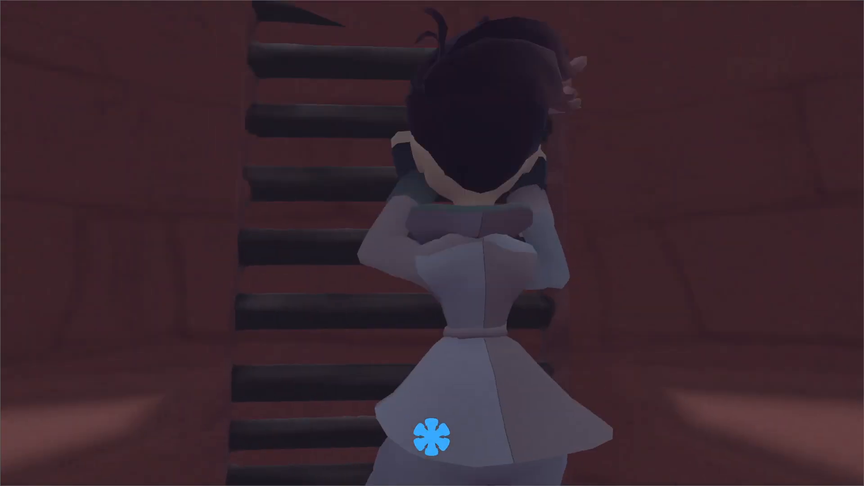
pyautogui.press('space')
pyautogui.press('d')
pyautogui.press('a')
pyautogui.press('w')
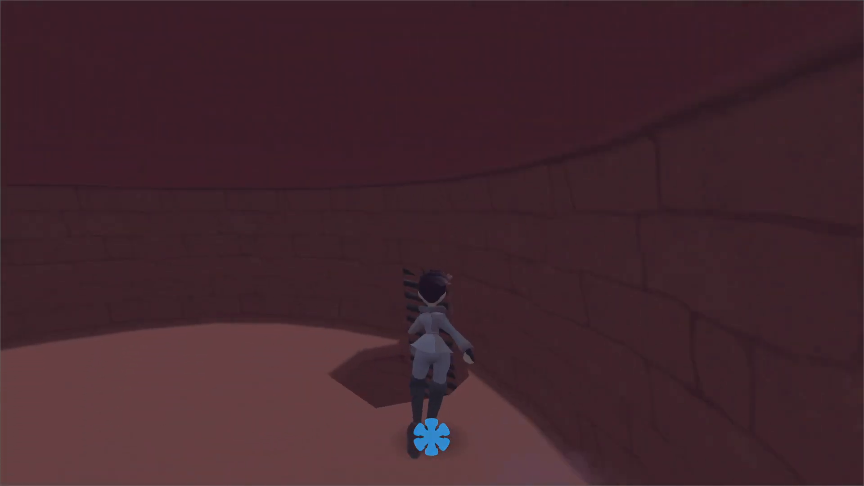
# Leave the hut, go through the young boy's dialog outside and stop the game
pyautogui.press('a')
pyautogui.press('a')
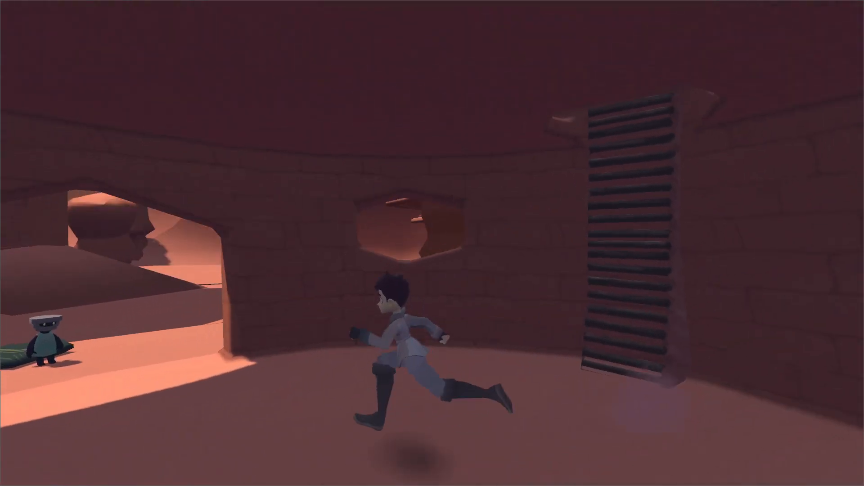
pyautogui.press('s')
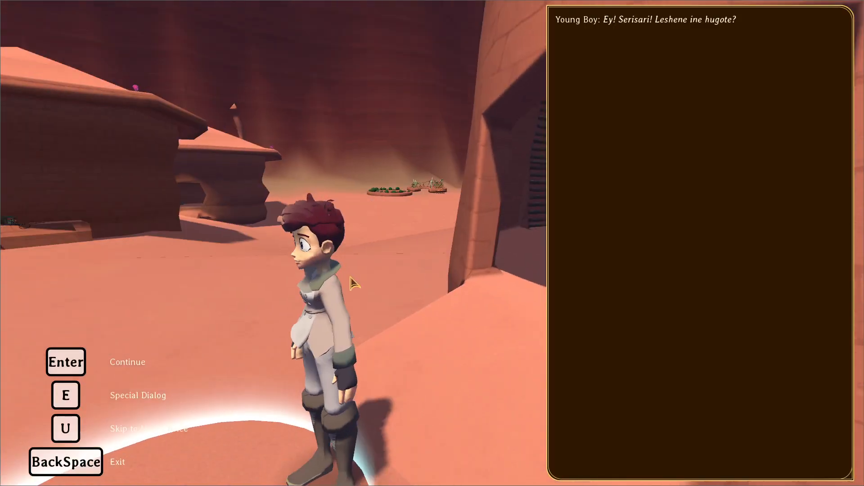
pyautogui.press('Return')
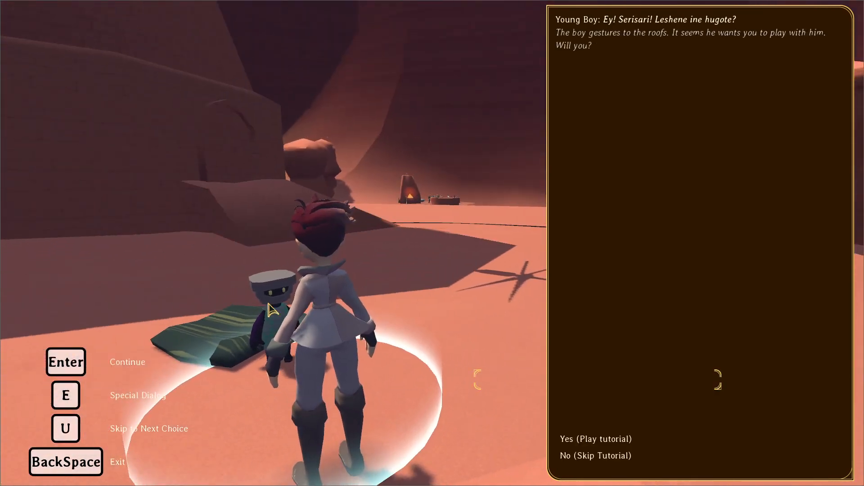
pyautogui.press('Return')
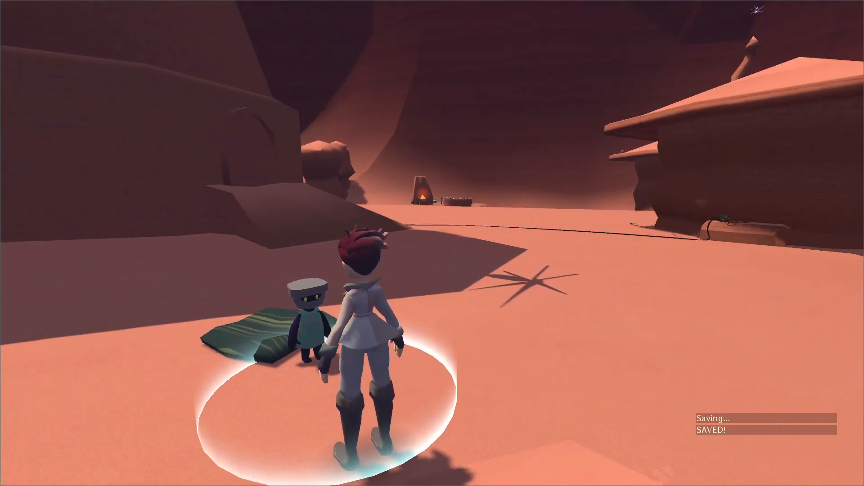
pyautogui.press('w')
pyautogui.press('F8')
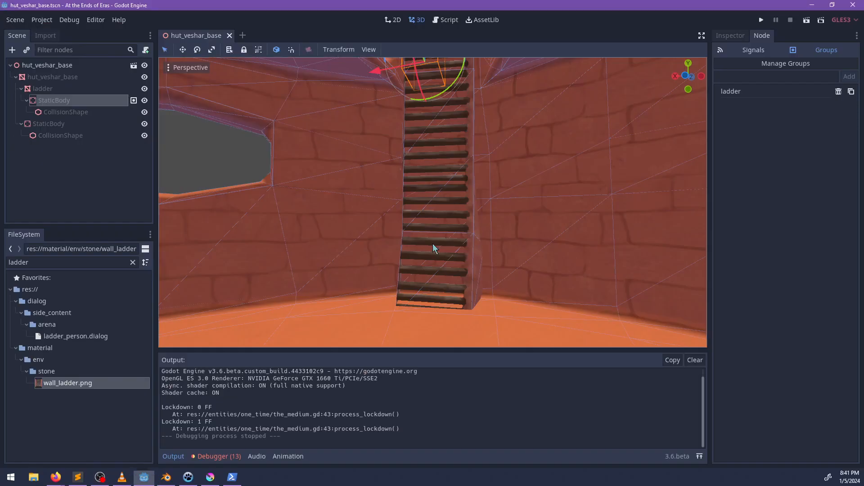
# Switch to NP-ToDo, mark the tasks "Has a ladder" and "Basic" under New Veshar hut models as completed, and minimise it
pyautogui.scroll(-6, 373, 189)
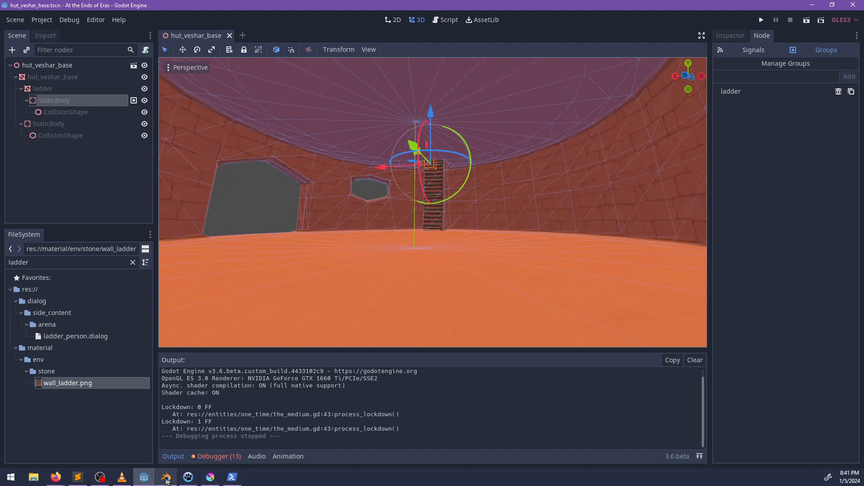
pyautogui.click(192, 479)
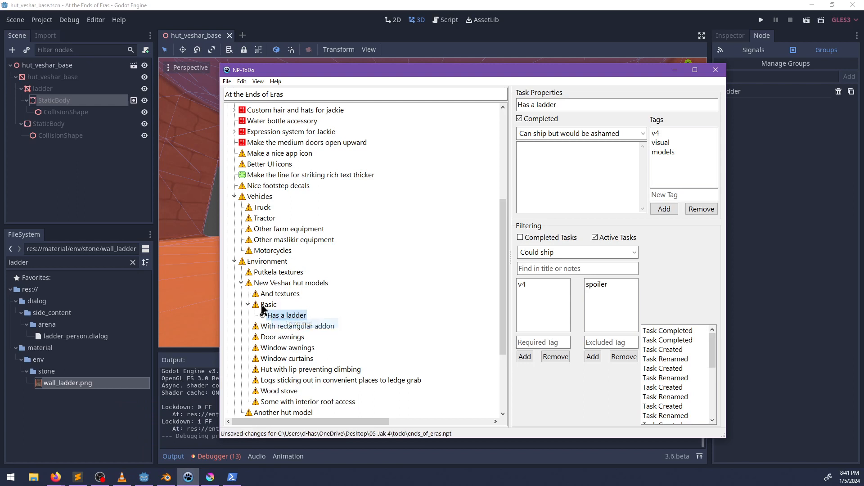
pyautogui.scroll(-1, 297, 283)
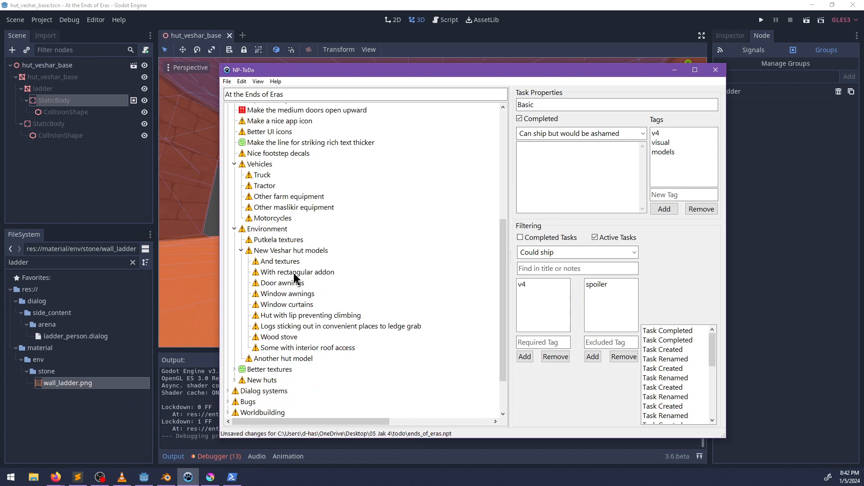
pyautogui.click(677, 71)
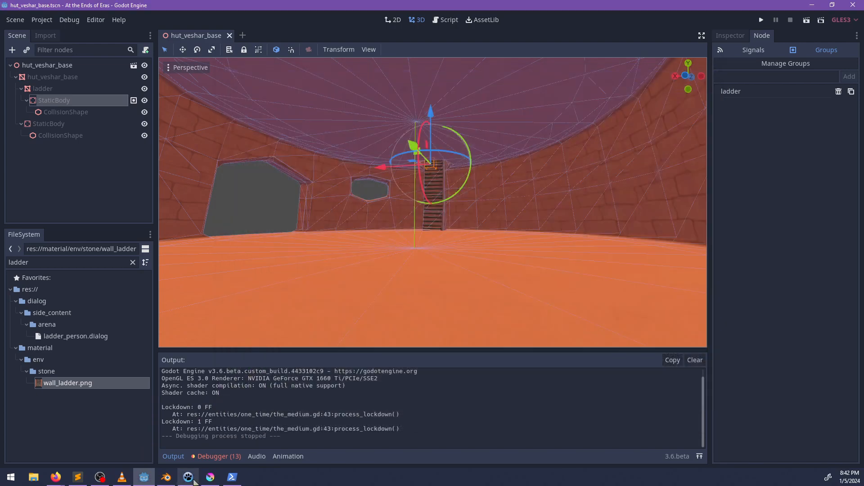
# Switch to Blender and view the whole hut_veshar_base model from the outside
pyautogui.click(179, 478)
pyautogui.moveTo(272, 246); pyautogui.dragTo(261, 272, button='middle')
pyautogui.scroll(-5, 328, 273)
pyautogui.moveTo(236, 213); pyautogui.dragTo(309, 227, button='middle')
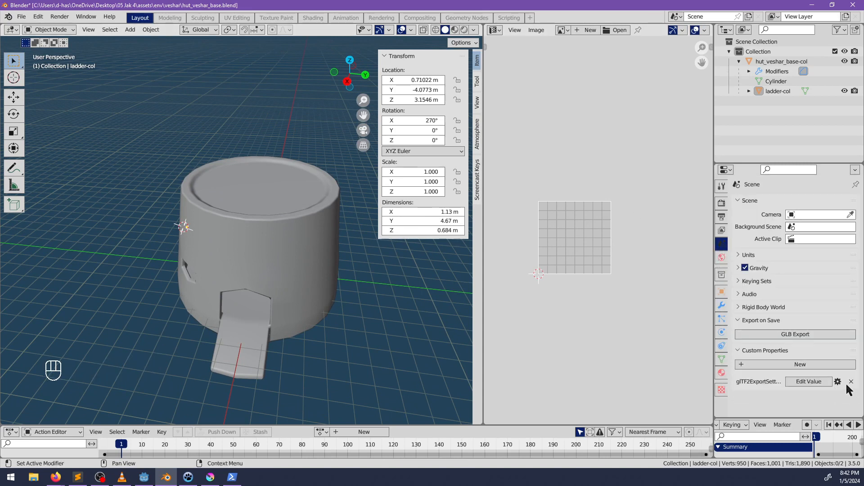
# Save the file as hut_veshar_rect.blend and rename the hut object hut_veshar_rect-col
pyautogui.hotkey('ctrl', 'shift', 's')
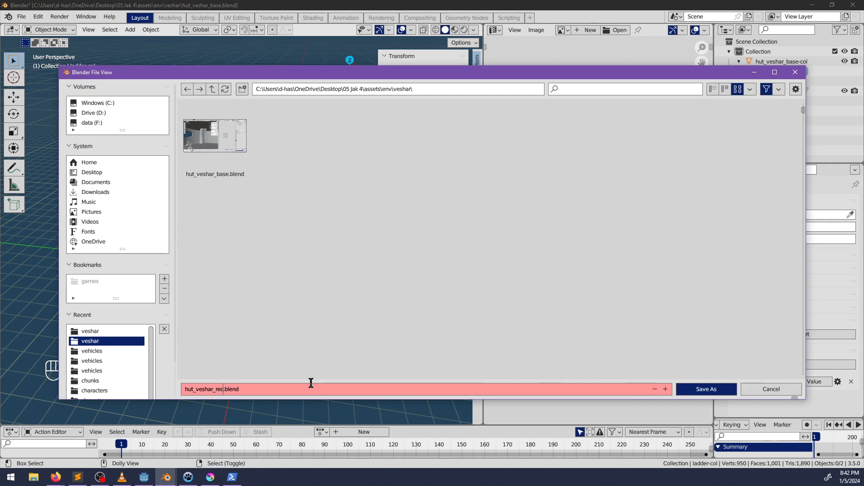
pyautogui.click(696, 391)
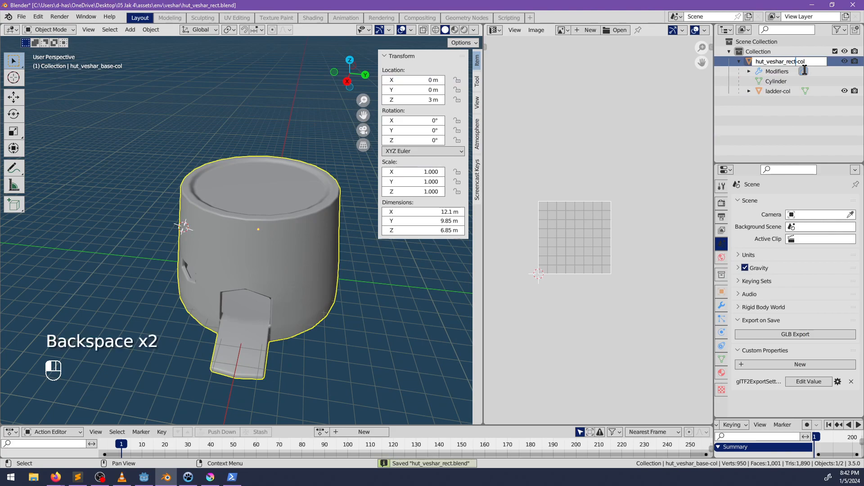
# Maximise the 3D viewport and delete the ladder-col object inside the hut
pyautogui.moveTo(306, 275); pyautogui.dragTo(594, 286, button='middle')
pyautogui.hotkey('ctrl', 'space')
pyautogui.scroll(3, 495, 253)
pyautogui.scroll(-4, 401, 254)
pyautogui.keyDown('shift'); pyautogui.moveTo(603, 279); pyautogui.dragTo(506, 243, button='middle'); pyautogui.keyUp('shift')
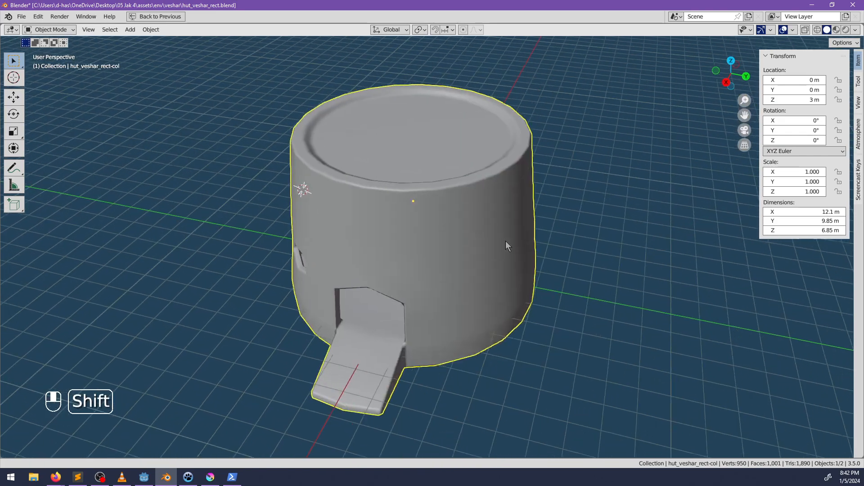
pyautogui.moveTo(558, 244); pyautogui.dragTo(492, 232, button='middle')
pyautogui.scroll(8, 560, 251)
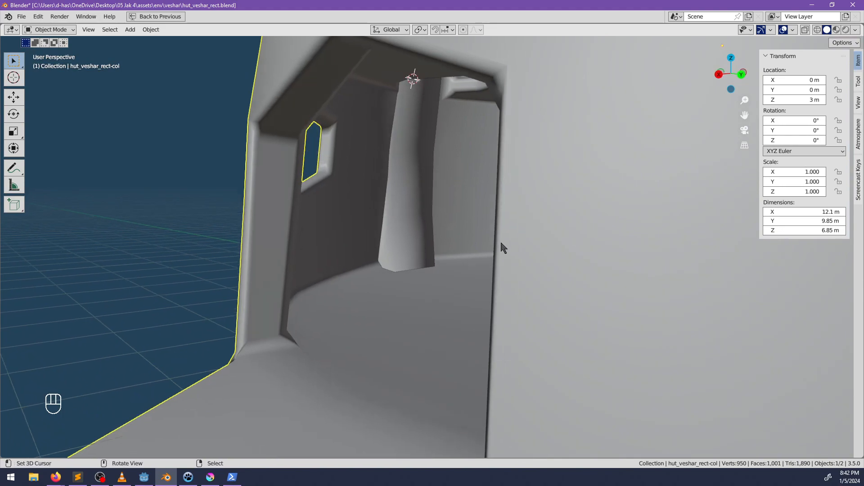
pyautogui.scroll(1, 501, 244)
pyautogui.rightClick(410, 221)
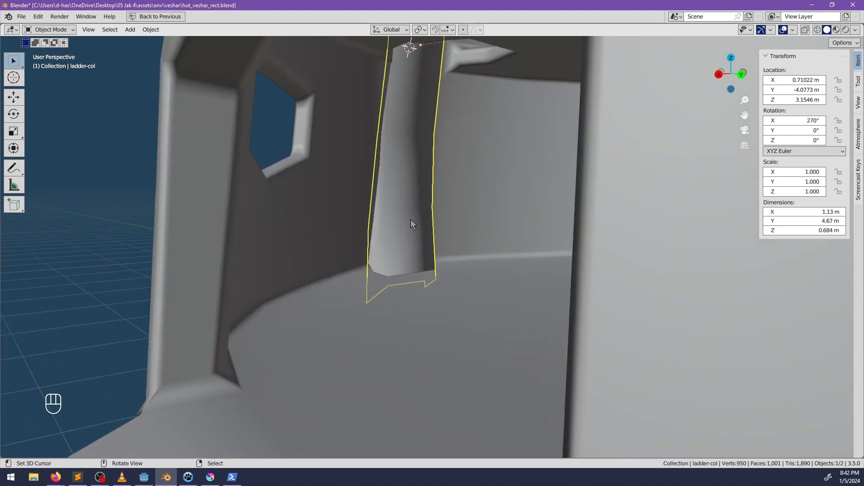
pyautogui.press('x')
pyautogui.click(412, 221)
pyautogui.scroll(-3, 411, 221)
pyautogui.moveTo(450, 236); pyautogui.dragTo(536, 272, button='middle')
pyautogui.scroll(-3, 499, 261)
pyautogui.moveTo(481, 251); pyautogui.dragTo(499, 268, button='middle')
pyautogui.click(384, 254)
pyautogui.hotkey('shift', 'a')
pyautogui.moveTo(446, 234)
pyautogui.click(502, 231)
pyautogui.hotkey('ctrl', 'z')
# In the hut mesh, add a 2 m cube at the base of the side wall and scale it horizontally by about 2.85
pyautogui.click(408, 263)
pyautogui.press('Tab')
pyautogui.hotkey('shift', 'a')
pyautogui.moveTo(408, 264); pyautogui.dragTo(454, 281, button='middle')
pyautogui.click(396, 282)
pyautogui.press('s')
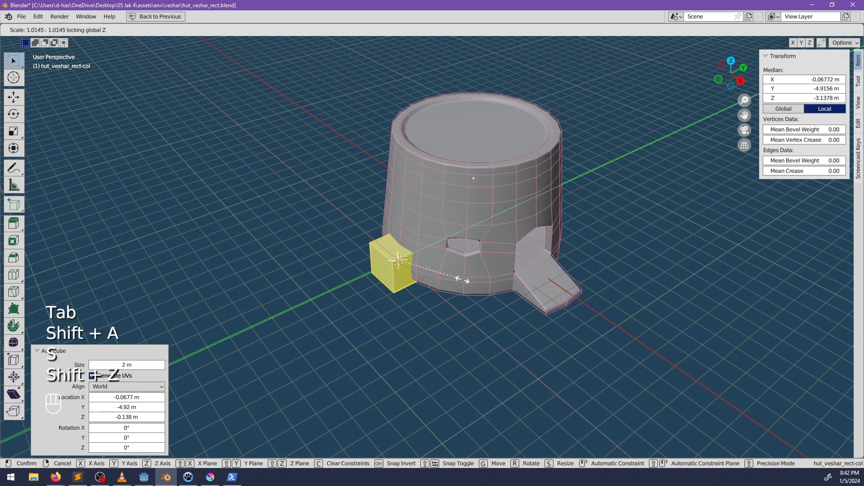
pyautogui.click(577, 308)
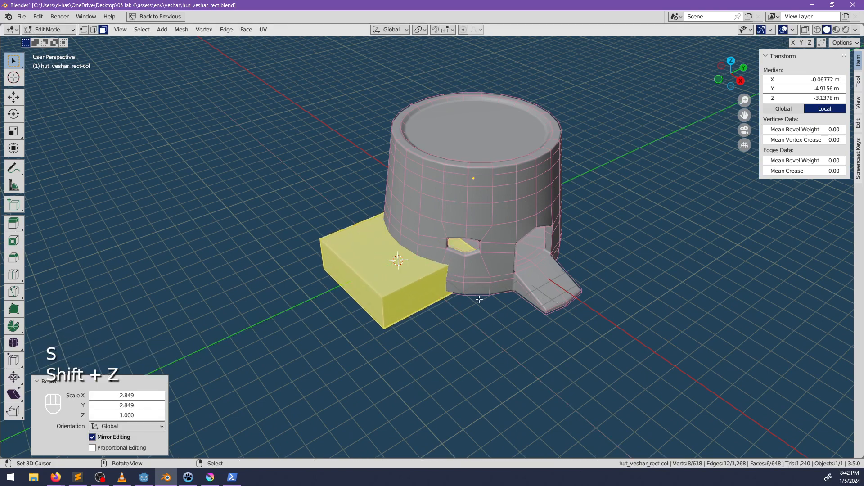
# Raise the added box about 0.28 m and extend its outer end face farther away from the hut
pyautogui.moveTo(479, 299); pyautogui.dragTo(497, 295, button='middle')
pyautogui.press('g')
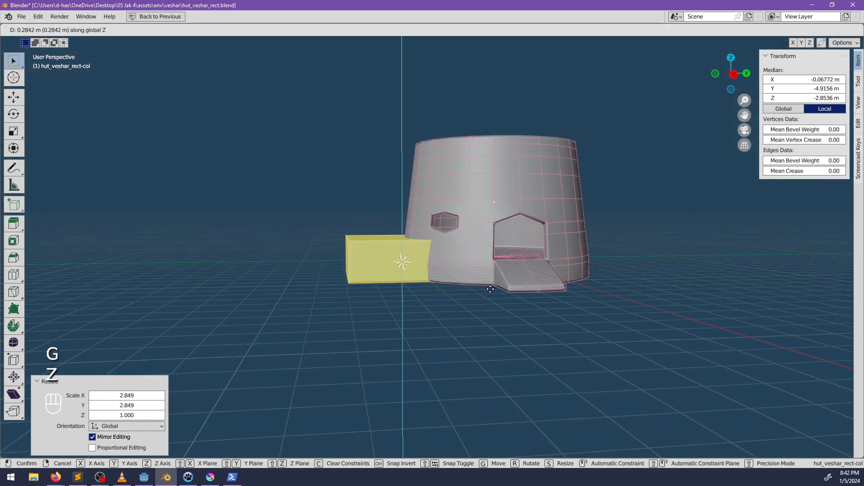
pyautogui.click(490, 289)
pyautogui.moveTo(407, 289); pyautogui.dragTo(441, 267, button='middle')
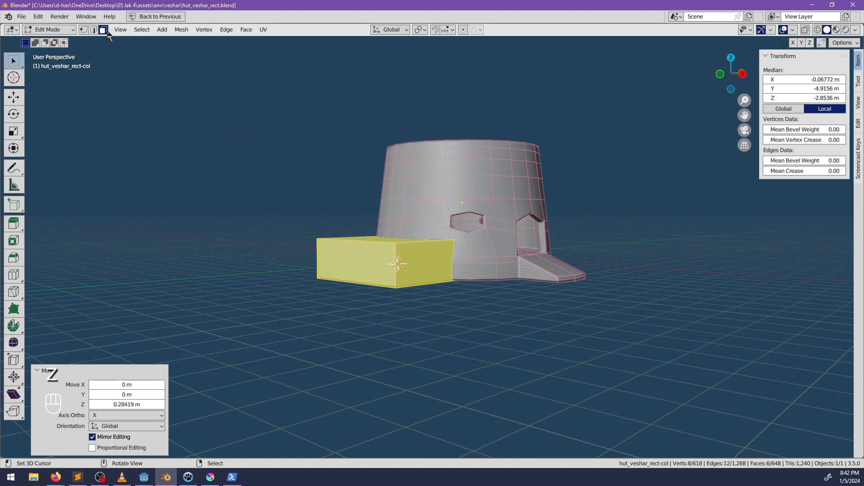
pyautogui.click(373, 261)
pyautogui.moveTo(374, 261); pyautogui.dragTo(414, 302, button='middle')
pyautogui.hotkey('alt', 's')
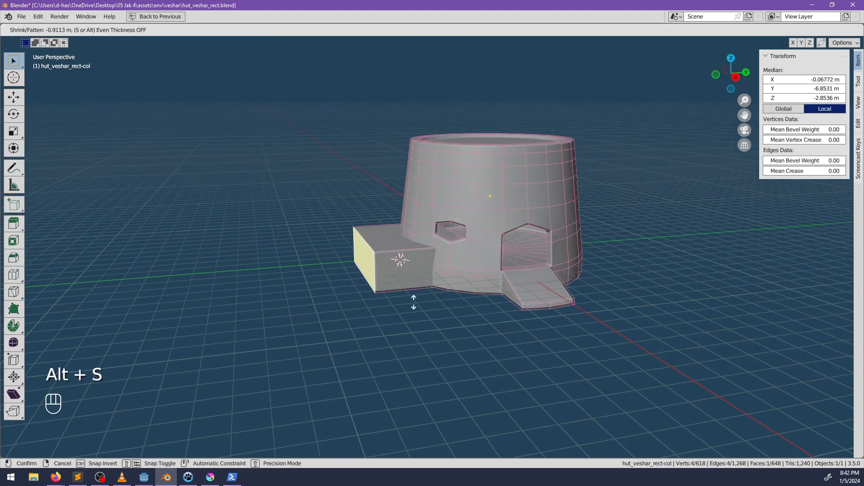
pyautogui.click(444, 265)
# Raise the box's top face about 4.64 m and push out its side face on the side away from the doorway
pyautogui.press('g')
pyautogui.press('z')
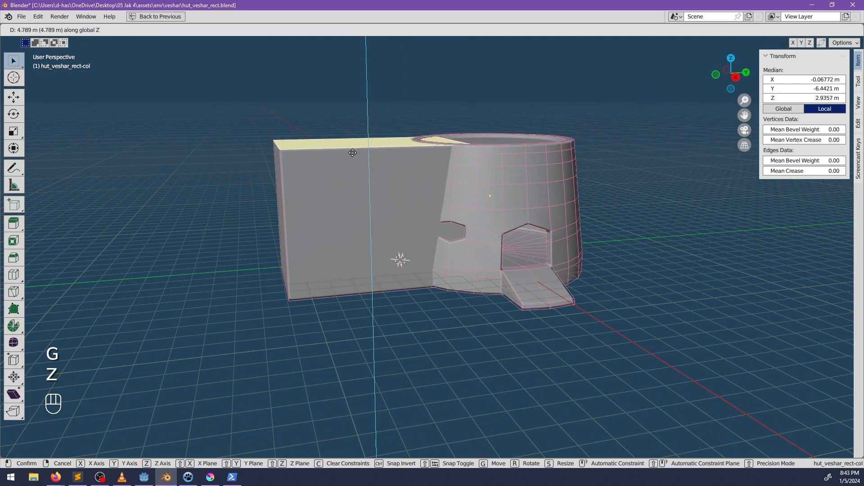
pyautogui.click(352, 155)
pyautogui.moveTo(578, 255); pyautogui.dragTo(485, 249, button='middle')
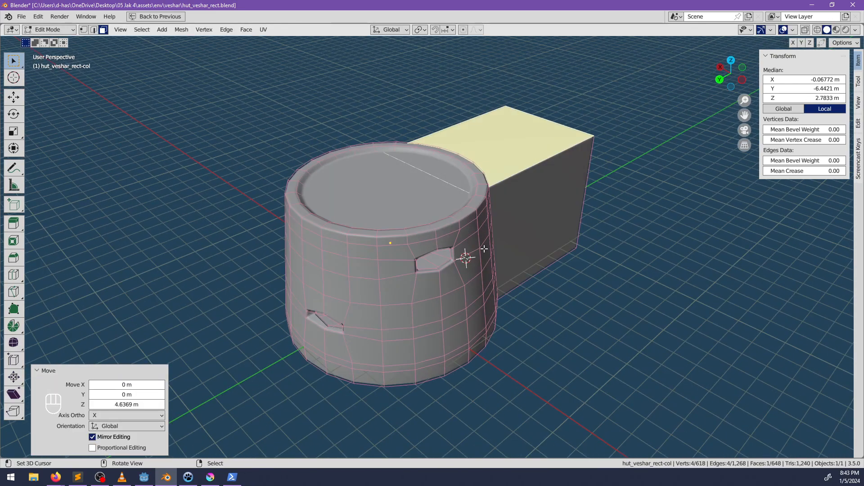
pyautogui.click(537, 220)
pyautogui.hotkey('alt', 's')
pyautogui.moveTo(595, 268); pyautogui.dragTo(464, 248, button='middle')
pyautogui.click(551, 228)
# Delete the box's end face that lies inside the hut
pyautogui.scroll(5, 565, 194)
pyautogui.click(474, 235)
pyautogui.press('x')
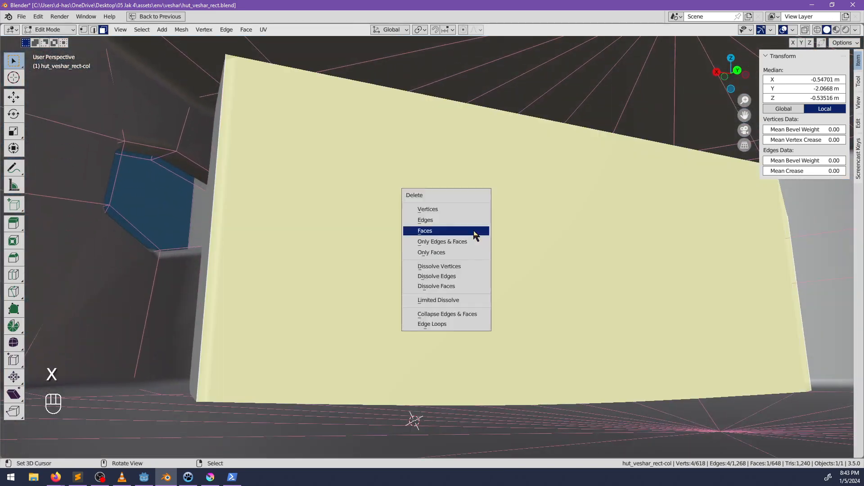
pyautogui.click(475, 233)
# Move the window's reveal face nearest the box by about 0.08 m in X, -0.14 m in Y and -0.04 m in Z
pyautogui.moveTo(370, 255); pyautogui.dragTo(431, 269, button='middle')
pyautogui.scroll(2, 369, 203)
pyautogui.scroll(-6, 362, 281)
pyautogui.hotkey('alt', 'z')
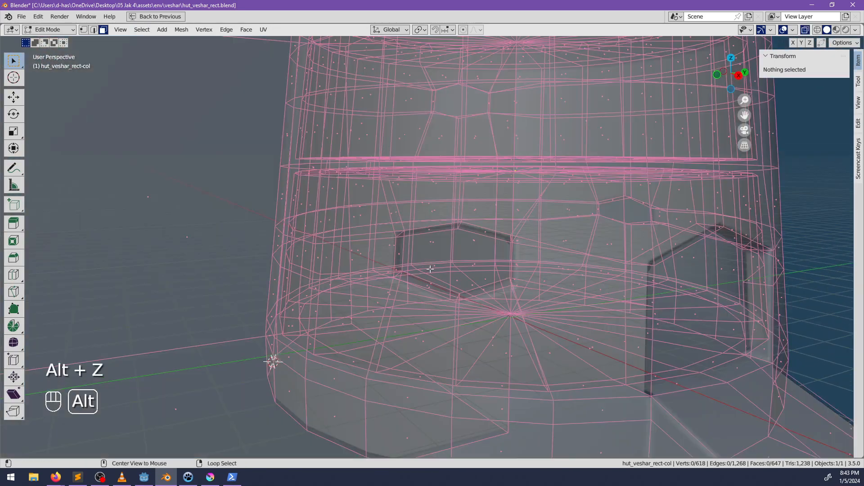
pyautogui.click(405, 260)
pyautogui.hotkey('alt', 'z')
pyautogui.scroll(5, 432, 293)
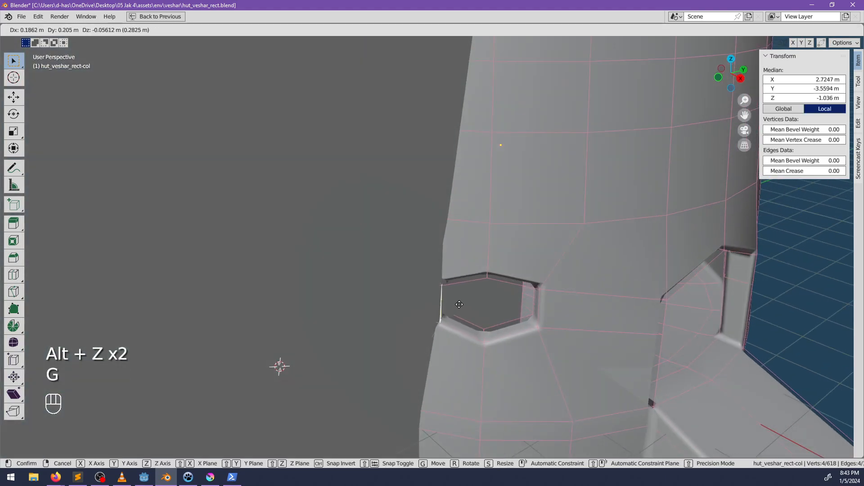
pyautogui.click(462, 303)
# Delete the ring of faces where the inner wall meets the ceiling
pyautogui.moveTo(463, 303); pyautogui.dragTo(506, 288, button='middle')
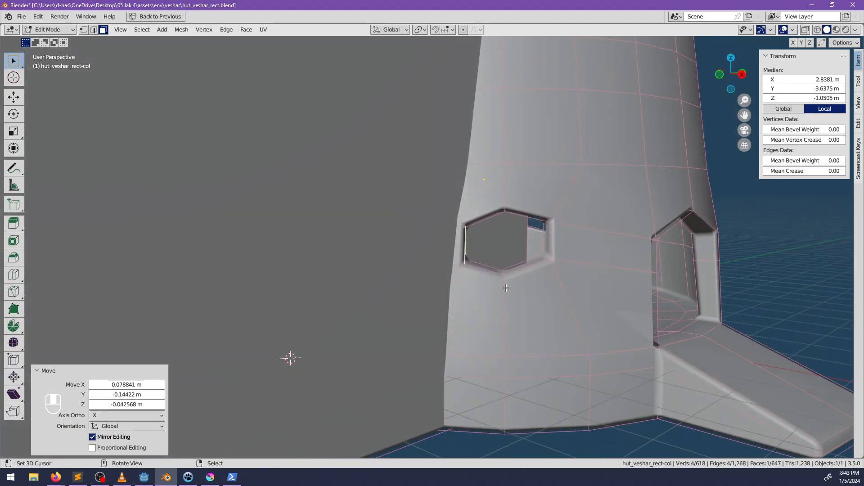
pyautogui.keyDown('alt'); pyautogui.rightClick(442, 246); pyautogui.keyUp('alt')
pyautogui.moveTo(446, 249); pyautogui.dragTo(432, 178, button='middle')
pyautogui.scroll(2, 505, 255)
pyautogui.scroll(-6, 505, 254)
pyautogui.hotkey('alt', 'a')
pyautogui.keyDown('alt'); pyautogui.rightClick(458, 135); pyautogui.keyUp('alt')
pyautogui.hotkey('alt', 'z')
pyautogui.hotkey('alt', 'z')
pyautogui.scroll(3, 507, 212)
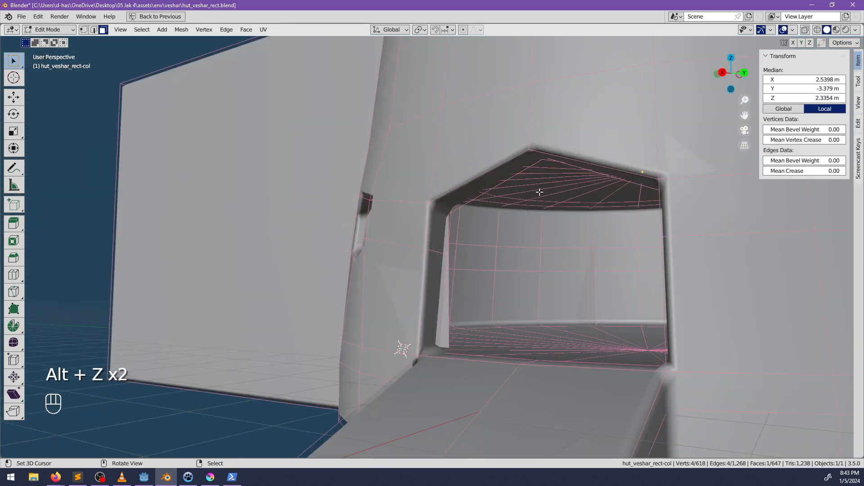
pyautogui.keyDown('shift'); pyautogui.moveTo(540, 192); pyautogui.dragTo(454, 224, button='middle'); pyautogui.keyUp('shift')
pyautogui.scroll(5, 455, 222)
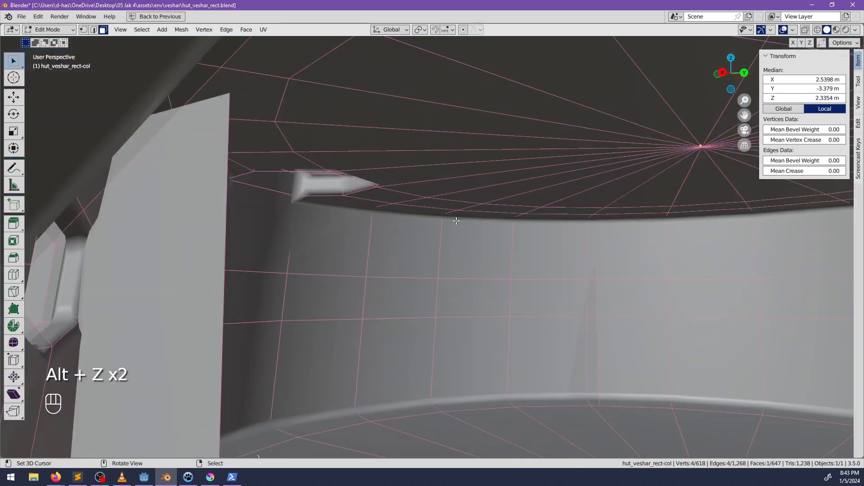
pyautogui.press('x')
pyautogui.click(388, 210)
# Select the linked ceiling geometry, delimited by seams, and delete its faces
pyautogui.moveTo(388, 210); pyautogui.dragTo(406, 205, button='middle')
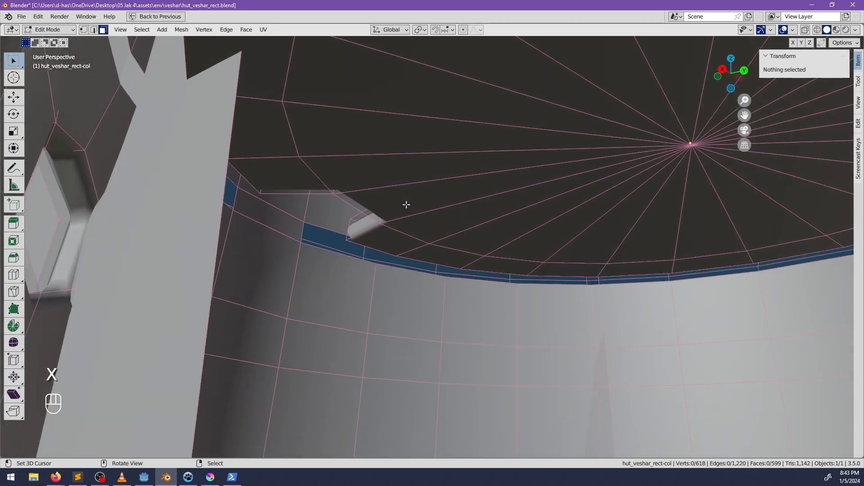
pyautogui.press('l')
pyautogui.press('x')
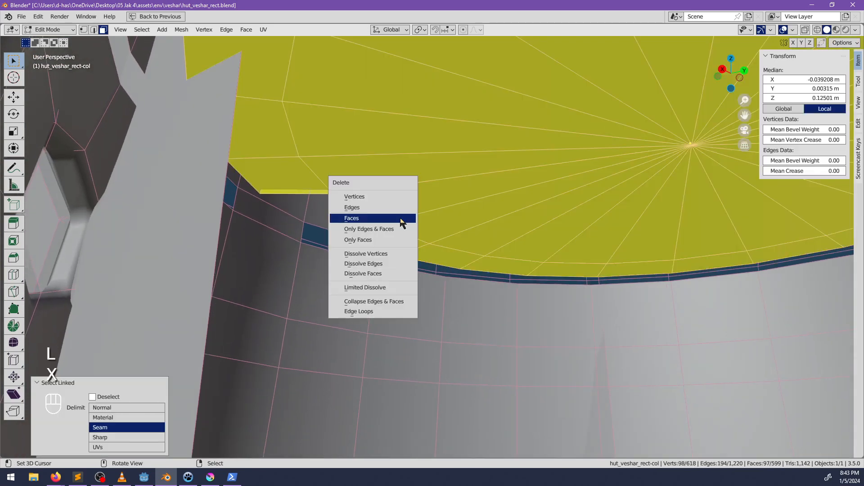
pyautogui.click(386, 200)
# Delete the loop of reveal faces around the lower window nearest the box
pyautogui.moveTo(446, 216); pyautogui.dragTo(340, 255, button='middle')
pyautogui.moveTo(295, 272); pyautogui.dragTo(374, 241, button='middle')
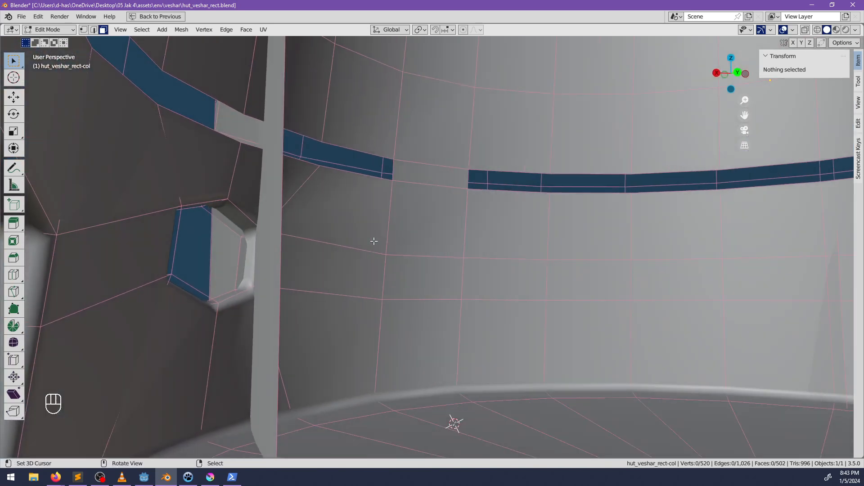
pyautogui.keyDown('alt'); pyautogui.click(249, 234); pyautogui.keyUp('alt')
pyautogui.press('x')
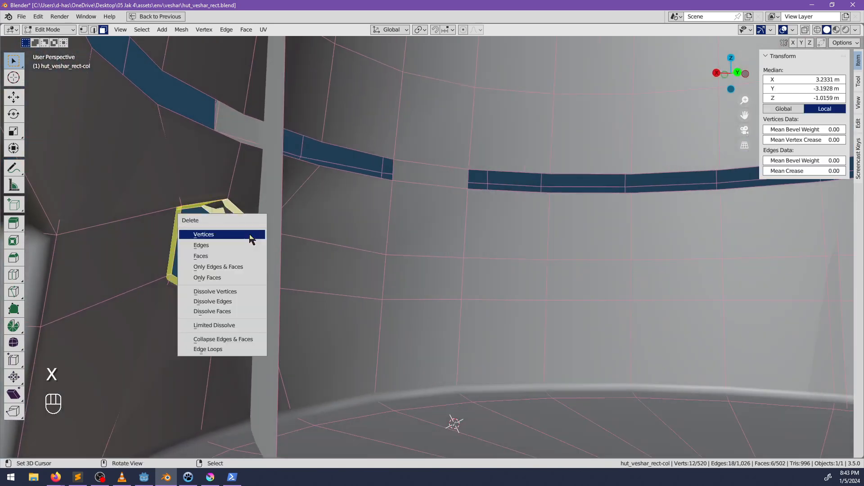
pyautogui.click(240, 256)
# Delete the vertical strip of inner-wall faces beside the window opening, down to the floor edge
pyautogui.moveTo(243, 259); pyautogui.dragTo(388, 216, button='middle')
pyautogui.keyDown('alt'); pyautogui.click(390, 218); pyautogui.keyUp('alt')
pyautogui.press('x')
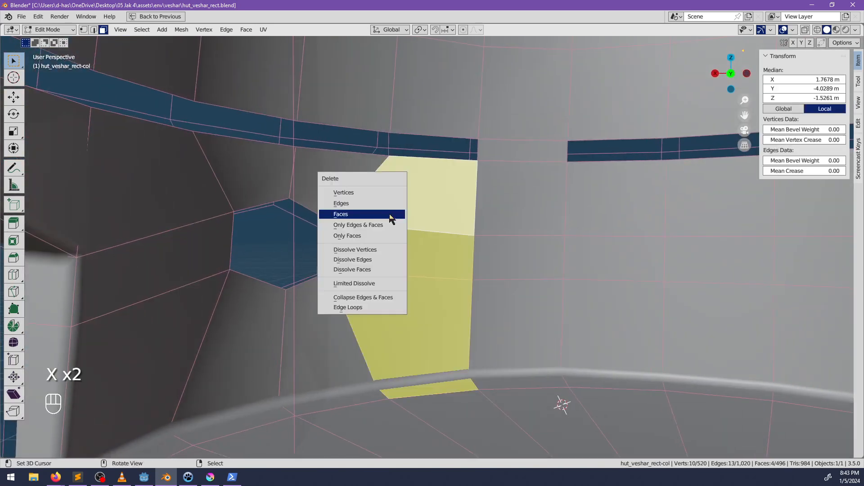
pyautogui.click(390, 215)
pyautogui.keyDown('shift'); pyautogui.moveTo(482, 217); pyautogui.dragTo(391, 283, button='middle'); pyautogui.keyUp('shift')
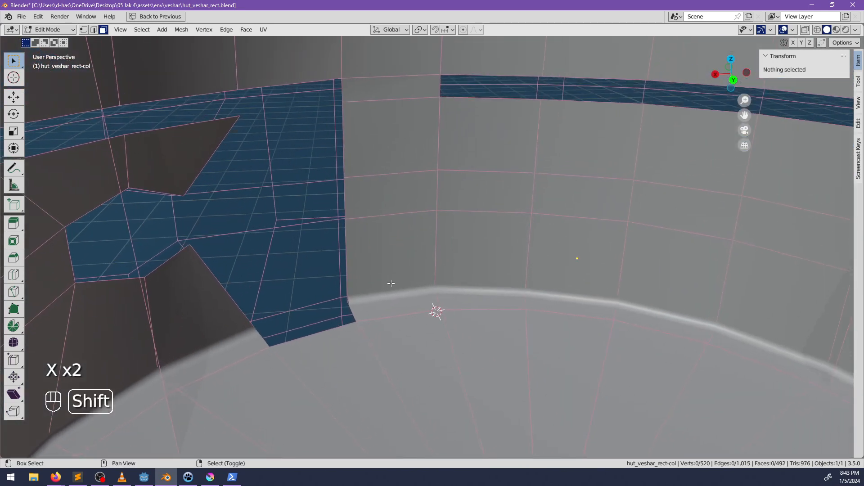
pyautogui.keyDown('shift'); pyautogui.moveTo(335, 241); pyautogui.dragTo(451, 250, button='middle'); pyautogui.keyUp('shift')
pyautogui.keyDown('shift'); pyautogui.click(286, 179); pyautogui.keyUp('shift')
pyautogui.keyDown('shift'); pyautogui.click(239, 183); pyautogui.keyUp('shift')
pyautogui.keyDown('shift'); pyautogui.click(224, 310); pyautogui.keyUp('shift')
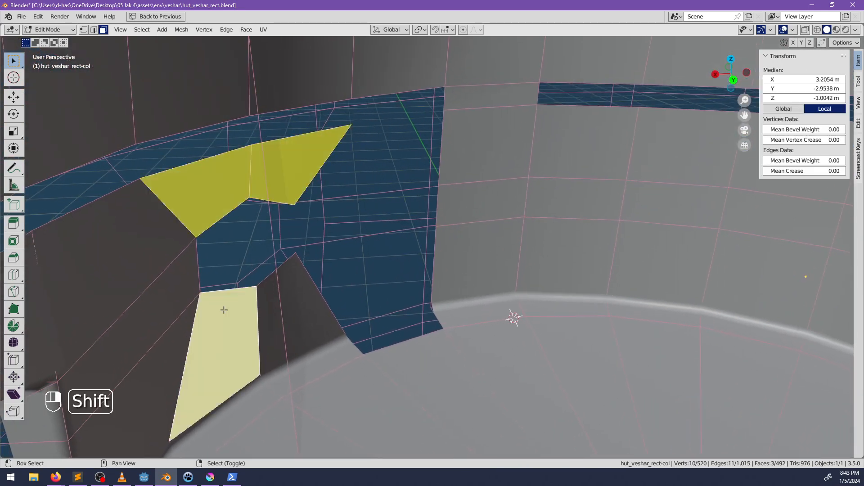
pyautogui.keyDown('shift'); pyautogui.click(282, 307); pyautogui.keyUp('shift')
pyautogui.press('x')
# Delete the four remaining inner-wall faces above and below the window opening
pyautogui.scroll(5, 332, 297)
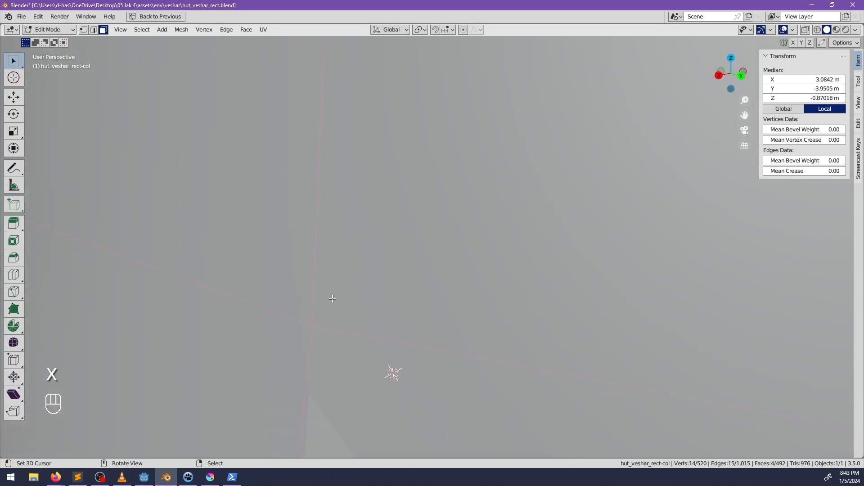
pyautogui.moveTo(332, 299); pyautogui.dragTo(312, 305, button='middle')
pyautogui.rightClick(274, 309)
pyautogui.rightClick(231, 343)
pyautogui.keyDown('shift'); pyautogui.rightClick(214, 355); pyautogui.keyUp('shift')
pyautogui.keyDown('shift'); pyautogui.rightClick(180, 231); pyautogui.keyUp('shift')
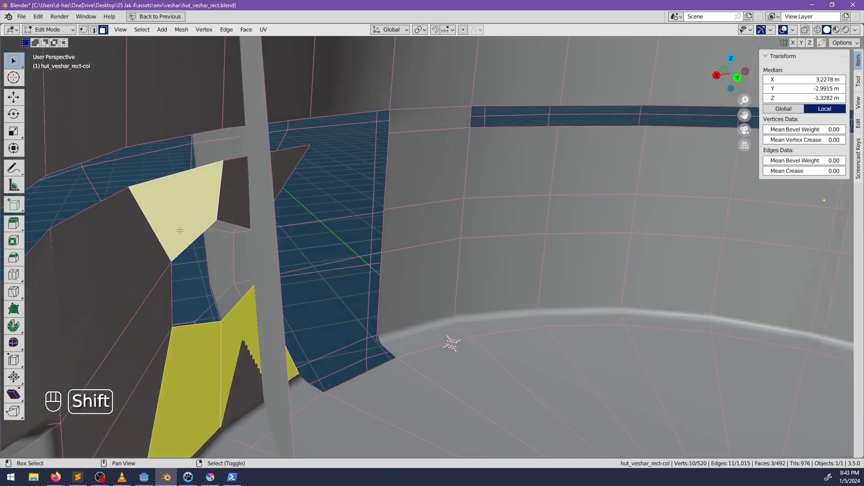
pyautogui.click(232, 206)
# Select the block of upper wall faces enclosed by the box and delete them
pyautogui.keyDown('shift'); pyautogui.moveTo(383, 270); pyautogui.dragTo(366, 311, button='middle'); pyautogui.keyUp('shift')
pyautogui.moveTo(366, 315); pyautogui.dragTo(303, 228, button='middle')
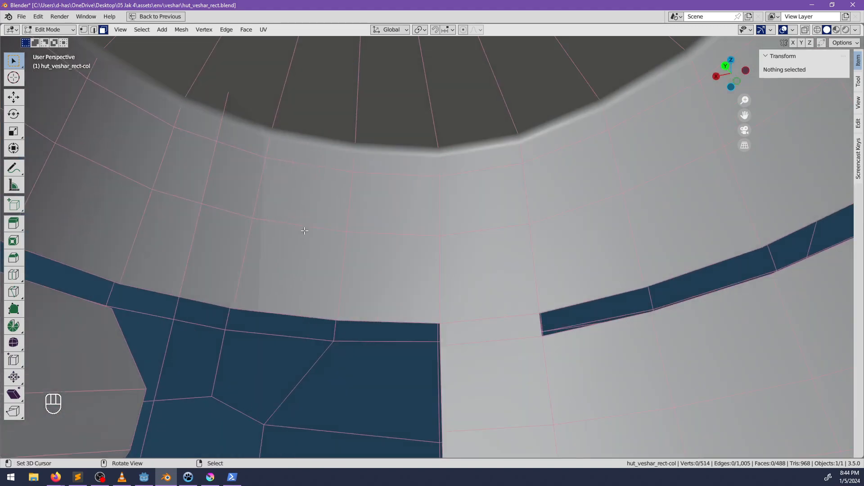
pyautogui.rightClick(349, 185)
pyautogui.keyDown('shift'); pyautogui.moveTo(561, 218); pyautogui.dragTo(459, 180, button='middle'); pyautogui.keyUp('shift')
pyautogui.moveTo(460, 180); pyautogui.dragTo(366, 353, button='middle')
pyautogui.scroll(-3, 454, 228)
pyautogui.scroll(8, 455, 229)
pyautogui.hotkey('alt', 'z')
pyautogui.hotkey('alt', 'z')
pyautogui.keyDown('ctrl'); pyautogui.keyDown('shift'); pyautogui.click(508, 208); pyautogui.keyUp('shift'); pyautogui.keyUp('ctrl')
pyautogui.hotkey('ctrl', 'z')
pyautogui.press('x')
pyautogui.click(512, 225)
# Select the remaining outer-wall faces covered by the box, down to the base, and delete them
pyautogui.hotkey('alt', 'z')
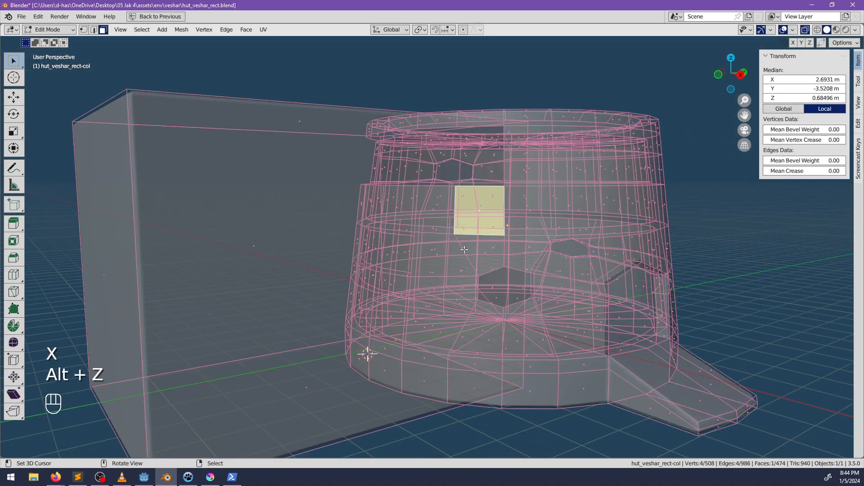
pyautogui.moveTo(504, 248); pyautogui.dragTo(503, 309, button='middle')
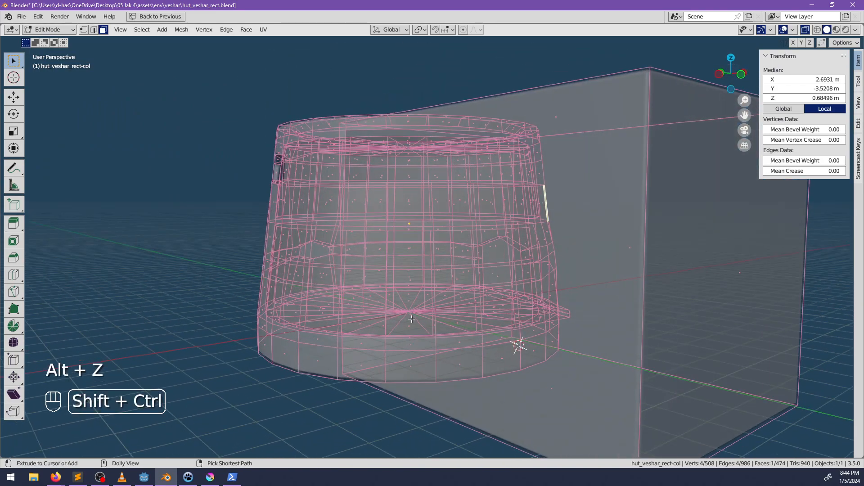
pyautogui.moveTo(434, 306); pyautogui.dragTo(520, 356, button='middle')
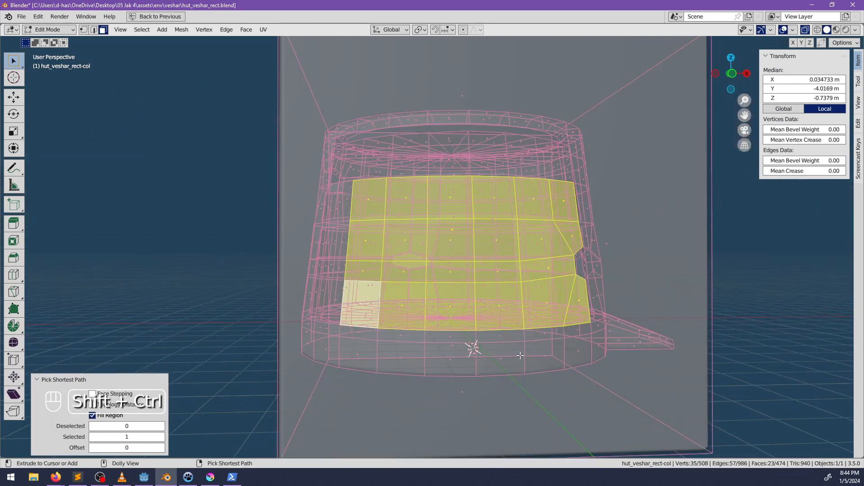
pyautogui.moveTo(578, 352); pyautogui.dragTo(514, 333, button='middle')
pyautogui.hotkey('alt', 'z')
pyautogui.keyDown('shift'); pyautogui.click(515, 333); pyautogui.keyUp('shift')
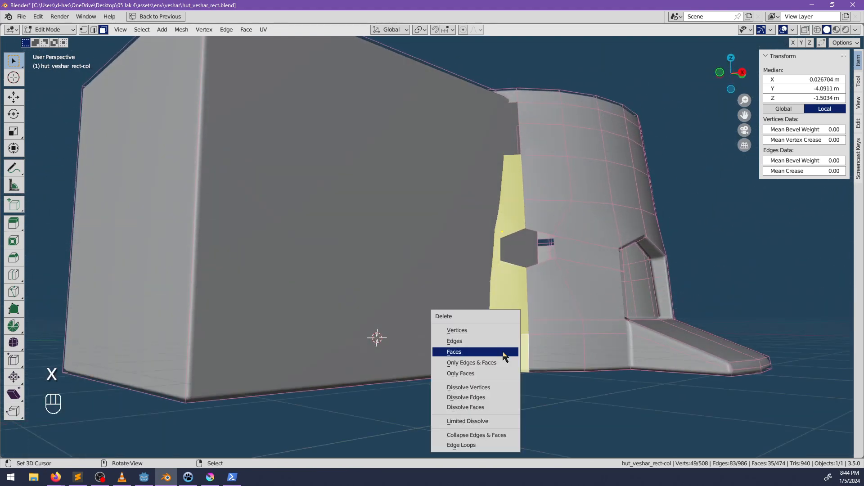
pyautogui.click(503, 352)
# Lower the box's top face by about 0.2 m so it sits beneath the hut's rim
pyautogui.moveTo(522, 271); pyautogui.dragTo(547, 313, button='middle')
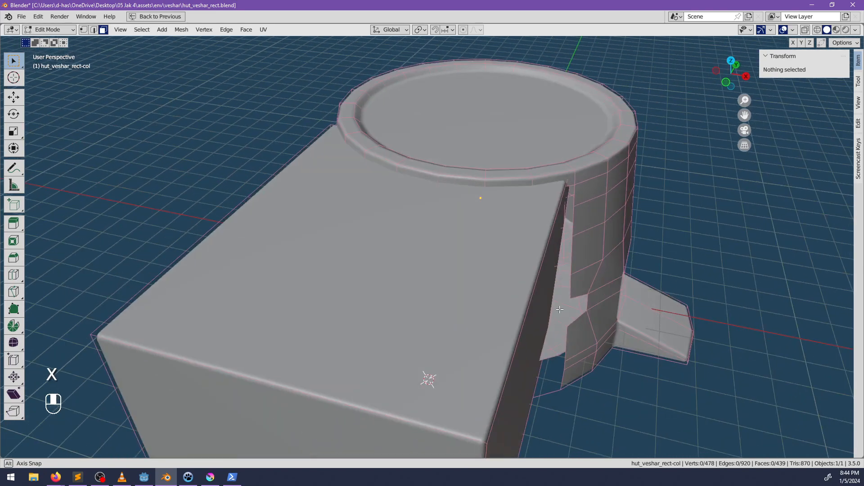
pyautogui.rightClick(505, 267)
pyautogui.press('g')
pyautogui.press('z')
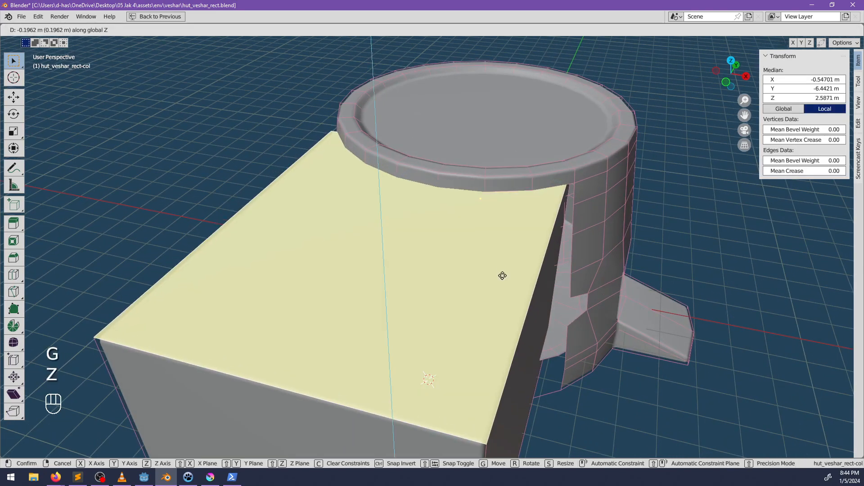
pyautogui.click(502, 275)
# Delete the remaining run of six hut wall faces covered by the extension box
pyautogui.scroll(-4, 503, 275)
pyautogui.moveTo(503, 275); pyautogui.dragTo(585, 284, button='middle')
pyautogui.click(585, 285)
pyautogui.click(414, 205)
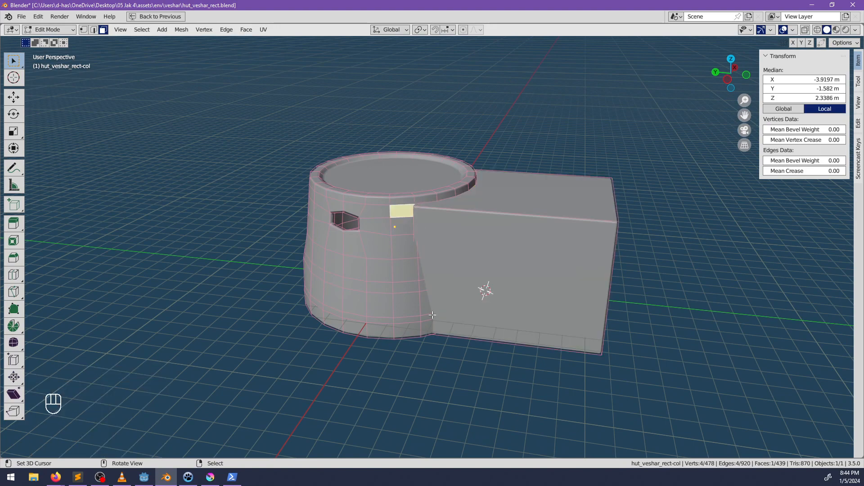
pyautogui.hotkey('alt', 'z')
pyautogui.keyDown('ctrl'); pyautogui.moveTo(429, 322); pyautogui.dragTo(587, 268, button='middle'); pyautogui.keyUp('ctrl')
pyautogui.keyDown('ctrl'); pyautogui.rightClick(431, 232); pyautogui.keyUp('ctrl')
pyautogui.hotkey('ctrl', 'z')
pyautogui.keyDown('ctrl'); pyautogui.rightClick(457, 232); pyautogui.keyUp('ctrl')
pyautogui.hotkey('ctrl', 'z')
pyautogui.click(483, 242)
pyautogui.hotkey('alt', 'z')
pyautogui.hotkey('alt', 'z')
pyautogui.hotkey('alt', 'z')
# Delete the three leftover hut wall faces bordering the opening behind the box
pyautogui.scroll(4, 461, 308)
pyautogui.scroll(3, 608, 293)
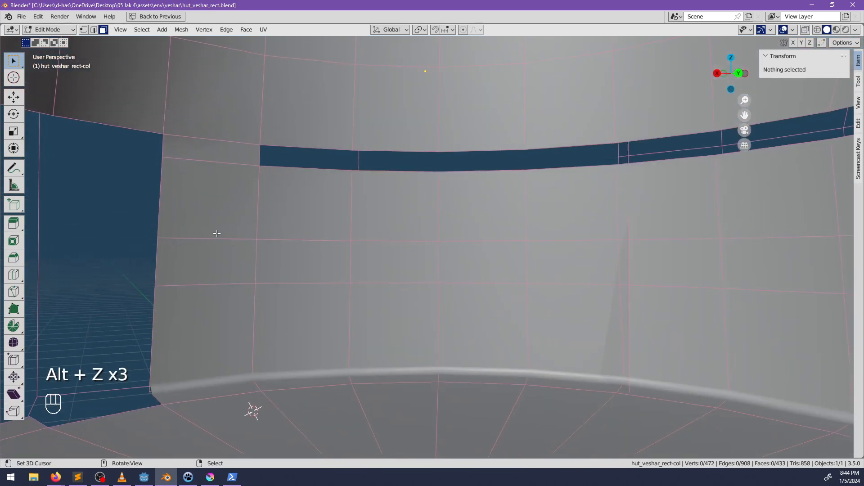
pyautogui.keyDown('shift'); pyautogui.click(218, 152); pyautogui.keyUp('shift')
pyautogui.keyDown('shift'); pyautogui.moveTo(218, 151); pyautogui.dragTo(378, 324, button='middle'); pyautogui.keyUp('shift')
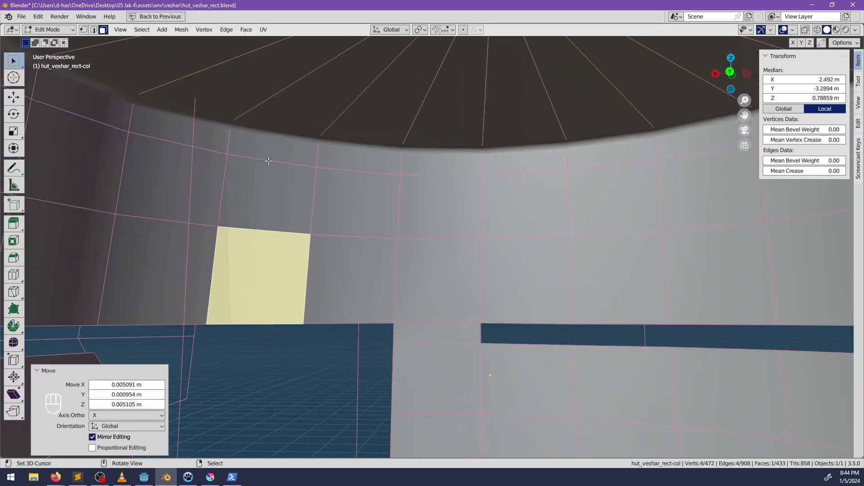
pyautogui.hotkey('ctrl', 'z')
pyautogui.press('x')
pyautogui.click(275, 148)
# Select the 18-face block of wall faces beside the opening, reaching down past the horizontal slit, and delete it
pyautogui.moveTo(349, 229)
pyautogui.keyDown('shift'); pyautogui.mouseDown(button='middle')
pyautogui.moveTo(357, 212)
pyautogui.moveTo(430, 218)
pyautogui.moveTo(364, 274)
pyautogui.moveTo(353, 245)
pyautogui.mouseUp(button='middle'); pyautogui.keyUp('shift')
pyautogui.keyDown('shift'); pyautogui.moveTo(354, 245); pyautogui.dragTo(300, 226, button='middle'); pyautogui.keyUp('shift')
pyautogui.rightClick(366, 98)
pyautogui.keyDown('shift'); pyautogui.moveTo(524, 290); pyautogui.dragTo(484, 248, button='middle'); pyautogui.keyUp('shift')
pyautogui.keyDown('ctrl'); pyautogui.keyDown('shift'); pyautogui.click(348, 405); pyautogui.keyUp('shift'); pyautogui.keyUp('ctrl')
pyautogui.press('x')
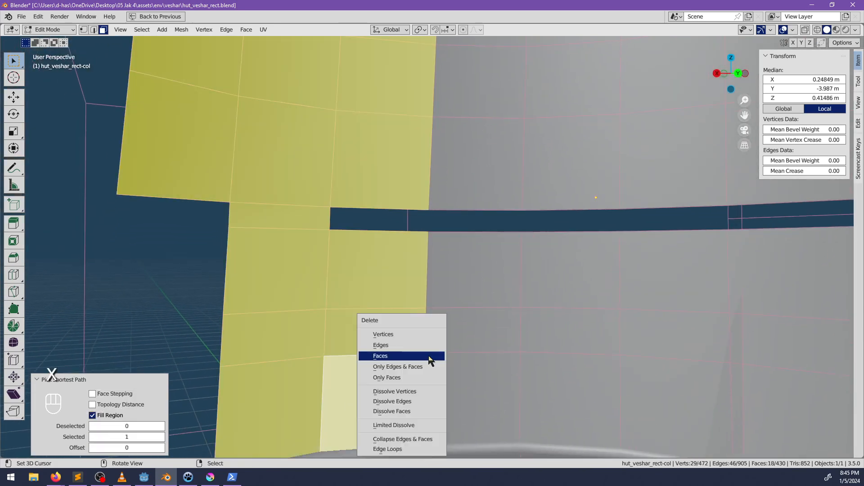
pyautogui.click(430, 355)
# Select the block of wall faces from the upper corner down to the horizontal slit and delete it
pyautogui.keyDown('shift'); pyautogui.moveTo(430, 360); pyautogui.dragTo(334, 353, button='middle'); pyautogui.keyUp('shift')
pyautogui.rightClick(396, 113)
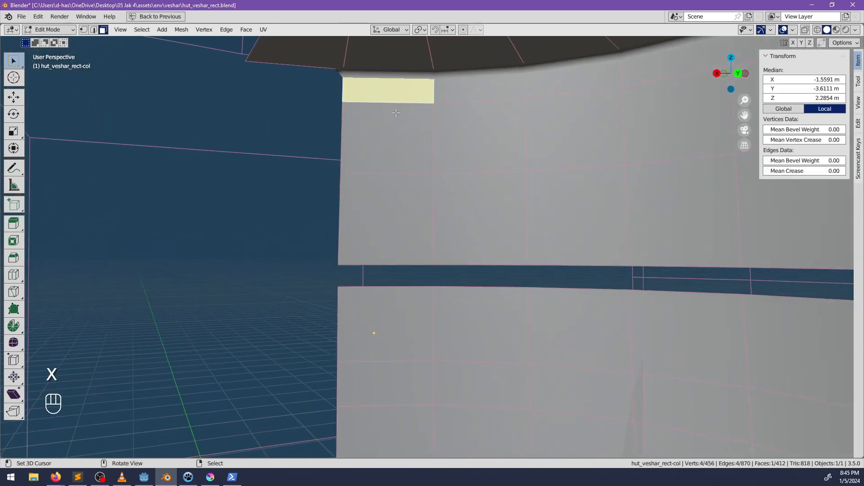
pyautogui.keyDown('ctrl'); pyautogui.keyDown('shift'); pyautogui.rightClick(572, 427); pyautogui.keyUp('shift'); pyautogui.keyUp('ctrl')
pyautogui.hotkey('ctrl', 'z')
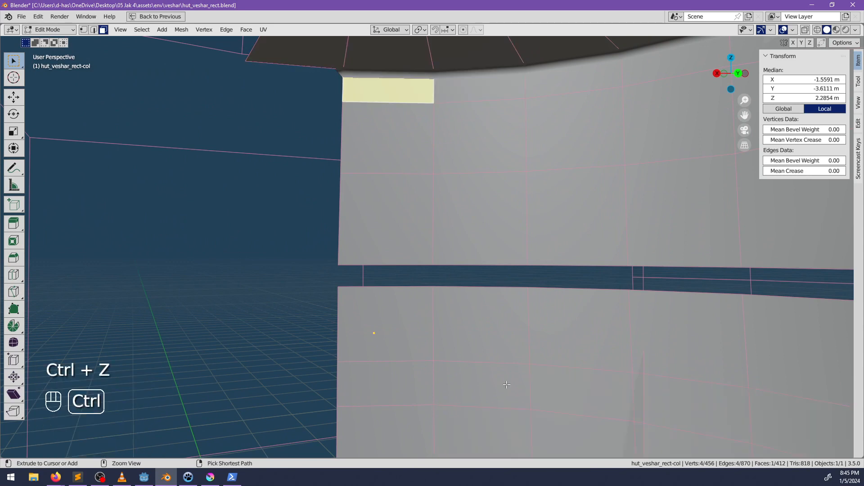
pyautogui.keyDown('ctrl'); pyautogui.keyDown('shift'); pyautogui.rightClick(486, 388); pyautogui.keyUp('shift'); pyautogui.keyUp('ctrl')
pyautogui.hotkey('ctrl', 'z')
pyautogui.keyDown('shift'); pyautogui.moveTo(494, 290); pyautogui.dragTo(536, 228, button='middle'); pyautogui.keyUp('shift')
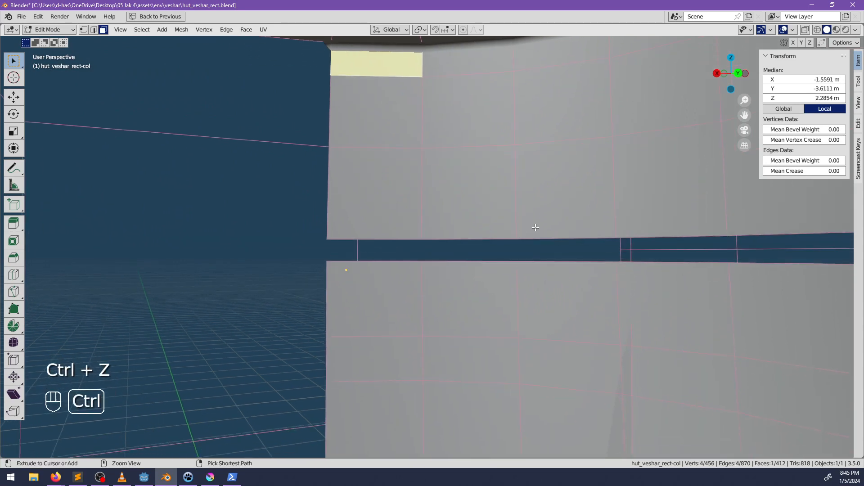
pyautogui.keyDown('ctrl'); pyautogui.keyDown('shift'); pyautogui.rightClick(557, 221); pyautogui.keyUp('shift'); pyautogui.keyUp('ctrl')
pyautogui.press('x')
pyautogui.click(557, 221)
# Select the connected block of wall faces below the horizontal slit and delete it
pyautogui.keyDown('shift'); pyautogui.moveTo(554, 374); pyautogui.dragTo(515, 291, button='middle'); pyautogui.keyUp('shift')
pyautogui.keyDown('ctrl'); pyautogui.keyDown('shift'); pyautogui.rightClick(512, 338); pyautogui.keyUp('shift'); pyautogui.keyUp('ctrl')
pyautogui.press('x')
pyautogui.click(512, 338)
# Select the box's open end loop facing the hut and move it about 2.78 m back along negative Y
pyautogui.keyDown('shift'); pyautogui.moveTo(505, 331); pyautogui.dragTo(318, 259, button='middle'); pyautogui.keyUp('shift')
pyautogui.moveTo(319, 259); pyautogui.dragTo(341, 241, button='middle')
pyautogui.scroll(-6, 432, 263)
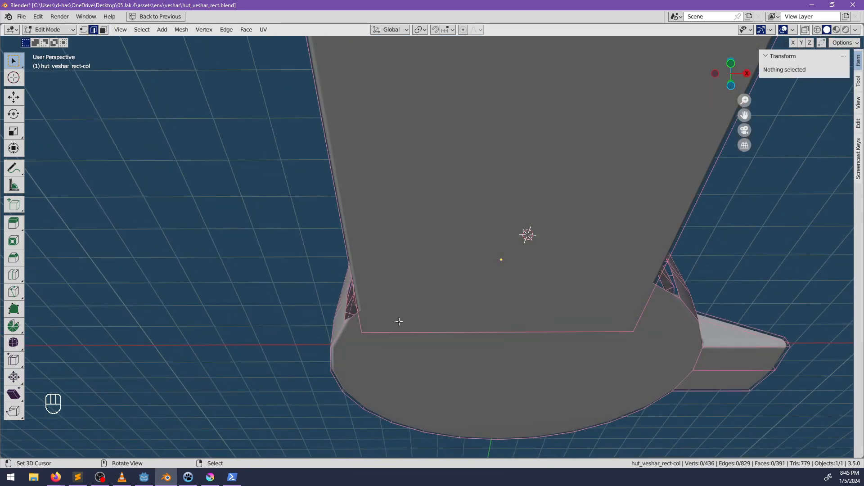
pyautogui.keyDown('alt'); pyautogui.click(498, 334); pyautogui.keyUp('alt')
pyautogui.moveTo(500, 339); pyautogui.dragTo(519, 365, button='middle')
pyautogui.hotkey('alt', 'z')
pyautogui.press('g')
pyautogui.press('y')
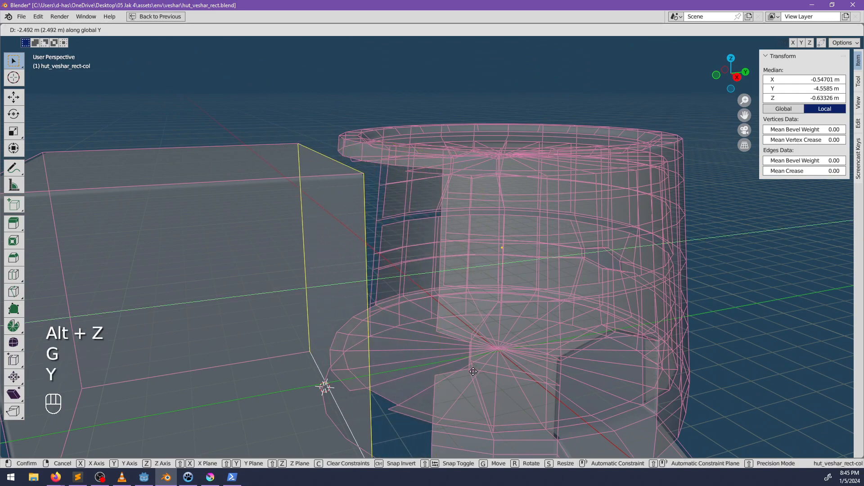
pyautogui.click(454, 287)
# Add two evenly spaced lengthwise loop cuts around the box
pyautogui.hotkey('alt', 'z')
pyautogui.moveTo(453, 285); pyautogui.dragTo(474, 355, button='middle')
pyautogui.keyDown('shift'); pyautogui.moveTo(454, 341); pyautogui.dragTo(395, 360, button='middle'); pyautogui.keyUp('shift')
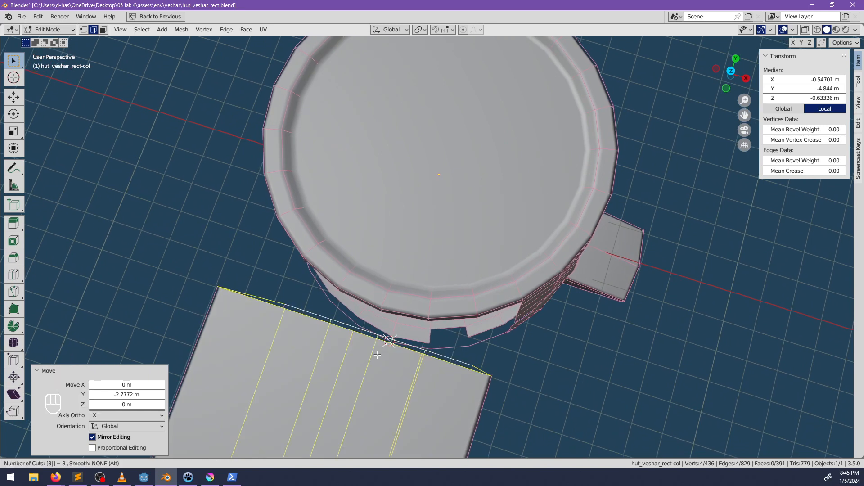
pyautogui.click(377, 355)
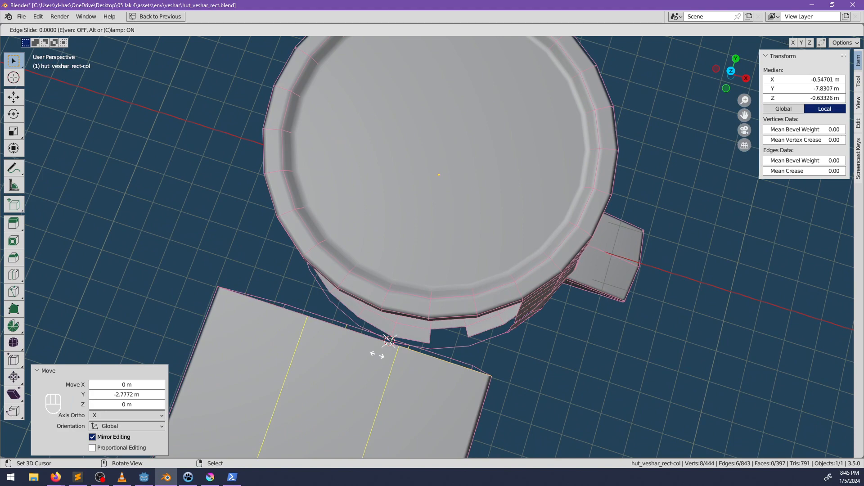
pyautogui.rightClick(377, 355)
# Spread the two loop cuts by a factor of about 1.3 along X and shift them about 0.65 m along X
pyautogui.moveTo(472, 371); pyautogui.dragTo(494, 351, button='middle')
pyautogui.press('s')
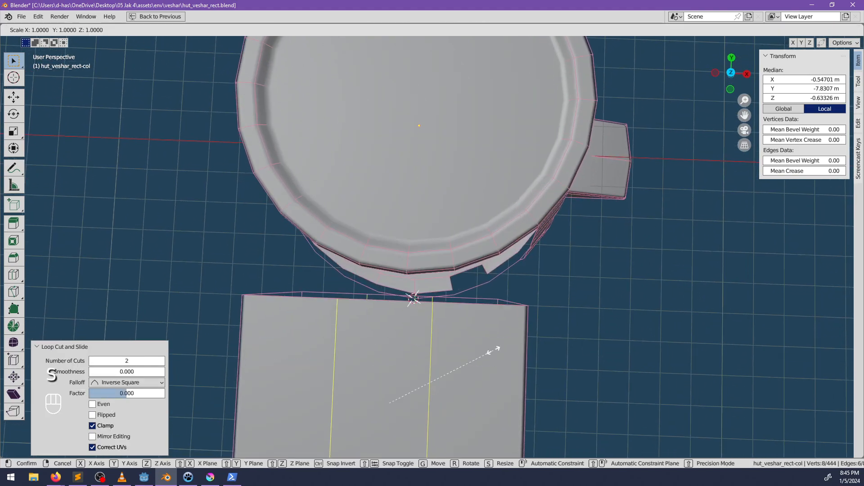
pyautogui.click(530, 358)
pyautogui.press('g')
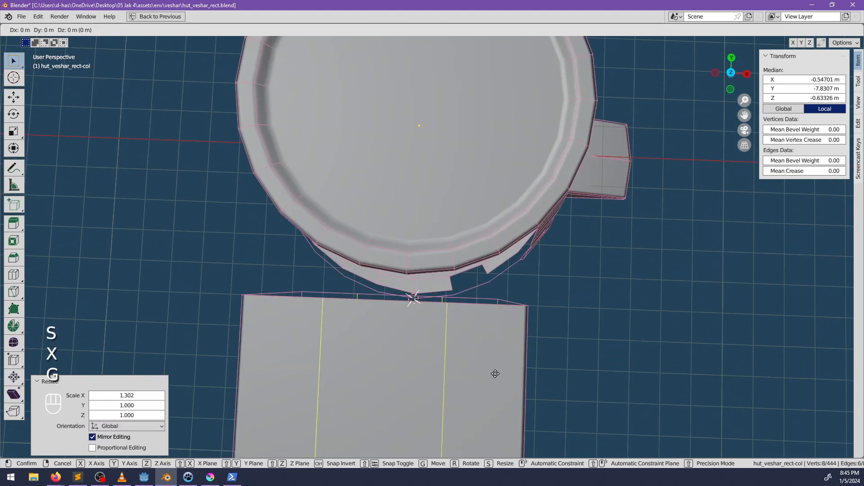
pyautogui.keyDown('ctrl'); pyautogui.click(421, 337); pyautogui.keyUp('ctrl')
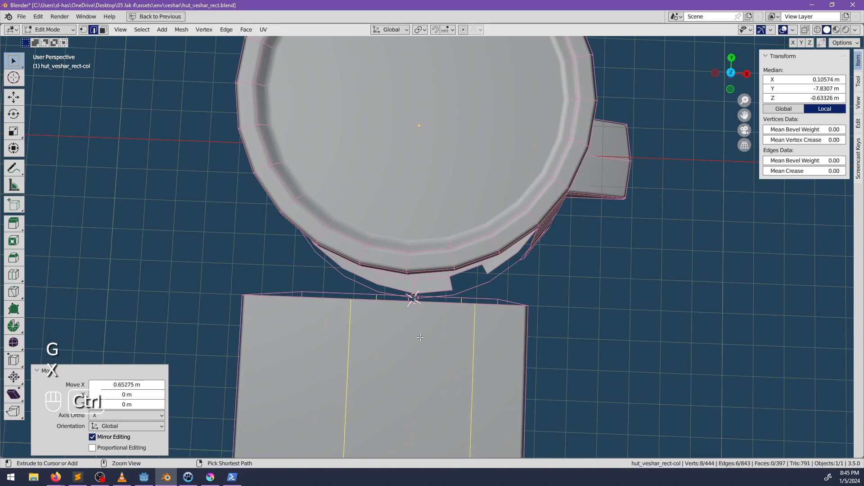
# Add a centred lengthwise loop cut between the two existing cuts on the box
pyautogui.click(418, 311)
pyautogui.rightClick(418, 310)
pyautogui.moveTo(418, 311); pyautogui.dragTo(361, 194, button='middle')
# Select the hut's floor-rim edges nearest the box and move them slightly clear of the box's end
pyautogui.moveTo(418, 353); pyautogui.dragTo(393, 331, button='middle')
pyautogui.scroll(2, 421, 277)
pyautogui.hotkey('alt', 'z')
pyautogui.click(385, 352)
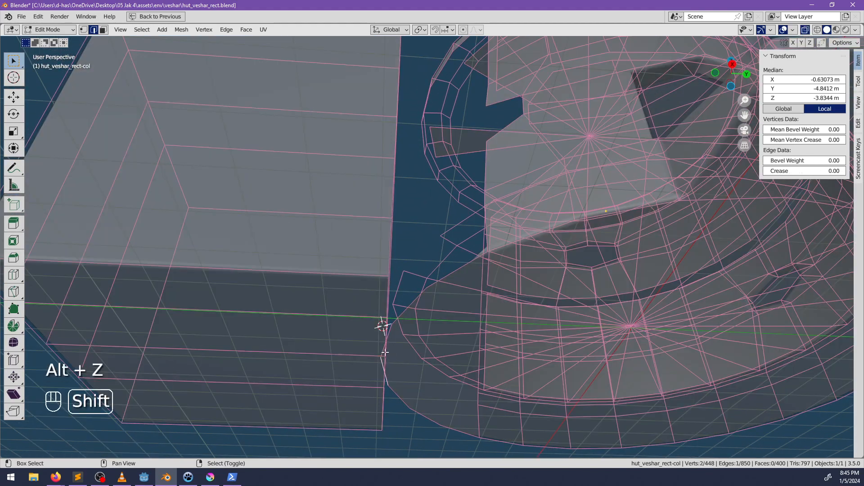
pyautogui.press('g')
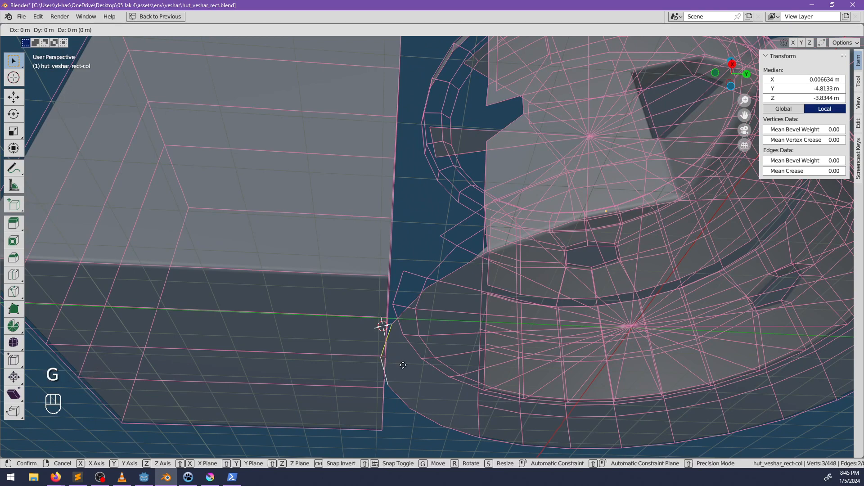
pyautogui.click(412, 366)
# Fill the central gap between the hut's floor rim and the box's bottom edges with two faces
pyautogui.hotkey('alt', 'z')
pyautogui.moveTo(411, 366); pyautogui.dragTo(459, 315, button='middle')
pyautogui.keyDown('shift'); pyautogui.click(405, 251); pyautogui.keyUp('shift')
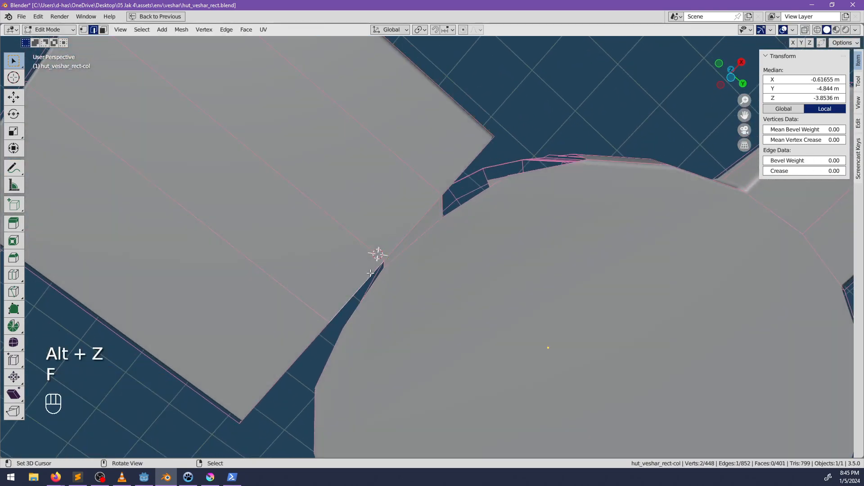
pyautogui.press('f')
pyautogui.hotkey('alt', 'a')
pyautogui.scroll(-5, 428, 226)
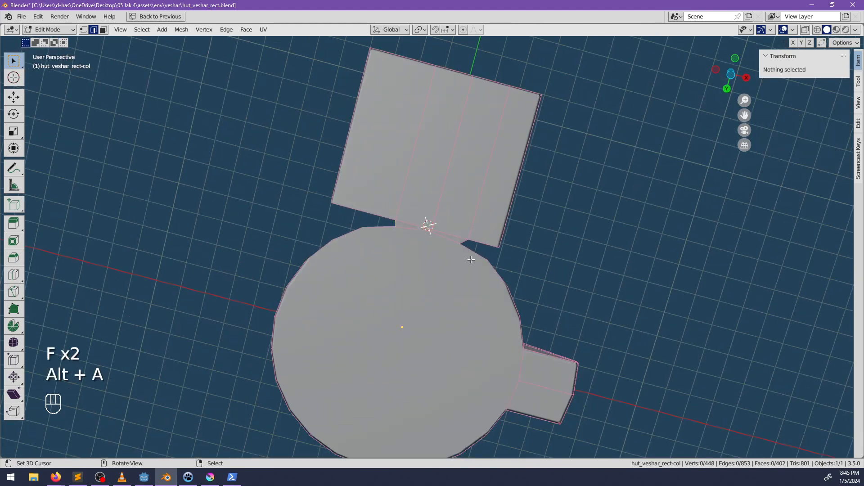
# Fill the gaps on both sides of the central floor joint with faces
pyautogui.scroll(3, 453, 293)
pyautogui.moveTo(453, 293); pyautogui.dragTo(474, 255, button='middle')
pyautogui.click(475, 255)
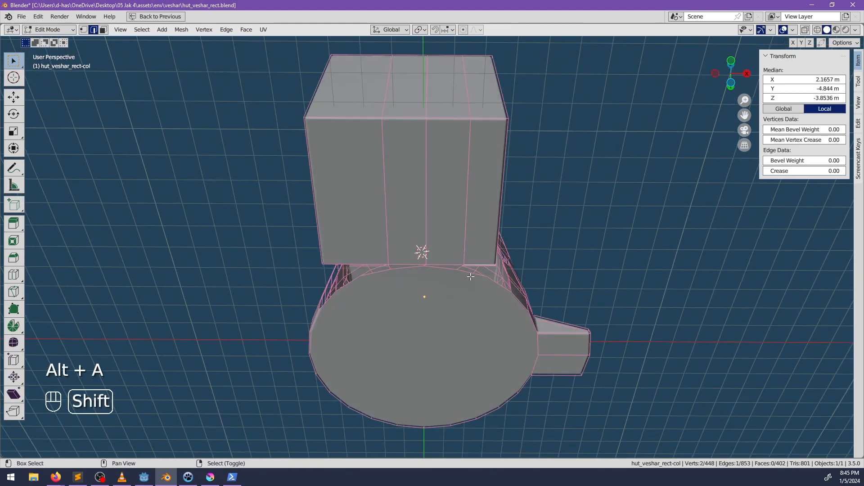
pyautogui.moveTo(377, 285); pyautogui.dragTo(431, 303, button='middle')
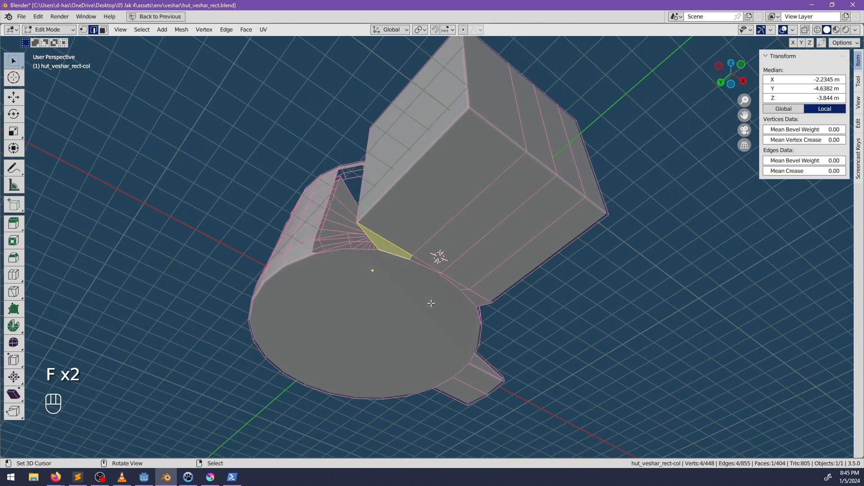
# Add a loop cut in the box's uncut outer strip and bridge its bottom edge to the floor rim
pyautogui.click(394, 239)
pyautogui.keyDown('shift'); pyautogui.click(402, 250); pyautogui.keyUp('shift')
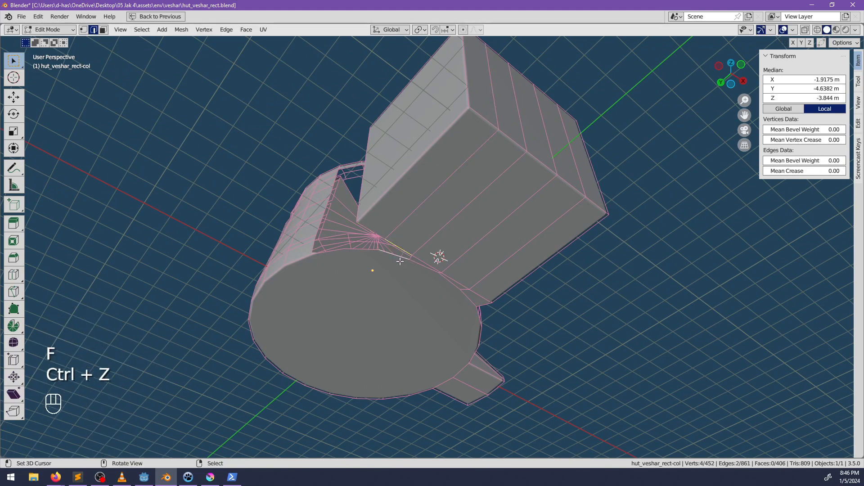
pyautogui.press('f')
pyautogui.moveTo(399, 261); pyautogui.dragTo(419, 308, button='middle')
pyautogui.hotkey('alt', 'a')
# Fill the gap between the box's top edge and the underside of the hut's rim with faces
pyautogui.moveTo(418, 260); pyautogui.dragTo(422, 287, button='middle')
pyautogui.click(376, 257)
pyautogui.hotkey('alt', 'a')
pyautogui.click(479, 275)
pyautogui.press('f')
pyautogui.hotkey('alt', 'a')
pyautogui.keyDown('shift'); pyautogui.moveTo(423, 287); pyautogui.dragTo(476, 288, button='middle'); pyautogui.keyUp('shift')
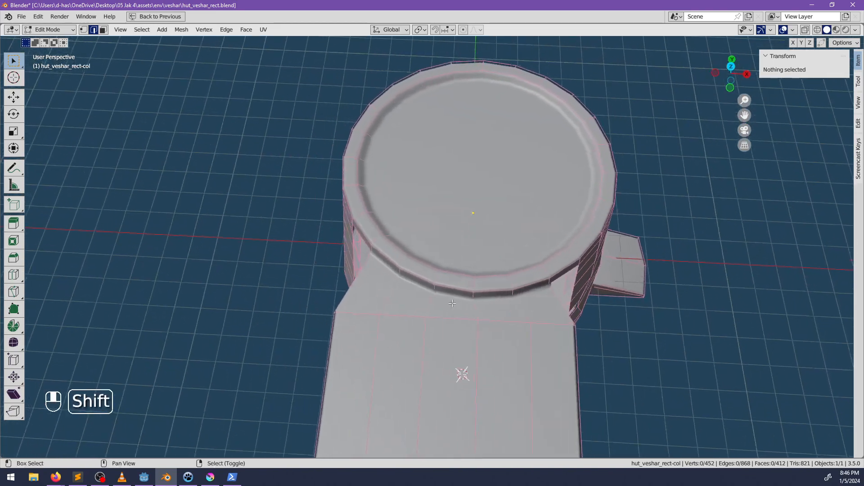
# Fill the triangular corner gaps on both sides of the roof joint beneath the hut's rim
pyautogui.scroll(1, 475, 287)
pyautogui.rightClick(340, 230)
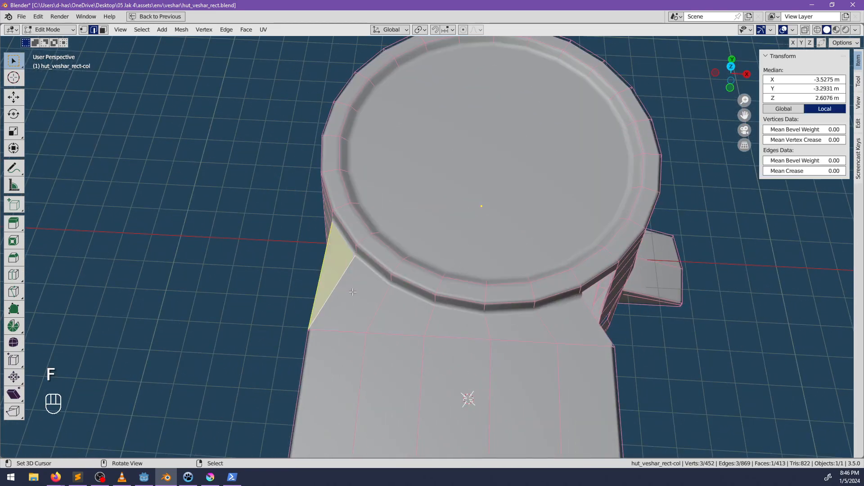
pyautogui.moveTo(353, 292); pyautogui.dragTo(332, 268, button='middle')
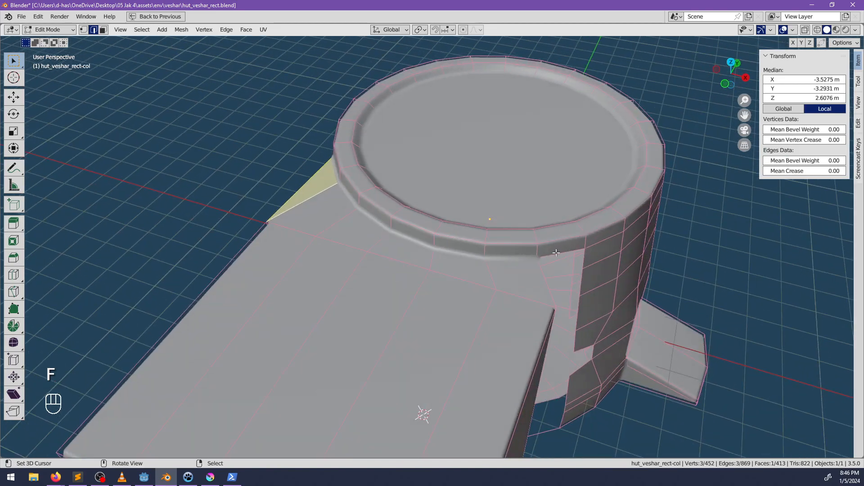
pyautogui.press('f')
pyautogui.moveTo(538, 278); pyautogui.dragTo(627, 278, button='middle')
pyautogui.hotkey('alt', 'a')
# Add seven evenly spaced horizontal loop cuts around the box's walls
pyautogui.click(471, 203)
pyautogui.keyDown('shift'); pyautogui.moveTo(471, 203); pyautogui.dragTo(455, 215, button='middle'); pyautogui.keyUp('shift')
pyautogui.moveTo(460, 271); pyautogui.dragTo(372, 221, button='middle')
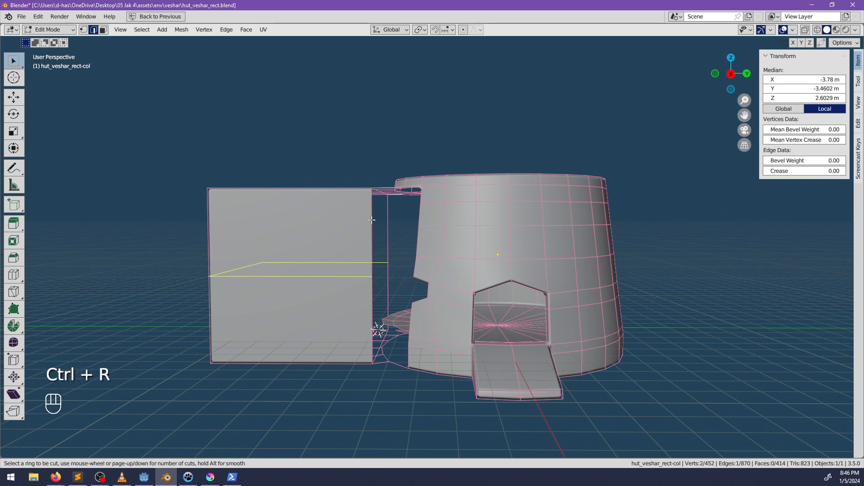
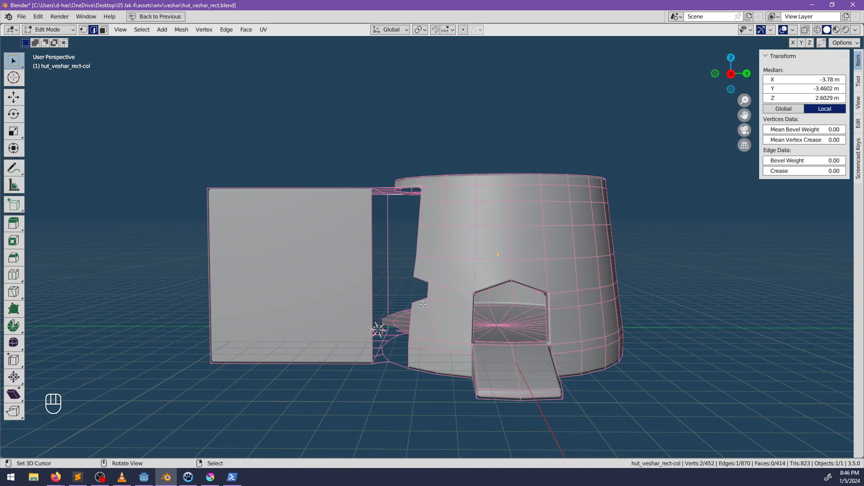
pyautogui.click(347, 240)
pyautogui.rightClick(347, 240)
# Fill the wall gap between the box and the hut on the ramp side, row by row down to the base
pyautogui.moveTo(376, 234); pyautogui.dragTo(388, 252, button='middle')
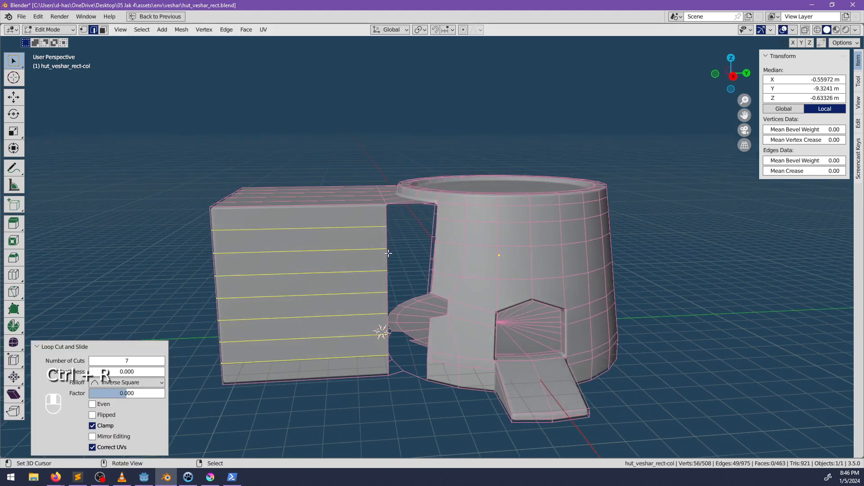
pyautogui.scroll(3, 390, 251)
pyautogui.moveTo(427, 202); pyautogui.dragTo(436, 222, button='middle')
pyautogui.click(413, 205)
pyautogui.press('f')
pyautogui.press('f')
pyautogui.press('f')
pyautogui.press('f')
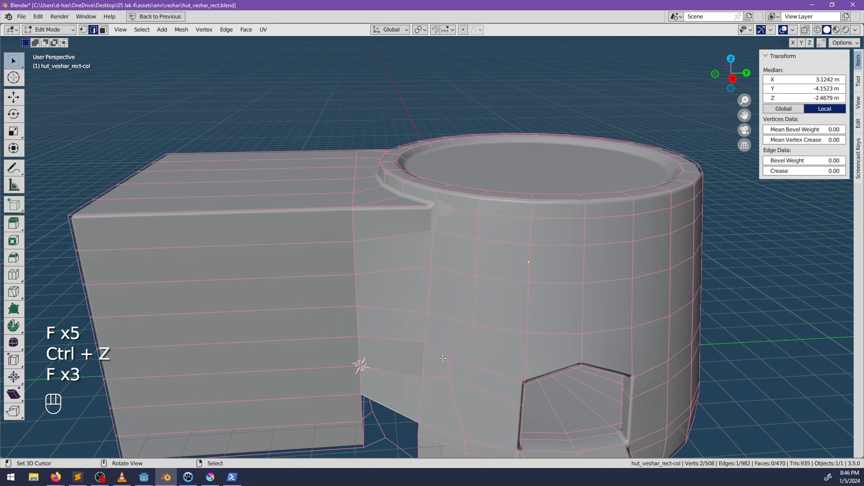
pyautogui.moveTo(456, 387); pyautogui.dragTo(449, 268, button='middle')
pyautogui.press('f')
pyautogui.press('f')
# Select the whole mesh, apply smooth shading to its faces, and clear the selection
pyautogui.press('a')
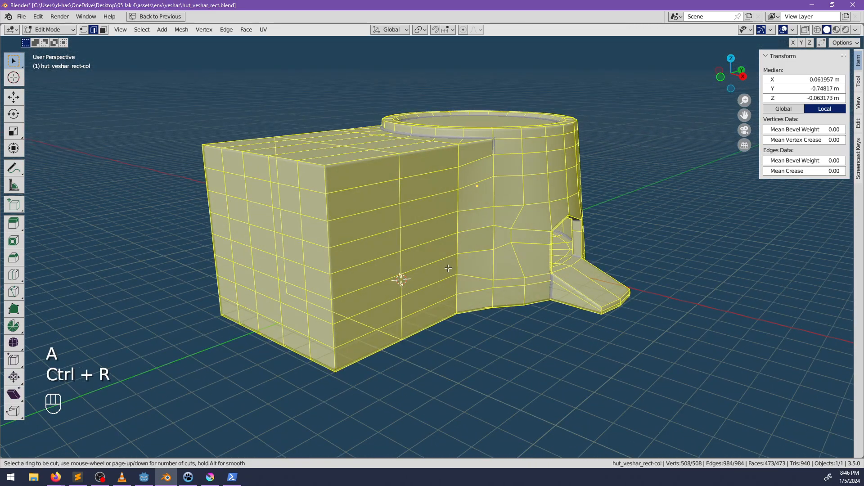
pyautogui.hotkey('ctrl', 'f')
pyautogui.click(448, 273)
pyautogui.hotkey('alt', 'a')
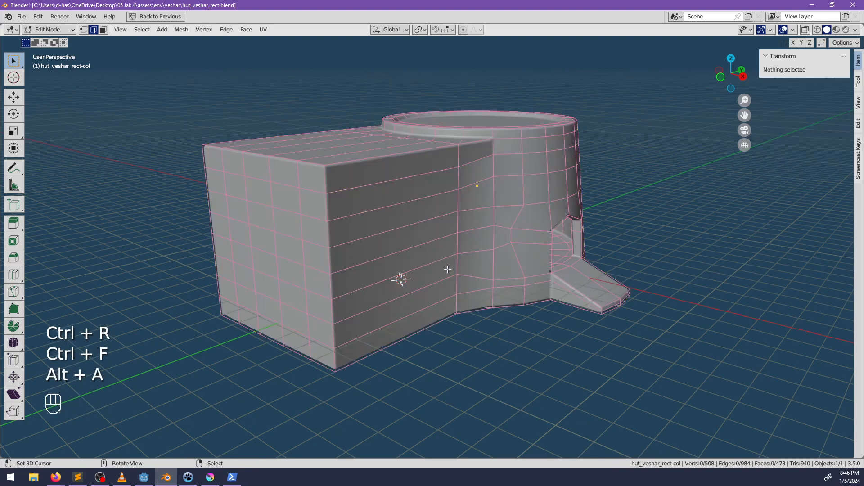
# Fill the wall gap between the box and the hut on the window side with faces down to the base
pyautogui.moveTo(448, 273); pyautogui.dragTo(463, 232, button='middle')
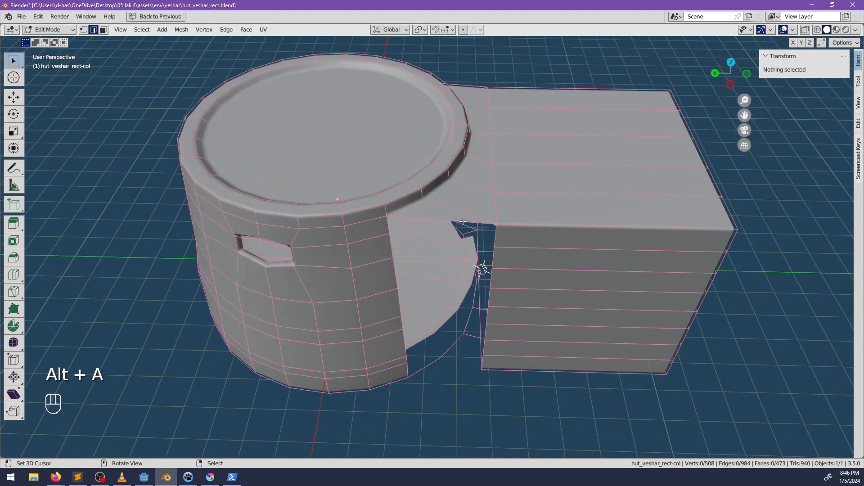
pyautogui.click(456, 231)
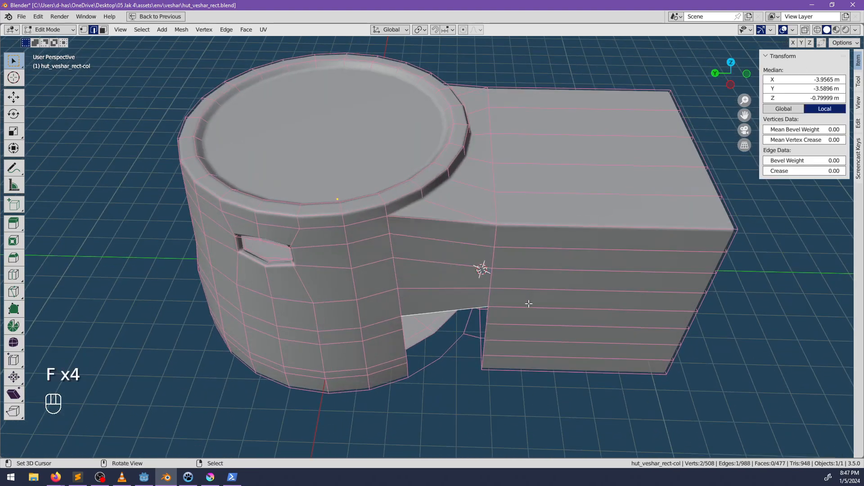
pyautogui.moveTo(529, 304); pyautogui.dragTo(497, 232, button='middle')
pyautogui.press('f')
pyautogui.press('f')
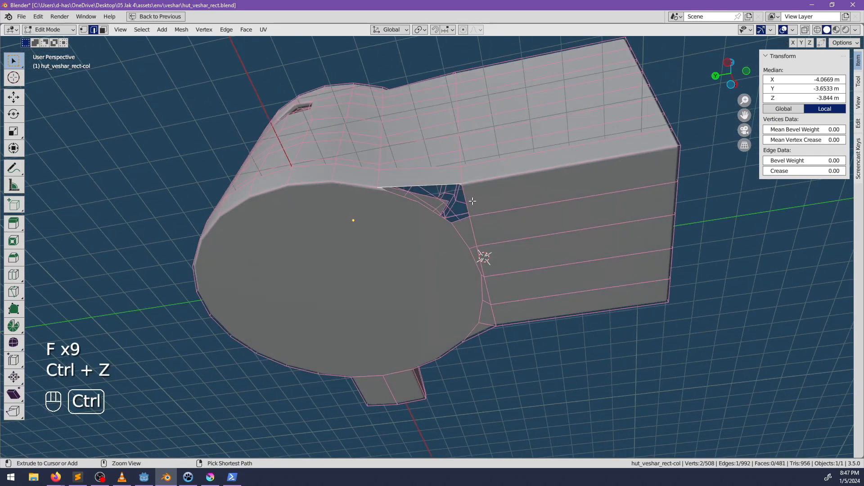
# Finish closing the floor gap beside the window-side wall and return to Object Mode
pyautogui.moveTo(469, 201); pyautogui.dragTo(398, 129, button='middle')
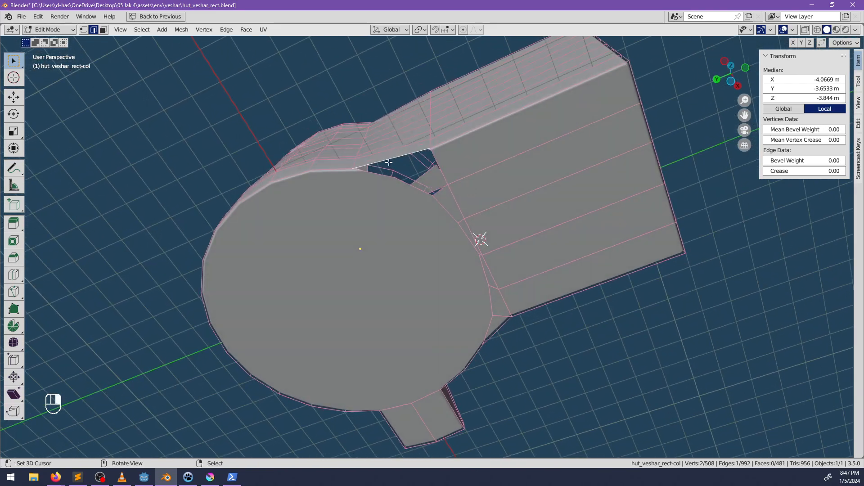
pyautogui.moveTo(404, 172); pyautogui.dragTo(449, 299, button='middle')
pyautogui.hotkey('alt', 'a')
pyautogui.press('Tab')
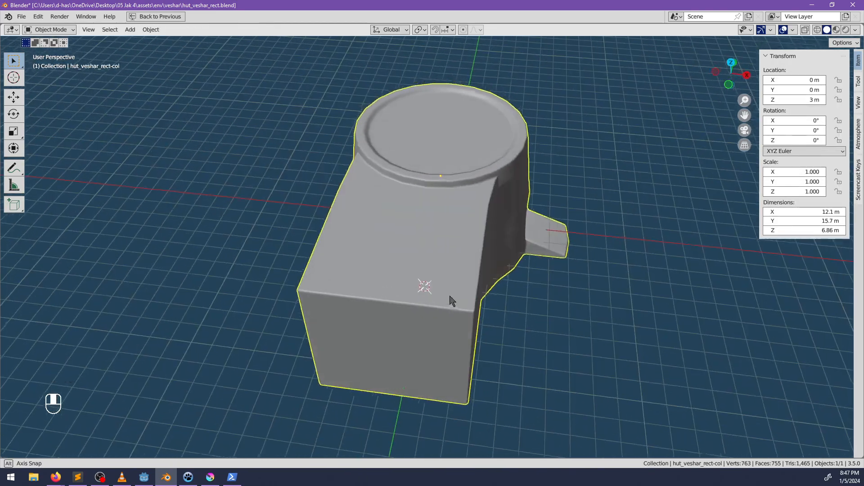
# Enter Edit Mode and select the vertical edge column on the hut wall beside the ramp-side junction with the box
pyautogui.press('Tab')
pyautogui.moveTo(525, 249); pyautogui.dragTo(432, 255, button='middle')
pyautogui.scroll(2, 432, 255)
pyautogui.click(447, 212)
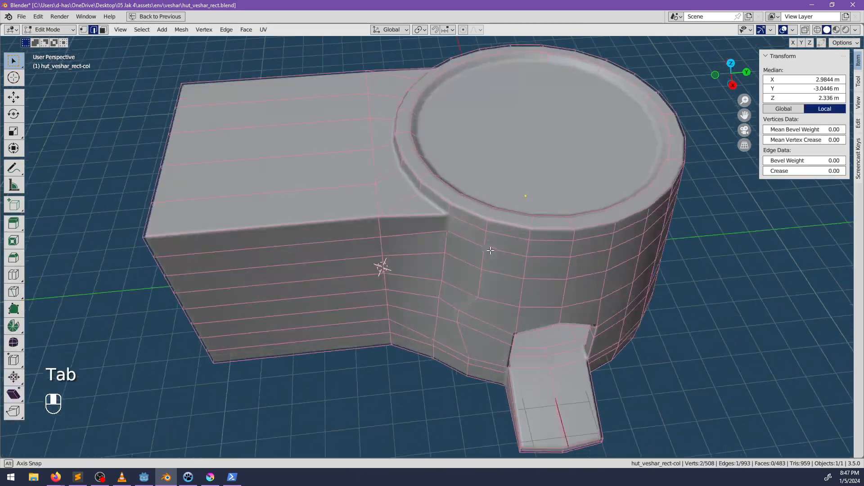
pyautogui.moveTo(447, 212); pyautogui.dragTo(516, 274, button='middle')
pyautogui.press('g')
pyautogui.press('g')
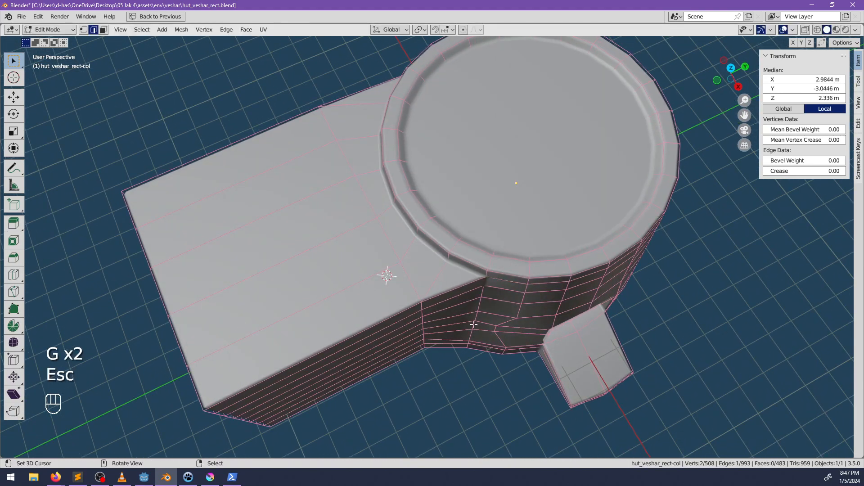
pyautogui.keyDown('ctrl'); pyautogui.click(468, 346); pyautogui.keyUp('ctrl')
# Try to shift the selected edge column horizontally without changing its height, and undo the move
pyautogui.moveTo(468, 346); pyautogui.dragTo(477, 363, button='middle')
pyautogui.press('g')
pyautogui.hotkey('shift', 'z')
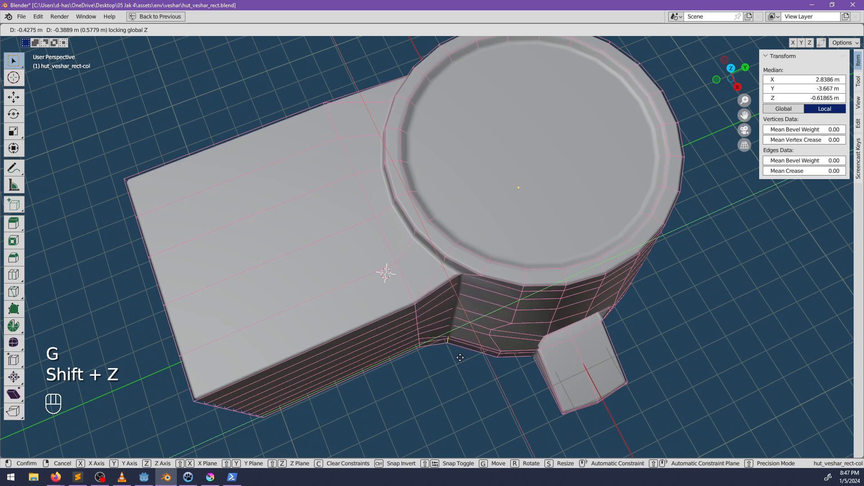
pyautogui.click(463, 359)
pyautogui.moveTo(463, 360); pyautogui.dragTo(432, 308, button='middle')
pyautogui.press('s')
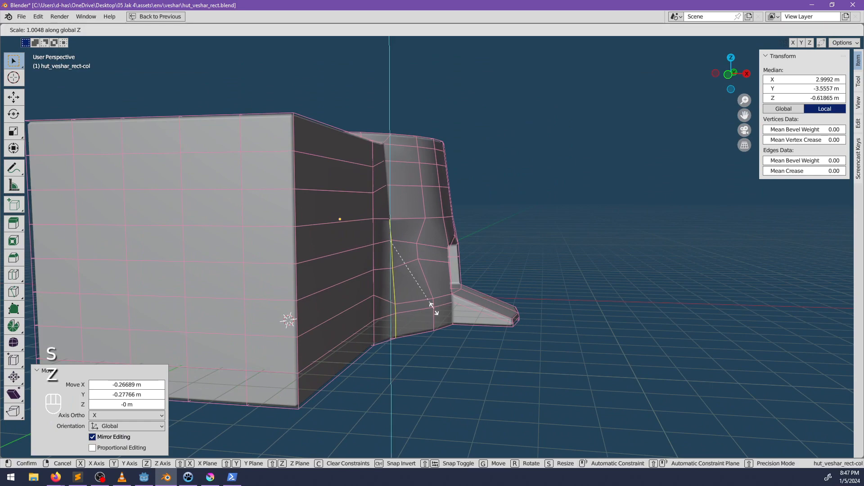
pyautogui.press('Escape')
pyautogui.hotkey('ctrl', 'z')
pyautogui.press('g')
pyautogui.press('f')
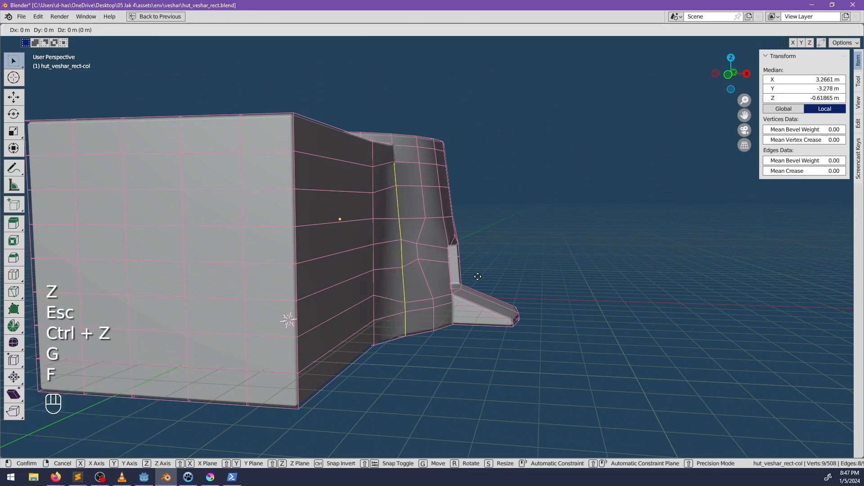
pyautogui.press('Escape')
# Edge-slide the vertical edges between the box and the doorway to even out the spacing of the wall faces
pyautogui.moveTo(475, 276); pyautogui.dragTo(402, 306, button='middle')
pyautogui.press('g')
pyautogui.press('g')
pyautogui.click(443, 260)
pyautogui.press('g')
pyautogui.press('g')
pyautogui.click(471, 245)
pyautogui.press('g')
pyautogui.press('g')
pyautogui.click(513, 286)
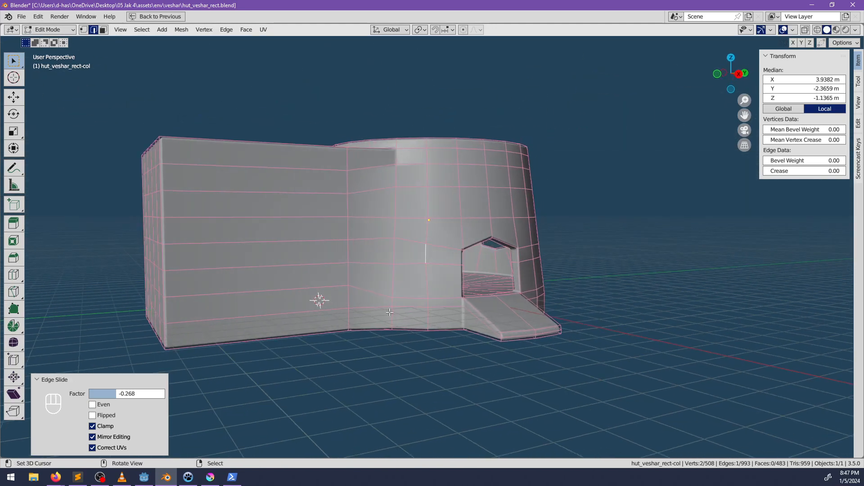
# Edge-slide the lower horizontal edges of the wall between the box and the doorway to smooth their row
pyautogui.click(402, 306)
pyautogui.click(421, 306)
pyautogui.press('g')
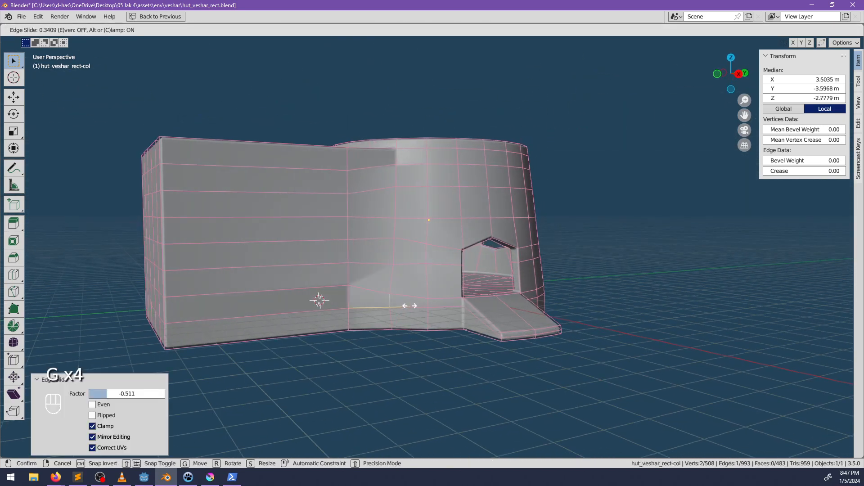
pyautogui.click(428, 304)
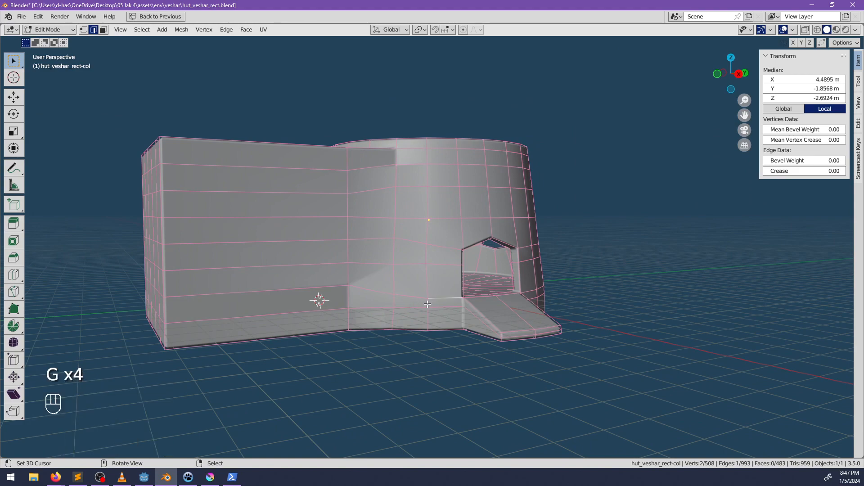
pyautogui.click(494, 305)
pyautogui.click(483, 308)
# Reselect the vertical edge column beside the ramp-side box junction and slide it along the wall to smooth the curve
pyautogui.moveTo(483, 307); pyautogui.dragTo(384, 222, button='middle')
pyautogui.hotkey('alt', 'a')
pyautogui.click(385, 222)
pyautogui.keyDown('ctrl'); pyautogui.rightClick(393, 187); pyautogui.keyUp('ctrl')
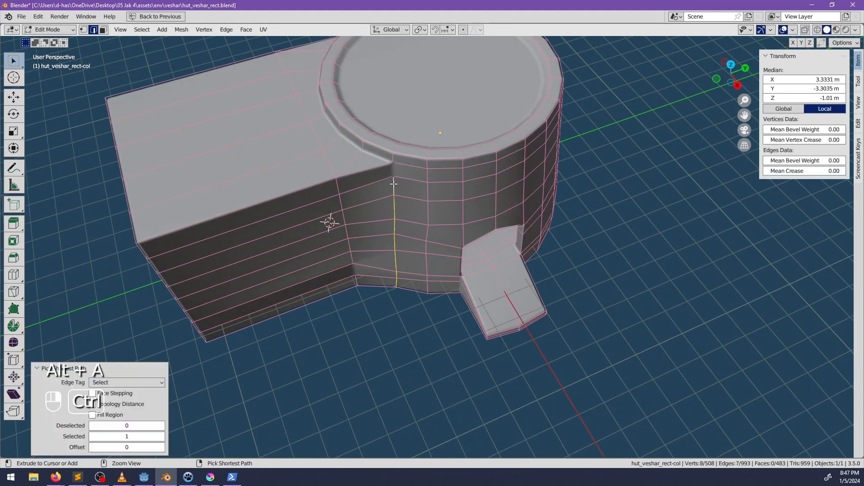
pyautogui.press('g')
pyautogui.press('g')
pyautogui.click(471, 270)
pyautogui.press('g')
pyautogui.press('g')
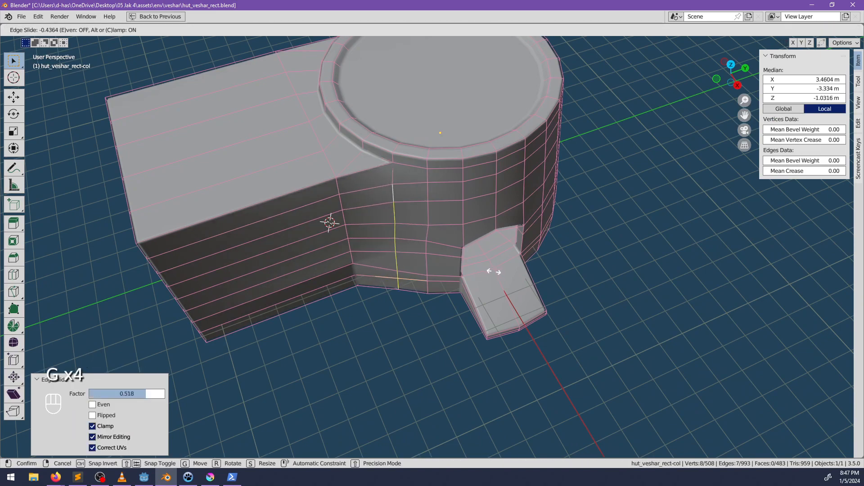
pyautogui.moveTo(495, 272); pyautogui.dragTo(419, 193, button='middle')
# Rotate the lower vertical edges of the column between the box and the doorway slightly to straighten it
pyautogui.hotkey('alt', 'a')
pyautogui.scroll(4, 415, 211)
pyautogui.moveTo(405, 247); pyautogui.dragTo(603, 314, button='middle')
pyautogui.click(364, 295)
pyautogui.press('r')
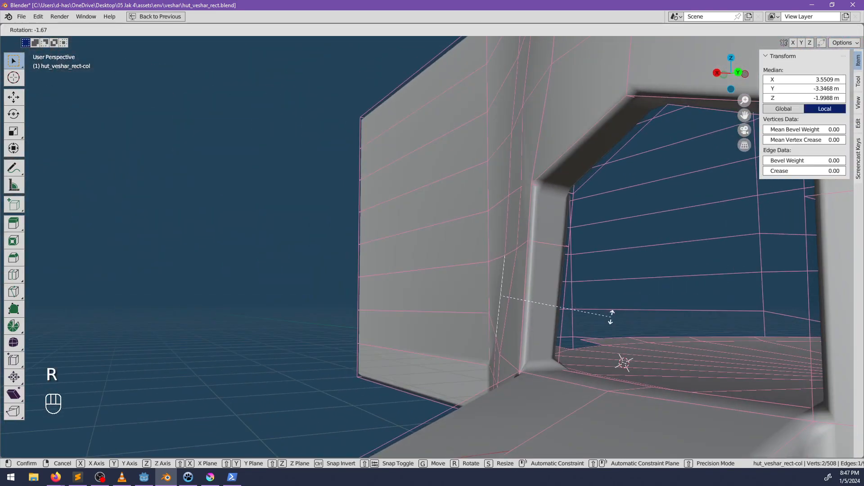
pyautogui.click(612, 316)
pyautogui.keyDown('shift'); pyautogui.click(493, 357); pyautogui.keyUp('shift')
pyautogui.press('r')
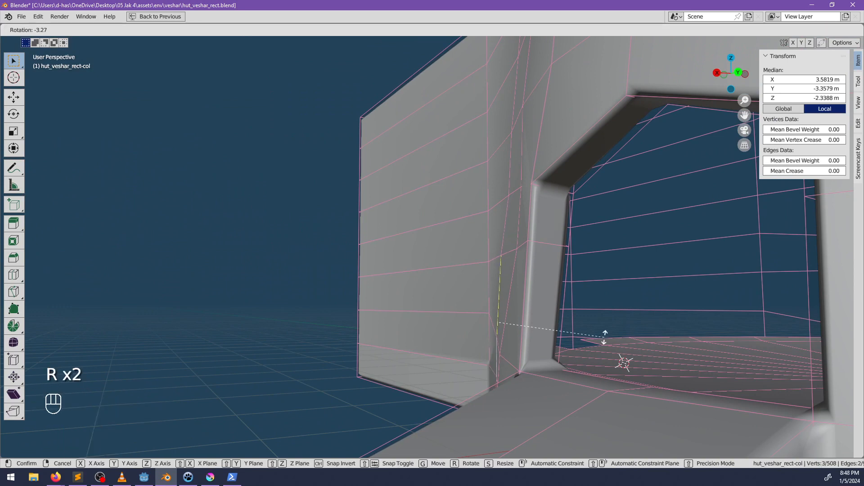
pyautogui.click(606, 342)
# Rotate and reposition the low vertical edge next to the doorway, finishing with a rotation of -5.15°
pyautogui.click(500, 361)
pyautogui.press('r')
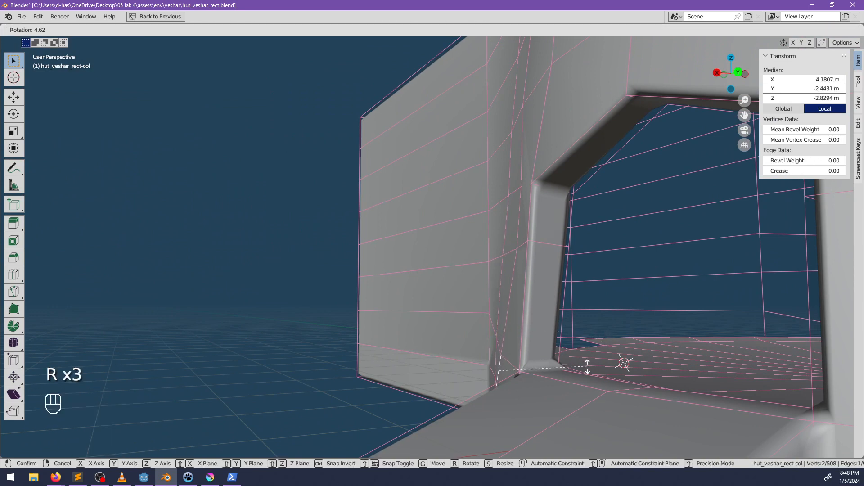
pyautogui.click(588, 367)
pyautogui.press('g')
pyautogui.click(596, 366)
pyautogui.press('r')
pyautogui.click(594, 357)
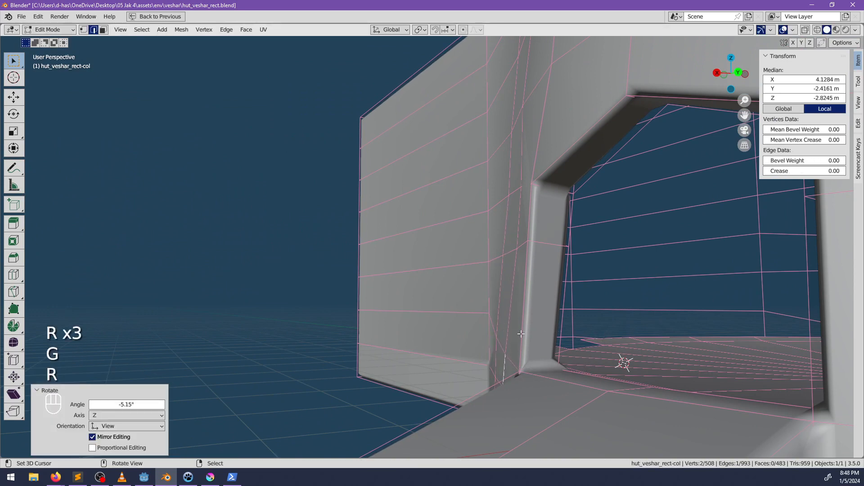
# Scale up the two low vertical wall edges between the box and the doorway, the second about 1.5 times
pyautogui.moveTo(522, 335); pyautogui.dragTo(606, 347, button='middle')
pyautogui.press('s')
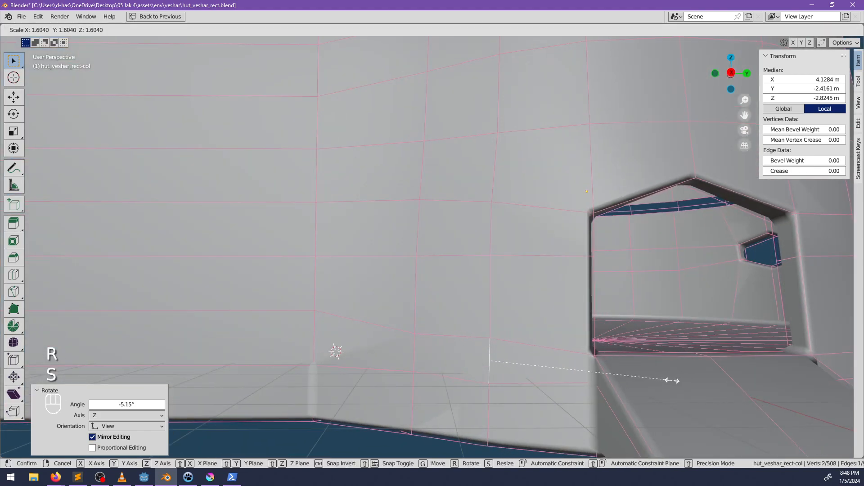
pyautogui.press('s')
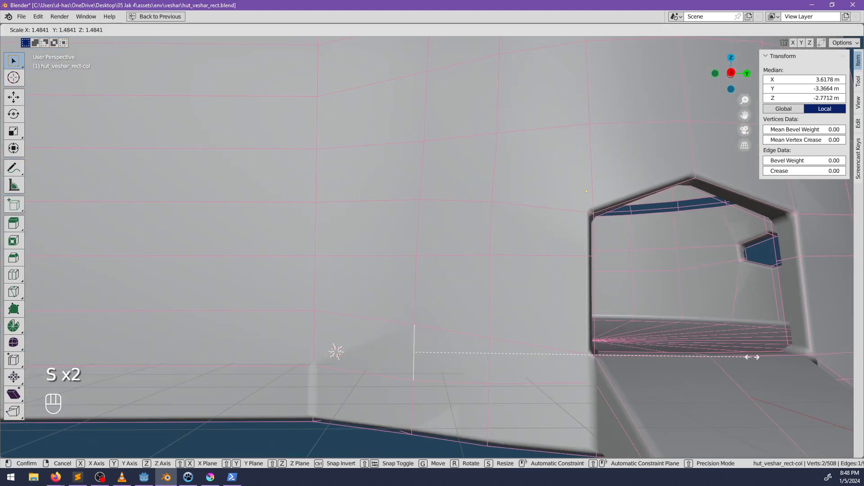
pyautogui.click(751, 357)
# Examine the shading of the reworked ramp-side wall in Object Mode and Edit Mode
pyautogui.moveTo(752, 357); pyautogui.dragTo(529, 361, button='middle')
pyautogui.moveTo(458, 358); pyautogui.dragTo(572, 357, button='middle')
pyautogui.press('Tab')
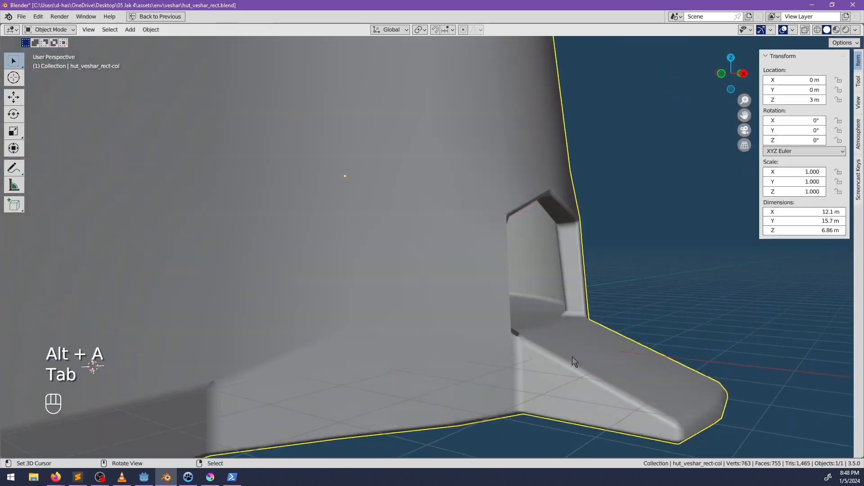
pyautogui.scroll(-3, 572, 357)
pyautogui.moveTo(406, 340); pyautogui.dragTo(445, 339, button='middle')
pyautogui.press('Tab')
pyautogui.moveTo(367, 334)
pyautogui.keyDown('shift'); pyautogui.mouseDown(button='middle')
pyautogui.moveTo(376, 329)
pyautogui.moveTo(384, 265)
pyautogui.moveTo(382, 326)
pyautogui.mouseUp(button='middle'); pyautogui.keyUp('shift')
pyautogui.click(389, 295)
pyautogui.moveTo(422, 282)
pyautogui.mouseDown(button='middle')
pyautogui.moveTo(407, 357)
pyautogui.moveTo(391, 311)
pyautogui.moveTo(420, 290)
pyautogui.mouseUp(button='middle')
pyautogui.press('Tab')
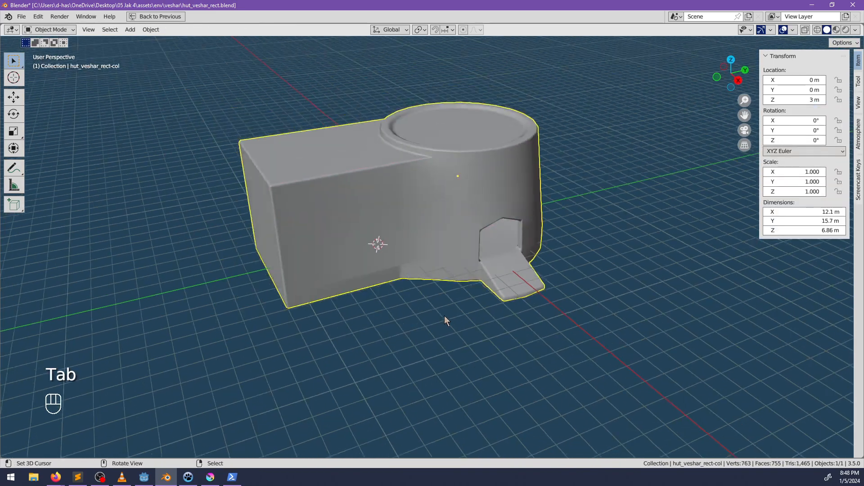
# Restore the full layout and turn the mesh's Auto Smooth off and on again to compare the shading
pyautogui.hotkey('ctrl', 'space')
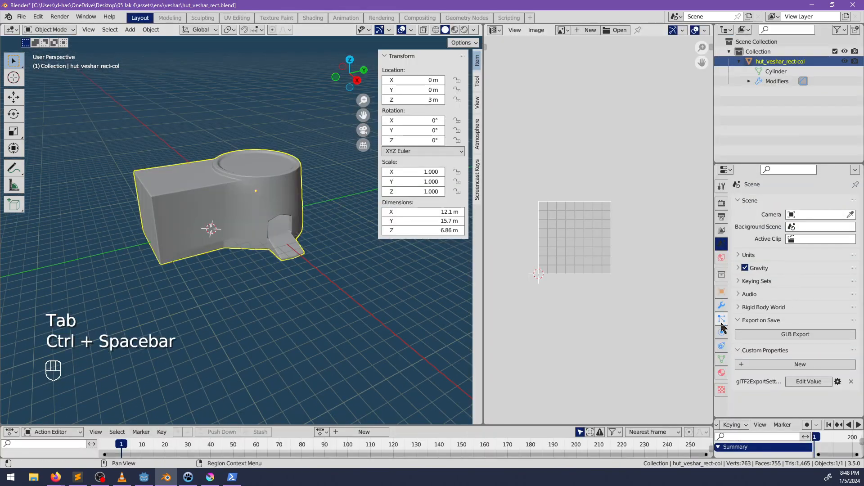
pyautogui.click(722, 359)
pyautogui.scroll(-4, 738, 356)
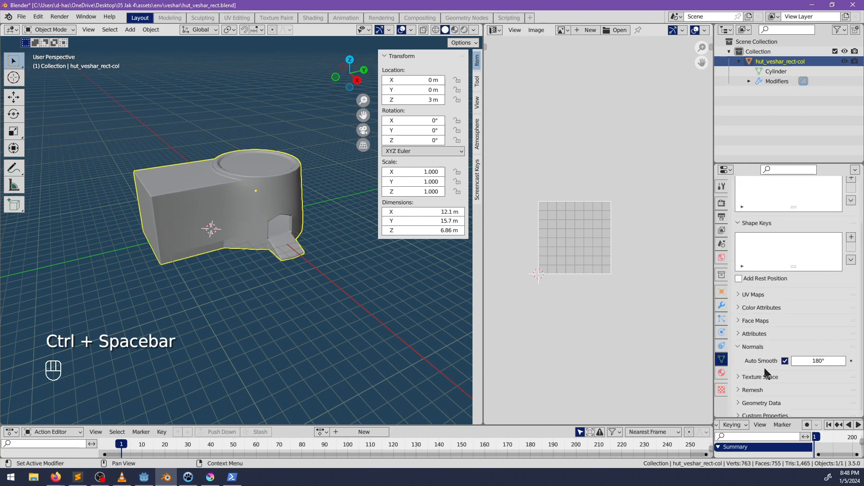
pyautogui.click(722, 306)
pyautogui.click(737, 238)
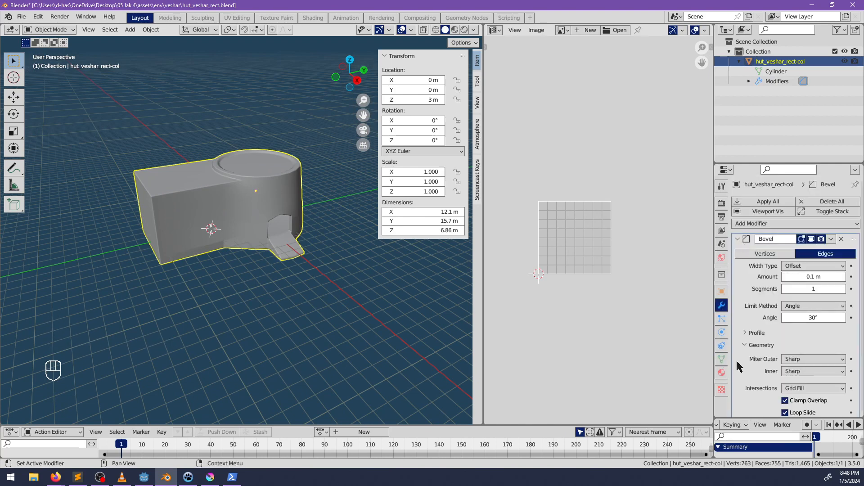
pyautogui.click(722, 359)
pyautogui.scroll(-3, 763, 353)
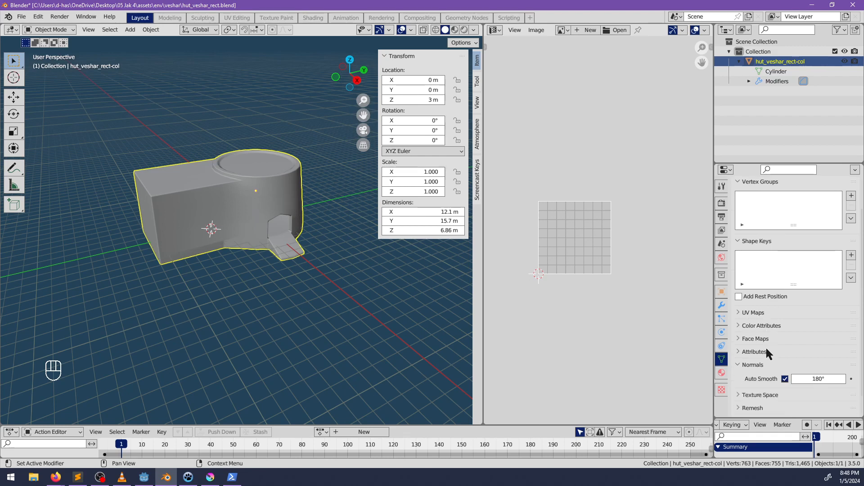
pyautogui.click(784, 379)
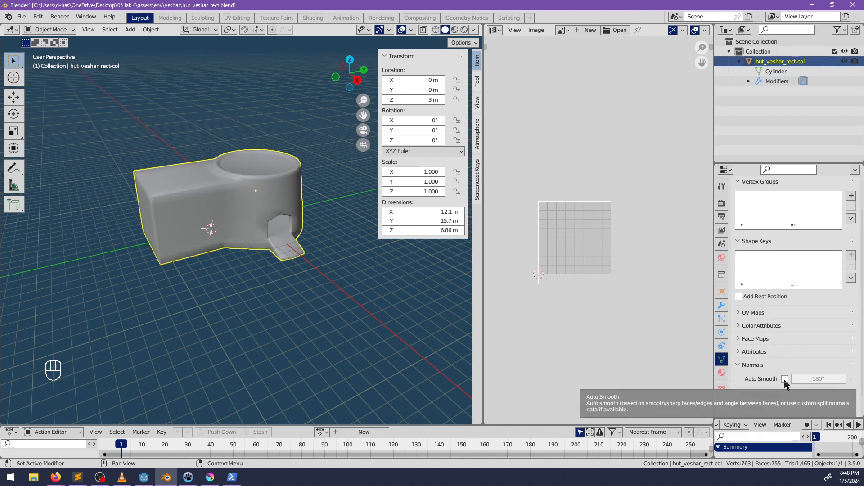
pyautogui.click(784, 380)
# Set the Bevel modifier's angle limit to 40° and maximize the 3D viewport
pyautogui.click(722, 305)
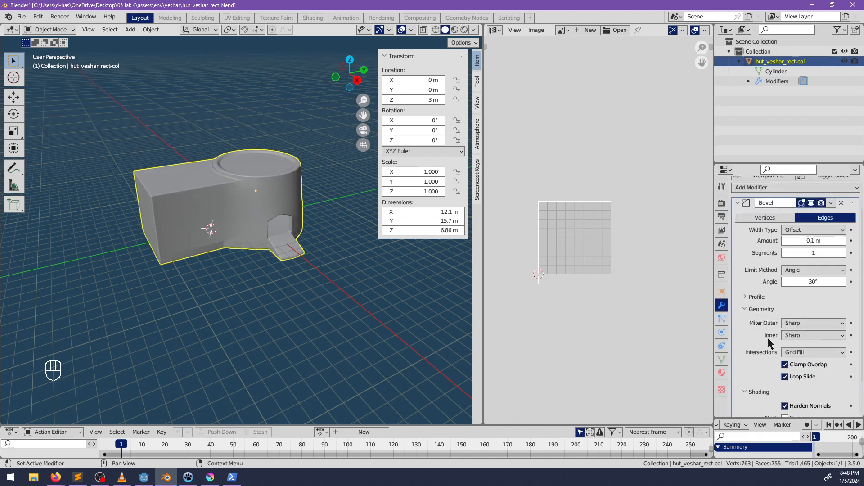
pyautogui.scroll(1, 768, 322)
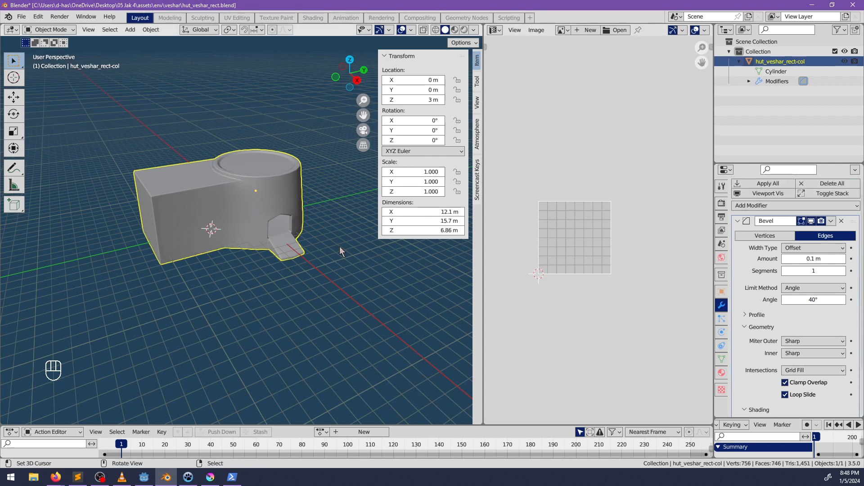
pyautogui.moveTo(339, 247); pyautogui.dragTo(203, 237, button='middle')
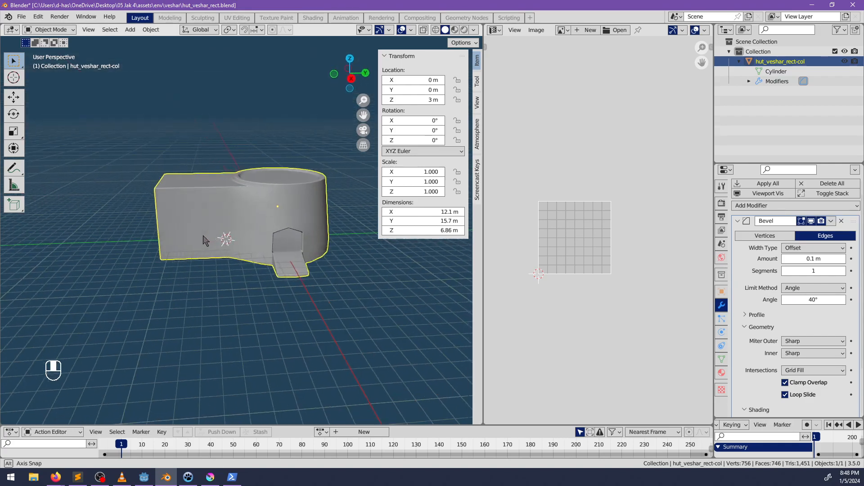
pyautogui.hotkey('ctrl', 'space')
pyautogui.moveTo(339, 256); pyautogui.dragTo(479, 249, button='middle')
# Add a loop cut across the rectangular extension and slide it close to the far end, at a factor of -0.791
pyautogui.press('Tab')
pyautogui.click(103, 30)
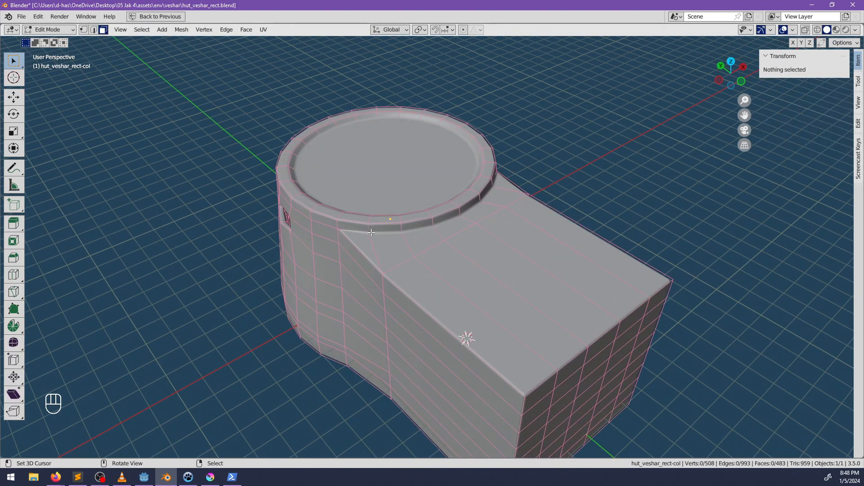
pyautogui.moveTo(385, 244); pyautogui.dragTo(455, 268, button='middle')
pyautogui.keyDown('shift'); pyautogui.moveTo(455, 268); pyautogui.dragTo(451, 231, button='middle'); pyautogui.keyUp('shift')
pyautogui.scroll(1, 389, 251)
pyautogui.hotkey('ctrl', 'r')
pyautogui.click(450, 232)
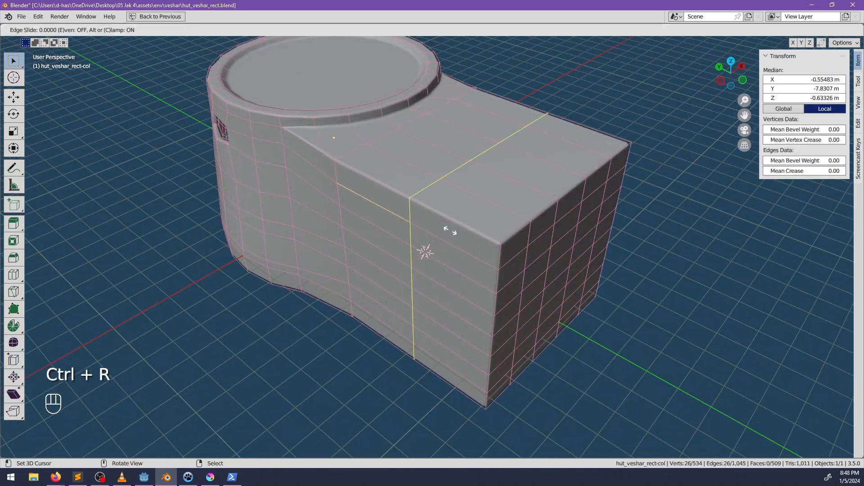
pyautogui.click(514, 267)
pyautogui.moveTo(548, 230); pyautogui.dragTo(452, 255, button='middle')
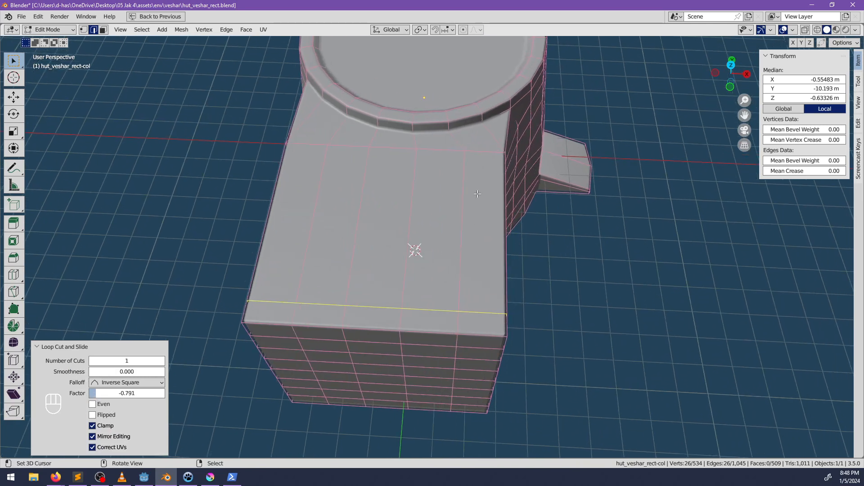
# Knife-cut a line inside each long edge of the box roof, from the hut's rim to the far corners, and clear the selection
pyautogui.press('k')
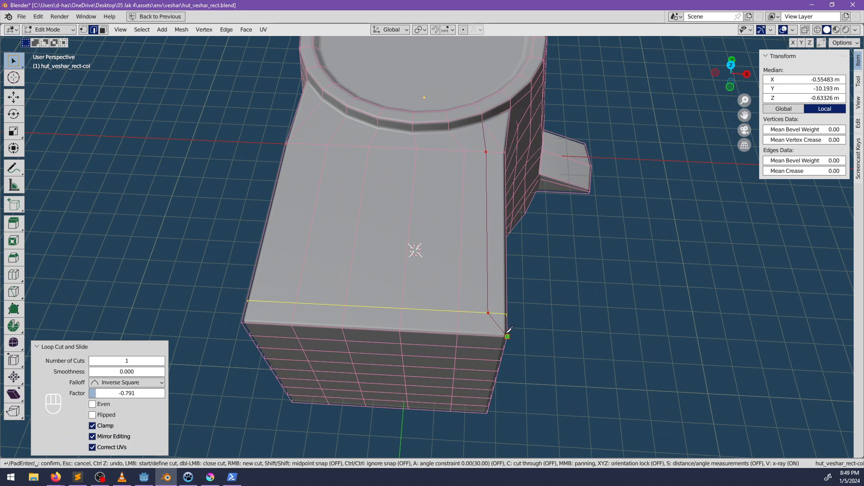
pyautogui.press('Return')
pyautogui.moveTo(507, 333); pyautogui.dragTo(398, 262, button='middle')
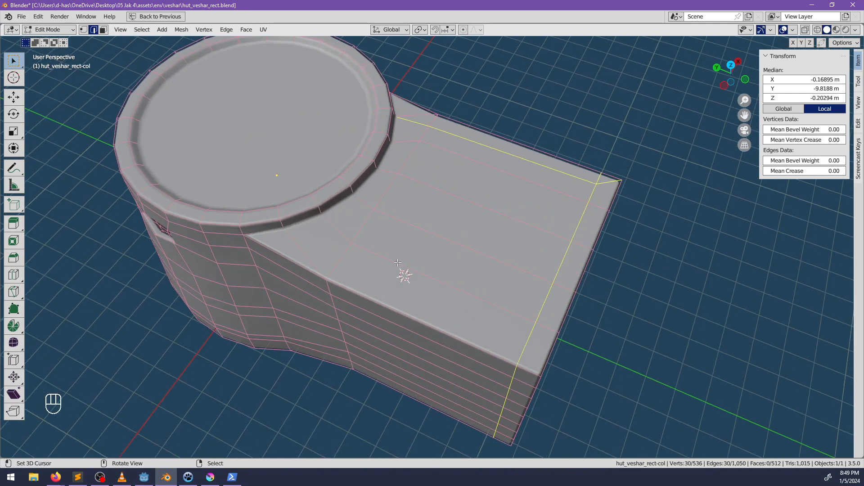
pyautogui.press('k')
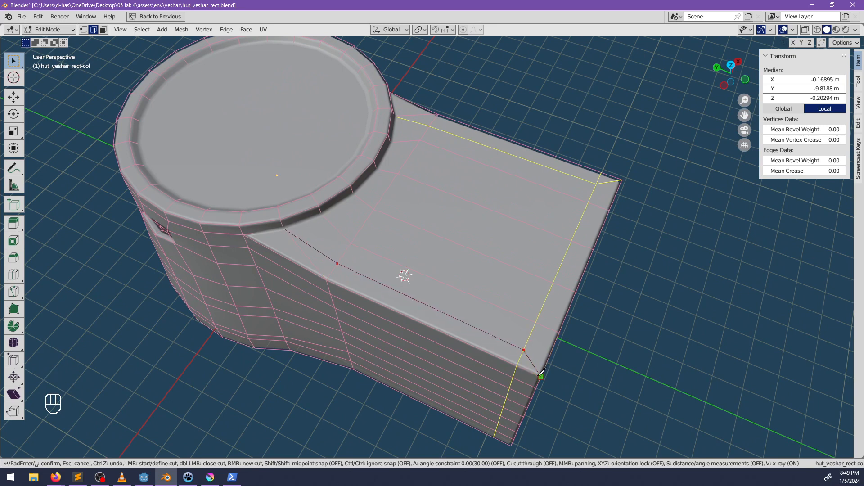
pyautogui.press('Return')
pyautogui.moveTo(442, 288); pyautogui.dragTo(147, 40, button='middle')
pyautogui.hotkey('alt', 'a')
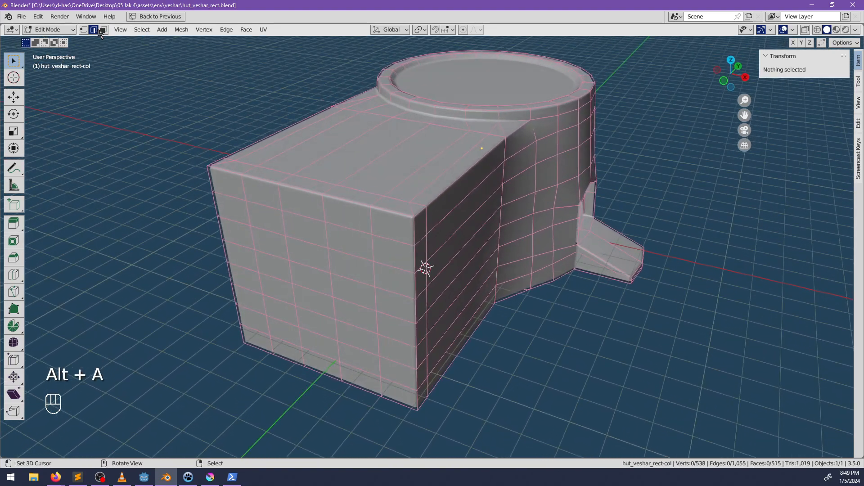
# Delete the outer rim faces of the round hut where it meets the two long edges of the box roof
pyautogui.rightClick(512, 115)
pyautogui.keyDown('shift'); pyautogui.rightClick(513, 109); pyautogui.keyUp('shift')
pyautogui.moveTo(514, 109); pyautogui.dragTo(633, 126, button='middle')
pyautogui.press('x')
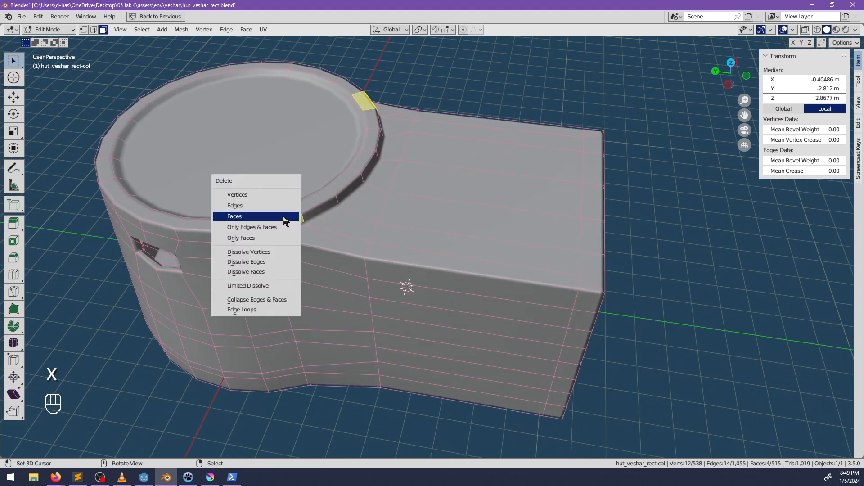
pyautogui.click(283, 216)
# Select the border faces around the three outer edges of the box roof and extrude them about 0.34 m straight up along Z
pyautogui.rightClick(319, 236)
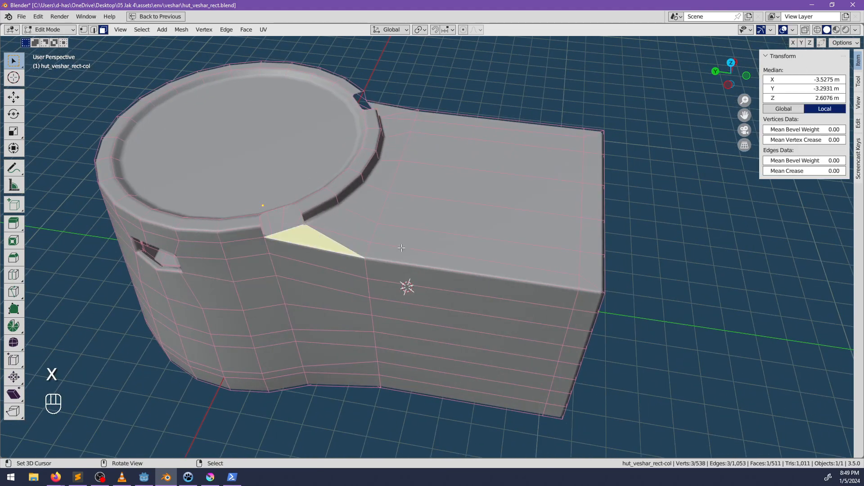
pyautogui.keyDown('ctrl'); pyautogui.rightClick(587, 283); pyautogui.keyUp('ctrl')
pyautogui.moveTo(655, 242); pyautogui.dragTo(552, 249, button='middle')
pyautogui.keyDown('ctrl'); pyautogui.rightClick(591, 275); pyautogui.keyUp('ctrl')
pyautogui.keyDown('ctrl'); pyautogui.rightClick(456, 119); pyautogui.keyUp('ctrl')
pyautogui.press('e')
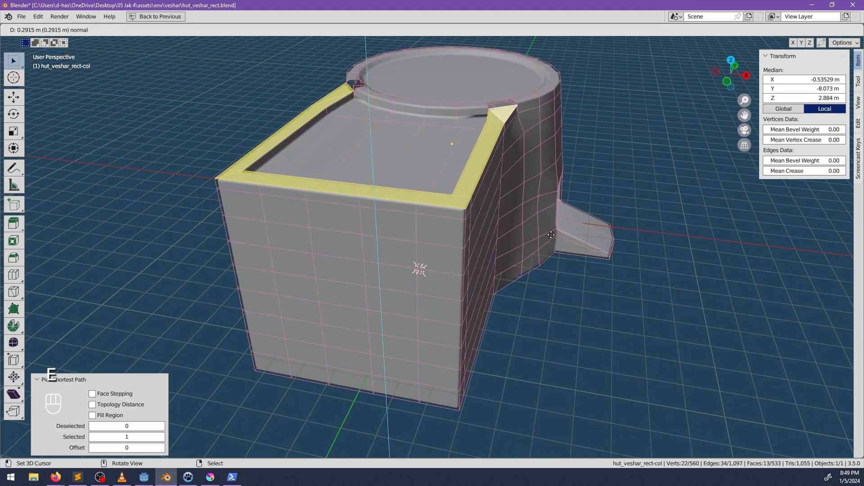
pyautogui.press('z')
pyautogui.press('z')
pyautogui.click(554, 233)
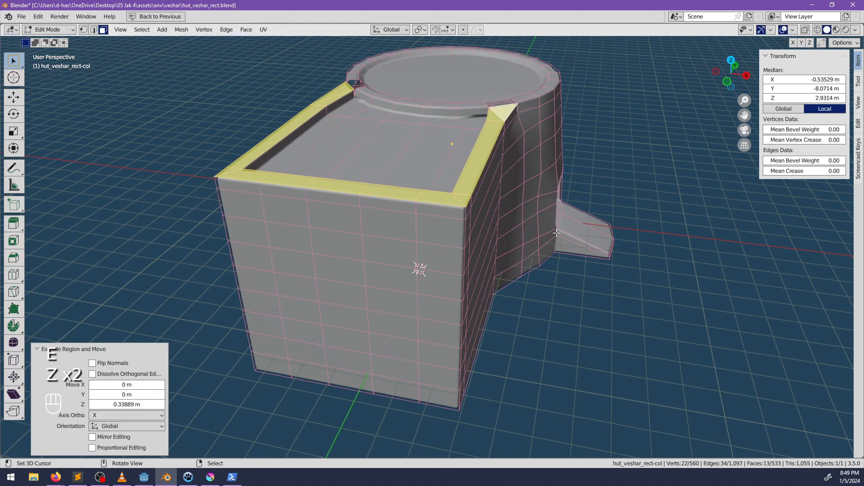
# Merge the inner end vertex of the raised border with the adjacent hut rim vertex at center, on the negative X side
pyautogui.keyDown('shift'); pyautogui.moveTo(482, 208); pyautogui.dragTo(501, 302, button='middle'); pyautogui.keyUp('shift')
pyautogui.scroll(2, 500, 301)
pyautogui.click(83, 30)
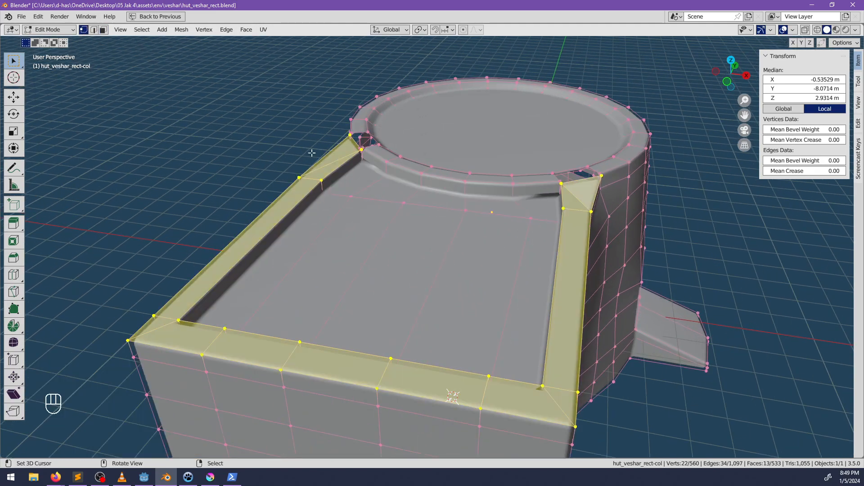
pyautogui.rightClick(362, 152)
pyautogui.keyDown('shift'); pyautogui.rightClick(361, 146); pyautogui.keyUp('shift')
pyautogui.moveTo(361, 146); pyautogui.dragTo(488, 150, button='middle')
pyautogui.scroll(4, 357, 237)
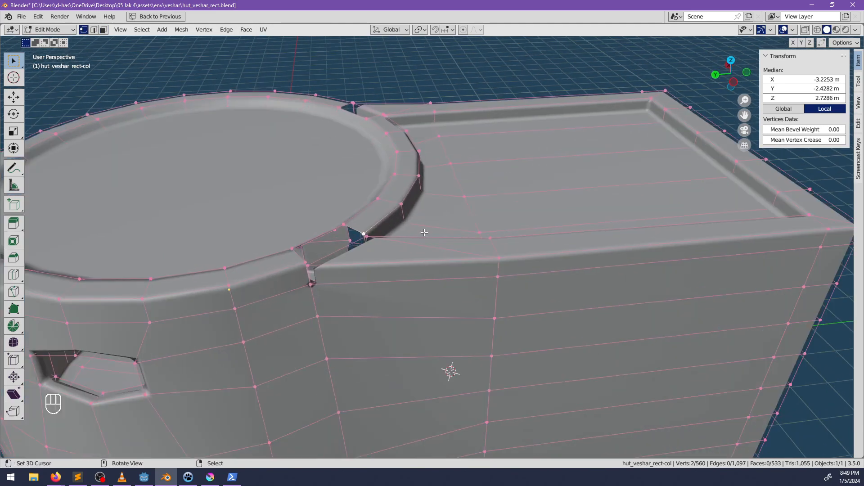
pyautogui.hotkey('alt', 'a')
pyautogui.rightClick(348, 233)
pyautogui.keyDown('shift'); pyautogui.rightClick(344, 231); pyautogui.keyUp('shift')
pyautogui.press('m')
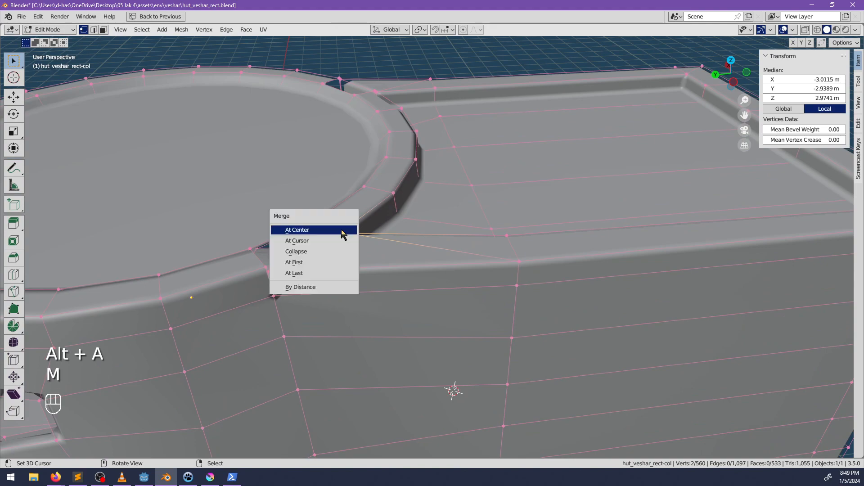
pyautogui.click(341, 231)
# Merge the outer end vertex of the border with the neighbouring rim vertex on the same side of the roof
pyautogui.rightClick(279, 275)
pyautogui.keyDown('shift'); pyautogui.rightClick(280, 276); pyautogui.keyUp('shift')
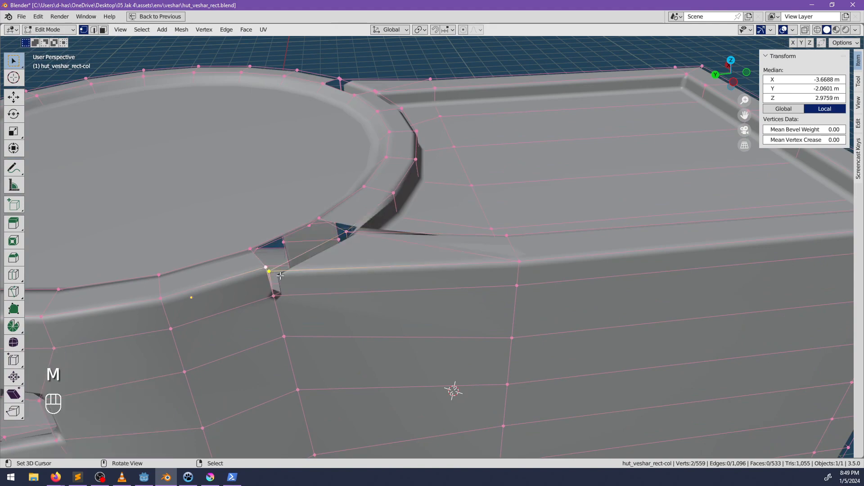
pyautogui.press('m')
pyautogui.click(303, 286)
# Merge the inner and outer border end vertices with the hut rim at center on the positive X side
pyautogui.moveTo(535, 131); pyautogui.dragTo(357, 230, button='middle')
pyautogui.rightClick(356, 230)
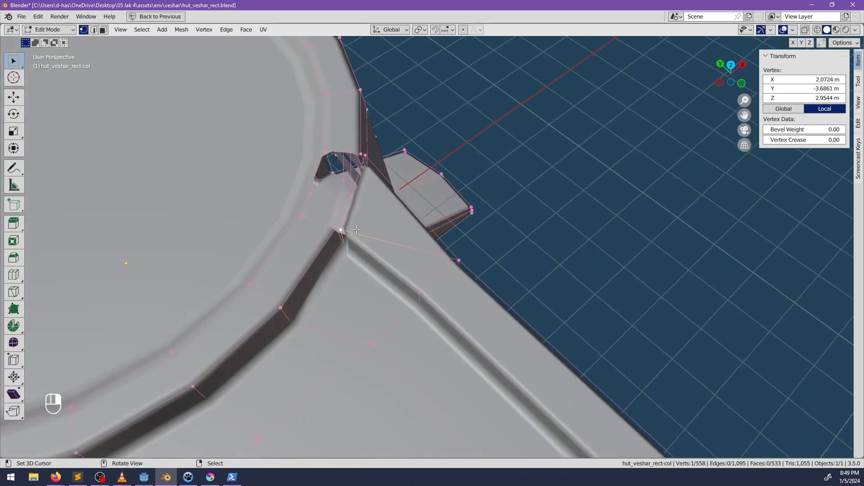
pyautogui.press('m')
pyautogui.click(343, 236)
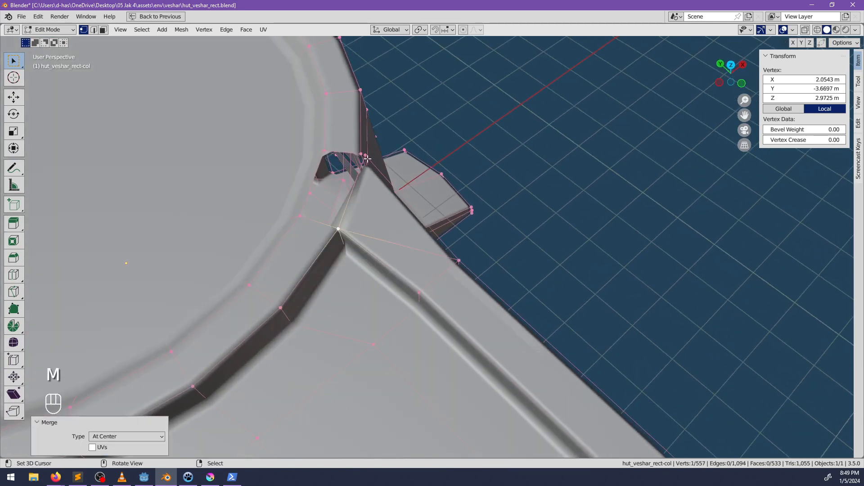
pyautogui.press('m')
pyautogui.click(363, 185)
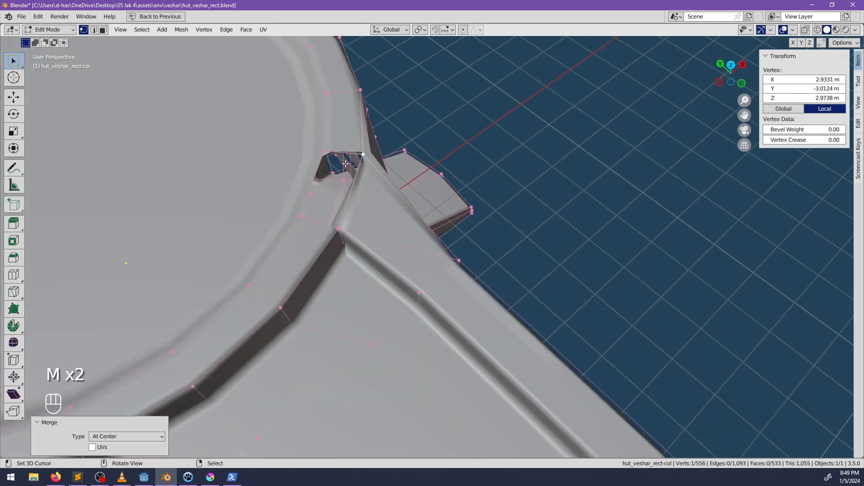
# Fill the two open holes in the hut rim beside the border ends with faces
pyautogui.keyDown('alt'); pyautogui.rightClick(344, 154); pyautogui.keyUp('alt')
pyautogui.press('f')
pyautogui.scroll(-3, 345, 155)
pyautogui.keyDown('shift'); pyautogui.moveTo(144, 345); pyautogui.dragTo(246, 311, button='middle'); pyautogui.keyUp('shift')
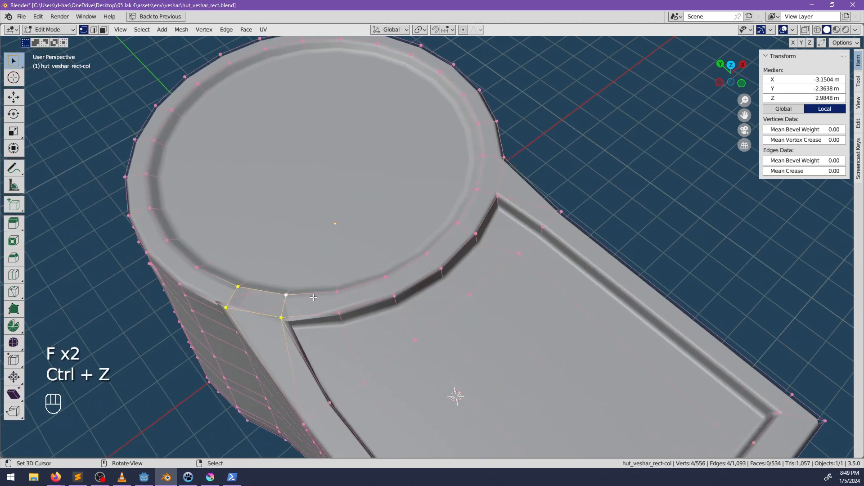
pyautogui.press('f')
# Examine the joined rim and roof border from the sides in Object and Edit Mode
pyautogui.hotkey('alt', 'a')
pyautogui.press('Tab')
pyautogui.scroll(-3, 396, 316)
pyautogui.moveTo(400, 318); pyautogui.dragTo(441, 243, button='middle')
pyautogui.press('Tab')
pyautogui.scroll(4, 425, 294)
pyautogui.keyDown('shift'); pyautogui.click(436, 211); pyautogui.keyUp('shift')
pyautogui.scroll(-4, 612, 230)
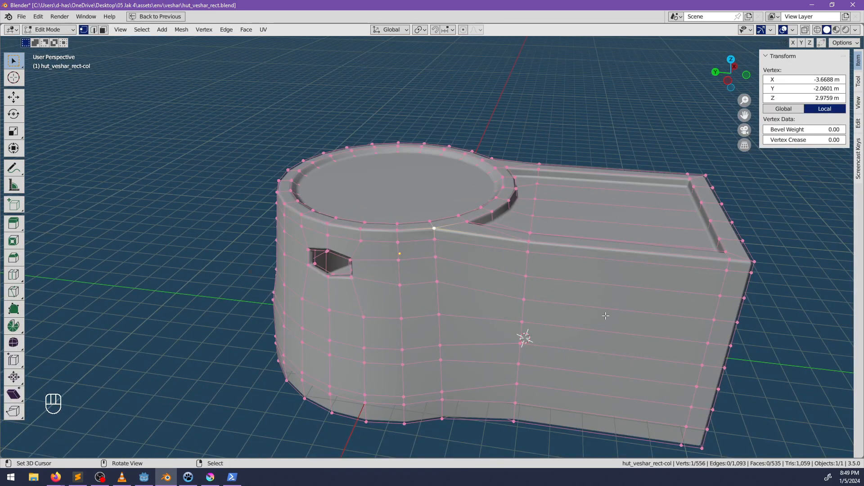
pyautogui.hotkey('alt', 'a')
# Fill the remaining small gap in the hut mesh with a face and clear the selection
pyautogui.moveTo(612, 230); pyautogui.dragTo(363, 255, button='middle')
pyautogui.press('Tab')
pyautogui.scroll(8, 487, 288)
pyautogui.press('Tab')
pyautogui.rightClick(372, 239)
pyautogui.keyDown('alt'); pyautogui.rightClick(381, 268); pyautogui.keyUp('alt')
pyautogui.press('f')
pyautogui.hotkey('alt', 'a')
# Extrude the five floor edges facing the extension about 6.04 m along negative Y to start the extension's floor
pyautogui.click(107, 31)
pyautogui.rightClick(230, 353)
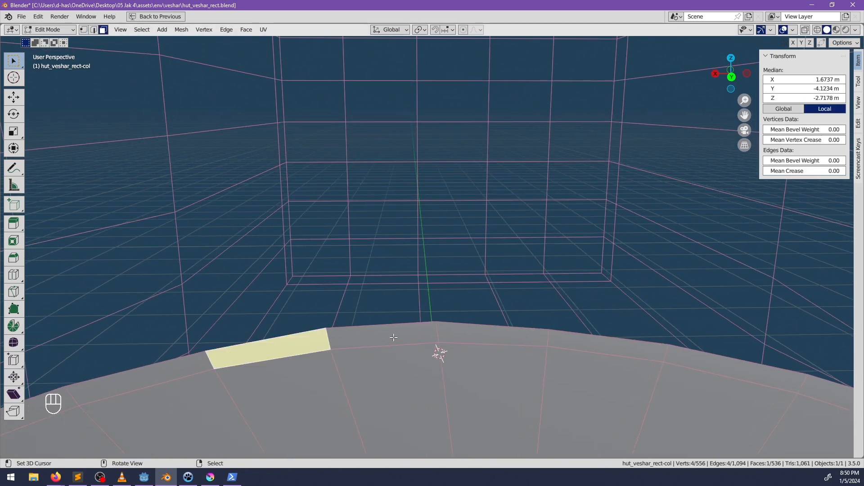
pyautogui.click(95, 30)
pyautogui.rightClick(326, 338)
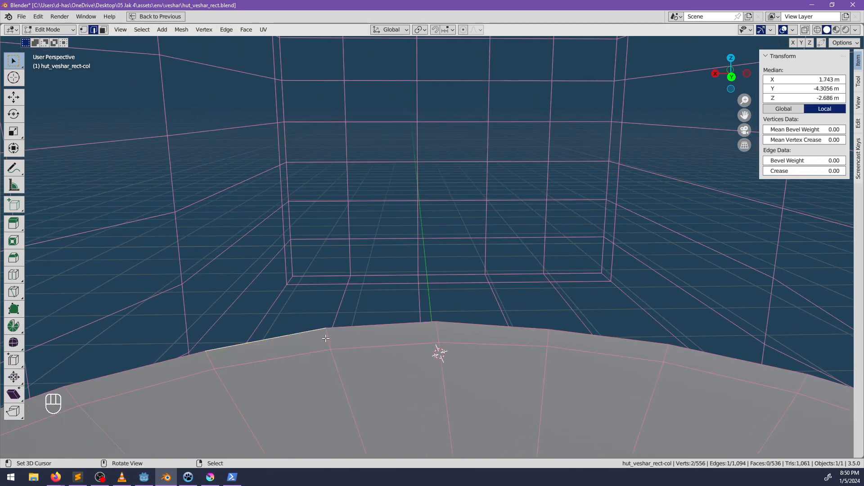
pyautogui.keyDown('ctrl'); pyautogui.rightClick(633, 345); pyautogui.keyUp('ctrl')
pyautogui.moveTo(633, 345); pyautogui.dragTo(465, 405, button='middle')
pyautogui.press('e')
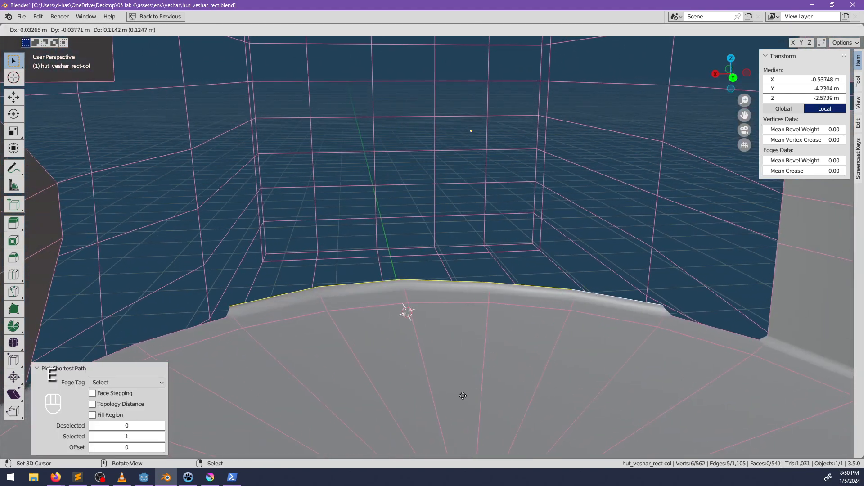
pyautogui.press('y')
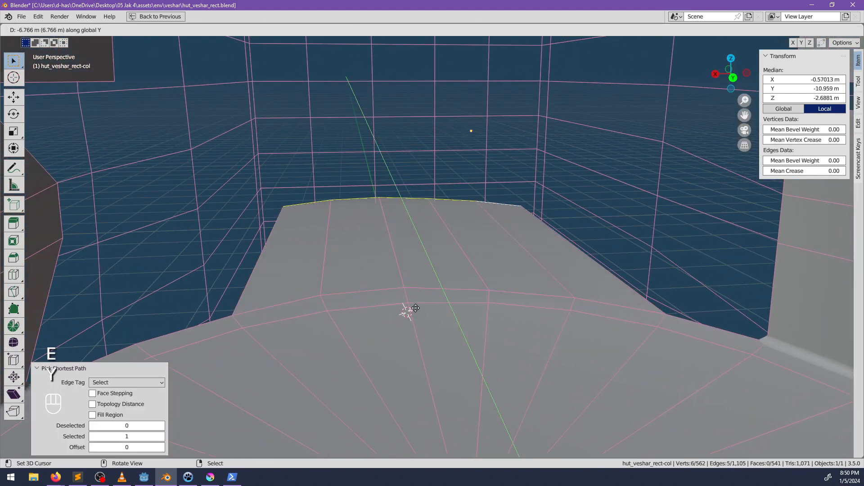
pyautogui.click(421, 312)
# Flatten the far edge of the extruded floor by scaling it to 0 along Y
pyautogui.press('s')
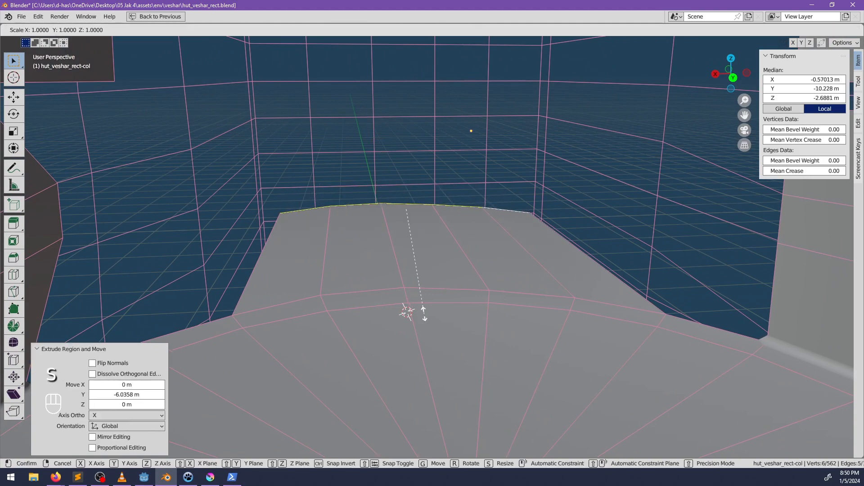
pyautogui.press('y')
pyautogui.press('0')
pyautogui.press('Return')
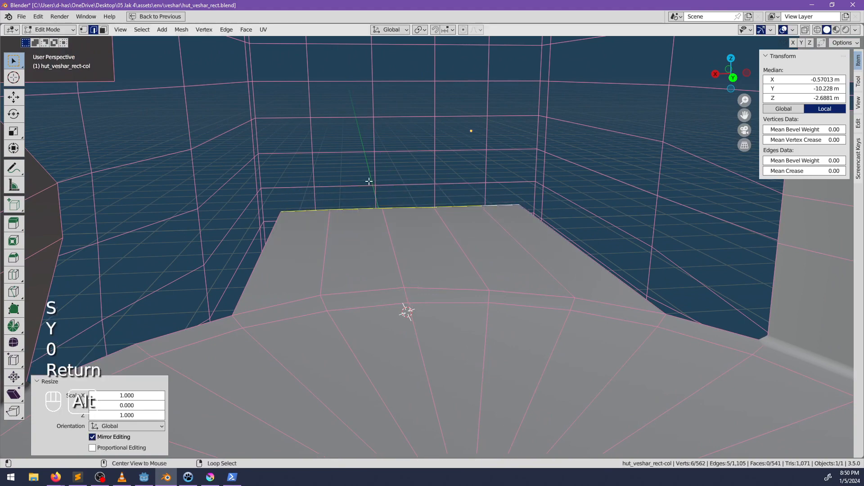
# Turn on X-ray and move both side edges of the new floor outward along X, about 0.3 m each
pyautogui.keyDown('alt'); pyautogui.middleClick(373, 220); pyautogui.keyUp('alt')
pyautogui.moveTo(374, 220); pyautogui.dragTo(506, 274, button='middle')
pyautogui.hotkey('alt', 'z')
pyautogui.rightClick(507, 231)
pyautogui.rightClick(514, 231)
pyautogui.press('g')
pyautogui.press('x')
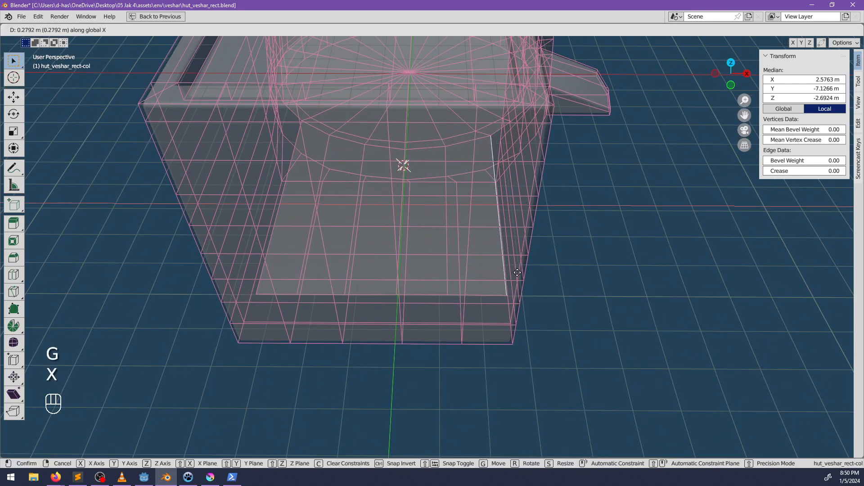
pyautogui.click(519, 274)
pyautogui.rightClick(271, 241)
pyautogui.press('g')
pyautogui.press('x')
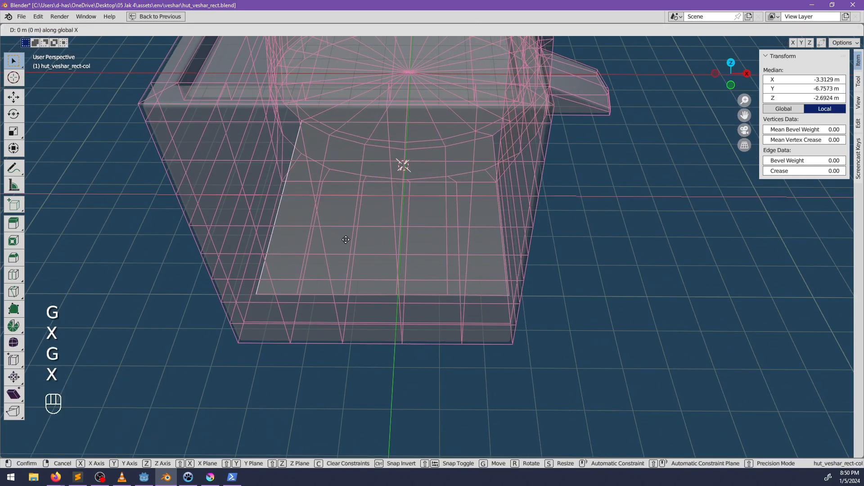
pyautogui.click(332, 240)
# Extrude the floor's far edge about 4.79 m up along Z to form the inner back wall
pyautogui.moveTo(333, 240); pyautogui.dragTo(520, 228, button='middle')
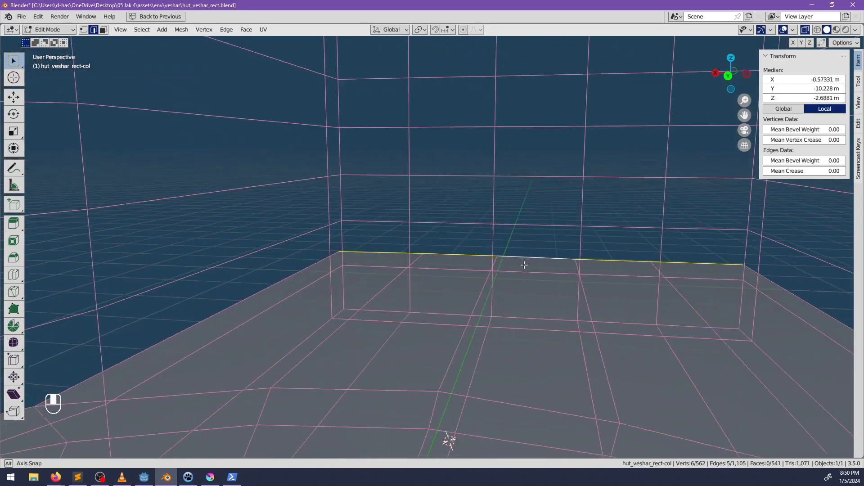
pyautogui.moveTo(524, 266); pyautogui.dragTo(377, 277, button='middle')
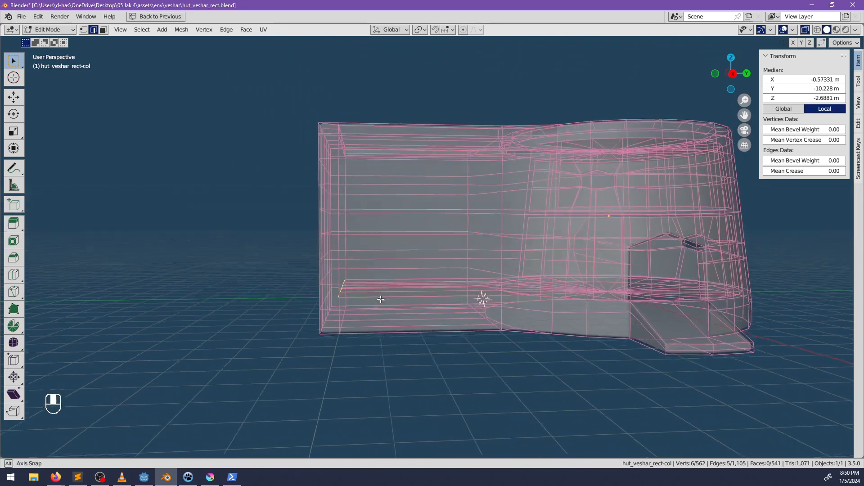
pyautogui.press('e')
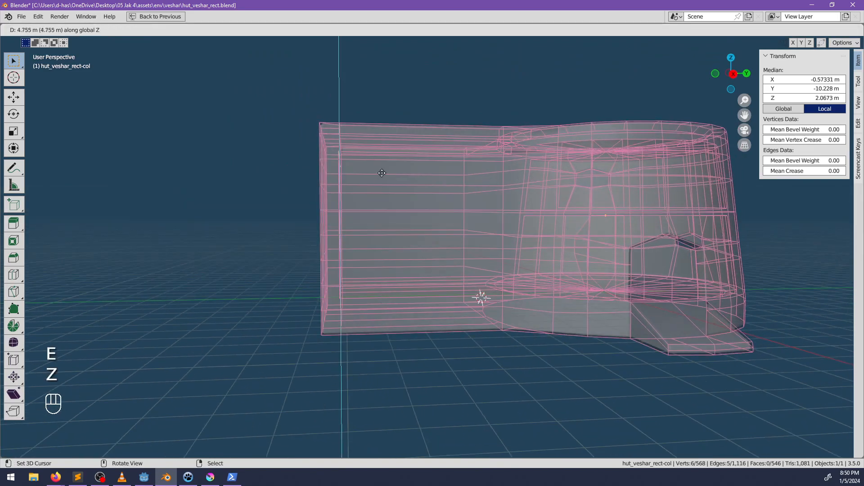
pyautogui.click(382, 173)
# Turn off X-ray and fill the missing triangular faces of the round ceiling on the extension side
pyautogui.moveTo(382, 176); pyautogui.dragTo(310, 226, button='middle')
pyautogui.hotkey('alt', 'z')
pyautogui.hotkey('alt', 'z')
pyautogui.scroll(4, 501, 220)
pyautogui.moveTo(501, 220); pyautogui.dragTo(438, 217, button='middle')
pyautogui.hotkey('alt', 'z')
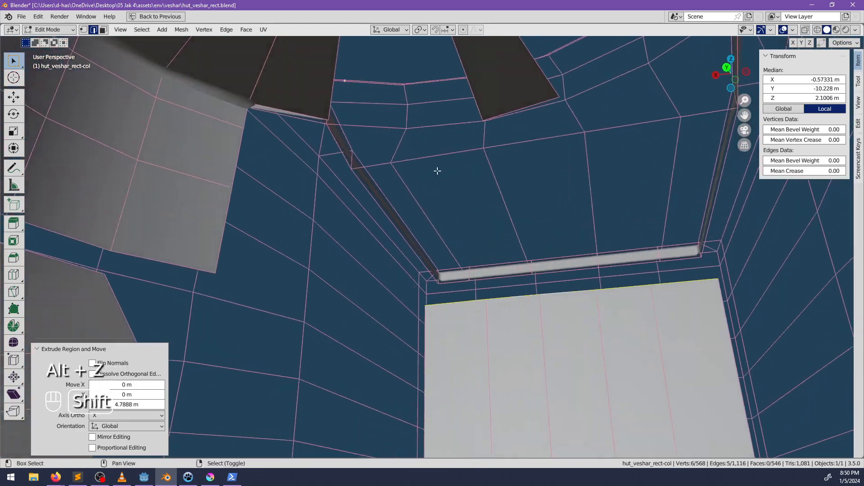
pyautogui.keyDown('shift'); pyautogui.moveTo(437, 171); pyautogui.dragTo(449, 338, button='middle'); pyautogui.keyUp('shift')
pyautogui.click(370, 187)
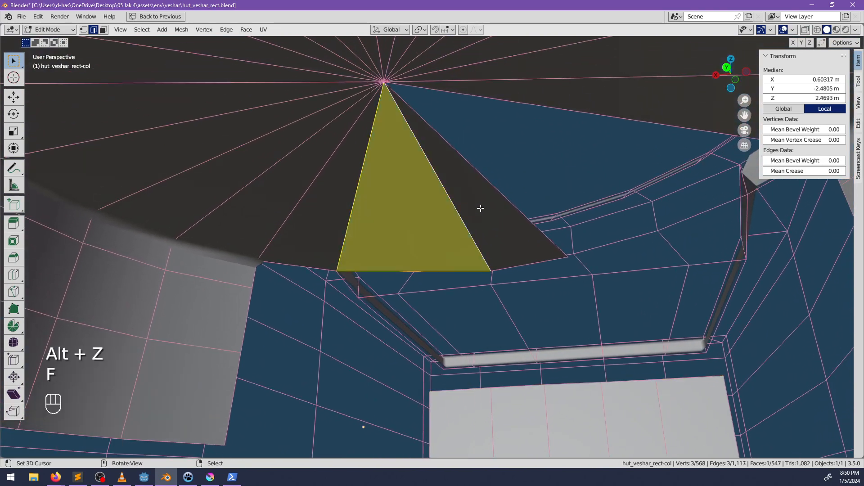
pyautogui.press('f')
# Knife-cut two lines from the round ceiling's center to its outer edge, splitting the two wide triangles
pyautogui.moveTo(467, 205); pyautogui.dragTo(437, 271, button='middle')
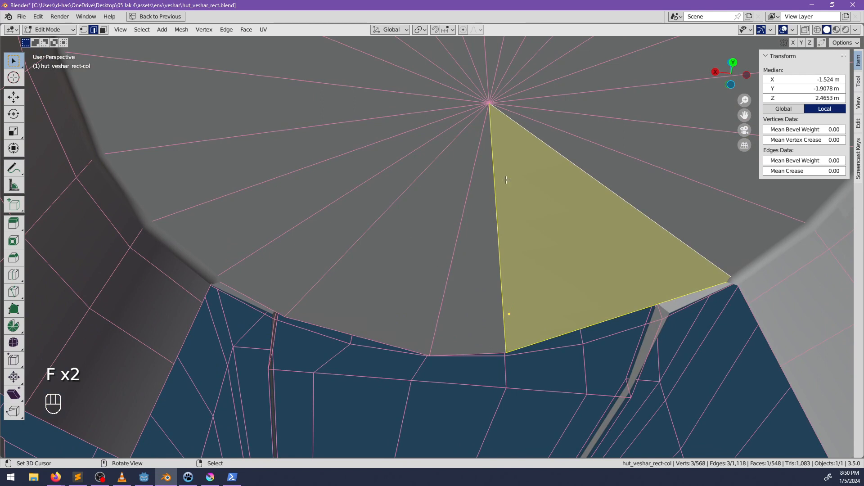
pyautogui.press('k')
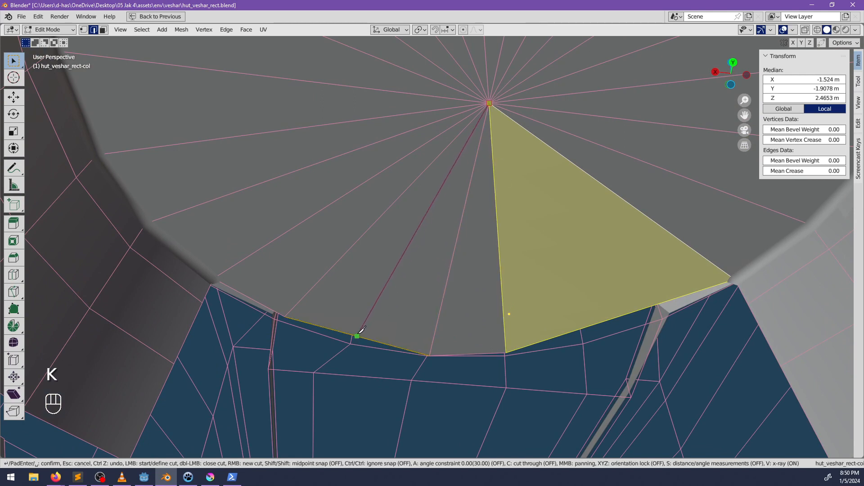
pyautogui.click(356, 335)
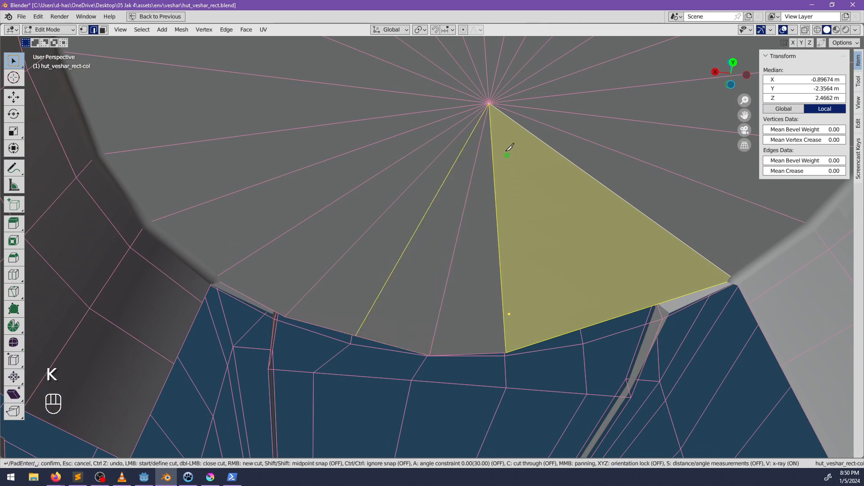
pyautogui.click(605, 321)
pyautogui.press('space')
# Fill five faces between the round ceiling's edge and the top of the back wall to create the extension's ceiling
pyautogui.moveTo(498, 396); pyautogui.dragTo(466, 403, button='middle')
pyautogui.keyDown('shift'); pyautogui.moveTo(472, 401); pyautogui.dragTo(491, 316, button='middle'); pyautogui.keyUp('shift')
pyautogui.moveTo(491, 315); pyautogui.dragTo(496, 328, button='middle')
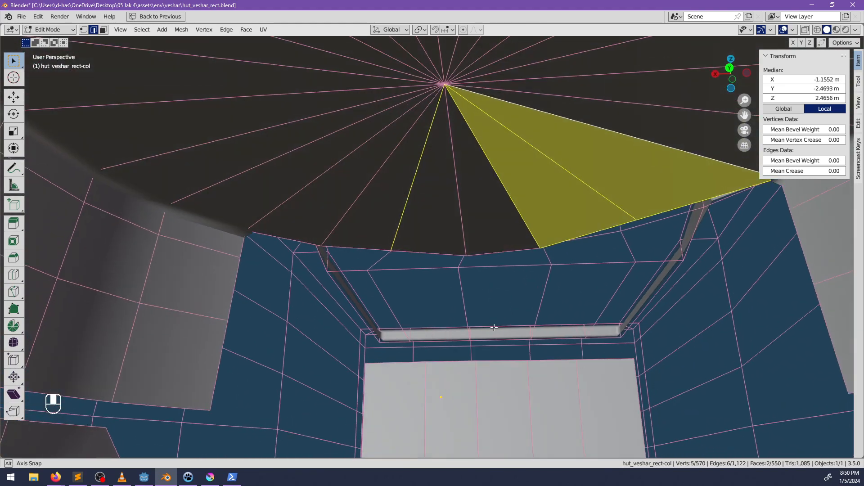
pyautogui.keyDown('shift'); pyautogui.moveTo(405, 371); pyautogui.dragTo(401, 337, button='middle'); pyautogui.keyUp('shift')
pyautogui.click(402, 337)
pyautogui.moveTo(409, 263); pyautogui.dragTo(361, 254, button='middle')
pyautogui.press('f')
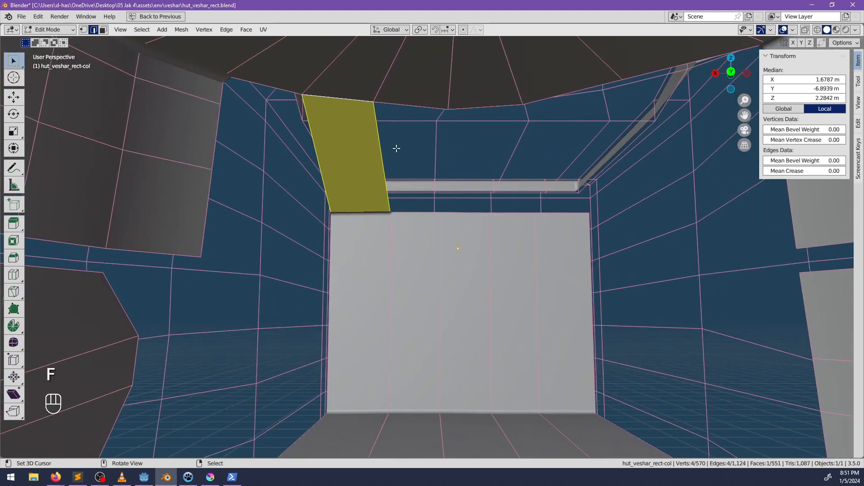
pyautogui.press('f')
pyautogui.press('f')
pyautogui.press('f')
pyautogui.press('f')
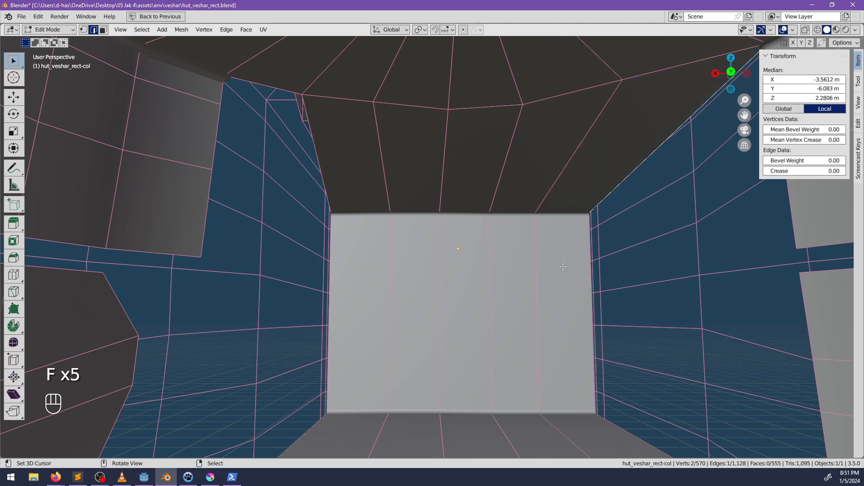
# Slide the ceiling corner vertex at the extension's opening toward the round wall, at a factor of 0.452
pyautogui.moveTo(563, 267); pyautogui.dragTo(476, 254, button='middle')
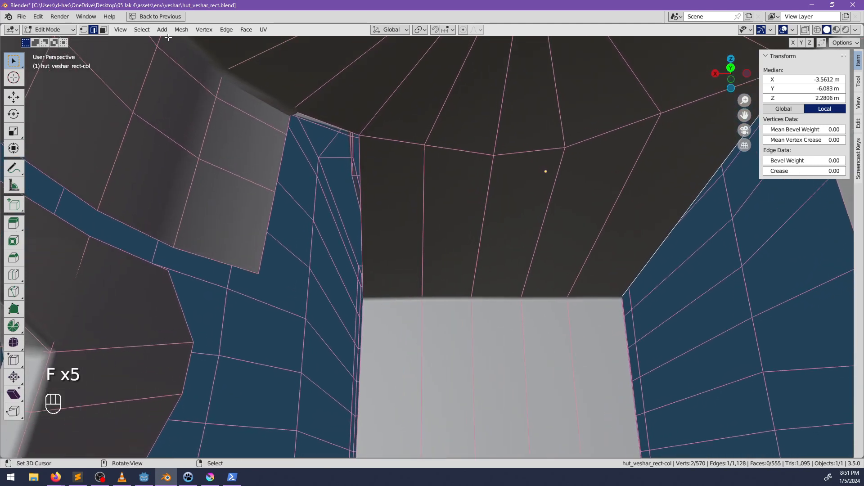
pyautogui.click(367, 130)
pyautogui.press('g')
pyautogui.press('g')
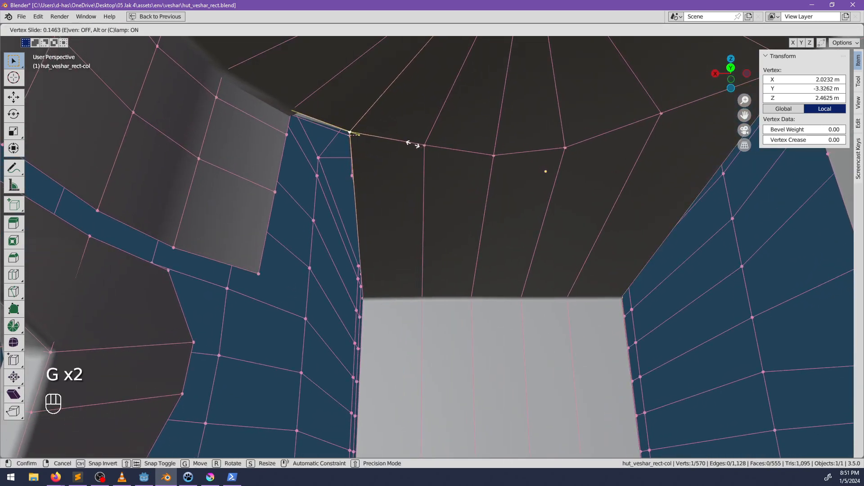
pyautogui.click(398, 145)
pyautogui.moveTo(432, 174); pyautogui.dragTo(493, 262, button='middle')
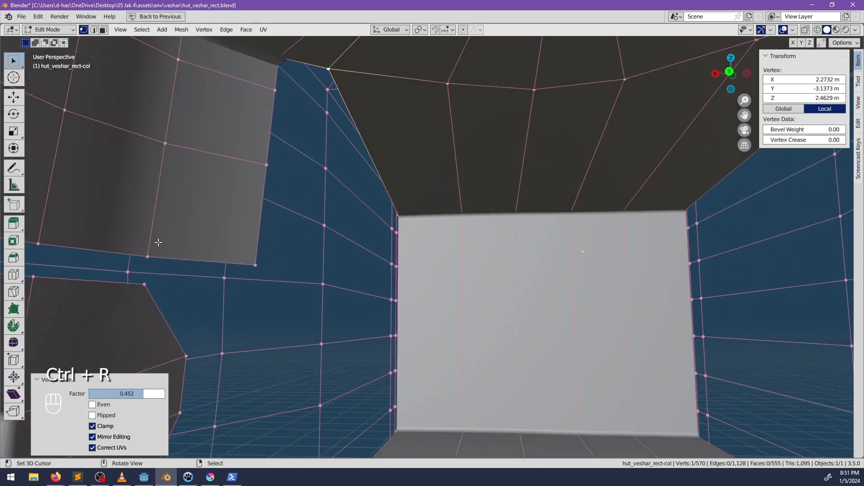
# Examine the round hut's interior, checking the gap between lower and upper walls and the opening toward the extension
pyautogui.moveTo(158, 242); pyautogui.dragTo(531, 187, button='middle')
pyautogui.scroll(-3, 490, 220)
pyautogui.scroll(3, 490, 220)
pyautogui.scroll(-3, 490, 220)
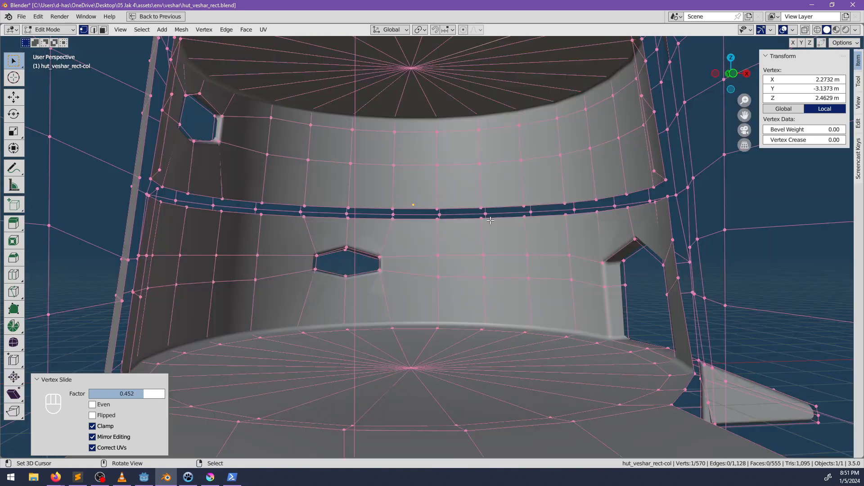
pyautogui.moveTo(490, 221); pyautogui.dragTo(480, 219, button='middle')
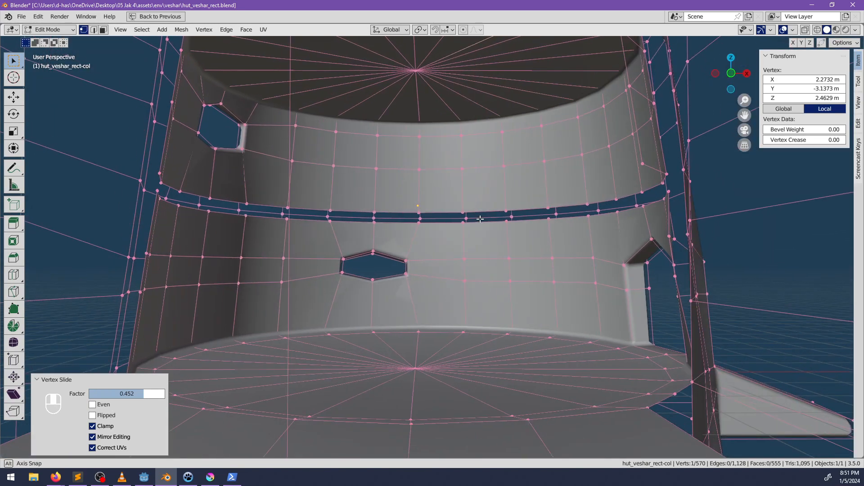
pyautogui.scroll(2, 397, 218)
pyautogui.scroll(-3, 620, 205)
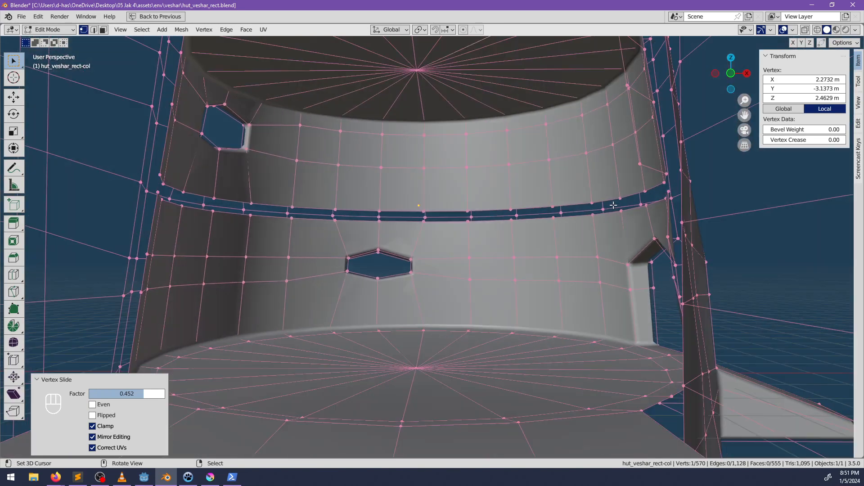
pyautogui.moveTo(616, 205); pyautogui.dragTo(470, 225, button='middle')
pyautogui.moveTo(470, 224); pyautogui.dragTo(497, 235, button='middle')
pyautogui.moveTo(466, 199); pyautogui.dragTo(535, 236, button='middle')
pyautogui.moveTo(460, 265); pyautogui.dragTo(570, 239, button='middle')
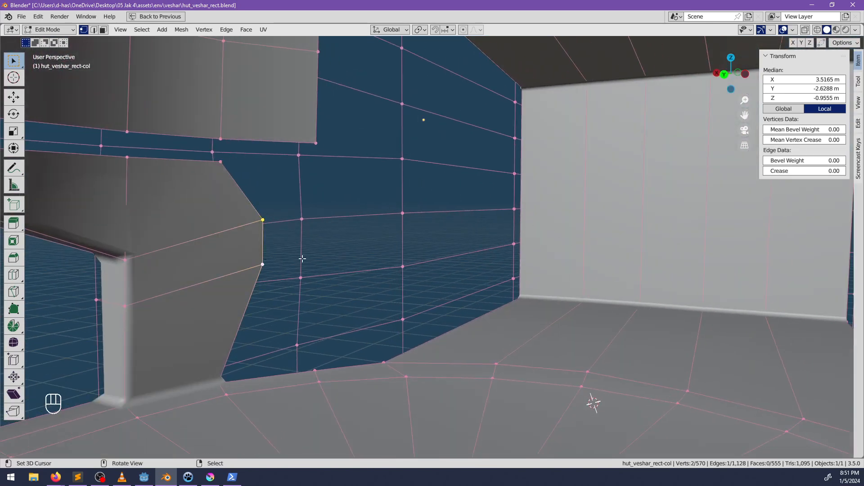
pyautogui.click(272, 267)
pyautogui.keyDown('shift'); pyautogui.moveTo(266, 270); pyautogui.dragTo(407, 262, button='middle'); pyautogui.keyUp('shift')
pyautogui.hotkey('alt', 'a')
pyautogui.scroll(-2, 424, 249)
pyautogui.scroll(-2, 423, 249)
pyautogui.hotkey('alt', 'z')
pyautogui.scroll(-4, 459, 239)
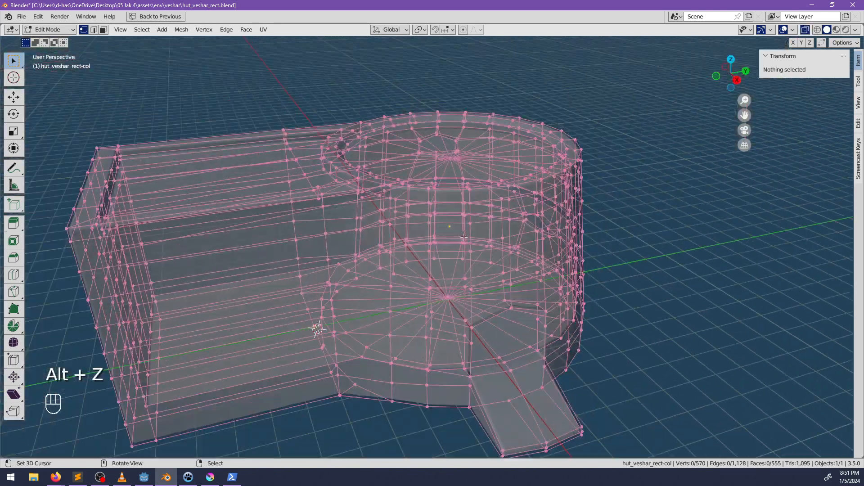
pyautogui.moveTo(464, 238); pyautogui.dragTo(518, 211, button='middle')
pyautogui.scroll(4, 517, 220)
pyautogui.hotkey('alt', 'z')
pyautogui.scroll(4, 517, 210)
pyautogui.moveTo(517, 210); pyautogui.dragTo(492, 236, button='middle')
pyautogui.scroll(-5, 513, 207)
pyautogui.keyDown('alt'); pyautogui.click(474, 227); pyautogui.keyUp('alt')
pyautogui.scroll(2, 490, 231)
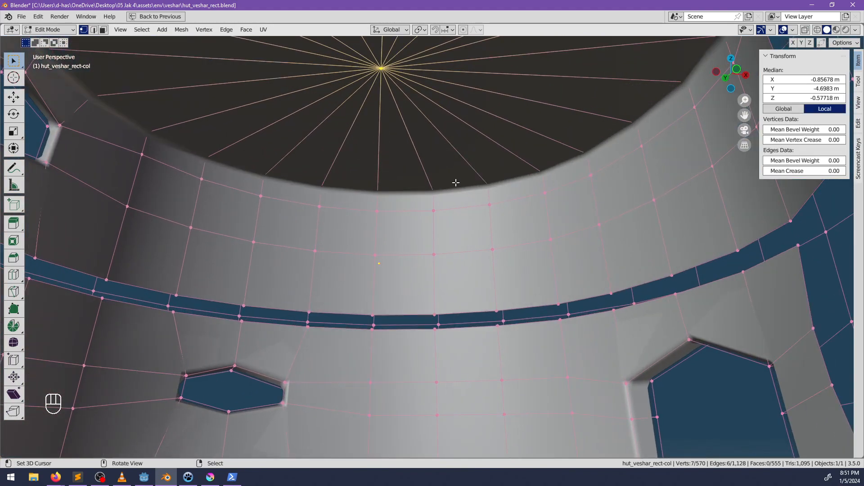
pyautogui.scroll(-1, 457, 182)
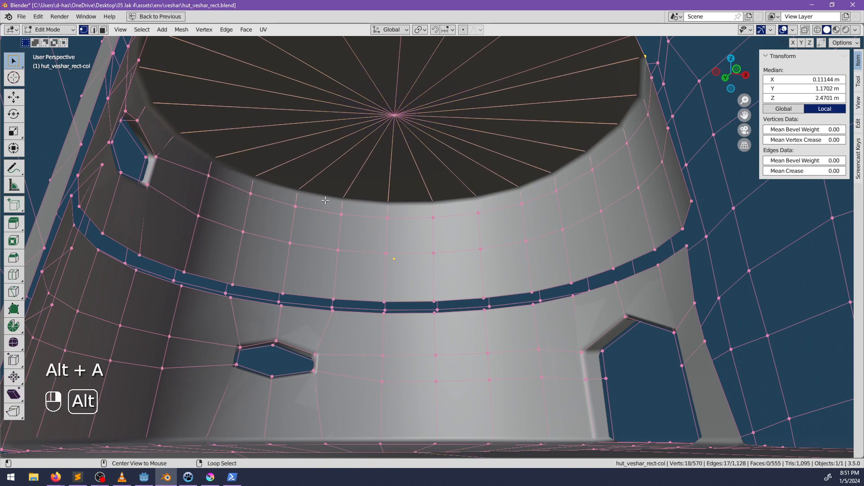
pyautogui.keyDown('shift'); pyautogui.rightClick(400, 118); pyautogui.keyUp('shift')
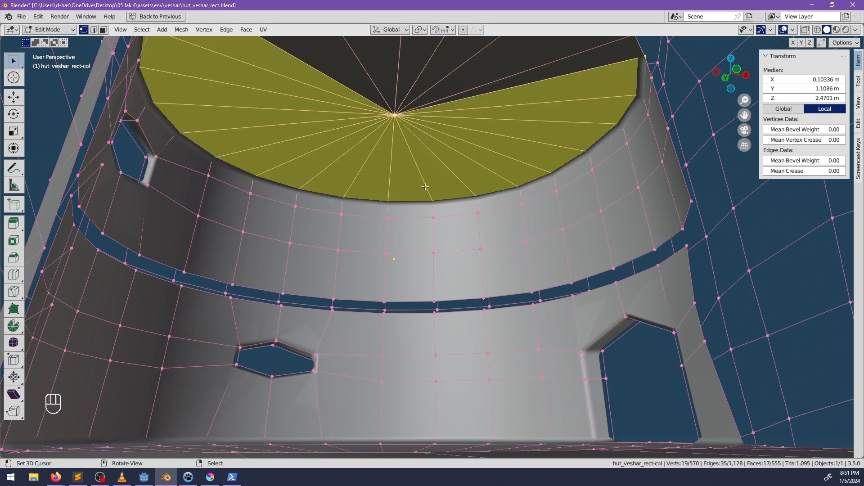
pyautogui.moveTo(480, 166); pyautogui.dragTo(368, 263, button='middle')
pyautogui.scroll(3, 459, 174)
pyautogui.scroll(-2, 381, 260)
pyautogui.keyDown('shift'); pyautogui.moveTo(383, 258); pyautogui.dragTo(604, 226, button='middle'); pyautogui.keyUp('shift')
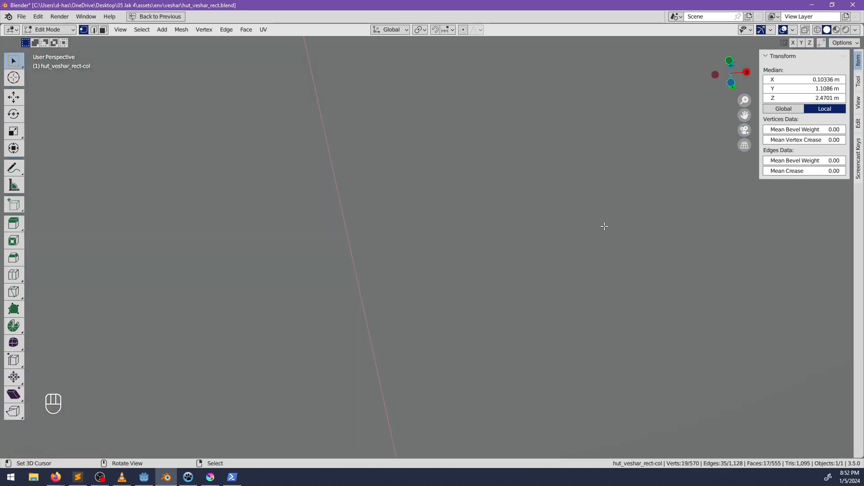
pyautogui.hotkey('alt', 'z')
pyautogui.keyDown('shift'); pyautogui.moveTo(701, 196); pyautogui.dragTo(677, 172, button='middle'); pyautogui.keyUp('shift')
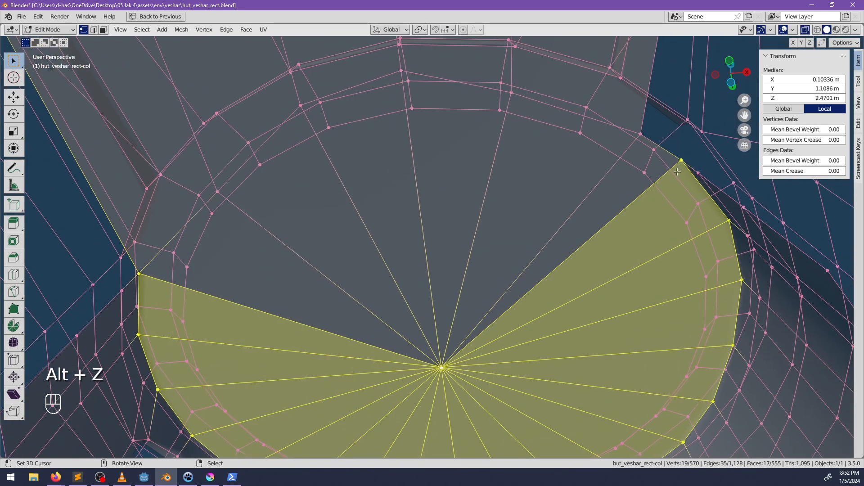
pyautogui.hotkey('alt', 'z')
pyautogui.moveTo(536, 222); pyautogui.dragTo(544, 203, button='middle')
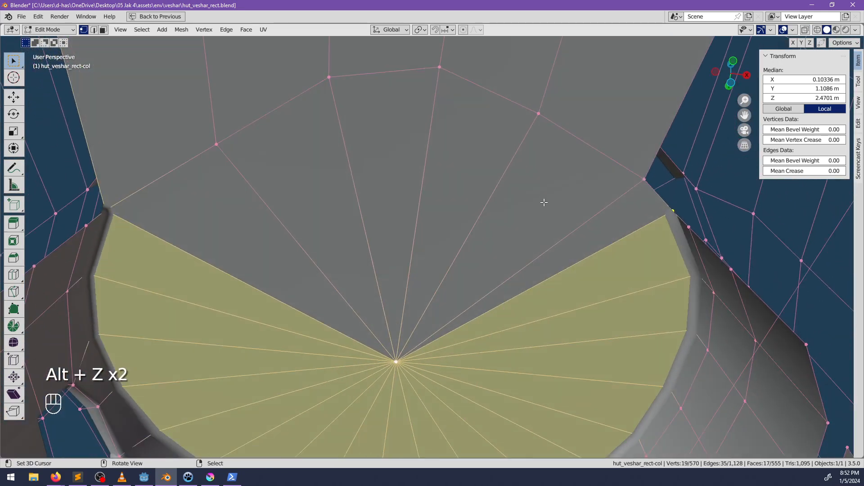
# Duplicate the round floor's fan of triangular faces and raise the copy 3.2062 m along Z
pyautogui.click(103, 30)
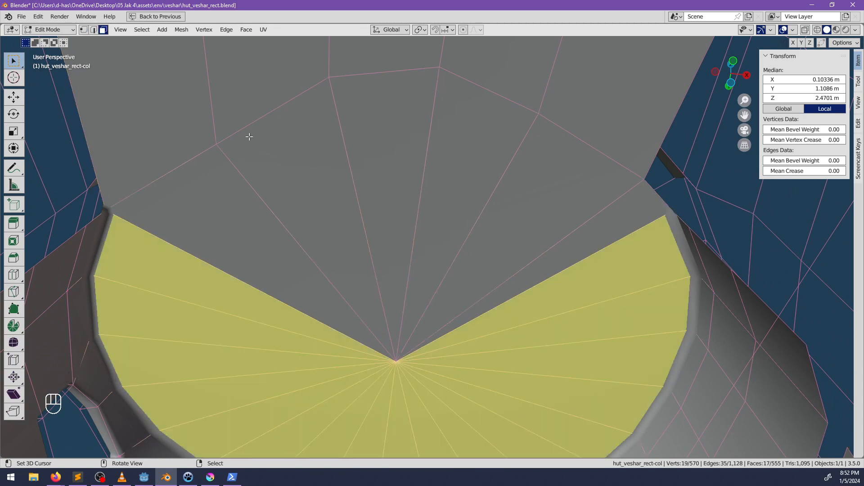
pyautogui.moveTo(433, 153); pyautogui.dragTo(459, 194, button='middle')
pyautogui.keyDown('shift'); pyautogui.moveTo(462, 243); pyautogui.dragTo(464, 180, button='middle'); pyautogui.keyUp('shift')
pyautogui.moveTo(464, 180); pyautogui.dragTo(468, 270, button='middle')
pyautogui.keyDown('shift'); pyautogui.moveTo(469, 270); pyautogui.dragTo(456, 242, button='middle'); pyautogui.keyUp('shift')
pyautogui.hotkey('alt', 'a')
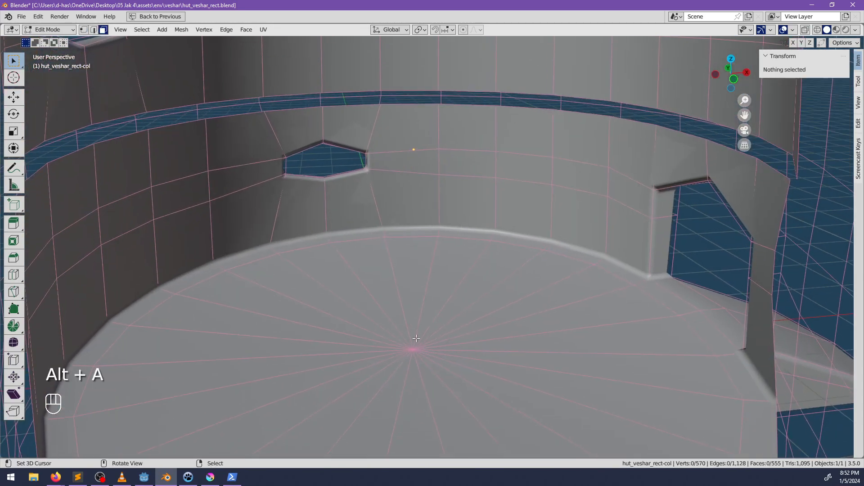
pyautogui.press('c')
pyautogui.moveTo(315, 338)
pyautogui.mouseDown()
pyautogui.moveTo(252, 360)
pyautogui.moveTo(451, 310)
pyautogui.mouseUp()
pyautogui.press('Escape')
pyautogui.moveTo(451, 309); pyautogui.dragTo(490, 359, button='middle')
pyautogui.hotkey('shift', 'd')
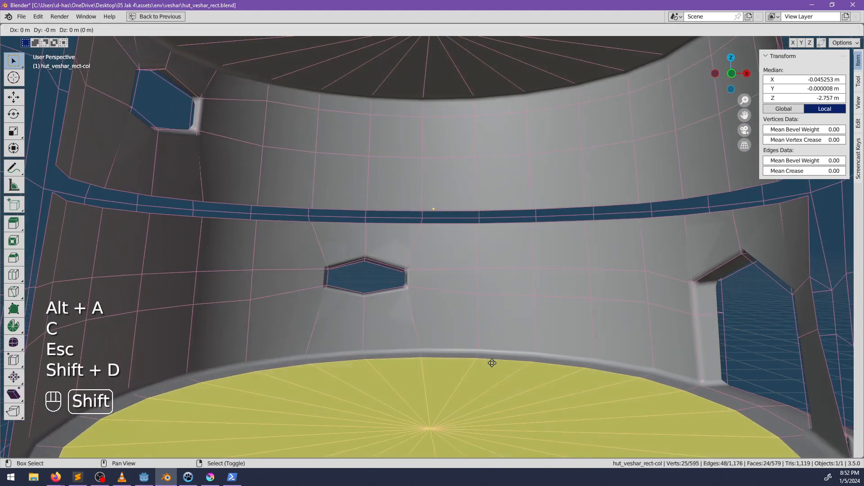
pyautogui.press('z')
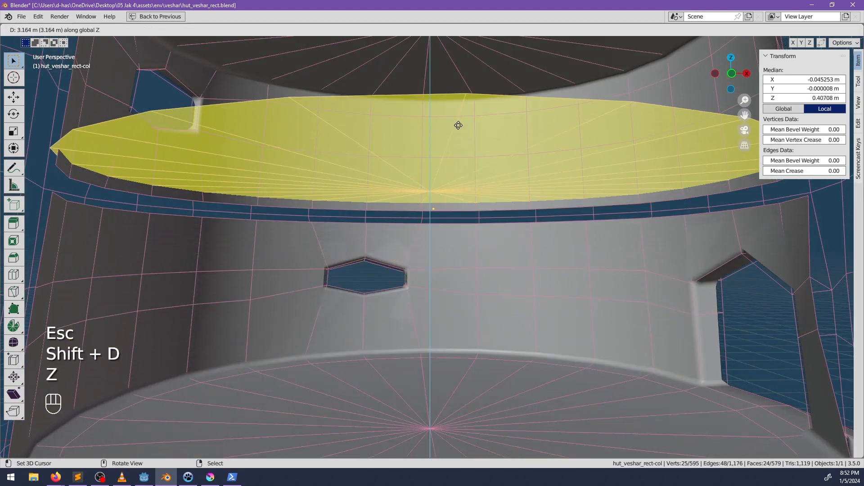
pyautogui.click(460, 126)
# Flatten the duplicated disc along Z to a scale of 0.104 and lower it about 0.24 m
pyautogui.moveTo(459, 125); pyautogui.dragTo(496, 212, button='middle')
pyautogui.press('s')
pyautogui.press('z')
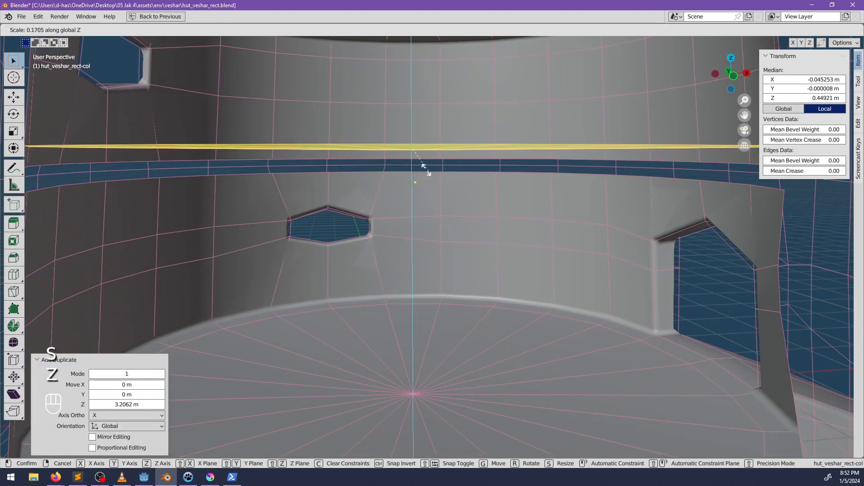
pyautogui.click(426, 169)
pyautogui.keyDown('shift'); pyautogui.moveTo(426, 169); pyautogui.dragTo(455, 238, button='middle'); pyautogui.keyUp('shift')
pyautogui.press('g')
pyautogui.press('z')
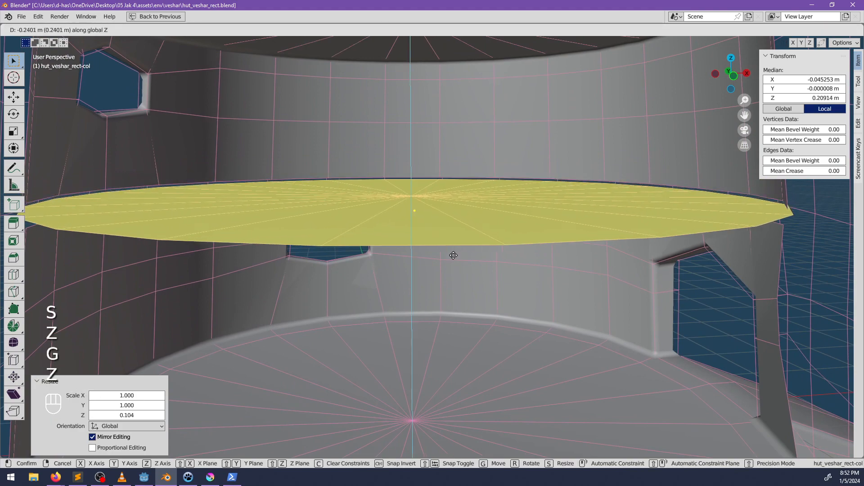
pyautogui.click(454, 256)
# Scale the duplicated disc uniformly to 0.886 and raise it about 0.01 m along Z toward the upper wall's lower edge
pyautogui.press('s')
pyautogui.click(612, 252)
pyautogui.keyDown('shift'); pyautogui.moveTo(597, 213); pyautogui.dragTo(464, 270, button='middle'); pyautogui.keyUp('shift')
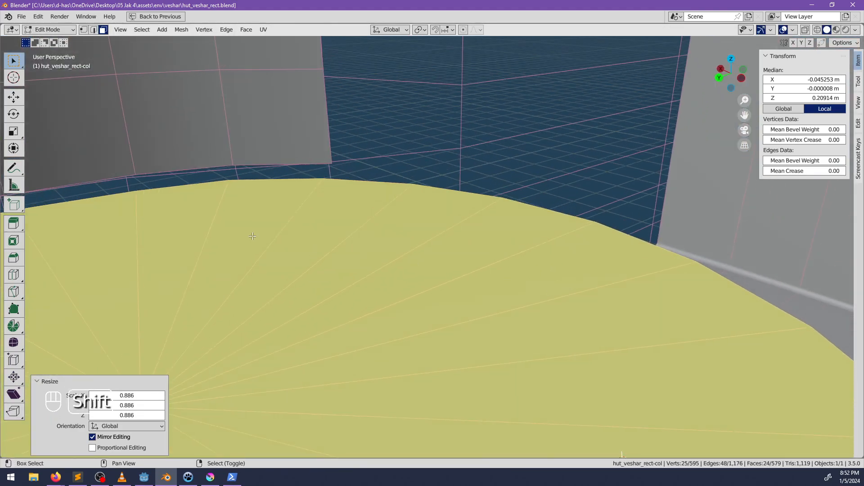
pyautogui.moveTo(252, 236); pyautogui.dragTo(414, 233, button='middle')
pyautogui.press('g')
pyautogui.press('z')
pyautogui.click(498, 253)
# Fill a face between the disc's outer edge and the upper round wall's lower edge beside the extension opening
pyautogui.click(95, 30)
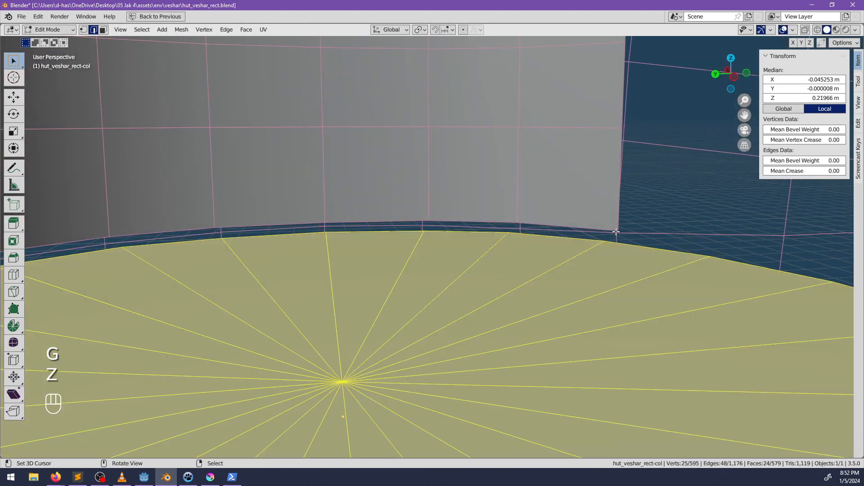
pyautogui.click(538, 241)
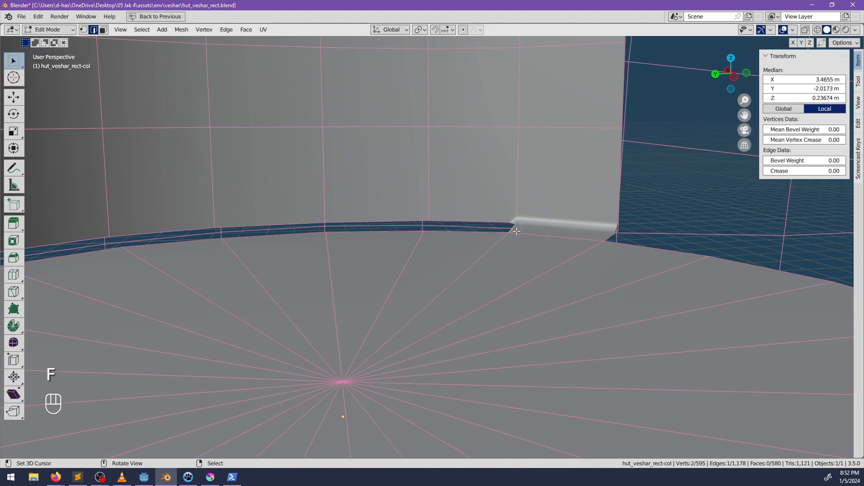
# Fill the gap between the upper inner wall's lower edge and the circular floor with faces around the room
pyautogui.moveTo(516, 231); pyautogui.dragTo(498, 285, button='middle')
pyautogui.press('f')
pyautogui.press('f')
pyautogui.press('f')
pyautogui.press('f')
pyautogui.press('f')
pyautogui.press('f')
pyautogui.press('f')
pyautogui.press('f')
pyautogui.press('f')
pyautogui.press('f')
pyautogui.press('f')
pyautogui.press('f')
pyautogui.press('f')
pyautogui.scroll(-1, 500, 281)
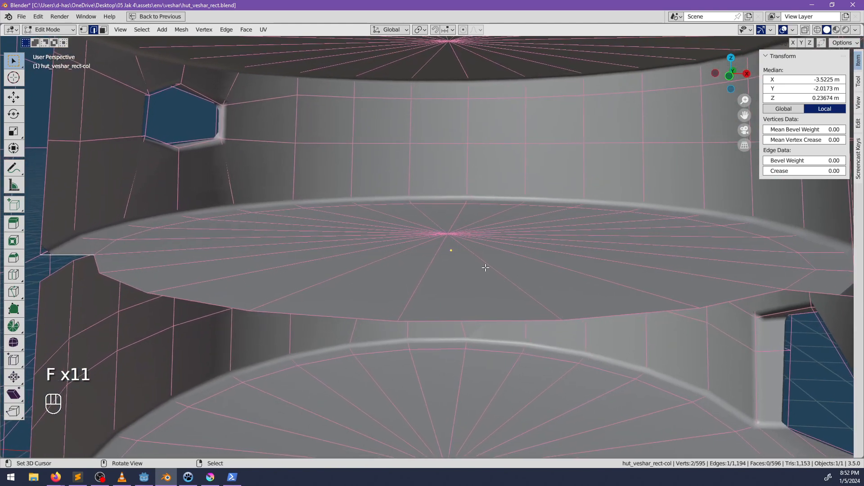
# Select all faces of the circular upper floor and place a duplicate just below it
pyautogui.scroll(-2, 480, 288)
pyautogui.moveTo(462, 239); pyautogui.dragTo(455, 238)
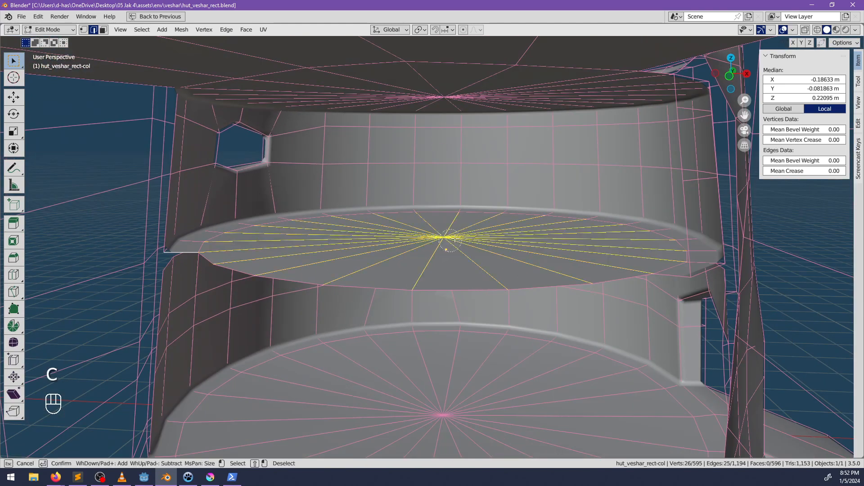
pyautogui.click(103, 29)
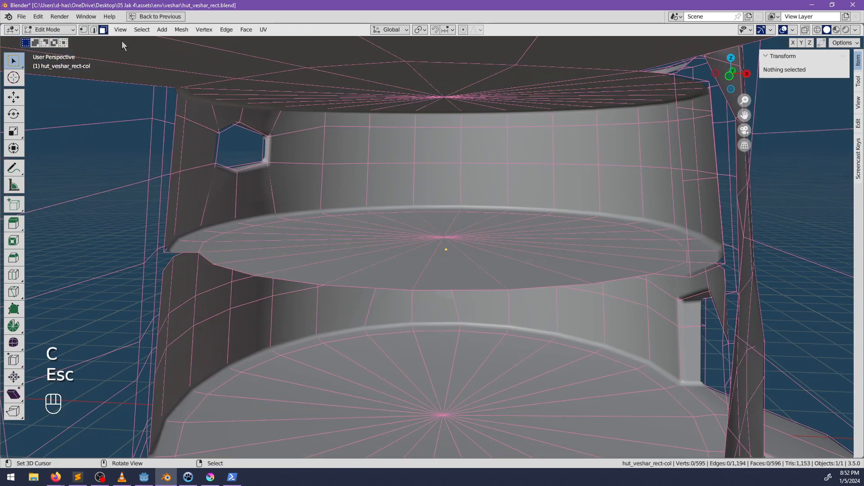
pyautogui.click(464, 242)
pyautogui.press('Escape')
pyautogui.moveTo(464, 241); pyautogui.dragTo(529, 305, button='middle')
pyautogui.hotkey('shift', 'd')
pyautogui.click(498, 293)
# Recalculate the duplicated disc's normals so it faces downward as the lower room's ceiling
pyautogui.hotkey('alt', 'n')
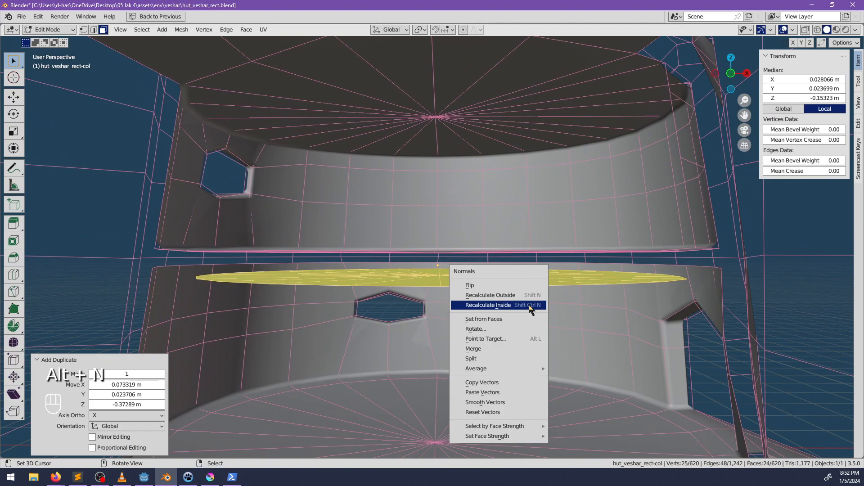
pyautogui.click(488, 305)
pyautogui.moveTo(529, 305); pyautogui.dragTo(486, 302, button='middle')
pyautogui.hotkey('alt', 'n')
pyautogui.click(493, 291)
# Raise the ceiling disc vertically to the top edge of the lower room's wall, at about Z 0.015 m
pyautogui.press('g')
pyautogui.press('z')
pyautogui.click(485, 298)
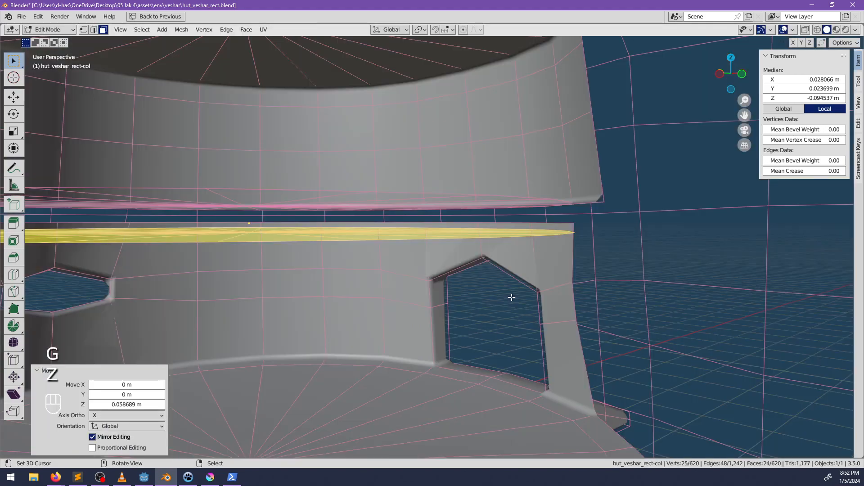
pyautogui.press('g')
pyautogui.press('z')
pyautogui.click(512, 287)
# Scale the ceiling disc to fit inside the top edge of the lower wall, finishing with a 0.981 scale
pyautogui.moveTo(511, 287); pyautogui.dragTo(635, 246, button='middle')
pyautogui.press('s')
pyautogui.click(572, 294)
pyautogui.press('s')
pyautogui.click(653, 298)
pyautogui.keyDown('shift'); pyautogui.moveTo(635, 247); pyautogui.dragTo(121, 84, button='middle'); pyautogui.keyUp('shift')
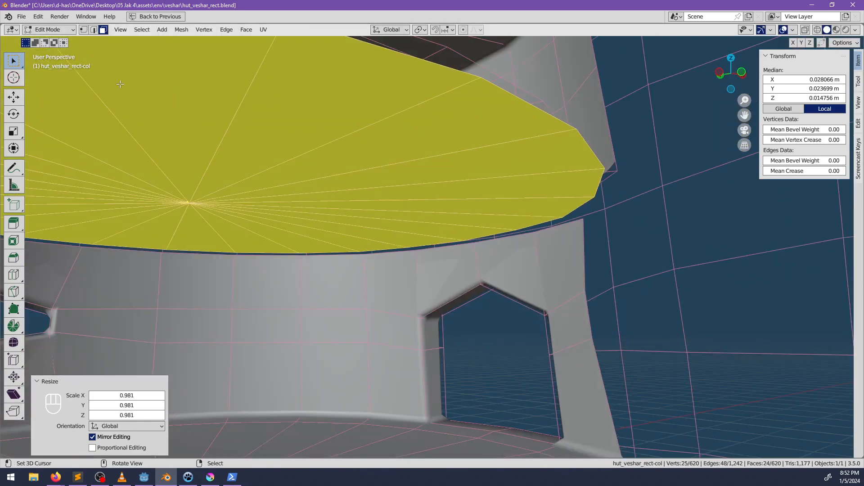
# Fill the gap between the ceiling disc's rim and the lower wall's top edge with faces, and clear the selection
pyautogui.click(91, 31)
pyautogui.moveTo(245, 150); pyautogui.dragTo(512, 257, button='middle')
pyautogui.click(512, 255)
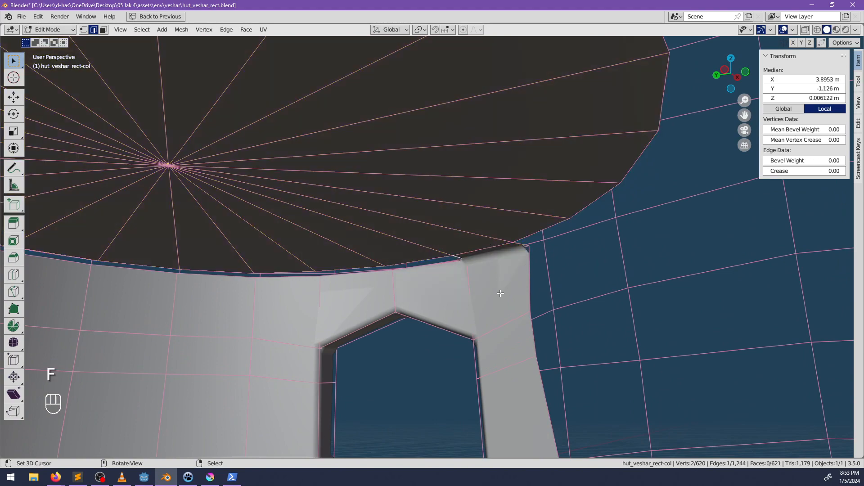
pyautogui.moveTo(500, 293); pyautogui.dragTo(608, 218, button='middle')
pyautogui.press('f')
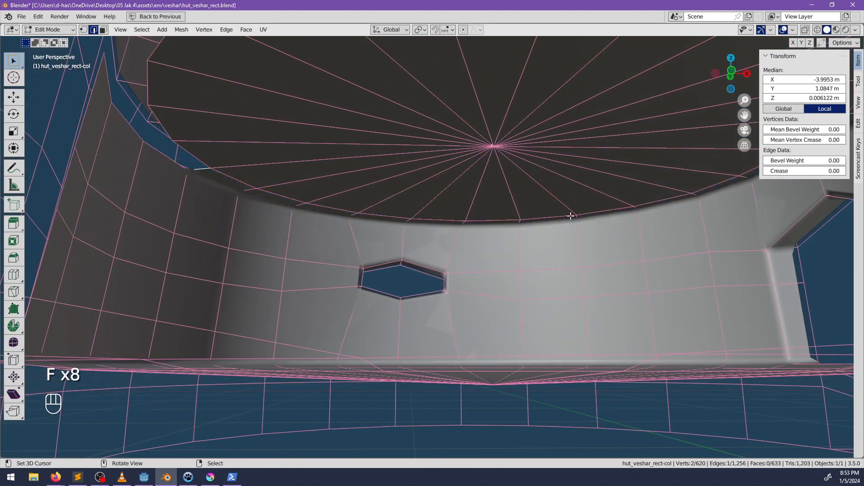
pyautogui.press('f')
pyautogui.moveTo(409, 191); pyautogui.dragTo(393, 244, button='middle')
pyautogui.hotkey('alt', 'a')
pyautogui.scroll(-7, 357, 241)
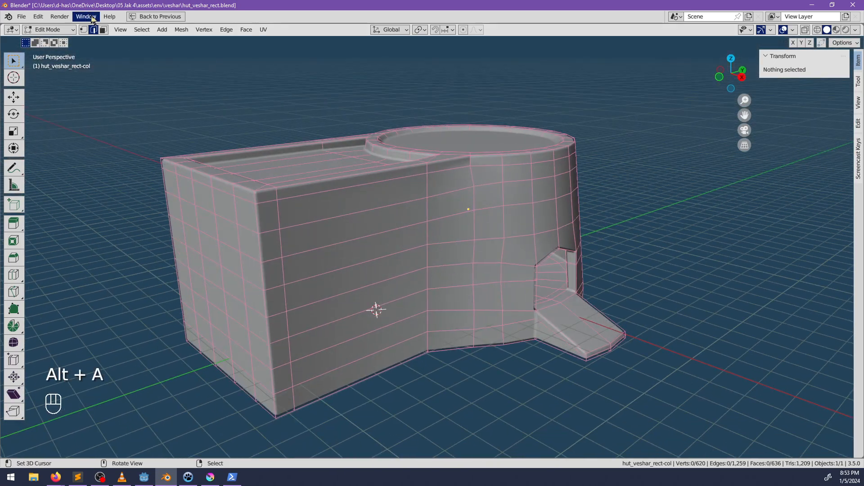
# Try hiding the upper face loops of the hut's outer wall, and reveal them again
pyautogui.keyDown('alt'); pyautogui.click(257, 222); pyautogui.keyUp('alt')
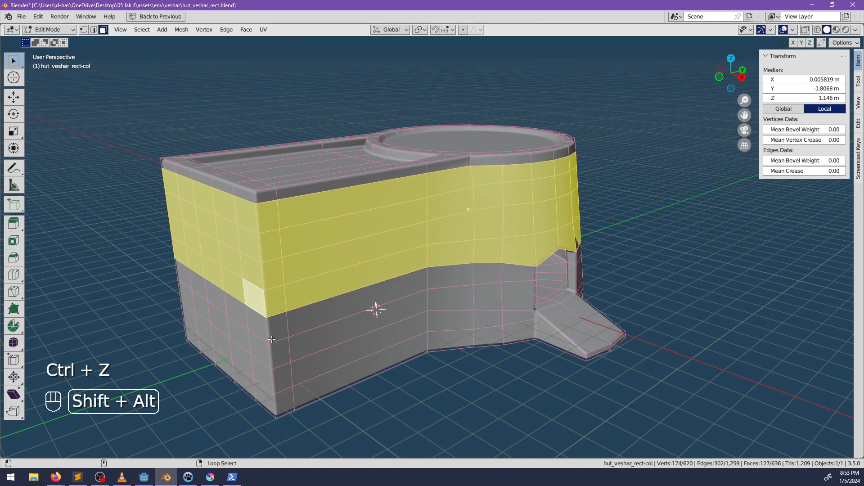
pyautogui.moveTo(473, 312)
pyautogui.mouseDown(button='middle')
pyautogui.moveTo(414, 289)
pyautogui.moveTo(408, 295)
pyautogui.moveTo(423, 314)
pyautogui.moveTo(483, 308)
pyautogui.mouseUp(button='middle')
pyautogui.press('h')
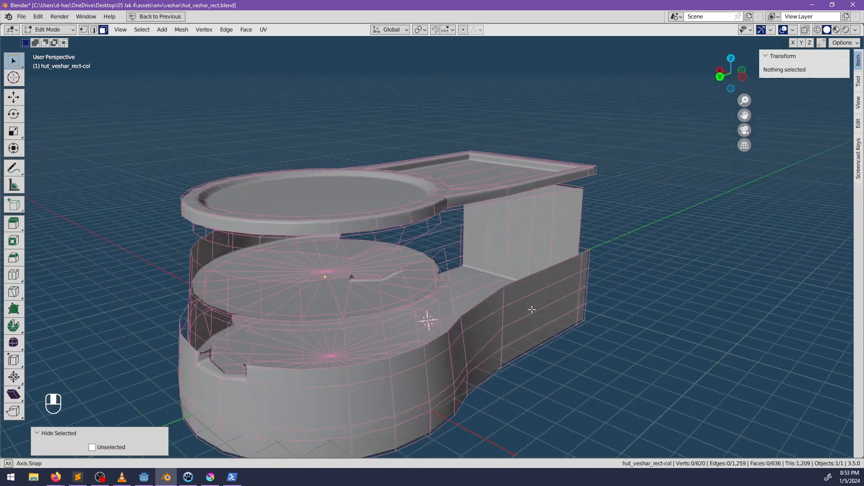
pyautogui.moveTo(531, 310); pyautogui.dragTo(461, 286, button='middle')
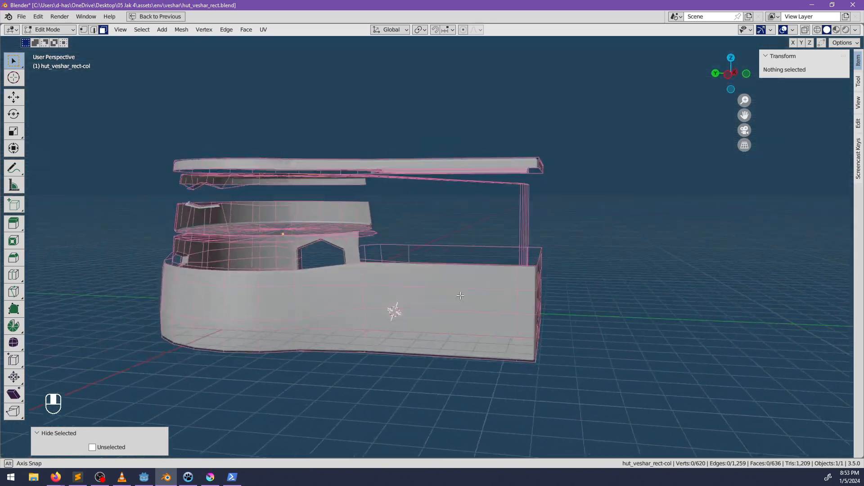
pyautogui.moveTo(514, 295); pyautogui.dragTo(540, 310, button='middle')
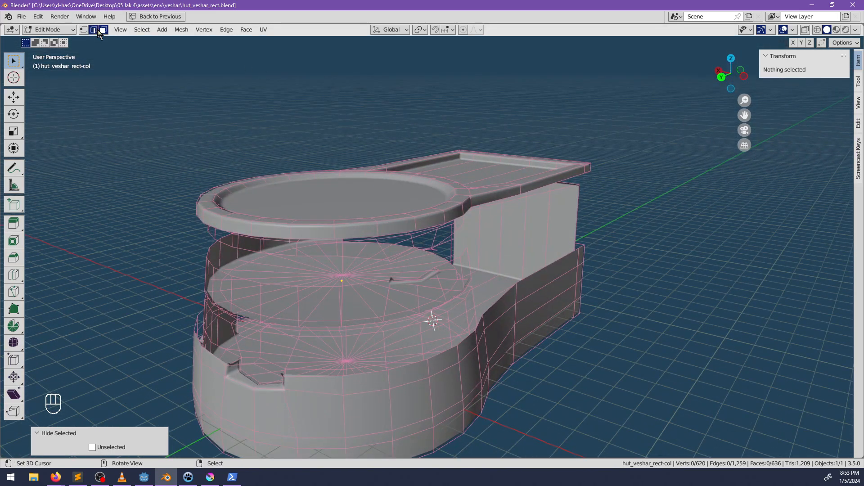
pyautogui.moveTo(395, 225); pyautogui.dragTo(434, 231, button='middle')
pyautogui.hotkey('alt', 'h')
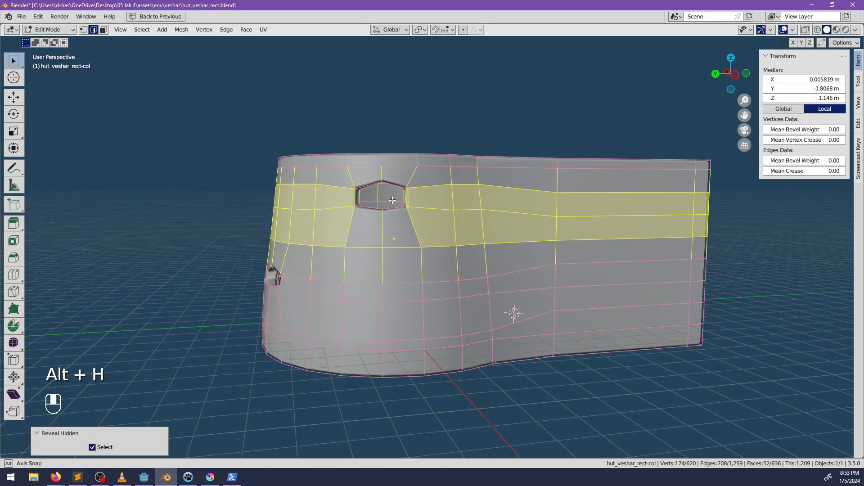
pyautogui.scroll(3, 383, 200)
pyautogui.moveTo(393, 199)
pyautogui.mouseDown(button='middle')
pyautogui.moveTo(354, 194)
pyautogui.moveTo(392, 207)
pyautogui.mouseUp(button='middle')
pyautogui.scroll(5, 367, 201)
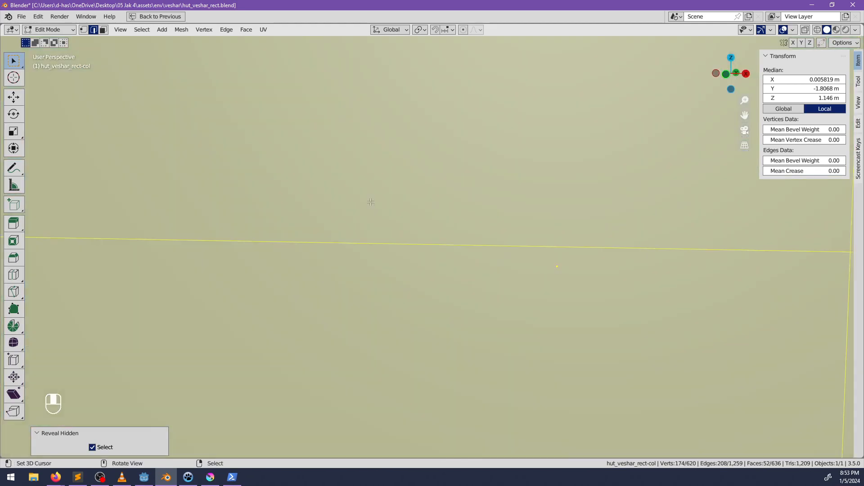
pyautogui.hotkey('alt', 'a')
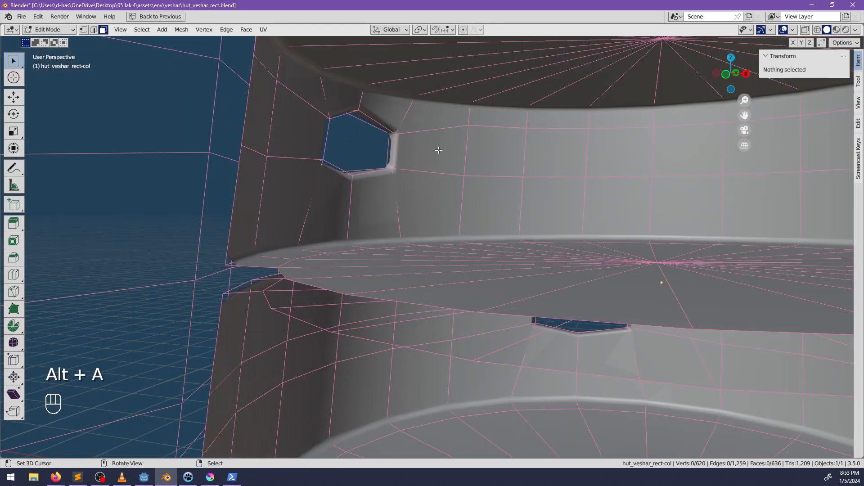
# Hide the outer wall's face loops directly above and below the upper window band, and clear the selection
pyautogui.moveTo(438, 151); pyautogui.dragTo(566, 178, button='middle')
pyautogui.scroll(-3, 517, 190)
pyautogui.keyDown('alt'); pyautogui.keyDown('shift'); pyautogui.click(444, 136); pyautogui.keyUp('shift'); pyautogui.keyUp('alt')
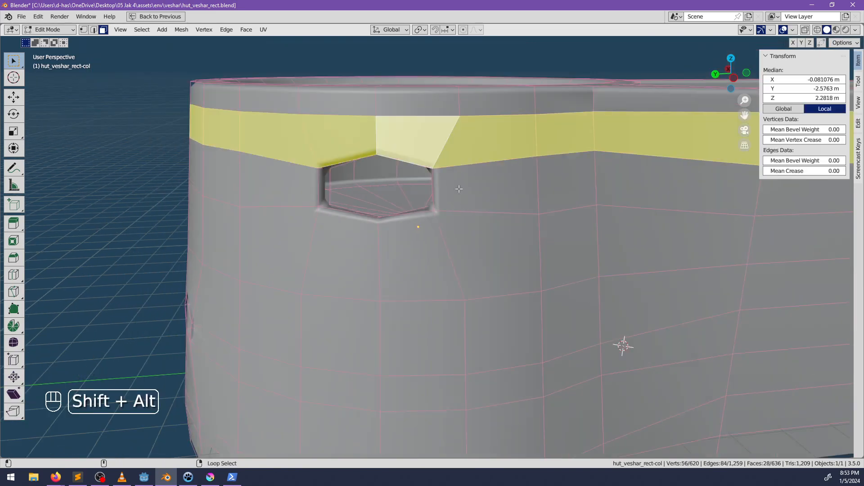
pyautogui.press('h')
pyautogui.moveTo(452, 231); pyautogui.dragTo(513, 232, button='middle')
pyautogui.rightClick(546, 177)
pyautogui.scroll(-4, 641, 234)
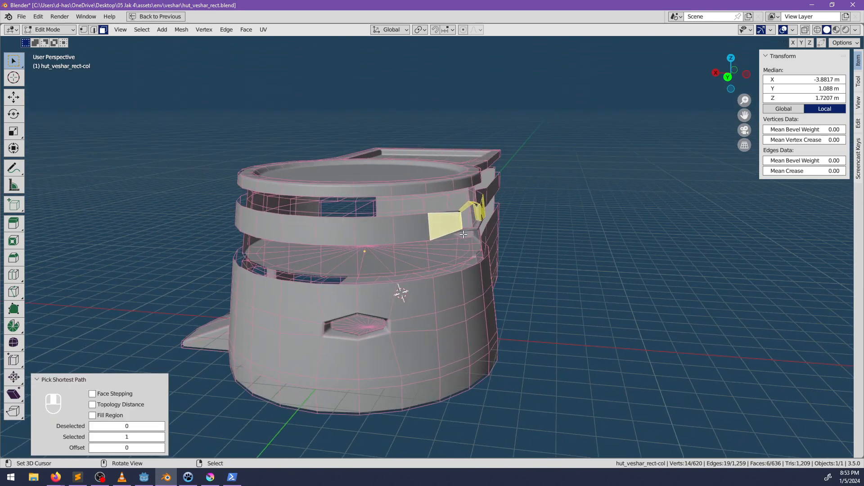
pyautogui.moveTo(488, 241); pyautogui.dragTo(507, 234, button='middle')
pyautogui.hotkey('alt', 'a')
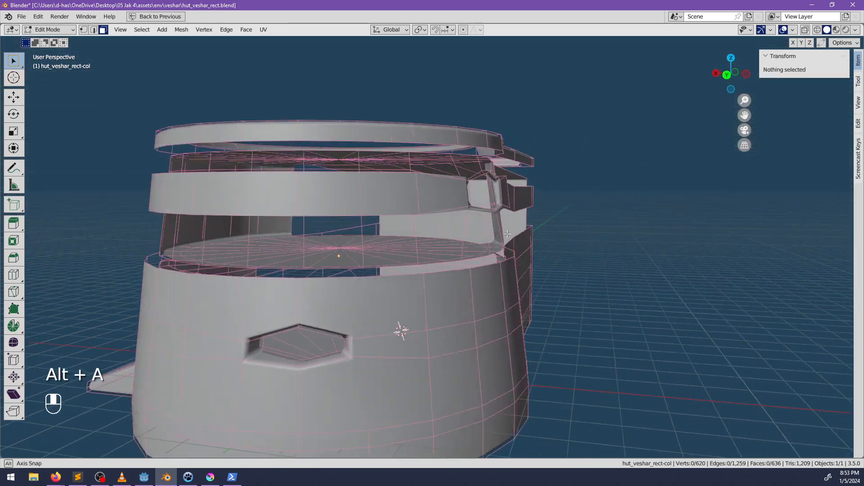
# Hide the outer wall's face loop running directly above the doorway
pyautogui.keyDown('alt'); pyautogui.click(528, 289); pyautogui.keyUp('alt')
pyautogui.scroll(-3, 494, 298)
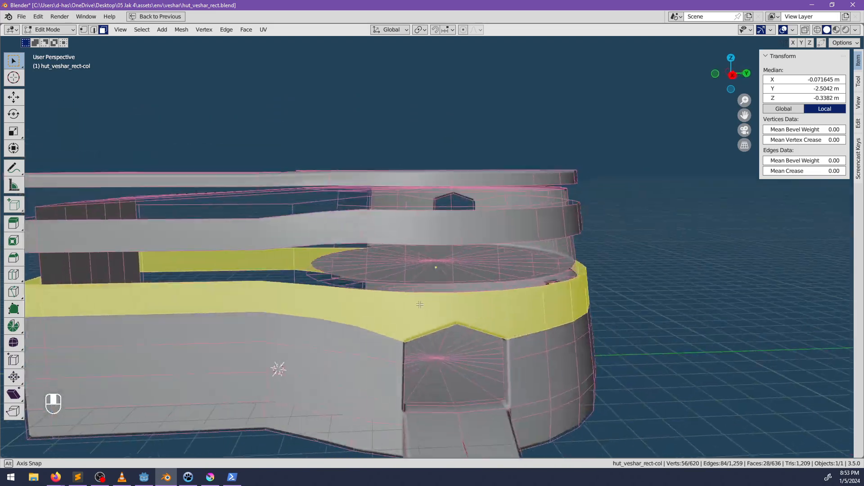
pyautogui.moveTo(419, 304); pyautogui.dragTo(382, 305, button='middle')
pyautogui.press('h')
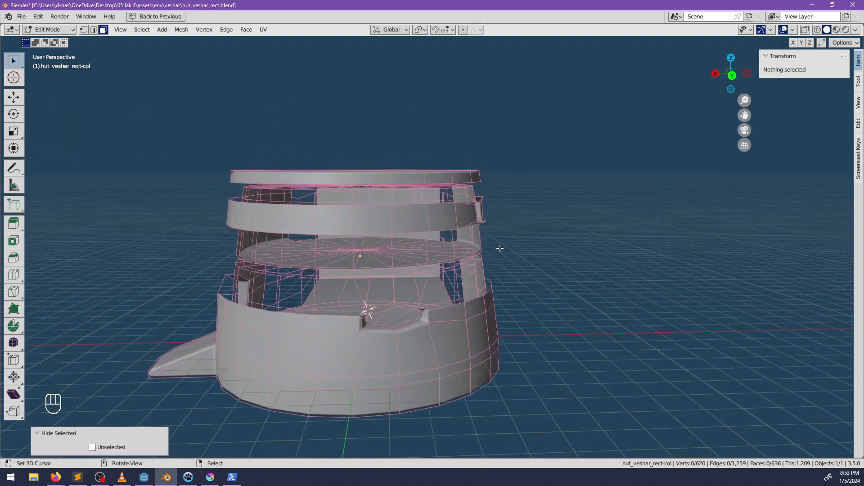
# Select the ceiling disc's rim edges facing the rectangular room and extrude them -5.5605 m along Y
pyautogui.scroll(4, 488, 282)
pyautogui.keyDown('shift'); pyautogui.moveTo(541, 290); pyautogui.dragTo(441, 246, button='middle'); pyautogui.keyUp('shift')
pyautogui.moveTo(441, 246); pyautogui.dragTo(455, 265, button='middle')
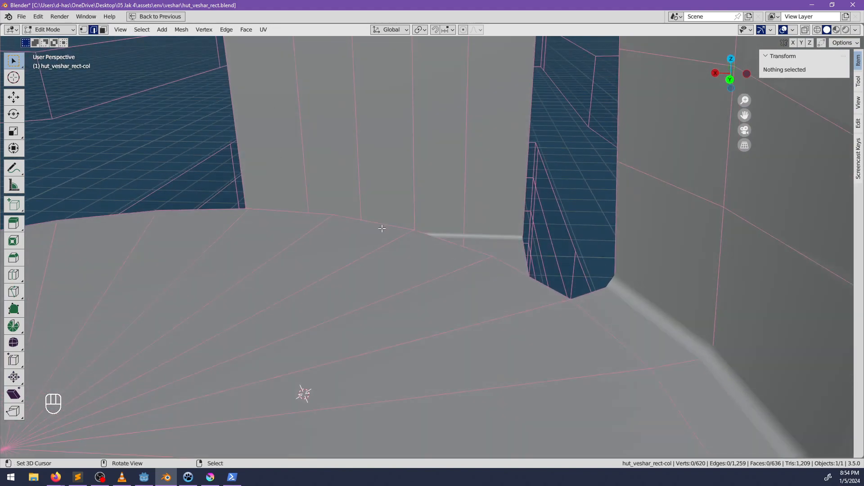
pyautogui.moveTo(381, 229); pyautogui.dragTo(519, 346, button='middle')
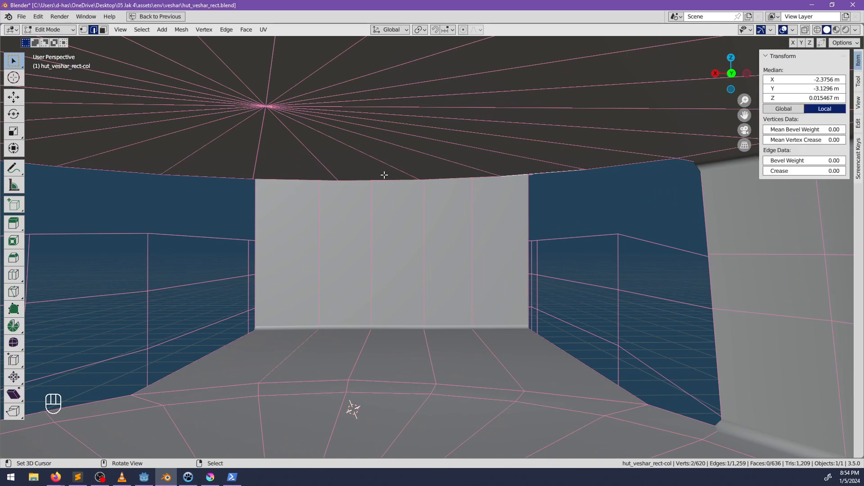
pyautogui.keyDown('ctrl'); pyautogui.rightClick(165, 176); pyautogui.keyUp('ctrl')
pyautogui.moveTo(168, 179); pyautogui.dragTo(279, 200, button='middle')
pyautogui.moveTo(279, 200); pyautogui.dragTo(424, 230, button='middle')
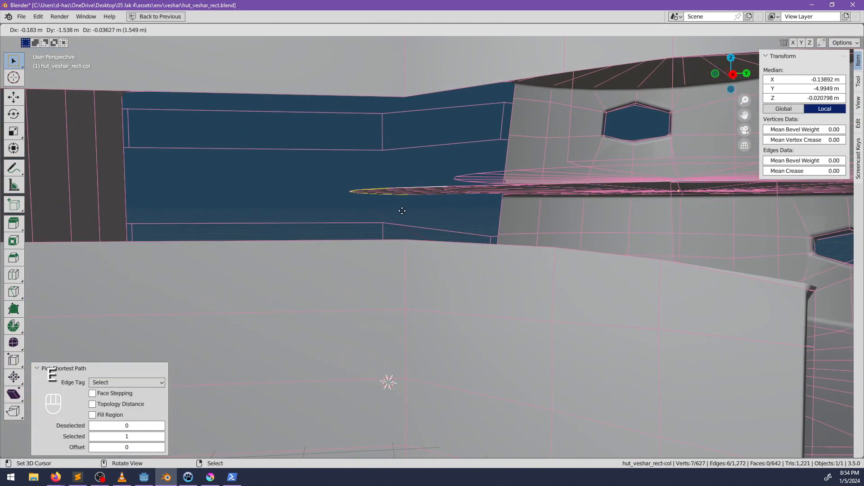
pyautogui.click(131, 204)
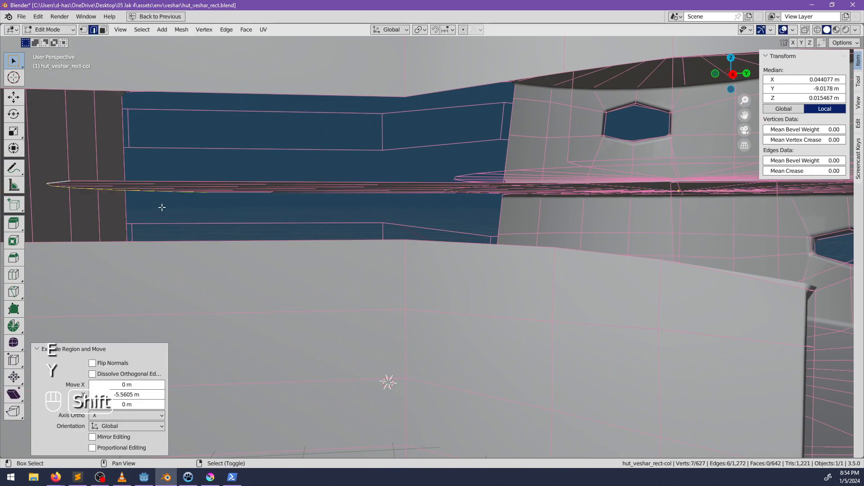
# Straighten the extruded ceiling edges by scaling them to 0 along Y
pyautogui.keyDown('shift'); pyautogui.moveTo(162, 206); pyautogui.dragTo(329, 217, button='middle'); pyautogui.keyUp('shift')
pyautogui.moveTo(329, 217); pyautogui.dragTo(557, 274, button='middle')
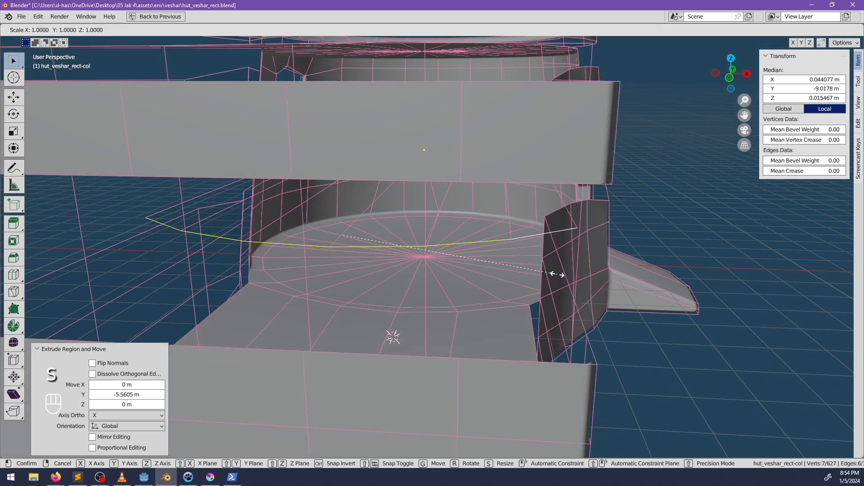
pyautogui.press('Return')
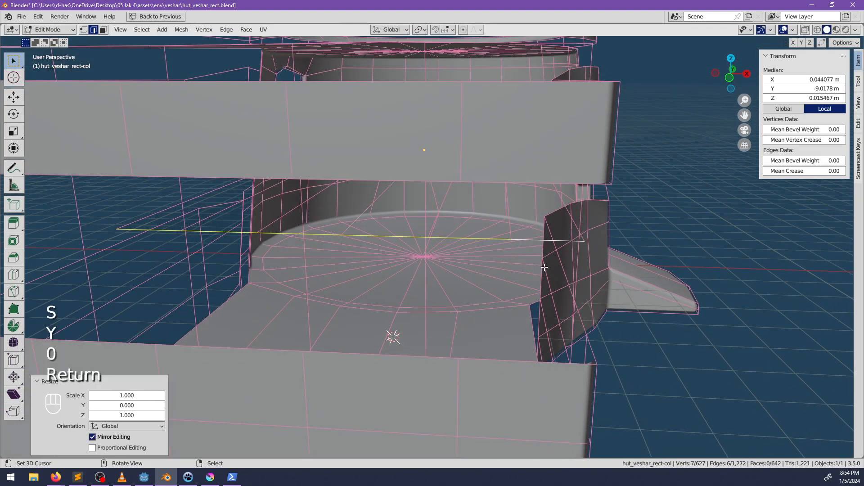
# Move the straightened ceiling edge along Y to meet the rectangular room's back wall
pyautogui.moveTo(536, 272); pyautogui.dragTo(461, 309, button='middle')
pyautogui.keyDown('shift'); pyautogui.moveTo(535, 320); pyautogui.dragTo(436, 344, button='middle'); pyautogui.keyUp('shift')
pyautogui.keyDown('shift'); pyautogui.moveTo(530, 357); pyautogui.dragTo(506, 319, button='middle'); pyautogui.keyUp('shift')
pyautogui.moveTo(506, 318)
pyautogui.mouseDown(button='middle')
pyautogui.moveTo(539, 251)
pyautogui.moveTo(520, 326)
pyautogui.moveTo(509, 328)
pyautogui.moveTo(541, 323)
pyautogui.moveTo(521, 326)
pyautogui.mouseUp(button='middle')
pyautogui.scroll(-2, 518, 327)
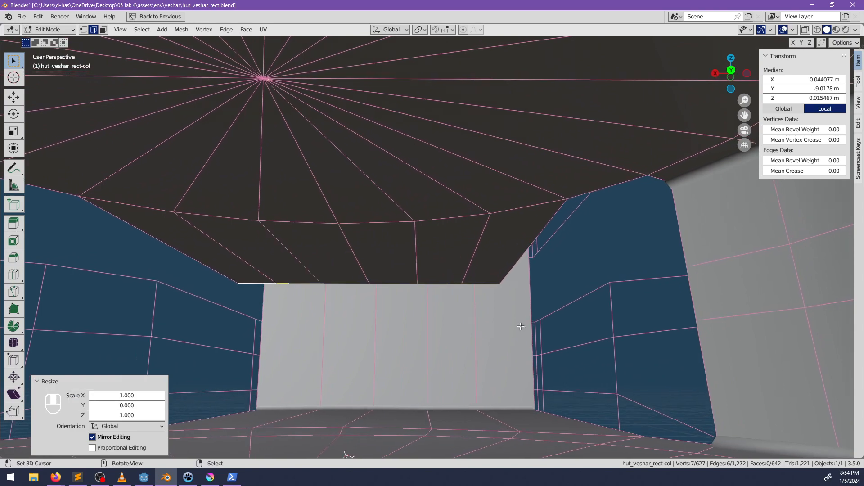
pyautogui.moveTo(376, 321); pyautogui.dragTo(494, 349, button='middle')
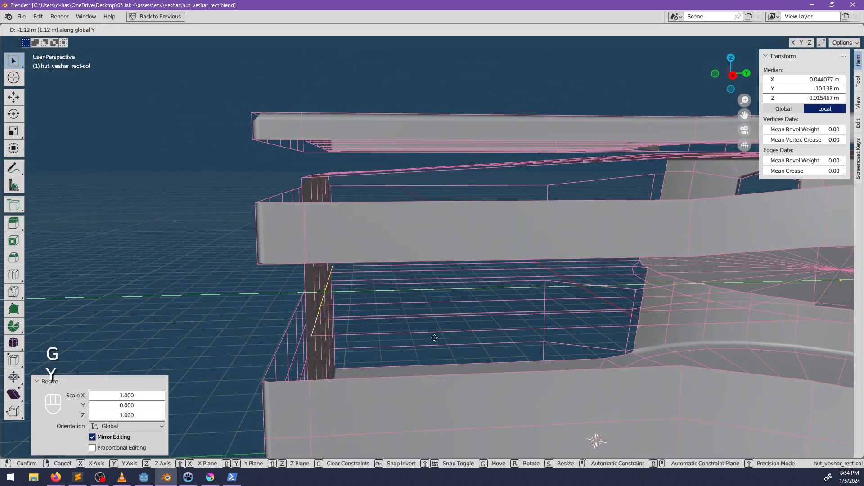
pyautogui.moveTo(429, 342); pyautogui.dragTo(502, 354, button='middle')
# Shift the rectangular ceiling's side edge horizontally with Z locked to line it up with the room's side
pyautogui.keyDown('shift'); pyautogui.moveTo(502, 354); pyautogui.dragTo(497, 328, button='middle'); pyautogui.keyUp('shift')
pyautogui.moveTo(497, 329); pyautogui.dragTo(385, 341, button='middle')
pyautogui.rightClick(340, 330)
pyautogui.press('g')
pyautogui.hotkey('shift', 'z')
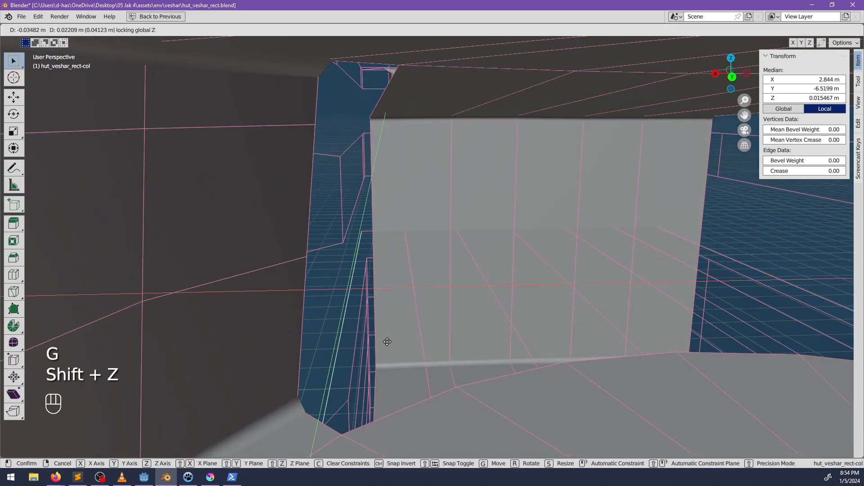
pyautogui.click(394, 341)
pyautogui.moveTo(427, 330); pyautogui.dragTo(527, 277, button='middle')
pyautogui.moveTo(509, 285); pyautogui.dragTo(548, 336, button='middle')
pyautogui.click(496, 331)
# Select the upper floor's rim edges facing the rectangular room and extrude them along Y past the back wall
pyautogui.keyDown('shift'); pyautogui.moveTo(489, 310); pyautogui.dragTo(657, 296, button='middle'); pyautogui.keyUp('shift')
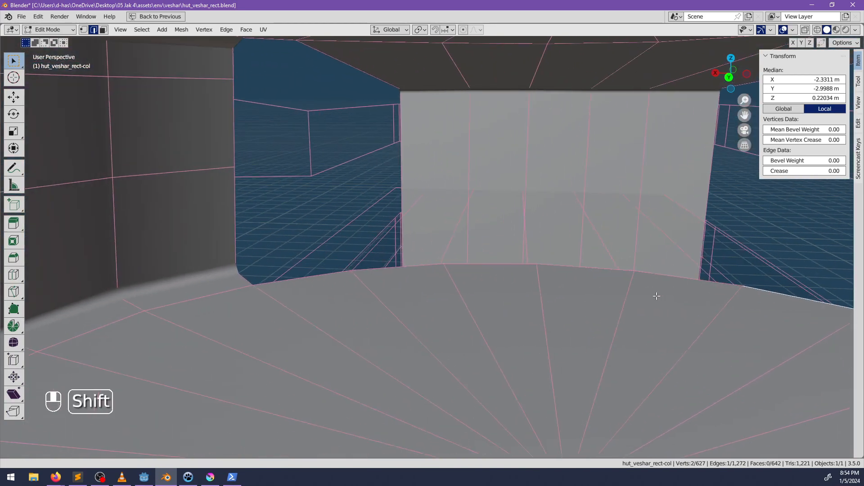
pyautogui.keyDown('ctrl'); pyautogui.rightClick(308, 277); pyautogui.keyUp('ctrl')
pyautogui.moveTo(308, 277); pyautogui.dragTo(368, 308, button='middle')
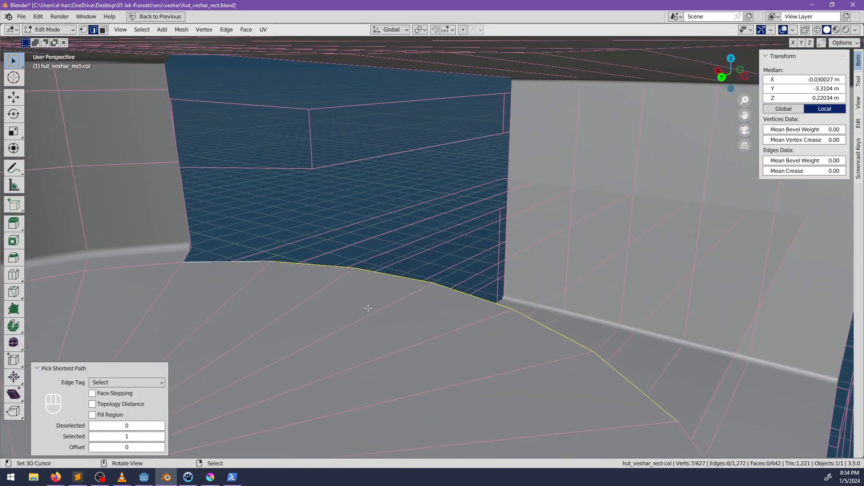
pyautogui.press('e')
pyautogui.press('y')
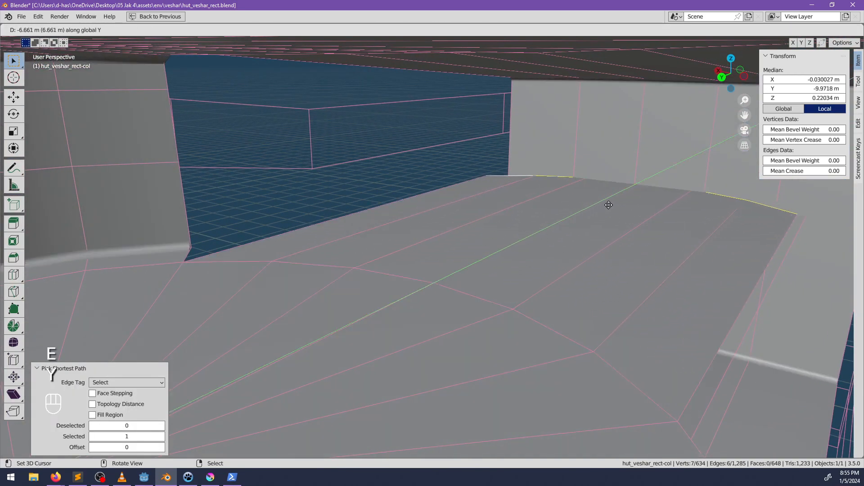
# Straighten the extruded floor edges by scaling them to 0 along Y, and move them 0.2353 m along Y
pyautogui.moveTo(570, 223); pyautogui.dragTo(382, 284, button='middle')
pyautogui.press('0')
pyautogui.press('Return')
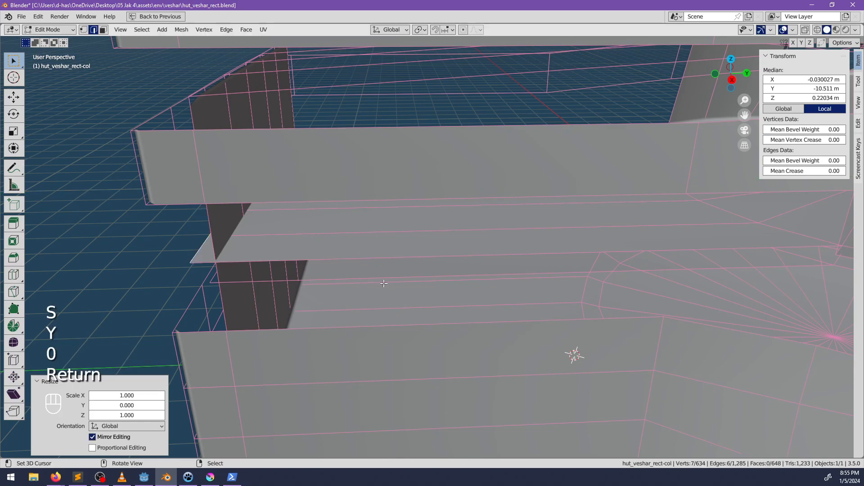
pyautogui.click(388, 234)
pyautogui.moveTo(348, 272); pyautogui.dragTo(406, 261, button='middle')
pyautogui.moveTo(677, 200); pyautogui.dragTo(486, 276, button='middle')
pyautogui.scroll(5, 459, 272)
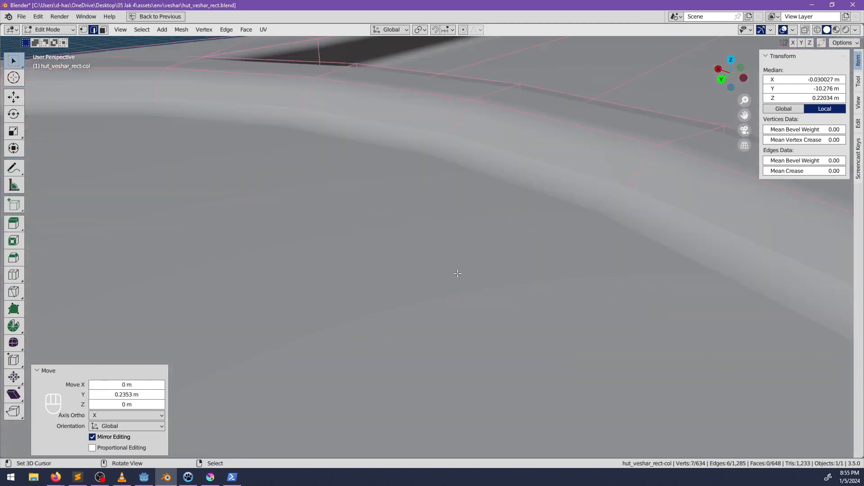
# Fill the gaps where the round upper floor meets its rectangular extension with three faces, and reveal the hidden geometry
pyautogui.keyDown('shift'); pyautogui.moveTo(514, 249); pyautogui.dragTo(494, 275, button='middle'); pyautogui.keyUp('shift')
pyautogui.rightClick(536, 272)
pyautogui.press('f')
pyautogui.rightClick(310, 207)
pyautogui.press('f')
pyautogui.press('f')
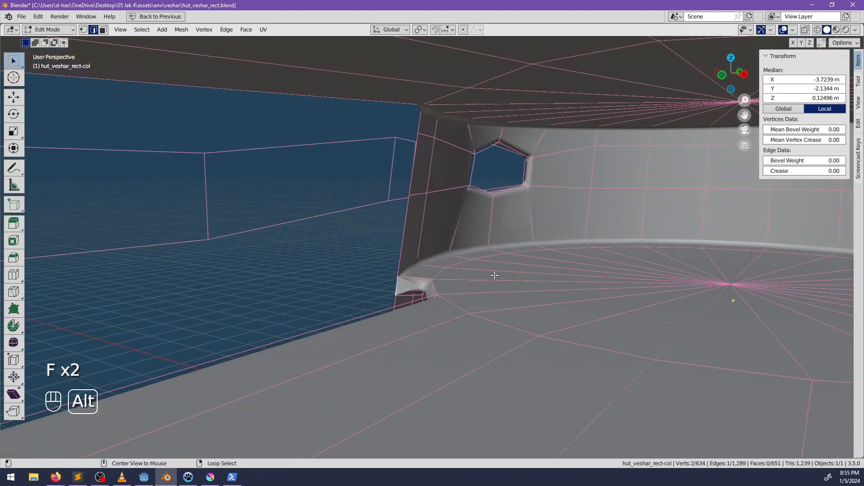
pyautogui.scroll(-5, 489, 298)
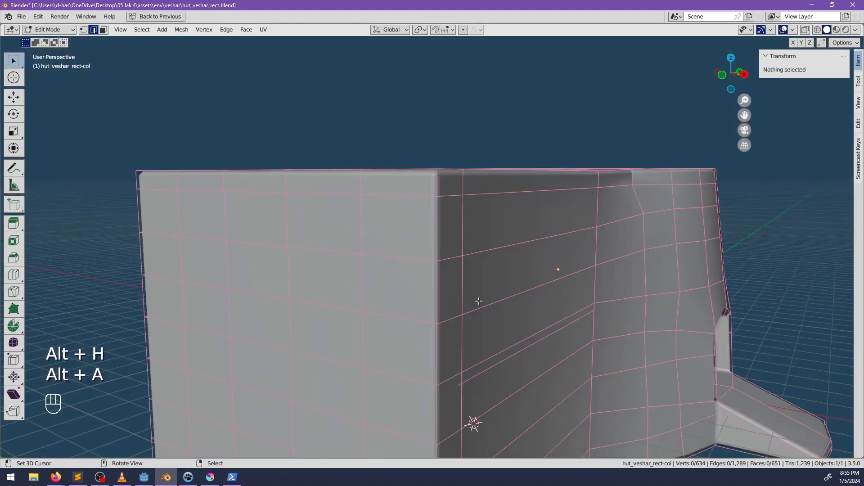
# Move the rectangular ceiling's outer side edge -0.045583 m along X
pyautogui.moveTo(480, 300)
pyautogui.mouseDown(button='middle')
pyautogui.moveTo(436, 297)
pyautogui.moveTo(426, 313)
pyautogui.moveTo(405, 303)
pyautogui.moveTo(464, 299)
pyautogui.mouseUp(button='middle')
pyautogui.scroll(-3, 426, 312)
pyautogui.rightClick(428, 271)
pyautogui.moveTo(432, 273); pyautogui.dragTo(503, 302, button='middle')
pyautogui.scroll(3, 558, 303)
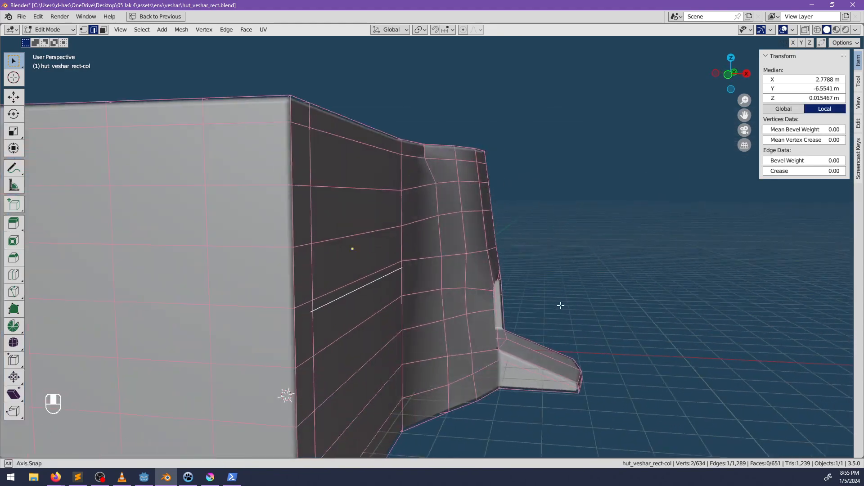
pyautogui.press('h')
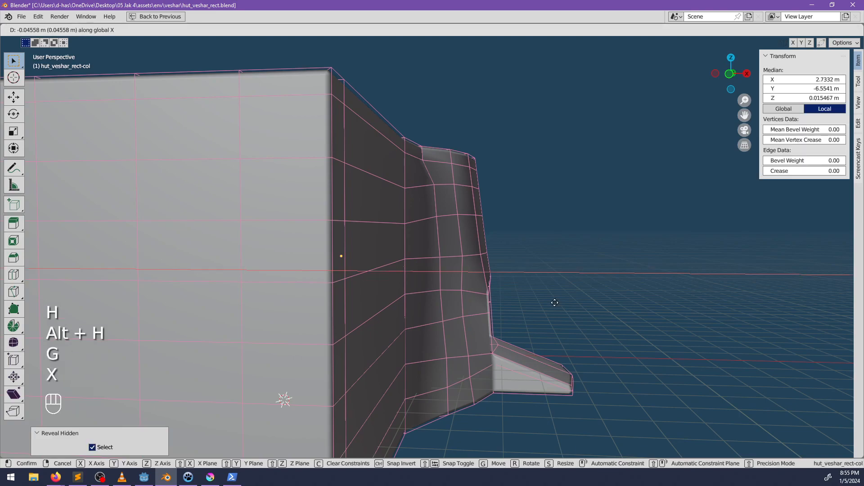
pyautogui.click(555, 302)
# Delete the rectangular ceiling's outer side edge together with its adjoining face strip
pyautogui.hotkey('alt', 'z')
pyautogui.moveTo(554, 301); pyautogui.dragTo(495, 250, button='middle')
pyautogui.hotkey('alt', 'z')
pyautogui.scroll(4, 404, 299)
pyautogui.moveTo(442, 256); pyautogui.dragTo(475, 295, button='middle')
pyautogui.keyDown('shift'); pyautogui.moveTo(475, 359); pyautogui.dragTo(495, 344, button='middle'); pyautogui.keyUp('shift')
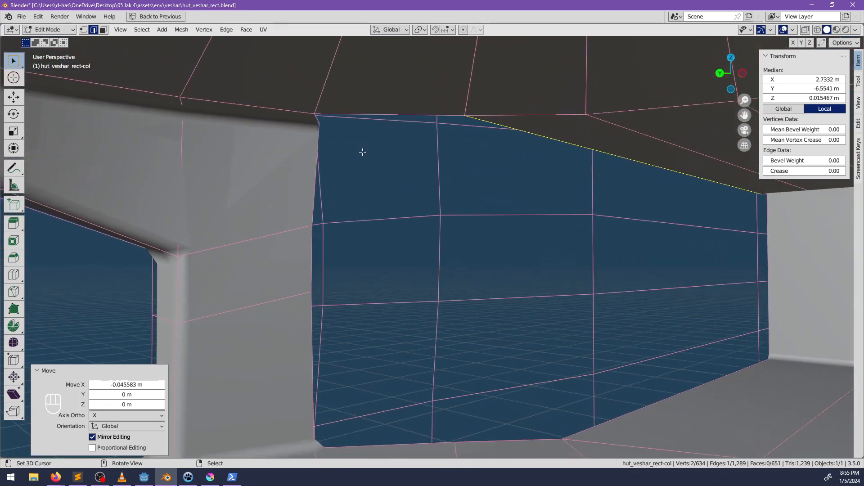
pyautogui.moveTo(363, 152); pyautogui.dragTo(407, 380, button='middle')
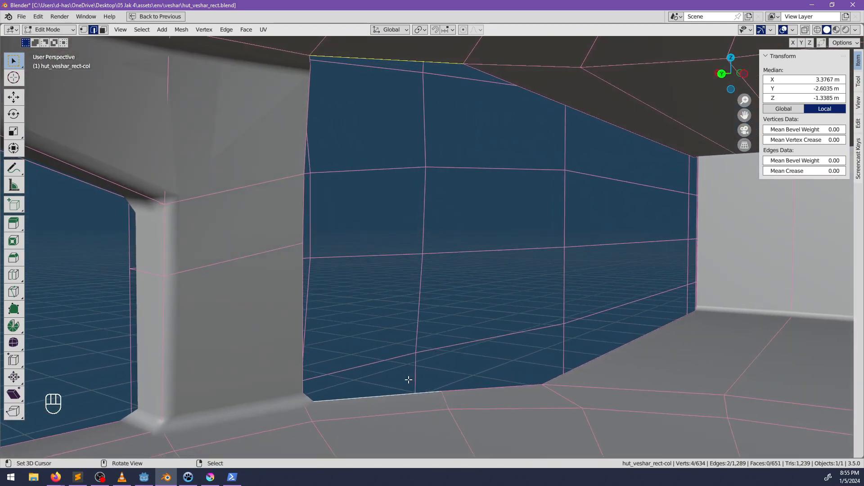
pyautogui.keyDown('shift'); pyautogui.moveTo(464, 335); pyautogui.dragTo(465, 365, button='middle'); pyautogui.keyUp('shift')
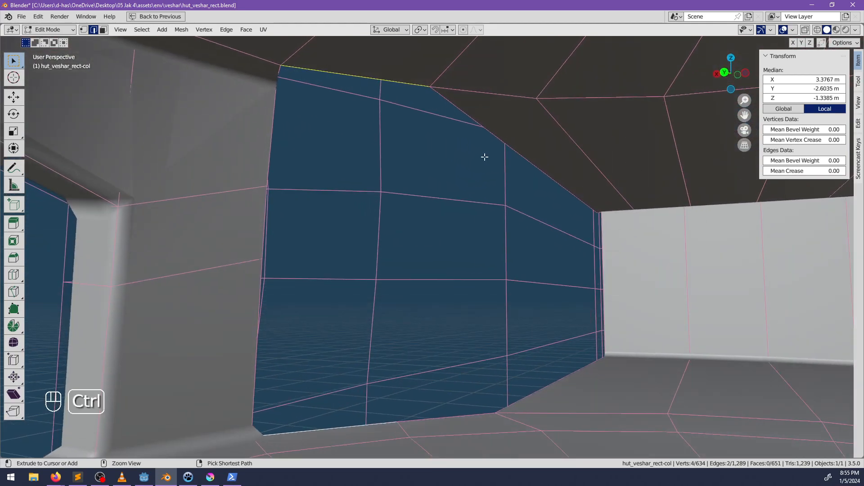
pyautogui.press('x')
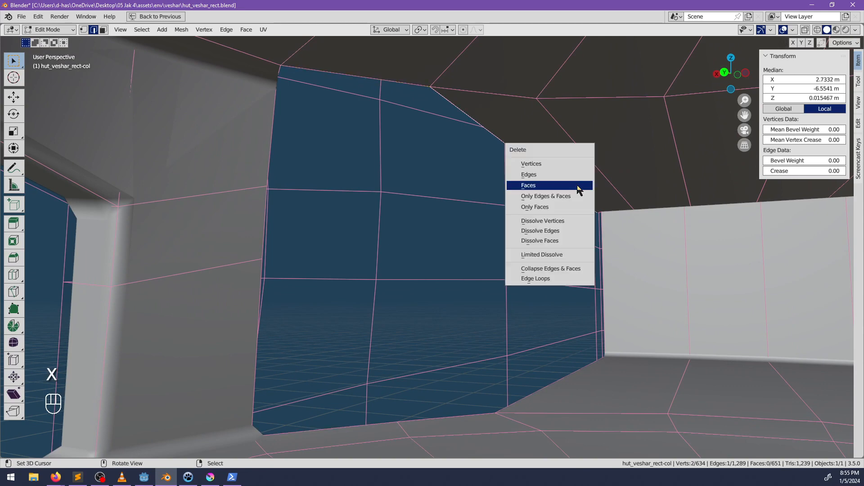
pyautogui.click(573, 180)
# Shift the remaining ceiling side edge horizontally with Z locked, 0.59069 m along X and -0.25168 m along Y
pyautogui.moveTo(573, 180); pyautogui.dragTo(625, 224, button='middle')
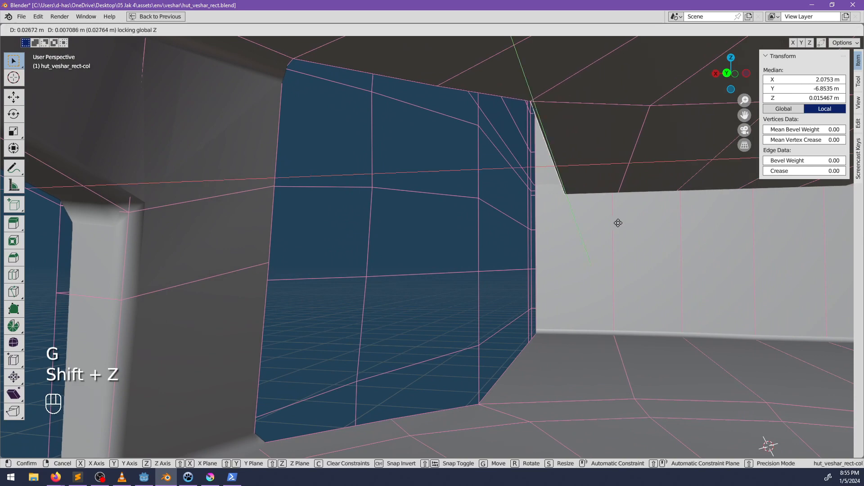
pyautogui.click(583, 227)
pyautogui.moveTo(582, 238); pyautogui.dragTo(570, 237, button='middle')
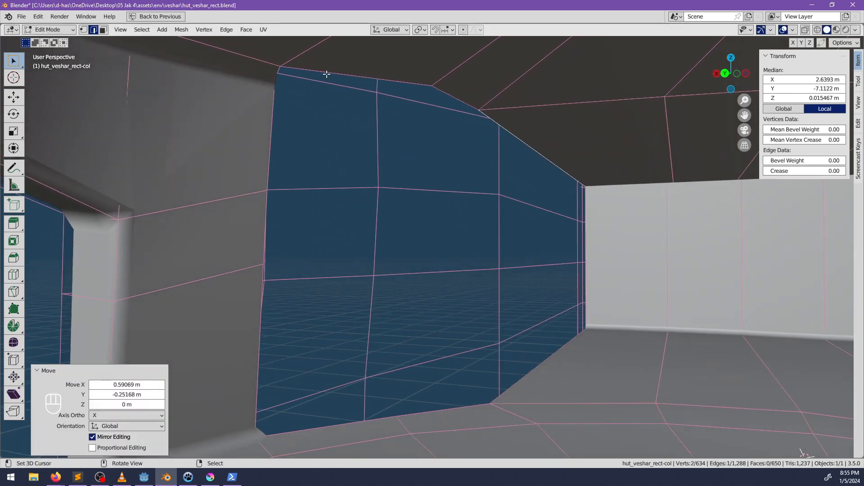
# Try to bridge the ceiling and floor edges next to the doorway wall with a face
pyautogui.rightClick(330, 72)
pyautogui.keyDown('shift'); pyautogui.click(349, 428); pyautogui.keyUp('shift')
pyautogui.press('f')
pyautogui.moveTo(349, 428); pyautogui.dragTo(419, 395, button='middle')
pyautogui.hotkey('ctrl', 'z')
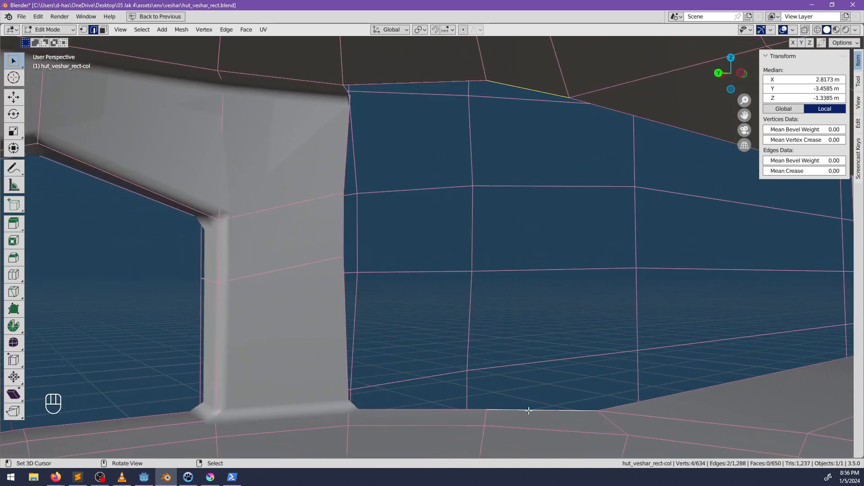
# Fill a wall face between the second ceiling edge and the floor edge below it, and divide it with two loop cuts
pyautogui.press('f')
pyautogui.scroll(1, 501, 250)
pyautogui.click(502, 251)
pyautogui.click(502, 249)
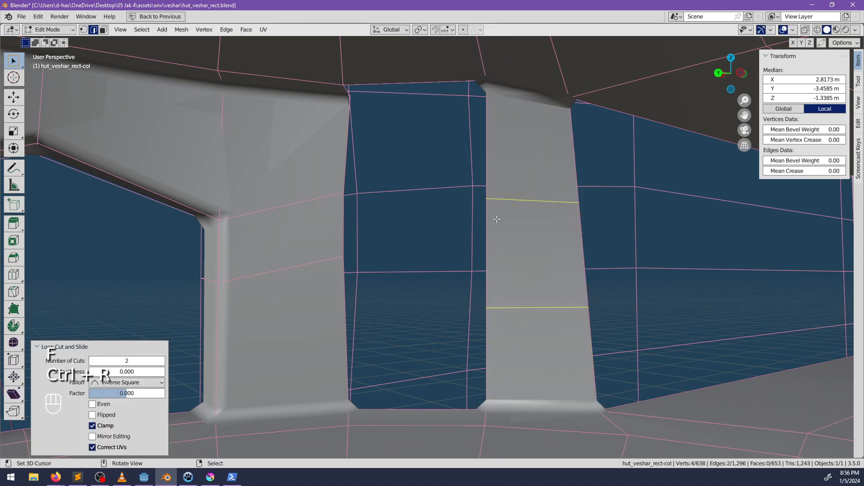
# Try to fill the gap between the doorway wall and the new wall strip with three faces
pyautogui.click(414, 76)
pyautogui.press('f')
pyautogui.press('f')
pyautogui.press('f')
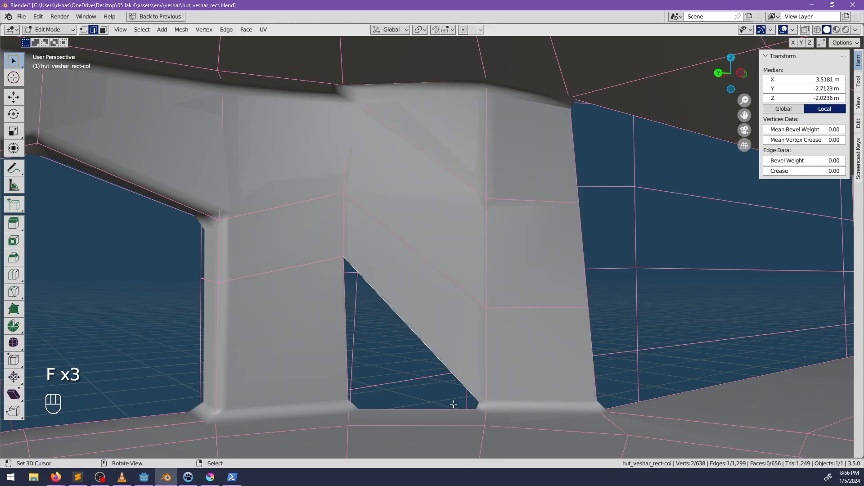
pyautogui.hotkey('ctrl', 'z')
pyautogui.hotkey('ctrl', 'z')
pyautogui.hotkey('ctrl', 'z')
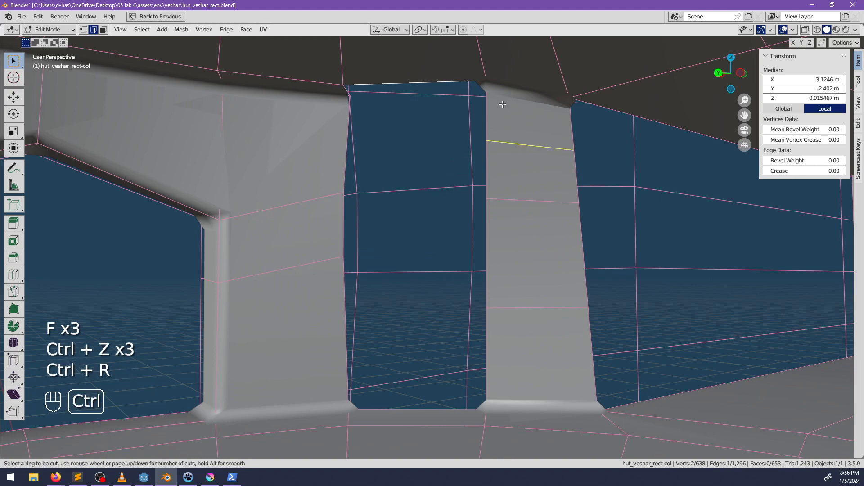
# Add a loop cut near the top of the new wall strip and fill the gap to the doorway wall with four faces
pyautogui.click(504, 86)
pyautogui.click(421, 74)
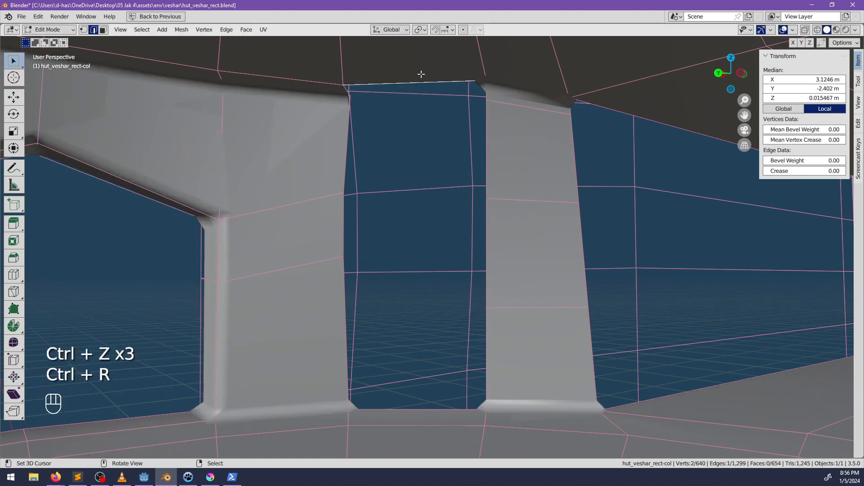
pyautogui.press('f')
pyautogui.press('f')
pyautogui.press('f')
pyautogui.press('f')
# Move the wall strip's uppermost free cross edge 0.083522 m along X, -0.020082 m along Y and 0.075011 m along Z
pyautogui.moveTo(508, 240); pyautogui.dragTo(525, 175, button='middle')
pyautogui.press('g')
pyautogui.click(431, 124)
pyautogui.hotkey('alt', 'z')
pyautogui.press('g')
pyautogui.click(518, 180)
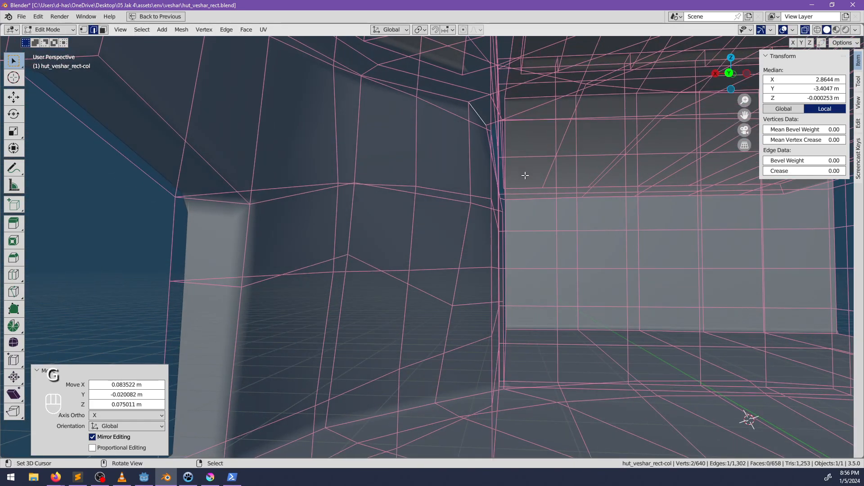
# Shift the wall strip's two lower cross edges outward, the lowest by 0.086826 m in X, -0.01198 m in Y and 0.013146 m in Z
pyautogui.moveTo(486, 206); pyautogui.dragTo(502, 215, button='middle')
pyautogui.press('g')
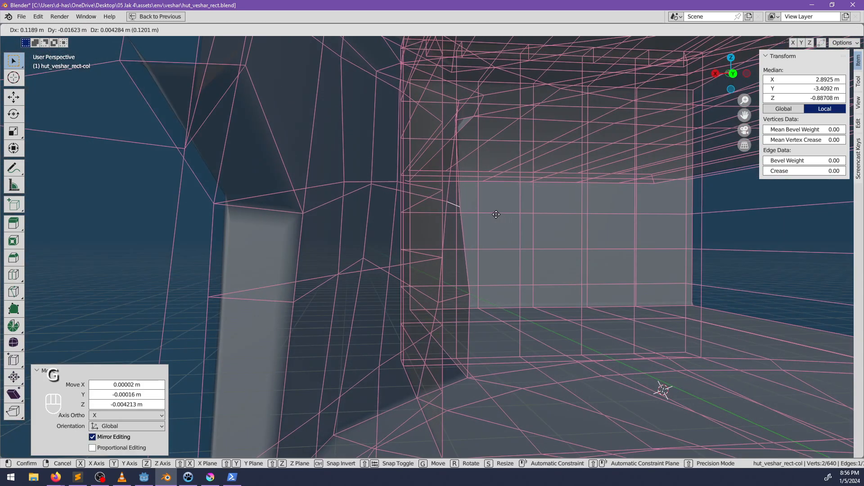
pyautogui.press('g')
pyautogui.click(448, 294)
pyautogui.hotkey('alt', 'z')
pyautogui.moveTo(447, 293); pyautogui.dragTo(315, 295, button='middle')
pyautogui.scroll(-3, 413, 272)
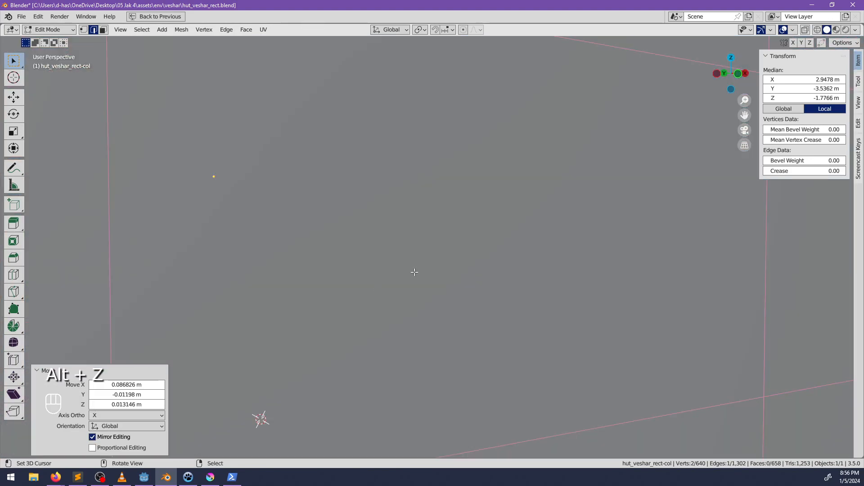
# Move the ceiling's corner vertex beside the wall strip -0.27541 m along X, -0.002045 m along Y and -0.033108 m along Z
pyautogui.scroll(3, 412, 265)
pyautogui.moveTo(412, 265); pyautogui.dragTo(432, 282, button='middle')
pyautogui.keyDown('shift'); pyautogui.moveTo(515, 289); pyautogui.dragTo(454, 284, button='middle'); pyautogui.keyUp('shift')
pyautogui.click(479, 142)
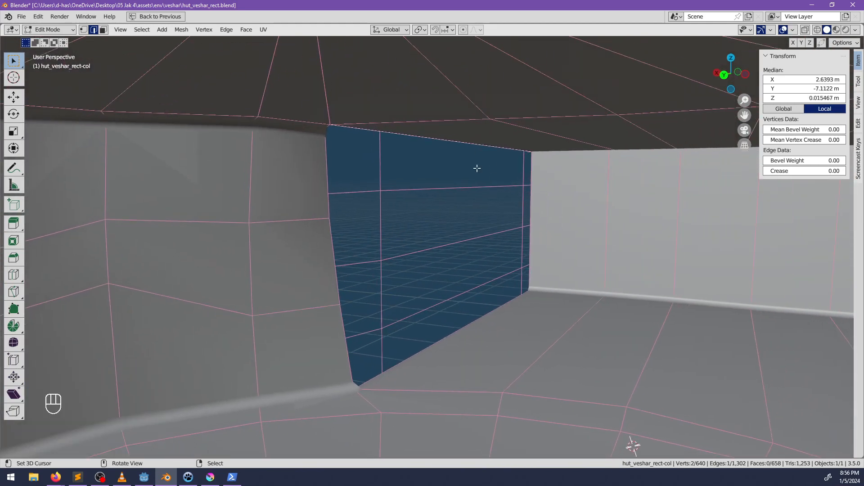
pyautogui.moveTo(478, 168); pyautogui.dragTo(522, 163, button='middle')
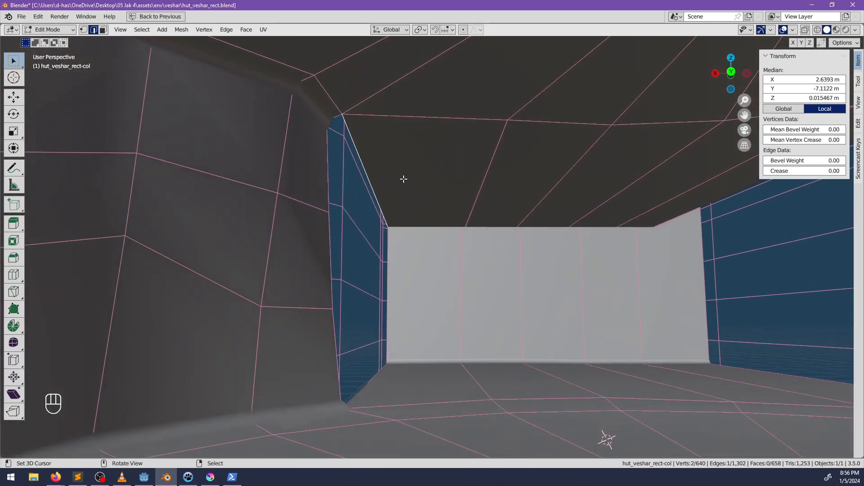
pyautogui.click(348, 114)
pyautogui.press('g')
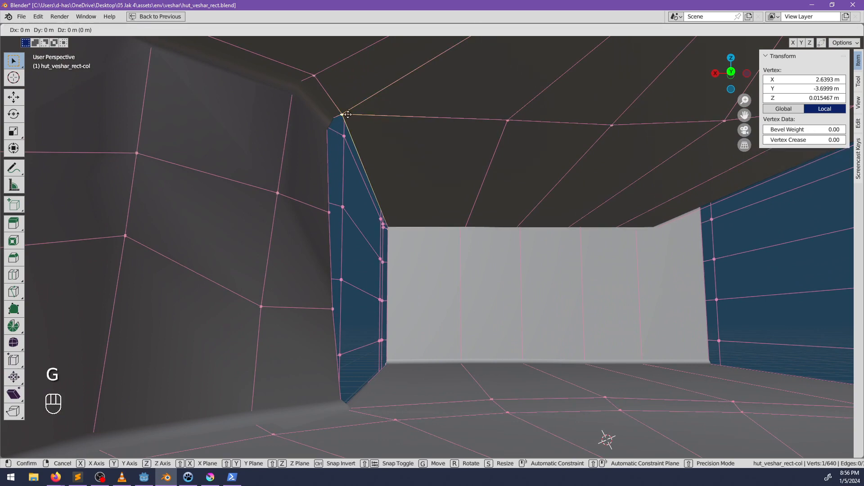
pyautogui.click(377, 119)
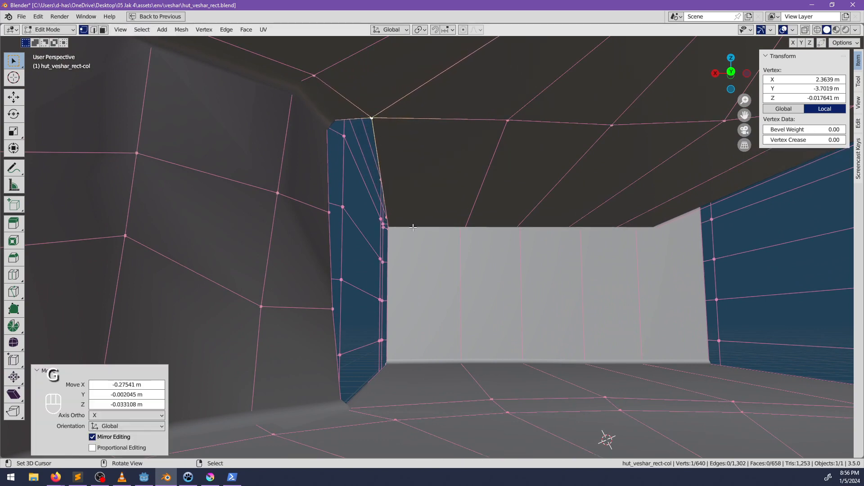
# Extrude the rectangular ceiling's side edge about 0.11 m outward and lower the new edge -0.091168 m along Z
pyautogui.moveTo(413, 228)
pyautogui.mouseDown(button='middle')
pyautogui.moveTo(425, 239)
pyautogui.moveTo(402, 223)
pyautogui.mouseUp(button='middle')
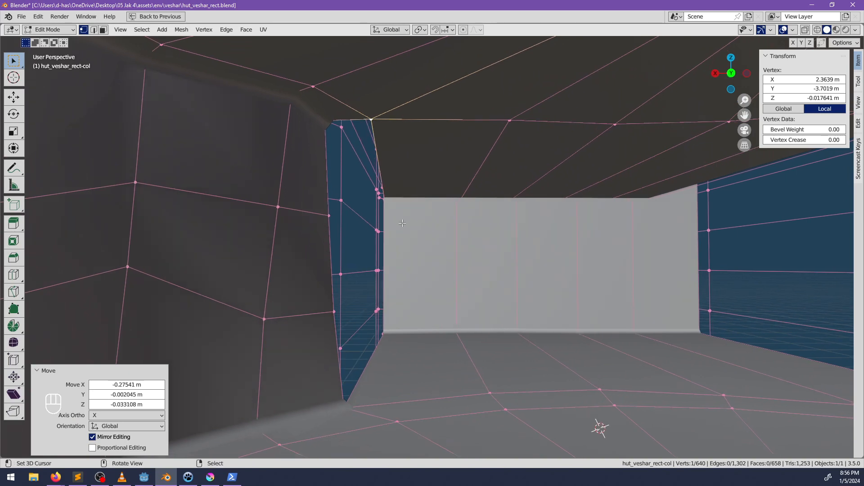
pyautogui.keyDown('shift'); pyautogui.click(391, 197); pyautogui.keyUp('shift')
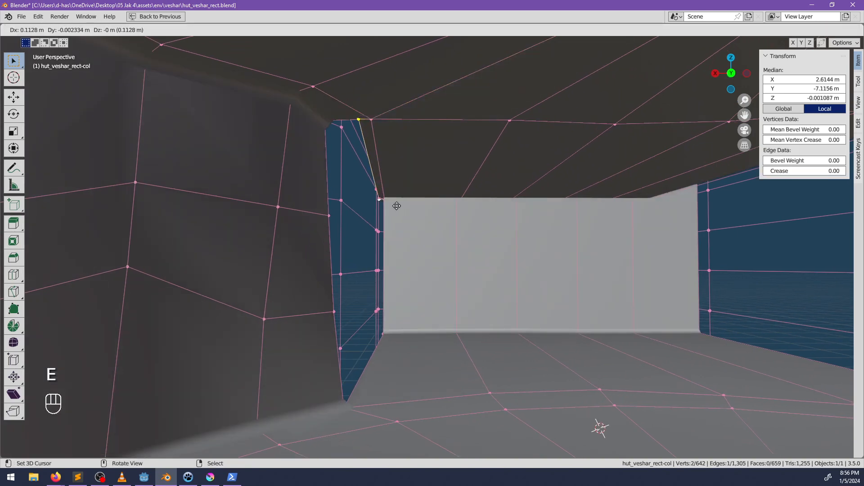
pyautogui.click(397, 206)
pyautogui.moveTo(396, 205); pyautogui.dragTo(393, 194, button='middle')
pyautogui.click(396, 202)
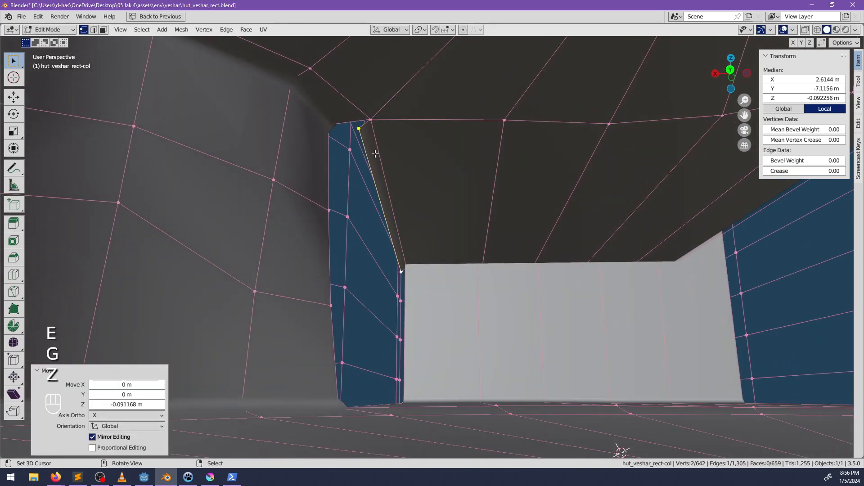
# Merge the extruded edge's near vertex into the top vertex of the wall strip using At Last
pyautogui.click(335, 125)
pyautogui.hotkey('alt', 'z')
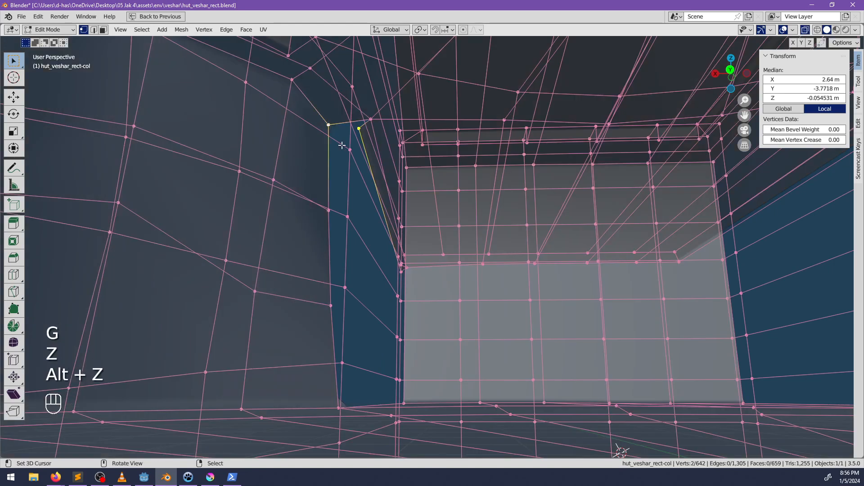
pyautogui.click(327, 192)
pyautogui.hotkey('alt', 'z')
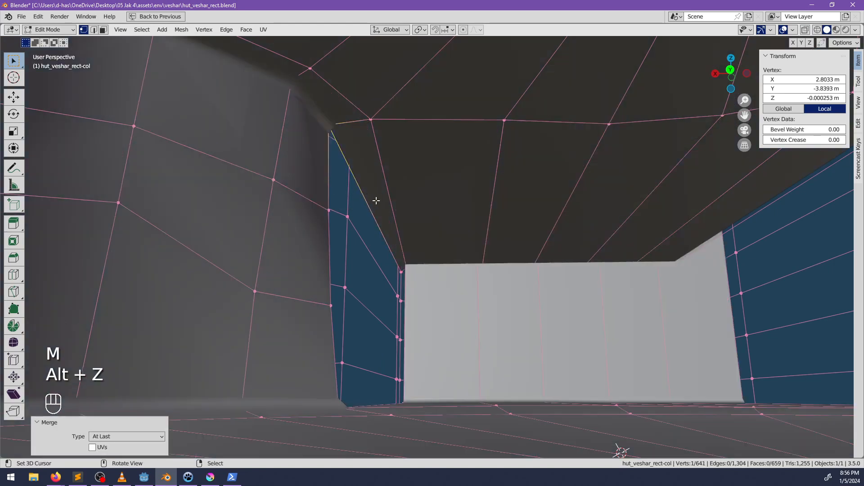
# Examine the ceiling and wall joints of the rectangular room from inside and outside the hut
pyautogui.moveTo(376, 201); pyautogui.dragTo(400, 212, button='middle')
pyautogui.moveTo(444, 250); pyautogui.dragTo(403, 260, button='middle')
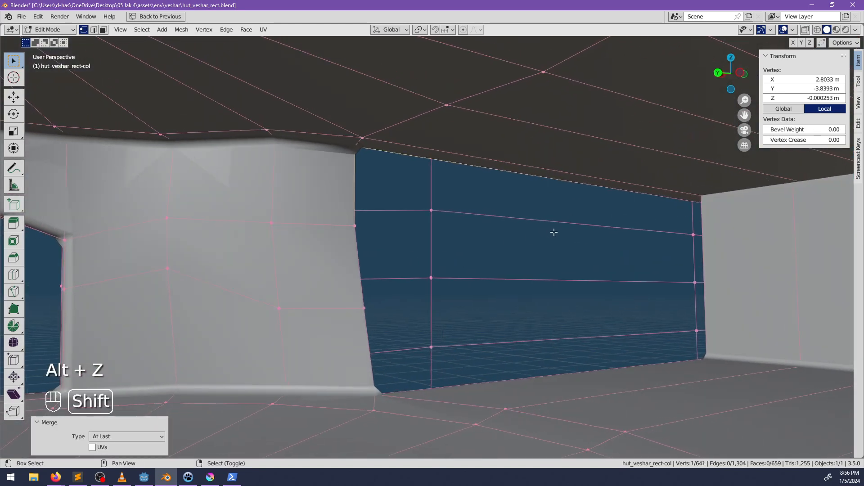
pyautogui.keyDown('shift'); pyautogui.moveTo(554, 232); pyautogui.dragTo(482, 238, button='middle'); pyautogui.keyUp('shift')
pyautogui.moveTo(482, 238); pyautogui.dragTo(578, 291, button='middle')
pyautogui.keyDown('shift'); pyautogui.moveTo(312, 118); pyautogui.dragTo(424, 234, button='middle'); pyautogui.keyUp('shift')
pyautogui.moveTo(423, 234); pyautogui.dragTo(523, 216, button='middle')
pyautogui.keyDown('shift'); pyautogui.moveTo(593, 74); pyautogui.dragTo(399, 236, button='middle'); pyautogui.keyUp('shift')
pyautogui.moveTo(339, 216); pyautogui.dragTo(465, 259, button='middle')
pyautogui.scroll(-5, 374, 239)
pyautogui.moveTo(374, 239); pyautogui.dragTo(419, 248, button='middle')
# Hide the five uppermost face loops of the hut's outer wall below the roof to expose the interior
pyautogui.click(102, 30)
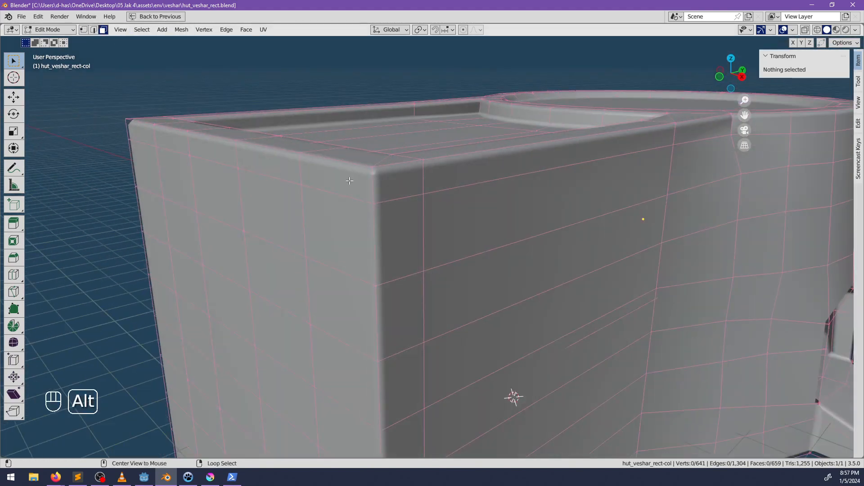
pyautogui.keyDown('alt'); pyautogui.click(398, 175); pyautogui.keyUp('alt')
pyautogui.keyDown('alt'); pyautogui.keyDown('shift'); pyautogui.click(392, 234); pyautogui.keyUp('shift'); pyautogui.keyUp('alt')
pyautogui.keyDown('alt'); pyautogui.keyDown('shift'); pyautogui.click(387, 303); pyautogui.keyUp('shift'); pyautogui.keyUp('alt')
pyautogui.press('h')
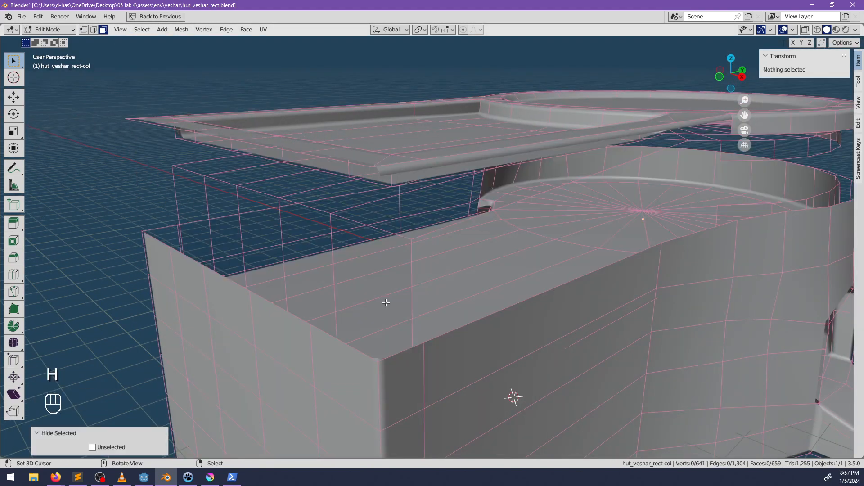
pyautogui.moveTo(386, 303); pyautogui.dragTo(427, 346, button='middle')
pyautogui.keyDown('alt'); pyautogui.click(427, 346); pyautogui.keyUp('alt')
pyautogui.keyDown('alt'); pyautogui.keyDown('shift'); pyautogui.click(433, 386); pyautogui.keyUp('shift'); pyautogui.keyUp('alt')
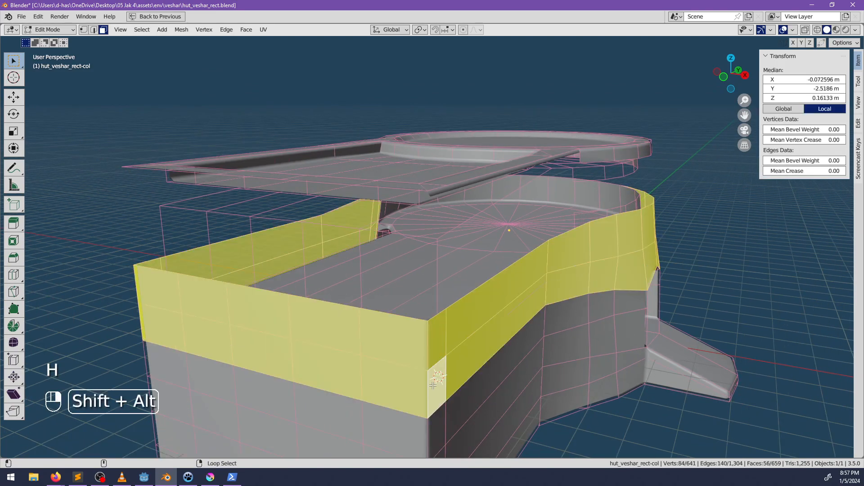
pyautogui.press('h')
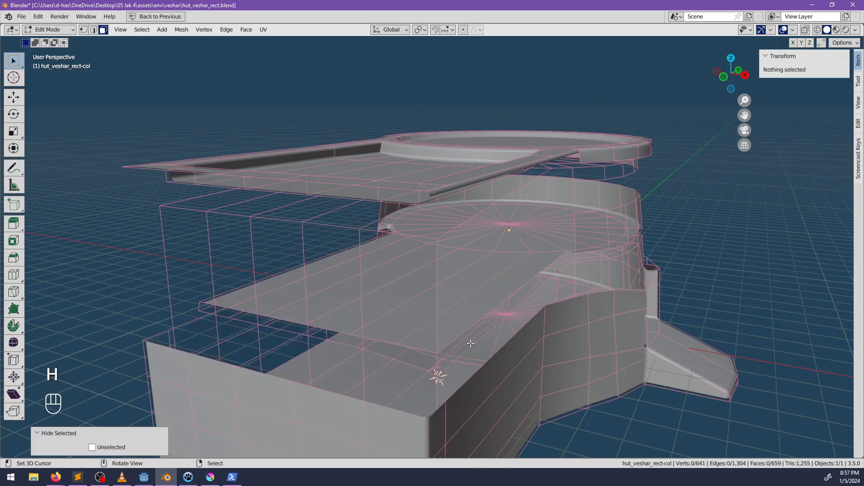
# Delete the short leftover edge at the ceiling's back corner in the lower rectangular room
pyautogui.moveTo(468, 344); pyautogui.dragTo(437, 272, button='middle')
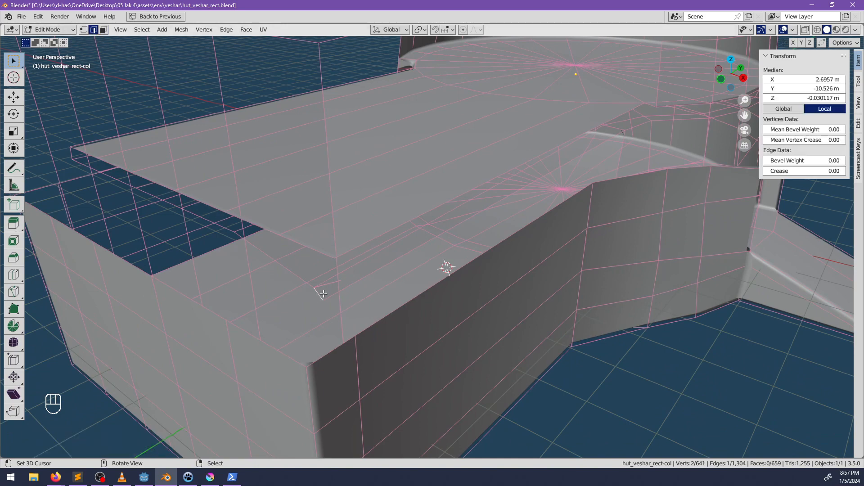
pyautogui.moveTo(331, 286); pyautogui.dragTo(391, 276, button='middle')
pyautogui.press('x')
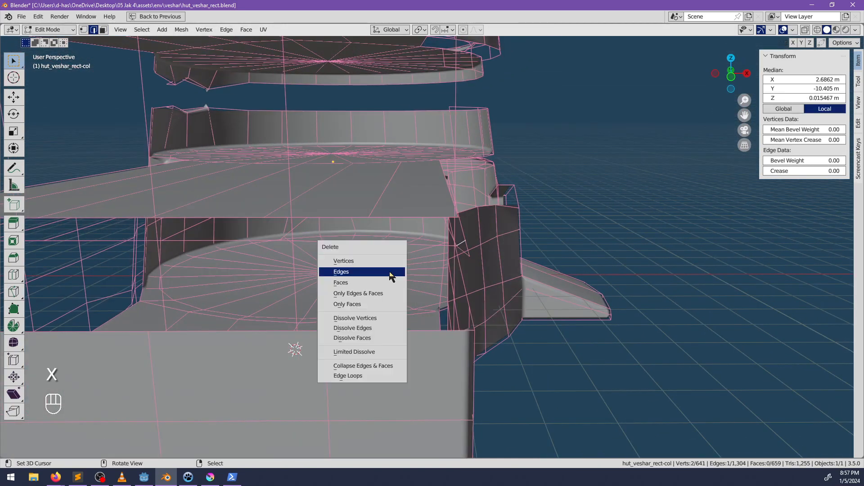
pyautogui.click(390, 273)
# Move the ceiling's short back-corner edge to the top corner of the back wall and rotate it about 38.2°
pyautogui.rightClick(466, 253)
pyautogui.moveTo(518, 266); pyautogui.dragTo(266, 256, button='middle')
pyautogui.moveTo(422, 260)
pyautogui.keyDown('shift'); pyautogui.mouseDown(button='middle')
pyautogui.moveTo(400, 241)
pyautogui.moveTo(394, 249)
pyautogui.moveTo(422, 241)
pyautogui.moveTo(411, 252)
pyautogui.mouseUp(button='middle'); pyautogui.keyUp('shift')
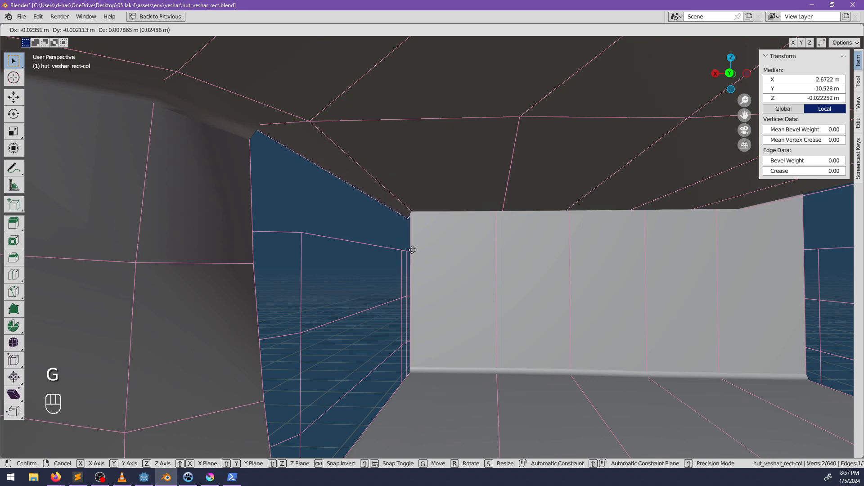
pyautogui.click(413, 250)
pyautogui.moveTo(413, 249); pyautogui.dragTo(603, 250, button='middle')
pyautogui.press('g')
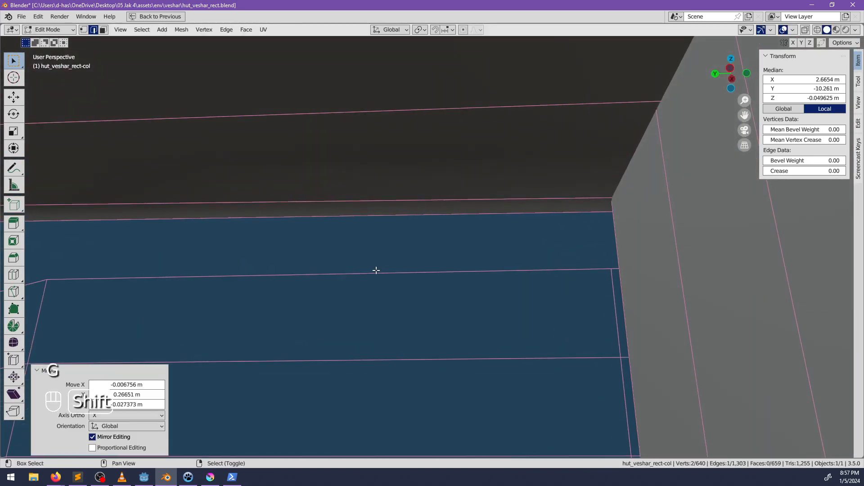
pyautogui.moveTo(376, 270); pyautogui.dragTo(463, 252, button='middle')
pyautogui.press('r')
pyautogui.click(425, 239)
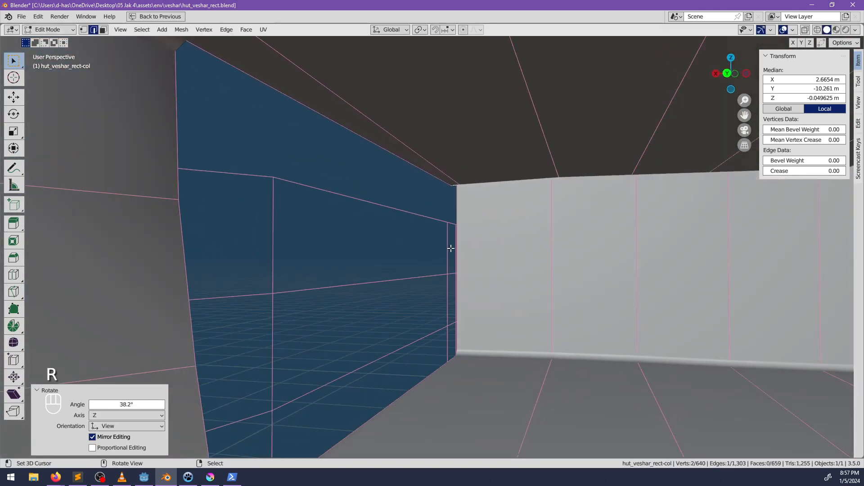
pyautogui.click(448, 248)
pyautogui.moveTo(448, 248); pyautogui.dragTo(485, 247, button='middle')
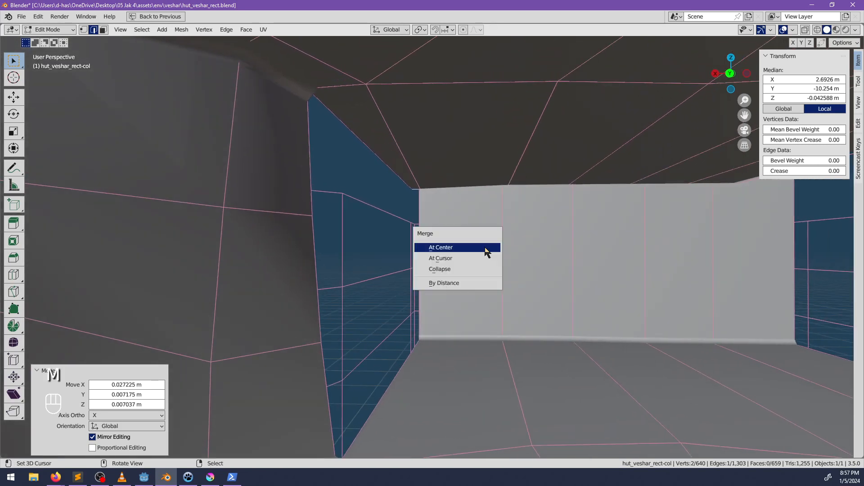
# Try to merge the corner edge at its center and fill the whole side wall opening with one face, and undo both
pyautogui.click(487, 248)
pyautogui.keyDown('shift'); pyautogui.rightClick(406, 369); pyautogui.keyUp('shift')
pyautogui.press('f')
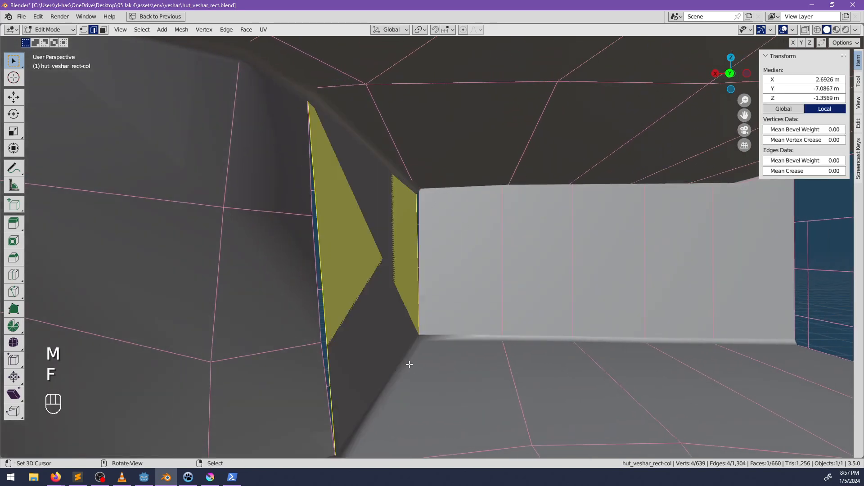
pyautogui.moveTo(437, 356); pyautogui.dragTo(429, 354, button='middle')
pyautogui.hotkey('ctrl', 'z')
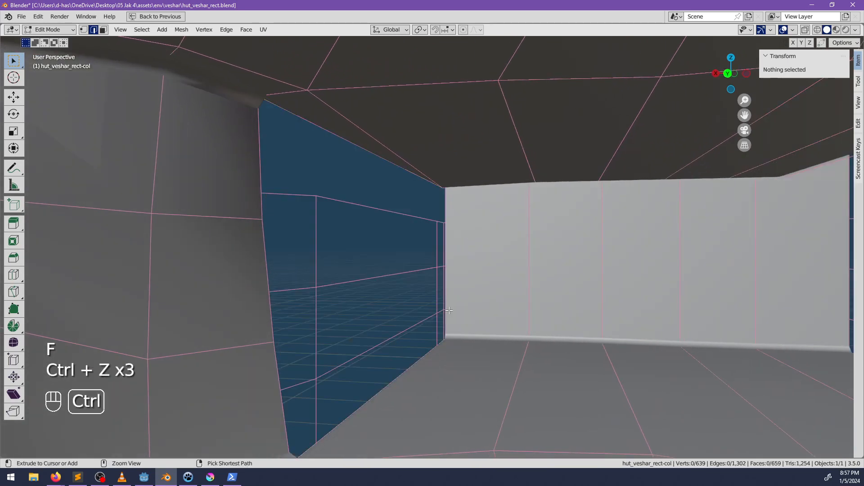
pyautogui.hotkey('ctrl', 'z')
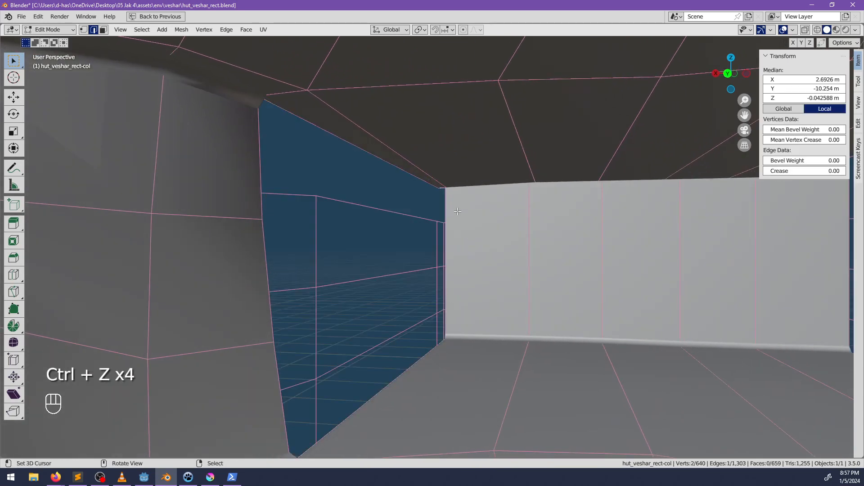
# Adjust the ceiling's corner edge and add single loop cuts across the ceiling and the floor near the back wall
pyautogui.moveTo(458, 211); pyautogui.dragTo(419, 163, button='middle')
pyautogui.press('g')
pyautogui.click(485, 244)
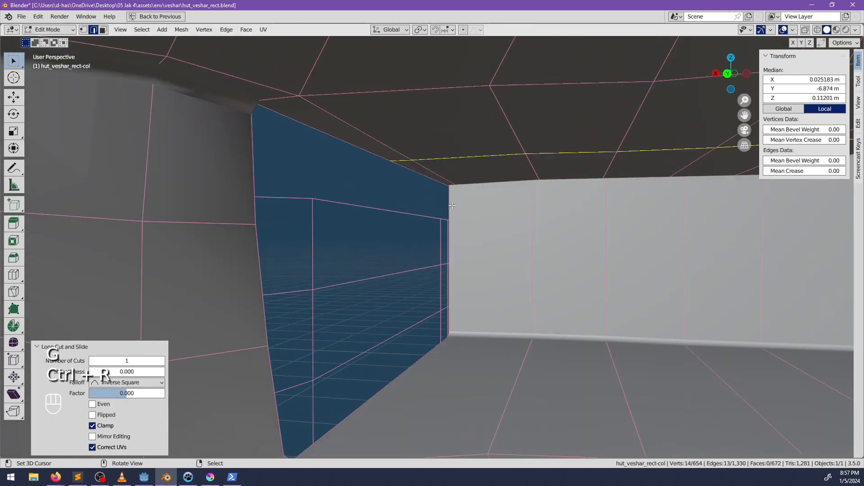
pyautogui.click(446, 289)
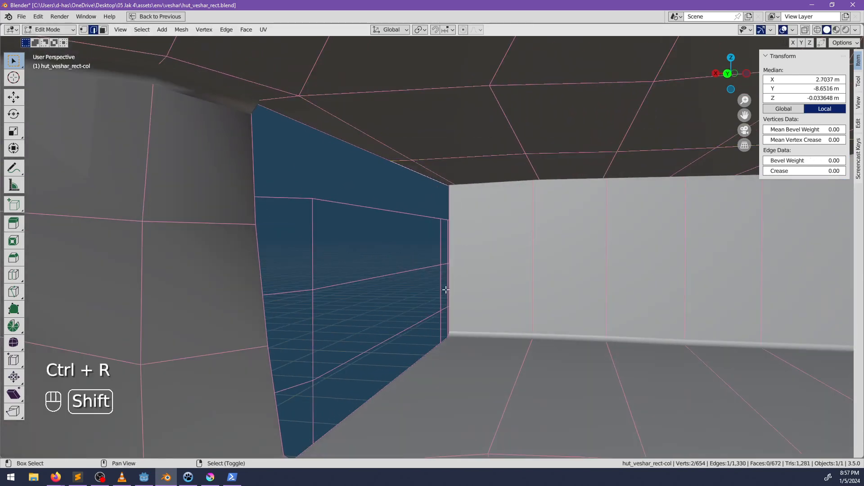
pyautogui.click(417, 375)
pyautogui.rightClick(417, 376)
# Fill the side wall beside the back wall, divide it with two horizontal cuts, and fill the remaining faces toward the round room
pyautogui.click(432, 182)
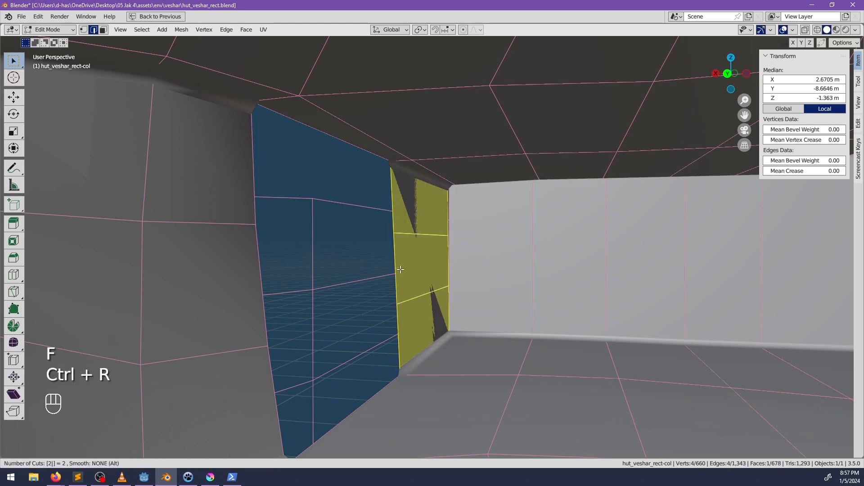
pyautogui.click(401, 270)
pyautogui.rightClick(399, 262)
pyautogui.press('f')
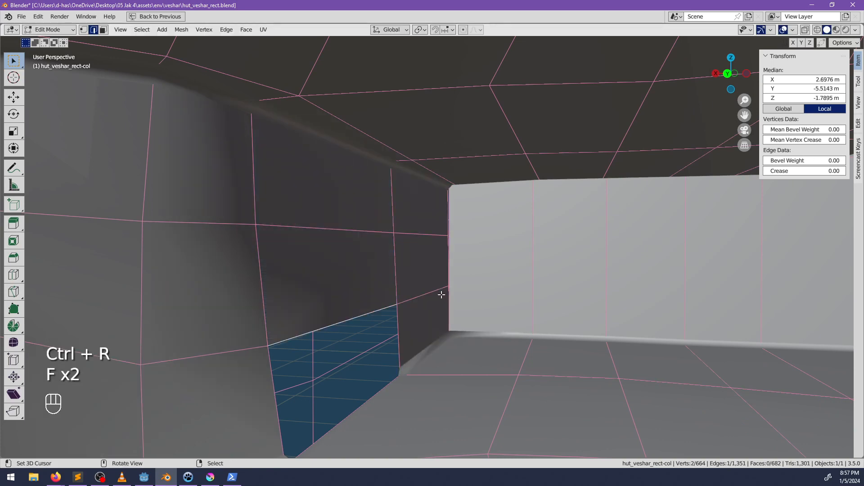
pyautogui.press('f')
# Examine the filled side wall and its corner joint with the back wall, in solid and see-through shading
pyautogui.moveTo(440, 309); pyautogui.dragTo(481, 290, button='middle')
pyautogui.hotkey('alt', 'a')
pyautogui.scroll(1, 481, 289)
pyautogui.moveTo(621, 289); pyautogui.dragTo(512, 276, button='middle')
pyautogui.hotkey('alt', 'z')
pyautogui.hotkey('alt', 'z')
pyautogui.click(565, 258)
pyautogui.moveTo(565, 257); pyautogui.dragTo(581, 281, button='middle')
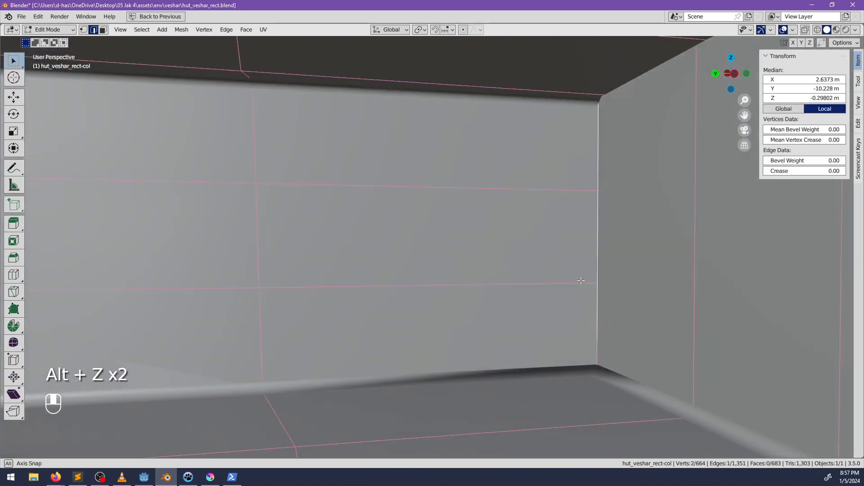
pyautogui.moveTo(524, 277); pyautogui.dragTo(433, 324, button='middle')
pyautogui.press('g')
pyautogui.press('Escape')
pyautogui.hotkey('alt', 'z')
pyautogui.hotkey('alt', 'z')
pyautogui.press('Tab')
pyautogui.scroll(-2, 403, 322)
pyautogui.press('Tab')
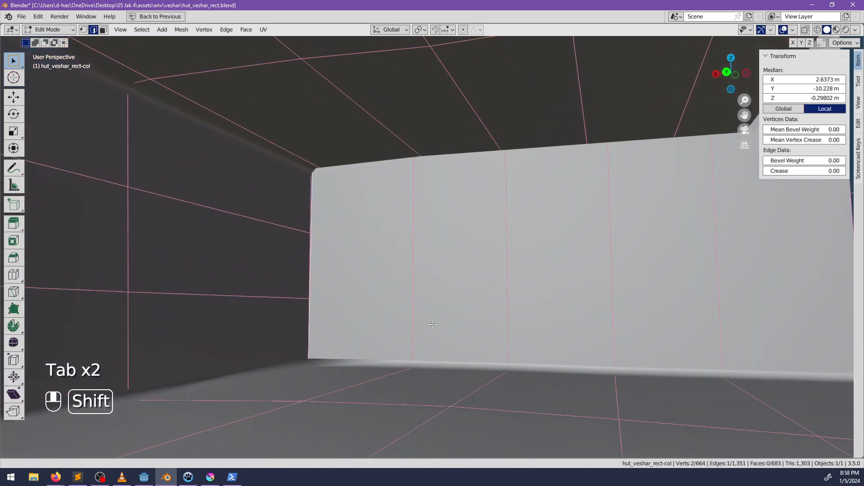
# Add two horizontal loop cuts across the back wall and lower them about 0.95 m along Z
pyautogui.click(409, 212)
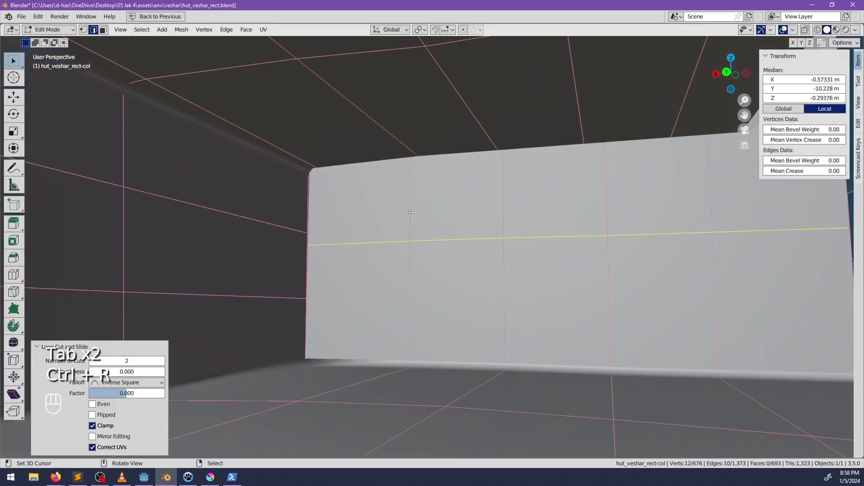
pyautogui.press('g')
pyautogui.press('z')
pyautogui.click(419, 288)
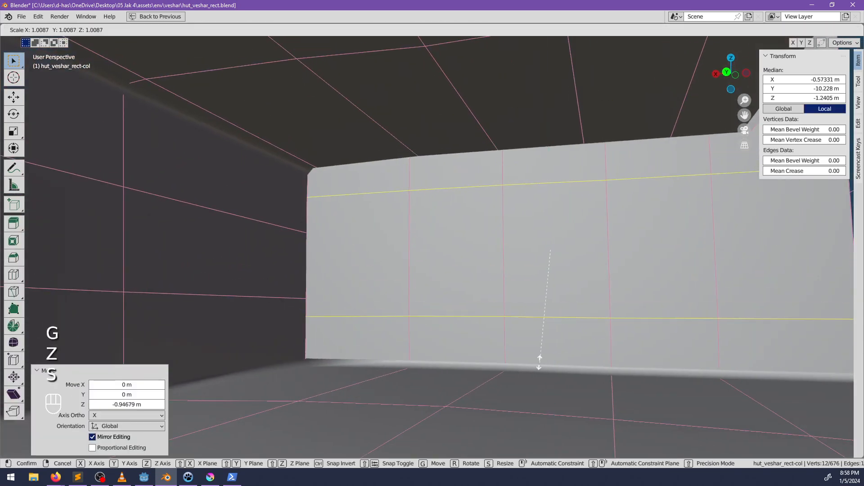
# Scale the two back wall loops to about 0.491 along Z and lower them about 0.08 m
pyautogui.press('s')
pyautogui.press('z')
pyautogui.click(496, 249)
pyautogui.keyDown('shift'); pyautogui.moveTo(424, 246); pyautogui.dragTo(454, 262, button='middle'); pyautogui.keyUp('shift')
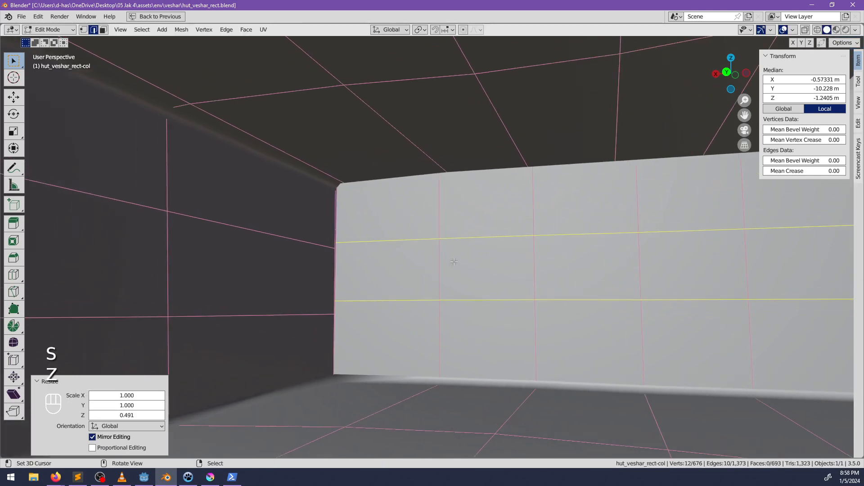
pyautogui.press('g')
pyautogui.press('z')
pyautogui.click(455, 270)
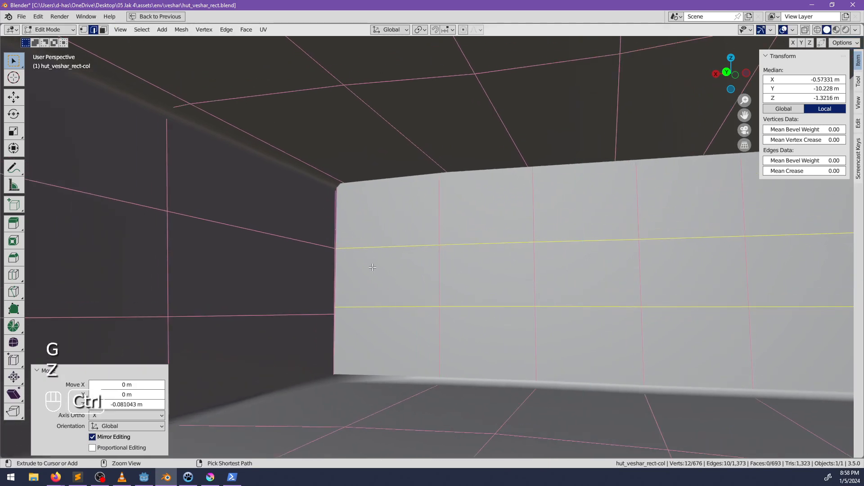
# Merge the short edge at the ceiling's back corner into one vertex at its center
pyautogui.moveTo(360, 268); pyautogui.dragTo(324, 205, button='middle')
pyautogui.hotkey('alt', 'z')
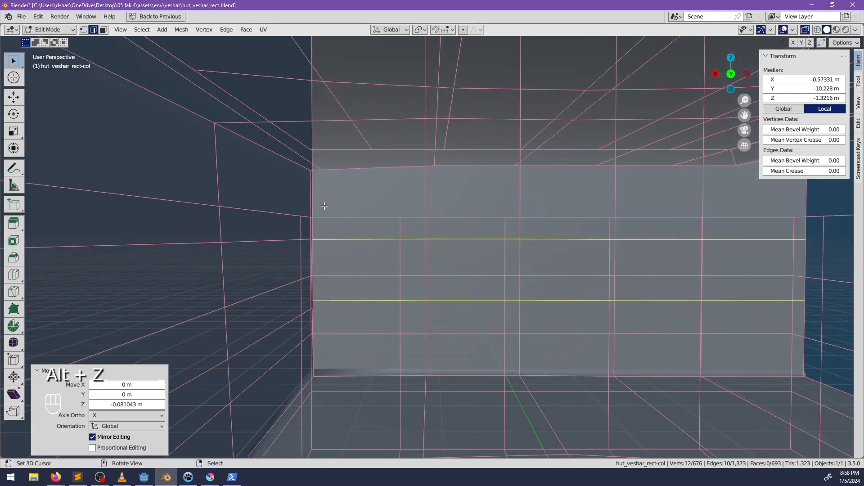
pyautogui.click(314, 169)
pyautogui.press('m')
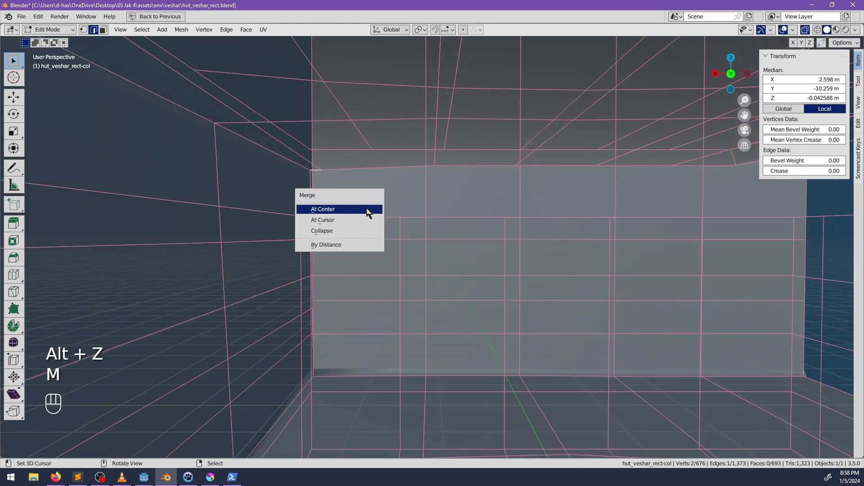
pyautogui.click(364, 211)
pyautogui.moveTo(363, 211); pyautogui.dragTo(303, 160, button='middle')
pyautogui.hotkey('alt', 'z')
pyautogui.hotkey('alt', 'z')
# Add a horizontal loop cut across the back wall and slide it down to the height of the merged ceiling corner vertex
pyautogui.click(85, 32)
pyautogui.scroll(2, 340, 180)
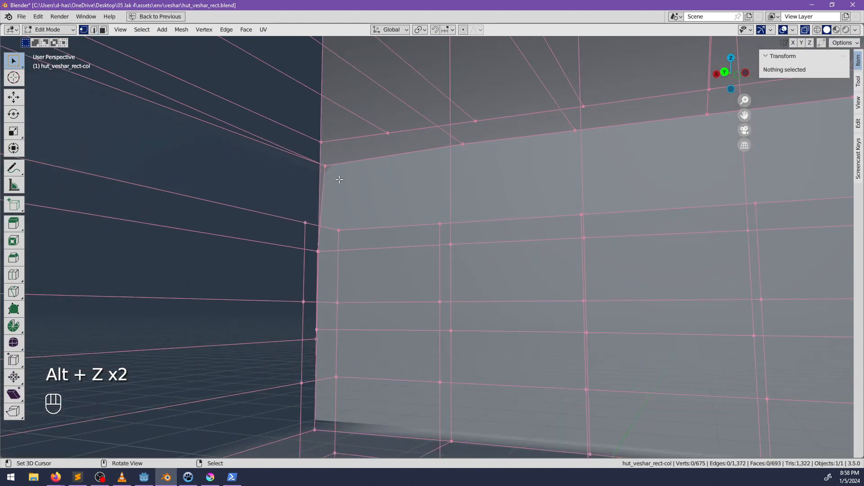
pyautogui.rightClick(325, 166)
pyautogui.moveTo(351, 195); pyautogui.dragTo(400, 233, button='middle')
pyautogui.hotkey('alt', 'z')
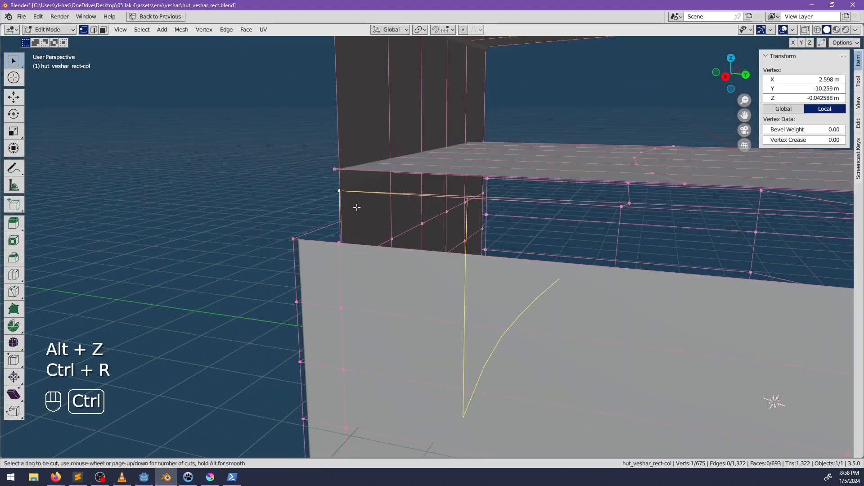
pyautogui.click(340, 205)
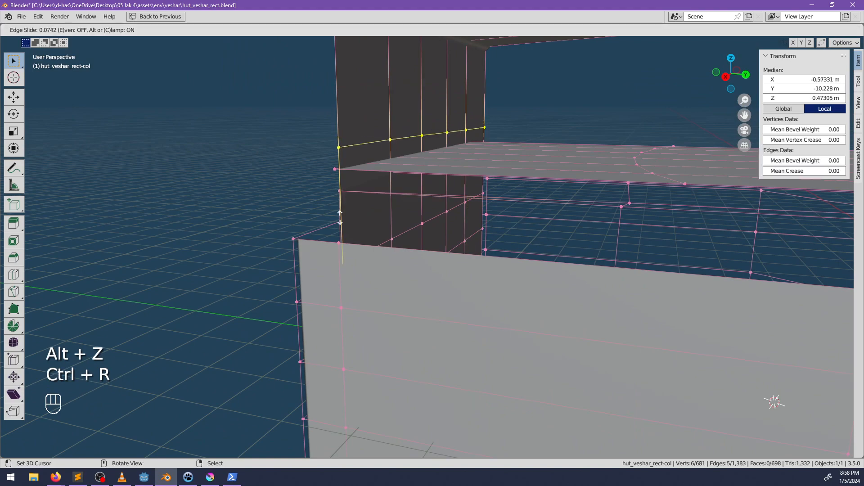
pyautogui.click(342, 256)
# Try to merge the new back wall loop with the ceiling corner vertex at center, and undo the merge
pyautogui.moveTo(347, 223); pyautogui.dragTo(376, 200, button='middle')
pyautogui.keyDown('shift'); pyautogui.rightClick(369, 188); pyautogui.keyUp('shift')
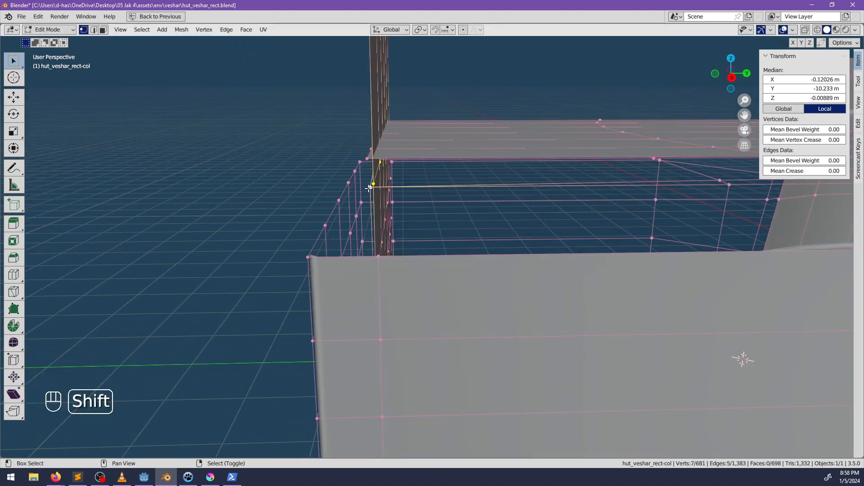
pyautogui.press('m')
pyautogui.click(376, 194)
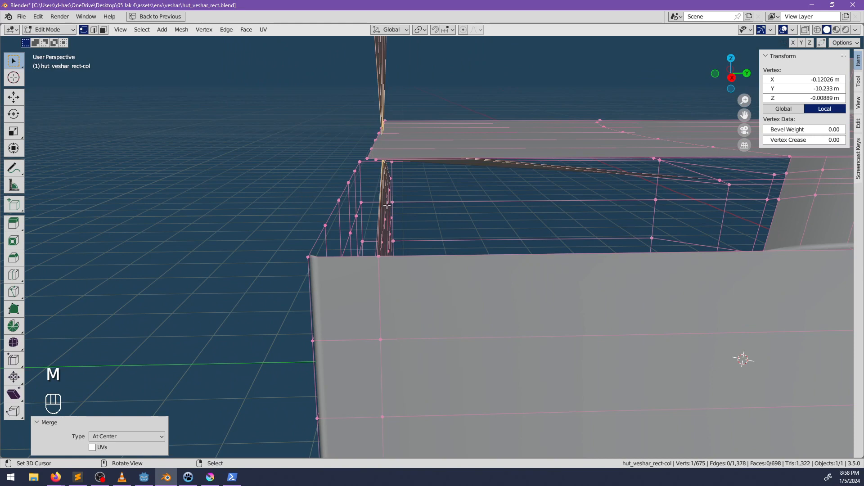
pyautogui.hotkey('ctrl', 'z')
# Merge the new loop's end vertex with the adjacent ceiling corner vertex using At Last
pyautogui.moveTo(381, 214); pyautogui.dragTo(363, 199, button='middle')
pyautogui.hotkey('alt', 'a')
pyautogui.keyDown('shift'); pyautogui.rightClick(339, 166); pyautogui.keyUp('shift')
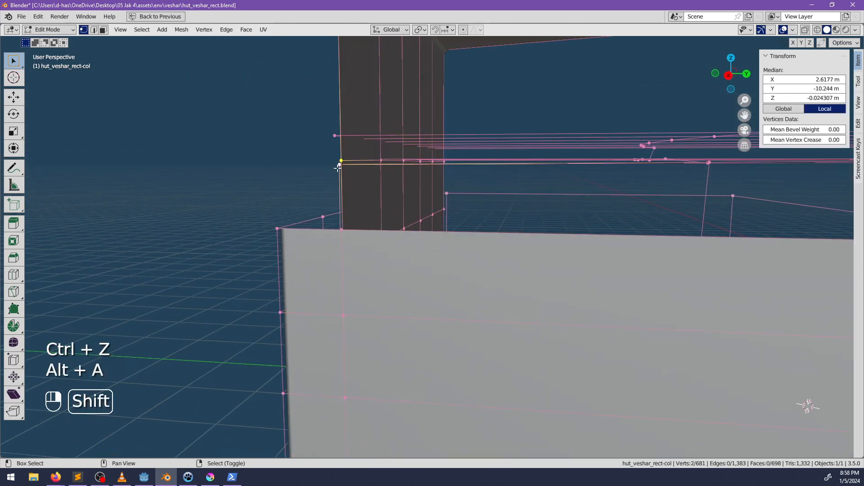
pyautogui.press('m')
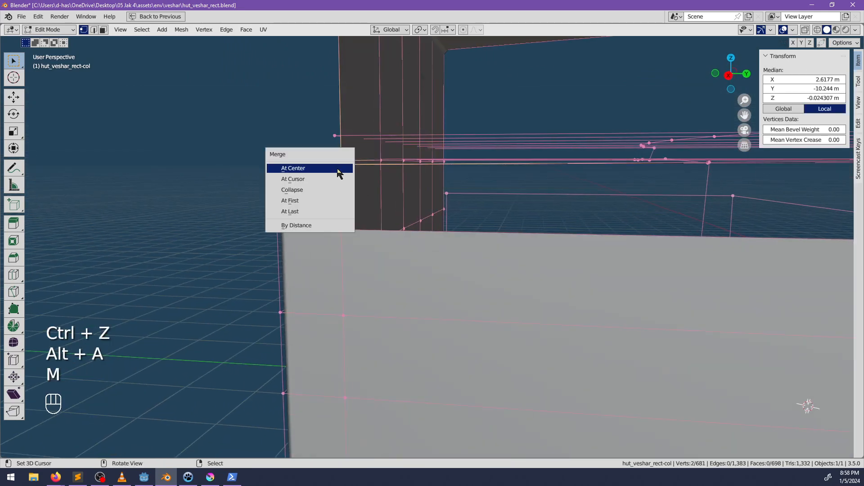
pyautogui.click(317, 211)
# Add another loop cut across the back wall just above the ceiling and delete the vertical edges between the two loops
pyautogui.click(106, 30)
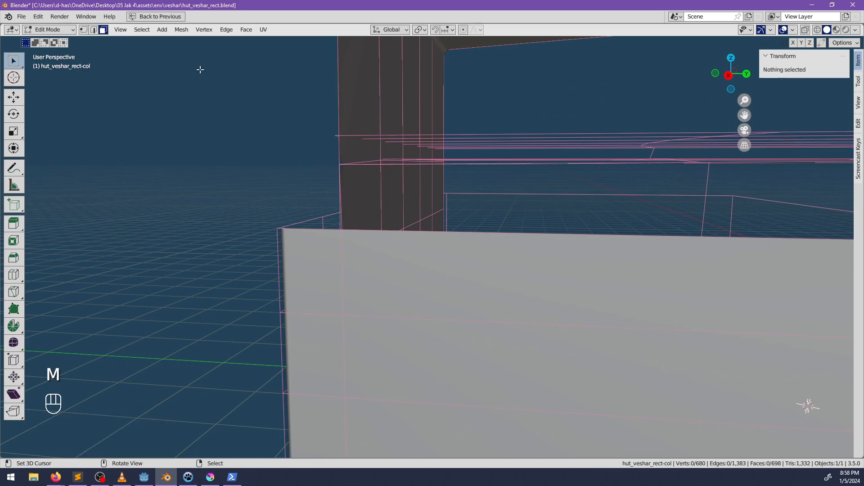
pyautogui.click(339, 105)
pyautogui.click(339, 191)
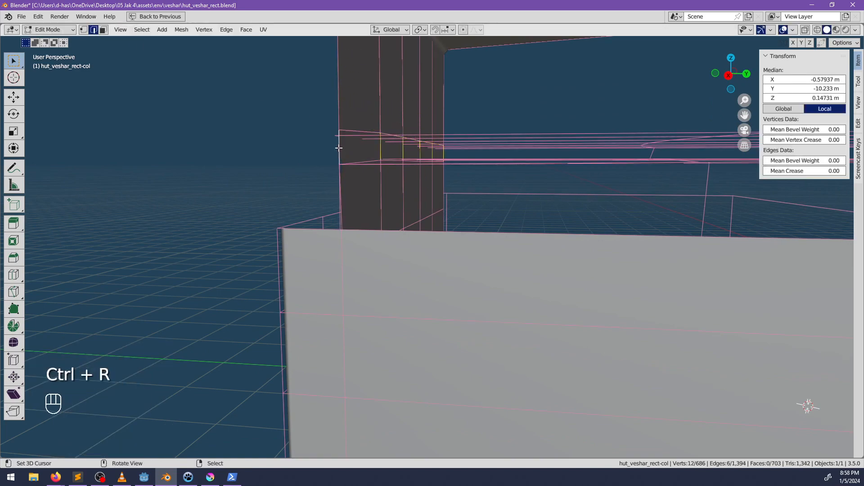
pyautogui.press('x')
pyautogui.click(343, 151)
# Knife-cut a line from the back wall's top edge near the open side down to the floor's existing vertex
pyautogui.moveTo(522, 211); pyautogui.dragTo(347, 212, button='middle')
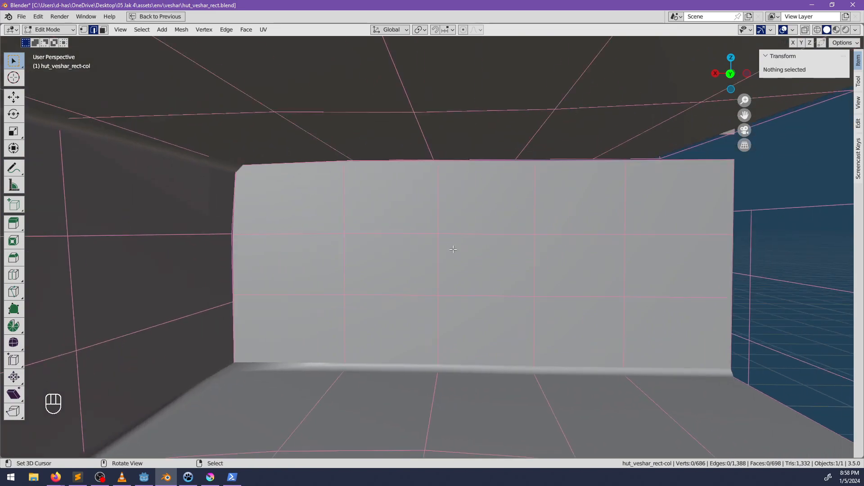
pyautogui.scroll(-2, 453, 249)
pyautogui.moveTo(483, 225); pyautogui.dragTo(443, 260, button='middle')
pyautogui.scroll(-2, 478, 227)
pyautogui.scroll(1, 479, 227)
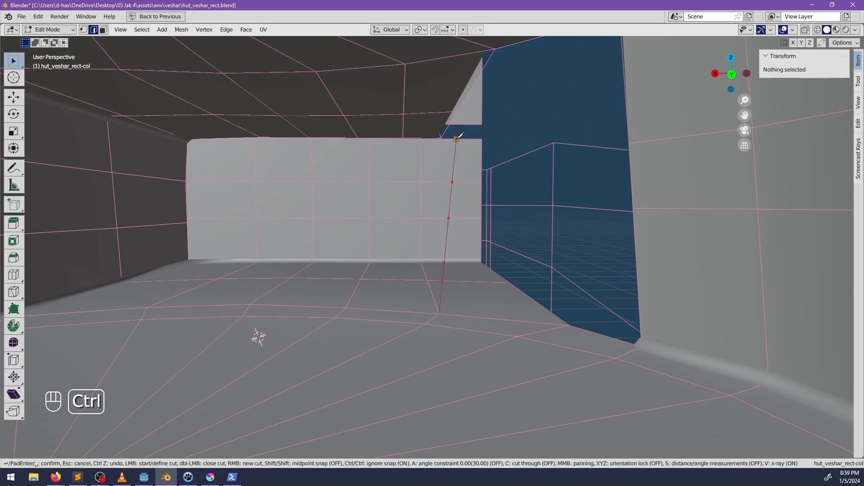
pyautogui.press('Return')
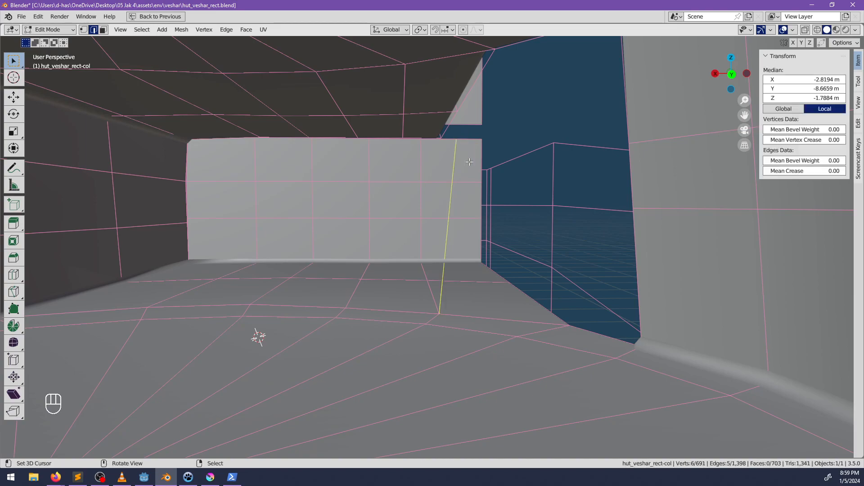
# Merge the knife cut's top vertex with the ceiling's corner vertex using At Last
pyautogui.moveTo(480, 191); pyautogui.dragTo(467, 225, button='middle')
pyautogui.scroll(3, 466, 224)
pyautogui.moveTo(479, 152); pyautogui.dragTo(434, 152, button='middle')
pyautogui.click(88, 30)
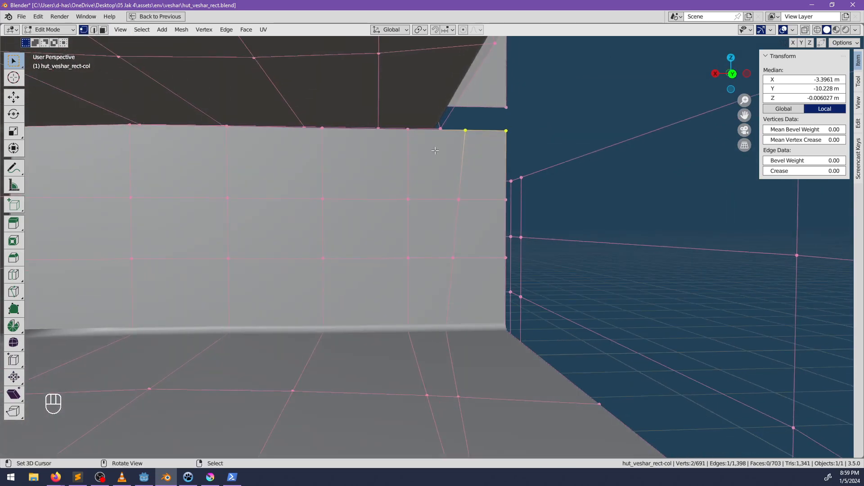
pyautogui.rightClick(458, 137)
pyautogui.press('m')
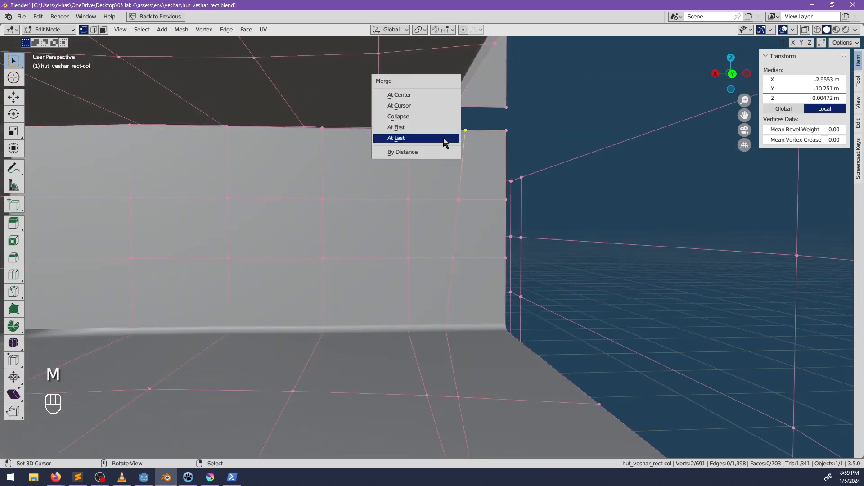
pyautogui.click(447, 141)
# Merge the next top vertex of the back wall with its neighbouring ceiling vertex
pyautogui.rightClick(411, 130)
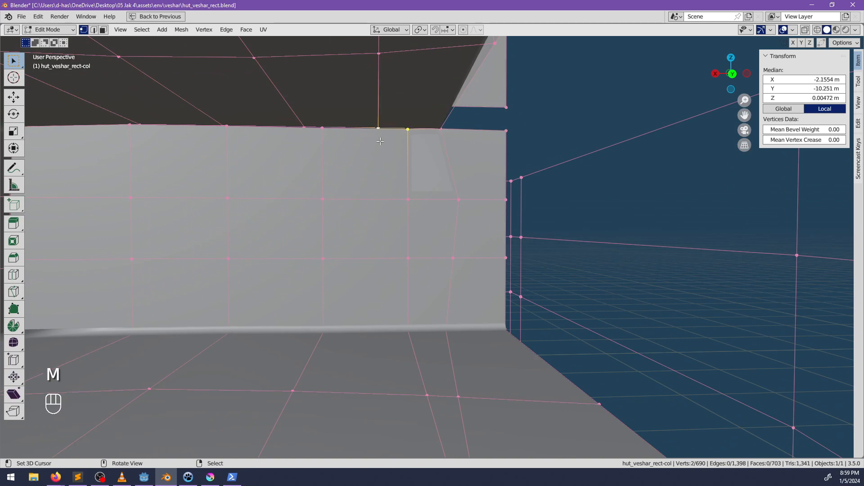
pyautogui.press('m')
pyautogui.click(383, 141)
pyautogui.keyDown('shift'); pyautogui.moveTo(383, 141); pyautogui.dragTo(396, 139, button='middle'); pyautogui.keyUp('shift')
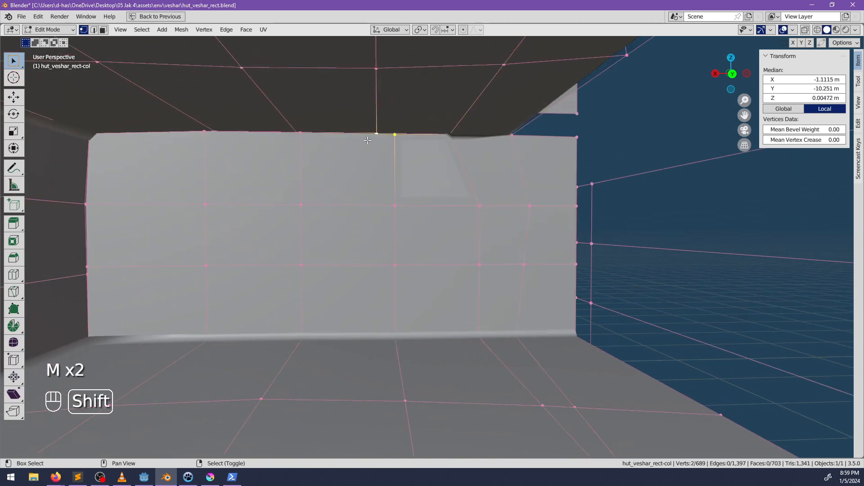
# Merge the back wall's remaining three top vertices with their neighbouring ceiling vertices using At Last
pyautogui.press('m')
pyautogui.click(355, 149)
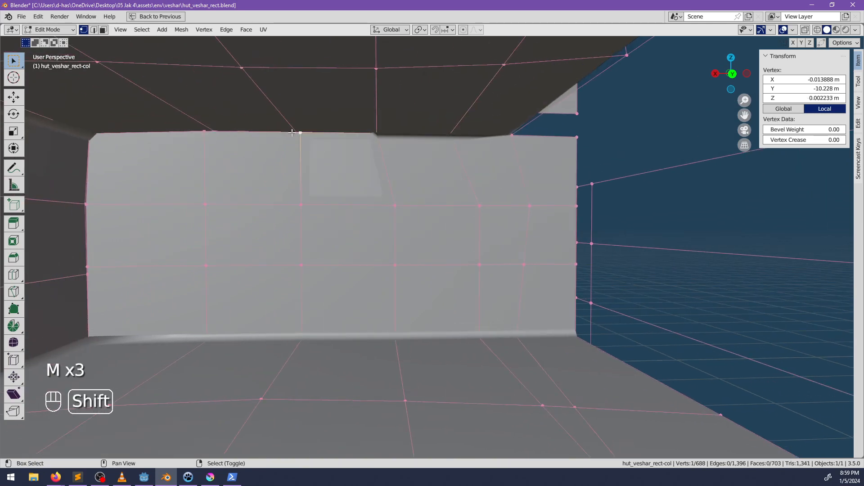
pyautogui.rightClick(296, 132)
pyautogui.hotkey('alt', 'z')
pyautogui.press('m')
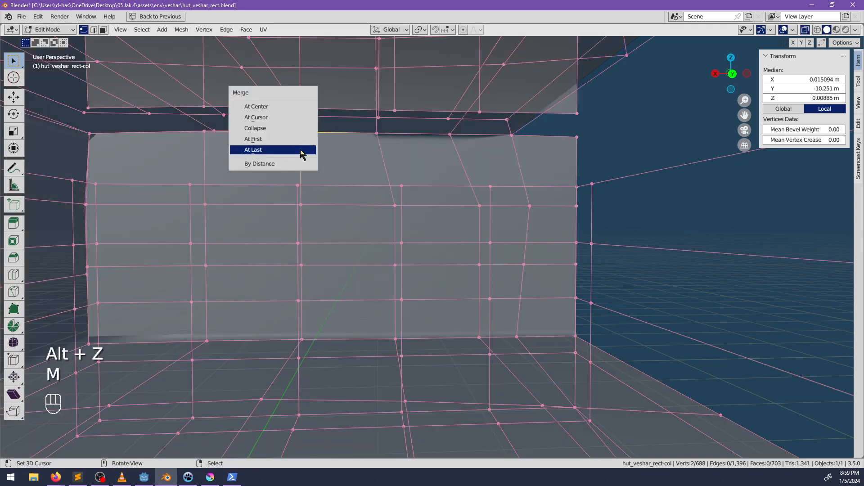
pyautogui.click(302, 152)
pyautogui.keyDown('shift'); pyautogui.moveTo(301, 152); pyautogui.dragTo(340, 137, button='middle'); pyautogui.keyUp('shift')
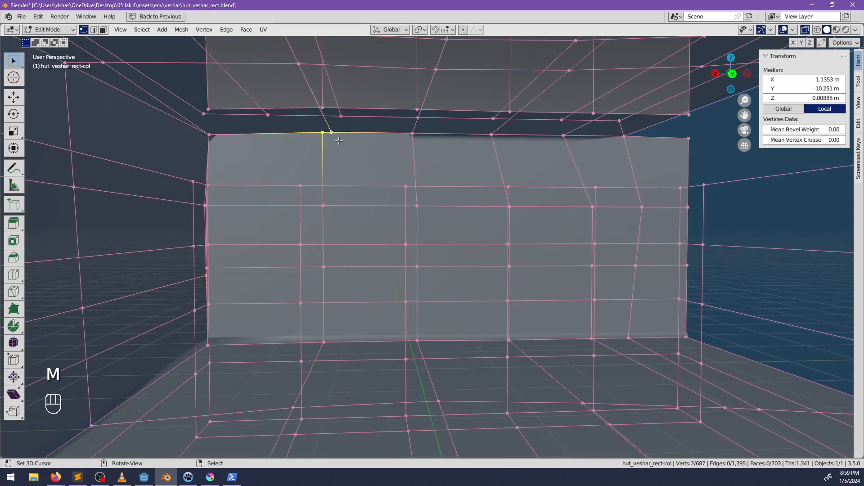
pyautogui.press('m')
pyautogui.click(341, 143)
pyautogui.hotkey('alt', 'z')
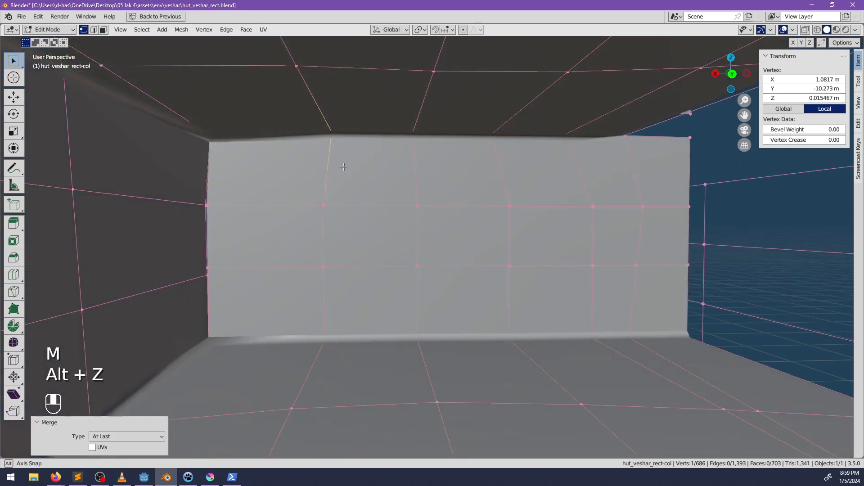
# Merge the two doubled vertex pairs along the back wall's vertical corner with the side wall using At Last
pyautogui.hotkey('alt', 'z')
pyautogui.keyDown('shift'); pyautogui.moveTo(333, 165); pyautogui.dragTo(303, 214, button='middle'); pyautogui.keyUp('shift')
pyautogui.scroll(3, 334, 201)
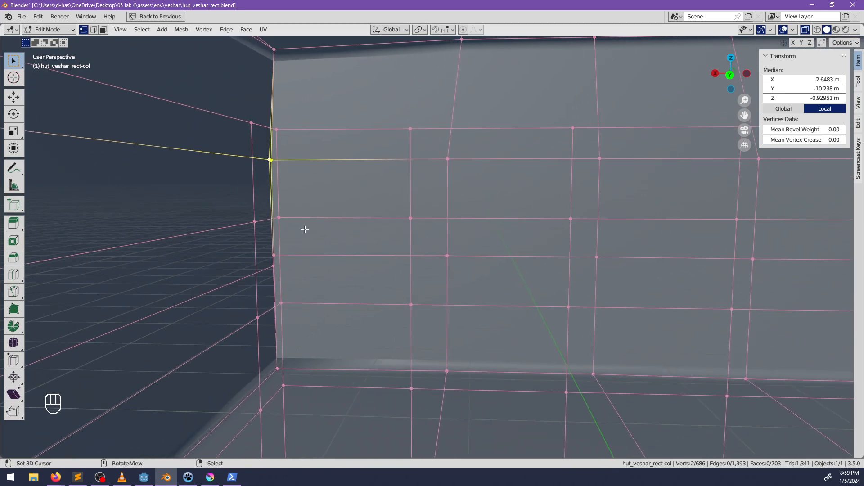
pyautogui.press('m')
pyautogui.click(307, 230)
pyautogui.keyDown('shift'); pyautogui.moveTo(287, 155); pyautogui.dragTo(295, 248, button='middle'); pyautogui.keyUp('shift')
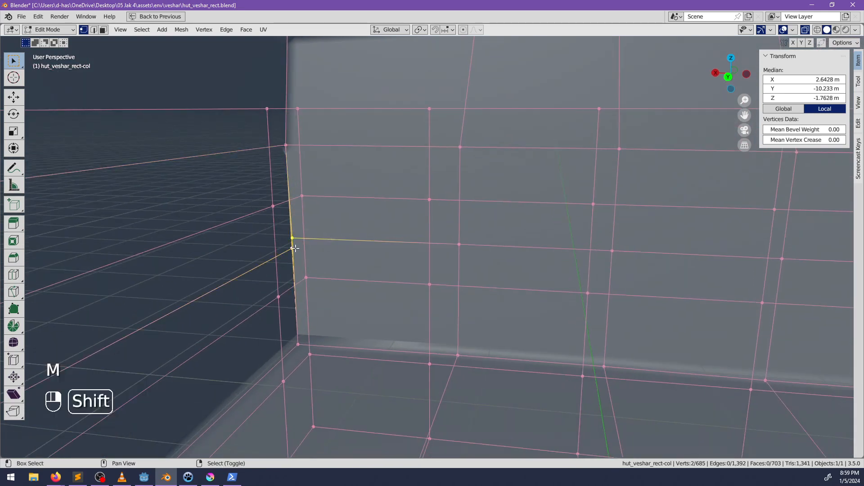
pyautogui.press('m')
pyautogui.click(299, 252)
pyautogui.hotkey('alt', 'z')
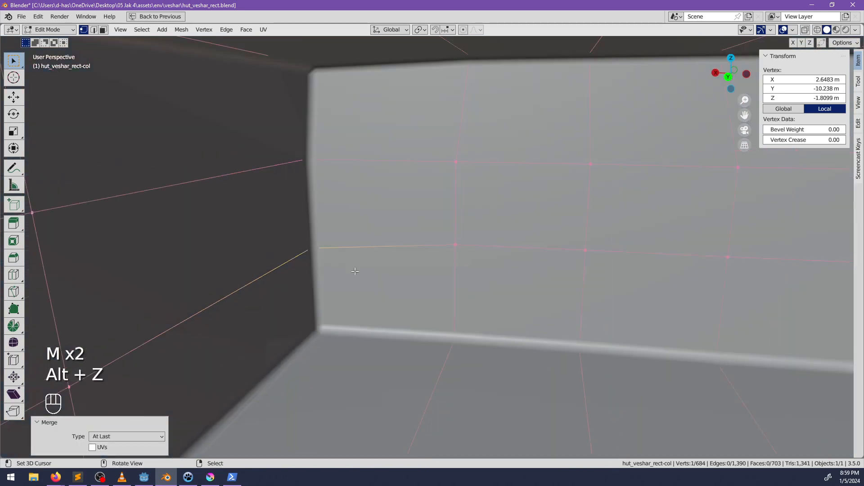
# Knife-cut the upper back wall from its top open-side corner down to the bottom edge near the upper floor's corner
pyautogui.moveTo(352, 268); pyautogui.dragTo(284, 250, button='middle')
pyautogui.keyDown('shift'); pyautogui.moveTo(279, 288); pyautogui.dragTo(504, 234, button='middle'); pyautogui.keyUp('shift')
pyautogui.press('Tab')
pyautogui.press('Tab')
pyautogui.hotkey('alt', 'a')
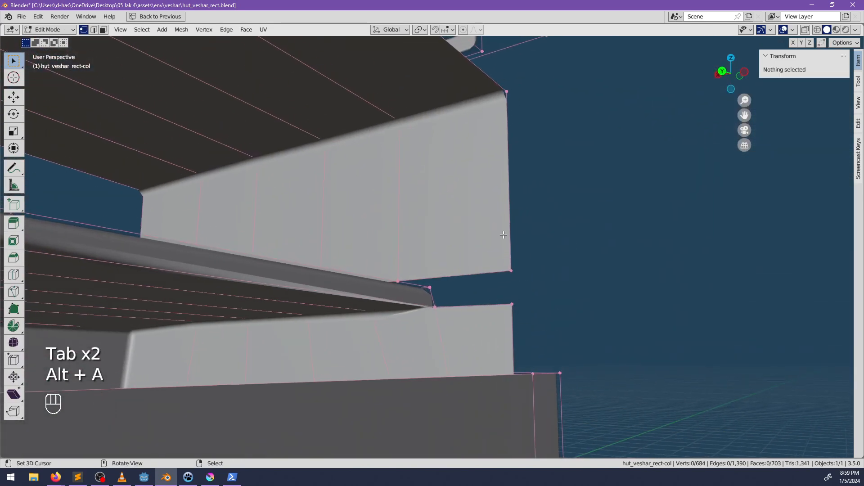
pyautogui.press('k')
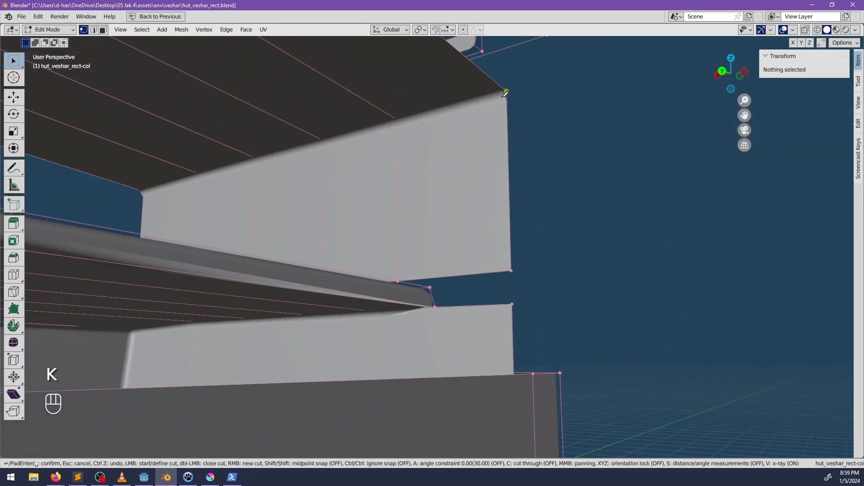
pyautogui.click(506, 92)
pyautogui.moveTo(506, 93); pyautogui.dragTo(512, 197, button='middle')
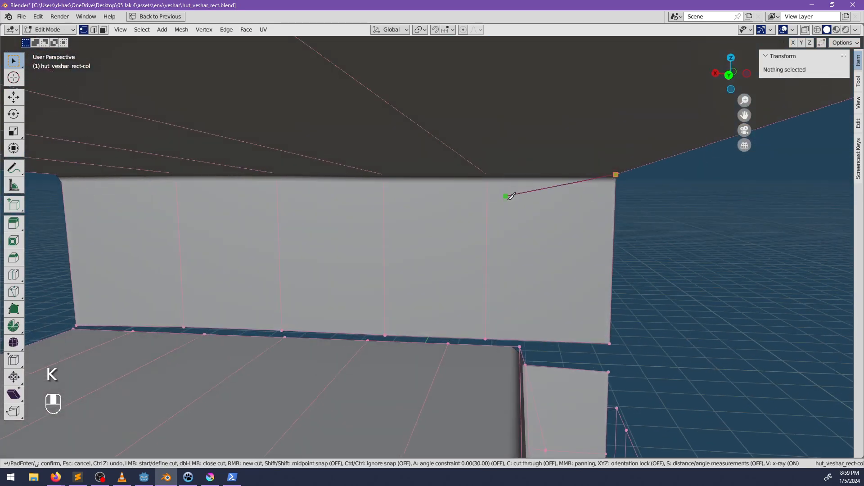
pyautogui.click(526, 340)
pyautogui.press('Return')
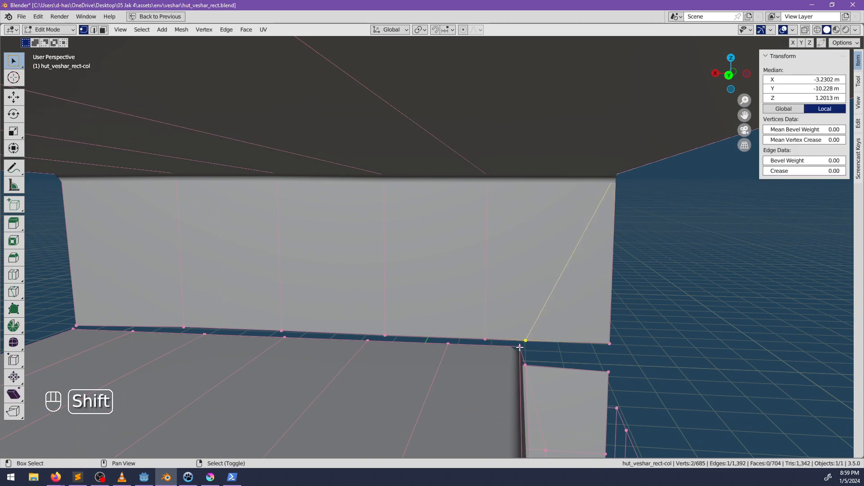
pyautogui.press('m')
pyautogui.click(516, 351)
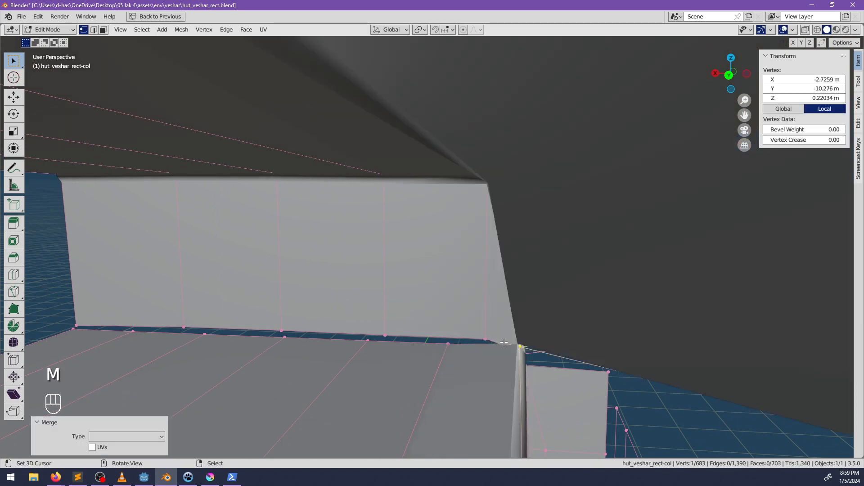
pyautogui.hotkey('ctrl', 'z')
# Merge the knife cut's bottom vertex and the next bottom wall vertex with their upper-floor neighbours using At Last
pyautogui.keyDown('shift'); pyautogui.click(521, 343); pyautogui.keyUp('shift')
pyautogui.press('m')
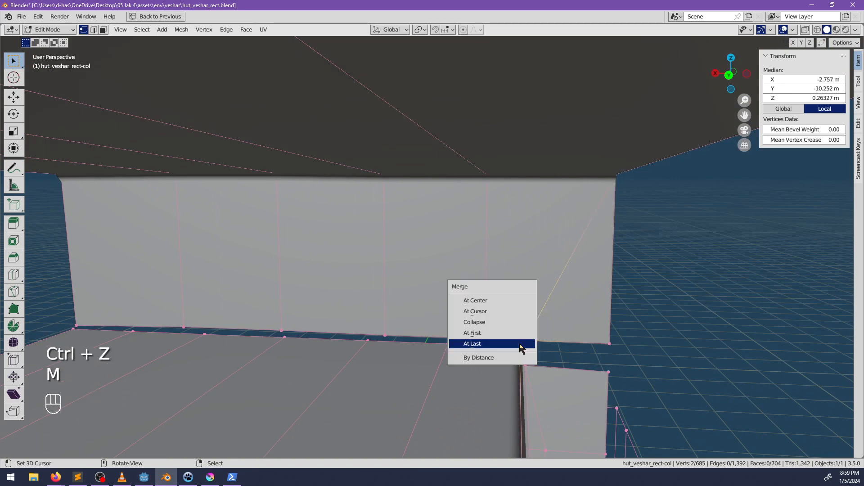
pyautogui.click(521, 347)
pyautogui.keyDown('shift'); pyautogui.click(459, 344); pyautogui.keyUp('shift')
pyautogui.press('m')
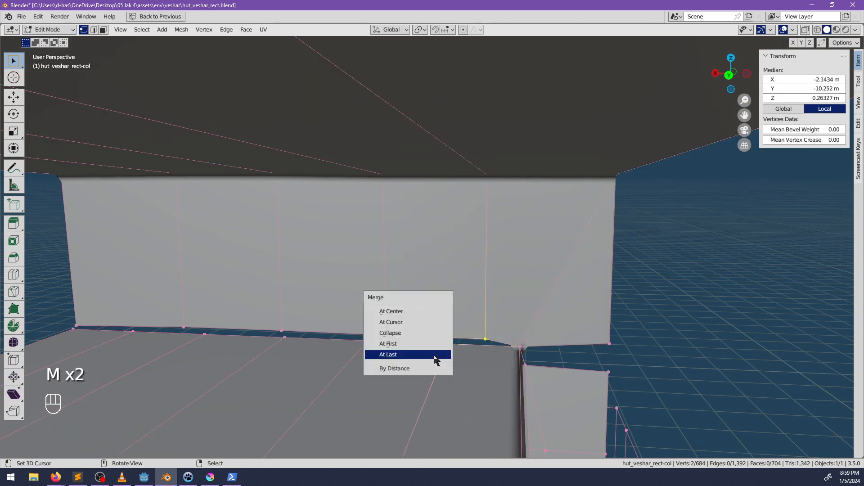
pyautogui.click(434, 358)
# Merge the next three bottom vertices of the upper back wall with their neighbouring floor vertices using At Last
pyautogui.keyDown('shift'); pyautogui.click(385, 335); pyautogui.keyUp('shift')
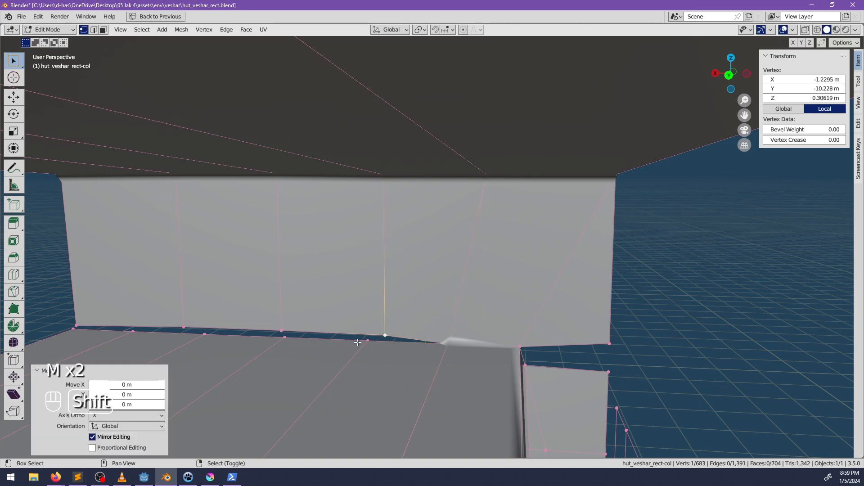
pyautogui.press('m')
pyautogui.click(358, 343)
pyautogui.keyDown('shift'); pyautogui.moveTo(358, 343); pyautogui.dragTo(394, 325, button='middle'); pyautogui.keyUp('shift')
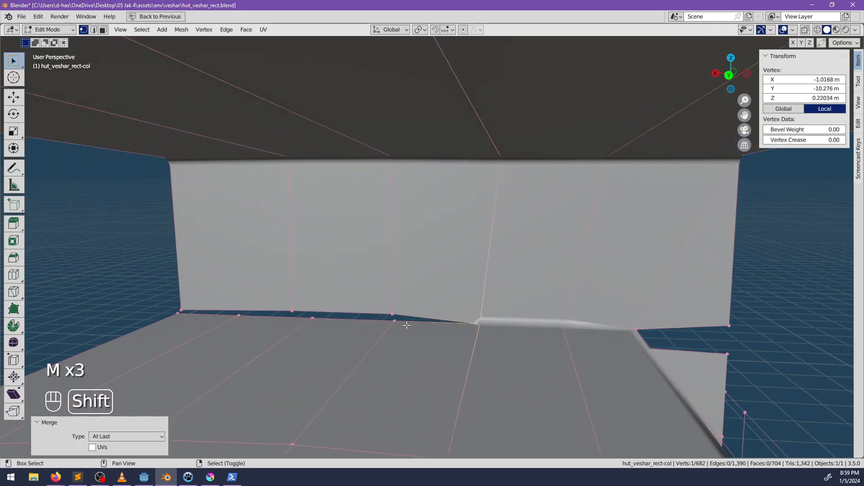
pyautogui.press('m')
pyautogui.click(351, 313)
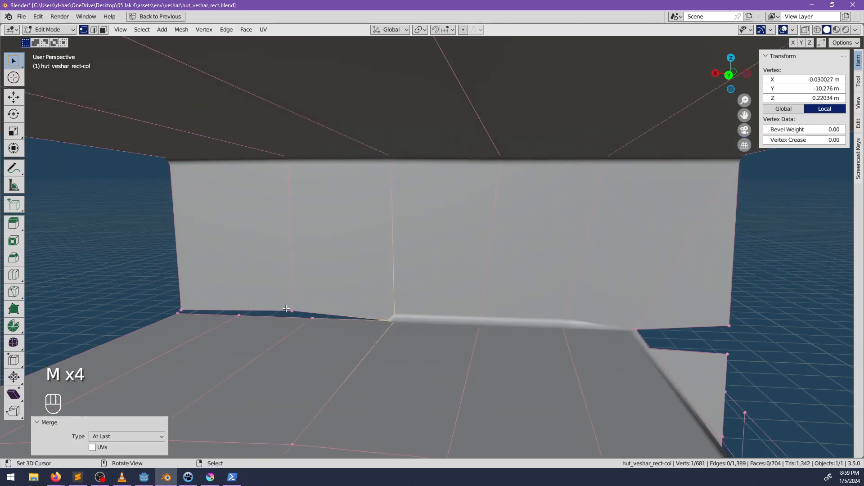
pyautogui.keyDown('shift'); pyautogui.click(316, 320); pyautogui.keyUp('shift')
pyautogui.press('m')
pyautogui.click(313, 323)
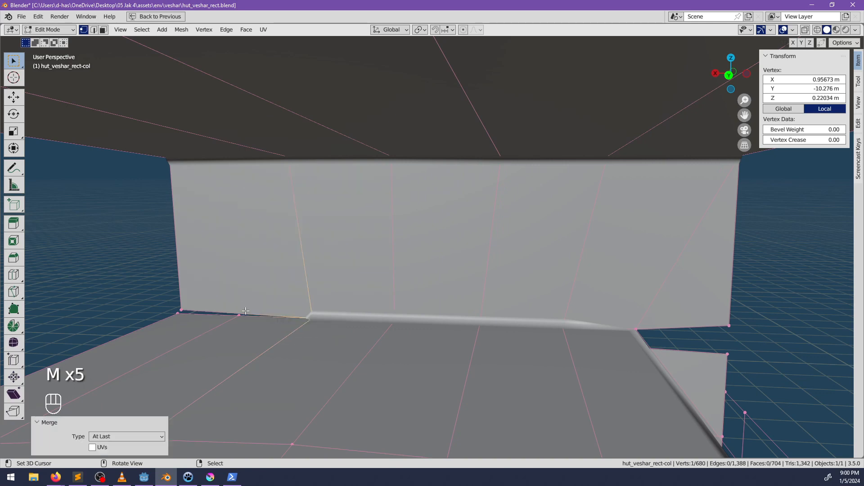
# Add a centred loop cut down the upper back wall's last panel and across the adjoining ceiling strip
pyautogui.moveTo(255, 317); pyautogui.dragTo(266, 313, button='middle')
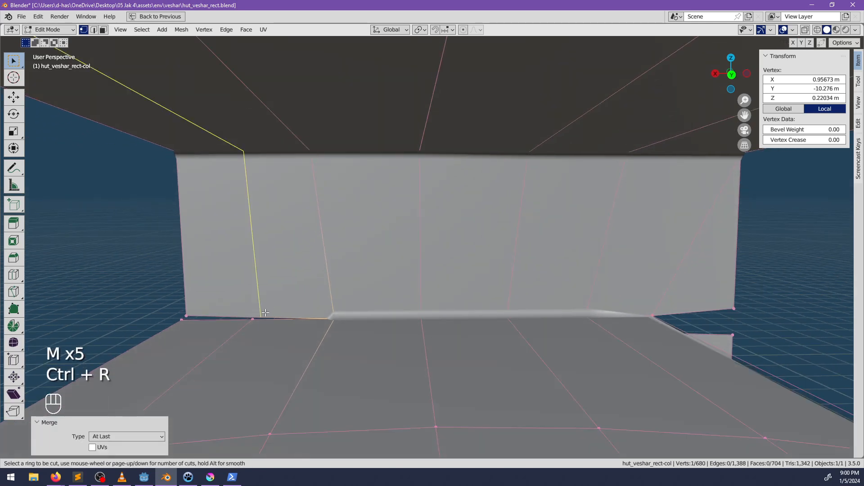
pyautogui.rightClick(265, 313)
pyautogui.scroll(-3, 266, 313)
pyautogui.click(327, 208)
pyautogui.rightClick(327, 209)
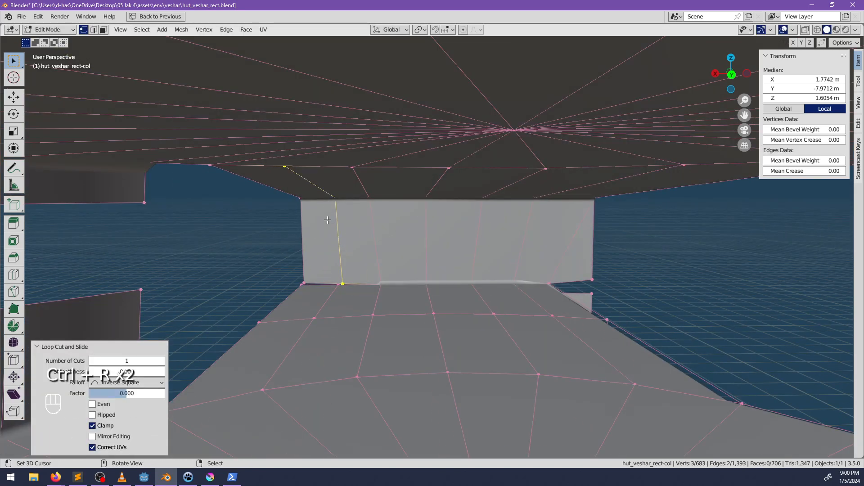
# Knife-cut an edge between the upper ceiling's central hub vertex and the end vertex of the new loop
pyautogui.keyDown('shift'); pyautogui.moveTo(328, 220); pyautogui.dragTo(363, 207, button='middle'); pyautogui.keyUp('shift')
pyautogui.moveTo(363, 207); pyautogui.dragTo(344, 229, button='middle')
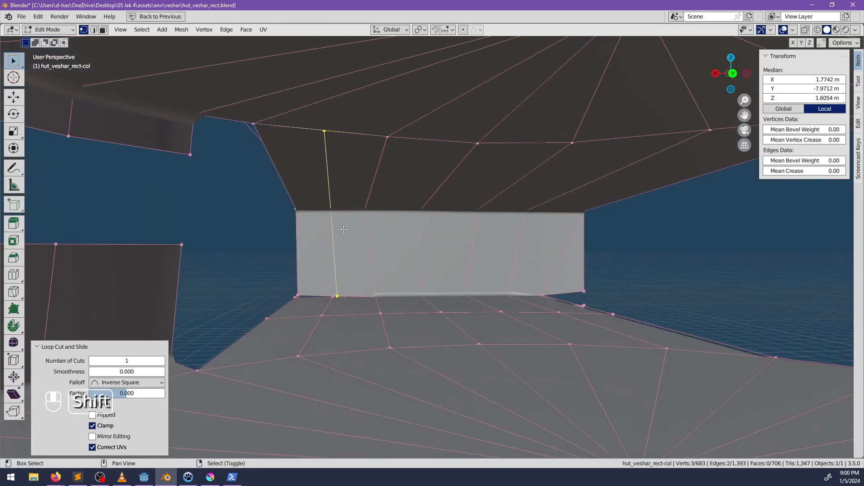
pyautogui.scroll(-1, 373, 129)
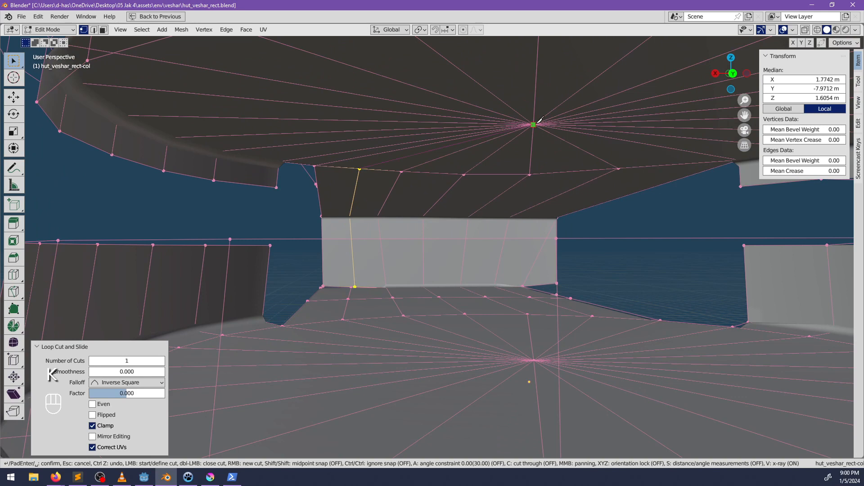
pyautogui.press('Escape')
# Merge the new loop's bottom vertex and the upper back wall's far bottom corner with the matching floor vertices using At Last
pyautogui.scroll(2, 439, 194)
pyautogui.scroll(2, 332, 268)
pyautogui.hotkey('alt', 'a')
pyautogui.click(327, 284)
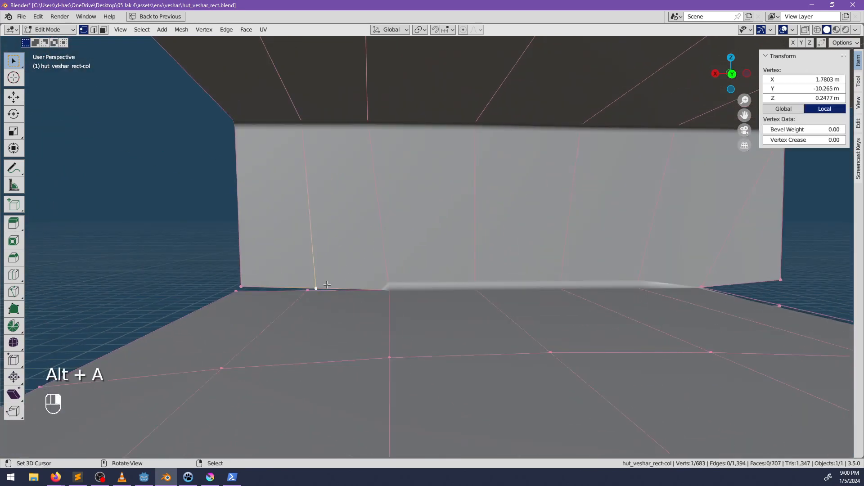
pyautogui.press('m')
pyautogui.click(298, 294)
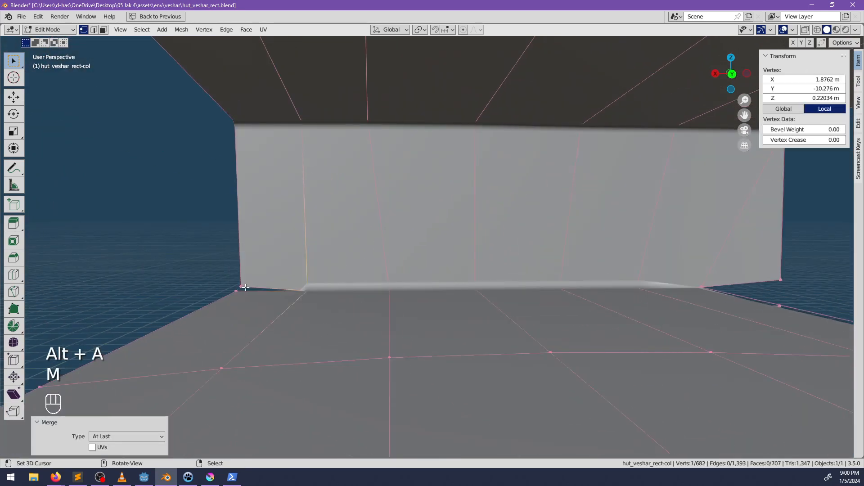
pyautogui.keyDown('shift'); pyautogui.click(245, 287); pyautogui.keyUp('shift')
pyautogui.press('m')
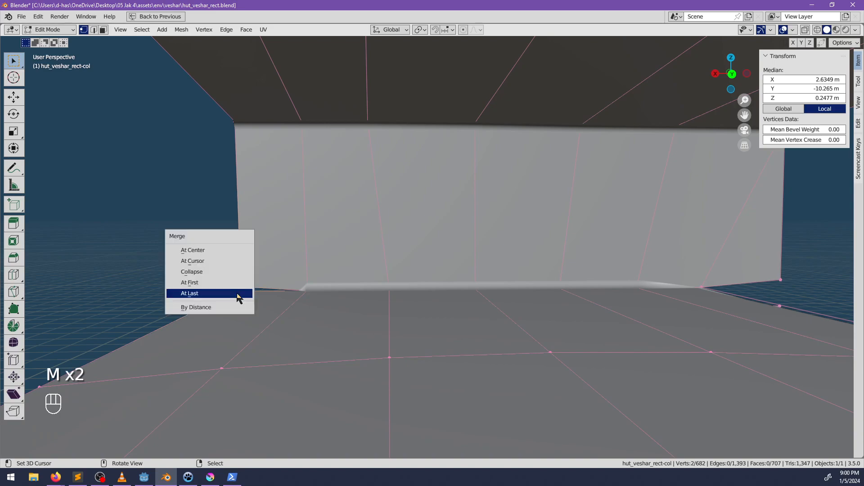
pyautogui.click(237, 293)
# Add one centred loop cut crosswise through the upper room's ceiling strips
pyautogui.scroll(-2, 334, 284)
pyautogui.moveTo(334, 284); pyautogui.dragTo(366, 270, button='middle')
pyautogui.keyDown('shift'); pyautogui.moveTo(366, 270); pyautogui.dragTo(370, 270); pyautogui.keyUp('shift')
pyautogui.scroll(-1, 369, 270)
pyautogui.moveTo(368, 270); pyautogui.dragTo(330, 225, button='middle')
pyautogui.hotkey('ctrl', 'r')
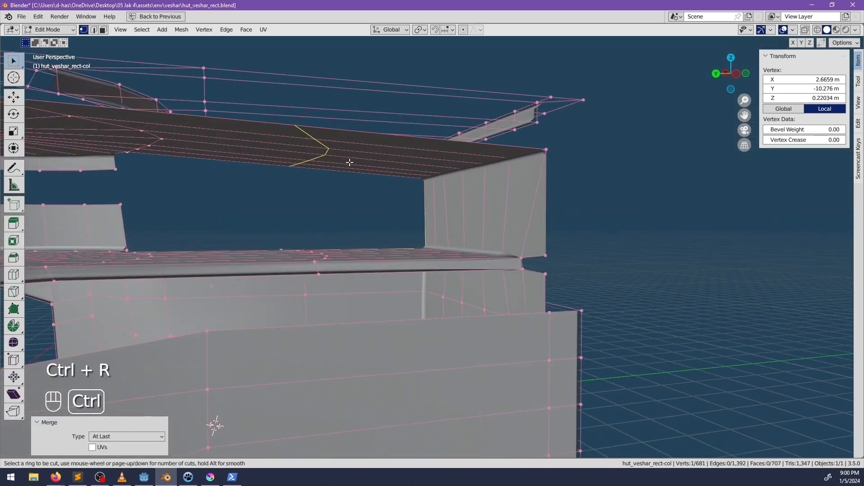
pyautogui.click(349, 162)
pyautogui.rightClick(350, 162)
# Select the upper back wall's row of top vertices and raise it along Z, with a final move of about 0.058 m
pyautogui.moveTo(349, 163); pyautogui.dragTo(426, 221, button='middle')
pyautogui.rightClick(391, 209)
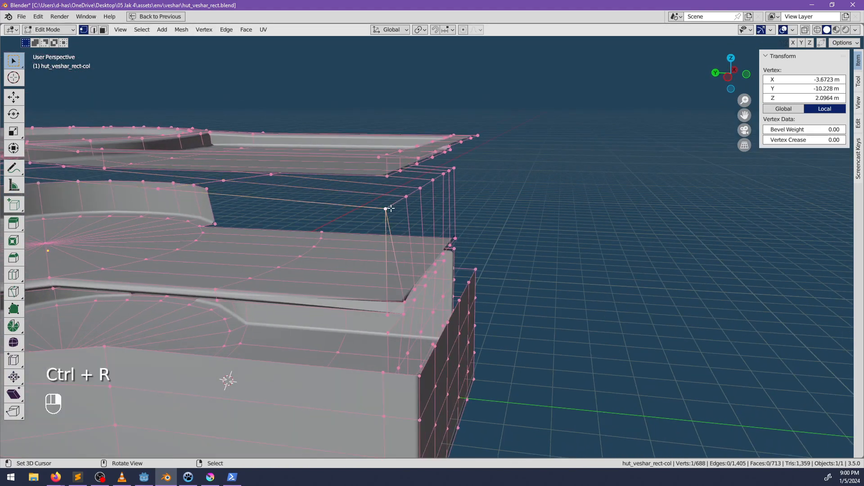
pyautogui.keyDown('ctrl'); pyautogui.click(456, 165); pyautogui.keyUp('ctrl')
pyautogui.moveTo(455, 165); pyautogui.dragTo(469, 215, button='middle')
pyautogui.press('g')
pyautogui.press('z')
pyautogui.click(495, 176)
pyautogui.press('g')
pyautogui.press('z')
pyautogui.click(480, 202)
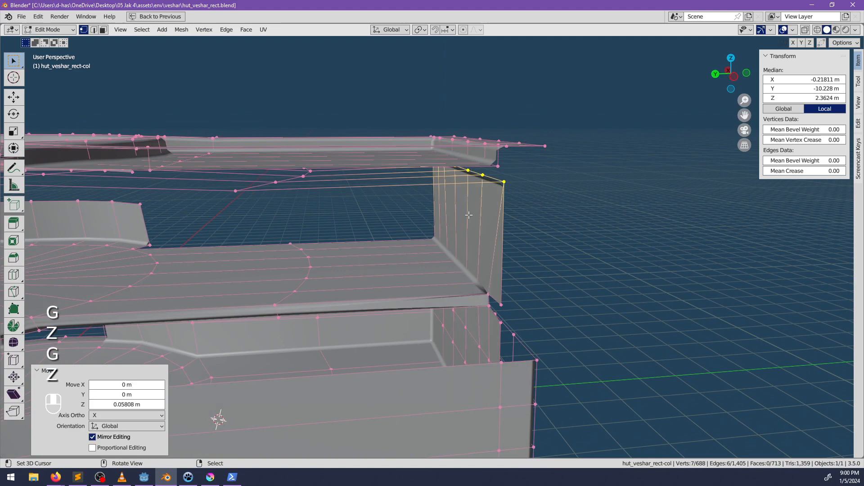
# Select the crosswise edge loop in the upper ceiling and adjust its height along Z
pyautogui.keyDown('alt'); pyautogui.click(299, 182); pyautogui.keyUp('alt')
pyautogui.moveTo(370, 204)
pyautogui.mouseDown(button='middle')
pyautogui.moveTo(417, 212)
pyautogui.moveTo(375, 215)
pyautogui.mouseUp(button='middle')
pyautogui.press('g')
pyautogui.press('z')
pyautogui.click(419, 205)
# Select the upper back wall's full row of top vertices again and reposition it
pyautogui.rightClick(302, 207)
pyautogui.keyDown('ctrl'); pyautogui.rightClick(468, 158); pyautogui.keyUp('ctrl')
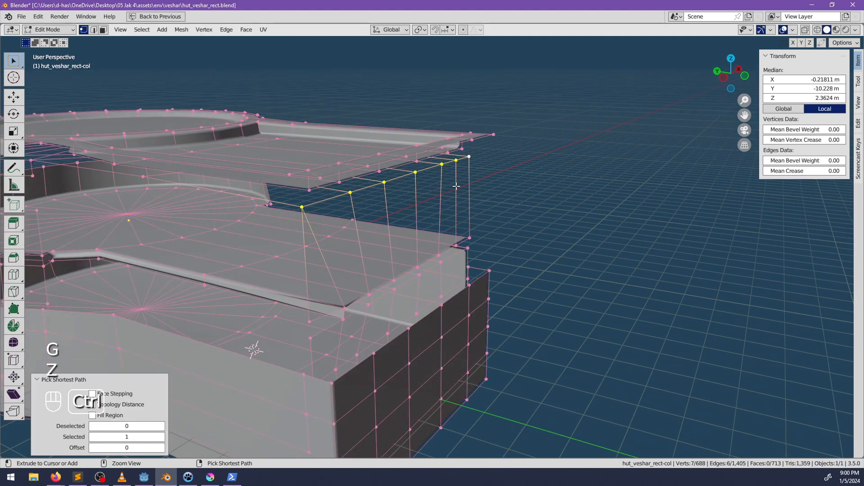
pyautogui.press('g')
pyautogui.moveTo(456, 186); pyautogui.dragTo(426, 262, button='middle')
pyautogui.click(510, 201)
pyautogui.hotkey('alt', 'a')
# Fill the corner gap between the upper back wall's bottom vertex and the lower back wall's top vertex with a face
pyautogui.scroll(3, 425, 263)
pyautogui.moveTo(425, 262); pyautogui.dragTo(472, 220, button='middle')
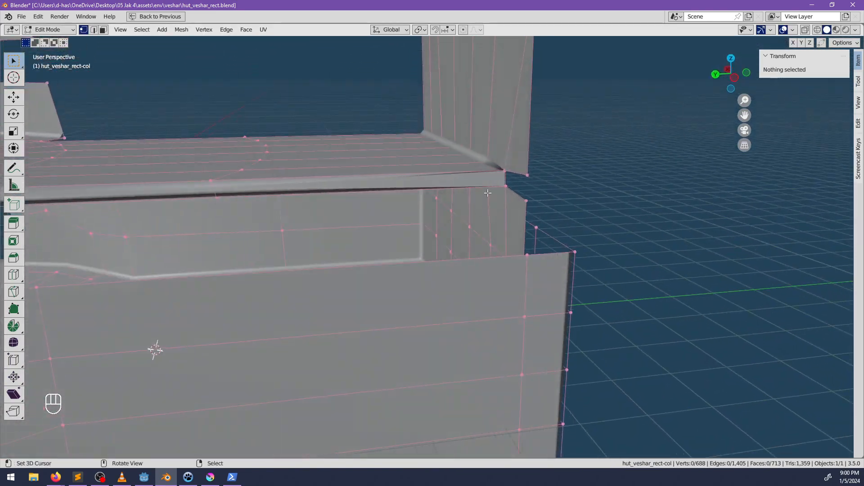
pyautogui.rightClick(526, 176)
pyautogui.keyDown('shift'); pyautogui.rightClick(525, 200); pyautogui.keyUp('shift')
pyautogui.press('f')
pyautogui.moveTo(504, 189); pyautogui.dragTo(615, 208, button='middle')
pyautogui.hotkey('alt', 'a')
# Reveal all hidden geometry of the collision mesh and clear the selection
pyautogui.scroll(-4, 519, 203)
pyautogui.keyDown('shift'); pyautogui.moveTo(615, 208); pyautogui.dragTo(488, 220, button='middle'); pyautogui.keyUp('shift')
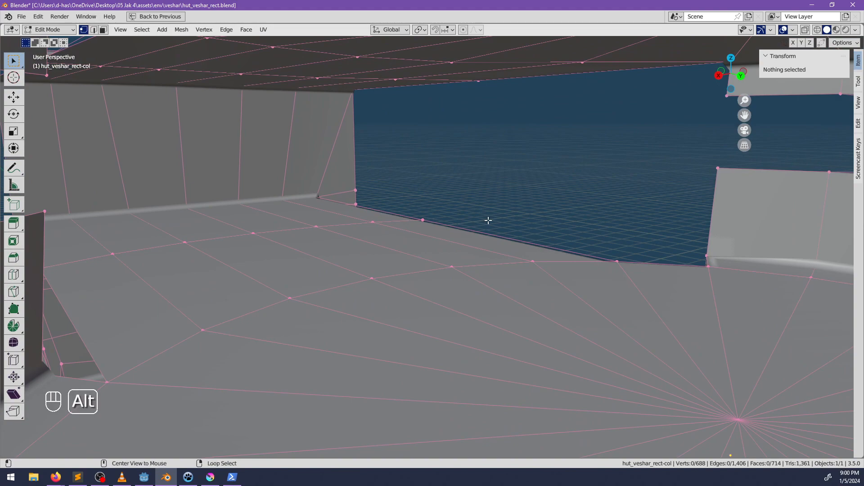
pyautogui.hotkey('alt', 'h')
pyautogui.hotkey('alt', 'a')
pyautogui.keyDown('shift'); pyautogui.moveTo(469, 189); pyautogui.dragTo(312, 205, button='middle'); pyautogui.keyUp('shift')
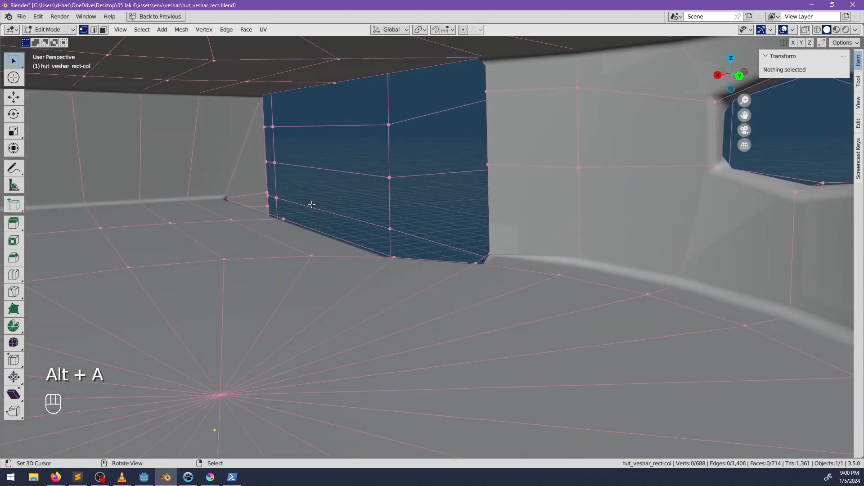
# Lower the upper back wall's bottom open-side corner vertex about 0.062 m along Z
pyautogui.click(266, 190)
pyautogui.press('g')
pyautogui.press('z')
pyautogui.click(266, 190)
# Fill a face across the lower room's open side, joining the back wall's middle edge segment to the opposite wall's matching segment
pyautogui.moveTo(265, 191); pyautogui.dragTo(341, 227, button='middle')
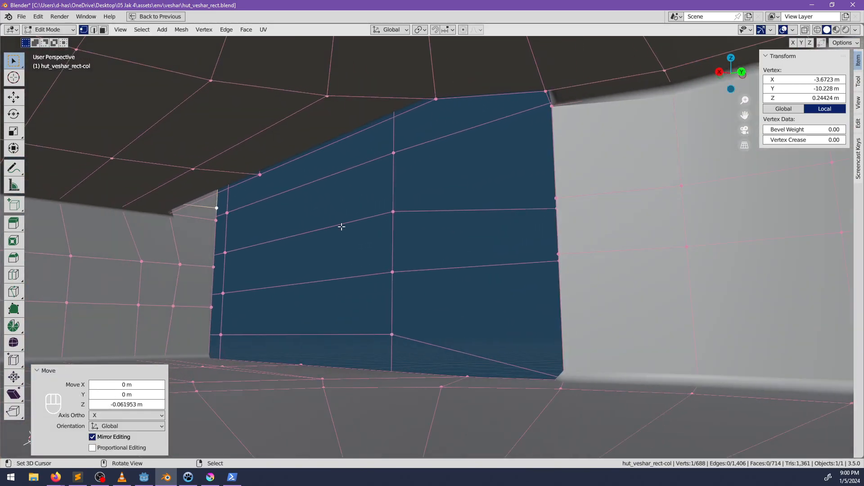
pyautogui.moveTo(246, 269); pyautogui.dragTo(243, 272, button='middle')
pyautogui.rightClick(211, 265)
pyautogui.keyDown('shift'); pyautogui.rightClick(211, 305); pyautogui.keyUp('shift')
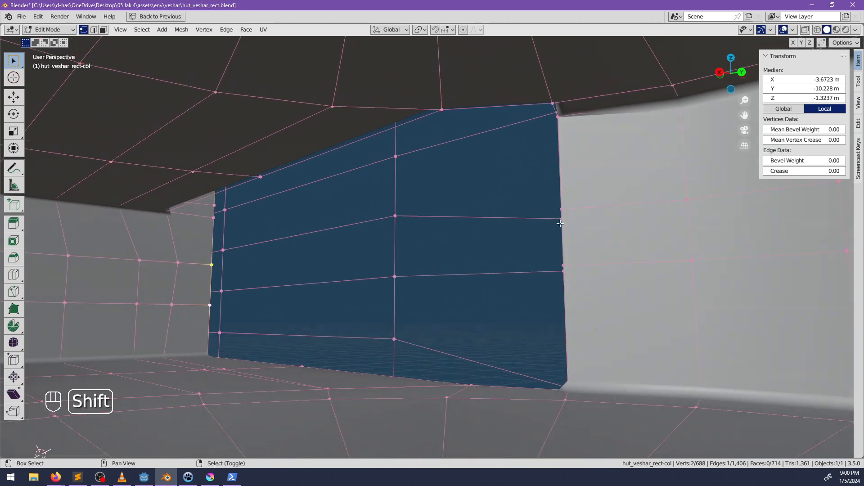
pyautogui.keyDown('shift'); pyautogui.rightClick(564, 267); pyautogui.keyUp('shift')
pyautogui.press('f')
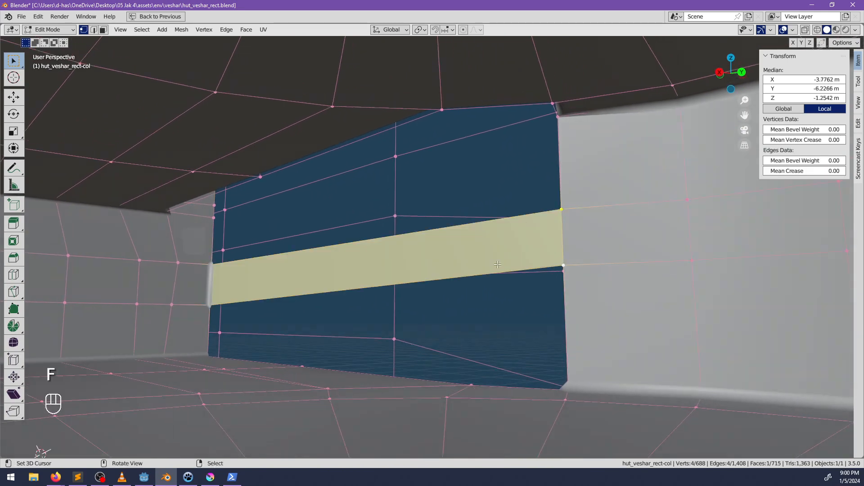
# Divide the face bridging the lower room's open side with two evenly spaced vertical loop cuts
pyautogui.scroll(1, 374, 245)
pyautogui.click(373, 246)
pyautogui.rightClick(373, 245)
# Fill the opening below the middle band on the lower room's open side with three faces down to the floor
pyautogui.moveTo(373, 246); pyautogui.dragTo(364, 259, button='middle')
pyautogui.keyDown('shift'); pyautogui.moveTo(364, 259); pyautogui.dragTo(366, 242, button='middle'); pyautogui.keyUp('shift')
pyautogui.rightClick(243, 285)
pyautogui.keyDown('shift'); pyautogui.rightClick(244, 330); pyautogui.keyUp('shift')
pyautogui.press('f')
pyautogui.press('f')
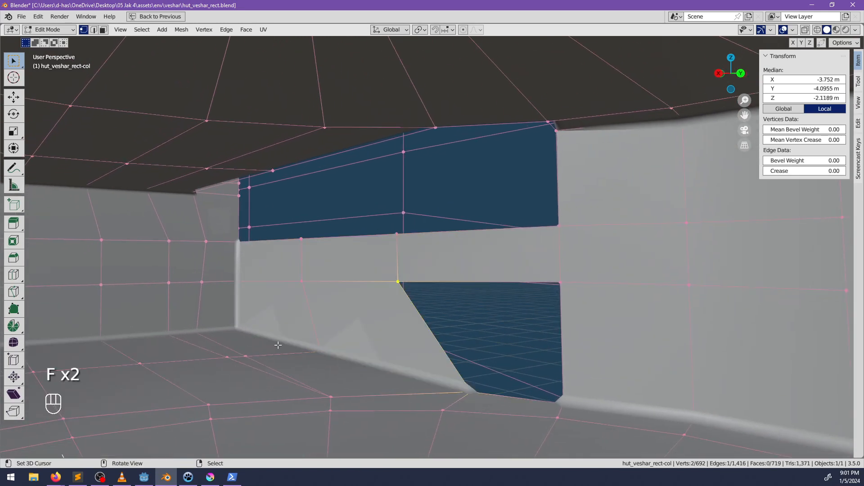
pyautogui.press('f')
pyautogui.moveTo(377, 280); pyautogui.dragTo(417, 260, button='middle')
# Bridge the top of the lower room's open side with a face under the ceiling and divide it with two loop cuts
pyautogui.moveTo(579, 197)
pyautogui.keyDown('shift'); pyautogui.mouseDown(button='middle')
pyautogui.moveTo(583, 207)
pyautogui.moveTo(568, 209)
pyautogui.mouseUp(button='middle'); pyautogui.keyUp('shift')
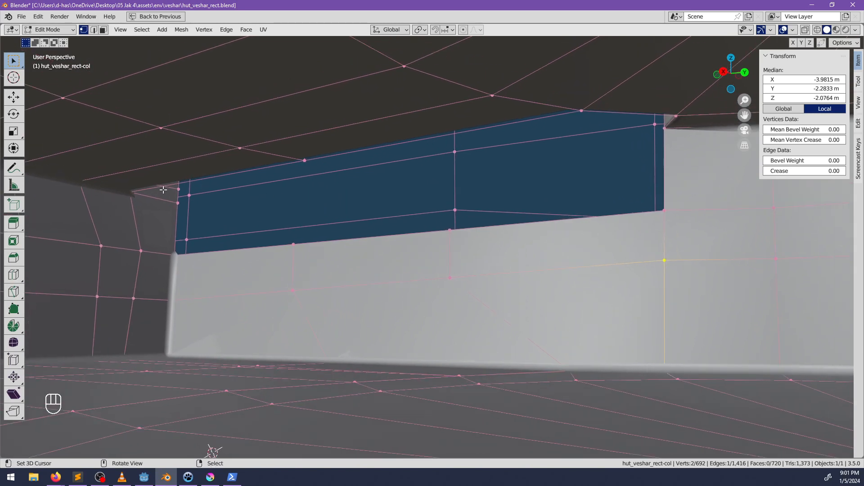
pyautogui.rightClick(174, 191)
pyautogui.keyDown('shift'); pyautogui.rightClick(177, 200); pyautogui.keyUp('shift')
pyautogui.moveTo(439, 201); pyautogui.dragTo(396, 264, button='middle')
pyautogui.moveTo(397, 263); pyautogui.dragTo(478, 267, button='middle')
pyautogui.press('f')
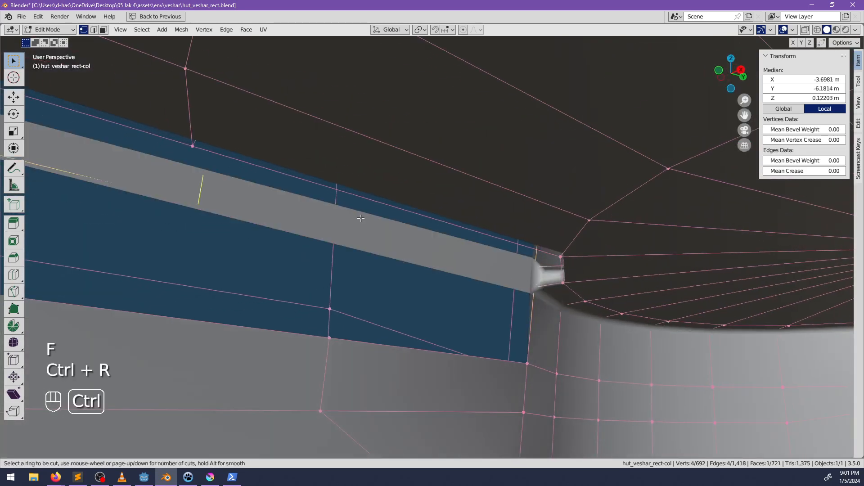
pyautogui.click(379, 229)
pyautogui.moveTo(379, 229); pyautogui.dragTo(332, 257, button='middle')
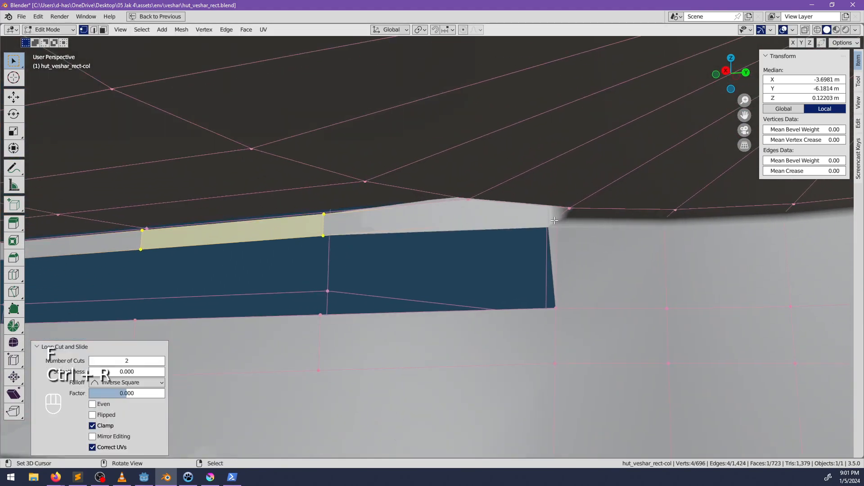
# Fill the opening between the top and middle bands of the lower room's open side with three faces
pyautogui.rightClick(555, 221)
pyautogui.keyDown('shift'); pyautogui.rightClick(556, 308); pyautogui.keyUp('shift')
pyautogui.press('f')
pyautogui.press('f')
pyautogui.press('f')
# Add a loop cut running across the upper floor and down through the newly filled side wall
pyautogui.moveTo(493, 309); pyautogui.dragTo(279, 149, button='middle')
pyautogui.keyDown('shift'); pyautogui.moveTo(281, 205); pyautogui.dragTo(376, 234, button='middle'); pyautogui.keyUp('shift')
pyautogui.scroll(3, 377, 234)
pyautogui.keyDown('shift'); pyautogui.moveTo(268, 270); pyautogui.dragTo(496, 251, button='middle'); pyautogui.keyUp('shift')
pyautogui.click(357, 243)
pyautogui.rightClick(357, 243)
# Select the full edge loop crossing the floor and side wall and flatten it by scaling to 0 along Y
pyautogui.keyDown('alt'); pyautogui.click(326, 182); pyautogui.keyUp('alt')
pyautogui.press('g')
pyautogui.press('g')
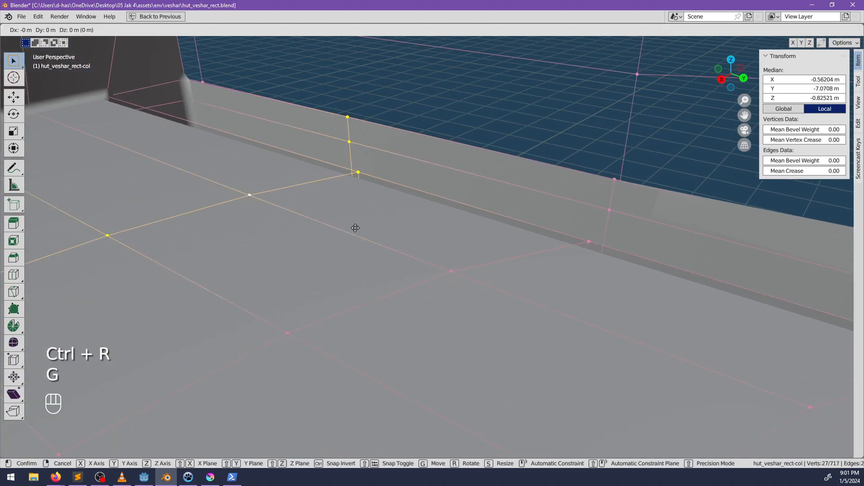
pyautogui.press('Escape')
pyautogui.moveTo(360, 230); pyautogui.dragTo(245, 210, button='middle')
pyautogui.moveTo(463, 259); pyautogui.dragTo(418, 291, button='middle')
pyautogui.hotkey('alt', 'z')
pyautogui.press('s')
pyautogui.press('y')
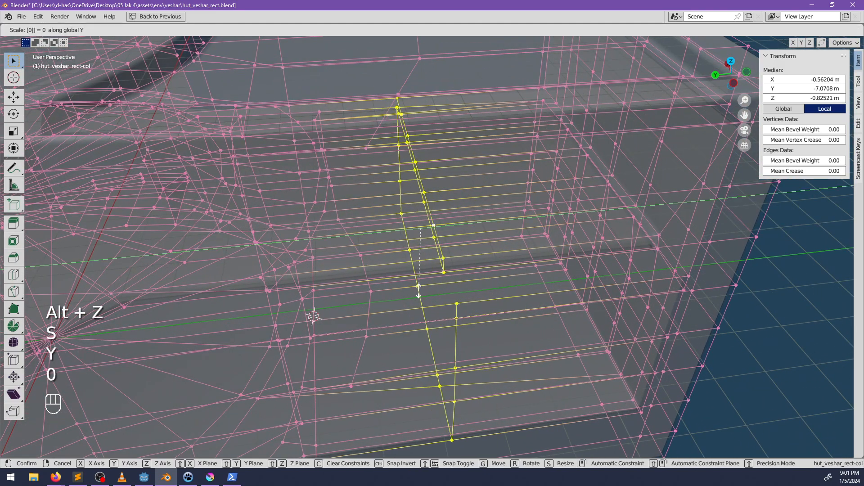
pyautogui.press('Return')
# Slide the selected edge loop closer to the back wall and flatten it again by scaling to 0 along Y
pyautogui.press('g')
pyautogui.press('g')
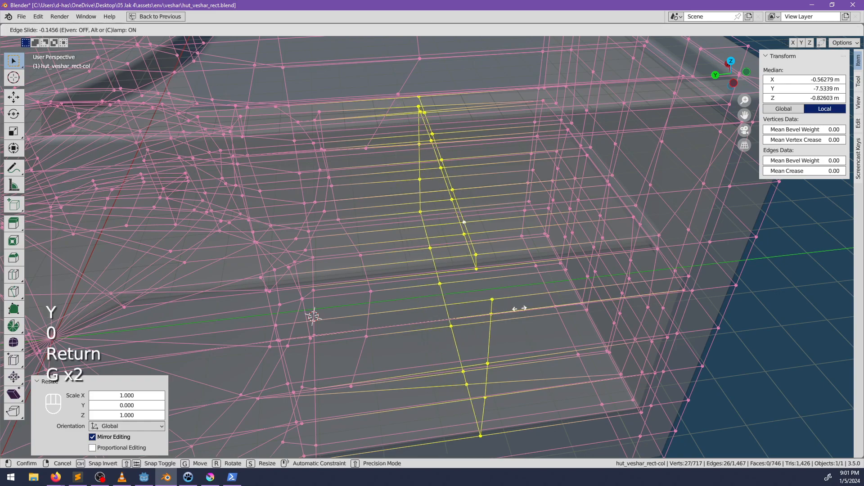
pyautogui.click(597, 303)
pyautogui.keyDown('shift'); pyautogui.moveTo(555, 298); pyautogui.dragTo(405, 310, button='middle'); pyautogui.keyUp('shift')
pyautogui.moveTo(387, 315); pyautogui.dragTo(561, 296, button='middle')
pyautogui.press('g')
pyautogui.press('g')
pyautogui.click(551, 306)
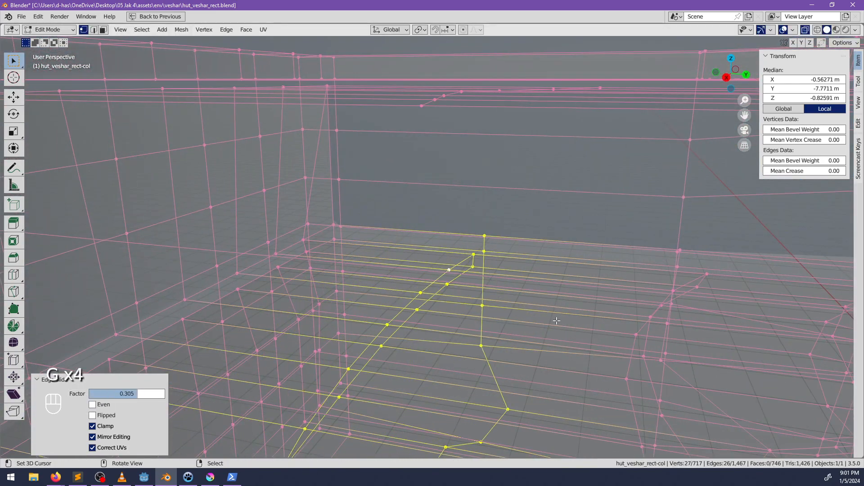
pyautogui.press('s')
pyautogui.press('y')
pyautogui.press('0')
pyautogui.press('Return')
pyautogui.hotkey('alt', 'z')
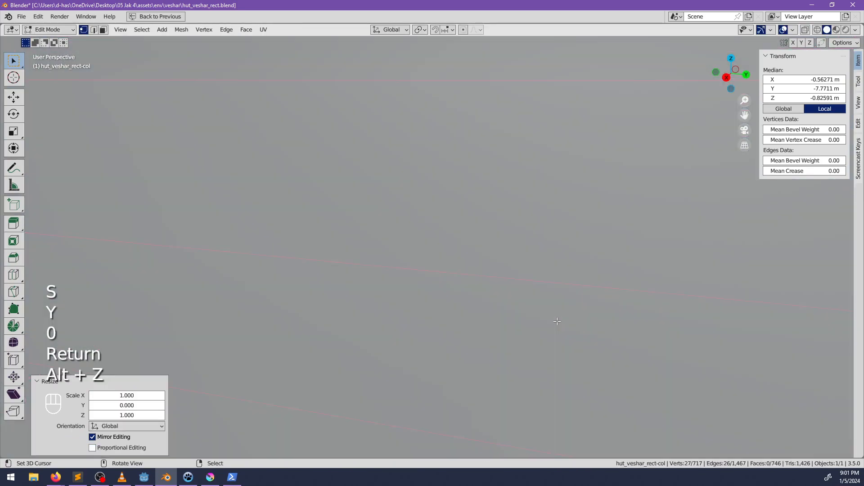
# Delete the three narrow faces lining the floor opening where it meets the upper back wall
pyautogui.keyDown('shift'); pyautogui.moveTo(496, 275); pyautogui.dragTo(507, 285, button='middle'); pyautogui.keyUp('shift')
pyautogui.moveTo(508, 285); pyautogui.dragTo(427, 264, button='middle')
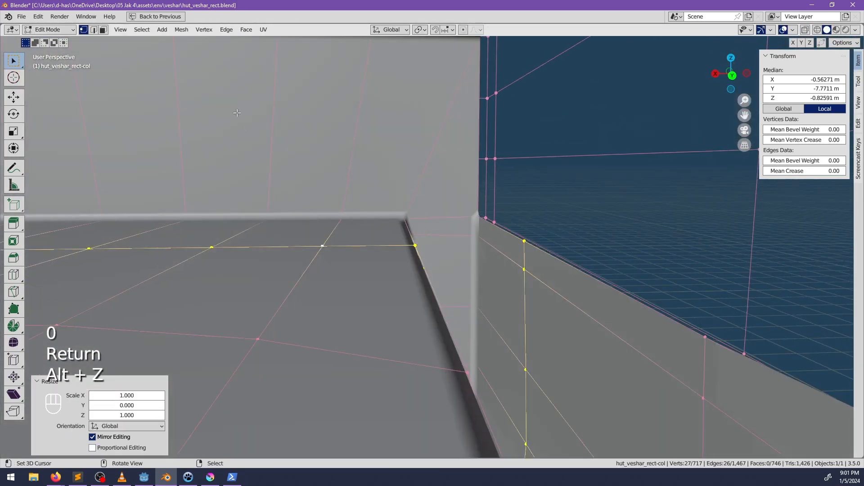
pyautogui.click(104, 30)
pyautogui.keyDown('shift'); pyautogui.moveTo(426, 231); pyautogui.dragTo(371, 237, button='middle'); pyautogui.keyUp('shift')
pyautogui.rightClick(369, 242)
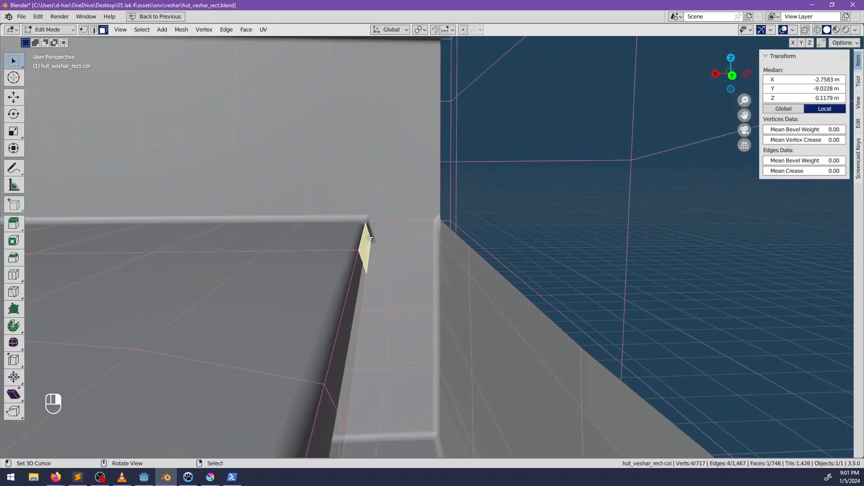
pyautogui.keyDown('ctrl'); pyautogui.rightClick(460, 252); pyautogui.keyUp('ctrl')
pyautogui.press('x')
pyautogui.click(452, 265)
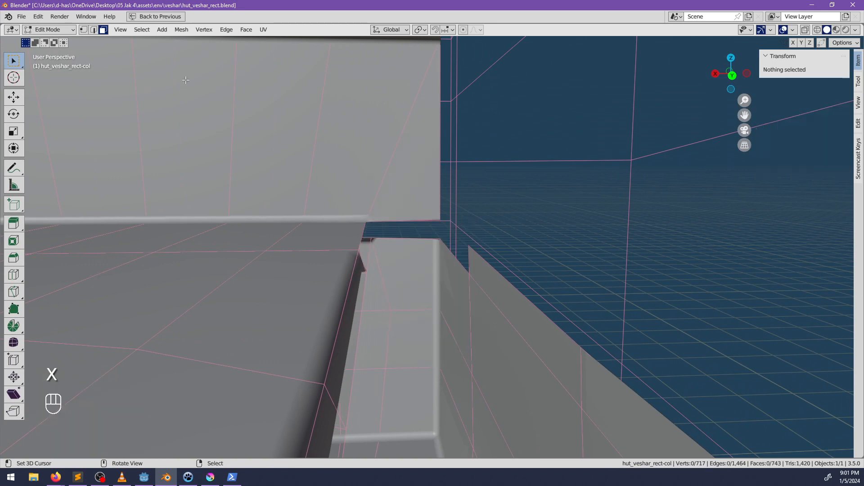
# Fill the gap at the back wall end of the floor opening with new faces and clear the selection
pyautogui.rightClick(398, 240)
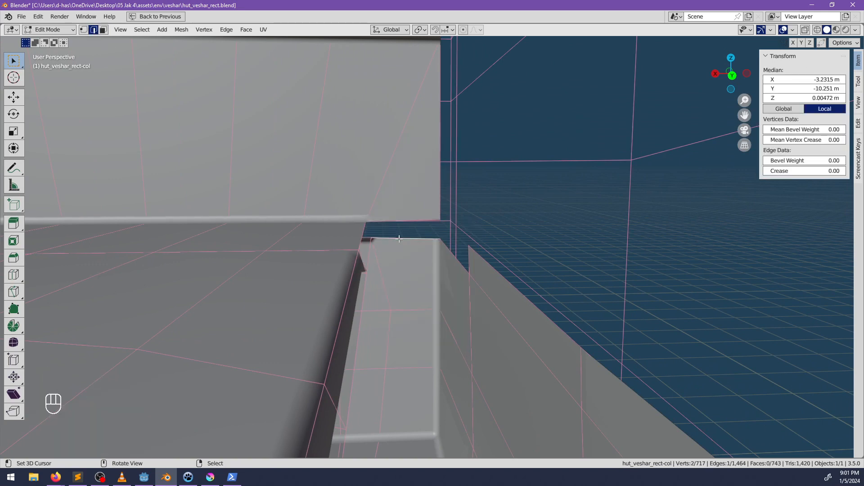
pyautogui.press('f')
pyautogui.press('f')
pyautogui.press('f')
pyautogui.hotkey('ctrl', 'z')
pyautogui.moveTo(409, 254); pyautogui.dragTo(283, 283, button='middle')
pyautogui.hotkey('alt', 'a')
pyautogui.keyDown('shift'); pyautogui.rightClick(387, 238); pyautogui.keyUp('shift')
pyautogui.press('f')
pyautogui.hotkey('alt', 'a')
# Slide the crosswise edge loop on the upper room's ceiling and add another loop cut across that ceiling
pyautogui.keyDown('shift'); pyautogui.moveTo(639, 232); pyautogui.dragTo(502, 247, button='middle'); pyautogui.keyUp('shift')
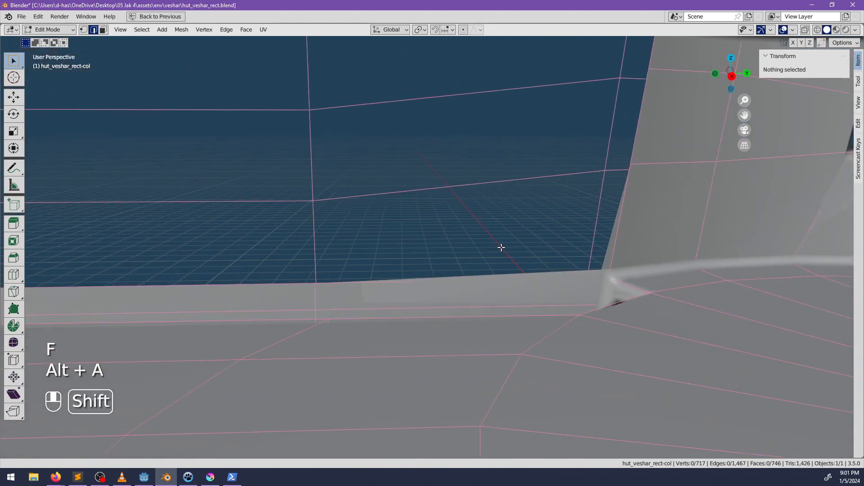
pyautogui.moveTo(596, 263); pyautogui.dragTo(567, 250, button='middle')
pyautogui.keyDown('shift'); pyautogui.moveTo(396, 169); pyautogui.dragTo(407, 225, button='middle'); pyautogui.keyUp('shift')
pyautogui.moveTo(476, 247); pyautogui.dragTo(382, 222, button='middle')
pyautogui.keyDown('alt'); pyautogui.click(382, 152); pyautogui.keyUp('alt')
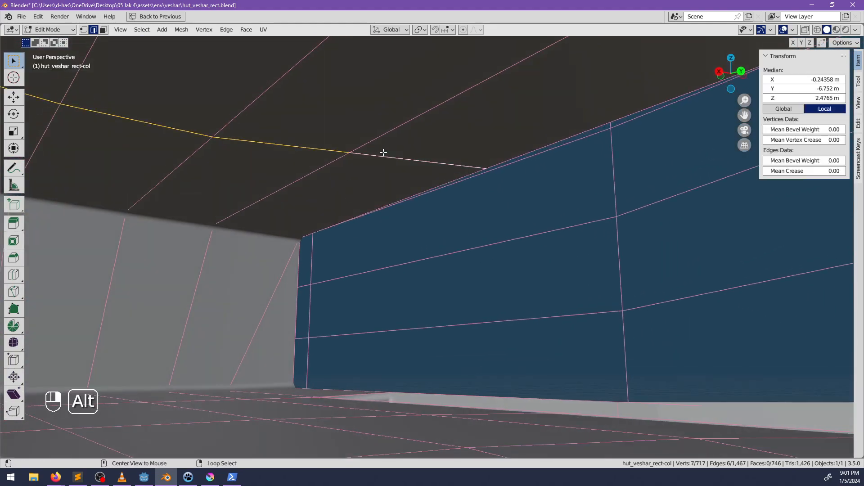
pyautogui.moveTo(383, 152); pyautogui.dragTo(617, 248, button='middle')
pyautogui.press('g')
pyautogui.press('g')
pyautogui.click(478, 238)
pyautogui.click(507, 228)
pyautogui.rightClick(506, 228)
# Try to fill the upper room's open side with successive faces, and undo those fills
pyautogui.moveTo(506, 227); pyautogui.dragTo(594, 221, button='middle')
pyautogui.press('f')
pyautogui.moveTo(379, 229); pyautogui.dragTo(498, 309, button='middle')
pyautogui.press('f')
pyautogui.press('f')
pyautogui.moveTo(655, 321); pyautogui.dragTo(231, 274, button='middle')
pyautogui.hotkey('ctrl', 'z')
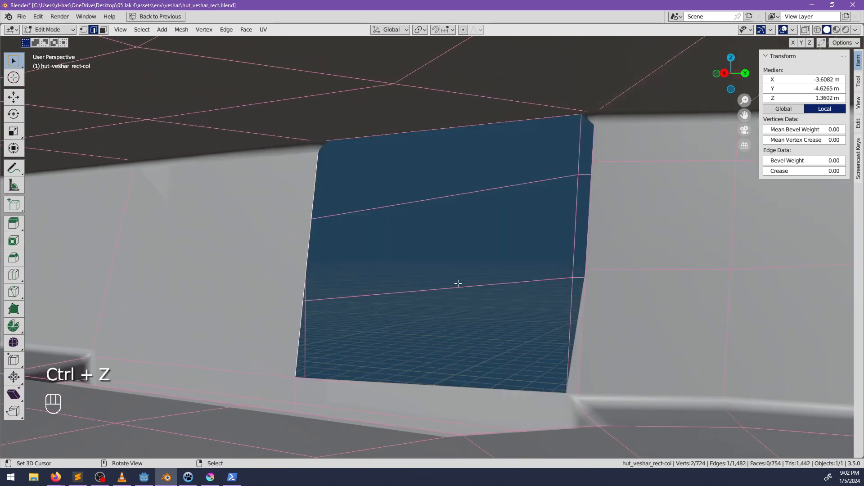
pyautogui.hotkey('ctrl', 'z')
pyautogui.moveTo(457, 284); pyautogui.dragTo(400, 288, button='middle')
pyautogui.hotkey('ctrl', 'z')
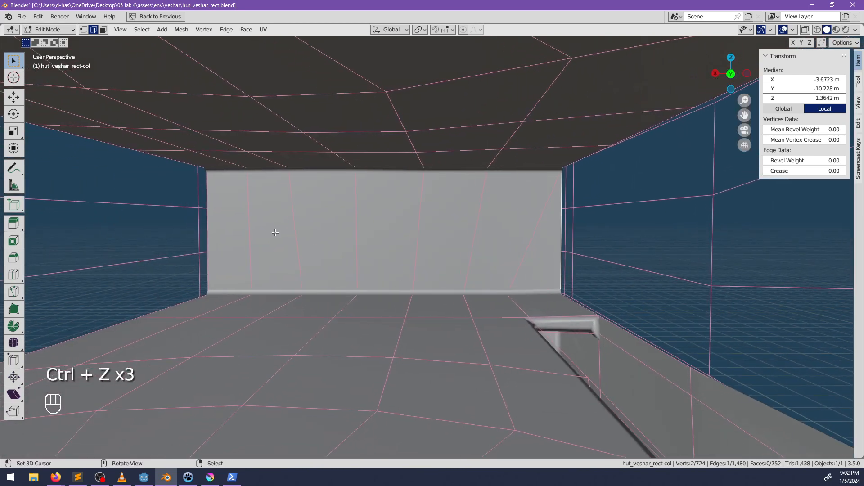
# Add a horizontal loop cut halfway up the upper back wall and extend it to the open-side edge with the Knife tool
pyautogui.doubleClick(473, 240)
pyautogui.keyDown('shift'); pyautogui.moveTo(473, 240); pyautogui.dragTo(446, 243, button='middle'); pyautogui.keyUp('shift')
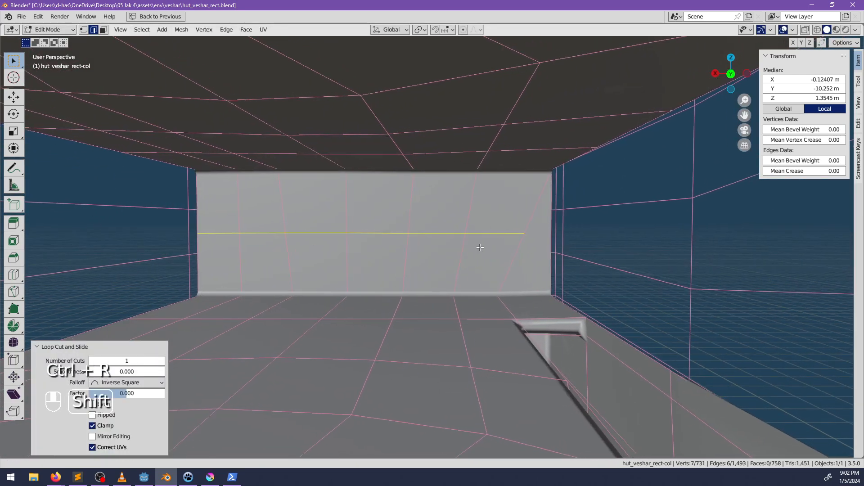
pyautogui.press('k')
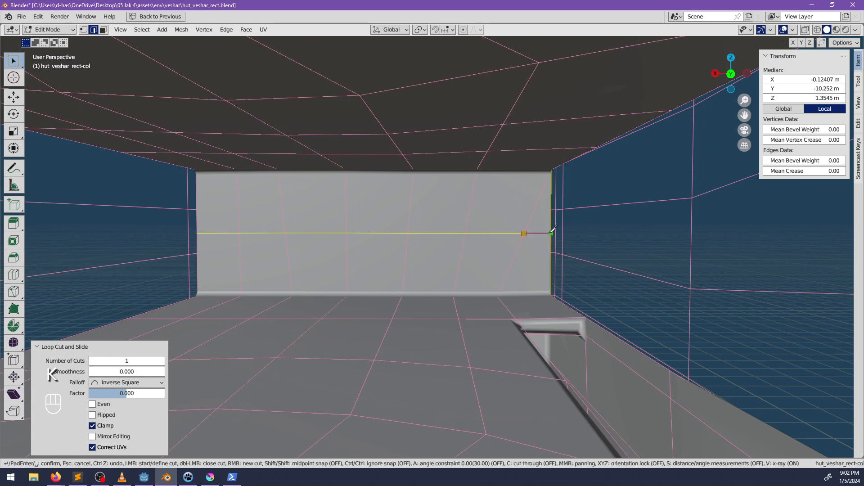
pyautogui.click(552, 233)
pyautogui.press('Return')
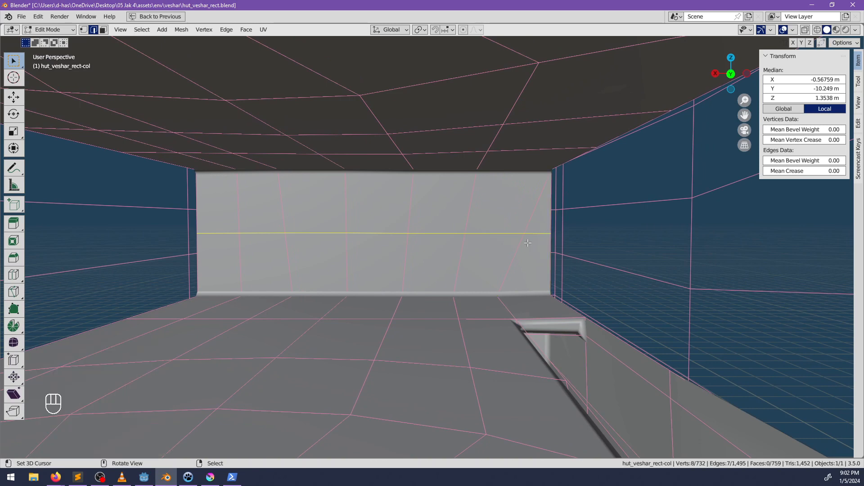
# Grid-fill the upper room's open side between the back wall's edges and the opposite wall's edges, with span 1
pyautogui.moveTo(552, 234); pyautogui.dragTo(590, 240, button='middle')
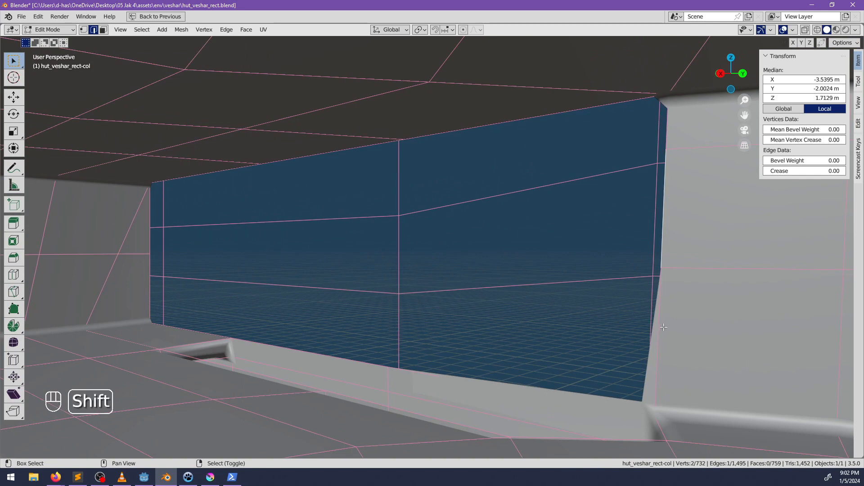
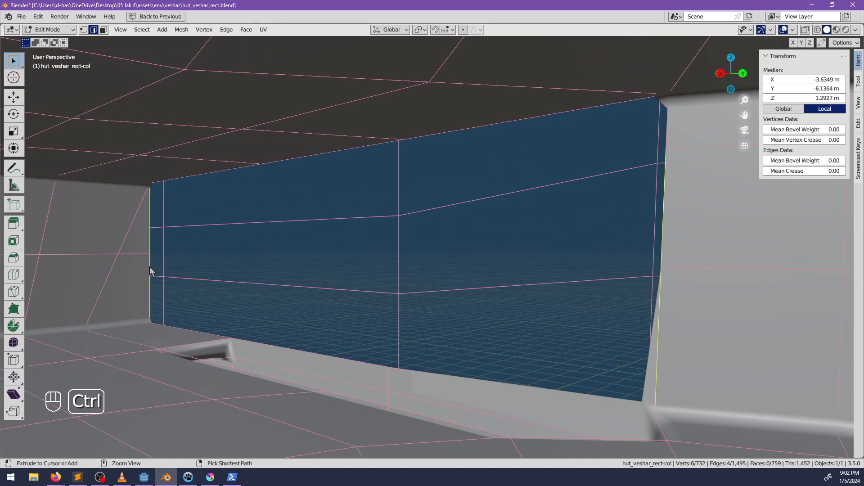
pyautogui.hotkey('ctrl', 'f')
pyautogui.click(103, 205)
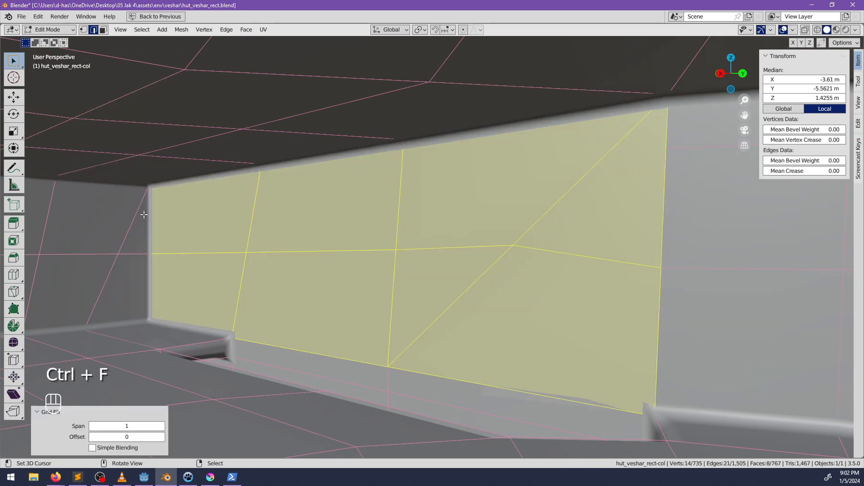
# Fill the gap at the floor corner of the upper room's other open side with a triangular face
pyautogui.moveTo(141, 212); pyautogui.dragTo(360, 274, button='middle')
pyautogui.moveTo(410, 257); pyautogui.dragTo(279, 263, button='middle')
pyautogui.keyDown('shift'); pyautogui.moveTo(279, 262); pyautogui.dragTo(365, 263, button='middle'); pyautogui.keyUp('shift')
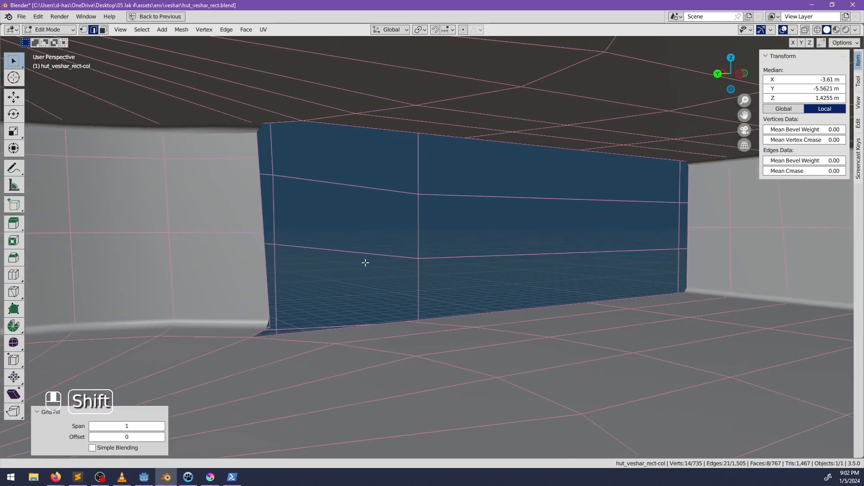
pyautogui.click(259, 150)
pyautogui.moveTo(263, 306); pyautogui.dragTo(344, 295, button='middle')
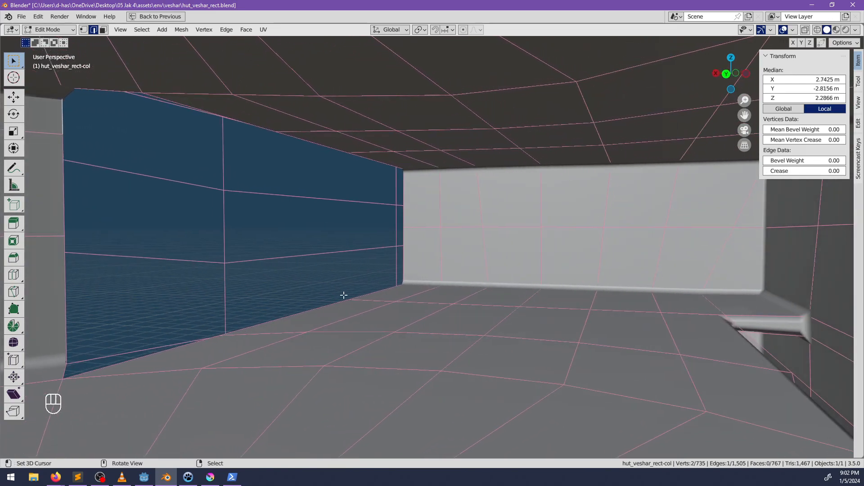
pyautogui.hotkey('alt', 'z')
pyautogui.keyDown('shift'); pyautogui.moveTo(393, 259); pyautogui.dragTo(333, 214, button='middle'); pyautogui.keyUp('shift')
pyautogui.hotkey('alt', 'z')
pyautogui.hotkey('alt', 'z')
pyautogui.rightClick(310, 247)
pyautogui.moveTo(309, 248); pyautogui.dragTo(267, 131, button='middle')
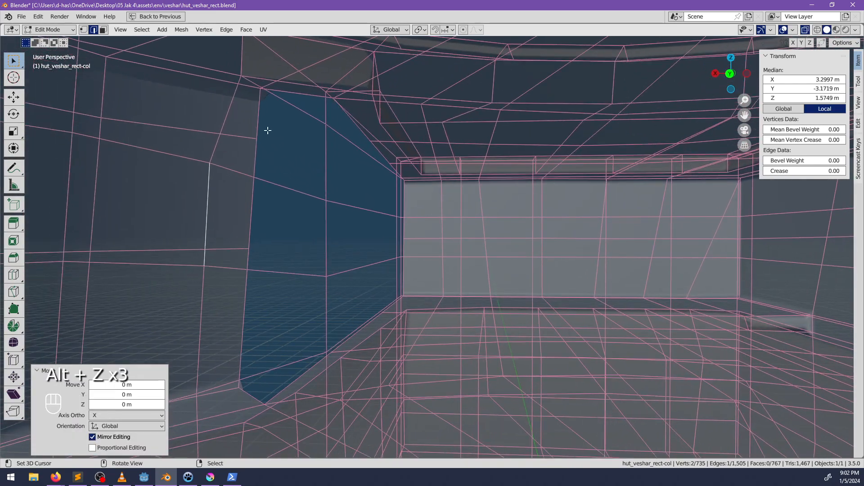
pyautogui.moveTo(327, 309); pyautogui.dragTo(355, 325, button='middle')
pyautogui.rightClick(299, 348)
pyautogui.hotkey('alt', 'z')
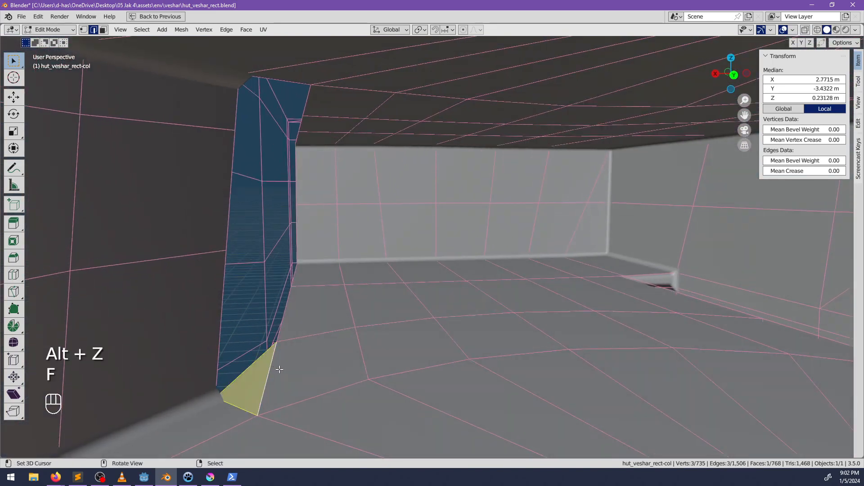
# Delete all the grid-filled faces covering the upper room's open side
pyautogui.moveTo(279, 369); pyautogui.dragTo(271, 291, button='middle')
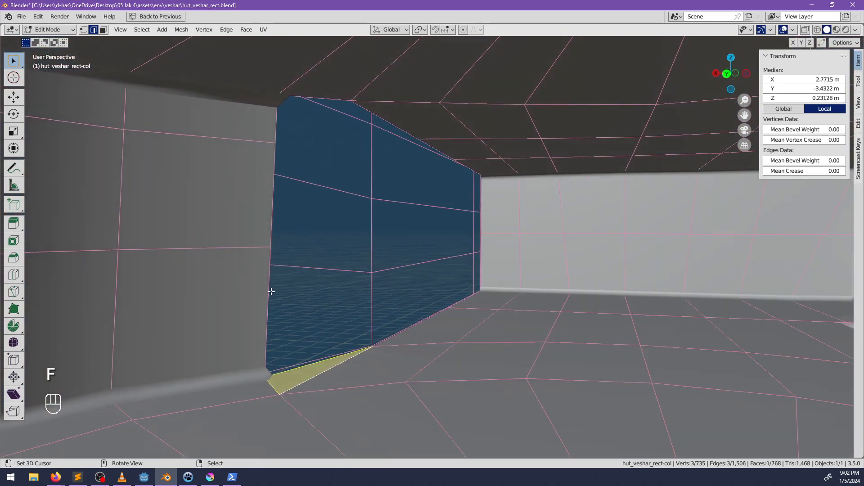
pyautogui.moveTo(283, 242); pyautogui.dragTo(420, 228, button='middle')
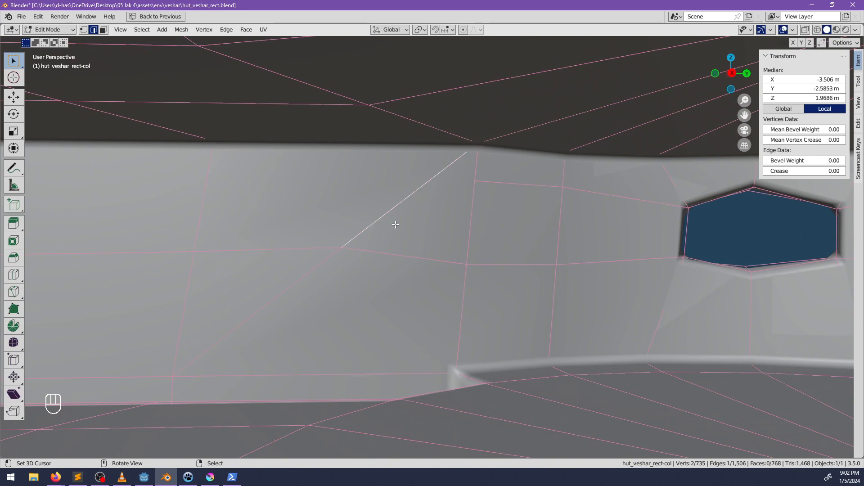
pyautogui.click(104, 32)
pyautogui.rightClick(438, 216)
pyautogui.moveTo(301, 257); pyautogui.dragTo(253, 257, button='middle')
pyautogui.keyDown('ctrl'); pyautogui.rightClick(211, 192); pyautogui.keyUp('ctrl')
pyautogui.keyDown('shift'); pyautogui.rightClick(220, 257); pyautogui.keyUp('shift')
pyautogui.keyDown('ctrl'); pyautogui.rightClick(553, 285); pyautogui.keyUp('ctrl')
pyautogui.press('x')
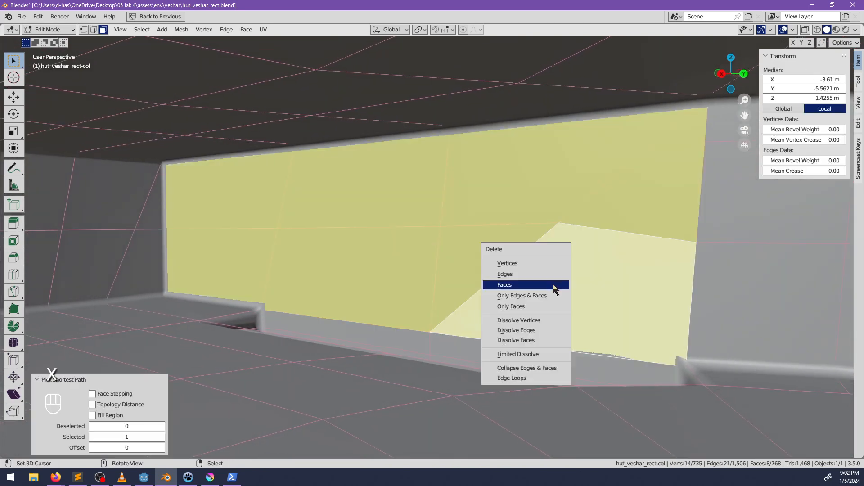
pyautogui.click(554, 286)
# Add a horizontal loop cut through the upper back wall's top row and extend it to the open-side edge with the Knife tool
pyautogui.moveTo(554, 286); pyautogui.dragTo(474, 282, button='middle')
pyautogui.hotkey('ctrl', 'r')
pyautogui.click(502, 236)
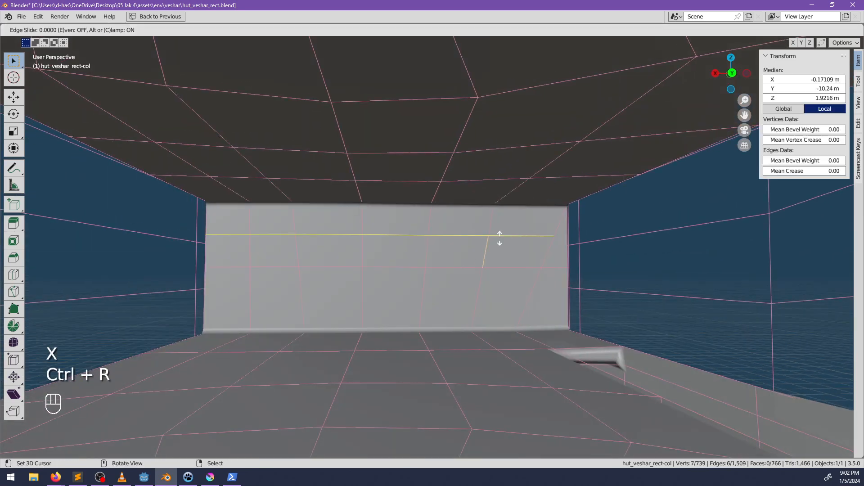
pyautogui.rightClick(499, 239)
pyautogui.hotkey('alt', 'z')
pyautogui.hotkey('alt', 'z')
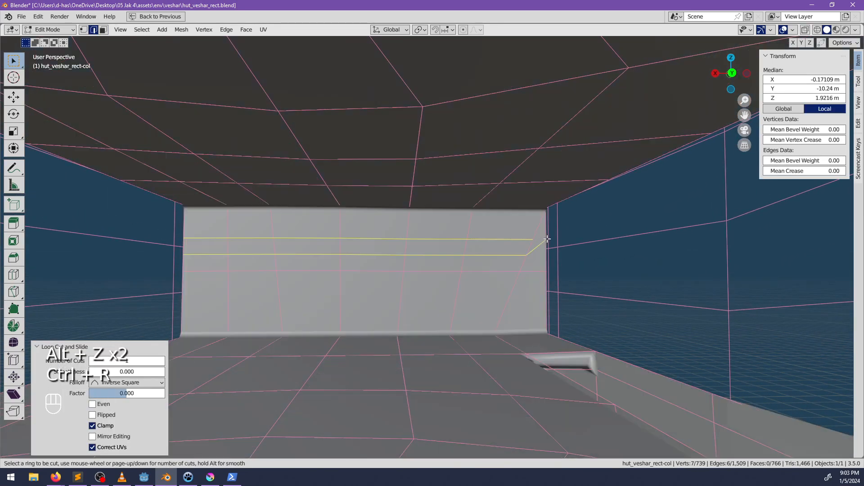
pyautogui.press('k')
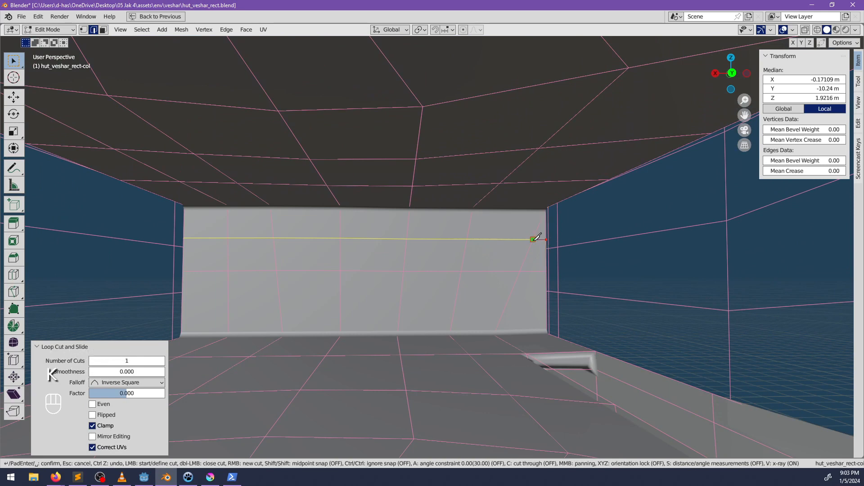
pyautogui.press('Return')
# Grid-fill the upper room's open side beside the stair opening between the vertical edge chains of its two adjoining walls, with span 1
pyautogui.moveTo(534, 239); pyautogui.dragTo(497, 236, button='middle')
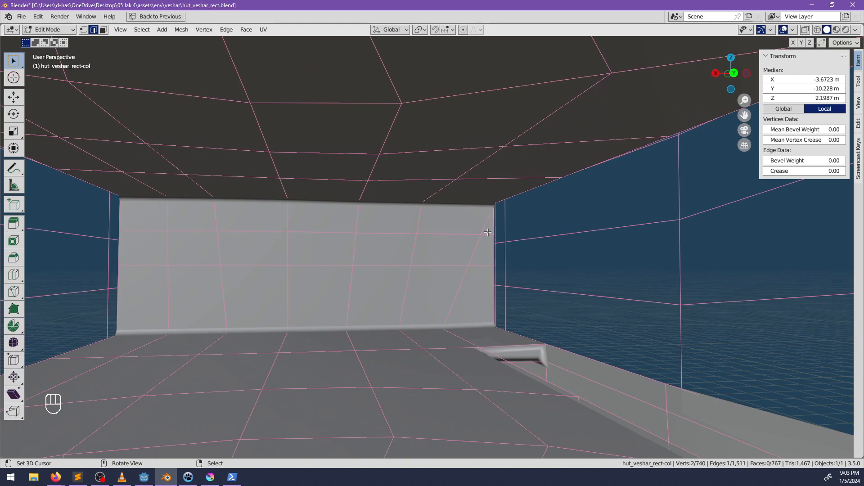
pyautogui.keyDown('ctrl'); pyautogui.click(494, 305); pyautogui.keyUp('ctrl')
pyautogui.moveTo(494, 305); pyautogui.dragTo(570, 290, button='middle')
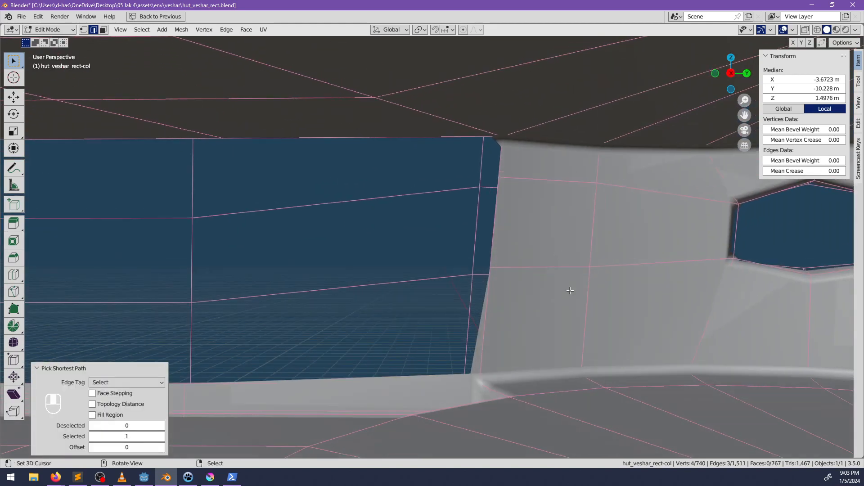
pyautogui.keyDown('shift'); pyautogui.click(494, 155); pyautogui.keyUp('shift')
pyautogui.keyDown('ctrl'); pyautogui.click(492, 318); pyautogui.keyUp('ctrl')
pyautogui.hotkey('ctrl', 'f')
pyautogui.click(498, 321)
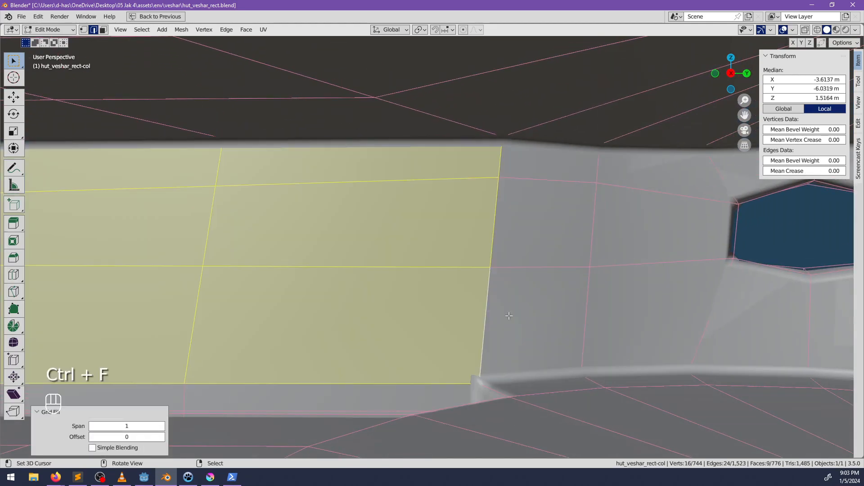
# Grid-fill the upper room's opposite open side between the vertical edge chains of its two adjoining walls
pyautogui.moveTo(509, 316); pyautogui.dragTo(195, 192, button='middle')
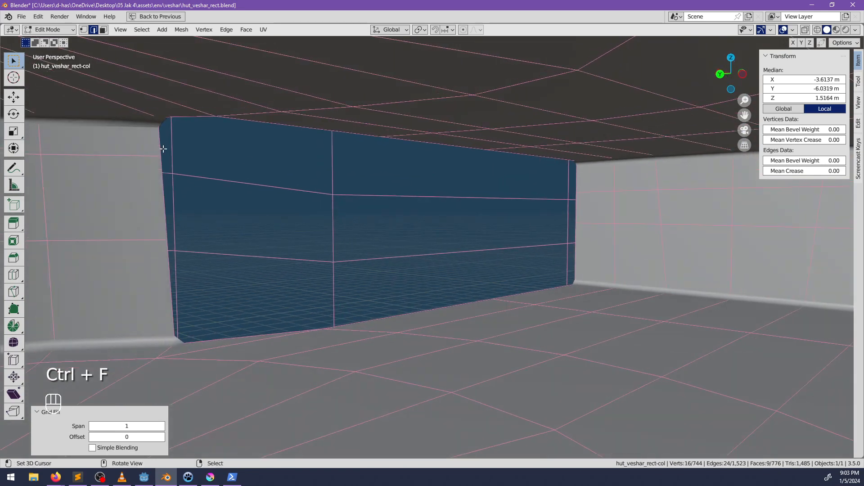
pyautogui.click(169, 253)
pyautogui.keyDown('ctrl'); pyautogui.click(169, 315); pyautogui.keyUp('ctrl')
pyautogui.keyDown('shift'); pyautogui.click(578, 180); pyautogui.keyUp('shift')
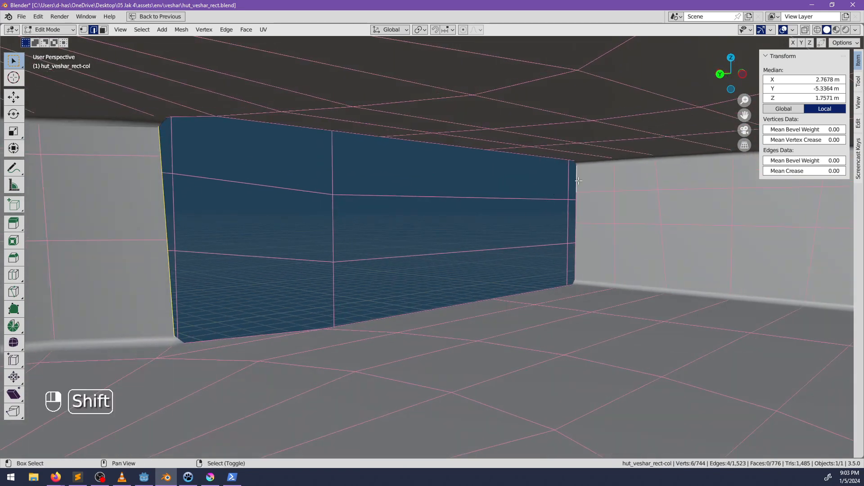
pyautogui.keyDown('ctrl'); pyautogui.click(579, 265); pyautogui.keyUp('ctrl')
pyautogui.hotkey('ctrl', 'f')
pyautogui.click(577, 264)
# Inspect the filled sides of the upper room and examine how the lower room's floor edges meet its side wall
pyautogui.keyDown('shift'); pyautogui.moveTo(451, 269); pyautogui.dragTo(477, 286, button='middle'); pyautogui.keyUp('shift')
pyautogui.hotkey('alt', 'a')
pyautogui.keyDown('shift'); pyautogui.moveTo(349, 311); pyautogui.dragTo(515, 284, button='middle'); pyautogui.keyUp('shift')
pyautogui.scroll(-1, 512, 294)
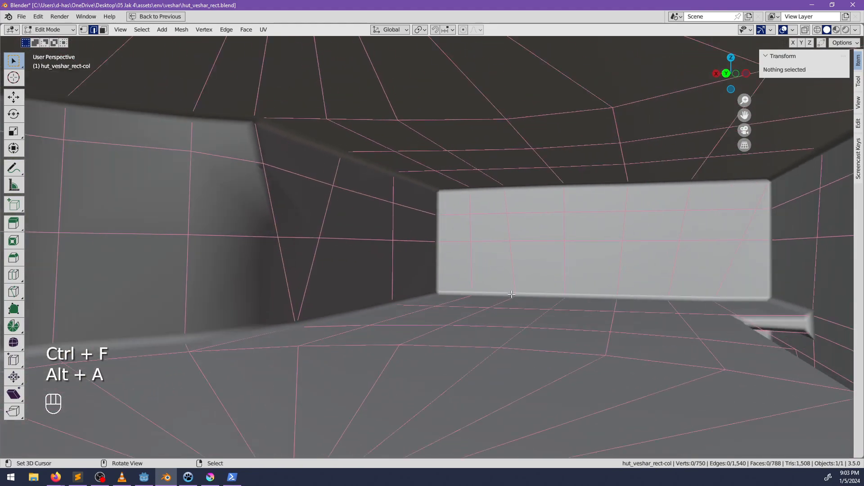
pyautogui.moveTo(463, 297); pyautogui.dragTo(380, 241, button='middle')
pyautogui.moveTo(488, 303); pyautogui.dragTo(531, 288, button='middle')
pyautogui.scroll(-5, 544, 315)
pyautogui.scroll(2, 550, 328)
pyautogui.scroll(3, 434, 299)
pyautogui.keyDown('shift'); pyautogui.moveTo(310, 309); pyautogui.dragTo(570, 309, button='middle'); pyautogui.keyUp('shift')
pyautogui.moveTo(569, 308); pyautogui.dragTo(489, 268, button='middle')
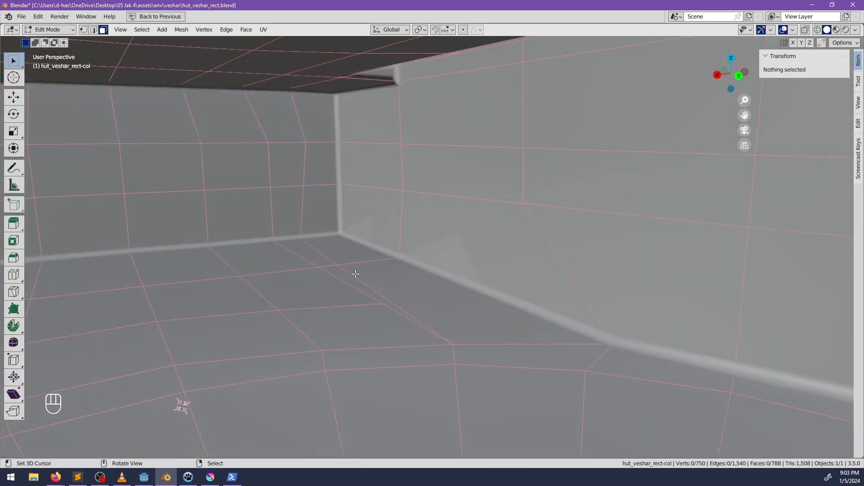
# Try to delete the two floor faces along the lower room's side wall together with the wall face above them
pyautogui.rightClick(354, 275)
pyautogui.keyDown('shift'); pyautogui.rightClick(402, 279); pyautogui.keyUp('shift')
pyautogui.rightClick(498, 265)
pyautogui.moveTo(513, 272); pyautogui.dragTo(431, 288, button='middle')
pyautogui.hotkey('alt', 'z')
pyautogui.hotkey('alt', 'z')
pyautogui.rightClick(386, 269)
pyautogui.press('x')
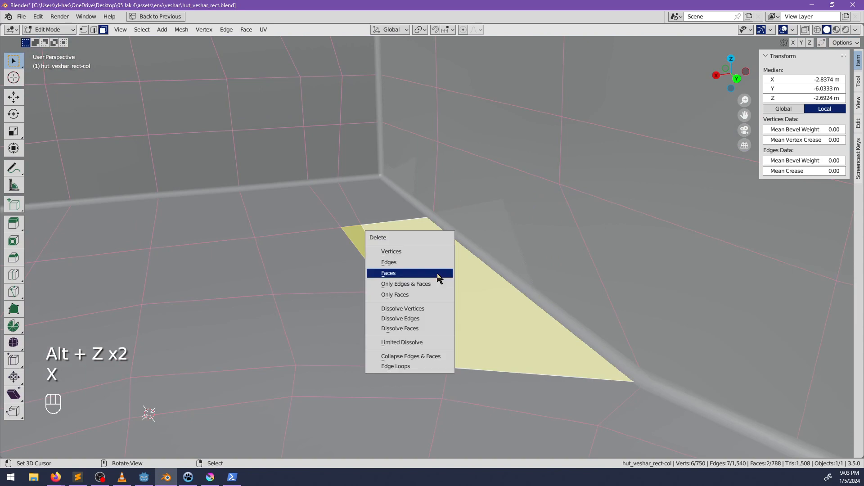
pyautogui.keyDown('shift'); pyautogui.rightClick(521, 267); pyautogui.keyUp('shift')
pyautogui.moveTo(520, 267); pyautogui.dragTo(569, 290, button='middle')
pyautogui.press('x')
pyautogui.click(598, 261)
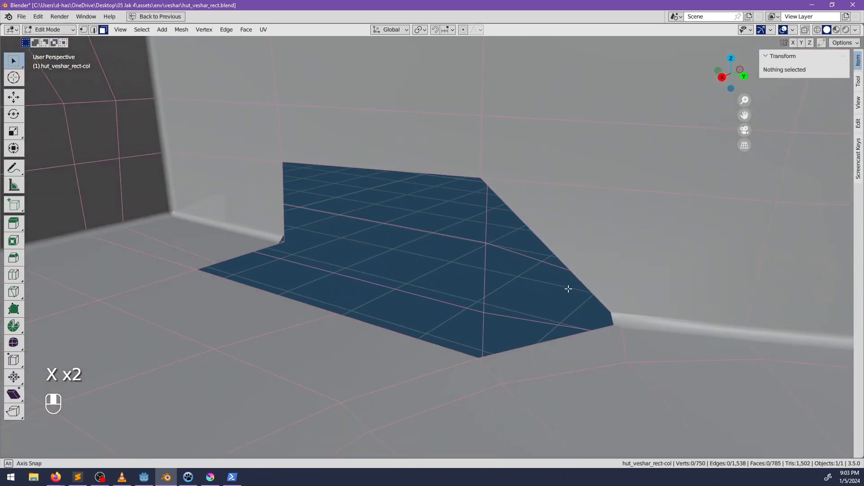
pyautogui.hotkey('ctrl', 'z')
# Delete the floor faces along the lower room's side wall and the adjoining slanted wall face, leaving one opening
pyautogui.rightClick(451, 305)
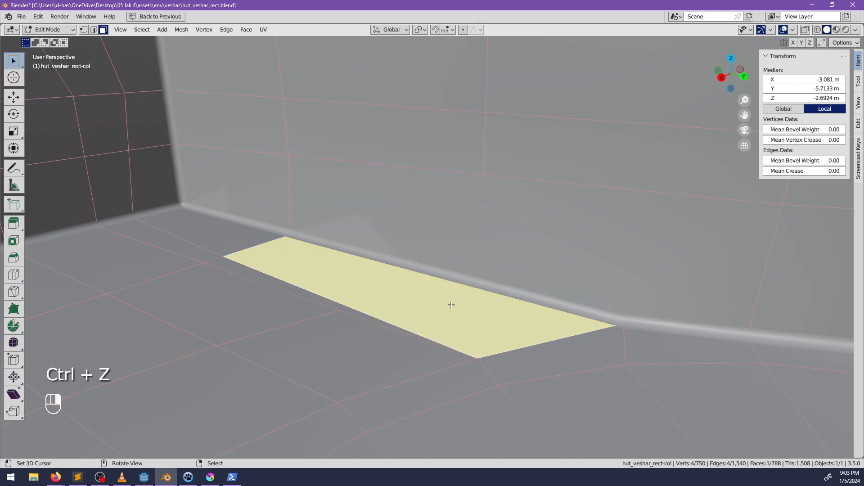
pyautogui.press('x')
pyautogui.click(303, 291)
pyautogui.rightClick(430, 241)
pyautogui.press('x')
pyautogui.click(431, 242)
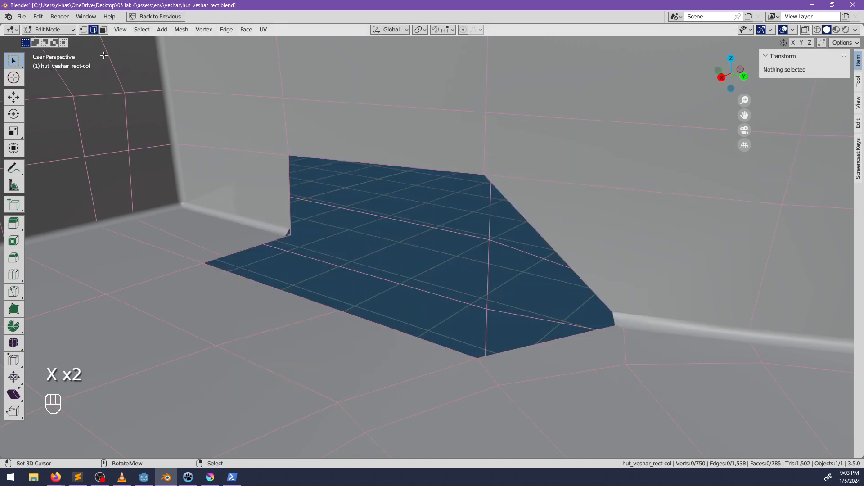
# Merge the short floor edge on the opening's rim into one vertex at its center
pyautogui.rightClick(241, 275)
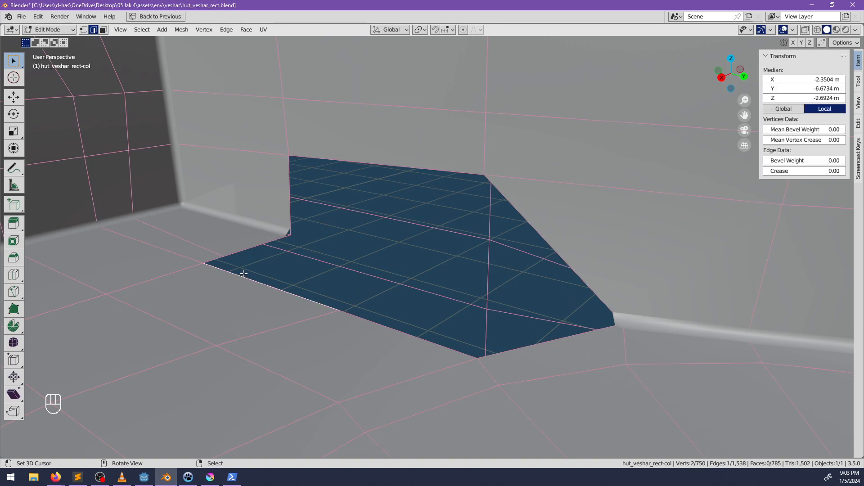
pyautogui.moveTo(265, 266); pyautogui.dragTo(361, 265, button='middle')
pyautogui.press('m')
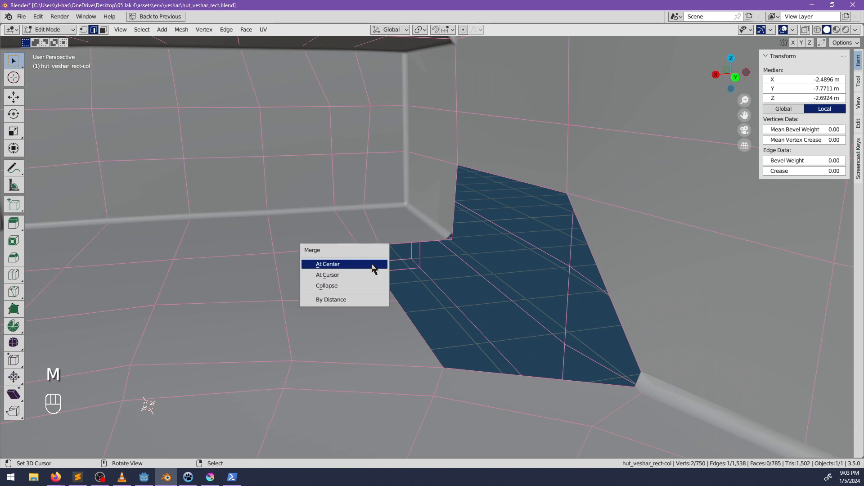
pyautogui.click(373, 264)
# Try to fill the wall part of the opening with a single face
pyautogui.moveTo(377, 279); pyautogui.dragTo(364, 257, button='middle')
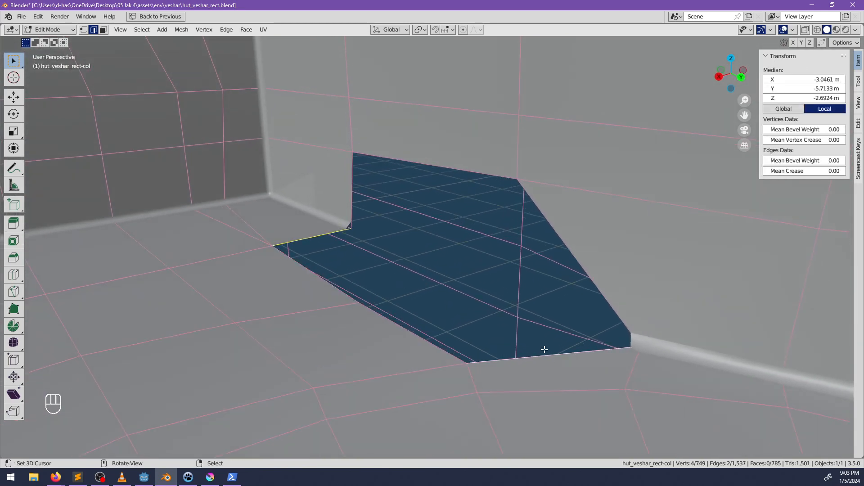
pyautogui.press('f')
pyautogui.moveTo(497, 269); pyautogui.dragTo(538, 269, button='middle')
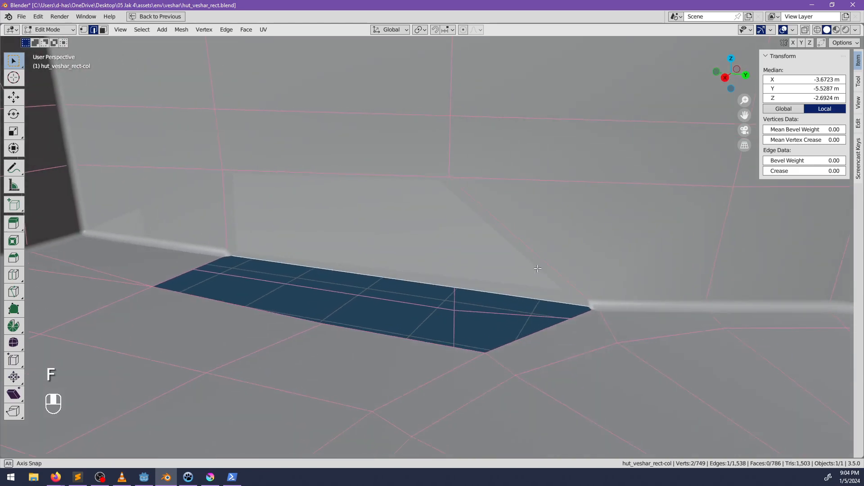
pyautogui.hotkey('ctrl', 'z')
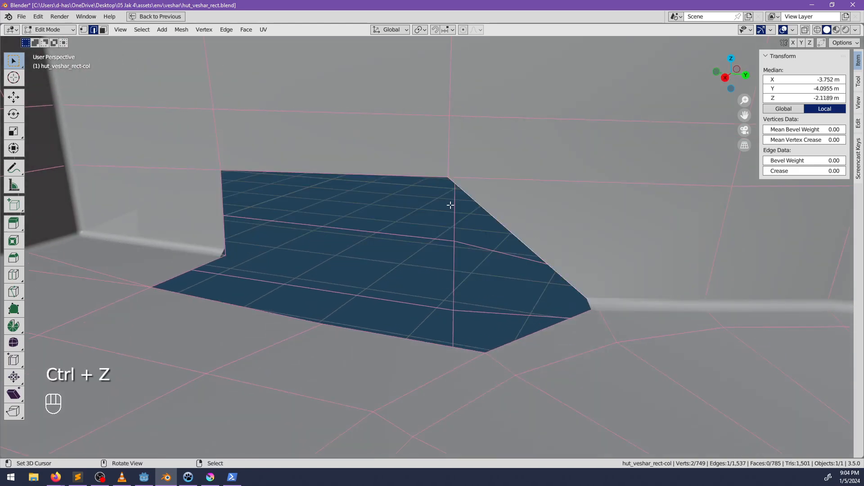
# Extrude the opening's slanted wall edge, move it -0.38635 m along Z, and flatten it by scaling Z to 0
pyautogui.press('e')
pyautogui.rightClick(434, 223)
pyautogui.press('g')
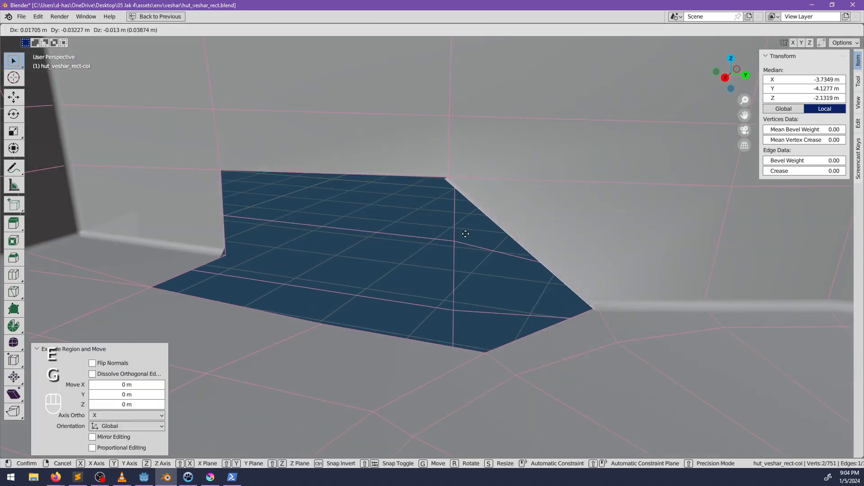
pyautogui.press('z')
pyautogui.click(445, 265)
pyautogui.press('s')
pyautogui.press('z')
pyautogui.press('0')
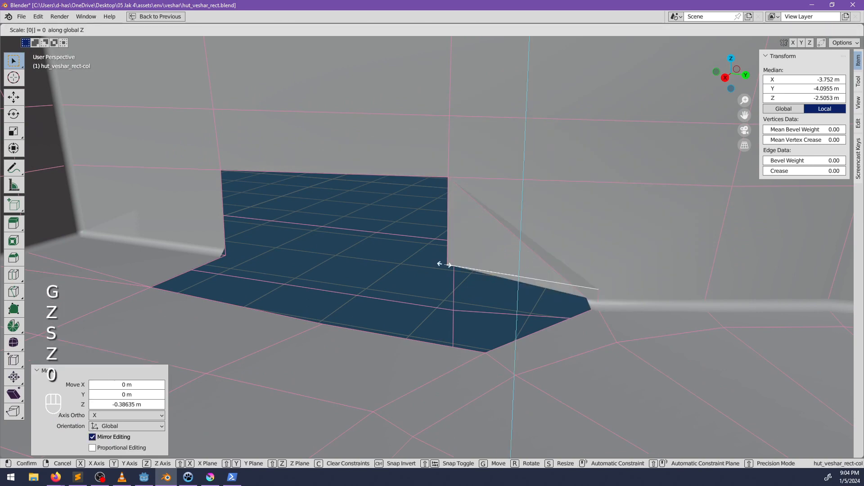
pyautogui.press('Return')
# Try to move the flattened wall edge to the floor without an axis constraint
pyautogui.press('g')
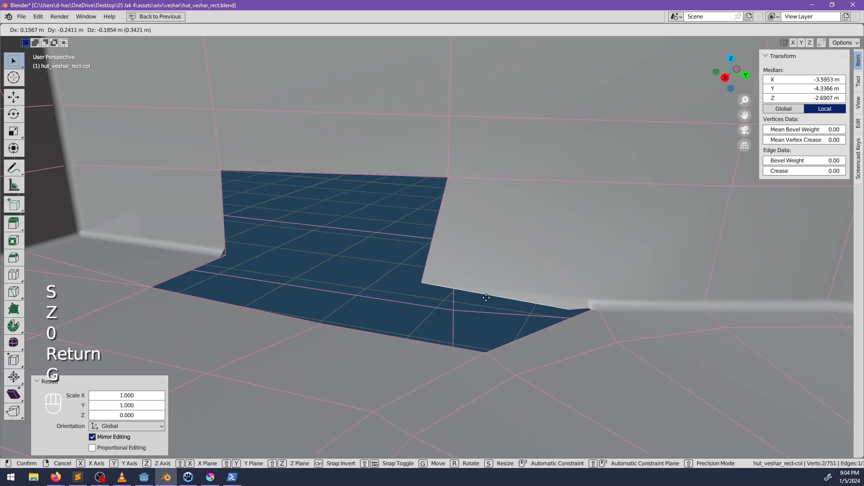
pyautogui.click(558, 294)
pyautogui.hotkey('ctrl', 'z')
# Lower the flattened wall edge along Z to floor level
pyautogui.press('g')
pyautogui.press('z')
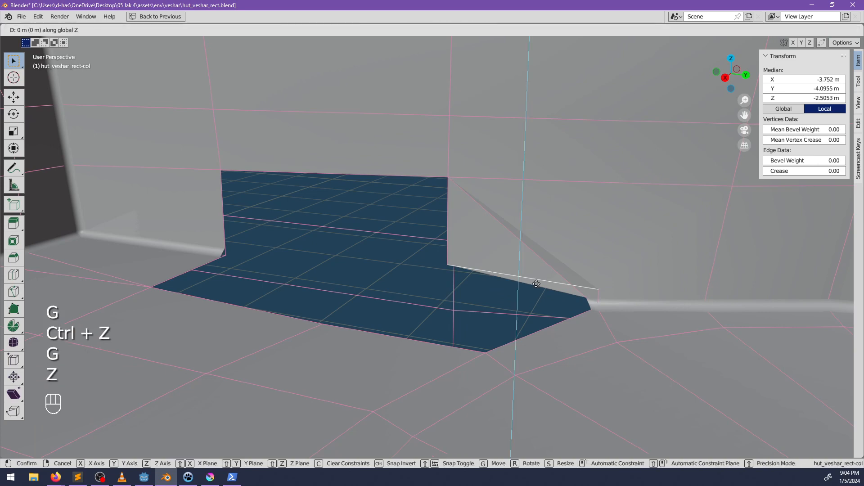
pyautogui.click(532, 300)
# Merge the lowered edge's end vertex with the overlapping floor-corner vertex at their center
pyautogui.hotkey('alt', 'z')
pyautogui.moveTo(552, 333); pyautogui.dragTo(530, 331, button='middle')
pyautogui.click(86, 30)
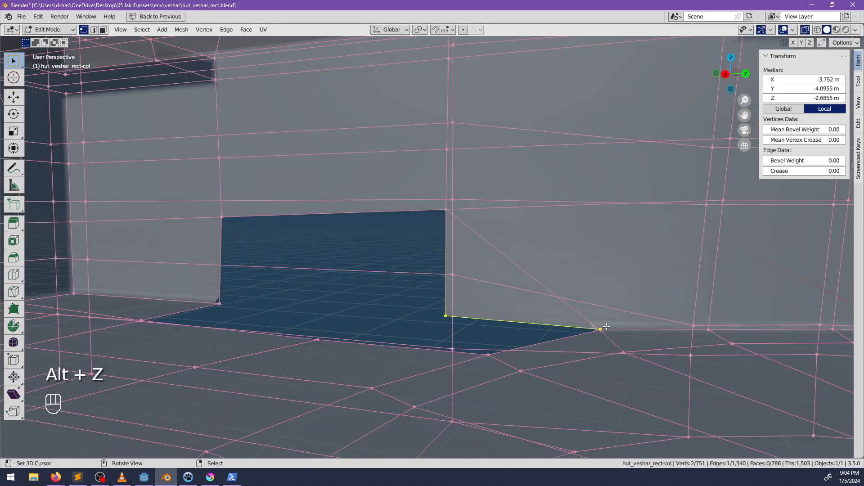
pyautogui.rightClick(600, 330)
pyautogui.keyDown('shift'); pyautogui.moveTo(630, 337); pyautogui.dragTo(544, 297, button='middle'); pyautogui.keyUp('shift')
pyautogui.moveTo(525, 307); pyautogui.dragTo(482, 316, button='middle')
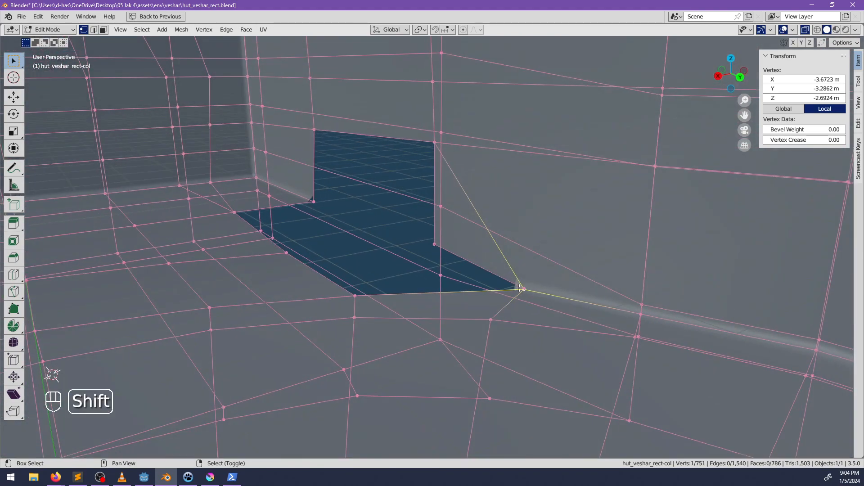
pyautogui.keyDown('shift'); pyautogui.rightClick(521, 287); pyautogui.keyUp('shift')
pyautogui.press('m')
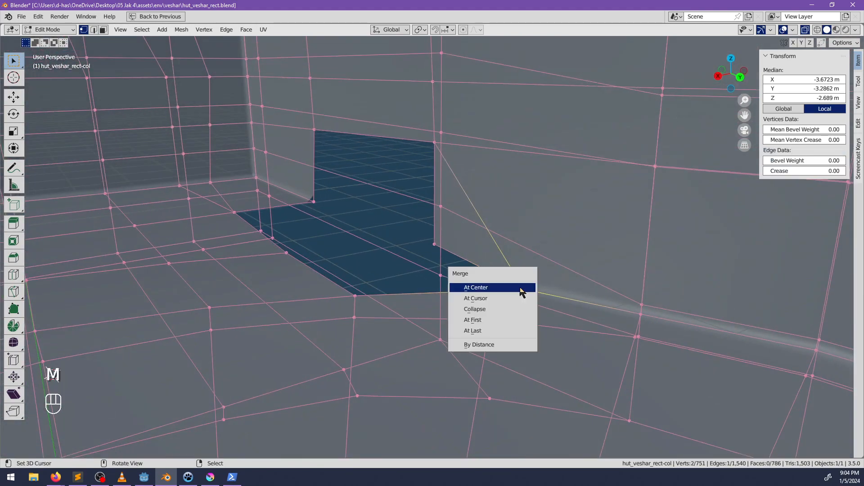
pyautogui.click(498, 298)
pyautogui.hotkey('alt', 'z')
# Fill a triangular floor face between the lowered wall edge and the opening's nearest floor corner vertex
pyautogui.moveTo(499, 298); pyautogui.dragTo(432, 264, button='middle')
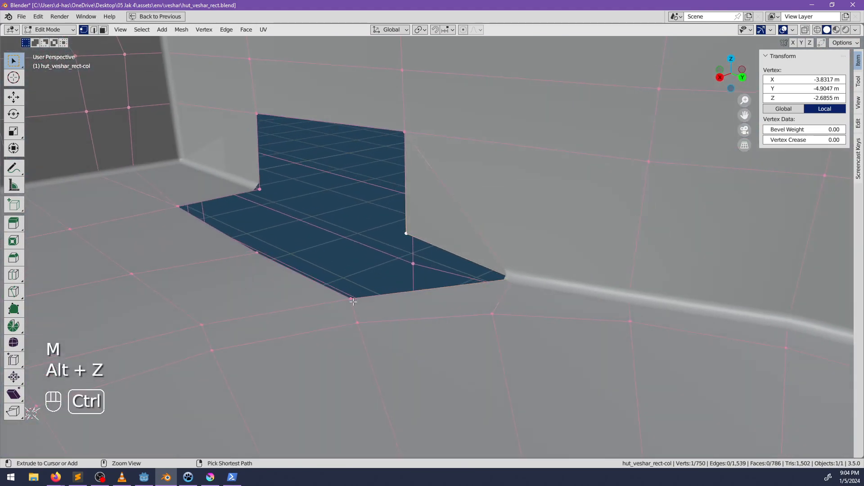
pyautogui.keyDown('ctrl'); pyautogui.rightClick(353, 301); pyautogui.keyUp('ctrl')
pyautogui.press('f')
# Connect the two bottom wall vertices across the opening with an edge and split it at its midpoint with a loop cut
pyautogui.keyDown('shift'); pyautogui.moveTo(352, 302); pyautogui.dragTo(411, 232, button='middle'); pyautogui.keyUp('shift')
pyautogui.click(467, 193)
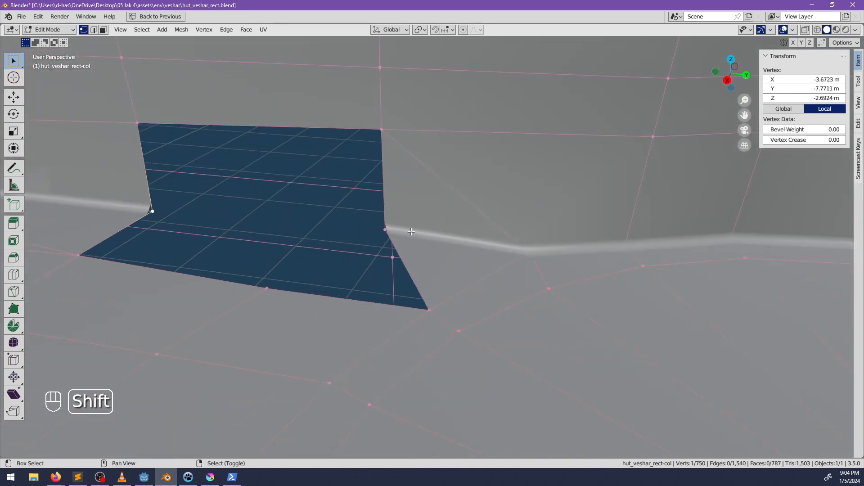
pyautogui.press('f')
pyautogui.hotkey('ctrl', 'z')
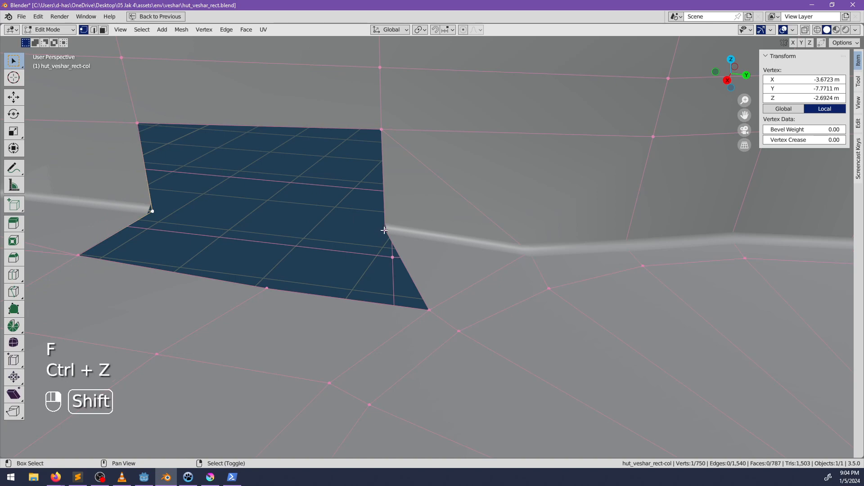
pyautogui.press('f')
pyautogui.hotkey('ctrl', 'z')
pyautogui.moveTo(384, 230); pyautogui.dragTo(325, 293, button='middle')
pyautogui.press('f')
pyautogui.hotkey('ctrl', 'r')
pyautogui.click(289, 259)
pyautogui.rightClick(315, 265)
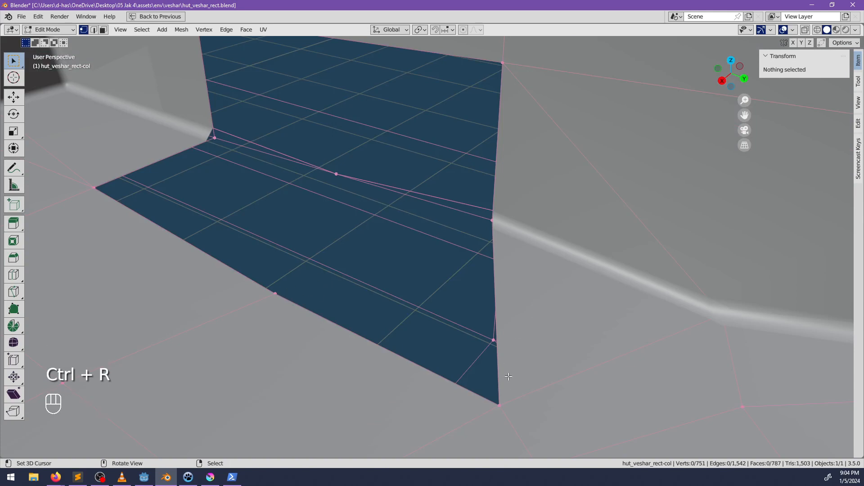
# Fill the remaining floor opening with two faces between the new split edge and the existing floor edge
pyautogui.keyDown('alt'); pyautogui.click(500, 403); pyautogui.keyUp('alt')
pyautogui.keyDown('ctrl'); pyautogui.click(493, 222); pyautogui.keyUp('ctrl')
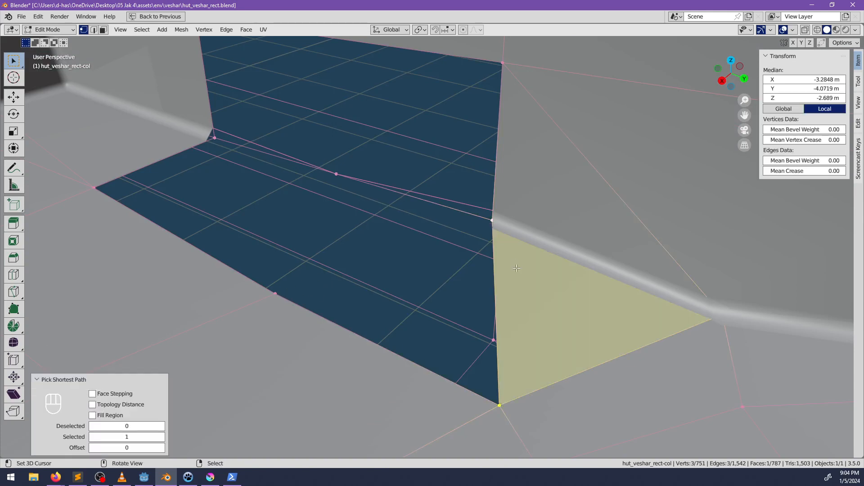
pyautogui.click(494, 221)
pyautogui.keyDown('shift'); pyautogui.rightClick(504, 399); pyautogui.keyUp('shift')
pyautogui.press('f')
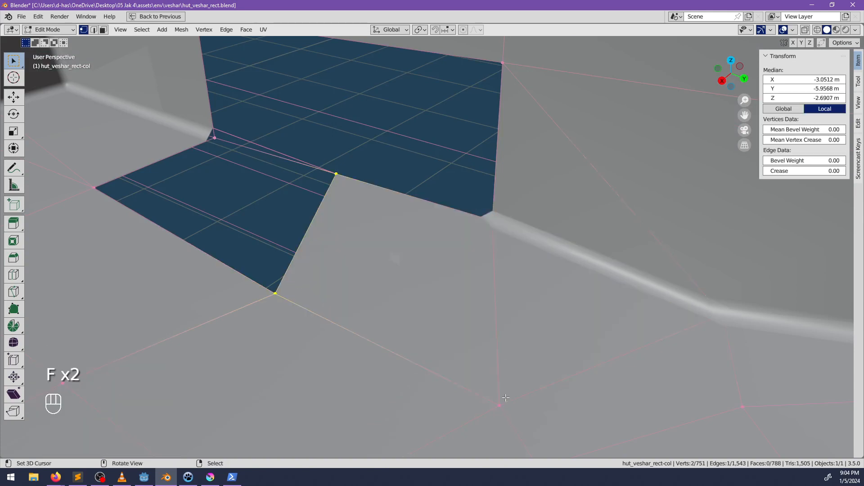
pyautogui.press('f')
pyautogui.moveTo(438, 300); pyautogui.dragTo(431, 272, button='middle')
pyautogui.keyDown('shift'); pyautogui.moveTo(431, 272); pyautogui.dragTo(434, 330, button='middle'); pyautogui.keyUp('shift')
pyautogui.scroll(-1, 441, 330)
pyautogui.moveTo(445, 289); pyautogui.dragTo(438, 284, button='middle')
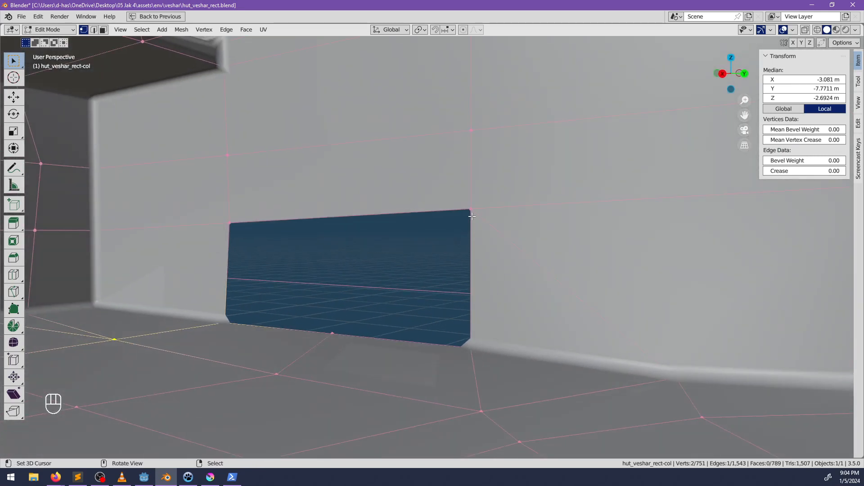
# Try to split the wall above the opening vertically with a loop cut, and with a Knife cut down to the opening's upper edge
pyautogui.moveTo(437, 198); pyautogui.dragTo(377, 251, button='middle')
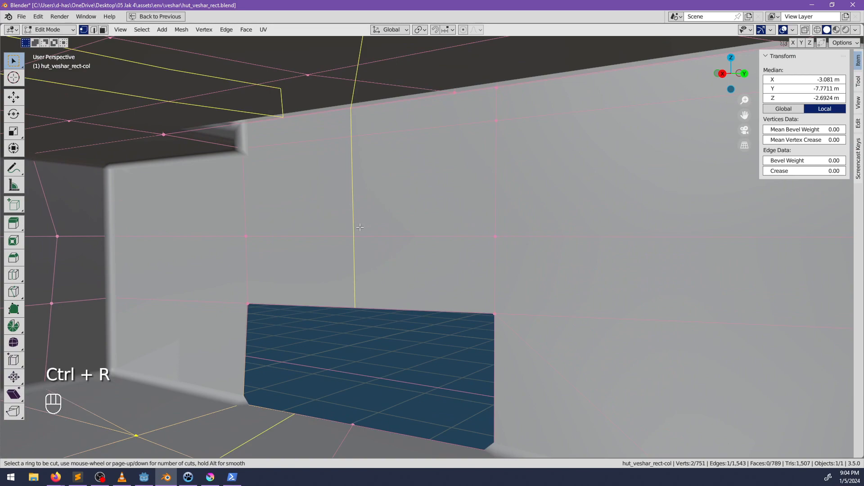
pyautogui.rightClick(360, 243)
pyautogui.scroll(-2, 369, 239)
pyautogui.moveTo(437, 194); pyautogui.dragTo(481, 201, button='middle')
pyautogui.scroll(1, 450, 216)
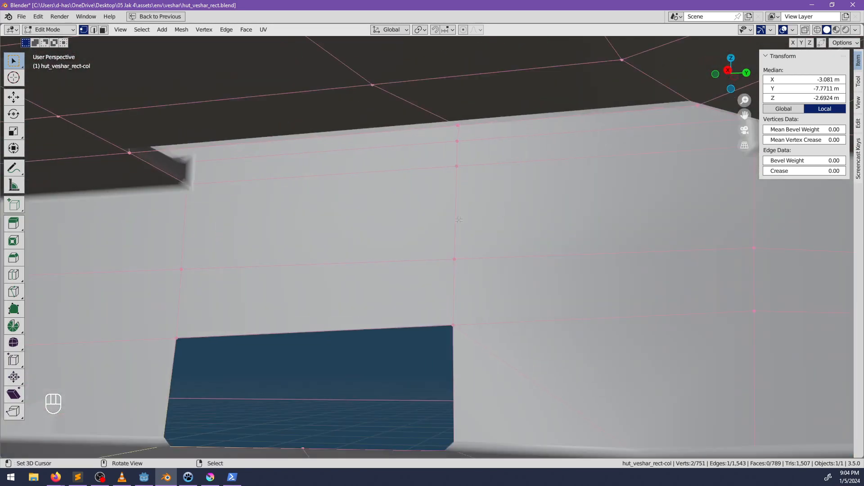
pyautogui.moveTo(422, 236); pyautogui.dragTo(476, 223, button='middle')
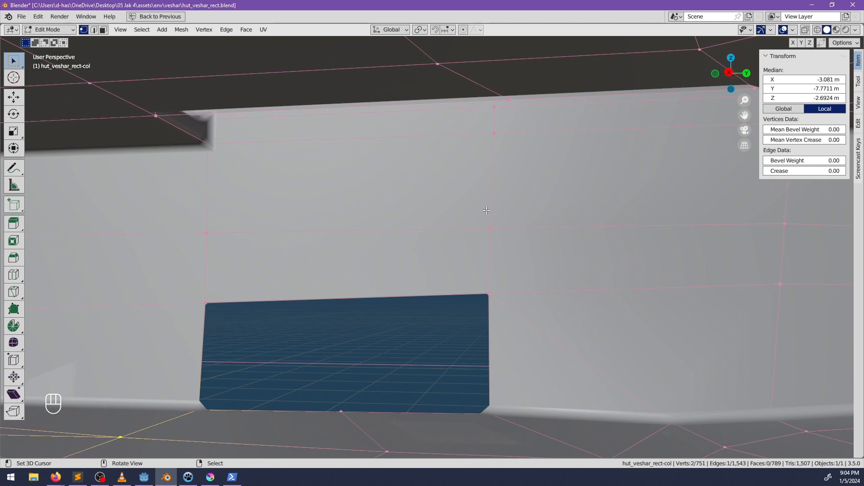
pyautogui.press('k')
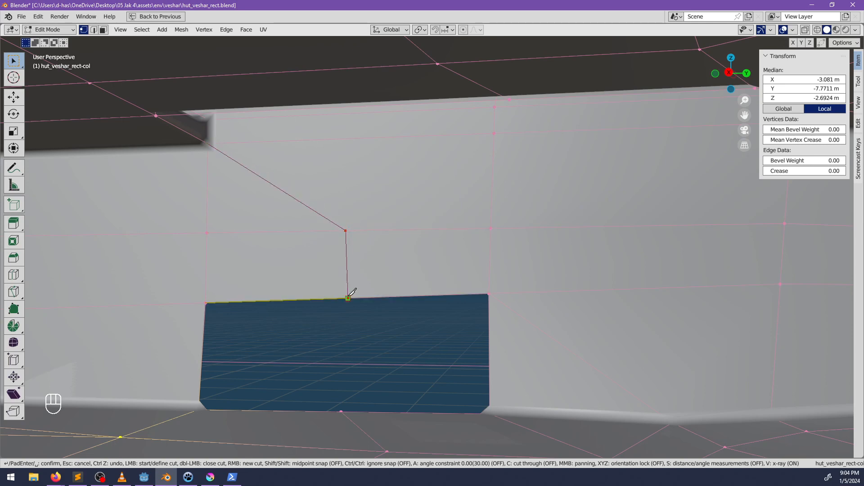
pyautogui.press('Return')
pyautogui.moveTo(387, 299); pyautogui.dragTo(507, 276, button='middle')
pyautogui.hotkey('ctrl', 'z')
# Try to dissolve the edge loop that crosses the lower room's floor and runs up its walls
pyautogui.keyDown('alt'); pyautogui.rightClick(343, 318); pyautogui.keyUp('alt')
pyautogui.moveTo(506, 275); pyautogui.dragTo(523, 252, button='middle')
pyautogui.keyDown('shift'); pyautogui.moveTo(522, 252); pyautogui.dragTo(531, 372, button='middle'); pyautogui.keyUp('shift')
pyautogui.moveTo(500, 330); pyautogui.dragTo(456, 276, button='middle')
pyautogui.keyDown('shift'); pyautogui.moveTo(457, 276); pyautogui.dragTo(488, 293, button='middle'); pyautogui.keyUp('shift')
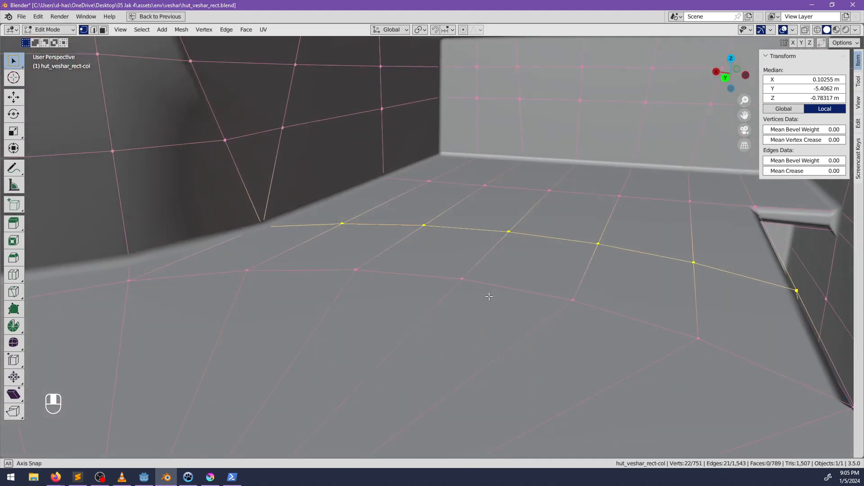
pyautogui.press('x')
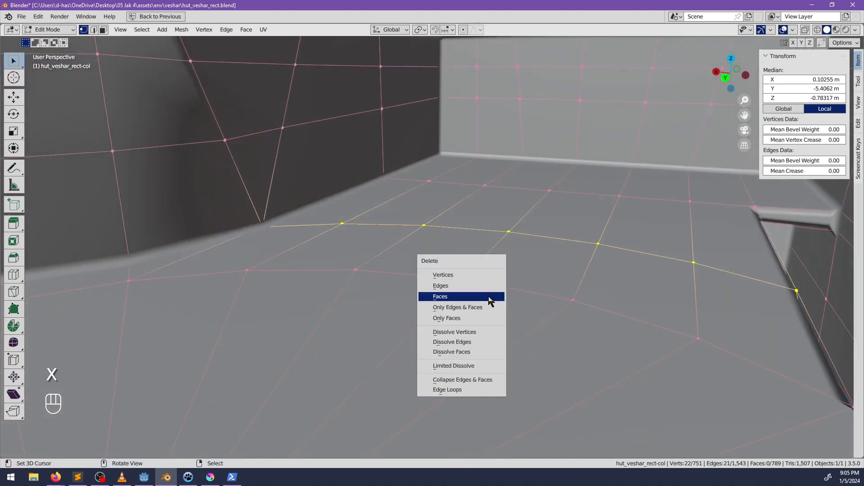
pyautogui.click(466, 347)
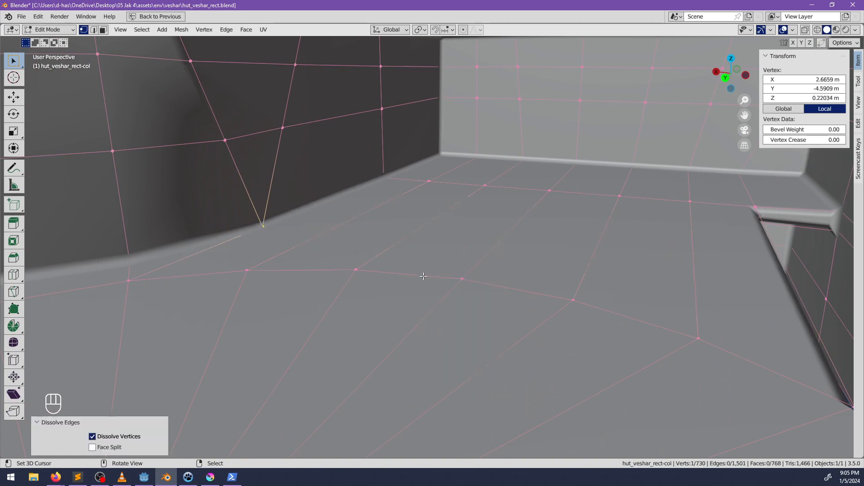
pyautogui.moveTo(467, 347); pyautogui.dragTo(424, 293, button='middle')
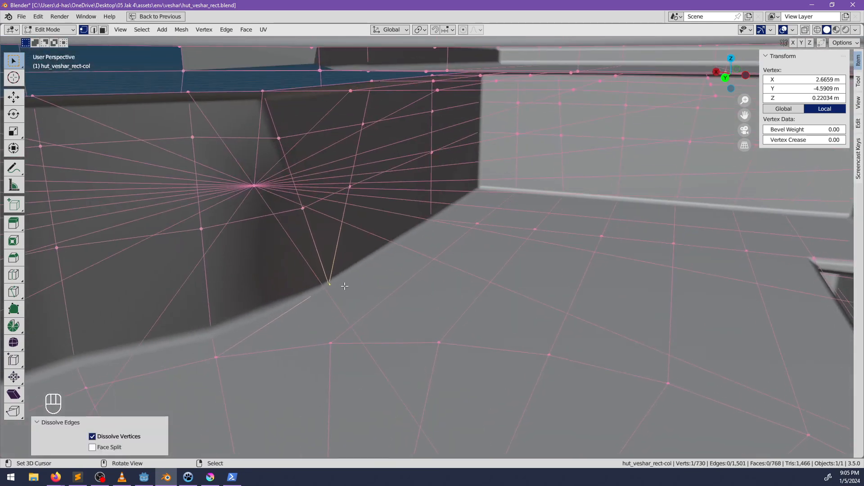
pyautogui.moveTo(344, 286); pyautogui.dragTo(351, 214, button='middle')
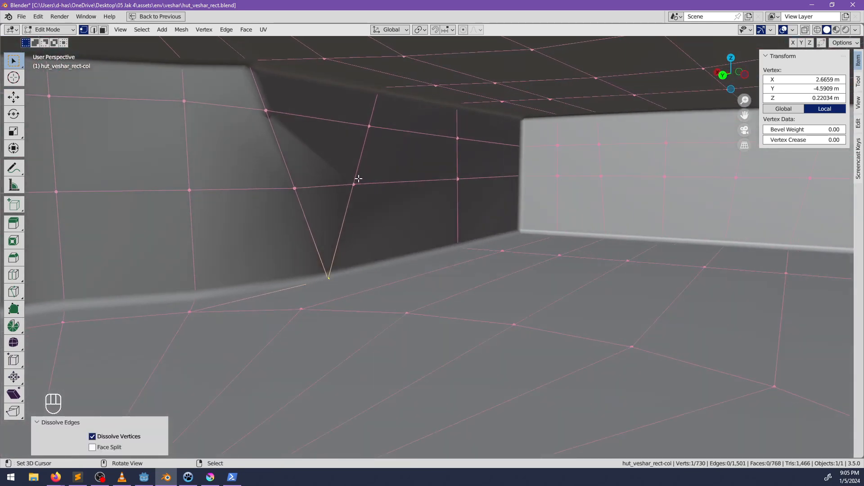
# Try to dissolve the vertical edge loop that runs up the wall beside the remaining opening
pyautogui.keyDown('alt'); pyautogui.click(361, 167); pyautogui.keyUp('alt')
pyautogui.moveTo(361, 167); pyautogui.dragTo(367, 249, button='middle')
pyautogui.moveTo(432, 260); pyautogui.dragTo(468, 285, button='middle')
pyautogui.press('x')
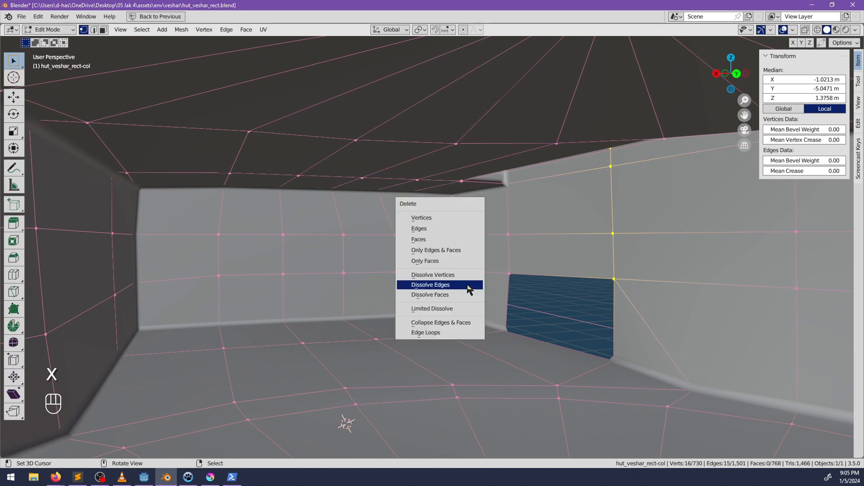
pyautogui.click(468, 285)
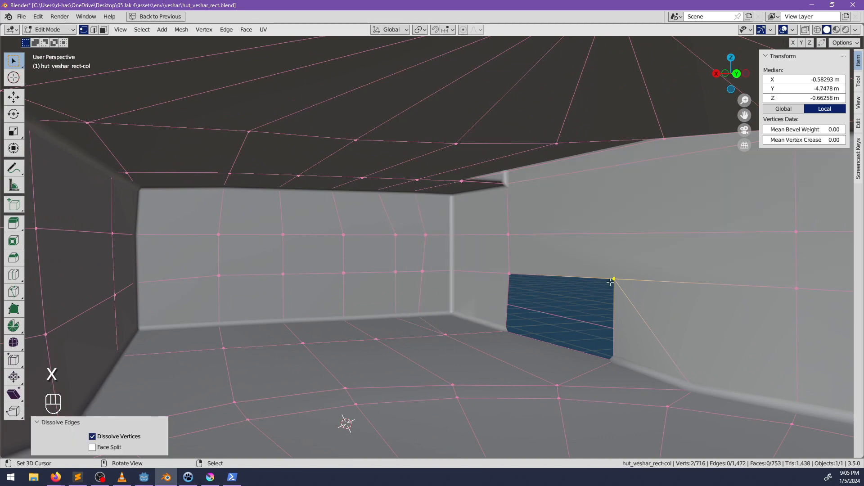
# Try deleting the vertex at the opening's upper corner, and undo that deletion together with both edge-loop dissolves
pyautogui.click(612, 280)
pyautogui.press('x')
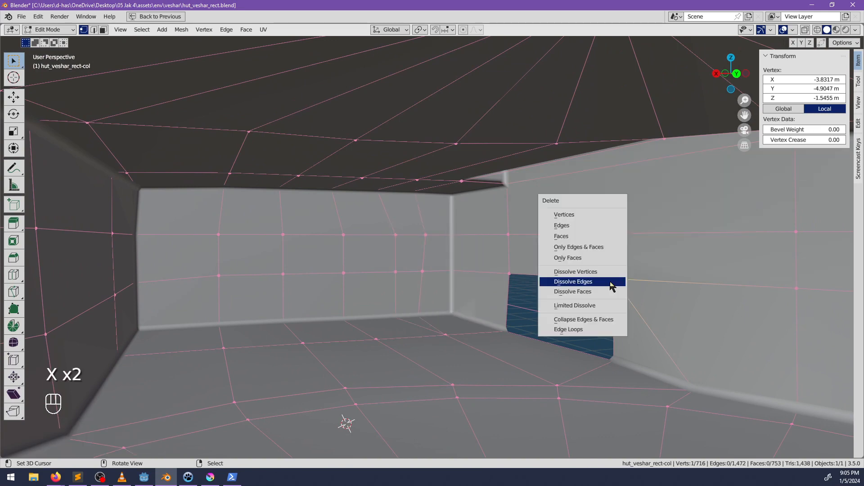
pyautogui.click(594, 217)
pyautogui.keyDown('shift'); pyautogui.moveTo(671, 304); pyautogui.dragTo(473, 297, button='middle'); pyautogui.keyUp('shift')
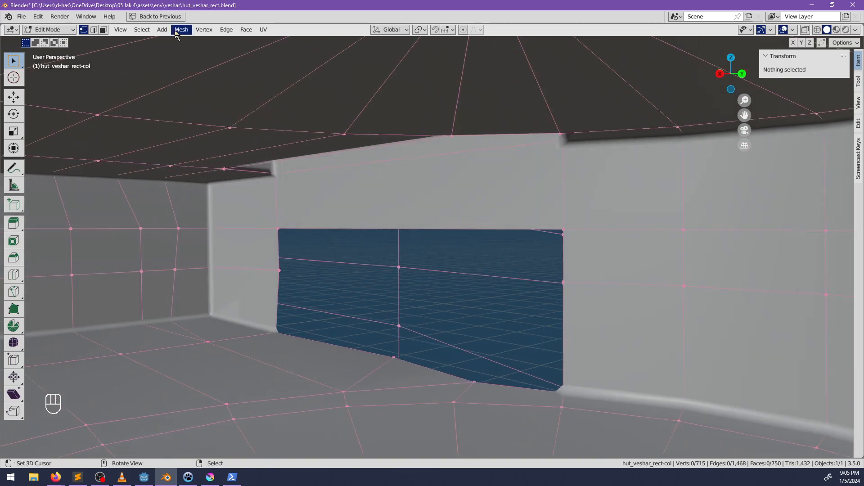
pyautogui.hotkey('ctrl', 'z')
pyautogui.hotkey('ctrl', 'z')
pyautogui.hotkey('ctrl', 'z')
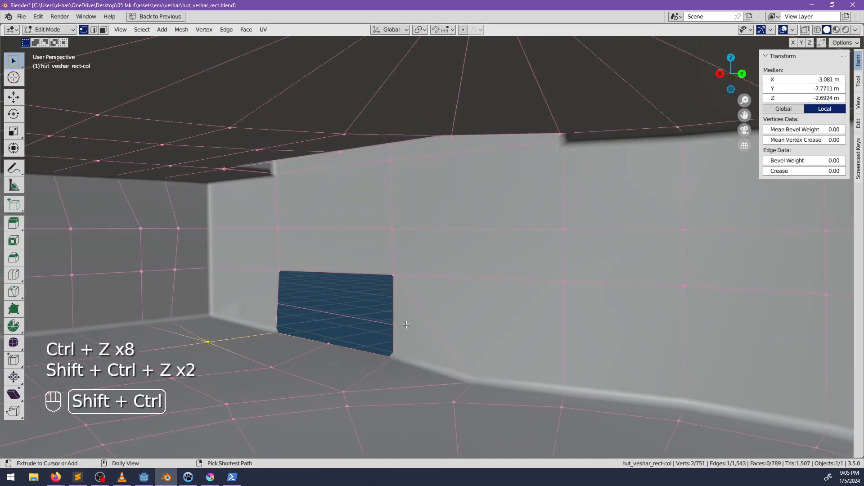
# Fill the remaining opening in the lower storey's wall with two triangular faces
pyautogui.click(103, 30)
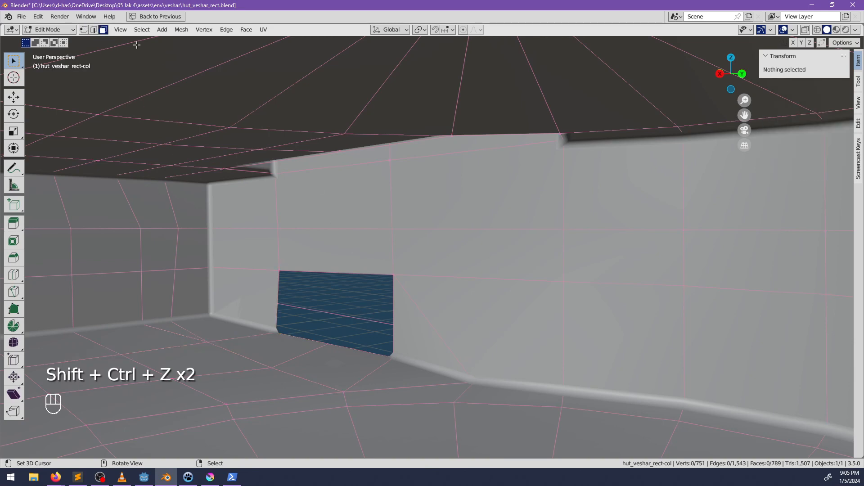
pyautogui.click(401, 312)
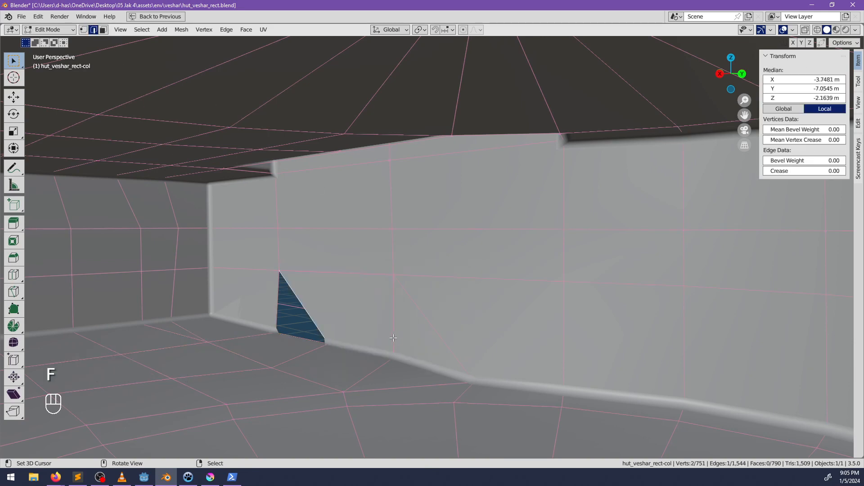
pyautogui.moveTo(400, 342); pyautogui.dragTo(428, 326, button='middle')
# Examine the closed collision mesh from outside and above in Object Mode, and return to Edit Mode
pyautogui.press('Tab')
pyautogui.scroll(-1, 458, 325)
pyautogui.hotkey('alt', 'a')
pyautogui.scroll(-2, 428, 326)
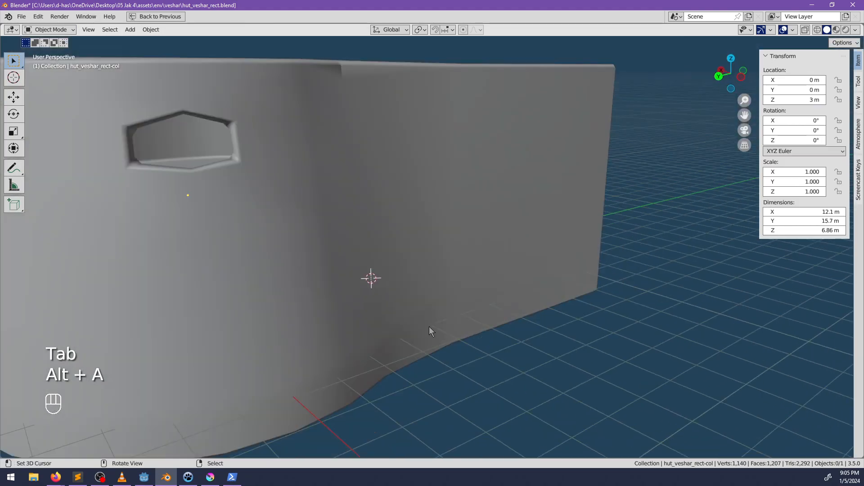
pyautogui.scroll(-1, 538, 260)
pyautogui.moveTo(538, 260); pyautogui.dragTo(407, 187, button='middle')
pyautogui.scroll(2, 497, 330)
pyautogui.press('Tab')
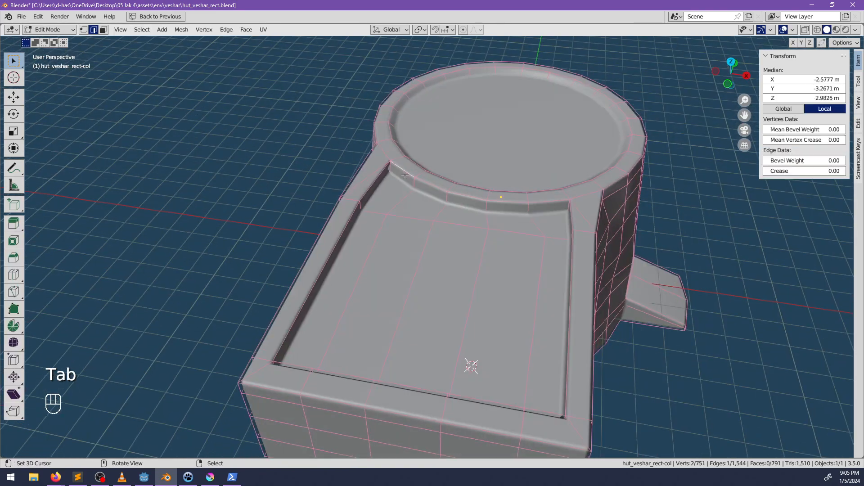
# Try deleting the roof faces along the round section's rim, undoing each deletion
pyautogui.moveTo(511, 208); pyautogui.dragTo(426, 172, button='middle')
pyautogui.rightClick(442, 198)
pyautogui.keyDown('ctrl'); pyautogui.keyDown('shift'); pyautogui.rightClick(505, 209); pyautogui.keyUp('shift'); pyautogui.keyUp('ctrl')
pyautogui.press('x')
pyautogui.click(501, 211)
pyautogui.hotkey('ctrl', 'z')
pyautogui.press('x')
pyautogui.click(415, 231)
pyautogui.hotkey('ctrl', 'z')
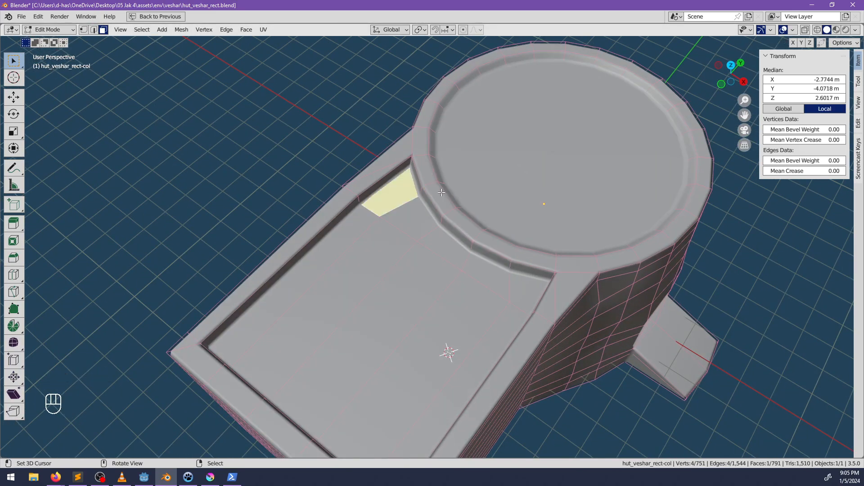
# Try deleting roof faces from the opposite end of the round rim, undo it, and clear the selection
pyautogui.moveTo(555, 264); pyautogui.dragTo(499, 163, button='middle')
pyautogui.keyDown('ctrl'); pyautogui.keyDown('shift'); pyautogui.click(446, 265); pyautogui.keyUp('shift'); pyautogui.keyUp('ctrl')
pyautogui.press('x')
pyautogui.click(457, 315)
pyautogui.hotkey('ctrl', 'z')
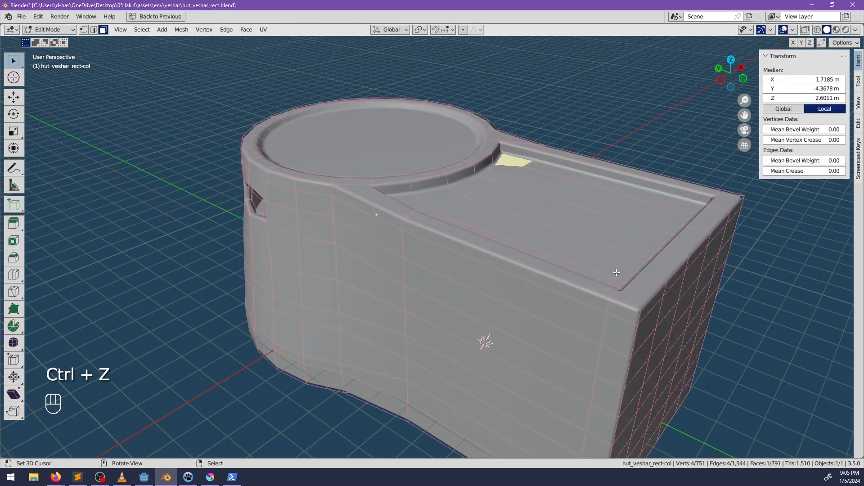
pyautogui.moveTo(616, 273); pyautogui.dragTo(471, 276, button='middle')
pyautogui.keyDown('ctrl'); pyautogui.keyDown('shift'); pyautogui.click(595, 385); pyautogui.keyUp('shift'); pyautogui.keyUp('ctrl')
pyautogui.moveTo(594, 386); pyautogui.dragTo(360, 261, button='middle')
pyautogui.hotkey('alt', 'a')
pyautogui.press('Tab')
pyautogui.hotkey('alt', 'a')
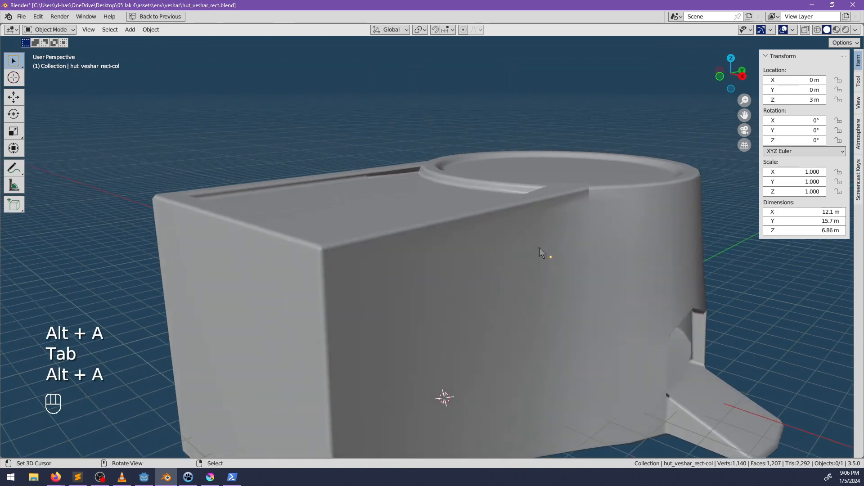
# Add a loop cut with 2 cuts running vertically around the hut's rectangular block
pyautogui.moveTo(539, 247); pyautogui.dragTo(612, 257, button='middle')
pyautogui.press('Tab')
pyautogui.click(474, 225)
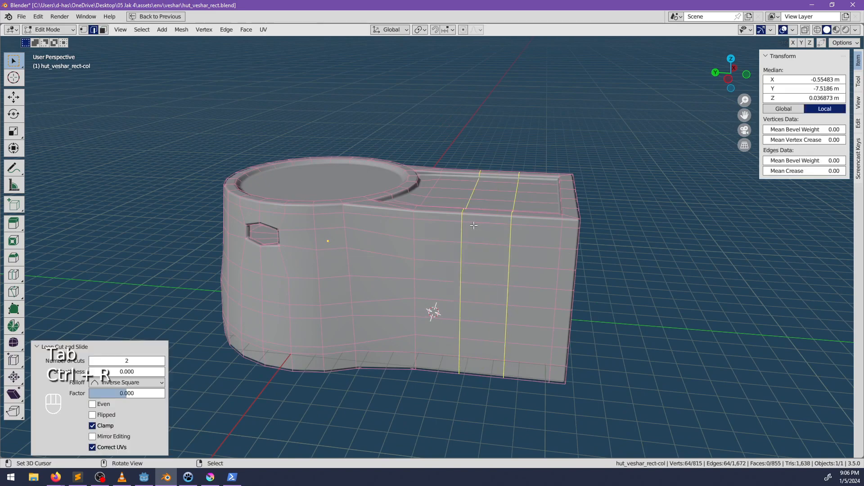
pyautogui.moveTo(474, 225); pyautogui.dragTo(432, 246, button='middle')
pyautogui.hotkey('alt', 'z')
pyautogui.hotkey('alt', 'z')
pyautogui.scroll(4, 550, 278)
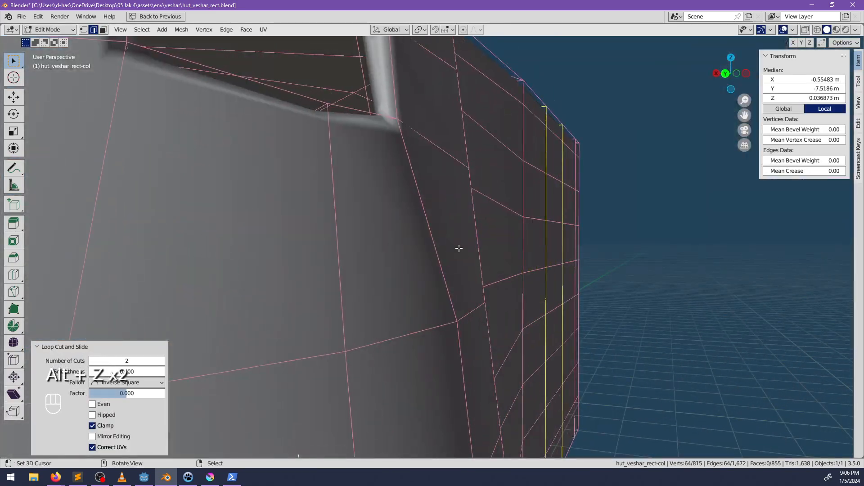
# Delete an upper-storey interior side-wall face and an exterior wall face to open a window hole
pyautogui.moveTo(599, 260); pyautogui.dragTo(435, 230, button='middle')
pyautogui.keyDown('shift'); pyautogui.moveTo(523, 232); pyautogui.dragTo(450, 243, button='middle'); pyautogui.keyUp('shift')
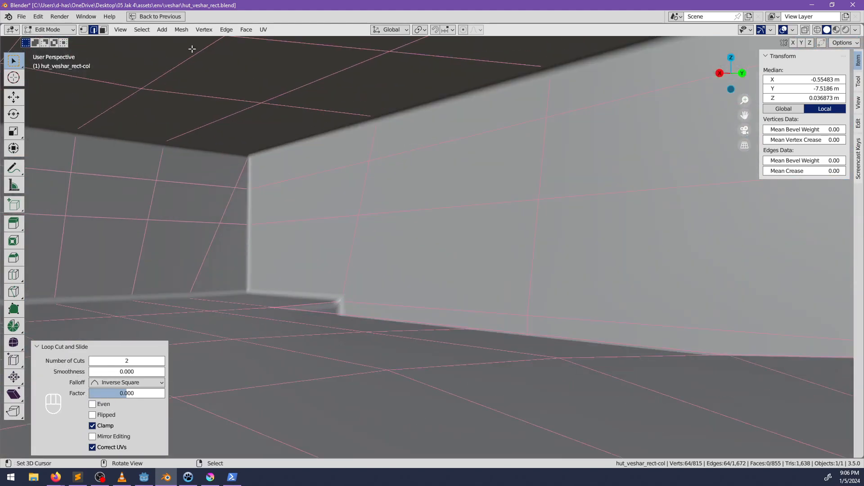
pyautogui.click(103, 30)
pyautogui.click(514, 202)
pyautogui.moveTo(515, 203); pyautogui.dragTo(397, 244, button='middle')
pyautogui.press('x')
pyautogui.click(358, 219)
# Straighten the window edges farthest from the round room by scaling to 0 along Y, and the upper edges to 0 along Z
pyautogui.click(285, 206)
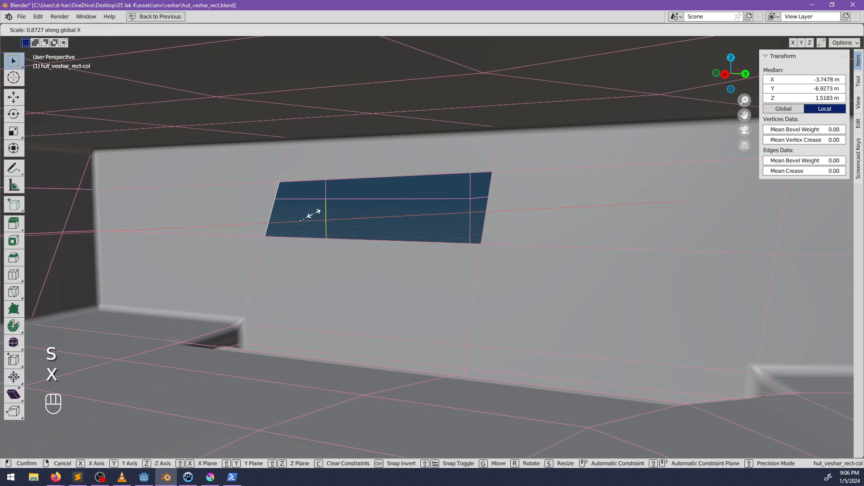
pyautogui.press('Escape')
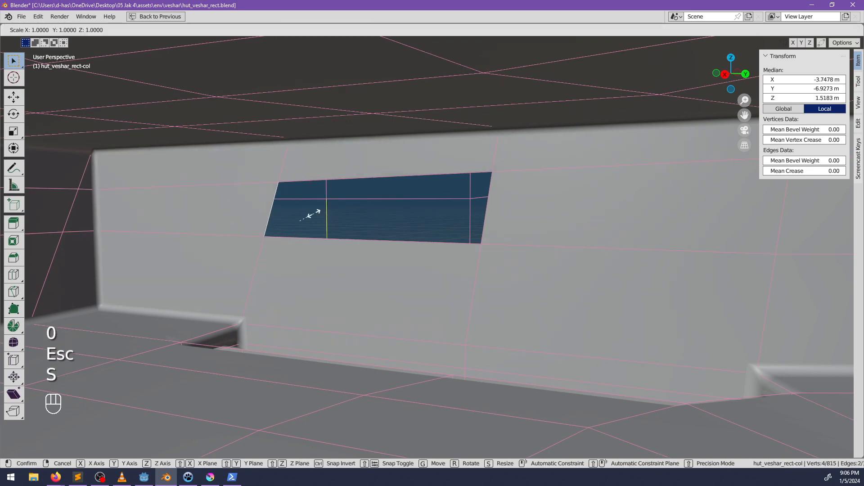
pyautogui.press('0')
pyautogui.press('Return')
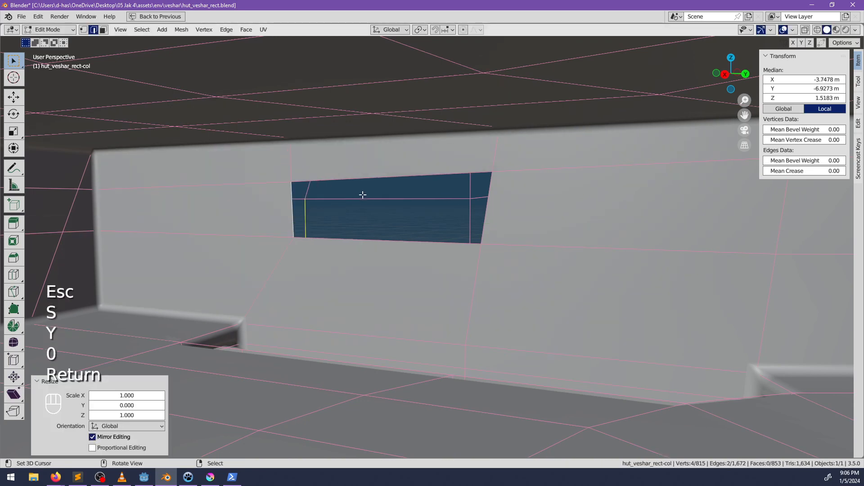
pyautogui.keyDown('shift'); pyautogui.click(383, 199); pyautogui.keyUp('shift')
pyautogui.press('0')
pyautogui.press('Return')
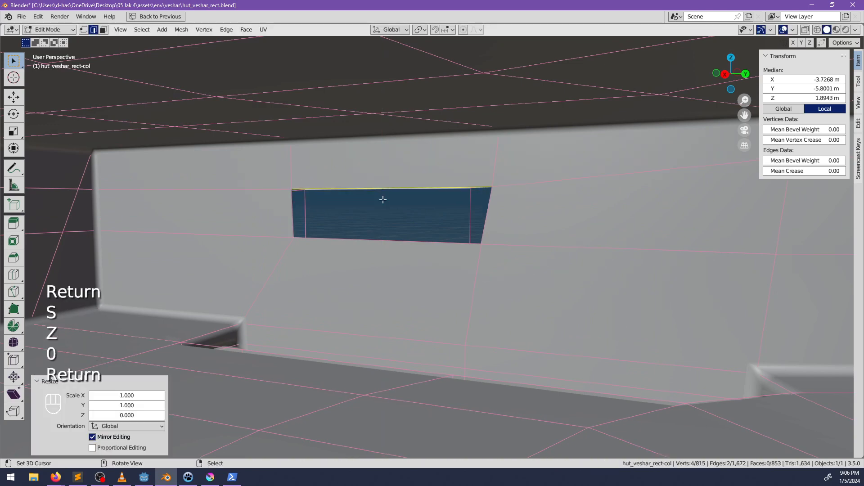
# Straighten the window's vertical edges nearest the round room by scaling them to 0 along Y
pyautogui.keyDown('shift'); pyautogui.click(470, 214); pyautogui.keyUp('shift')
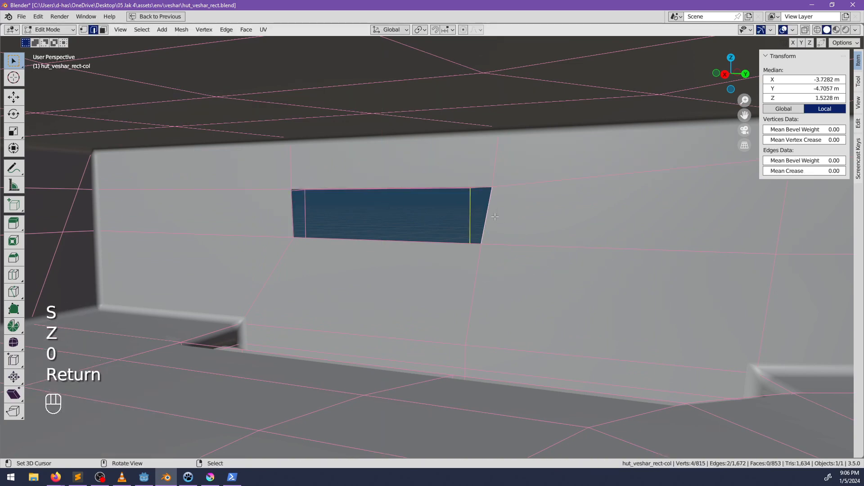
pyautogui.press('0')
pyautogui.press('Return')
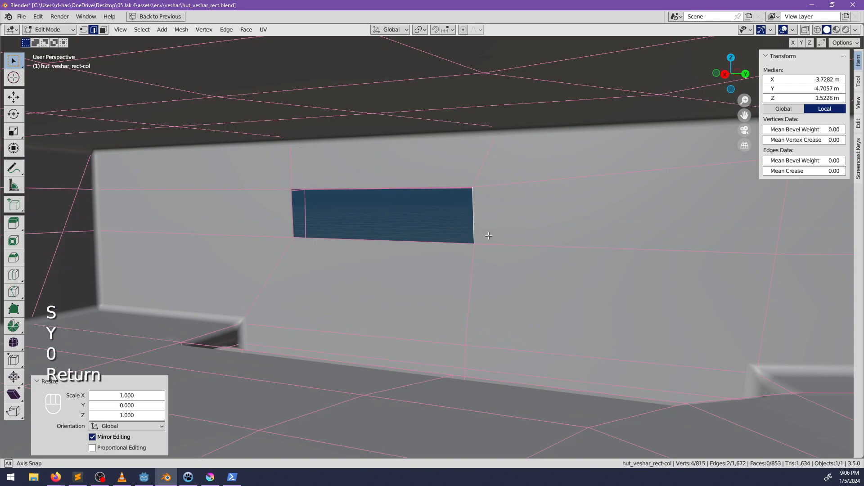
# Level the window's inner and outer lower edges by scaling them to 0 along Z
pyautogui.moveTo(489, 236); pyautogui.dragTo(434, 264, button='middle')
pyautogui.hotkey('alt', 'z')
pyautogui.keyDown('shift'); pyautogui.click(432, 265); pyautogui.keyUp('shift')
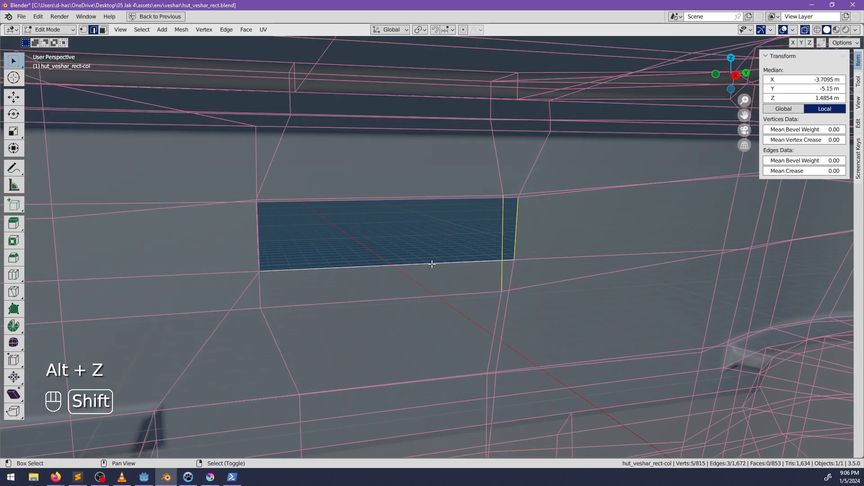
pyautogui.write('0')
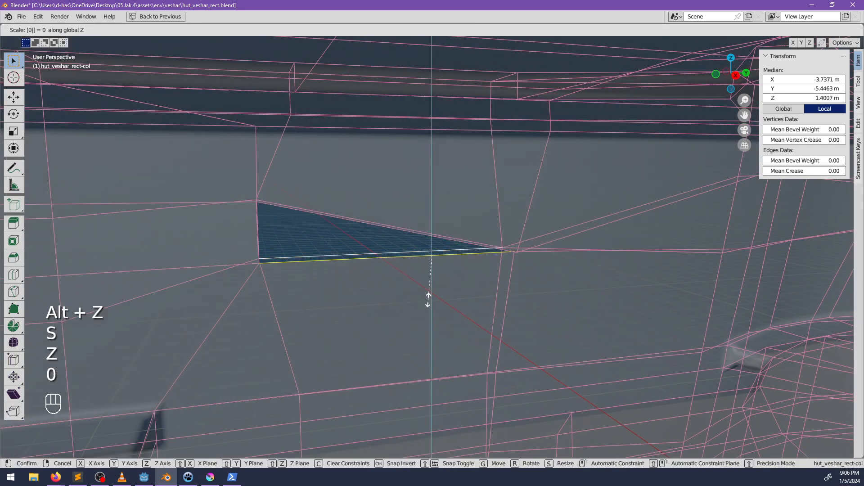
pyautogui.press('Escape')
pyautogui.rightClick(438, 264)
pyautogui.keyDown('shift'); pyautogui.rightClick(434, 297); pyautogui.keyUp('shift')
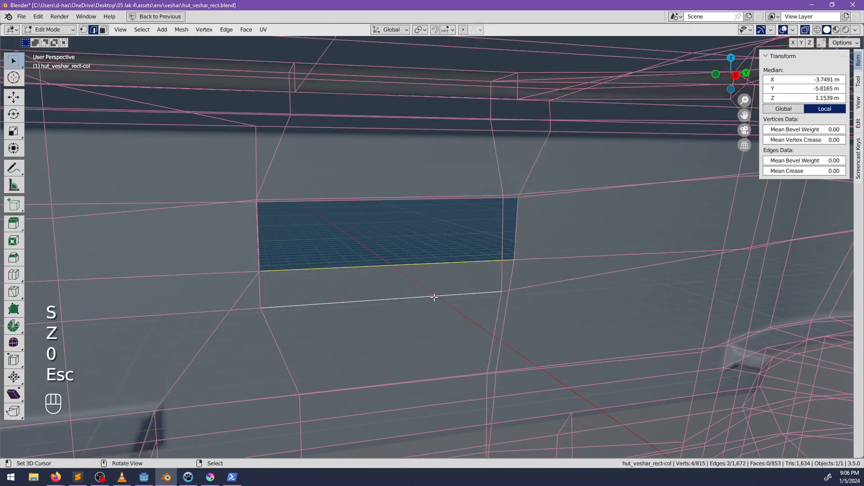
pyautogui.write('z0')
pyautogui.press('Return')
pyautogui.hotkey('alt', 'z')
# Fill the misaligned hole in the exterior wall and delete the neighbouring face directly outside the interior window opening
pyautogui.moveTo(436, 299); pyautogui.dragTo(367, 197, button='middle')
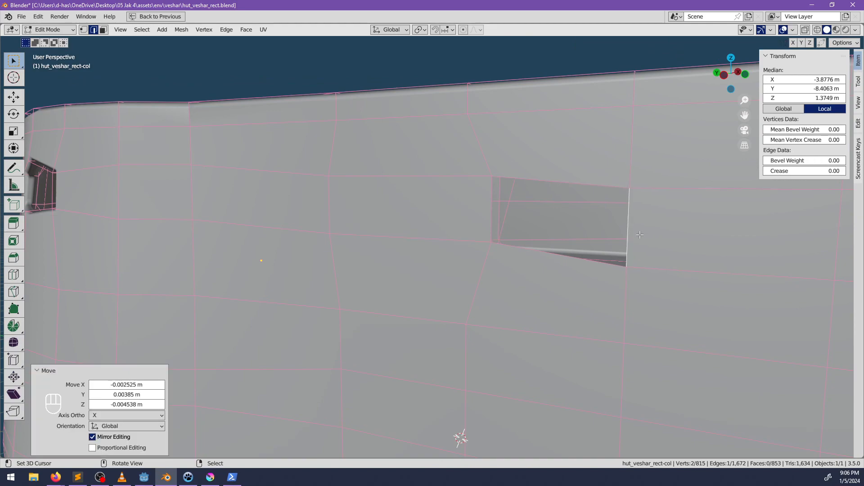
pyautogui.press('f')
pyautogui.click(104, 30)
pyautogui.click(423, 216)
pyautogui.press('x')
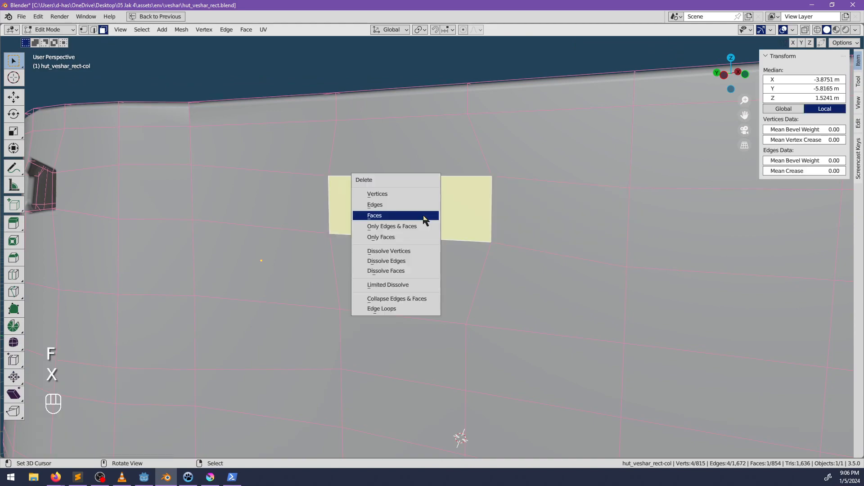
pyautogui.click(426, 221)
# Close the gaps between the window's inner and outer edges with faces on all four sides
pyautogui.moveTo(427, 222); pyautogui.dragTo(306, 150, button='middle')
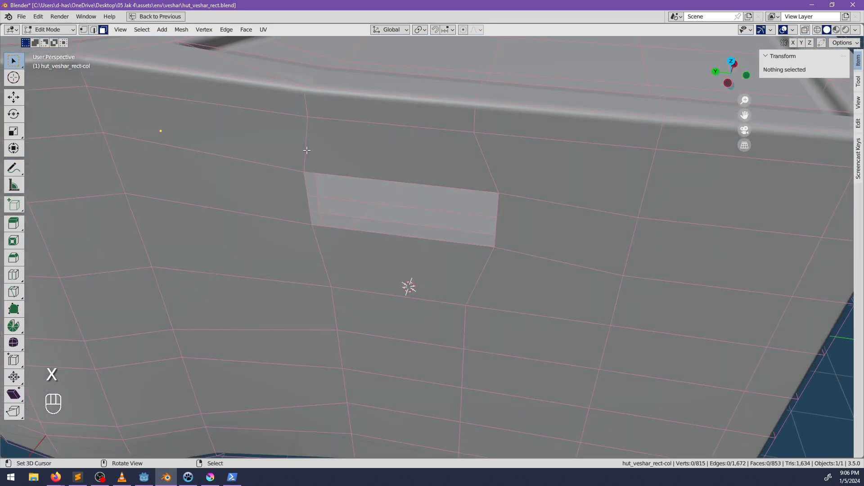
pyautogui.click(395, 232)
pyautogui.moveTo(399, 229); pyautogui.dragTo(499, 227, button='middle')
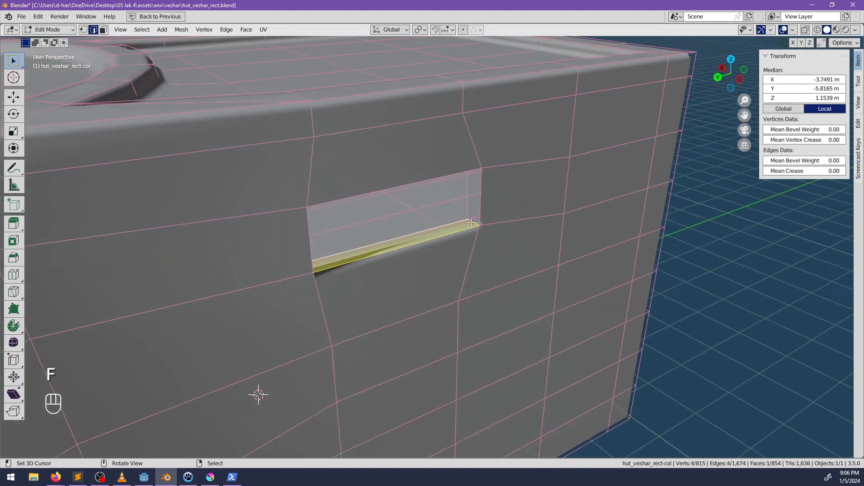
pyautogui.moveTo(542, 262); pyautogui.dragTo(482, 270, button='middle')
pyautogui.hotkey('alt', 'a')
pyautogui.press('Tab')
pyautogui.press('Tab')
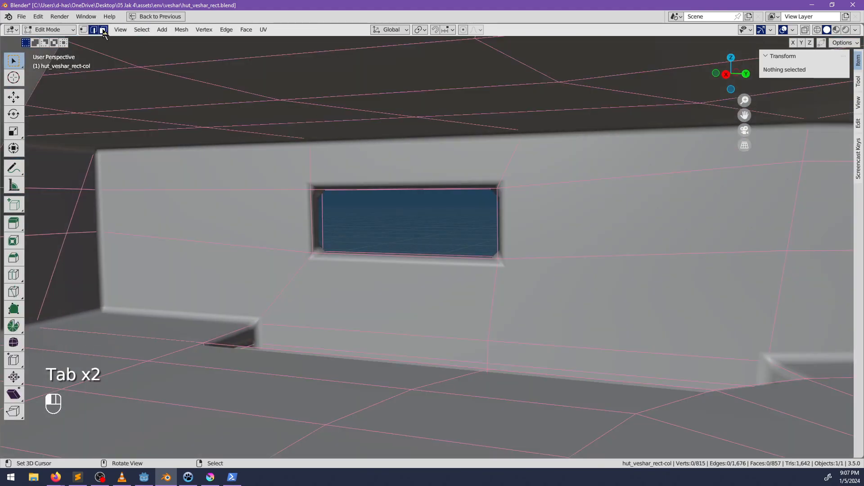
# Shift the side window's inner face nearest the round room along its normal with Shrink/Fatten, then clear the selection
pyautogui.click(104, 31)
pyautogui.moveTo(484, 236); pyautogui.dragTo(533, 234, button='middle')
pyautogui.rightClick(517, 223)
pyautogui.hotkey('alt', 's')
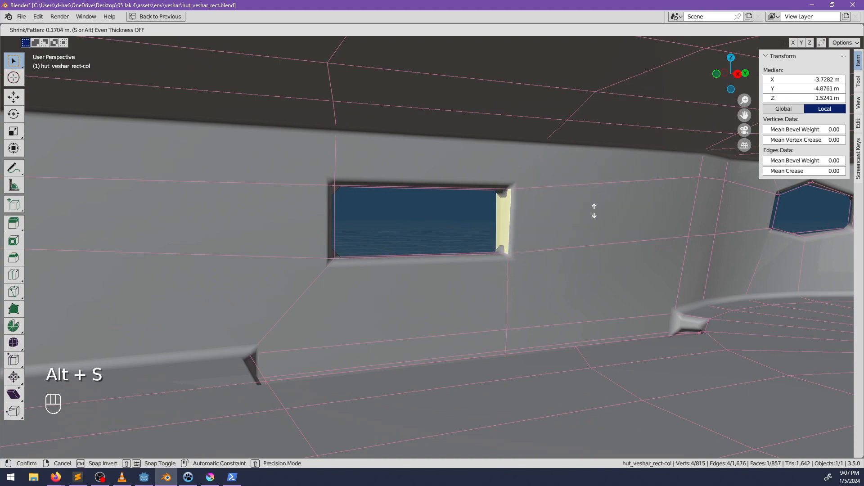
pyautogui.click(616, 197)
pyautogui.moveTo(617, 197); pyautogui.dragTo(521, 216, button='middle')
pyautogui.scroll(-6, 520, 296)
pyautogui.press('Tab')
pyautogui.hotkey('alt', 'a')
# Delete two faces from the rectangular room's exterior end wall to open holes for a pair of windows
pyautogui.moveTo(535, 318); pyautogui.dragTo(518, 288, button='middle')
pyautogui.rightClick(495, 307)
pyautogui.press('Tab')
pyautogui.keyDown('shift'); pyautogui.moveTo(517, 288); pyautogui.dragTo(472, 293, button='middle'); pyautogui.keyUp('shift')
pyautogui.rightClick(425, 269)
pyautogui.moveTo(425, 268); pyautogui.dragTo(484, 238, button='middle')
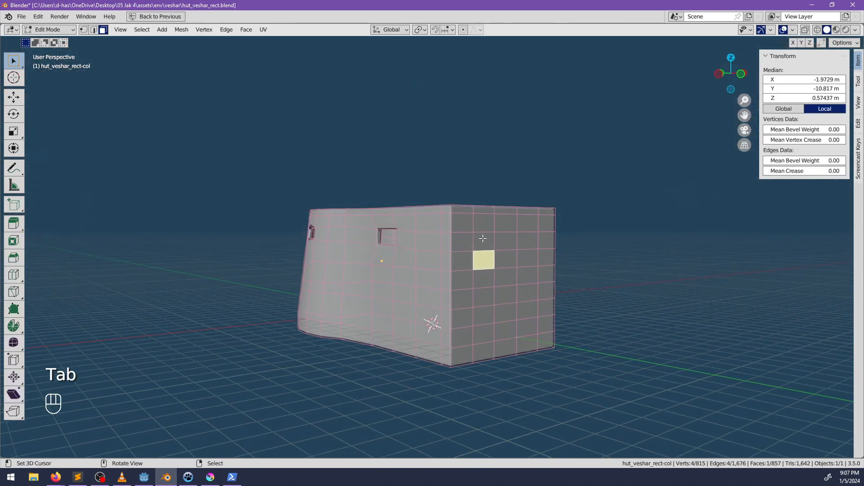
pyautogui.press('x')
pyautogui.click(521, 239)
# Delete the two faces of the room's interior end wall that lie behind the new exterior openings
pyautogui.keyDown('shift'); pyautogui.moveTo(561, 263); pyautogui.dragTo(439, 297, button='middle'); pyautogui.keyUp('shift')
pyautogui.moveTo(439, 298); pyautogui.dragTo(536, 306, button='middle')
pyautogui.keyDown('shift'); pyautogui.moveTo(536, 306); pyautogui.dragTo(360, 279, button='middle'); pyautogui.keyUp('shift')
pyautogui.scroll(4, 420, 276)
pyautogui.moveTo(420, 276)
pyautogui.mouseDown(button='middle')
pyautogui.moveTo(500, 273)
pyautogui.moveTo(431, 283)
pyautogui.mouseUp(button='middle')
pyautogui.hotkey('alt', 'z')
pyautogui.scroll(3, 430, 283)
pyautogui.click(337, 260)
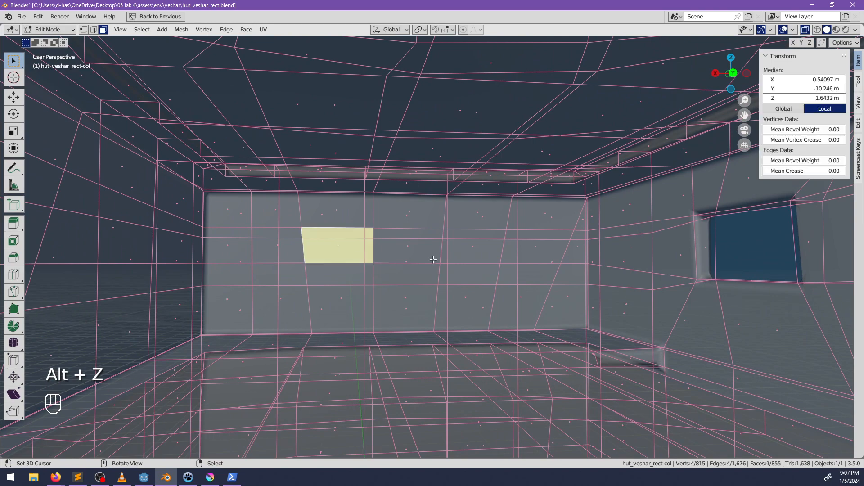
pyautogui.hotkey('alt', 'z')
pyautogui.moveTo(473, 250)
pyautogui.mouseDown(button='middle')
pyautogui.moveTo(493, 284)
pyautogui.moveTo(442, 299)
pyautogui.moveTo(506, 269)
pyautogui.mouseUp(button='middle')
pyautogui.click(478, 271)
# Align the inner and outer vertical edges on both sides of the +X end-wall window by scaling each pair to 0 along X
pyautogui.scroll(2, 493, 284)
pyautogui.click(94, 29)
pyautogui.moveTo(433, 235); pyautogui.dragTo(441, 223, button='middle')
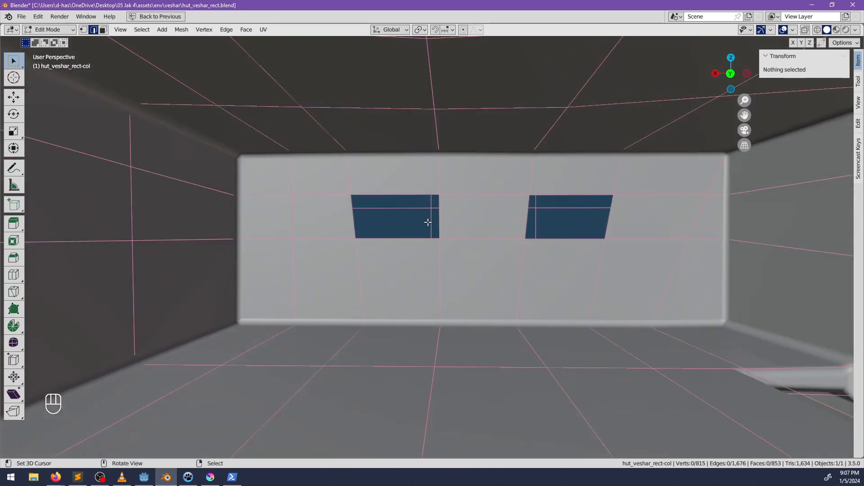
pyautogui.keyDown('shift'); pyautogui.click(440, 223); pyautogui.keyUp('shift')
pyautogui.press('s')
pyautogui.press('x')
pyautogui.press('0')
pyautogui.press('Return')
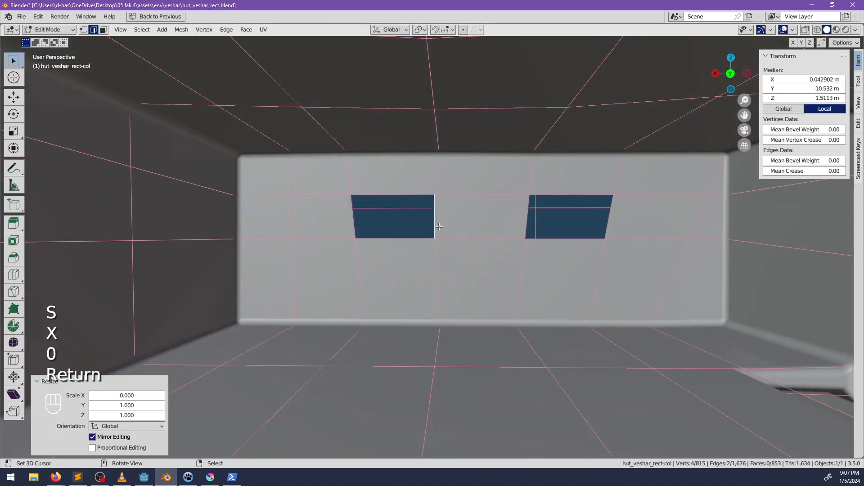
pyautogui.moveTo(439, 226); pyautogui.dragTo(290, 231, button='middle')
pyautogui.click(297, 212)
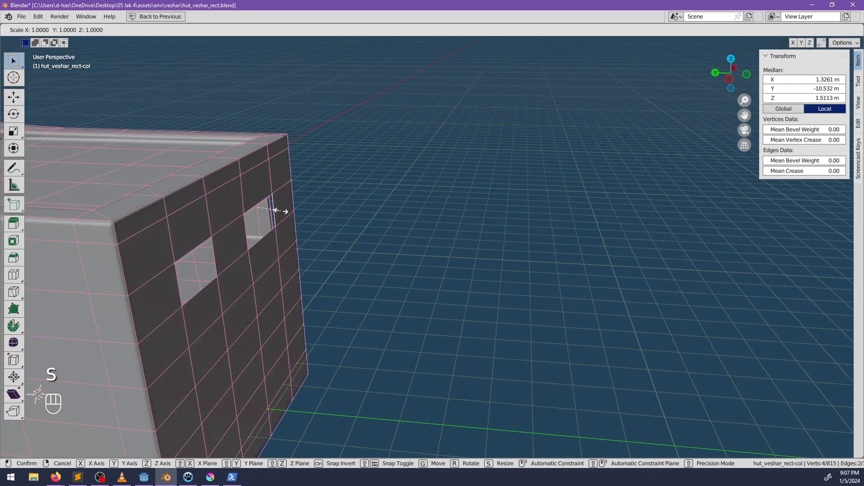
pyautogui.press('Return')
# Level the +X end-wall window's lower and upper edge pairs by scaling each pair to 0 along Z
pyautogui.moveTo(199, 171); pyautogui.dragTo(423, 231, button='middle')
pyautogui.keyDown('shift'); pyautogui.moveTo(424, 230); pyautogui.dragTo(457, 237, button='middle'); pyautogui.keyUp('shift')
pyautogui.scroll(2, 397, 247)
pyautogui.click(400, 239)
pyautogui.moveTo(396, 251); pyautogui.dragTo(392, 207, button='middle')
pyautogui.press('Return')
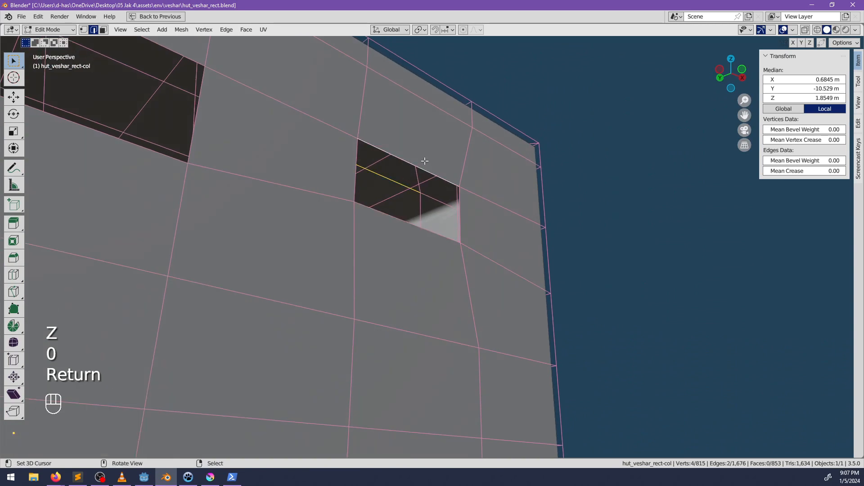
pyautogui.press('Return')
# Select the exterior end-wall faces plus the adjoining roof-ledge strip and move them inward along Y
pyautogui.moveTo(450, 172); pyautogui.dragTo(304, 155, button='middle')
pyautogui.scroll(-5, 454, 208)
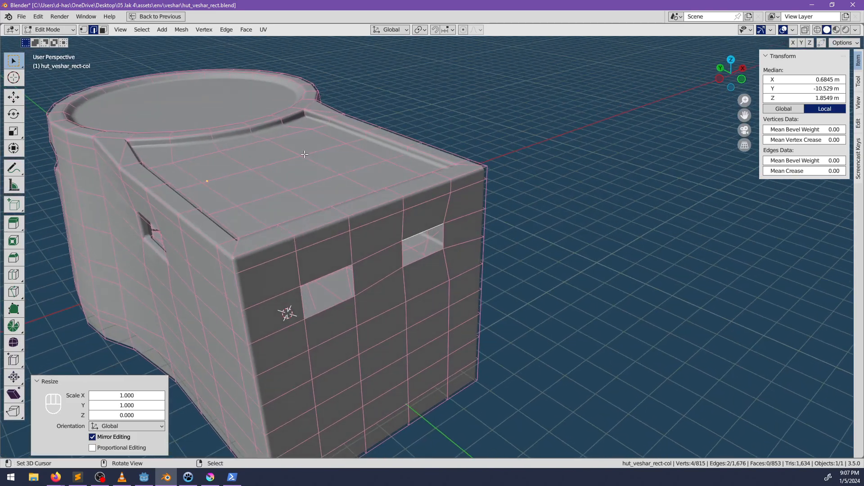
pyautogui.click(103, 29)
pyautogui.click(271, 273)
pyautogui.moveTo(271, 273); pyautogui.dragTo(498, 265, button='middle')
pyautogui.keyDown('ctrl'); pyautogui.keyDown('shift'); pyautogui.click(442, 329); pyautogui.keyUp('shift'); pyautogui.keyUp('ctrl')
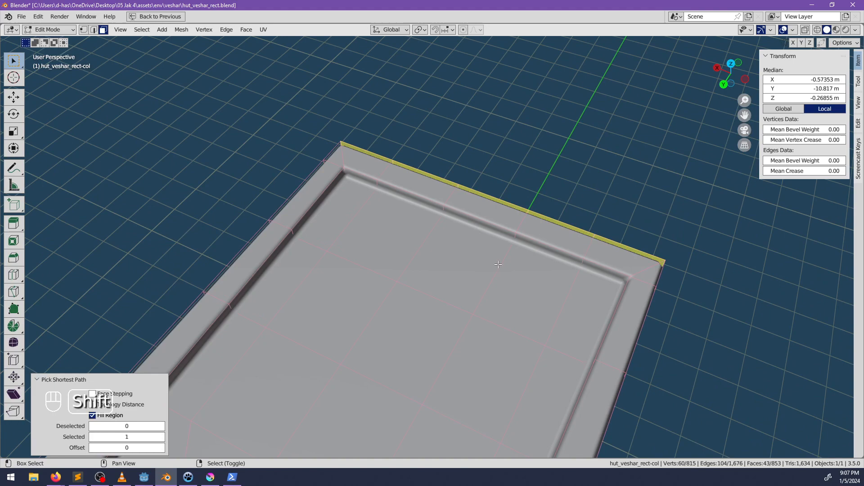
pyautogui.keyDown('shift'); pyautogui.click(350, 172); pyautogui.keyUp('shift')
pyautogui.keyDown('ctrl'); pyautogui.click(658, 264); pyautogui.keyUp('ctrl')
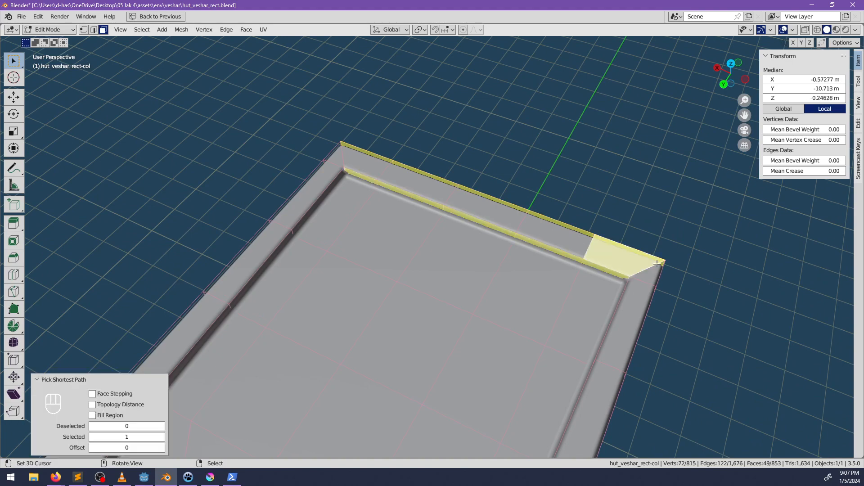
pyautogui.keyDown('shift'); pyautogui.click(629, 261); pyautogui.keyUp('shift')
pyautogui.moveTo(629, 261); pyautogui.dragTo(571, 230, button='middle')
pyautogui.press('g')
pyautogui.press('y')
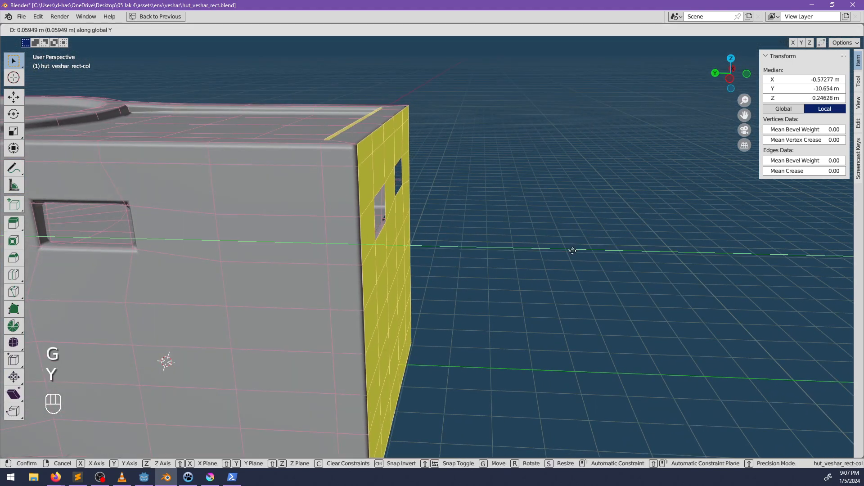
pyautogui.click(570, 250)
# Move the selected end-wall faces further inward along Y to thin the wall around the windows
pyautogui.keyDown('shift'); pyautogui.moveTo(443, 259); pyautogui.dragTo(521, 274, button='middle'); pyautogui.keyUp('shift')
pyautogui.moveTo(545, 268); pyautogui.dragTo(461, 266, button='middle')
pyautogui.hotkey('alt', 'z')
pyautogui.moveTo(401, 274); pyautogui.dragTo(441, 243, button='middle')
pyautogui.press('y')
pyautogui.hotkey('alt', 'z')
pyautogui.scroll(1, 462, 251)
pyautogui.press('Tab')
pyautogui.press('Tab')
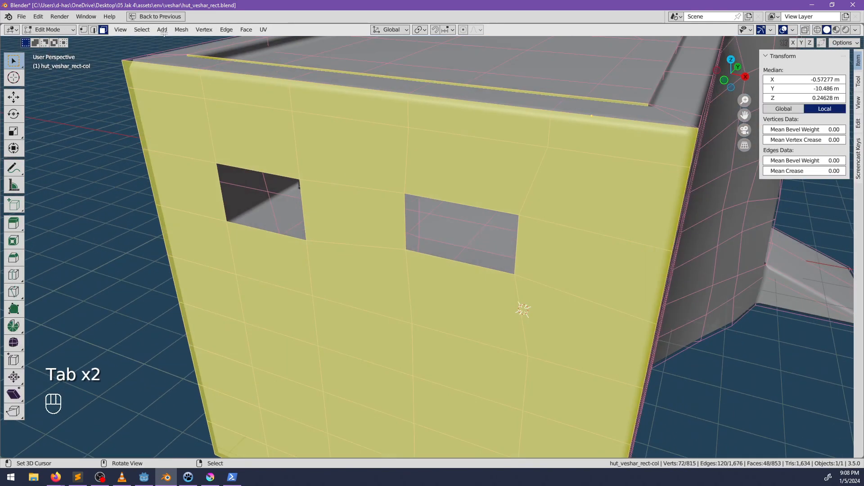
# Bridge the +X end-wall window's inner and outer edges with faces on all four sides
pyautogui.click(93, 30)
pyautogui.keyDown('shift'); pyautogui.click(435, 242); pyautogui.keyUp('shift')
pyautogui.press('f')
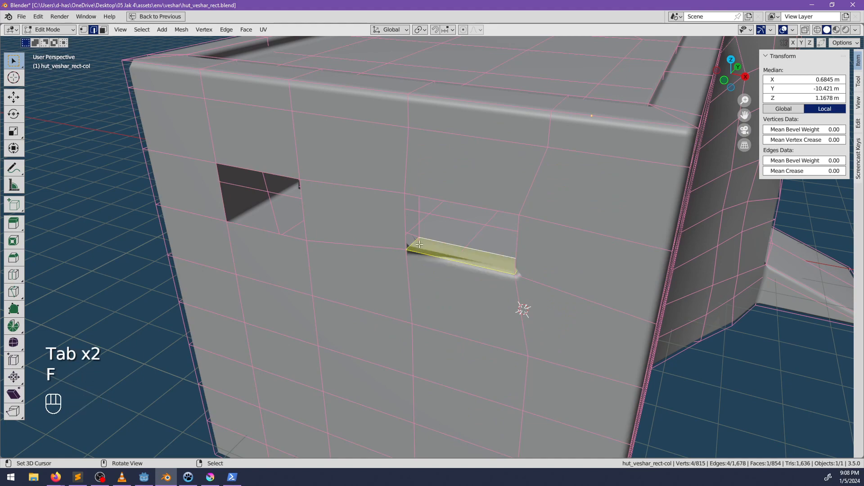
pyautogui.press('f')
pyautogui.press('f')
# Level the -X end-wall window's inner and outer lower edges by scaling them to 0 along Z, and select its upper edges
pyautogui.moveTo(501, 257); pyautogui.dragTo(589, 252, button='middle')
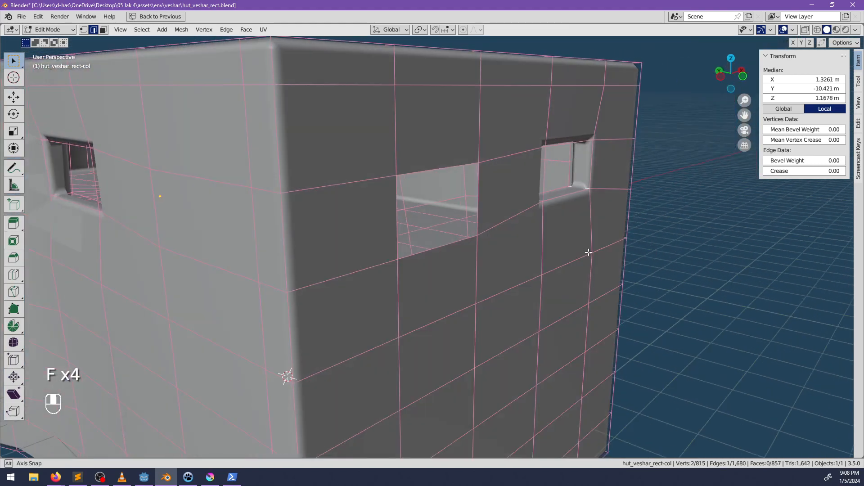
pyautogui.press('s')
pyautogui.press('z')
pyautogui.press('0')
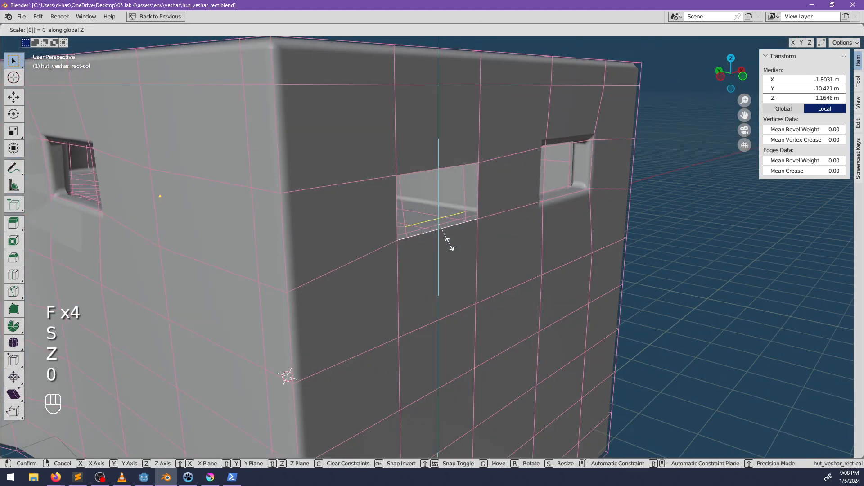
pyautogui.press('Return')
pyautogui.moveTo(436, 188); pyautogui.dragTo(440, 135, button='middle')
pyautogui.click(447, 99)
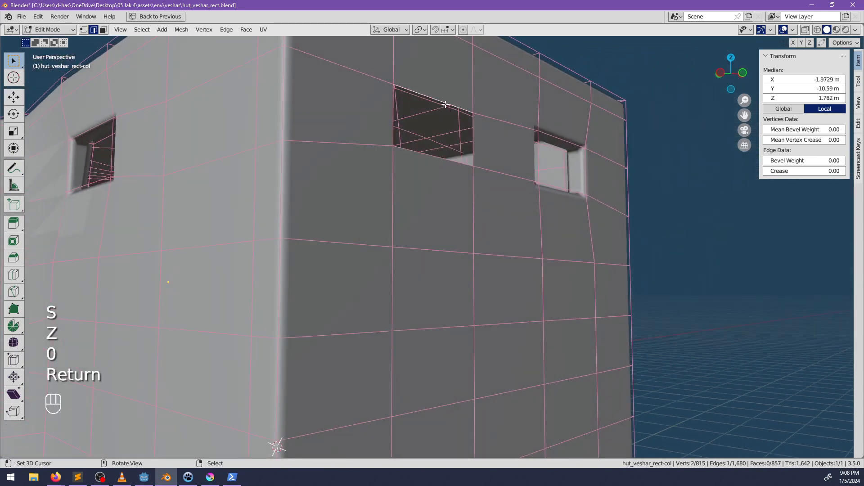
pyautogui.press('s')
pyautogui.press('z')
pyautogui.press('Escape')
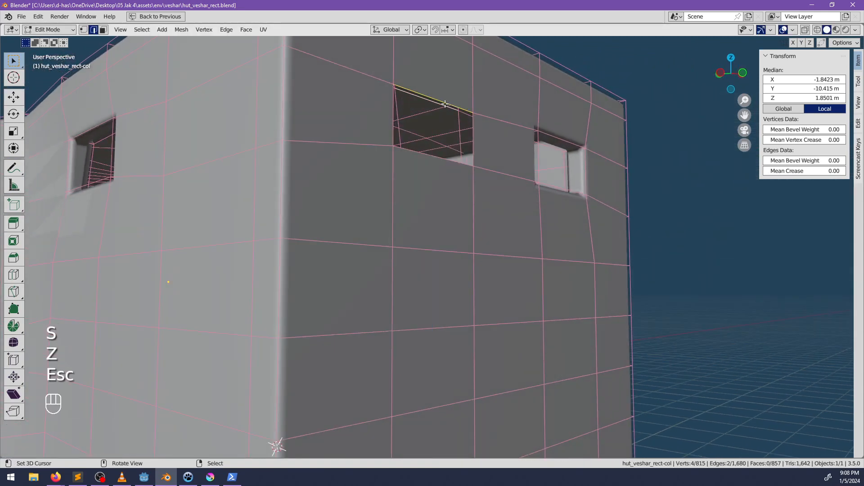
pyautogui.press('s')
pyautogui.press('x')
pyautogui.press('0')
pyautogui.press('Return')
pyautogui.hotkey('ctrl', 'z')
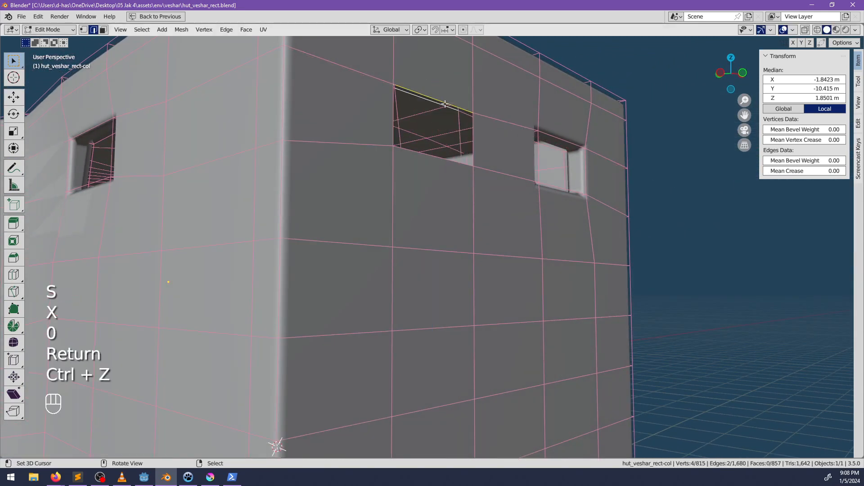
# Level the -X end-wall window's inner and outer upper edges by scaling them to 0 along Z
pyautogui.press('s')
pyautogui.press('z')
pyautogui.press('0')
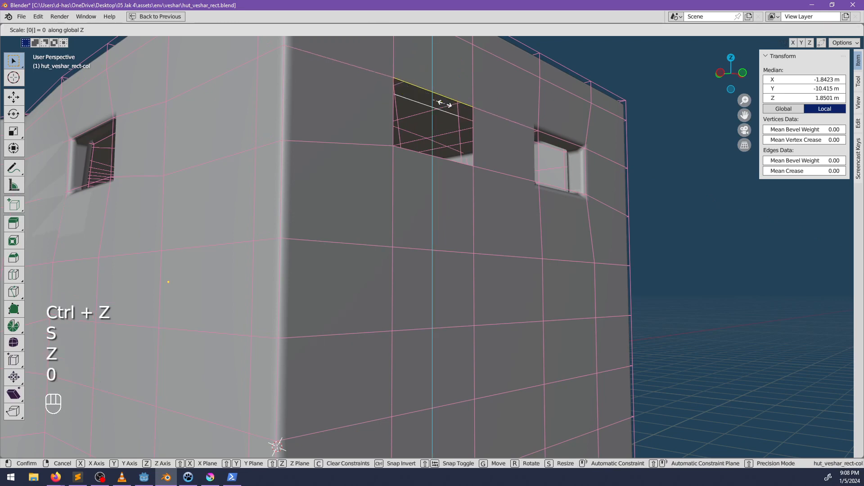
pyautogui.press('Return')
# Straighten the vertical edge pairs on both sides of the -X end-wall window by scaling each to 0 along X
pyautogui.click(477, 120)
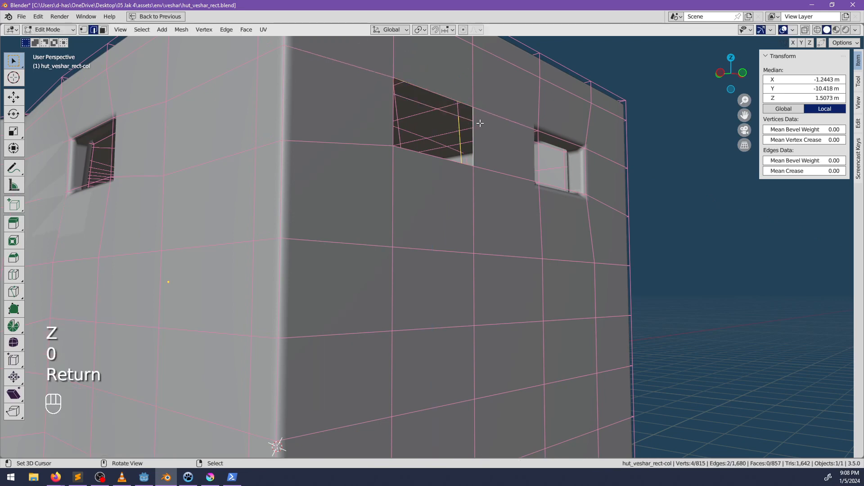
pyautogui.press('s')
pyautogui.press('x')
pyautogui.press('0')
pyautogui.press('Return')
pyautogui.moveTo(459, 153); pyautogui.dragTo(269, 193, button='middle')
pyautogui.click(271, 185)
pyautogui.press('s')
pyautogui.press('x')
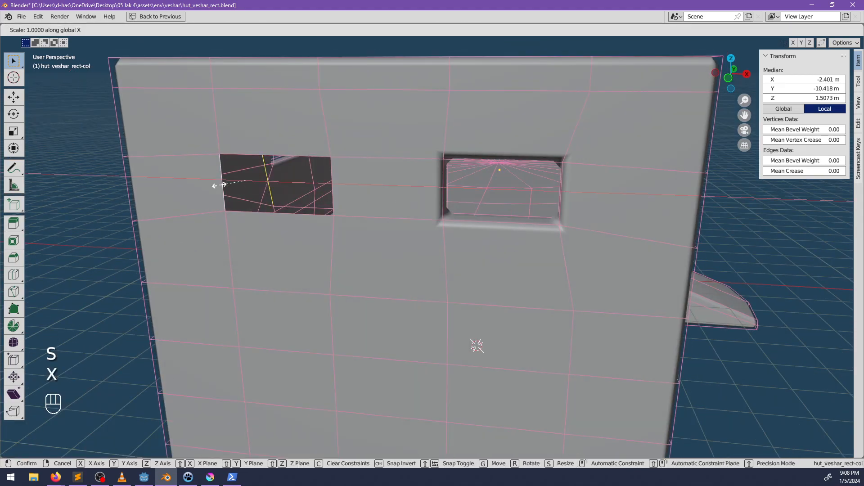
pyautogui.press('Return')
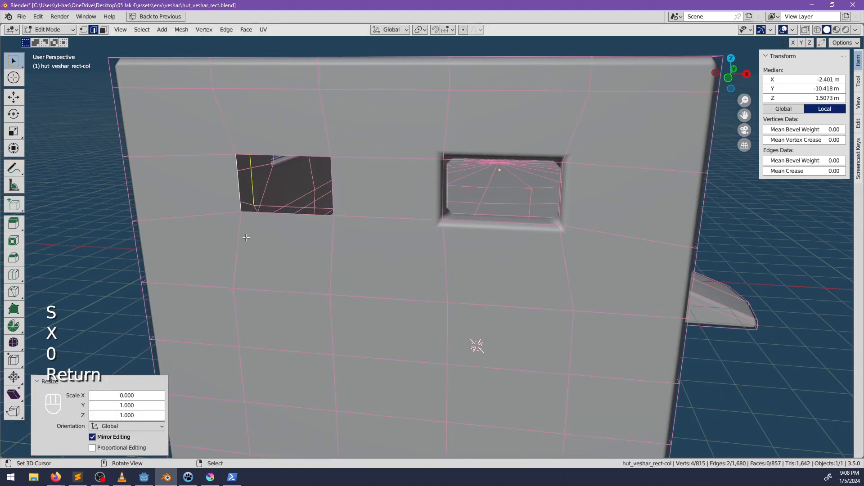
# Close the gaps around the -X end-wall window with faces on all four sides, then clear the selection
pyautogui.press('f')
pyautogui.scroll(-5, 381, 247)
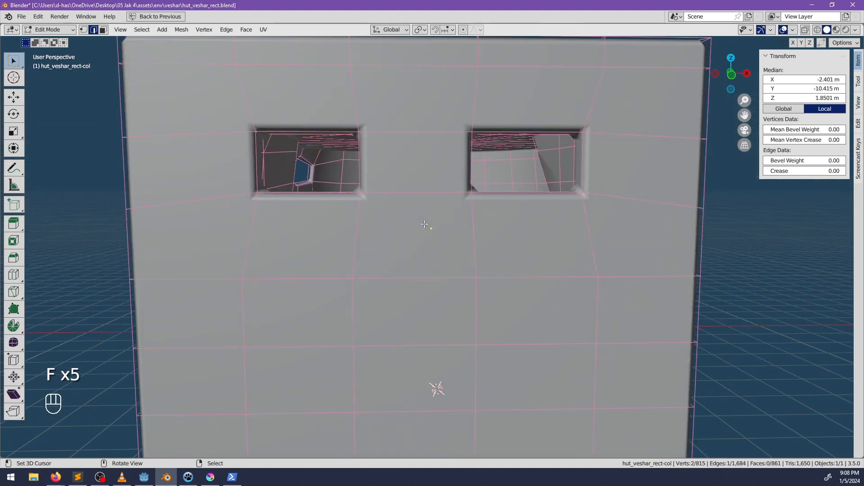
pyautogui.hotkey('alt', 'a')
pyautogui.press('Tab')
# Examine the hut's walls and window openings from several sides for misplaced geometry
pyautogui.moveTo(433, 229); pyautogui.dragTo(290, 237, button='middle')
pyautogui.hotkey('alt', 'a')
pyautogui.scroll(6, 392, 241)
pyautogui.moveTo(575, 241); pyautogui.dragTo(391, 238, button='middle')
pyautogui.press('Tab')
pyautogui.scroll(-8, 391, 238)
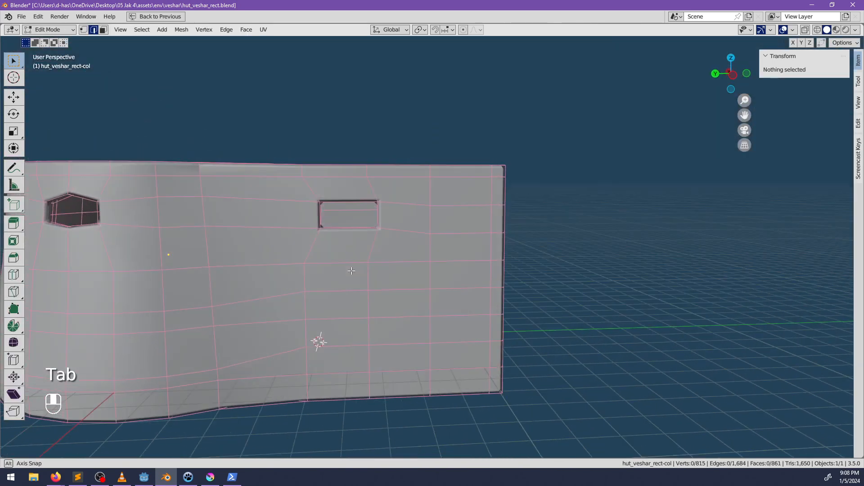
pyautogui.scroll(10, 488, 263)
pyautogui.moveTo(489, 263); pyautogui.dragTo(501, 261, button='middle')
pyautogui.keyDown('shift'); pyautogui.moveTo(500, 261); pyautogui.dragTo(377, 193, button='middle'); pyautogui.keyUp('shift')
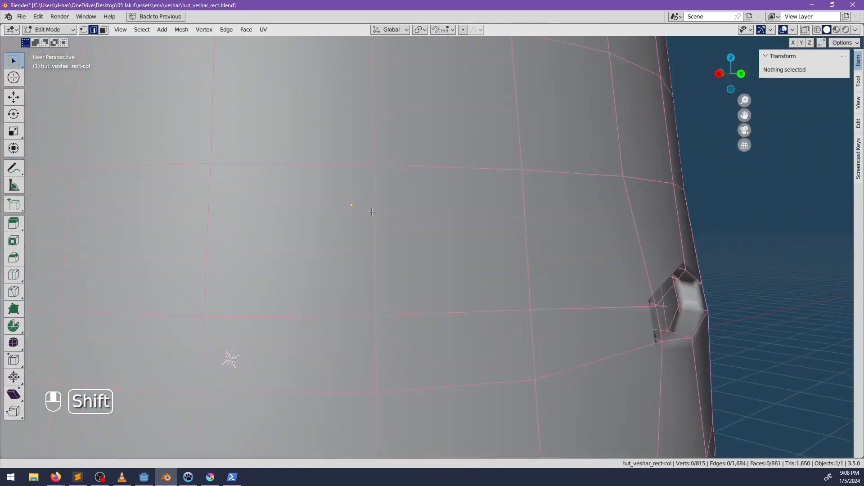
pyautogui.scroll(5, 382, 228)
pyautogui.moveTo(382, 228); pyautogui.dragTo(461, 269, button='middle')
pyautogui.scroll(-6, 403, 226)
pyautogui.scroll(-4, 402, 226)
pyautogui.scroll(-6, 391, 254)
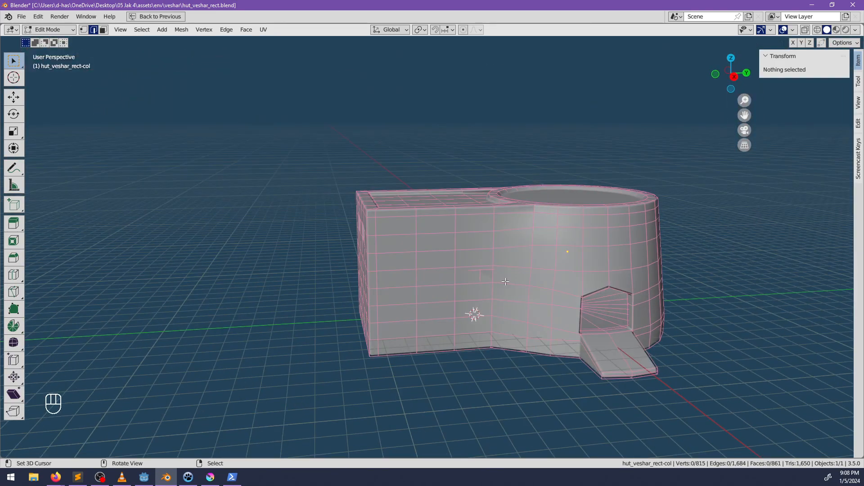
# Move the interior edge poking through the long side wall back inside, keeping its height fixed
pyautogui.press('Tab')
pyautogui.press('Tab')
pyautogui.scroll(3, 441, 260)
pyautogui.rightClick(427, 249)
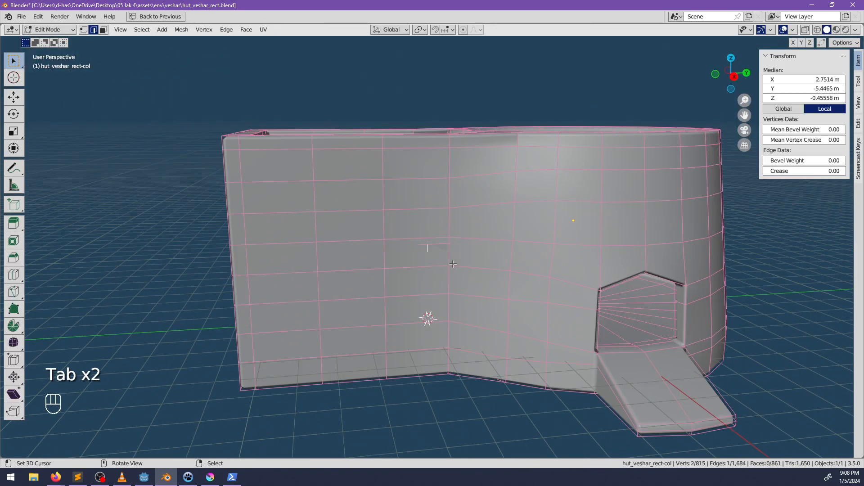
pyautogui.moveTo(427, 249); pyautogui.dragTo(487, 253, button='middle')
pyautogui.scroll(3, 479, 265)
pyautogui.keyDown('shift'); pyautogui.moveTo(598, 255); pyautogui.dragTo(473, 216, button='middle'); pyautogui.keyUp('shift')
pyautogui.hotkey('alt', 'z')
pyautogui.press('g')
pyautogui.hotkey('shift', 'z')
pyautogui.click(548, 286)
pyautogui.hotkey('alt', 'z')
# Clear the mesh selection, return to Object Mode and save the hut file
pyautogui.scroll(4, 540, 281)
pyautogui.scroll(3, 540, 282)
pyautogui.keyDown('shift'); pyautogui.moveTo(473, 216); pyautogui.dragTo(314, 285, button='middle'); pyautogui.keyUp('shift')
pyautogui.scroll(2, 413, 243)
pyautogui.press('Tab')
pyautogui.scroll(-6, 411, 259)
pyautogui.moveTo(411, 258); pyautogui.dragTo(471, 262, button='middle')
pyautogui.hotkey('alt', 'a')
pyautogui.press('Tab')
pyautogui.hotkey('alt', 'a')
pyautogui.press('Tab')
pyautogui.hotkey('ctrl', 's')
pyautogui.moveTo(571, 299); pyautogui.dragTo(349, 237, button='middle')
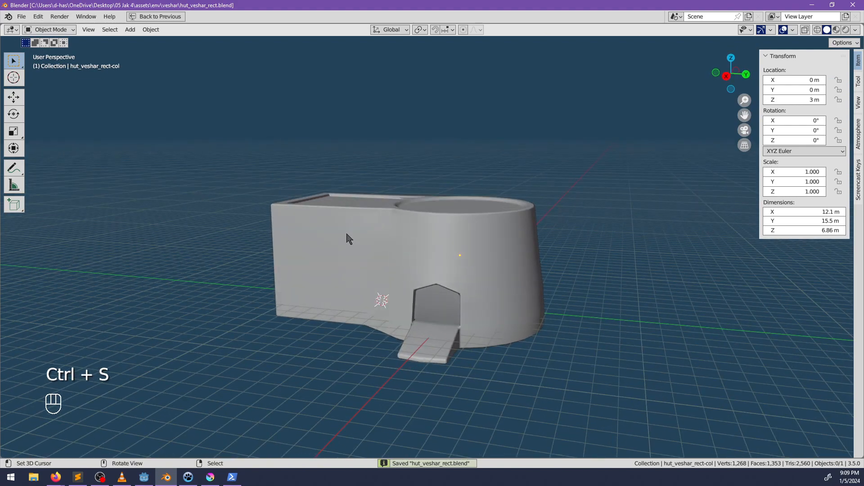
# Export the hut through the scene's GLB export as hut_veshar_rect.glb in the project's _glb\env\veshar folder
pyautogui.hotkey('ctrl', 'space')
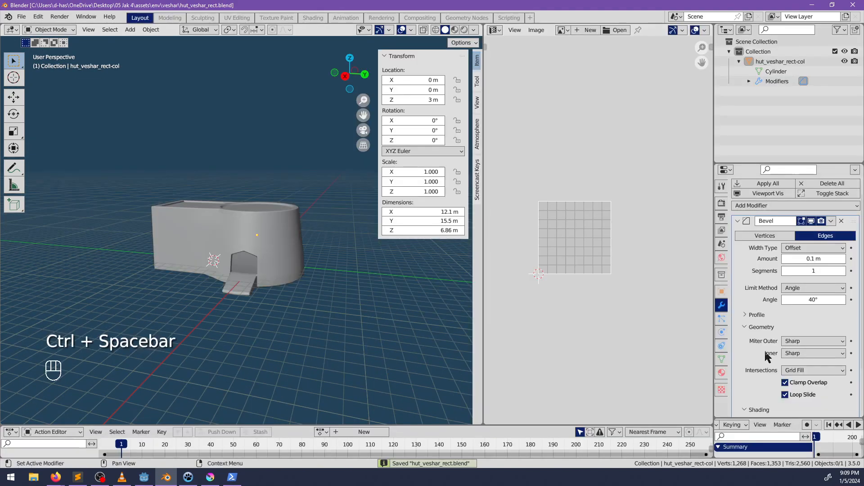
pyautogui.click(721, 244)
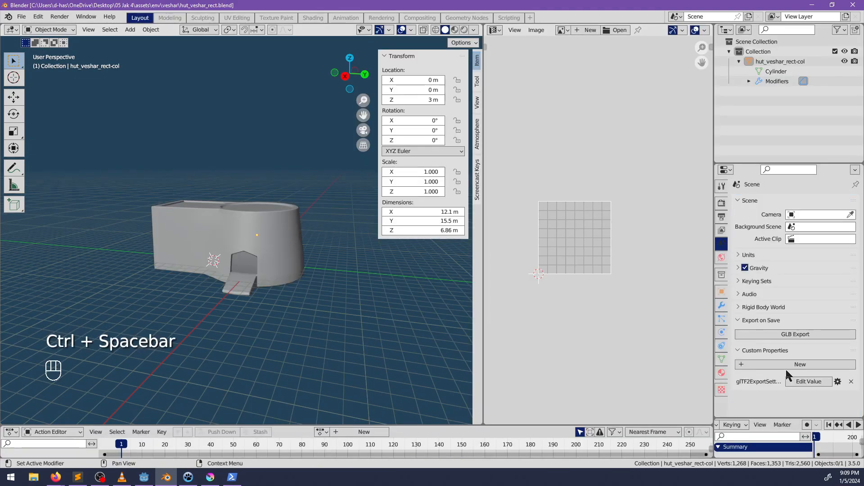
pyautogui.click(786, 336)
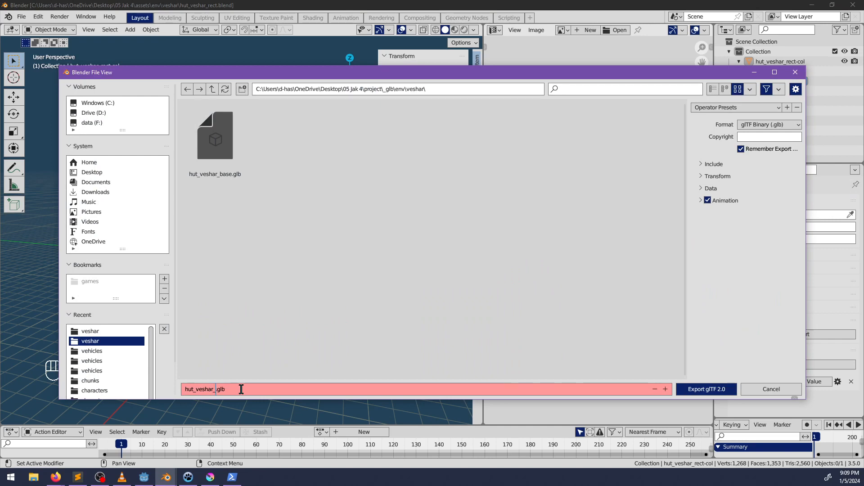
pyautogui.press('Return')
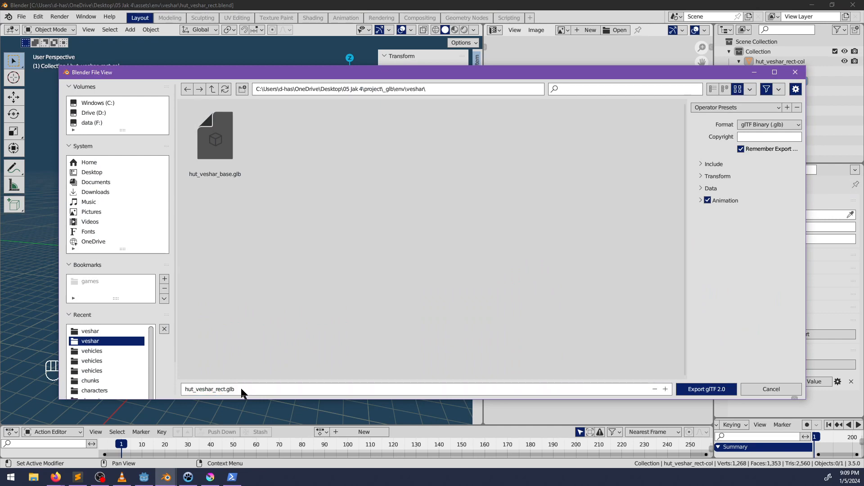
pyautogui.click(719, 392)
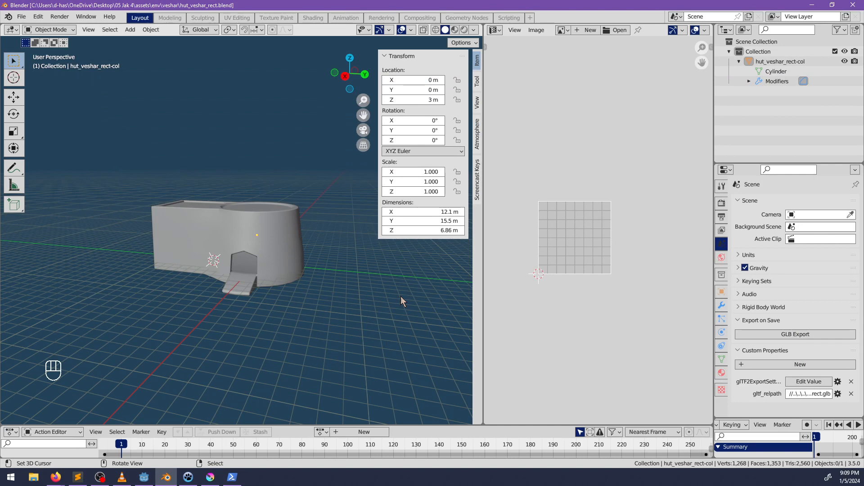
# Switch to Godot Engine and view the hut_veshar_base scene around the doorway and ladder
pyautogui.click(208, 479)
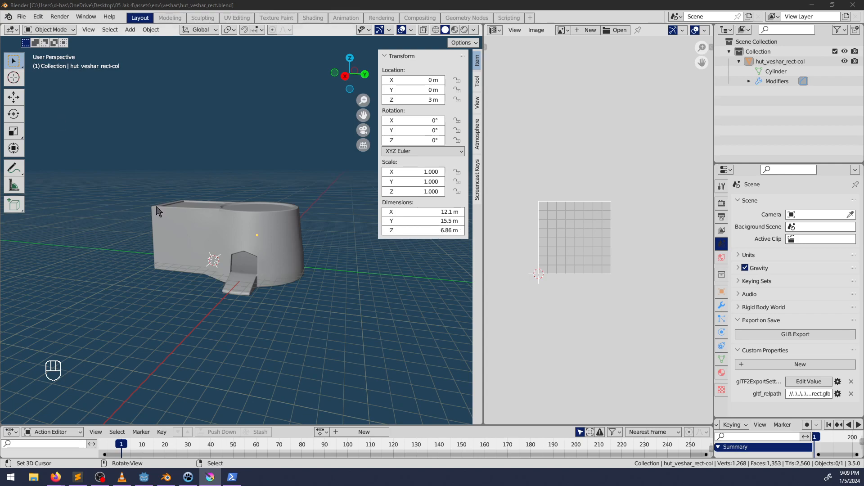
pyautogui.click(139, 476)
pyautogui.moveTo(436, 188); pyautogui.dragTo(390, 244, button='middle')
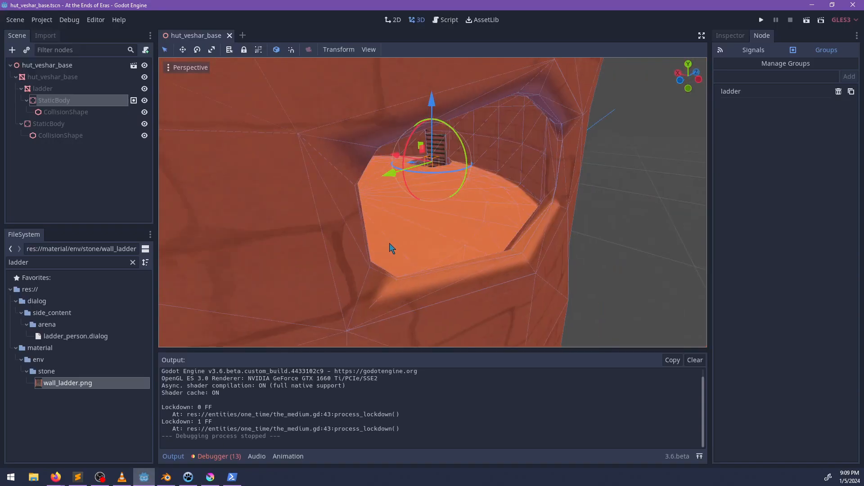
# Find hut_veshar_rect.glb in the project files by searching for veshar and create a new inherited scene from it
pyautogui.doubleClick(74, 262)
pyautogui.write('veshar')
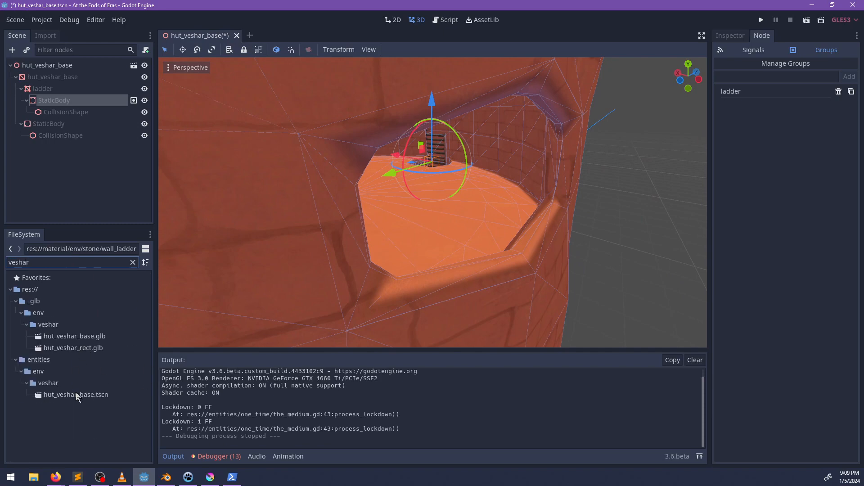
pyautogui.doubleClick(76, 348)
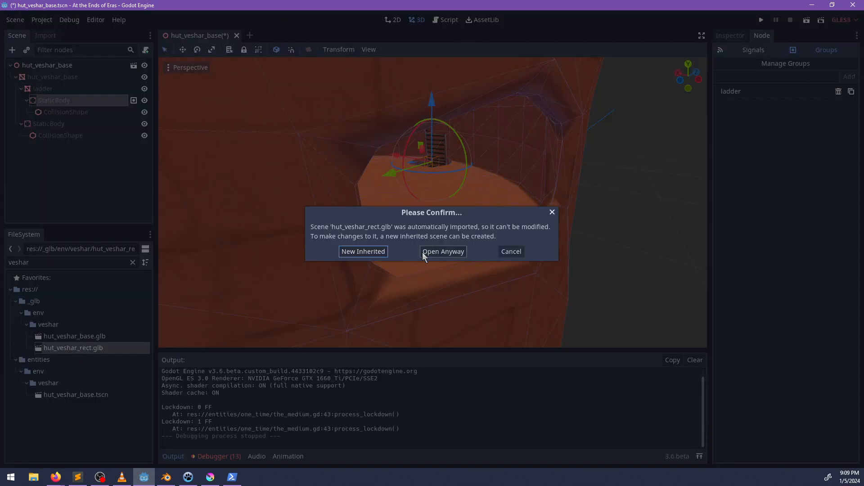
pyautogui.click(365, 249)
# Review the collision layers of the hut's main StaticBody in the hut_veshar_base scene, and save and close that scene
pyautogui.click(204, 38)
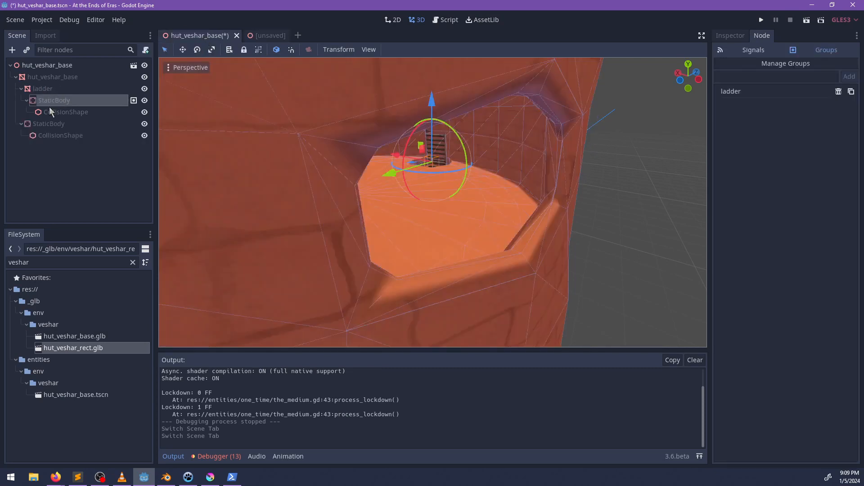
pyautogui.click(47, 124)
pyautogui.click(732, 36)
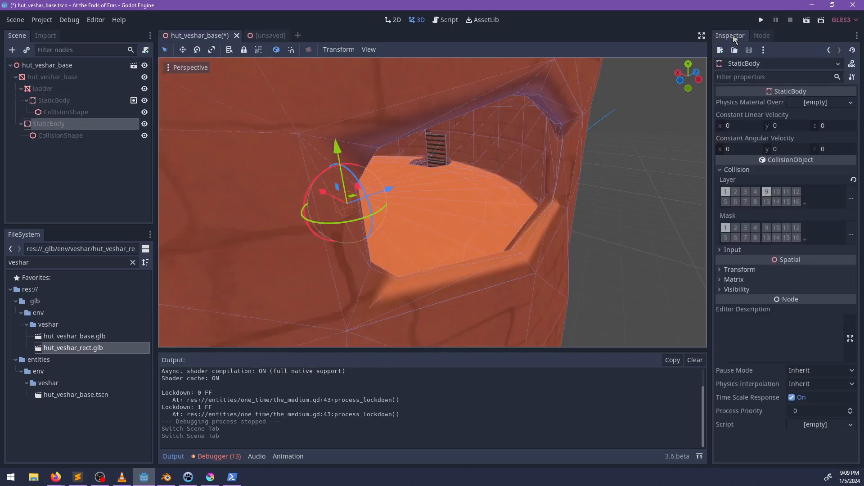
pyautogui.hotkey('ctrl', 's')
pyautogui.click(230, 35)
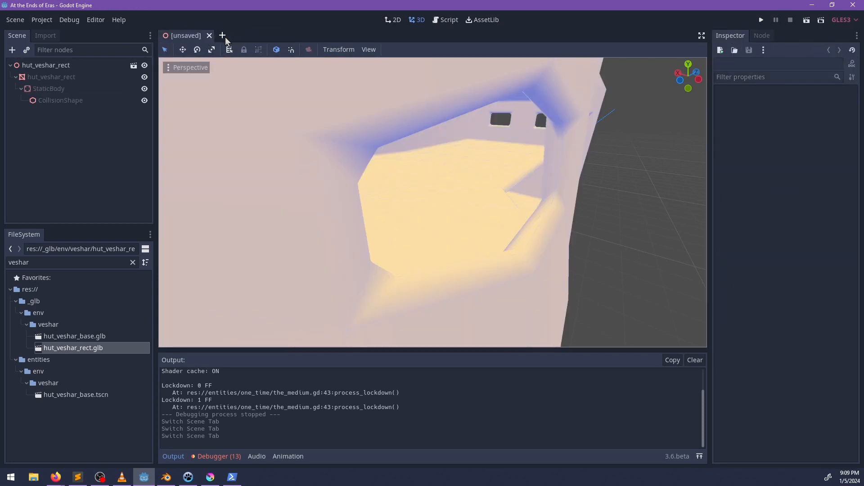
# Enable collision layer 9 on the StaticBody of the hut_veshar_rect scene
pyautogui.click(67, 77)
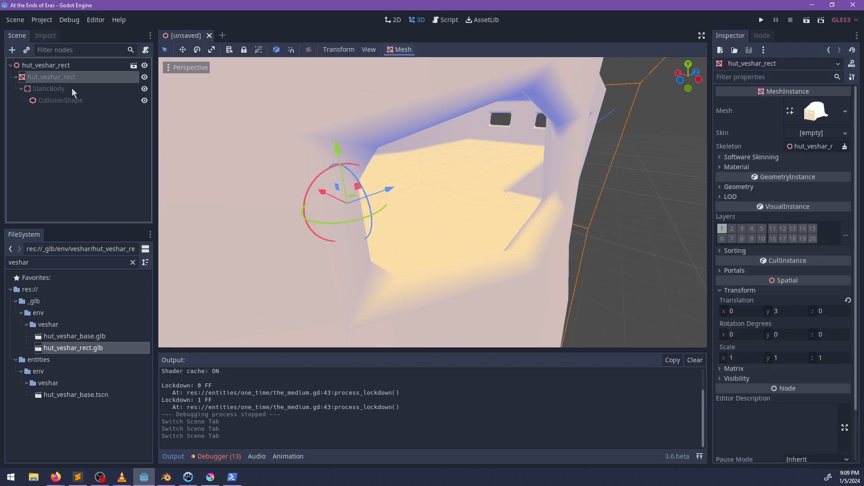
pyautogui.click(71, 89)
pyautogui.click(737, 170)
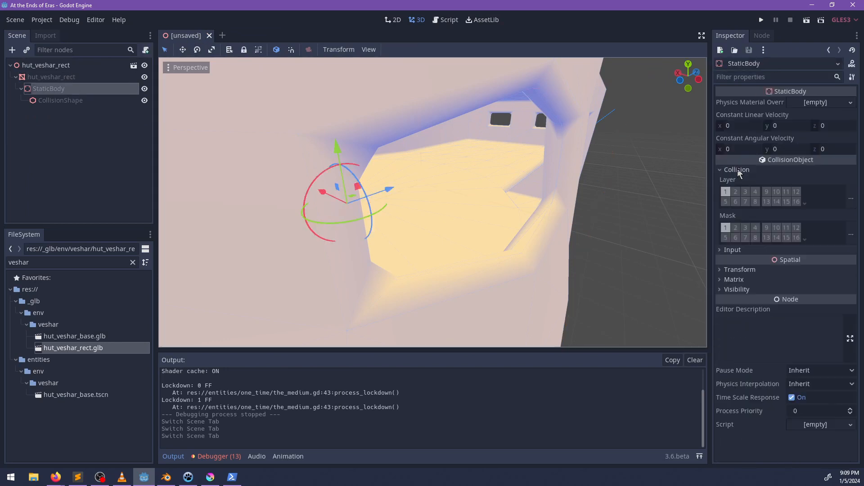
pyautogui.click(767, 192)
# Assign bricks.material to material slot 0 of the hut_veshar_rect mesh and save the scene as hut_veshar_rect.tscn in entities/env/veshar
pyautogui.click(63, 77)
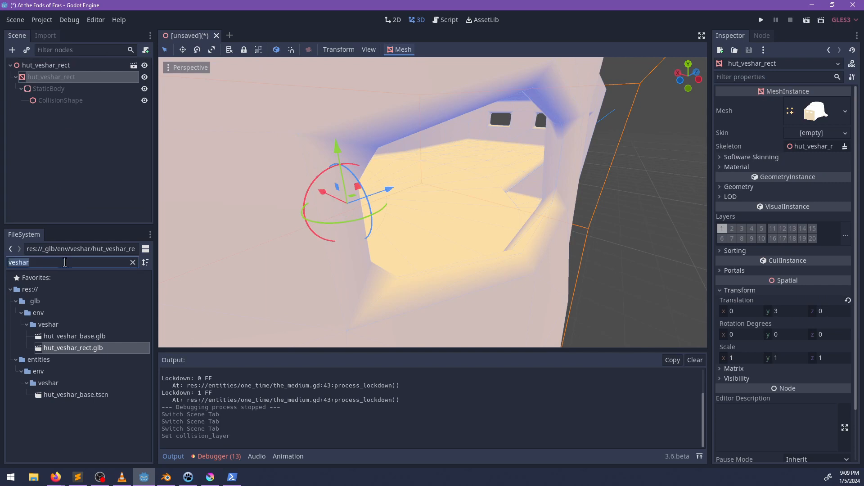
pyautogui.write('brick')
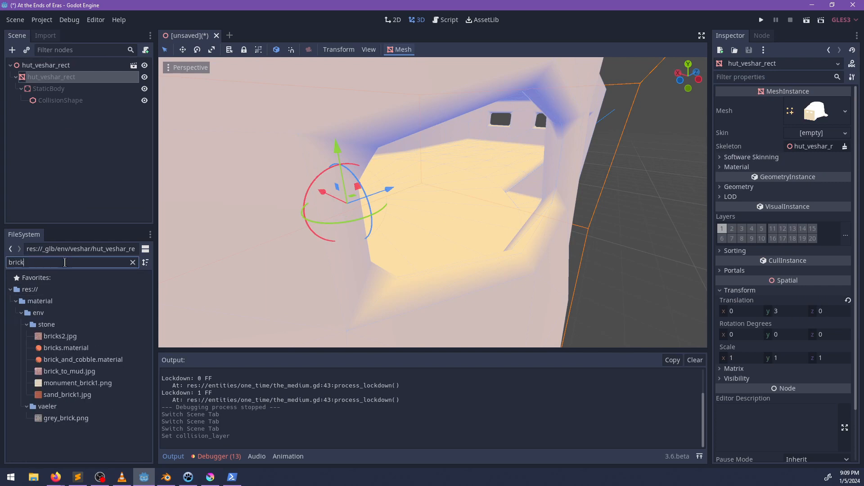
pyautogui.moveTo(52, 352); pyautogui.dragTo(821, 234)
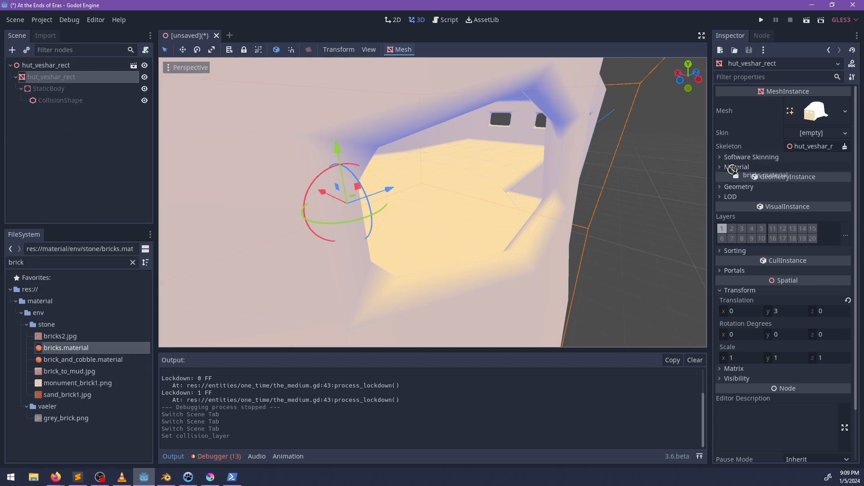
pyautogui.moveTo(733, 170); pyautogui.dragTo(706, 203)
pyautogui.moveTo(92, 347); pyautogui.dragTo(755, 182)
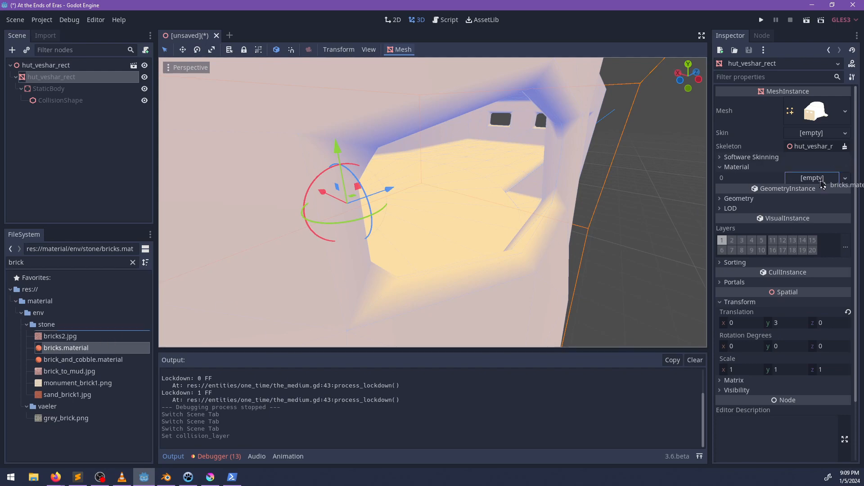
pyautogui.moveTo(822, 185); pyautogui.dragTo(823, 185)
pyautogui.scroll(-5, 511, 238)
pyautogui.hotkey('ctrl', 's')
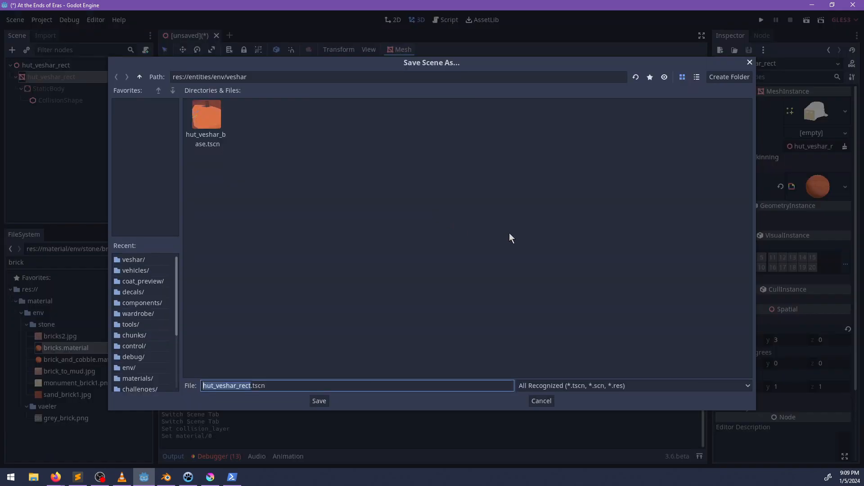
pyautogui.click(324, 404)
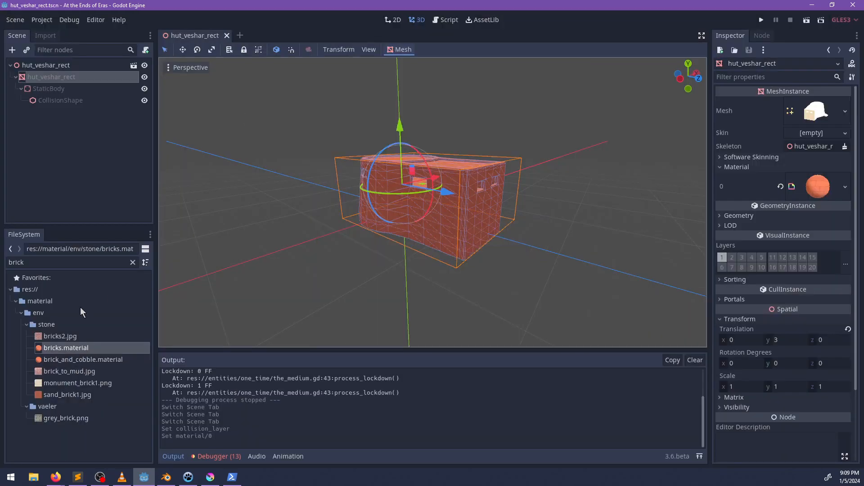
# Search the project files for 112, open chunk112.tscn and view the village huts from above
pyautogui.write('112')
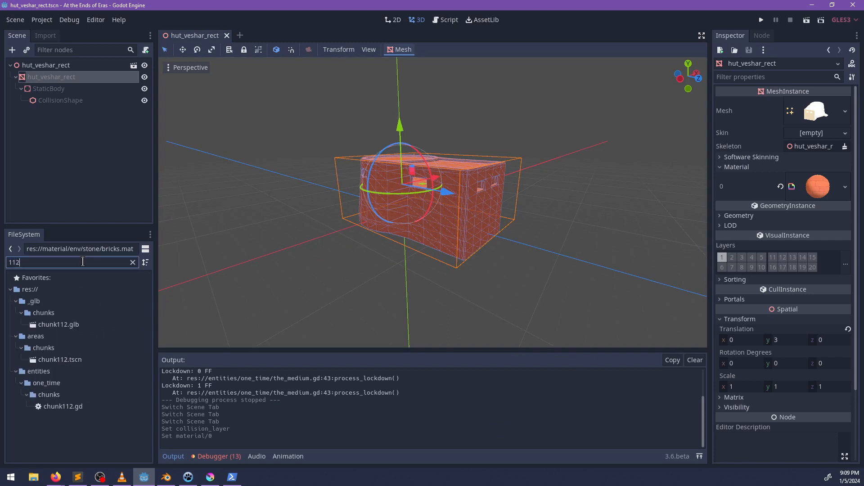
pyautogui.click(75, 359)
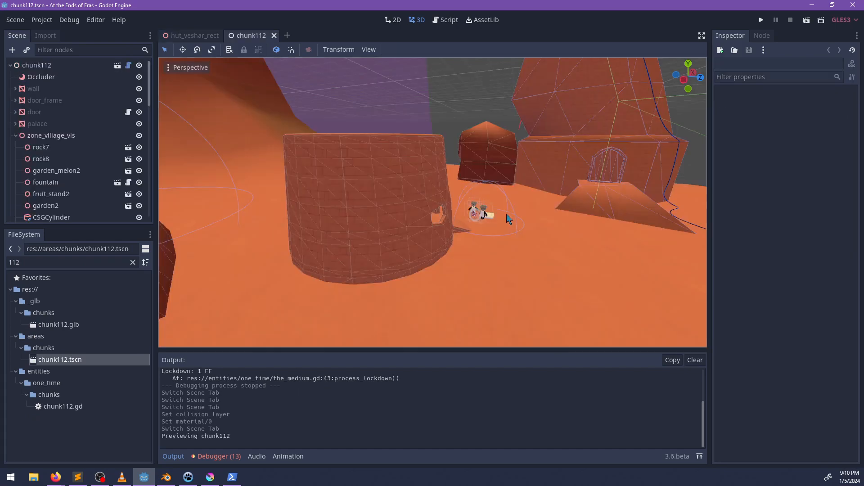
pyautogui.scroll(-8, 463, 212)
pyautogui.keyDown('shift'); pyautogui.moveTo(387, 207); pyautogui.dragTo(455, 232, button='middle'); pyautogui.keyUp('shift')
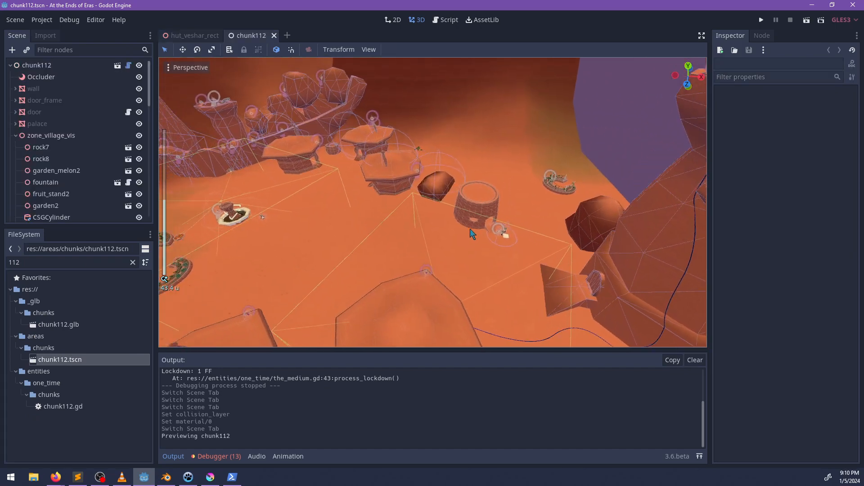
pyautogui.moveTo(374, 214); pyautogui.dragTo(407, 228, button='middle')
pyautogui.scroll(6, 417, 205)
# Delete the hut4 node from the village and undo the deletion
pyautogui.click(417, 204)
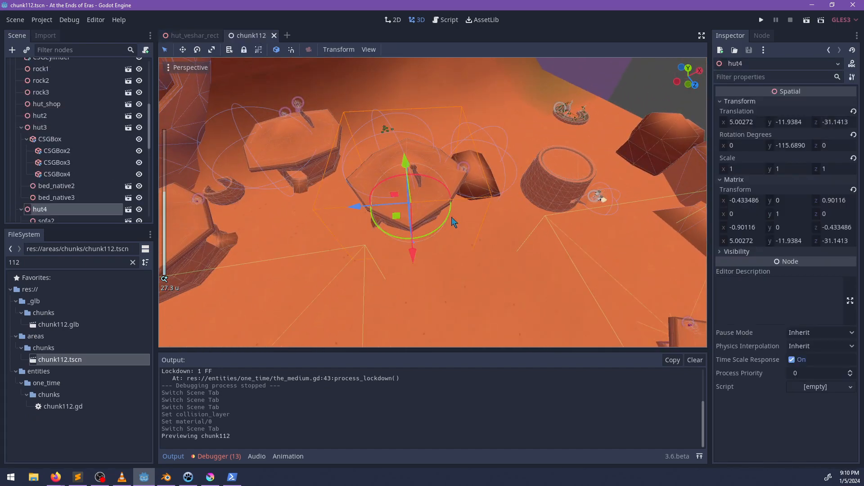
pyautogui.press('Delete')
pyautogui.press('Return')
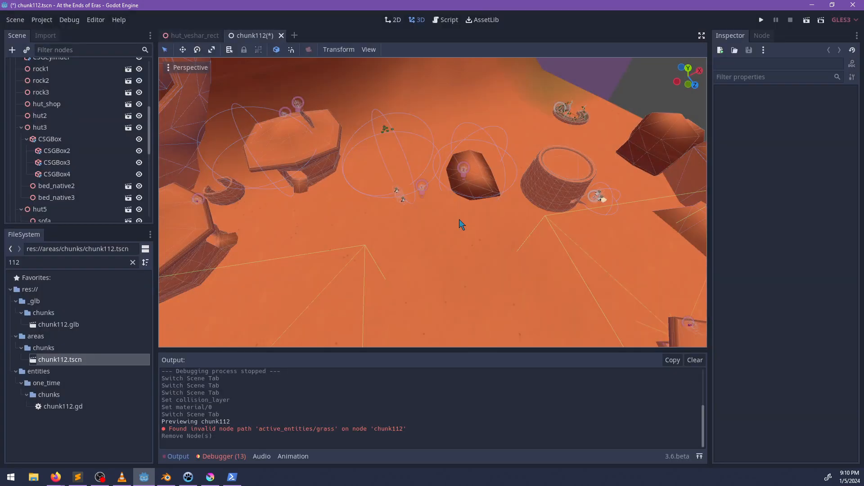
pyautogui.hotkey('ctrl', 'z')
# Move the hut_veshar_base instance across the village to open ground near the fountain and lower it to ground level
pyautogui.moveTo(522, 218); pyautogui.dragTo(509, 238, button='middle')
pyautogui.click(525, 213)
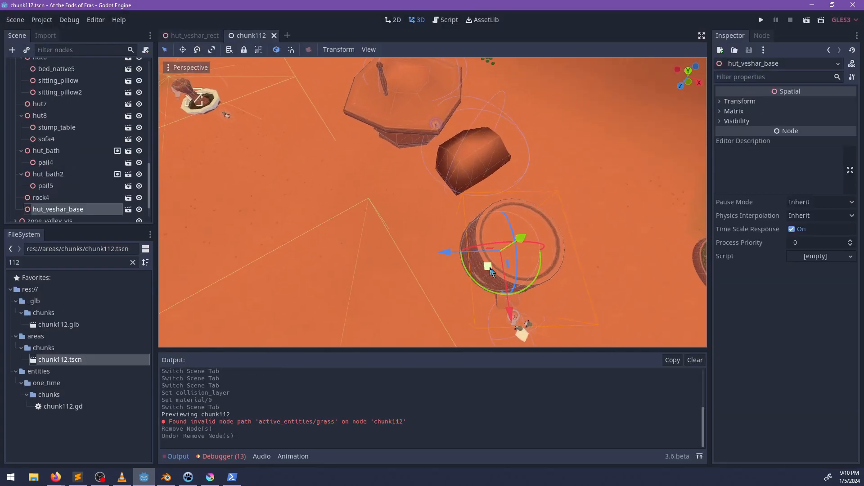
pyautogui.moveTo(489, 266); pyautogui.dragTo(271, 170)
pyautogui.press('f')
pyautogui.moveTo(480, 252); pyautogui.dragTo(521, 145, button='middle')
pyautogui.scroll(8, 518, 147)
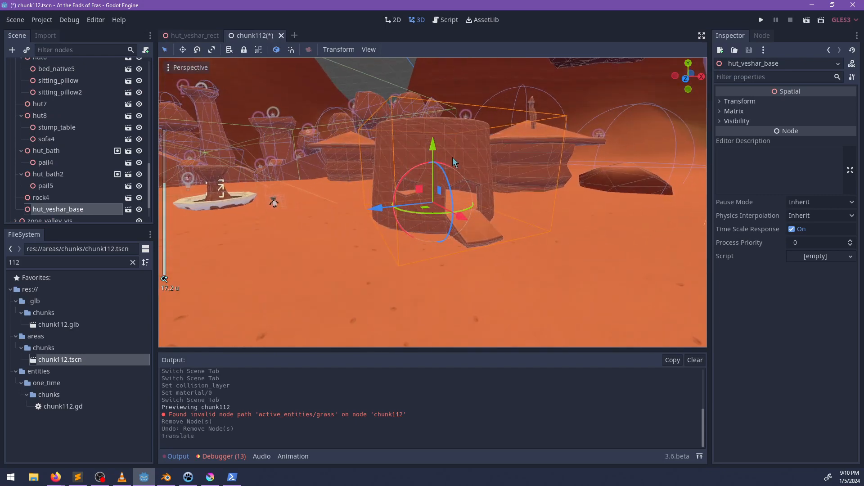
pyautogui.moveTo(436, 146); pyautogui.dragTo(439, 200)
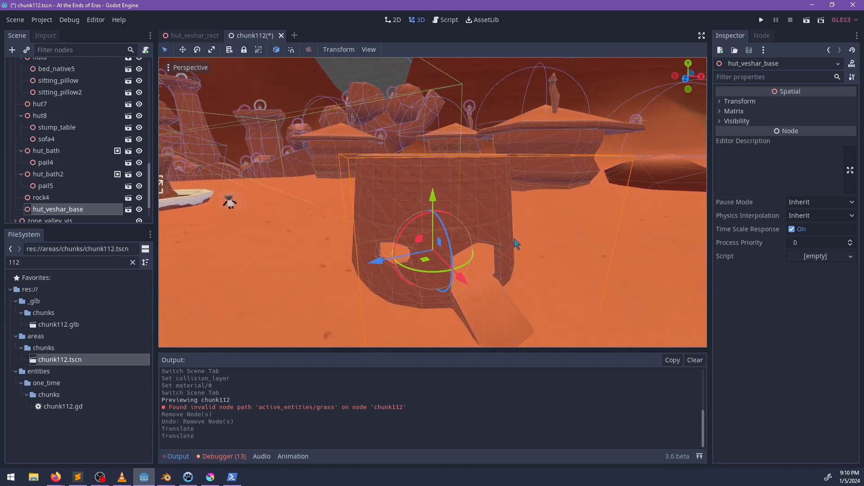
# Adjust the horizontal position of hut_veshar_base on the sand while checking its doorway and ramp
pyautogui.scroll(4, 469, 156)
pyautogui.moveTo(469, 156); pyautogui.dragTo(453, 173, button='middle')
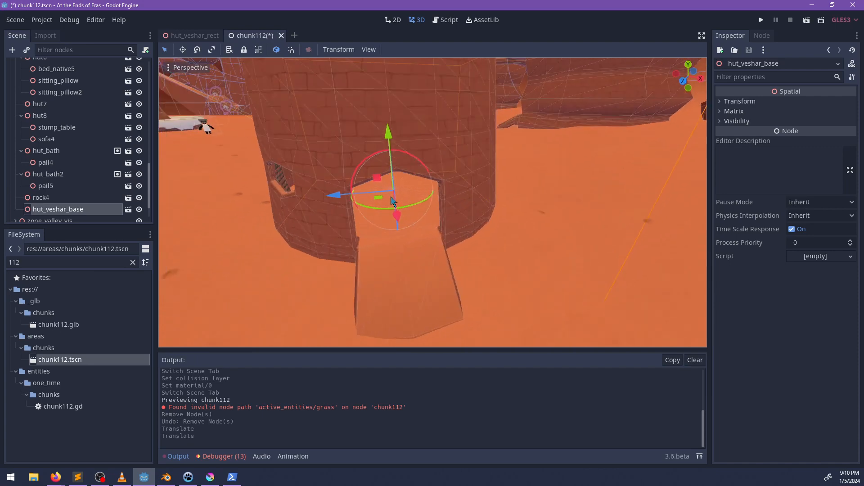
pyautogui.moveTo(381, 198); pyautogui.dragTo(352, 203)
pyautogui.scroll(4, 477, 170)
pyautogui.moveTo(434, 193)
pyautogui.mouseDown(button='middle')
pyautogui.moveTo(477, 170)
pyautogui.moveTo(422, 185)
pyautogui.mouseUp(button='middle')
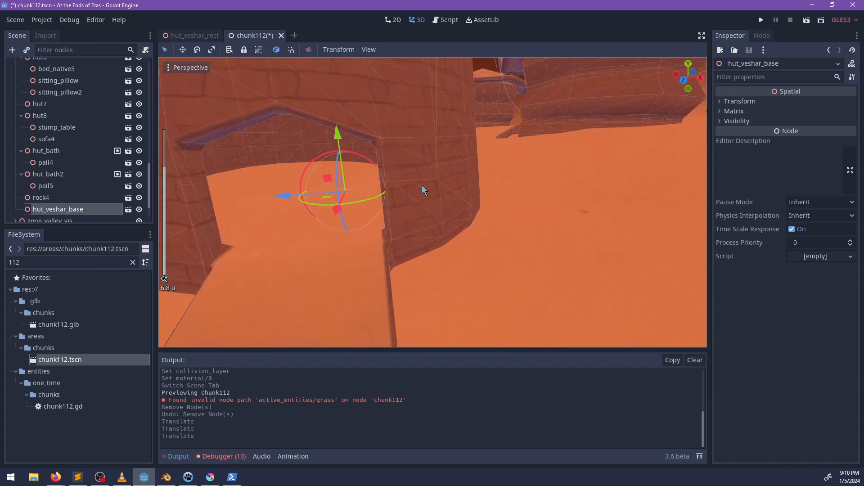
pyautogui.moveTo(328, 196); pyautogui.dragTo(391, 211)
# Fine-tune the height of hut_veshar_base so its base and entrance ramp meet the ground, checking it from several sides
pyautogui.scroll(-6, 514, 204)
pyautogui.scroll(-7, 514, 203)
pyautogui.moveTo(553, 184); pyautogui.dragTo(359, 170, button='middle')
pyautogui.scroll(5, 417, 181)
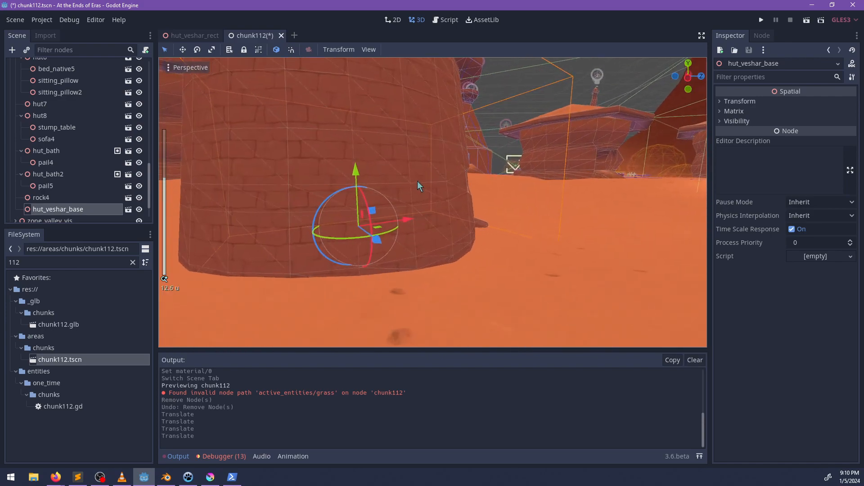
pyautogui.moveTo(417, 181); pyautogui.dragTo(285, 179, button='middle')
pyautogui.scroll(6, 457, 193)
pyautogui.moveTo(466, 173); pyautogui.dragTo(394, 166, button='middle')
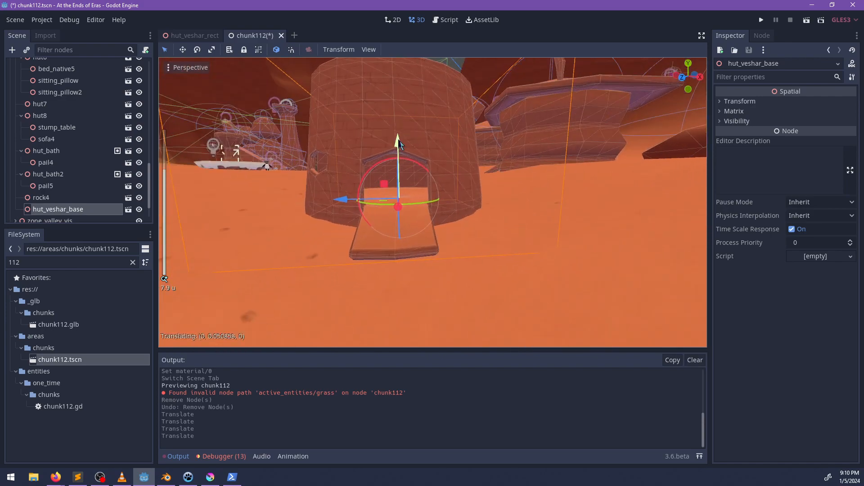
pyautogui.moveTo(398, 143); pyautogui.dragTo(398, 145)
pyautogui.scroll(2, 493, 195)
pyautogui.moveTo(424, 208); pyautogui.dragTo(342, 215, button='middle')
pyautogui.moveTo(480, 223); pyautogui.dragTo(546, 248, button='middle')
pyautogui.scroll(2, 516, 244)
pyautogui.scroll(-4, 516, 244)
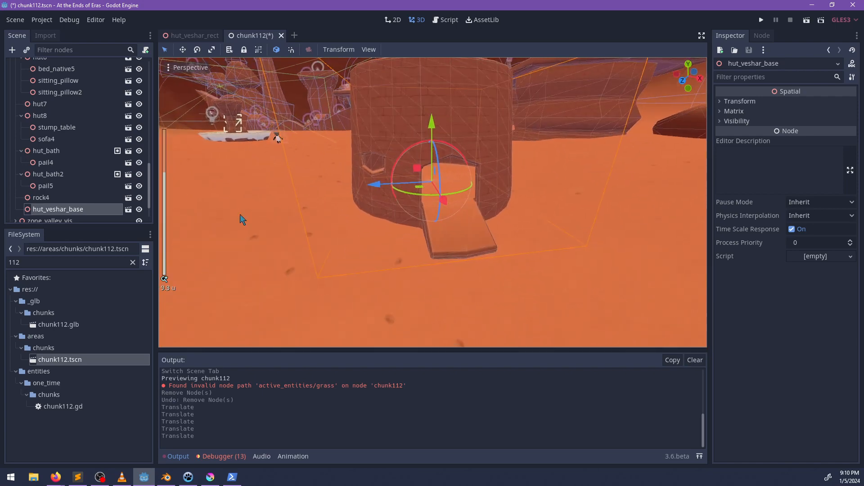
# Find hut_veshar_rect.tscn by searching for veshar and place an instance of it in chunk112 near the round hut
pyautogui.doubleClick(75, 263)
pyautogui.write('veshar')
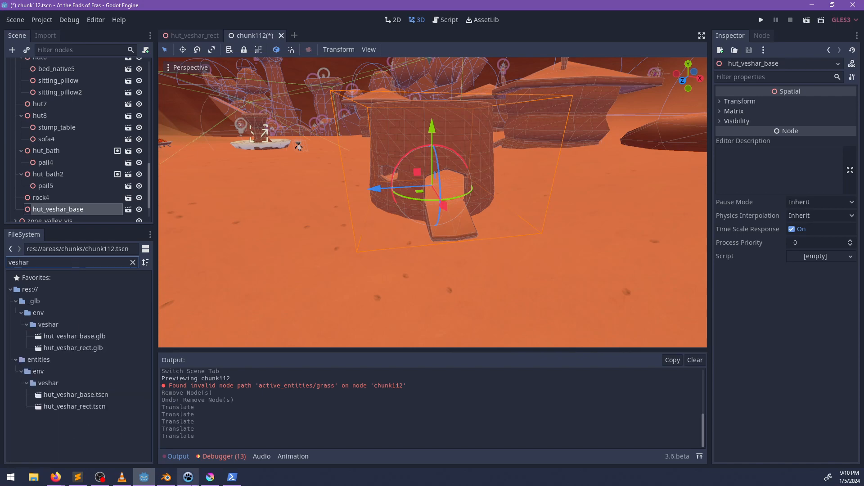
pyautogui.scroll(-4, 553, 189)
pyautogui.moveTo(524, 221); pyautogui.dragTo(469, 163)
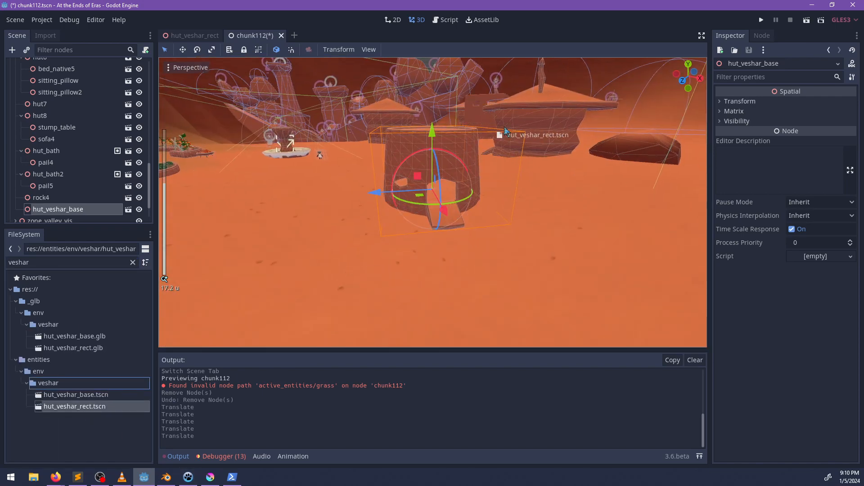
pyautogui.moveTo(504, 129); pyautogui.dragTo(498, 216)
# Position and rotate the hut_veshar_rect instance near the round hut and lower it onto the sand
pyautogui.scroll(-5, 547, 176)
pyautogui.scroll(5, 504, 214)
pyautogui.press('f')
pyautogui.moveTo(418, 224); pyautogui.dragTo(467, 160, button='middle')
pyautogui.scroll(3, 466, 187)
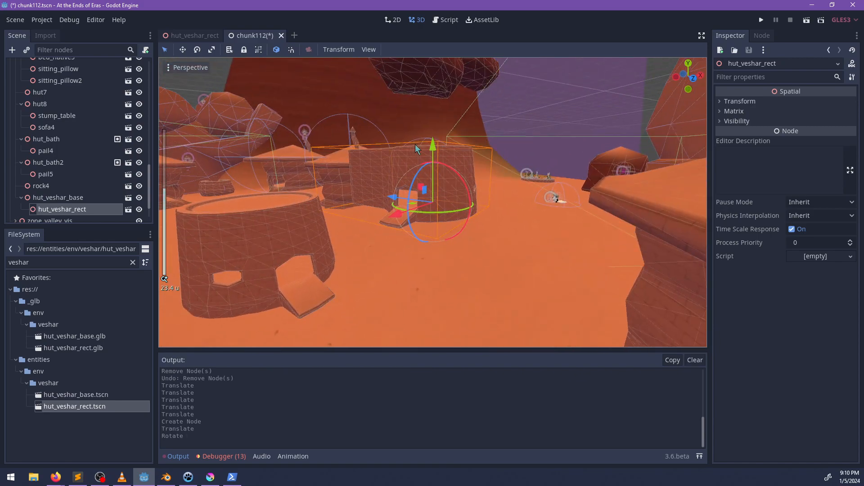
pyautogui.moveTo(437, 145); pyautogui.dragTo(438, 172)
pyautogui.press('f')
pyautogui.scroll(8, 486, 248)
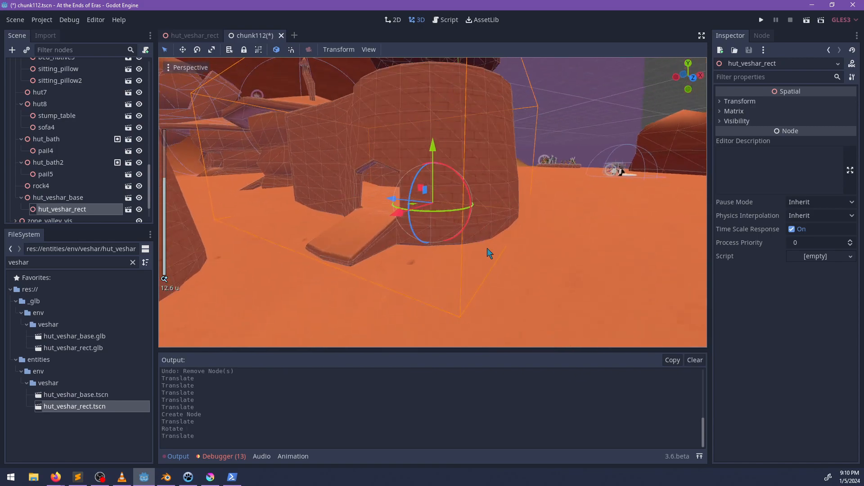
pyautogui.moveTo(486, 248); pyautogui.dragTo(504, 316, button='middle')
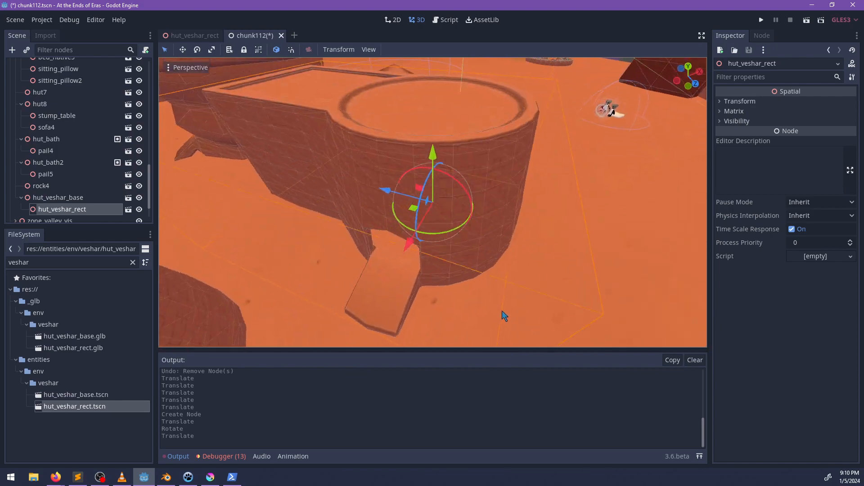
# Move hut_veshar_rect horizontally away from the round hut and inspect its new spot
pyautogui.moveTo(407, 209); pyautogui.dragTo(552, 175)
pyautogui.press('f')
pyautogui.scroll(8, 550, 273)
pyautogui.moveTo(550, 273); pyautogui.dragTo(531, 218, button='middle')
pyautogui.keyDown('shift'); pyautogui.moveTo(531, 218); pyautogui.dragTo(437, 186, button='middle'); pyautogui.keyUp('shift')
pyautogui.scroll(-12, 565, 206)
# Move hut_veshar_rect farther across the village to the open ground by the two bear characters and save chunk112
pyautogui.moveTo(423, 188); pyautogui.dragTo(610, 177)
pyautogui.press('f')
pyautogui.moveTo(611, 173); pyautogui.dragTo(510, 272, button='middle')
pyautogui.scroll(7, 408, 246)
pyautogui.scroll(8, 467, 245)
pyautogui.scroll(-8, 463, 244)
pyautogui.scroll(-8, 508, 273)
pyautogui.hotkey('ctrl', 's')
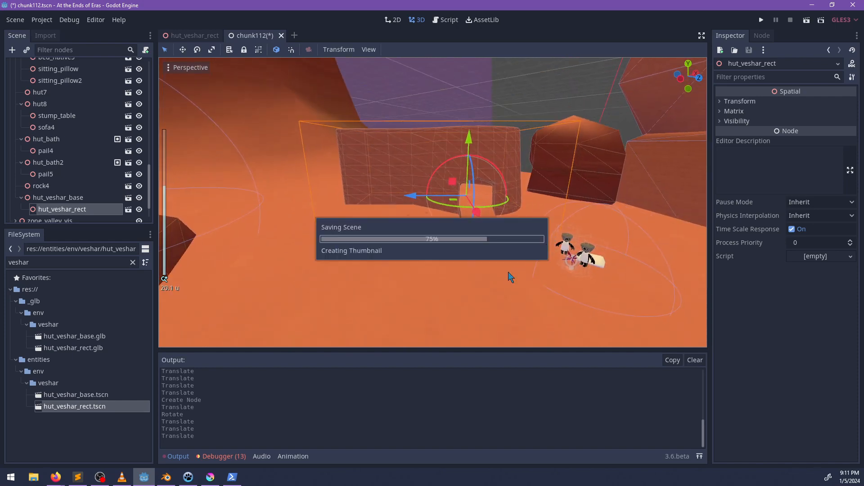
# Run the game and take the character up the ramp into the rectangular hut to test its interior
pyautogui.scroll(-2, 477, 268)
pyautogui.moveTo(504, 239); pyautogui.dragTo(471, 274, button='middle')
pyautogui.press('F5')
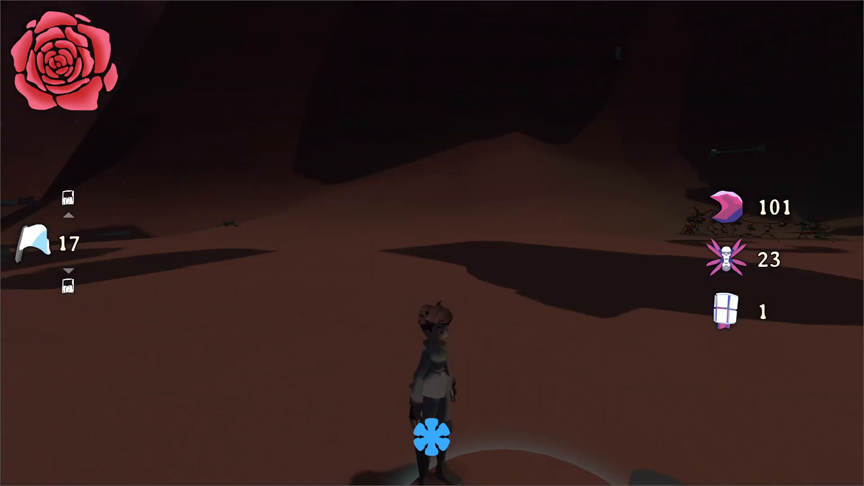
pyautogui.press('w')
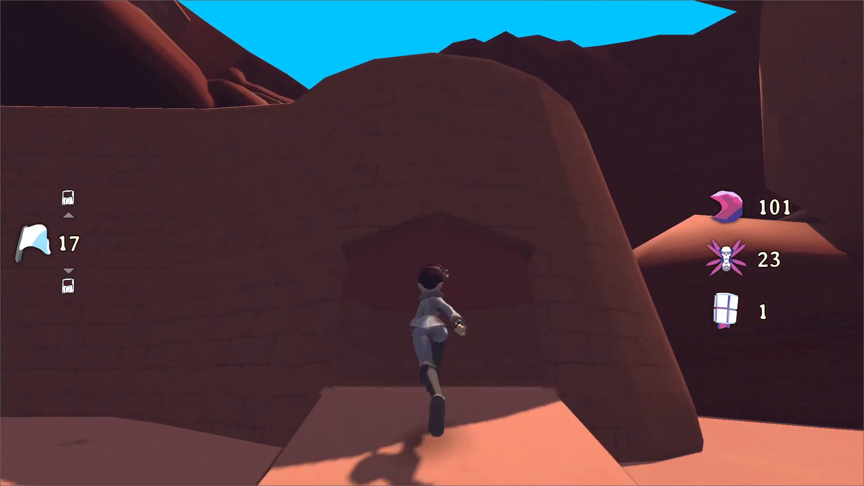
pyautogui.press('w')
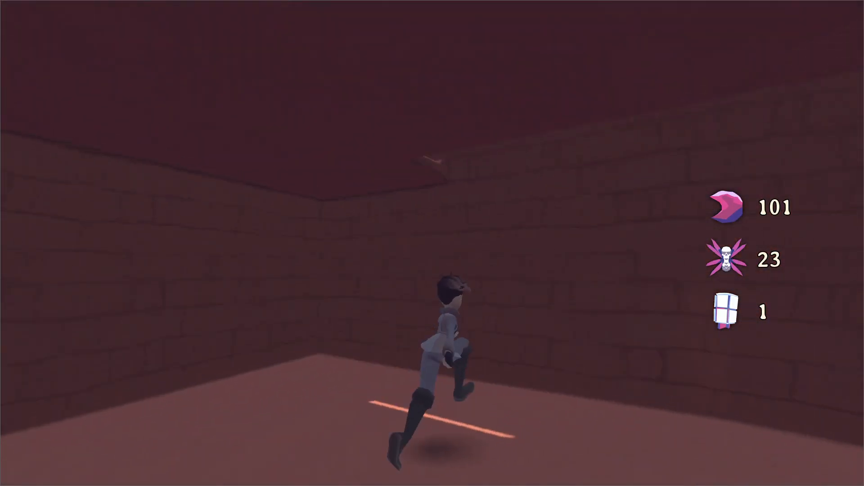
# Run and jump around the rectangular hut's interior to test its walls, corners and window openings
pyautogui.press('space')
pyautogui.press('w')
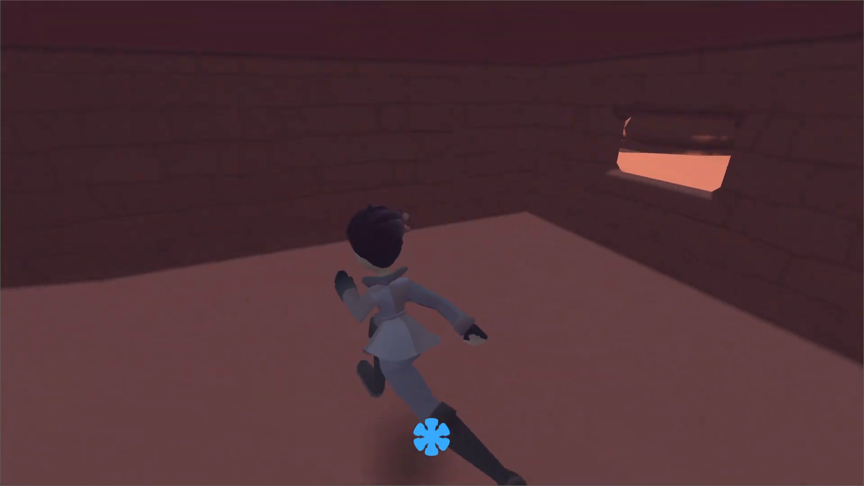
pyautogui.press('w')
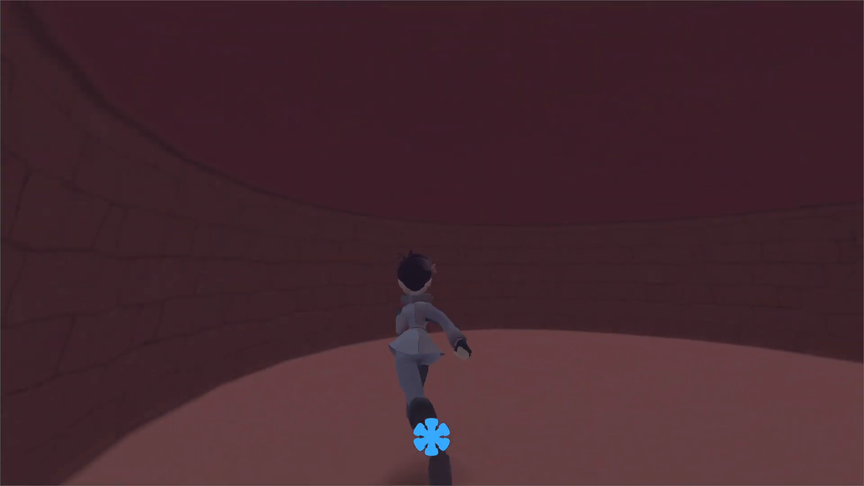
pyautogui.press('w')
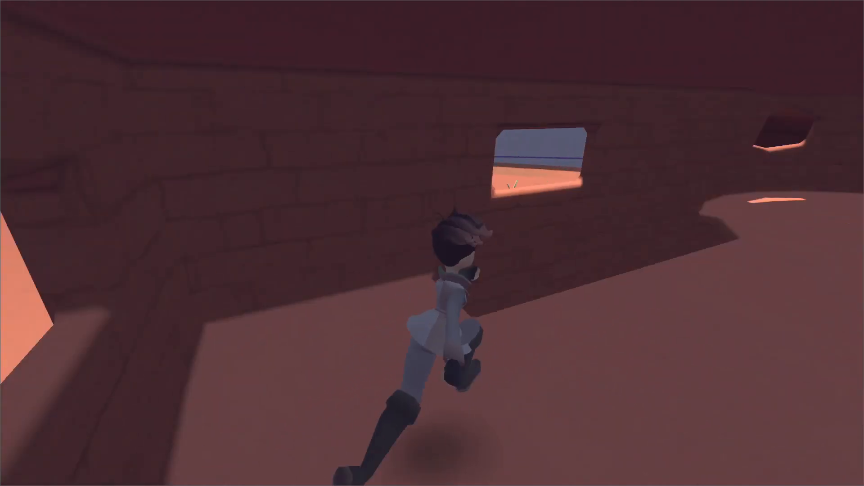
pyautogui.press('w')
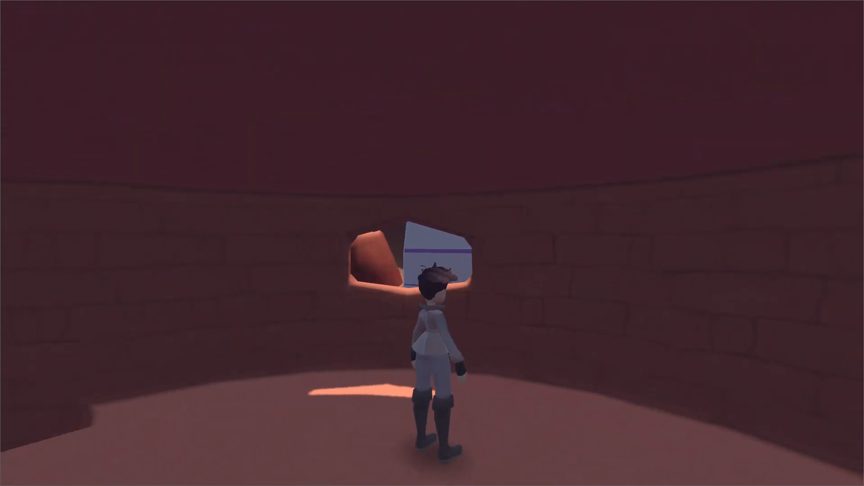
pyautogui.press('w')
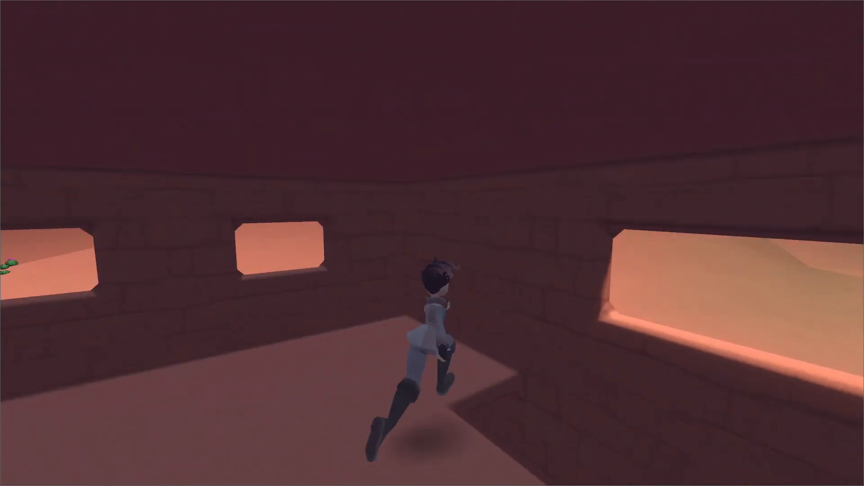
# Take the character from the rectangular hut across the village, jumping over the rocks and a hut roof toward the round hut
pyautogui.press('w')
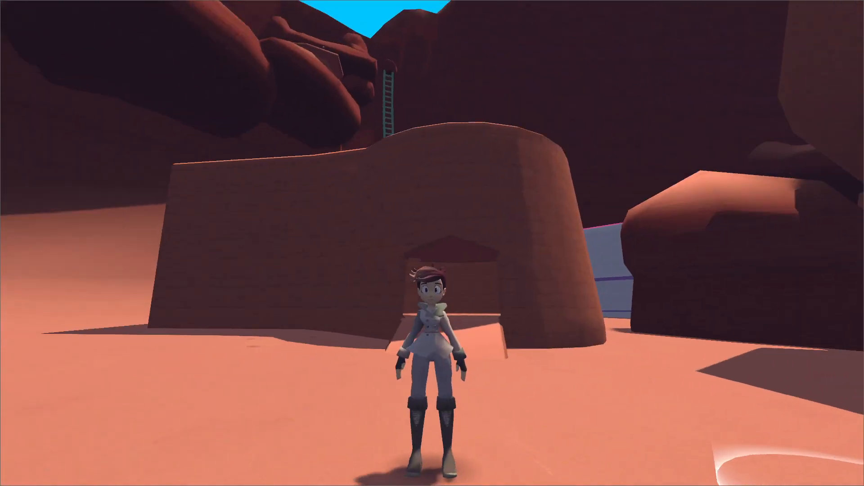
pyautogui.press('w')
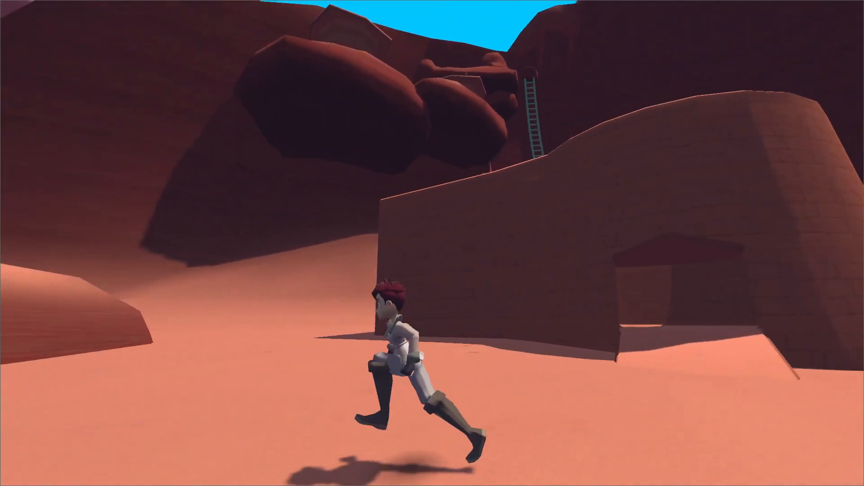
pyautogui.press('w')
pyautogui.press('space')
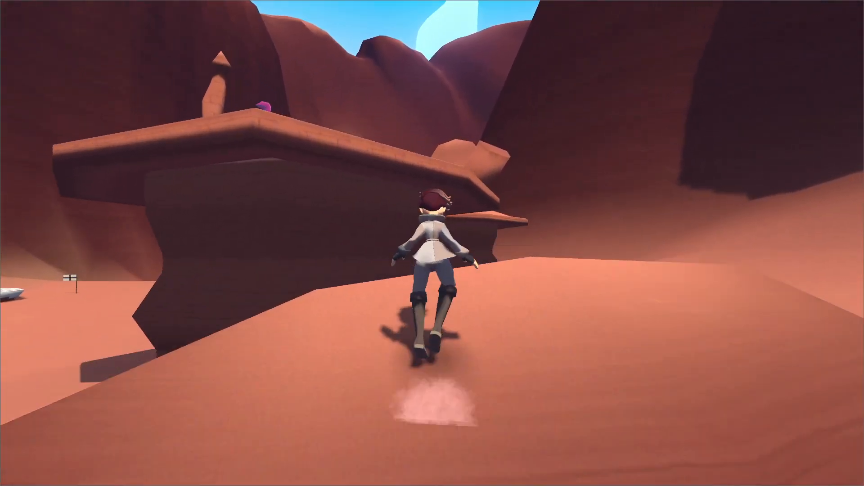
pyautogui.press('space')
pyautogui.press('w')
pyautogui.press('space')
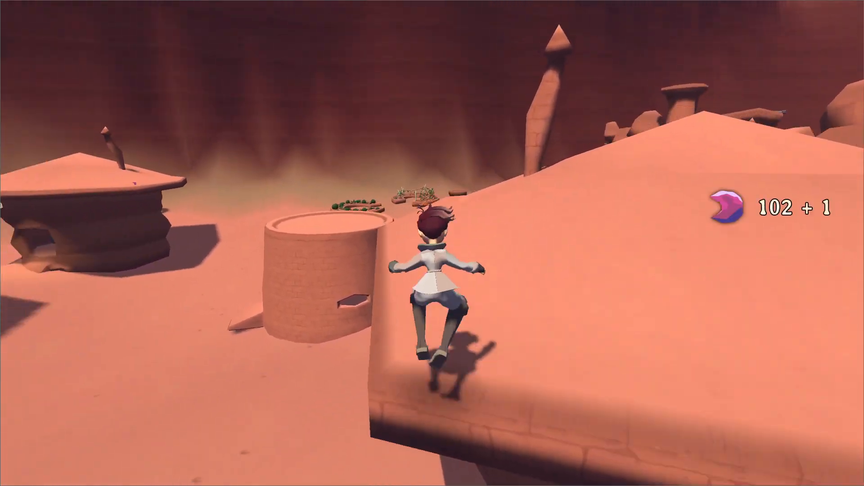
# Jump at the round hut's outer wall and rim to test climbing over it from outside
pyautogui.press('w')
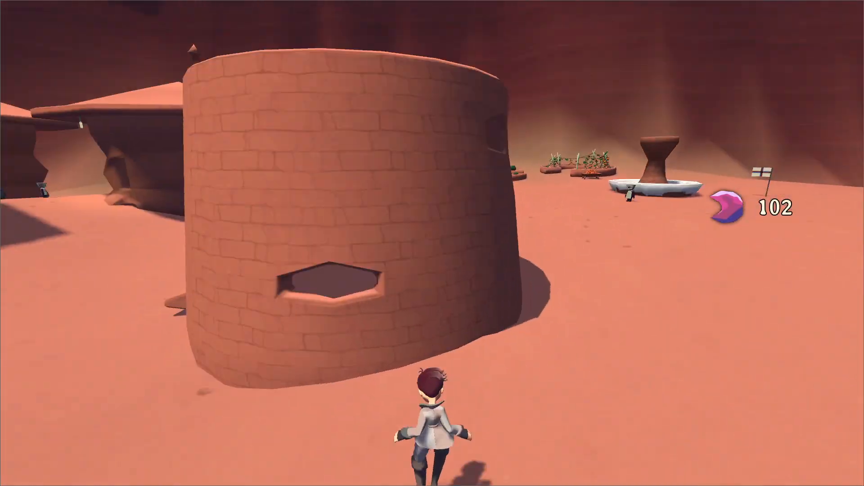
pyautogui.press('w')
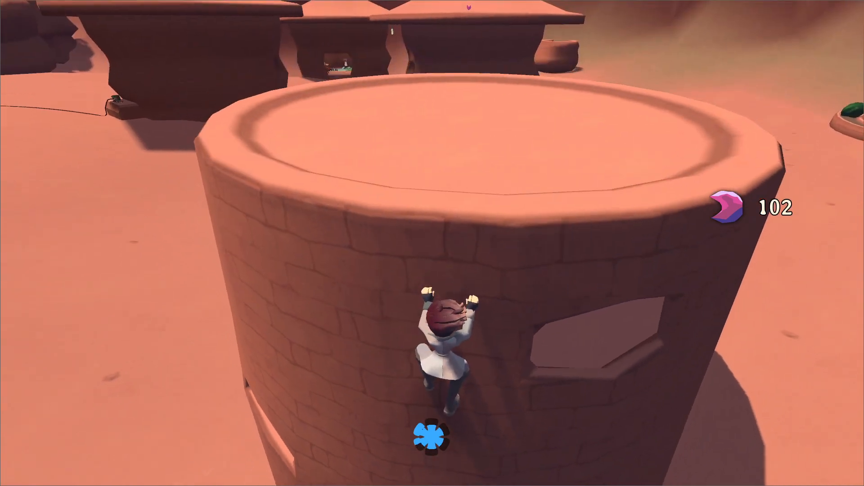
pyautogui.press('w')
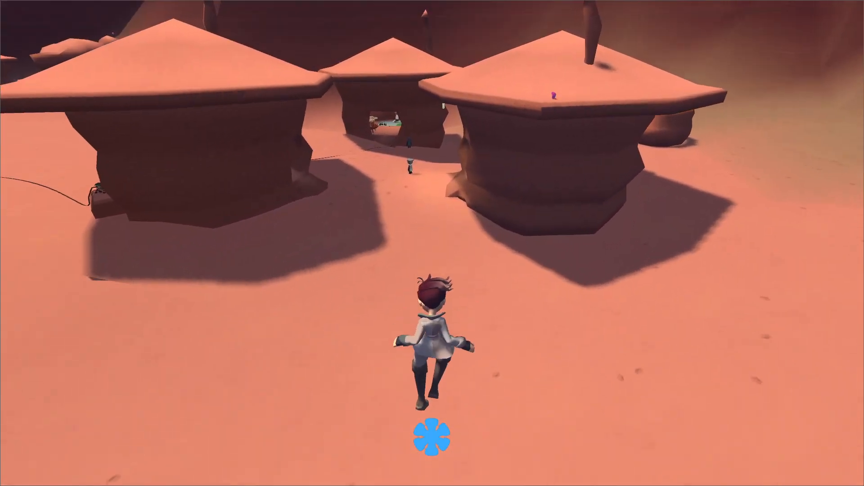
pyautogui.press('w')
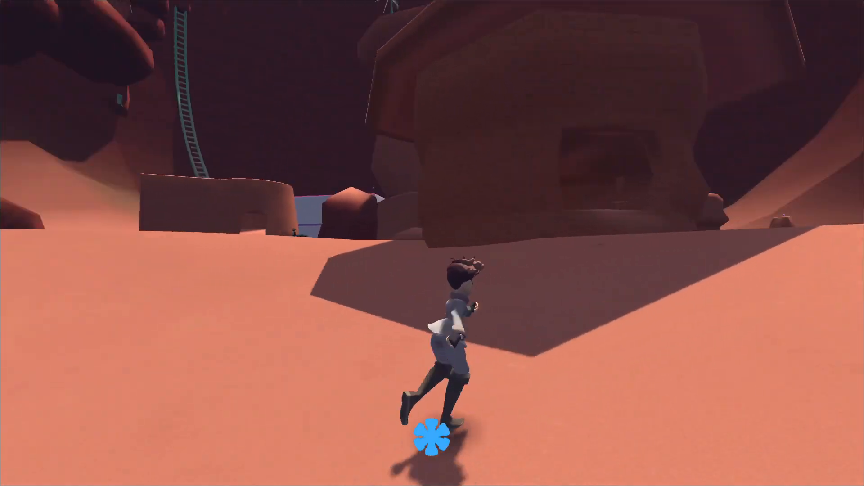
# Enter the round hut by its ramp, test its interior and ladder, and go back outside
pyautogui.press('w')
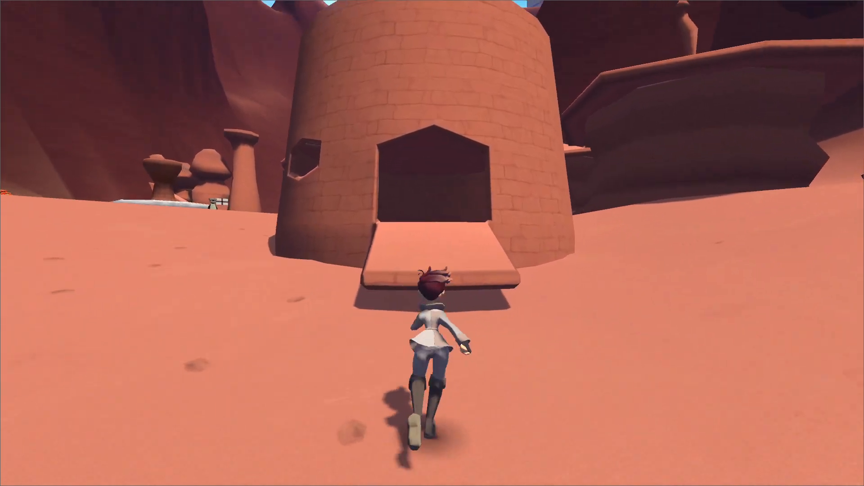
pyautogui.press('w')
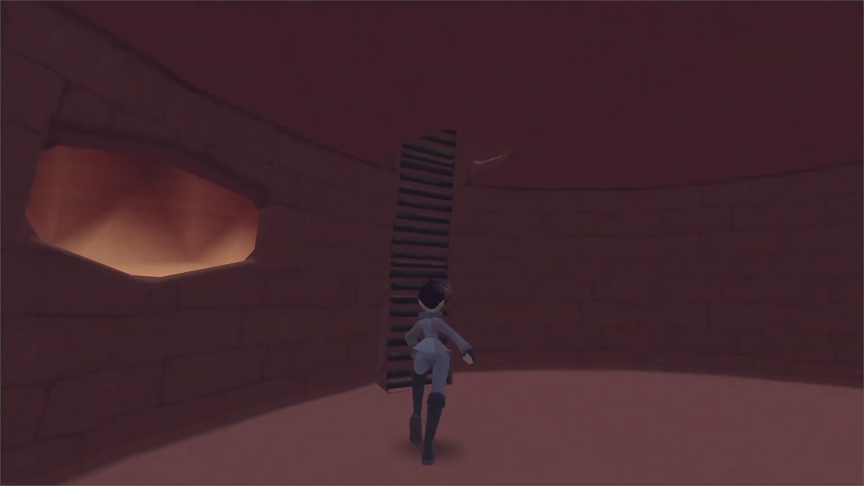
pyautogui.press('w')
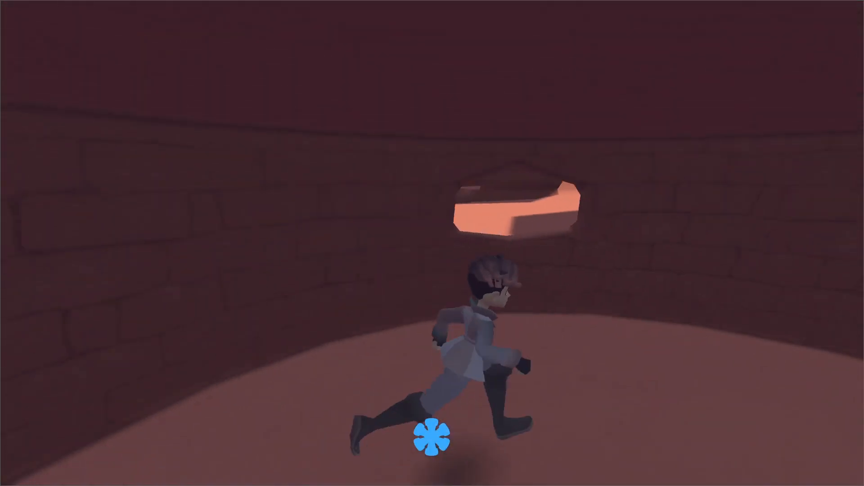
pyautogui.press('w')
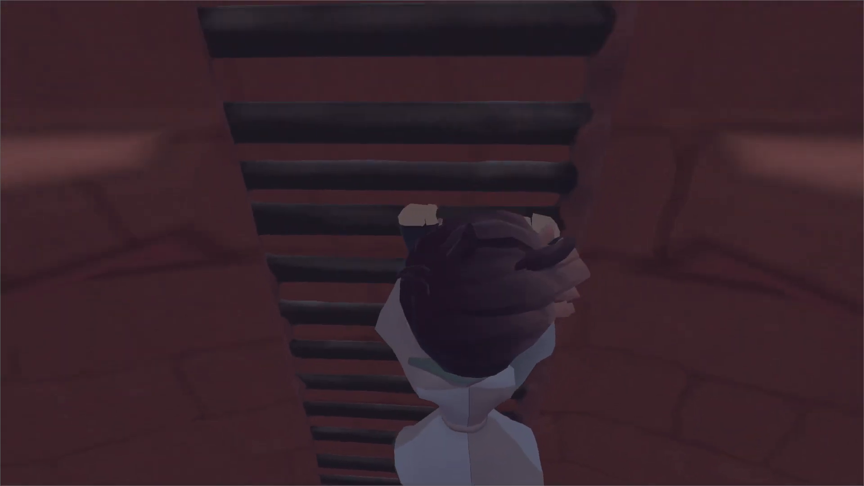
pyautogui.press('w')
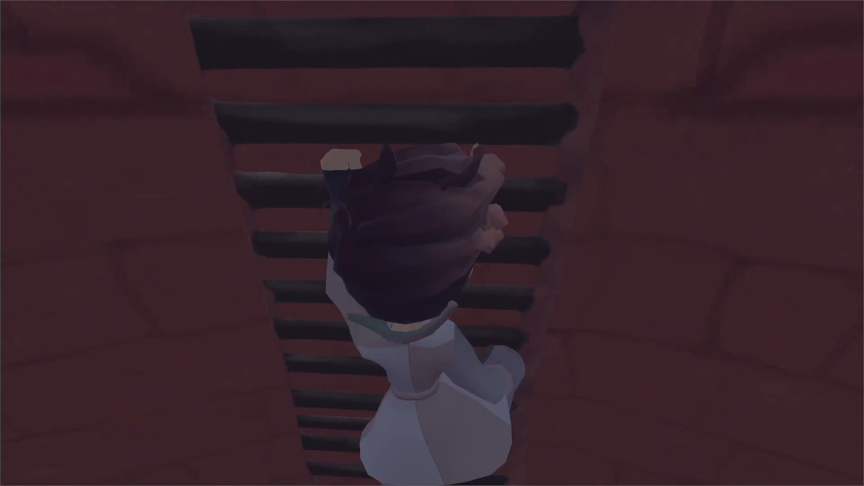
pyautogui.press('w')
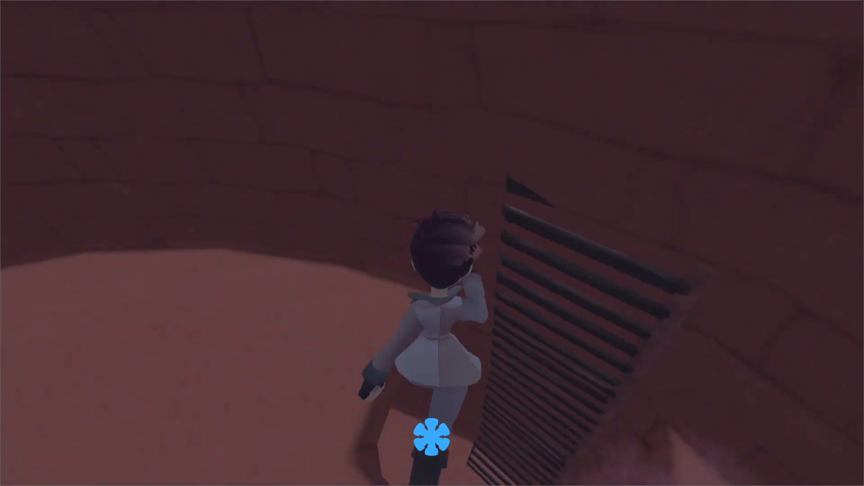
pyautogui.press('w')
pyautogui.press('w')
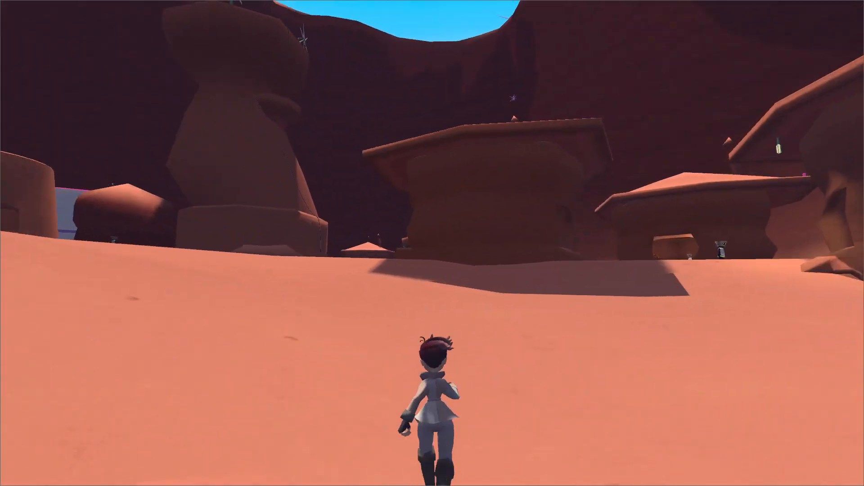
# Run back to the rectangular hut and get the character onto its roof
pyautogui.press('w')
pyautogui.press('space')
pyautogui.press('space')
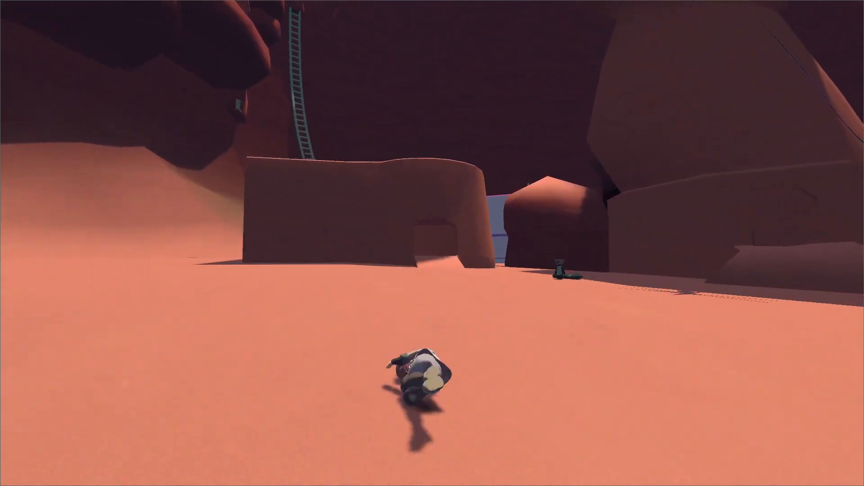
pyautogui.press('w')
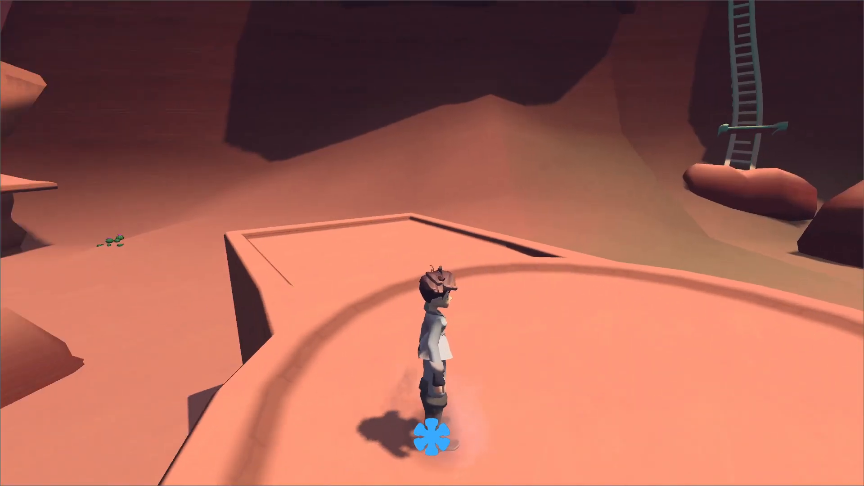
# Come down to the rectangular hut's doorway, check its interior and windows again, and walk back out
pyautogui.press('s')
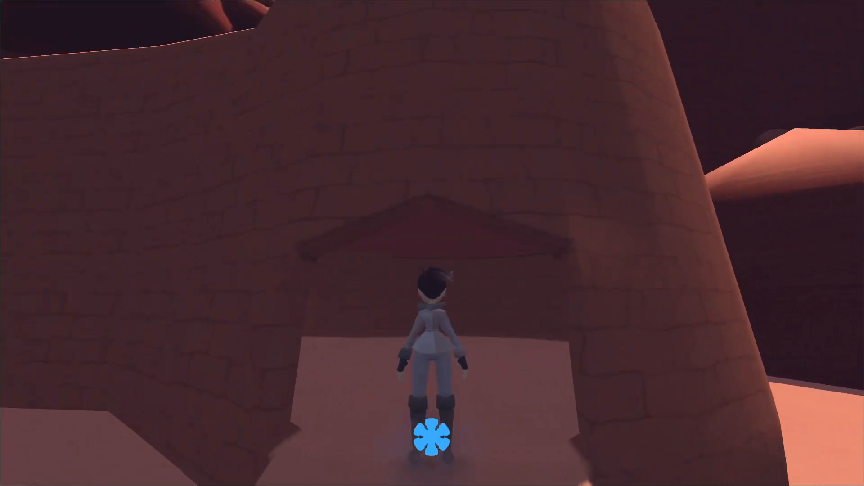
pyautogui.press('w')
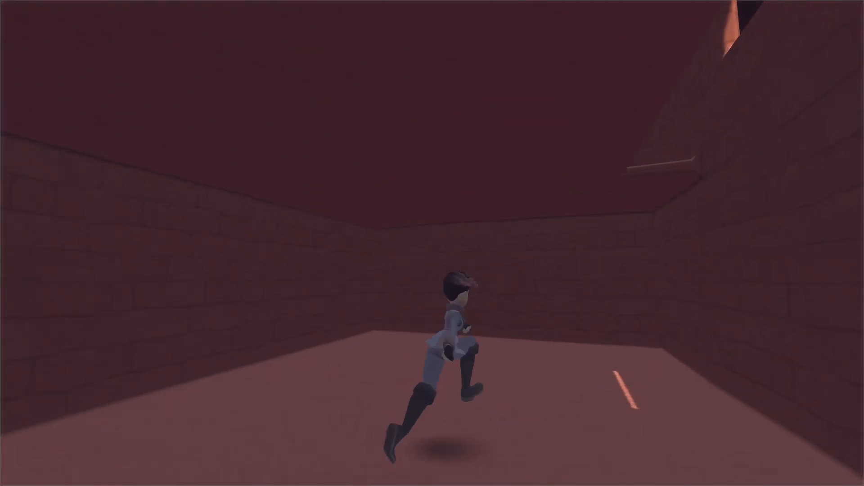
pyautogui.press('w')
pyautogui.press('s')
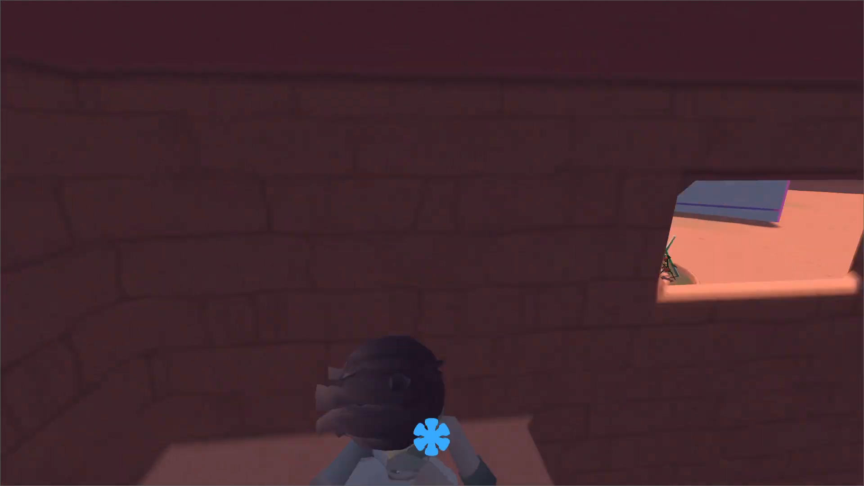
pyautogui.press('w')
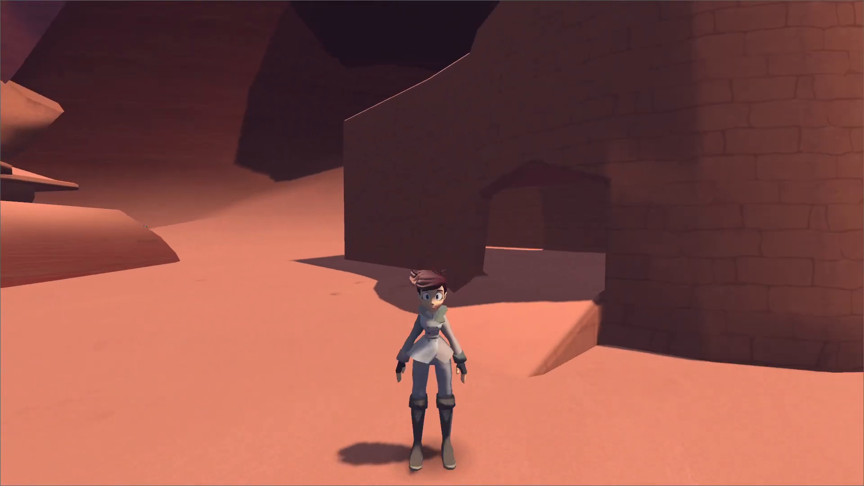
# Stop the game and consult the "Hut with lip preventing climbing" task in NP-ToDo
pyautogui.press('F8')
pyautogui.click(189, 477)
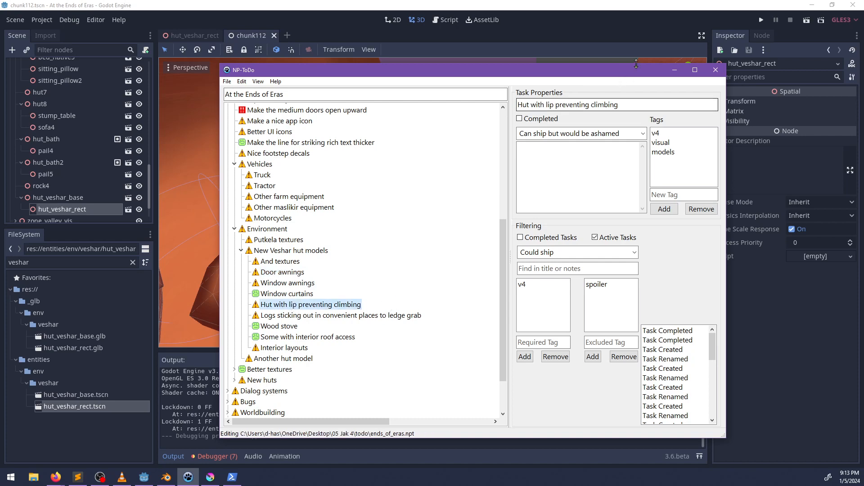
pyautogui.click(676, 72)
# Examine the placement of the huts across chunk112's village from several angles and distances
pyautogui.moveTo(383, 245); pyautogui.dragTo(459, 218, button='middle')
pyautogui.scroll(6, 458, 214)
pyautogui.moveTo(522, 247)
pyautogui.mouseDown(button='middle')
pyautogui.moveTo(453, 210)
pyautogui.moveTo(469, 218)
pyautogui.moveTo(515, 208)
pyautogui.moveTo(546, 187)
pyautogui.moveTo(539, 175)
pyautogui.moveTo(600, 181)
pyautogui.moveTo(512, 198)
pyautogui.moveTo(594, 213)
pyautogui.moveTo(436, 213)
pyautogui.moveTo(560, 236)
pyautogui.moveTo(450, 182)
pyautogui.moveTo(433, 201)
pyautogui.moveTo(437, 228)
pyautogui.moveTo(363, 266)
pyautogui.moveTo(312, 276)
pyautogui.moveTo(431, 227)
pyautogui.moveTo(512, 213)
pyautogui.moveTo(434, 213)
pyautogui.mouseUp(button='middle')
pyautogui.scroll(3, 544, 192)
pyautogui.scroll(-4, 595, 213)
pyautogui.scroll(2, 432, 212)
pyautogui.scroll(-12, 436, 228)
# Switch to Blender and open the recent file hut_veshar_base.blend
pyautogui.hotkey('alt', 'Tab')
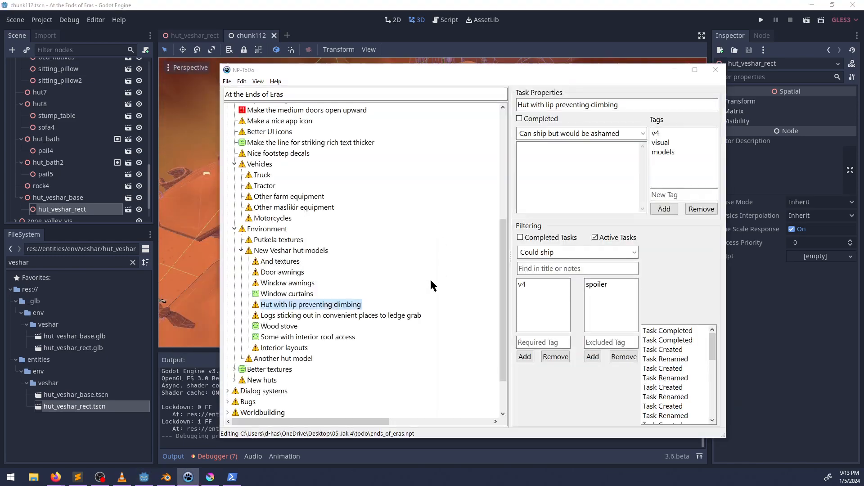
pyautogui.hotkey('alt', 'Tab')
pyautogui.hotkey('alt', 'Tab')
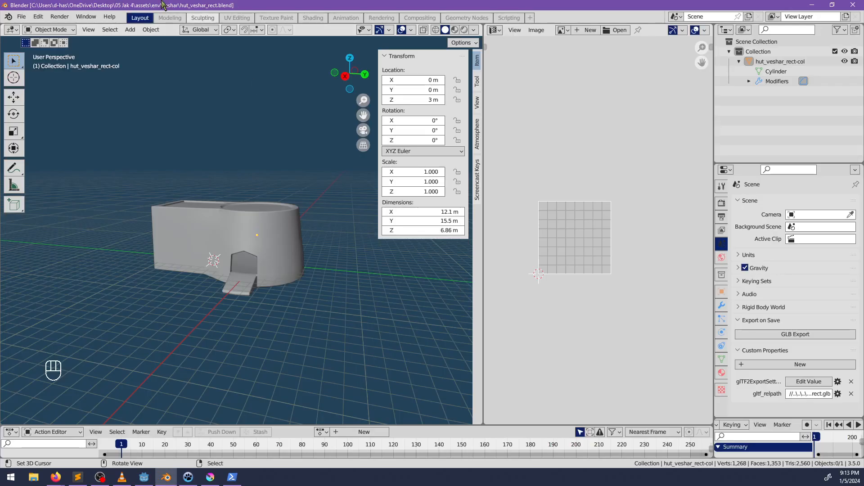
pyautogui.click(24, 20)
pyautogui.moveTo(68, 47)
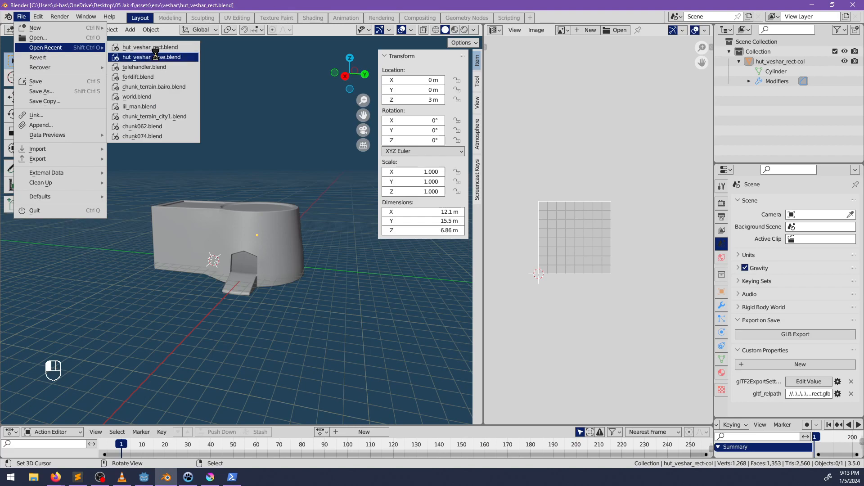
pyautogui.click(155, 57)
# Put the hut_veshar_base-col mesh in Edit Mode and save the file as a new copy named hut_veshar_lip.blend
pyautogui.scroll(-8, 291, 241)
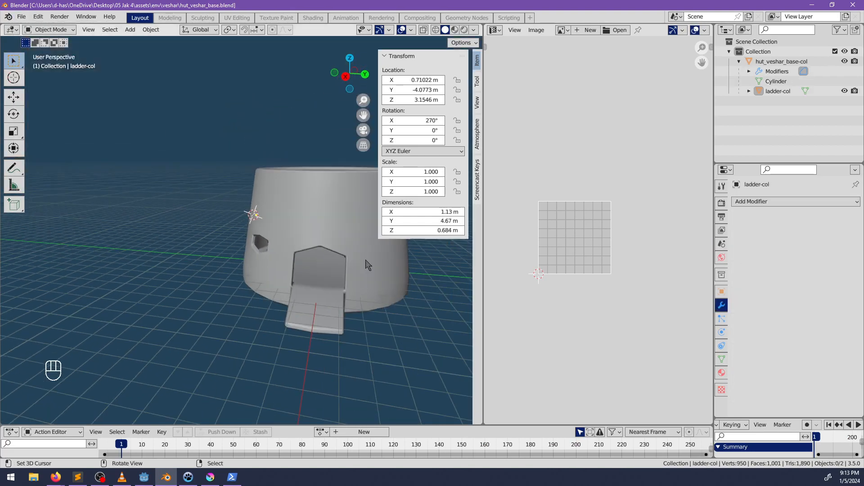
pyautogui.moveTo(366, 265); pyautogui.dragTo(293, 251, button='middle')
pyautogui.scroll(4, 301, 211)
pyautogui.scroll(-4, 303, 212)
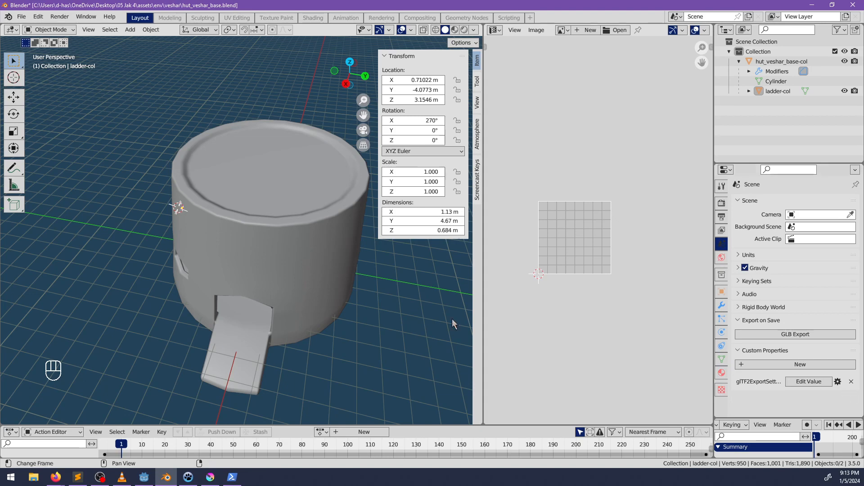
pyautogui.moveTo(453, 320); pyautogui.dragTo(142, 58, button='middle')
pyautogui.press('Tab')
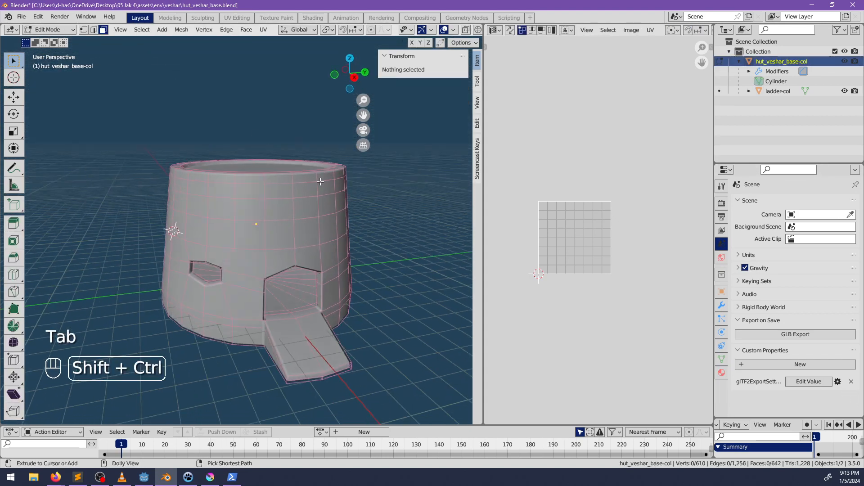
pyautogui.hotkey('ctrl', 'shift', 's')
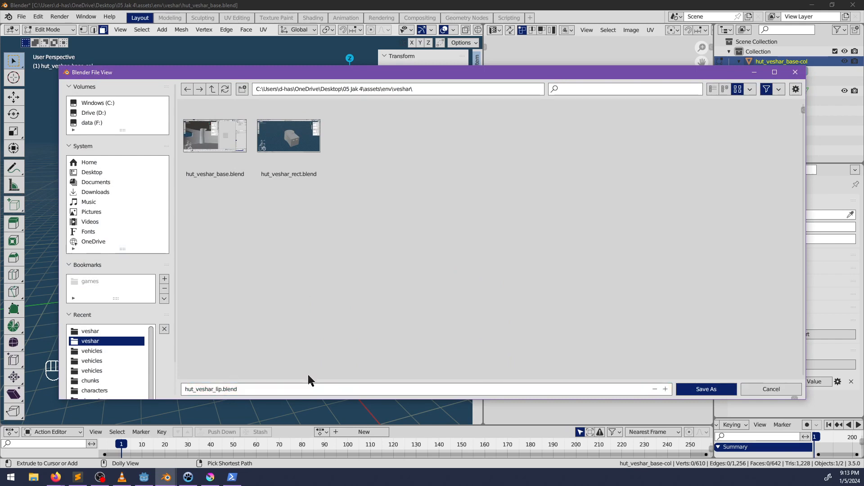
pyautogui.click(705, 388)
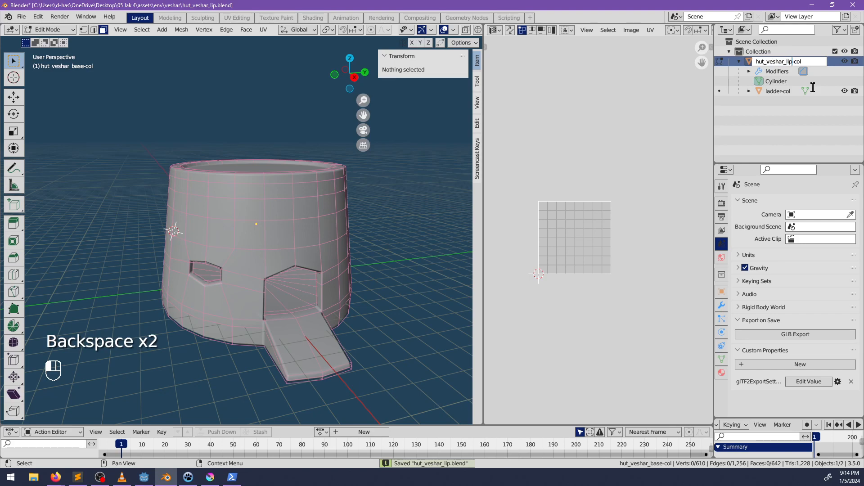
# Extrude the band of faces around the top of the outer wall outward by about 0.5 m as a lip and scale it along Z
pyautogui.moveTo(291, 212); pyautogui.dragTo(279, 210, button='middle')
pyautogui.press('Tab')
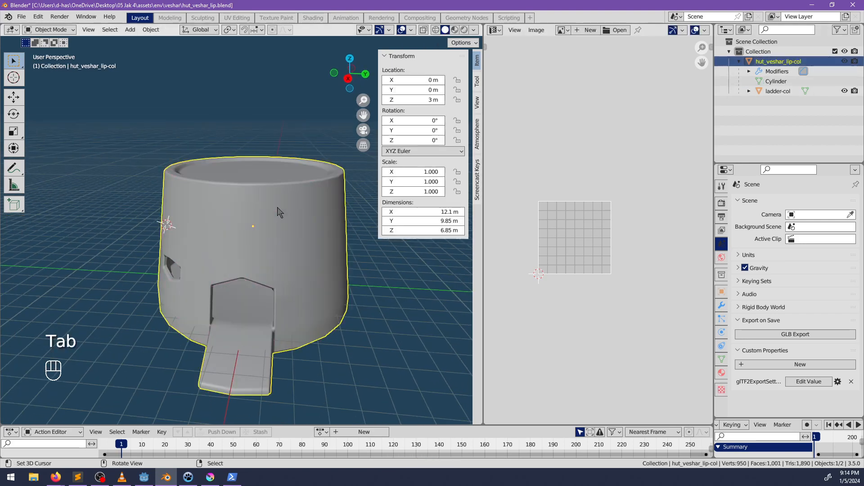
pyautogui.press('Tab')
pyautogui.rightClick(268, 198)
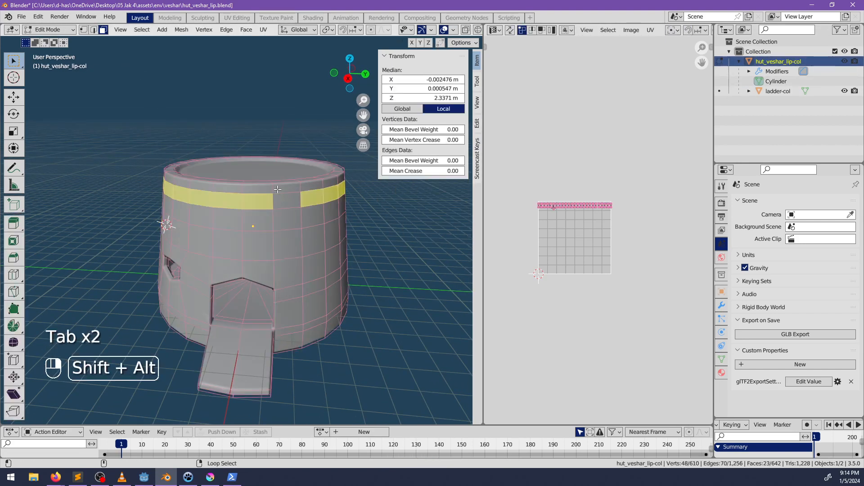
pyautogui.moveTo(312, 210); pyautogui.dragTo(377, 212, button='middle')
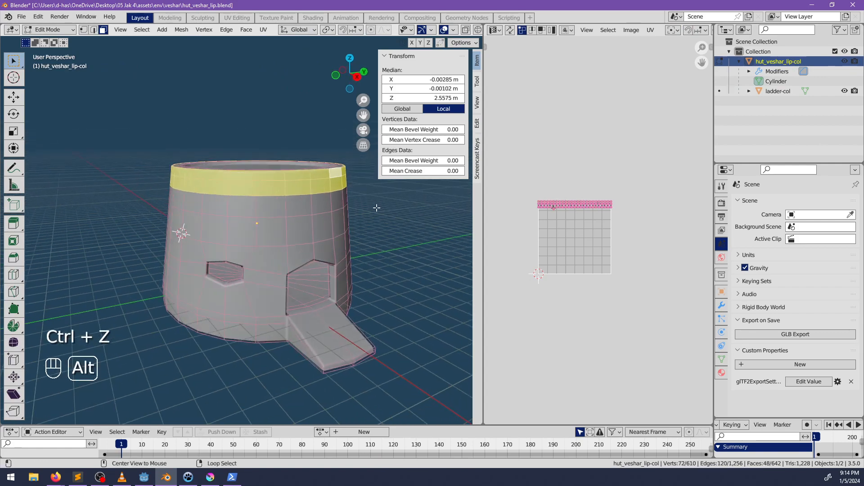
pyautogui.hotkey('alt', 'e')
pyautogui.click(379, 219)
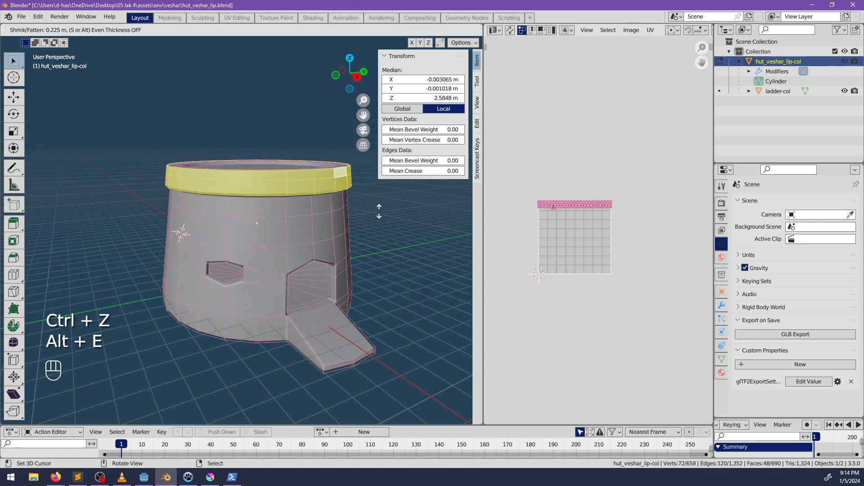
pyautogui.click(380, 209)
pyautogui.moveTo(379, 208); pyautogui.dragTo(405, 210, button='middle')
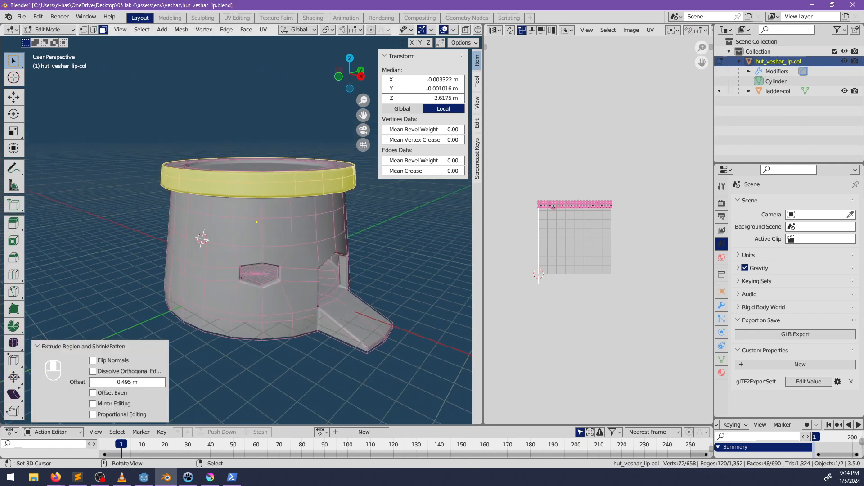
pyautogui.click(371, 217)
pyautogui.press('Tab')
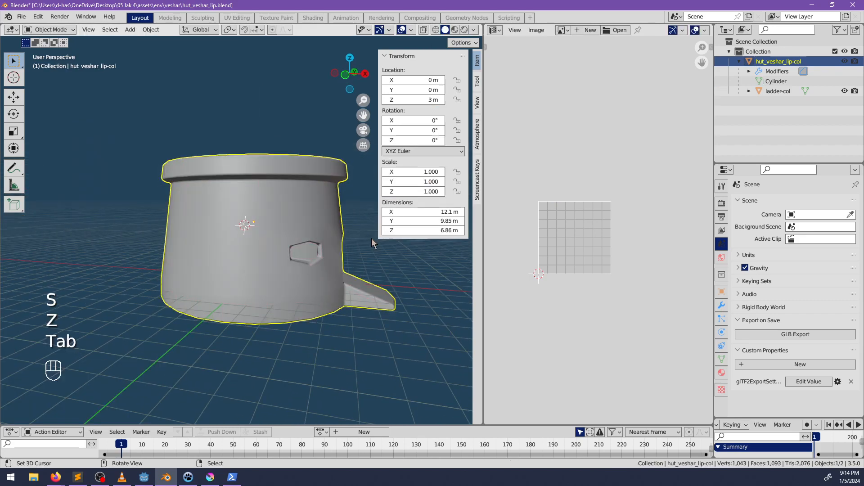
# Move the edge loop where the lip's underside meets the wall down by about 0.33 m along Z
pyautogui.moveTo(371, 238); pyautogui.dragTo(252, 246, button='middle')
pyautogui.hotkey('alt', 'a')
pyautogui.press('Tab')
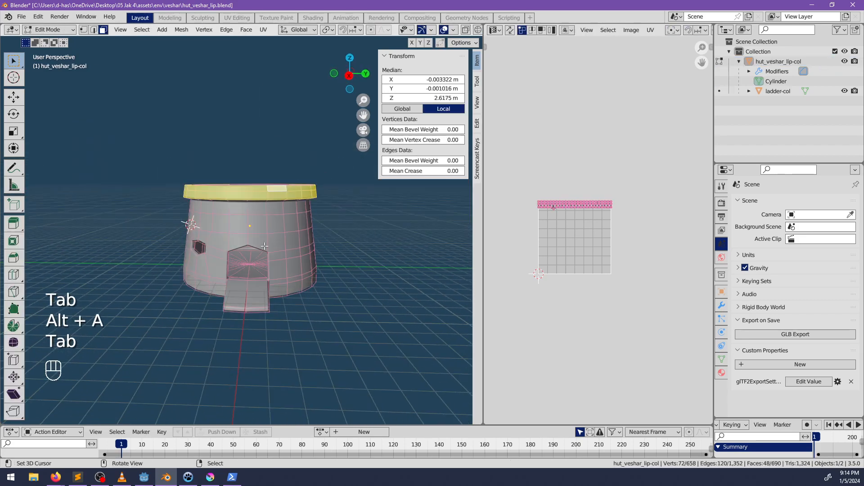
pyautogui.scroll(3, 100, 50)
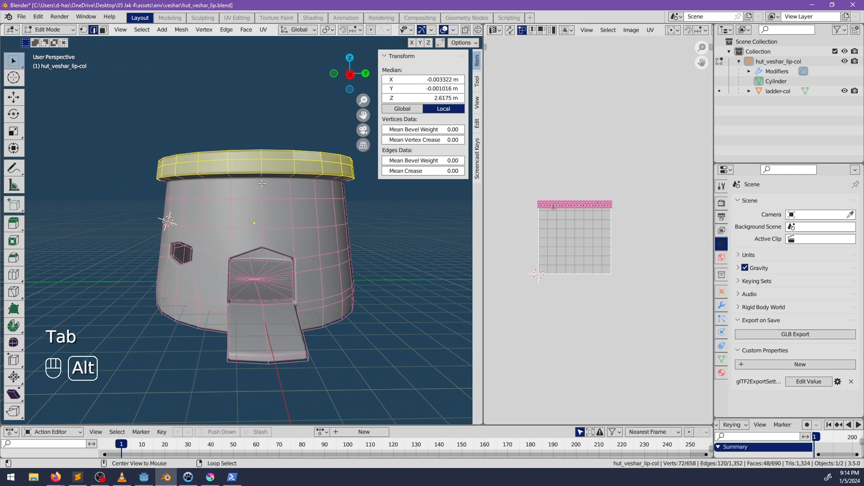
pyautogui.press('g')
pyautogui.press('z')
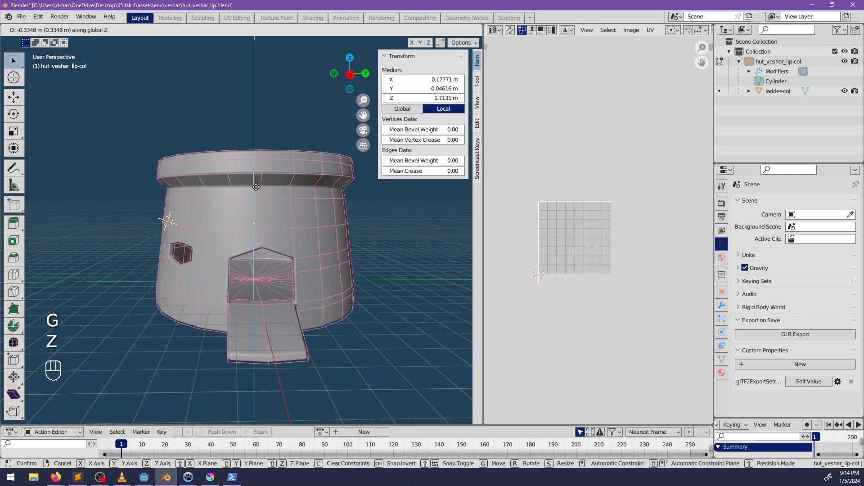
pyautogui.click(256, 187)
pyautogui.moveTo(296, 231); pyautogui.dragTo(369, 232, button='middle')
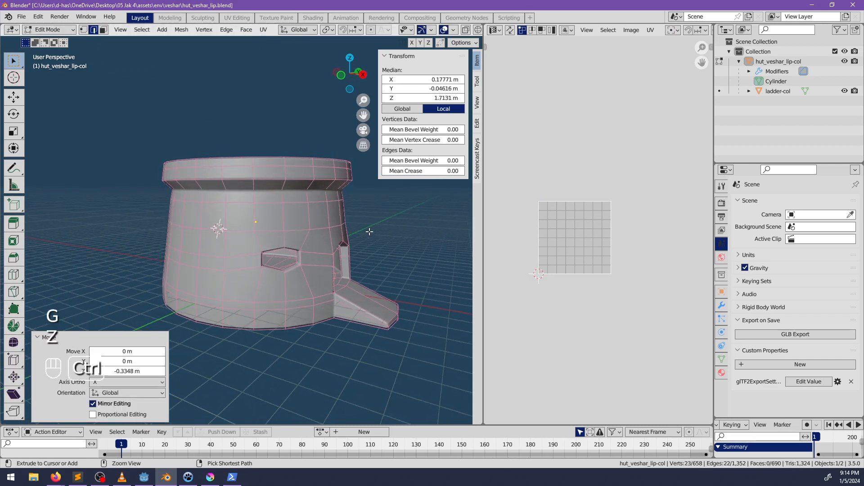
pyautogui.click(339, 193)
pyautogui.moveTo(353, 208); pyautogui.dragTo(336, 189, button='middle')
pyautogui.hotkey('alt', 'a')
pyautogui.press('Tab')
# Select the edge loop around the roof rim's inner border and scale it outward to widen the recessed roof area
pyautogui.scroll(-3, 324, 248)
pyautogui.hotkey('alt', 'a')
pyautogui.press('Tab')
pyautogui.scroll(4, 301, 298)
pyautogui.keyDown('ctrl'); pyautogui.keyDown('alt'); pyautogui.click(357, 220); pyautogui.keyUp('alt'); pyautogui.keyUp('ctrl')
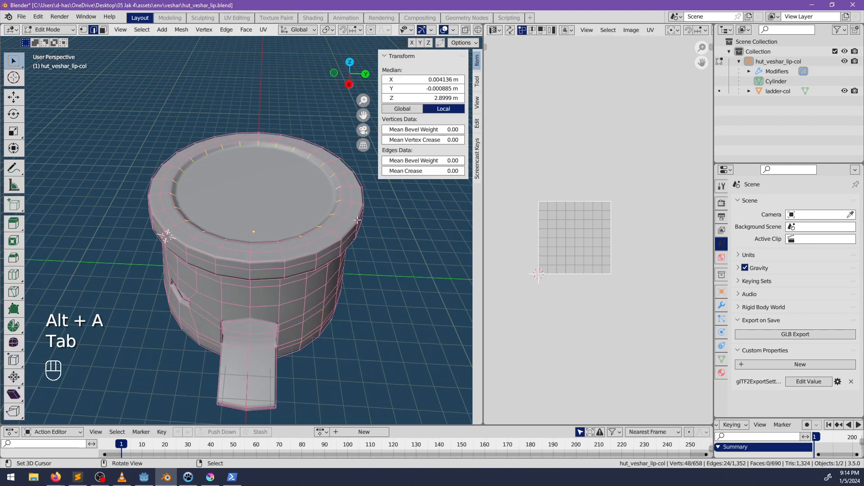
pyautogui.click(368, 228)
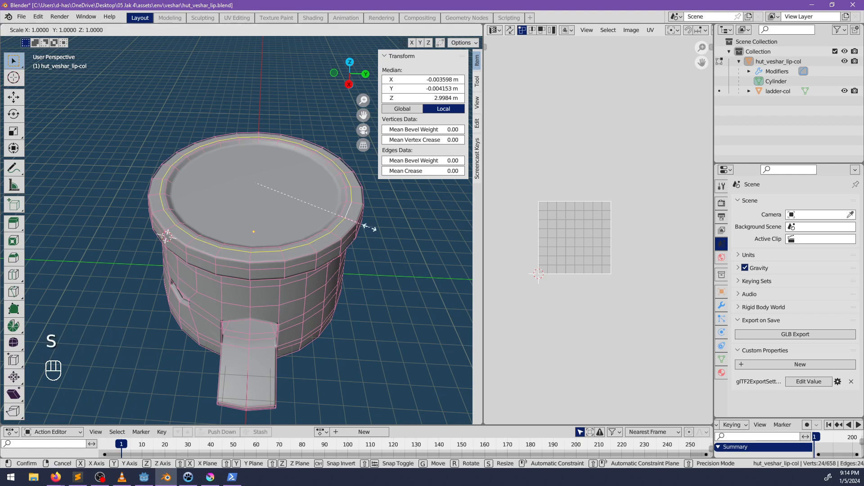
pyautogui.click(374, 232)
pyautogui.hotkey('alt', 'a')
pyautogui.moveTo(290, 253); pyautogui.dragTo(161, 258, button='middle')
pyautogui.press('Tab')
pyautogui.scroll(-2, 345, 256)
pyautogui.hotkey('alt', 'a')
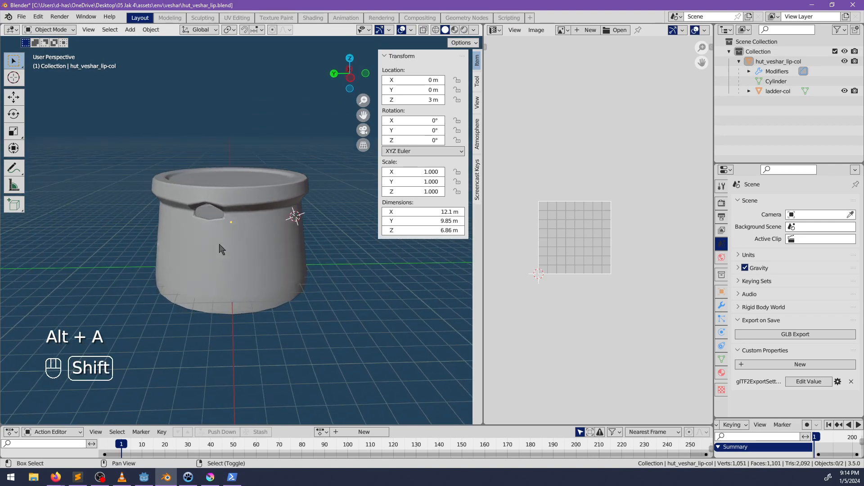
# Try to lower the top edge of the high window beneath the lip by about 0.17 m along Z
pyautogui.scroll(4, 322, 284)
pyautogui.keyDown('shift'); pyautogui.moveTo(218, 245); pyautogui.dragTo(355, 283, button='middle'); pyautogui.keyUp('shift')
pyautogui.scroll(3, 345, 261)
pyautogui.press('Tab')
pyautogui.scroll(2, 281, 260)
pyautogui.click(272, 225)
pyautogui.press('g')
pyautogui.press('z')
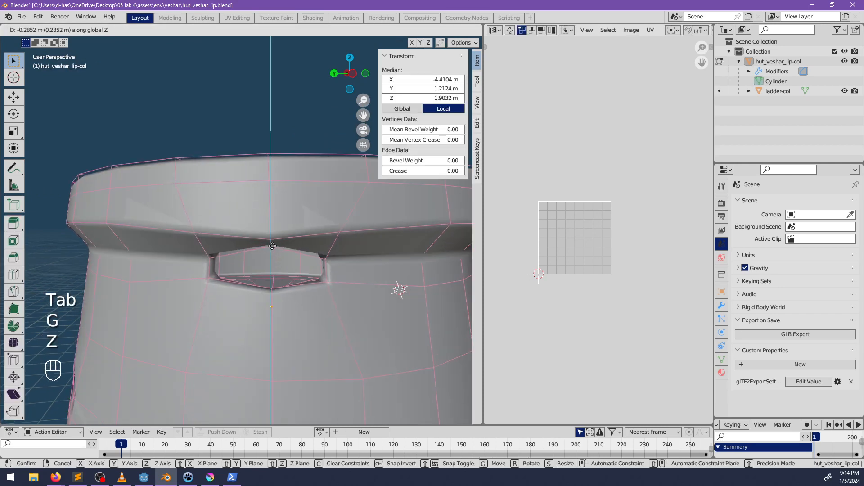
pyautogui.click(273, 235)
pyautogui.moveTo(273, 236); pyautogui.dragTo(196, 234, button='middle')
pyautogui.scroll(2, 359, 243)
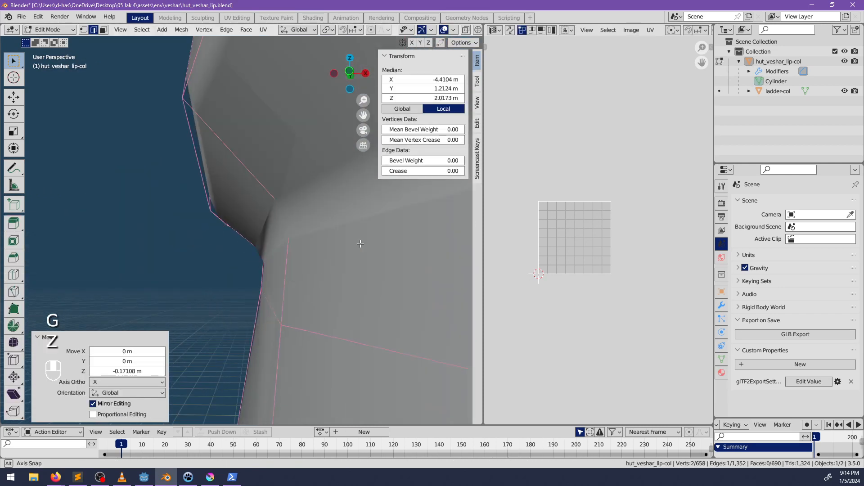
pyautogui.moveTo(359, 243); pyautogui.dragTo(290, 245, button='middle')
pyautogui.press('g')
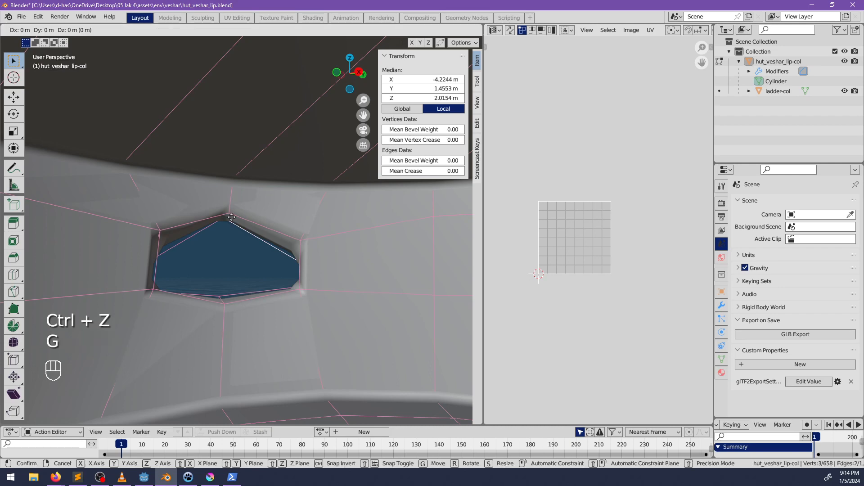
pyautogui.press('Escape')
# Select the top edges of the high window beneath the lip and lower them along Z
pyautogui.rightClick(229, 216)
pyautogui.moveTo(228, 216); pyautogui.dragTo(302, 234, button='middle')
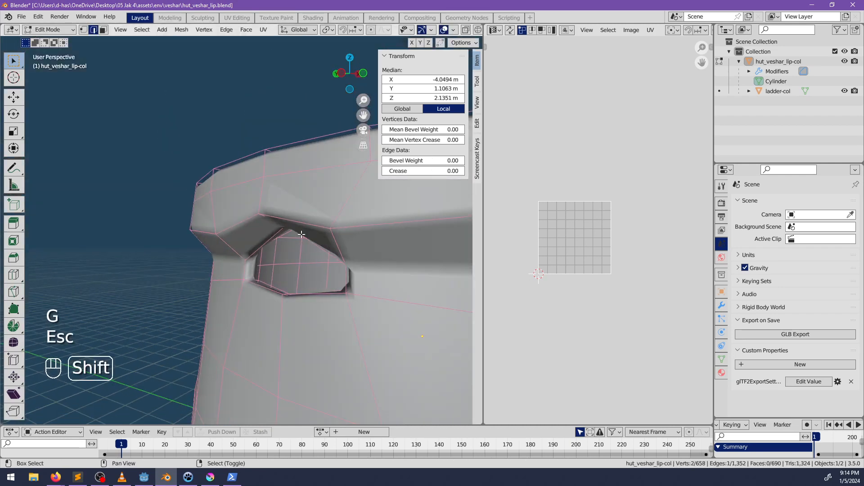
pyautogui.press('g')
pyautogui.middleClick(273, 228)
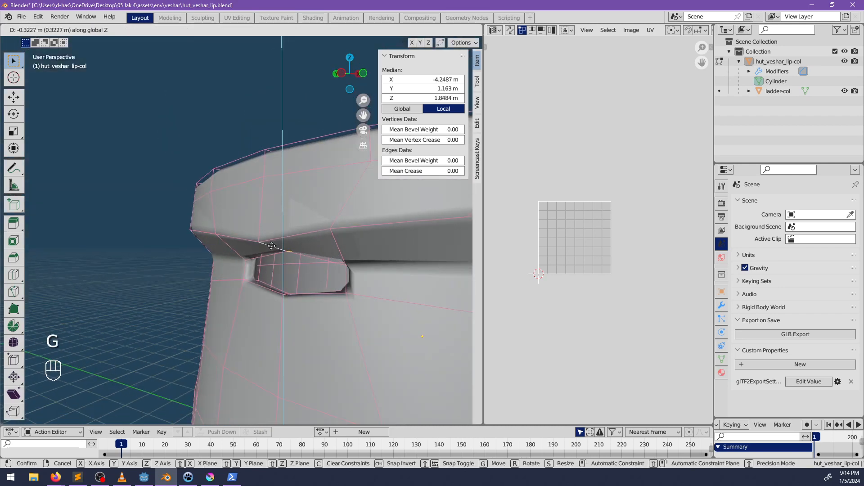
pyautogui.click(274, 242)
pyautogui.scroll(-4, 274, 242)
pyautogui.hotkey('alt', 'a')
pyautogui.press('Tab')
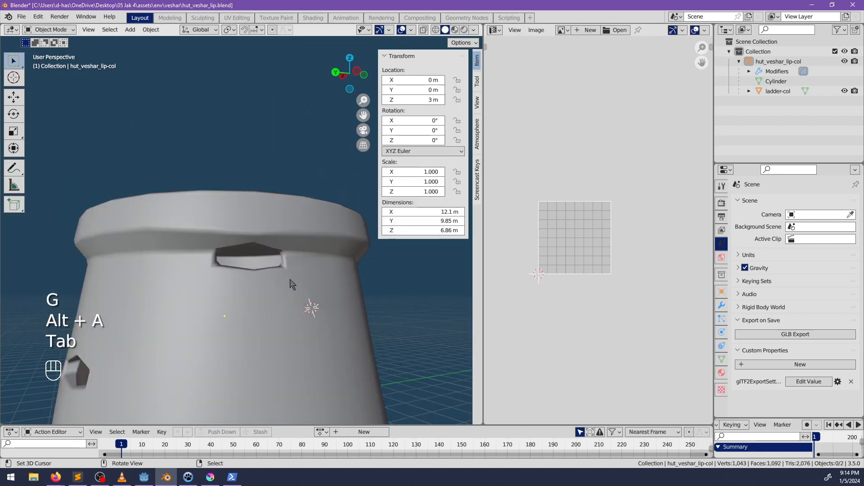
# Examine the lipped hut's overall shape from several sides in Object Mode
pyautogui.scroll(-2, 256, 294)
pyautogui.moveTo(253, 288); pyautogui.dragTo(338, 309, button='middle')
pyautogui.hotkey('alt', 'a')
pyautogui.scroll(-4, 335, 310)
pyautogui.moveTo(236, 312); pyautogui.dragTo(268, 311, button='middle')
pyautogui.keyDown('shift'); pyautogui.moveTo(268, 310); pyautogui.dragTo(310, 288, button='middle'); pyautogui.keyUp('shift')
pyautogui.scroll(3, 311, 288)
pyautogui.moveTo(311, 288); pyautogui.dragTo(380, 295, button='middle')
pyautogui.scroll(-2, 340, 290)
# Mirror all geometry of the hut and ladder meshes by scaling -1 along Y, and flip their normals
pyautogui.press('a')
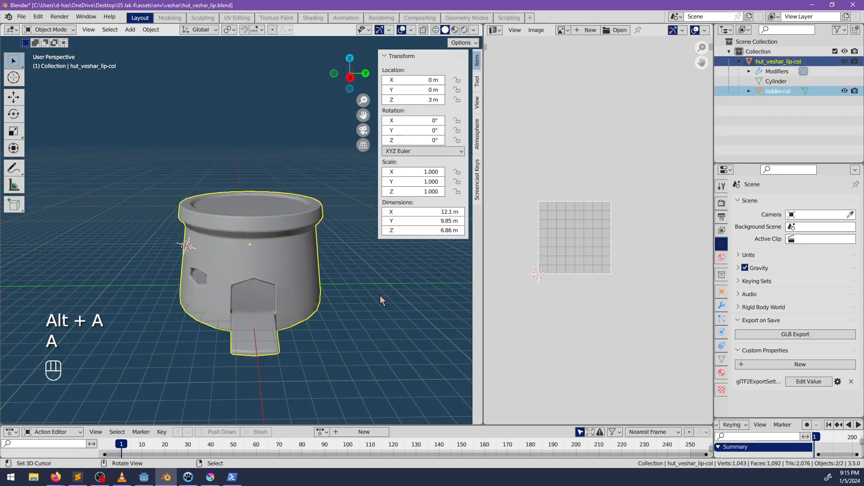
pyautogui.press('Tab')
pyautogui.press('a')
pyautogui.press('s')
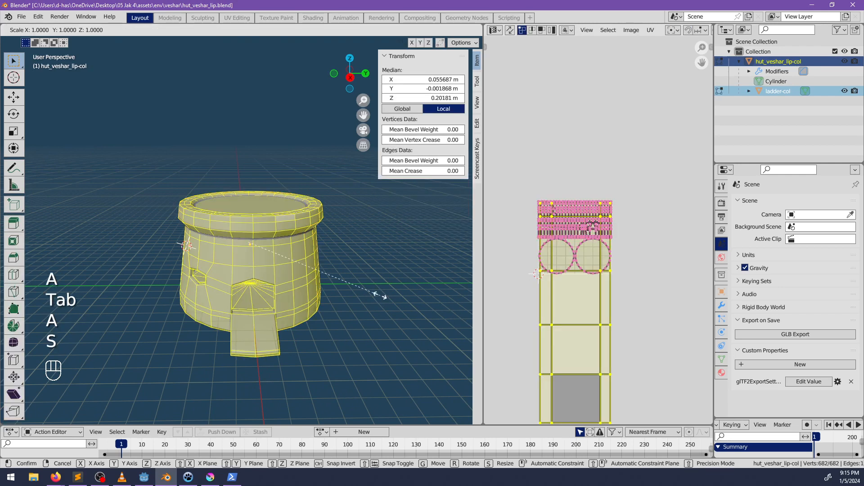
pyautogui.write('xy')
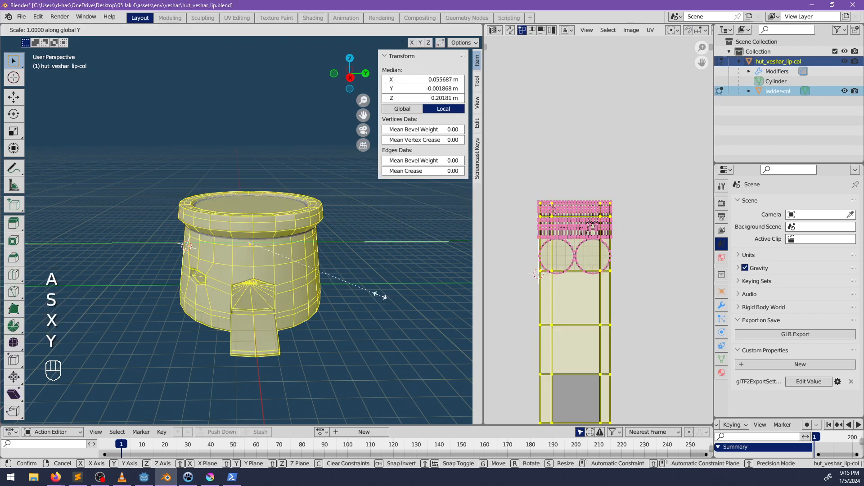
pyautogui.write('-1')
pyautogui.press('Return')
pyautogui.hotkey('alt', 'n')
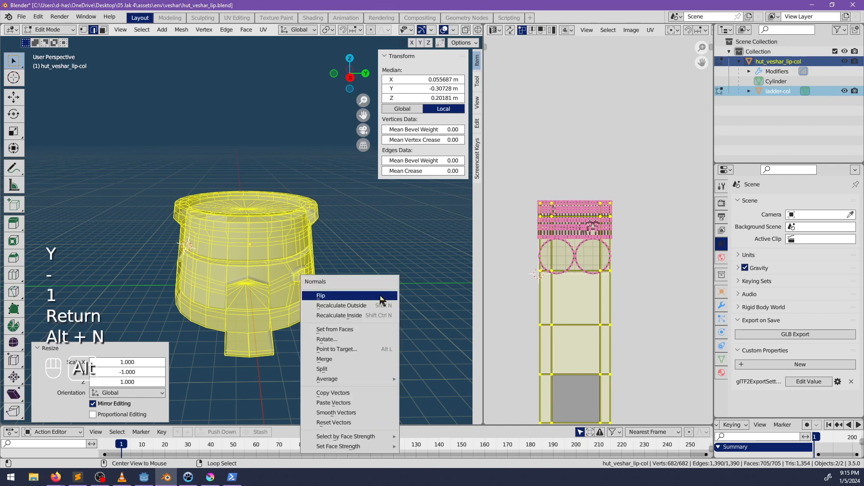
pyautogui.click(380, 296)
pyautogui.hotkey('alt', 'a')
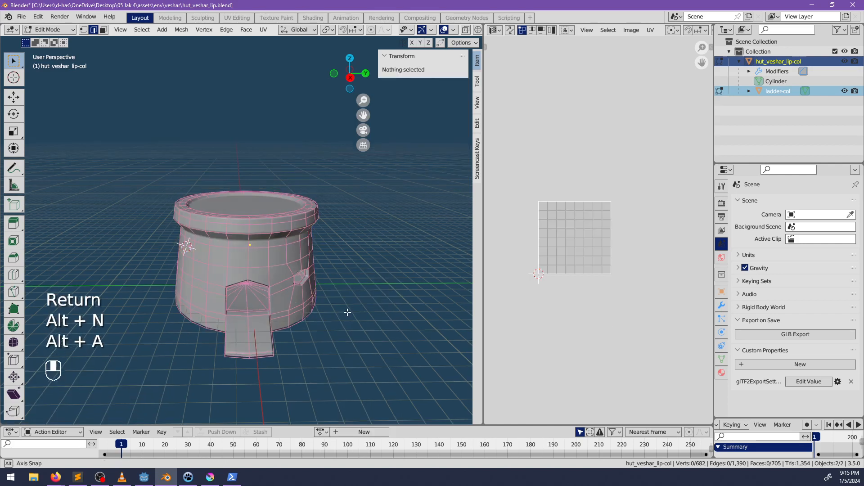
# Move all the mirrored hut and ladder geometry about 0.31 m along Y to recentre it
pyautogui.press('a')
pyautogui.press('g')
pyautogui.press('x')
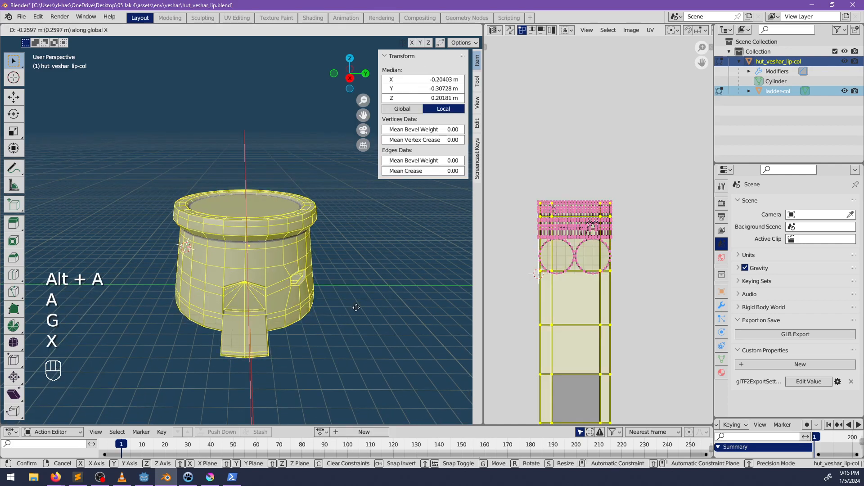
pyautogui.press('y')
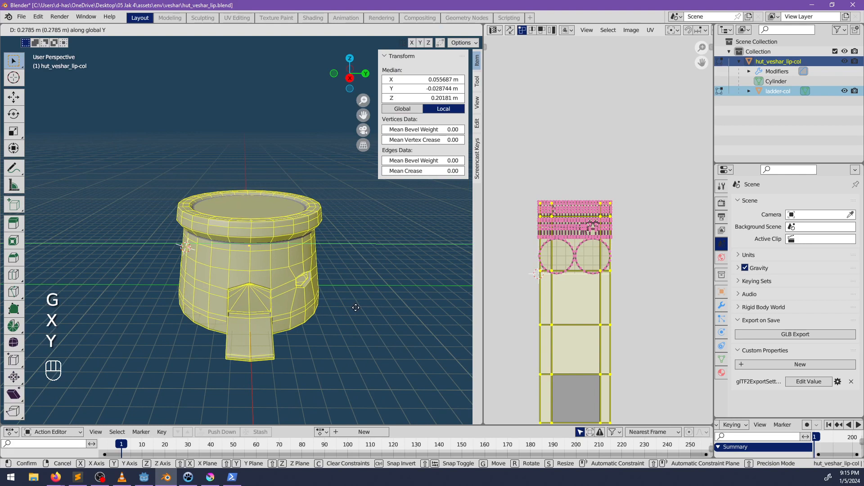
pyautogui.click(356, 306)
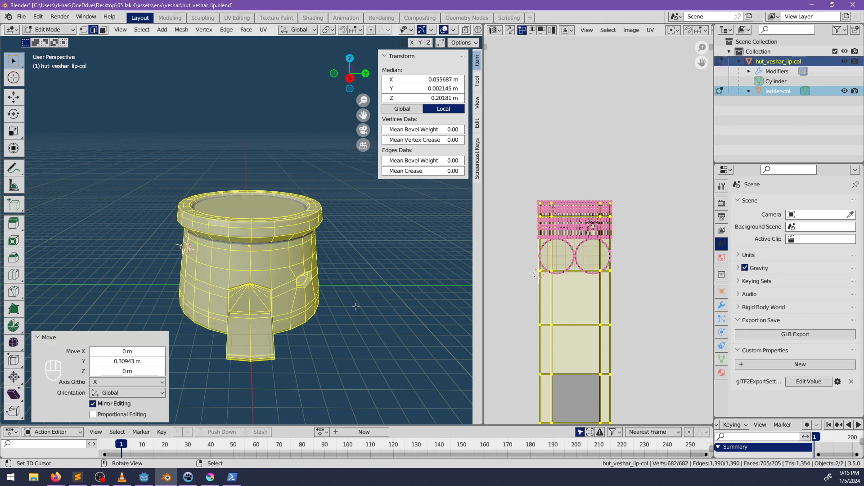
pyautogui.moveTo(356, 306); pyautogui.dragTo(340, 292, button='middle')
pyautogui.hotkey('alt', 'a')
pyautogui.press('Tab')
pyautogui.scroll(-3, 350, 278)
pyautogui.hotkey('alt', 'a')
pyautogui.scroll(3, 340, 288)
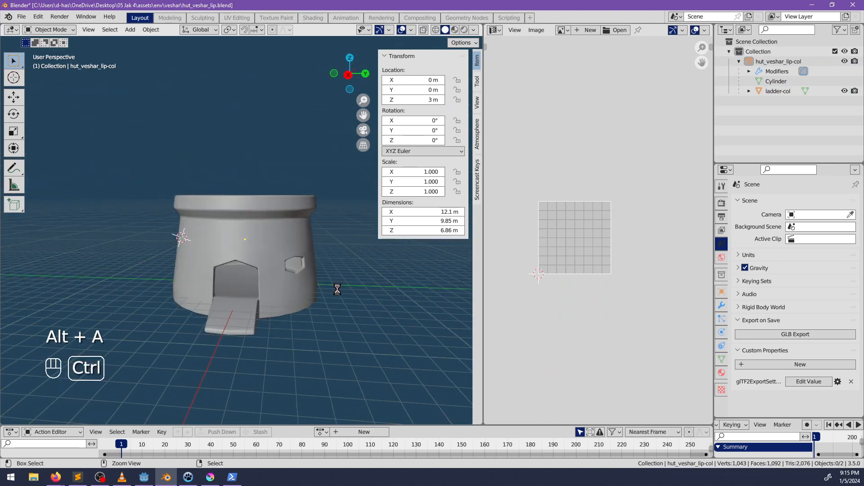
# Save the file and export the hut as hut_veshar_lip.glb into the project's _glb\env\veshar folder
pyautogui.hotkey('ctrl', 's')
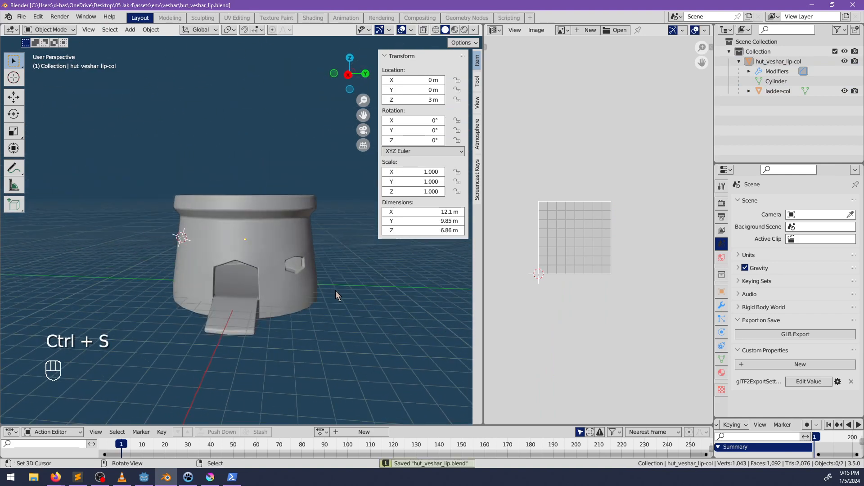
pyautogui.moveTo(369, 296); pyautogui.dragTo(251, 296, button='middle')
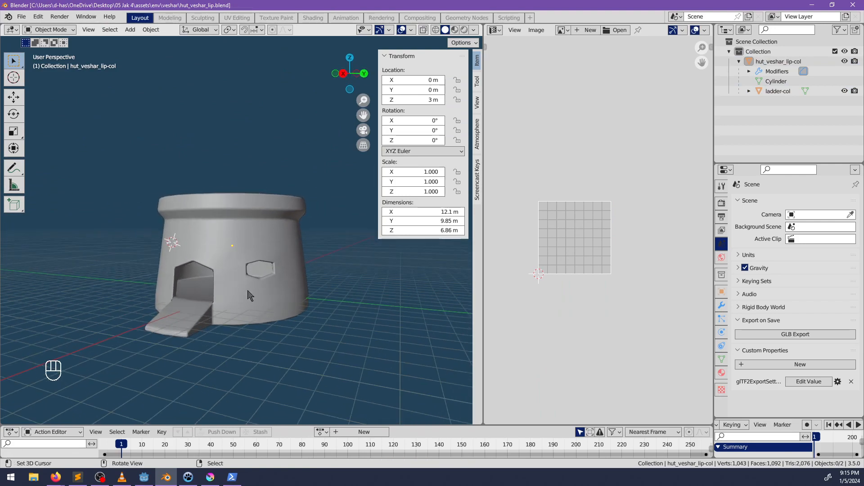
pyautogui.click(765, 334)
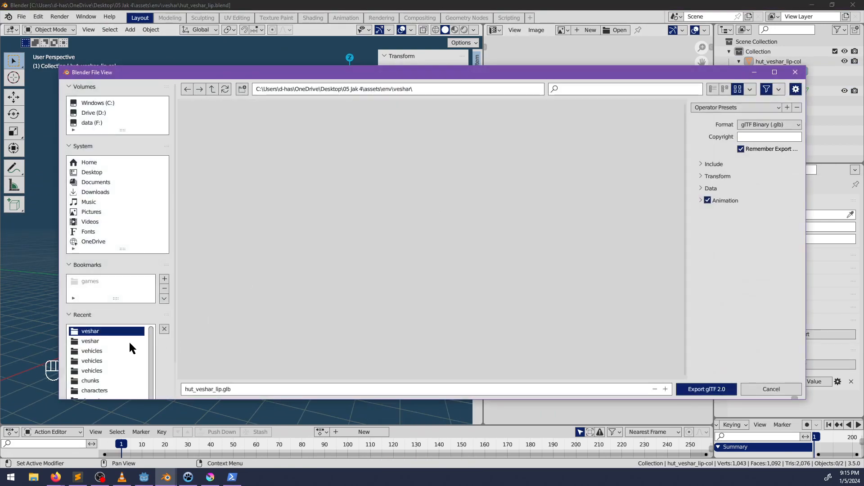
pyautogui.click(98, 342)
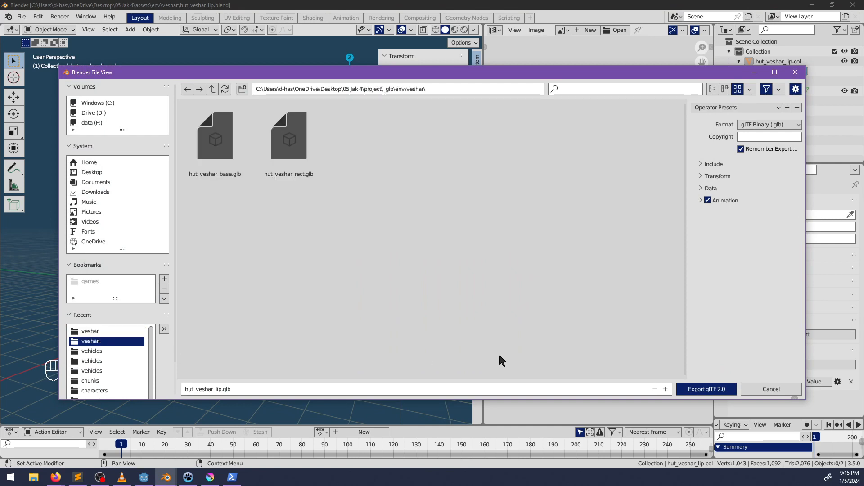
pyautogui.click(703, 390)
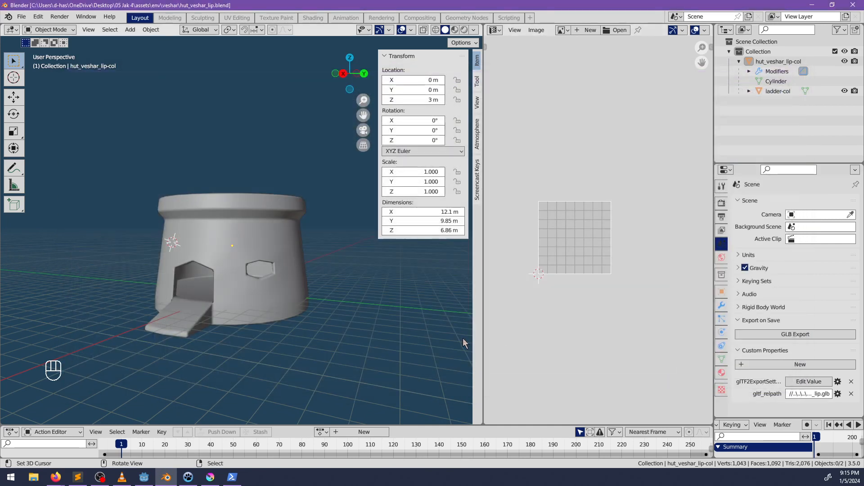
# Switch to the Godot Engine editor with the chunk112 scene open
pyautogui.hotkey('alt', 'Tab')
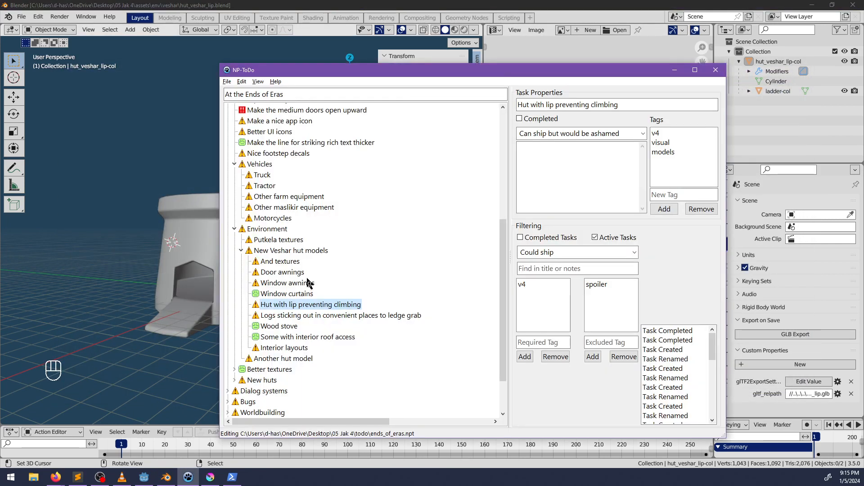
pyautogui.hotkey('alt', 'Tab')
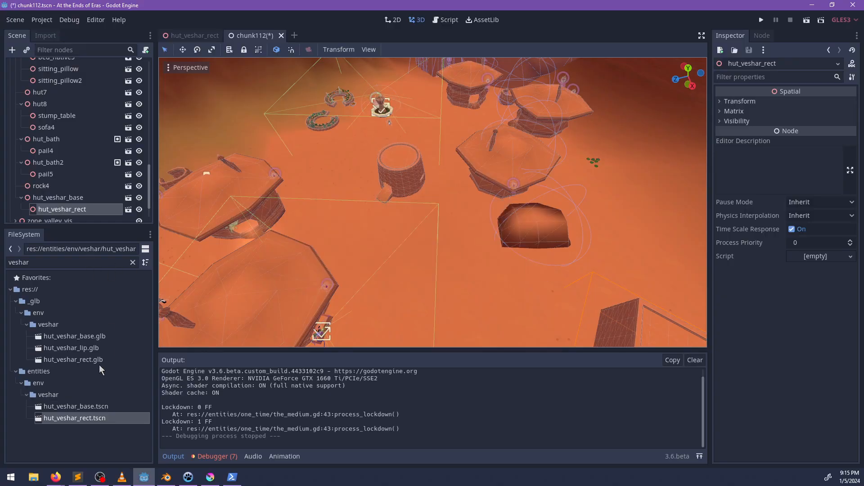
# Create a new inherited scene from hut_veshar_lip.glb and select its ladder mesh for inspection
pyautogui.doubleClick(92, 349)
pyautogui.click(365, 252)
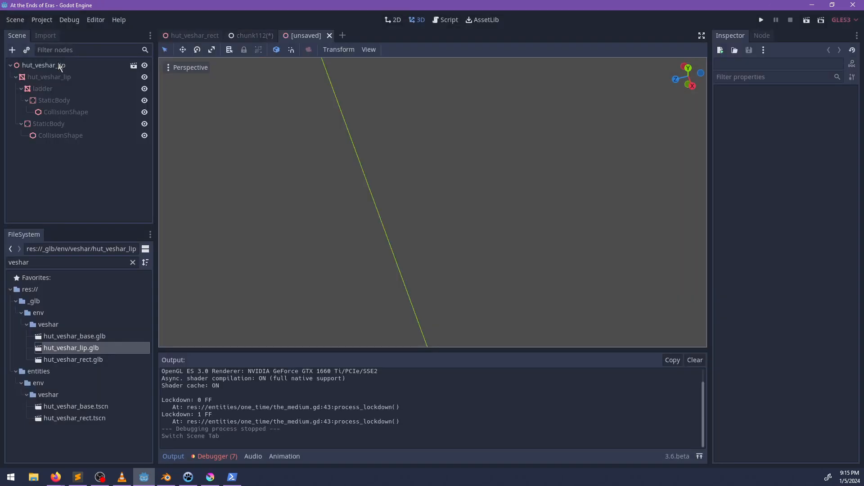
pyautogui.doubleClick(45, 89)
pyautogui.scroll(3, 472, 229)
pyautogui.scroll(10, 524, 226)
pyautogui.moveTo(524, 227); pyautogui.dragTo(578, 200, button='middle')
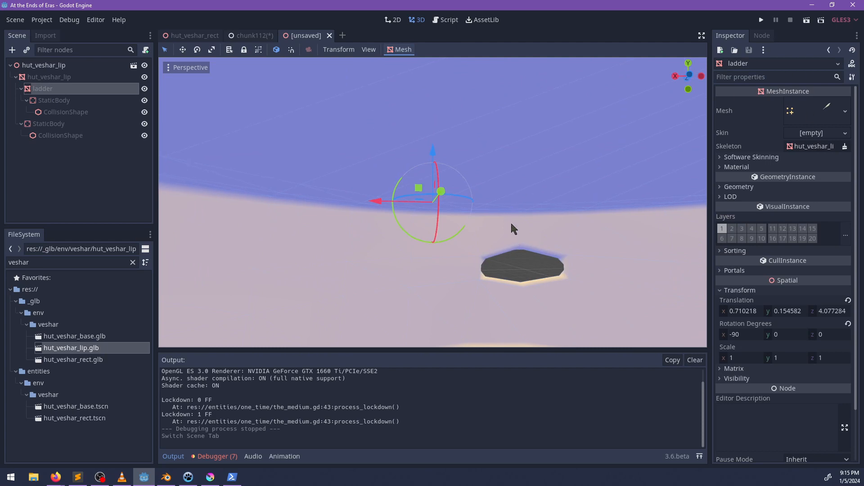
# Switch to Blender and apply the scale of both the ladder-col and hut_veshar_lip-col objects
pyautogui.hotkey('alt', 'Tab')
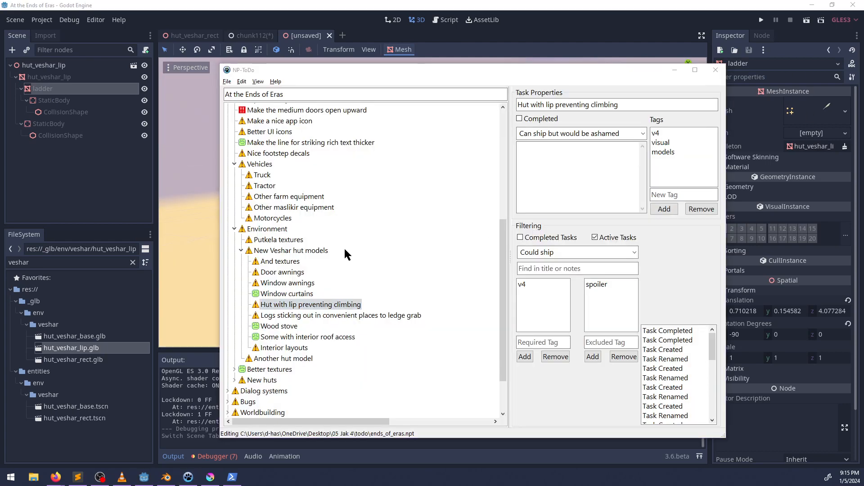
pyautogui.hotkey('alt', 'Tab')
pyautogui.moveTo(311, 253); pyautogui.dragTo(338, 245, button='middle')
pyautogui.scroll(5, 338, 245)
pyautogui.moveTo(338, 245)
pyautogui.mouseDown(button='middle')
pyautogui.moveTo(270, 245)
pyautogui.moveTo(347, 249)
pyautogui.moveTo(198, 230)
pyautogui.moveTo(229, 270)
pyautogui.moveTo(258, 274)
pyautogui.moveTo(255, 292)
pyautogui.moveTo(274, 260)
pyautogui.moveTo(264, 255)
pyautogui.moveTo(306, 245)
pyautogui.mouseUp(button='middle')
pyautogui.hotkey('alt', 'z')
pyautogui.click(211, 260)
pyautogui.scroll(-2, 255, 291)
pyautogui.hotkey('ctrl', 'a')
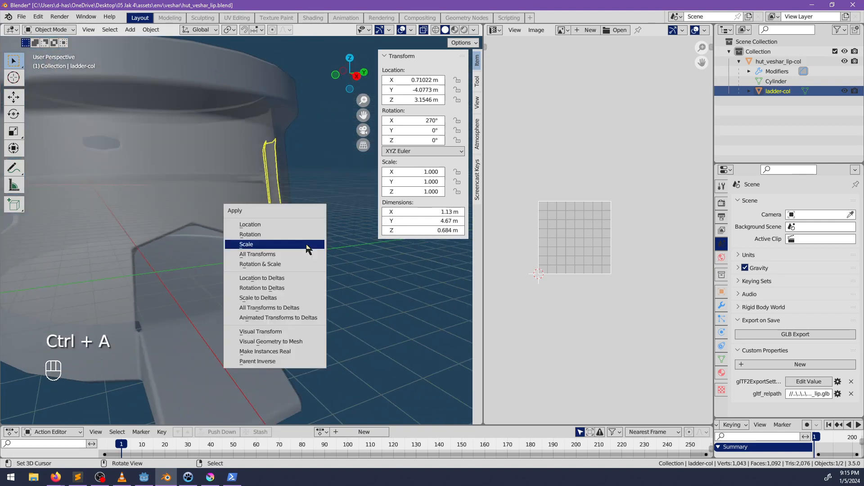
pyautogui.click(308, 245)
pyautogui.click(258, 223)
pyautogui.hotkey('ctrl', 'a')
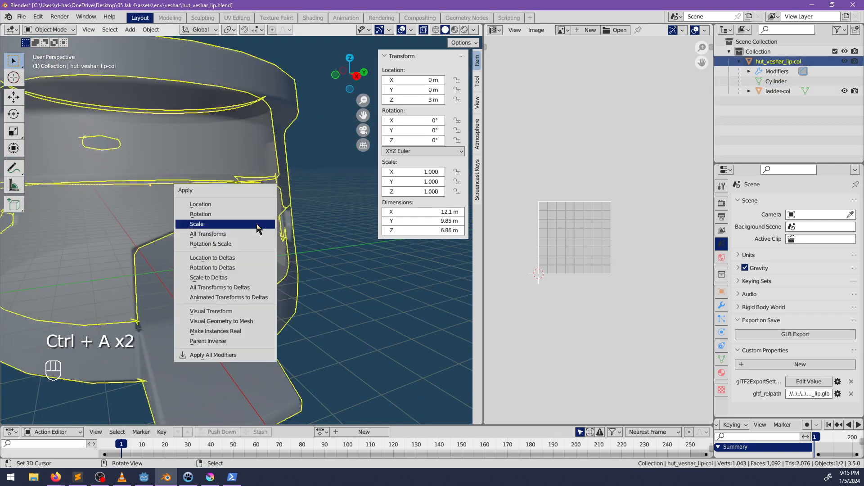
pyautogui.click(259, 224)
# Check the hut mesh around the doorway and ladder, deselect everything and save hut_veshar_lip.blend
pyautogui.press('Tab')
pyautogui.moveTo(273, 269); pyautogui.dragTo(308, 241, button='middle')
pyautogui.press('Tab')
pyautogui.scroll(4, 247, 276)
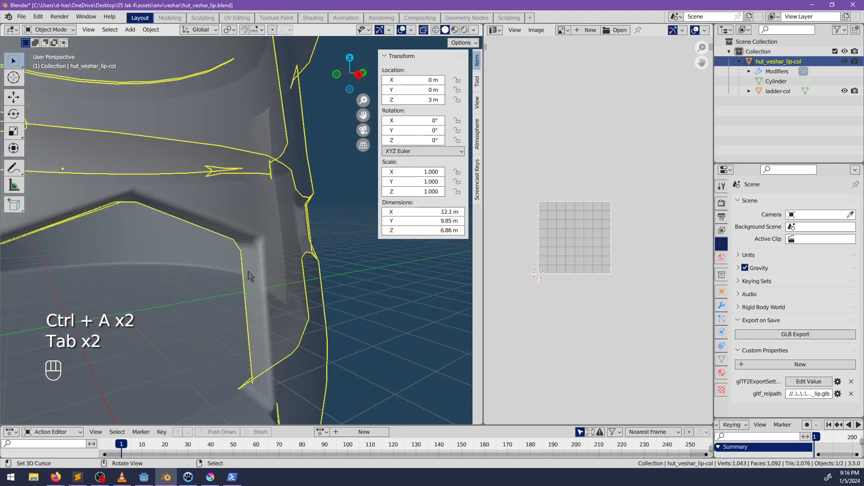
pyautogui.moveTo(247, 276); pyautogui.dragTo(248, 253, button='middle')
pyautogui.hotkey('alt', 'a')
pyautogui.scroll(2, 261, 251)
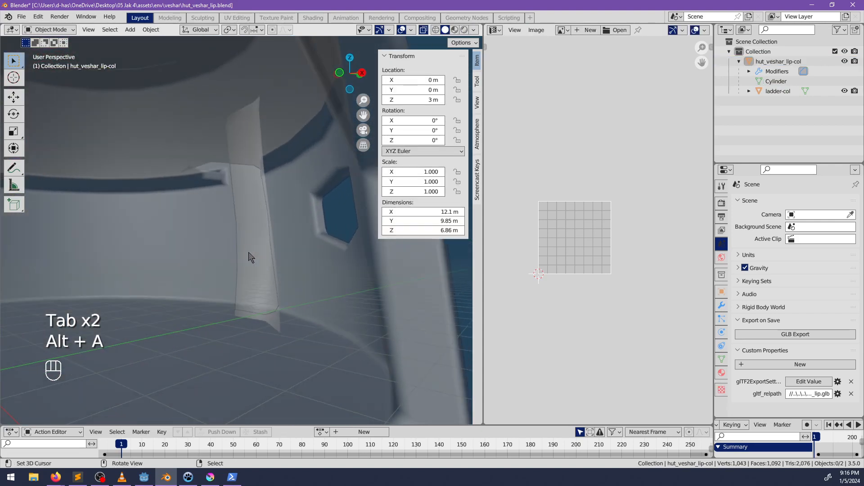
pyautogui.hotkey('ctrl', 's')
# Examine the hut's walls and interior, and switch back to the Godot editor to examine the ladder in the inherited scene
pyautogui.scroll(-4, 248, 255)
pyautogui.moveTo(302, 254); pyautogui.dragTo(250, 265, button='middle')
pyautogui.scroll(-2, 248, 266)
pyautogui.moveTo(296, 253); pyautogui.dragTo(329, 207, button='middle')
pyautogui.scroll(4, 263, 250)
pyautogui.moveTo(263, 250); pyautogui.dragTo(263, 283, button='middle')
pyautogui.hotkey('alt', 'Tab')
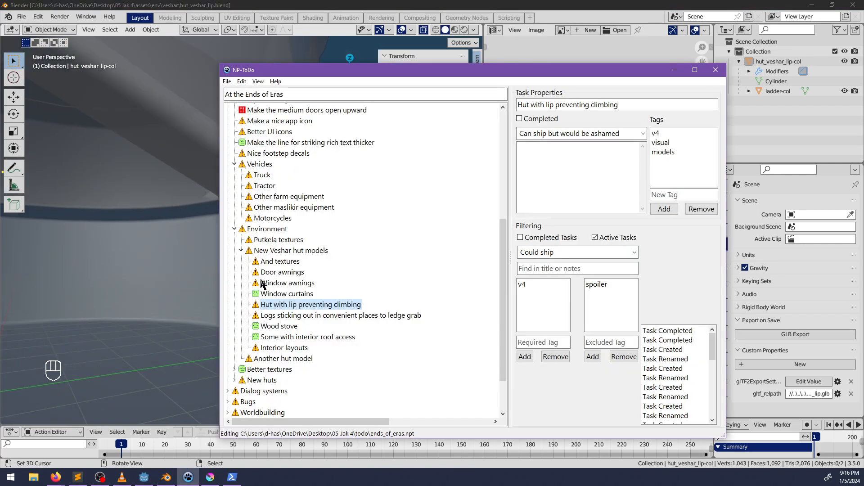
pyautogui.hotkey('alt', 'Tab')
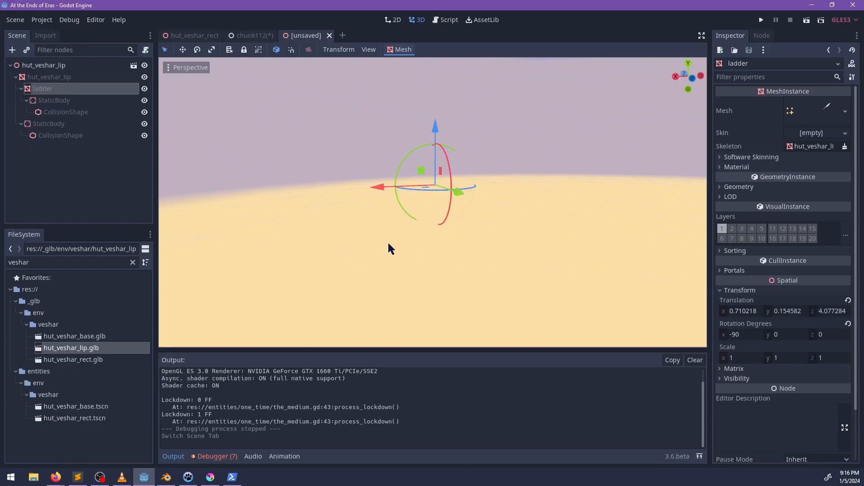
pyautogui.scroll(-5, 388, 244)
pyautogui.moveTo(380, 247); pyautogui.dragTo(387, 185, button='middle')
pyautogui.press('f')
# Search the project files for "ladder" and expand the material slots of the lip hut's ladder mesh
pyautogui.click(67, 267)
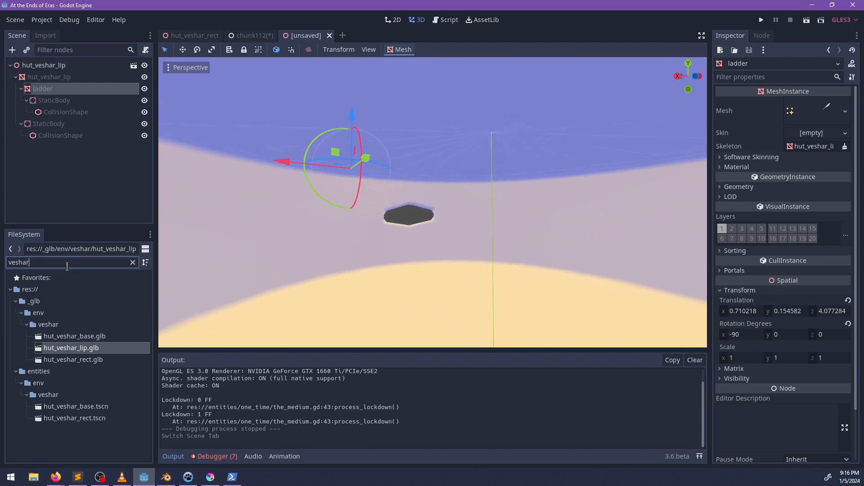
pyautogui.write('ladder')
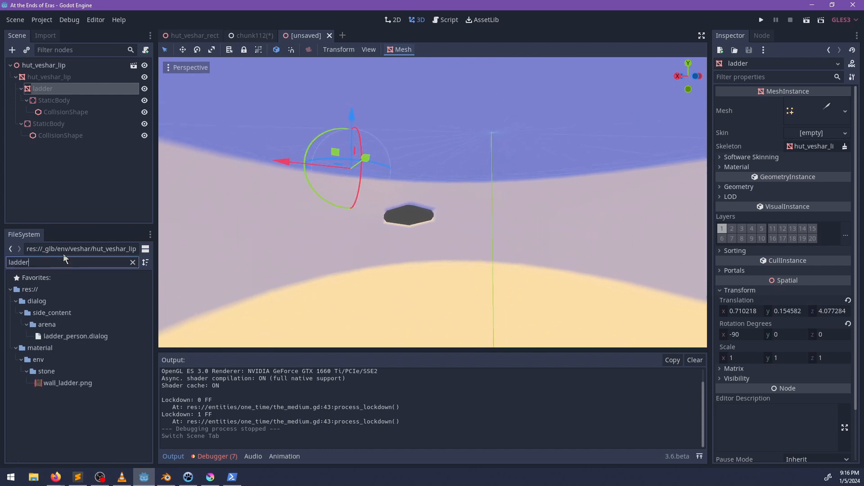
pyautogui.click(737, 167)
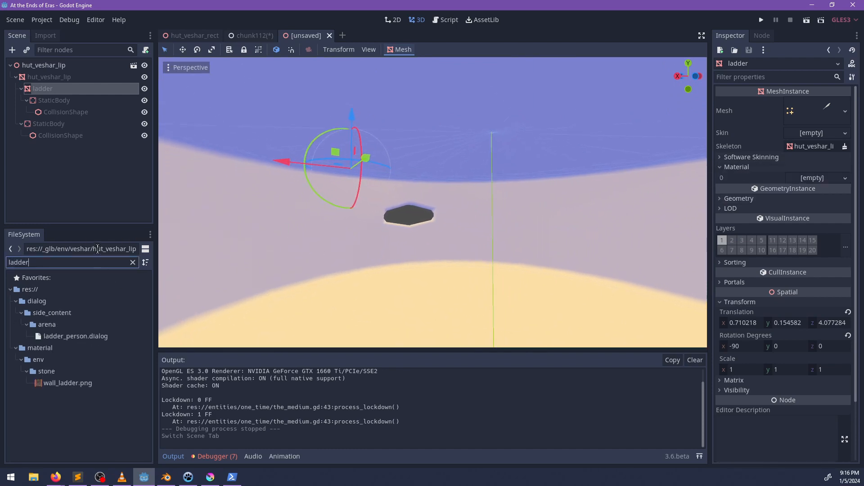
# Filter the project files by "veshar" and open the hut_veshar_base.tscn scene
pyautogui.click(198, 35)
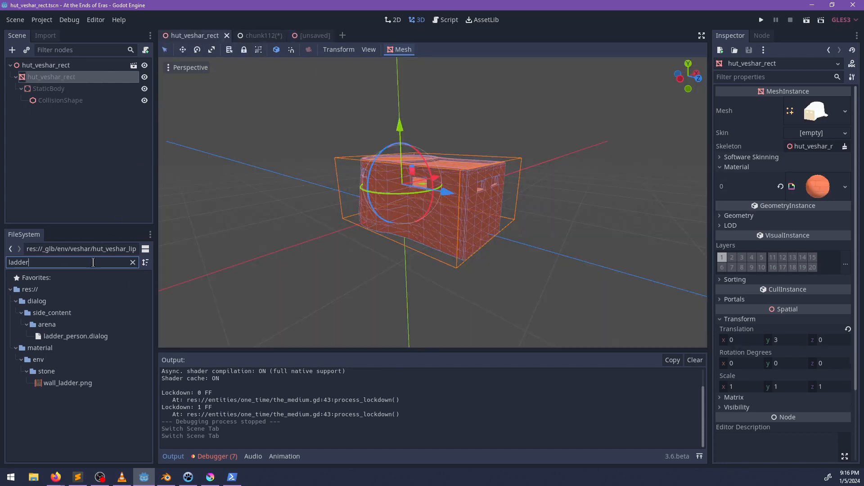
pyautogui.hotkey('ctrl', 'a')
pyautogui.write('vesa')
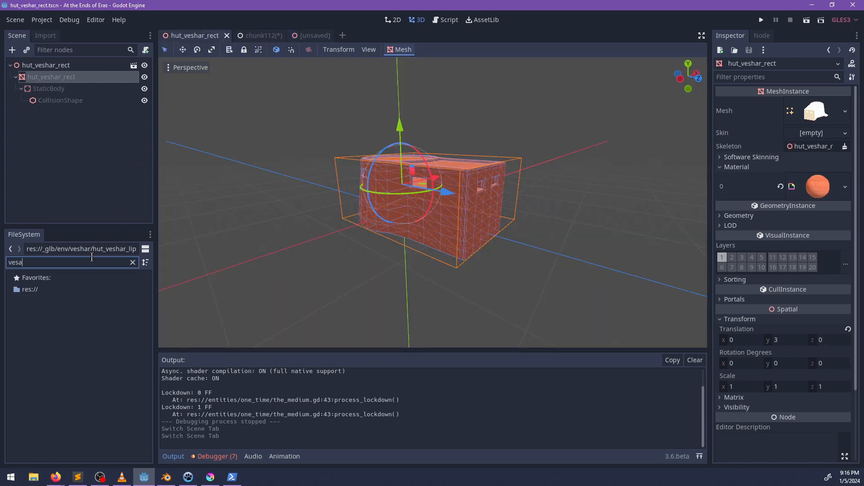
pyautogui.write('h')
pyautogui.press('BackSpace')
pyautogui.press('BackSpace')
pyautogui.write('har')
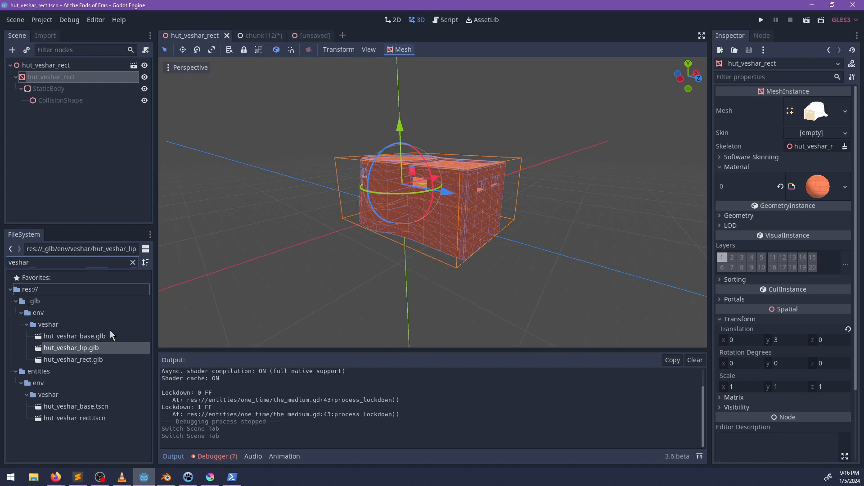
pyautogui.doubleClick(83, 407)
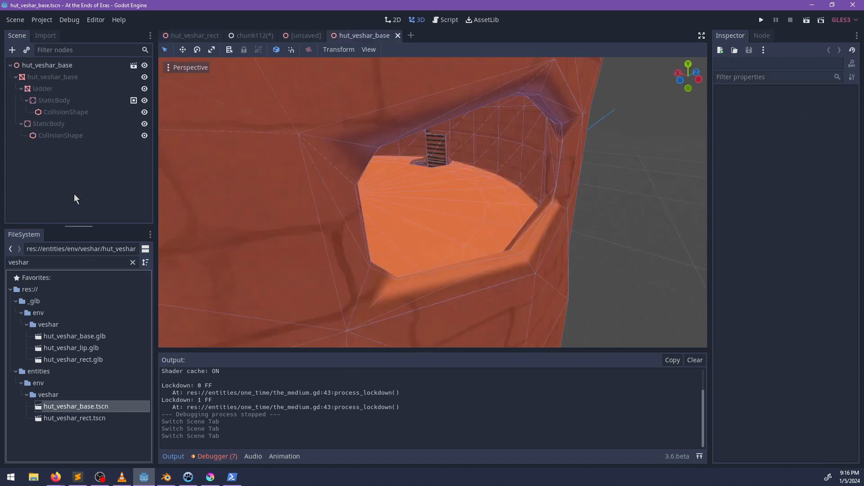
# Copy the material assigned to the ladder mesh in the hut_veshar_base scene
pyautogui.click(44, 90)
pyautogui.rightClick(827, 195)
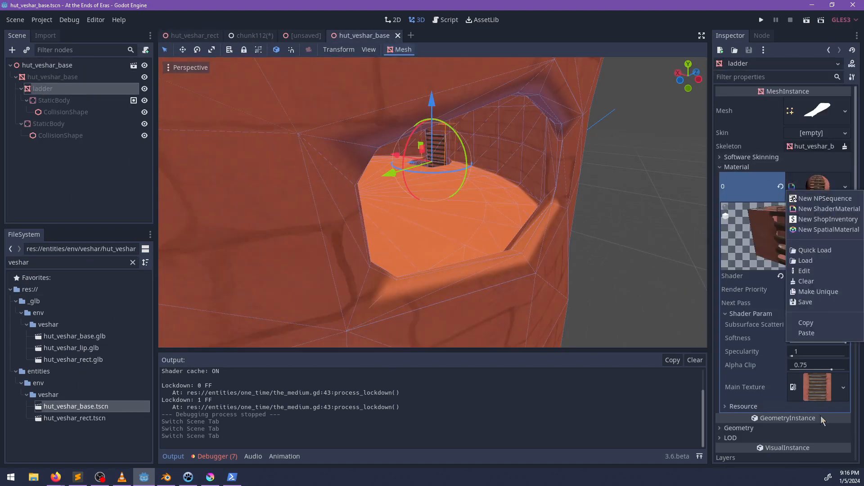
pyautogui.click(806, 323)
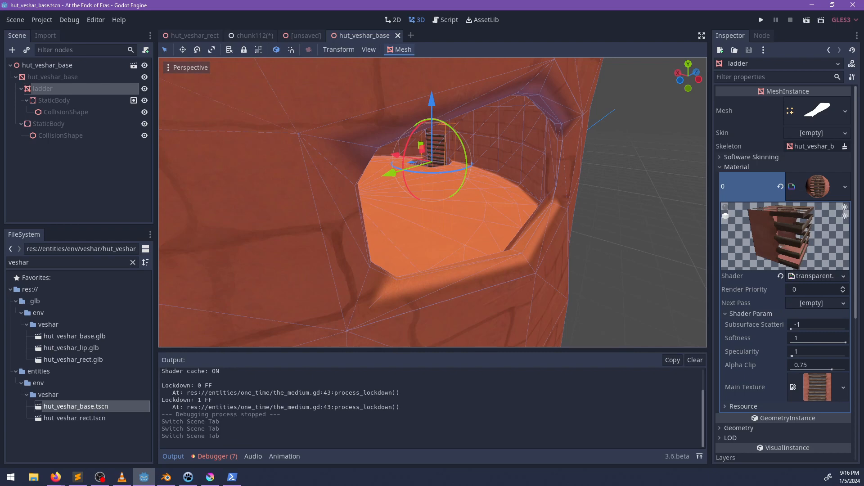
# Paste the copied ladder material into material slot 0 of the ladder mesh in the unsaved hut_veshar_lip scene
pyautogui.hotkey('alt', 'Tab')
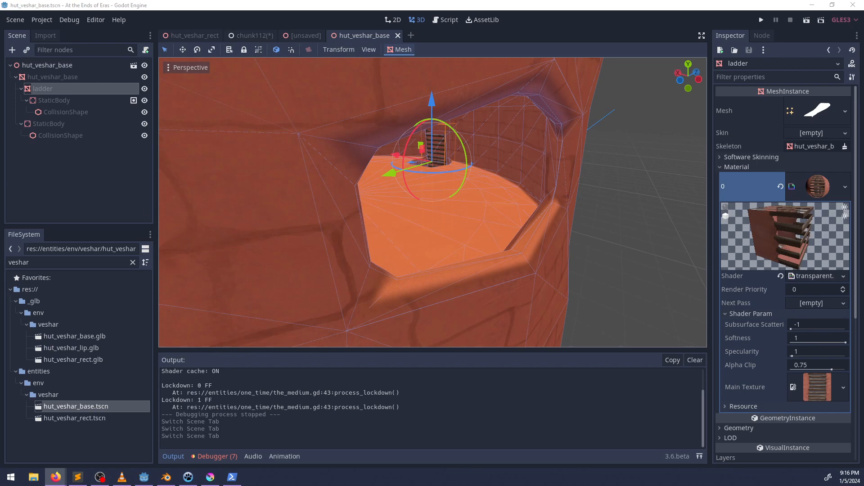
pyautogui.moveTo(490, 201); pyautogui.dragTo(465, 191, button='middle')
pyautogui.click(302, 36)
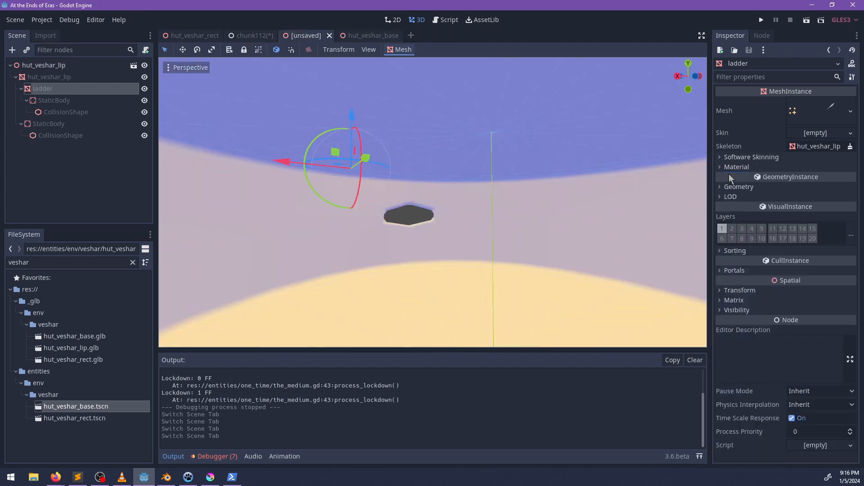
pyautogui.click(745, 167)
pyautogui.click(823, 180)
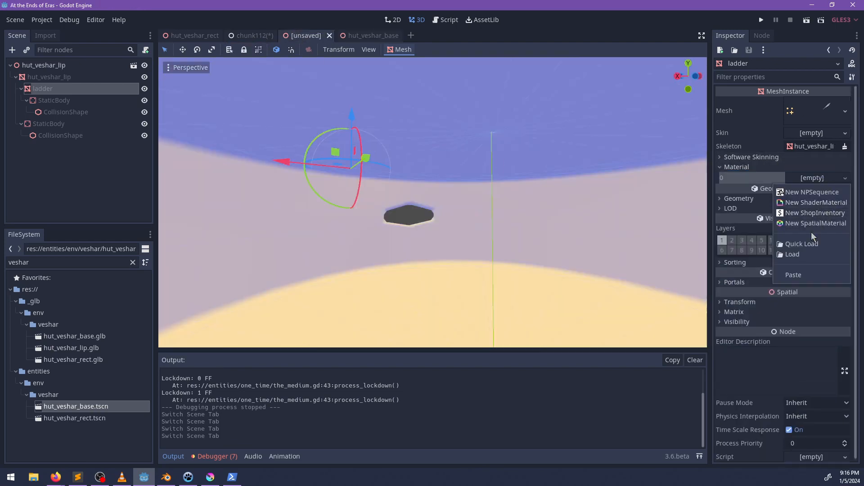
pyautogui.click(796, 276)
pyautogui.scroll(-6, 331, 246)
pyautogui.moveTo(328, 245); pyautogui.dragTo(456, 239, button='middle')
pyautogui.scroll(5, 456, 239)
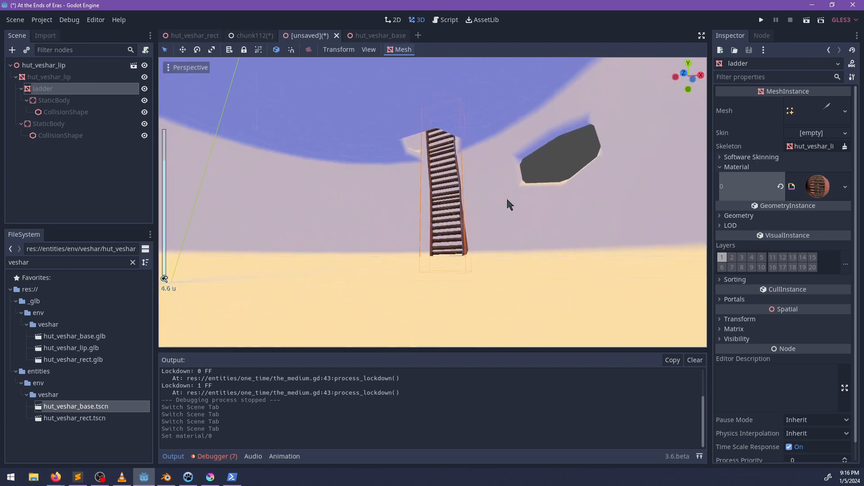
pyautogui.moveTo(508, 200); pyautogui.dragTo(490, 231, button='middle')
pyautogui.scroll(8, 457, 240)
# Switch to Blender and apply the scale of the ladder-col object in hut_veshar_lip.blend
pyautogui.hotkey('alt', 'Tab')
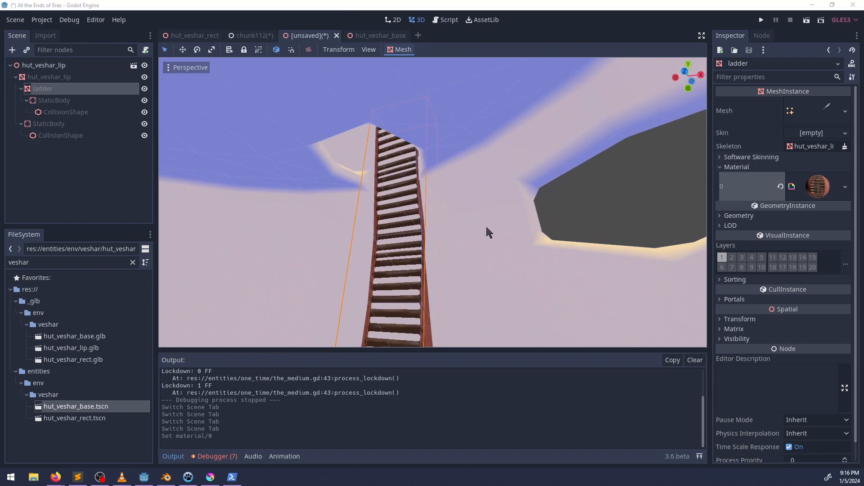
pyautogui.hotkey('alt', 'Tab')
pyautogui.moveTo(348, 256); pyautogui.dragTo(266, 297, button='middle')
pyautogui.keyDown('shift'); pyautogui.moveTo(265, 297); pyautogui.dragTo(362, 270, button='middle'); pyautogui.keyUp('shift')
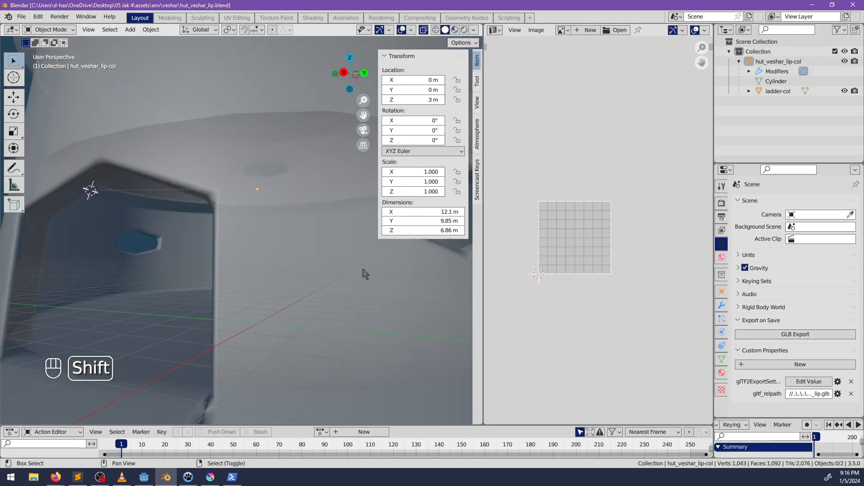
pyautogui.moveTo(198, 269); pyautogui.dragTo(318, 284, button='middle')
pyautogui.click(299, 270)
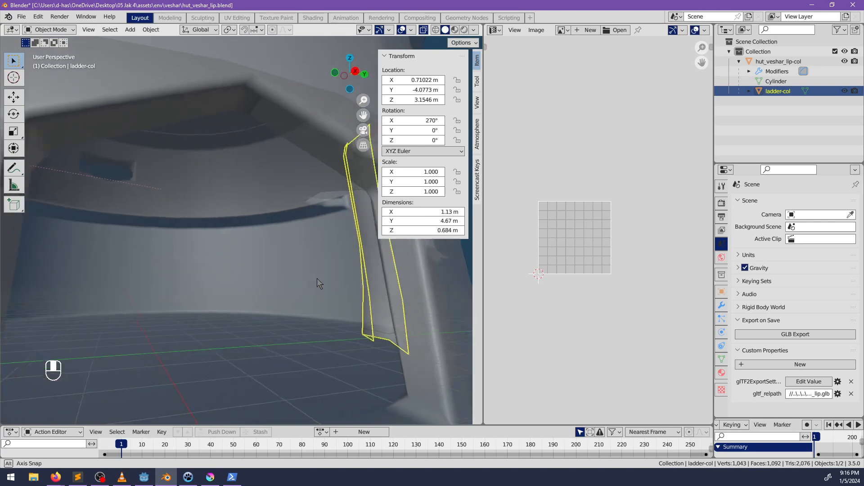
pyautogui.hotkey('ctrl', 'a')
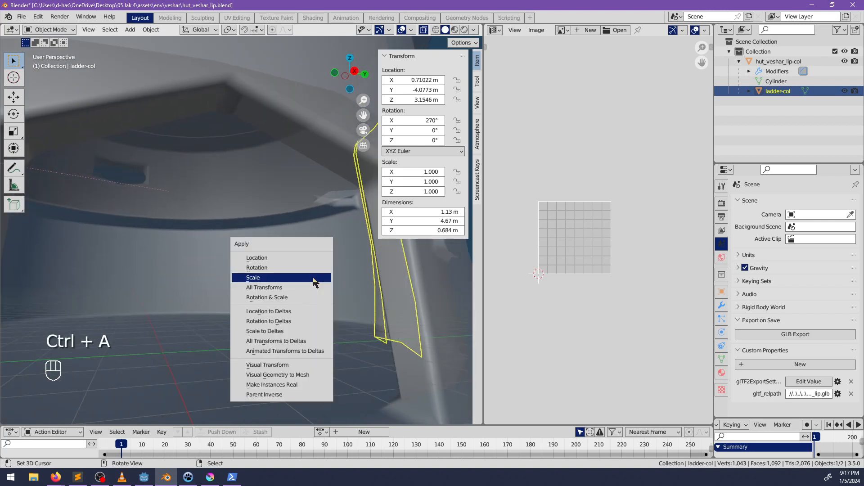
pyautogui.click(313, 277)
# Set the origin of ladder-col to its Center of Mass (Volume) and save the Blender file
pyautogui.press('space')
pyautogui.write('origin')
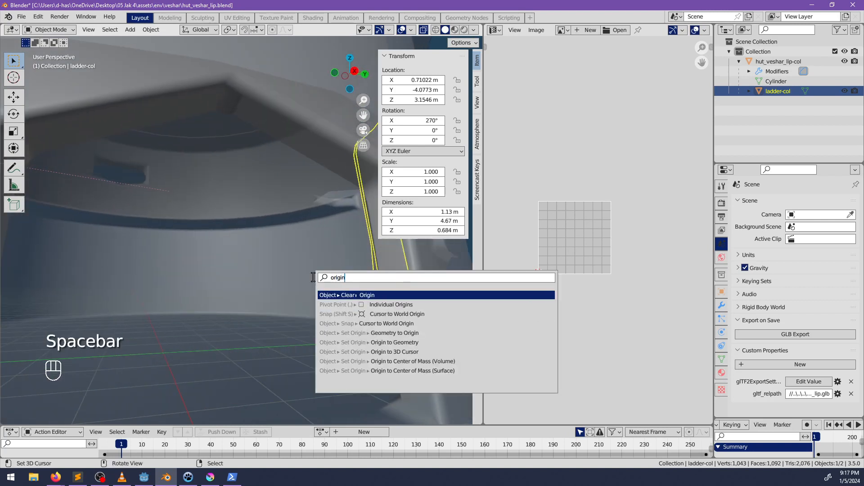
pyautogui.write(' to')
pyautogui.press('Down')
pyautogui.press('Down')
pyautogui.press('Down')
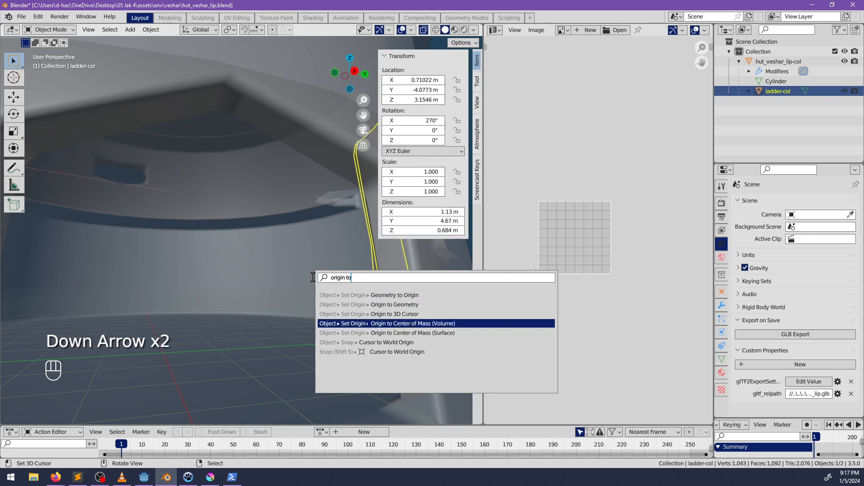
pyautogui.press('Return')
pyautogui.scroll(-2, 314, 277)
pyautogui.moveTo(313, 277)
pyautogui.mouseDown(button='middle')
pyautogui.moveTo(306, 304)
pyautogui.moveTo(295, 304)
pyautogui.moveTo(320, 280)
pyautogui.mouseUp(button='middle')
pyautogui.hotkey('ctrl', 's')
# Switch back to Godot and save the new scene as hut_veshar_lip.tscn in res://entities/env/veshar
pyautogui.hotkey('alt', 'Tab')
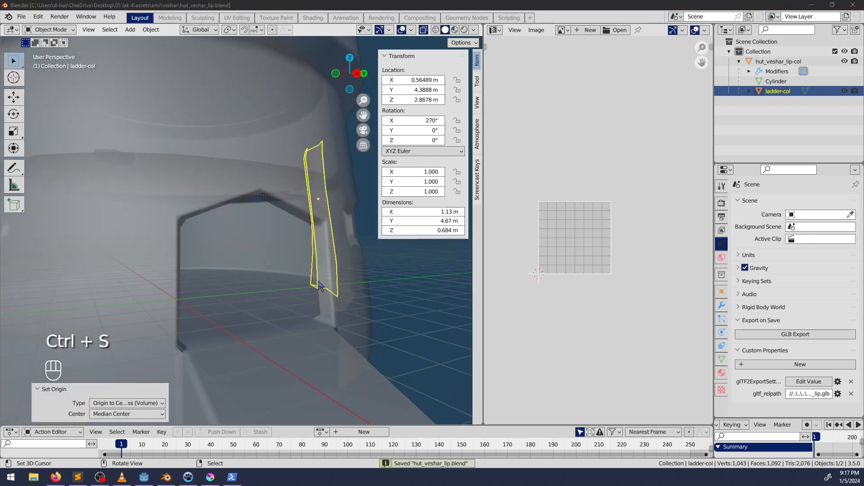
pyautogui.hotkey('ctrl', 's')
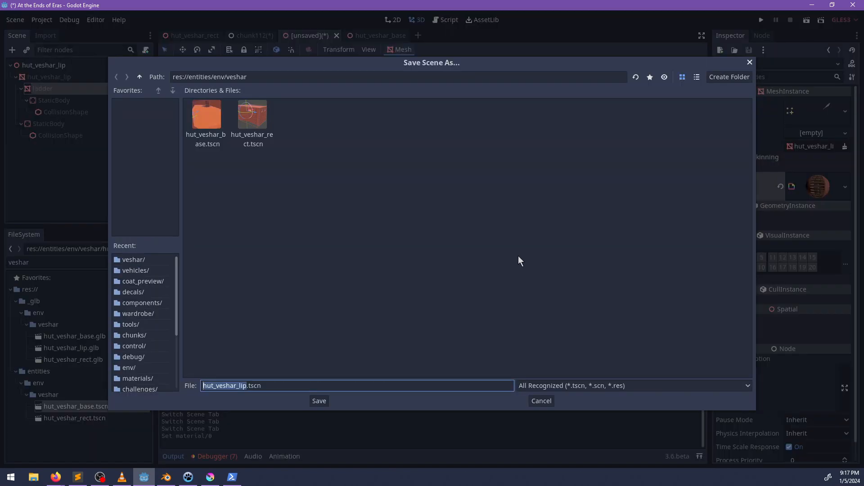
pyautogui.click(319, 402)
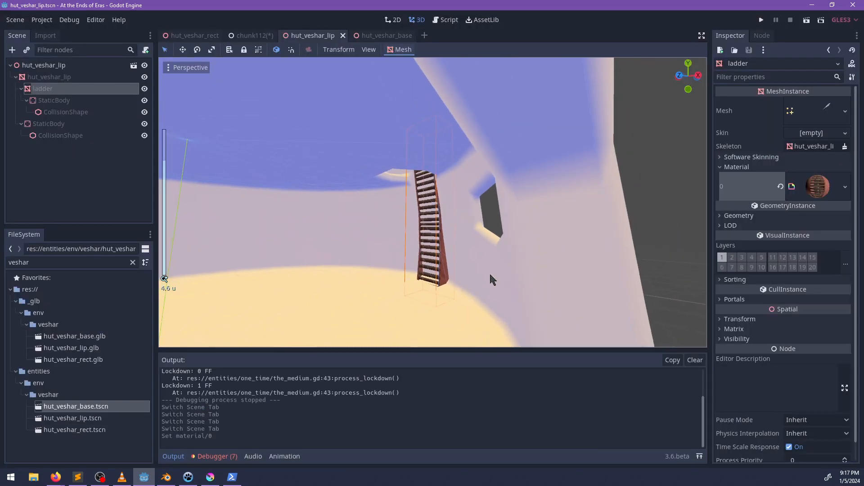
# Find the brick materials and assign bricks.material to material slot 0 of the hut_veshar_lip mesh
pyautogui.click(490, 271)
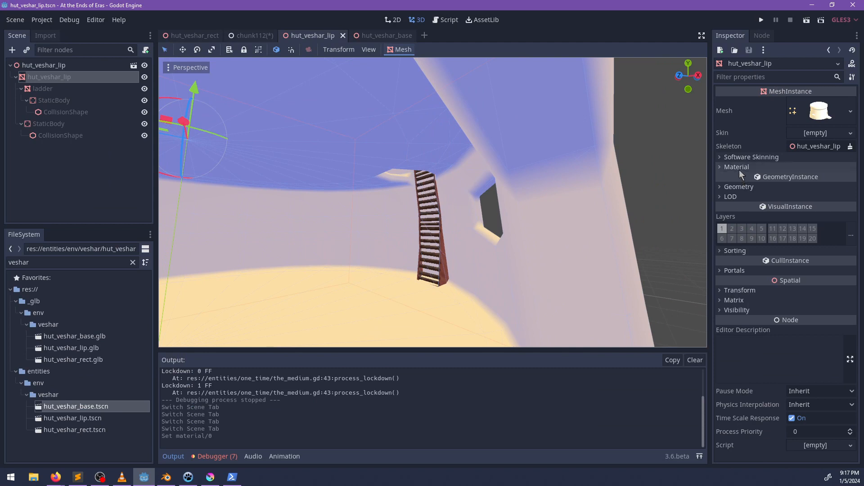
pyautogui.click(59, 263)
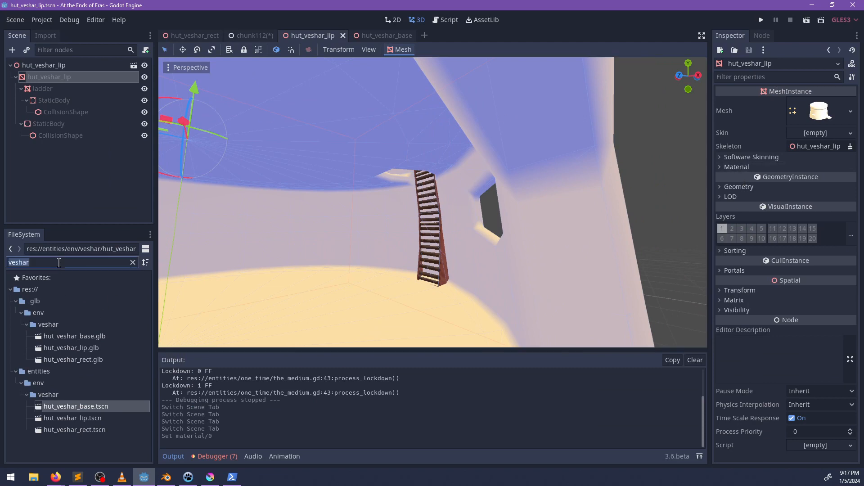
pyautogui.write('brick')
pyautogui.moveTo(67, 348); pyautogui.dragTo(724, 187)
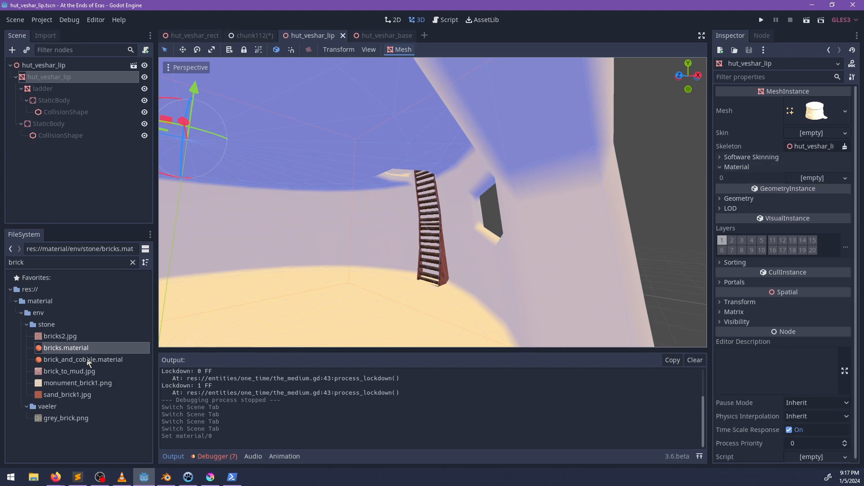
pyautogui.moveTo(622, 199); pyautogui.dragTo(813, 180)
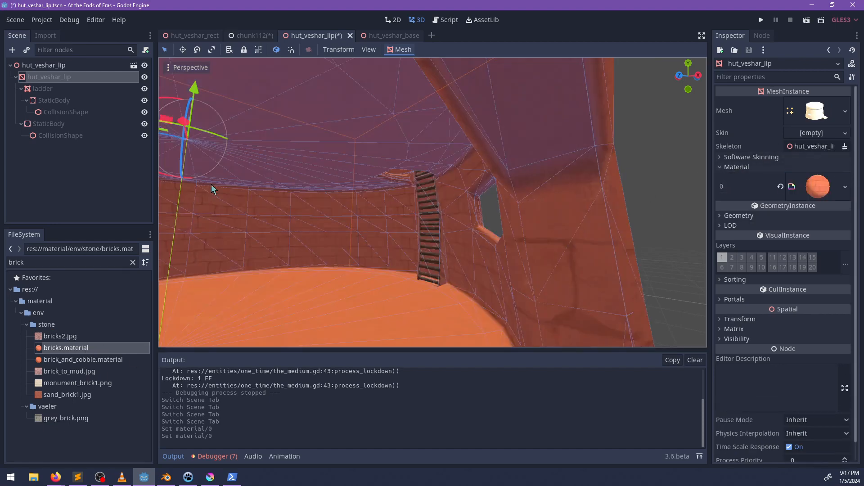
# Add the StaticBody under the ladder node to a group named ladder
pyautogui.click(65, 100)
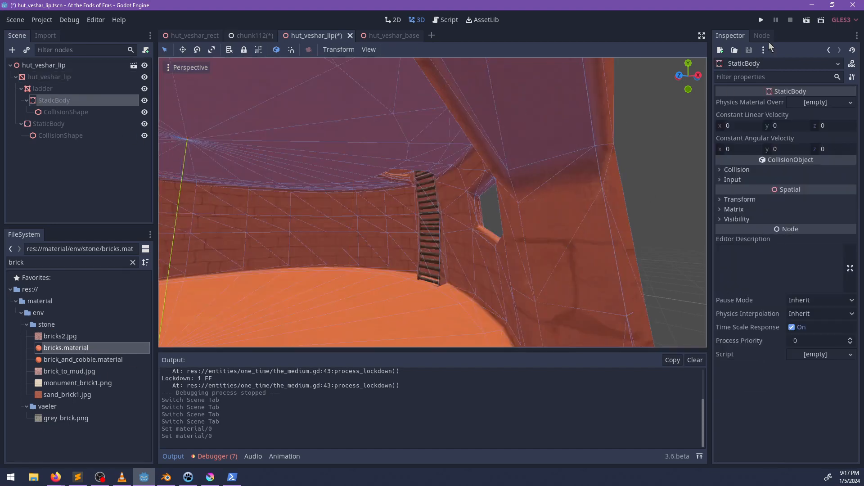
pyautogui.click(761, 35)
pyautogui.click(767, 77)
pyautogui.write('ladder')
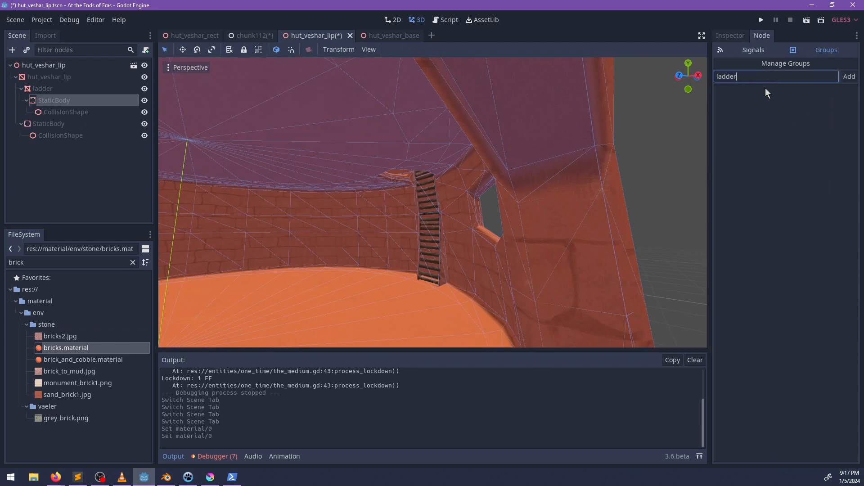
pyautogui.press('Return')
# Enable collision layer 9 on the hut's own StaticBody and save the hut_veshar_lip scene
pyautogui.click(60, 124)
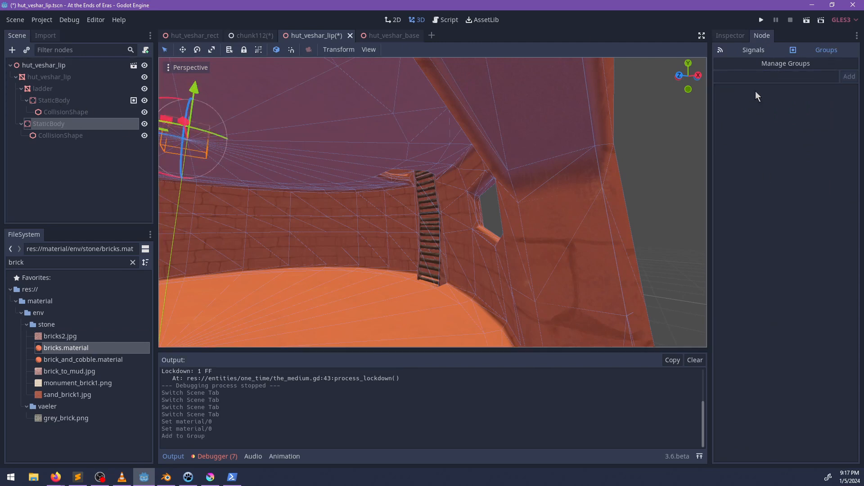
pyautogui.click(731, 35)
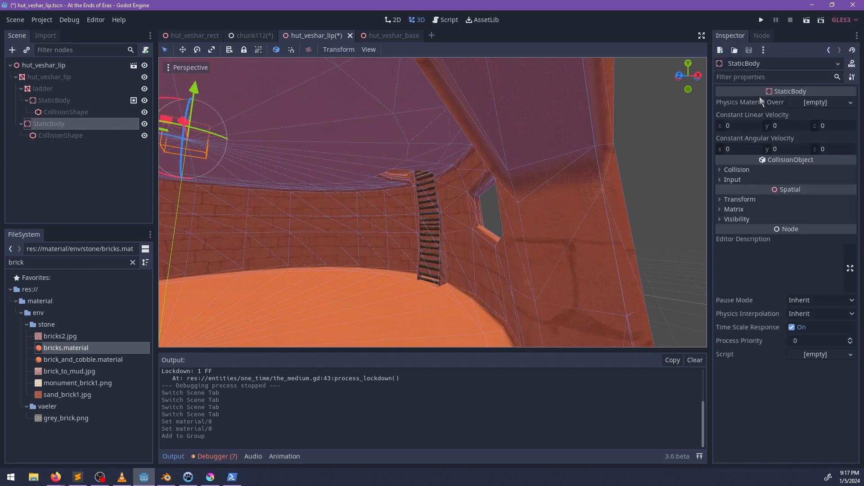
pyautogui.click(735, 170)
pyautogui.click(767, 192)
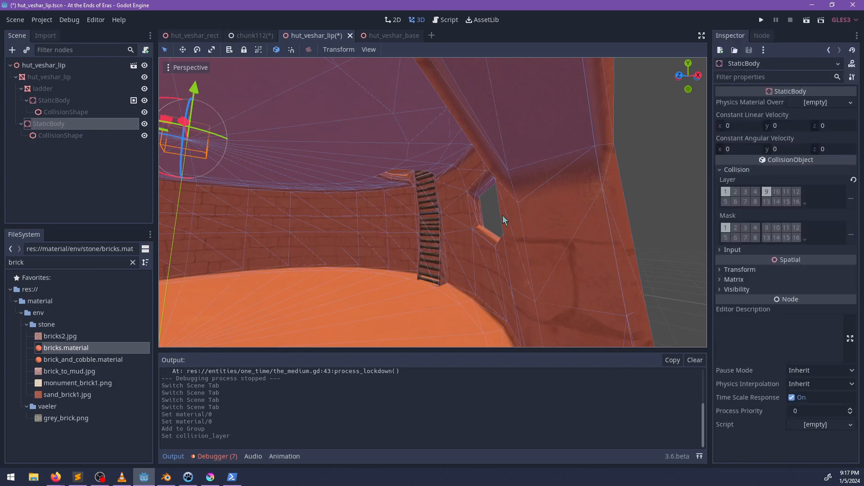
pyautogui.scroll(-6, 503, 215)
pyautogui.hotkey('ctrl', 's')
pyautogui.scroll(4, 434, 261)
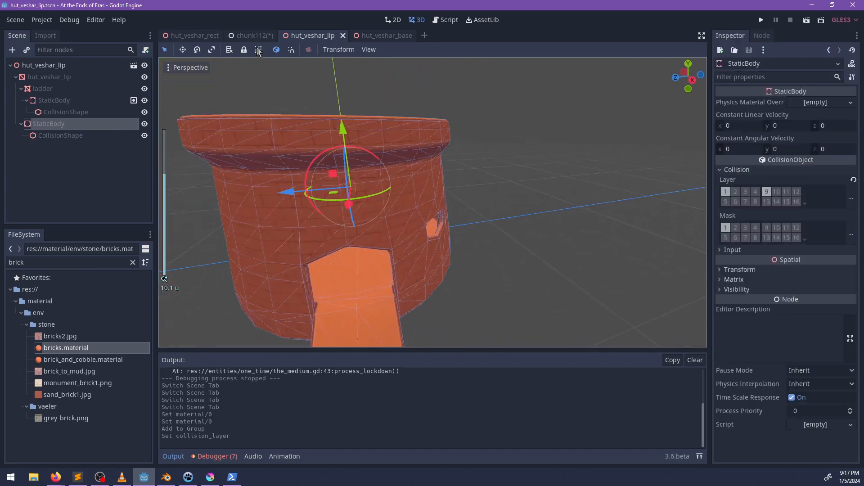
# In the chunk112 scene, find the veshar files and place an instance of hut_veshar_lip.tscn under hut_veshar_rect
pyautogui.click(255, 35)
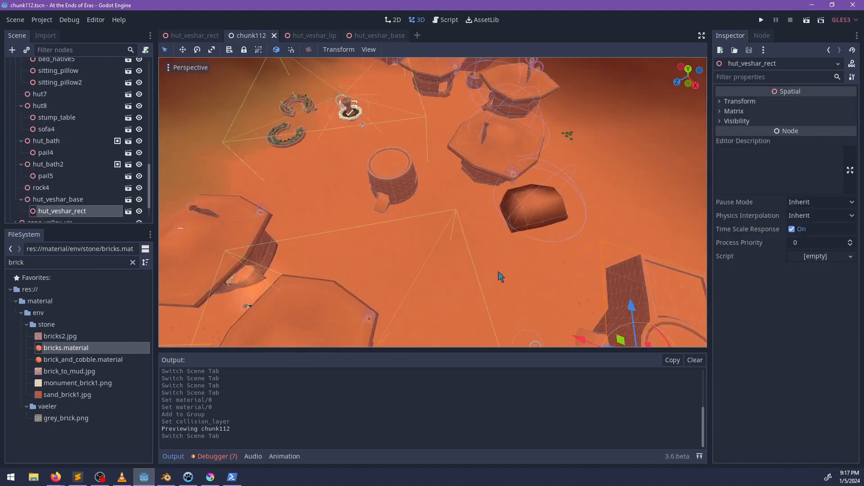
pyautogui.moveTo(501, 276); pyautogui.dragTo(533, 267, button='middle')
pyautogui.keyDown('shift'); pyautogui.moveTo(533, 267); pyautogui.dragTo(432, 241, button='middle'); pyautogui.keyUp('shift')
pyautogui.doubleClick(72, 262)
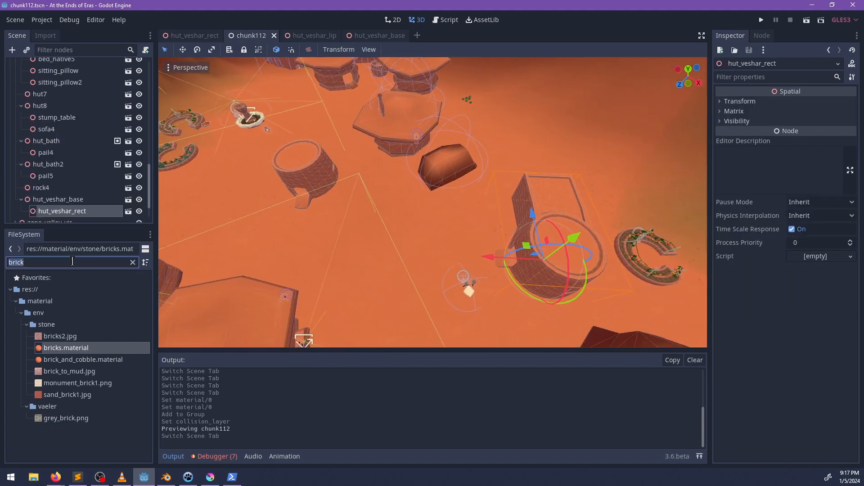
pyautogui.write('cv')
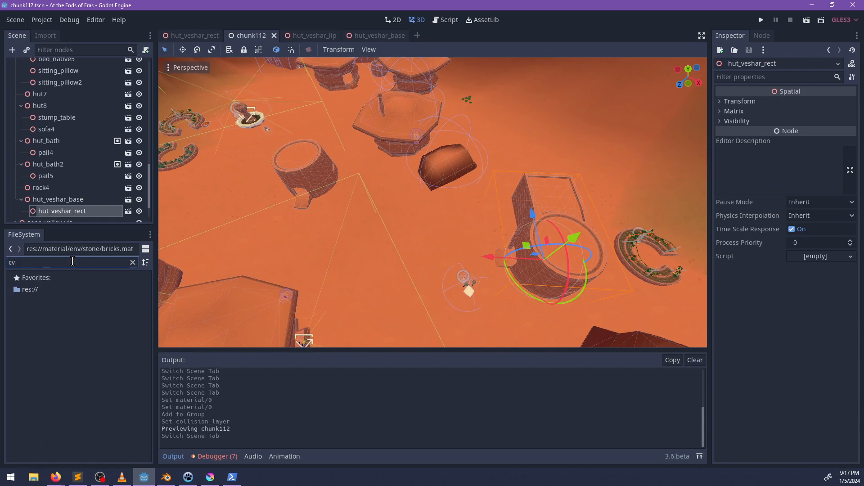
pyautogui.press('BackSpace')
pyautogui.press('BackSpace')
pyautogui.write('veshar')
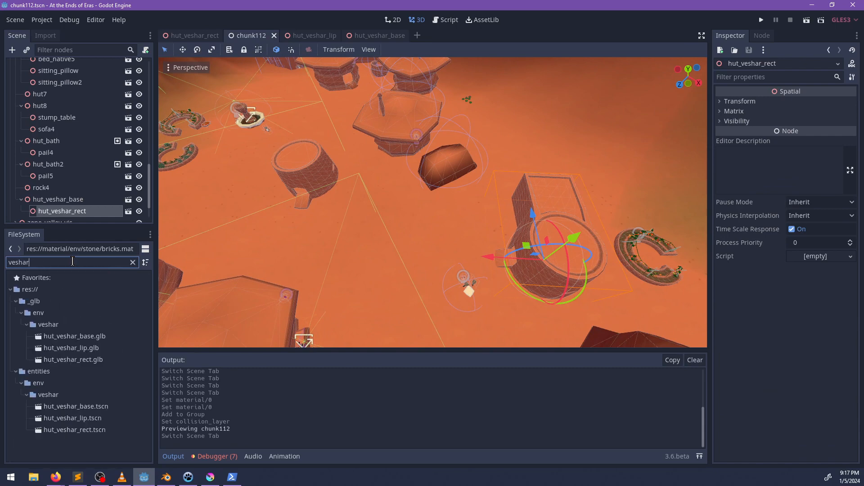
pyautogui.moveTo(74, 419); pyautogui.dragTo(357, 178)
# Move the hut_veshar_lip instance to the open ground between the existing round hut and the rock, and lower it slightly
pyautogui.scroll(-3, 370, 225)
pyautogui.scroll(2, 389, 206)
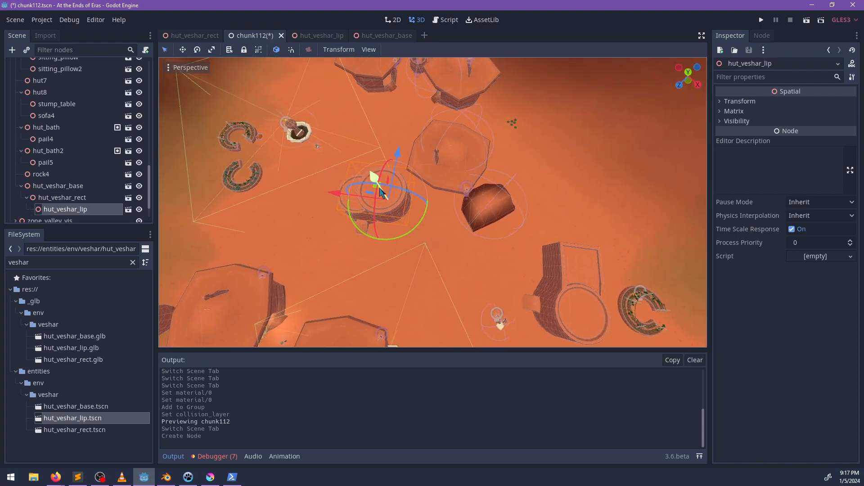
pyautogui.moveTo(381, 193); pyautogui.dragTo(421, 226)
pyautogui.press('f')
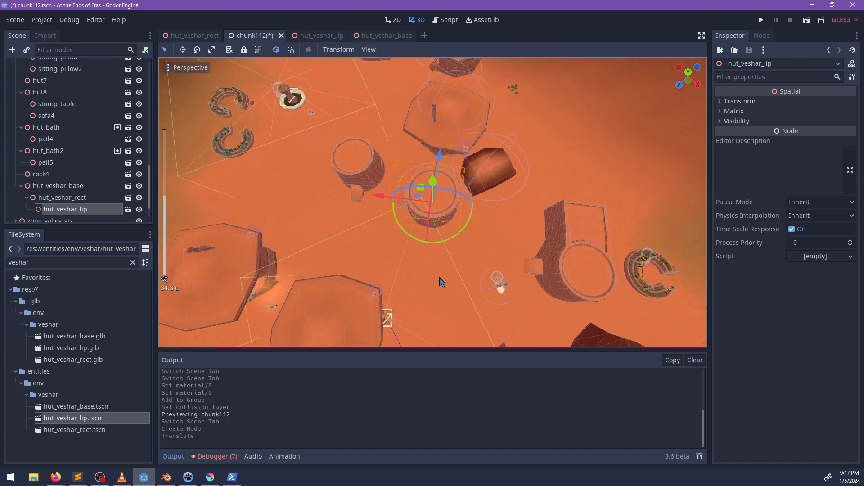
pyautogui.moveTo(441, 280); pyautogui.dragTo(440, 185, button='middle')
pyautogui.scroll(5, 439, 185)
pyautogui.moveTo(433, 148); pyautogui.dragTo(435, 153)
# Rotate the lip hut about its vertical axis and move it about -33 in X and 11 in Z, past the round hut
pyautogui.moveTo(443, 176); pyautogui.dragTo(470, 192, button='middle')
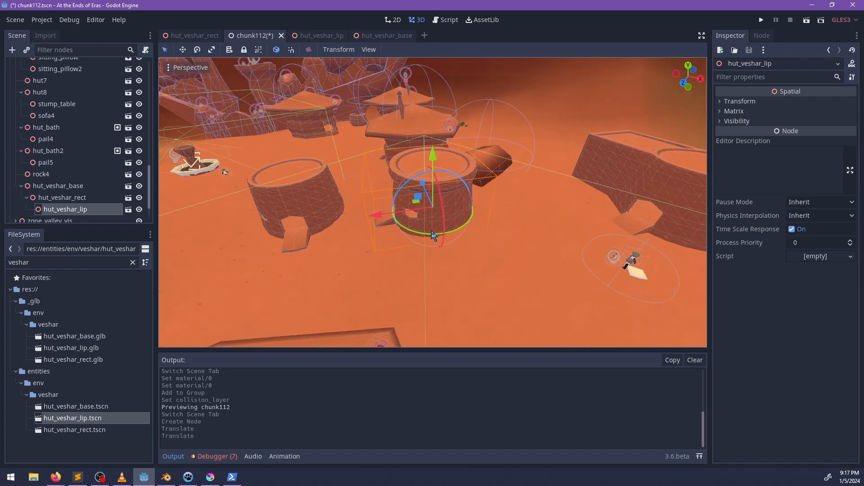
pyautogui.moveTo(432, 230); pyautogui.dragTo(494, 192)
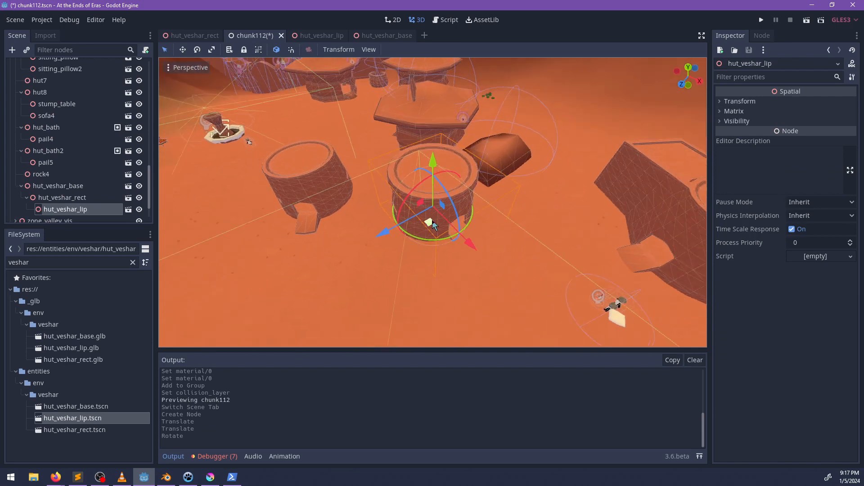
pyautogui.moveTo(432, 222); pyautogui.dragTo(184, 187)
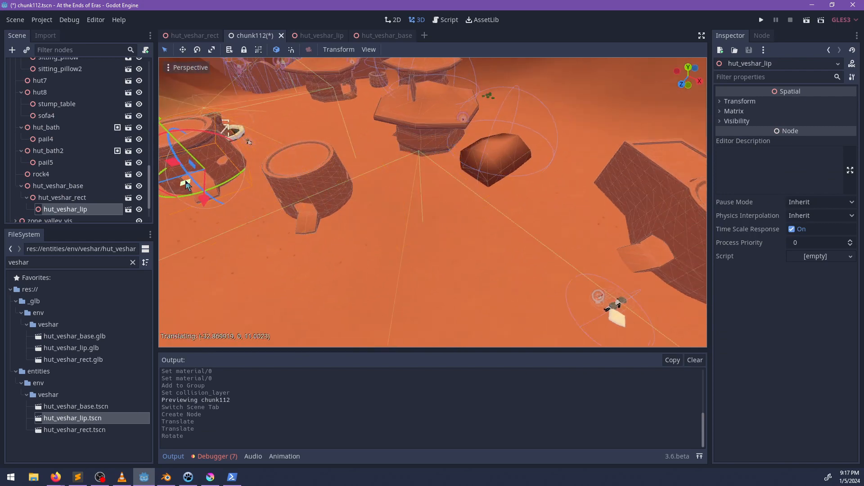
# Lower the hut_veshar_lip instance along its vertical axis so it sits in the sand beside the planters
pyautogui.keyDown('shift'); pyautogui.moveTo(185, 187); pyautogui.dragTo(383, 234, button='middle'); pyautogui.keyUp('shift')
pyautogui.scroll(4, 508, 247)
pyautogui.moveTo(508, 247); pyautogui.dragTo(489, 194, button='middle')
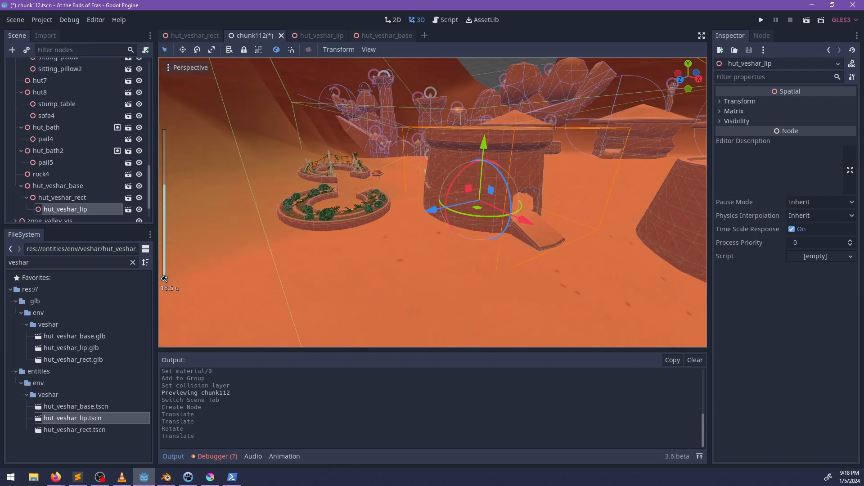
pyautogui.hotkey('alt', 'Tab')
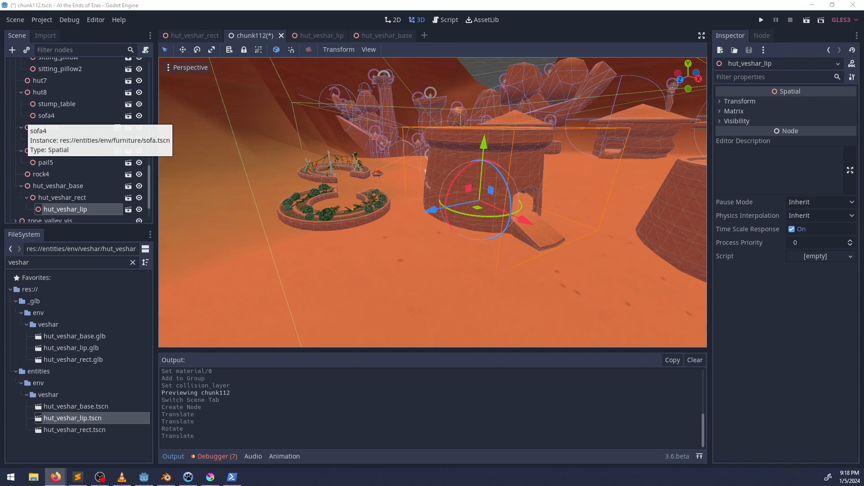
pyautogui.hotkey('alt', 'Tab')
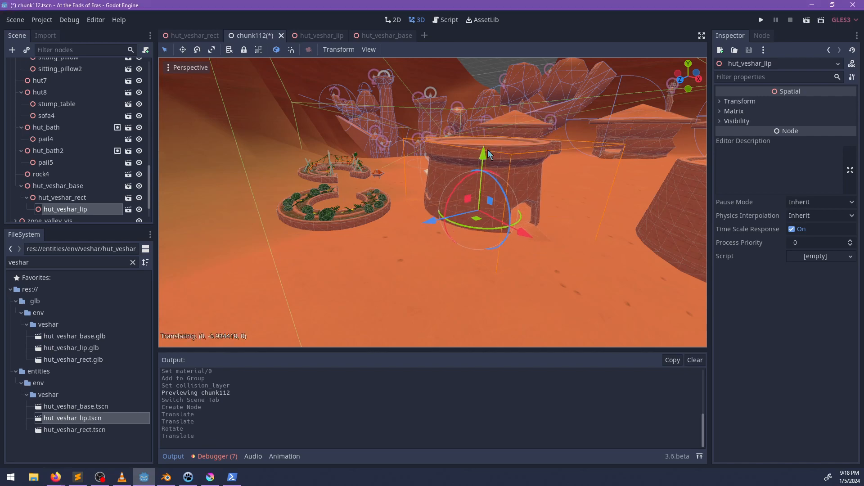
pyautogui.scroll(5, 454, 191)
pyautogui.moveTo(452, 187); pyautogui.dragTo(442, 194, button='middle')
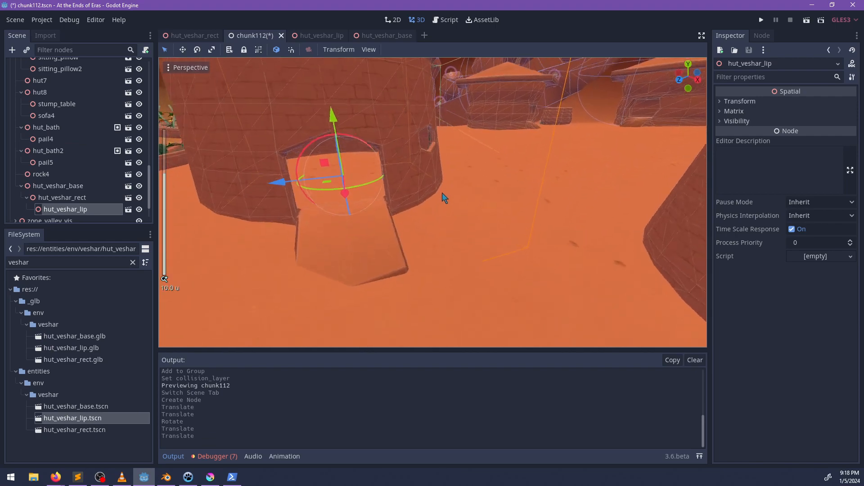
# Rotate the lip hut slightly about its vertical axis and adjust its height so the door ramp meets the ground
pyautogui.moveTo(370, 186); pyautogui.dragTo(356, 191)
pyautogui.moveTo(368, 195); pyautogui.dragTo(350, 129, button='middle')
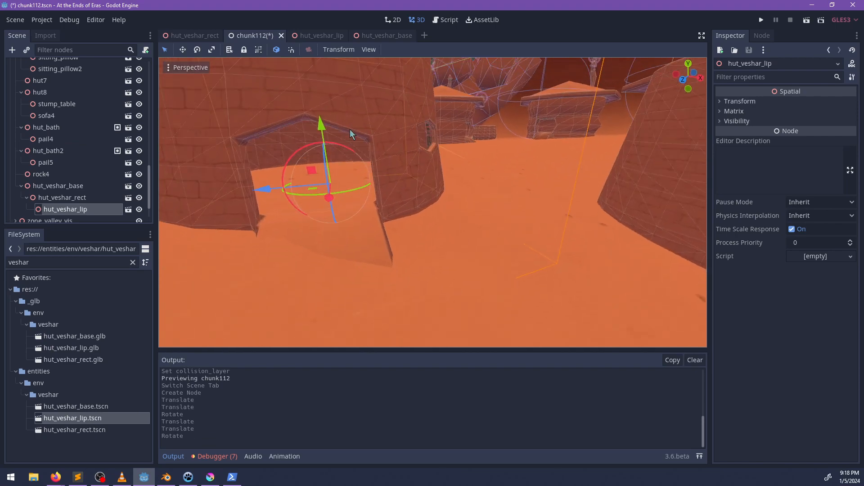
pyautogui.moveTo(319, 125); pyautogui.dragTo(318, 117)
pyautogui.keyDown('shift'); pyautogui.moveTo(457, 204); pyautogui.dragTo(585, 212, button='middle'); pyautogui.keyUp('shift')
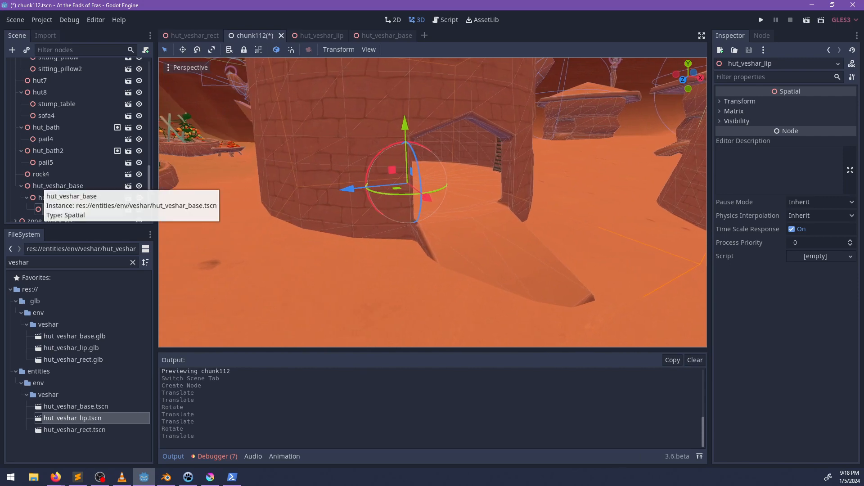
pyautogui.hotkey('alt', 'Tab')
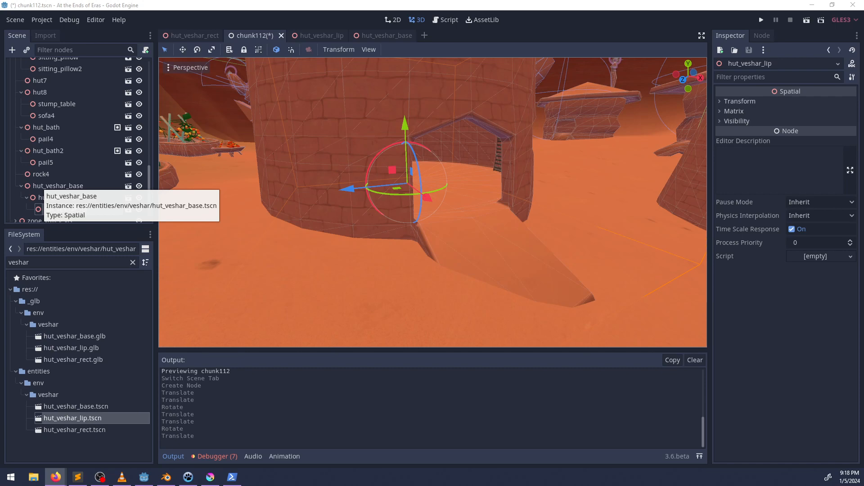
pyautogui.hotkey('alt', 'Tab')
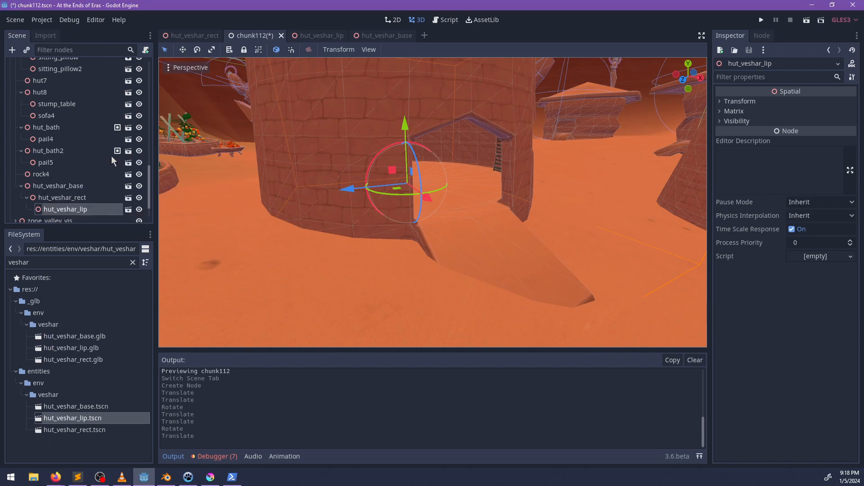
# Save the chunk112 scene and run the project to test the placed hut
pyautogui.scroll(-8, 473, 251)
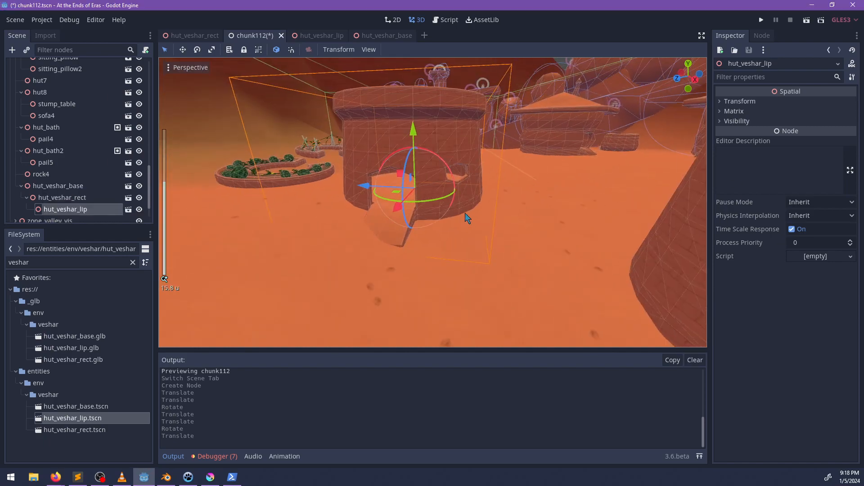
pyautogui.hotkey('ctrl', 's')
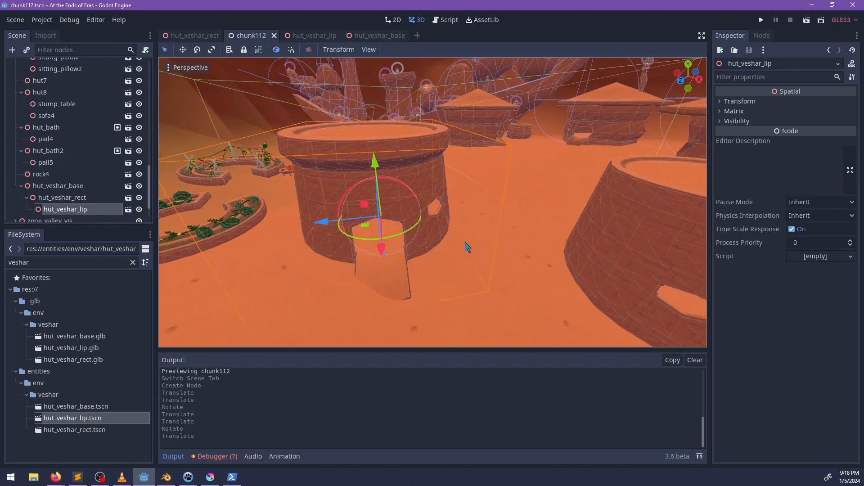
pyautogui.press('F5')
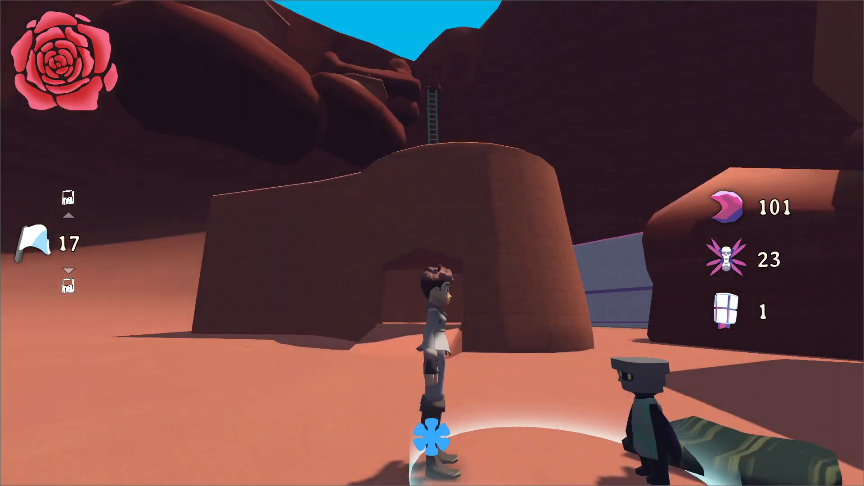
# In the running game, cross the village over the hut roofs and jump down towards the lip hut
pyautogui.press('w')
pyautogui.press('shift')
pyautogui.press('space')
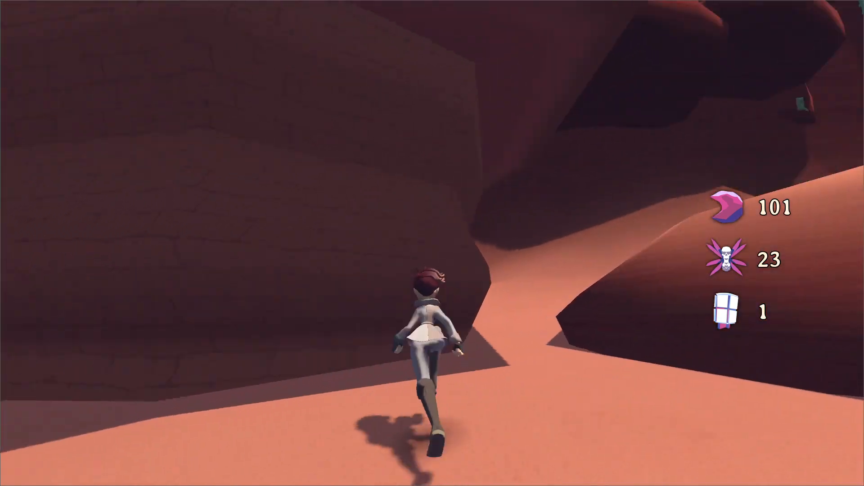
pyautogui.press('space')
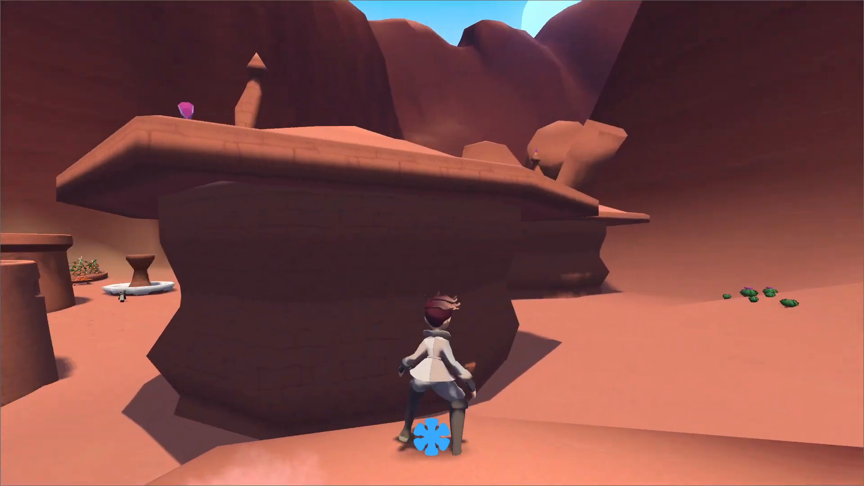
pyautogui.press('space')
pyautogui.press('a')
pyautogui.press('s')
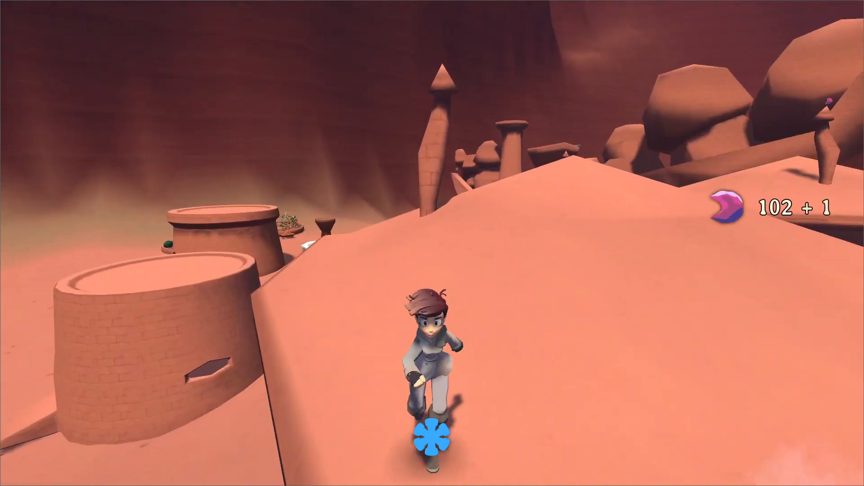
pyautogui.press('w')
pyautogui.press('d')
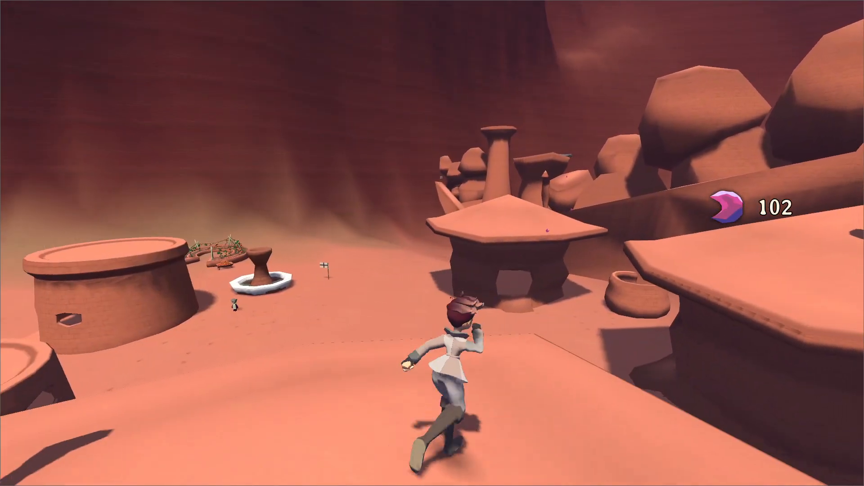
pyautogui.press('space')
pyautogui.press('w')
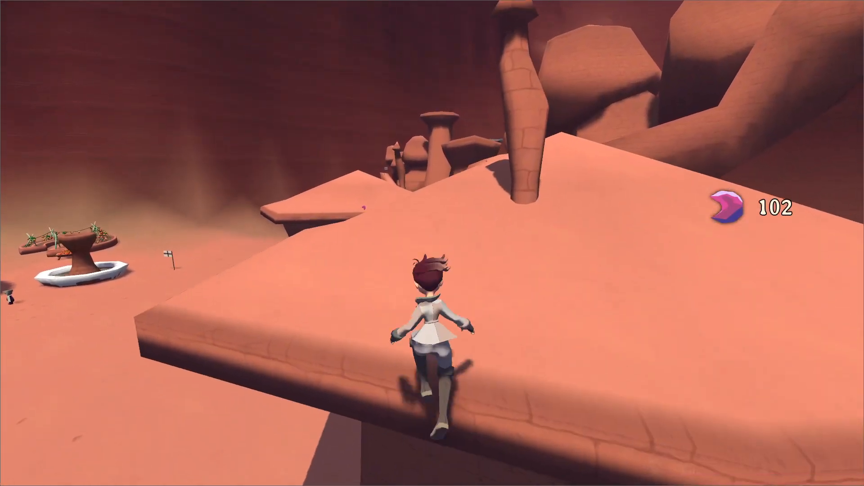
pyautogui.press('w')
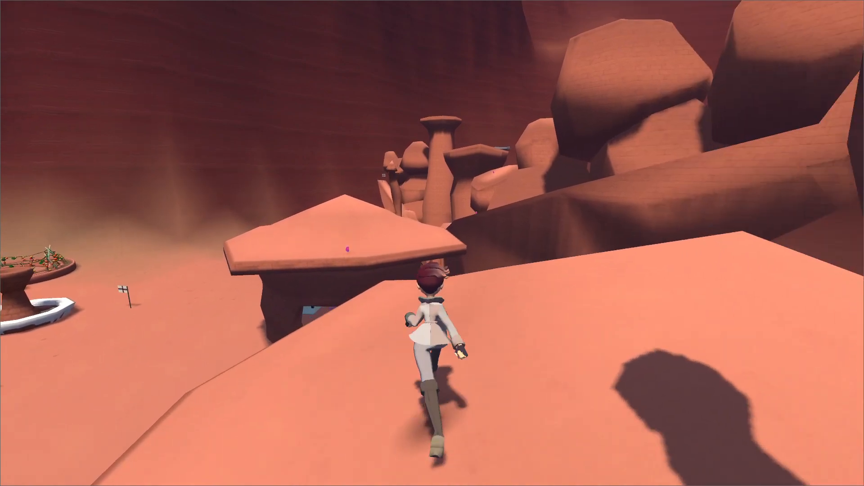
pyautogui.press('space')
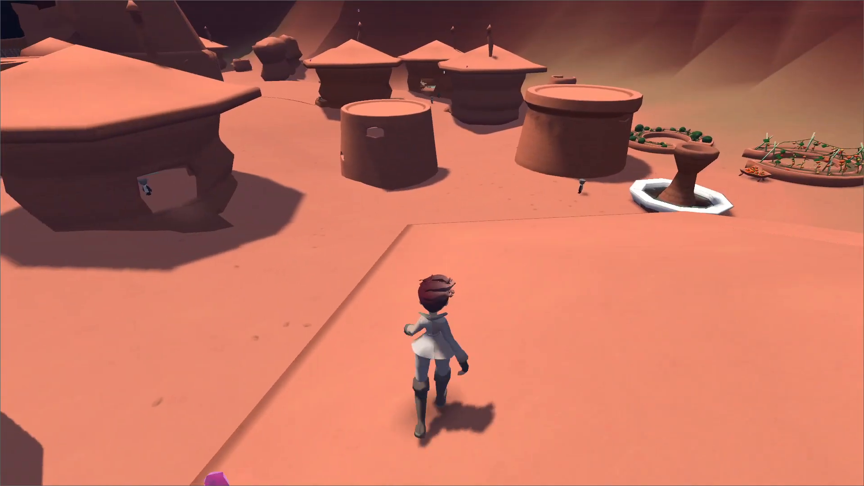
pyautogui.press('a')
pyautogui.press('w')
pyautogui.press('space')
pyautogui.press('w')
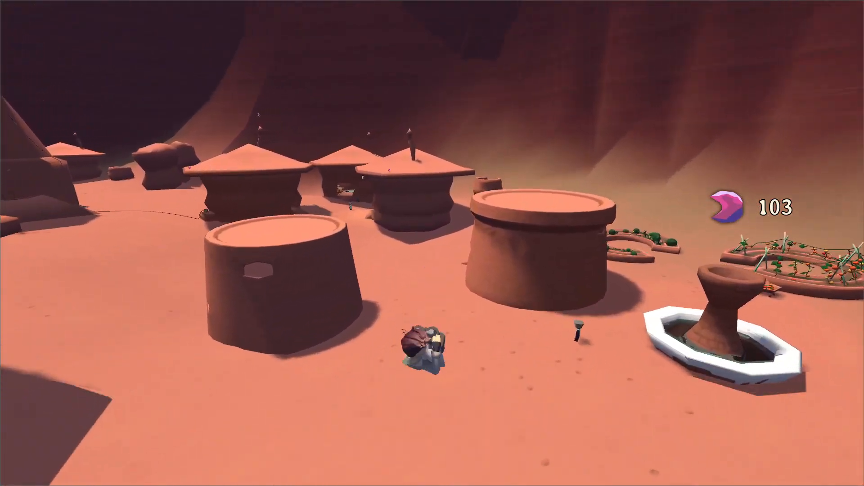
# Test grabbing and climbing the lip hut's rim from several sides, and stop the game
pyautogui.press('w')
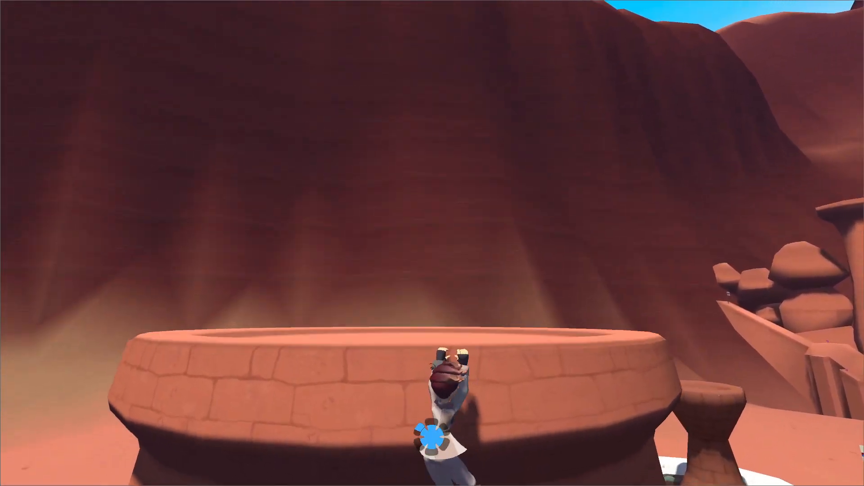
pyautogui.press('space')
pyautogui.press('w')
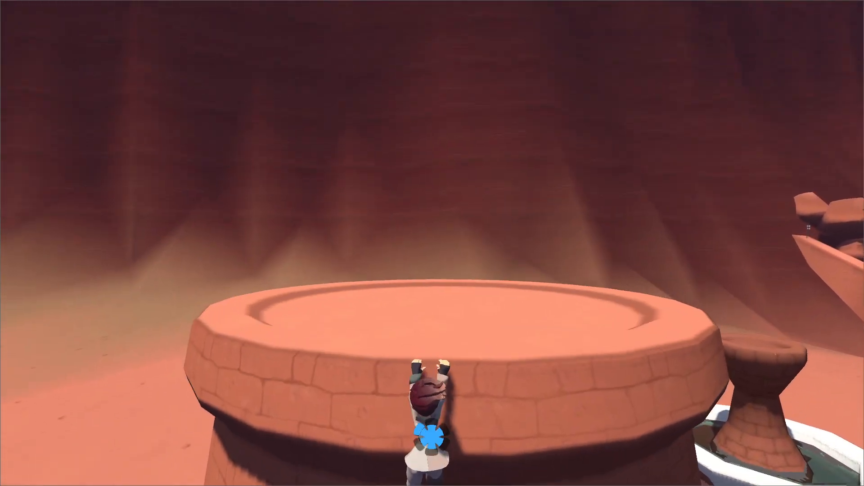
pyautogui.press('space')
pyautogui.press('w')
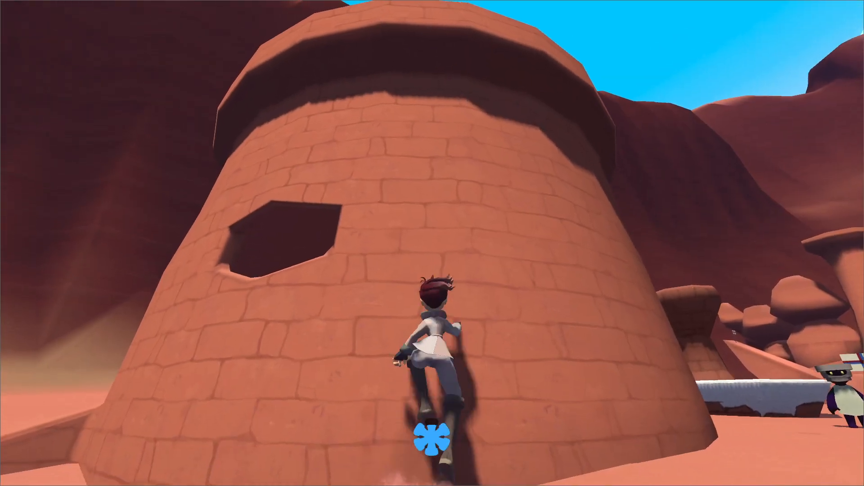
pyautogui.press('w')
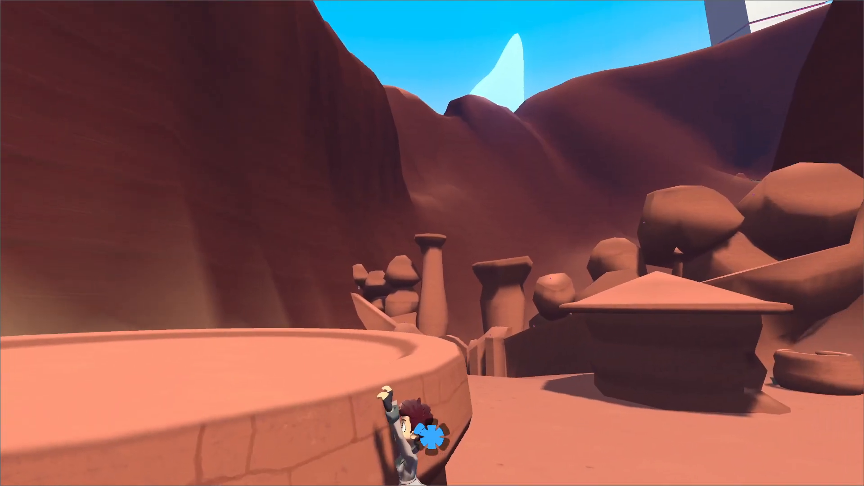
pyautogui.press('space')
pyautogui.press('F8')
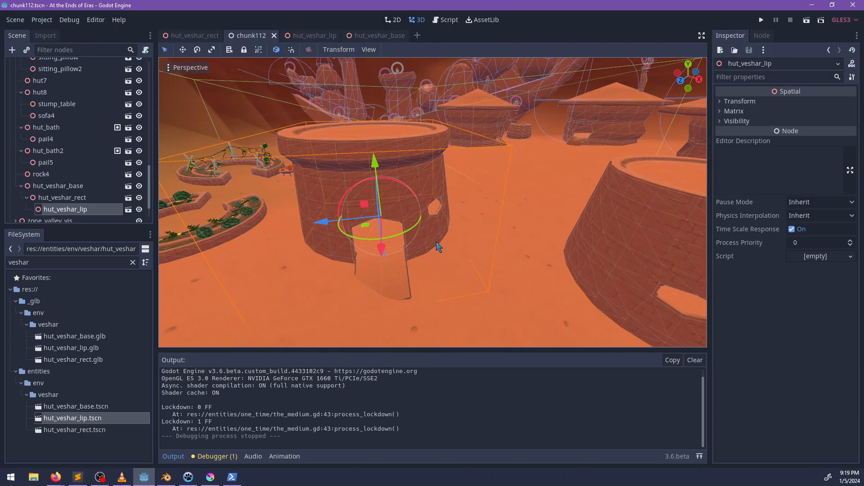
# In Blender, raise the ring of edges around the top rim of hut_veshar_lip-col by about 0.222 m along Z
pyautogui.hotkey('alt', 'Tab')
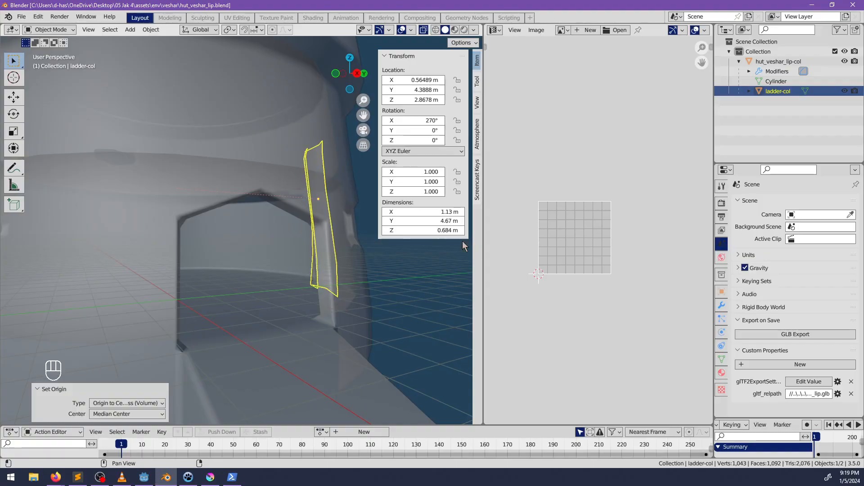
pyautogui.moveTo(315, 226); pyautogui.dragTo(288, 235, button='middle')
pyautogui.scroll(-4, 287, 236)
pyautogui.rightClick(292, 199)
pyautogui.press('Tab')
pyautogui.moveTo(293, 198); pyautogui.dragTo(288, 212, button='middle')
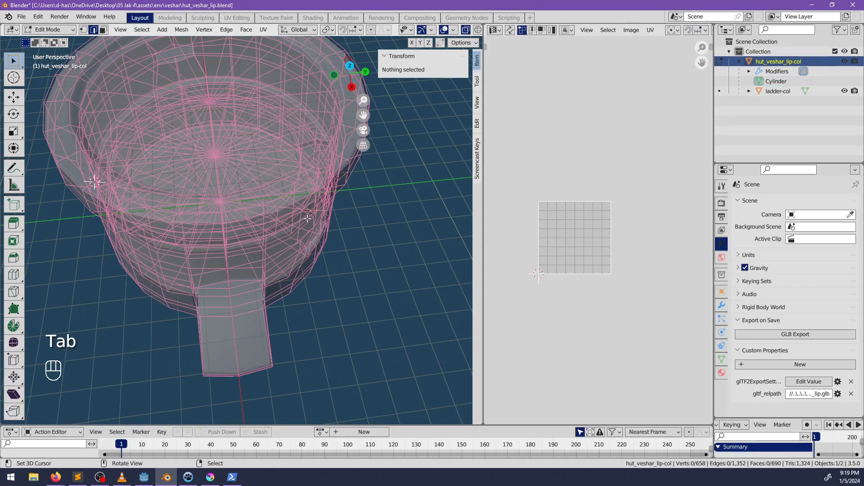
pyautogui.hotkey('alt', 'z')
pyautogui.keyDown('alt'); pyautogui.click(274, 206); pyautogui.keyUp('alt')
pyautogui.keyDown('ctrl'); pyautogui.keyDown('alt'); pyautogui.click(271, 201); pyautogui.keyUp('alt'); pyautogui.keyUp('ctrl')
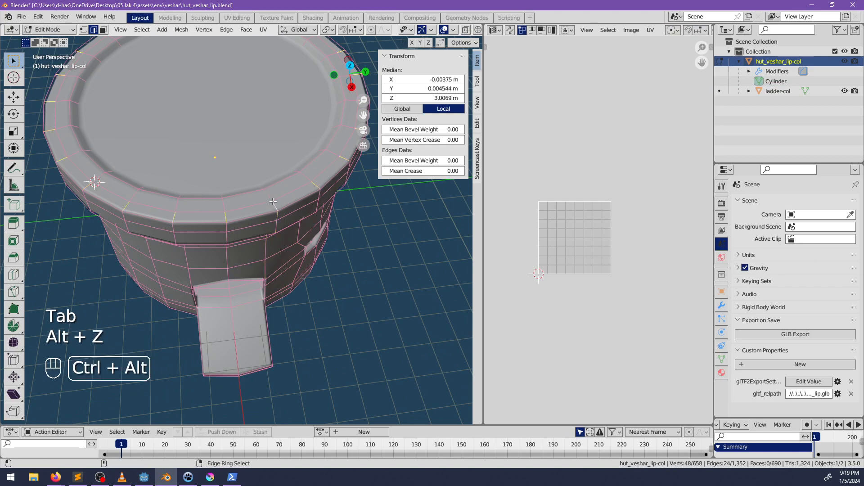
pyautogui.moveTo(303, 222); pyautogui.dragTo(292, 198, button='middle')
pyautogui.press('g')
pyautogui.press('z')
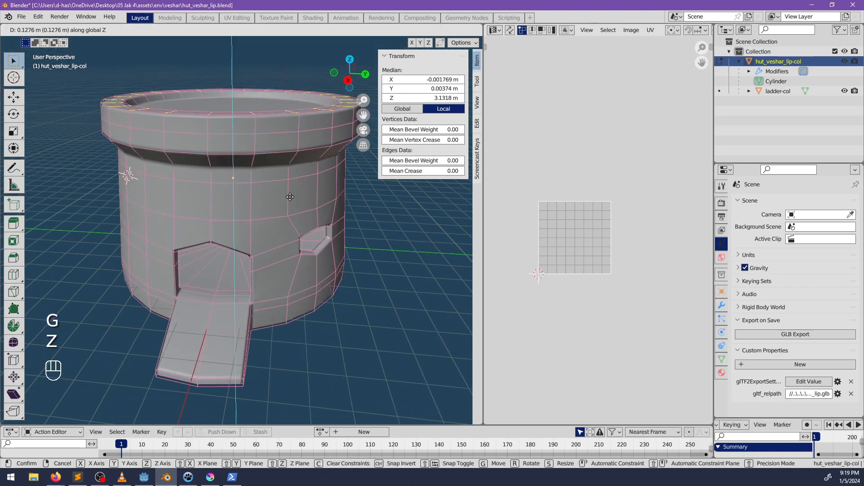
pyautogui.click(293, 194)
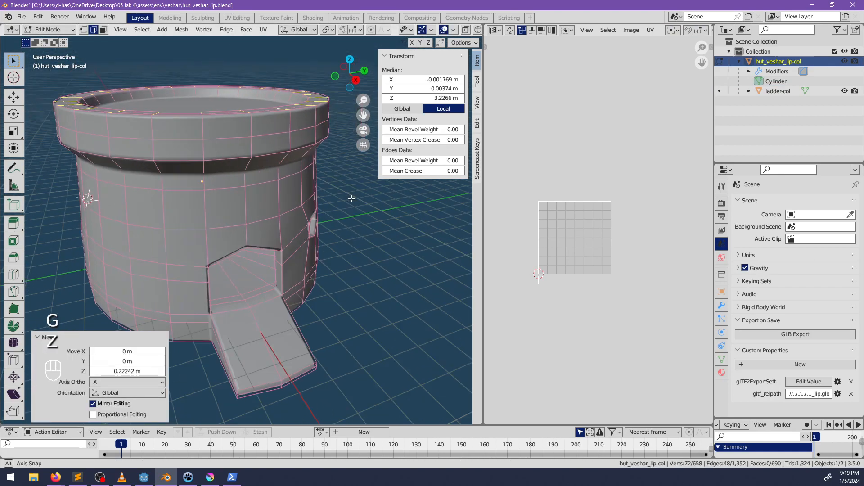
# Clear the edge selection, leave mesh editing, save hut_veshar_lip.blend and switch back to Godot
pyautogui.hotkey('alt', 'a')
pyautogui.moveTo(293, 195); pyautogui.dragTo(315, 213, button='middle')
pyautogui.moveTo(292, 186); pyautogui.dragTo(291, 242, button='middle')
pyautogui.press('Tab')
pyautogui.hotkey('ctrl', 's')
pyautogui.hotkey('alt', 'Tab')
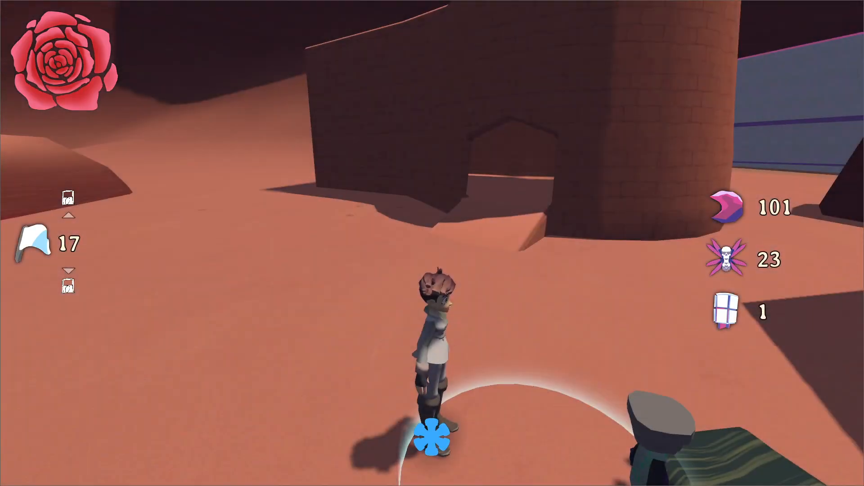
# In the running game, run across the village to the lip hut and test climbing its overhanging rim from the shaded side
pyautogui.press('w')
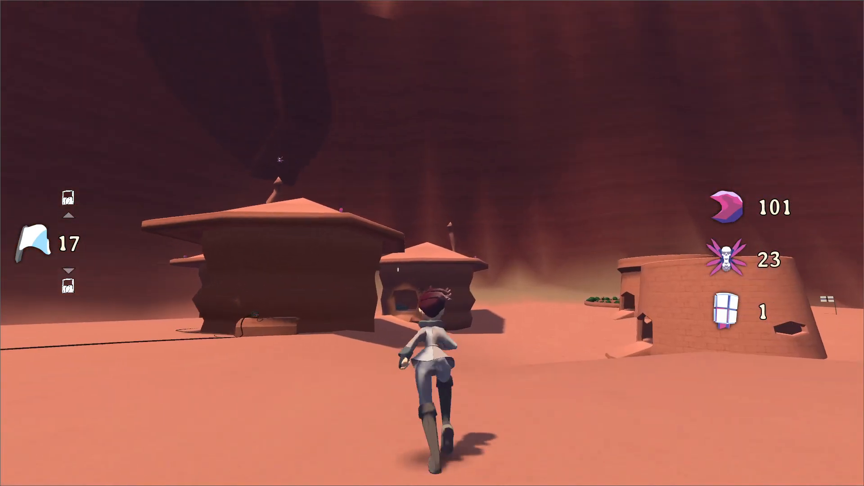
pyautogui.press('space')
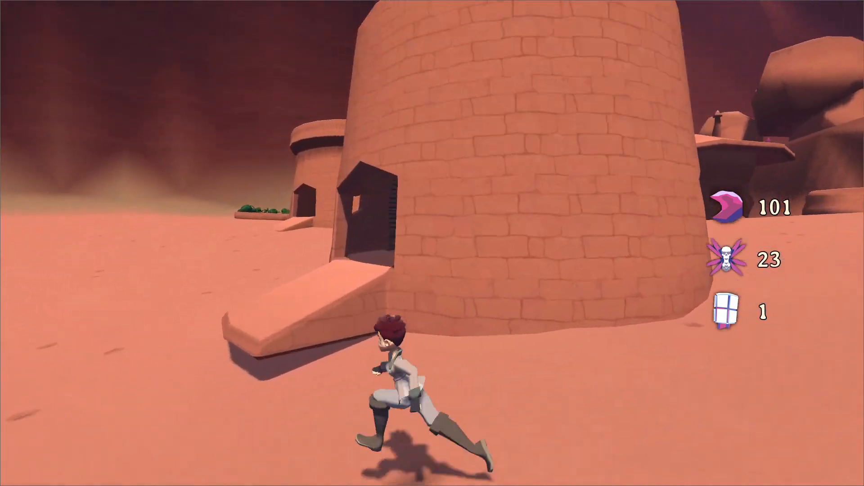
pyautogui.press('space')
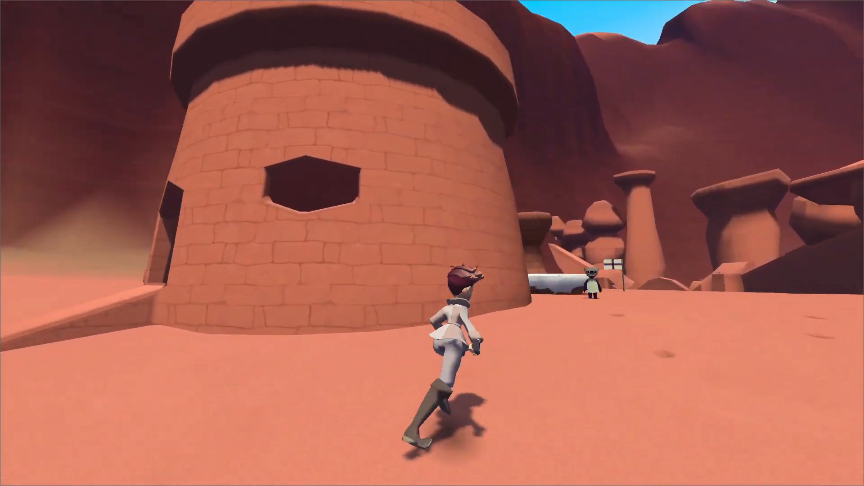
pyautogui.press('space')
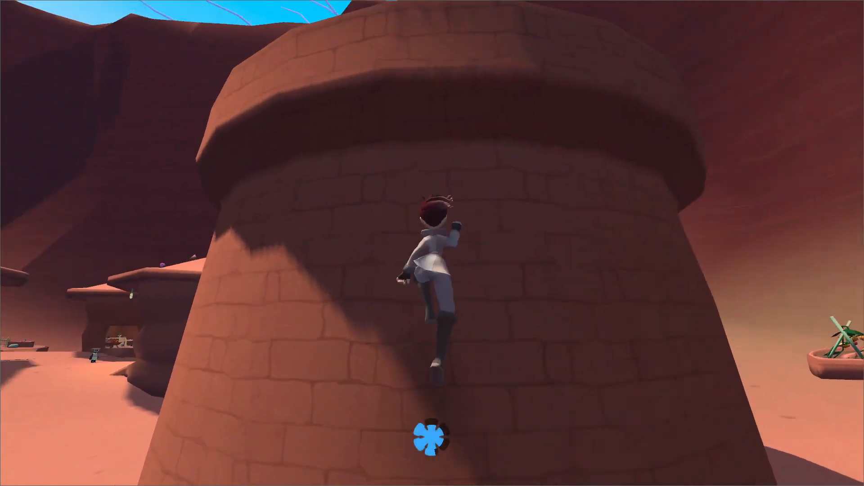
pyautogui.press('space')
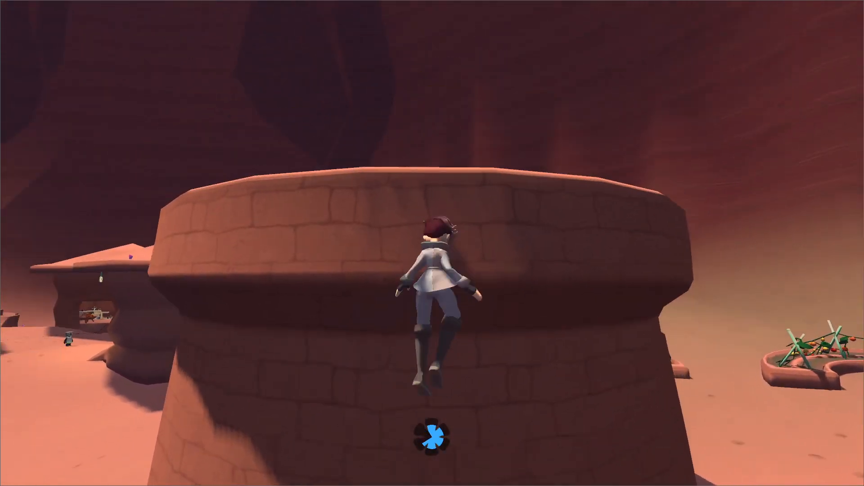
pyautogui.press('space')
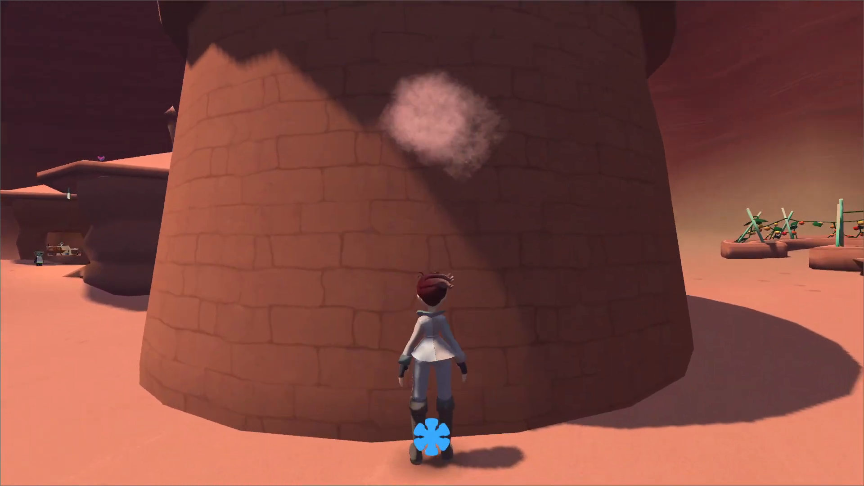
# Circle the lip hut past its doorway and test climbing the wall below its rim from another side
pyautogui.press('a')
pyautogui.press('w')
pyautogui.press('space')
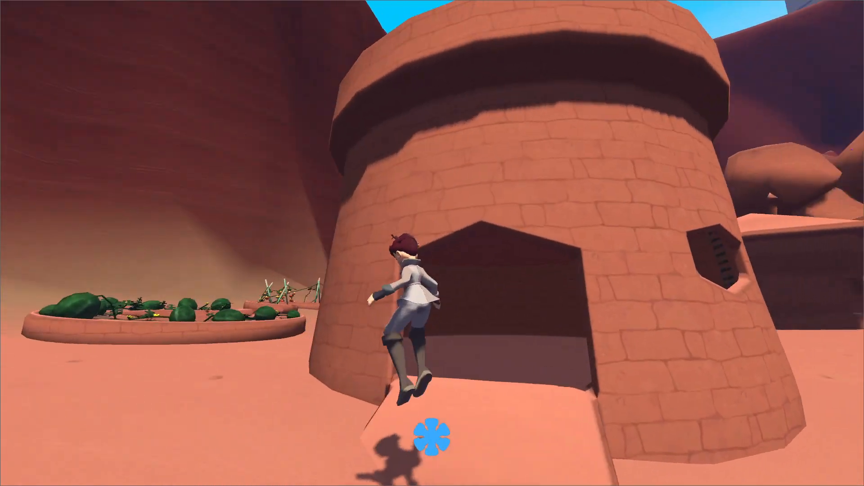
pyautogui.press('a')
pyautogui.press('w')
pyautogui.press('space')
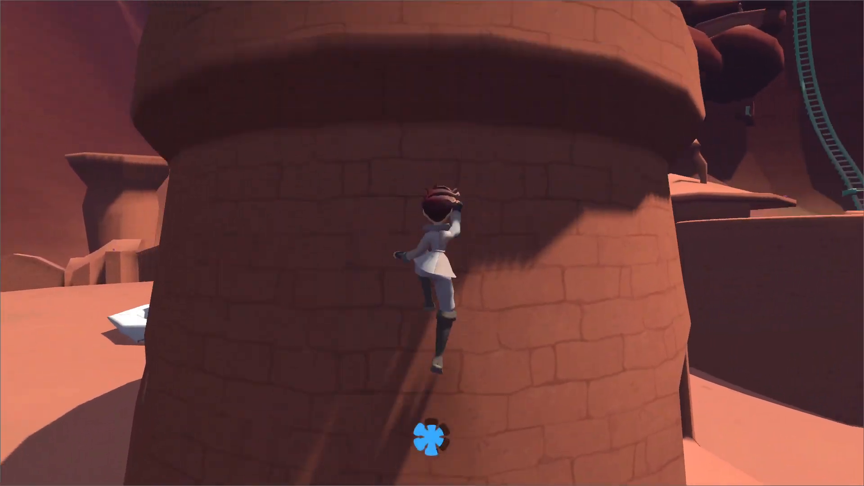
pyautogui.press('space')
# Leave the lip hut and cross the sand to the large flat-roofed brick hut near the ladder
pyautogui.press('d')
pyautogui.press('w')
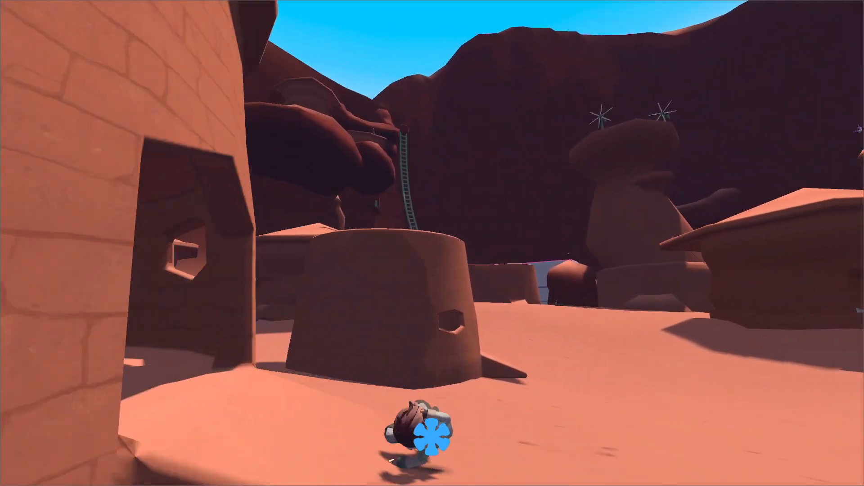
pyautogui.press('w')
pyautogui.press('space')
pyautogui.press('space')
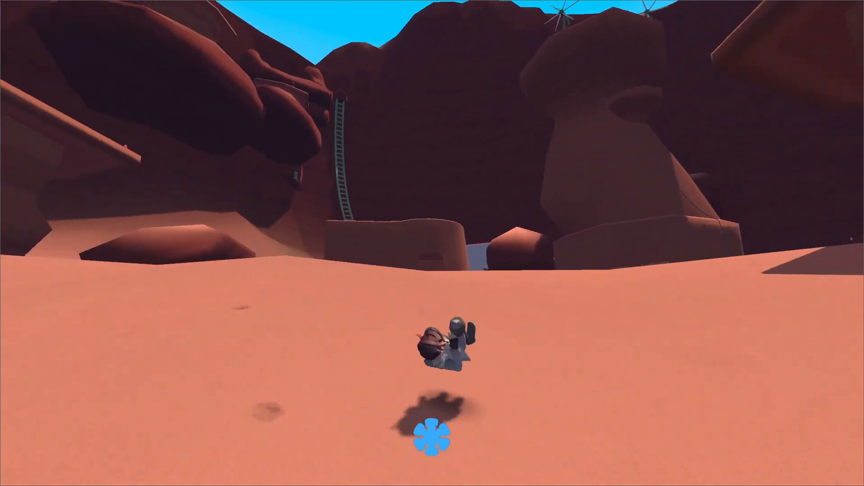
pyautogui.press('w')
pyautogui.press('space')
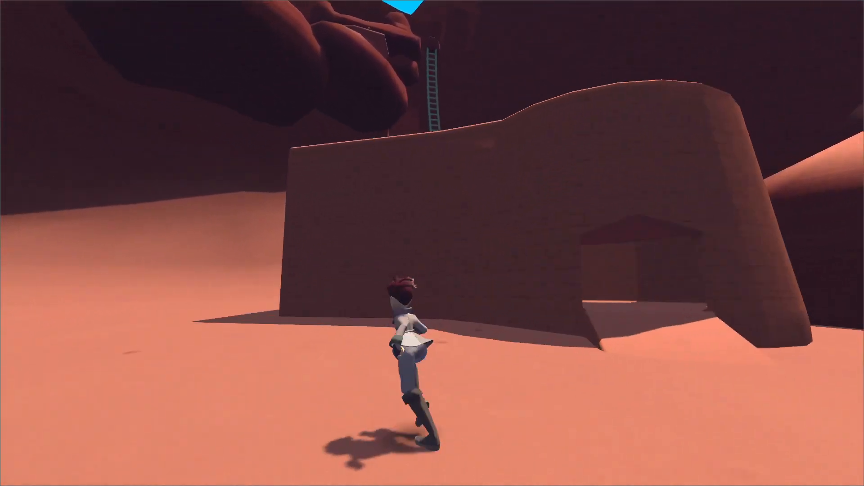
# Test climbing the large hut's shaded front wall, from the straight section to the curved corner
pyautogui.press('w')
pyautogui.press('space')
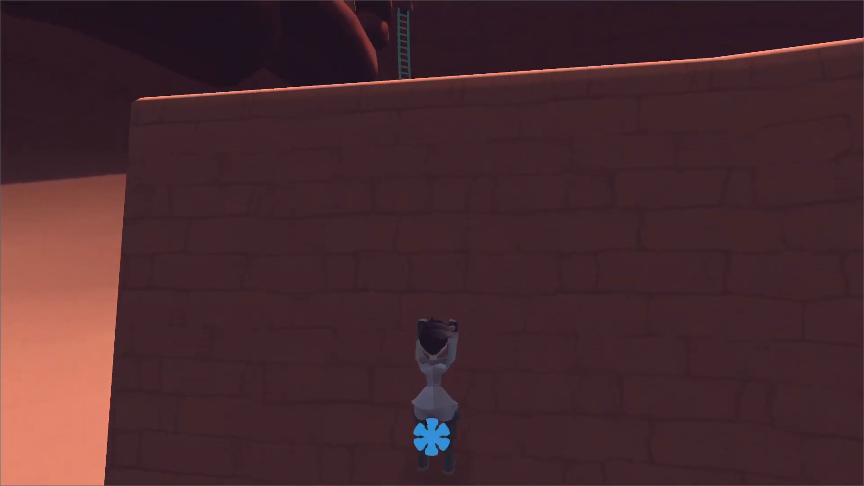
pyautogui.press('d')
pyautogui.press('w')
pyautogui.press('space')
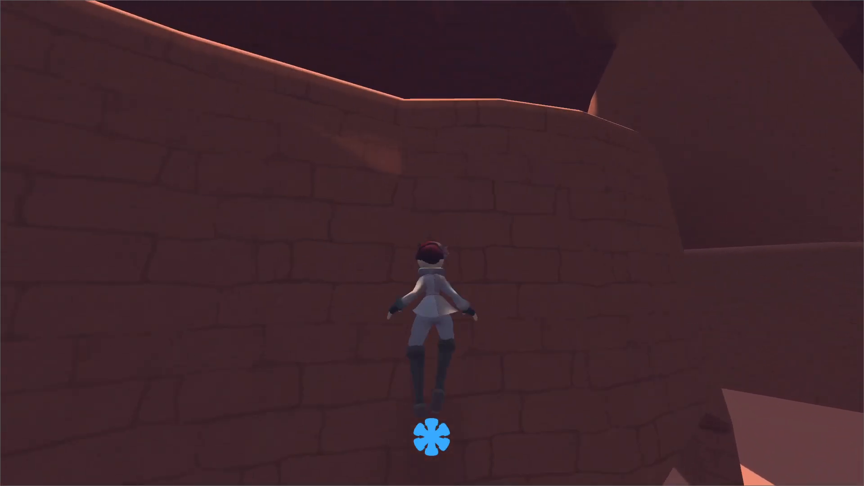
pyautogui.press('w')
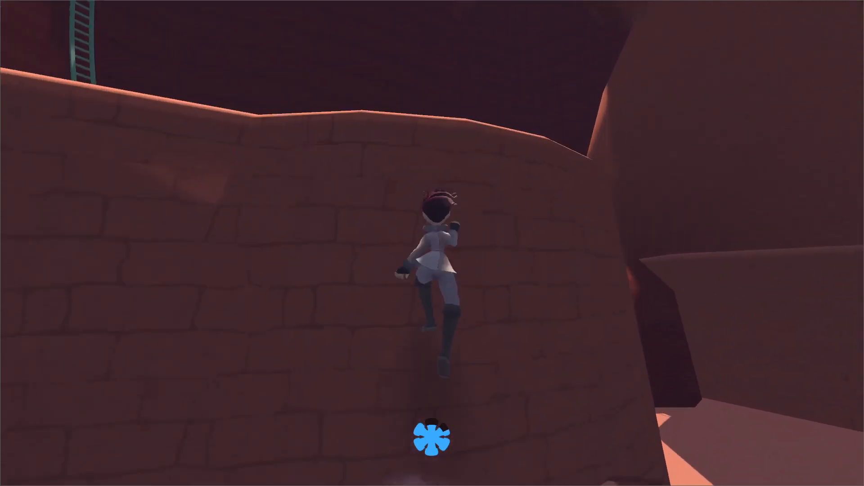
pyautogui.press('s')
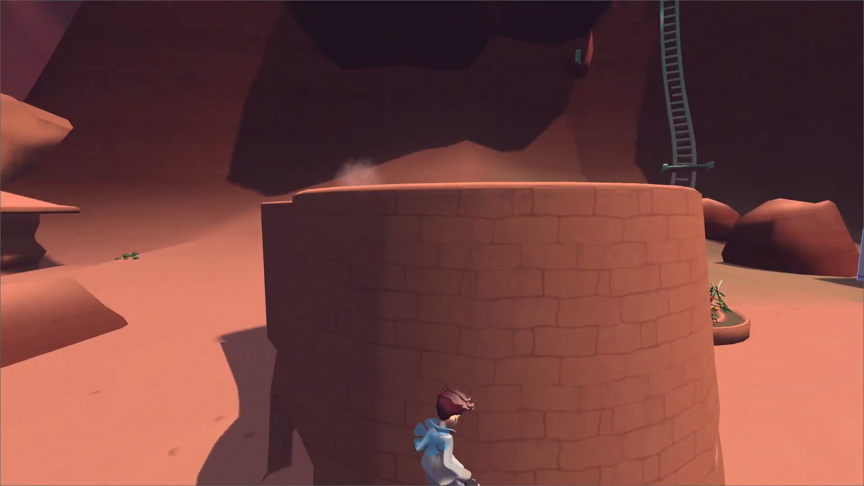
# Test climbing the large hut's rounded end wall
pyautogui.press('a')
pyautogui.press('w')
pyautogui.press('space')
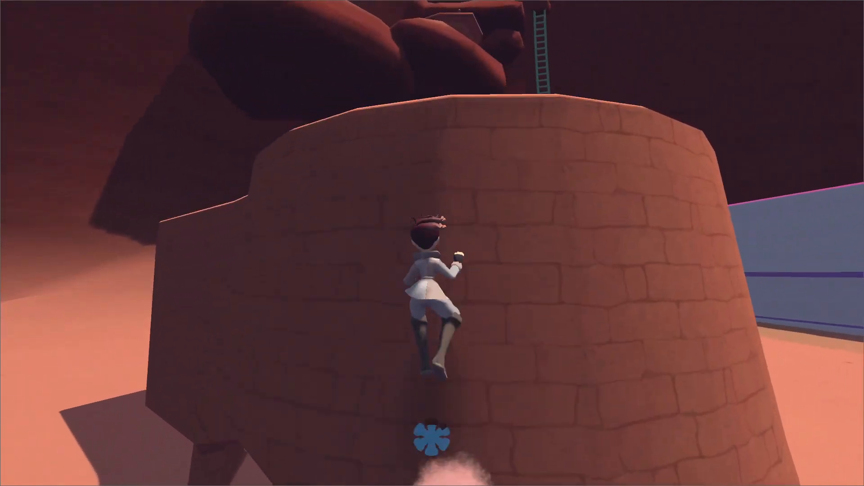
pyautogui.press('w')
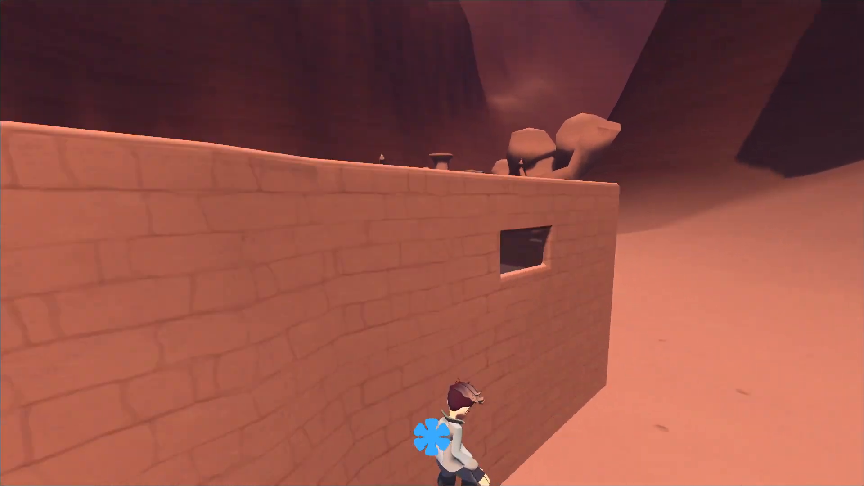
# Test climbing and moving sideways on the large hut's sunlit wall with the square window
pyautogui.press('w')
pyautogui.press('space')
pyautogui.press('w')
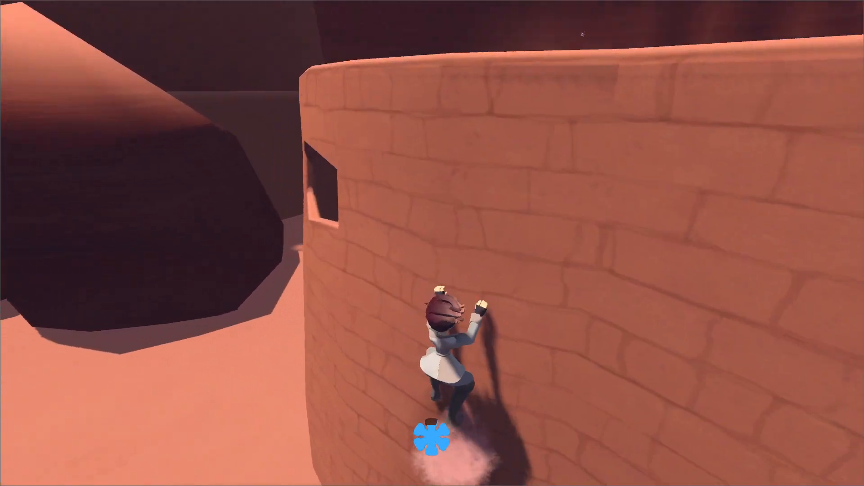
pyautogui.press('a')
pyautogui.press('space')
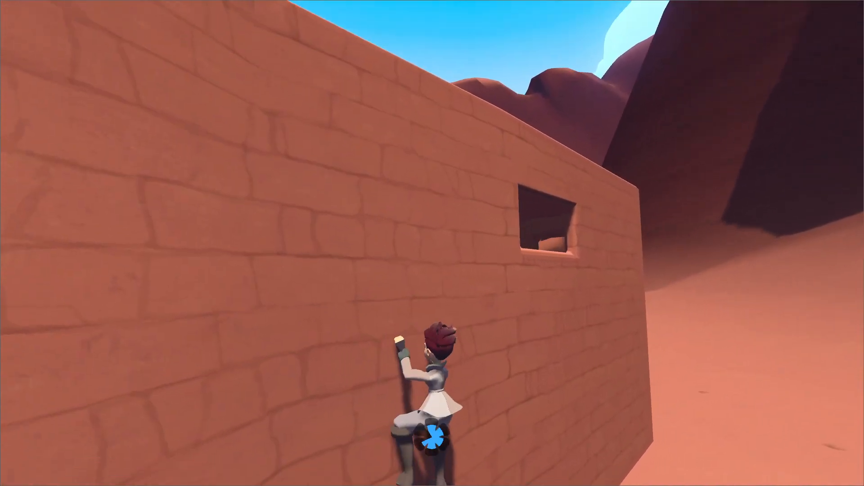
# Repeat the climb on the large hut's sunlit wall where the curved and straight sections meet between the windows
pyautogui.press('w')
pyautogui.press('space')
pyautogui.press('a')
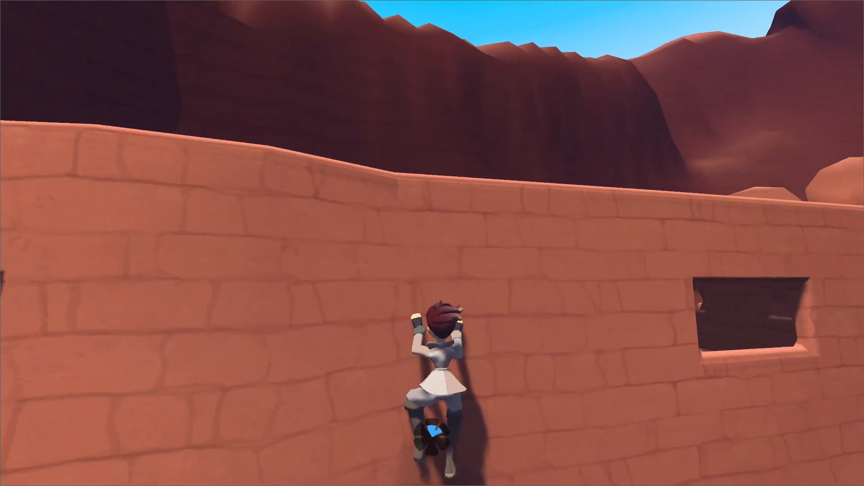
pyautogui.press('space')
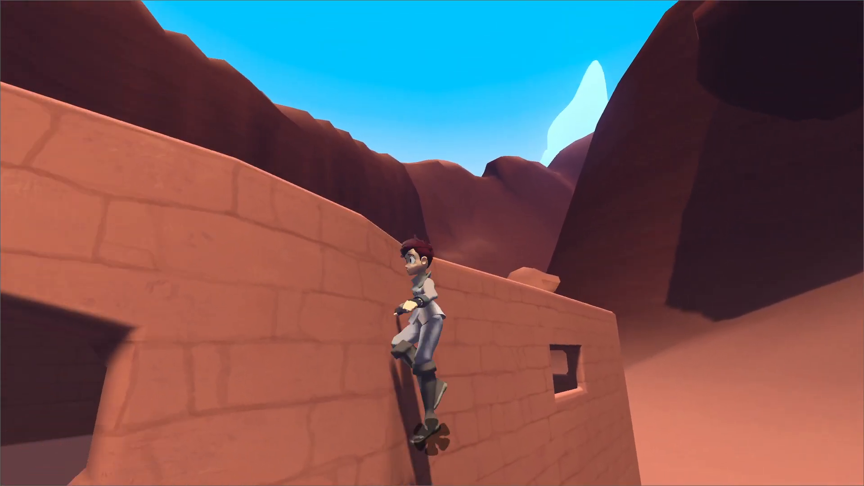
pyautogui.press('w')
pyautogui.press('space')
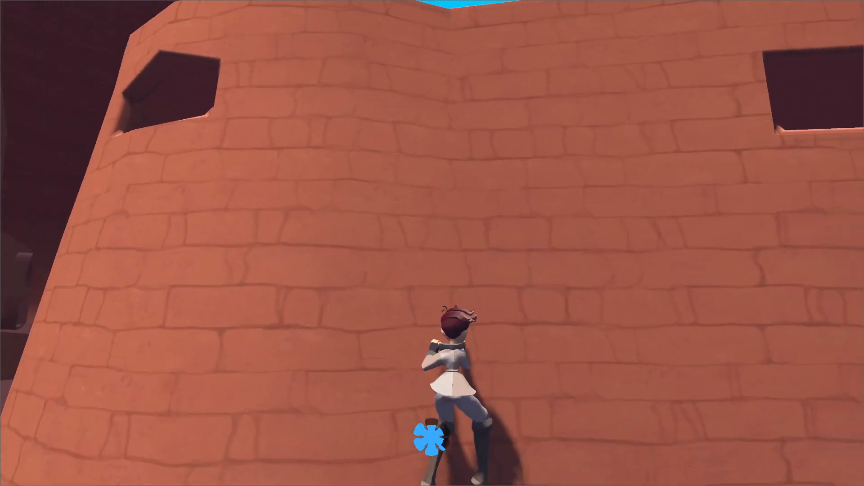
# Climb over the sunlit wall's top edge and walk the large hut's flat roof to check its collision
pyautogui.press('w')
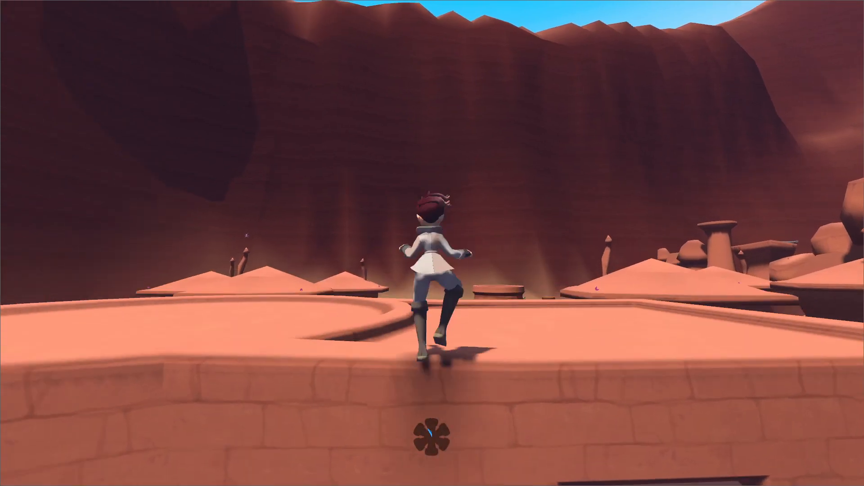
pyautogui.press('w')
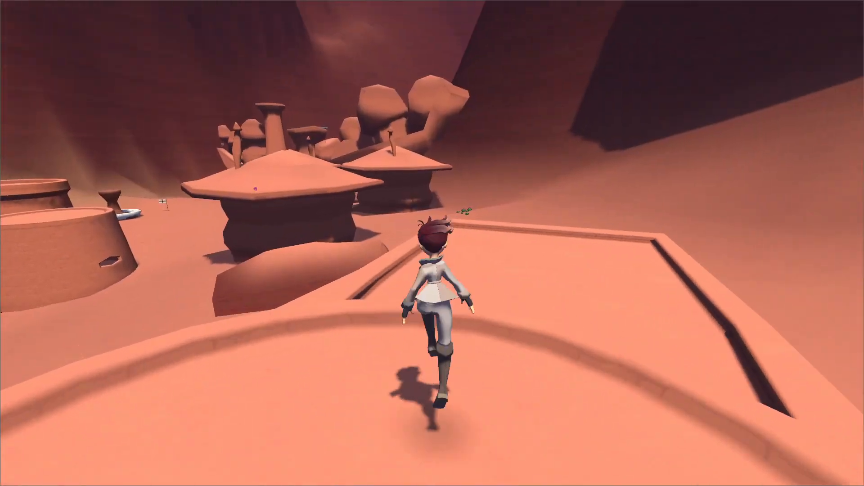
pyautogui.press('space')
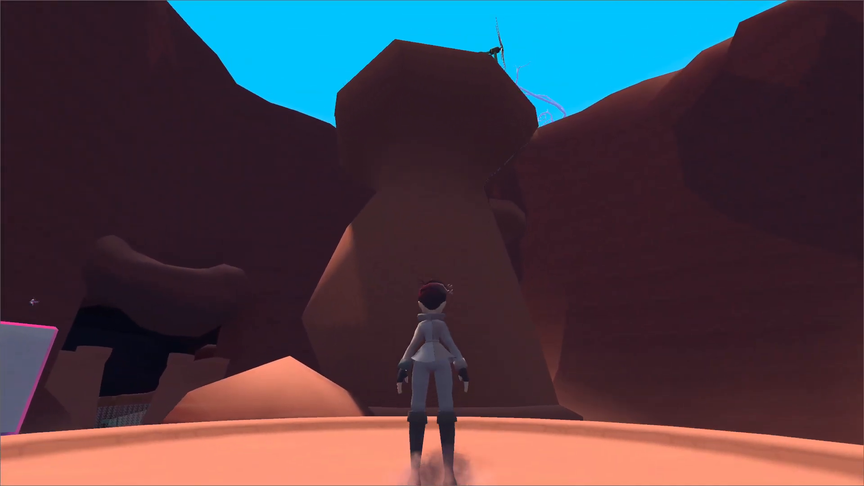
# Jump down past the boulder and follow the sloped ledge around the base of the towering brick structure
pyautogui.press('w')
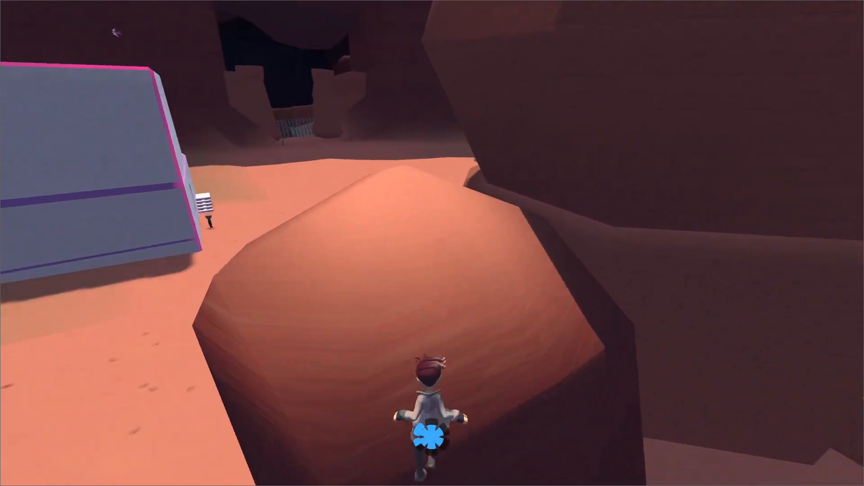
pyautogui.press('w')
pyautogui.press('space')
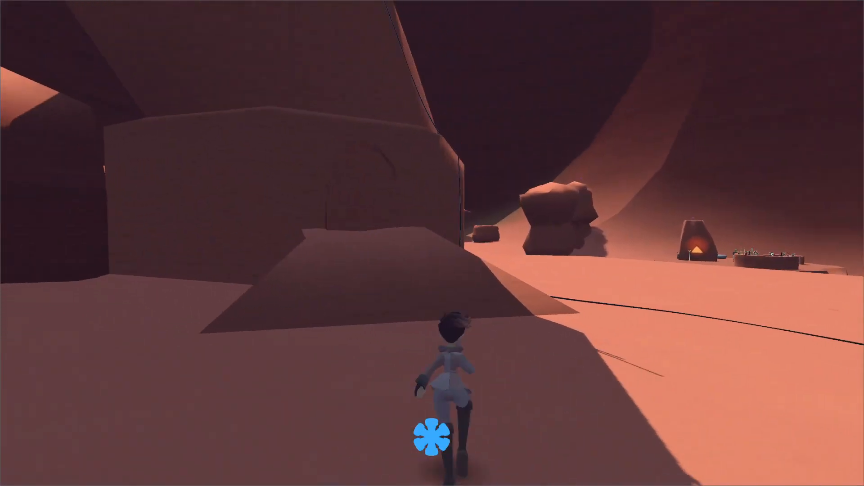
pyautogui.press('w')
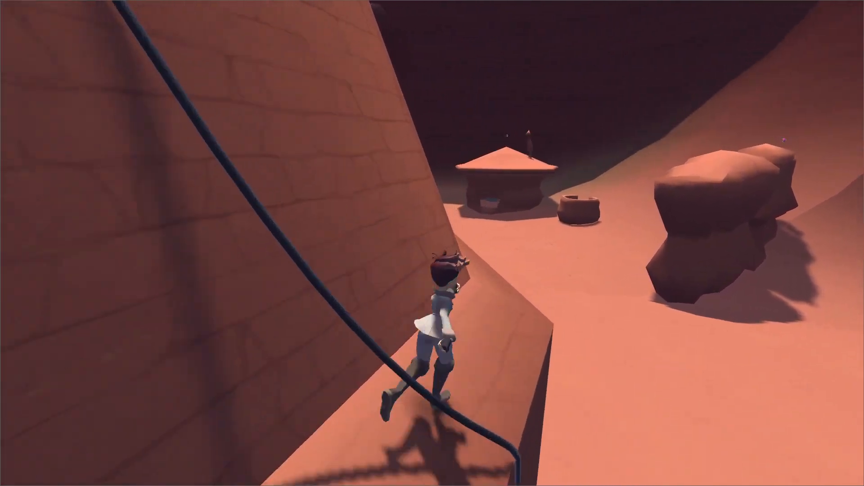
pyautogui.press('w')
pyautogui.press('w')
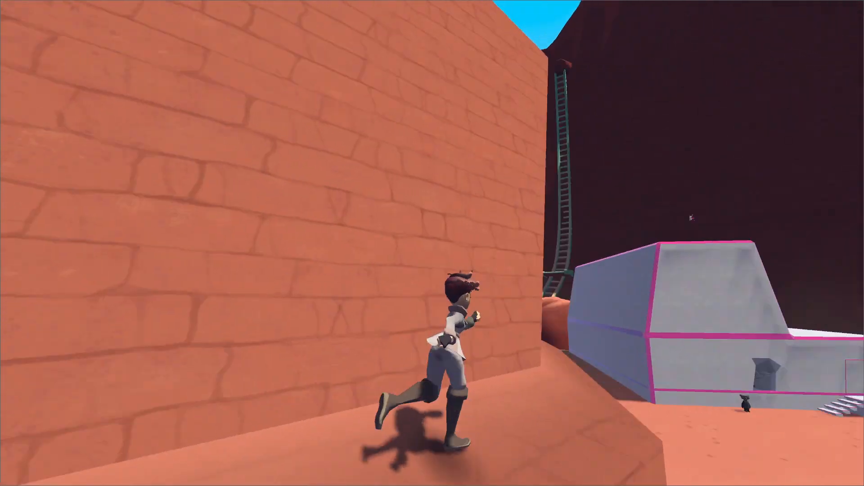
# Test climbing the towering structure's slanted brick walls and drop back down to the sand
pyautogui.press('w')
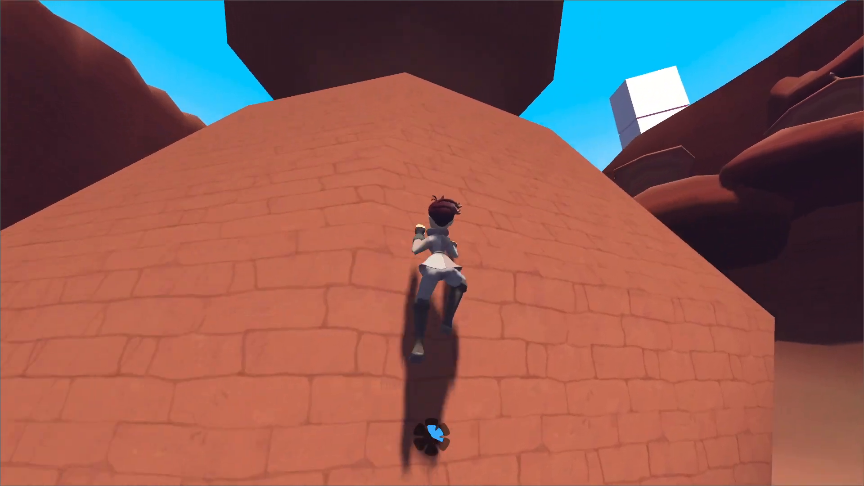
pyautogui.press('w')
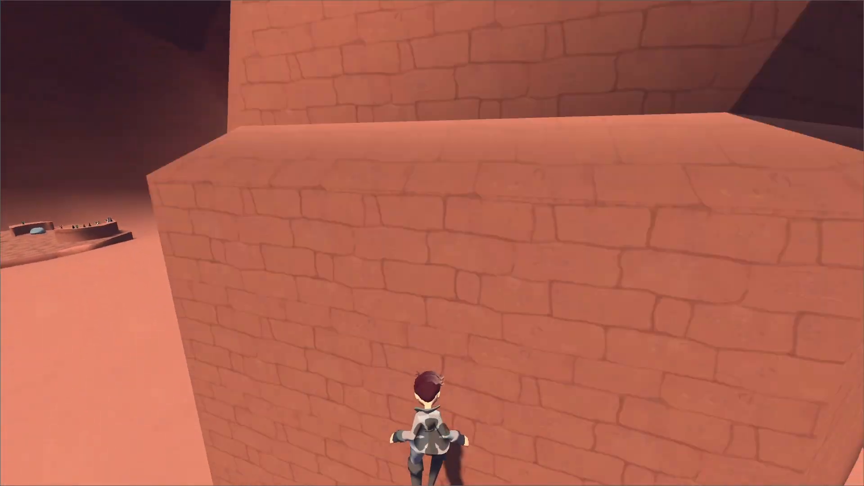
pyautogui.press('a')
pyautogui.press('d')
pyautogui.press('space')
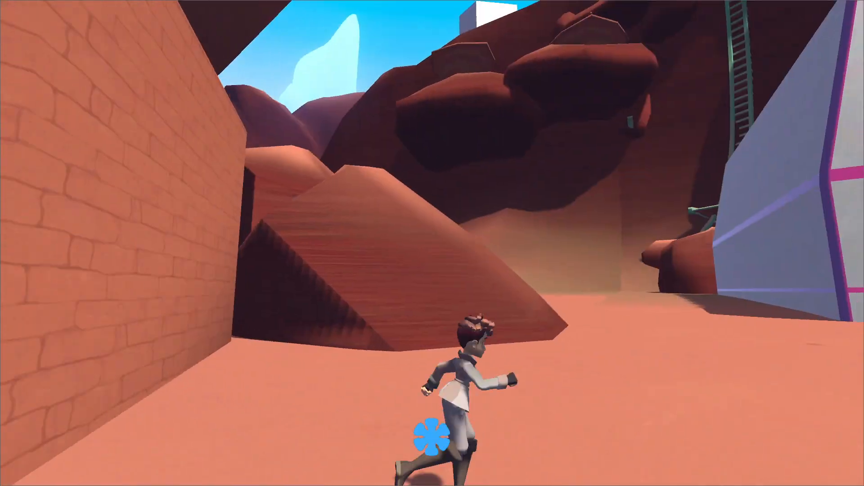
# Return to the large hut, climb its rounded wall beside the hexagonal window and cross the roof
pyautogui.press('w')
pyautogui.press('space')
pyautogui.press('w')
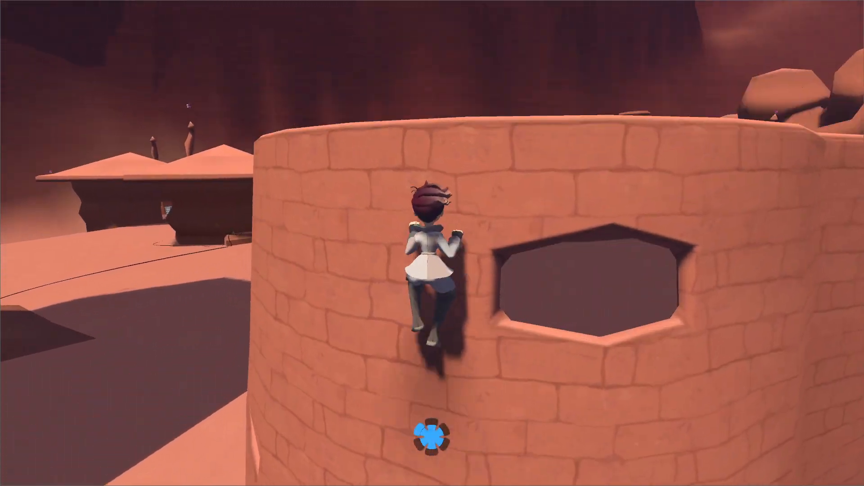
pyautogui.press('w')
pyautogui.press('space')
pyautogui.press('w')
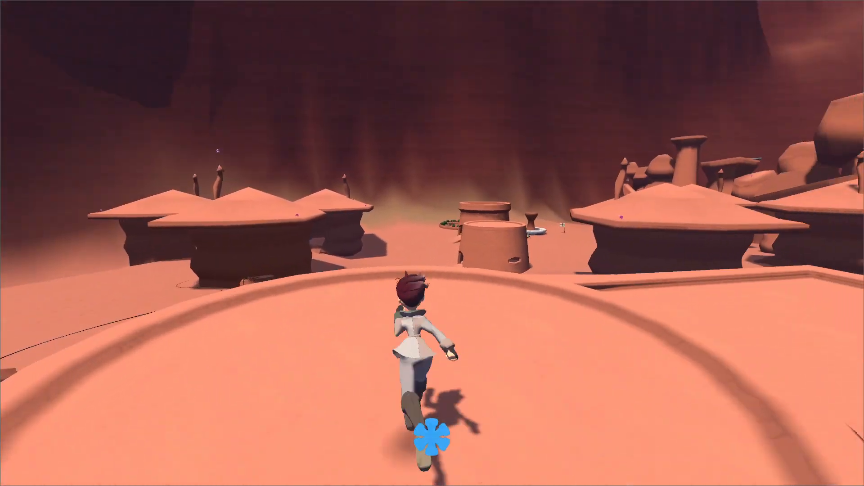
pyautogui.press('space')
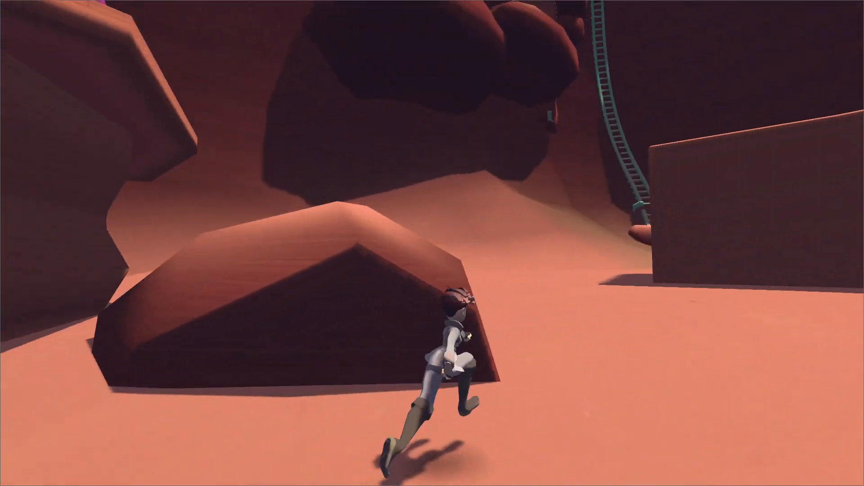
# Run past the boulder into the brick hut through its peaked doorway and test jumping along the interior wall
pyautogui.press('w')
pyautogui.press('space')
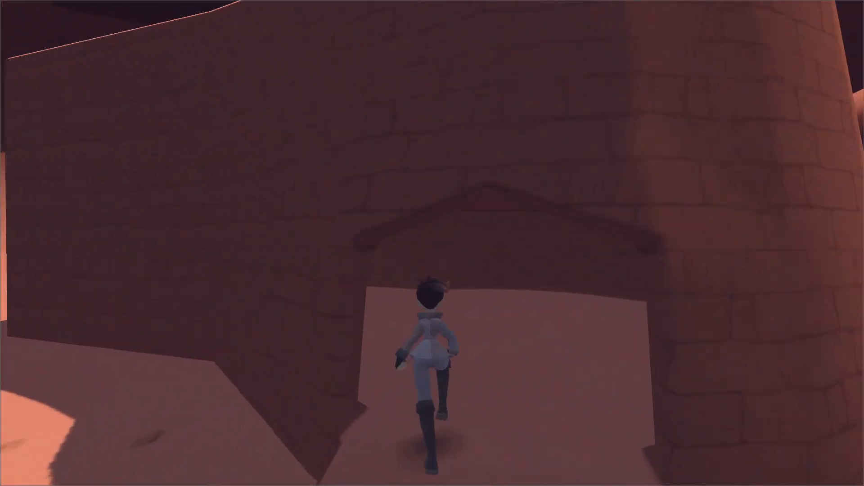
pyautogui.press('space')
pyautogui.press('space')
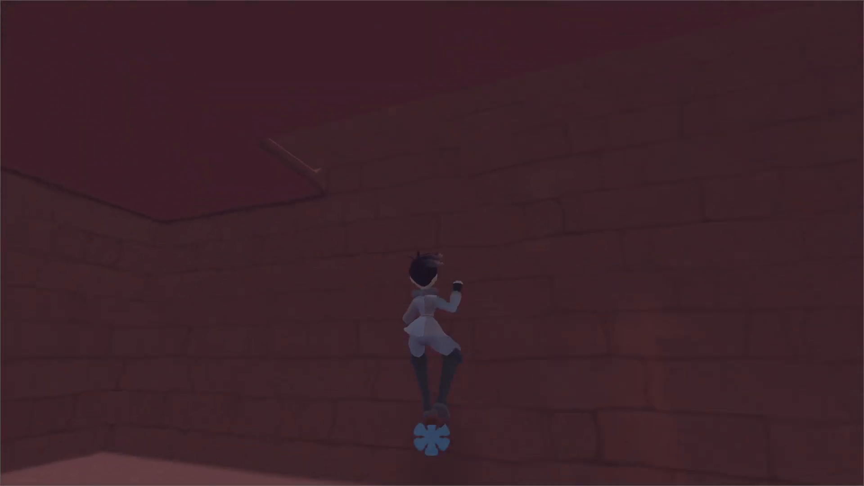
# Save and quit the playtest and return to the chunk112 scene view
pyautogui.press('Escape')
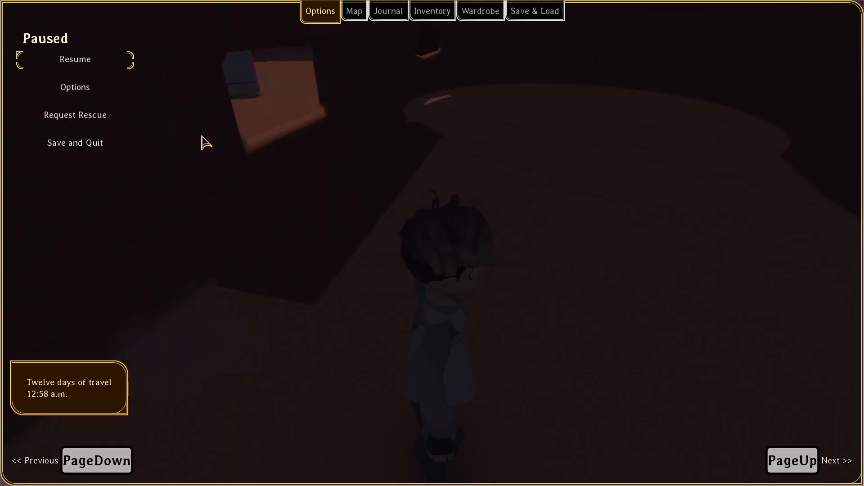
pyautogui.click(85, 149)
pyautogui.moveTo(484, 279); pyautogui.dragTo(434, 277, button='middle')
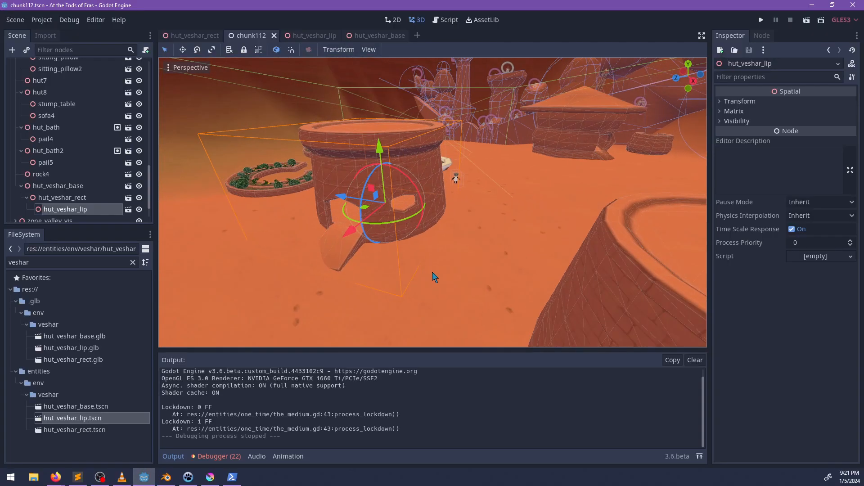
# Switch to Blender and open the recent file hut_veshar_rect.blend
pyautogui.hotkey('alt', 'Tab')
pyautogui.scroll(-3, 423, 298)
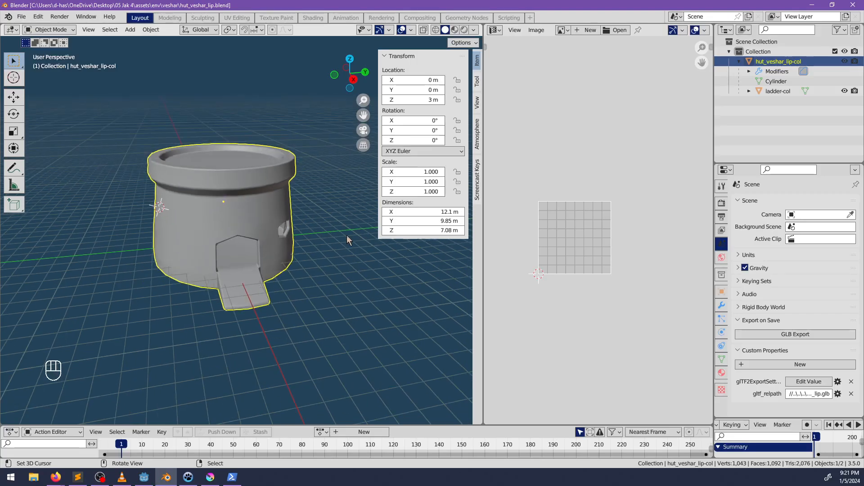
pyautogui.click(21, 17)
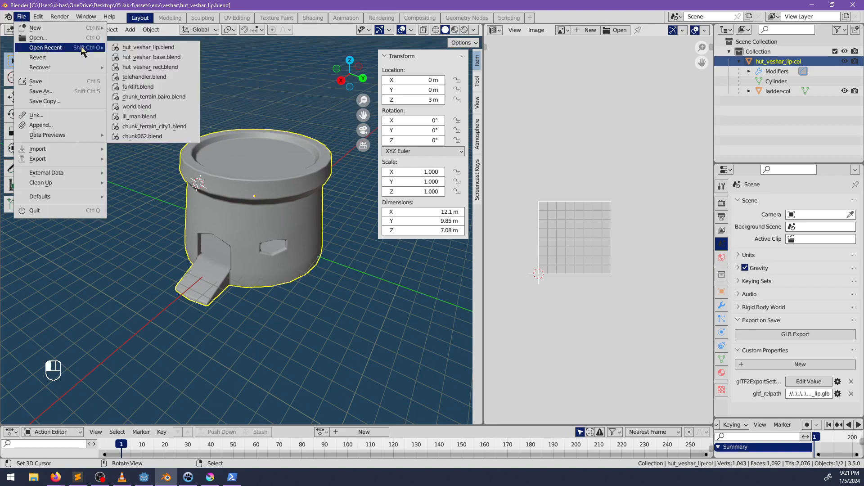
pyautogui.click(177, 71)
pyautogui.moveTo(344, 238); pyautogui.dragTo(351, 255, button='middle')
# Edit the hut mesh and delete one face low on the flat outer wall beside the doorway
pyautogui.press('Tab')
pyautogui.moveTo(437, 263); pyautogui.dragTo(397, 243, button='middle')
pyautogui.scroll(2, 428, 292)
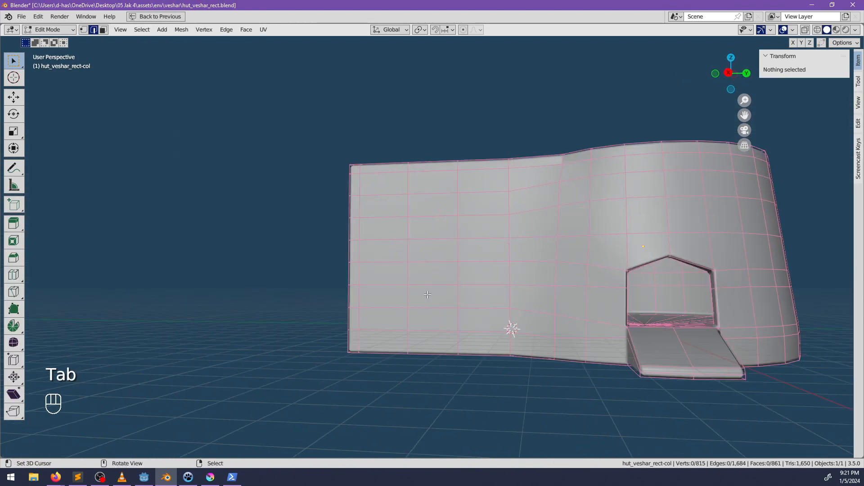
pyautogui.moveTo(429, 293); pyautogui.dragTo(431, 291, button='right')
pyautogui.keyDown('shift'); pyautogui.moveTo(501, 278); pyautogui.dragTo(396, 245, button='middle'); pyautogui.keyUp('shift')
pyautogui.hotkey('ctrl', 'z')
pyautogui.scroll(7, 459, 273)
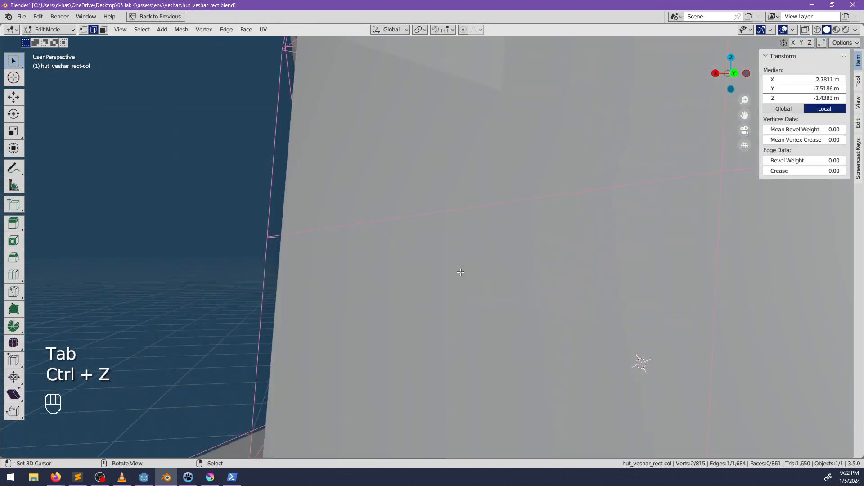
pyautogui.moveTo(459, 274); pyautogui.dragTo(395, 190, button='middle')
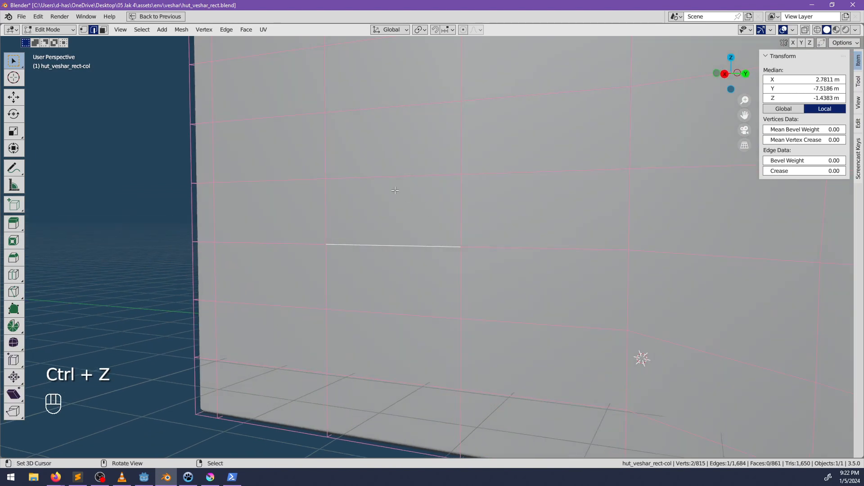
pyautogui.click(419, 261)
pyautogui.press('x')
pyautogui.click(407, 269)
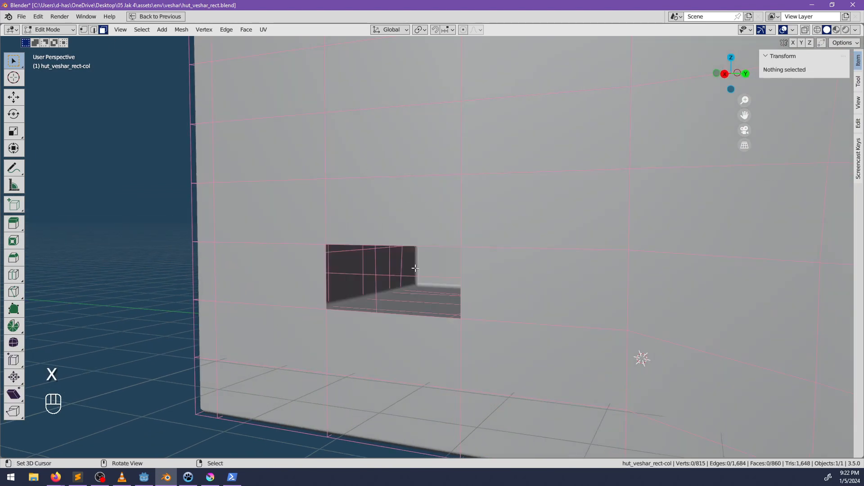
# Delete the matching inner wall face so the window opening passes through the wall
pyautogui.click(416, 269)
pyautogui.moveTo(416, 269); pyautogui.dragTo(647, 230, button='middle')
pyautogui.click(356, 273)
pyautogui.hotkey('alt', 'z')
pyautogui.moveTo(454, 258); pyautogui.dragTo(509, 275, button='middle')
pyautogui.hotkey('alt', 'z')
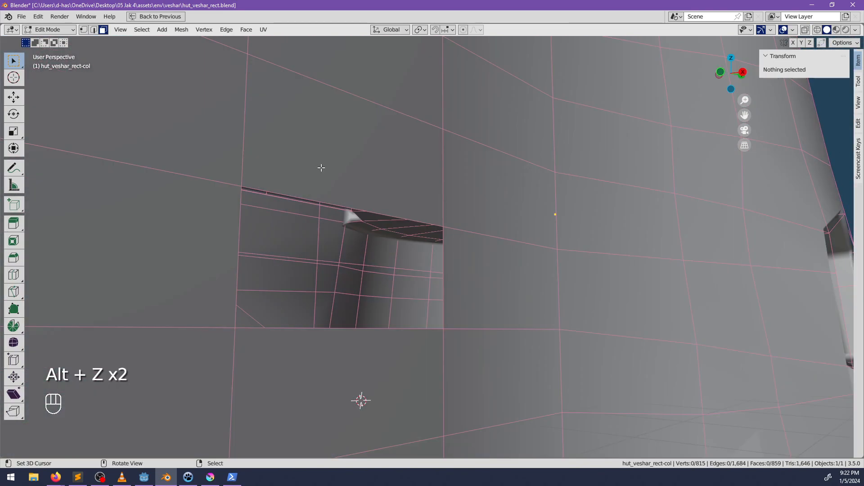
# Flatten the opening's bottom edge pair to 0 on Z and its outer side edge pair to 0 on Y
pyautogui.moveTo(386, 310); pyautogui.dragTo(357, 327, button='middle')
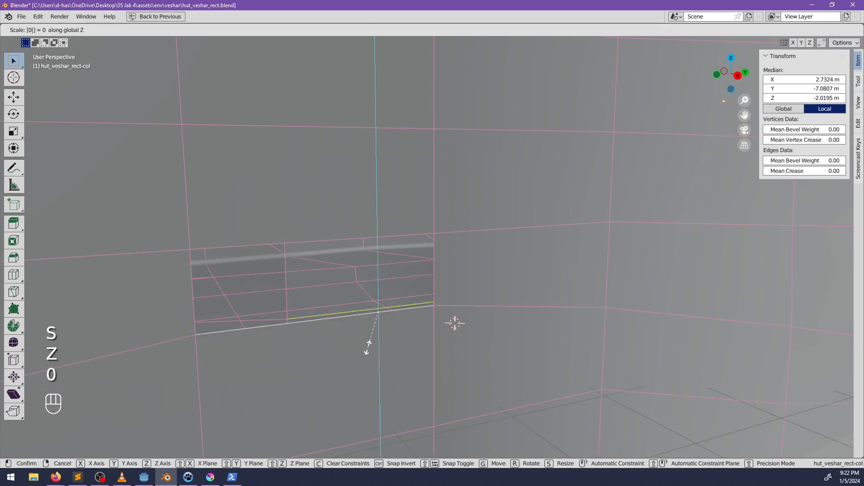
pyautogui.press('Return')
pyautogui.moveTo(310, 282); pyautogui.dragTo(282, 269, button='middle')
pyautogui.click(281, 268)
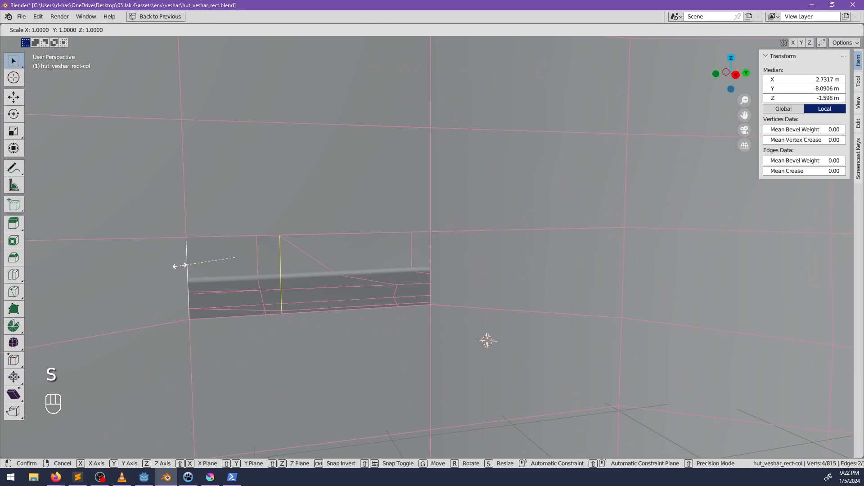
pyautogui.press('Return')
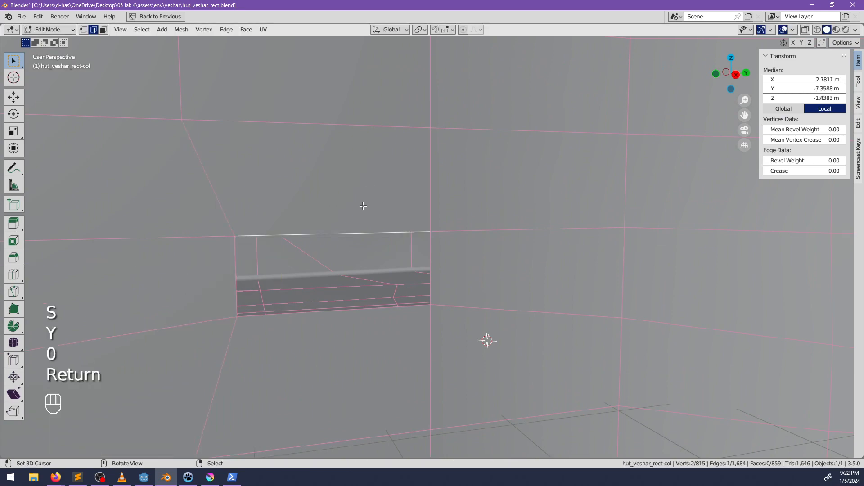
# Level the opening's top edge pair with a Z scale of 0 and straighten the remaining side with a Y scale of 0
pyautogui.moveTo(363, 206); pyautogui.dragTo(246, 189, button='middle')
pyautogui.keyDown('shift'); pyautogui.moveTo(246, 189); pyautogui.dragTo(352, 187, button='middle'); pyautogui.keyUp('shift')
pyautogui.moveTo(429, 170); pyautogui.dragTo(427, 198, button='middle')
pyautogui.press('s')
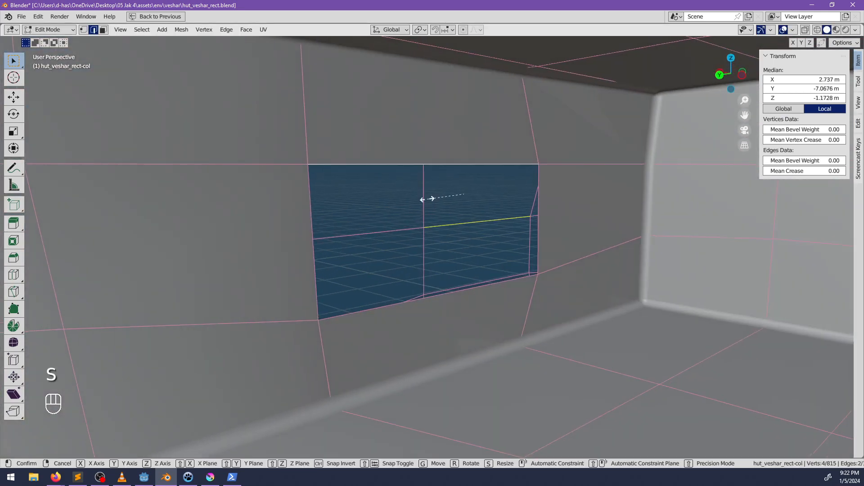
pyautogui.press('Return')
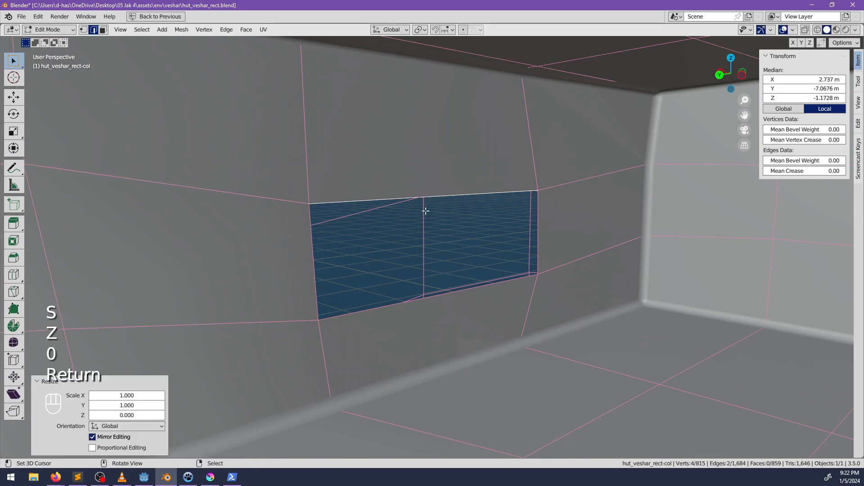
pyautogui.click(425, 210)
pyautogui.moveTo(313, 261); pyautogui.dragTo(305, 248, button='middle')
pyautogui.press('0')
pyautogui.press('Return')
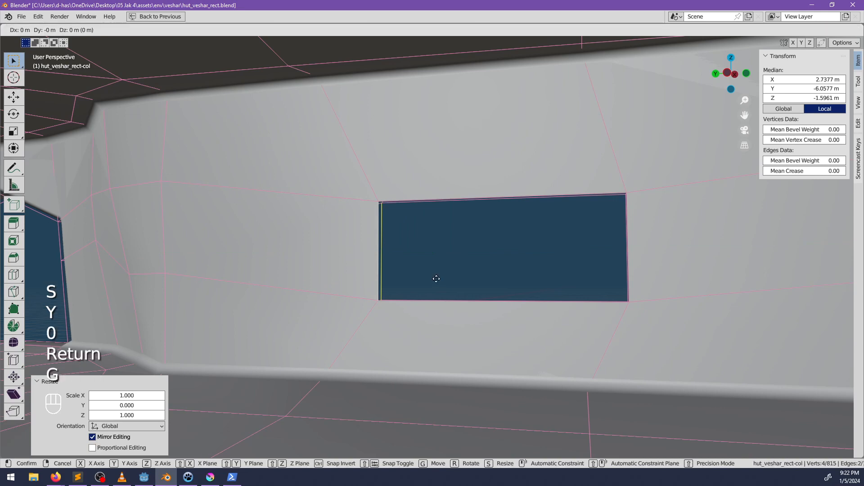
# Move the opening's two side edge pairs along Y to resize the window
pyautogui.click(474, 272)
pyautogui.moveTo(475, 272); pyautogui.dragTo(522, 259, button='middle')
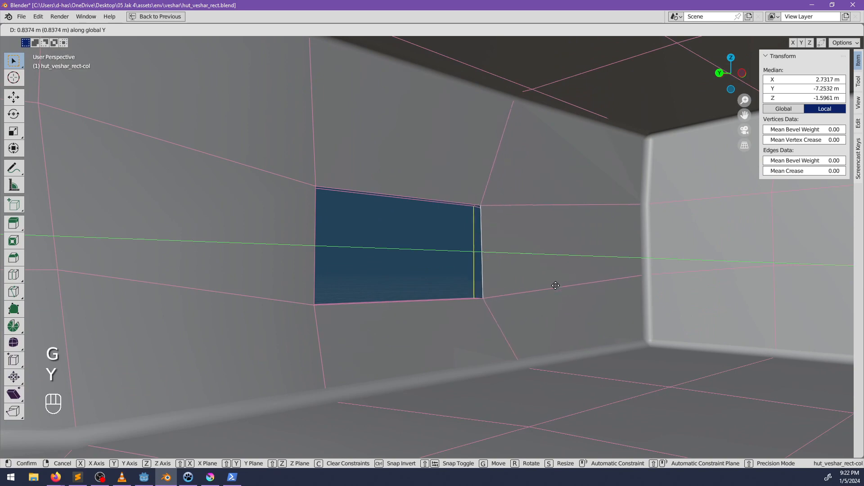
pyautogui.click(547, 288)
# Fill the four gaps between the inner and outer window edges with faces and clear the selection
pyautogui.moveTo(547, 288); pyautogui.dragTo(509, 304, button='middle')
pyautogui.rightClick(460, 296)
pyautogui.keyDown('shift'); pyautogui.rightClick(463, 297); pyautogui.keyUp('shift')
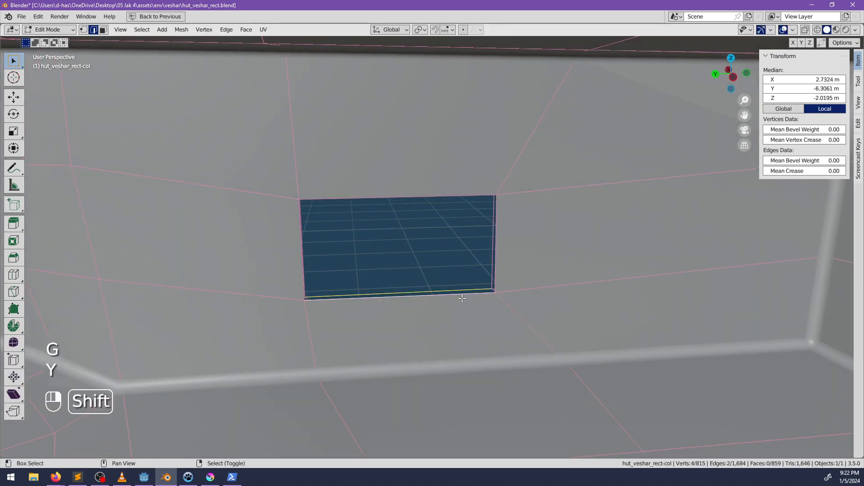
pyautogui.press('f')
pyautogui.moveTo(480, 328); pyautogui.dragTo(553, 273, button='middle')
pyautogui.hotkey('alt', 'a')
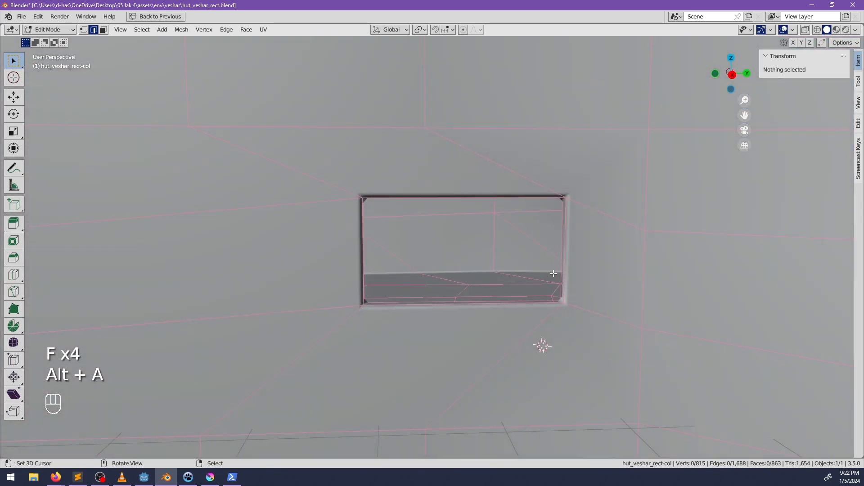
# Move the window's side edge pair nearest the doorway about -0.508 m along Y
pyautogui.moveTo(562, 238); pyautogui.dragTo(588, 267, button='middle')
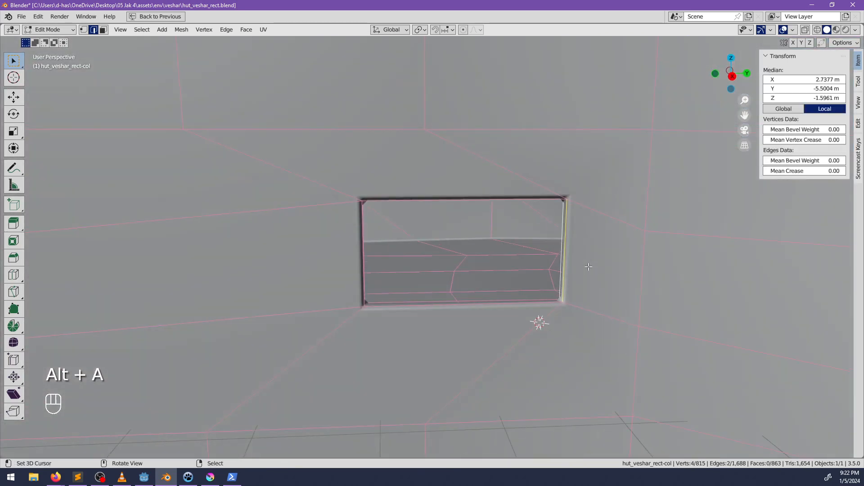
pyautogui.press('y')
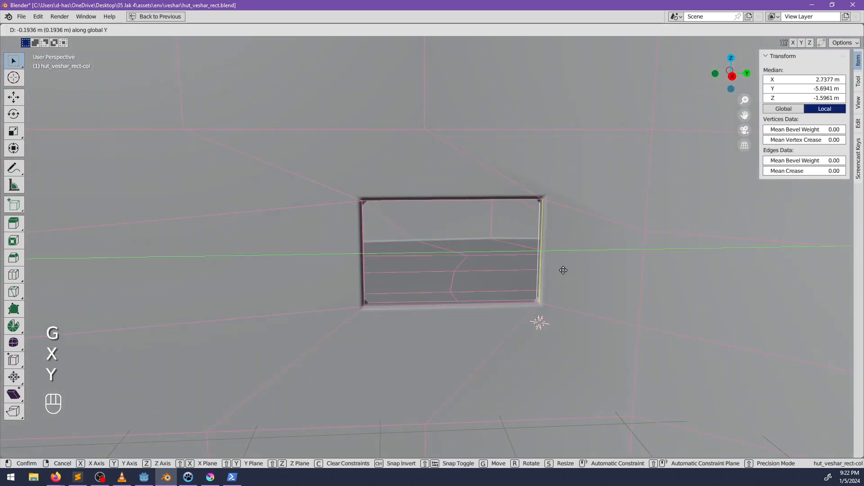
pyautogui.click(526, 278)
pyautogui.scroll(-4, 524, 274)
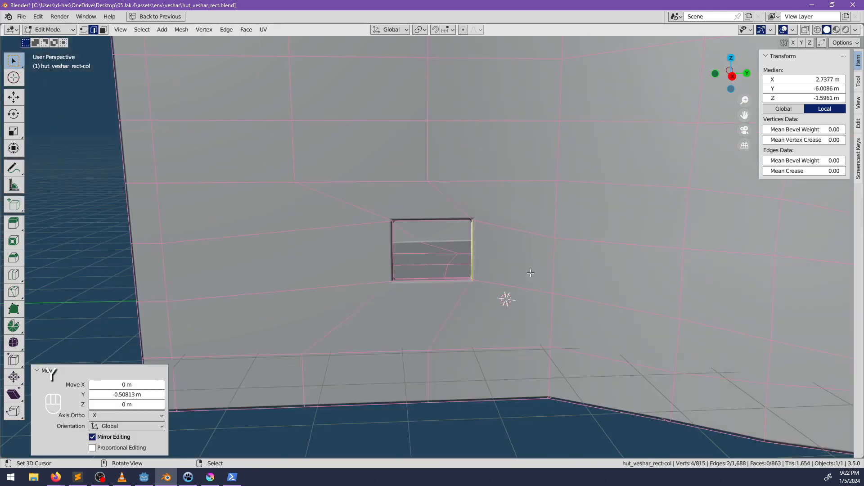
# Move the vertical wall edge loop on the window's doorway side along Y by 0.34475 m and another 0.25184 m
pyautogui.keyDown('alt'); pyautogui.rightClick(429, 173); pyautogui.keyUp('alt')
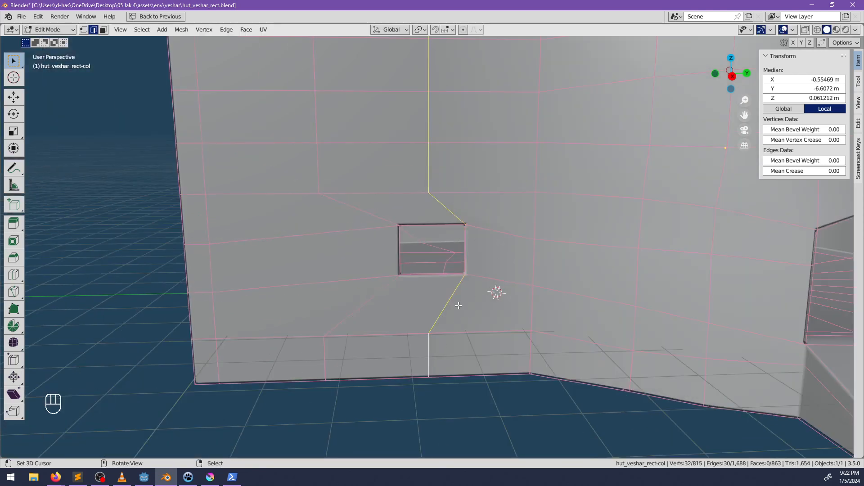
pyautogui.scroll(-5, 451, 218)
pyautogui.moveTo(395, 243); pyautogui.dragTo(594, 248, button='middle')
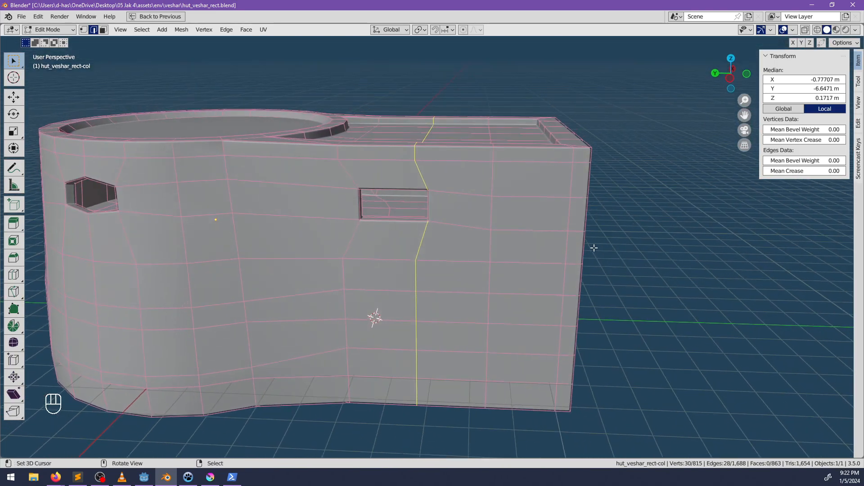
pyautogui.click(528, 270)
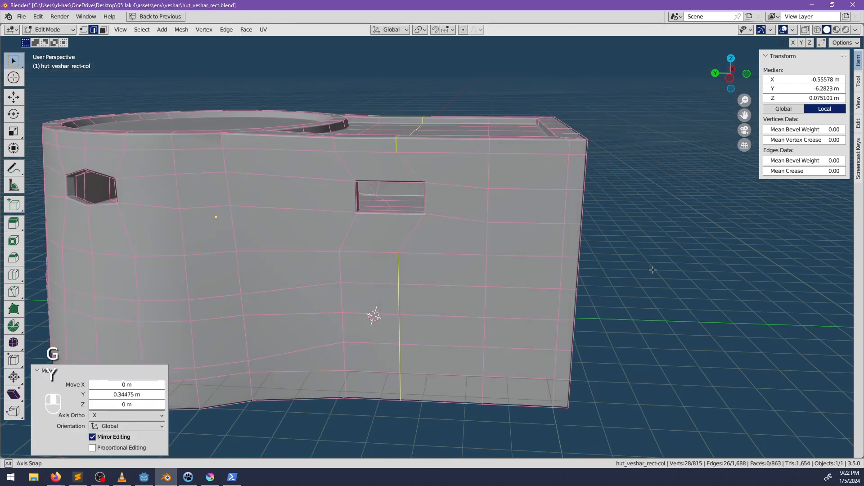
pyautogui.moveTo(527, 269); pyautogui.dragTo(383, 257, button='middle')
pyautogui.scroll(3, 360, 203)
pyautogui.moveTo(342, 179); pyautogui.dragTo(365, 195, button='middle')
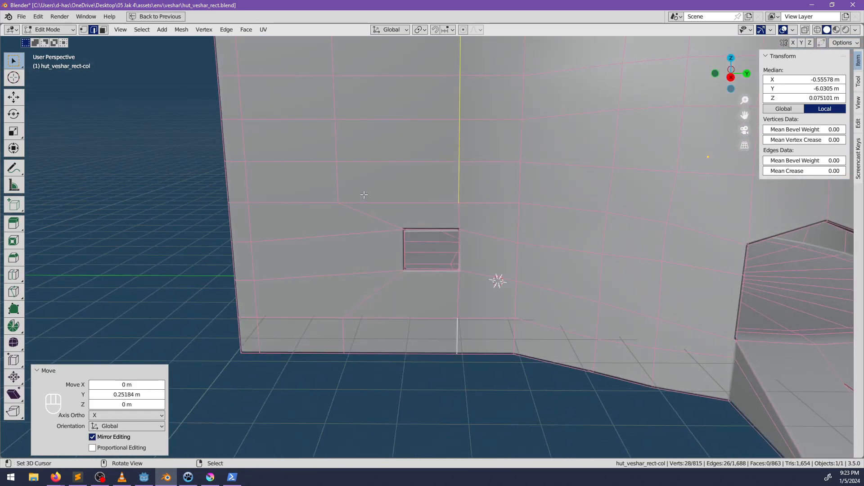
# Move the vertical wall edge loop on the window's other side along Y toward the window and check the shading in Object Mode
pyautogui.keyDown('shift'); pyautogui.click(379, 223); pyautogui.keyUp('shift')
pyautogui.scroll(-5, 380, 222)
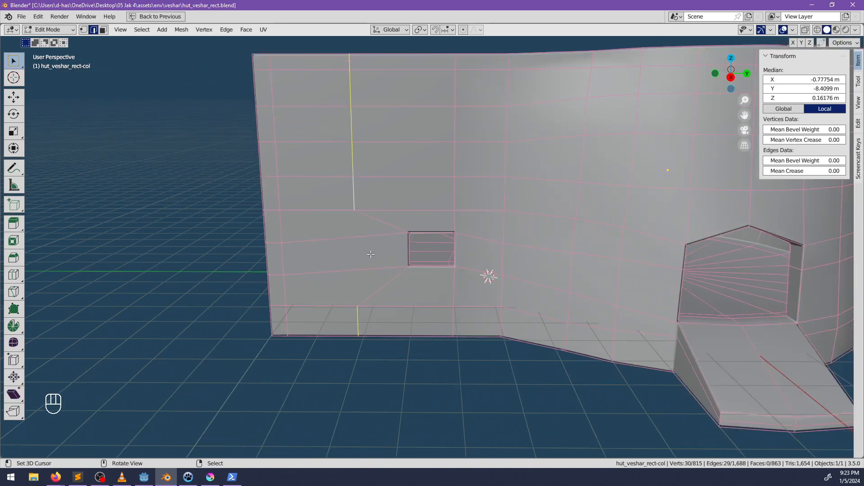
pyautogui.moveTo(379, 225); pyautogui.dragTo(428, 318, button='middle')
pyautogui.click(456, 282)
pyautogui.hotkey('alt', 'a')
pyautogui.press('Tab')
pyautogui.scroll(4, 461, 286)
pyautogui.hotkey('alt', 'a')
pyautogui.press('Tab')
pyautogui.scroll(5, 437, 279)
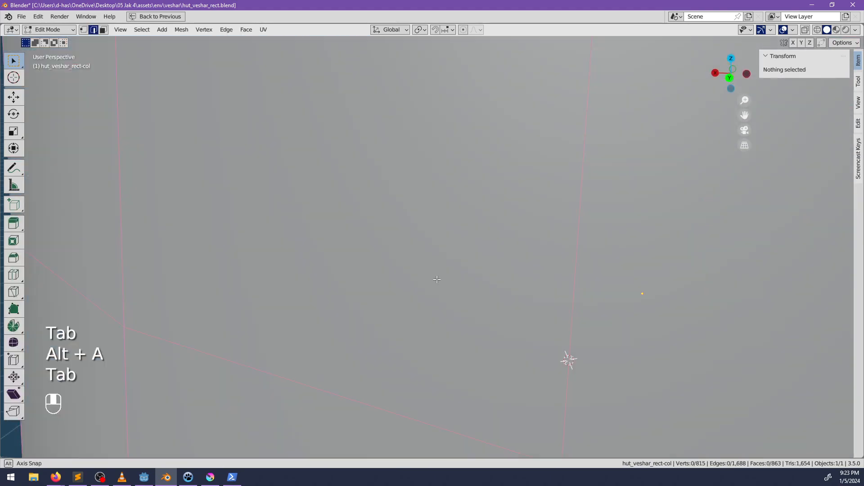
pyautogui.moveTo(437, 279); pyautogui.dragTo(426, 263, button='middle')
pyautogui.scroll(1, 407, 256)
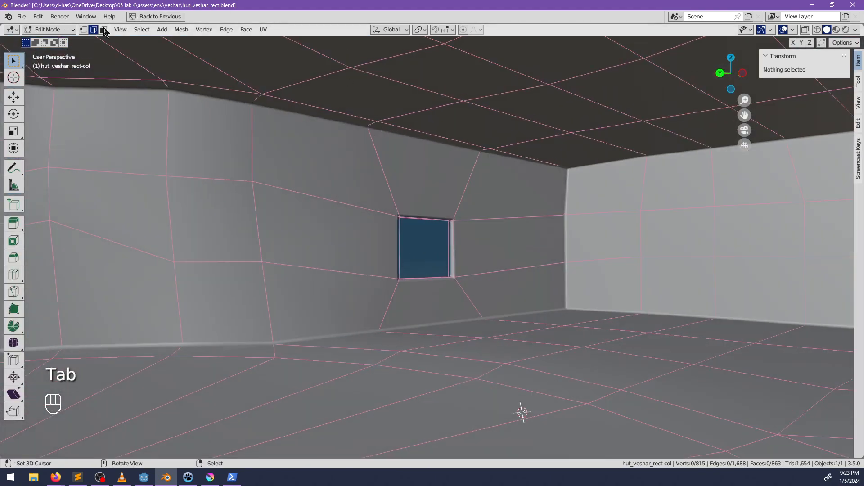
pyautogui.click(344, 144)
pyautogui.keyDown('ctrl'); pyautogui.click(507, 297); pyautogui.keyUp('ctrl')
pyautogui.keyDown('ctrl'); pyautogui.click(494, 212); pyautogui.keyUp('ctrl')
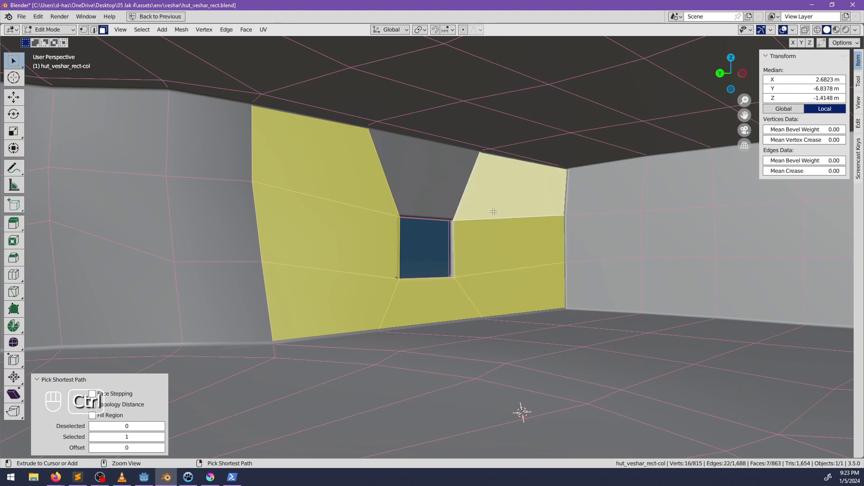
pyautogui.moveTo(477, 167); pyautogui.dragTo(595, 232, button='middle')
pyautogui.hotkey('alt', 'a')
# Select all outer faces of the flat wall around the new window, including the roof rim faces above it
pyautogui.scroll(-2, 509, 139)
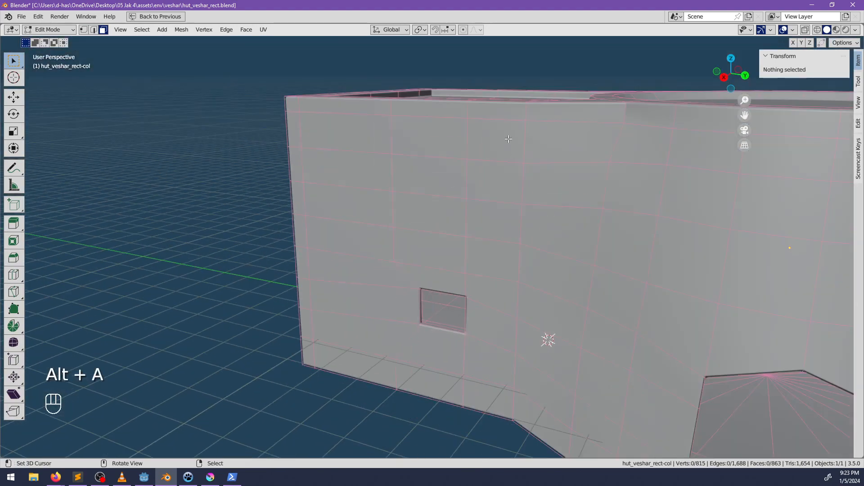
pyautogui.keyDown('ctrl'); pyautogui.keyDown('shift'); pyautogui.click(314, 359); pyautogui.keyUp('shift'); pyautogui.keyUp('ctrl')
pyautogui.moveTo(314, 359); pyautogui.dragTo(468, 326, button='middle')
pyautogui.keyDown('shift'); pyautogui.click(481, 290); pyautogui.keyUp('shift')
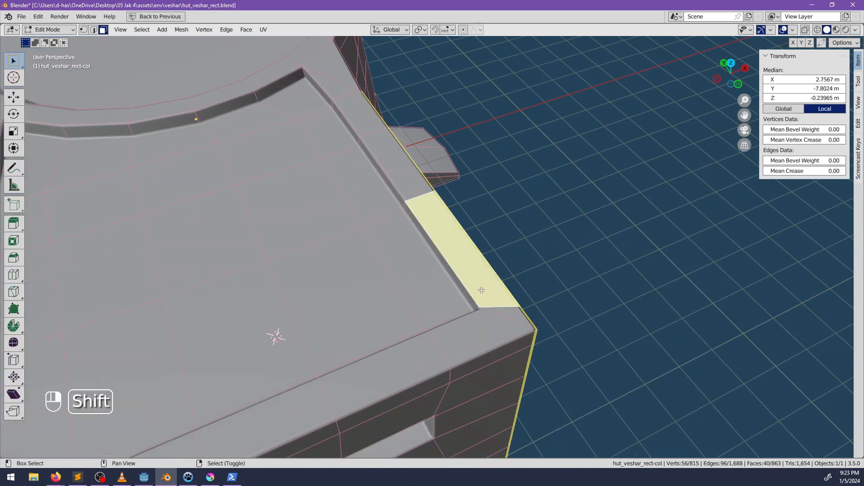
pyautogui.moveTo(540, 289); pyautogui.dragTo(516, 177, button='middle')
pyautogui.keyDown('ctrl'); pyautogui.click(366, 159); pyautogui.keyUp('ctrl')
pyautogui.moveTo(365, 159); pyautogui.dragTo(518, 321, button='middle')
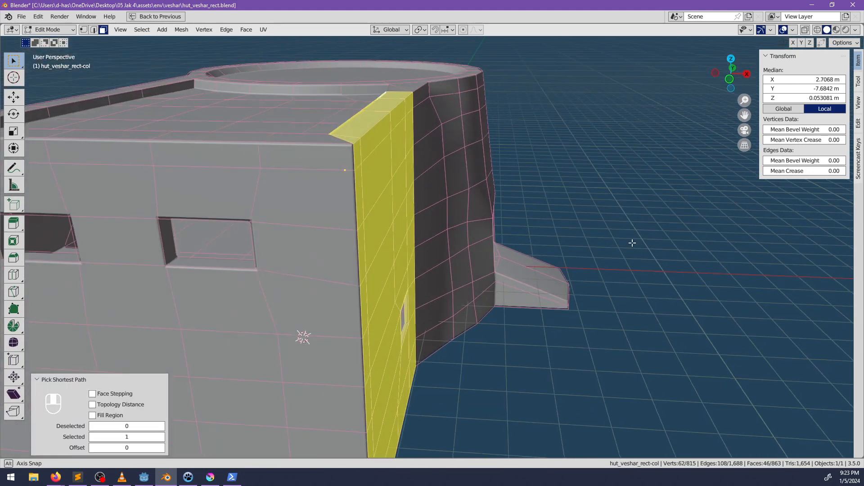
# Move the selected outer faces of the flat wall slightly along the X axis and check the shading in Object Mode
pyautogui.click(522, 321)
pyautogui.keyDown('shift'); pyautogui.moveTo(515, 342); pyautogui.dragTo(489, 334, button='middle'); pyautogui.keyUp('shift')
pyautogui.scroll(2, 550, 305)
pyautogui.hotkey('ctrl', 'z')
pyautogui.keyDown('alt'); pyautogui.keyDown('shift'); pyautogui.rightClick(493, 290); pyautogui.keyUp('shift'); pyautogui.keyUp('alt')
pyautogui.hotkey('ctrl', 'z')
pyautogui.press('g')
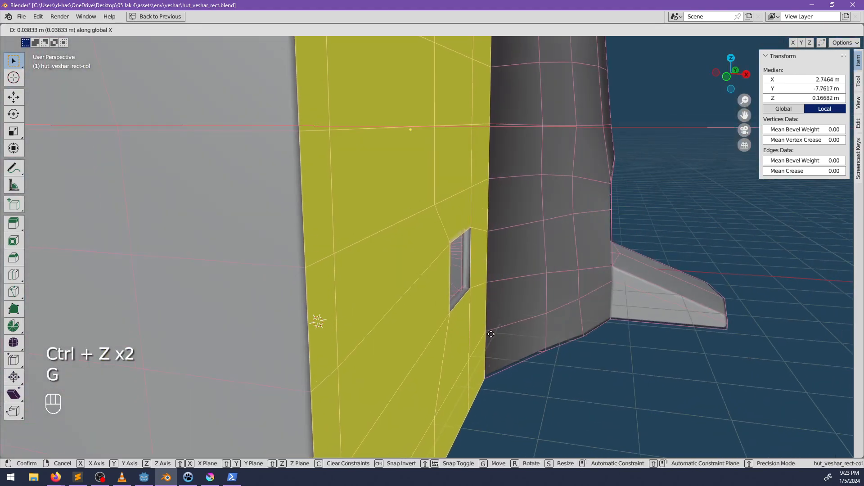
pyautogui.moveTo(551, 319); pyautogui.dragTo(551, 248, button='middle')
pyautogui.press('Tab')
pyautogui.scroll(3, 483, 267)
pyautogui.hotkey('ctrl', 'z')
# Clear the selection and examine the flat wall and its window from several sides in Object and Edit Mode
pyautogui.hotkey('alt', 'a')
pyautogui.scroll(-6, 473, 288)
pyautogui.press('Tab')
pyautogui.scroll(-3, 498, 308)
pyautogui.hotkey('alt', 'a')
pyautogui.press('Tab')
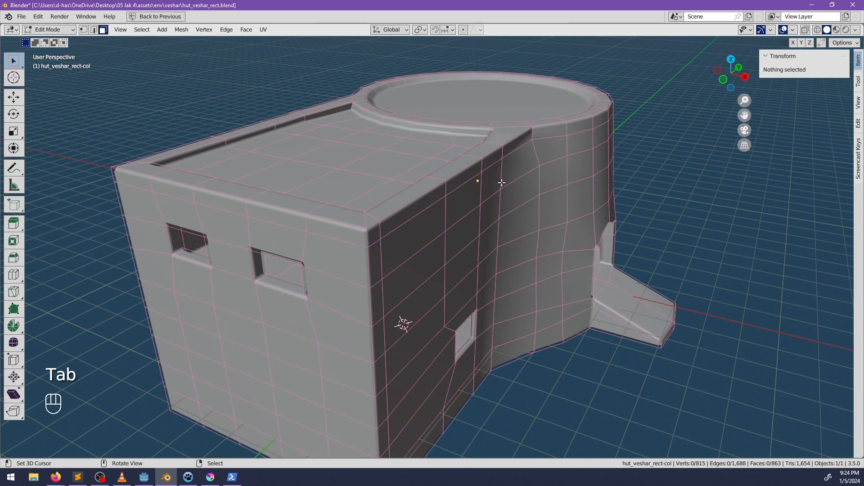
pyautogui.moveTo(501, 182); pyautogui.dragTo(395, 207, button='middle')
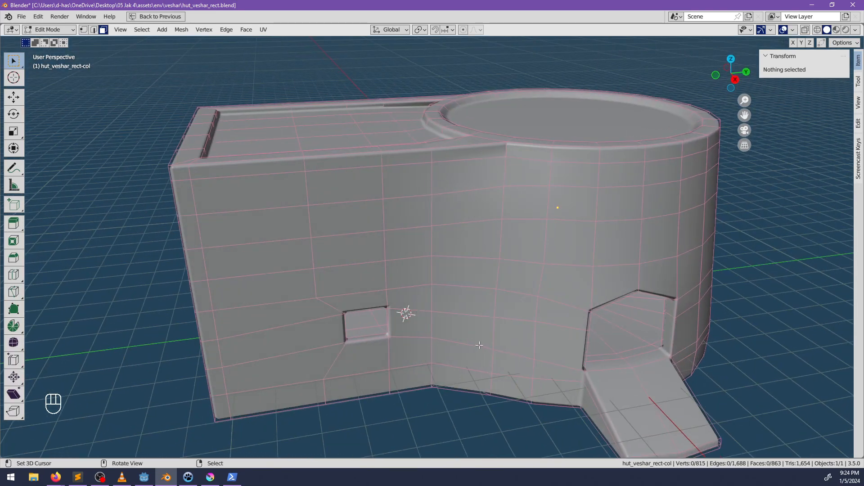
pyautogui.moveTo(455, 312); pyautogui.dragTo(333, 260, button='middle')
pyautogui.press('Tab')
pyautogui.hotkey('alt', 'a')
# Place the 3D cursor on the hut's interior floor near the wall and add a 2 m cube there
pyautogui.scroll(4, 561, 285)
pyautogui.keyDown('shift'); pyautogui.moveTo(446, 261); pyautogui.dragTo(422, 214, button='middle'); pyautogui.keyUp('shift')
pyautogui.scroll(4, 418, 245)
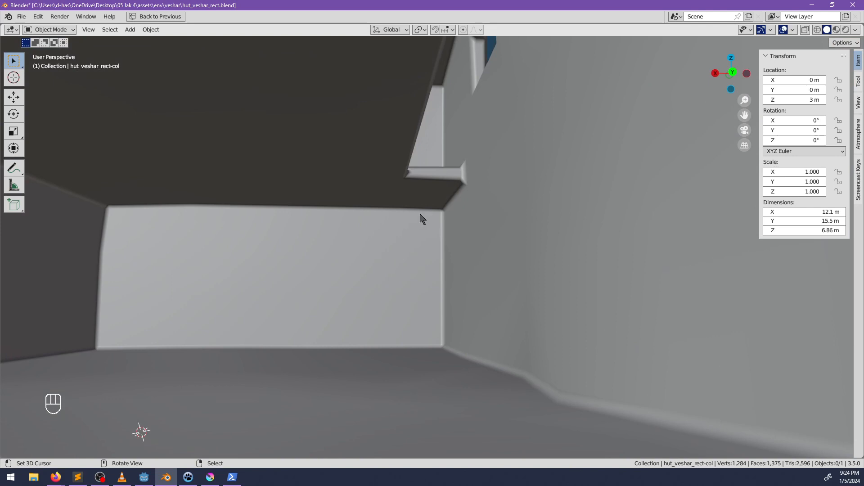
pyautogui.click(426, 174)
pyautogui.hotkey('shift', 'a')
pyautogui.moveTo(413, 239)
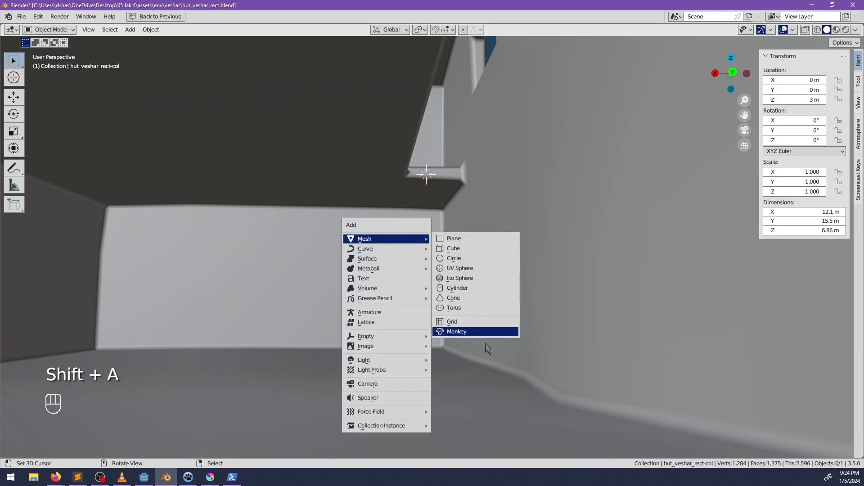
pyautogui.keyDown('shift'); pyautogui.rightClick(483, 403); pyautogui.keyUp('shift')
pyautogui.hotkey('shift', 'a')
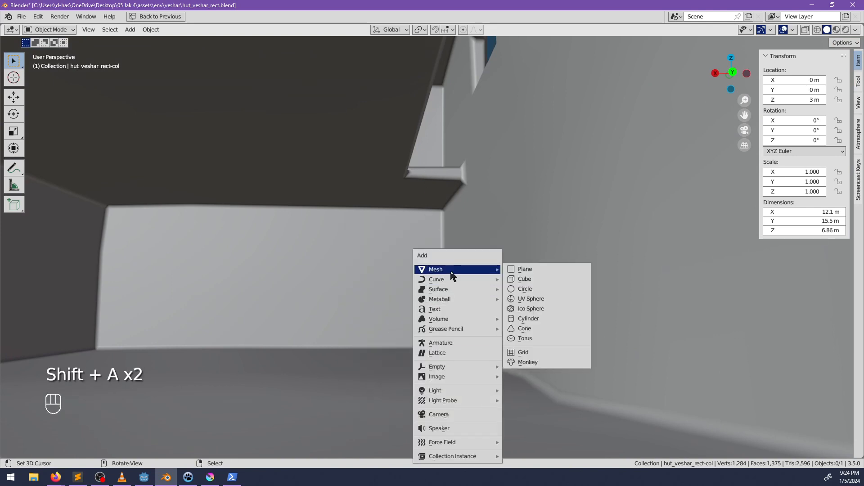
pyautogui.click(524, 279)
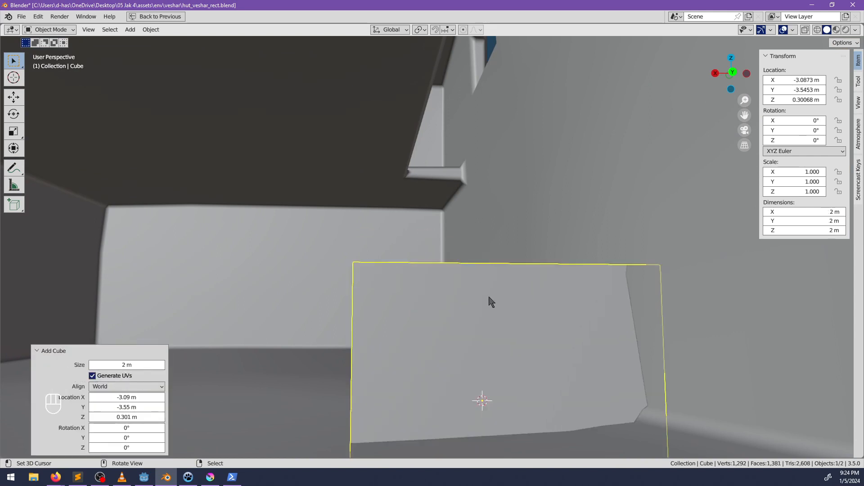
pyautogui.keyDown('shift'); pyautogui.moveTo(490, 301); pyautogui.dragTo(577, 364, button='middle'); pyautogui.keyUp('shift')
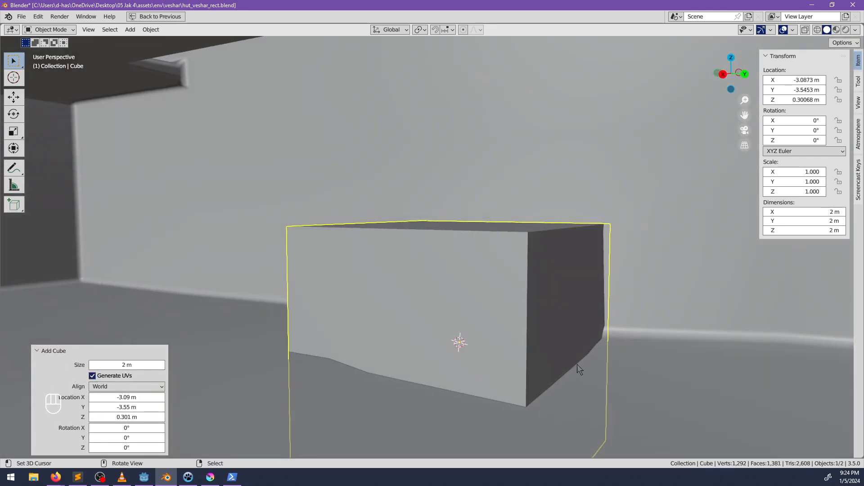
# Scale the cube's mesh to about 0.32 m wide on Y and 0.25 m high, keeping its 2 m length
pyautogui.press('Tab')
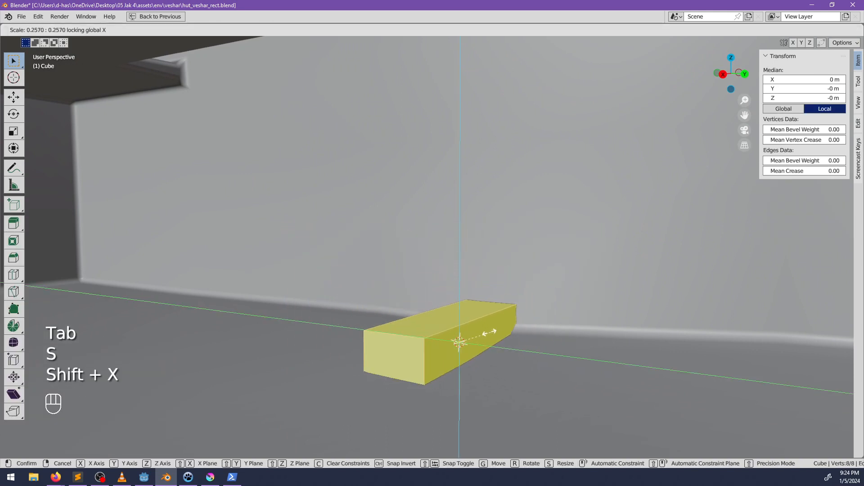
pyautogui.click(491, 345)
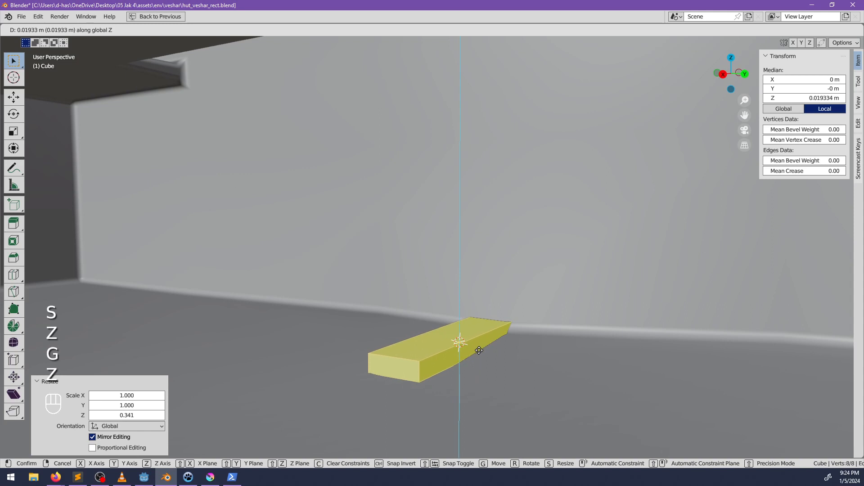
pyautogui.moveTo(512, 352); pyautogui.dragTo(468, 309, button='middle')
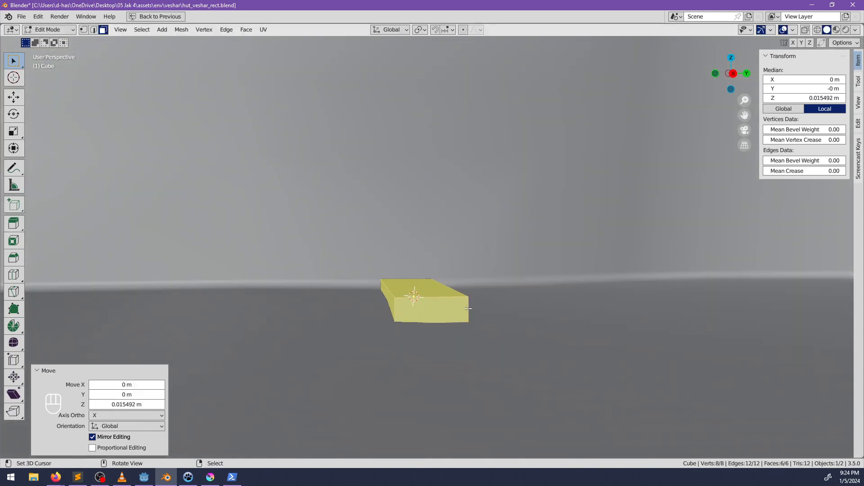
pyautogui.click(483, 388)
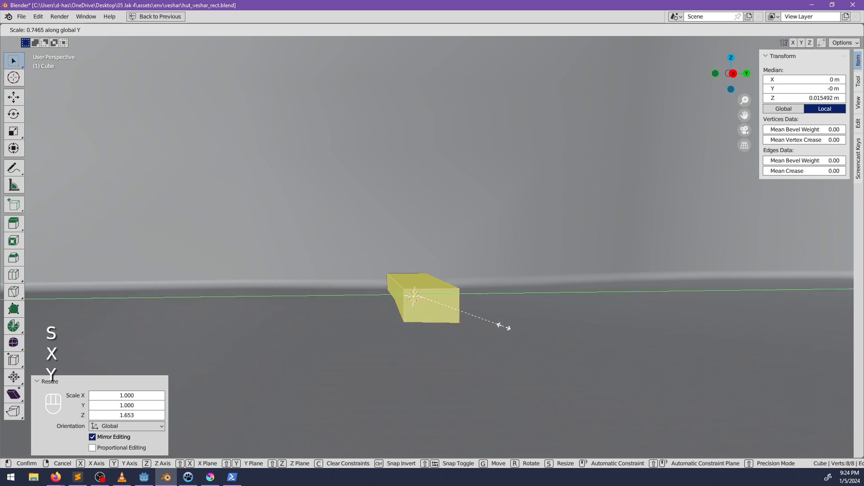
# Rotate the block object 4.29° about the Z axis
pyautogui.moveTo(516, 309); pyautogui.dragTo(469, 328, button='middle')
pyautogui.press('r')
pyautogui.press('z')
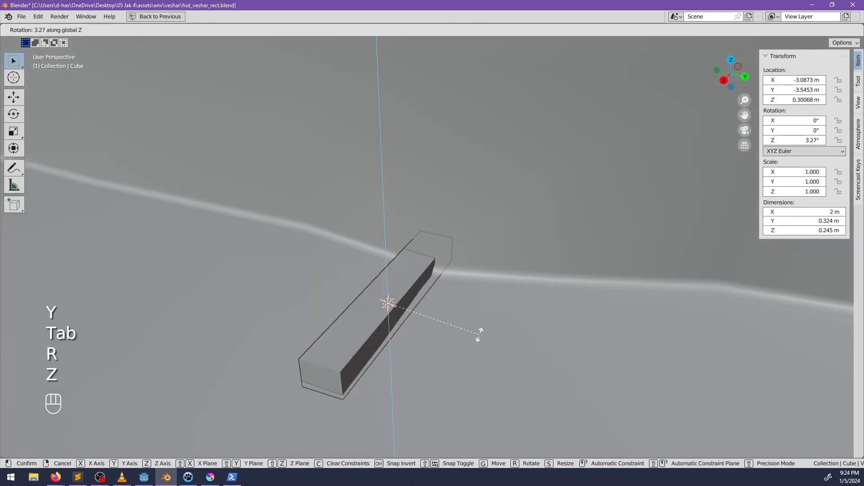
pyautogui.click(534, 305)
# Shorten the block's mesh along X to about 1.5 m and rotate the mesh -6.56° about Z
pyautogui.press('Tab')
pyautogui.press('s')
pyautogui.press('x')
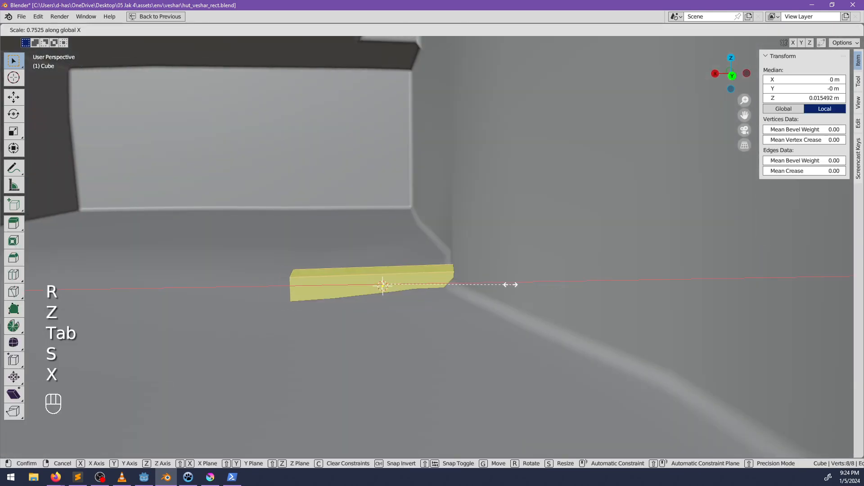
pyautogui.click(507, 285)
pyautogui.moveTo(498, 287); pyautogui.dragTo(466, 311, button='middle')
pyautogui.press('r')
pyautogui.press('z')
pyautogui.click(527, 305)
pyautogui.press('g')
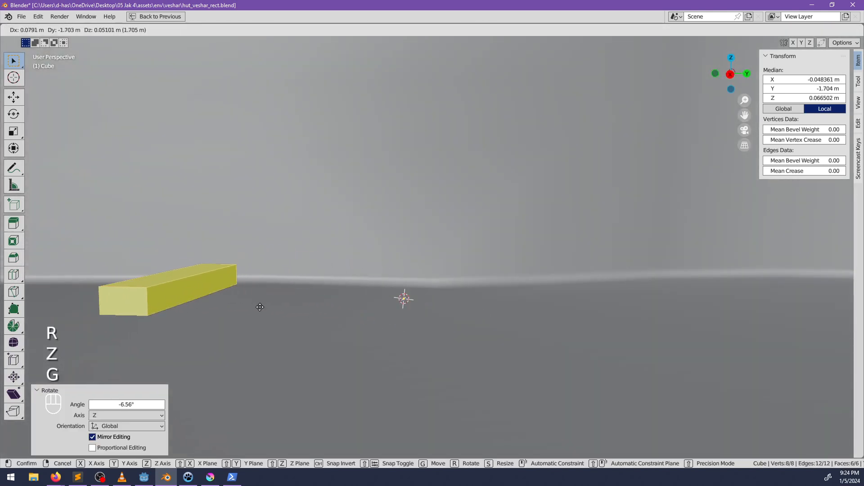
pyautogui.press('Escape')
# Move the block object by 0.07201 m in X, -1.6797 m in Y and 0.13607 m in Z
pyautogui.press('Tab')
pyautogui.press('g')
pyautogui.click(260, 299)
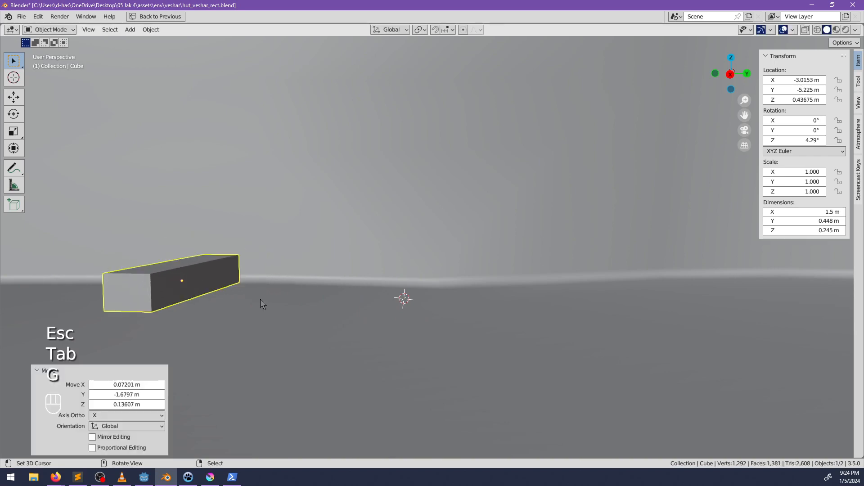
# Restore the full workspace layout and widen the 3D viewport over the UV editor
pyautogui.hotkey('ctrl', 'space')
pyautogui.keyDown('shift'); pyautogui.moveTo(264, 307); pyautogui.dragTo(460, 254, button='middle'); pyautogui.keyUp('shift')
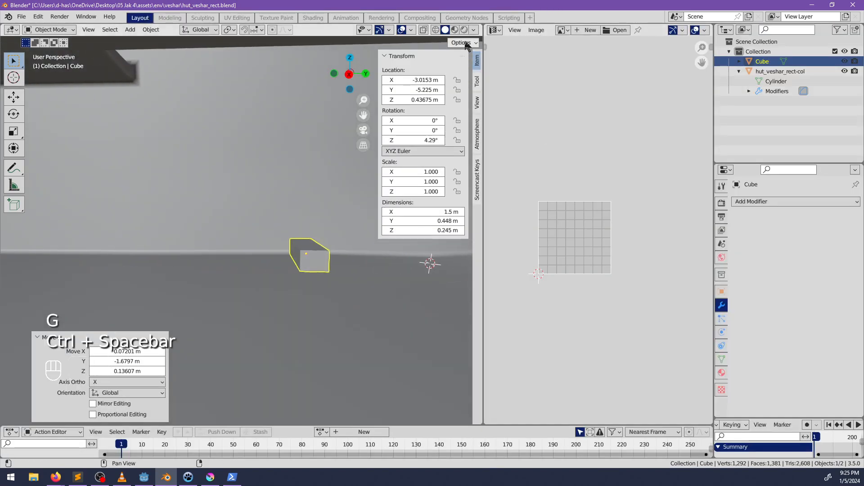
pyautogui.moveTo(481, 25); pyautogui.dragTo(572, 72)
pyautogui.moveTo(481, 285); pyautogui.dragTo(494, 292, button='middle')
# Delete four faces of the block, keeping only its top and one long side face
pyautogui.press('Tab')
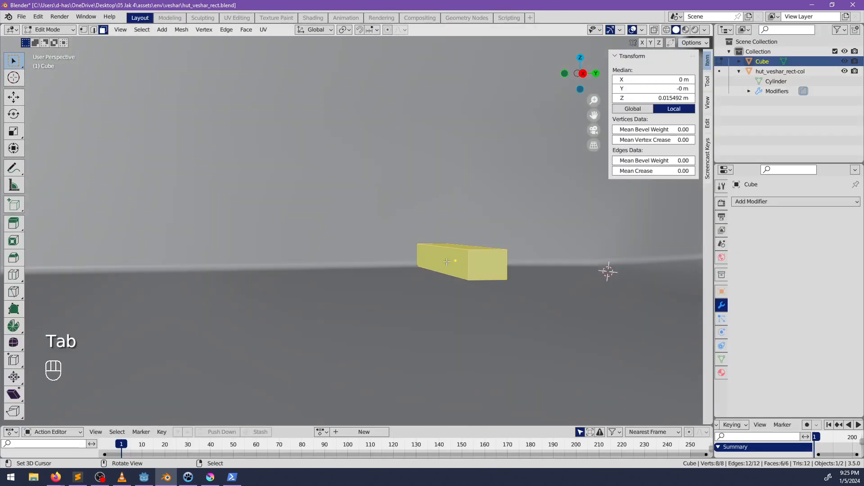
pyautogui.click(453, 266)
pyautogui.moveTo(455, 273); pyautogui.dragTo(331, 286, button='middle')
pyautogui.scroll(-3, 480, 262)
pyautogui.keyDown('shift'); pyautogui.click(492, 265); pyautogui.keyUp('shift')
pyautogui.keyDown('shift'); pyautogui.click(438, 259); pyautogui.keyUp('shift')
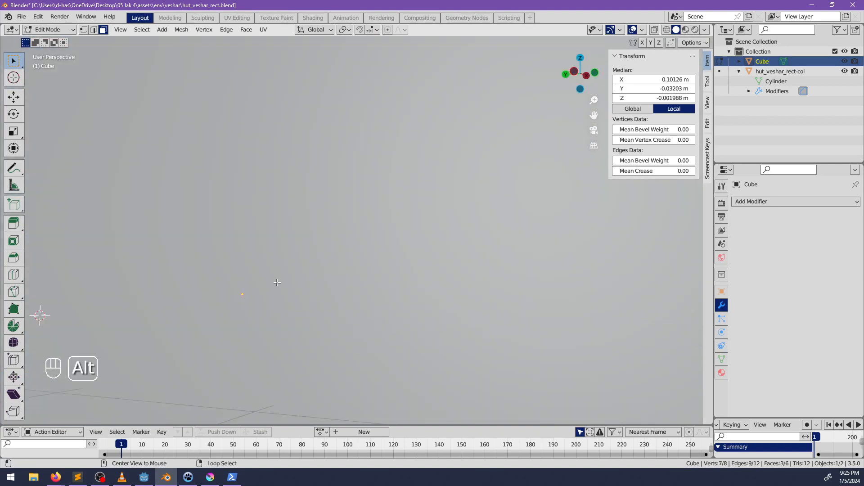
pyautogui.hotkey('alt', 'z')
pyautogui.keyDown('shift'); pyautogui.click(156, 296); pyautogui.keyUp('shift')
pyautogui.press('x')
pyautogui.click(155, 296)
pyautogui.moveTo(155, 296); pyautogui.dragTo(653, 276, button='middle')
pyautogui.hotkey('alt', 'z')
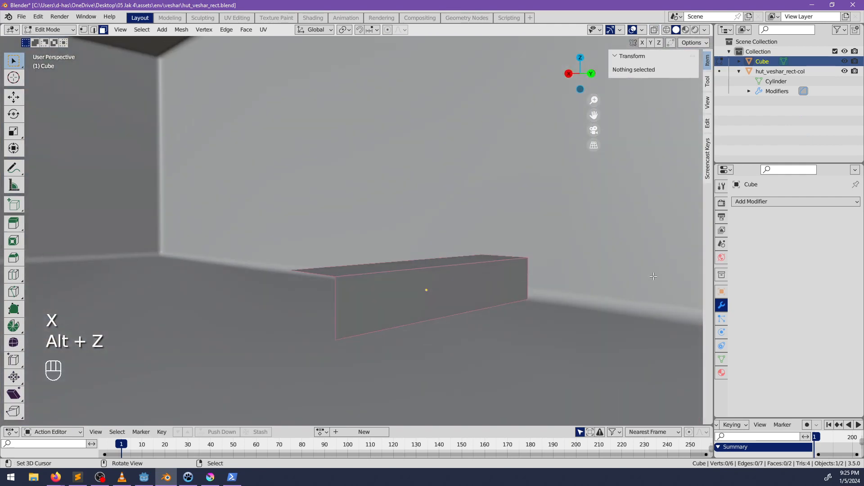
# Add an Array modifier to the block and check the copies in Object Mode
pyautogui.click(751, 202)
pyautogui.click(656, 228)
pyautogui.moveTo(517, 279); pyautogui.dragTo(461, 298, button='middle')
pyautogui.scroll(-2, 465, 302)
pyautogui.press('Tab')
pyautogui.press('Tab')
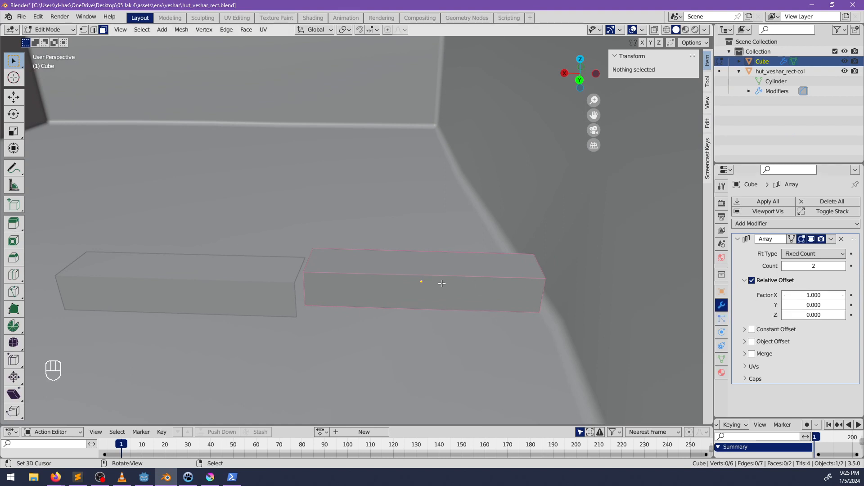
pyautogui.press('Tab')
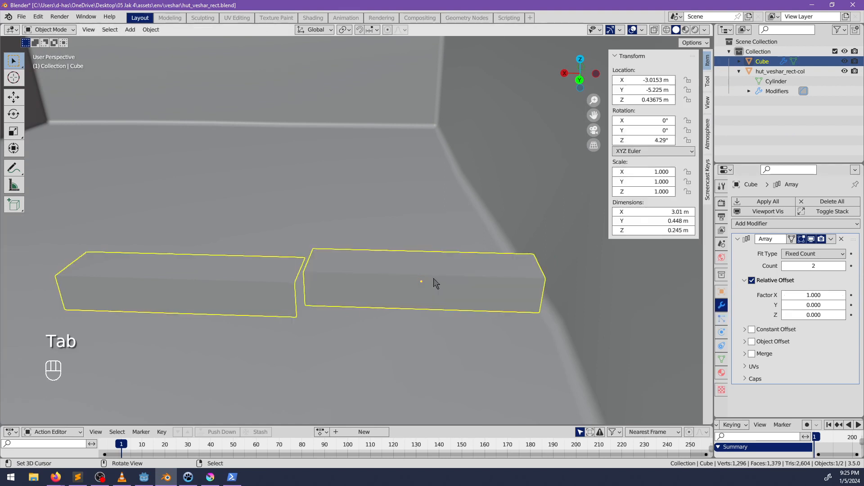
# Delete all of the block's mesh geometry while keeping the object and its Array modifier
pyautogui.press('Tab')
pyautogui.press('a')
pyautogui.press('x')
pyautogui.click(434, 282)
# Try to add a new cube to the emptied mesh at the 3D cursor, and undo it
pyautogui.hotkey('shift', 'a')
pyautogui.click(434, 282)
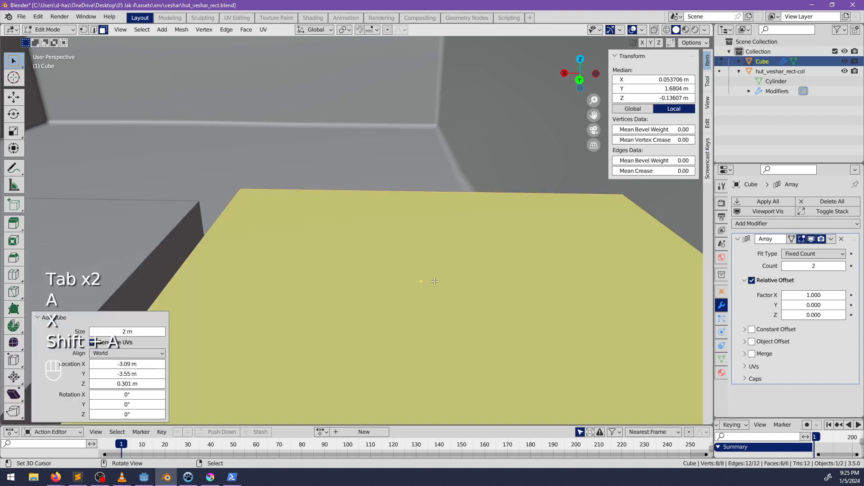
pyautogui.moveTo(434, 281); pyautogui.dragTo(468, 269, button='middle')
pyautogui.hotkey('ctrl', 'z')
# Snap the 3D cursor to the emptied object's origin and add a 2 m cube to its mesh there
pyautogui.hotkey('shift', 's')
pyautogui.click(468, 269)
pyautogui.press('Tab')
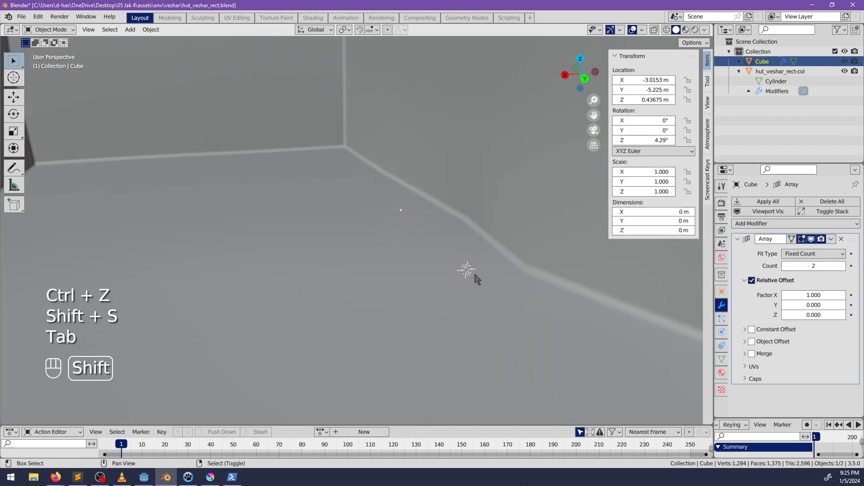
pyautogui.hotkey('shift', 's')
pyautogui.click(472, 326)
pyautogui.press('Tab')
pyautogui.hotkey('shift', 'a')
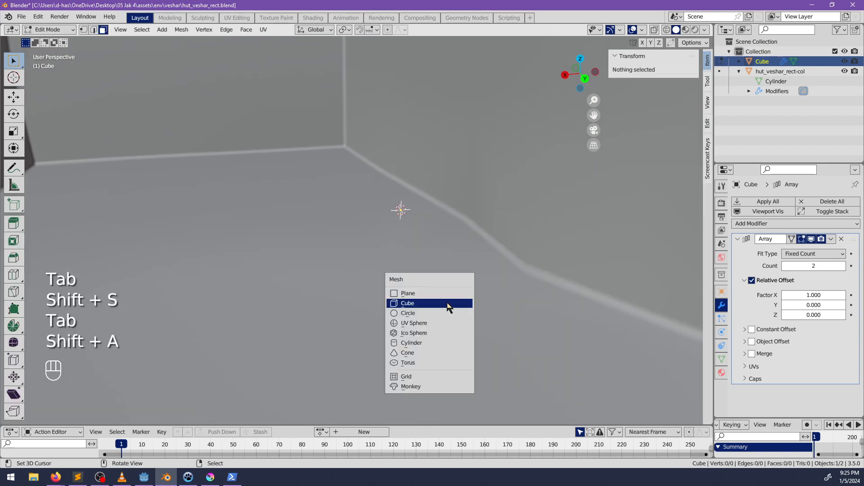
pyautogui.click(447, 304)
# Set the Array modifier's relative offset factor Z to 1.000
pyautogui.moveTo(440, 271); pyautogui.dragTo(462, 297, button='middle')
pyautogui.moveTo(433, 272)
pyautogui.mouseDown(button='middle')
pyautogui.moveTo(443, 304)
pyautogui.moveTo(425, 273)
pyautogui.mouseUp(button='middle')
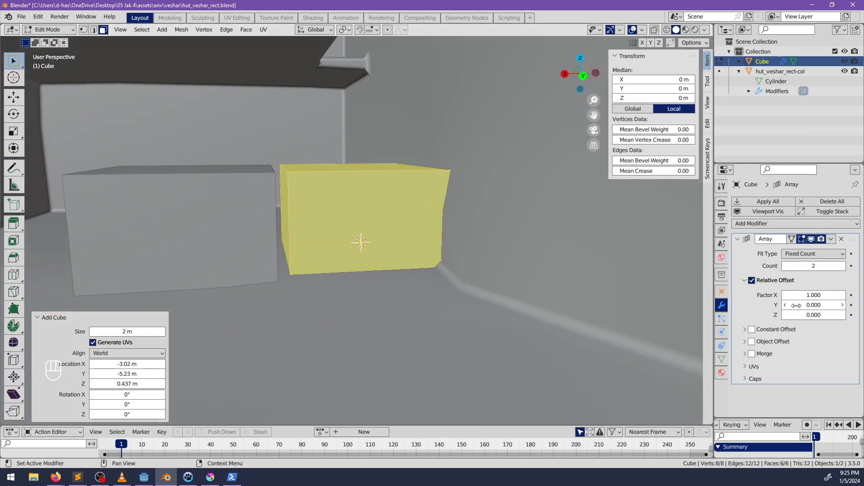
pyautogui.press('Return')
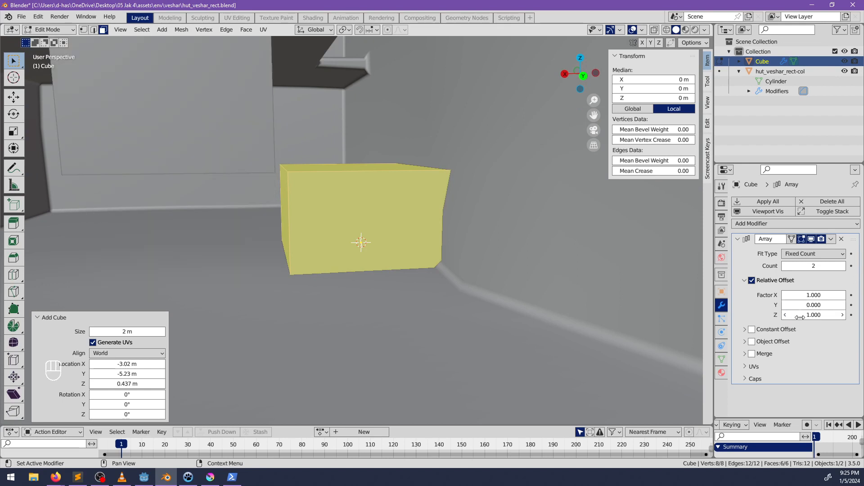
# Clear the object's rotation and replace its mesh with a fresh, axis-aligned cube
pyautogui.moveTo(508, 223); pyautogui.dragTo(391, 240, button='middle')
pyautogui.press('Tab')
pyautogui.hotkey('alt', 'r')
pyautogui.press('Tab')
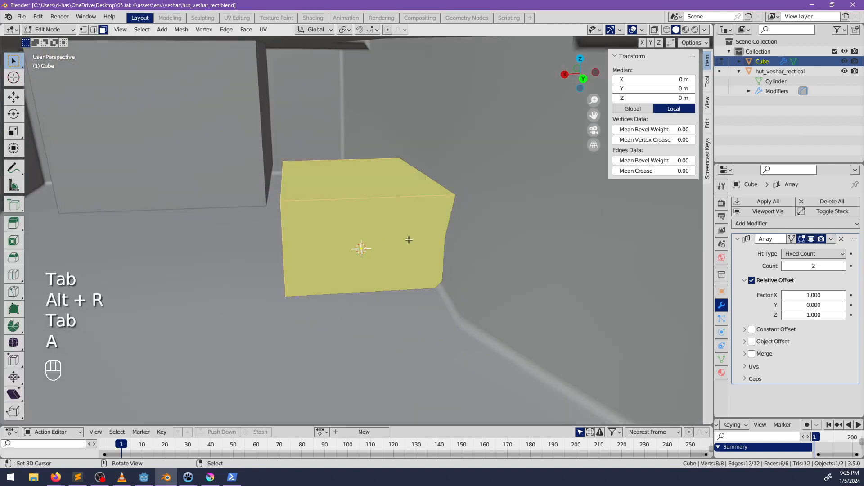
pyautogui.hotkey('alt', 'r')
pyautogui.press('x')
pyautogui.click(407, 241)
pyautogui.hotkey('shift', 'a')
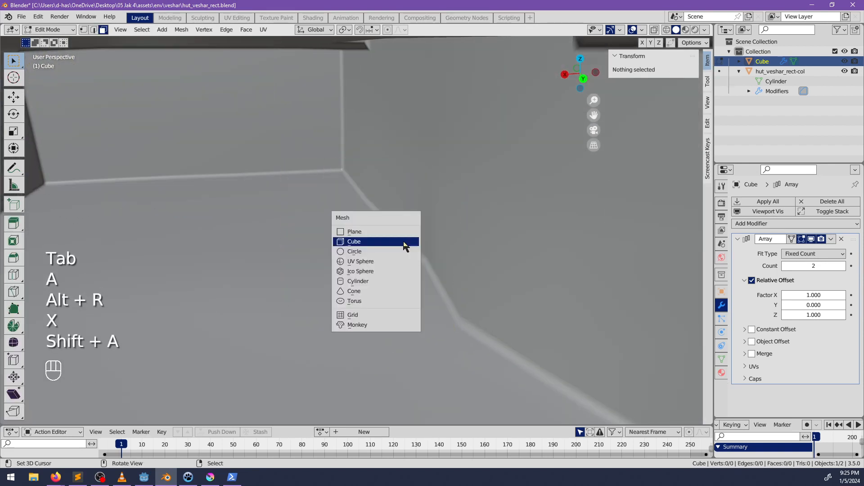
pyautogui.click(404, 243)
# Select the whole cube mesh and scale it uniformly by 0.242
pyautogui.moveTo(404, 244)
pyautogui.mouseDown(button='middle')
pyautogui.moveTo(398, 233)
pyautogui.moveTo(417, 241)
pyautogui.mouseUp(button='middle')
pyautogui.rightClick(360, 267)
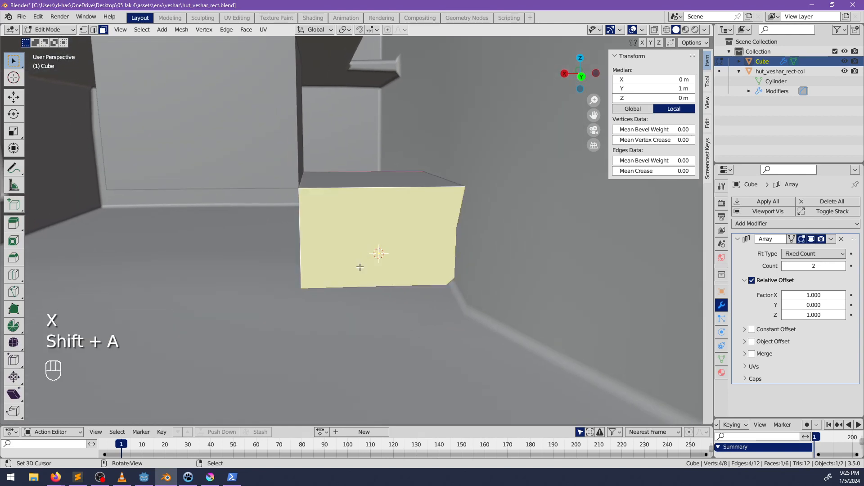
pyautogui.moveTo(360, 267); pyautogui.dragTo(405, 252, button='middle')
pyautogui.moveTo(409, 286); pyautogui.dragTo(392, 311, button='middle')
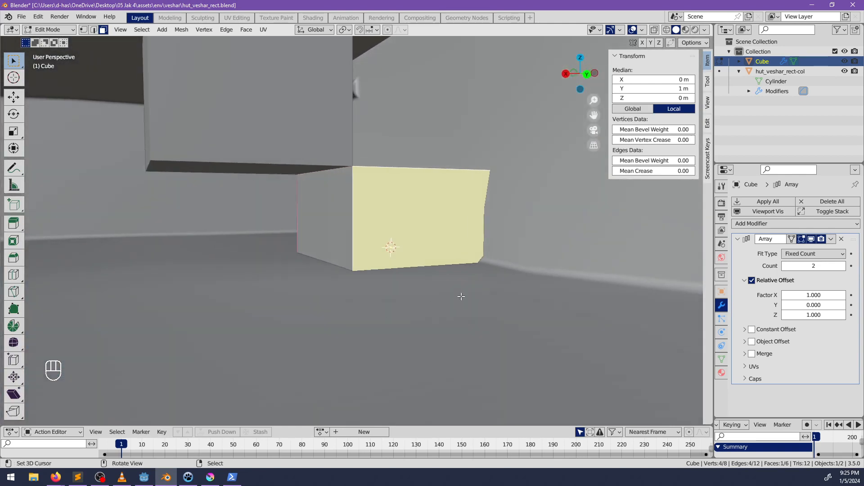
pyautogui.press('a')
pyautogui.press('s')
pyautogui.click(432, 261)
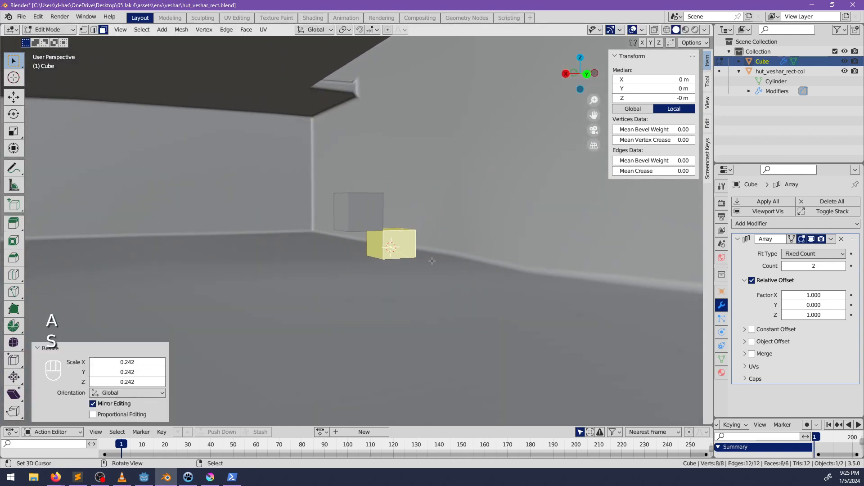
# Shrink the cube mesh on X and Z only, adjust its Z height, bringing the arrayed object to 0.395 × 0.483 × 0.272 m
pyautogui.moveTo(432, 261); pyautogui.dragTo(455, 284, button='middle')
pyautogui.press('s')
pyautogui.hotkey('shift', 'x')
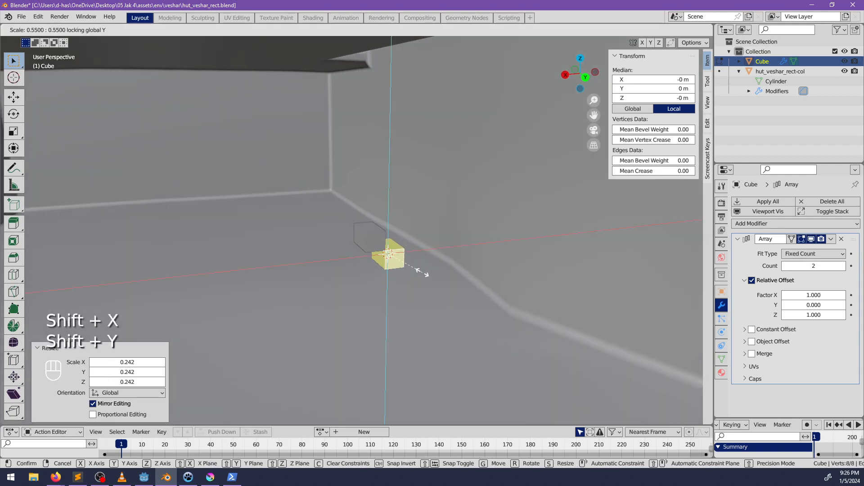
pyautogui.click(415, 265)
pyautogui.moveTo(483, 298); pyautogui.dragTo(515, 302, button='middle')
pyautogui.scroll(2, 453, 291)
pyautogui.press('s')
pyautogui.press('z')
pyautogui.click(436, 279)
pyautogui.press('Tab')
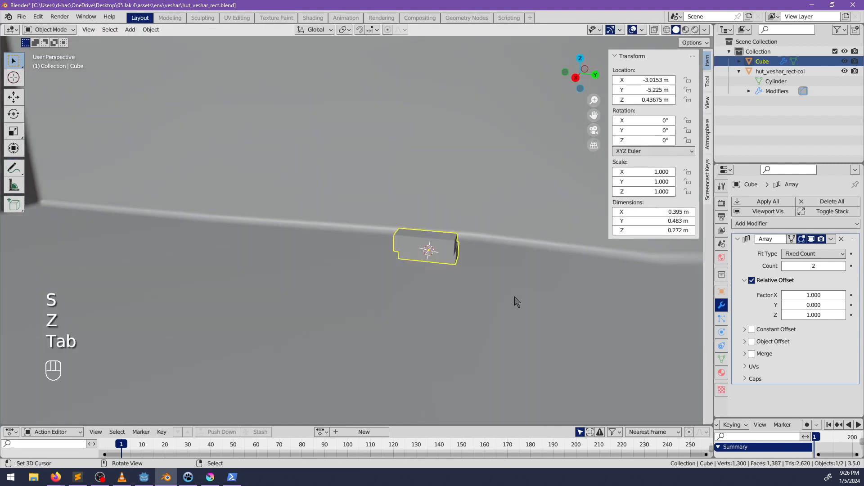
pyautogui.press('z')
pyautogui.press('r')
pyautogui.press('r')
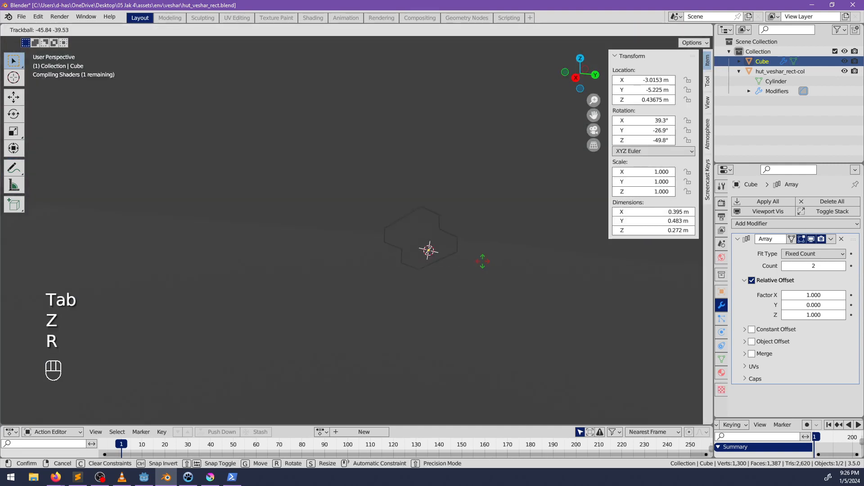
pyautogui.press('Escape')
pyautogui.hotkey('alt', 'z')
pyautogui.hotkey('shift', 'z')
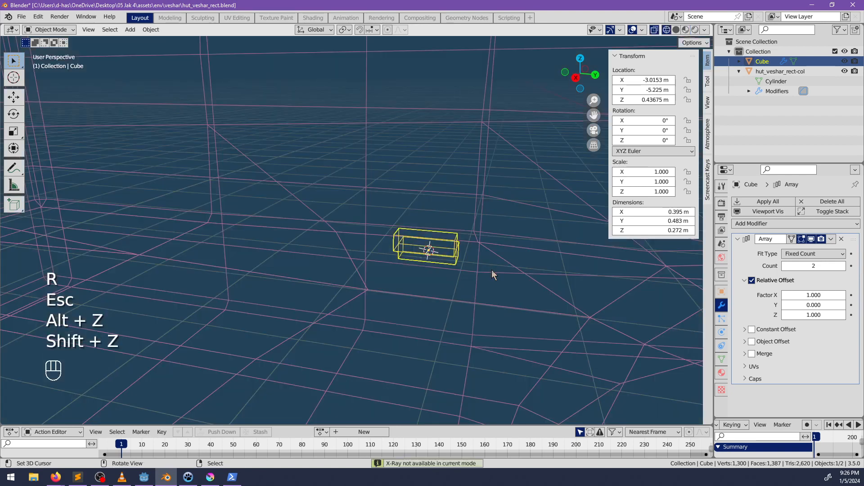
pyautogui.hotkey('shift', 'z')
pyautogui.press('z')
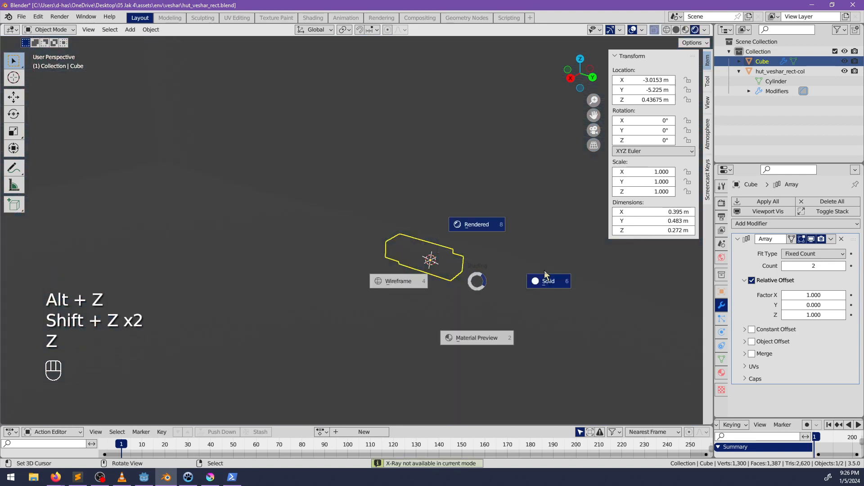
pyautogui.click(535, 282)
# Rotate the arrayed cube about the global Z axis to about -94° so the steps run along the wall
pyautogui.keyDown('shift'); pyautogui.moveTo(519, 289); pyautogui.dragTo(421, 291, button='middle'); pyautogui.keyUp('shift')
pyautogui.hotkey('alt', 'z')
pyautogui.press('r')
pyautogui.press('z')
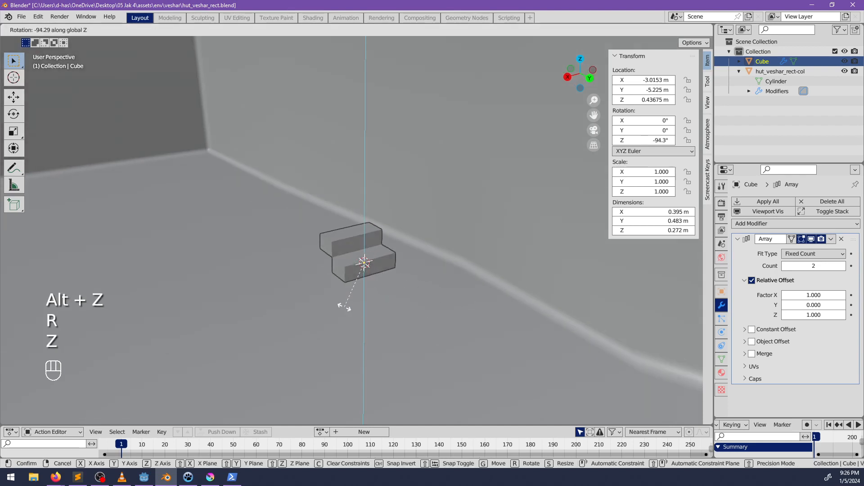
pyautogui.click(345, 308)
# Widen the whole cube mesh along its local Y axis to about 1.02 m
pyautogui.moveTo(346, 306); pyautogui.dragTo(428, 289, button='middle')
pyautogui.press('Tab')
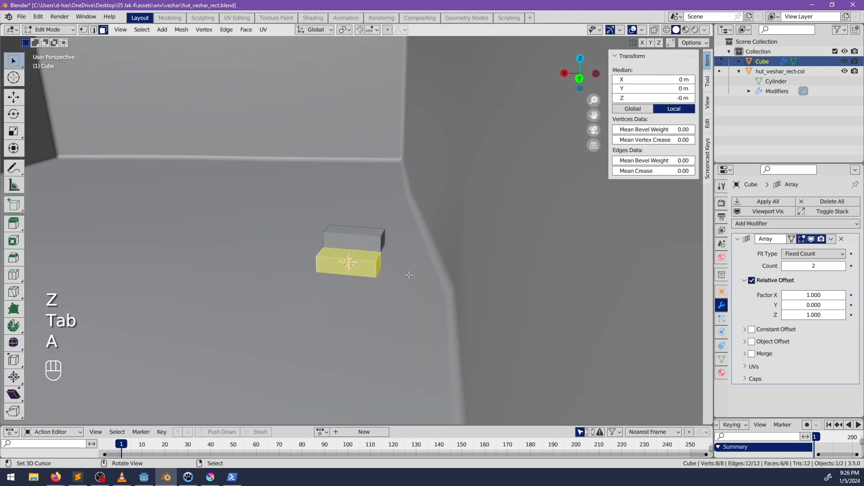
pyautogui.press('s')
pyautogui.press('x')
pyautogui.press('x')
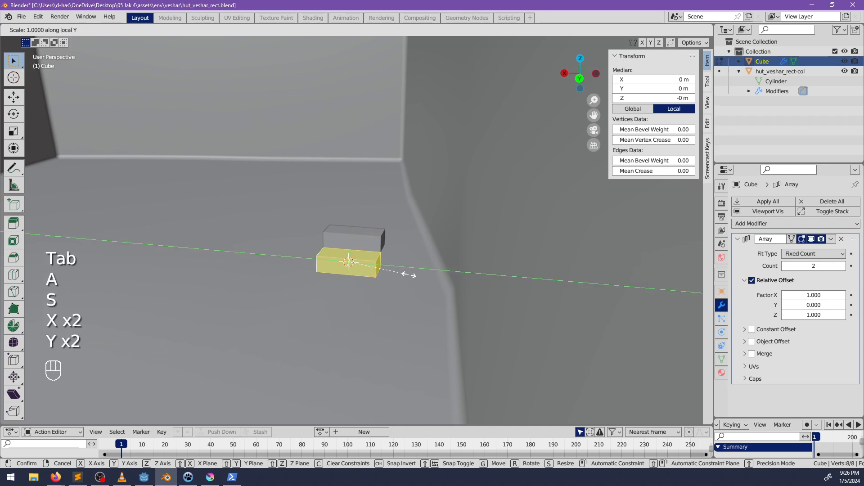
pyautogui.click(477, 285)
# Turn the step object about Z to -89.4° and shift it about -0.33 m on X against the wall
pyautogui.moveTo(477, 286); pyautogui.dragTo(478, 352, button='middle')
pyautogui.press('Tab')
pyautogui.press('r')
pyautogui.press('z')
pyautogui.click(421, 293)
pyautogui.press('g')
pyautogui.click(458, 322)
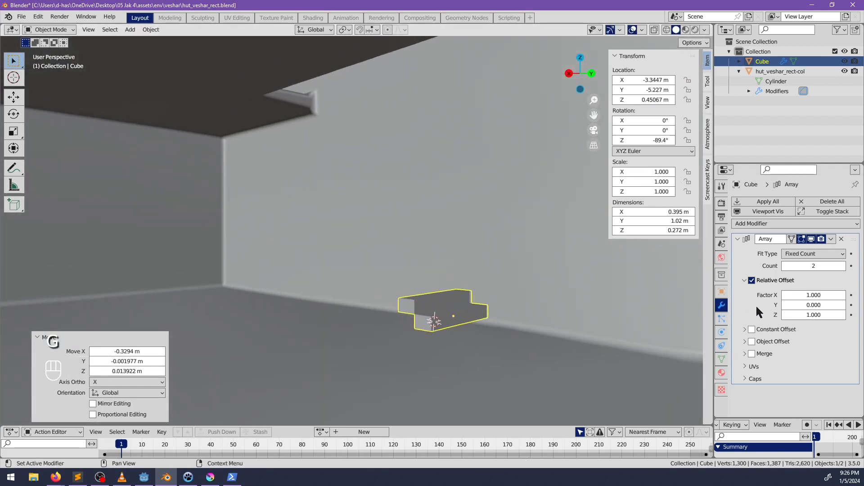
# Set the Array count to 21 and slide the staircase along its local X axis, away from the room's corner
pyautogui.moveTo(806, 265); pyautogui.dragTo(844, 264)
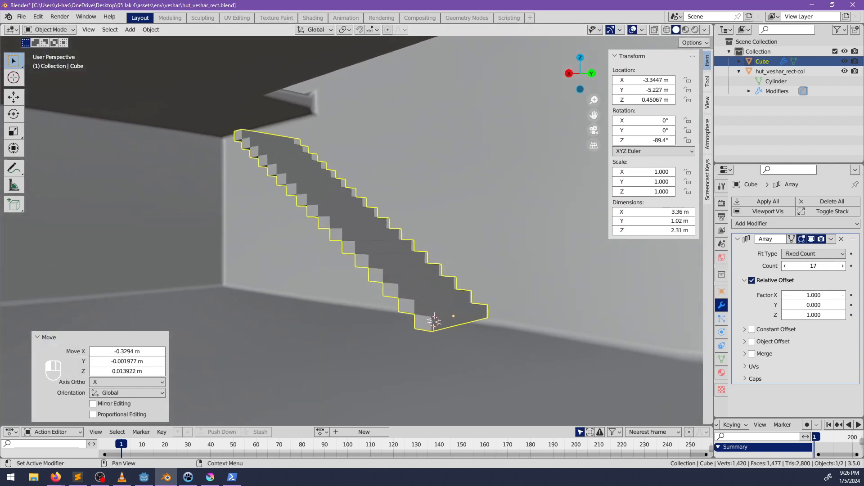
pyautogui.moveTo(563, 291); pyautogui.dragTo(491, 301, button='middle')
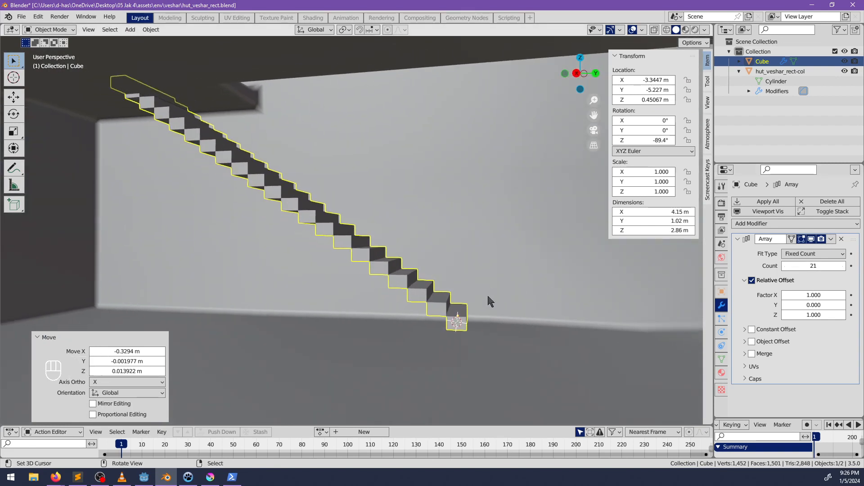
pyautogui.press('g')
pyautogui.press('x')
pyautogui.press('x')
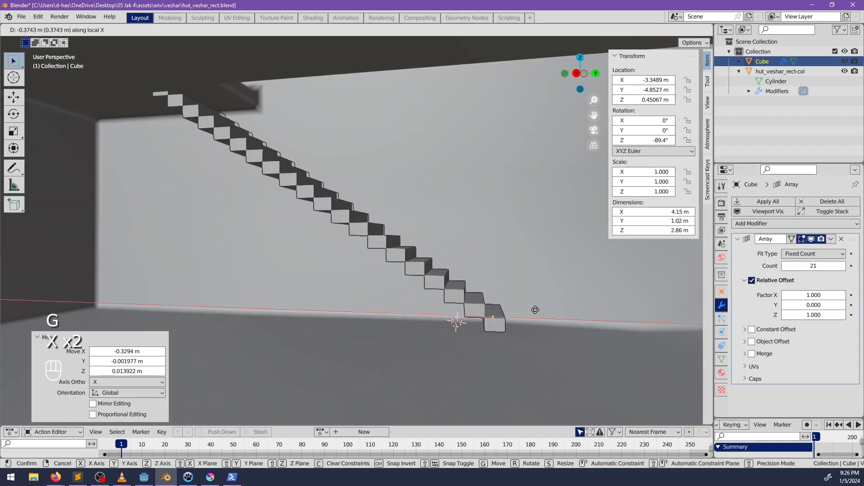
pyautogui.click(627, 312)
# Raise the step's top face by about 0.024 m on Z and set the Array count to 16
pyautogui.moveTo(619, 318); pyautogui.dragTo(562, 310, button='middle')
pyautogui.press('Tab')
pyautogui.press('g')
pyautogui.press('z')
pyautogui.click(487, 321)
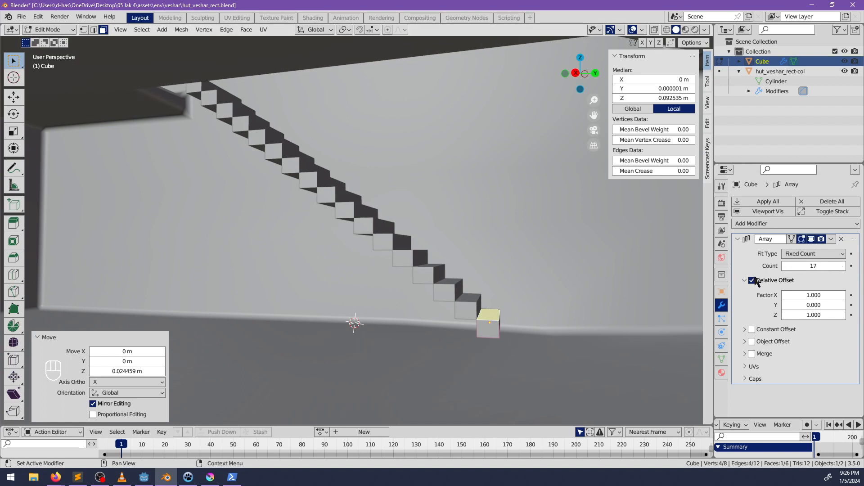
pyautogui.moveTo(630, 282); pyautogui.dragTo(602, 289, button='middle')
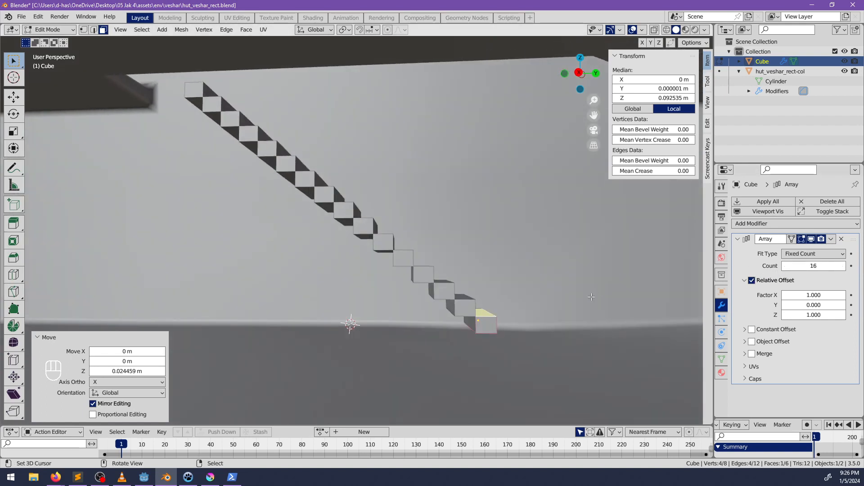
# Move the staircase along global Y to -4.5754 m and lower it by about 0.061 m on Z
pyautogui.press('Tab')
pyautogui.press('g')
pyautogui.press('y')
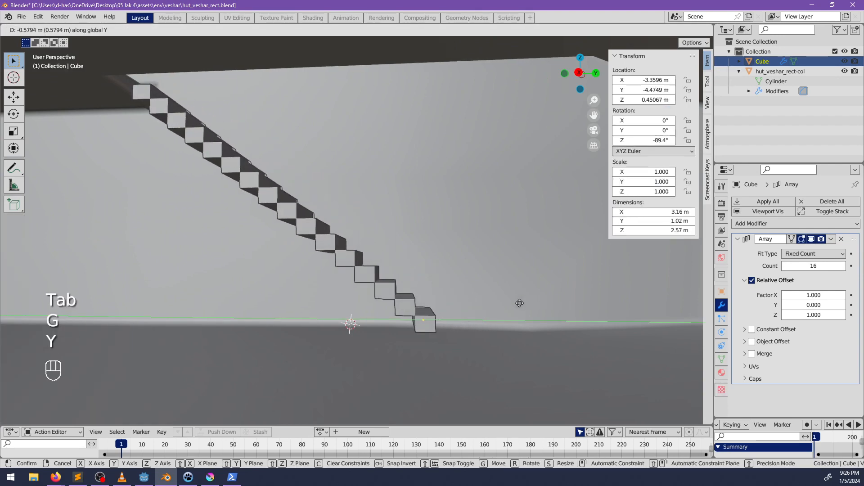
pyautogui.click(510, 300)
pyautogui.keyDown('shift'); pyautogui.moveTo(512, 309); pyautogui.dragTo(537, 307, button='middle'); pyautogui.keyUp('shift')
pyautogui.moveTo(527, 325); pyautogui.dragTo(522, 342, button='middle')
pyautogui.press('g')
pyautogui.press('z')
pyautogui.click(498, 324)
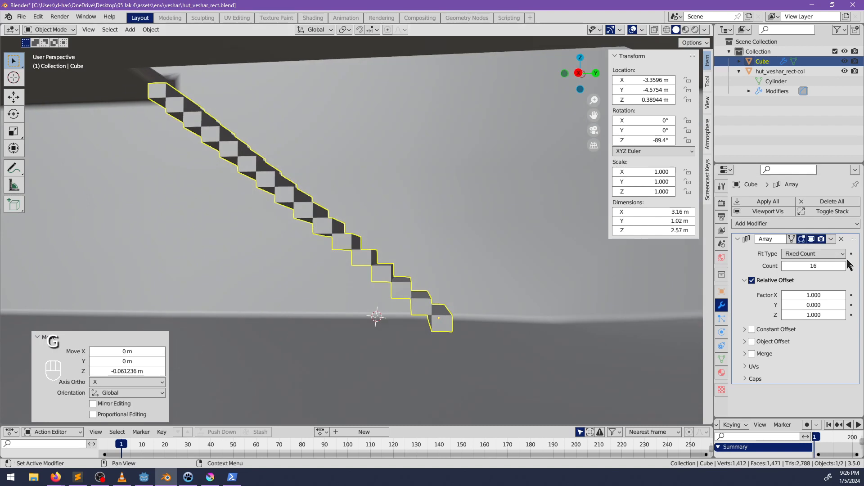
# Set the Array count to 17 and lower the staircase by about 0.058 m on Z
pyautogui.click(842, 266)
pyautogui.press('g')
pyautogui.press('z')
pyautogui.click(453, 338)
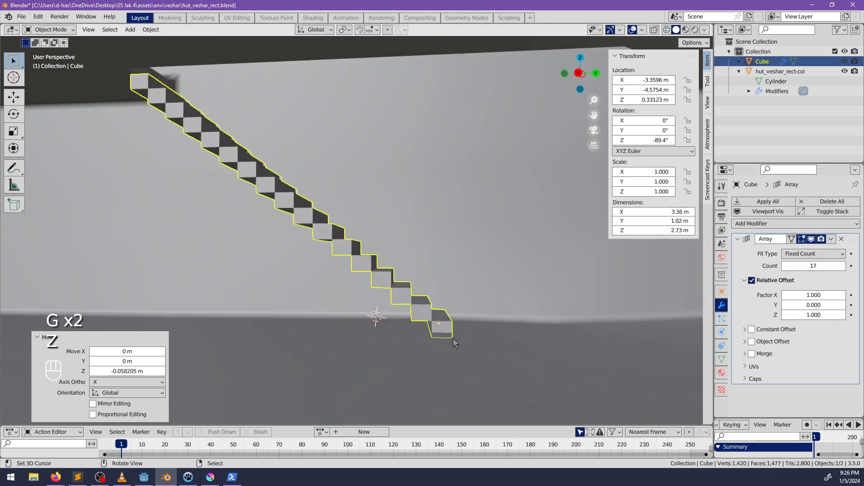
# Raise the staircase by about 0.006 m on Z and set the Array count to 18
pyautogui.keyDown('shift'); pyautogui.moveTo(414, 298); pyautogui.dragTo(420, 353, button='middle'); pyautogui.keyUp('shift')
pyautogui.moveTo(537, 279); pyautogui.dragTo(587, 284, button='middle')
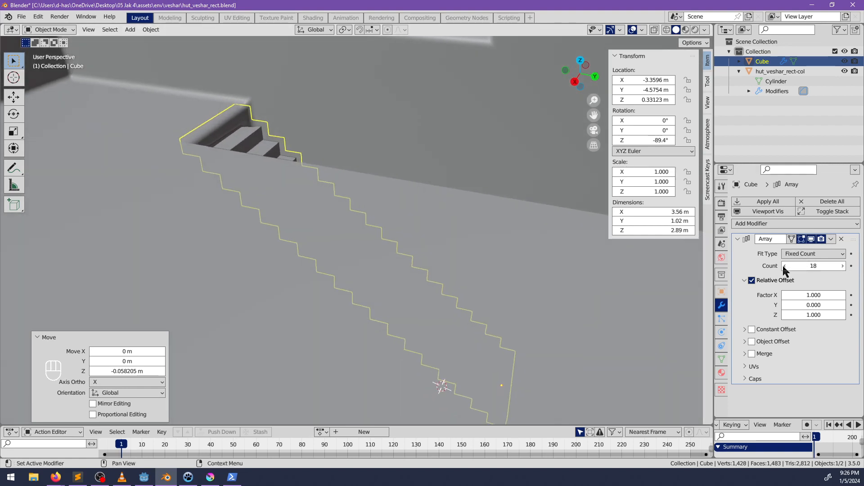
pyautogui.moveTo(432, 298); pyautogui.dragTo(429, 280, button='middle')
pyautogui.press('g')
pyautogui.press('z')
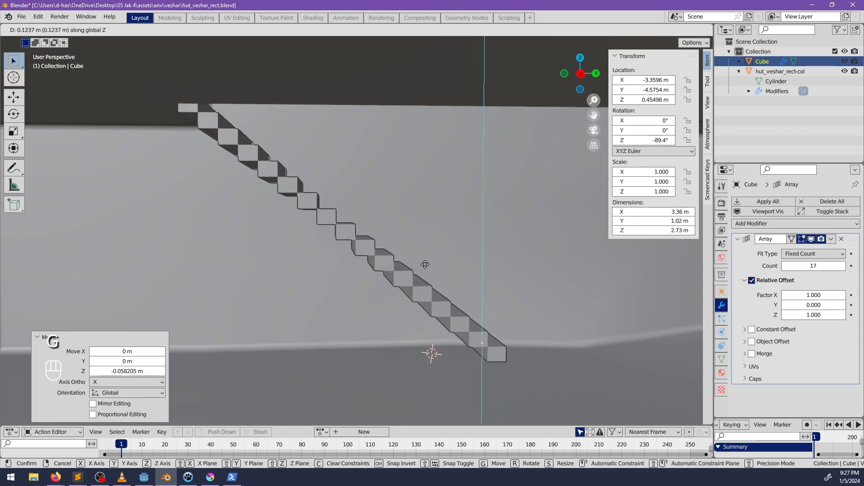
pyautogui.click(427, 275)
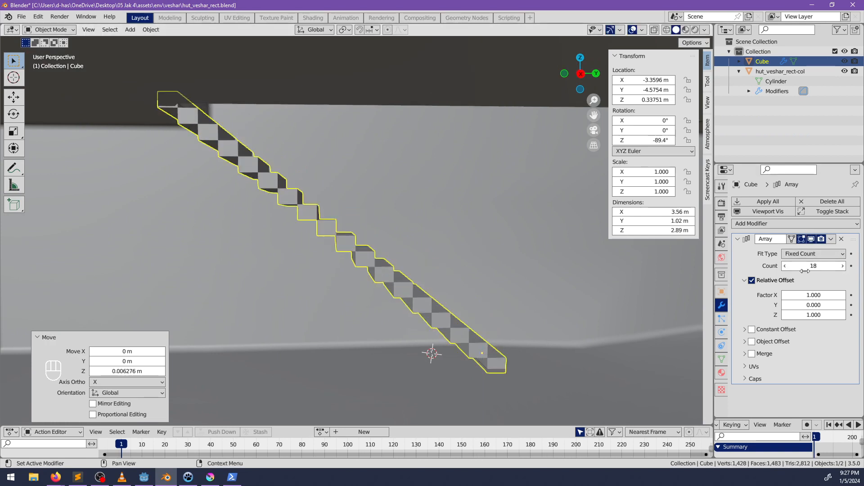
# Reposition the staircase along the wall and adjust its height, placing it at about X -3.349, Y -4.358, Z 0.301 m
pyautogui.press('g')
pyautogui.keyDown('shift'); pyautogui.moveTo(485, 332); pyautogui.dragTo(438, 270, button='middle'); pyautogui.keyUp('shift')
pyautogui.click(433, 297)
pyautogui.press('g')
pyautogui.press('z')
pyautogui.click(422, 313)
pyautogui.scroll(1, 441, 274)
pyautogui.press('g')
pyautogui.press('z')
pyautogui.click(500, 306)
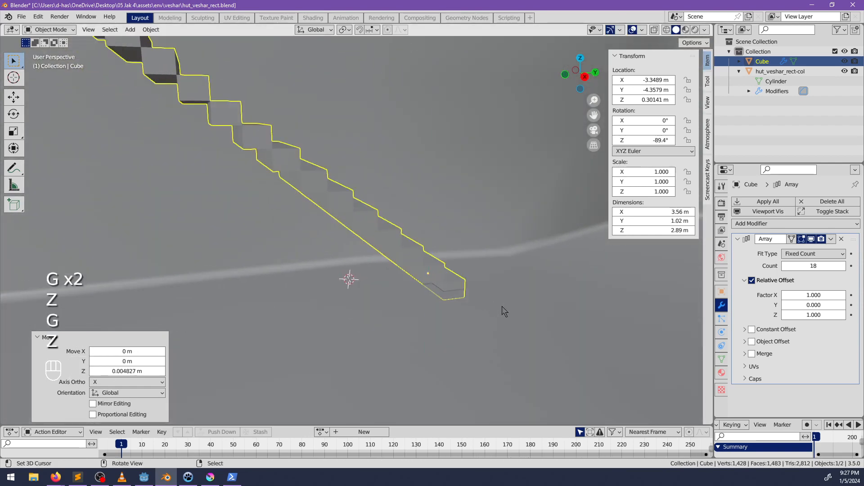
# Enable the Array's Merge option and delete the step's end, underside and back faces, keeping only the tread and riser
pyautogui.moveTo(502, 306); pyautogui.dragTo(512, 279, button='middle')
pyautogui.keyDown('shift'); pyautogui.moveTo(433, 342); pyautogui.dragTo(482, 286, button='middle'); pyautogui.keyUp('shift')
pyautogui.press('Tab')
pyautogui.hotkey('alt', 'z')
pyautogui.moveTo(289, 270); pyautogui.dragTo(313, 293, button='middle')
pyautogui.keyDown('ctrl'); pyautogui.rightClick(232, 248); pyautogui.keyUp('ctrl')
pyautogui.keyDown('shift'); pyautogui.rightClick(243, 262); pyautogui.keyUp('shift')
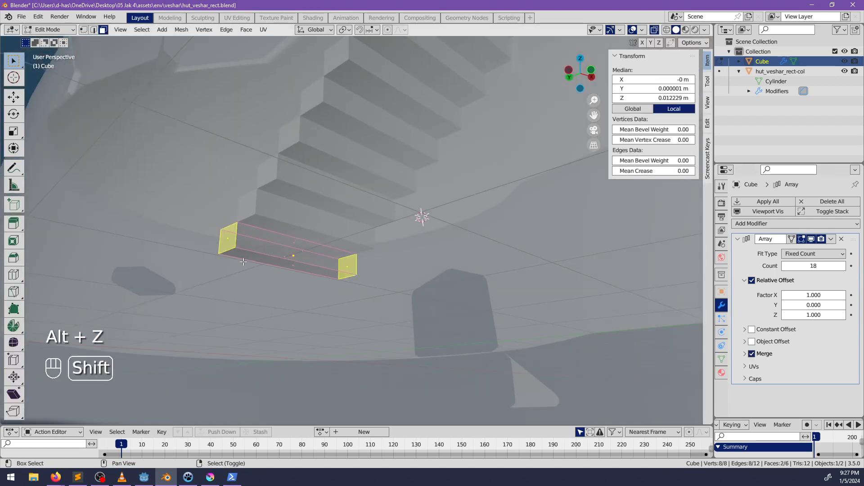
pyautogui.keyDown('shift'); pyautogui.rightClick(292, 253); pyautogui.keyUp('shift')
pyautogui.moveTo(297, 257); pyautogui.dragTo(443, 290, button='middle')
pyautogui.keyDown('shift'); pyautogui.rightClick(292, 258); pyautogui.keyUp('shift')
pyautogui.press('x')
pyautogui.click(311, 282)
pyautogui.hotkey('alt', 'z')
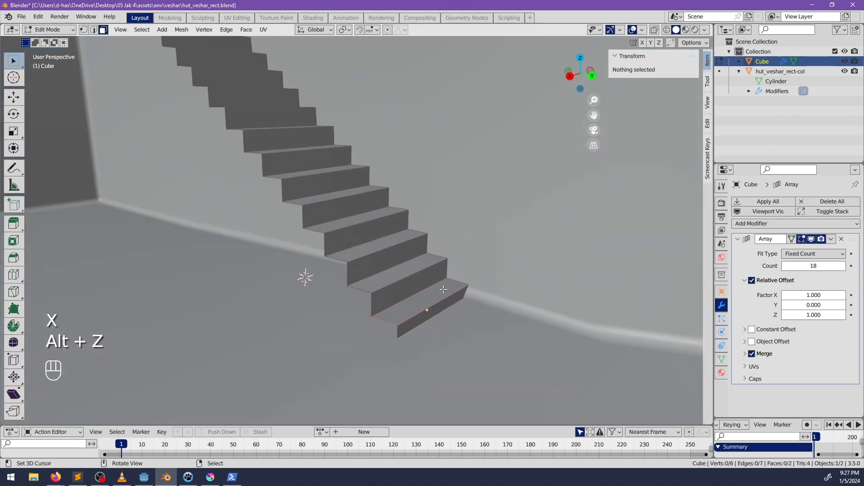
# Collapse the Array modifier's settings and add a Bevel modifier after it
pyautogui.click(745, 242)
pyautogui.click(753, 224)
pyautogui.click(665, 261)
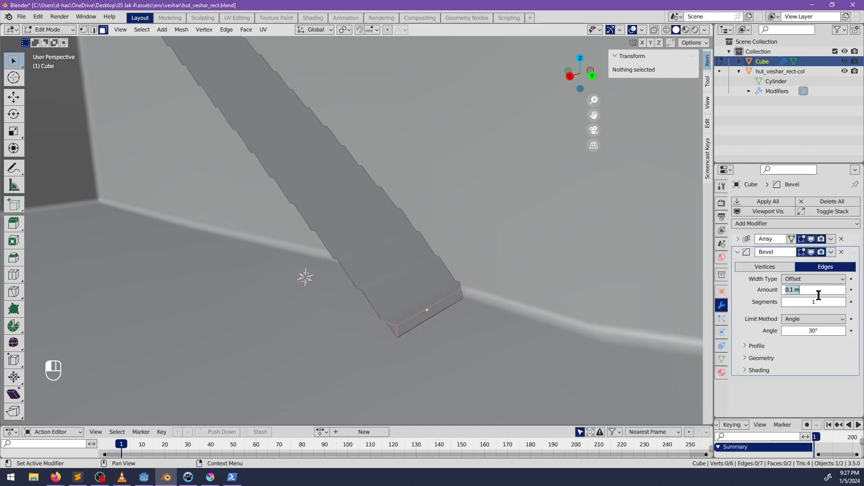
pyautogui.press('Escape')
pyautogui.moveTo(416, 303); pyautogui.dragTo(393, 304, button='middle')
pyautogui.click(738, 252)
pyautogui.click(737, 252)
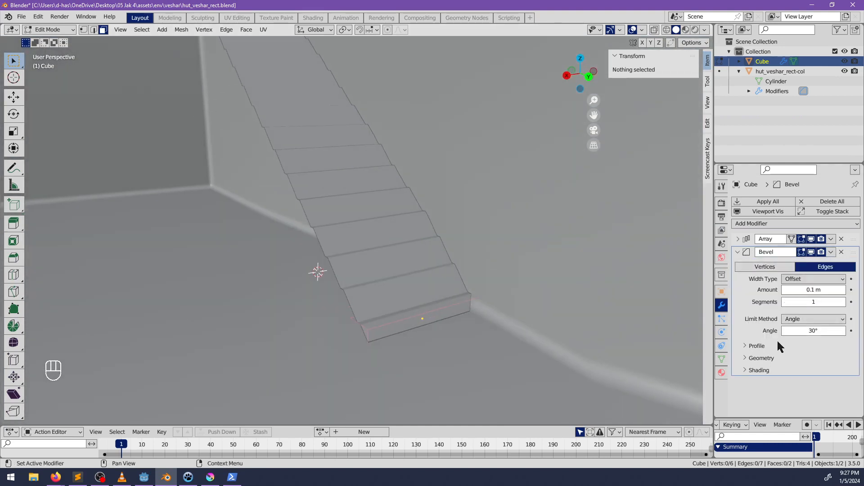
# Set the Bevel amount to 0.01 m and return to Object Mode
pyautogui.moveTo(381, 307); pyautogui.dragTo(457, 279, button='middle')
pyautogui.press('Tab')
pyautogui.press('Tab')
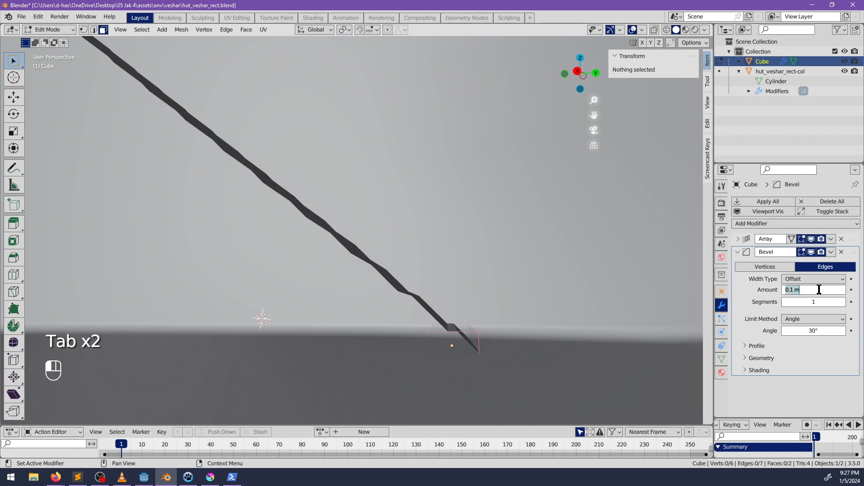
pyautogui.press('Return')
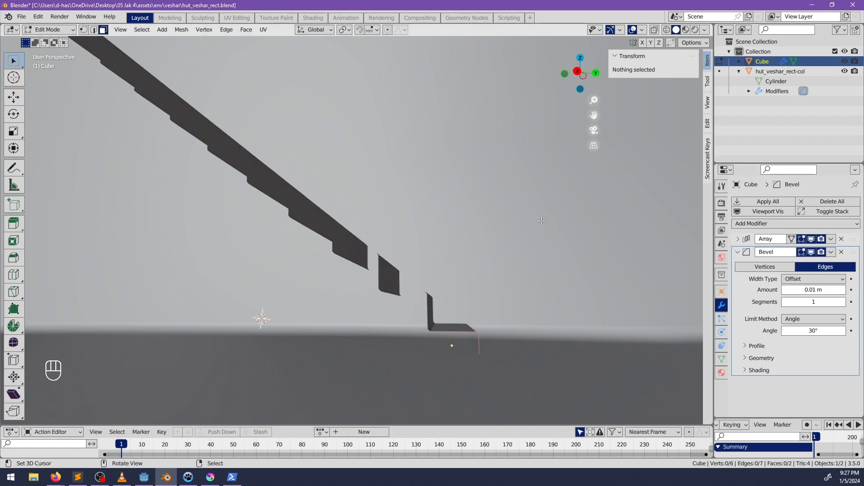
pyautogui.moveTo(542, 220); pyautogui.dragTo(482, 306, button='middle')
pyautogui.press('Tab')
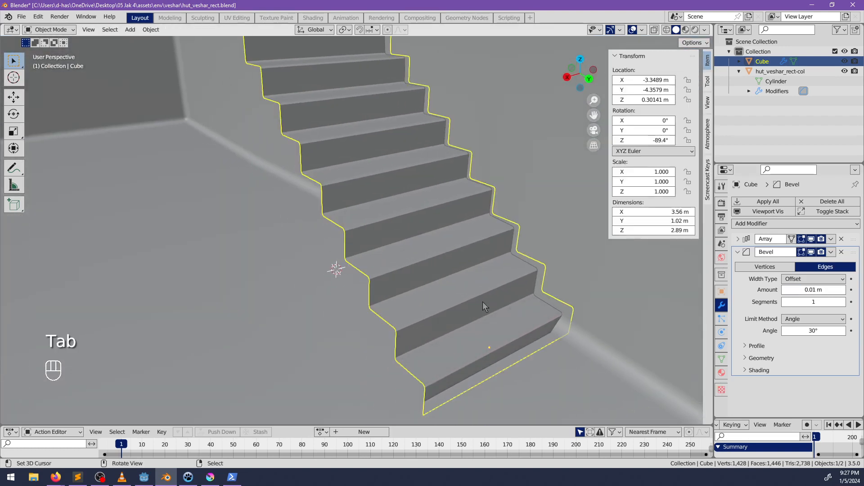
# Apply Shade Smooth to the staircase object
pyautogui.press('space')
pyautogui.write('smo')
pyautogui.press('Return')
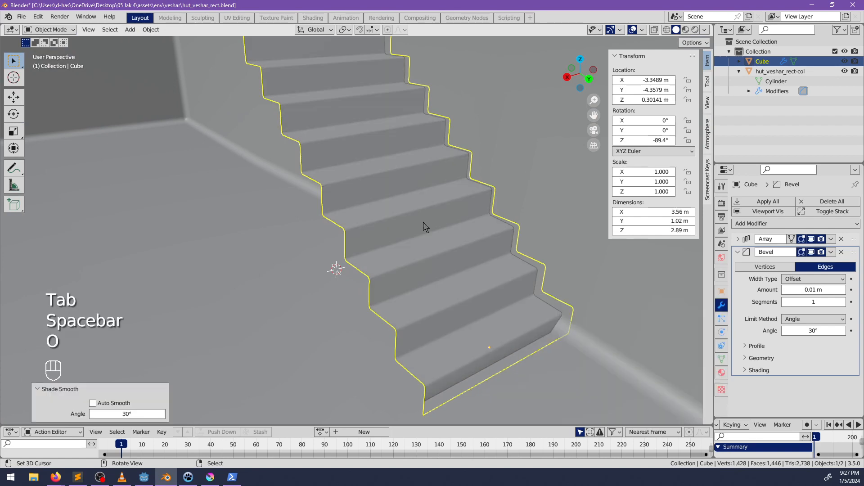
pyautogui.moveTo(423, 223); pyautogui.dragTo(572, 271, button='middle')
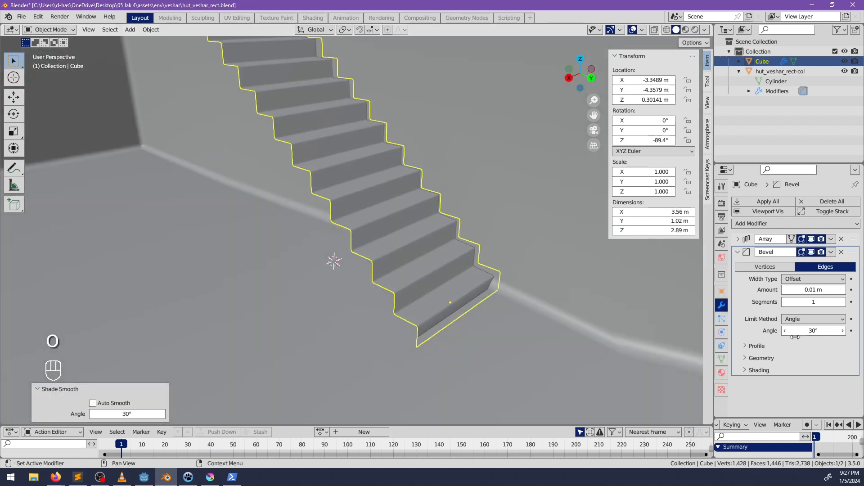
# Expand the Bevel modifier's Geometry and Shading options and enable Harden Normals
pyautogui.click(760, 360)
pyautogui.scroll(-2, 804, 377)
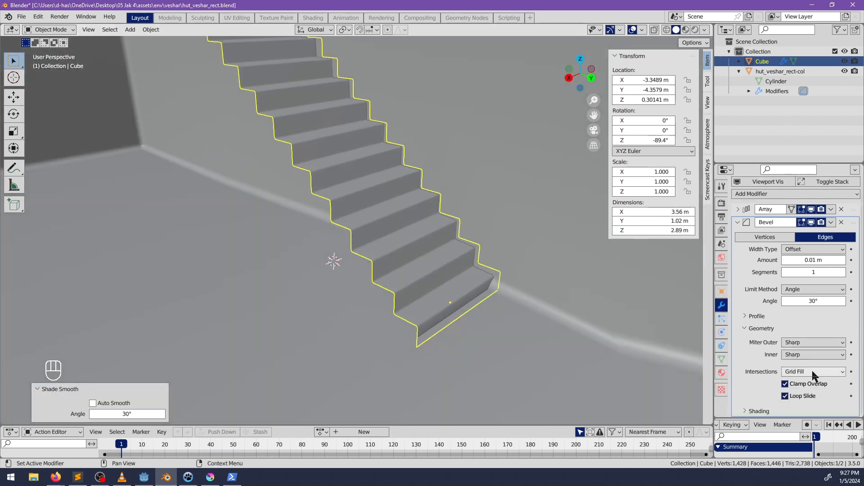
pyautogui.click(759, 411)
pyautogui.scroll(-3, 789, 385)
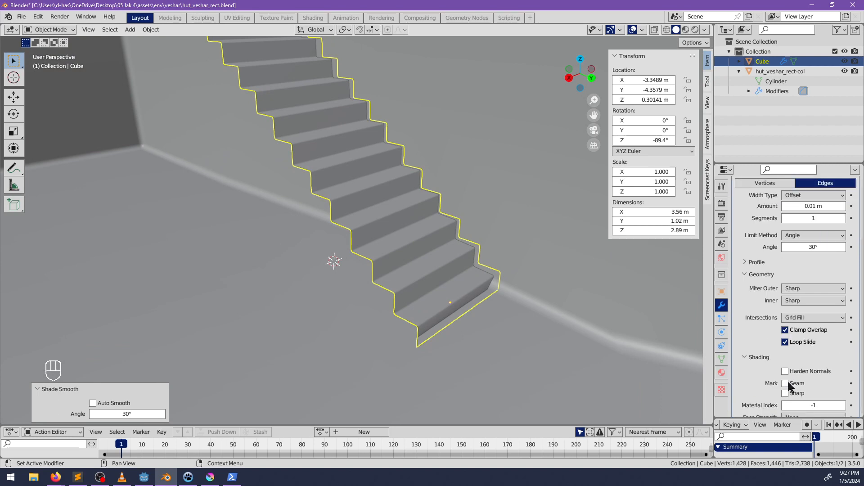
# Enable Auto Smooth at 180° for the staircase mesh's normals and recheck the Bevel's shading options
pyautogui.click(722, 358)
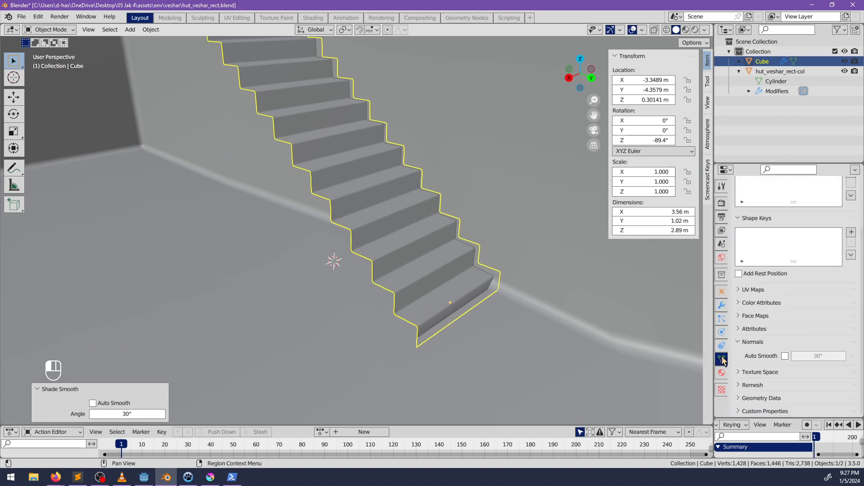
pyautogui.click(785, 356)
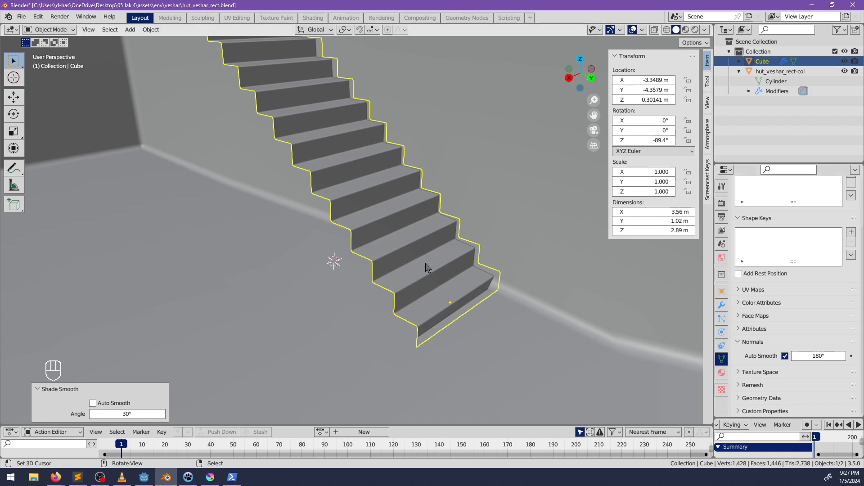
pyautogui.moveTo(427, 267); pyautogui.dragTo(407, 264, button='middle')
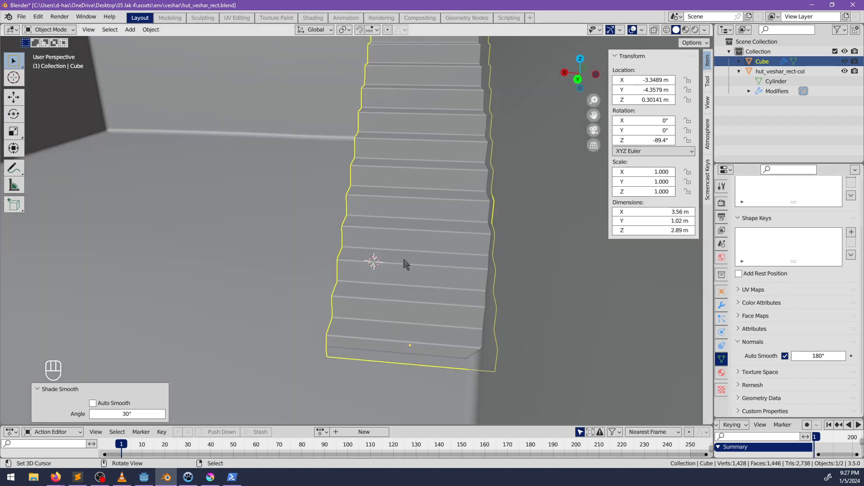
pyautogui.click(722, 306)
pyautogui.scroll(-2, 766, 347)
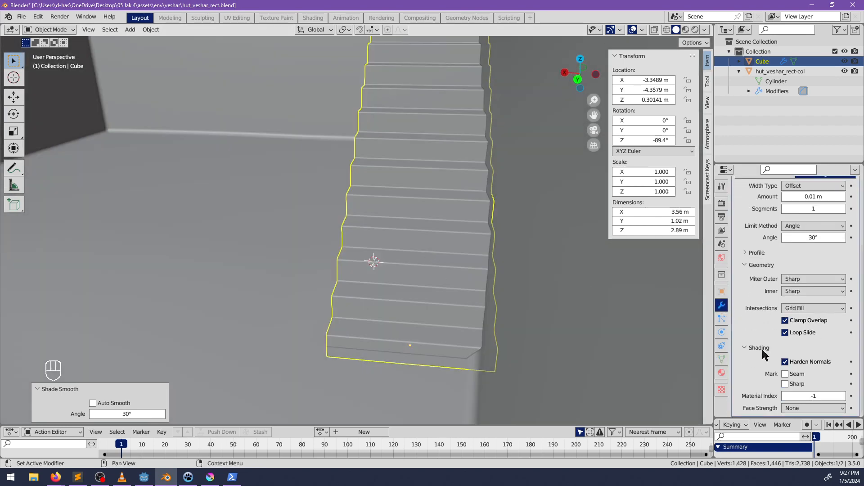
pyautogui.click(724, 357)
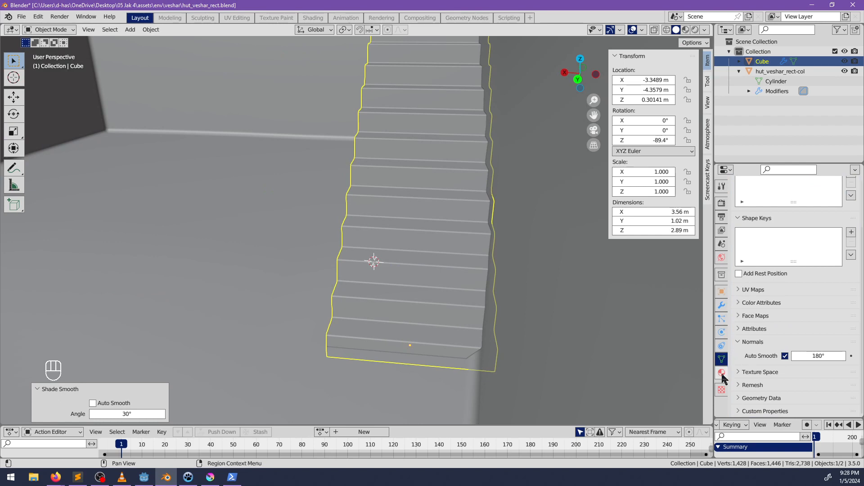
# Compare the staircase's shading with Auto Smooth off and on, leaving Auto Smooth enabled
pyautogui.click(786, 356)
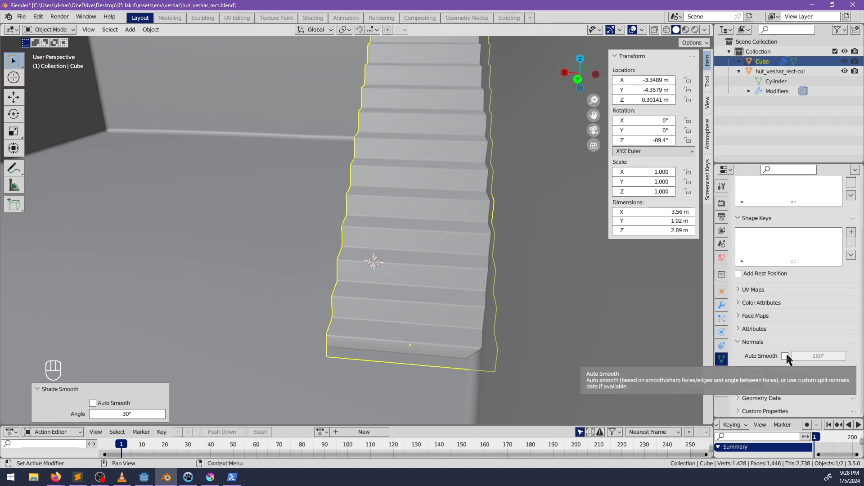
pyautogui.click(786, 356)
pyautogui.click(787, 356)
pyautogui.click(786, 356)
pyautogui.moveTo(436, 260)
pyautogui.mouseDown(button='middle')
pyautogui.moveTo(536, 247)
pyautogui.moveTo(546, 293)
pyautogui.moveTo(521, 317)
pyautogui.mouseUp(button='middle')
pyautogui.click(785, 356)
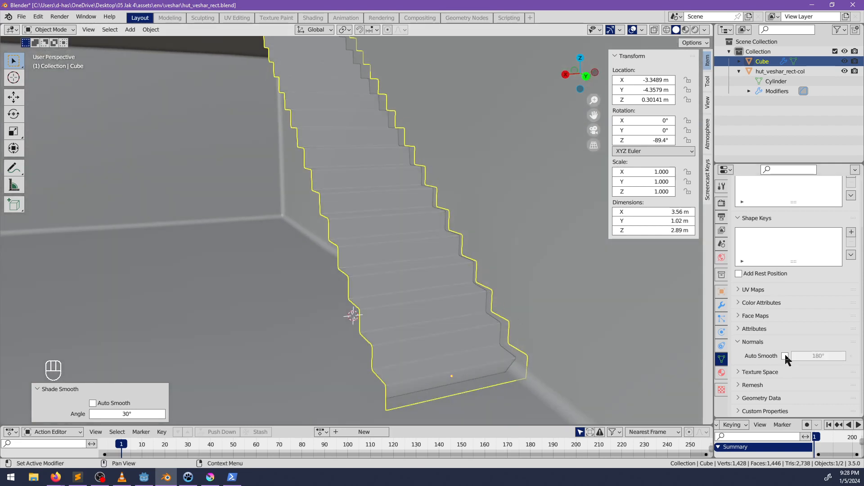
pyautogui.click(786, 356)
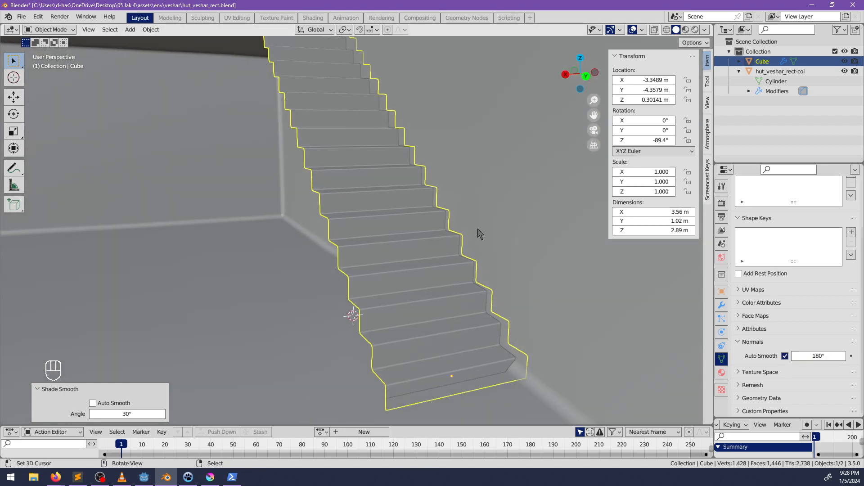
# Fill the open outer side of the first step with a face in Edit Mode
pyautogui.moveTo(480, 233); pyautogui.dragTo(448, 205, button='middle')
pyautogui.press('Tab')
pyautogui.keyDown('shift'); pyautogui.moveTo(457, 369); pyautogui.dragTo(424, 293, button='middle'); pyautogui.keyUp('shift')
pyautogui.click(448, 302)
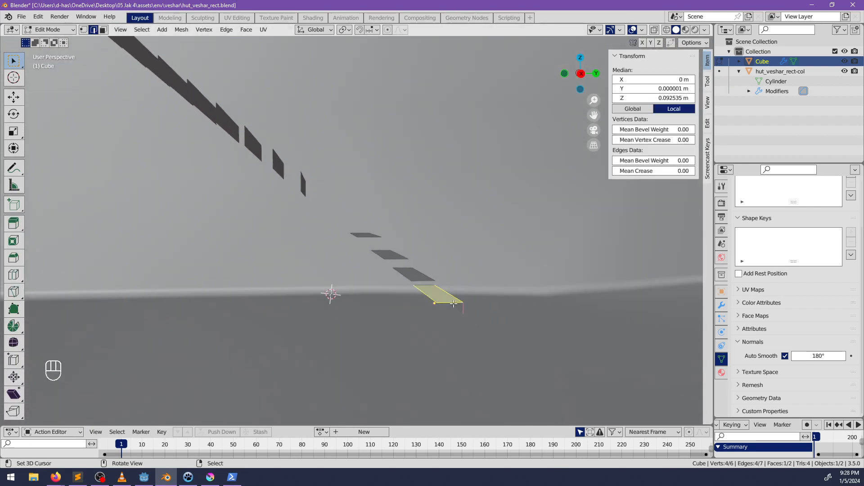
pyautogui.keyDown('shift'); pyautogui.click(459, 304); pyautogui.keyUp('shift')
pyautogui.press('f')
pyautogui.moveTo(498, 315); pyautogui.dragTo(464, 307, button='middle')
# Collapse the Bevel modifier's settings and apply the Array modifier in Object Mode
pyautogui.click(721, 305)
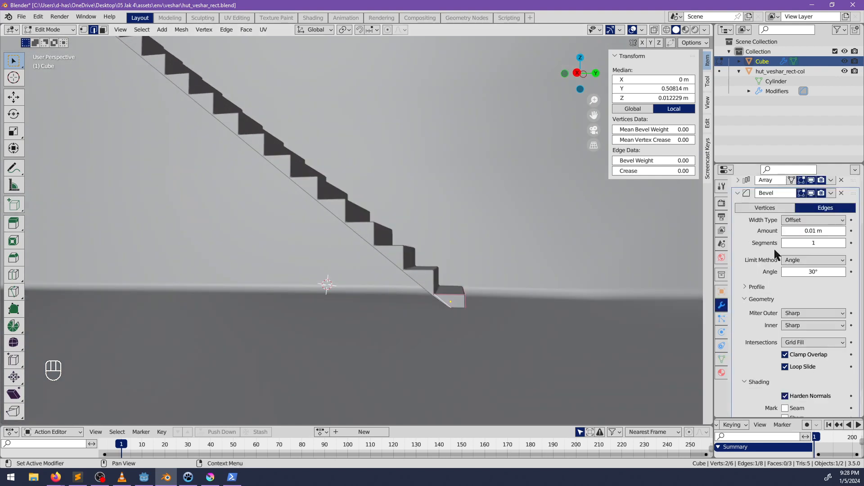
pyautogui.click(737, 194)
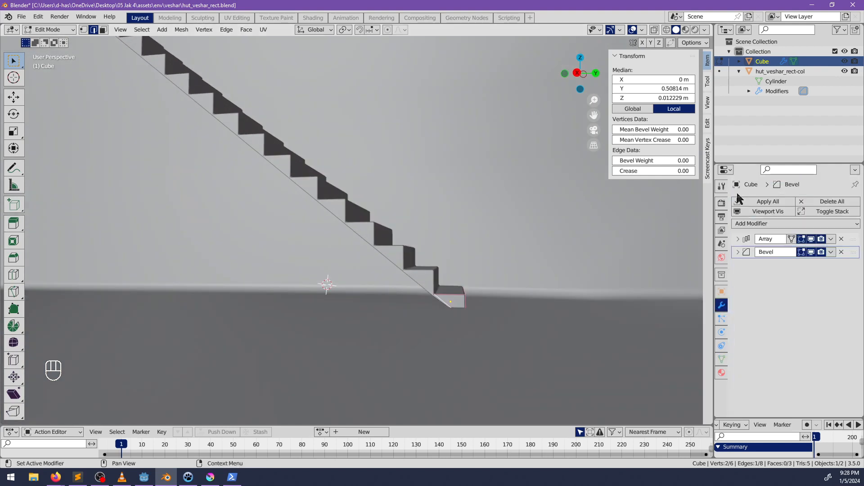
pyautogui.click(831, 239)
pyautogui.press('Escape')
pyautogui.press('Tab')
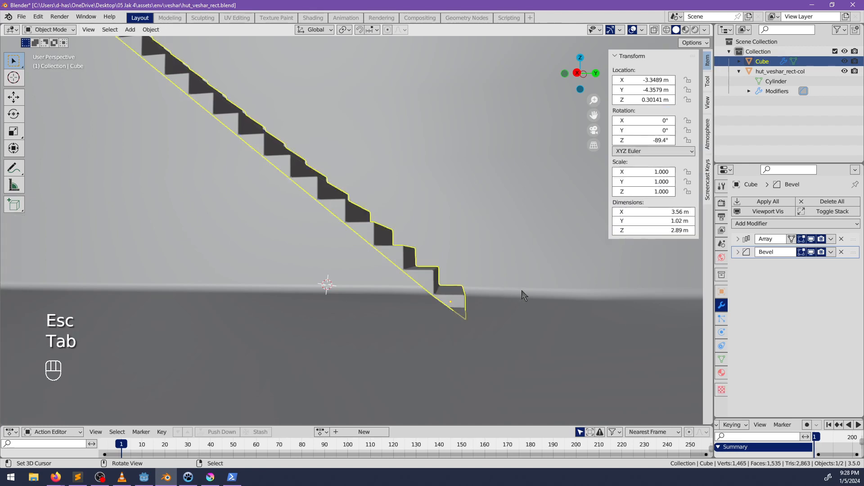
pyautogui.click(800, 251)
# Extrude the staircase's slanted lower side edges without X movement, by about -0.42 m in Y and -0.32 m in Z
pyautogui.press('Tab')
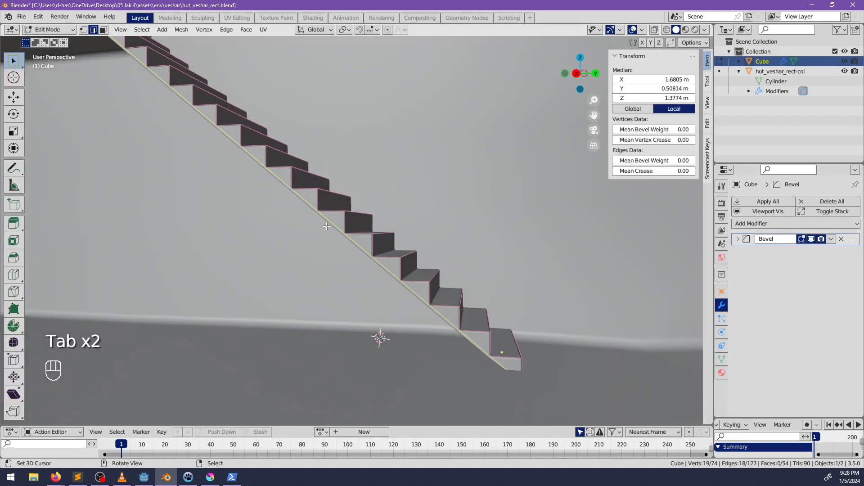
pyautogui.moveTo(327, 226); pyautogui.dragTo(307, 183, button='middle')
pyautogui.press('e')
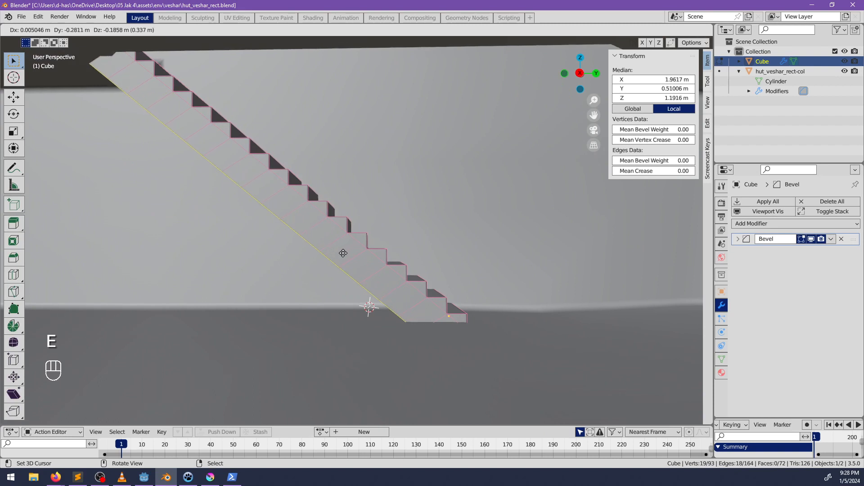
pyautogui.hotkey('shift', 'x')
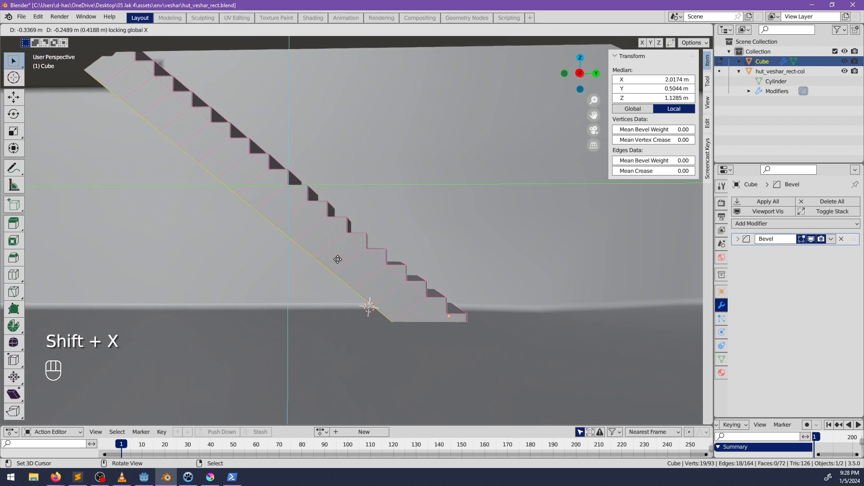
pyautogui.click(330, 266)
# Flatten the extruded edges into a level line by scaling them to 0 along Z
pyautogui.moveTo(330, 267); pyautogui.dragTo(449, 298, button='middle')
pyautogui.hotkey('alt', 'z')
pyautogui.press('s')
pyautogui.press('z')
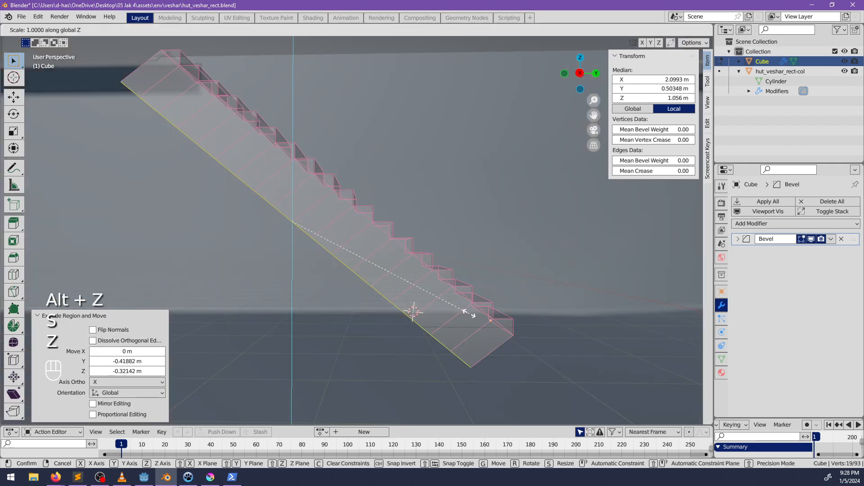
pyautogui.press('0')
pyautogui.press('Return')
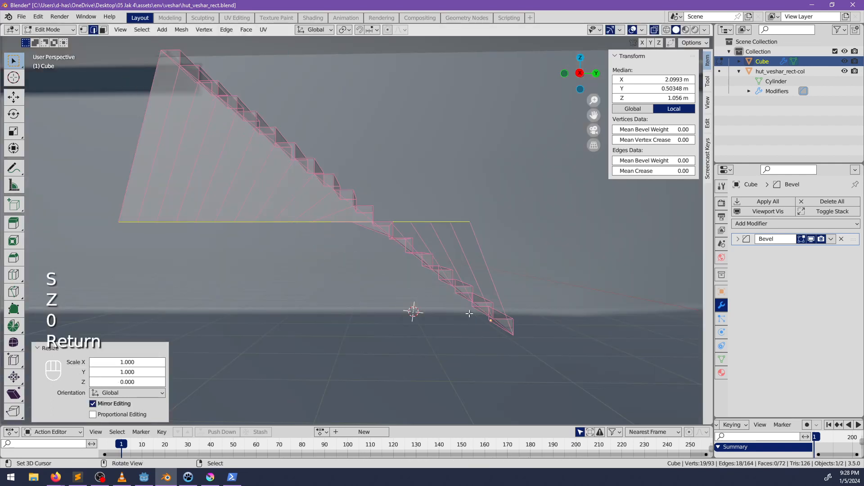
# Lower the flattened edges along Z by about 1.16 m so the side wall reaches below the floor
pyautogui.press('g')
pyautogui.press('z')
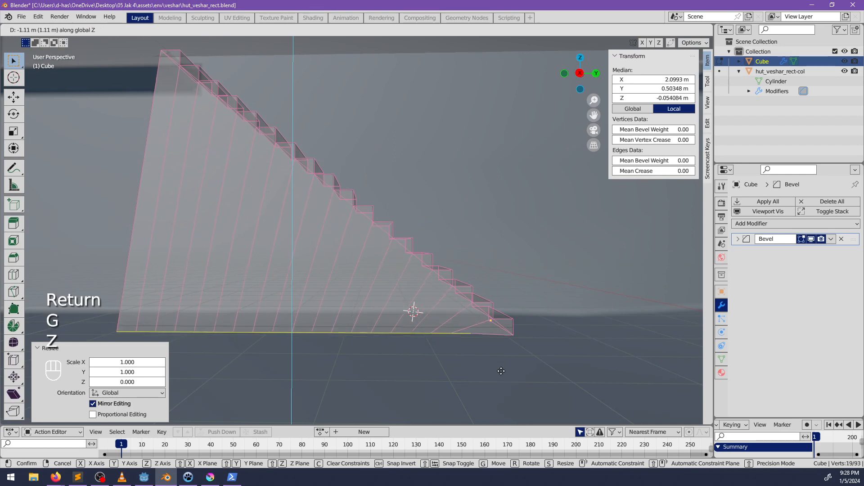
pyautogui.click(500, 376)
pyautogui.hotkey('alt', 'z')
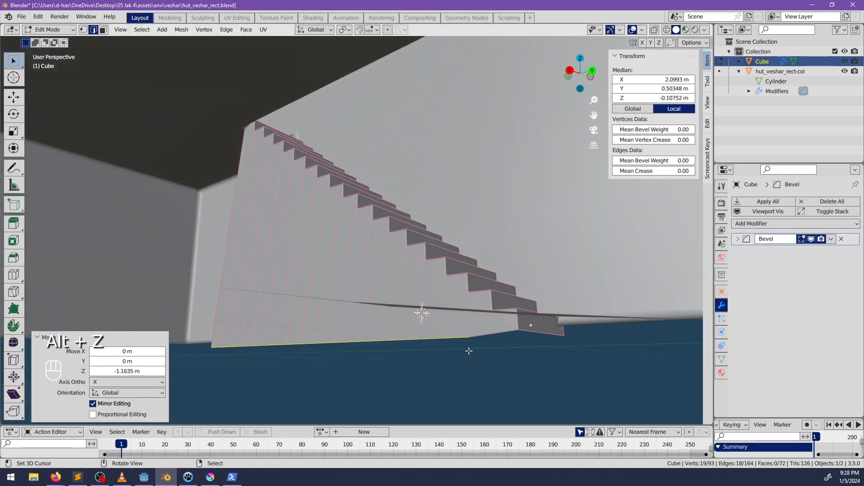
pyautogui.hotkey('alt', 'z')
pyautogui.keyDown('shift'); pyautogui.moveTo(510, 366); pyautogui.dragTo(504, 331, button='middle'); pyautogui.keyUp('shift')
pyautogui.hotkey('alt', 'z')
# Extrude the wall-side vertex at the top of the stairs straight down along Z by about 2.83 m
pyautogui.keyDown('shift'); pyautogui.moveTo(367, 308); pyautogui.dragTo(446, 261, button='middle'); pyautogui.keyUp('shift')
pyautogui.hotkey('alt', 'z')
pyautogui.click(377, 109)
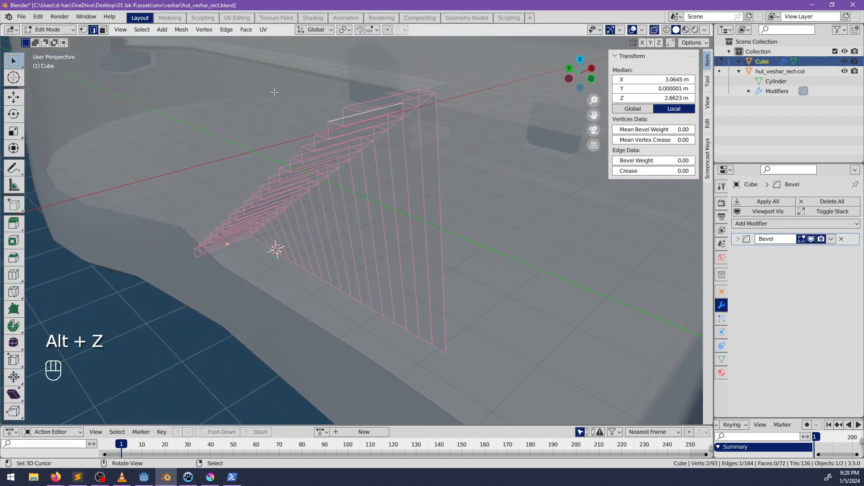
pyautogui.rightClick(362, 109)
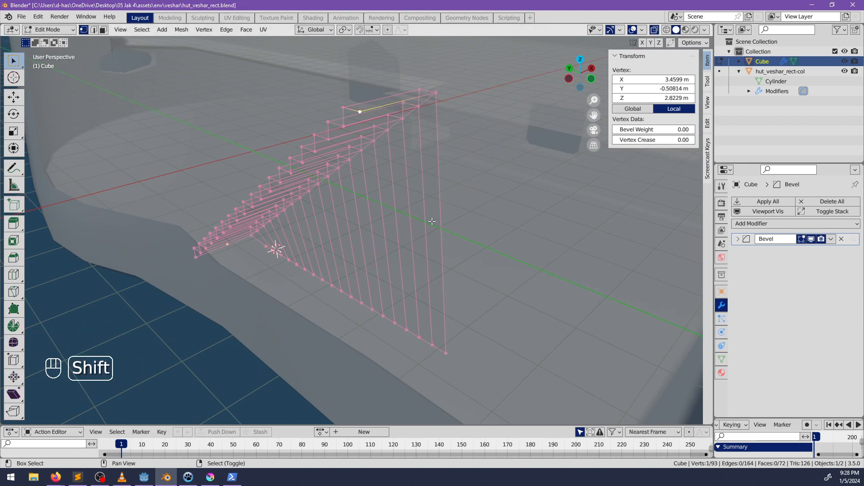
pyautogui.keyDown('shift'); pyautogui.moveTo(362, 109); pyautogui.dragTo(435, 216, button='middle'); pyautogui.keyUp('shift')
pyautogui.moveTo(435, 216); pyautogui.dragTo(490, 191, button='middle')
pyautogui.press('e')
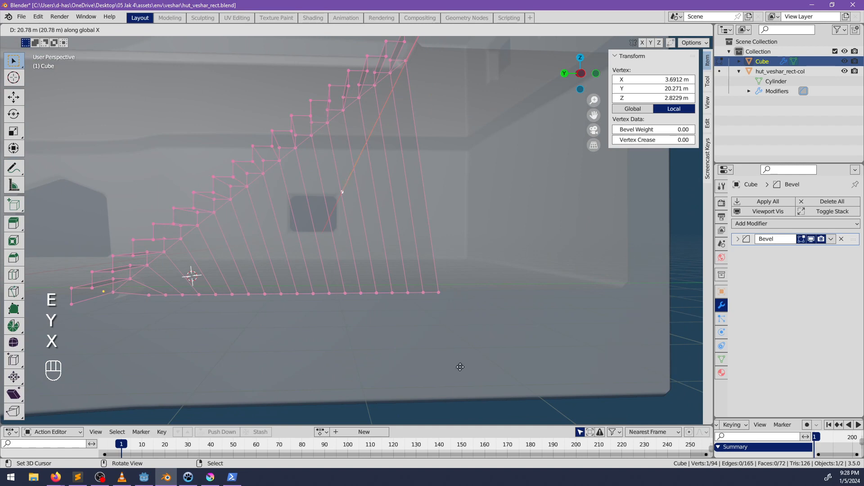
pyautogui.press('z')
pyautogui.click(471, 408)
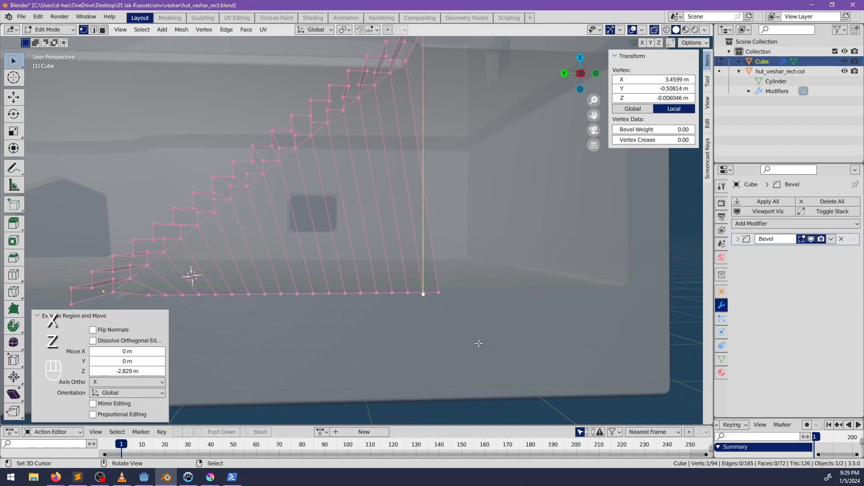
# Move the extruded floor vertex along Y by about -0.47 m and fill the staircase's tall back end with a face
pyautogui.moveTo(471, 408); pyautogui.dragTo(454, 349, button='middle')
pyautogui.press('g')
pyautogui.press('y')
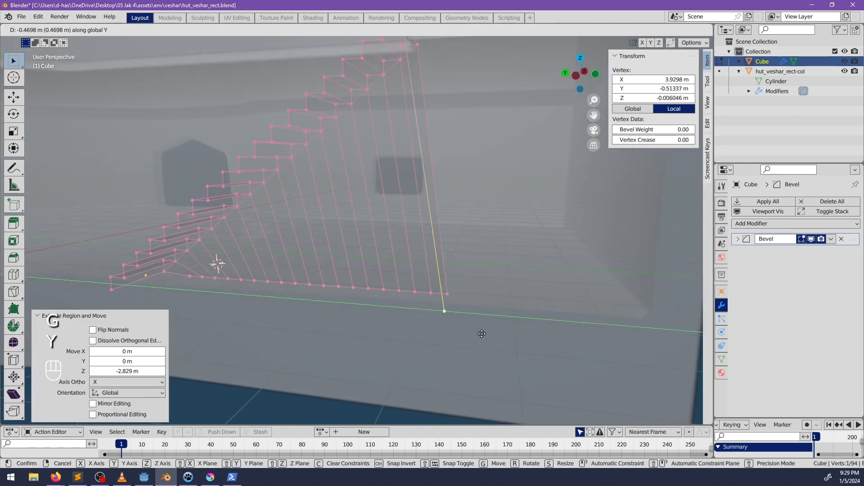
pyautogui.click(482, 333)
pyautogui.press('f')
pyautogui.moveTo(482, 334); pyautogui.dragTo(384, 270, button='middle')
pyautogui.hotkey('alt', 'z')
pyautogui.moveTo(488, 252); pyautogui.dragTo(450, 266, button='middle')
pyautogui.moveTo(450, 266); pyautogui.dragTo(477, 225, button='middle')
pyautogui.moveTo(553, 284); pyautogui.dragTo(510, 293, button='middle')
pyautogui.keyDown('shift'); pyautogui.moveTo(510, 294); pyautogui.dragTo(559, 307, button='middle'); pyautogui.keyUp('shift')
# Slide the side wall's frontmost bottom vertex along Y towards the first step and inspect the staircase in Object Mode
pyautogui.hotkey('alt', 'z')
pyautogui.rightClick(557, 317)
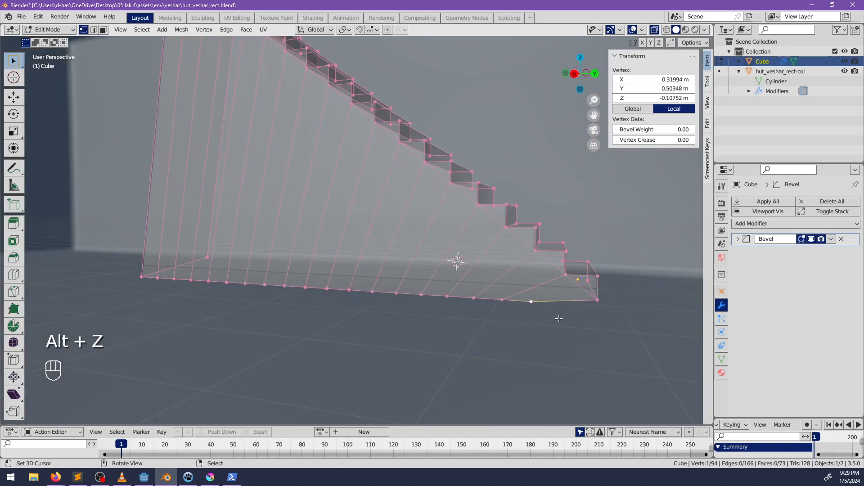
pyautogui.press('g')
pyautogui.press('y')
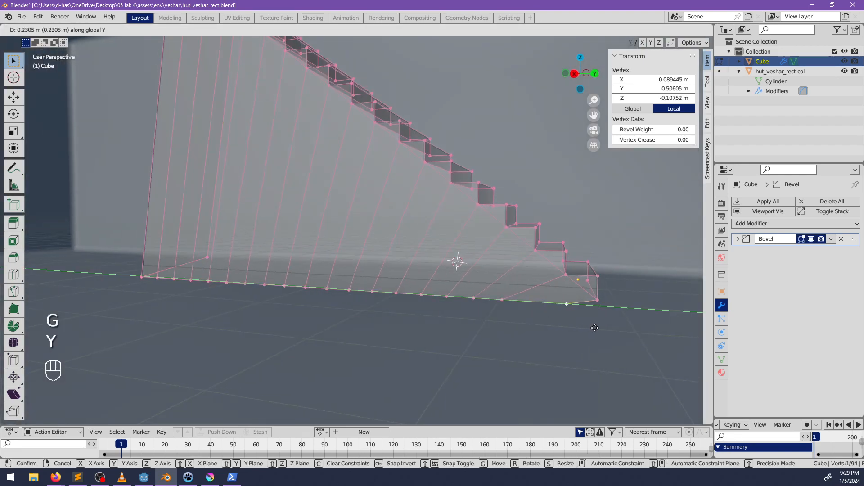
pyautogui.click(595, 328)
pyautogui.hotkey('alt', 'z')
pyautogui.moveTo(595, 328); pyautogui.dragTo(530, 300, button='middle')
pyautogui.press('Tab')
pyautogui.hotkey('alt', 'a')
pyautogui.moveTo(516, 263); pyautogui.dragTo(436, 312, button='middle')
# Merge the row of bottom side-wall vertices at last into the rear floor corner
pyautogui.press('Tab')
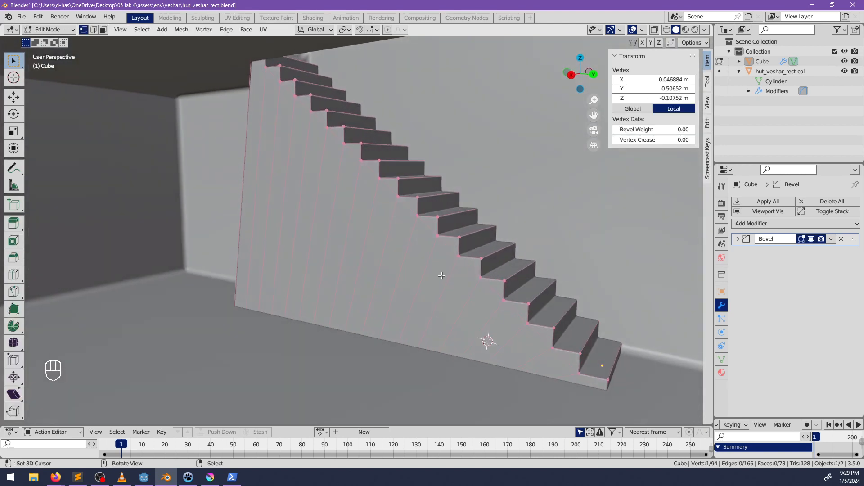
pyautogui.hotkey('alt', 'z')
pyautogui.hotkey('ctrl', 'r')
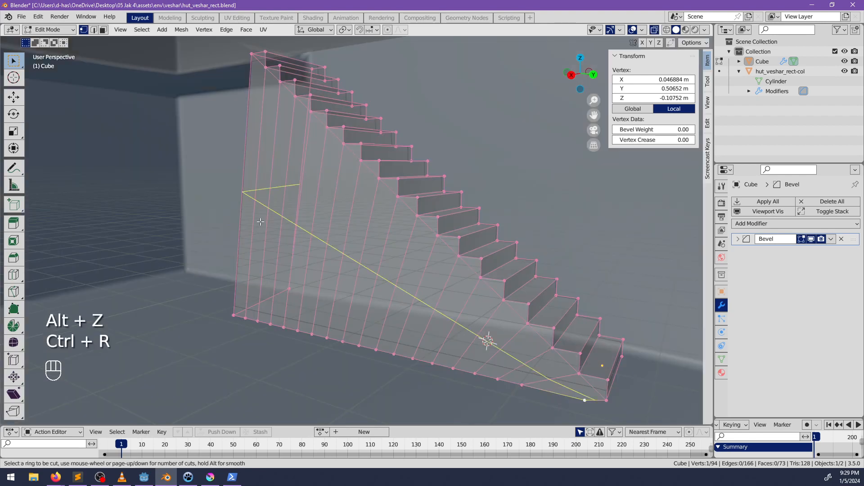
pyautogui.rightClick(260, 222)
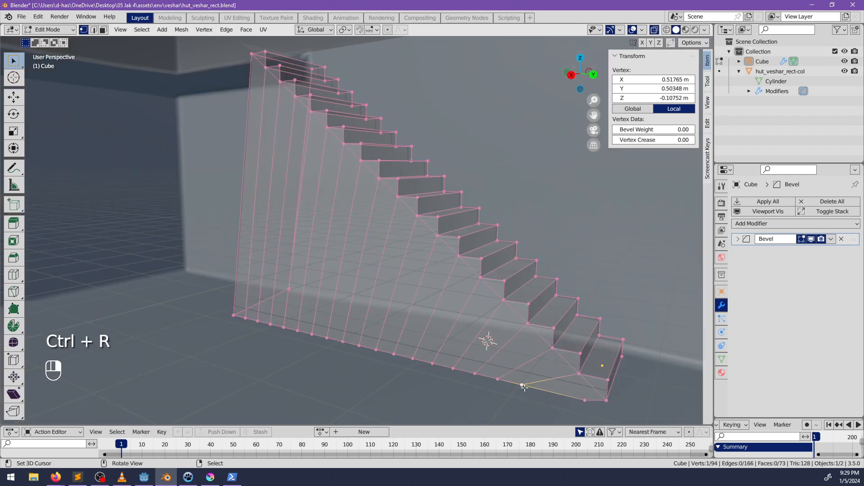
pyautogui.keyDown('ctrl'); pyautogui.click(235, 315); pyautogui.keyUp('ctrl')
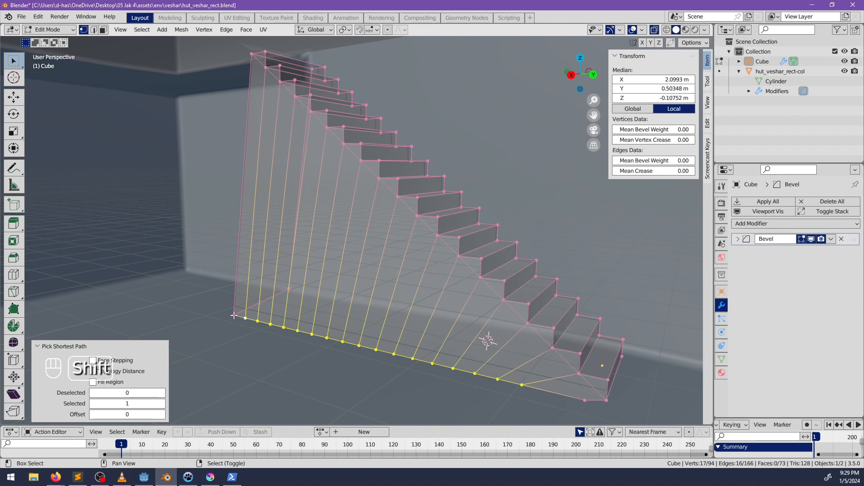
pyautogui.keyDown('shift'); pyautogui.click(234, 315); pyautogui.keyUp('shift')
pyautogui.press('m')
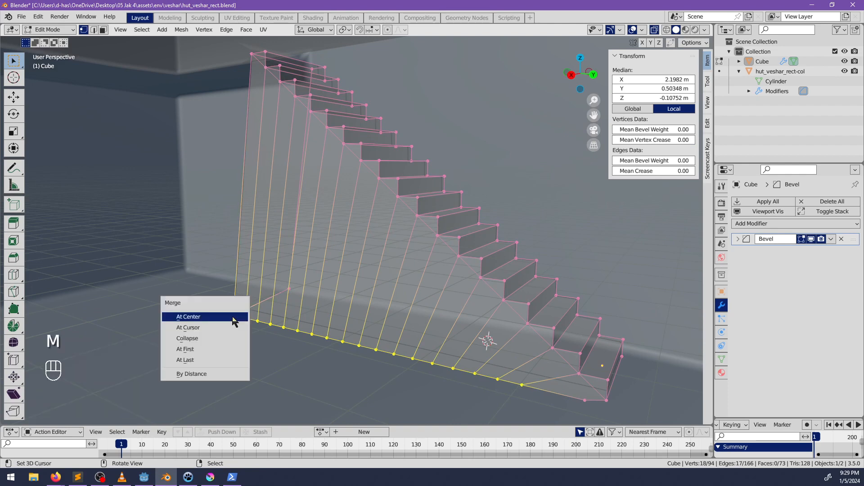
pyautogui.click(215, 362)
# Merge the remaining front bottom vertex at last into the first step's bottom corner
pyautogui.moveTo(434, 314); pyautogui.dragTo(484, 333, button='middle')
pyautogui.click(593, 377)
pyautogui.keyDown('shift'); pyautogui.click(612, 375); pyautogui.keyUp('shift')
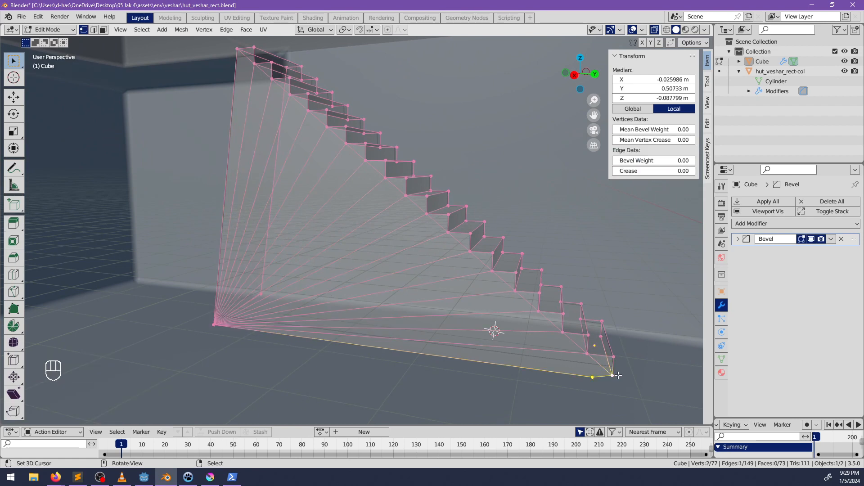
pyautogui.press('m')
pyautogui.click(621, 379)
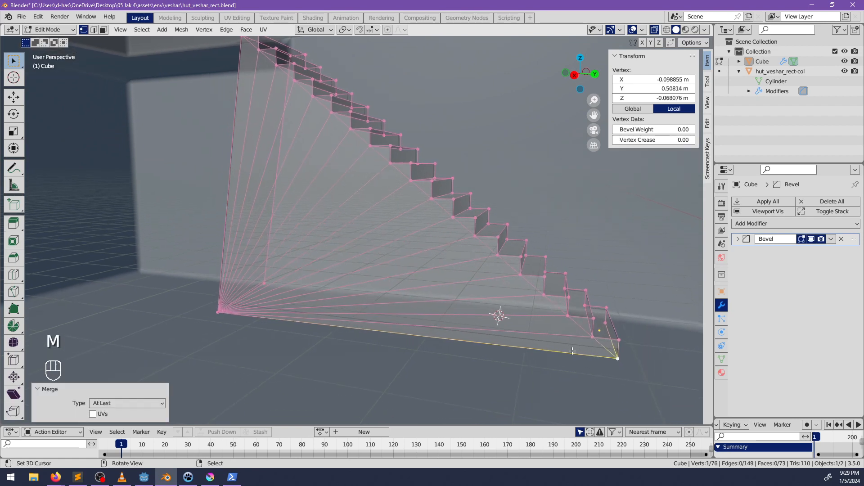
pyautogui.hotkey('alt', 'z')
pyautogui.moveTo(543, 345); pyautogui.dragTo(390, 293, button='middle')
# Add a centred loop cut running lengthwise up the middle of all the stair treads
pyautogui.press('Tab')
pyautogui.scroll(-1, 390, 292)
pyautogui.press('Tab')
pyautogui.hotkey('ctrl', 'r')
pyautogui.click(374, 194)
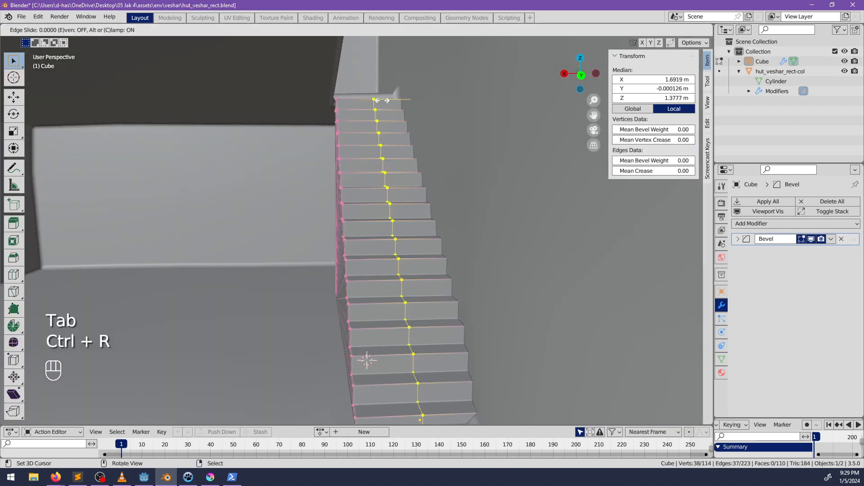
pyautogui.rightClick(382, 198)
# Enable proportional editing and nudge a vertex midway up the centre loop slightly with a 1.464 m influence size
pyautogui.keyDown('shift'); pyautogui.moveTo(445, 245); pyautogui.dragTo(425, 209, button='middle'); pyautogui.keyUp('shift')
pyautogui.click(367, 90)
pyautogui.press('g')
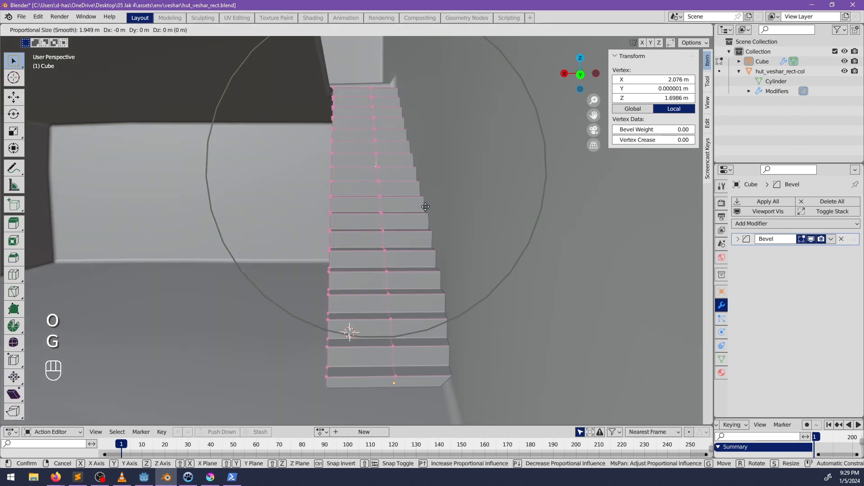
pyautogui.click(426, 210)
pyautogui.hotkey('ctrl', 'z')
pyautogui.press('g')
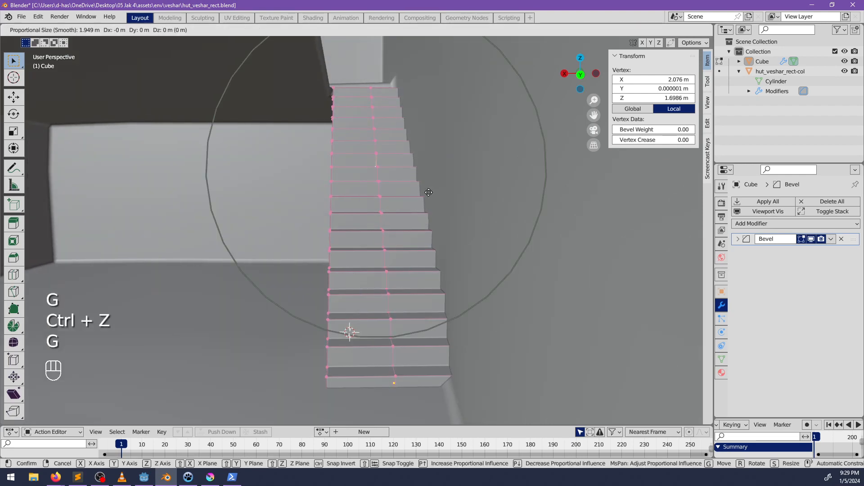
pyautogui.scroll(2, 405, 216)
pyautogui.click(429, 197)
# Rotate the centre loop's middle area by -0.386° and lower a vertex farther down the loop by about 0.03 m
pyautogui.press('r')
pyautogui.press('g')
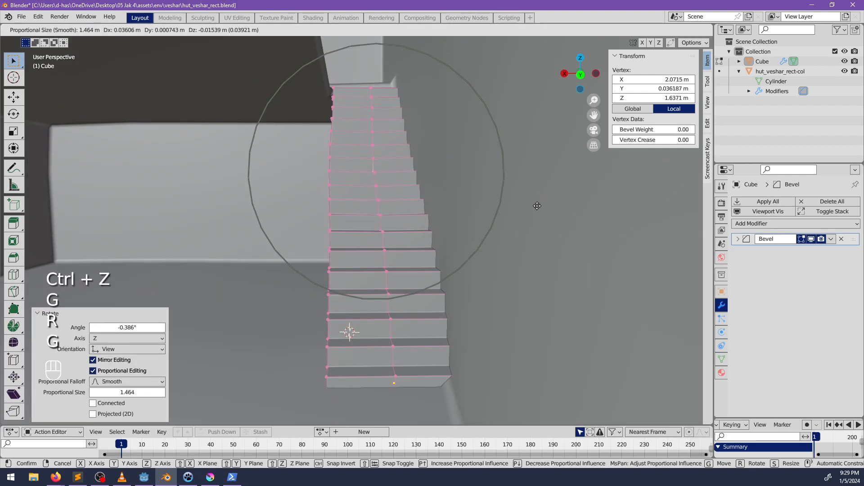
pyautogui.click(446, 229)
pyautogui.press('g')
pyautogui.click(427, 261)
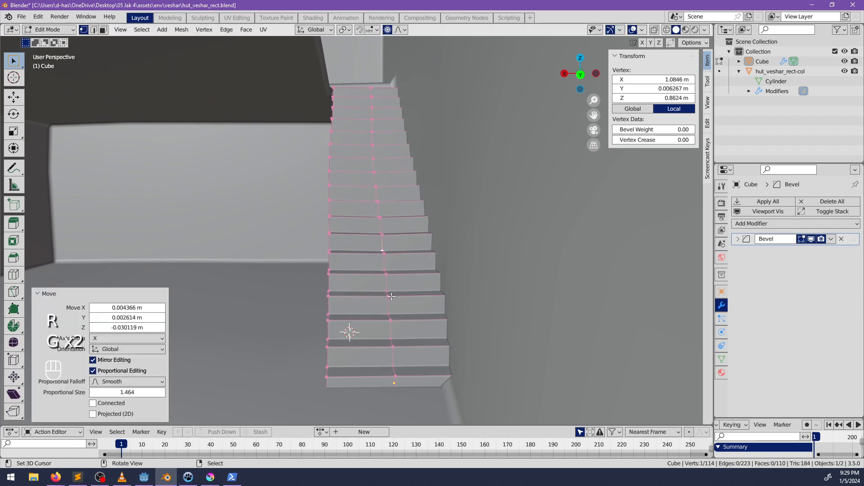
# Nudge lower centre-loop vertices proportionally and raise the first step's outer corner by about 0.02 m
pyautogui.rightClick(391, 297)
pyautogui.press('g')
pyautogui.click(390, 299)
pyautogui.rightClick(387, 324)
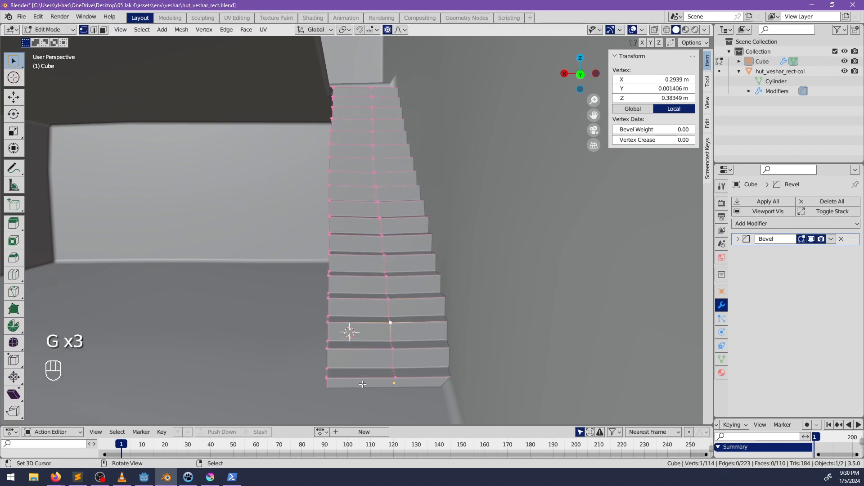
pyautogui.press('g')
pyautogui.click(350, 373)
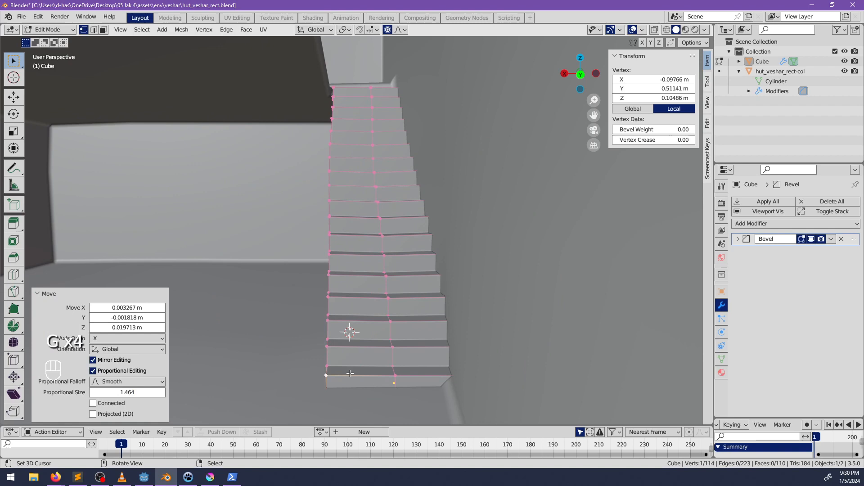
# Raise the first step's centre vertex about 0.007 m and two upper outer-corner vertices about 0.026 m and 0.020 m with proportional editing
pyautogui.rightClick(389, 367)
pyautogui.press('g')
pyautogui.click(387, 361)
pyautogui.moveTo(386, 361); pyautogui.dragTo(460, 360, button='middle')
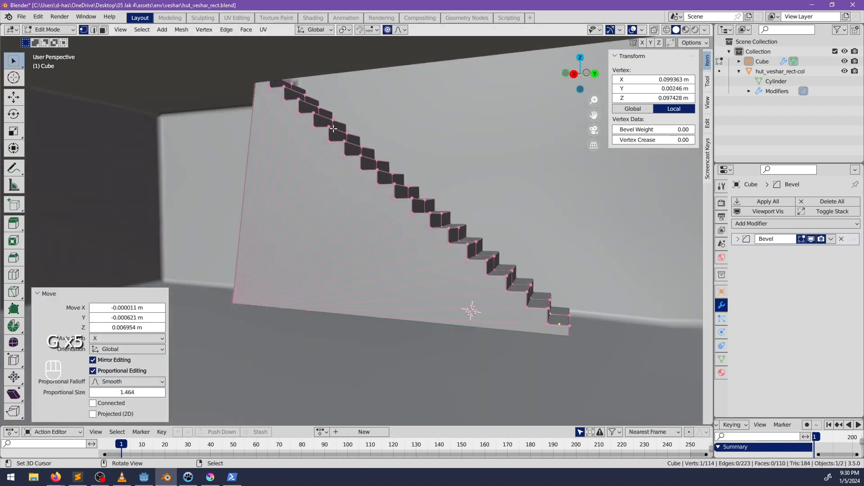
pyautogui.rightClick(313, 128)
pyautogui.press('g')
pyautogui.click(314, 124)
pyautogui.moveTo(315, 122); pyautogui.dragTo(321, 115, button='middle')
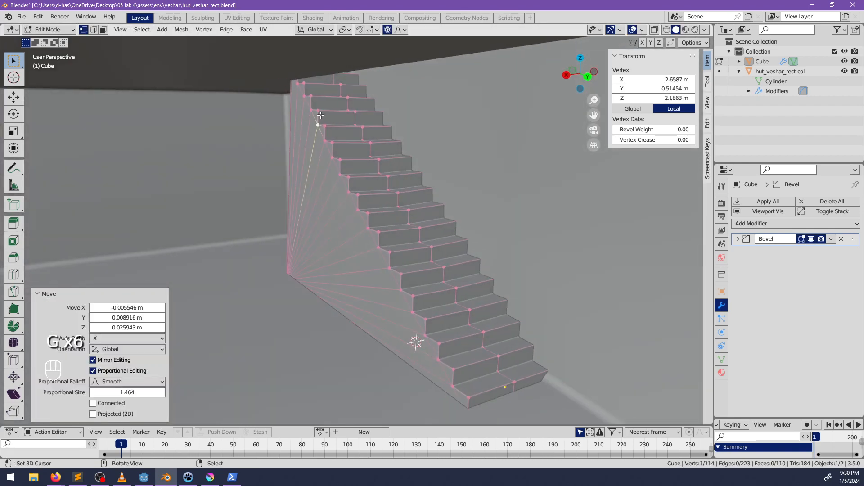
pyautogui.press('g')
pyautogui.click(319, 109)
# Set the staircase's Bevel modifier amount to 0.03 m
pyautogui.click(740, 240)
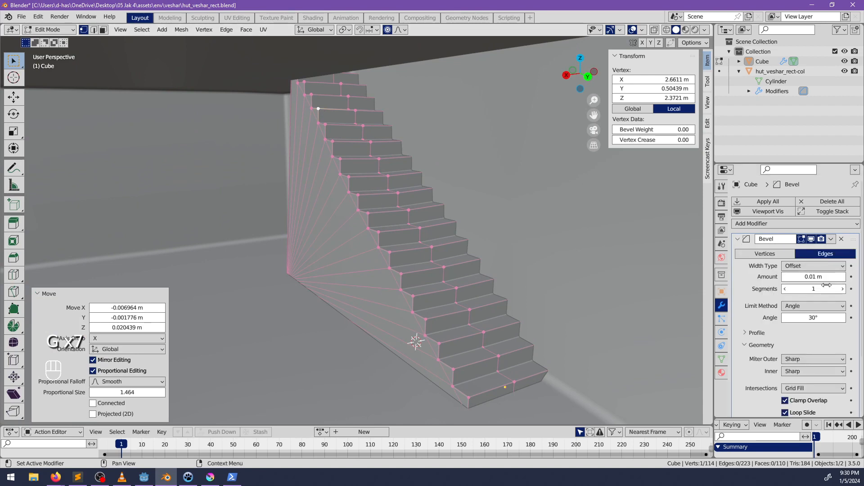
pyautogui.moveTo(813, 277)
pyautogui.mouseDown()
pyautogui.moveTo(833, 277)
pyautogui.moveTo(824, 277)
pyautogui.mouseUp()
pyautogui.moveTo(560, 312); pyautogui.dragTo(535, 306, button='middle')
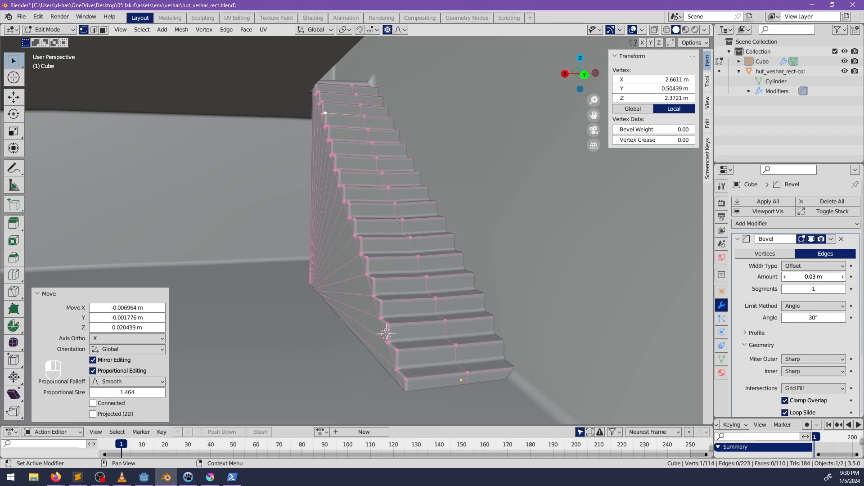
pyautogui.moveTo(816, 277); pyautogui.dragTo(825, 277)
pyautogui.moveTo(455, 252); pyautogui.dragTo(446, 234, button='middle')
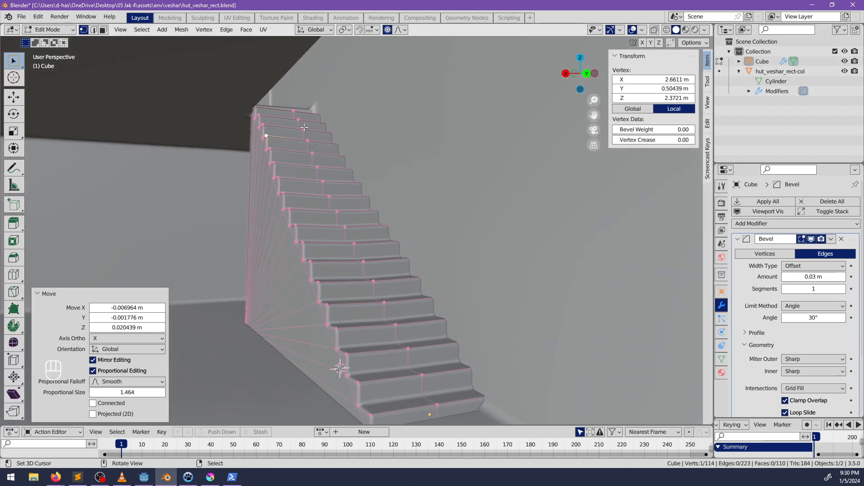
# Rename the Cube object as stairs and parent it to hut_veshar_rect-col
pyautogui.doubleClick(762, 63)
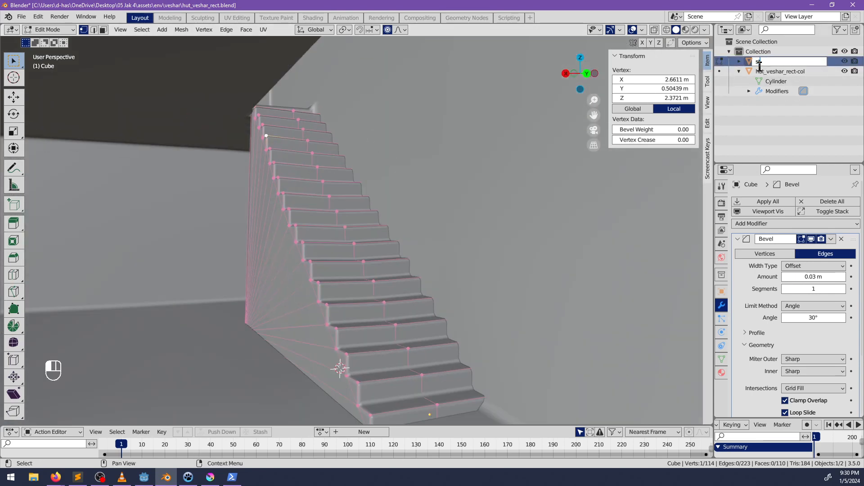
pyautogui.press('Return')
pyautogui.moveTo(759, 87); pyautogui.dragTo(758, 65)
# Nudge the top step's wall-side corner vertex slightly with proportional editing
pyautogui.moveTo(392, 174); pyautogui.dragTo(439, 185, button='middle')
pyautogui.keyDown('shift'); pyautogui.moveTo(439, 184); pyautogui.dragTo(402, 249, button='middle'); pyautogui.keyUp('shift')
pyautogui.rightClick(383, 174)
pyautogui.moveTo(396, 188); pyautogui.dragTo(395, 220, button='middle')
pyautogui.press('g')
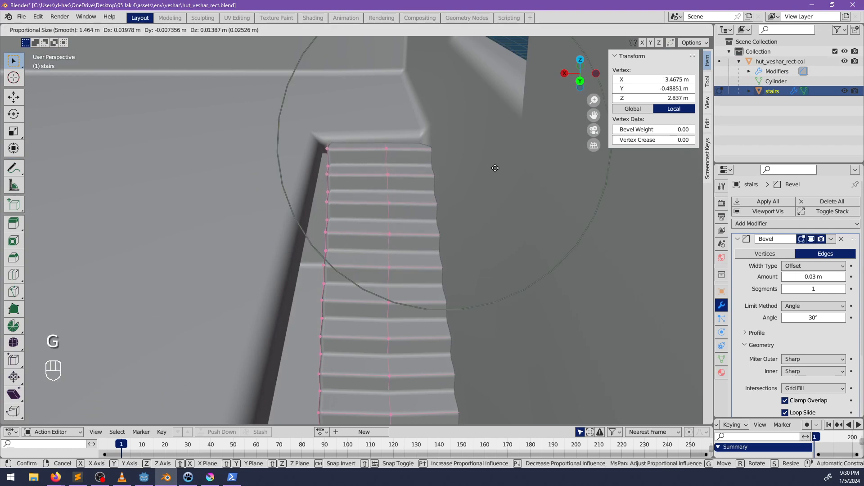
pyautogui.scroll(2, 489, 165)
pyautogui.click(491, 165)
pyautogui.moveTo(488, 163); pyautogui.dragTo(276, 170, button='middle')
# Duplicate the six outer corner vertices of the staircase's wedge shape in place and separate them into a new object
pyautogui.press('Tab')
pyautogui.hotkey('alt', 'z')
pyautogui.hotkey('alt', 'z')
pyautogui.press('Tab')
pyautogui.rightClick(318, 142)
pyautogui.keyDown('shift'); pyautogui.rightClick(387, 98); pyautogui.keyUp('shift')
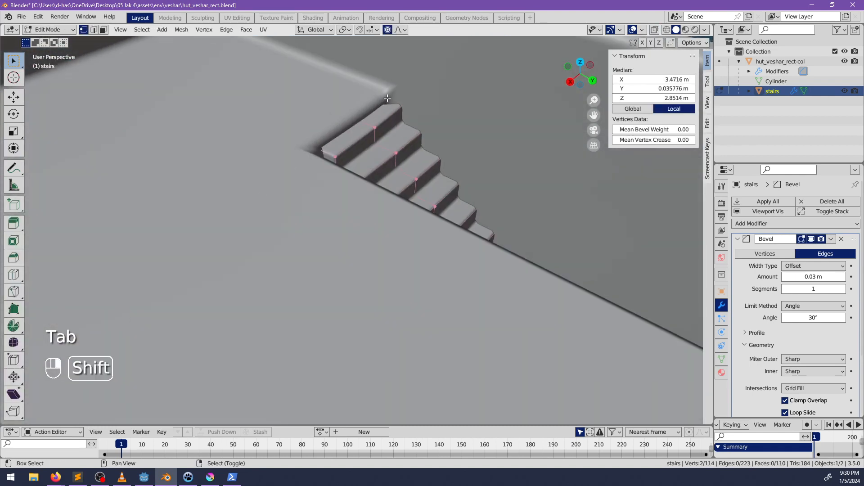
pyautogui.hotkey('alt', 'z')
pyautogui.keyDown('shift'); pyautogui.moveTo(558, 356); pyautogui.dragTo(457, 226, button='middle'); pyautogui.keyUp('shift')
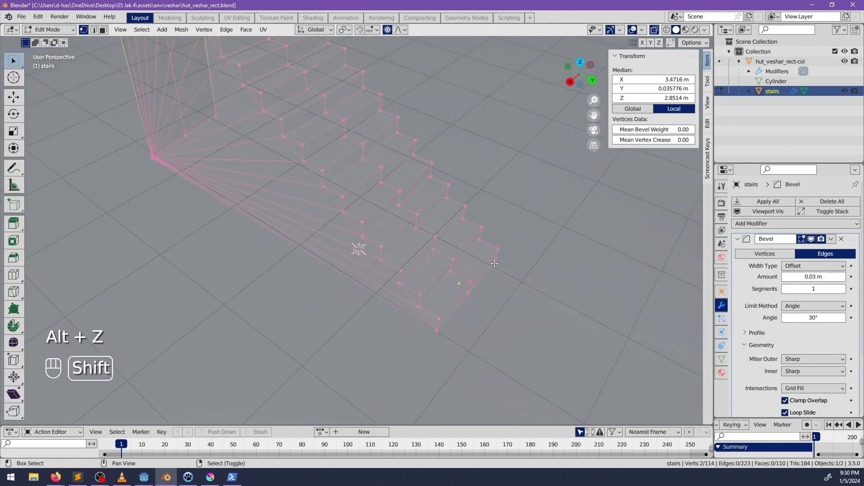
pyautogui.keyDown('shift'); pyautogui.rightClick(216, 115); pyautogui.keyUp('shift')
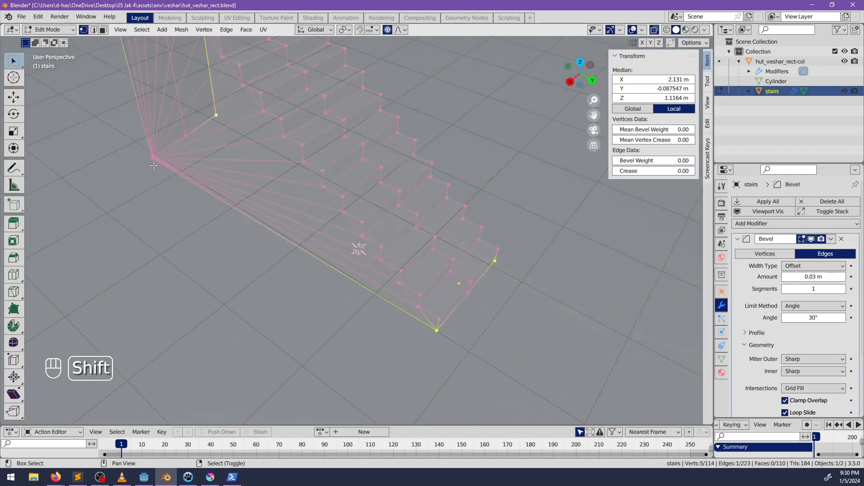
pyautogui.keyDown('shift'); pyautogui.rightClick(153, 157); pyautogui.keyUp('shift')
pyautogui.hotkey('shift', 'd')
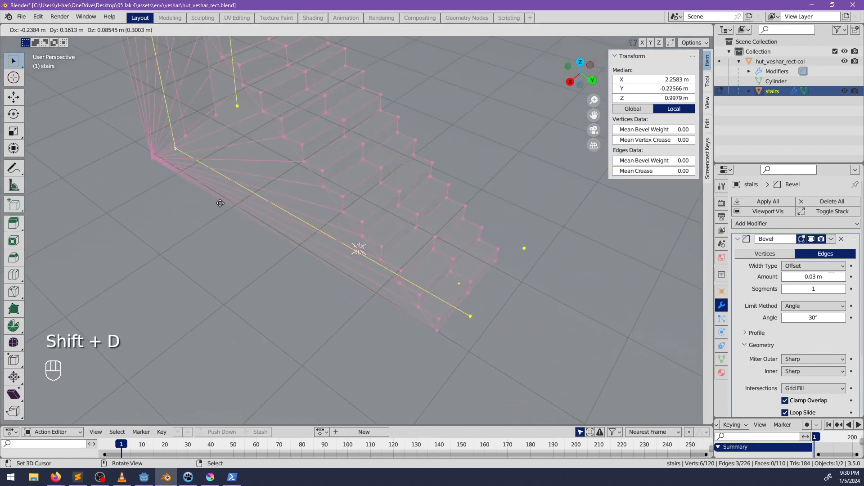
pyautogui.rightClick(218, 204)
pyautogui.press('p')
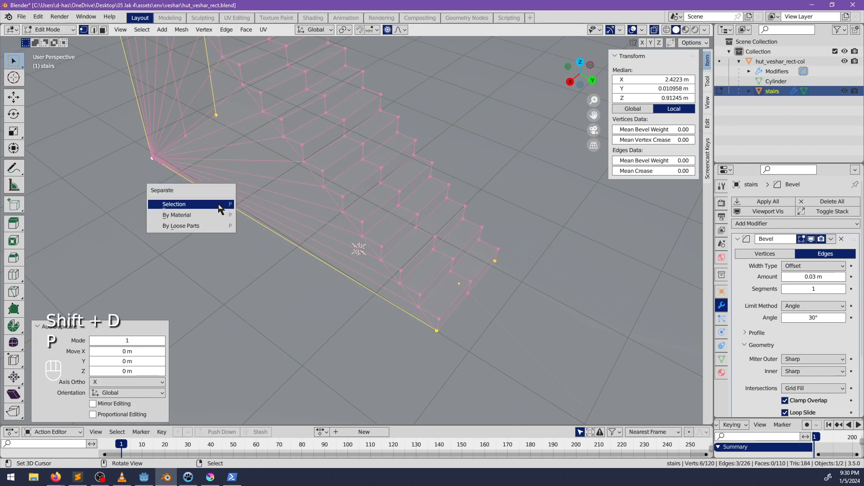
pyautogui.click(174, 204)
# Rename the separated object as stairs-colonly and parent it to the stairs object
pyautogui.doubleClick(786, 102)
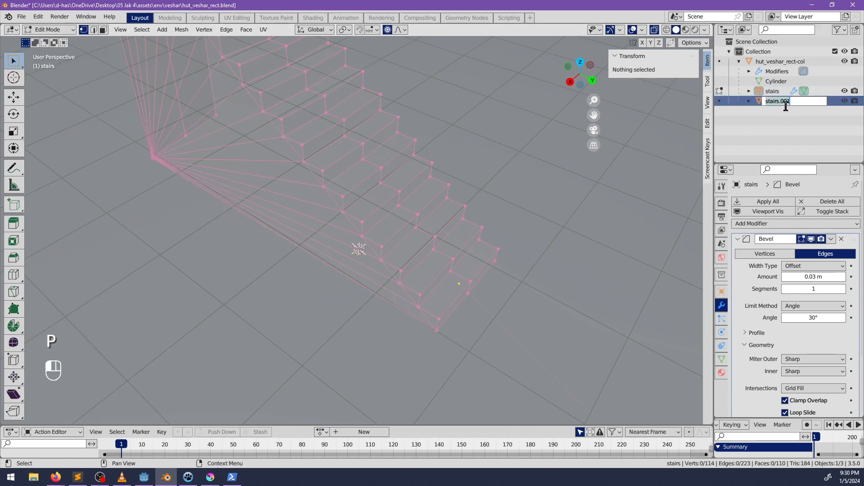
pyautogui.write('stairs-colonly')
pyautogui.press('Return')
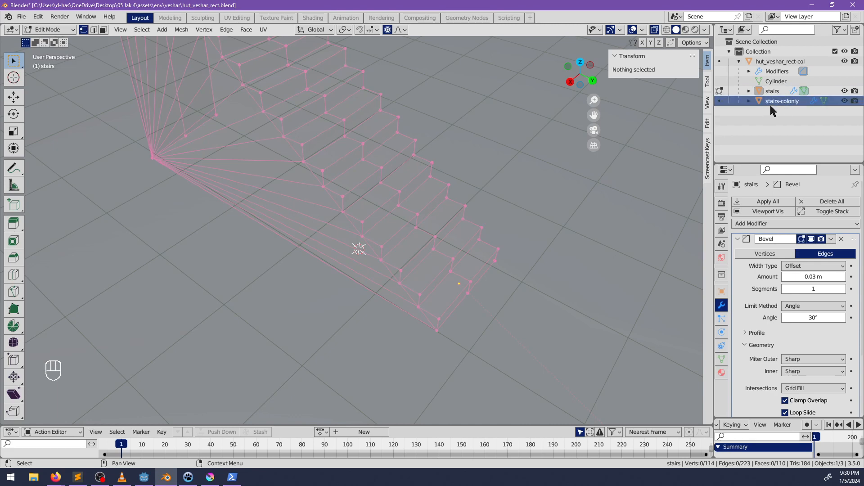
pyautogui.moveTo(771, 102)
pyautogui.mouseDown()
pyautogui.moveTo(777, 96)
pyautogui.moveTo(757, 95)
pyautogui.mouseUp()
pyautogui.click(749, 91)
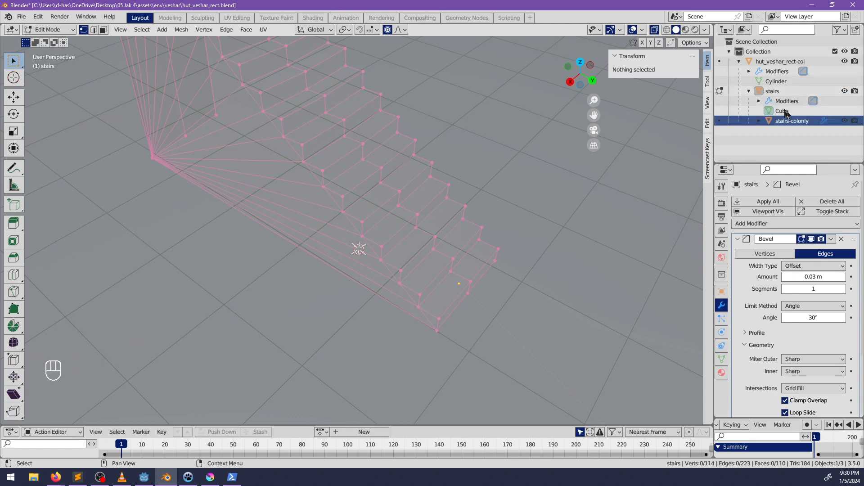
# Change the collision object's name to stairs-convcolonly
pyautogui.doubleClick(779, 121)
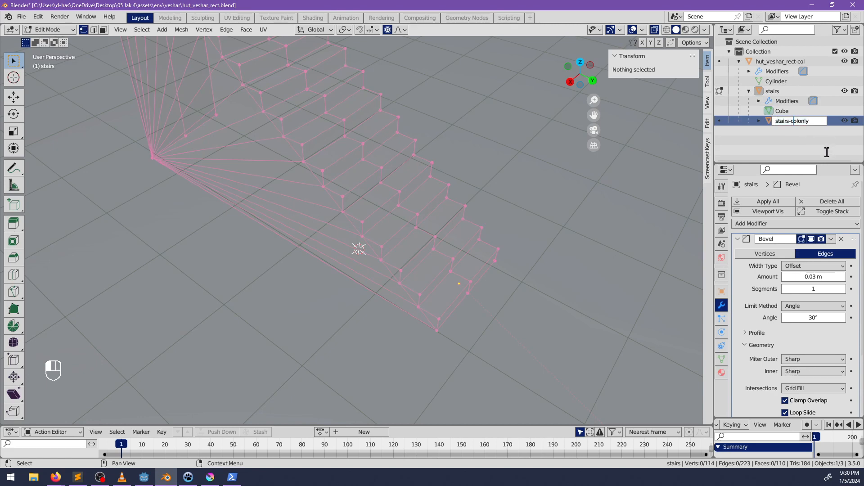
pyautogui.press('Left')
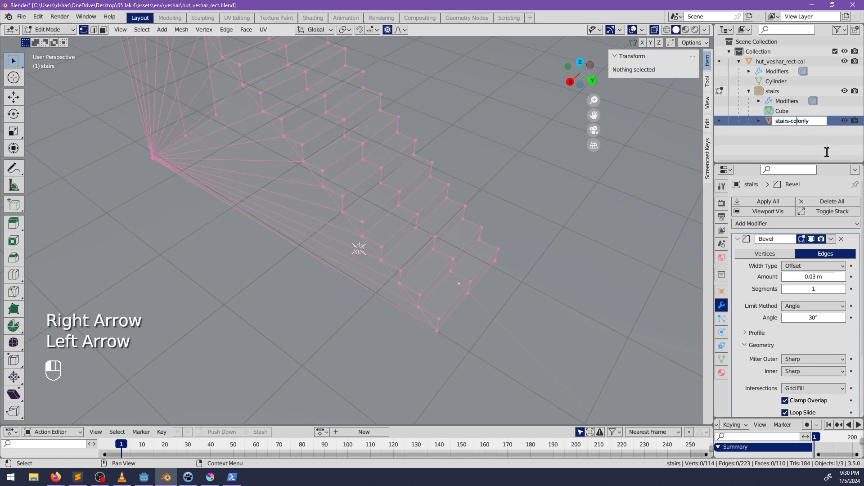
pyautogui.click(826, 151)
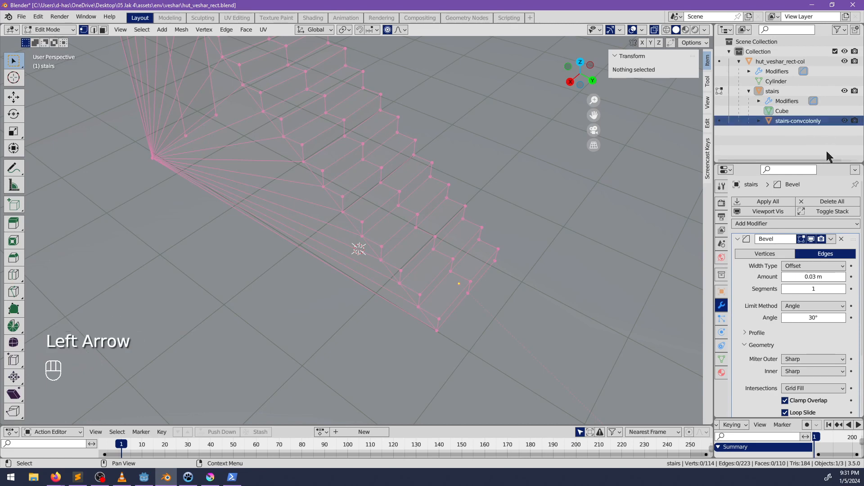
# In stairs-convcolonly, connect the two front floor-level vertices with an edge and the two top vertices with another
pyautogui.moveTo(429, 247); pyautogui.dragTo(679, 156, button='middle')
pyautogui.press('Tab')
pyautogui.click(747, 91)
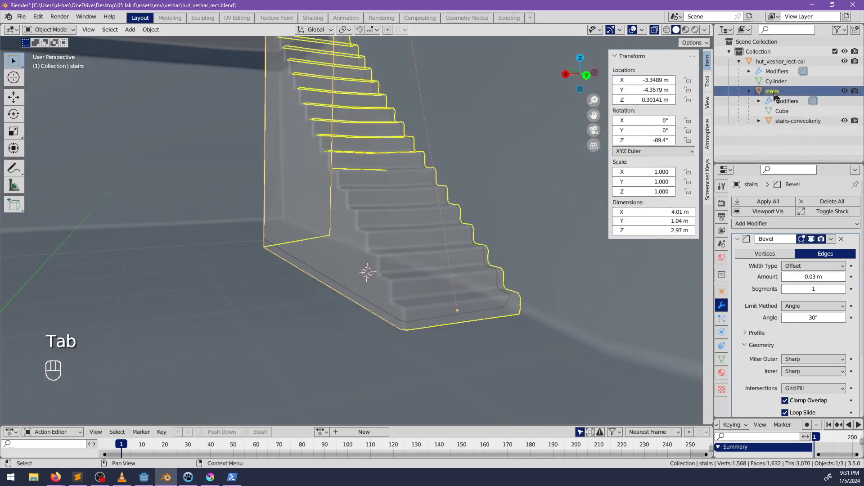
pyautogui.click(741, 120)
pyautogui.press('Tab')
pyautogui.moveTo(386, 236); pyautogui.dragTo(368, 228, button='middle')
pyautogui.keyDown('shift'); pyautogui.moveTo(368, 229); pyautogui.dragTo(461, 246, button='middle'); pyautogui.keyUp('shift')
pyautogui.scroll(-1, 421, 250)
pyautogui.click(510, 329)
pyautogui.keyDown('shift'); pyautogui.click(545, 318); pyautogui.keyUp('shift')
pyautogui.press('f')
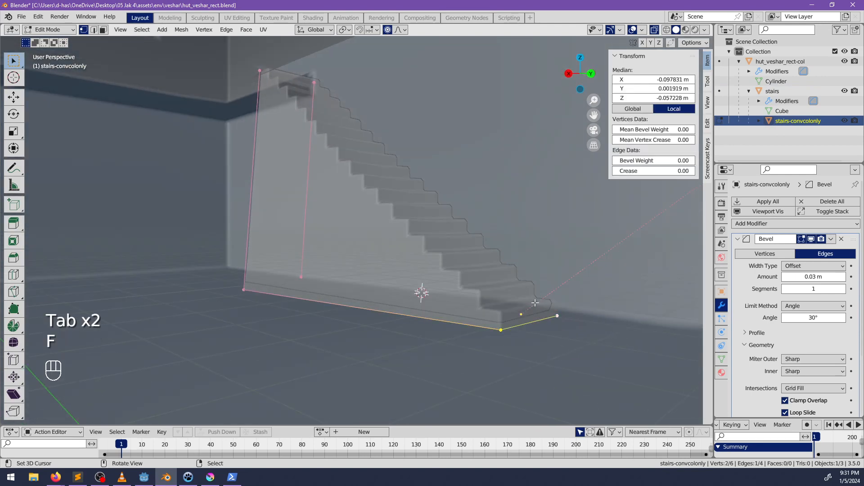
pyautogui.press('f')
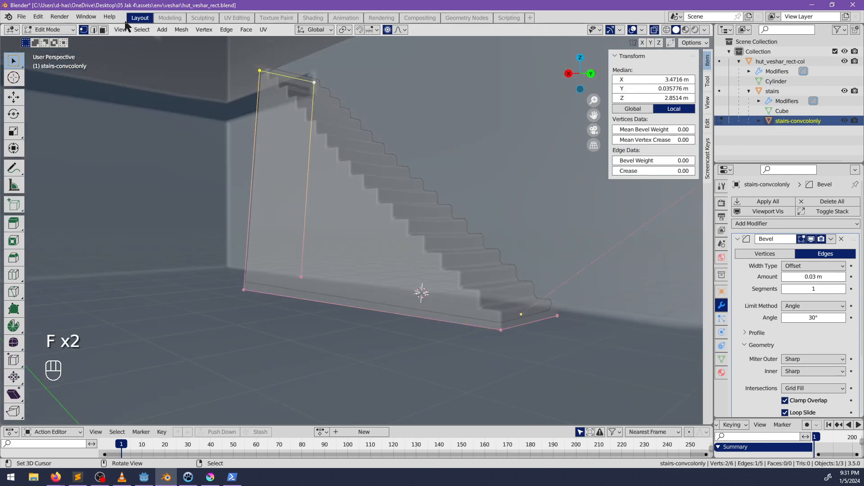
# Fill a sloped face between the collision wedge's top edge and its front floor edge
pyautogui.click(104, 30)
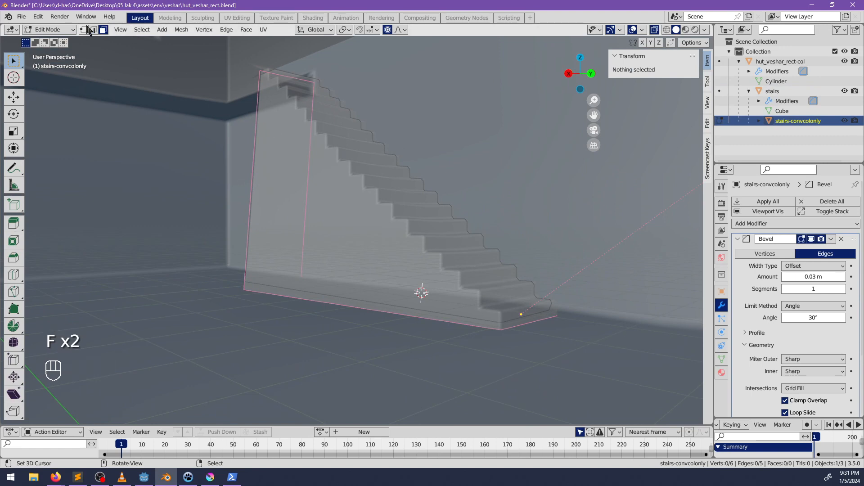
pyautogui.click(288, 77)
pyautogui.keyDown('shift'); pyautogui.click(529, 317); pyautogui.keyUp('shift')
pyautogui.press('f')
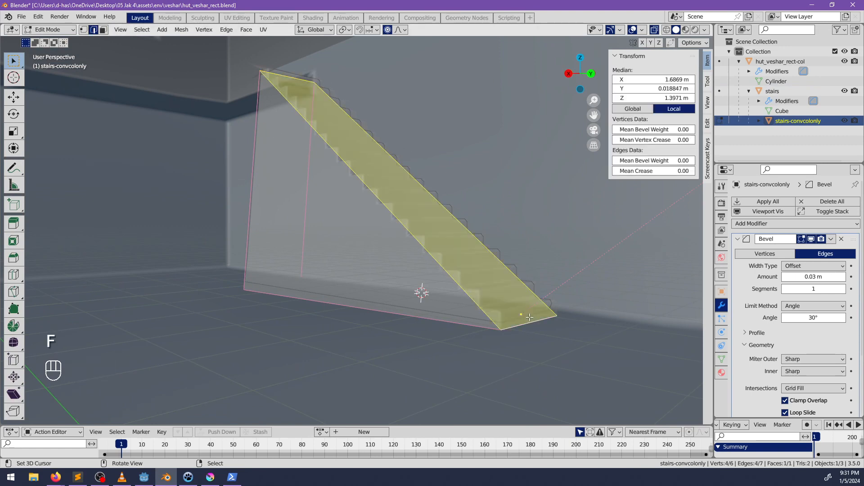
# Fill the remaining triangular sides, back and bottom of the collision wedge with faces
pyautogui.click(439, 250)
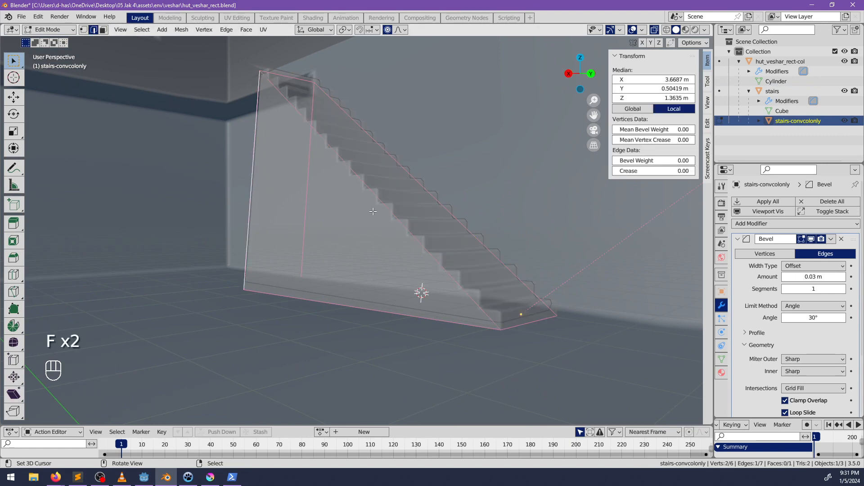
pyautogui.press('f')
pyautogui.moveTo(256, 224); pyautogui.dragTo(437, 228, button='middle')
pyautogui.rightClick(274, 259)
pyautogui.keyDown('shift'); pyautogui.rightClick(142, 251); pyautogui.keyUp('shift')
pyautogui.press('f')
pyautogui.moveTo(148, 251); pyautogui.dragTo(291, 241, button='middle')
pyautogui.rightClick(332, 164)
pyautogui.keyDown('shift'); pyautogui.rightClick(618, 245); pyautogui.keyUp('shift')
pyautogui.press('f')
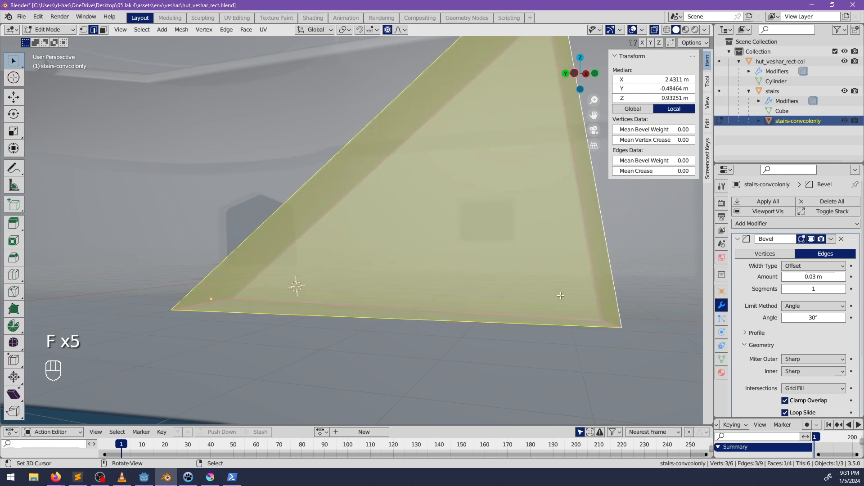
pyautogui.rightClick(552, 323)
pyautogui.press('f')
pyautogui.moveTo(296, 286); pyautogui.dragTo(405, 288, button='middle')
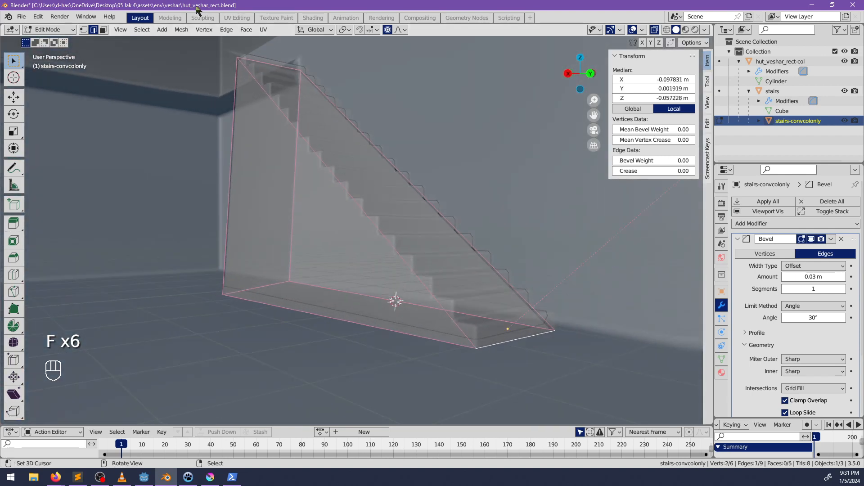
# Adjust the collision wedge's sloped face against the steps using Shrink/Fatten offsets of -0.0457 m, 0.062 m and -0.0178 m
pyautogui.click(103, 29)
pyautogui.moveTo(374, 145); pyautogui.dragTo(405, 157, button='middle')
pyautogui.rightClick(368, 167)
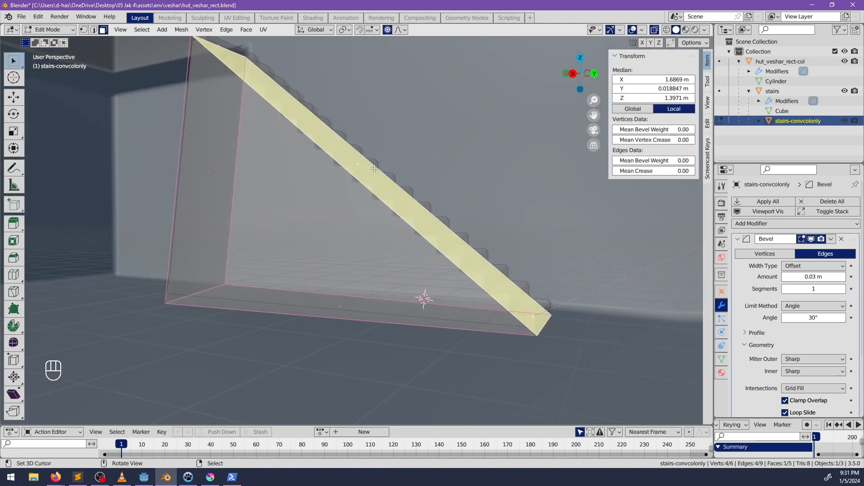
pyautogui.moveTo(470, 171); pyautogui.dragTo(492, 168, button='middle')
pyautogui.hotkey('alt', 's')
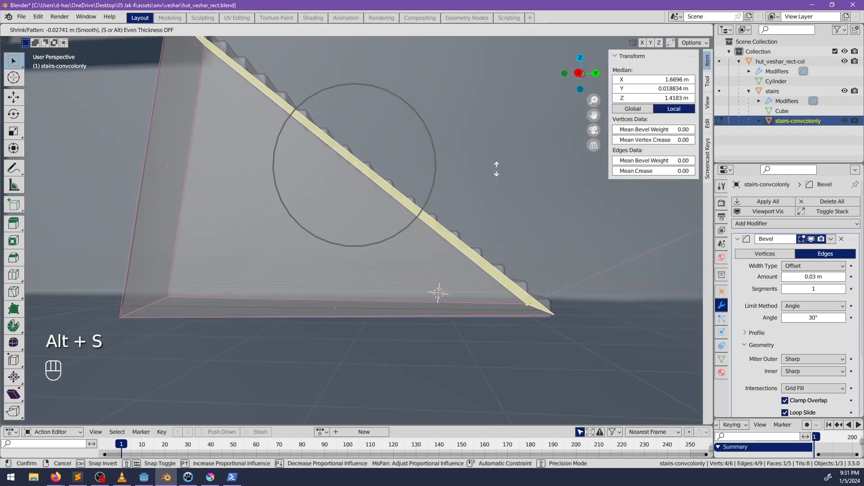
pyautogui.click(496, 167)
pyautogui.moveTo(497, 168); pyautogui.dragTo(509, 189, button='middle')
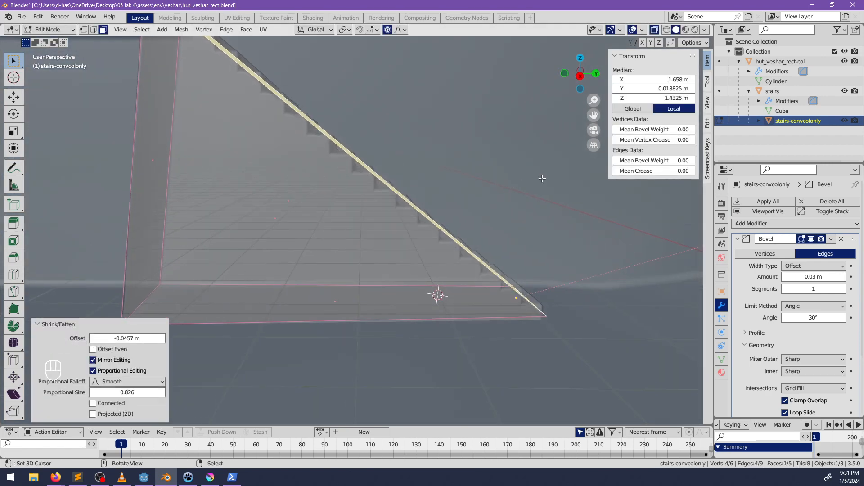
pyautogui.hotkey('alt', 's')
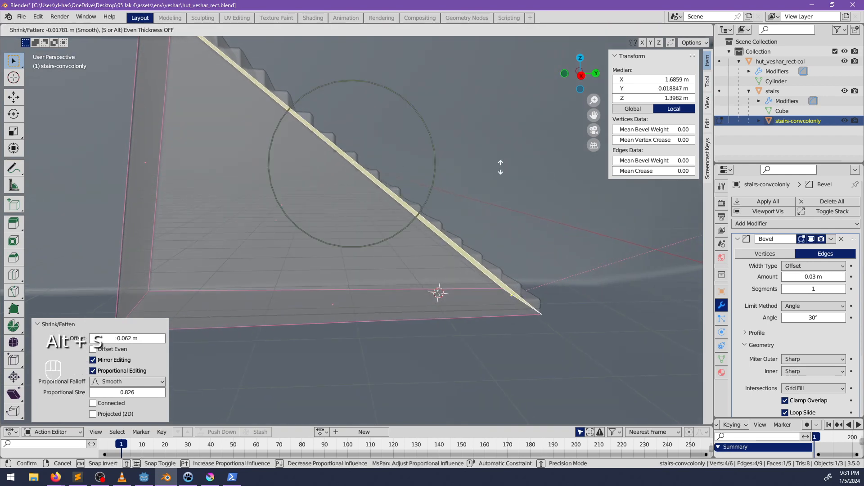
pyautogui.click(500, 167)
pyautogui.moveTo(500, 174); pyautogui.dragTo(511, 229, button='middle')
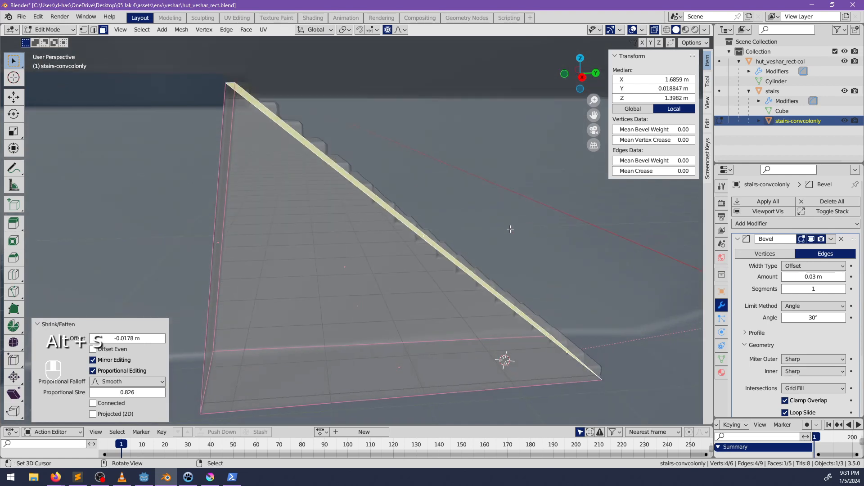
# Move the collision wedge's top edge about 0.079 m along the global Y axis
pyautogui.click(94, 30)
pyautogui.rightClick(229, 82)
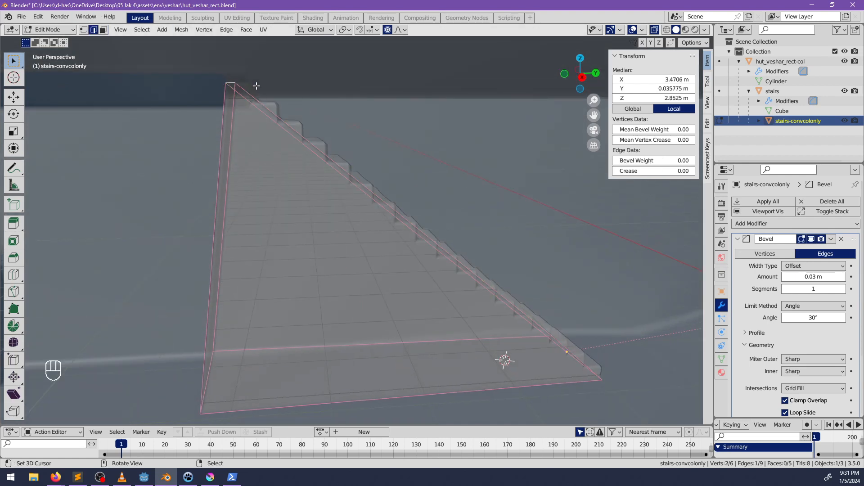
pyautogui.moveTo(256, 85); pyautogui.dragTo(328, 142, button='middle')
pyautogui.press('g')
pyautogui.press('y')
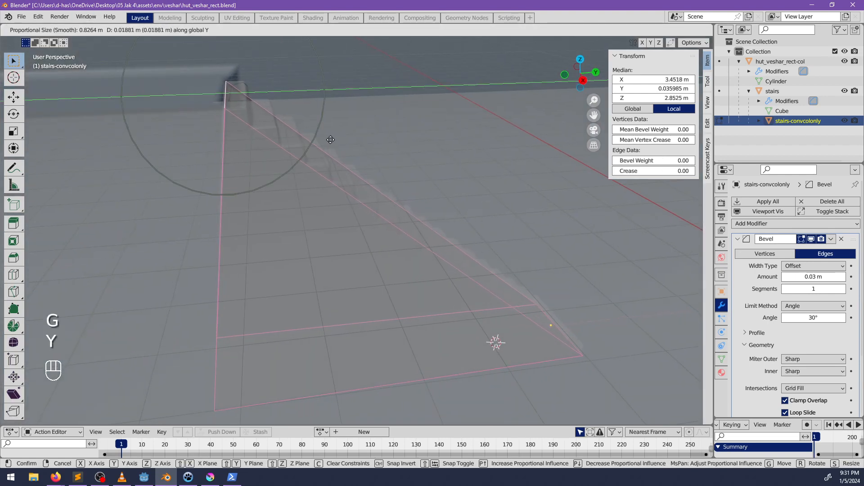
pyautogui.click(336, 141)
pyautogui.moveTo(338, 141); pyautogui.dragTo(298, 132, button='middle')
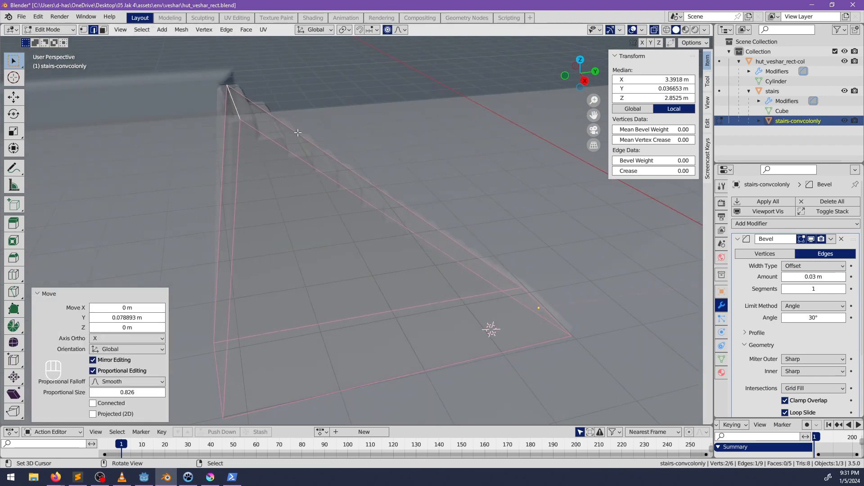
# Extrude the collision wedge's back face about 0.088 m along its normal
pyautogui.click(103, 30)
pyautogui.click(231, 260)
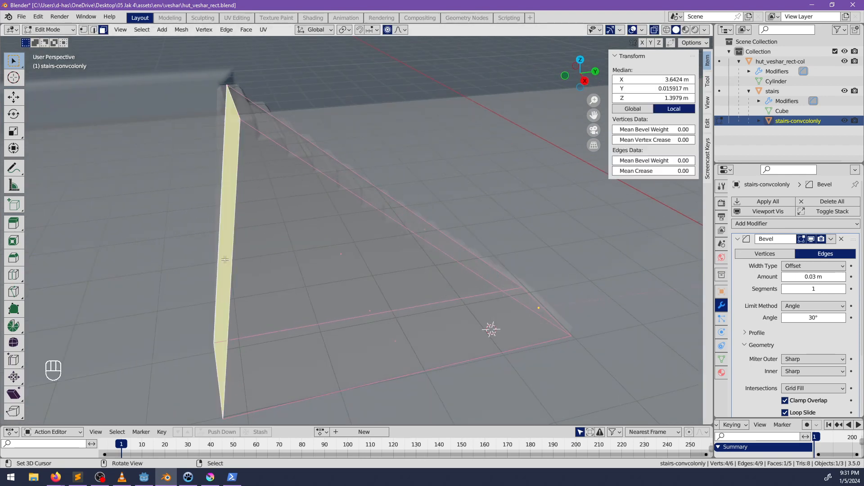
pyautogui.press('e')
pyautogui.click(241, 258)
pyautogui.moveTo(241, 258); pyautogui.dragTo(261, 224, button='middle')
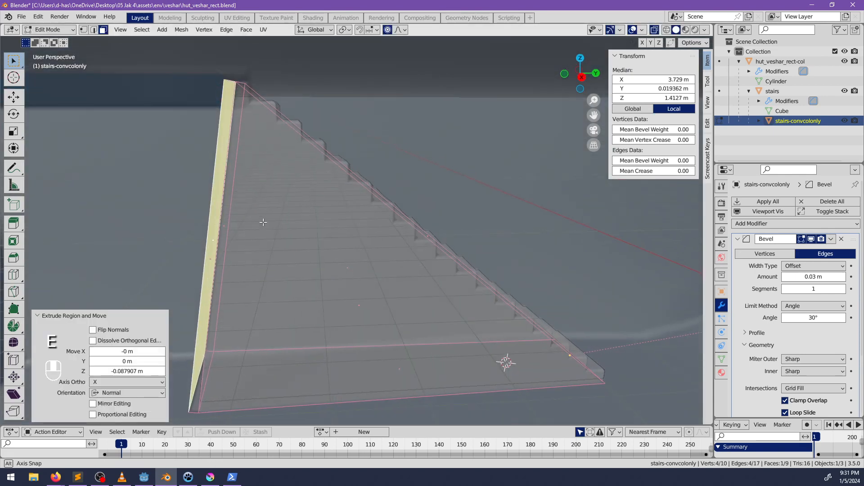
pyautogui.press('g')
pyautogui.press('z')
pyautogui.press('Escape')
# Turn off proportional editing and lower the extruded back face about 0.024 m along the Z axis
pyautogui.press('o')
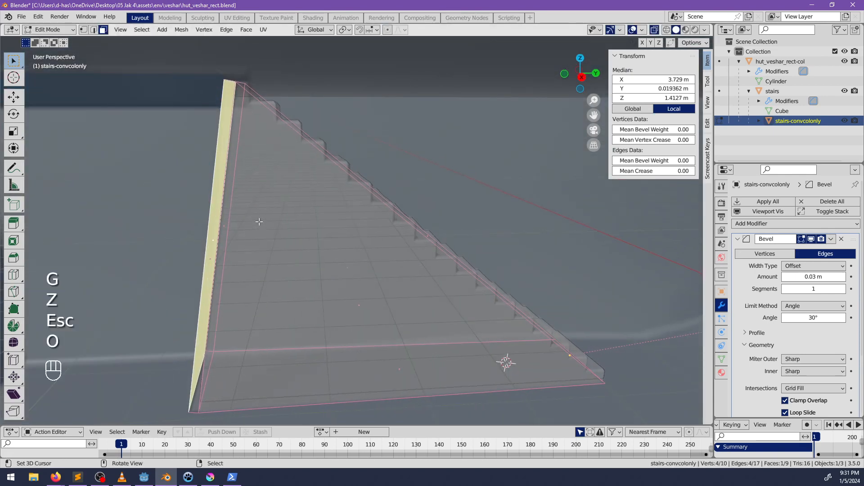
pyautogui.press('g')
pyautogui.press('z')
pyautogui.click(255, 226)
# Merge the two short edges at the collision wedge's bottom back corners with the Collapse option
pyautogui.moveTo(256, 226); pyautogui.dragTo(269, 220, button='middle')
pyautogui.keyDown('shift'); pyautogui.moveTo(269, 221); pyautogui.dragTo(341, 217, button='middle'); pyautogui.keyUp('shift')
pyautogui.click(94, 30)
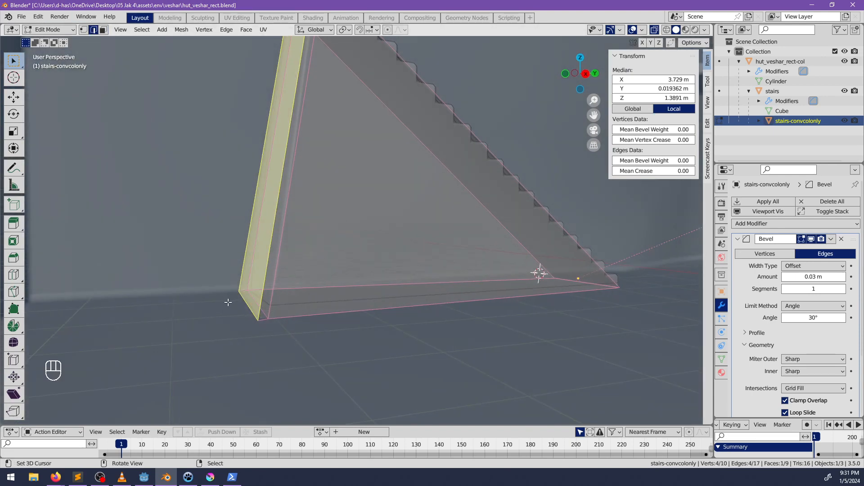
pyautogui.click(243, 290)
pyautogui.press('m')
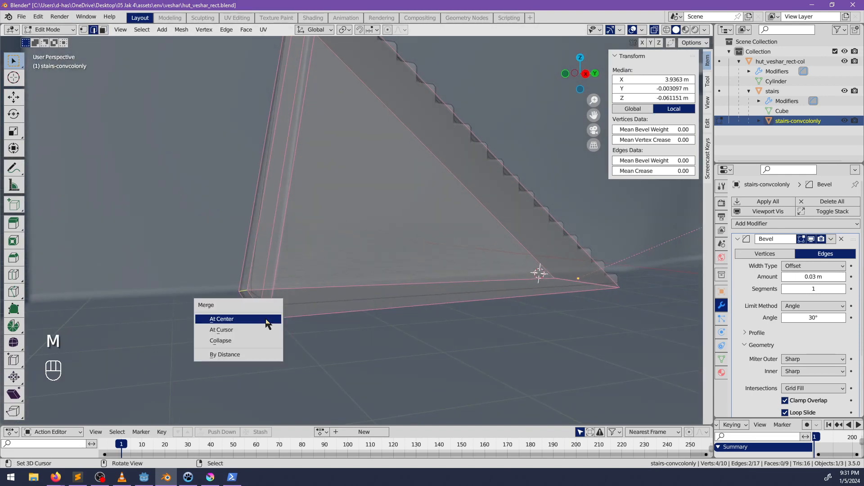
pyautogui.click(266, 341)
pyautogui.moveTo(266, 341); pyautogui.dragTo(300, 308, button='middle')
pyautogui.rightClick(268, 298)
pyautogui.press('KP_1')
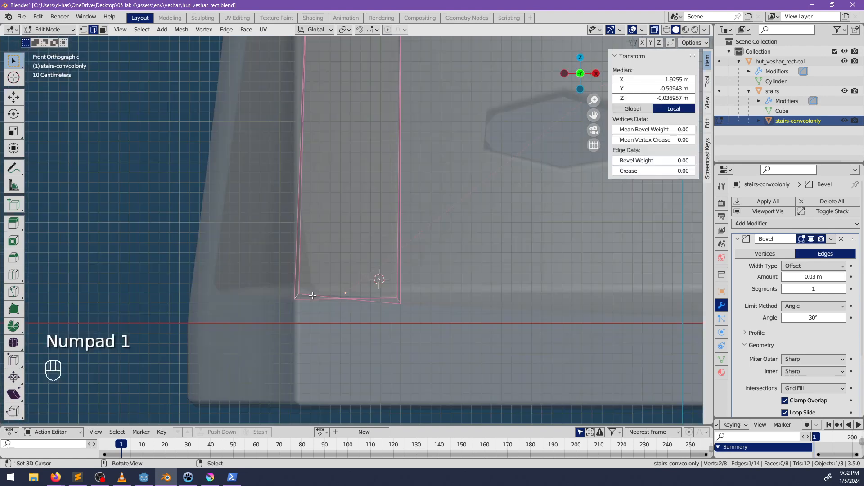
pyautogui.press('KP_3')
pyautogui.moveTo(298, 285); pyautogui.dragTo(329, 258, button='middle')
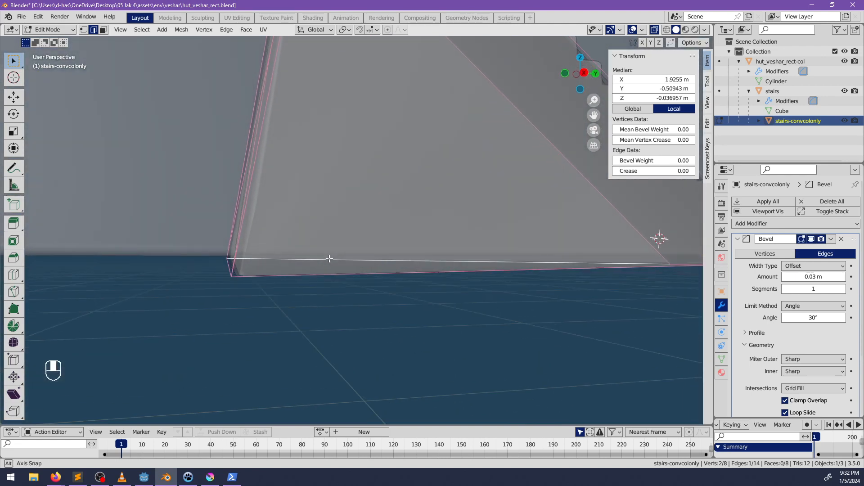
pyautogui.press('g')
pyautogui.press('y')
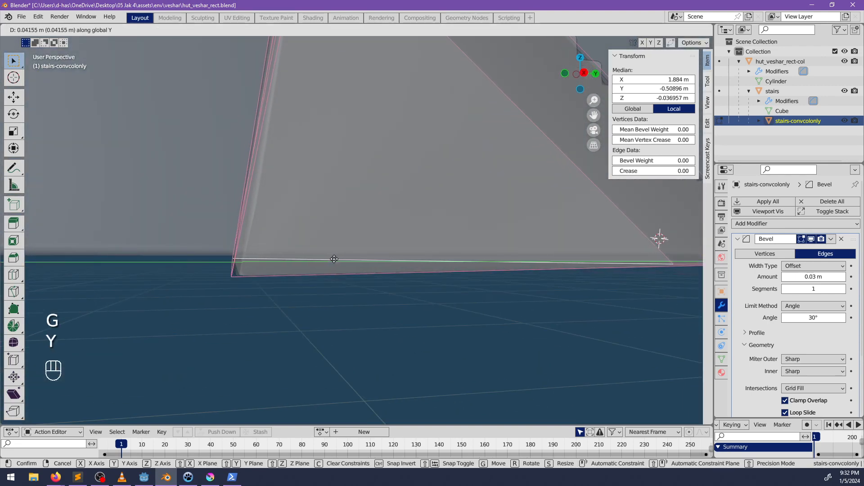
pyautogui.press('Escape')
# Move the collision wedge's bottom back edge about 0.034 m along the global Y axis
pyautogui.press('g')
pyautogui.press('y')
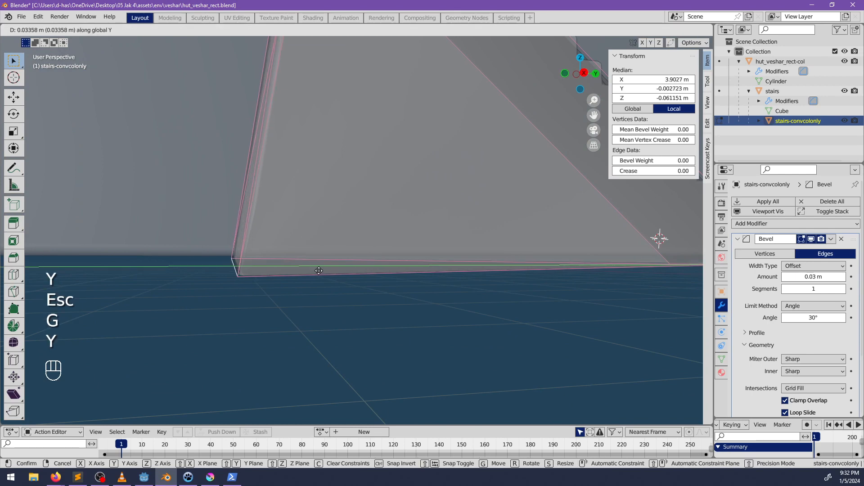
pyautogui.click(319, 272)
pyautogui.scroll(-1, 322, 271)
pyautogui.moveTo(434, 251); pyautogui.dragTo(499, 288, button='middle')
pyautogui.keyDown('shift'); pyautogui.moveTo(644, 408); pyautogui.dragTo(431, 309, button='middle'); pyautogui.keyUp('shift')
pyautogui.moveTo(432, 309); pyautogui.dragTo(446, 328, button='middle')
# Return to Object Mode with X-ray off and nothing selected, and save the file
pyautogui.rightClick(413, 296)
pyautogui.hotkey('alt', 'z')
pyautogui.press('Tab')
pyautogui.scroll(-2, 428, 315)
pyautogui.hotkey('alt', 'a')
pyautogui.moveTo(367, 214); pyautogui.dragTo(325, 223, button='middle')
pyautogui.hotkey('ctrl', 's')
# Collapse the stairs entry in the outliner, check the collision wedge's fit against the steps, and save the file
pyautogui.moveTo(434, 192); pyautogui.dragTo(446, 250, button='middle')
pyautogui.click(749, 90)
pyautogui.press('Tab')
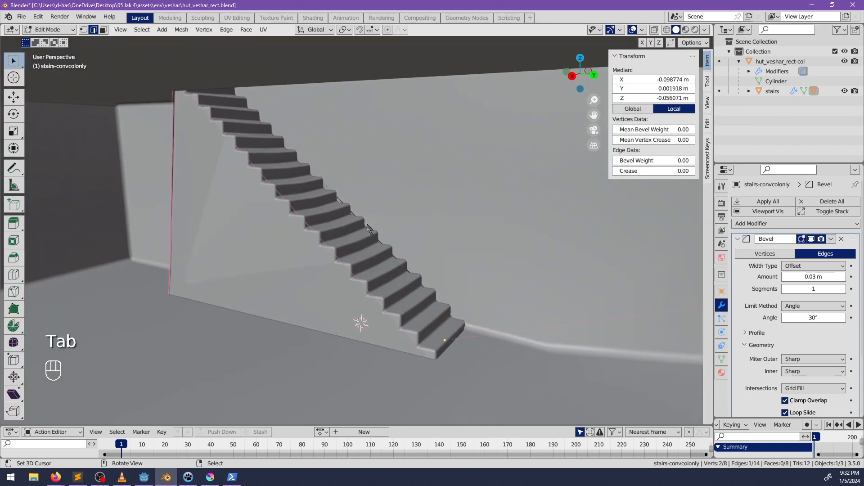
pyautogui.press('Tab')
pyautogui.press('Tab')
pyautogui.press('Tab')
pyautogui.rightClick(354, 212)
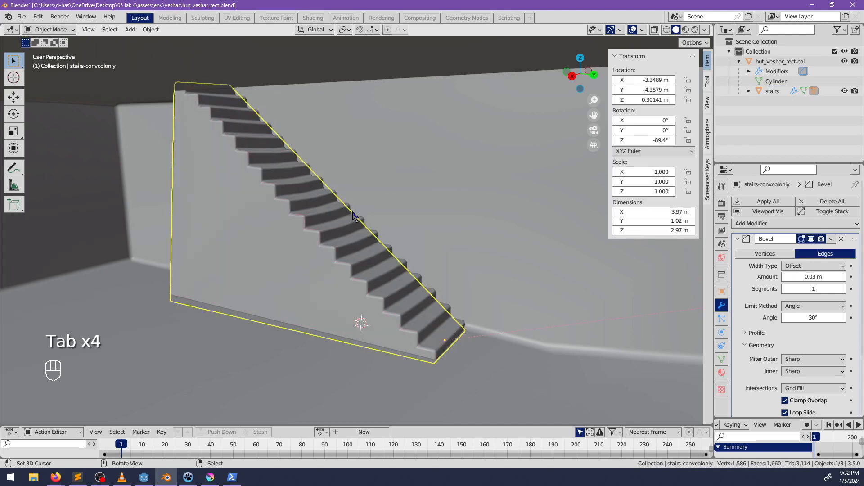
pyautogui.moveTo(466, 238); pyautogui.dragTo(428, 238, button='middle')
pyautogui.press('Tab')
pyautogui.press('Tab')
pyautogui.hotkey('alt', 'a')
pyautogui.hotkey('ctrl', 's')
pyautogui.moveTo(390, 270); pyautogui.dragTo(342, 276, button='middle')
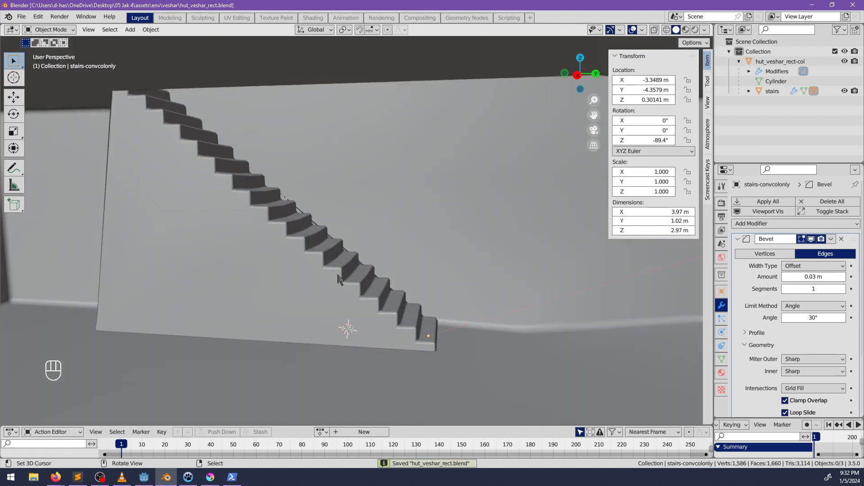
# Flip the normals of all the collision wedge's faces
pyautogui.press('Tab')
pyautogui.press('a')
pyautogui.hotkey('alt', 'n')
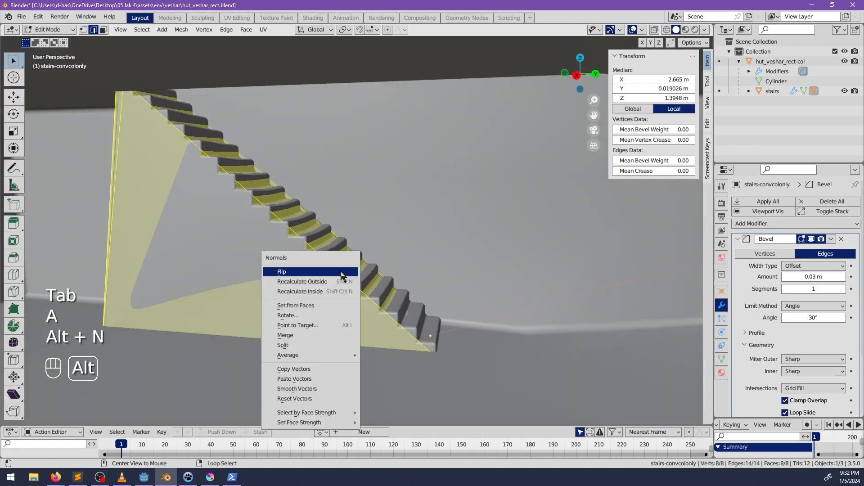
pyautogui.click(341, 279)
pyautogui.press('Tab')
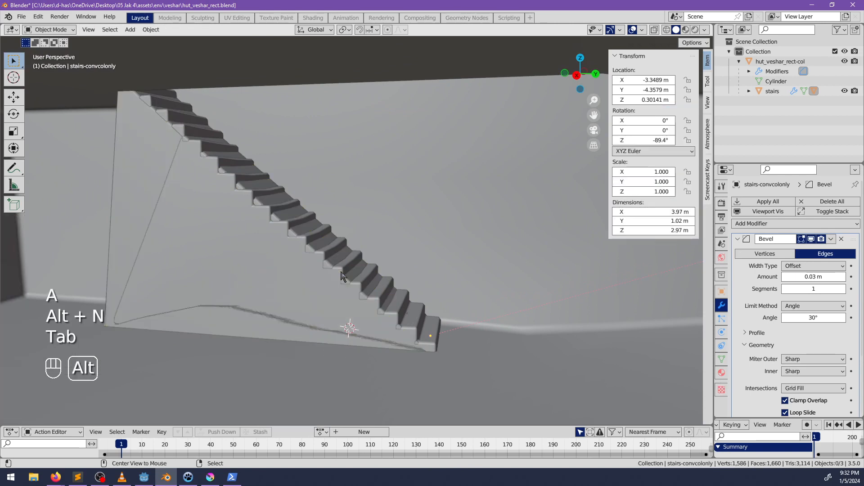
pyautogui.hotkey('alt', 'a')
pyautogui.moveTo(344, 270); pyautogui.dragTo(347, 250, button='middle')
# Remove the Bevel modifier from stairs-convcolonly and save the file
pyautogui.click(351, 258)
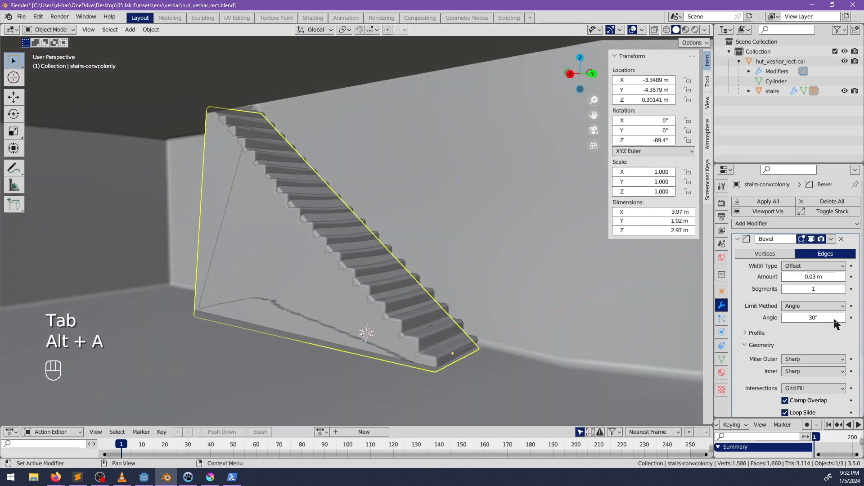
pyautogui.click(723, 360)
pyautogui.click(722, 306)
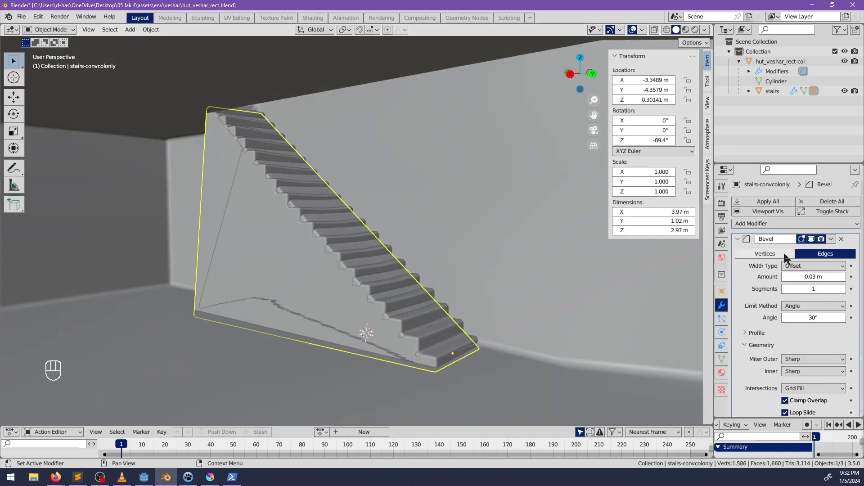
pyautogui.click(739, 239)
pyautogui.click(841, 239)
pyautogui.hotkey('ctrl', 's')
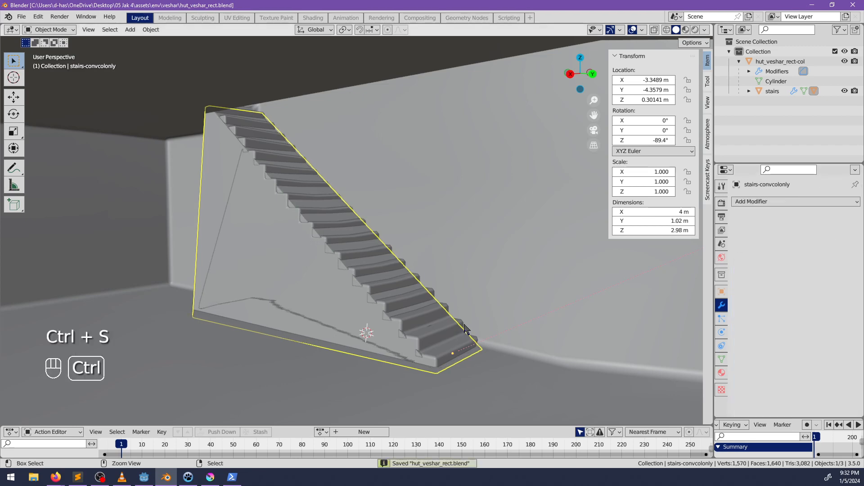
pyautogui.moveTo(450, 333); pyautogui.dragTo(474, 330, button='middle')
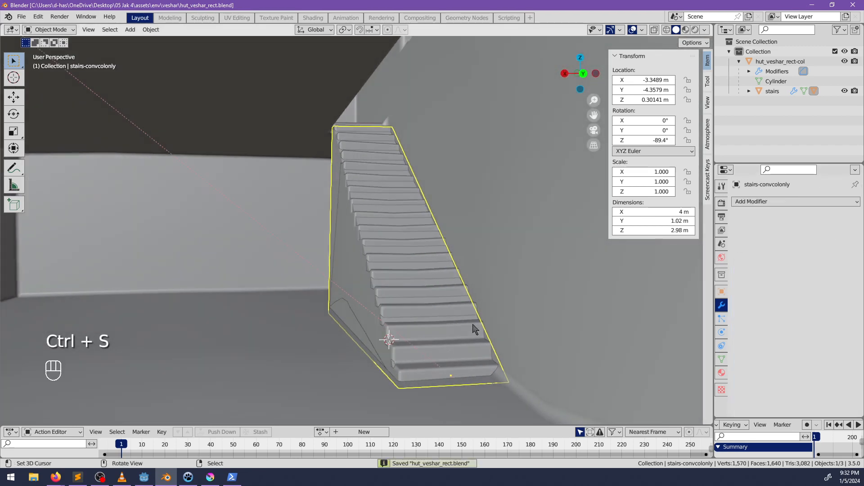
# Save the Blender file again and close all open scene tabs in Godot
pyautogui.hotkey('alt', 'Tab')
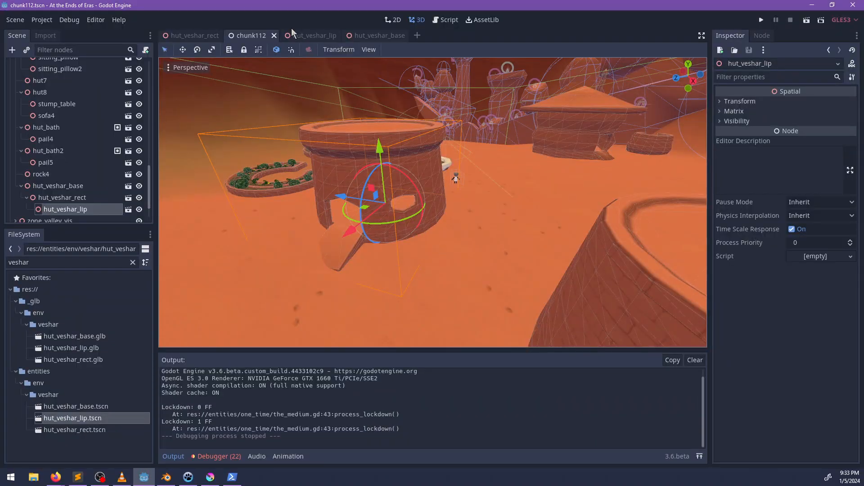
pyautogui.hotkey('alt', 'Tab')
pyautogui.hotkey('ctrl', 's')
pyautogui.hotkey('alt', 'Tab')
pyautogui.click(198, 35)
pyautogui.rightClick(198, 36)
pyautogui.click(229, 170)
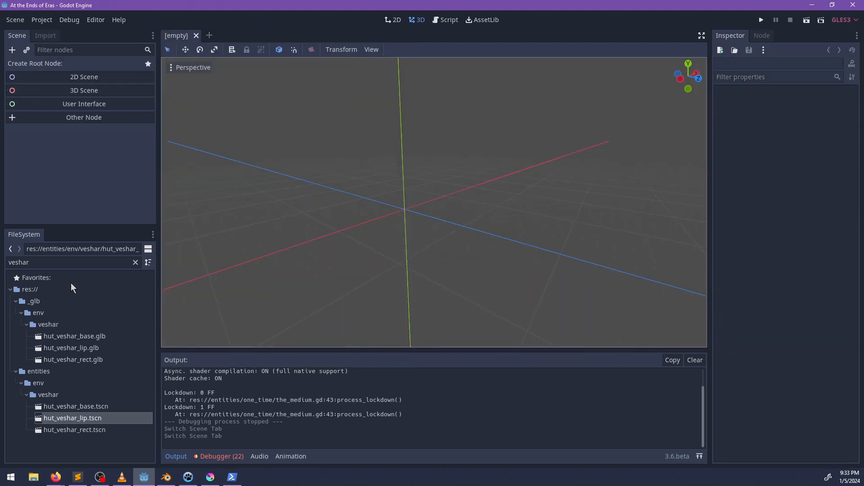
# Open the hut_veshar_rect.tscn scene and inspect the hut's interior for the new staircase
pyautogui.click(69, 262)
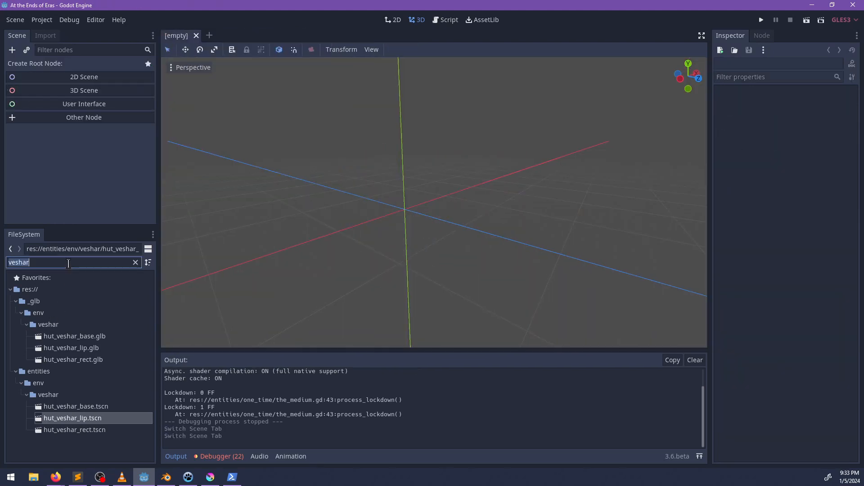
pyautogui.doubleClick(84, 431)
pyautogui.scroll(3, 514, 263)
pyautogui.moveTo(436, 219); pyautogui.dragTo(385, 174, button='middle')
pyautogui.scroll(5, 385, 174)
pyautogui.scroll(7, 447, 204)
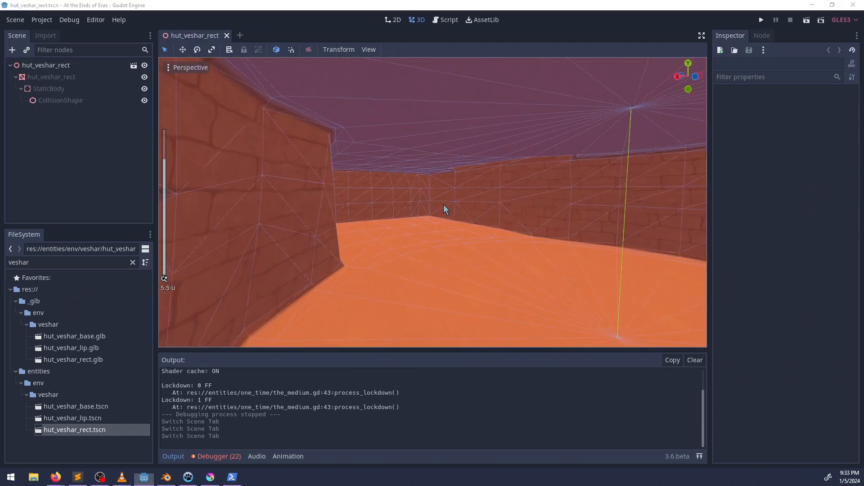
# In Blender, set the scene's GLB export on save to hut_veshar_rect.glb in project\_glb\env\veshar and save the file
pyautogui.hotkey('alt', 'Tab')
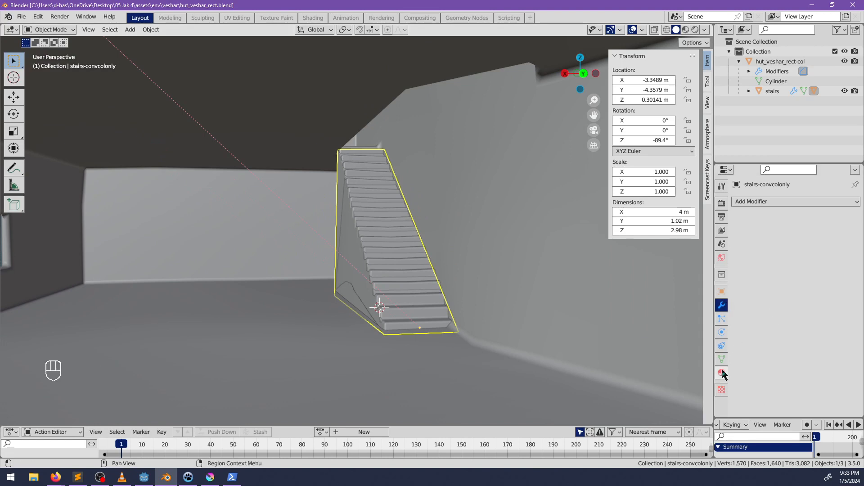
pyautogui.click(722, 244)
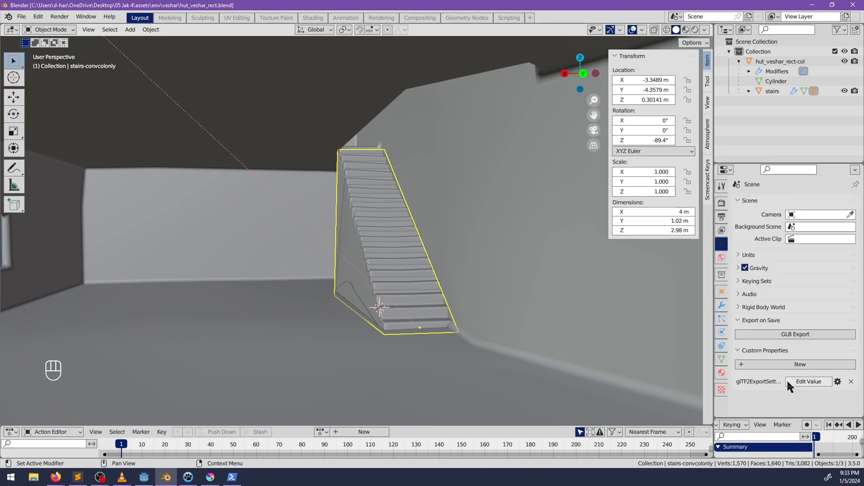
pyautogui.click(772, 335)
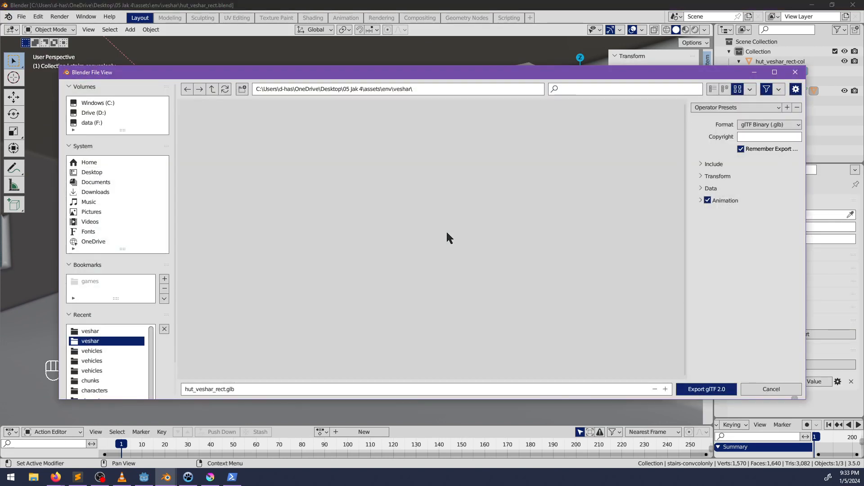
pyautogui.click(90, 333)
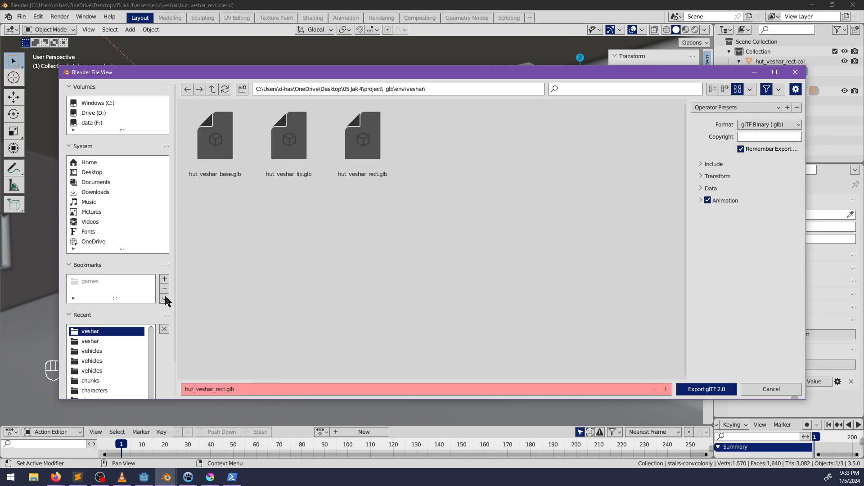
pyautogui.click(693, 389)
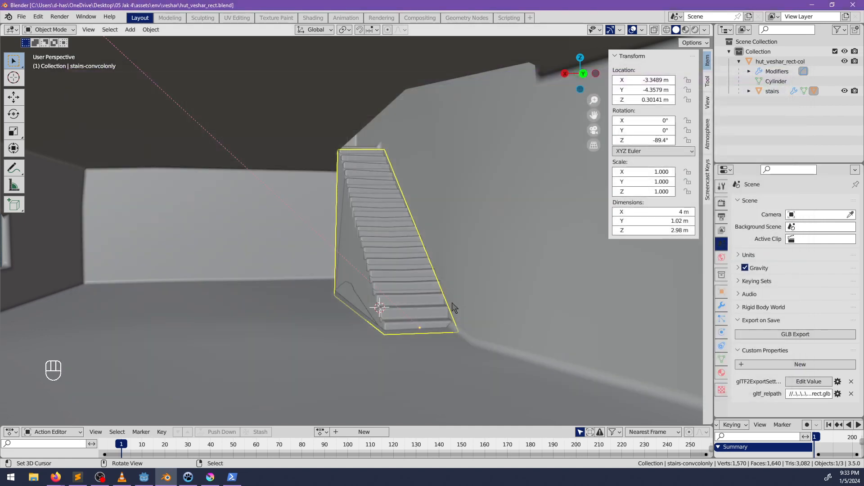
pyautogui.moveTo(454, 308); pyautogui.dragTo(422, 296, button='middle')
pyautogui.press('Tab')
pyautogui.press('Tab')
pyautogui.hotkey('ctrl', 's')
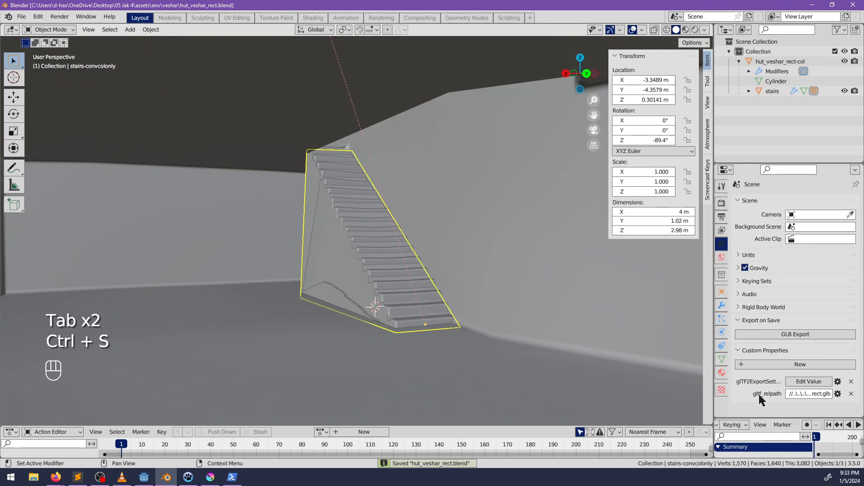
# Switch to Godot, and close and reopen hut_veshar_rect.tscn to load the exported staircase
pyautogui.hotkey('alt', 'Tab')
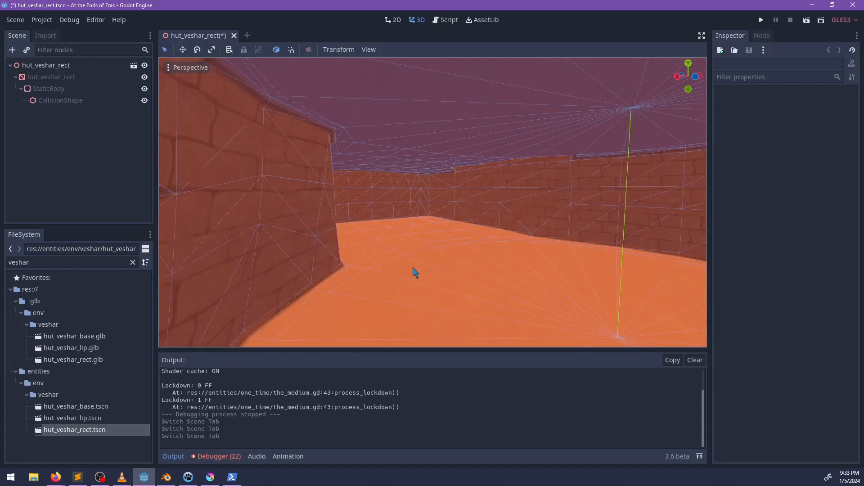
pyautogui.hotkey('alt', 'Tab')
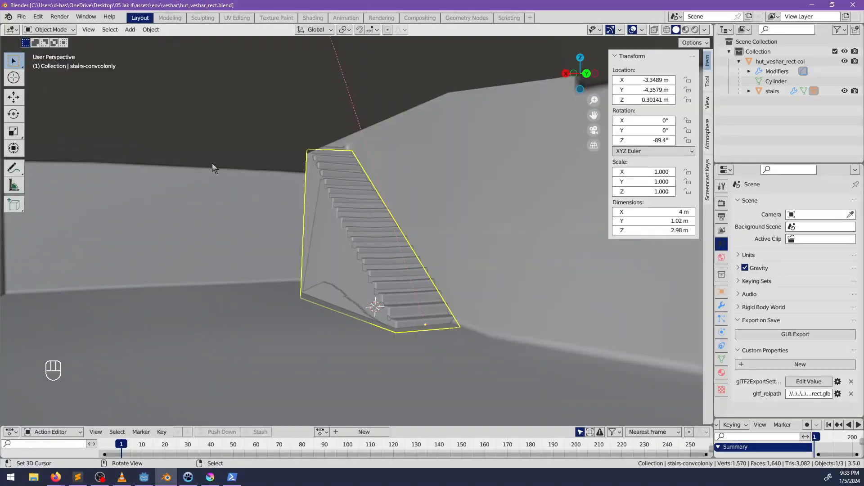
pyautogui.hotkey('alt', 'Tab')
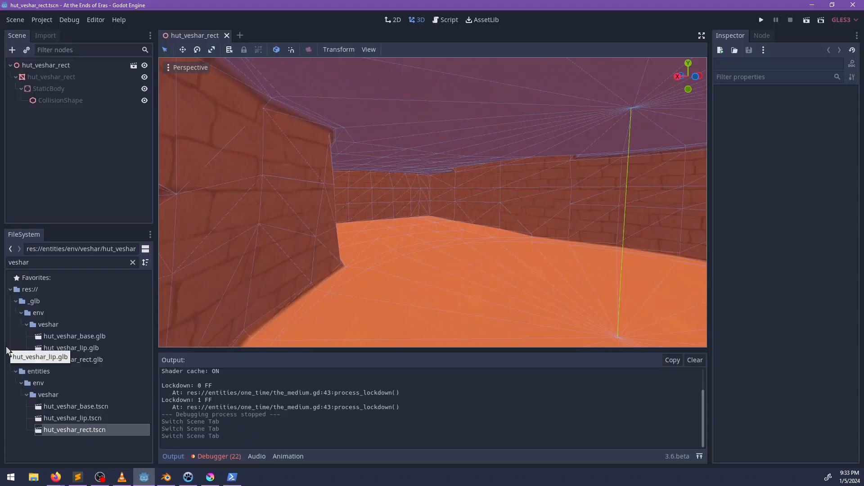
pyautogui.click(227, 36)
pyautogui.doubleClick(93, 431)
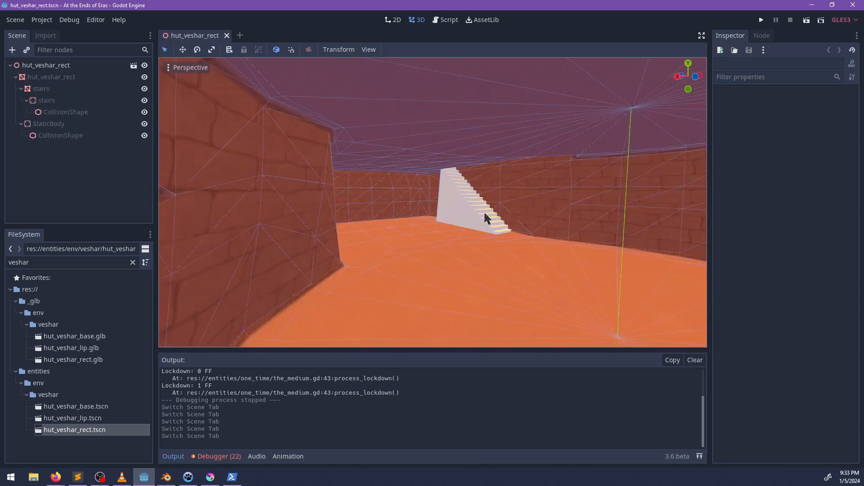
# Examine the imported staircase inside the hut, with the StaticBody's collision shape selected
pyautogui.keyDown('shift'); pyautogui.moveTo(485, 218); pyautogui.dragTo(450, 221, button='middle'); pyautogui.keyUp('shift')
pyautogui.click(450, 223)
pyautogui.press('f')
pyautogui.scroll(12, 450, 224)
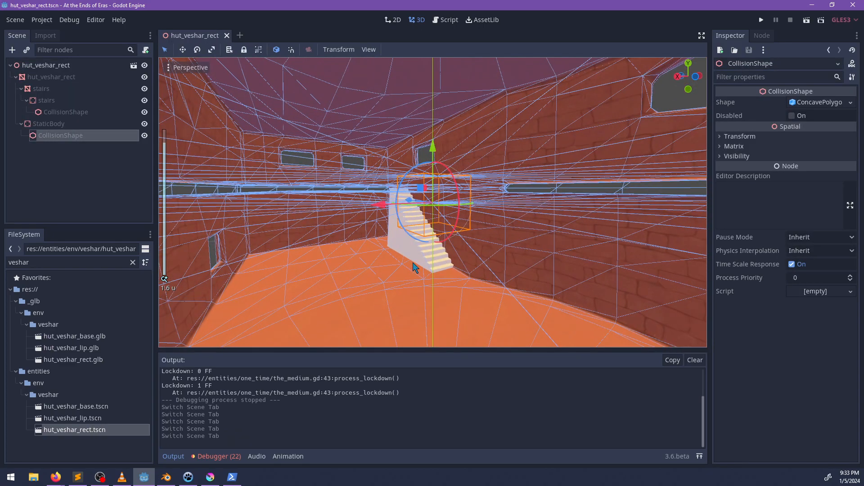
pyautogui.click(413, 263)
pyautogui.keyDown('shift'); pyautogui.moveTo(415, 262); pyautogui.dragTo(471, 209, button='middle'); pyautogui.keyUp('shift')
pyautogui.click(440, 233)
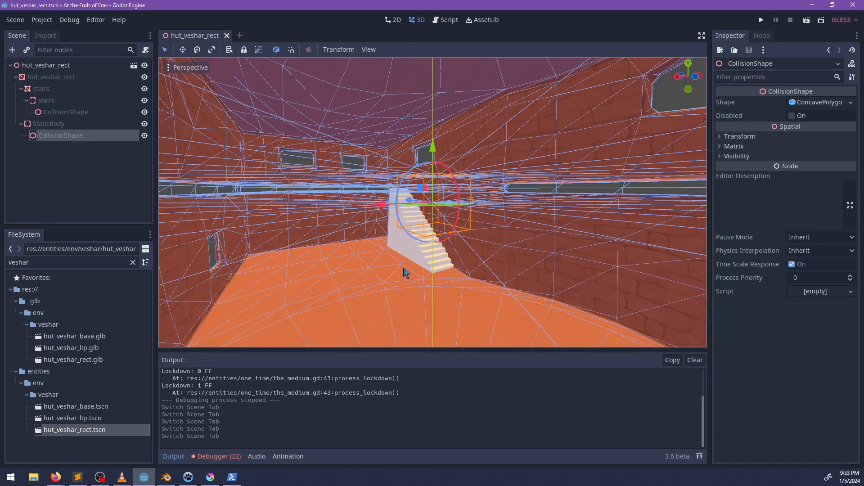
pyautogui.press('f')
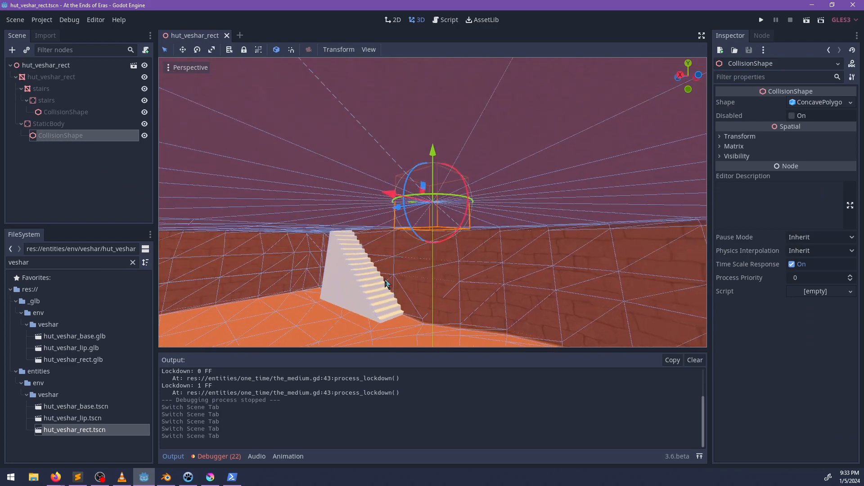
# Review the StaticBody's collision settings, and switch to Blender to view the staircase
pyautogui.click(52, 122)
pyautogui.hotkey('alt', 'Tab')
pyautogui.scroll(-5, 357, 215)
pyautogui.scroll(5, 368, 215)
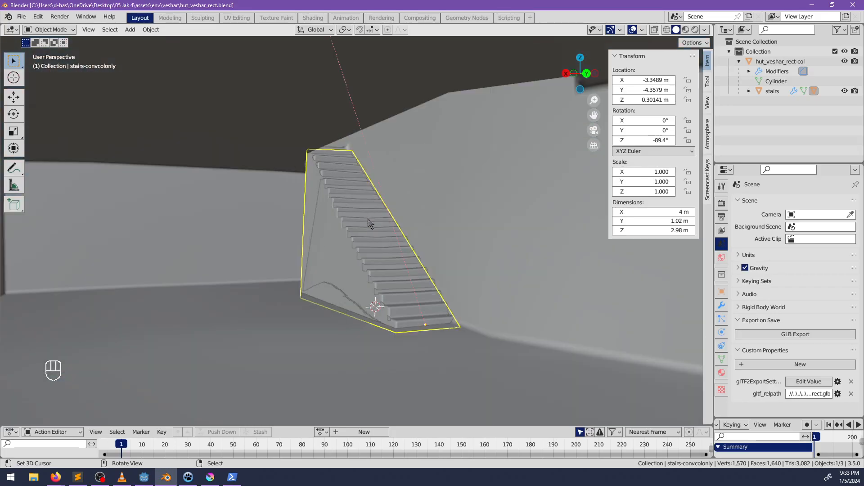
pyautogui.click(369, 241)
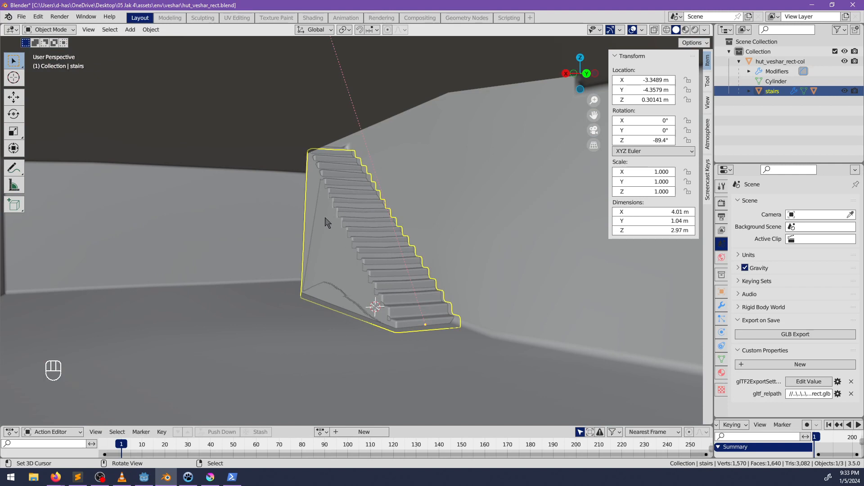
pyautogui.moveTo(327, 173); pyautogui.dragTo(335, 172)
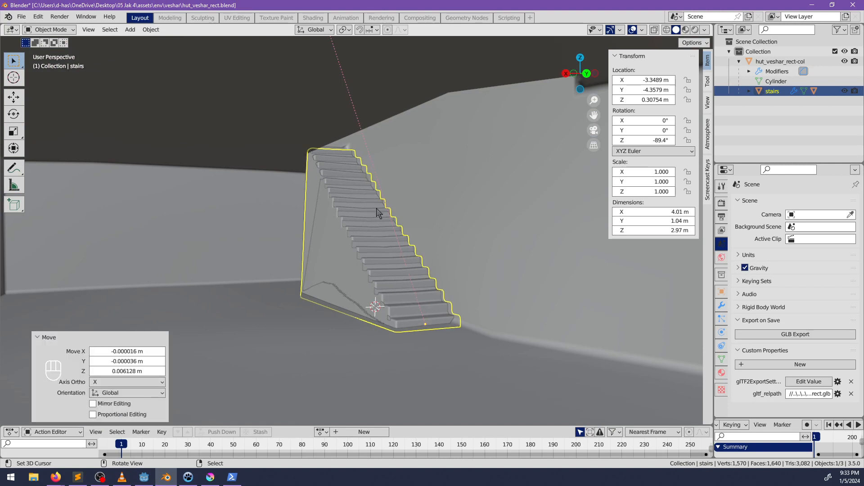
pyautogui.hotkey('ctrl', 'z')
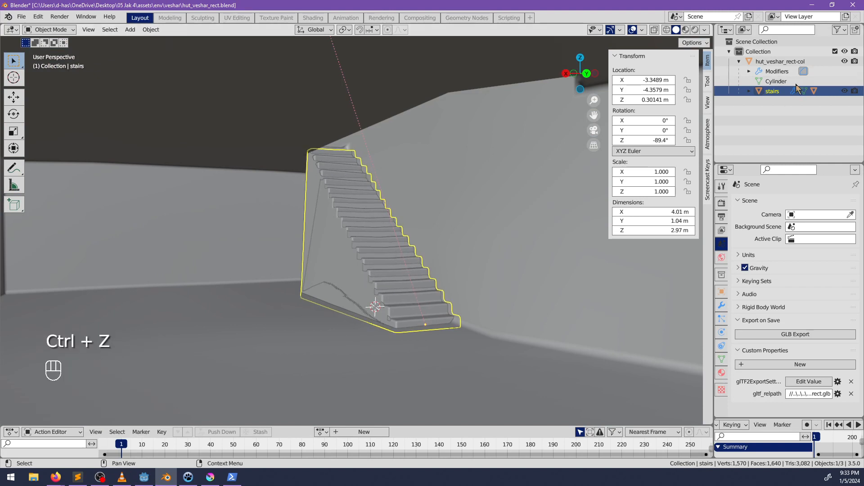
# Expand the stairs object's hierarchy and open its stairs-convcolonly child mesh in Edit Mode
pyautogui.click(761, 94)
pyautogui.click(756, 94)
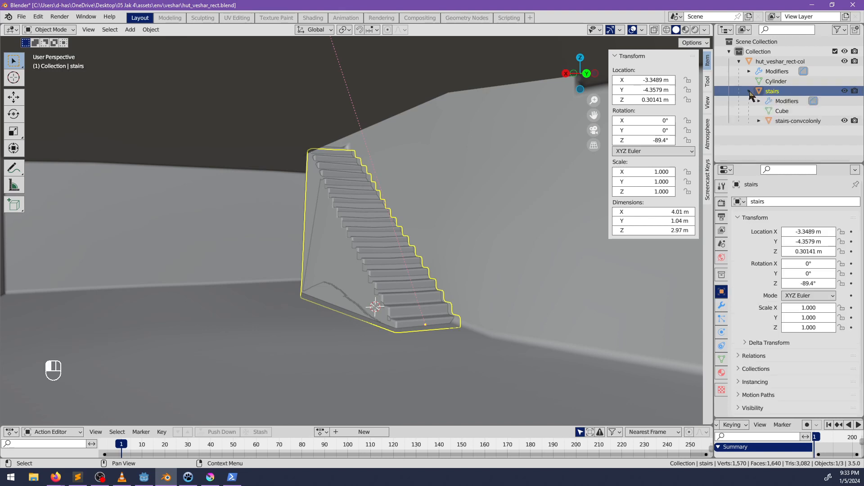
pyautogui.click(784, 120)
pyautogui.moveTo(405, 157); pyautogui.dragTo(434, 166, button='middle')
pyautogui.press('Tab')
# Switch to Godot, review the collision layers of the stairs' static body, and search the project files for "stairs"
pyautogui.hotkey('alt', 'Tab')
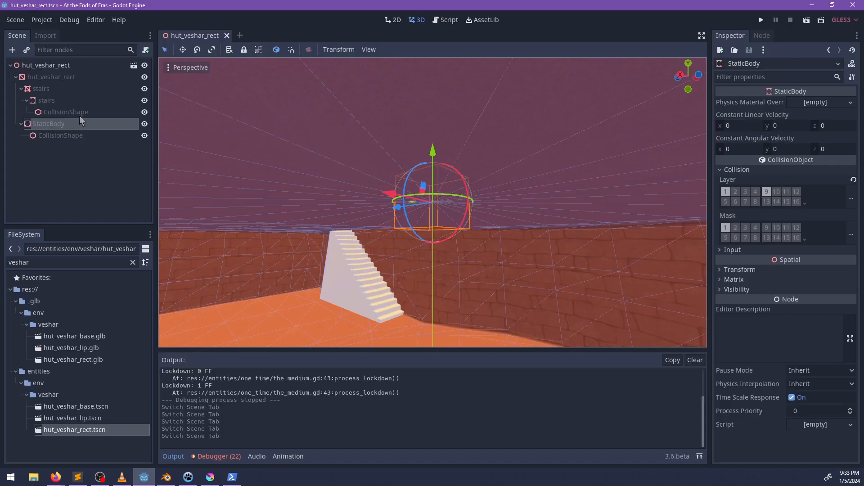
pyautogui.click(61, 100)
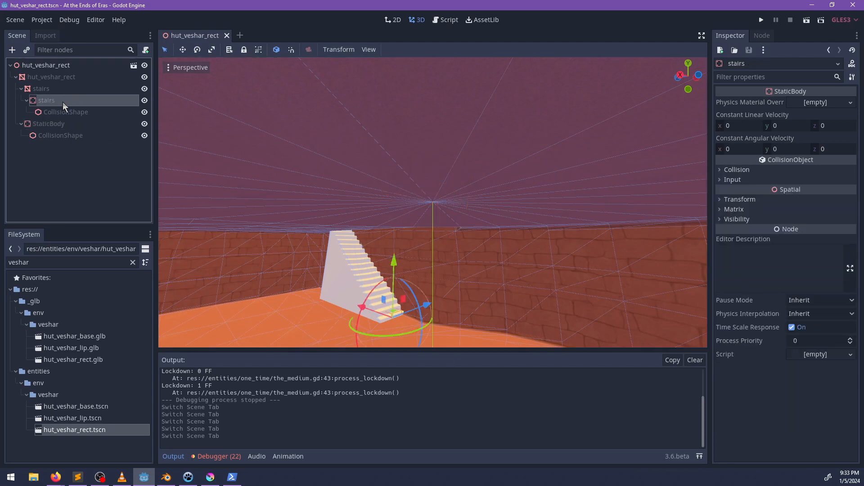
pyautogui.click(739, 170)
pyautogui.doubleClick(52, 264)
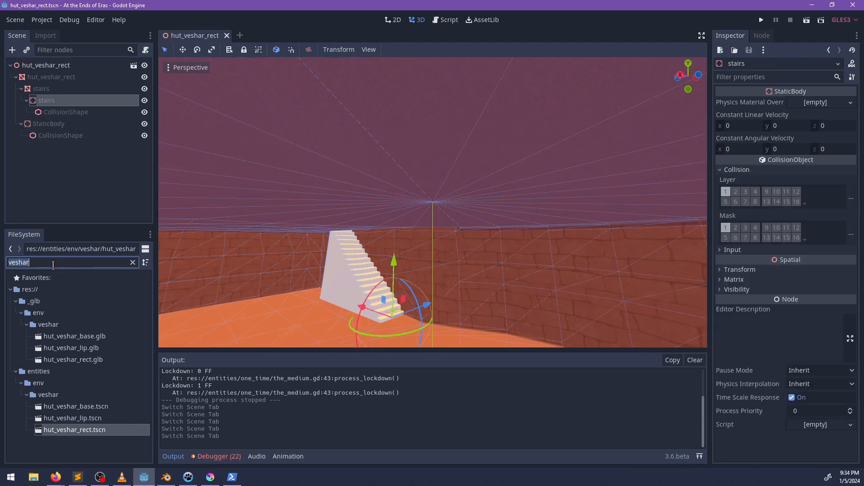
pyautogui.write('stairs')
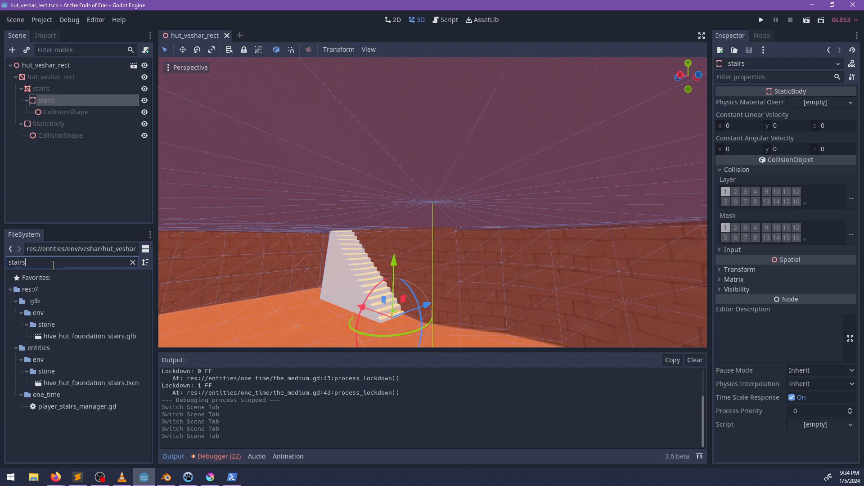
# Examine the top of the staircase up close against its collision wireframe
pyautogui.moveTo(344, 291); pyautogui.dragTo(367, 114, button='middle')
pyautogui.scroll(3, 373, 135)
pyautogui.moveTo(378, 150); pyautogui.dragTo(359, 139, button='middle')
pyautogui.scroll(2, 411, 182)
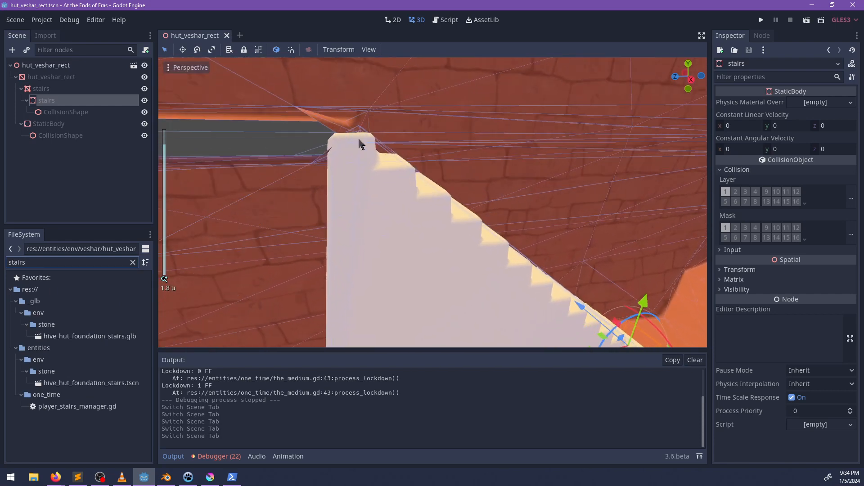
# In Blender, rename the stairs-convcolonly mesh to stairs-colonly, return to Object Mode, and save the file
pyautogui.hotkey('alt', 'Tab')
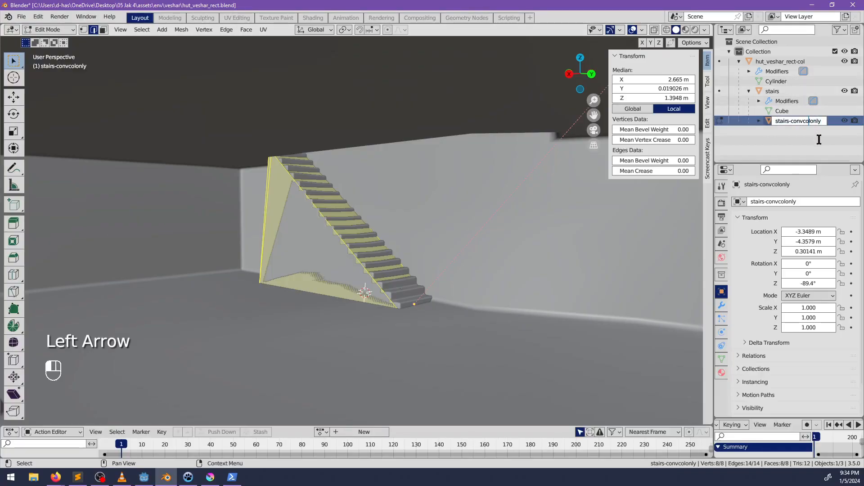
pyautogui.press('BackSpace')
pyautogui.press('BackSpace')
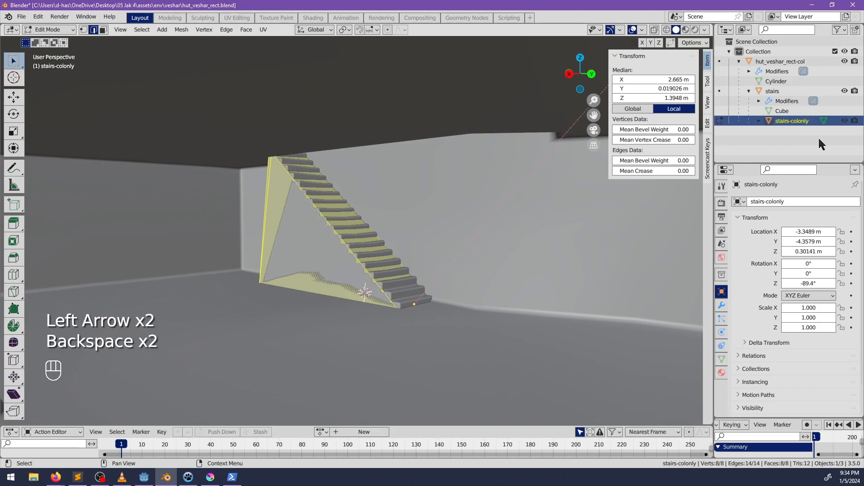
pyautogui.press('Tab')
pyautogui.hotkey('ctrl', 's')
# Switch to Godot, close the hut scene, filter the files by "veshar", and reopen hut_veshar_rect.tscn
pyautogui.hotkey('alt', 'Tab')
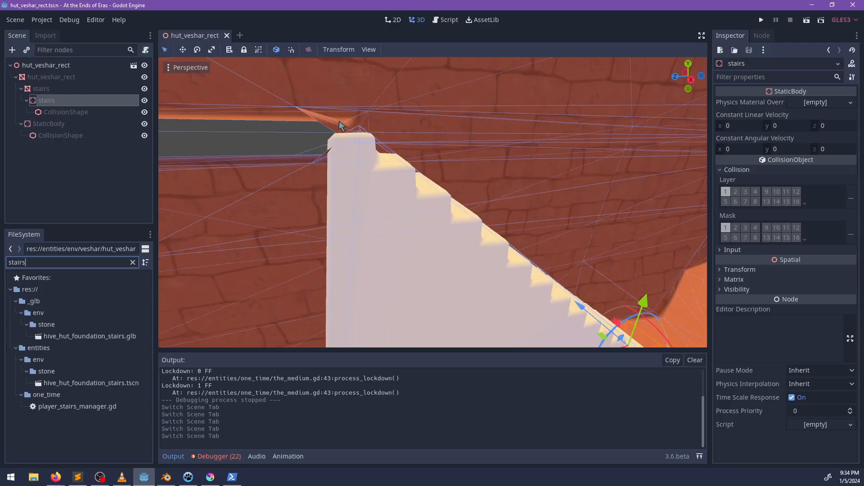
pyautogui.moveTo(449, 236); pyautogui.dragTo(440, 225, button='middle')
pyautogui.click(229, 35)
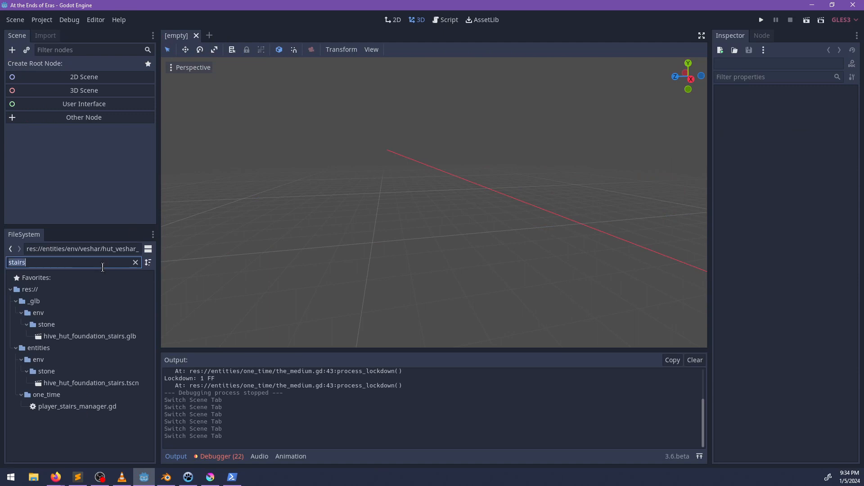
pyautogui.write('veshar')
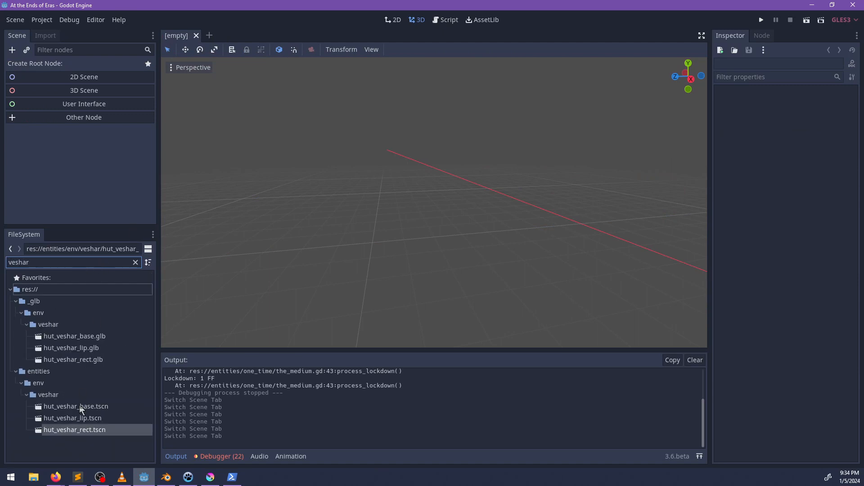
pyautogui.doubleClick(85, 432)
# Inspect the reimported staircase from several sides, and compare the collision layers of the hut's and the stairs' static bodies
pyautogui.scroll(3, 464, 243)
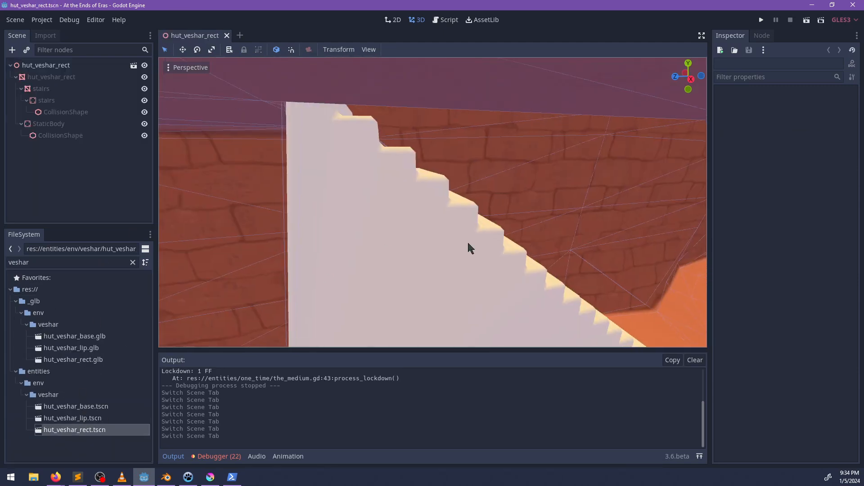
pyautogui.moveTo(463, 253); pyautogui.dragTo(418, 185, button='middle')
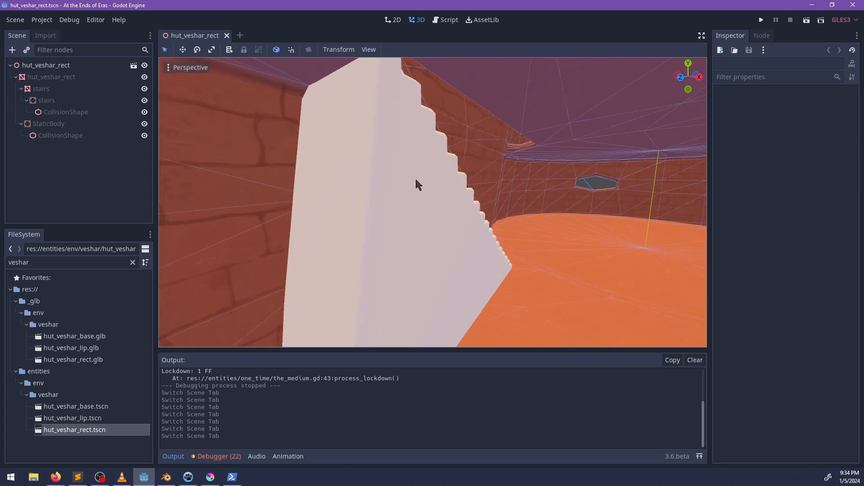
pyautogui.click(90, 122)
pyautogui.moveTo(249, 186); pyautogui.dragTo(369, 194, button='middle')
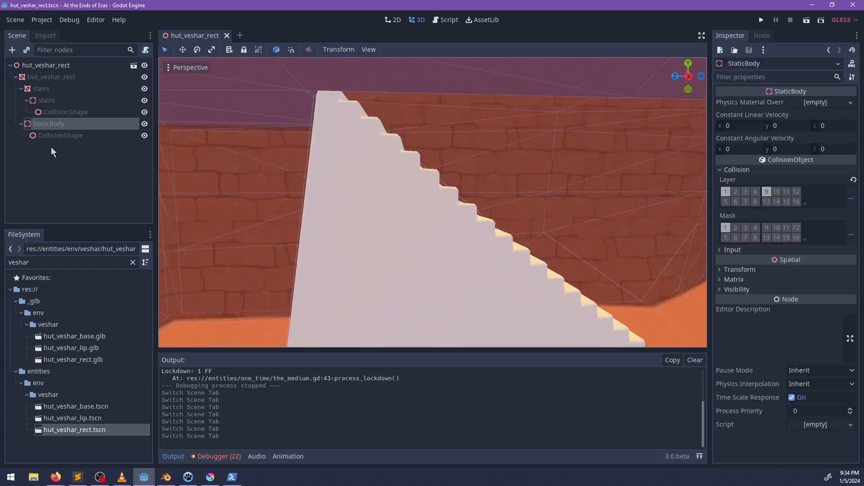
pyautogui.click(52, 100)
pyautogui.moveTo(454, 235); pyautogui.dragTo(390, 234, button='middle')
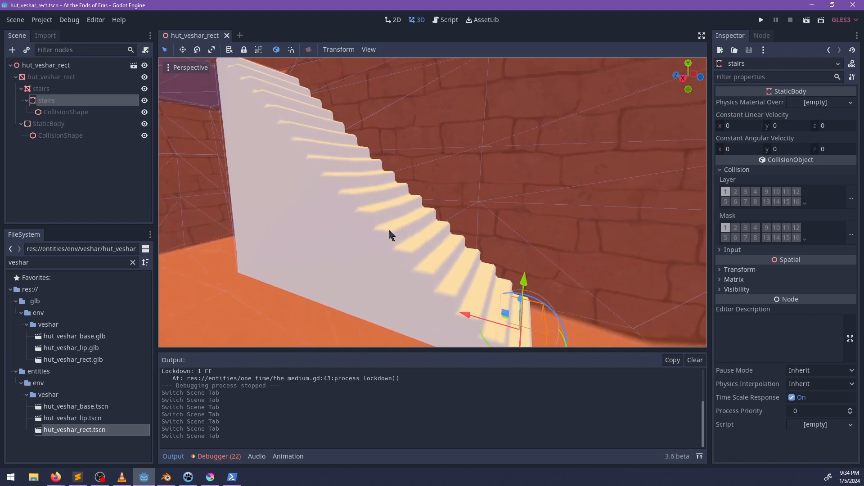
# Find bricks.material in the project files and assign it to material slot 0 of the stairs mesh
pyautogui.click(45, 89)
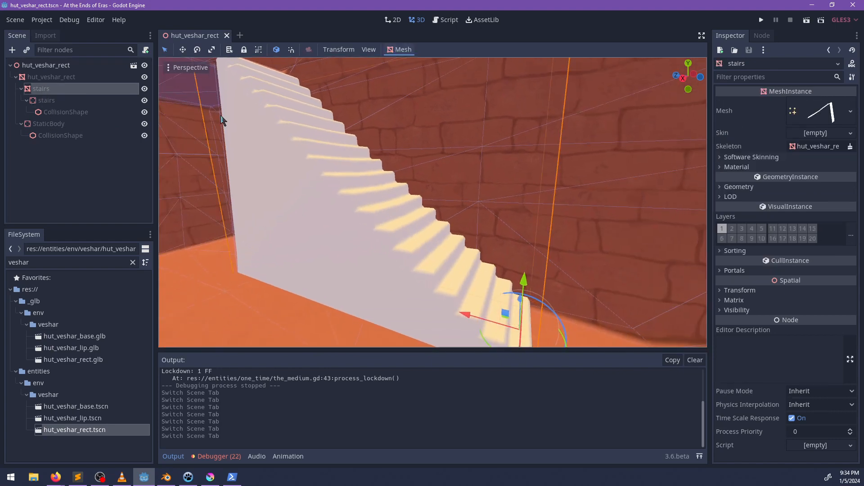
pyautogui.click(738, 167)
pyautogui.click(90, 259)
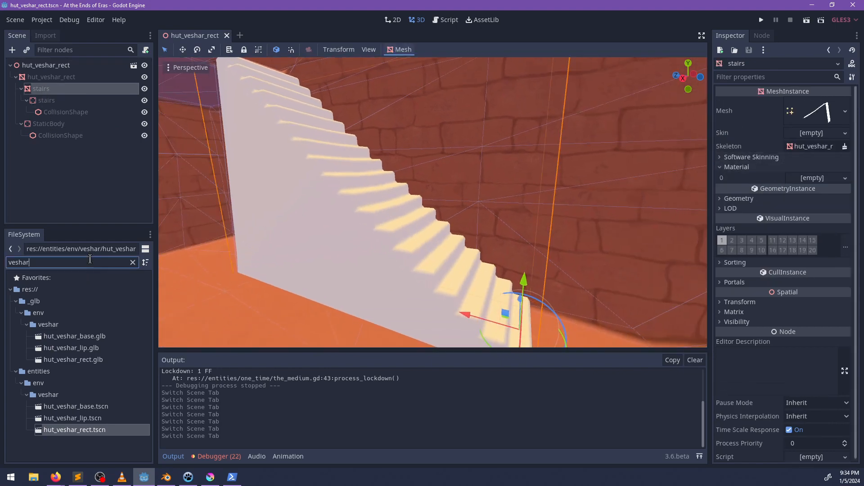
pyautogui.write('bricks')
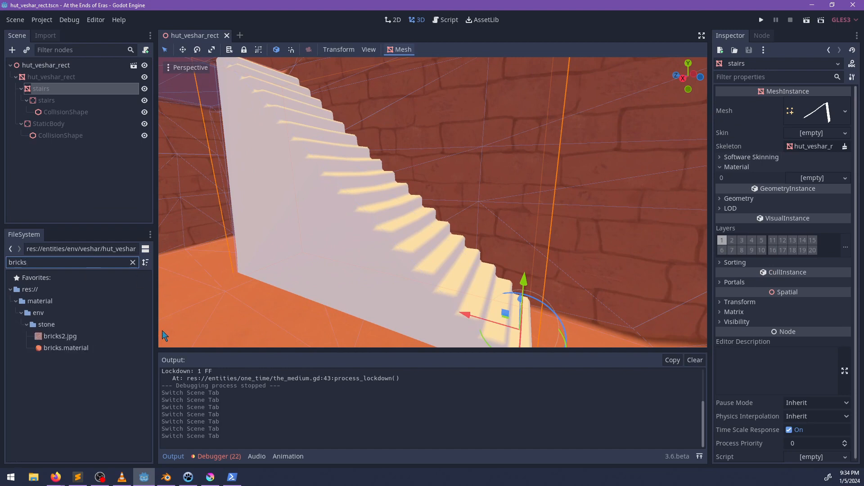
pyautogui.moveTo(78, 350); pyautogui.dragTo(706, 200)
pyautogui.moveTo(802, 183); pyautogui.dragTo(803, 182)
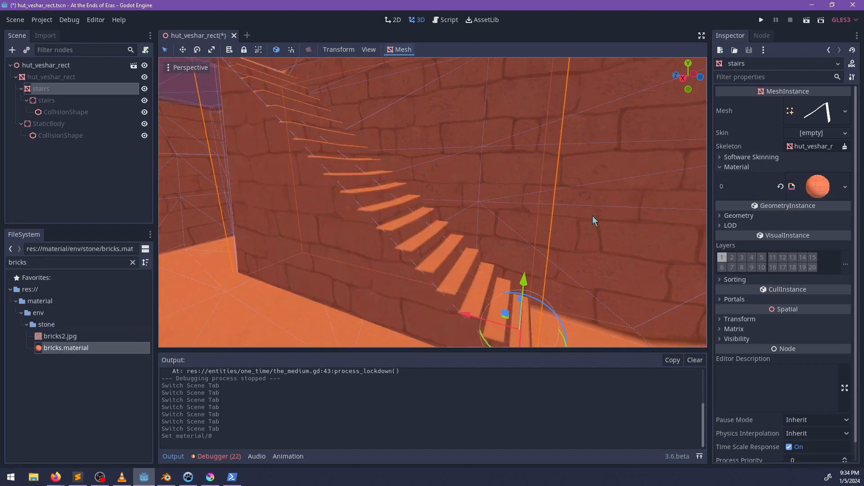
# Enable collision layer 9 on the stairs' static body, and add it to the "stairs" group before saving the scene
pyautogui.moveTo(593, 219); pyautogui.dragTo(175, 167, button='middle')
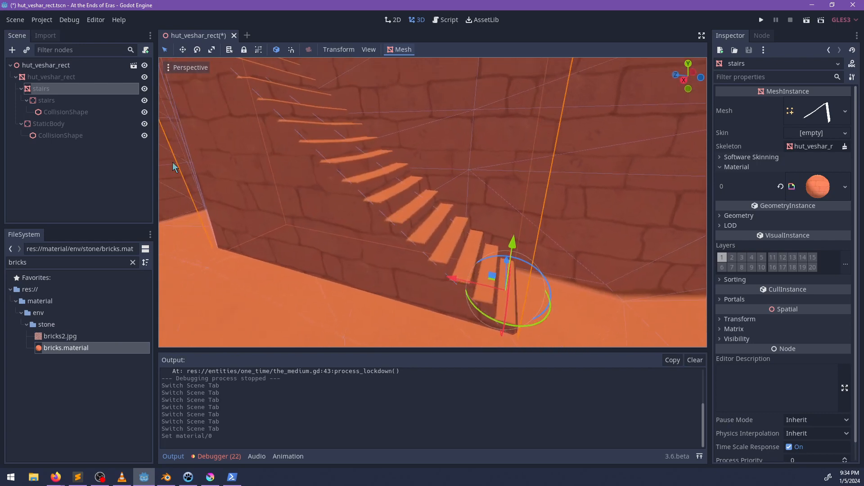
pyautogui.click(47, 100)
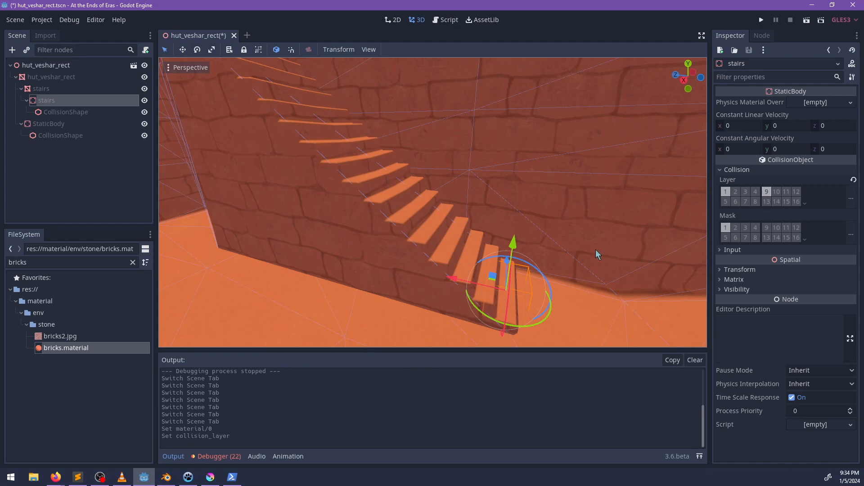
pyautogui.click(762, 35)
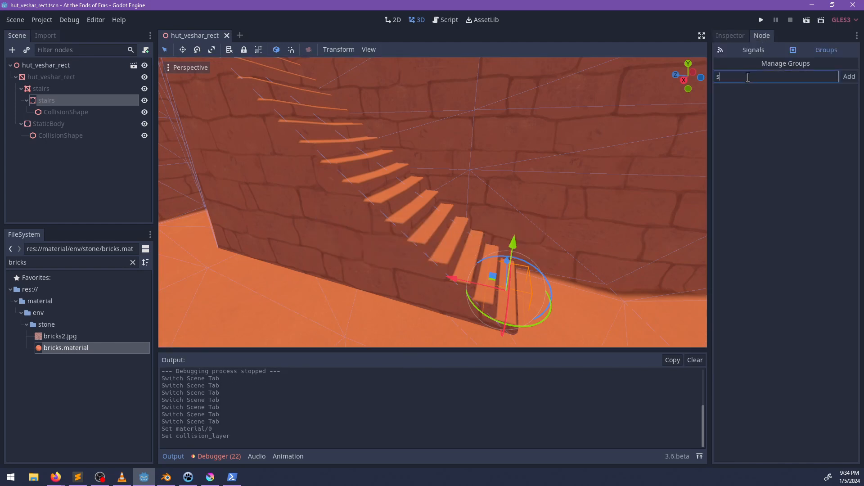
pyautogui.press('Return')
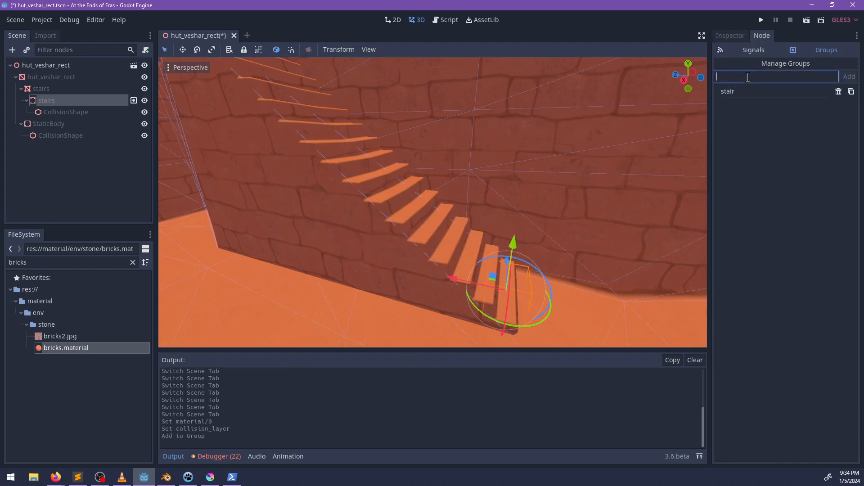
pyautogui.click(839, 91)
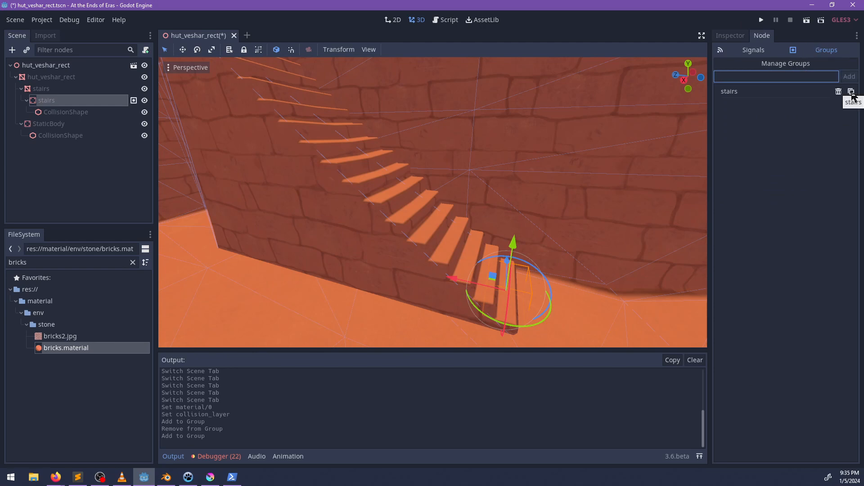
pyautogui.click(852, 93)
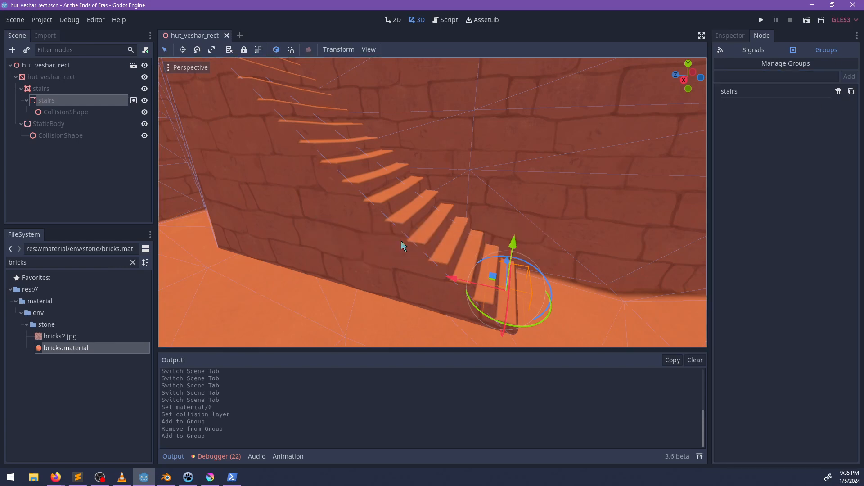
# Run the game and walk the character into the hut and up the new staircase to test its collision
pyautogui.press('F5')
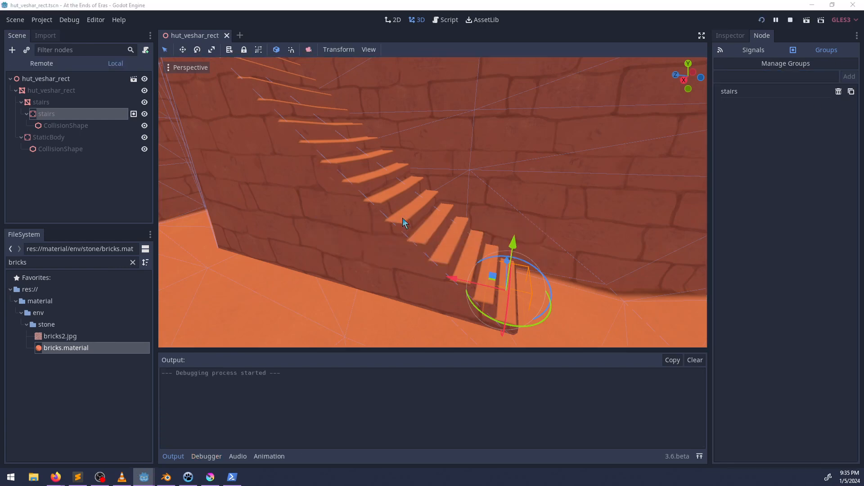
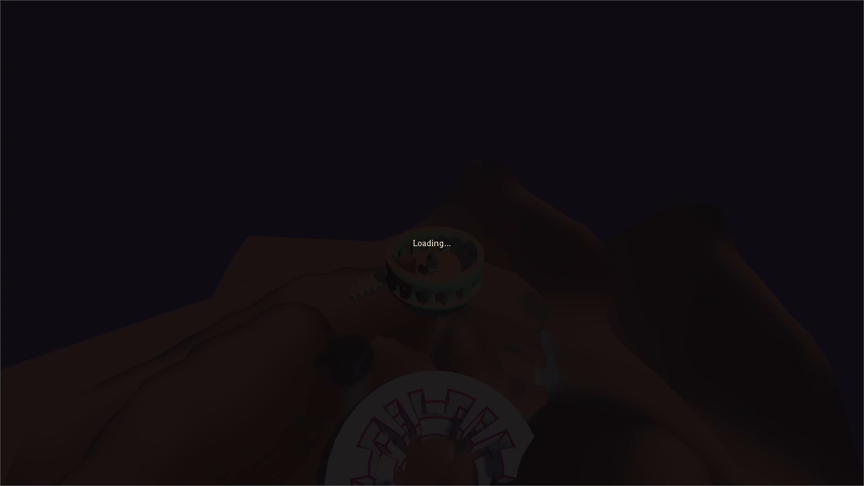
pyautogui.press('w')
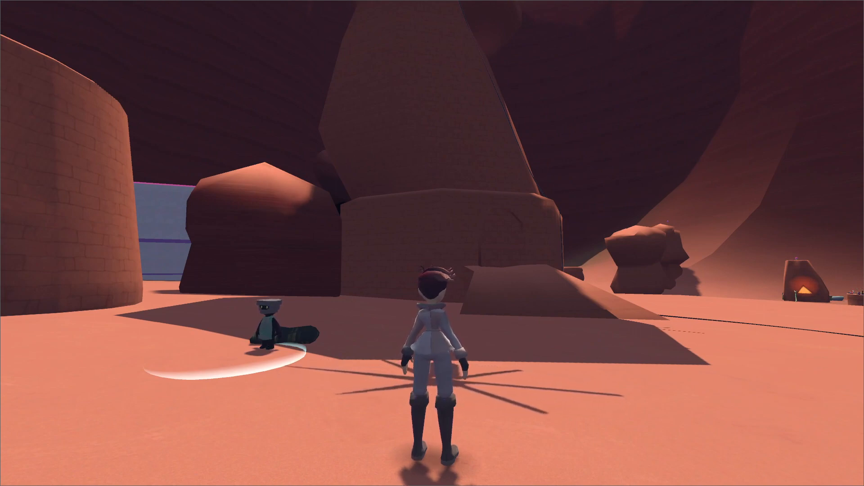
pyautogui.press('w')
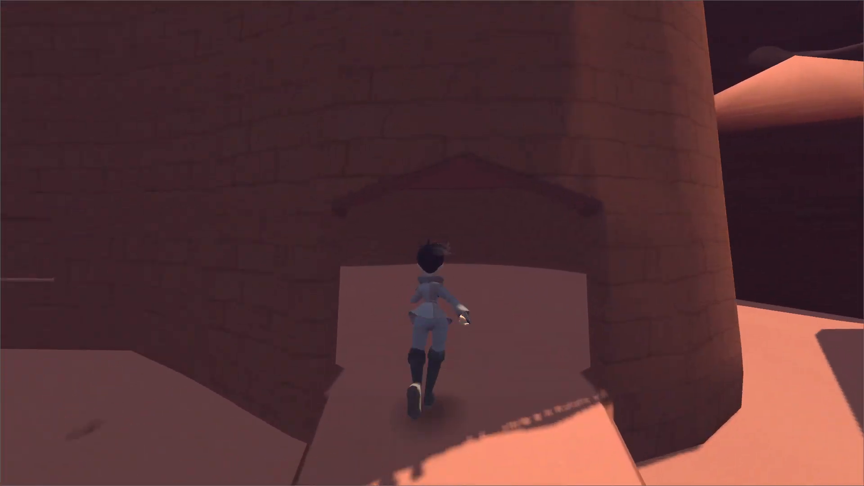
pyautogui.press('d')
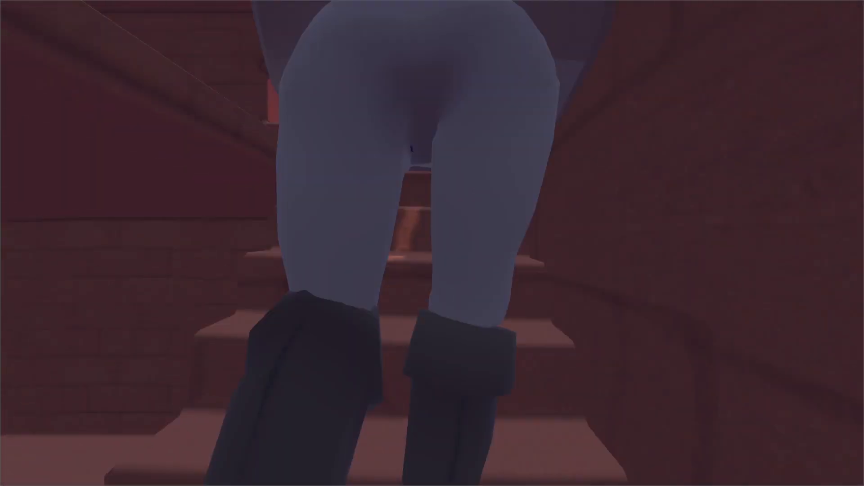
pyautogui.press('w')
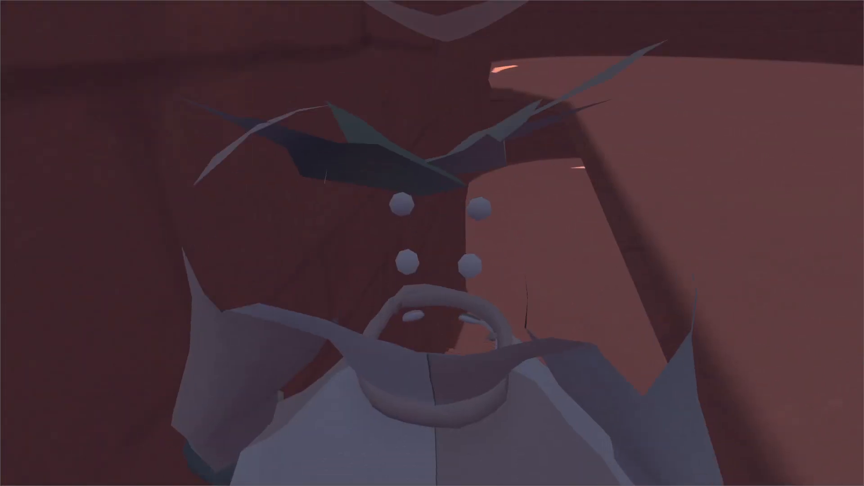
pyautogui.press('w')
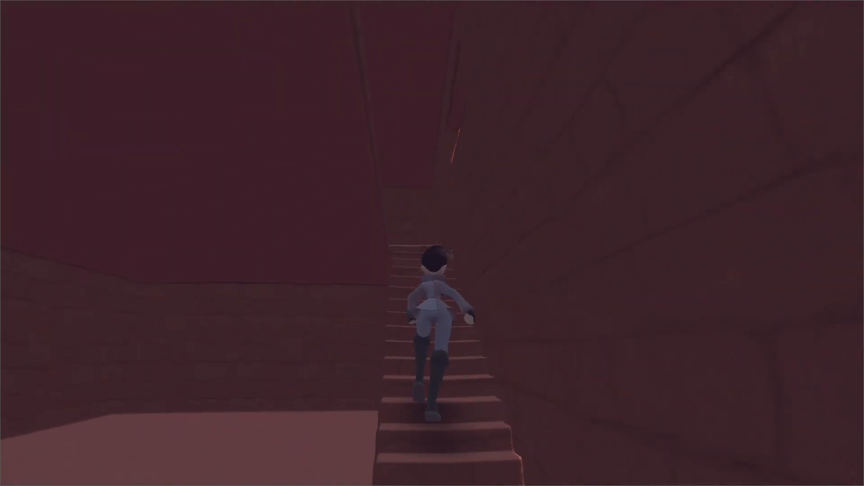
pyautogui.press('w')
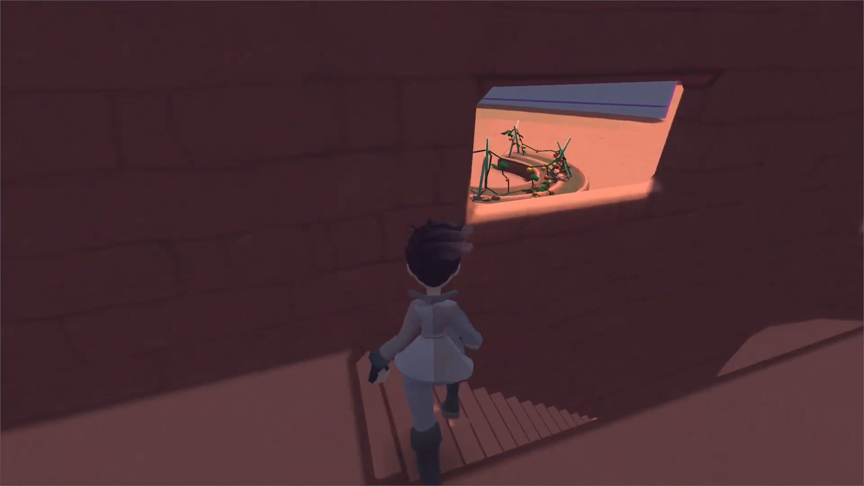
pyautogui.press('w')
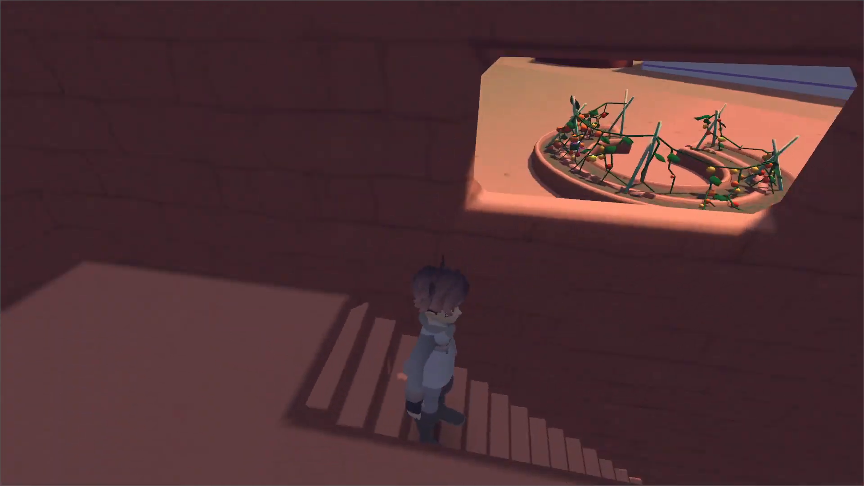
pyautogui.press('w')
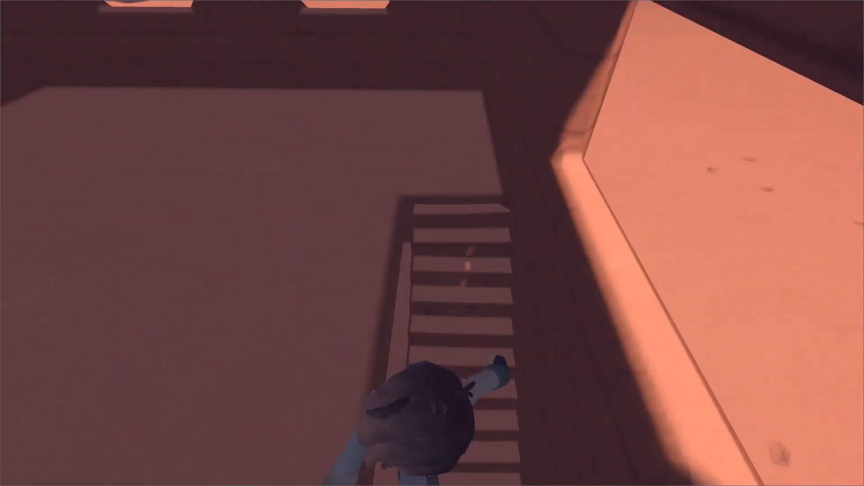
pyautogui.press('w')
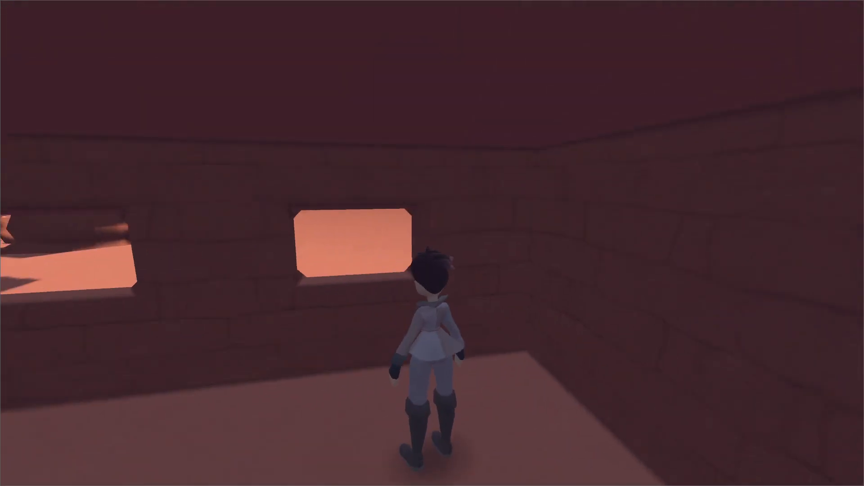
pyautogui.press('w')
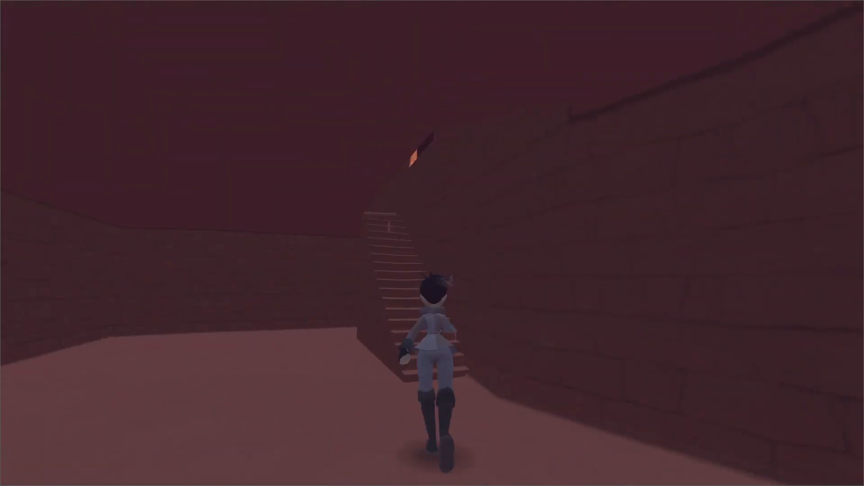
pyautogui.press('w')
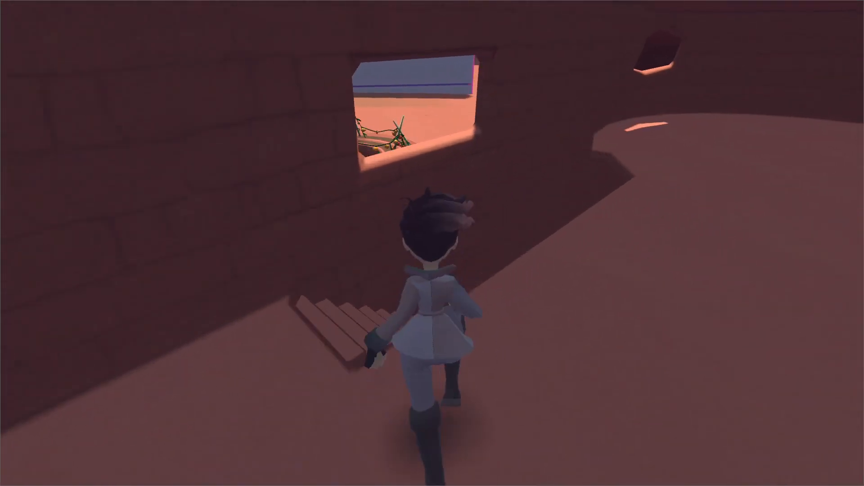
pyautogui.press('w')
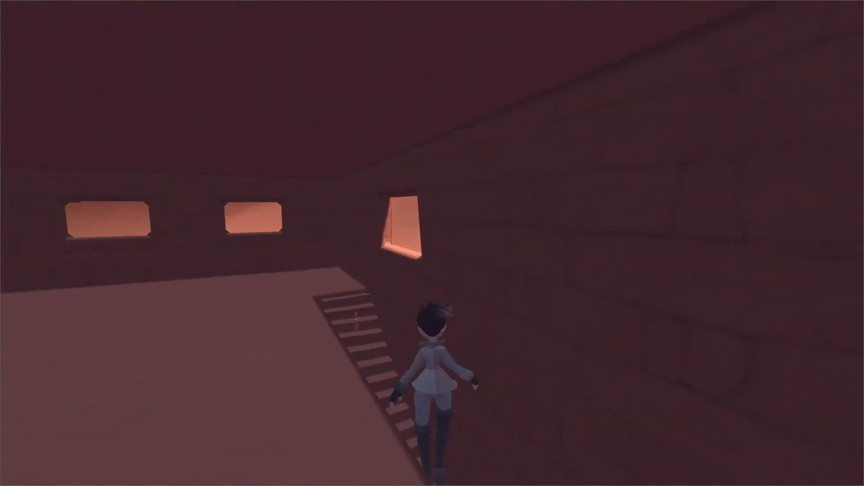
pyautogui.press('w')
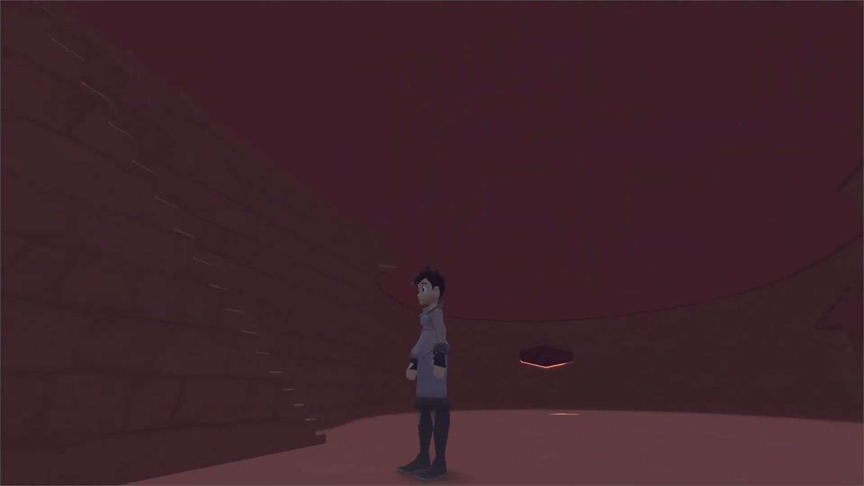
pyautogui.press('w')
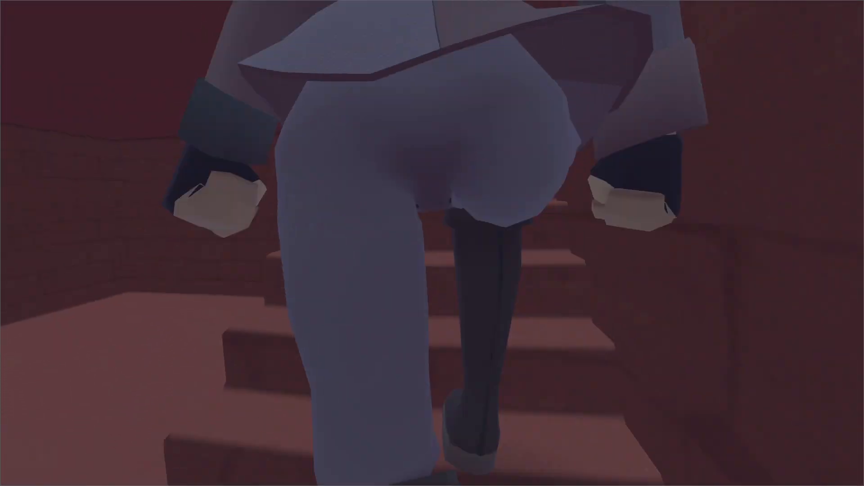
pyautogui.press('w')
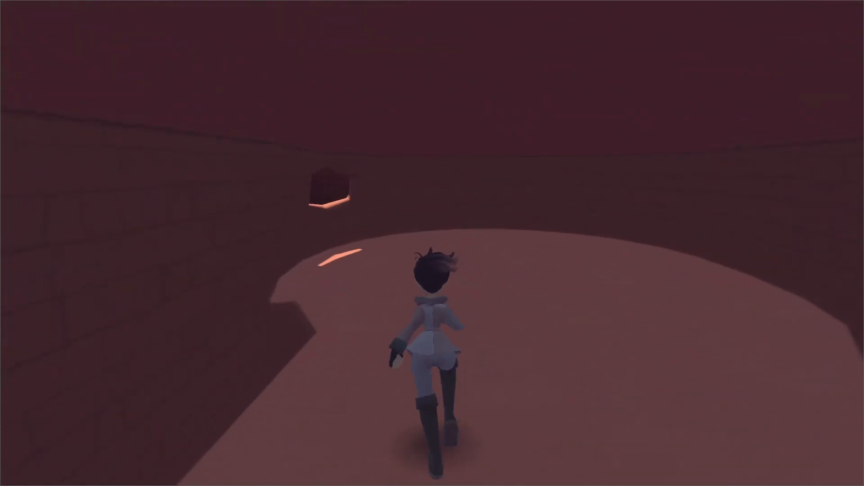
pyautogui.press('w')
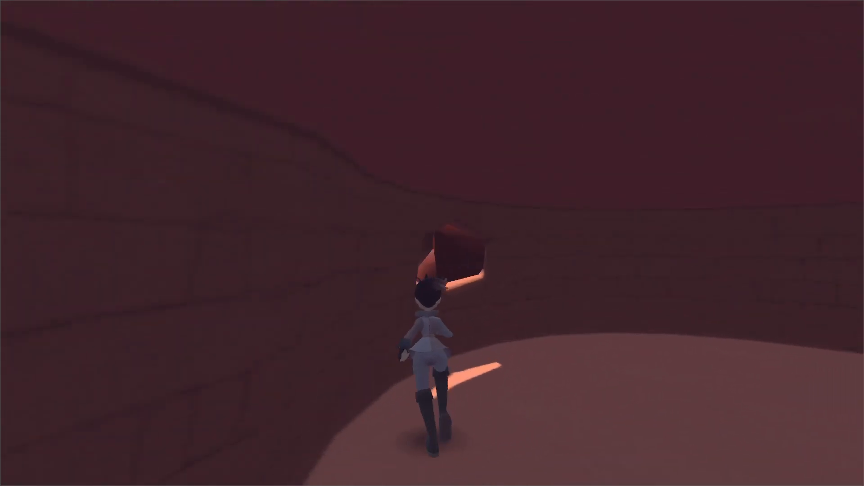
pyautogui.press('w')
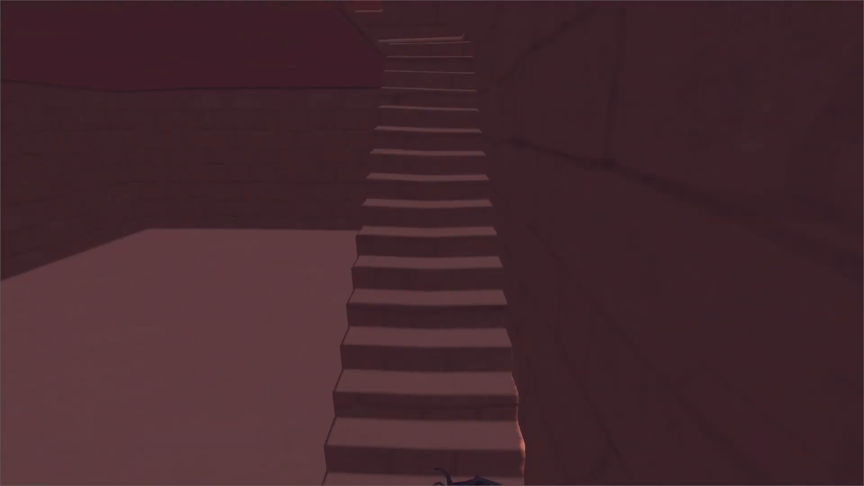
pyautogui.press('w')
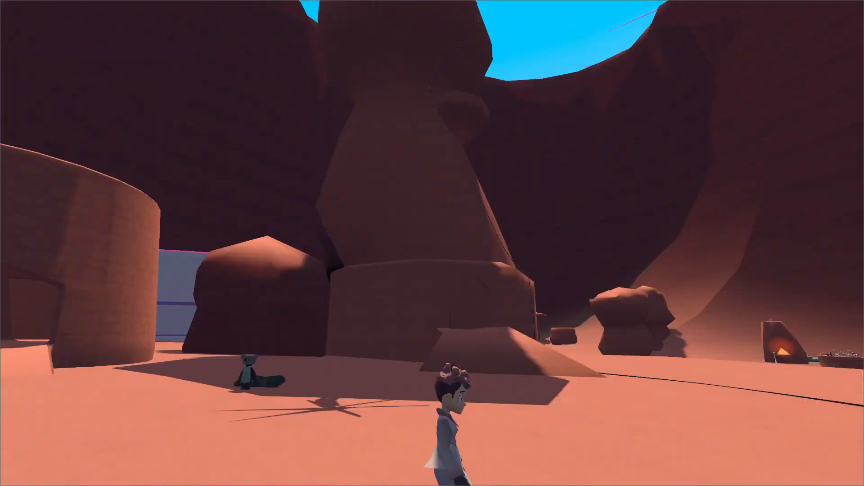
pyautogui.press('w')
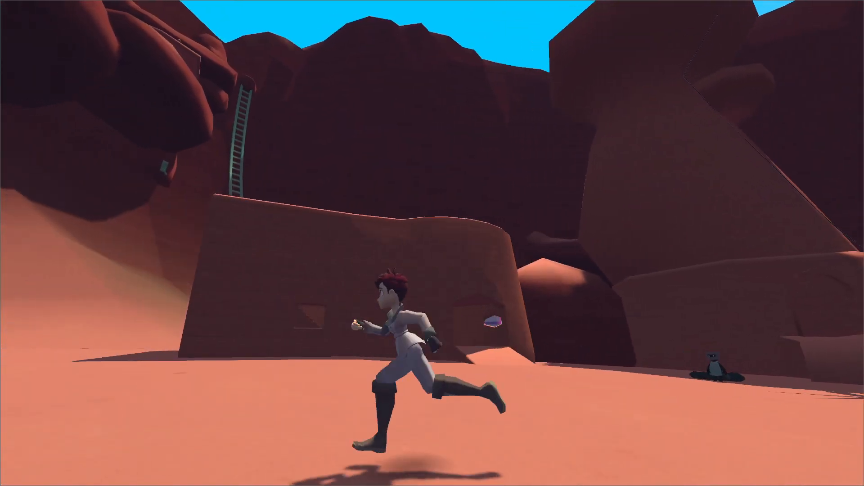
pyautogui.press('w')
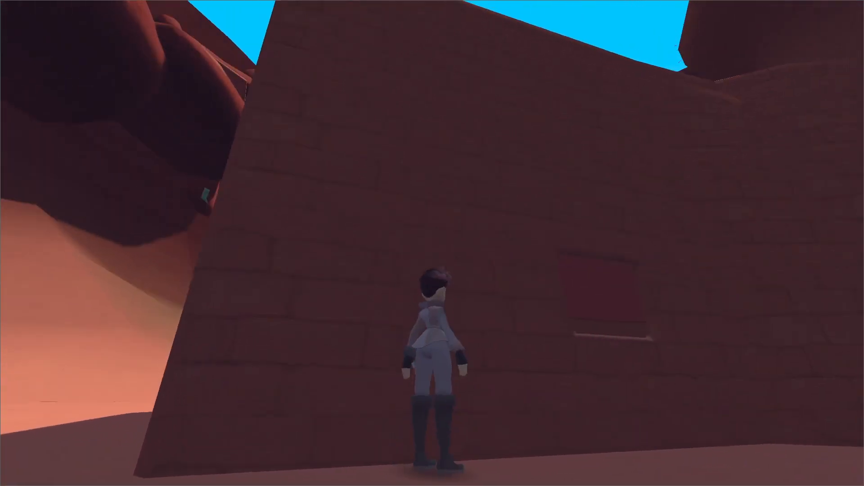
pyautogui.press('space')
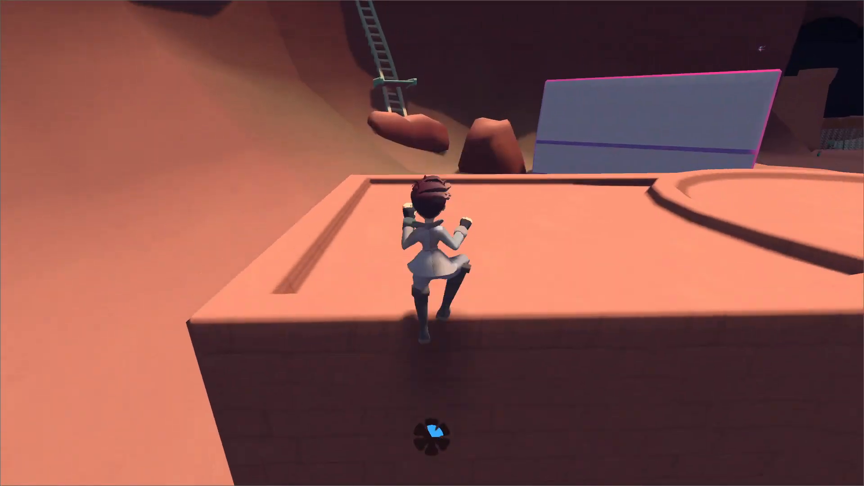
pyautogui.press('w')
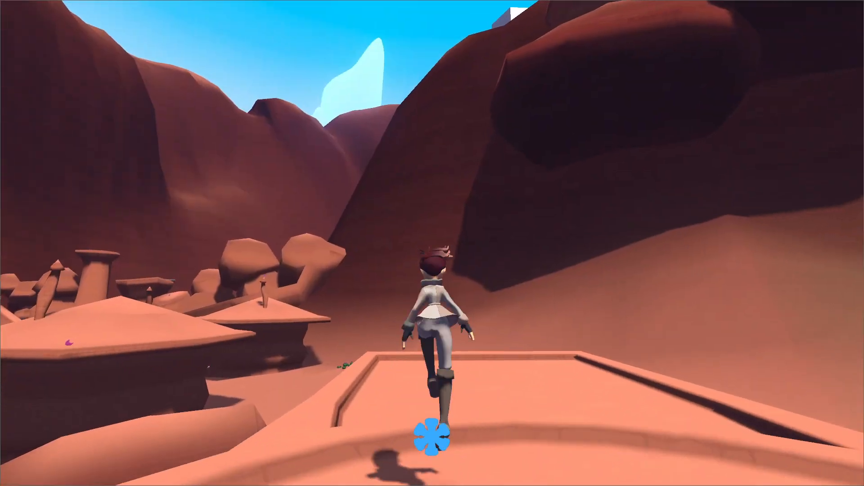
pyautogui.press('w')
pyautogui.press('space')
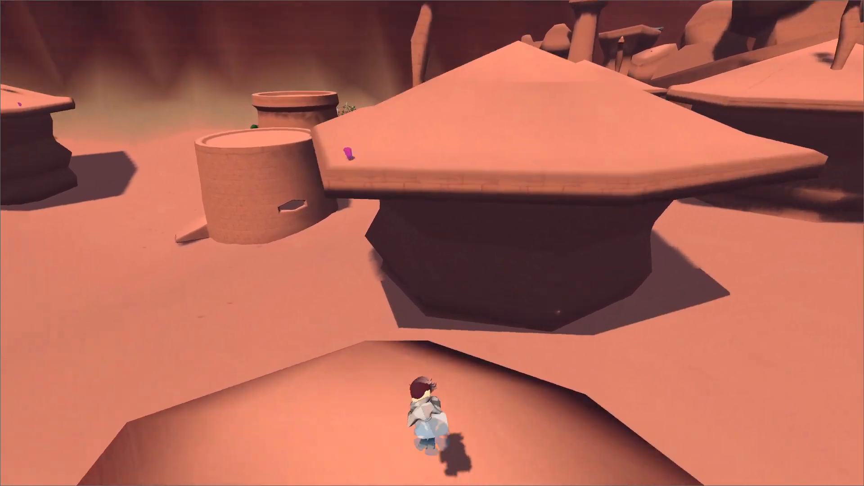
pyautogui.press('w')
pyautogui.press('space')
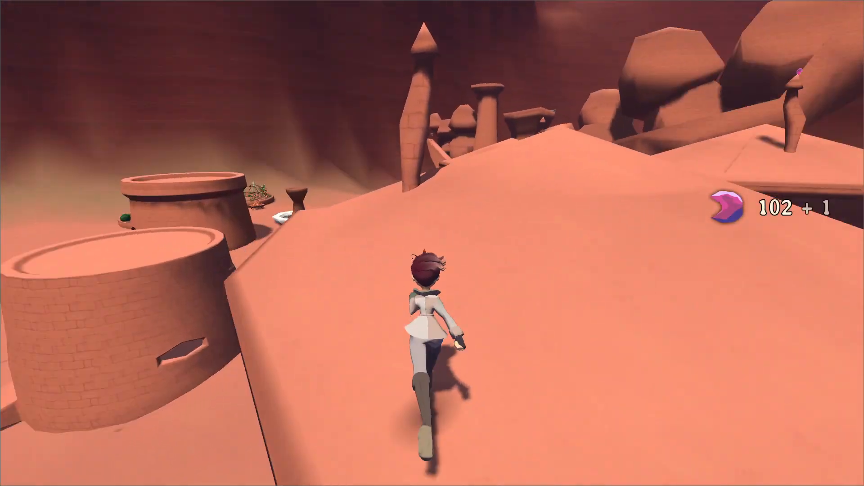
pyautogui.press('w')
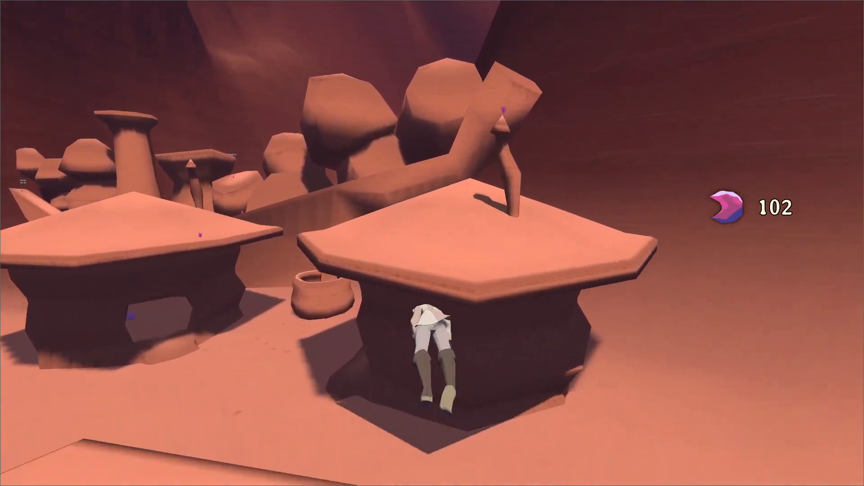
pyautogui.press('w')
pyautogui.press('space')
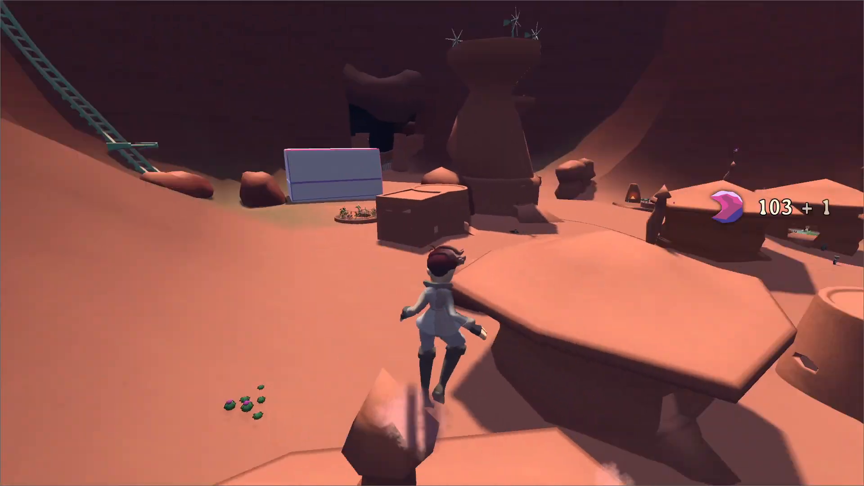
pyautogui.press('w')
pyautogui.press('space')
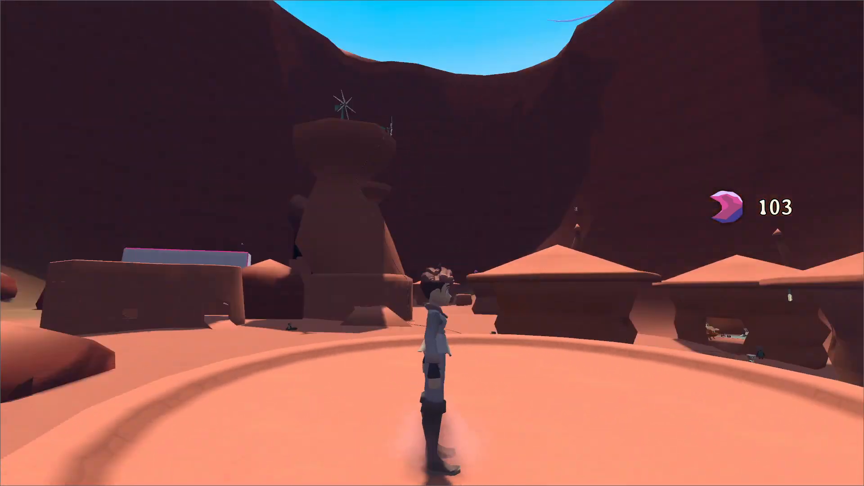
pyautogui.press('w')
pyautogui.press('w')
pyautogui.press('space')
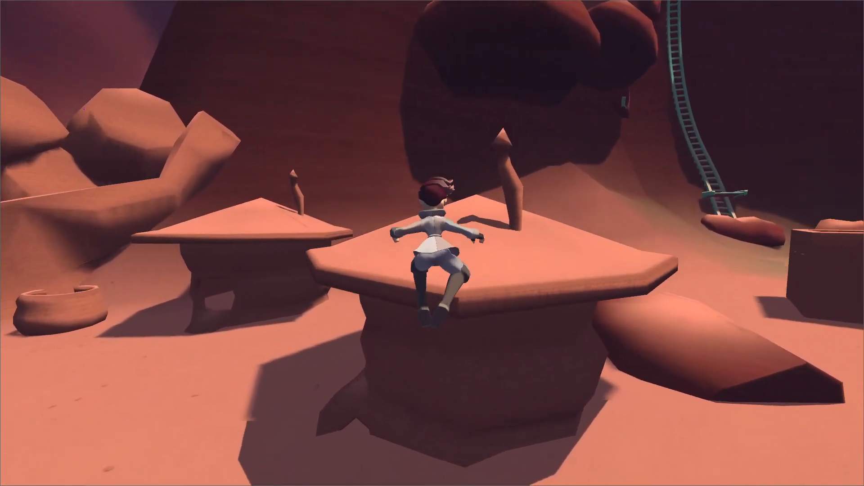
pyautogui.press('w')
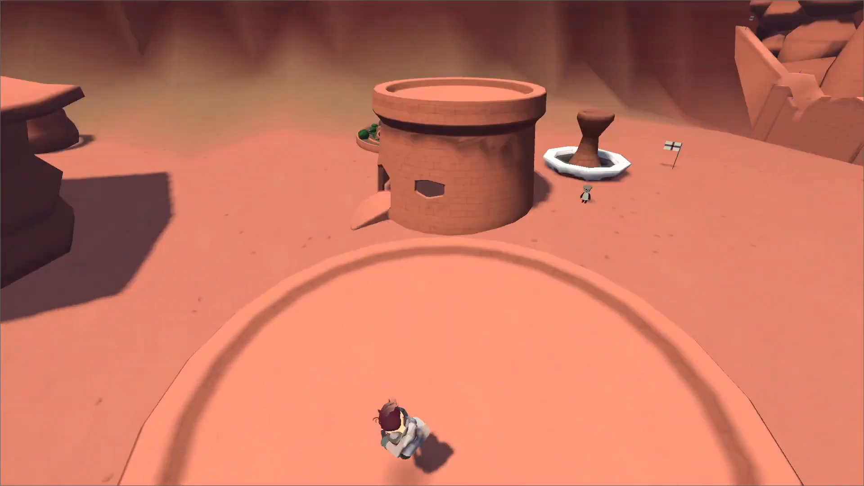
pyautogui.press('a')
pyautogui.press('w')
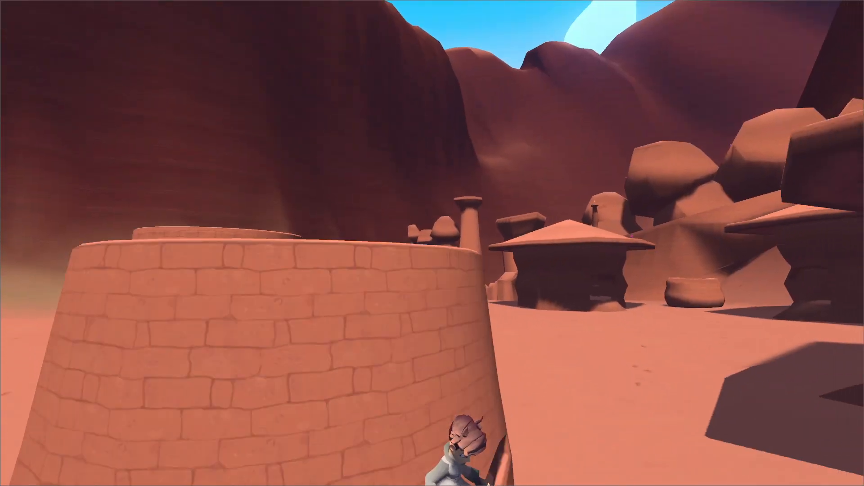
pyautogui.press('a')
pyautogui.press('w')
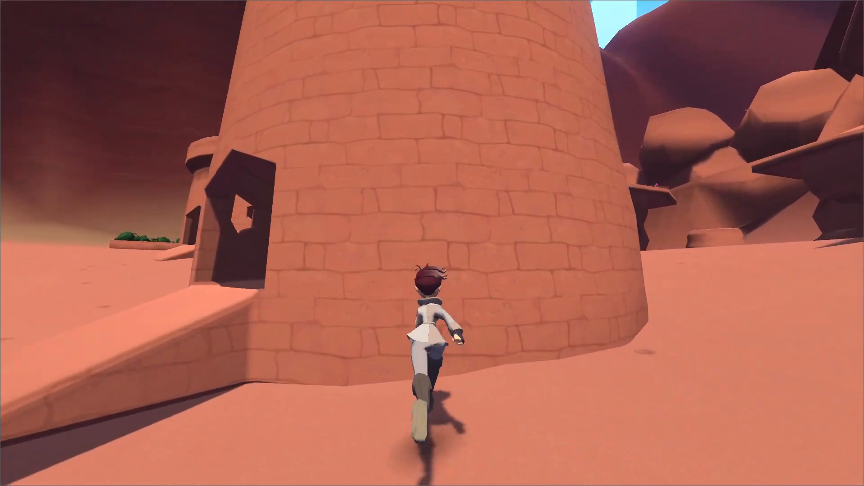
pyautogui.press('w')
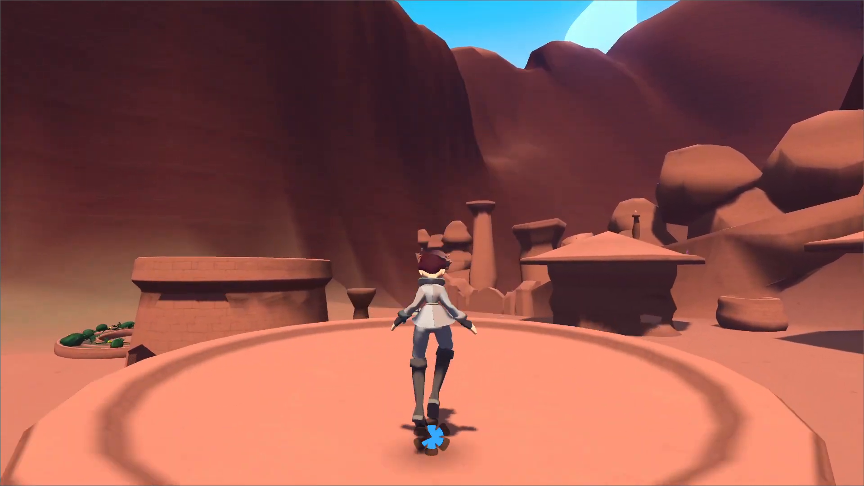
pyautogui.press('s')
pyautogui.press('space')
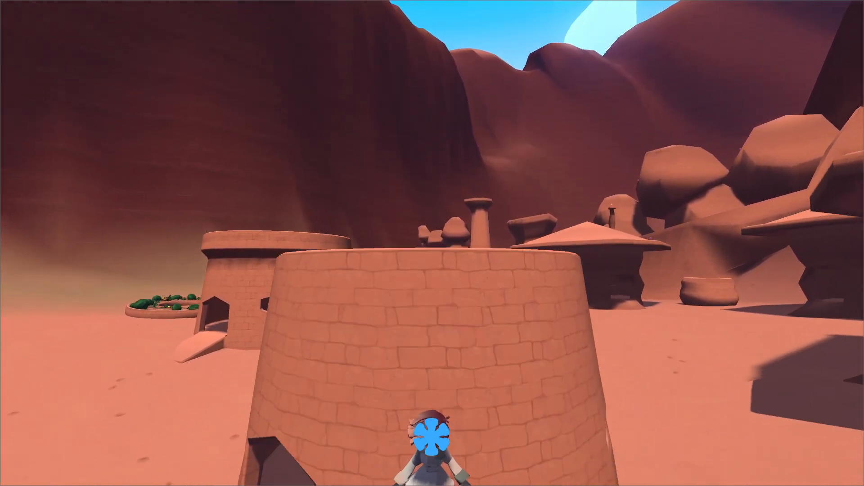
pyautogui.press('w')
pyautogui.press('w')
pyautogui.press('space')
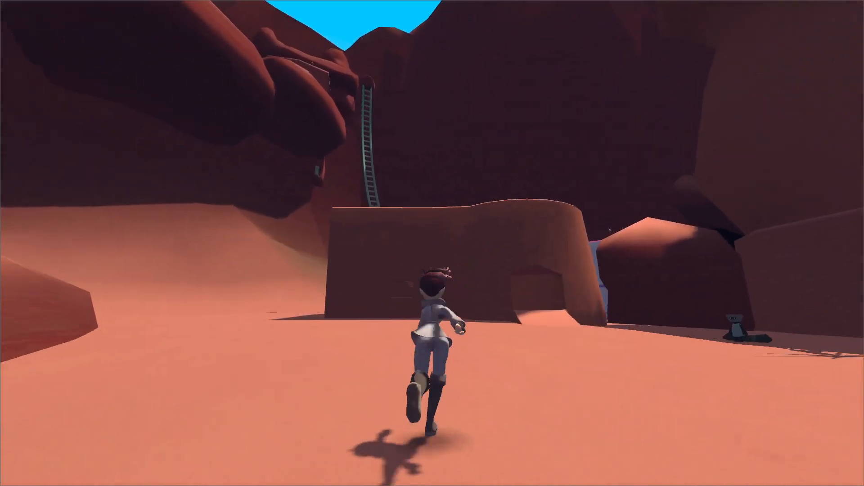
pyautogui.press('space')
pyautogui.press('w')
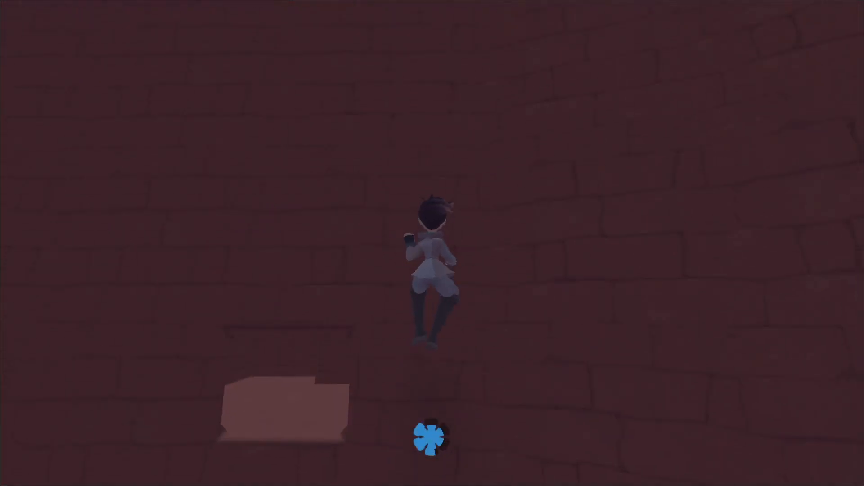
pyautogui.press('w')
pyautogui.press('s')
pyautogui.press('space')
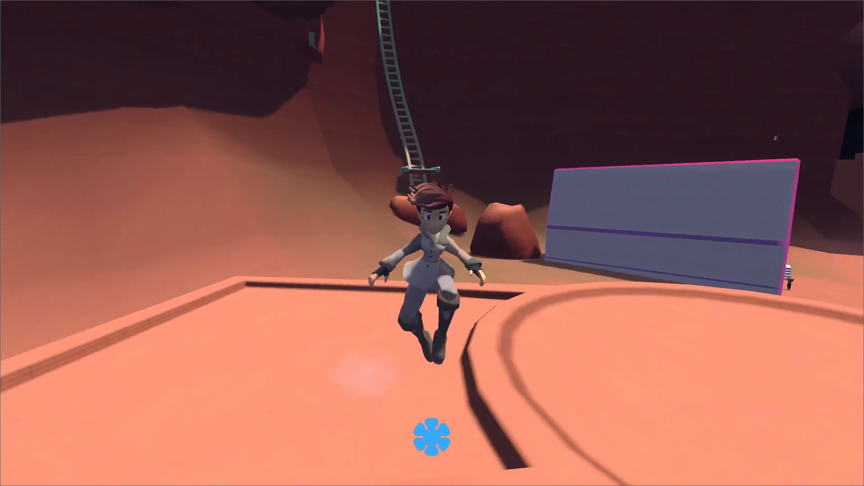
pyautogui.press('w')
pyautogui.press('space')
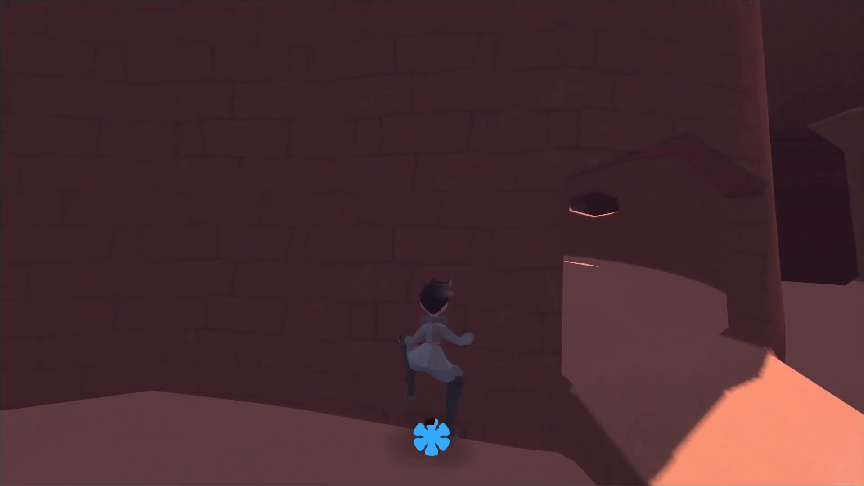
pyautogui.press('s')
pyautogui.press('space')
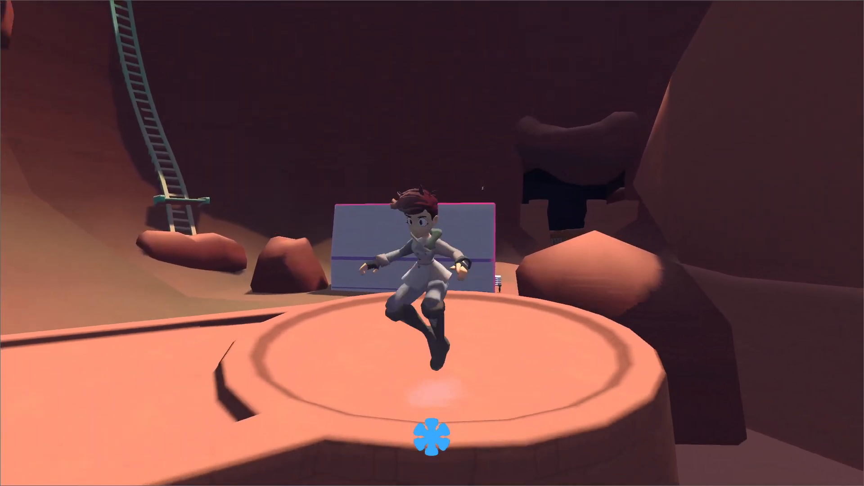
pyautogui.press('w')
pyautogui.press('space')
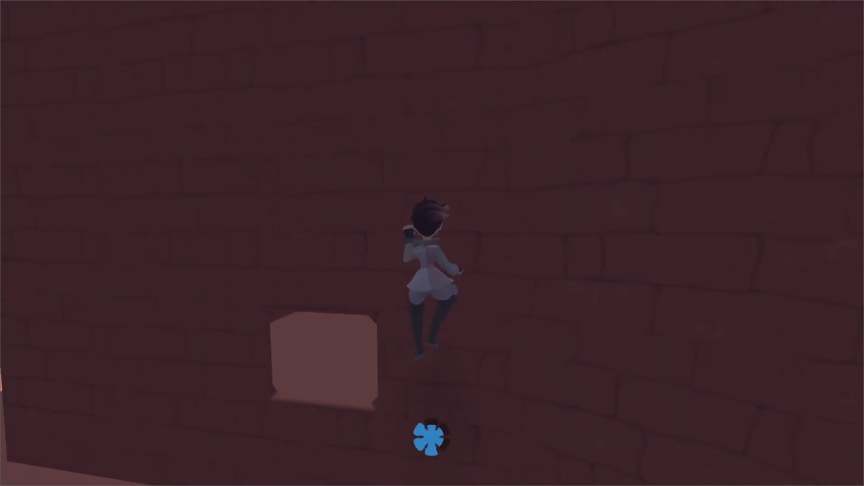
# Playtest climbing the hut's outer walls and running across its roof, then save and quit the running game
pyautogui.press('d')
pyautogui.press('space')
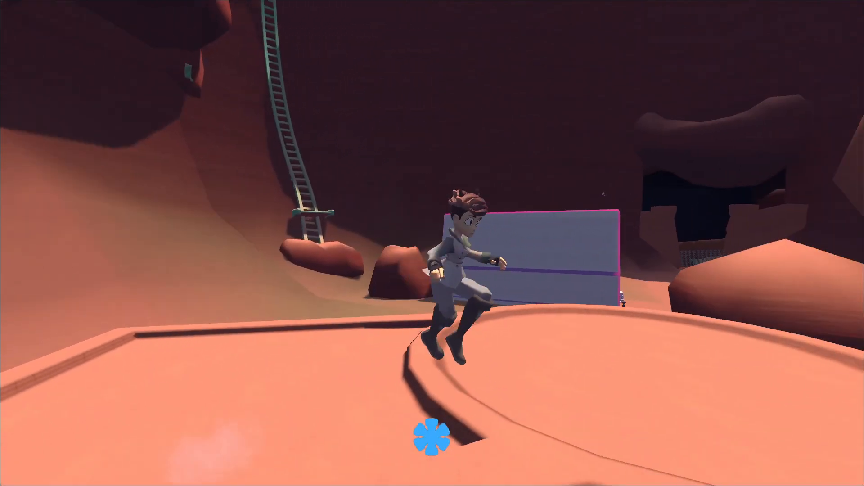
pyautogui.press('w')
pyautogui.press('space')
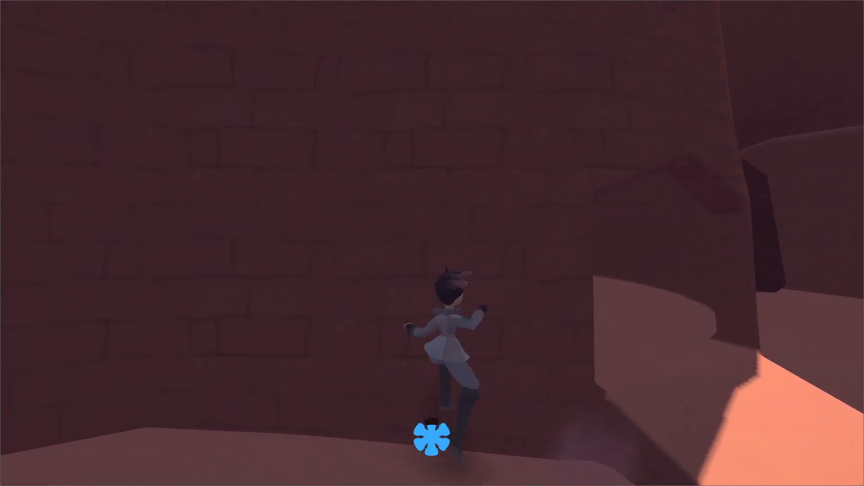
pyautogui.press('s')
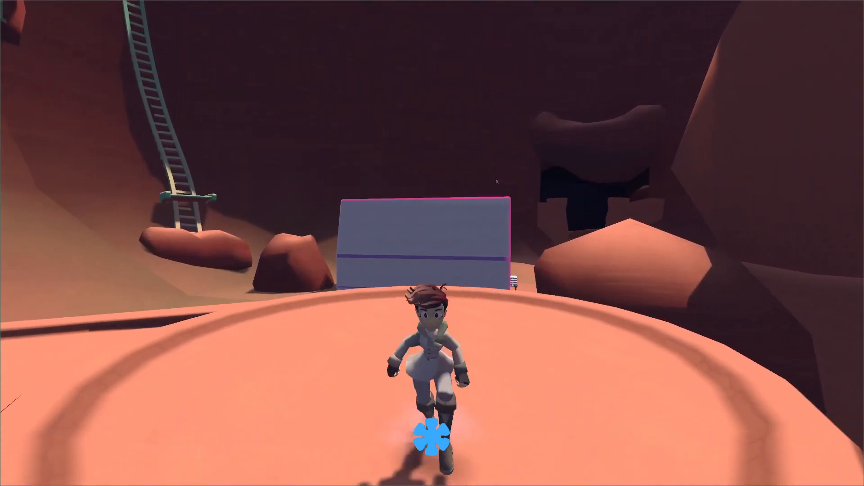
pyautogui.press('a')
pyautogui.press('w')
pyautogui.press('space')
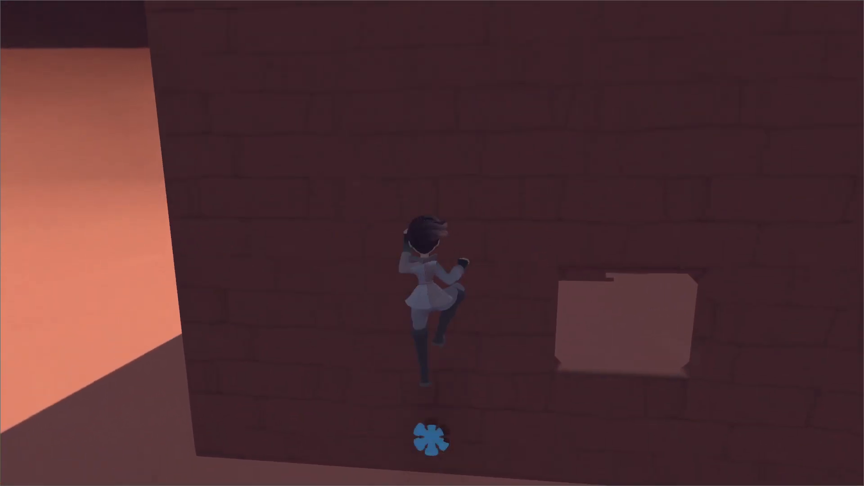
pyautogui.press('w')
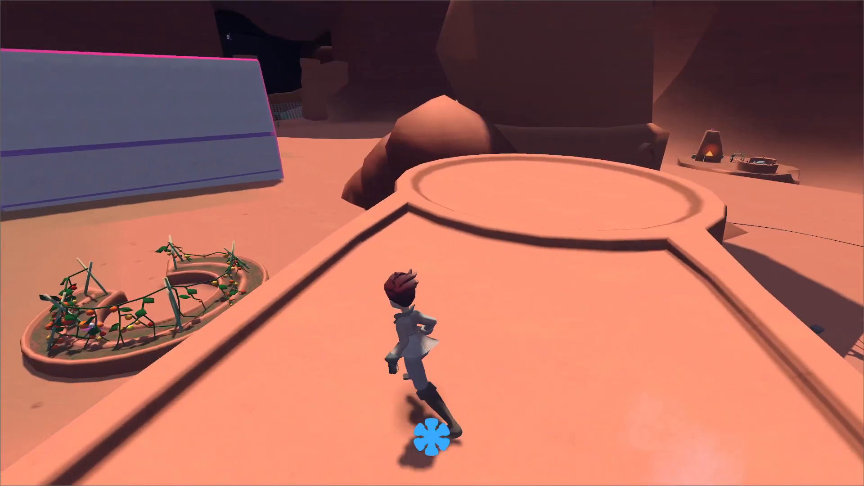
pyautogui.press('Escape')
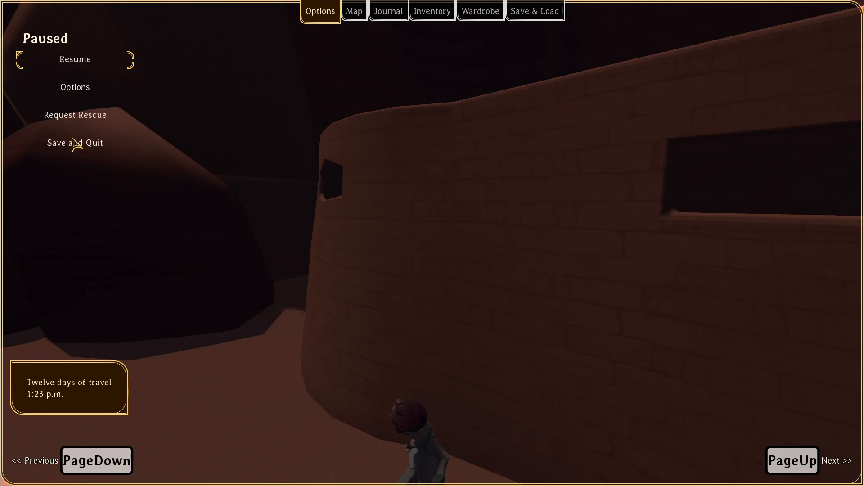
pyautogui.click(89, 144)
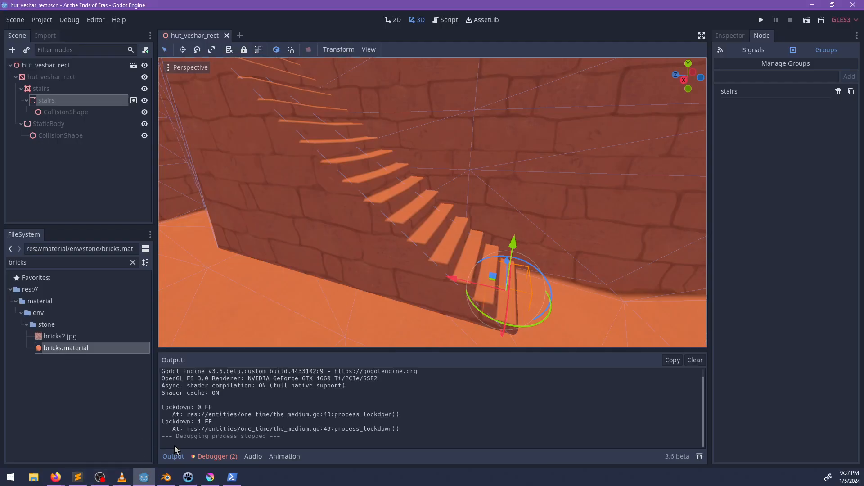
# Switch to Windows PowerShell and check the git status of the project repository
pyautogui.click(238, 480)
pyautogui.write('git status')
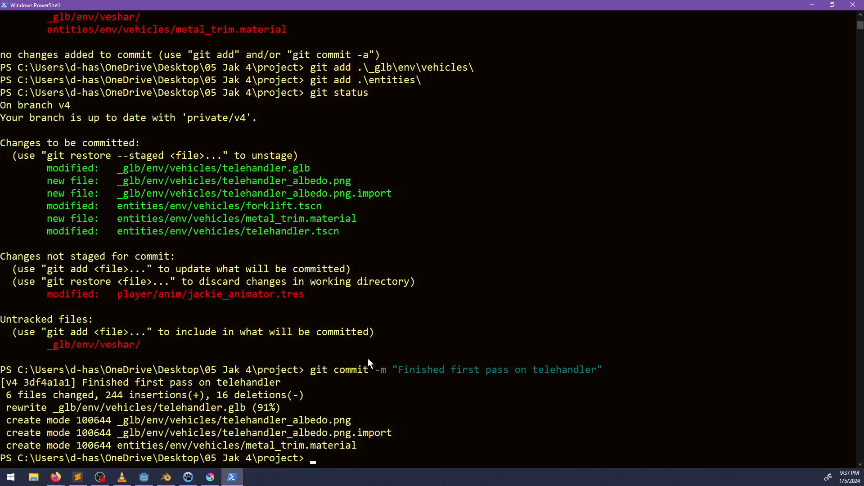
pyautogui.press('Return')
# Change to the ..\assets\ directory and check that repository's git status
pyautogui.write('cd ..\\as')
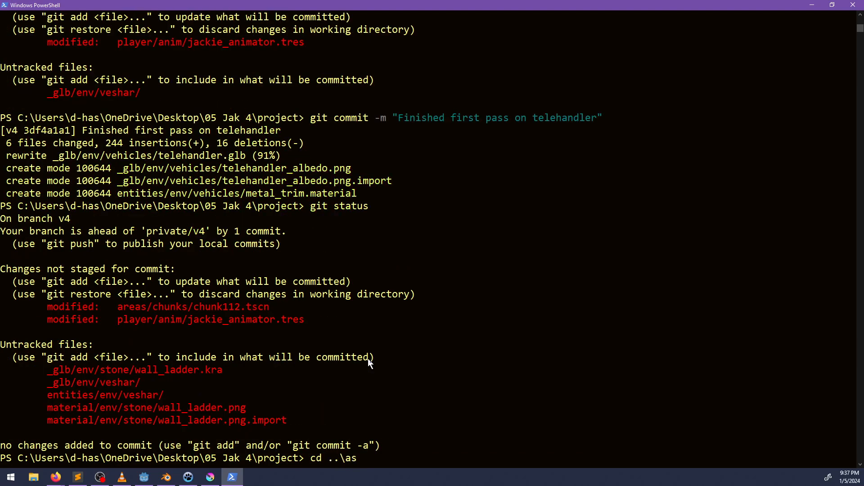
pyautogui.press('Return')
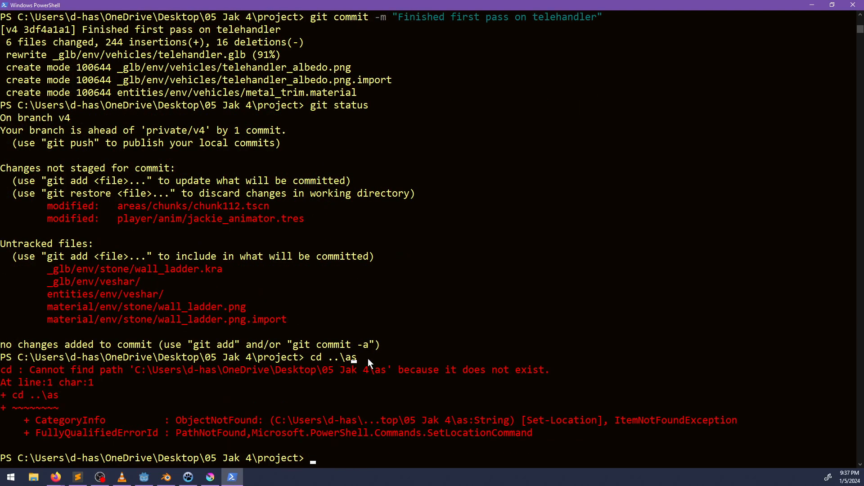
pyautogui.press('Up')
pyautogui.write('`')
pyautogui.press('BackSpace')
pyautogui.press('Tab')
pyautogui.press('Return')
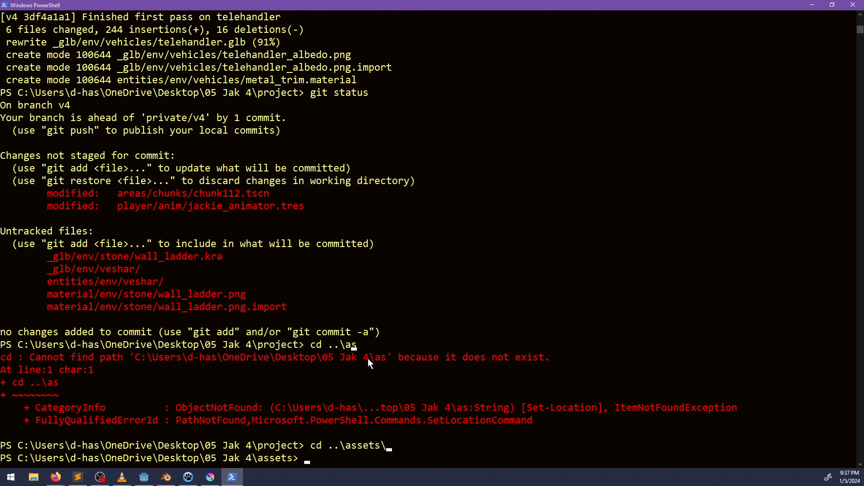
pyautogui.write('git status')
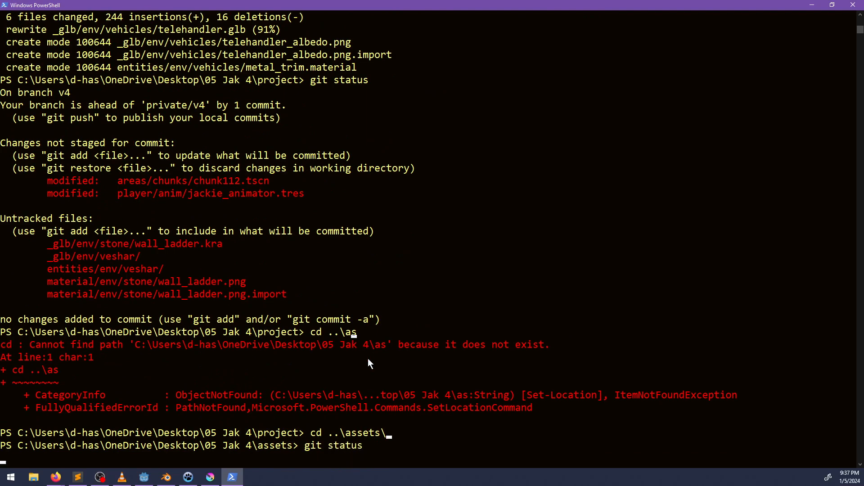
pyautogui.press('Return')
# Stage all changes in the assets repository and commit them with the message "More visuals"
pyautogui.write('git add .')
pyautogui.press('Return')
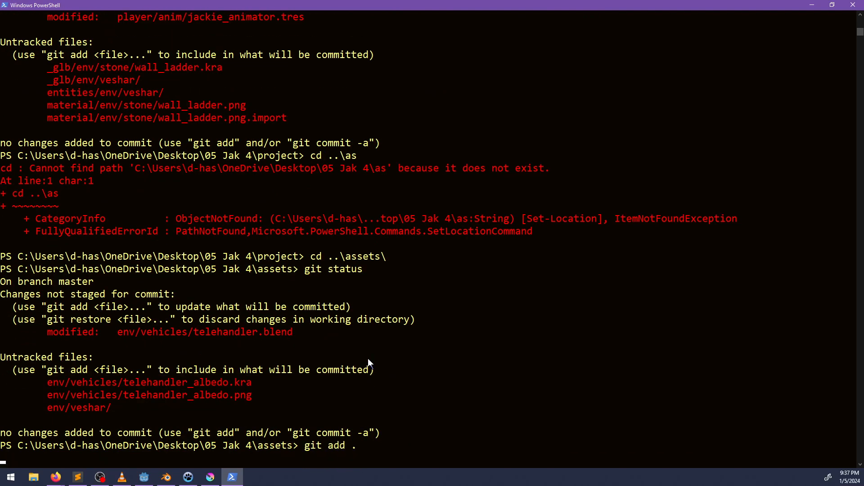
pyautogui.write('git commit -m "')
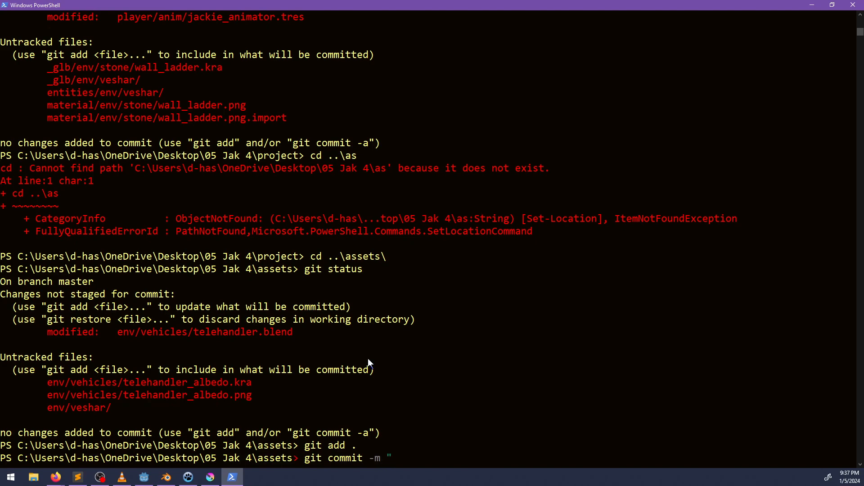
pyautogui.write('More visuals"')
pyautogui.press('Return')
# Return to the ..\project\ directory and check its git status again
pyautogui.write('cd ')
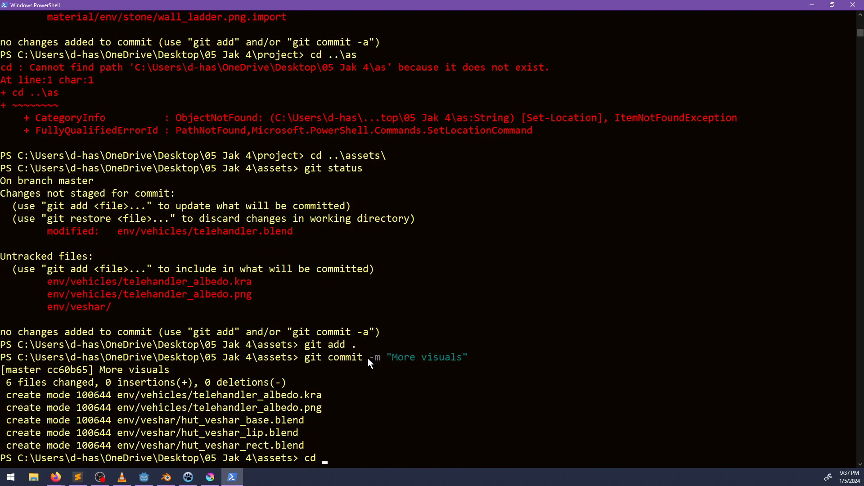
pyautogui.write('..\\project\\')
pyautogui.press('Return')
pyautogui.write('git status')
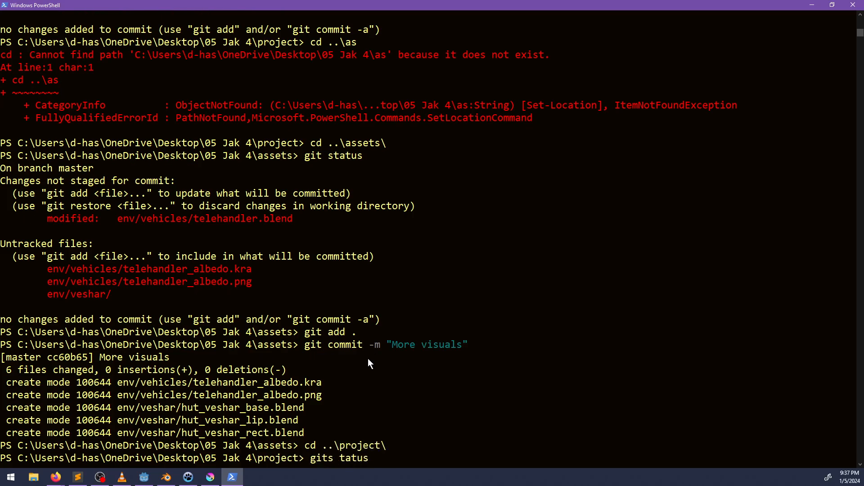
pyautogui.press('Escape')
pyautogui.write('git status')
pyautogui.press('Return')
# Commit all changes in the project repository with the message "New hut types" and push them to the remote
pyautogui.write('git add .')
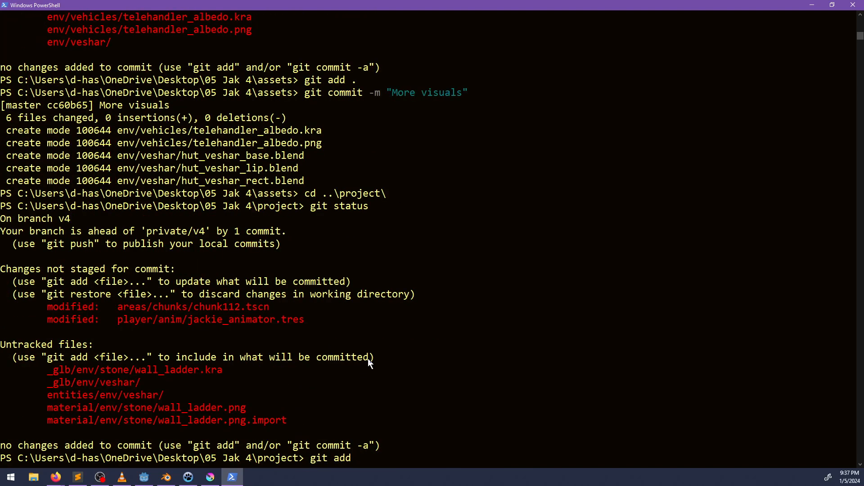
pyautogui.press('Return')
pyautogui.write('git co')
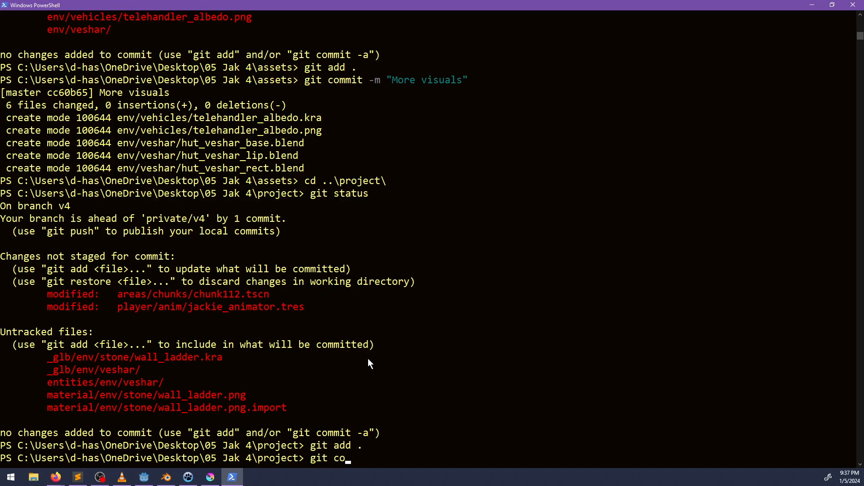
pyautogui.write('mmit -m "New hut types')
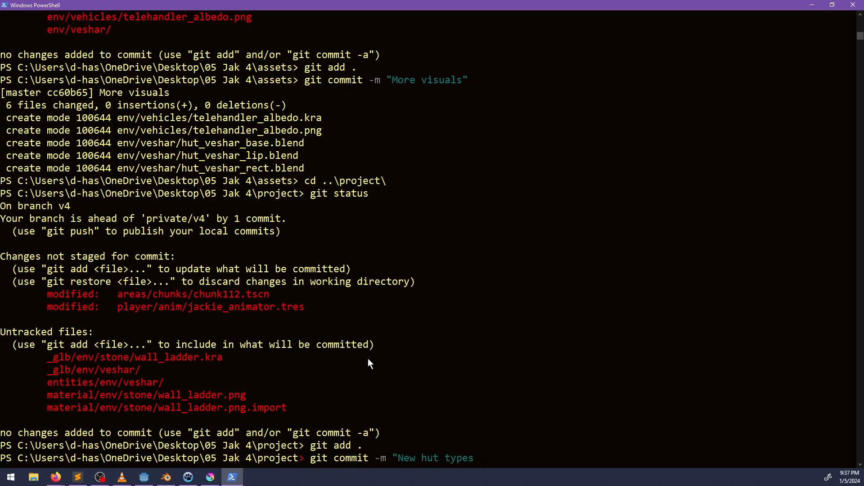
pyautogui.write('"')
pyautogui.press('Return')
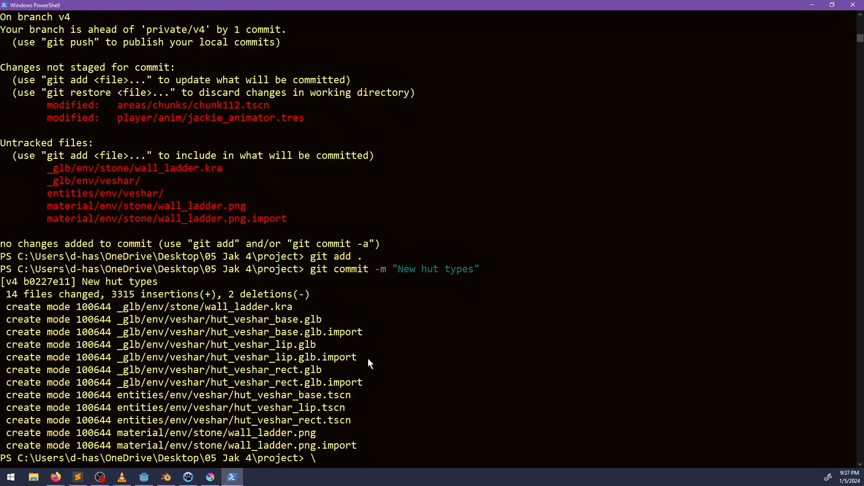
pyautogui.write('git push')
pyautogui.press('Return')
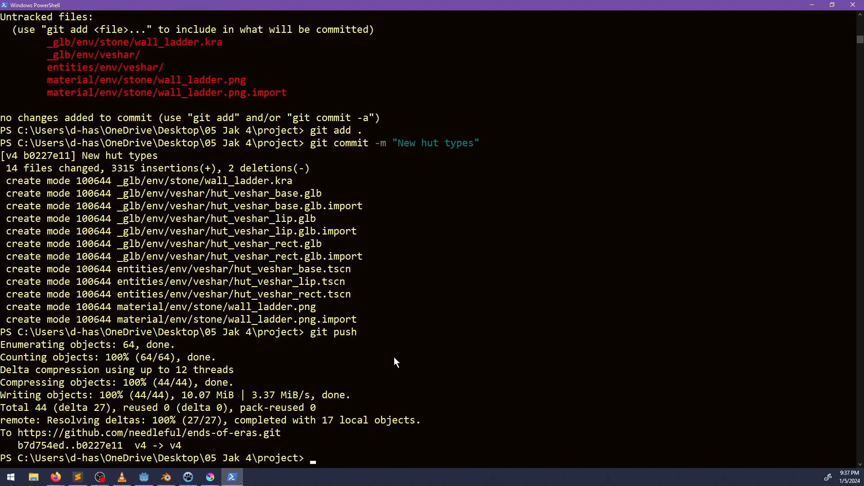
# Minimize PowerShell to return to Godot, and examine the hut's staircase from several angles
pyautogui.click(811, 6)
pyautogui.moveTo(510, 241); pyautogui.dragTo(438, 234, button='middle')
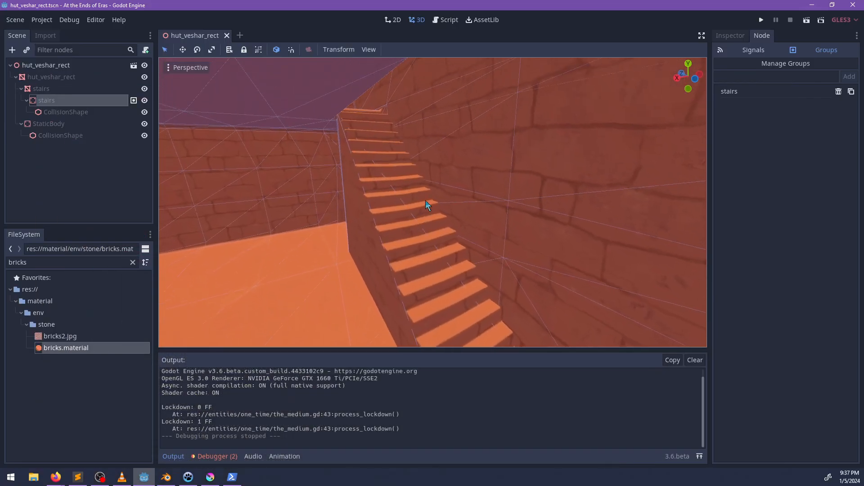
pyautogui.moveTo(425, 201); pyautogui.dragTo(586, 213, button='middle')
pyautogui.scroll(-3, 449, 128)
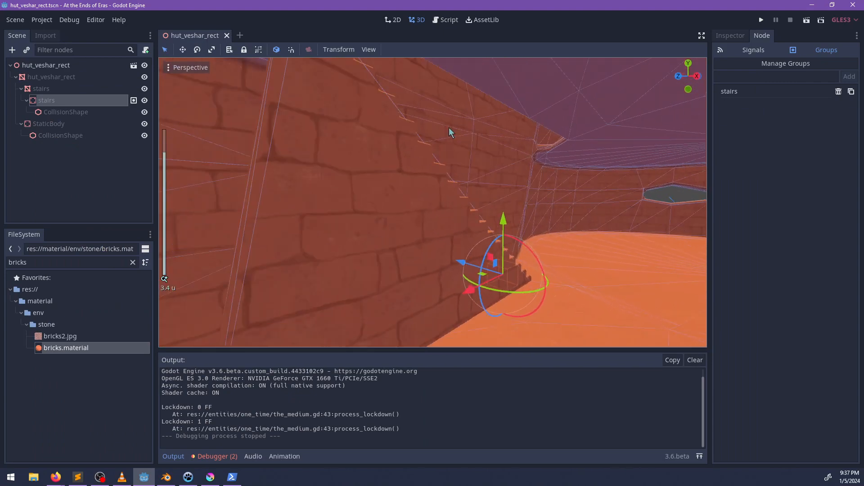
pyautogui.moveTo(449, 129); pyautogui.dragTo(249, 163, button='middle')
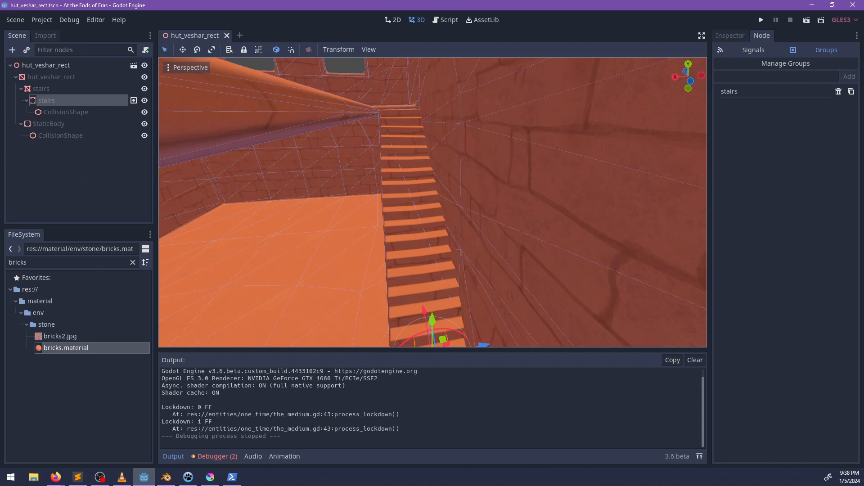